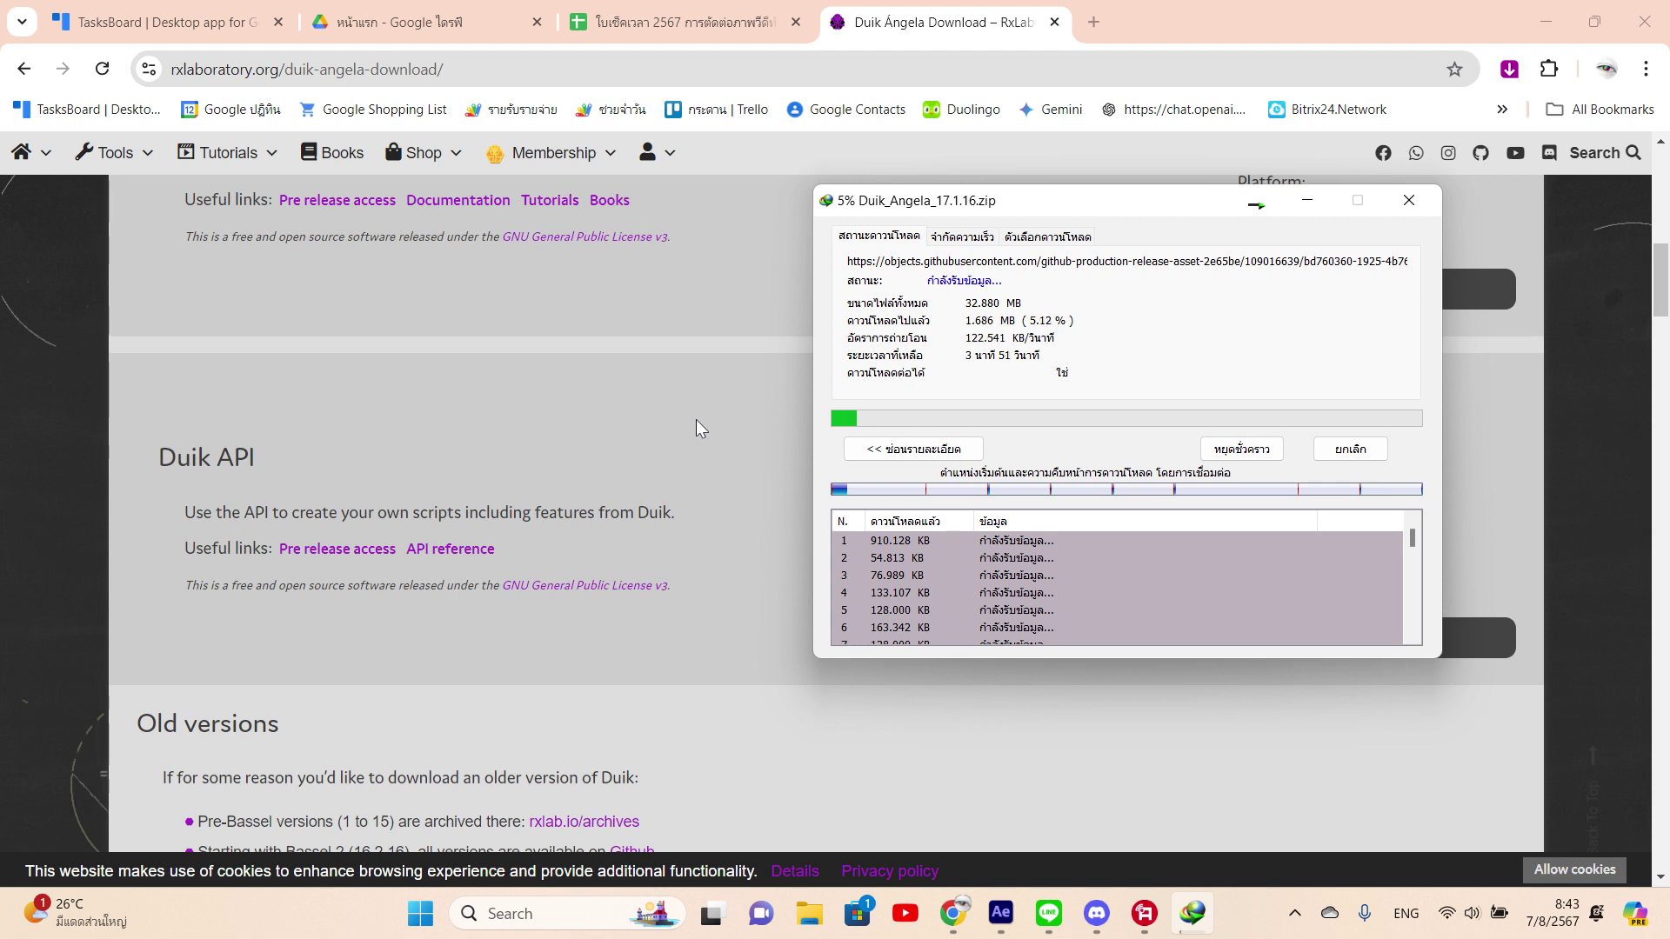
# - Look for the downloaded Duik Ángela archive in the Downloads folder and its Compressed subfolder
pyautogui.scroll(1, 696, 420)
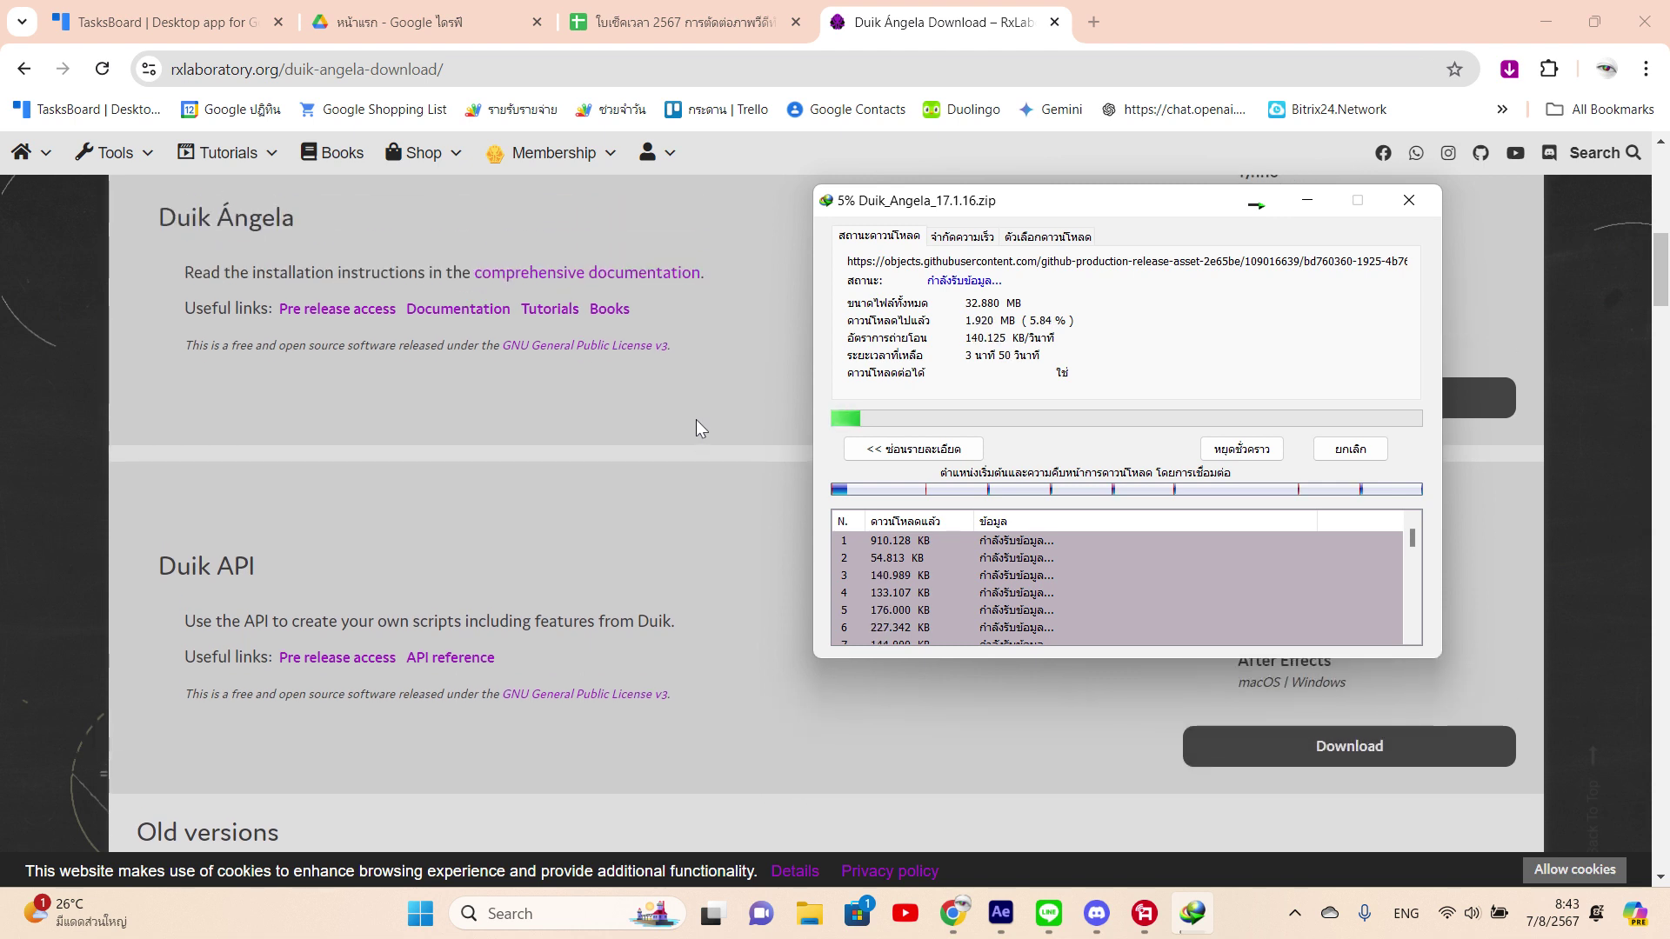
pyautogui.scroll(3, 696, 419)
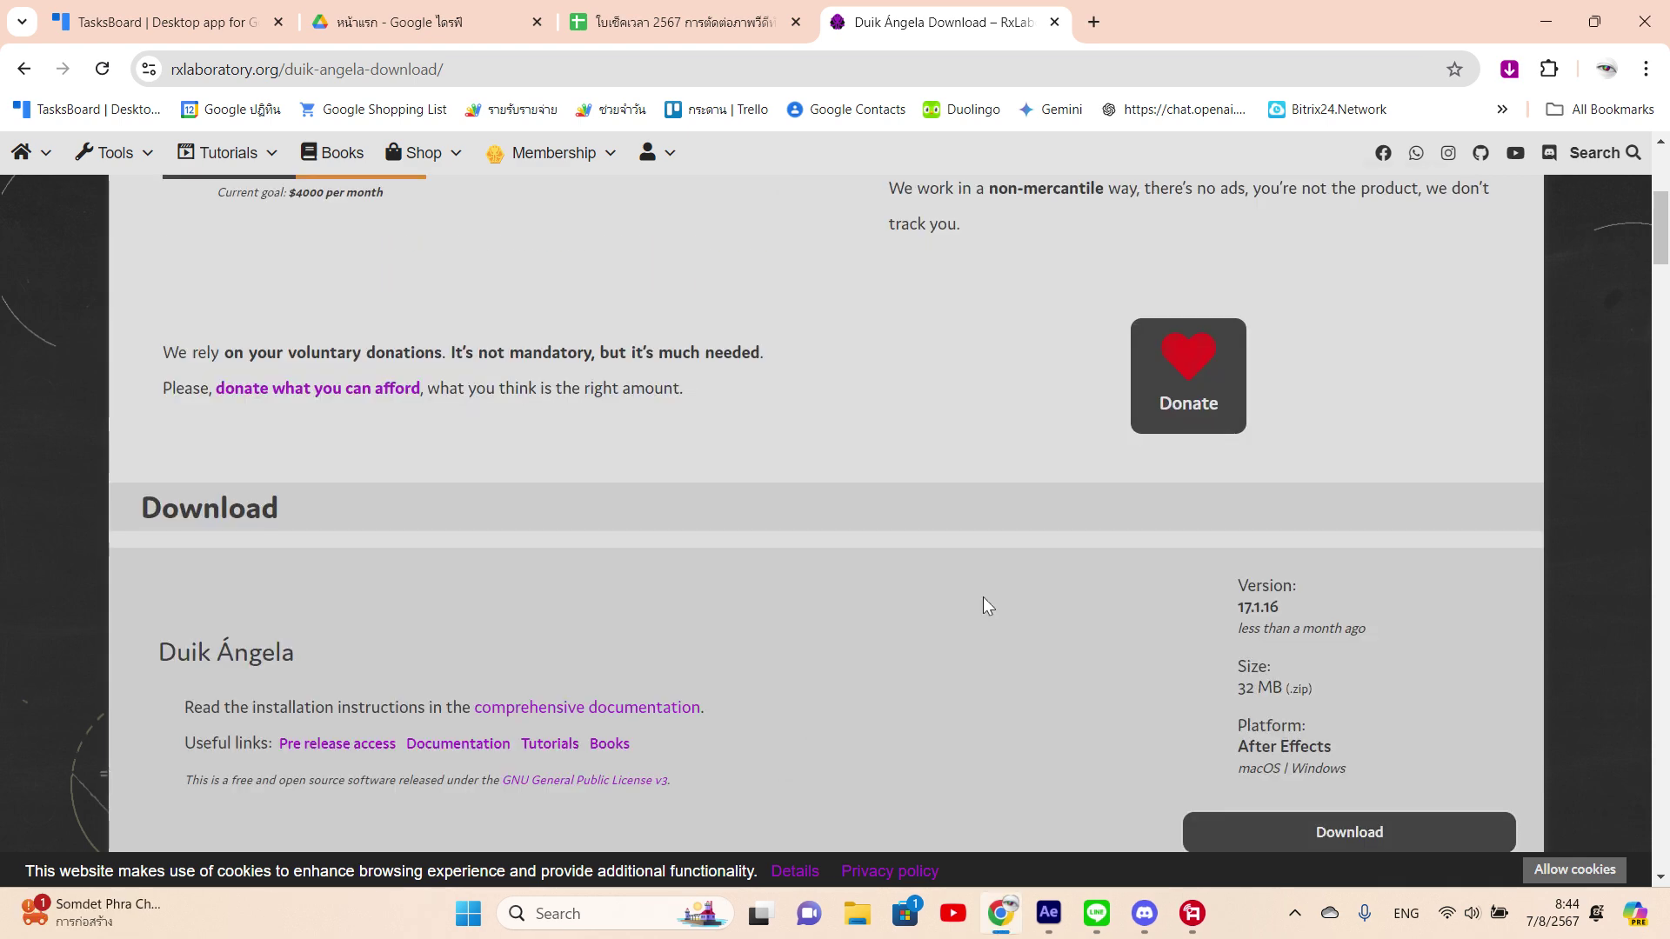
pyautogui.click(843, 929)
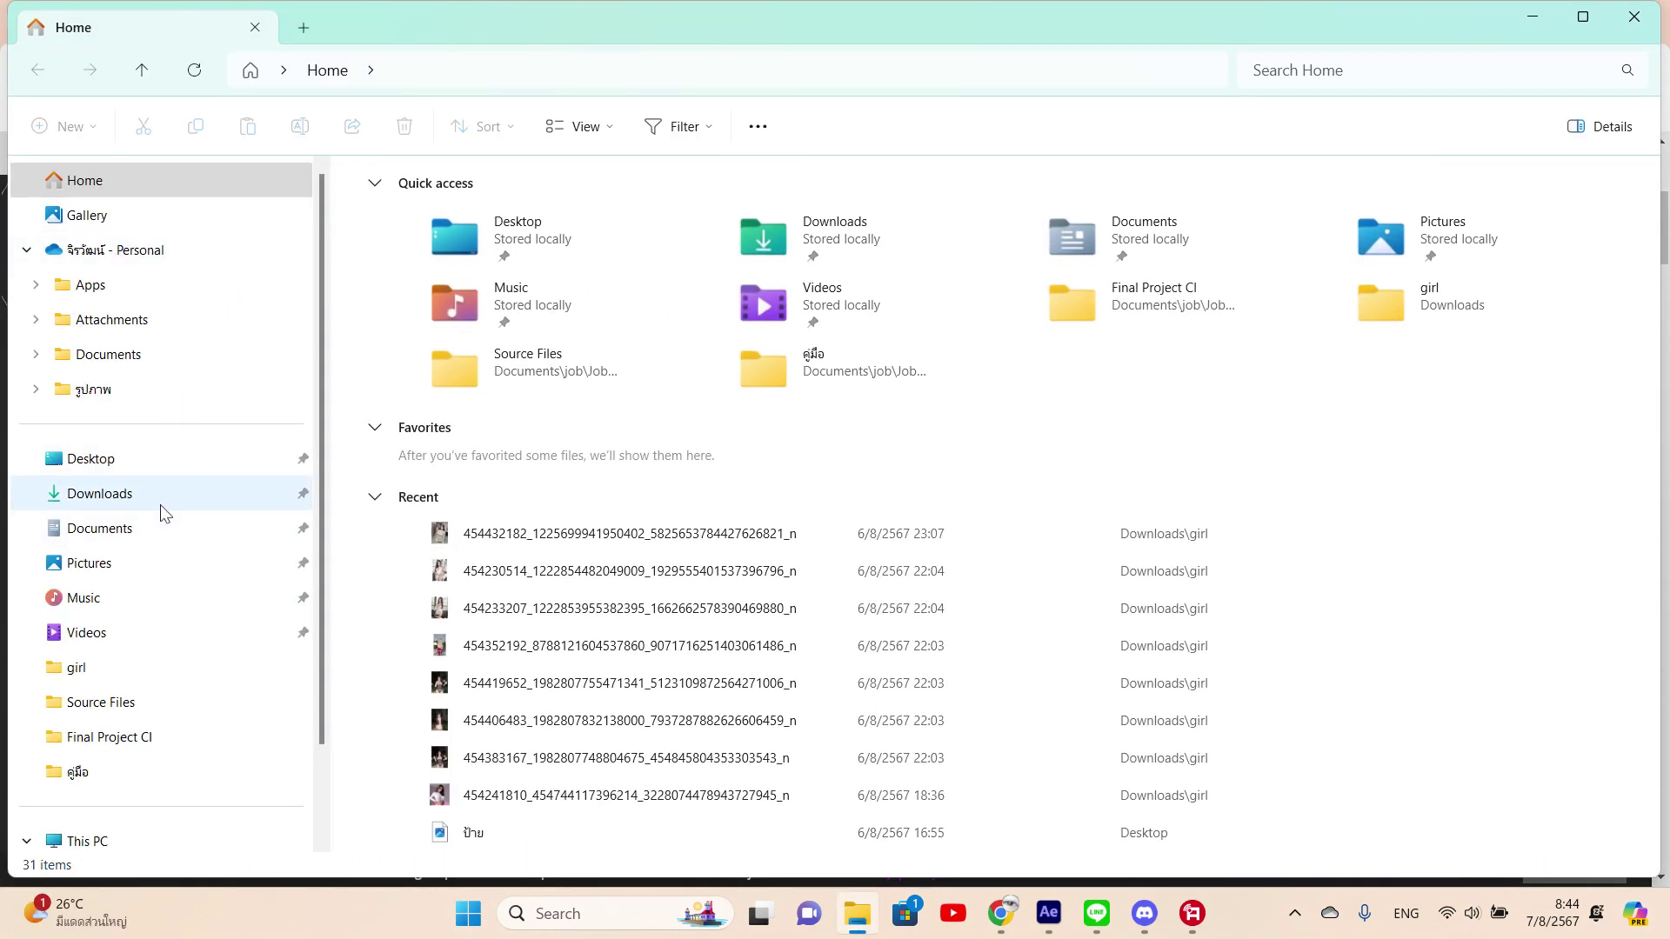
pyautogui.click(161, 507)
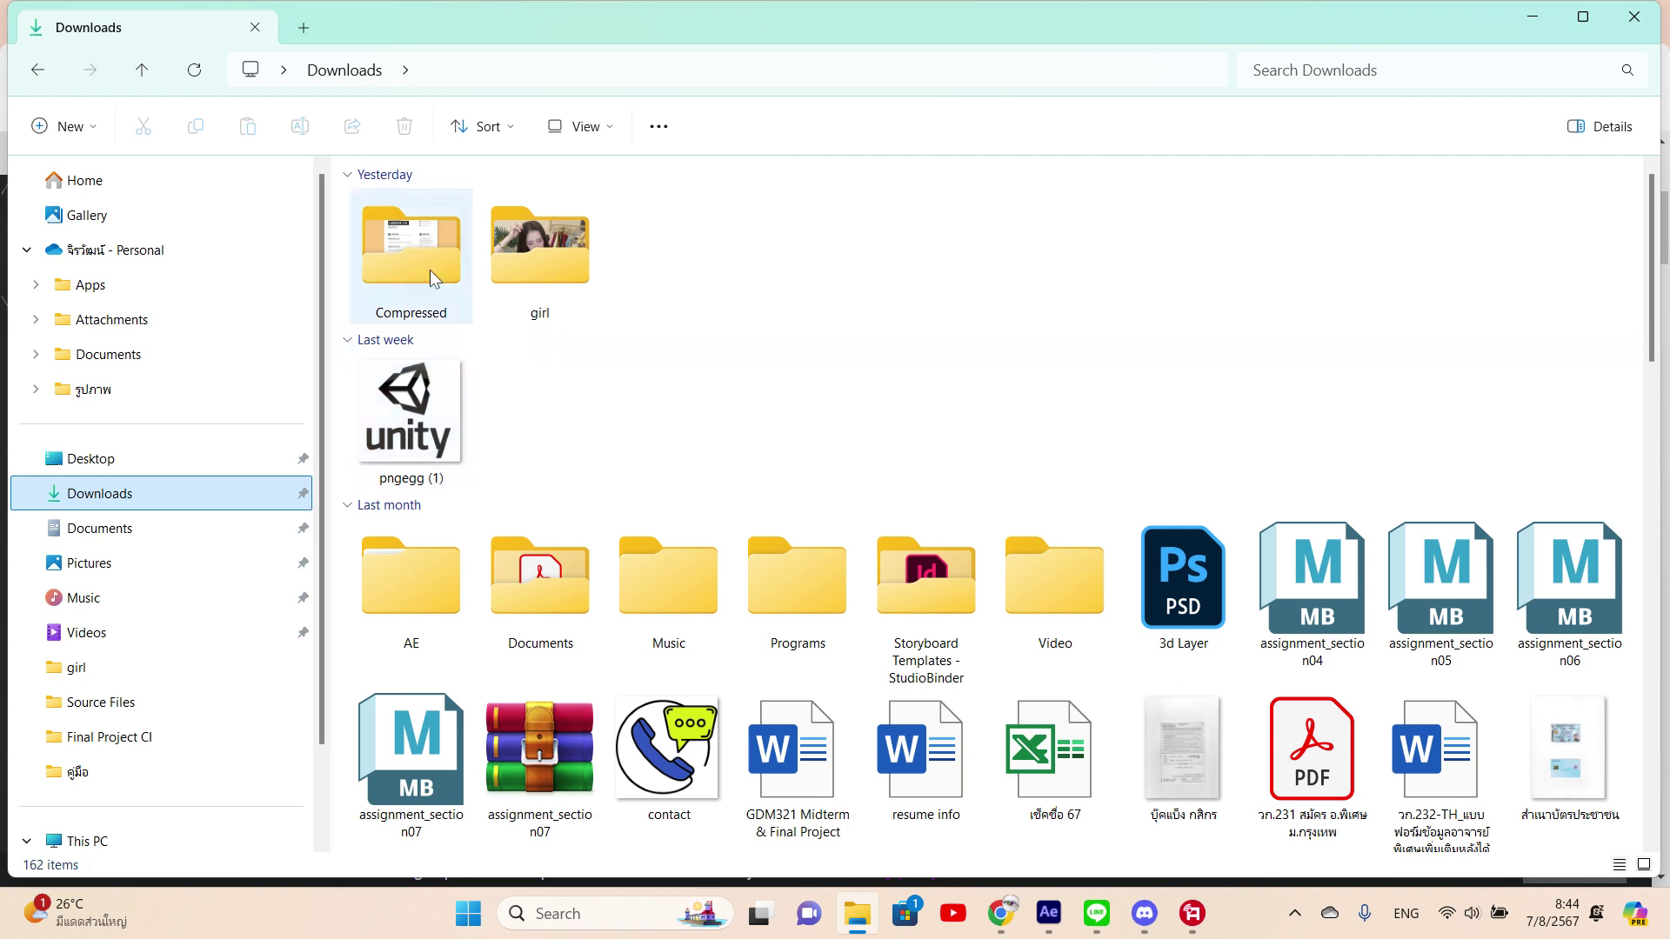
pyautogui.doubleClick(430, 268)
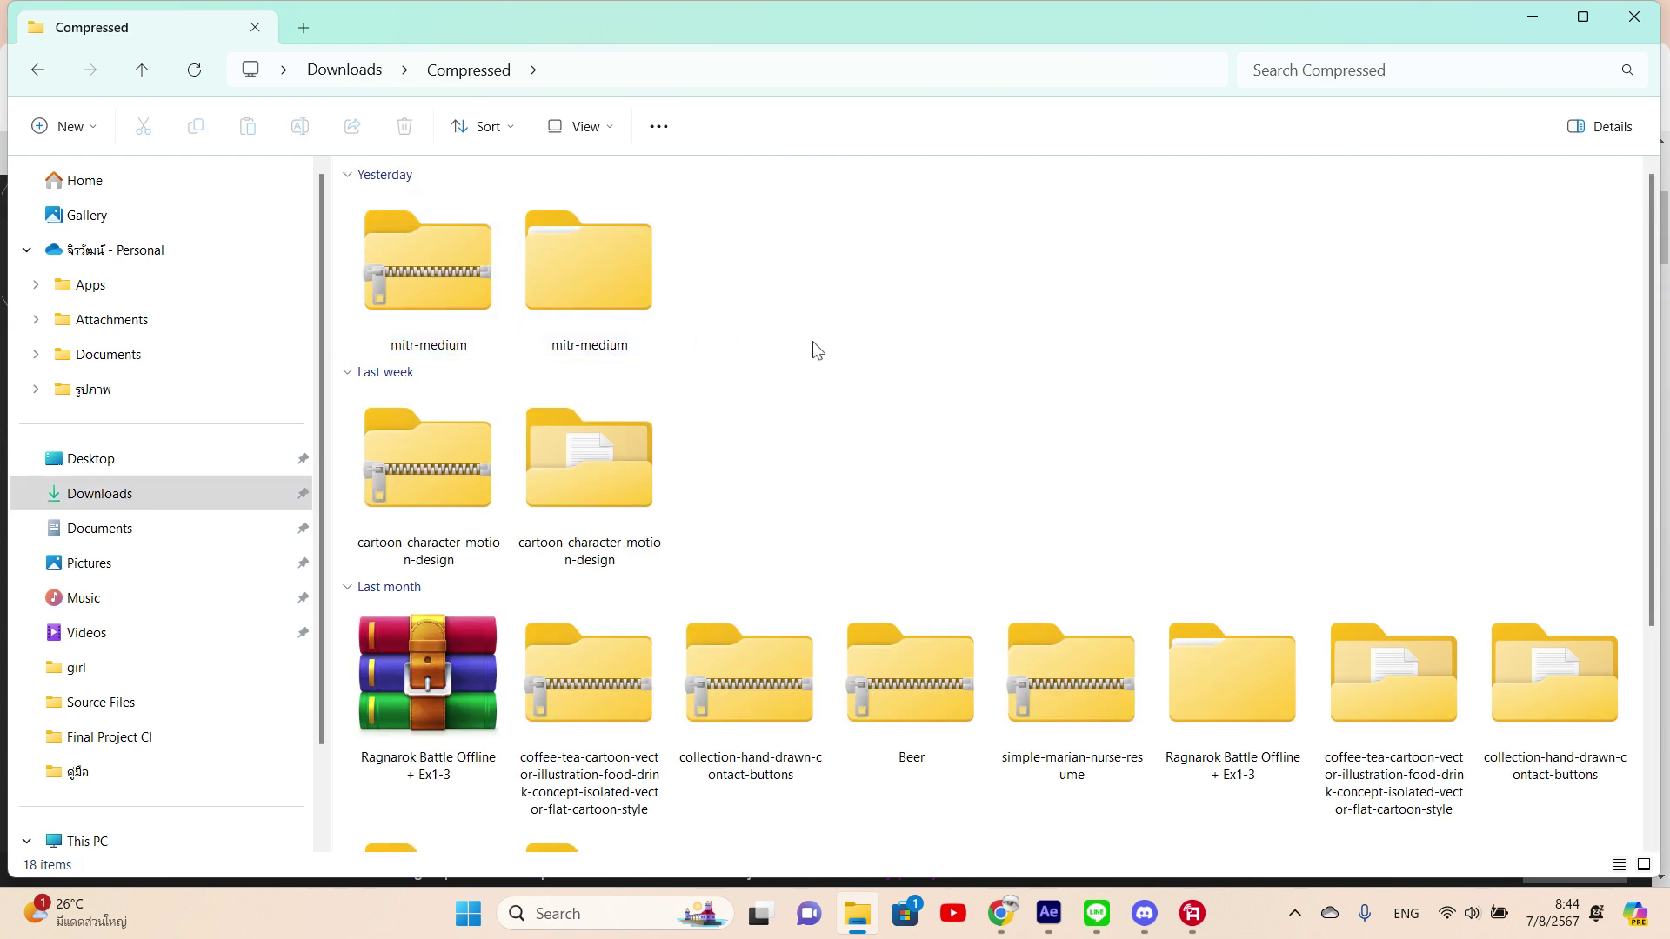
pyautogui.scroll(-3, 817, 349)
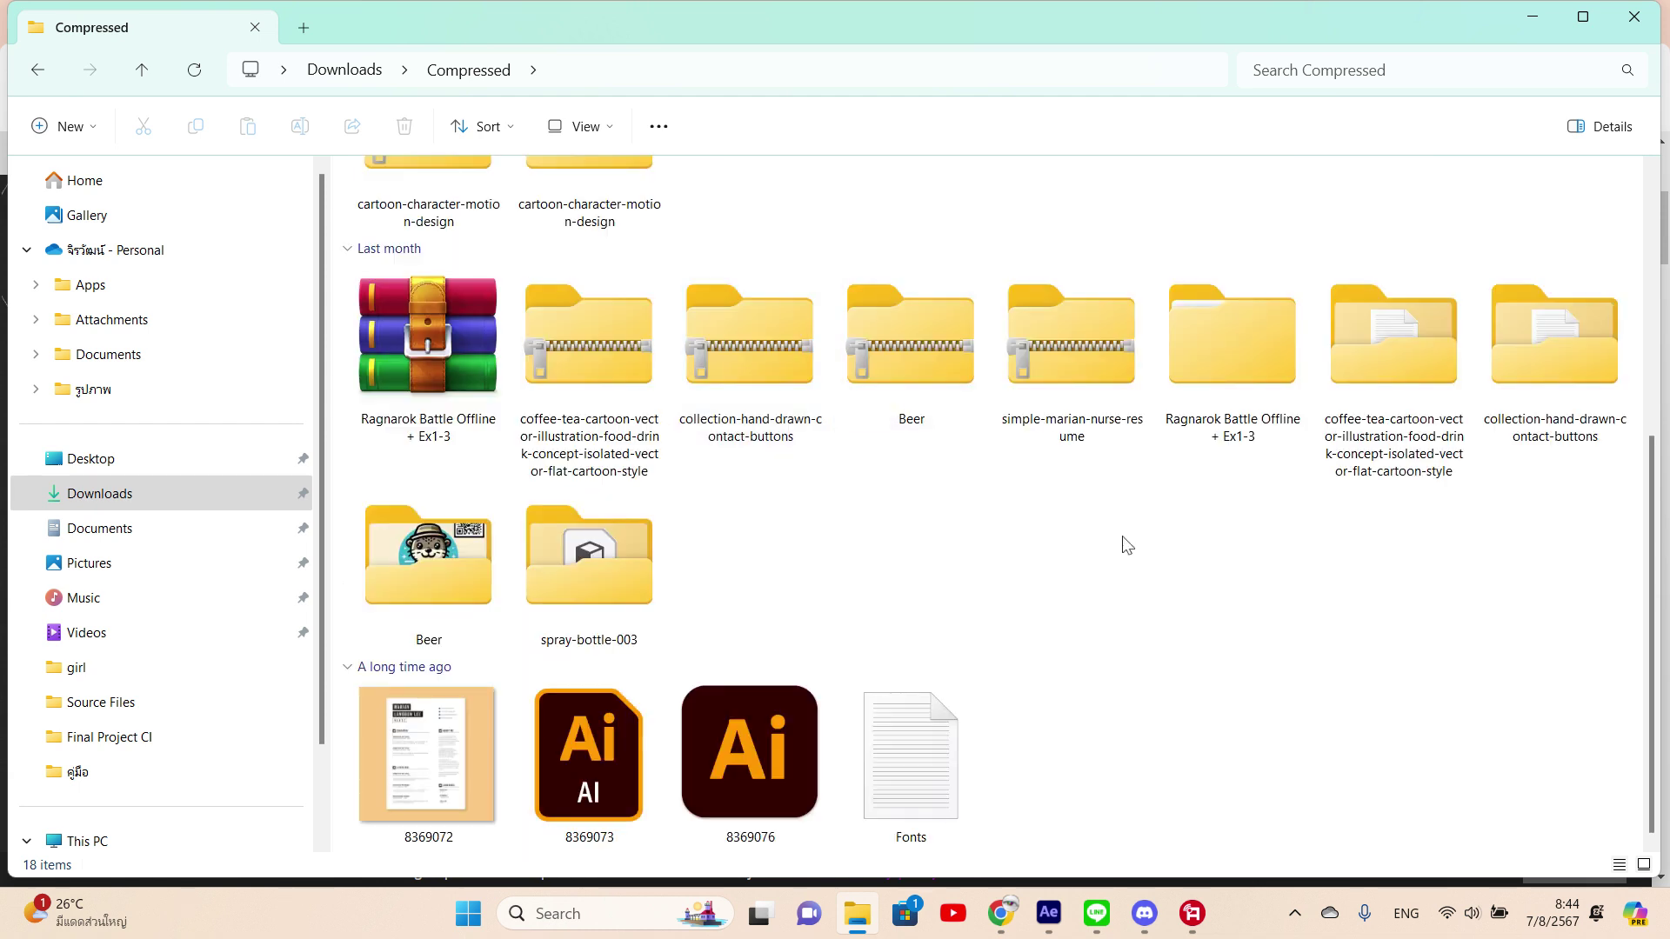
pyautogui.click(157, 500)
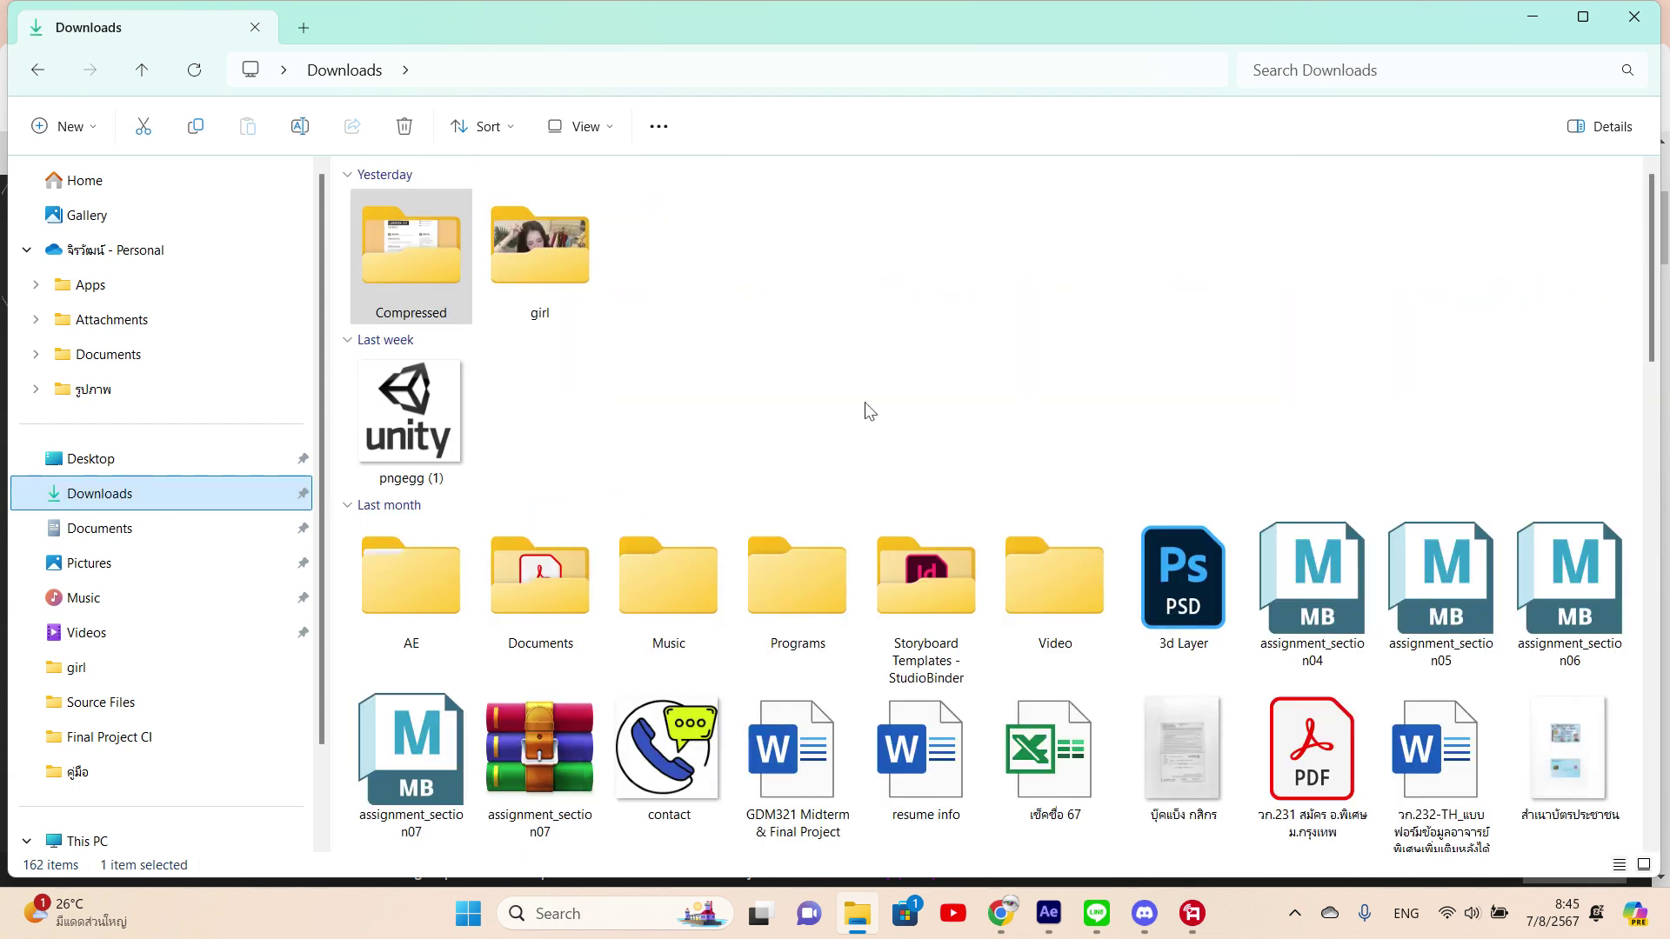
pyautogui.scroll(-2, 880, 403)
pyautogui.press('Down')
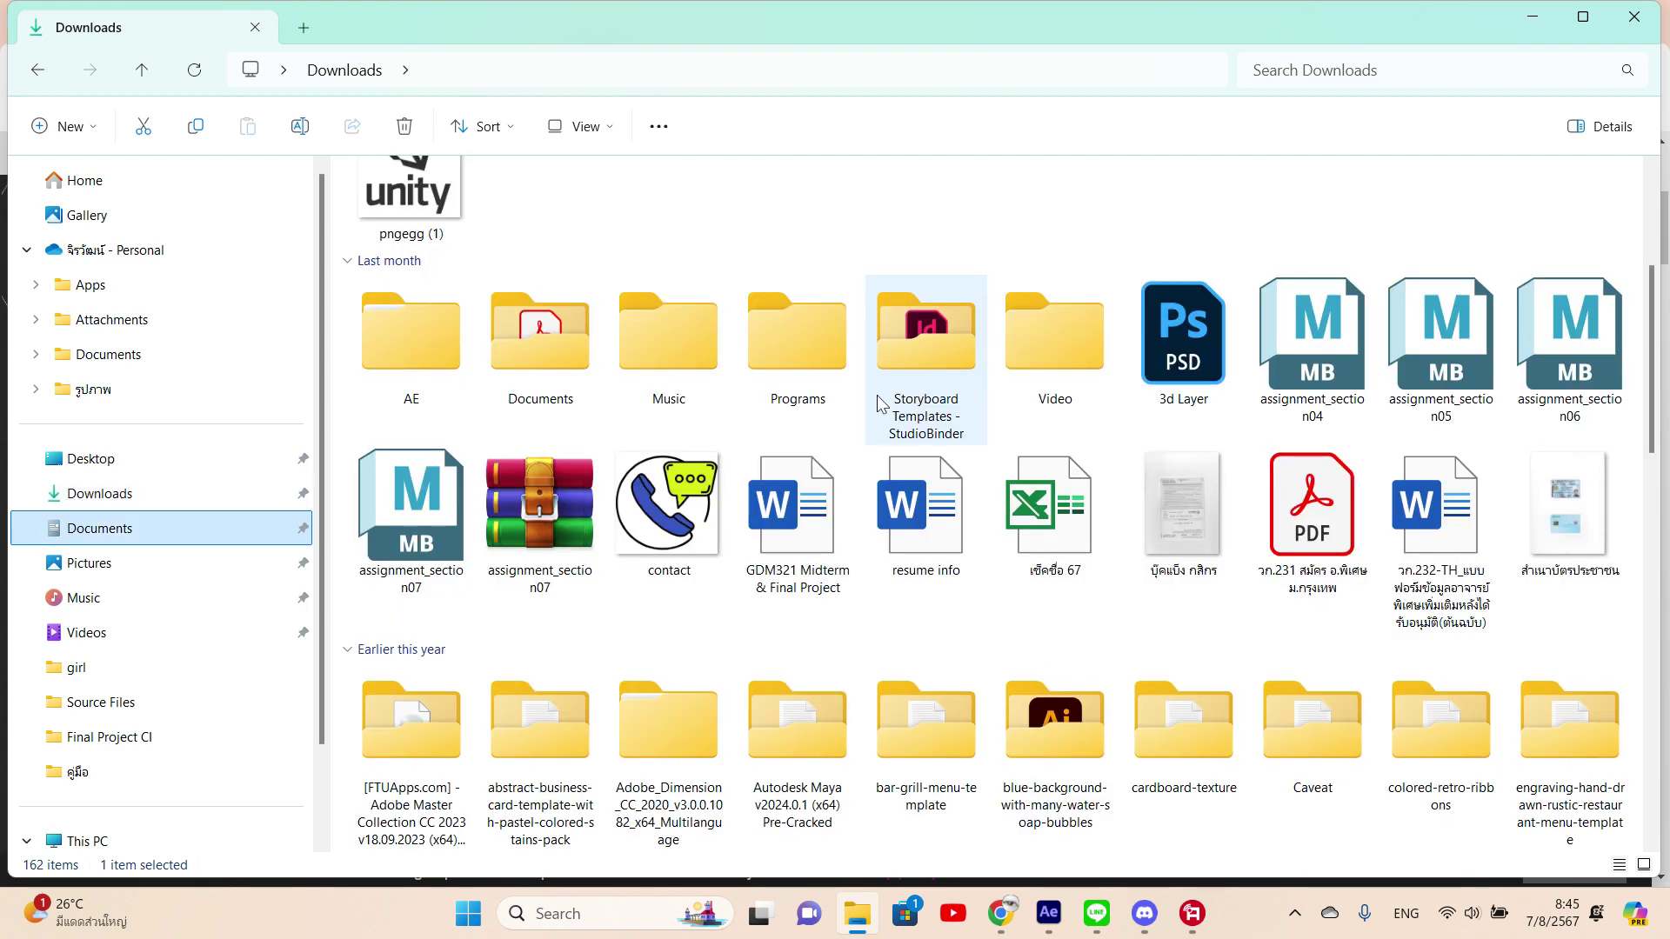
# - Reopen the Duik Ángela download dialog from the website, copy the archive's file name from the save path and cancel the download
pyautogui.hotkey('alt', 'Tab')
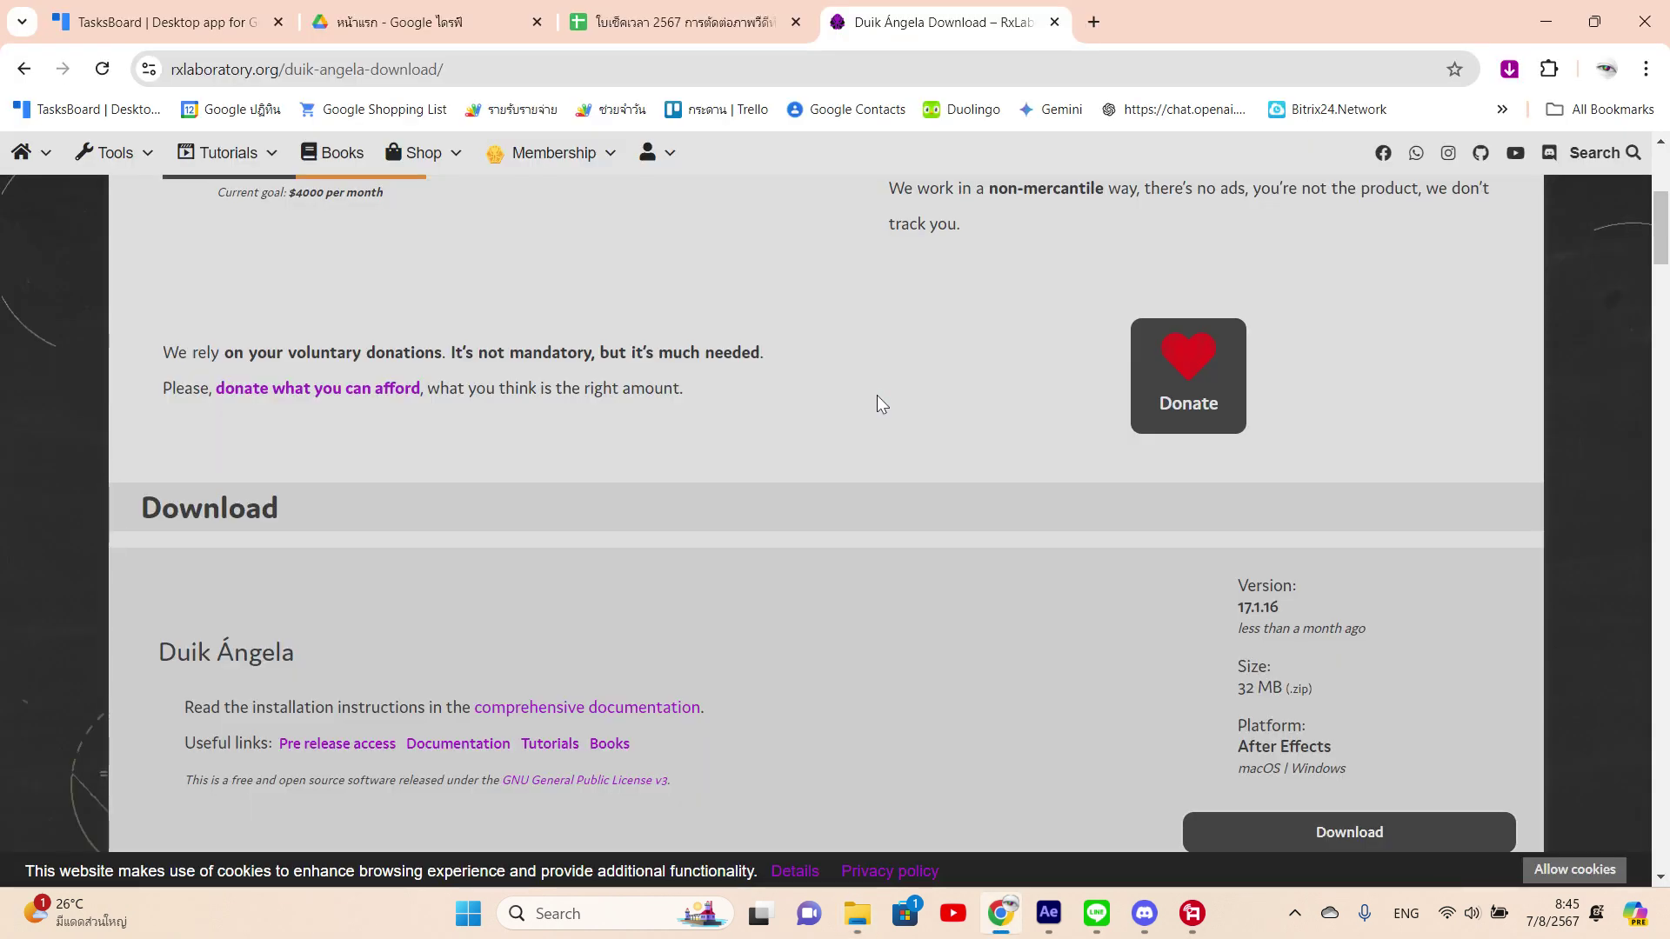
pyautogui.scroll(4, 877, 395)
pyautogui.scroll(-3, 877, 395)
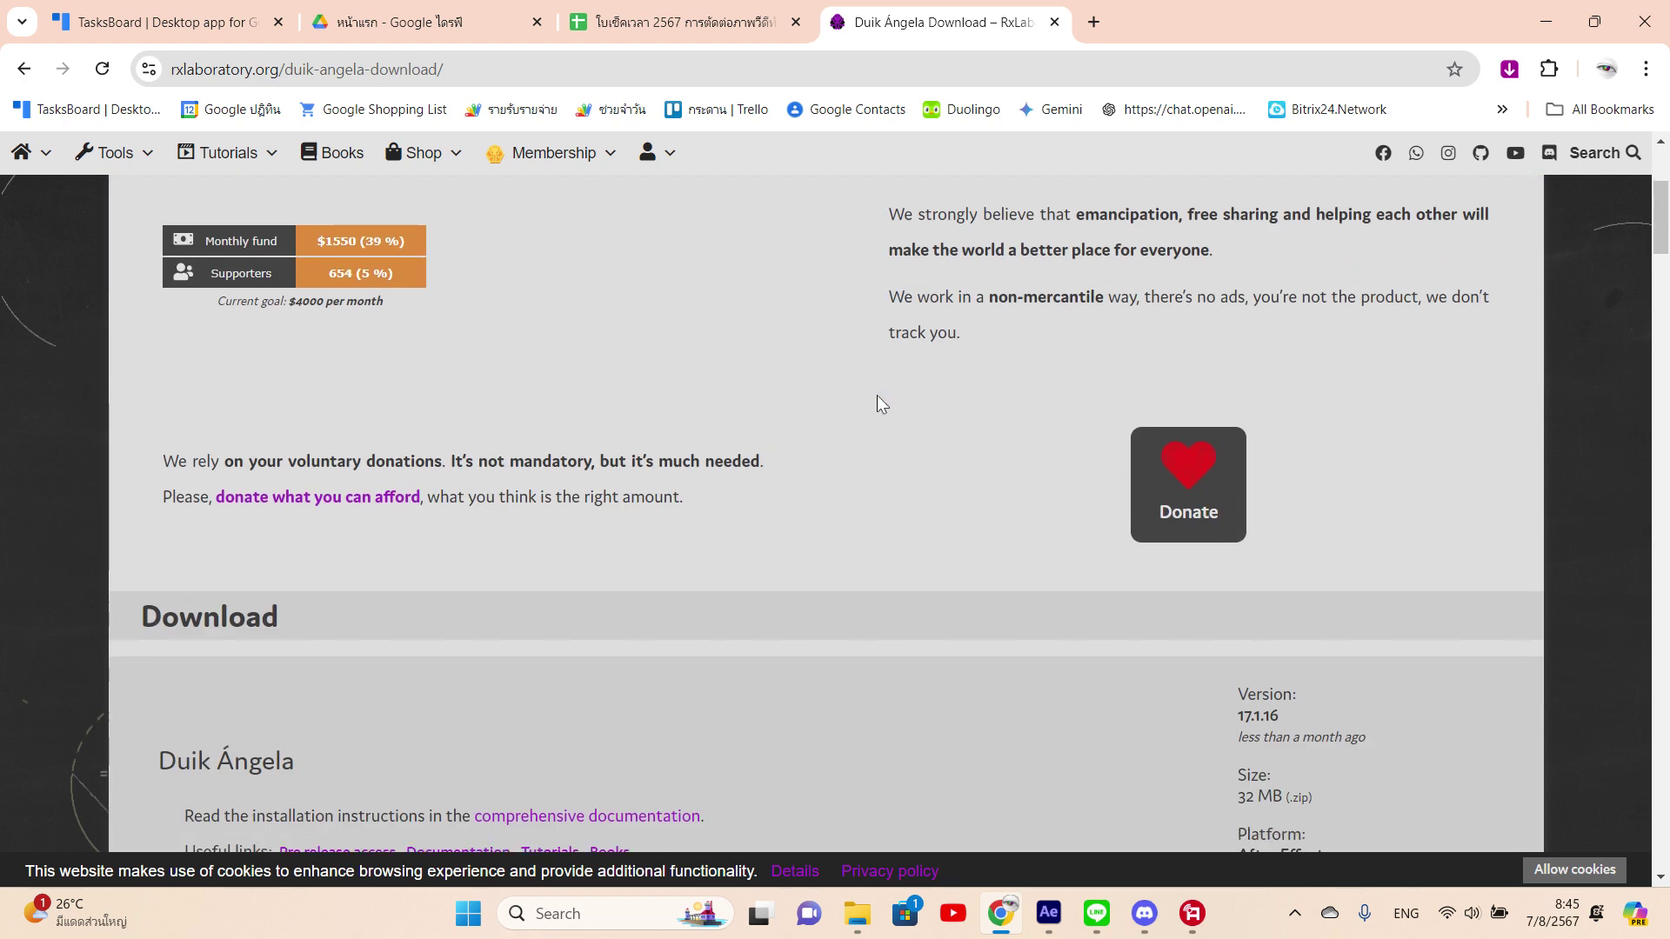
pyautogui.scroll(-2, 879, 394)
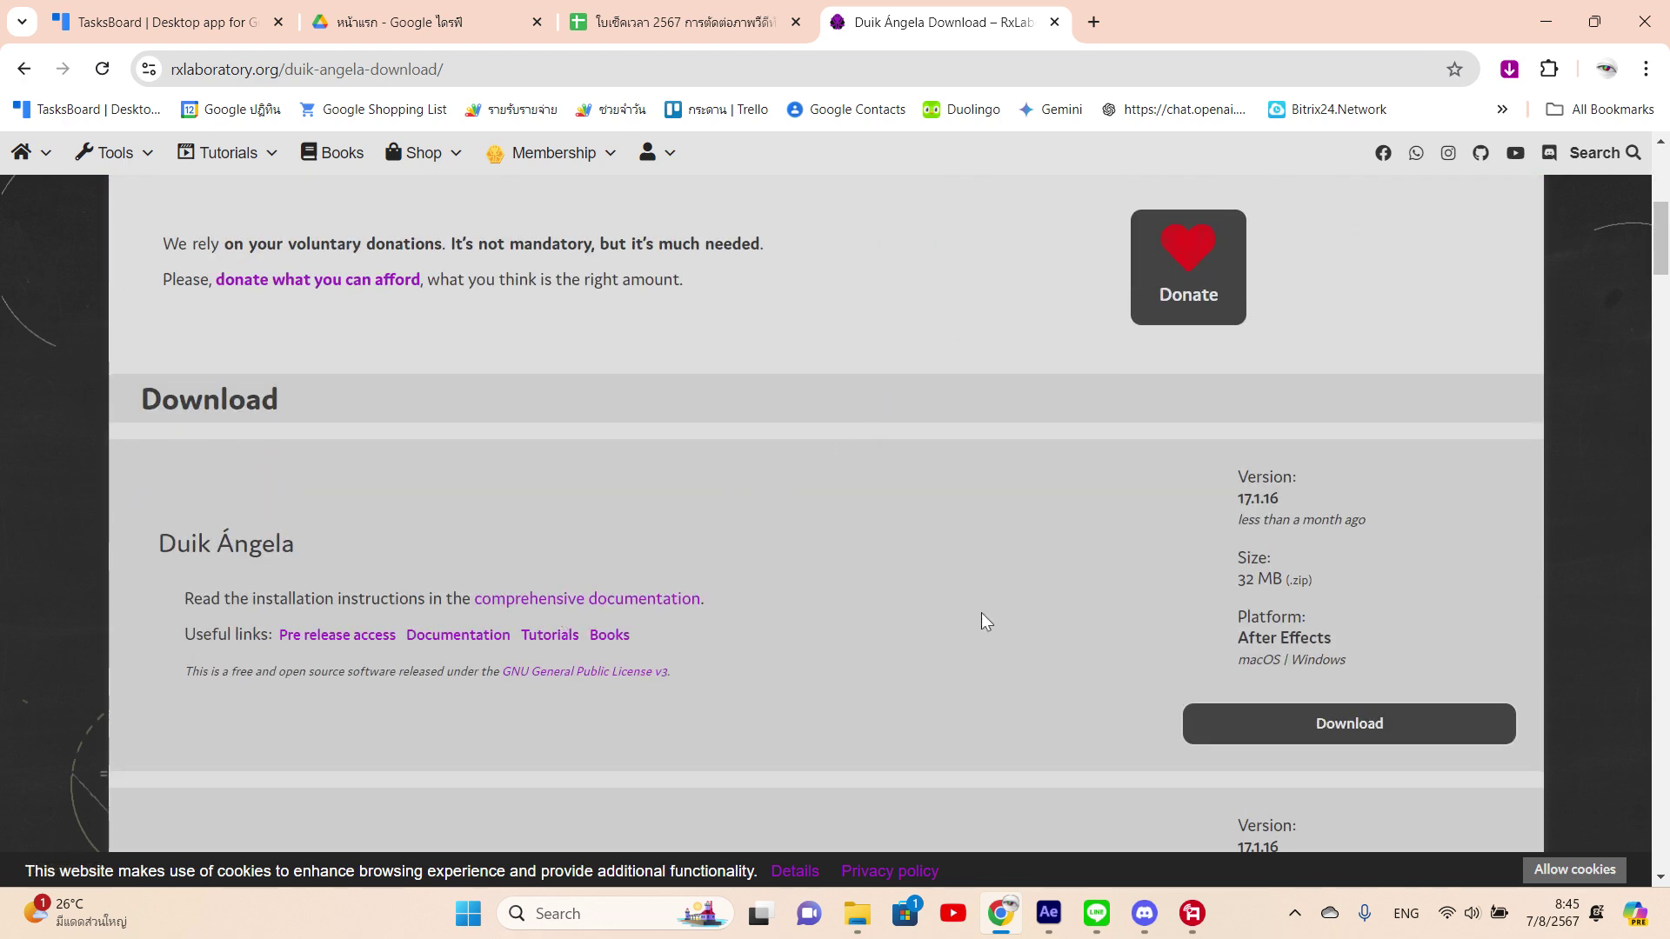
pyautogui.click(1275, 726)
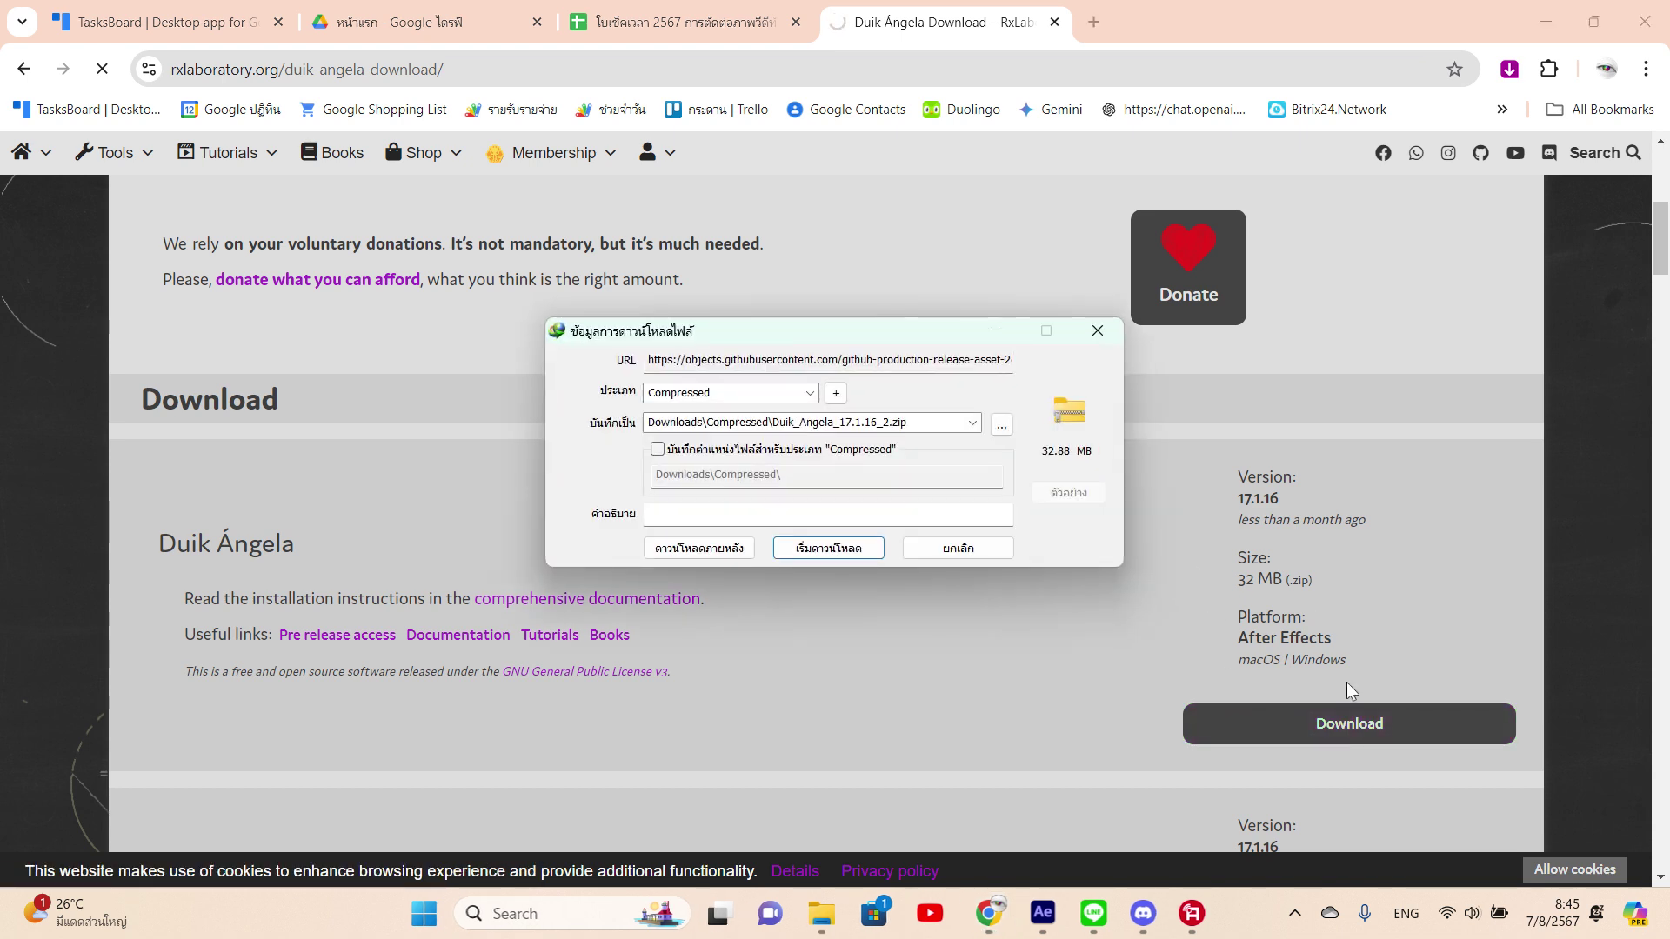
pyautogui.click(771, 423)
pyautogui.click(933, 425)
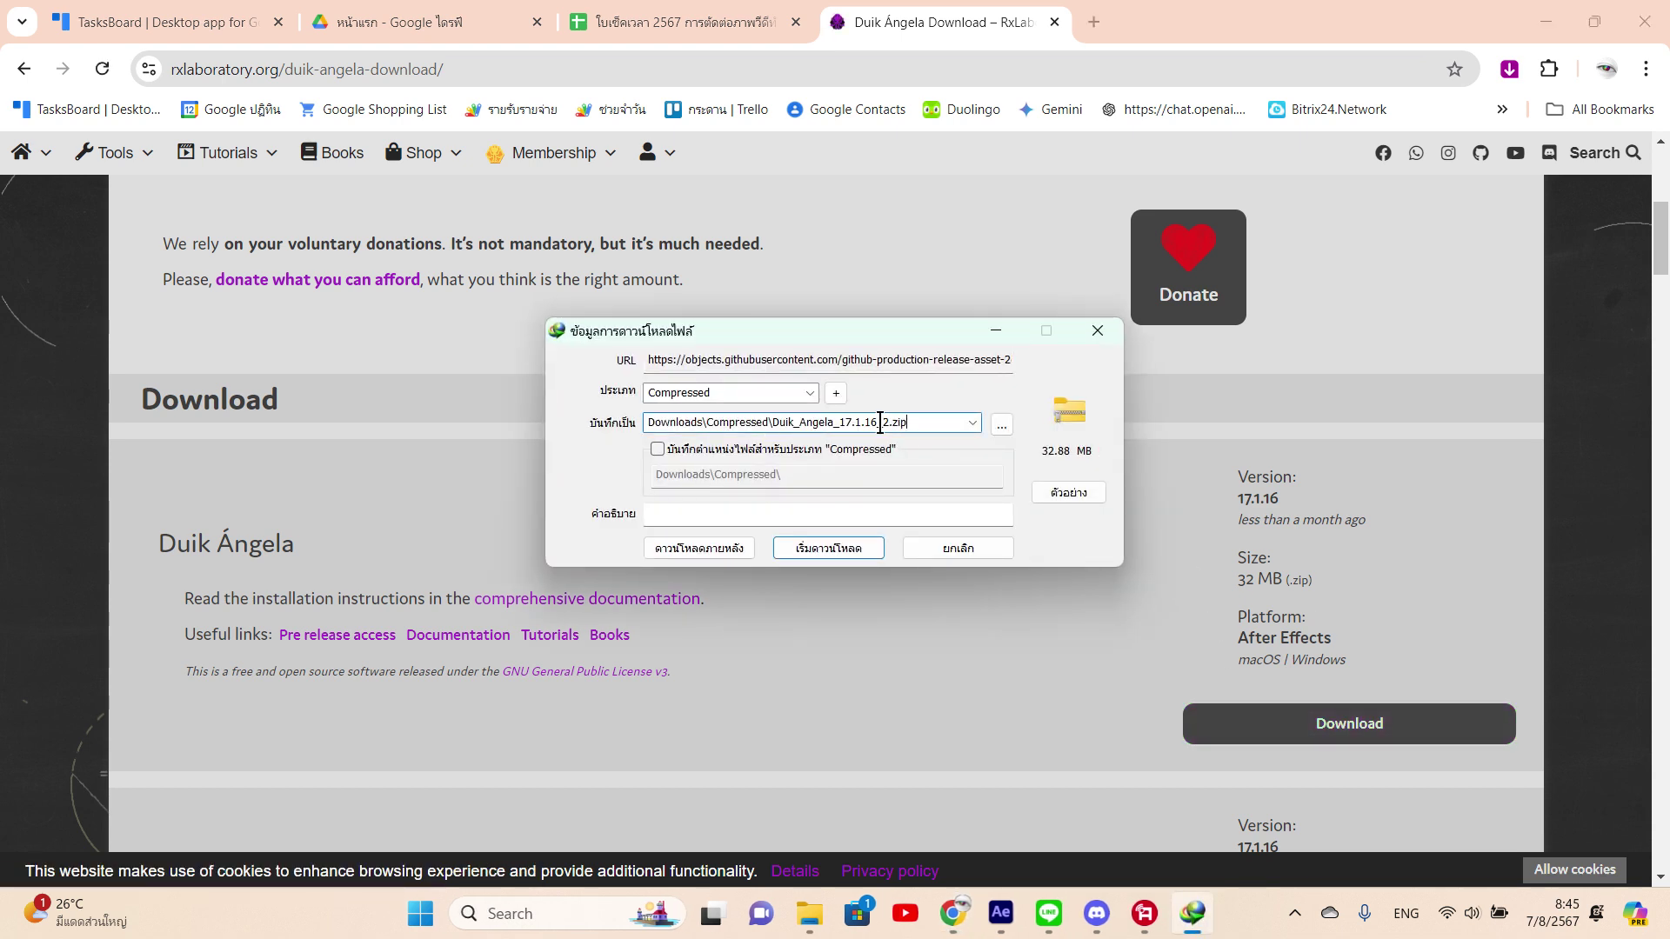
pyautogui.moveTo(773, 424); pyautogui.dragTo(862, 423)
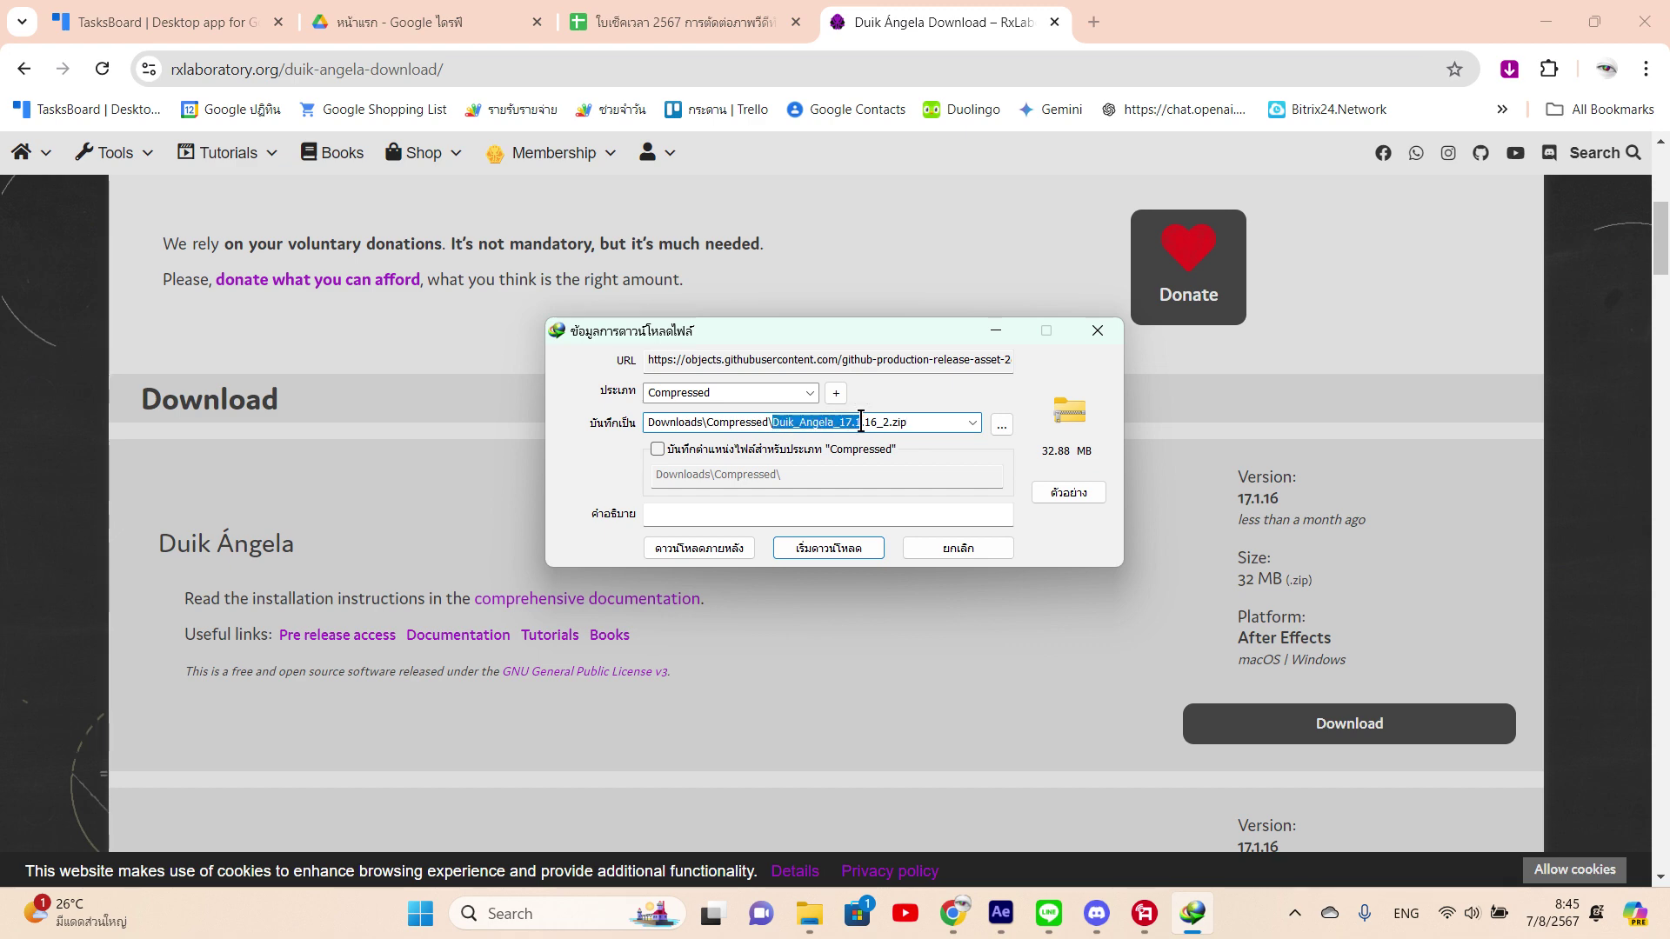
pyautogui.click(996, 549)
# - Search the Compressed folder in Downloads for Duik_Angela_17.1.16, then clear the search
pyautogui.click(857, 914)
pyautogui.scroll(3, 760, 432)
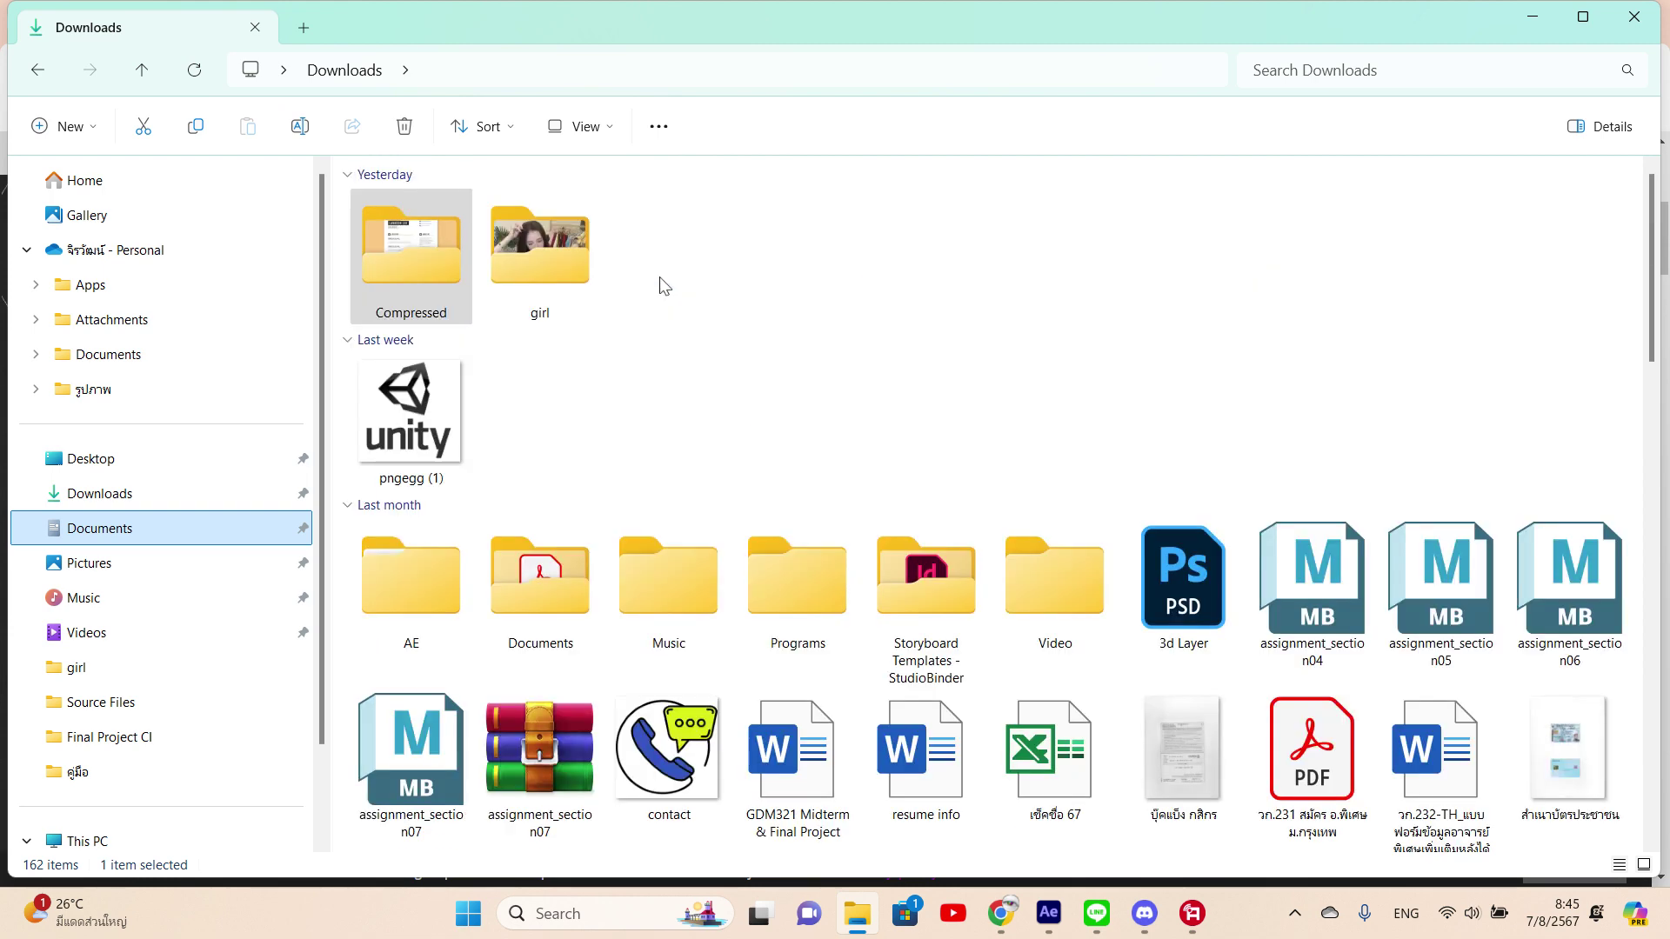
pyautogui.doubleClick(405, 267)
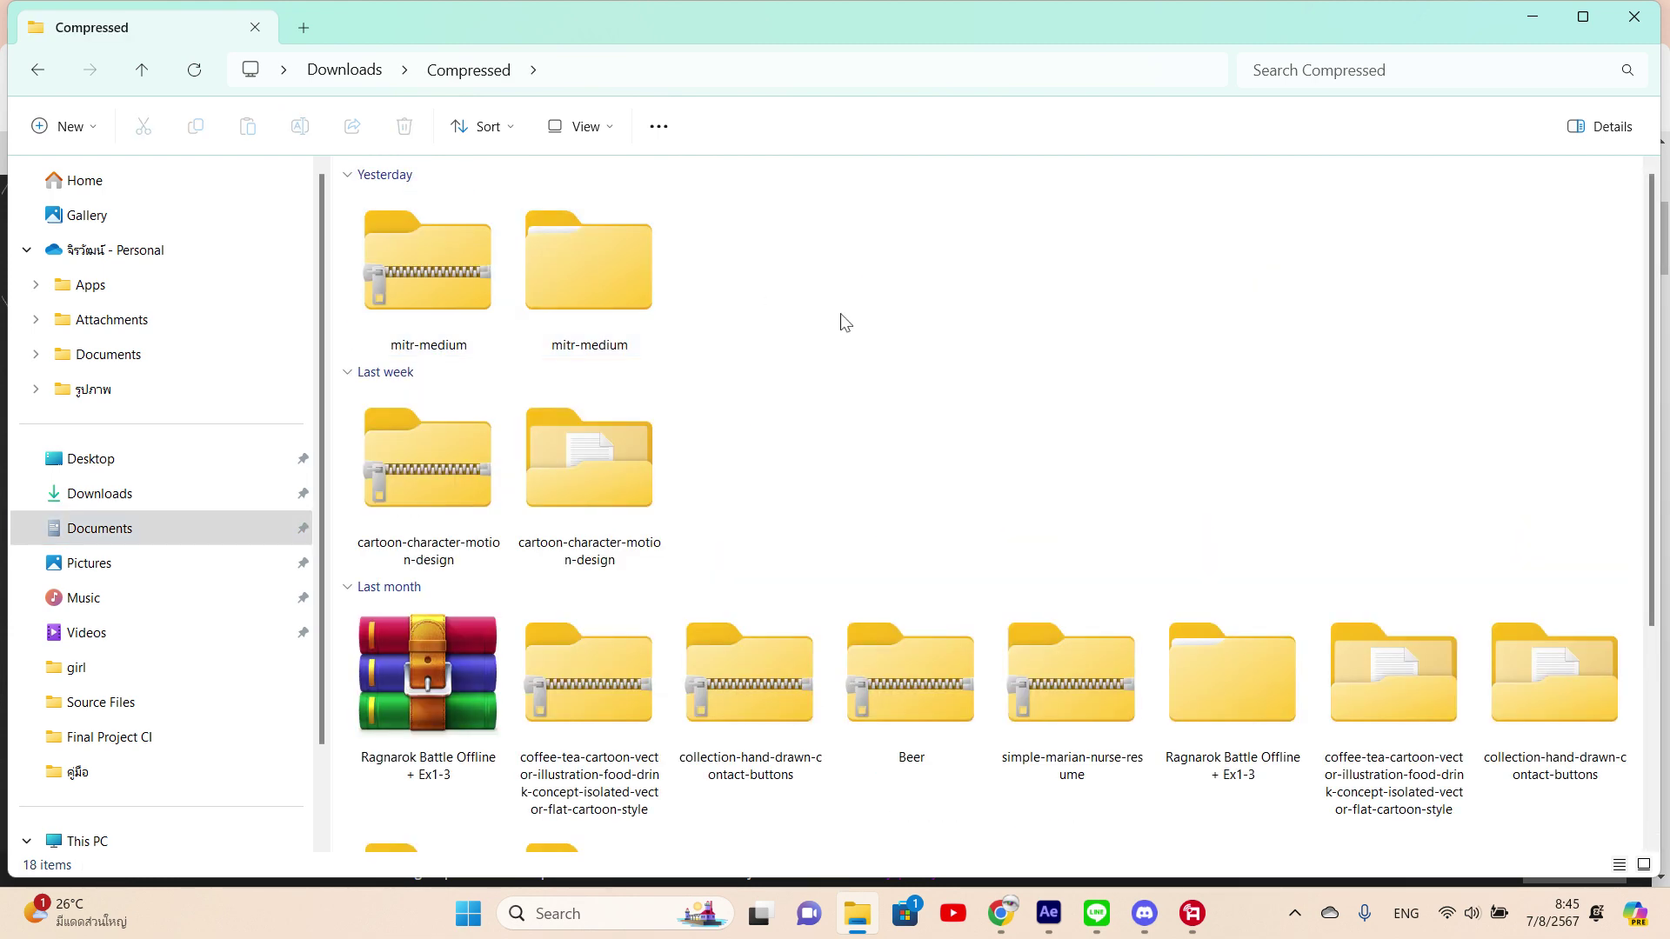
pyautogui.click(1375, 69)
pyautogui.write('Duik_Angela_17.1.16')
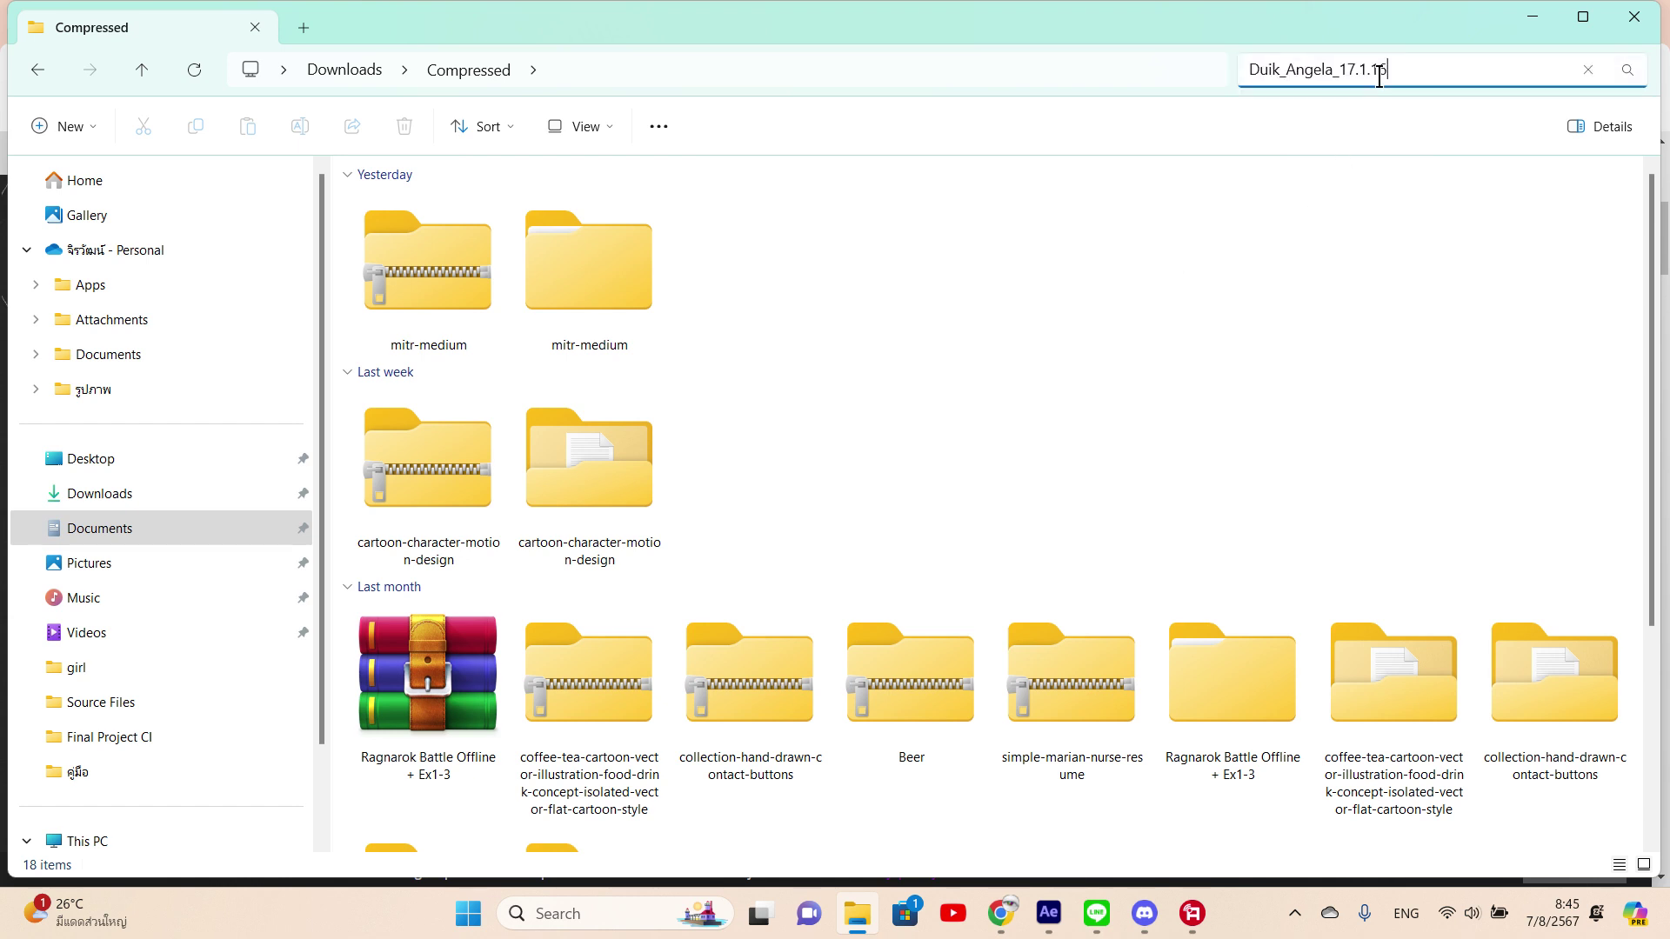
pyautogui.press('Return')
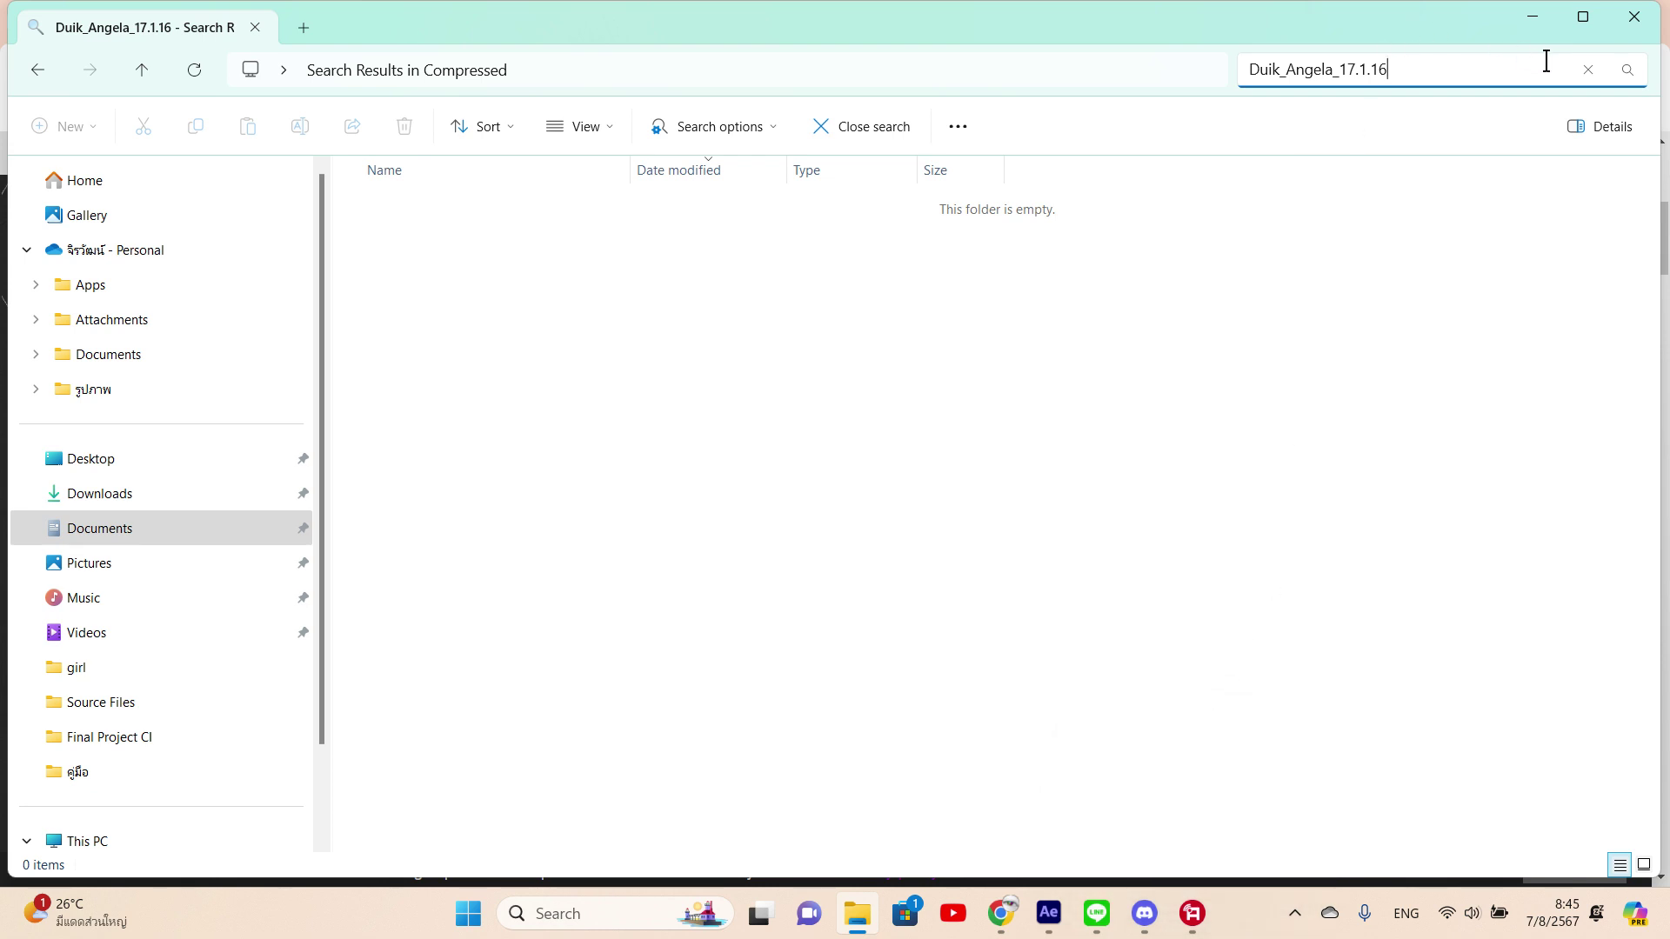
pyautogui.click(1587, 71)
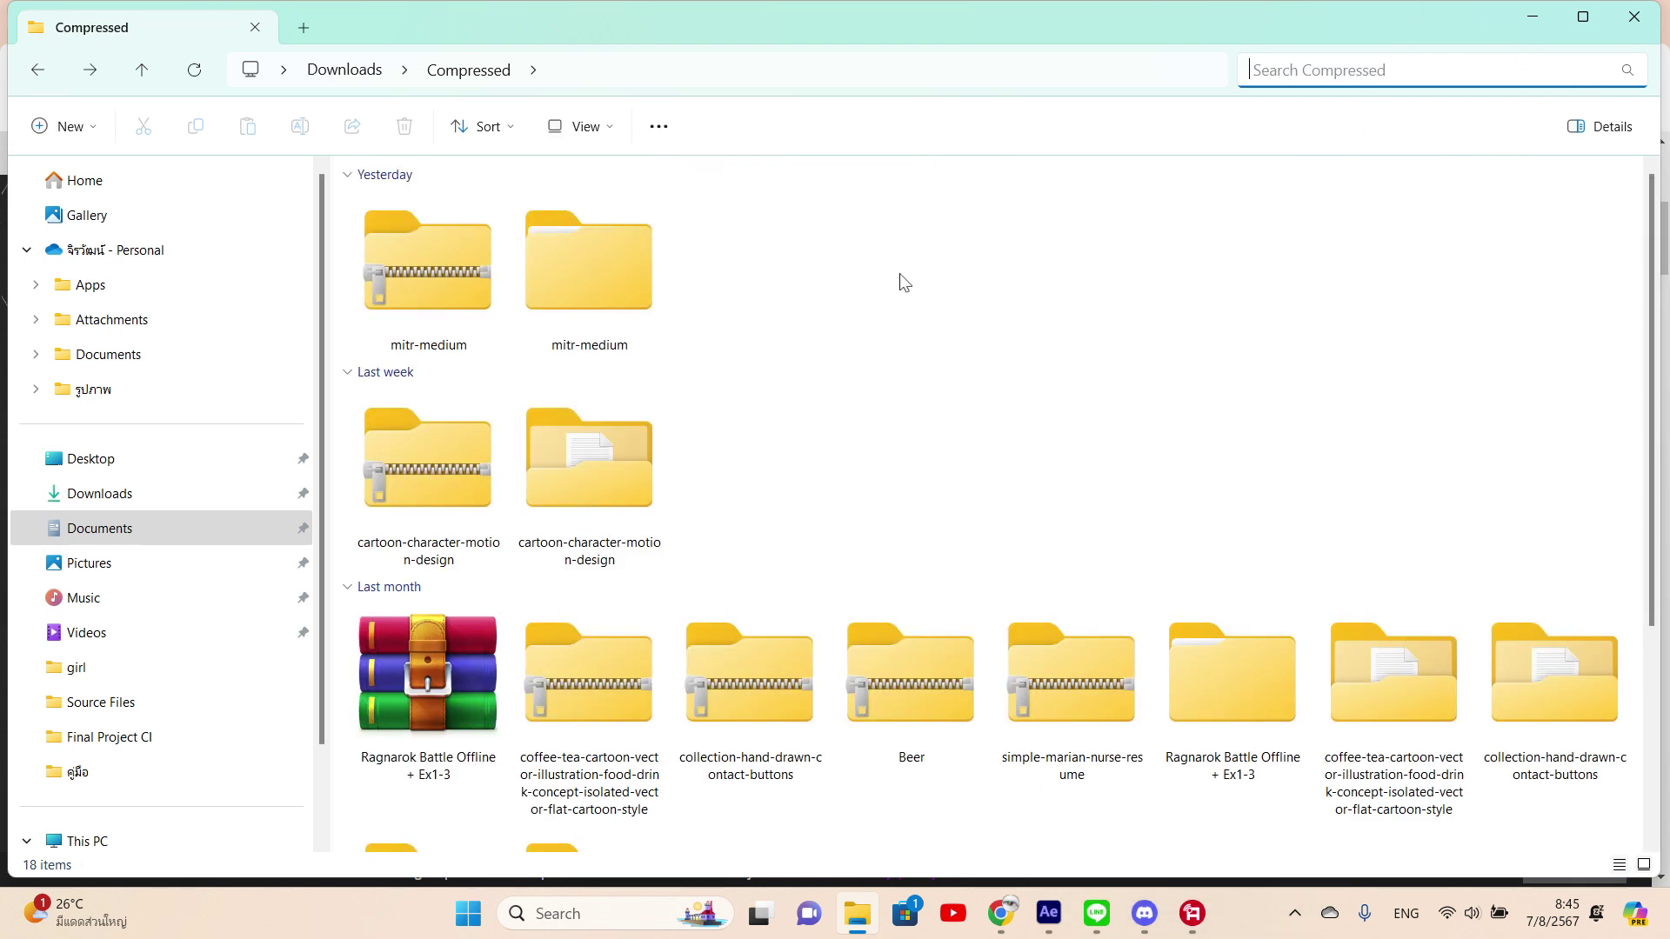
pyautogui.click(905, 283)
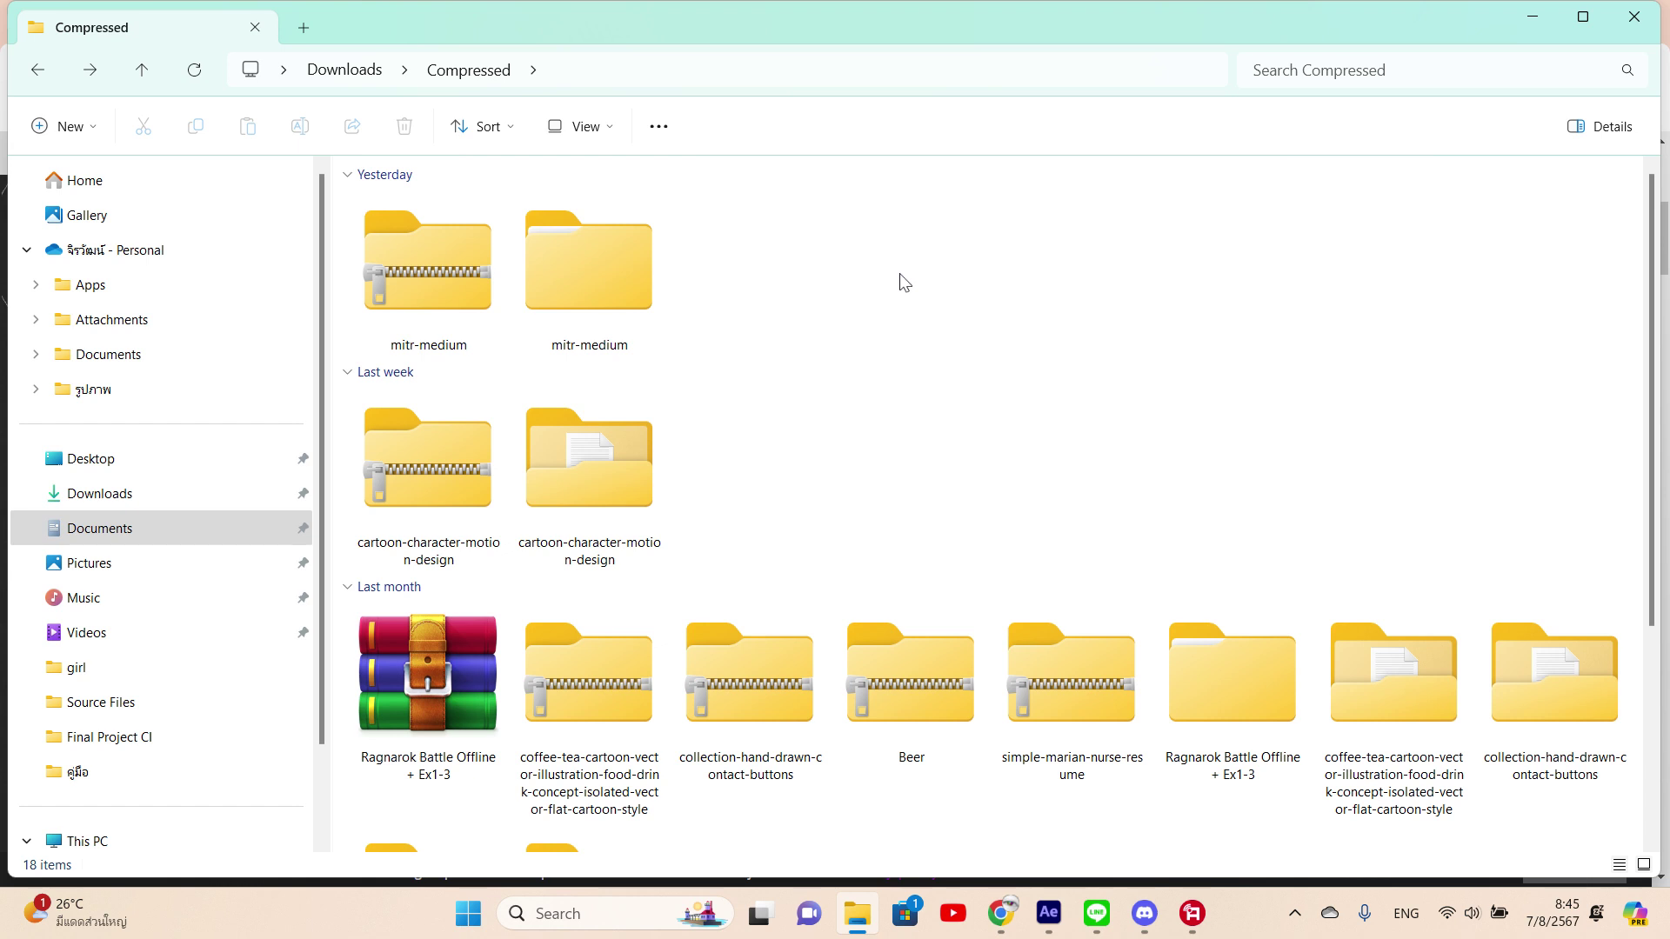
# - Check the remaining items in the Compressed folder and the main Downloads folder for the Duik archive
pyautogui.click(480, 496)
pyautogui.scroll(-3, 929, 373)
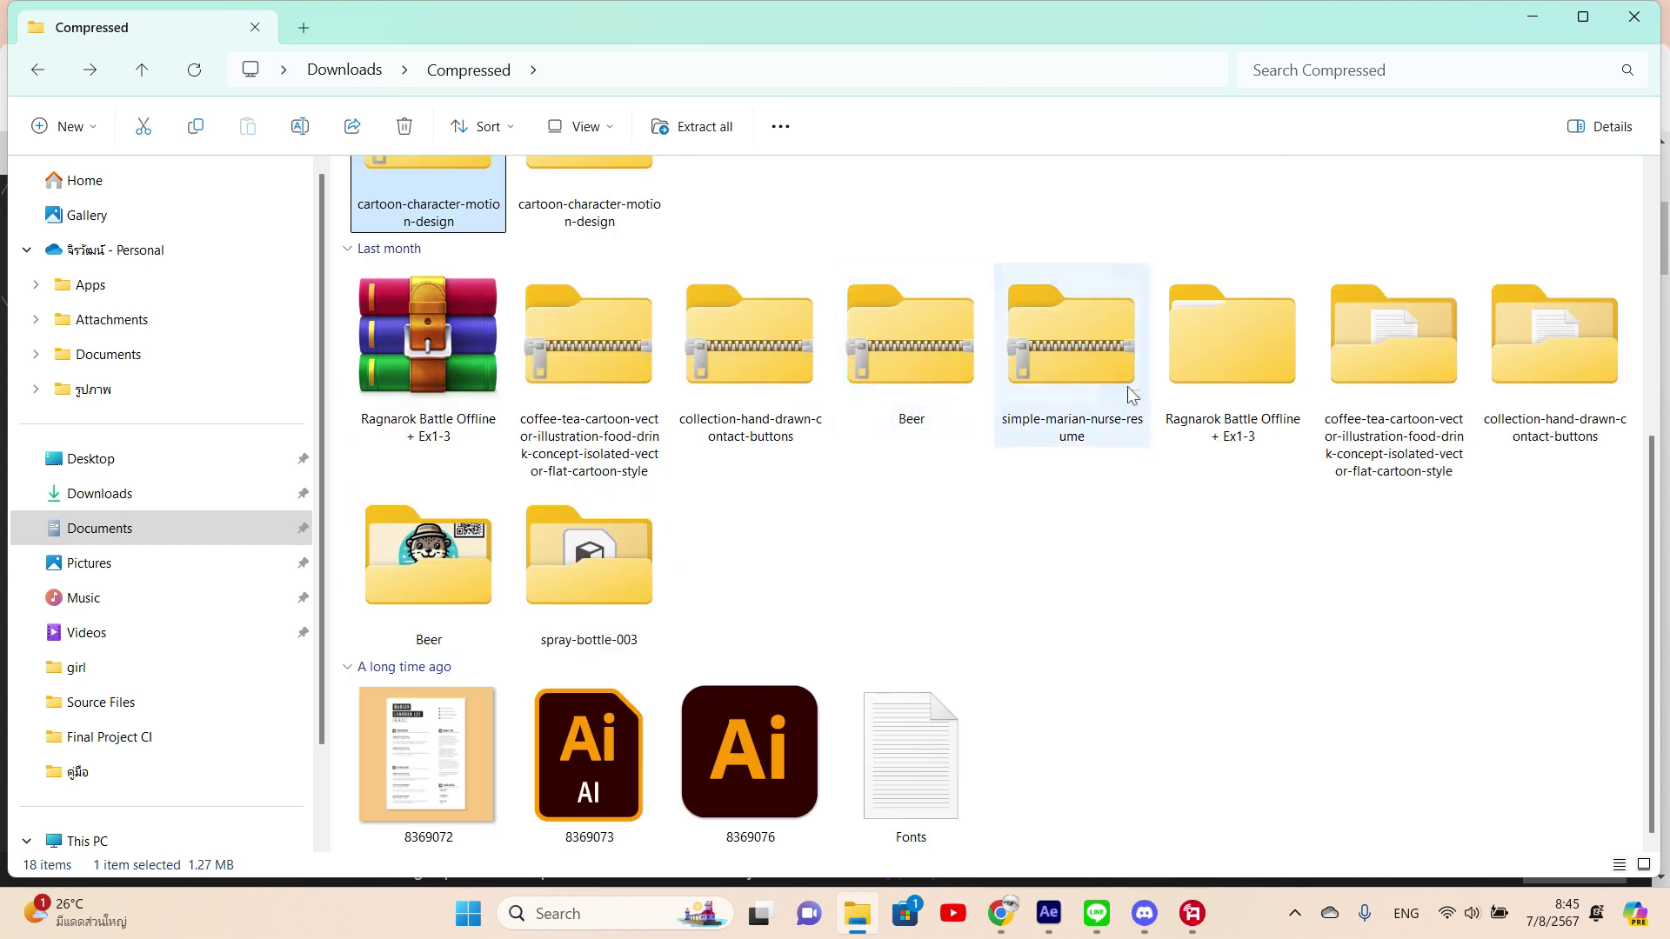
pyautogui.click(1195, 521)
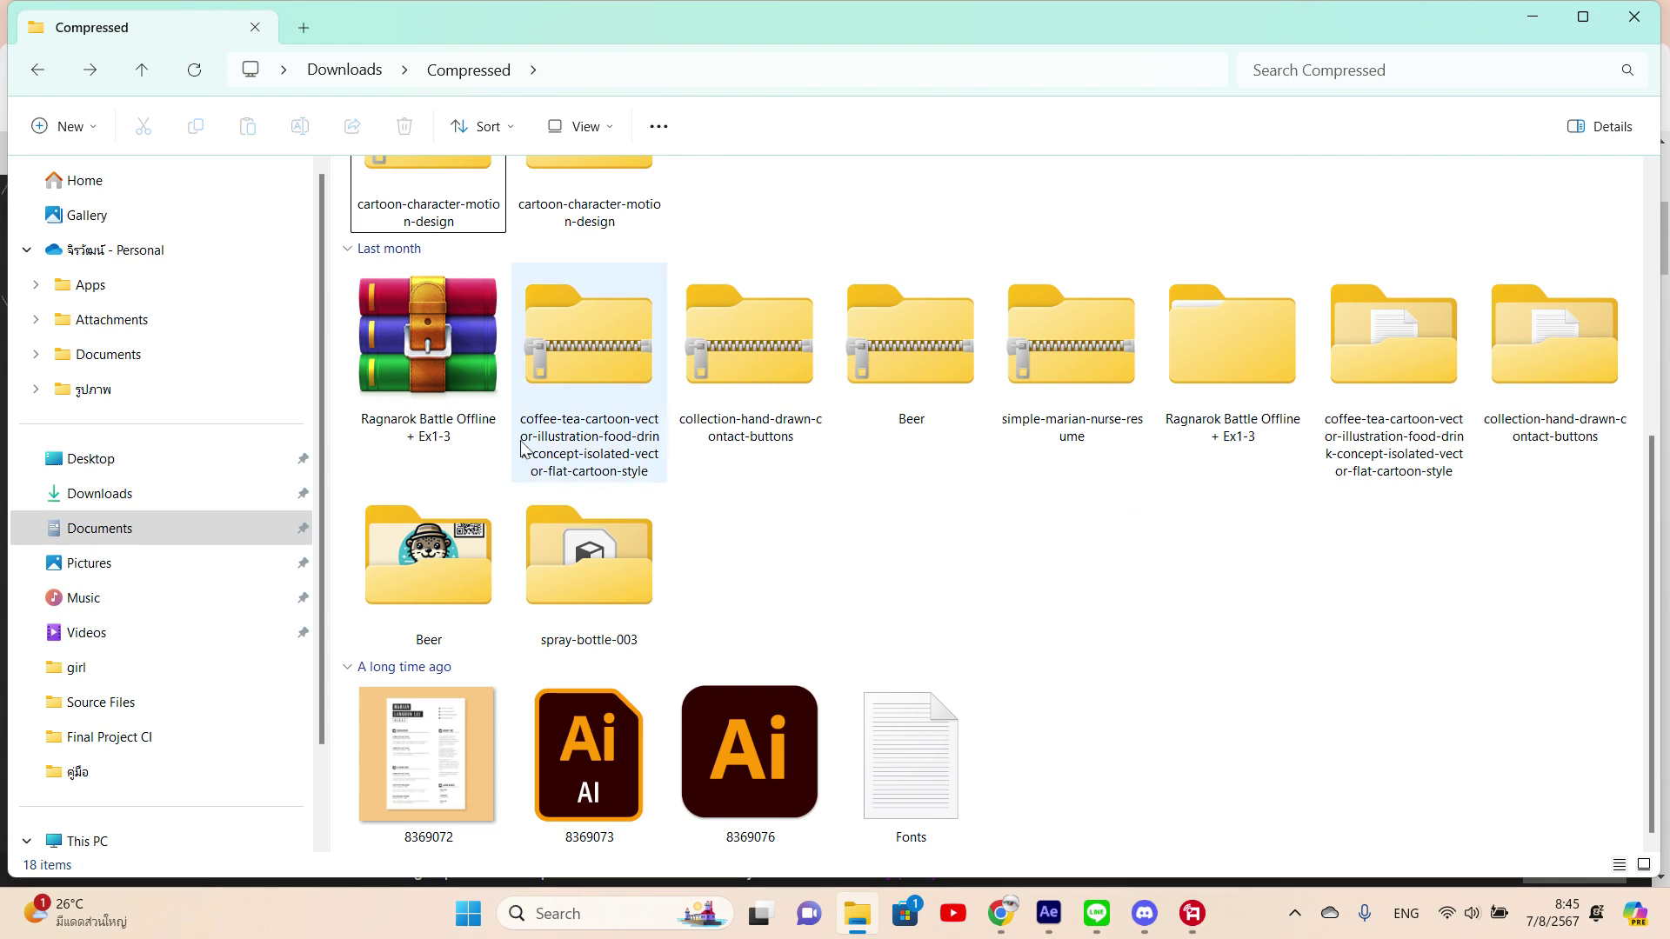
pyautogui.click(184, 497)
pyautogui.write('db')
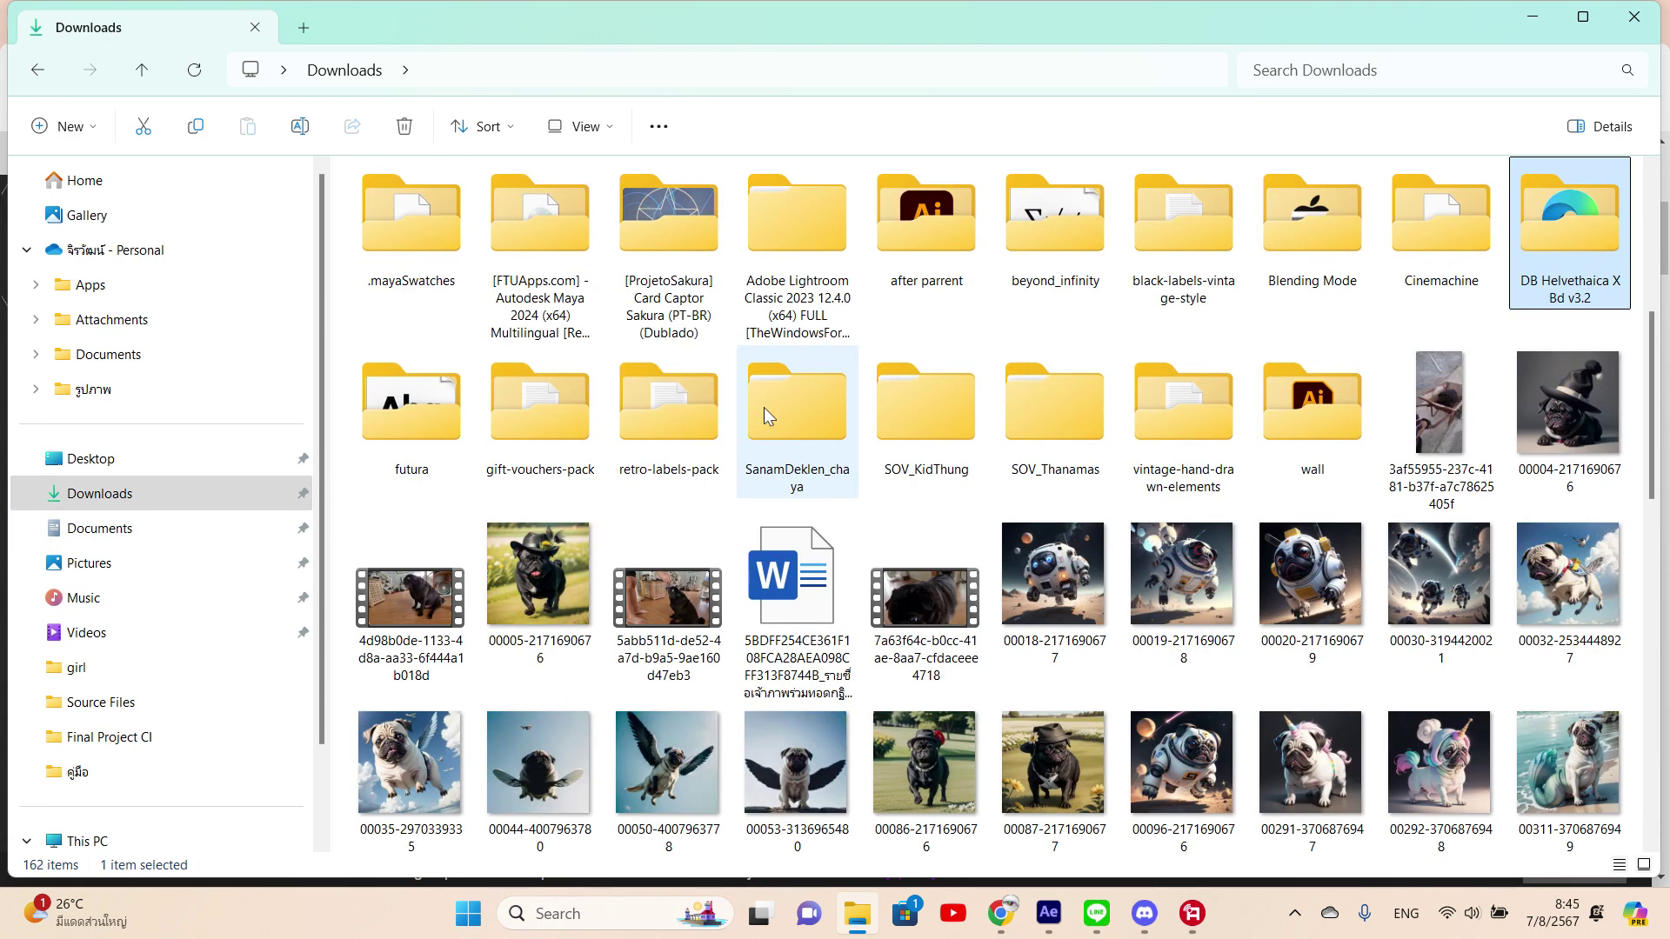
pyautogui.write('db')
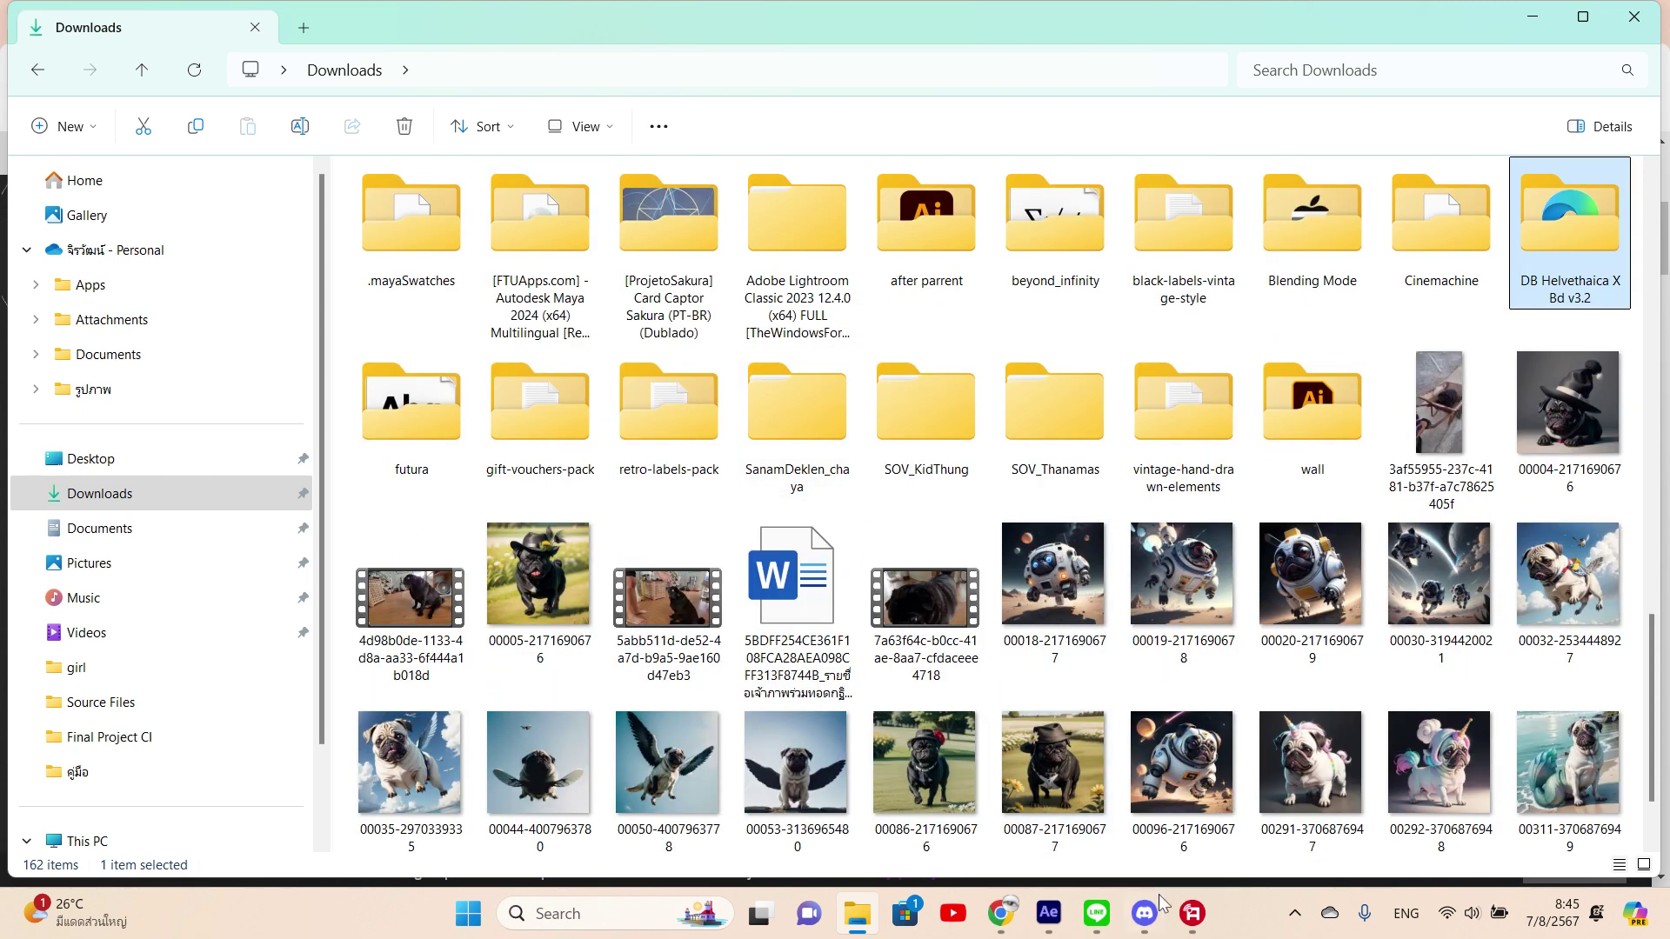
# - Switch to the browser and start the Duik Ángela download again, saving it in Downloads\Compressed as Duik_Angela_17.1.16_2.zip
pyautogui.moveTo(1001, 911)
pyautogui.hotkey('alt', 'Tab')
pyautogui.scroll(-1, 1322, 400)
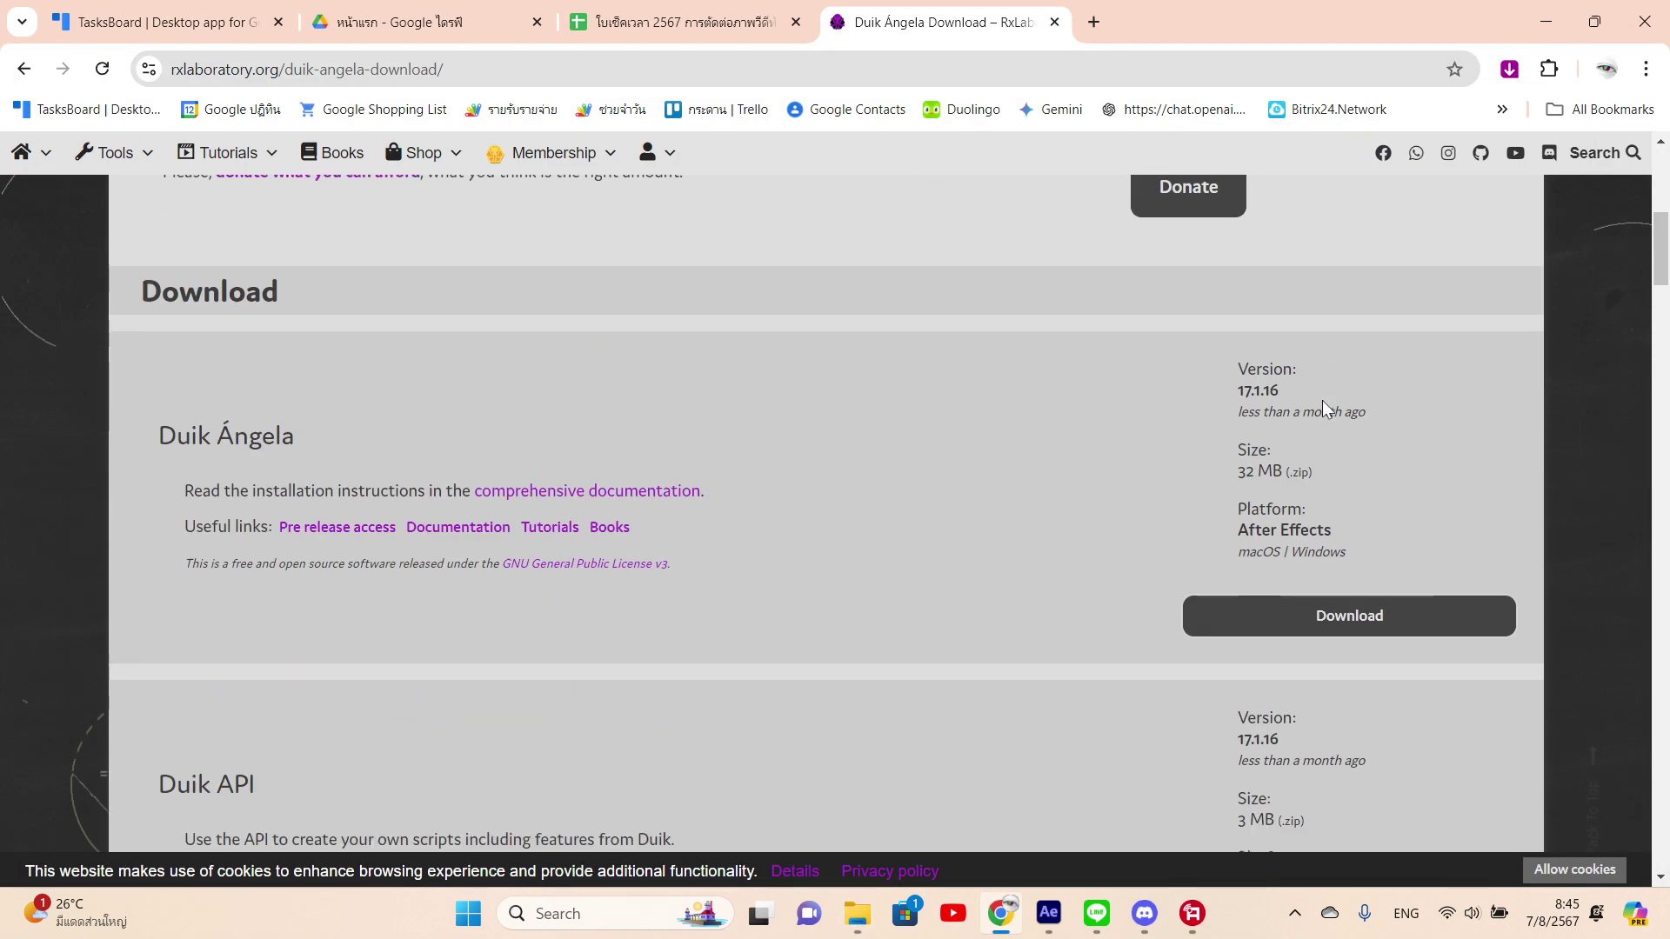
pyautogui.click(1287, 628)
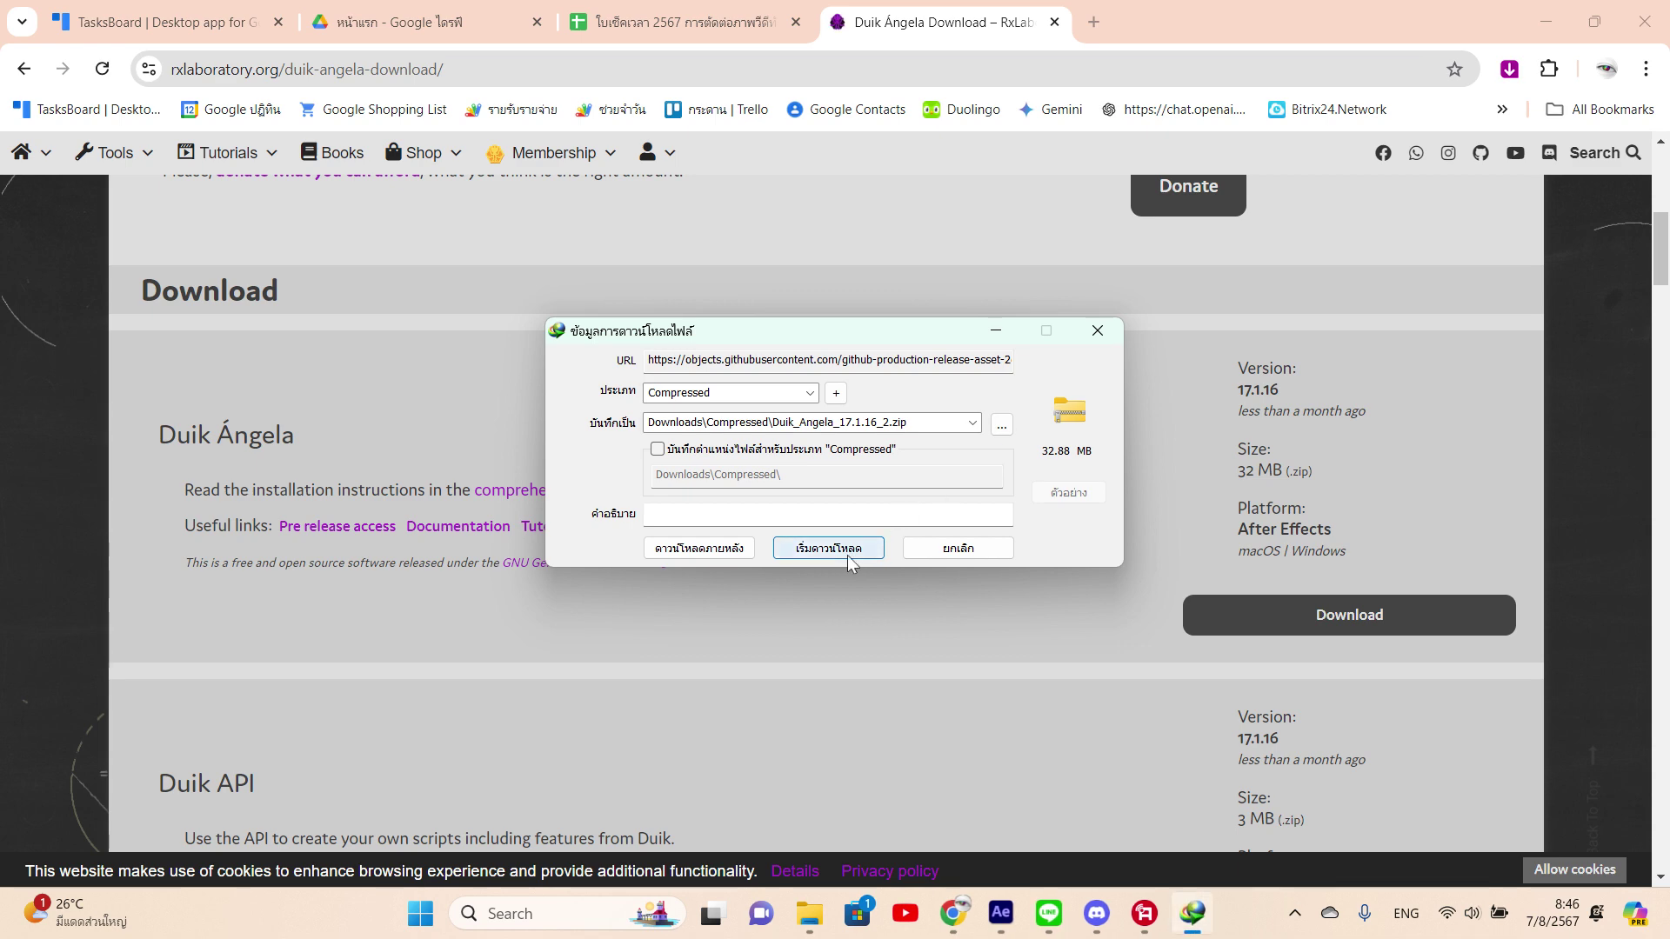
pyautogui.click(848, 555)
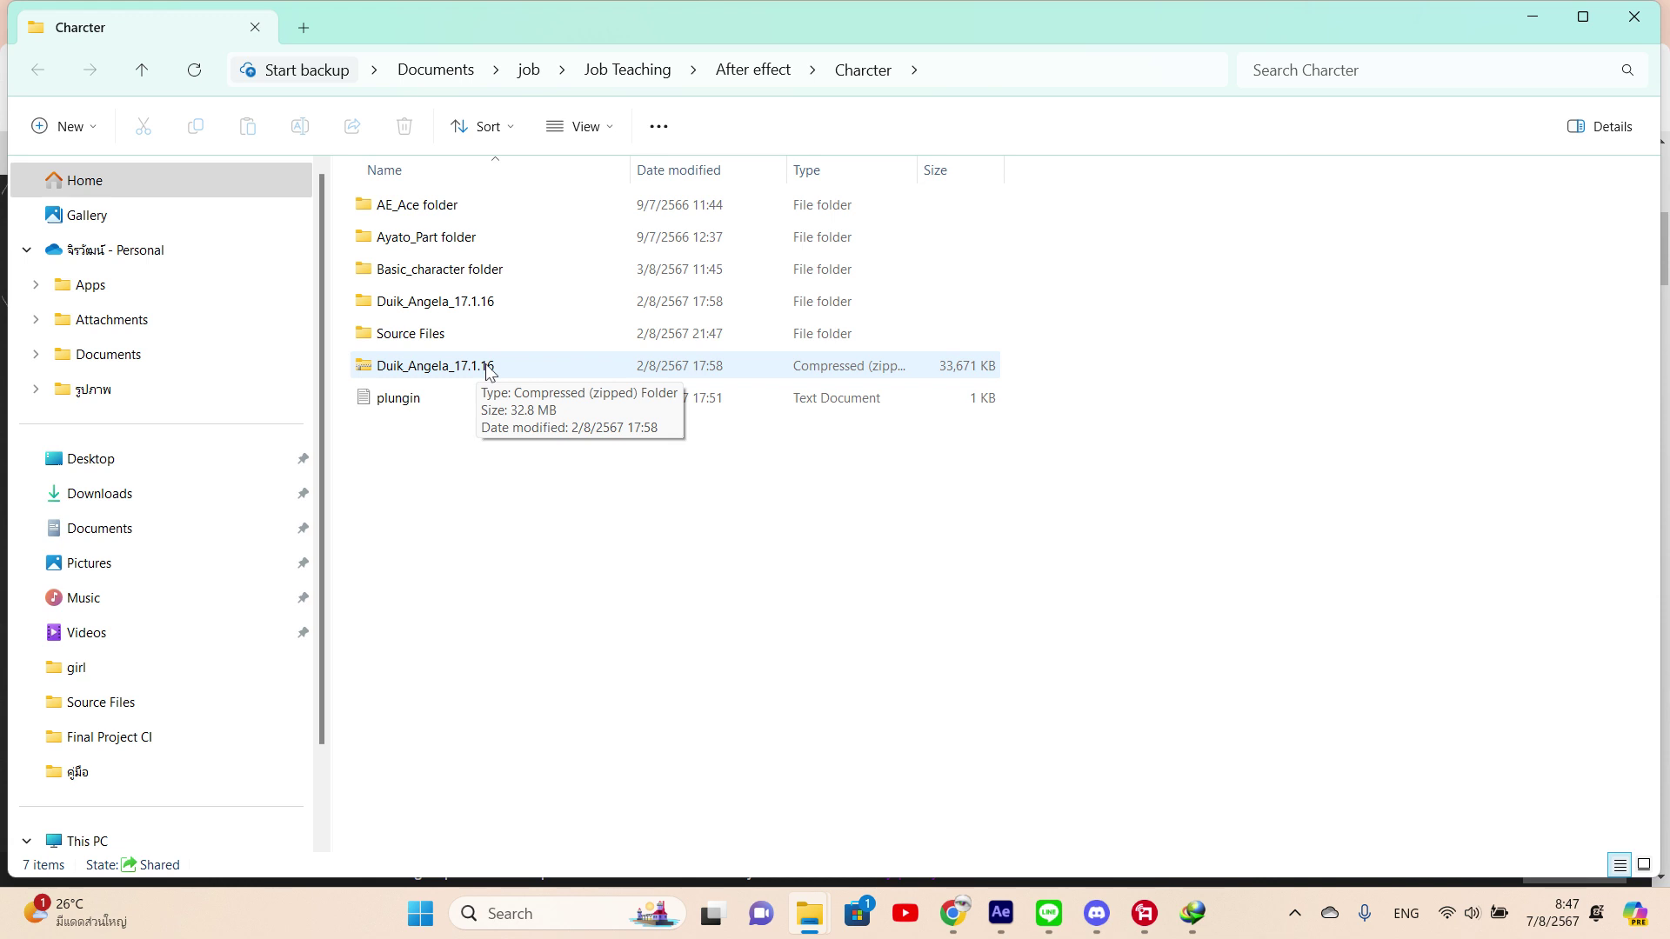
# - Open the Scripts folder inside the extracted Duik_Angela_17.1.16 folder and arrange two windows of it side by side
pyautogui.doubleClick(508, 309)
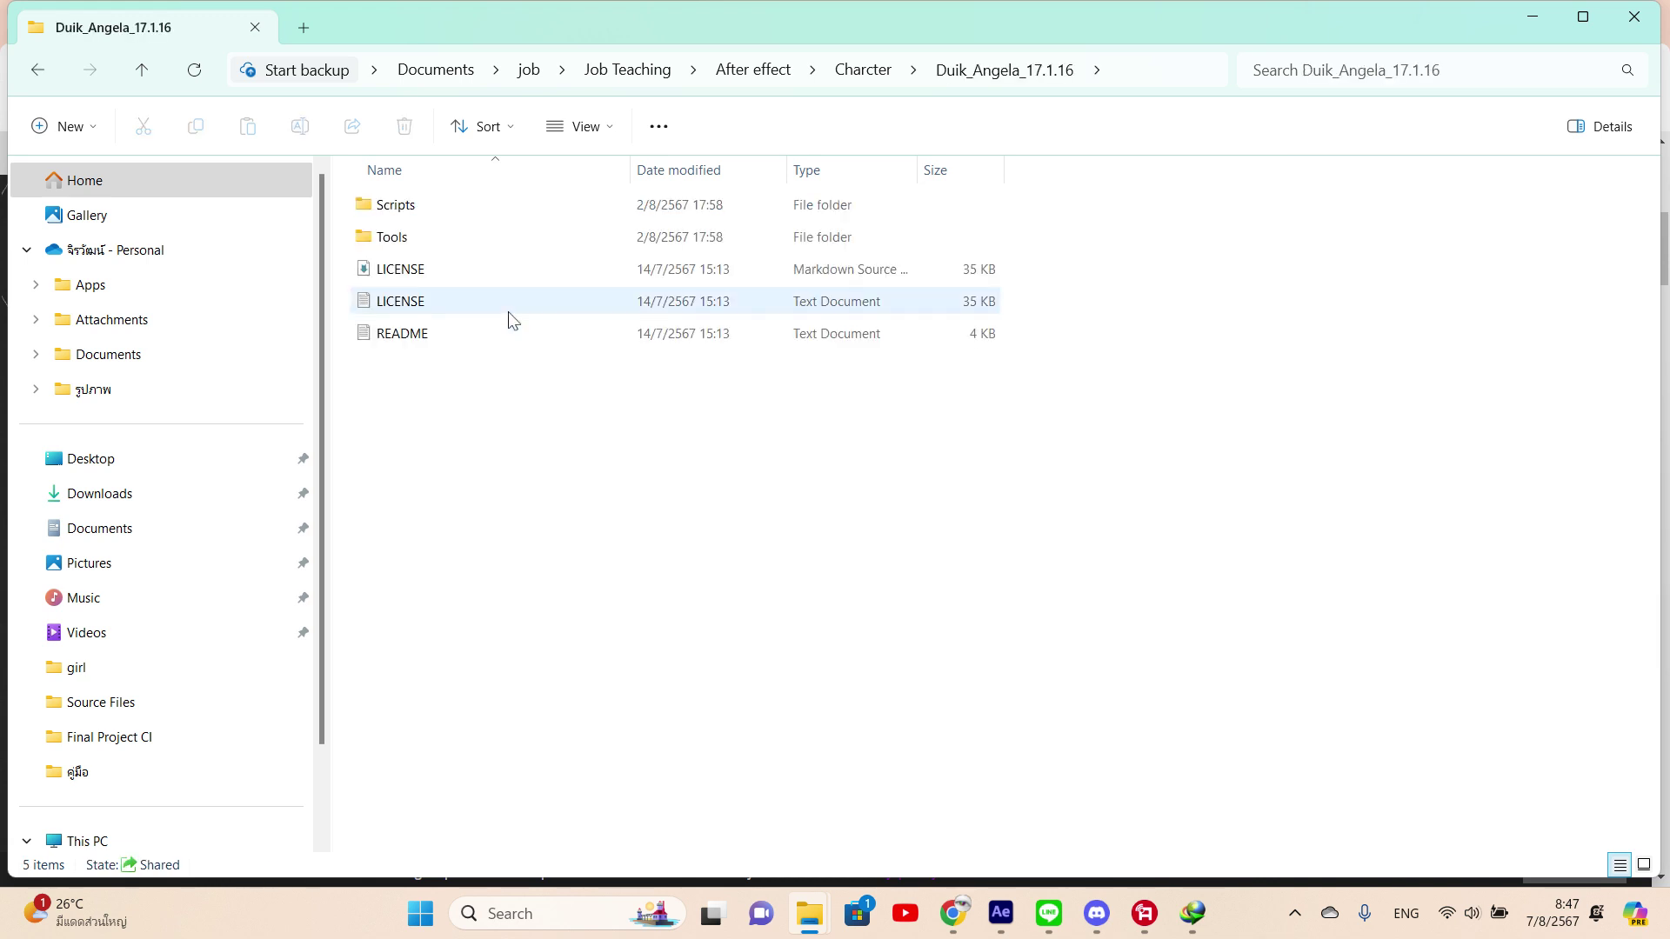
pyautogui.click(485, 209)
pyautogui.doubleClick(484, 209)
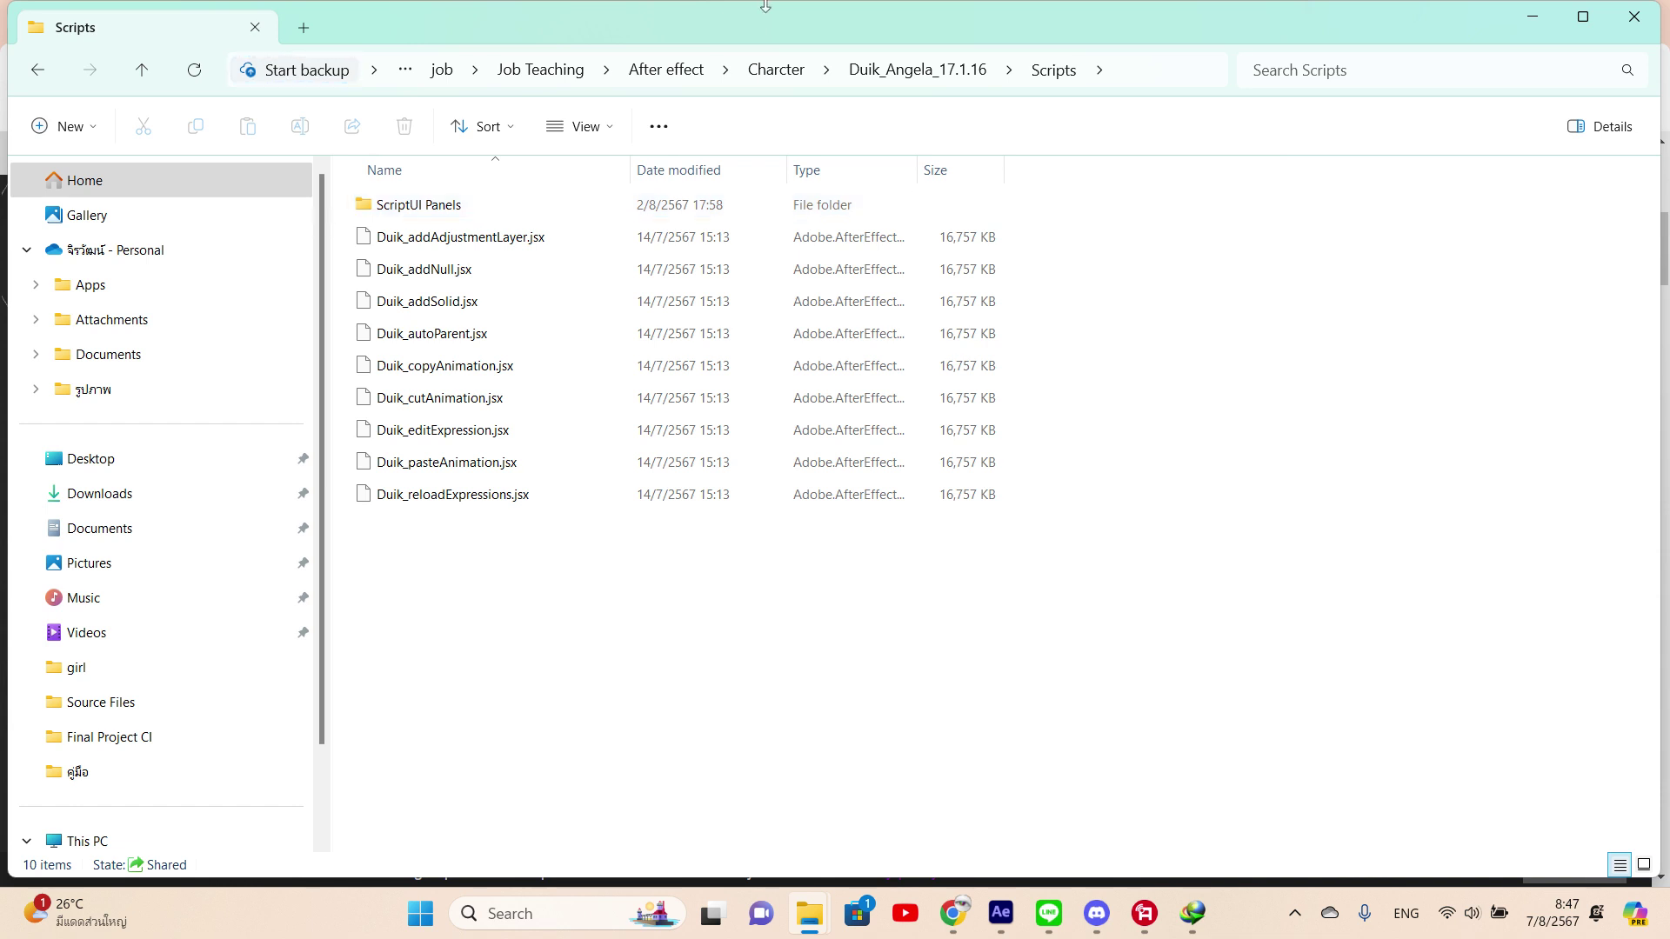
pyautogui.moveTo(765, 7); pyautogui.dragTo(1667, 169)
pyautogui.click(377, 250)
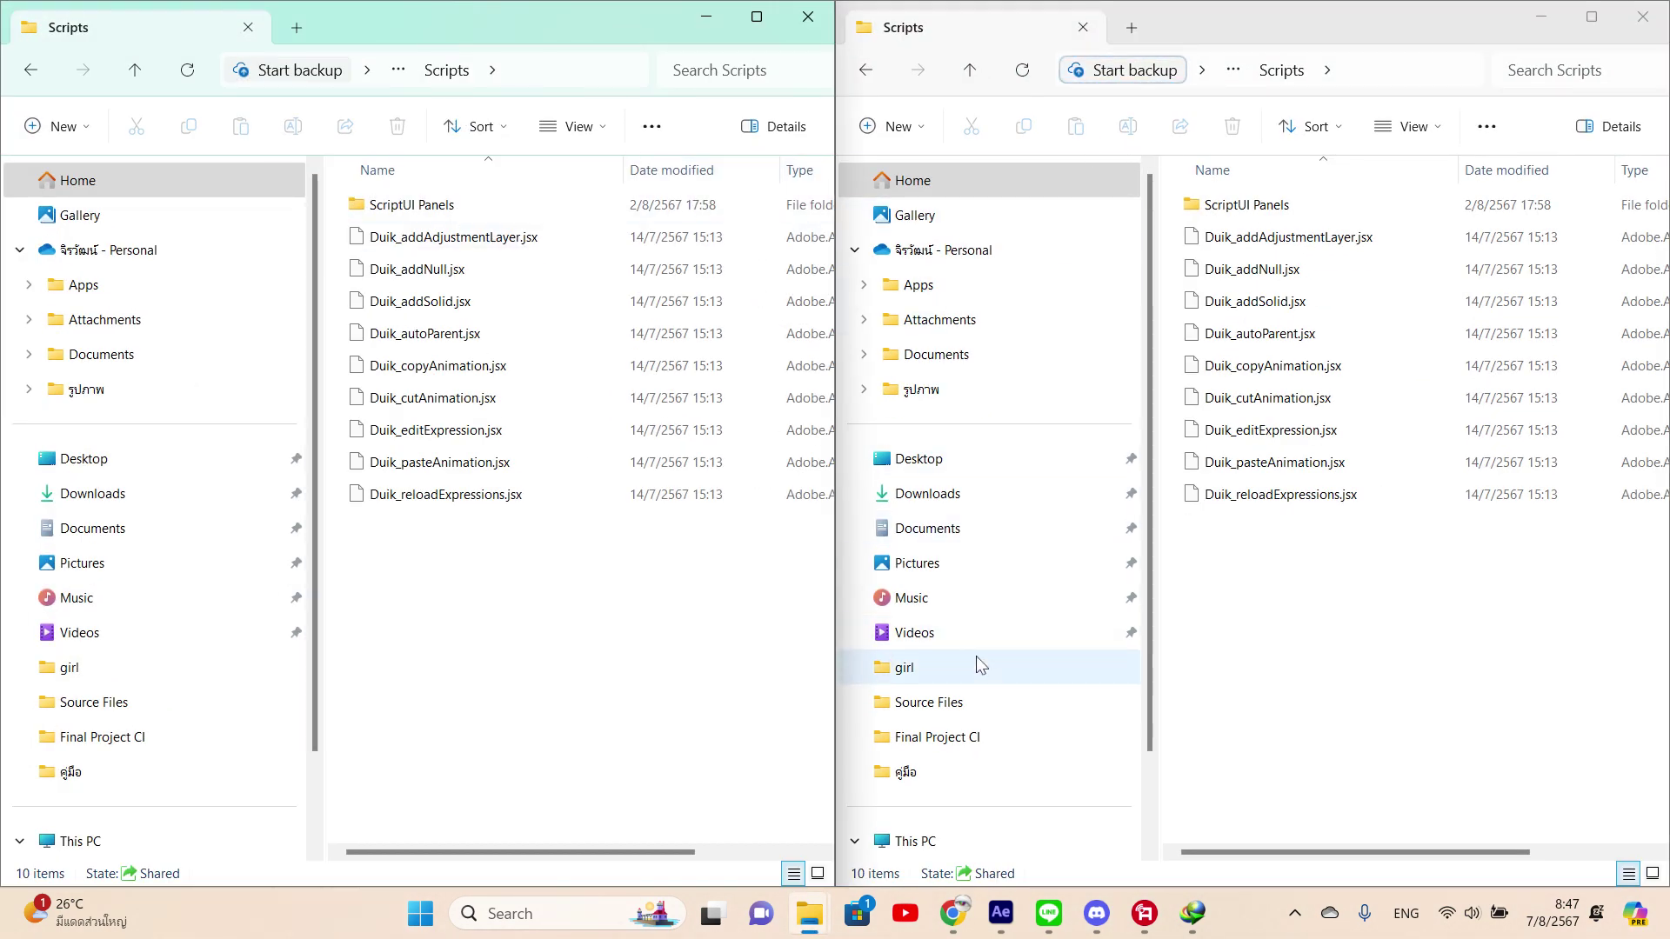
pyautogui.scroll(-1, 992, 696)
pyautogui.click(1001, 763)
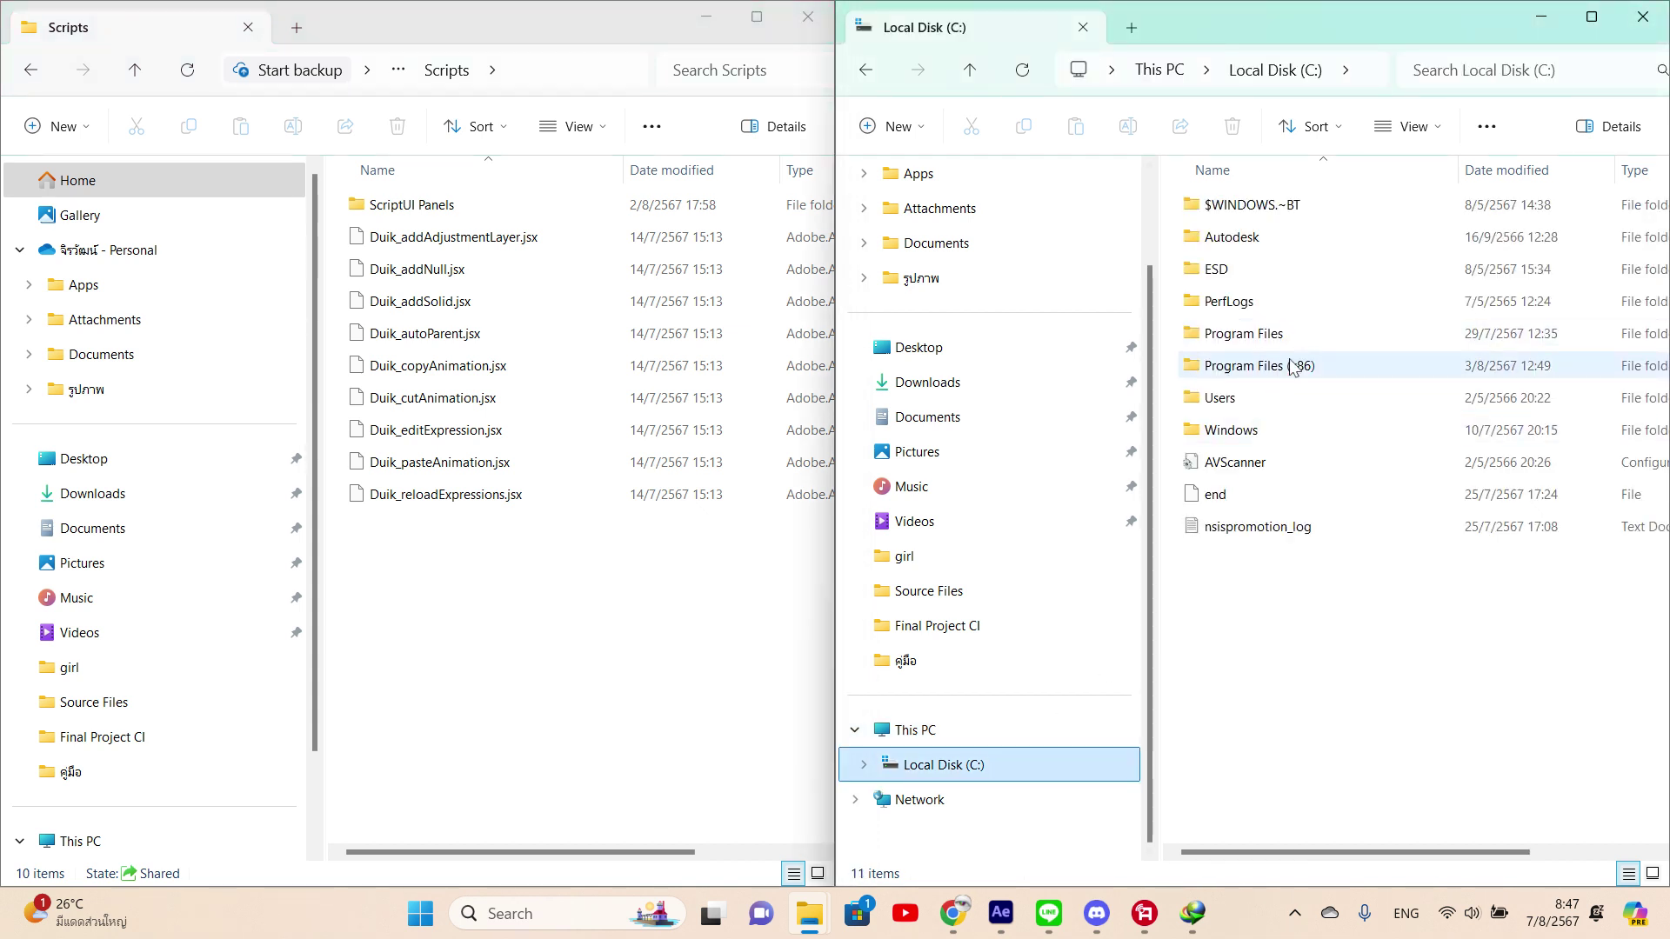
pyautogui.doubleClick(1289, 365)
pyautogui.doubleClick(1279, 207)
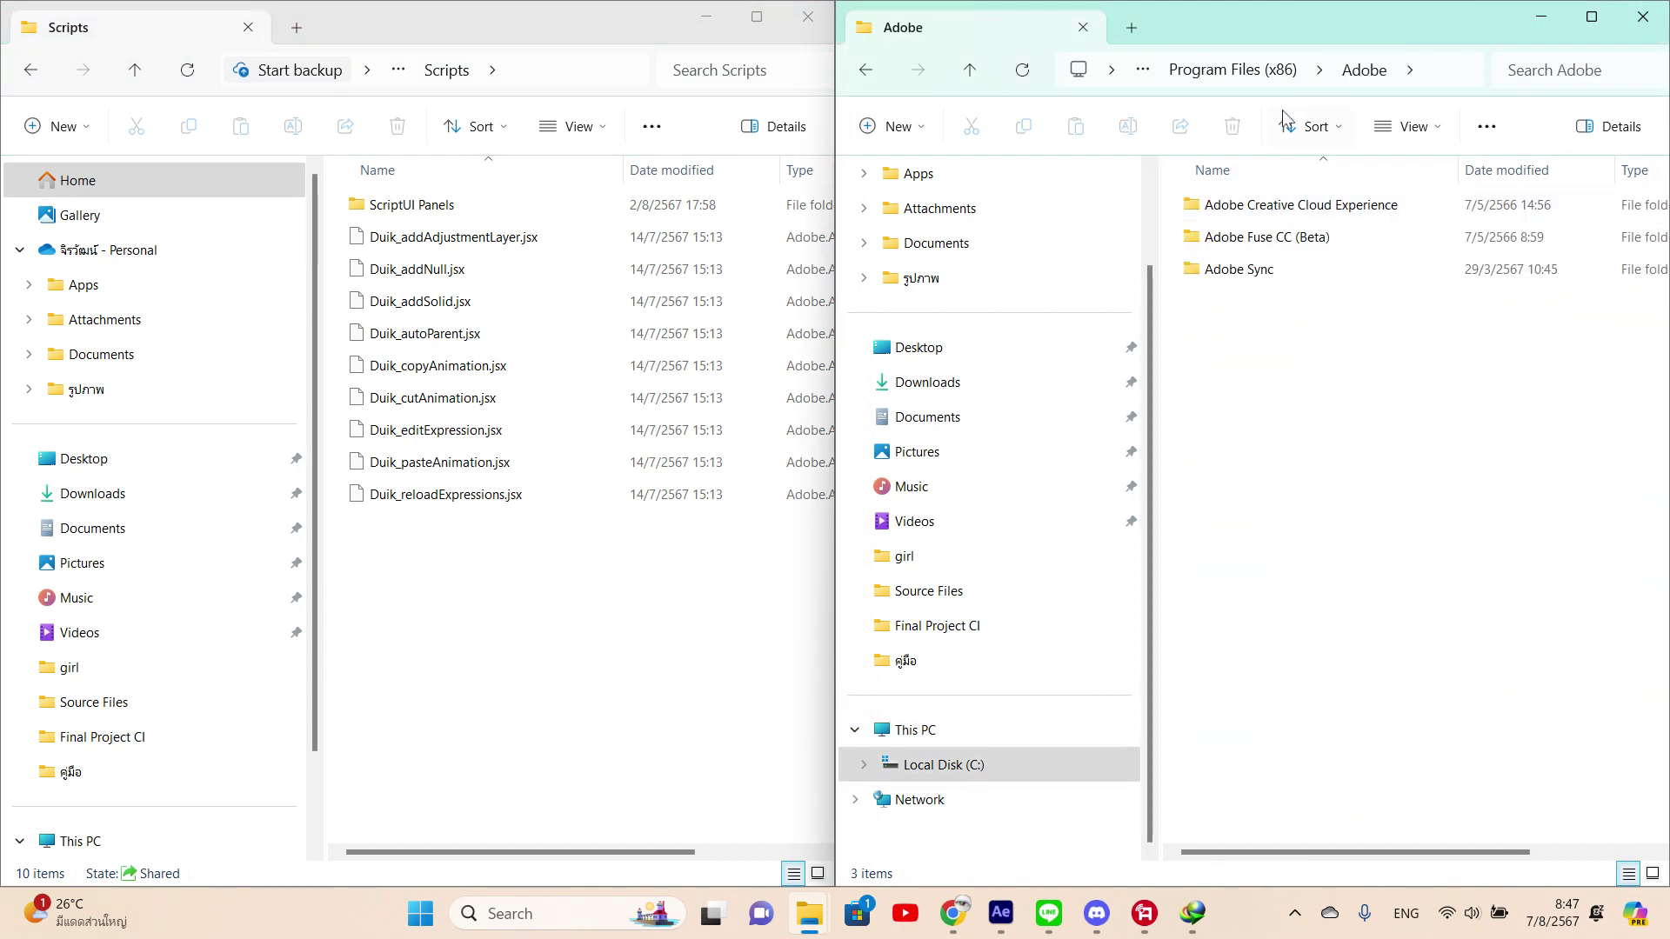
pyautogui.click(1239, 71)
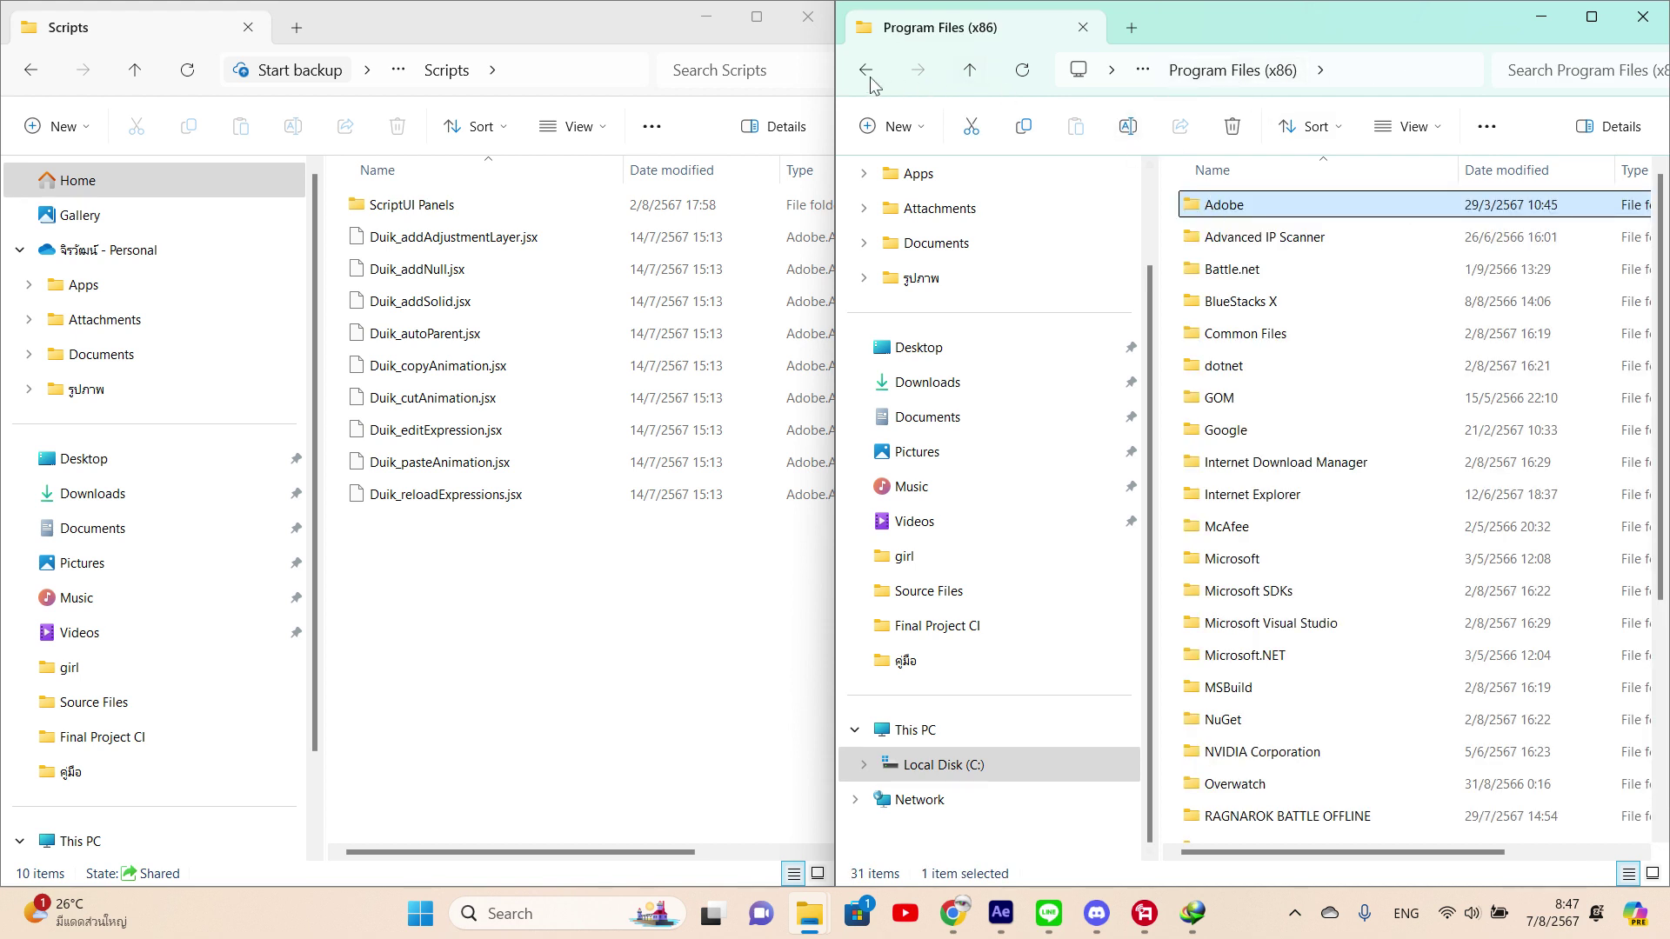
# - In the second window, open the Support Files folder under C:\Program Files\Adobe\Adobe After Effects 2022
pyautogui.click(1023, 769)
pyautogui.click(1284, 327)
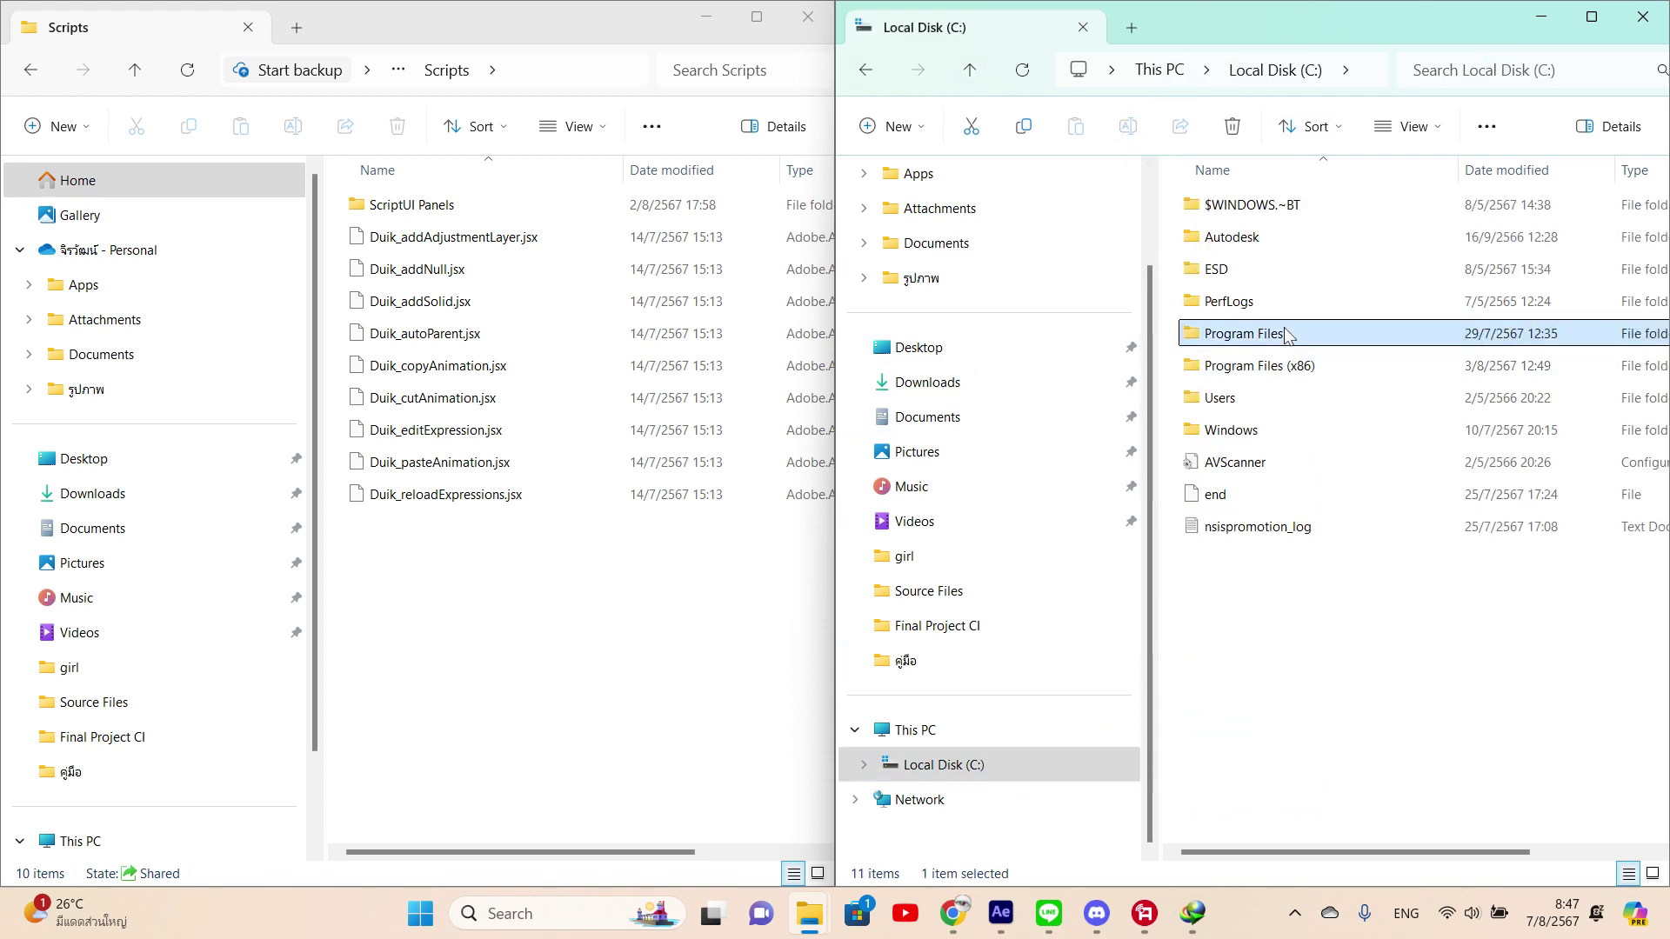
pyautogui.doubleClick(1285, 331)
pyautogui.doubleClick(1277, 213)
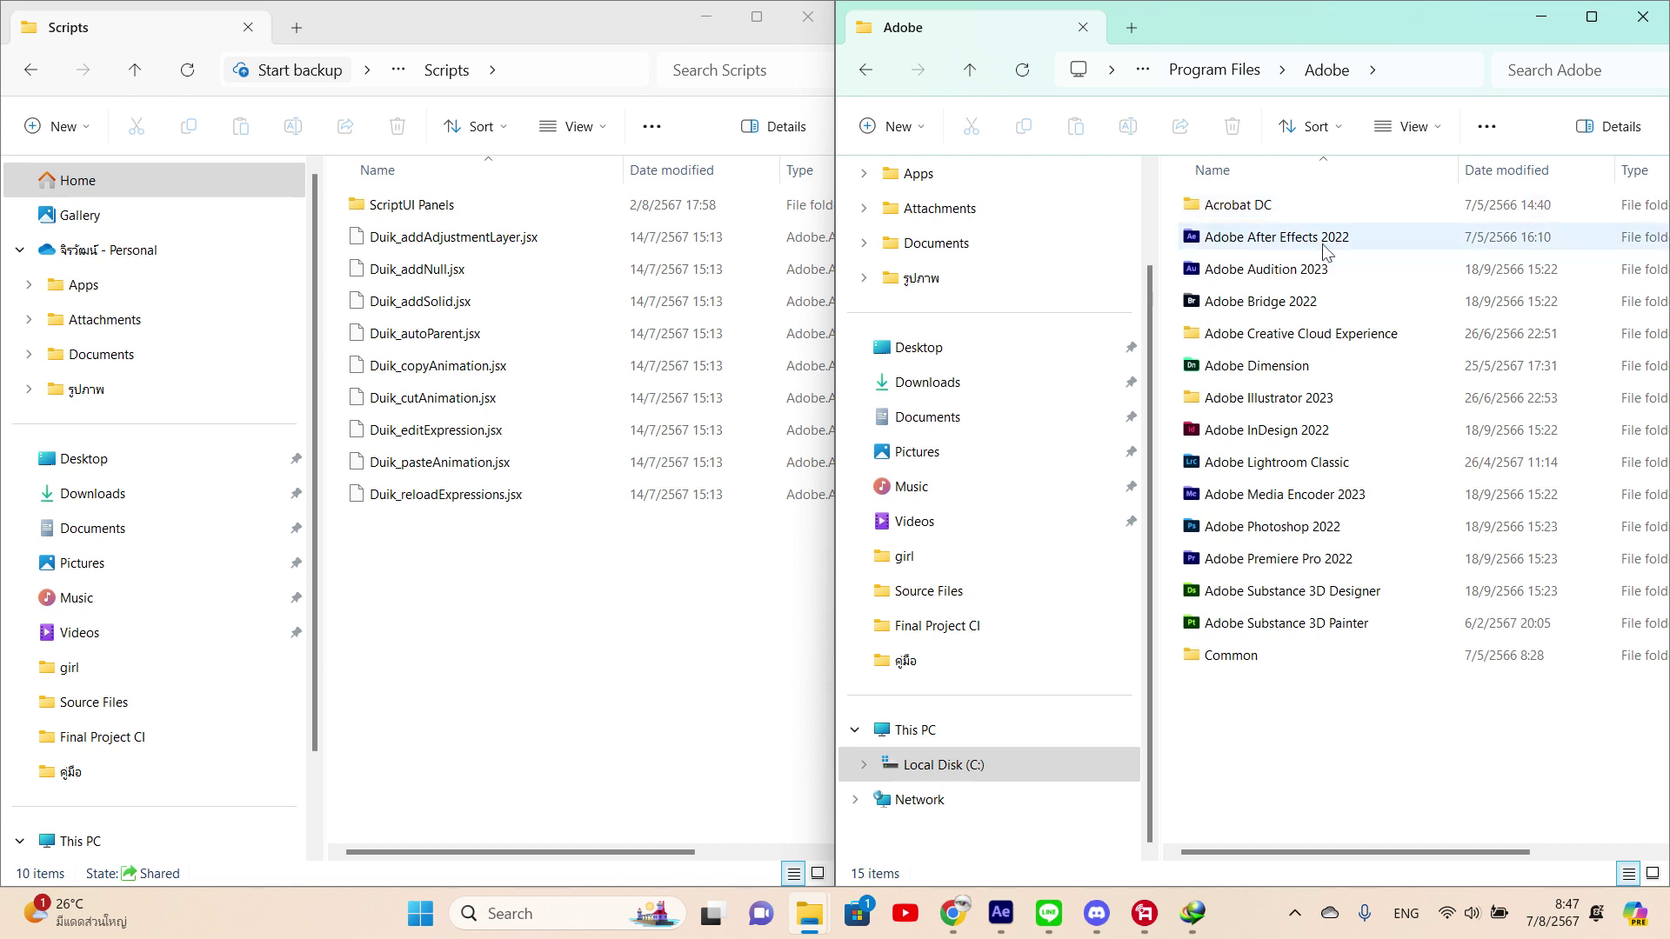
pyautogui.doubleClick(1324, 246)
pyautogui.doubleClick(1302, 209)
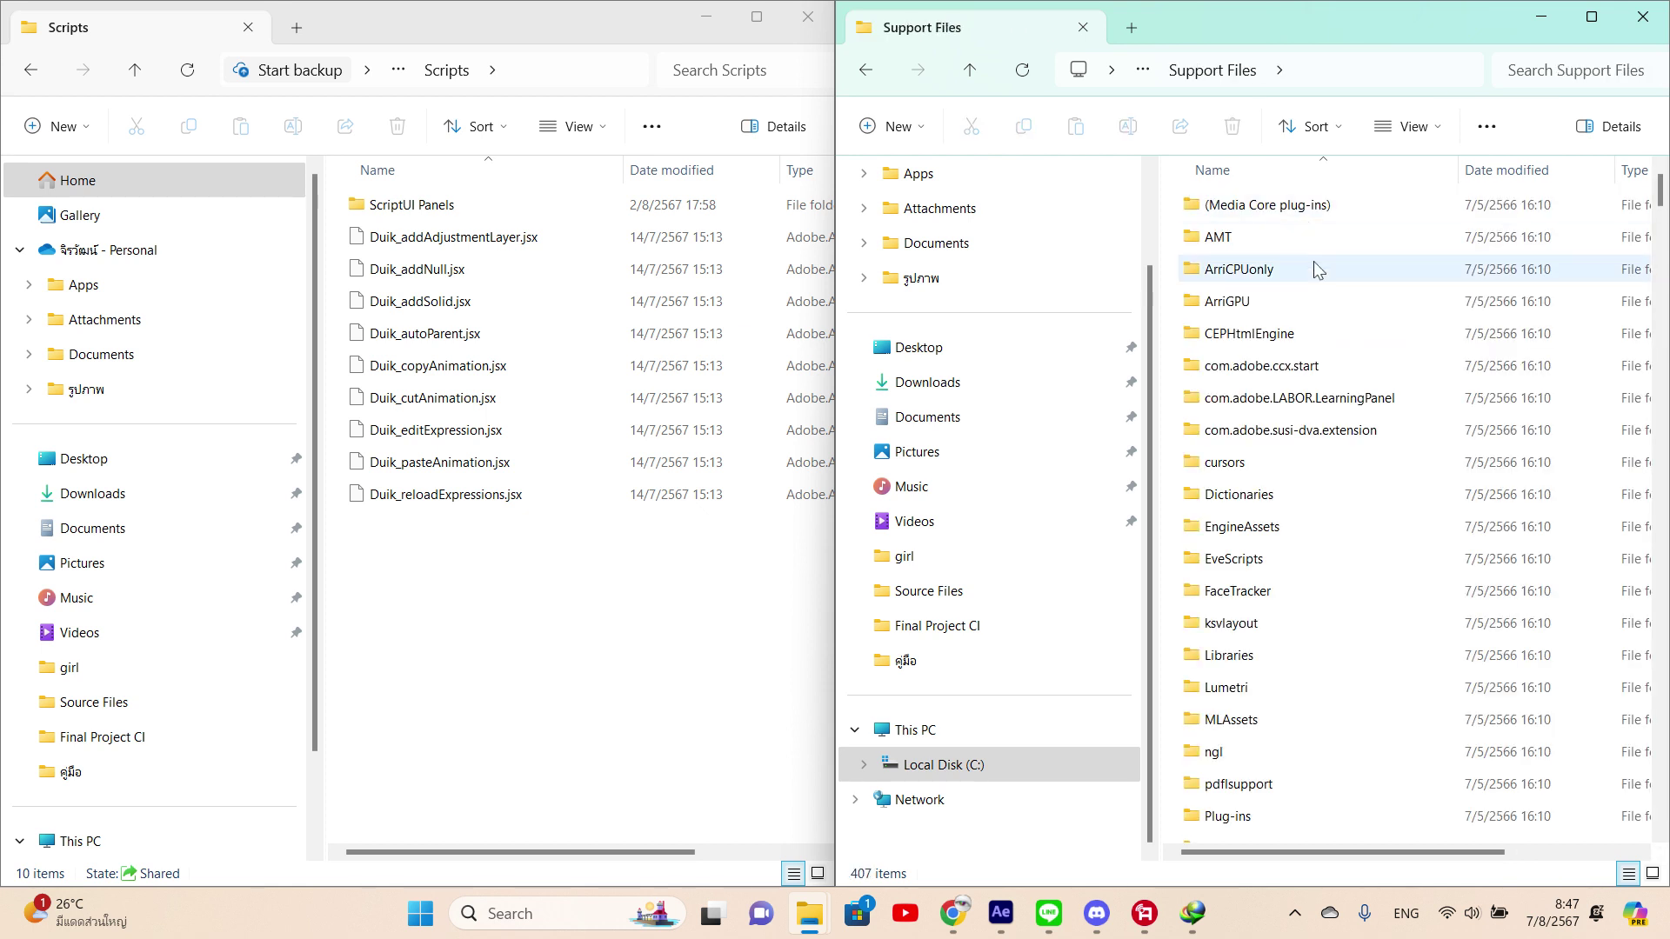
# - Open the Scripts folder inside Support Files, going back to Support Files once and reopening it
pyautogui.scroll(-6, 1315, 270)
pyautogui.scroll(-1, 1324, 299)
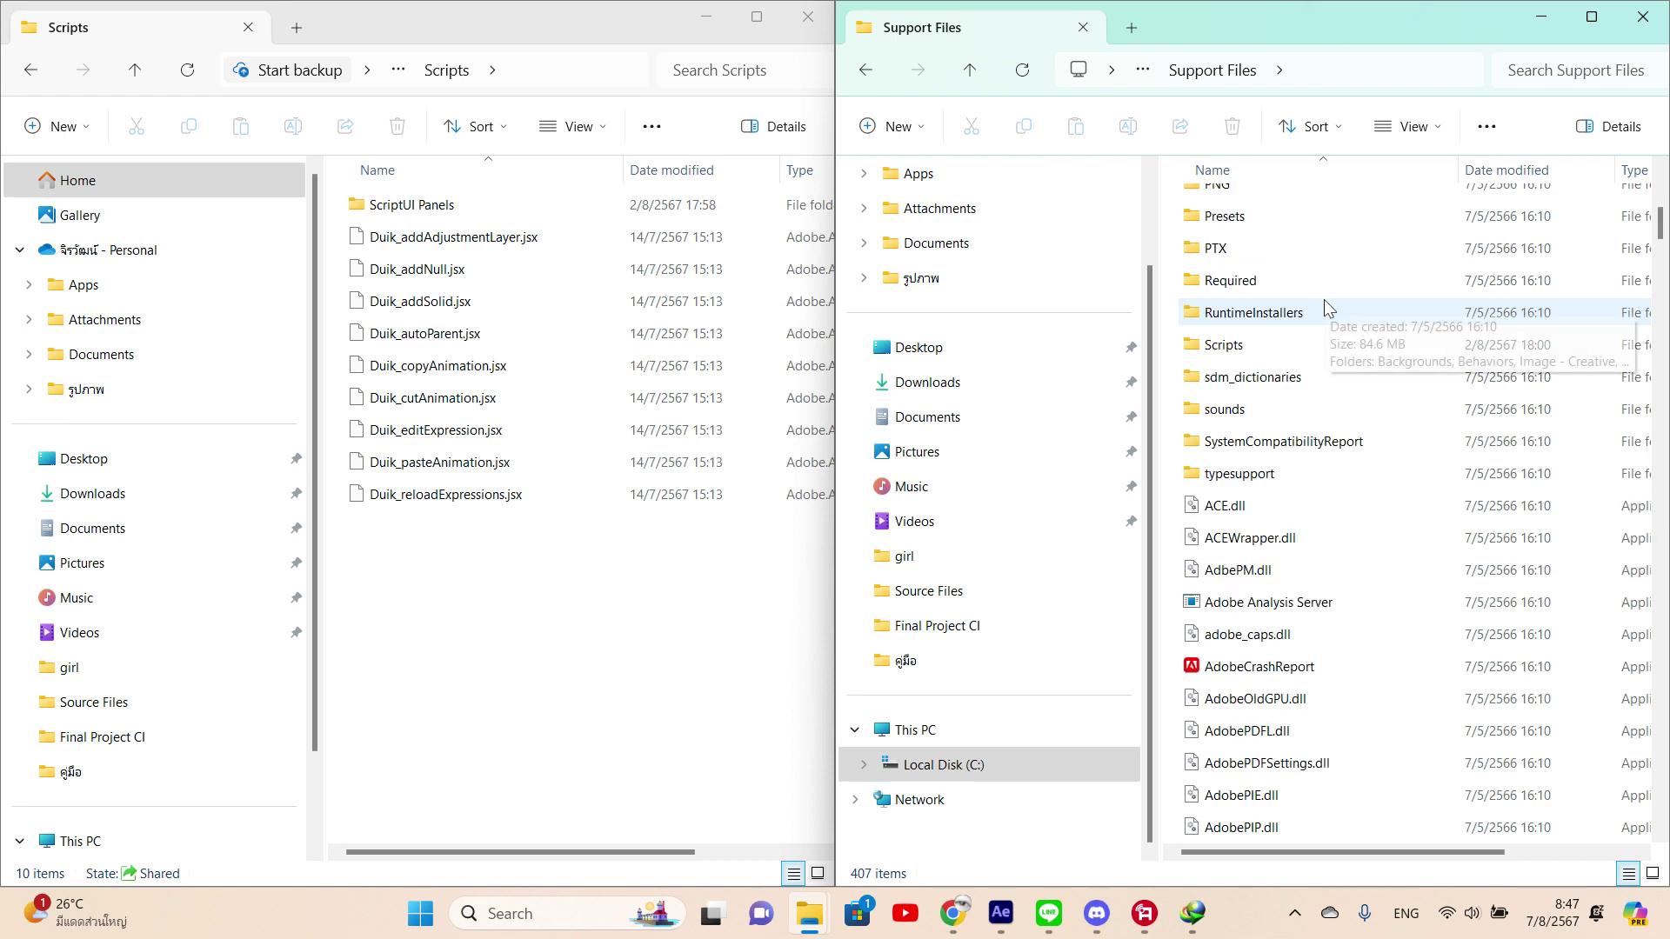
pyautogui.scroll(2, 1324, 300)
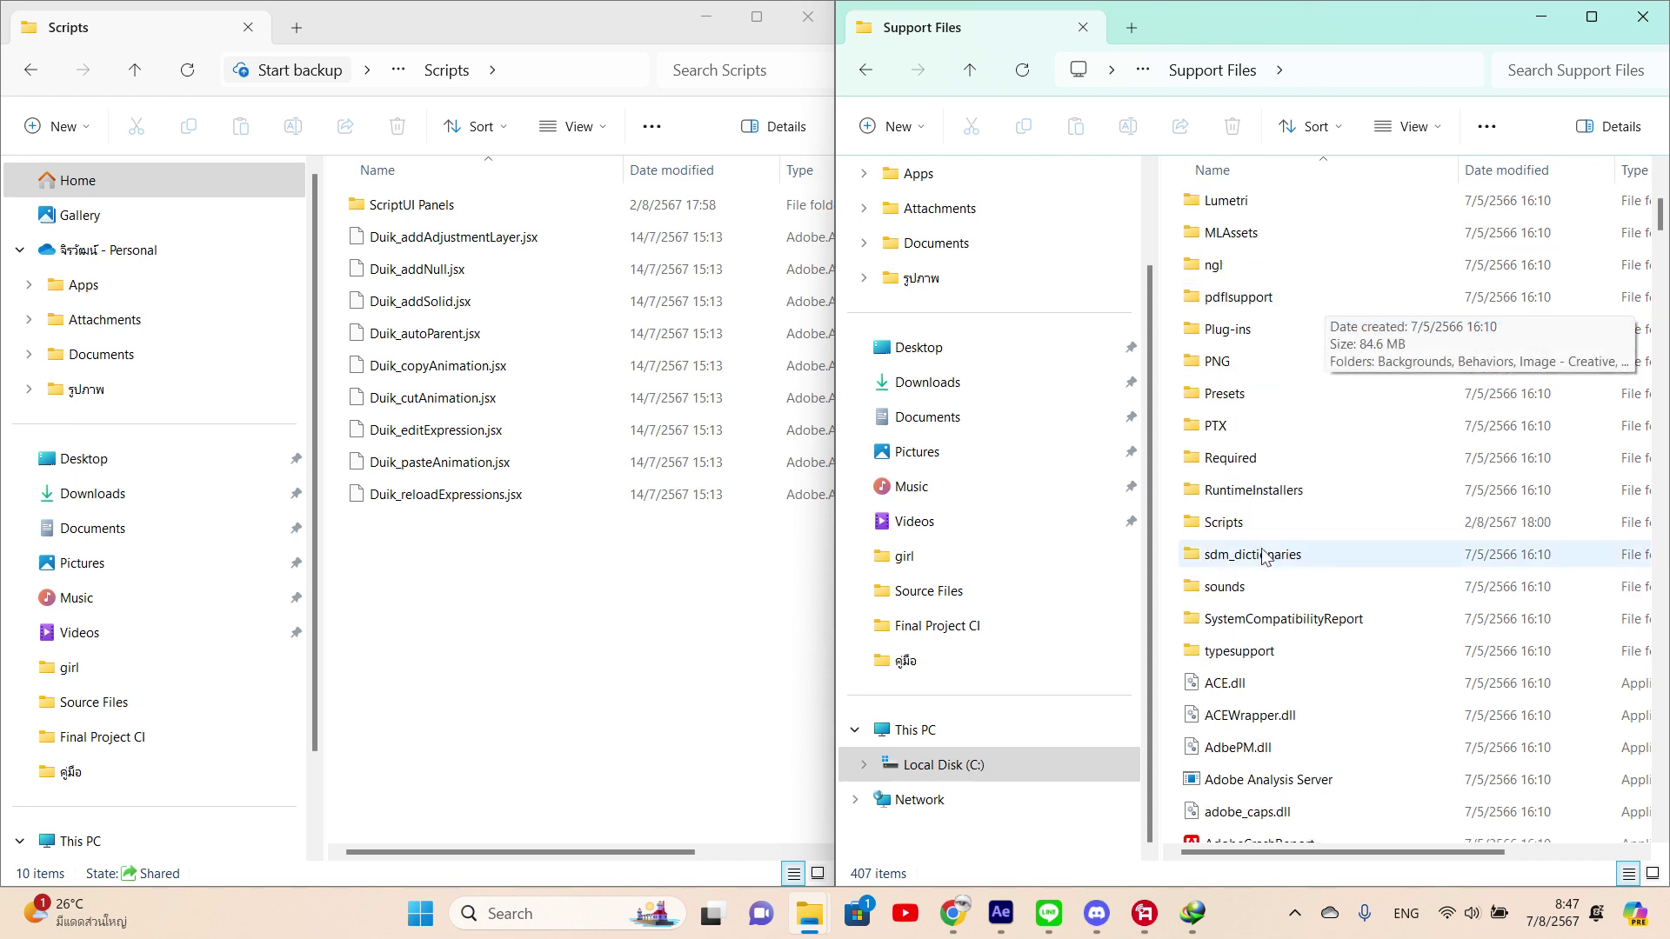
pyautogui.doubleClick(1271, 522)
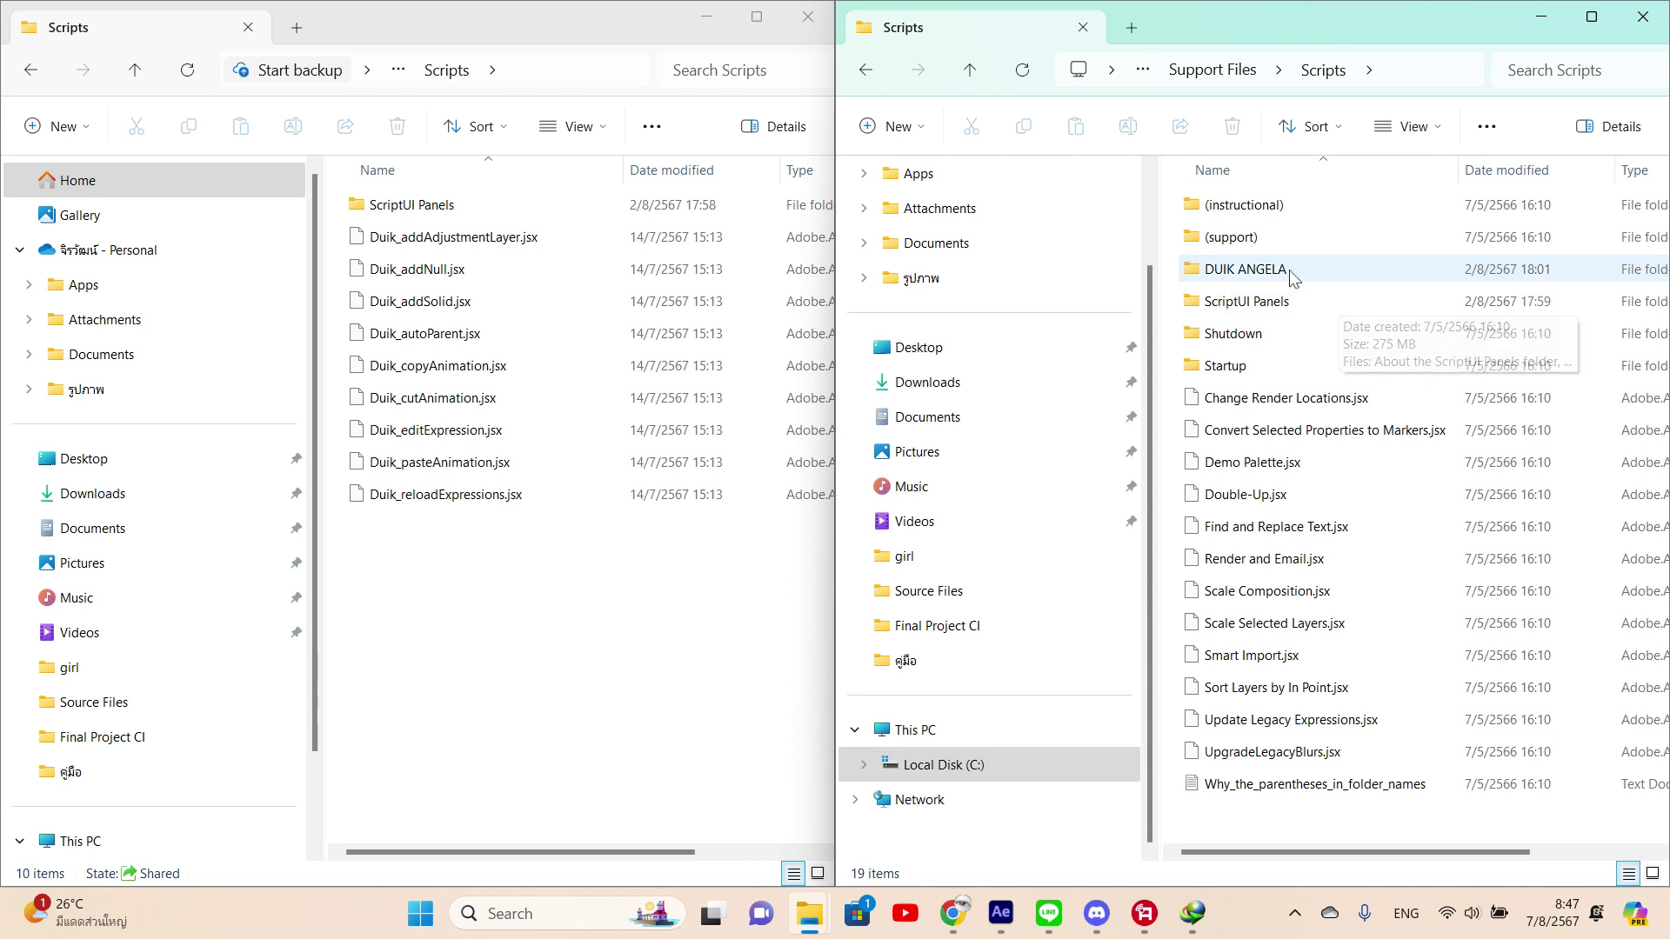
pyautogui.click(1214, 70)
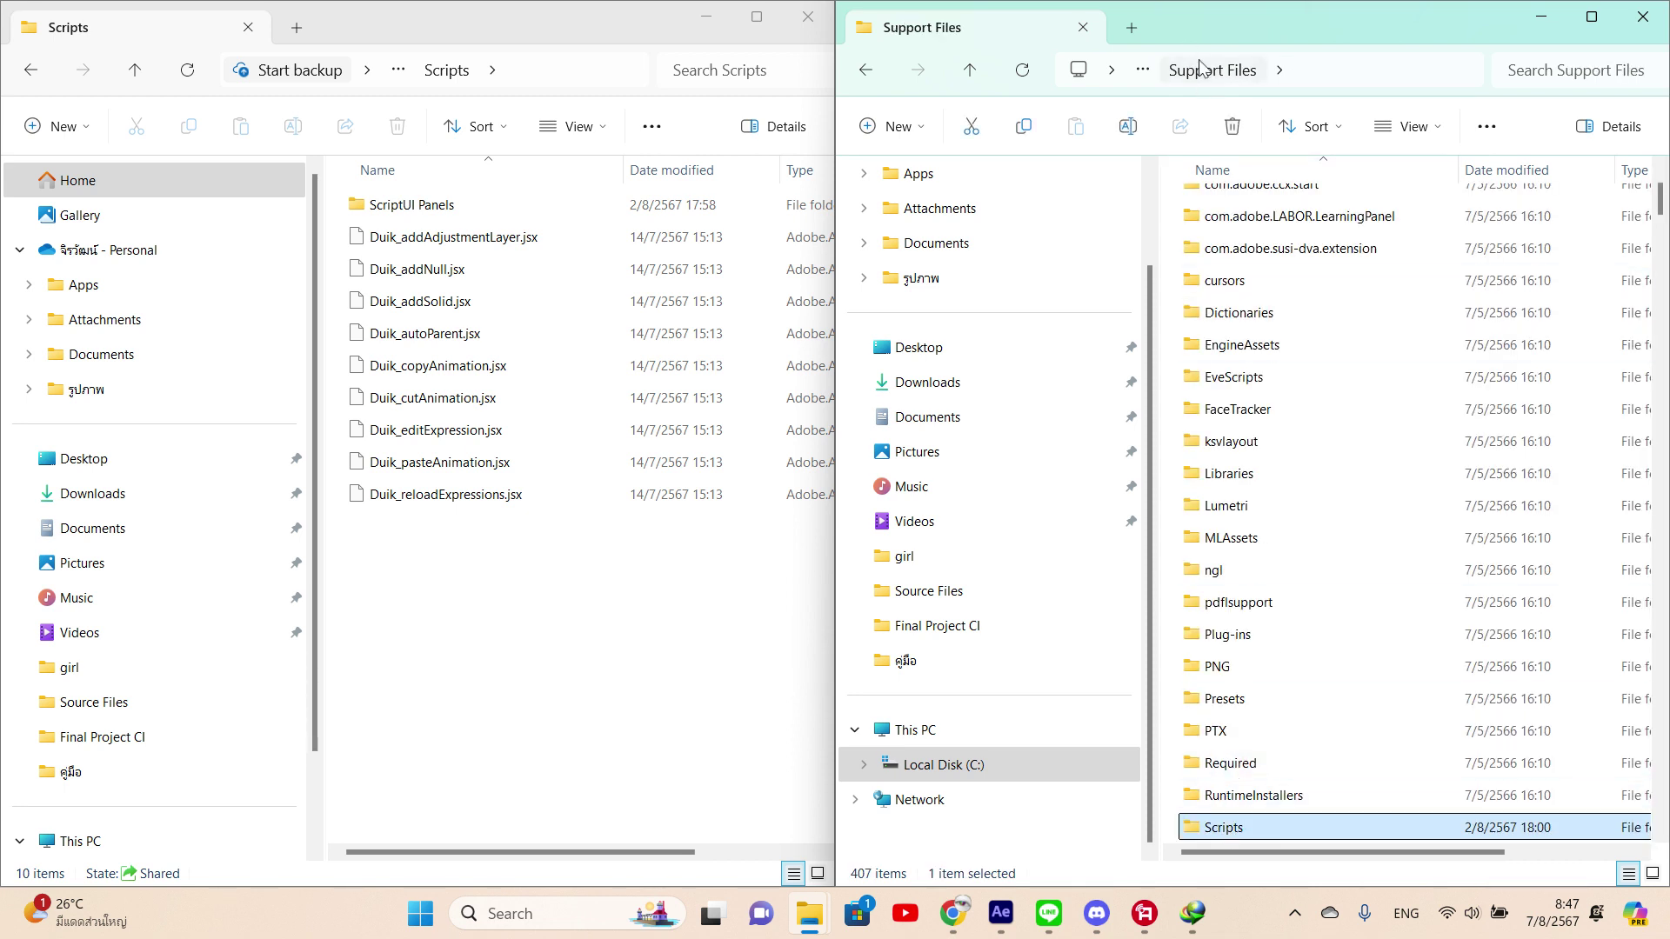
pyautogui.doubleClick(1239, 831)
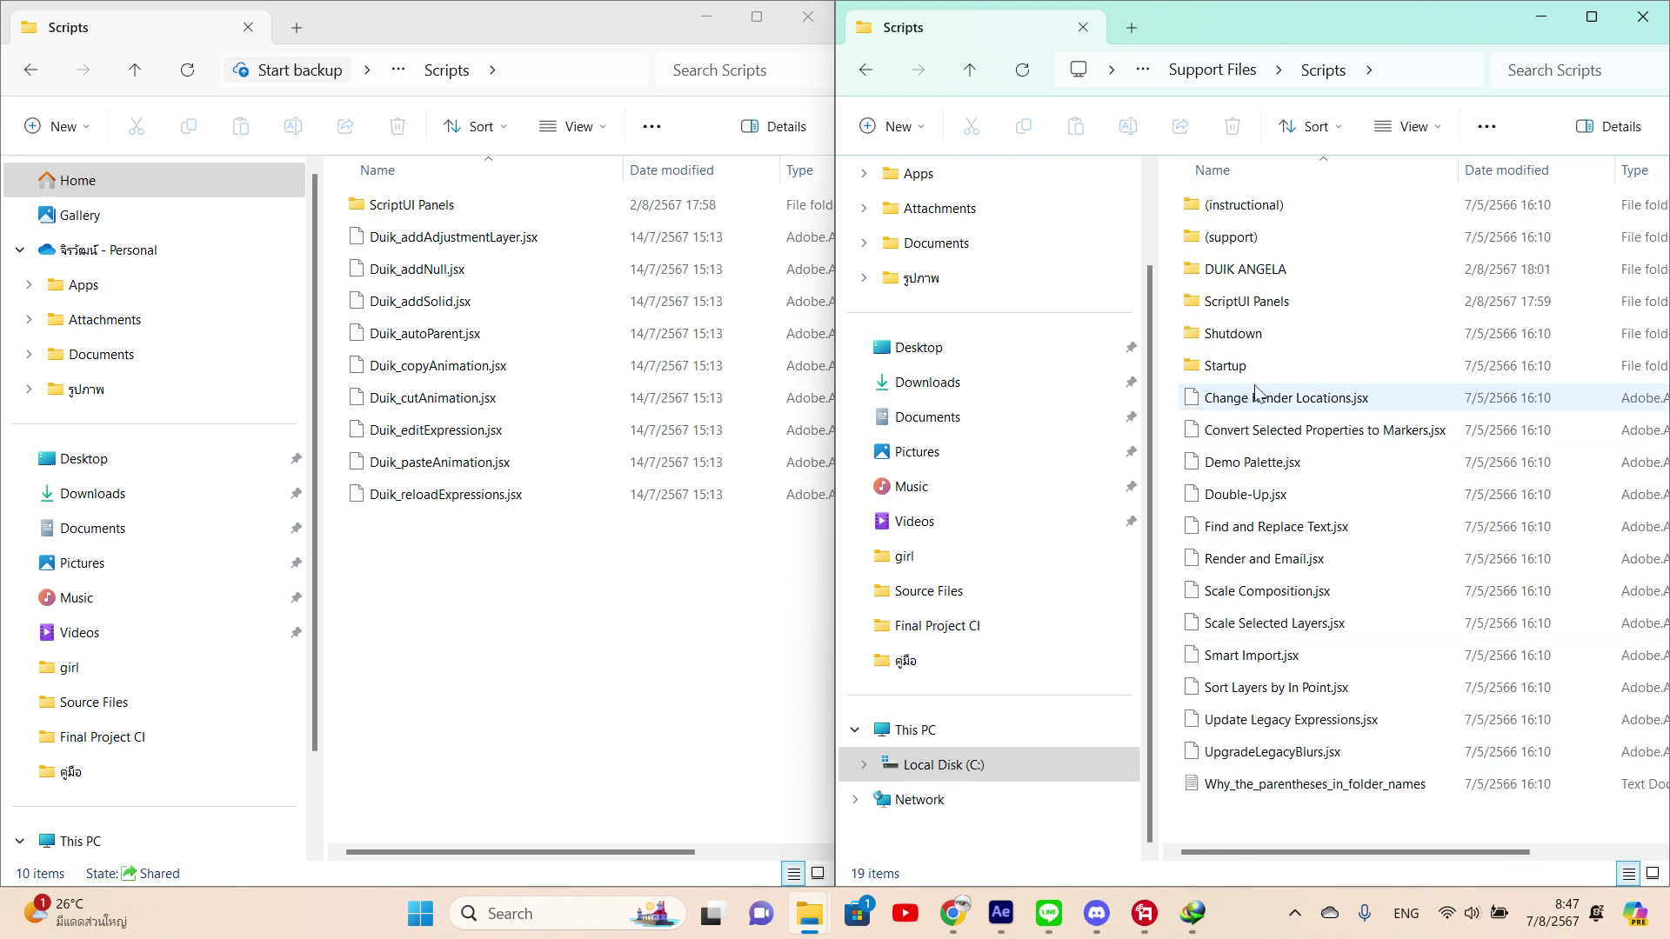
# - Select the DUIK ANGELA folder in Scripts, magnify the screen to 400% to inspect it, then return to 100% and close Magnifier
pyautogui.click(1250, 283)
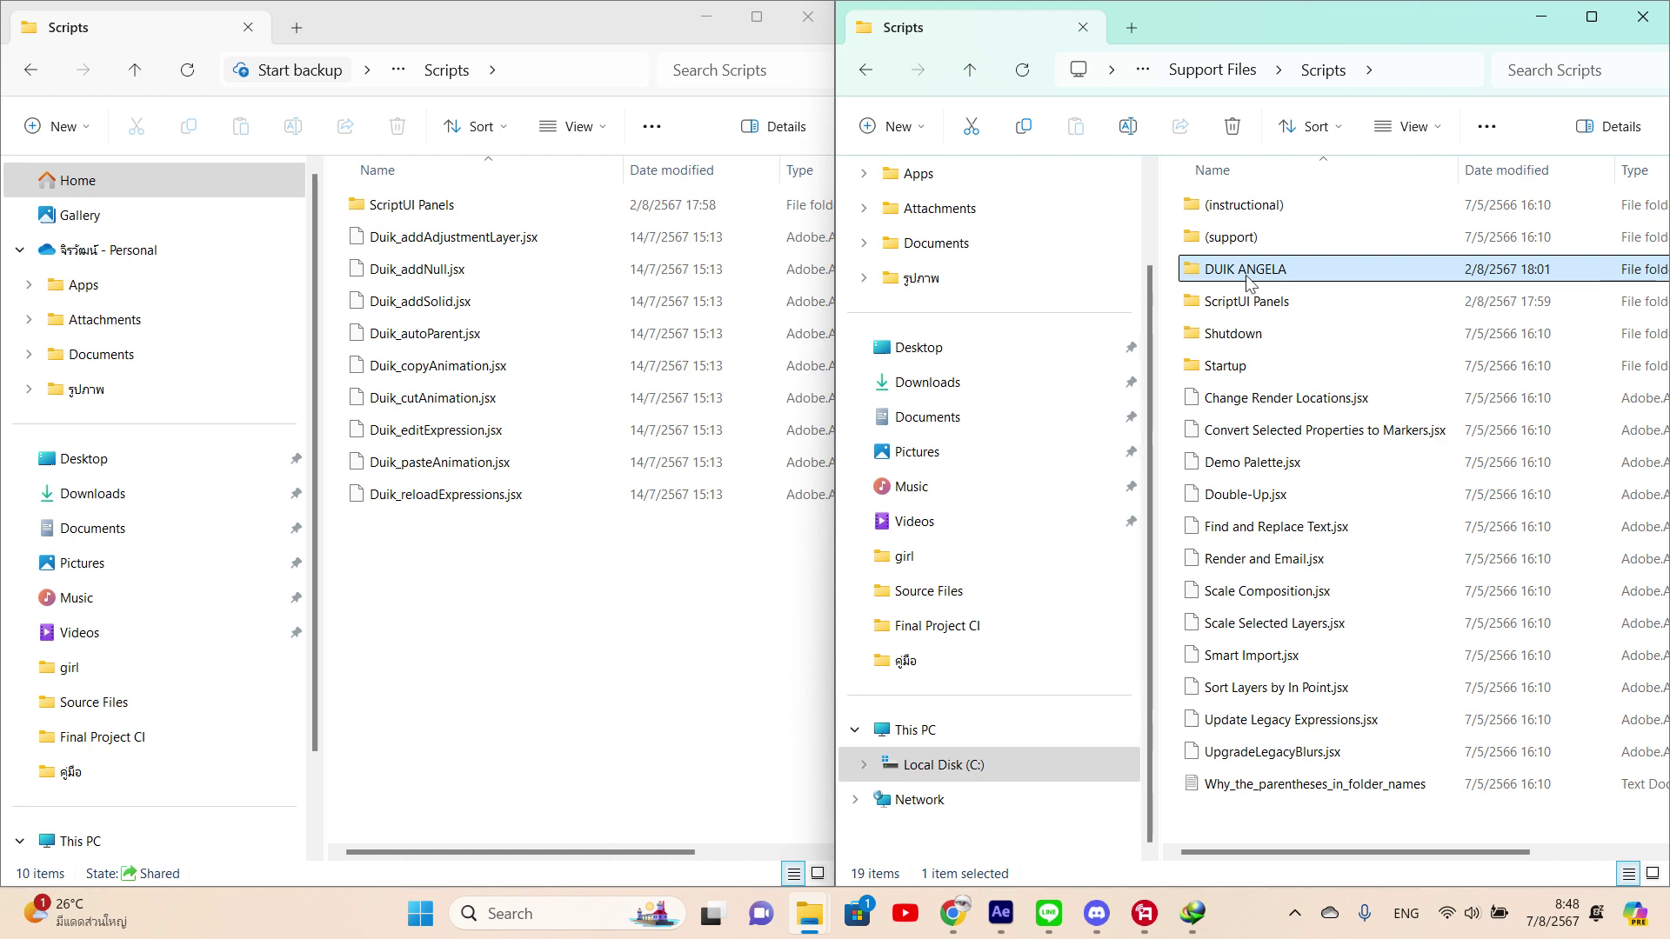
pyautogui.press('super+plus')
pyautogui.press('super+plus')
pyautogui.press('super+plus')
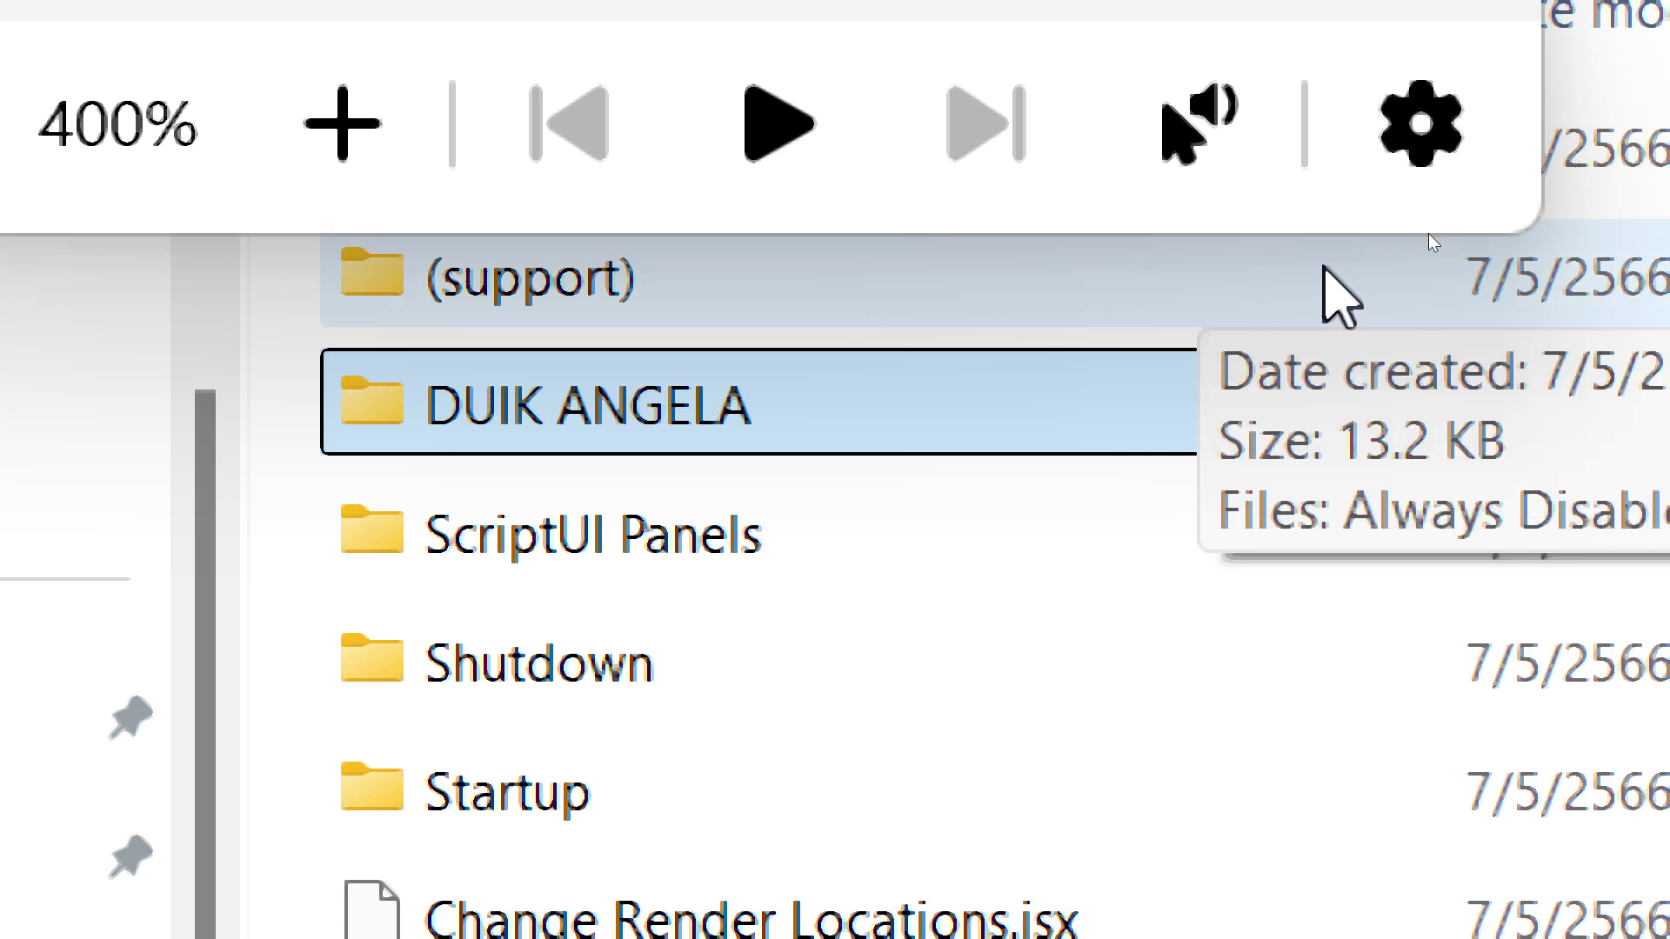
pyautogui.press('super+minus')
pyautogui.press('super+minus')
pyautogui.press('super+minus')
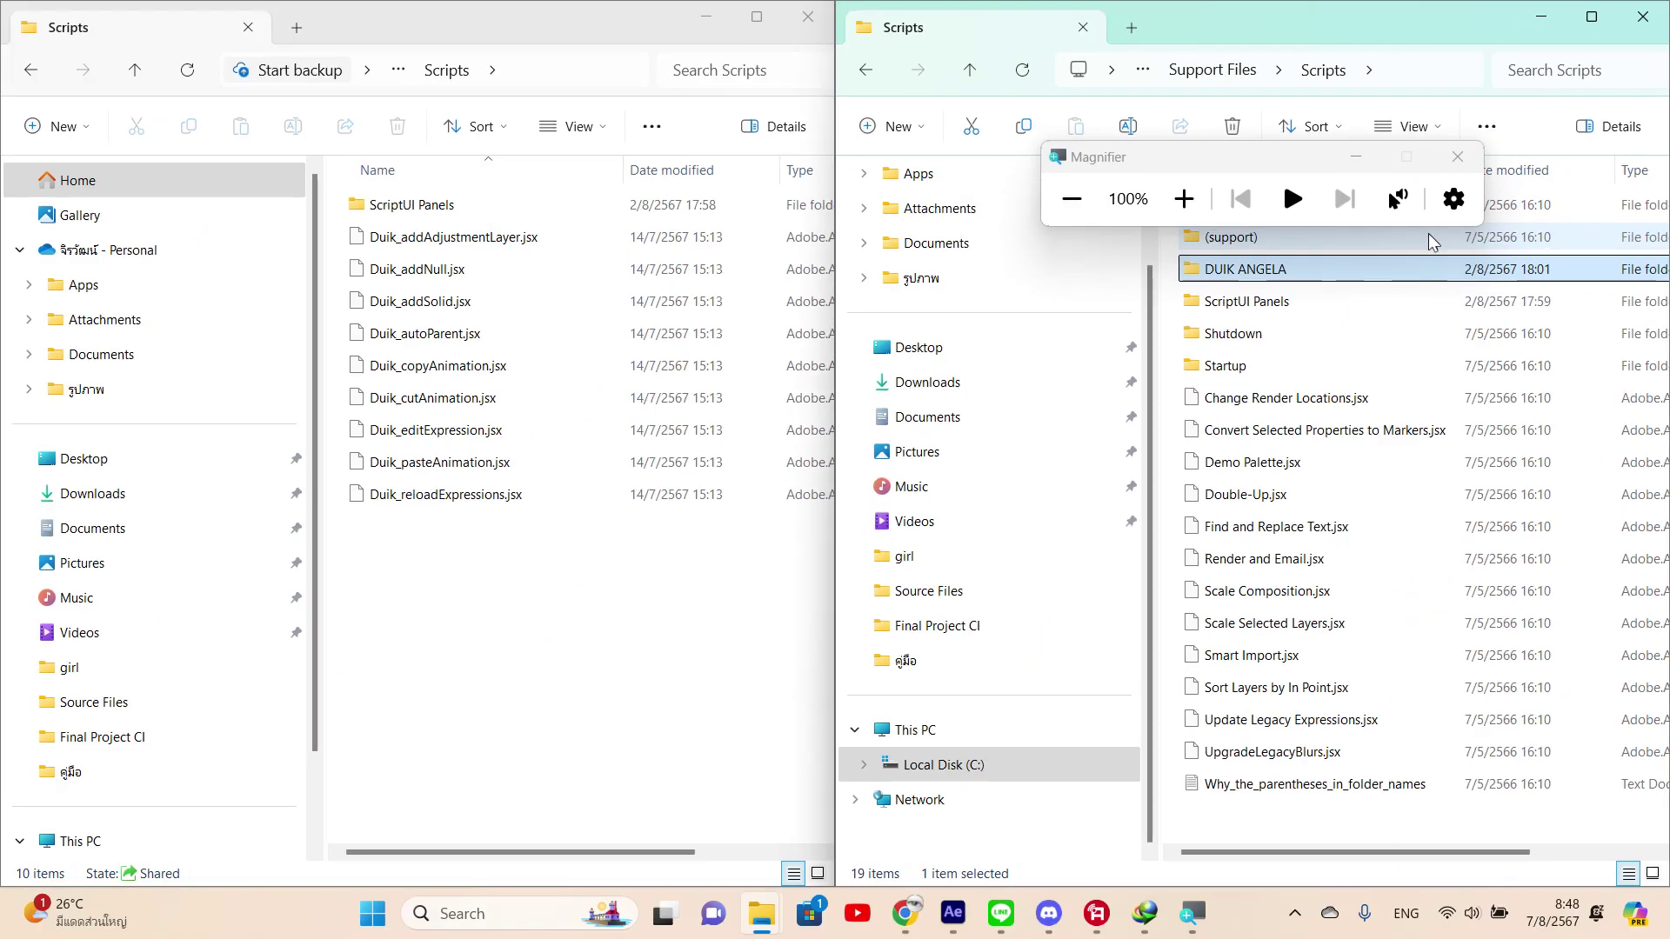
pyautogui.click(1458, 157)
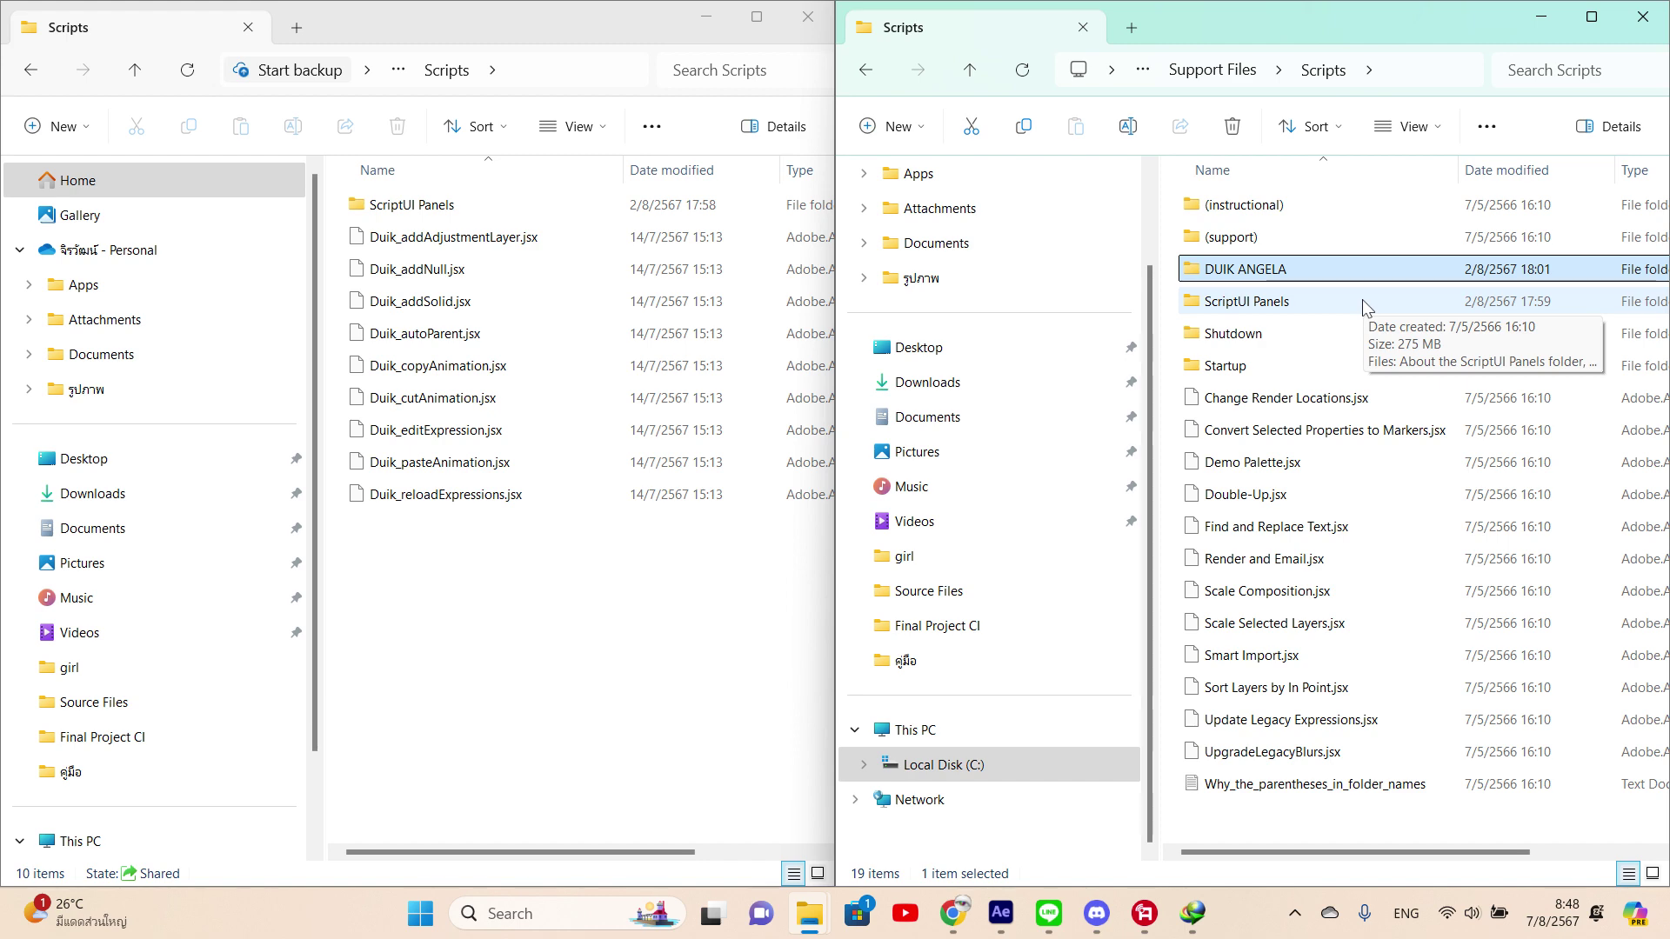
# - Starting from Local Disk (C:), retrace the path through Program Files, Adobe, After Effects 2022 and Support Files to the Scripts folder
pyautogui.click(1052, 769)
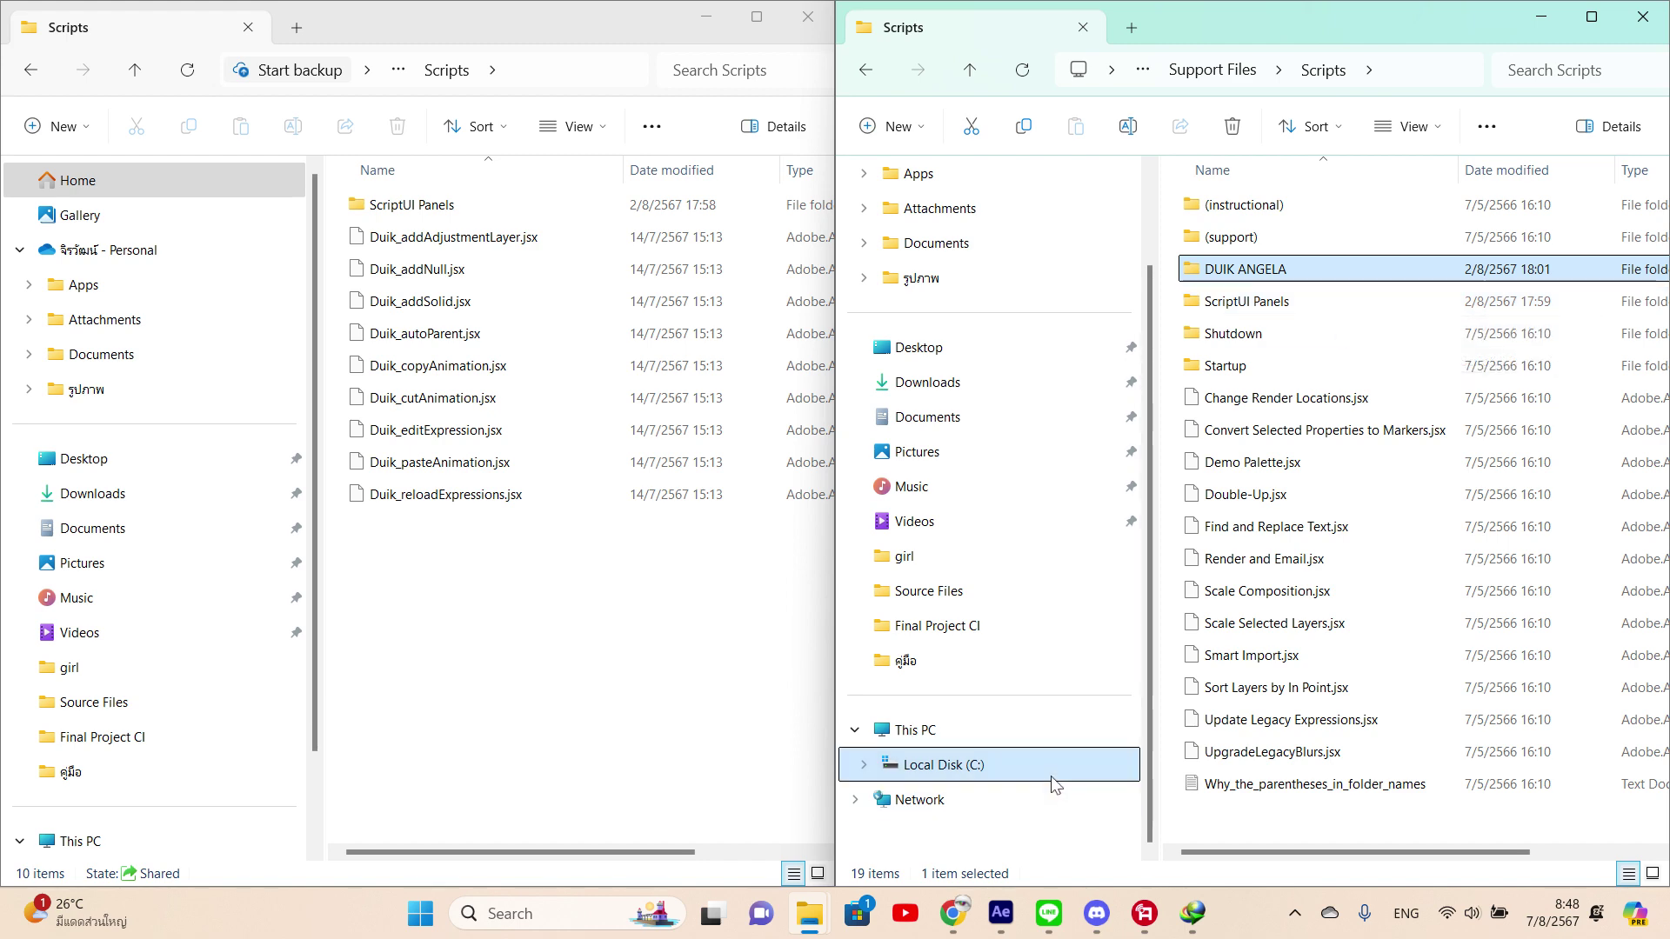
pyautogui.click(1306, 337)
pyautogui.doubleClick(1306, 340)
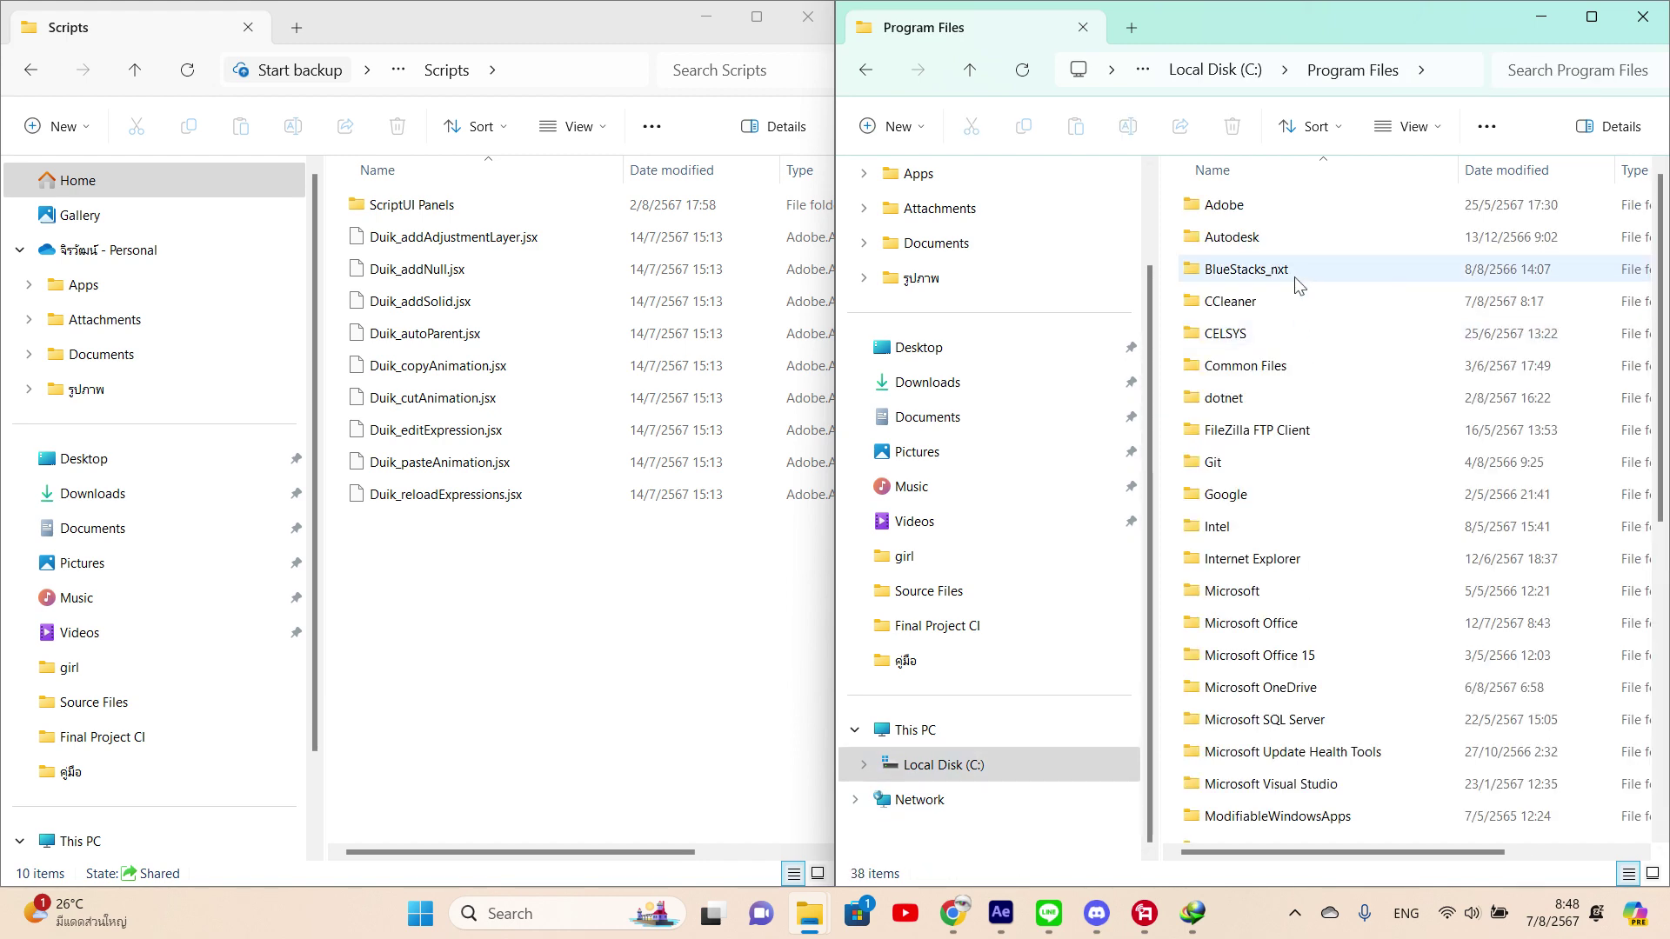
pyautogui.doubleClick(1291, 208)
pyautogui.doubleClick(1297, 228)
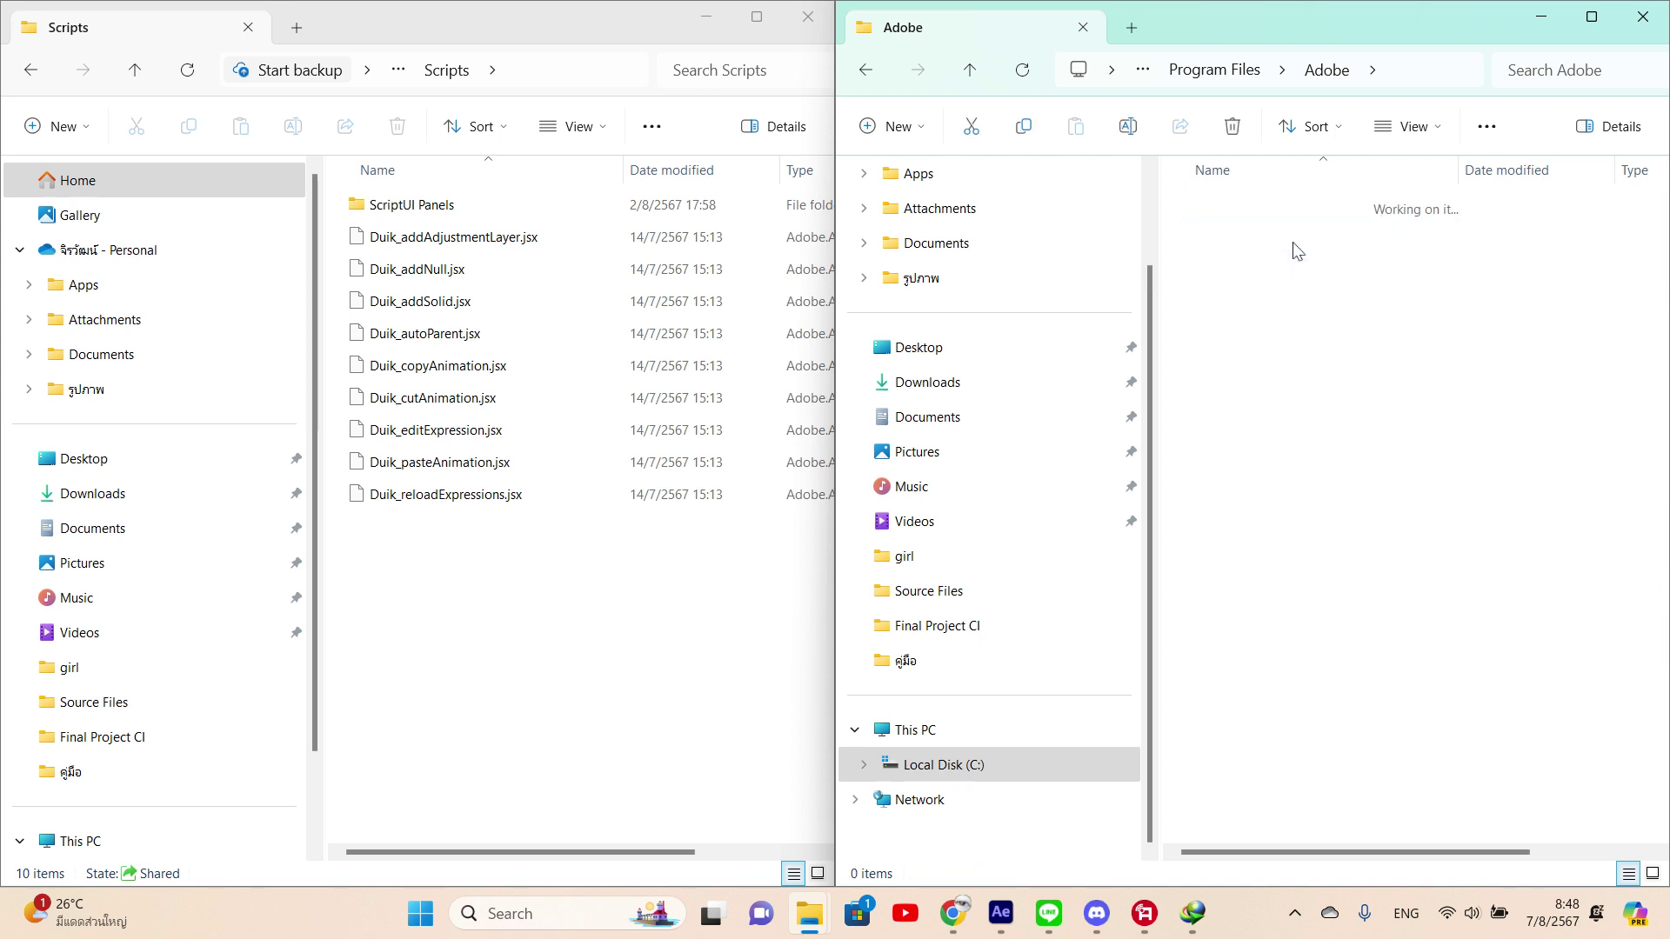
pyautogui.doubleClick(1297, 215)
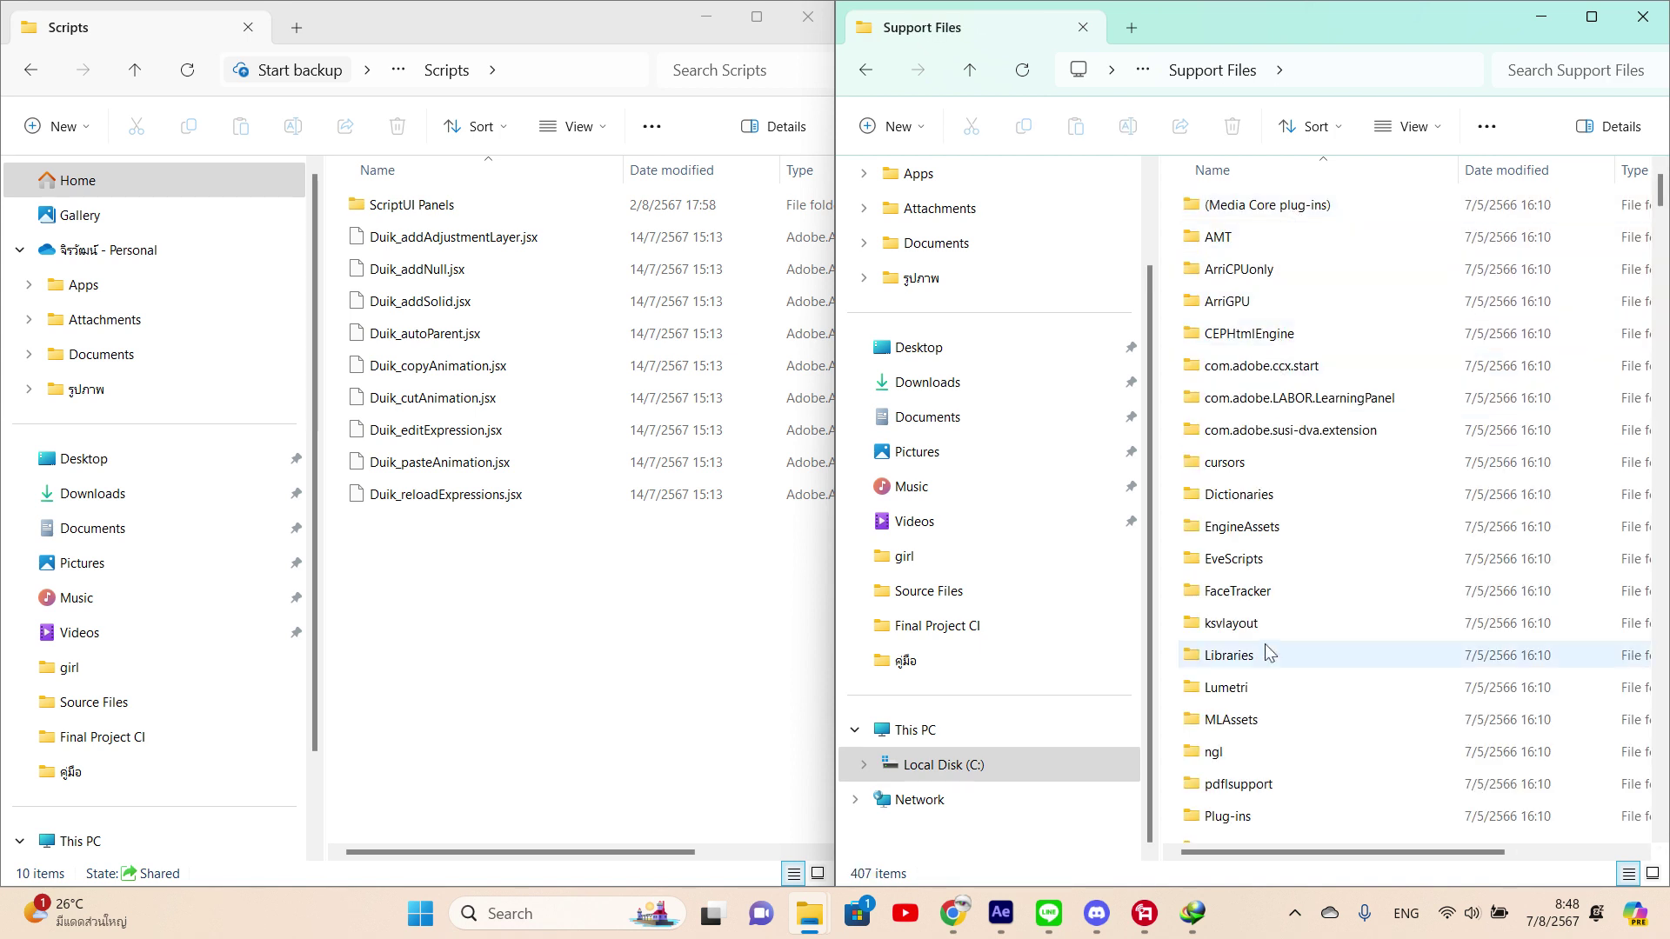
pyautogui.click(1261, 559)
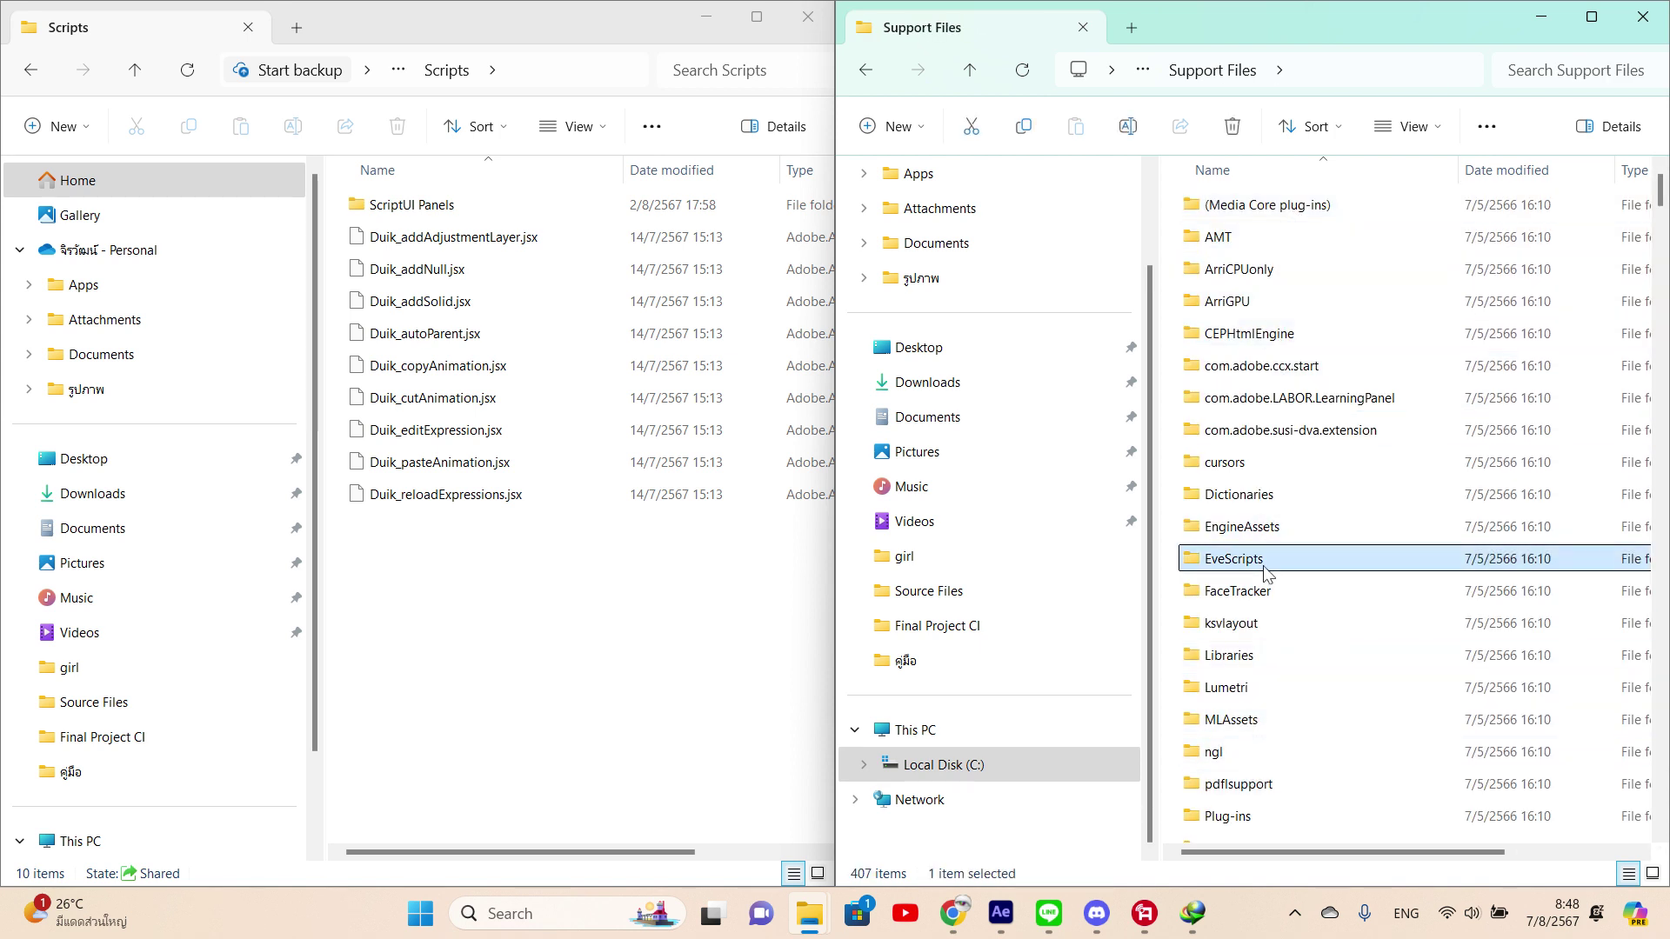
pyautogui.hotkey('ctrl', 'v')
pyautogui.doubleClick(1252, 207)
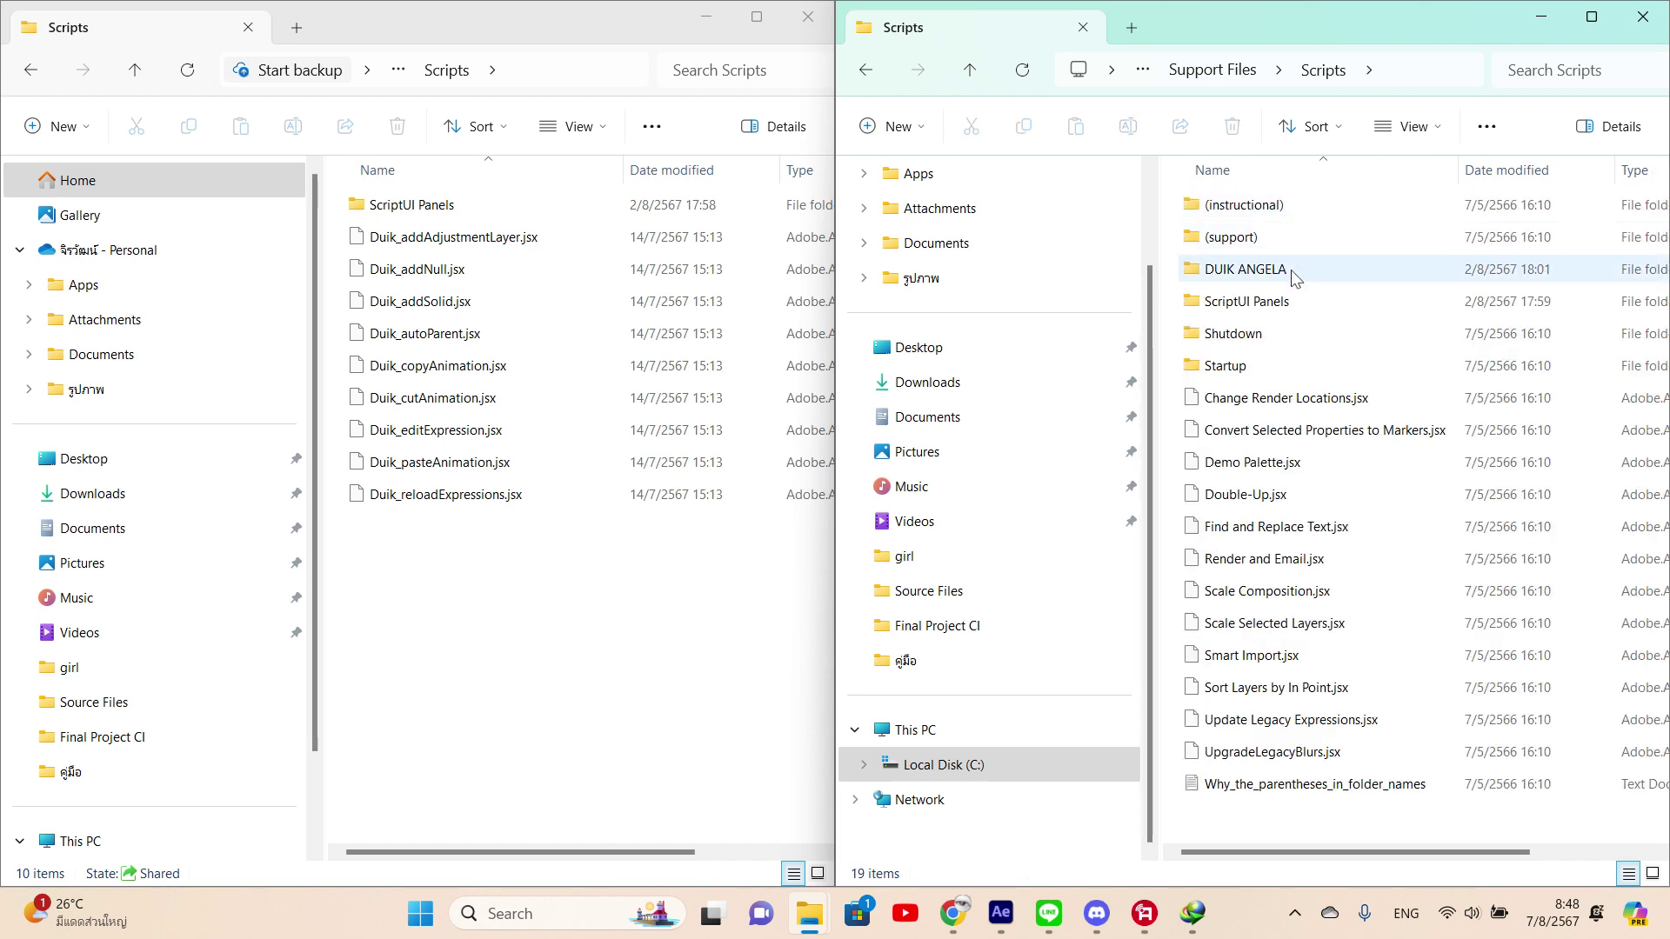
# - Open the DUIK ANGELA folder, and in the other window open the Tools folder of the extracted Duik_Angela_17.1.16
pyautogui.moveTo(1290, 277)
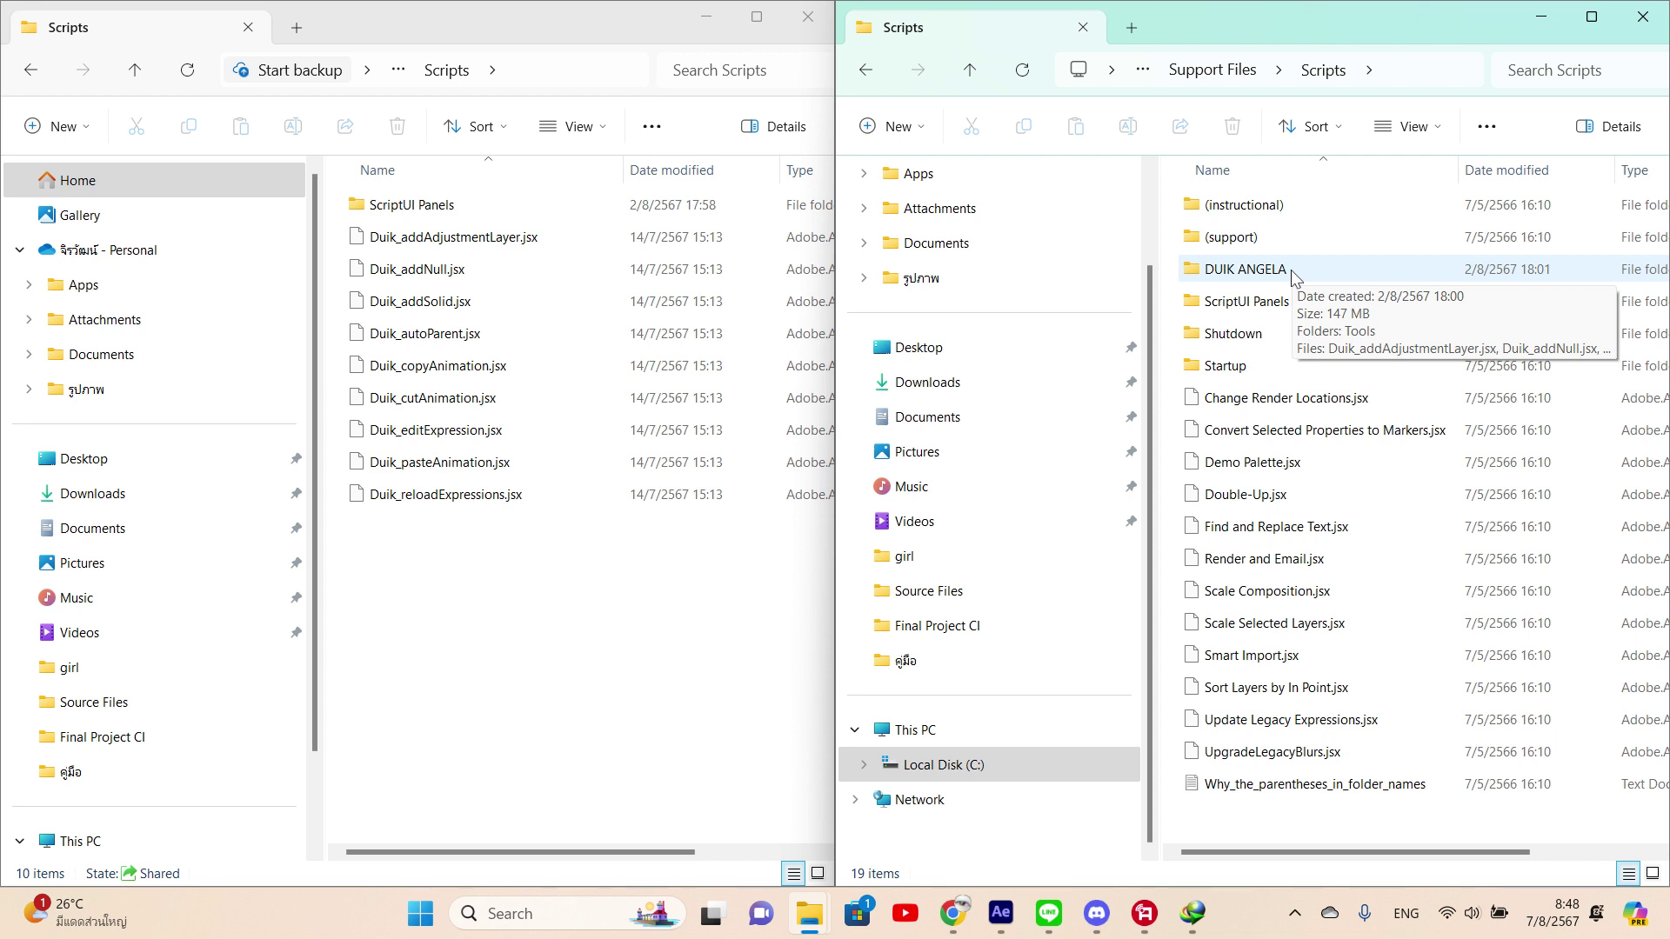
pyautogui.doubleClick(1291, 270)
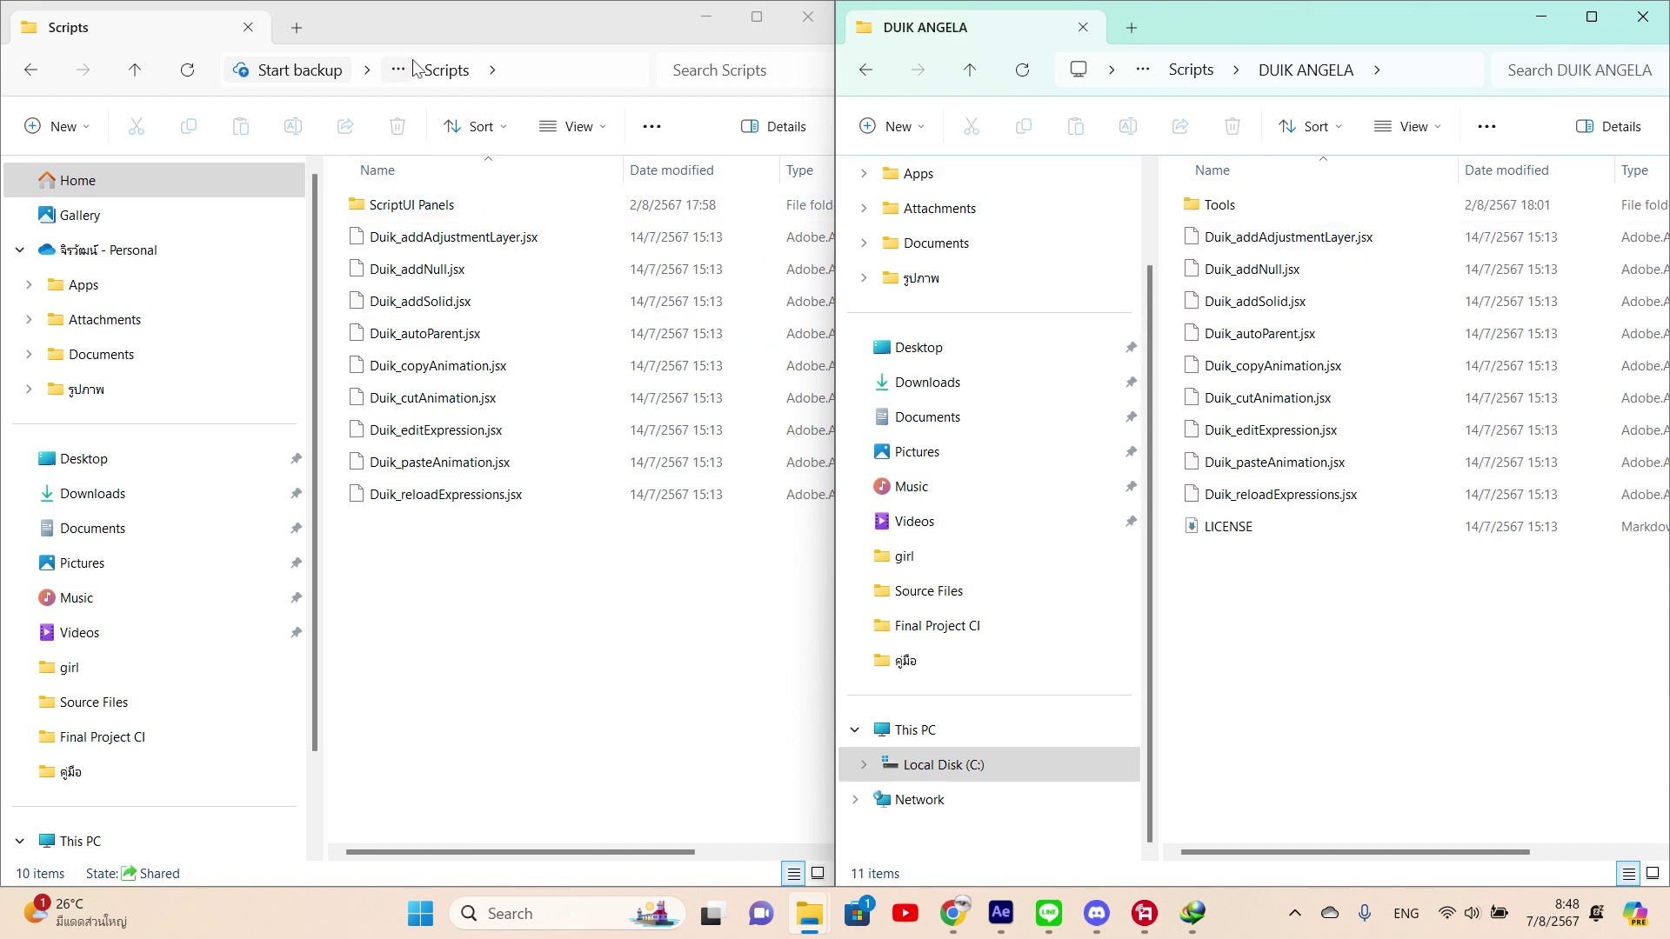
pyautogui.click(31, 73)
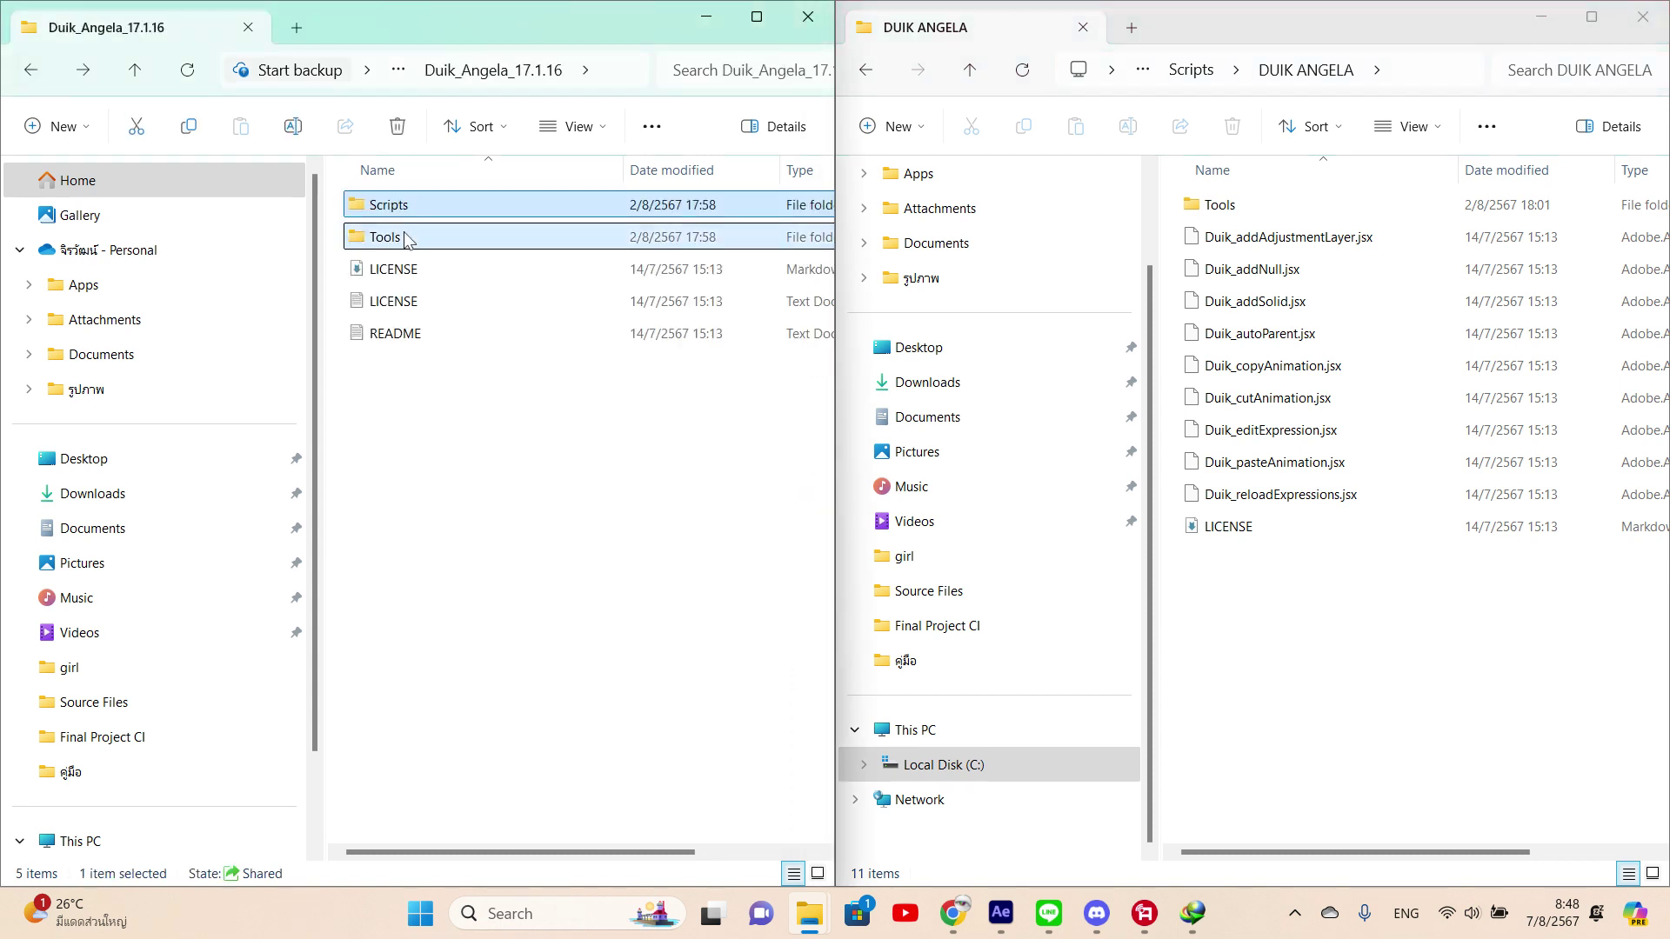
pyautogui.doubleClick(398, 236)
pyautogui.click(326, 55)
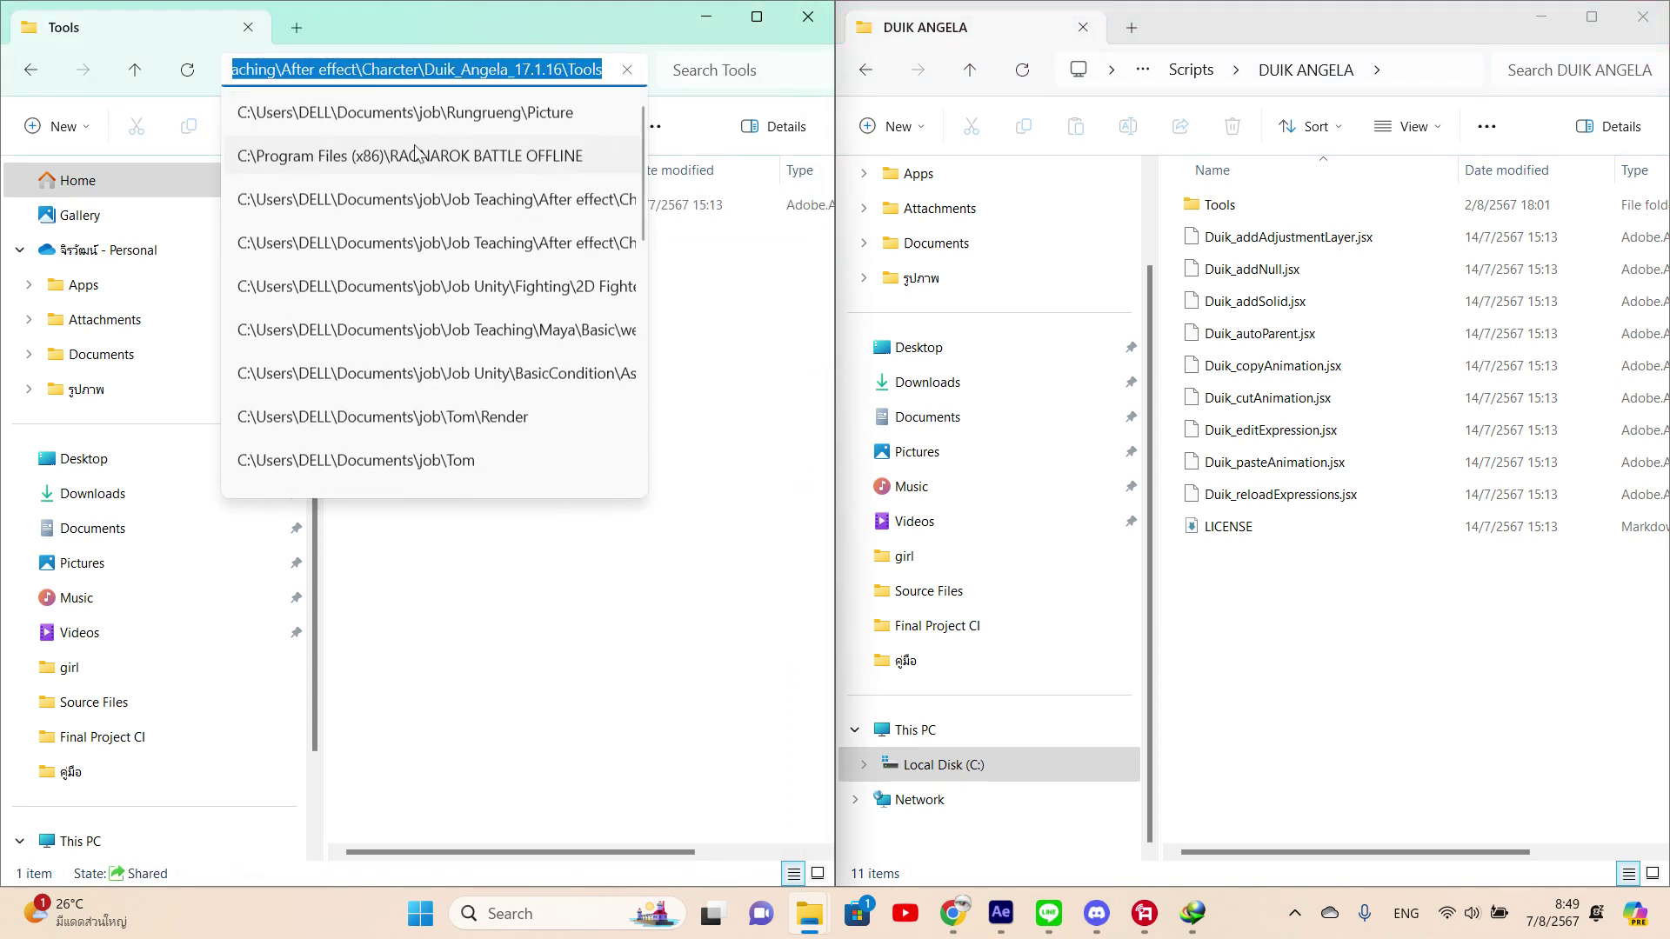
pyautogui.click(638, 630)
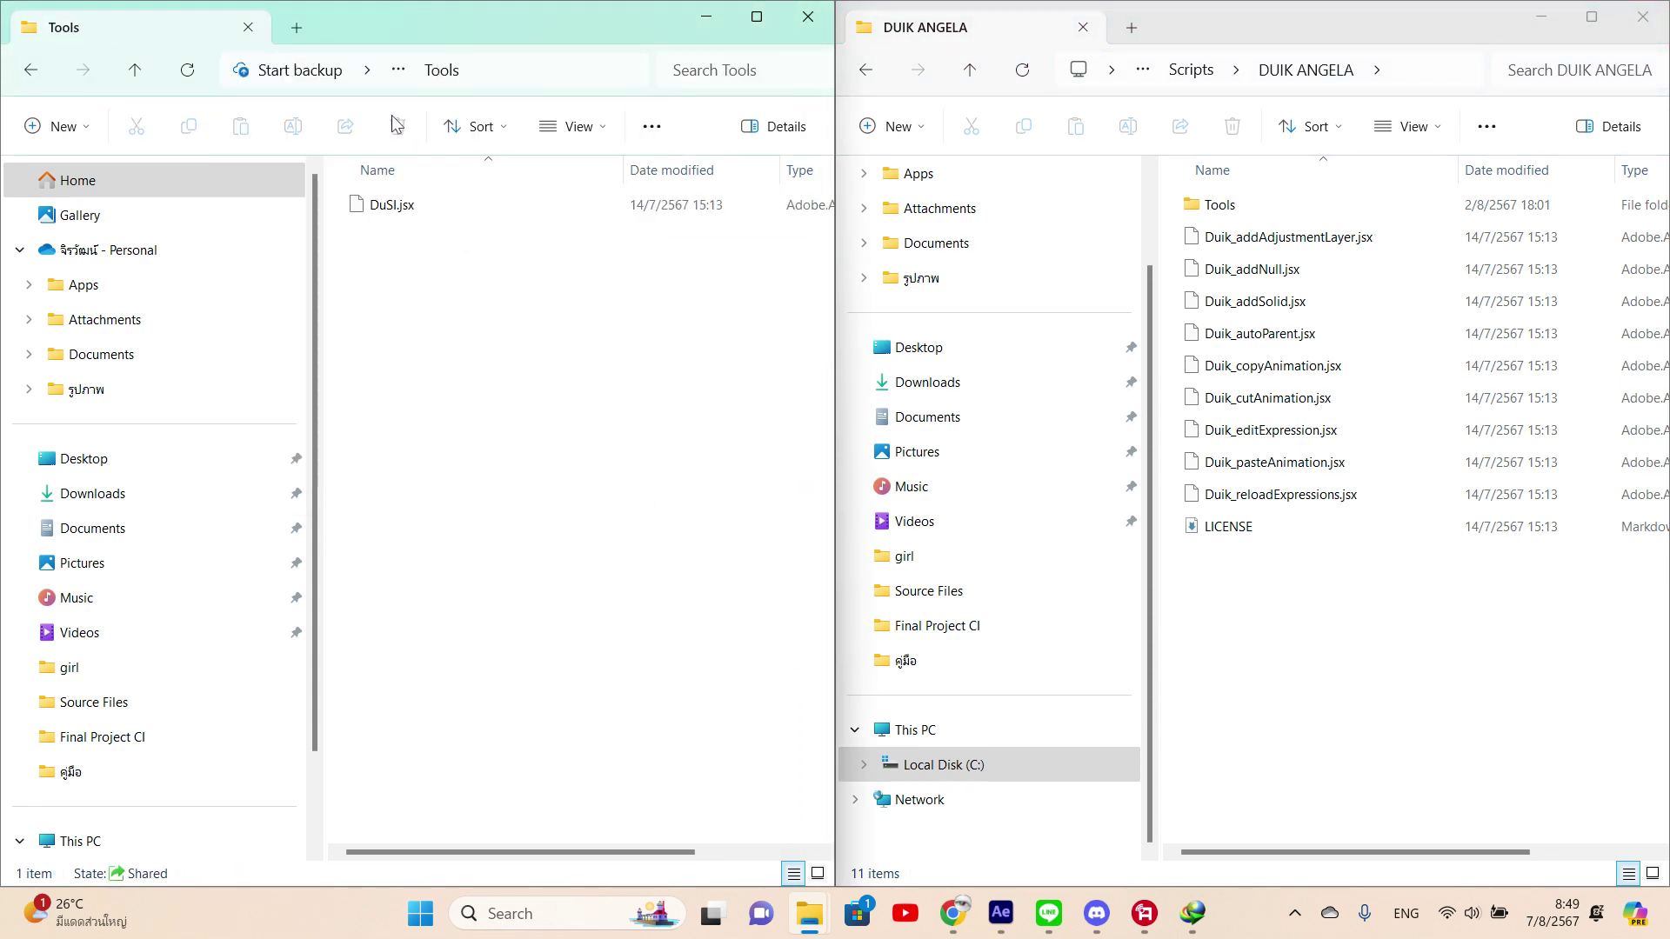
# - Return to the extracted Scripts folder, select all the loose Duik .jsx files there, and go back to the parent folder
pyautogui.click(39, 79)
pyautogui.doubleClick(420, 210)
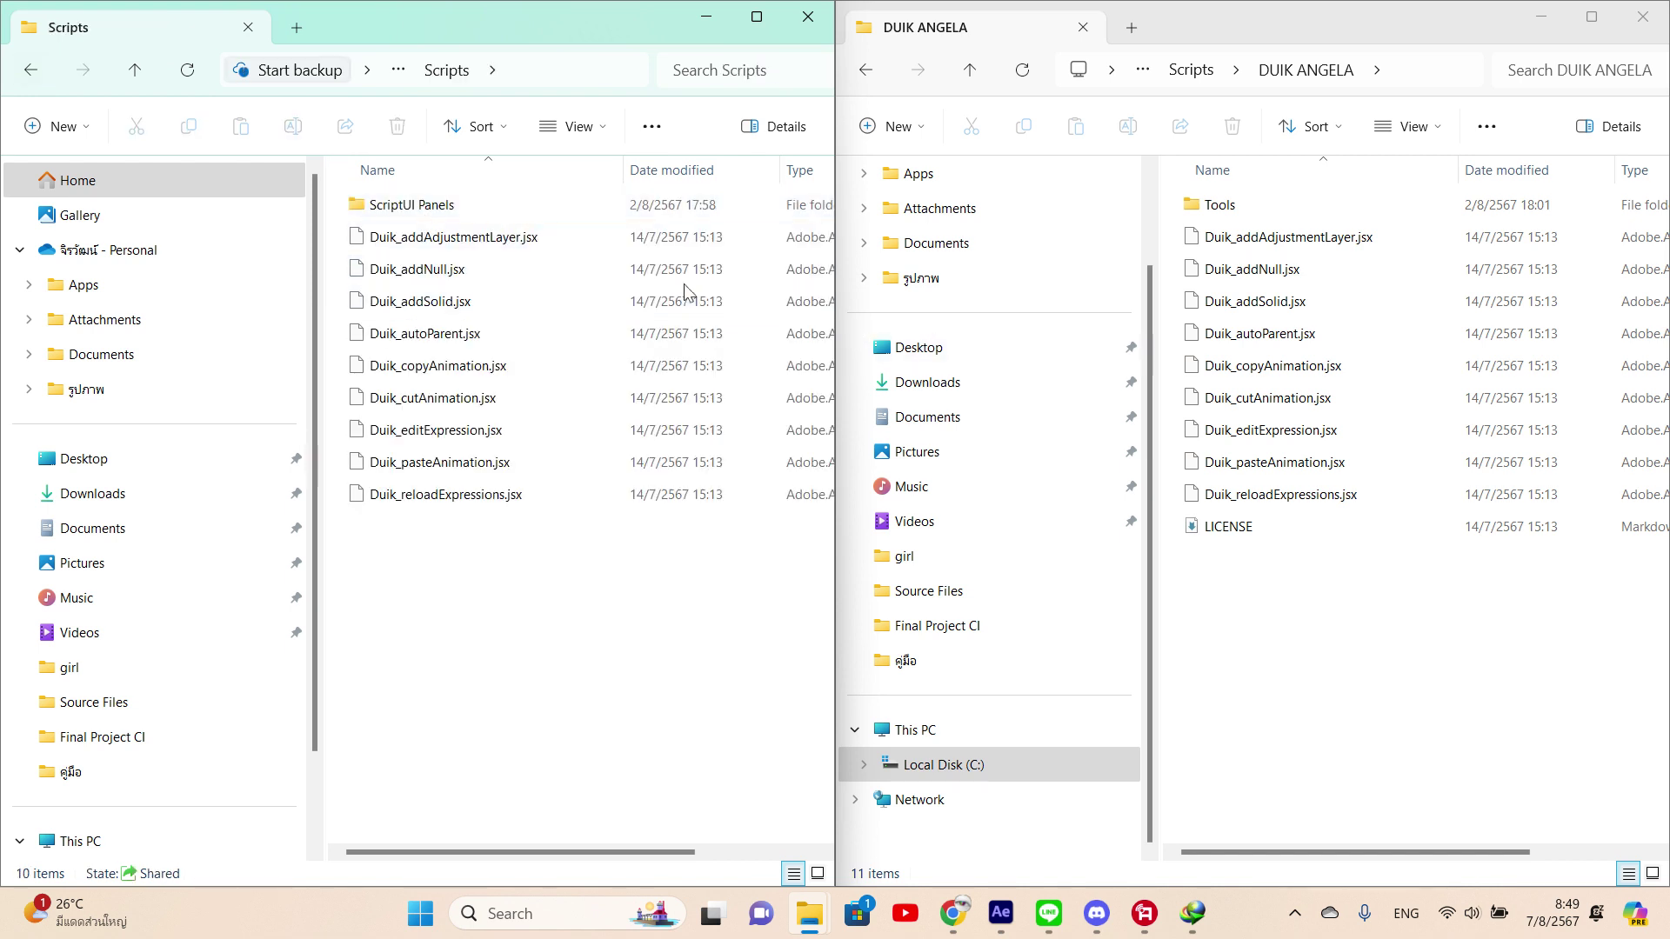
pyautogui.moveTo(500, 526); pyautogui.dragTo(426, 228)
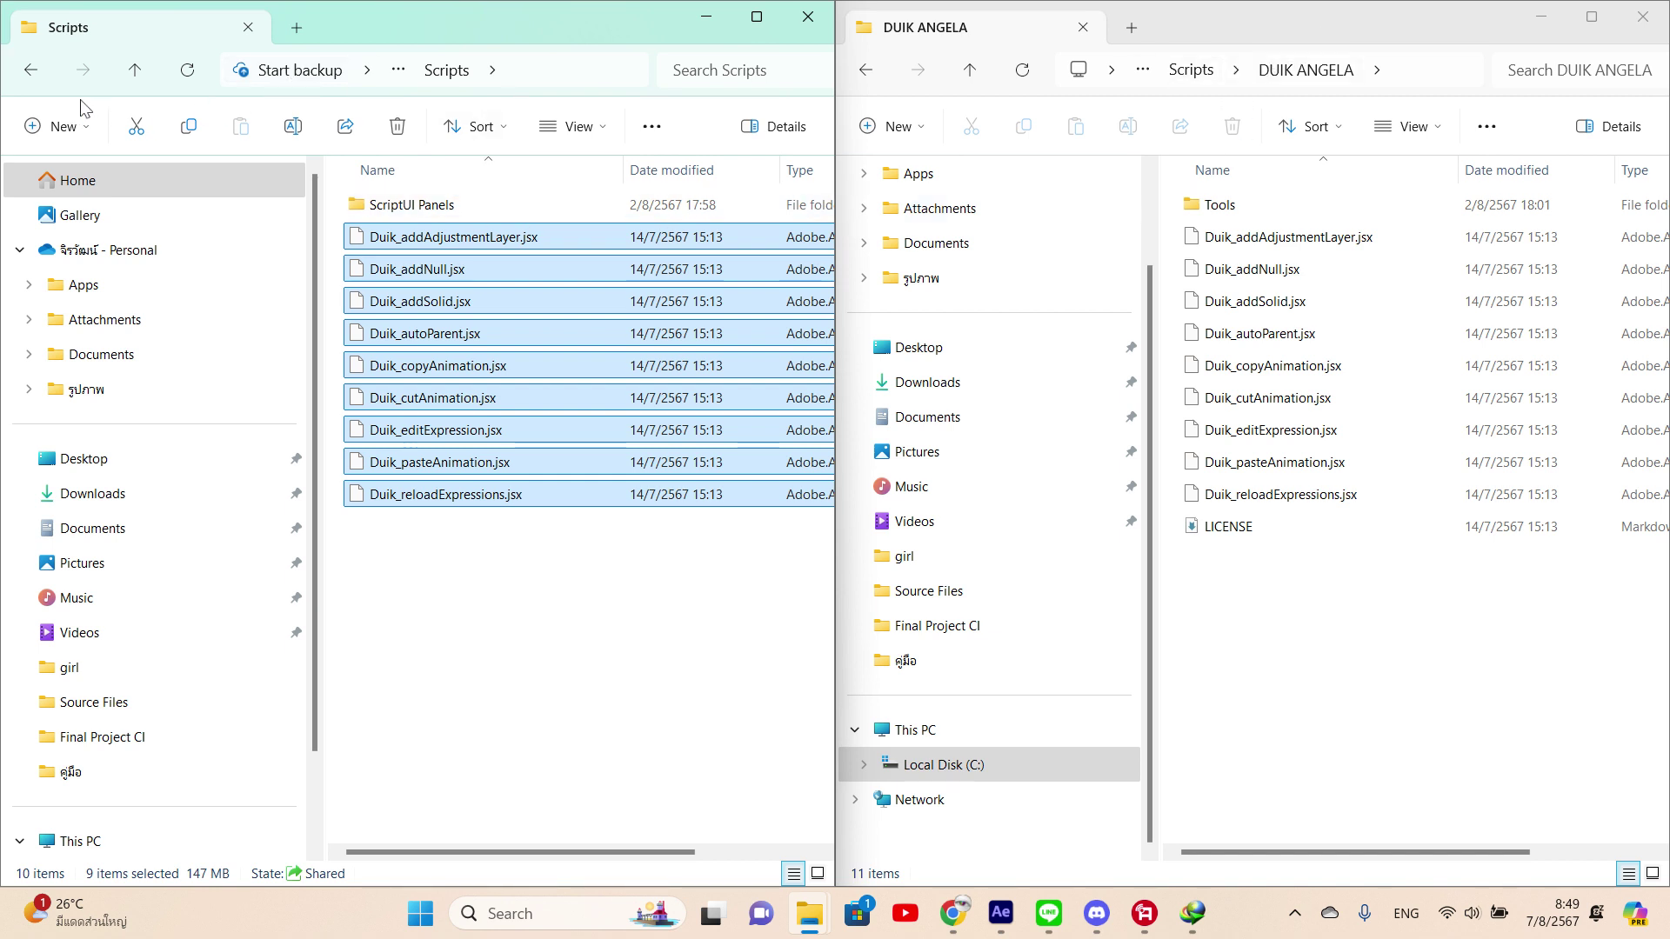
pyautogui.click(30, 70)
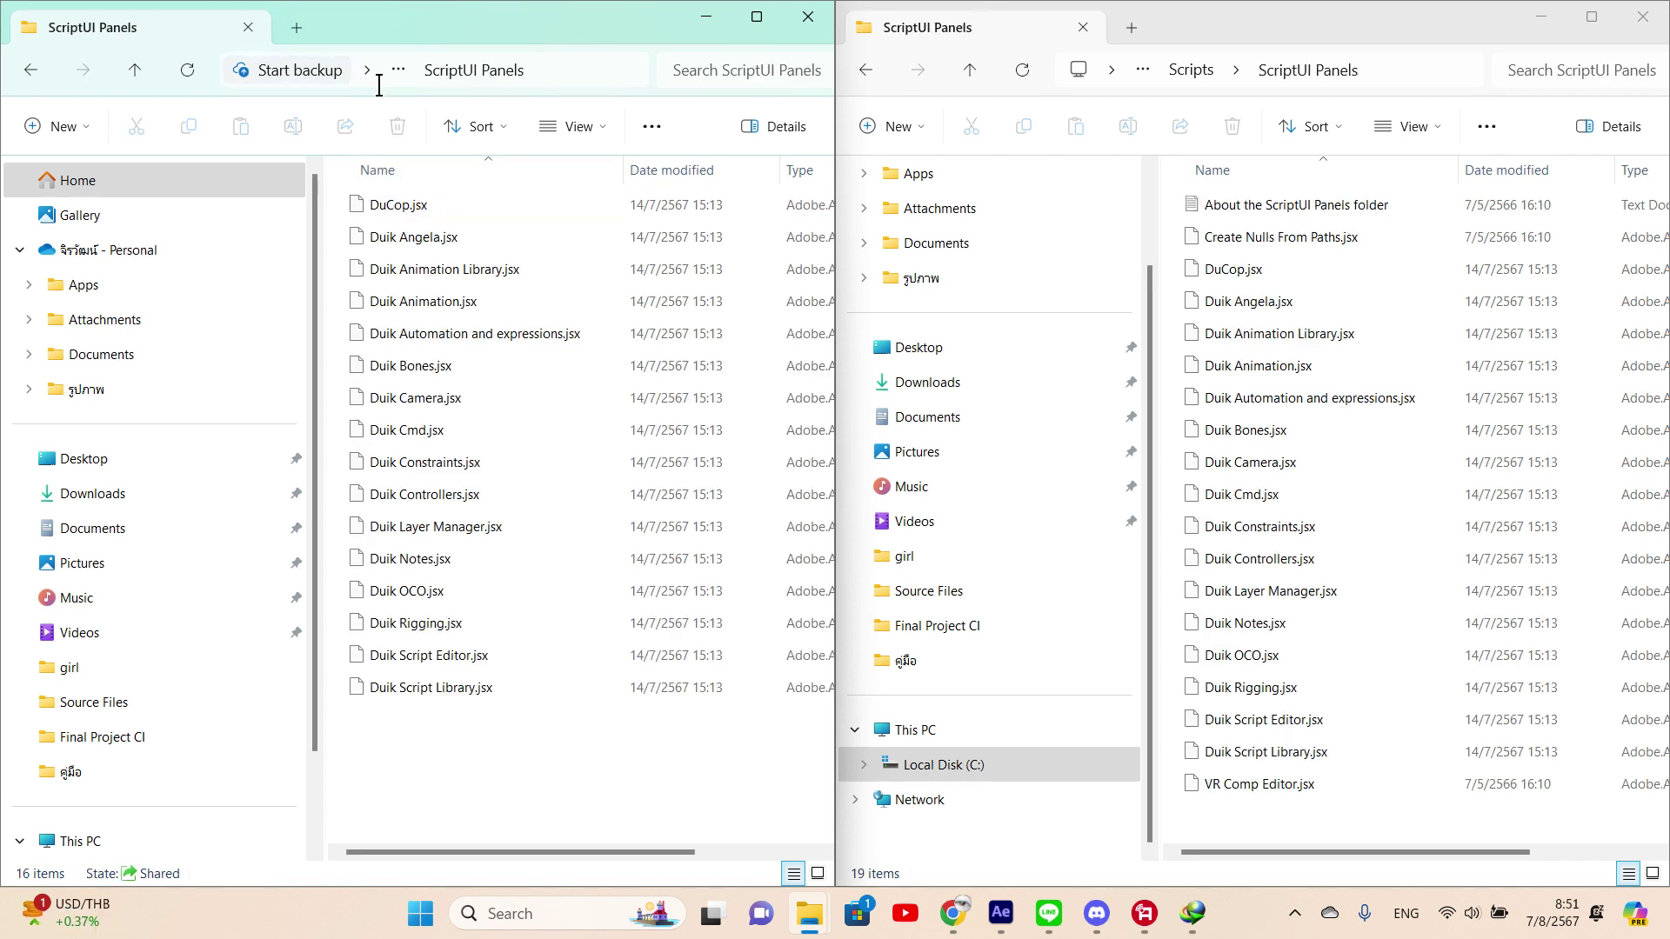
# - Review the installed DUIK ANGELA folder, then compare the installed ScriptUI Panels folder with the extracted one side by side
pyautogui.click(1194, 71)
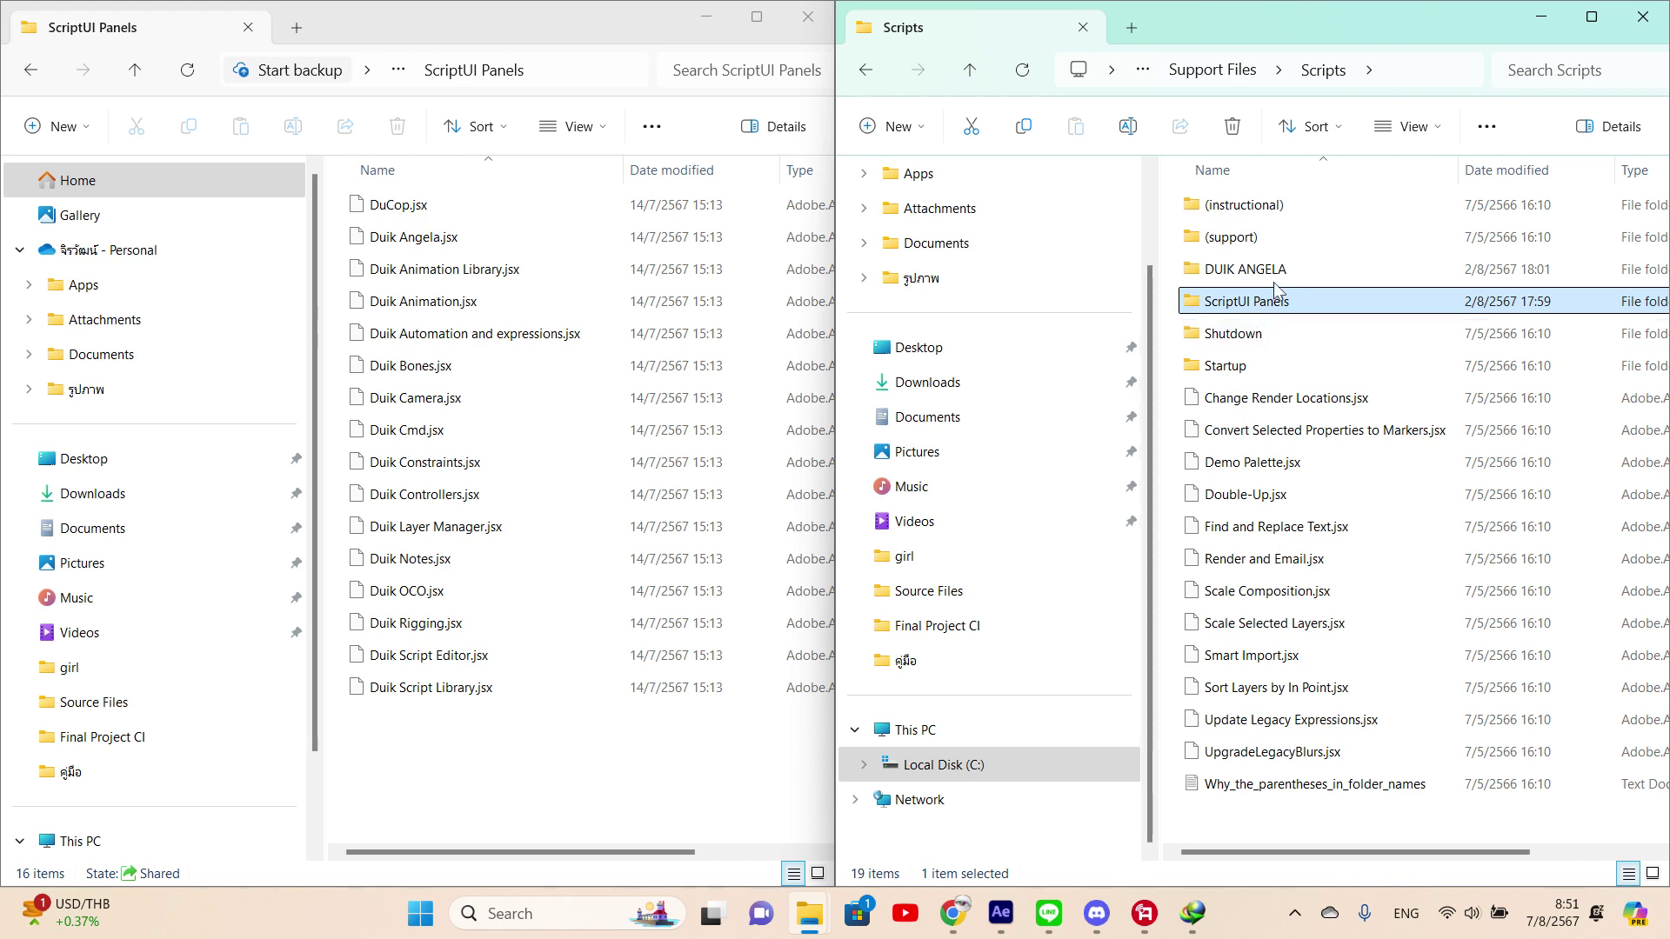
pyautogui.doubleClick(1261, 266)
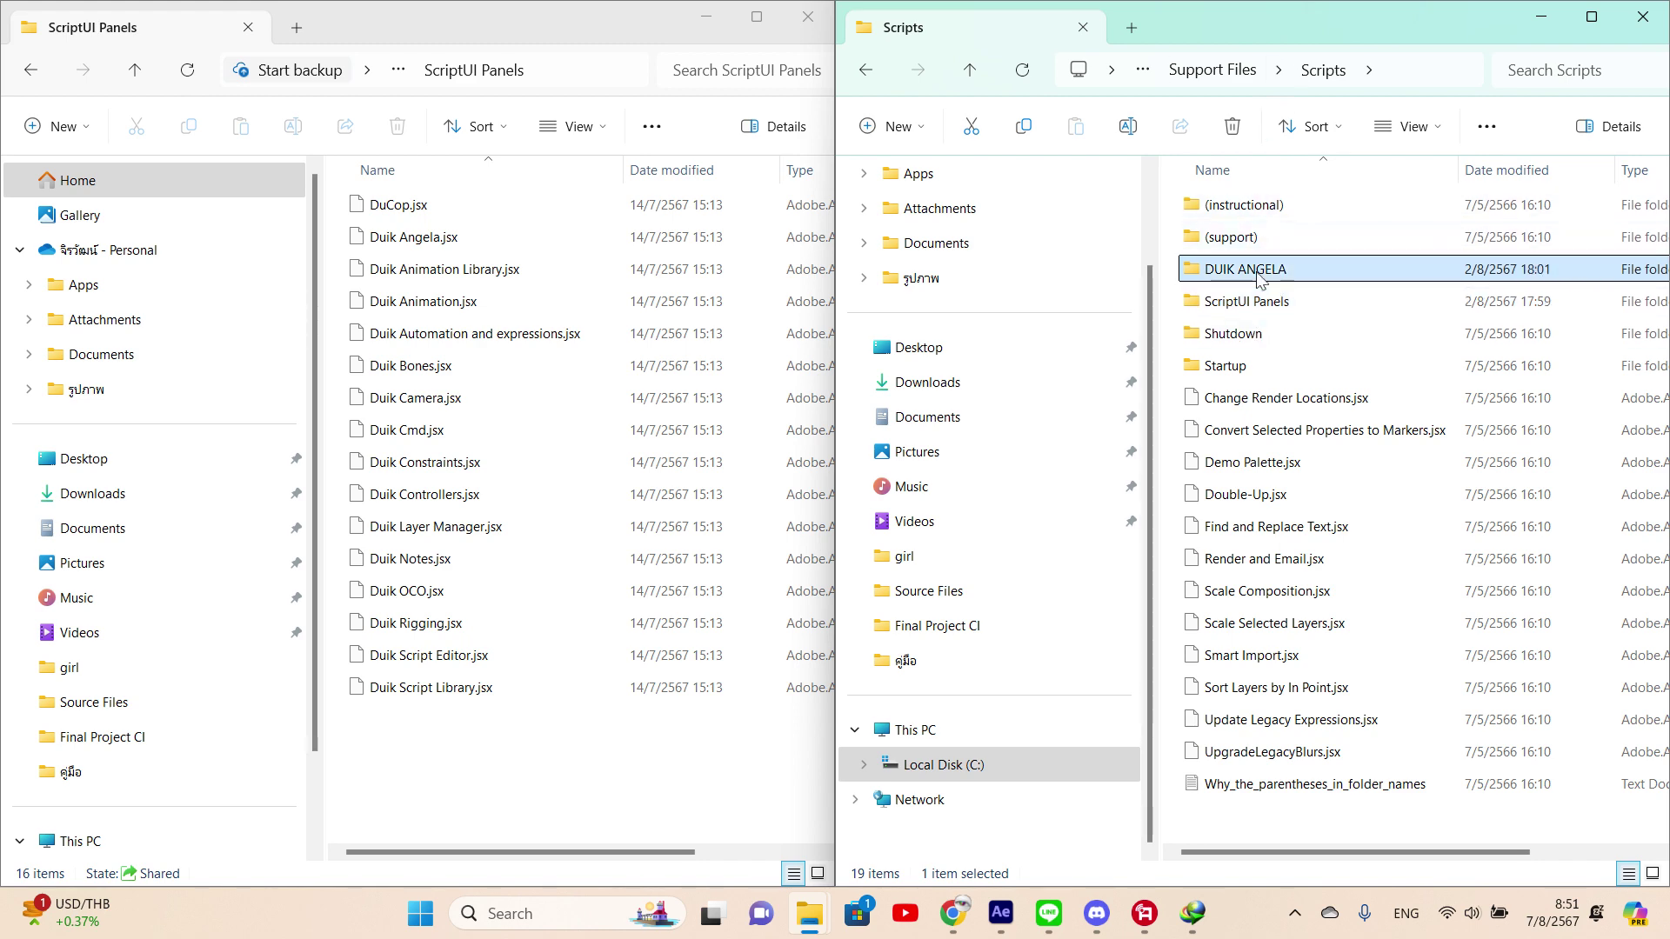
pyautogui.click(1195, 71)
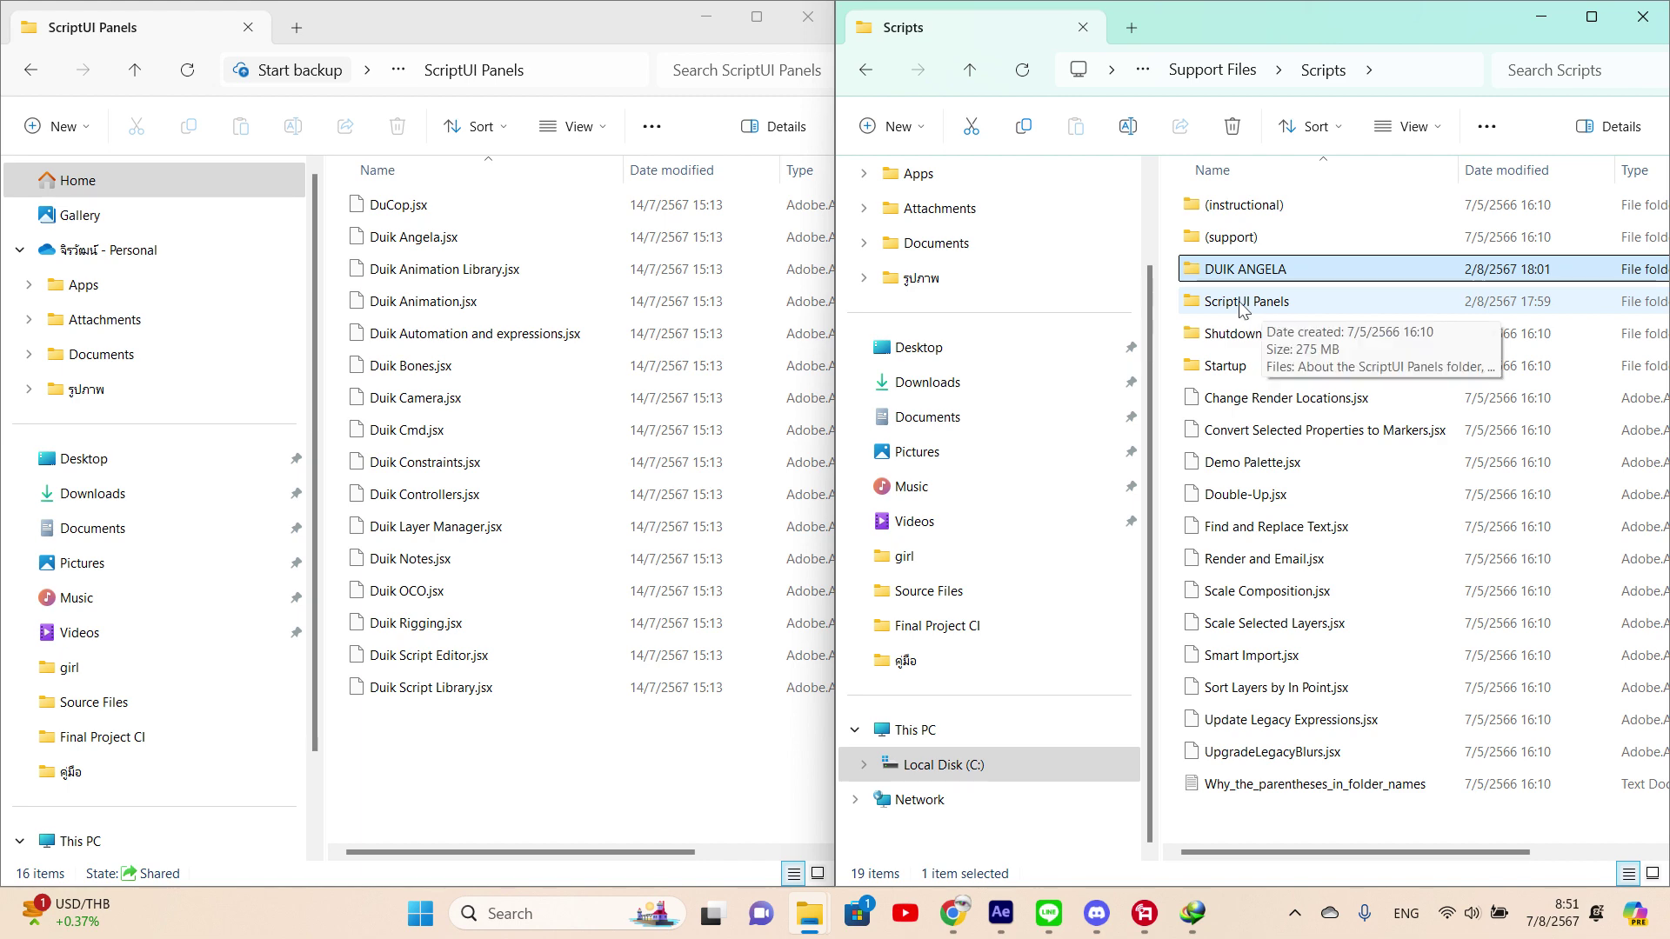
pyautogui.doubleClick(1255, 302)
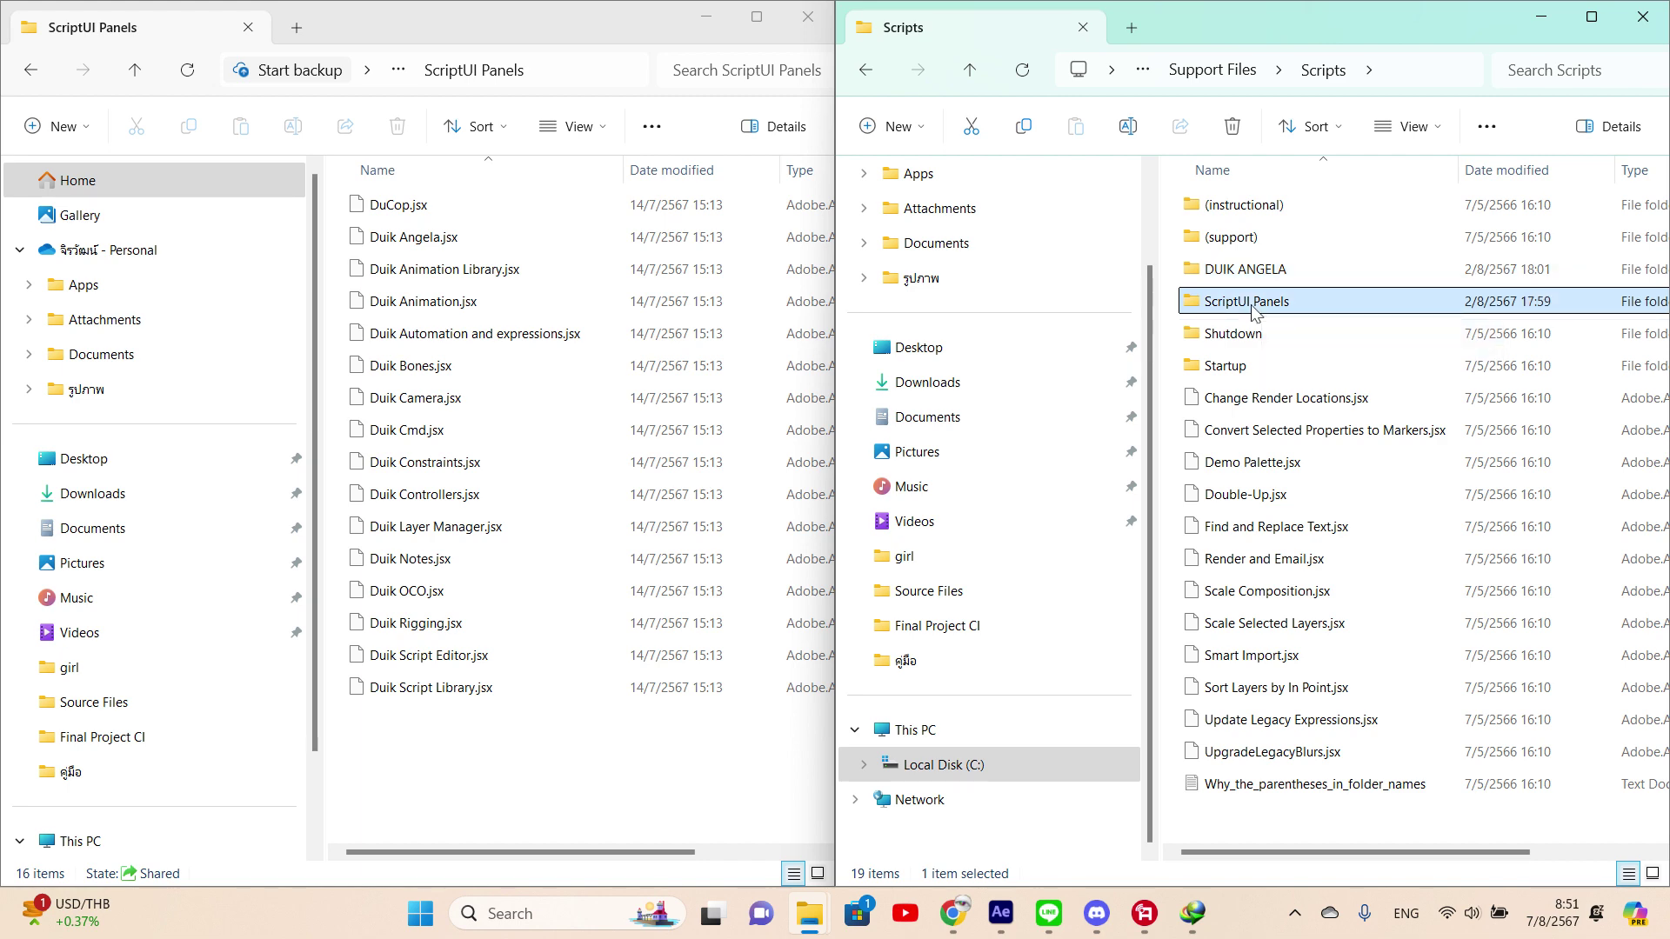
pyautogui.click(394, 72)
pyautogui.click(31, 70)
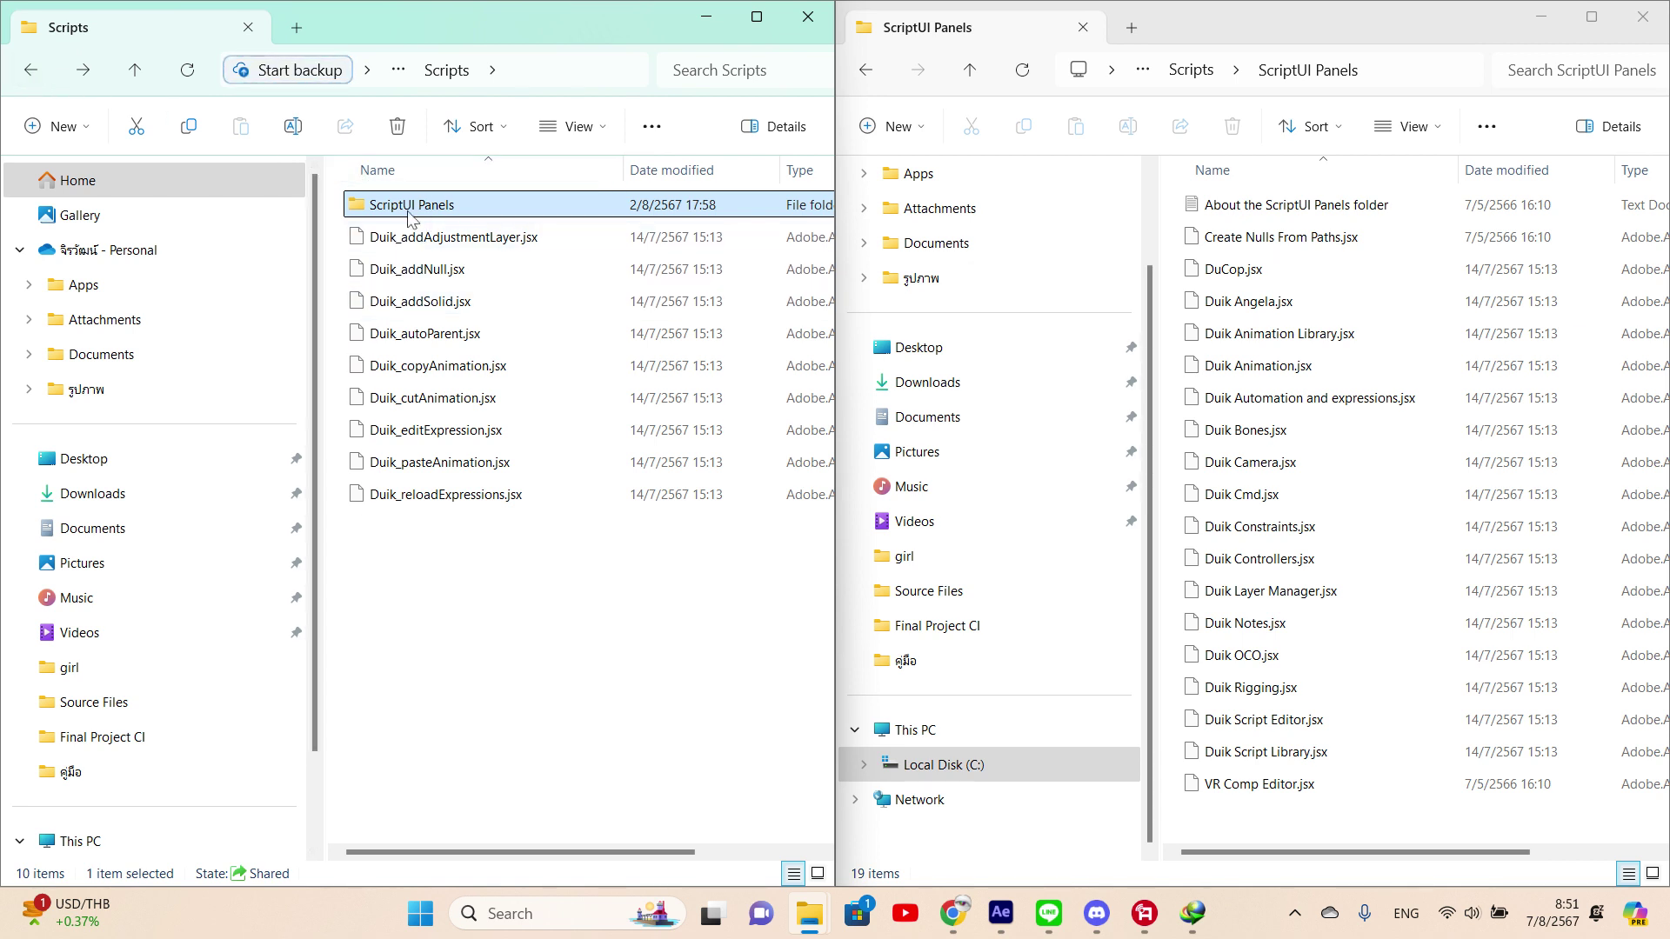
pyautogui.doubleClick(424, 205)
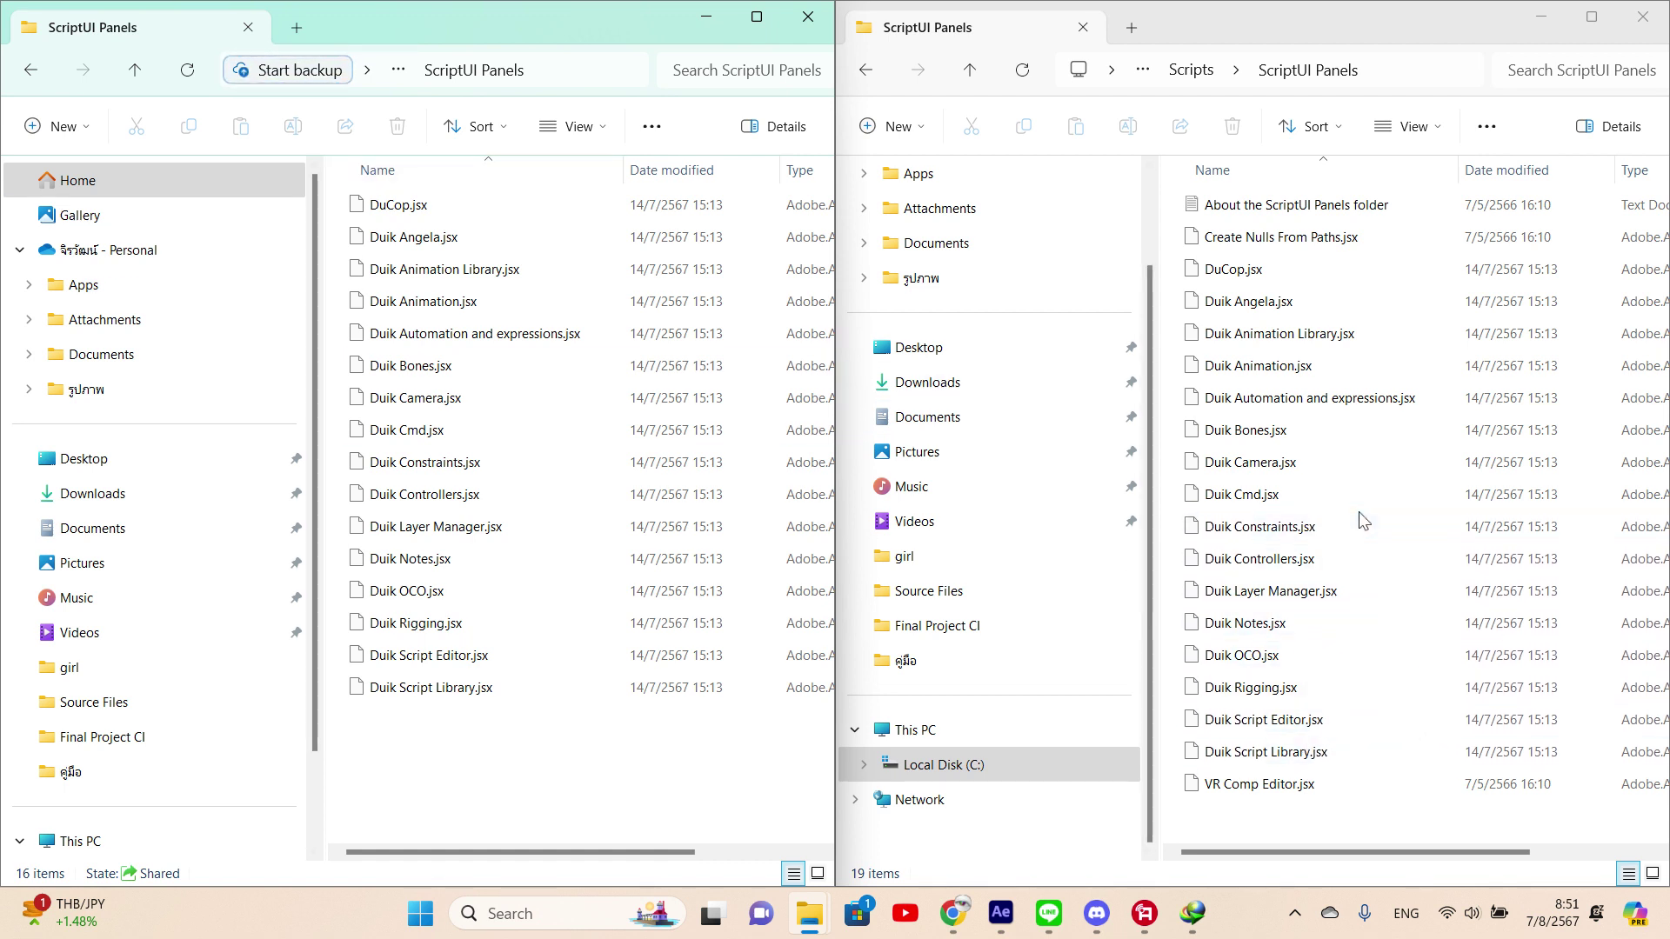
# - Reopen the installed DUIK ANGELA folder and return the other window to the top of the extracted Duik_Angela_17.1.16 folder
pyautogui.click(1191, 70)
pyautogui.doubleClick(1339, 272)
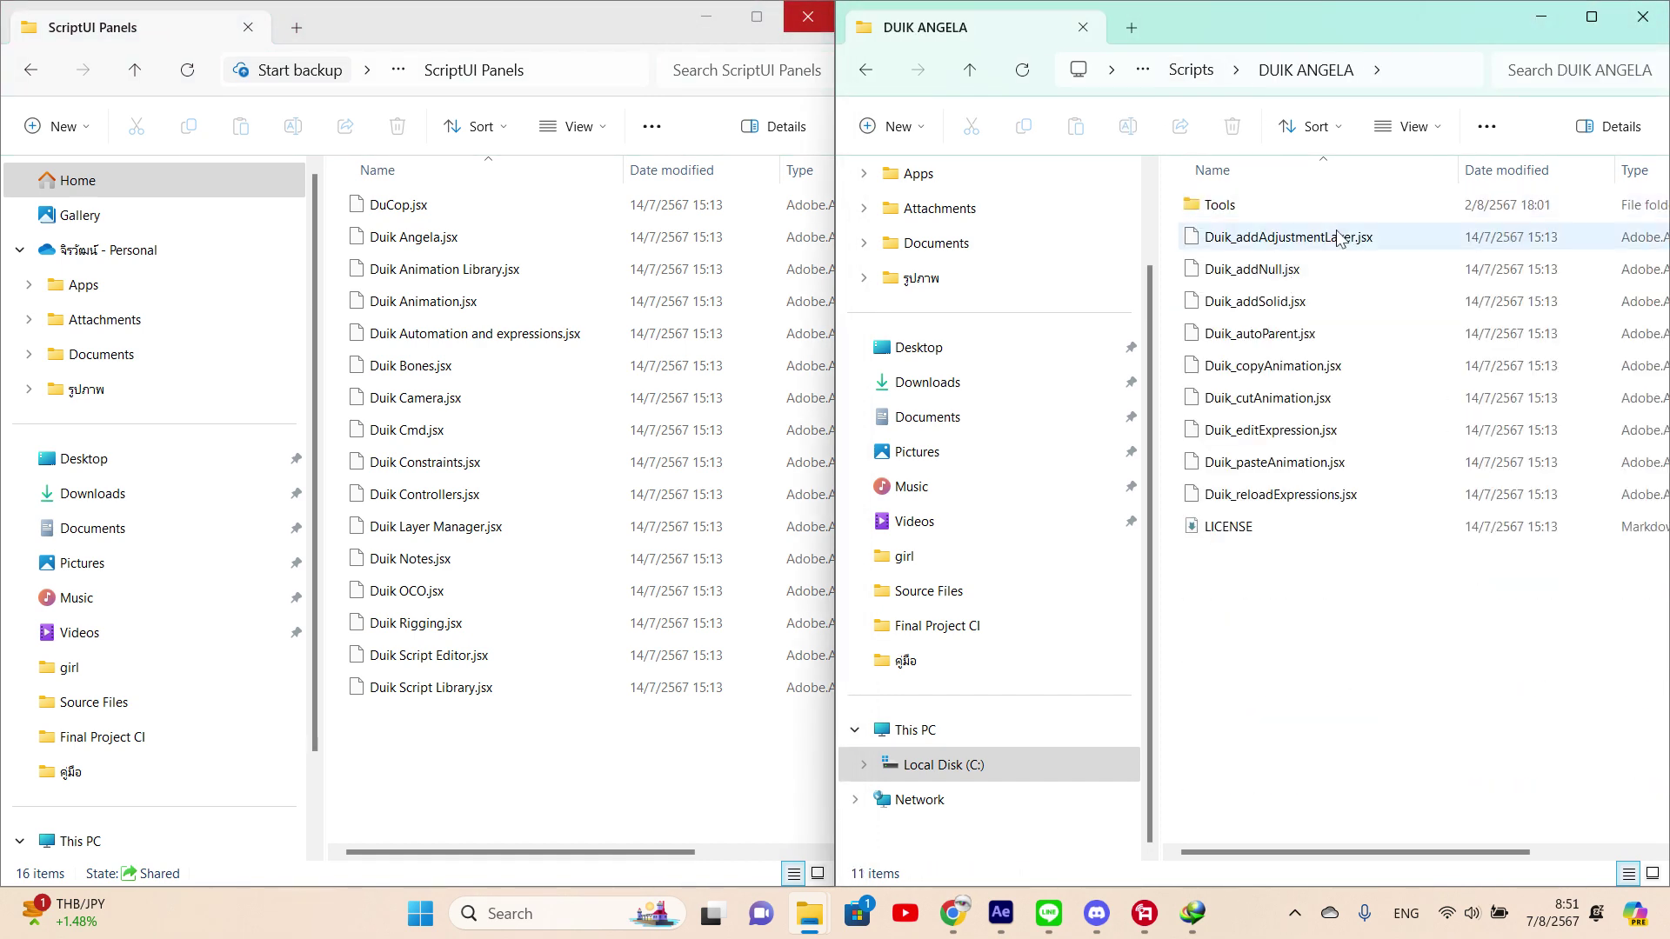
pyautogui.click(35, 76)
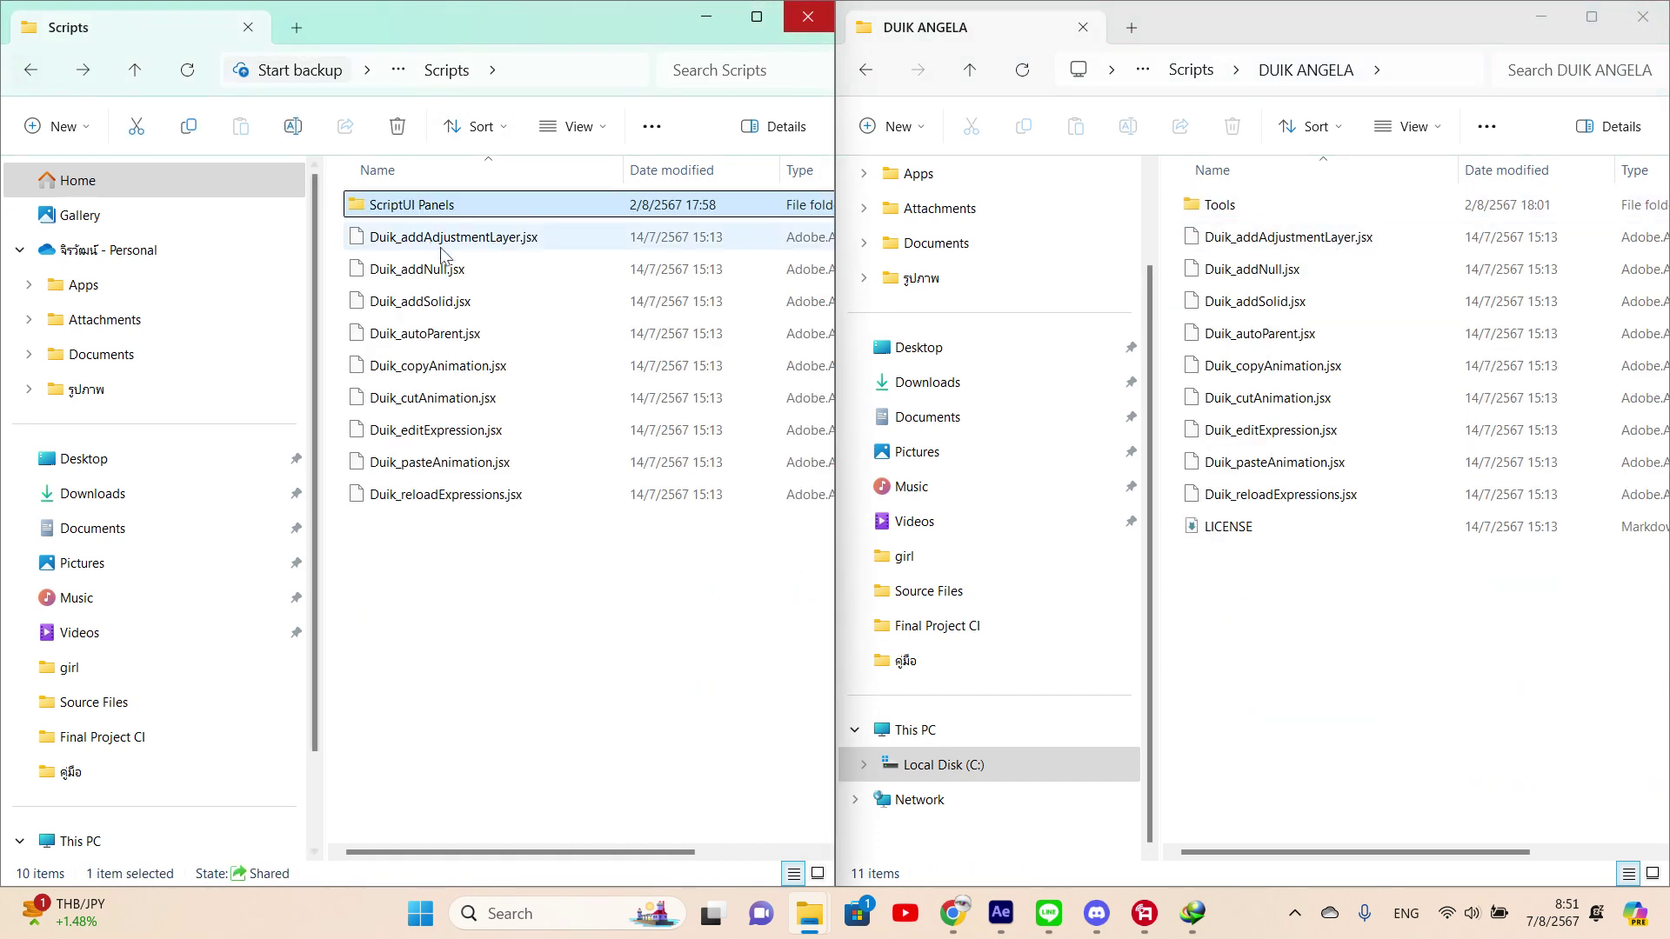
pyautogui.click(29, 75)
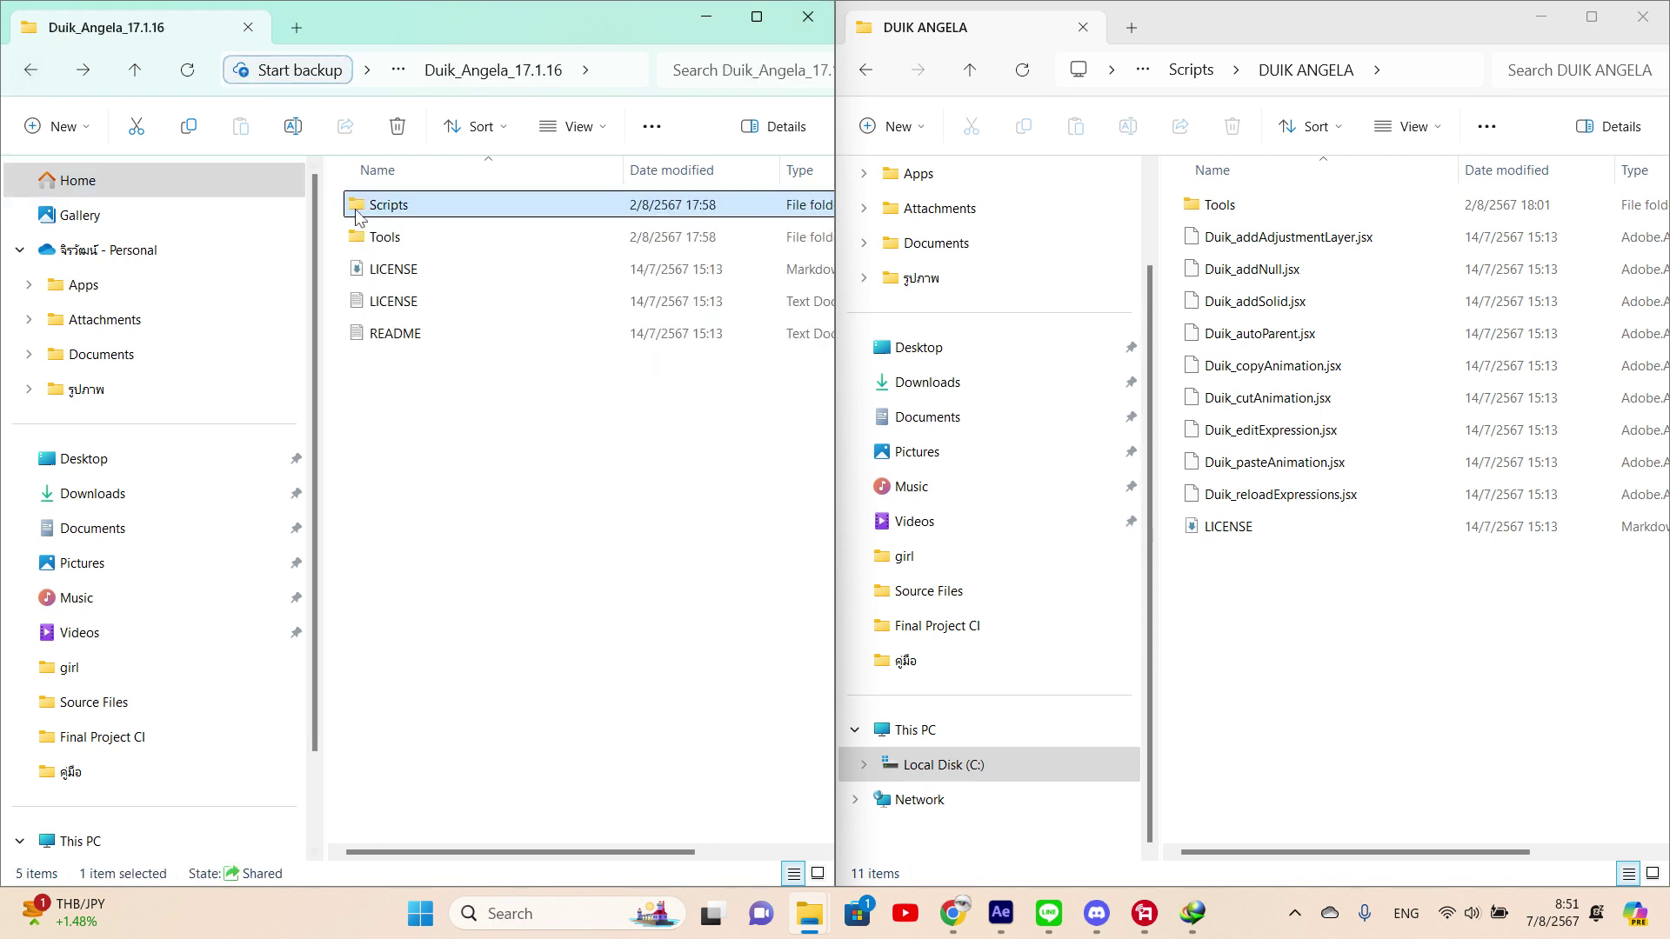
# - Review the extracted Scripts and Tools folders of Duik_Angela_17.1.16 against the contents of the installed DUIK ANGELA folder
pyautogui.doubleClick(401, 215)
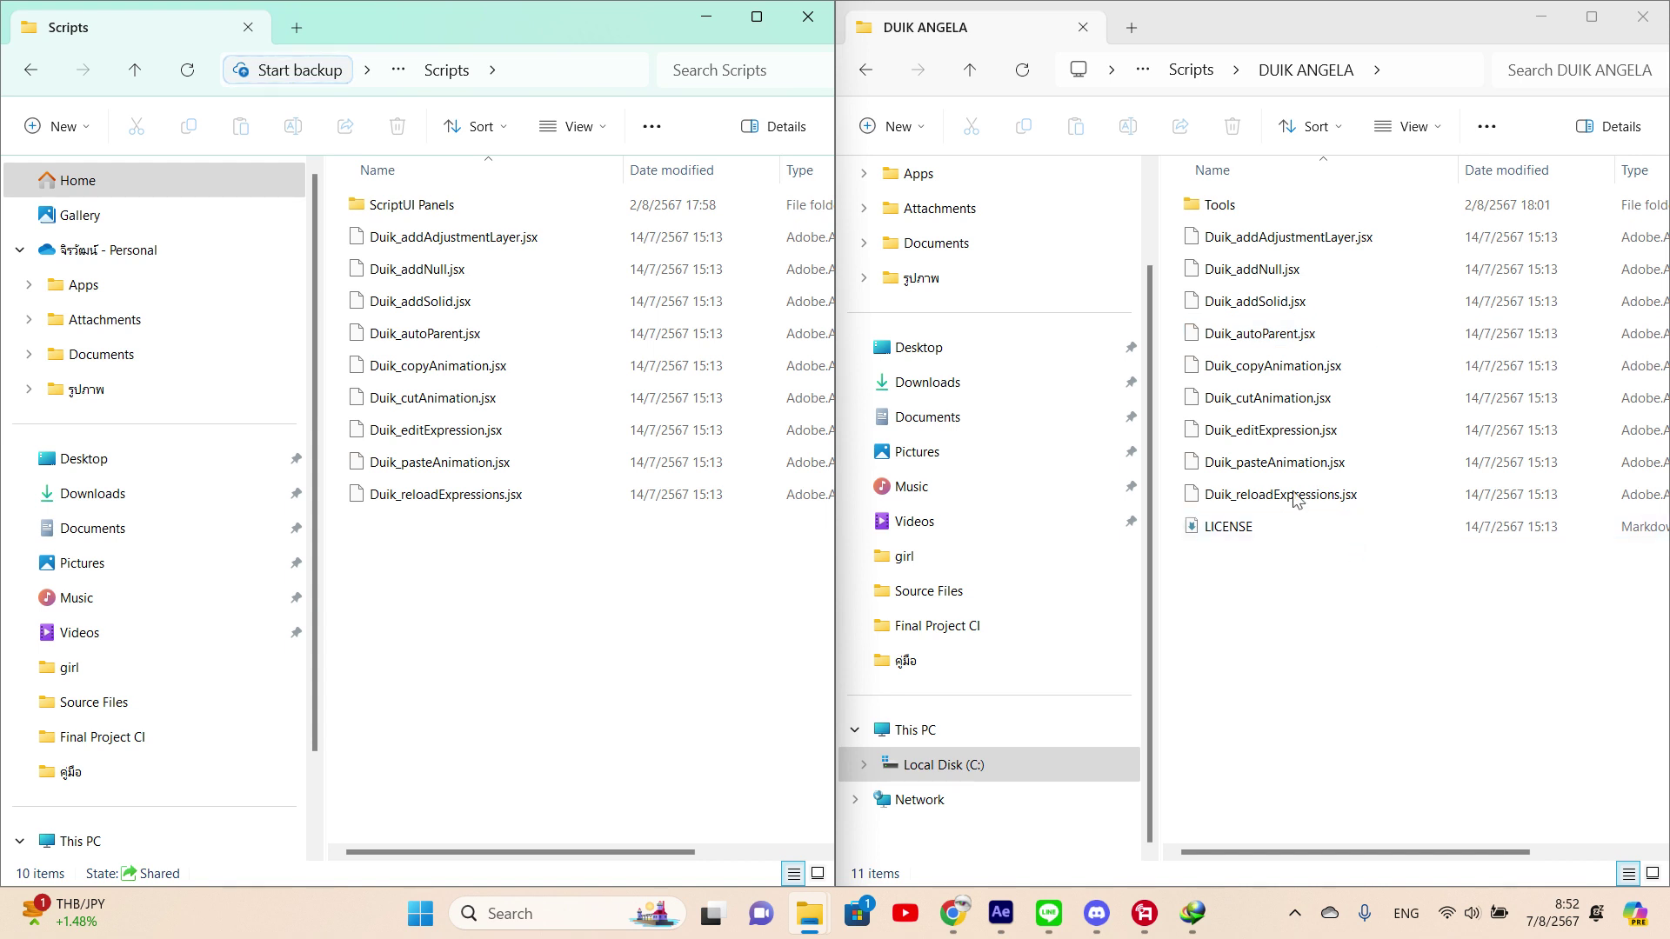
pyautogui.click(33, 74)
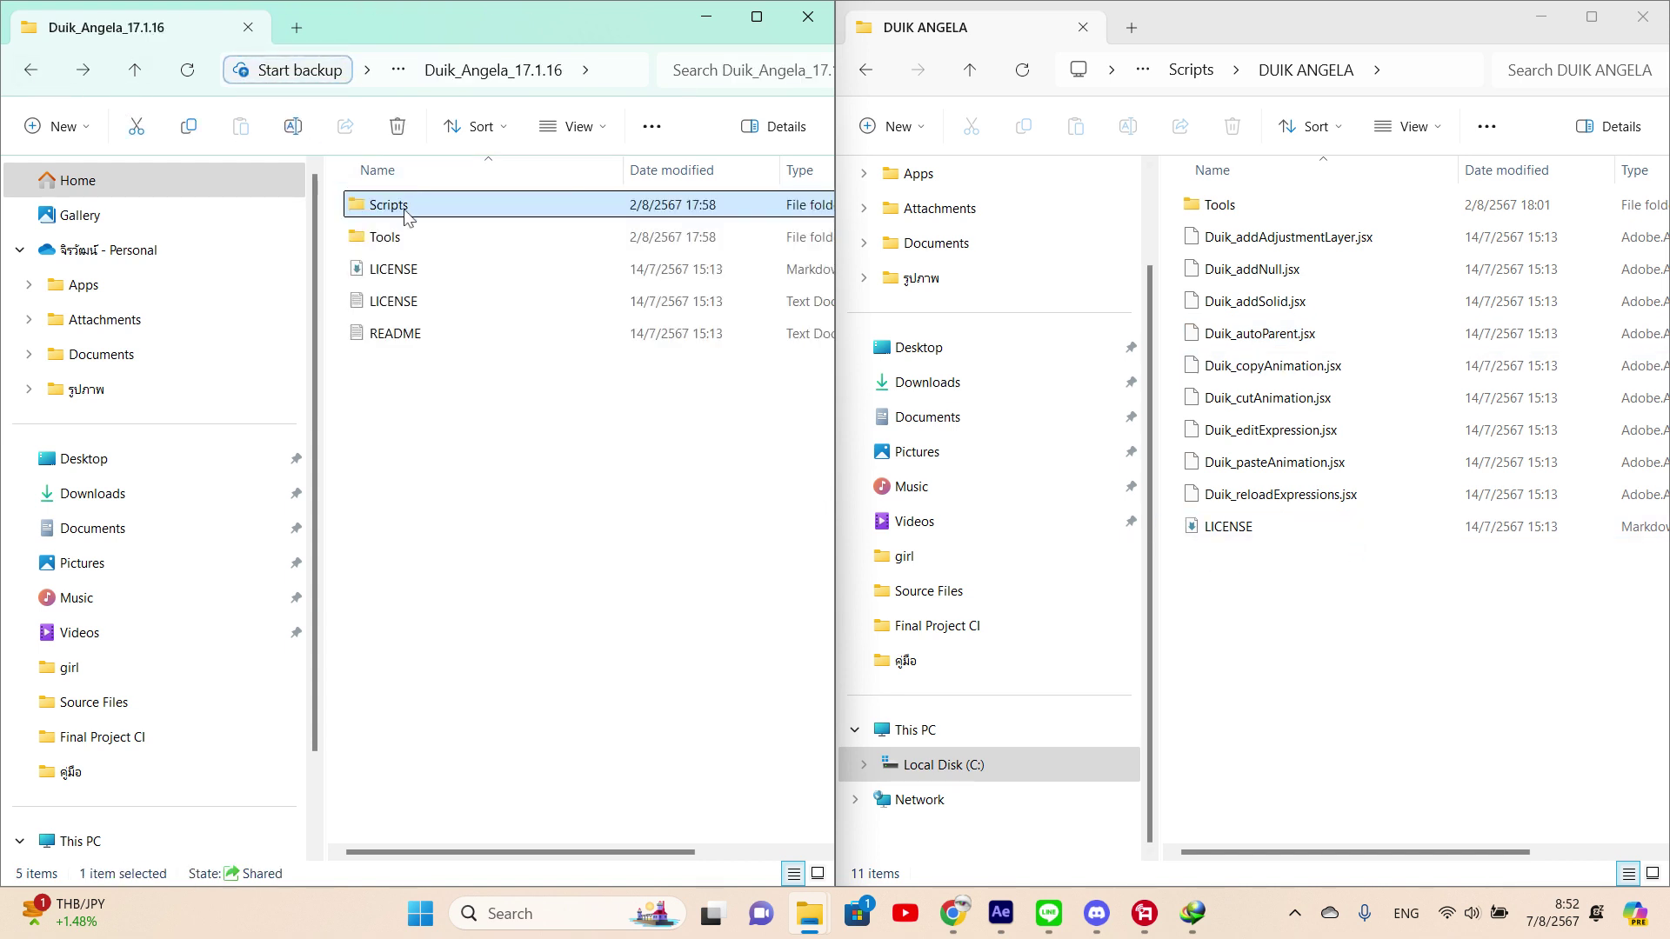
pyautogui.doubleClick(386, 237)
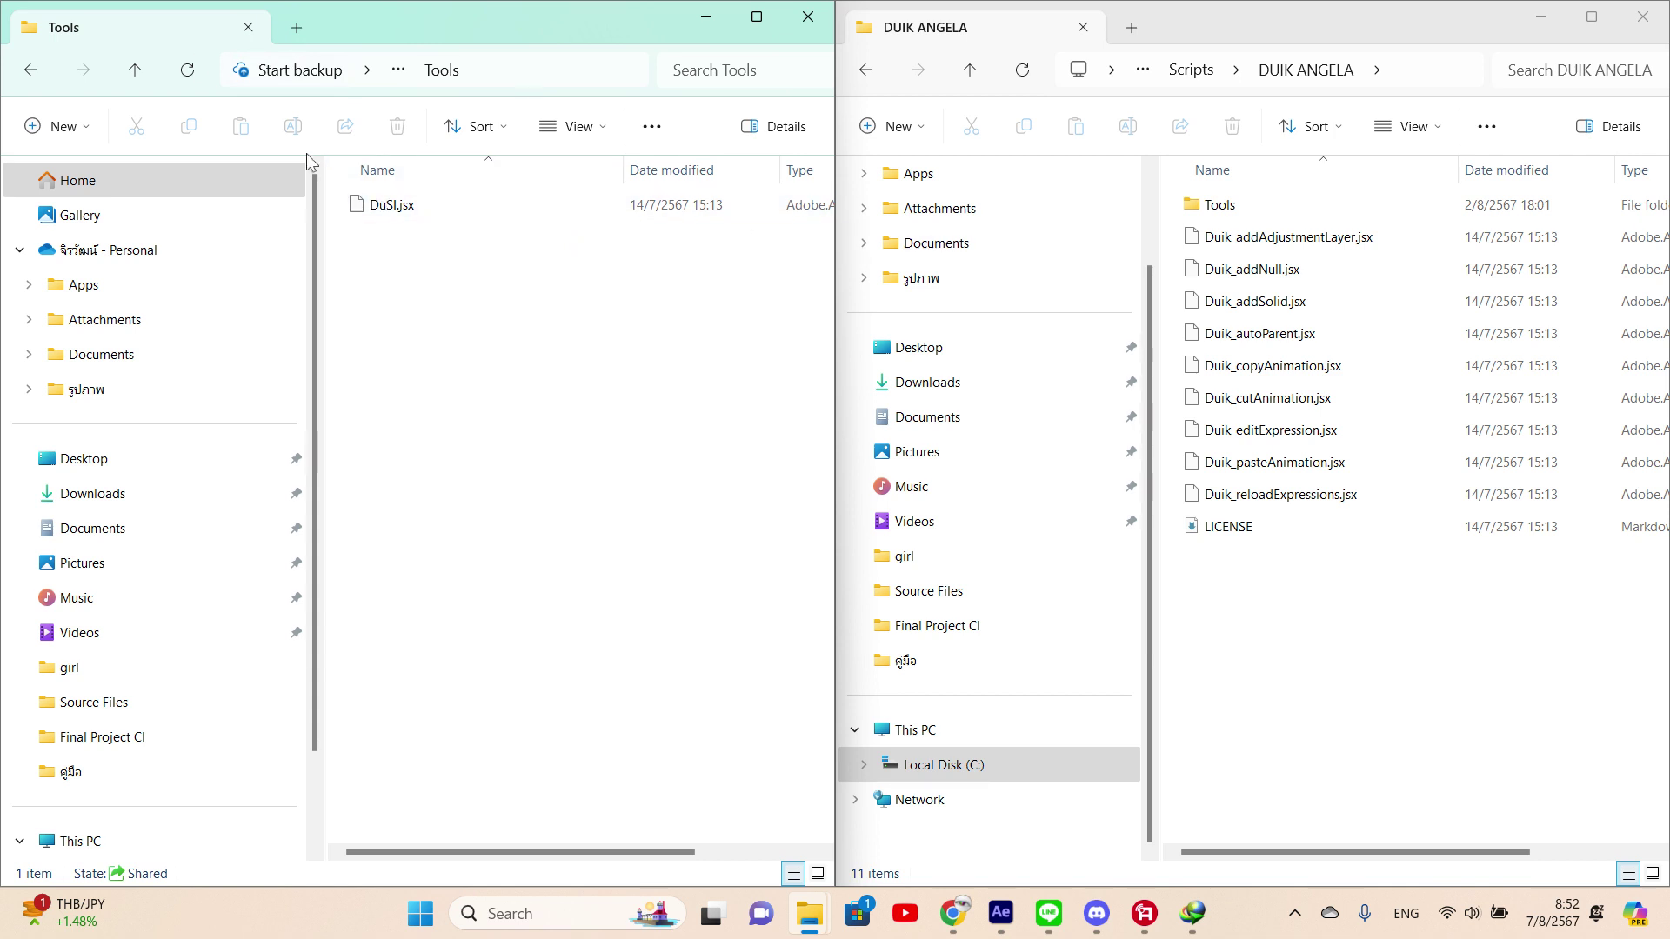
pyautogui.click(34, 71)
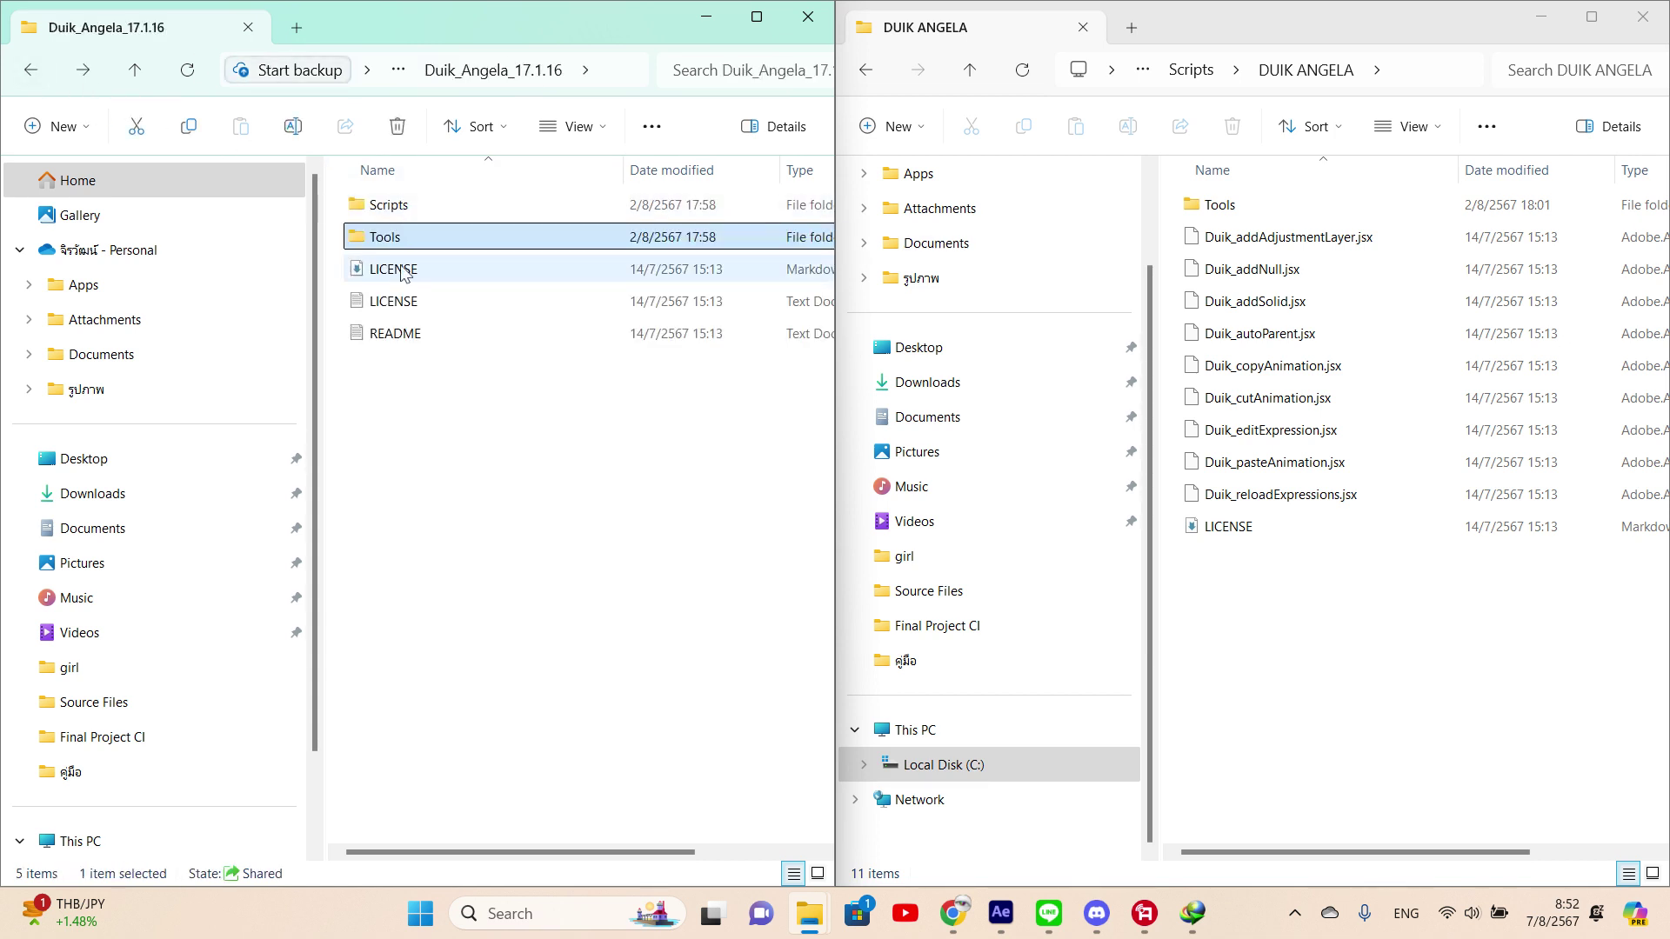
pyautogui.click(406, 213)
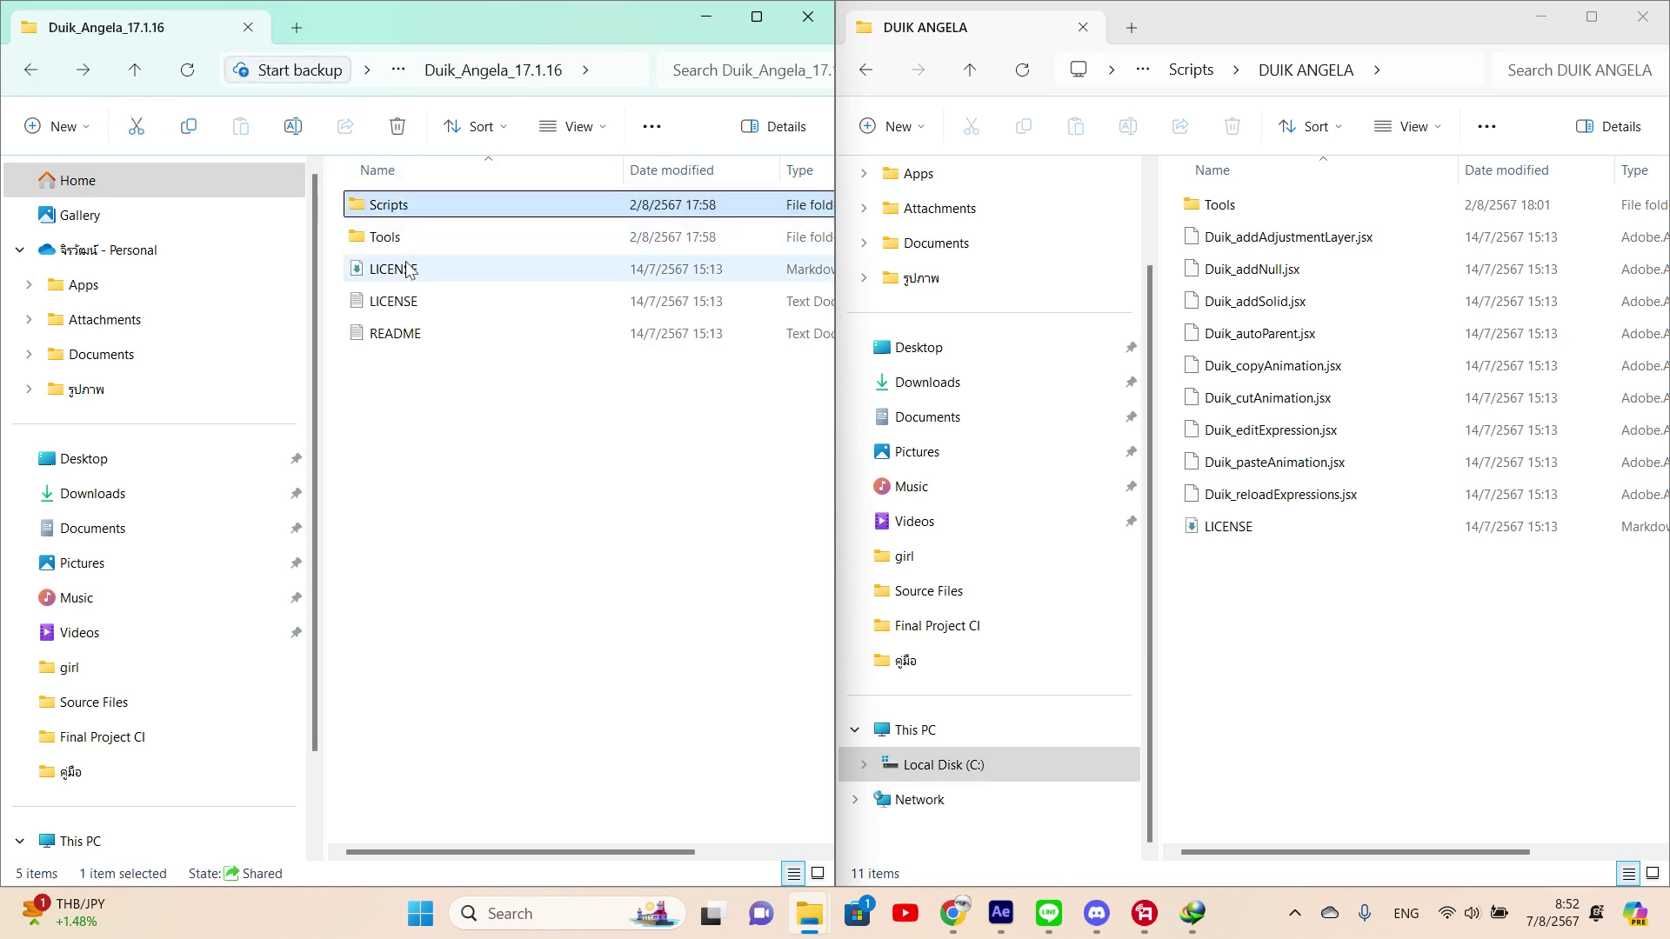
pyautogui.keyDown('shift'); pyautogui.click(406, 269); pyautogui.keyUp('shift')
# - Open the ScriptUI Panels folder in both the extracted and the installed Scripts folders and compare them side by side
pyautogui.doubleClick(418, 204)
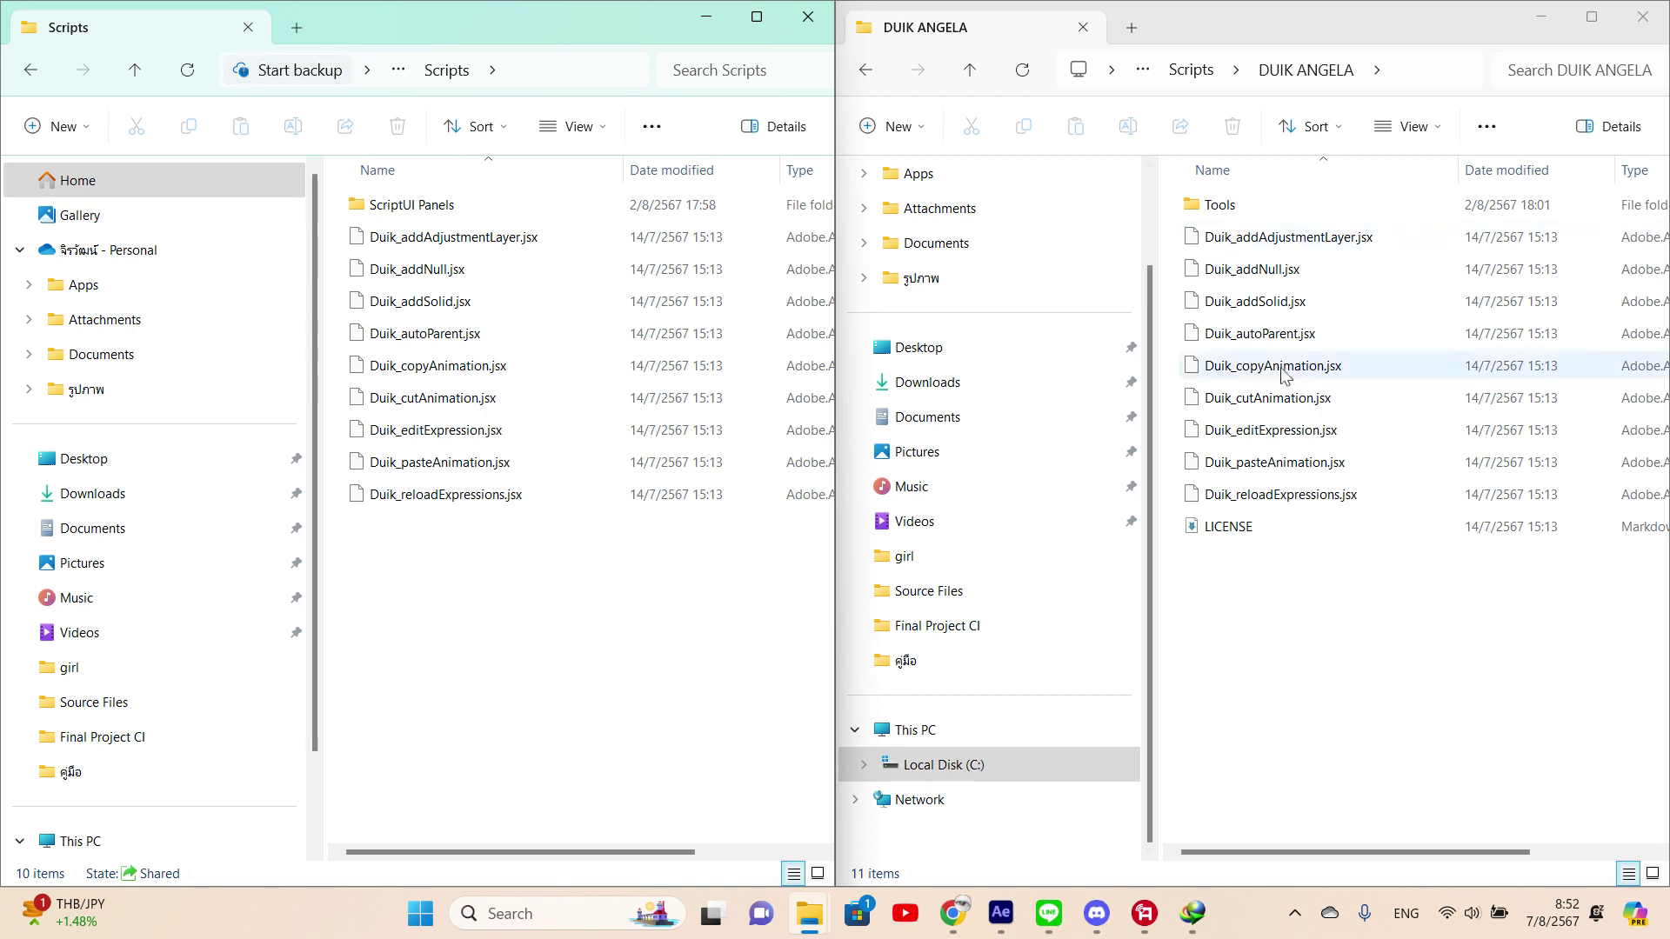
pyautogui.click(1193, 70)
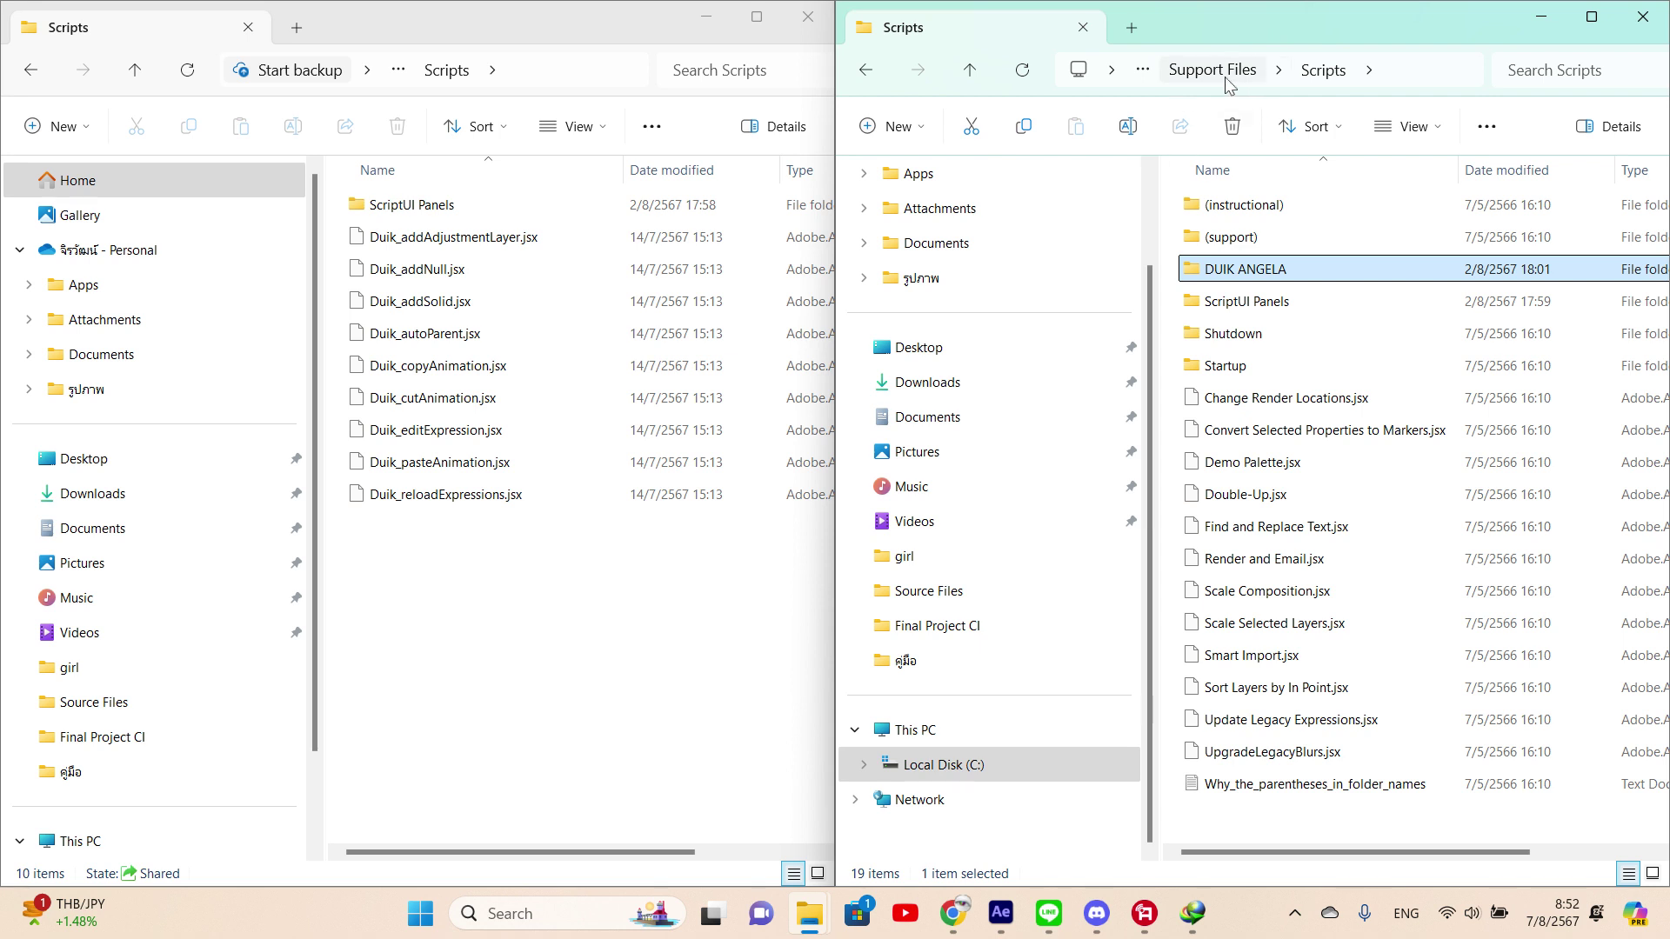
pyautogui.doubleClick(1251, 313)
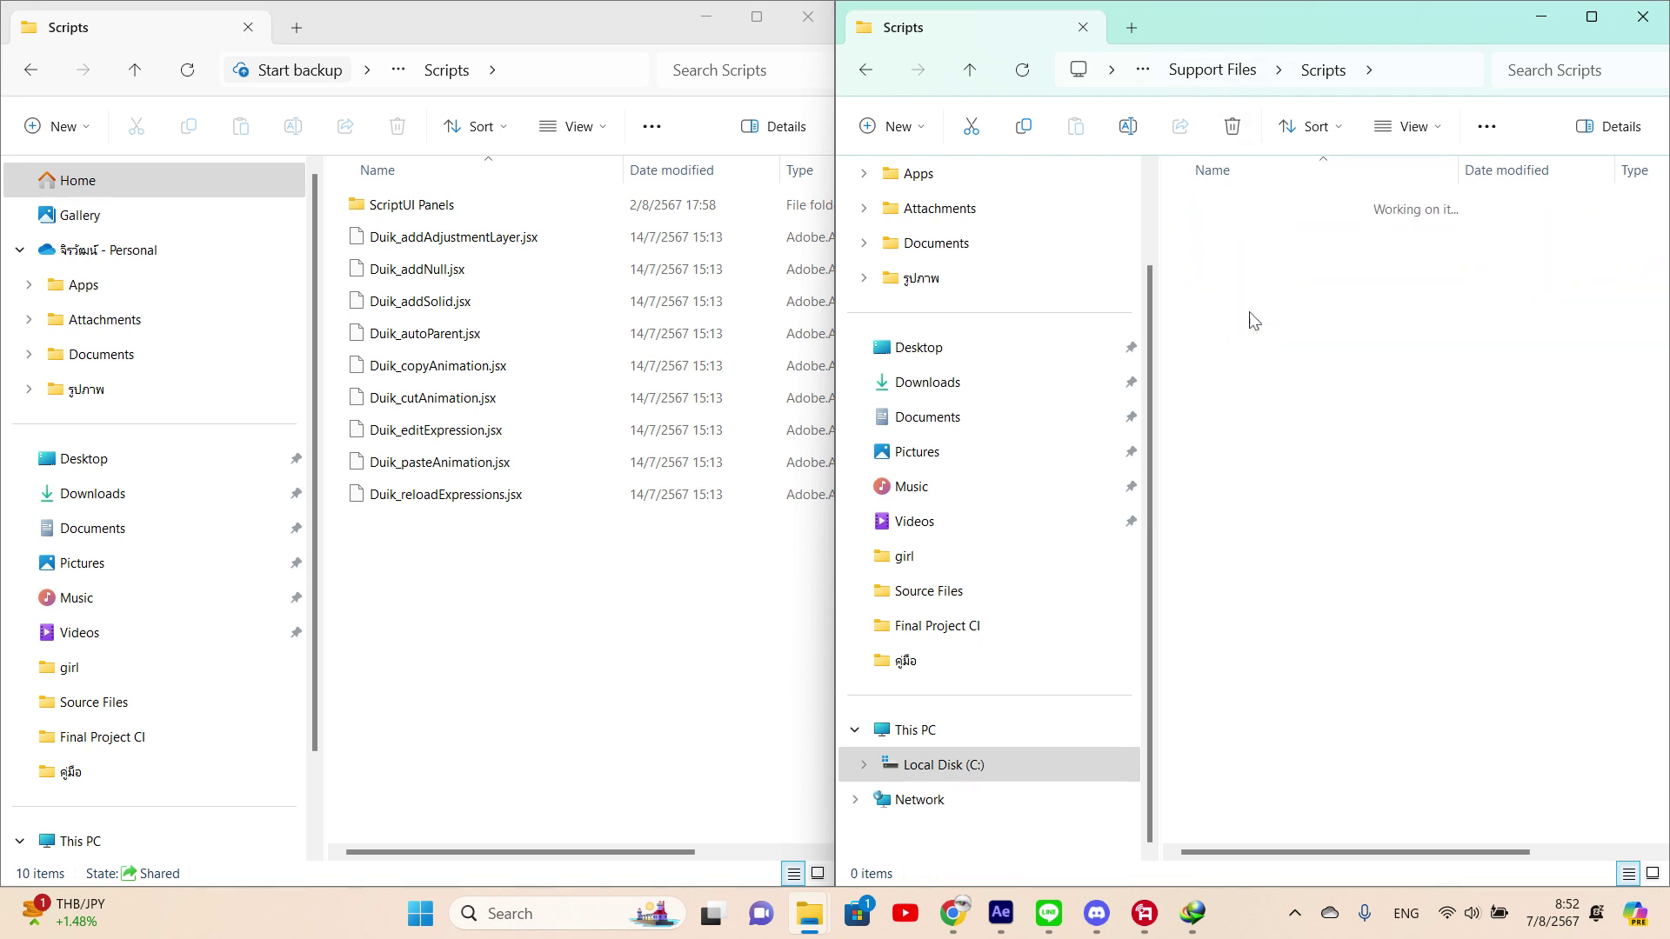
pyautogui.doubleClick(483, 208)
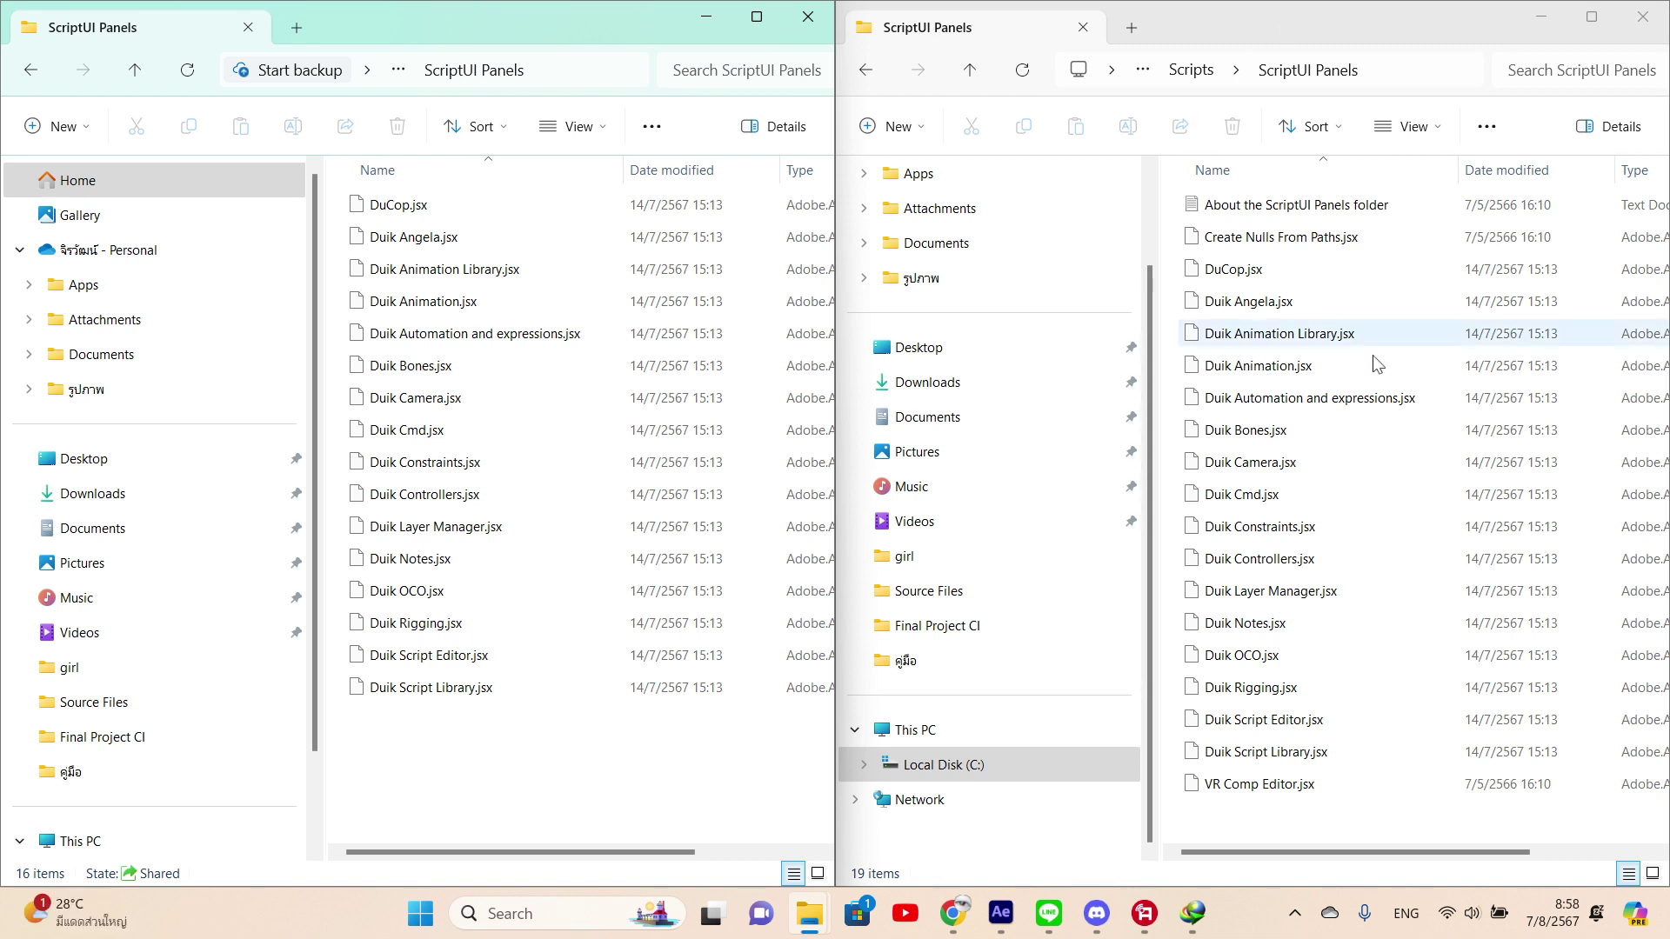
# - Switch to After Effects and check the list of available windows for the installed Duik panels
pyautogui.click(1000, 913)
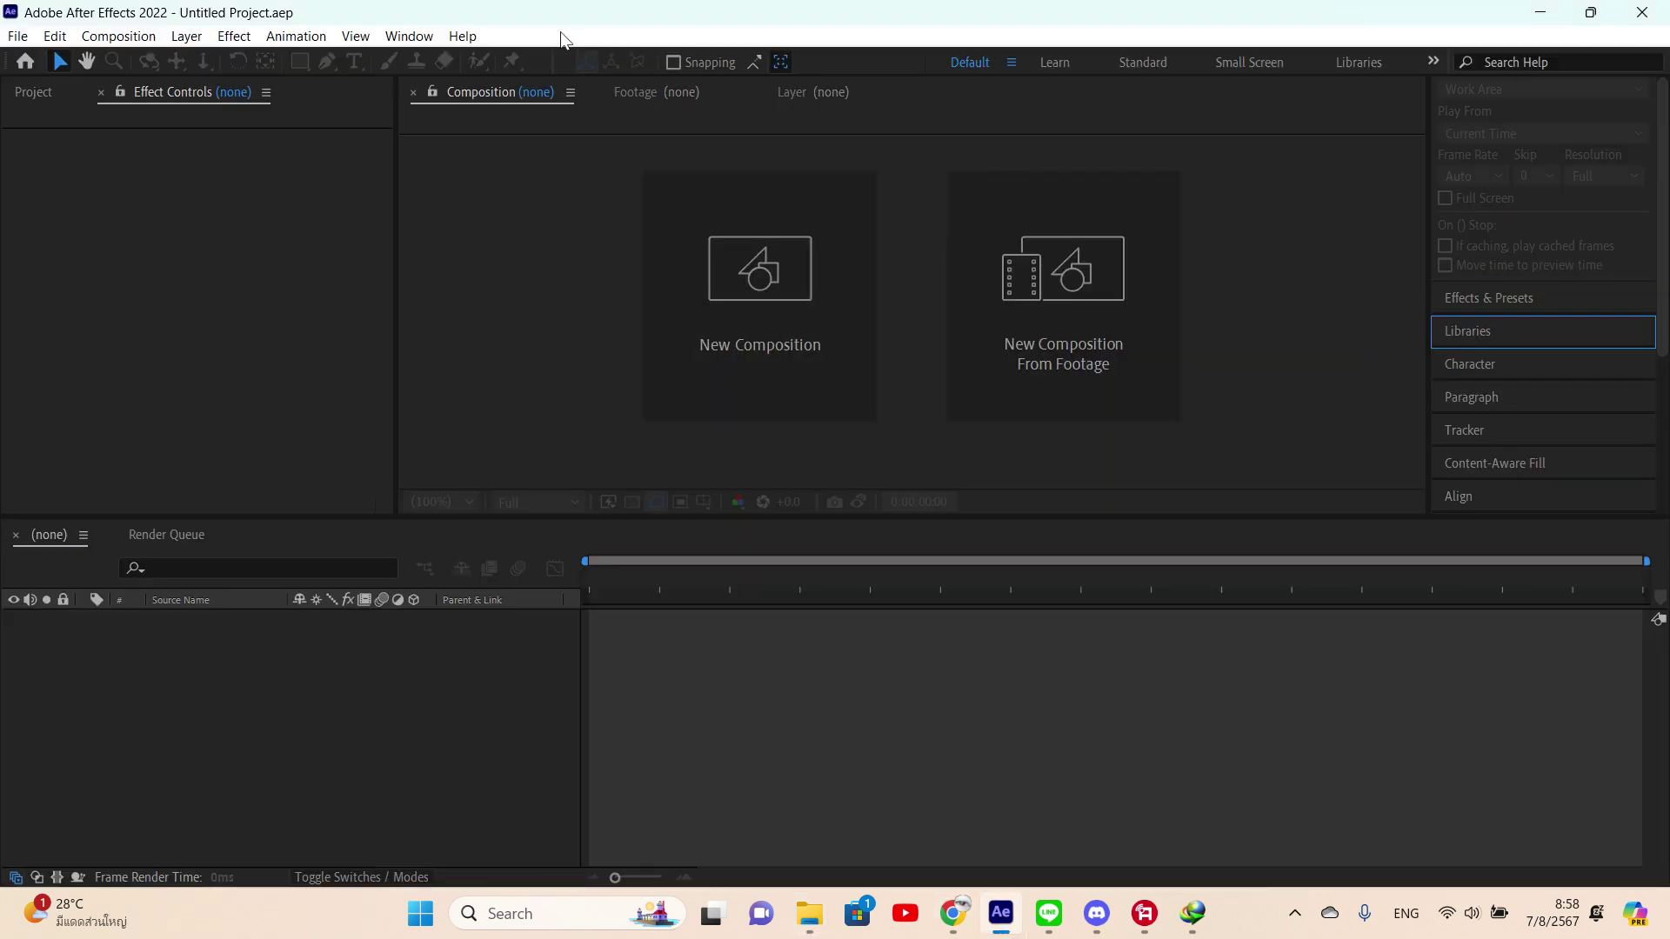
pyautogui.click(411, 36)
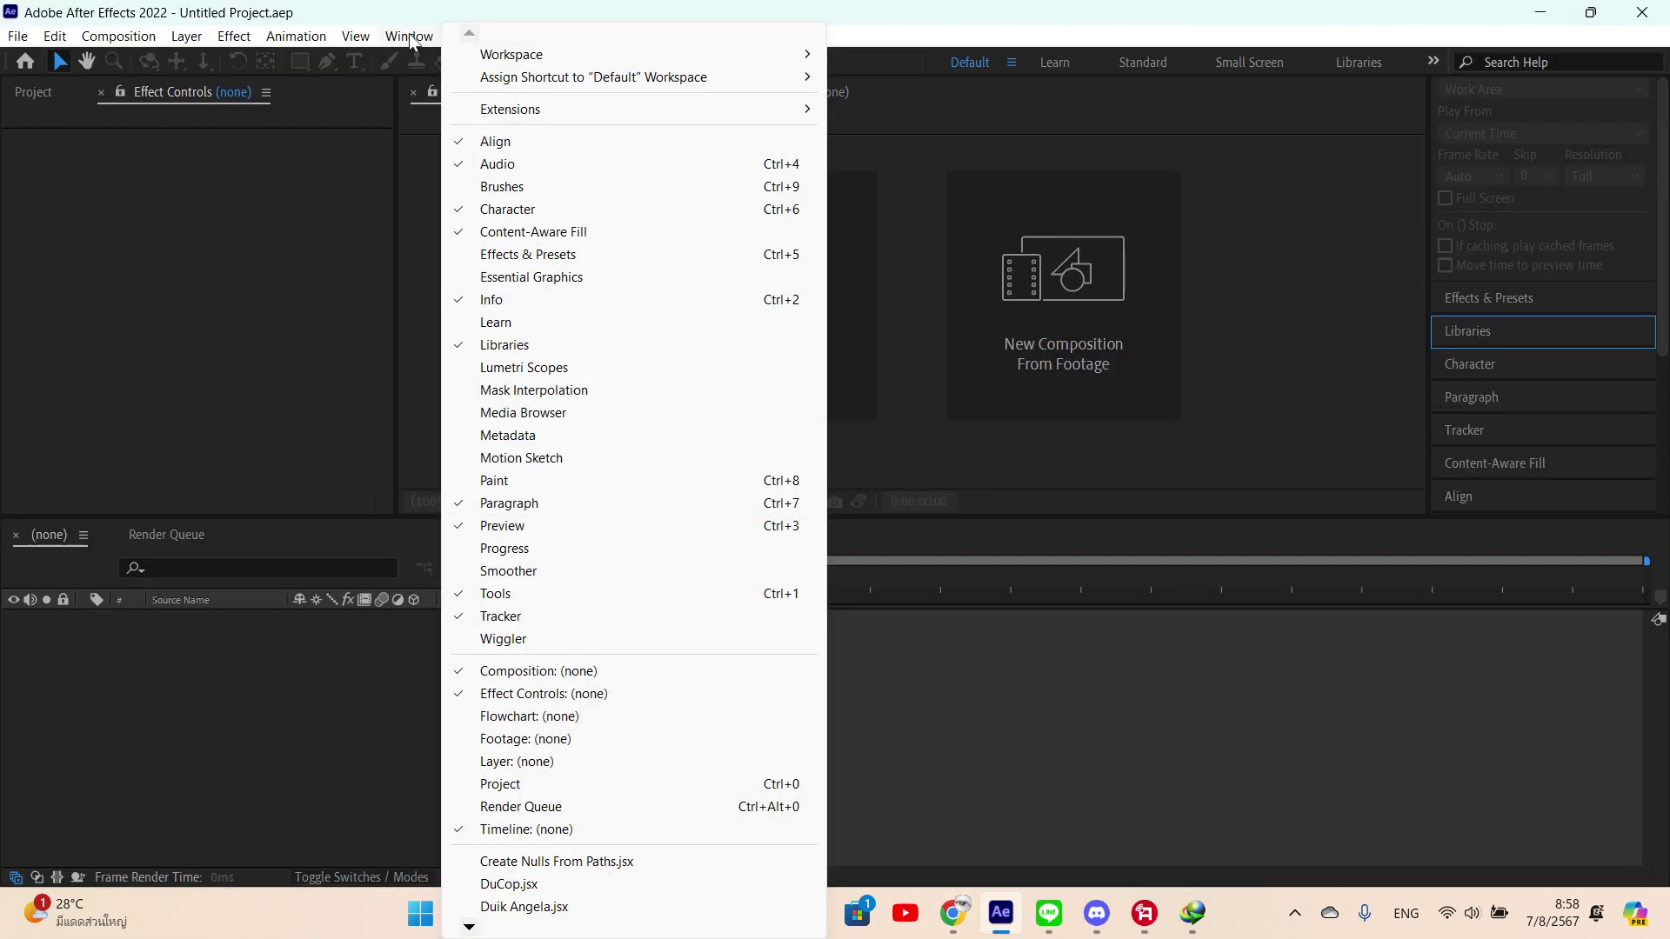
pyautogui.moveTo(535, 935)
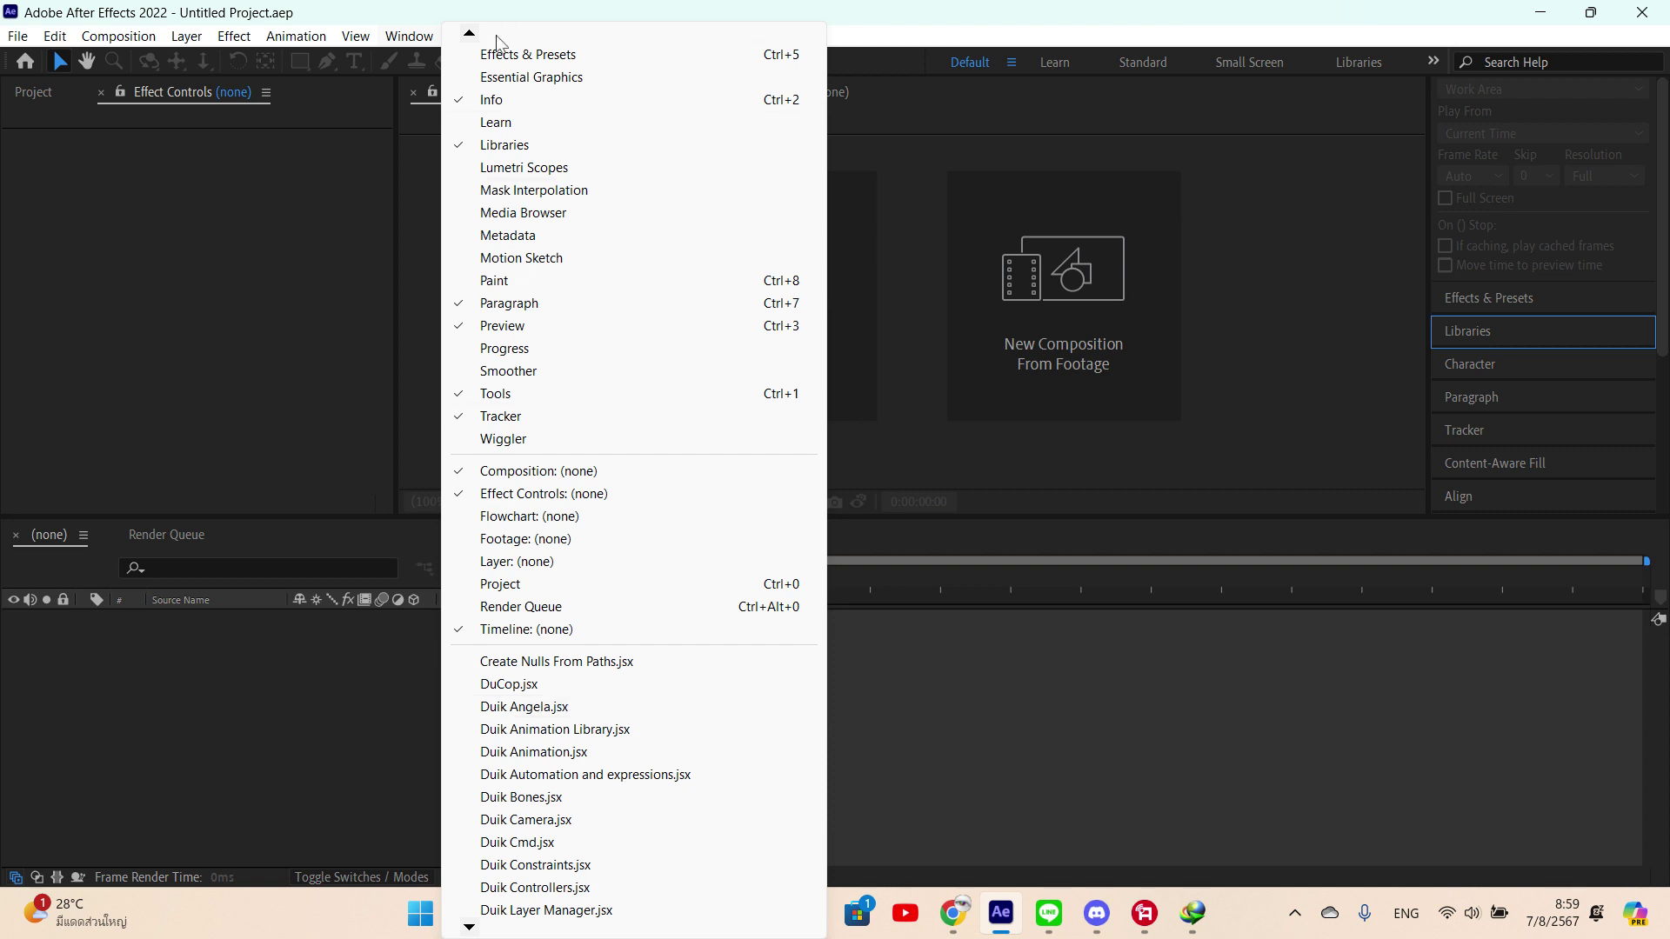
pyautogui.scroll(-5, 592, 435)
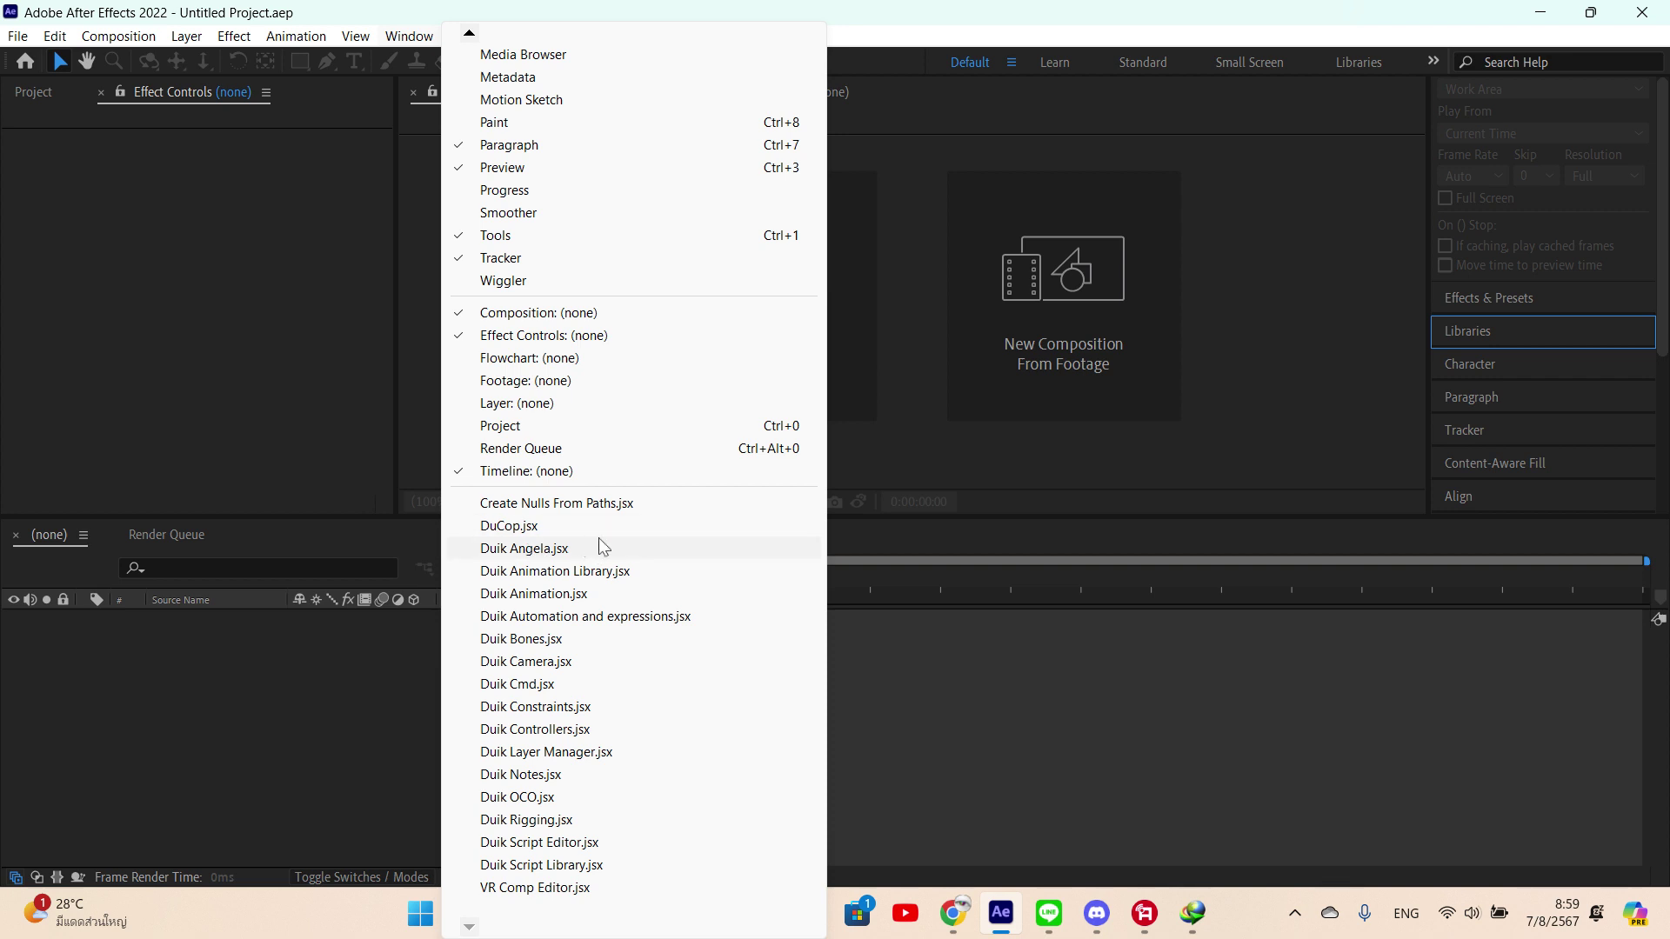
pyautogui.click(297, 415)
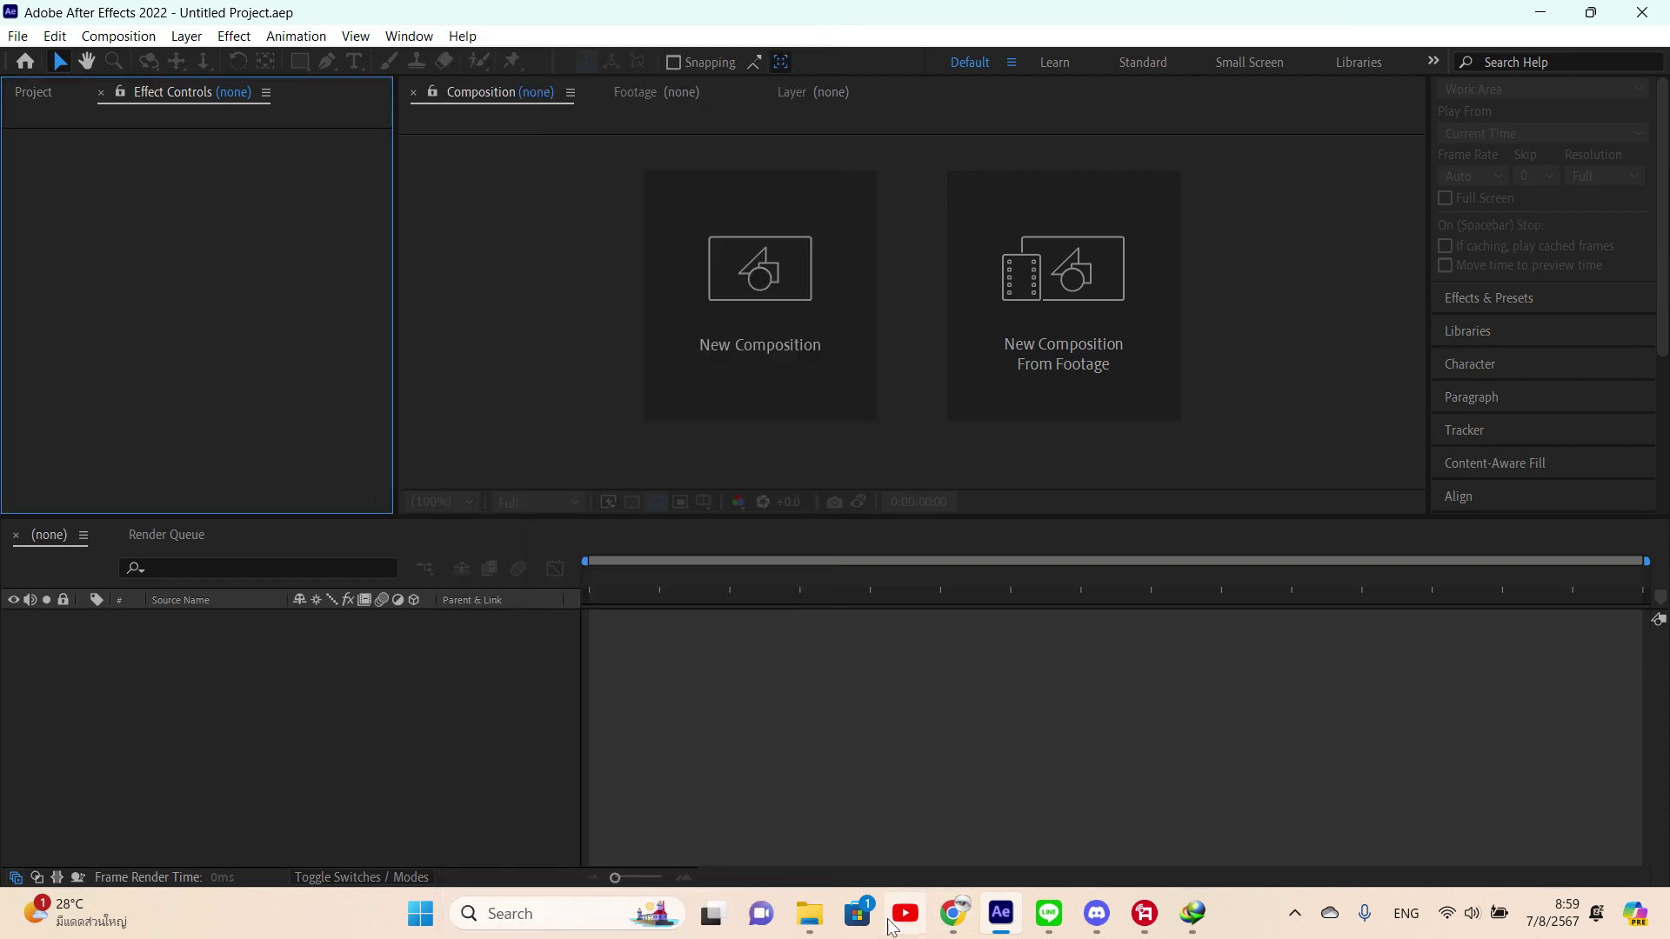
# - Close the Downloads window and all remaining File Explorer windows
pyautogui.moveTo(810, 913)
pyautogui.moveTo(917, 800)
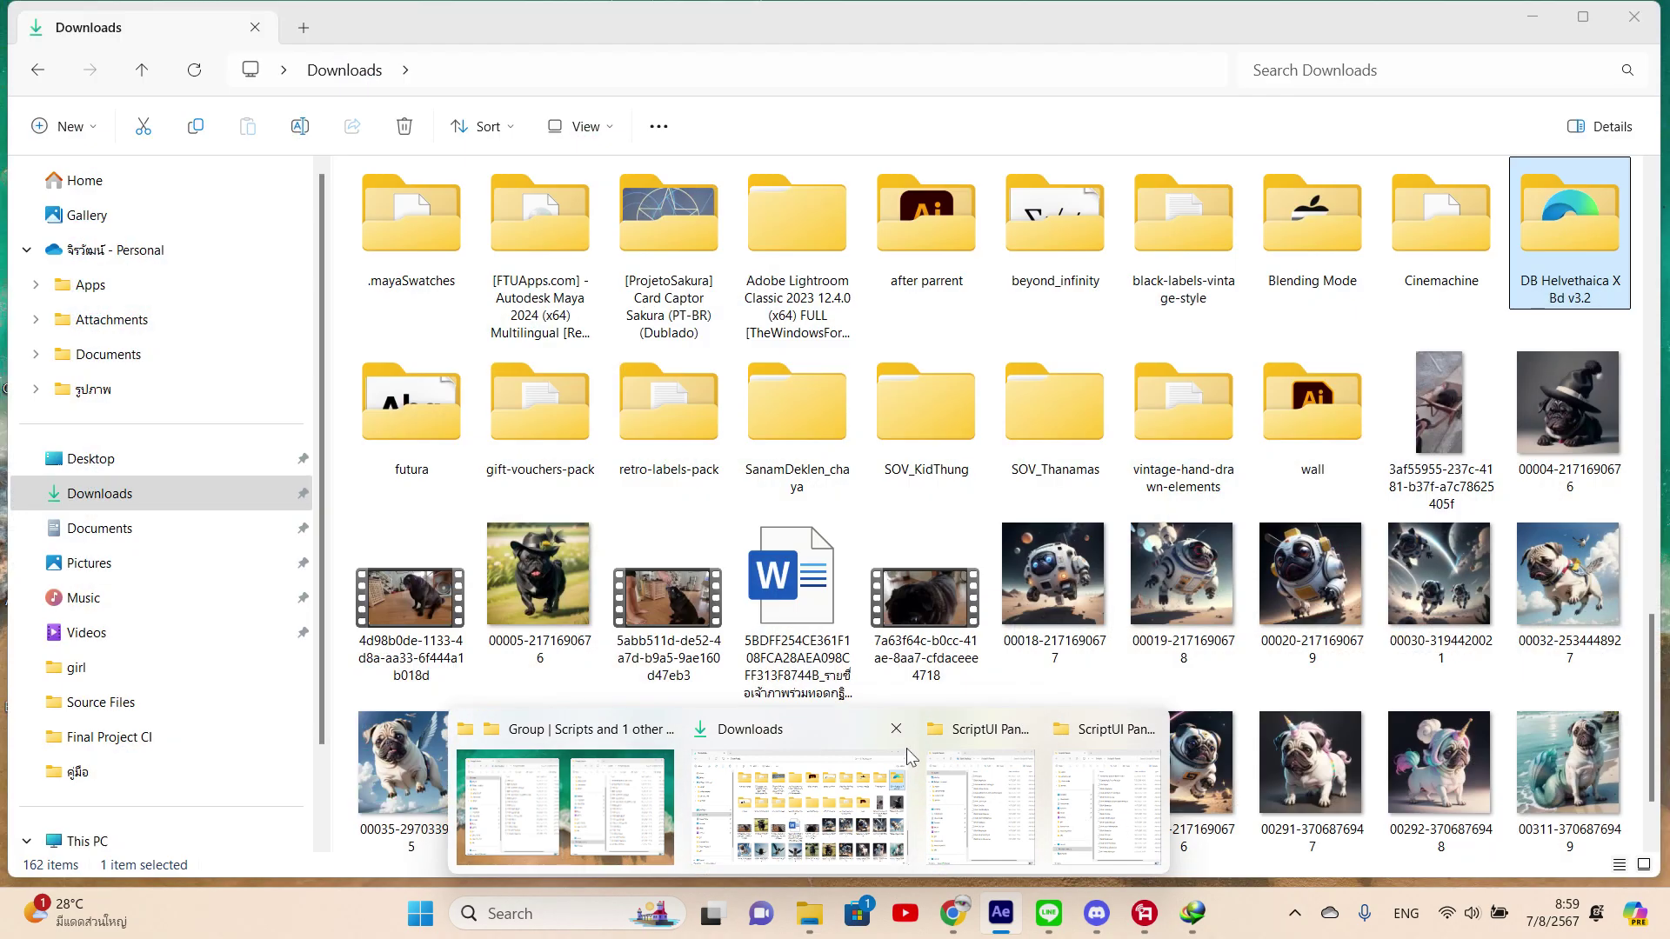
pyautogui.click(896, 736)
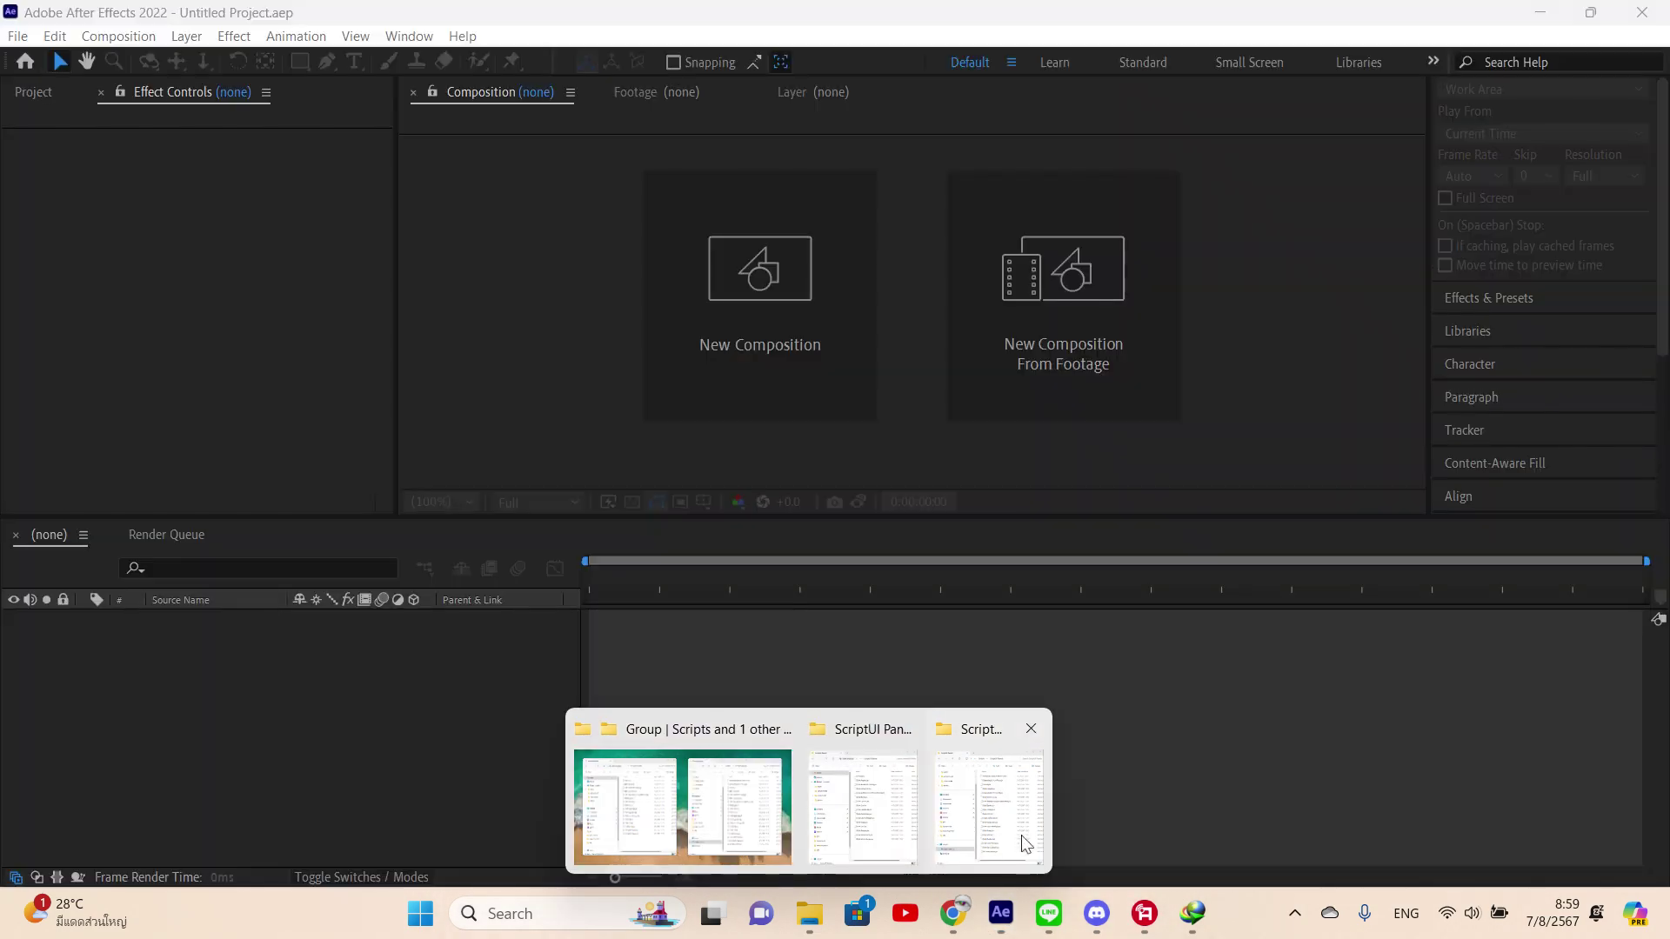
pyautogui.moveTo(1024, 839)
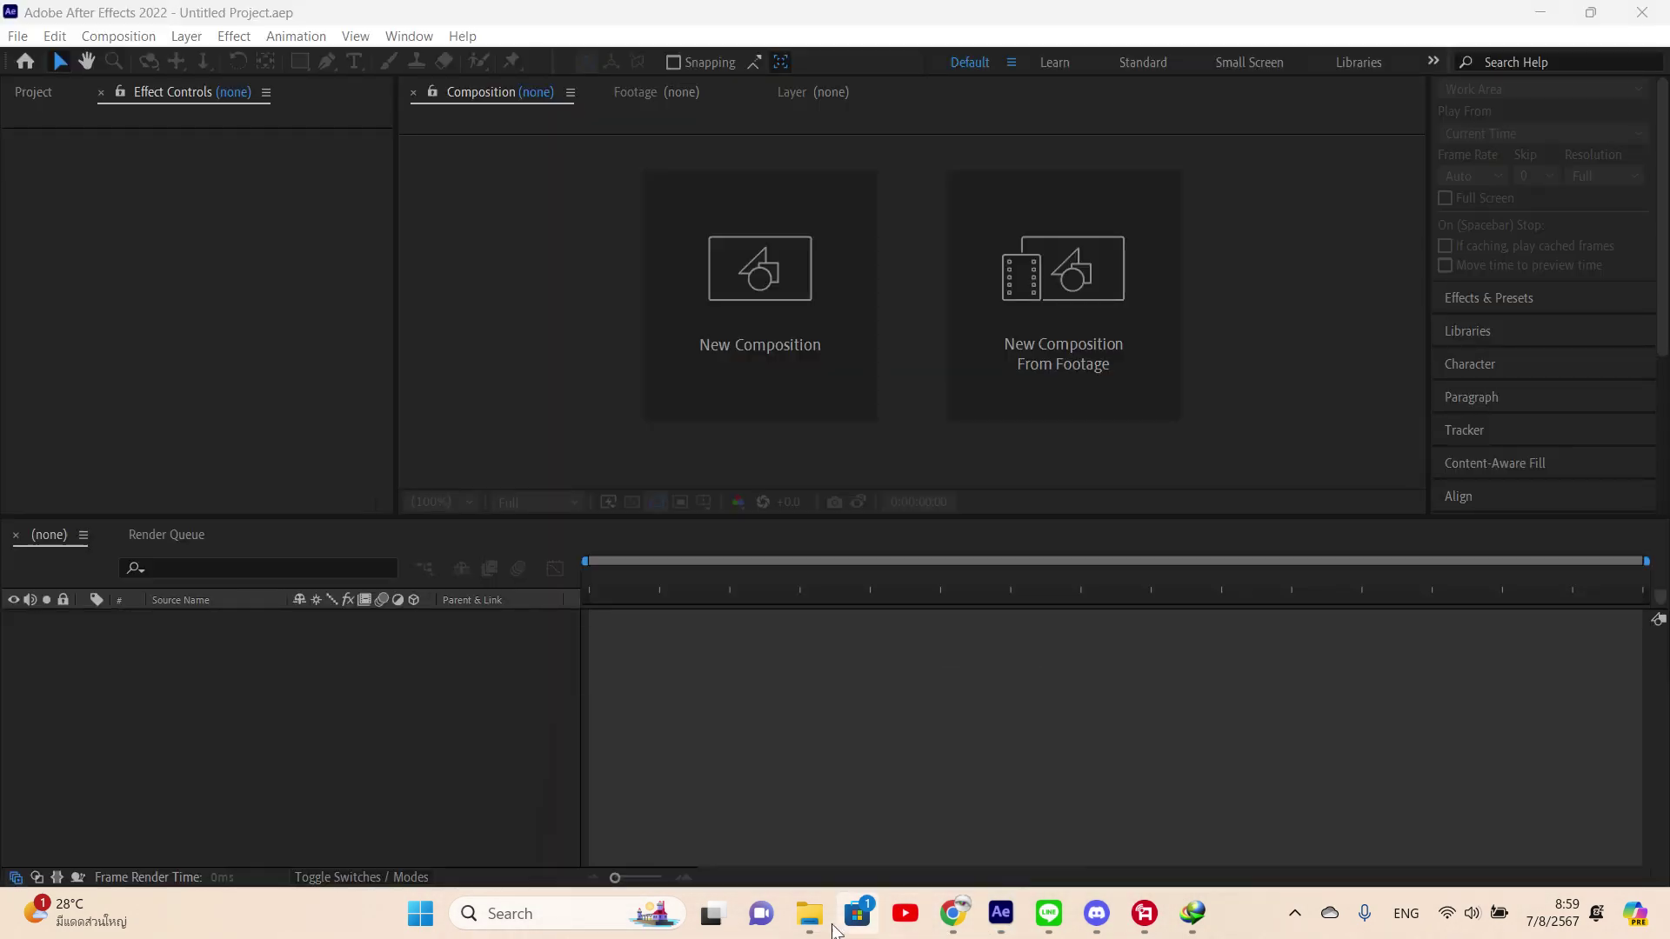
pyautogui.moveTo(1019, 896)
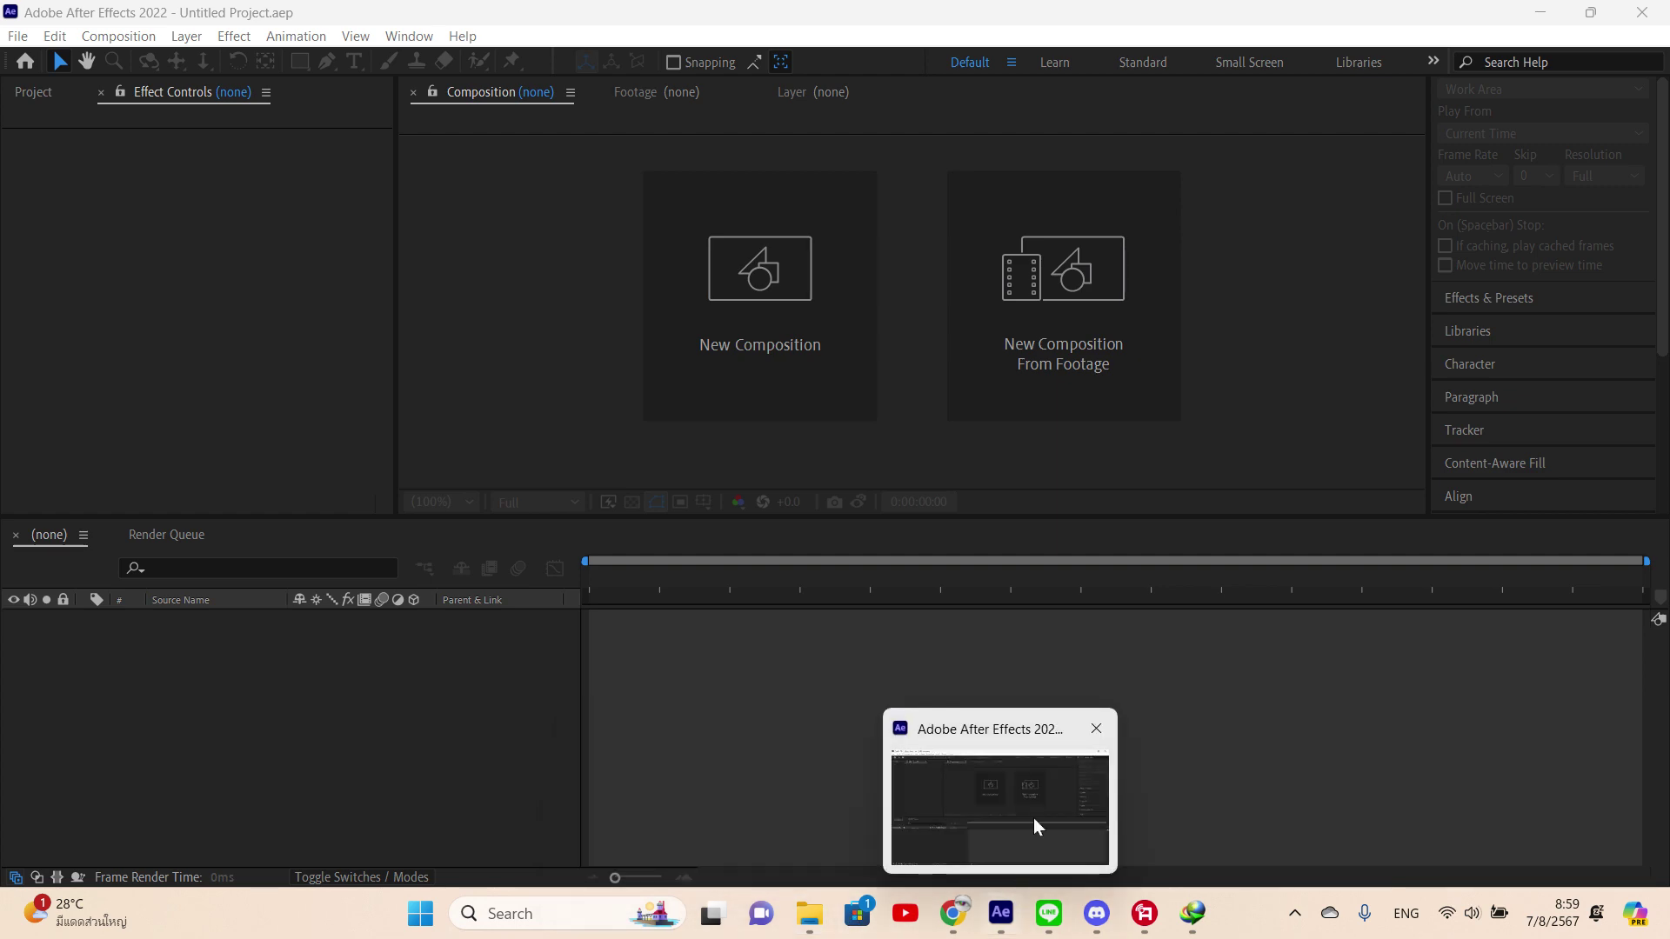
pyautogui.moveTo(810, 913)
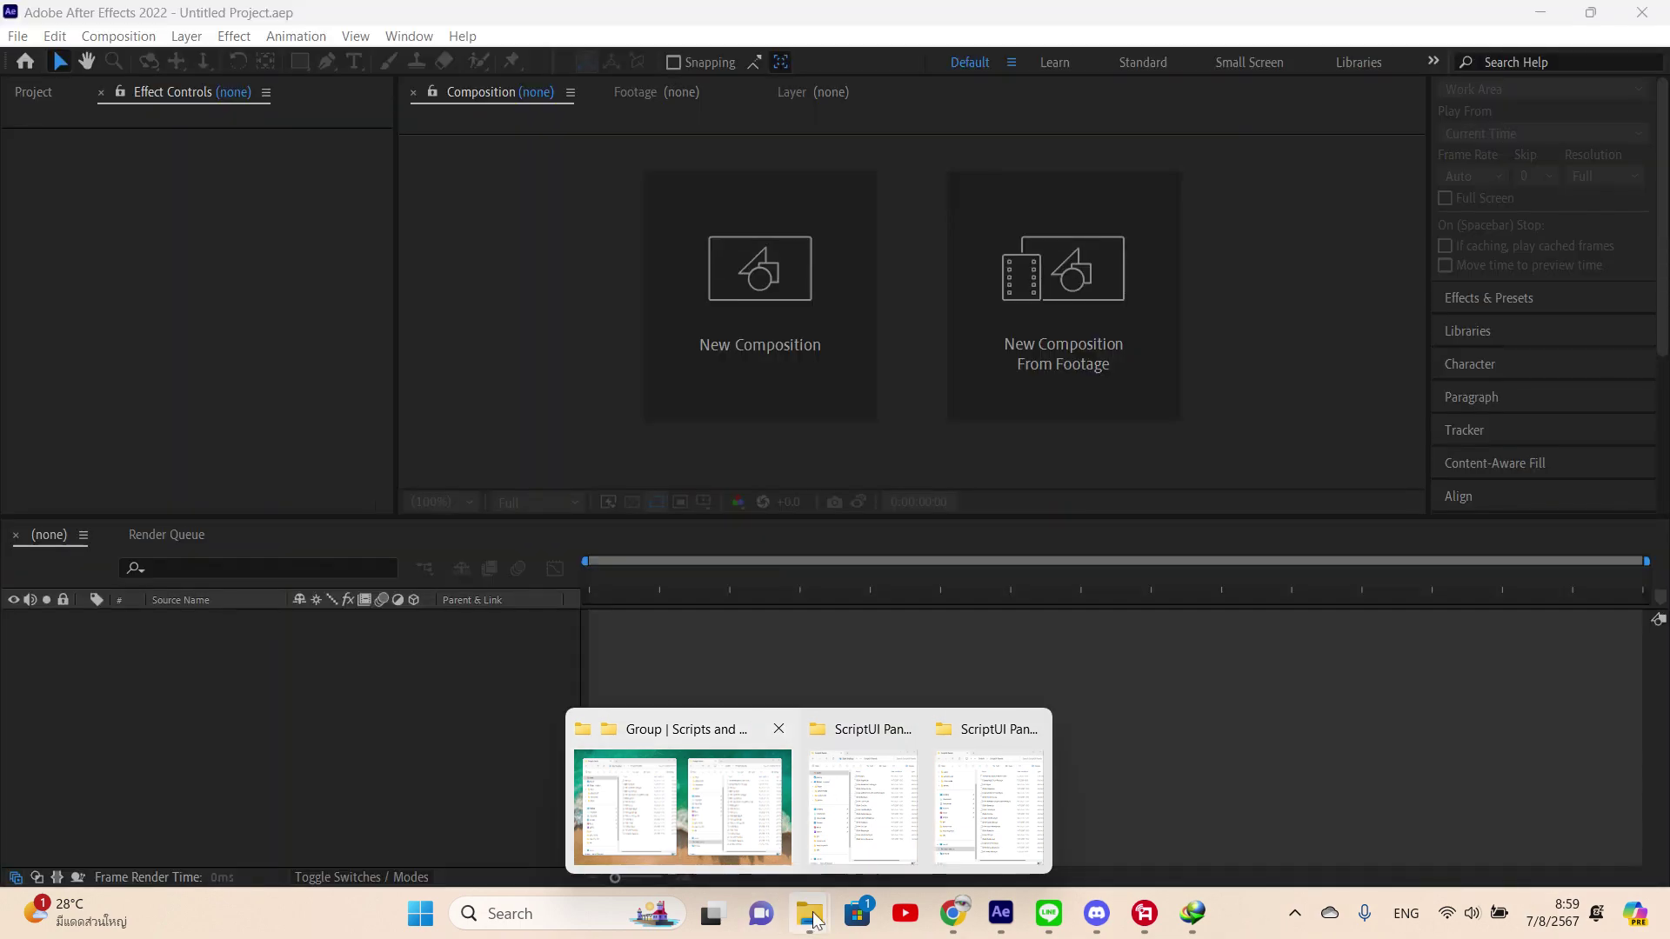
pyautogui.rightClick(809, 914)
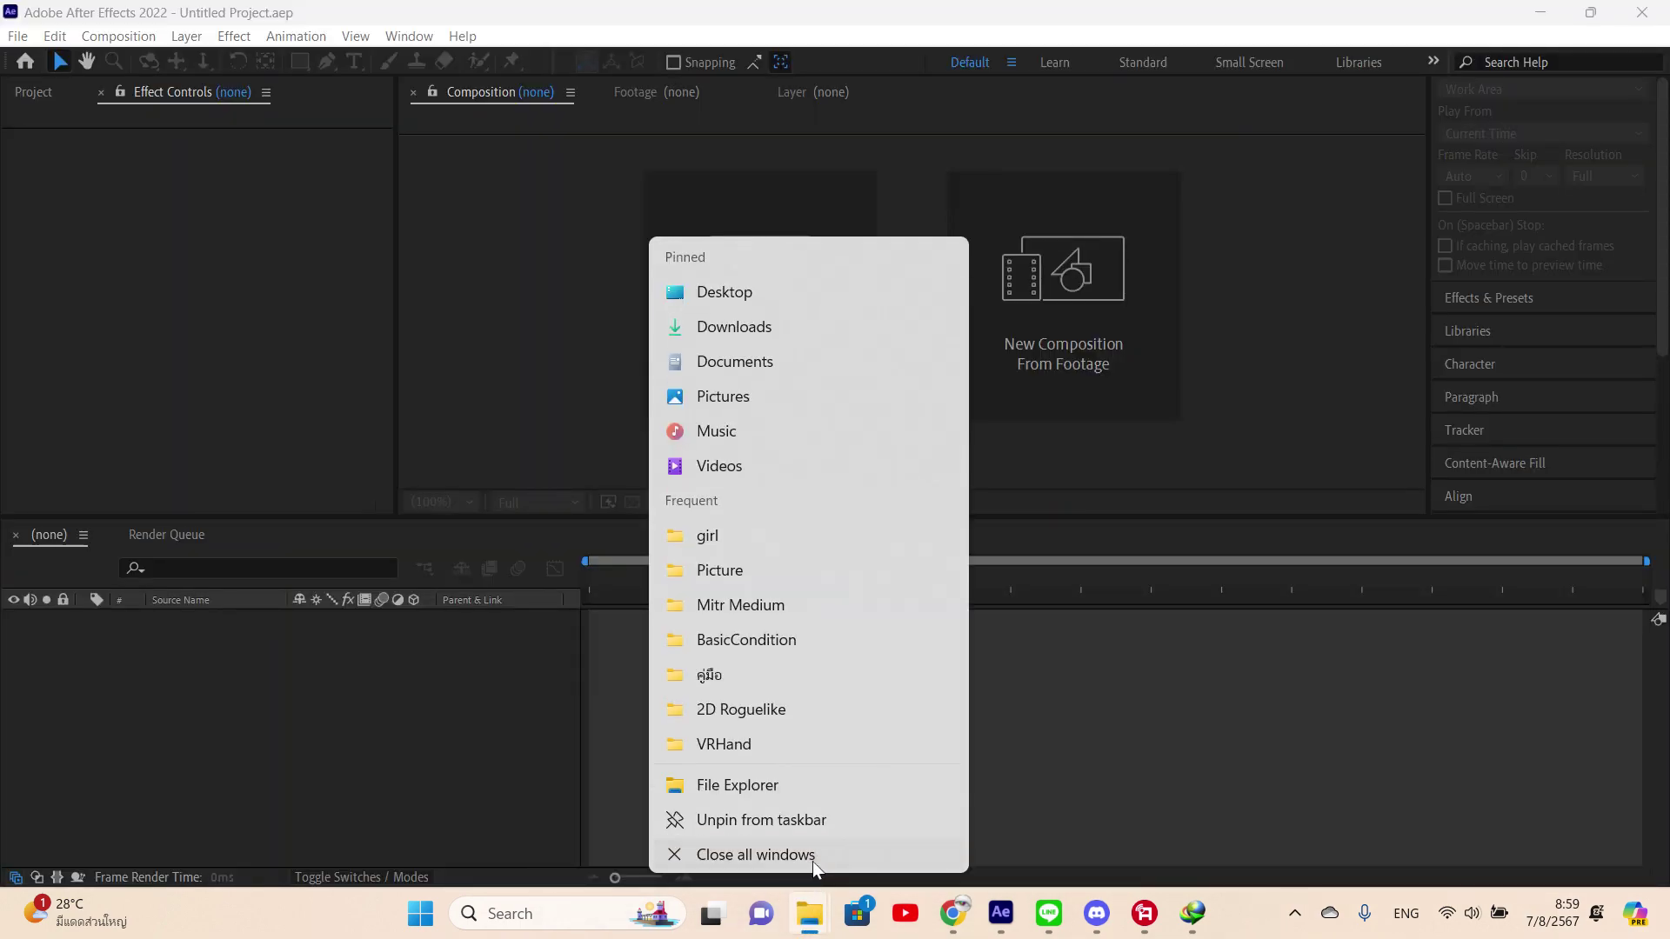
# - Open a new File Explorer window and go to Documents > job > Job Teaching > After effect > Charcter
pyautogui.click(807, 927)
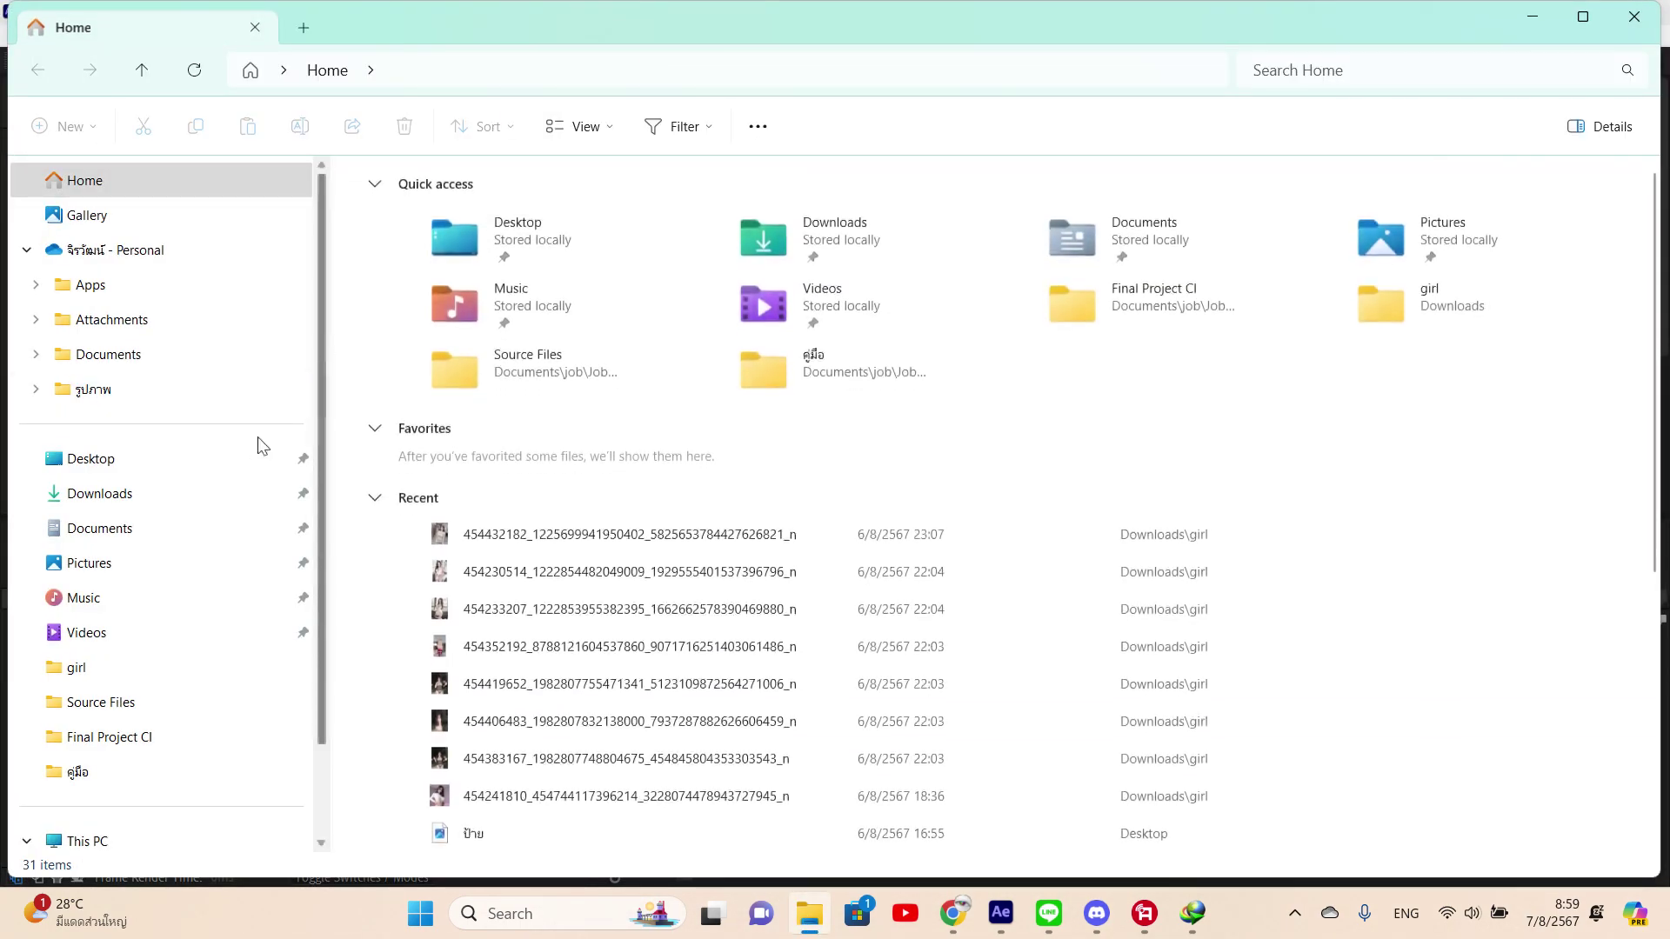
pyautogui.scroll(-1, 195, 600)
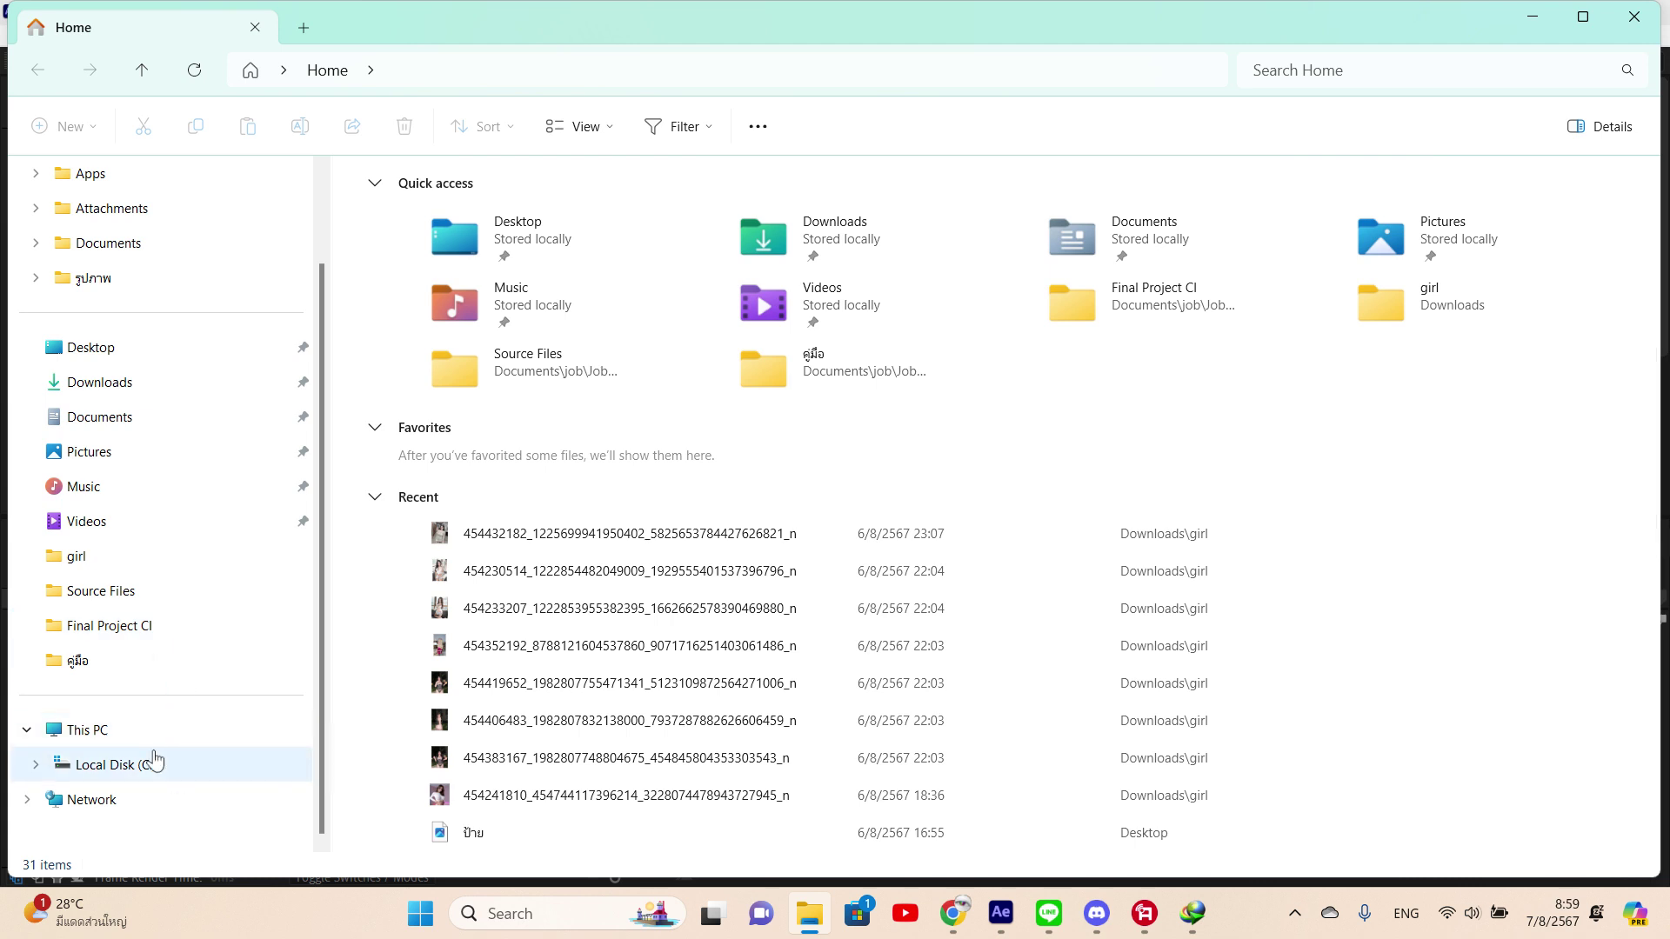
pyautogui.scroll(1, 160, 530)
pyautogui.click(110, 528)
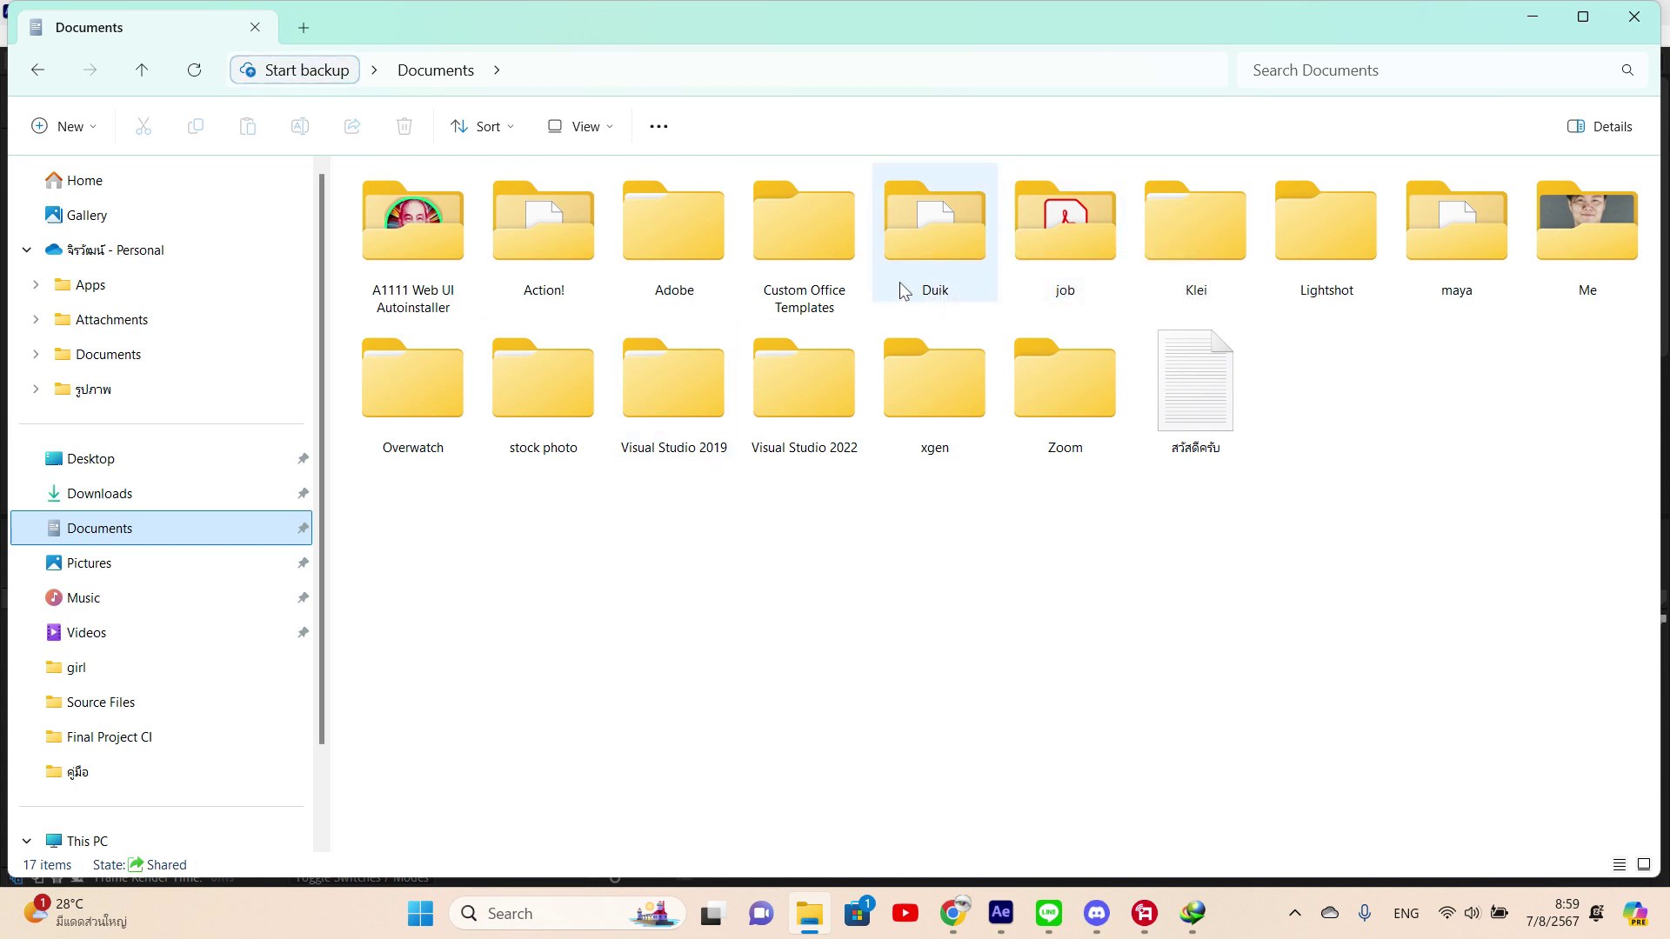
pyautogui.doubleClick(1053, 240)
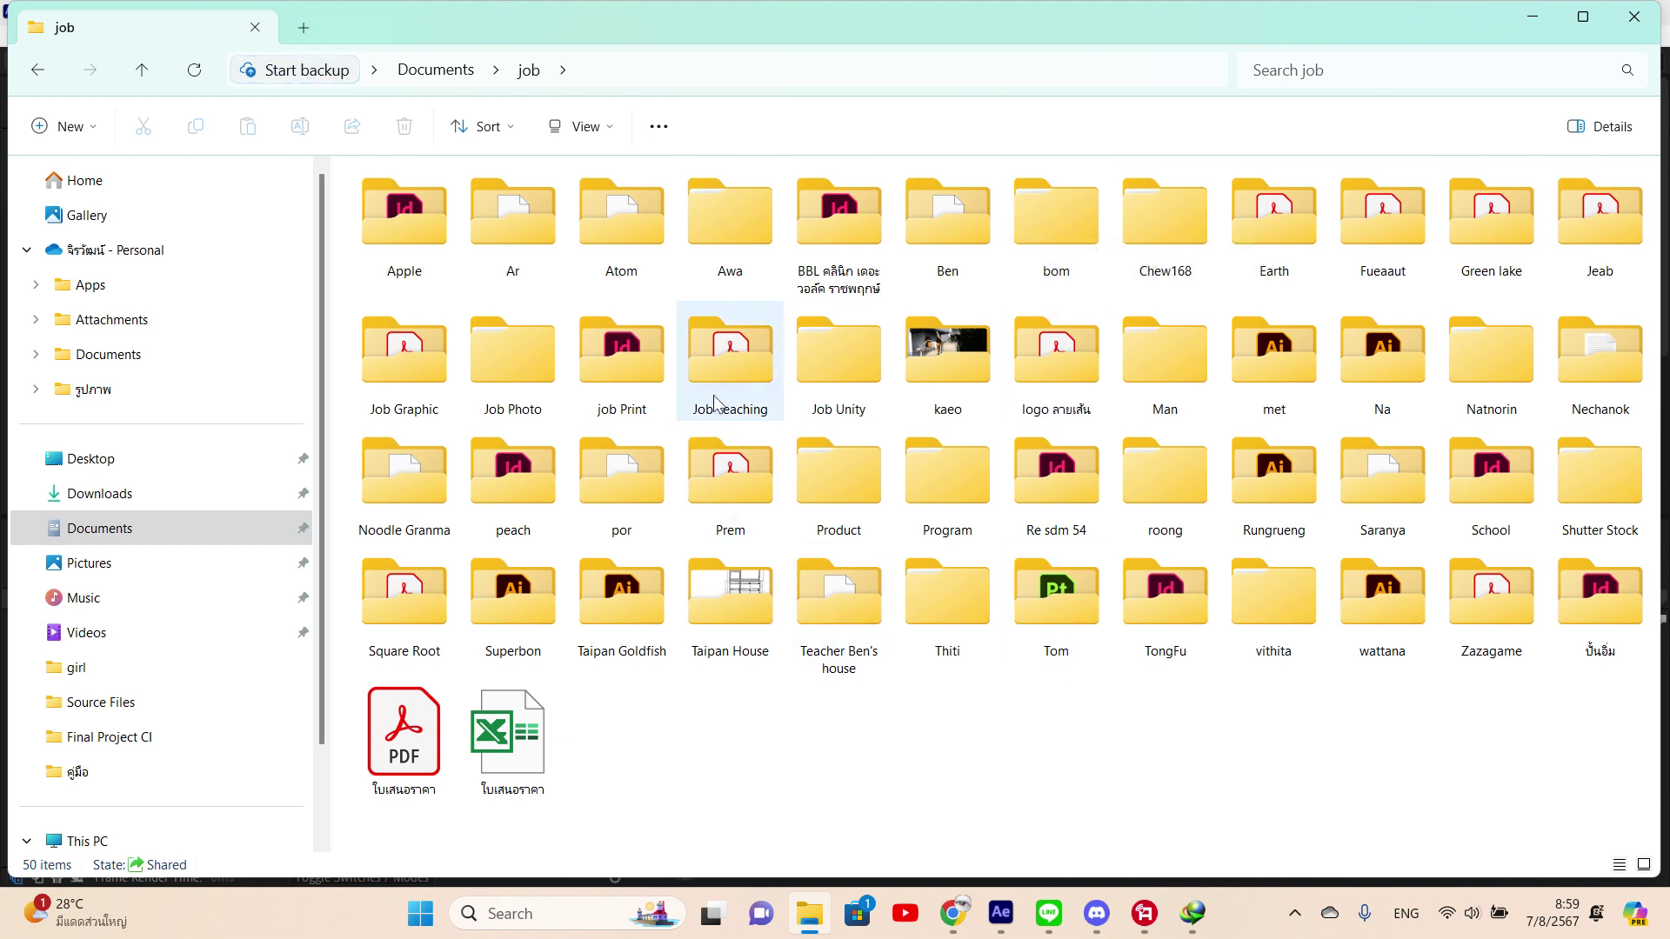
pyautogui.doubleClick(715, 350)
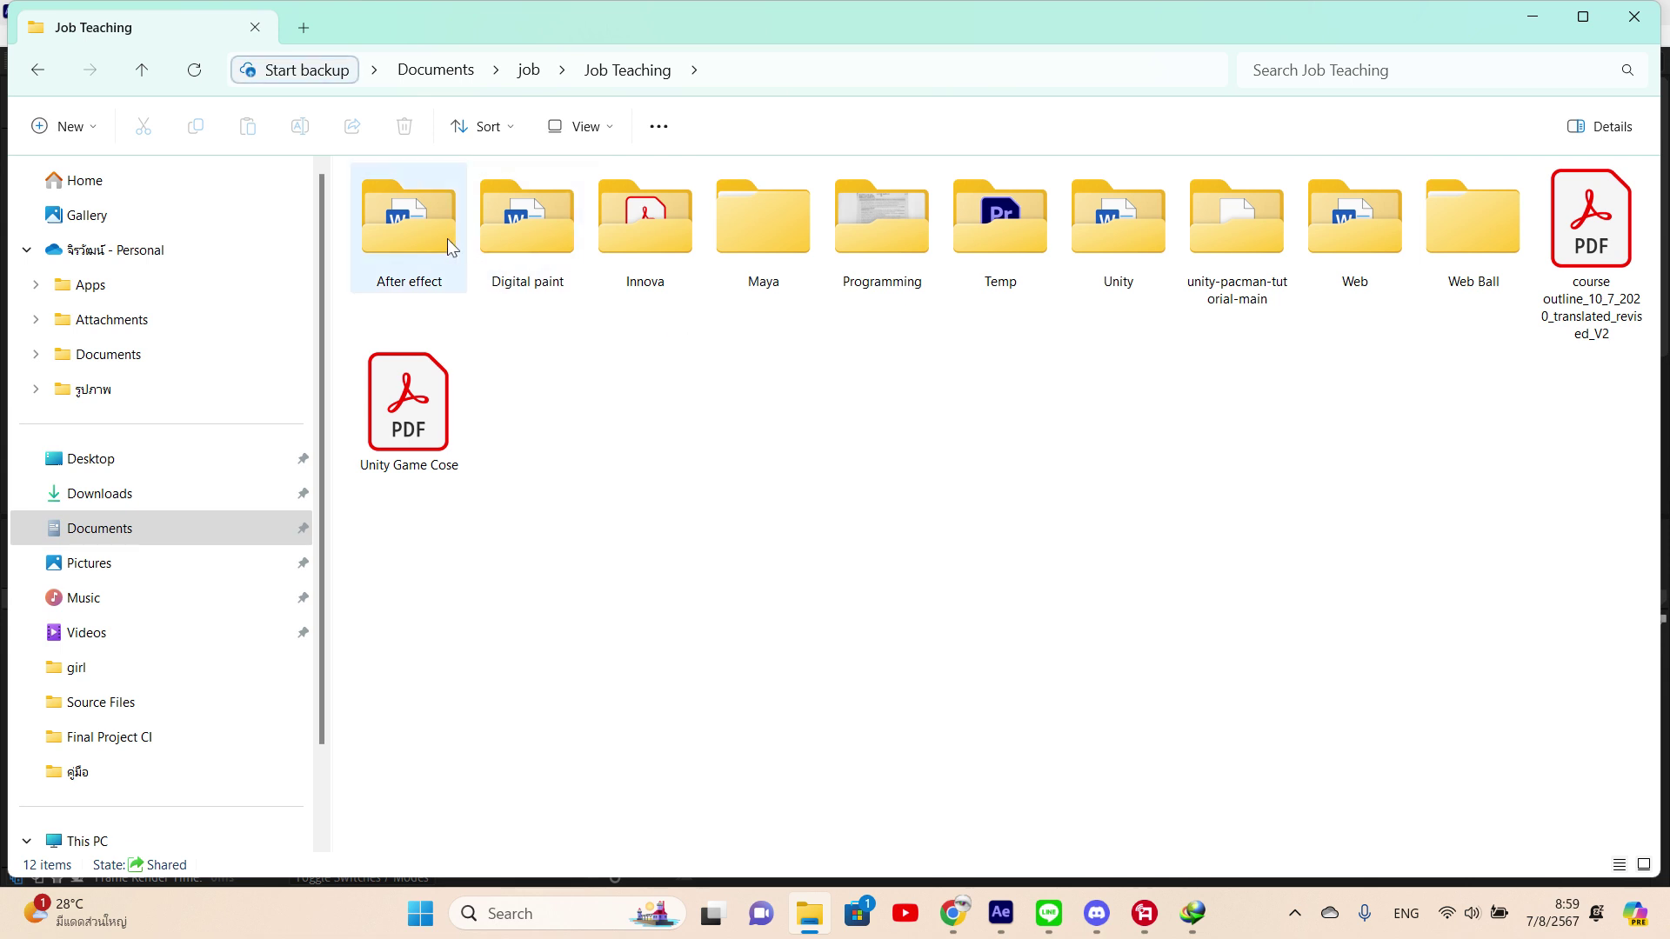
pyautogui.doubleClick(448, 240)
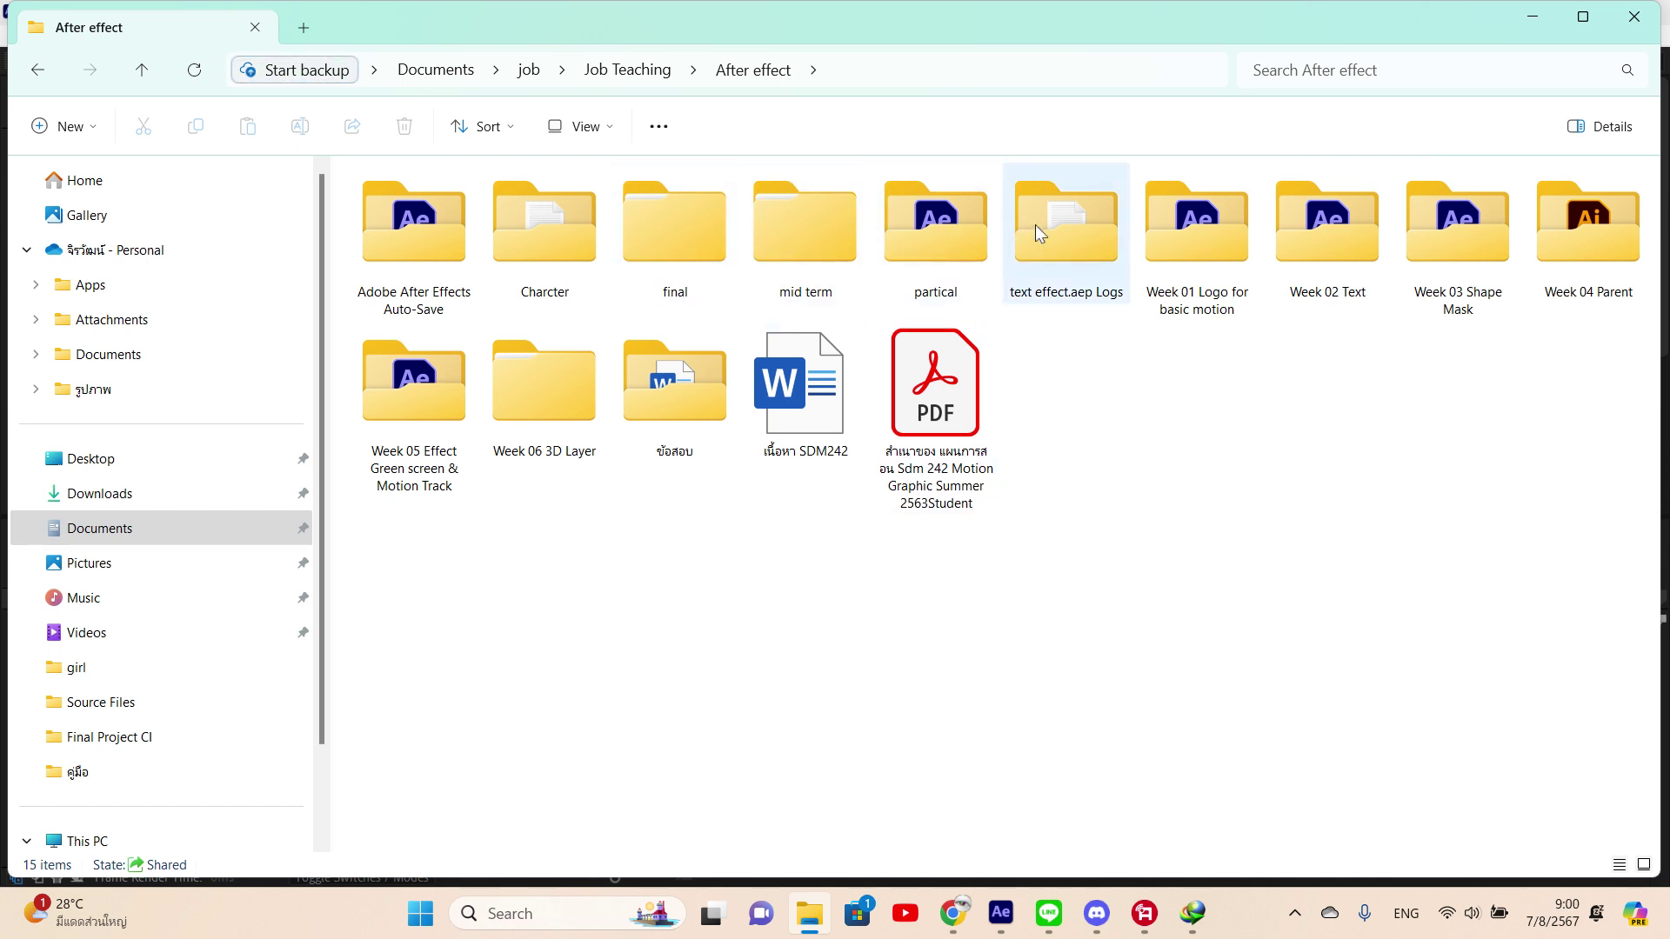
pyautogui.doubleClick(545, 225)
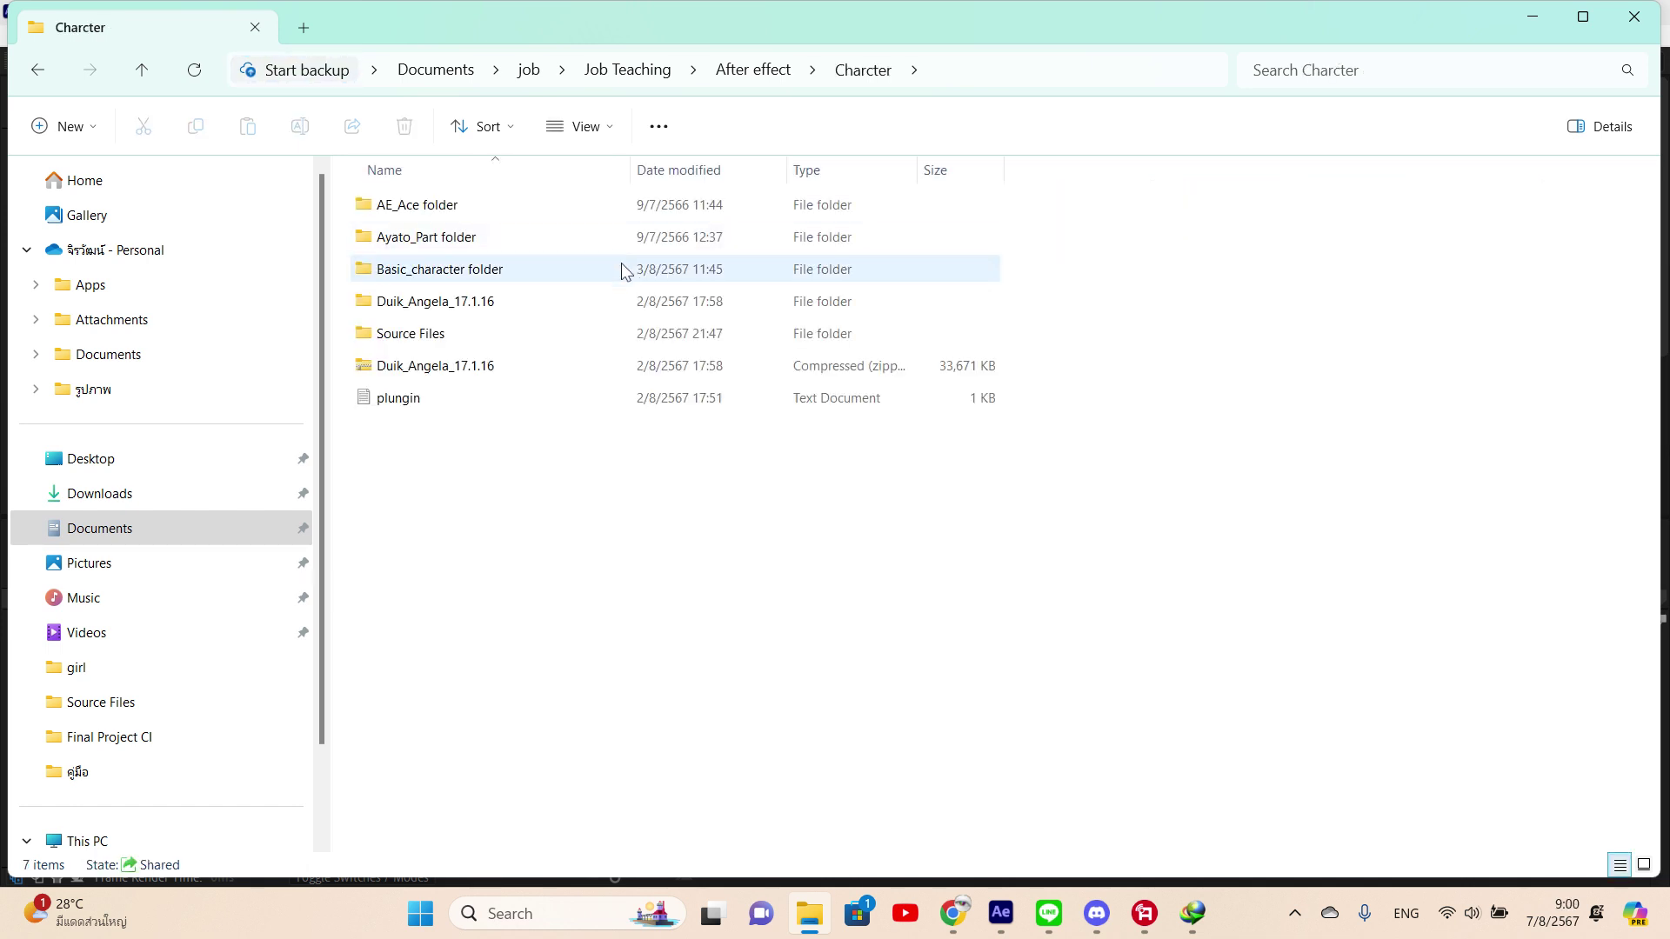
# - Copy the Basic_character folder to the clipboard and open that folder
pyautogui.click(548, 287)
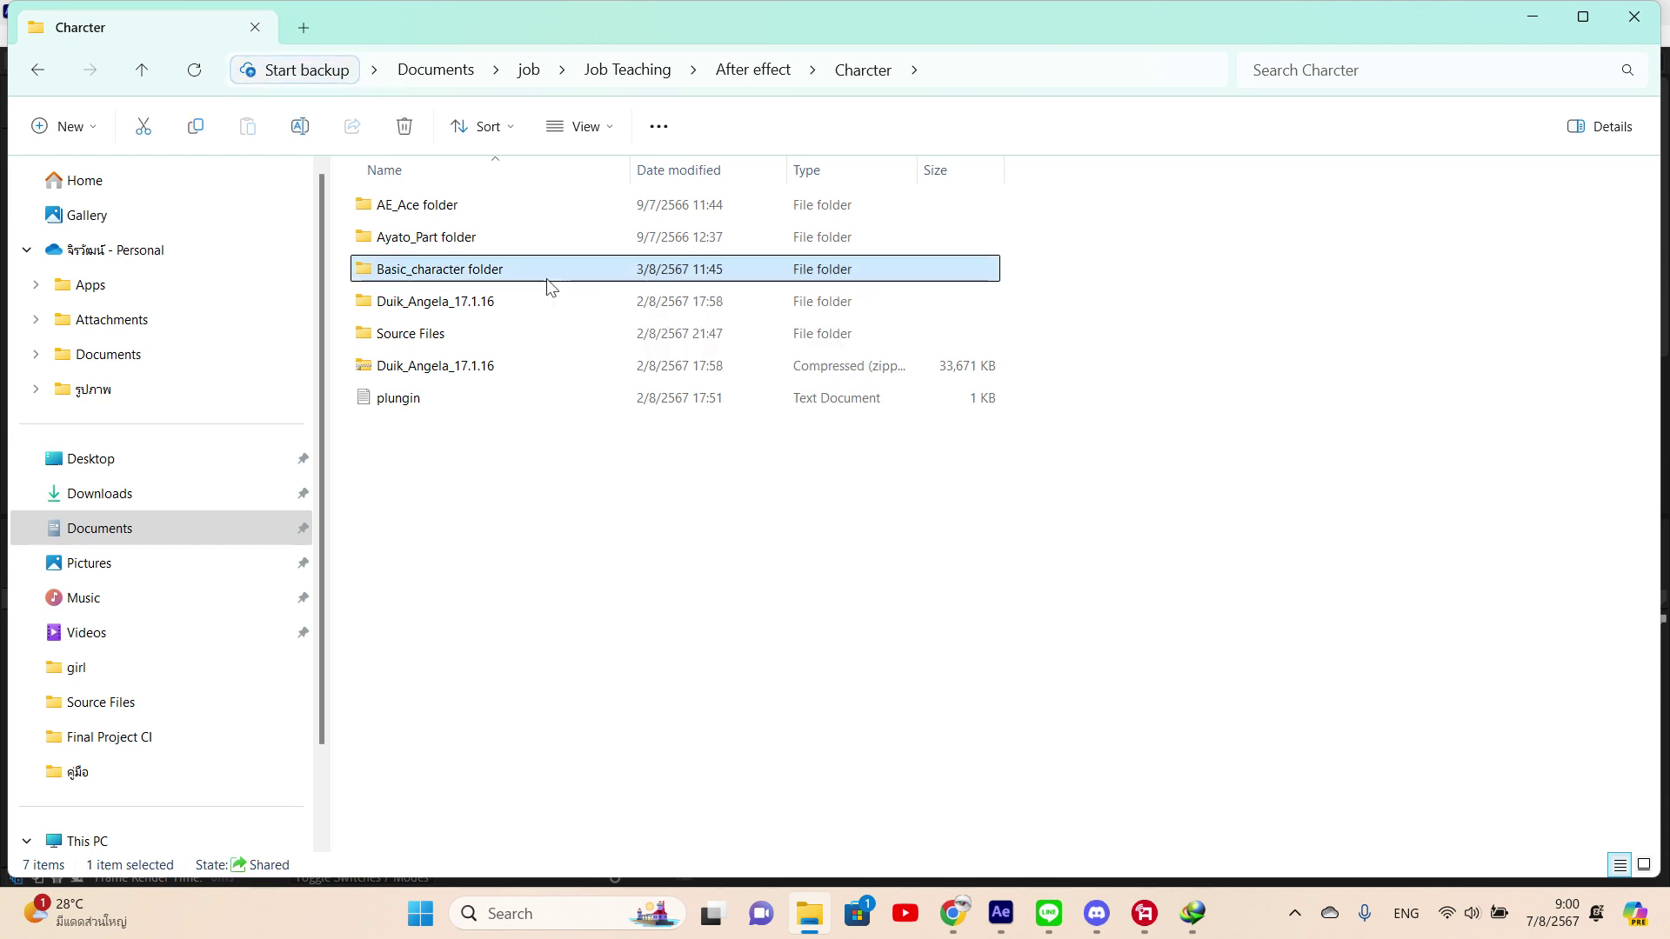
pyautogui.hotkey('ctrl', 'c')
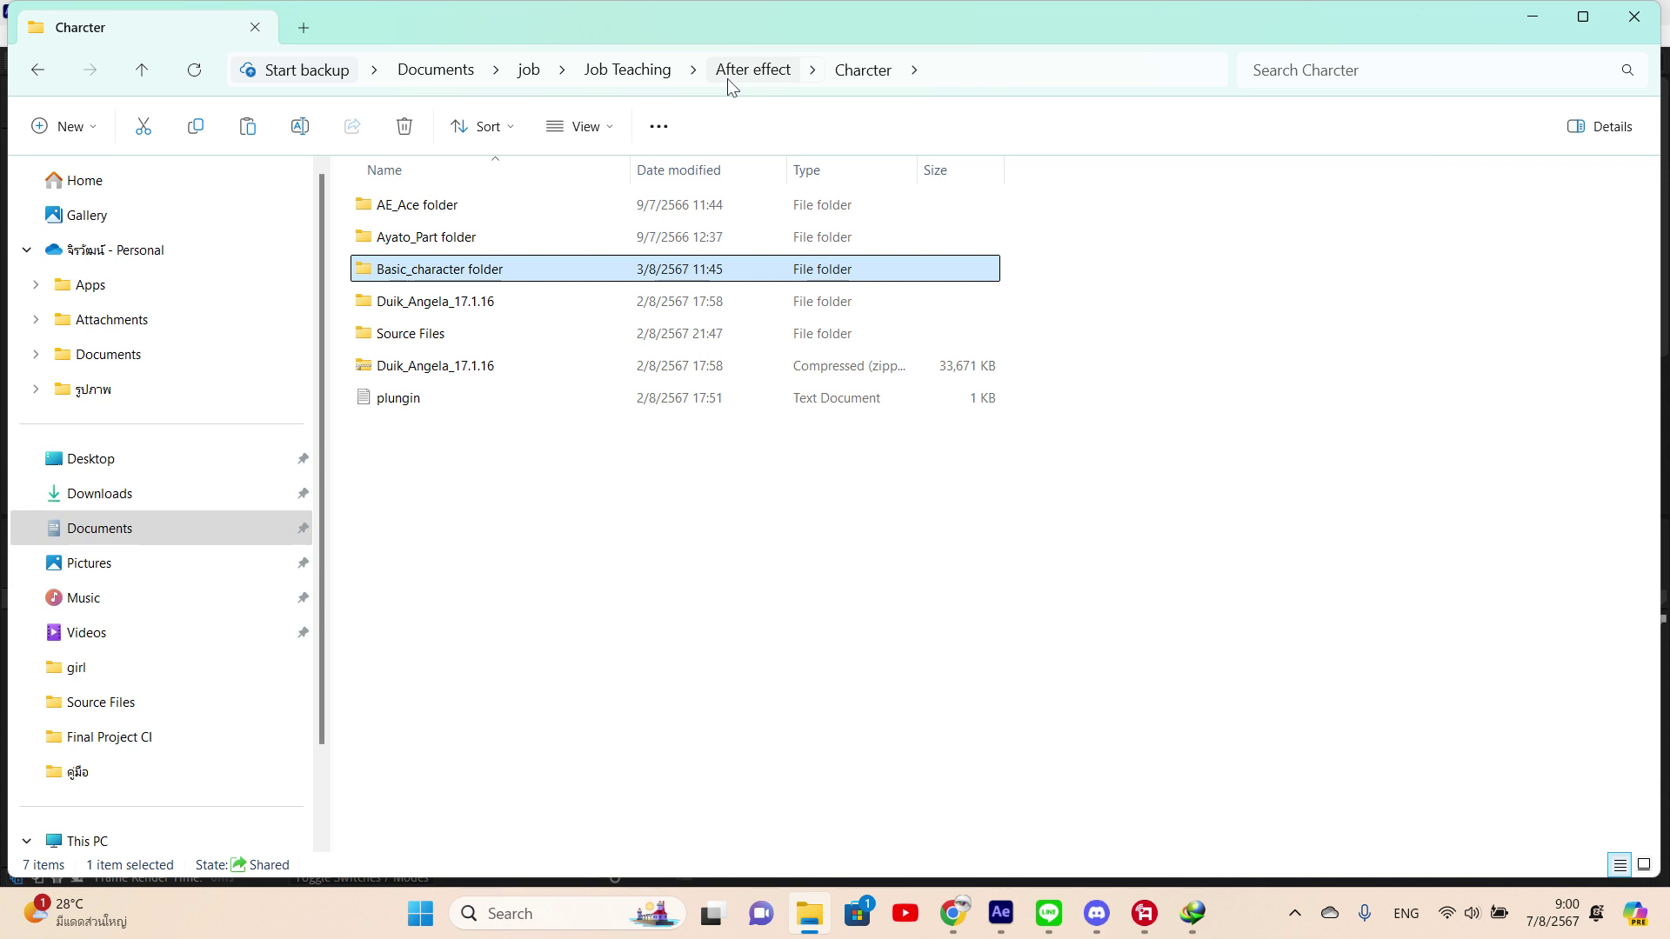
pyautogui.doubleClick(545, 276)
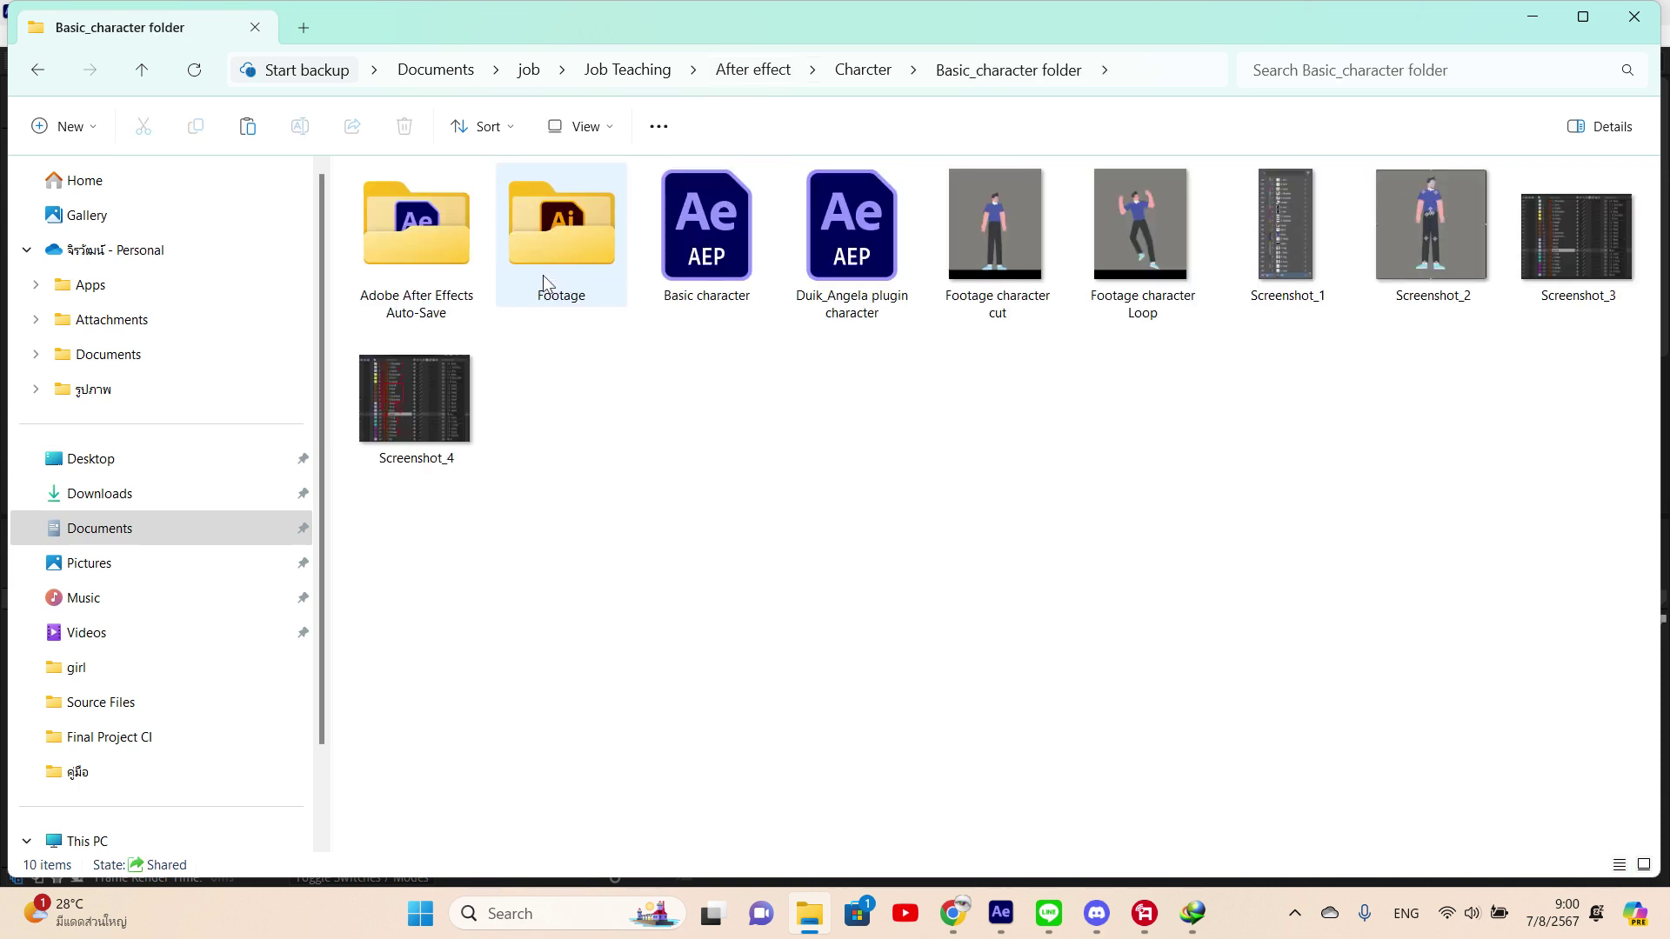
# - Duplicate the Basic character After Effects project file within the same folder
pyautogui.click(707, 231)
pyautogui.click(818, 430)
pyautogui.click(714, 226)
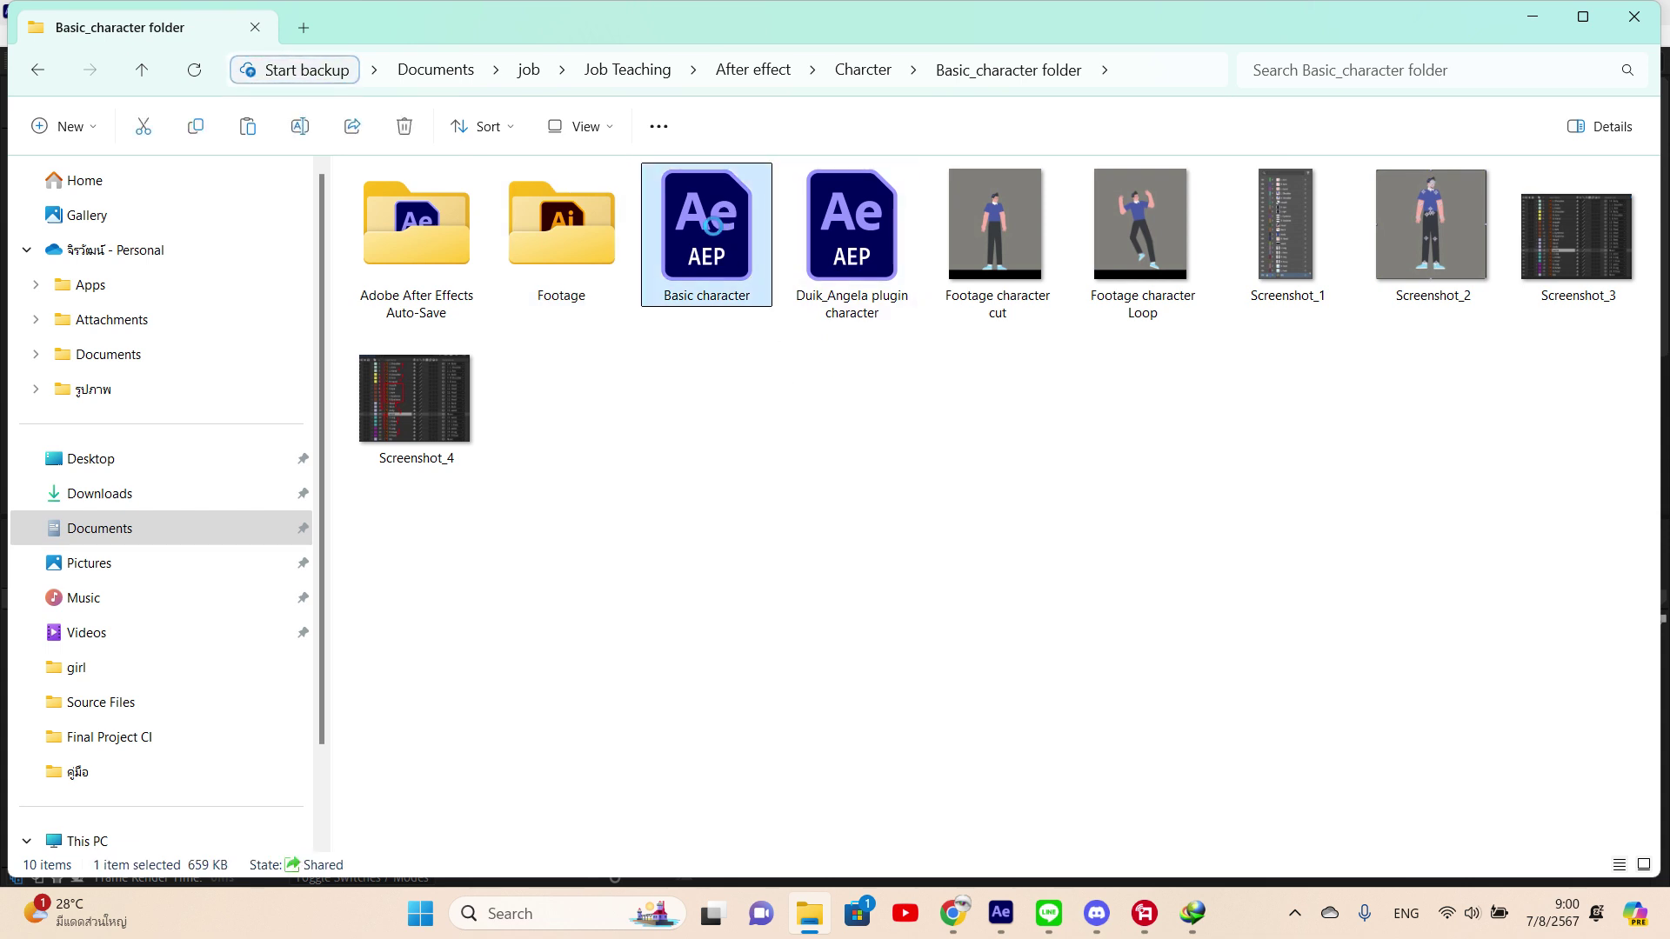
pyautogui.hotkey('ctrl', 'c')
pyautogui.hotkey('ctrl', 'v')
# - Rename the copied project file as Basic character Hy and open it in After Effects
pyautogui.click(598, 402)
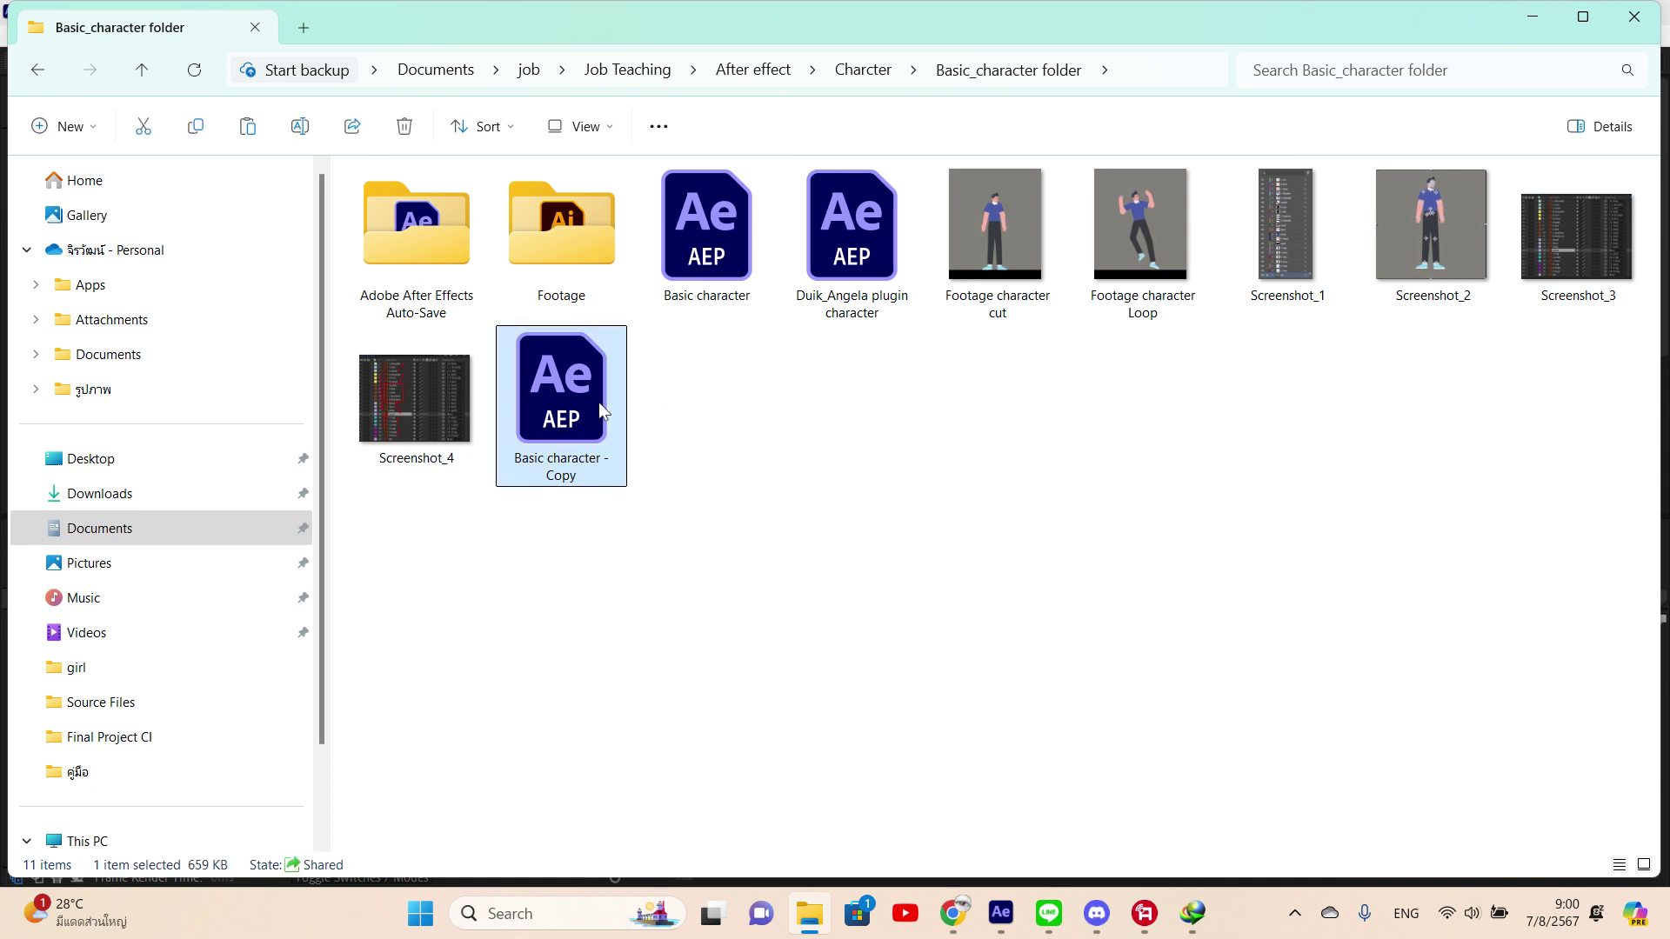
pyautogui.press('End')
pyautogui.press('BackSpace')
pyautogui.press('BackSpace')
pyautogui.press('BackSpace')
pyautogui.press('BackSpace')
pyautogui.press('BackSpace')
pyautogui.press('BackSpace')
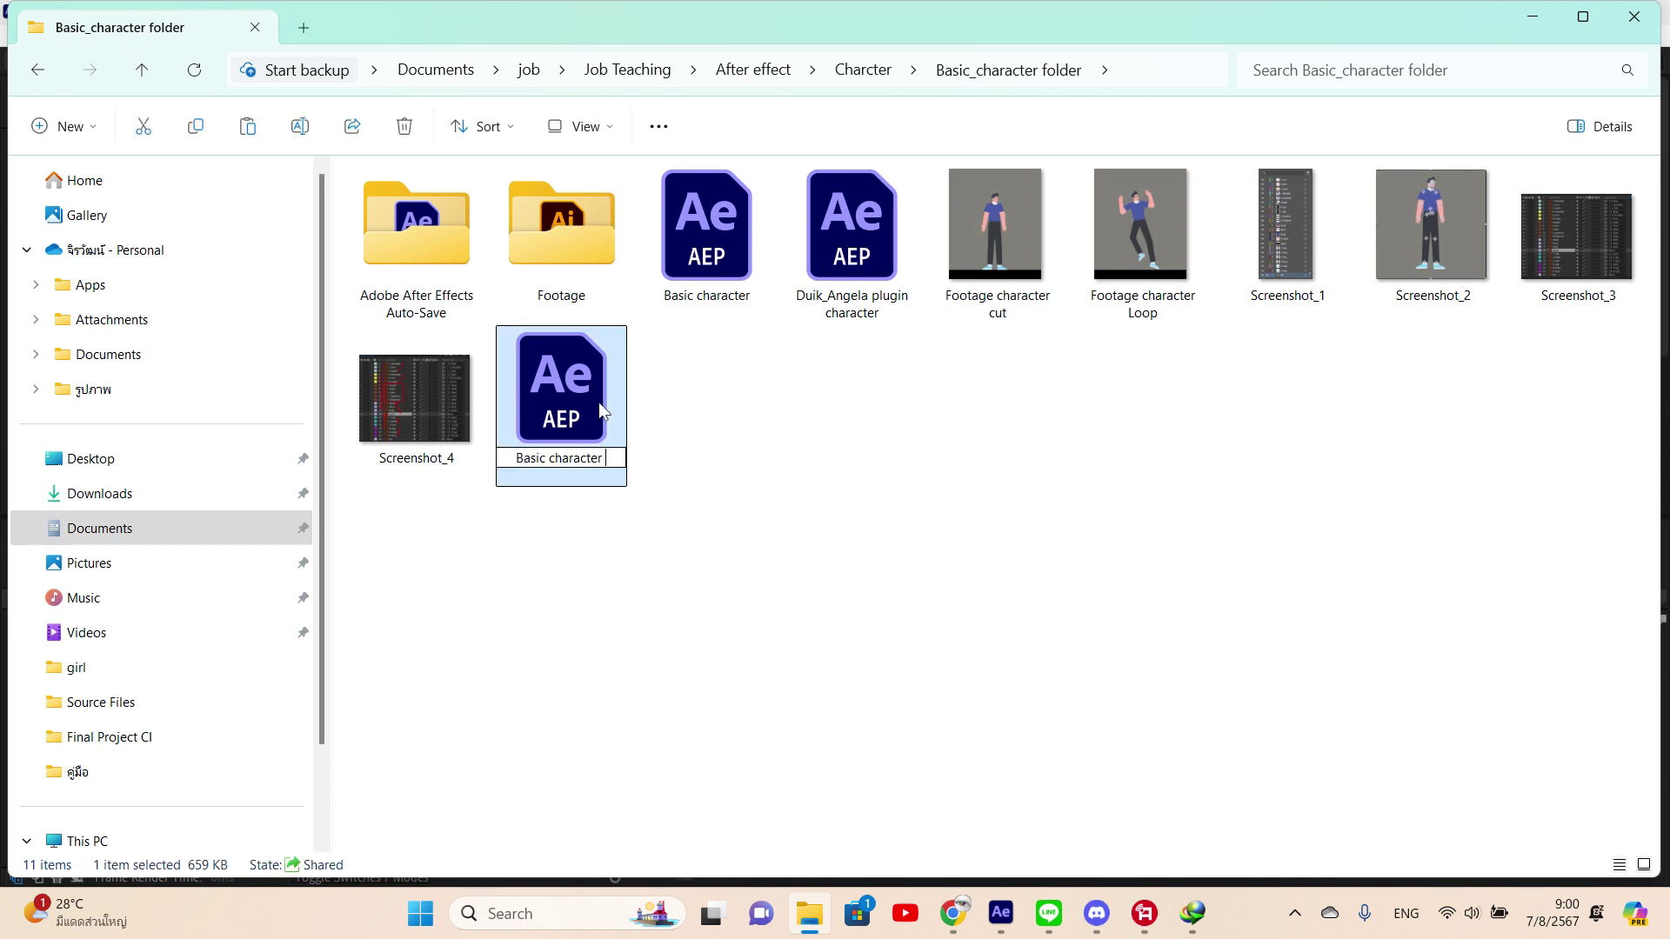
pyautogui.write('Hy')
pyautogui.press('Return')
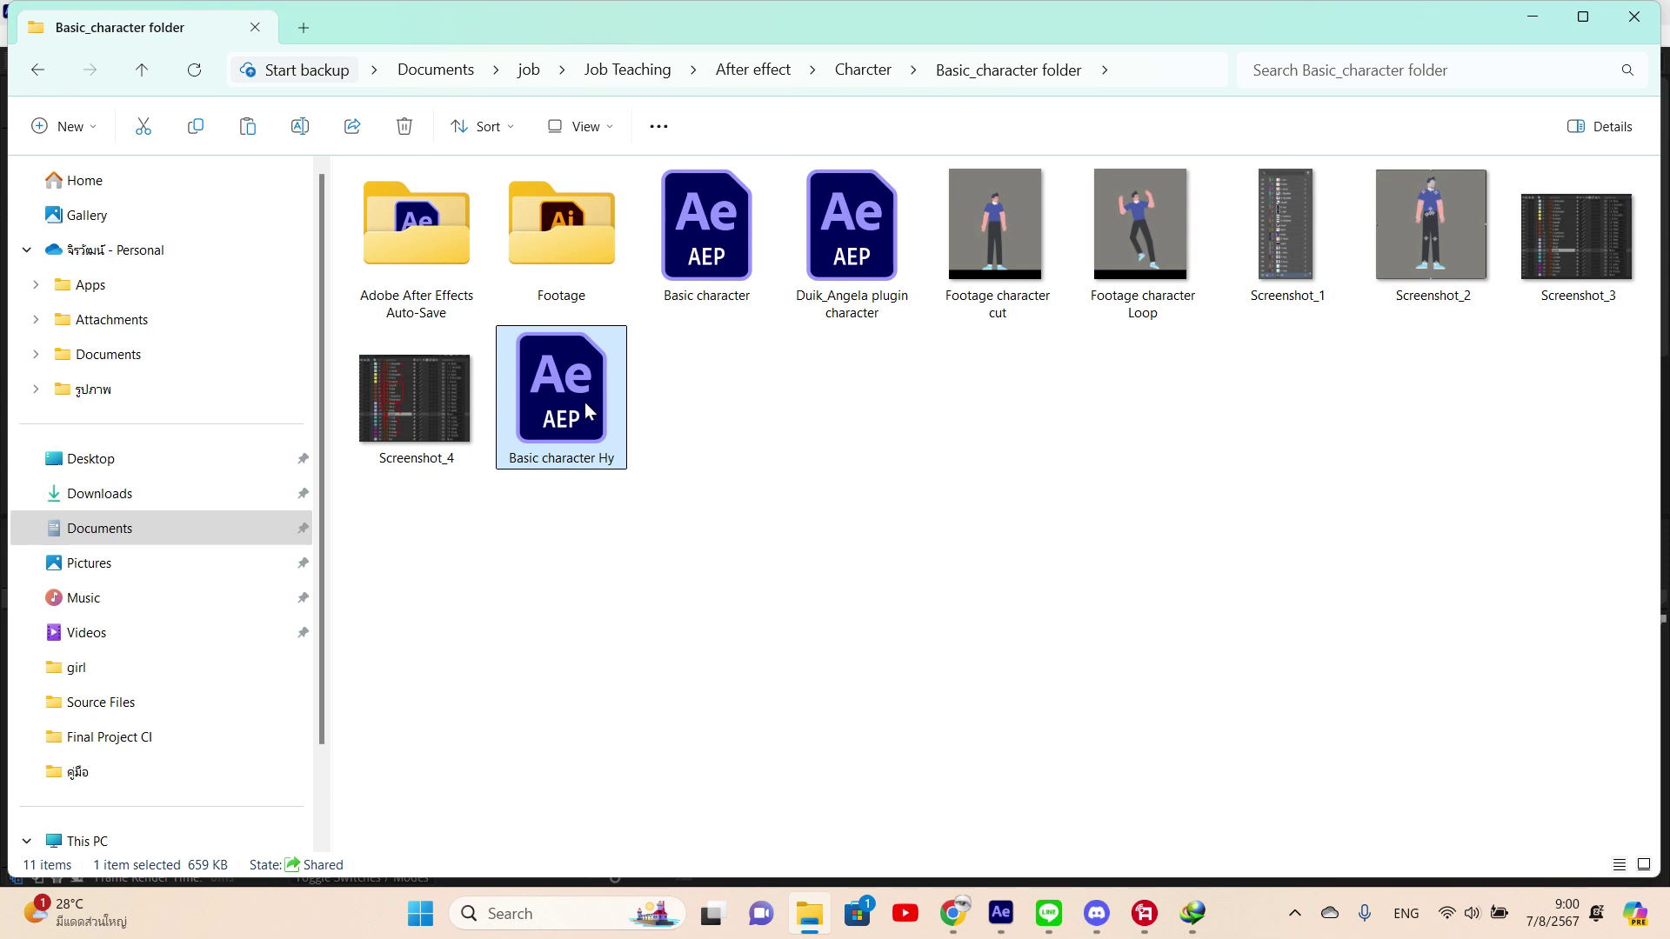
pyautogui.doubleClick(584, 402)
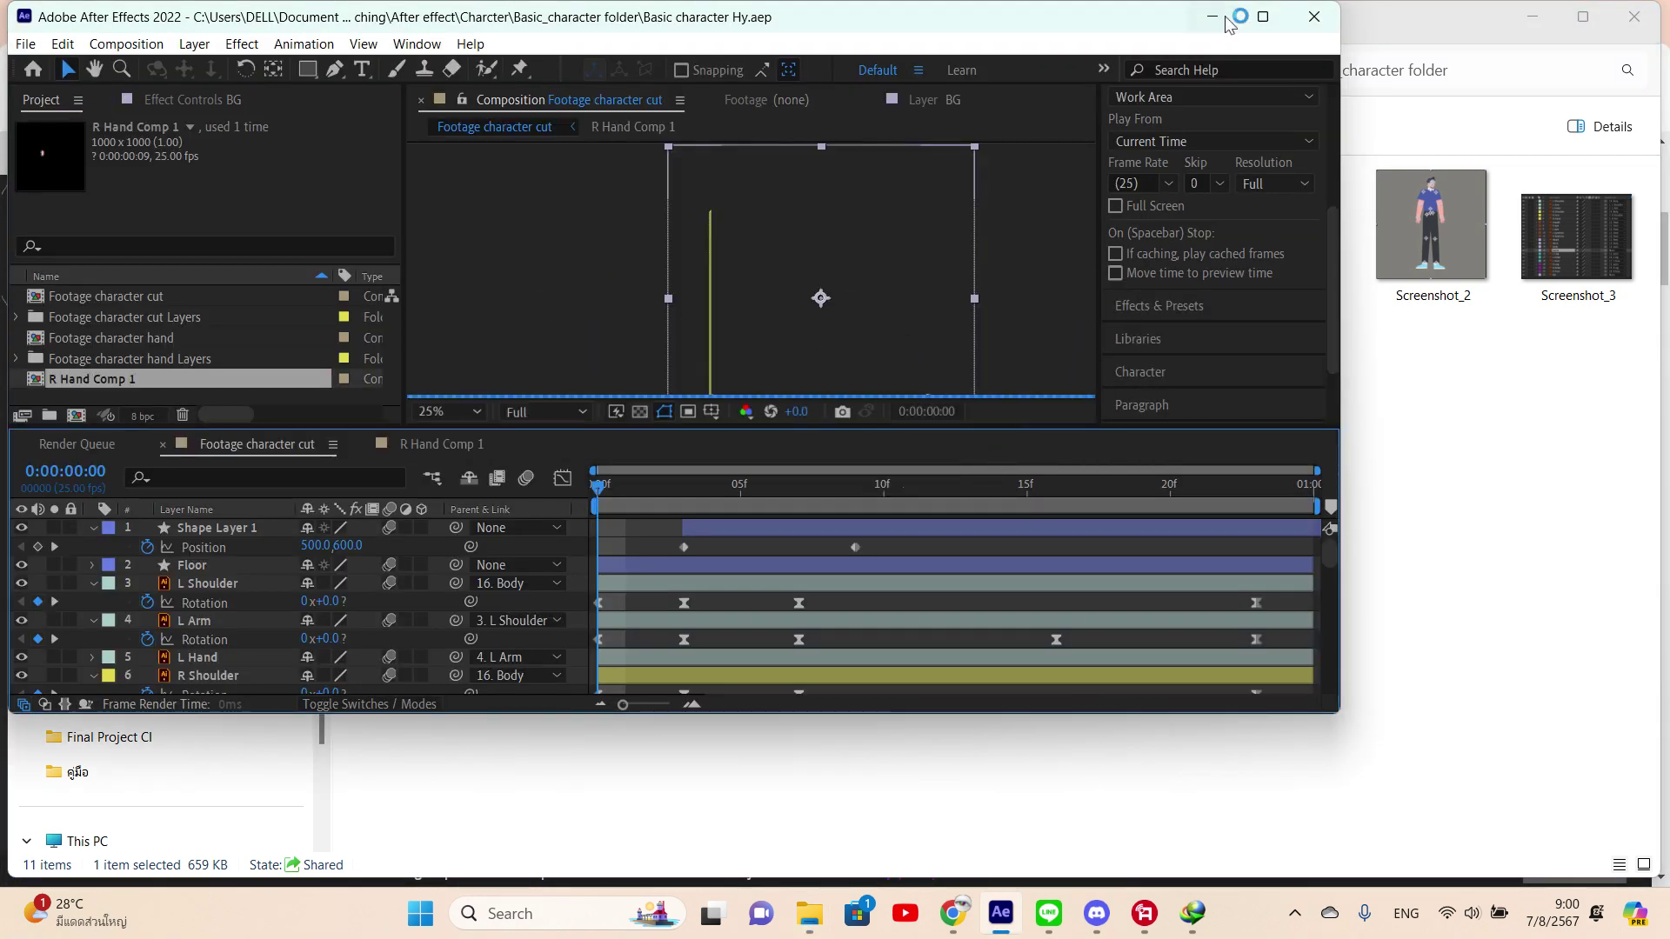
# - Maximize the After Effects window and preview the Footage character cut animation
pyautogui.click(1260, 21)
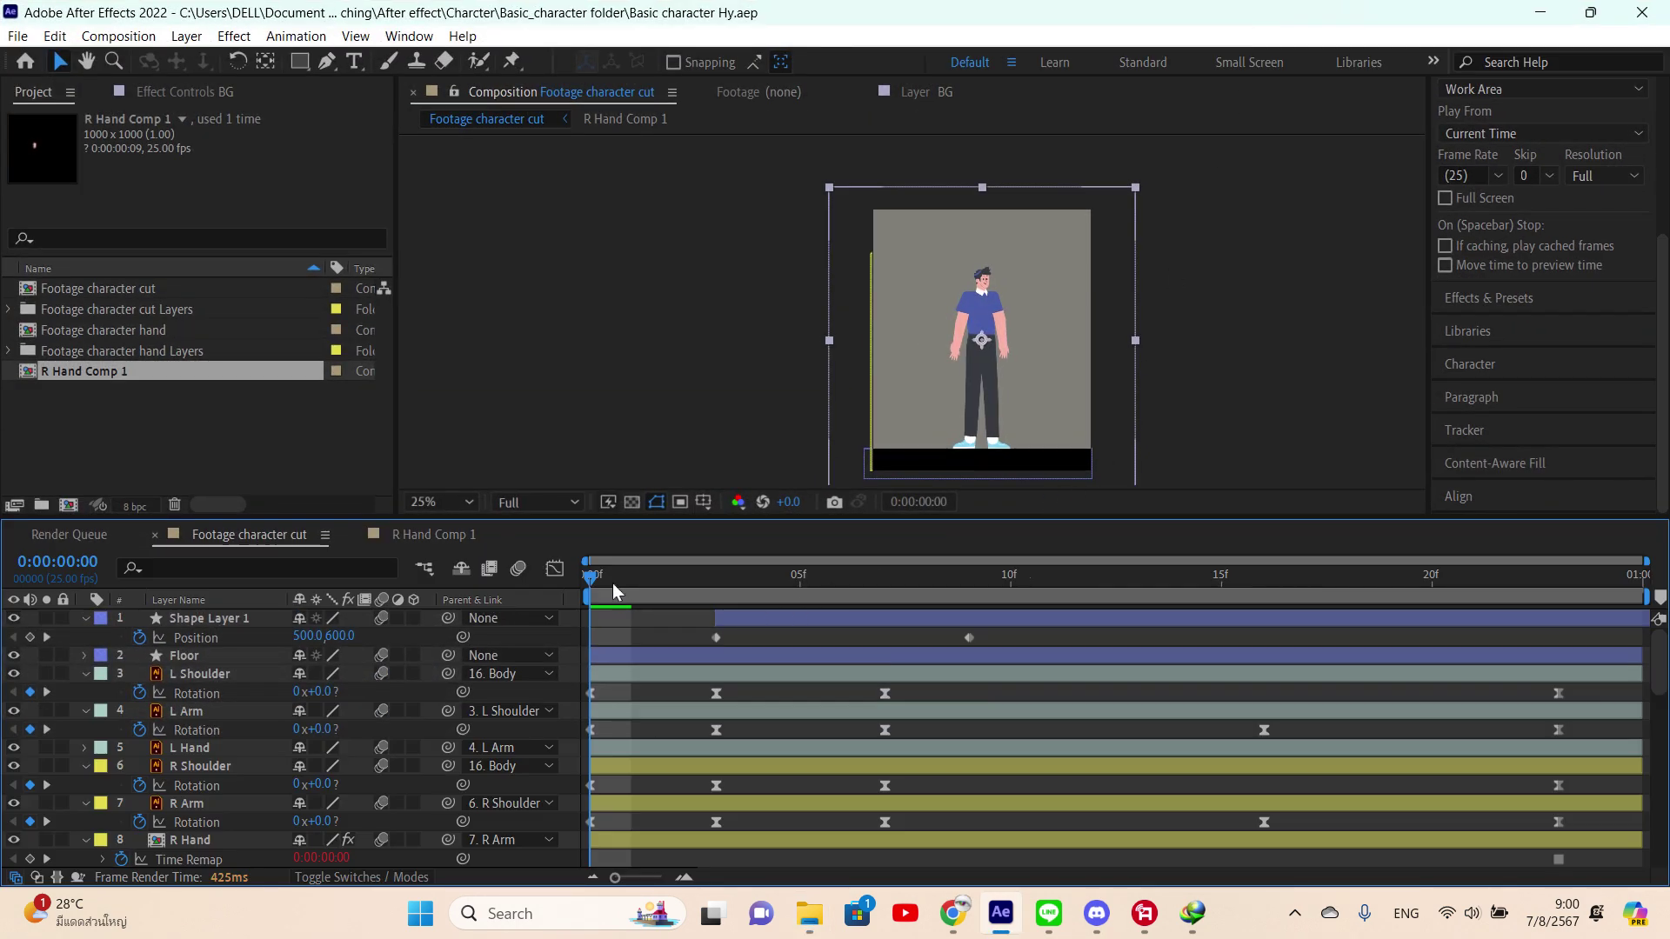
pyautogui.press('space')
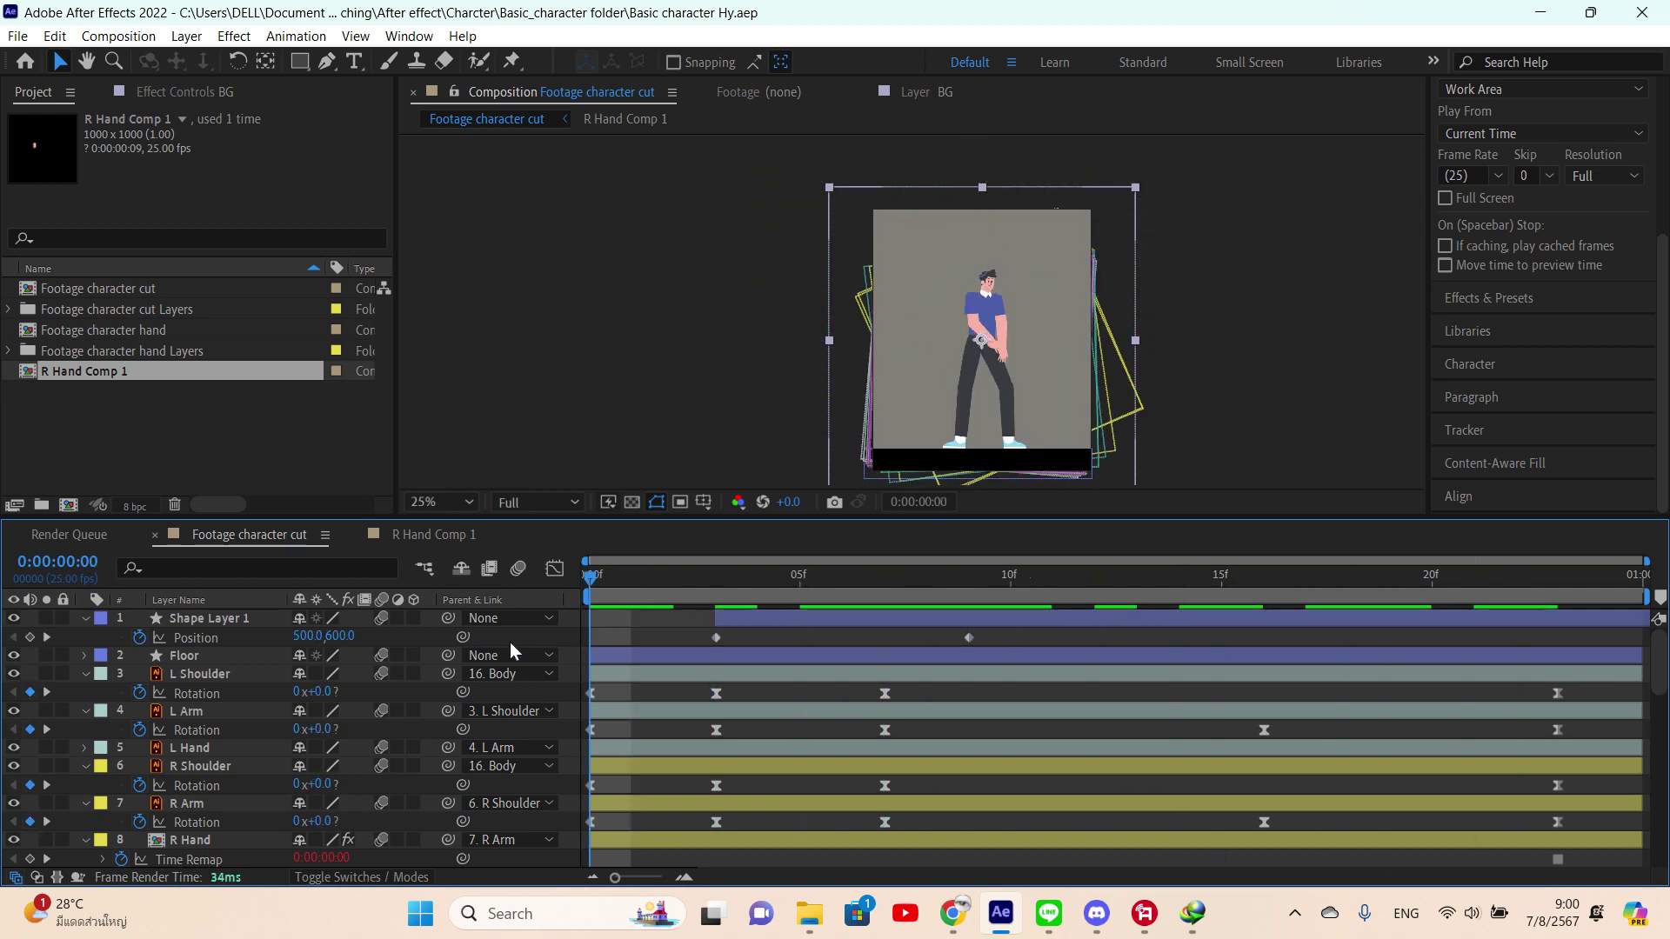
pyautogui.press('space')
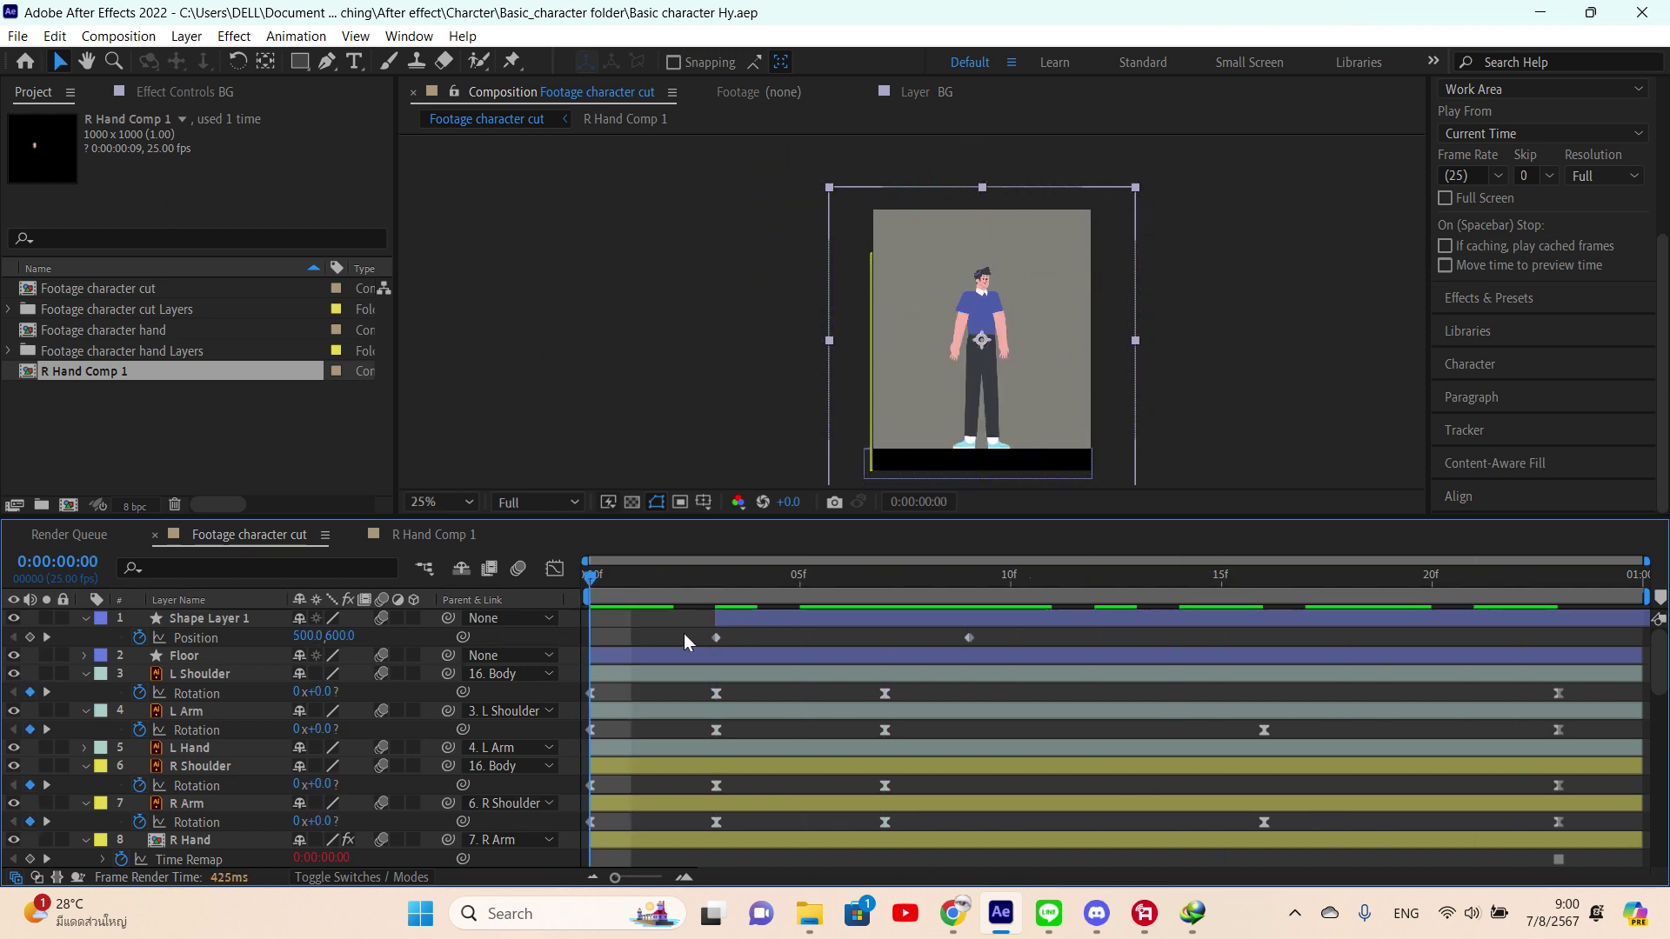
# - Try to delete the Footage character hand Layers folder and R Hand Comp 1 from the project
pyautogui.moveTo(598, 616); pyautogui.dragTo(1609, 865)
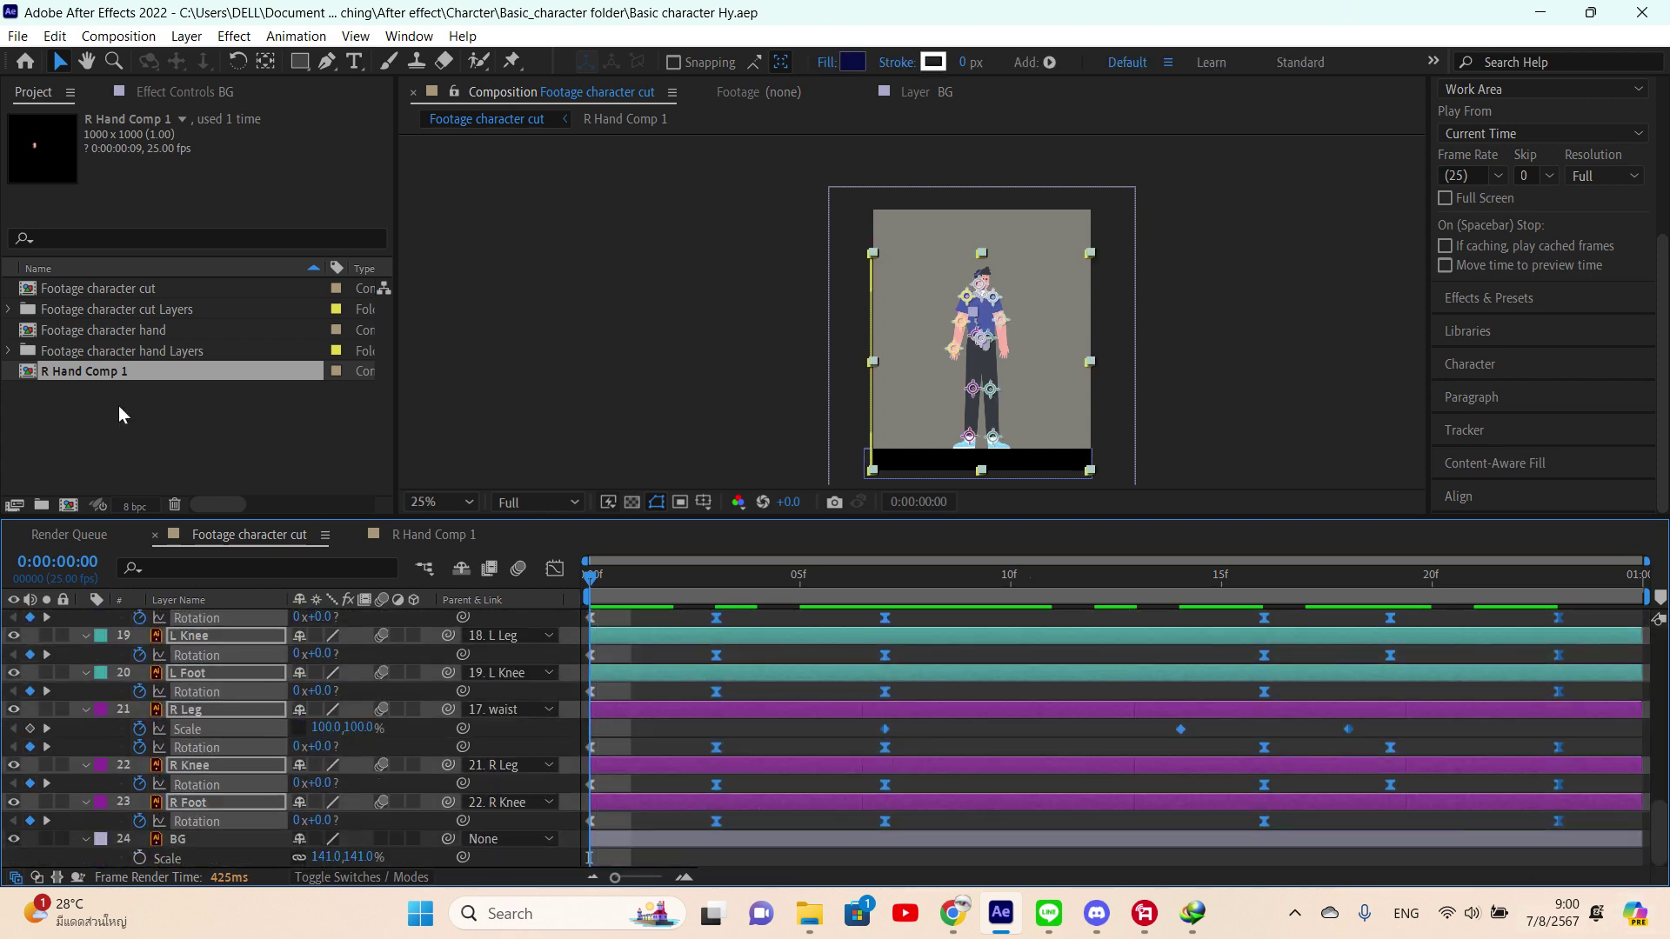
pyautogui.rightClick(104, 374)
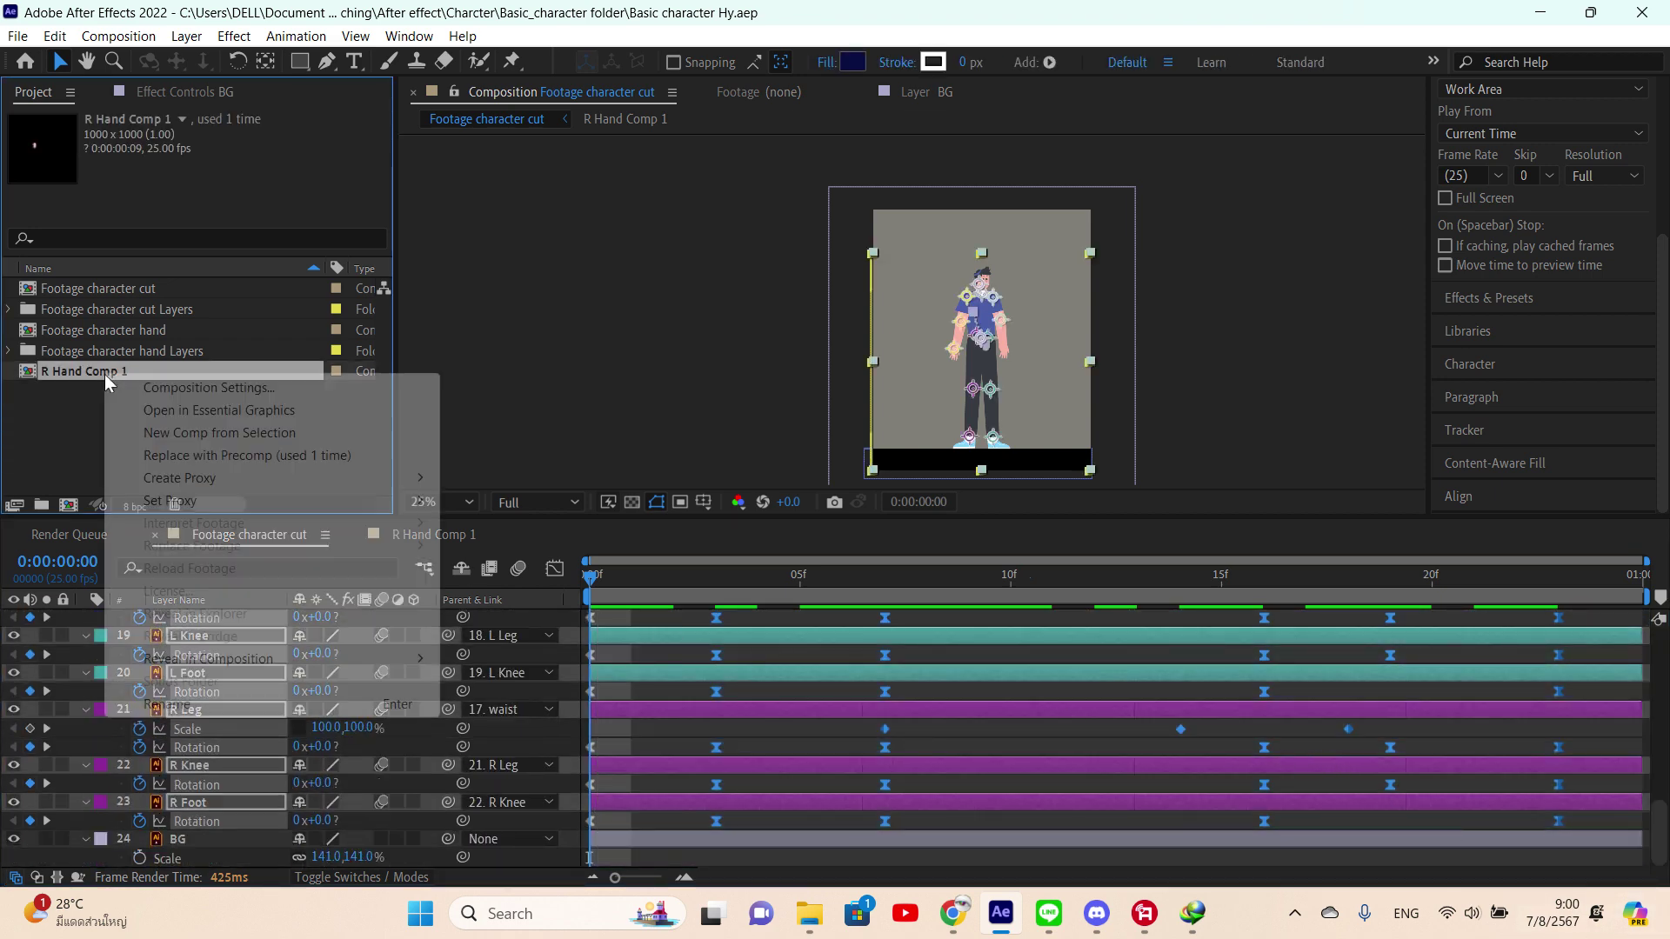
pyautogui.click(61, 402)
pyautogui.click(78, 374)
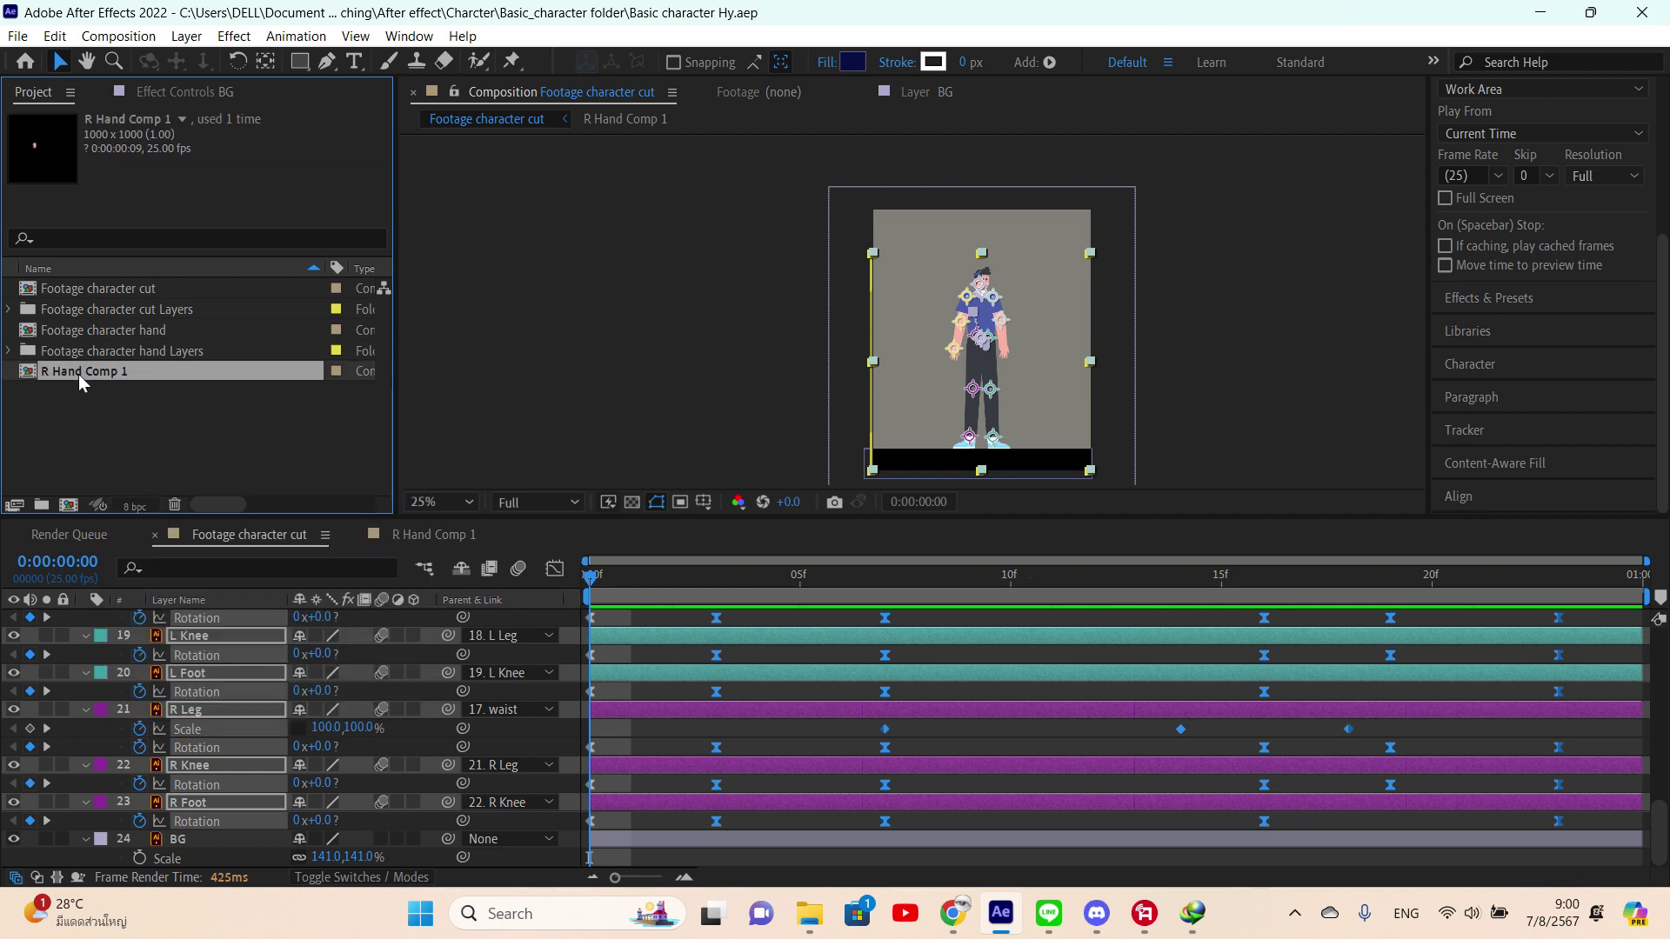
pyautogui.rightClick(79, 374)
pyautogui.click(61, 352)
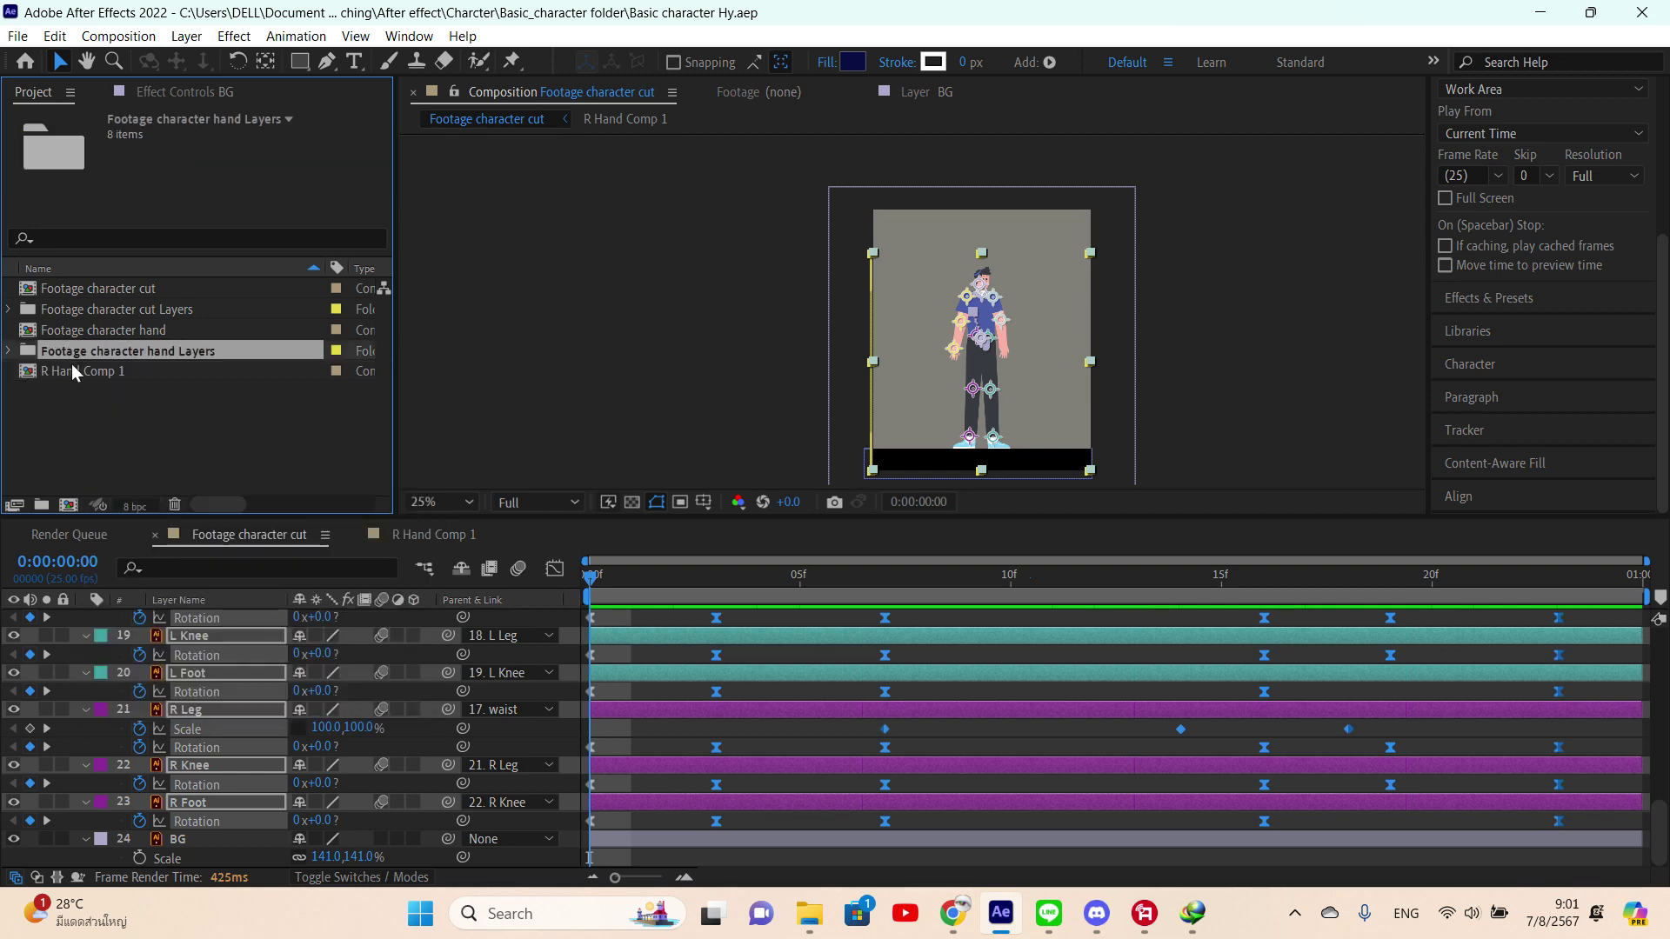
pyautogui.keyDown('ctrl'); pyautogui.click(71, 365); pyautogui.keyUp('ctrl')
pyautogui.press('Delete')
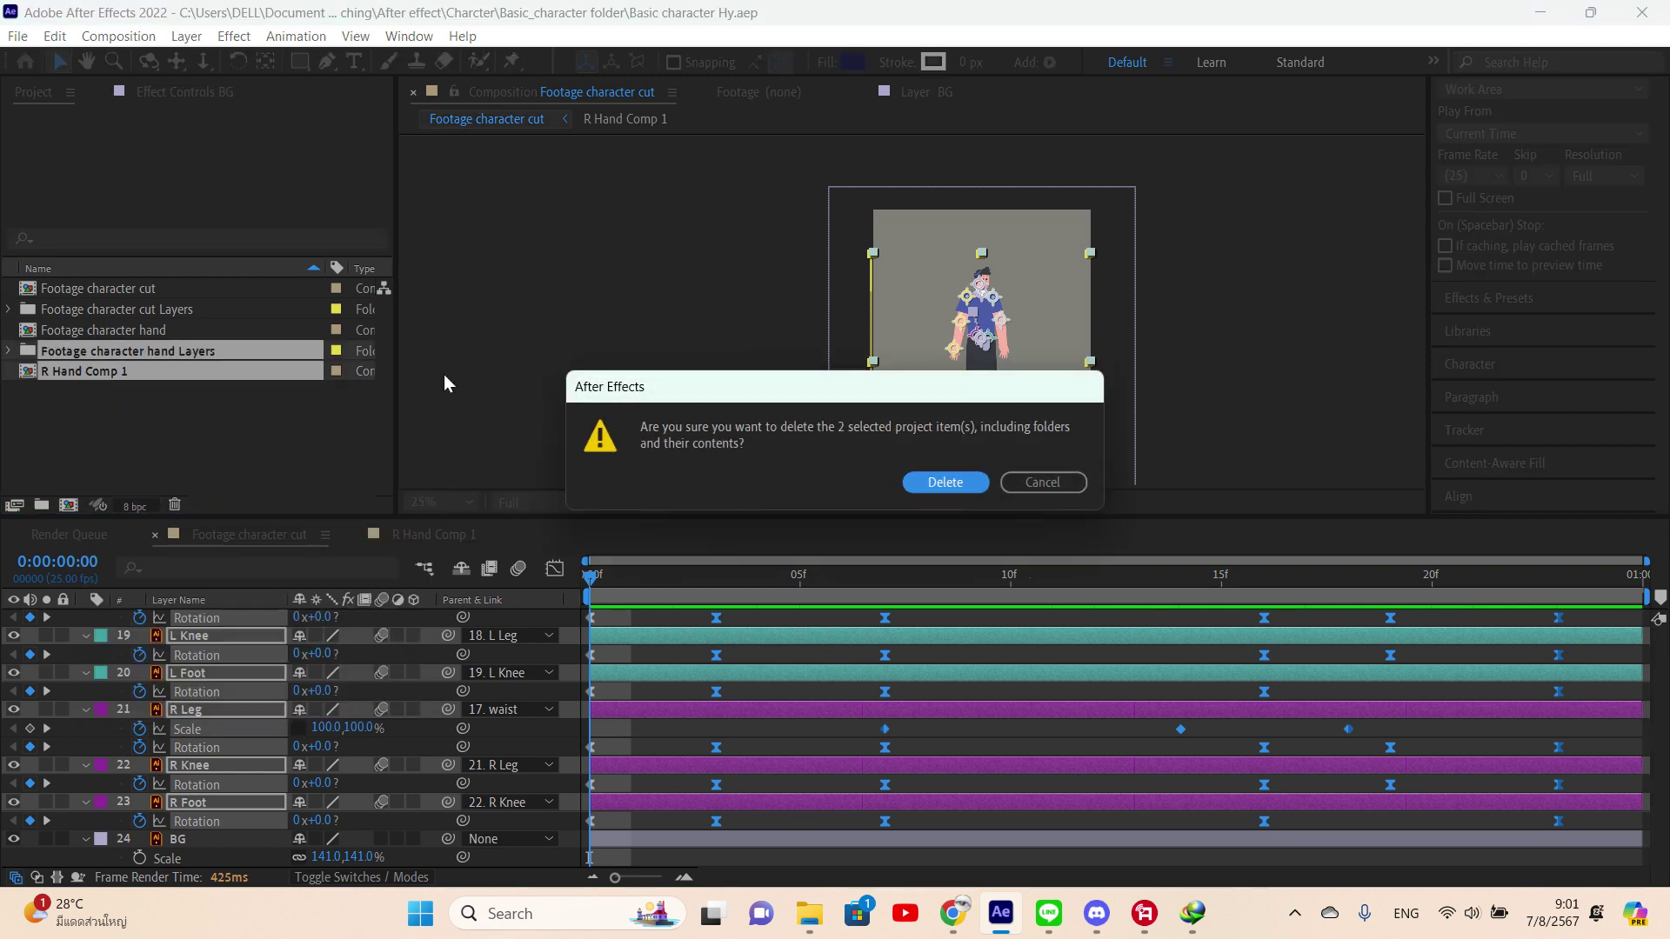
pyautogui.click(946, 482)
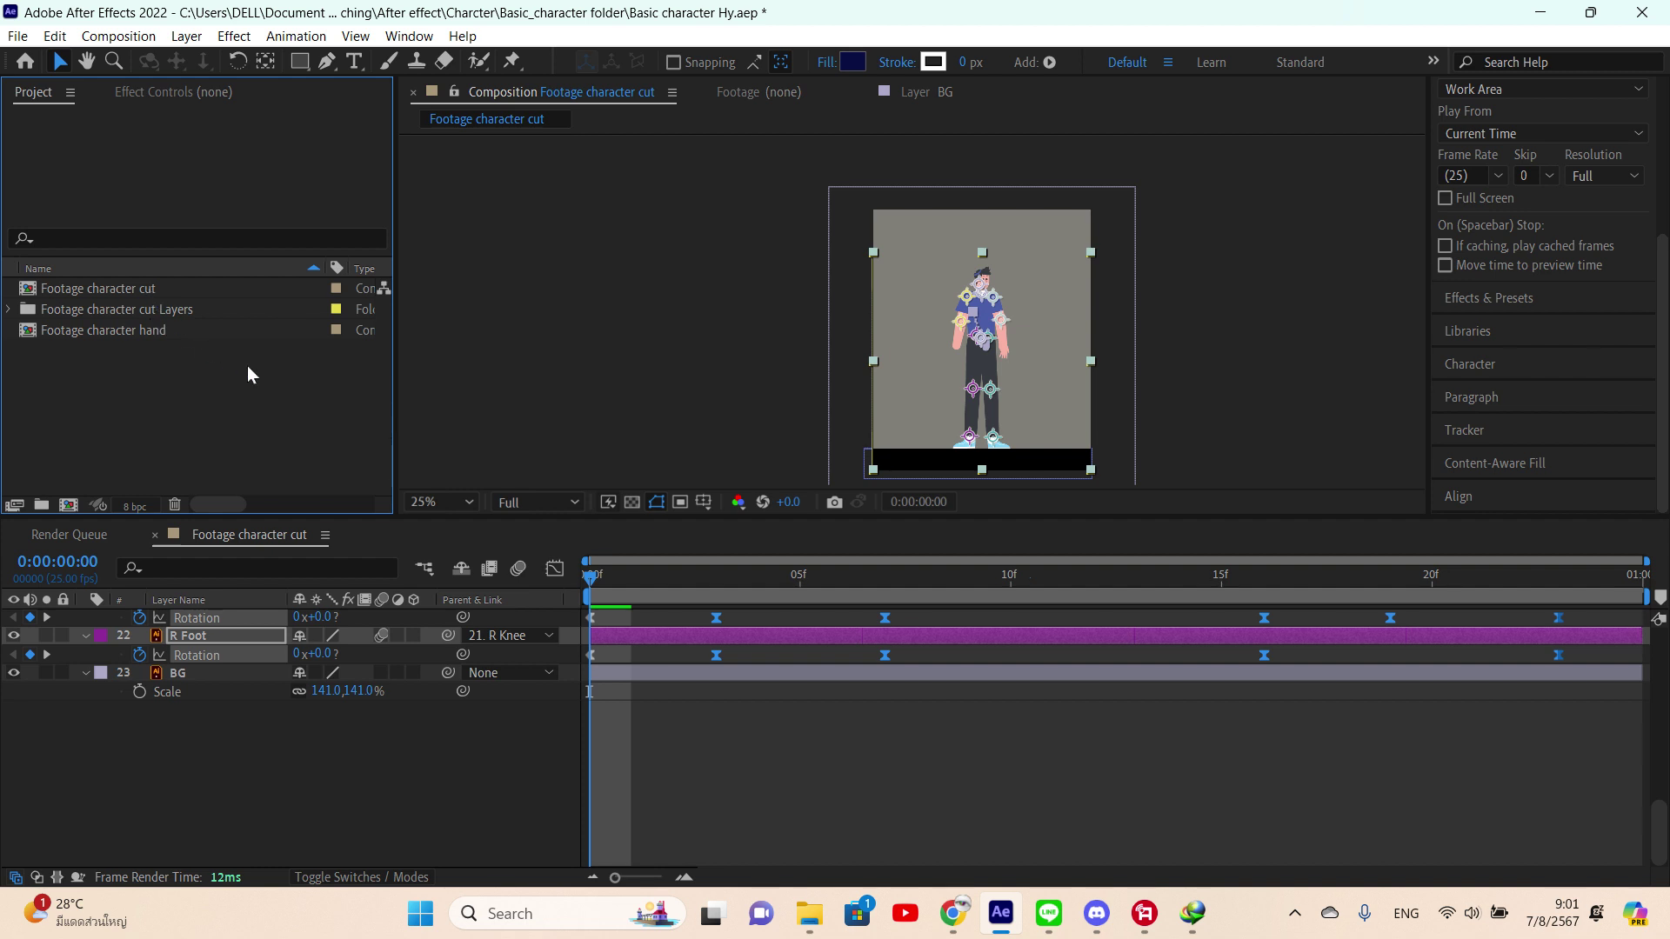
pyautogui.hotkey('ctrl', 'z')
pyautogui.click(510, 444)
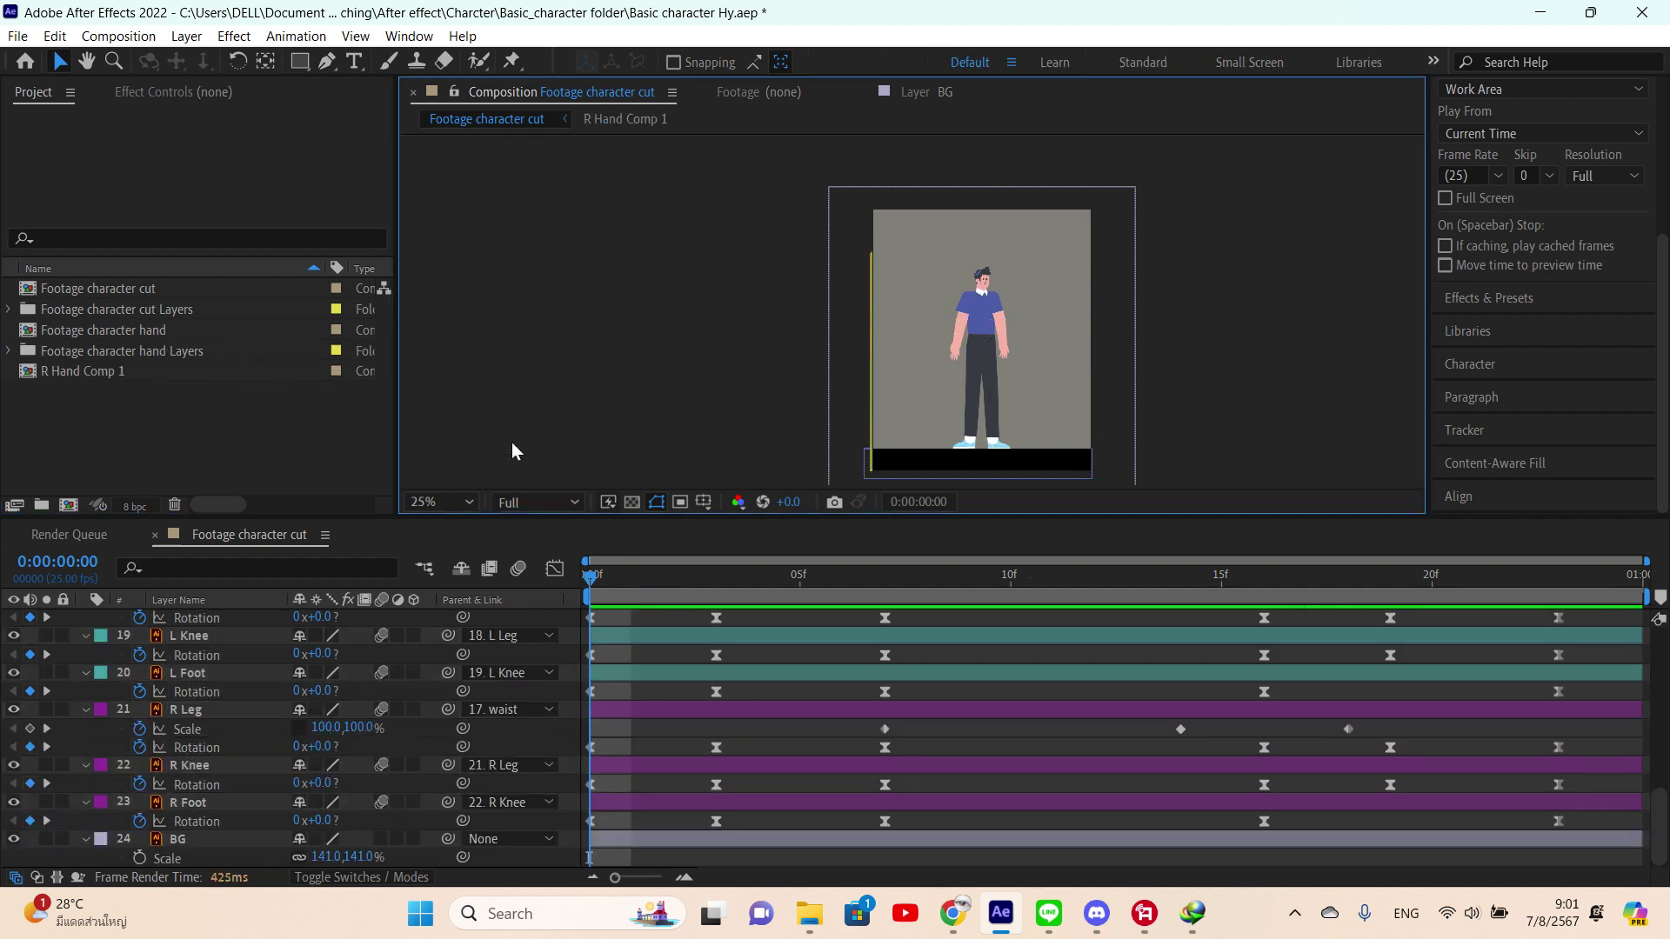
# - Scrub through the character animation and examine the hands and the R Hand layer
pyautogui.moveTo(619, 574); pyautogui.dragTo(1517, 576)
pyautogui.moveTo(1360, 588); pyautogui.dragTo(590, 576)
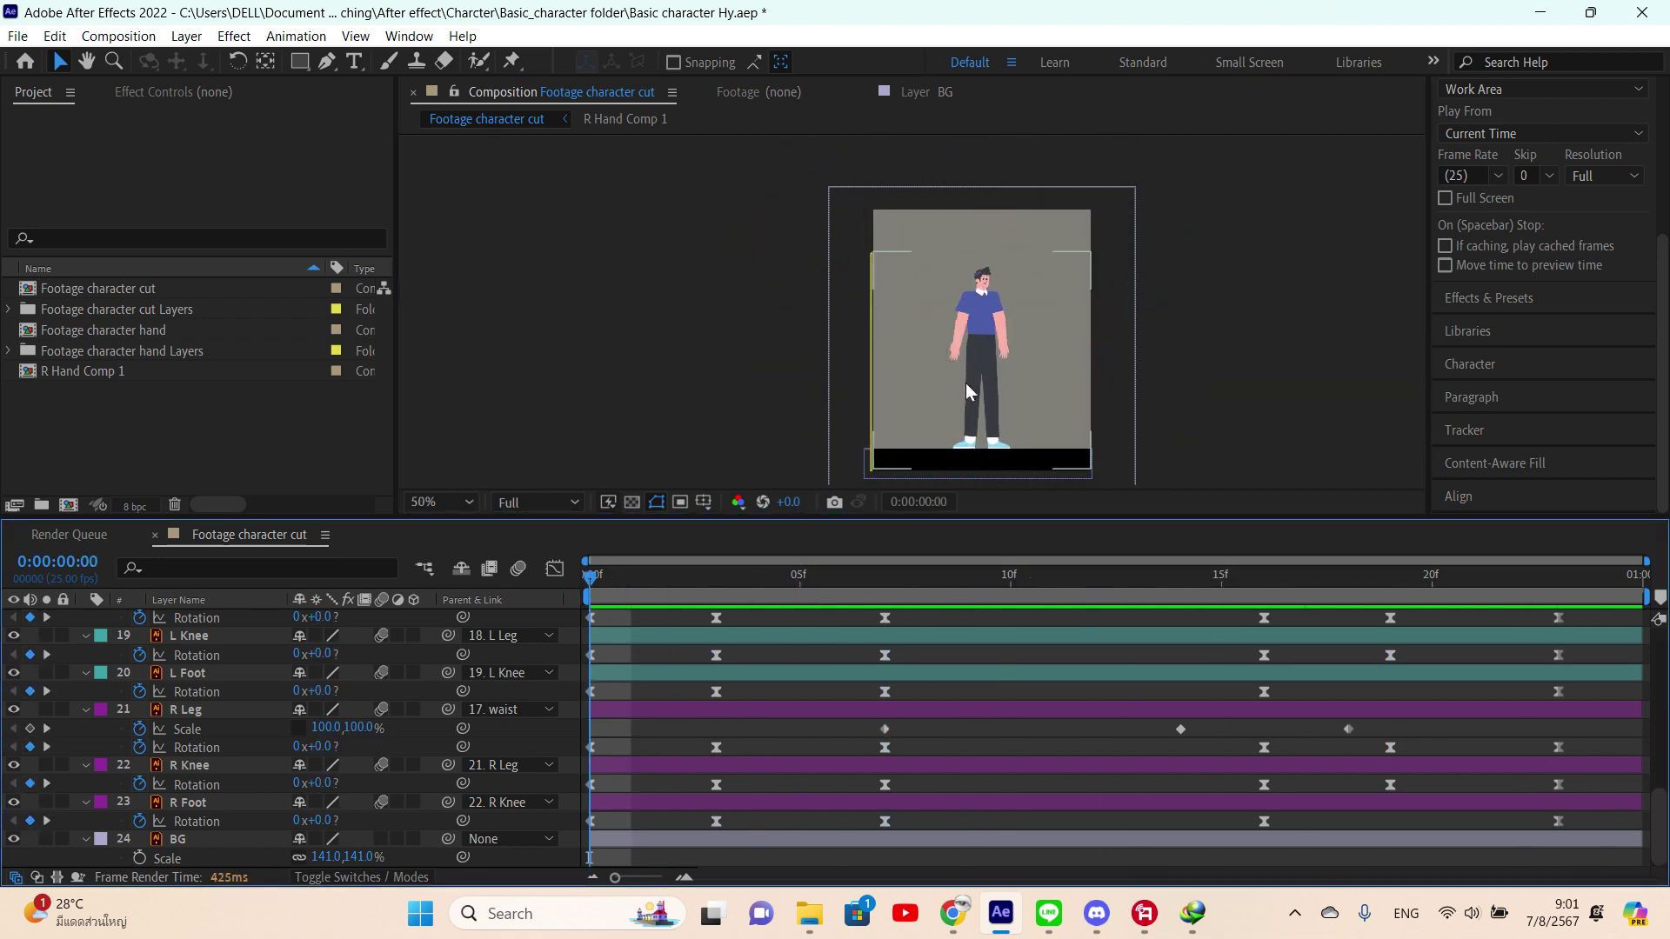
pyautogui.scroll(4, 968, 391)
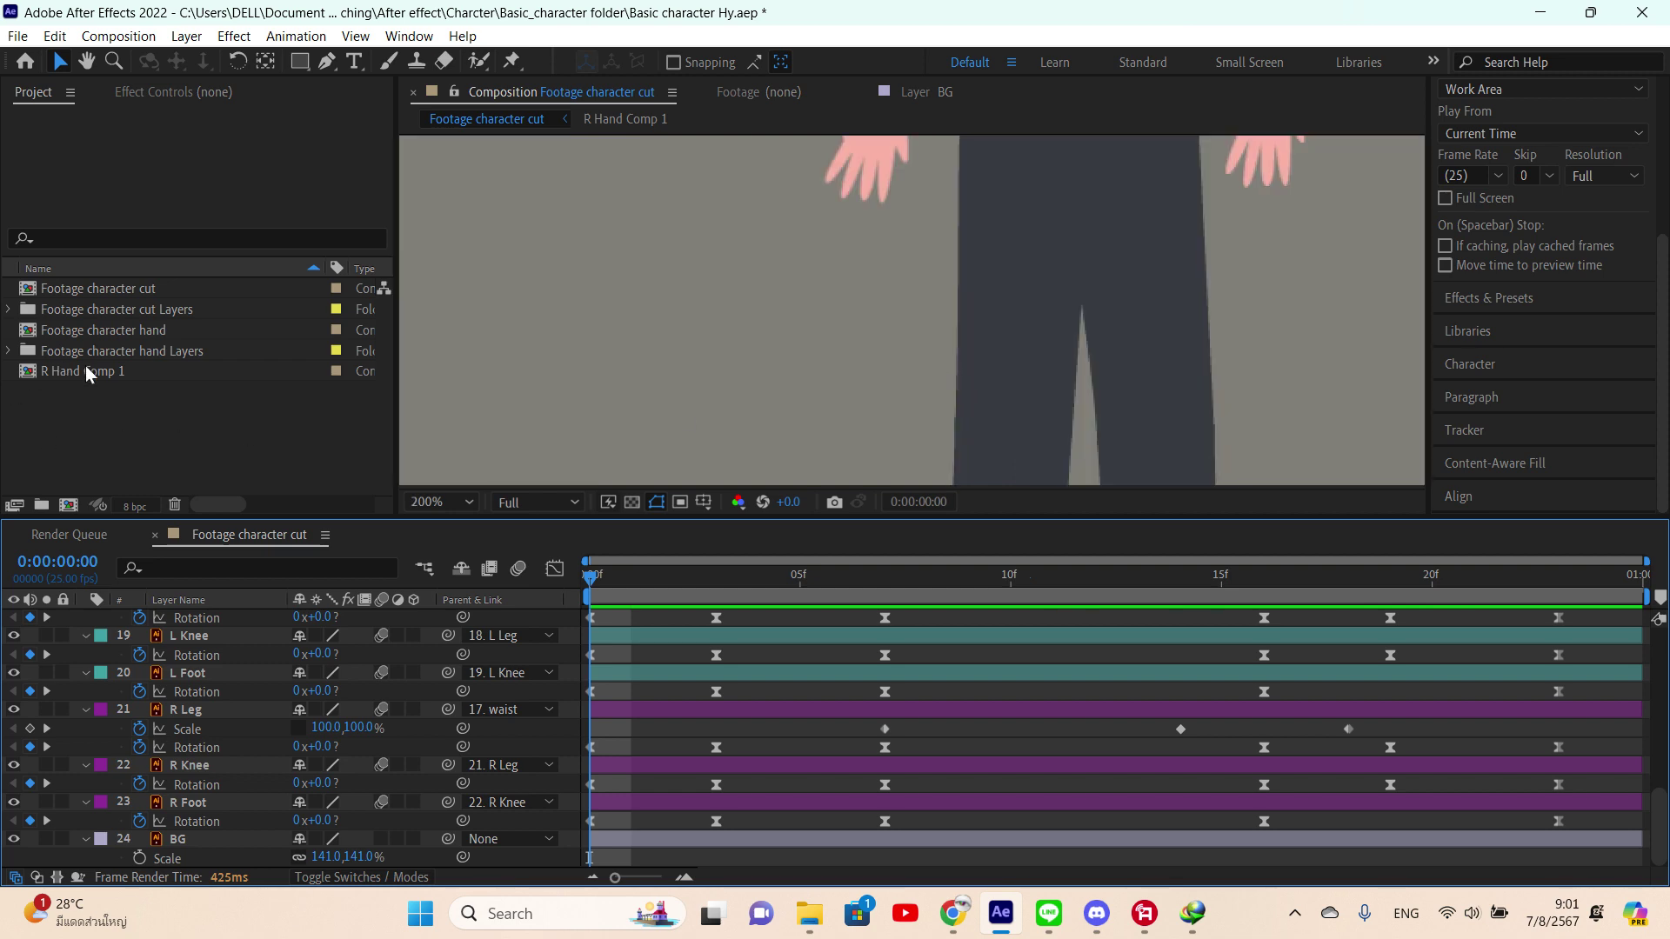
pyautogui.scroll(8, 765, 739)
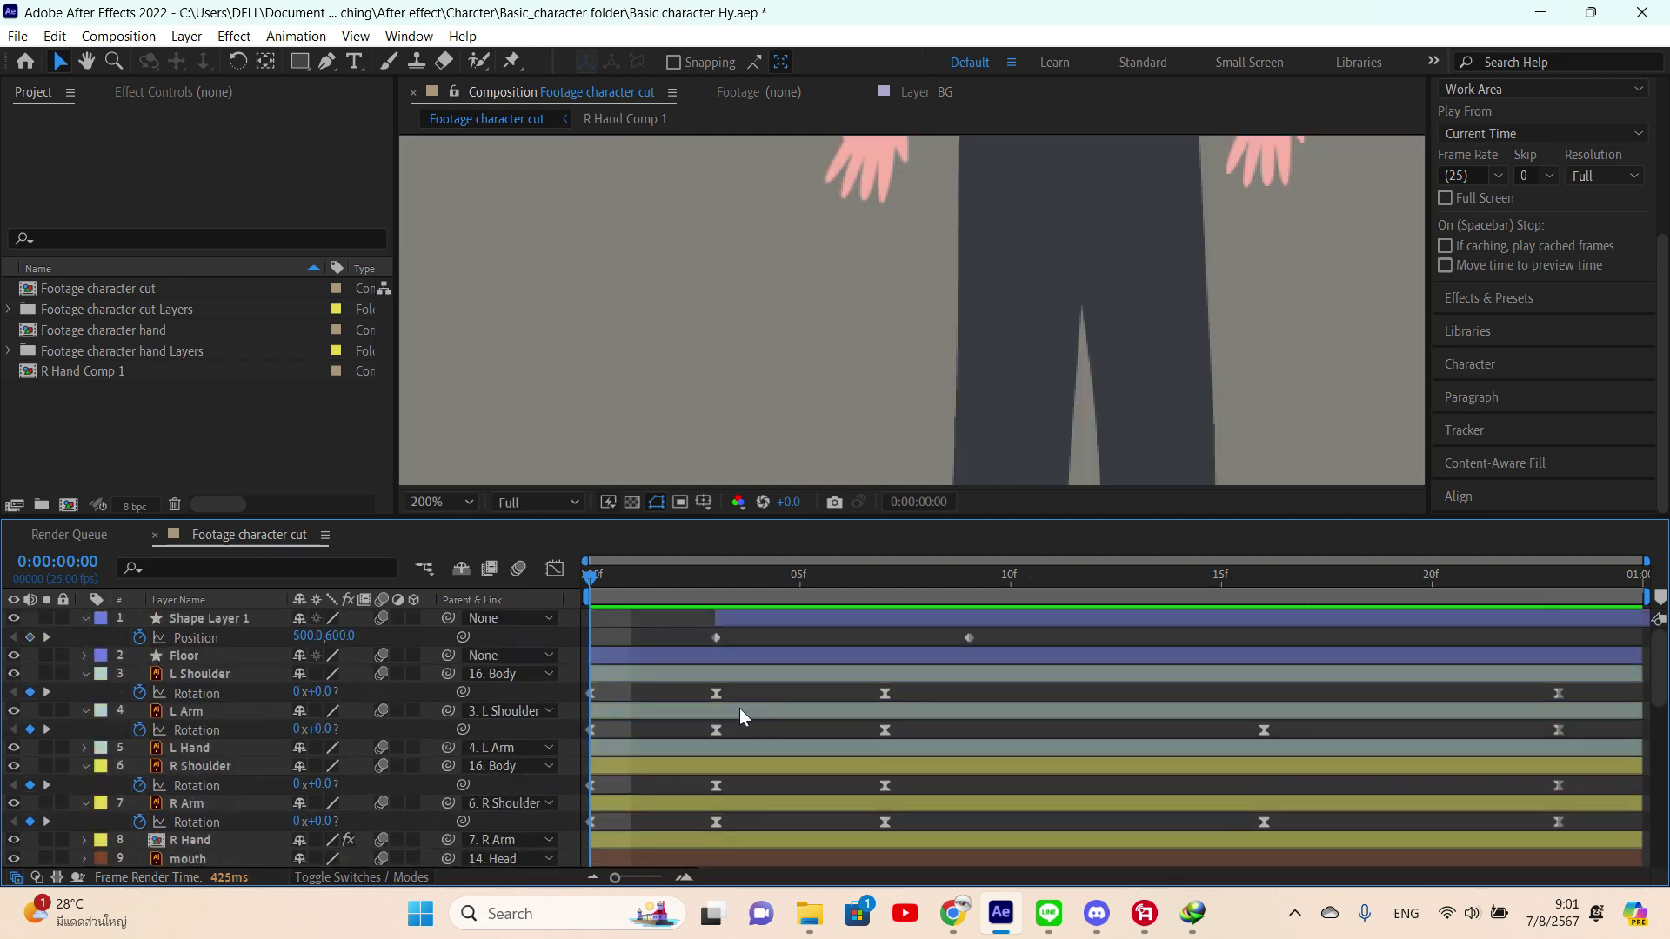
pyautogui.scroll(1, 736, 711)
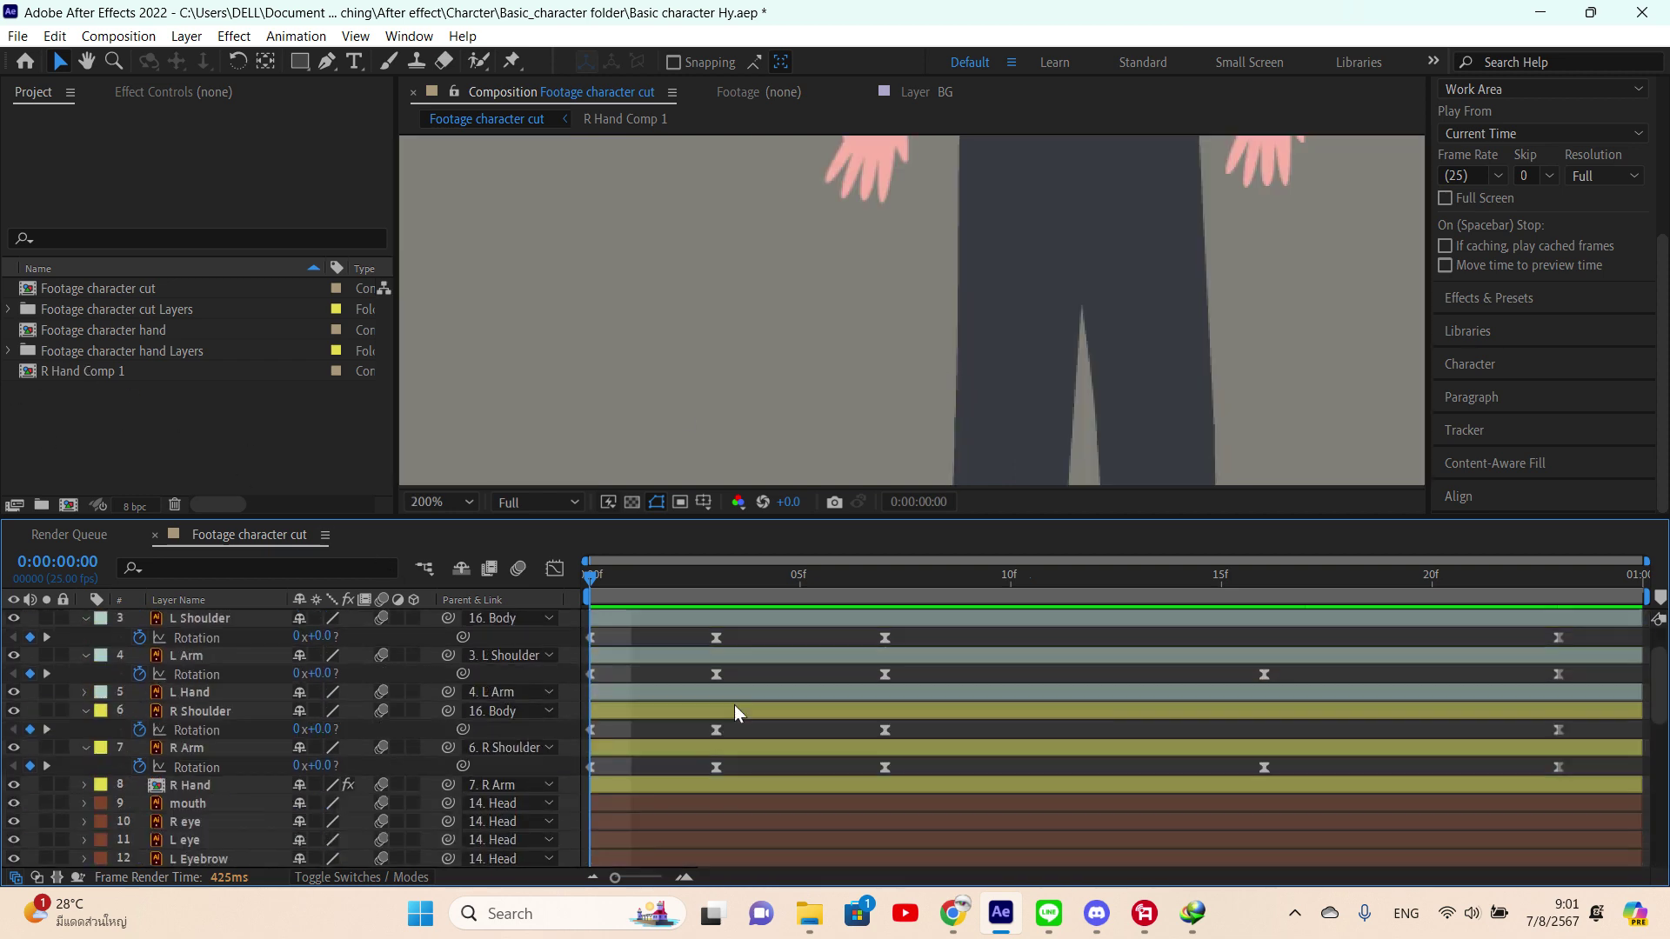
pyautogui.click(624, 785)
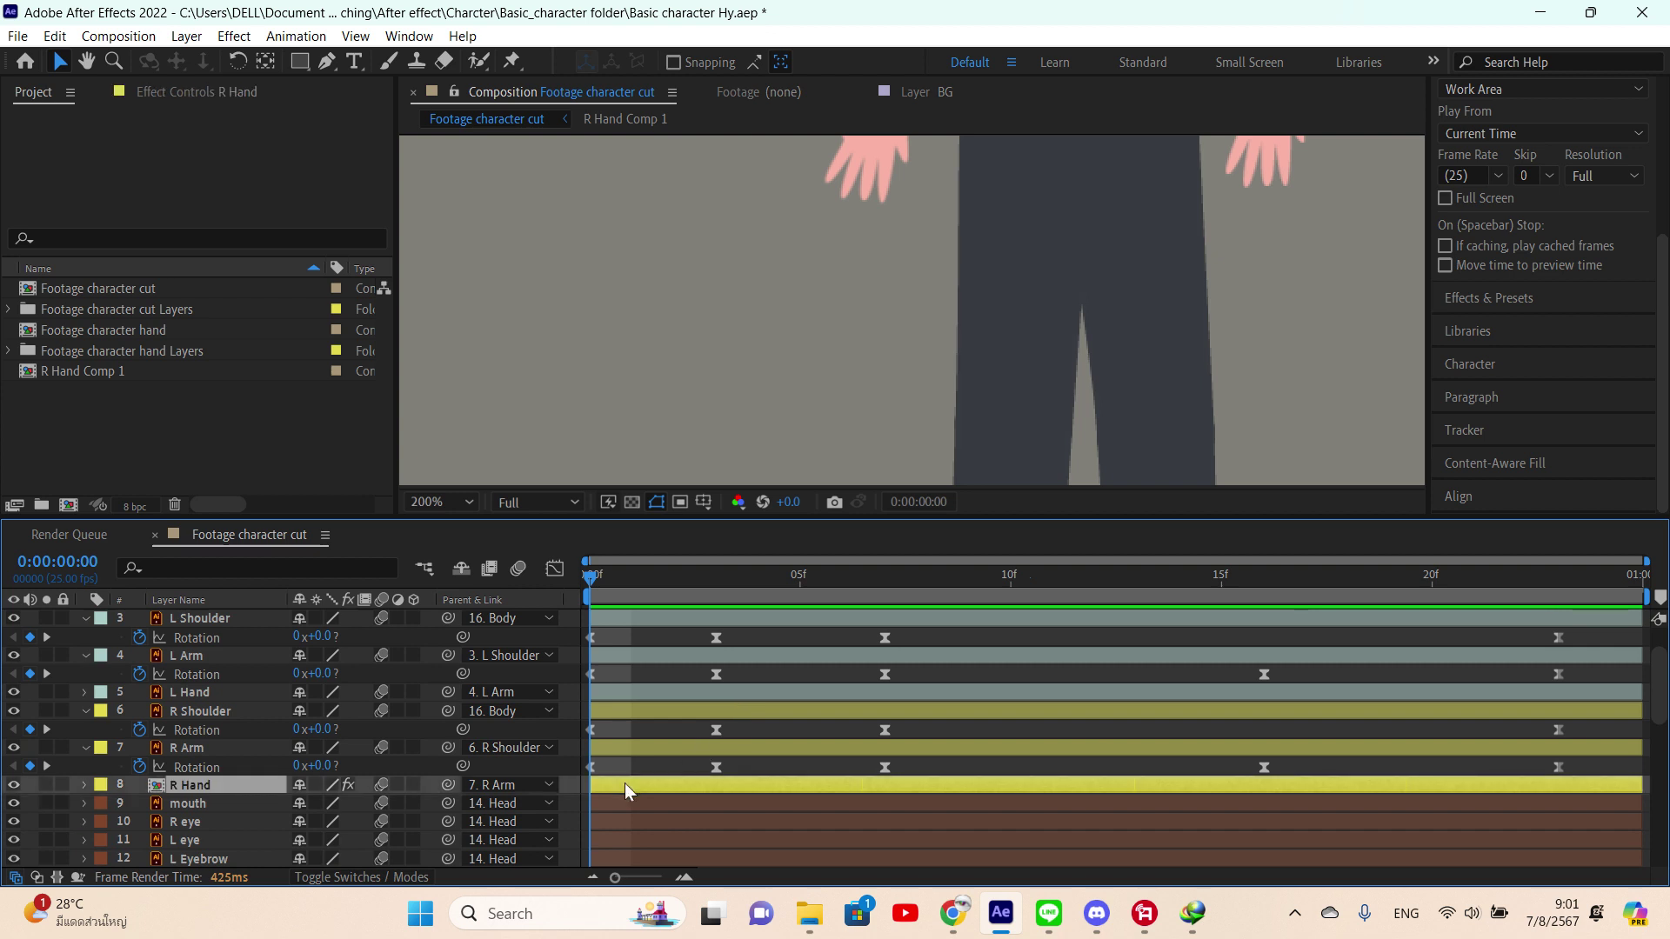
pyautogui.rightClick(624, 786)
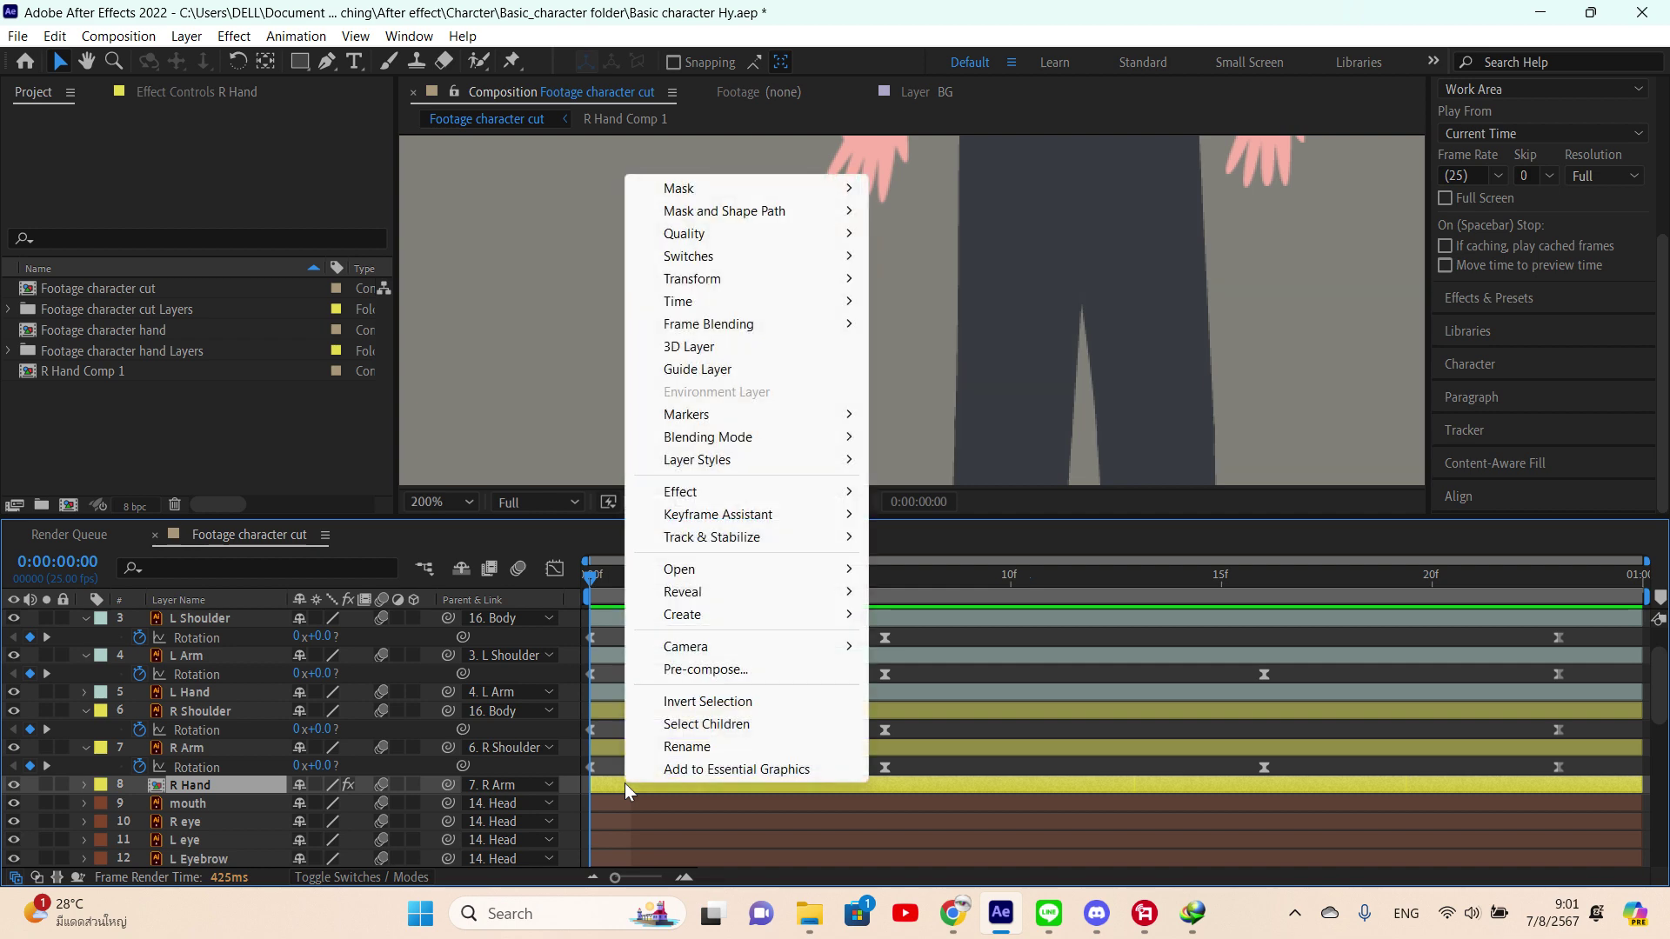
# - Copy the first hand artwork layer from R Hand Comp 1 into Footage character cut, directly above the R Hand layer
pyautogui.doubleClick(159, 376)
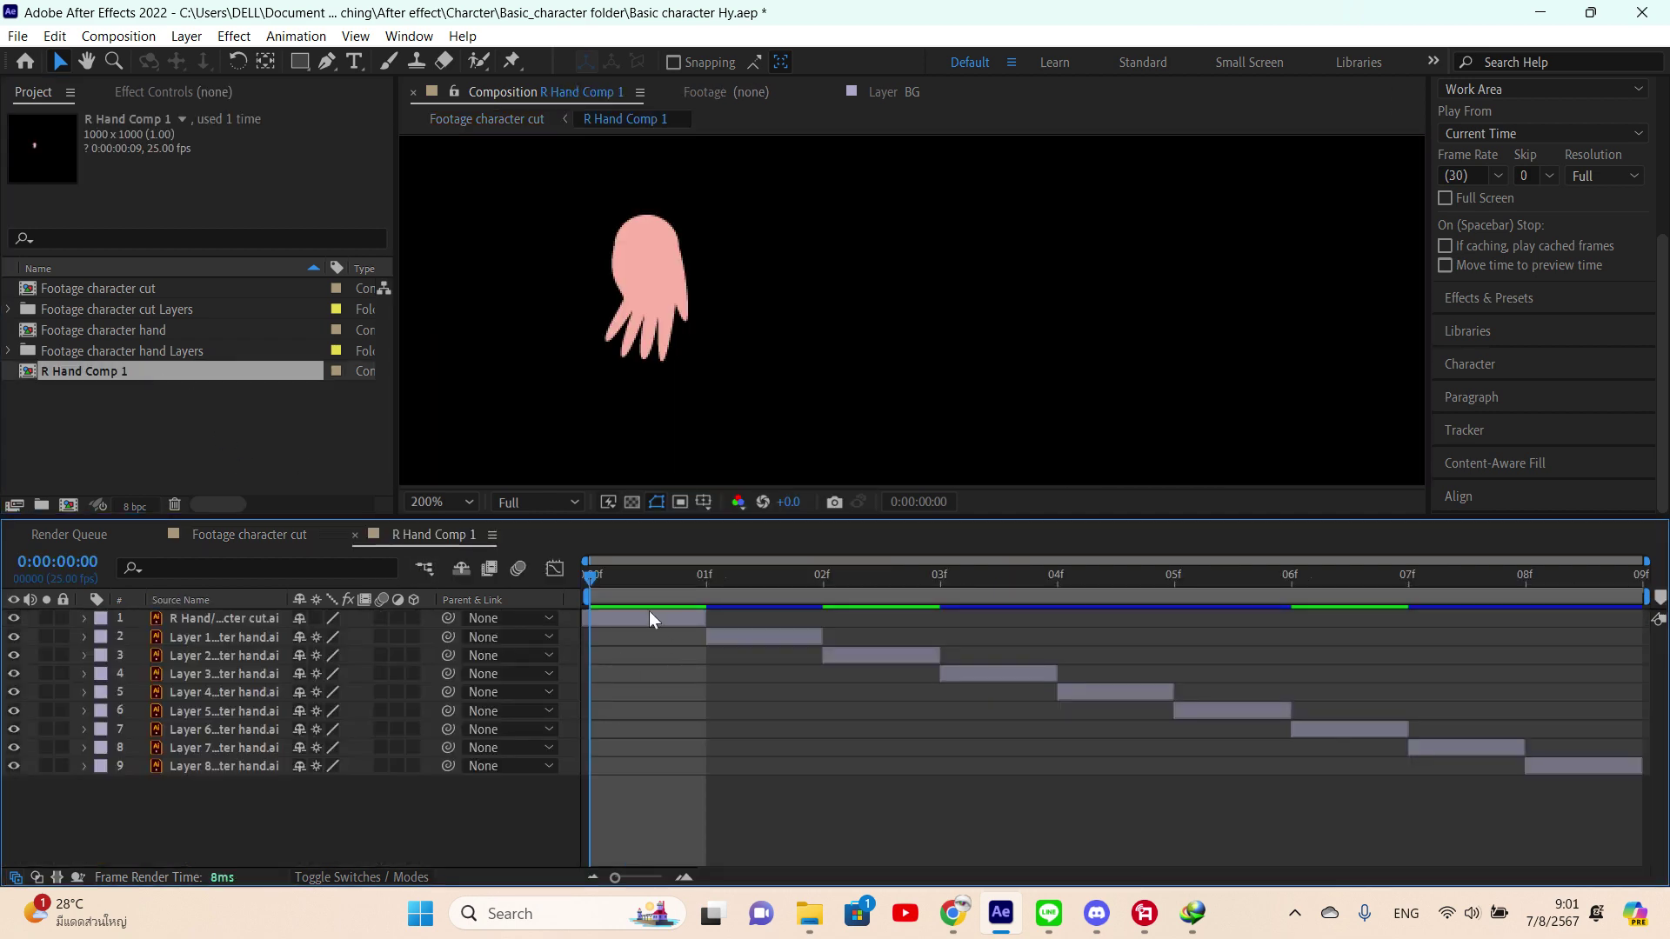
pyautogui.click(606, 619)
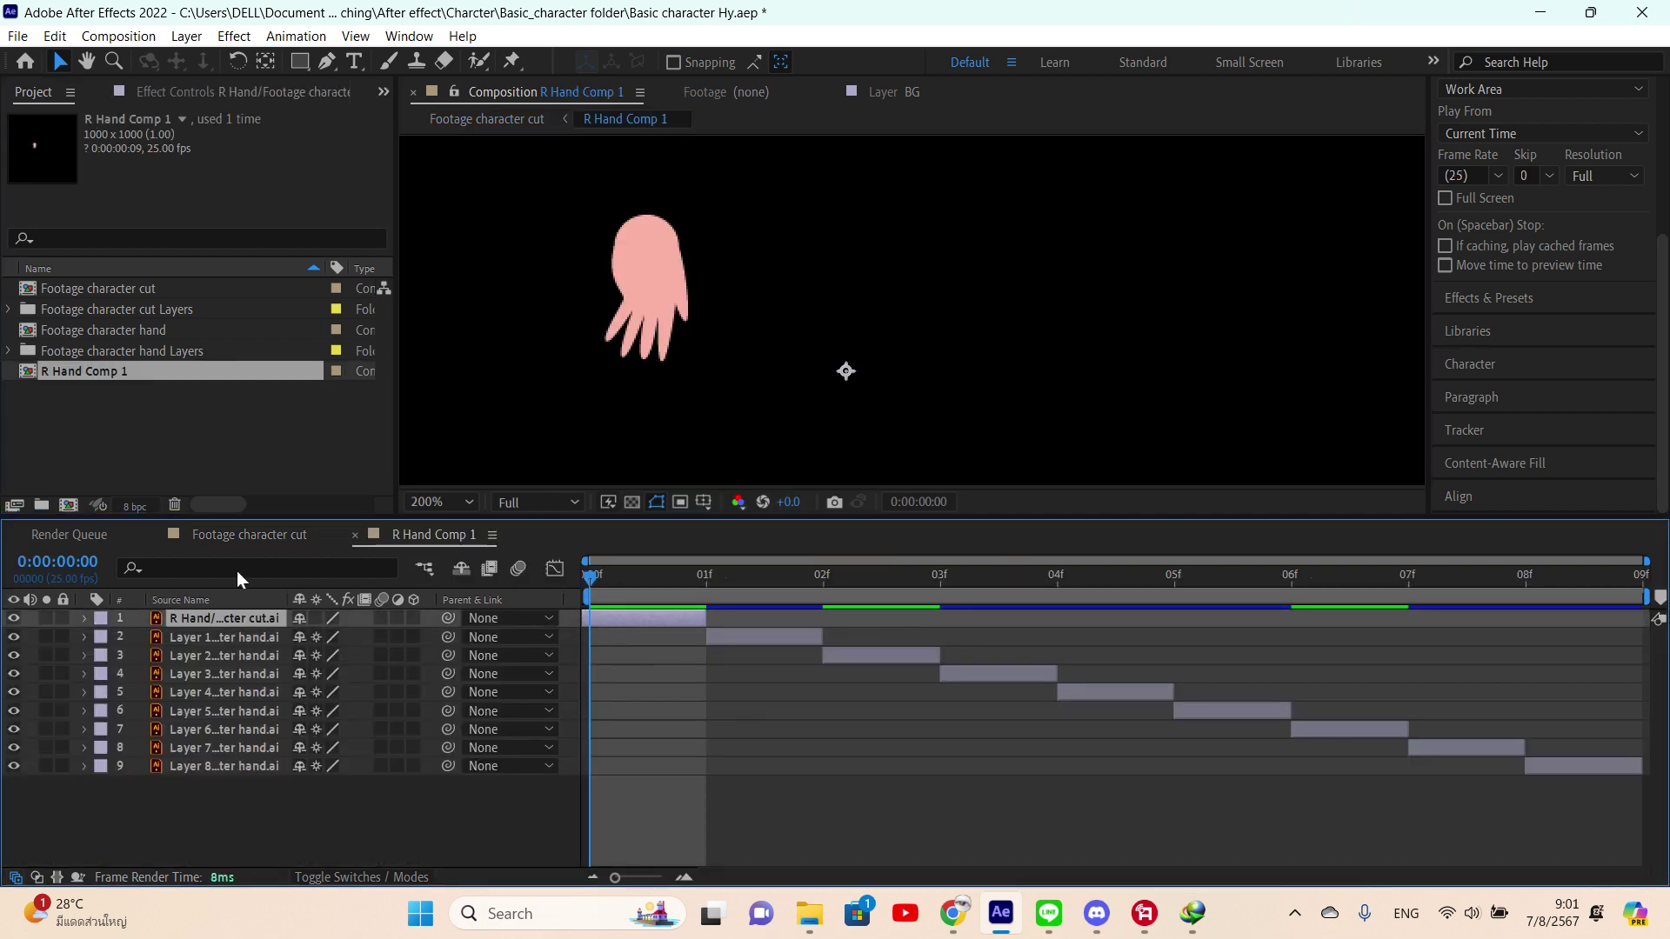
pyautogui.click(210, 535)
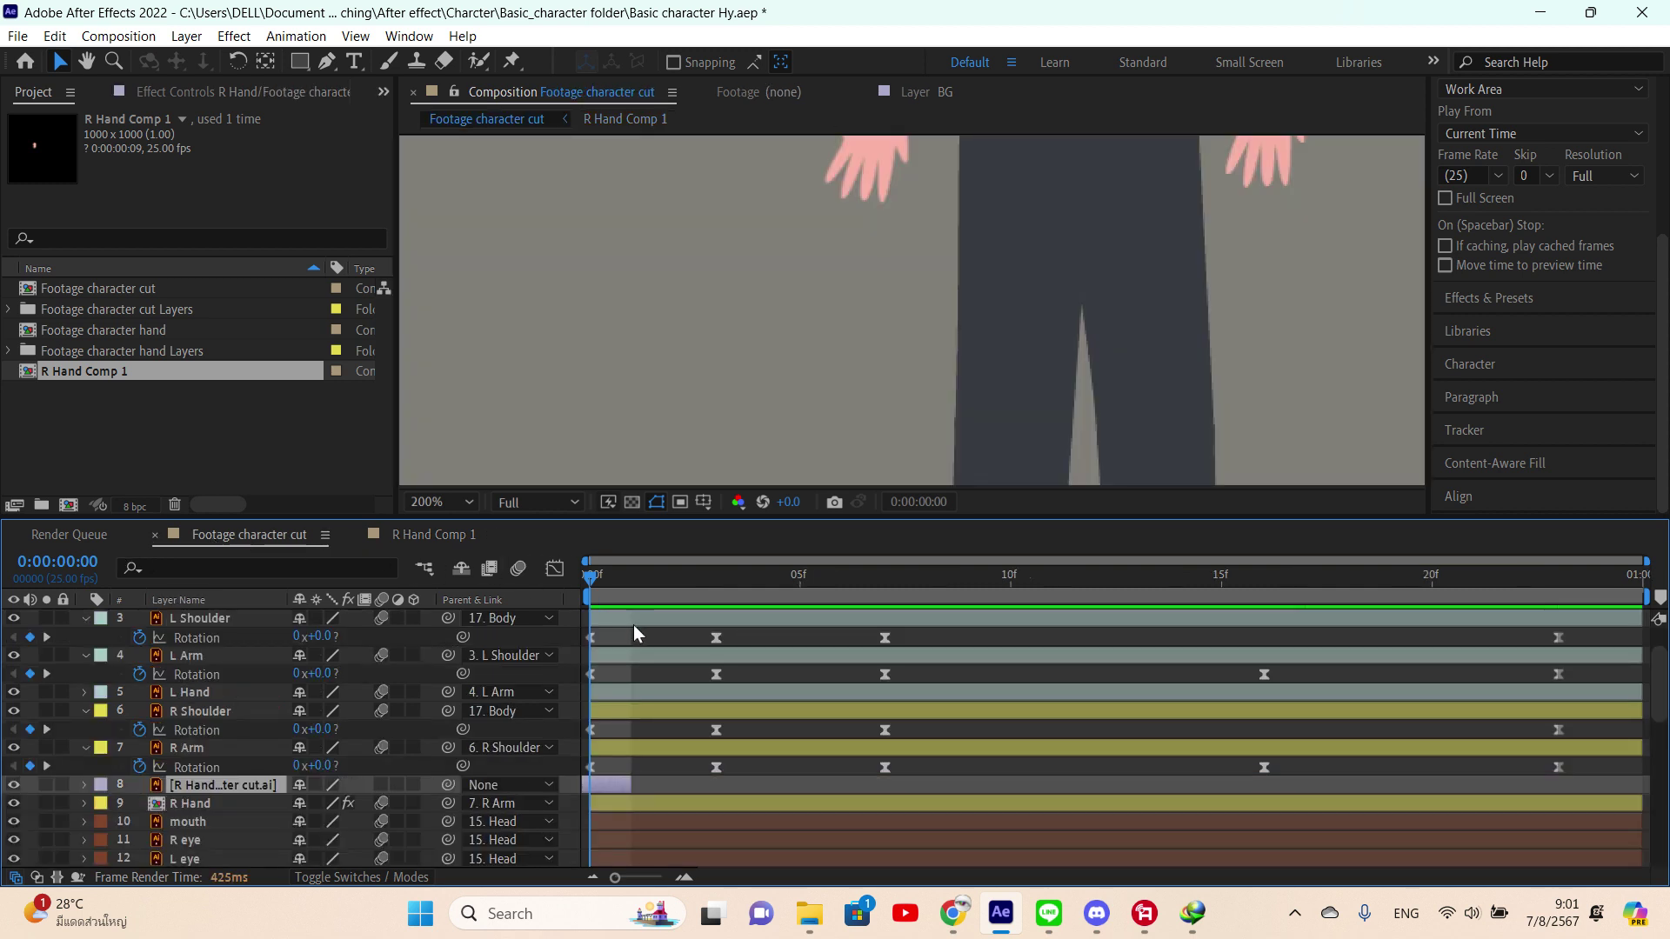
# - Extend the copied hand artwork layer to the end of the composition and parent it to R Arm
pyautogui.moveTo(627, 785); pyautogui.dragTo(1642, 785)
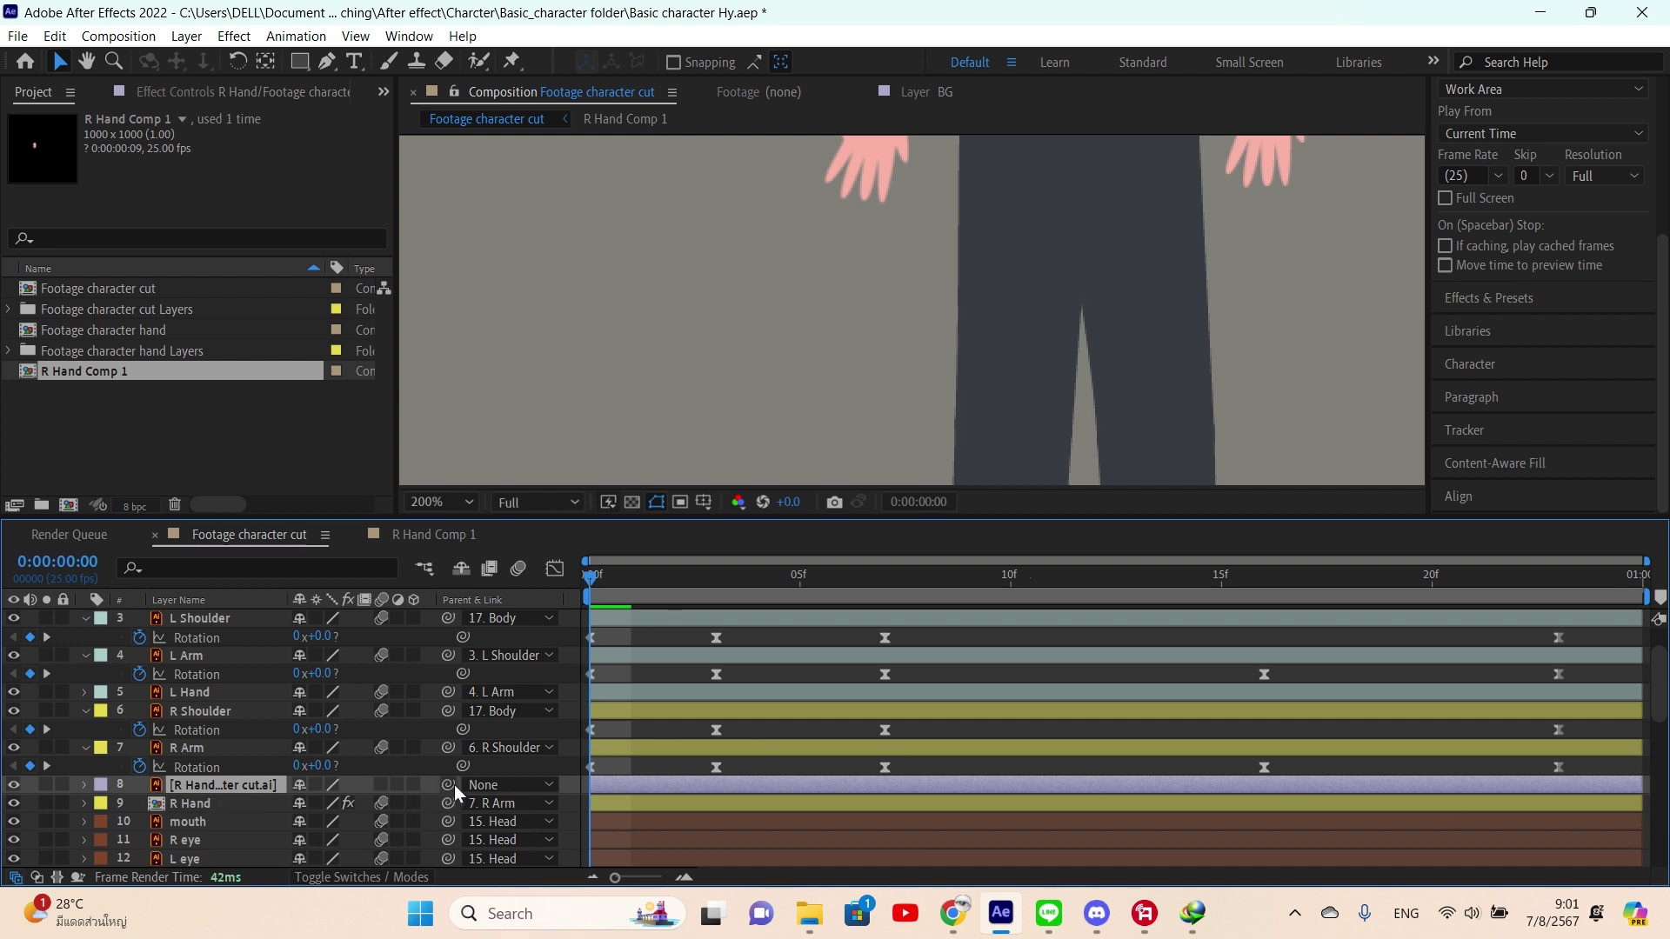
pyautogui.moveTo(454, 784); pyautogui.dragTo(199, 750)
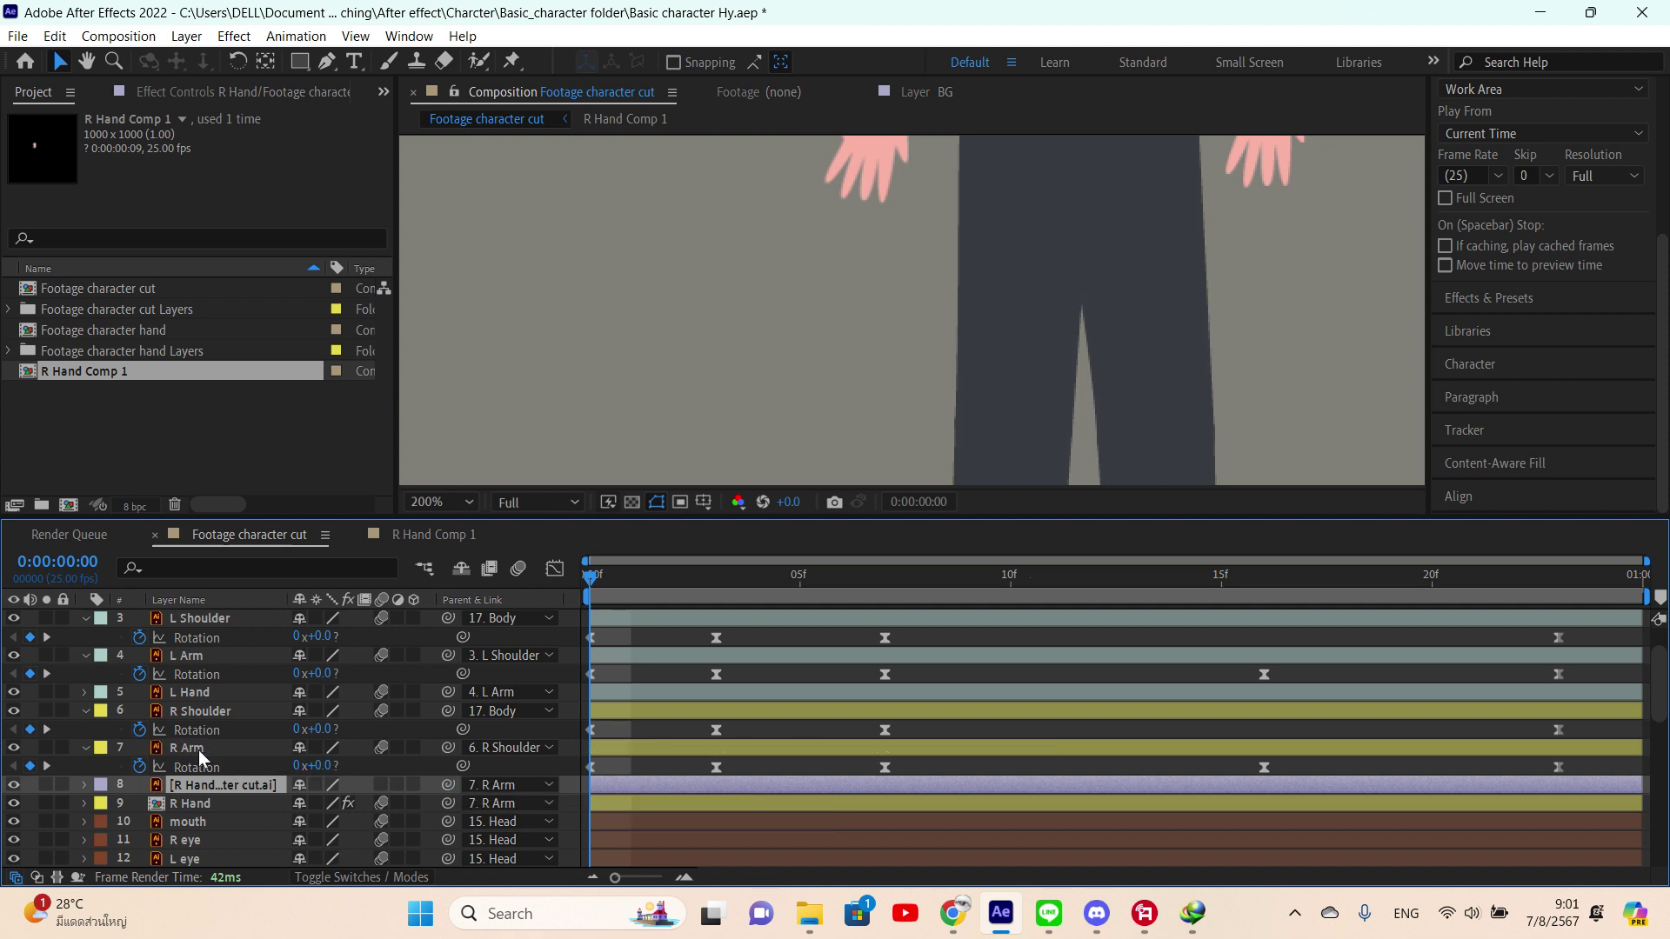
# - Try to delete the R Hand precomp layer from Footage character cut
pyautogui.click(188, 804)
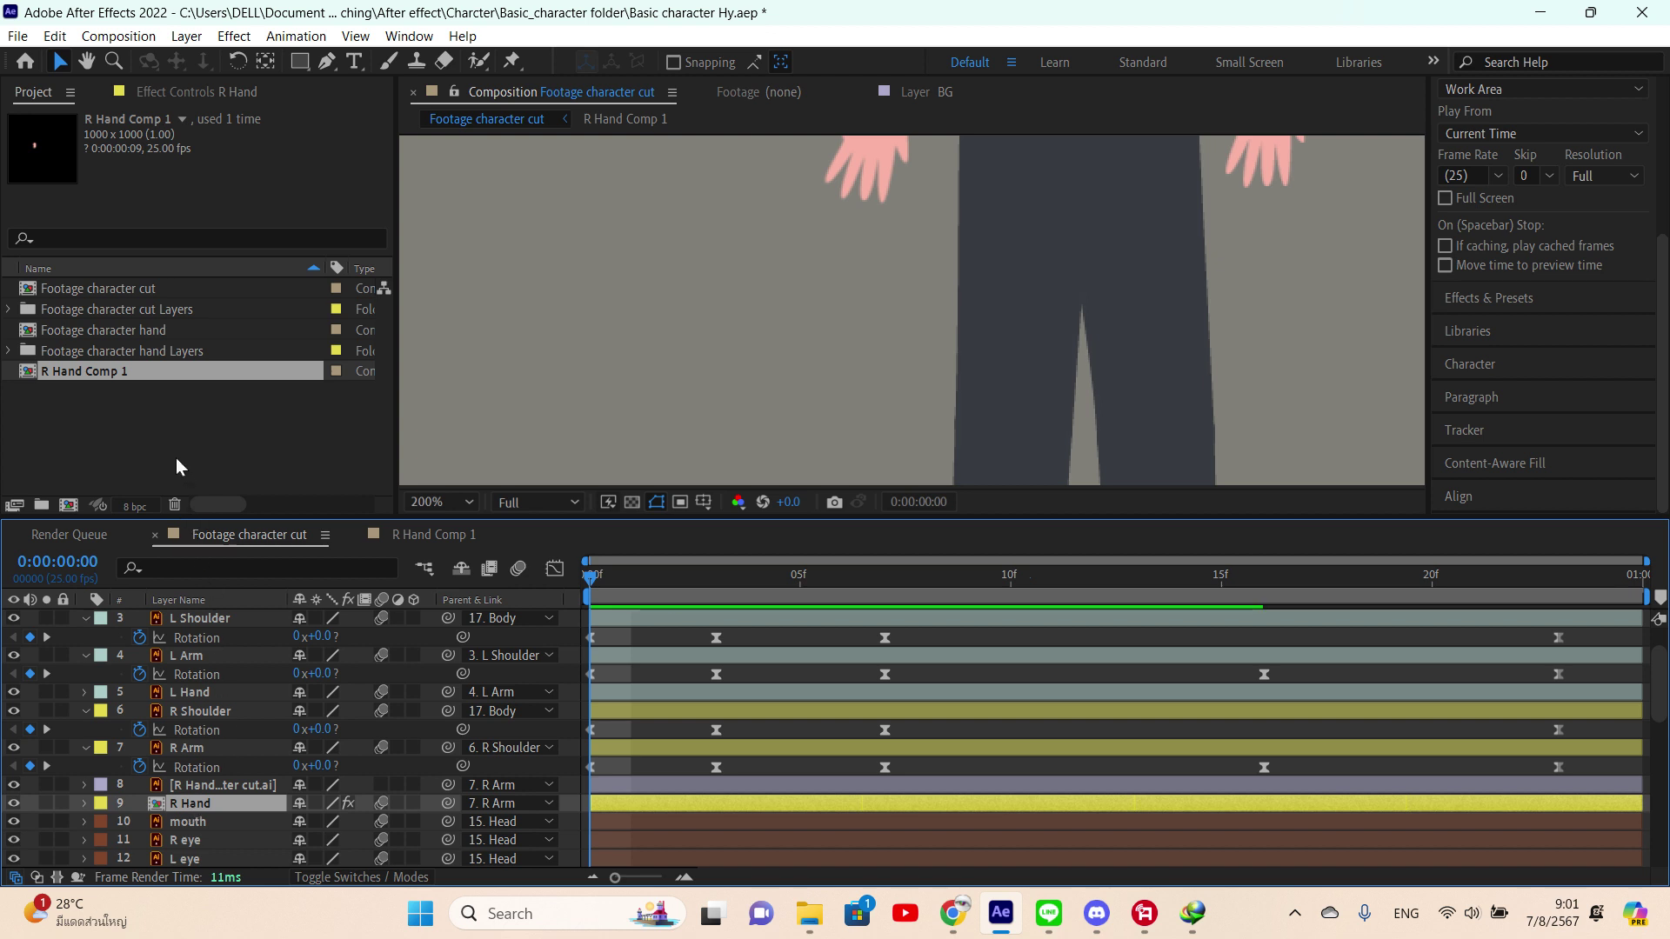
pyautogui.press('Delete')
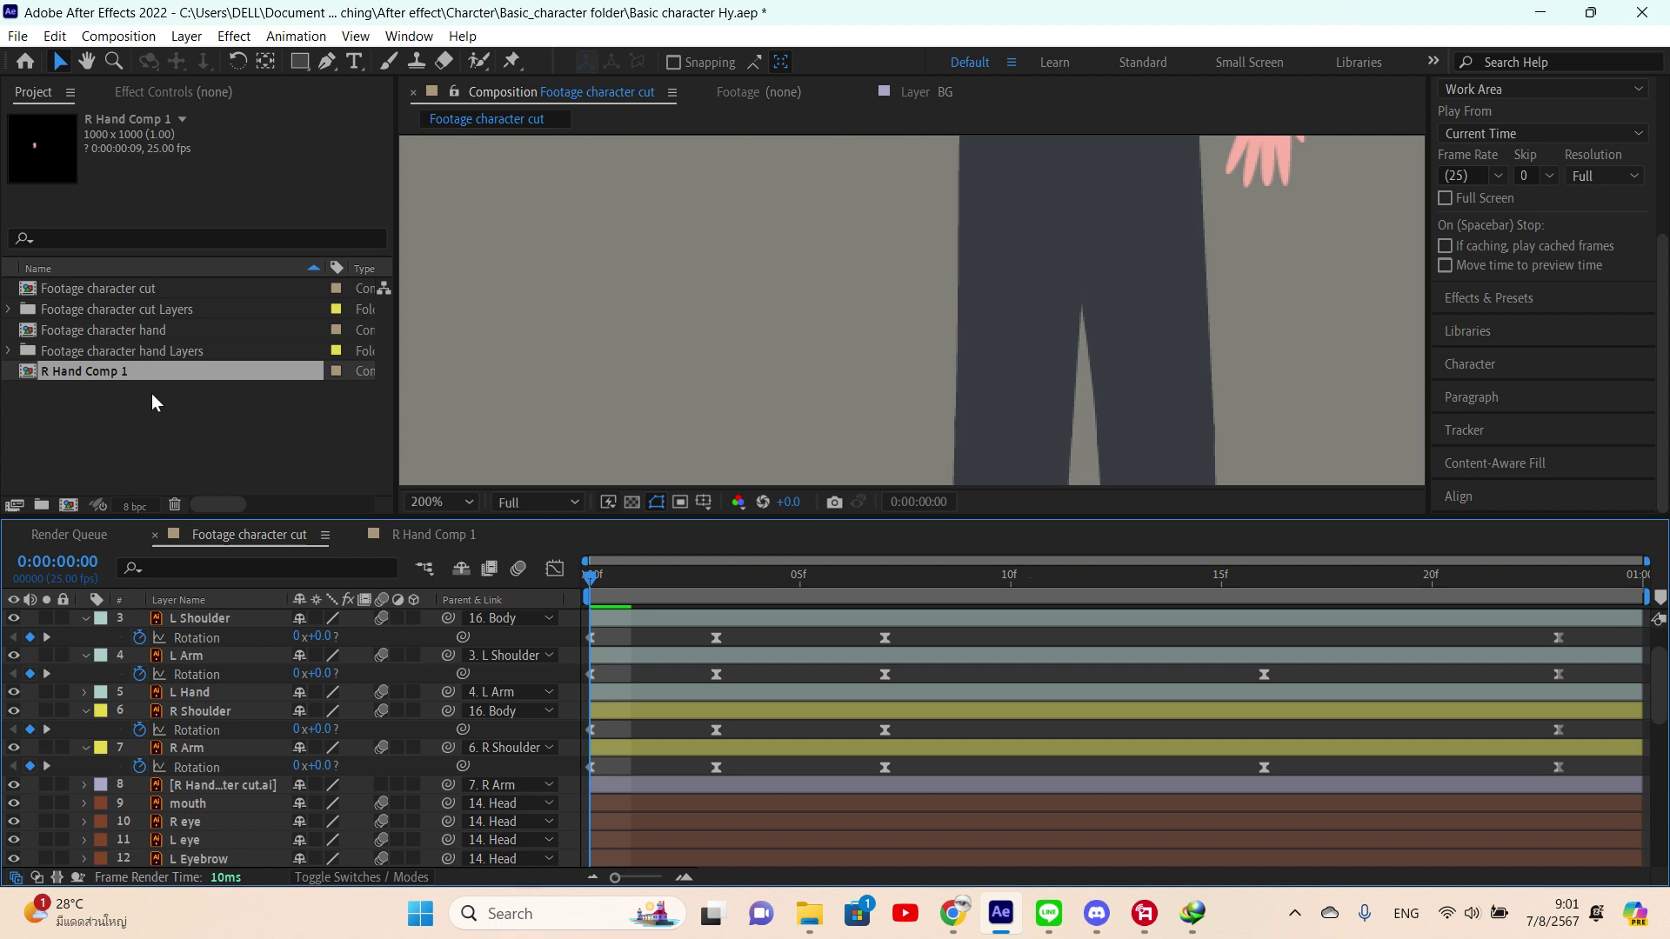
pyautogui.scroll(-6, 788, 303)
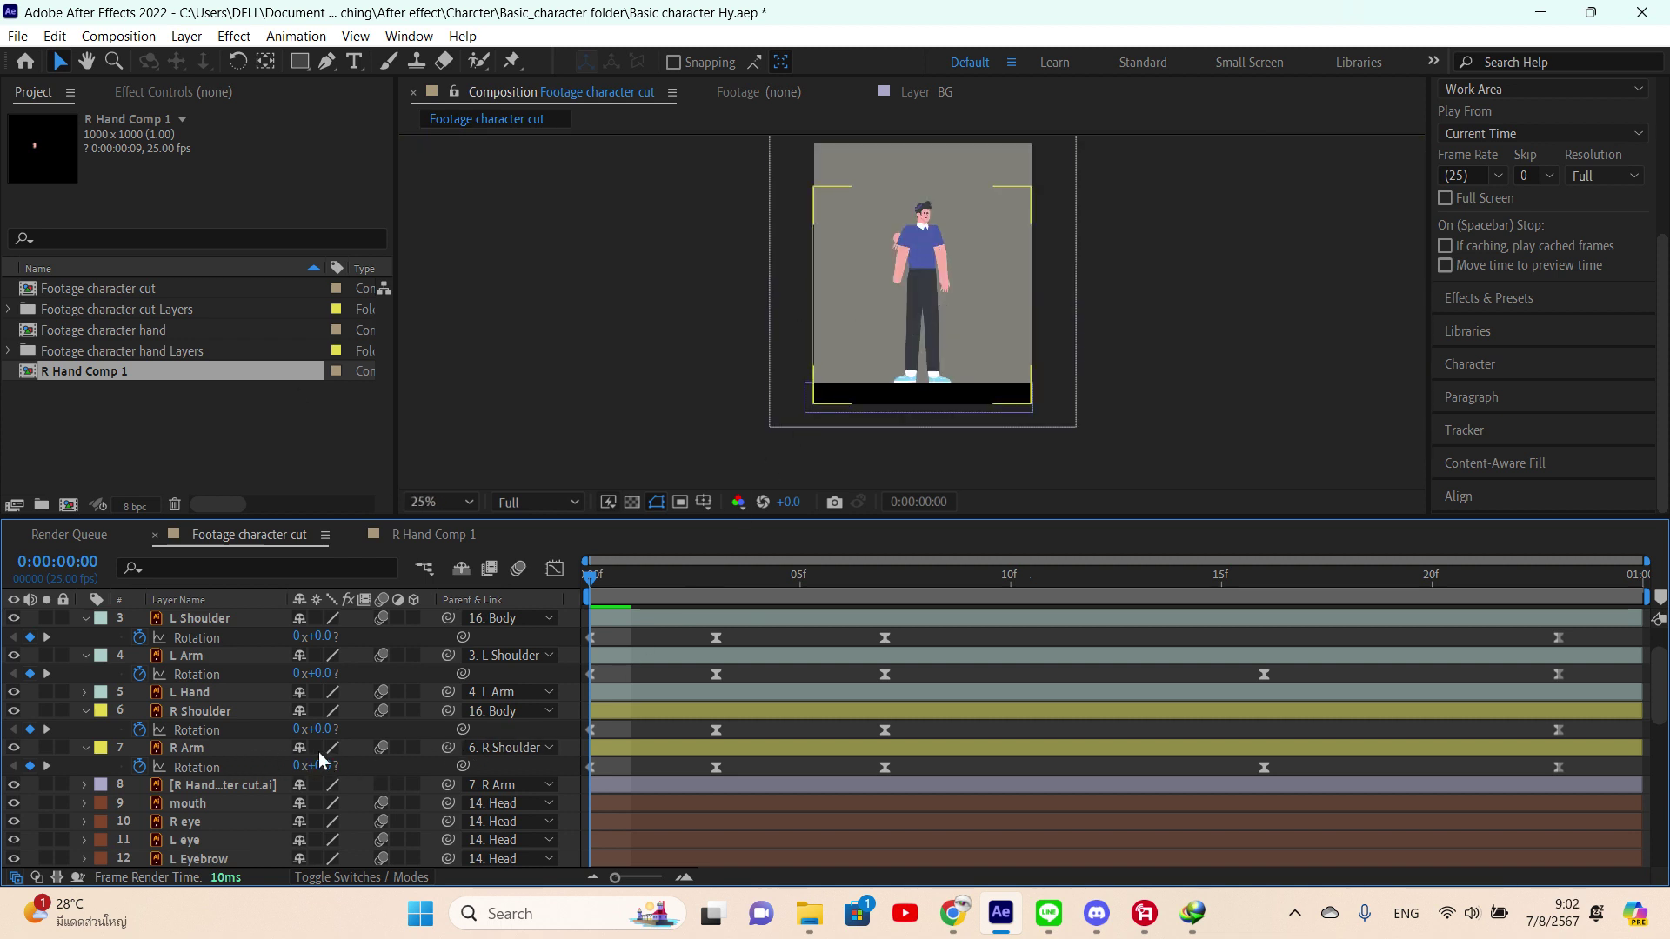
pyautogui.hotkey('ctrl', 'z')
# - Move the copied hand artwork onto the end of the right arm and place its anchor point at the wrist
pyautogui.click(602, 781)
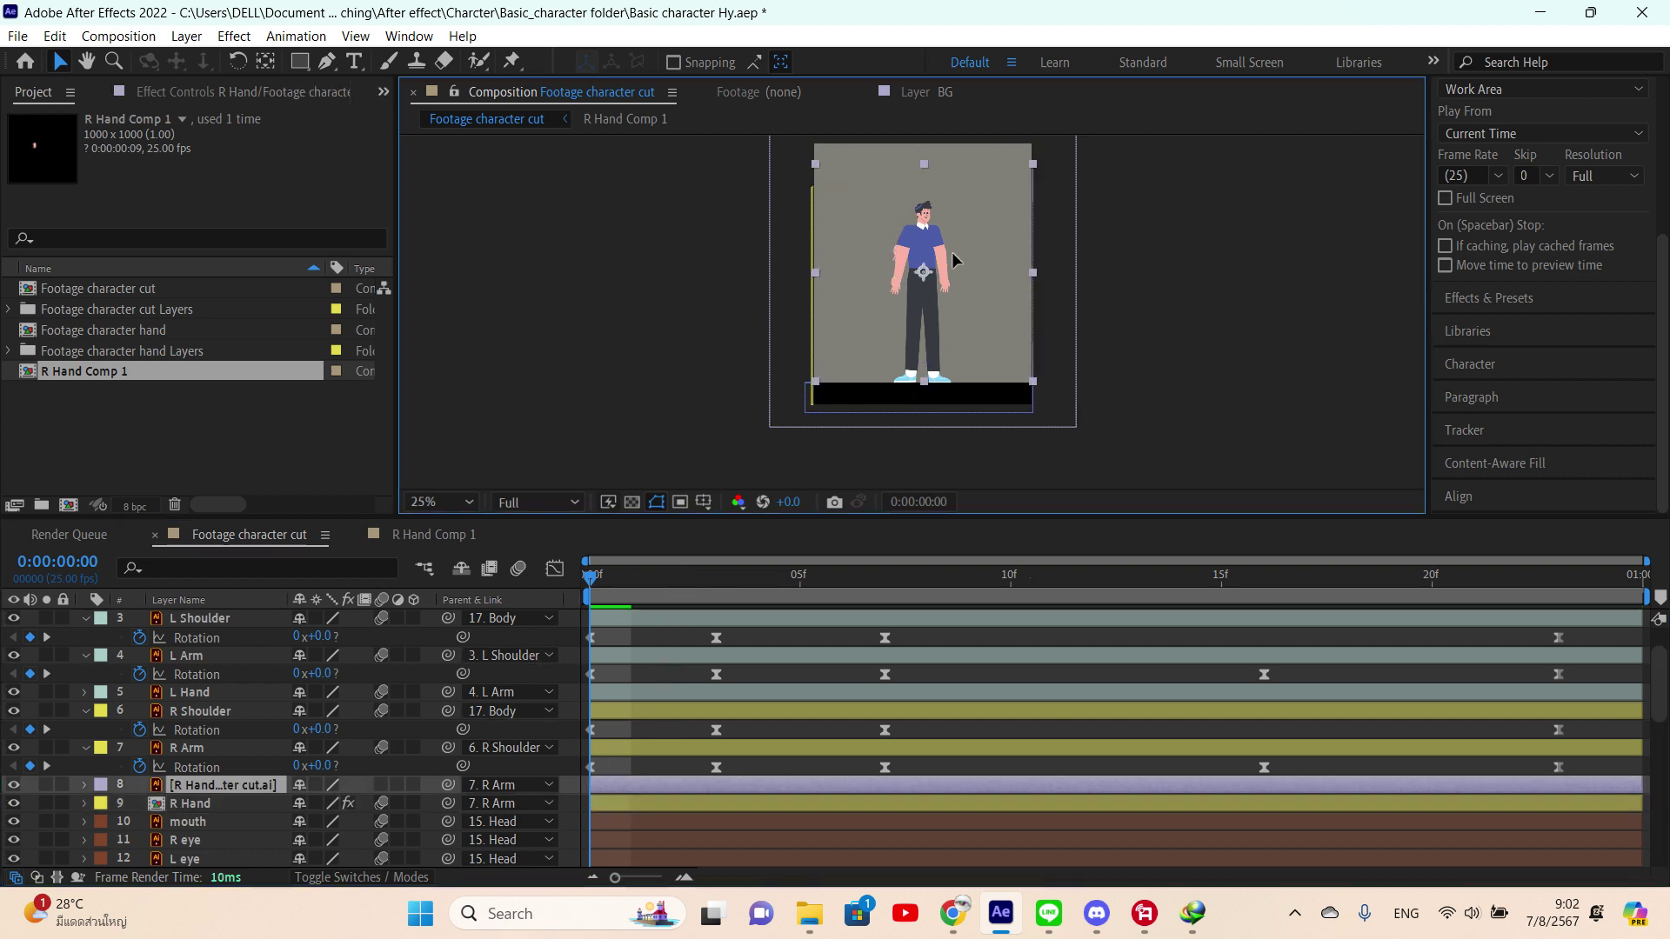
pyautogui.moveTo(949, 223); pyautogui.dragTo(944, 280)
pyautogui.scroll(8, 945, 280)
pyautogui.scroll(-4, 944, 280)
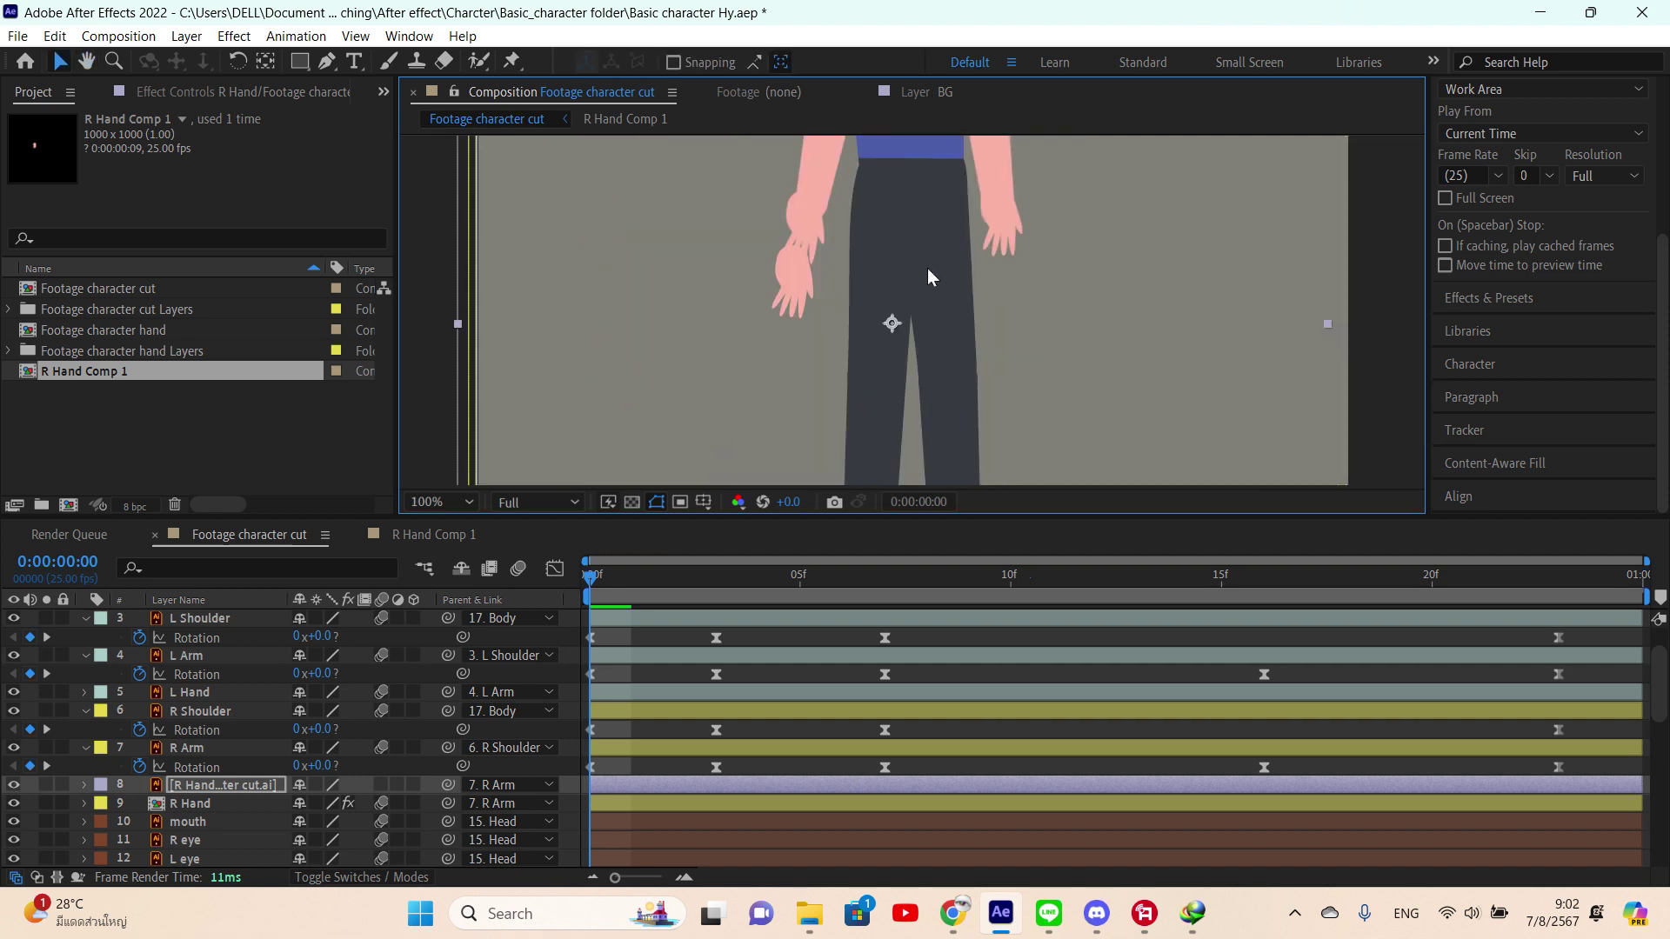
pyautogui.moveTo(910, 291); pyautogui.dragTo(842, 289)
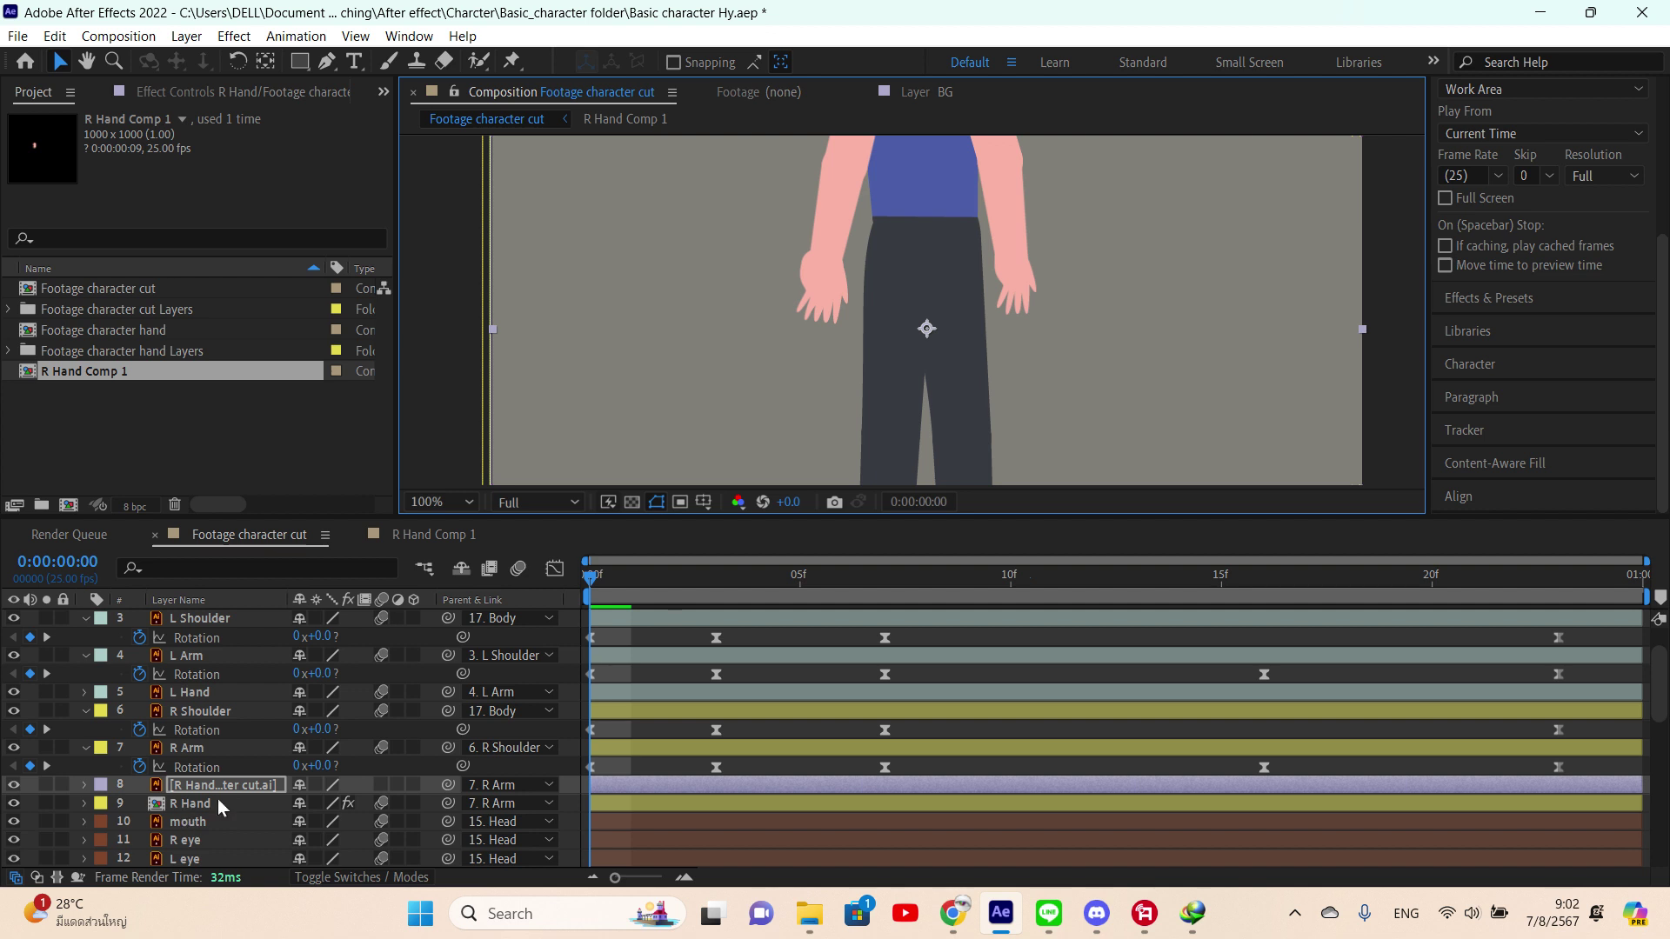
pyautogui.press('y')
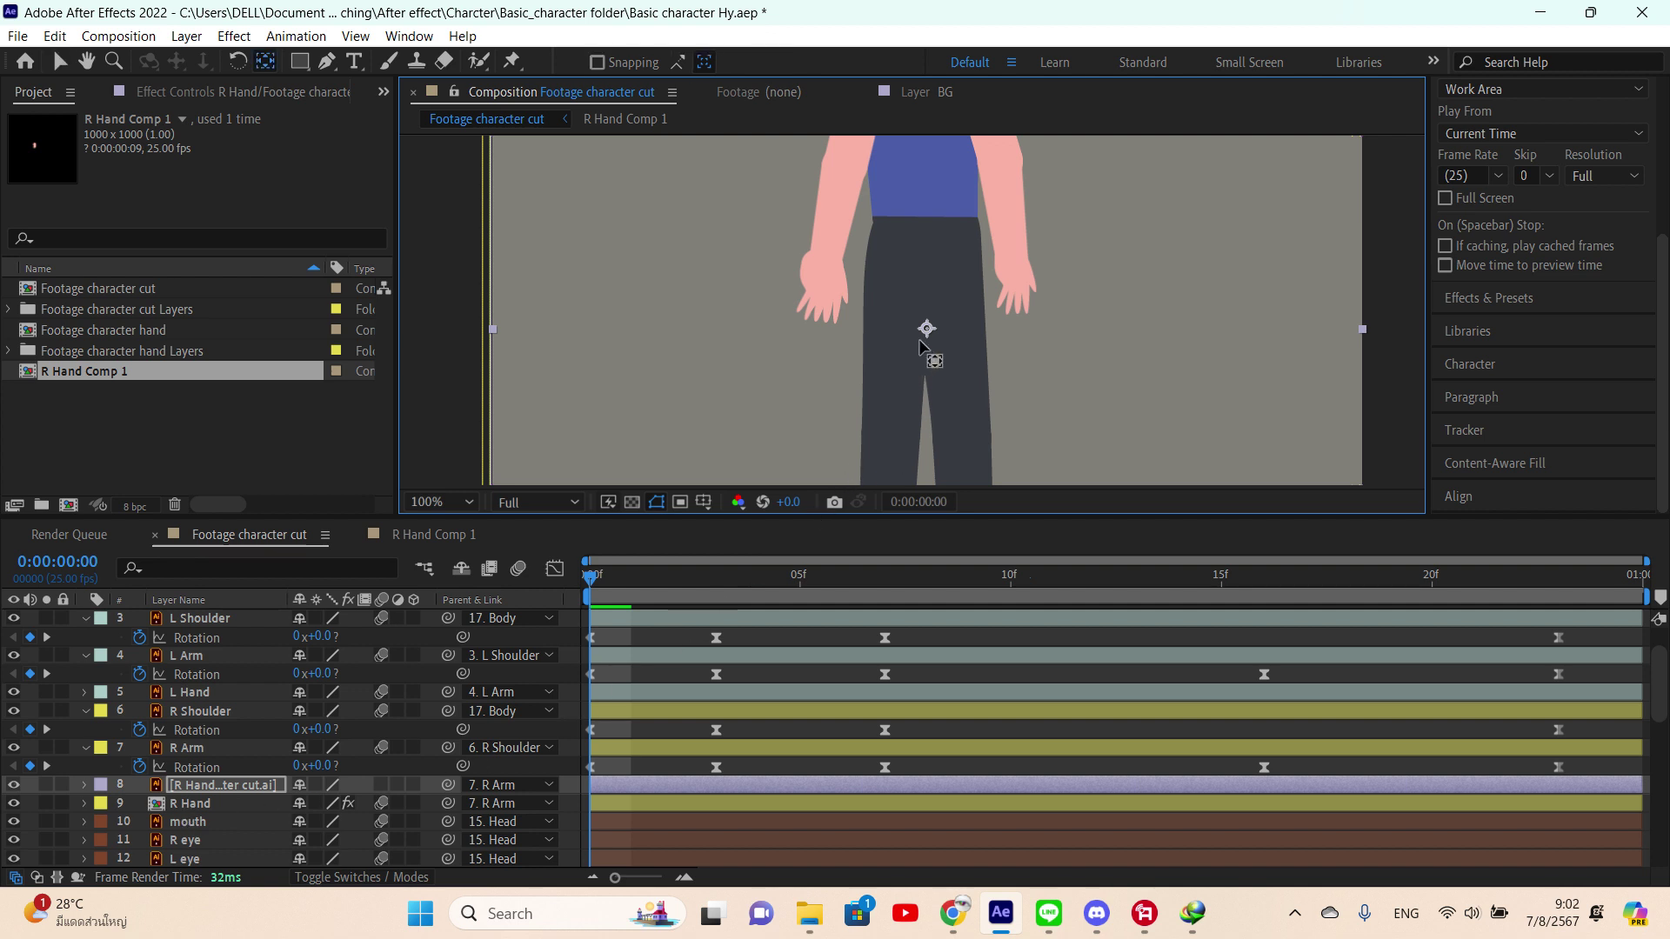
pyautogui.moveTo(870, 289); pyautogui.dragTo(824, 261)
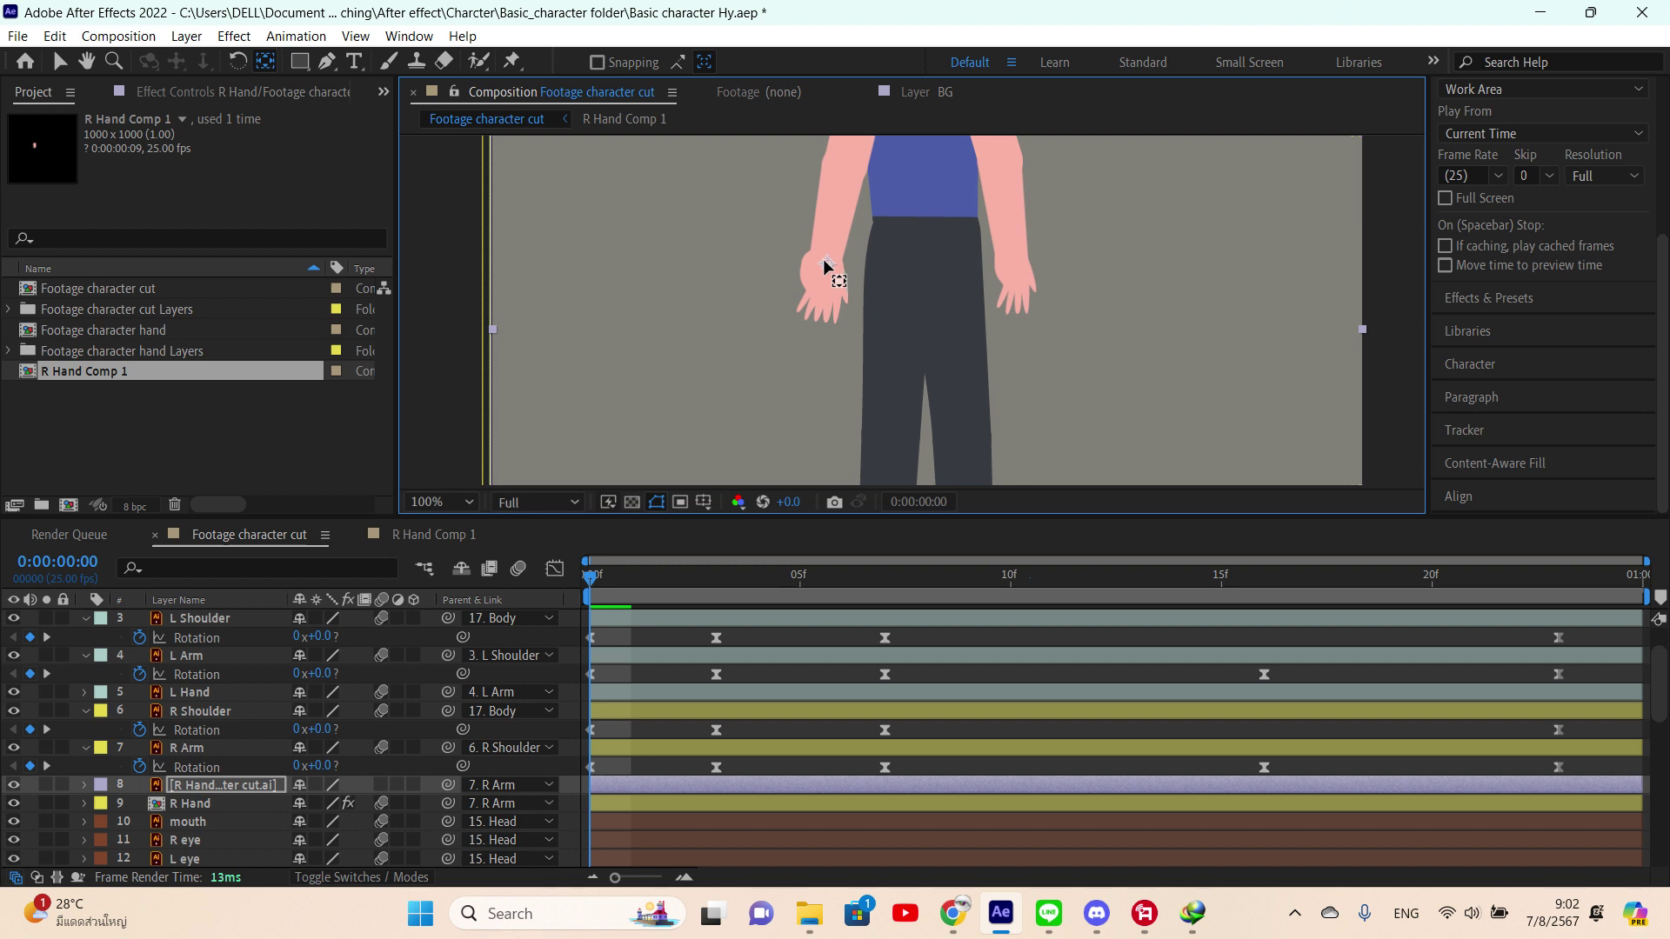
# - Delete the R Hand precomp layer and nudge the replacement hand artwork slightly to line up with the wrist
pyautogui.click(222, 803)
pyautogui.press('Delete')
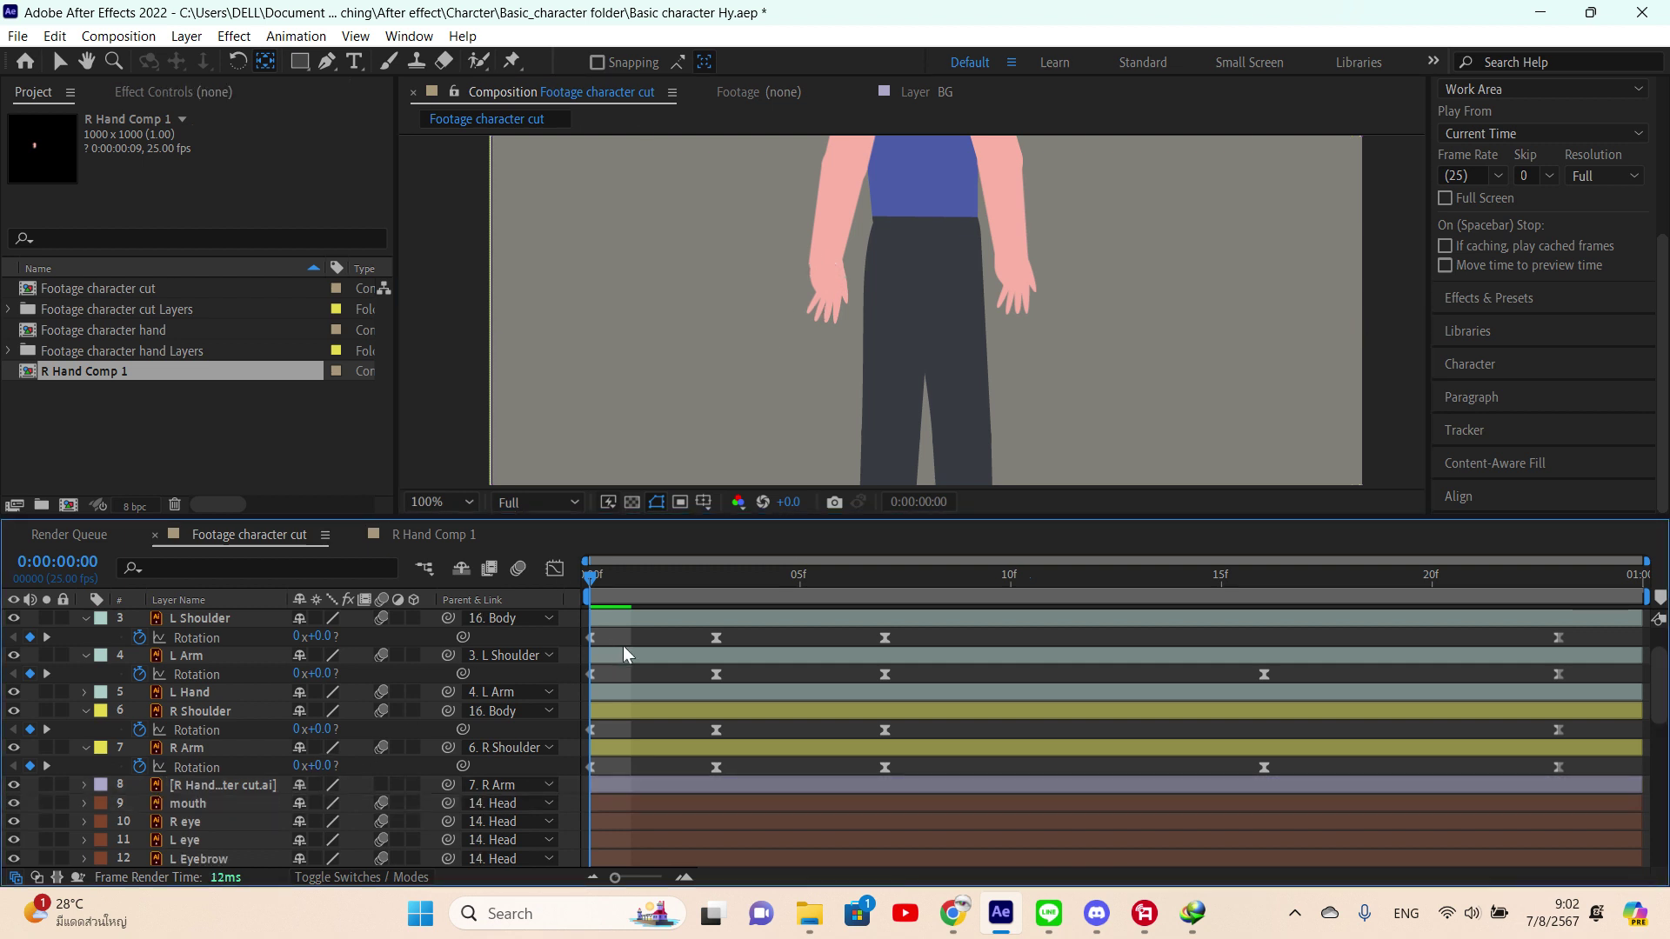
pyautogui.click(631, 788)
pyautogui.press('v')
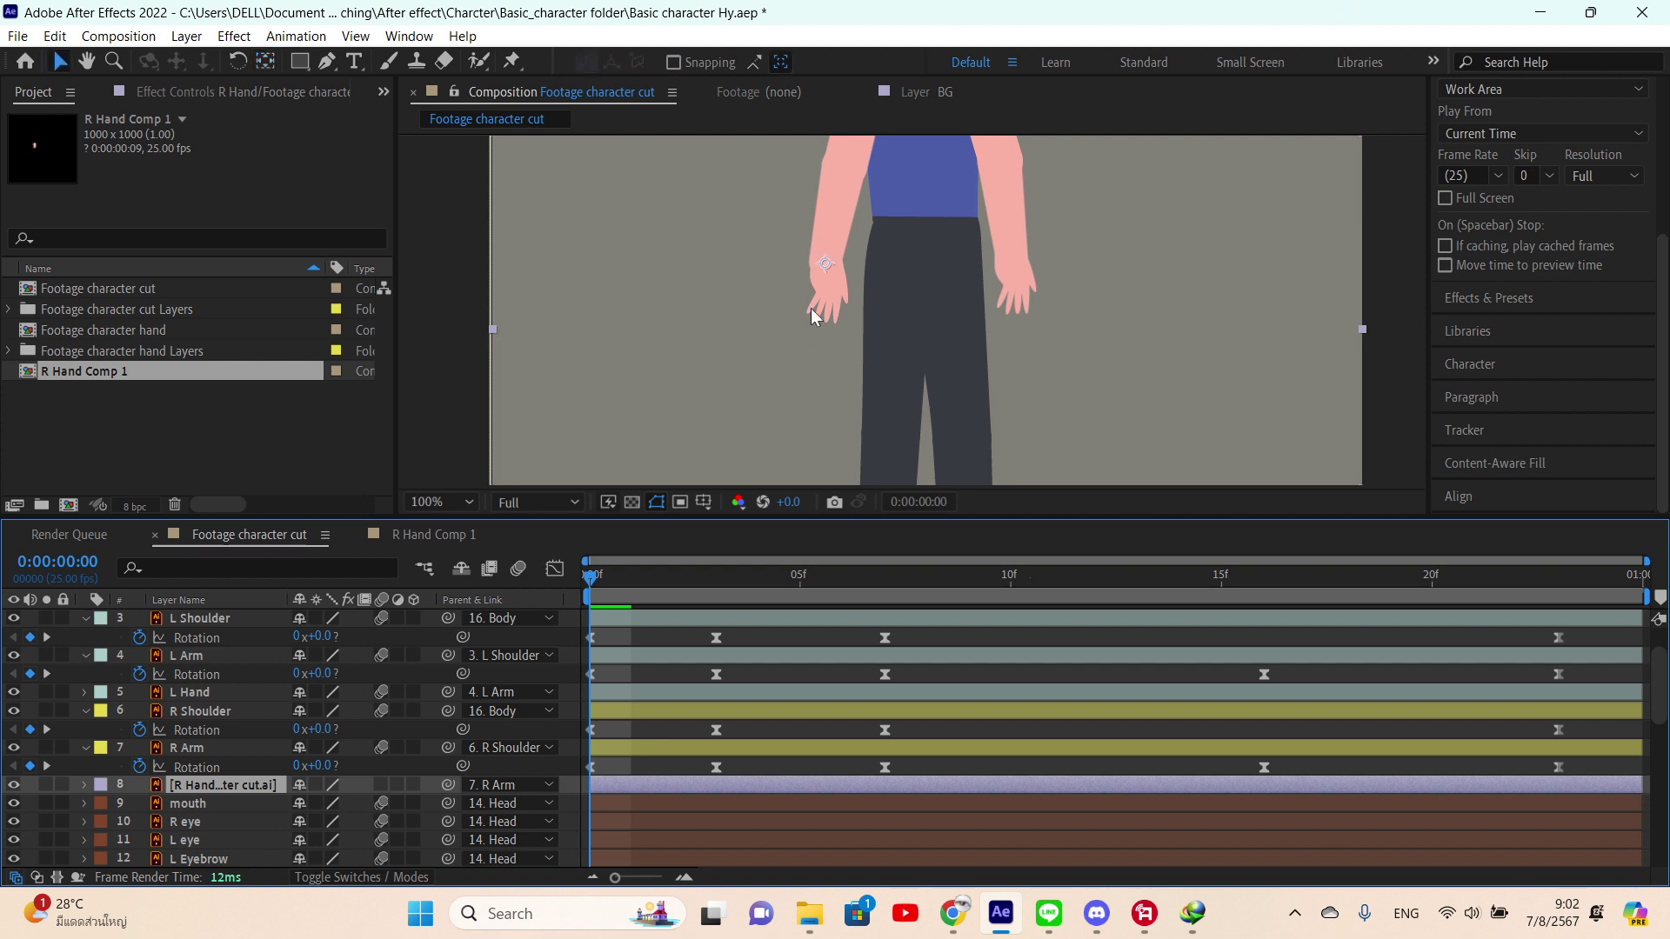
pyautogui.click(832, 300)
pyautogui.moveTo(832, 300); pyautogui.dragTo(827, 298)
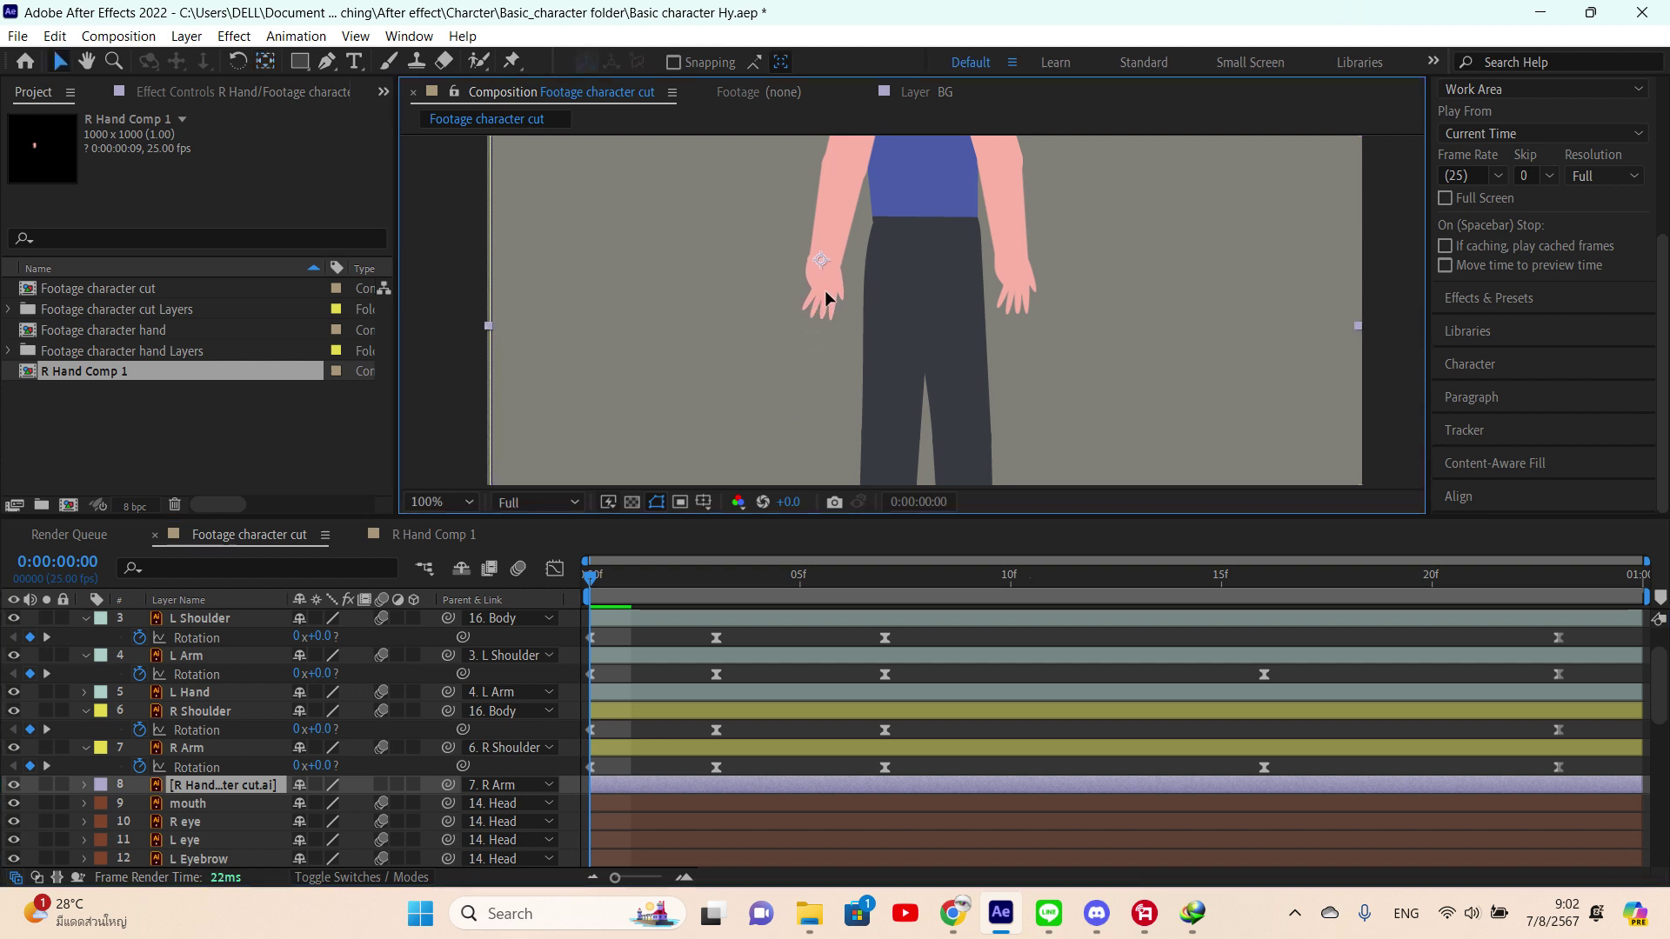
# - Save the Basic character Hy project with the whole character centred in view
pyautogui.scroll(-4, 993, 285)
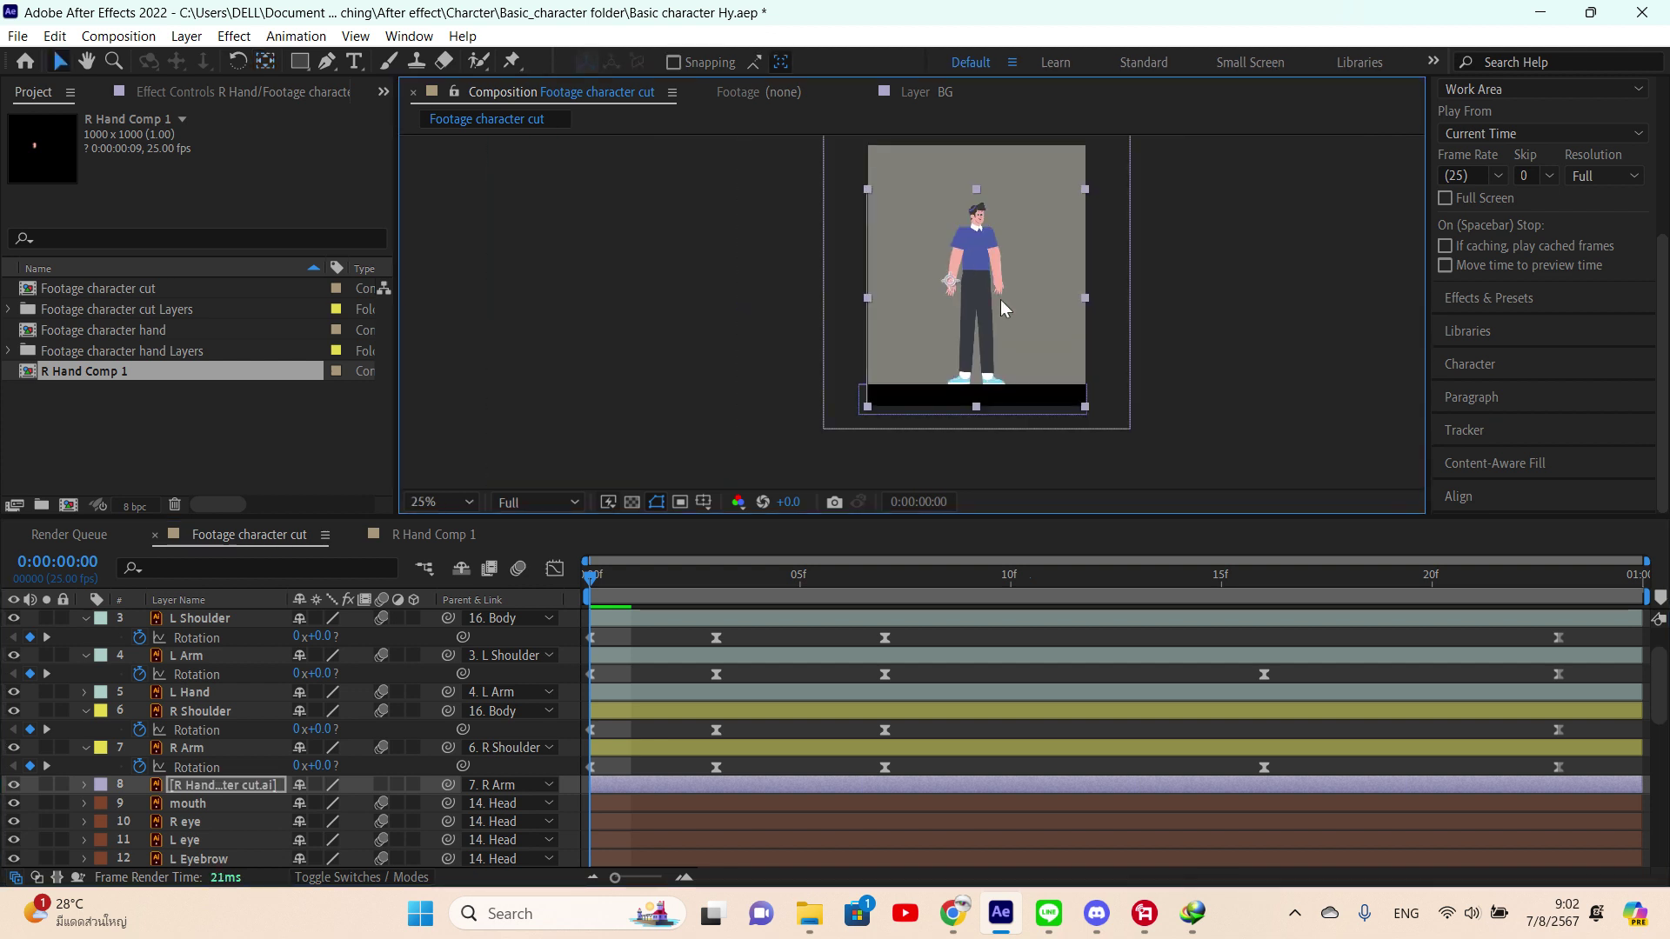
pyautogui.moveTo(1001, 299); pyautogui.dragTo(959, 335)
pyautogui.press('v')
pyautogui.hotkey('ctrl', 's')
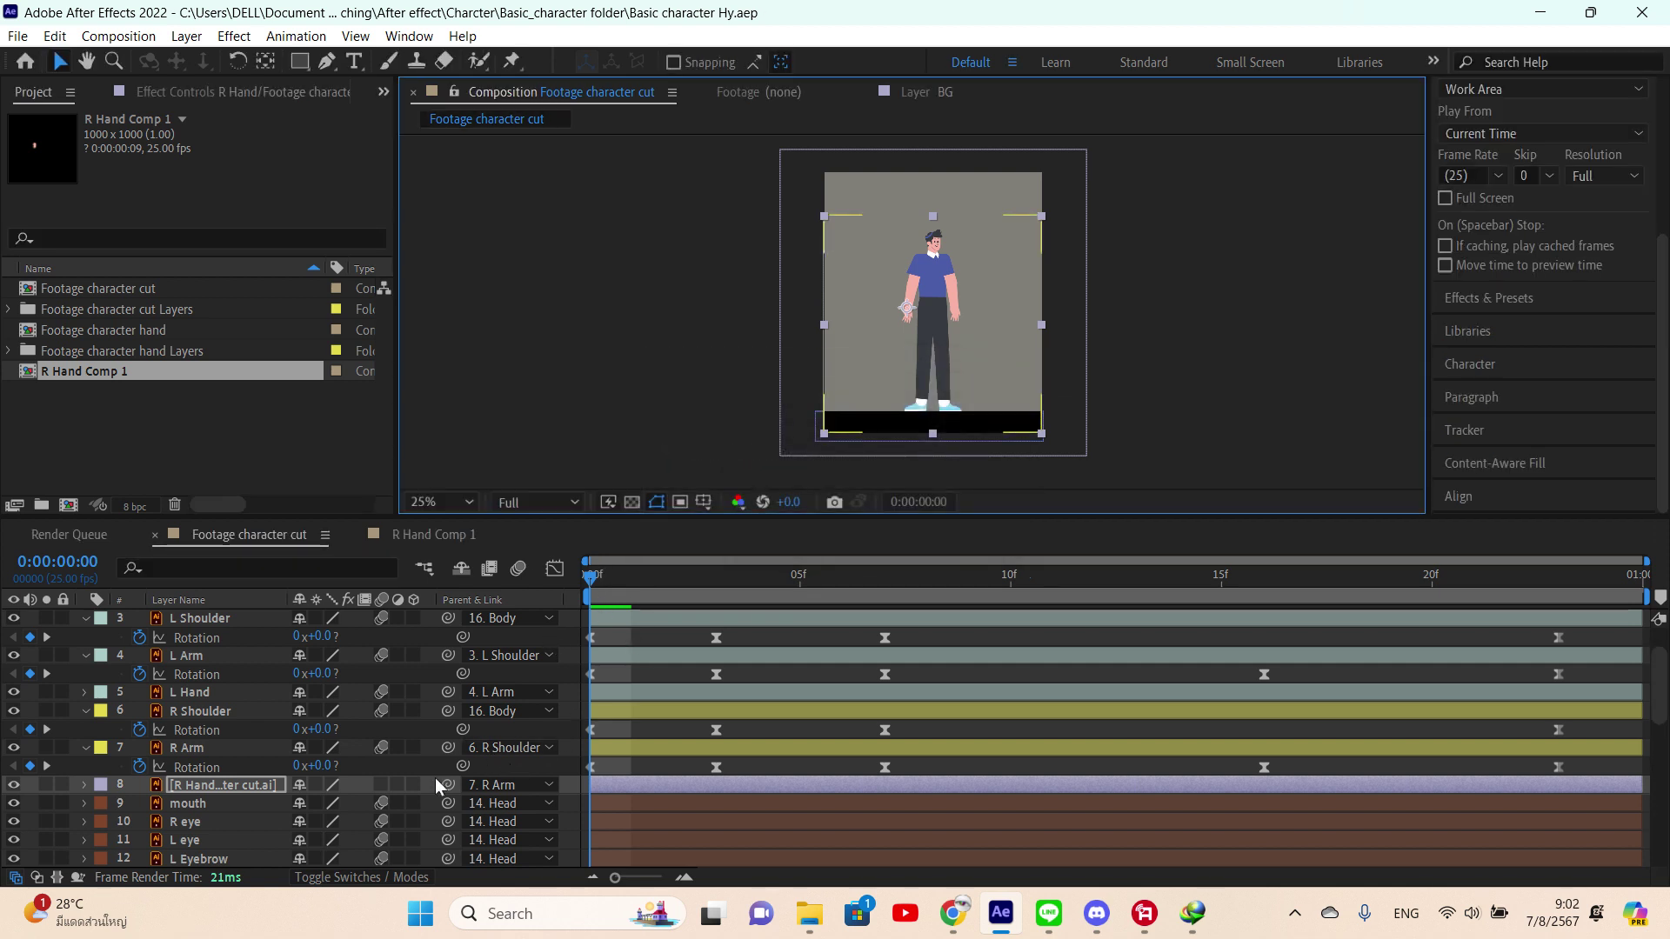
# - Set the replacement R Hand layer's label colour to Yellow and preview the character animation
pyautogui.click(100, 784)
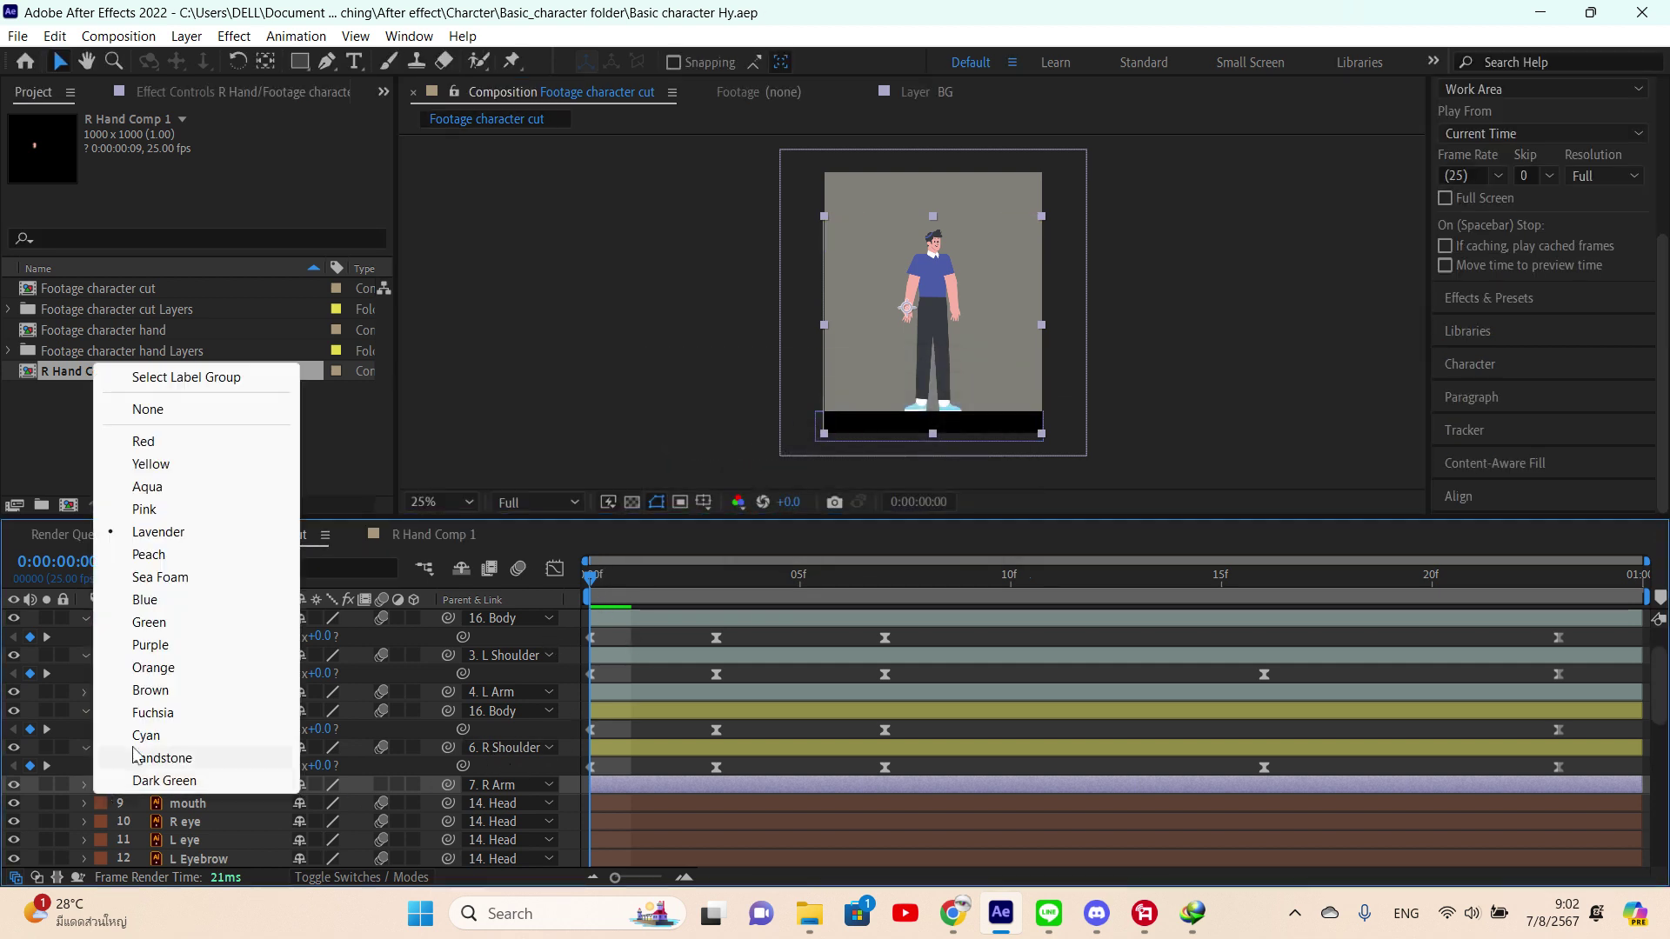
pyautogui.click(150, 463)
pyautogui.moveTo(606, 581); pyautogui.dragTo(822, 574)
pyautogui.press('space')
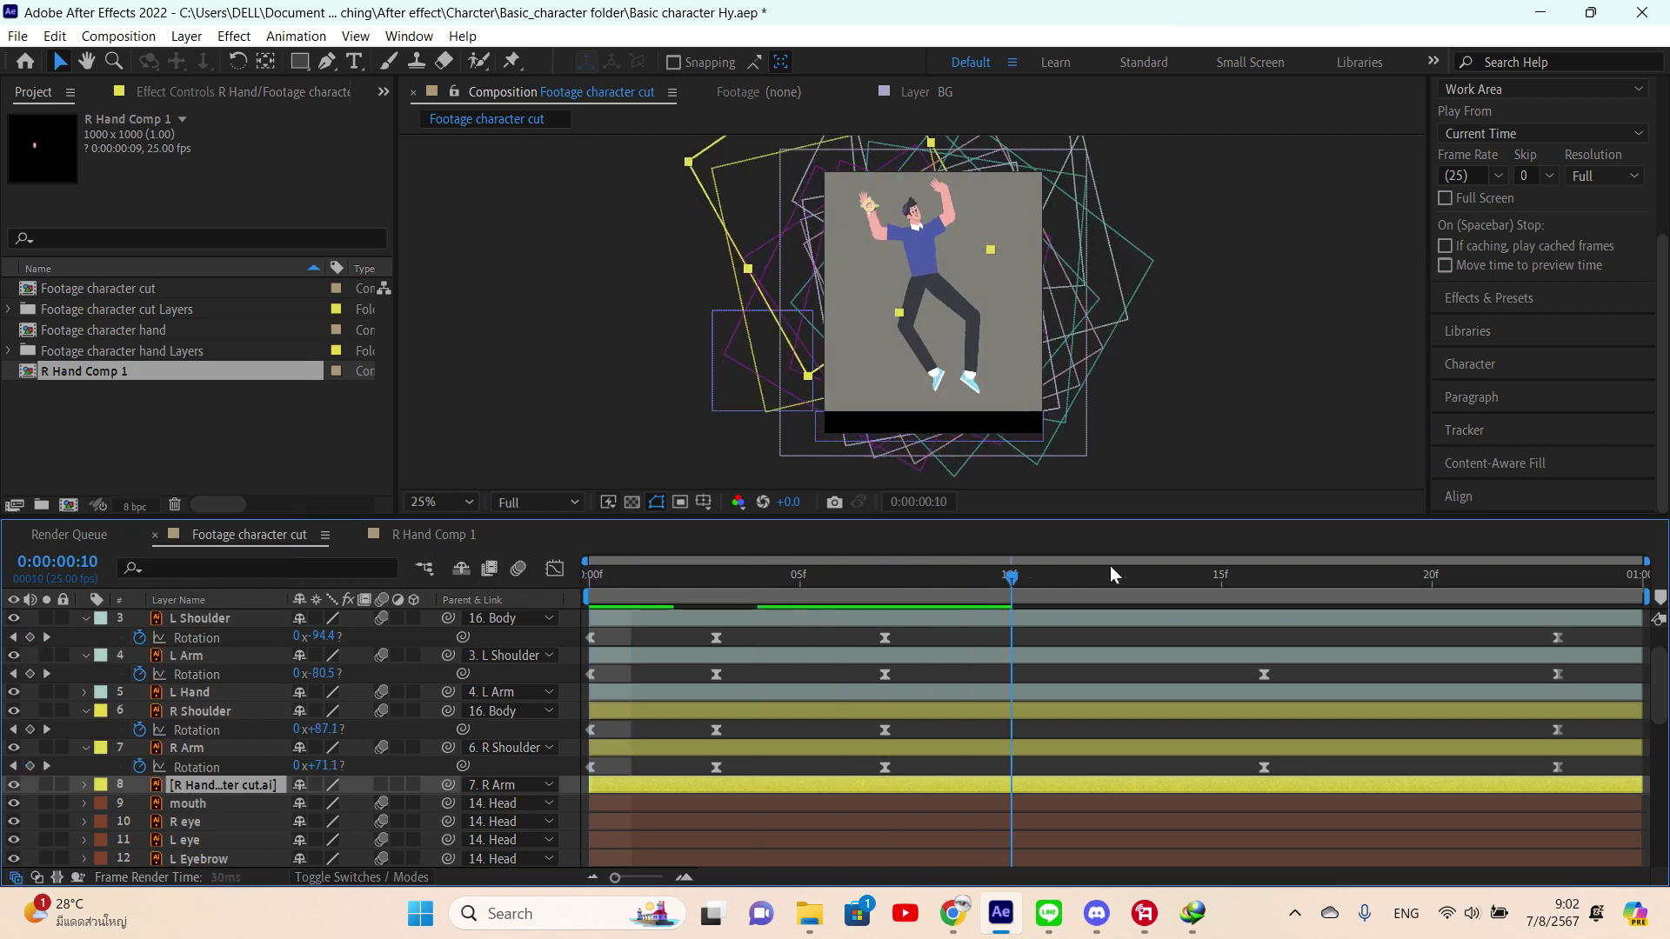
pyautogui.scroll(2, 1065, 668)
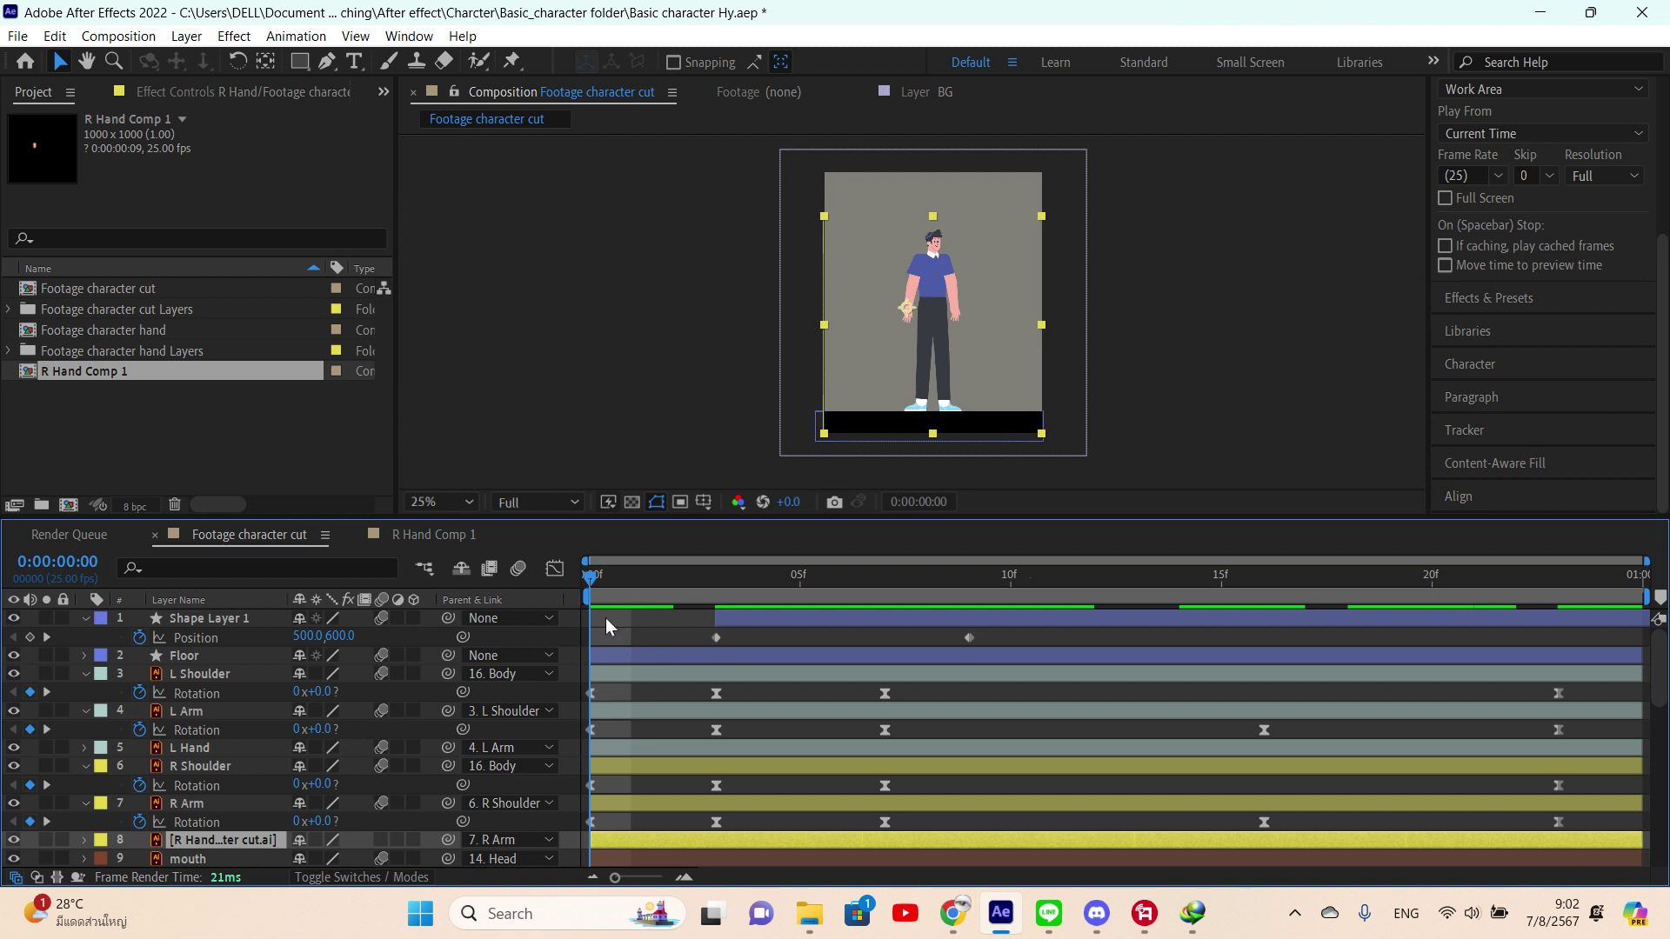
# - Delete the R Hand Comp 1 composition and the Footage character hand Layers folder from the project
pyautogui.click(243, 452)
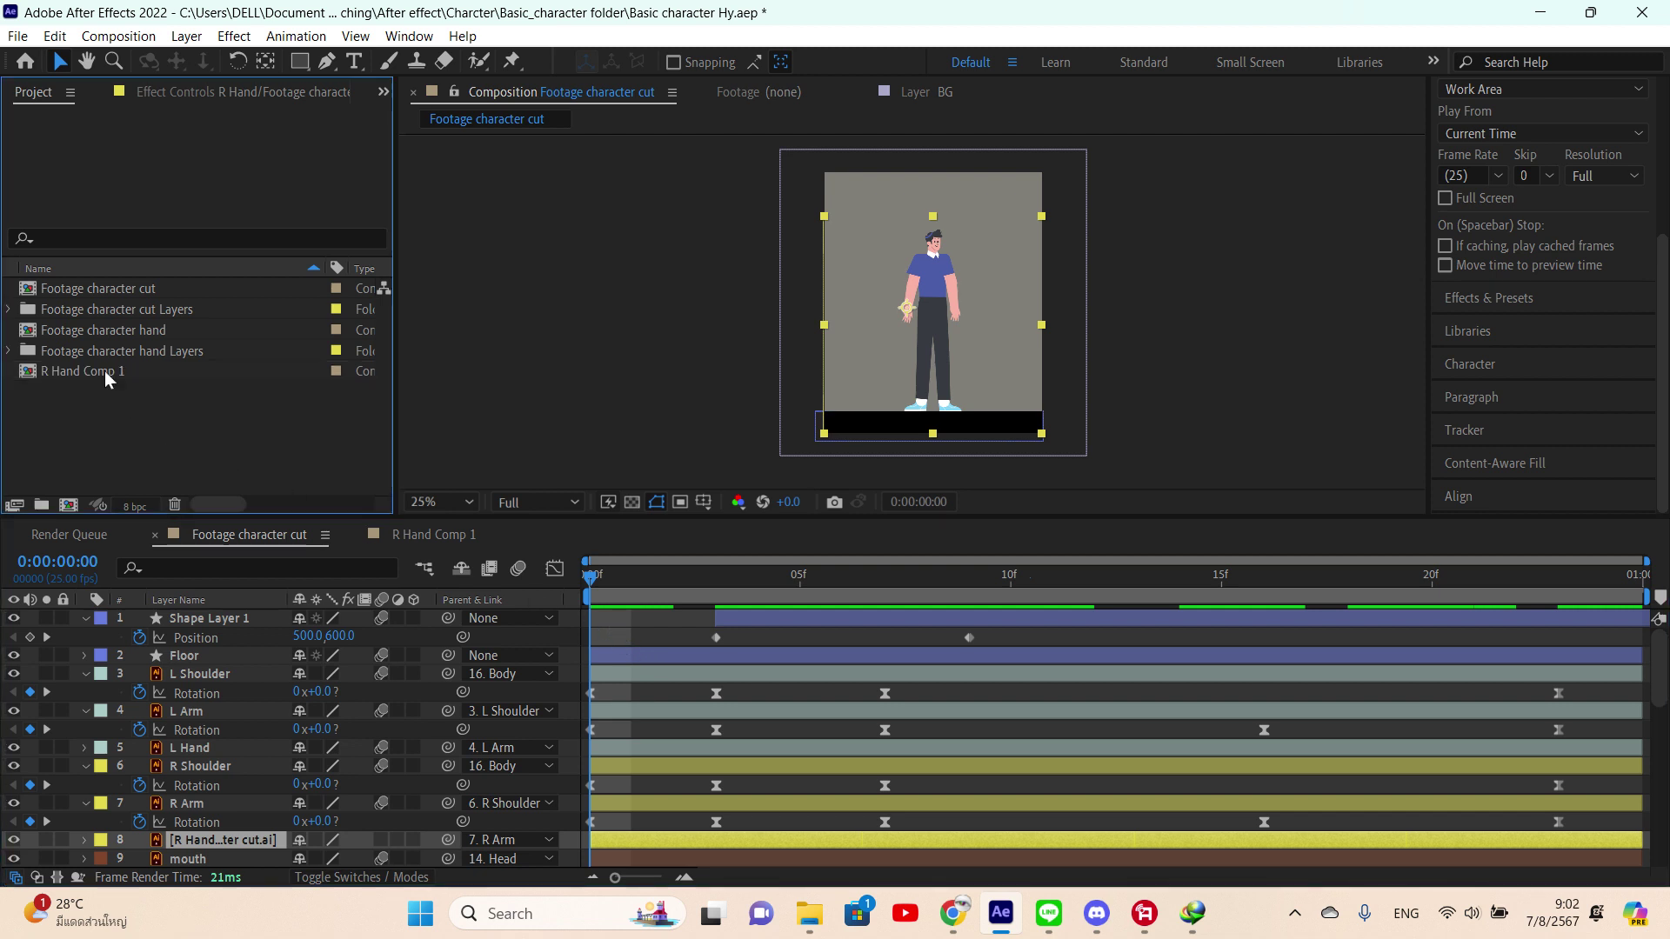
pyautogui.click(102, 369)
pyautogui.keyDown('ctrl'); pyautogui.click(111, 355); pyautogui.keyUp('ctrl')
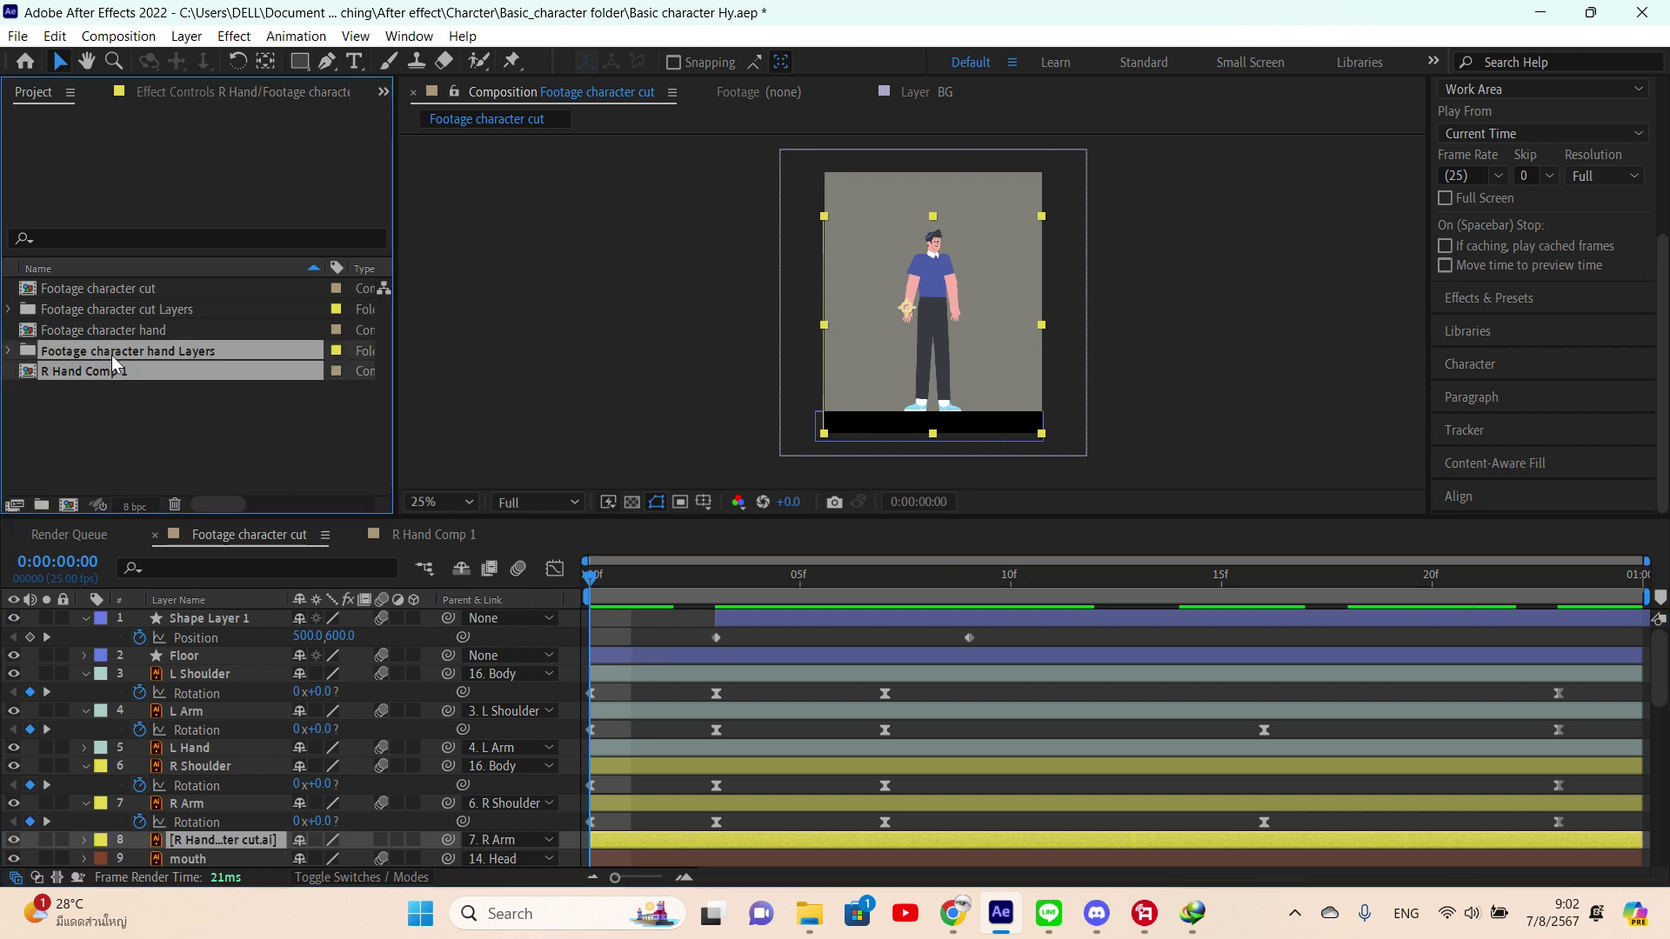
pyautogui.press('Delete')
pyautogui.click(945, 482)
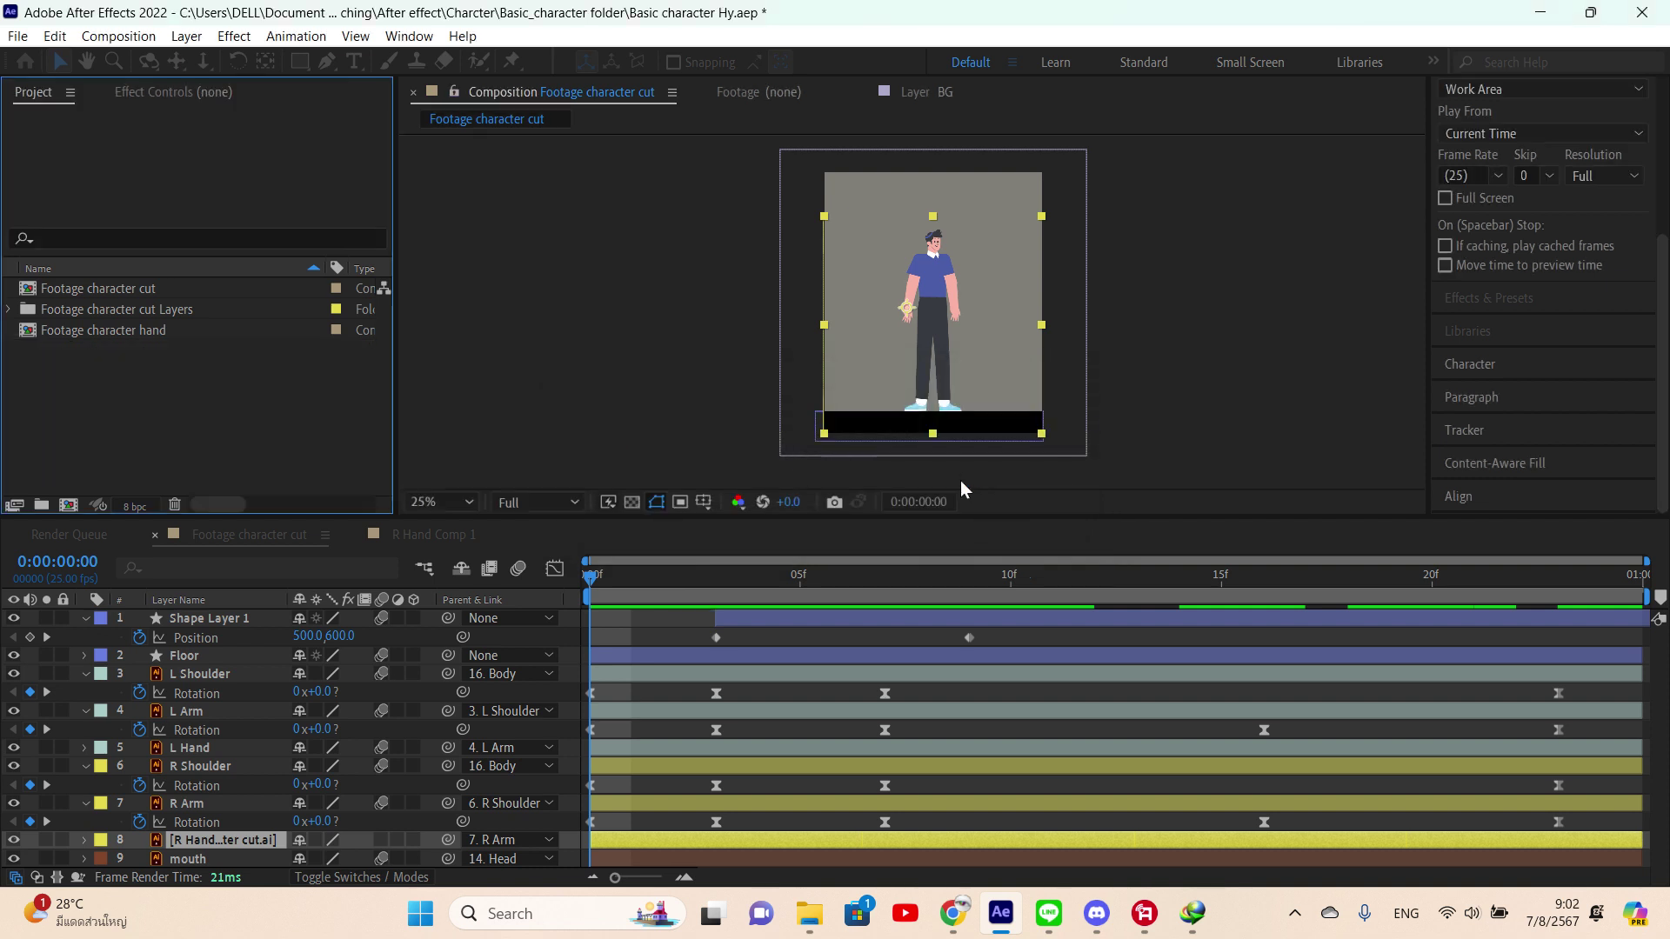
# - Inspect the Footage character hand composition, delete it from the project, and check the remaining Footage character cut animation
pyautogui.click(155, 331)
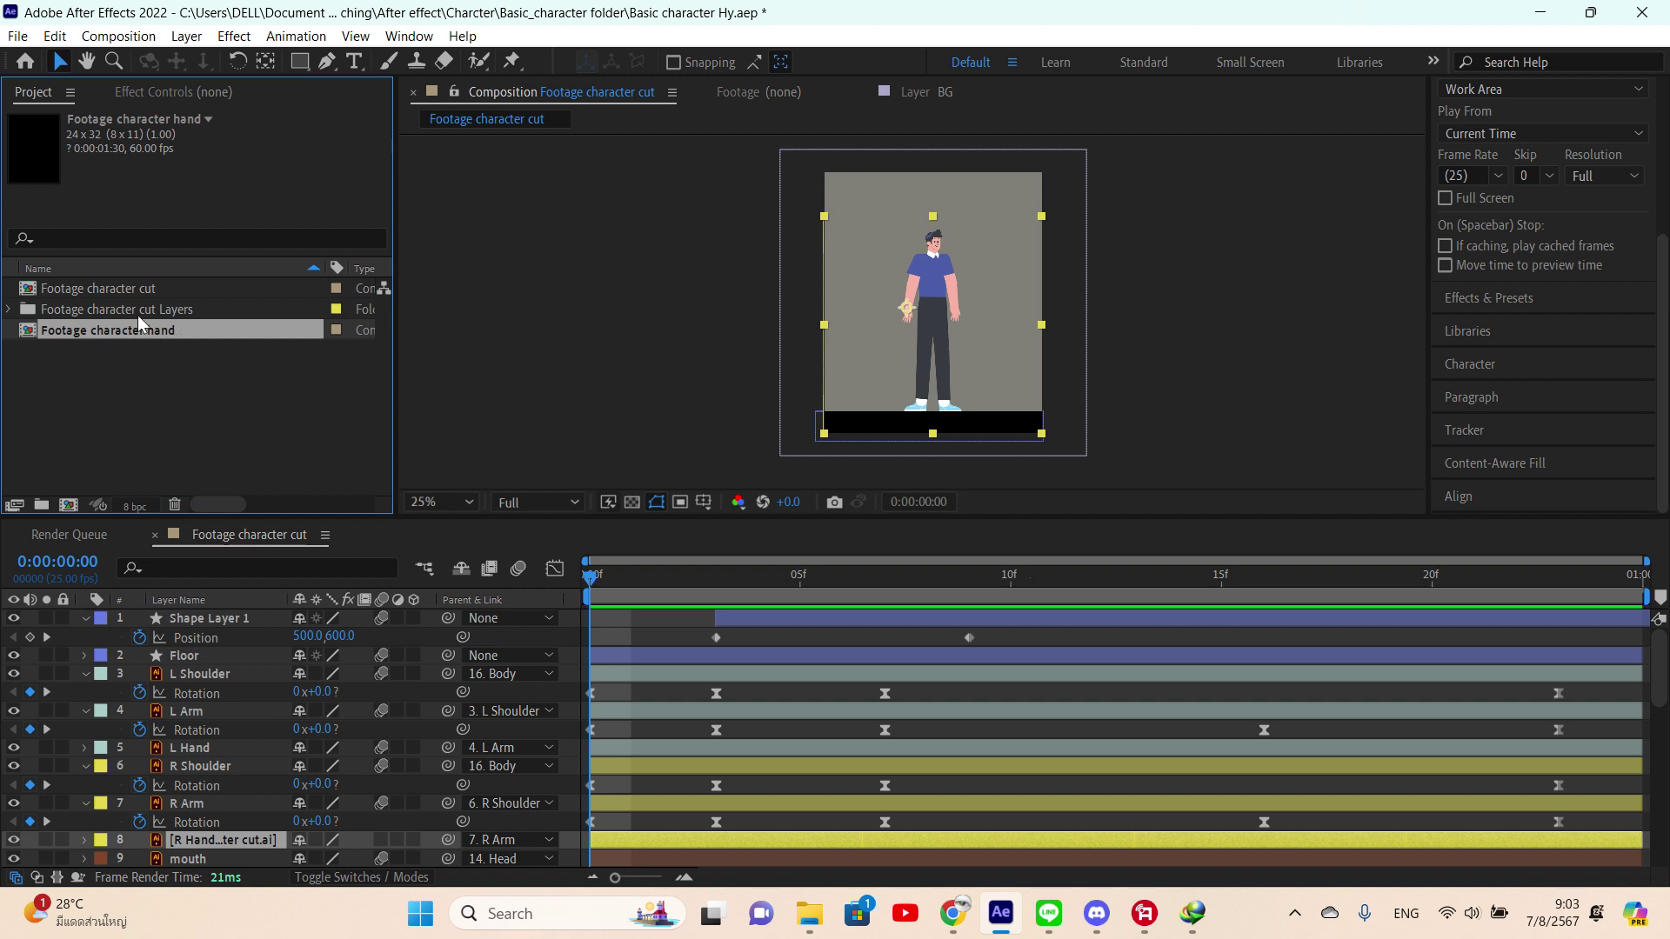
pyautogui.doubleClick(137, 329)
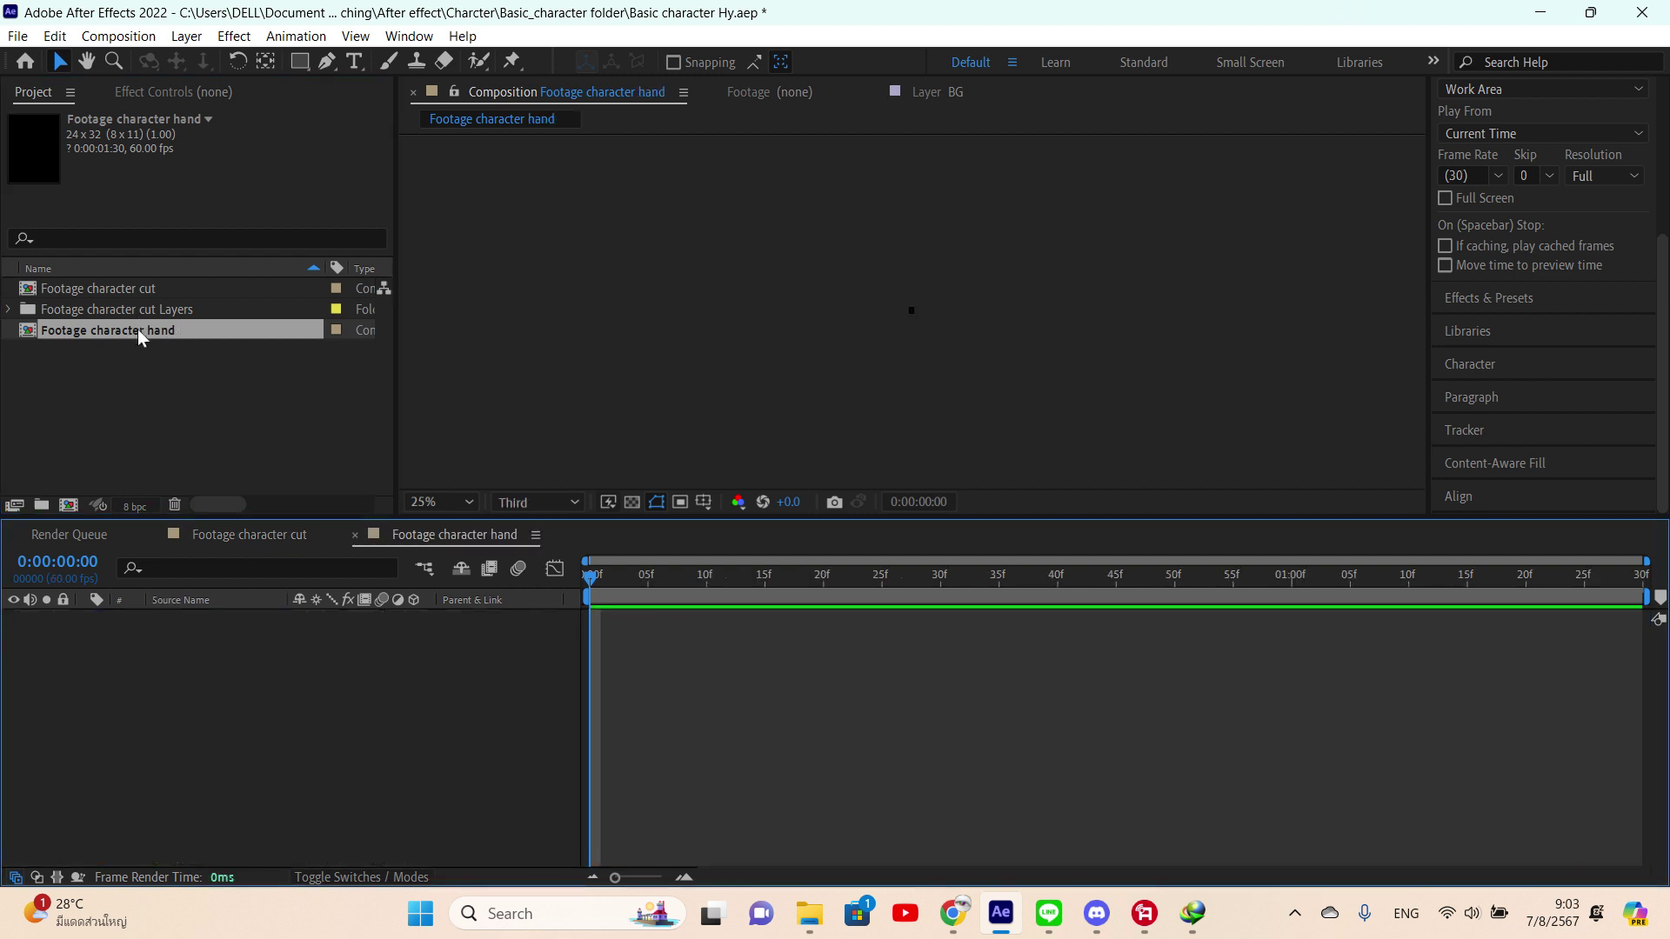
pyautogui.rightClick(138, 329)
pyautogui.click(108, 374)
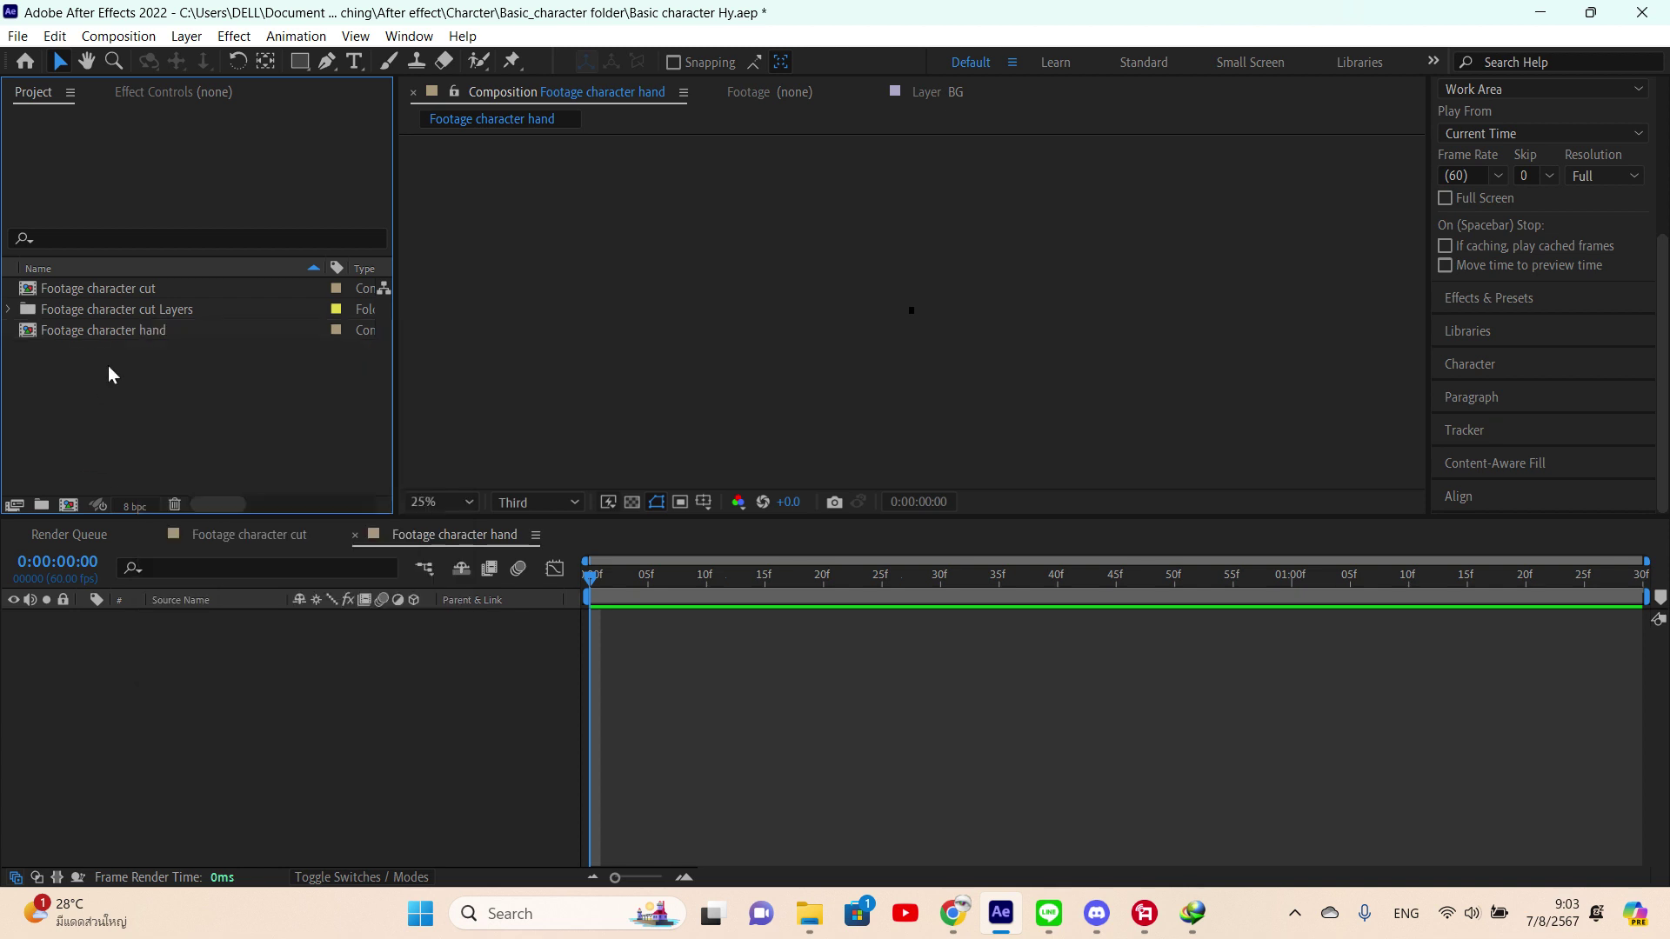
pyautogui.click(129, 334)
pyautogui.press('Delete')
pyautogui.click(133, 290)
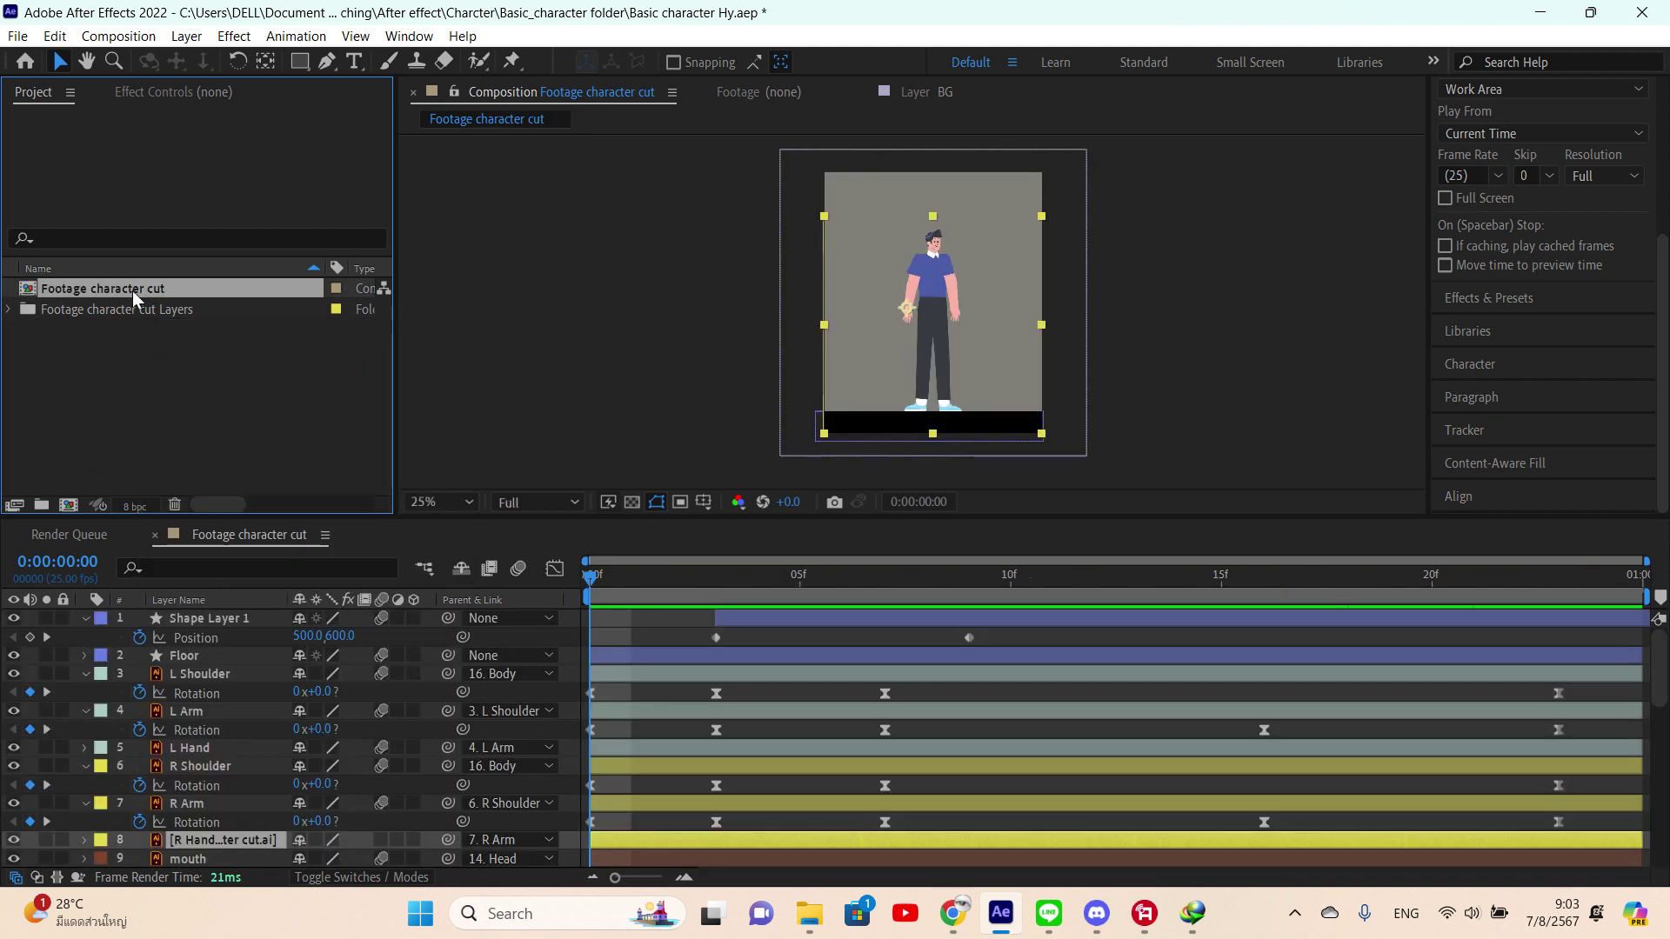
pyautogui.moveTo(643, 590); pyautogui.dragTo(591, 595)
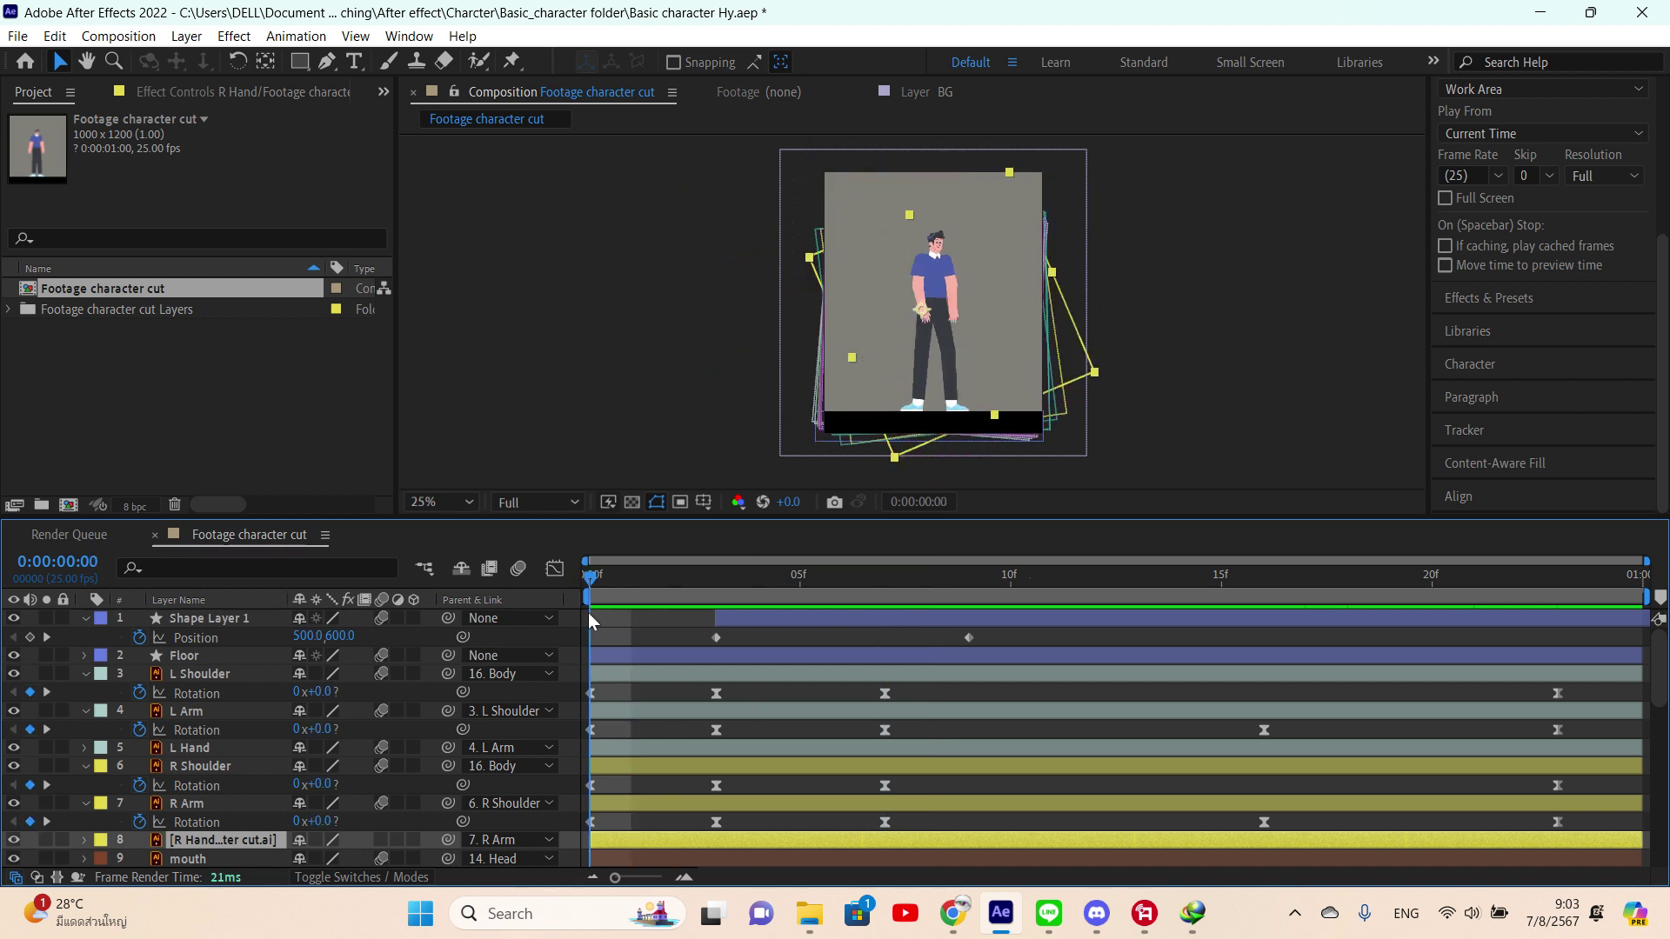
# - Duplicate the Footage character cut composition and rename the copy as Footage character Rig
pyautogui.click(118, 290)
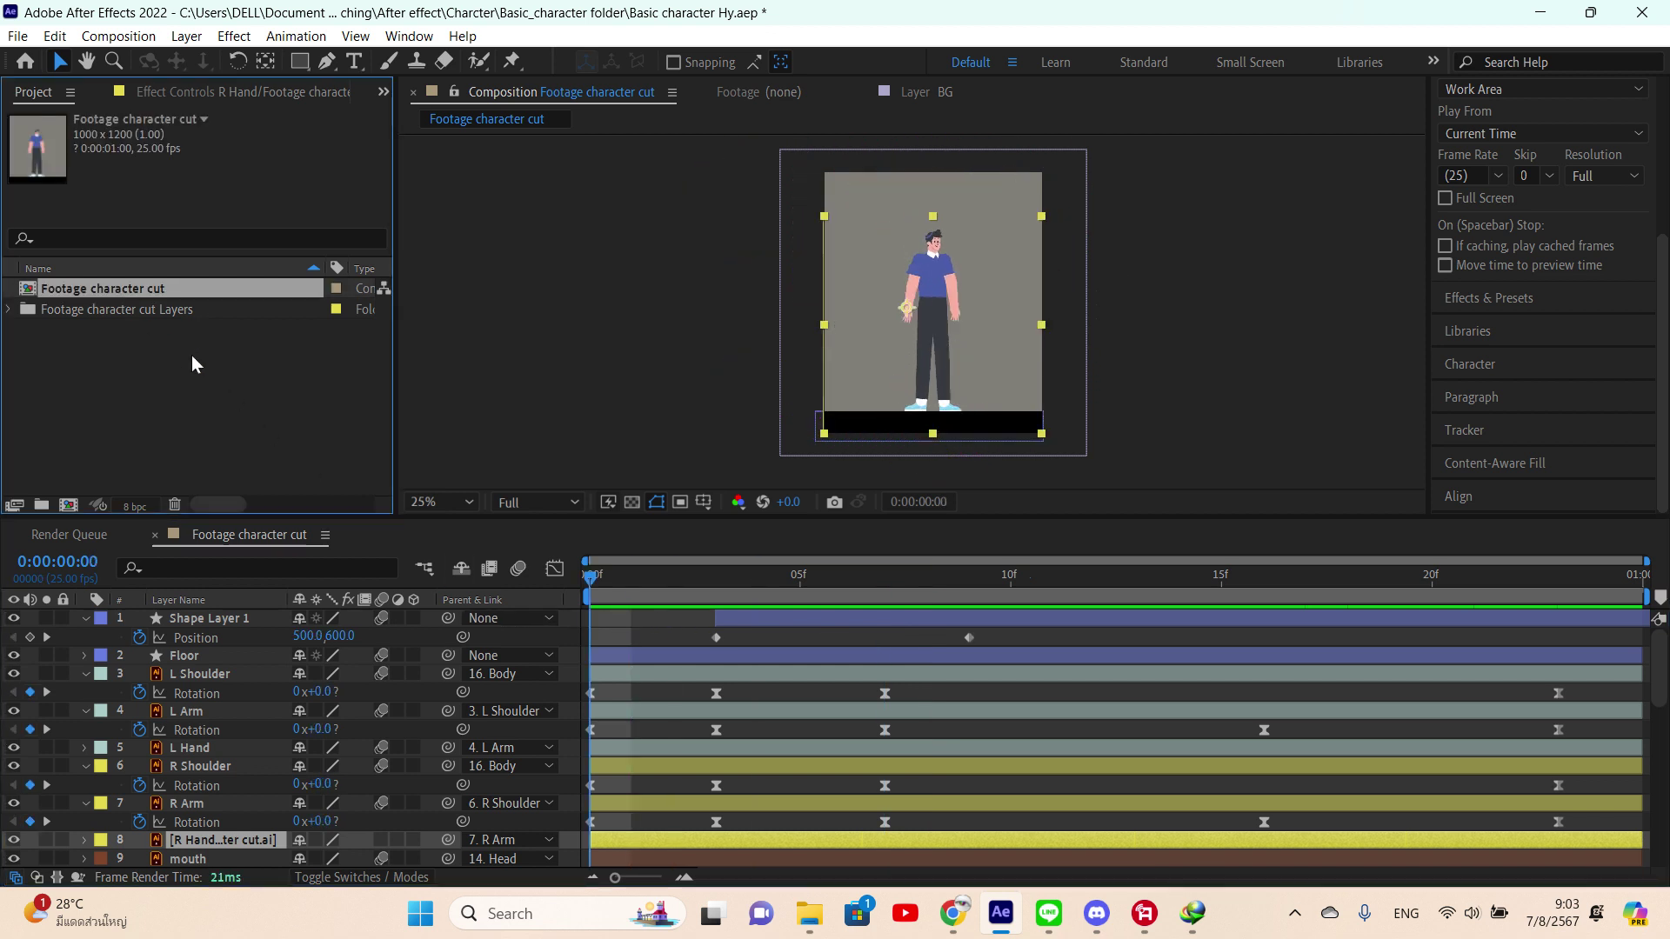
pyautogui.hotkey('ctrl', 'd')
pyautogui.rightClick(167, 315)
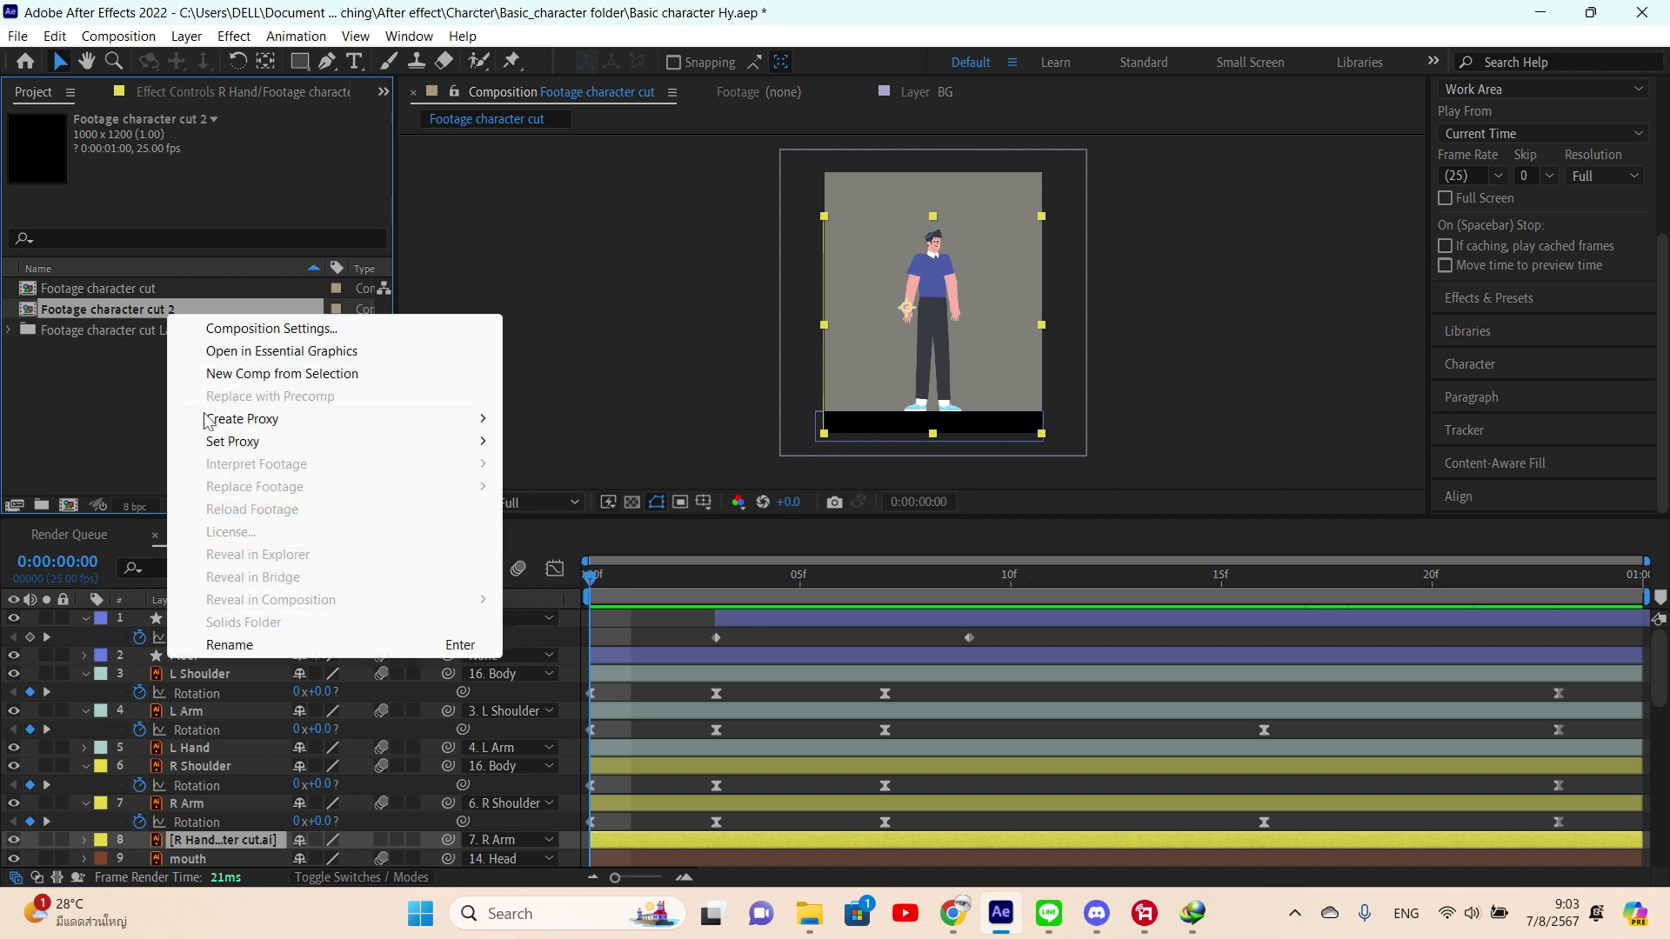
pyautogui.click(213, 641)
pyautogui.press('End')
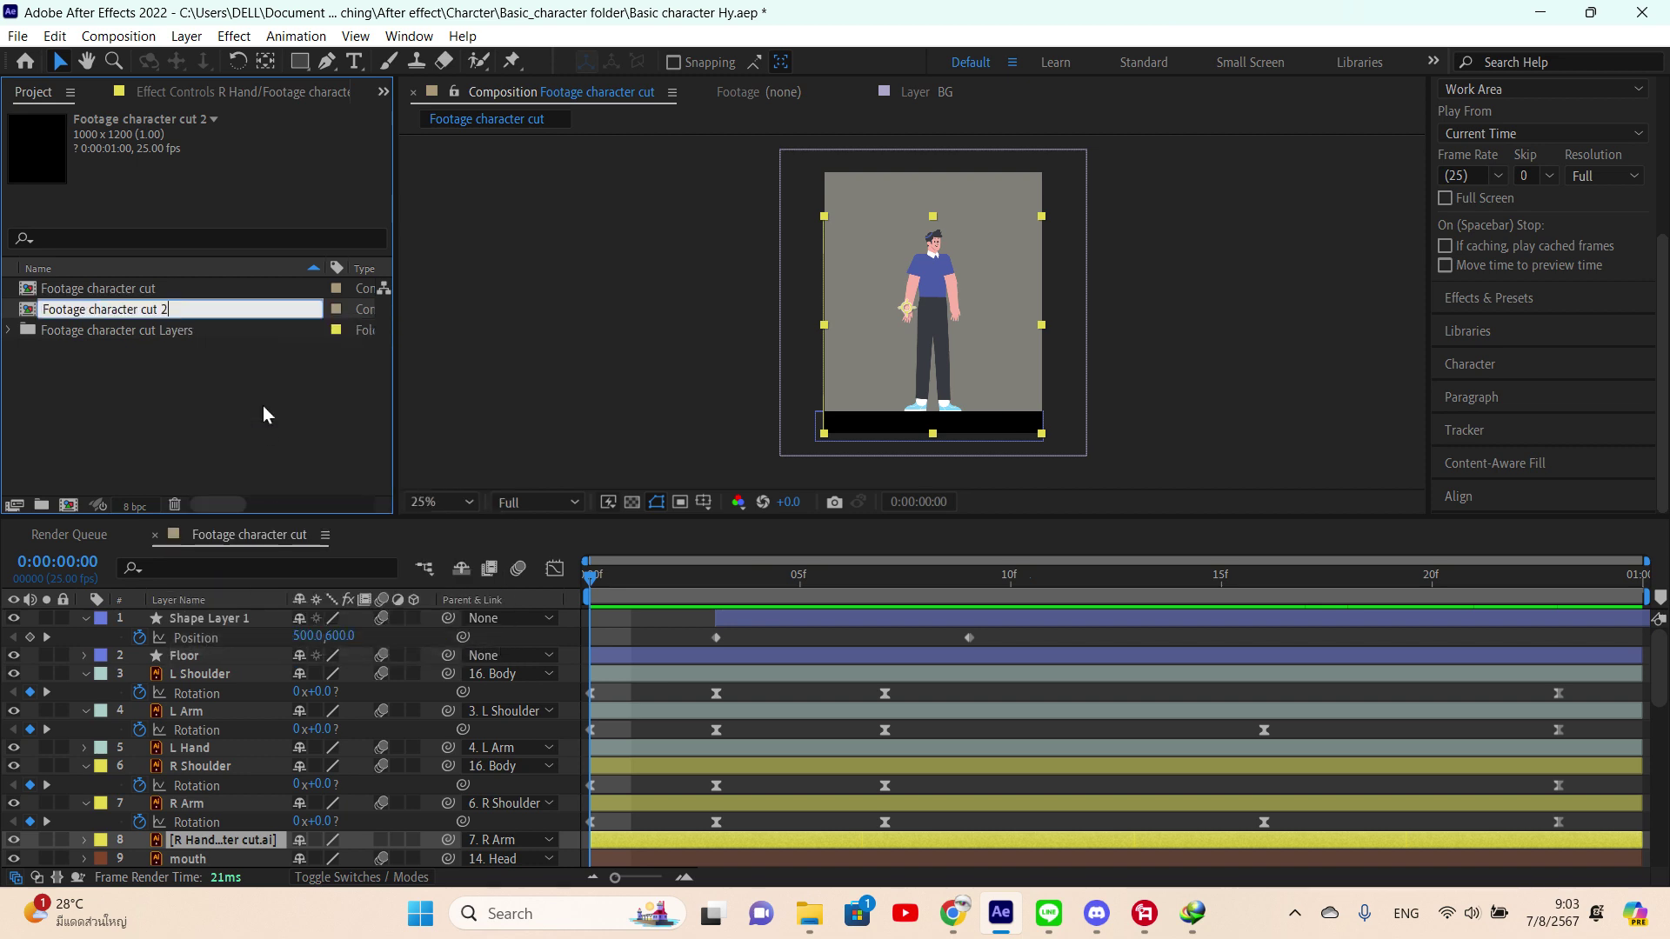
pyautogui.hotkey('ctrl', 'shift', 'Left')
pyautogui.hotkey('ctrl', 'shift', 'Left')
pyautogui.write('Rig')
pyautogui.press('Return')
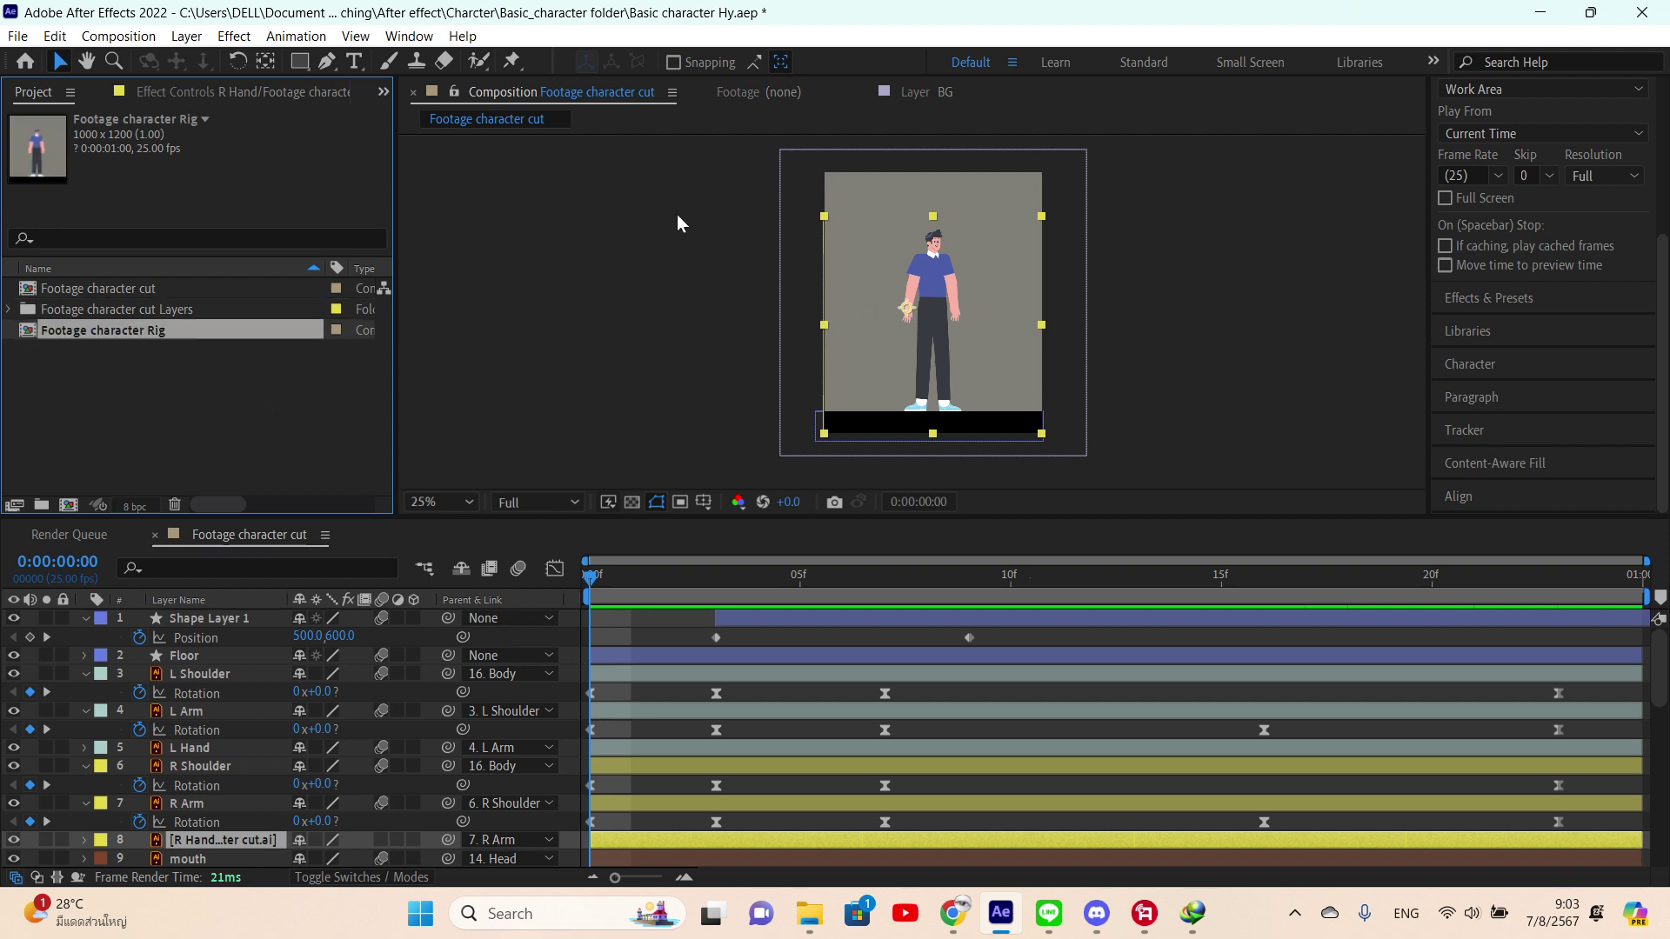
# - Delete Shape Layer 1 from the Footage character cut composition
pyautogui.click(639, 633)
pyautogui.click(237, 624)
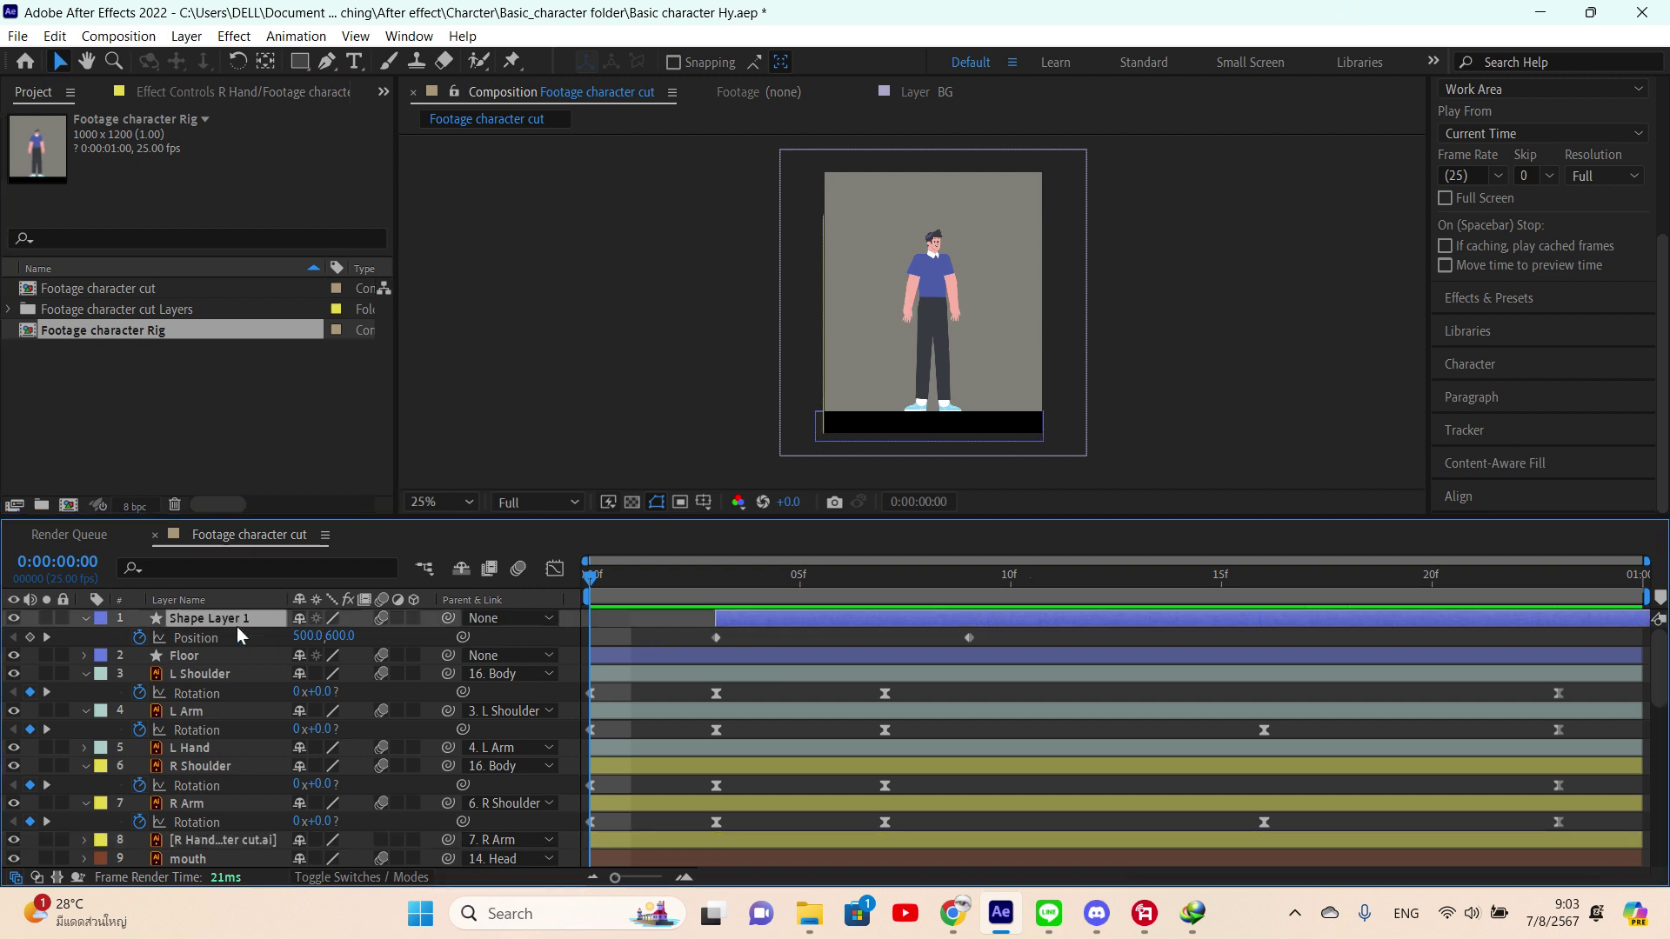
pyautogui.press('Delete')
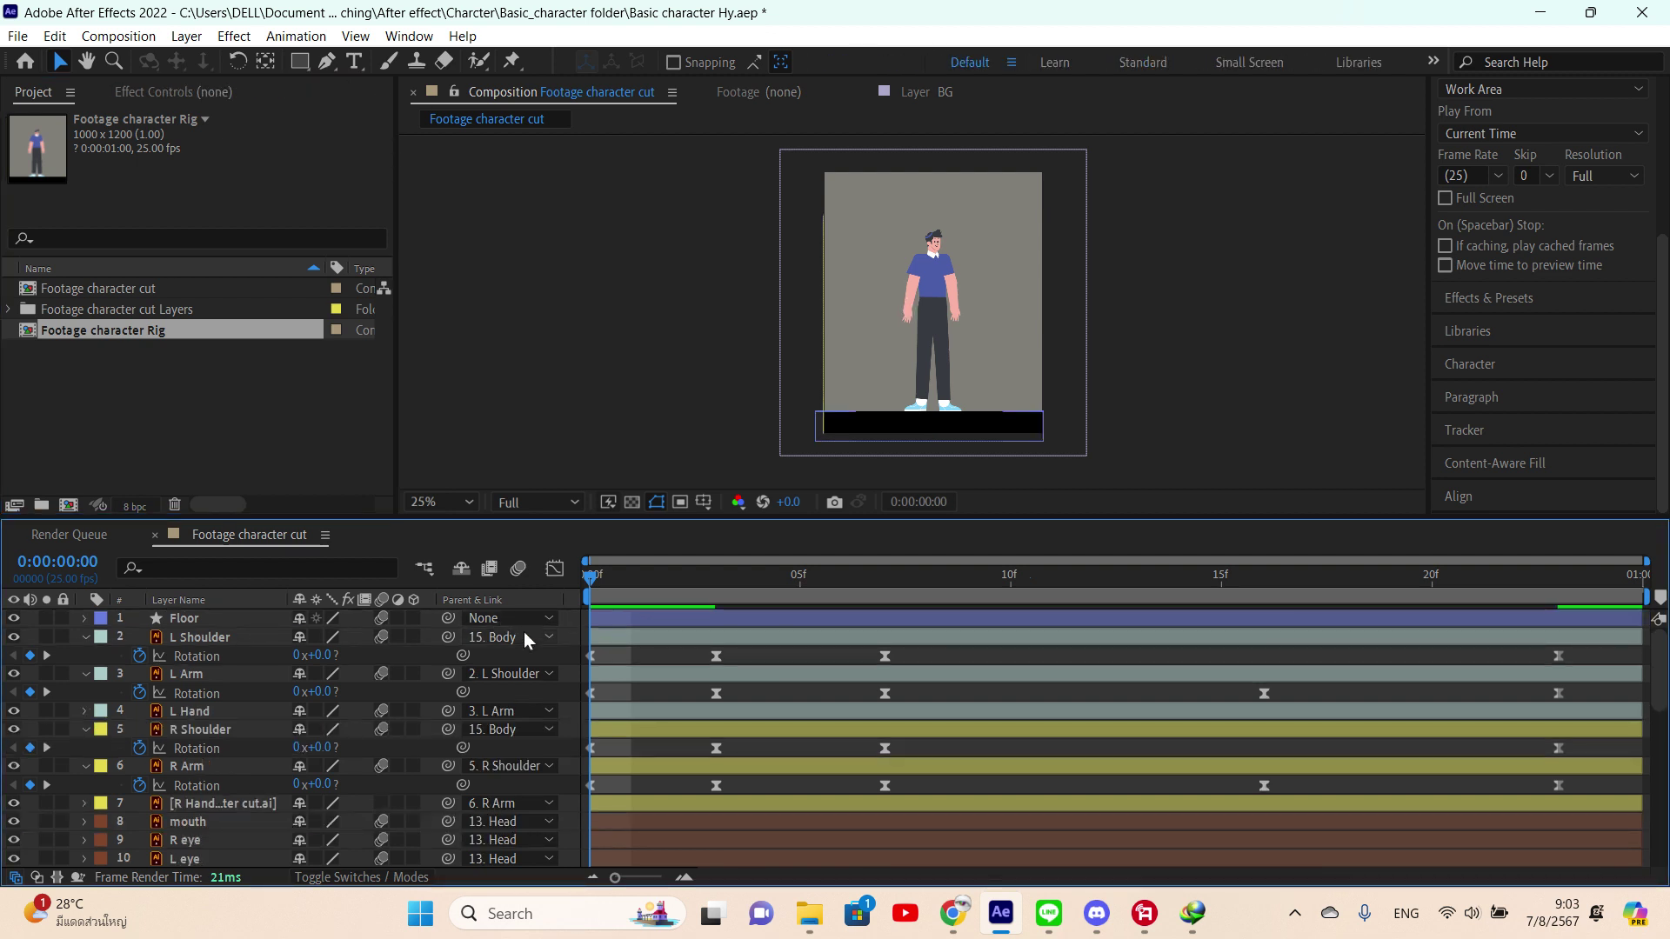
# - Select all layers, reveal their animated properties, and remove the Rotation keyframes from every selected layer
pyautogui.click(652, 639)
pyautogui.scroll(-8, 661, 662)
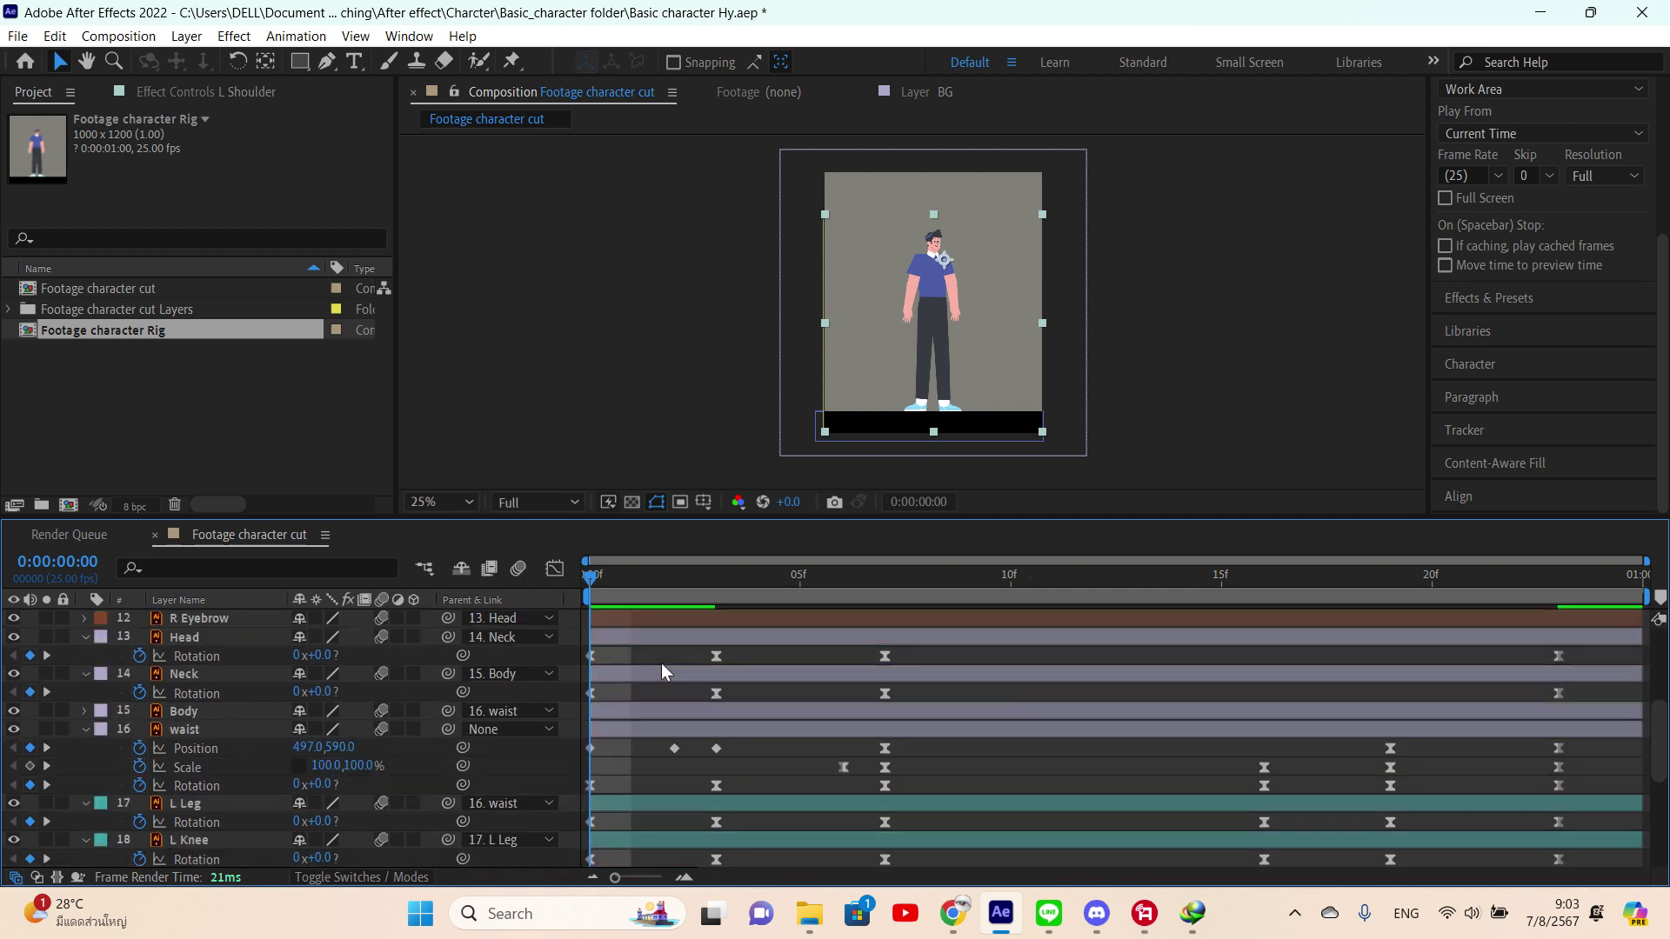
pyautogui.hotkey('ctrl', 'a')
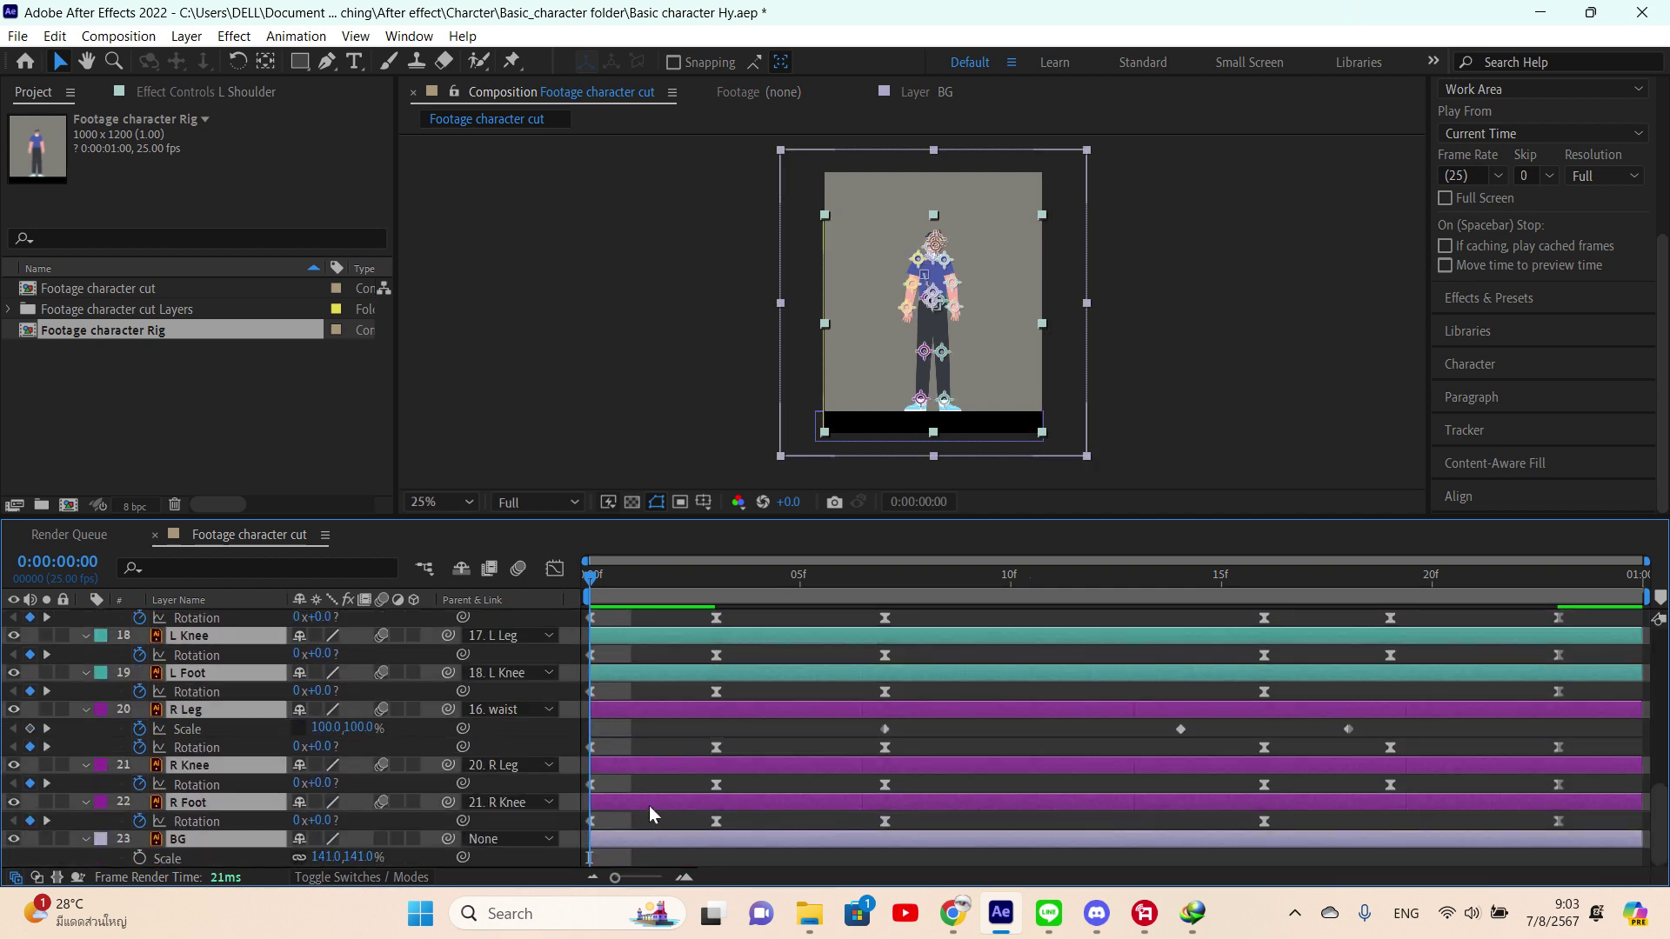
pyautogui.press('u')
pyautogui.press('u')
pyautogui.scroll(5, 651, 802)
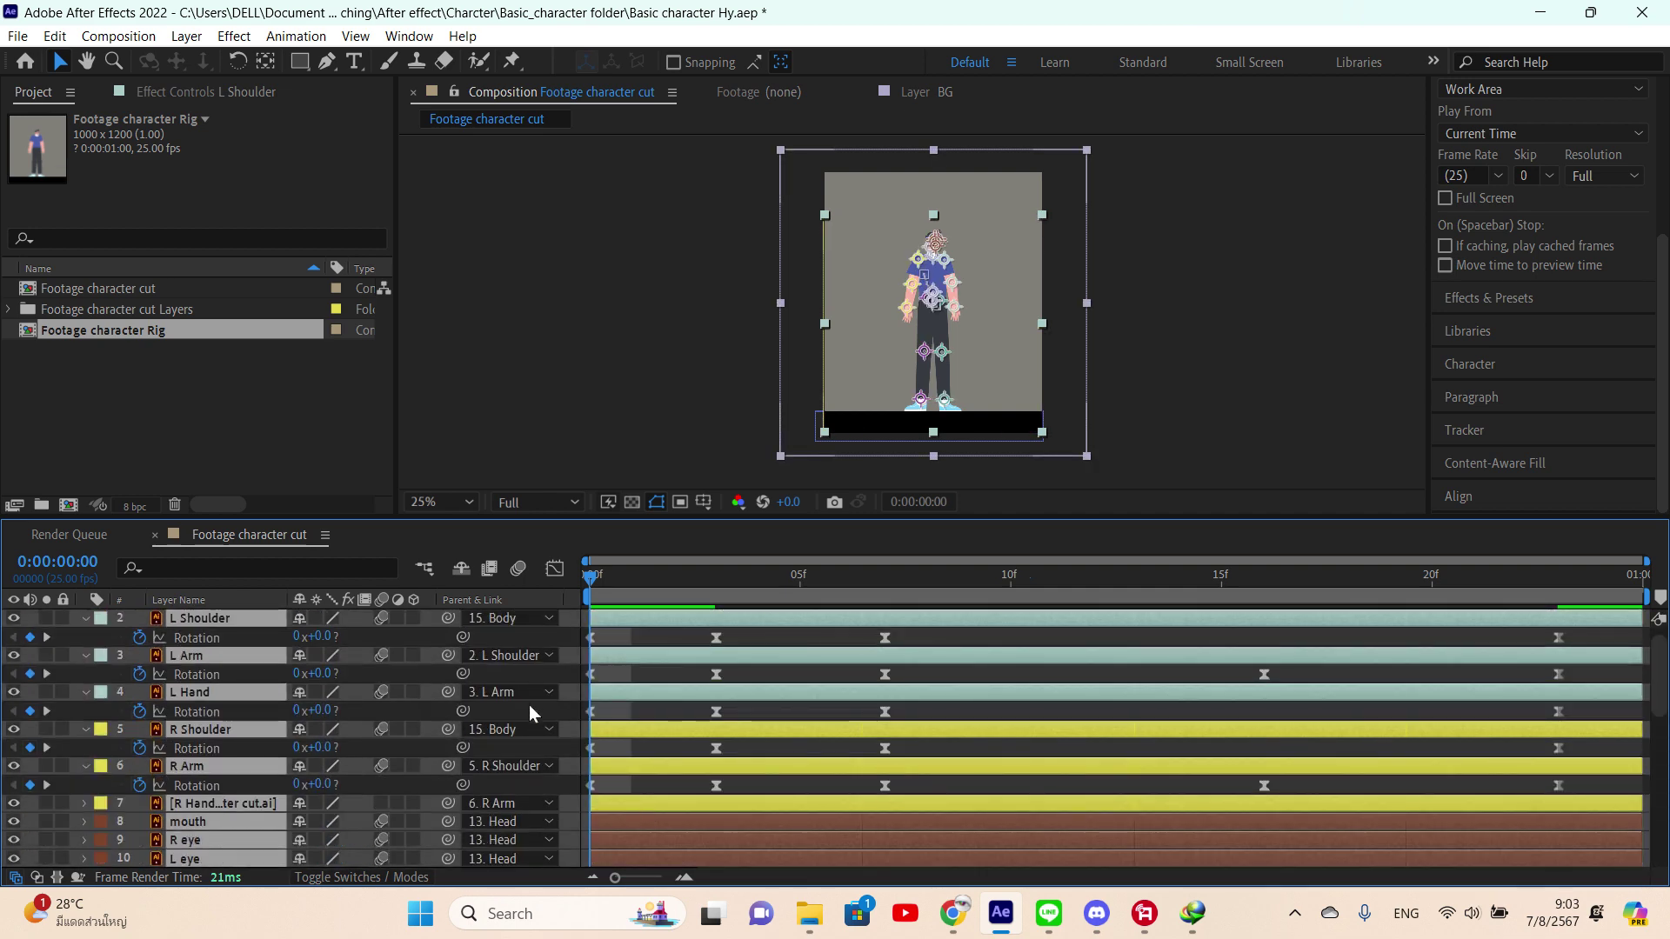
pyautogui.scroll(5, 195, 700)
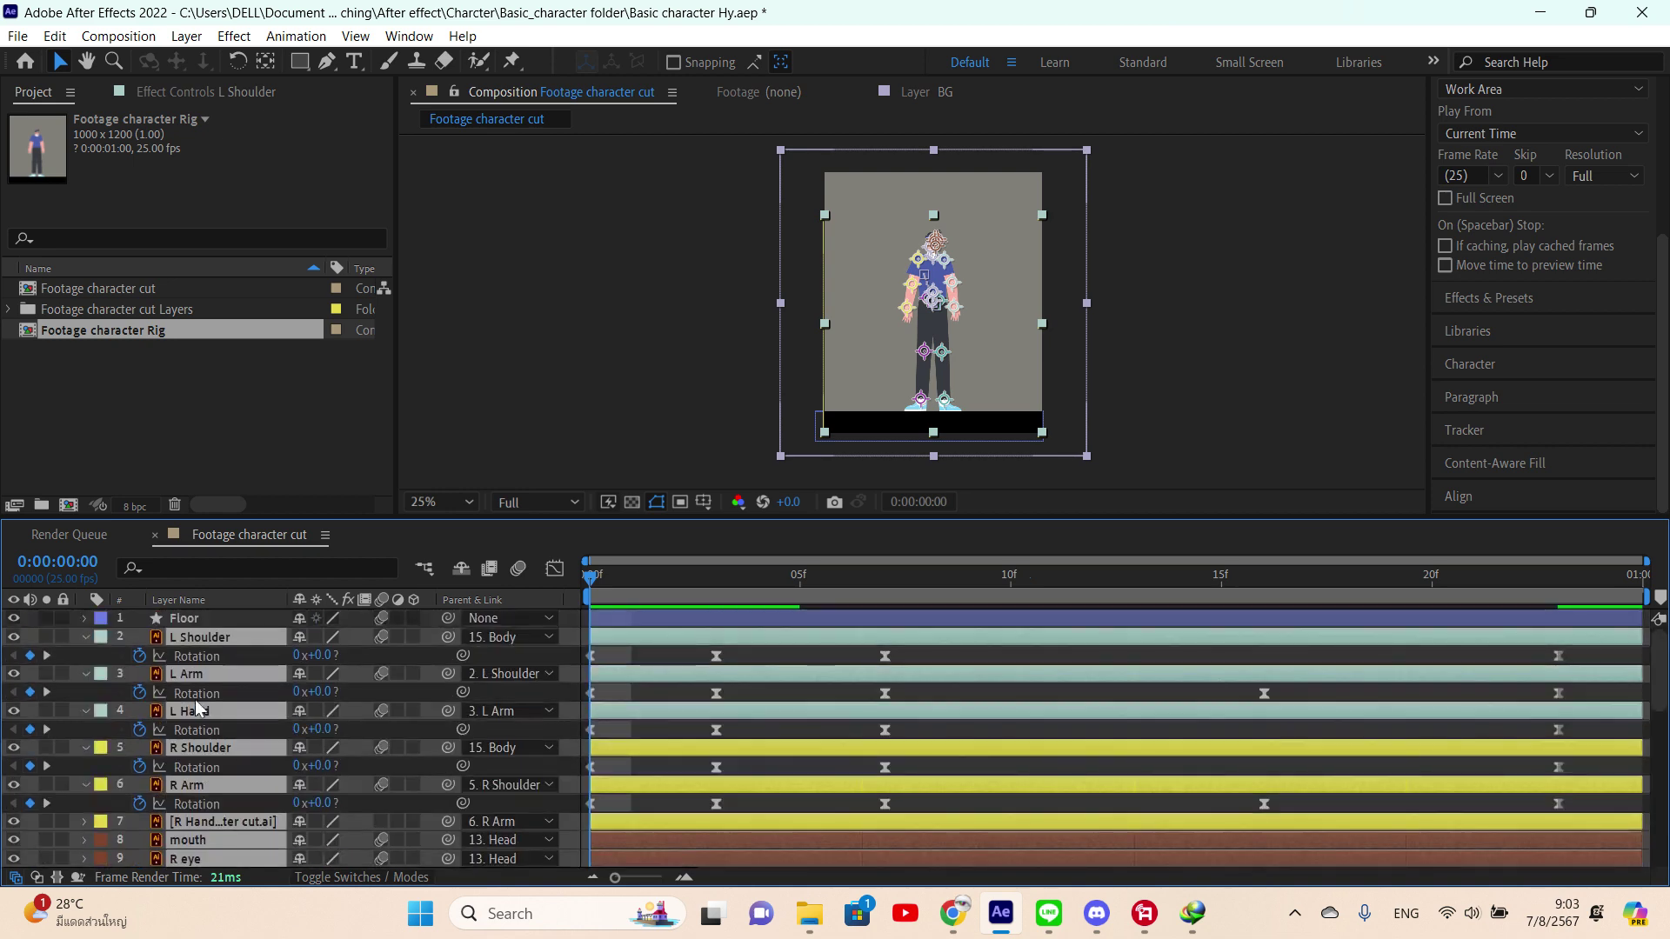
pyautogui.click(139, 655)
# - Remove the Position and Scale keyframes from the selected layers, including waist and R Leg, and deselect everything
pyautogui.scroll(-5, 195, 740)
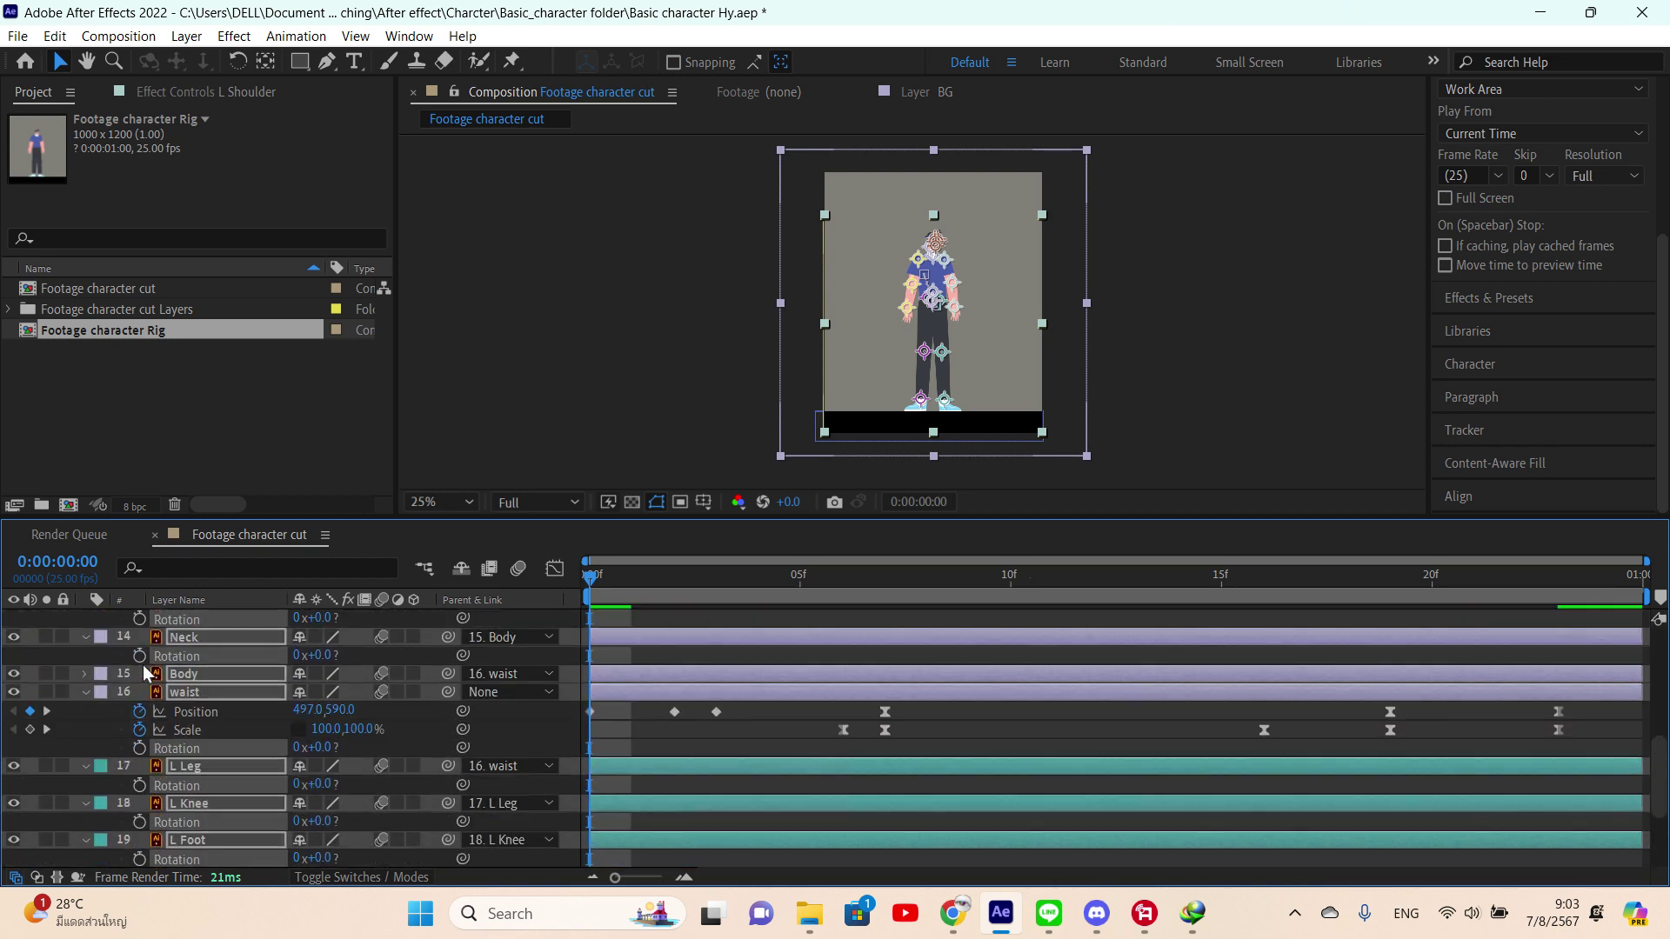
pyautogui.click(139, 712)
pyautogui.click(140, 730)
pyautogui.scroll(-4, 195, 727)
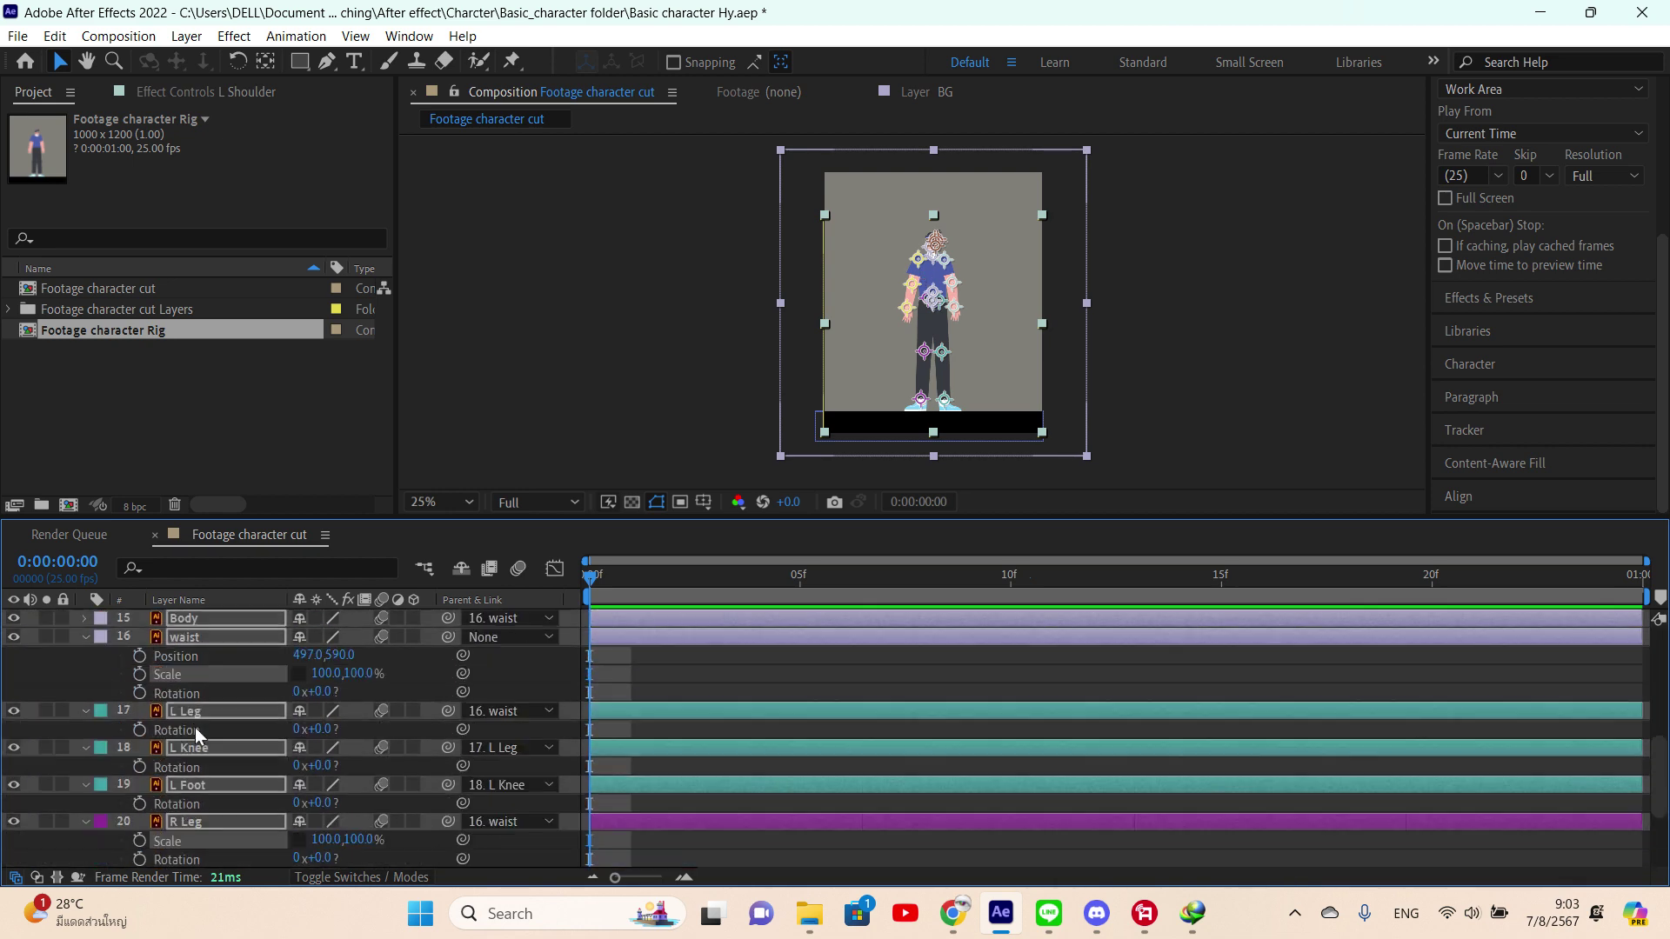
pyautogui.moveTo(609, 579); pyautogui.dragTo(319, 671)
pyautogui.press('F2')
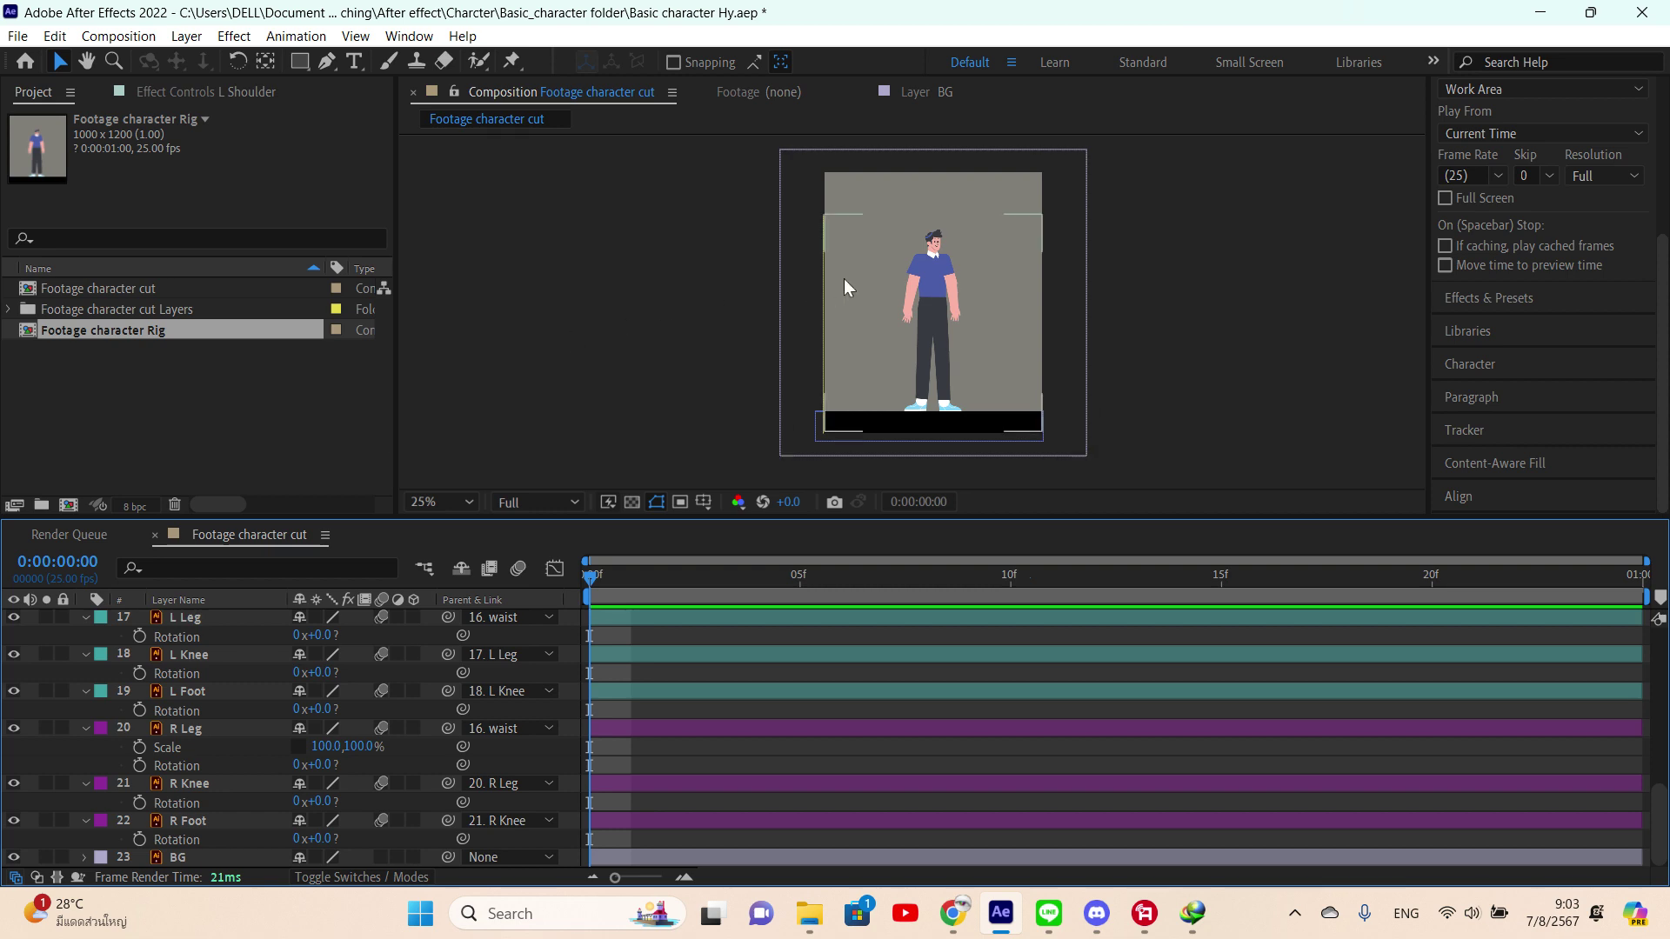
# - Open the Duik Angela script panel and reposition the composition view so the whole character stays visible beside it
pyautogui.click(414, 36)
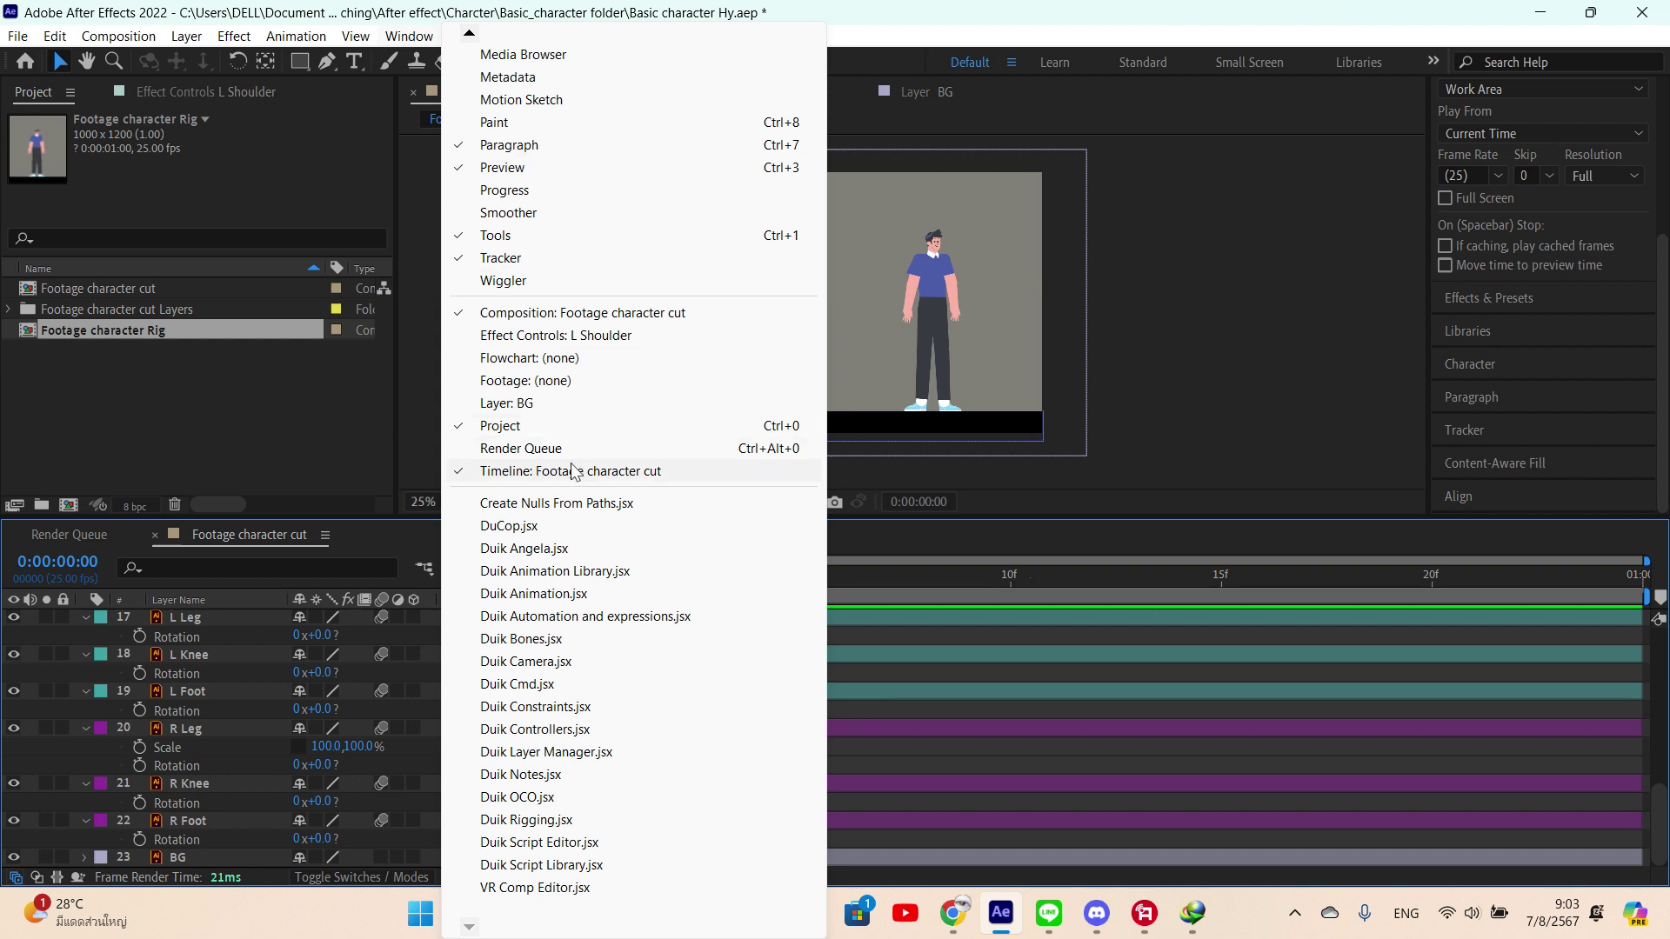
pyautogui.click(564, 549)
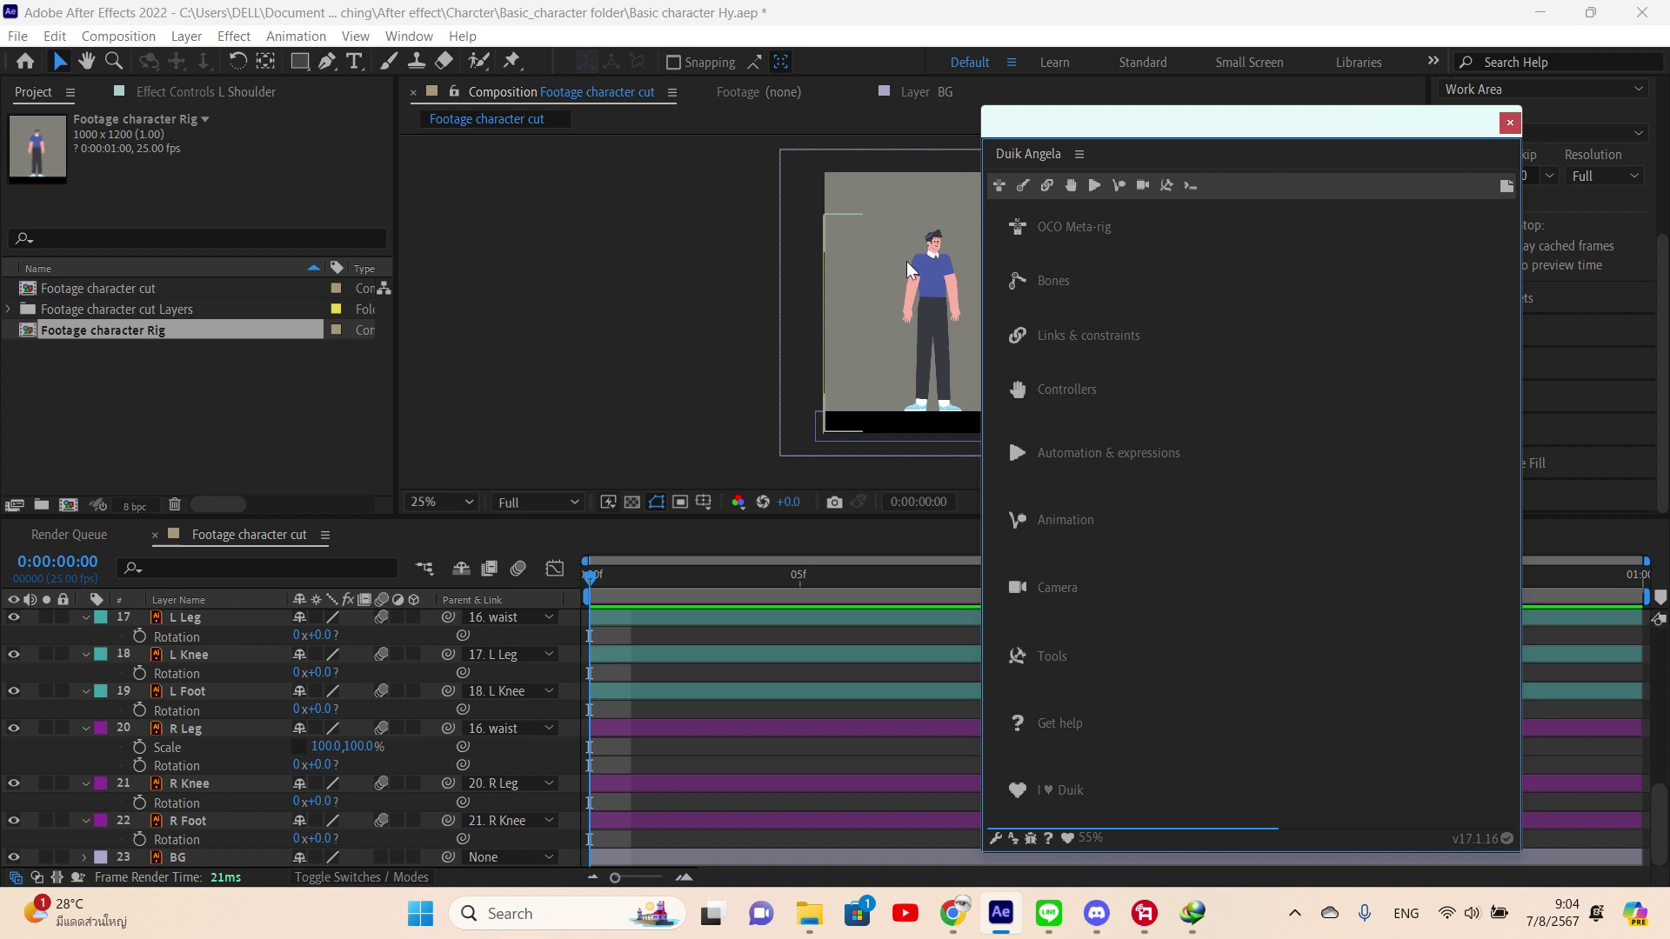
pyautogui.moveTo(907, 270); pyautogui.dragTo(675, 269)
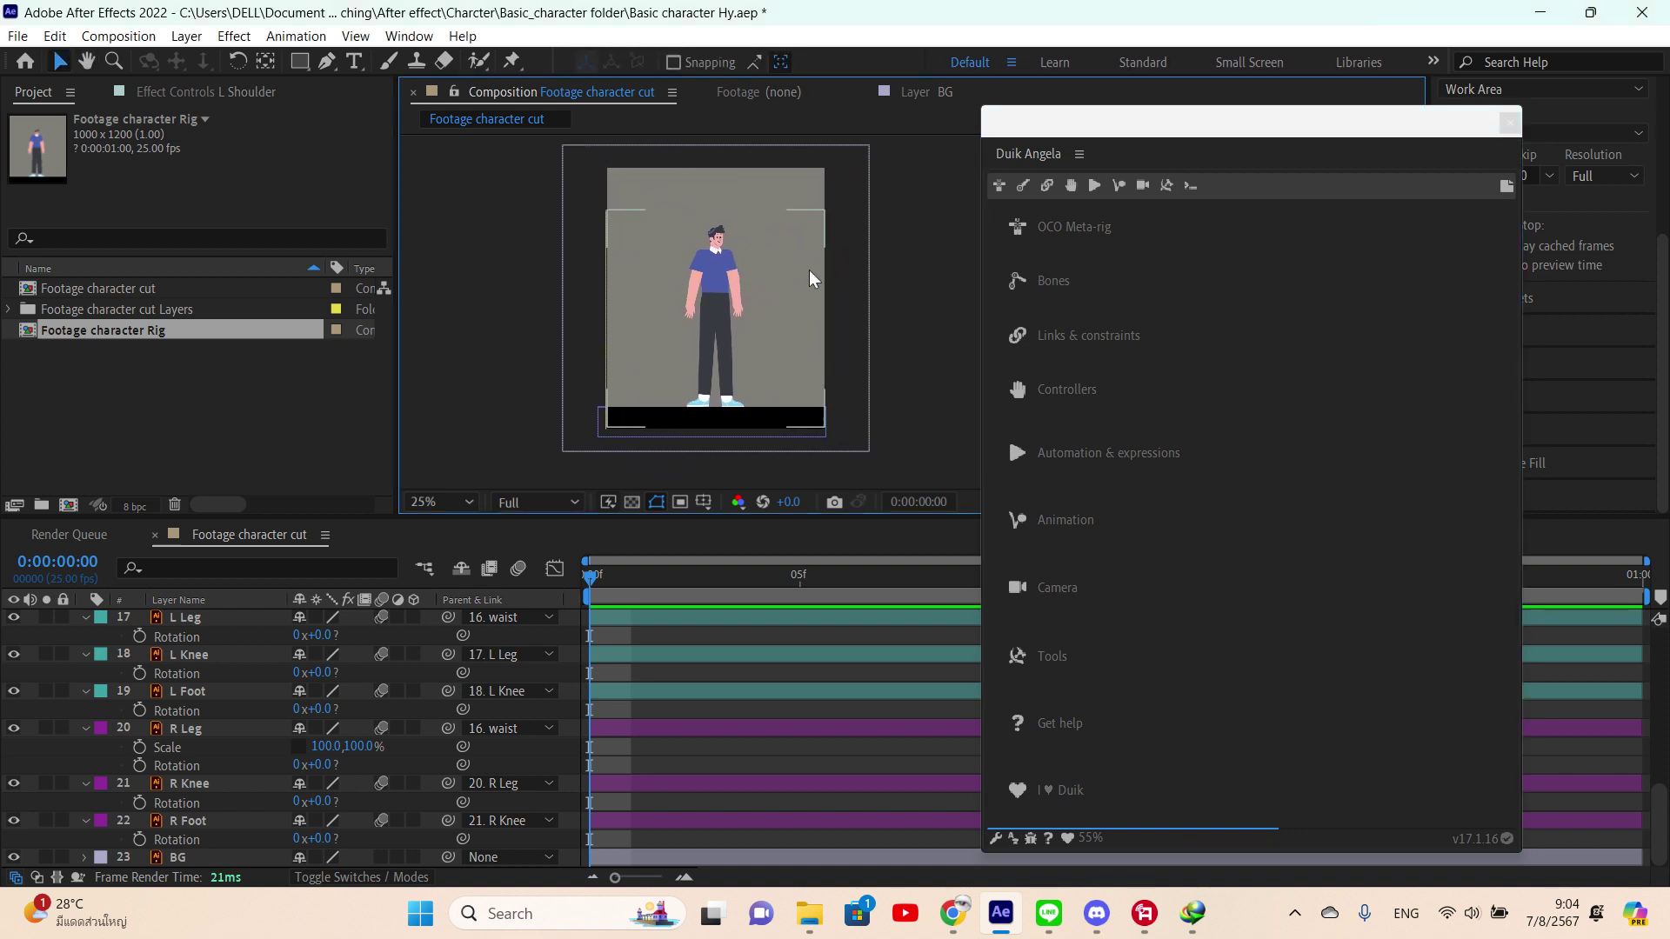
pyautogui.scroll(1, 869, 248)
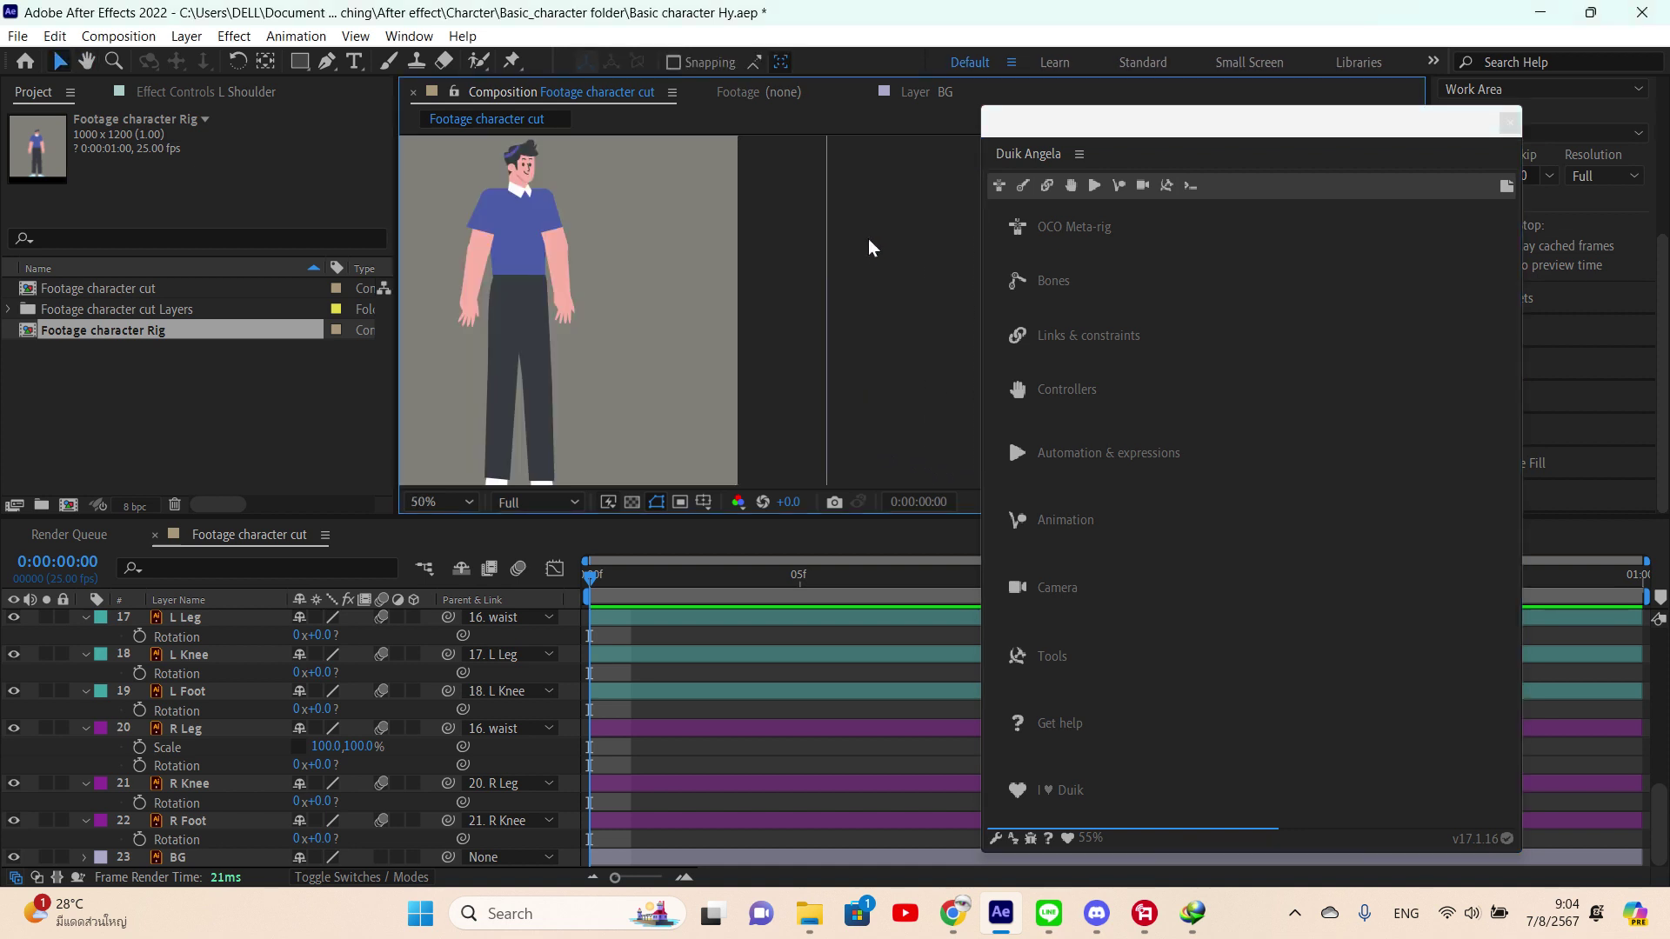
pyautogui.moveTo(827, 260); pyautogui.dragTo(850, 268)
pyautogui.scroll(-1, 850, 272)
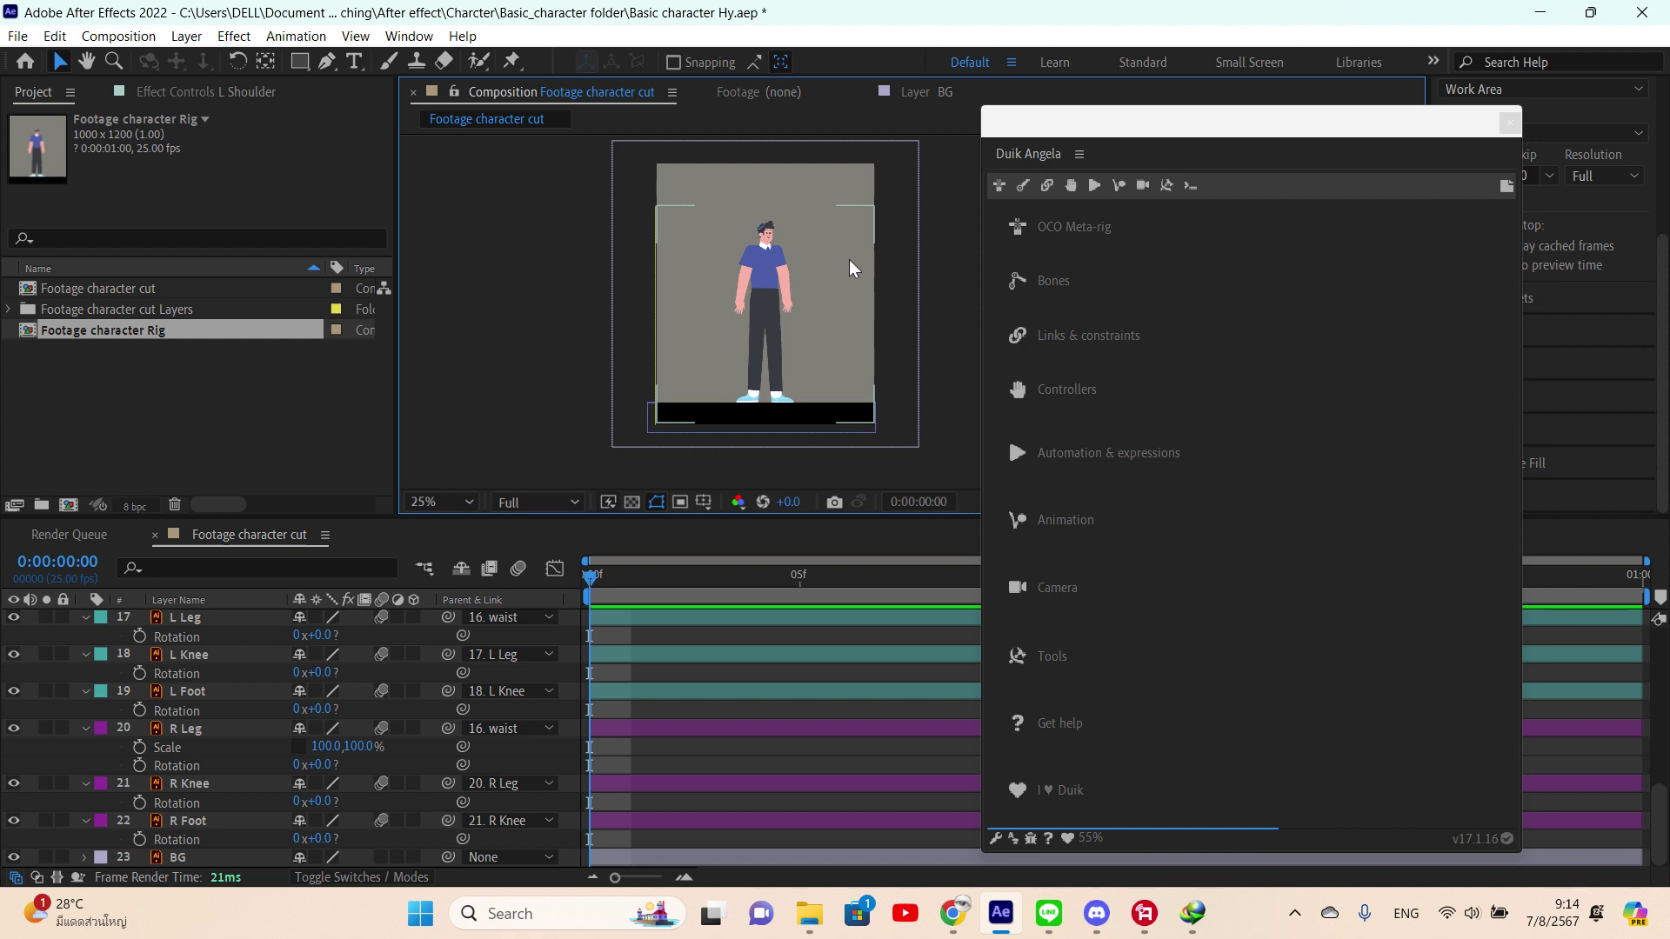
# - Check in the Scripting & Expressions preferences that scripts are allowed to write files and access the network
pyautogui.click(54, 37)
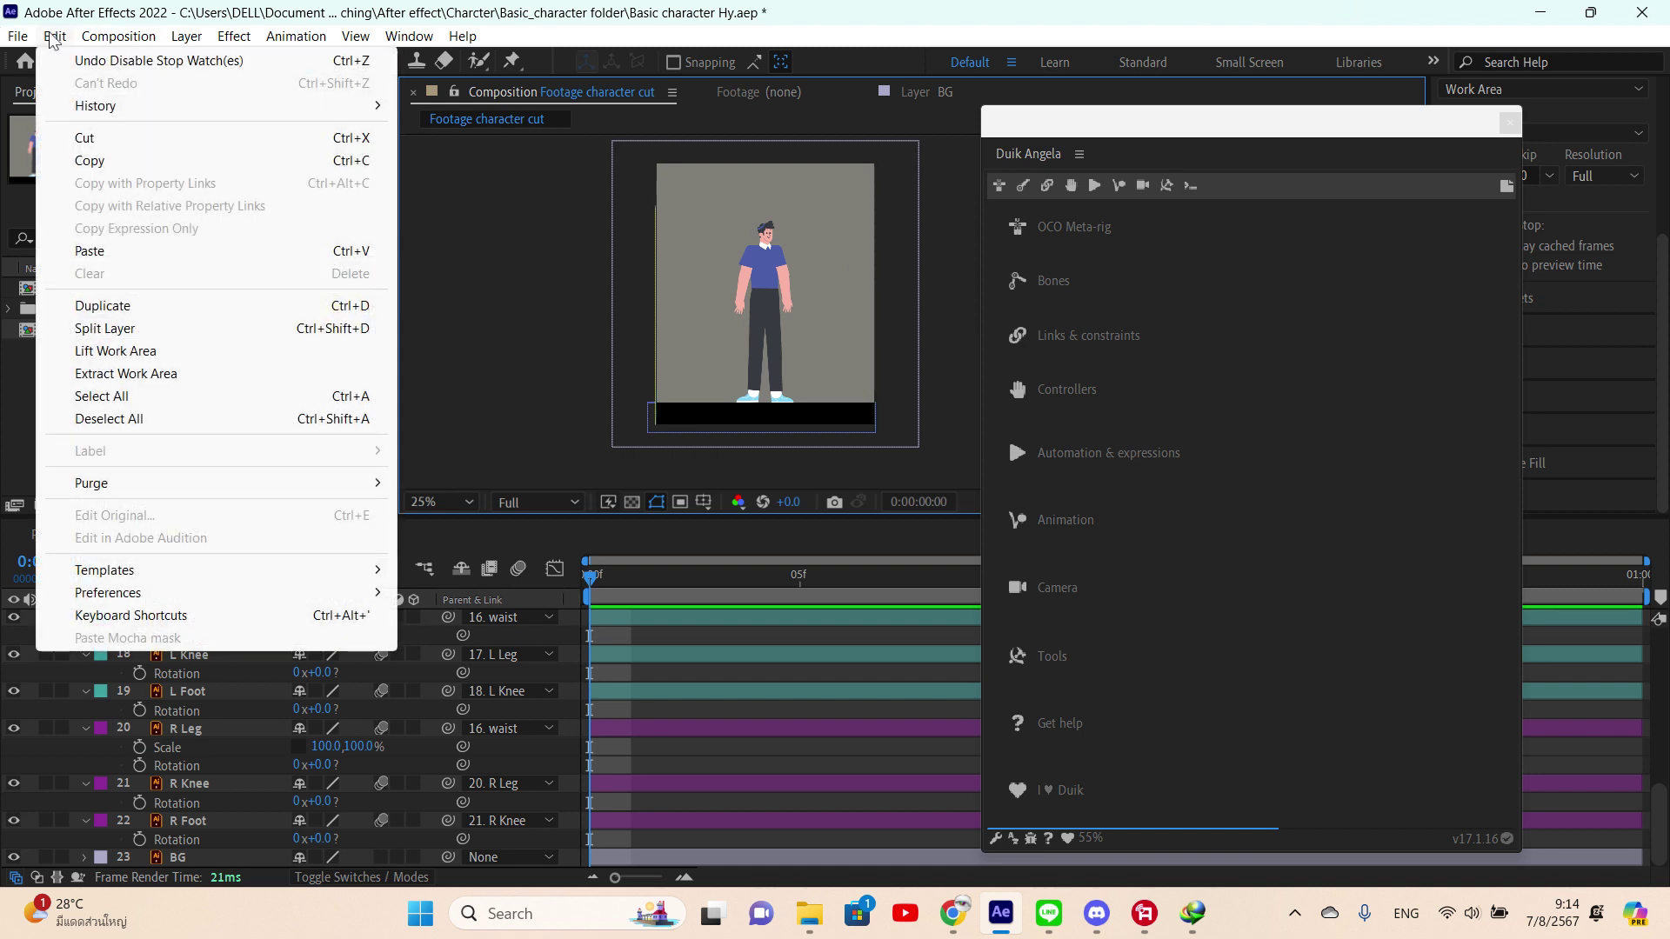
pyautogui.moveTo(296, 596)
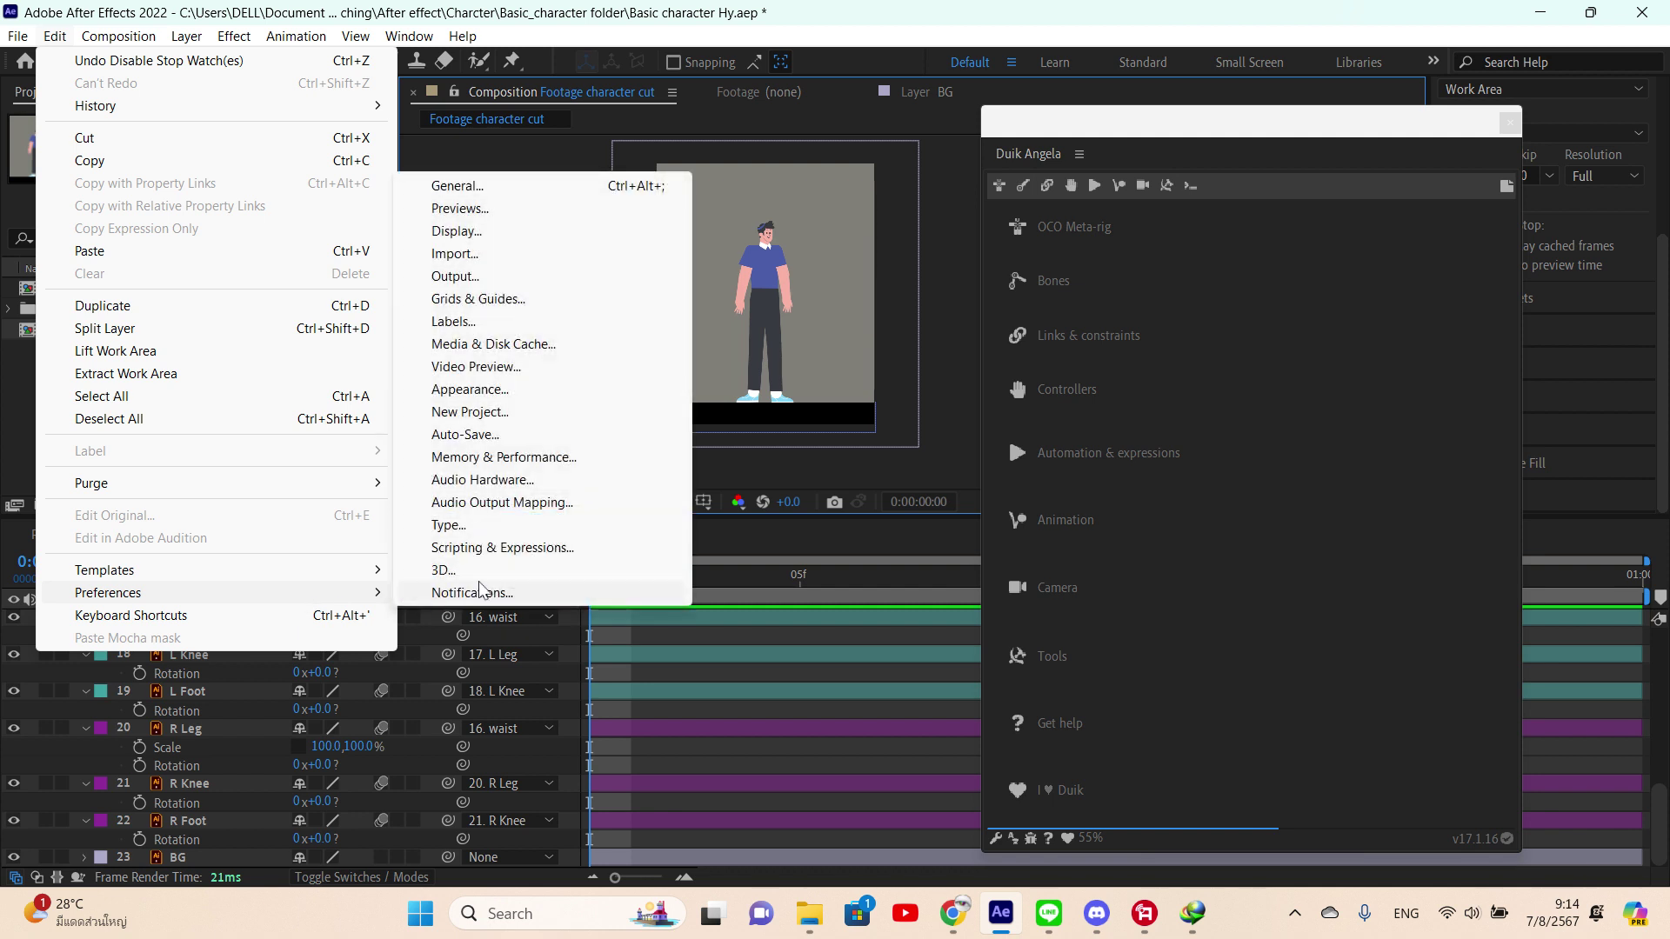
pyautogui.click(515, 548)
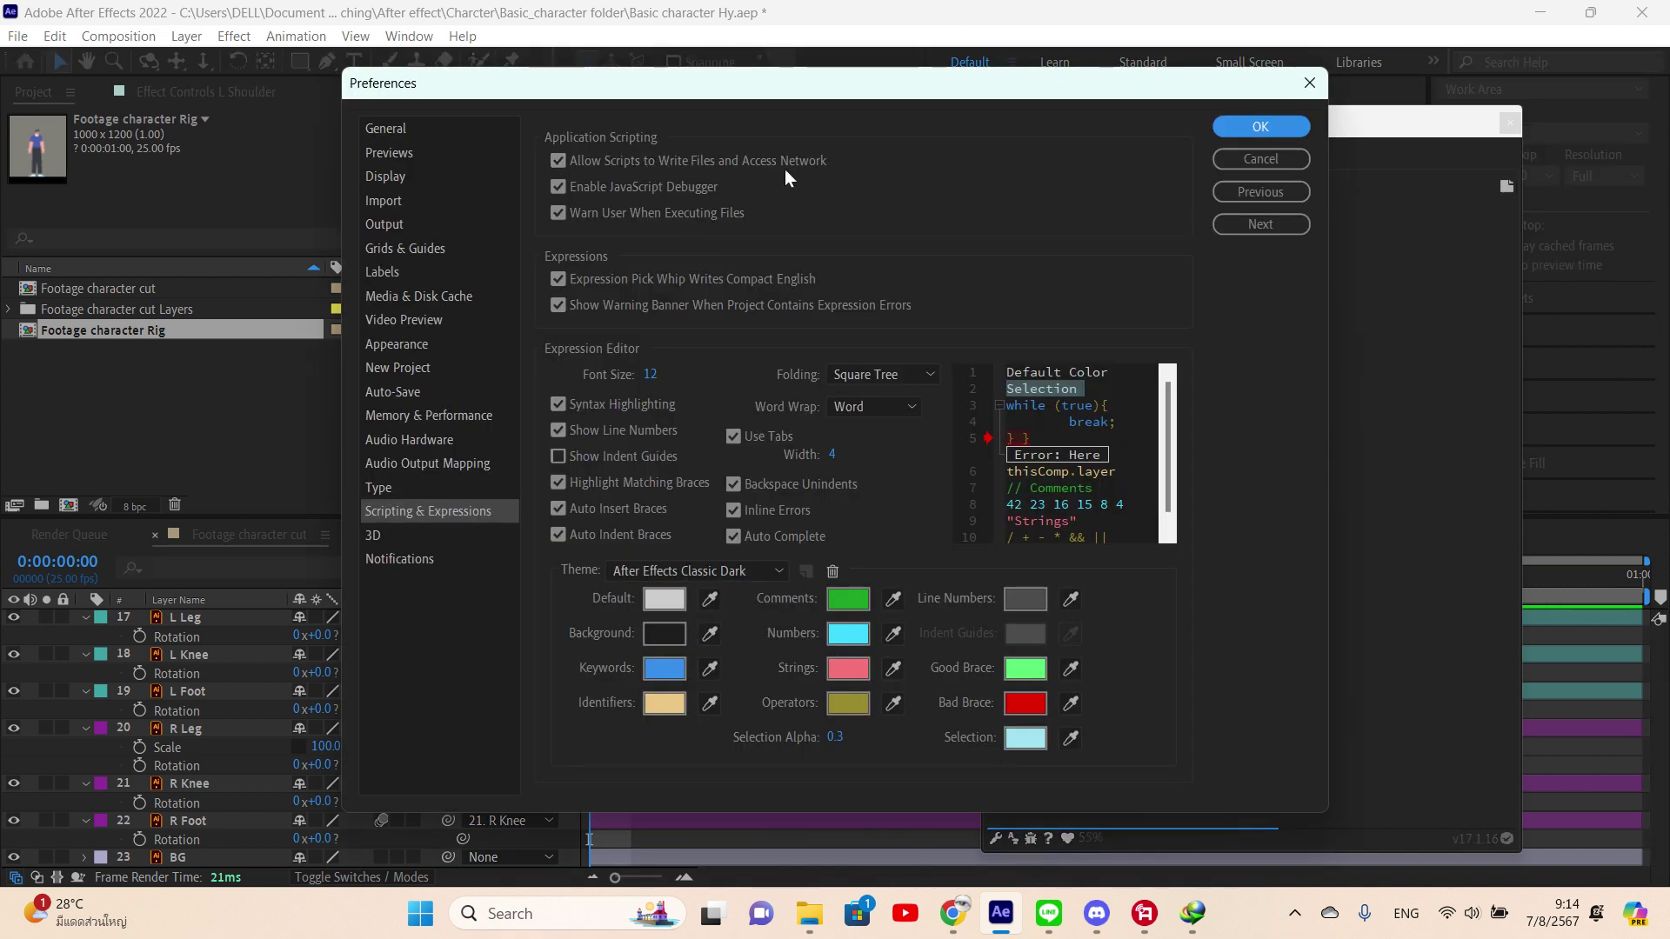
pyautogui.click(1257, 127)
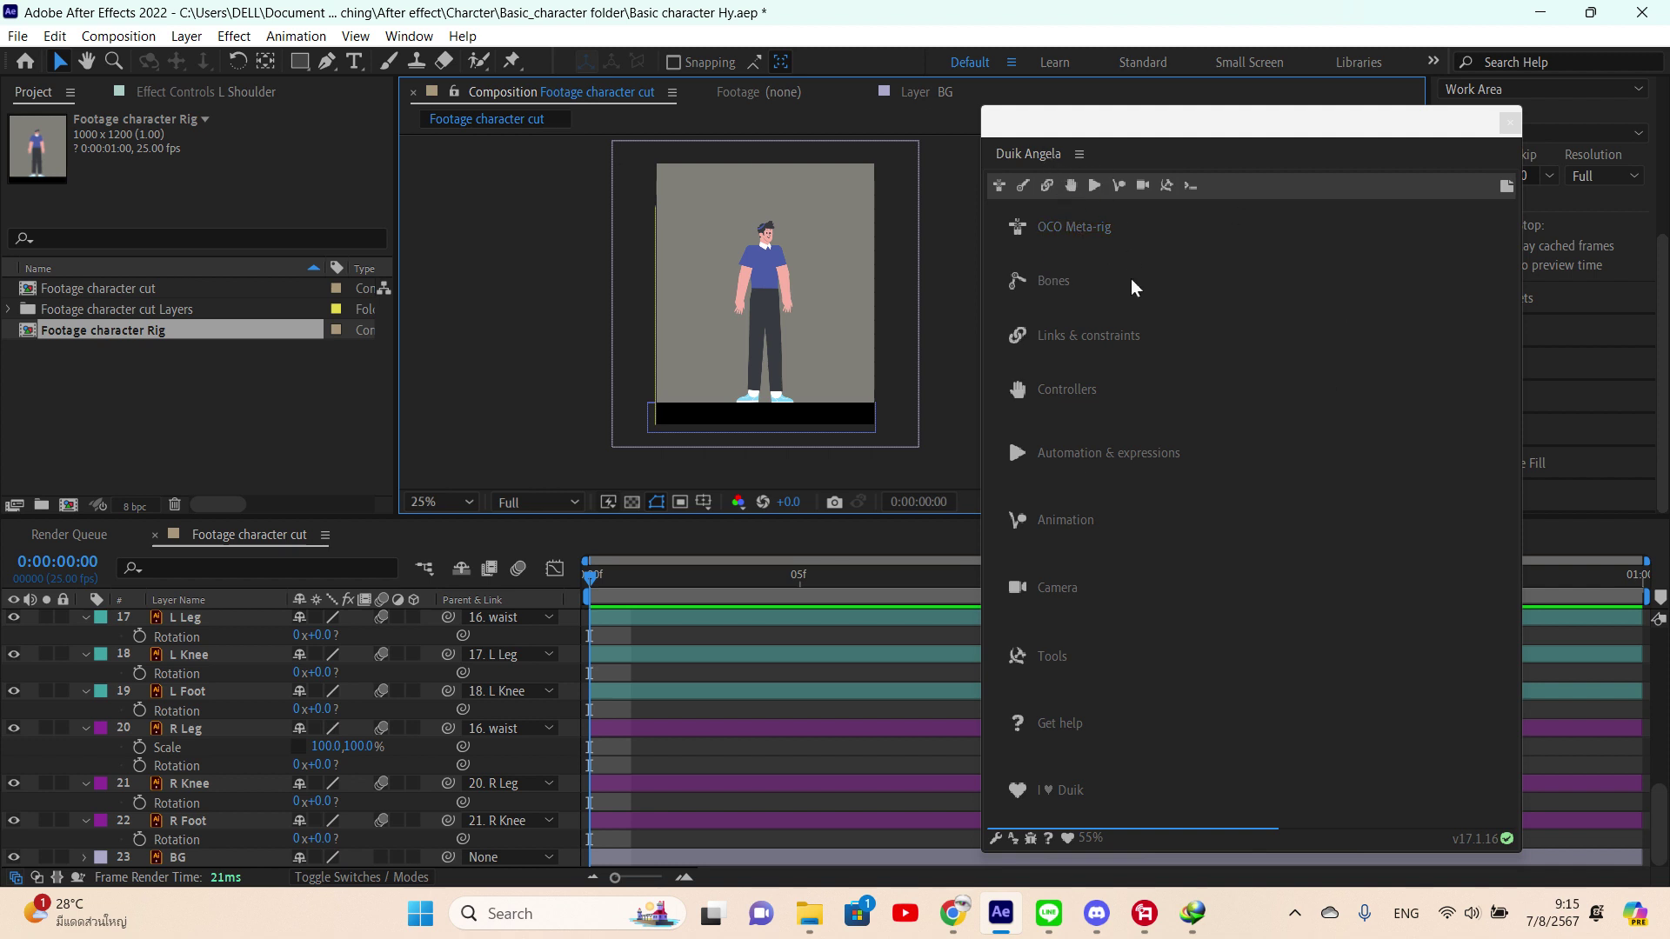
# - Move the Duik Angela window further away from the character in the composition view
pyautogui.scroll(5, 552, 697)
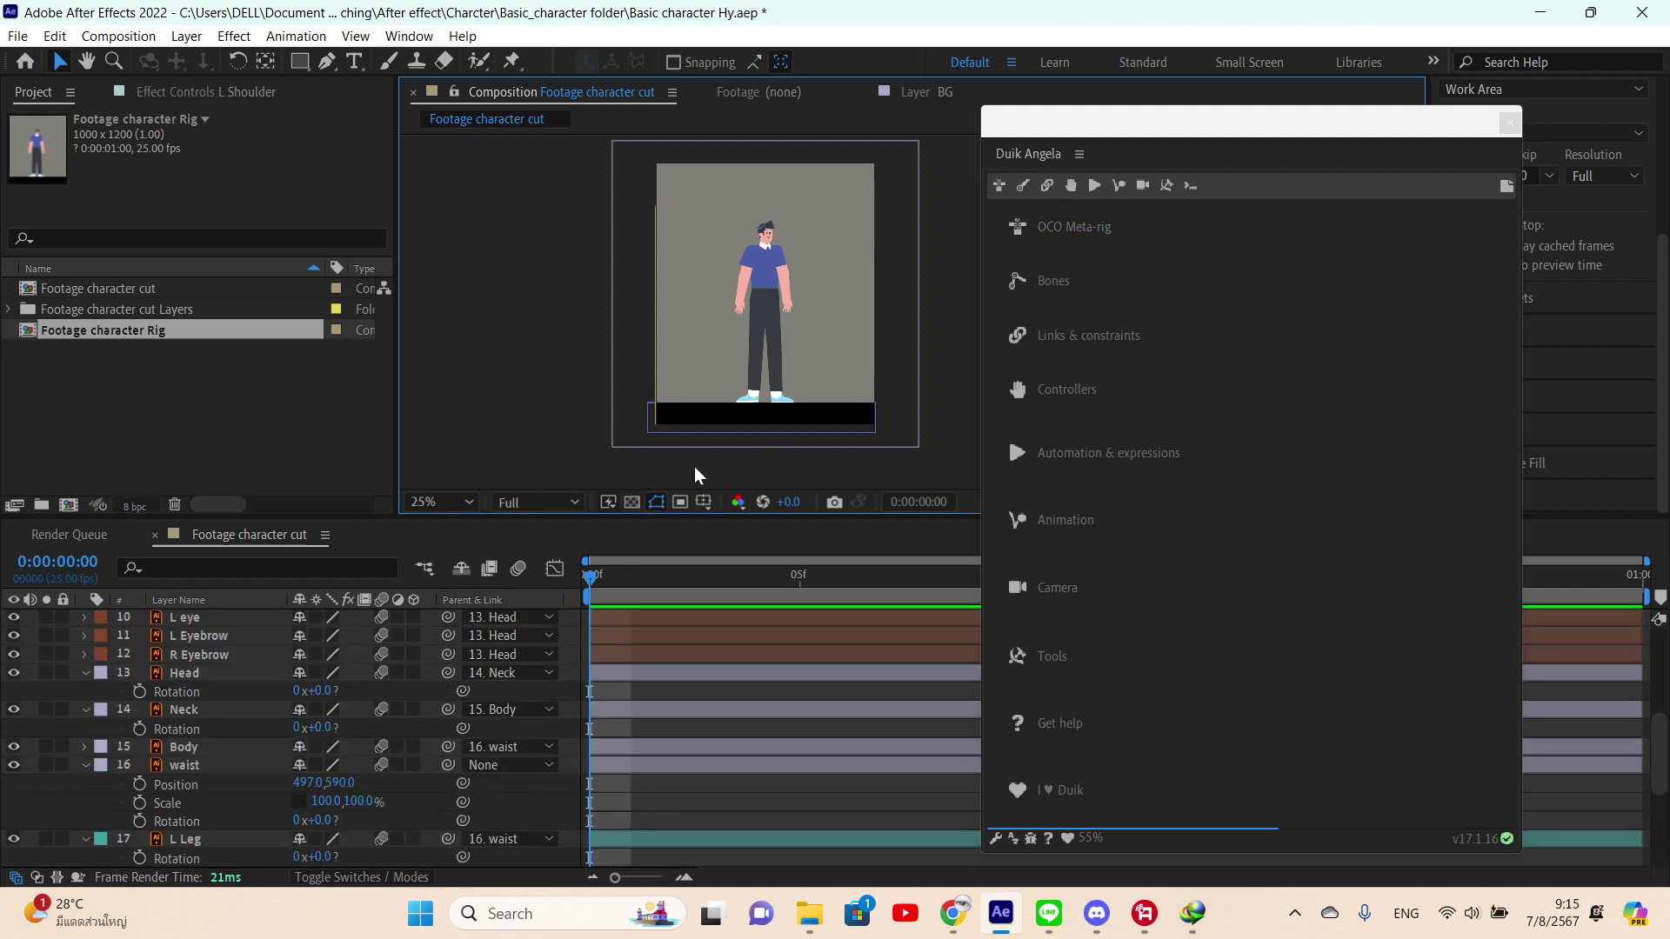
pyautogui.moveTo(1409, 123); pyautogui.dragTo(1500, 209)
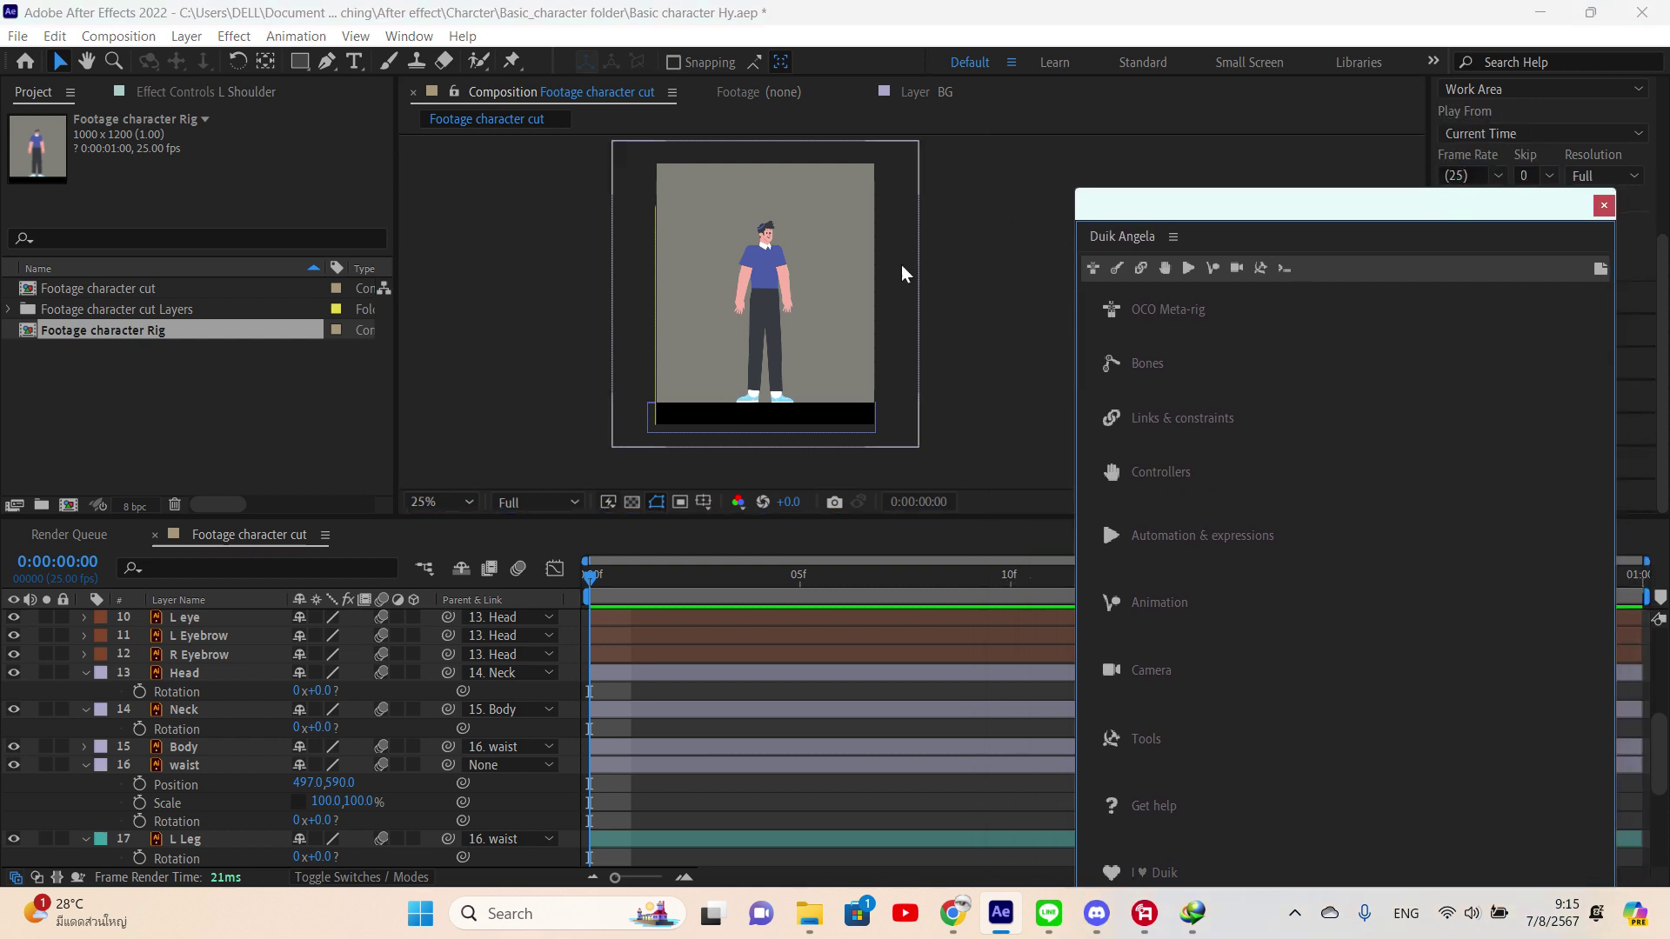
# - Select the R Hand layer to check where its anchor point sits on the character's wrist
pyautogui.scroll(3, 902, 274)
pyautogui.scroll(-2, 775, 298)
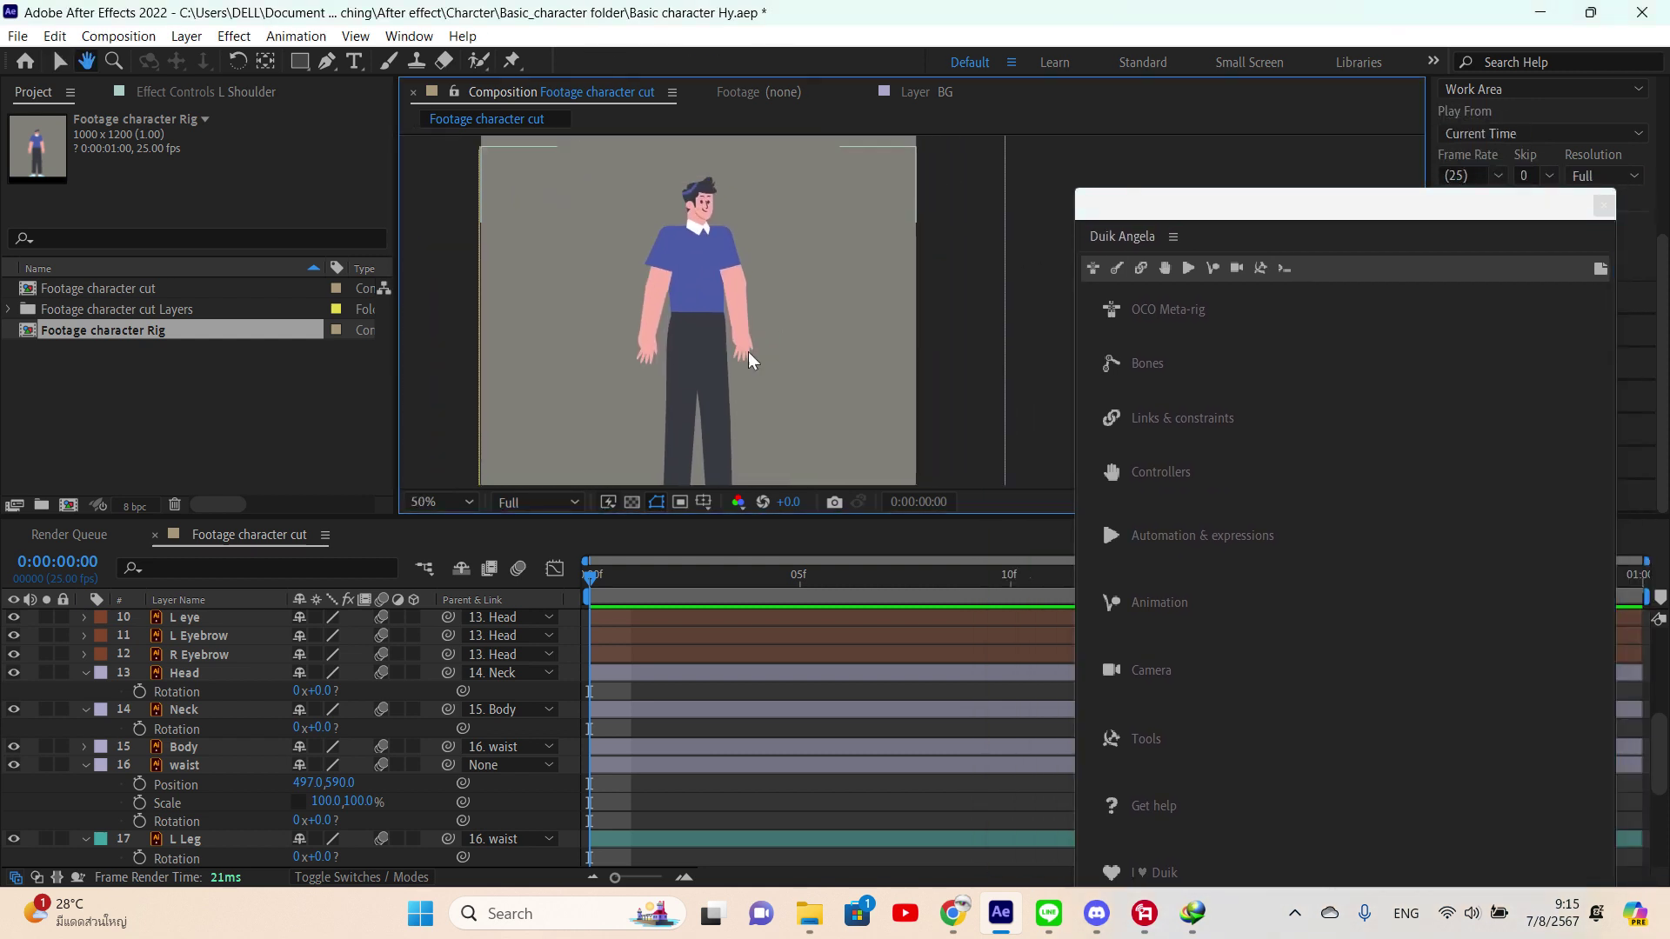
pyautogui.press('v')
pyautogui.click(743, 323)
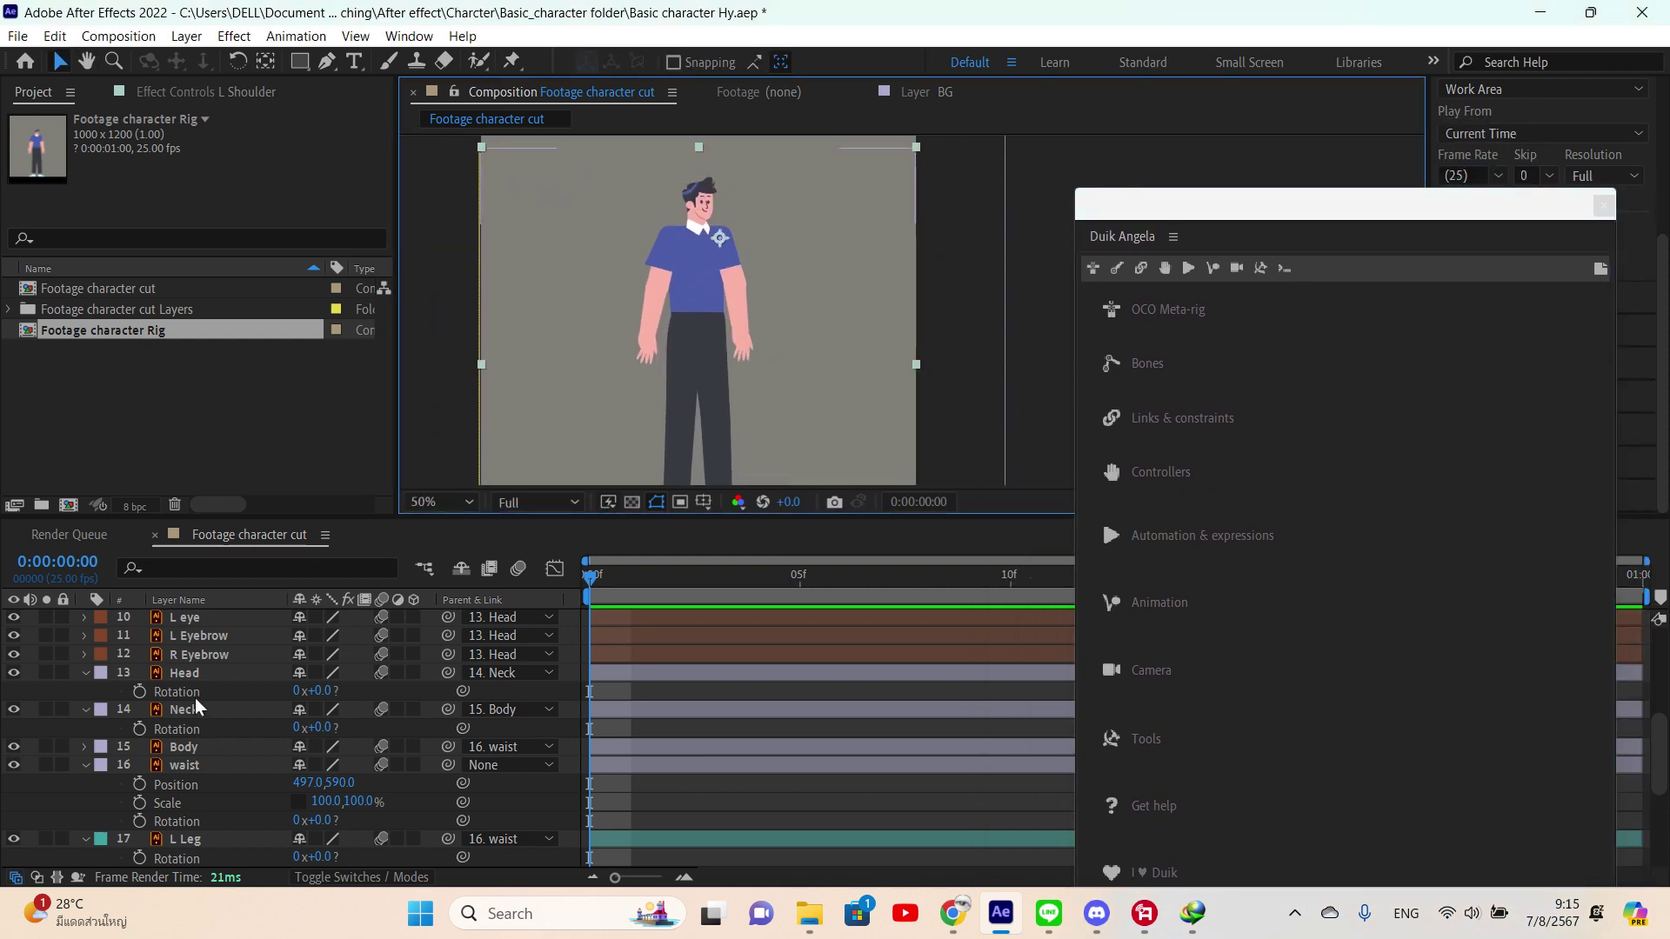
pyautogui.scroll(1, 210, 696)
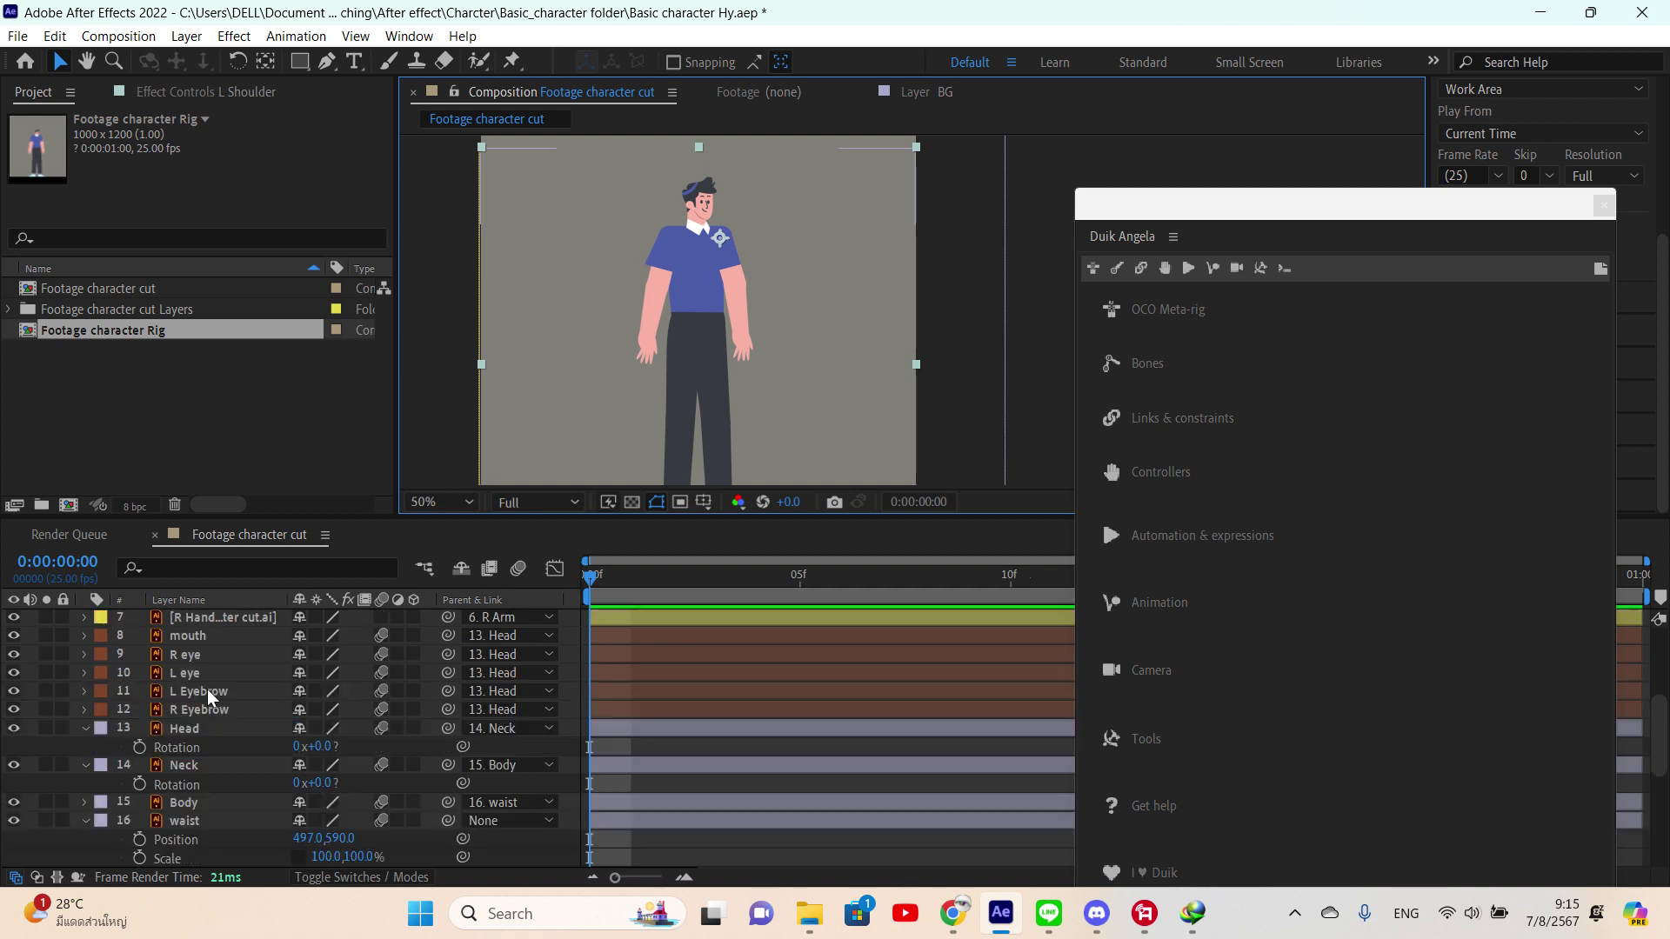
pyautogui.click(218, 619)
pyautogui.scroll(1, 248, 659)
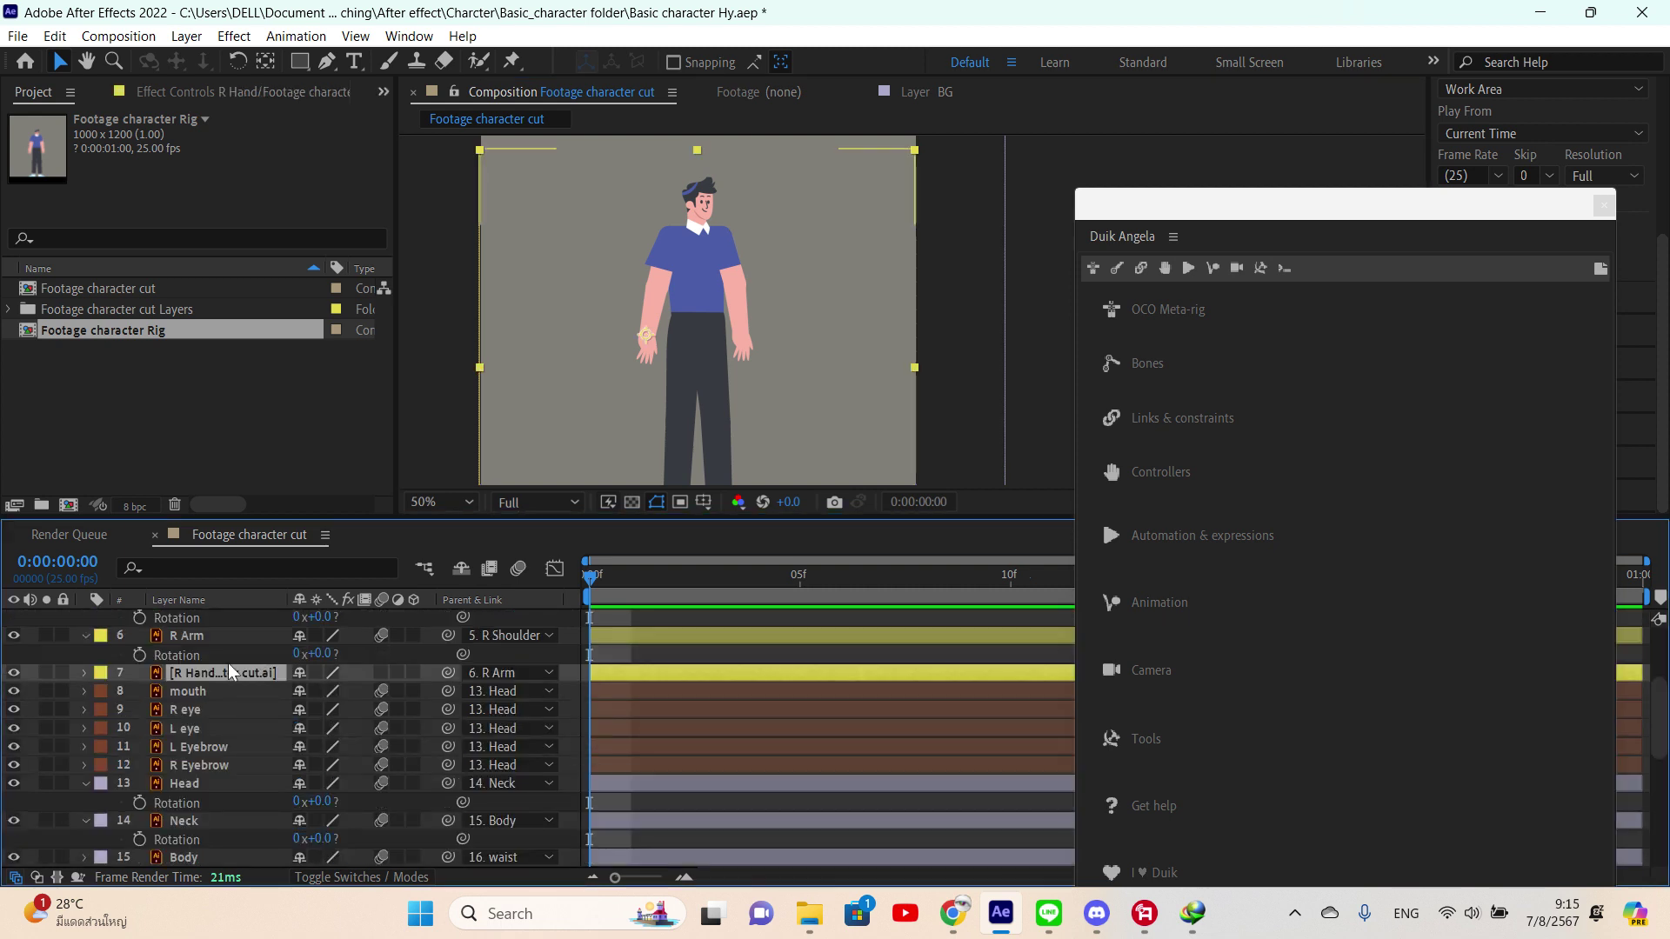
# - Select the R Shoulder, R Arm and R Hand layers and display their Rotation properties
pyautogui.scroll(1, 230, 671)
pyautogui.click(217, 654)
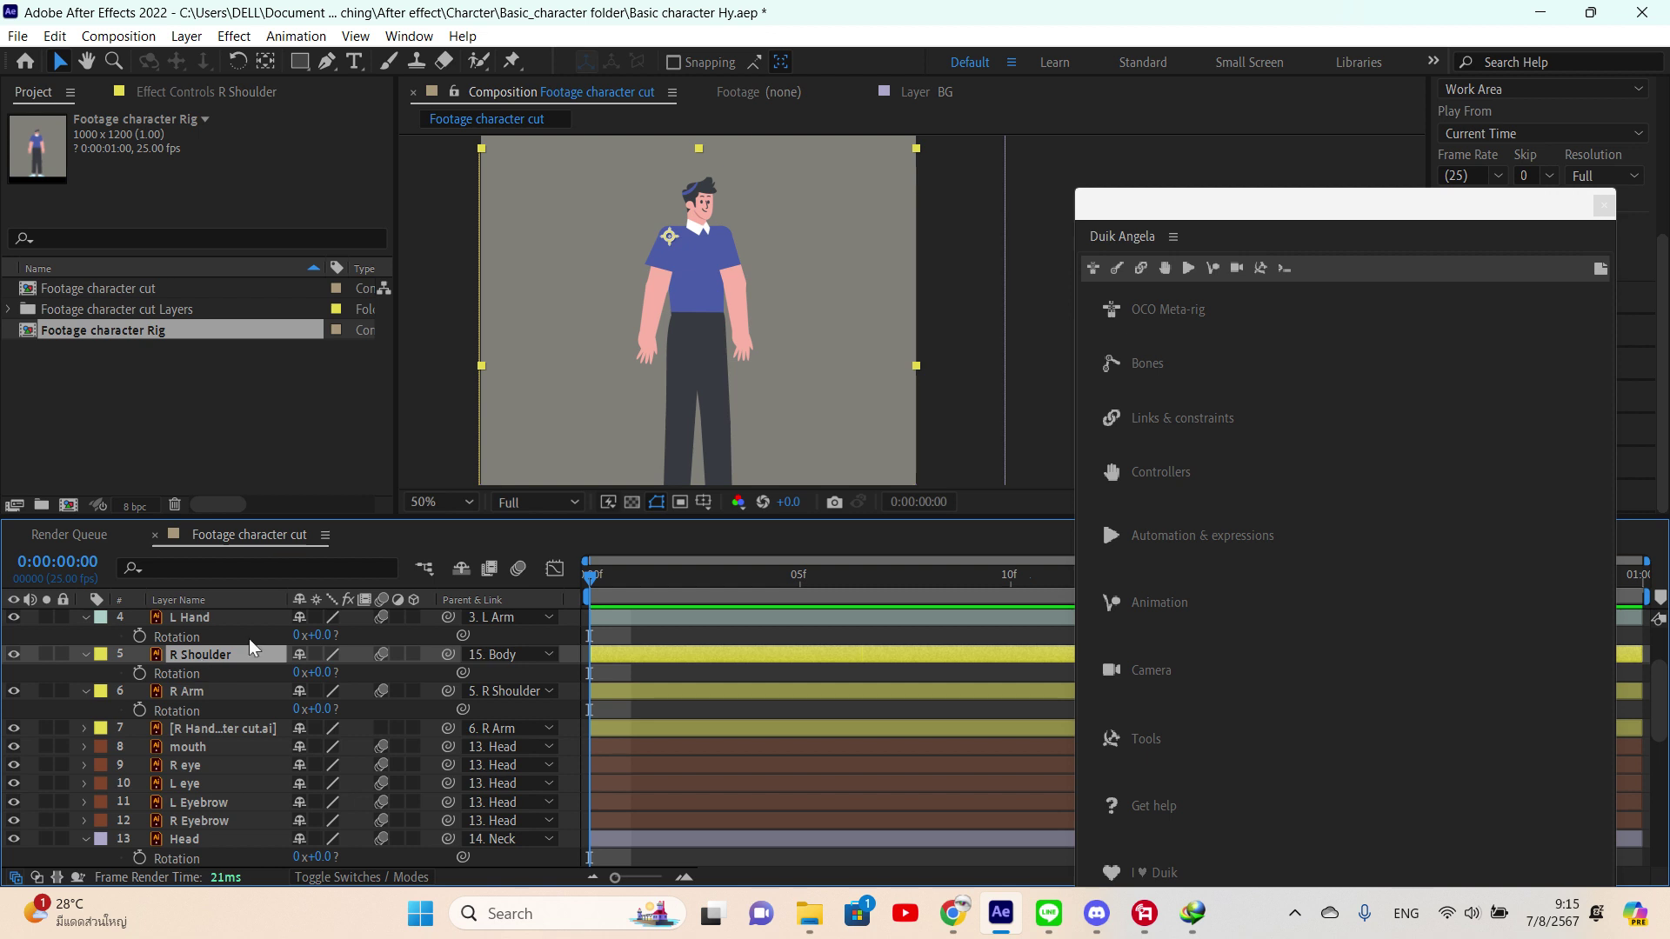
pyautogui.keyDown('shift'); pyautogui.click(209, 728); pyautogui.keyUp('shift')
pyautogui.press('u')
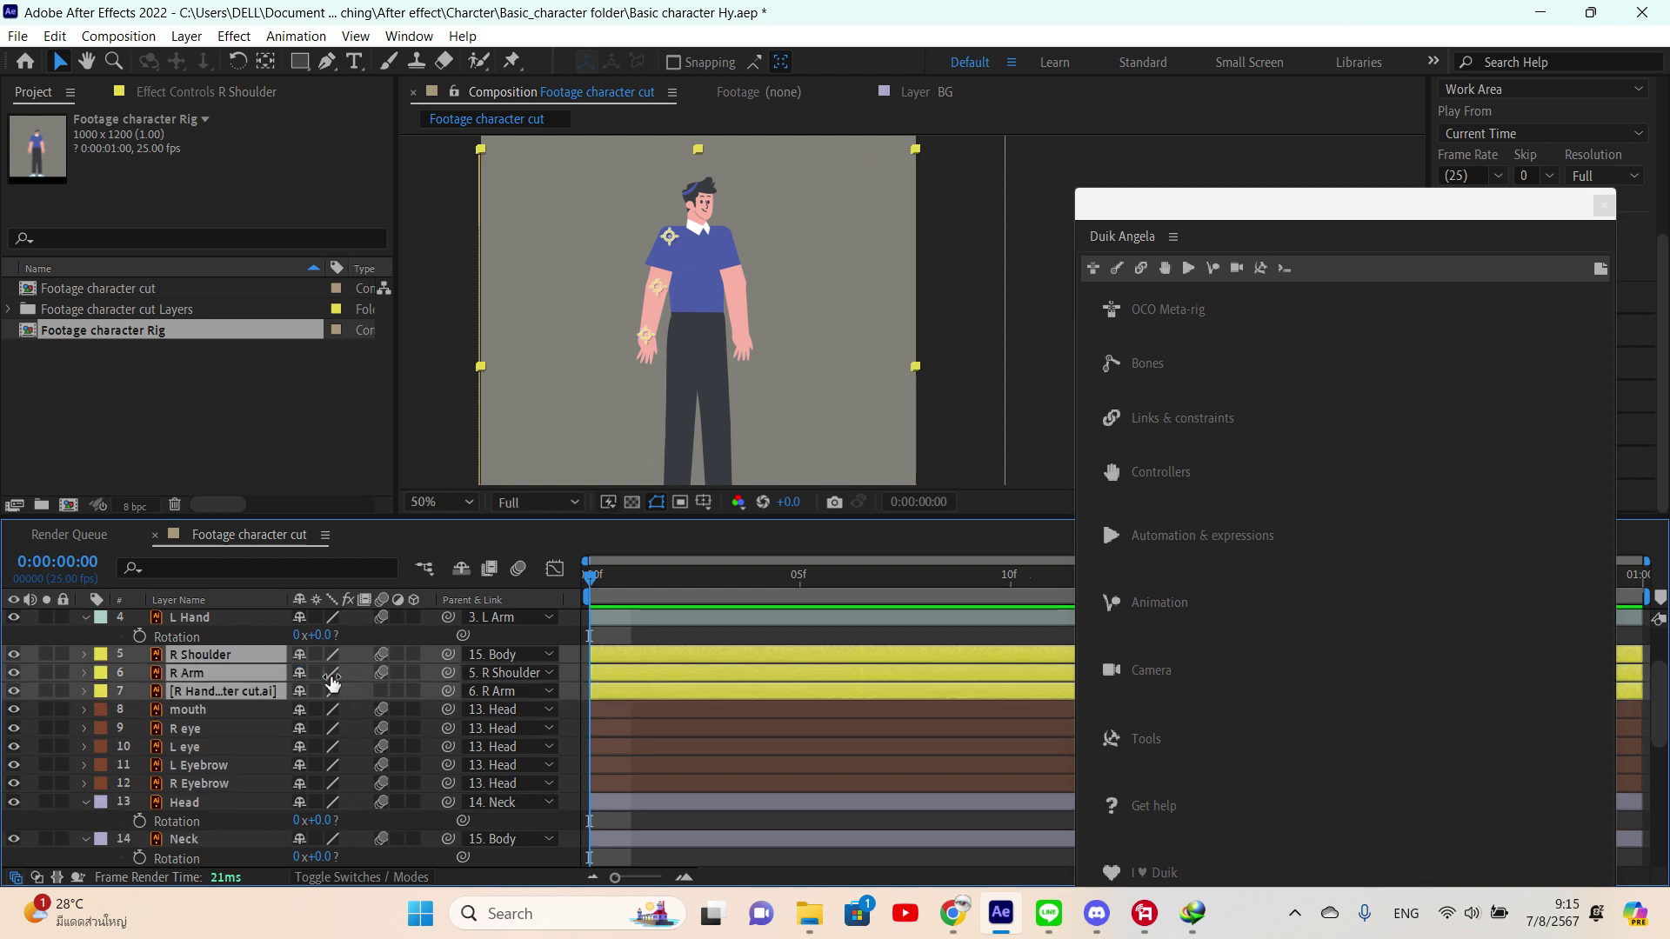
pyautogui.press('r')
pyautogui.moveTo(335, 674); pyautogui.dragTo(336, 654)
pyautogui.hotkey('ctrl', 'z')
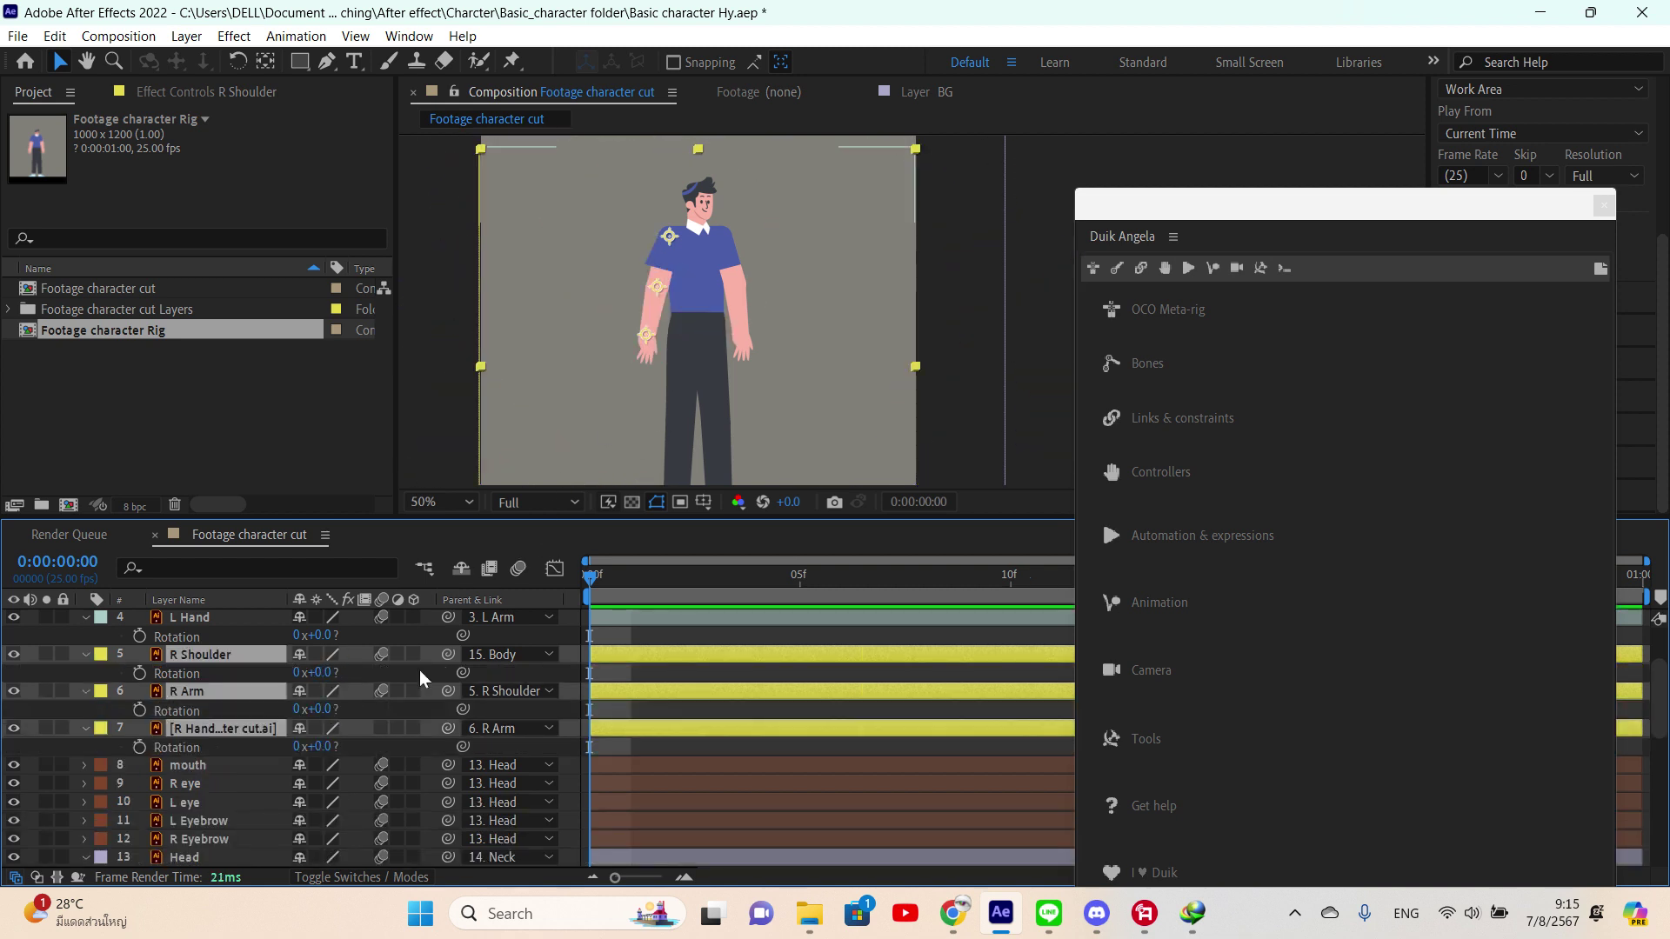
# - Test the body's parenting by moving the waist layer in the composition, undoing each trial move
pyautogui.scroll(-2, 305, 726)
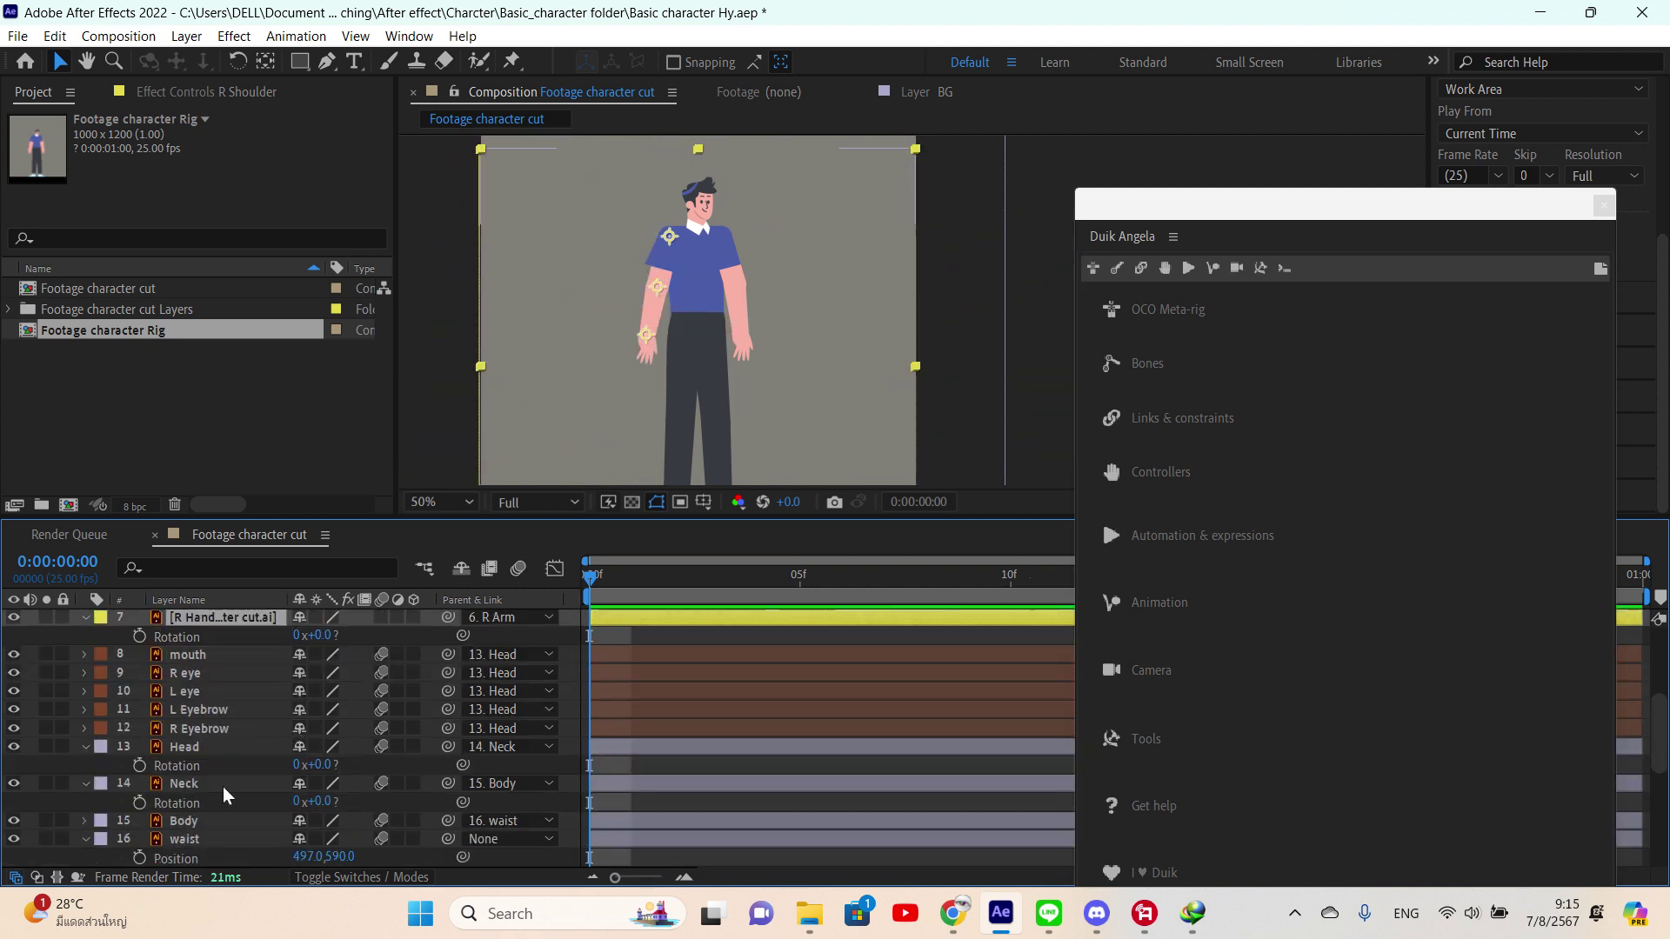
pyautogui.scroll(-1, 223, 785)
pyautogui.click(202, 783)
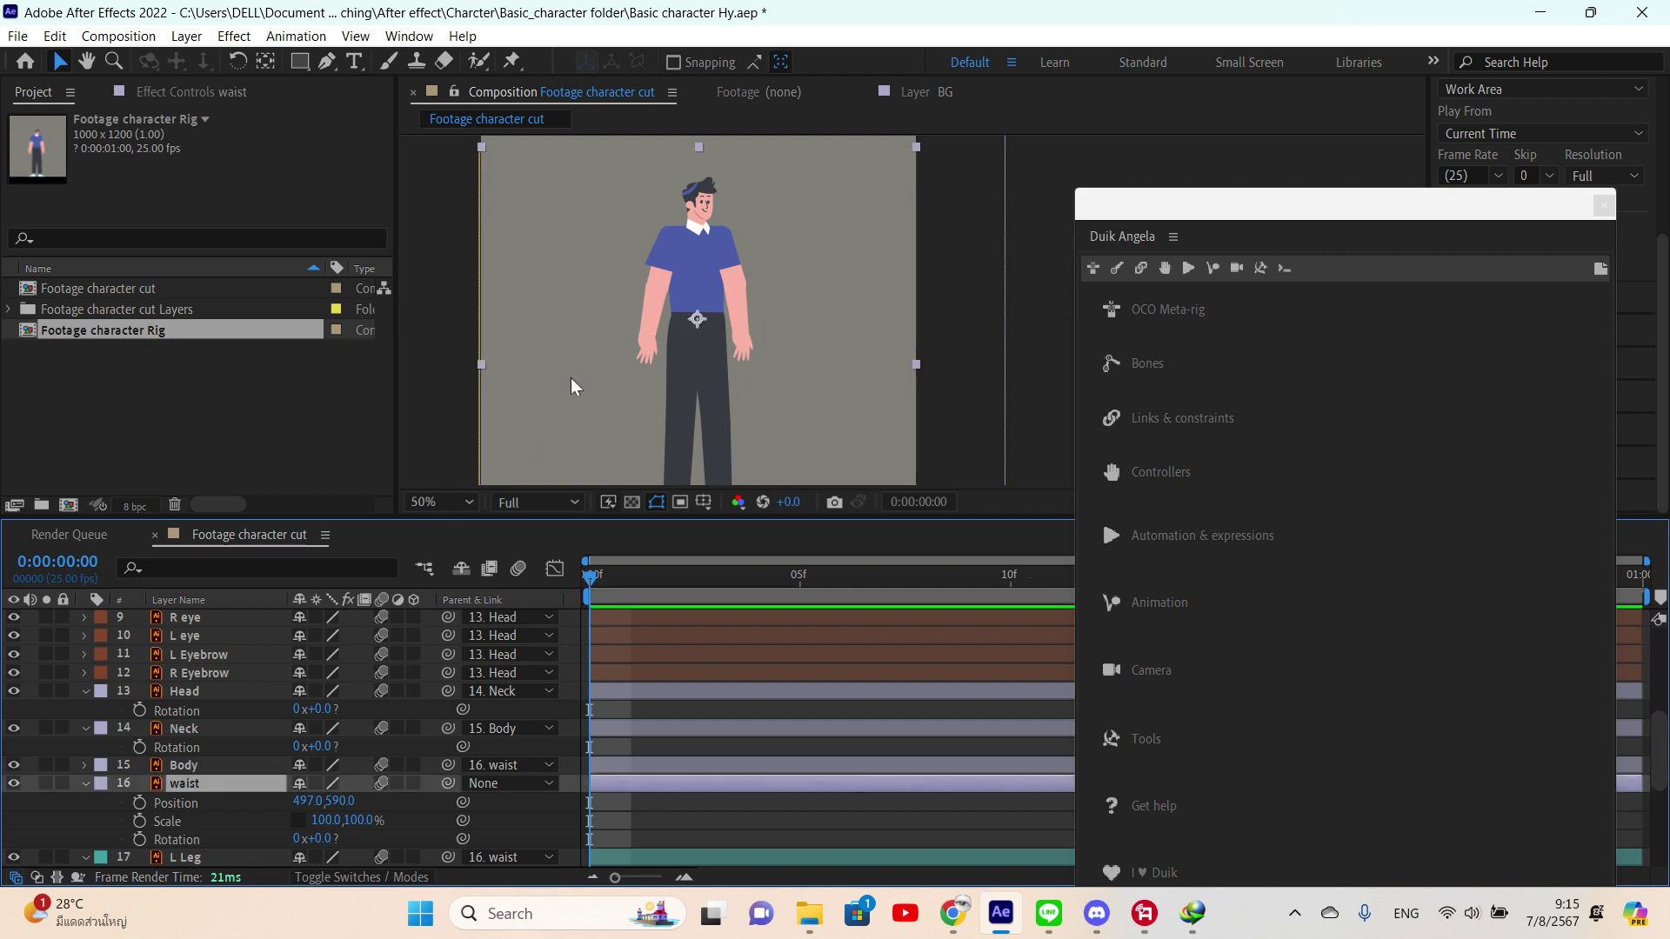
pyautogui.moveTo(703, 315); pyautogui.dragTo(757, 257)
pyautogui.hotkey('ctrl', 'z')
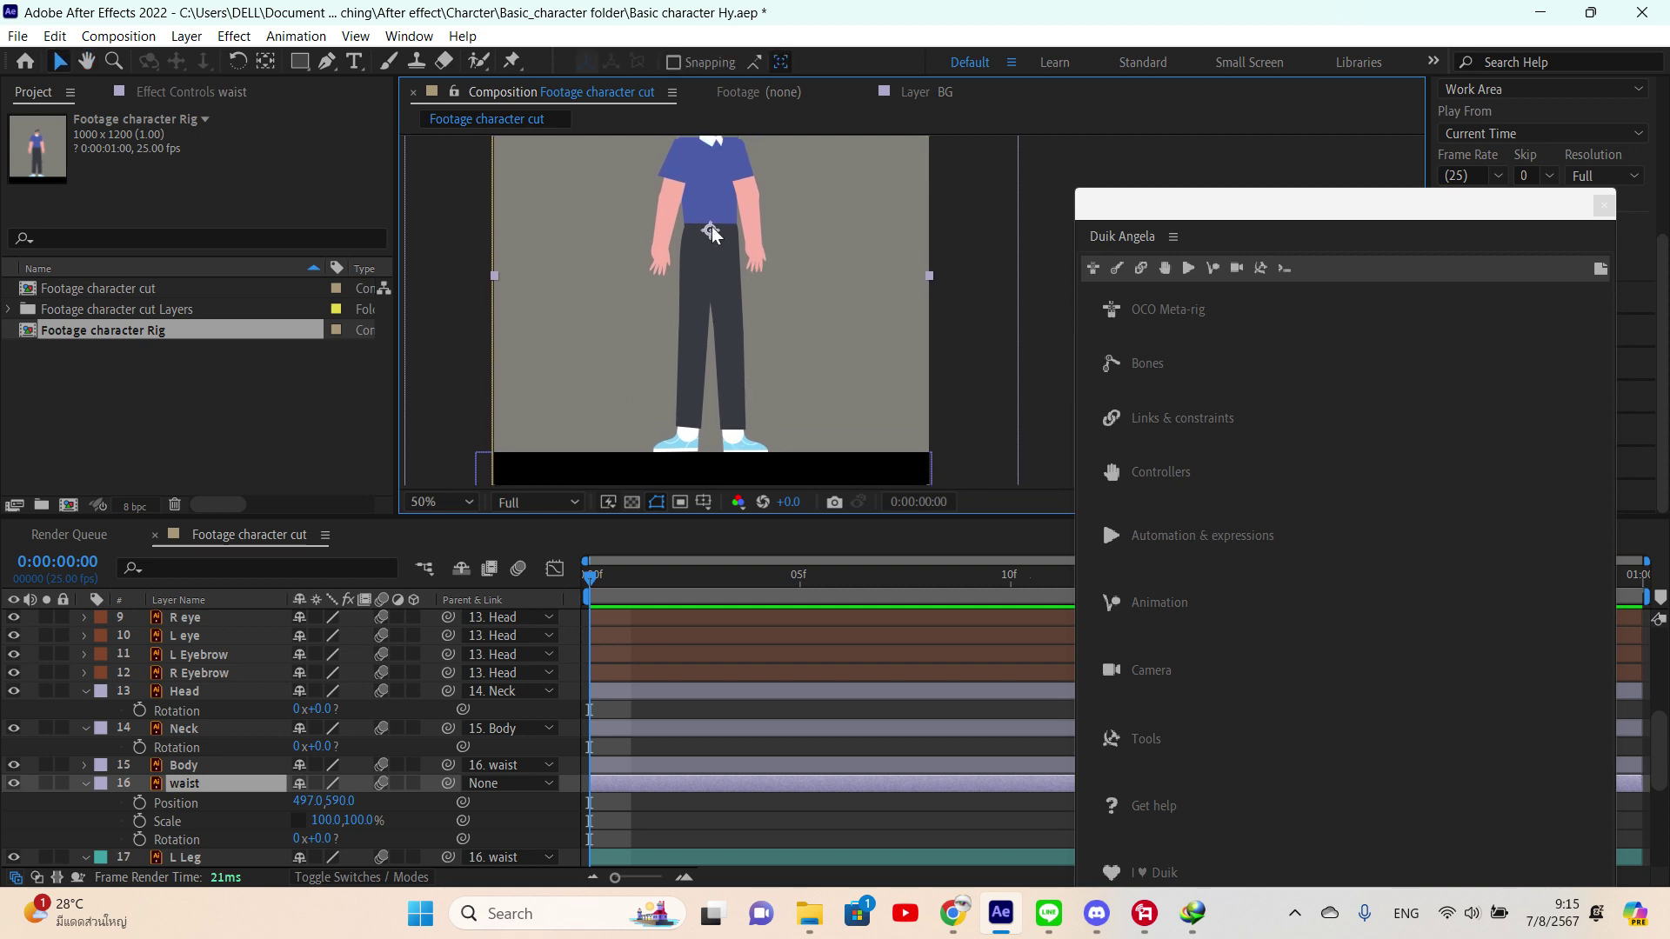
pyautogui.moveTo(711, 233)
pyautogui.mouseDown()
pyautogui.moveTo(715, 261)
pyautogui.moveTo(729, 254)
pyautogui.mouseUp()
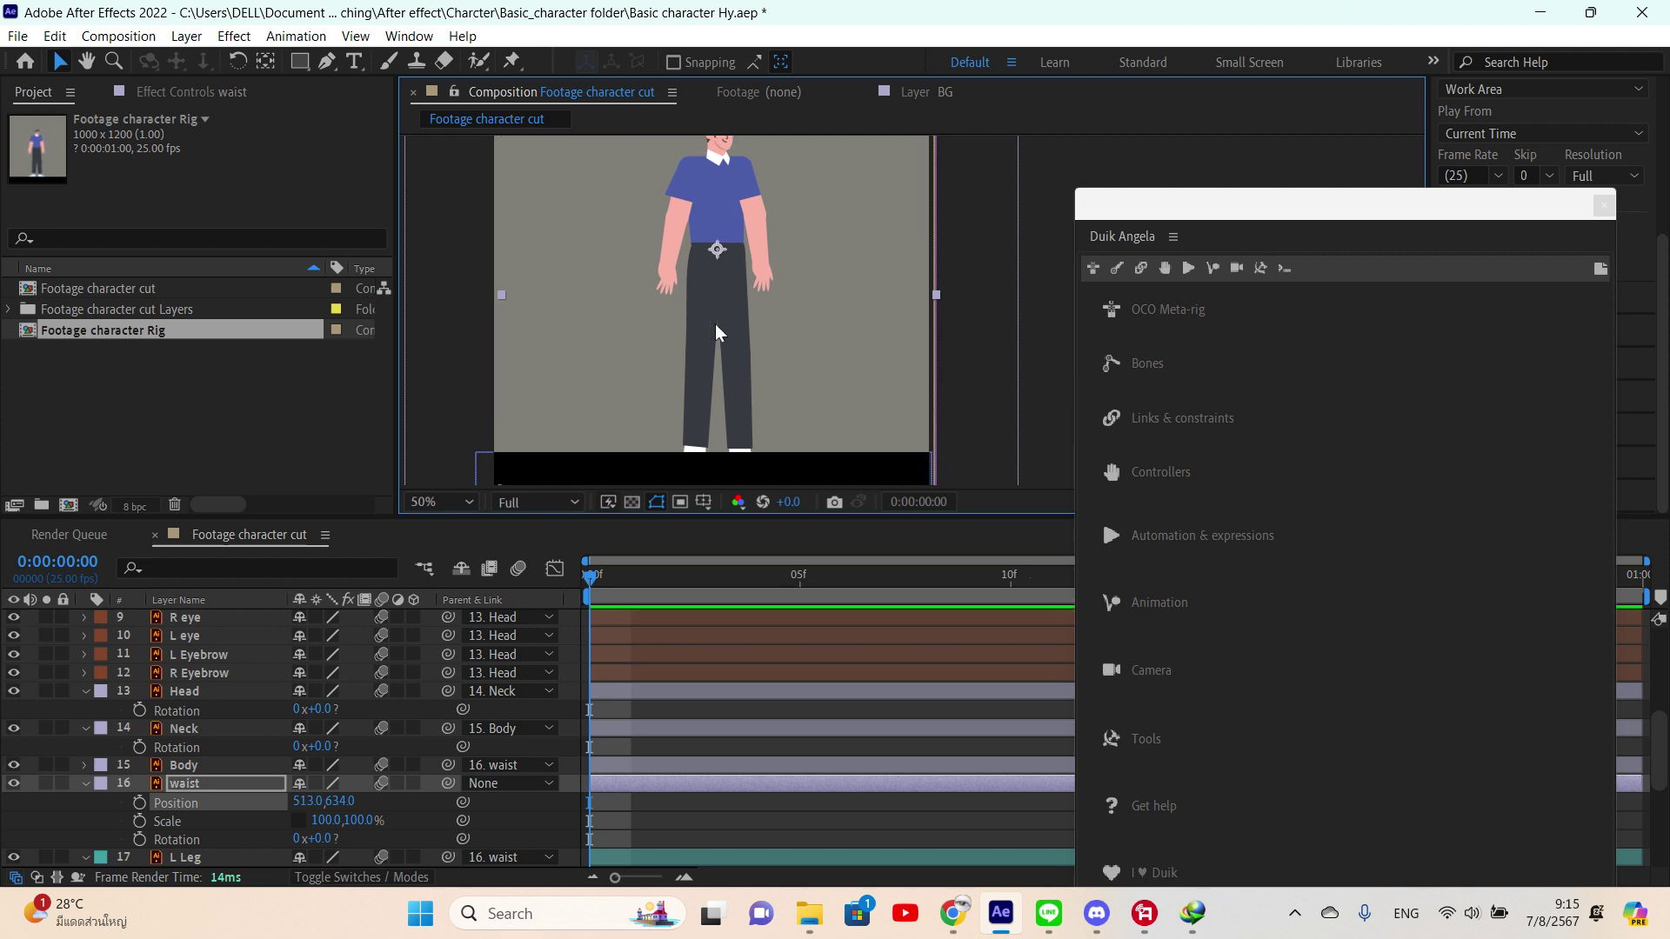
pyautogui.hotkey('ctrl', 'z')
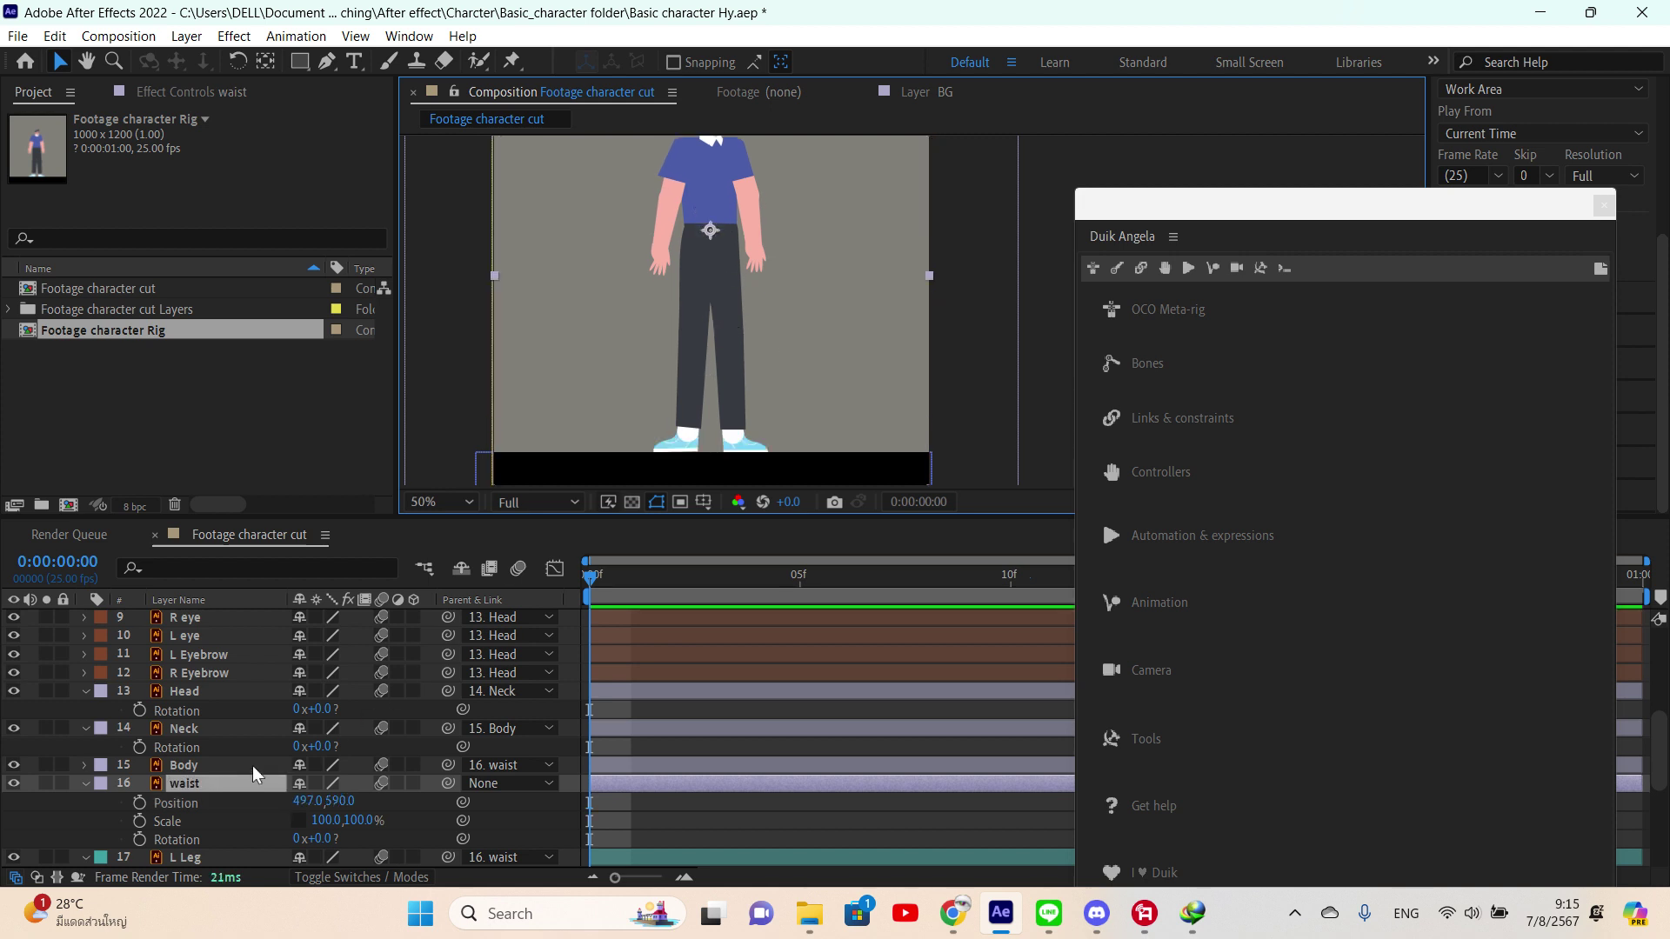
# - Create Duik hominoid arm bones from the L Hand, L Arm and L Shoulder layers, selected in that order
pyautogui.scroll(-3, 252, 765)
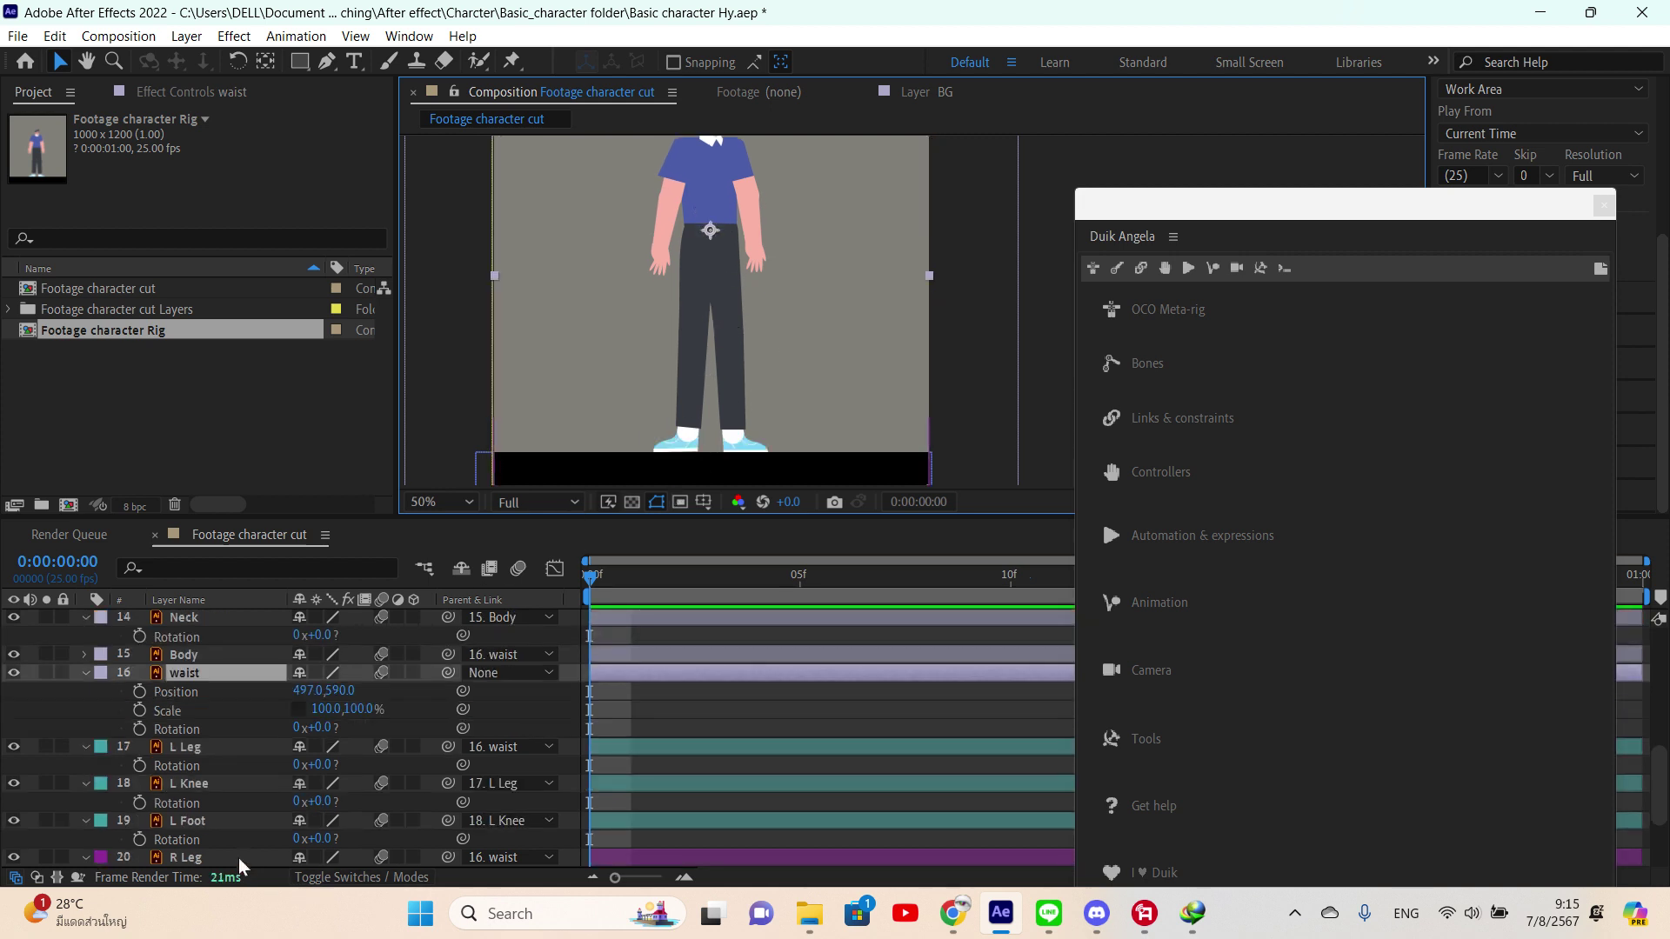
pyautogui.scroll(5, 217, 748)
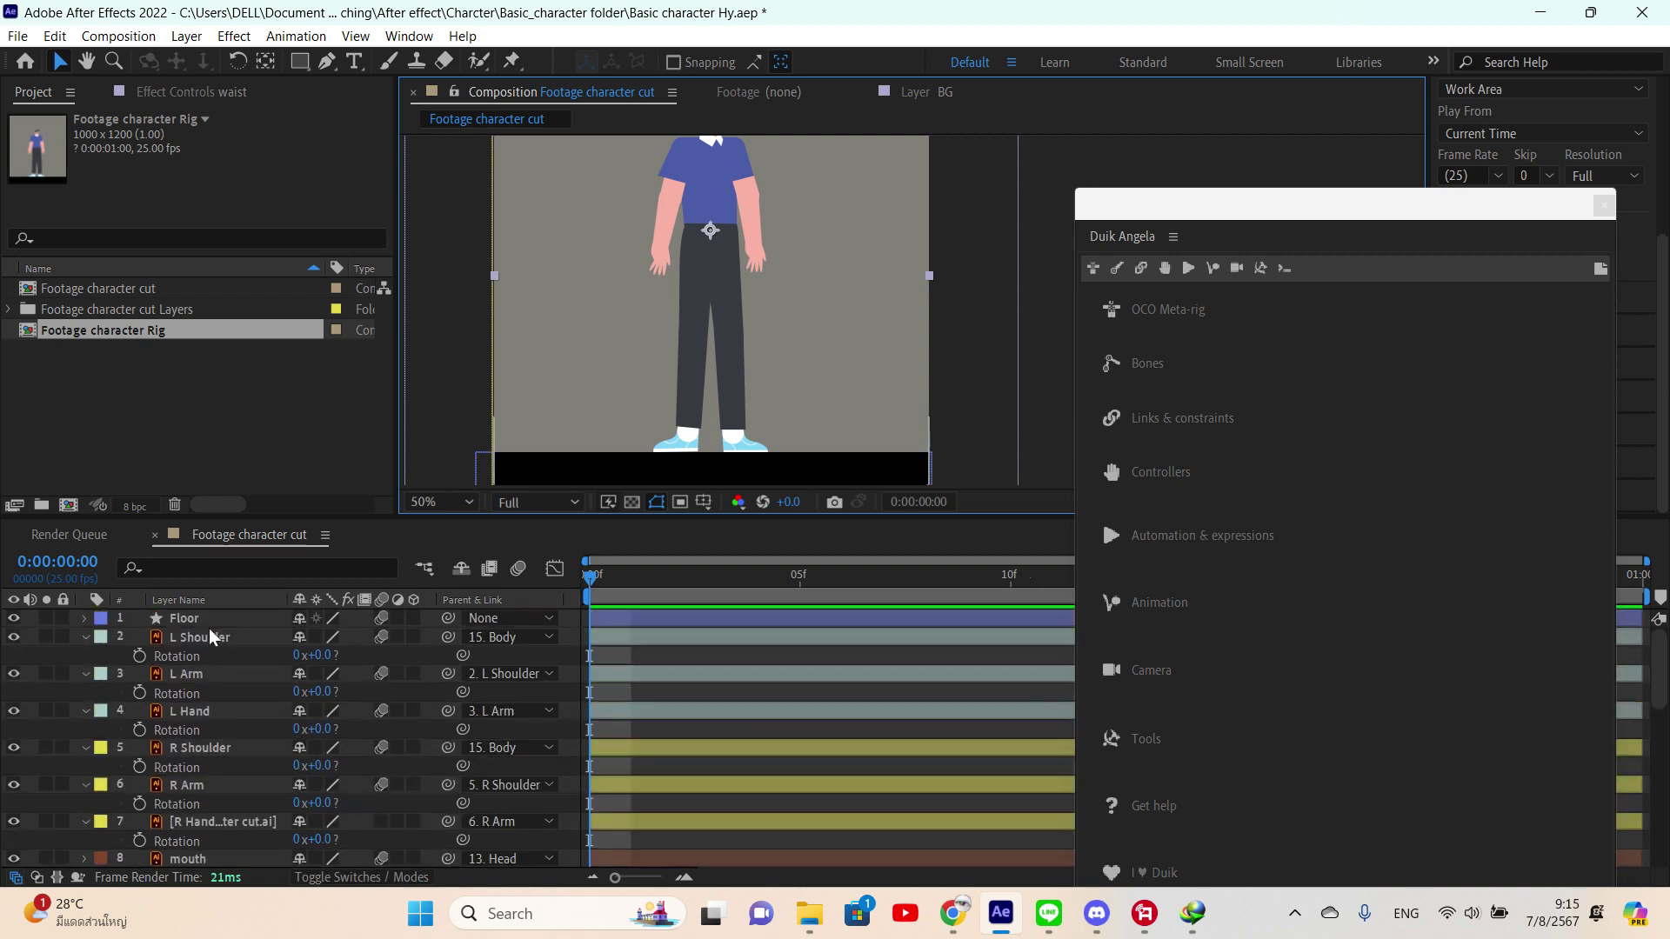
pyautogui.click(1120, 271)
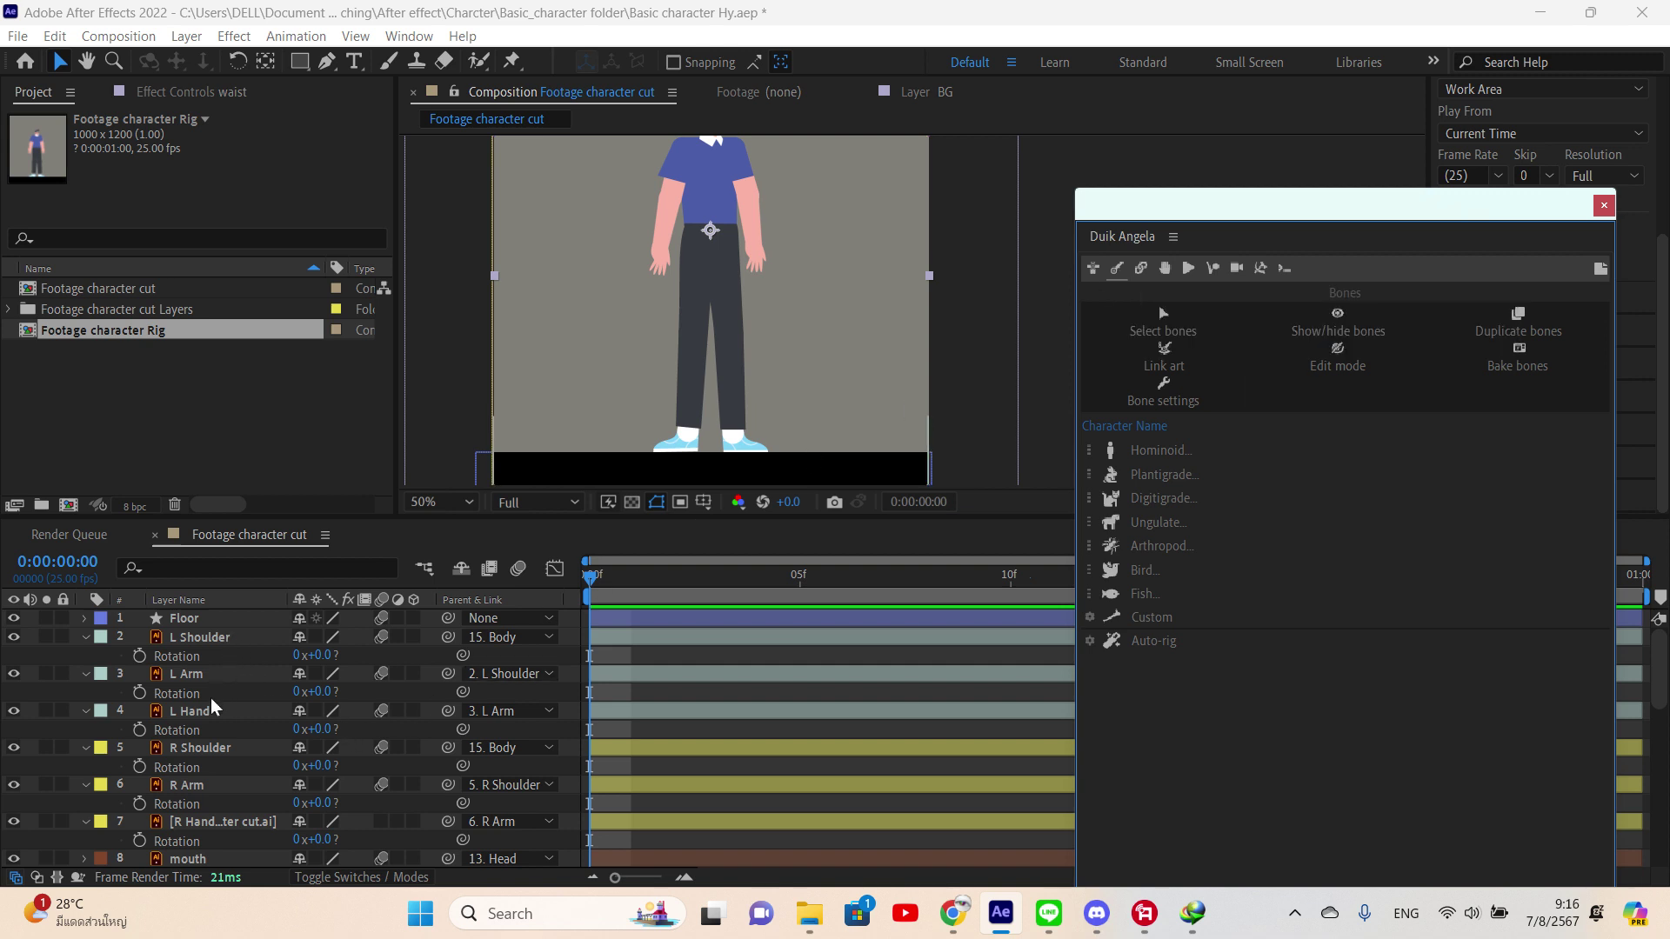
pyautogui.click(201, 715)
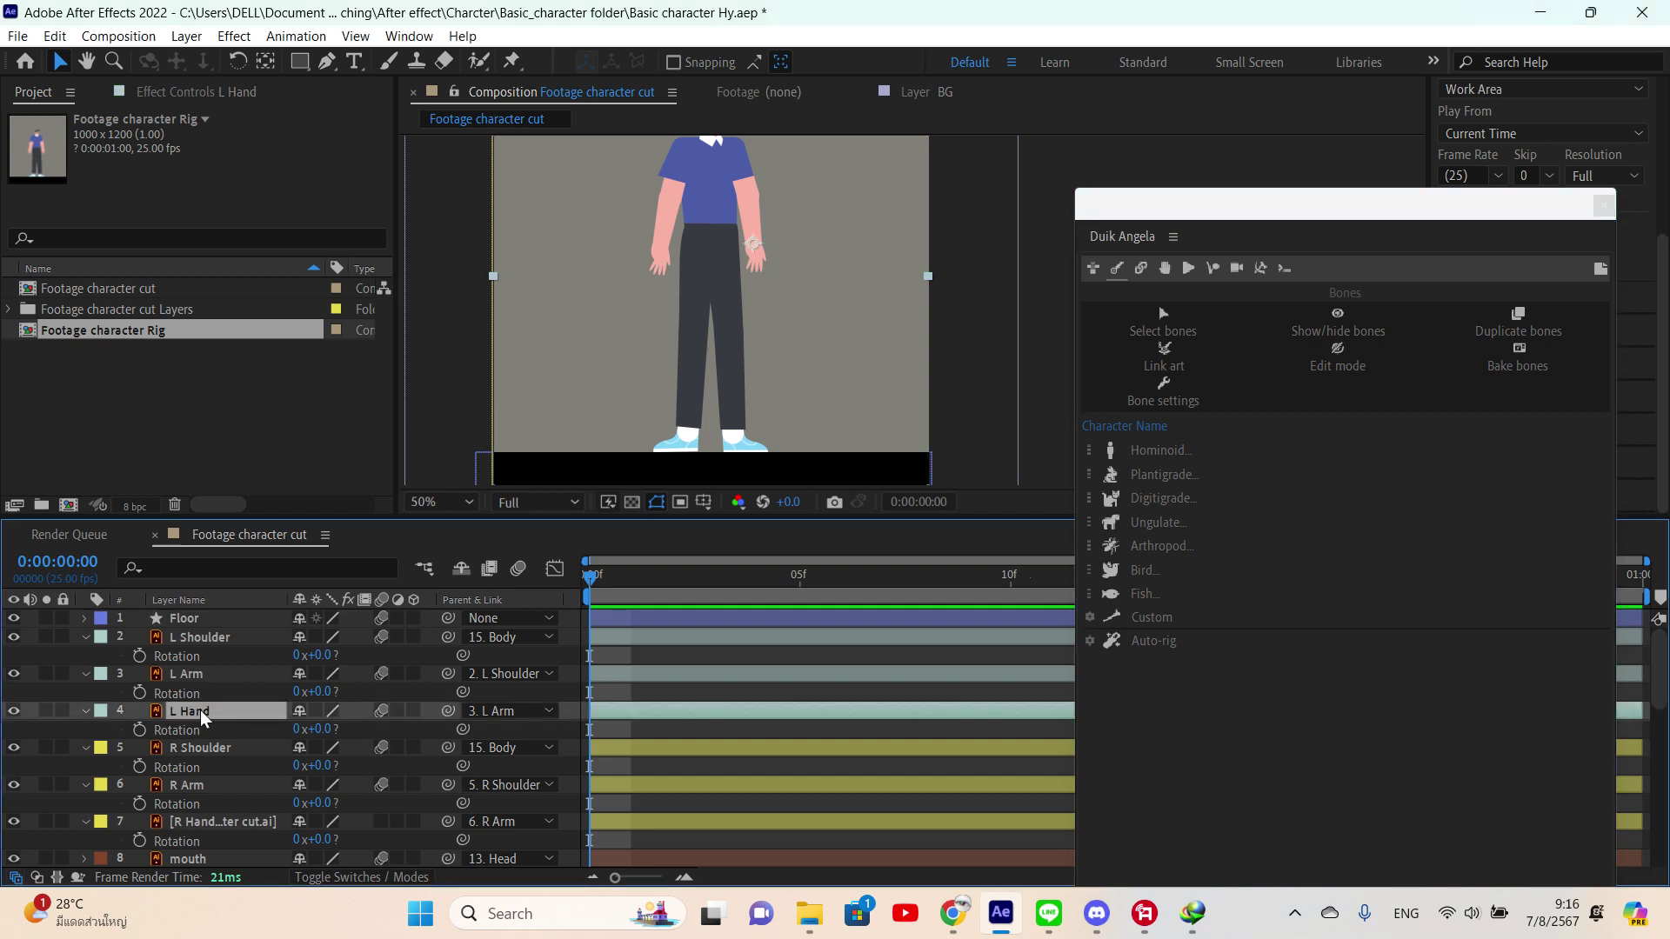
pyautogui.keyDown('ctrl'); pyautogui.click(199, 676); pyautogui.keyUp('ctrl')
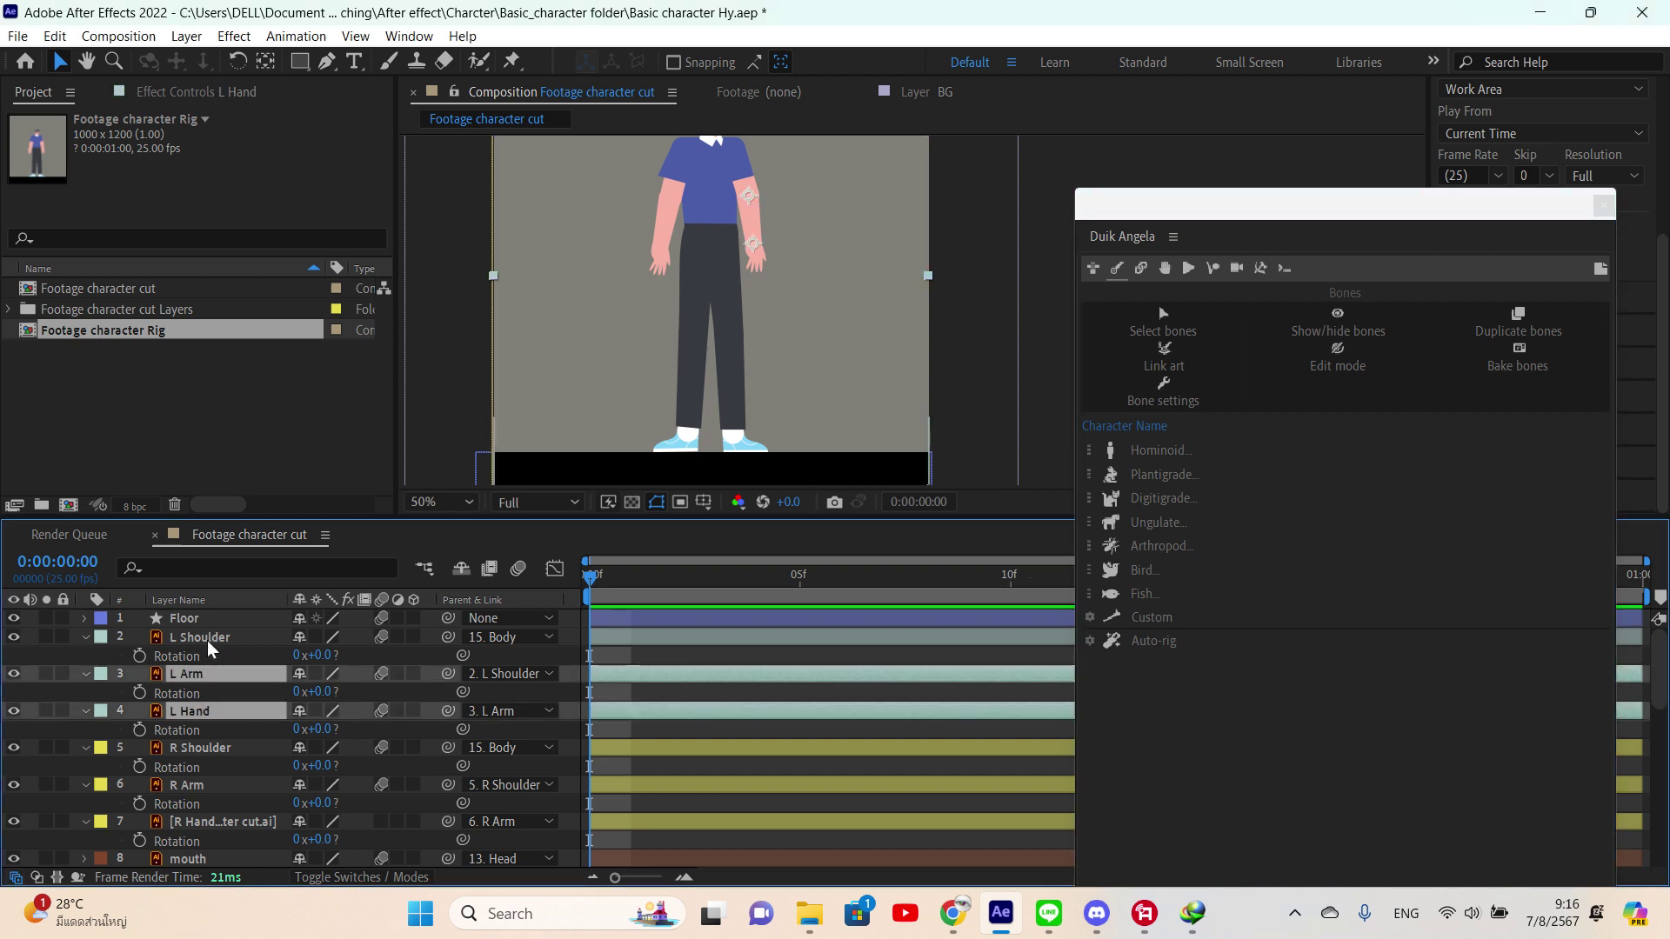
pyautogui.keyDown('ctrl'); pyautogui.click(210, 641); pyautogui.keyUp('ctrl')
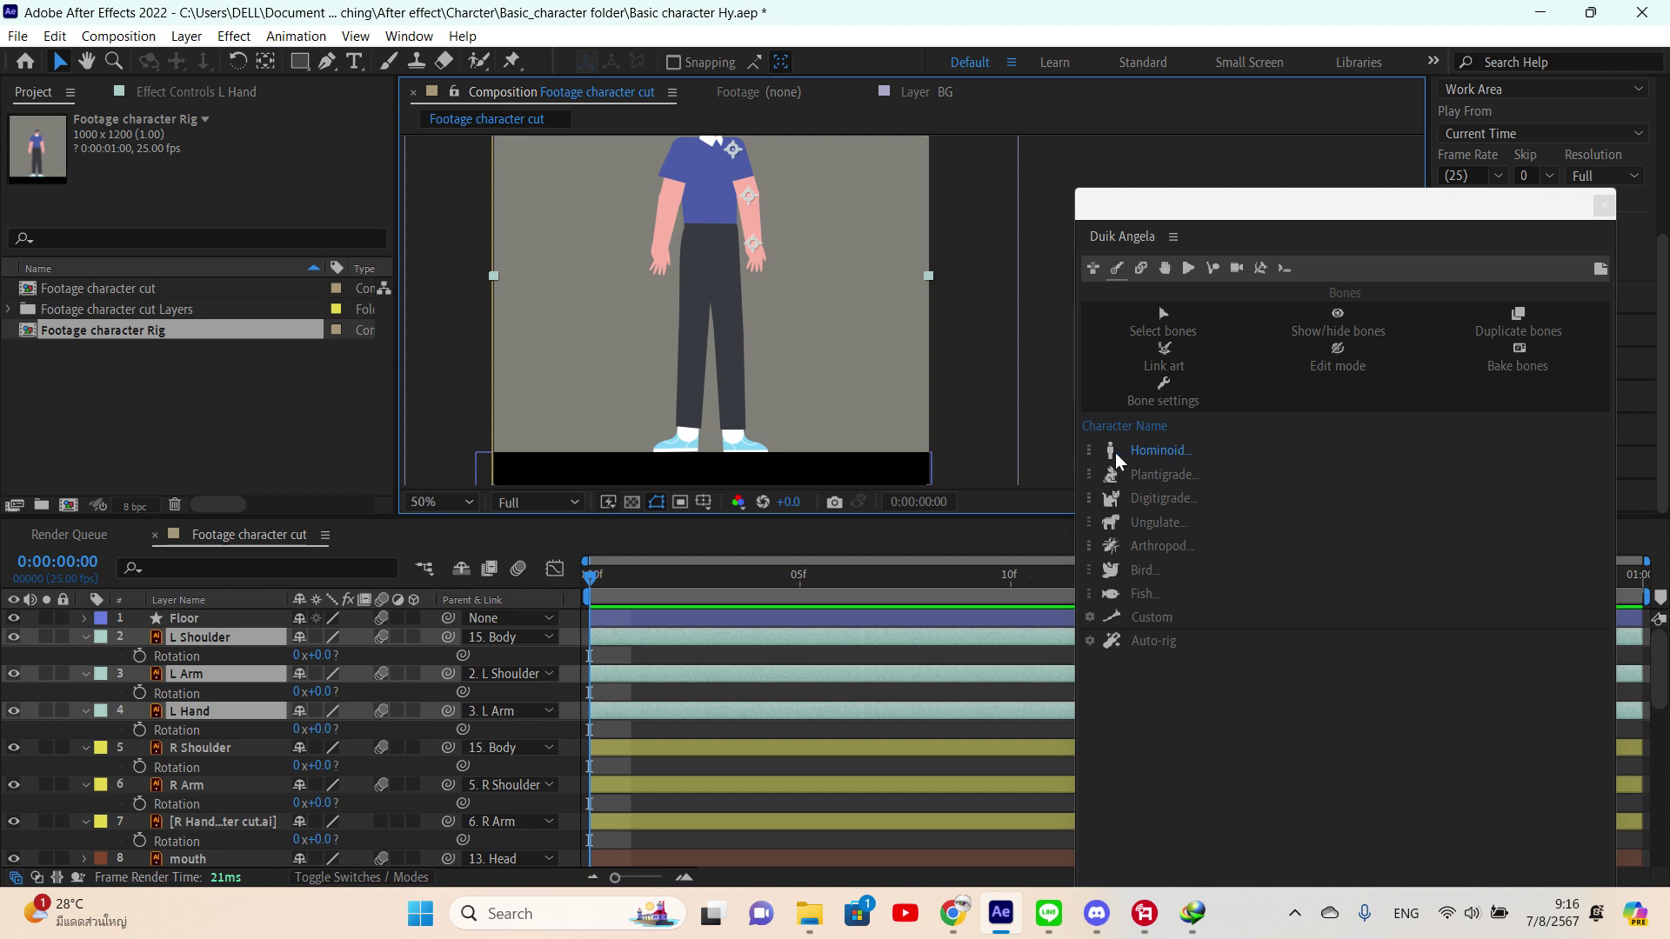
pyautogui.click(1155, 451)
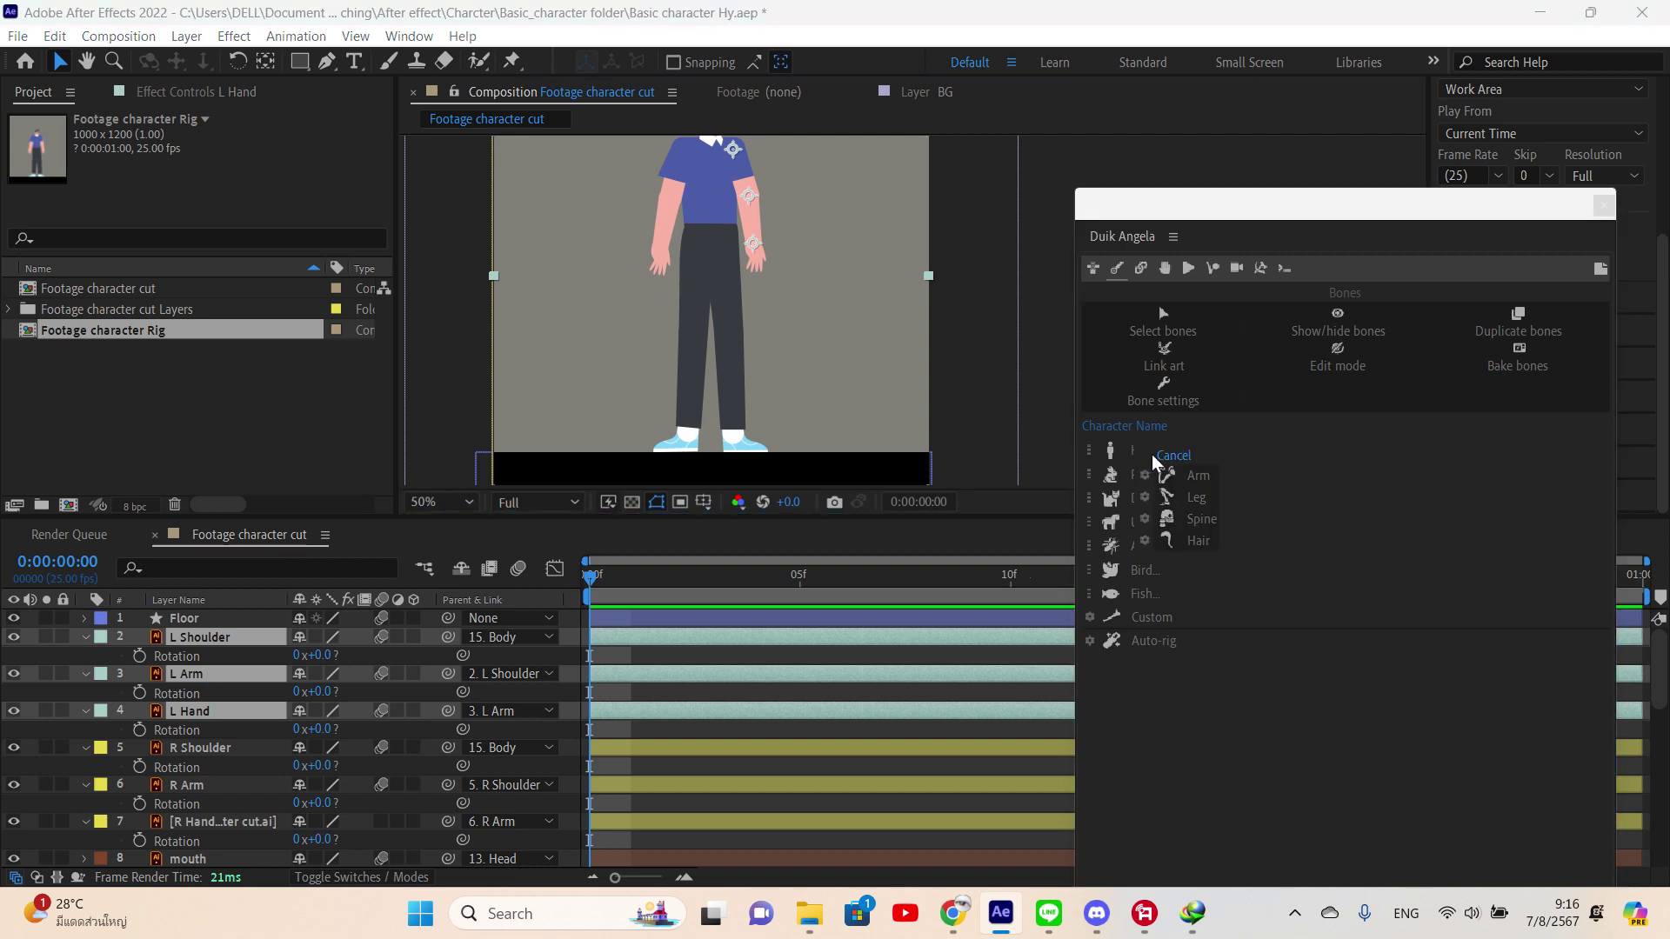
pyautogui.click(1204, 480)
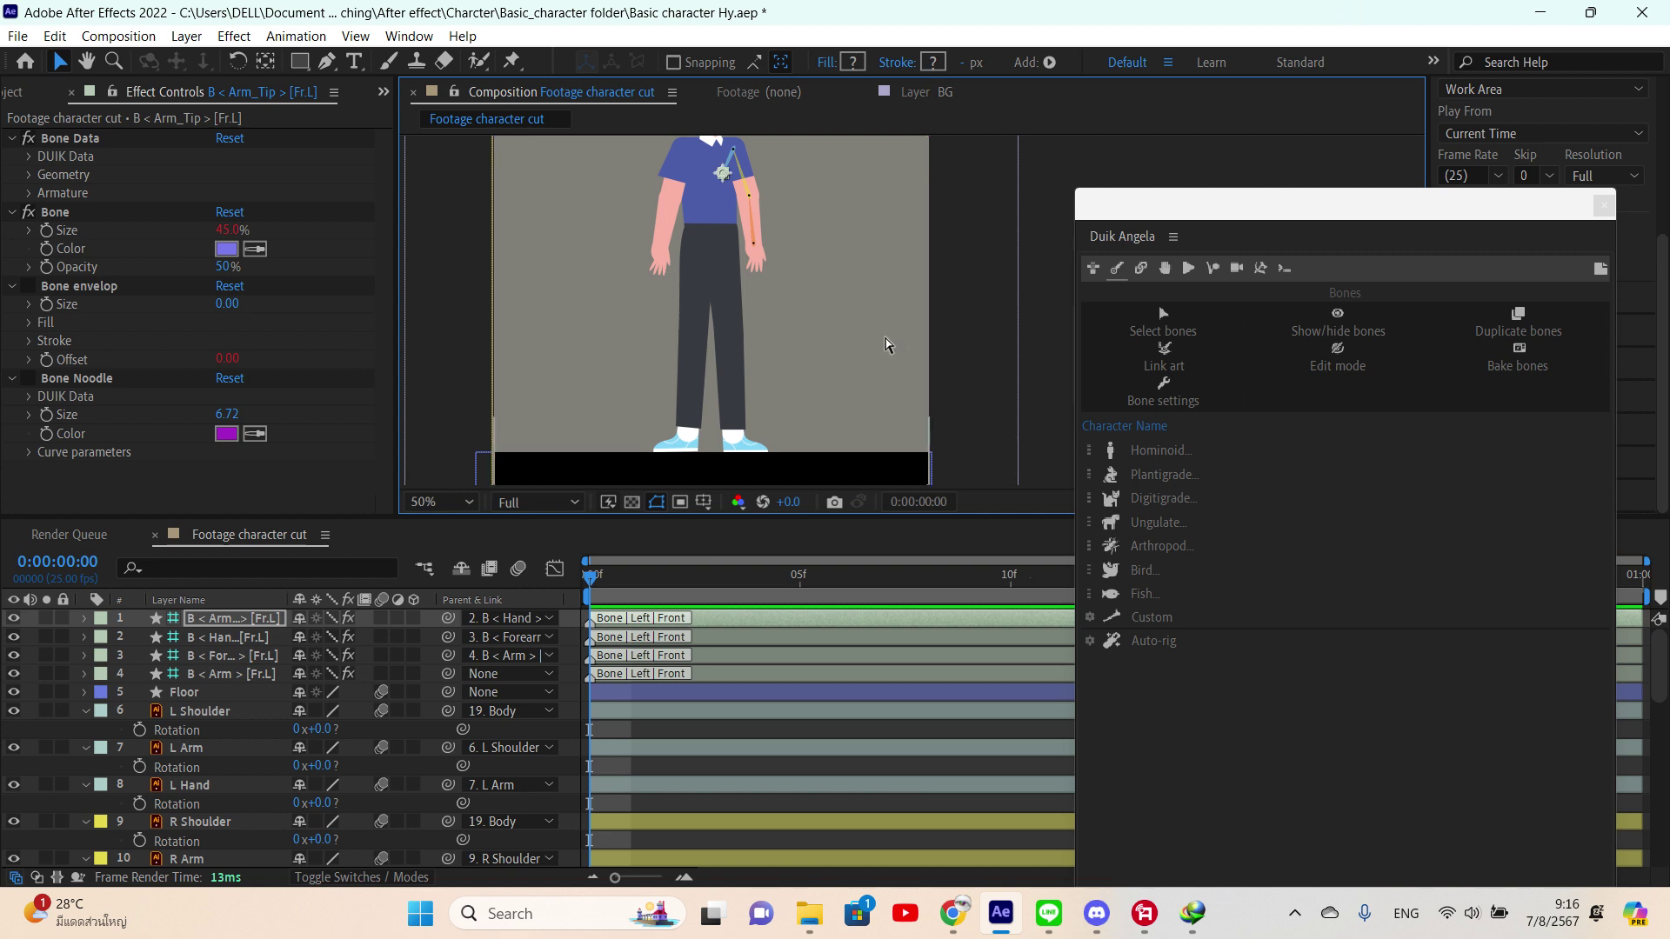
# - Examine the new bones on the left arm up close, and undo their creation
pyautogui.scroll(4, 763, 193)
pyautogui.press('h')
pyautogui.moveTo(603, 220); pyautogui.dragTo(1041, 579)
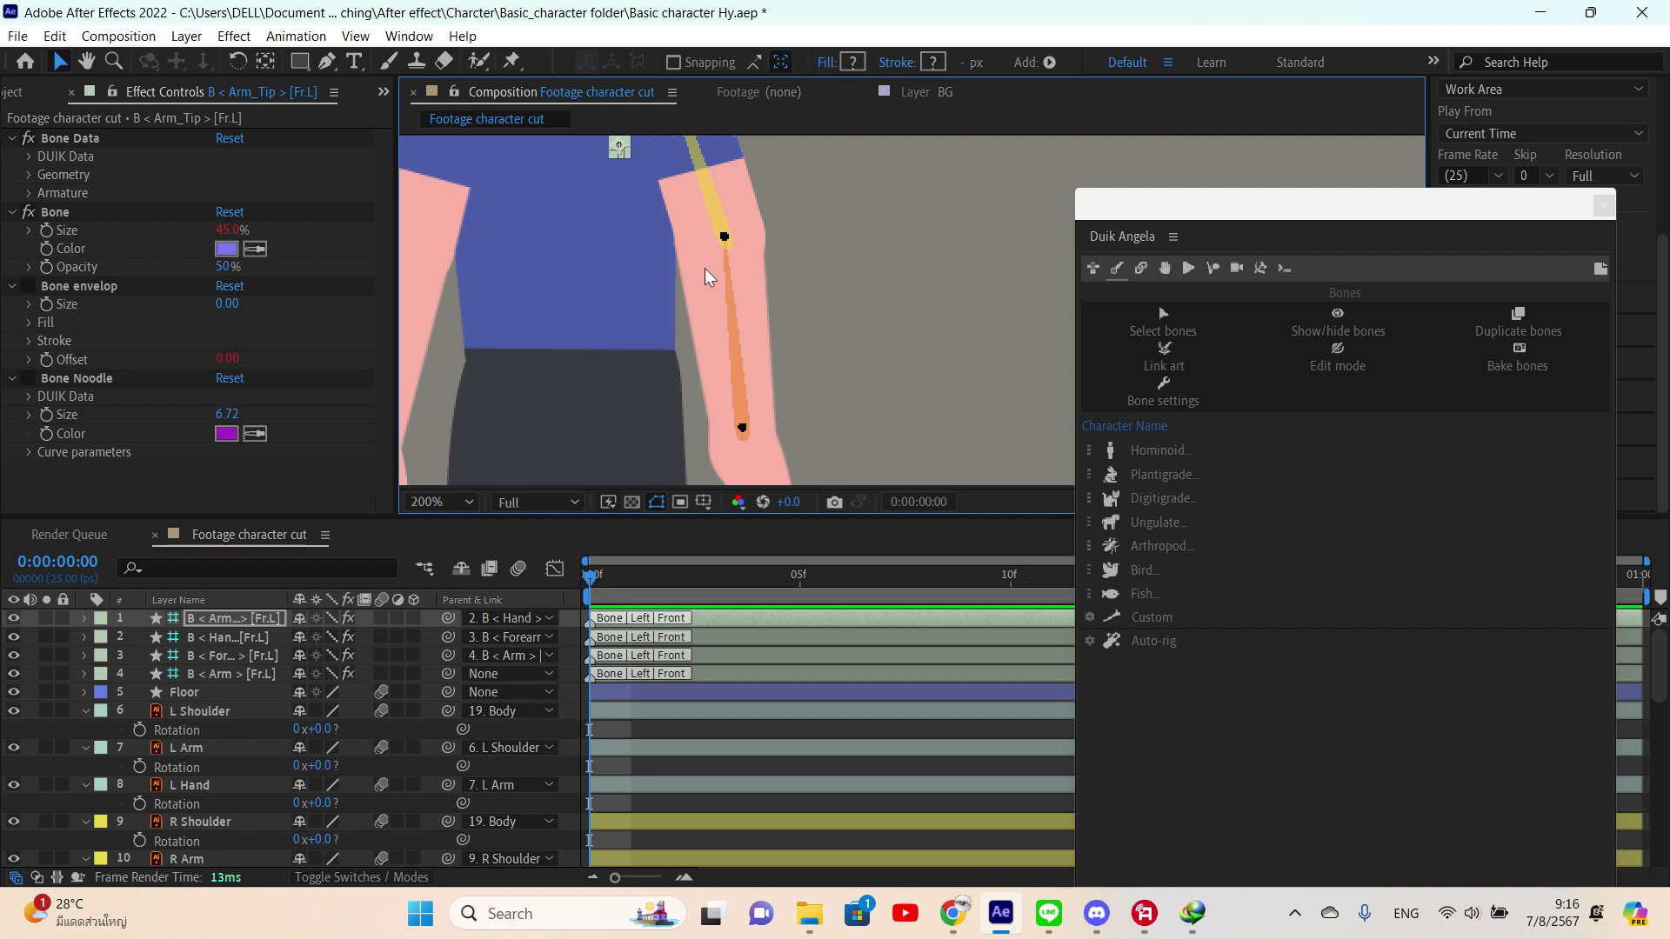
pyautogui.moveTo(709, 281); pyautogui.dragTo(735, 364)
pyautogui.press('v')
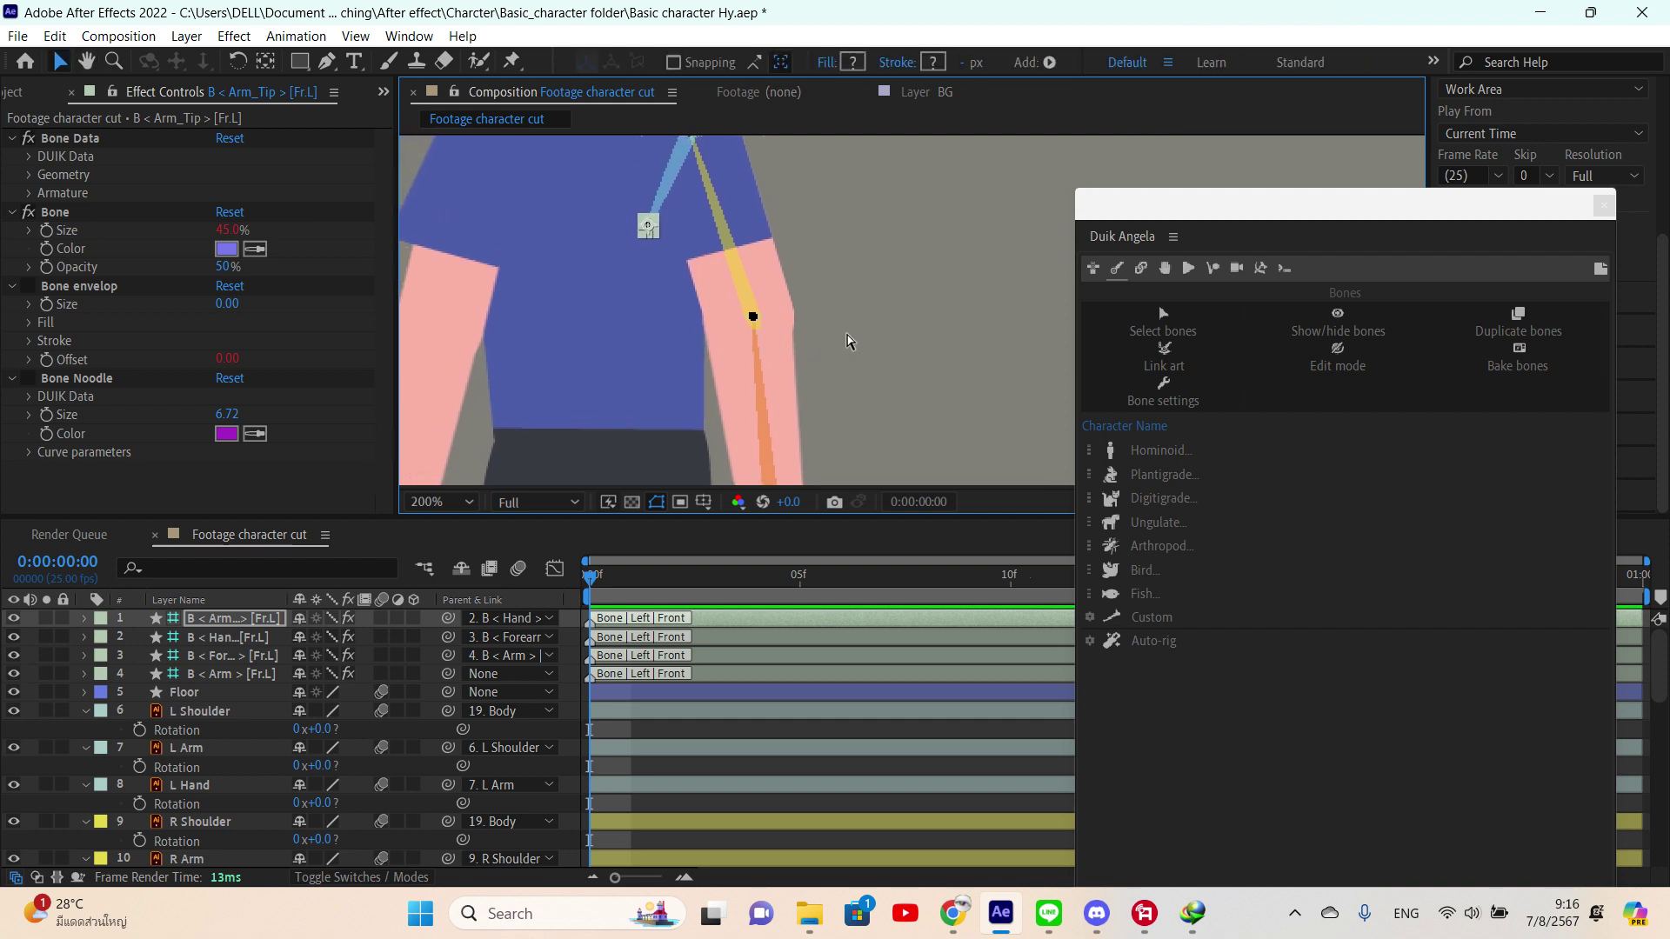
pyautogui.hotkey('ctrl', 'z')
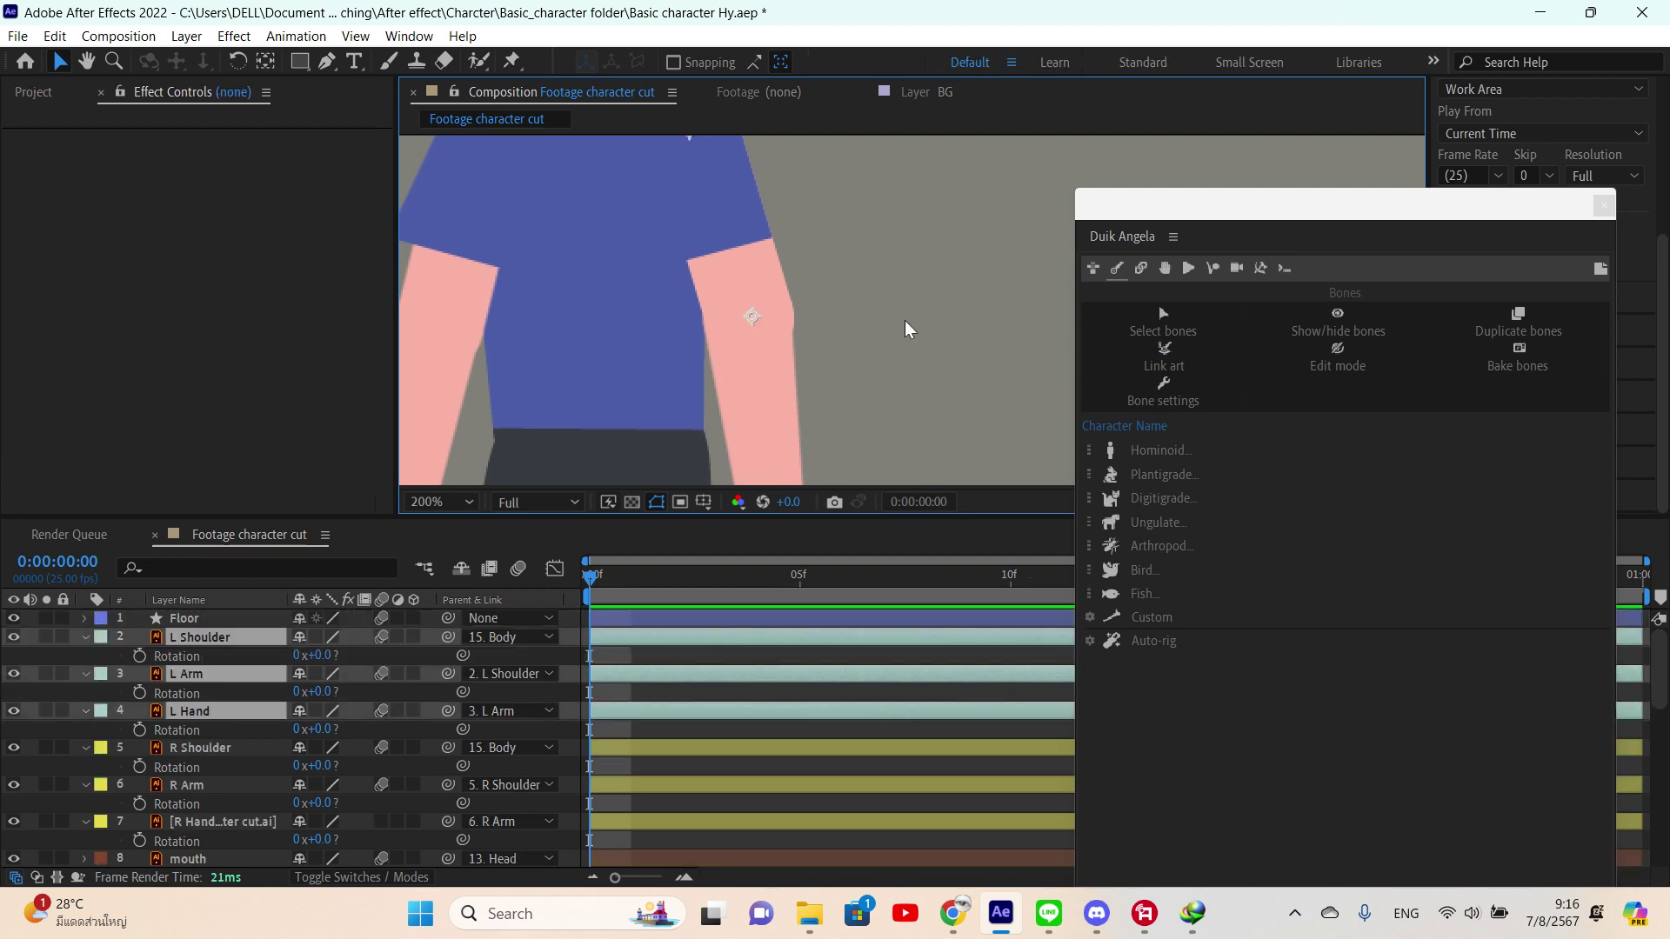
# - Reselect the L Hand, L Arm and L Shoulder layers and apply Duik's standard IK kinematics to them
pyautogui.scroll(-4, 899, 331)
pyautogui.scroll(2, 899, 331)
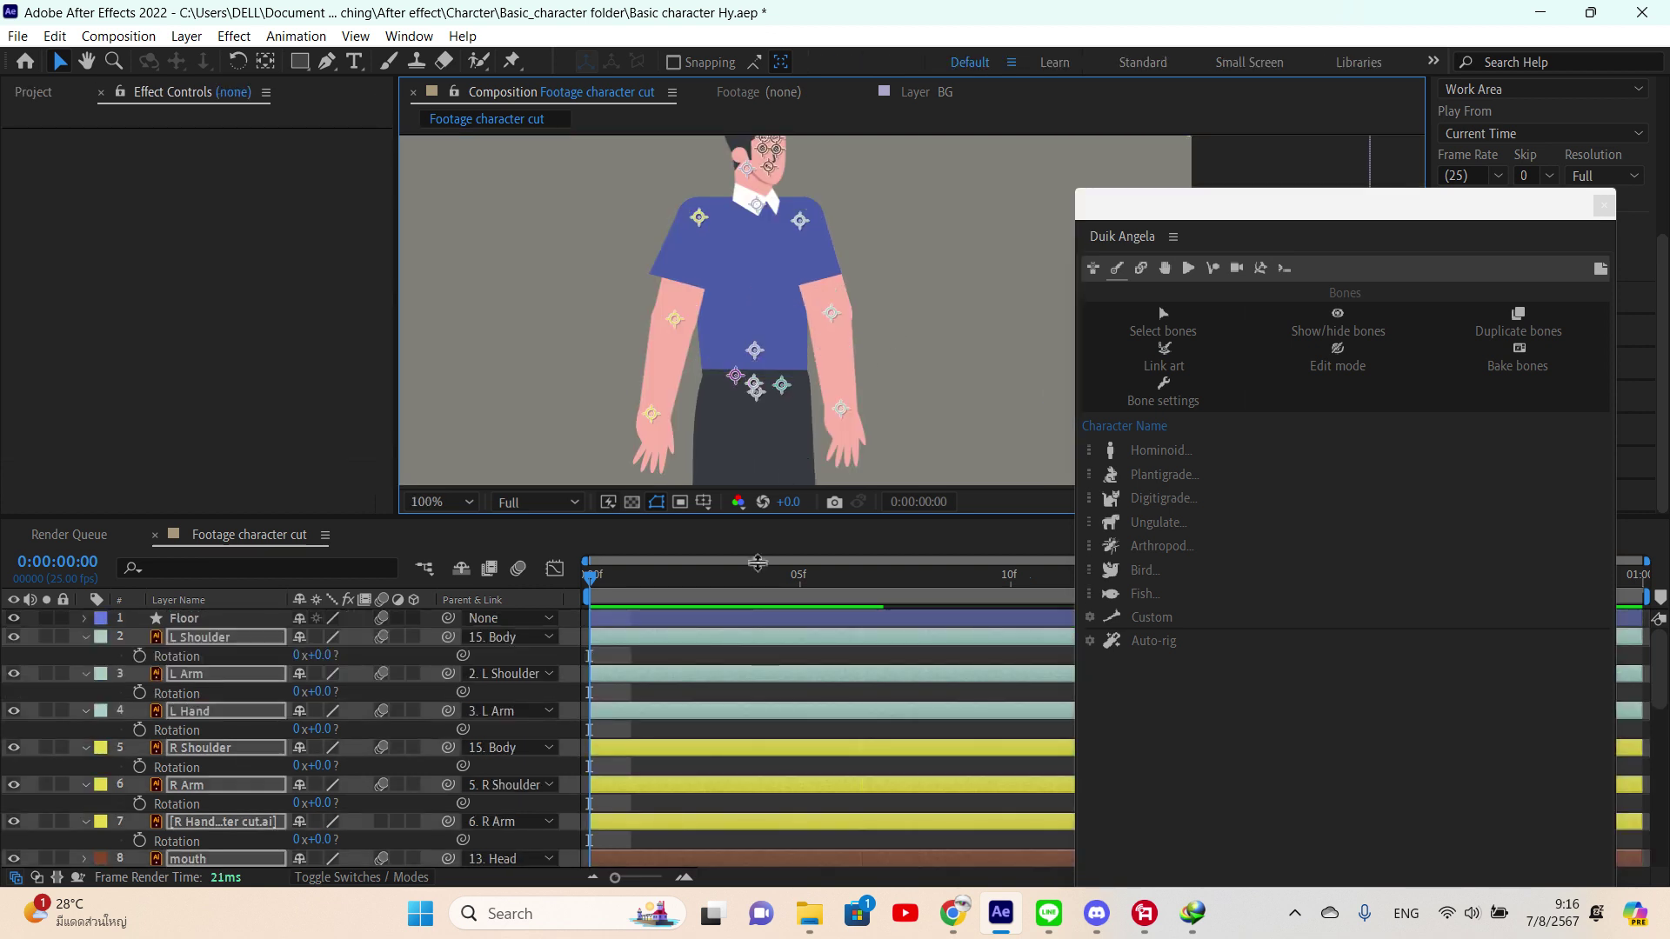
pyautogui.click(661, 715)
pyautogui.keyDown('shift'); pyautogui.click(628, 640); pyautogui.keyUp('shift')
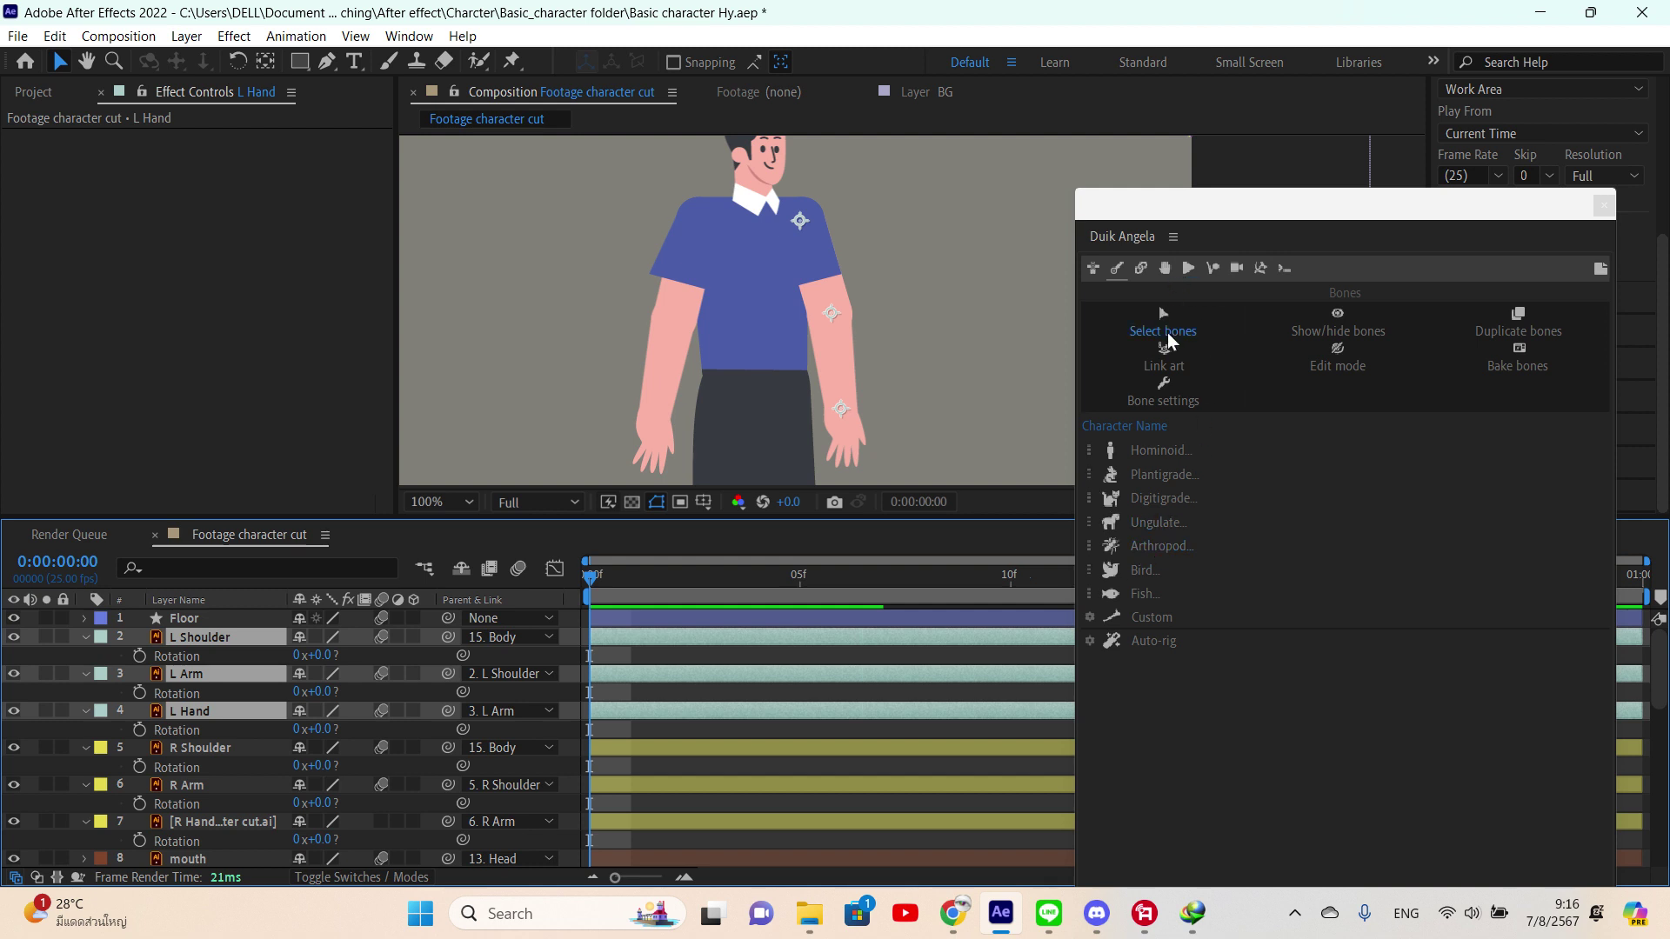
pyautogui.click(1142, 267)
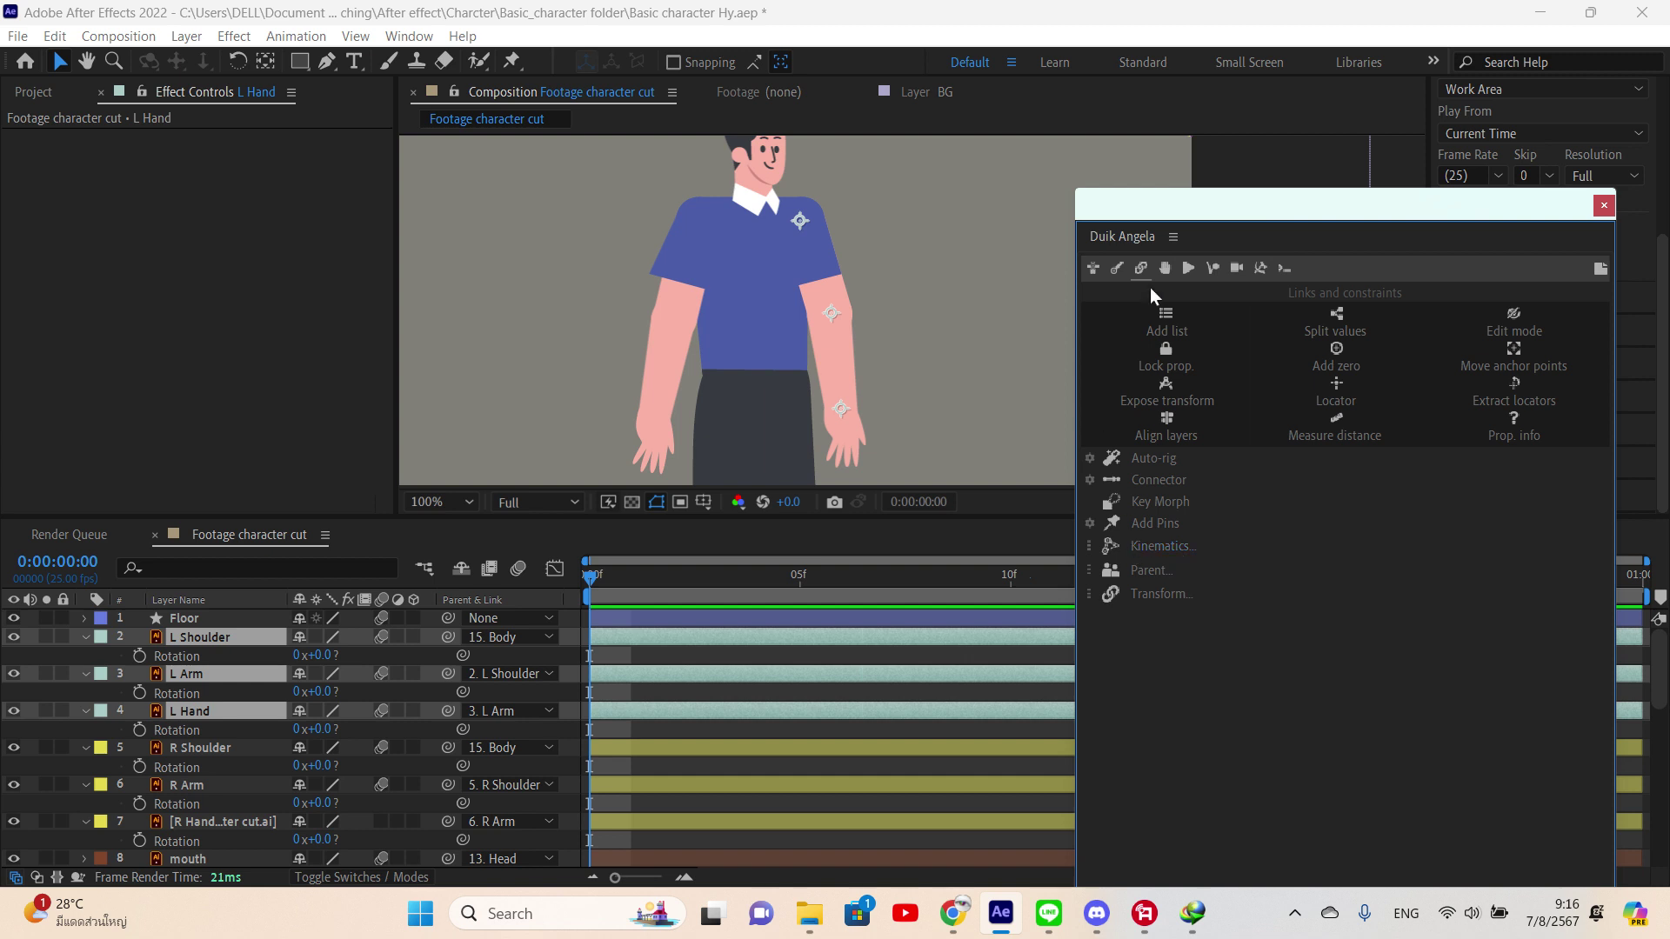
pyautogui.click(1120, 272)
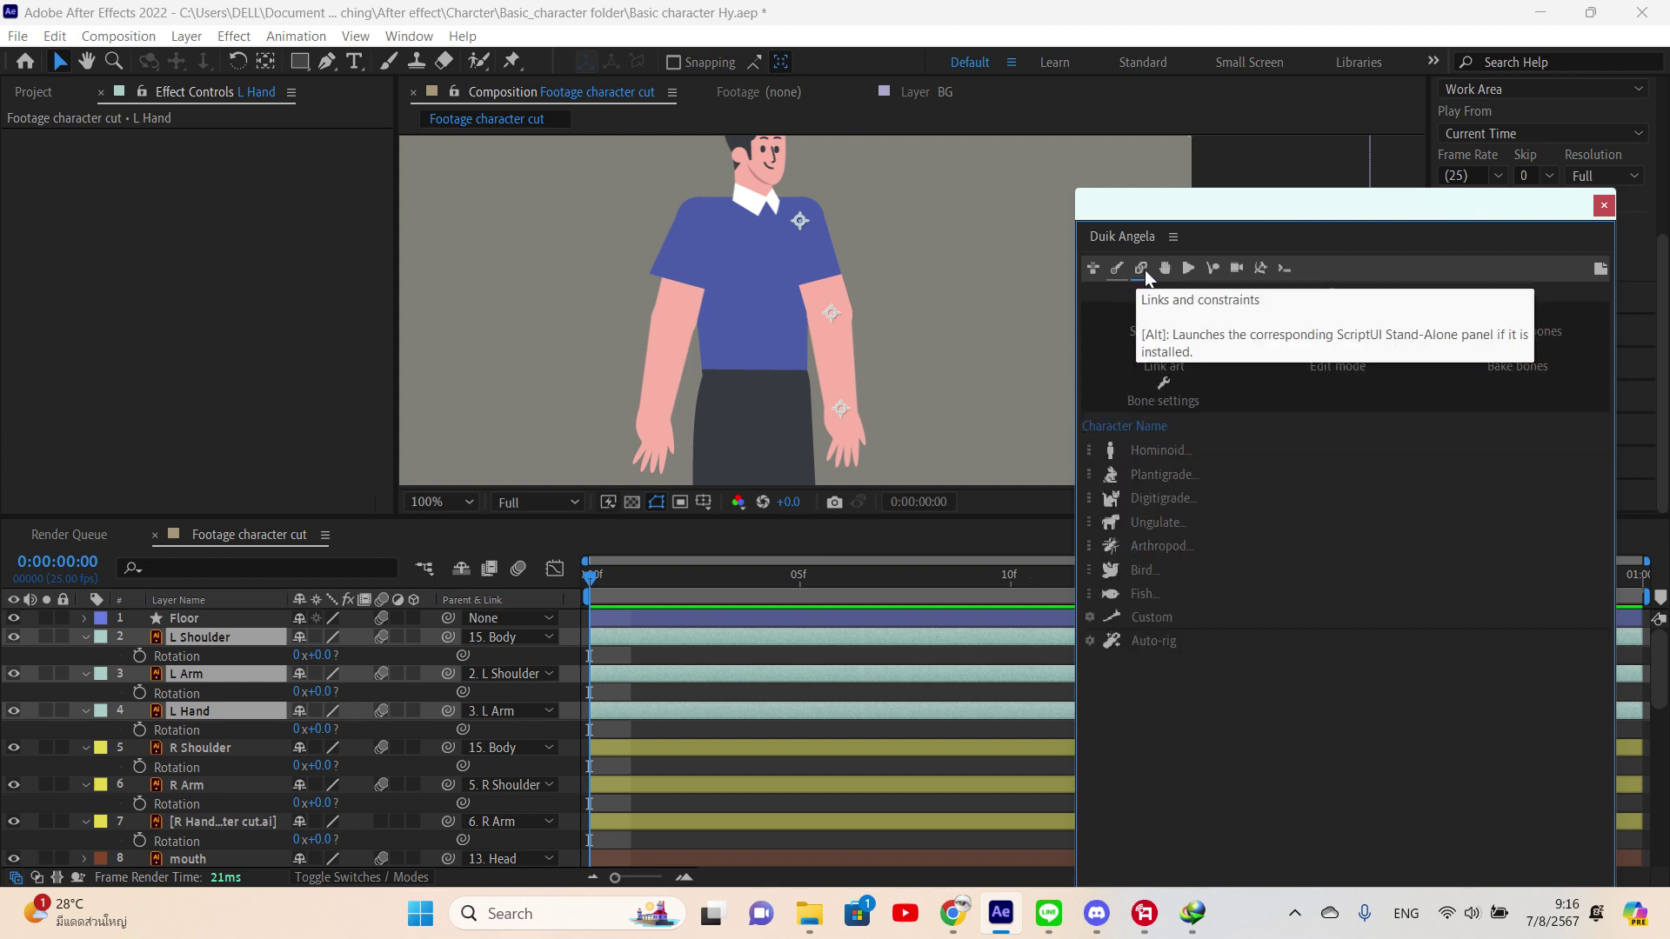
pyautogui.click(1142, 269)
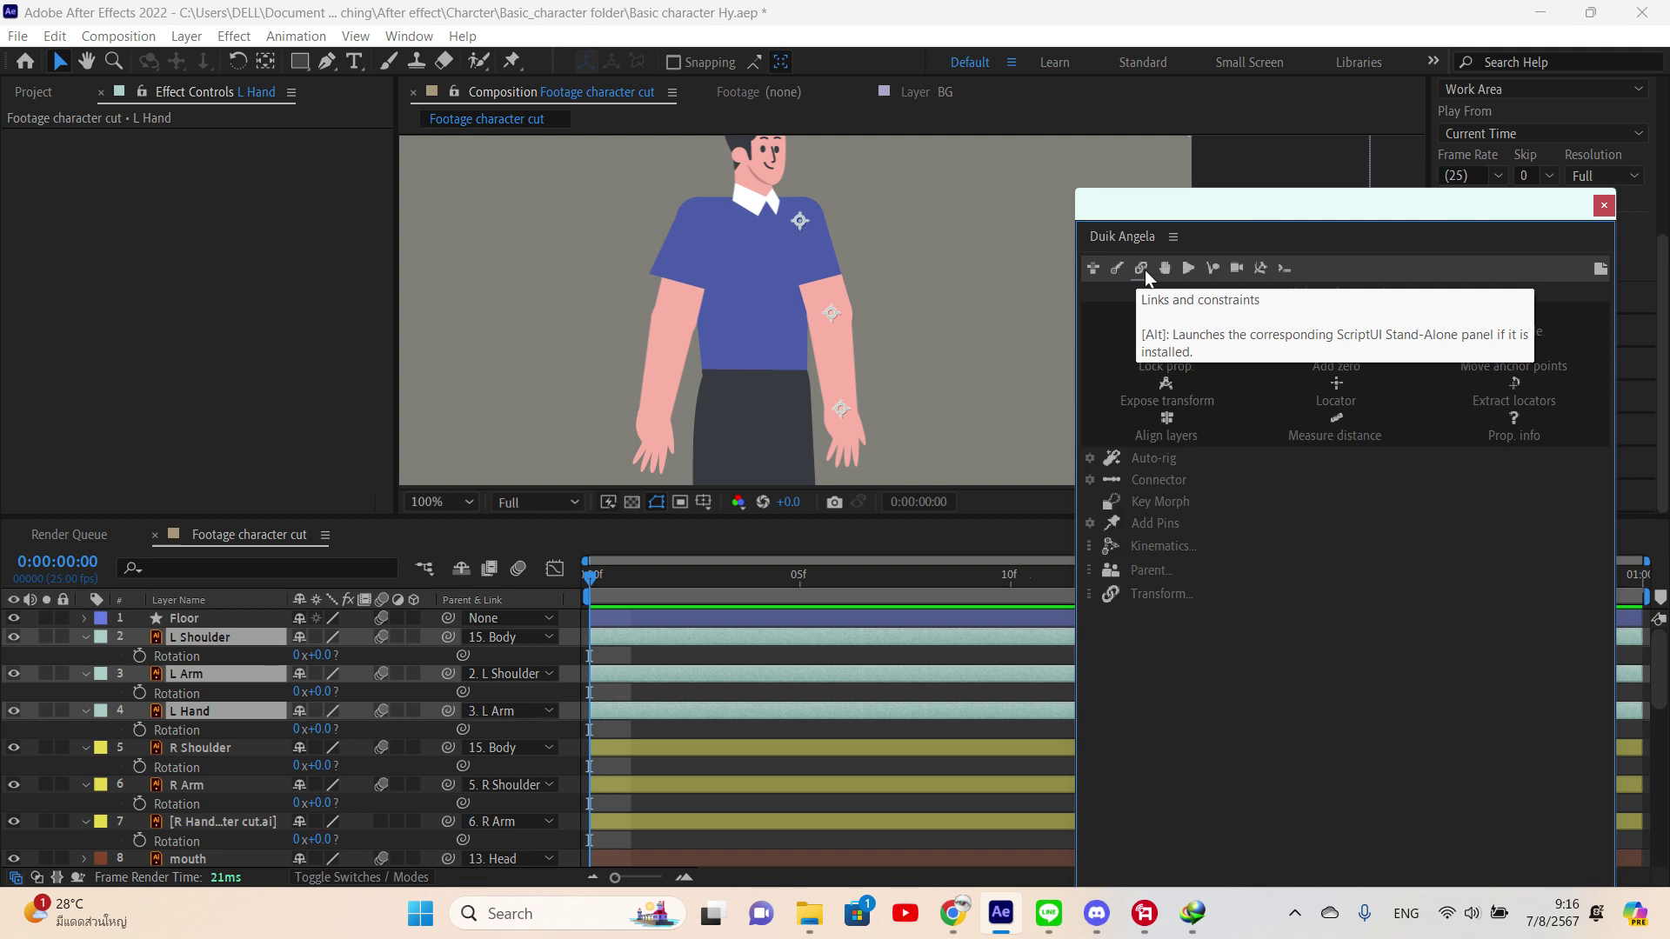
pyautogui.click(1172, 551)
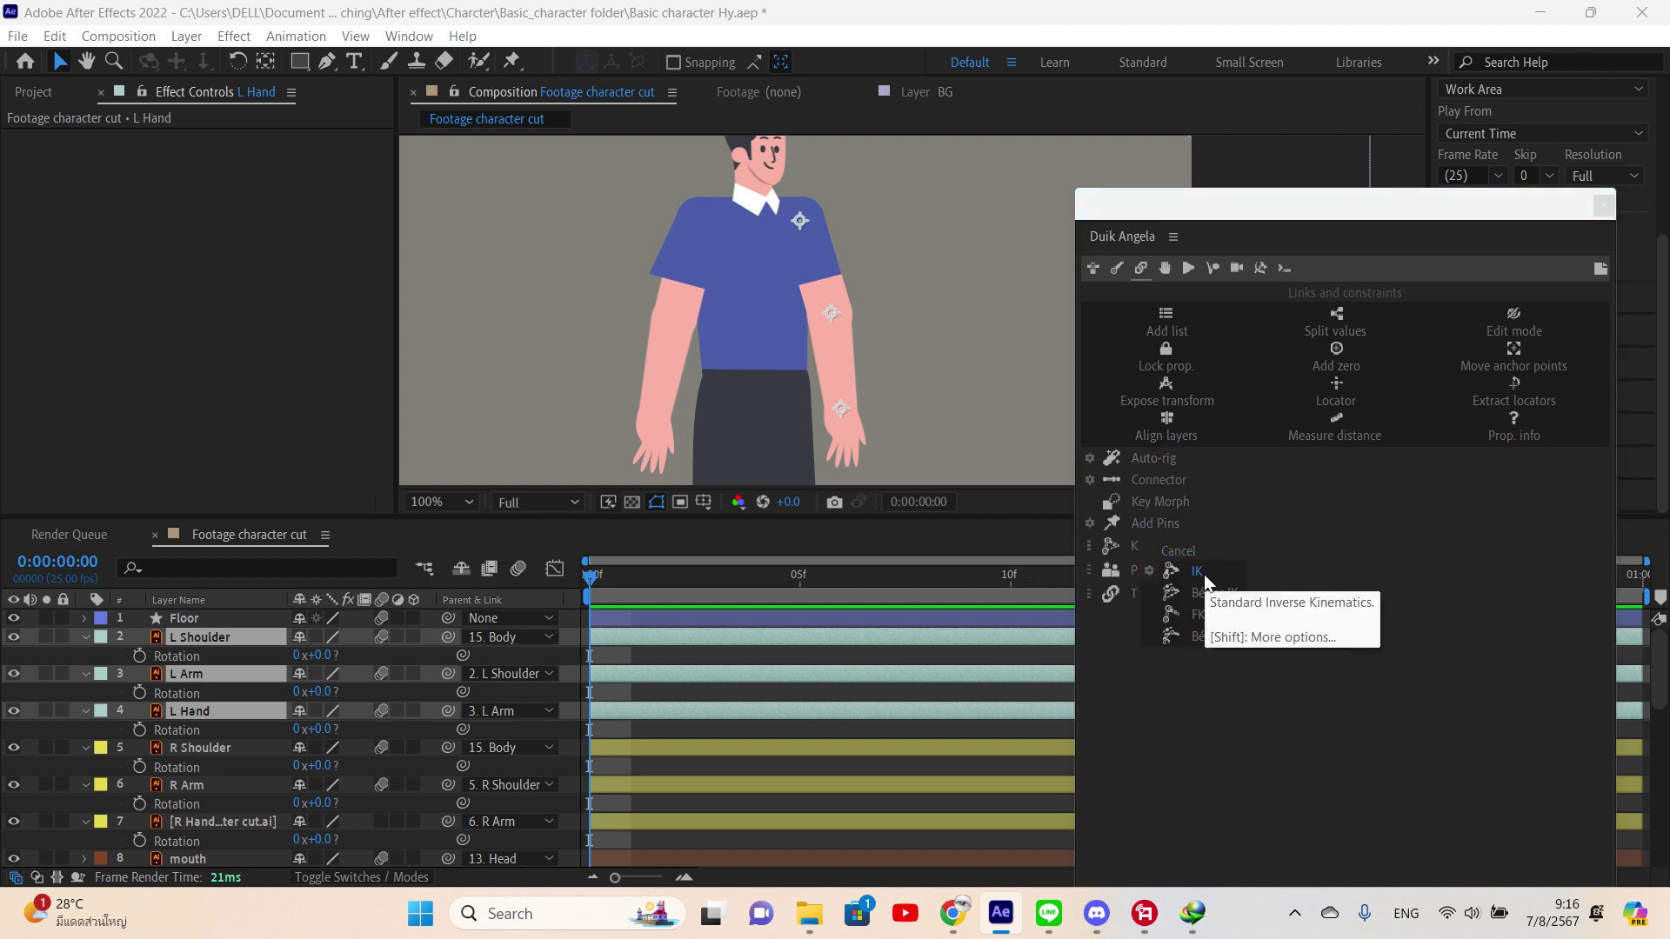
pyautogui.click(1204, 574)
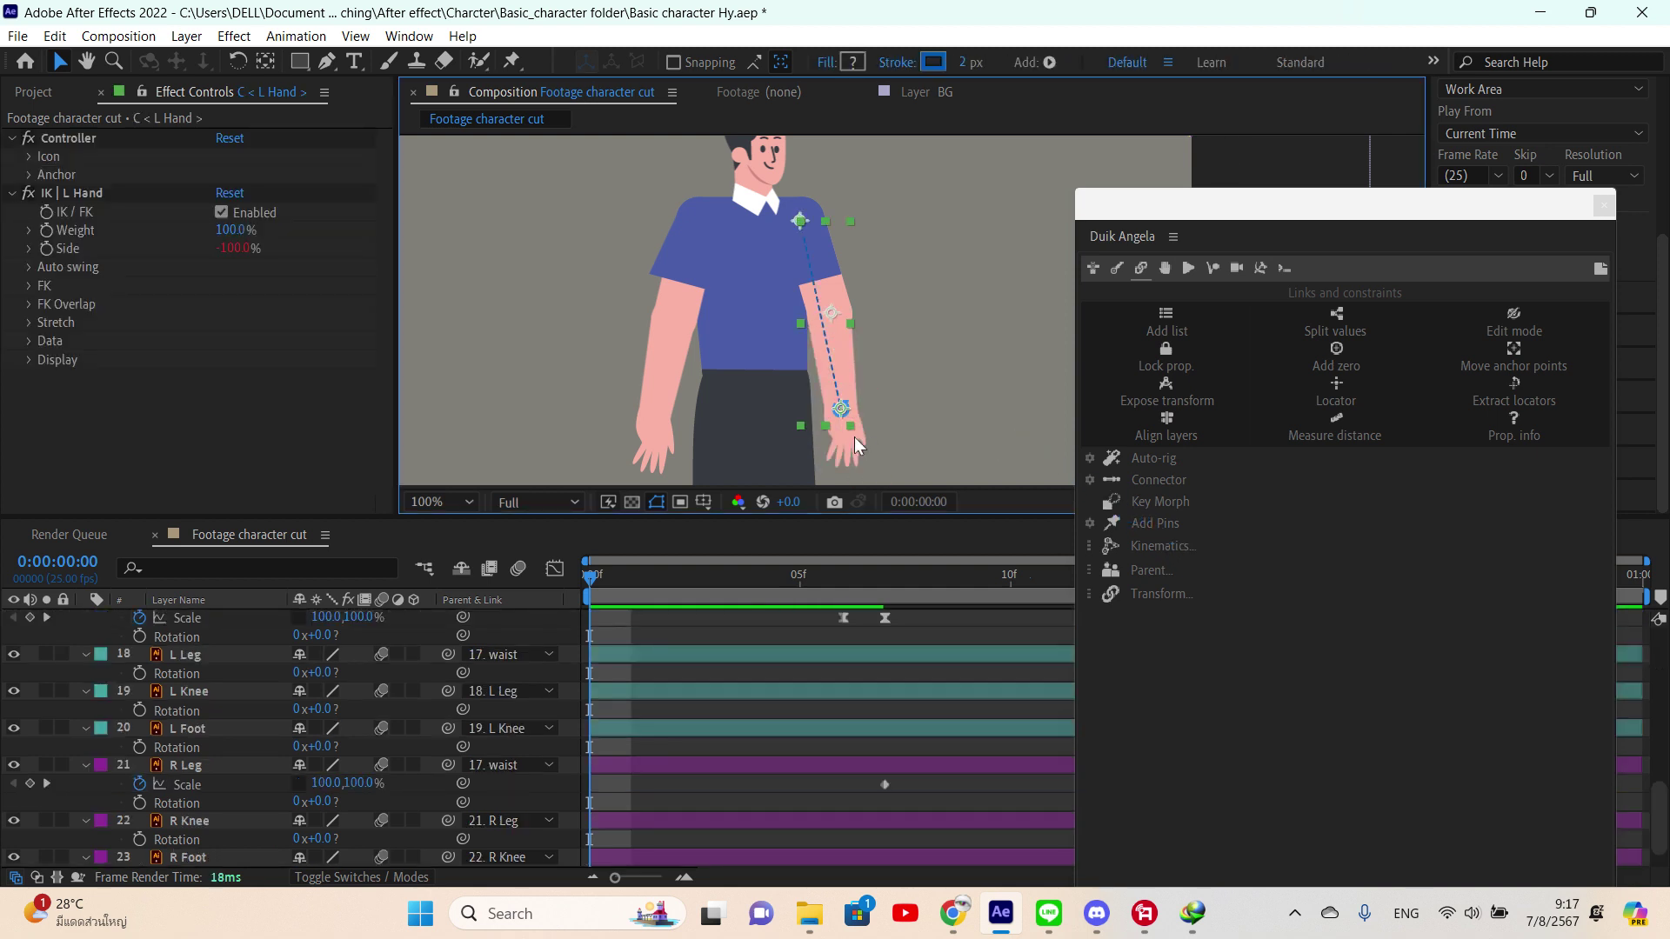
# - Examine the left arm's new IK controller and the IK effect on the L Hand layer
pyautogui.moveTo(929, 407); pyautogui.dragTo(887, 516)
pyautogui.moveTo(783, 392); pyautogui.dragTo(756, 274)
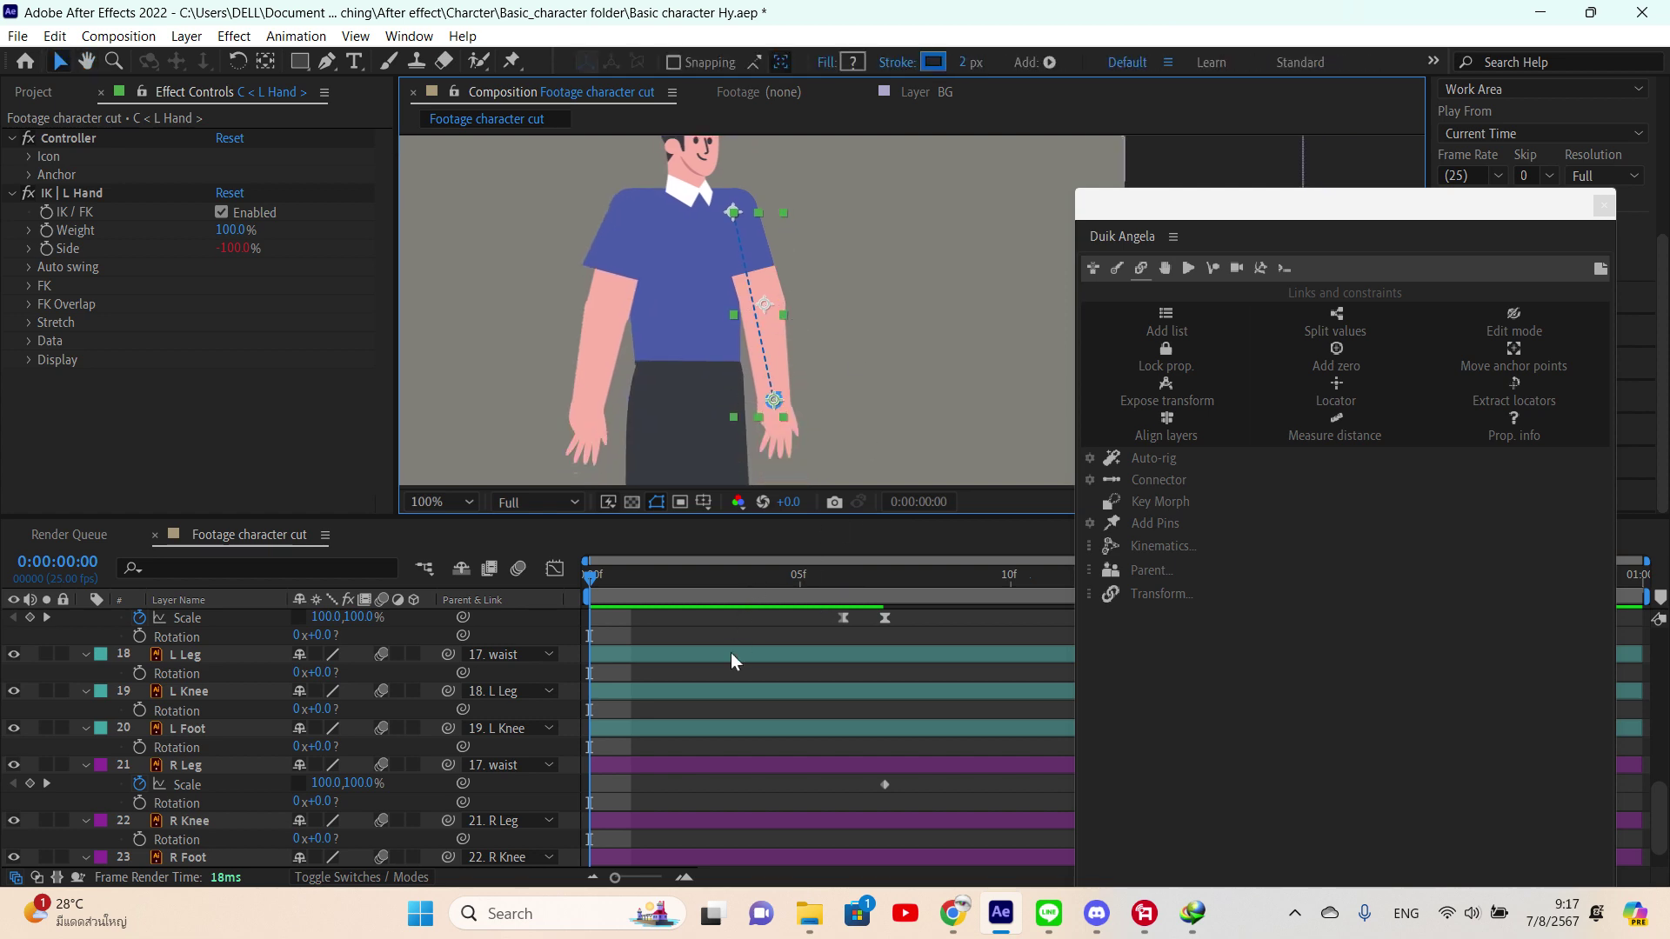
pyautogui.scroll(3, 731, 652)
pyautogui.scroll(5, 720, 658)
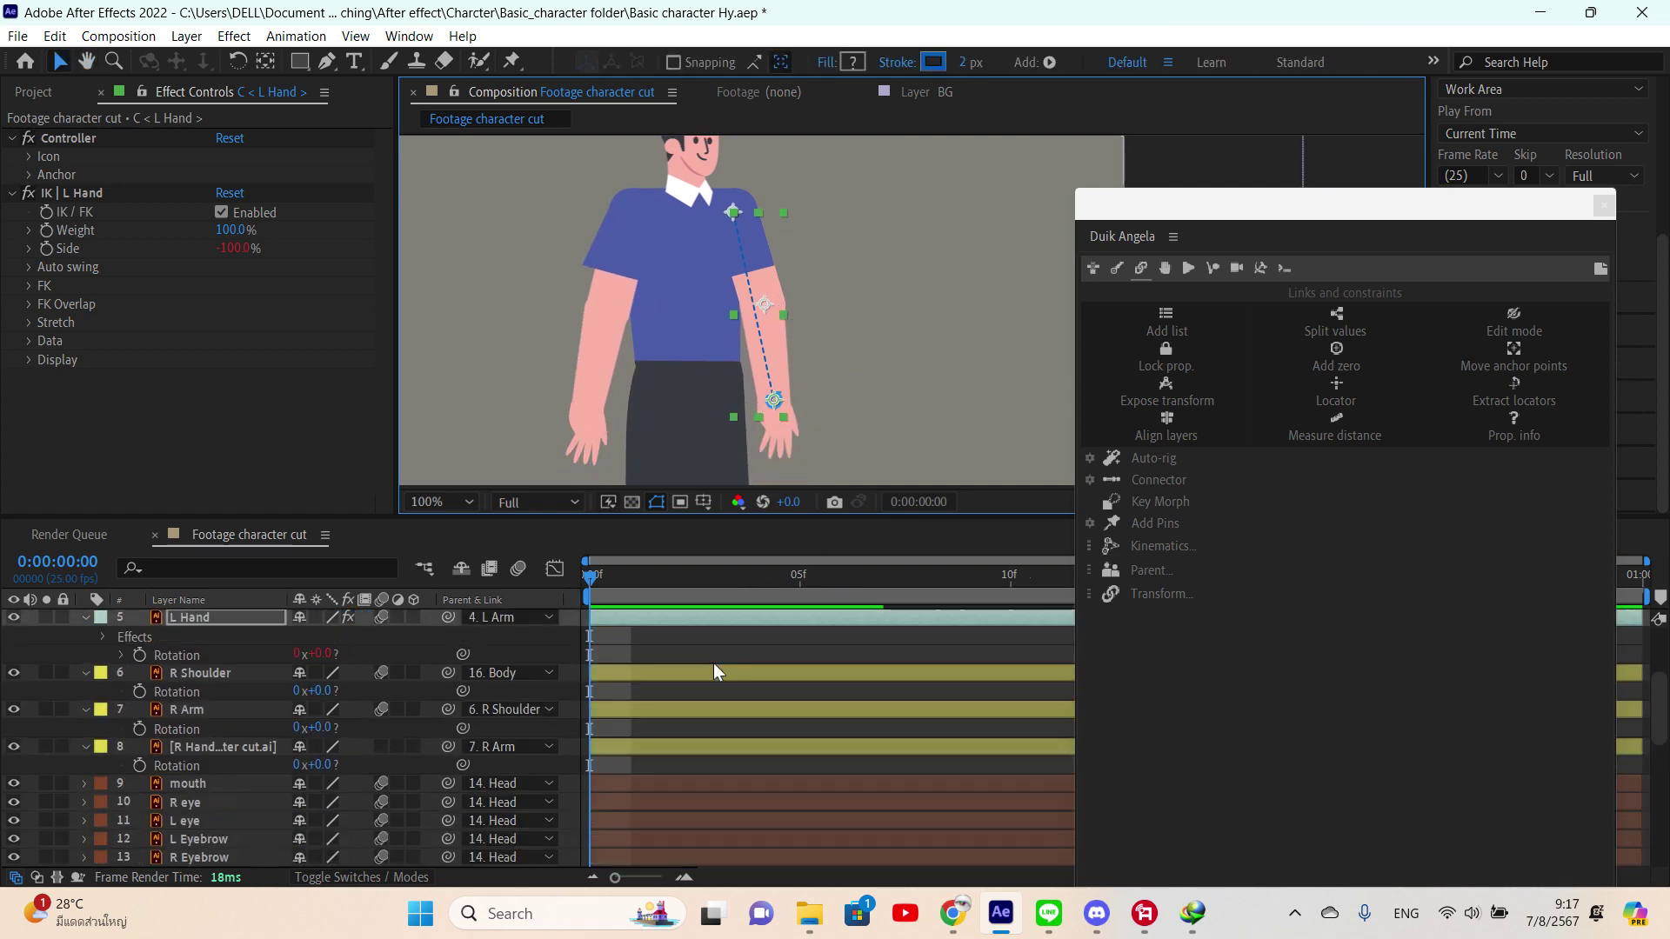
pyautogui.click(709, 614)
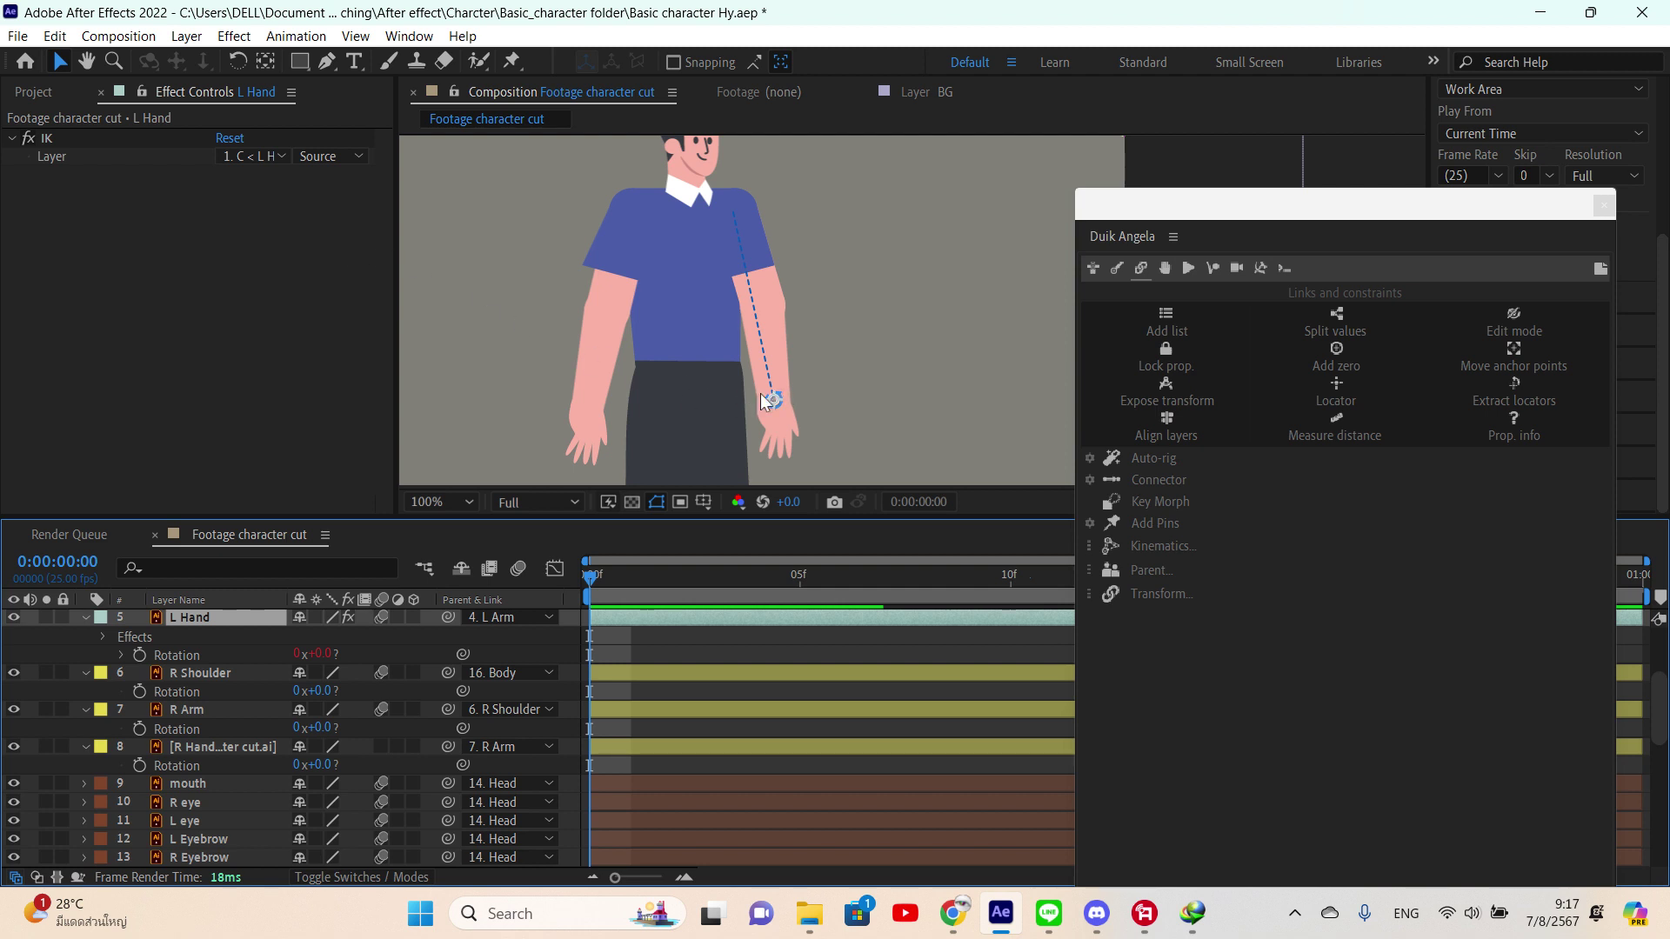
pyautogui.scroll(5, 800, 427)
pyautogui.scroll(-5, 774, 348)
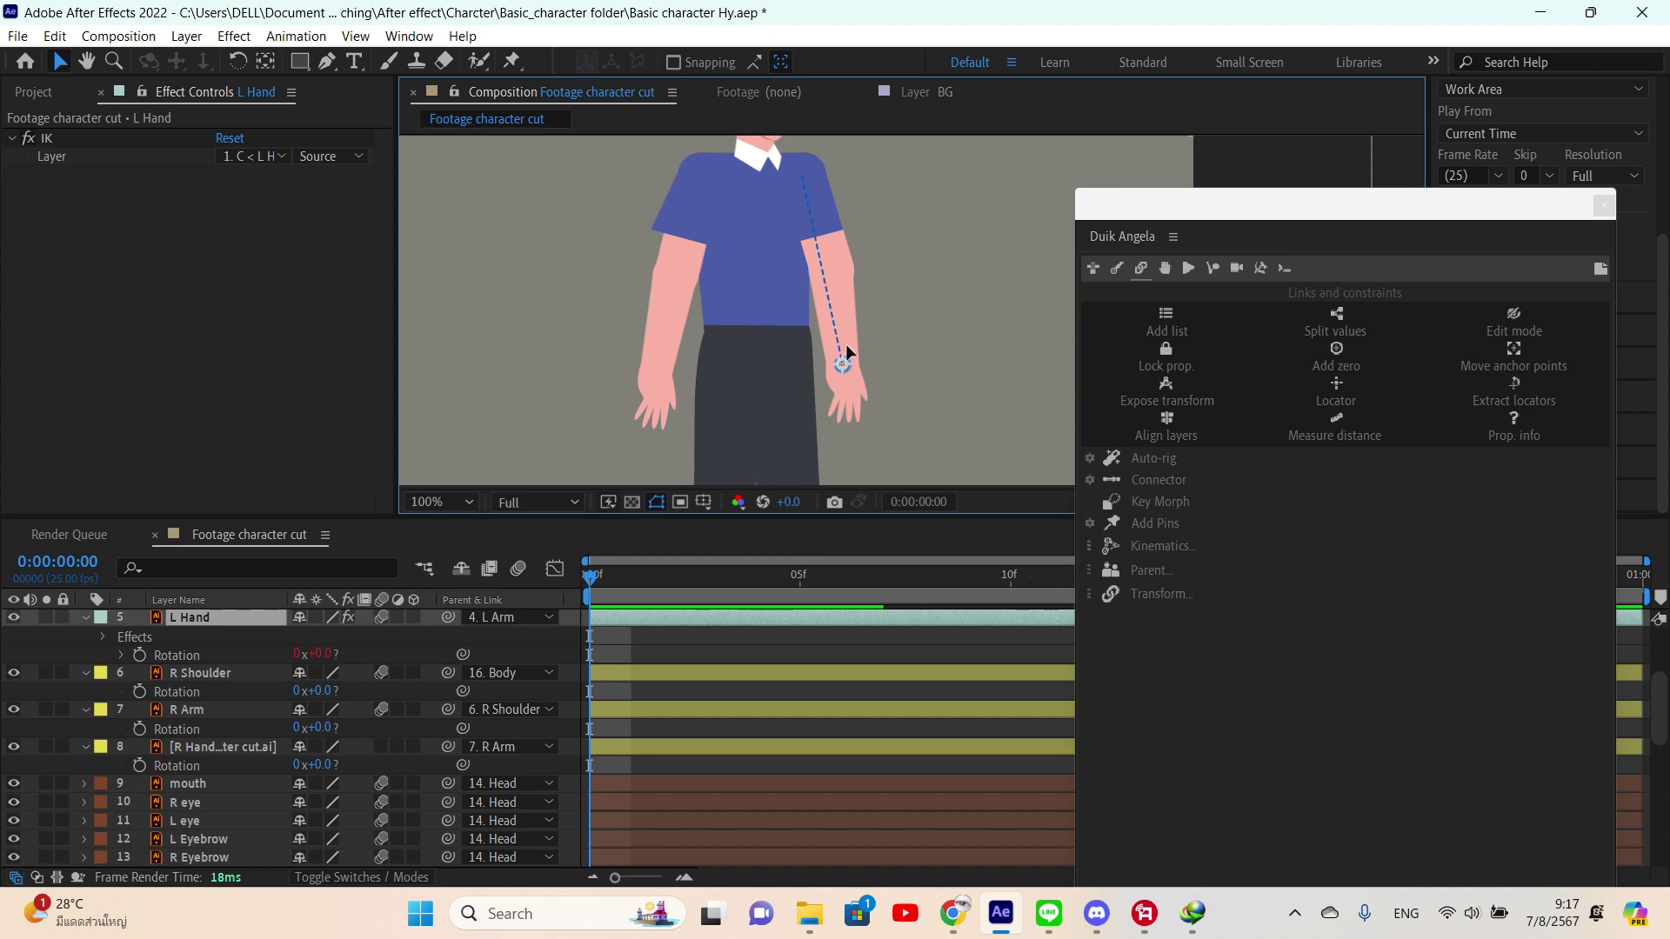
pyautogui.moveTo(846, 343); pyautogui.dragTo(885, 273)
pyautogui.scroll(5, 226, 619)
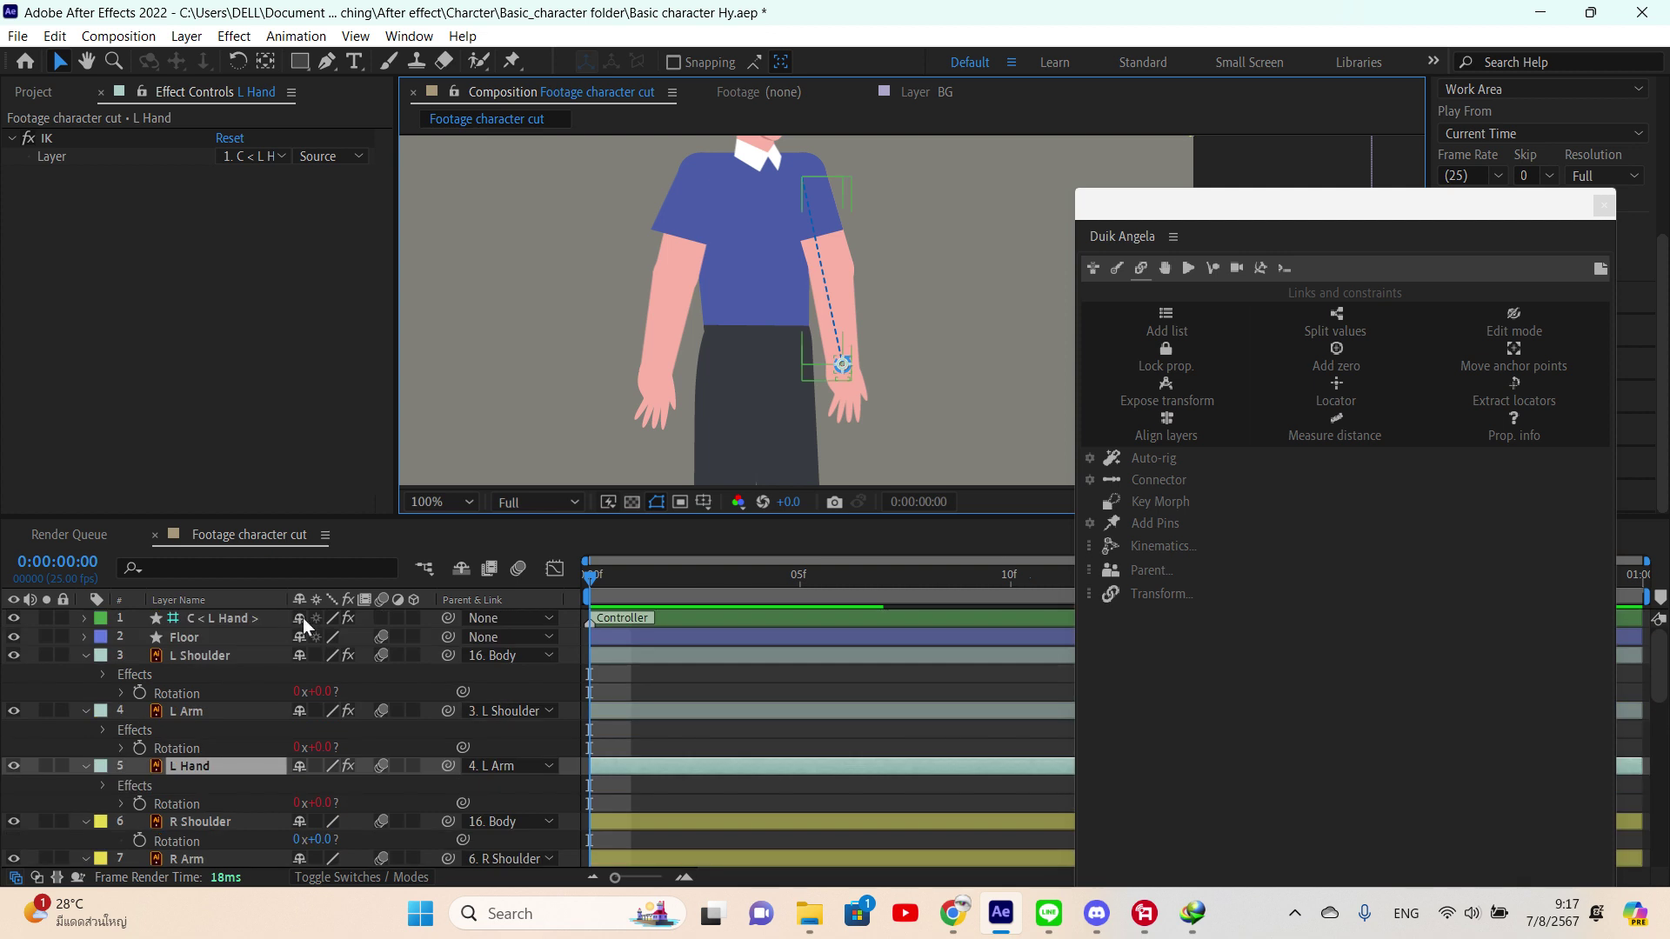
# - Enlarge the L Hand controller's icon to a size of 120%
pyautogui.click(248, 618)
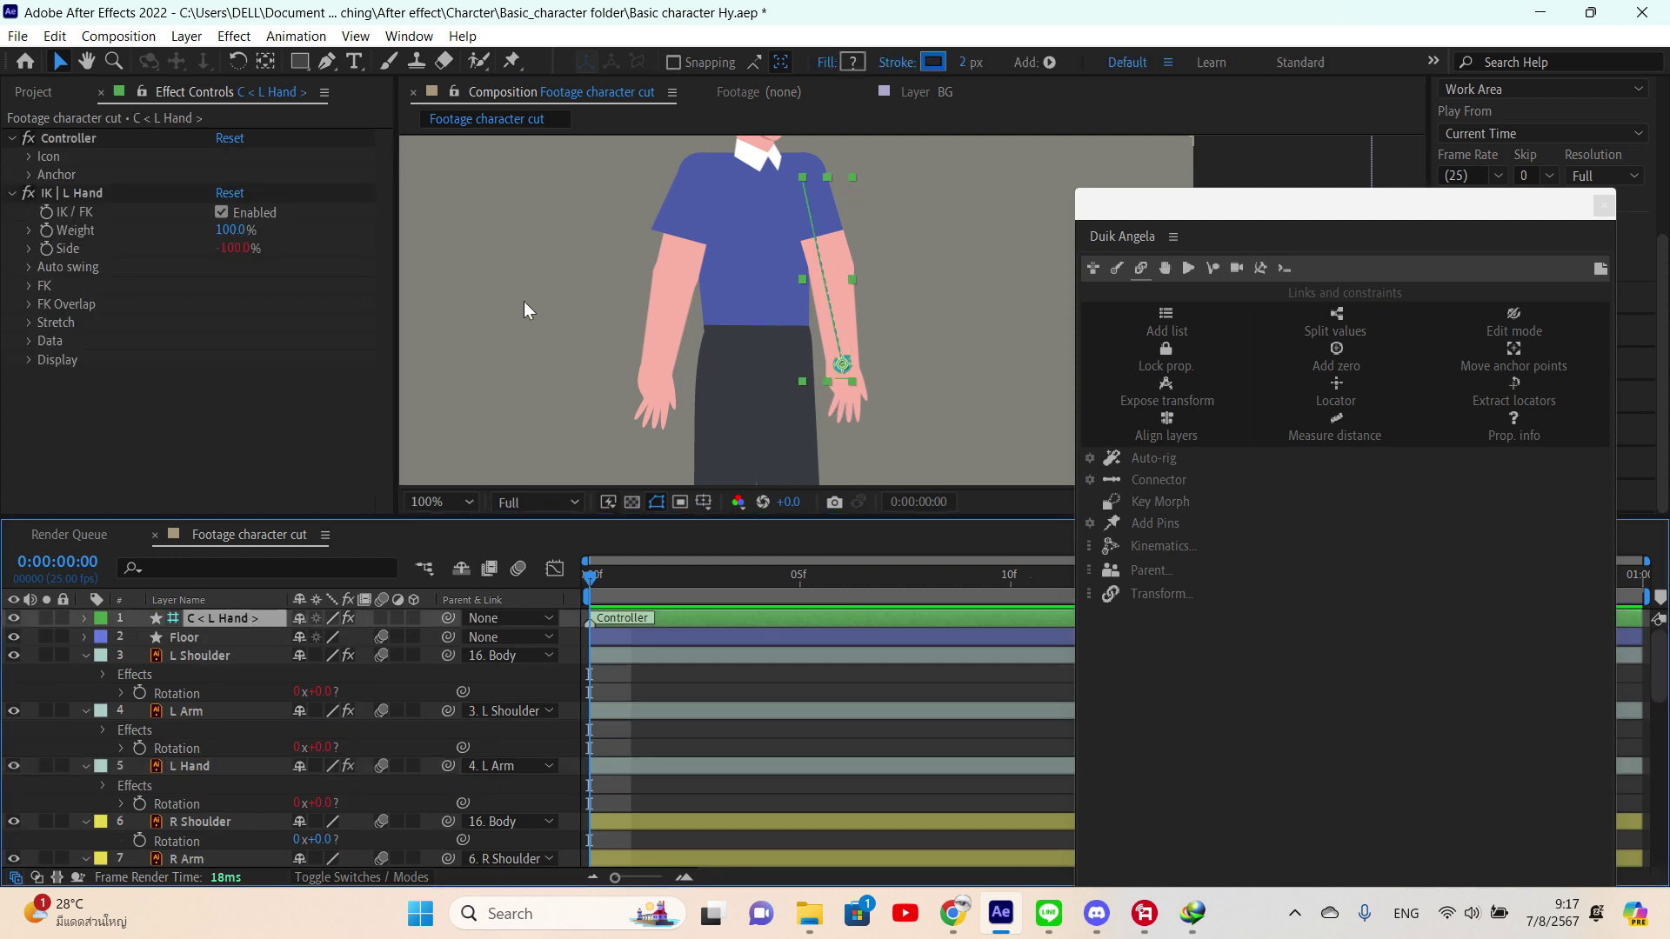
pyautogui.click(30, 157)
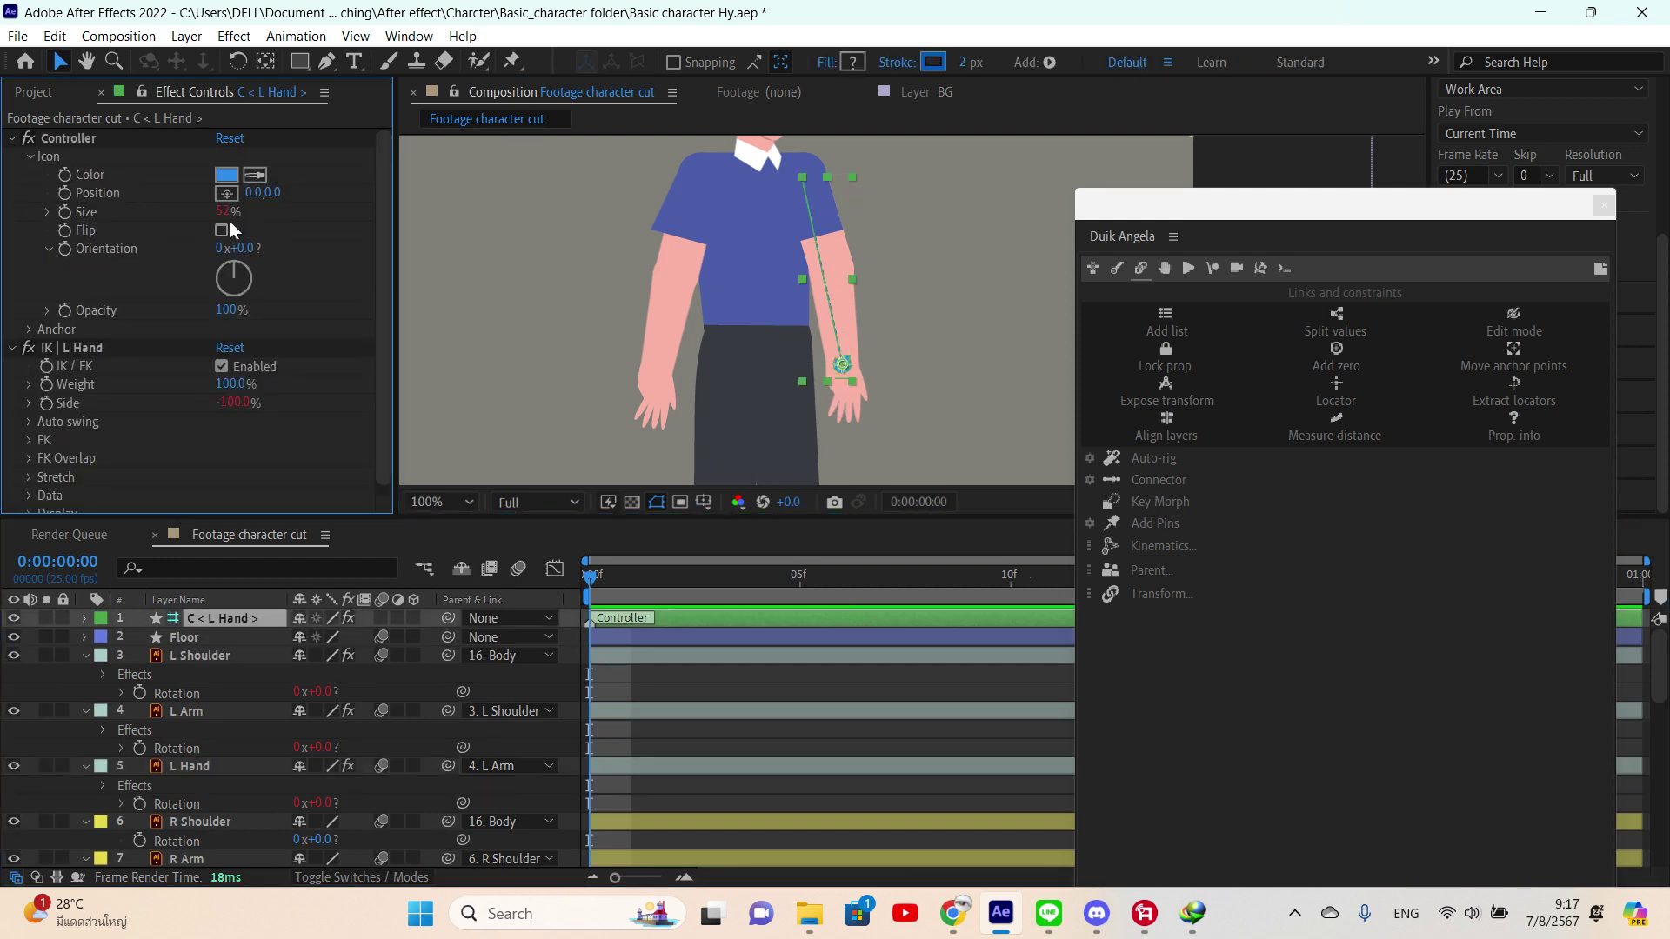
pyautogui.moveTo(228, 219); pyautogui.dragTo(232, 216)
# - Test the left arm's IK by moving the L Hand controller upward in the composition, and undo the trial move
pyautogui.press('h')
pyautogui.moveTo(917, 346); pyautogui.dragTo(781, 294)
pyautogui.press('v')
pyautogui.click(788, 306)
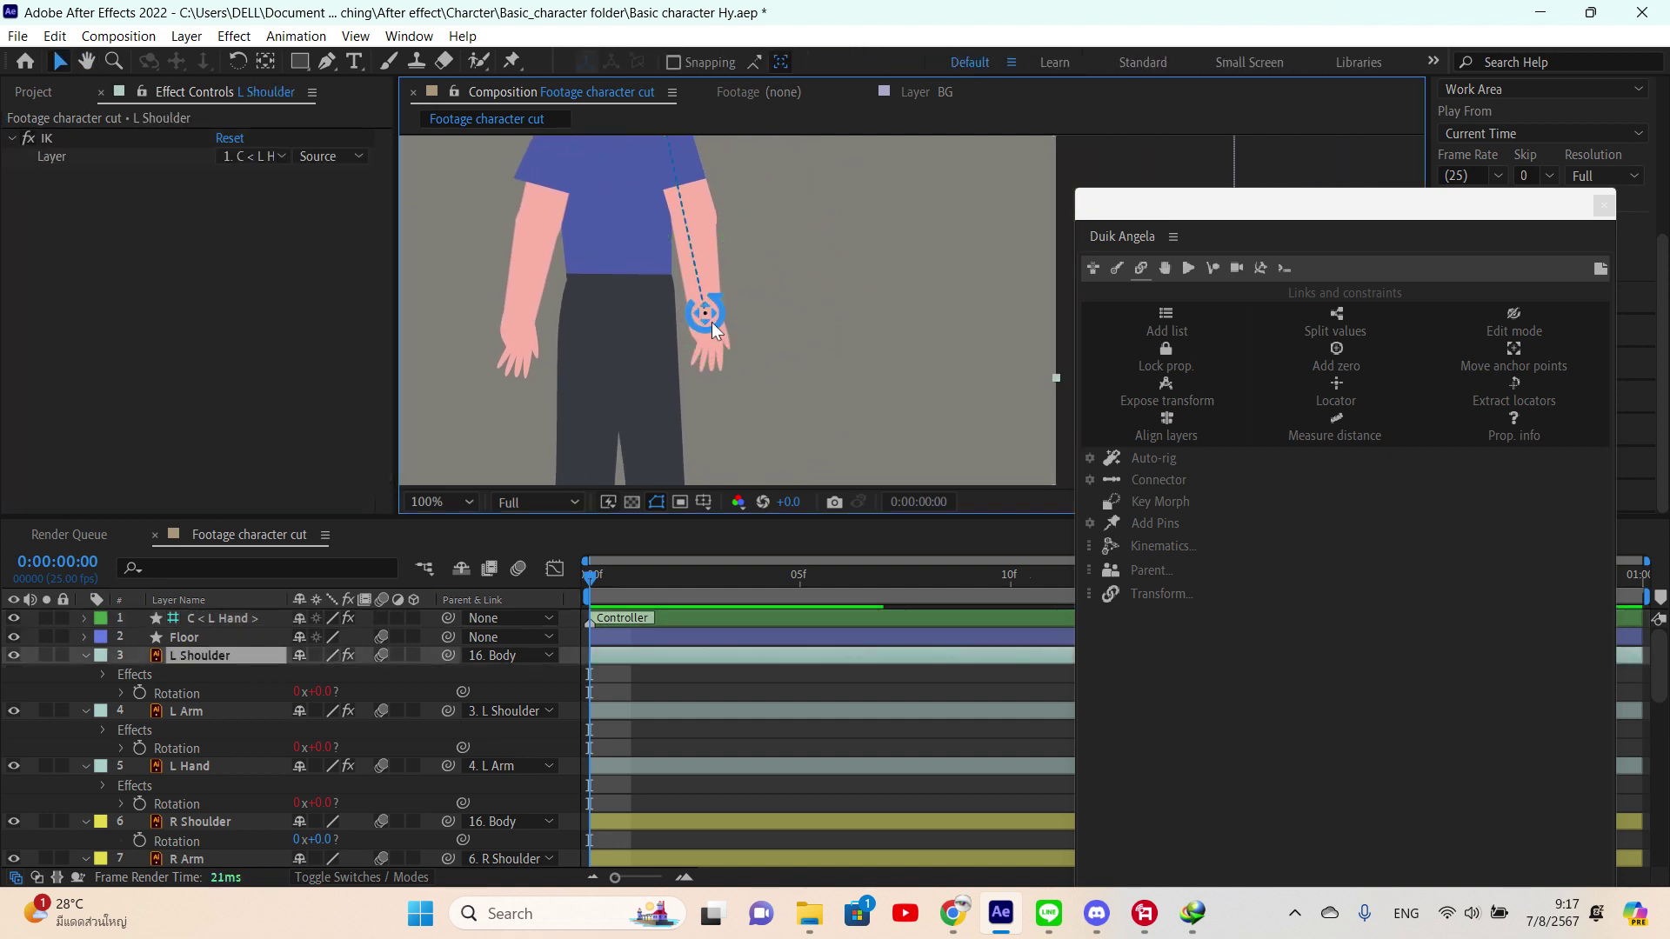
pyautogui.click(652, 619)
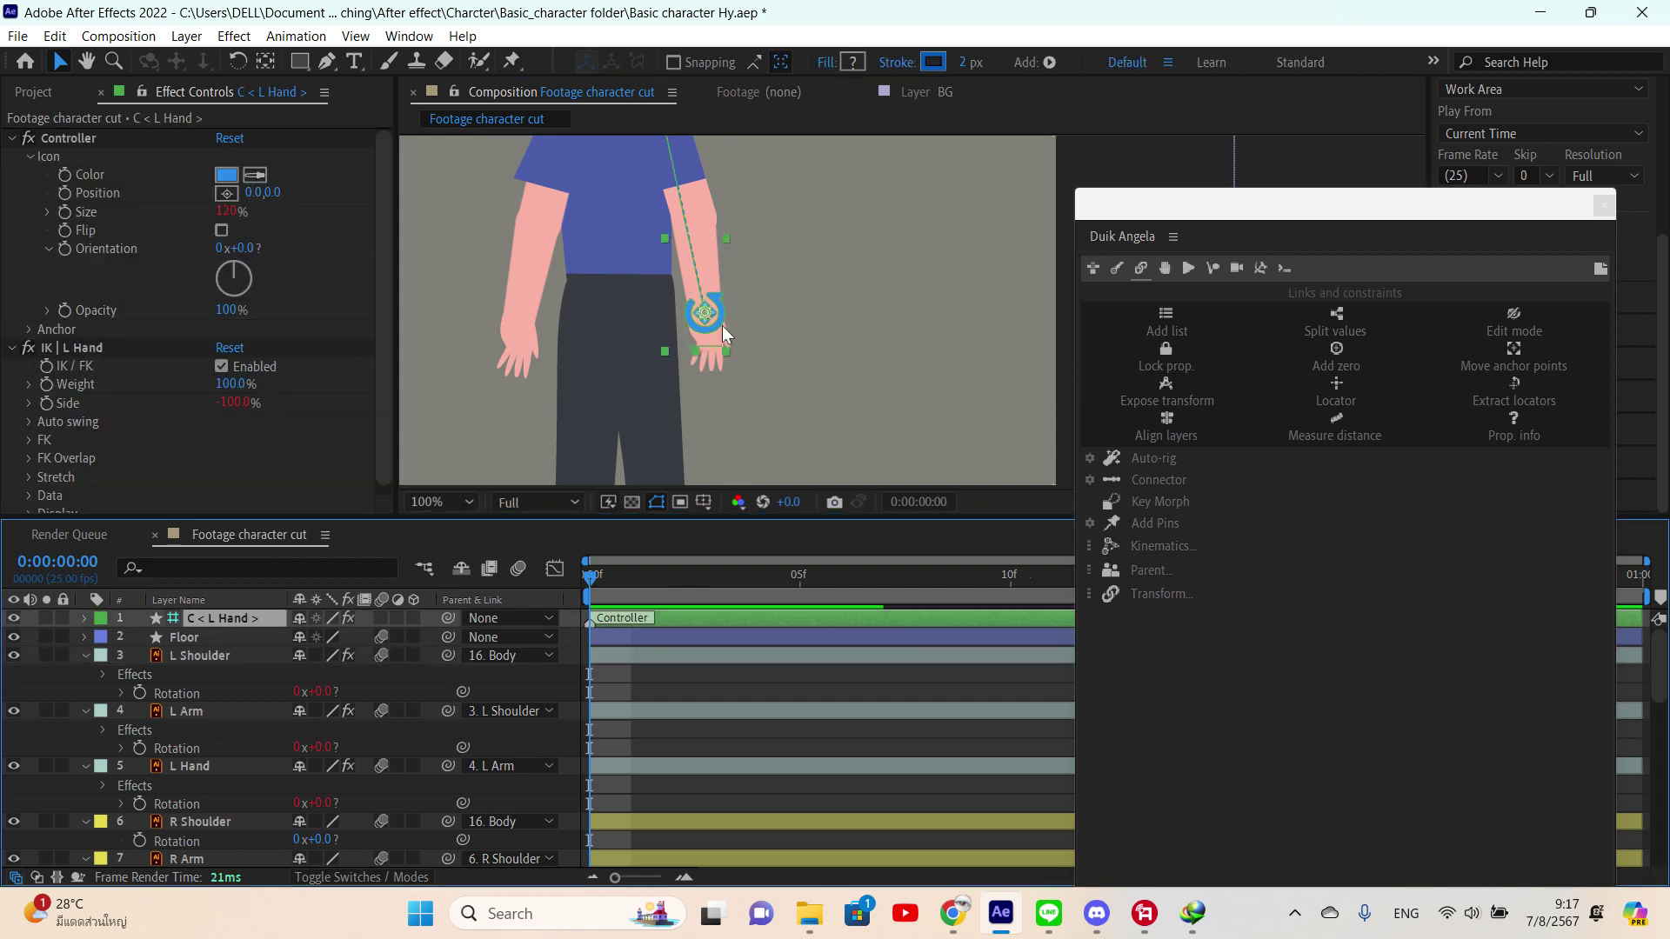
pyautogui.moveTo(729, 296); pyautogui.dragTo(741, 199)
pyautogui.hotkey('ctrl', 'z')
# - Remove the Scale keyframing from the R Leg layer
pyautogui.scroll(-3, 818, 344)
pyautogui.press('h')
pyautogui.press('v')
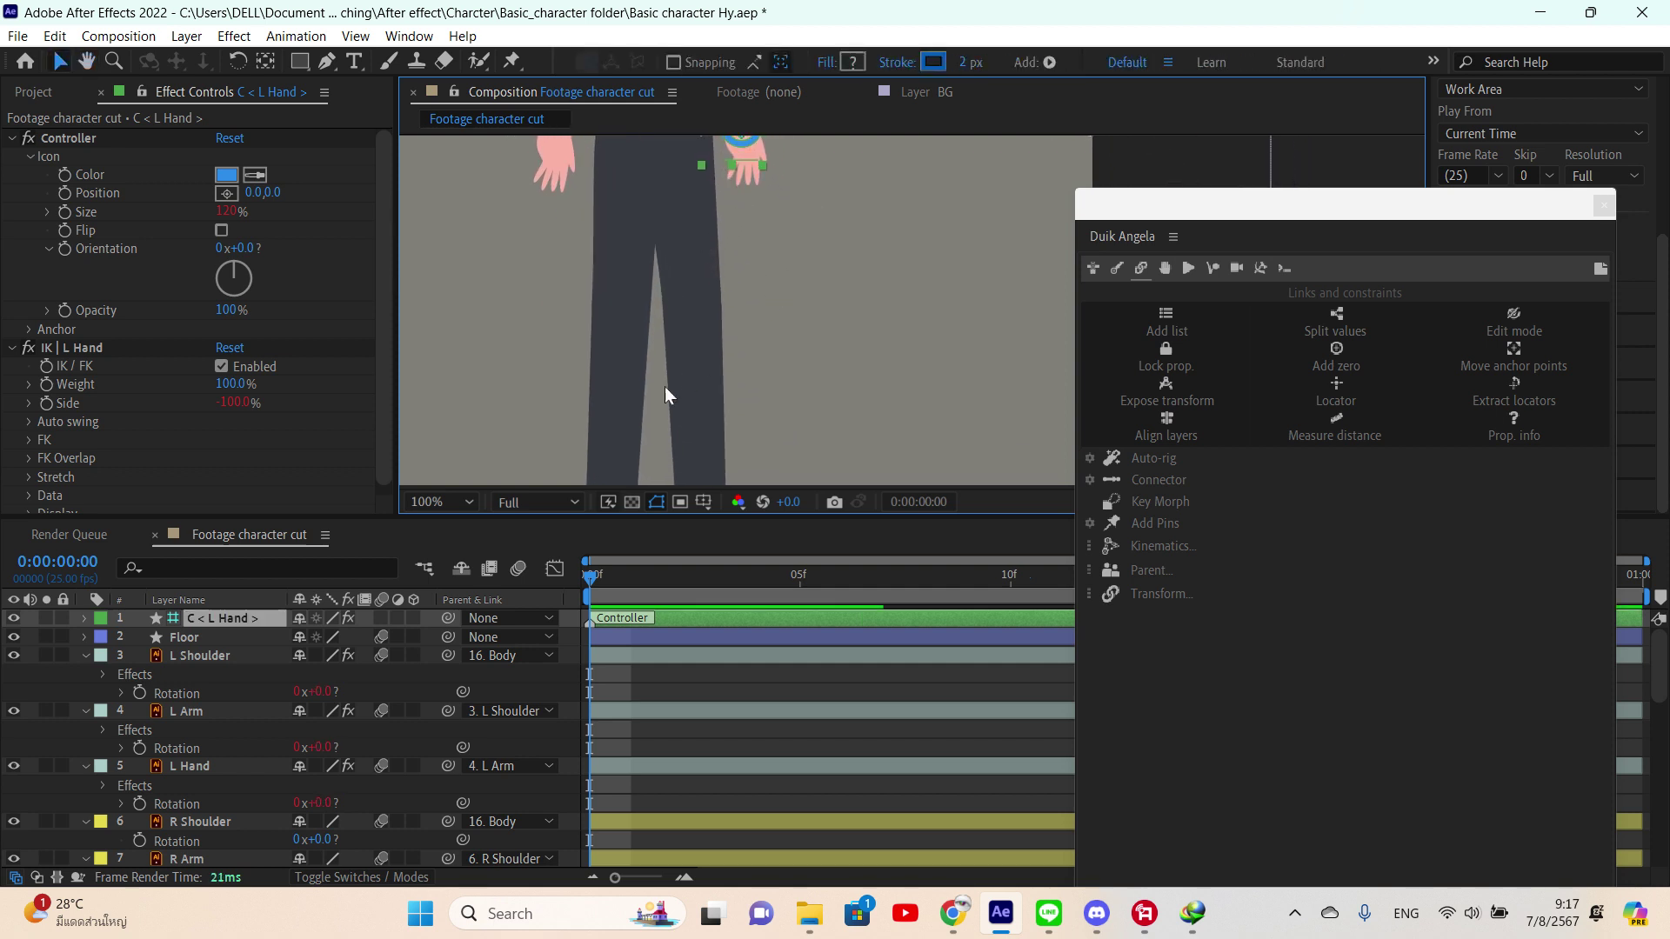
pyautogui.scroll(-8, 287, 718)
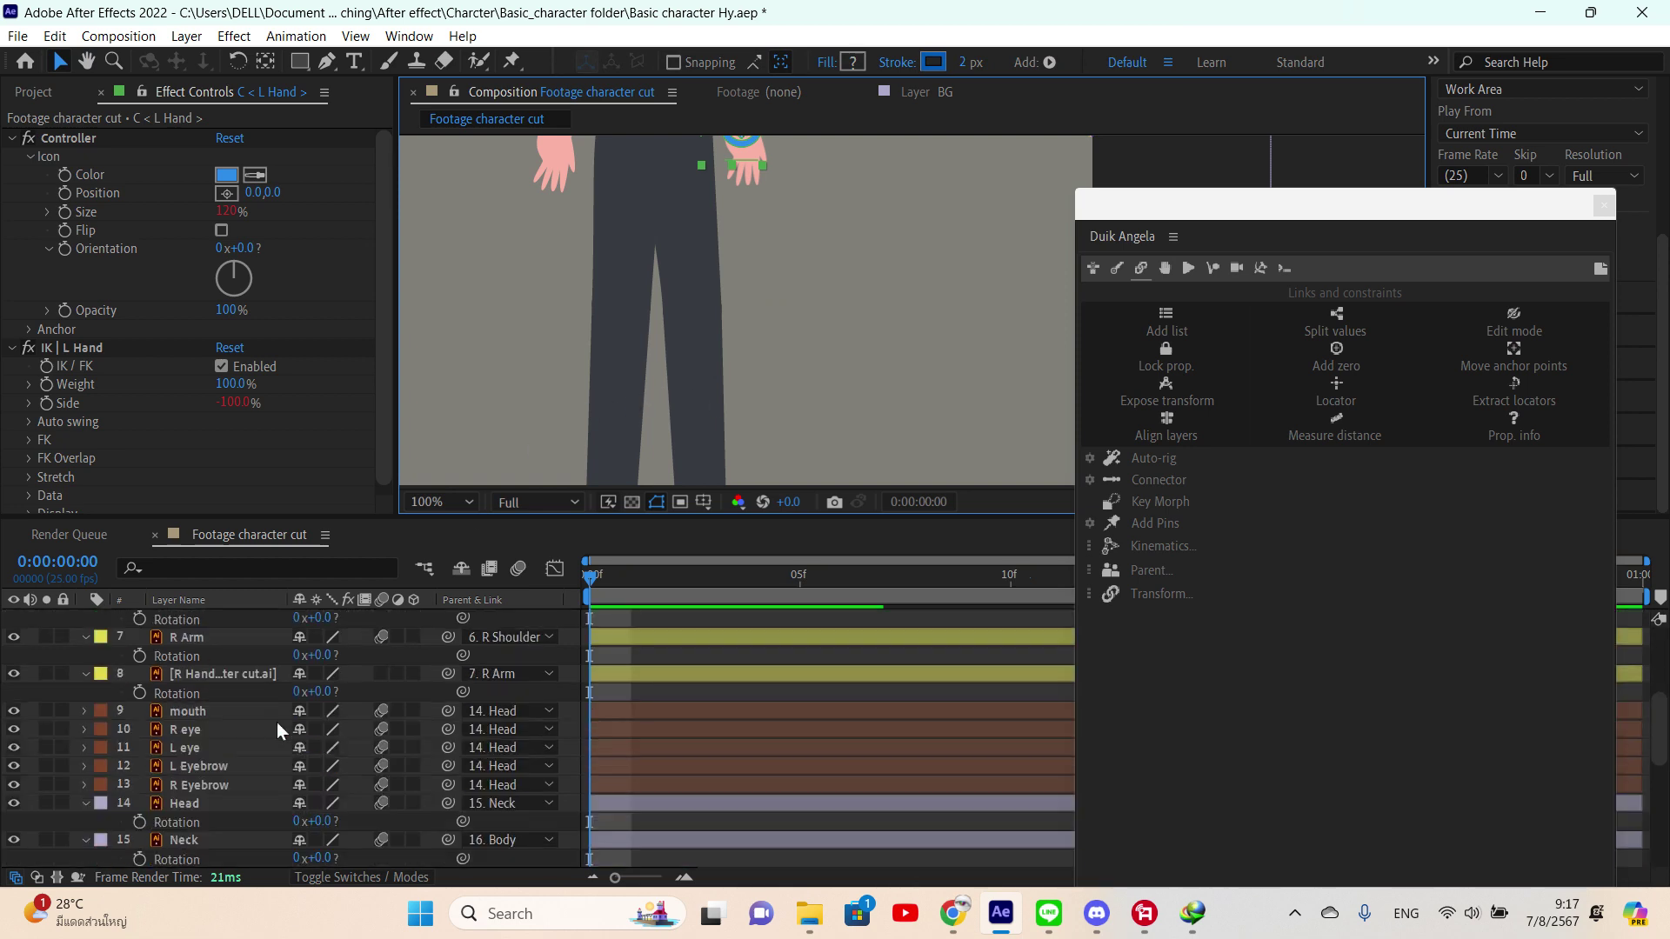
pyautogui.scroll(-4, 276, 722)
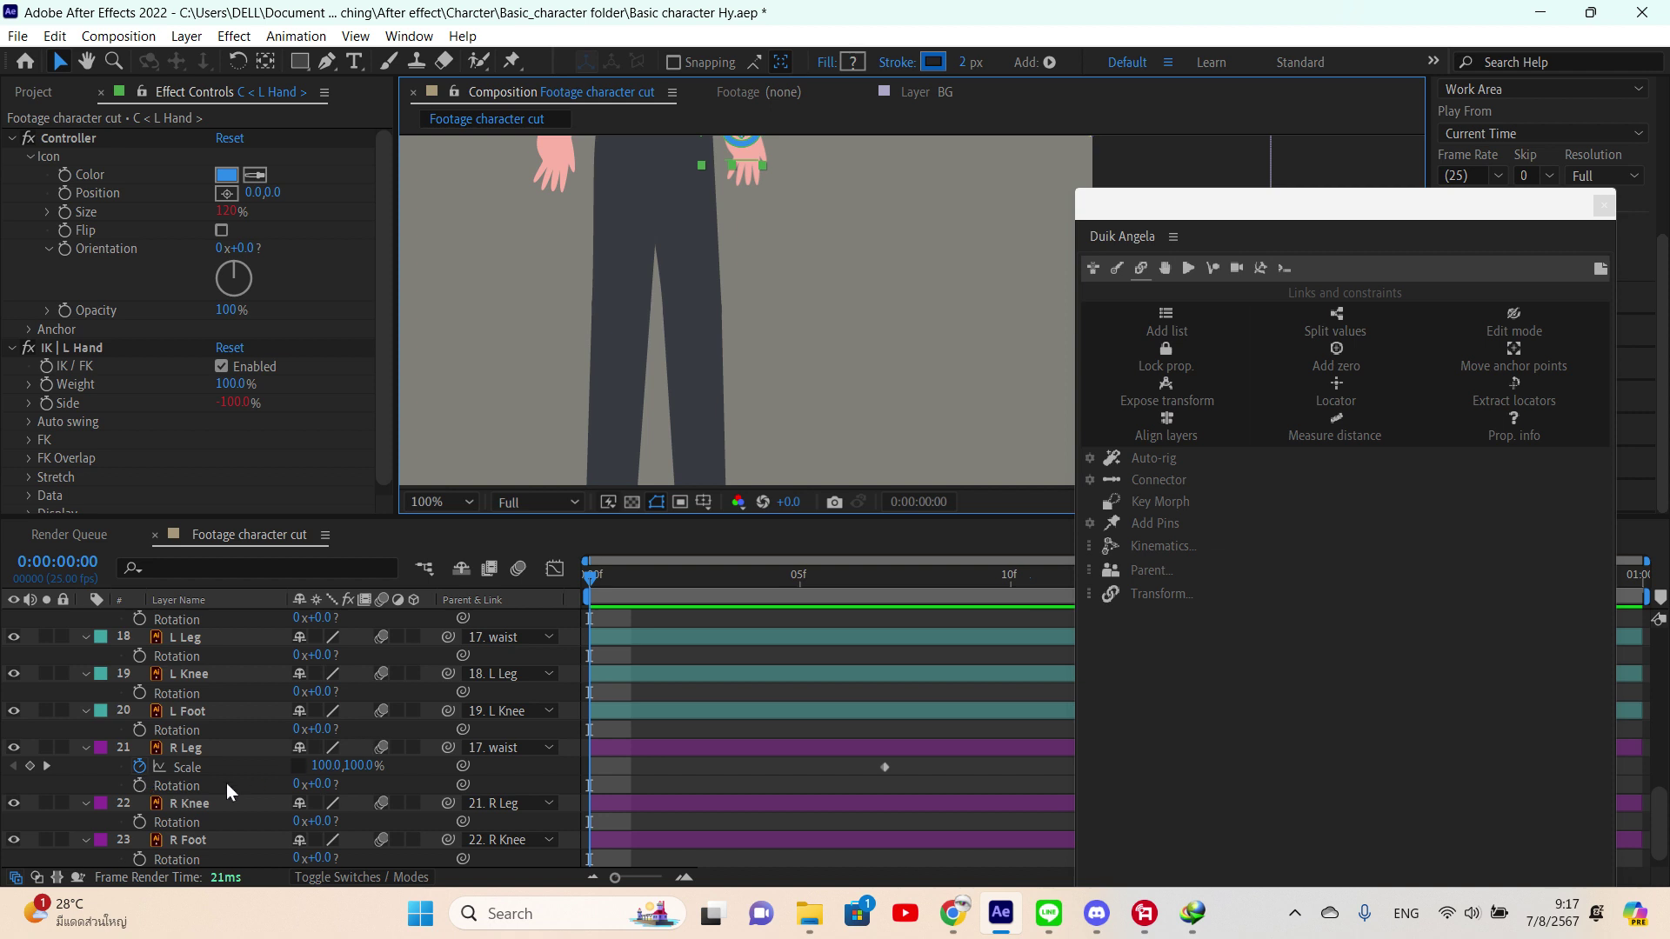
pyautogui.click(139, 766)
pyautogui.scroll(-1, 513, 735)
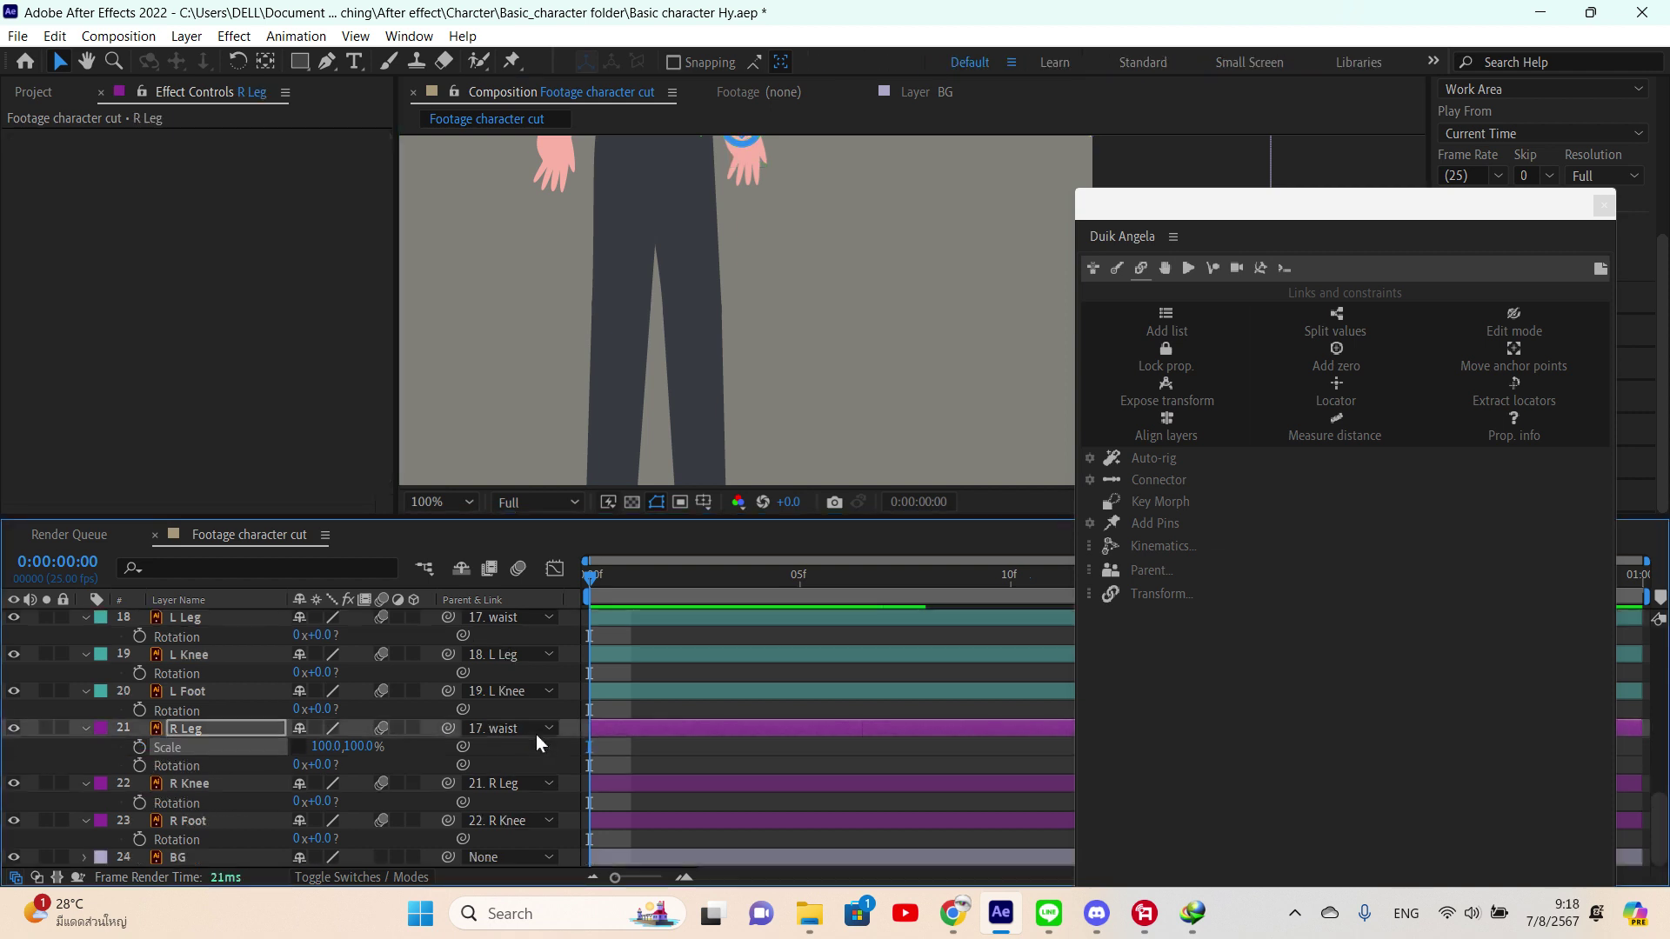
# - Select the R Leg, R Knee and R Foot layers together and apply Duik's standard IK kinematics to them
pyautogui.click(609, 732)
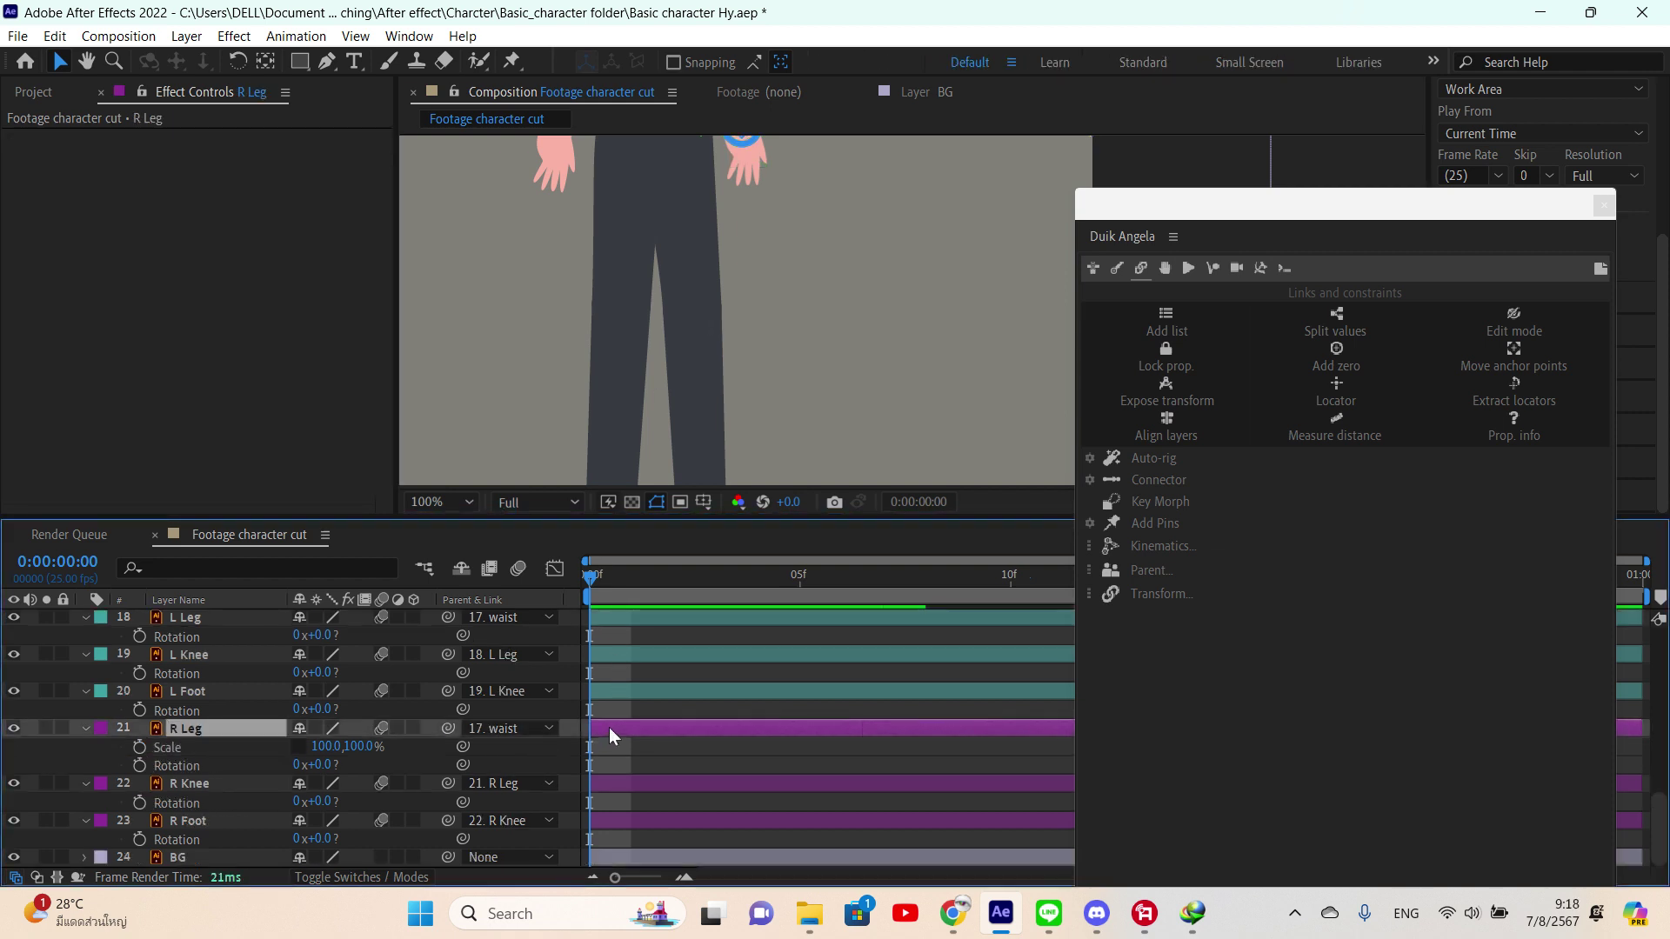
pyautogui.click(609, 786)
pyautogui.scroll(-1, 652, 304)
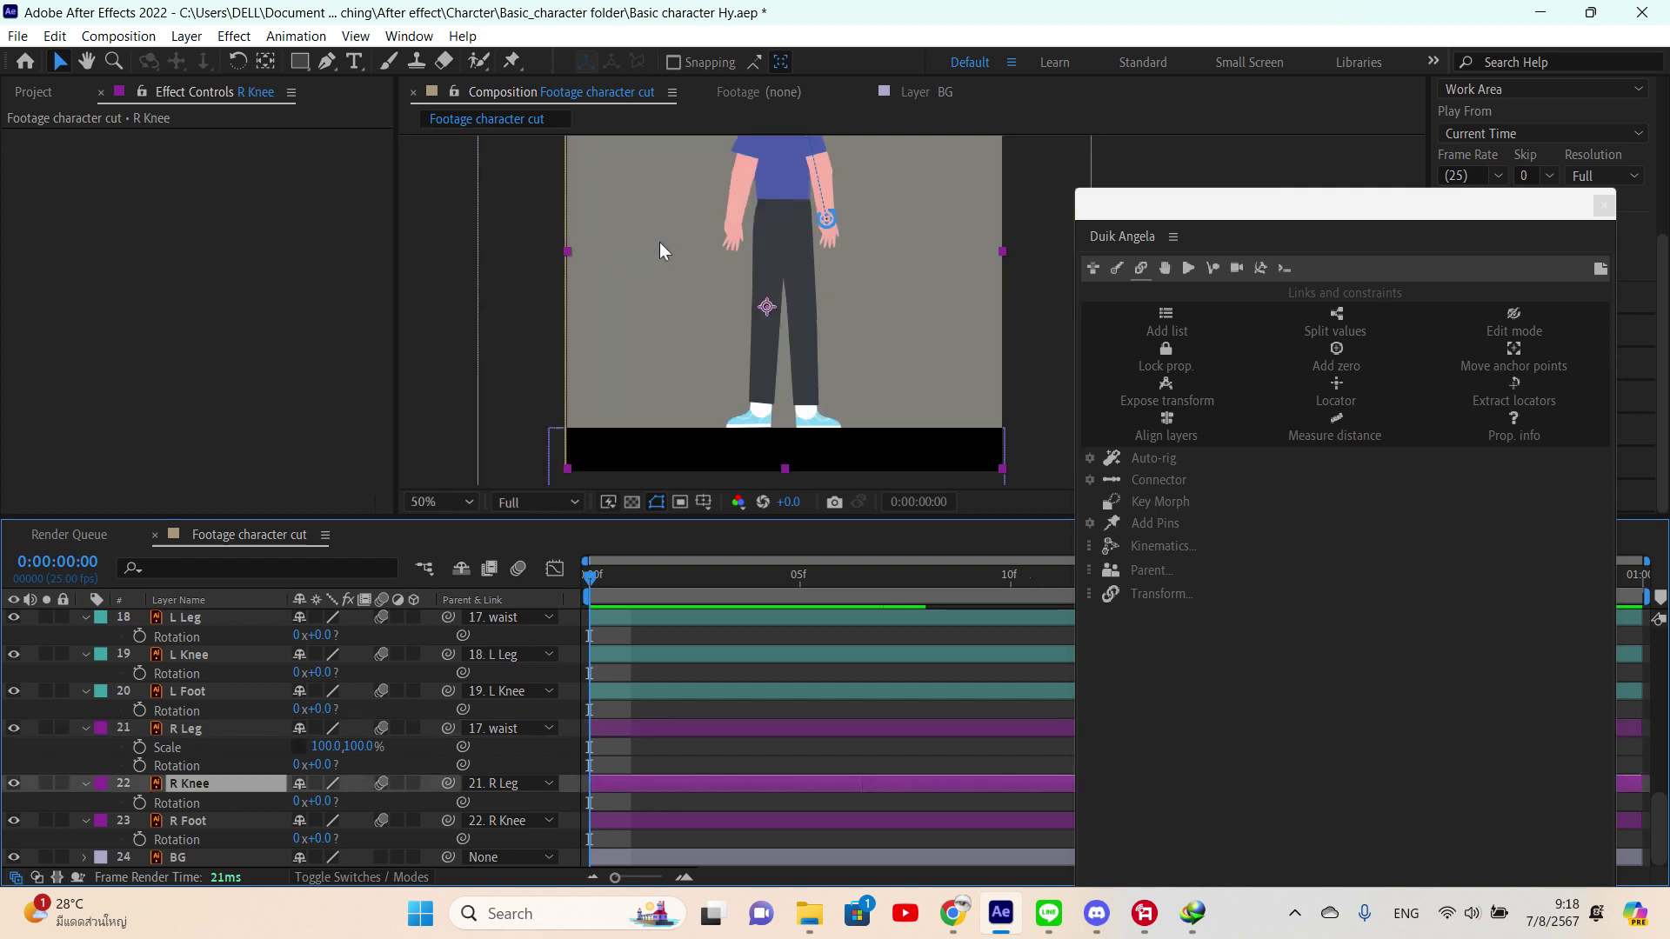
pyautogui.click(612, 729)
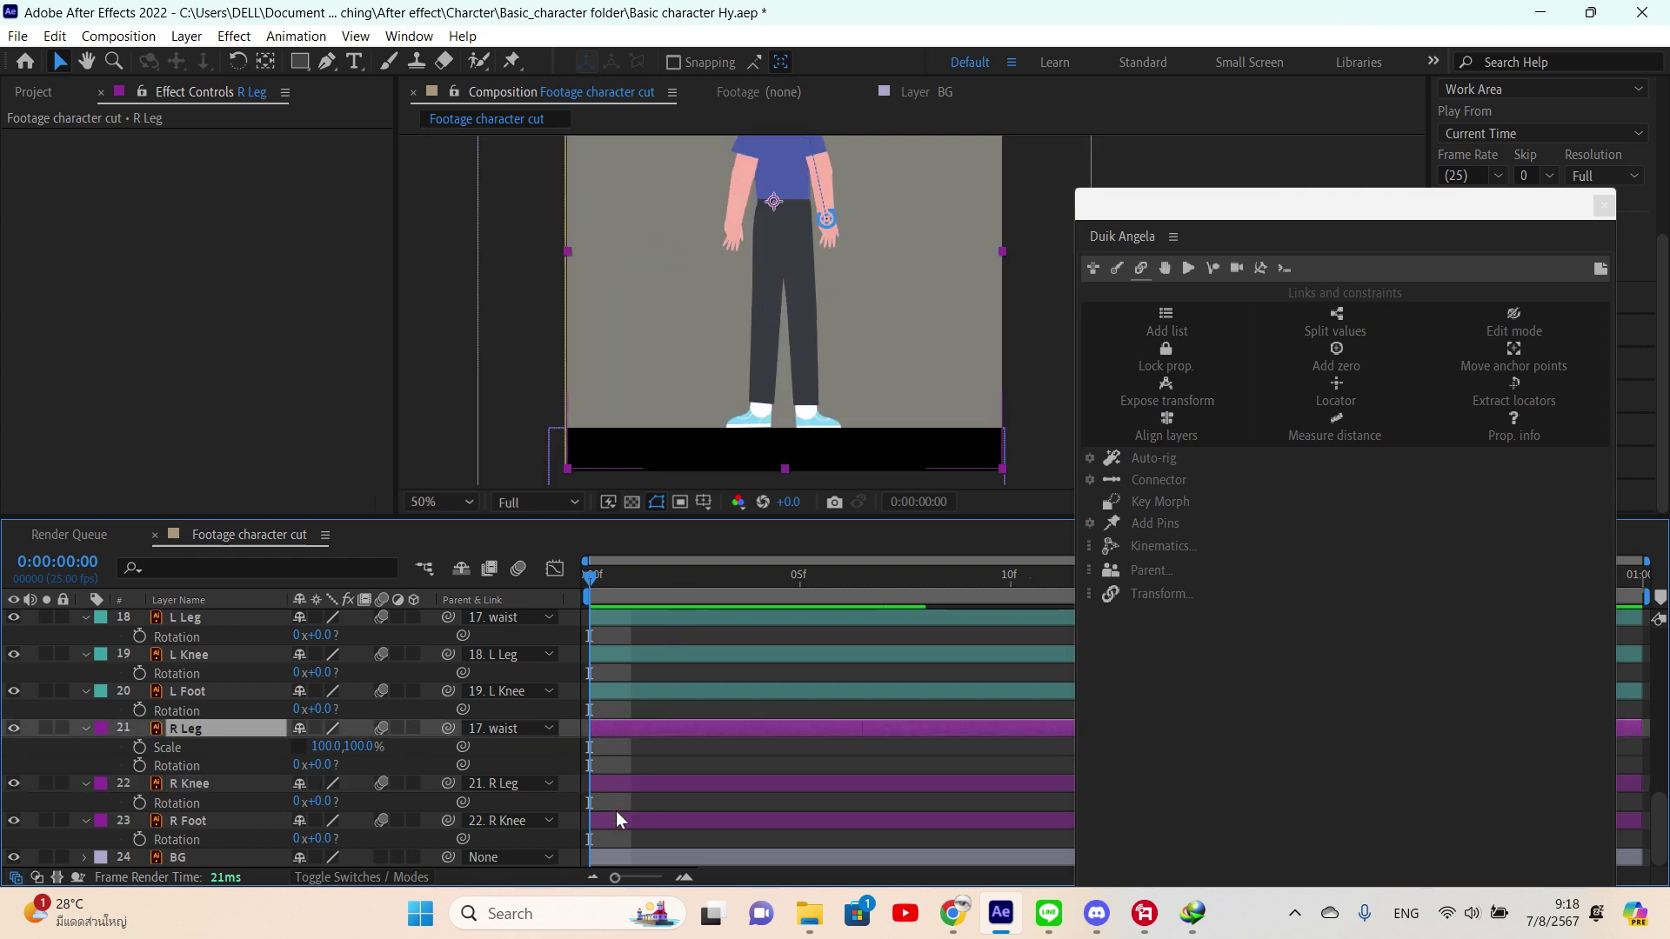
pyautogui.keyDown('shift'); pyautogui.click(614, 821); pyautogui.keyUp('shift')
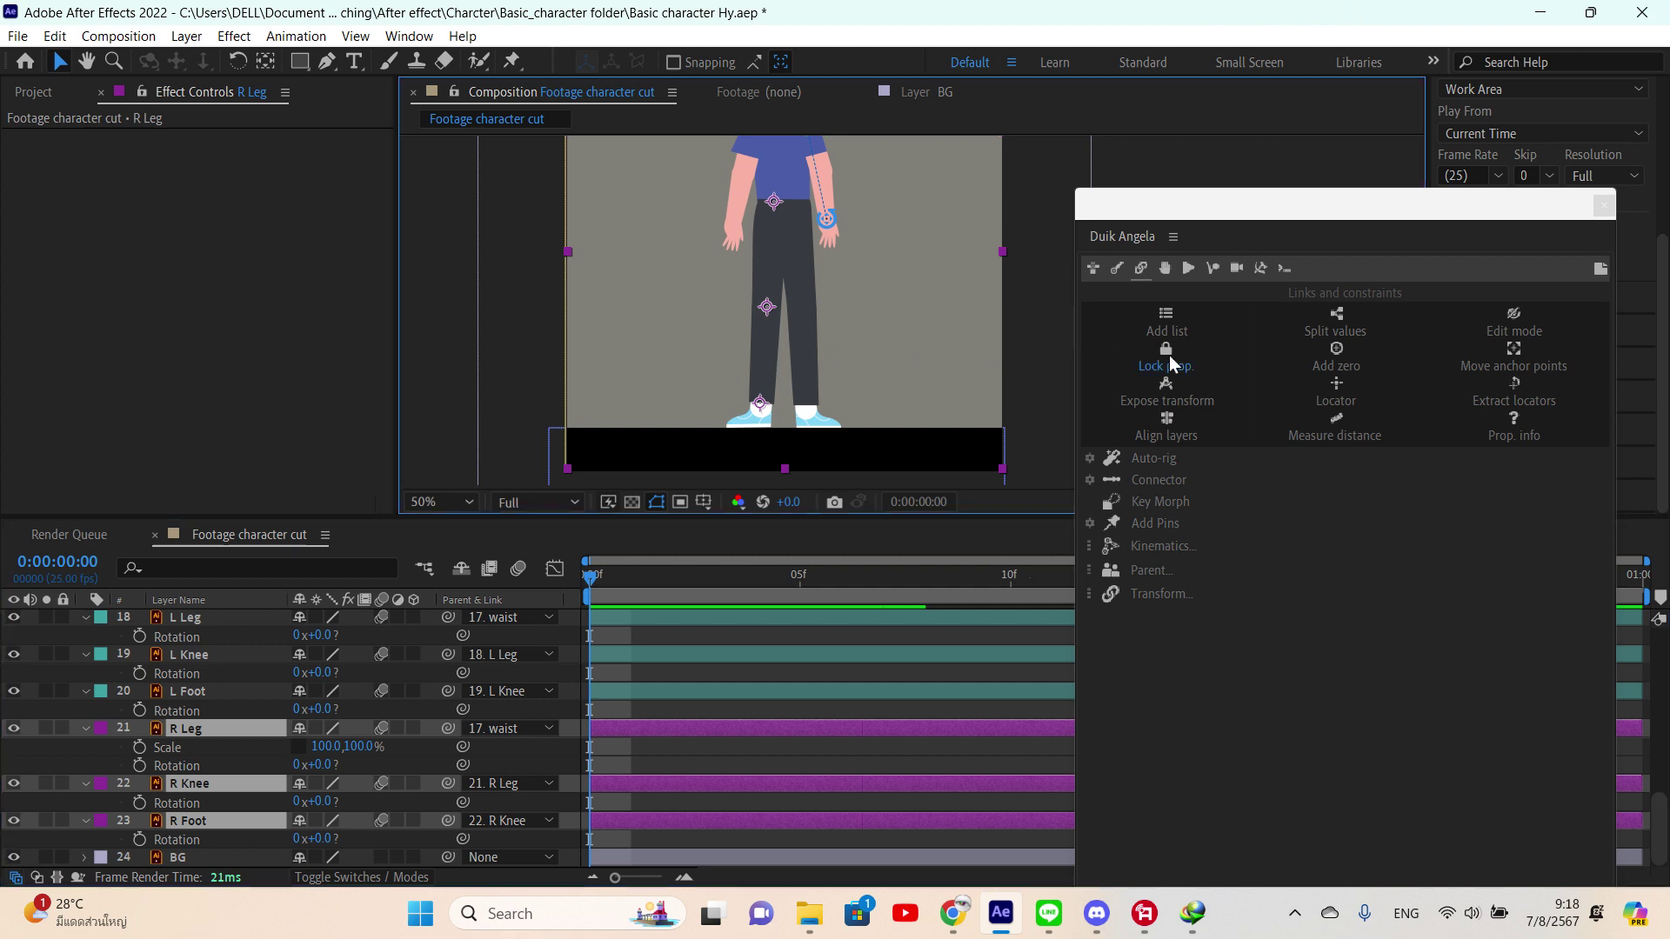
pyautogui.click(1151, 548)
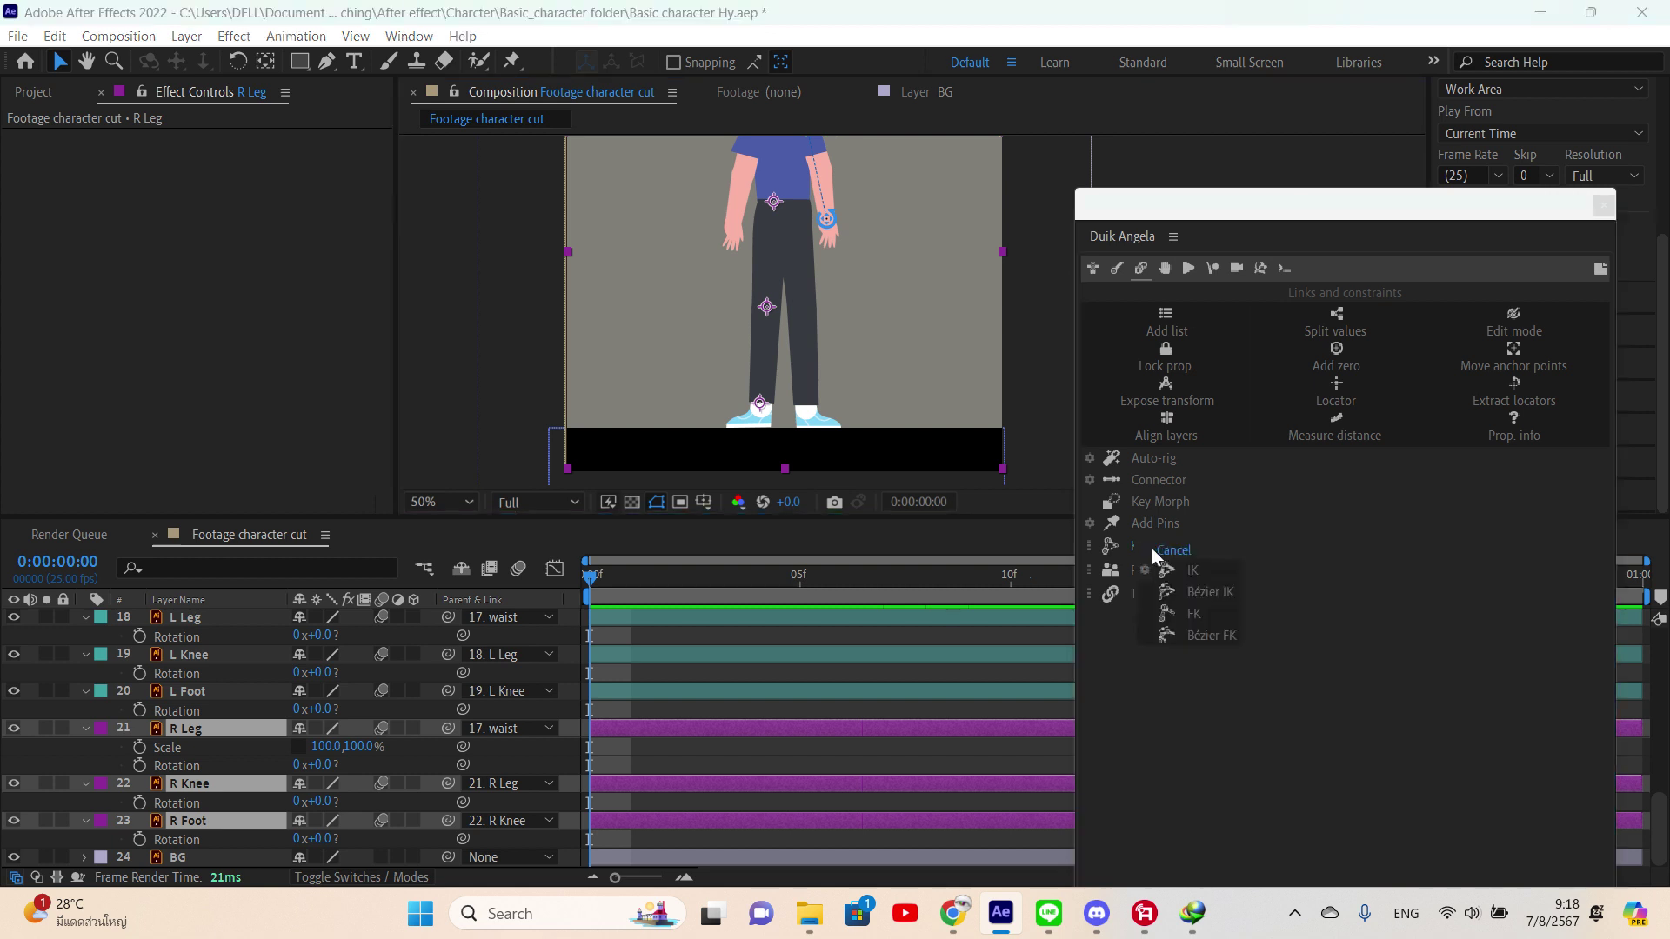
pyautogui.click(1201, 579)
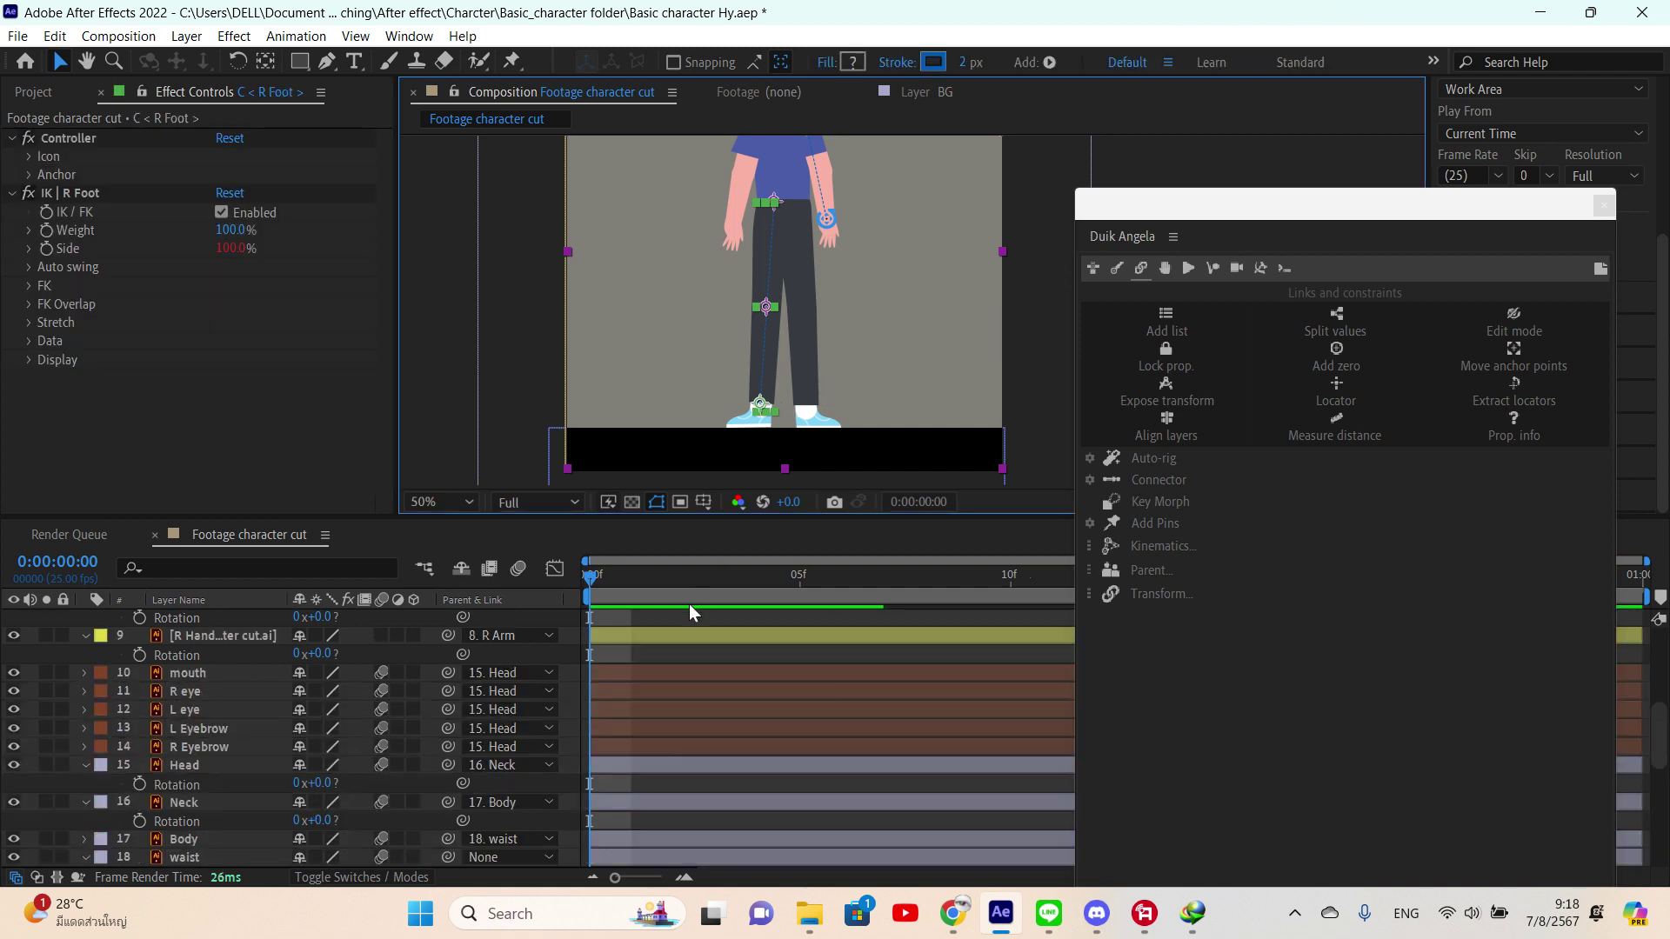
# - Select the R Foot controller layer and enlarge its icon to a size of 130%
pyautogui.click(637, 708)
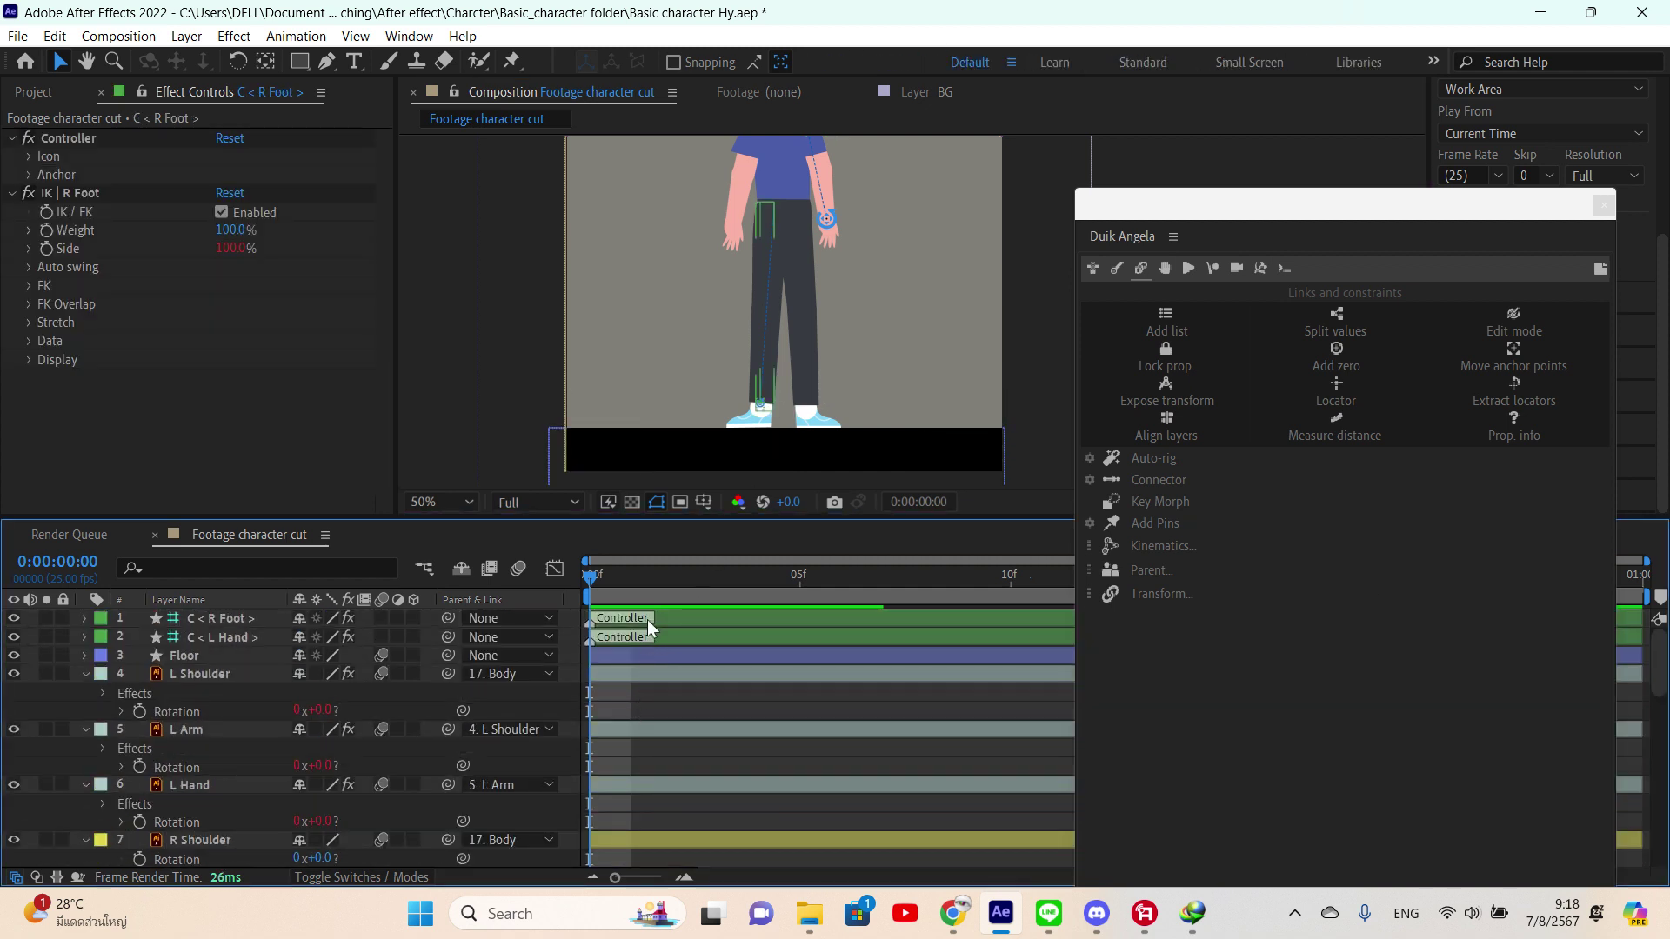
pyautogui.click(647, 620)
pyautogui.scroll(4, 802, 399)
pyautogui.press('h')
pyautogui.moveTo(697, 399); pyautogui.dragTo(1021, 23)
pyautogui.press('v')
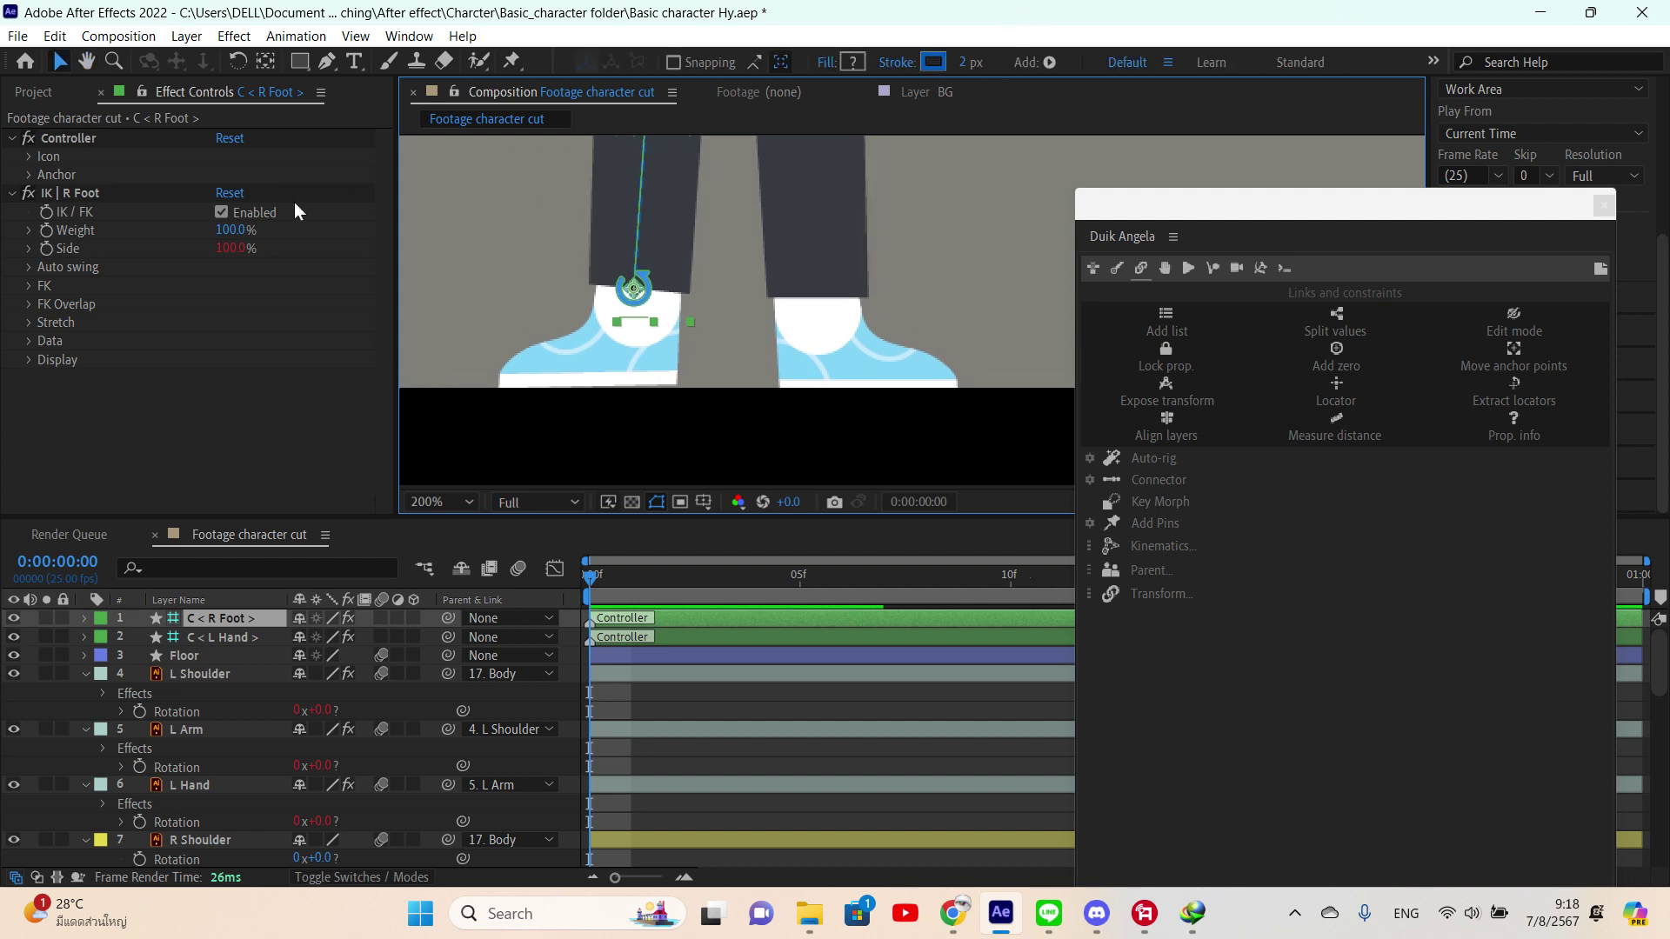
pyautogui.click(30, 156)
pyautogui.moveTo(225, 212)
pyautogui.mouseDown()
pyautogui.moveTo(247, 213)
pyautogui.moveTo(227, 214)
pyautogui.mouseUp()
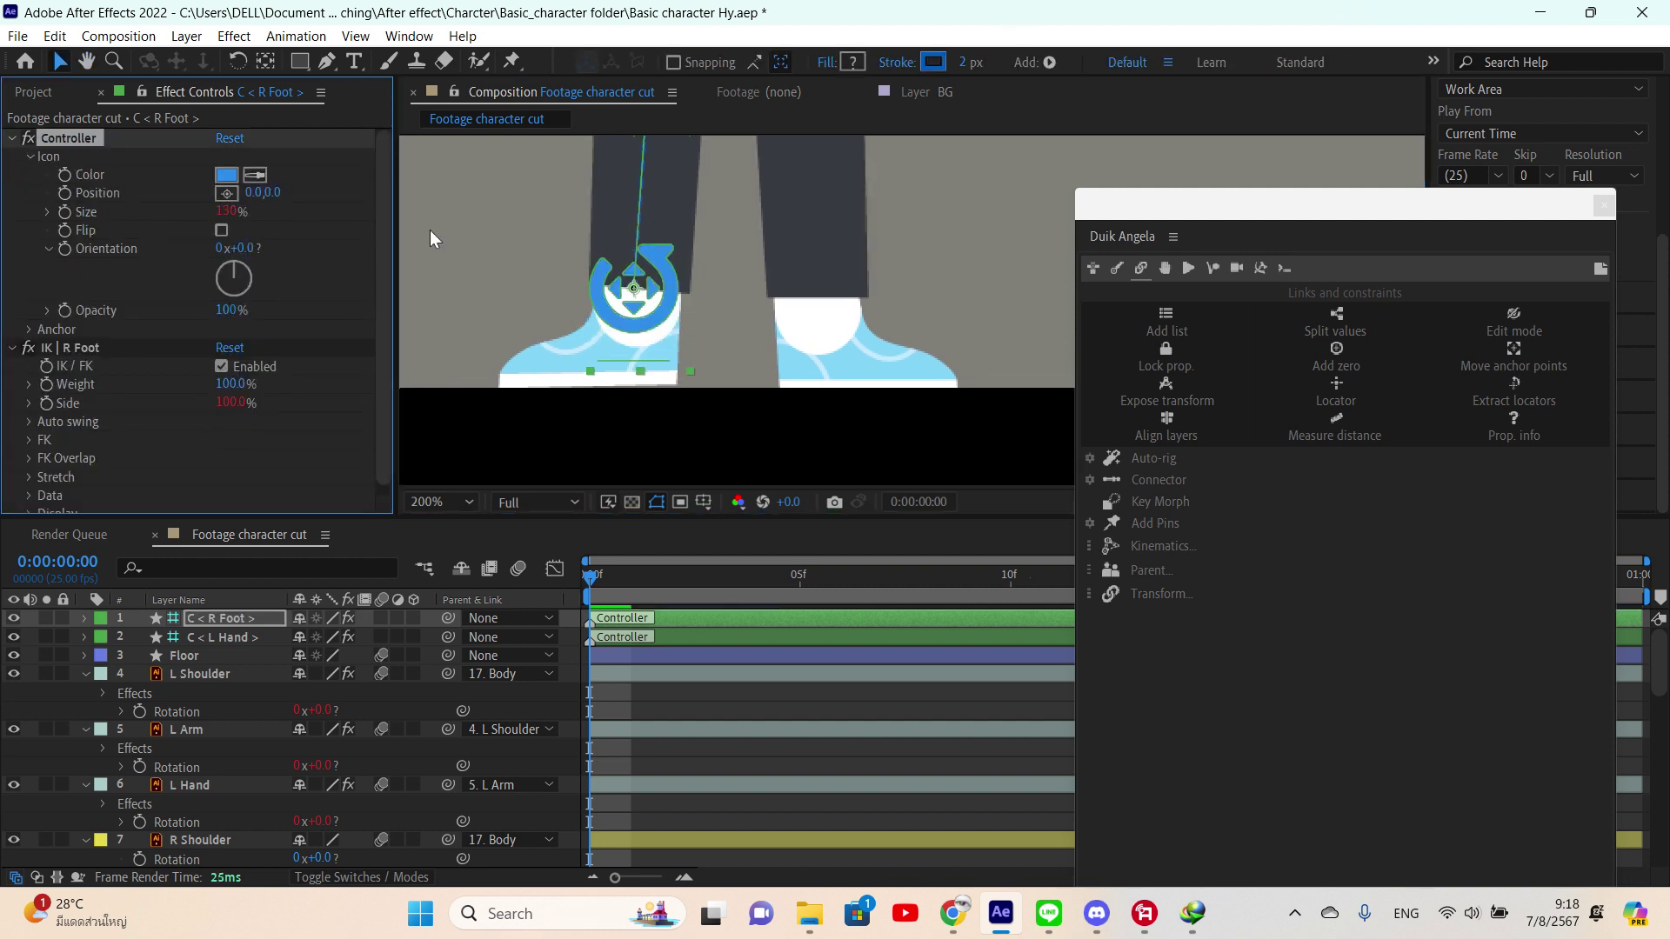
# - Test the right leg's IK by raising the R Foot controller, and return the foot to its standing position
pyautogui.moveTo(670, 295); pyautogui.dragTo(677, 233)
pyautogui.scroll(-6, 752, 198)
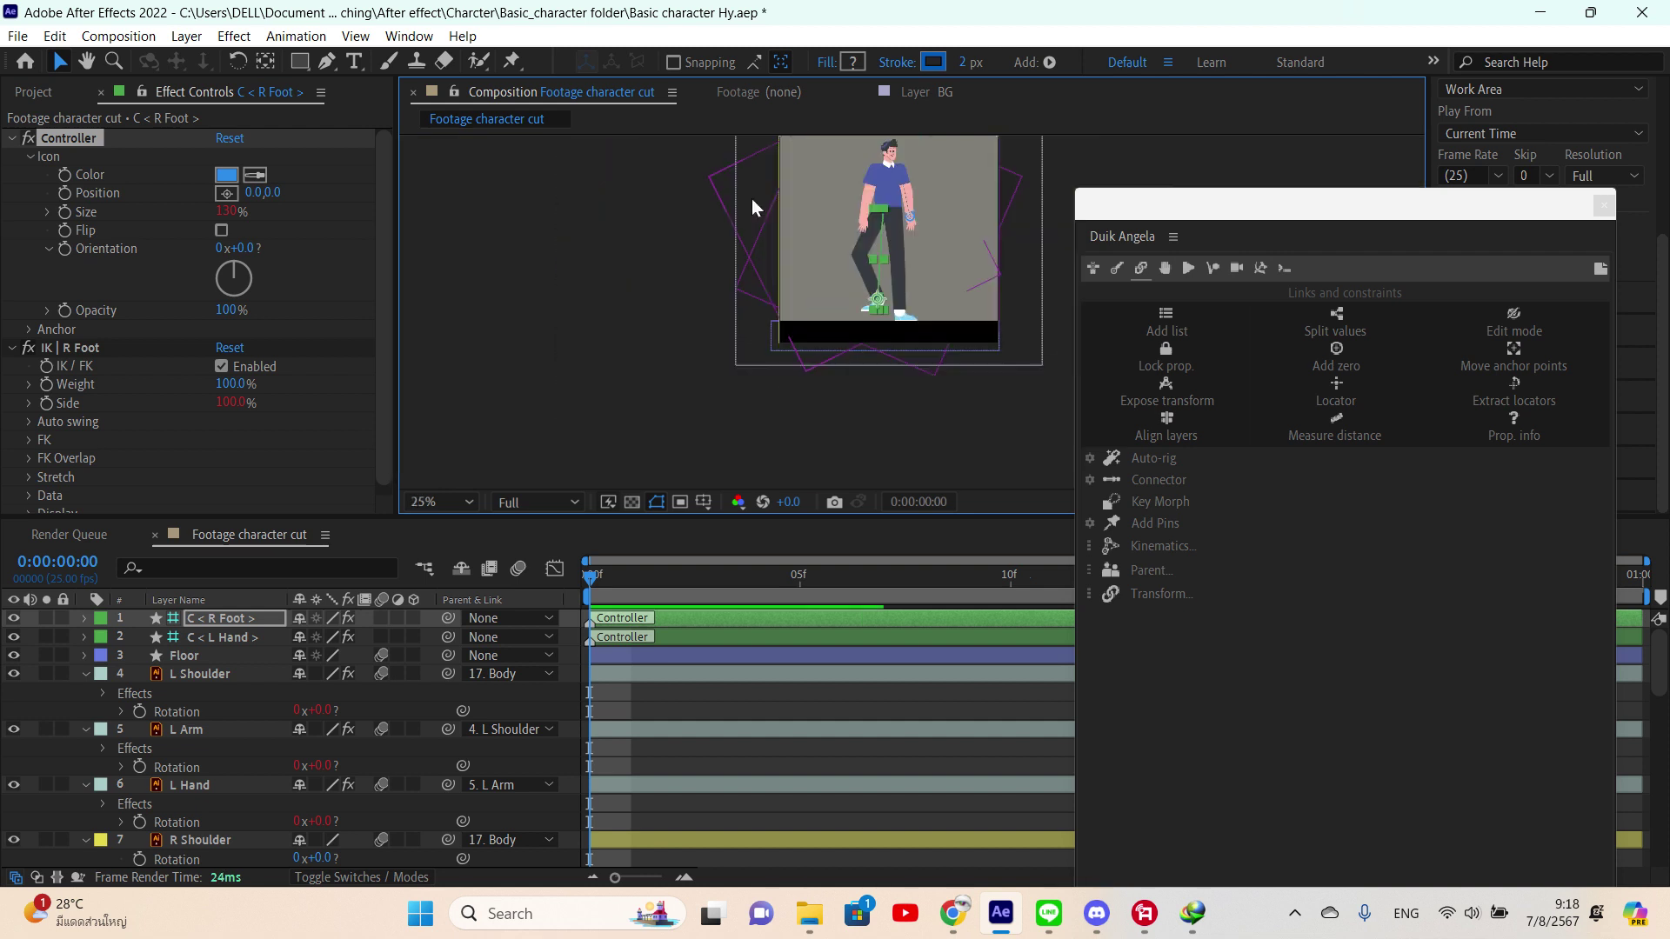
pyautogui.scroll(3, 783, 259)
pyautogui.moveTo(657, 332); pyautogui.dragTo(823, 411)
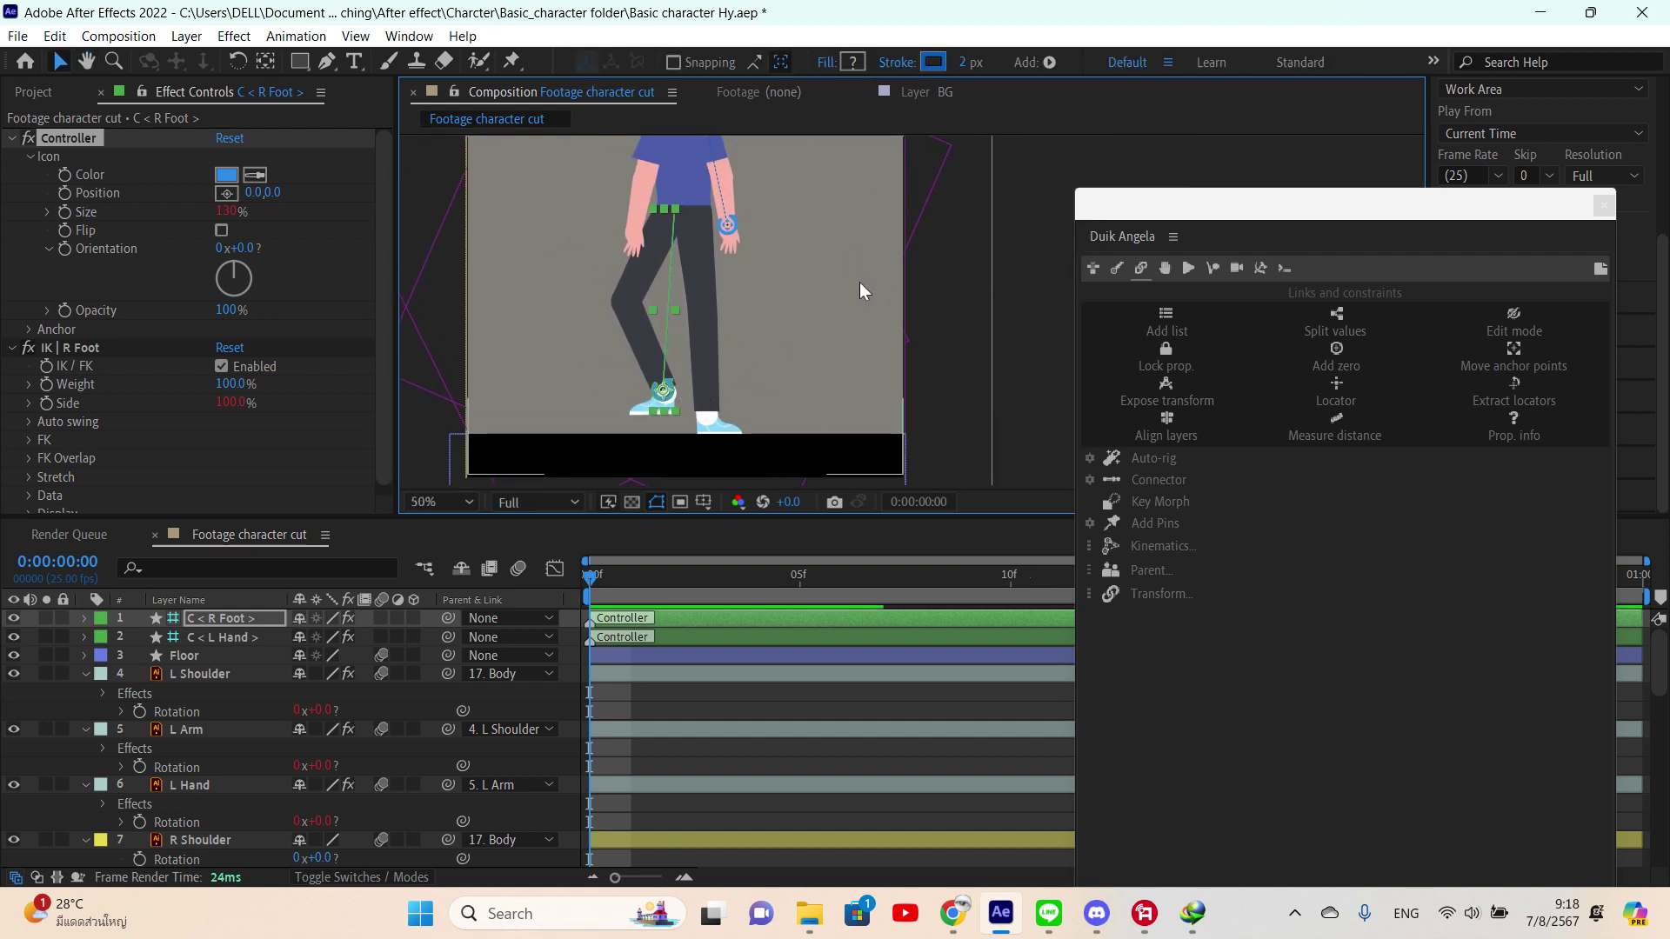
pyautogui.moveTo(666, 405)
pyautogui.mouseDown()
pyautogui.moveTo(669, 363)
pyautogui.moveTo(663, 422)
pyautogui.mouseUp()
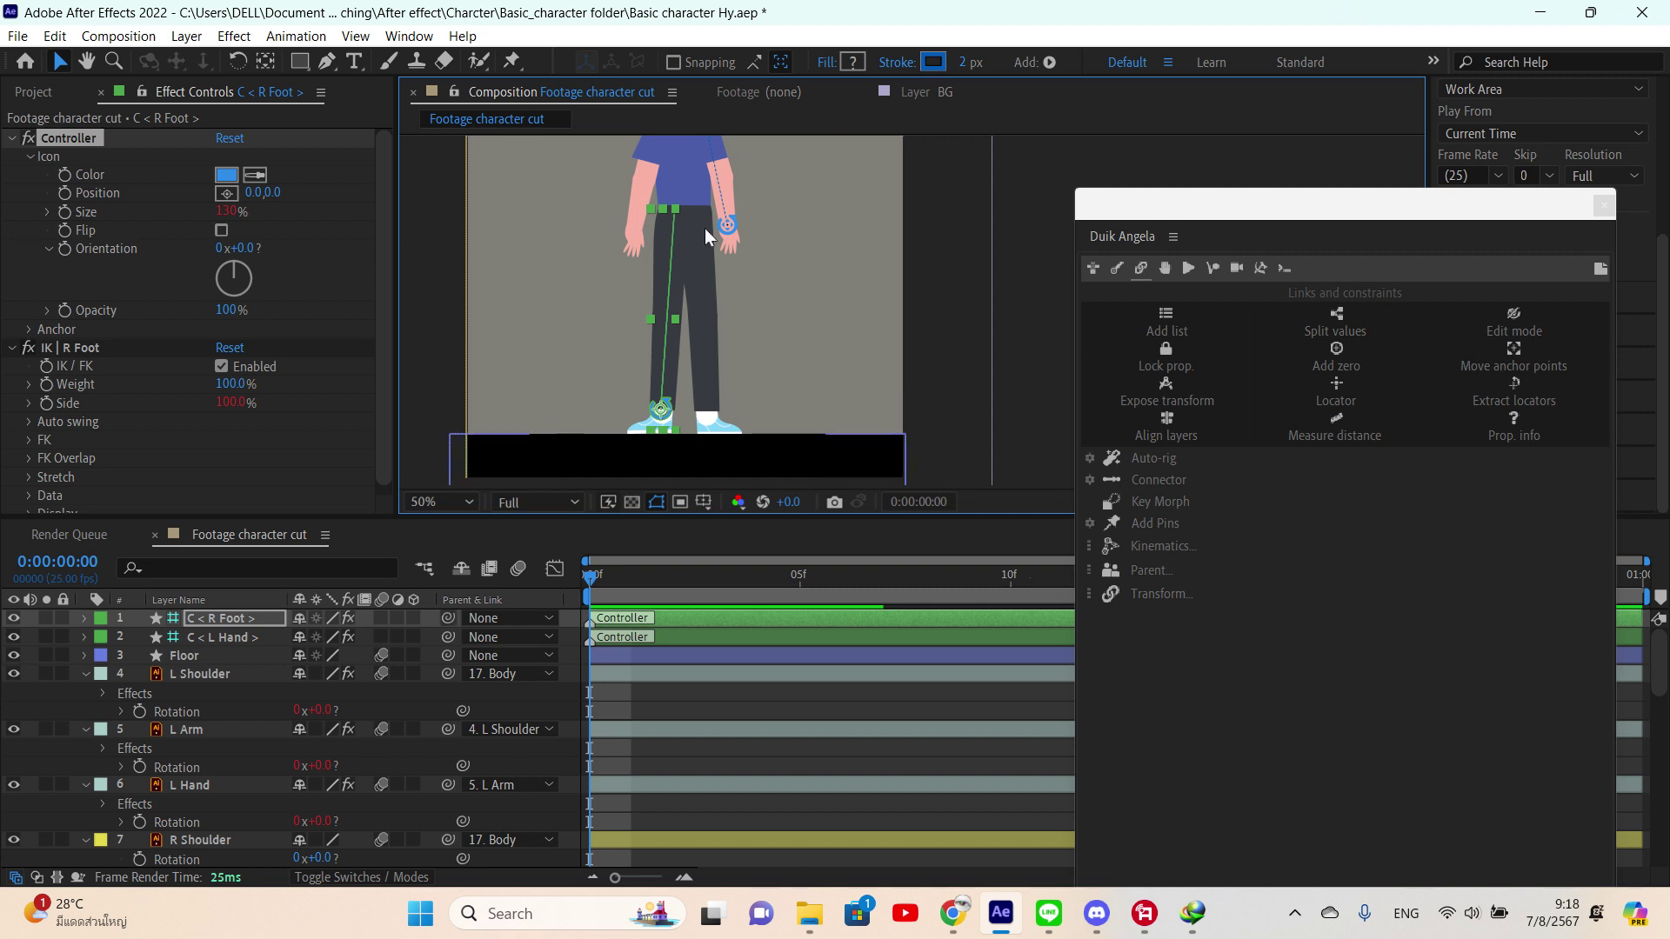
# - Select the L Leg, L Knee and L Foot layers together and apply Duik's standard IK kinematics to them
pyautogui.press('h')
pyautogui.moveTo(698, 211)
pyautogui.mouseDown()
pyautogui.moveTo(700, 253)
pyautogui.moveTo(702, 130)
pyautogui.moveTo(697, 194)
pyautogui.mouseUp()
pyautogui.press('v')
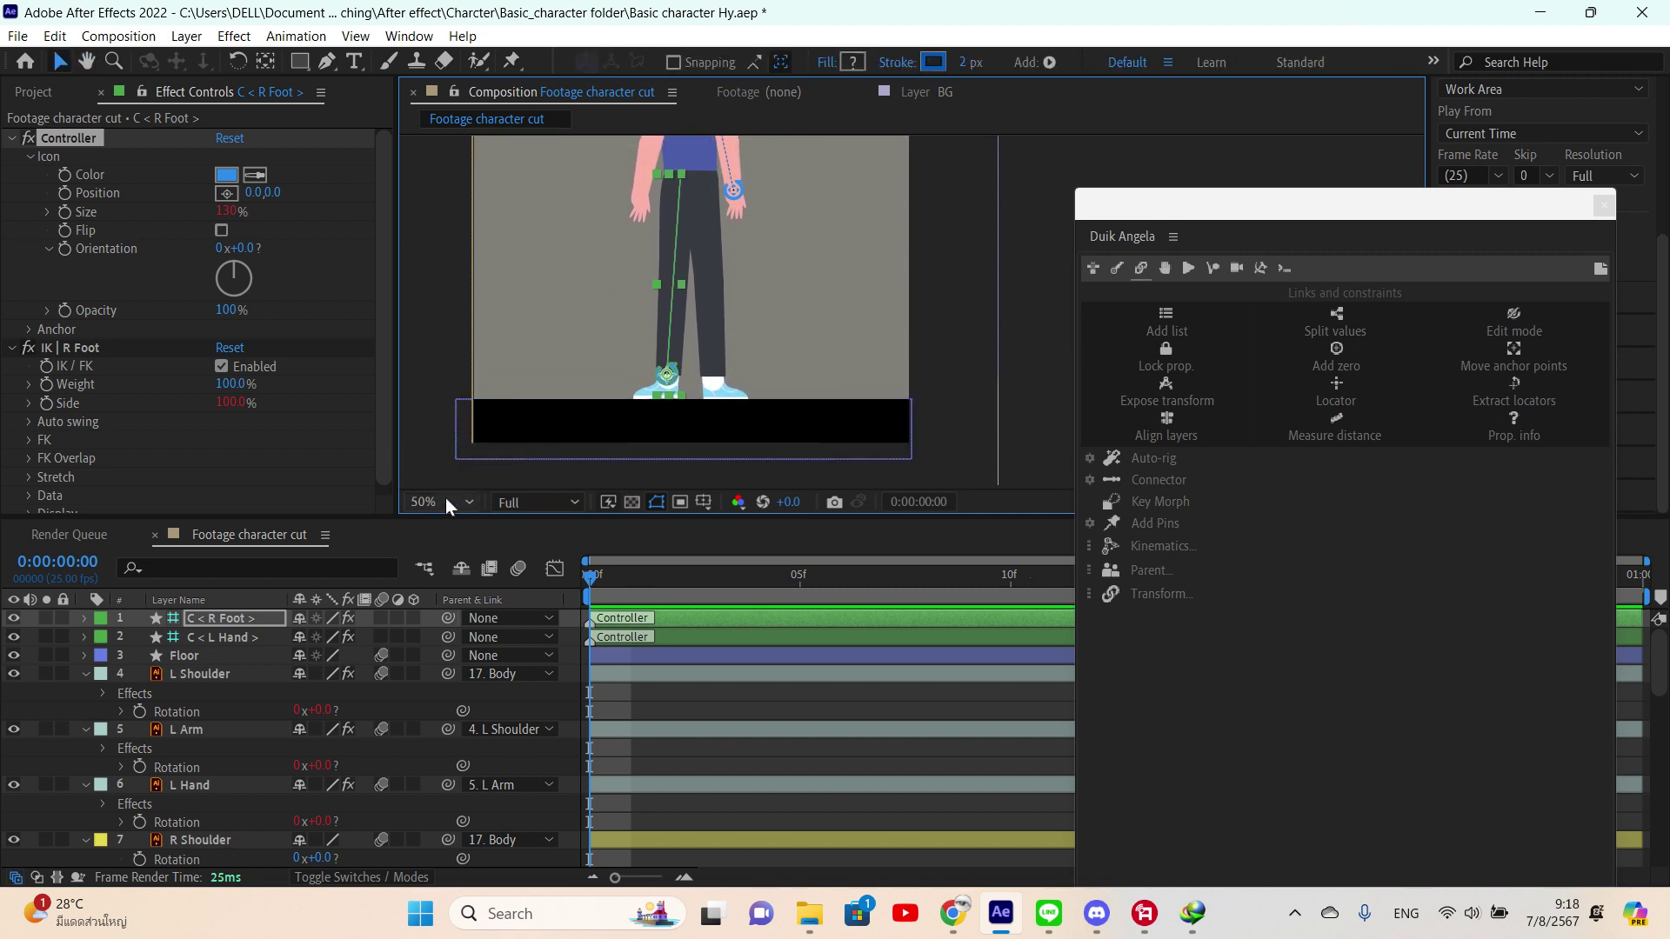
pyautogui.scroll(-1, 345, 736)
pyautogui.scroll(-3, 343, 736)
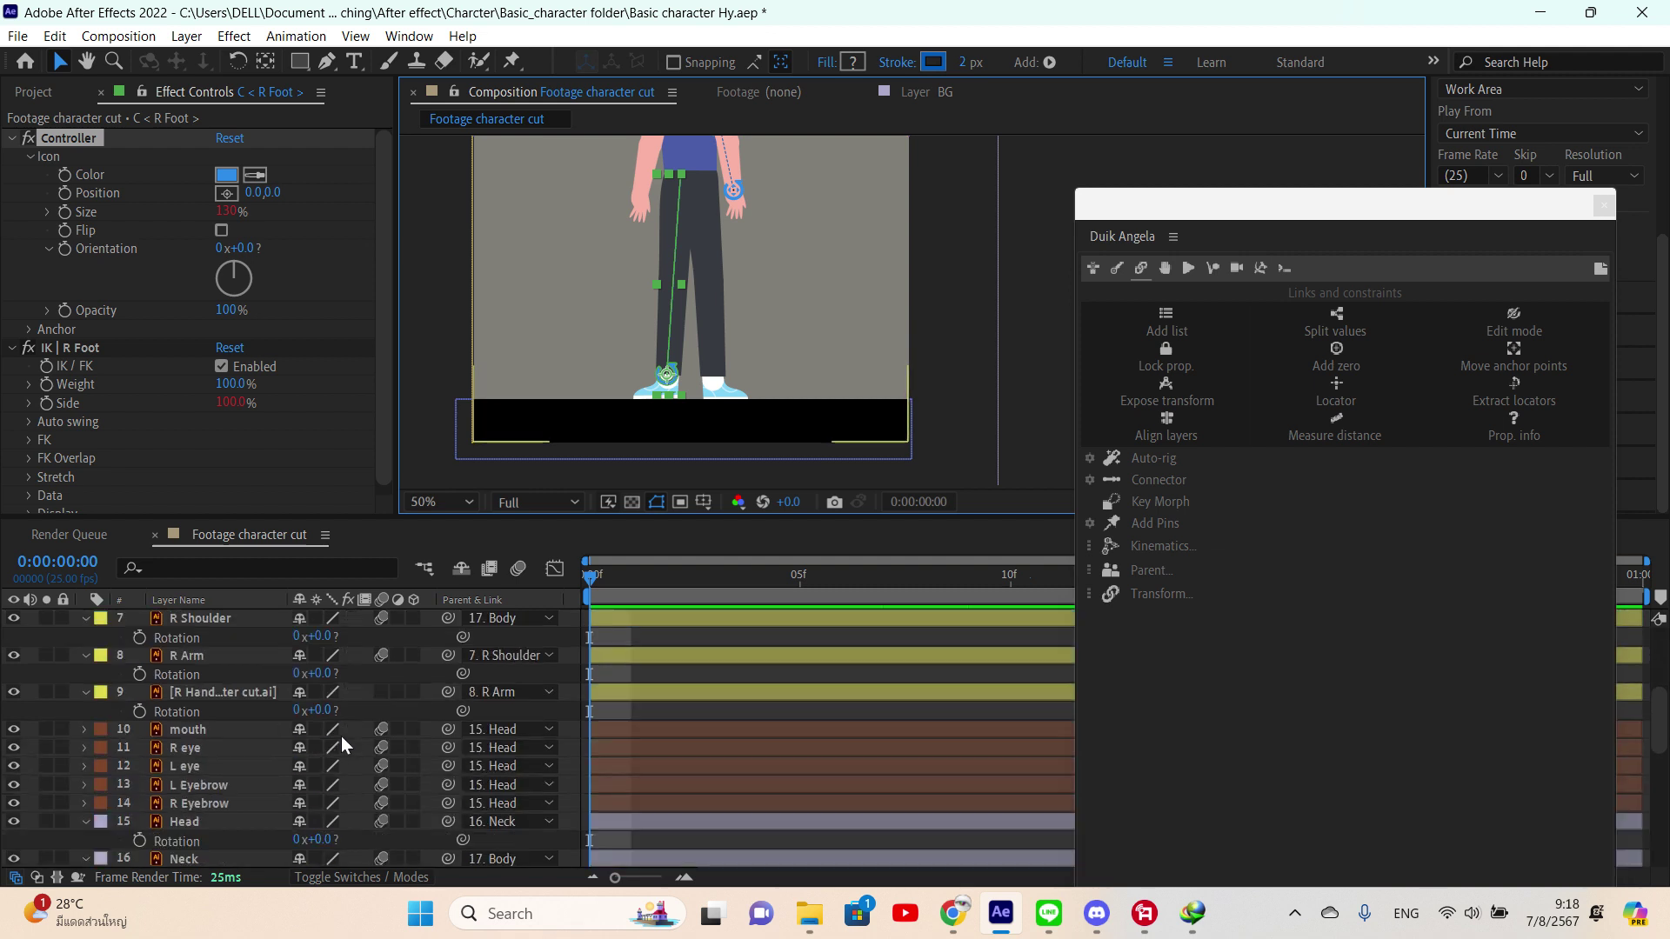
pyautogui.scroll(-2, 348, 734)
pyautogui.scroll(-1, 348, 734)
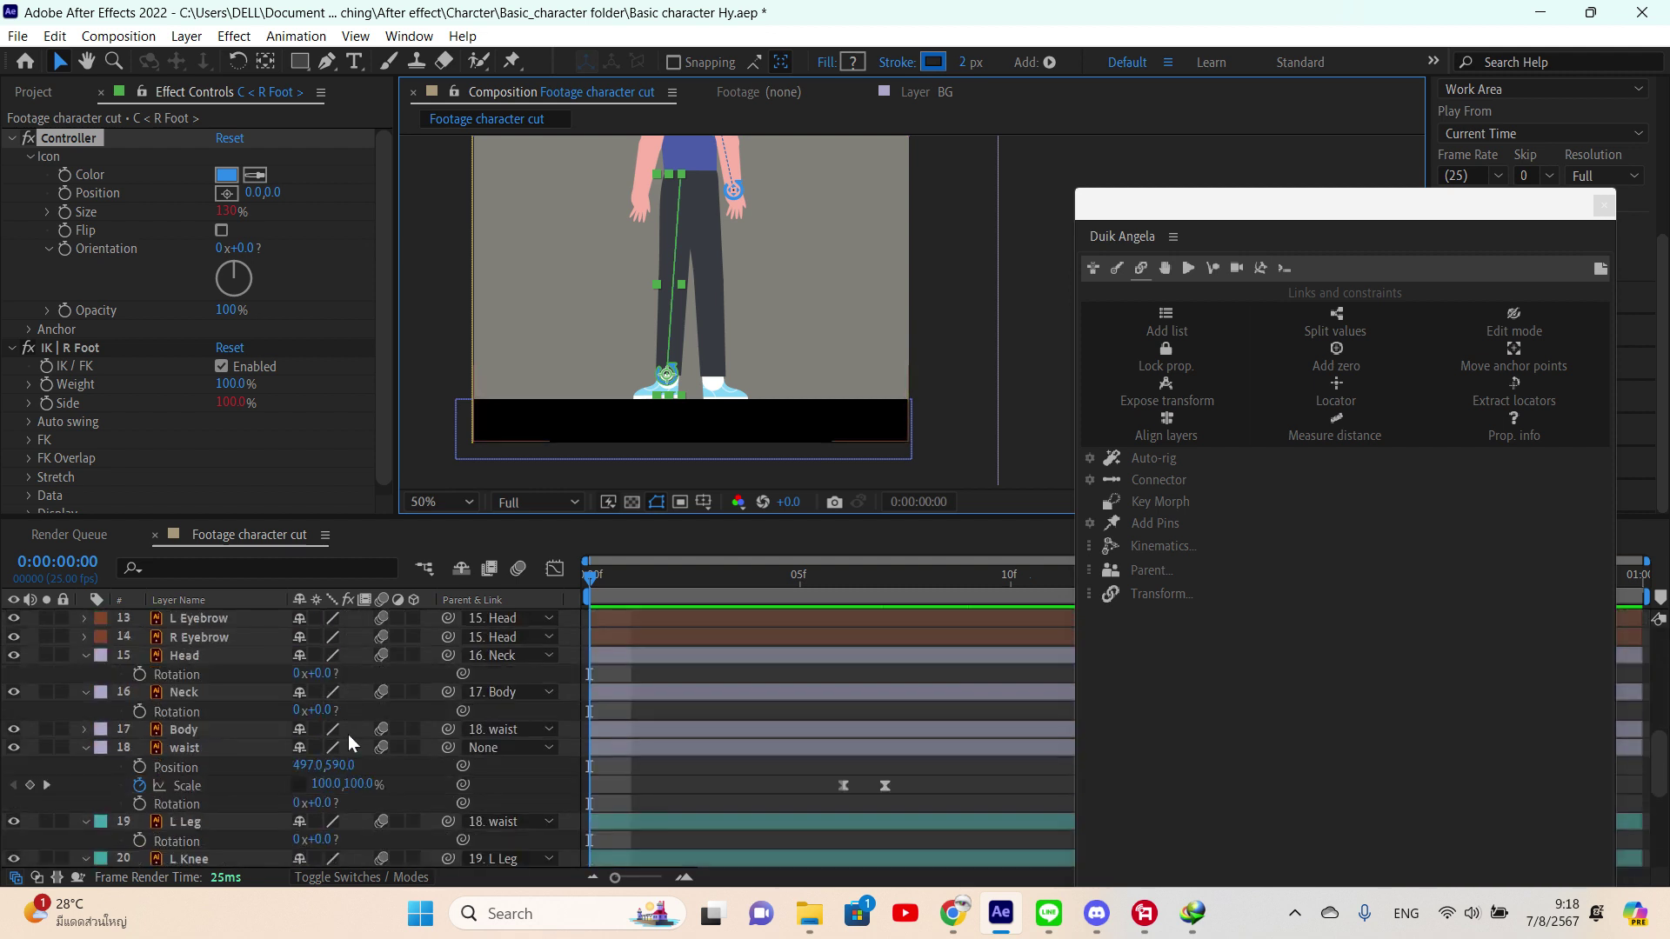
pyautogui.scroll(-1, 235, 755)
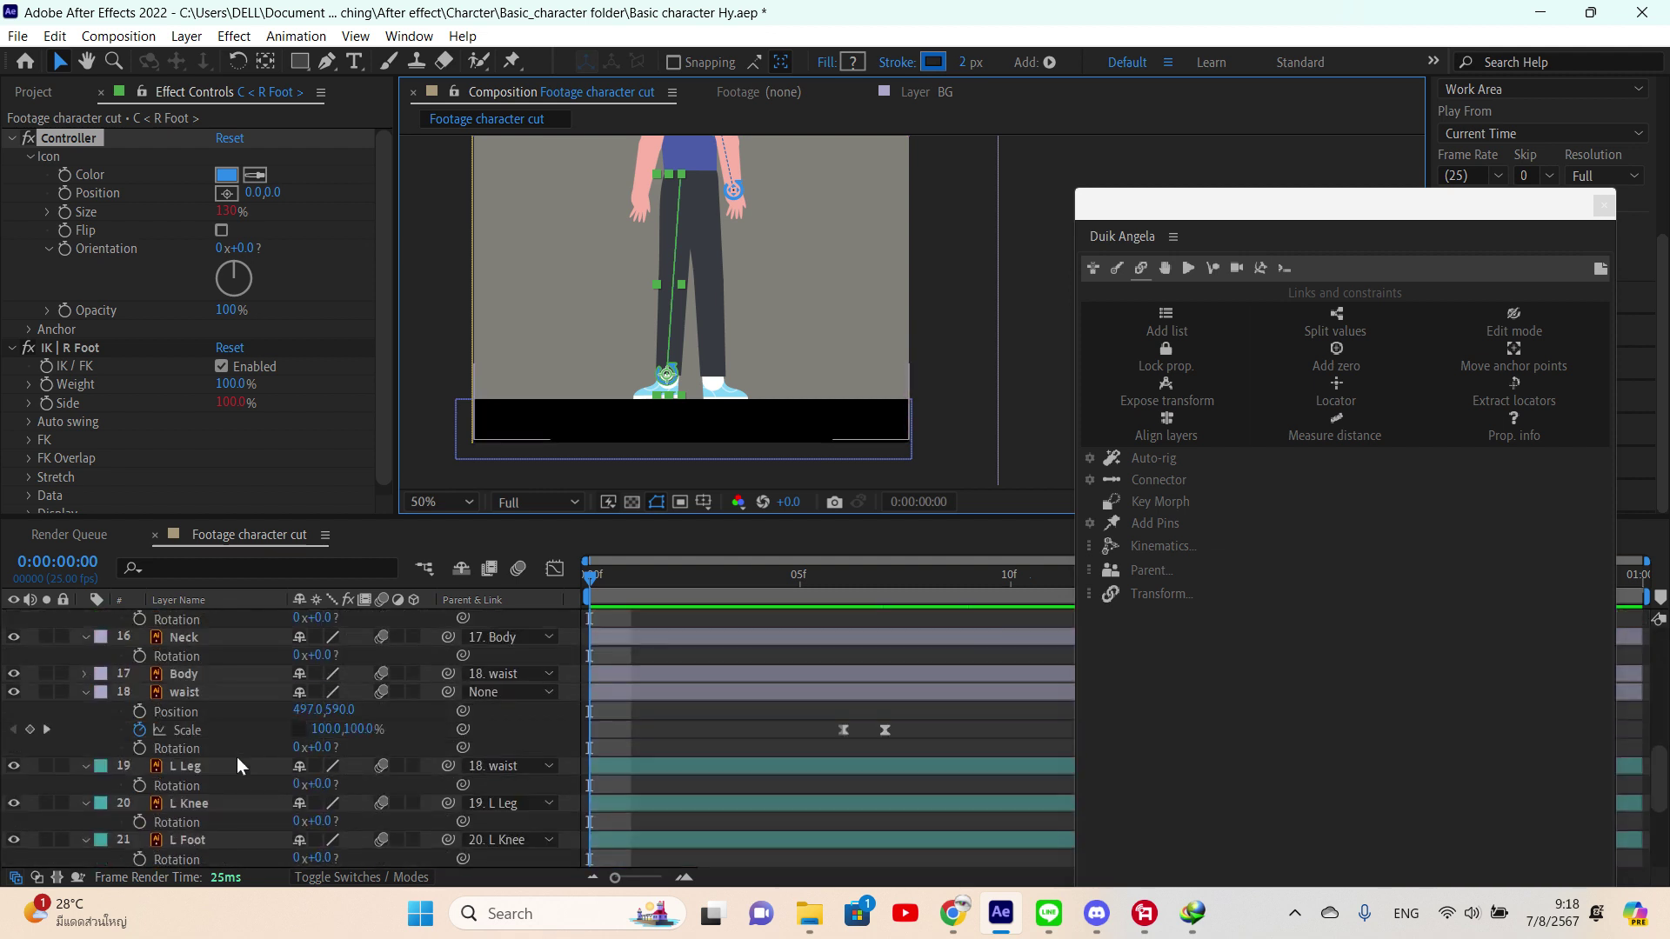
pyautogui.click(186, 769)
pyautogui.keyDown('shift'); pyautogui.click(196, 841); pyautogui.keyUp('shift')
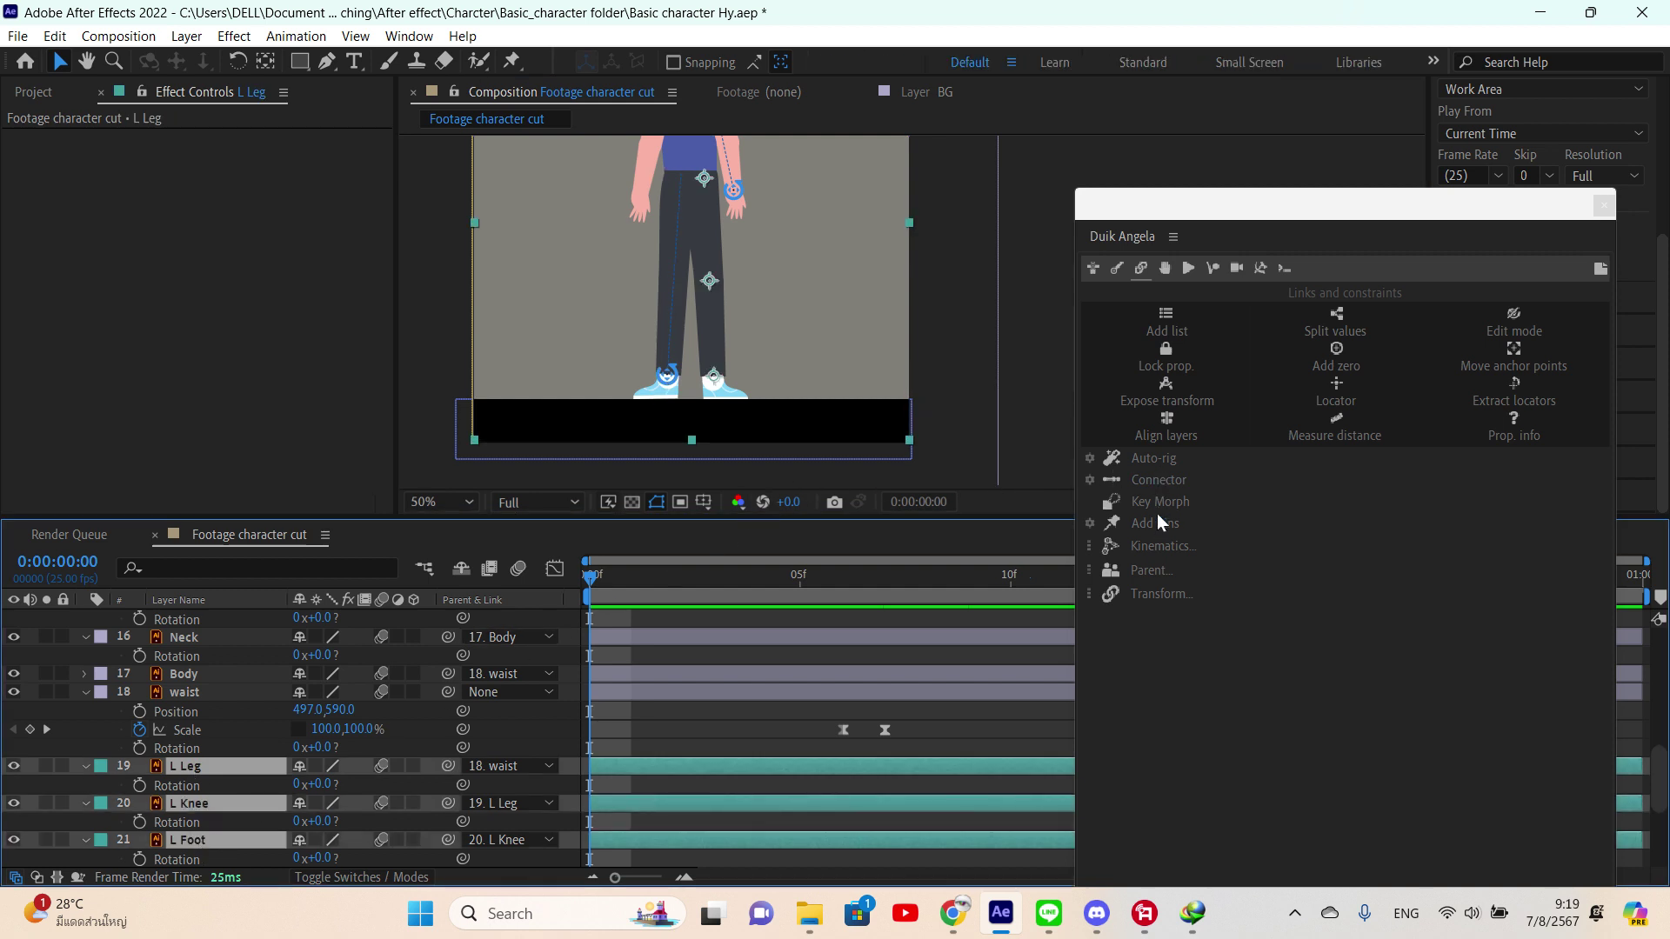
pyautogui.click(1150, 549)
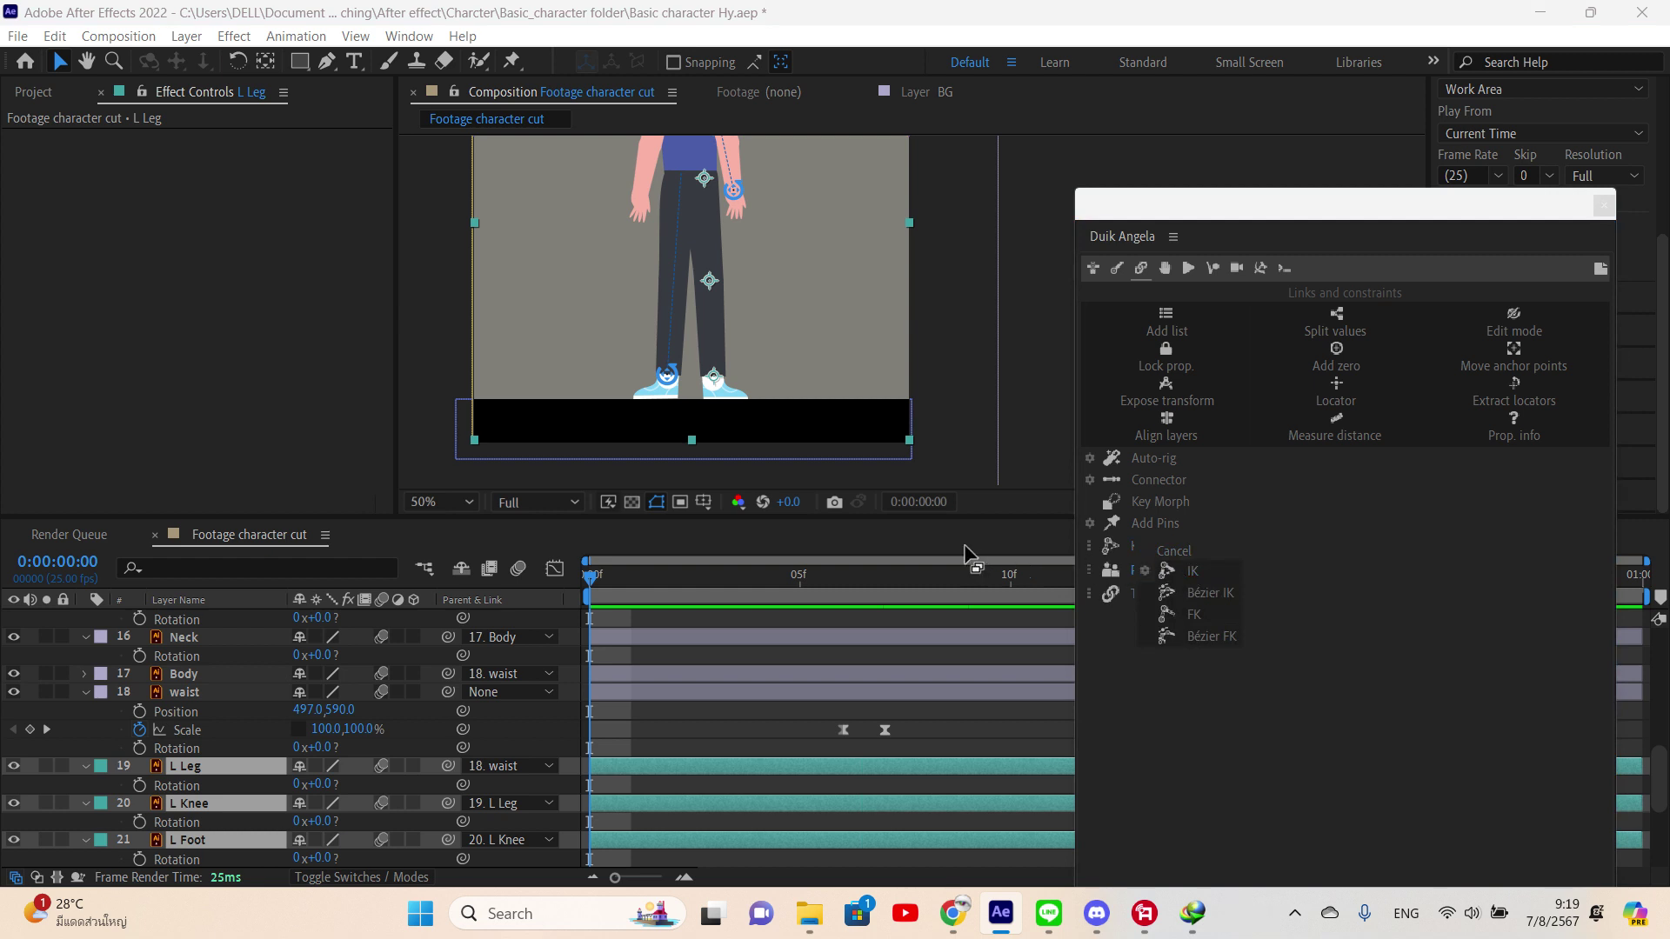
pyautogui.click(1170, 572)
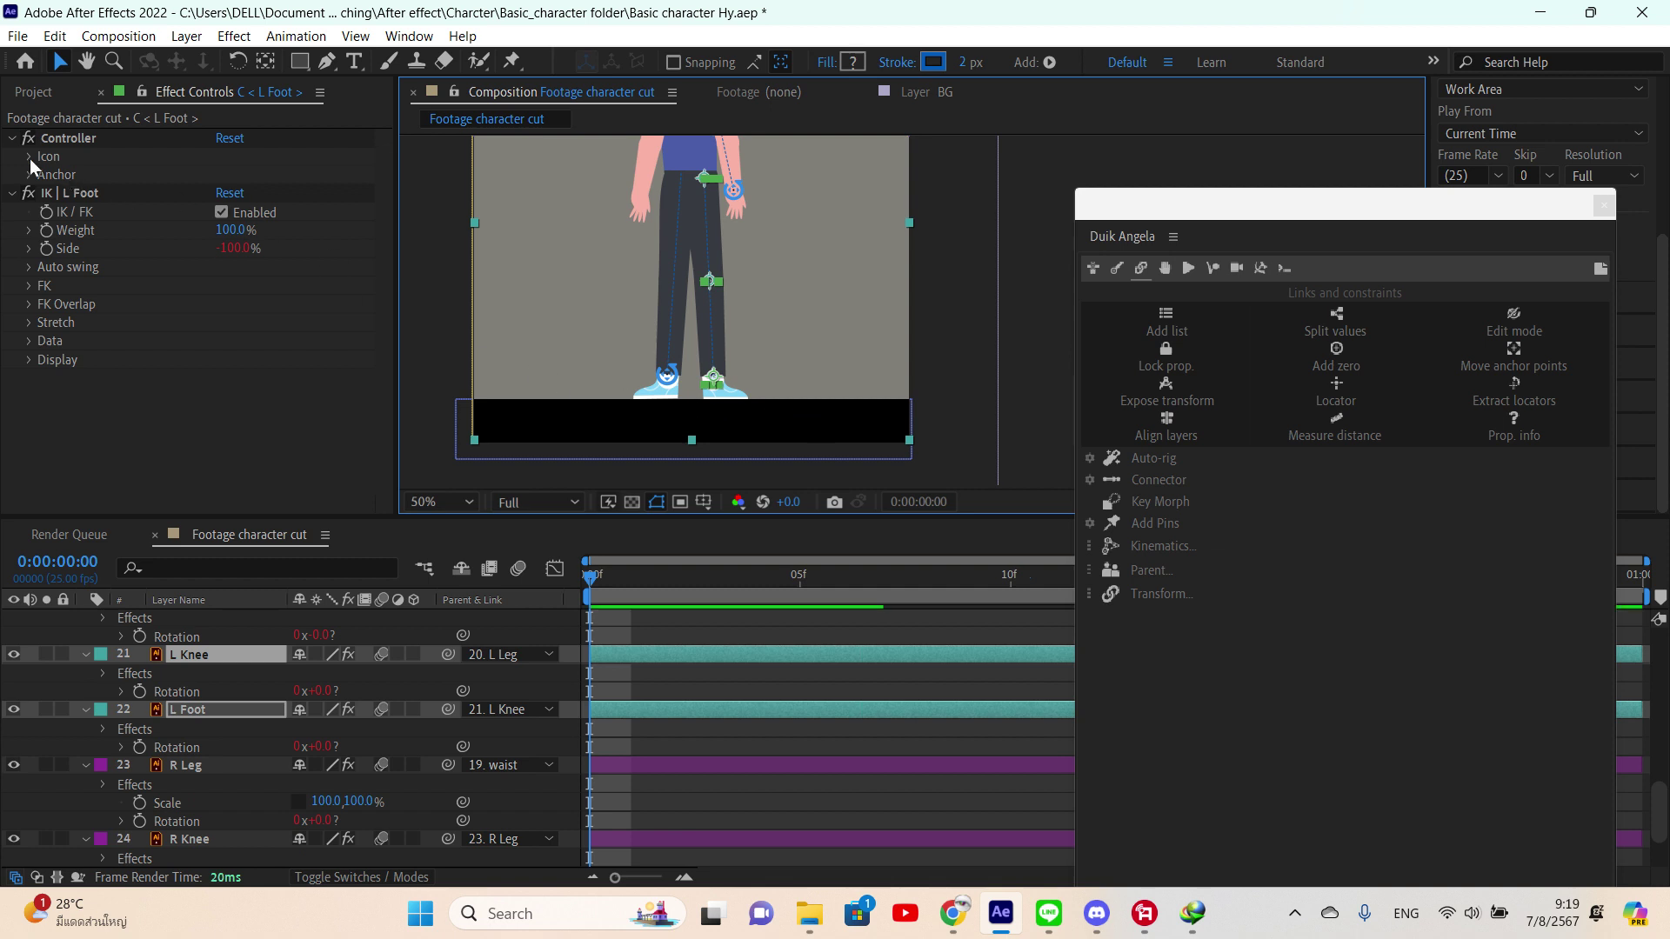
# - Enlarge the L Foot controller's icon to a size of 141%
pyautogui.click(30, 156)
pyautogui.moveTo(224, 212); pyautogui.dragTo(246, 212)
pyautogui.scroll(4, 496, 299)
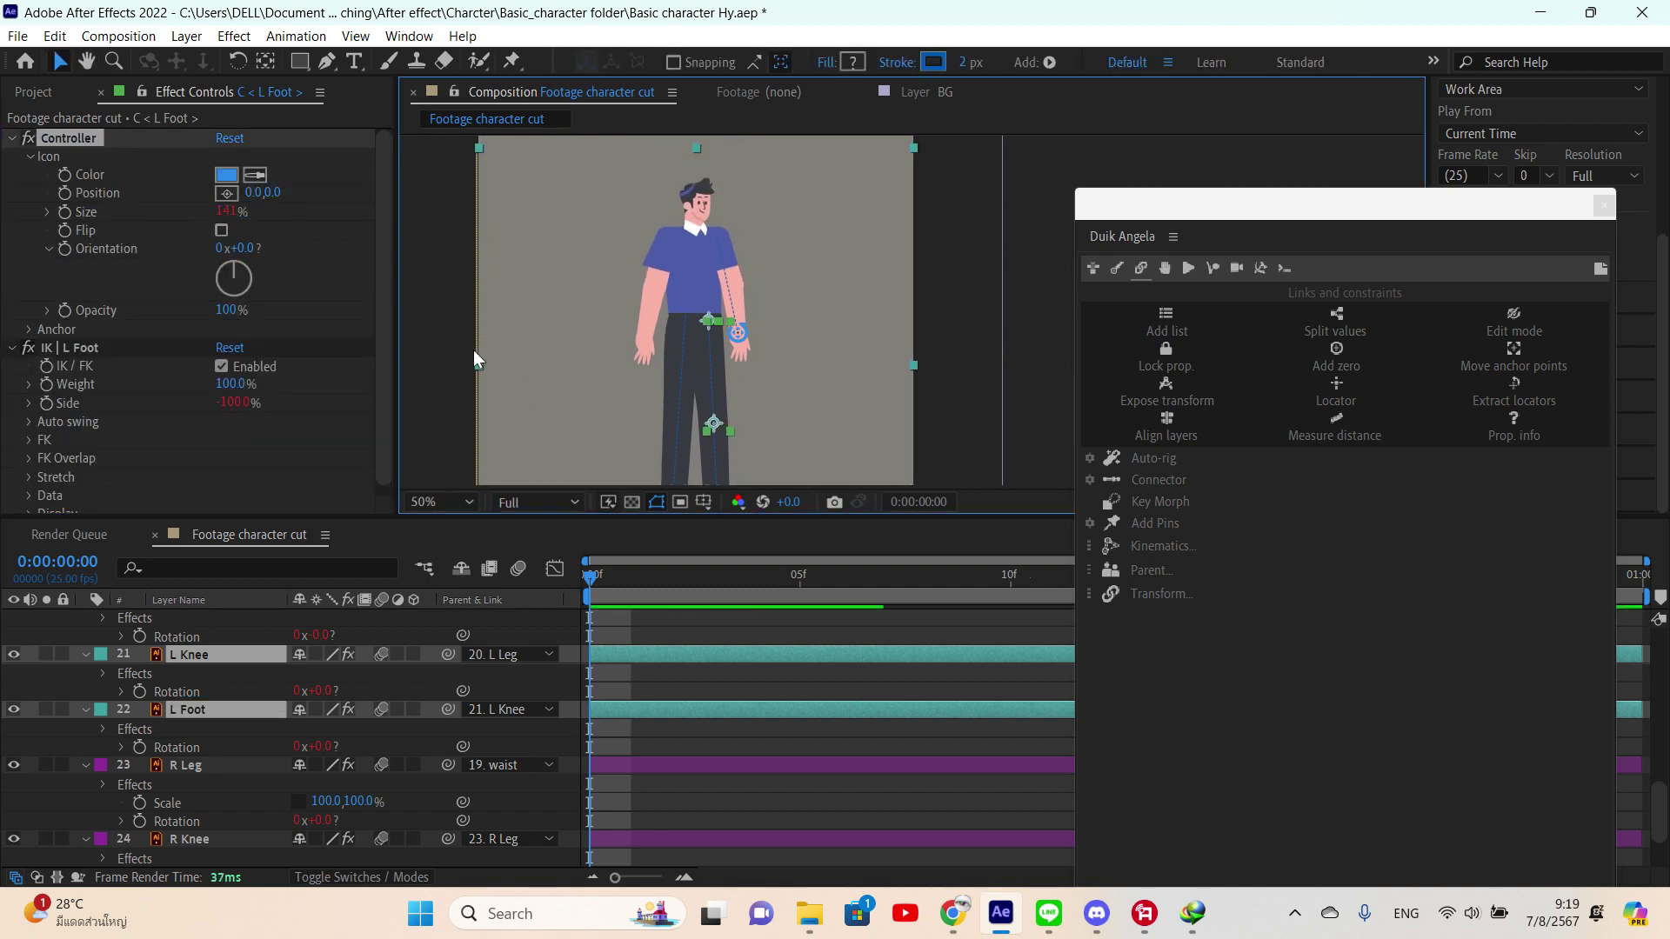
pyautogui.scroll(10, 477, 678)
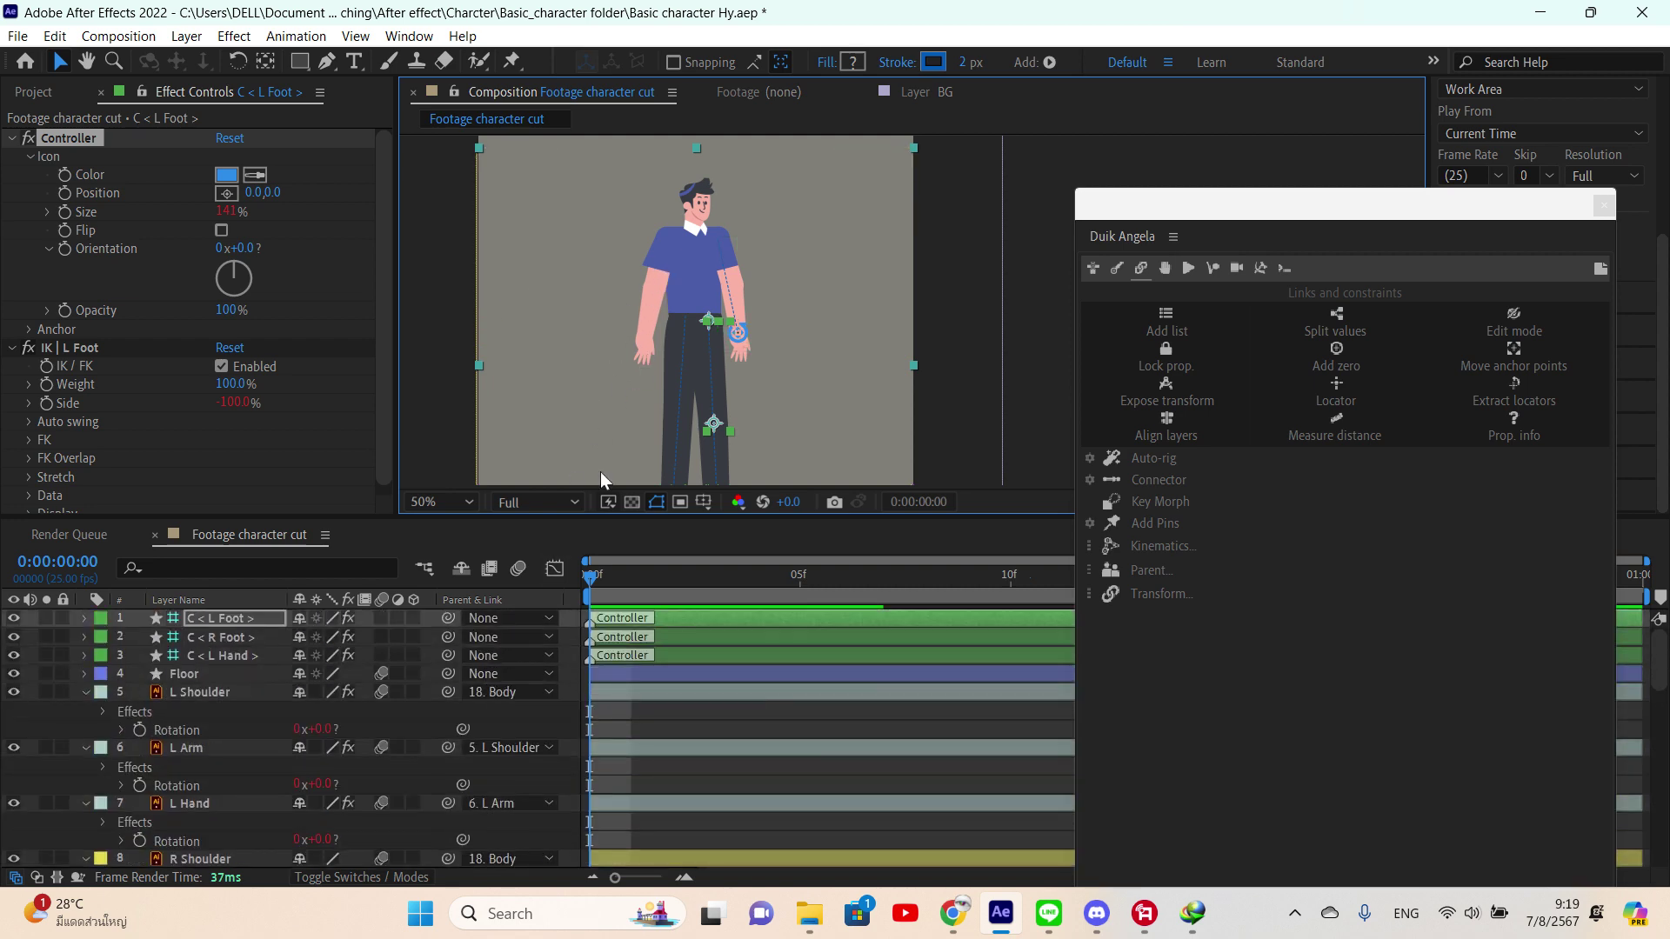
pyautogui.scroll(-4, 331, 714)
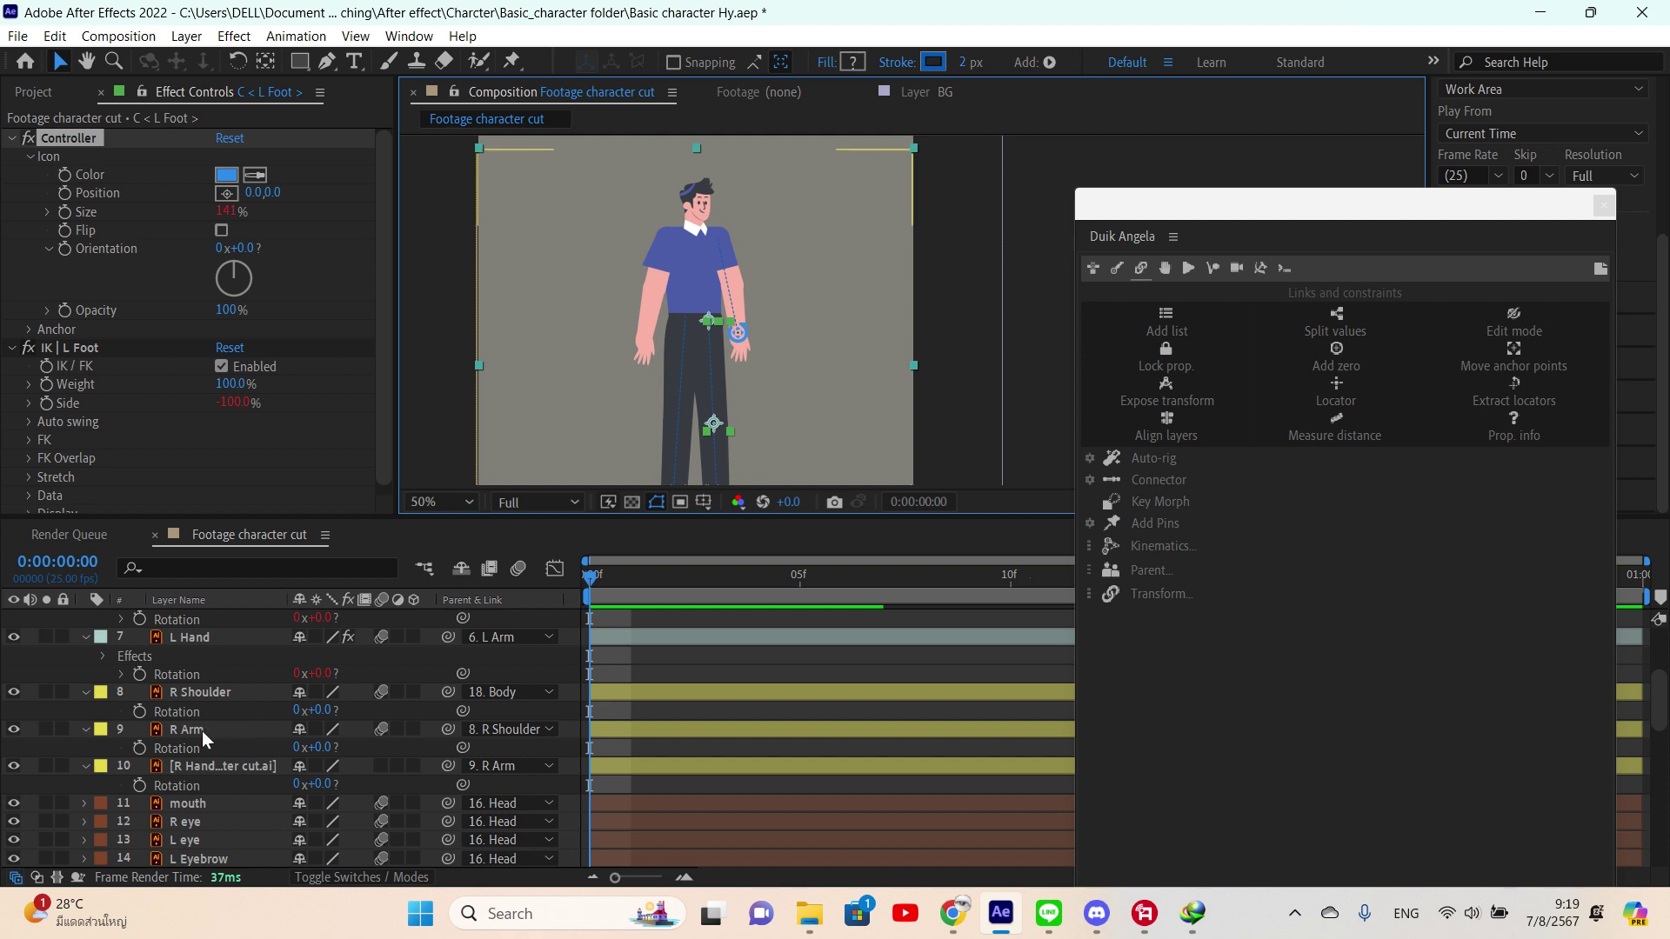
# - Select the R Shoulder, R Arm and R Hand layers together and apply Duik's standard IK kinematics to them
pyautogui.click(205, 693)
pyautogui.keyDown('shift'); pyautogui.click(195, 764); pyautogui.keyUp('shift')
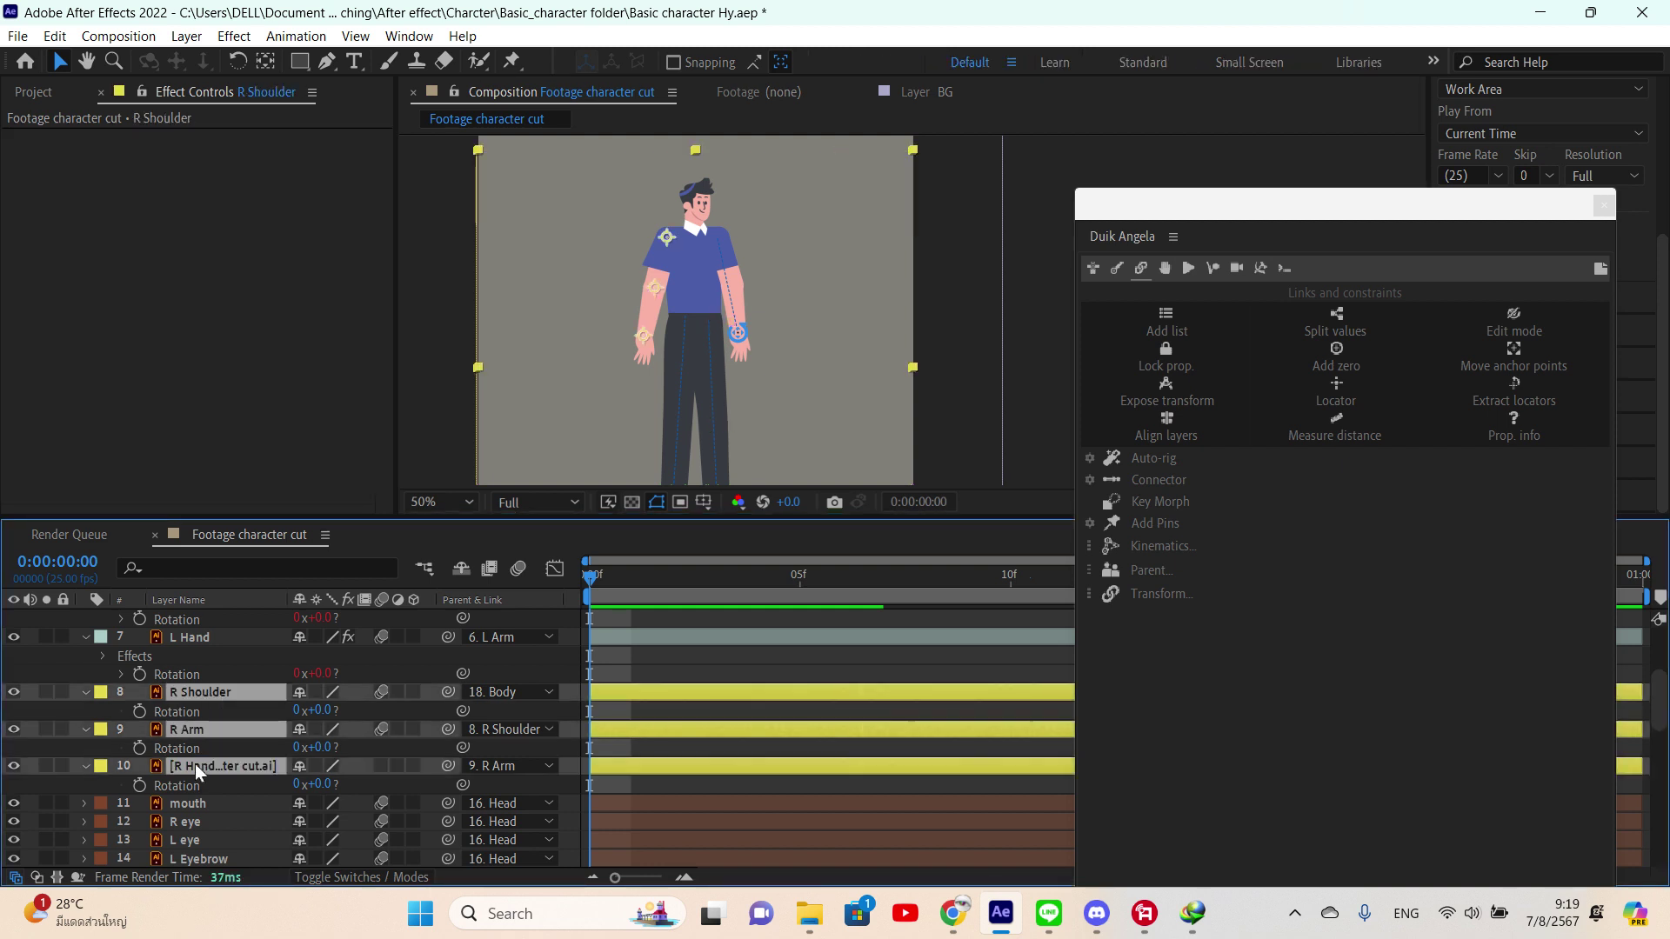
pyautogui.click(1132, 458)
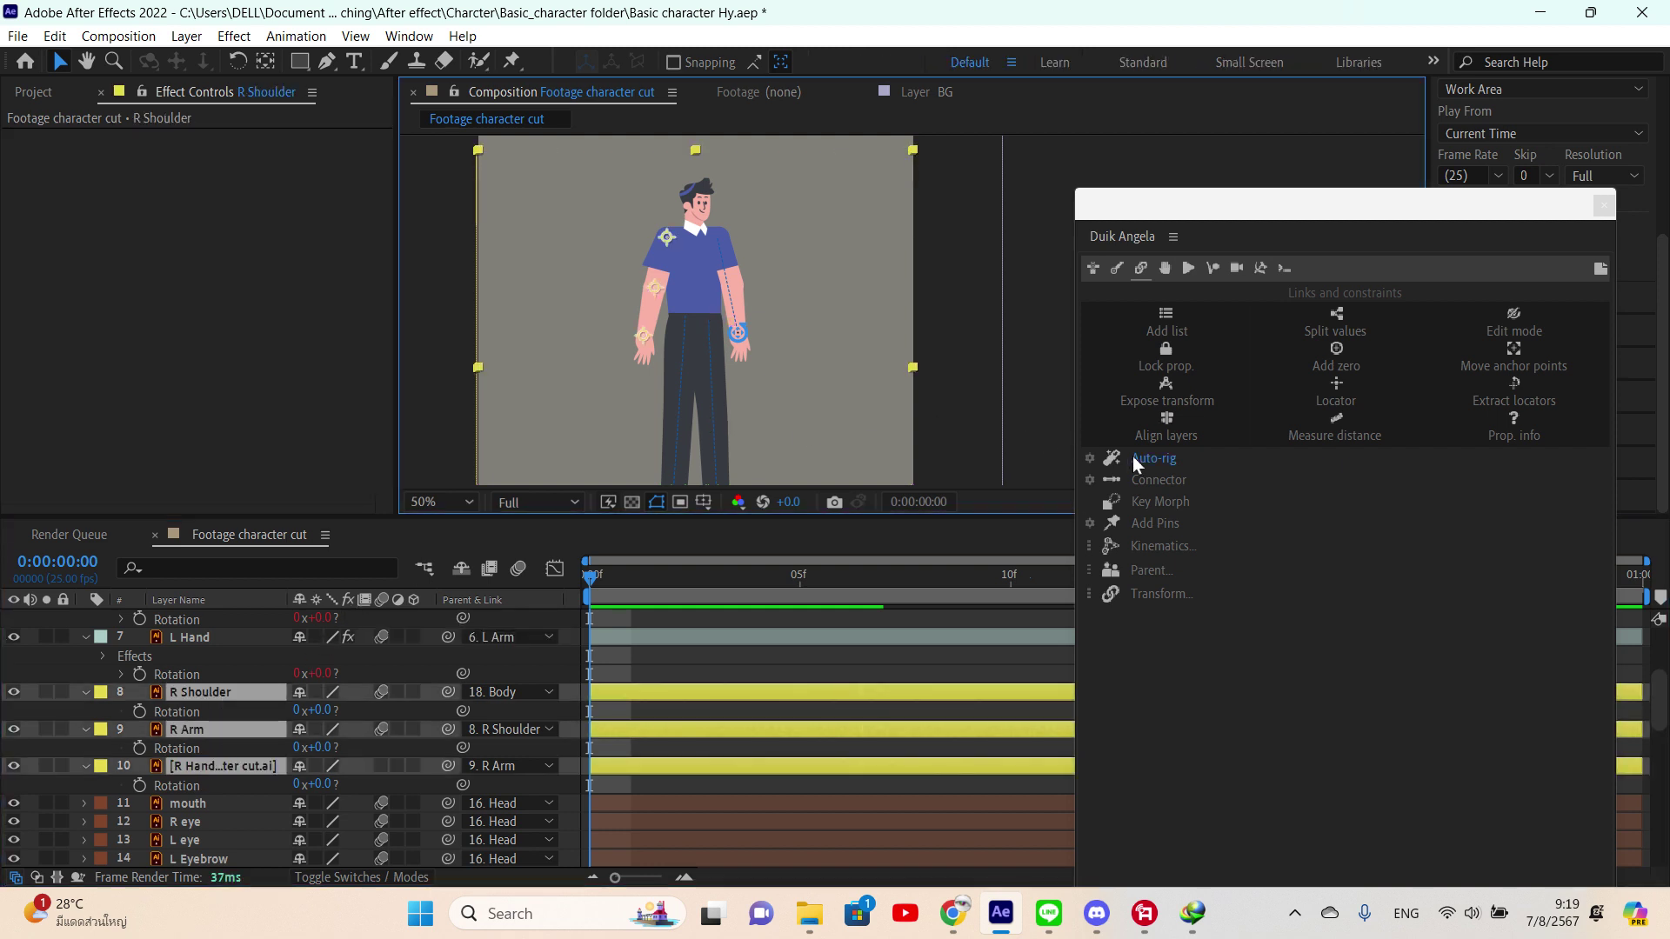
pyautogui.click(1127, 546)
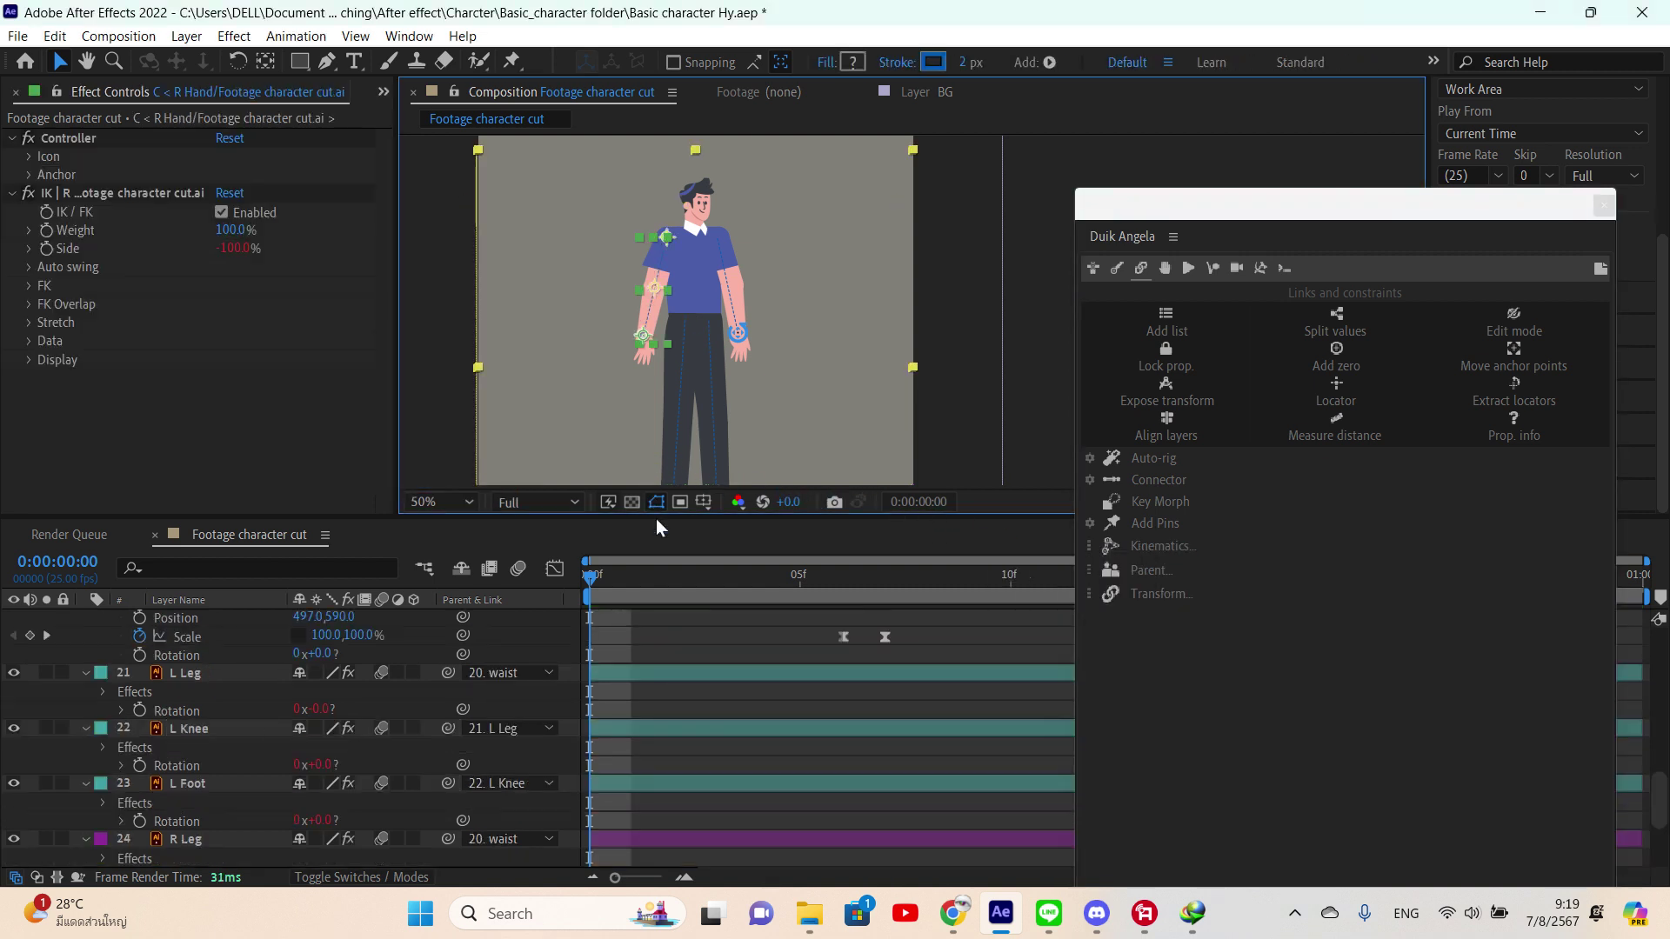
# - Select the R Hand controller layer and enlarge its icon to a size of 94%
pyautogui.scroll(10, 662, 668)
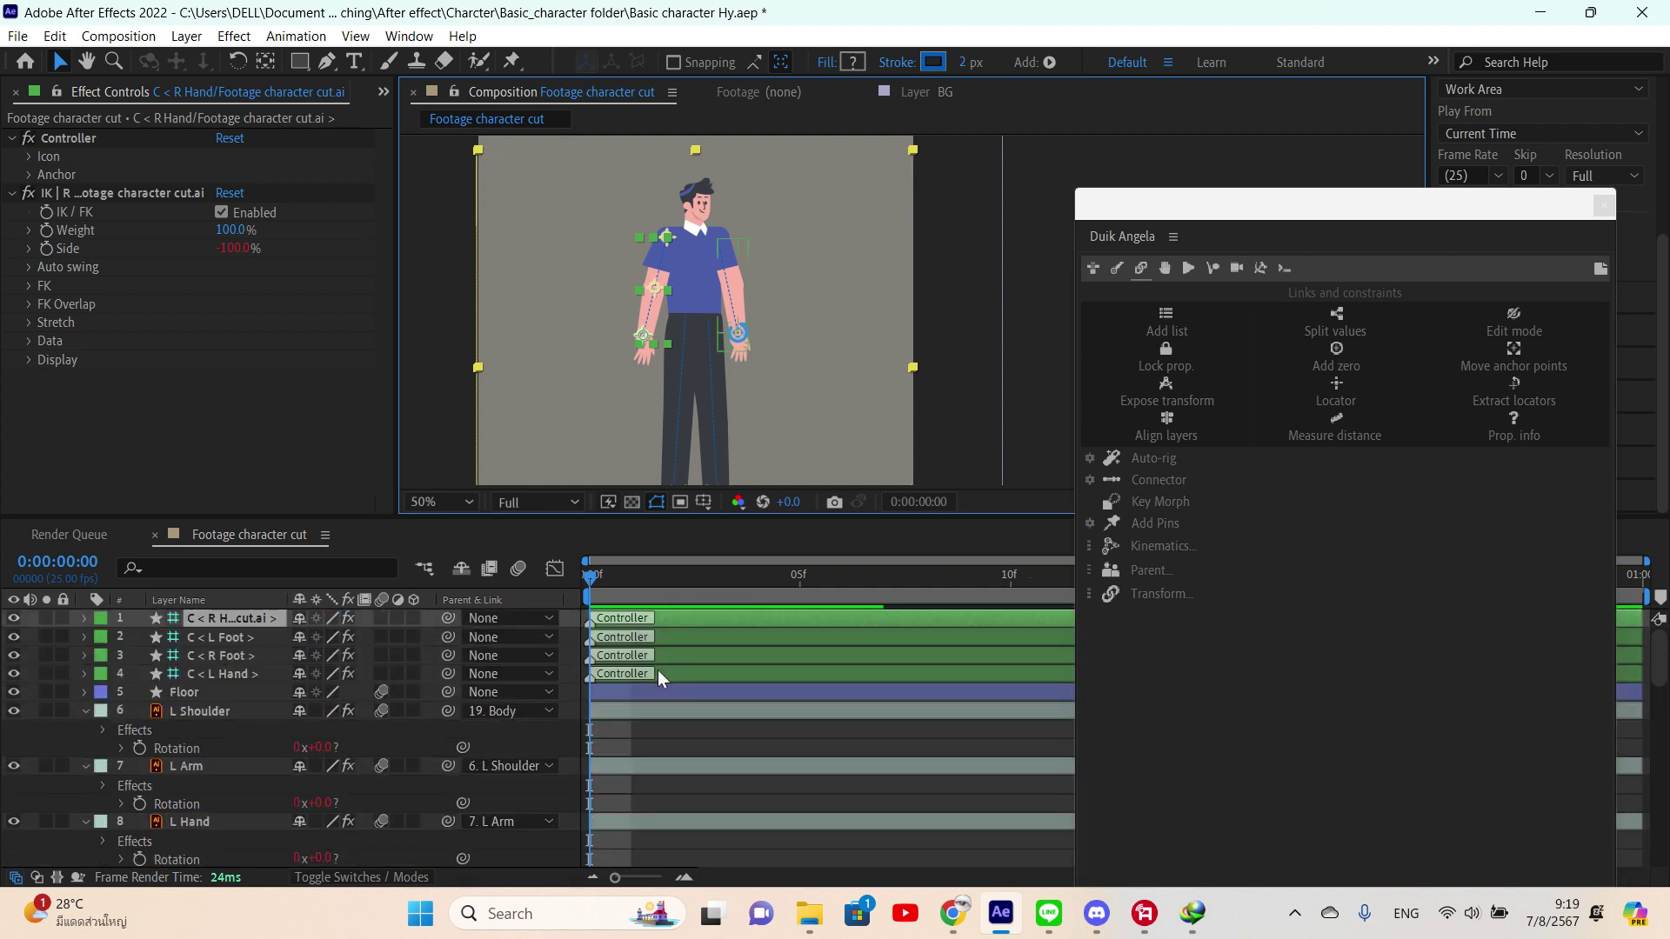
pyautogui.click(653, 687)
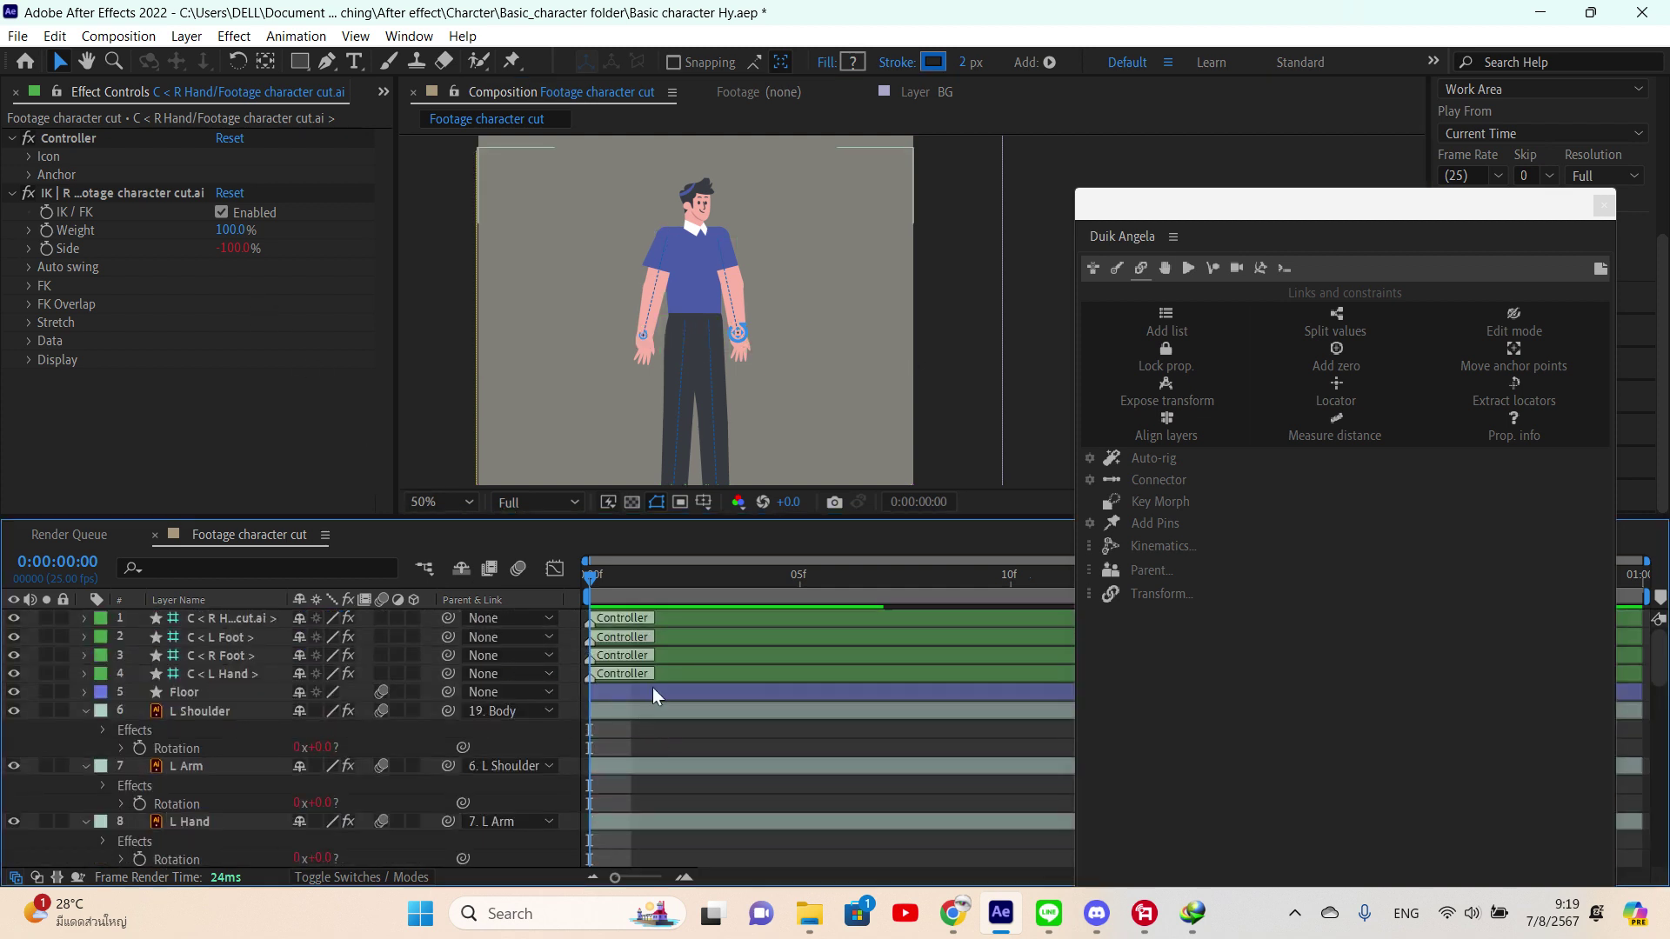
pyautogui.click(652, 620)
pyautogui.click(27, 155)
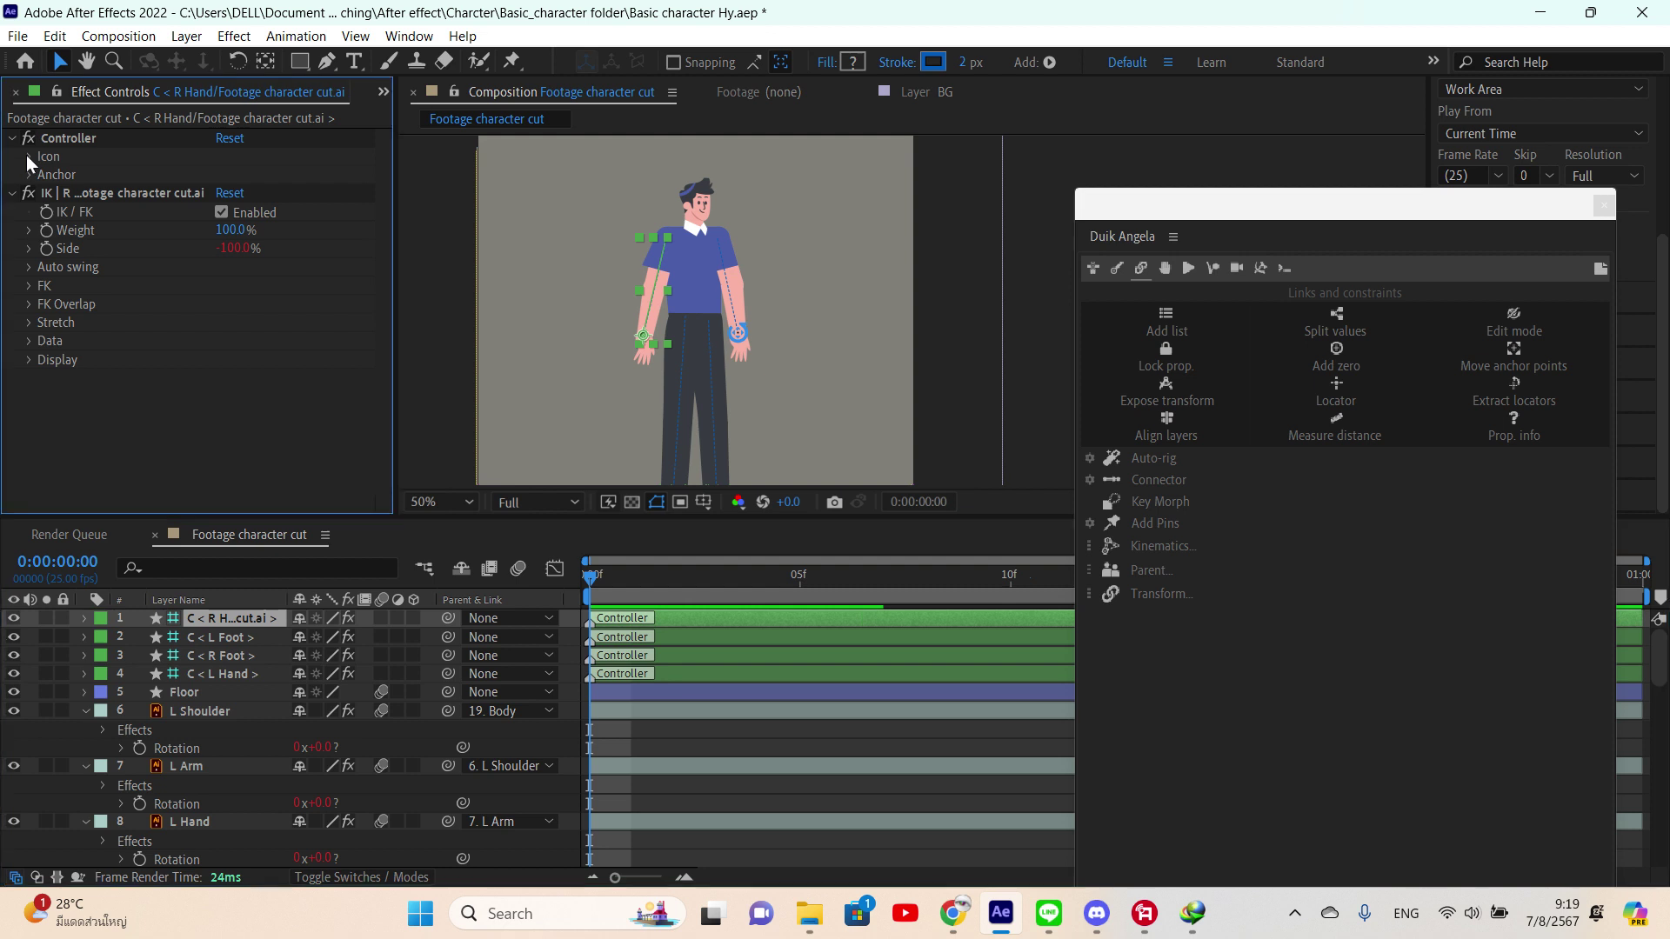
pyautogui.moveTo(225, 211)
pyautogui.mouseDown()
pyautogui.moveTo(241, 210)
pyautogui.moveTo(219, 212)
pyautogui.mouseUp()
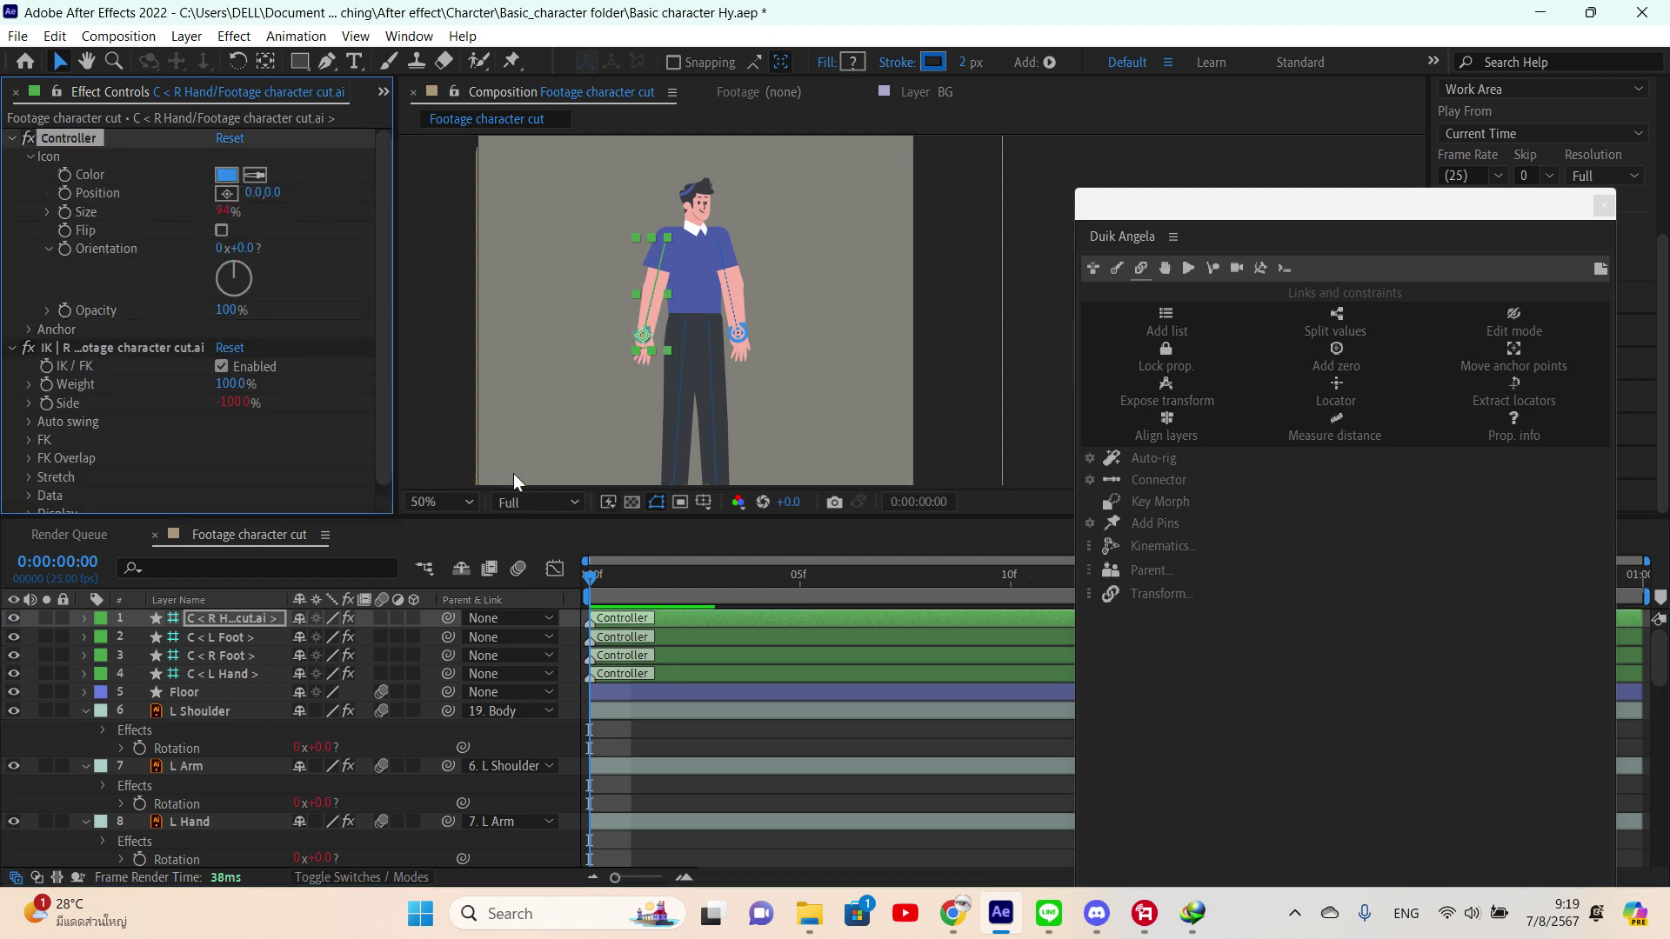
pyautogui.keyDown('shift'); pyautogui.click(682, 668); pyautogui.keyUp('shift')
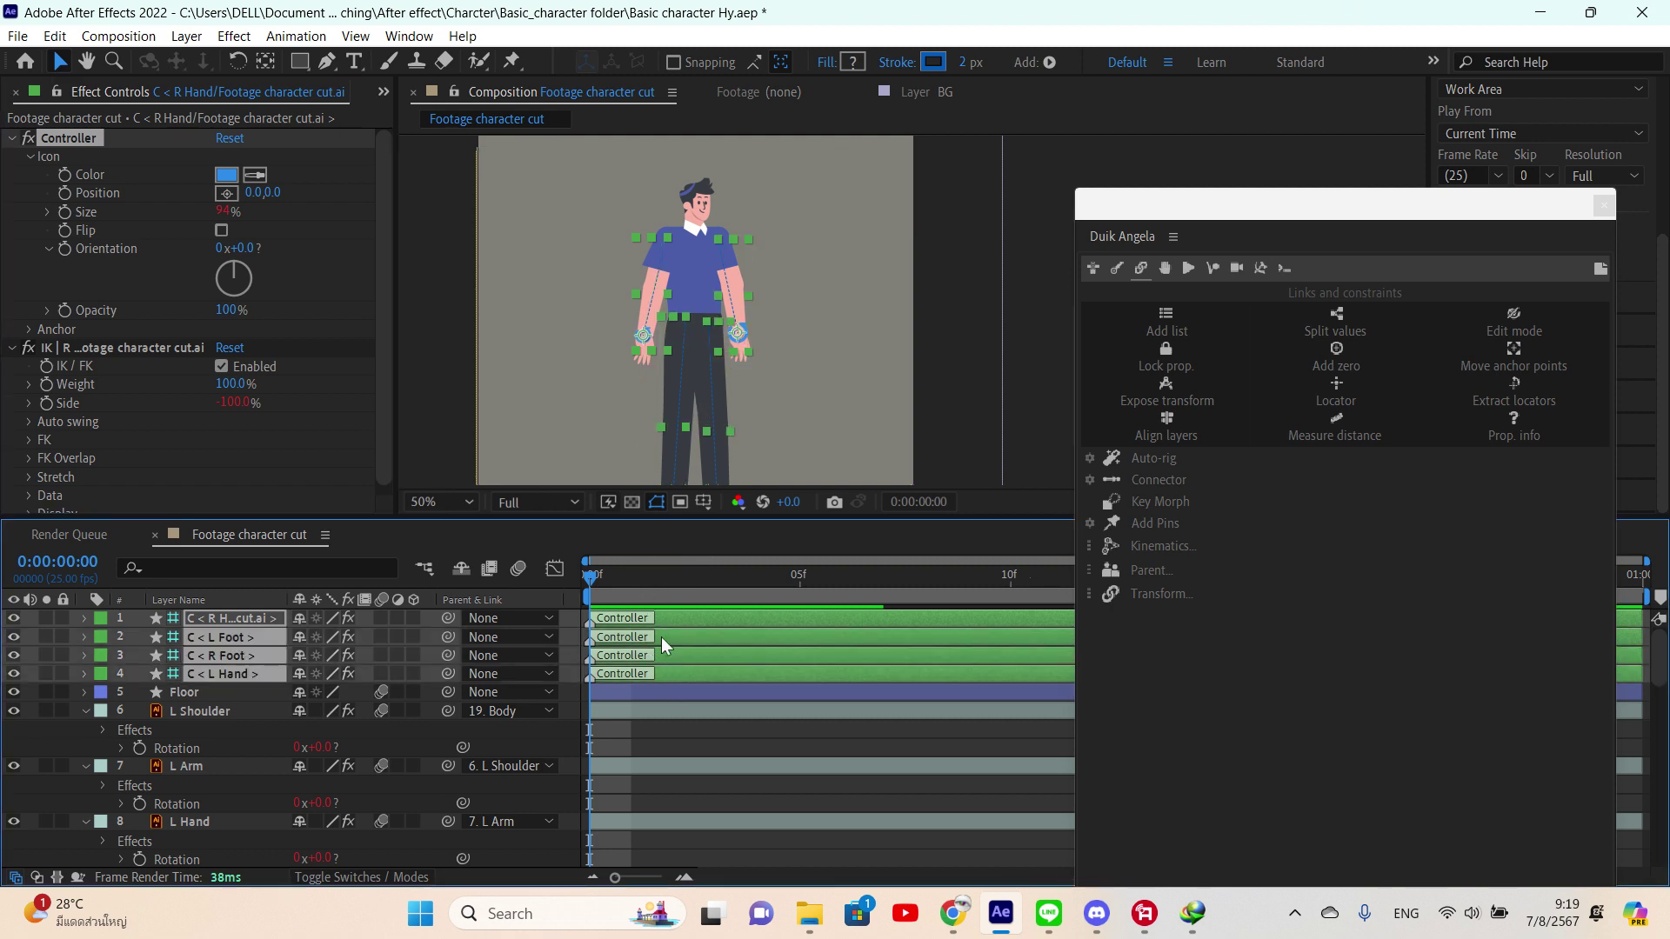
pyautogui.click(689, 731)
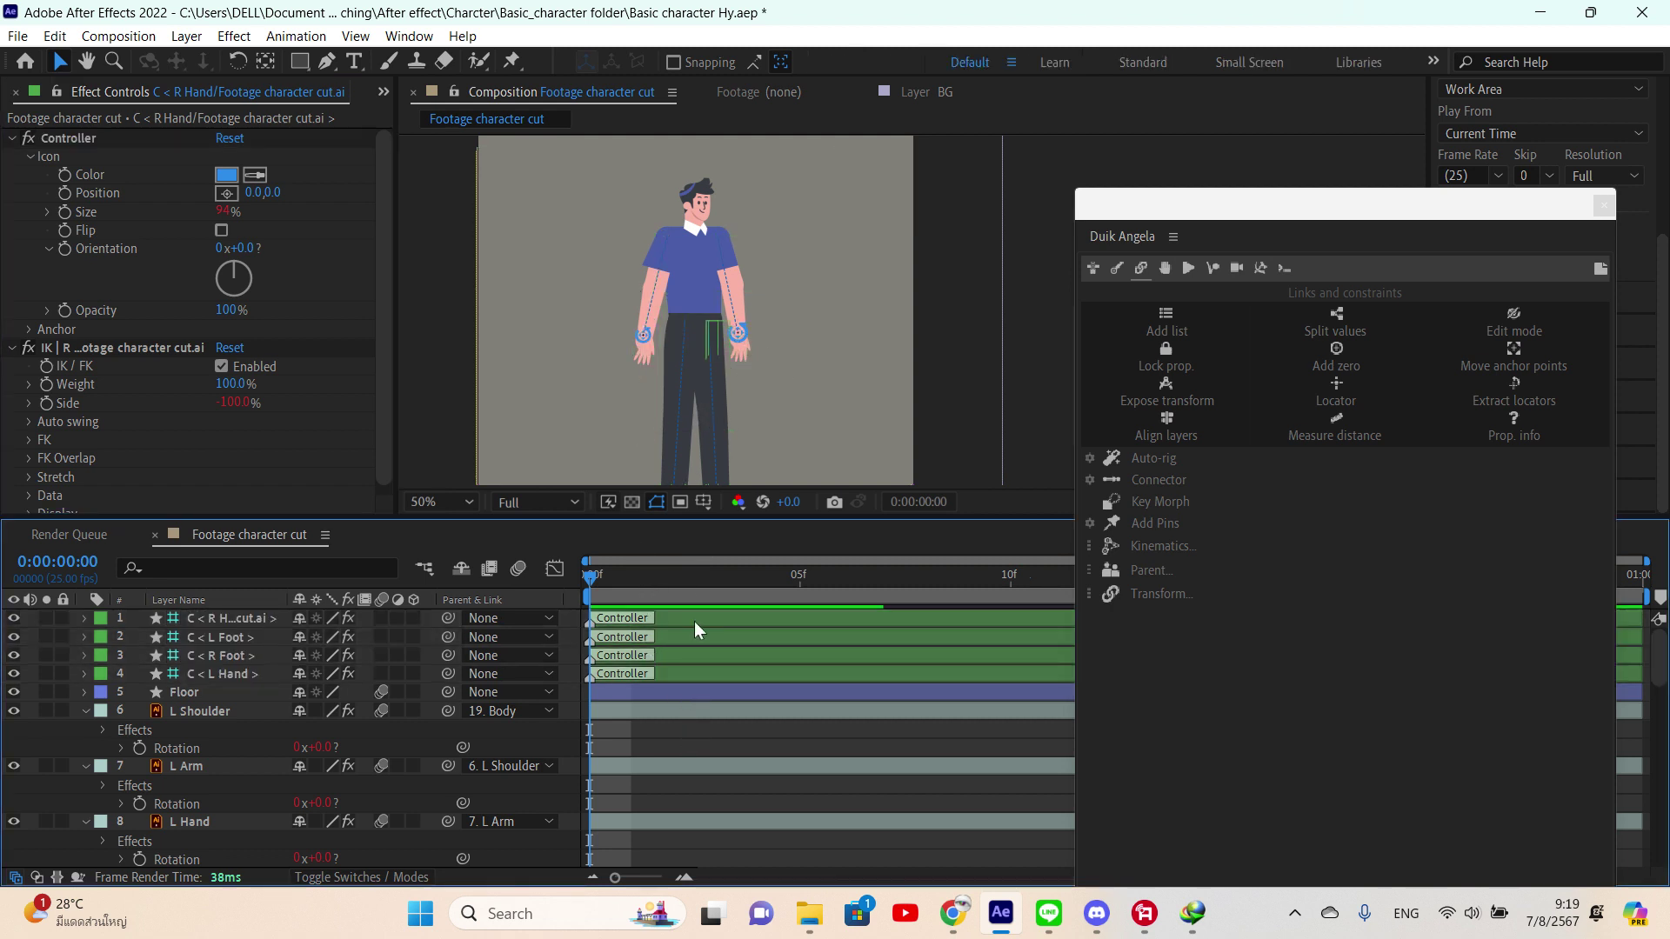
pyautogui.click(694, 621)
pyautogui.click(640, 339)
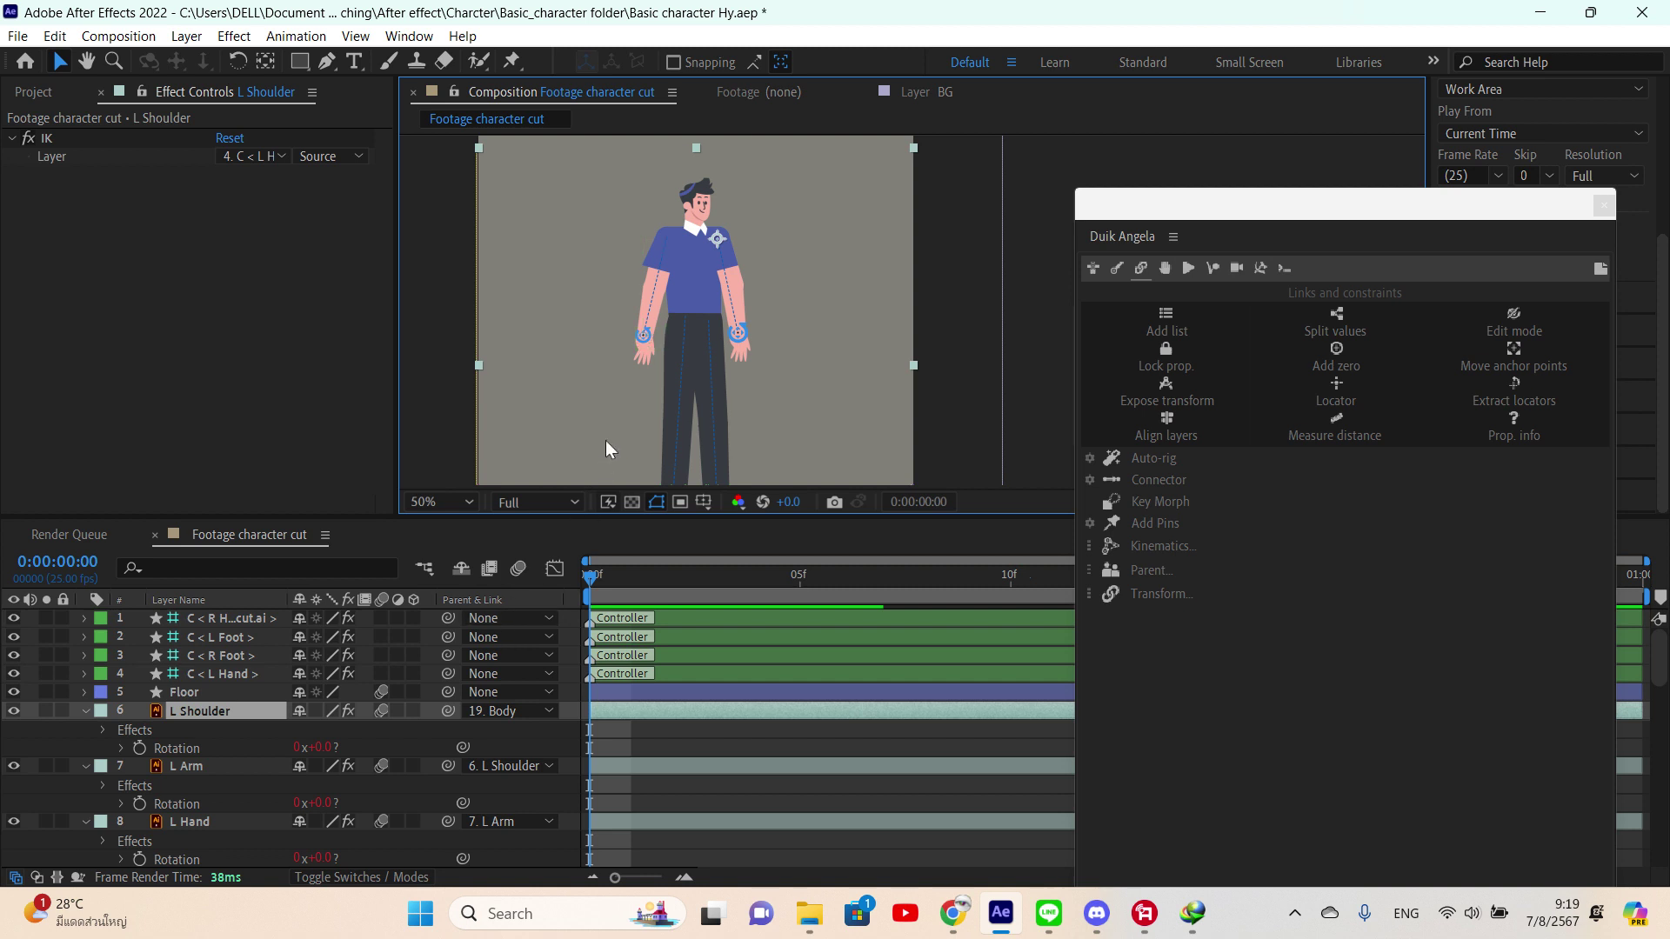
# - Test the right arm's IK by raising the R Hand controller, and undo the move
pyautogui.scroll(4, 630, 348)
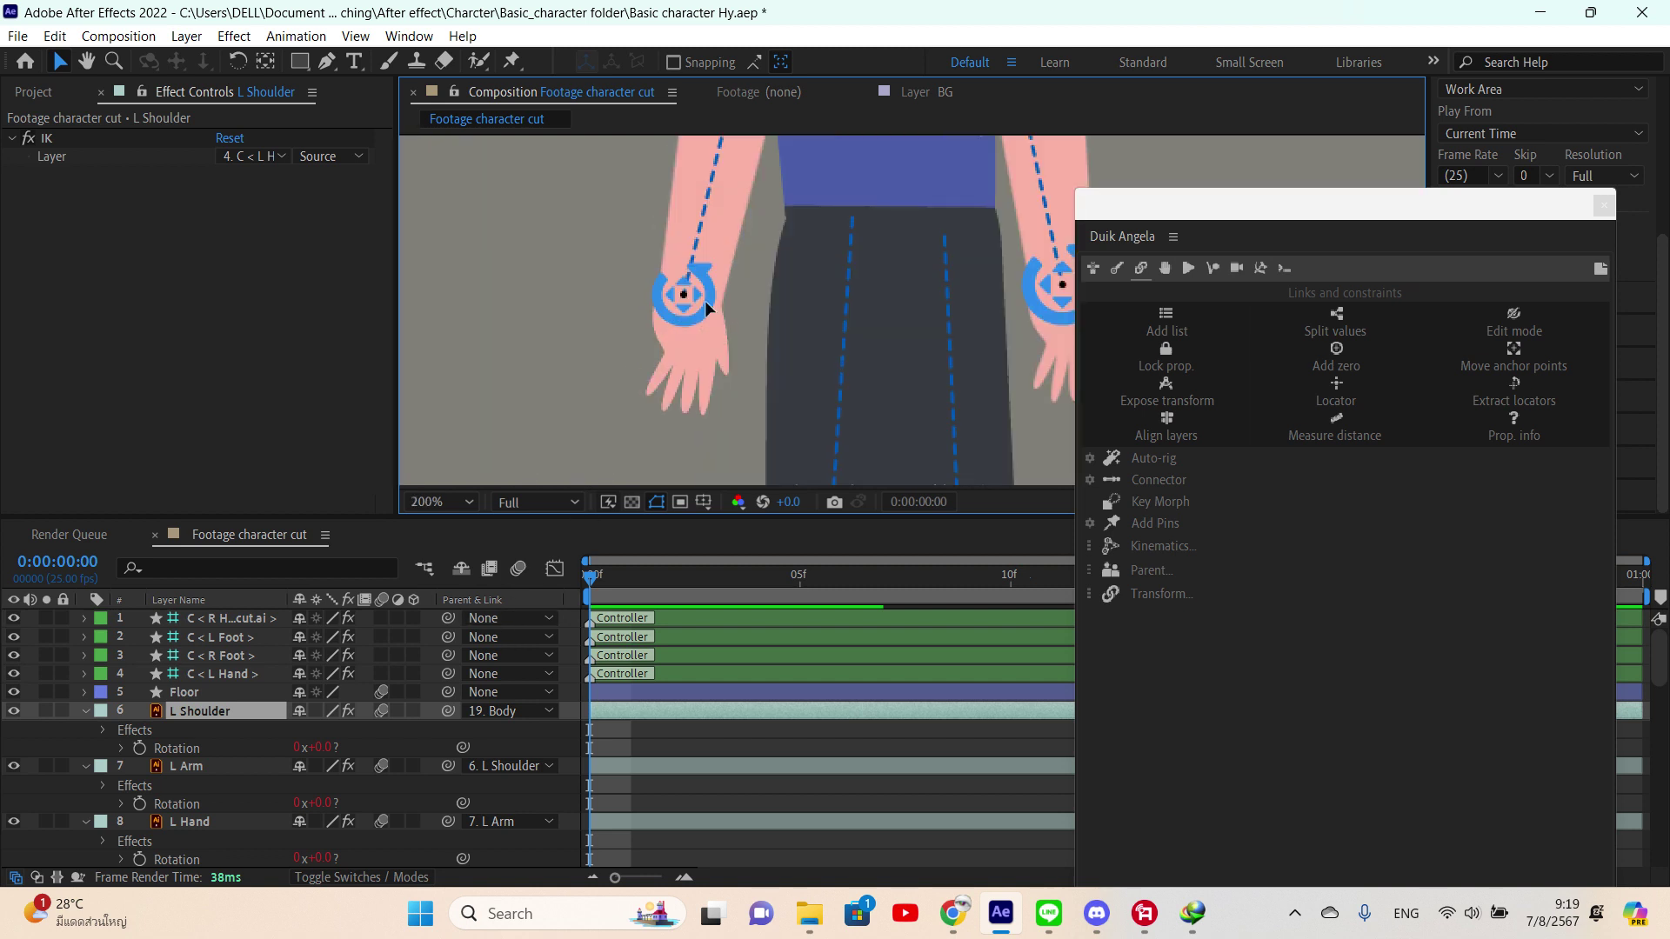
pyautogui.click(663, 634)
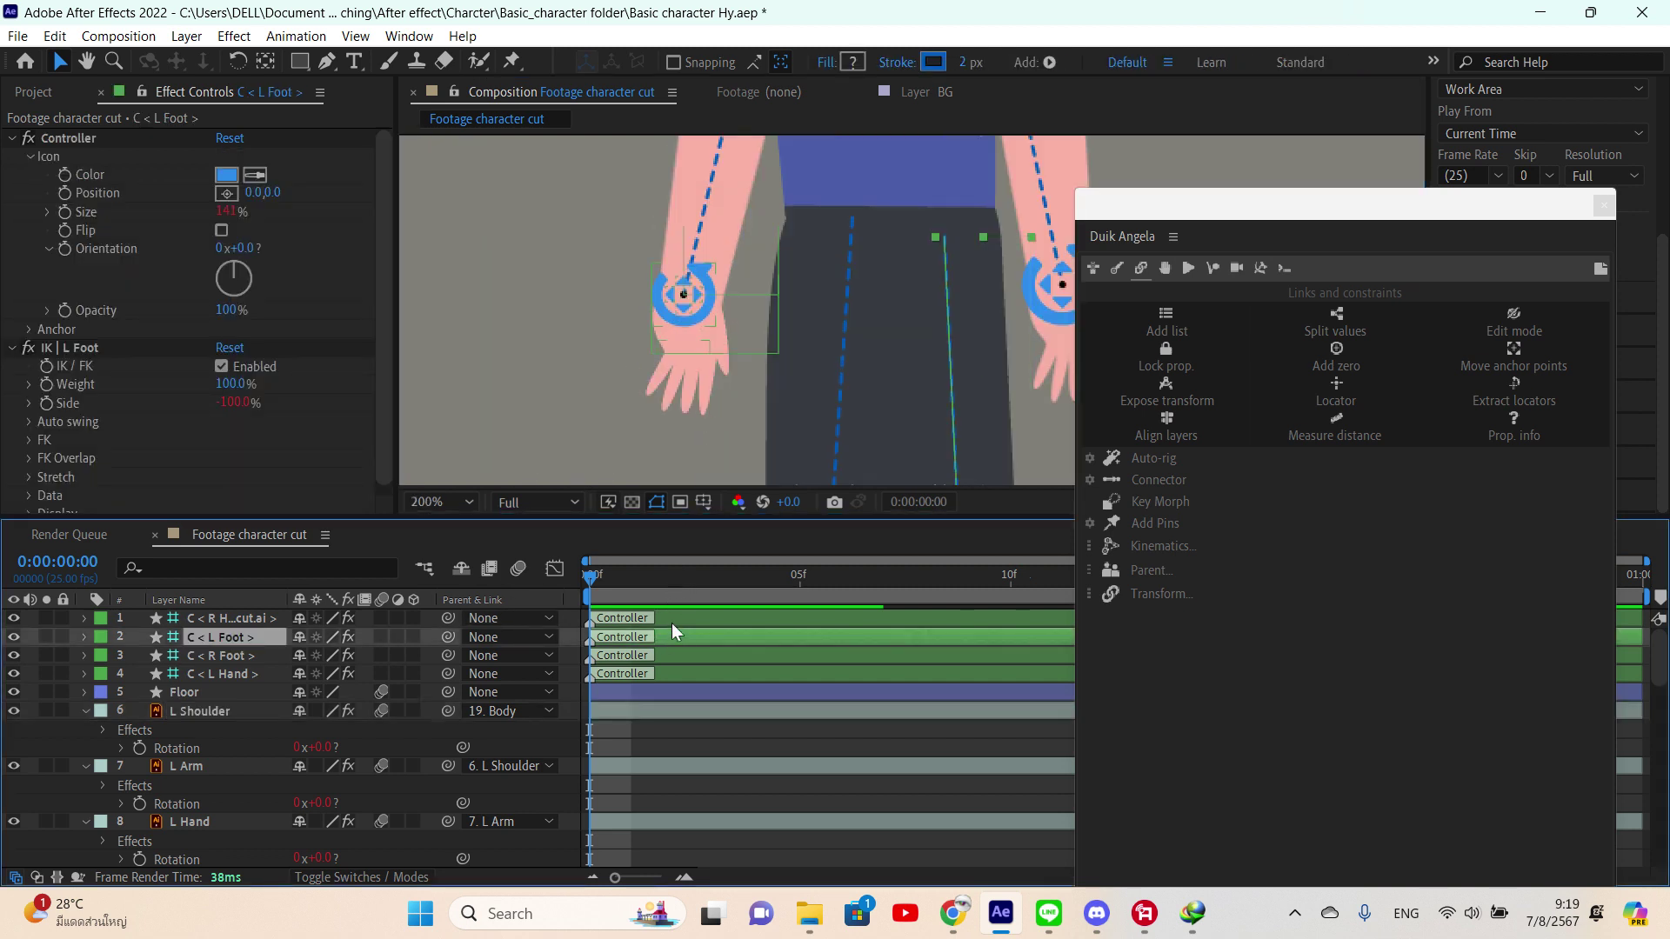
pyautogui.click(675, 617)
pyautogui.click(711, 278)
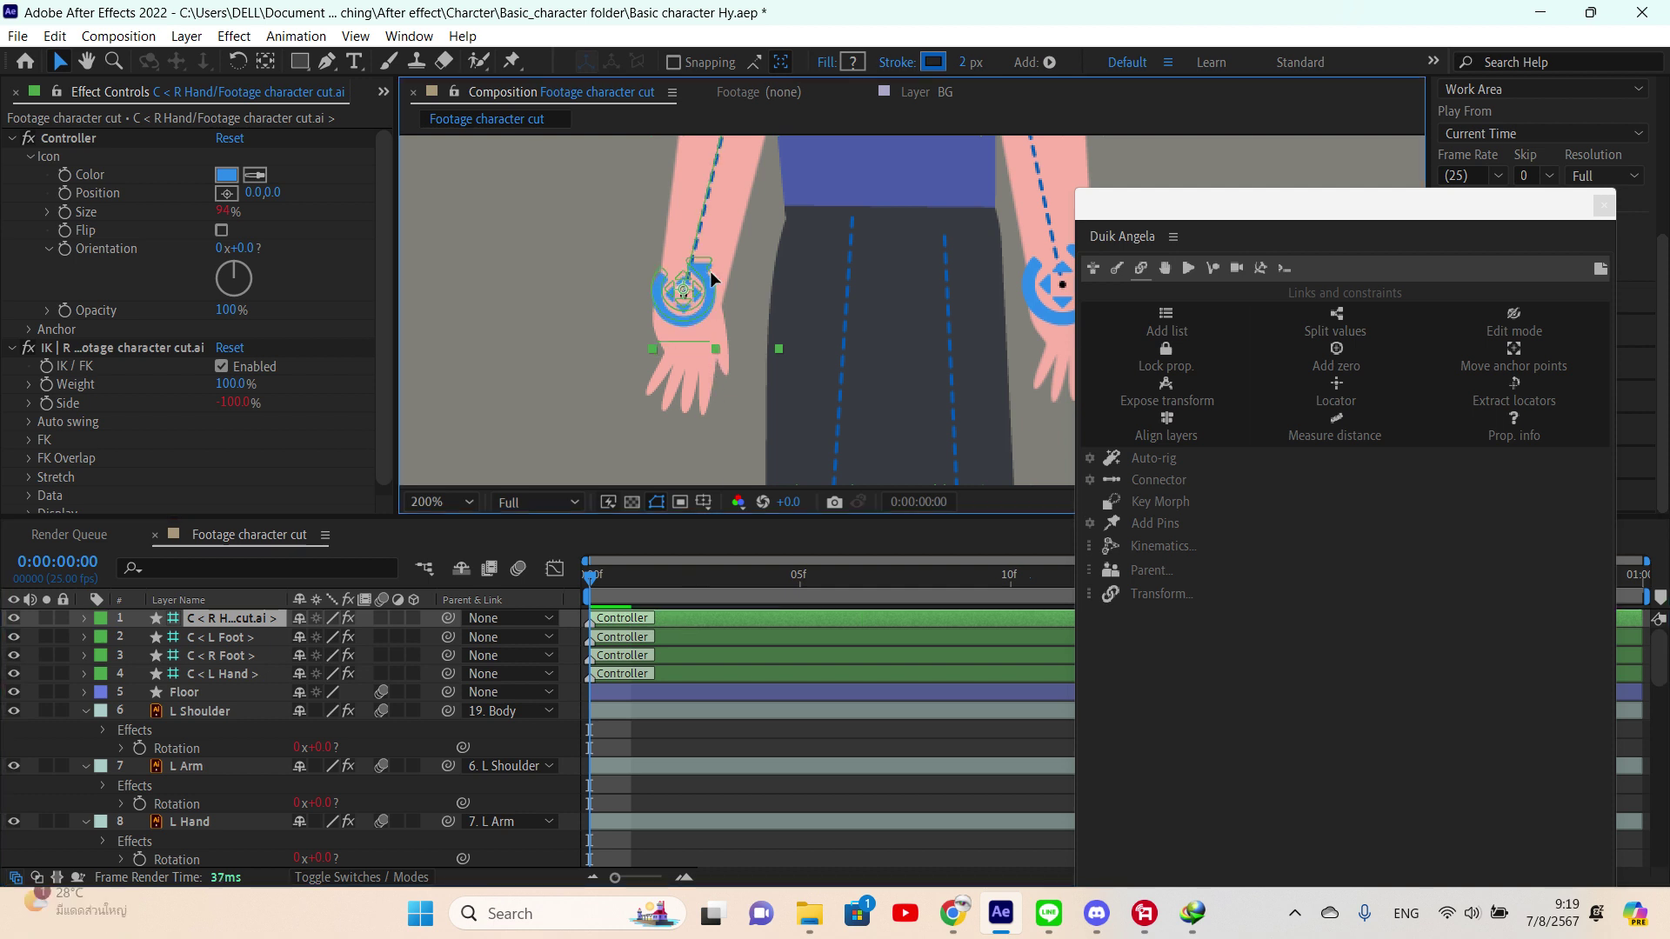
pyautogui.moveTo(711, 279); pyautogui.dragTo(718, 253)
pyautogui.scroll(-2, 644, 261)
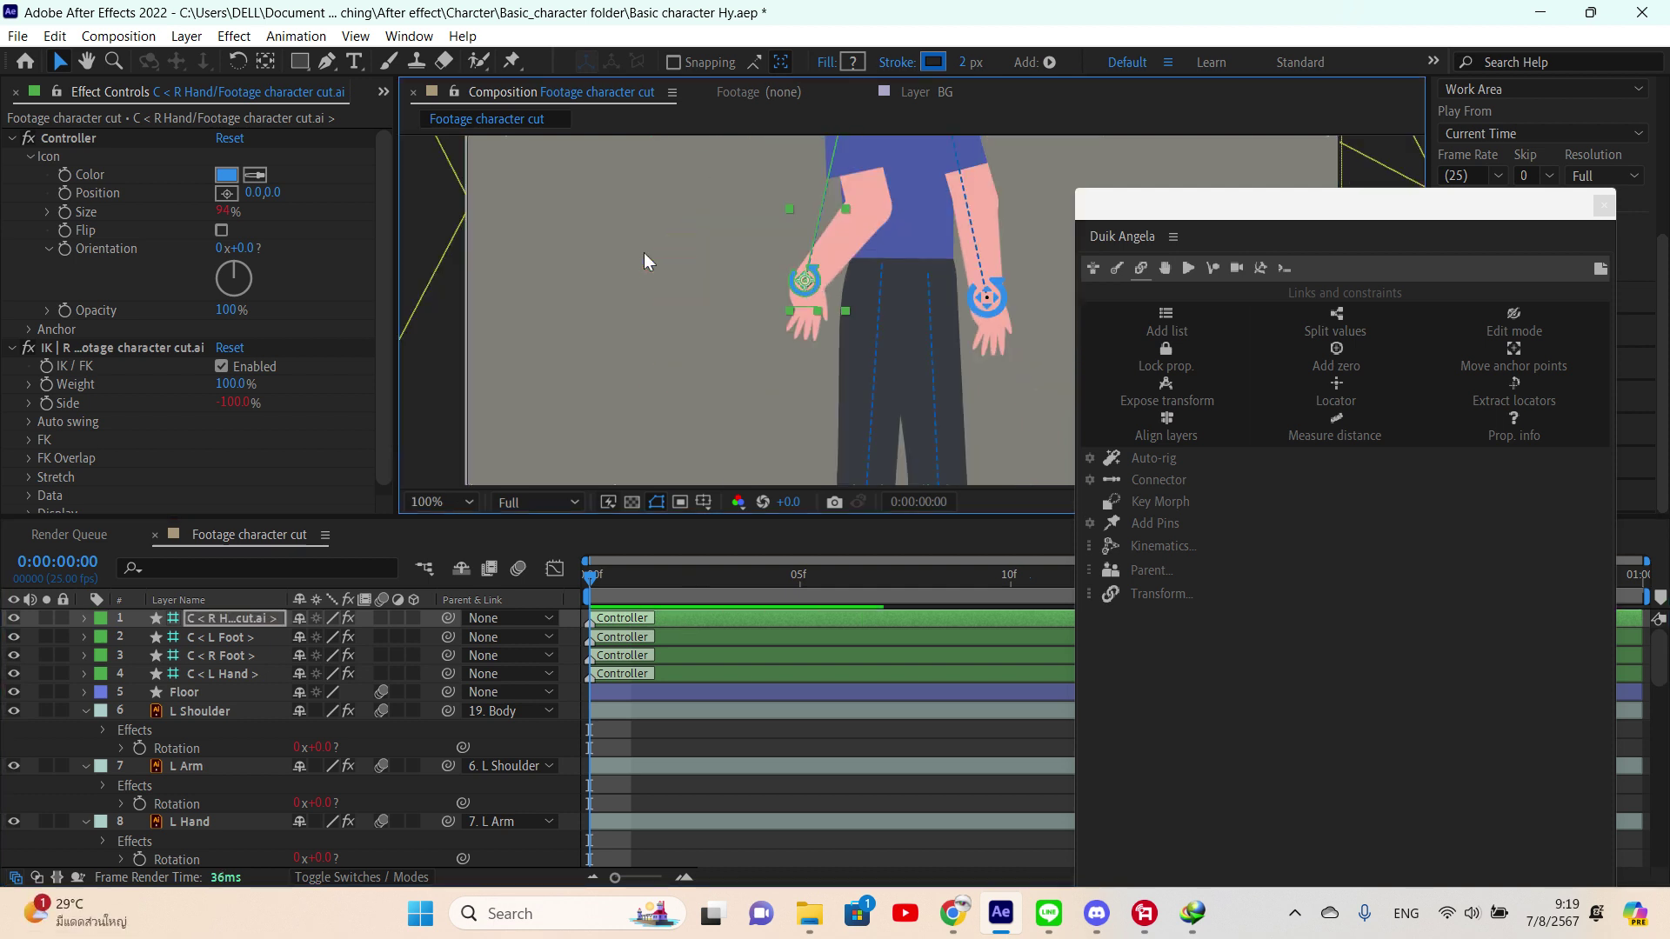
pyautogui.scroll(-2, 644, 252)
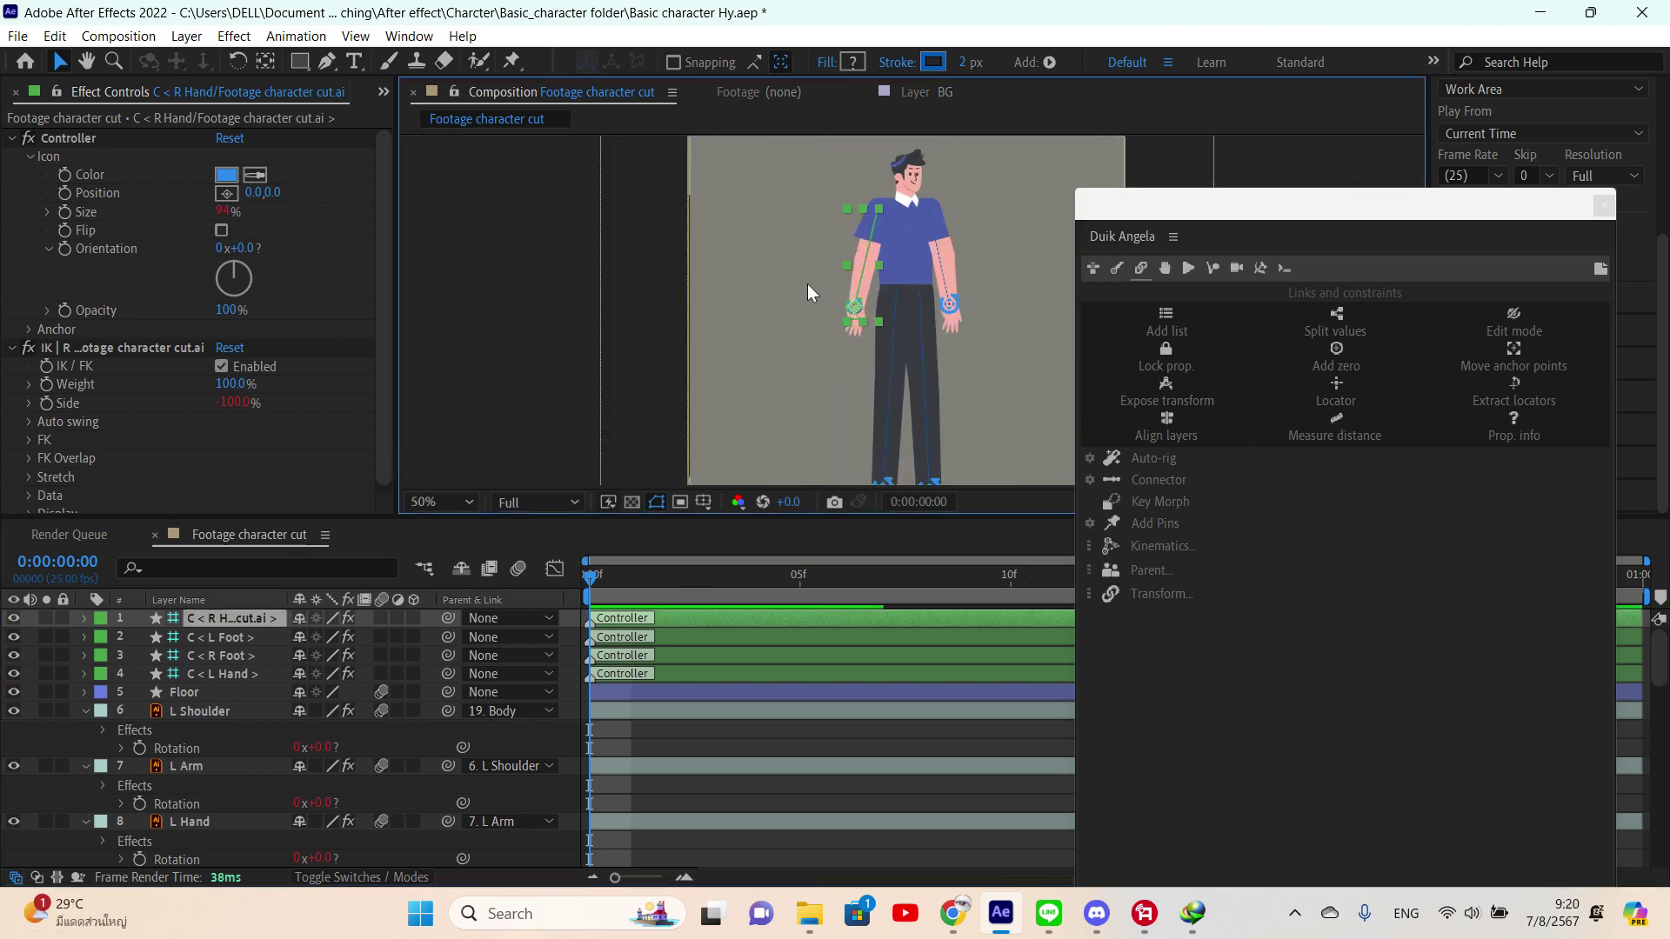
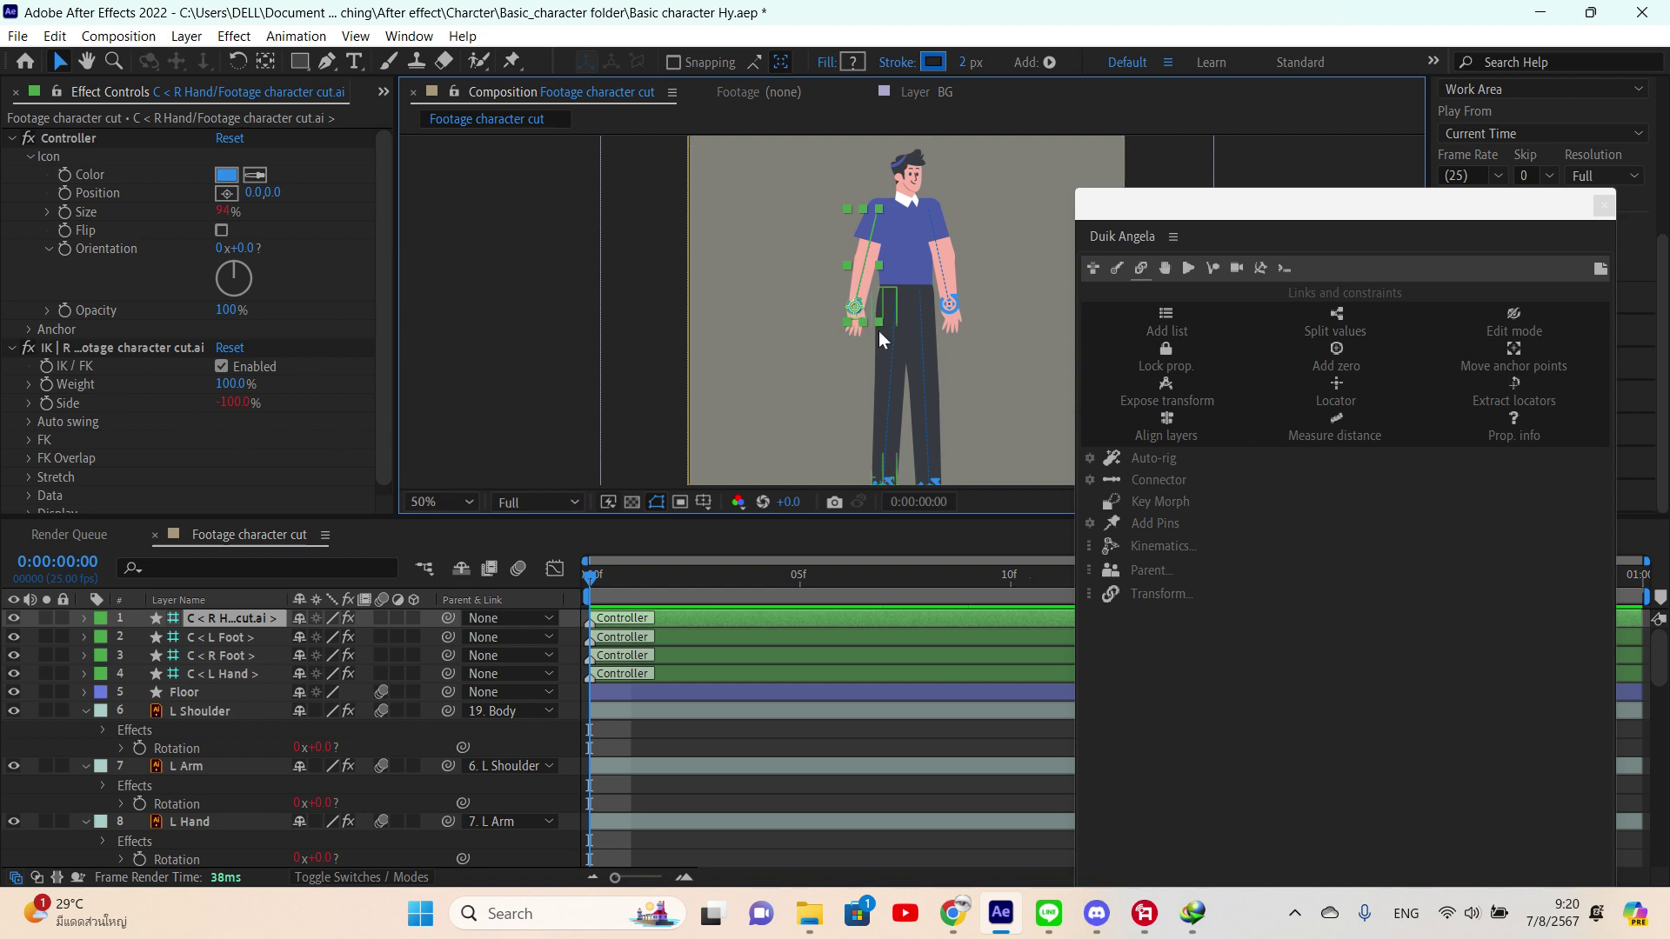
# - Raise the R Hand controller slightly to bend the right arm at the elbow
pyautogui.scroll(2, 879, 328)
pyautogui.moveTo(829, 314); pyautogui.dragTo(762, 327)
pyautogui.press('space')
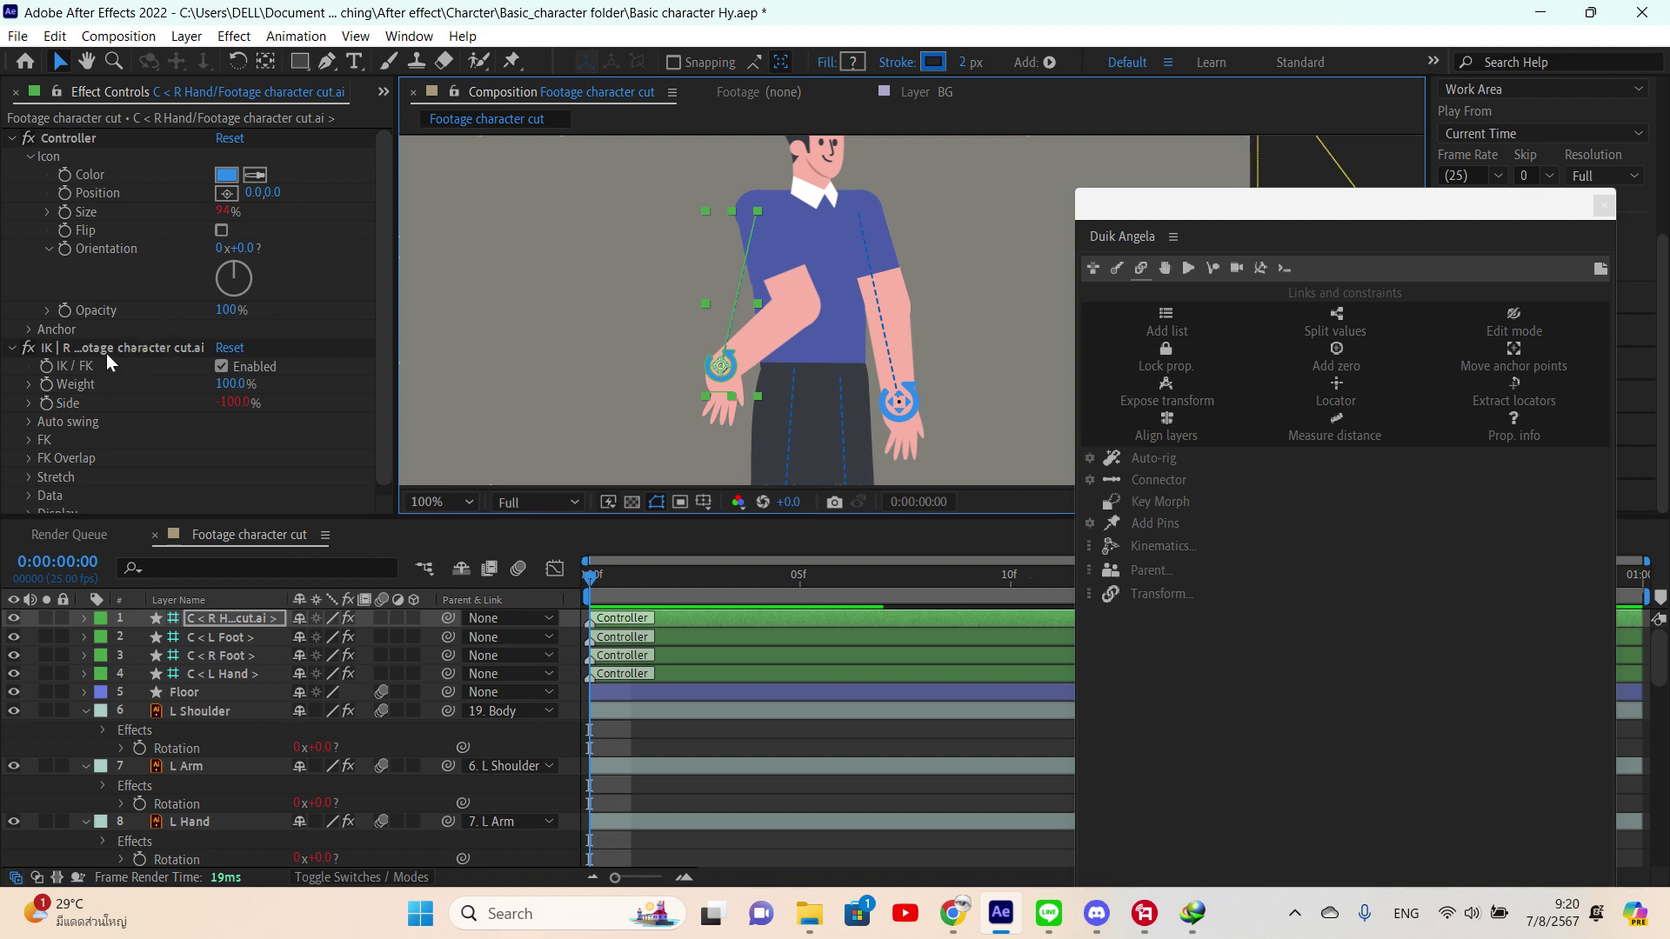
# - Enable Auto swing with Reverse off in the R Hand controller's IK settings
pyautogui.scroll(-1, 108, 353)
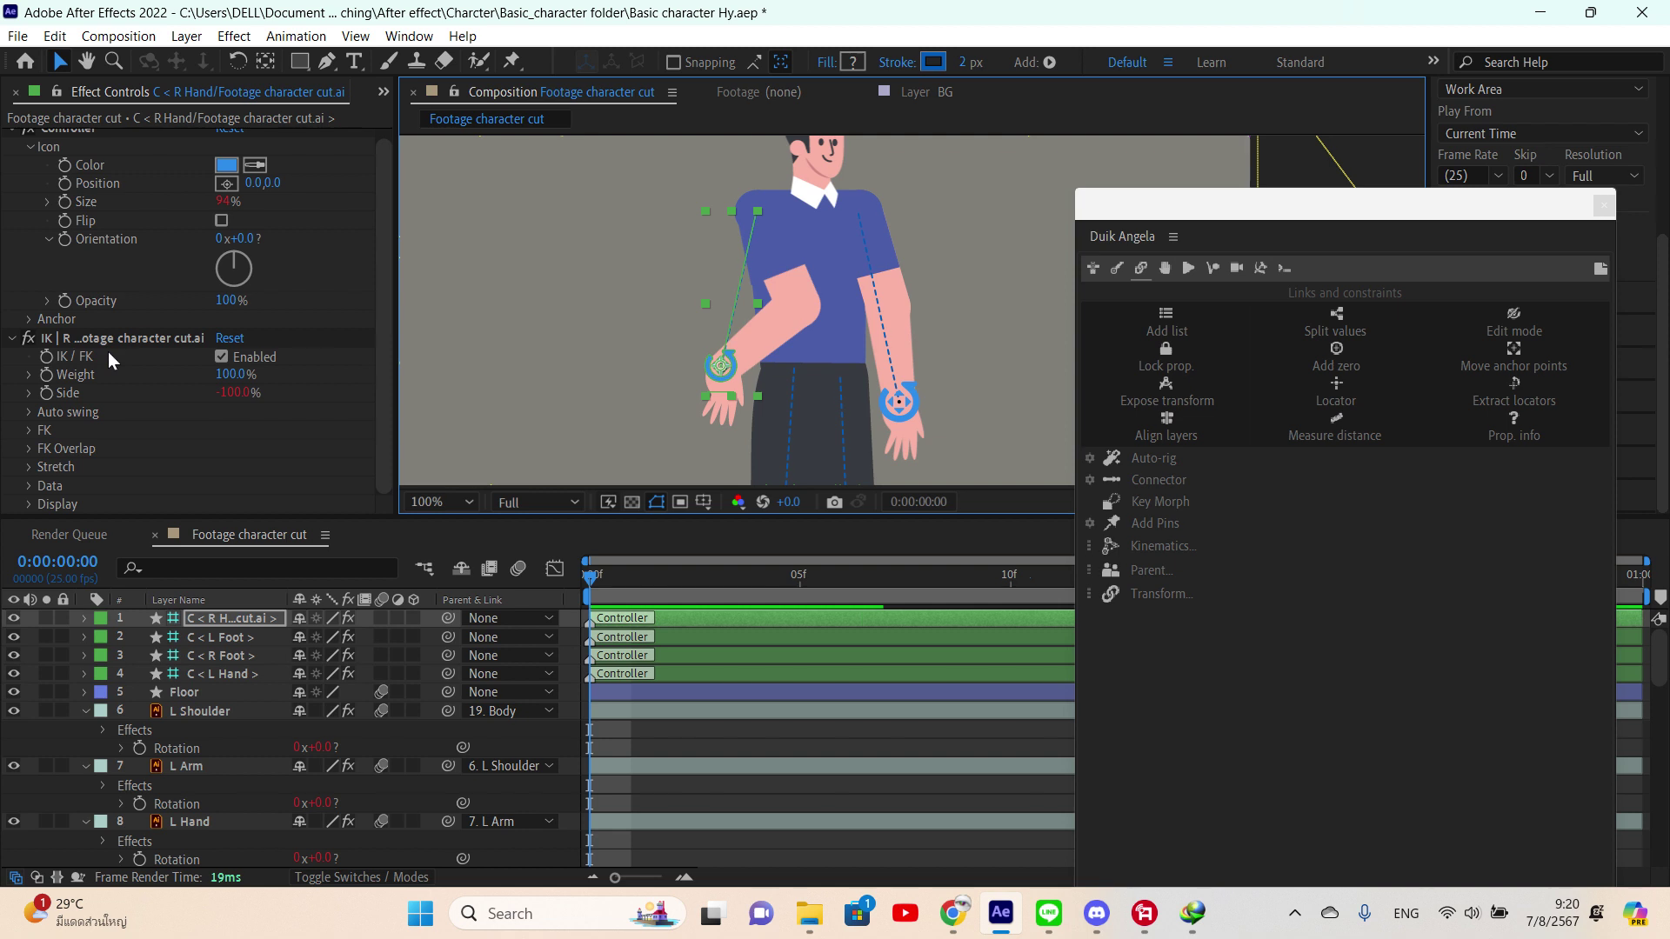
pyautogui.click(29, 411)
pyautogui.scroll(-2, 26, 414)
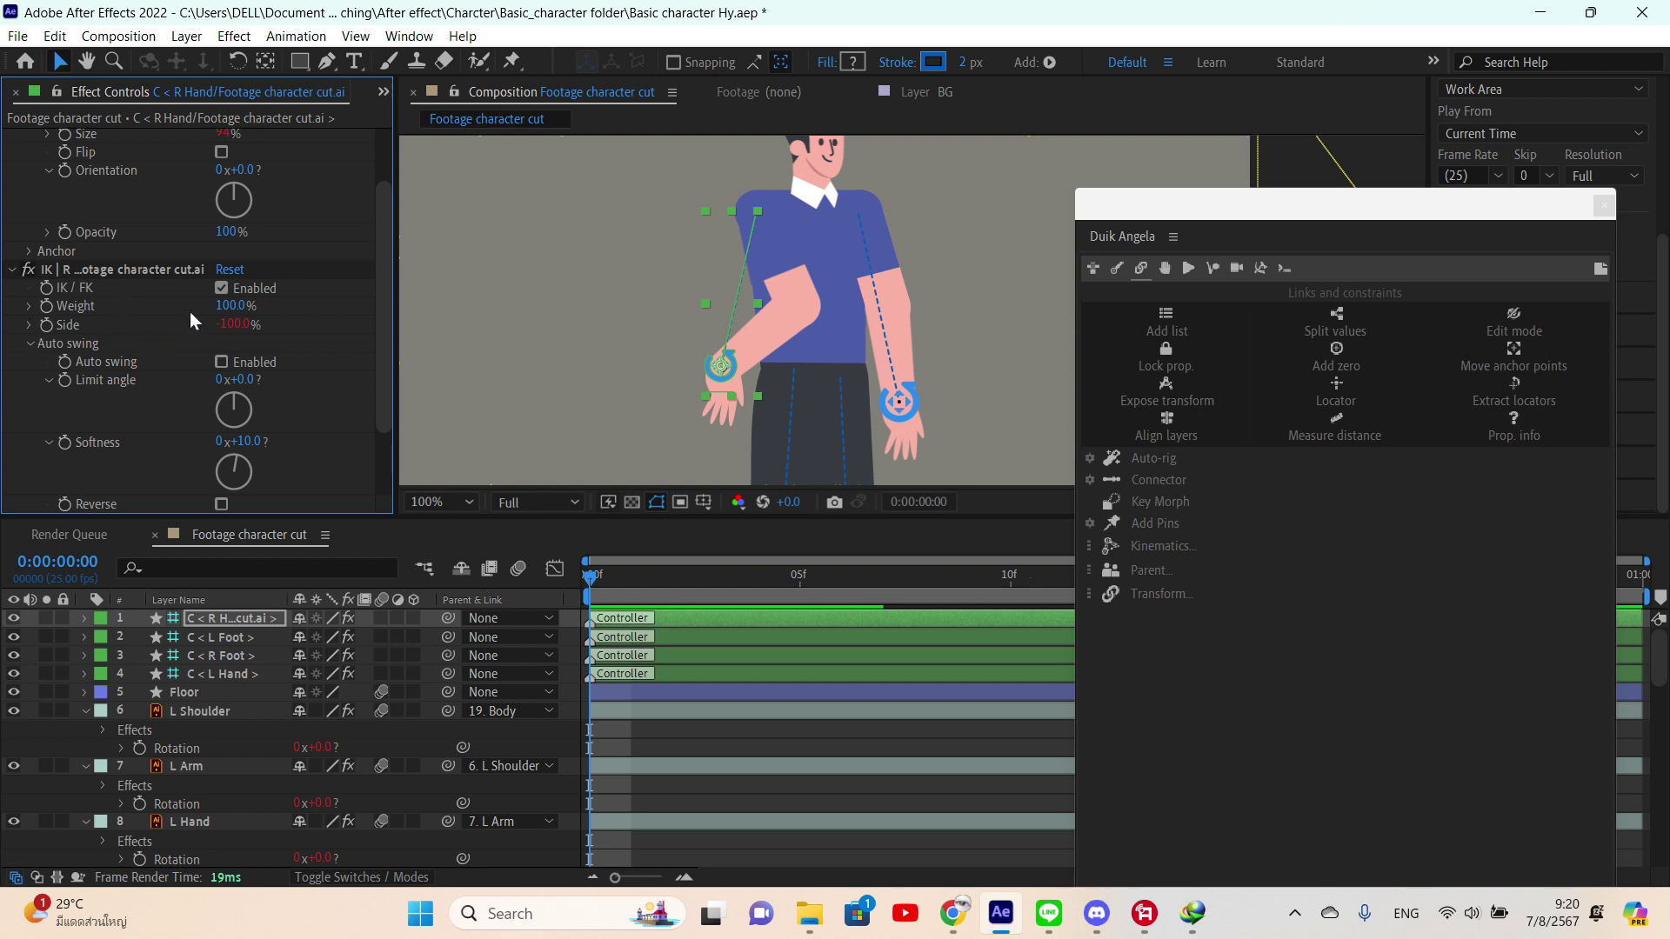
pyautogui.scroll(-2, 191, 320)
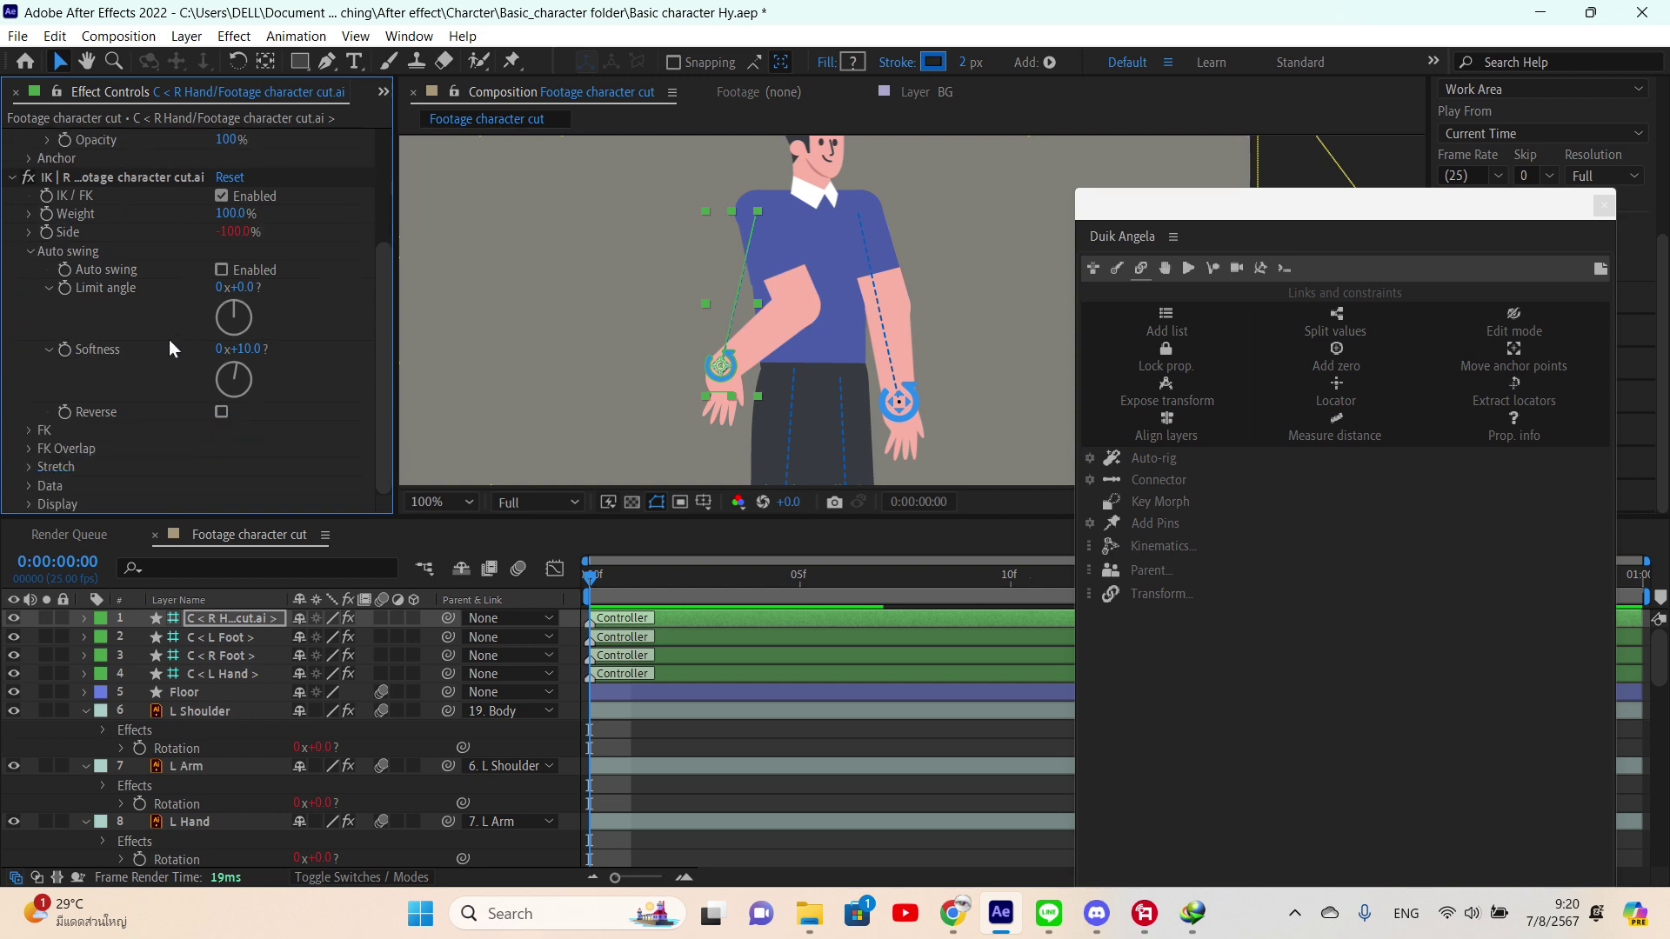
pyautogui.click(223, 408)
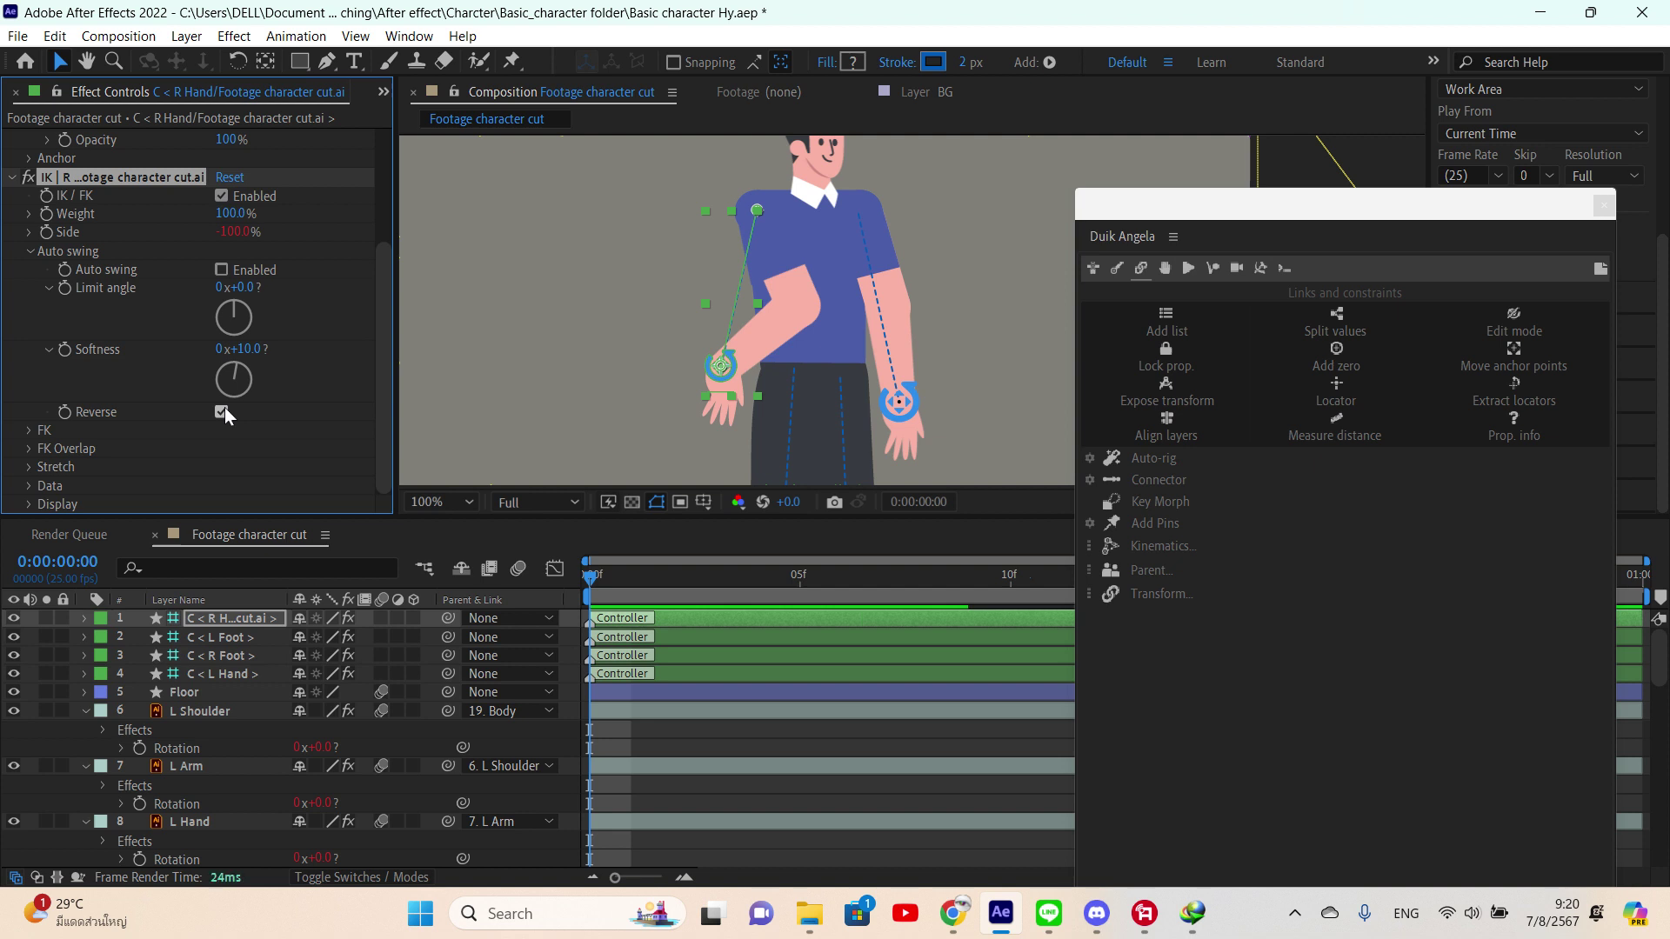
pyautogui.click(221, 270)
pyautogui.click(222, 411)
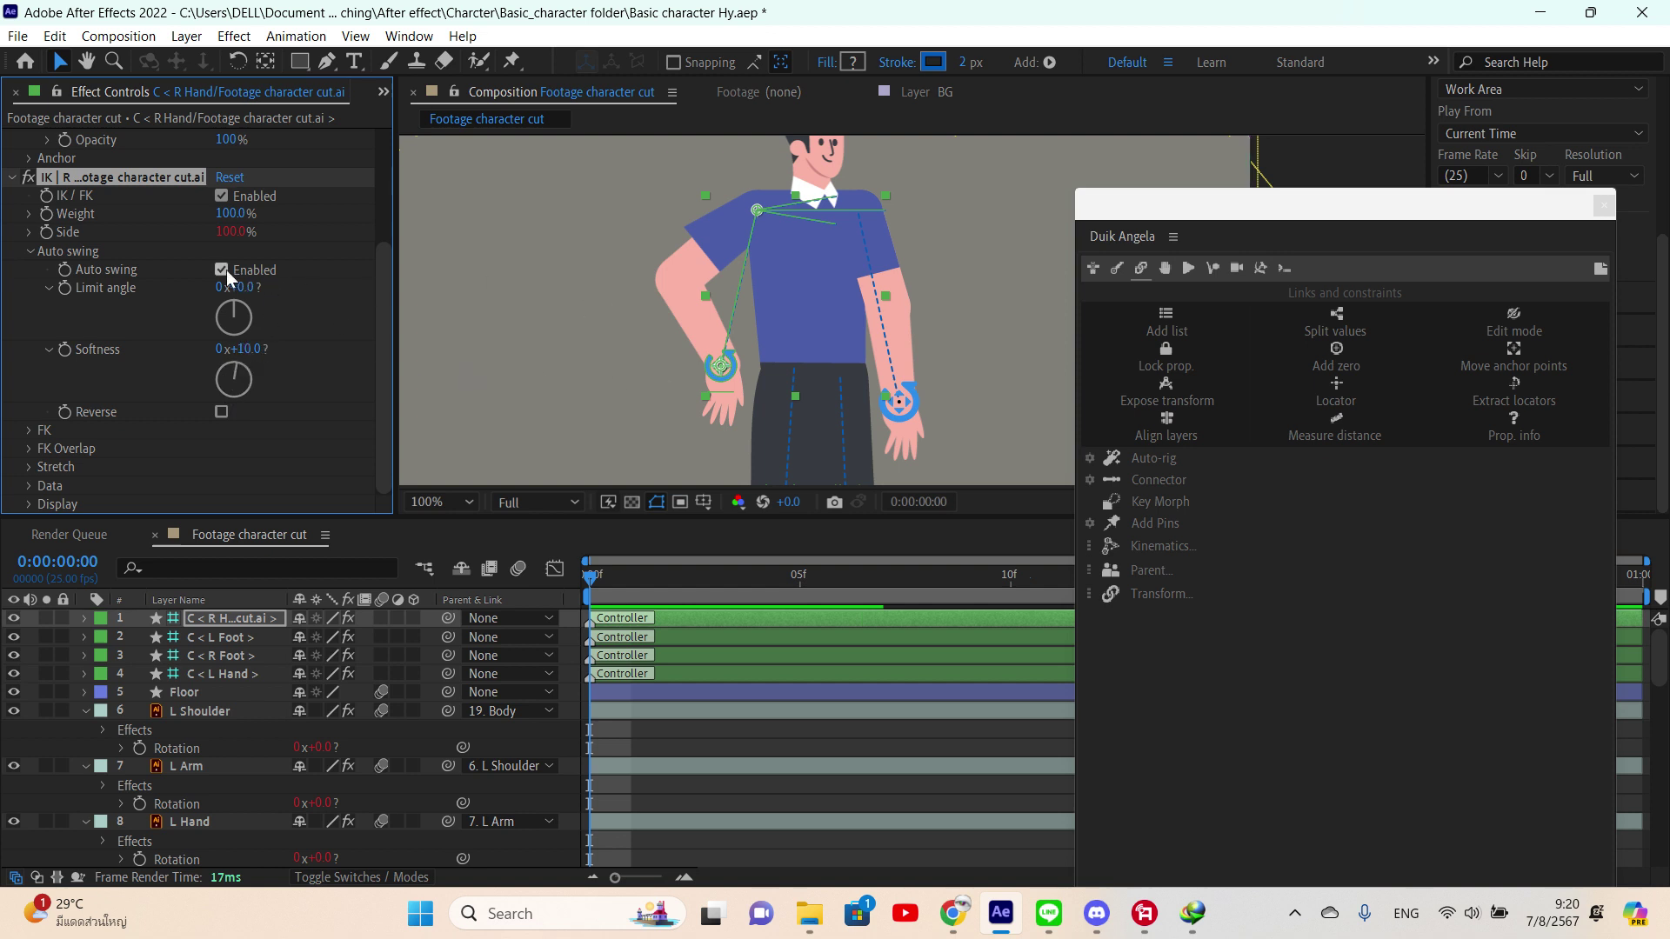
# - Compare the arm bend with Auto swing off and on, and lower the R Hand controller until the right arm hangs straight
pyautogui.click(730, 367)
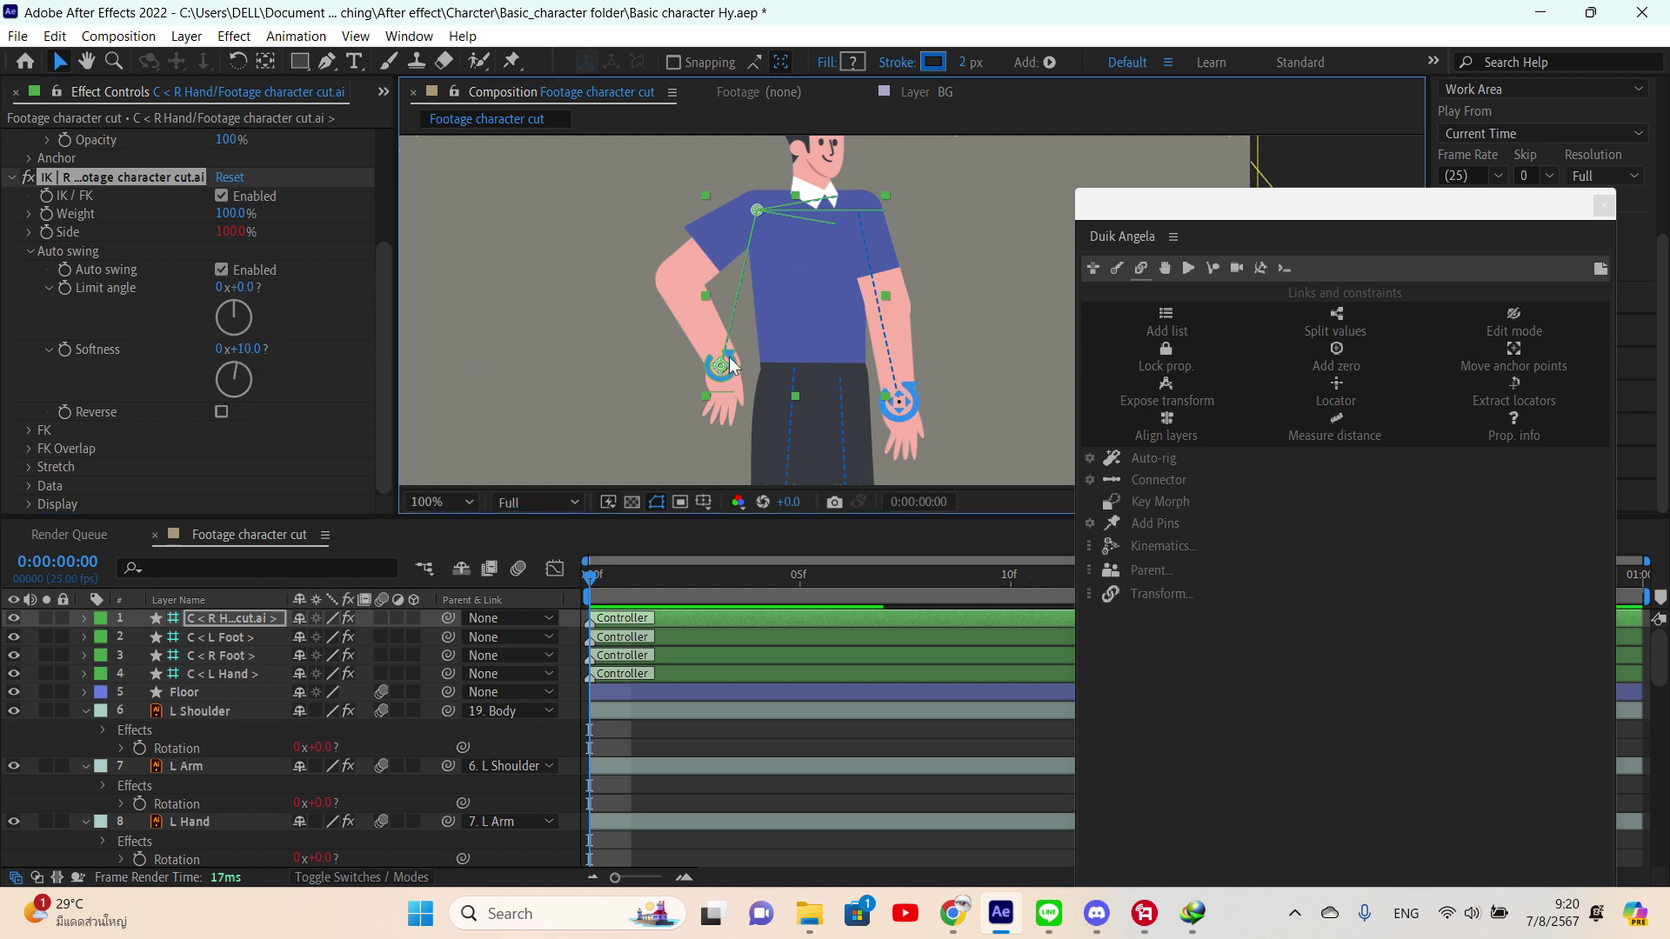
pyautogui.moveTo(731, 367)
pyautogui.mouseDown()
pyautogui.moveTo(726, 398)
pyautogui.moveTo(741, 348)
pyautogui.moveTo(732, 389)
pyautogui.moveTo(731, 374)
pyautogui.mouseUp()
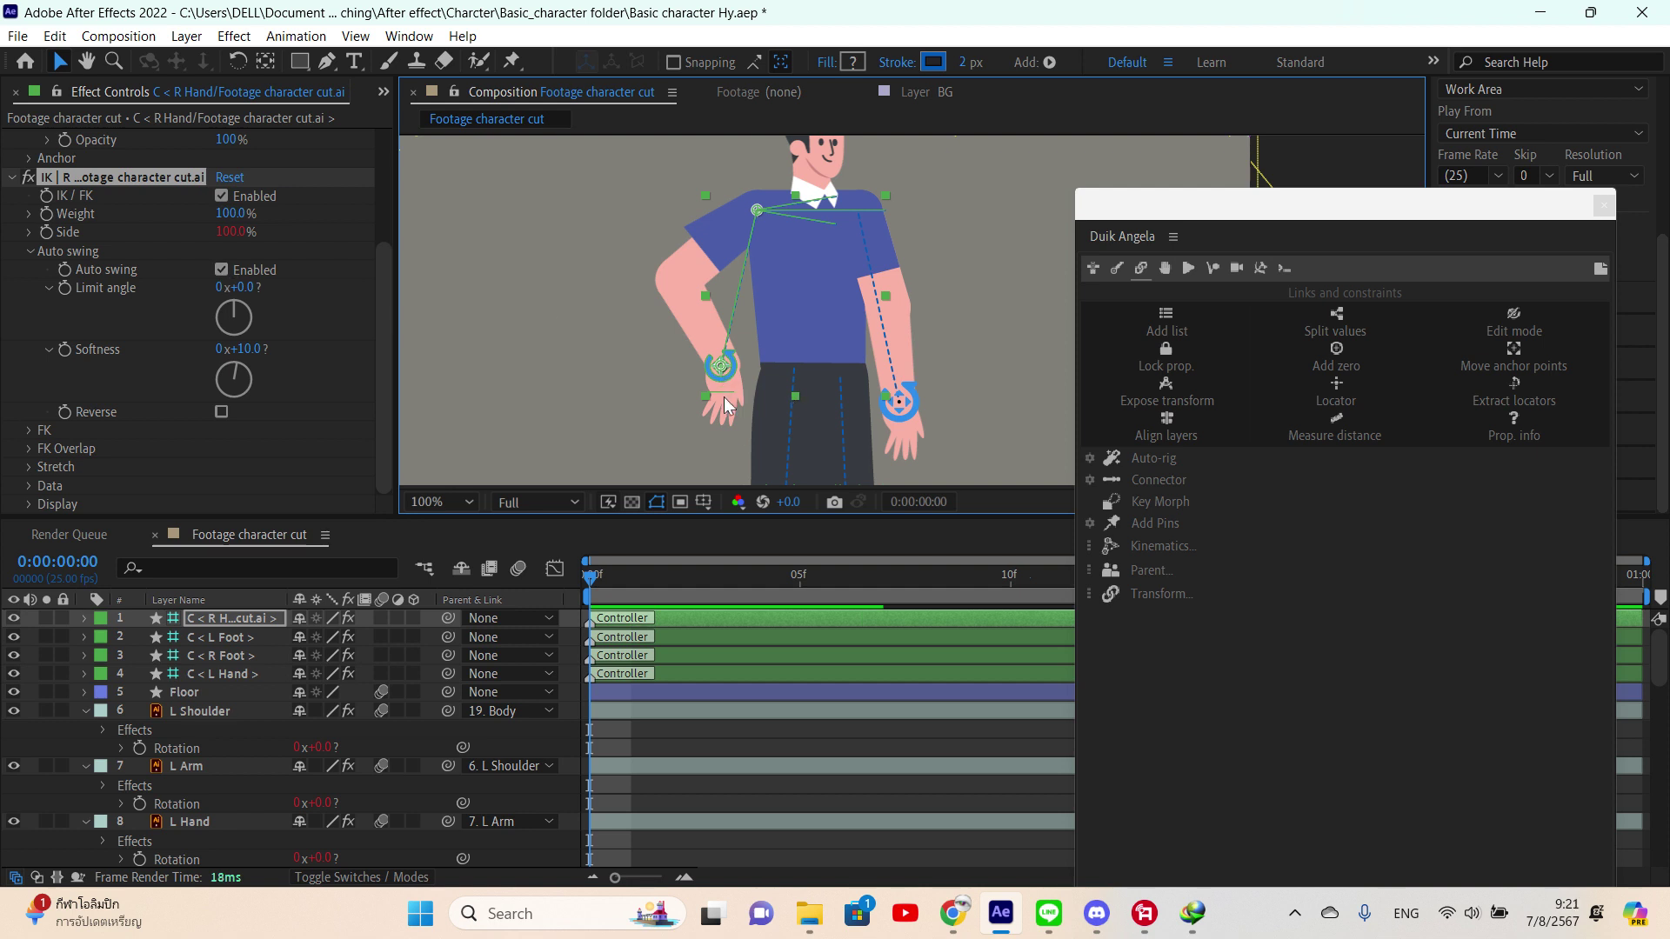
pyautogui.moveTo(747, 376)
pyautogui.mouseDown()
pyautogui.moveTo(752, 430)
pyautogui.moveTo(729, 390)
pyautogui.mouseUp()
pyautogui.click(222, 270)
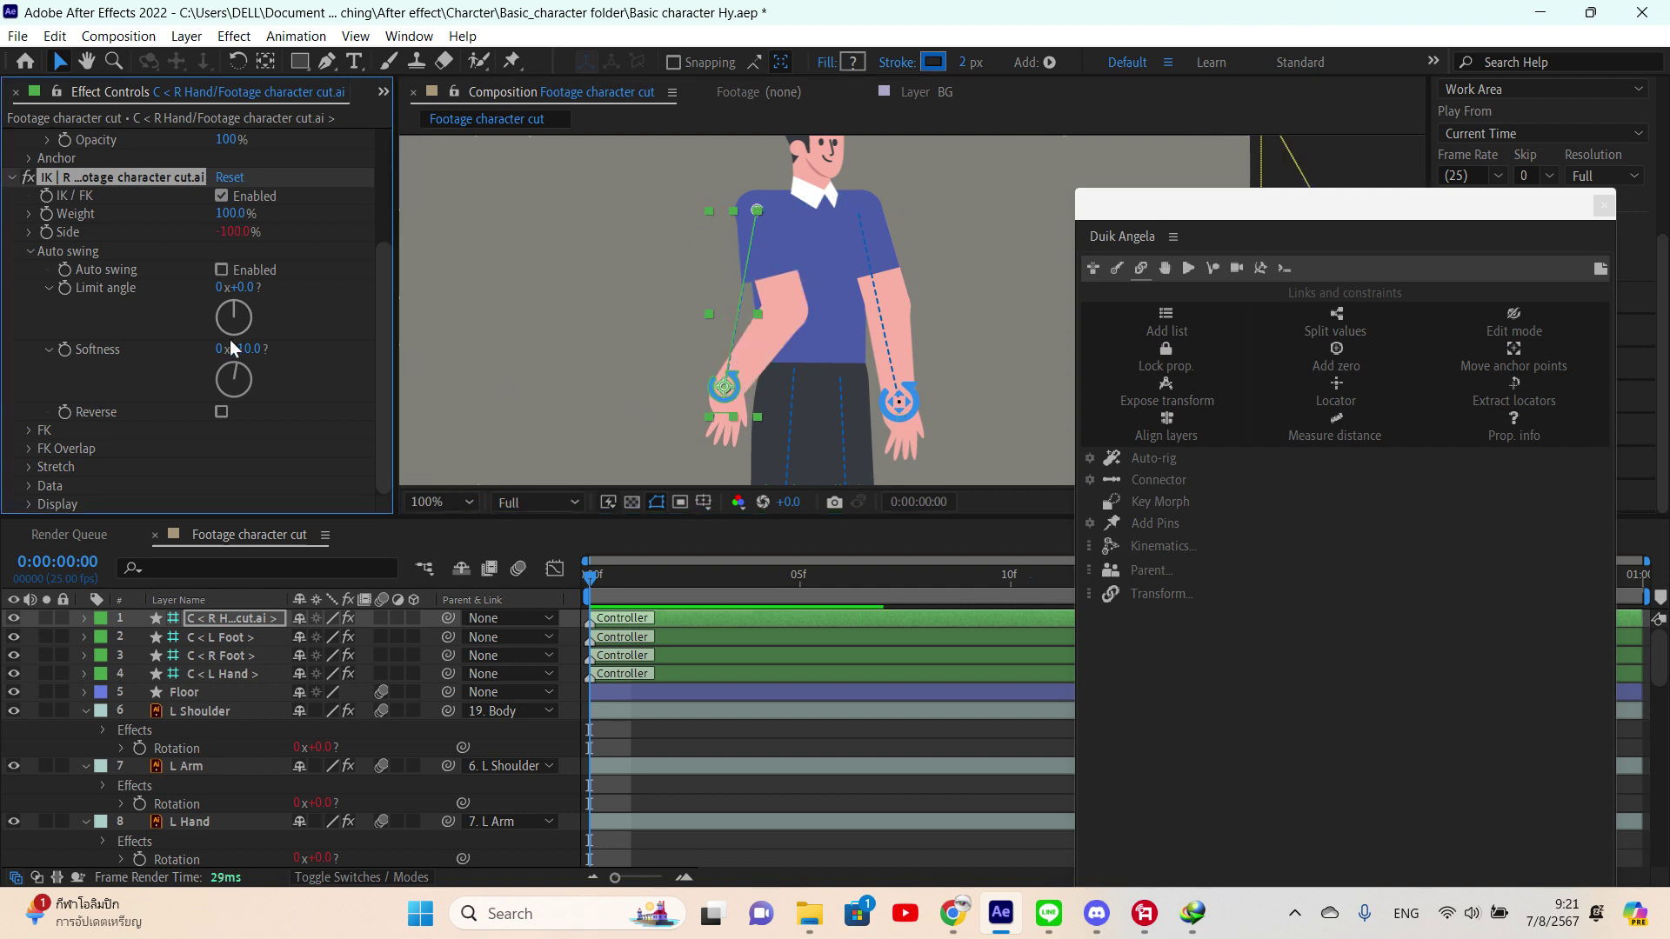
pyautogui.click(222, 269)
pyautogui.click(731, 394)
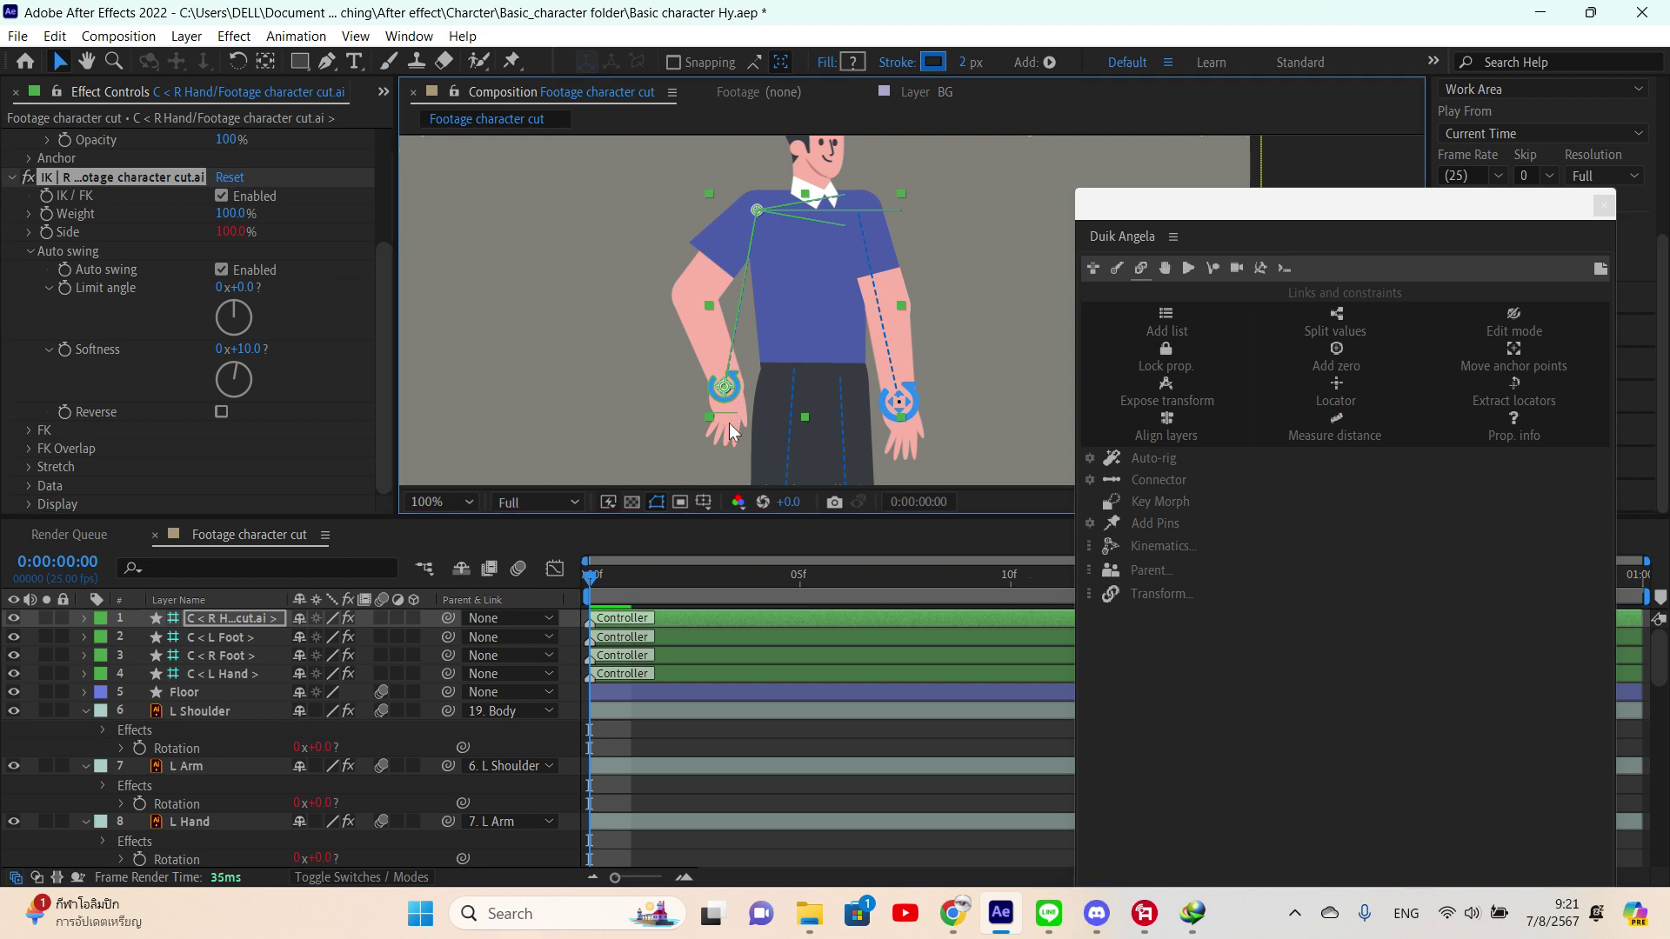
pyautogui.moveTo(745, 403); pyautogui.dragTo(744, 424)
# - Open the R Hand controller's icon size for editing
pyautogui.scroll(5, 137, 241)
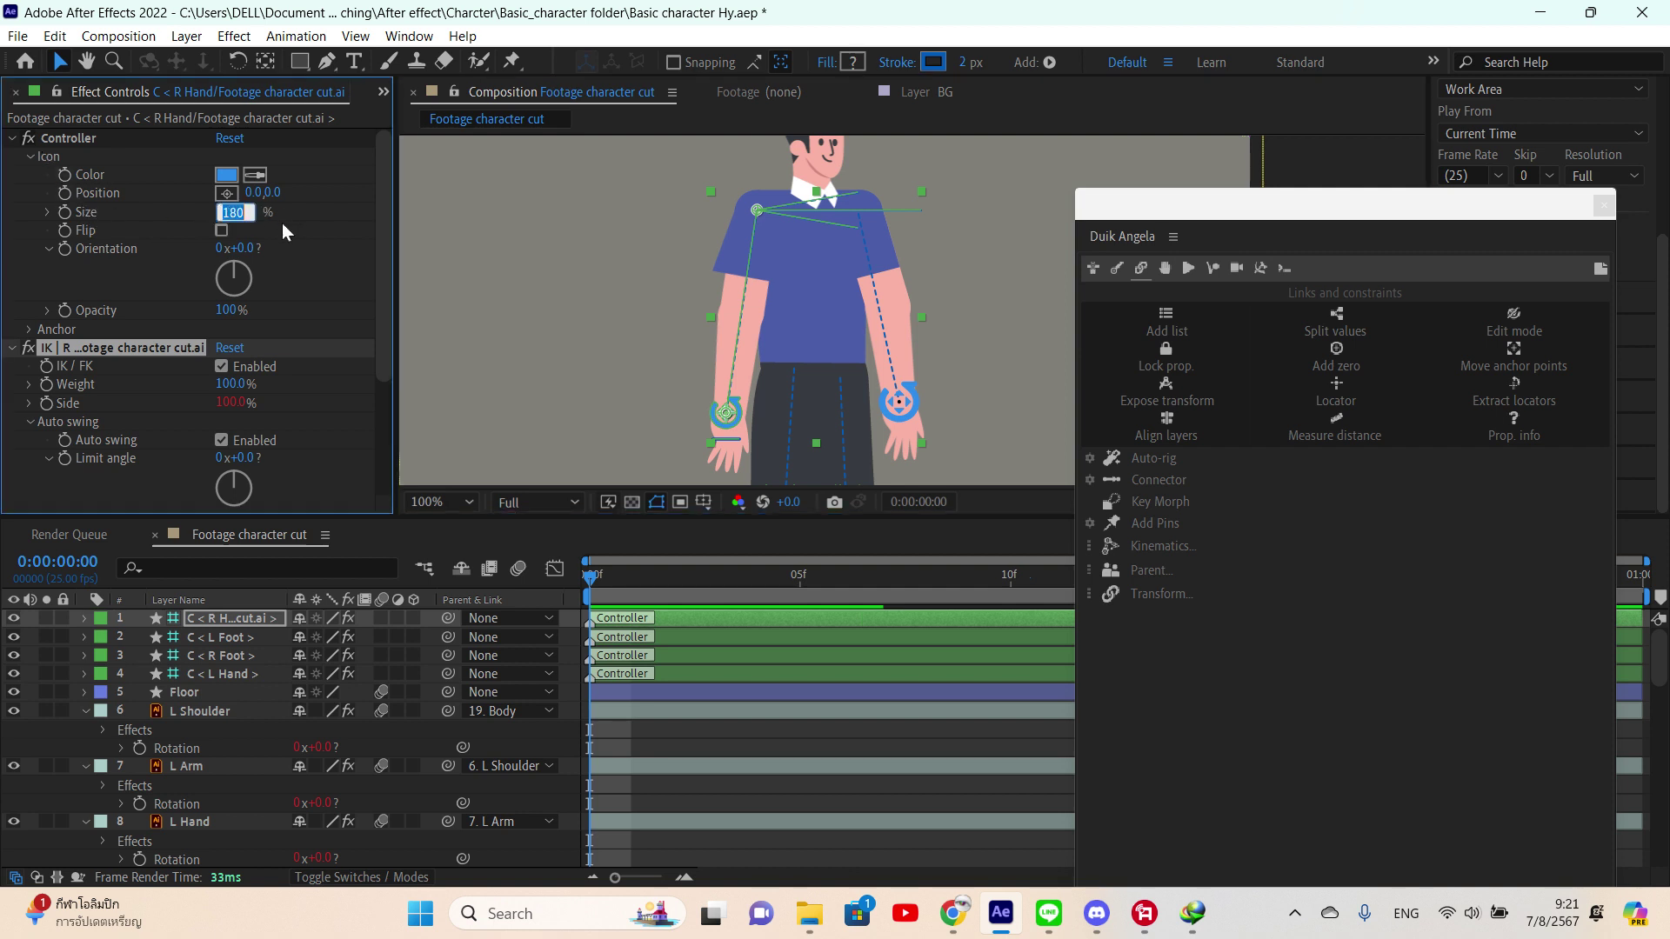
pyautogui.click(222, 230)
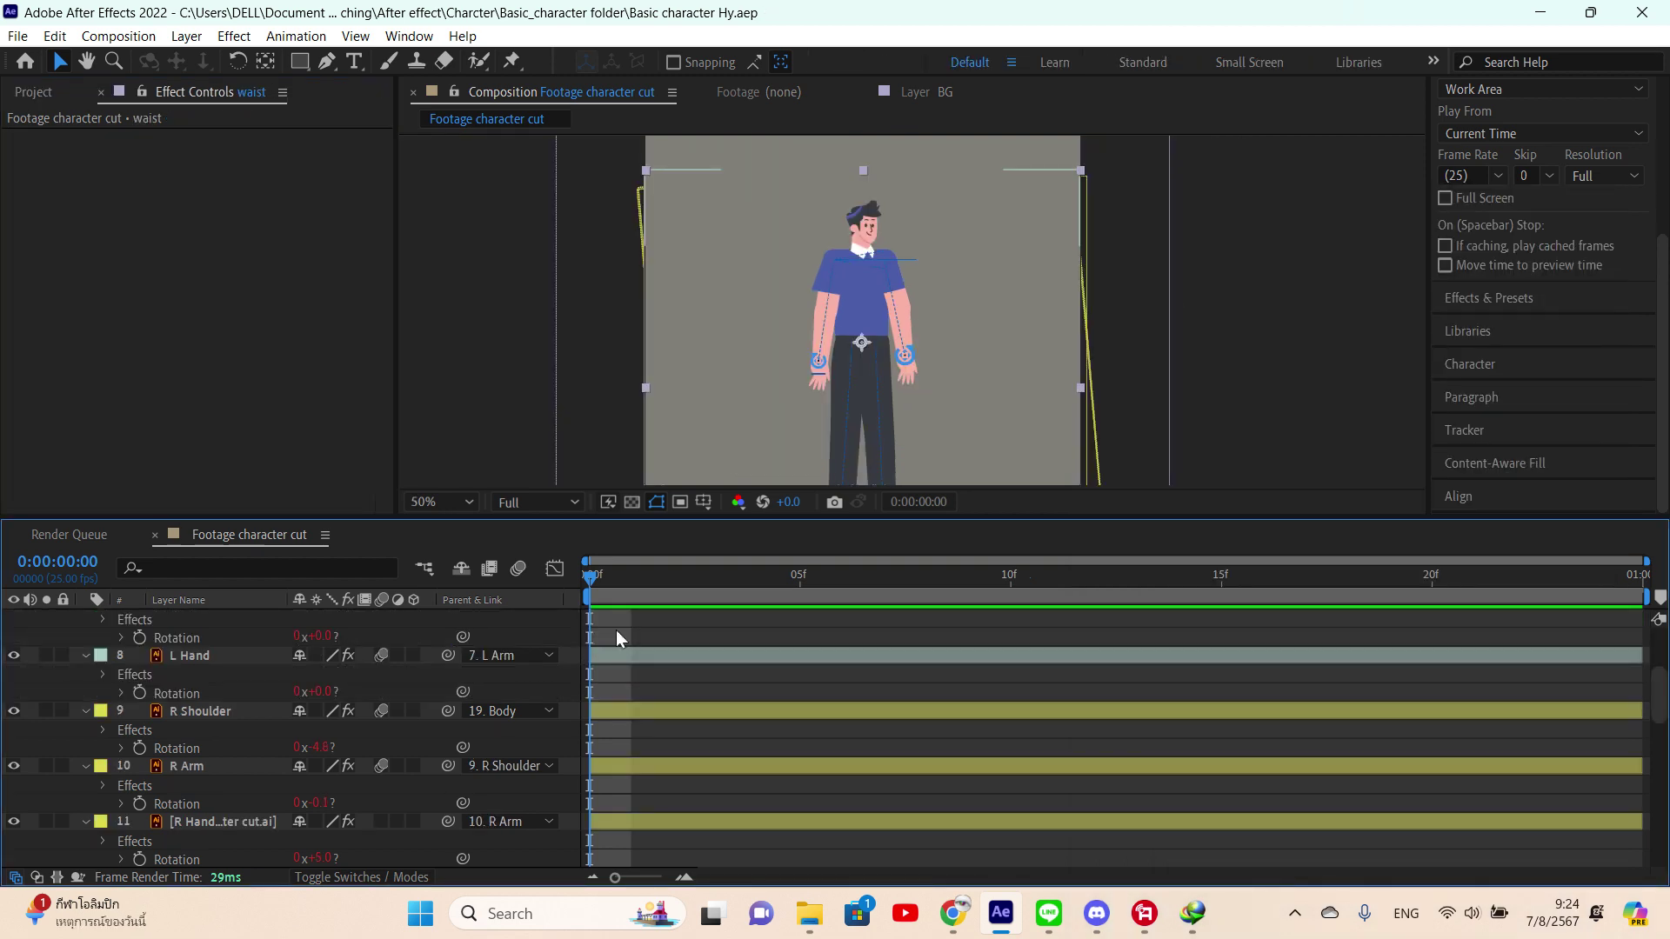
# - Collapse the expanded properties of the L Shoulder, L Arm, L Hand, R Shoulder and R Arm layers
pyautogui.scroll(5, 616, 630)
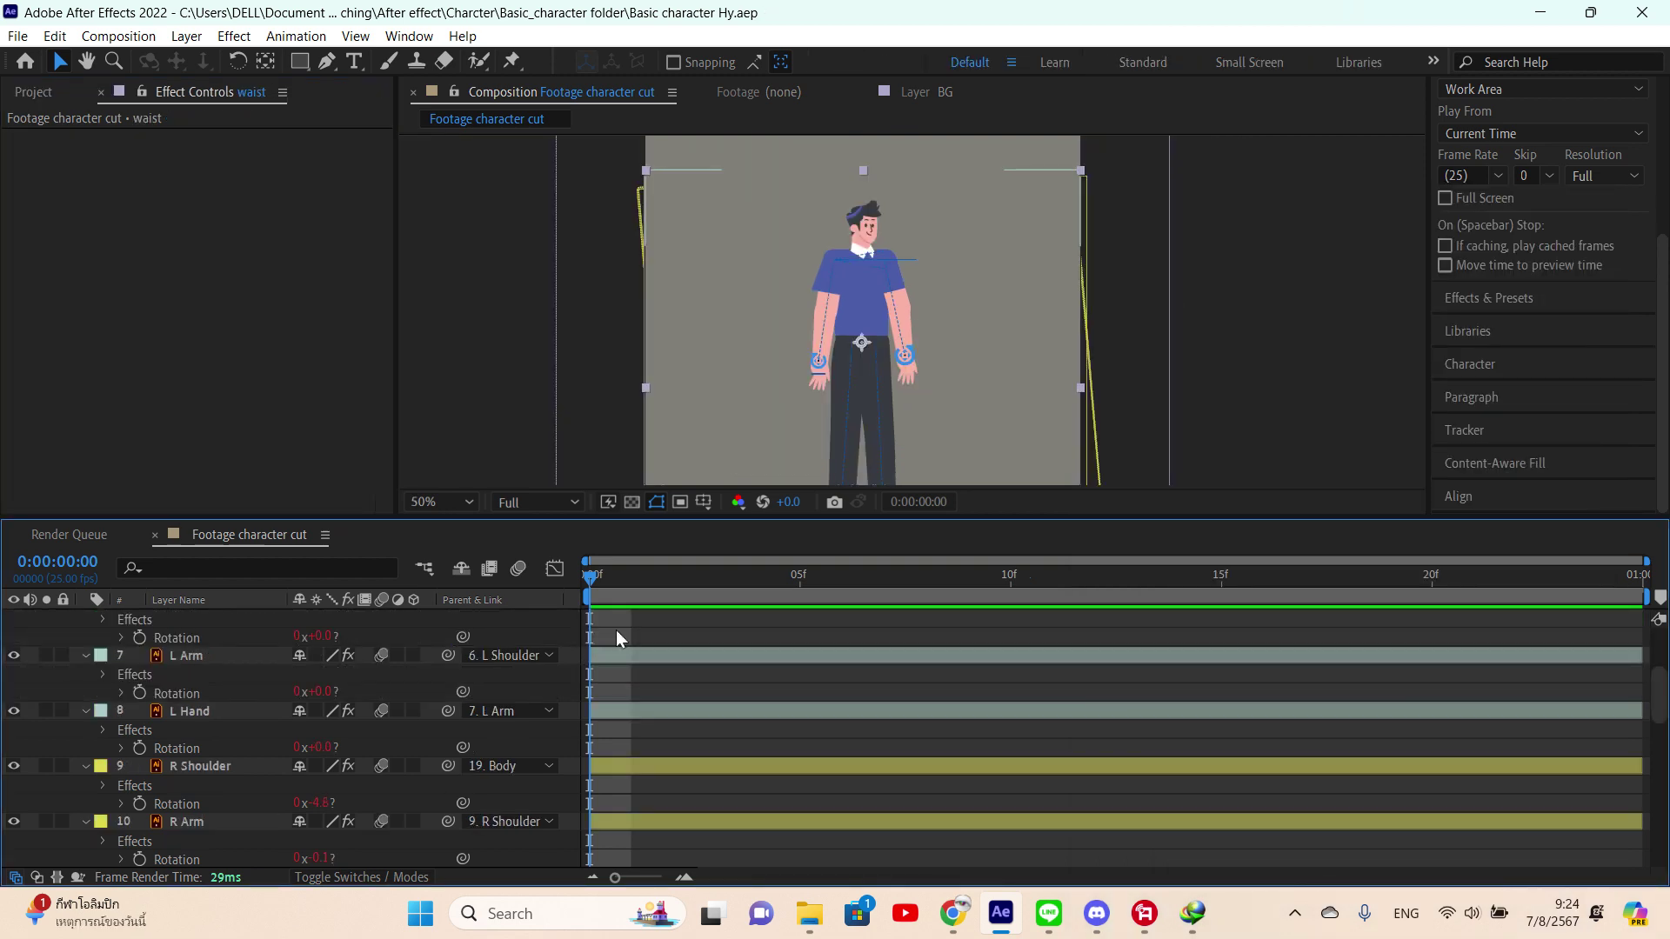
pyautogui.click(80, 712)
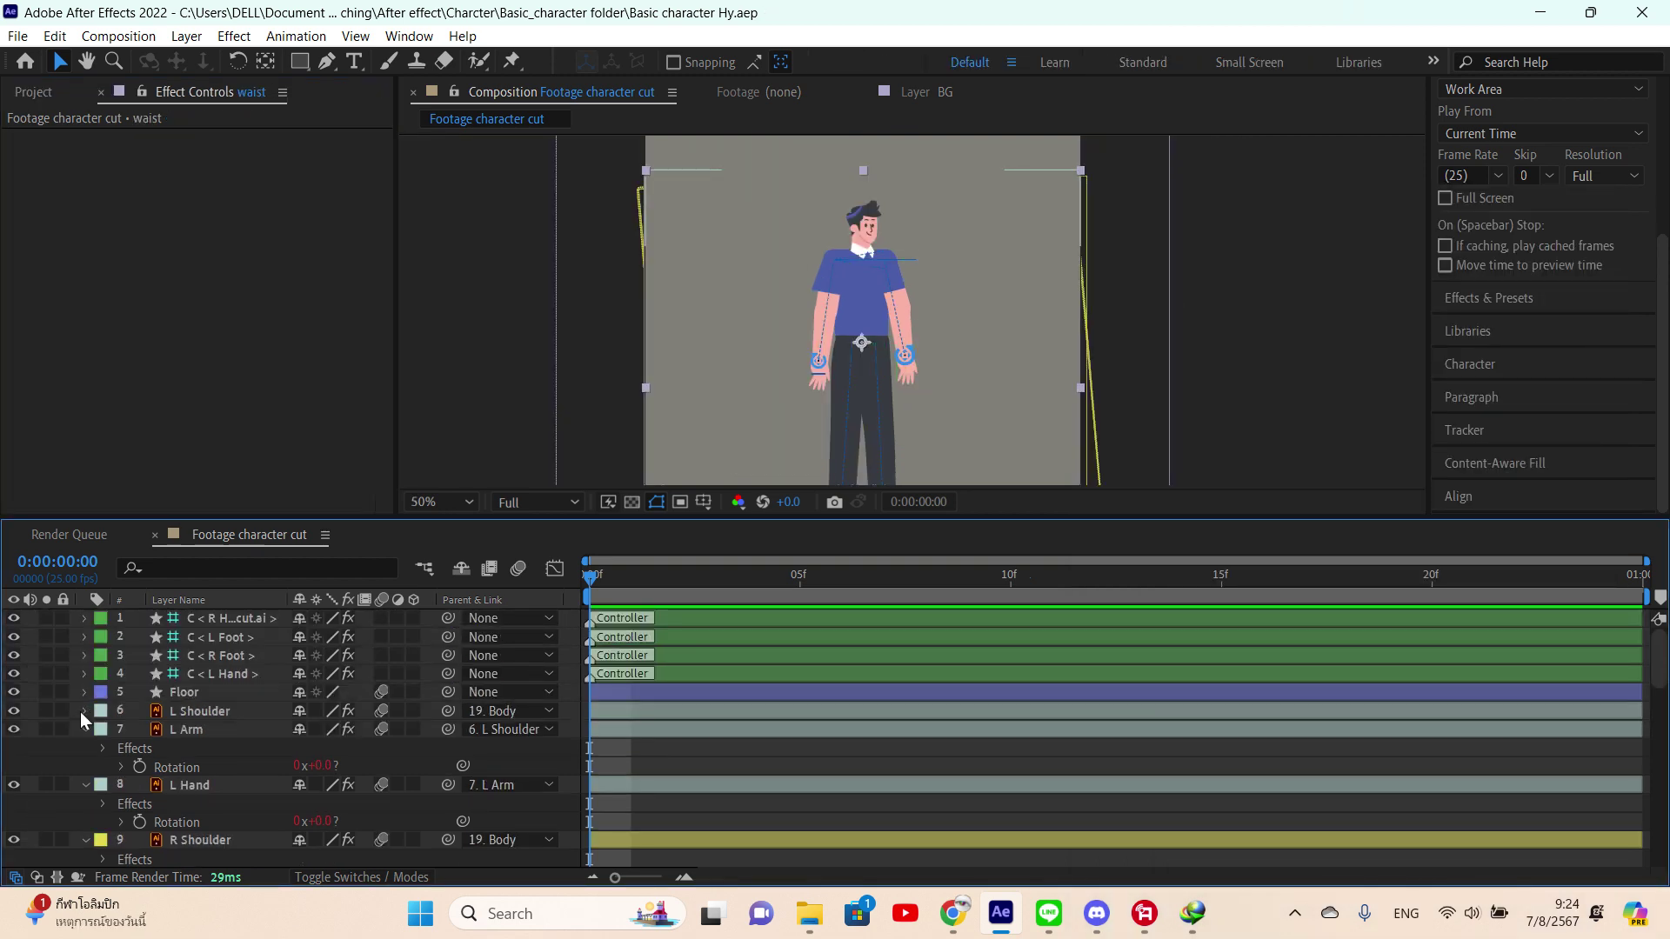
pyautogui.click(84, 731)
pyautogui.click(84, 748)
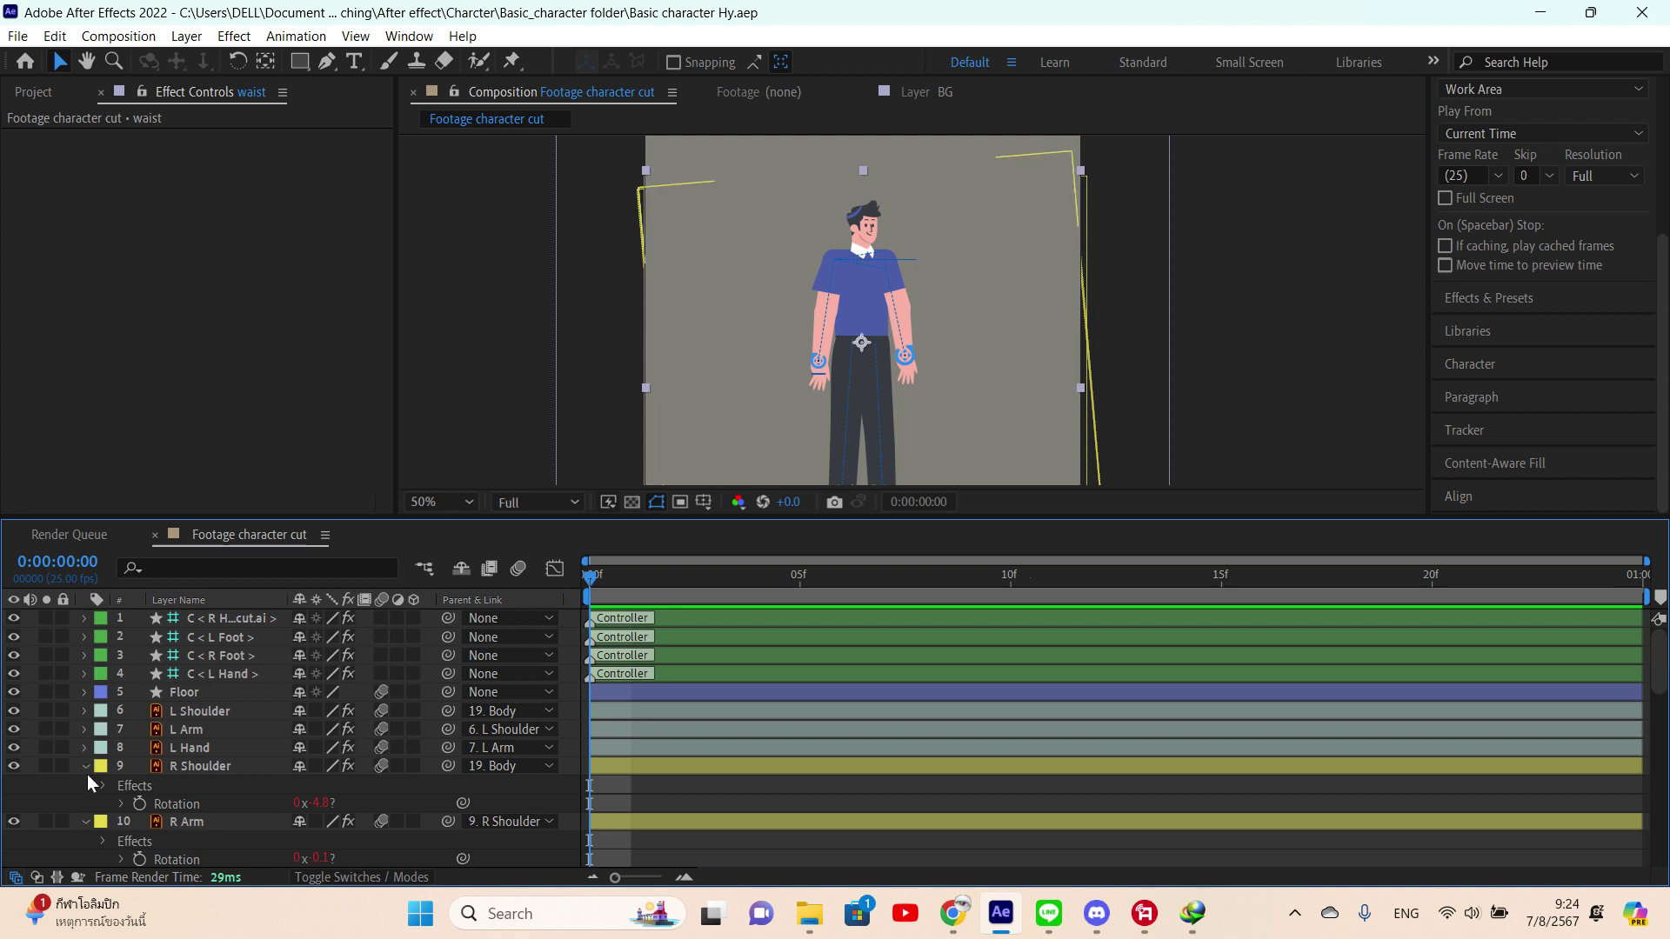
pyautogui.click(85, 769)
pyautogui.click(85, 787)
pyautogui.scroll(-3, 131, 755)
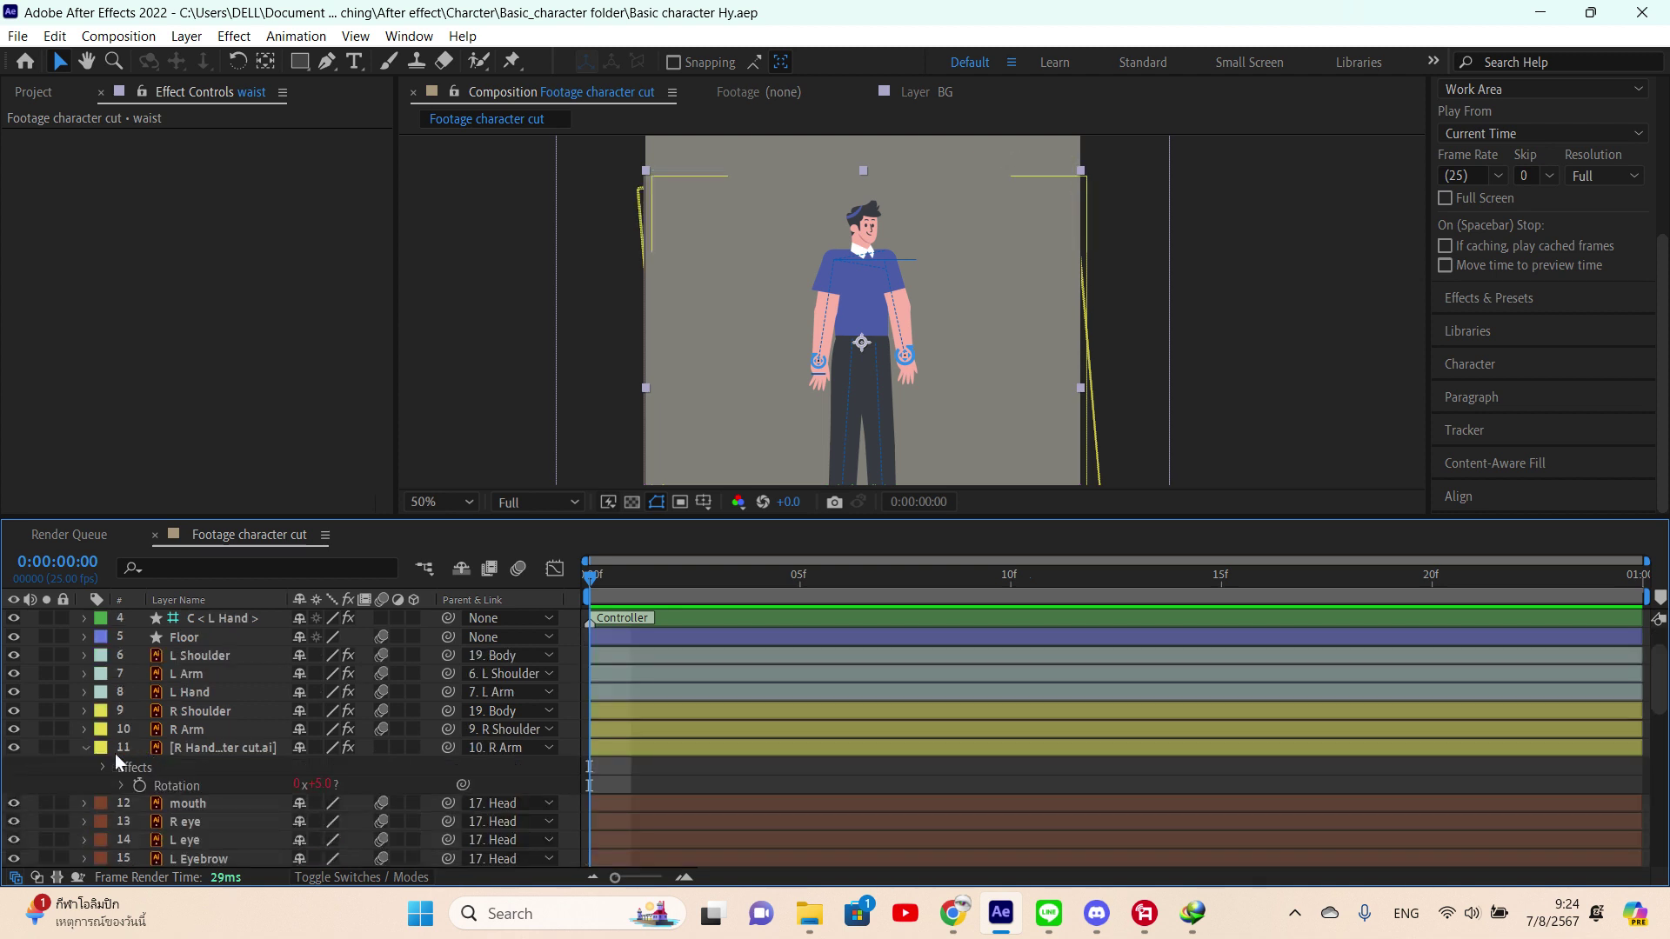
# - Collapse the R Hand layer's properties and fit the whole character in the composition viewer at the first frame
pyautogui.click(85, 749)
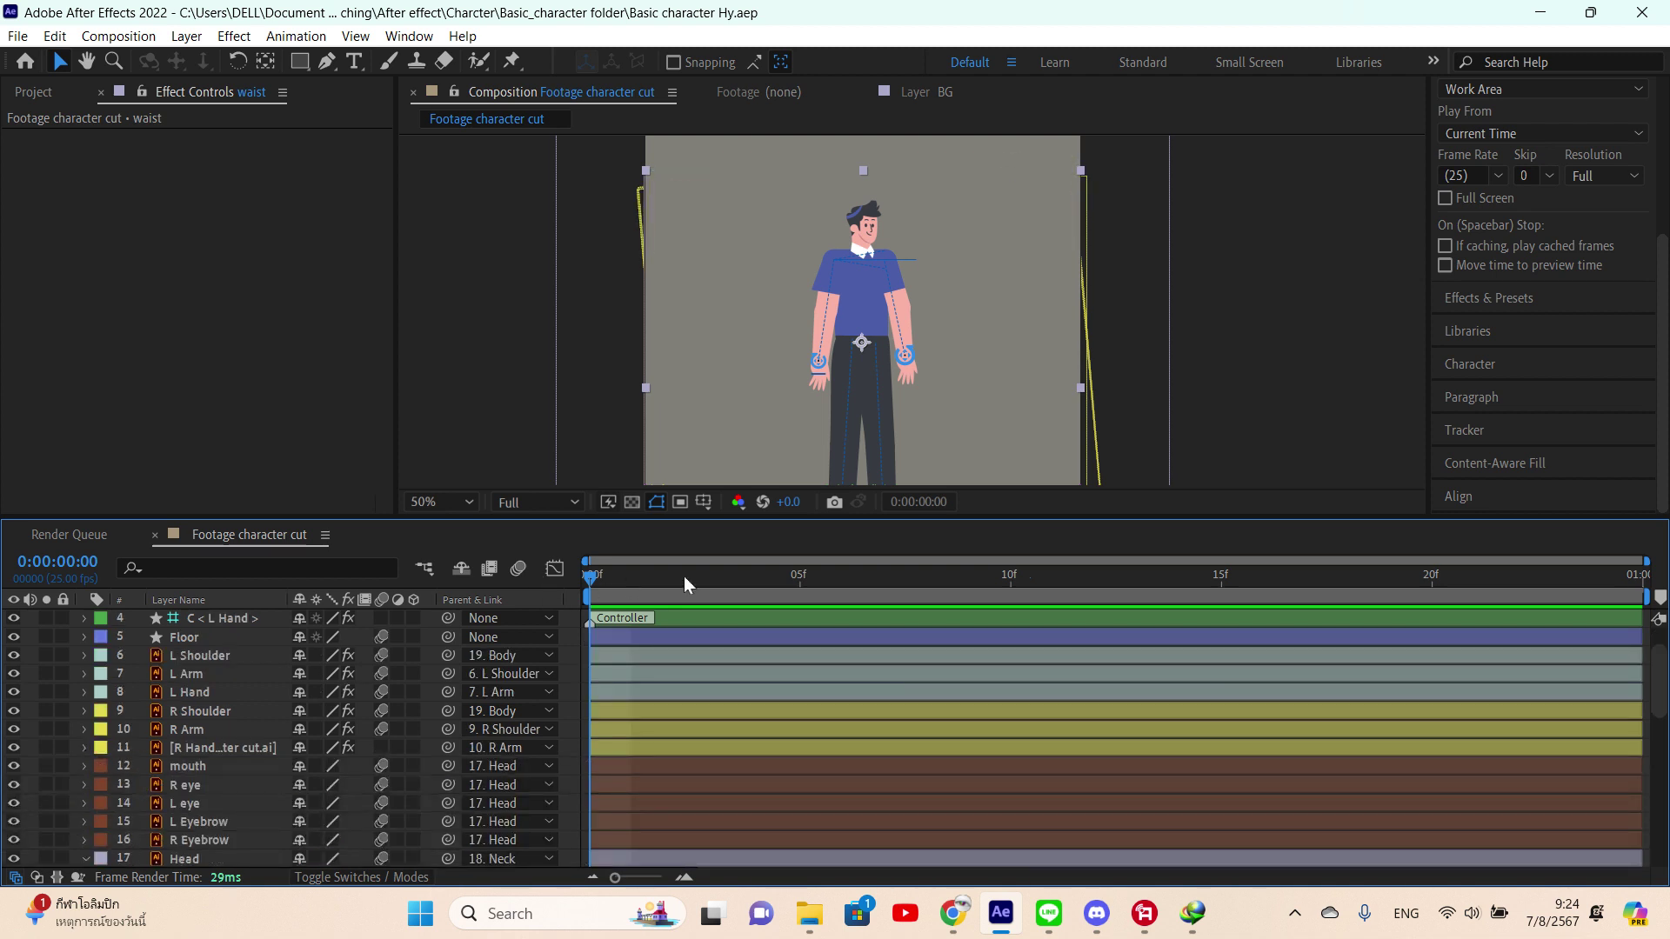
pyautogui.moveTo(684, 576); pyautogui.dragTo(848, 437)
pyautogui.click(473, 503)
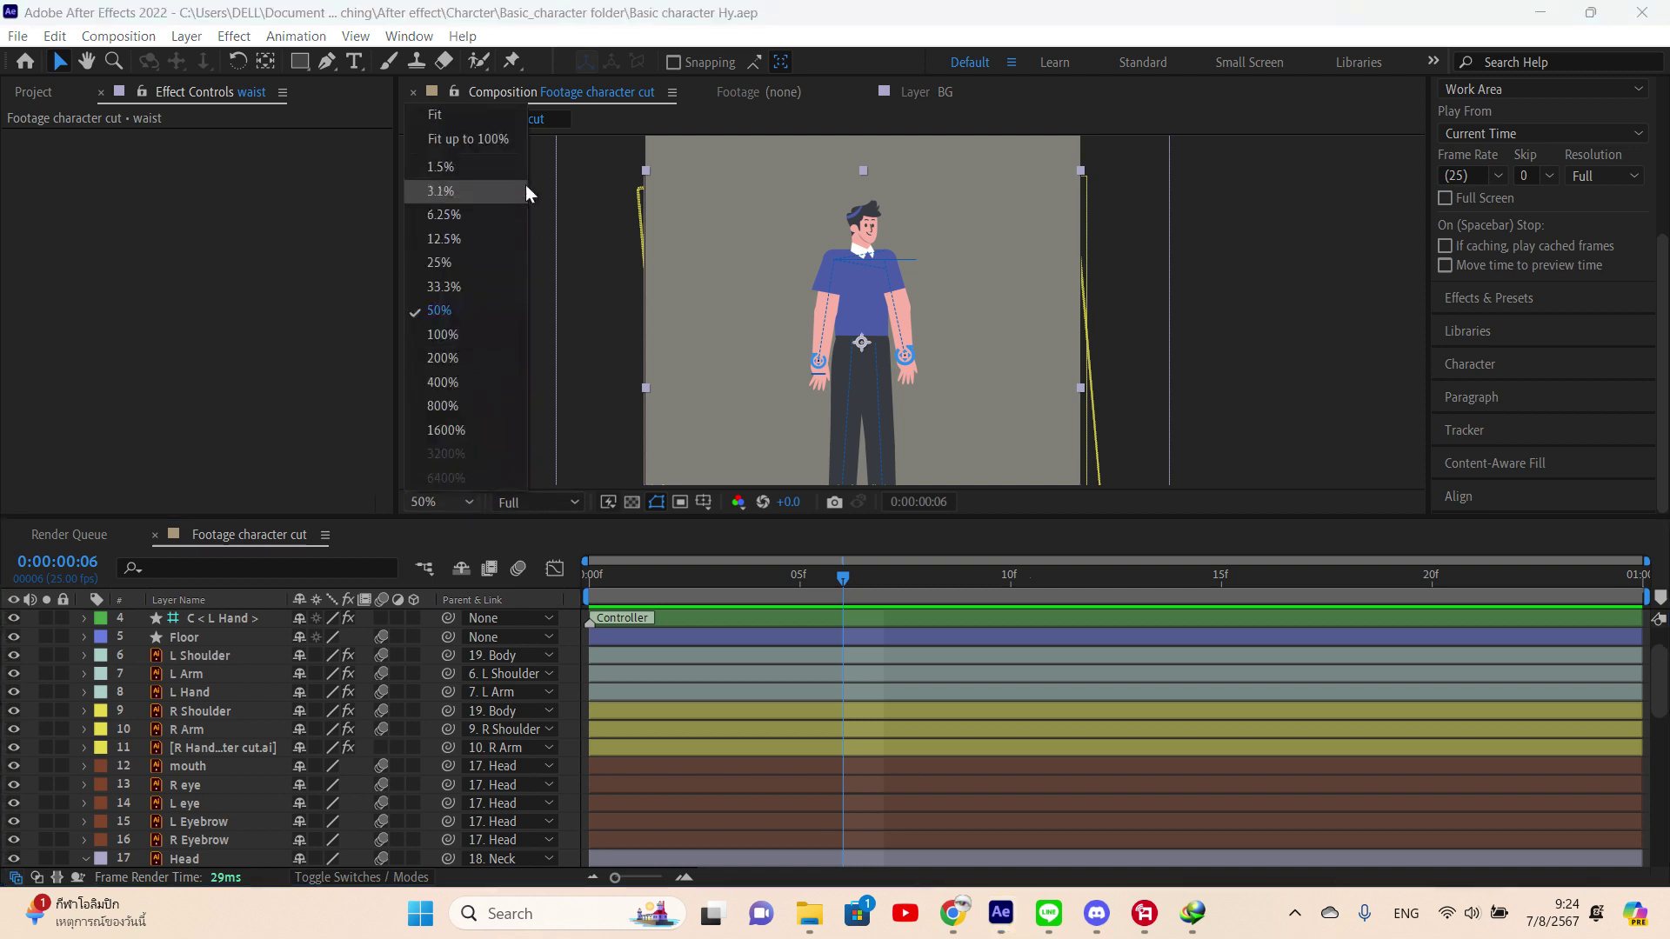
pyautogui.click(515, 130)
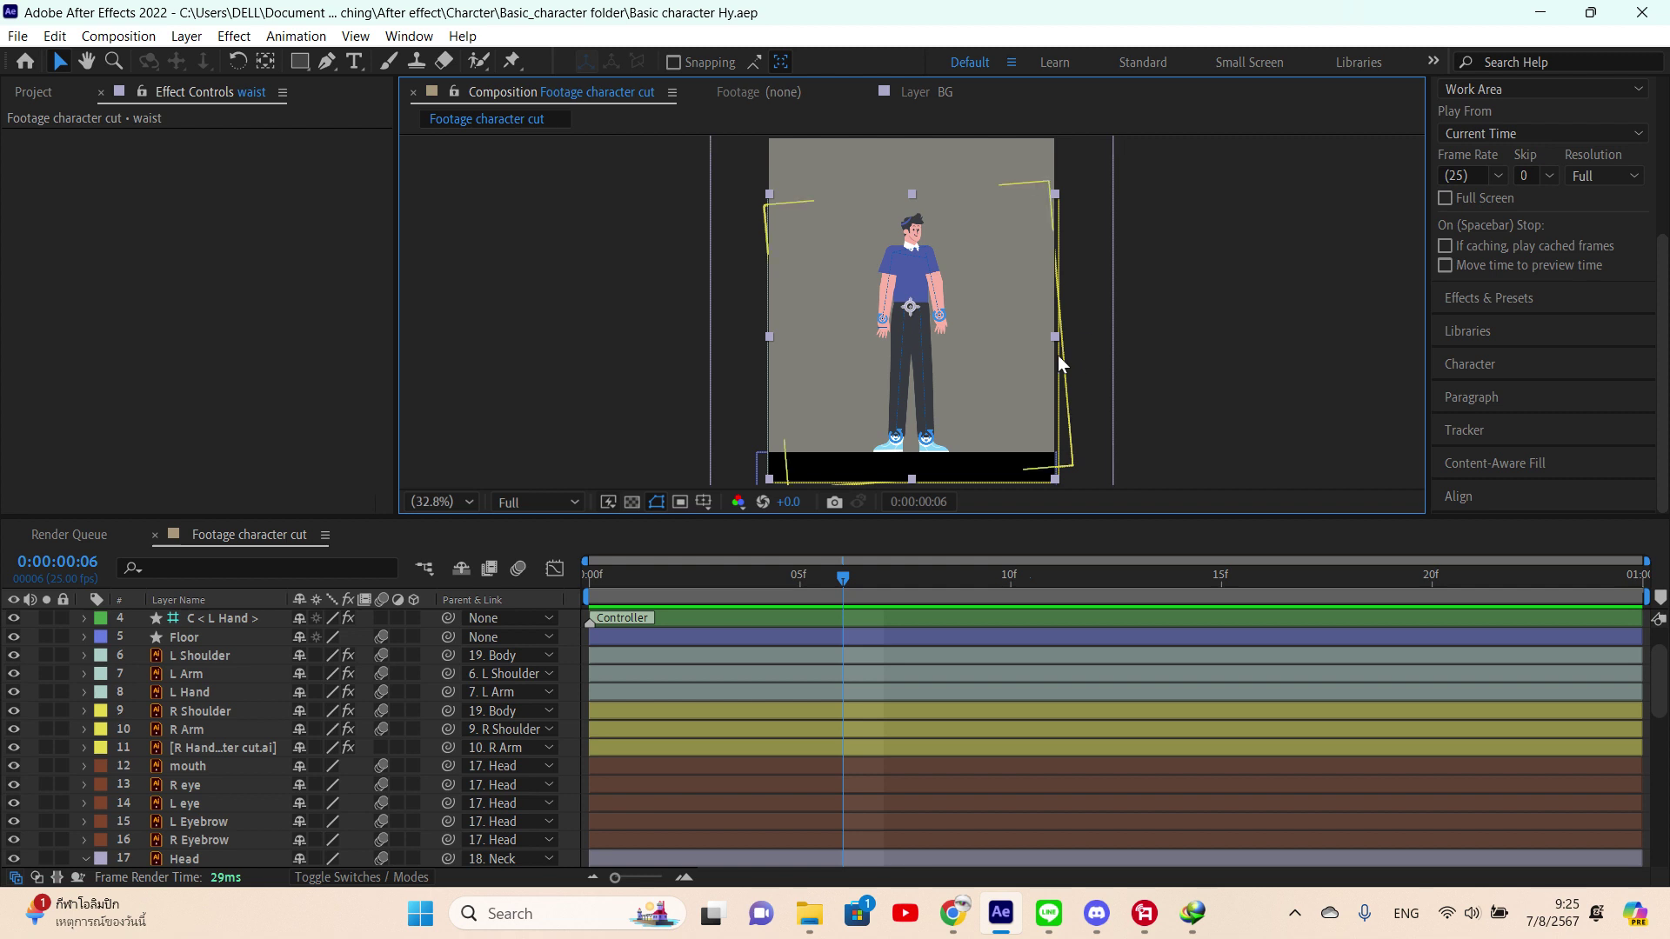
pyautogui.moveTo(843, 577); pyautogui.dragTo(578, 603)
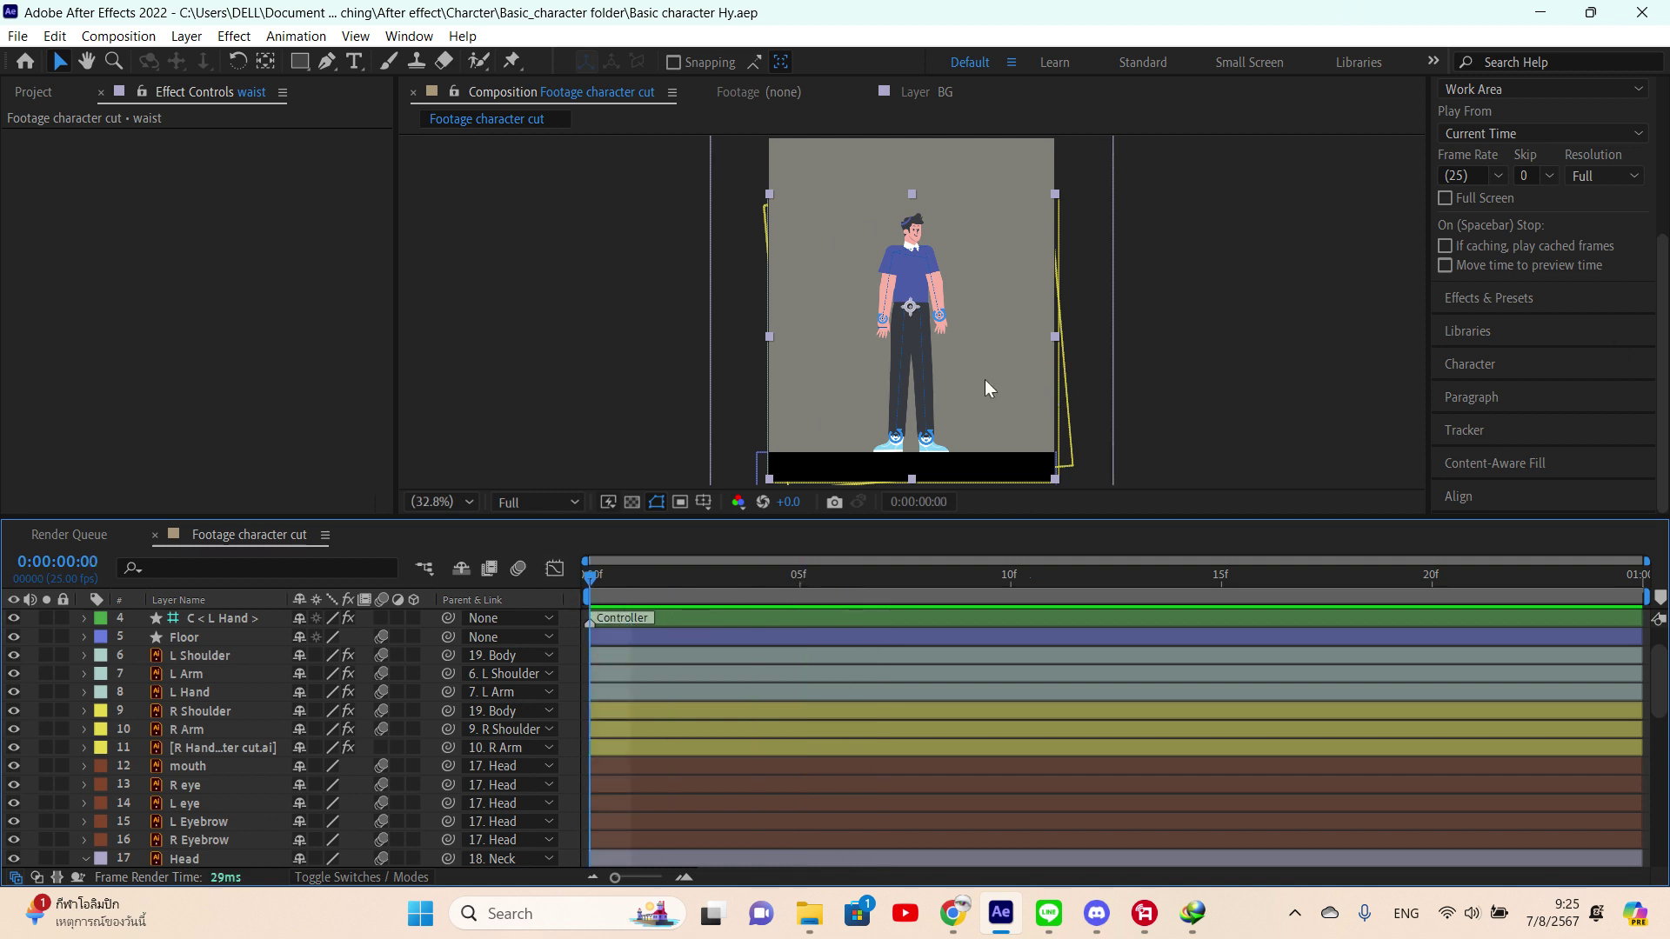
# - Examine the rigged character's hands, legs and foot controllers up close in the Footage character cut composition
pyautogui.scroll(6, 917, 453)
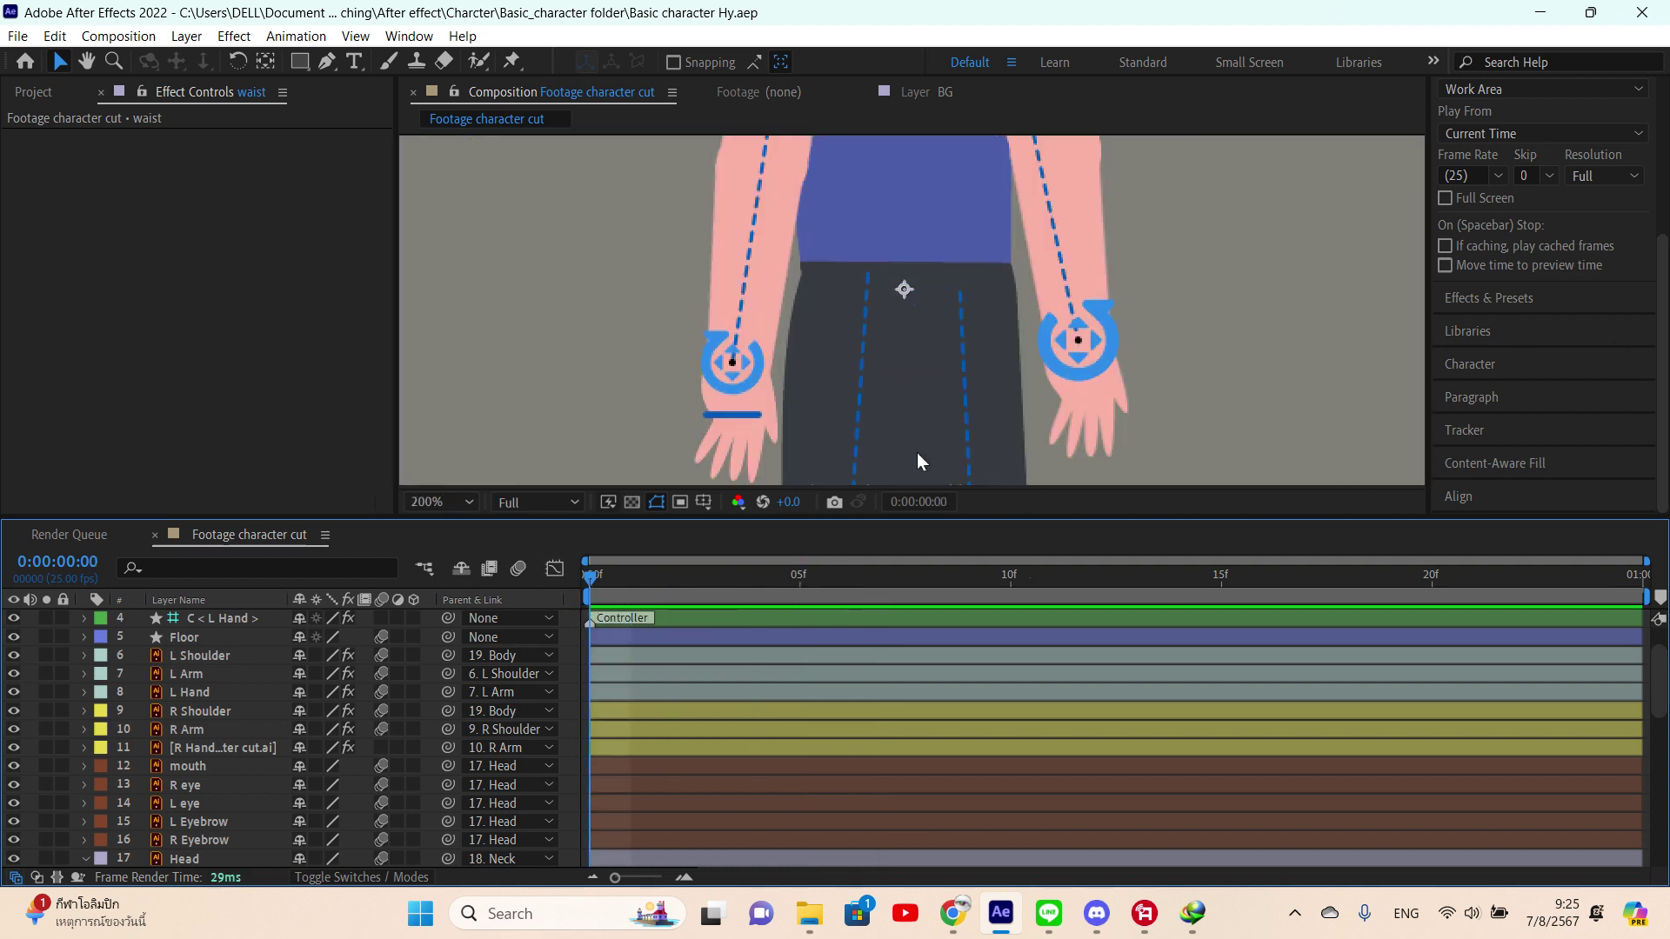
pyautogui.moveTo(918, 447); pyautogui.dragTo(958, 159)
pyautogui.moveTo(935, 322); pyautogui.dragTo(953, 187)
pyautogui.press('v')
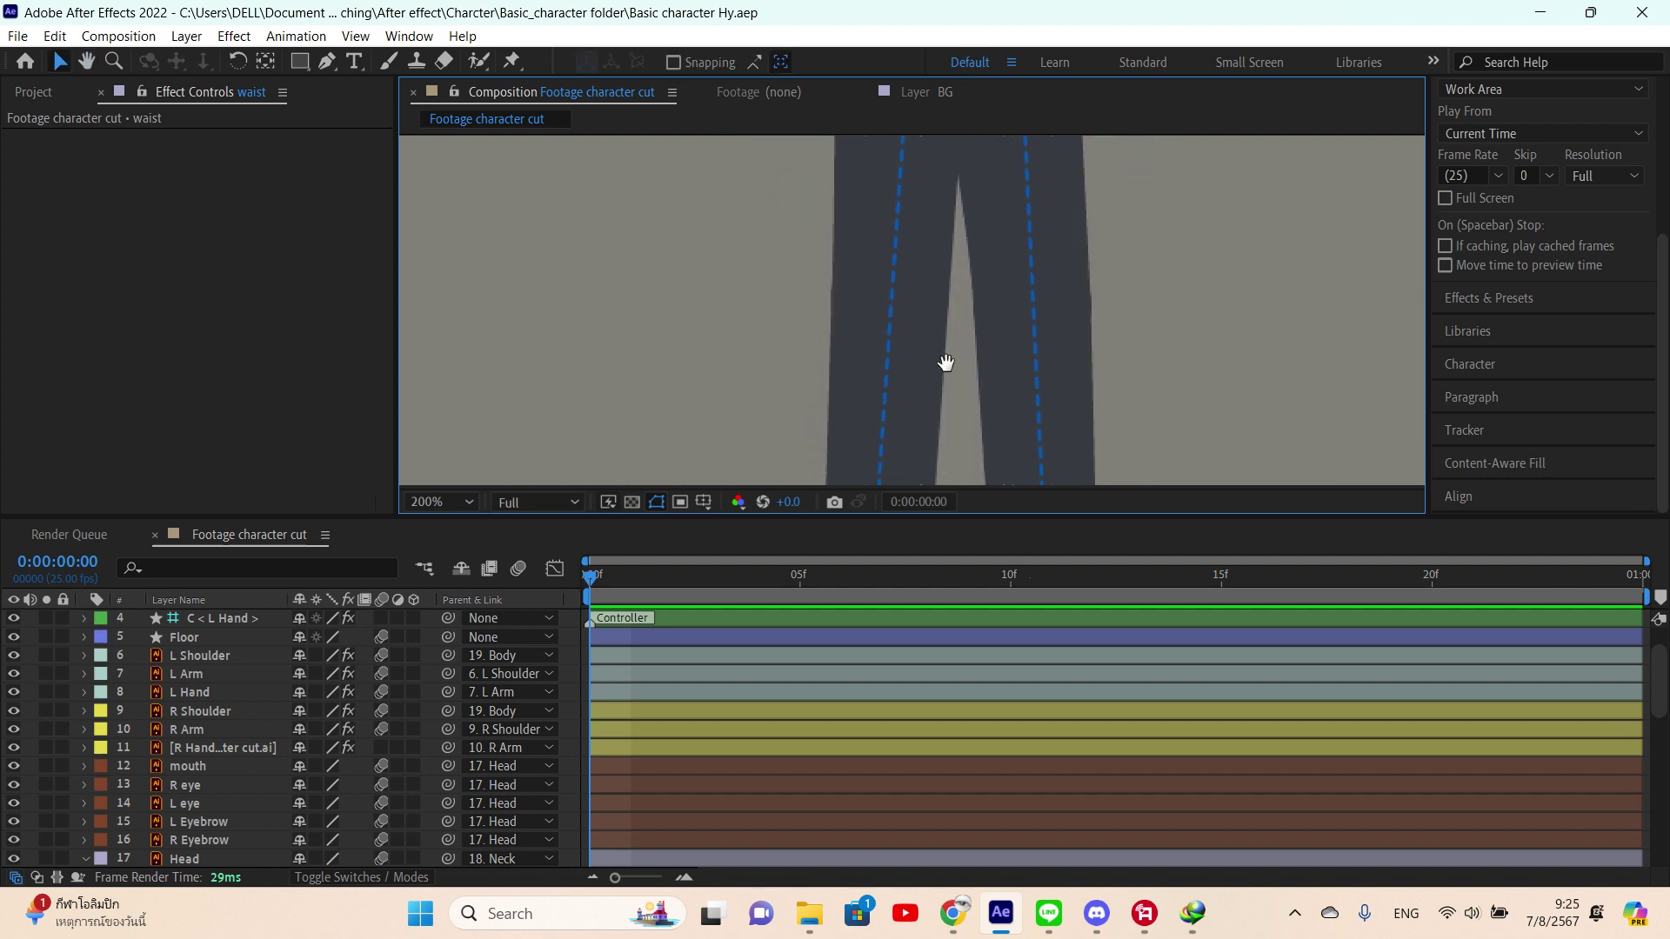
pyautogui.moveTo(946, 362); pyautogui.dragTo(977, 194)
pyautogui.scroll(-3, 969, 382)
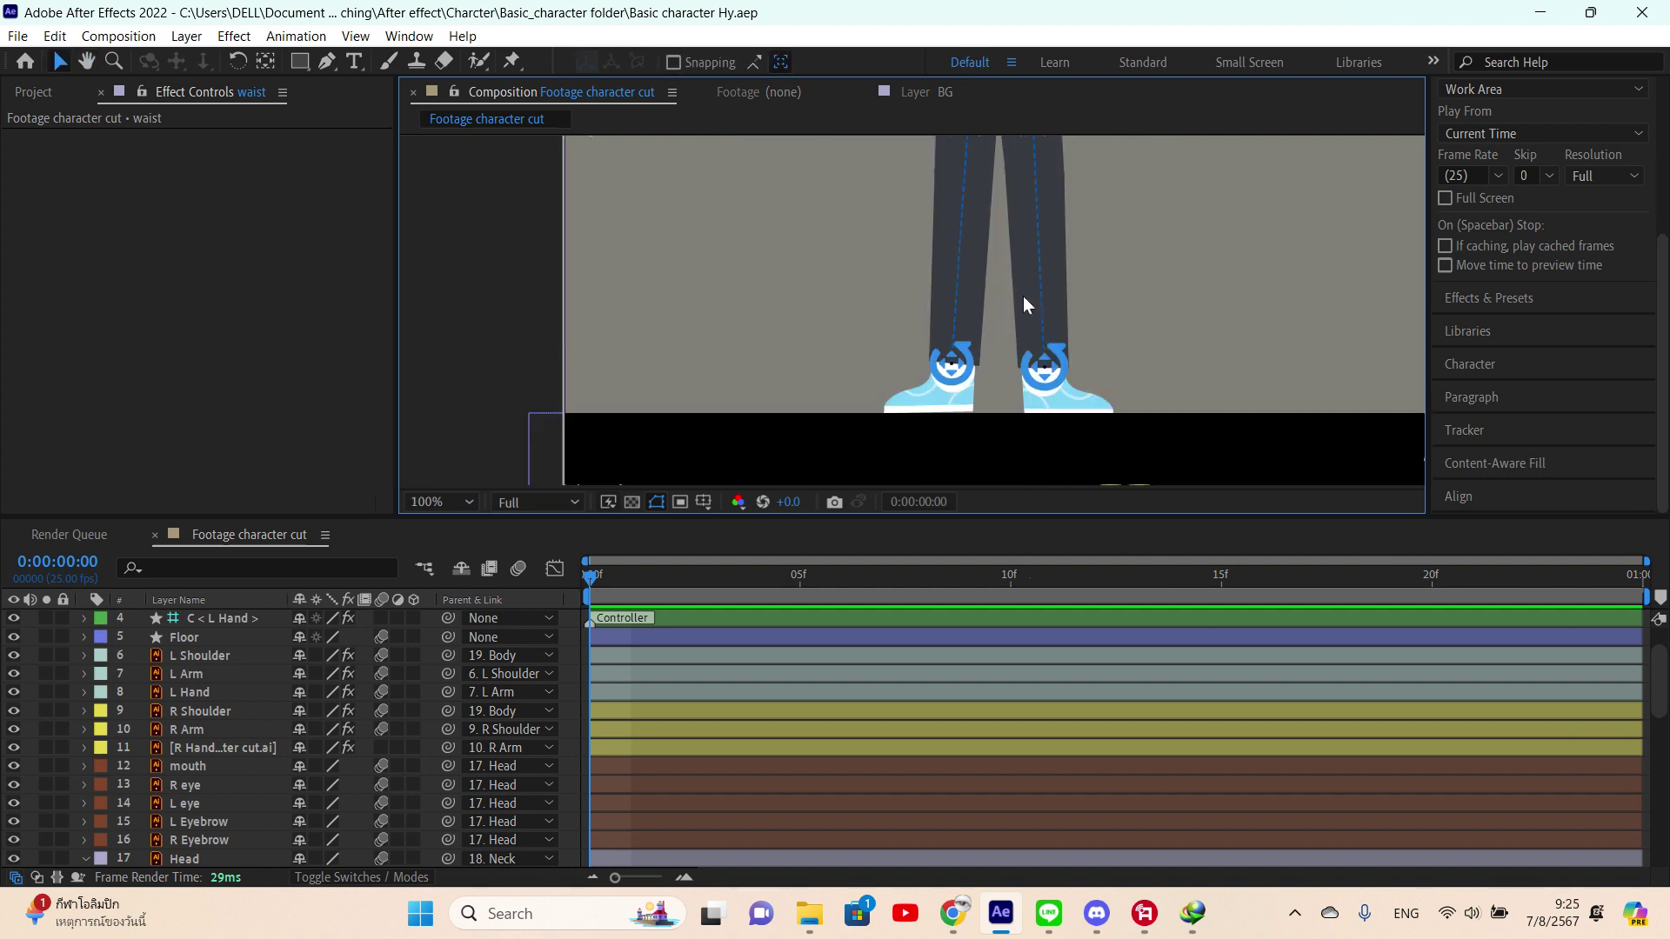
pyautogui.scroll(-3, 1023, 296)
pyautogui.scroll(1, 988, 313)
pyautogui.press('h')
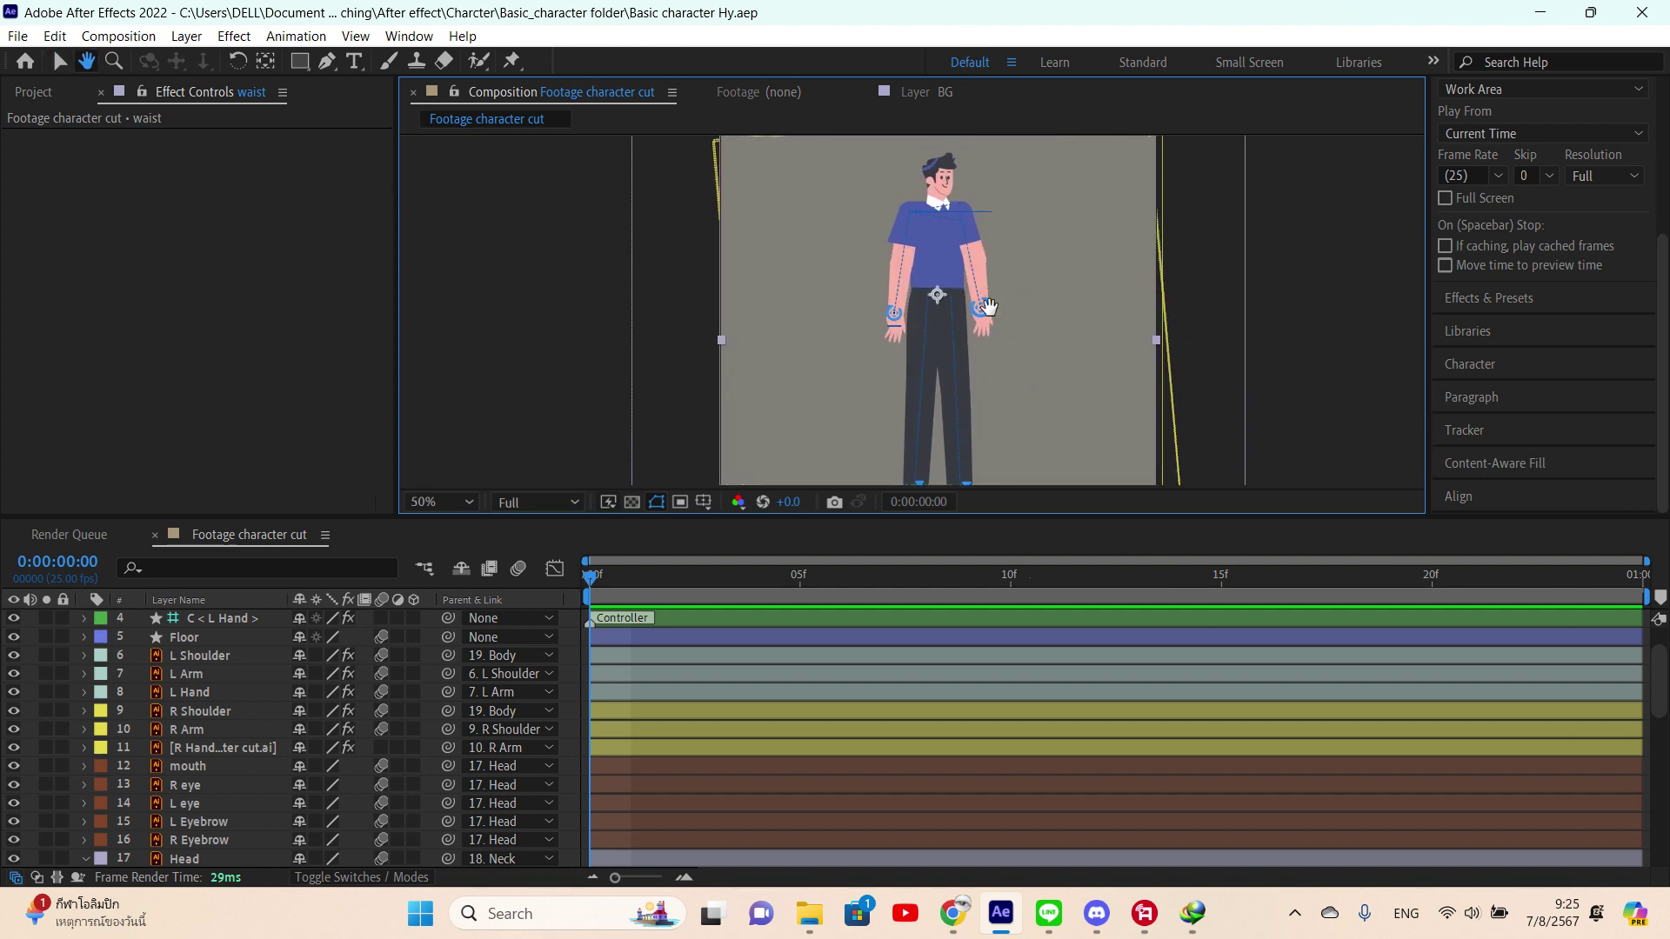
pyautogui.scroll(2, 988, 307)
pyautogui.press('v')
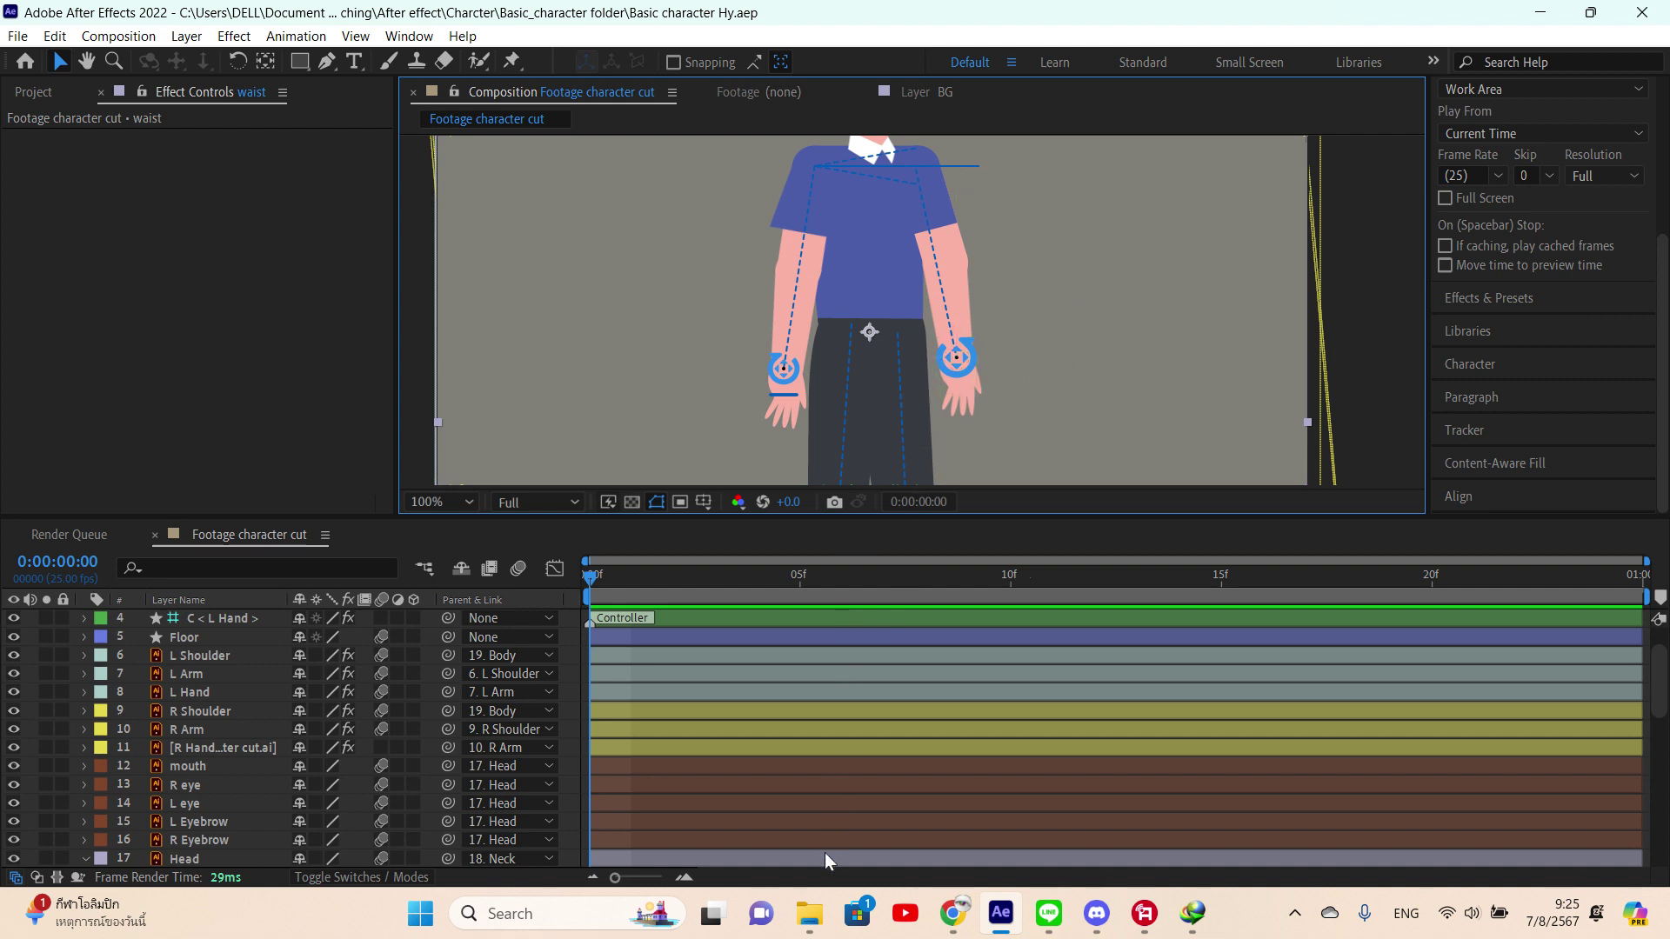
# - Switch to File Explorer and open the Source Files folder inside the Charcter folder
pyautogui.moveTo(809, 915)
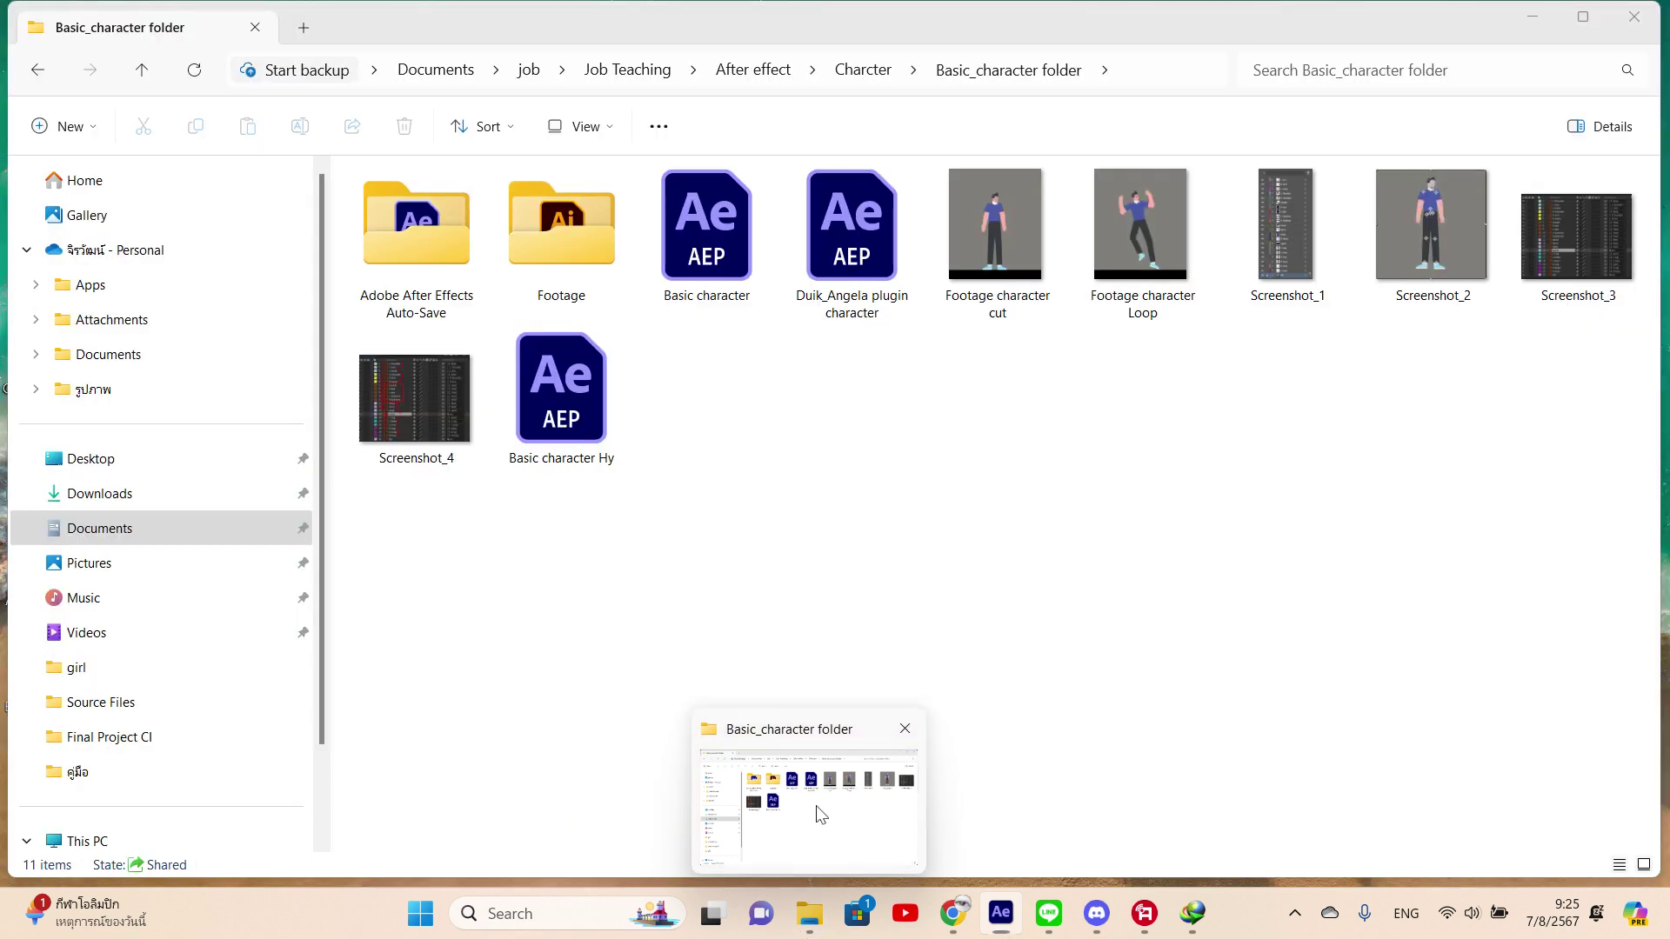
pyautogui.click(820, 814)
pyautogui.doubleClick(583, 229)
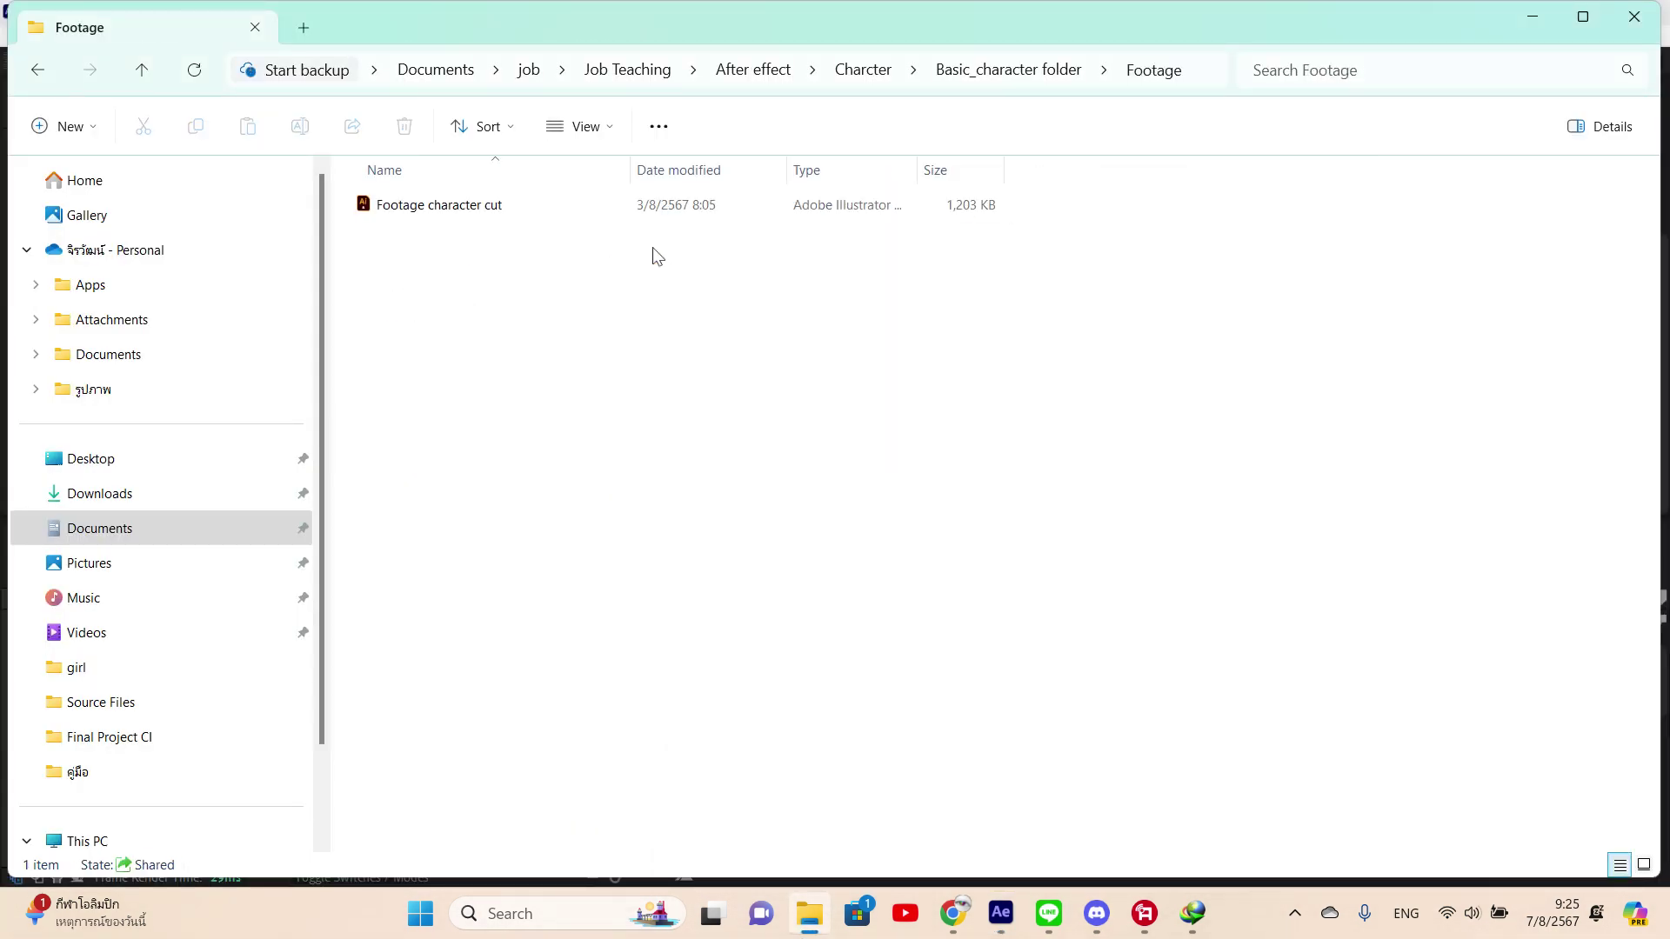
pyautogui.click(1006, 72)
pyautogui.click(870, 73)
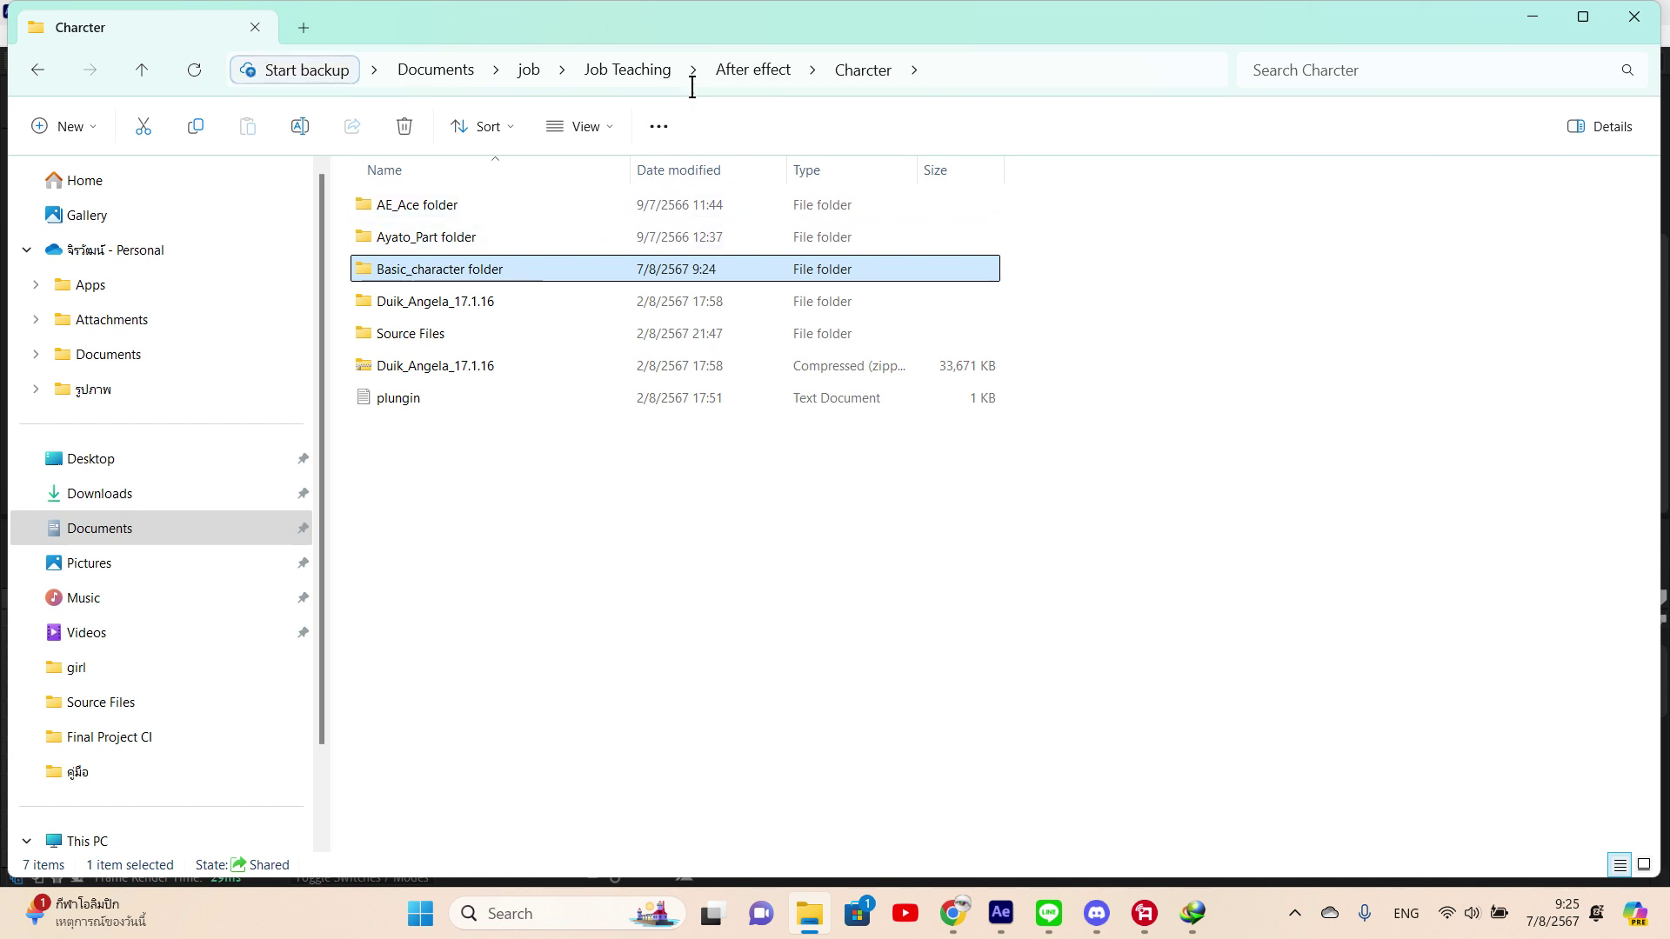
pyautogui.click(741, 70)
pyautogui.click(641, 555)
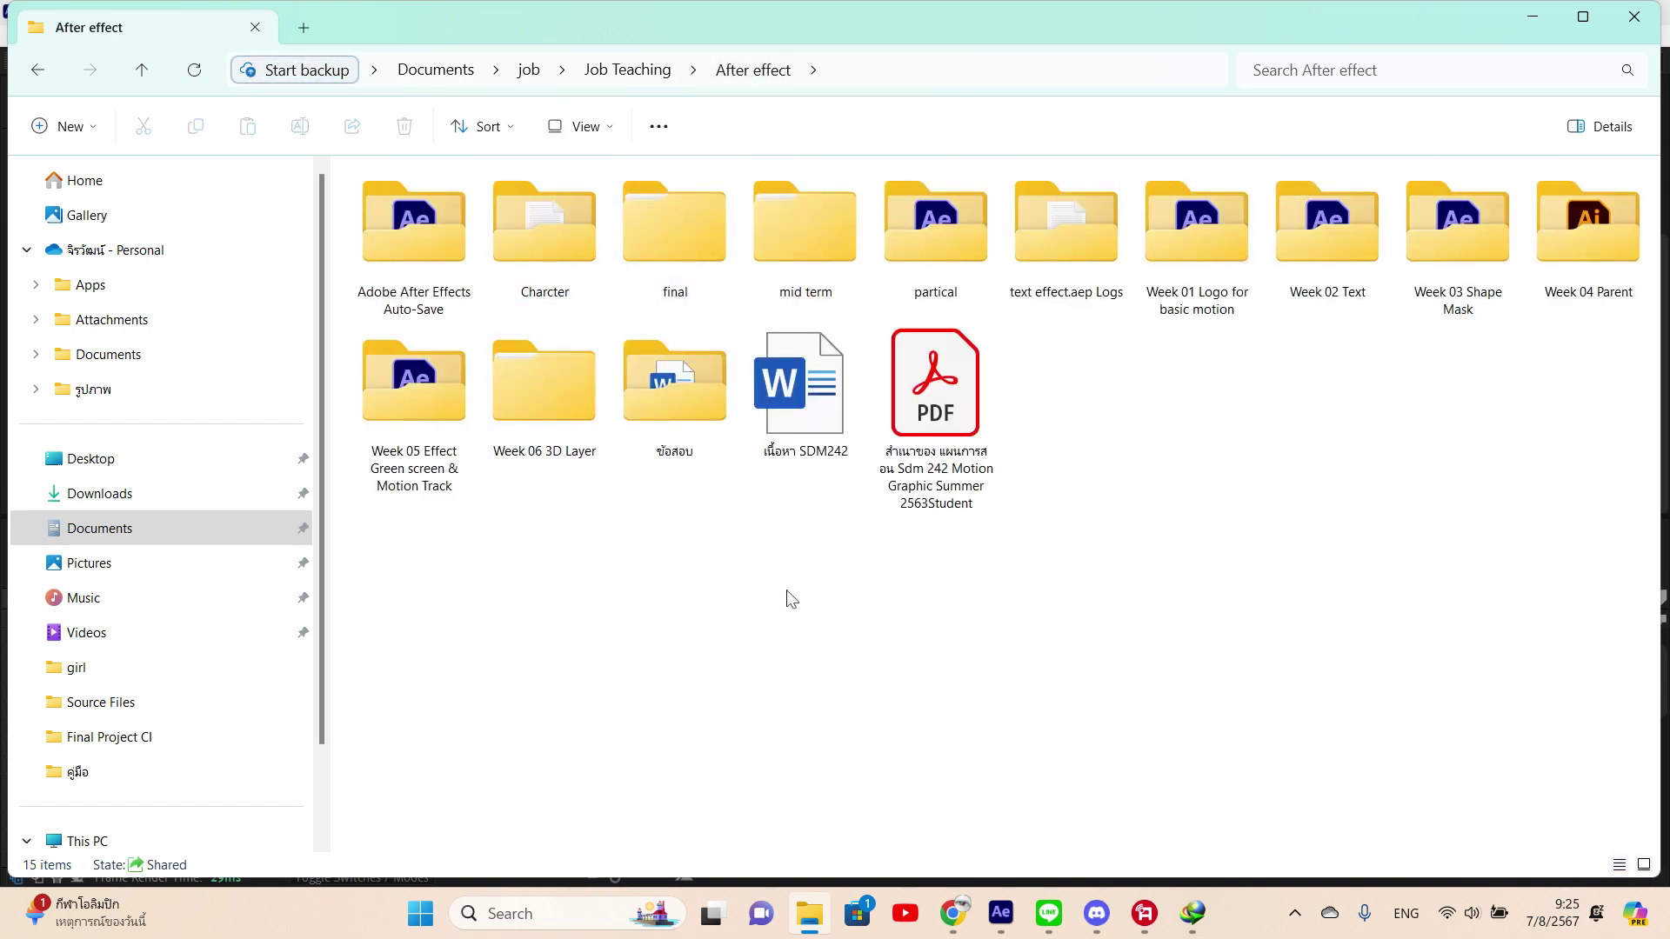
pyautogui.doubleClick(566, 224)
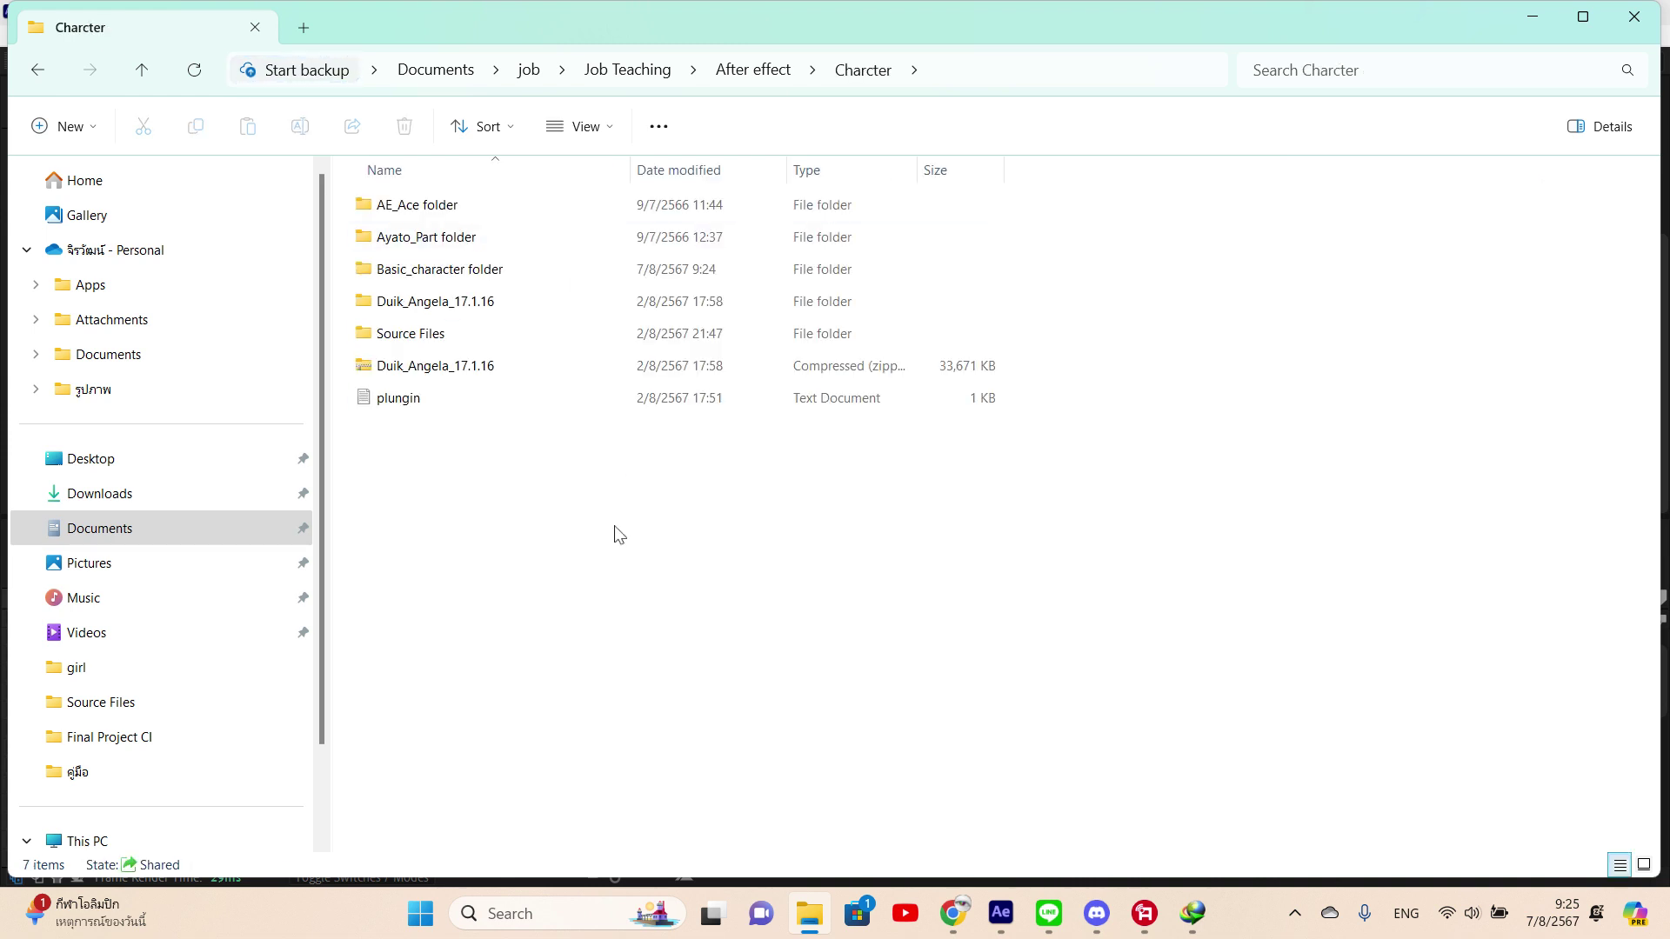
pyautogui.doubleClick(522, 338)
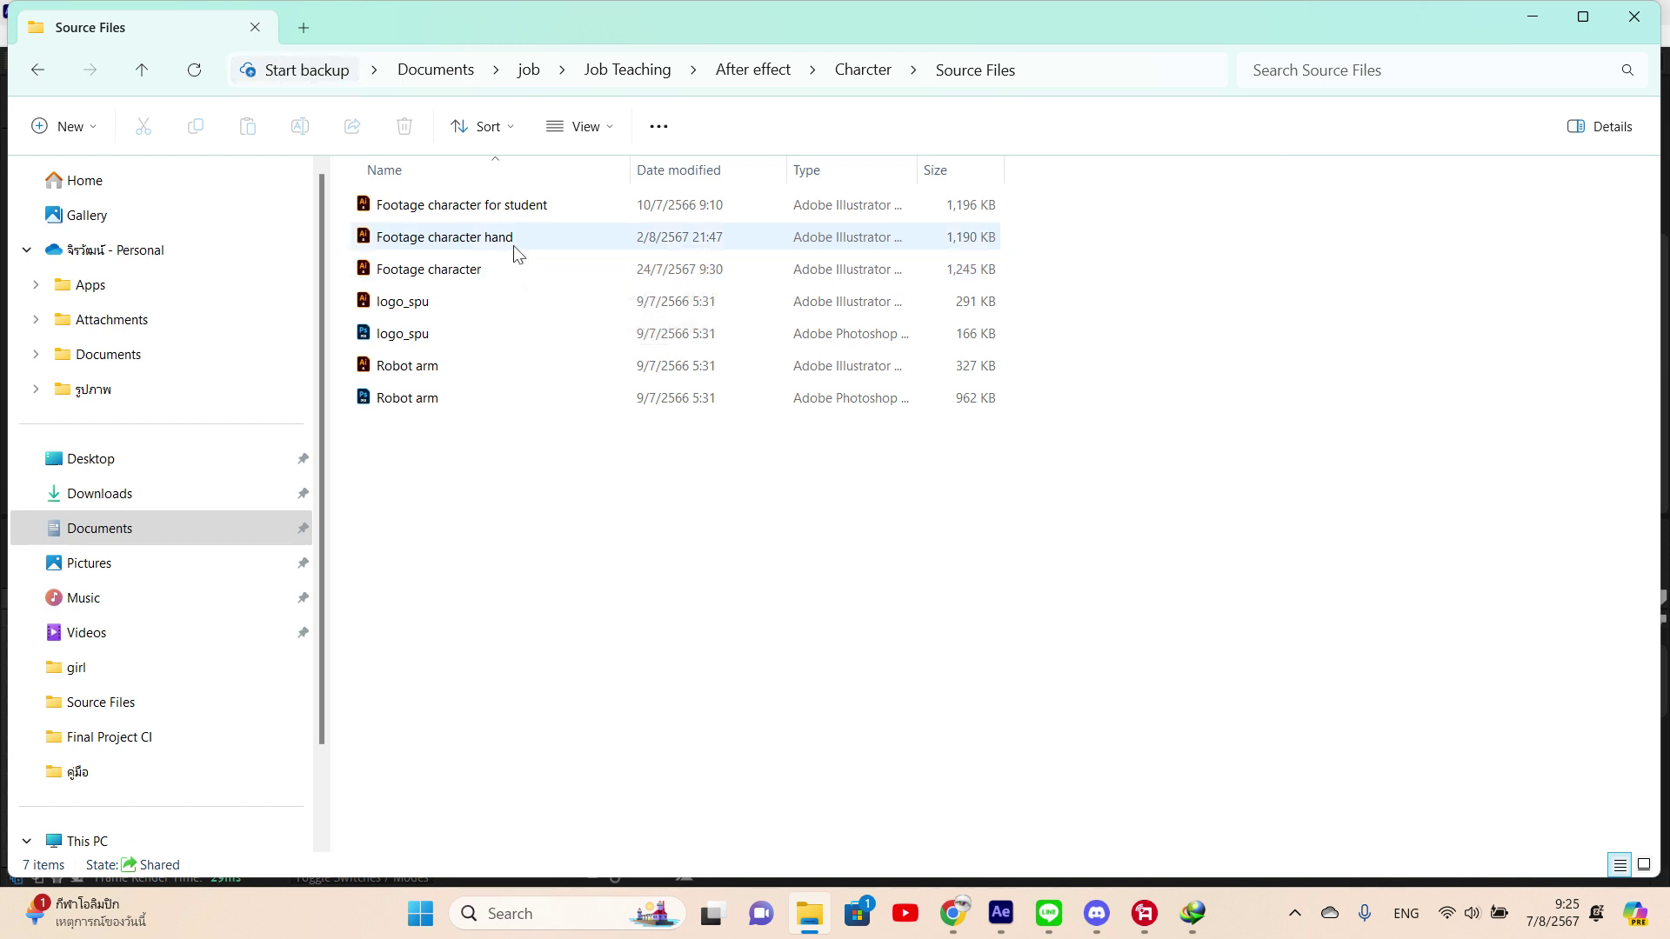
# - Bring up Discord and close its blank window
pyautogui.moveTo(1097, 913)
pyautogui.click(1096, 813)
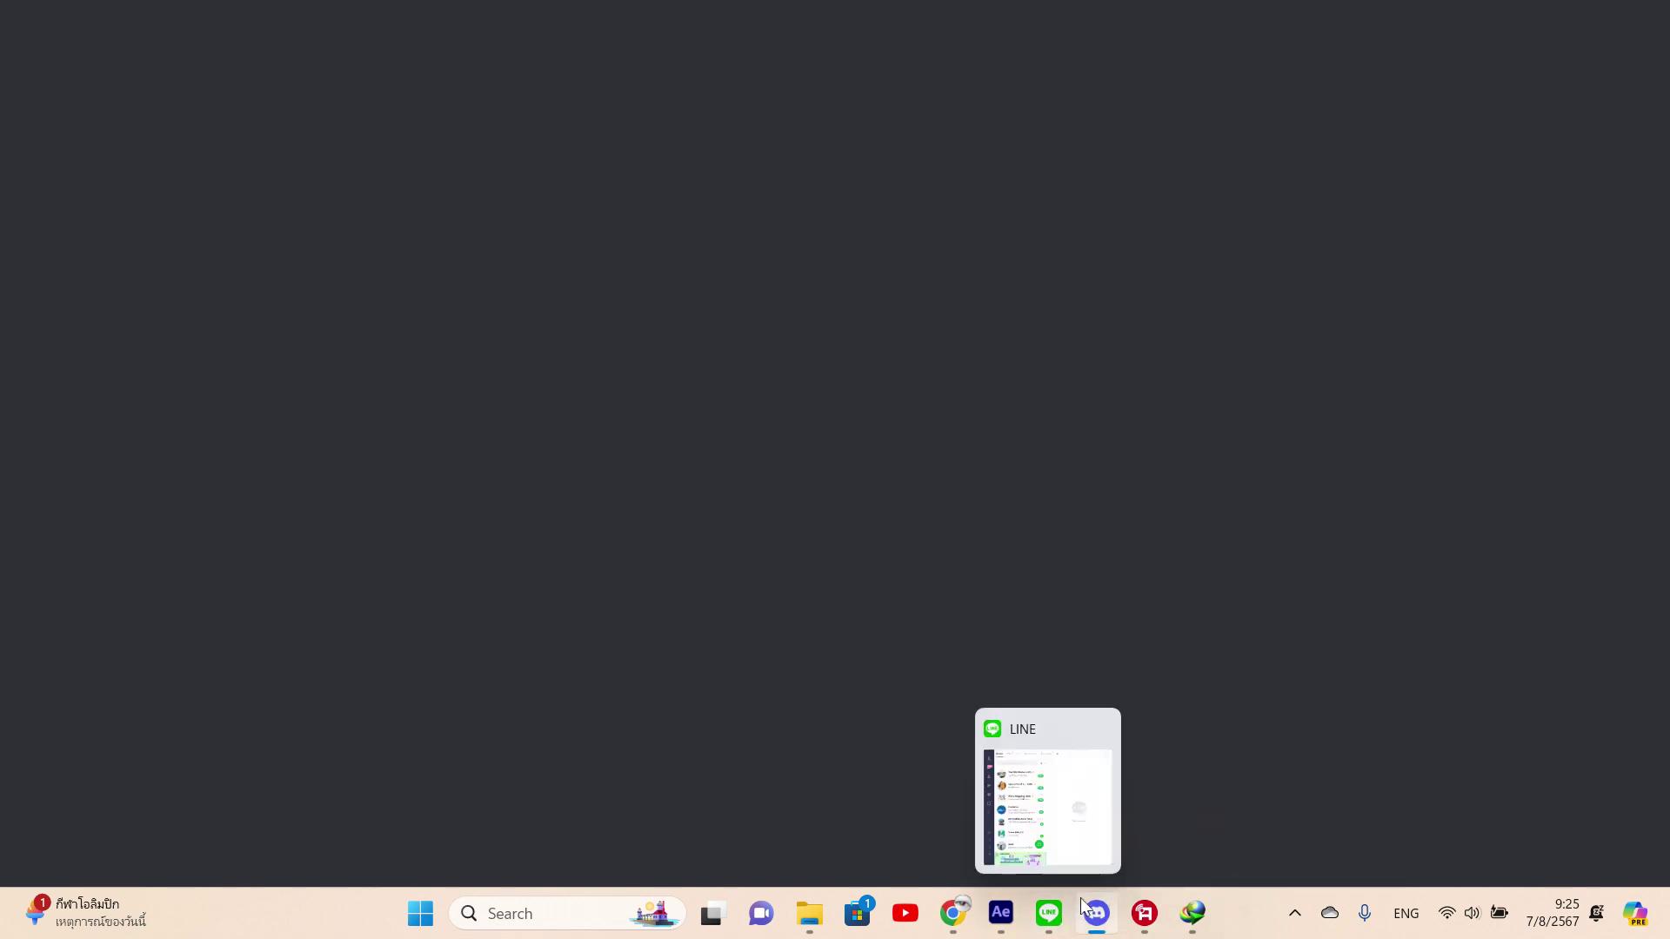
pyautogui.moveTo(1100, 895)
pyautogui.click(1197, 734)
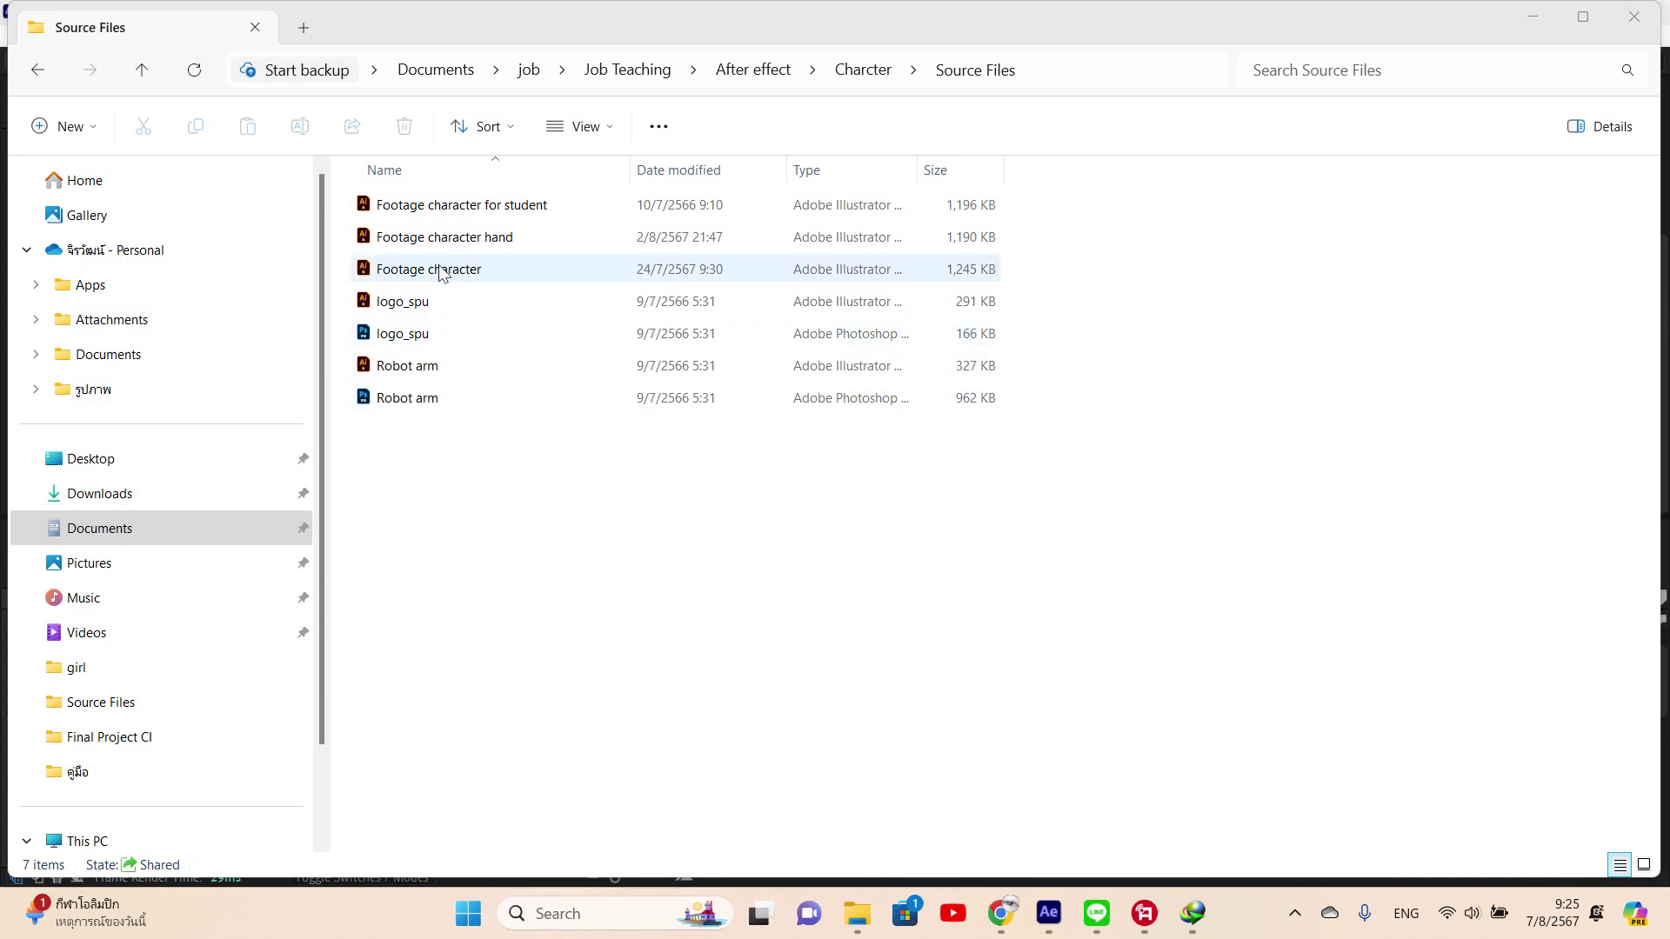
# - Relaunch Discord by finding it through the Windows search
pyautogui.click(469, 236)
pyautogui.moveTo(1094, 935)
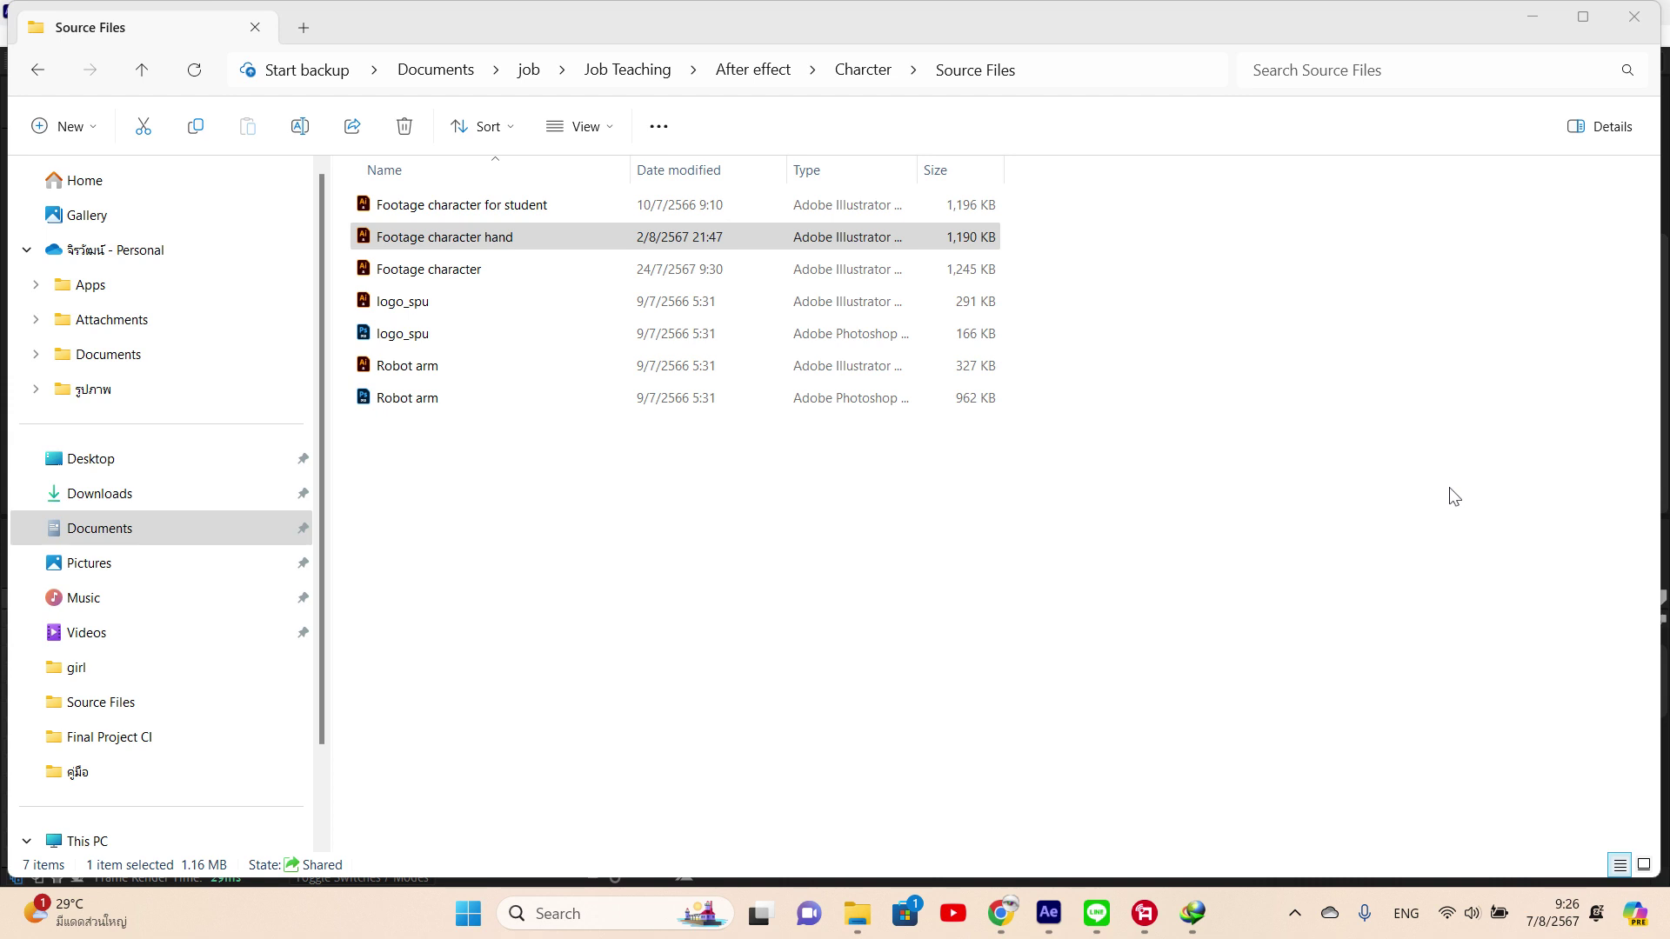
pyautogui.click(1433, 934)
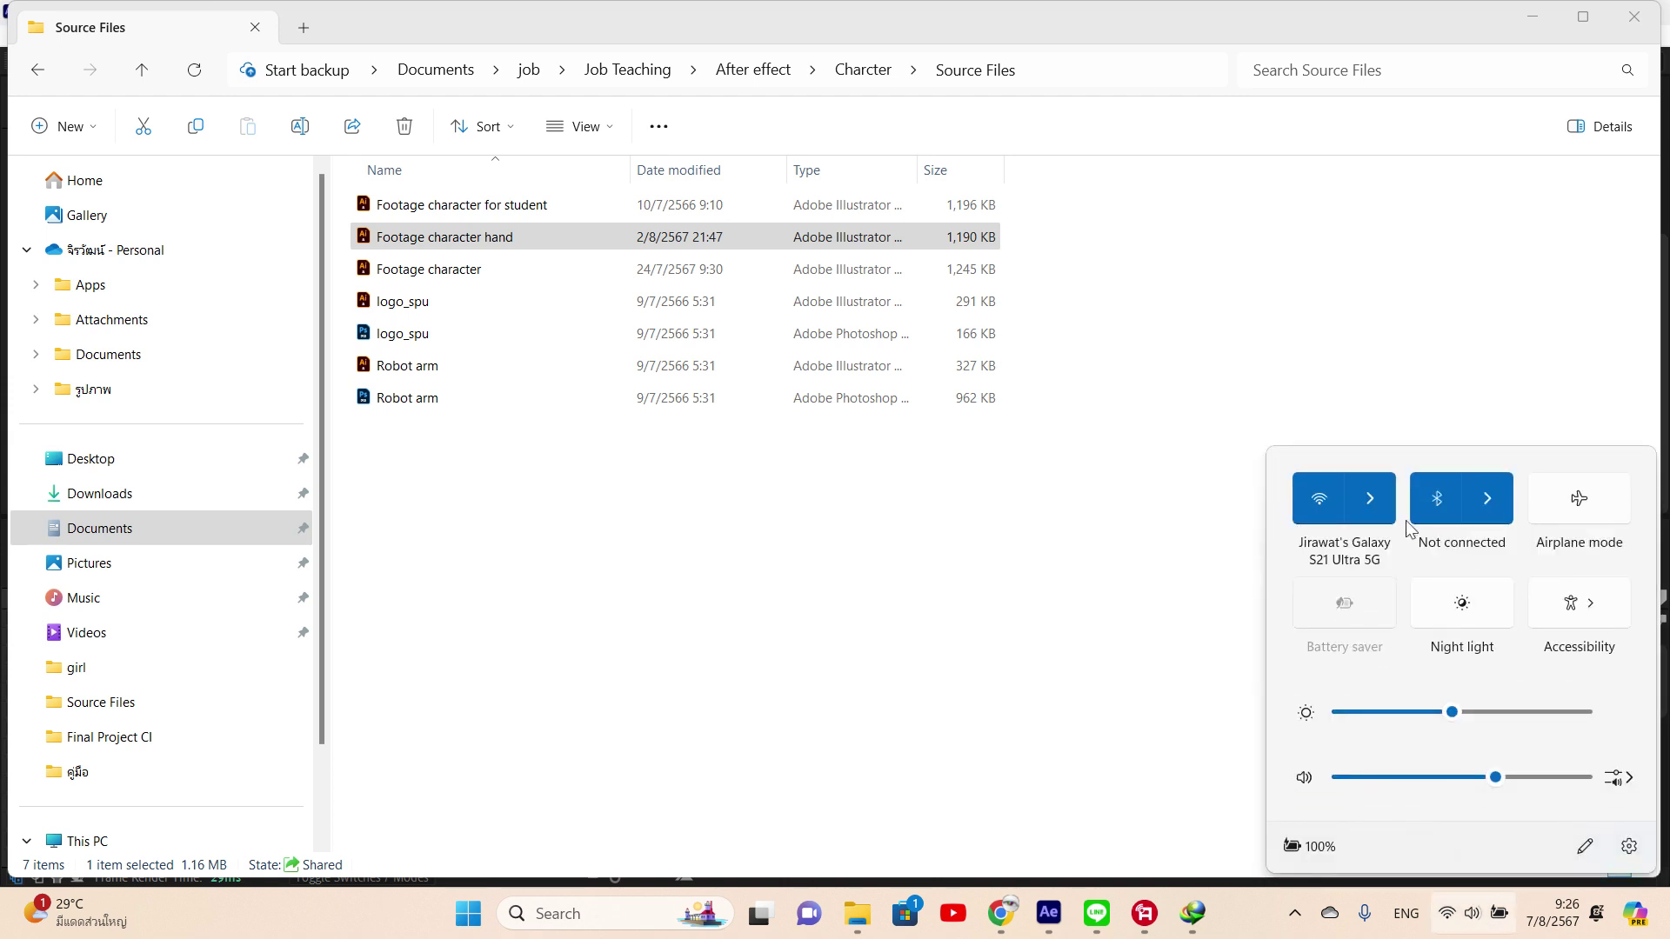
pyautogui.click(1131, 783)
pyautogui.press('super')
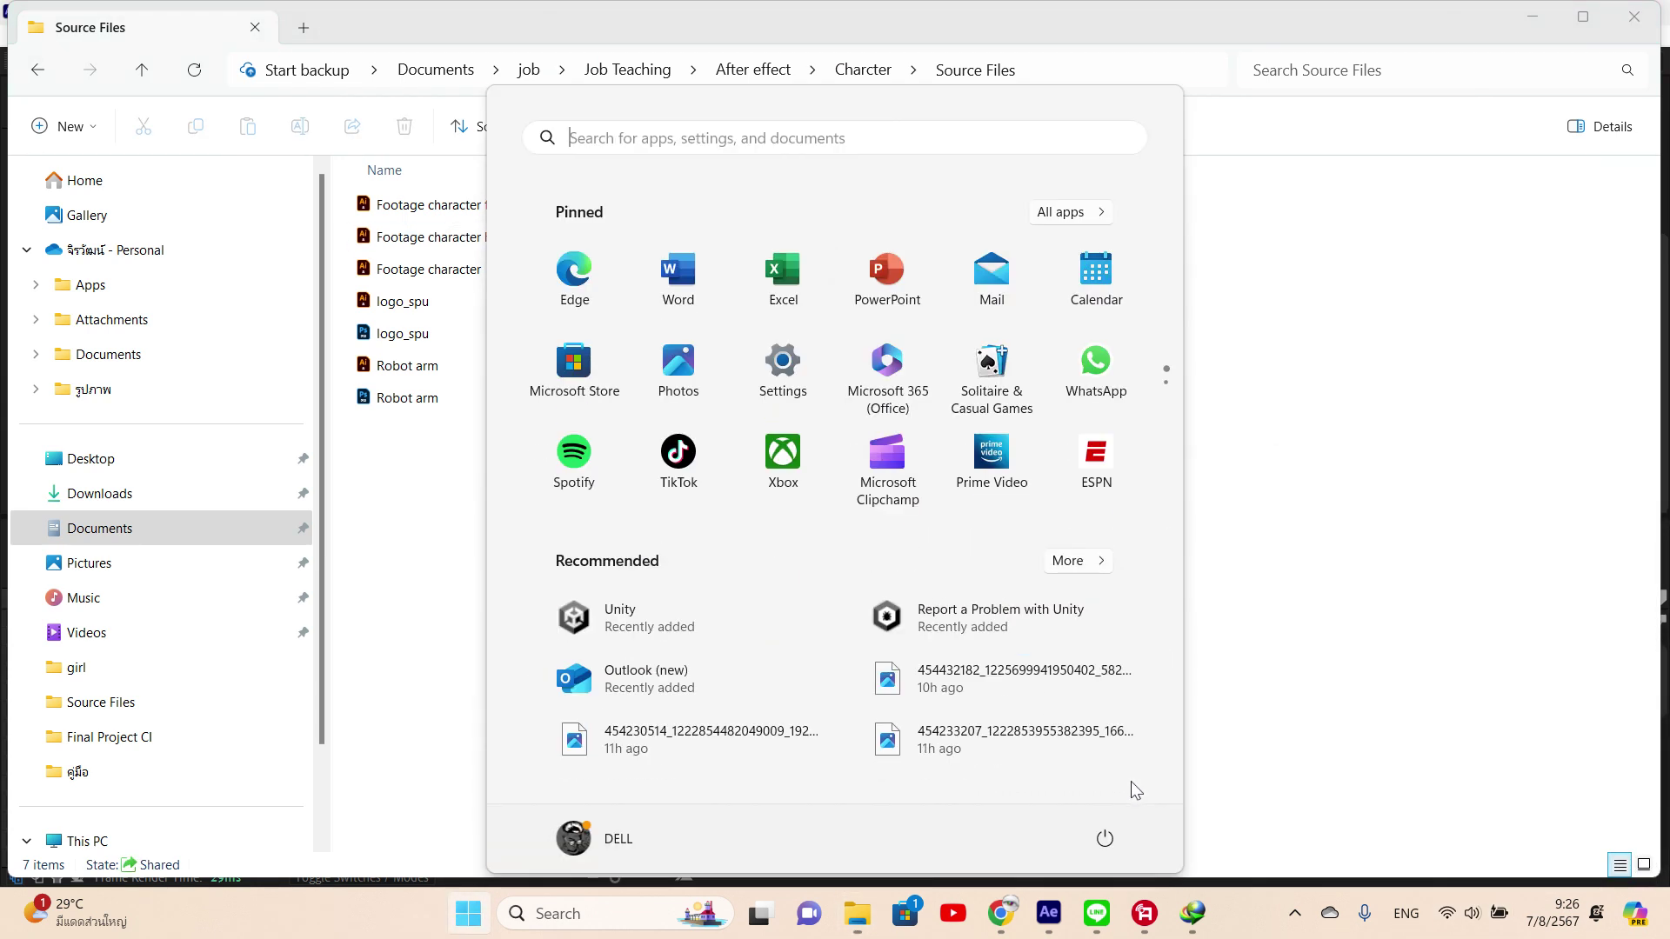
pyautogui.write('d')
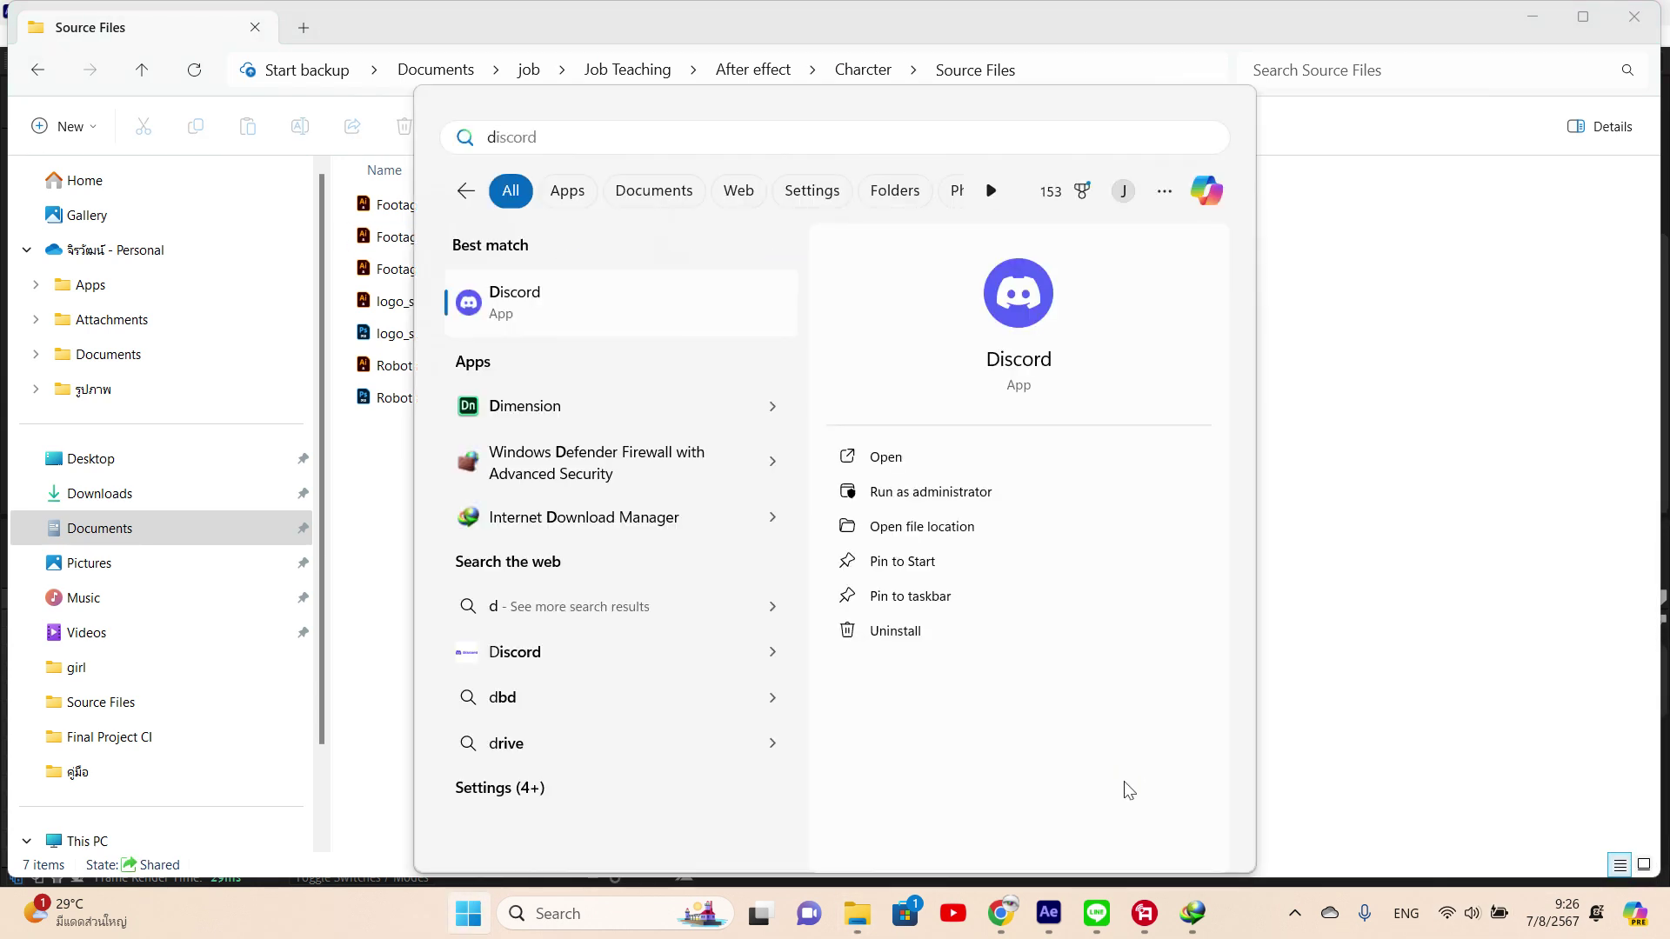
pyautogui.press('Escape')
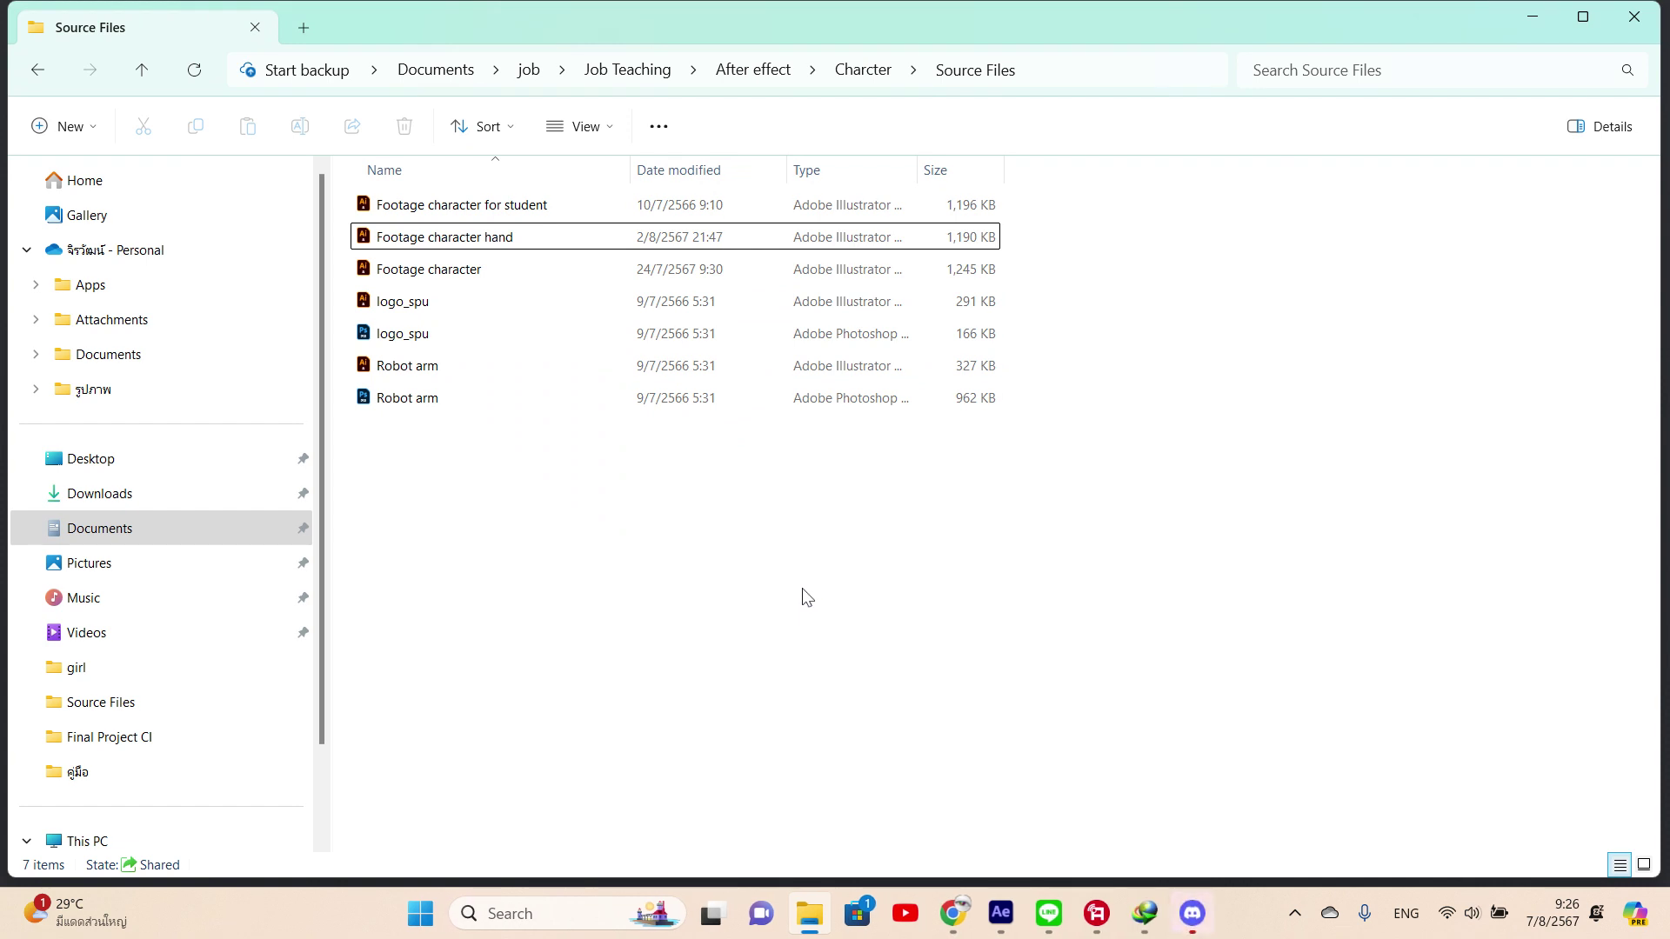
# - Check the current Wi-Fi connection and look through the available networks
pyautogui.click(1446, 913)
pyautogui.click(1374, 492)
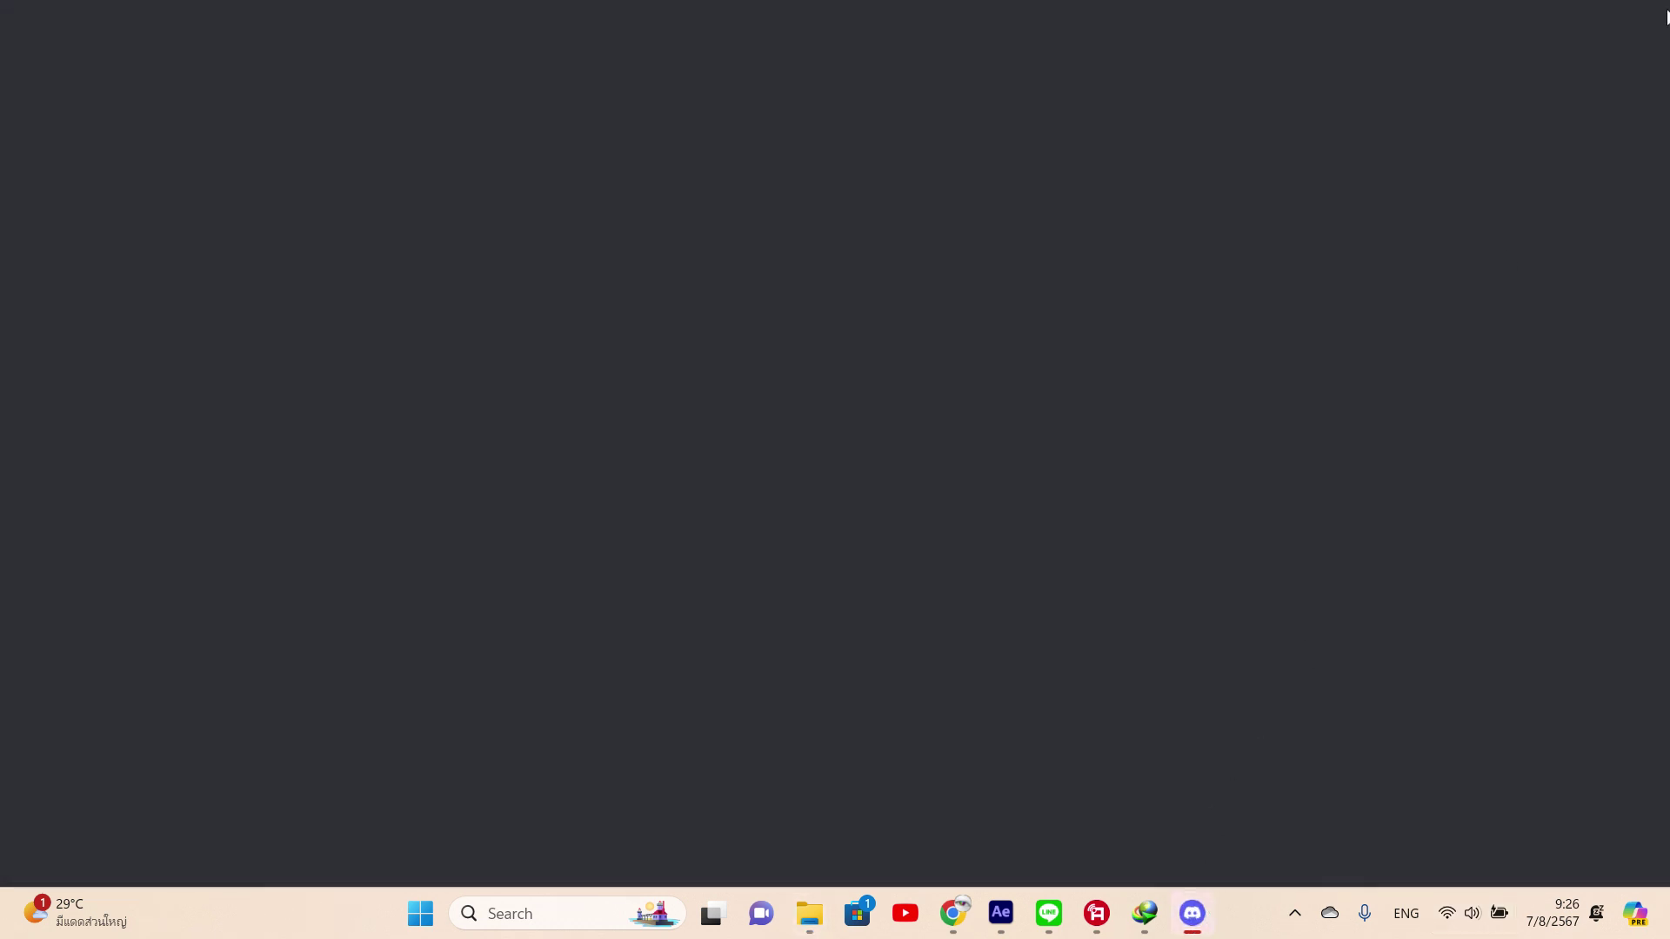
pyautogui.click(1450, 914)
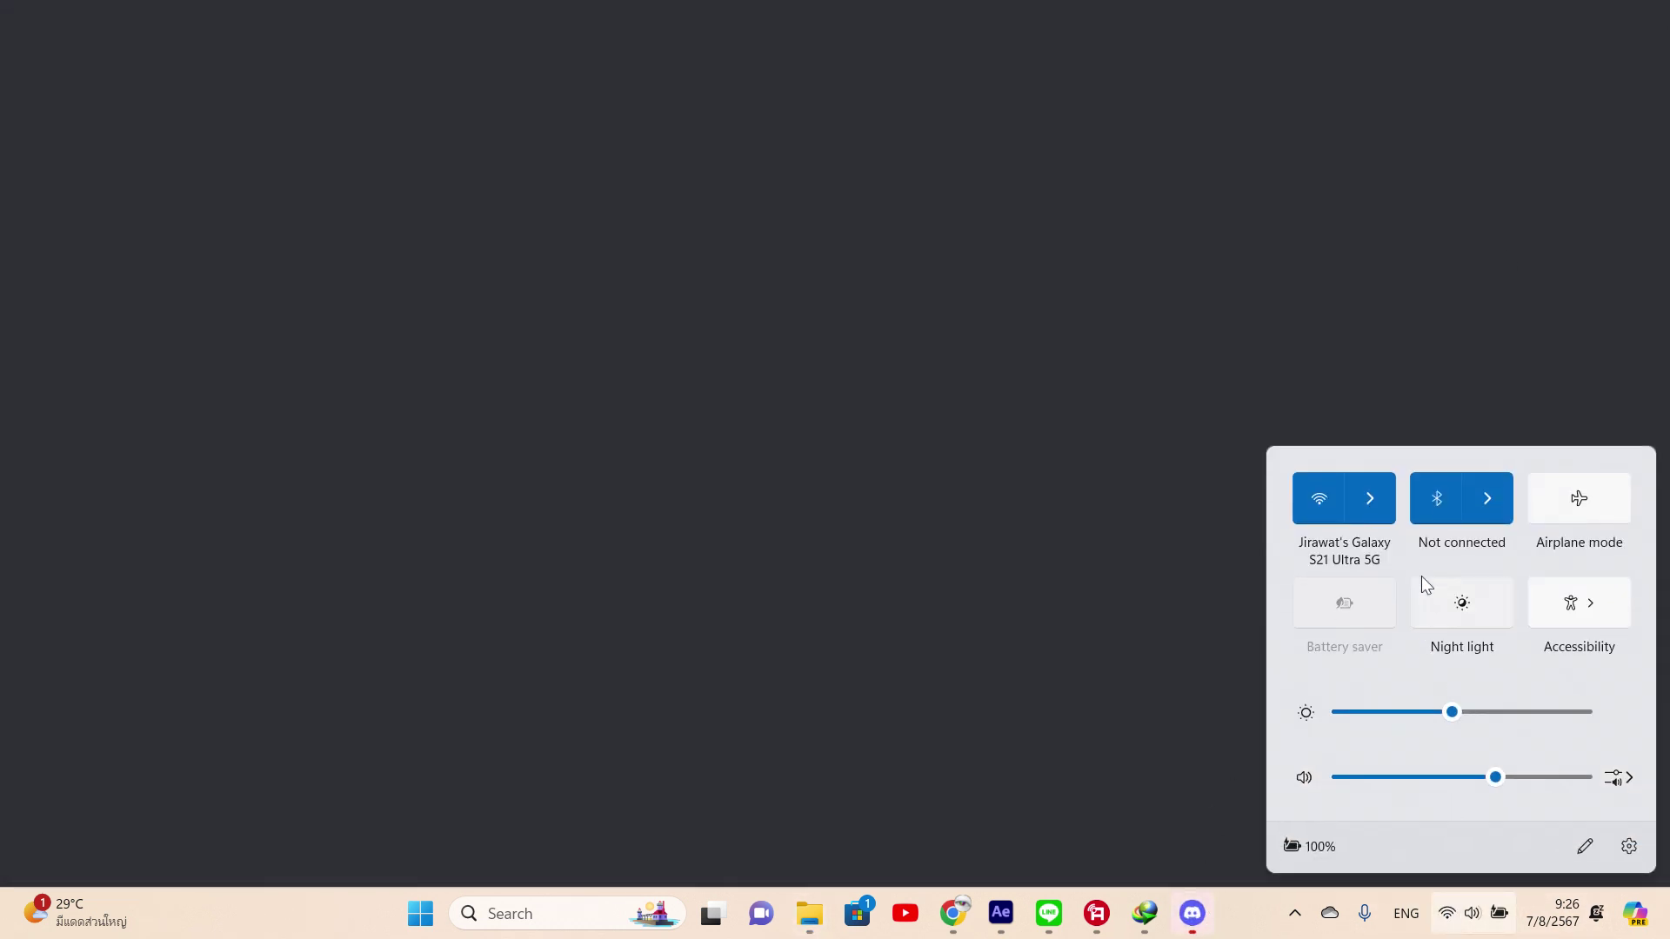
pyautogui.click(1373, 487)
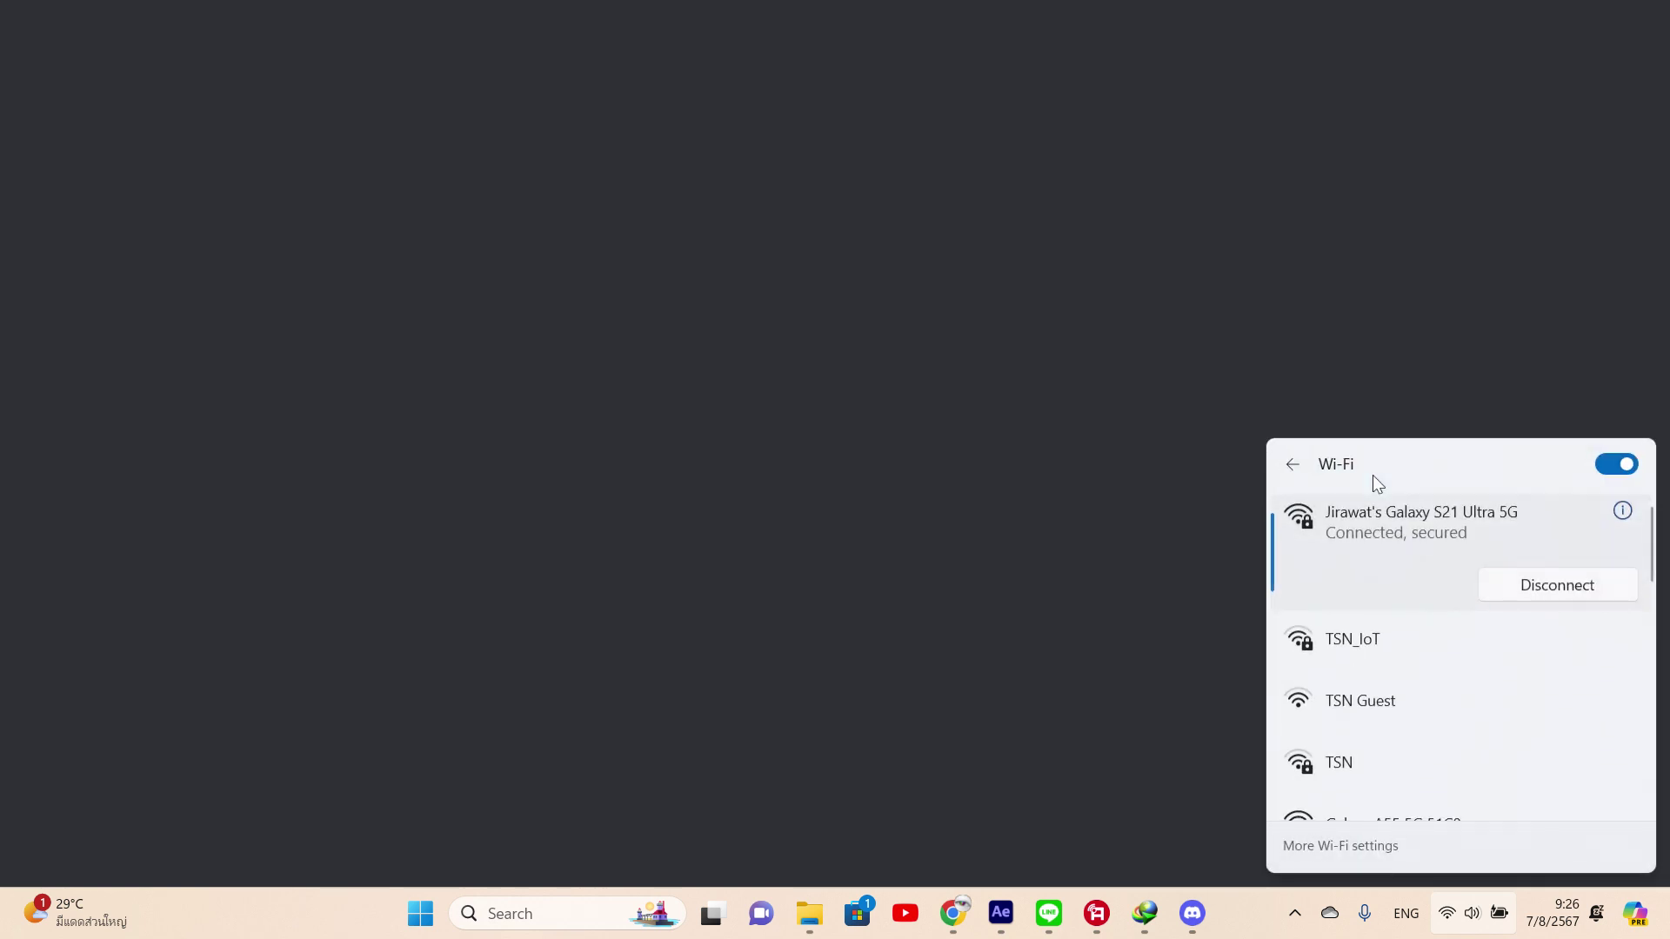
pyautogui.scroll(-2, 1449, 645)
pyautogui.scroll(-3, 1449, 646)
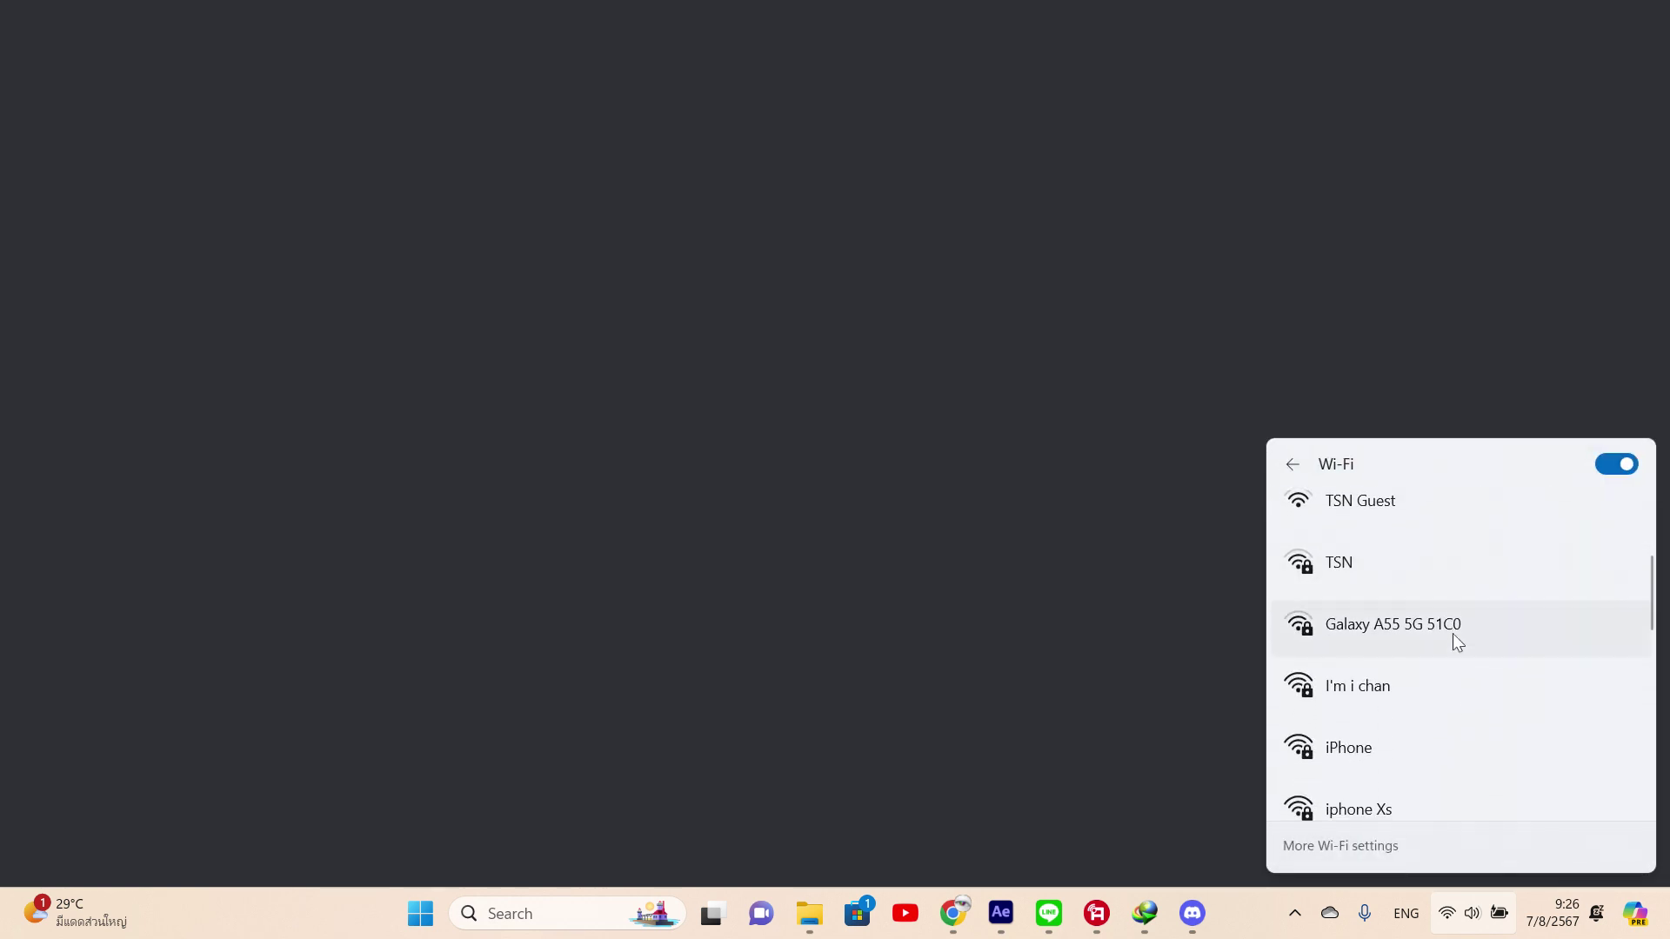
pyautogui.scroll(5, 1452, 639)
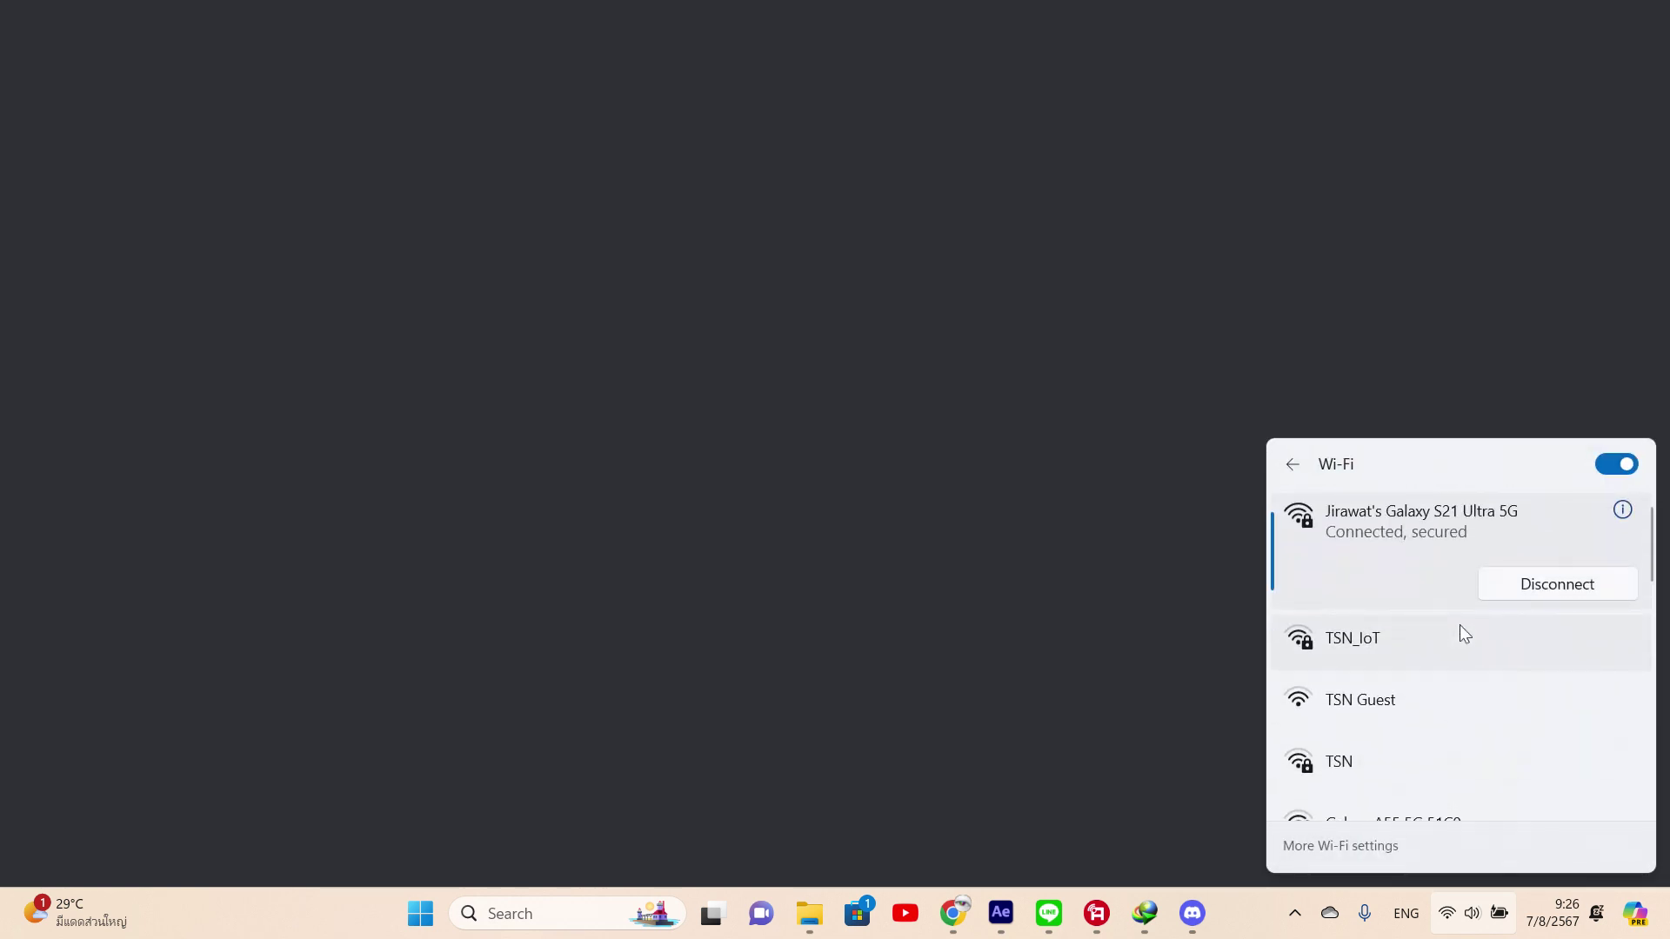
pyautogui.click(1207, 462)
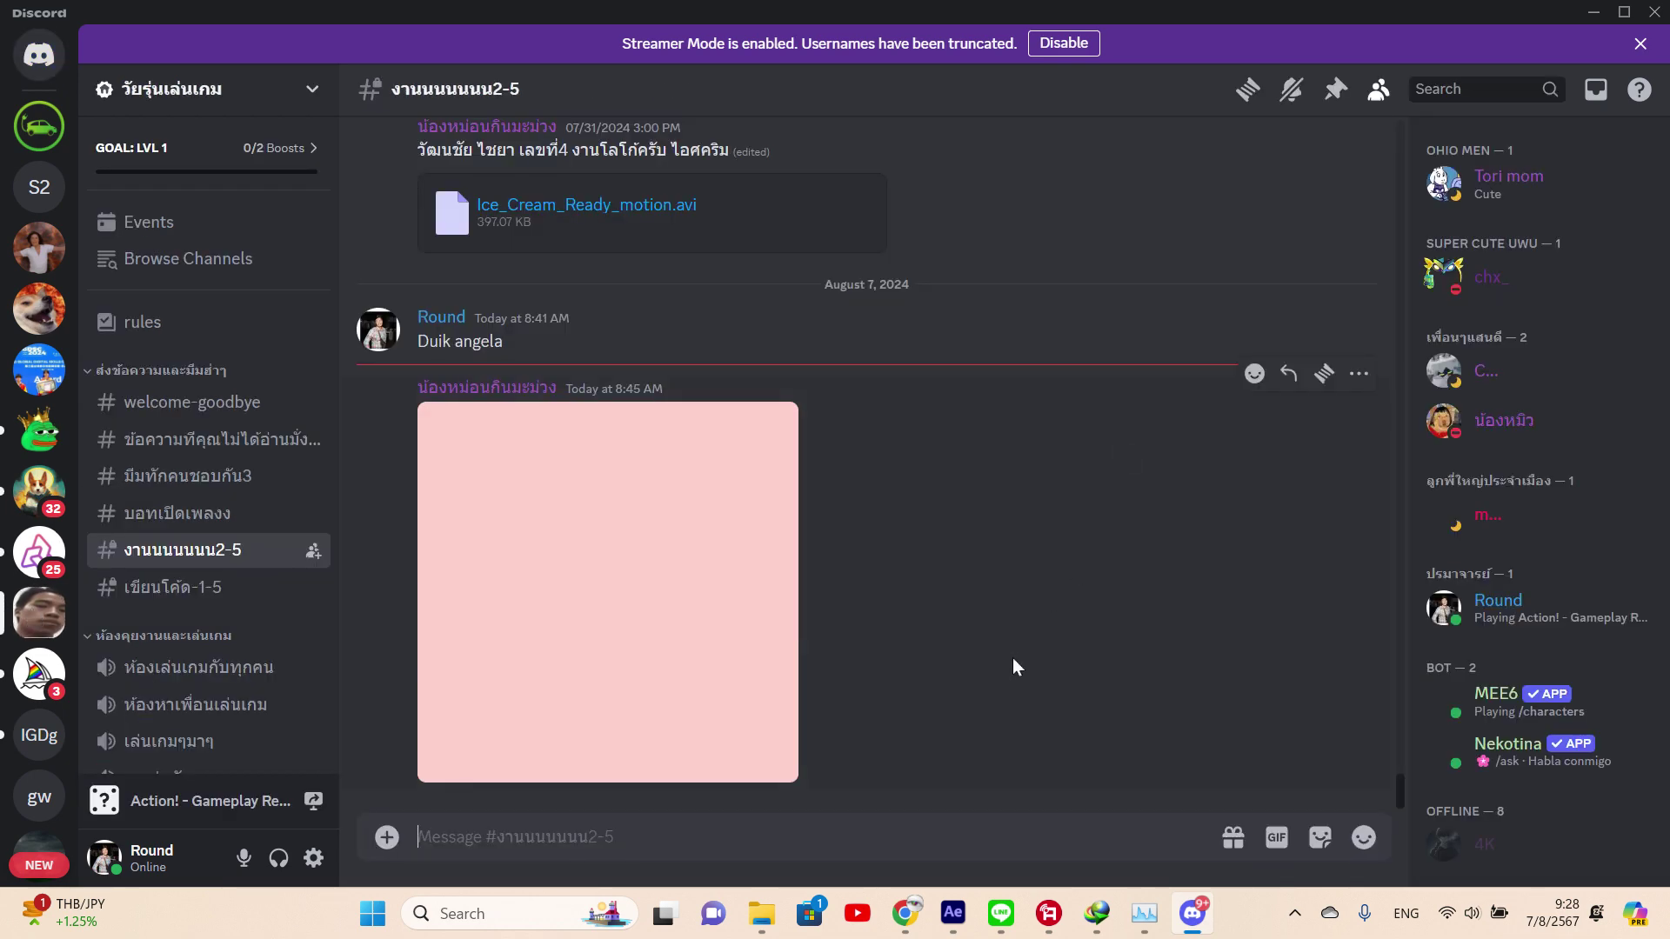
# - Share Footage character hand.ai from the Source Files folder in the open Discord channel, removing the duplicate attachment before sending
pyautogui.moveTo(761, 913)
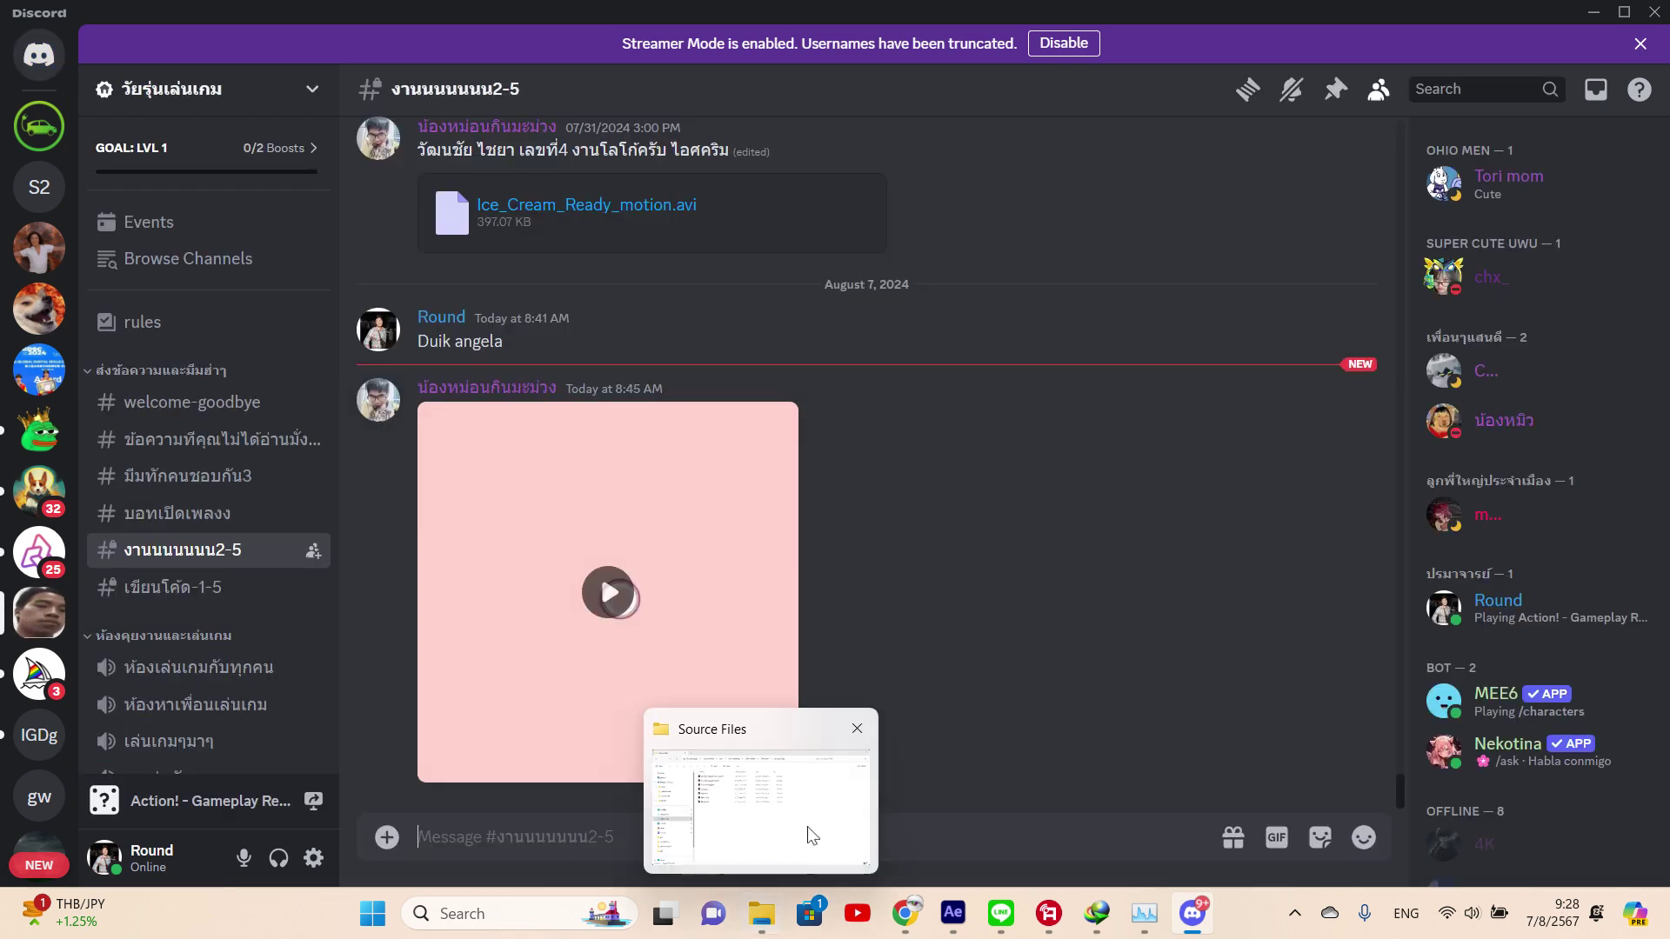
pyautogui.click(806, 827)
pyautogui.moveTo(473, 240); pyautogui.dragTo(731, 705)
pyautogui.hotkey('alt', 'Tab')
pyautogui.hotkey('alt', 'Tab')
pyautogui.hotkey('alt', 'Tab')
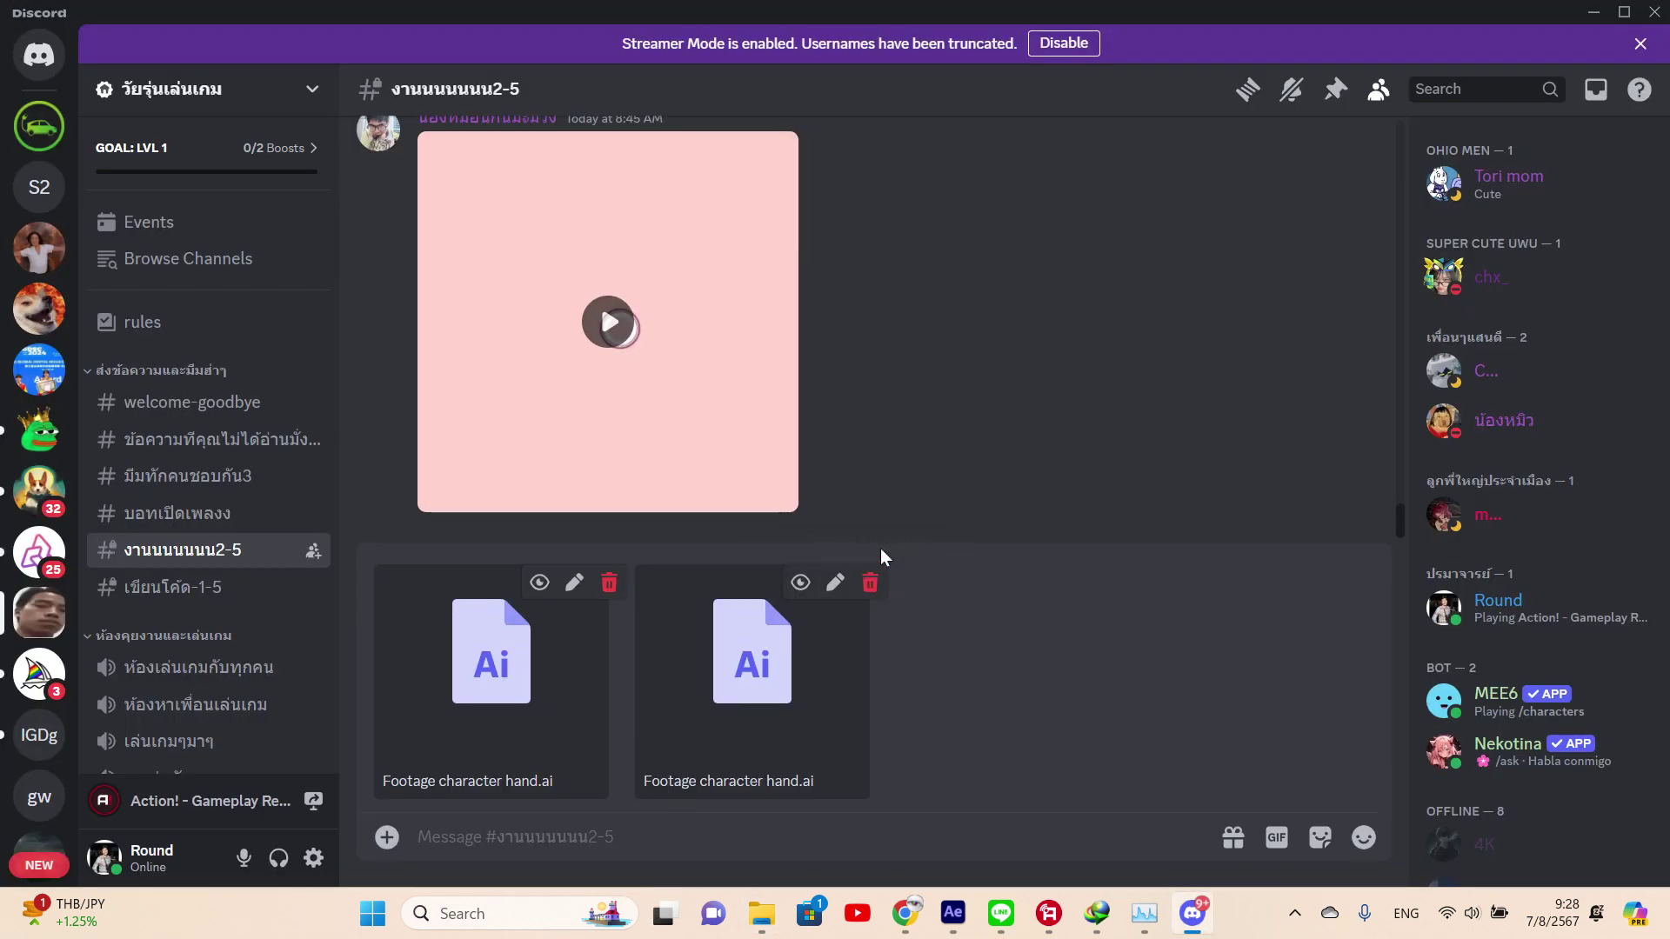
pyautogui.click(869, 583)
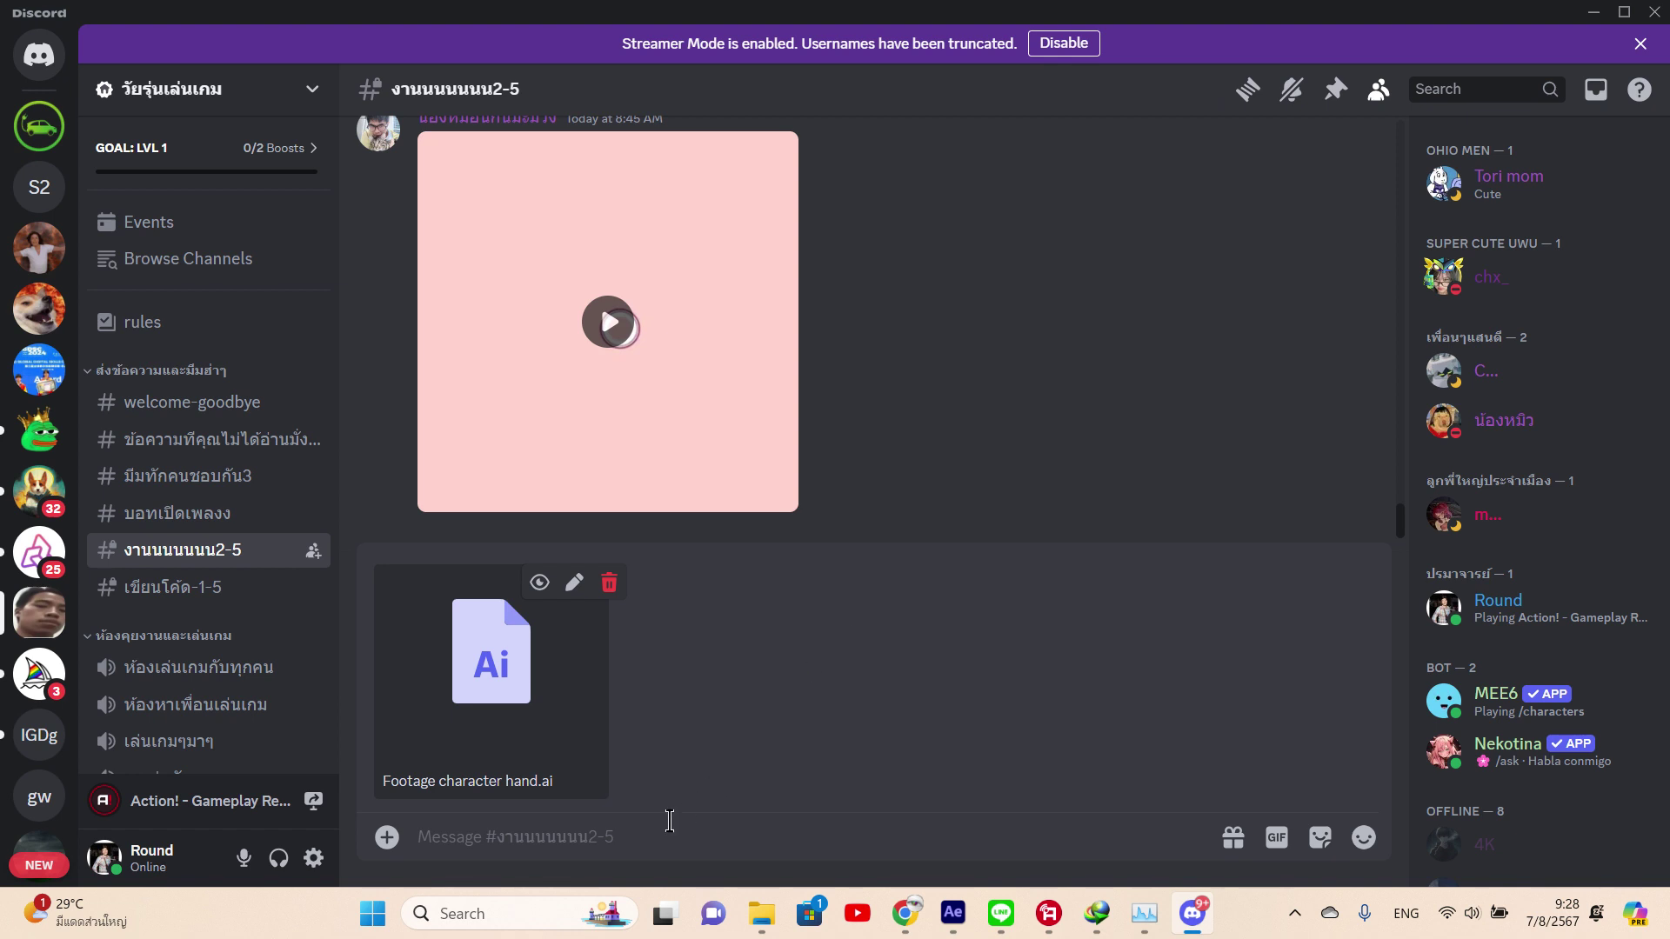
pyautogui.press('Return')
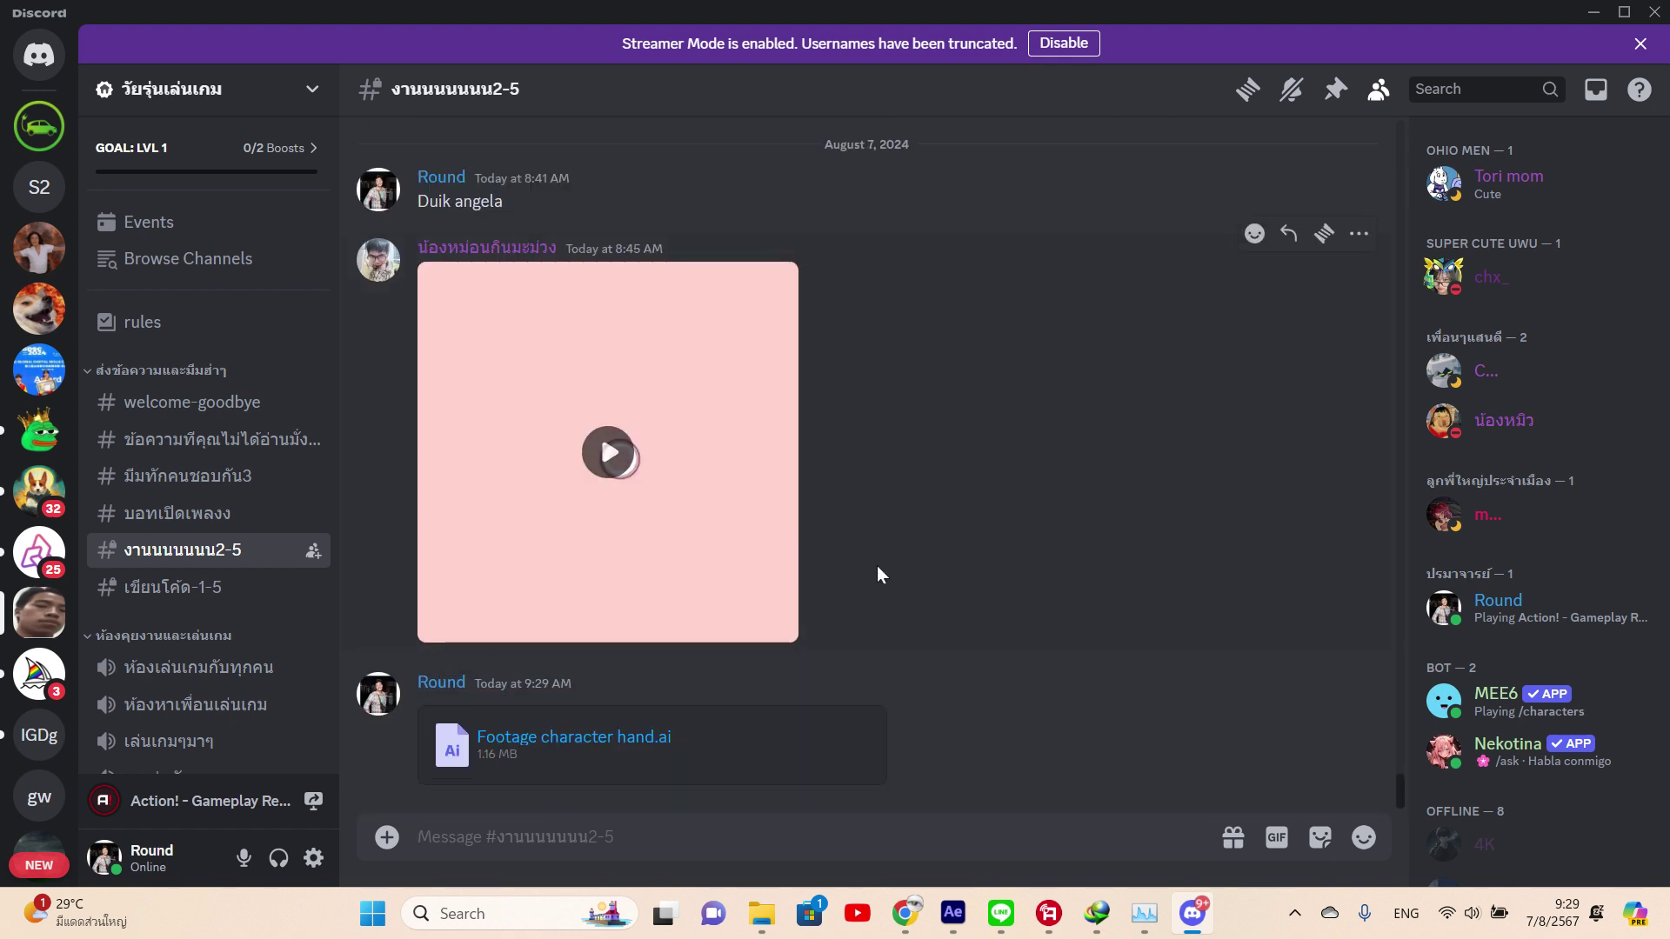
# - Switch to After Effects and bring up the list of project items
pyautogui.moveTo(953, 911)
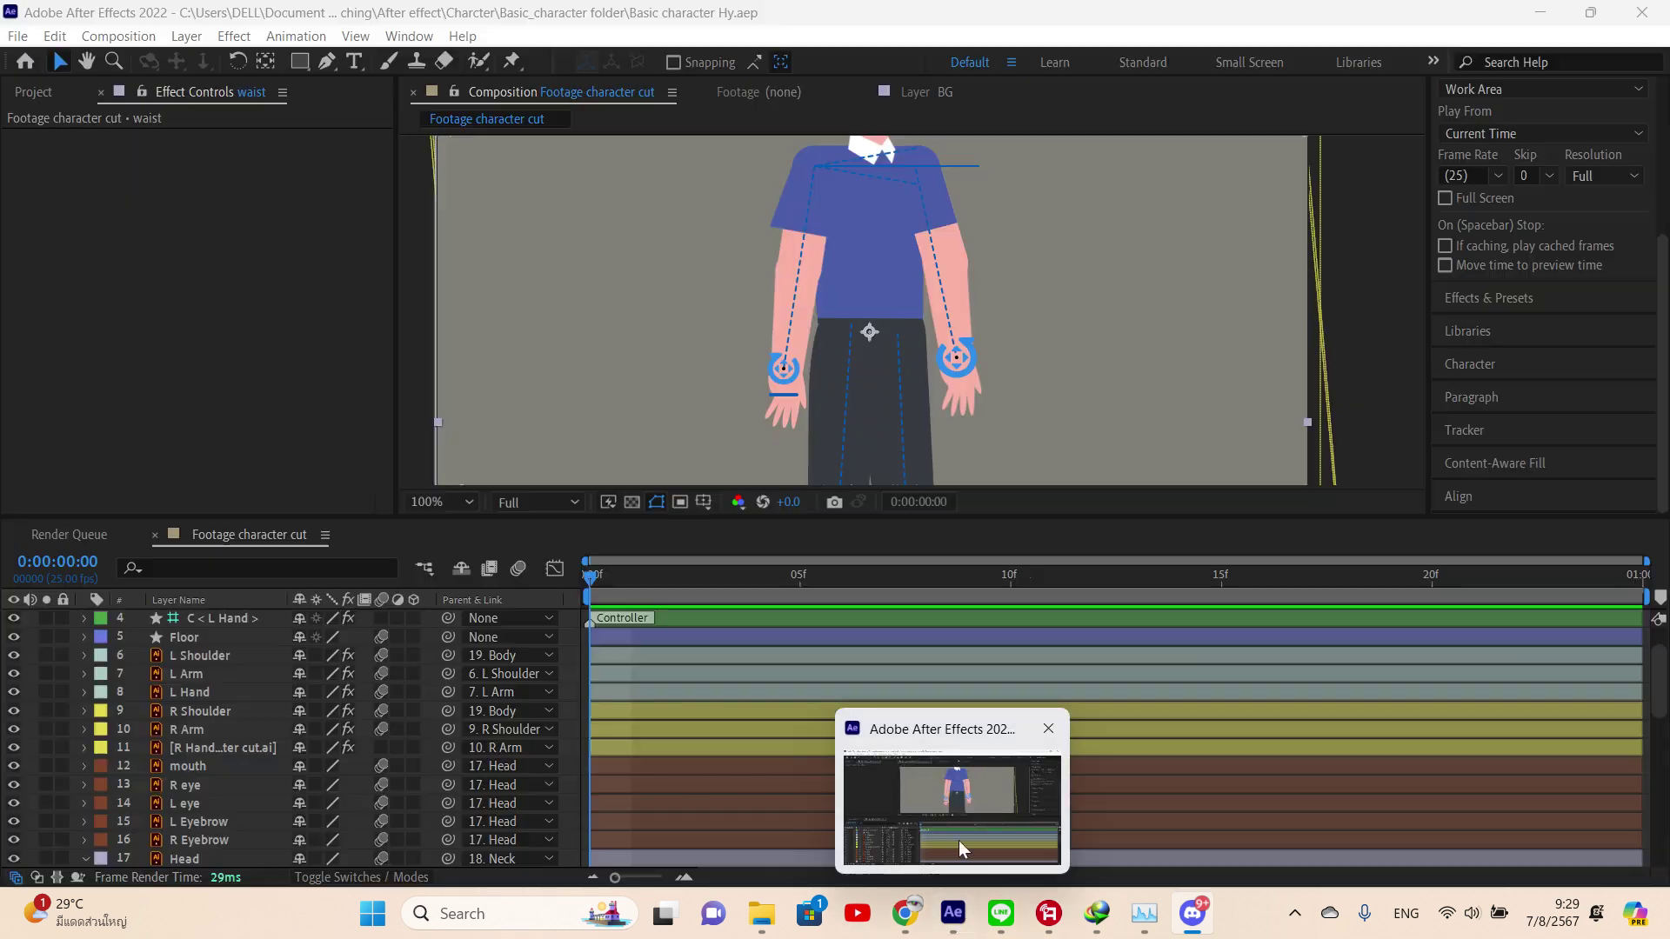
pyautogui.click(958, 840)
pyautogui.click(32, 93)
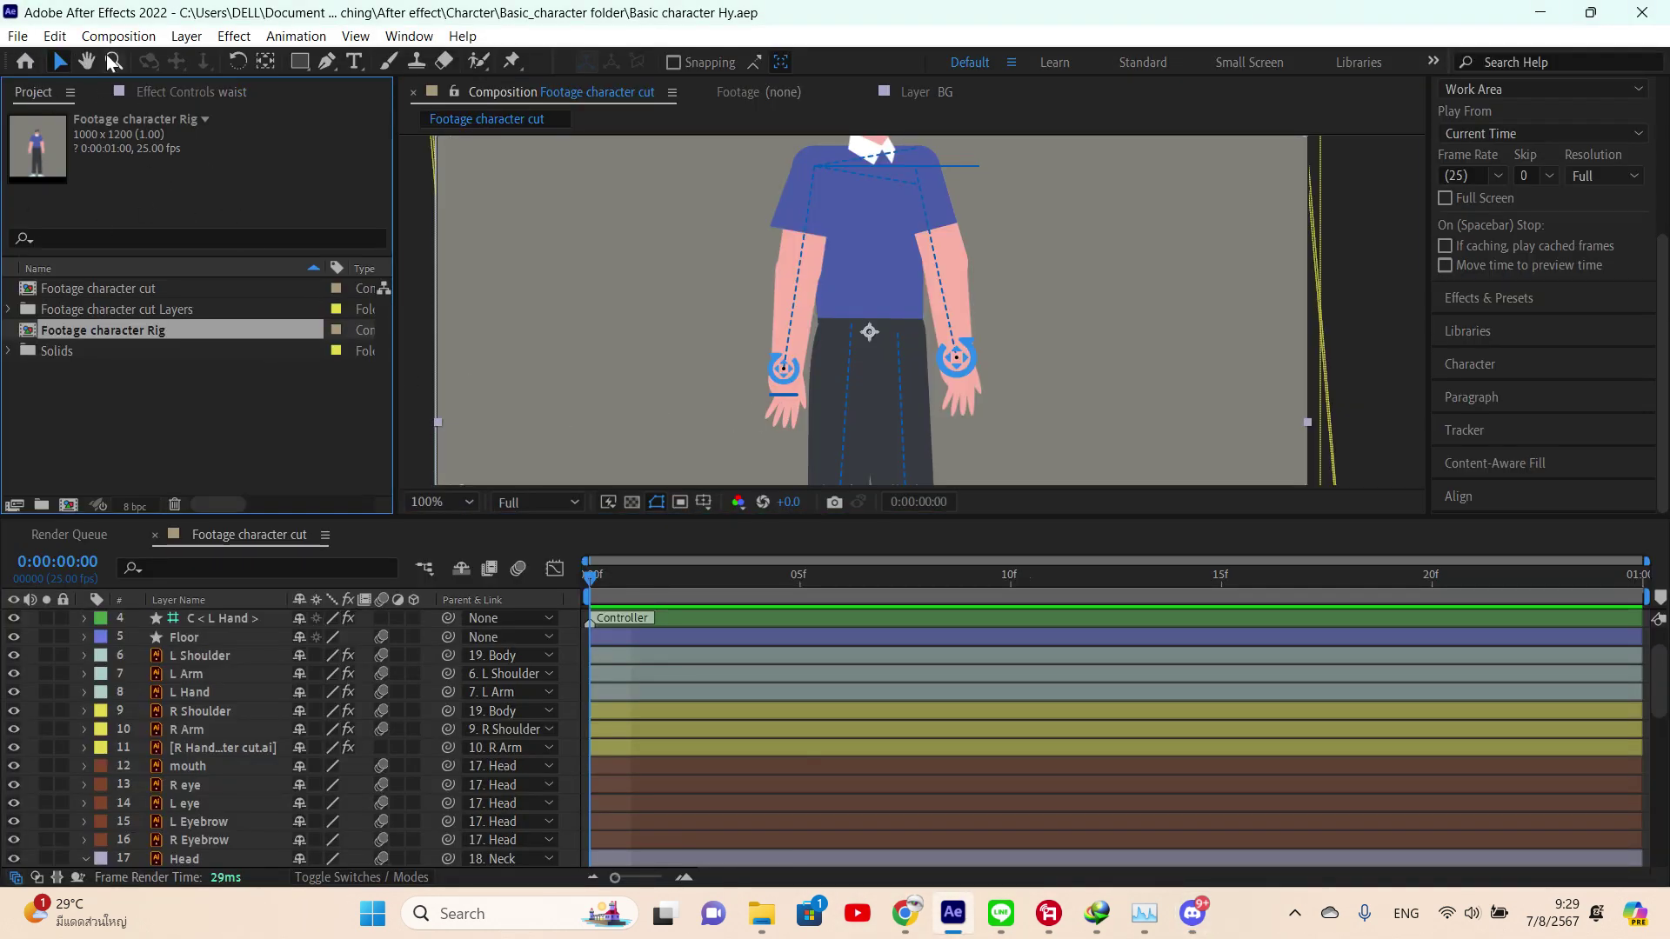
# - Import Footage character hand from Source Files as Composition - Retain Layer Sizes
pyautogui.click(19, 37)
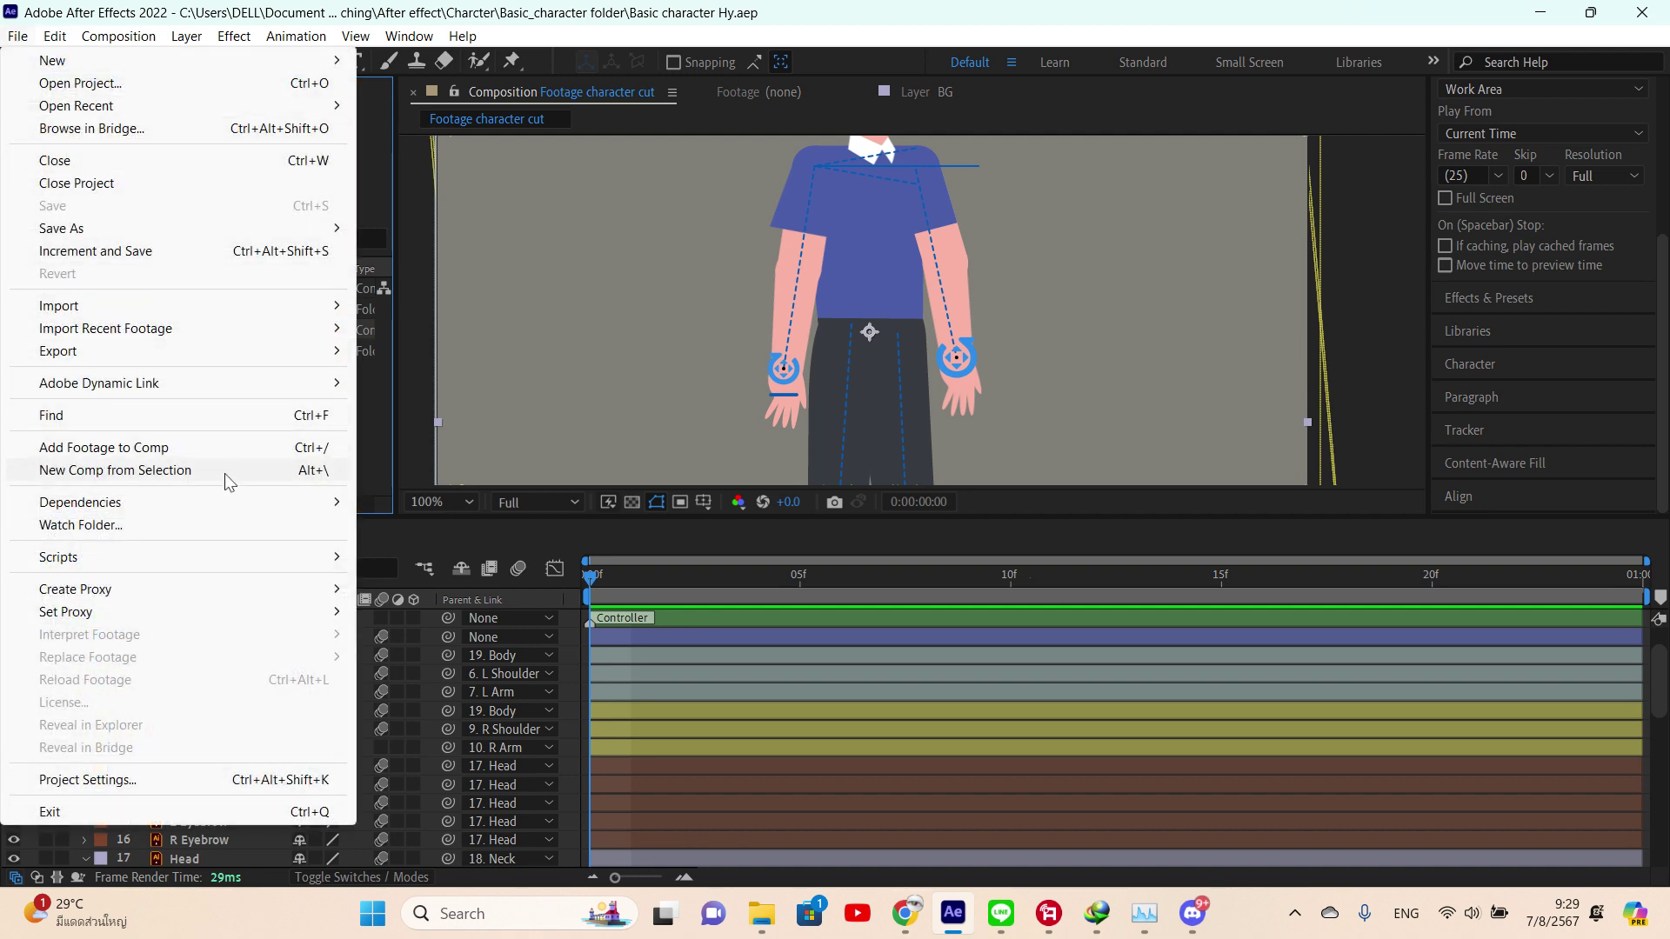
pyautogui.moveTo(249, 304)
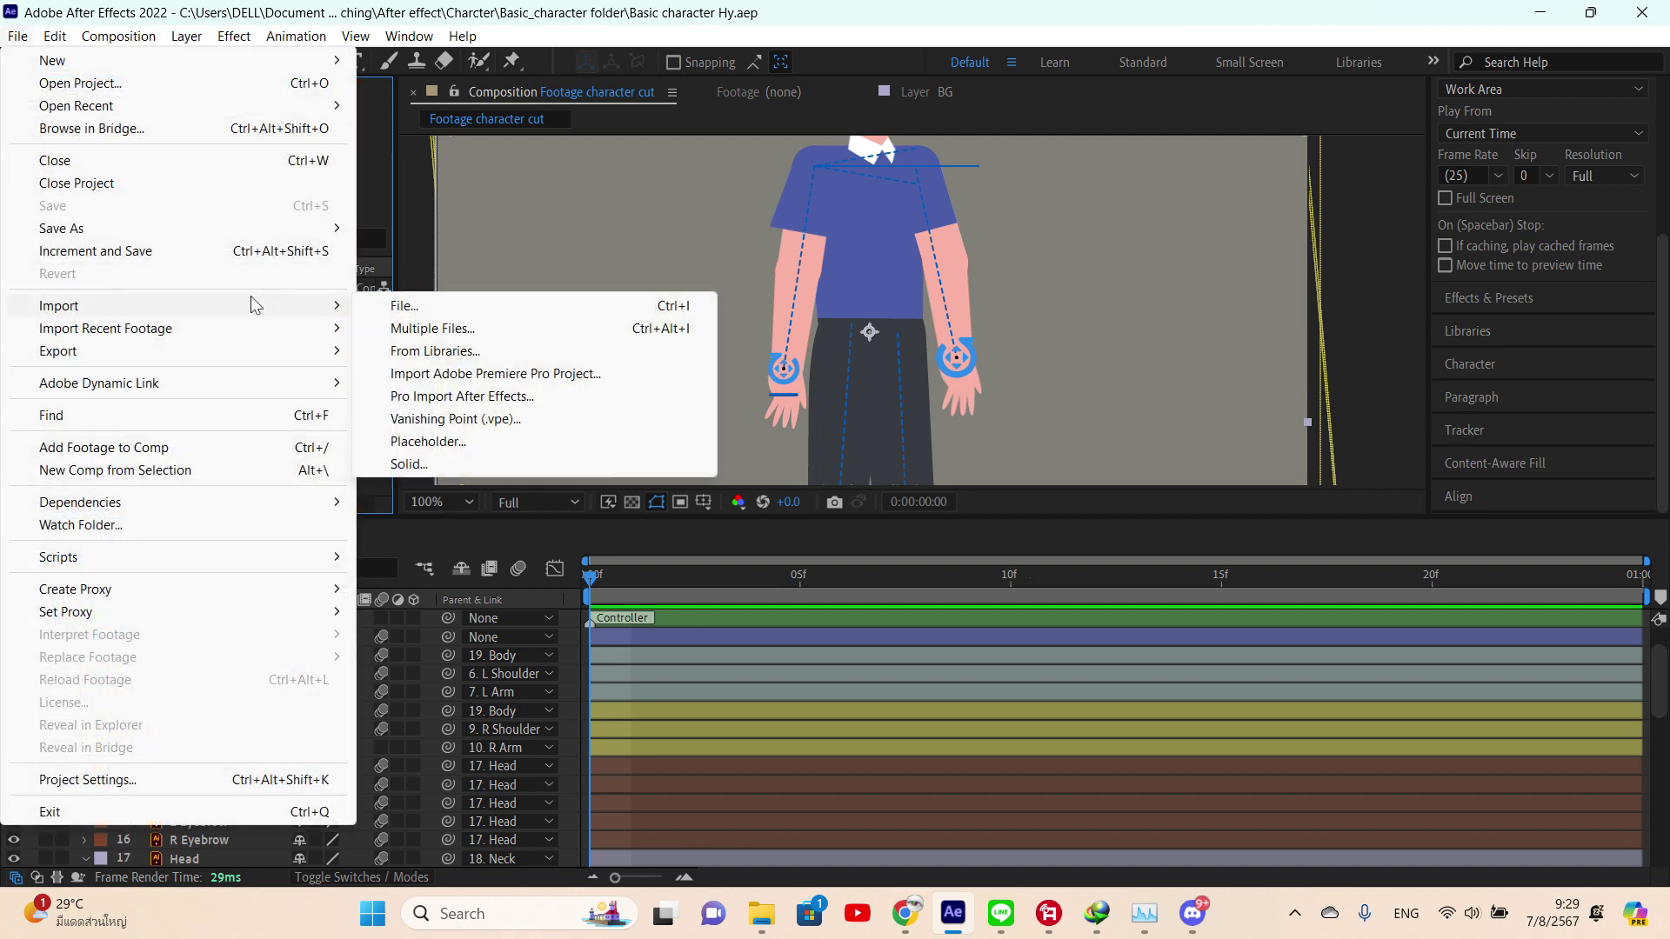
pyautogui.click(467, 312)
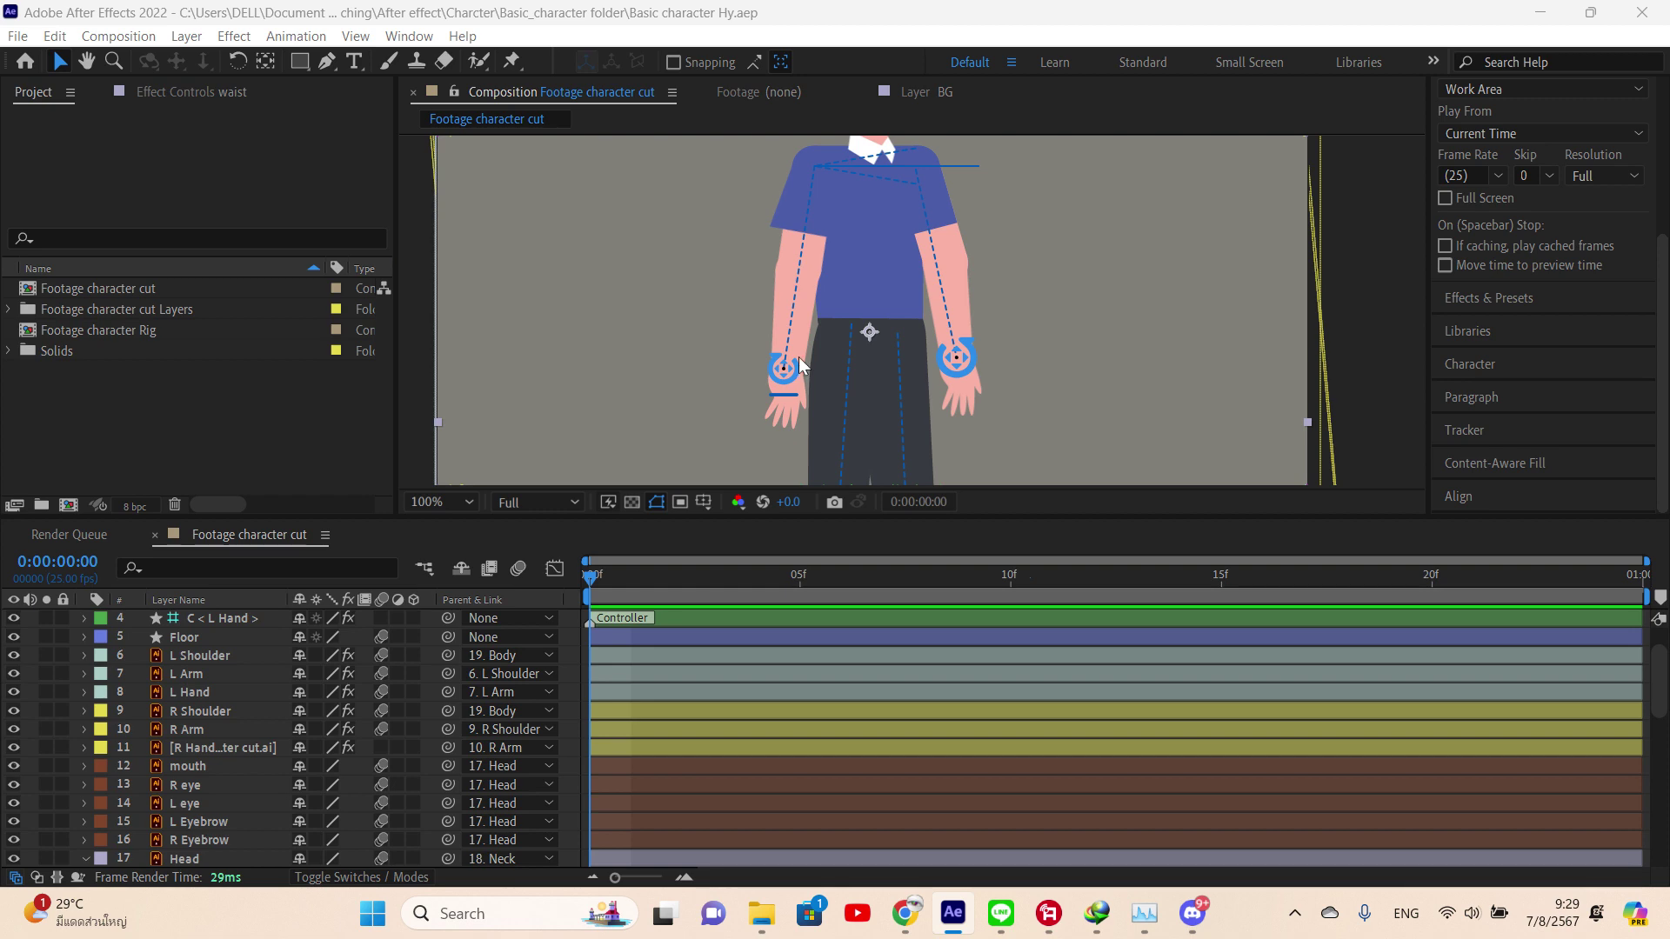
pyautogui.hotkey('ctrl', 'i')
pyautogui.click(890, 341)
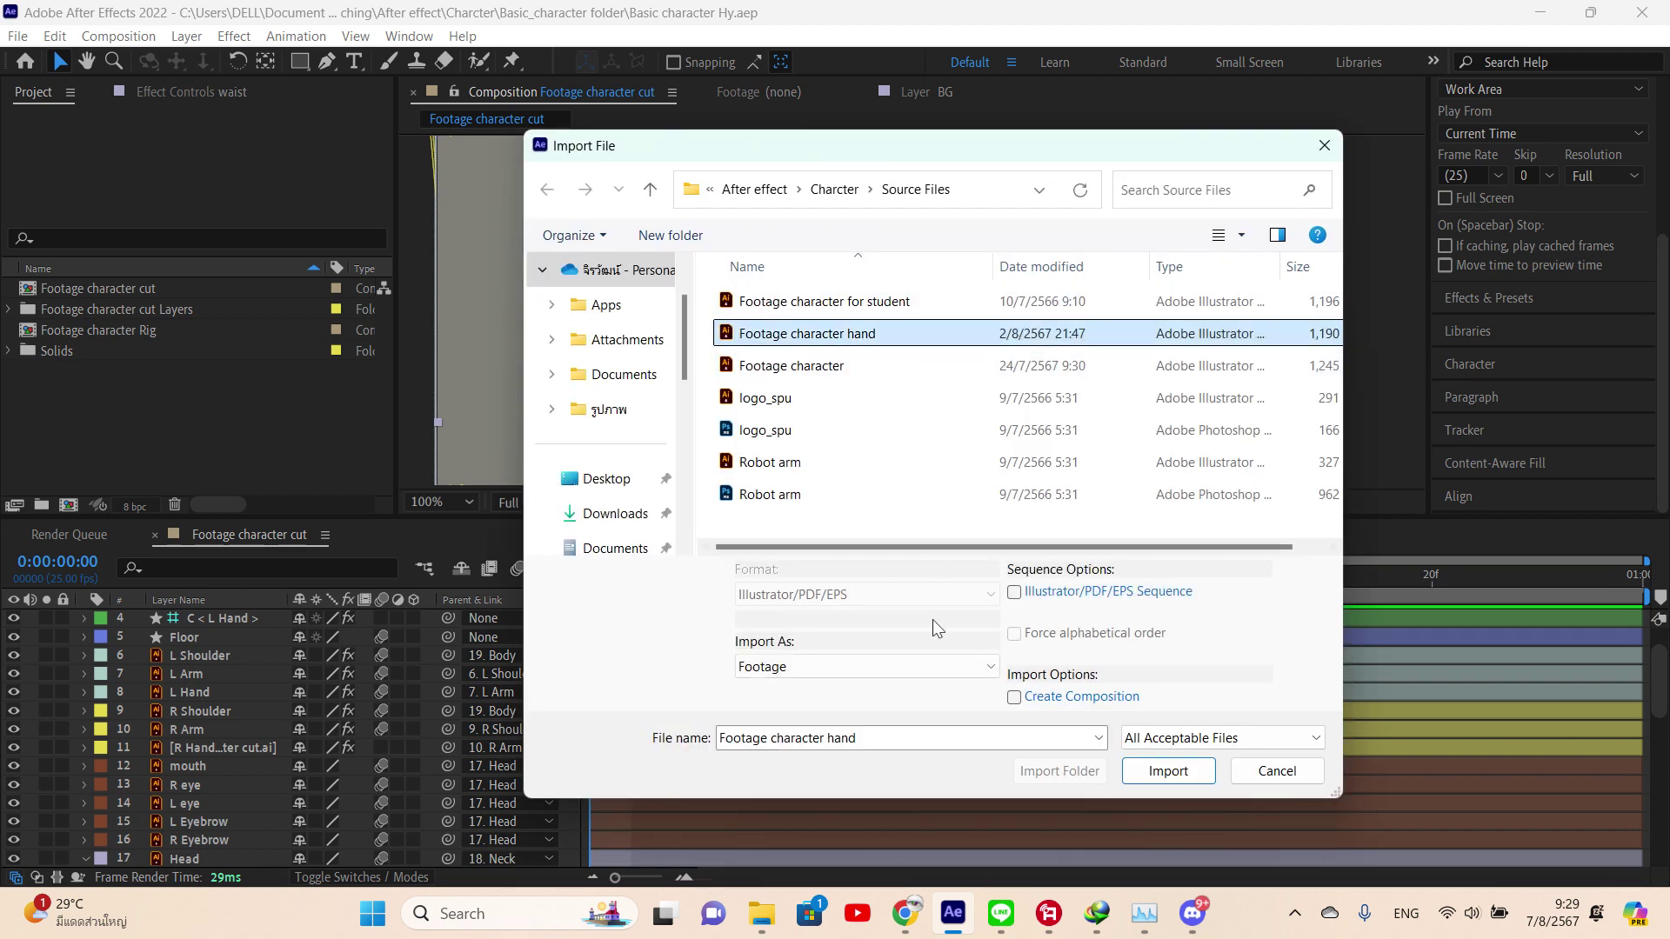
pyautogui.click(912, 665)
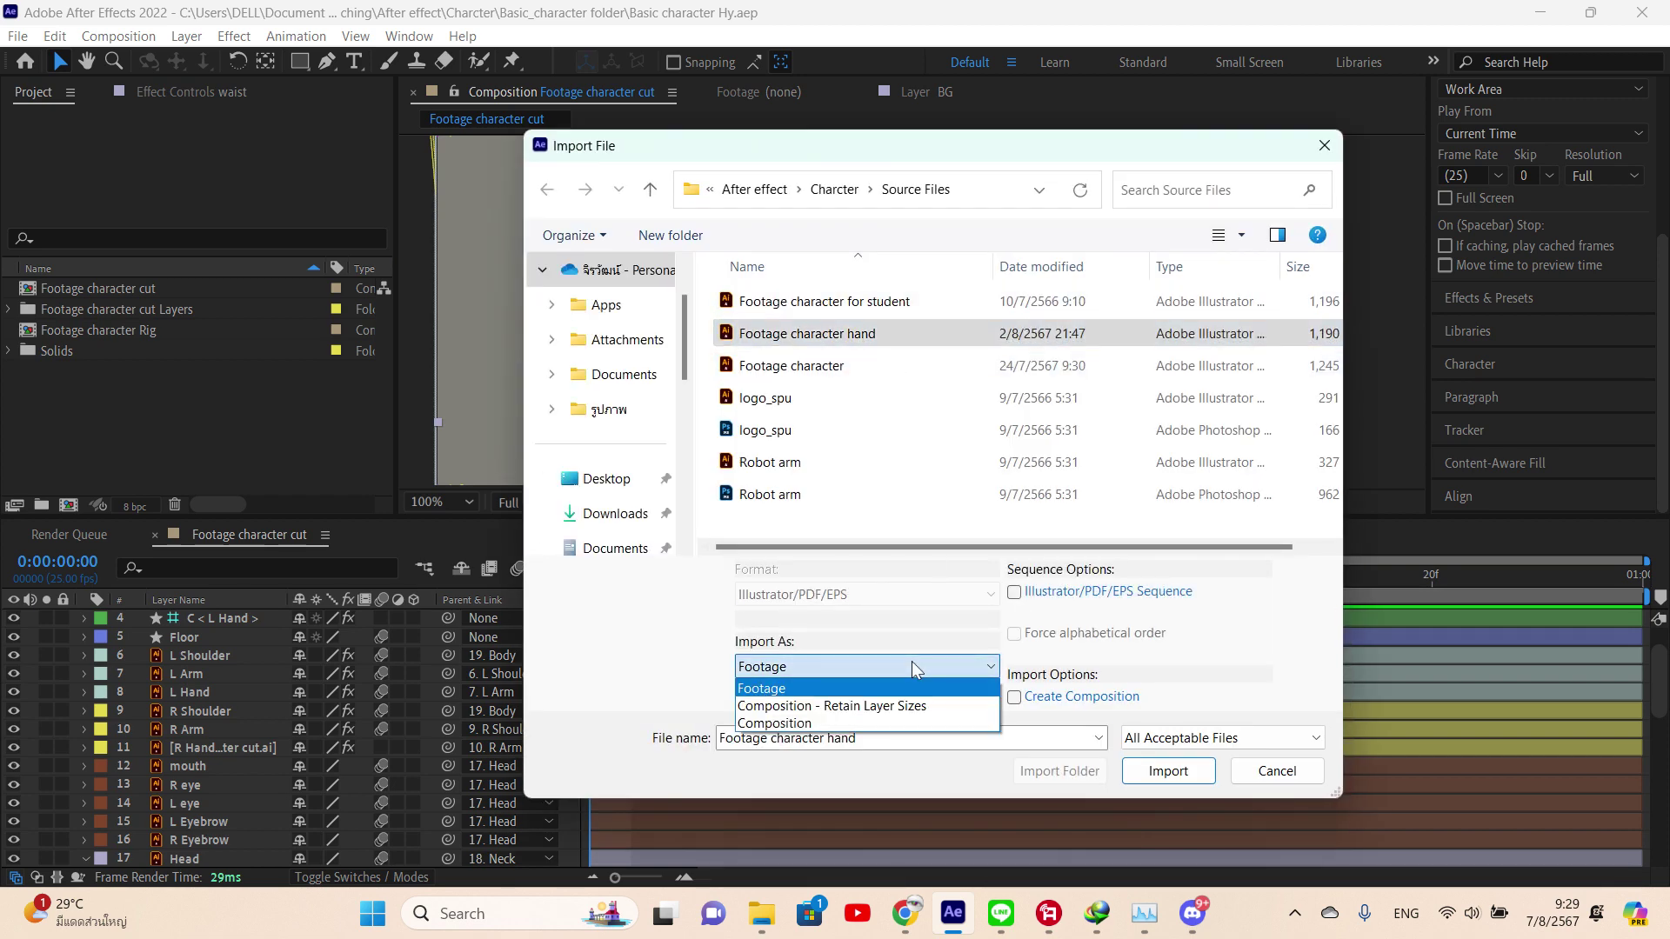
pyautogui.click(894, 707)
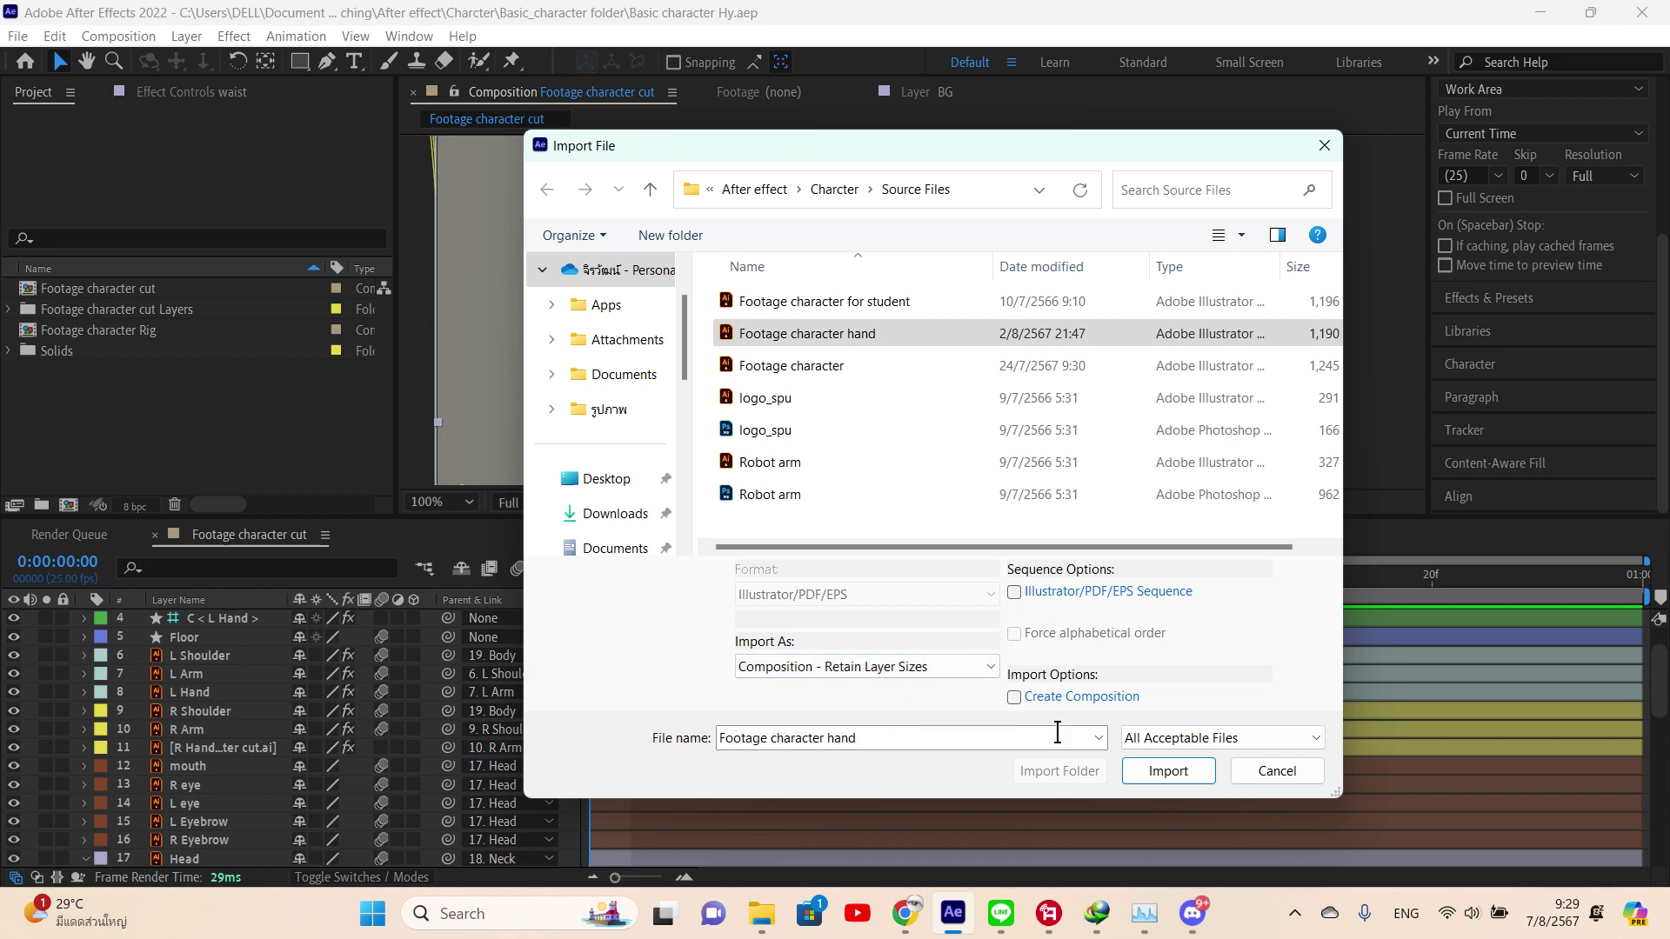
pyautogui.click(1155, 774)
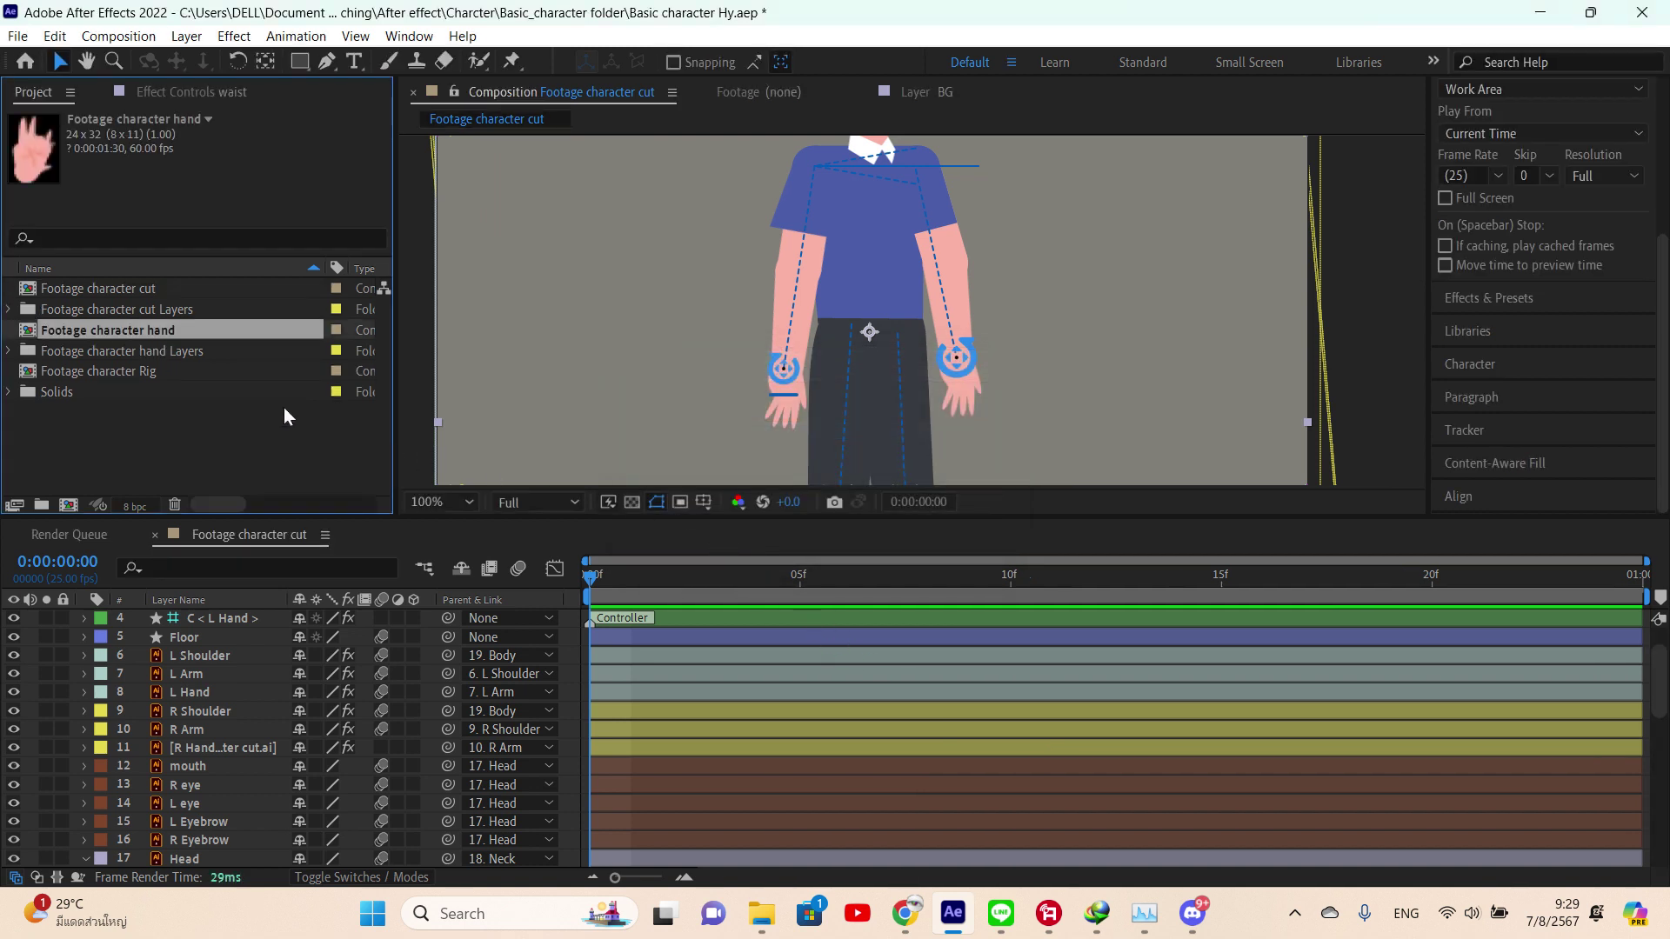
# - Open the Footage character hand composition and turn on Continuously Rasterize for all eight layers
pyautogui.doubleClick(143, 332)
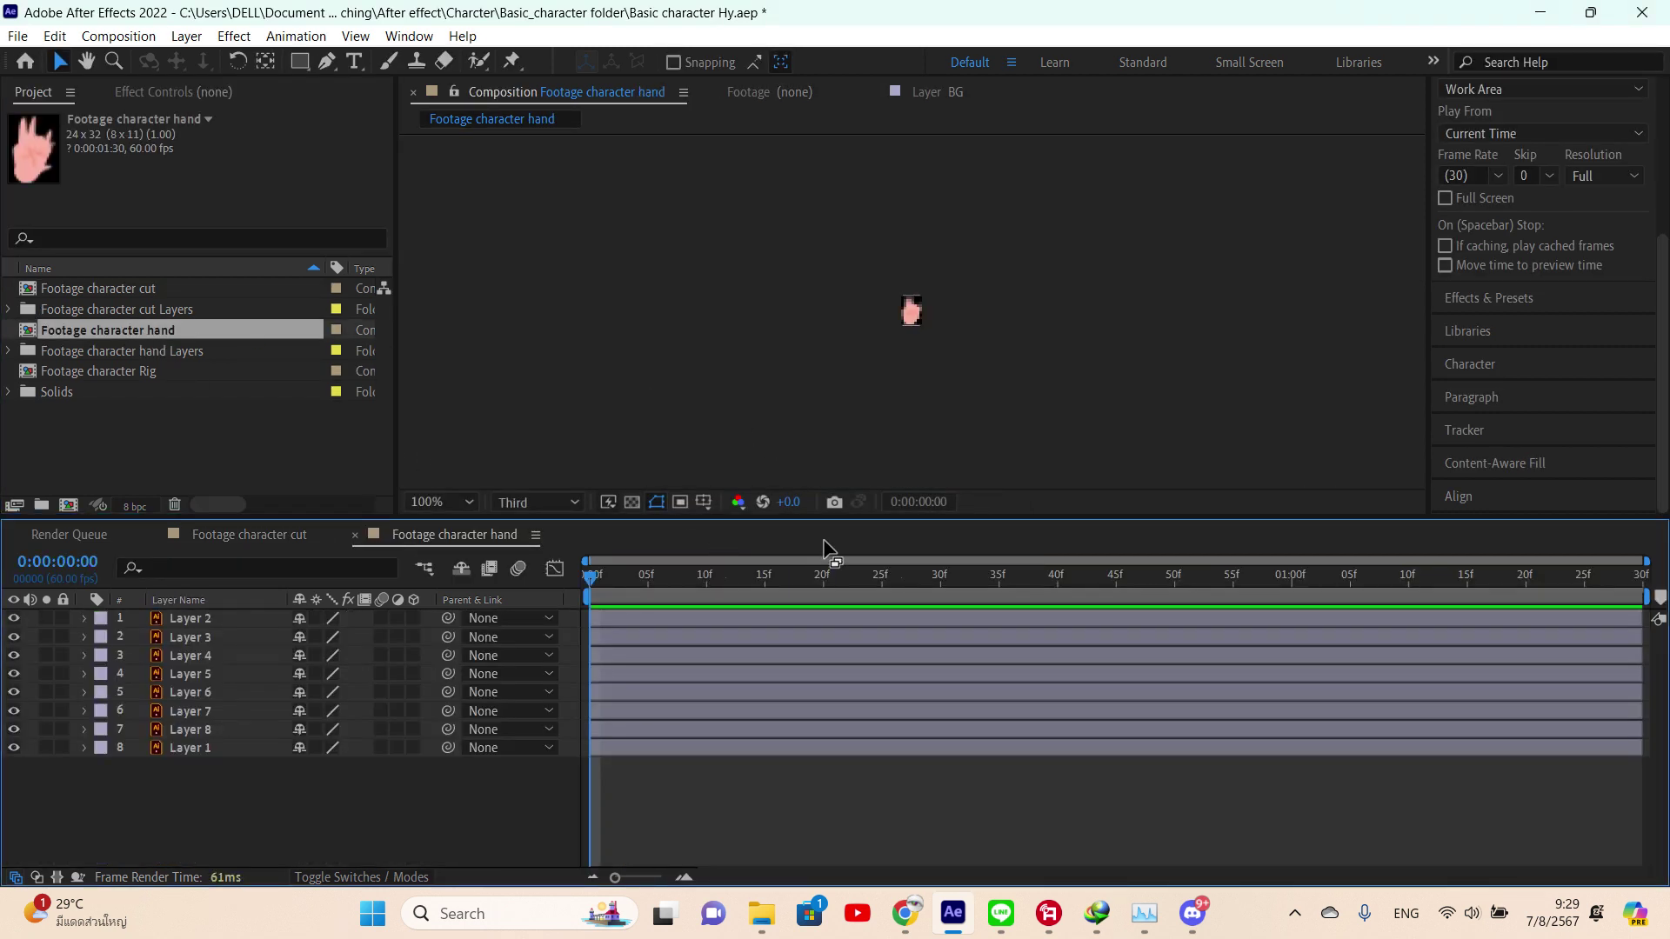
pyautogui.scroll(3, 909, 325)
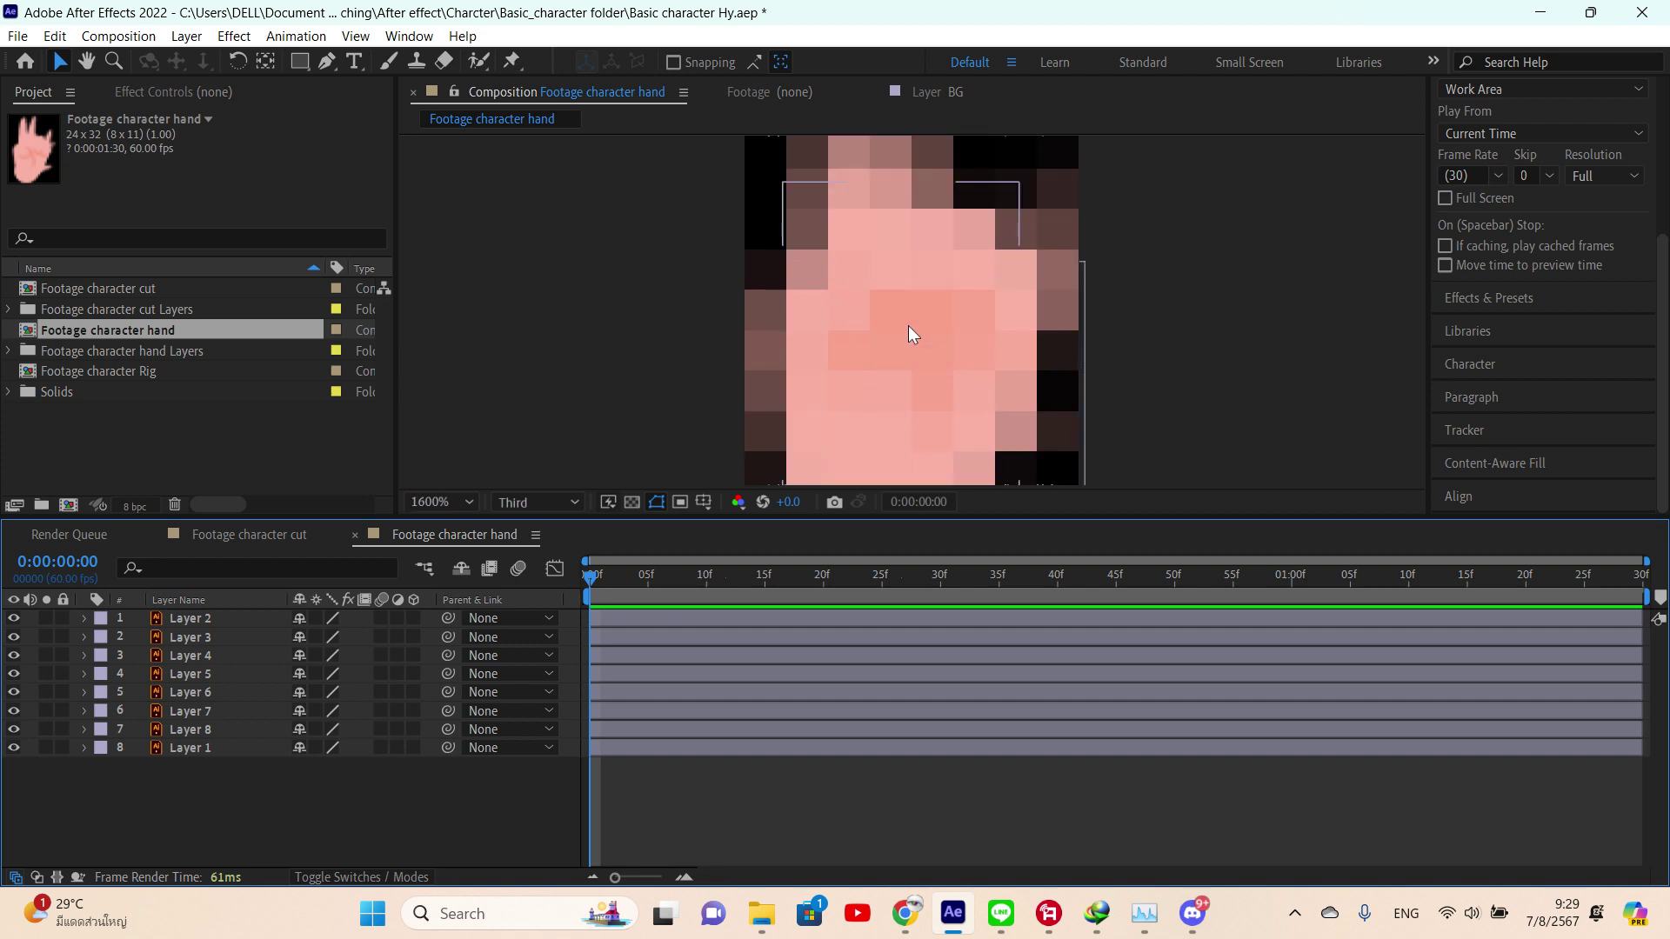
pyautogui.scroll(-1, 908, 325)
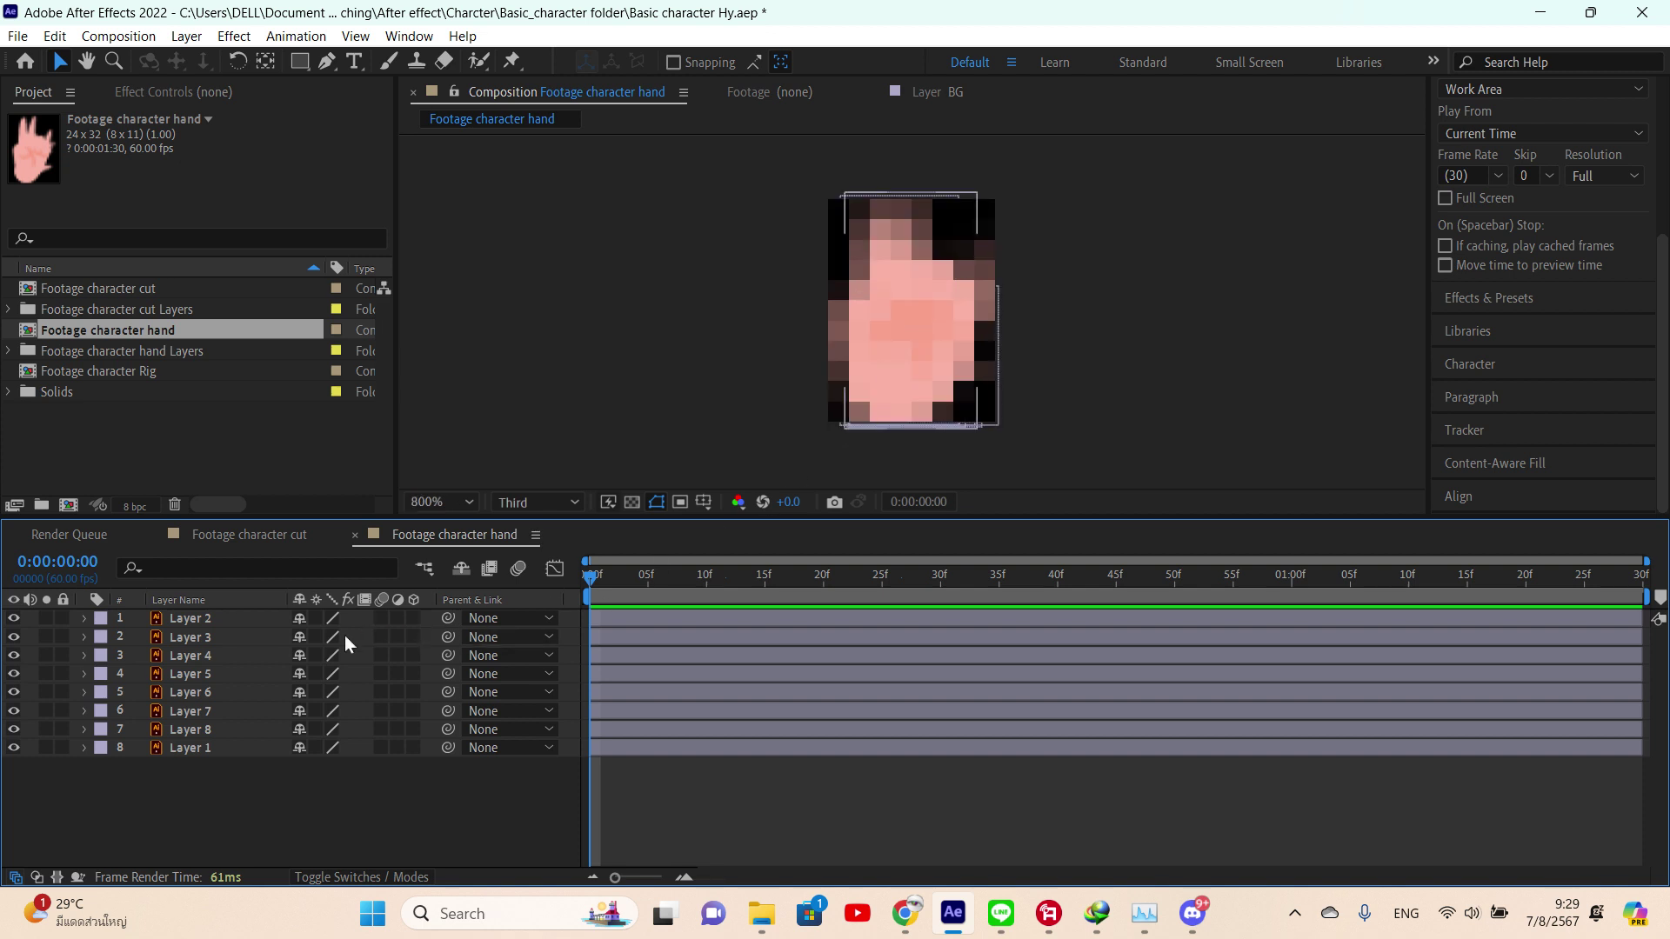
pyautogui.click(202, 623)
pyautogui.keyDown('shift'); pyautogui.click(207, 743); pyautogui.keyUp('shift')
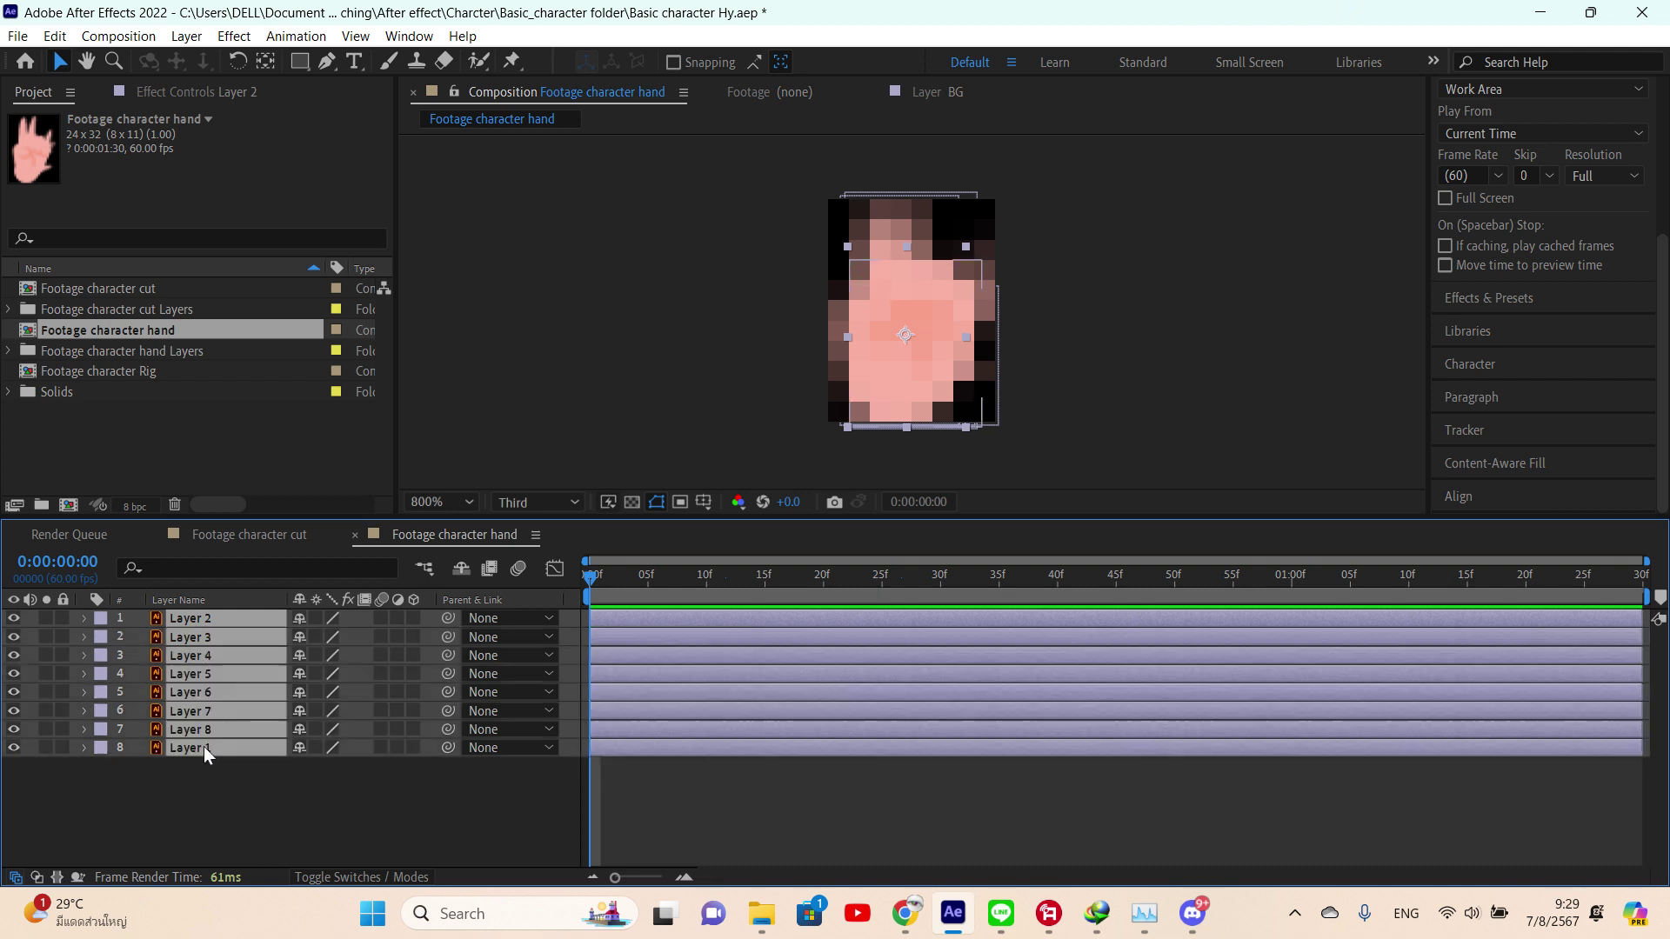
pyautogui.click(315, 619)
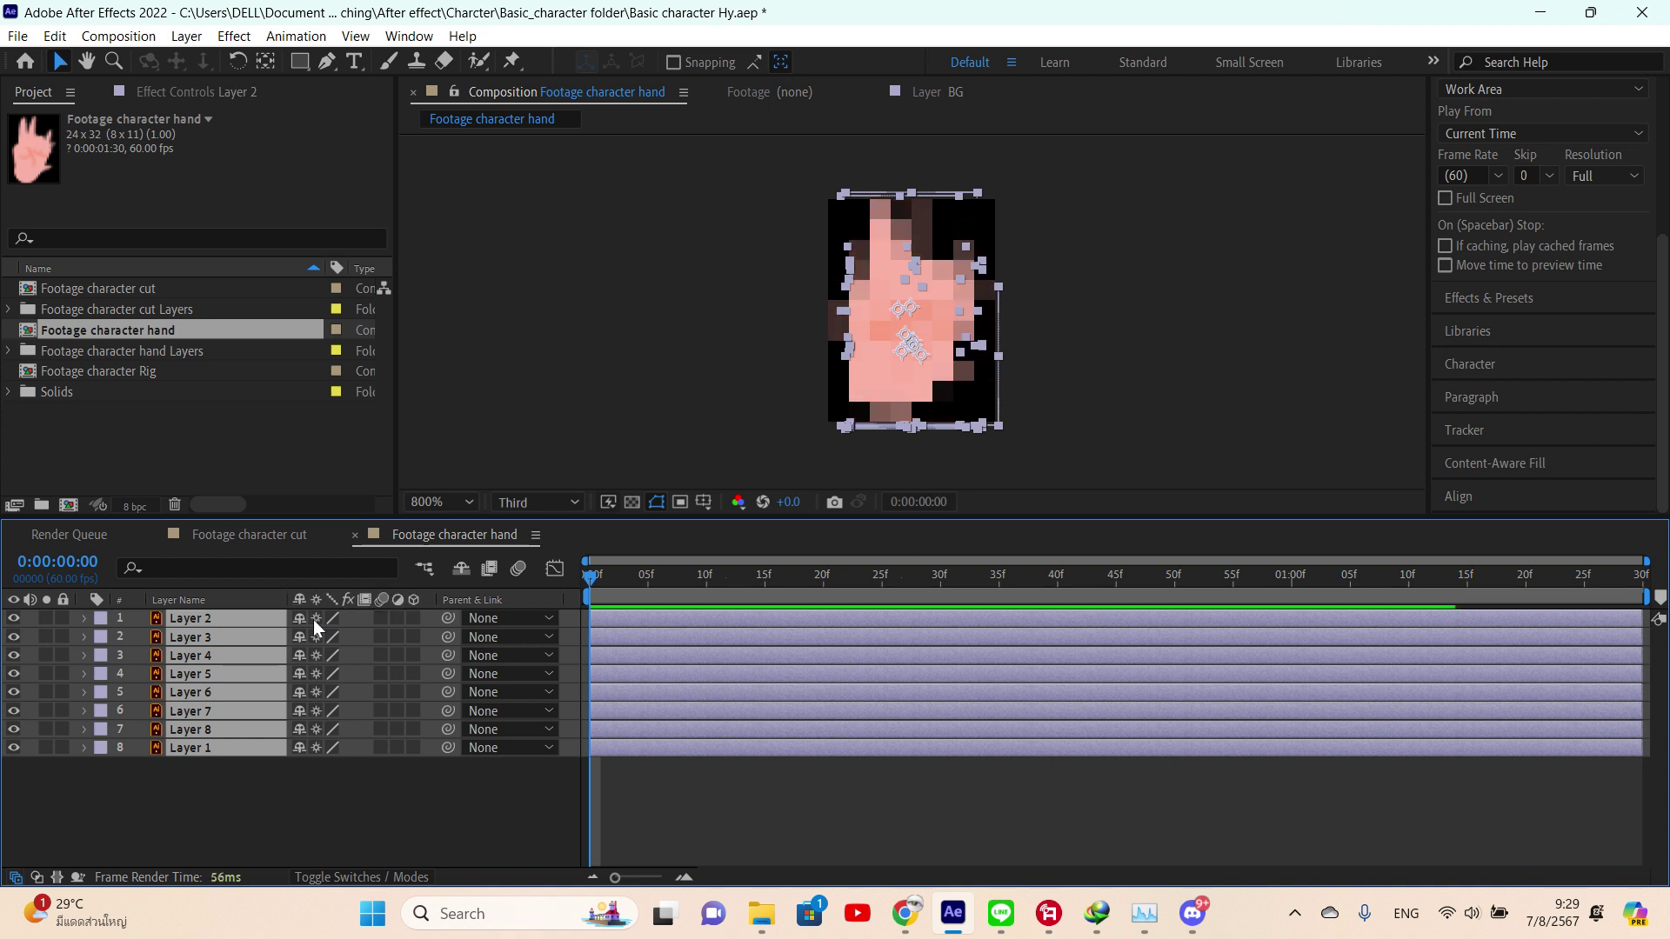
pyautogui.click(379, 795)
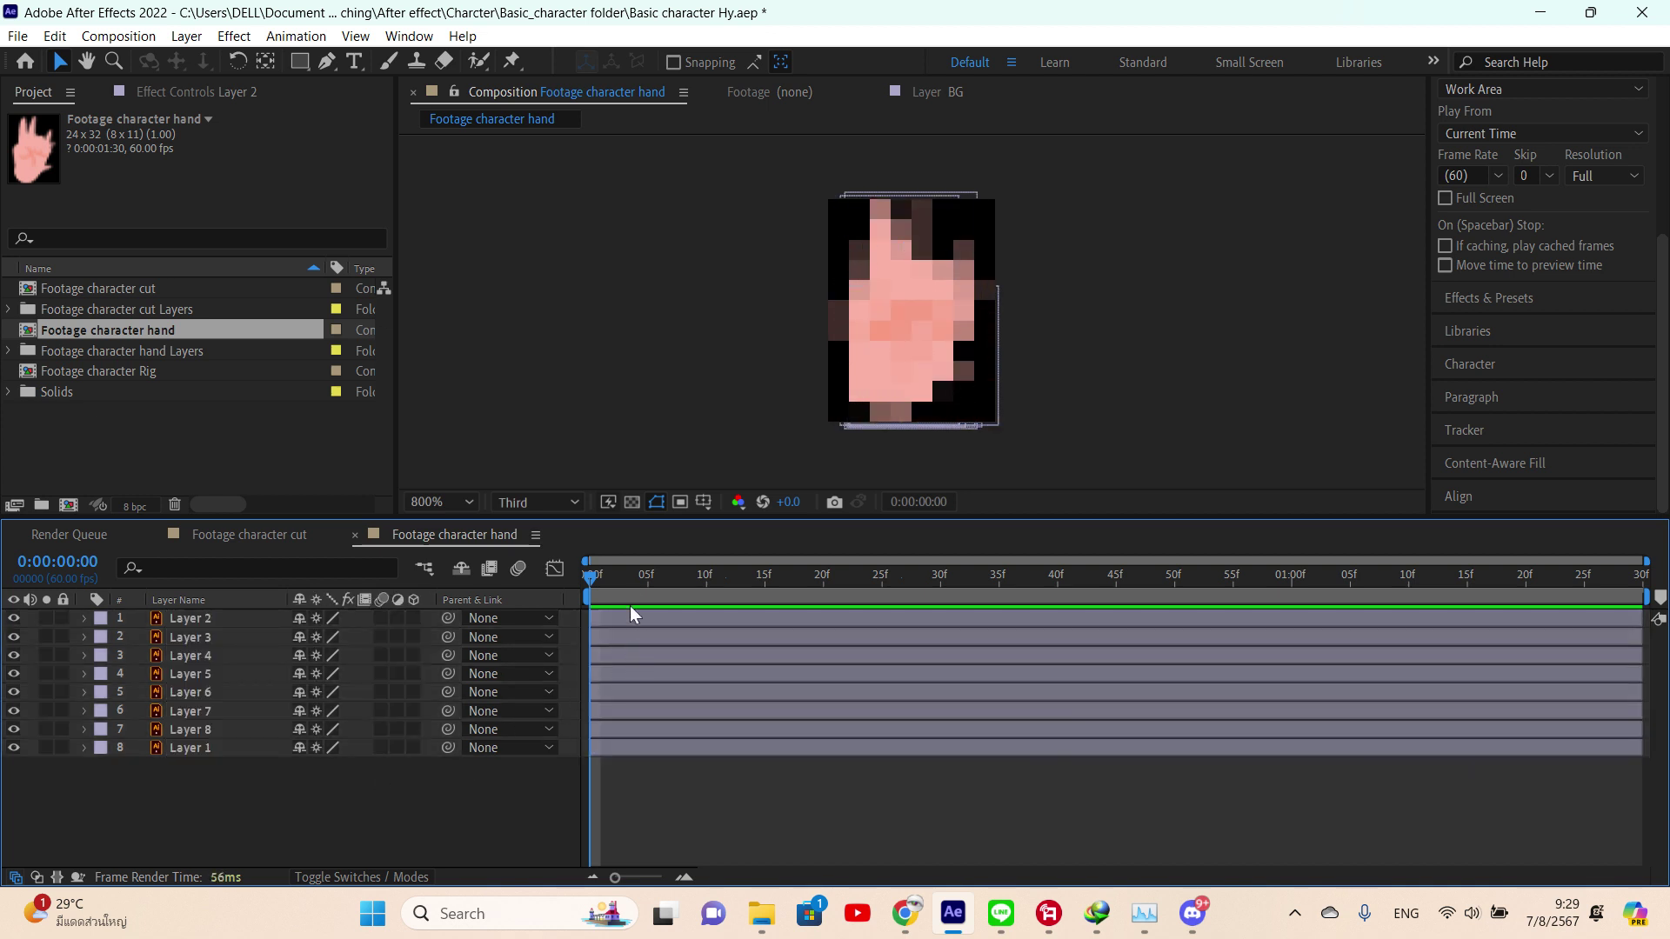
# - Try moving Layer 2 outside the hand composition's frame and undo the move
pyautogui.moveTo(877, 285); pyautogui.dragTo(1080, 314)
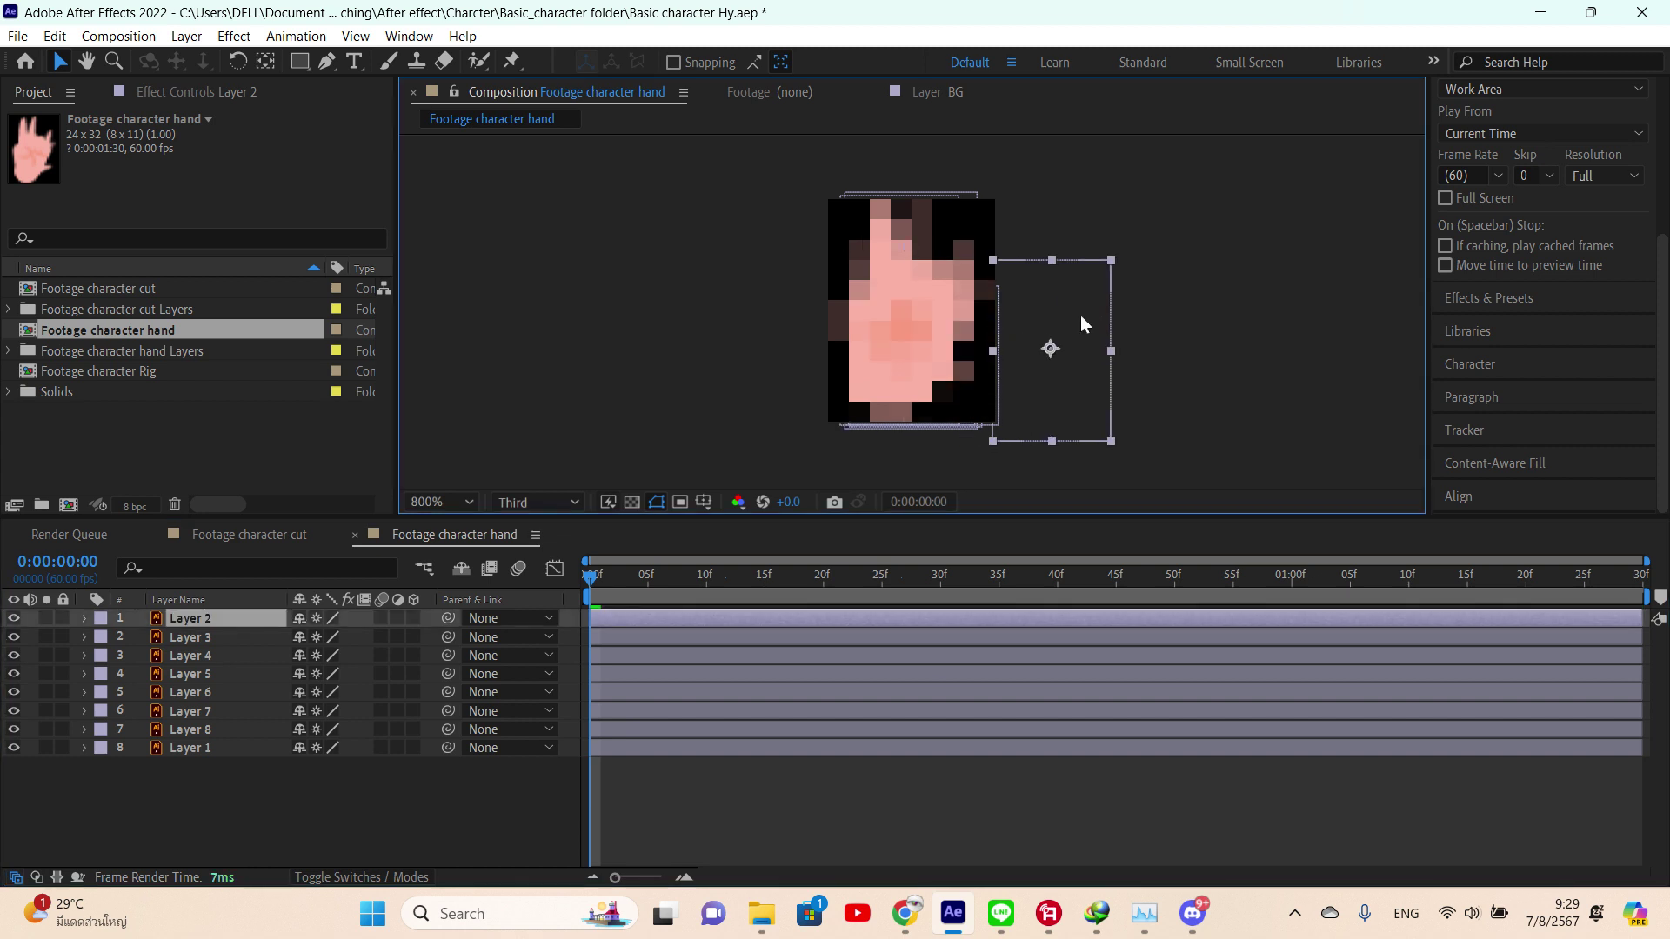
pyautogui.hotkey('ctrl', 'z')
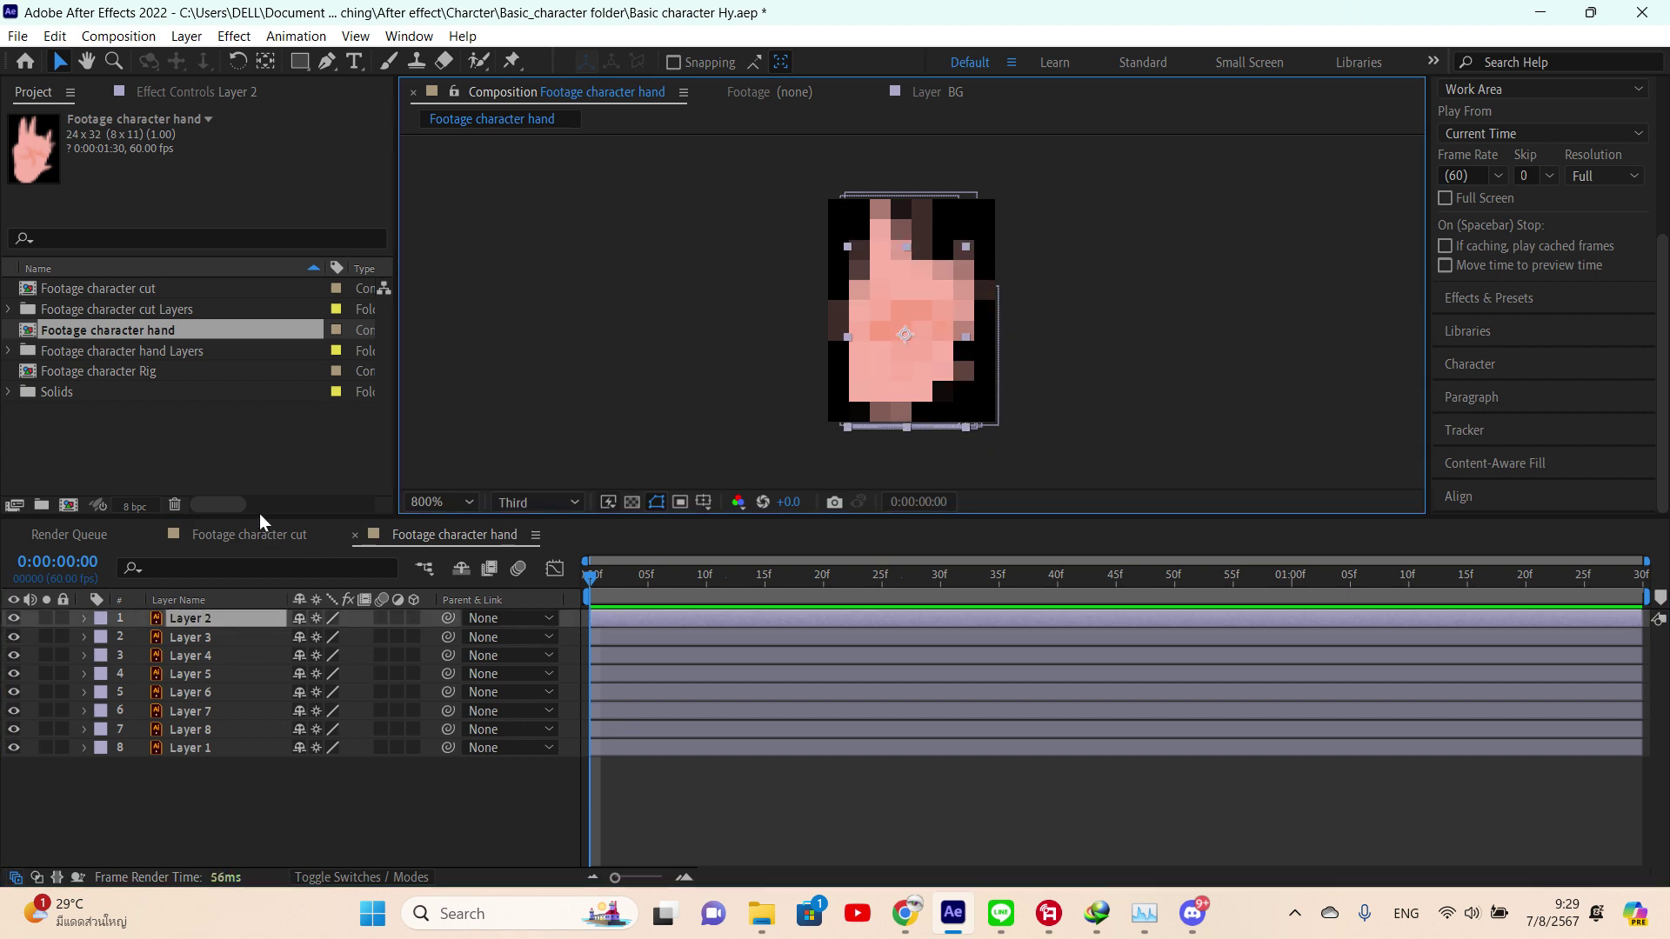
# - Delete the Footage character hand composition together with the Footage character hand Layers folder from the project
pyautogui.click(186, 456)
pyautogui.click(117, 329)
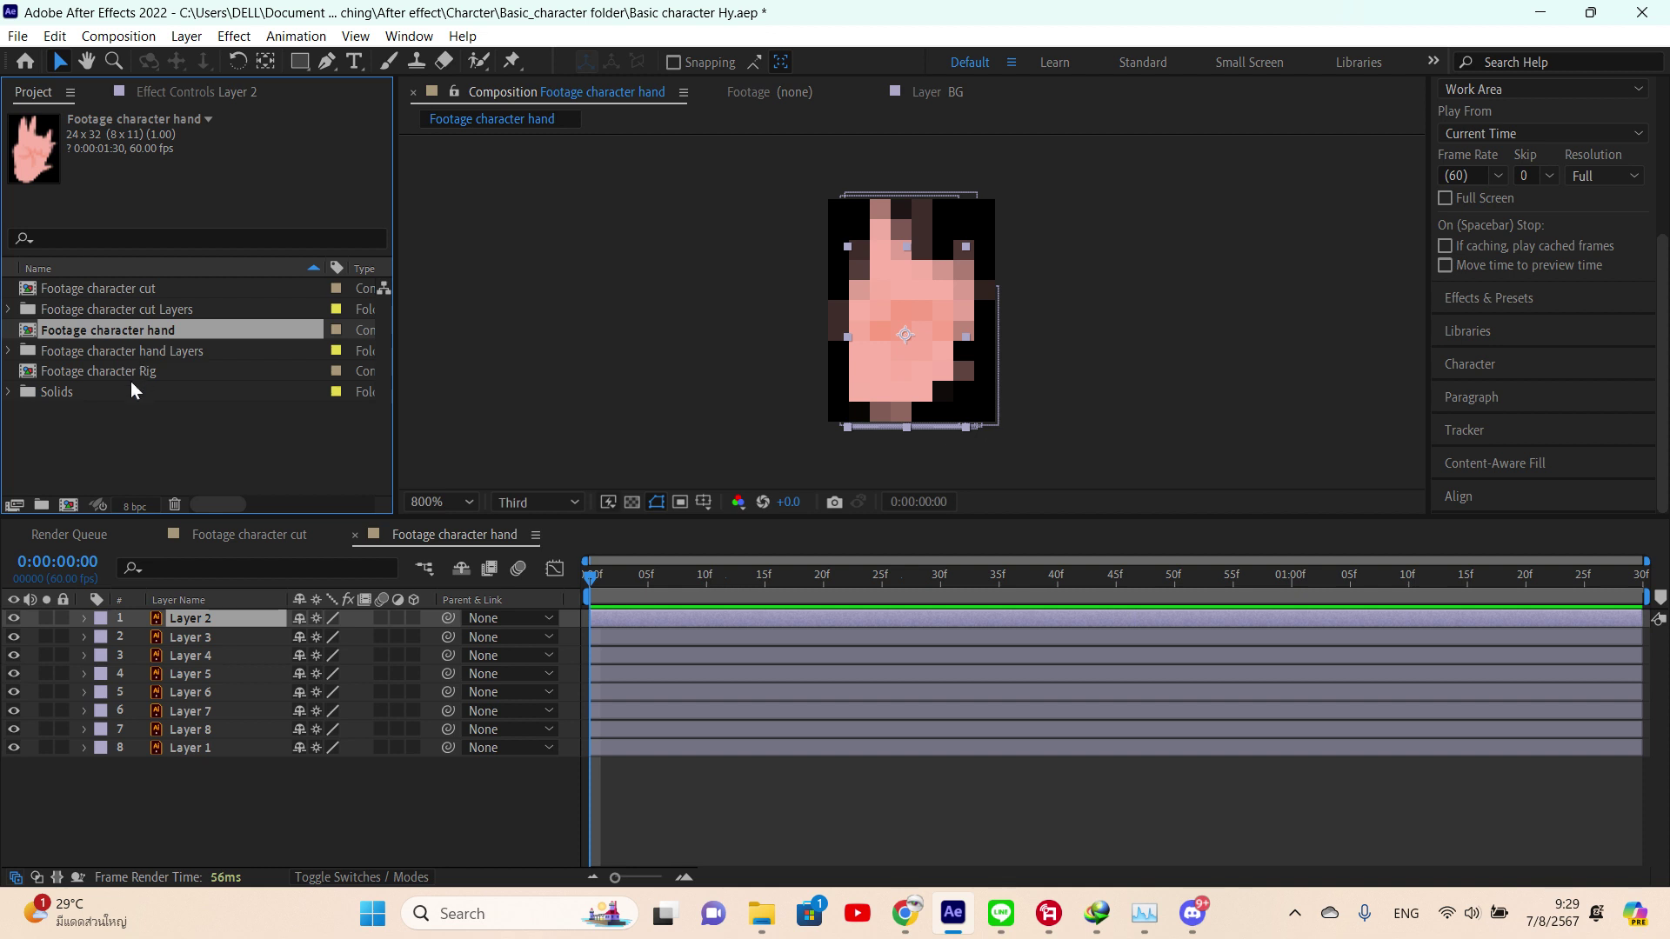
pyautogui.keyDown('ctrl'); pyautogui.click(148, 351); pyautogui.keyUp('ctrl')
pyautogui.press('Delete')
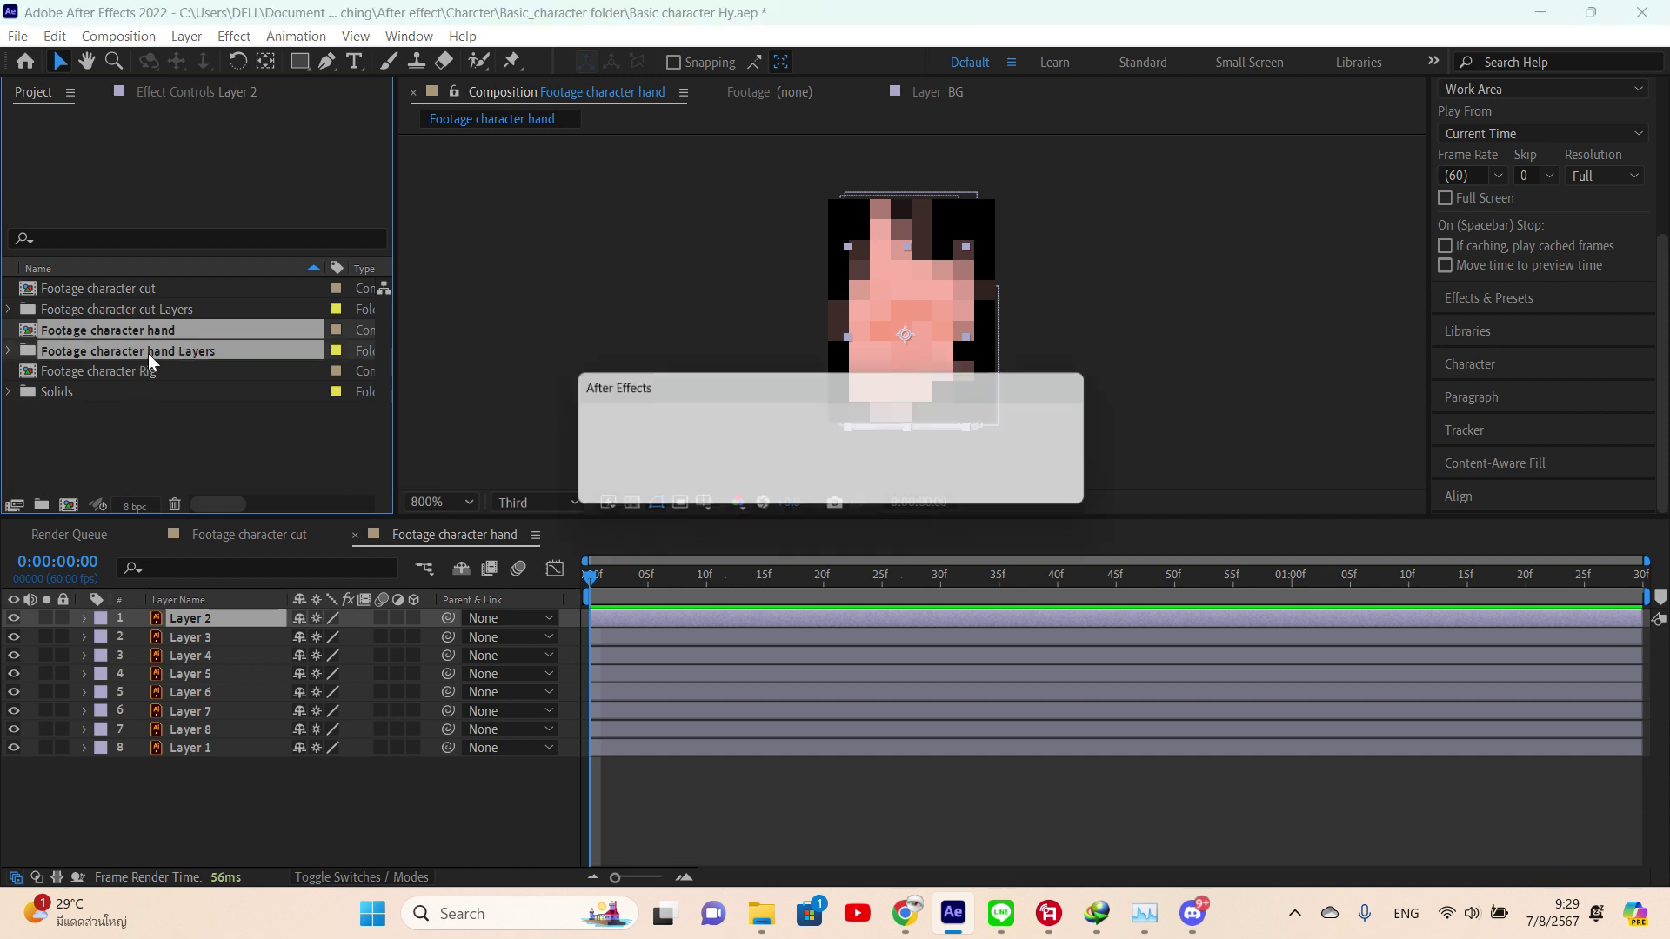
pyautogui.click(922, 477)
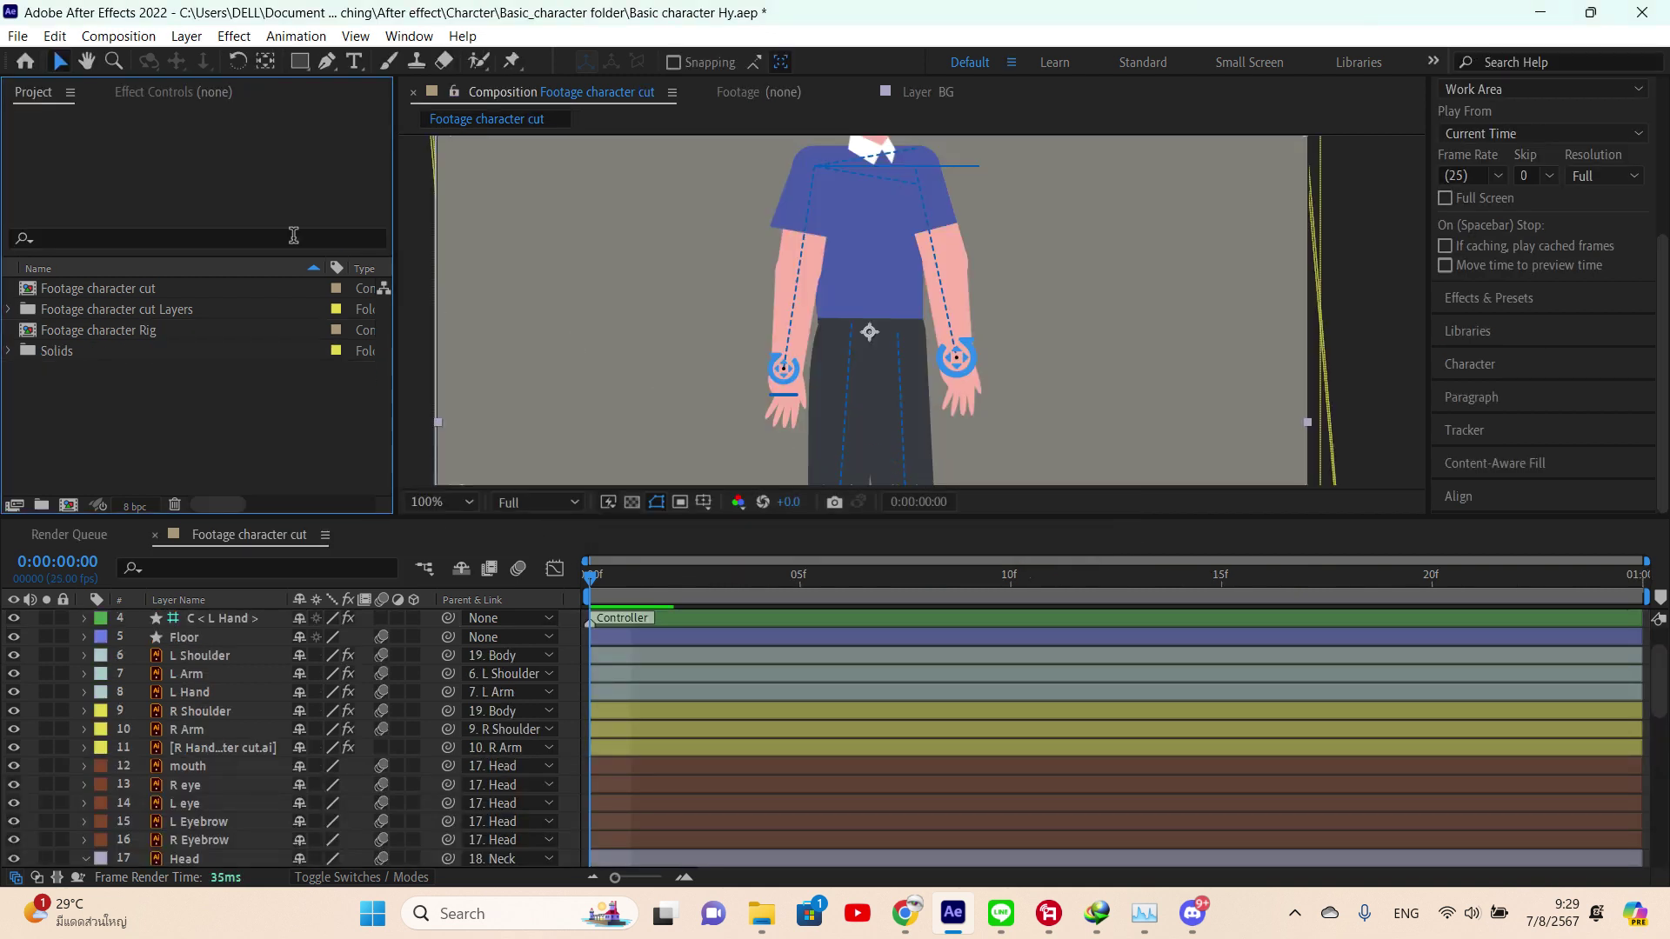
# - Import Footage character hand from Source Files with Import As set to Composition
pyautogui.click(19, 36)
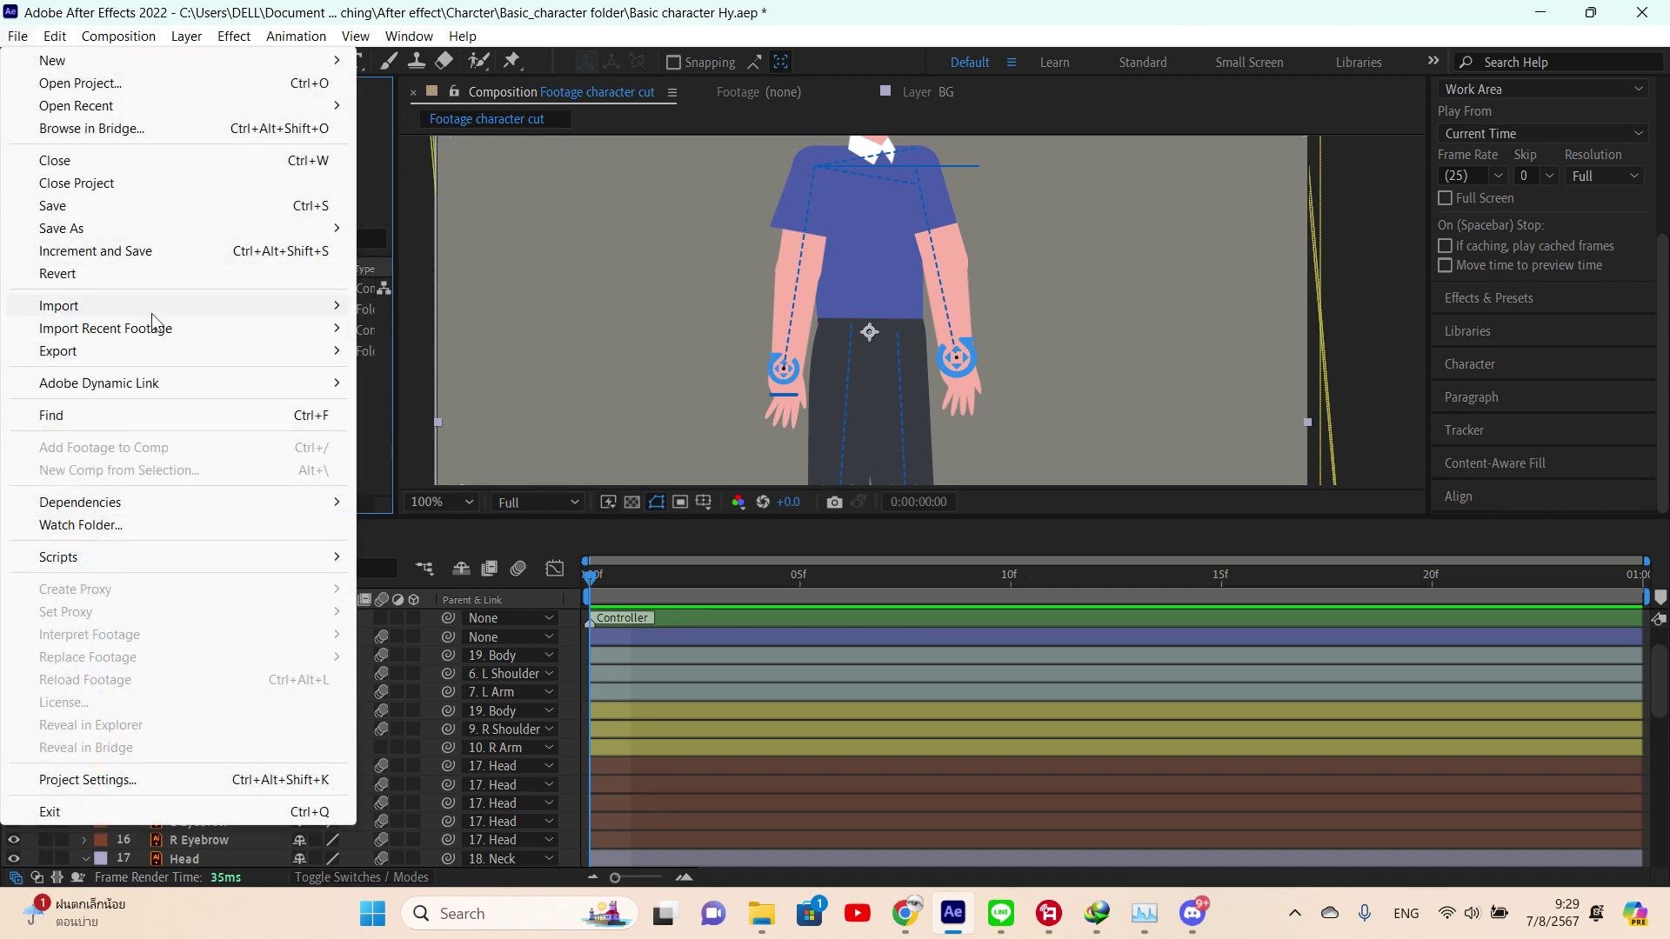
pyautogui.moveTo(161, 306)
pyautogui.click(419, 306)
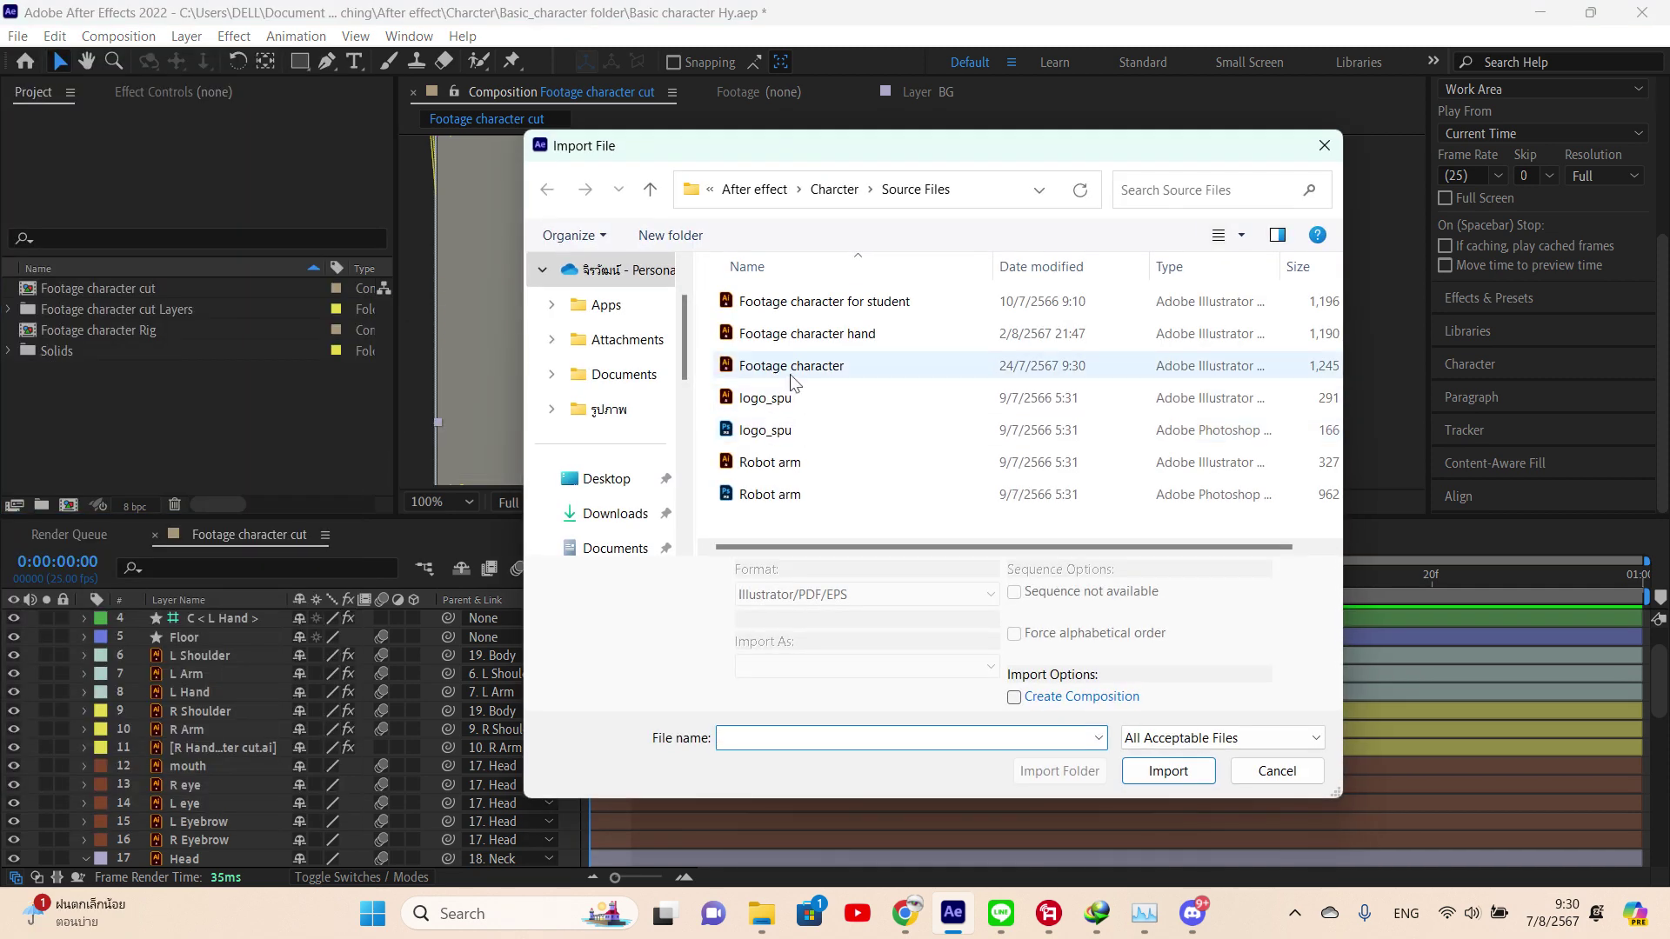
pyautogui.click(838, 337)
pyautogui.click(822, 667)
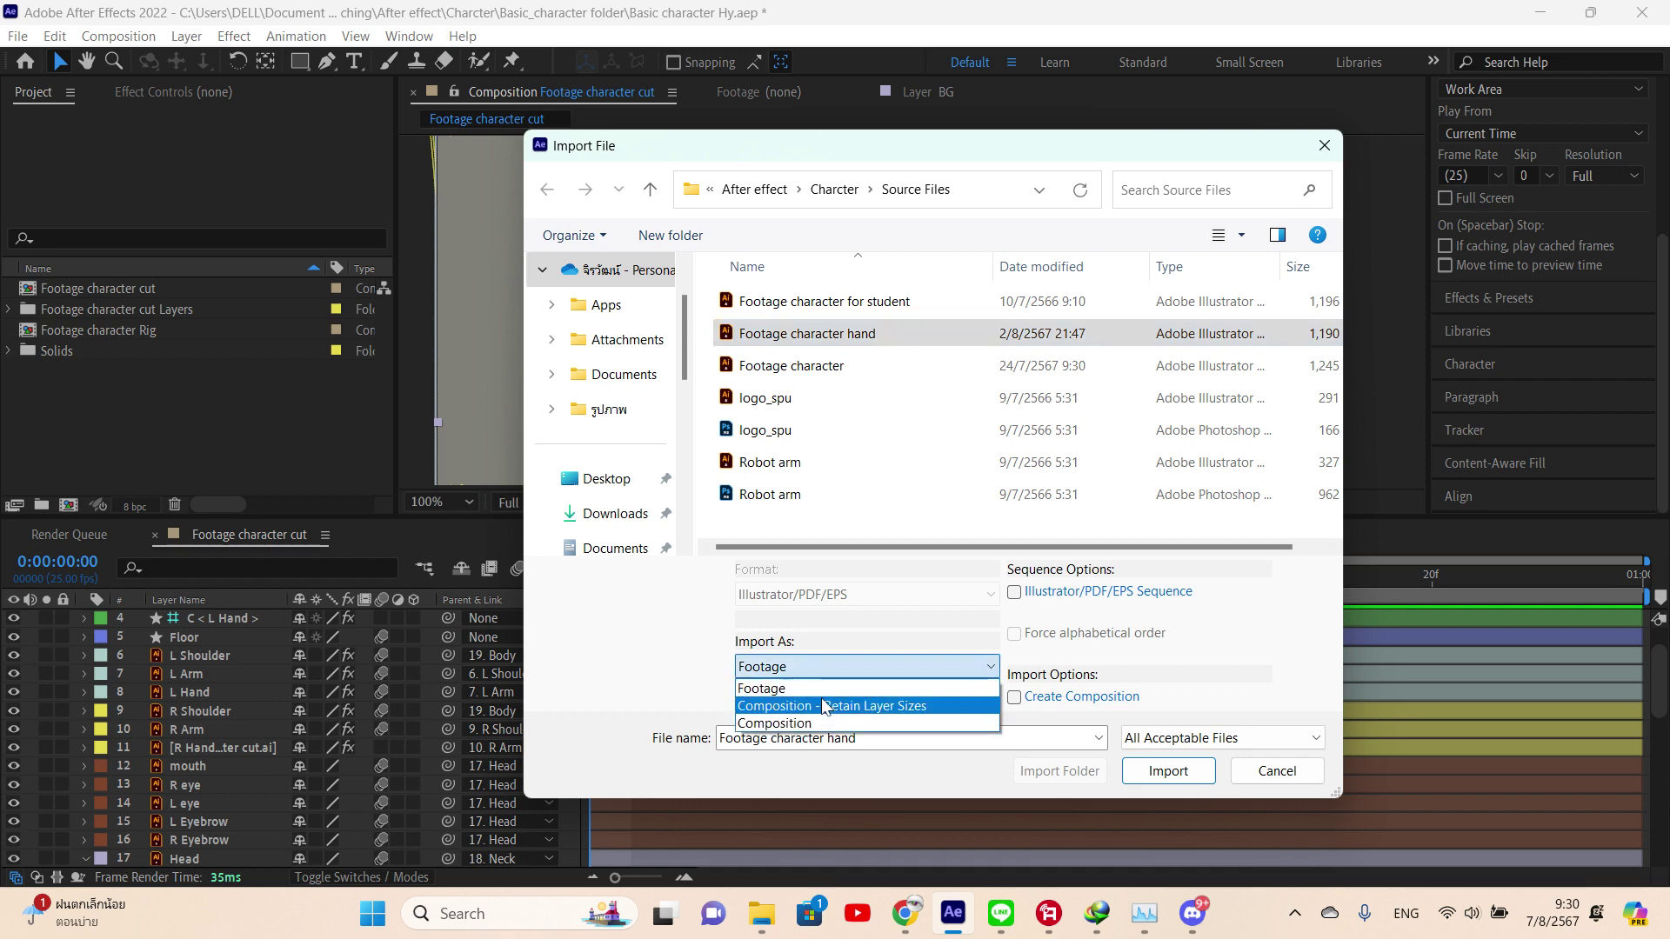
pyautogui.click(818, 724)
pyautogui.click(1169, 771)
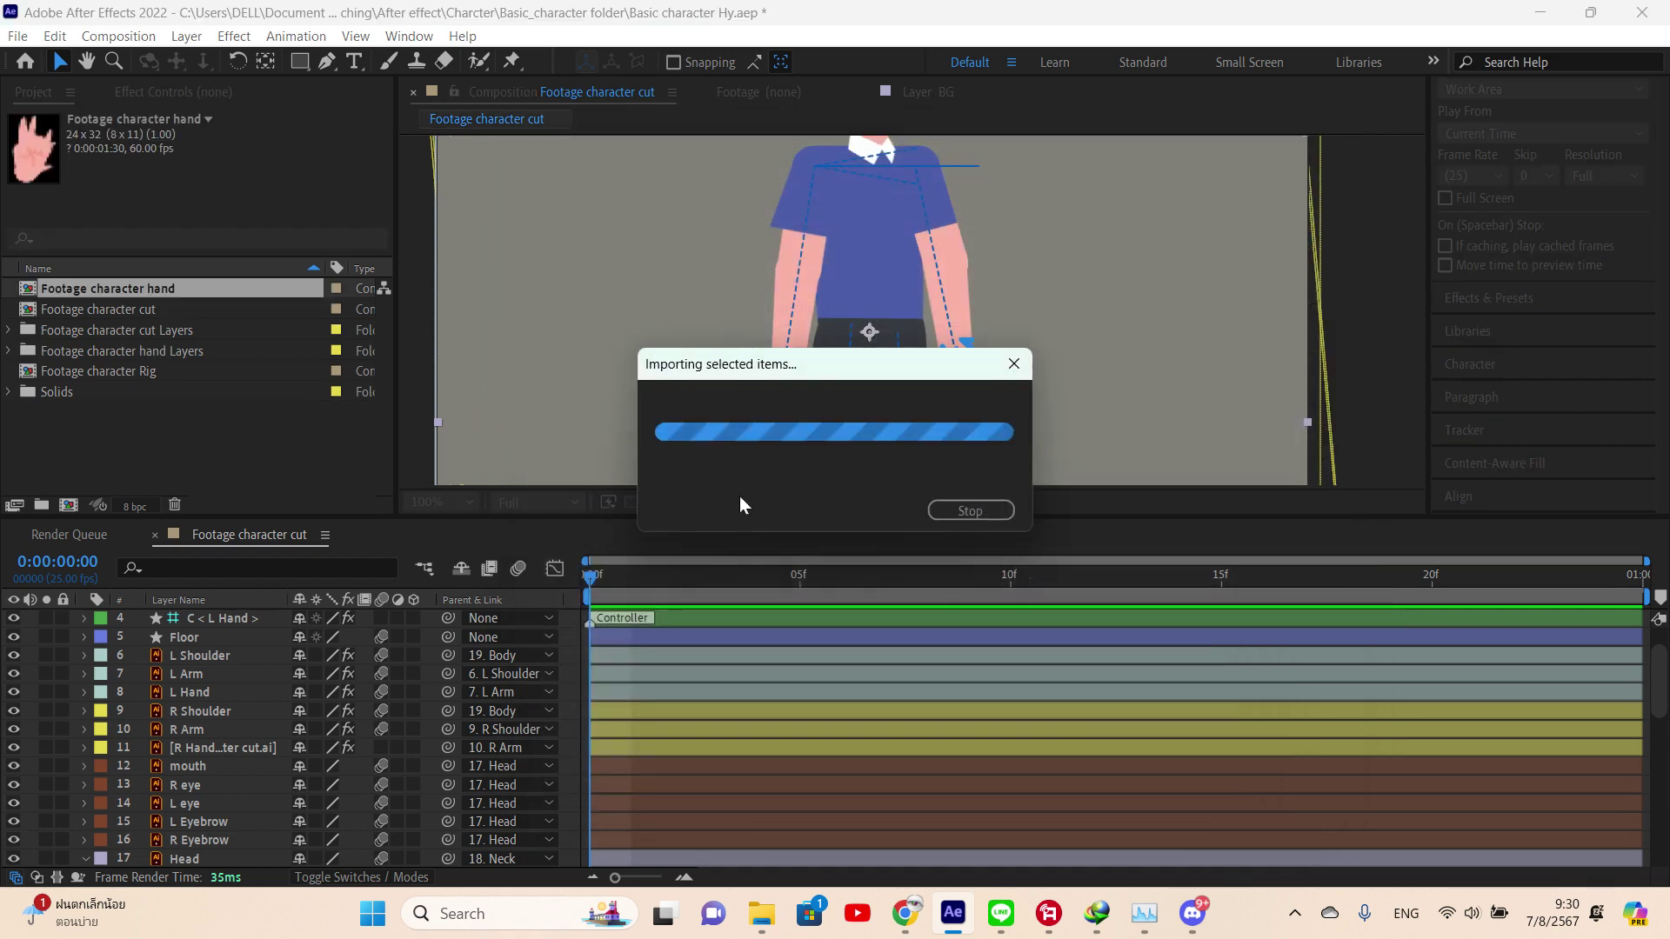
# - Open the Footage character hand composition and set its preview resolution to Full
pyautogui.doubleClick(132, 326)
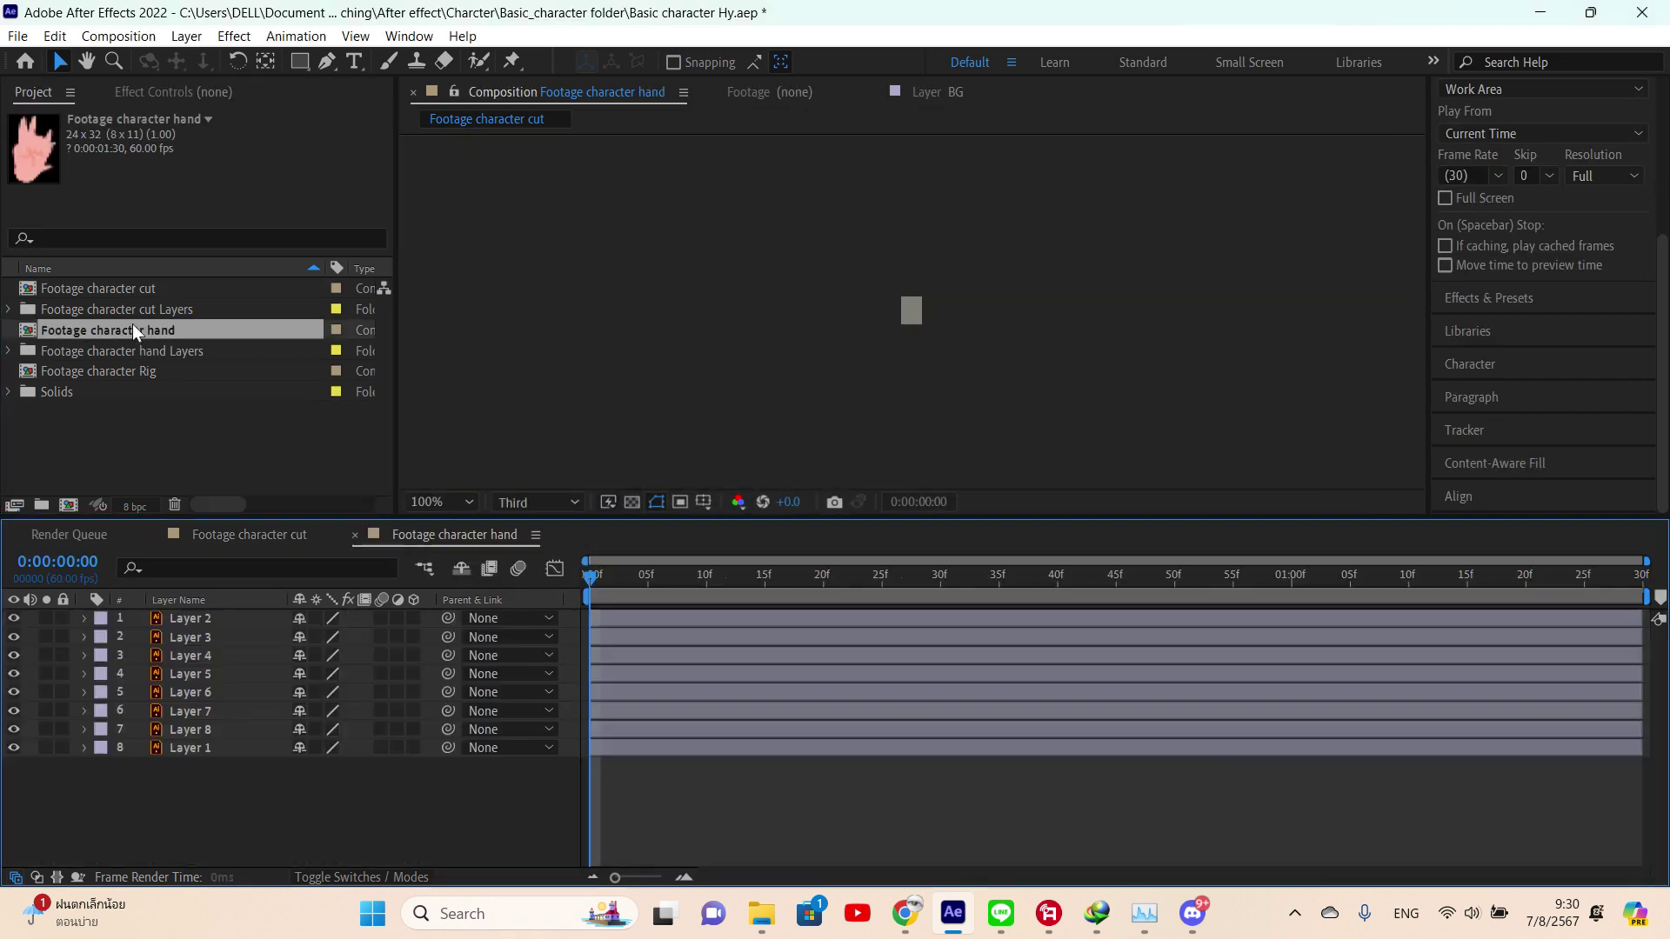
pyautogui.click(532, 503)
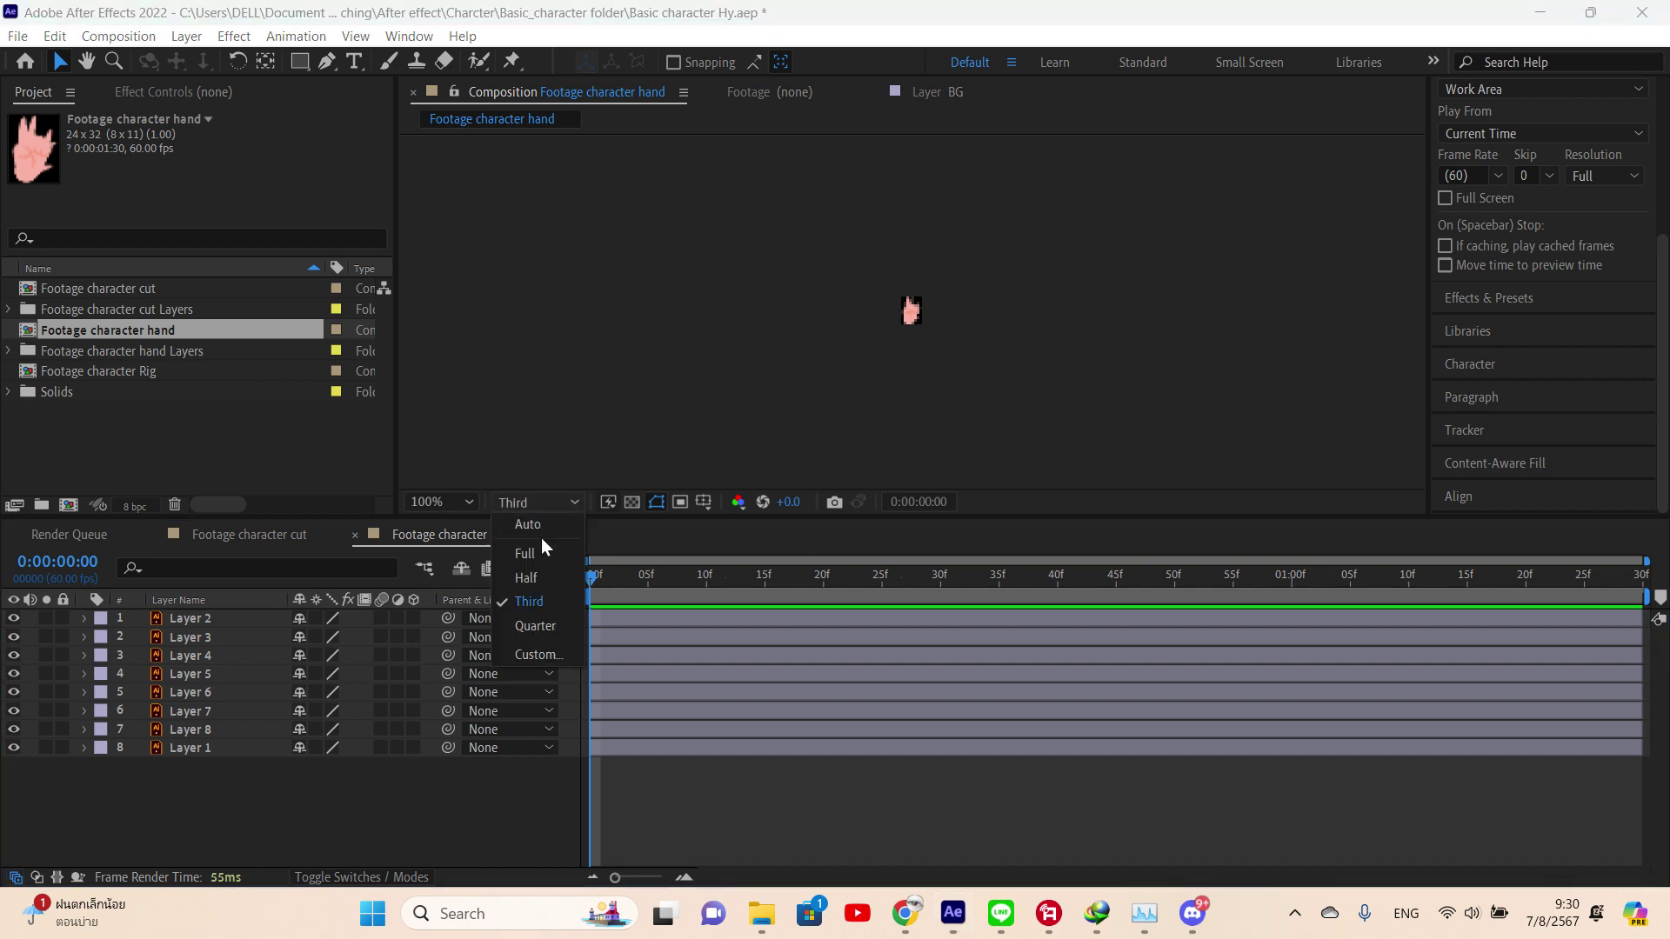
pyautogui.click(541, 527)
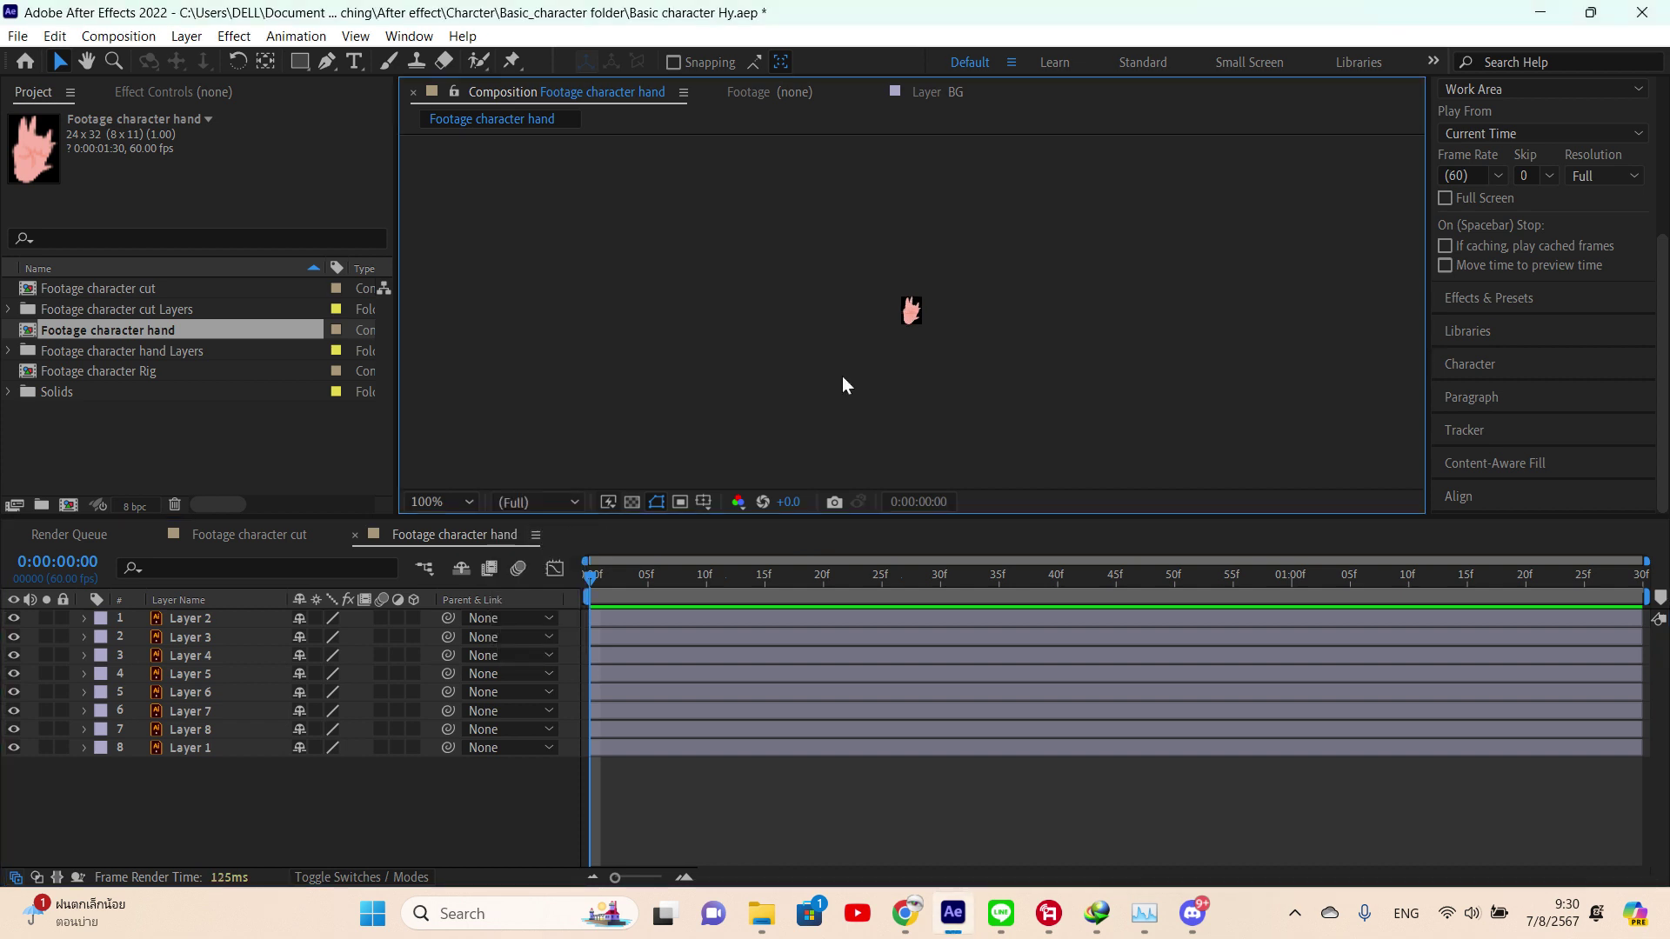
pyautogui.scroll(6, 887, 358)
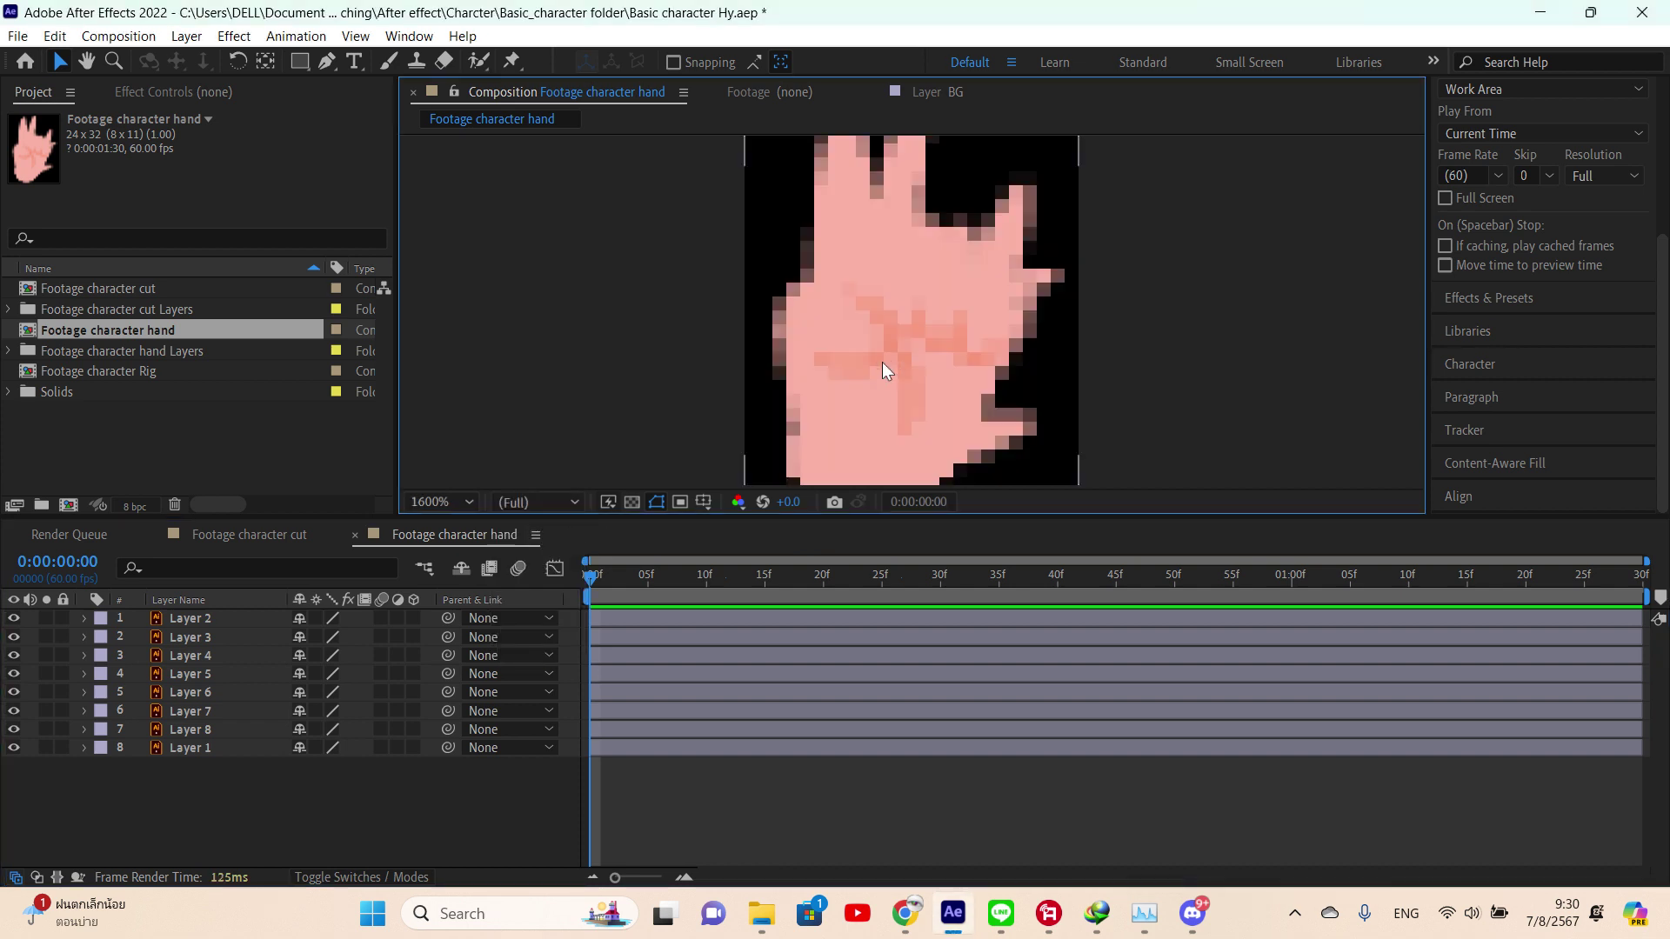
pyautogui.scroll(-1, 882, 362)
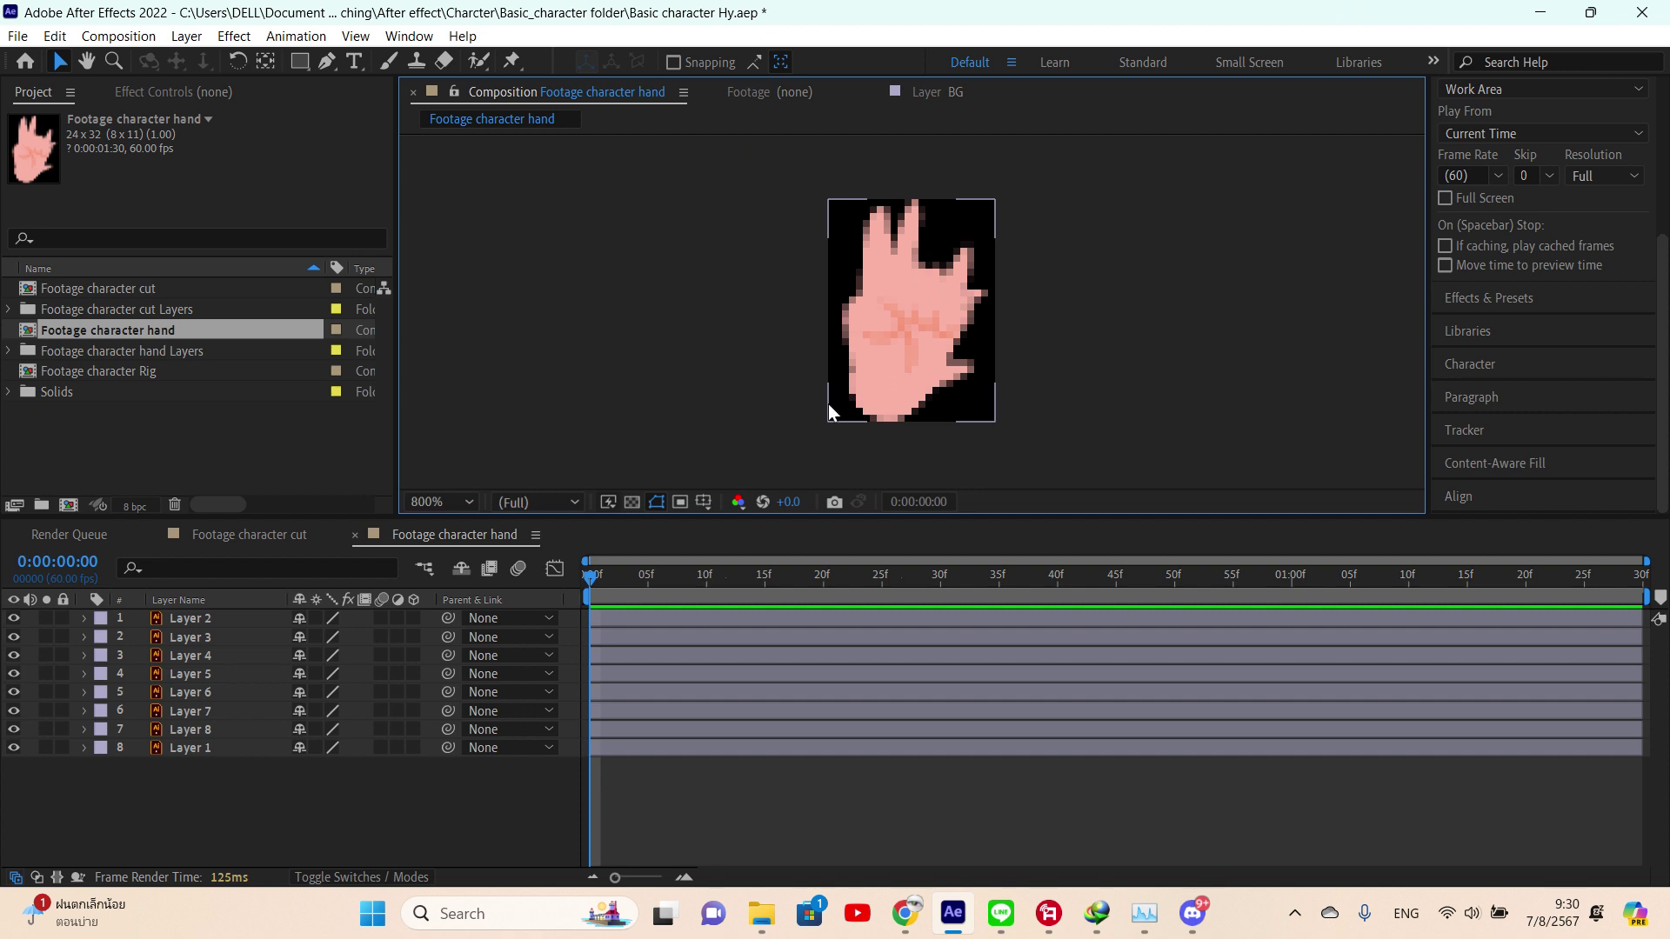
pyautogui.click(538, 509)
pyautogui.click(534, 548)
# - Turn on Continuously Rasterize for Layer 1 through Layer 8 of the hand composition
pyautogui.moveTo(314, 618); pyautogui.dragTo(317, 748)
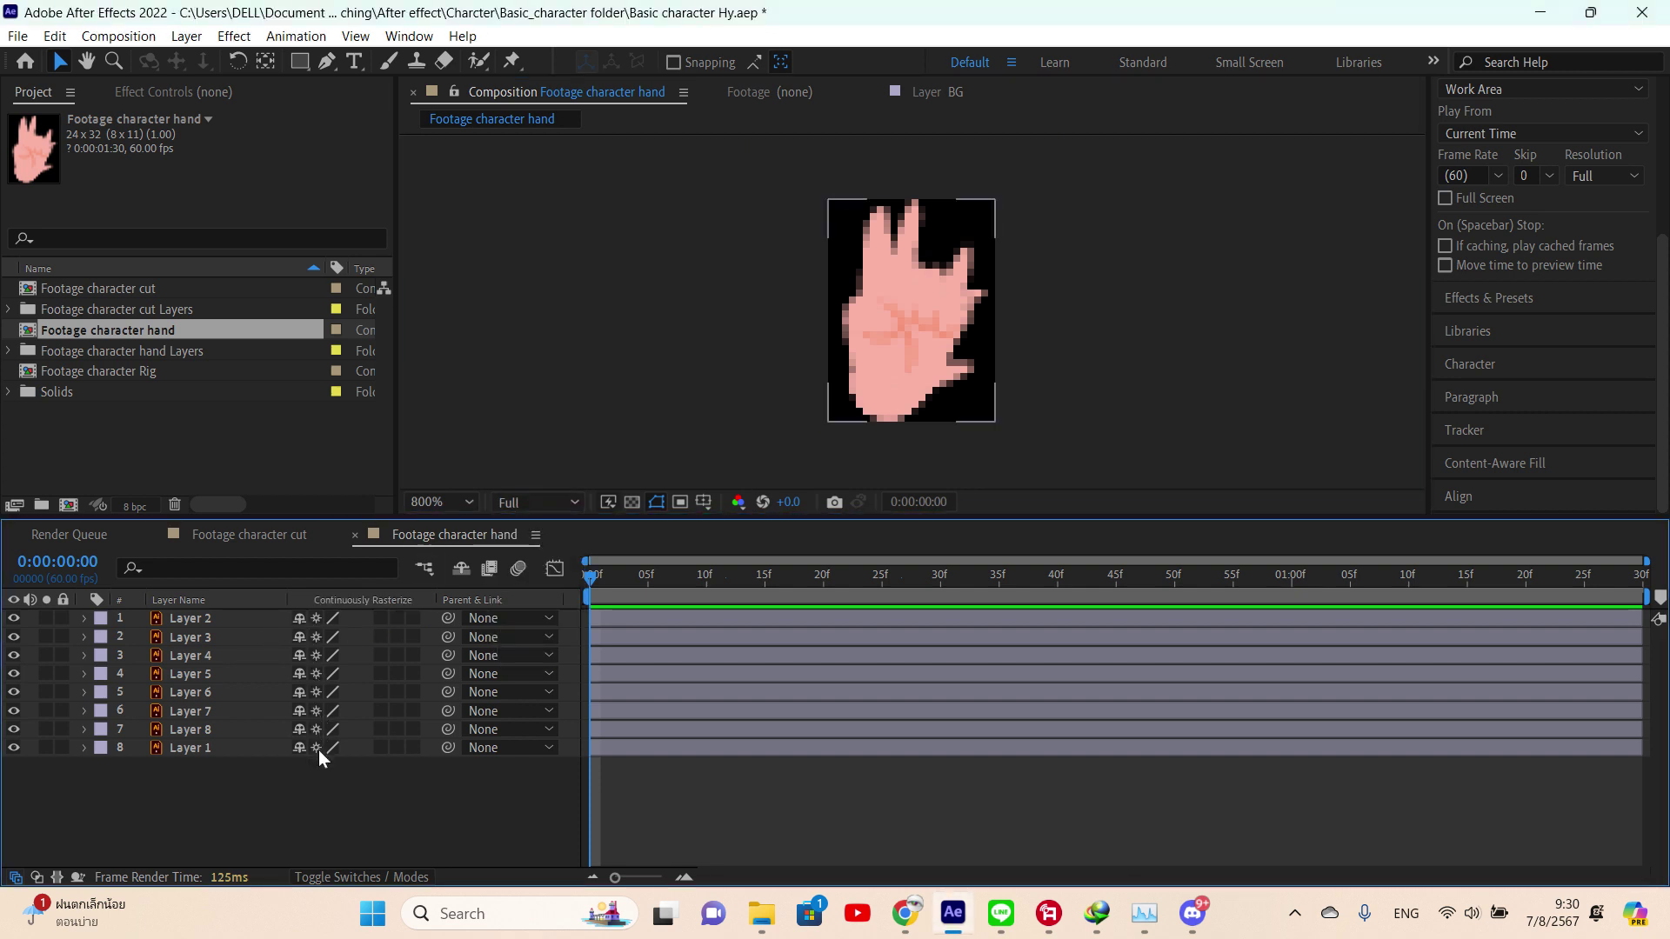
pyautogui.click(670, 620)
pyautogui.click(672, 637)
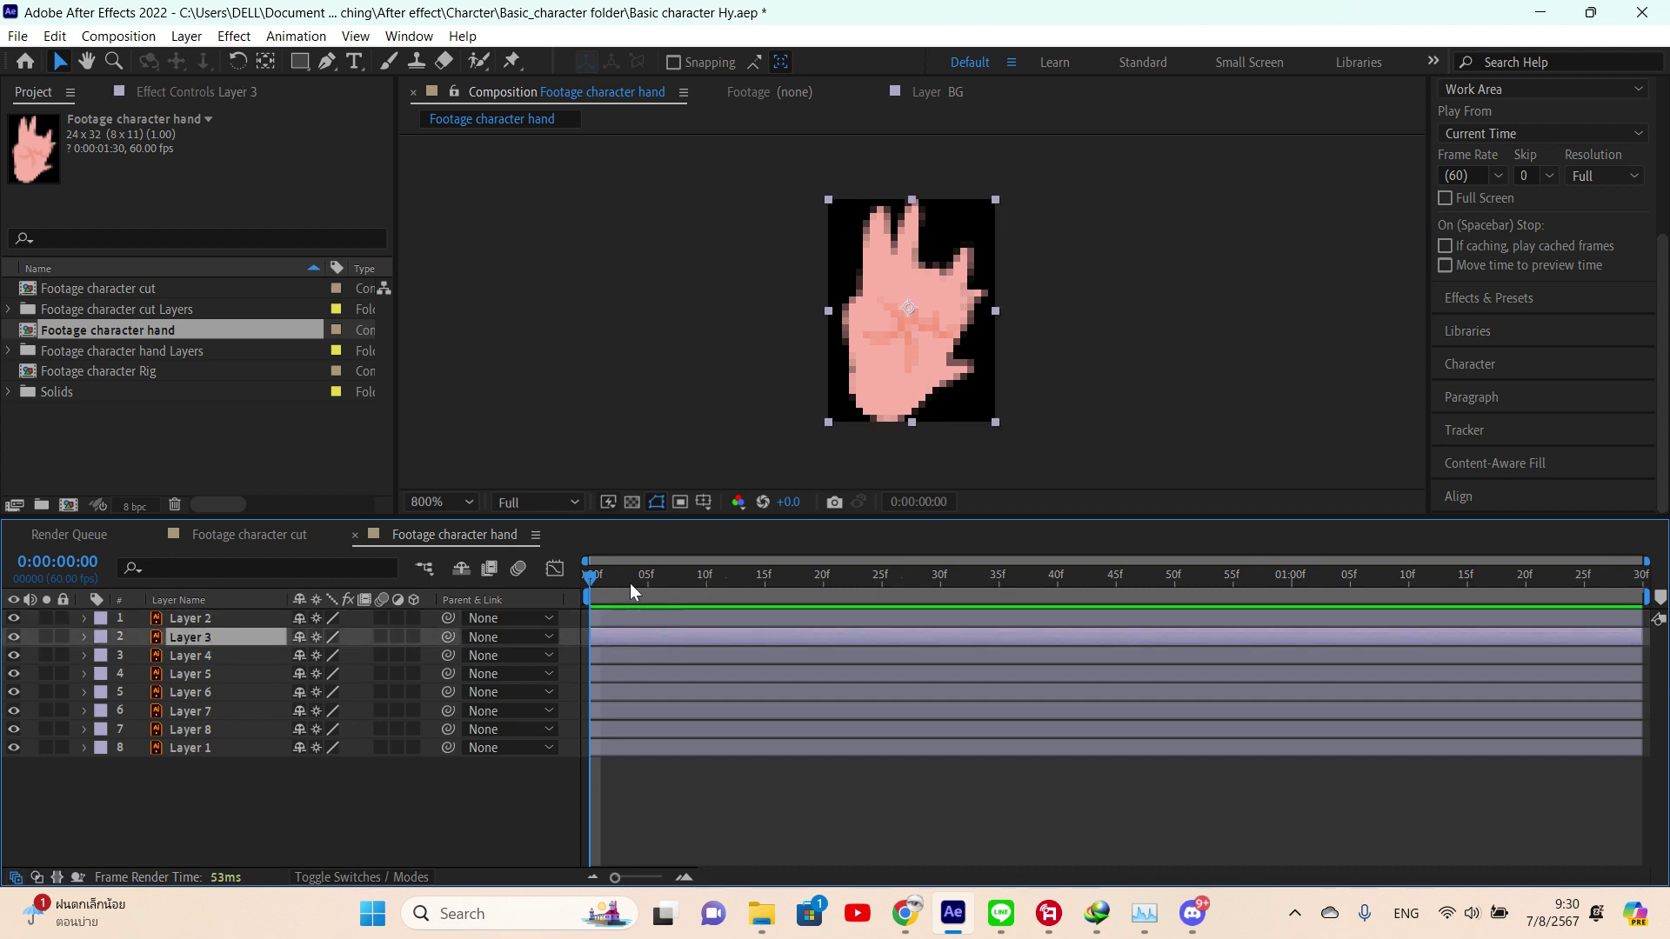
pyautogui.moveTo(629, 576); pyautogui.dragTo(521, 596)
# - Examine the hand artwork's sharpness at Fit up to 100% and at 800% magnification
pyautogui.click(468, 507)
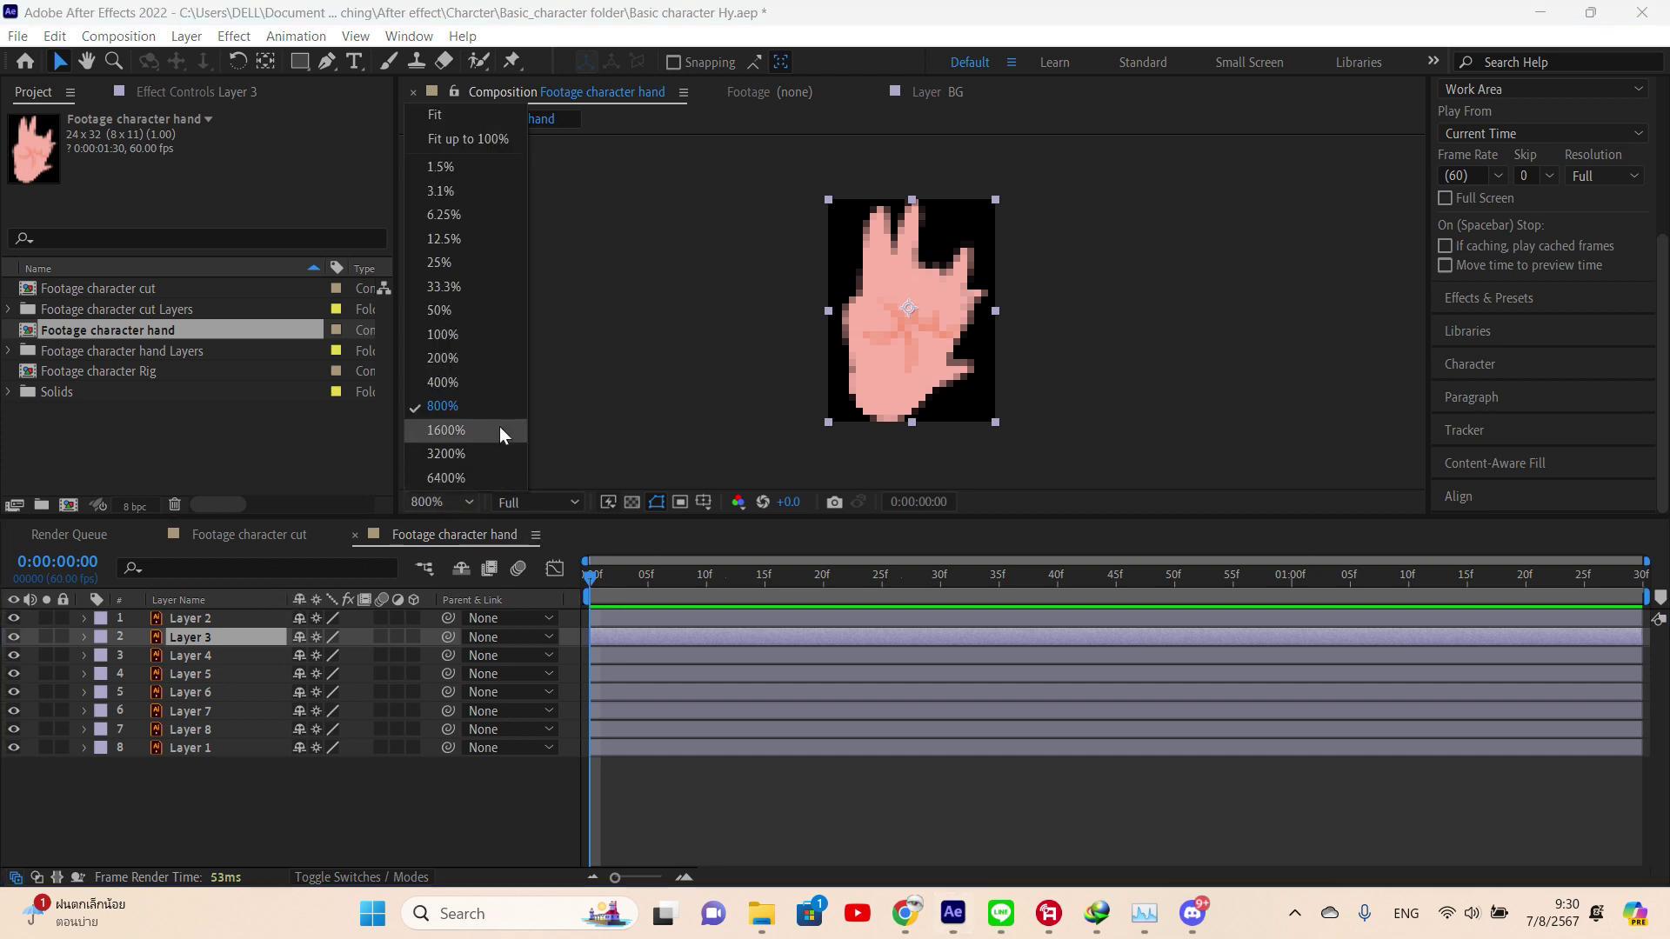
pyautogui.click(468, 137)
pyautogui.click(781, 289)
pyautogui.press('.')
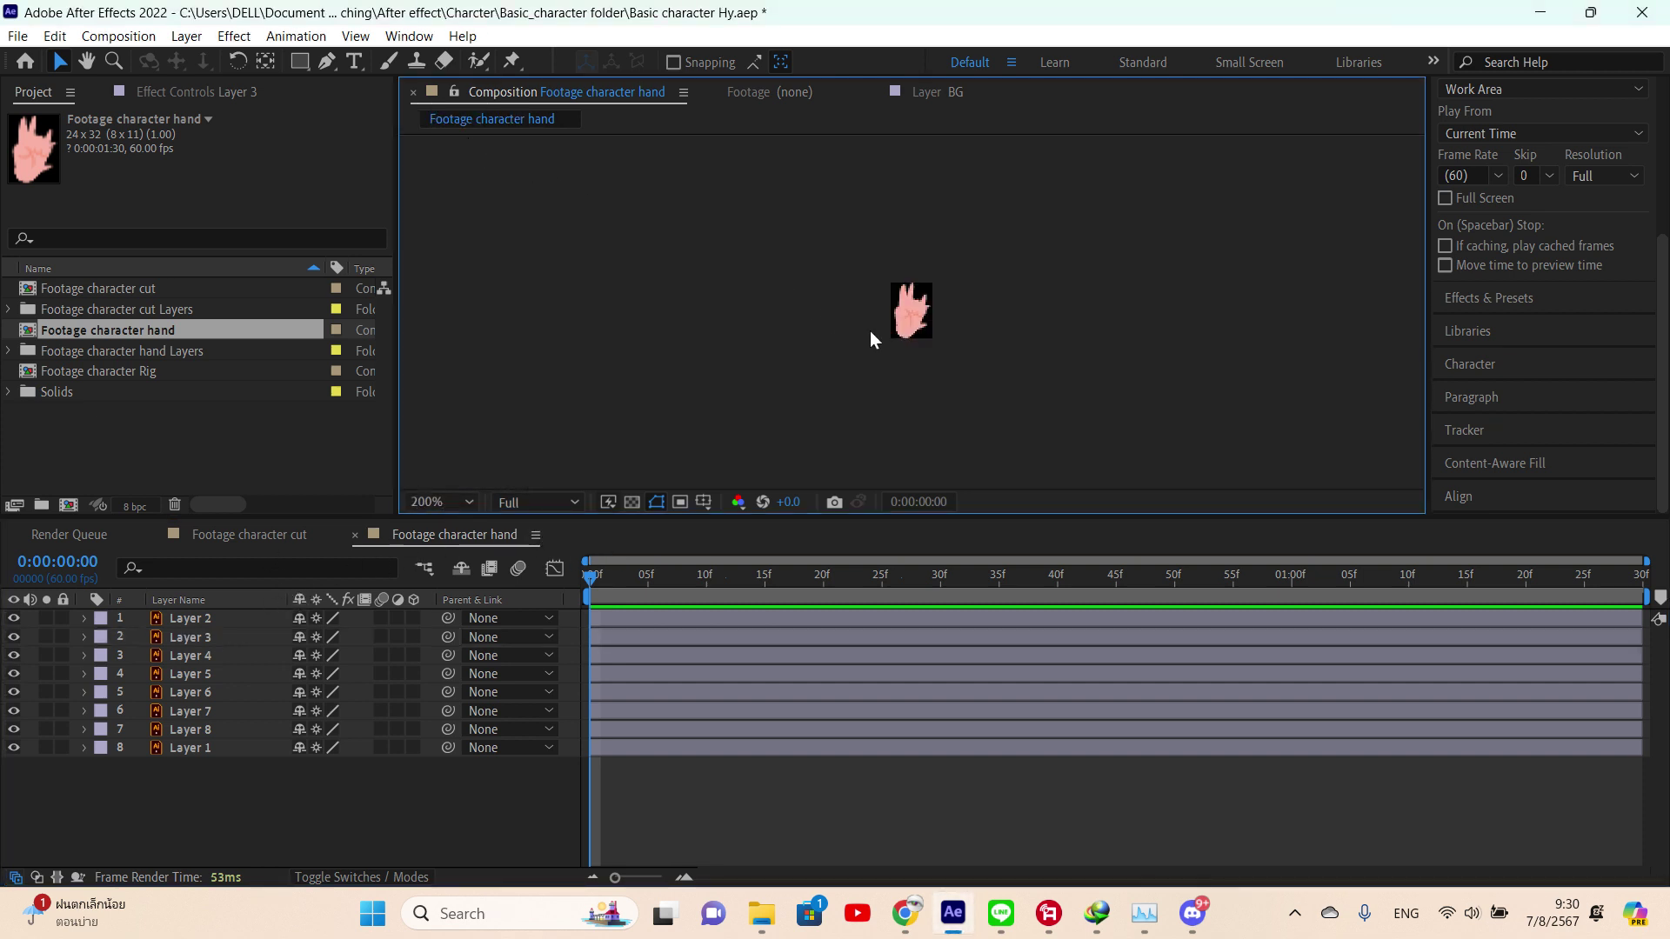
pyautogui.press('.')
pyautogui.press('.')
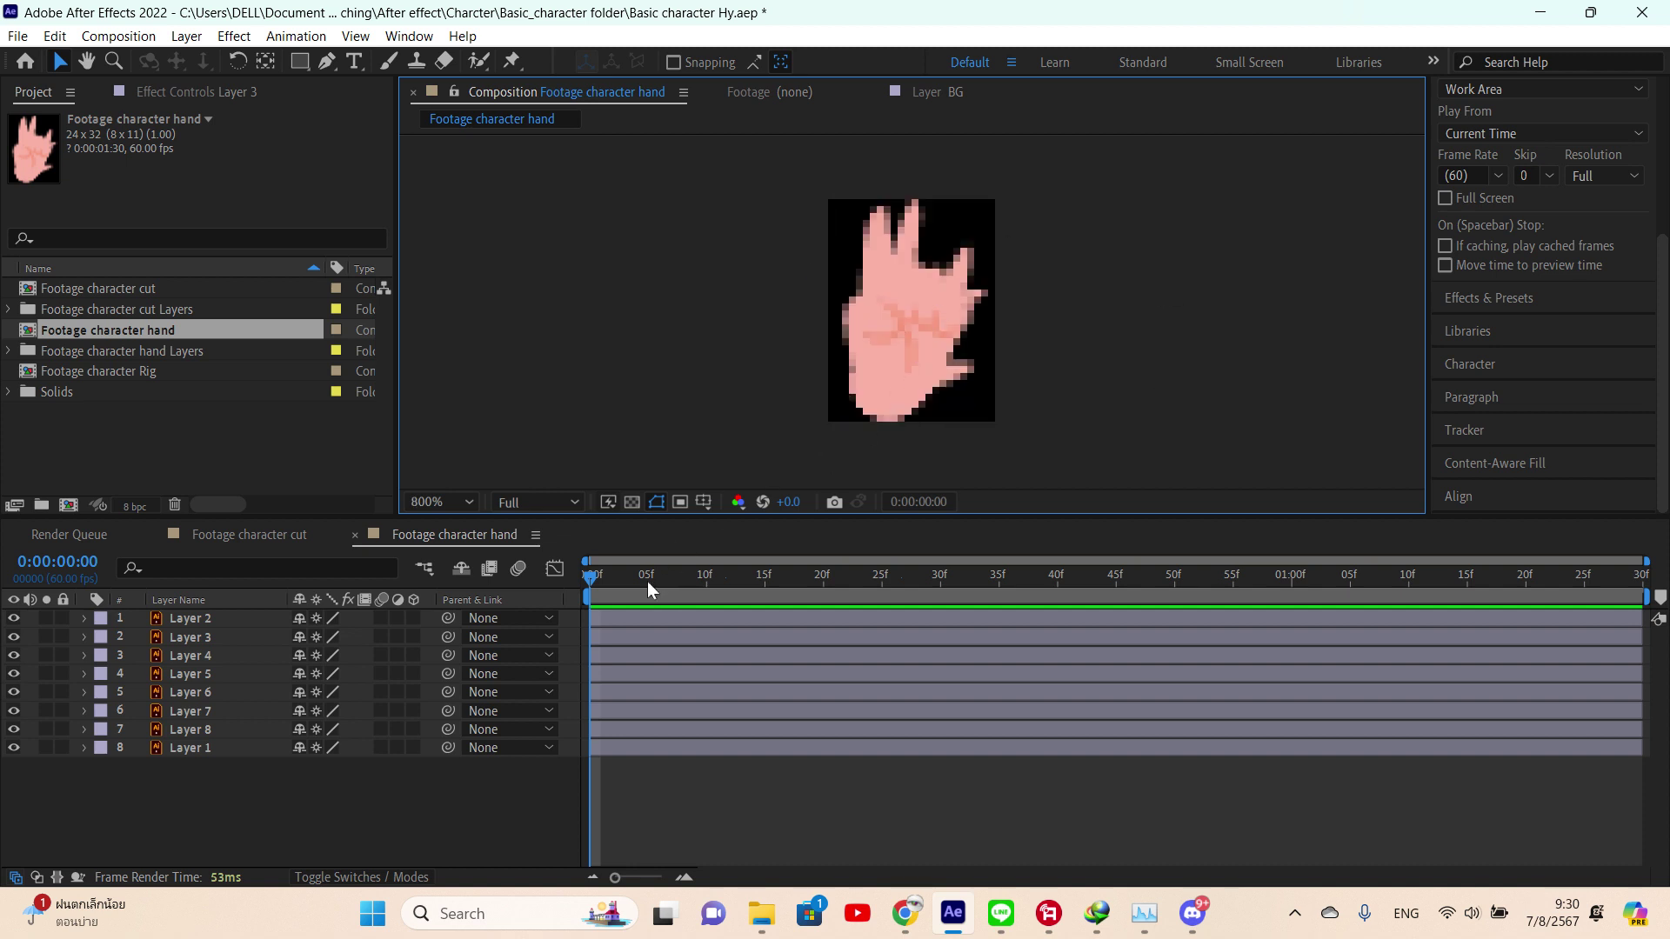
pyautogui.click(964, 576)
pyautogui.press('Home')
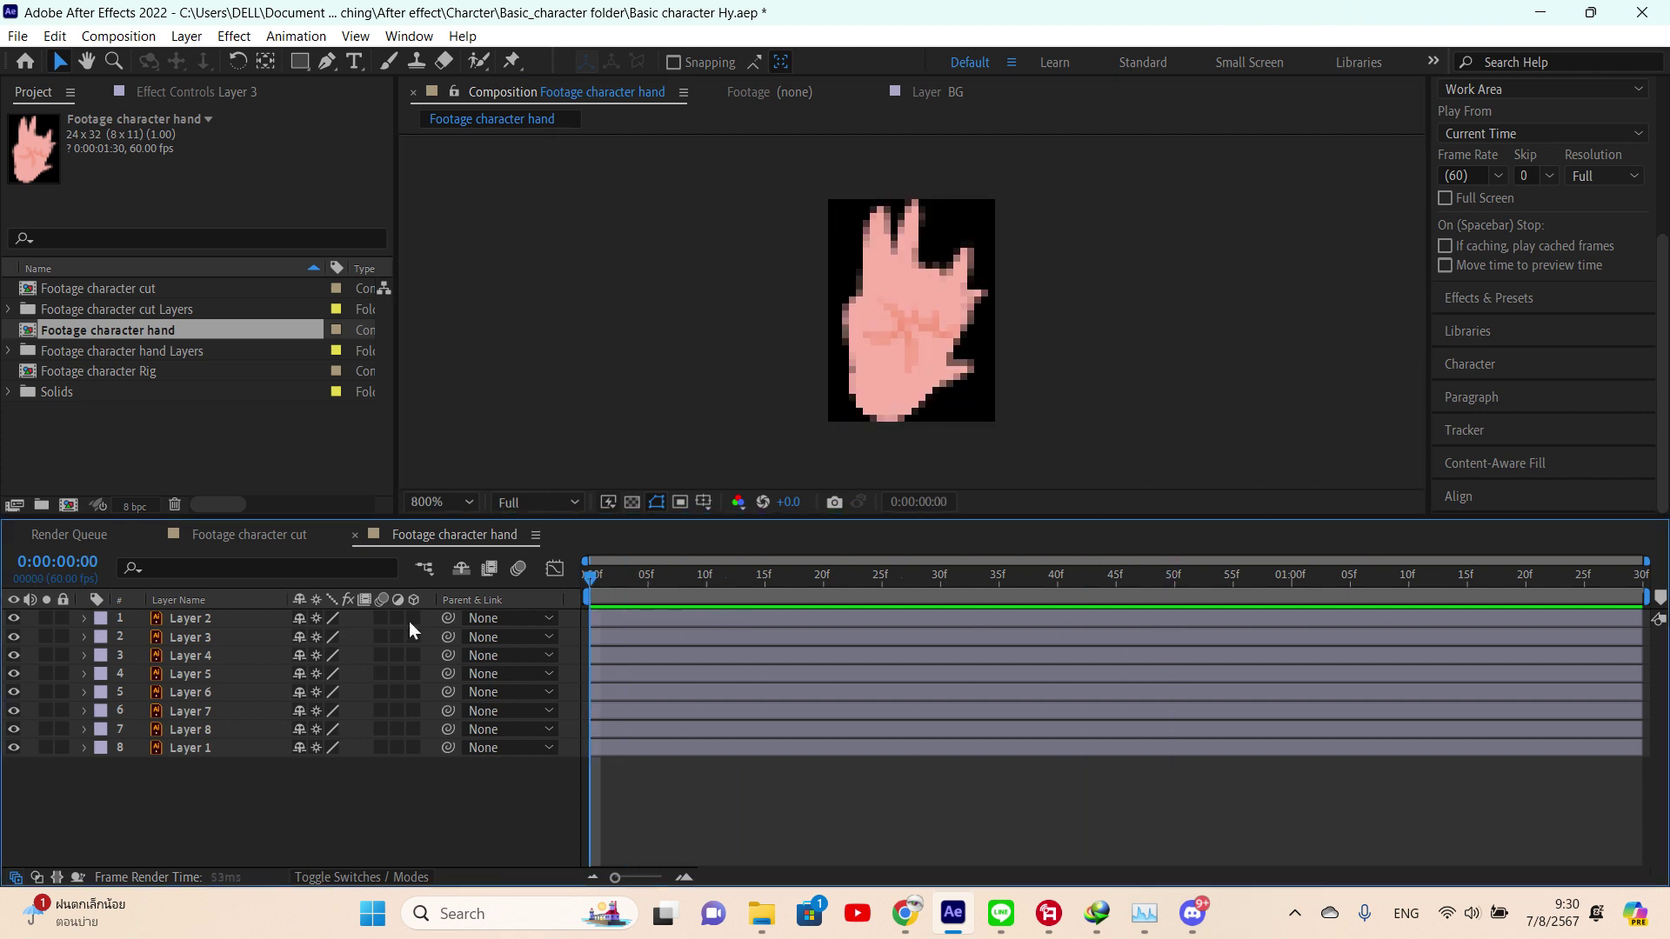
# - Review the composition settings of Footage character hand without changing them
pyautogui.click(209, 619)
pyautogui.hotkey('ctrl', 'a')
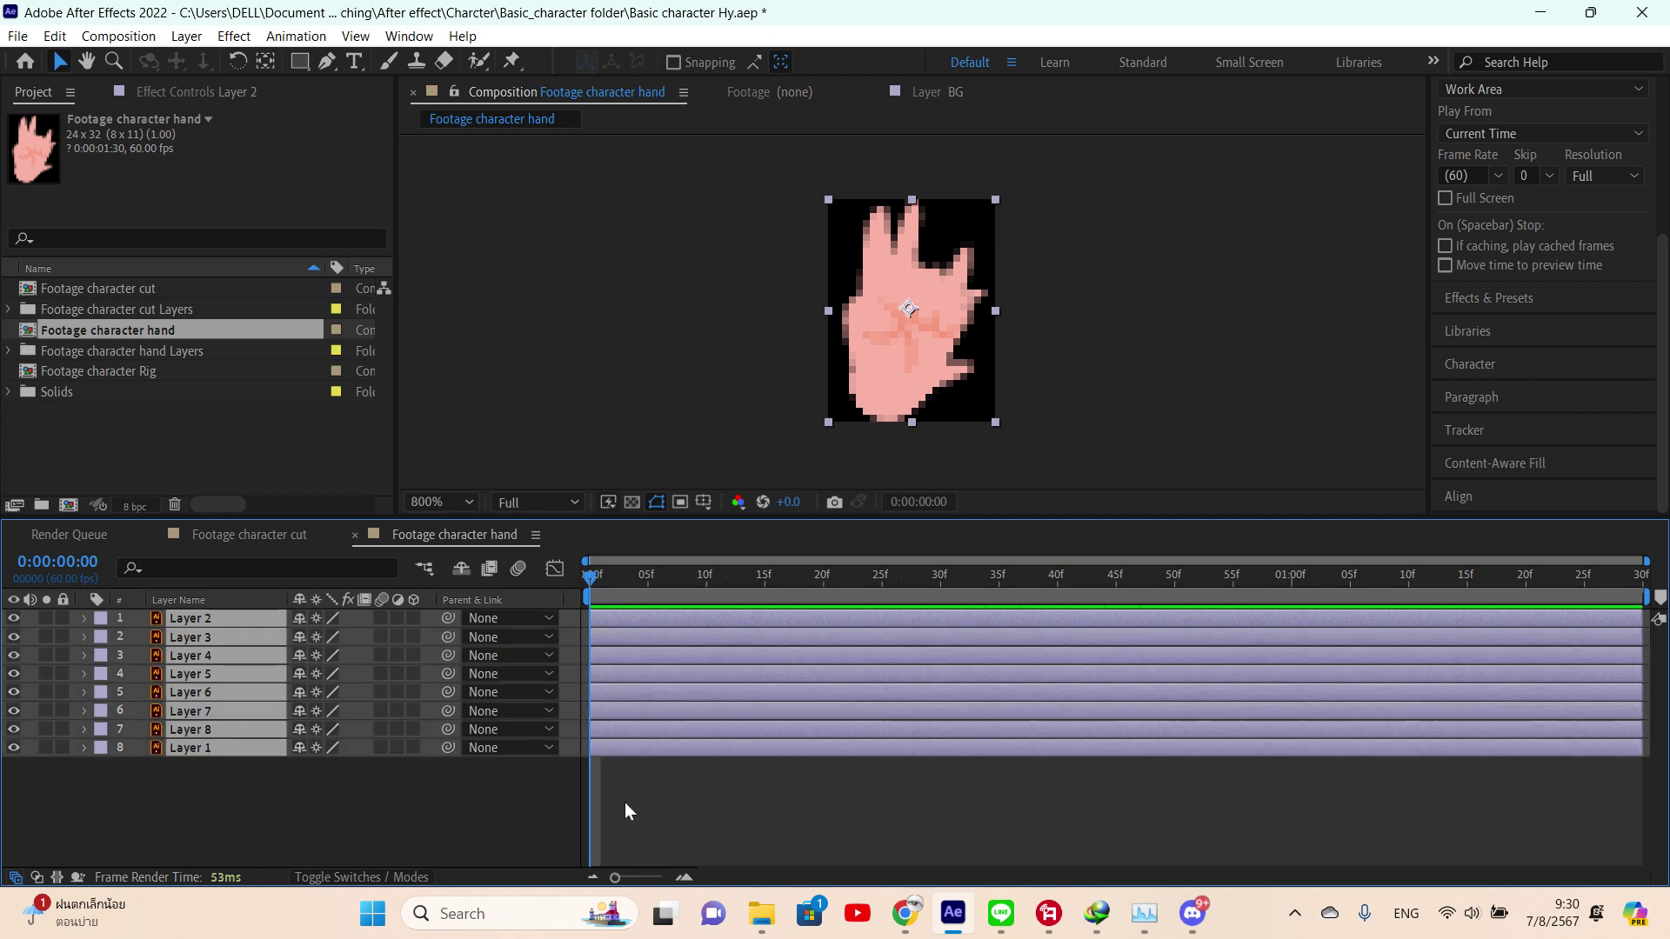
pyautogui.hotkey('ctrl', 'k')
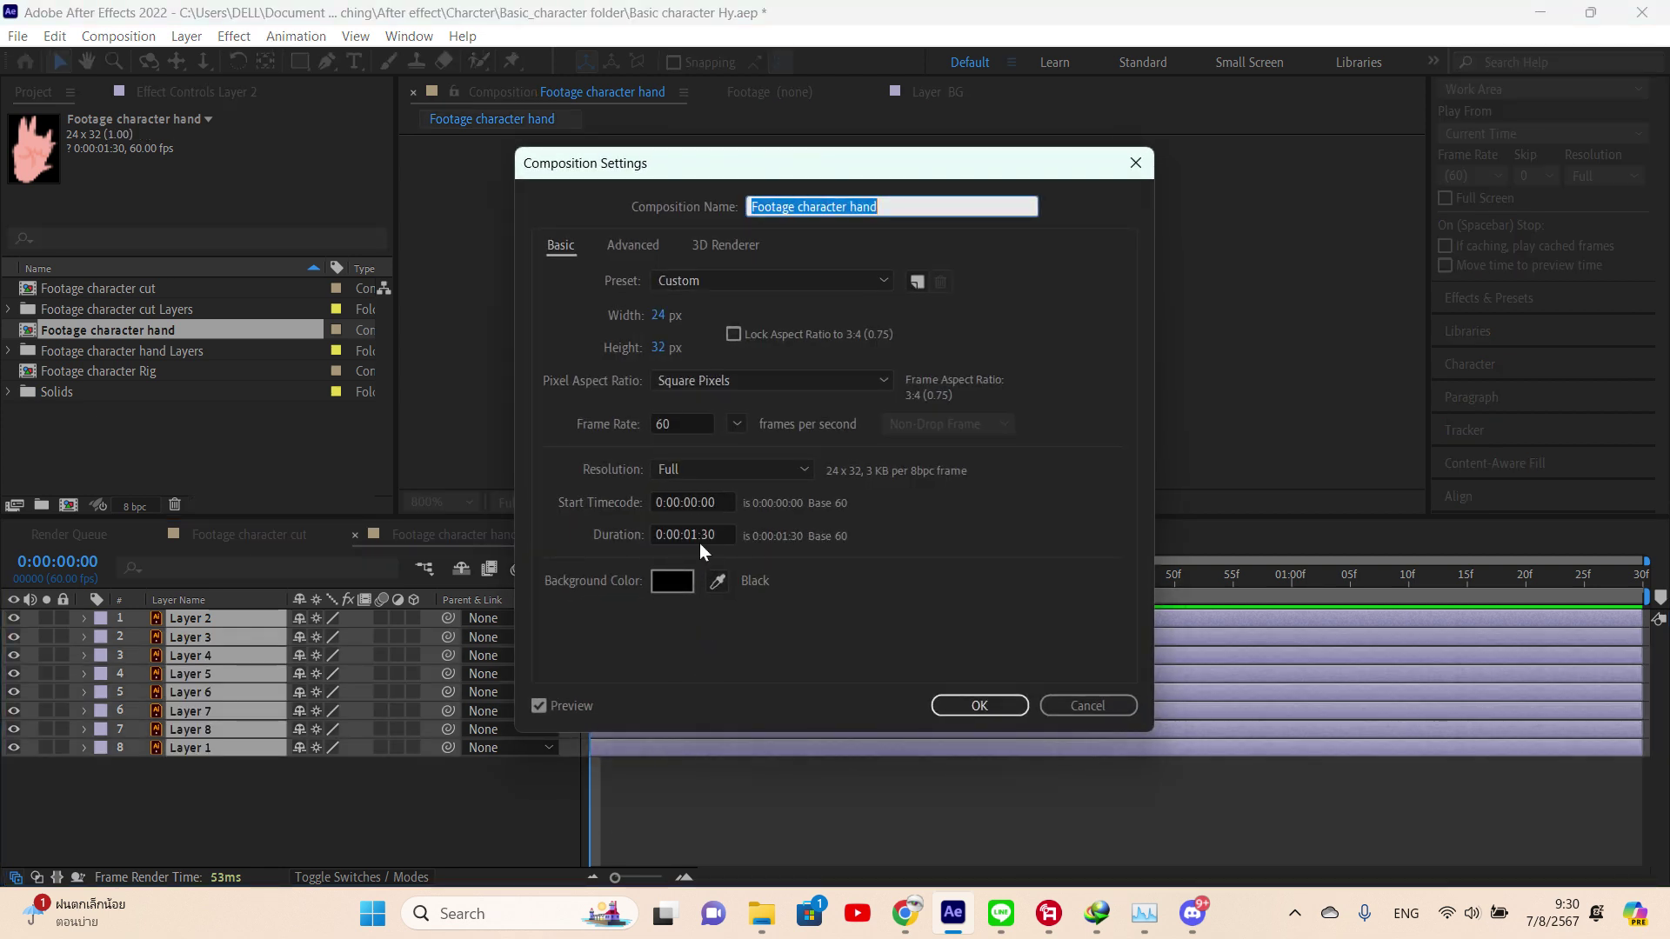
pyautogui.click(1087, 706)
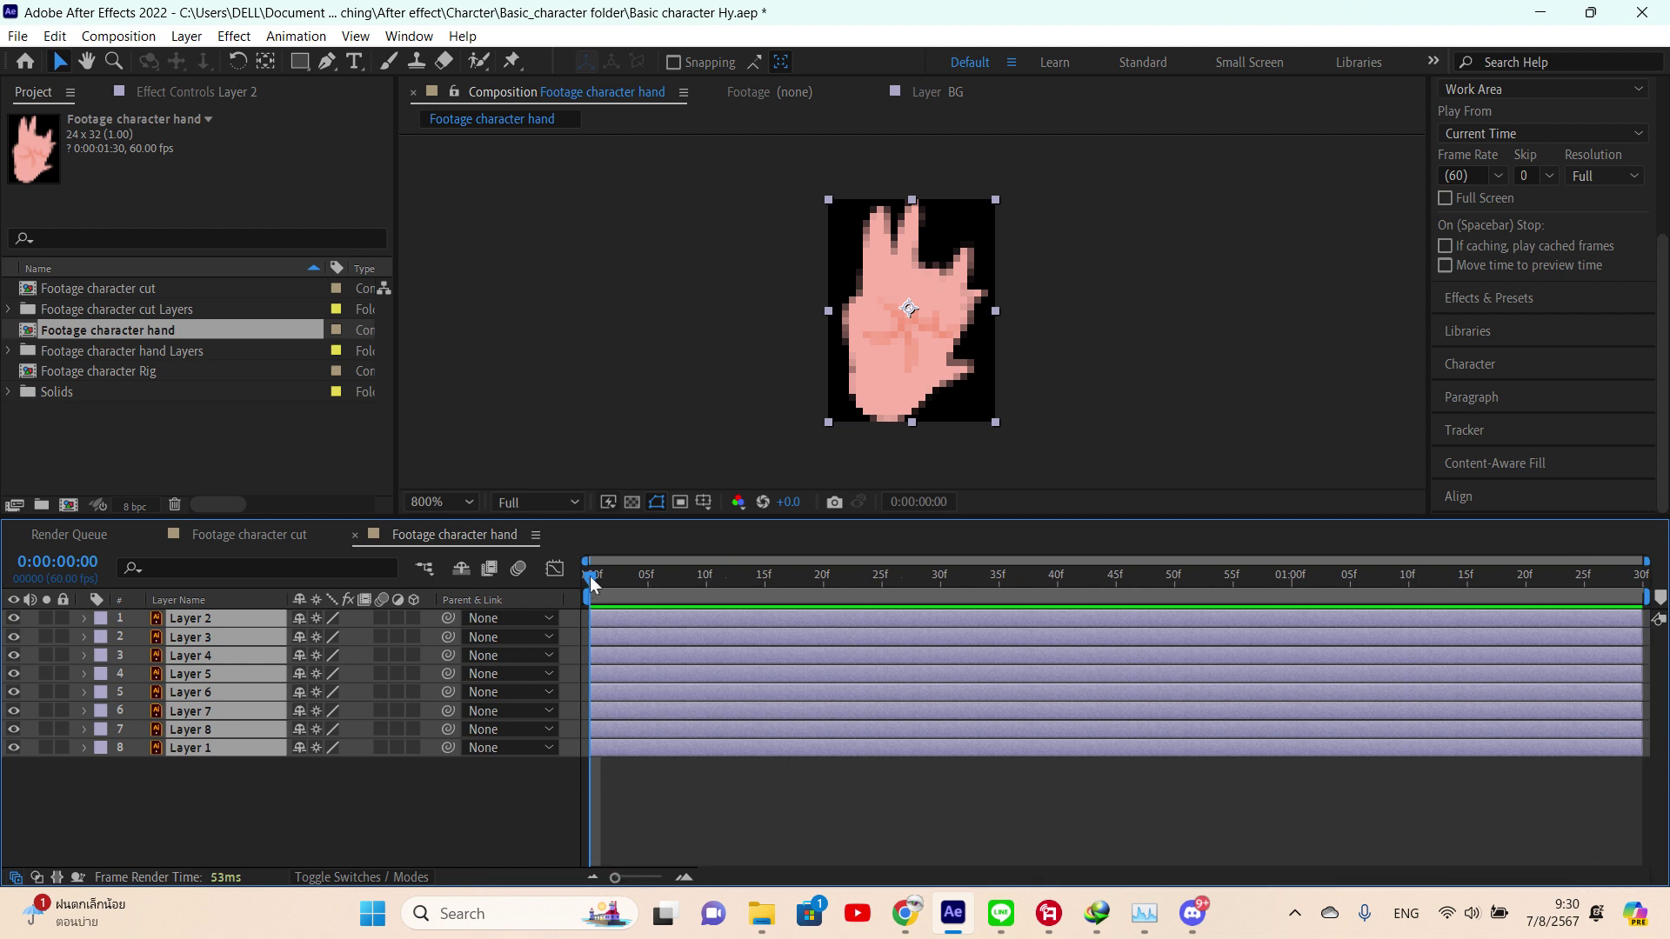
pyautogui.press('.')
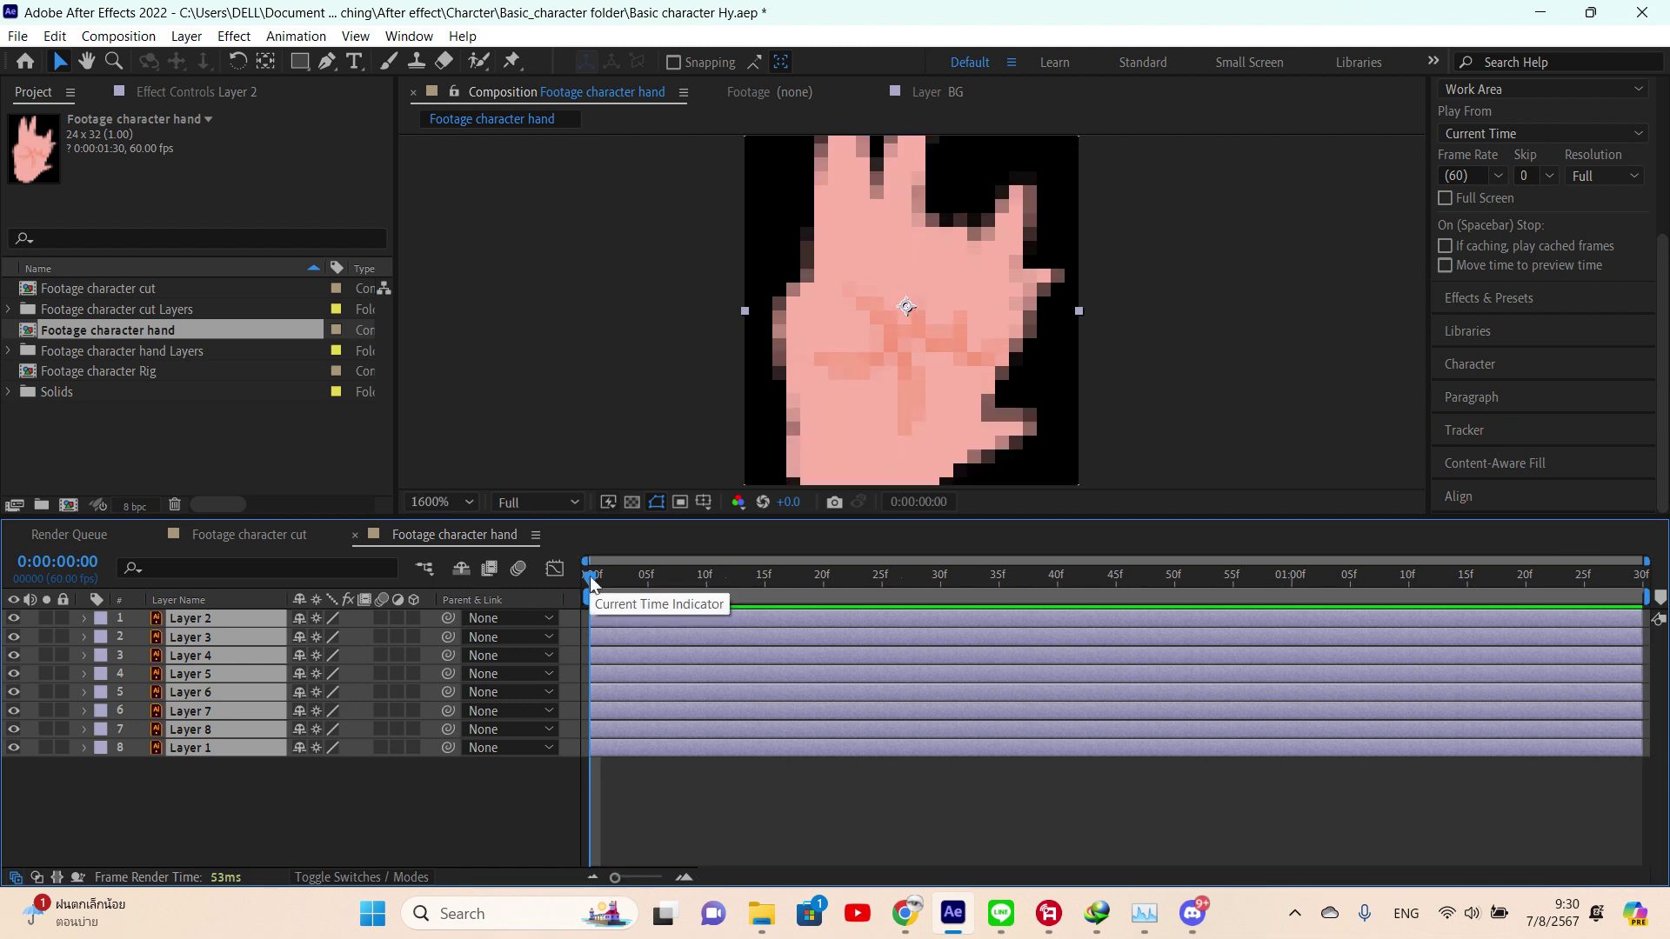
pyautogui.press('.')
pyautogui.press(',')
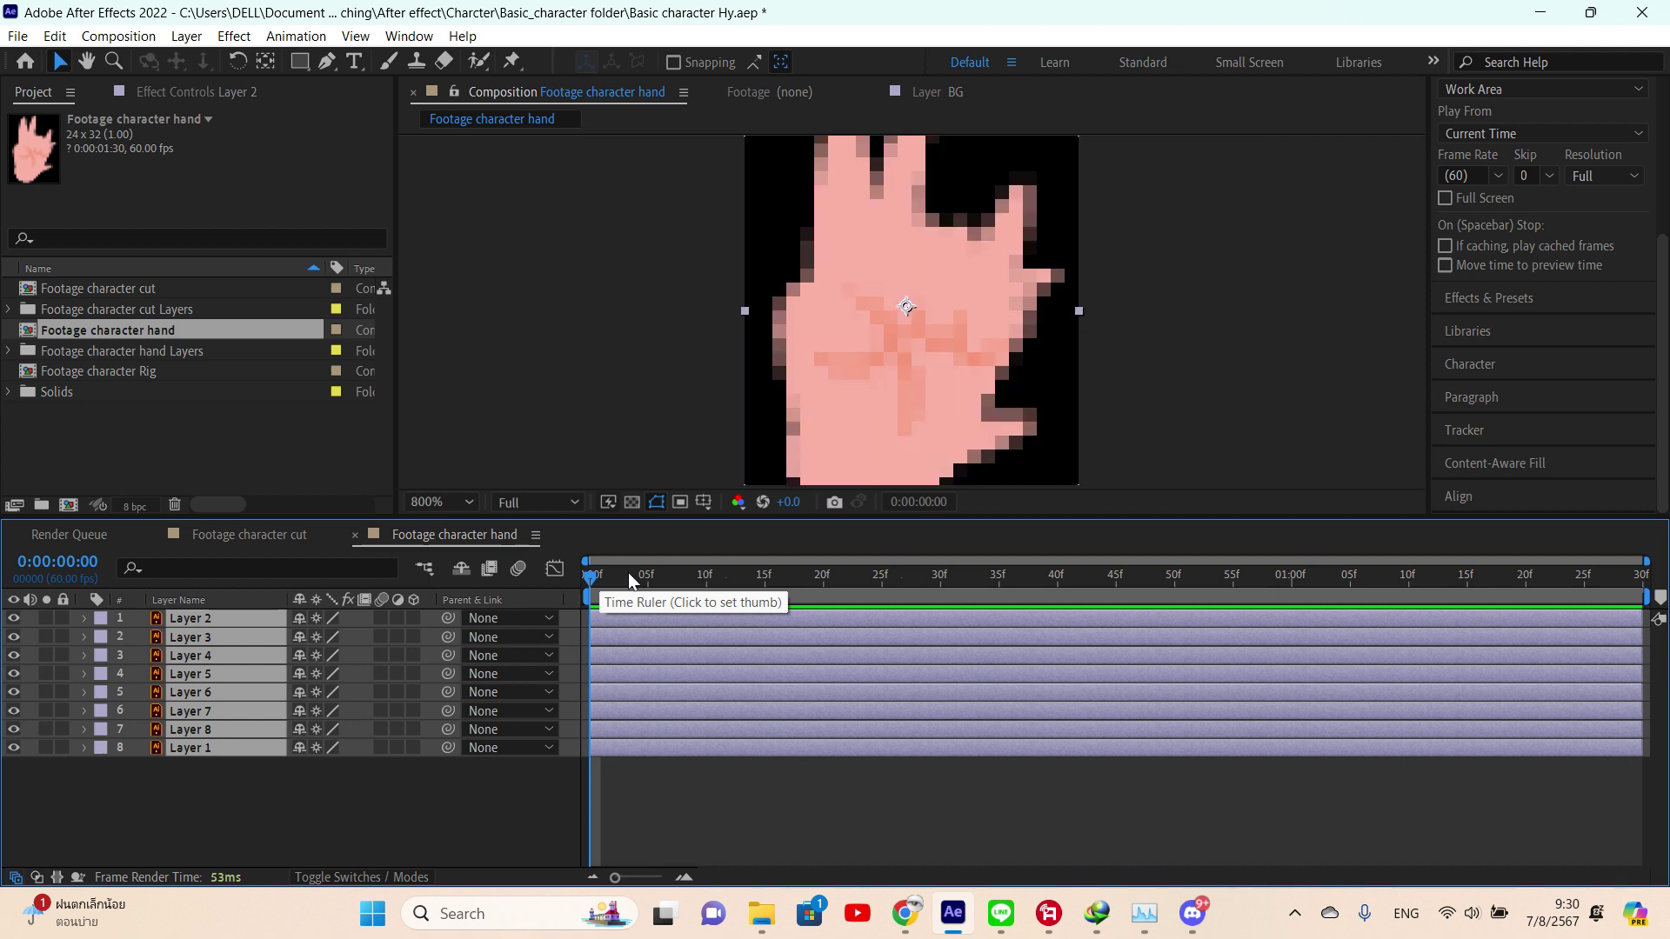
pyautogui.press(',')
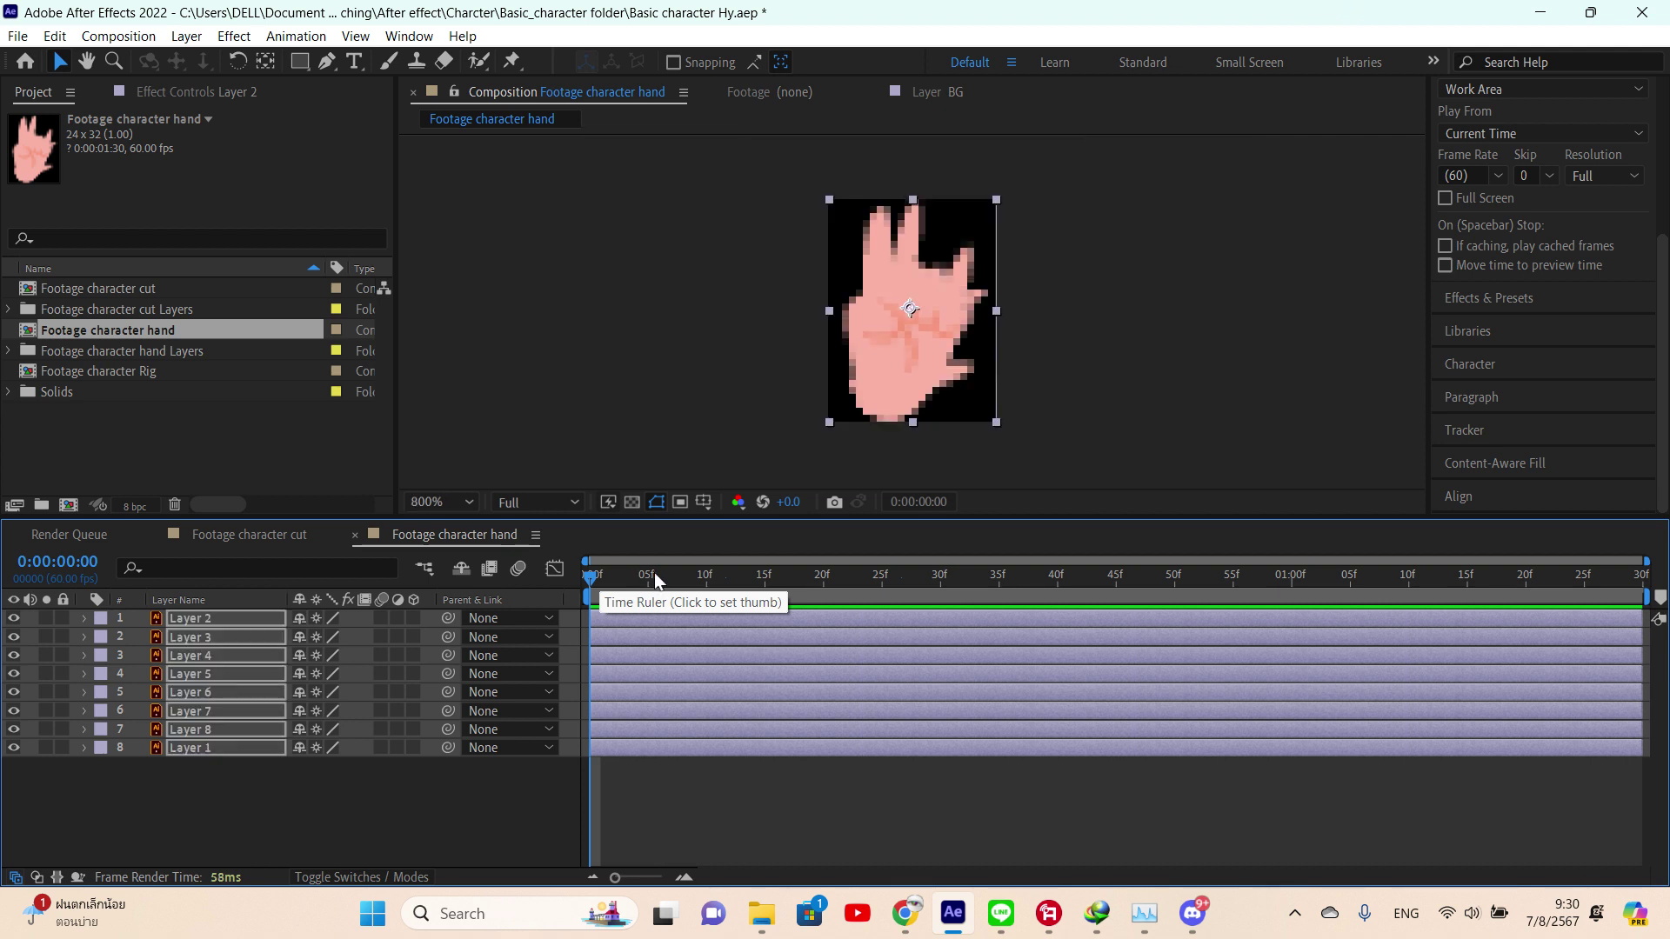
pyautogui.click(657, 783)
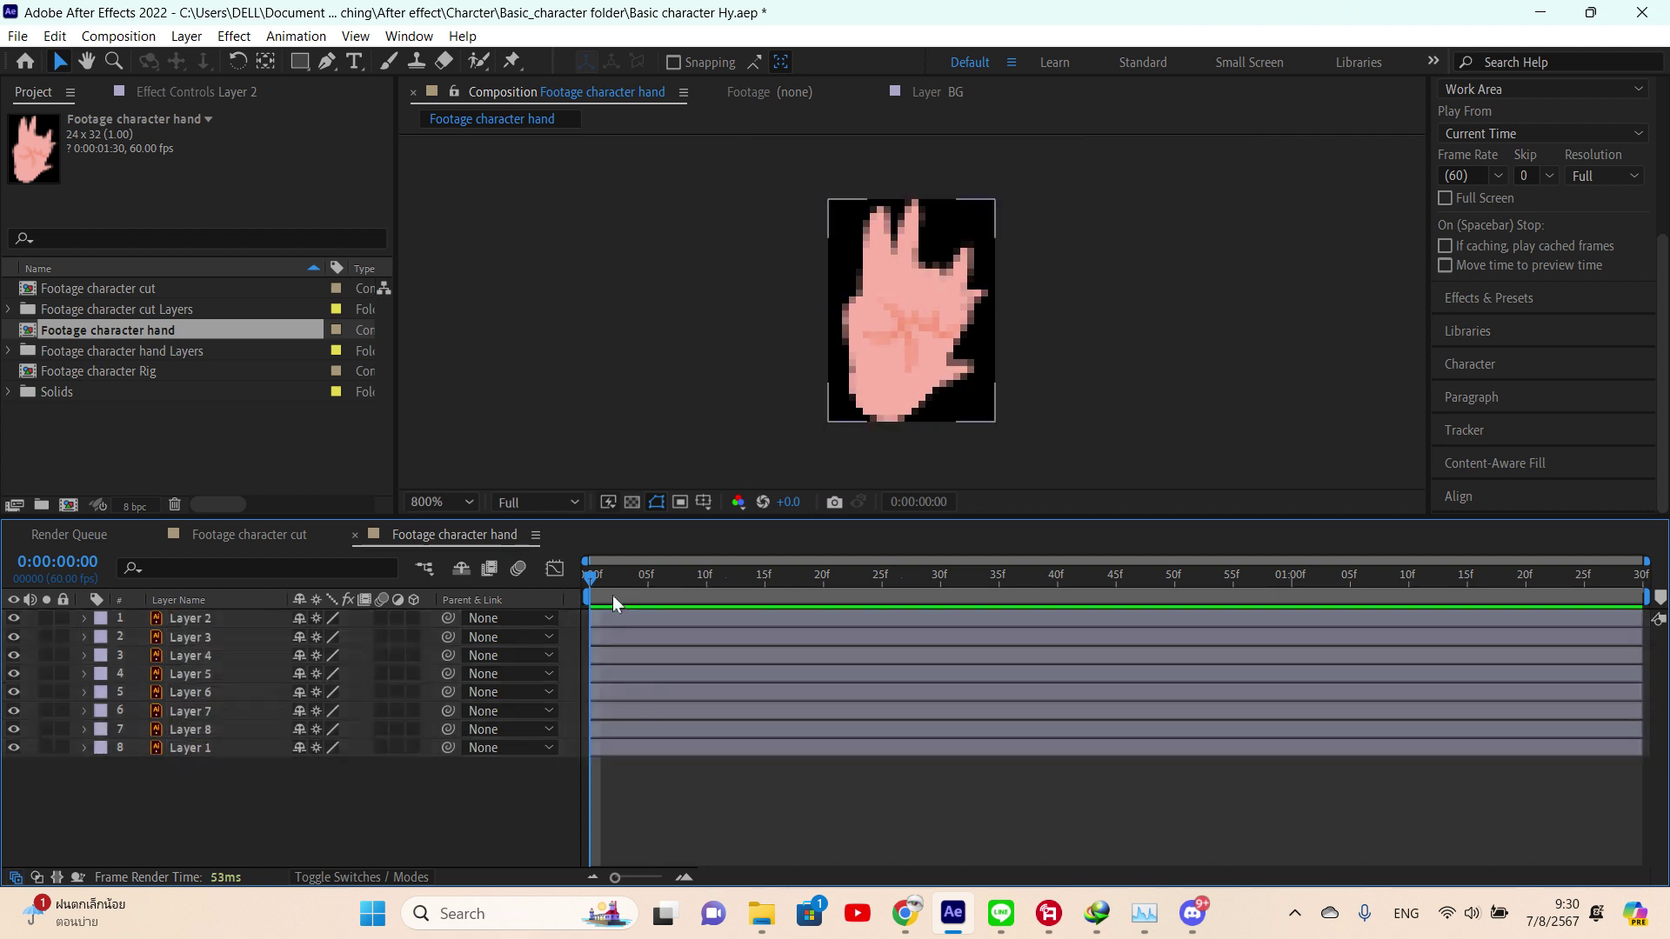
pyautogui.press('.')
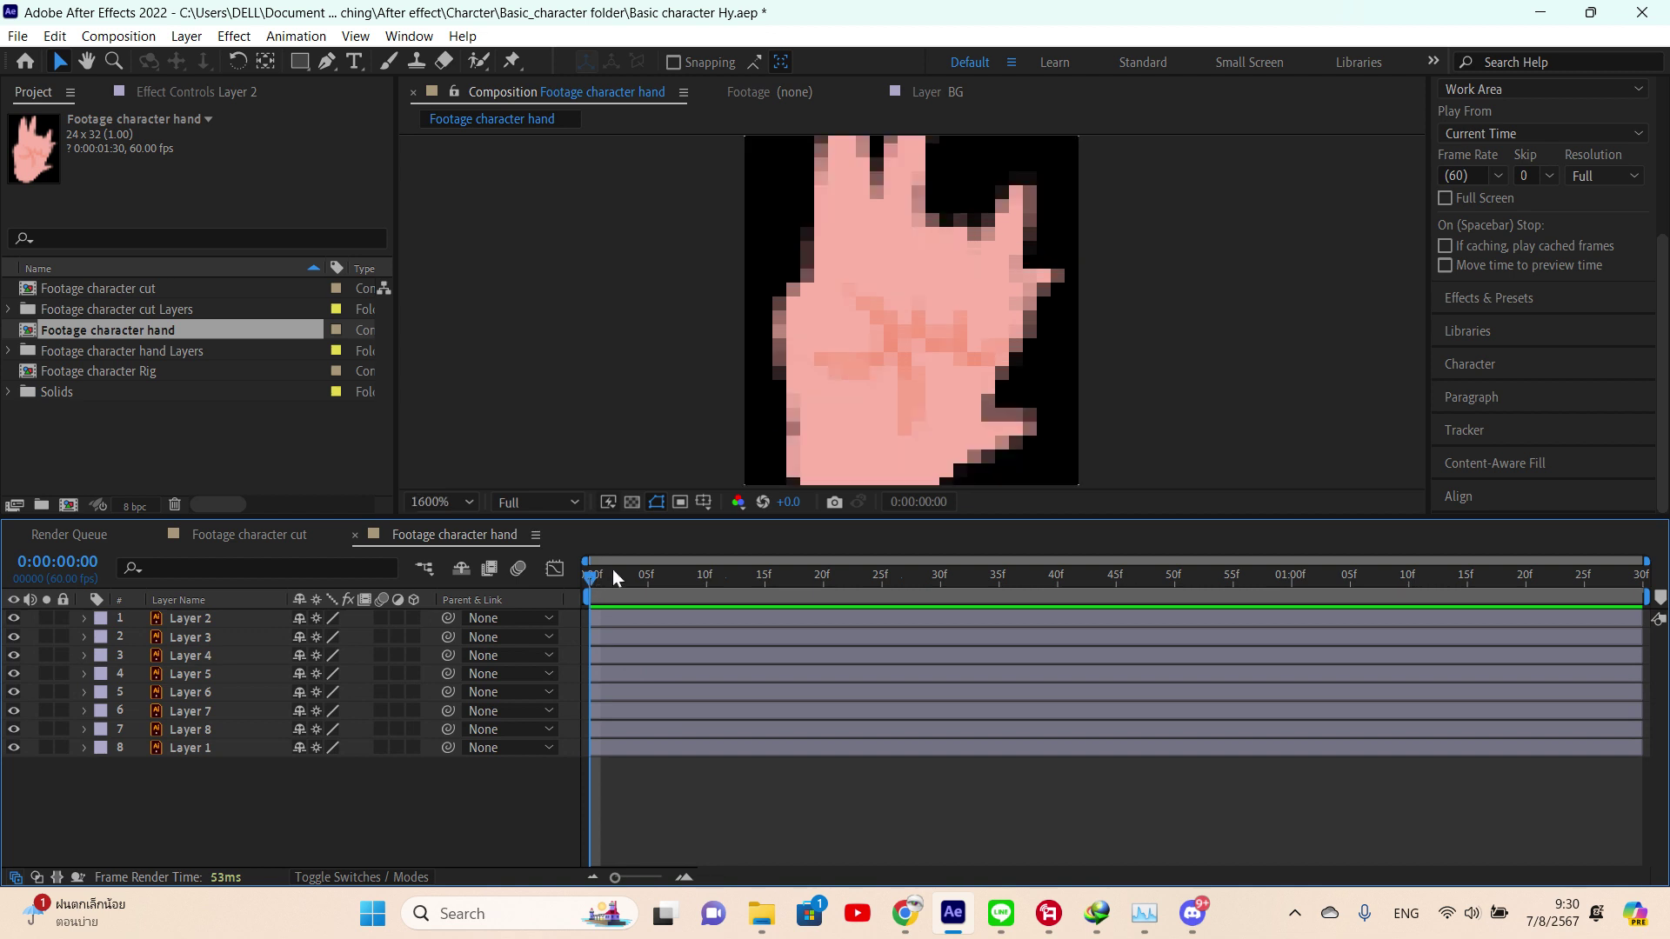
pyautogui.press(',')
pyautogui.press('.')
pyautogui.press(',')
# - Trim all eight hand layers to a duration of one frame at the start of the composition
pyautogui.moveTo(613, 571); pyautogui.dragTo(598, 581)
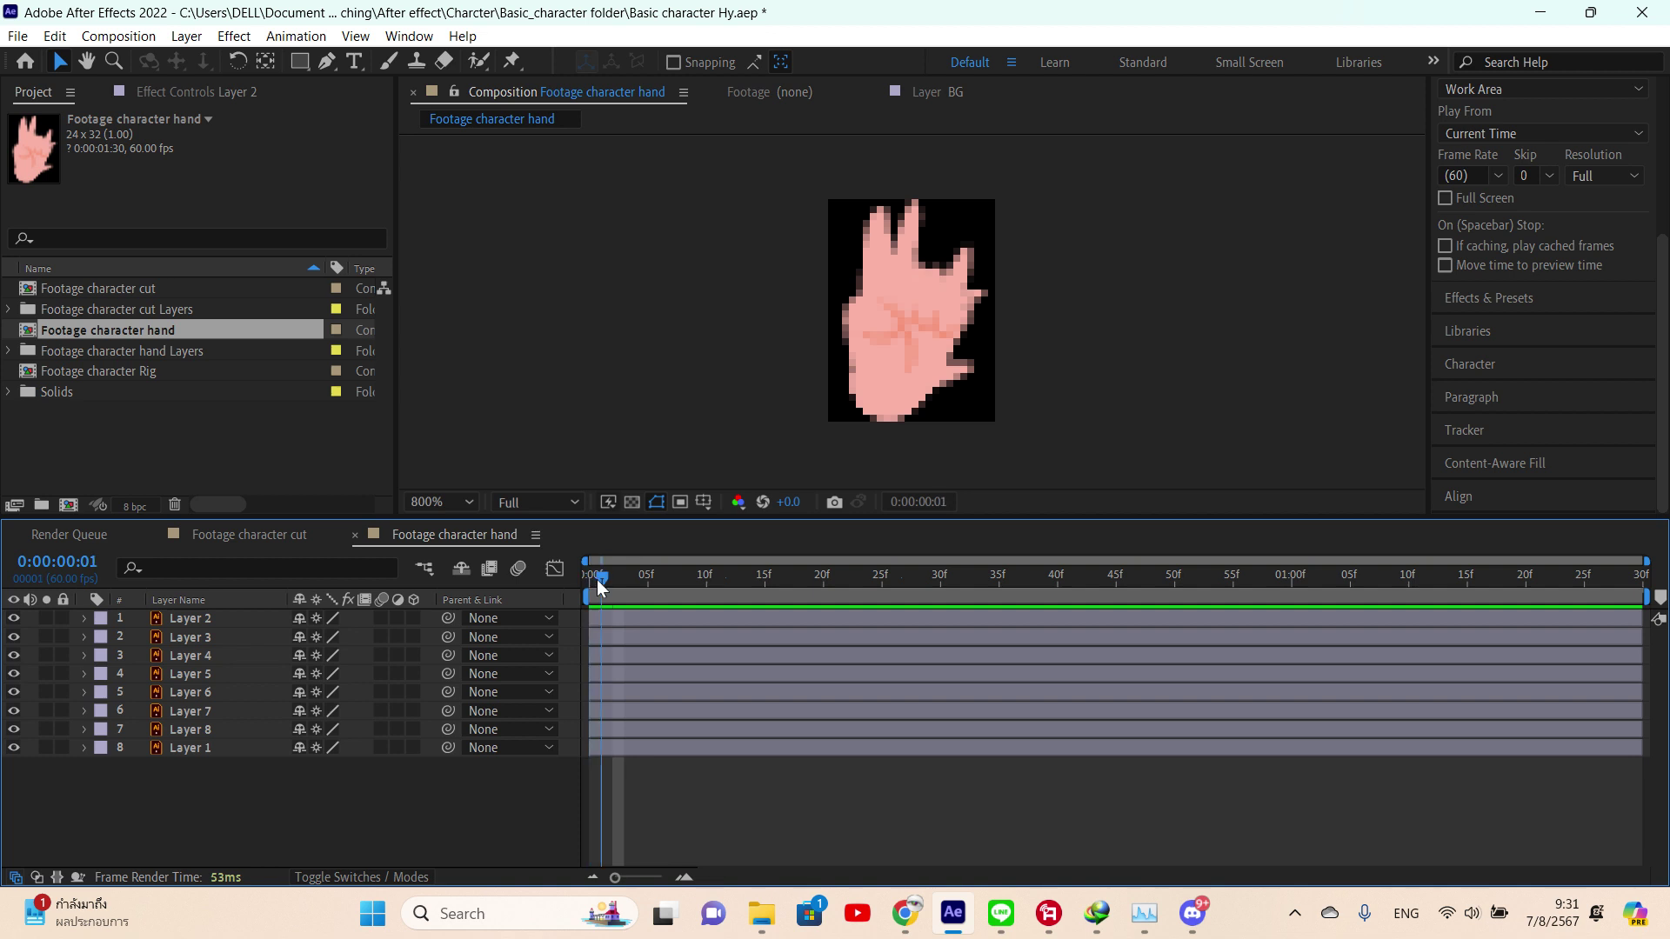
pyautogui.click(609, 617)
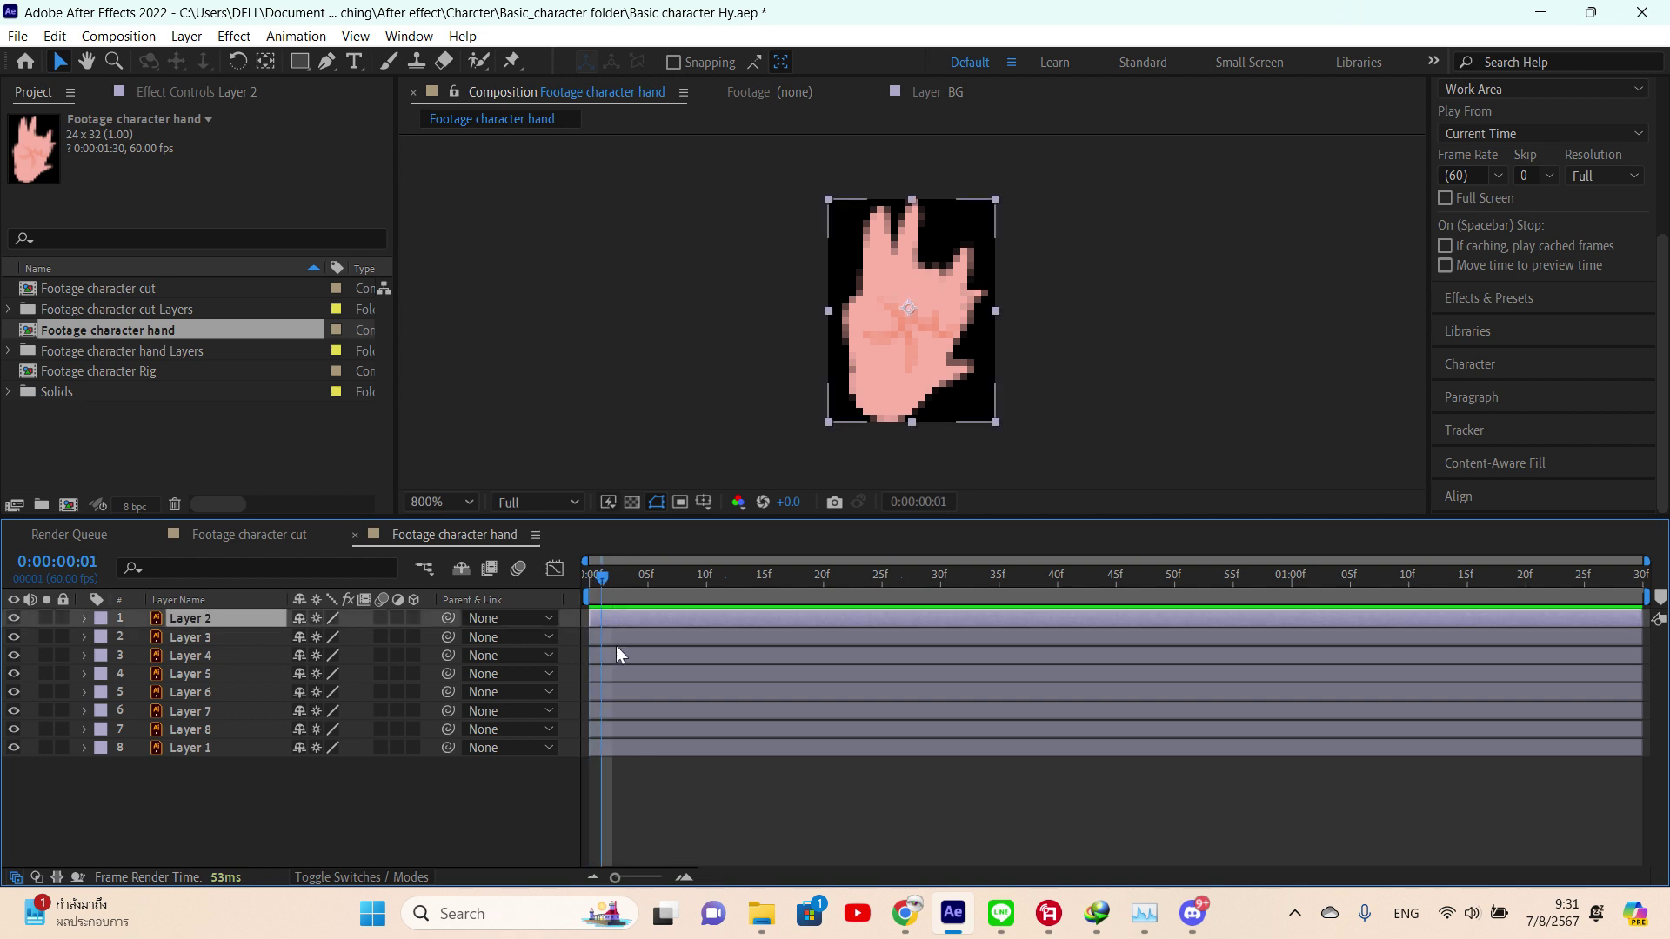
pyautogui.keyDown('shift'); pyautogui.click(636, 747); pyautogui.keyUp('shift')
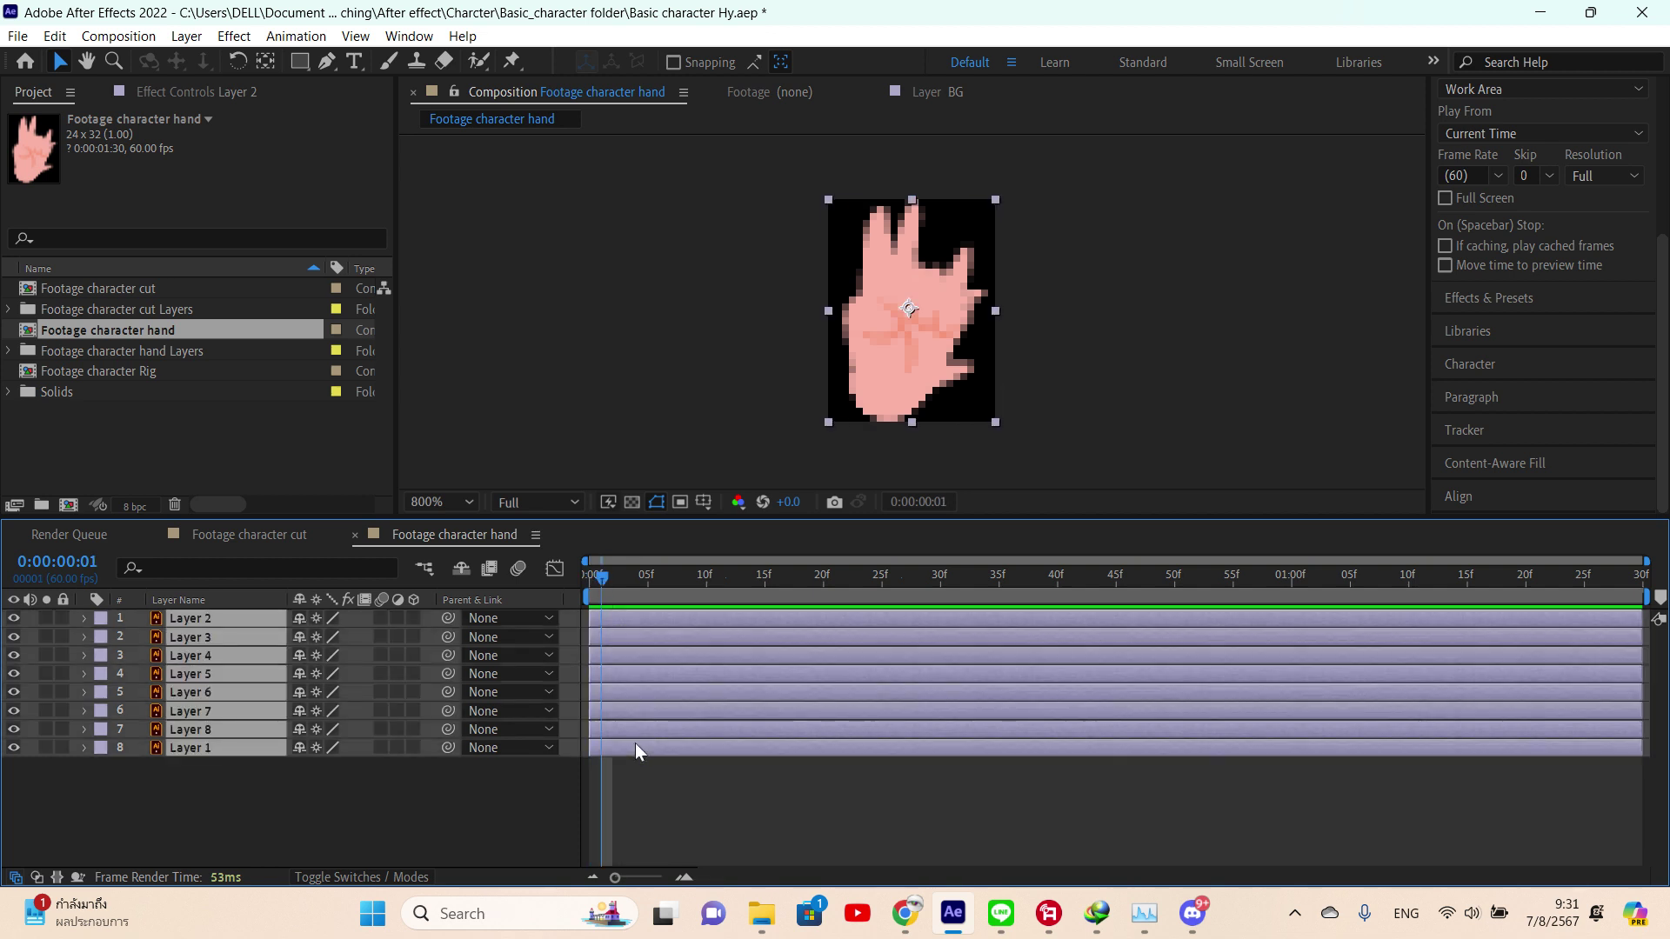
pyautogui.hotkey('alt', ']')
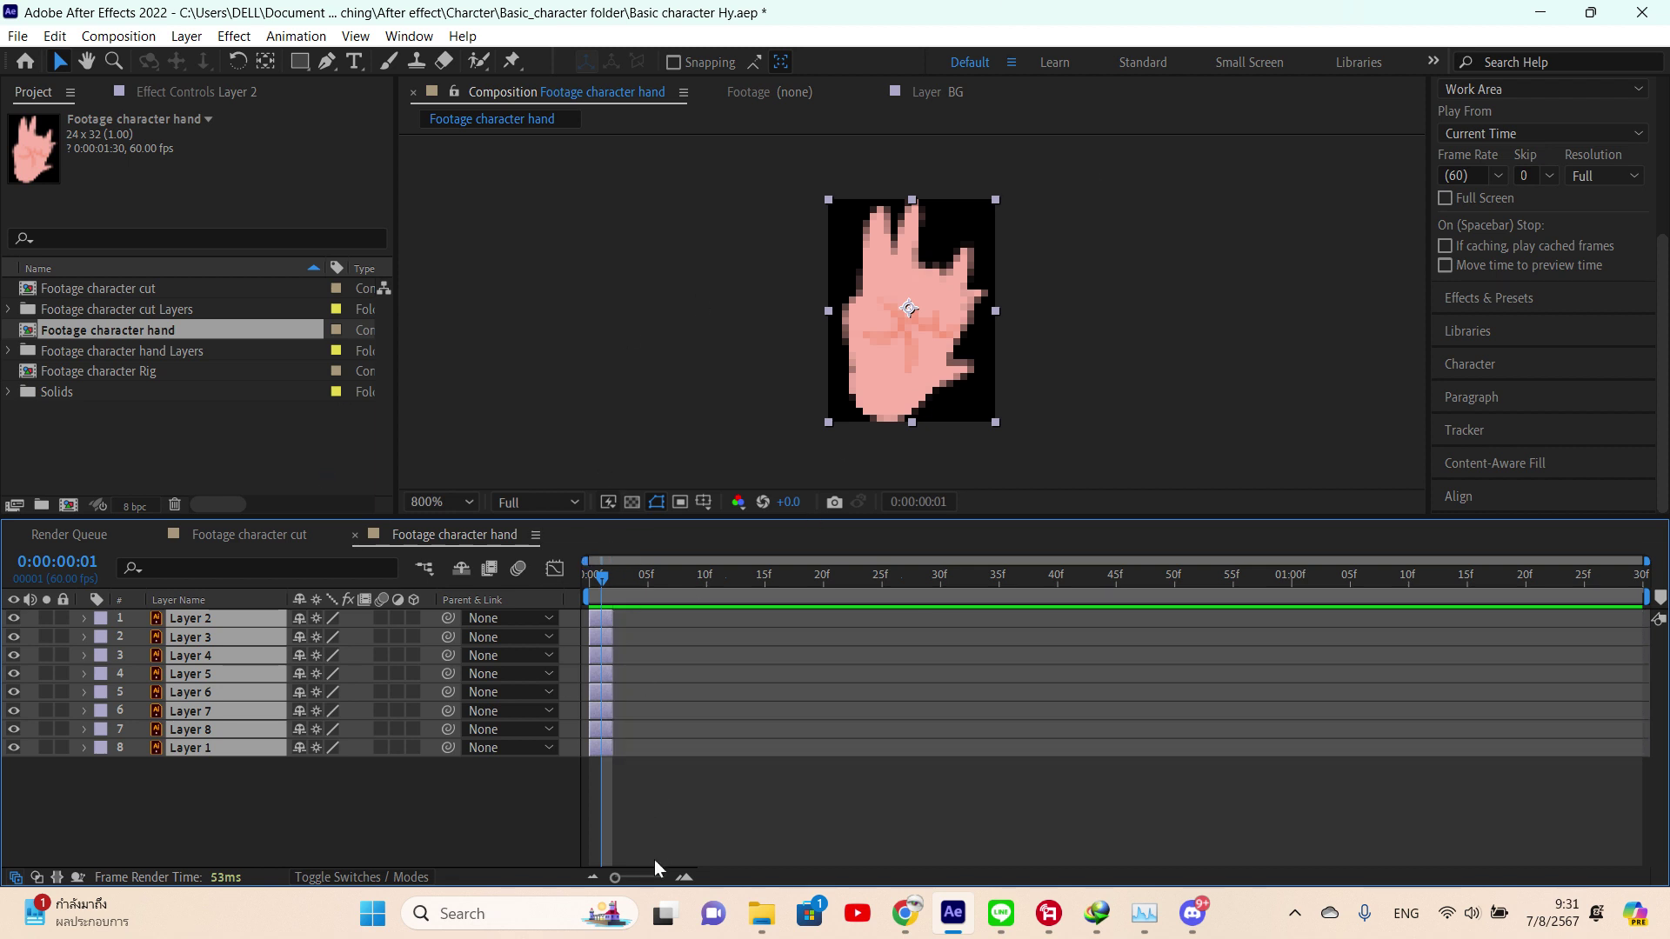
pyautogui.moveTo(631, 878); pyautogui.dragTo(678, 880)
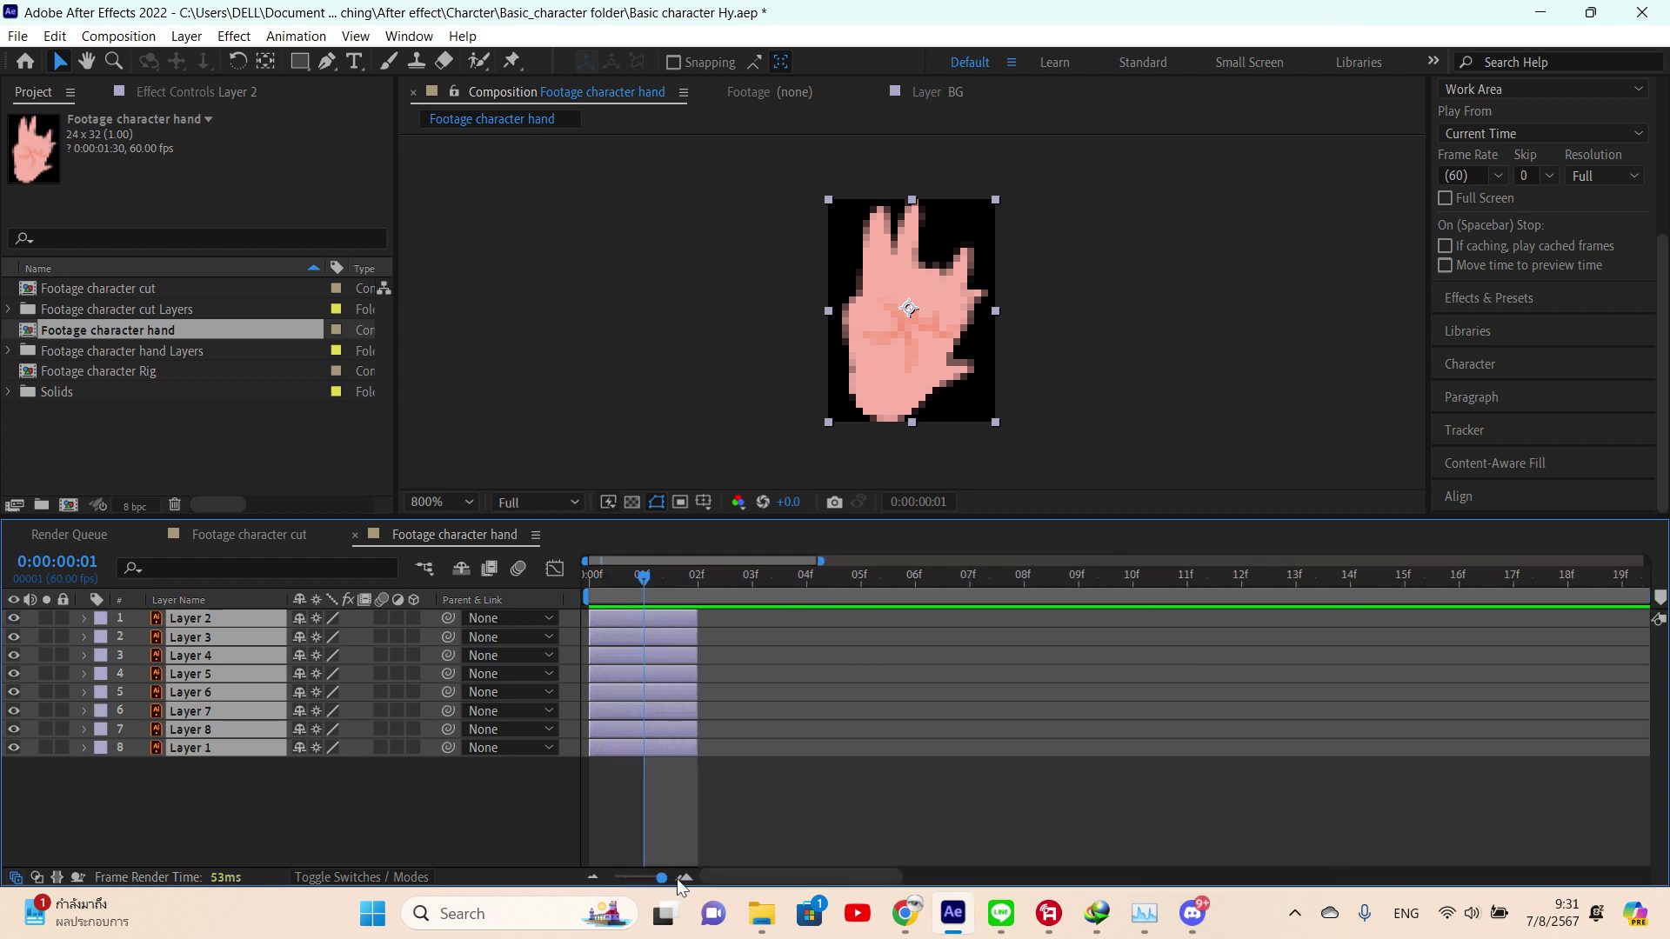
pyautogui.moveTo(697, 624); pyautogui.dragTo(606, 577)
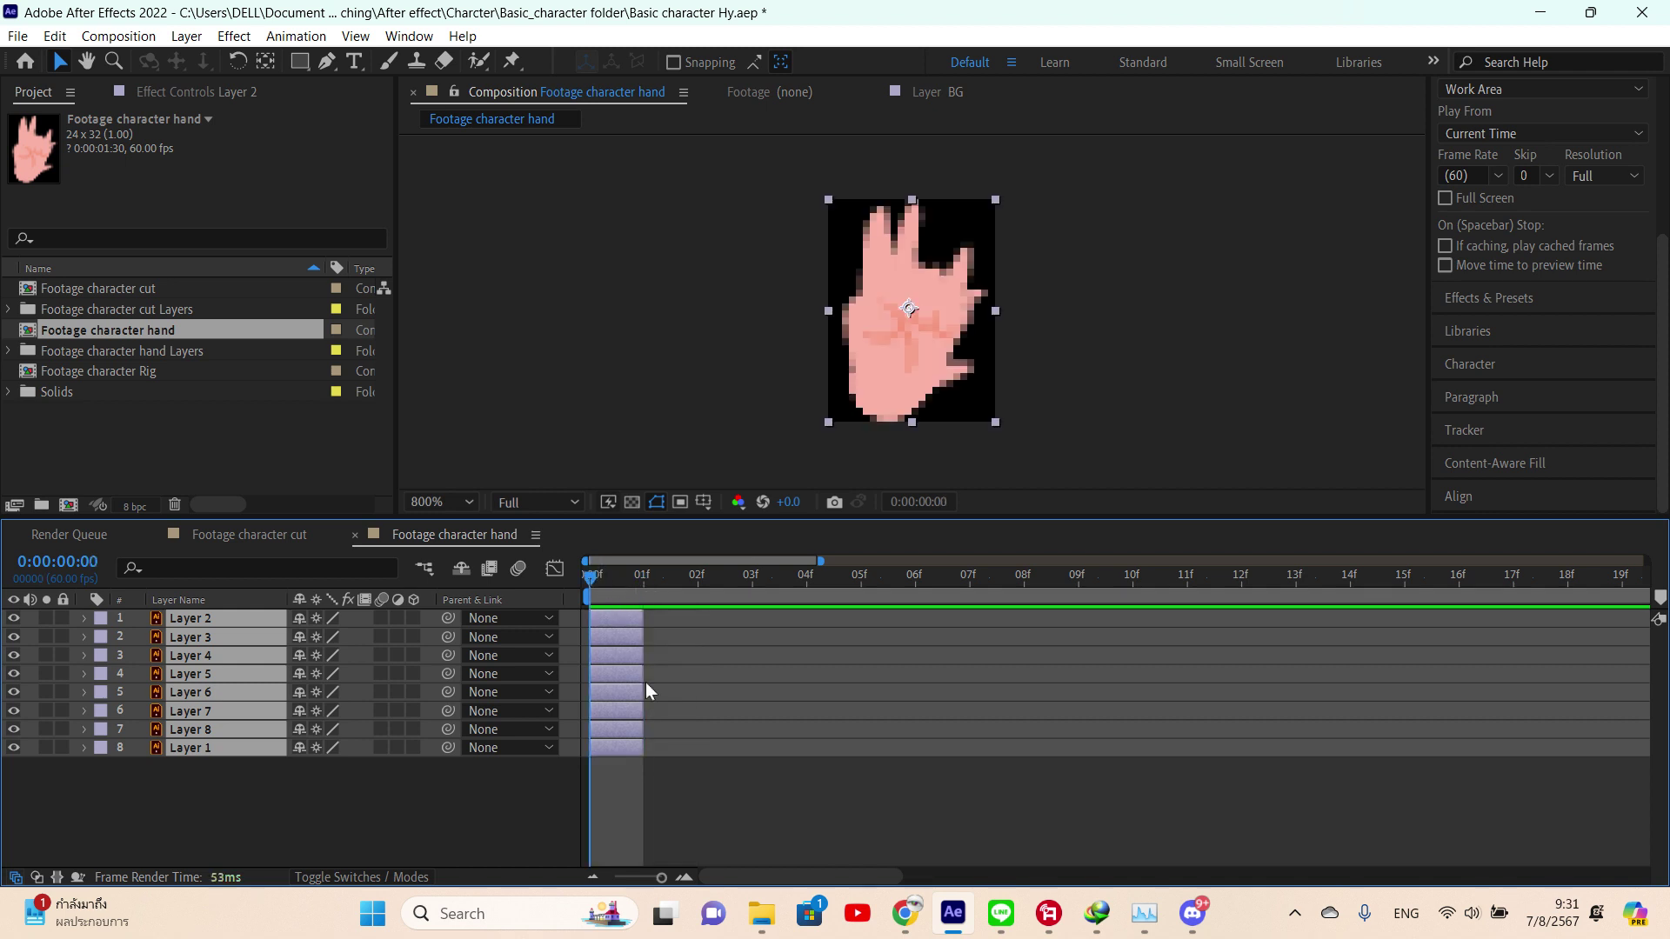
# - Arrange the eight one-frame hand layers one after another with Sequence Layers, without overlap
pyautogui.rightClick(624, 706)
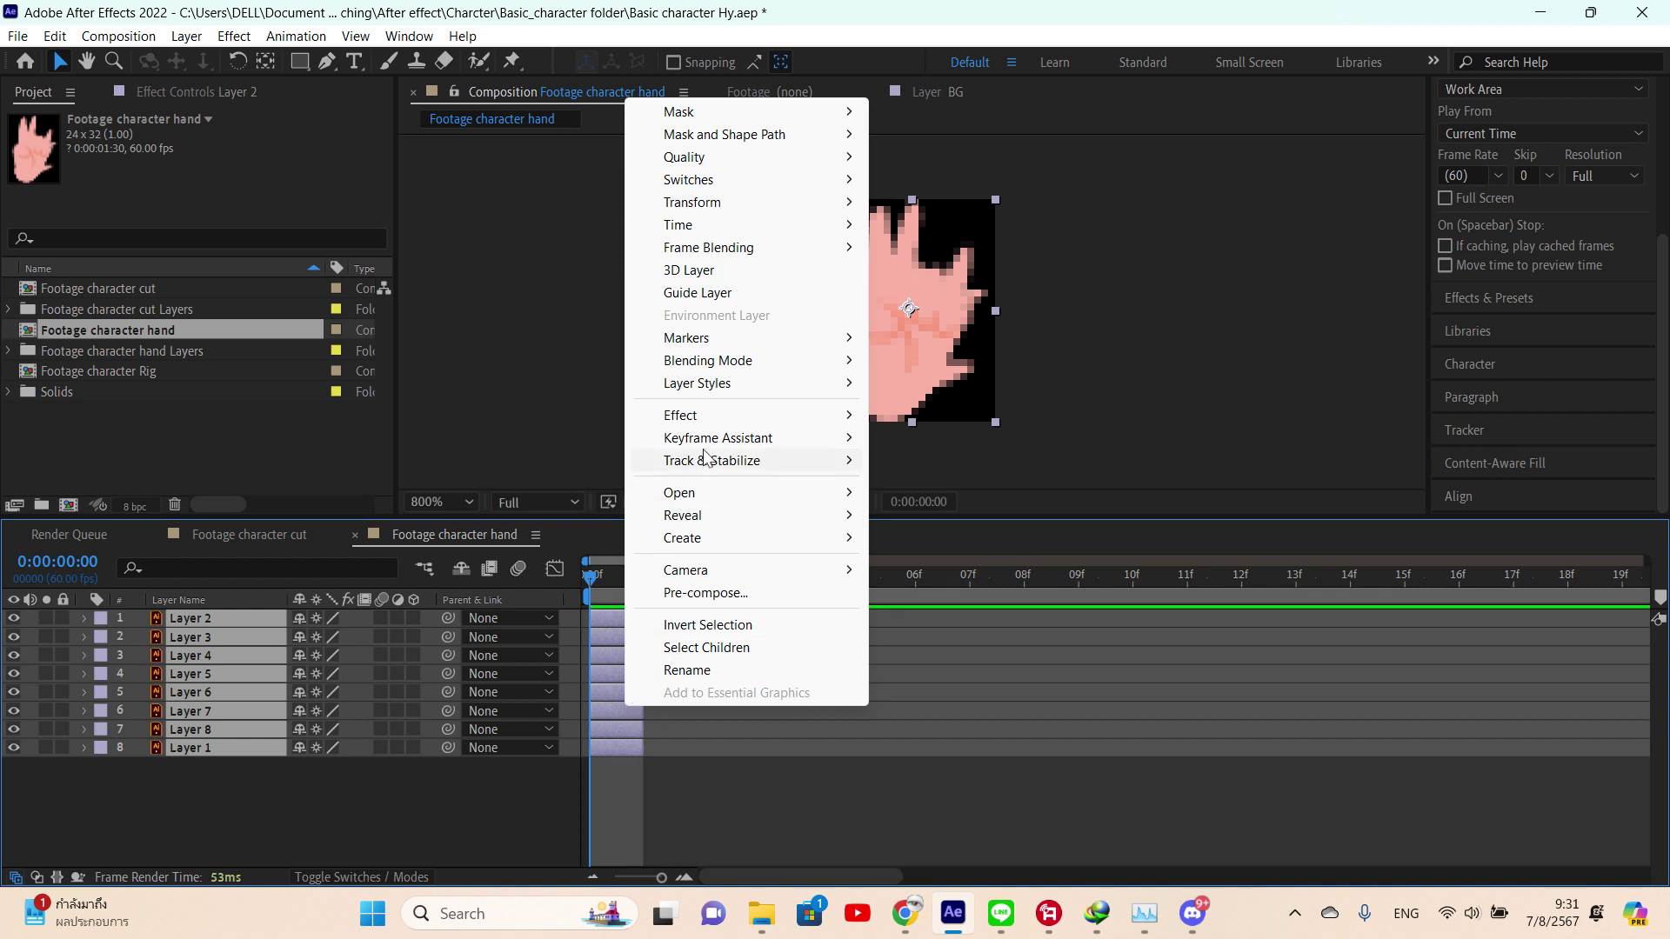
pyautogui.moveTo(706, 448)
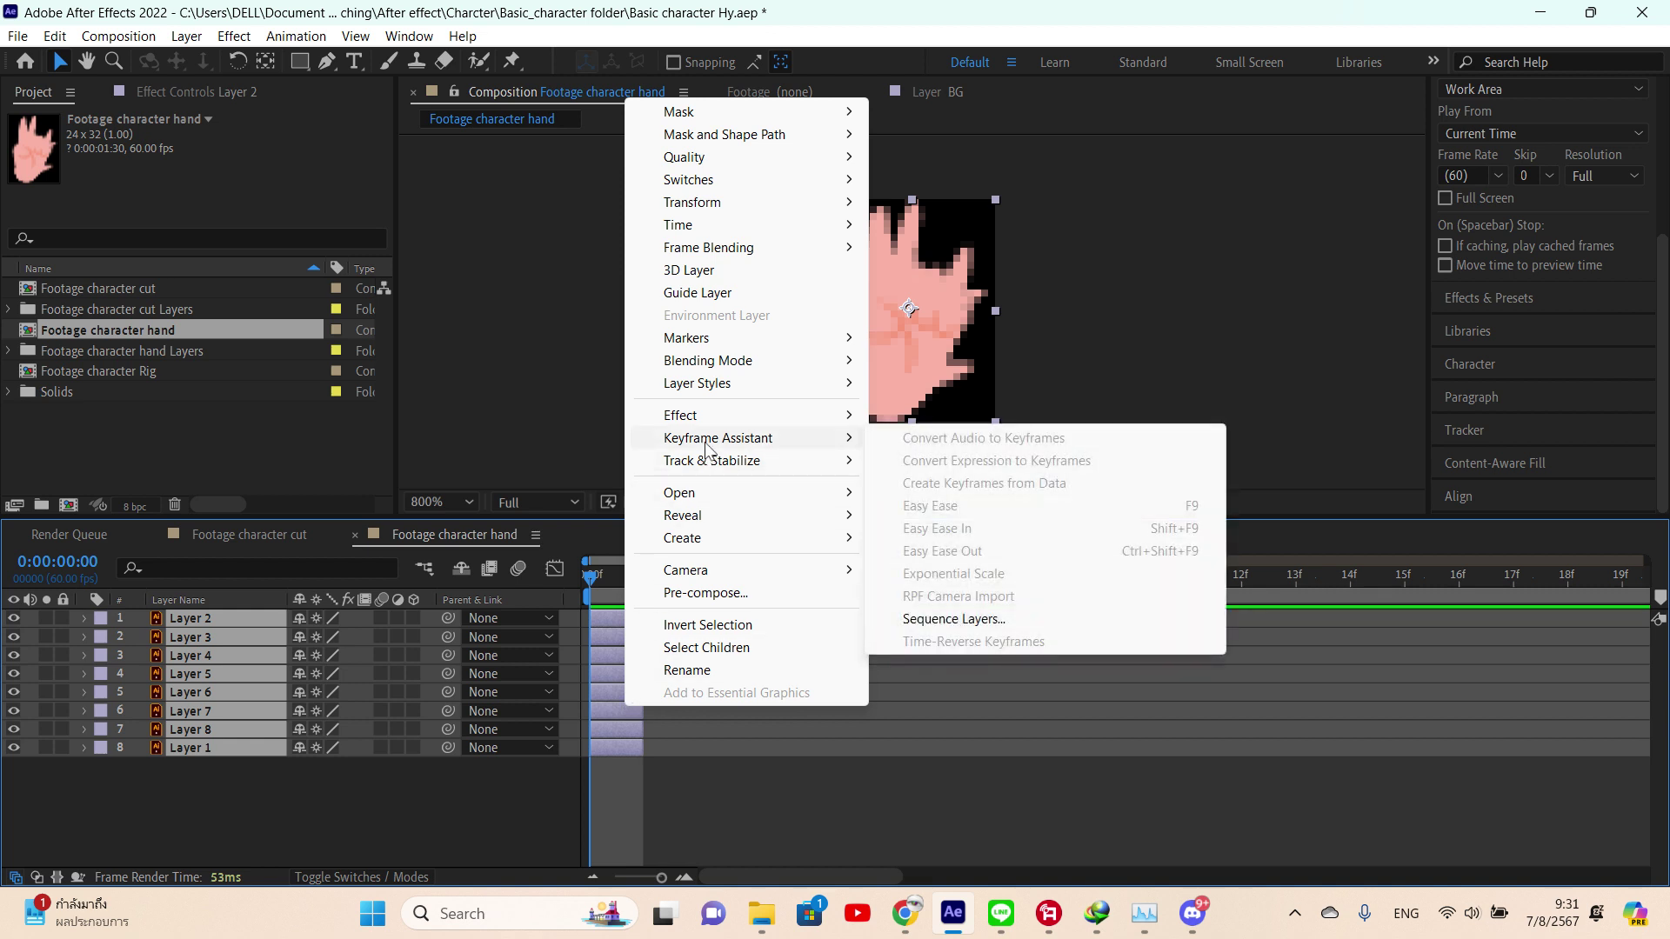
pyautogui.click(1013, 622)
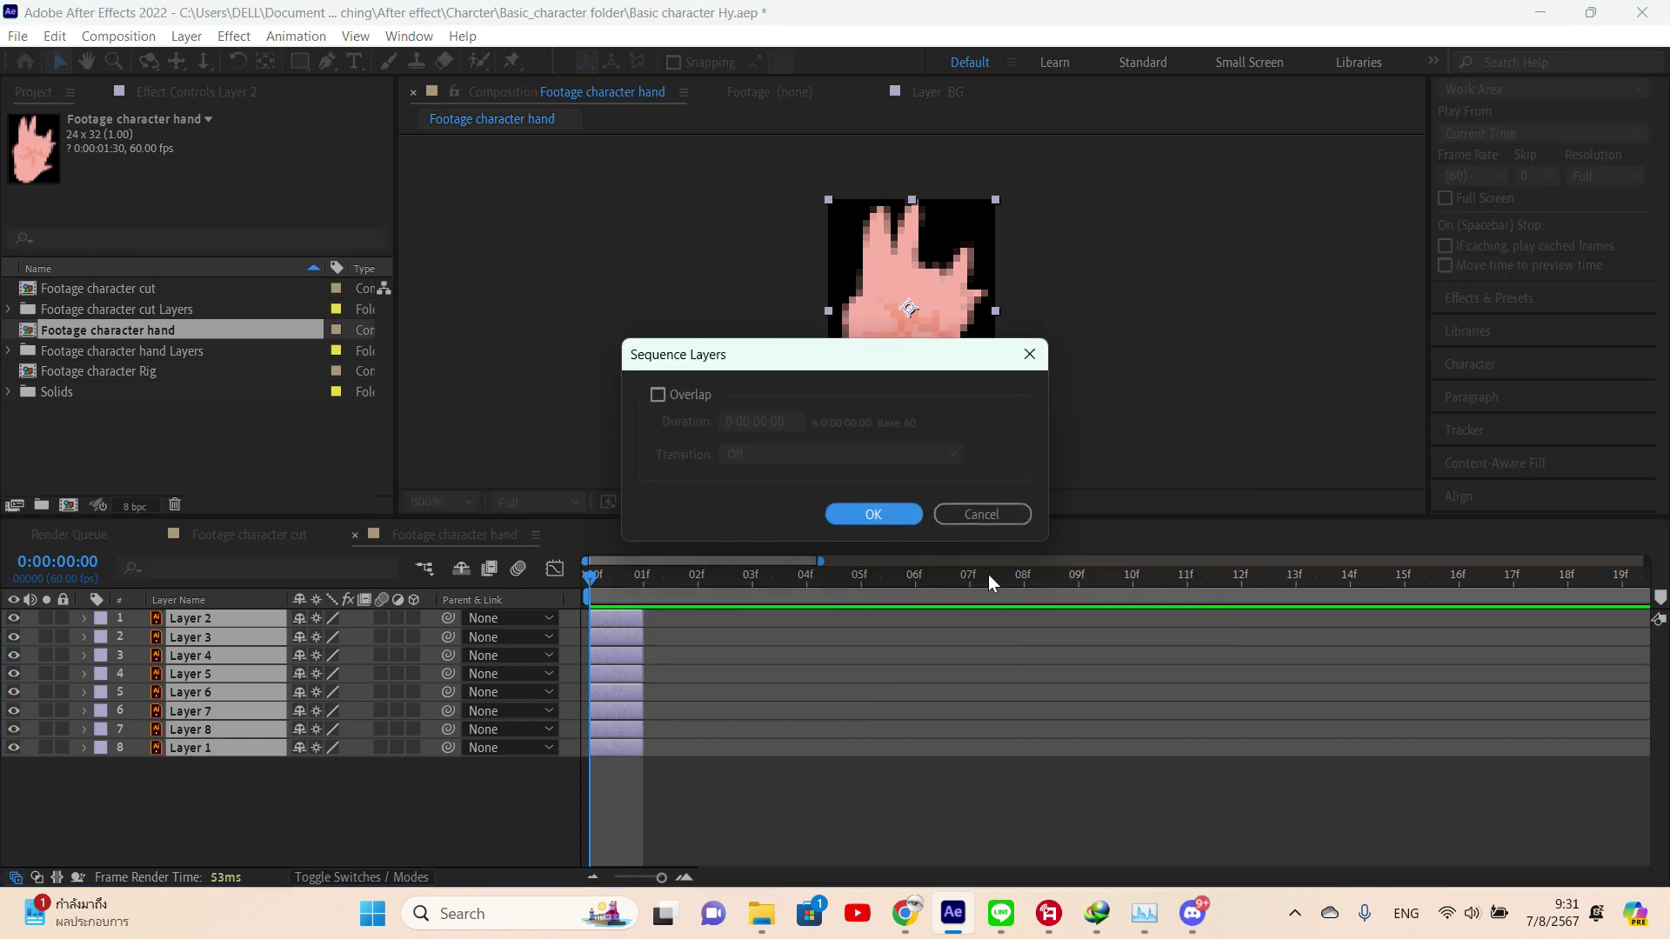
pyautogui.click(849, 514)
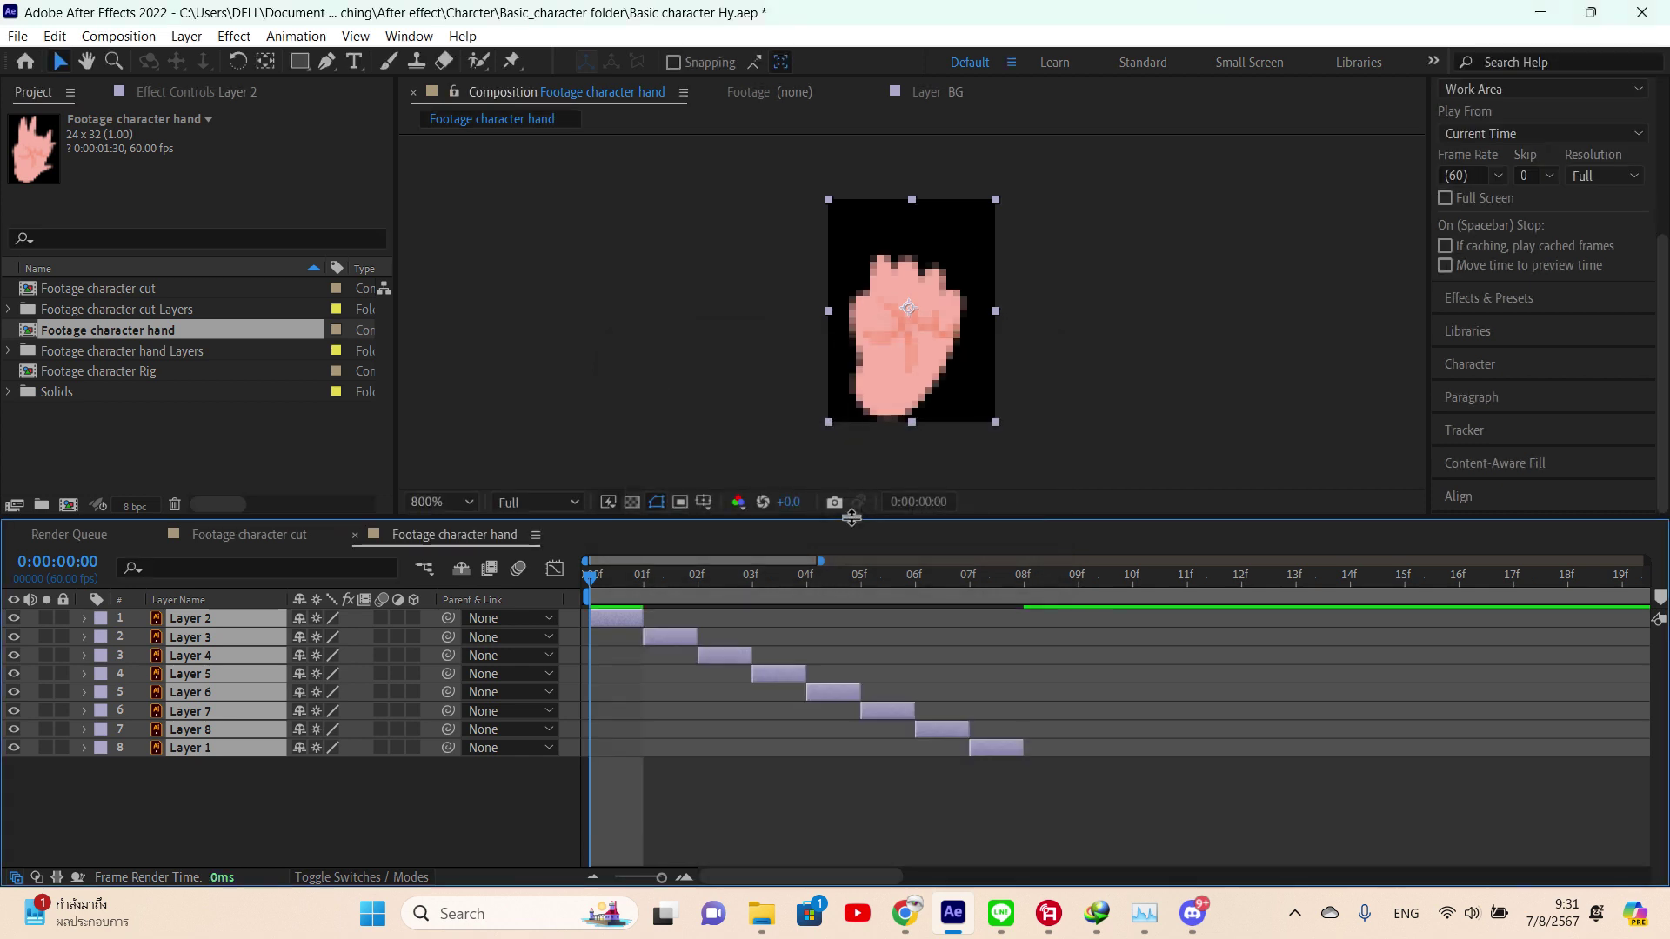
# - Examine the sequenced hand poses frame by frame and compare them with the hands in the Footage character cut composition
pyautogui.moveTo(641, 576); pyautogui.dragTo(680, 633)
pyautogui.click(588, 832)
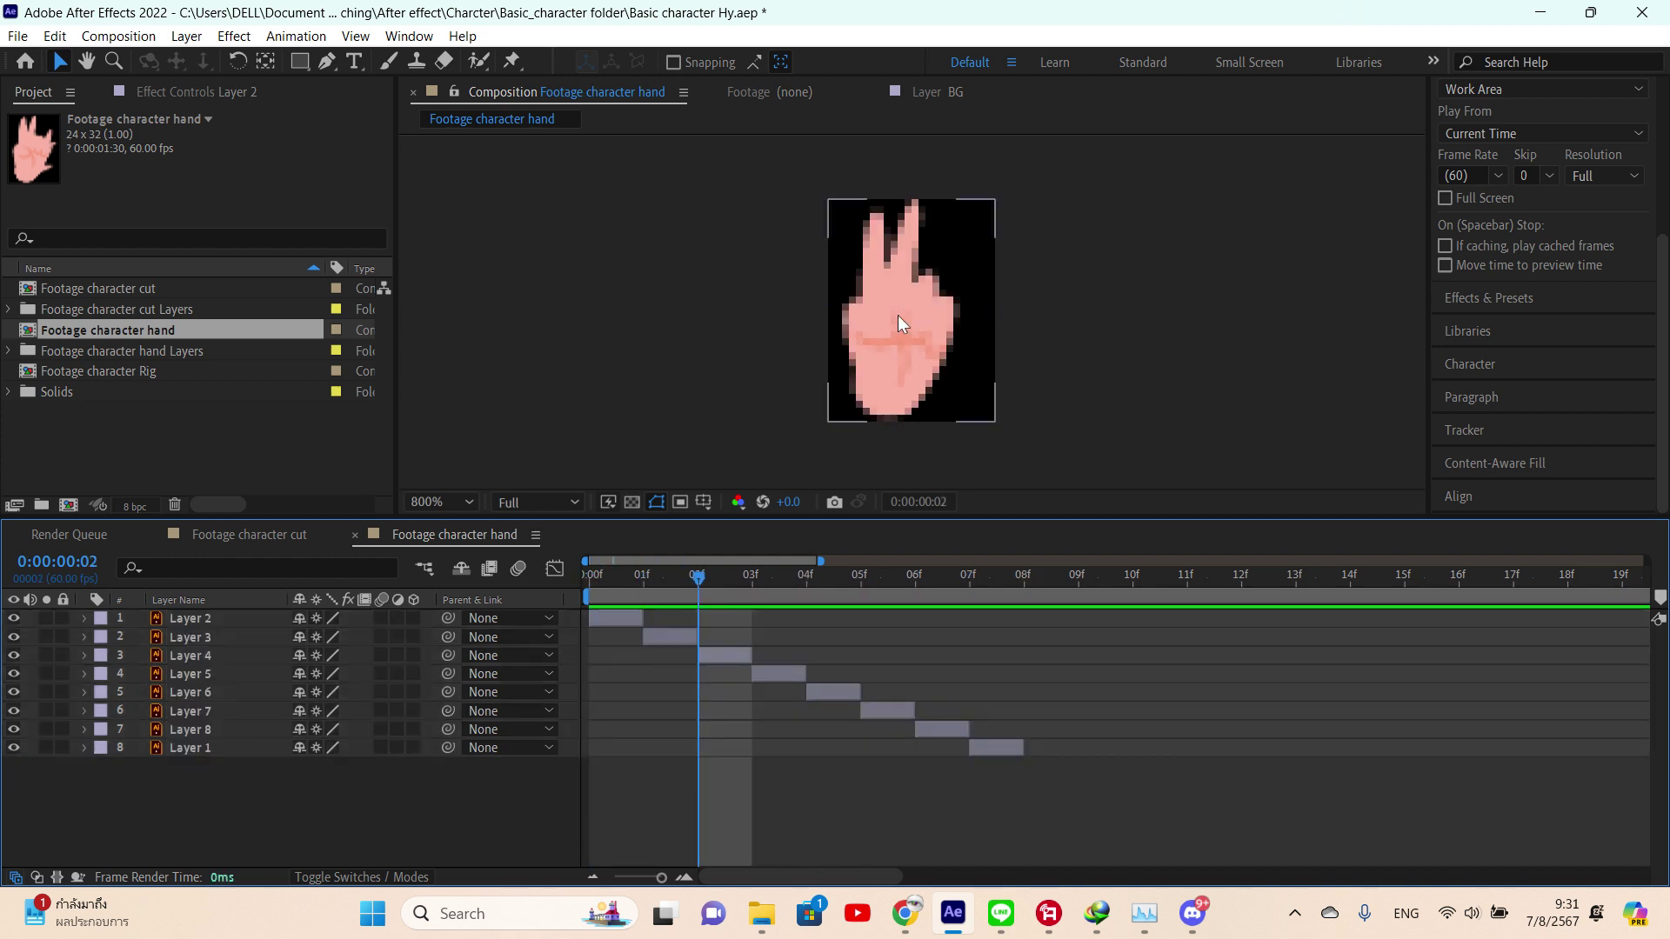
pyautogui.scroll(-1, 898, 315)
pyautogui.click(957, 316)
pyautogui.click(1018, 310)
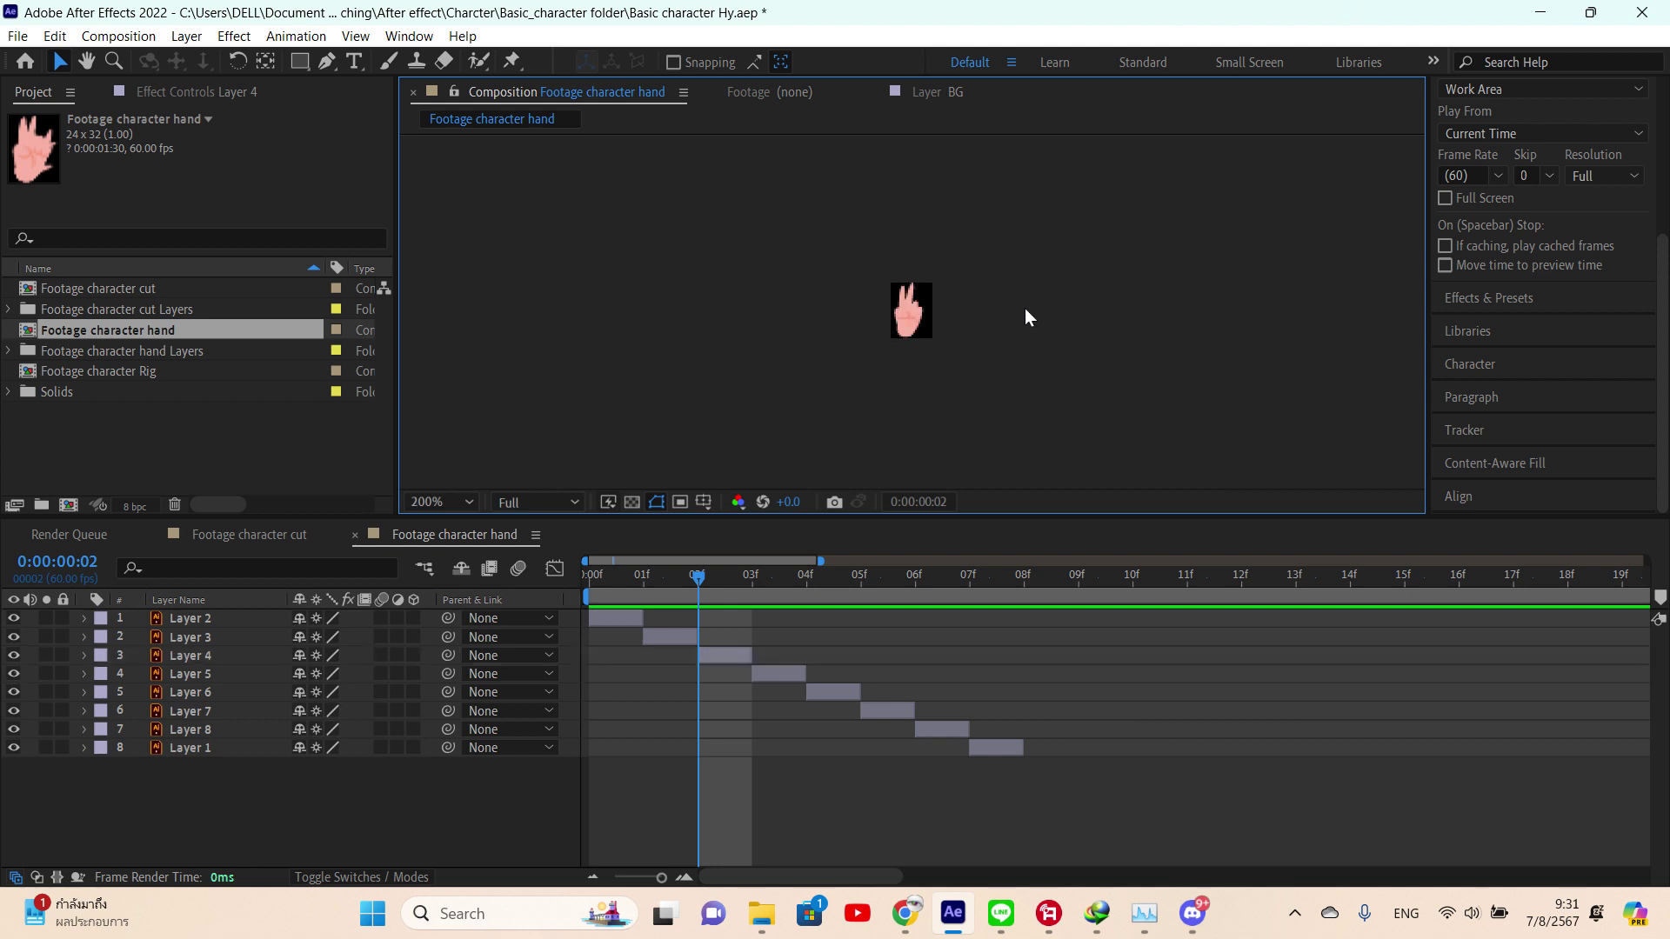
pyautogui.press('.')
pyautogui.press(',')
pyautogui.click(889, 335)
pyautogui.click(889, 339)
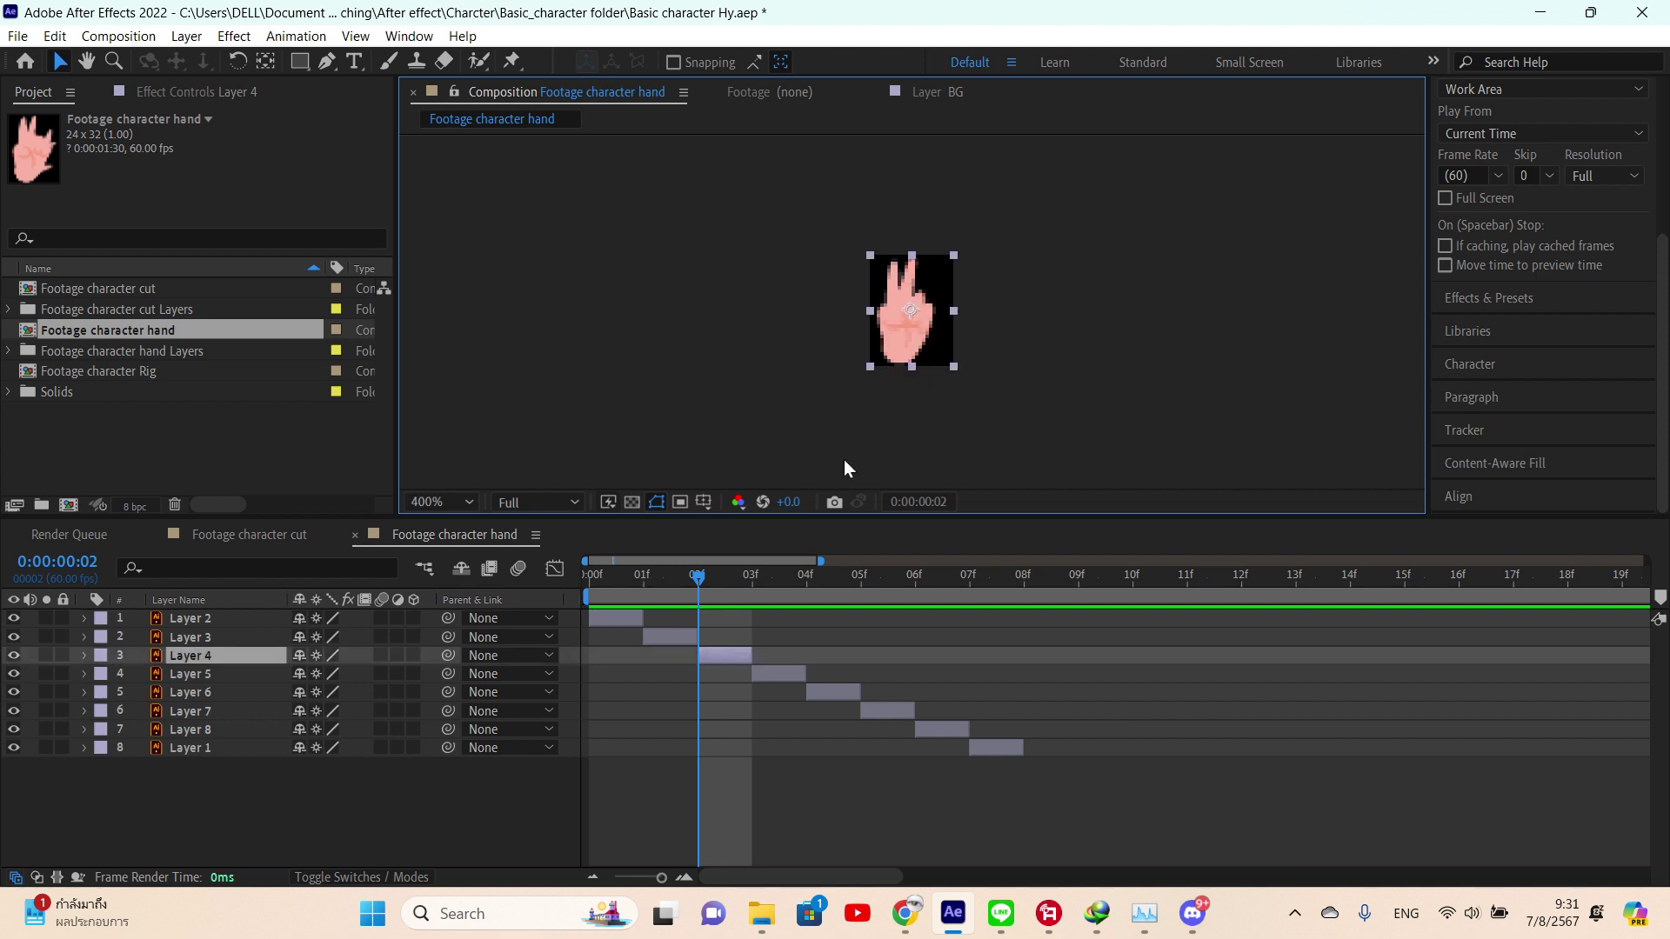
pyautogui.moveTo(661, 581); pyautogui.dragTo(561, 615)
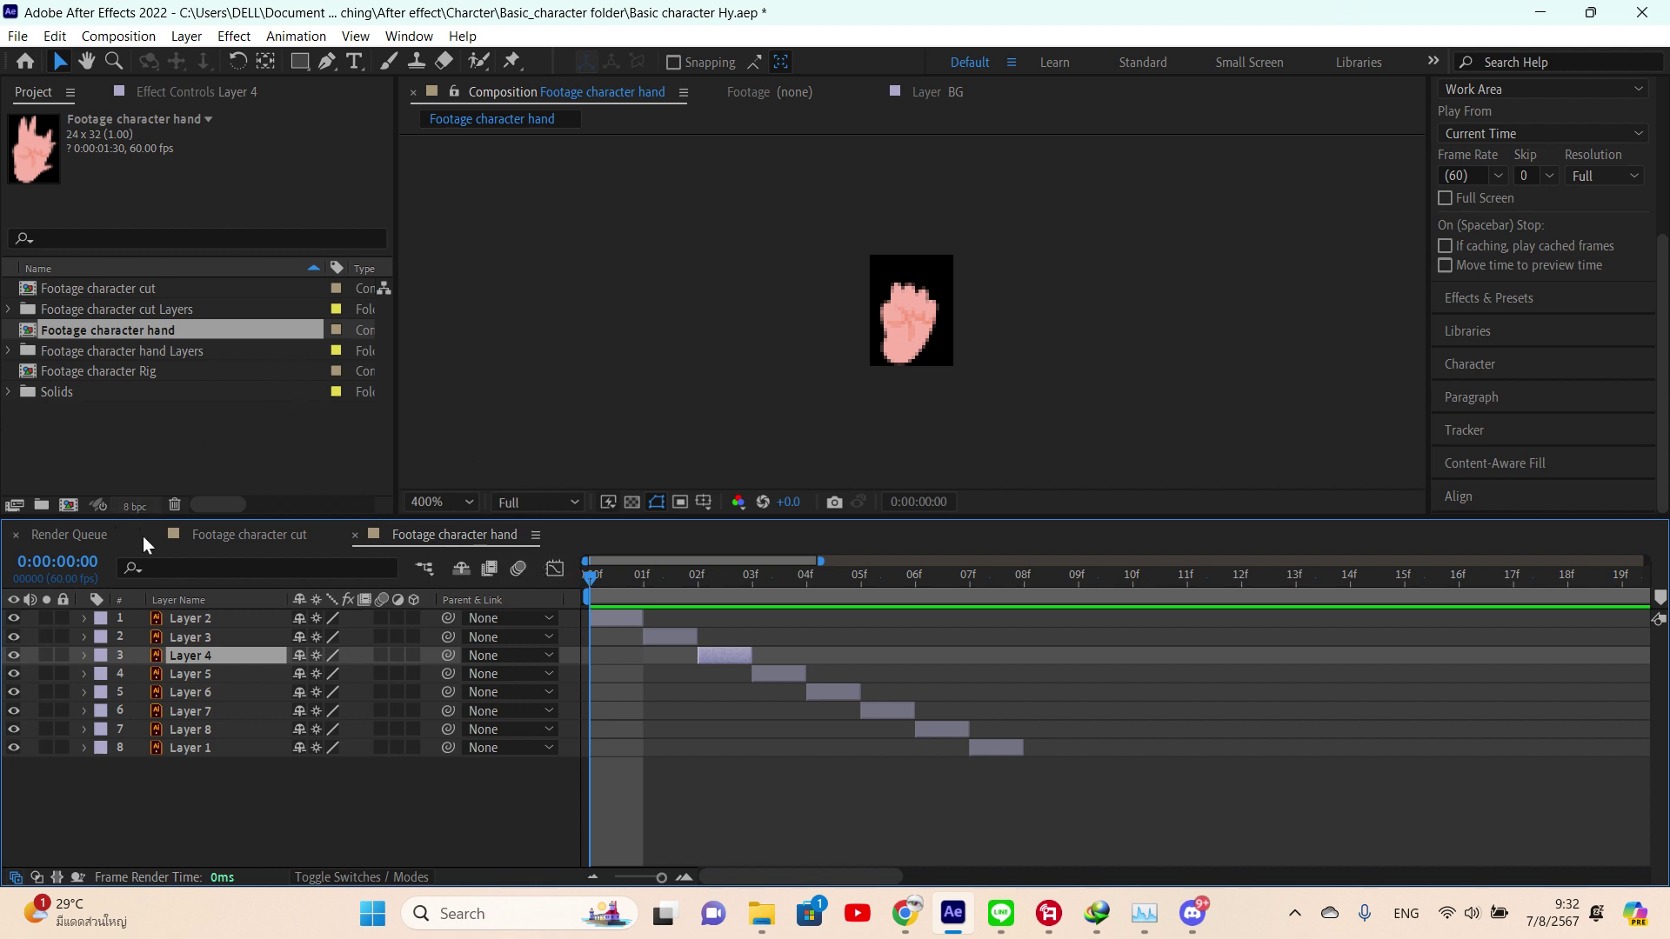
pyautogui.click(247, 539)
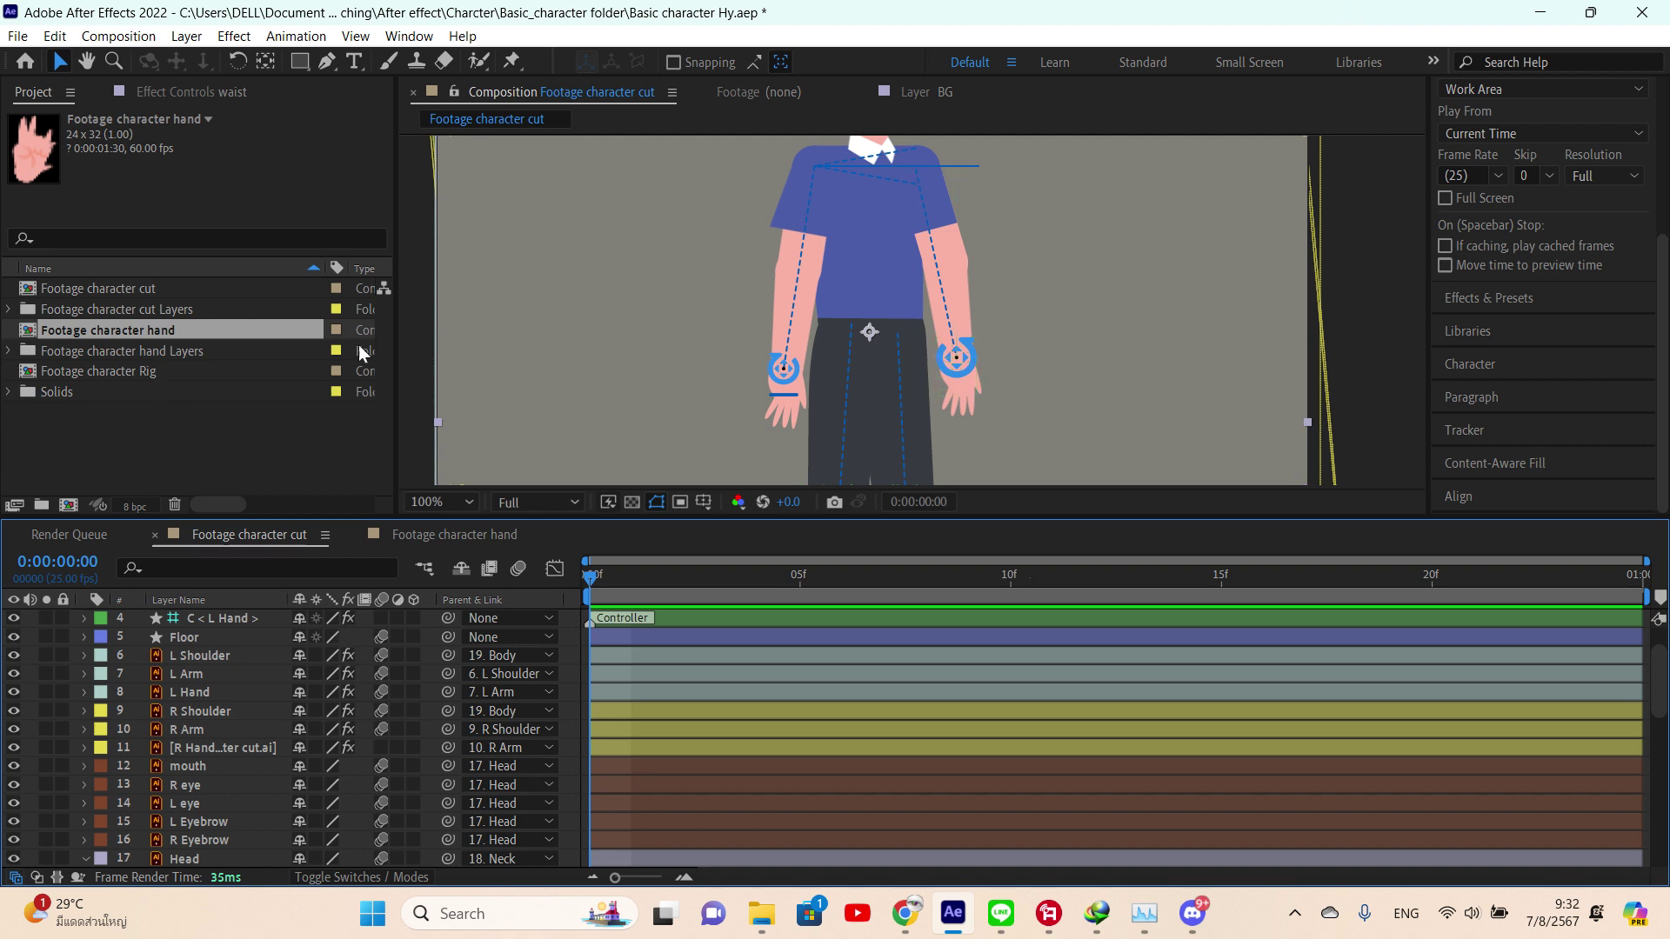
pyautogui.click(485, 534)
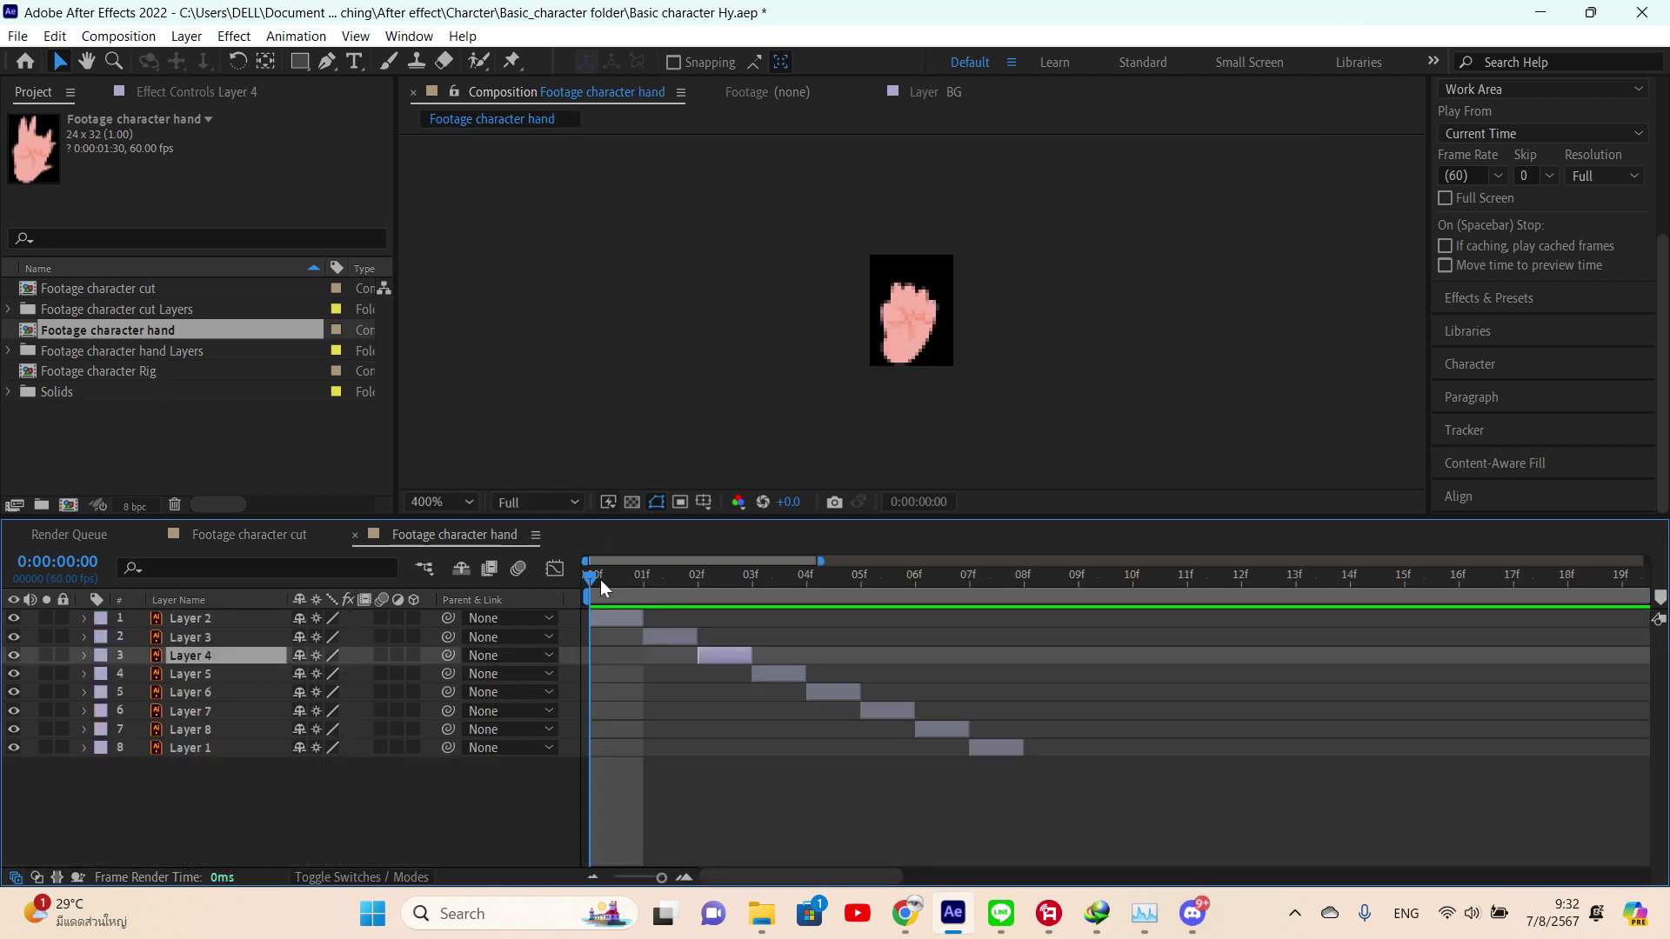
pyautogui.moveTo(600, 580); pyautogui.dragTo(571, 600)
# - Pre-compose the L Hand layer of Footage character cut as L Hand Comp 1, moving all attributes into the new composition and opening it
pyautogui.click(270, 535)
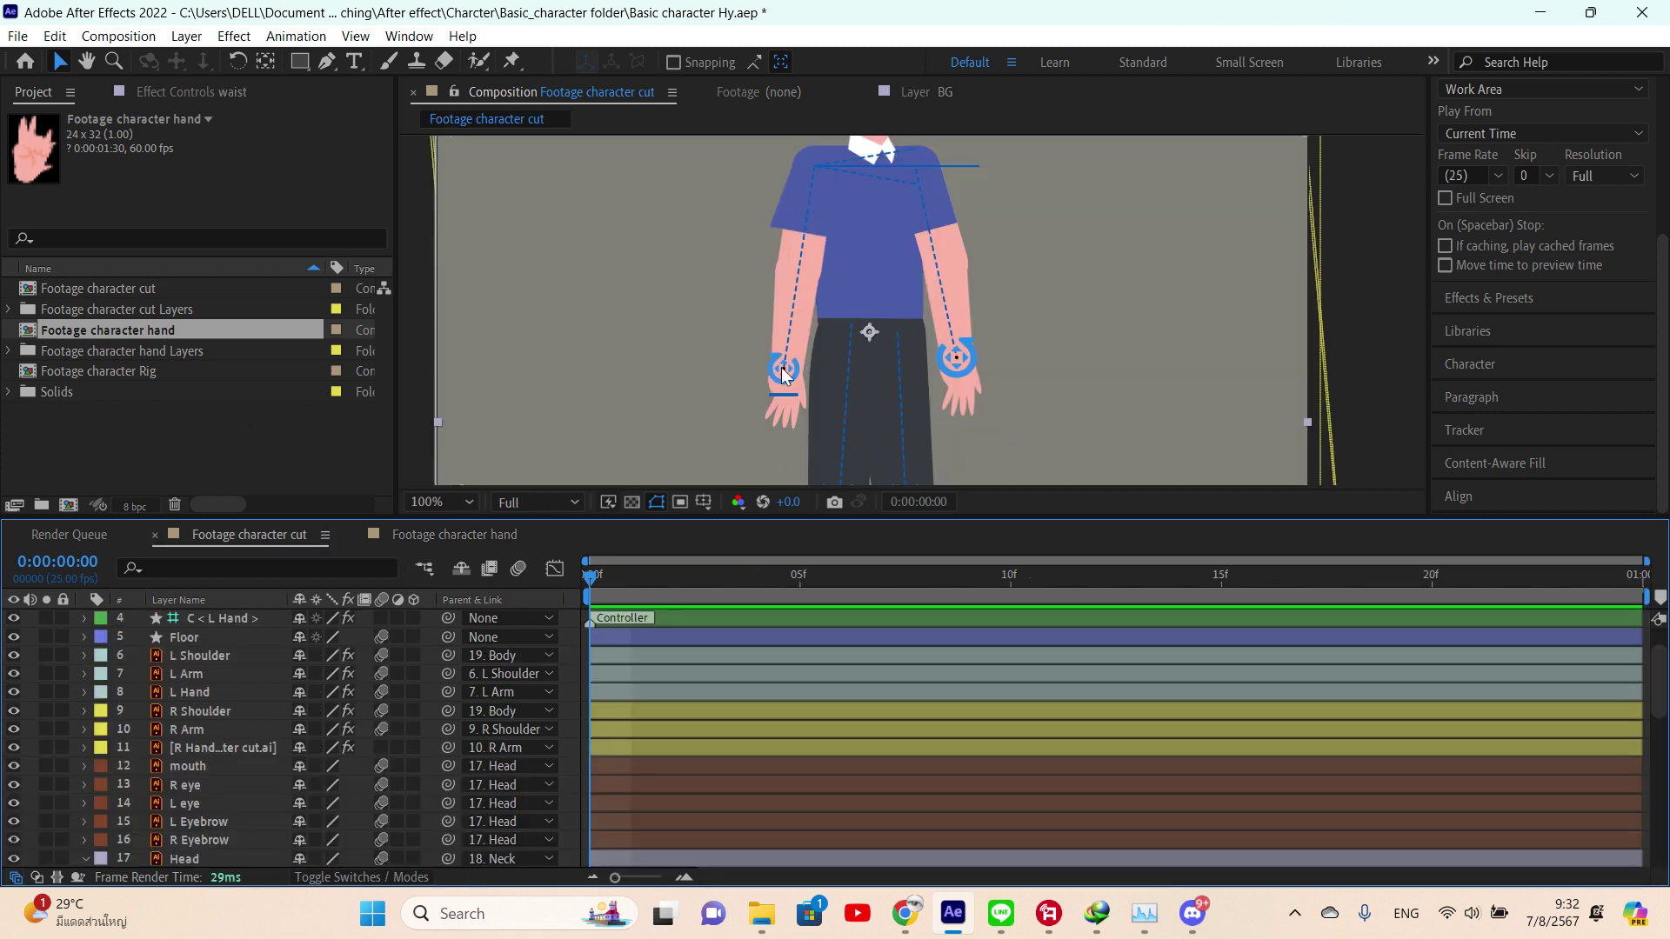
pyautogui.press('space')
pyautogui.moveTo(988, 304); pyautogui.dragTo(941, 266)
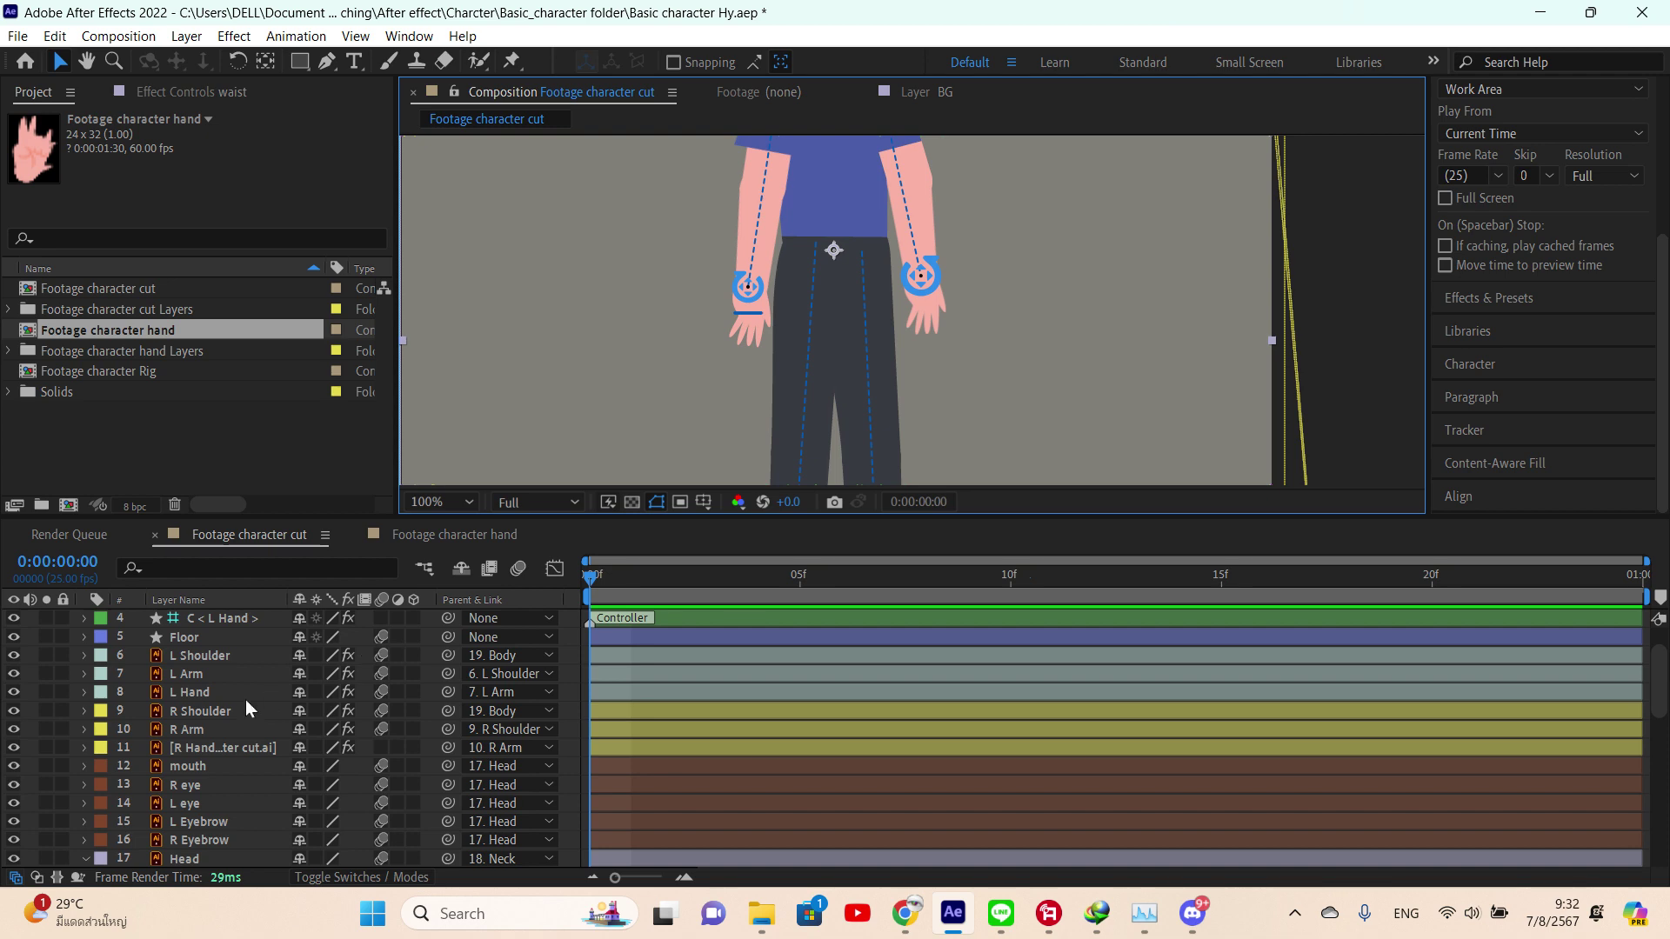
pyautogui.click(211, 696)
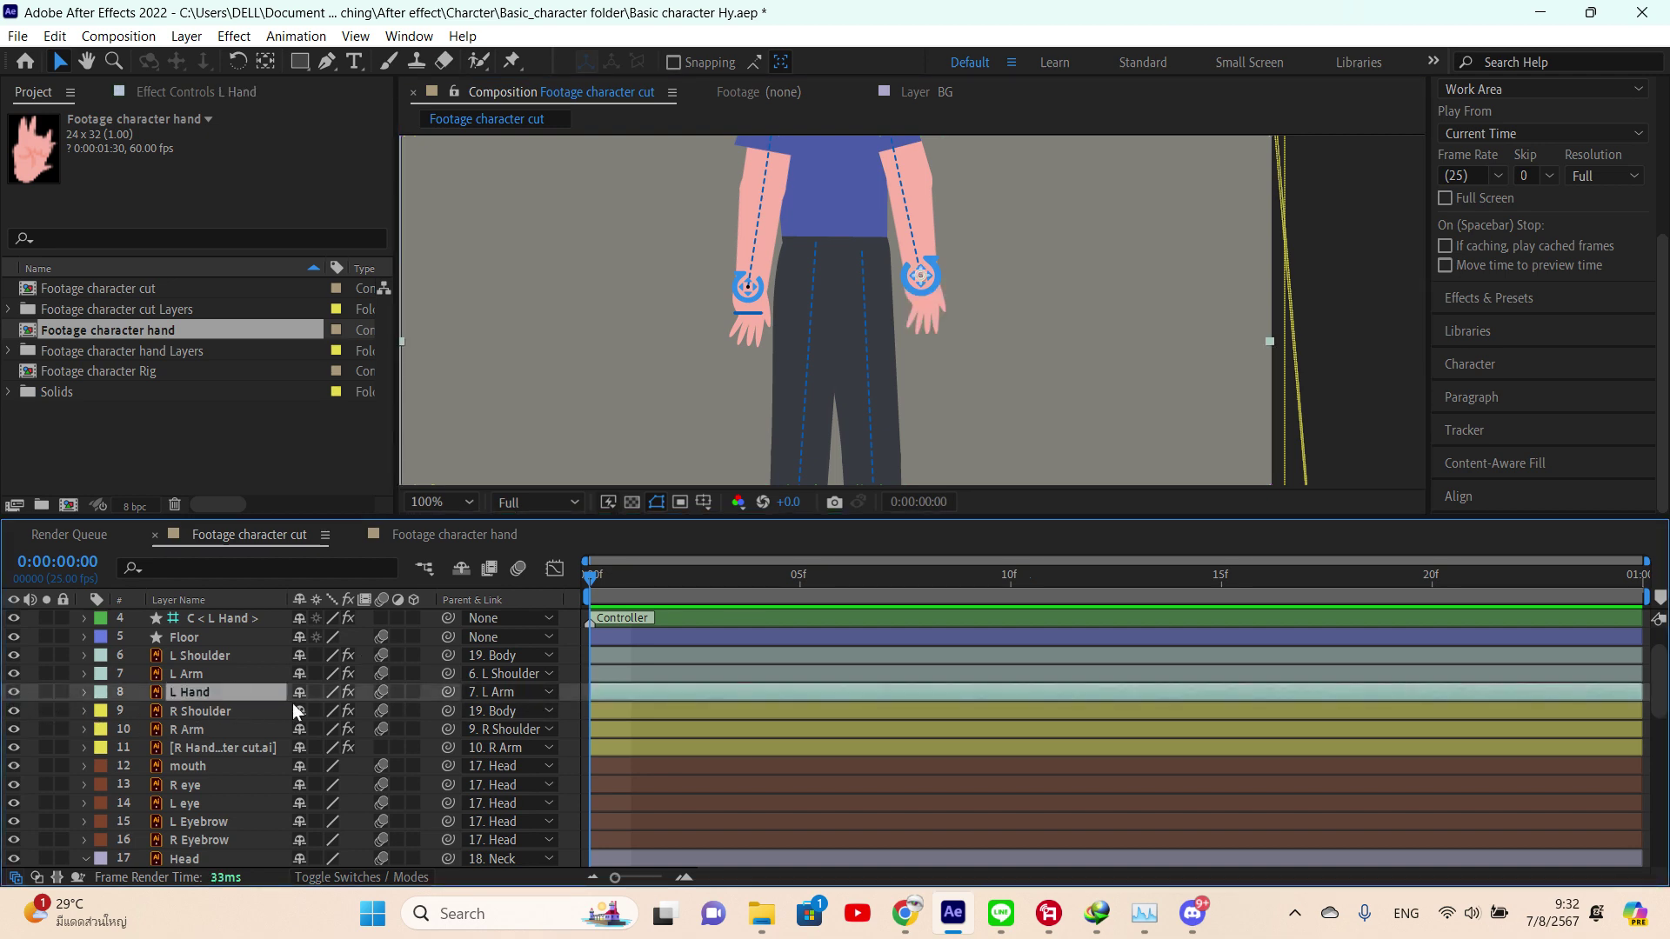
pyautogui.rightClick(198, 692)
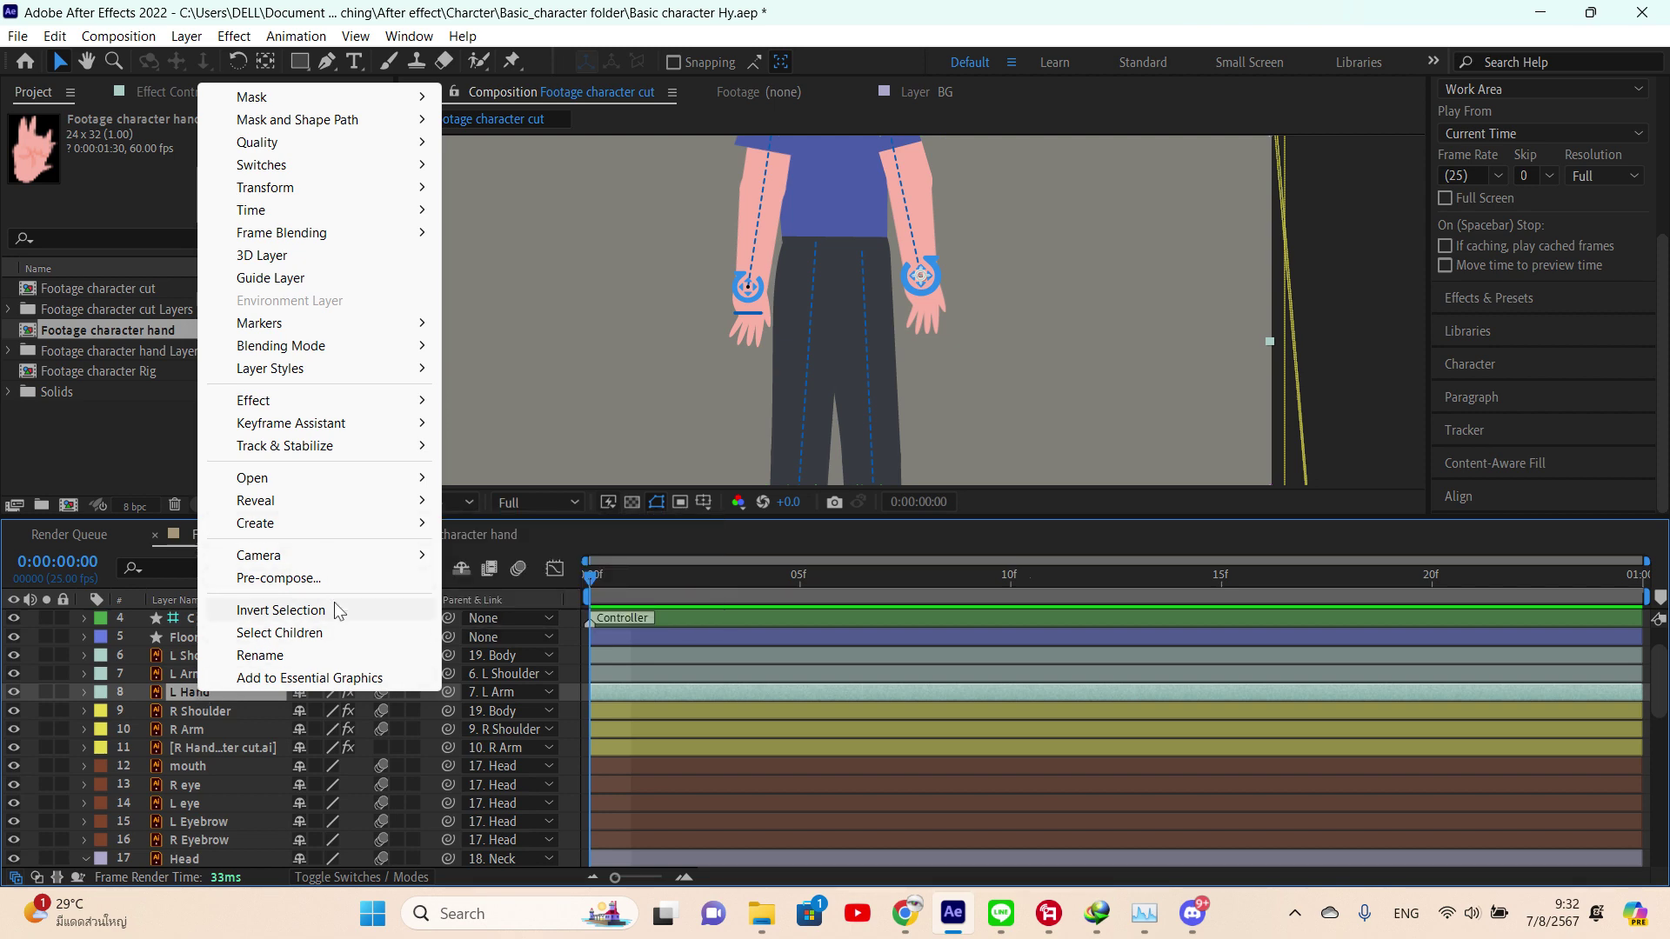
pyautogui.click(278, 578)
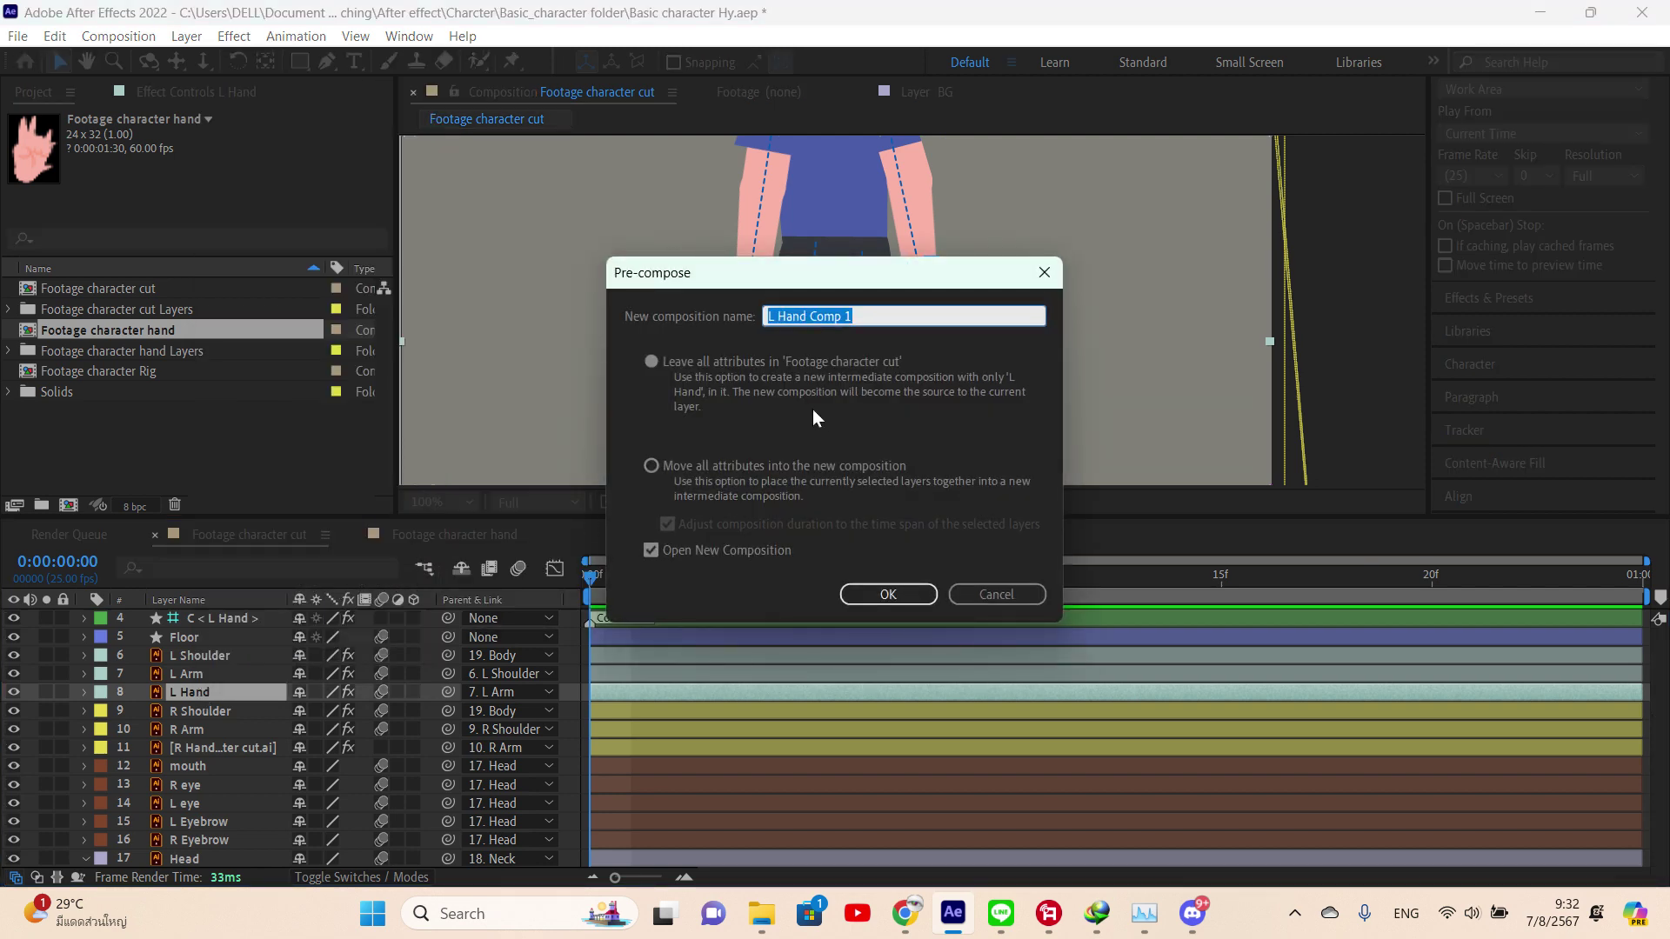
pyautogui.click(731, 473)
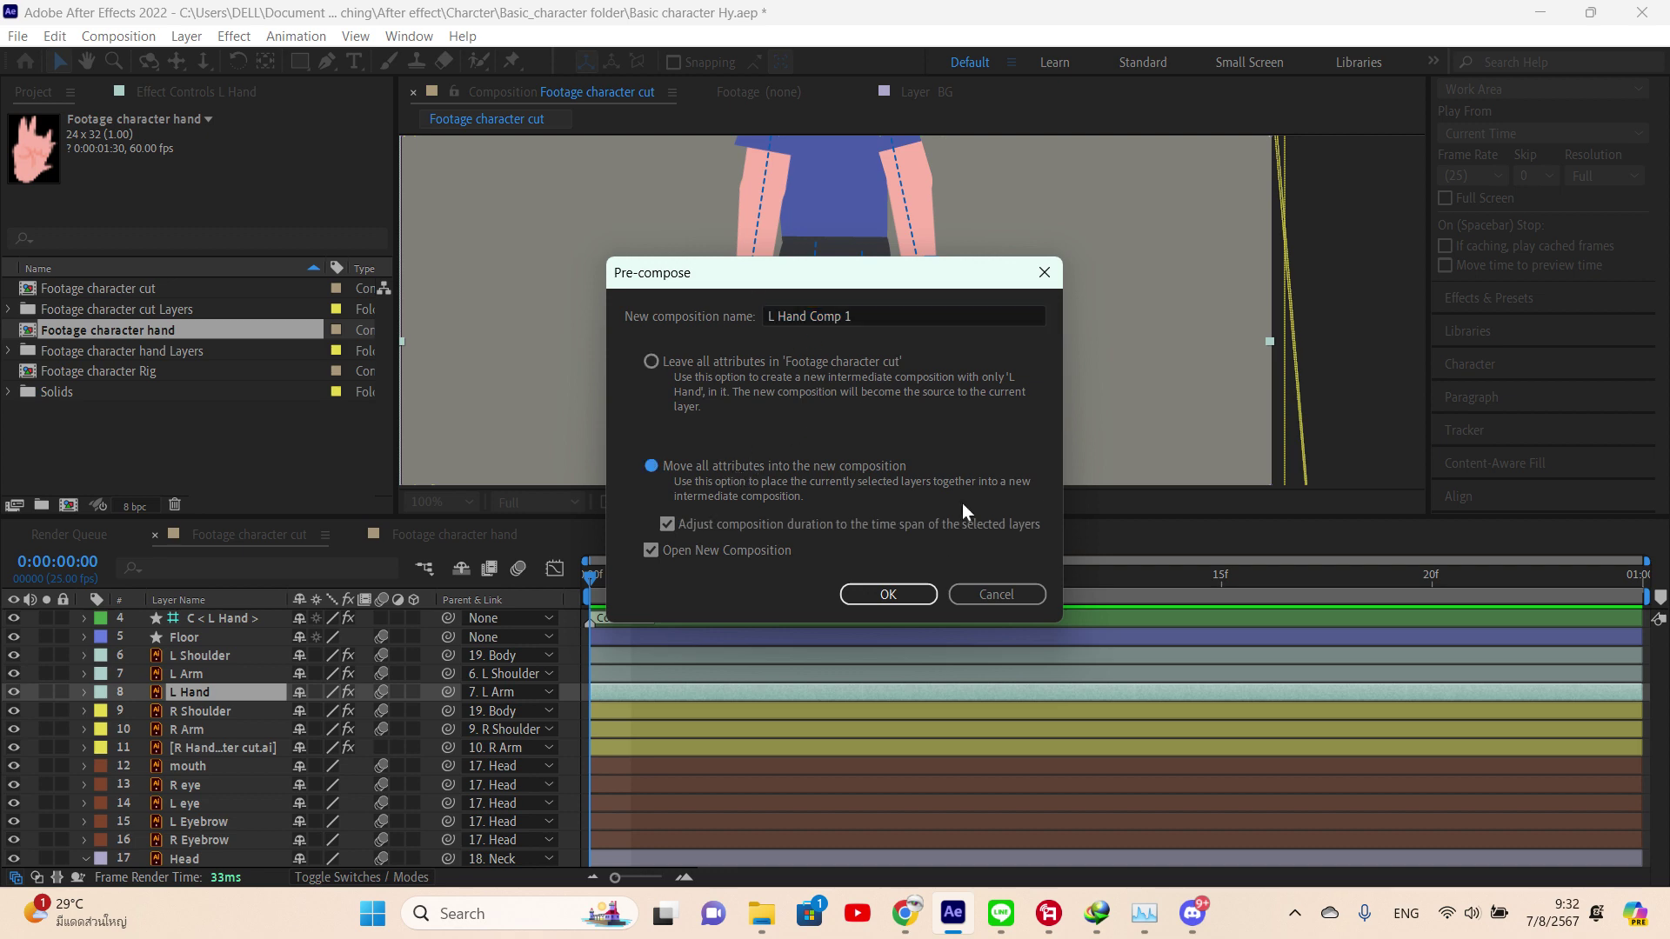
pyautogui.click(896, 596)
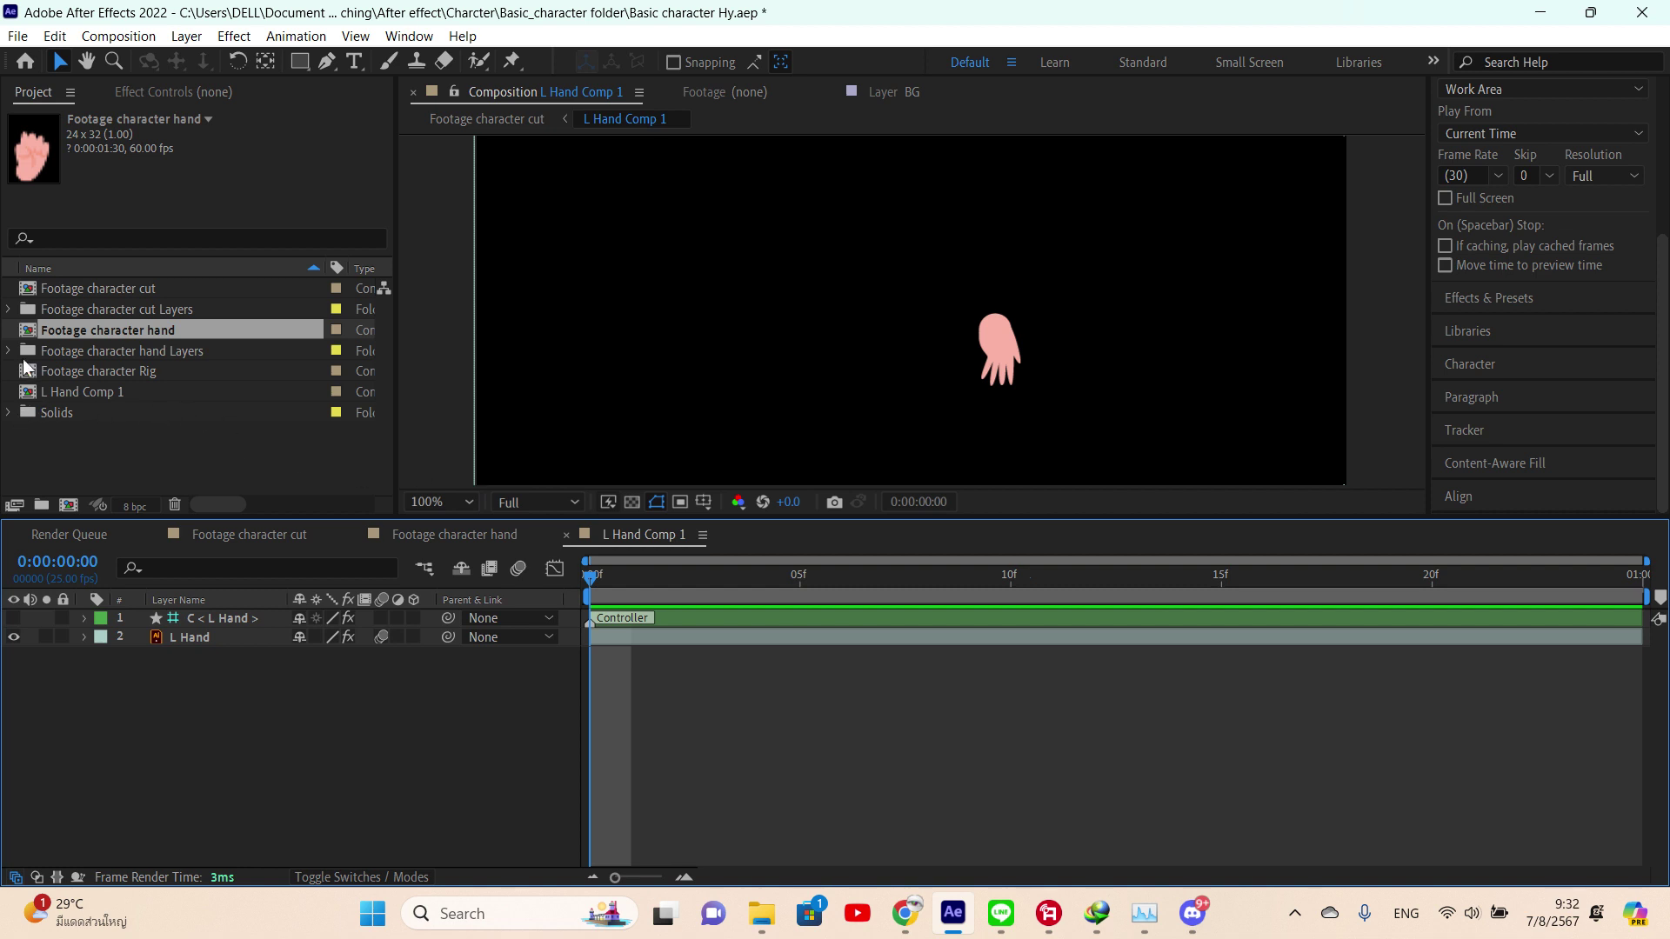
# - Select all eight hand artwork files, Layer 1 to Layer 8, in the Footage character hand Layers folder
pyautogui.click(52, 348)
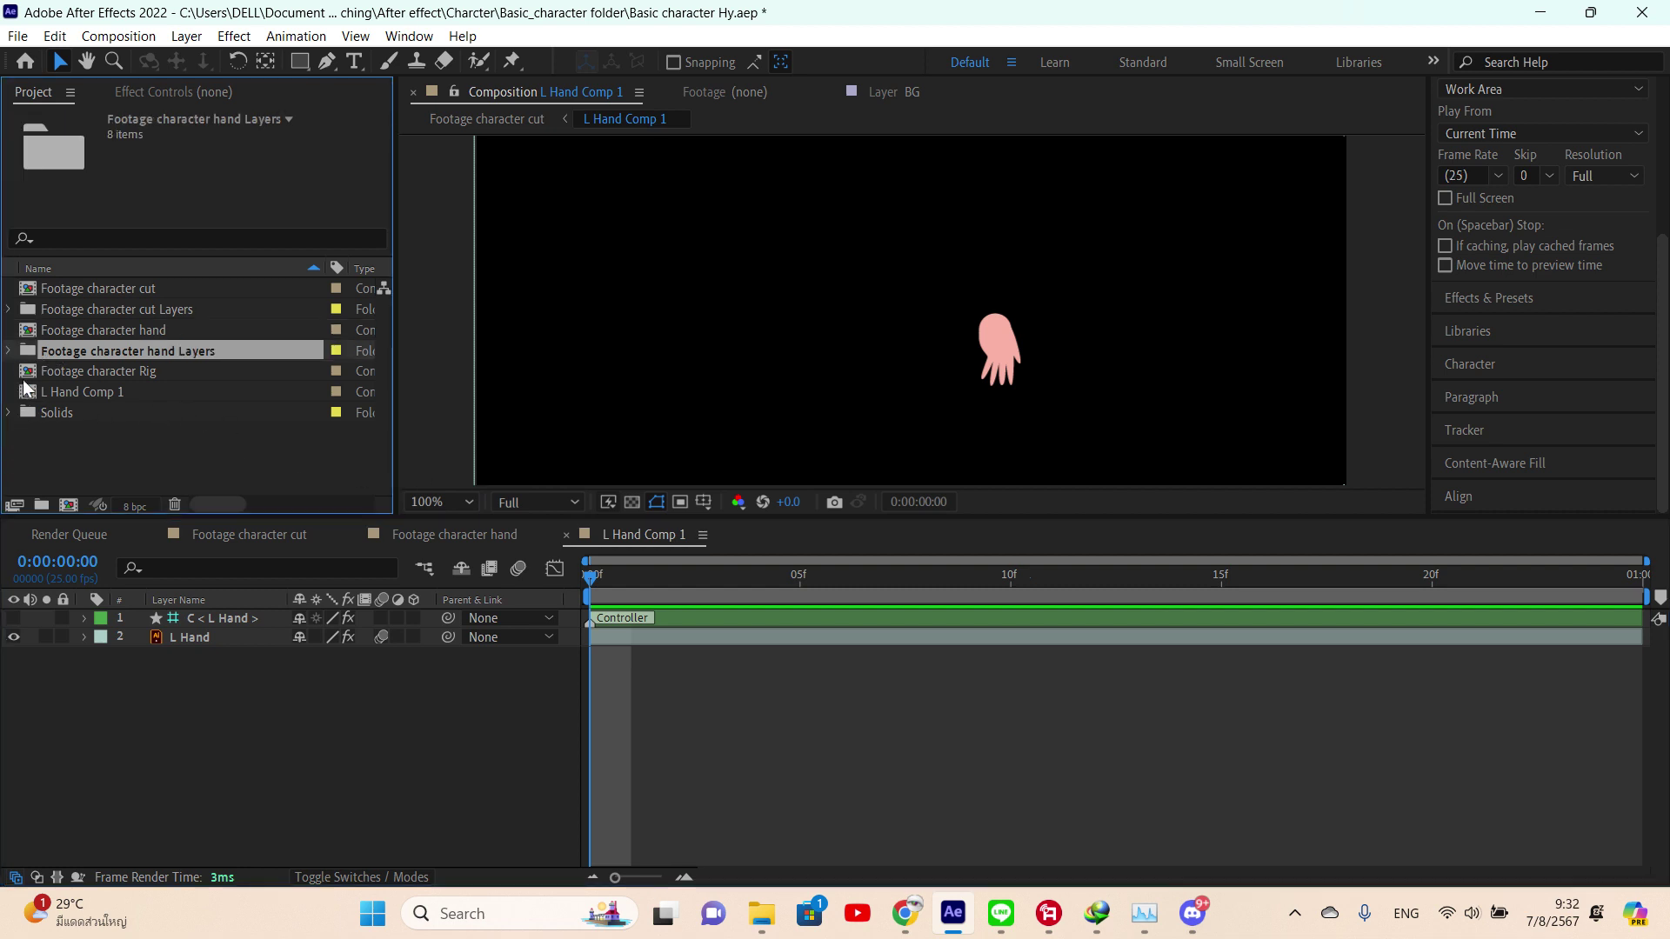
pyautogui.click(8, 351)
pyautogui.click(113, 333)
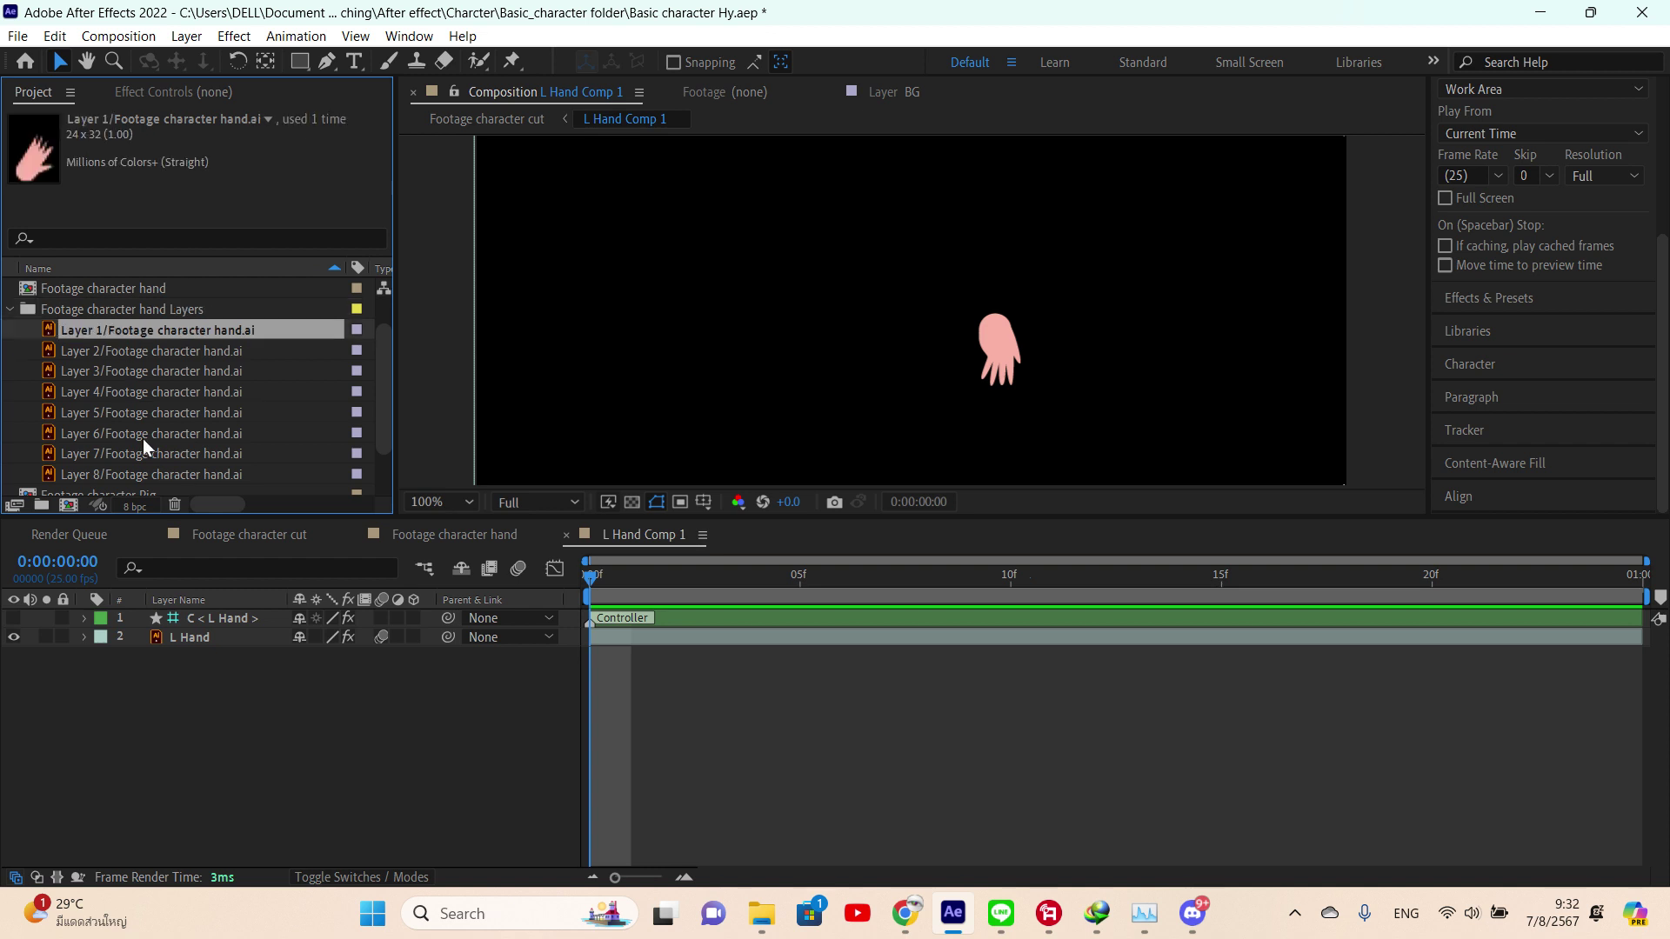
pyautogui.keyDown('shift'); pyautogui.click(143, 476); pyautogui.keyUp('shift')
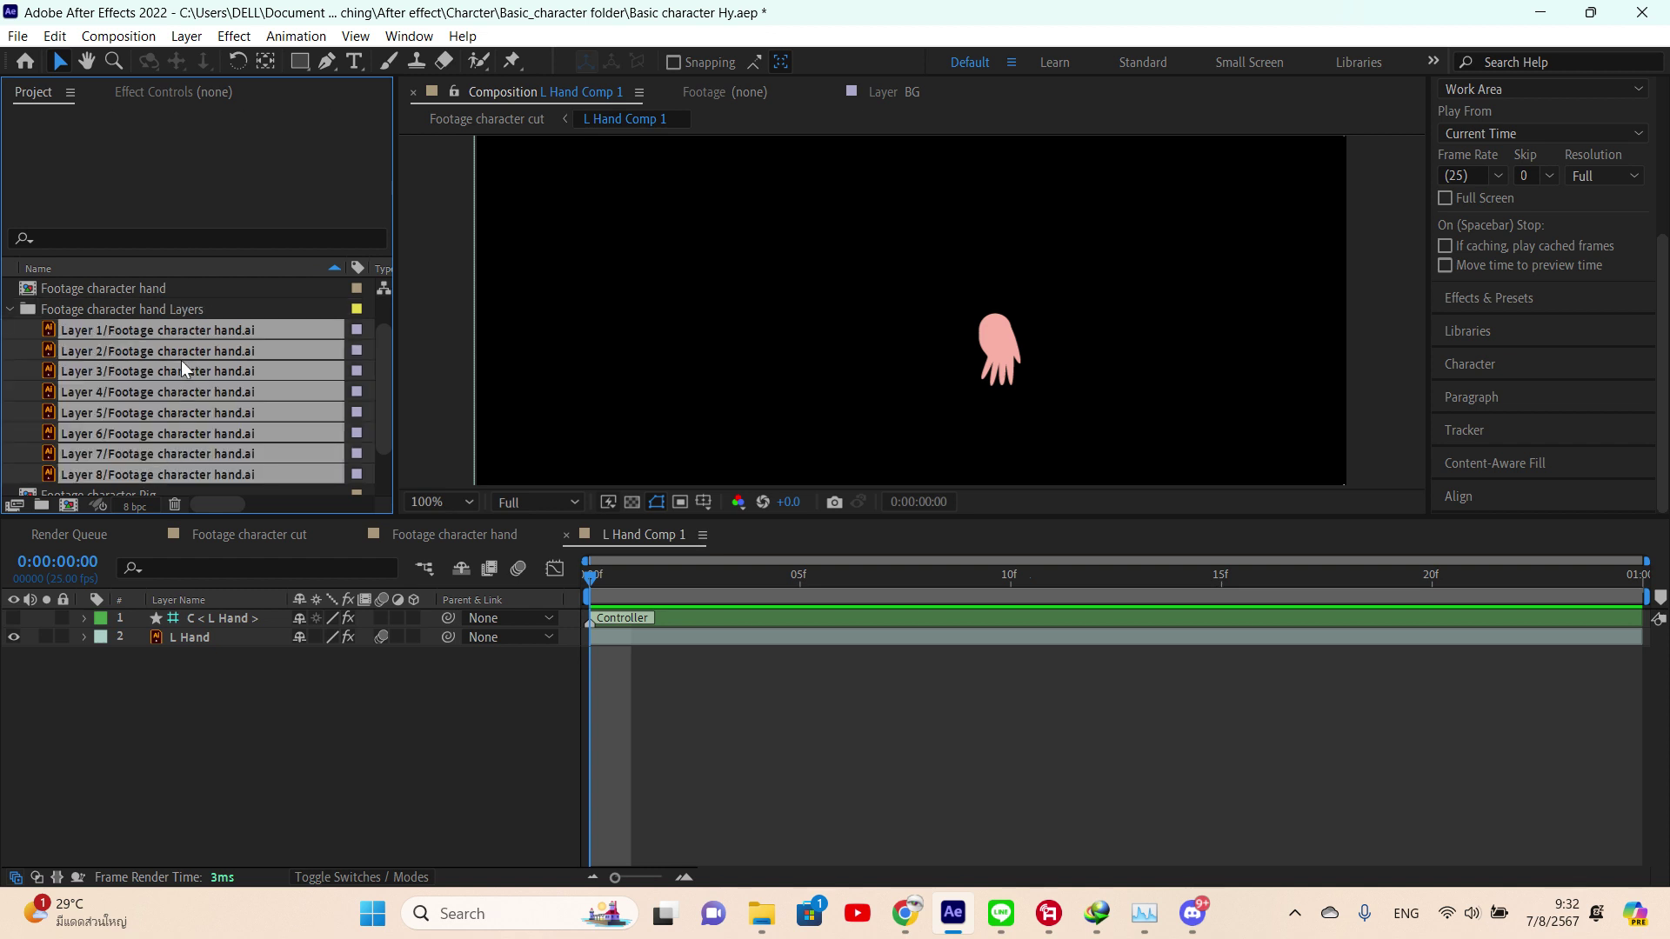
pyautogui.click(216, 700)
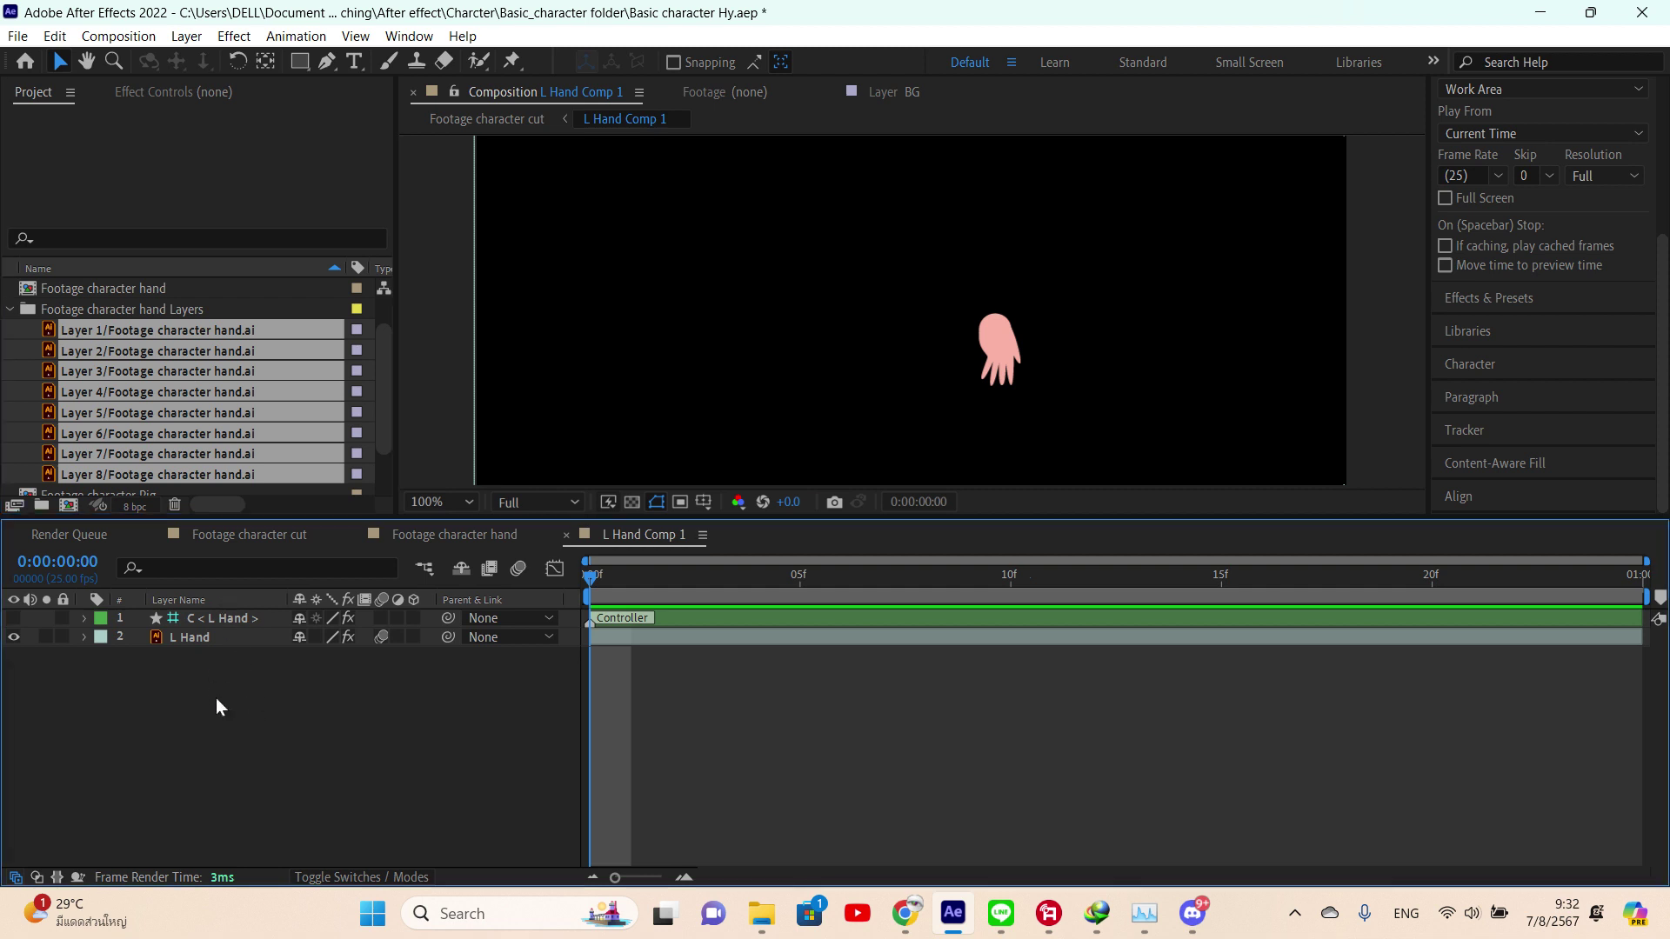
# - Pre-compose the L Hand layer of Footage character cut again as L Hand Comp 1, moving all attributes and opening the new composition
pyautogui.click(417, 534)
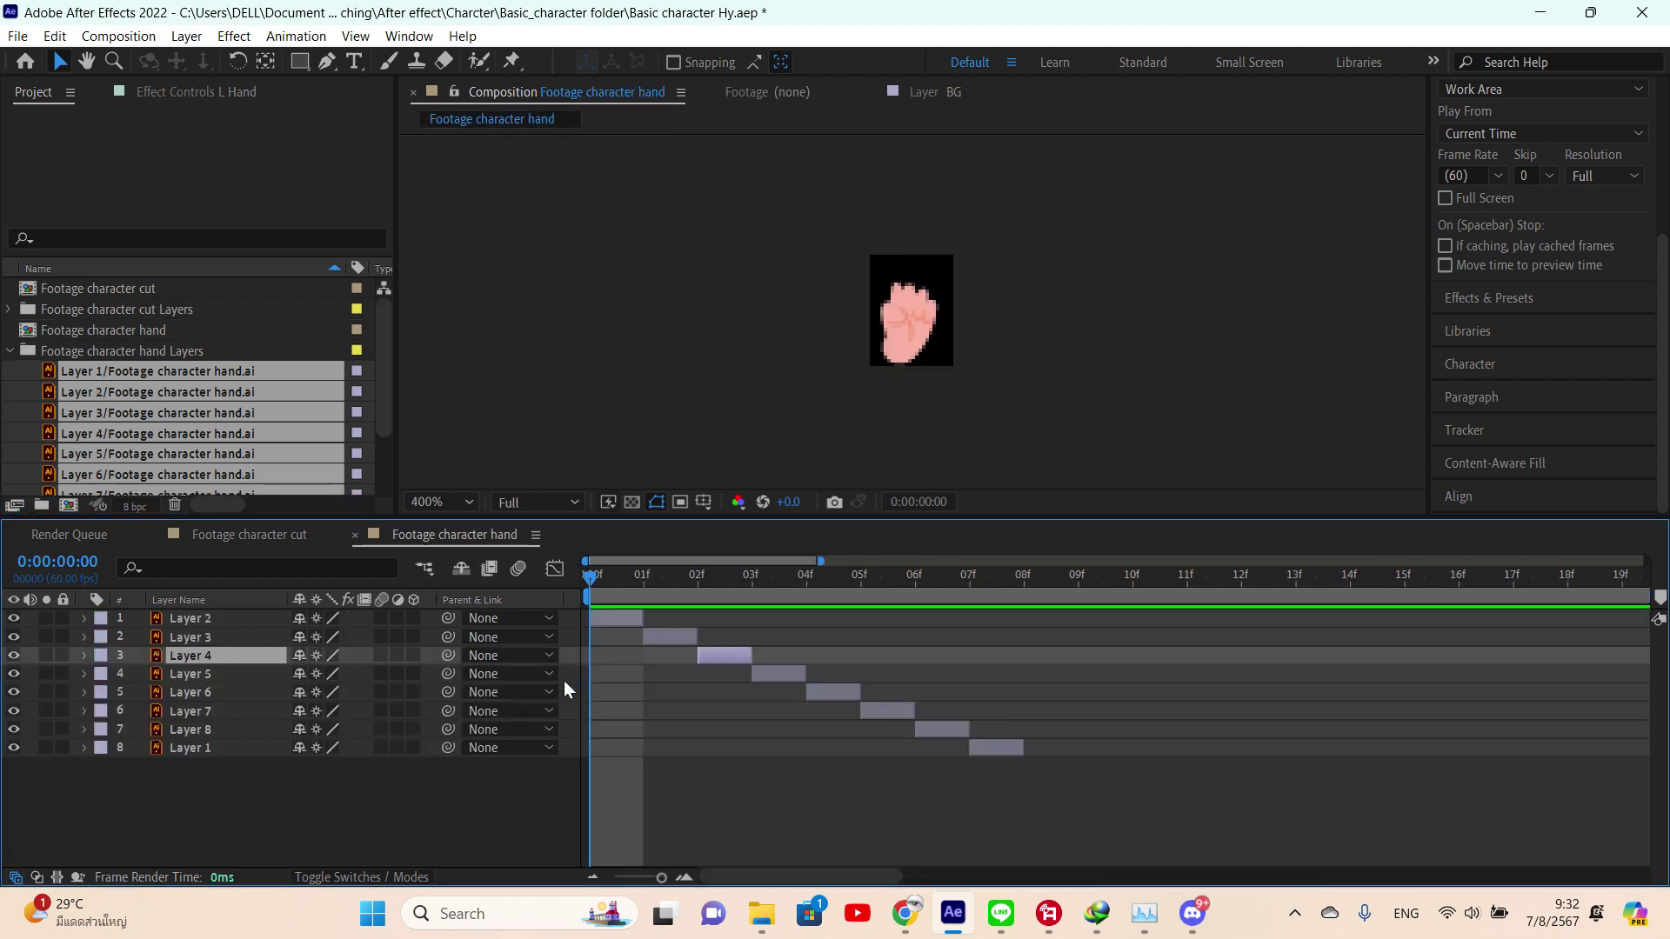
pyautogui.click(275, 542)
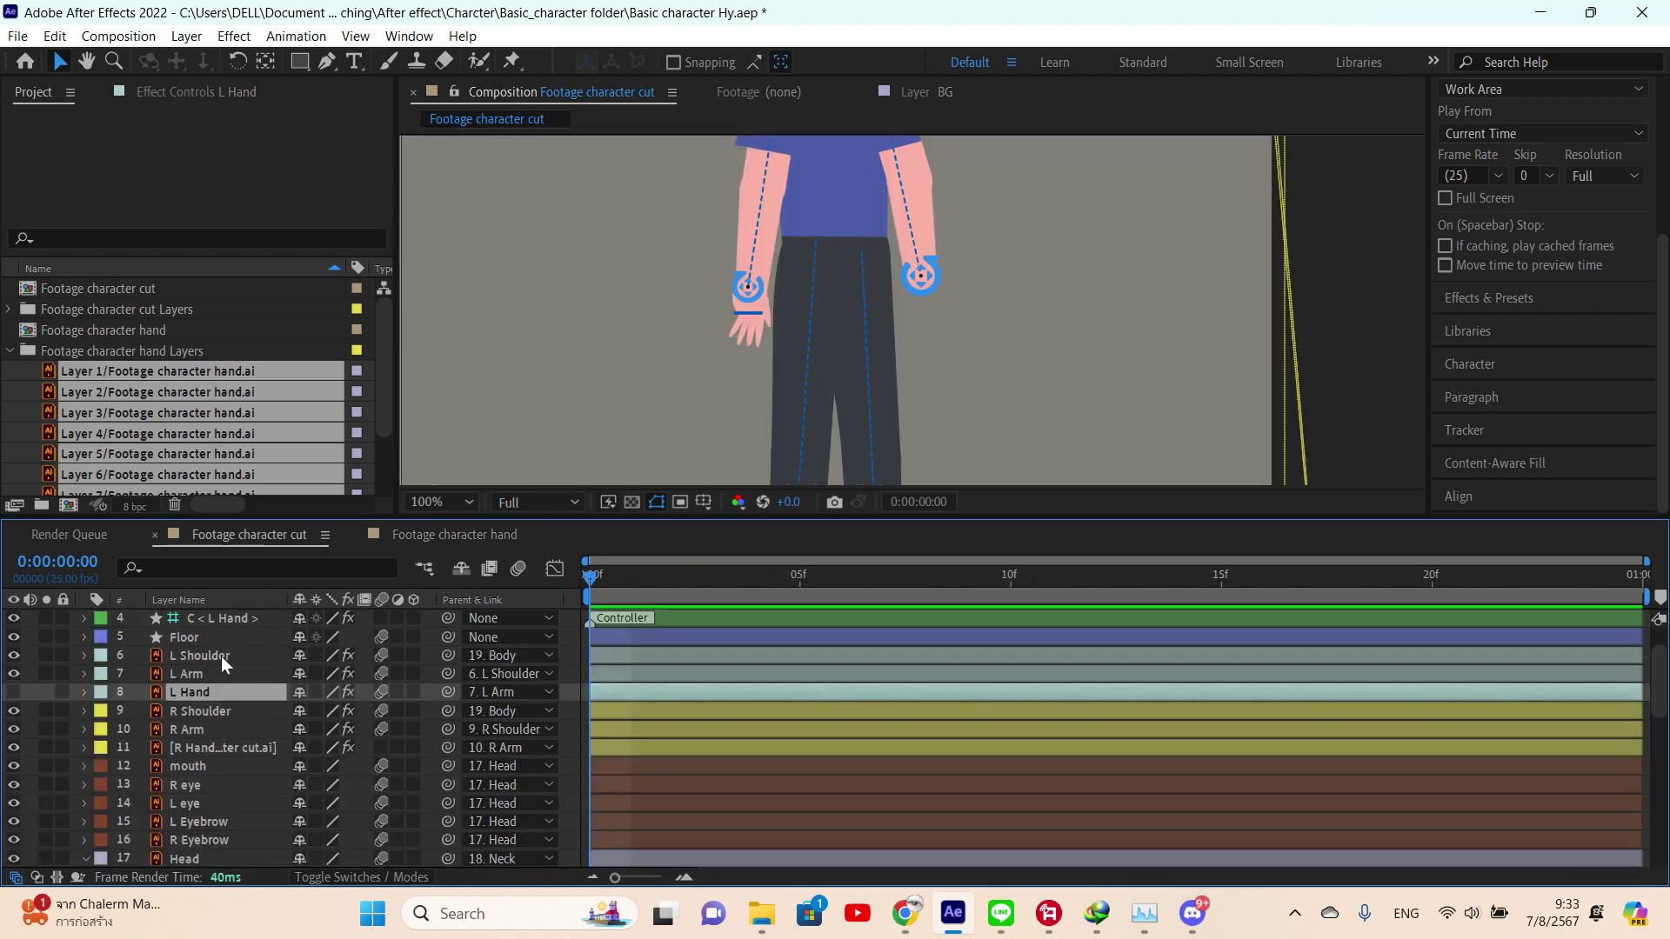
pyautogui.scroll(3, 221, 656)
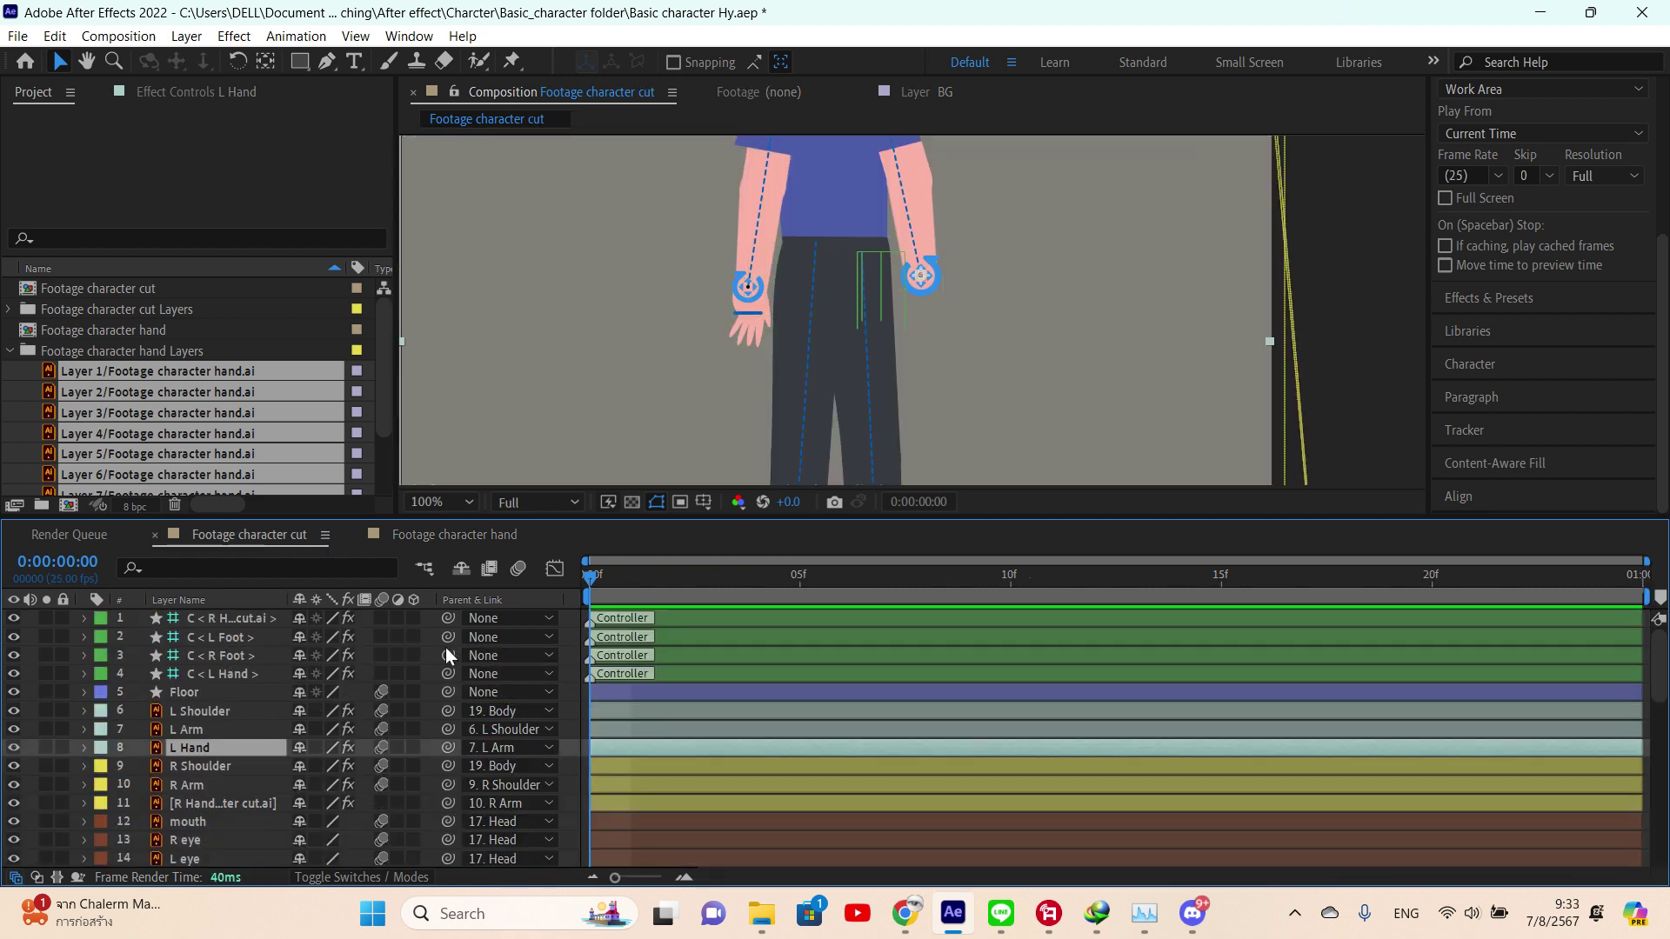
pyautogui.click(204, 729)
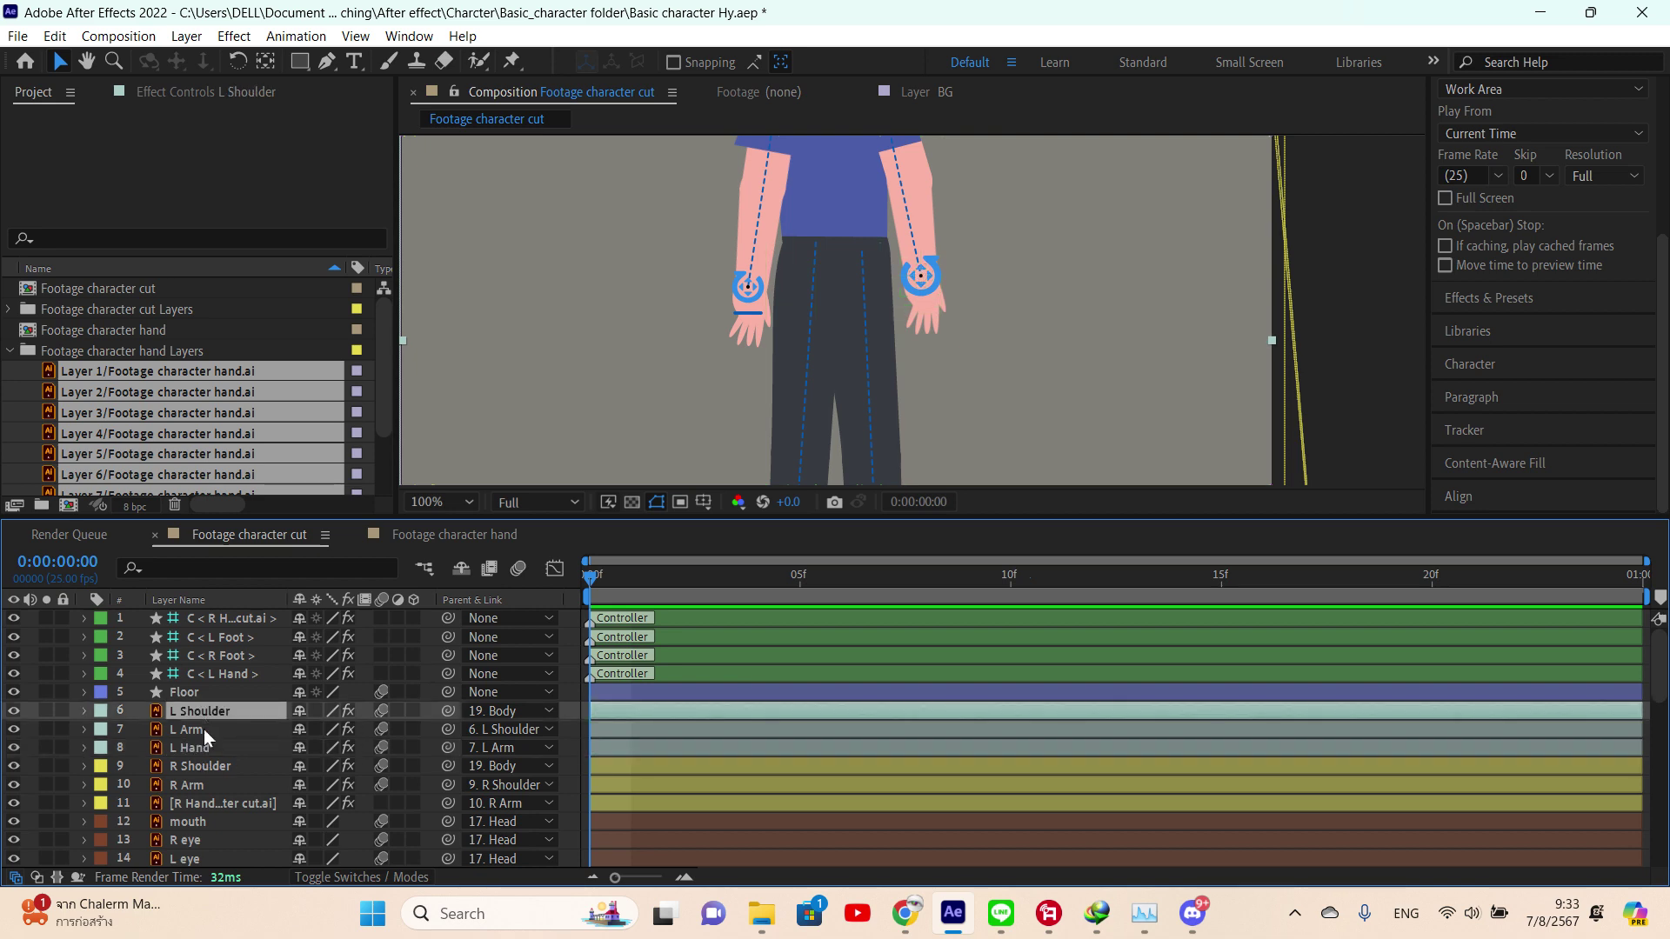
pyautogui.click(197, 748)
pyautogui.rightClick(197, 748)
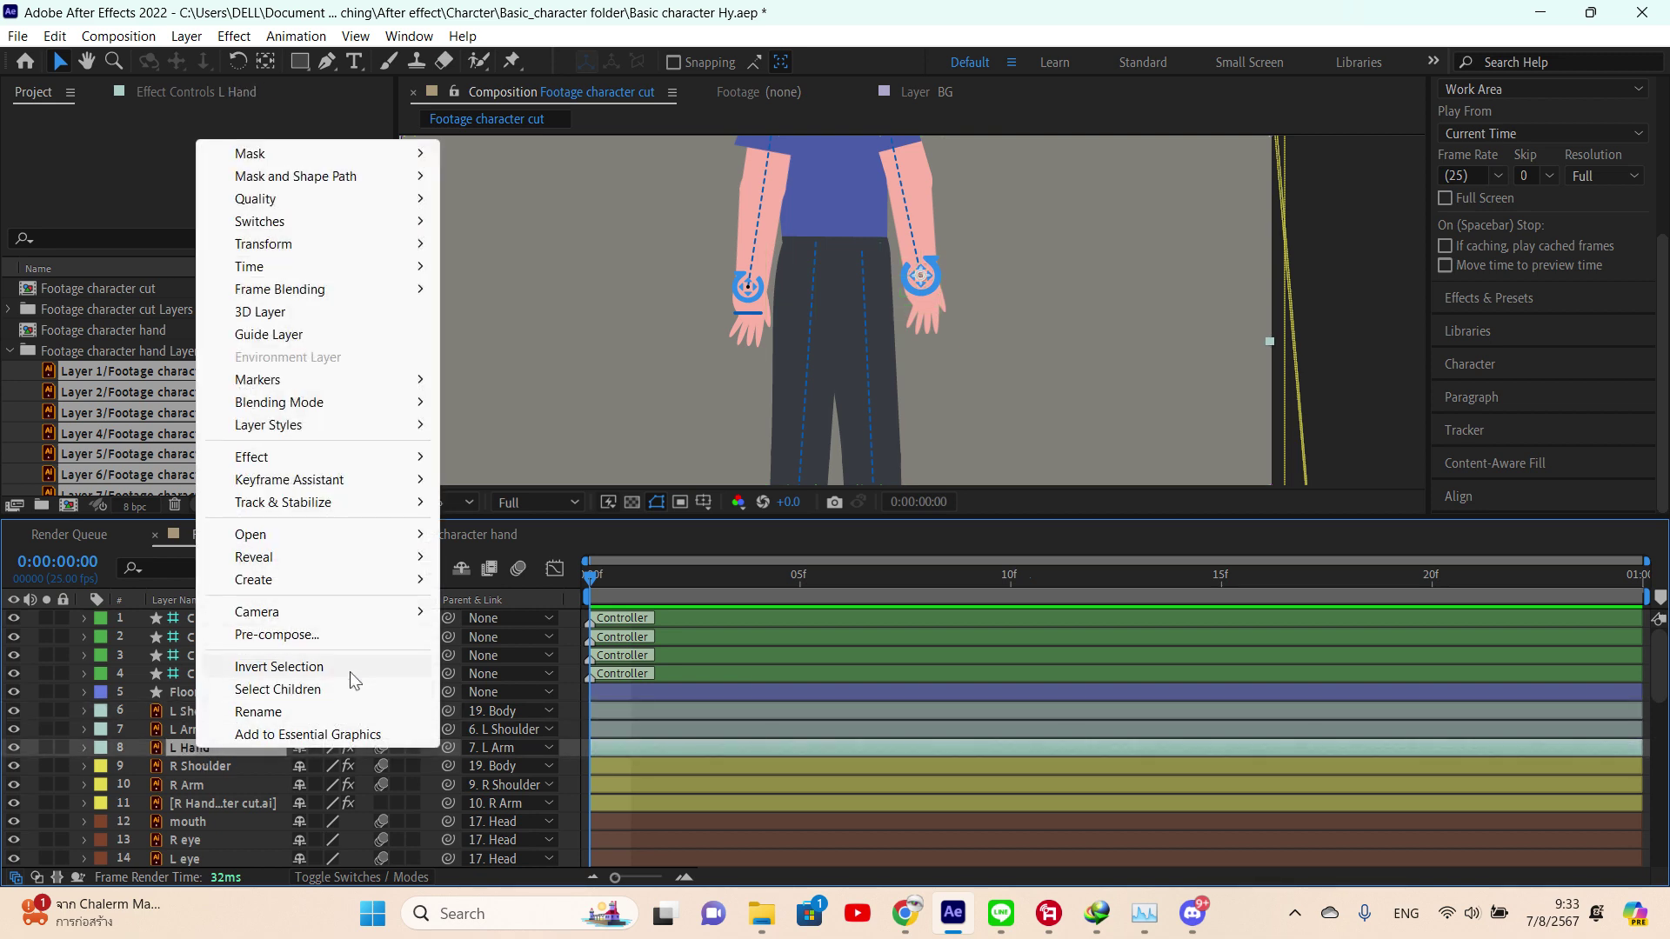
pyautogui.click(351, 639)
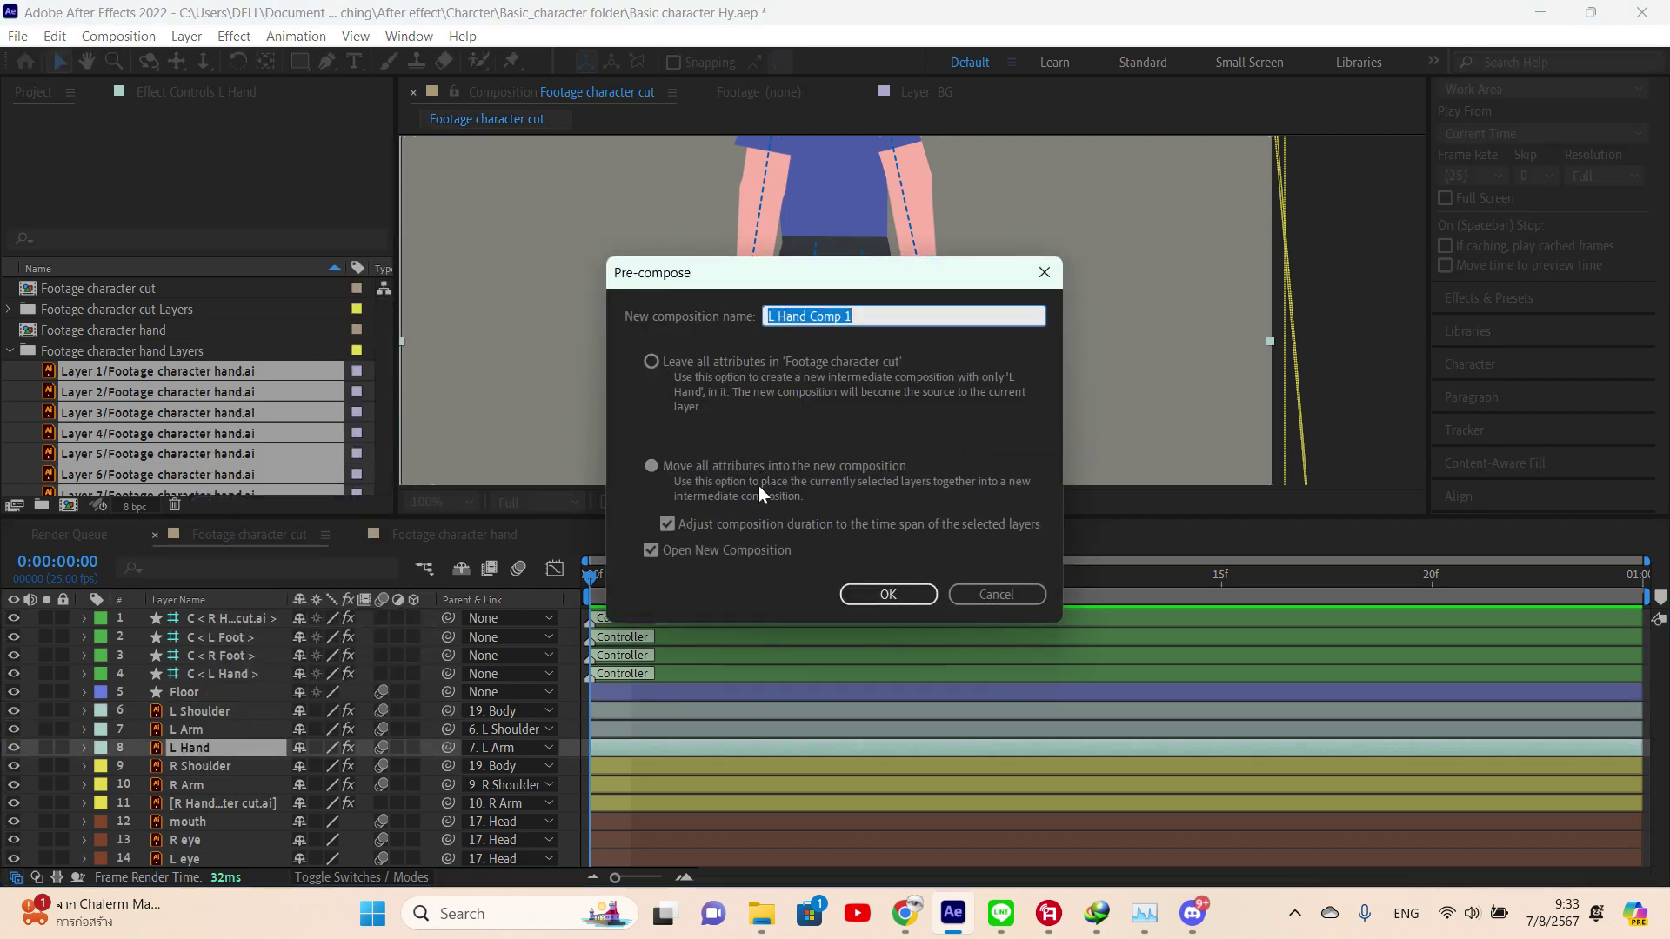
pyautogui.click(696, 470)
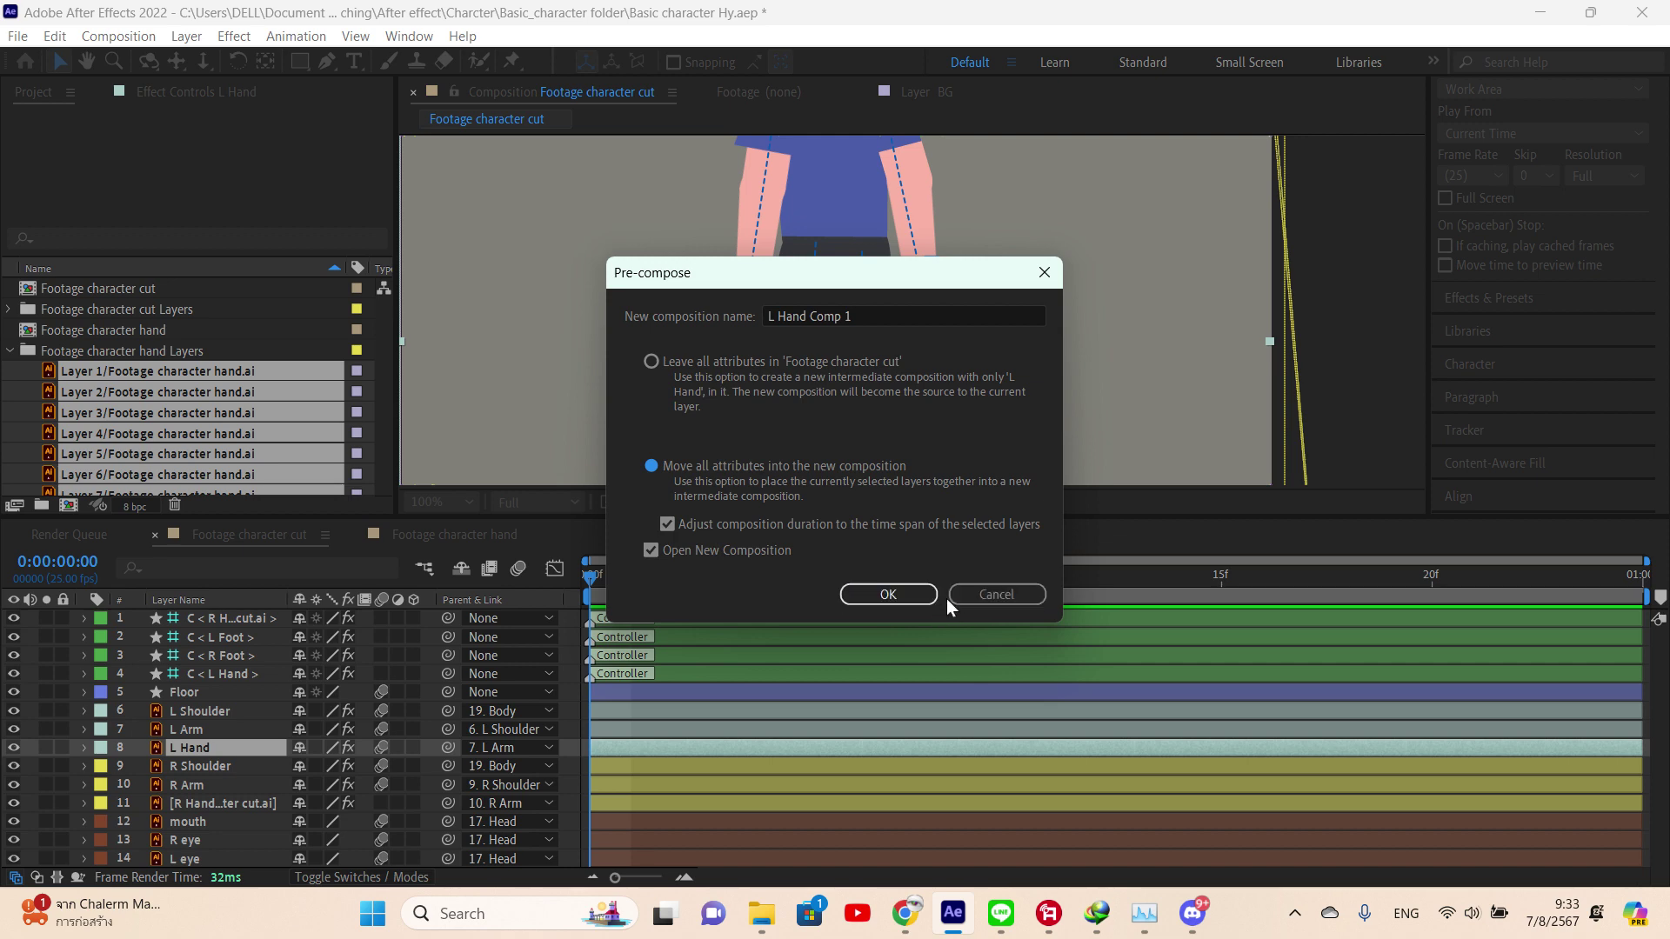
pyautogui.click(914, 600)
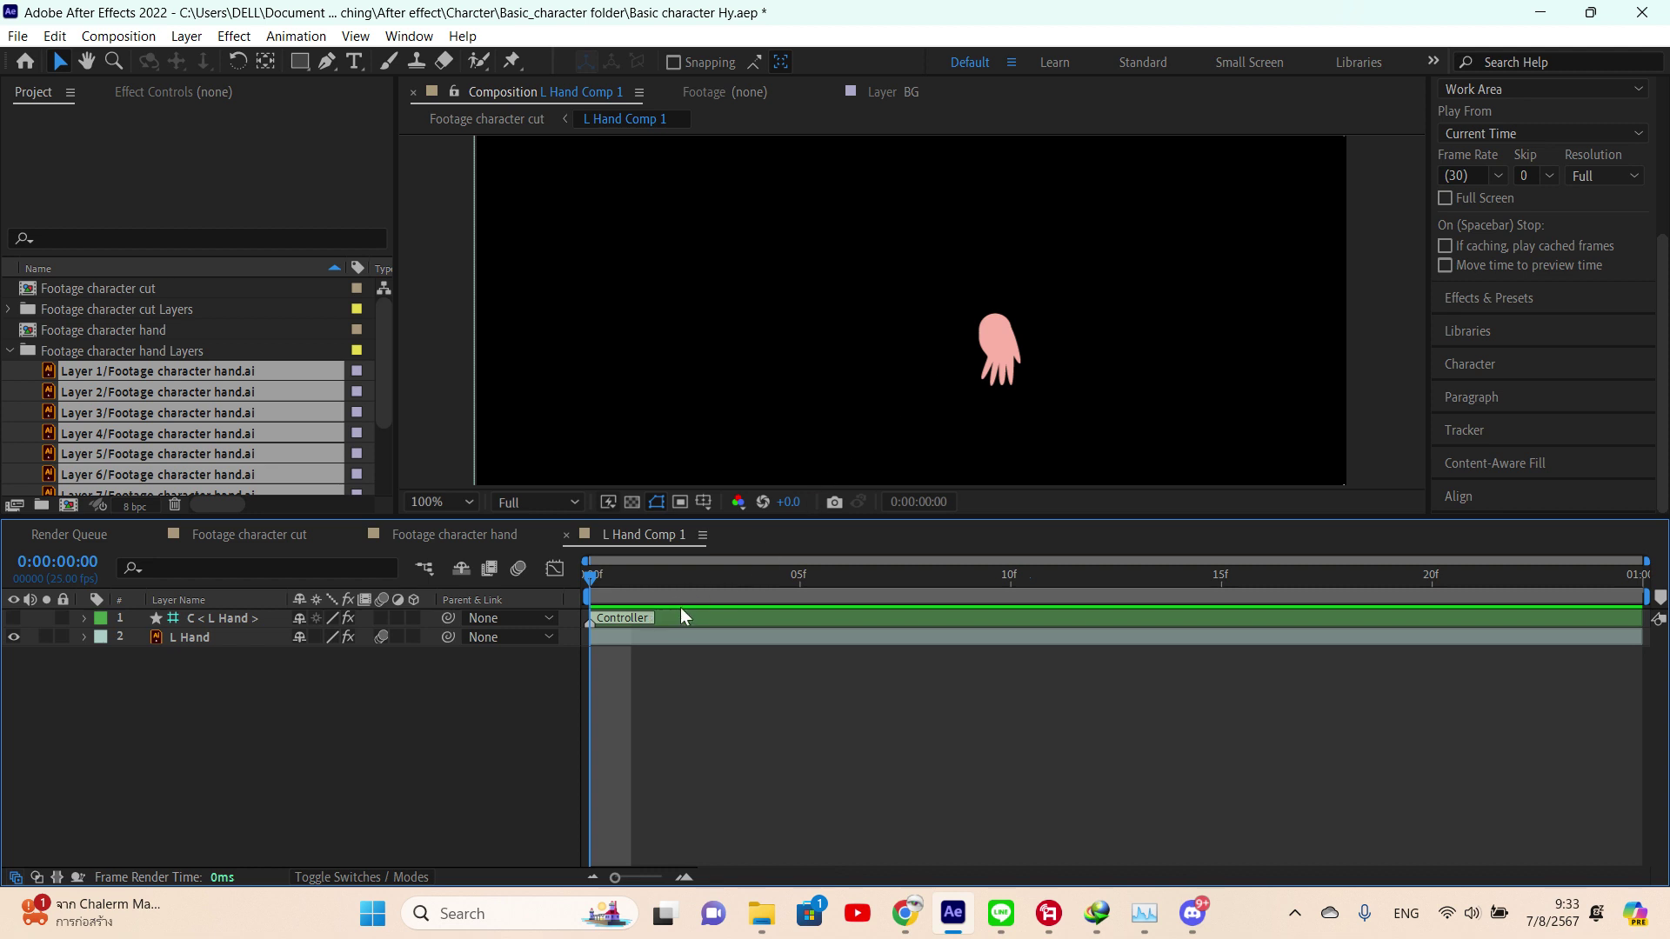
# - Delete the C < L Hand > controller from L Hand Comp 1 and add the eight hand artwork files below L Hand
pyautogui.click(680, 616)
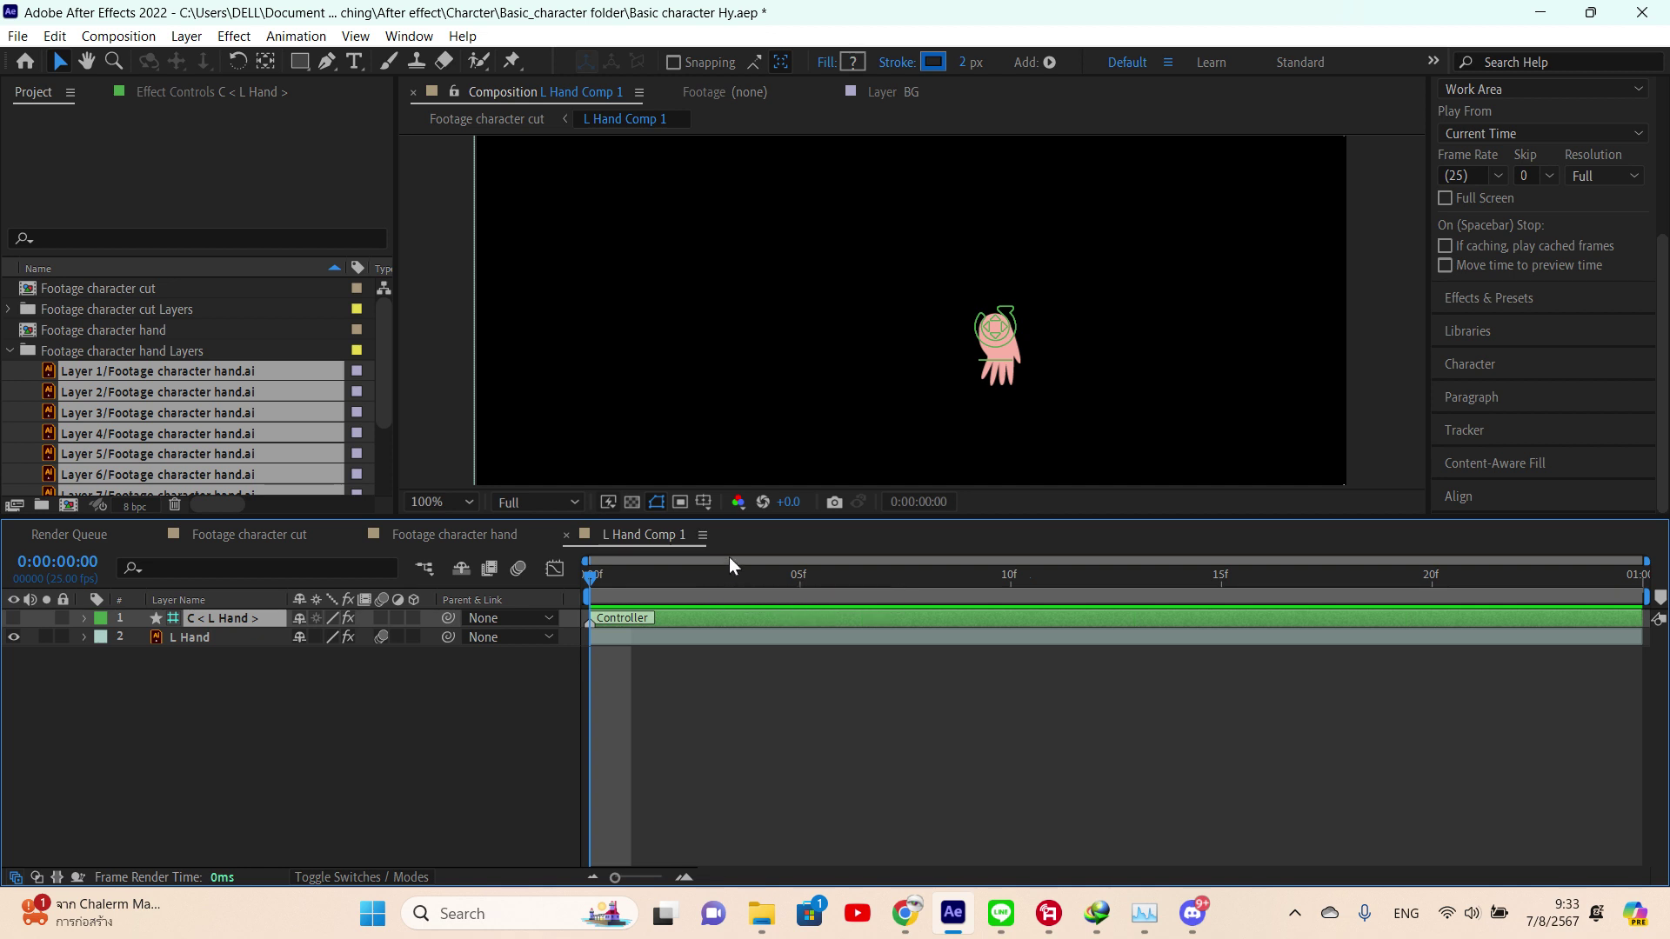
pyautogui.press('Delete')
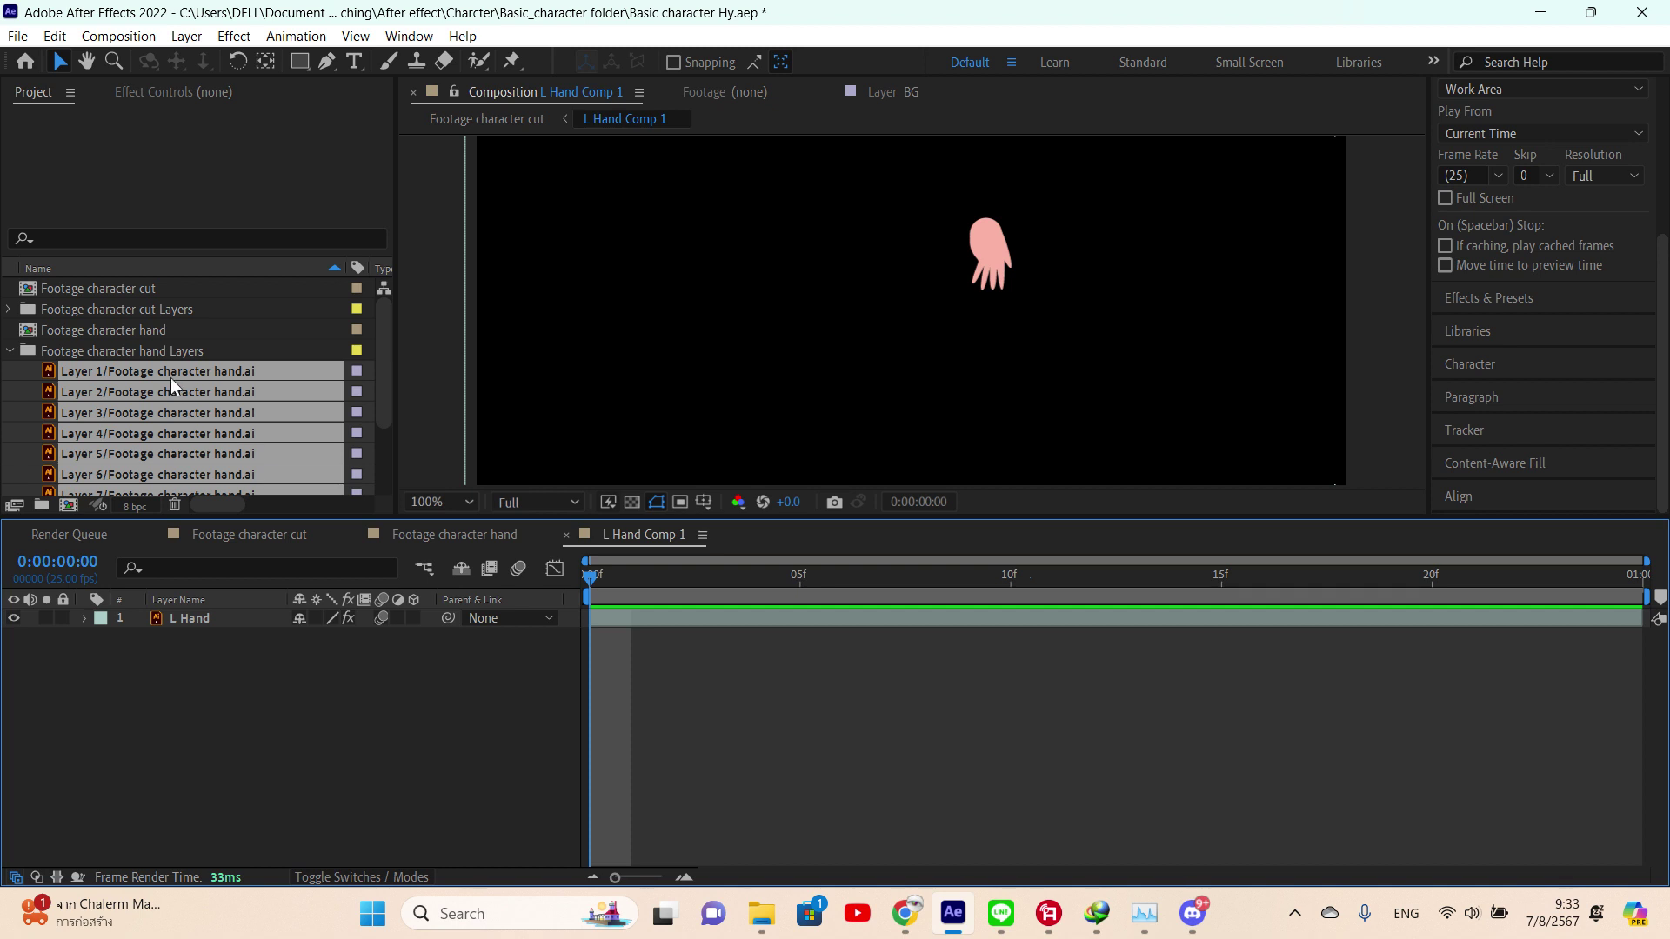
pyautogui.moveTo(171, 377); pyautogui.dragTo(336, 617)
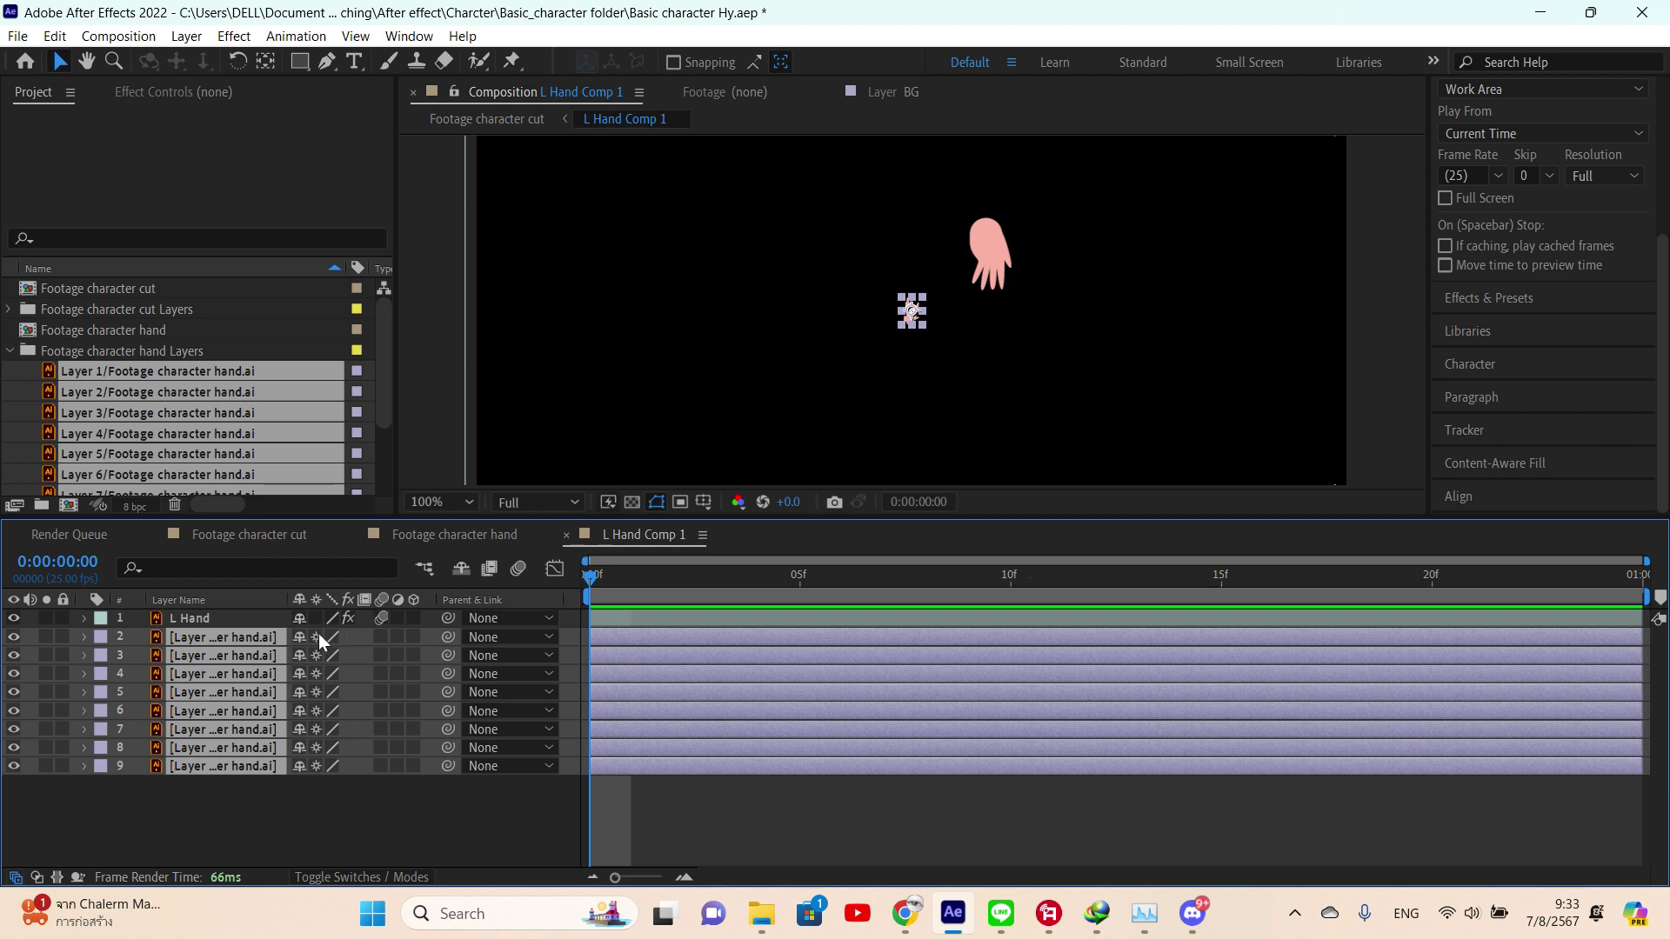
# - Scale the eight added hand layers to 364% and rotate them to 145°
pyautogui.press('s')
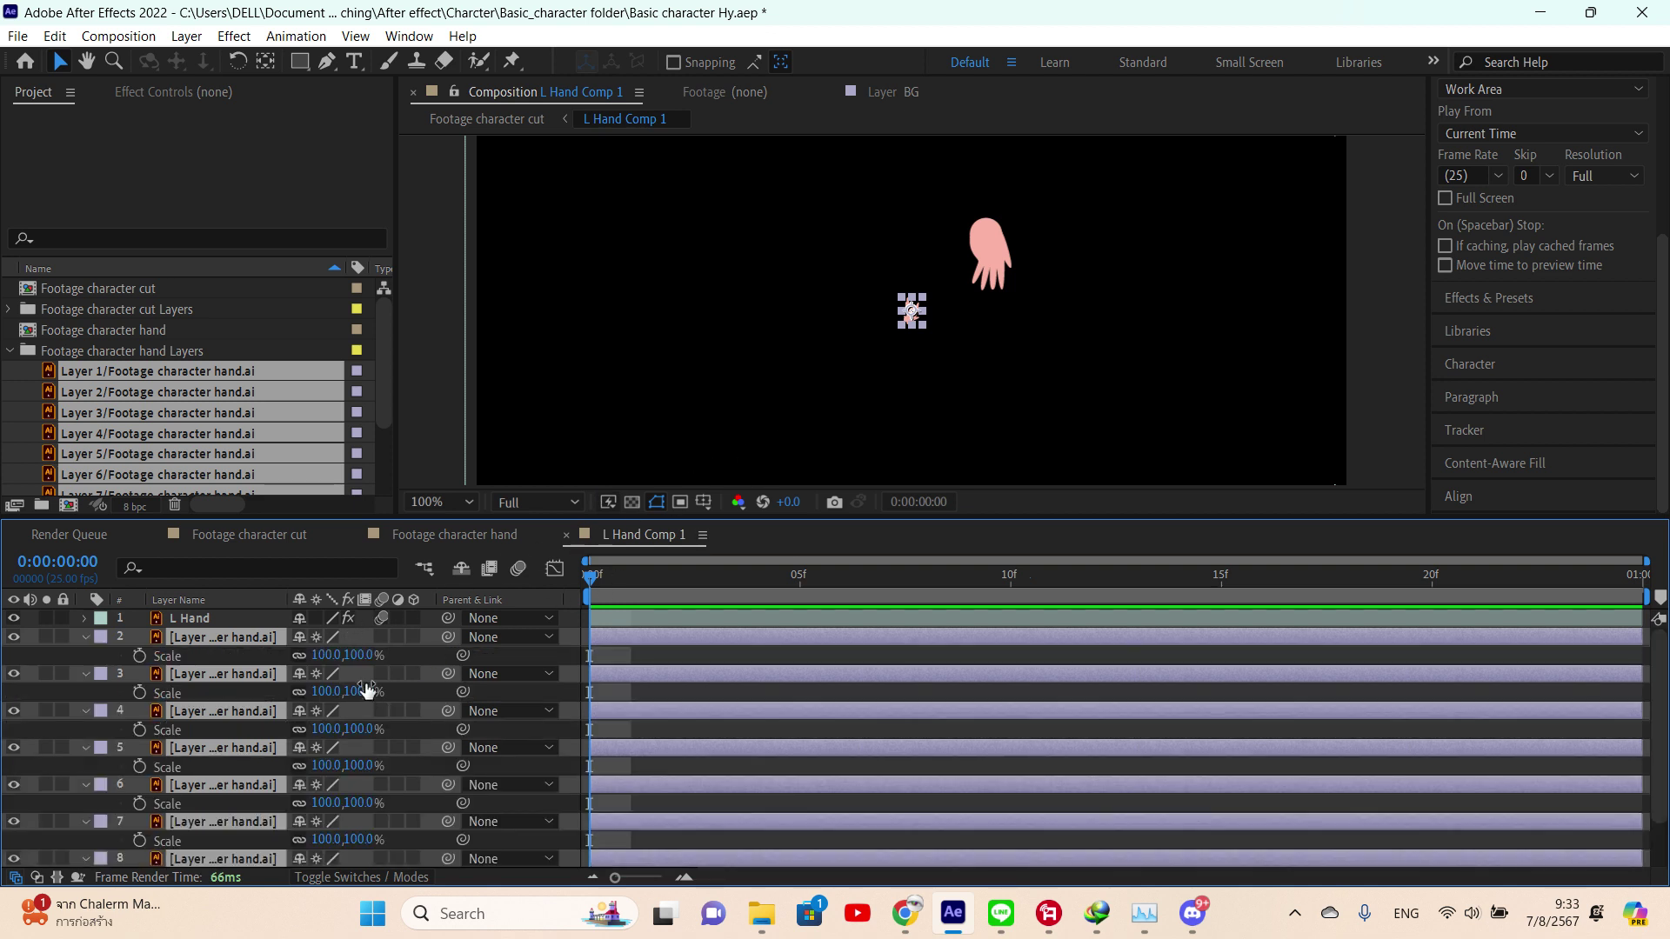
pyautogui.moveTo(364, 663); pyautogui.dragTo(918, 343)
pyautogui.scroll(4, 1023, 232)
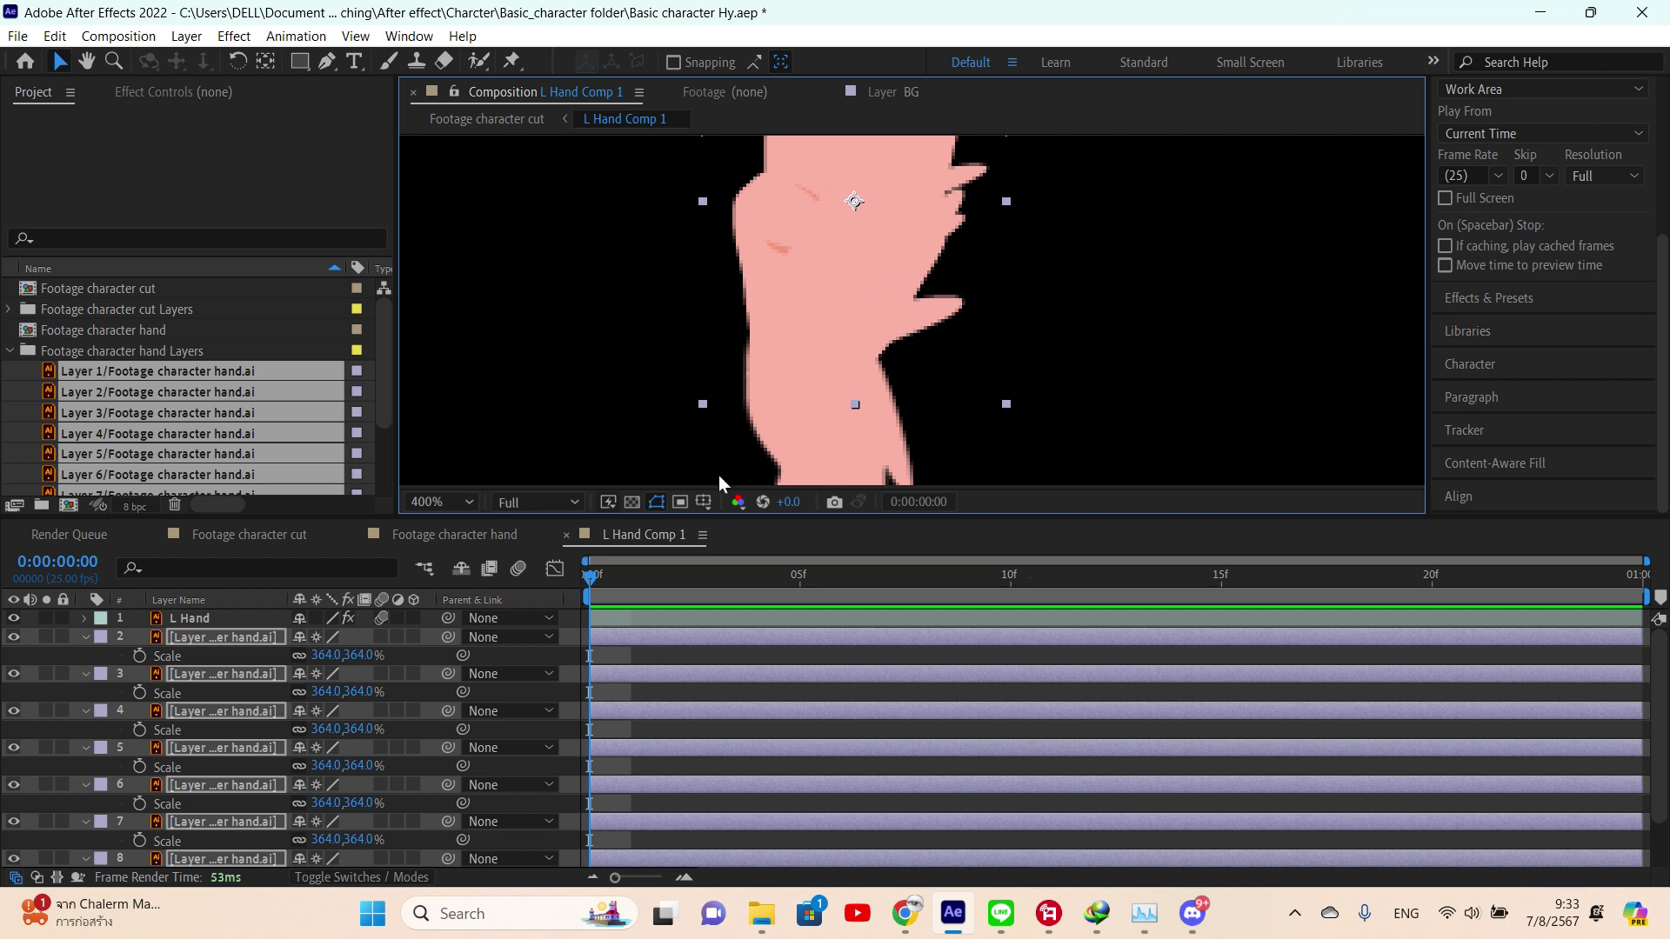
pyautogui.press('r')
pyautogui.moveTo(315, 655); pyautogui.dragTo(449, 621)
# - Move the eight hand layers over the original L Hand artwork so that their wrists and palms line up
pyautogui.moveTo(891, 192); pyautogui.dragTo(930, 426)
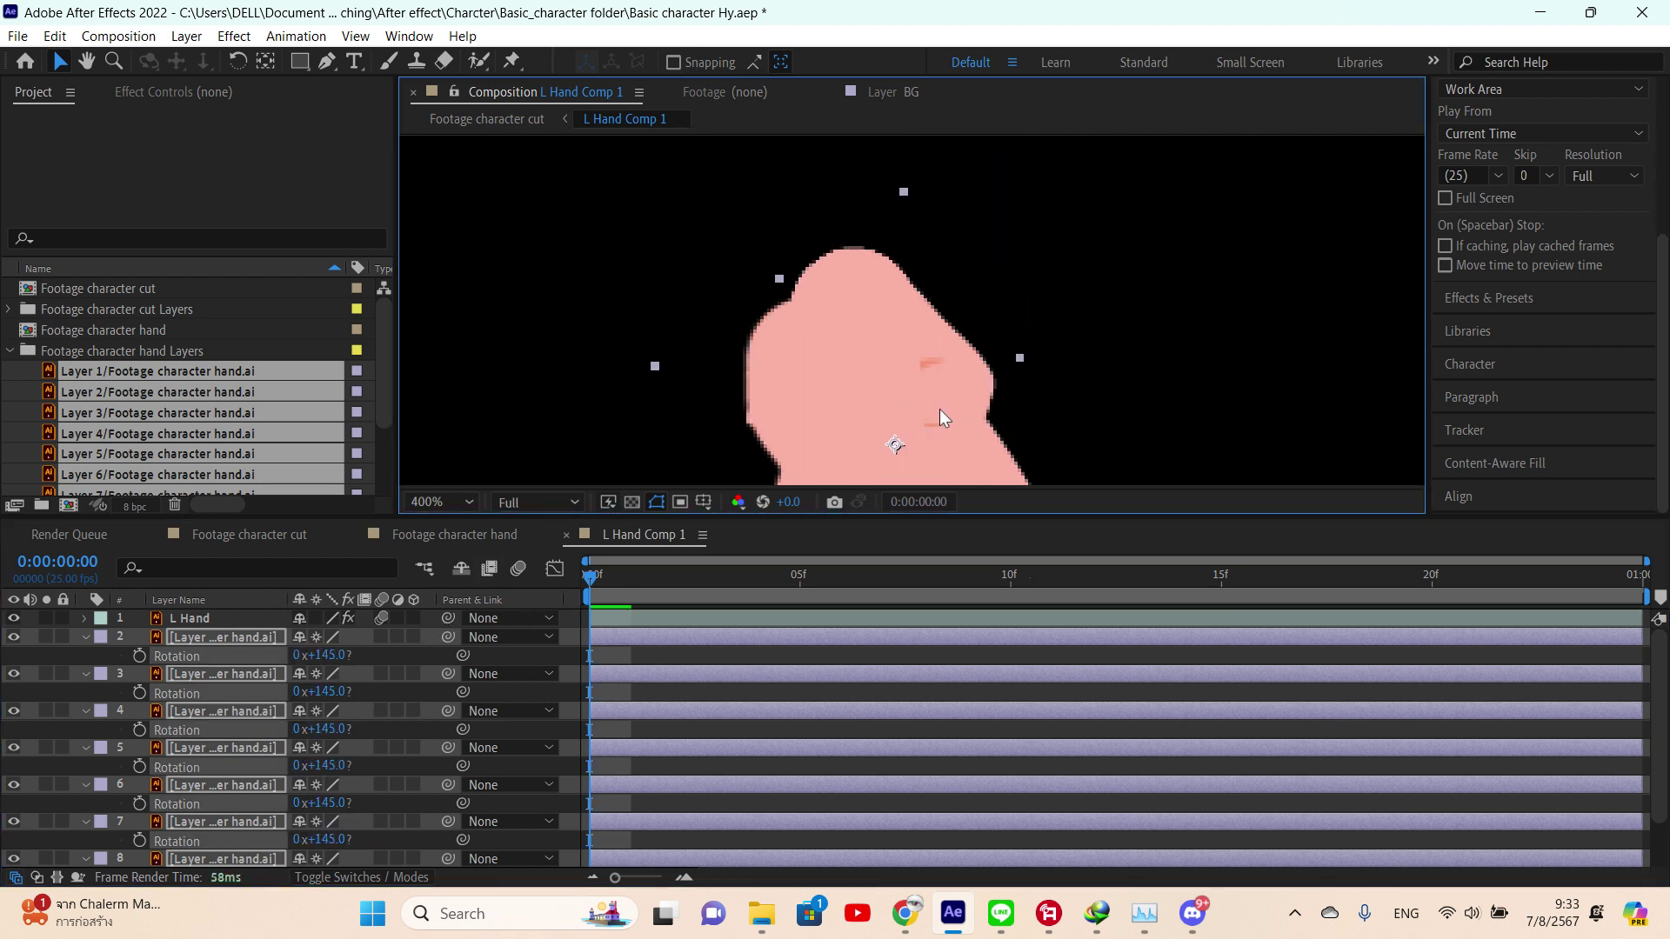
pyautogui.moveTo(952, 316); pyautogui.dragTo(831, 364)
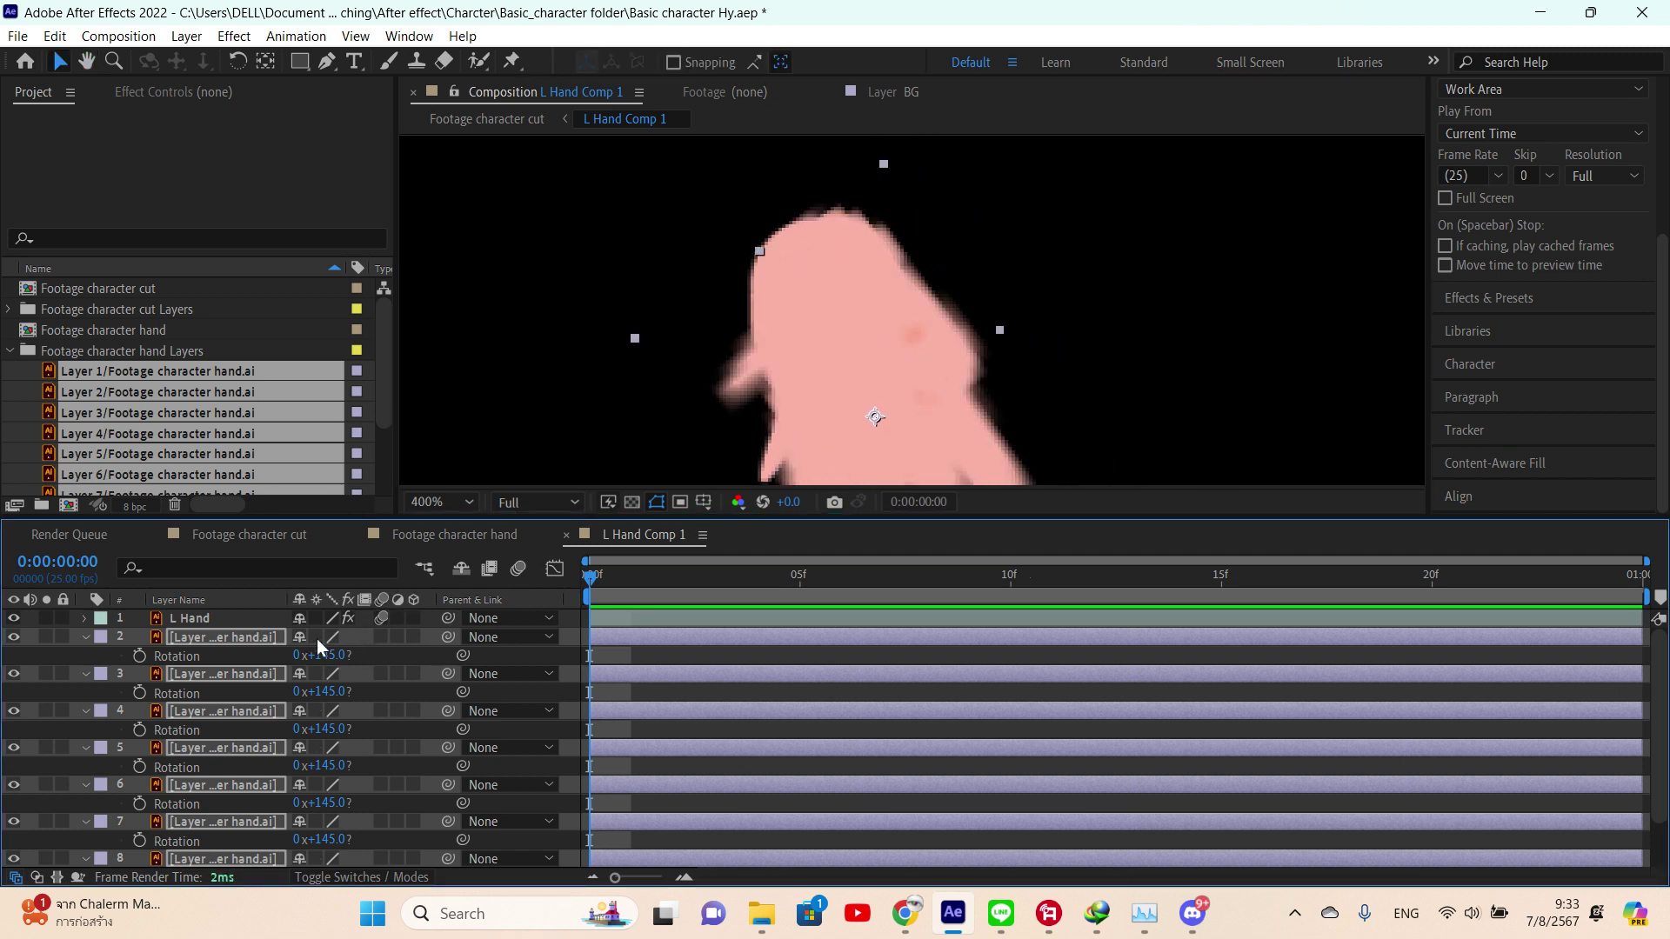
pyautogui.moveTo(904, 326)
pyautogui.mouseDown()
pyautogui.moveTo(1113, 279)
pyautogui.moveTo(878, 346)
pyautogui.mouseUp()
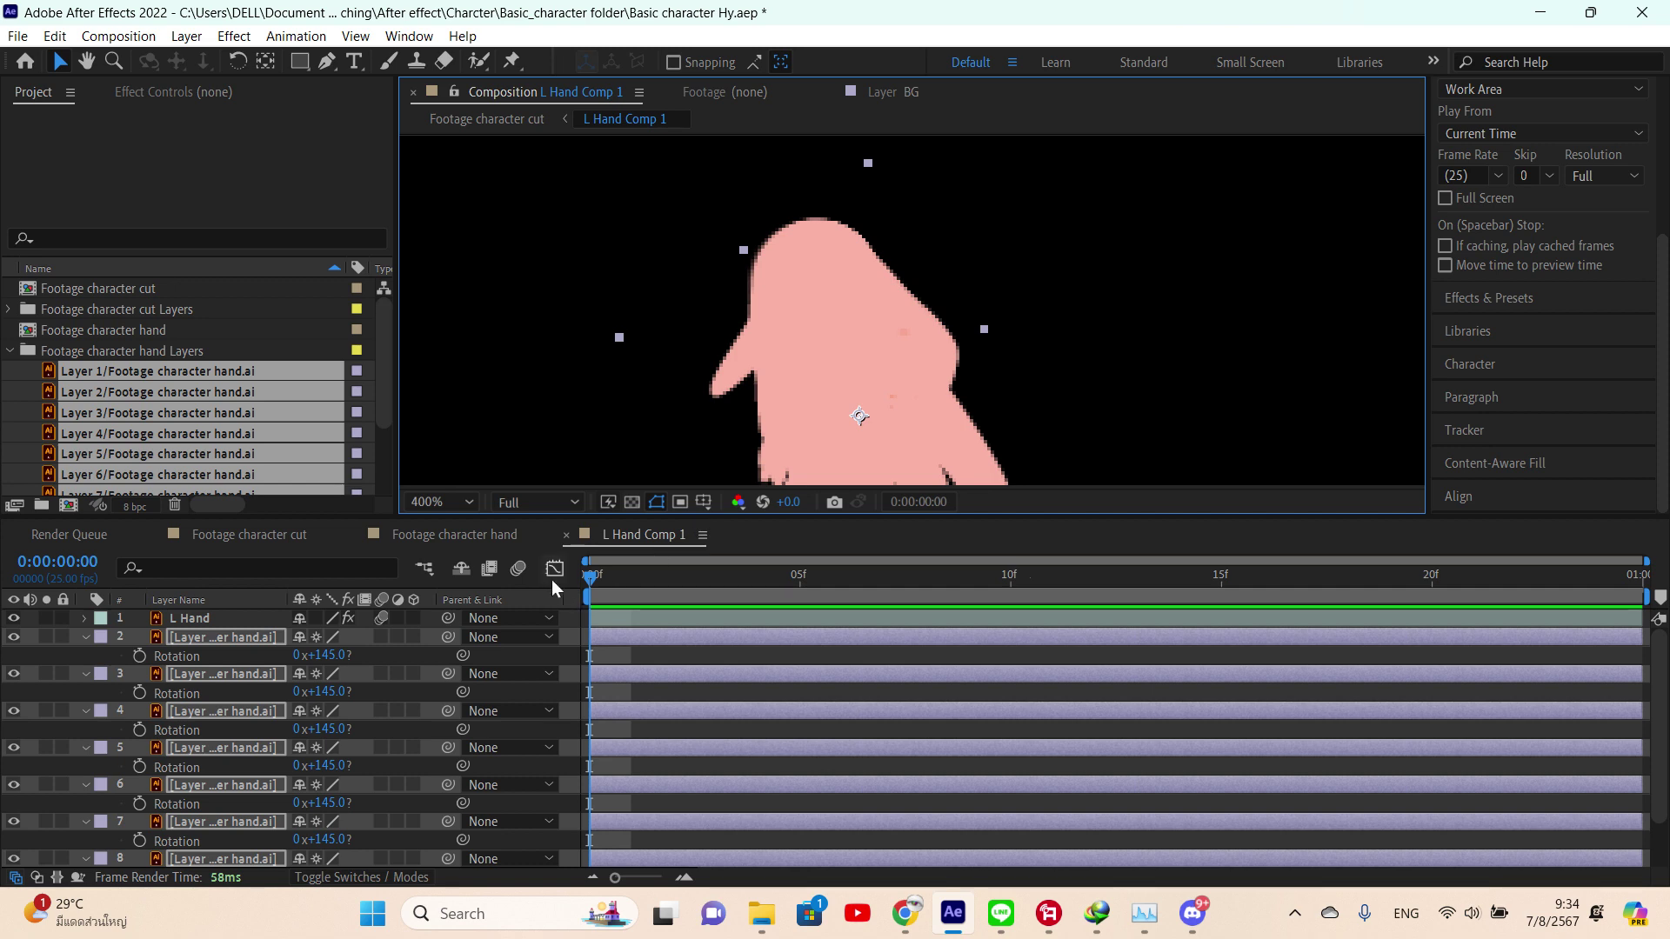
# - Trim all nine layers in L Hand Comp 1 to end at frame 0:00:00:01
pyautogui.click(249, 618)
pyautogui.scroll(-2, 691, 715)
pyautogui.hotkey('ctrl', 'a')
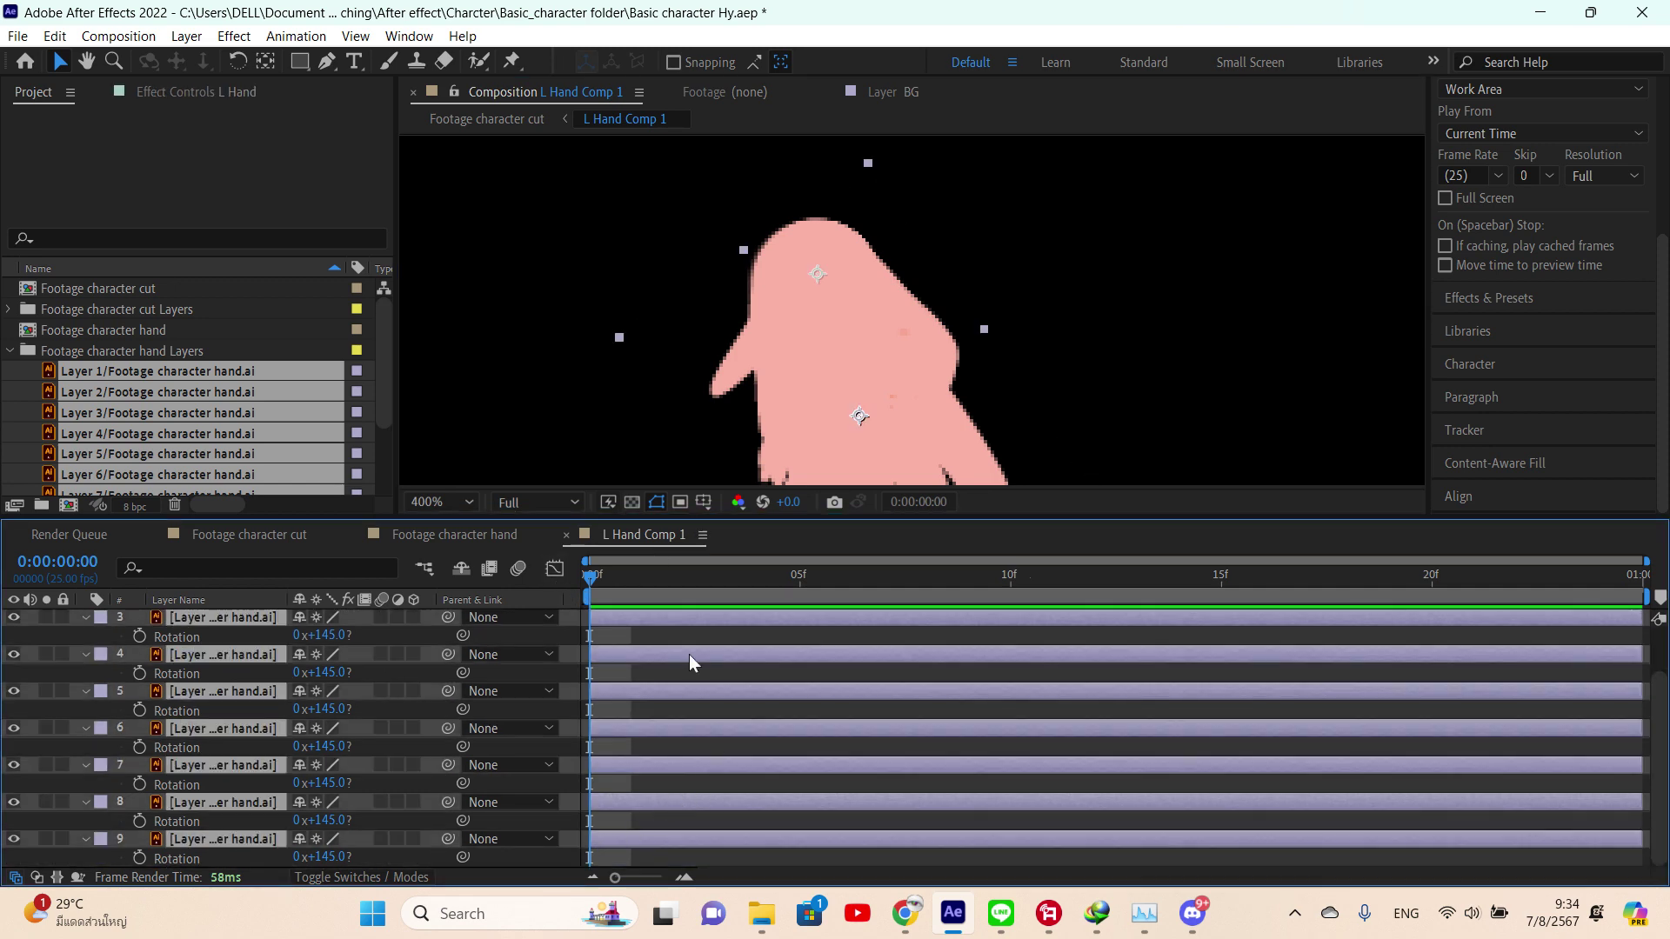
pyautogui.click(621, 579)
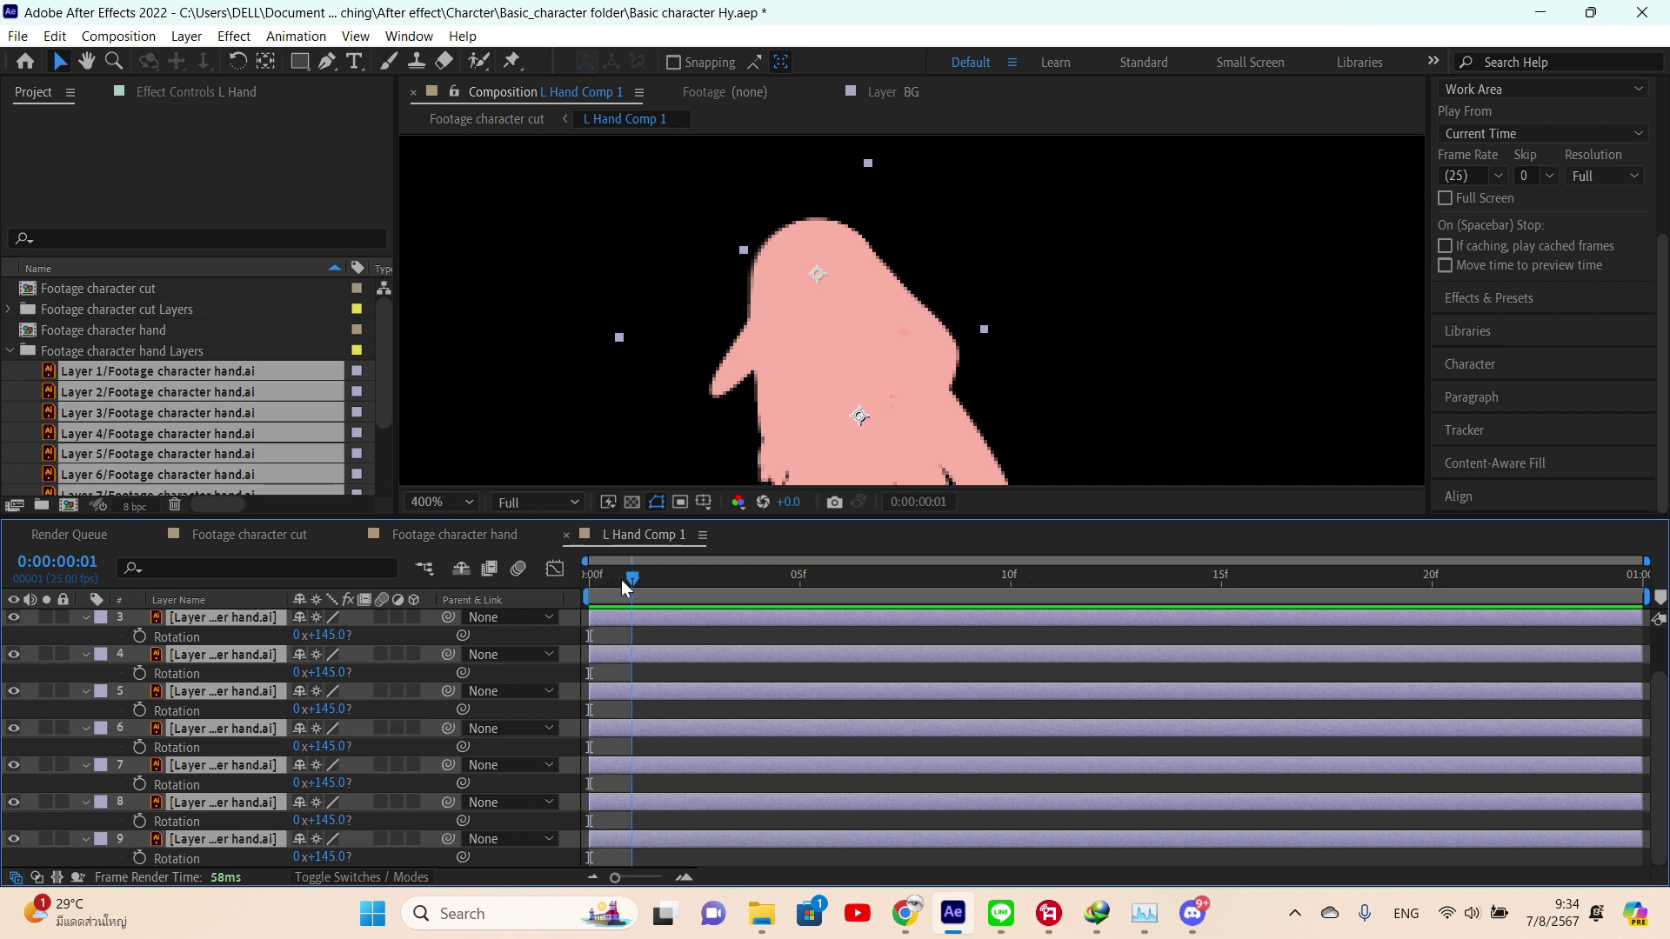
pyautogui.hotkey('alt', ']')
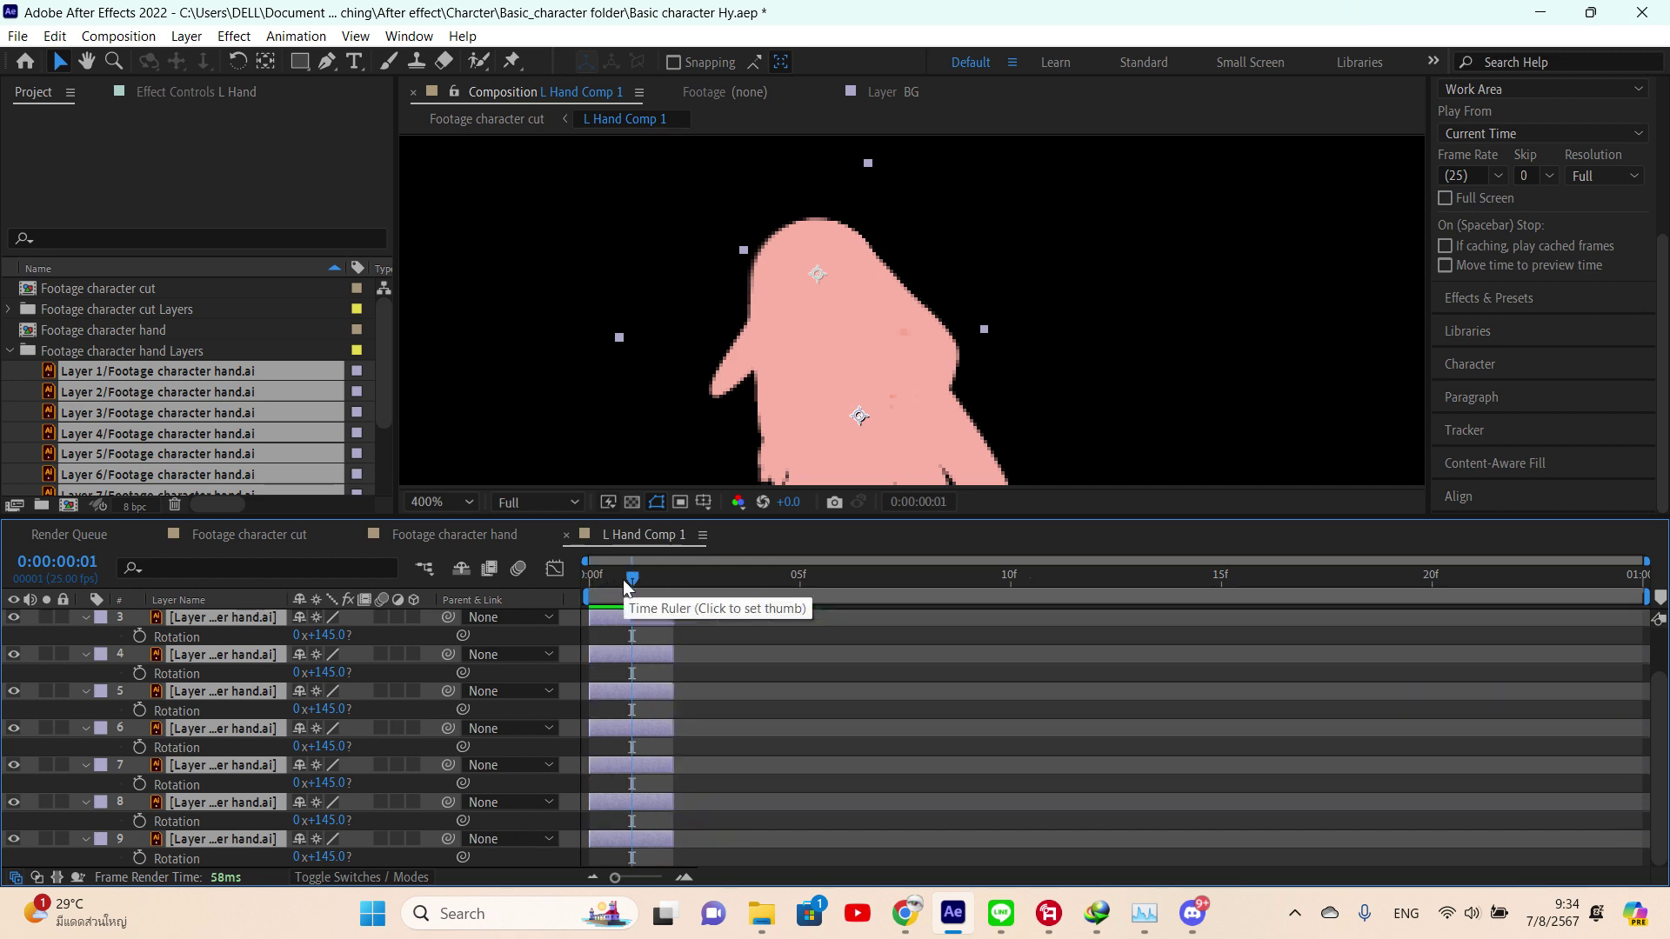
# - Arrange the nine trimmed layers one after another with Sequence Layers, without overlap
pyautogui.scroll(2, 624, 588)
pyautogui.rightClick(200, 643)
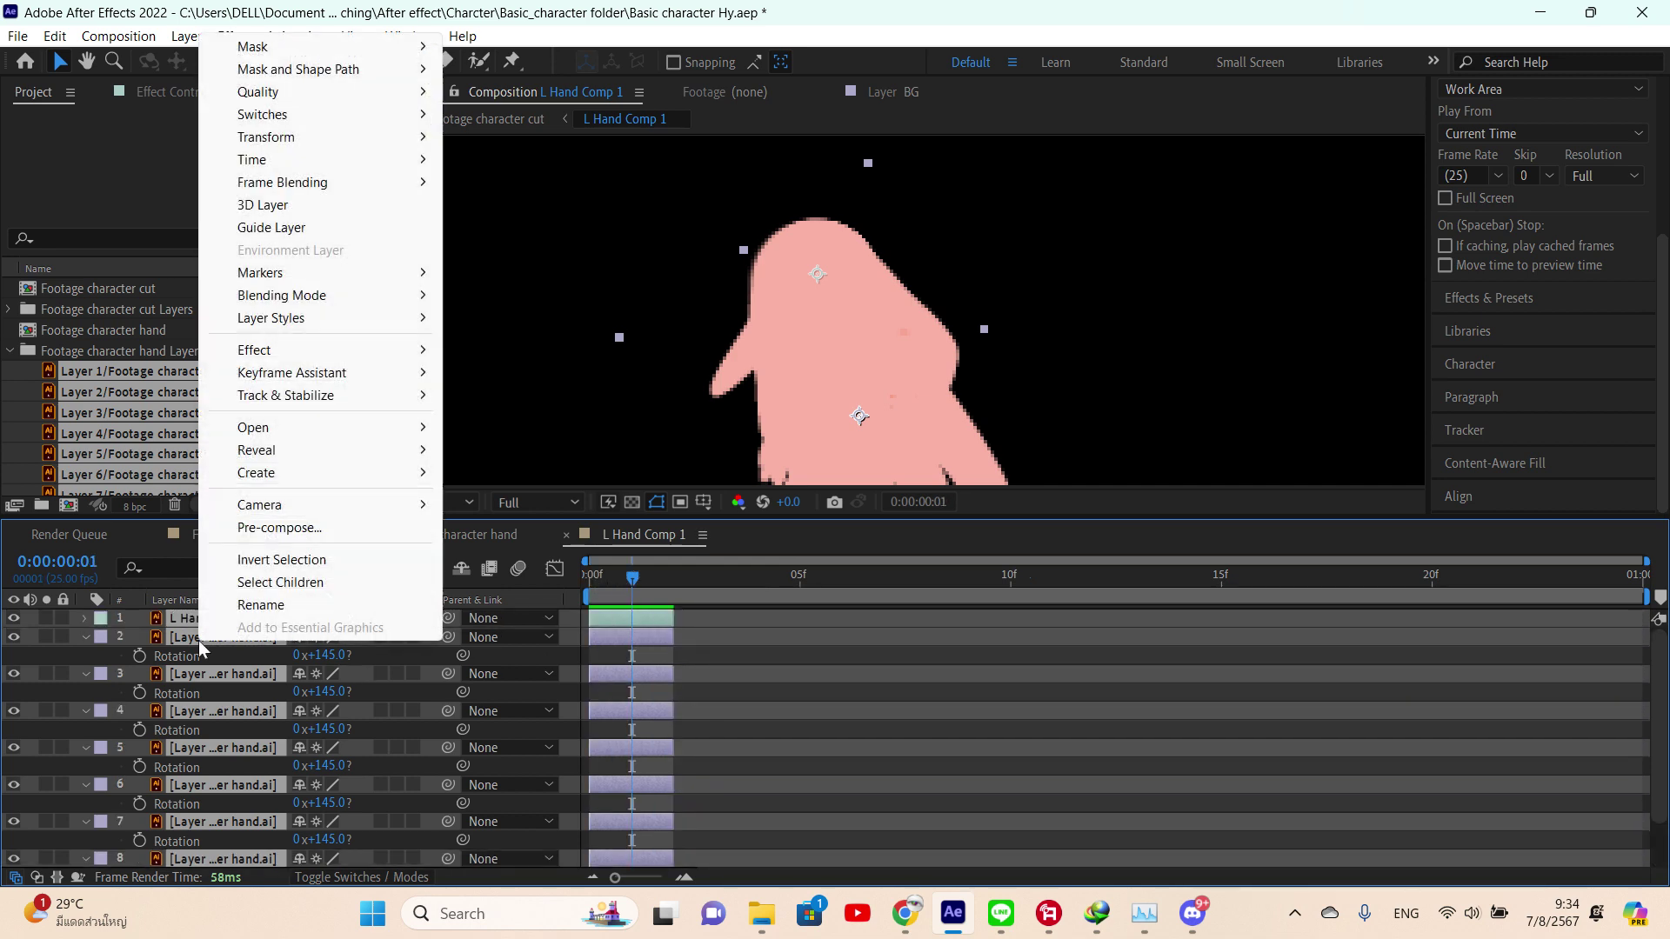
pyautogui.moveTo(347, 374)
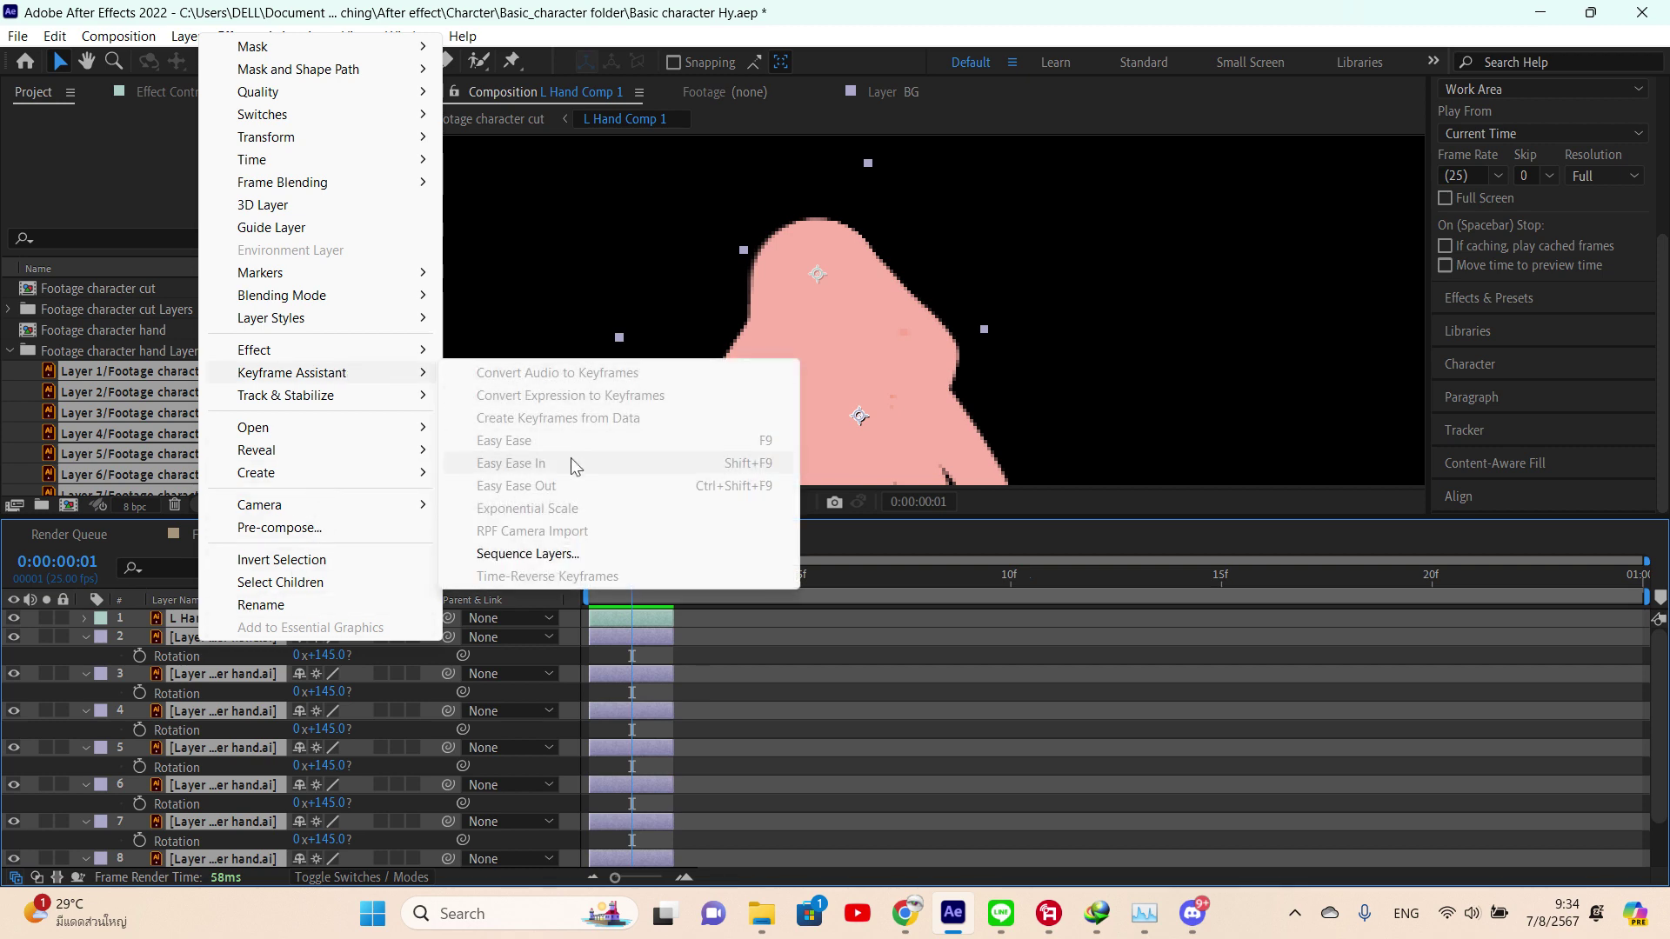
pyautogui.click(557, 555)
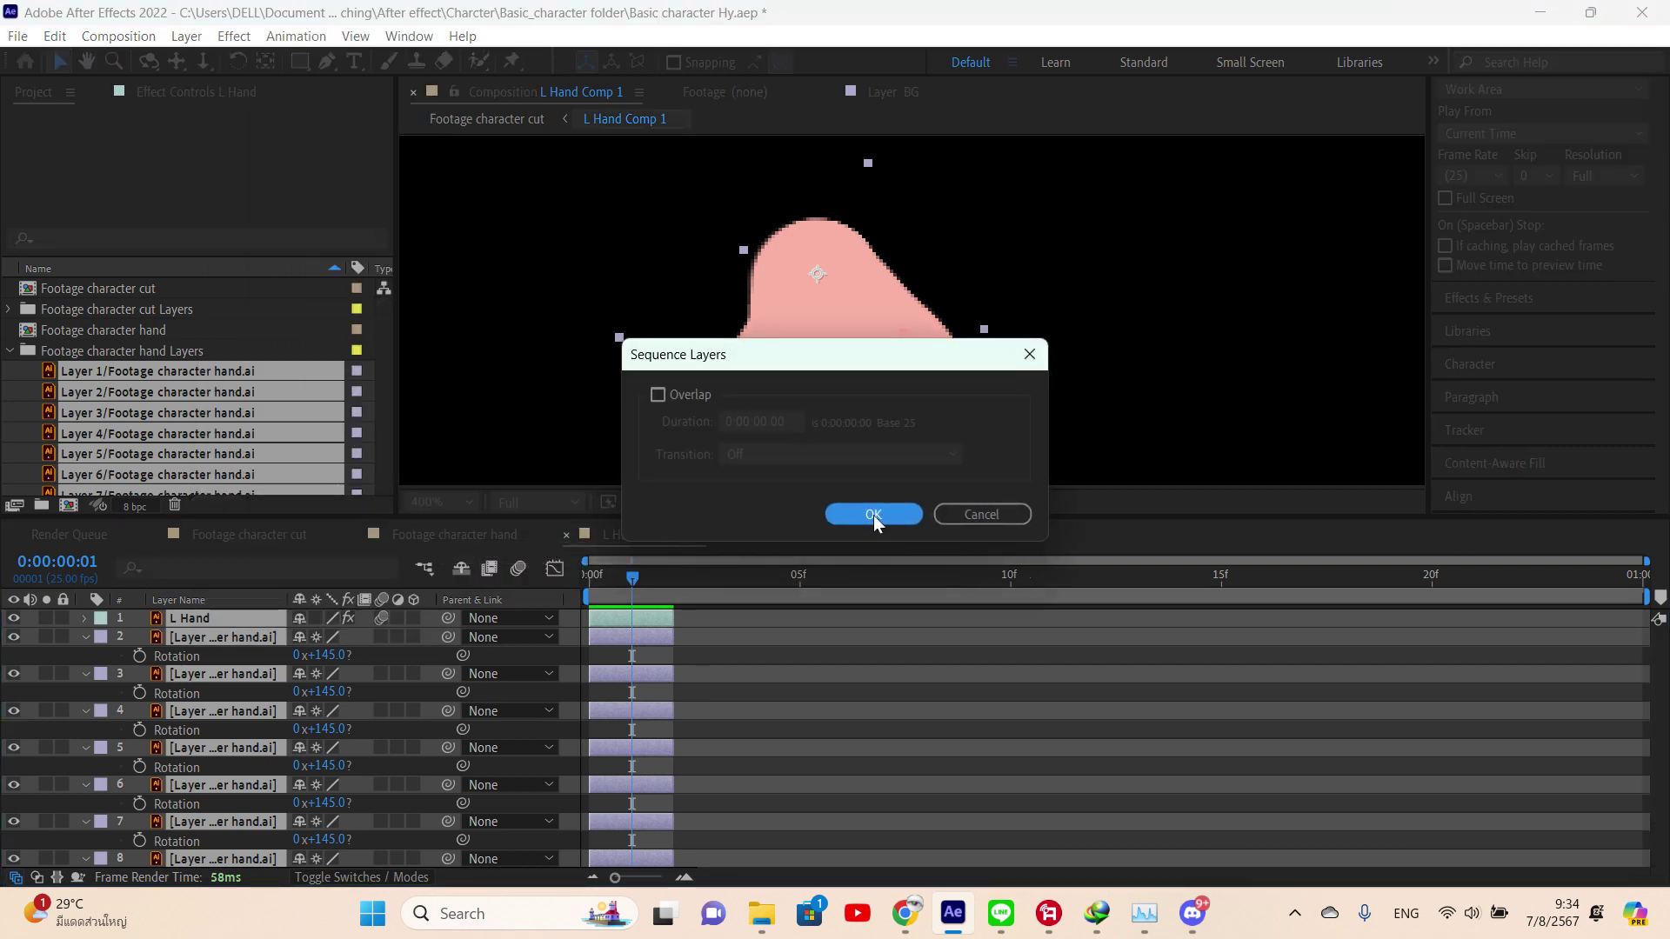
pyautogui.click(873, 515)
# - End the work area at 0:00:00:18, after the last hand pose, and trim L Hand Comp 1 to the work area
pyautogui.moveTo(621, 576); pyautogui.dragTo(1330, 625)
pyautogui.scroll(-2, 1316, 628)
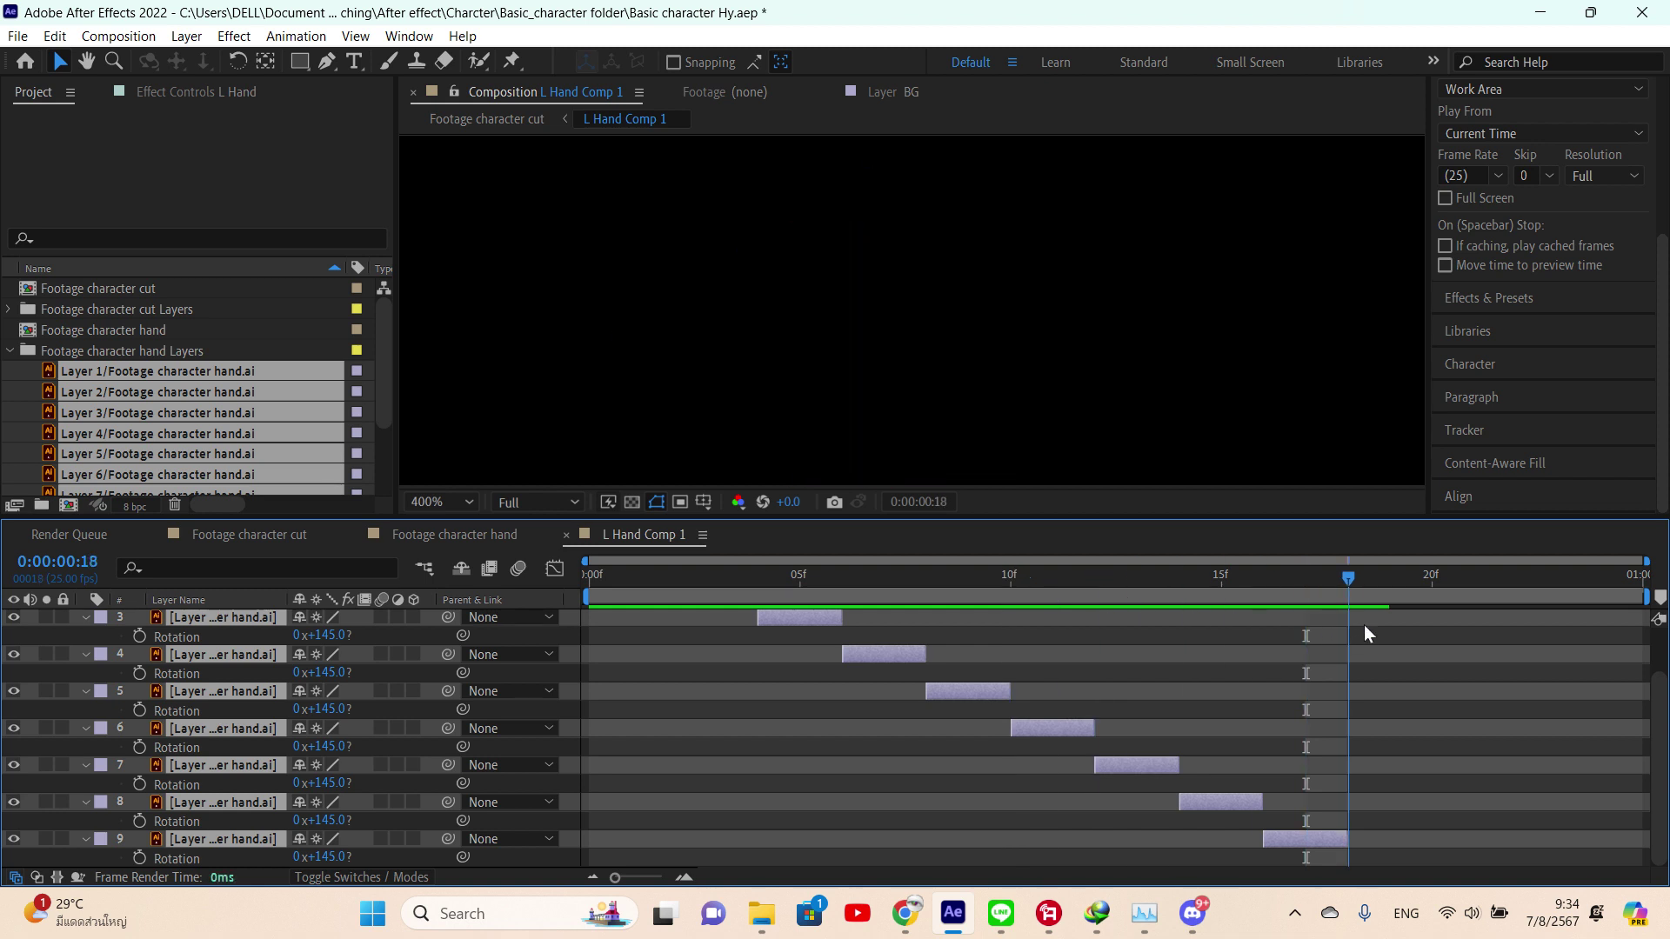
pyautogui.moveTo(1646, 597); pyautogui.dragTo(1350, 597)
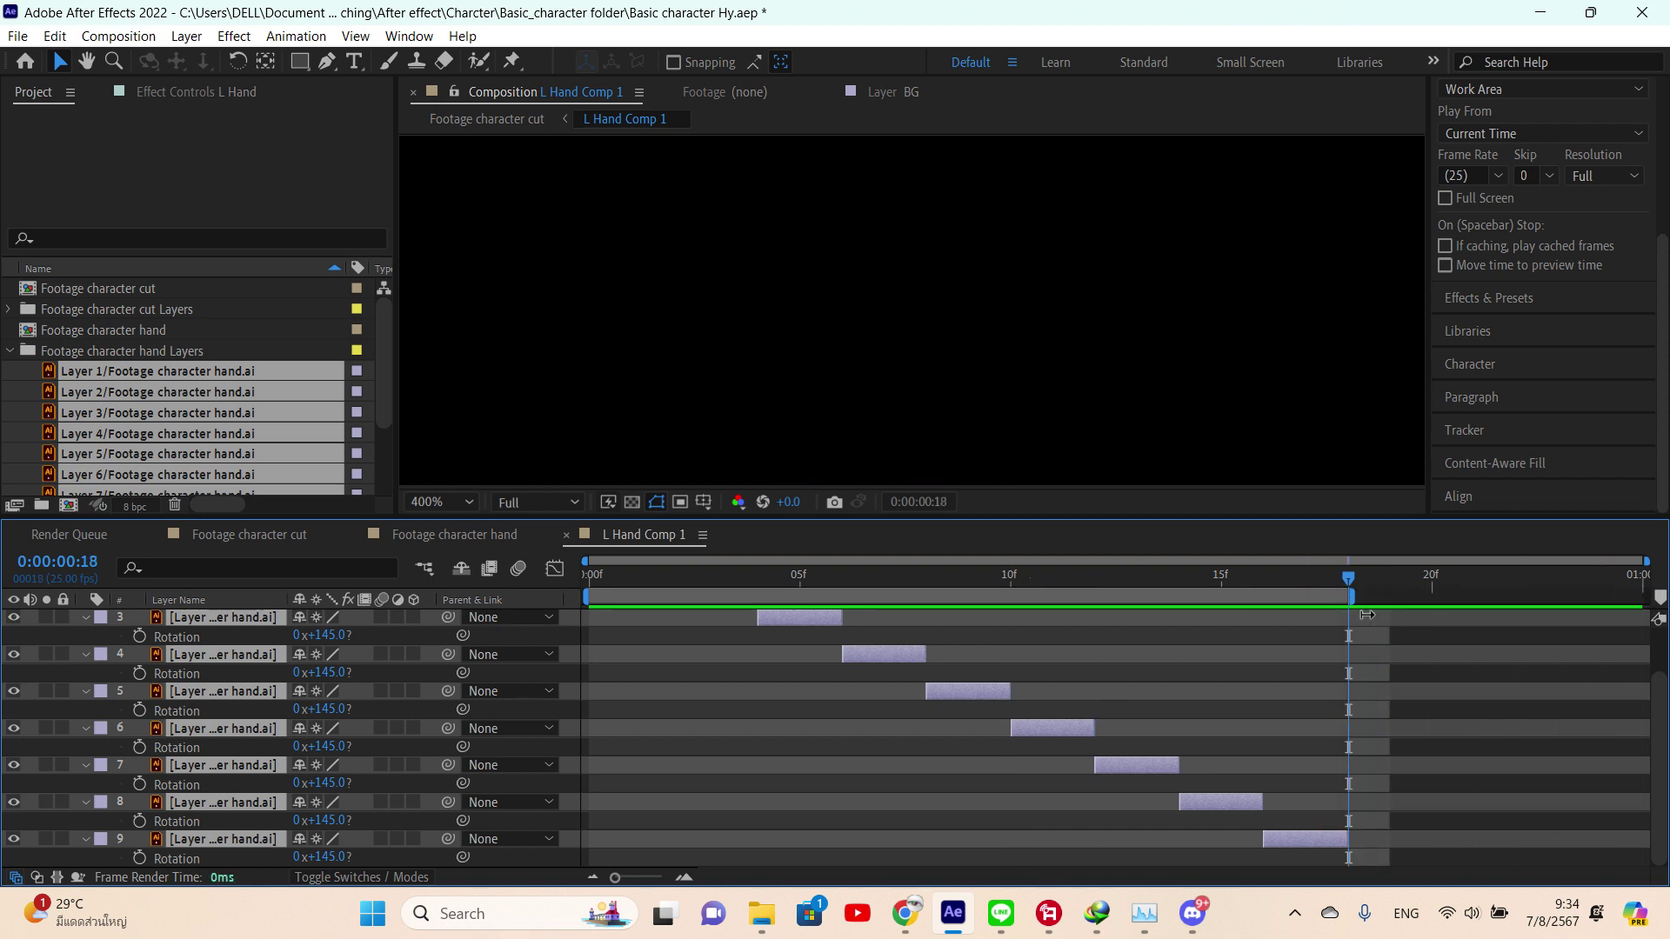
pyautogui.rightClick(1289, 593)
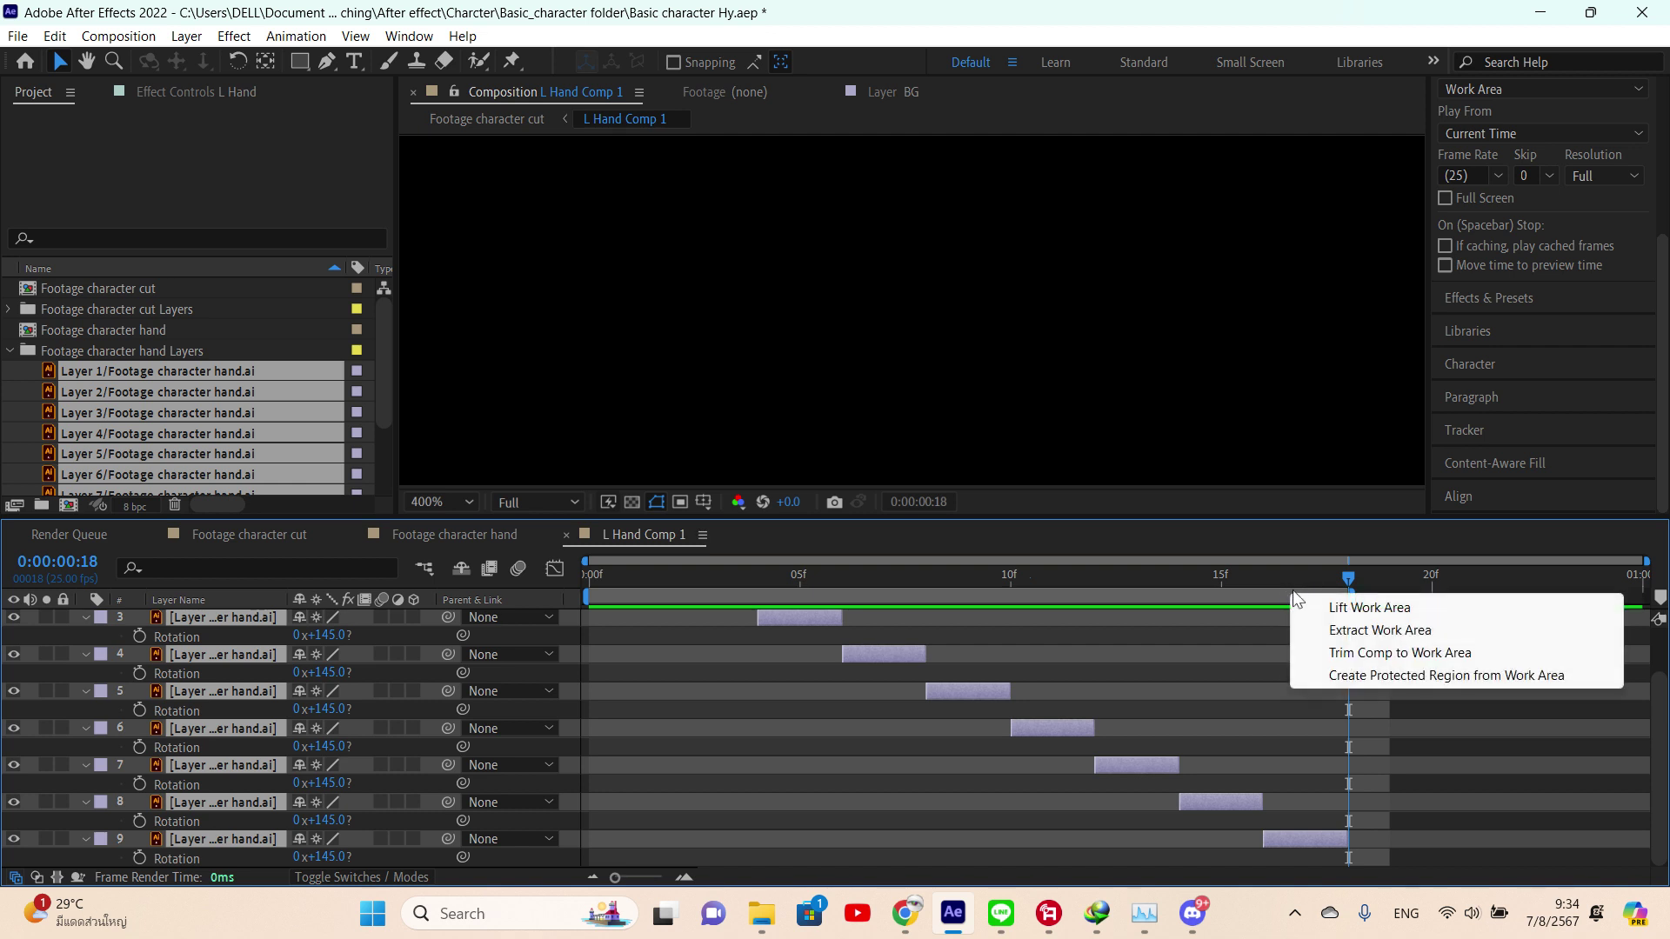
pyautogui.click(1399, 653)
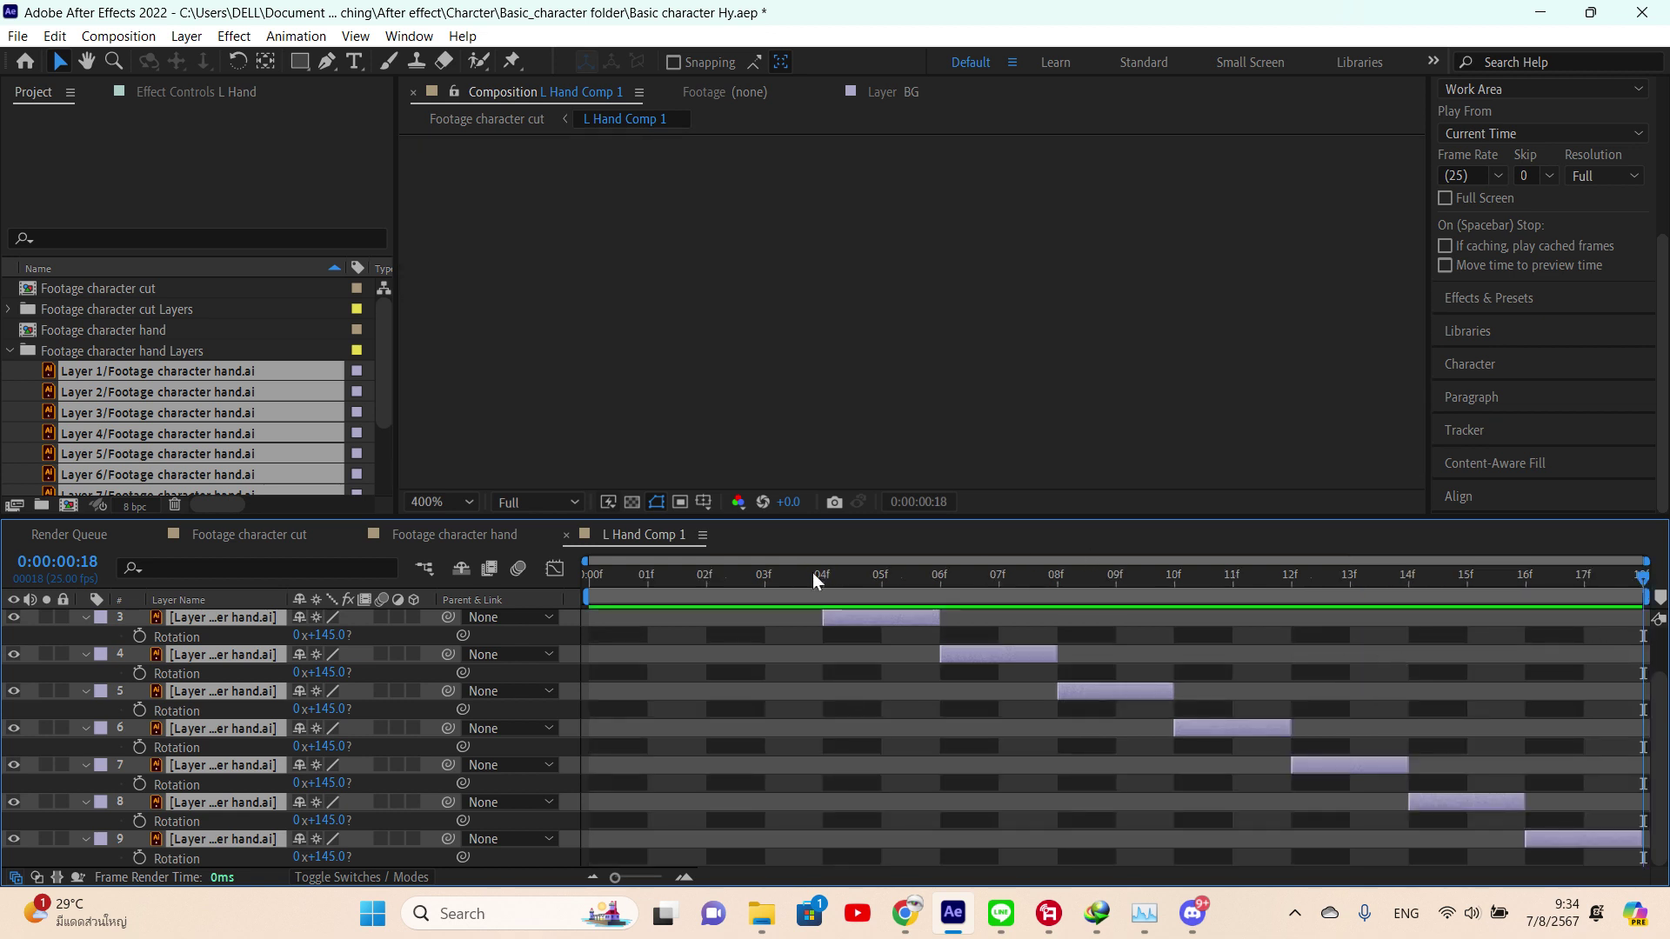
# - Close the Footage character hand composition and preview the left hand's pose sequence on the character in Footage character cut
pyautogui.press('space')
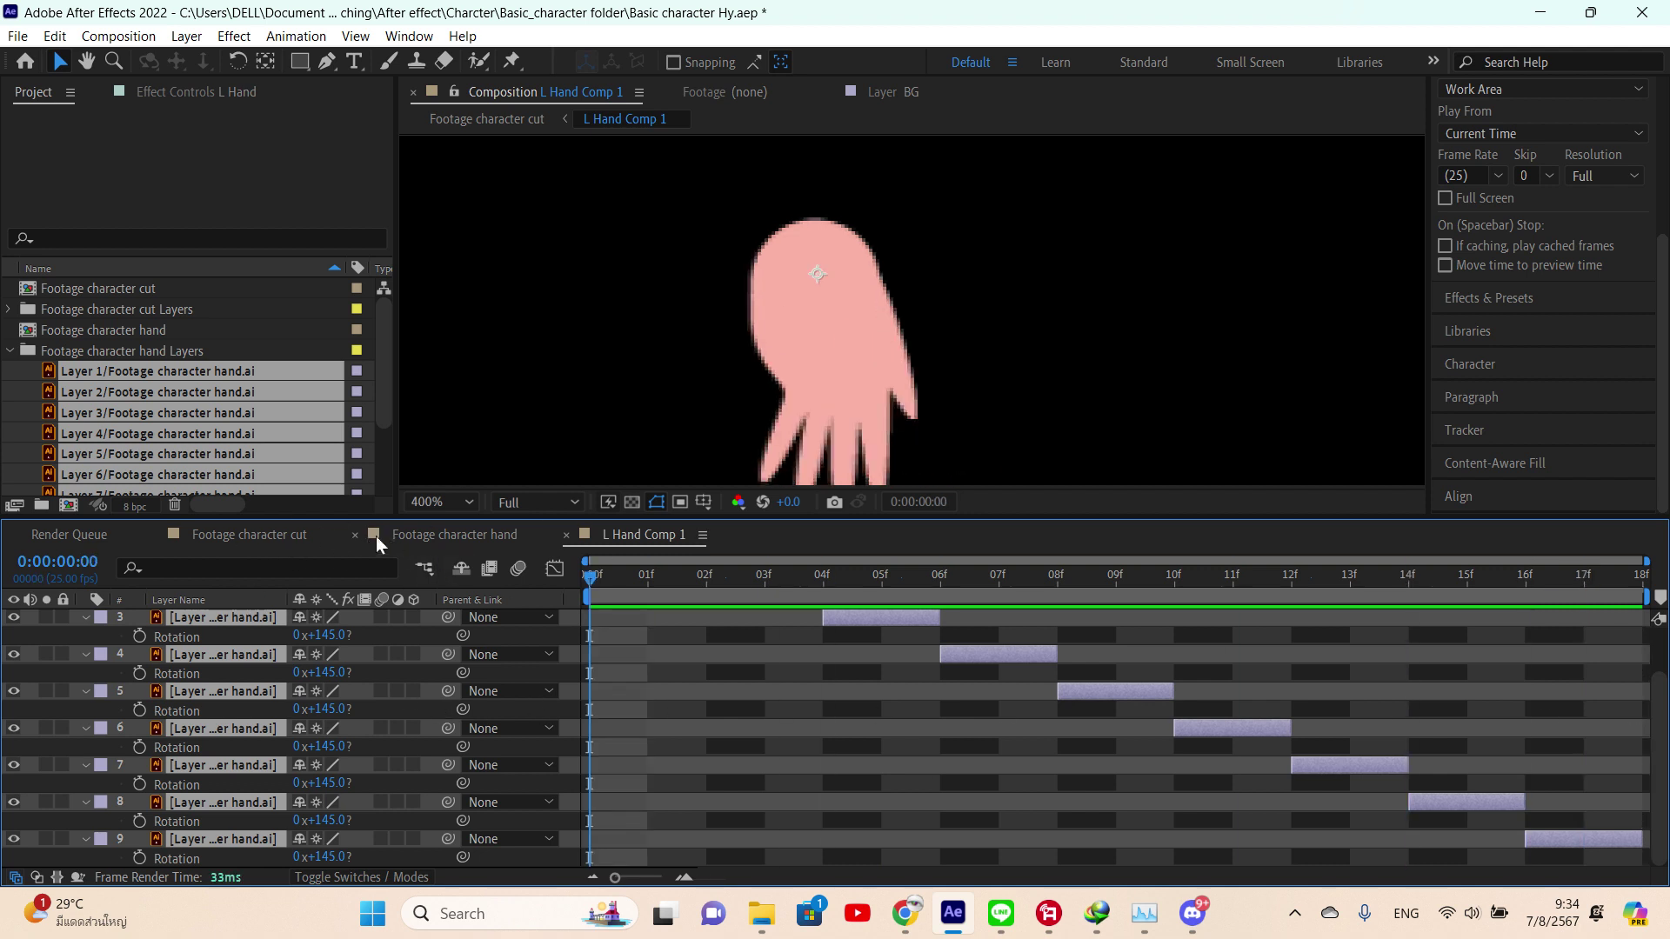
pyautogui.click(458, 535)
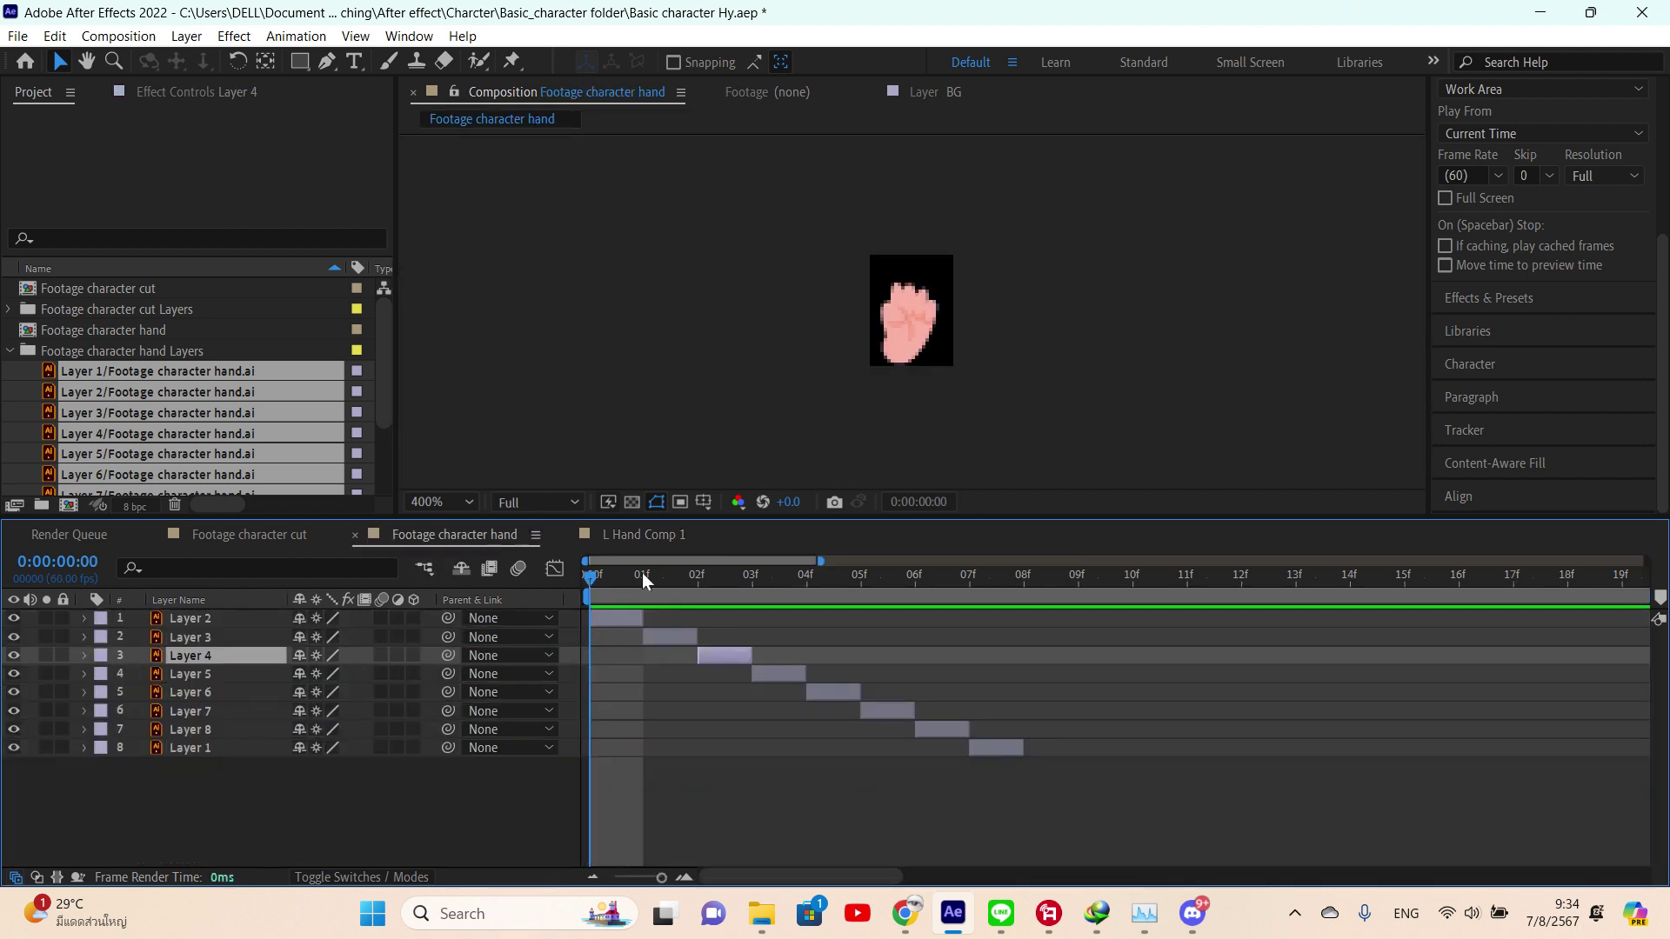
pyautogui.click(356, 534)
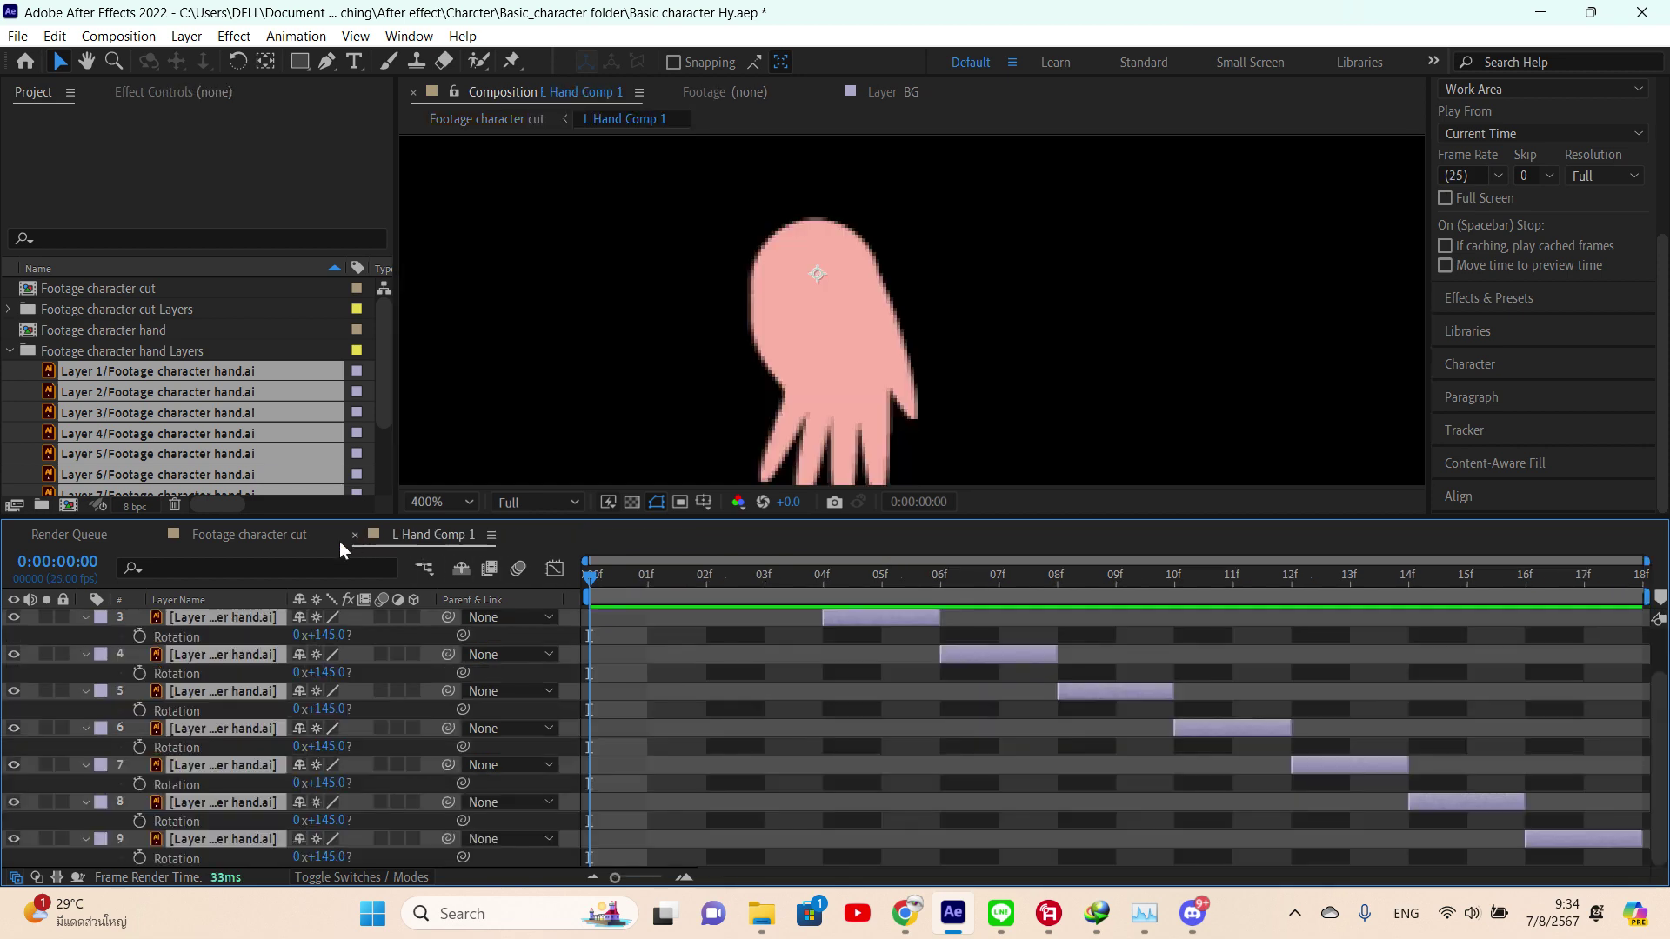
pyautogui.click(282, 536)
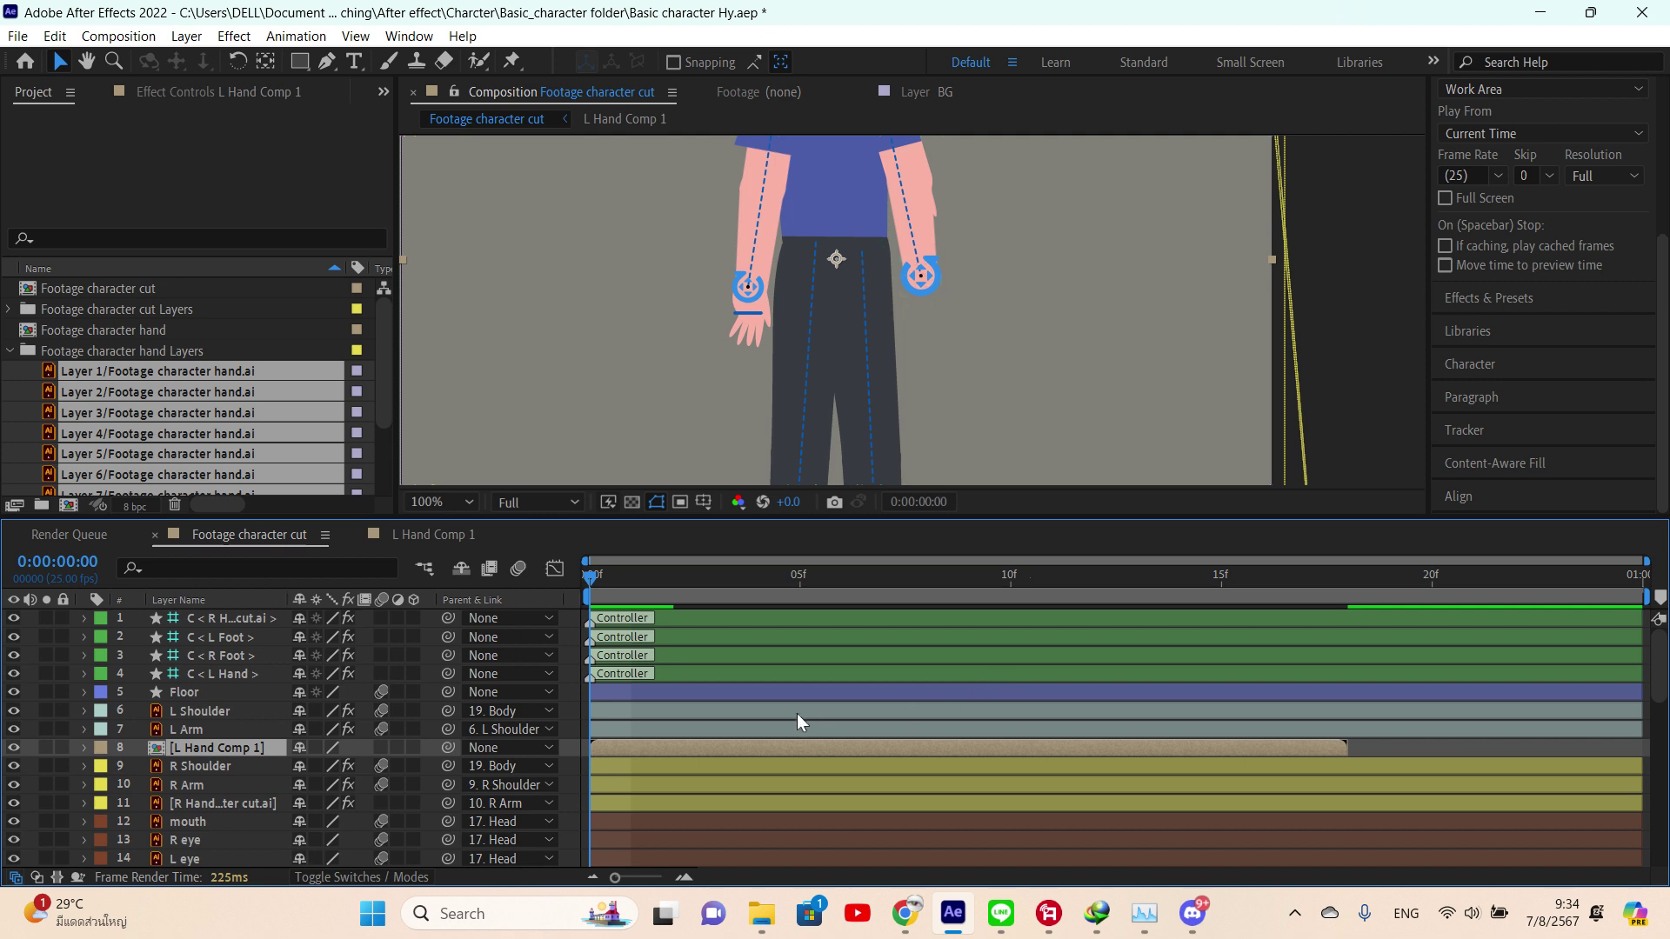
pyautogui.press('space')
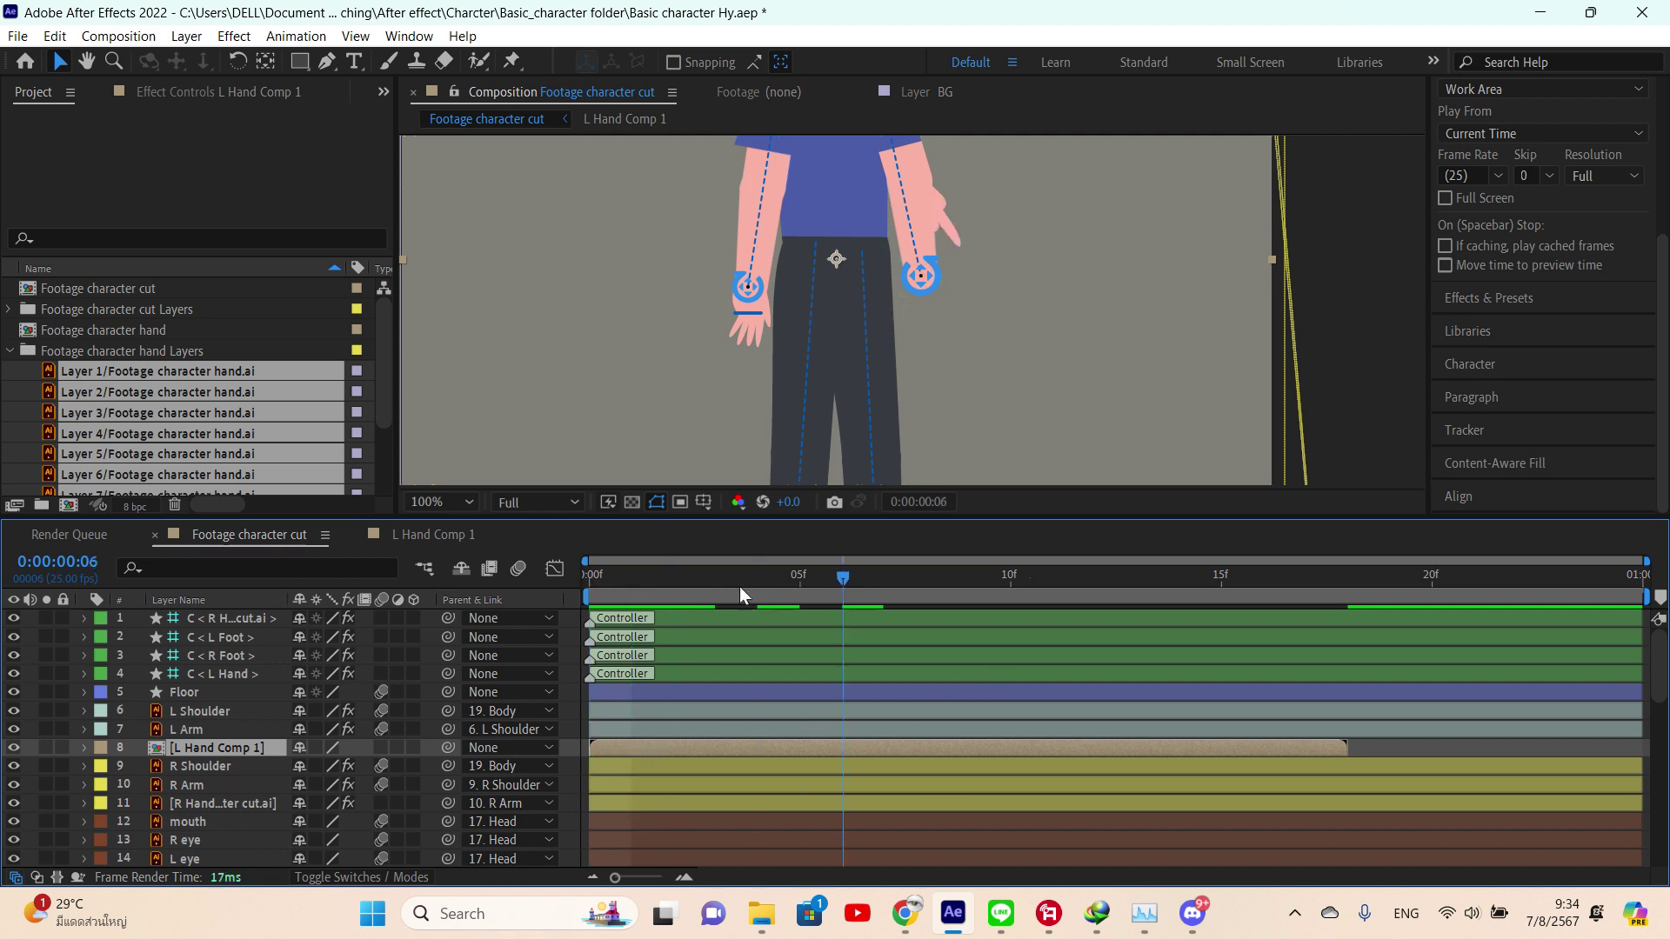
# - Move L Hand Comp 1 so the hand meets the end of the left arm, and place its anchor point at the wrist
pyautogui.press('space')
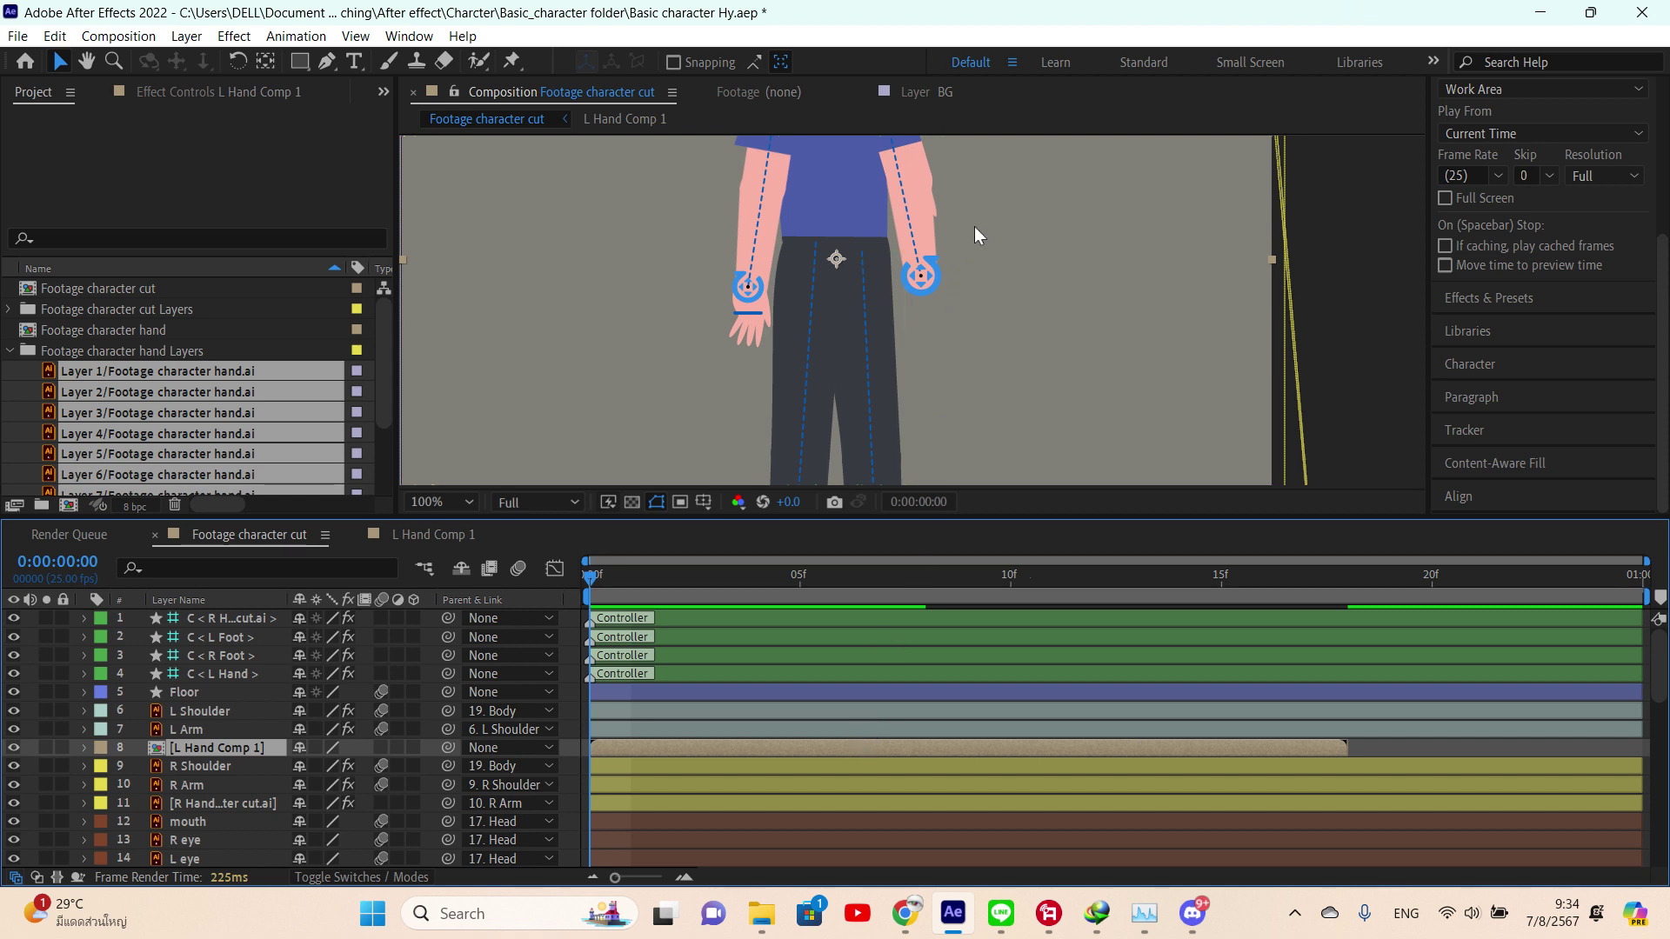
pyautogui.moveTo(976, 241); pyautogui.dragTo(987, 322)
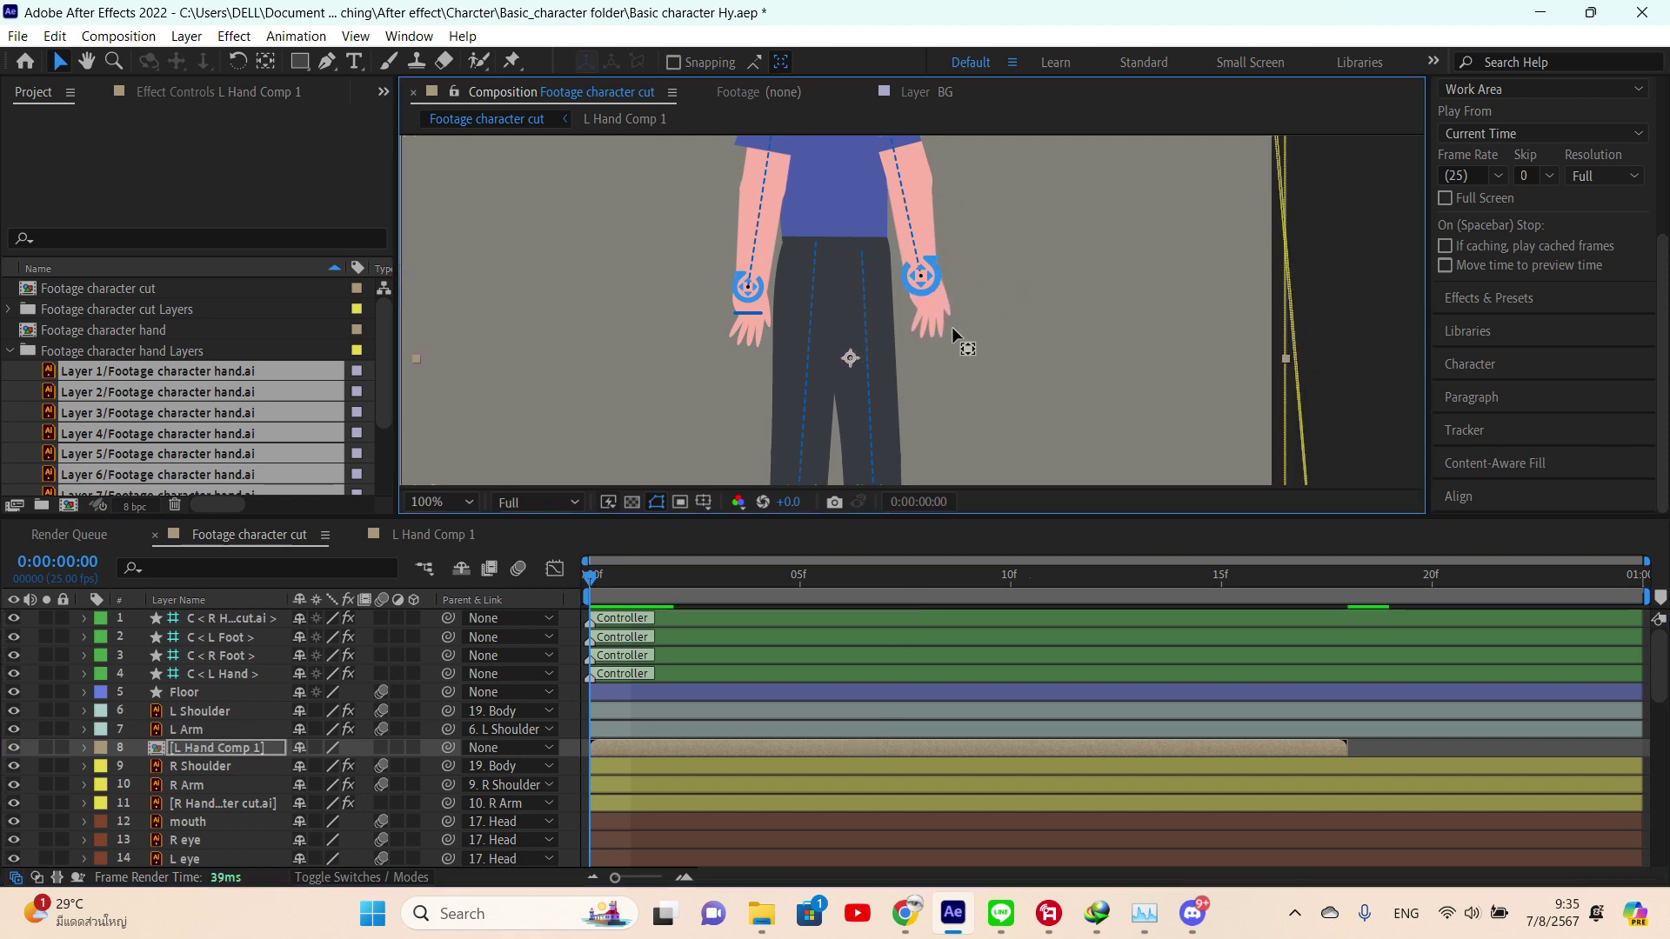
pyautogui.press('y')
pyautogui.moveTo(851, 358); pyautogui.dragTo(922, 285)
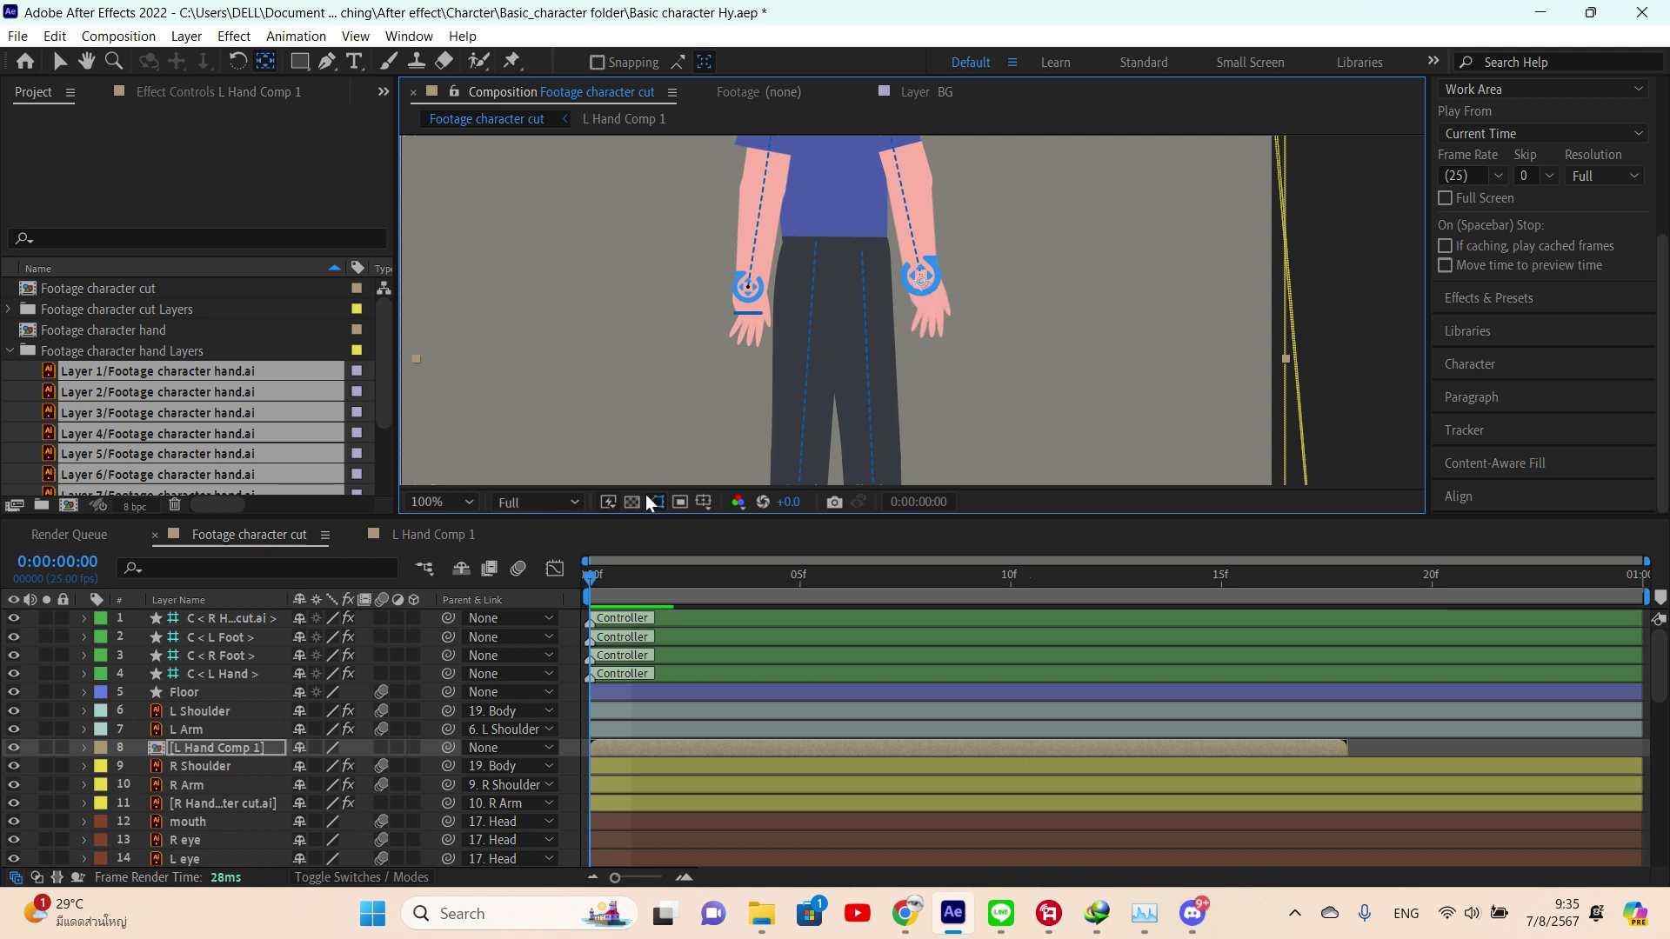
# - Try deleting the C < L Hand > controller layer, and undo the deletion
pyautogui.click(656, 673)
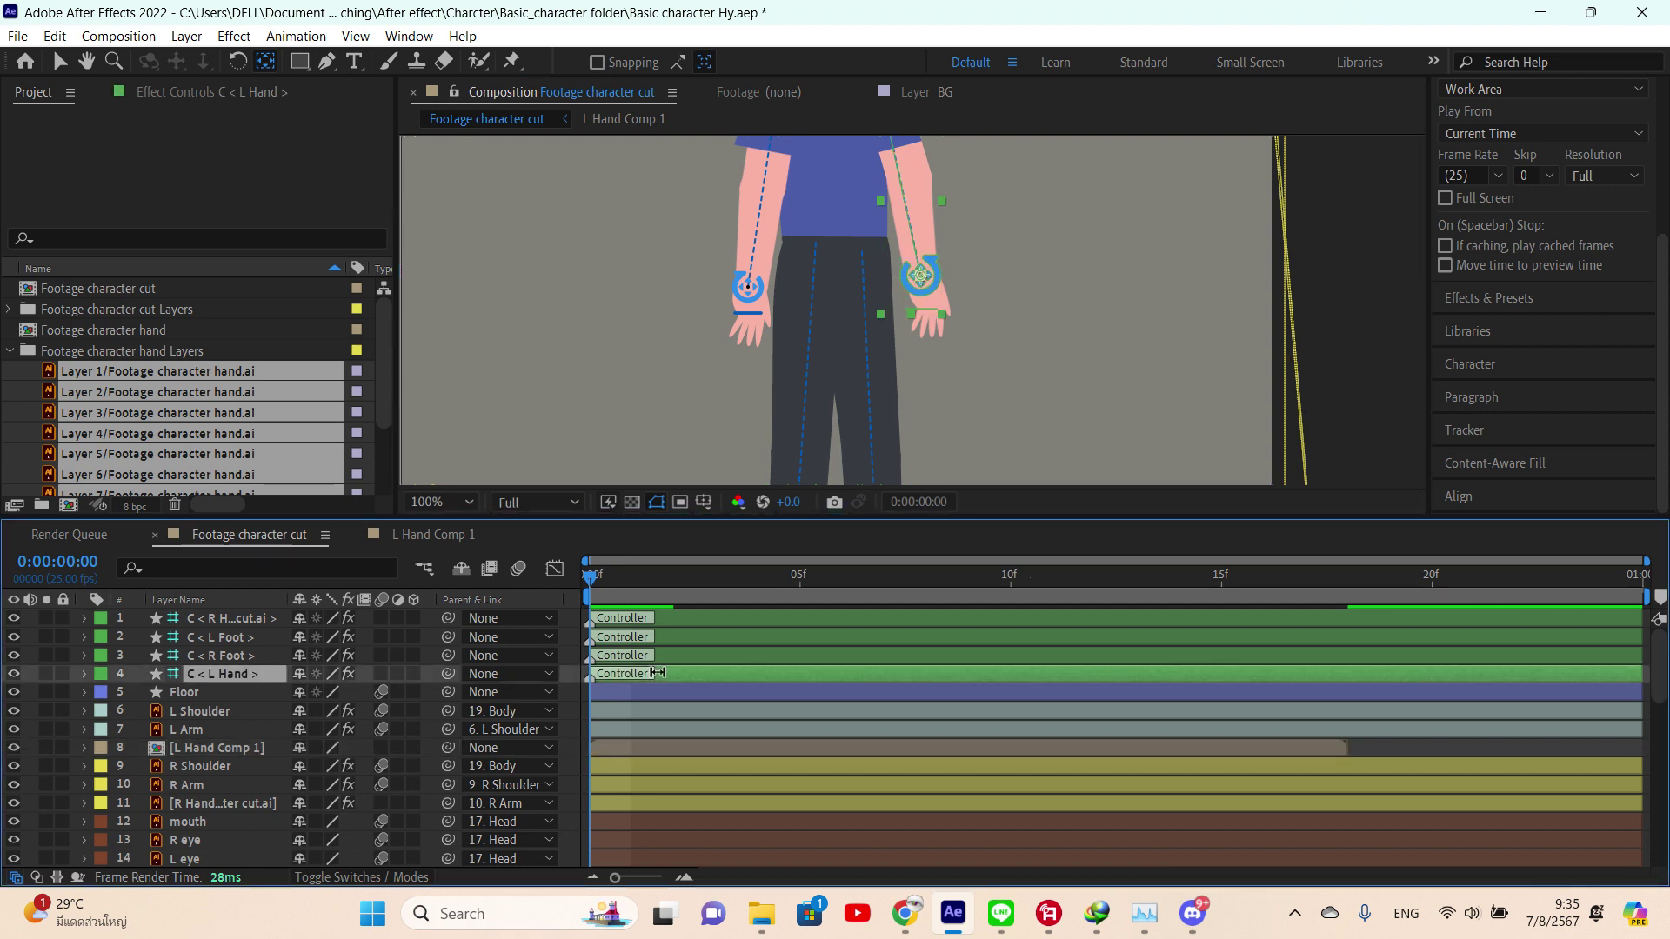
pyautogui.press('Delete')
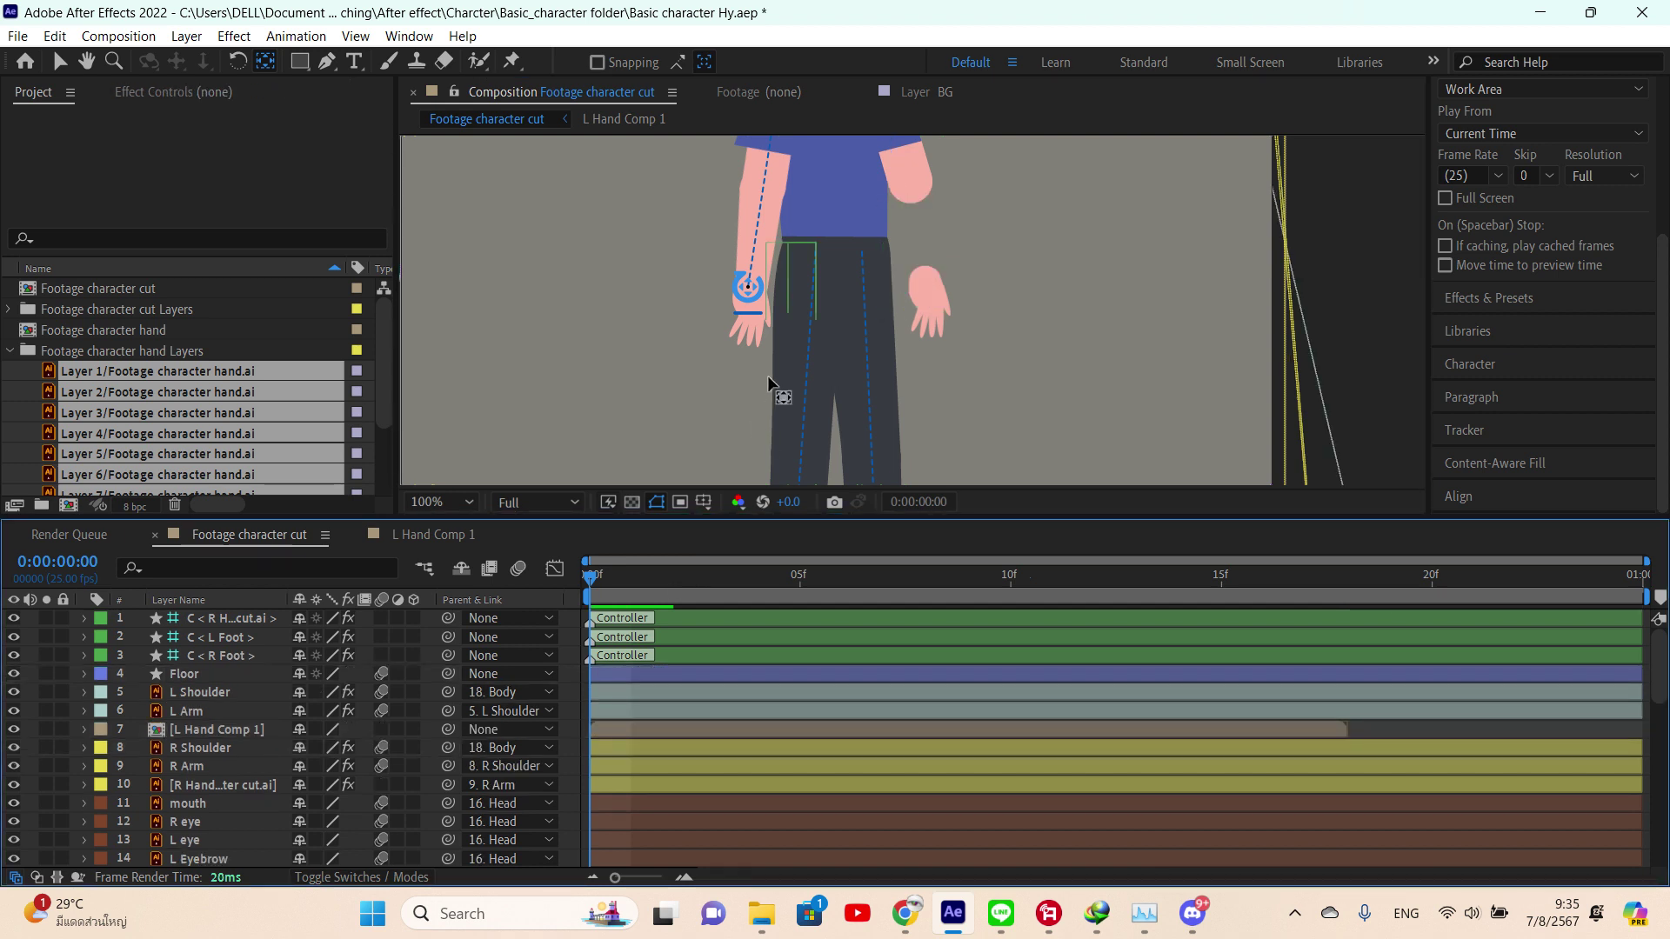
pyautogui.hotkey('ctrl', 'z')
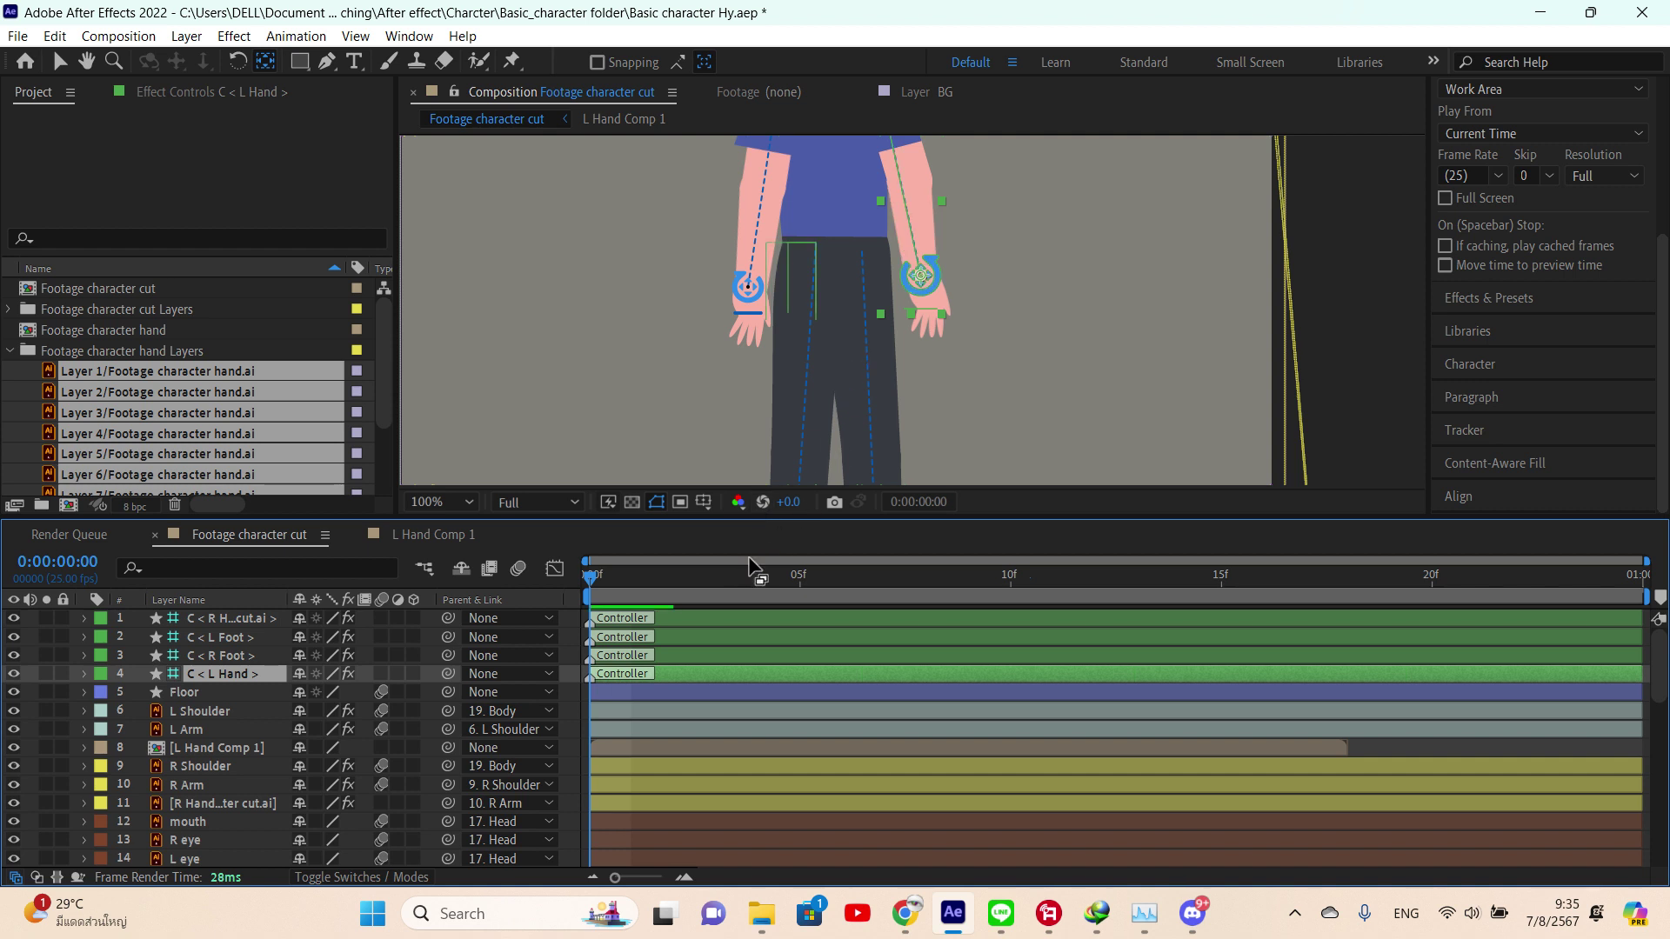
# - Enable time remapping on L Hand Comp 1 and scrub through the first frames to check the hand poses
pyautogui.press('h')
pyautogui.moveTo(908, 235); pyautogui.dragTo(861, 287)
pyautogui.press('y')
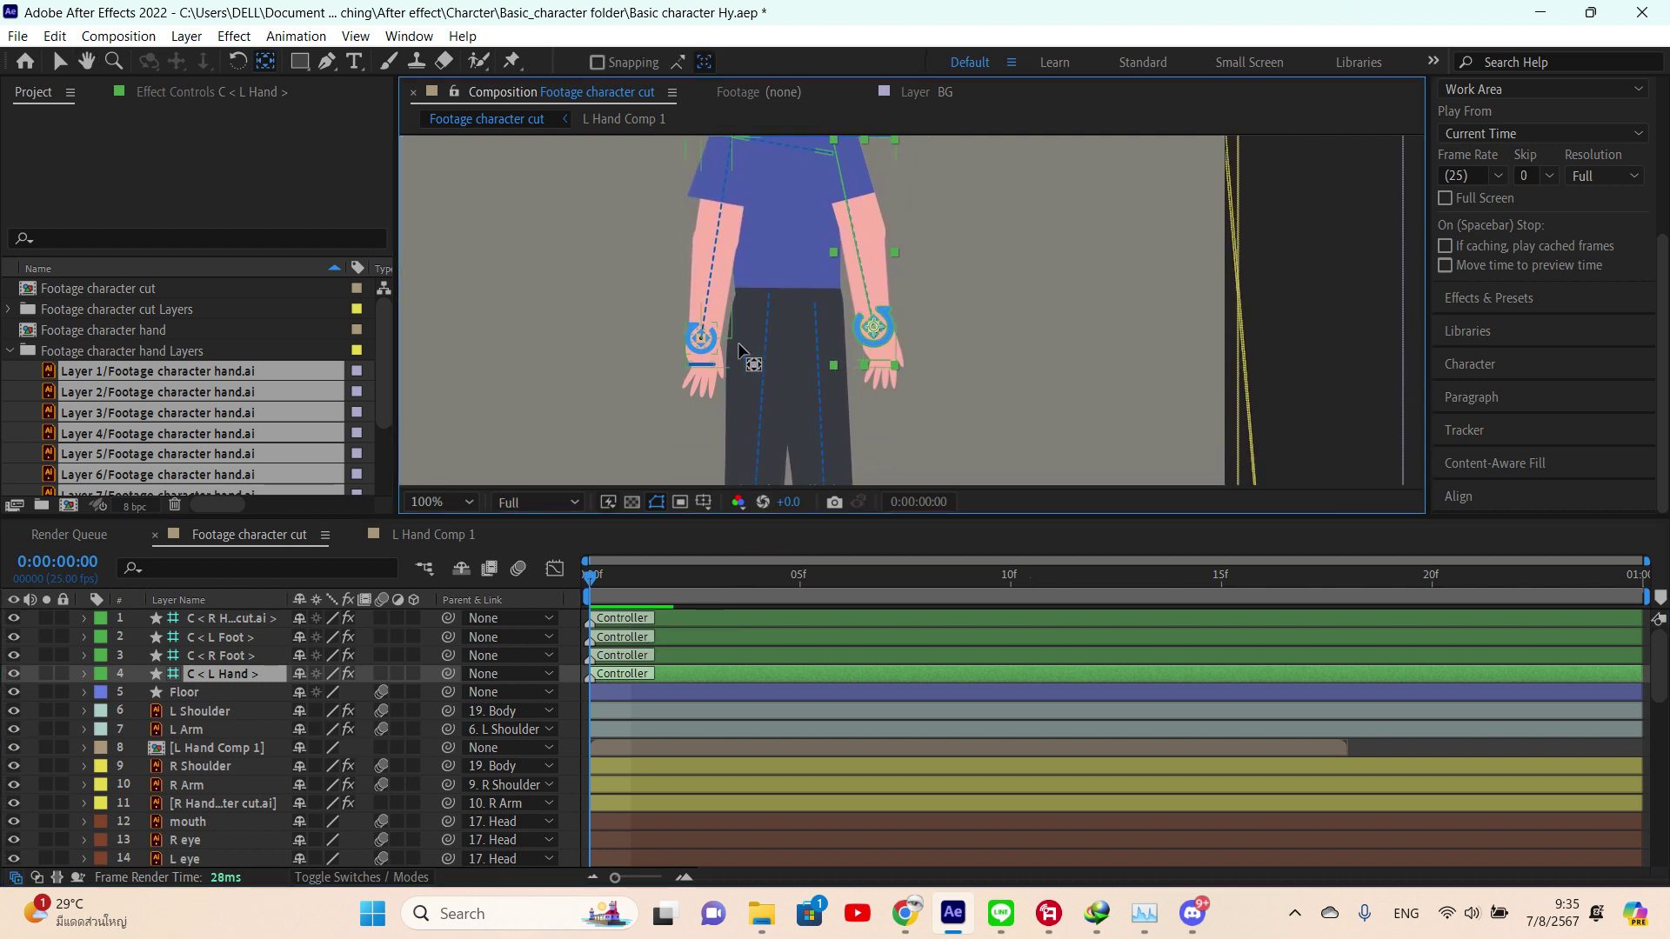
pyautogui.click(640, 746)
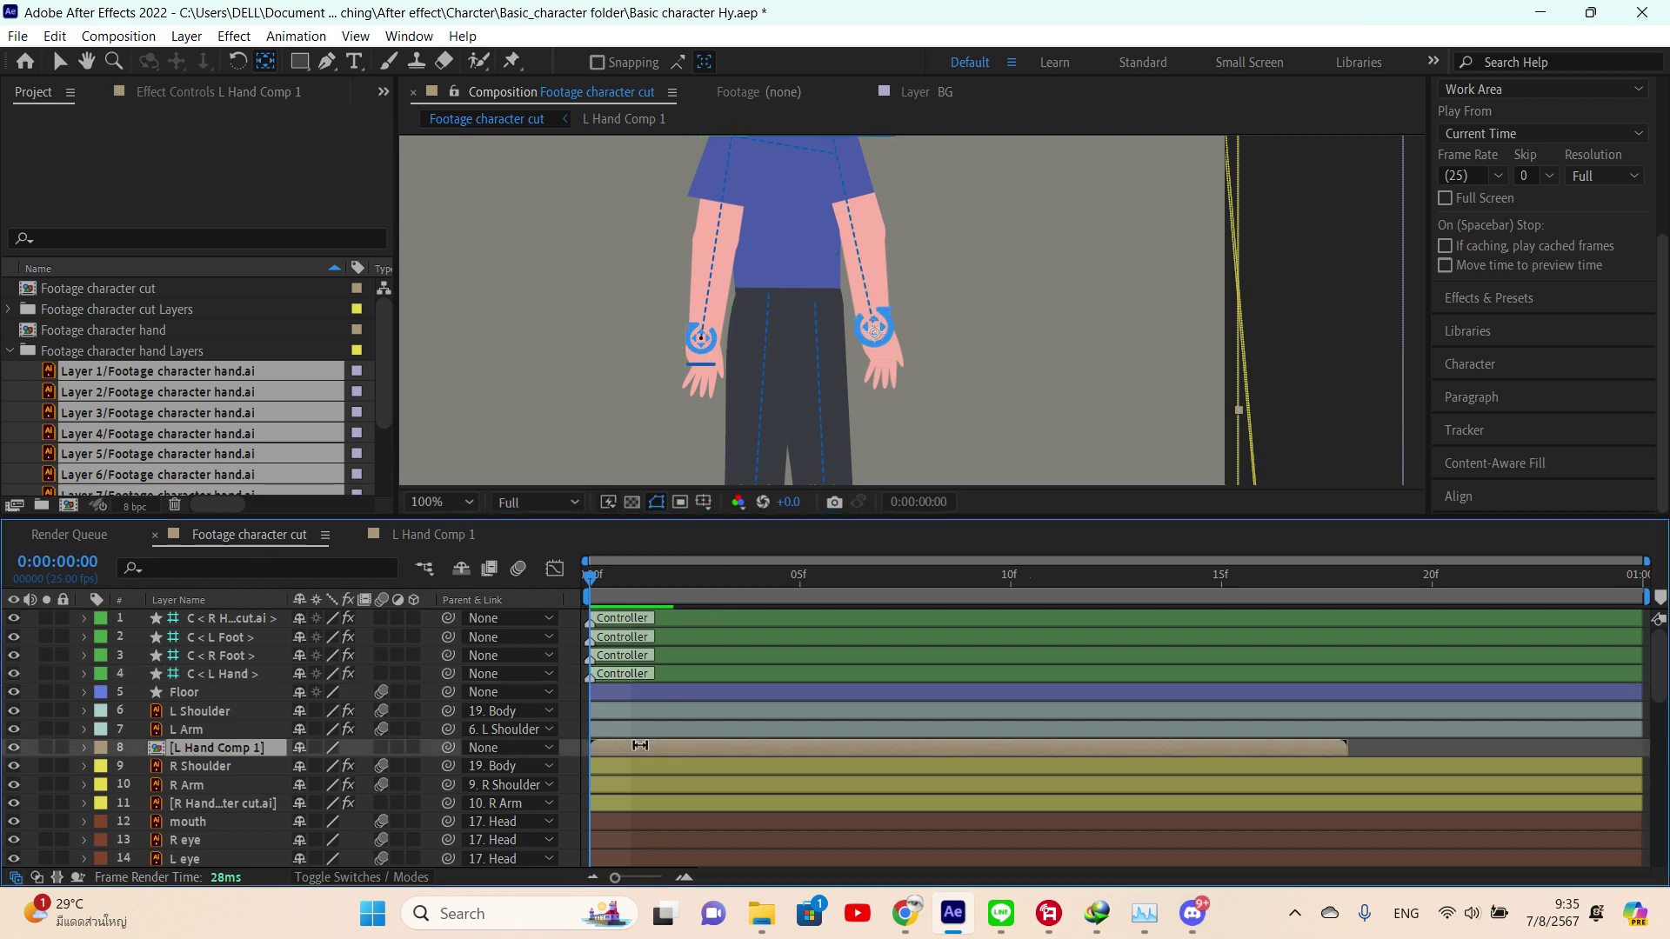
pyautogui.rightClick(640, 745)
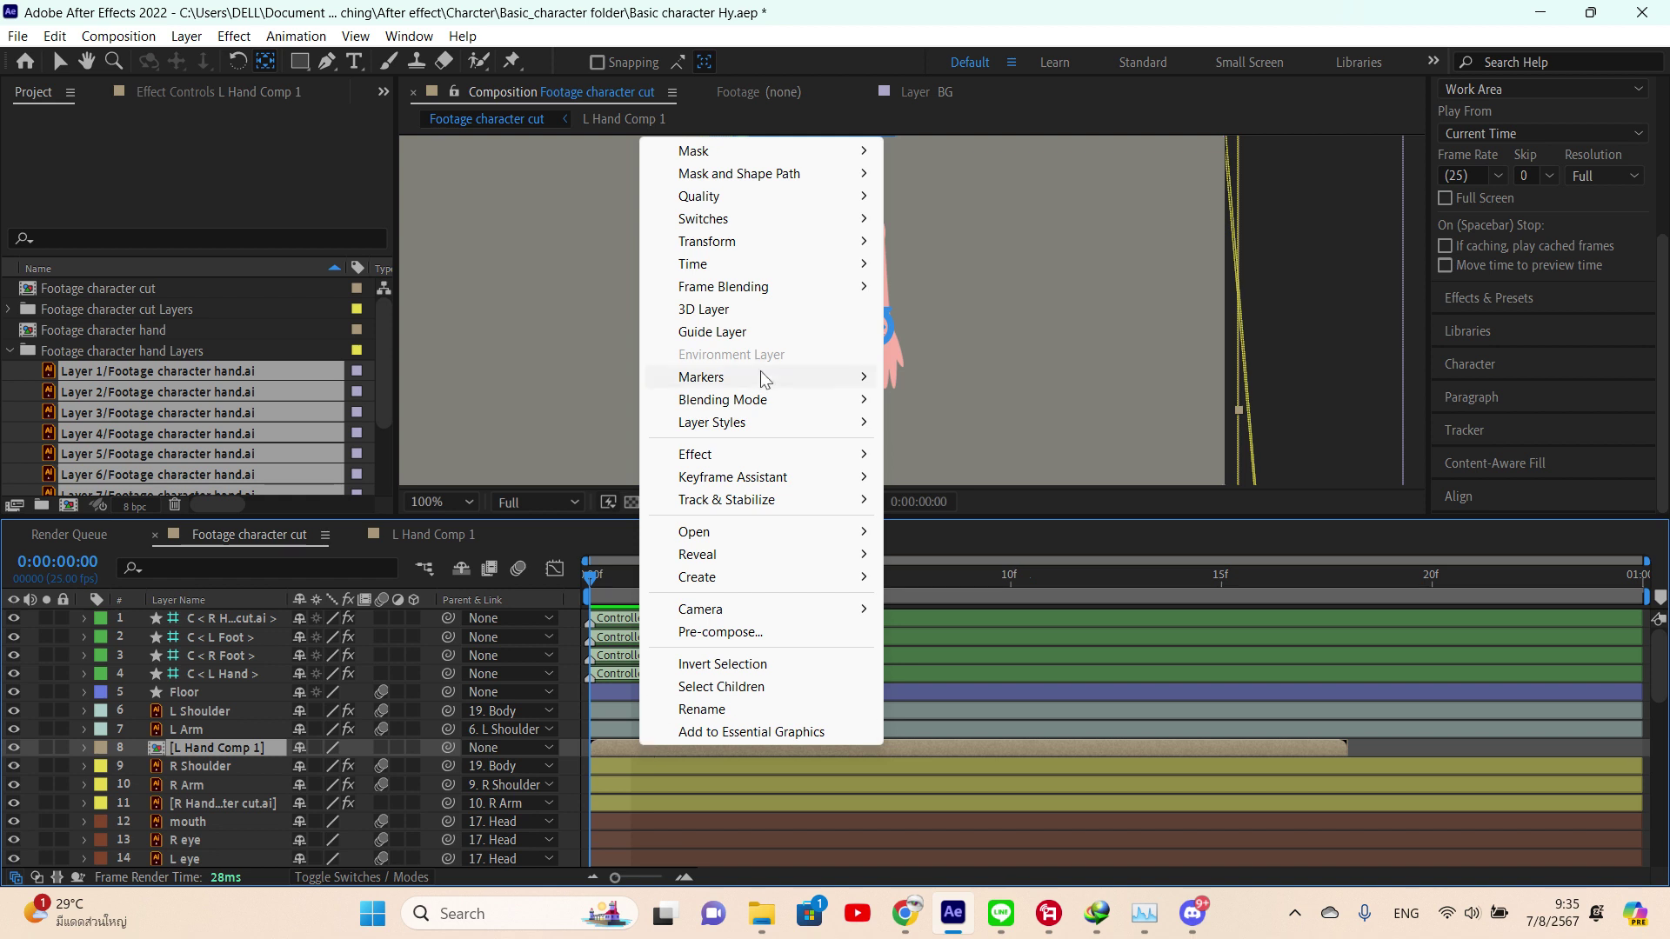
pyautogui.moveTo(778, 266)
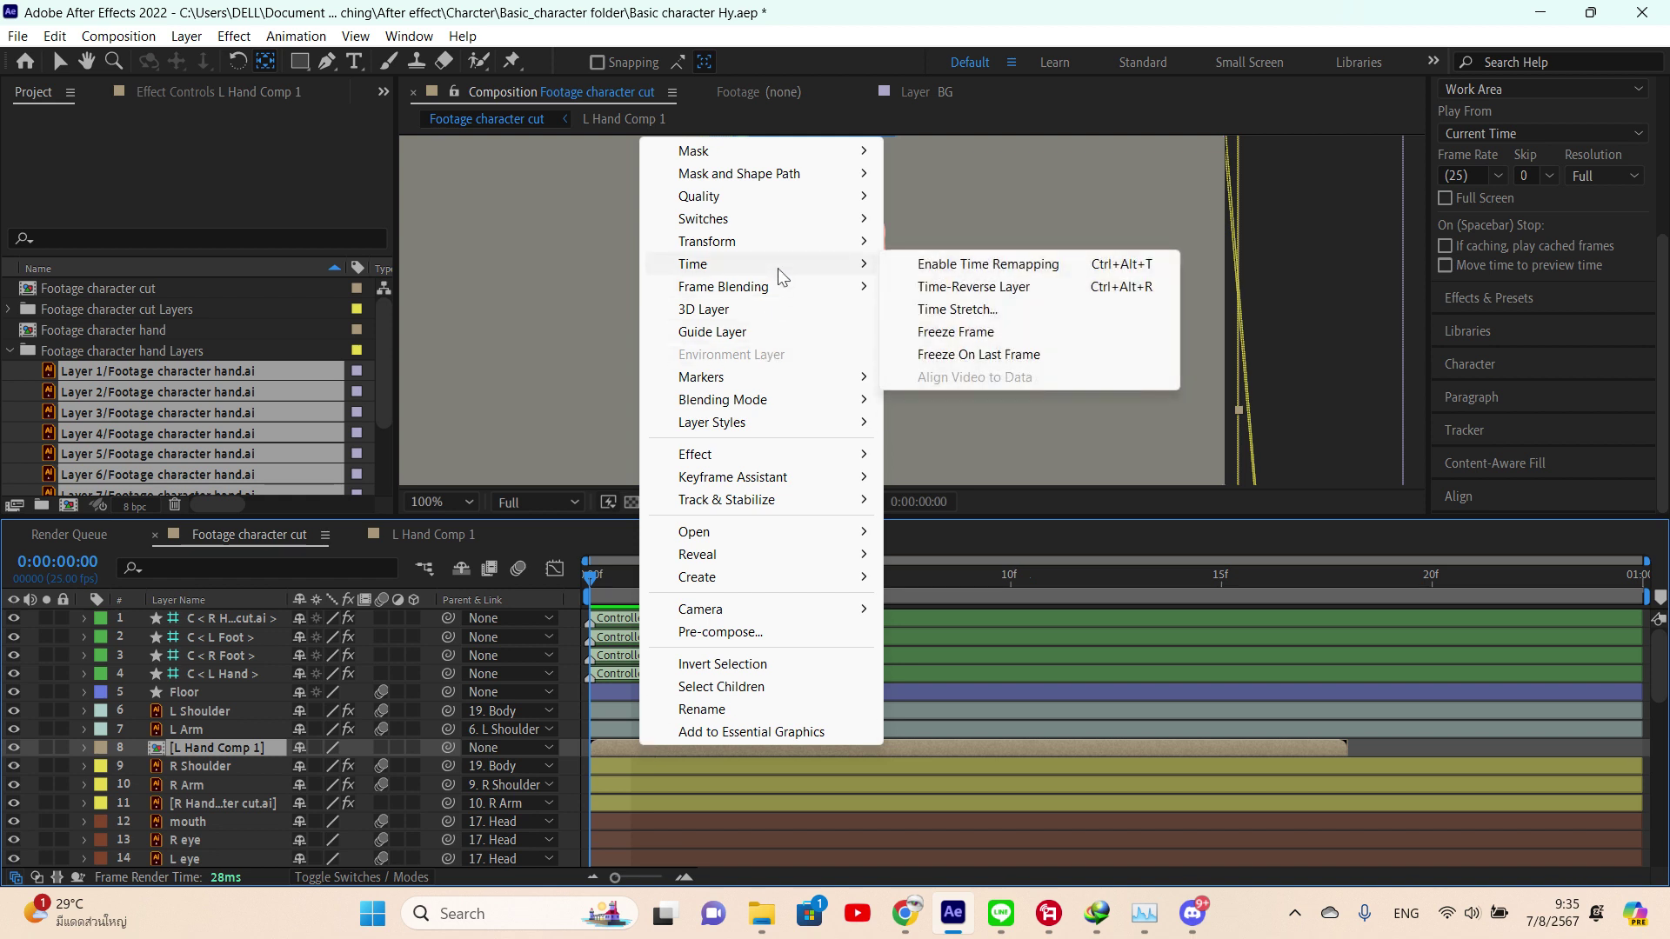
pyautogui.click(931, 267)
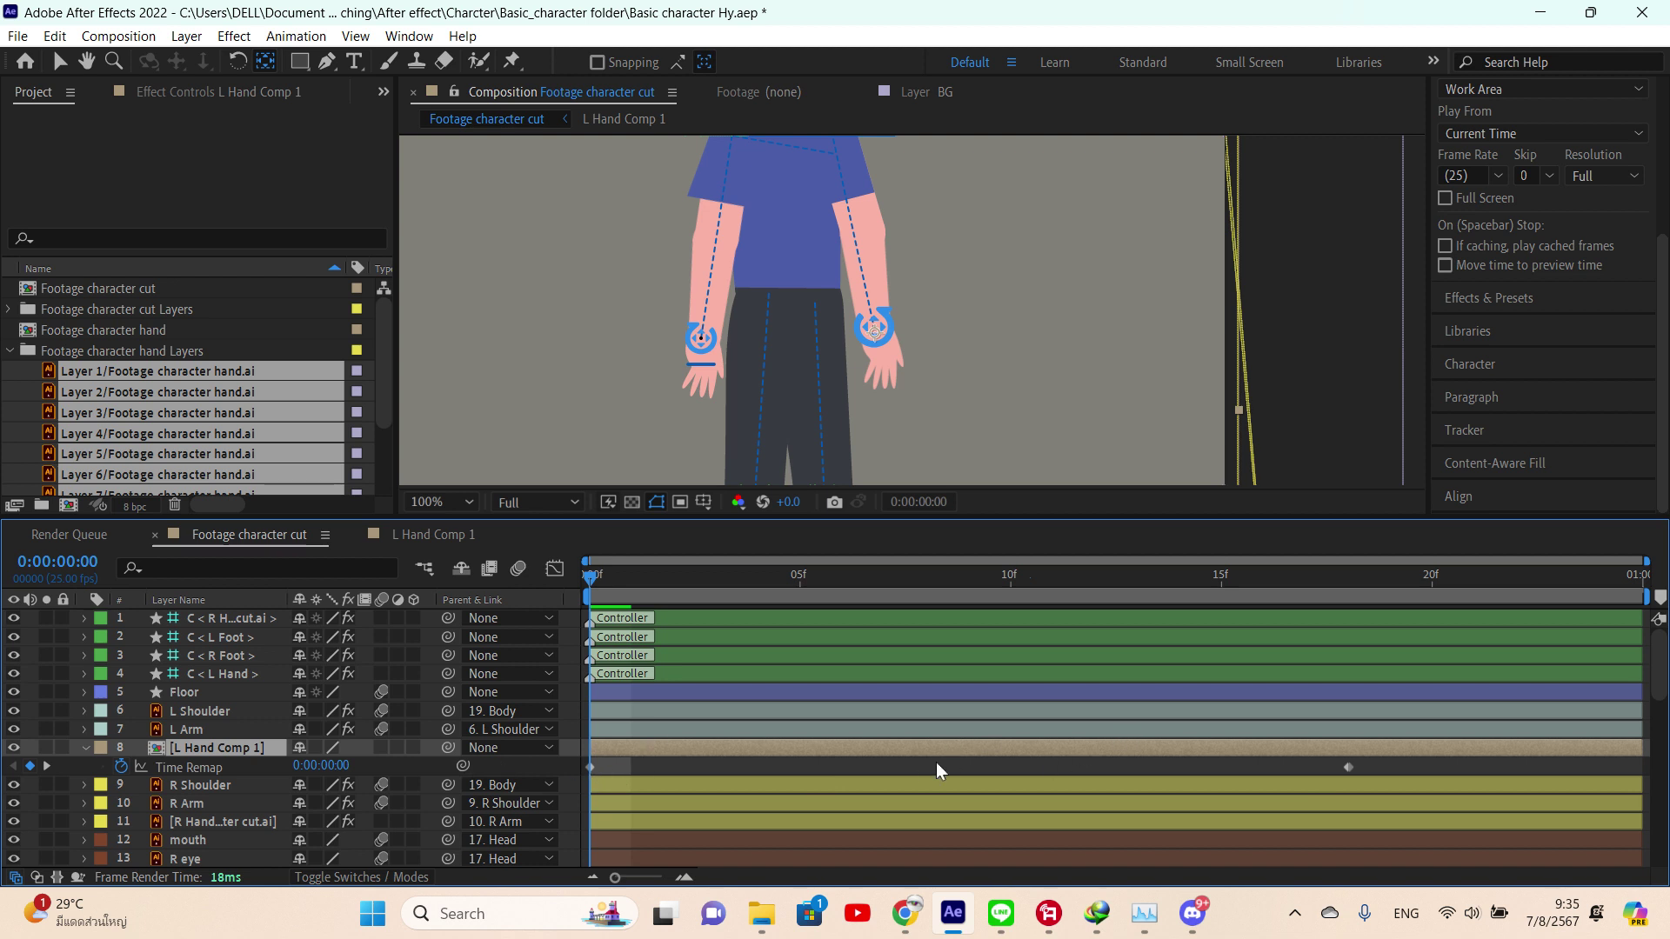
pyautogui.moveTo(623, 588); pyautogui.dragTo(579, 619)
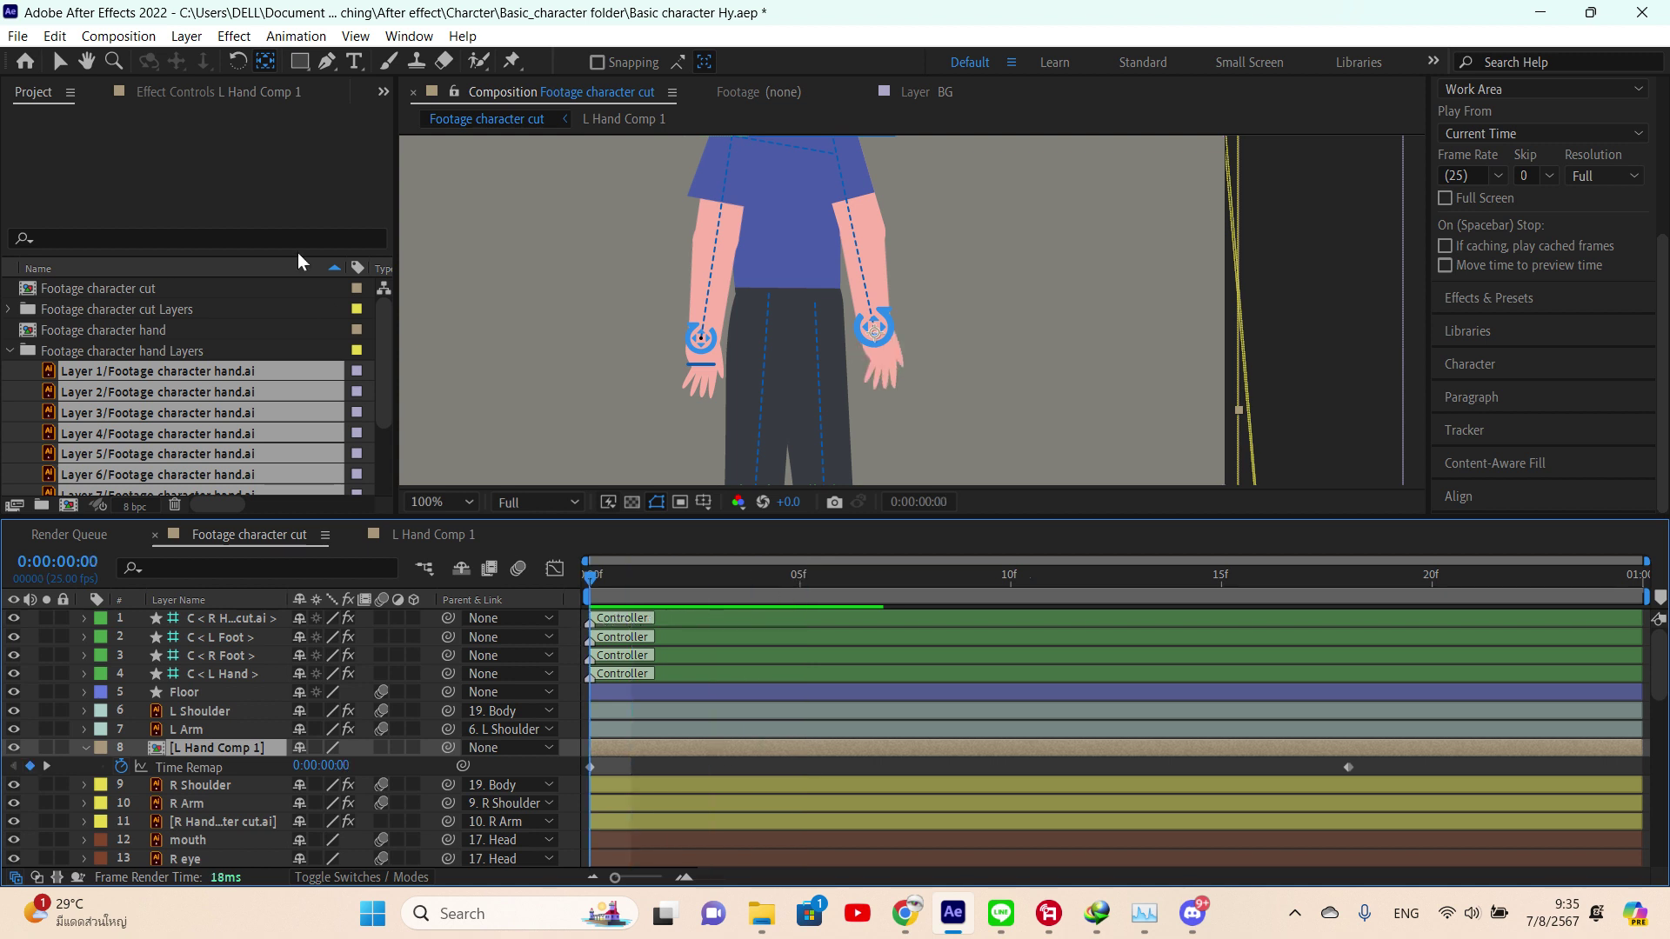
# - Show the effect controls of L Hand Comp 1 and delete both of its Time Remap keyframes
pyautogui.click(219, 93)
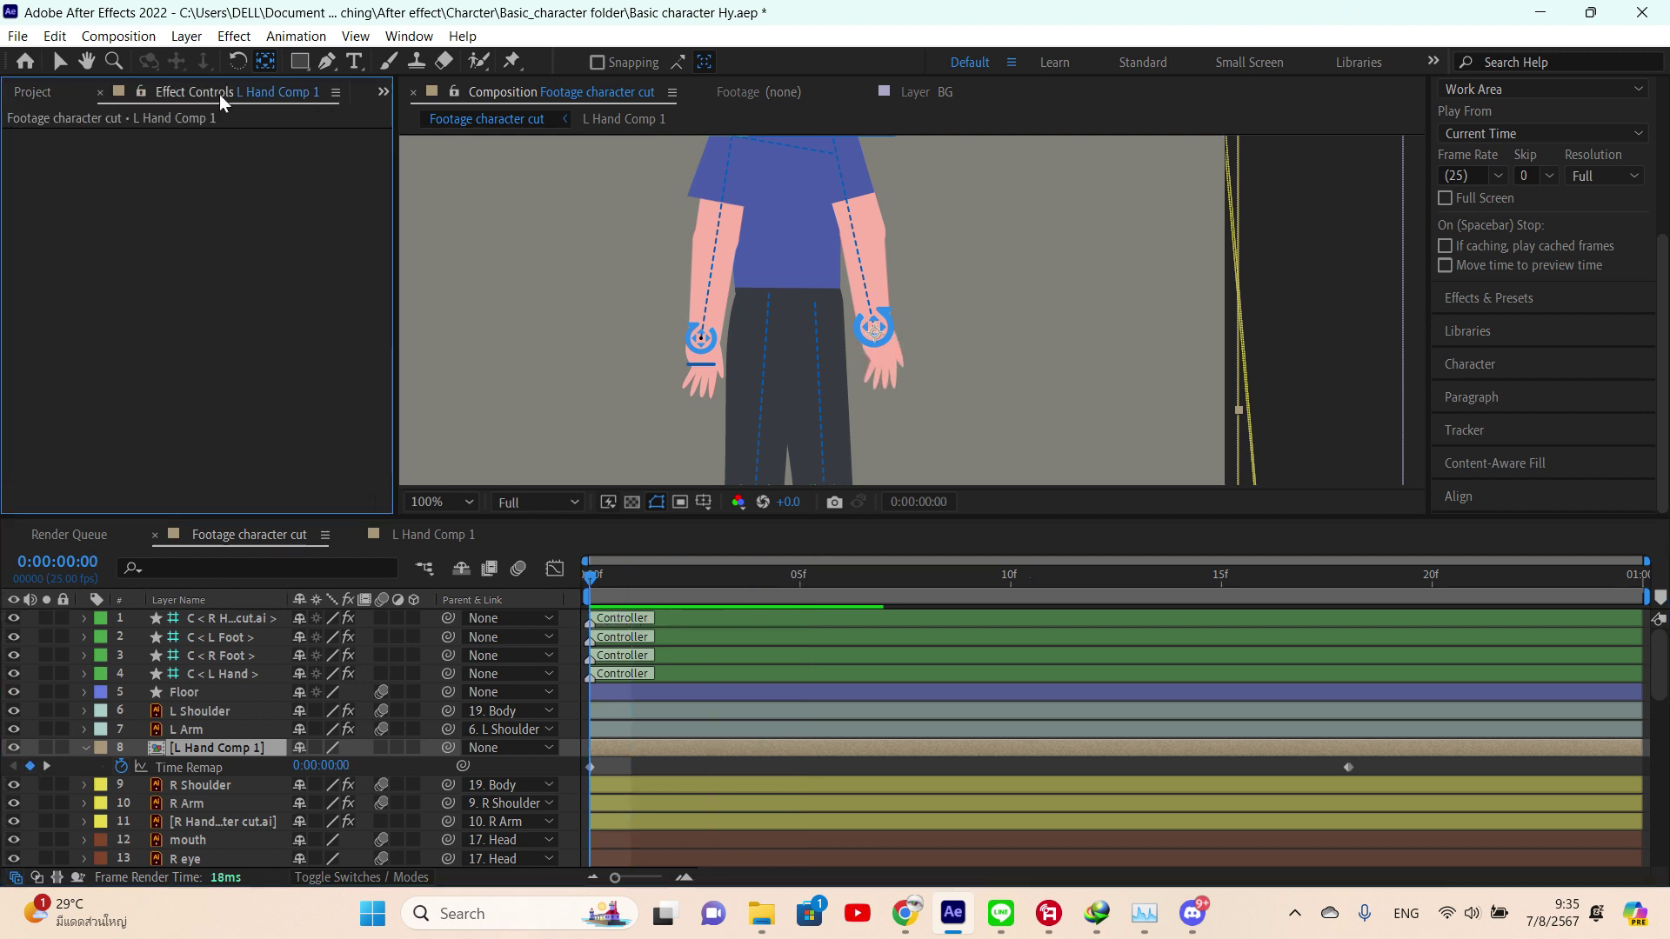
pyautogui.click(712, 765)
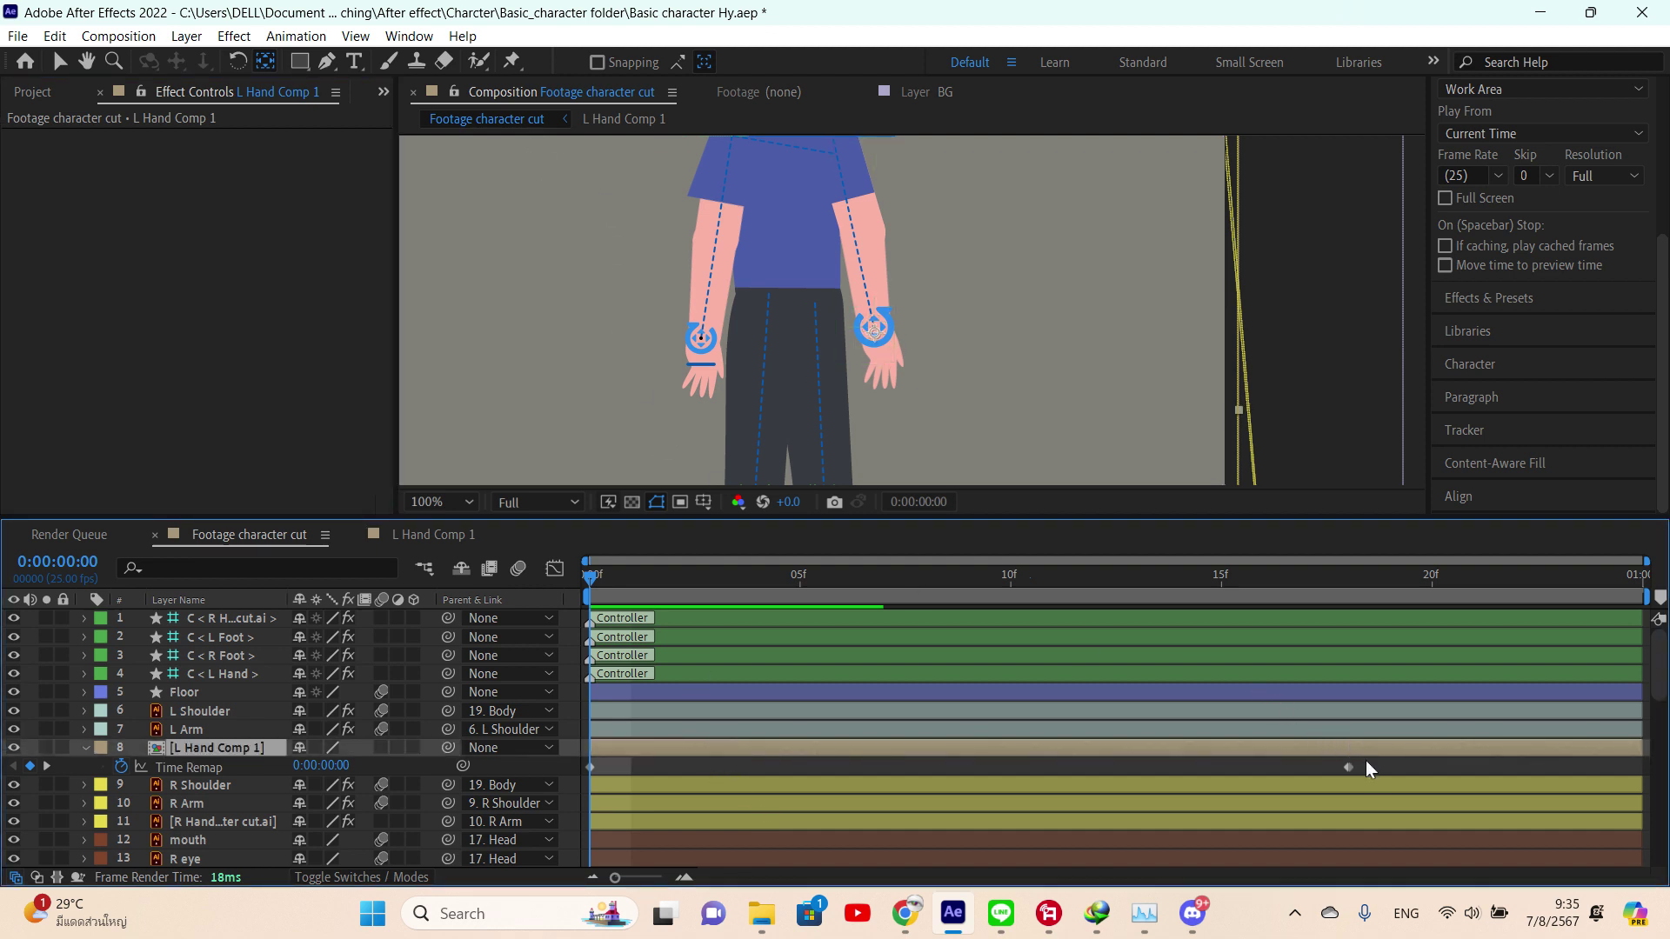
pyautogui.moveTo(1367, 762); pyautogui.dragTo(582, 779)
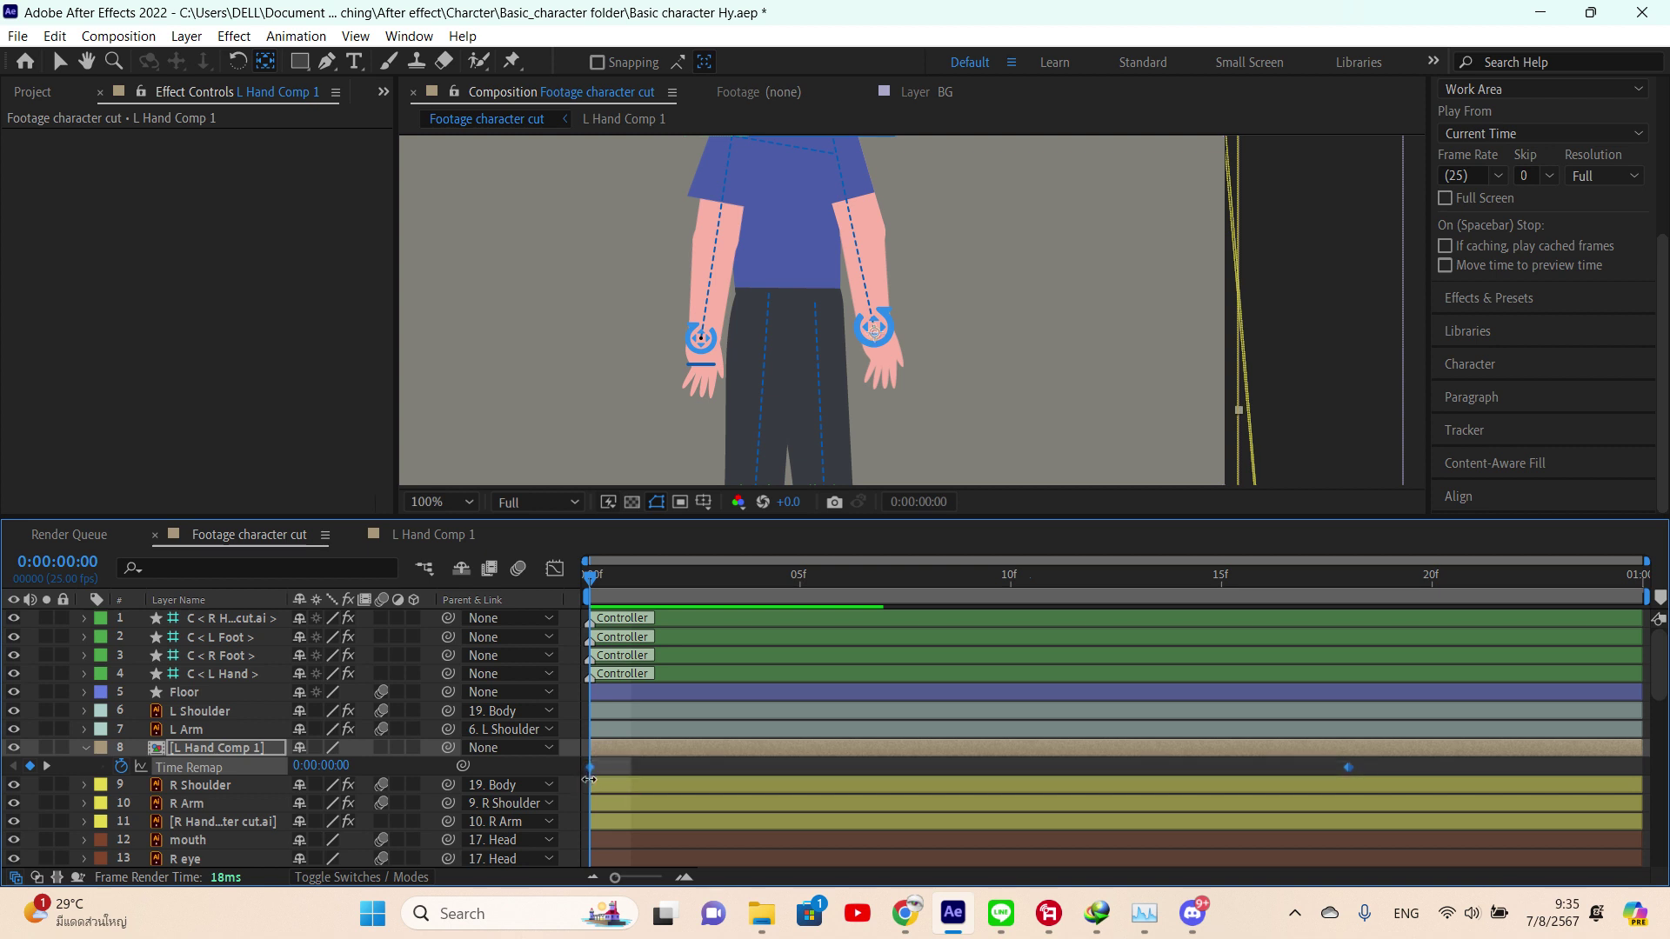
pyautogui.press('Delete')
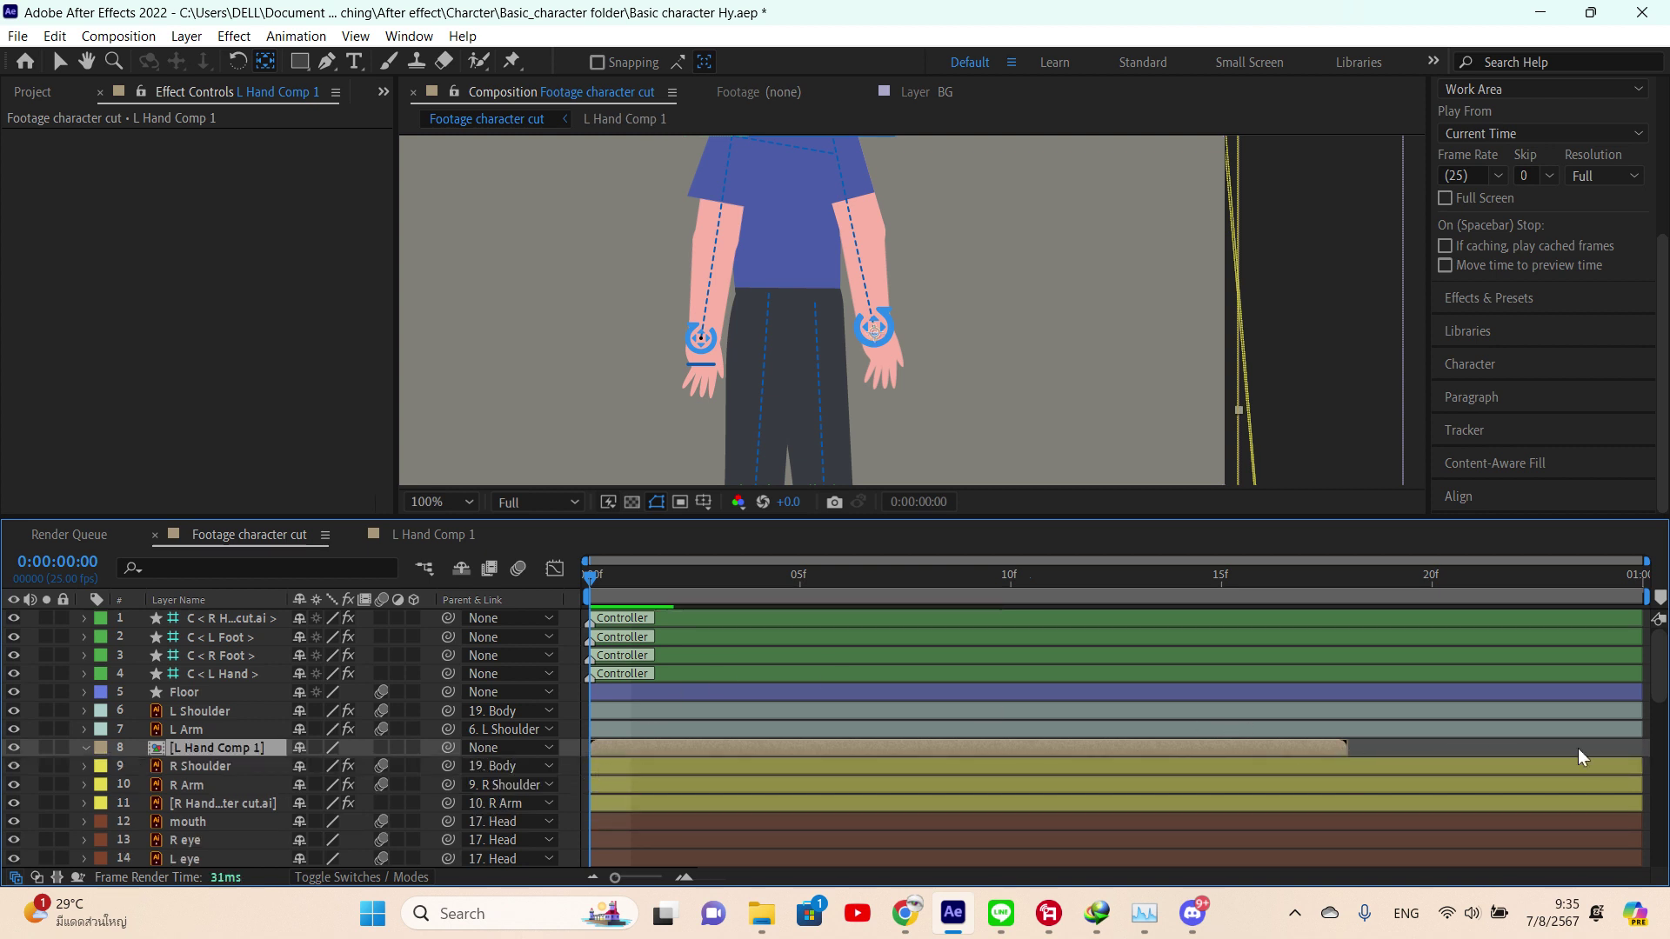
# - Re-enable time remapping on L Hand Comp 1 and delete only its last Time Remap keyframe
pyautogui.rightClick(1324, 747)
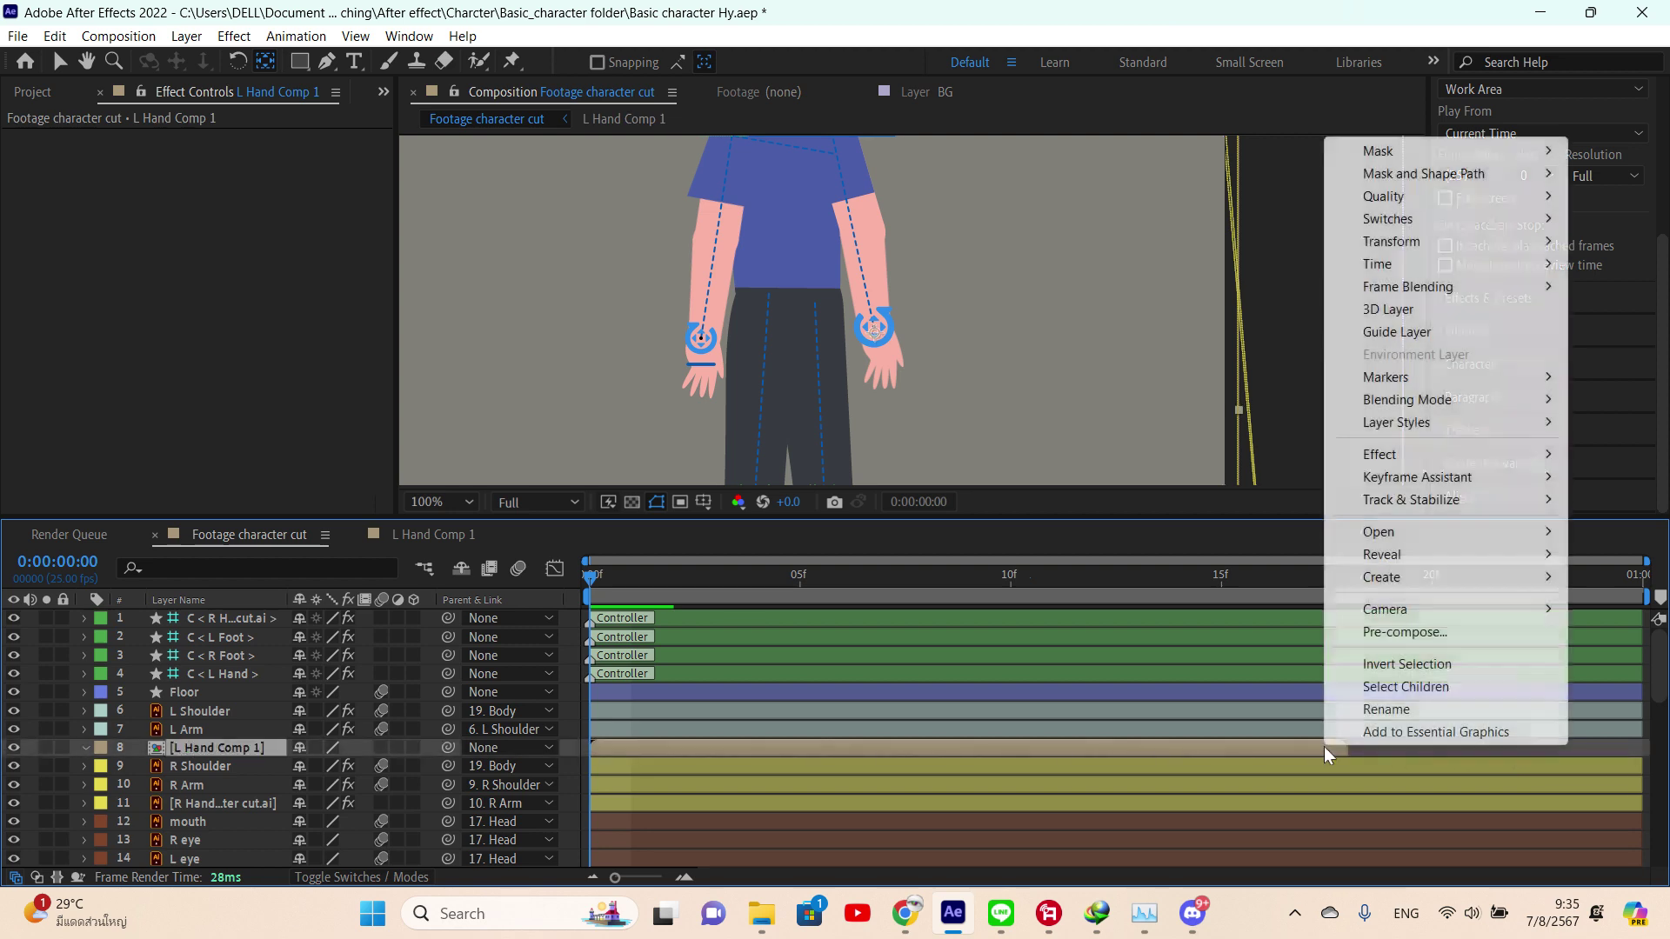
pyautogui.moveTo(1414, 263)
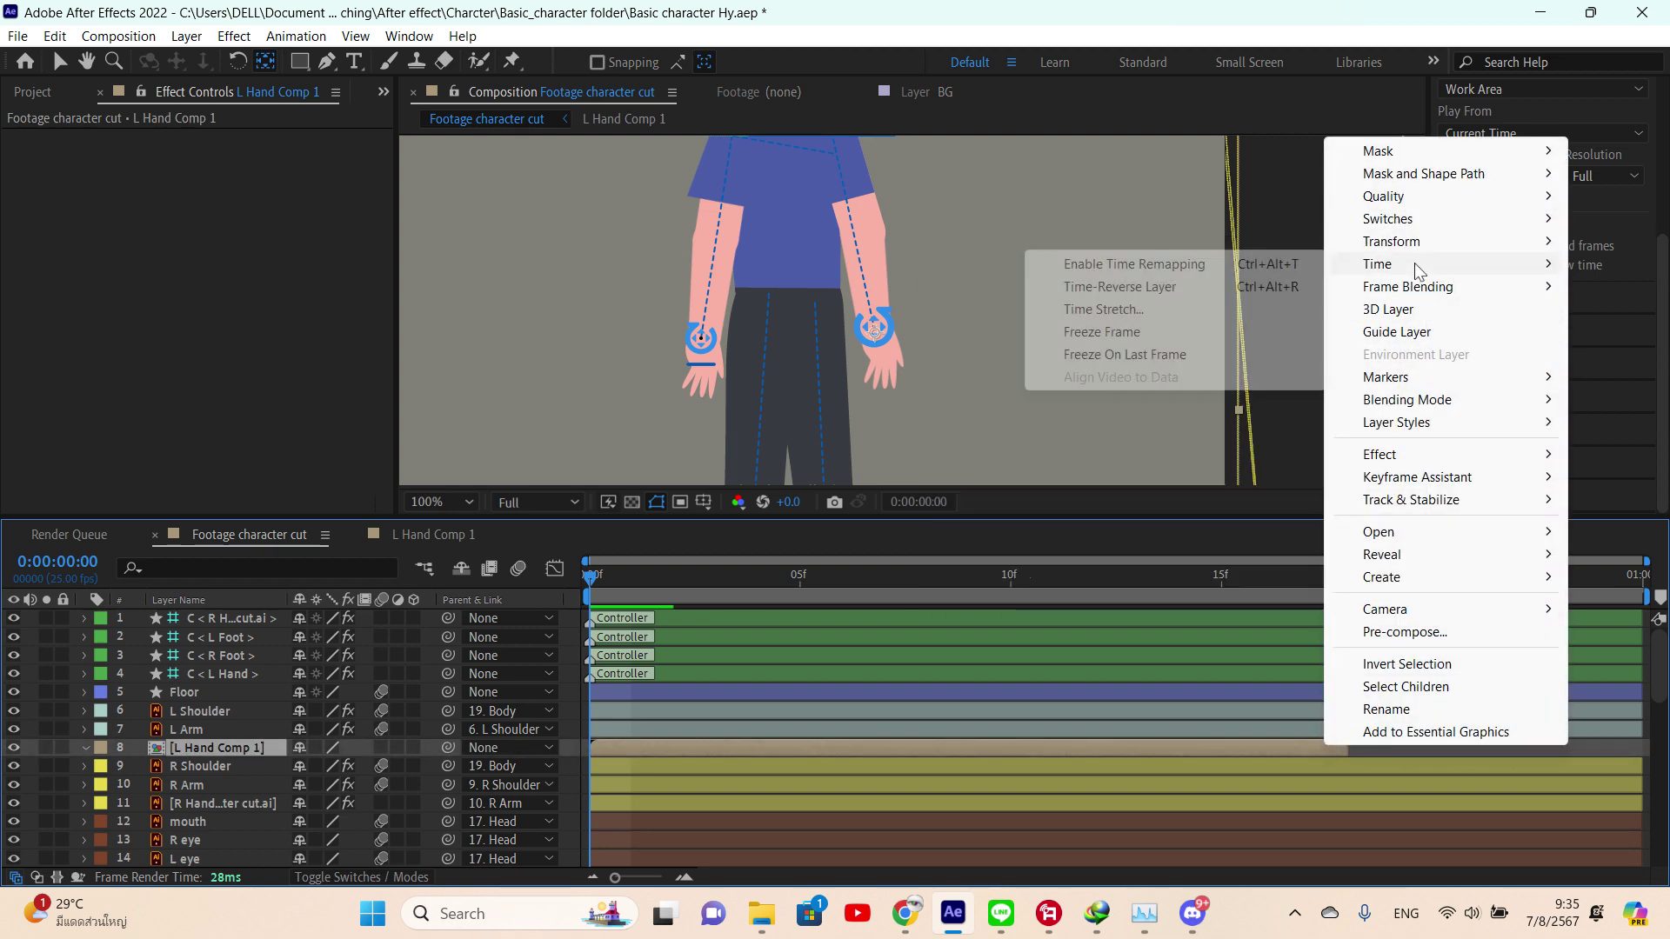
pyautogui.click(1249, 266)
pyautogui.click(1248, 782)
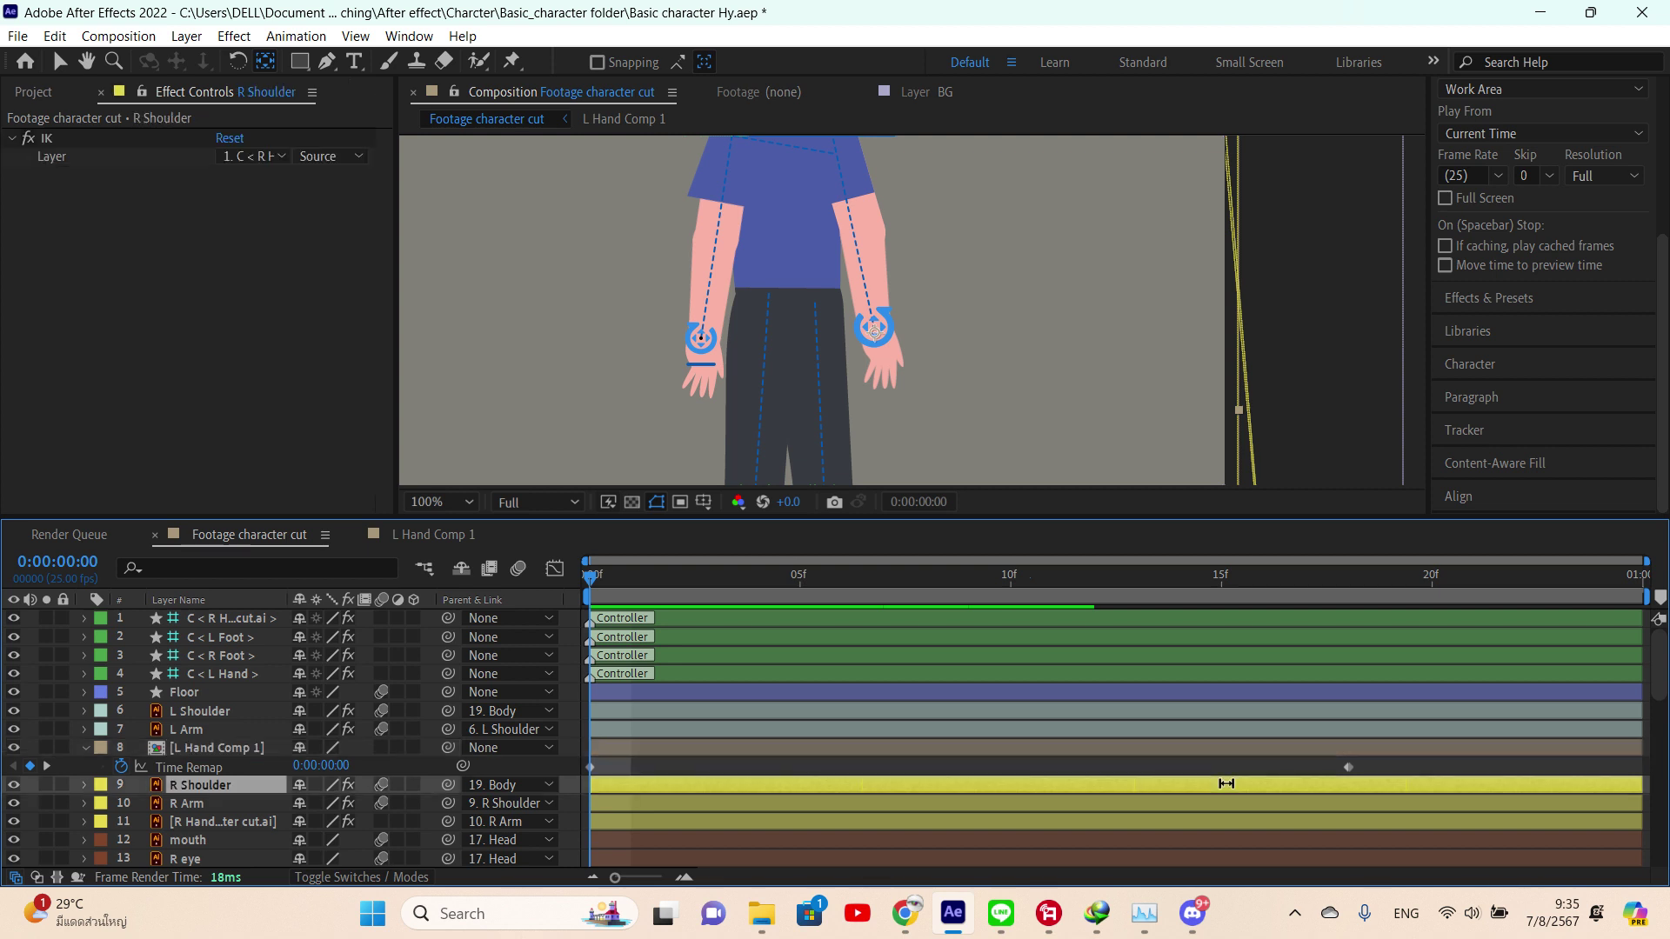
pyautogui.click(1237, 765)
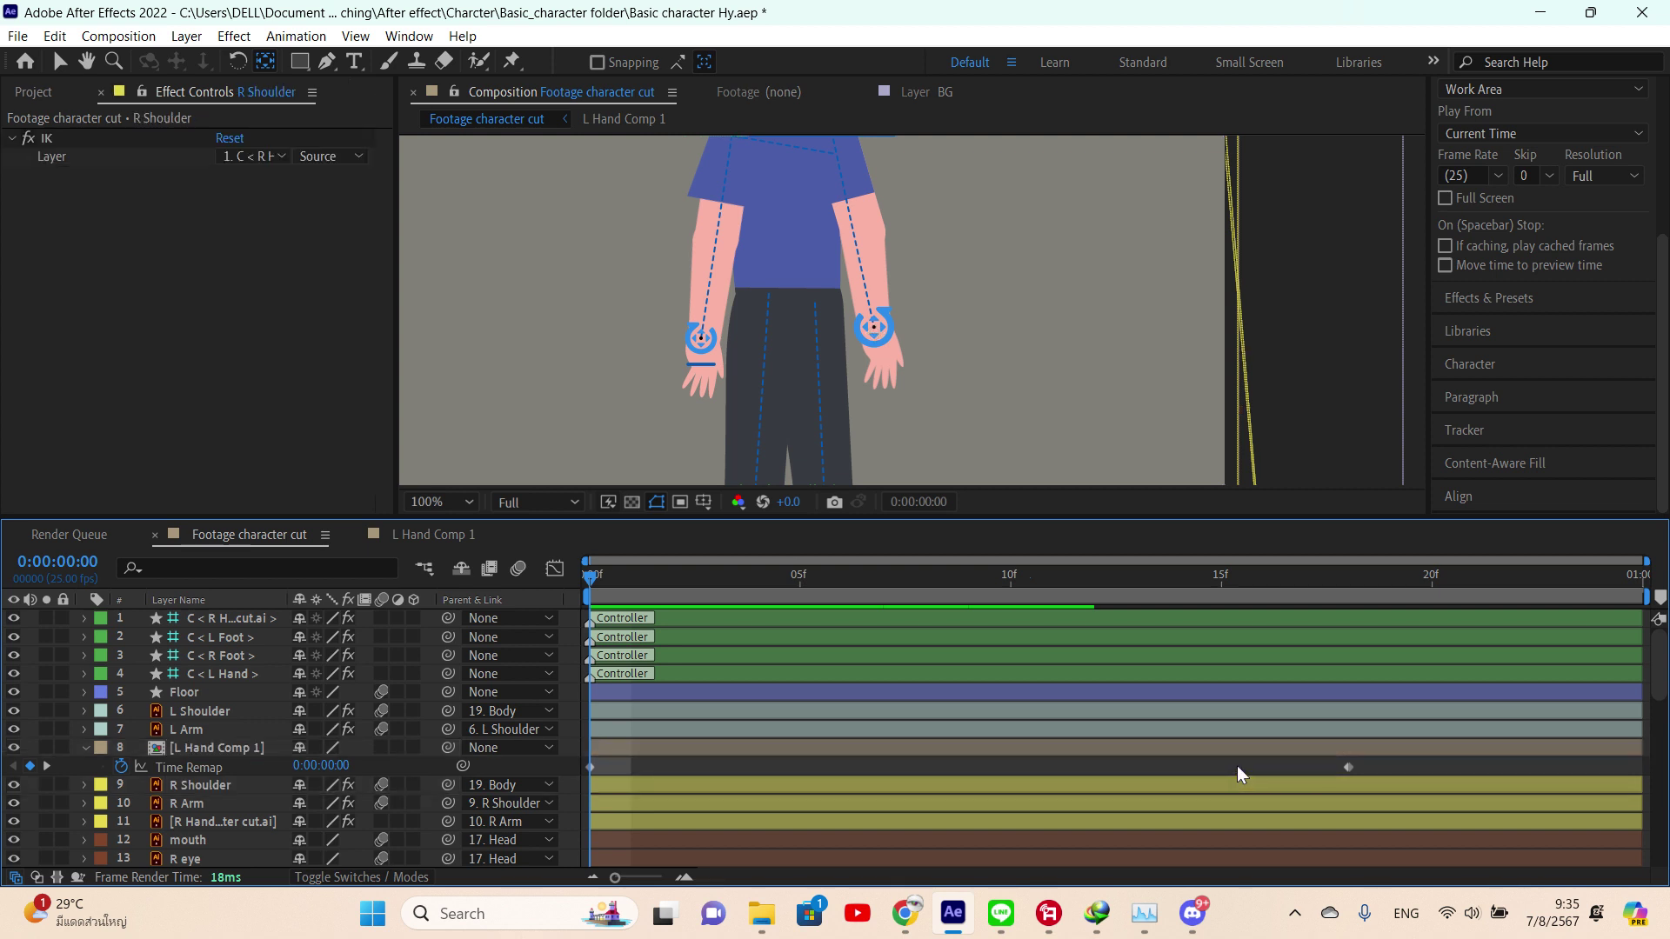
pyautogui.click(1349, 763)
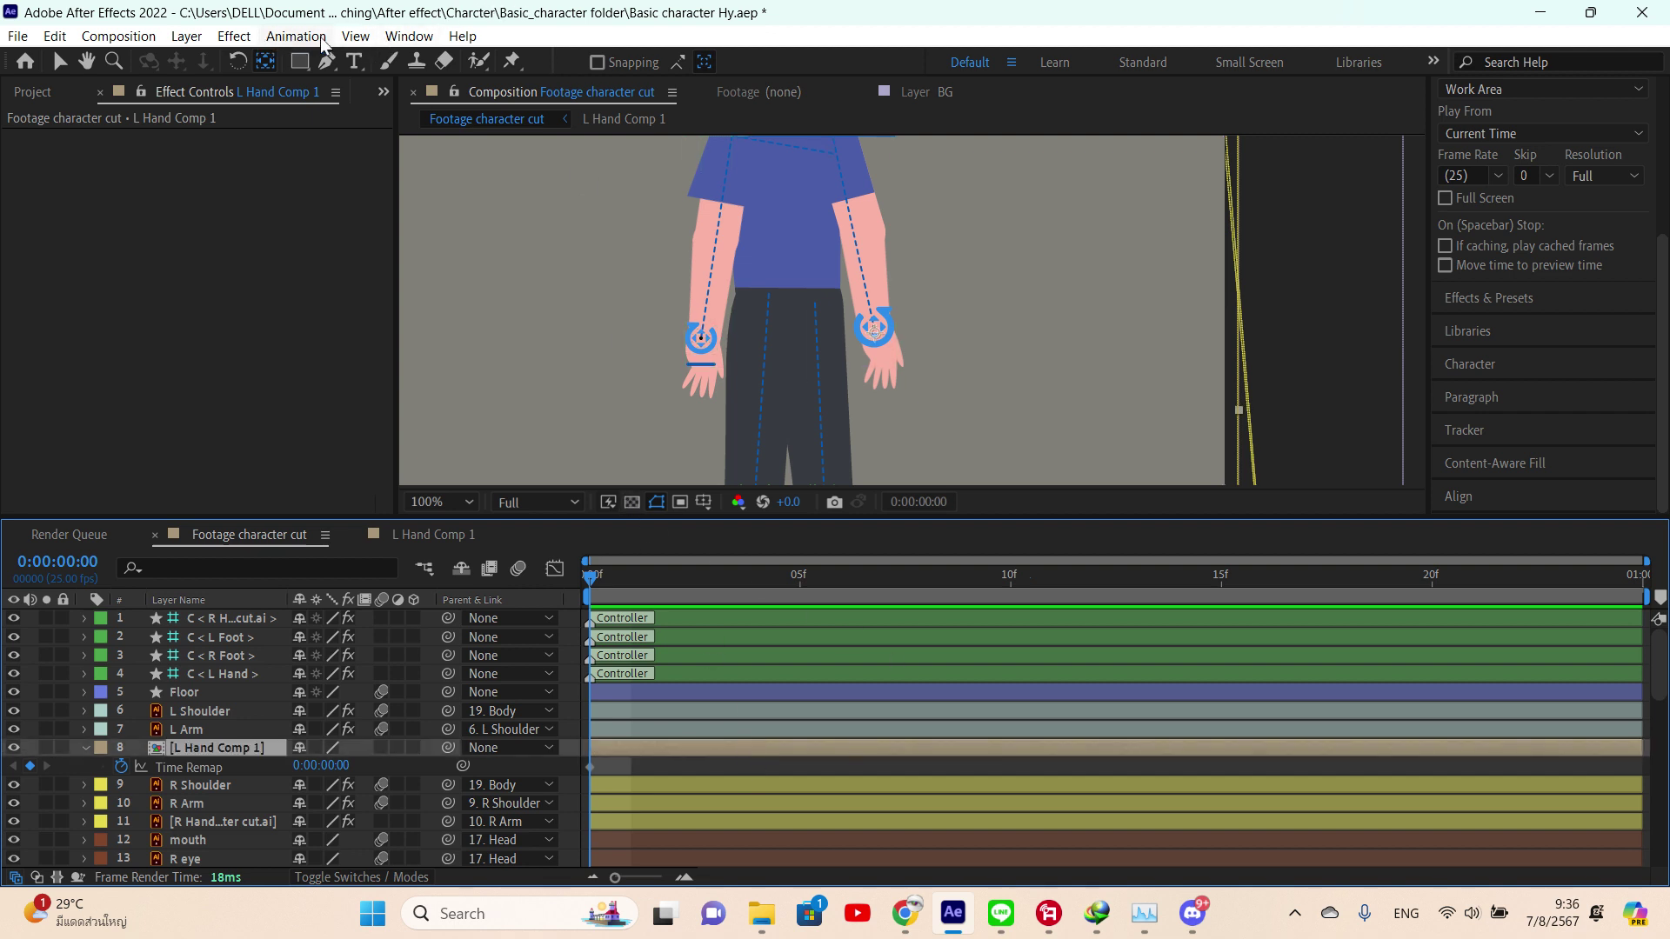
# - Add a Slider Control effect from the Expression Controls to L Hand Comp 1
pyautogui.click(409, 36)
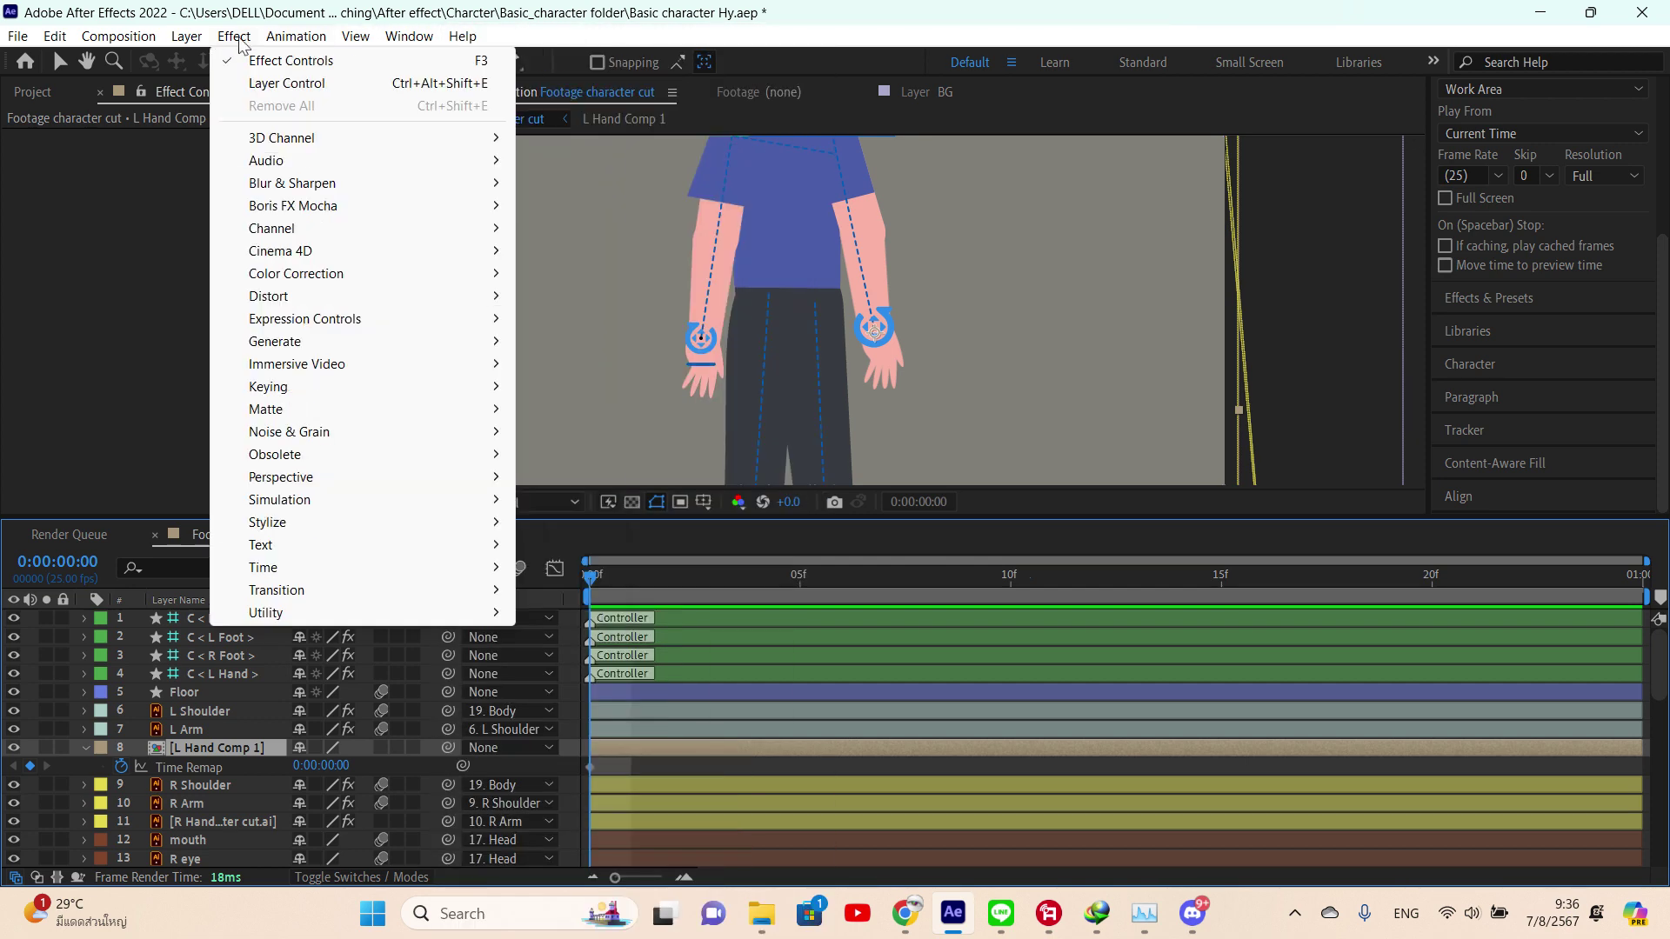
pyautogui.moveTo(468, 322)
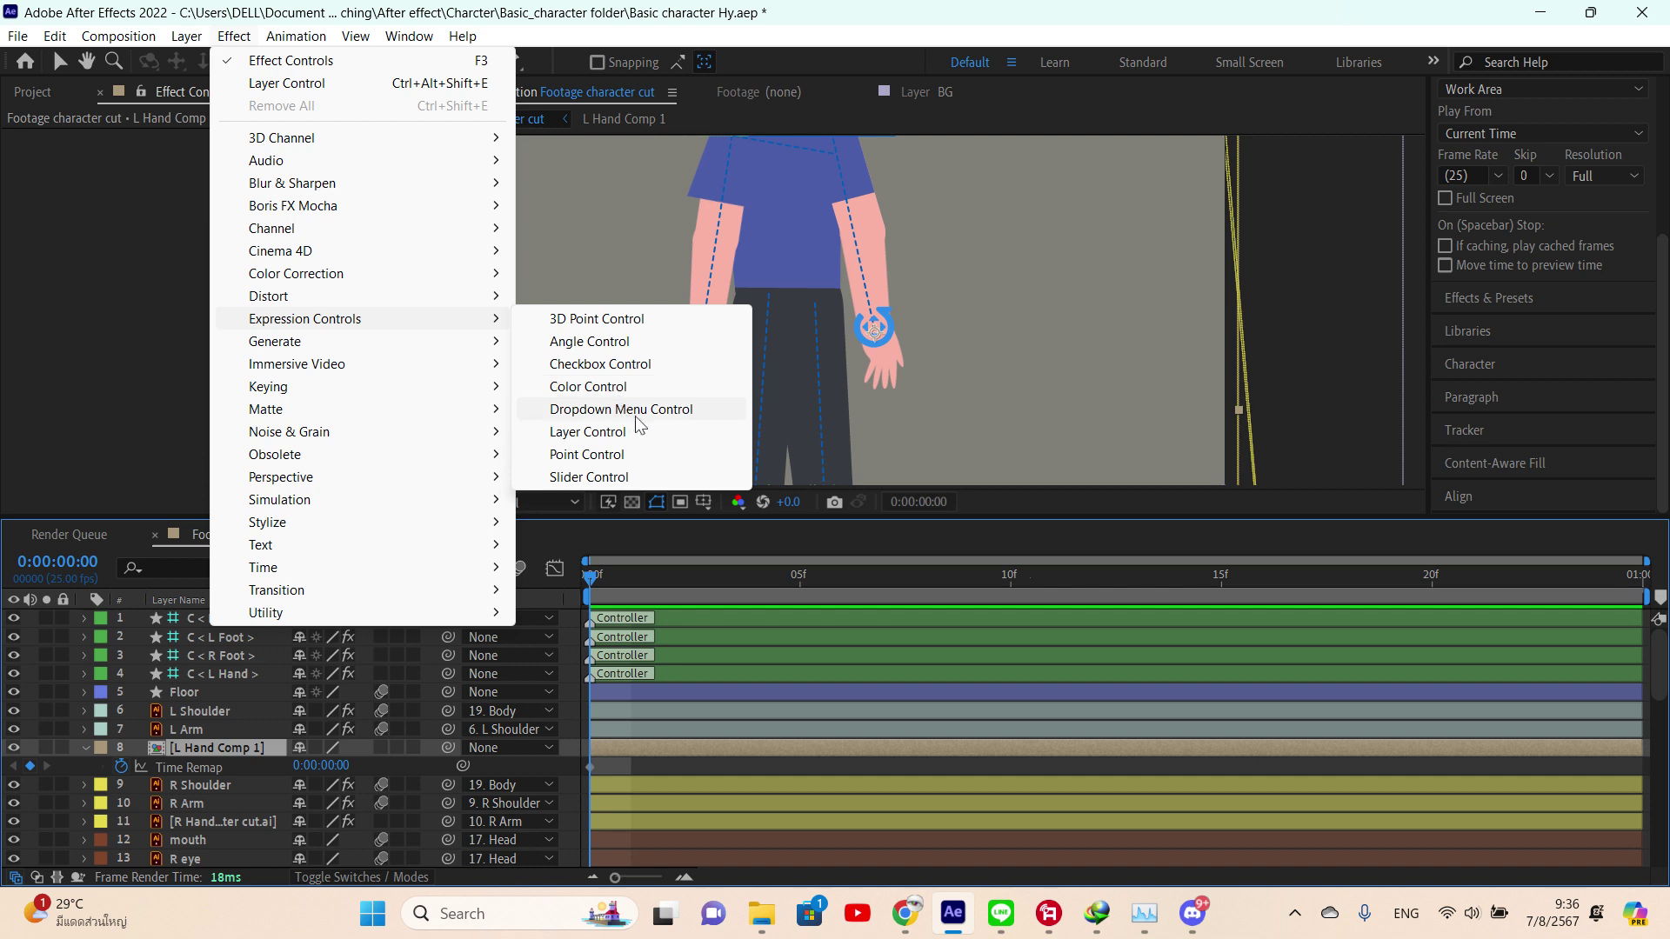
pyautogui.click(609, 477)
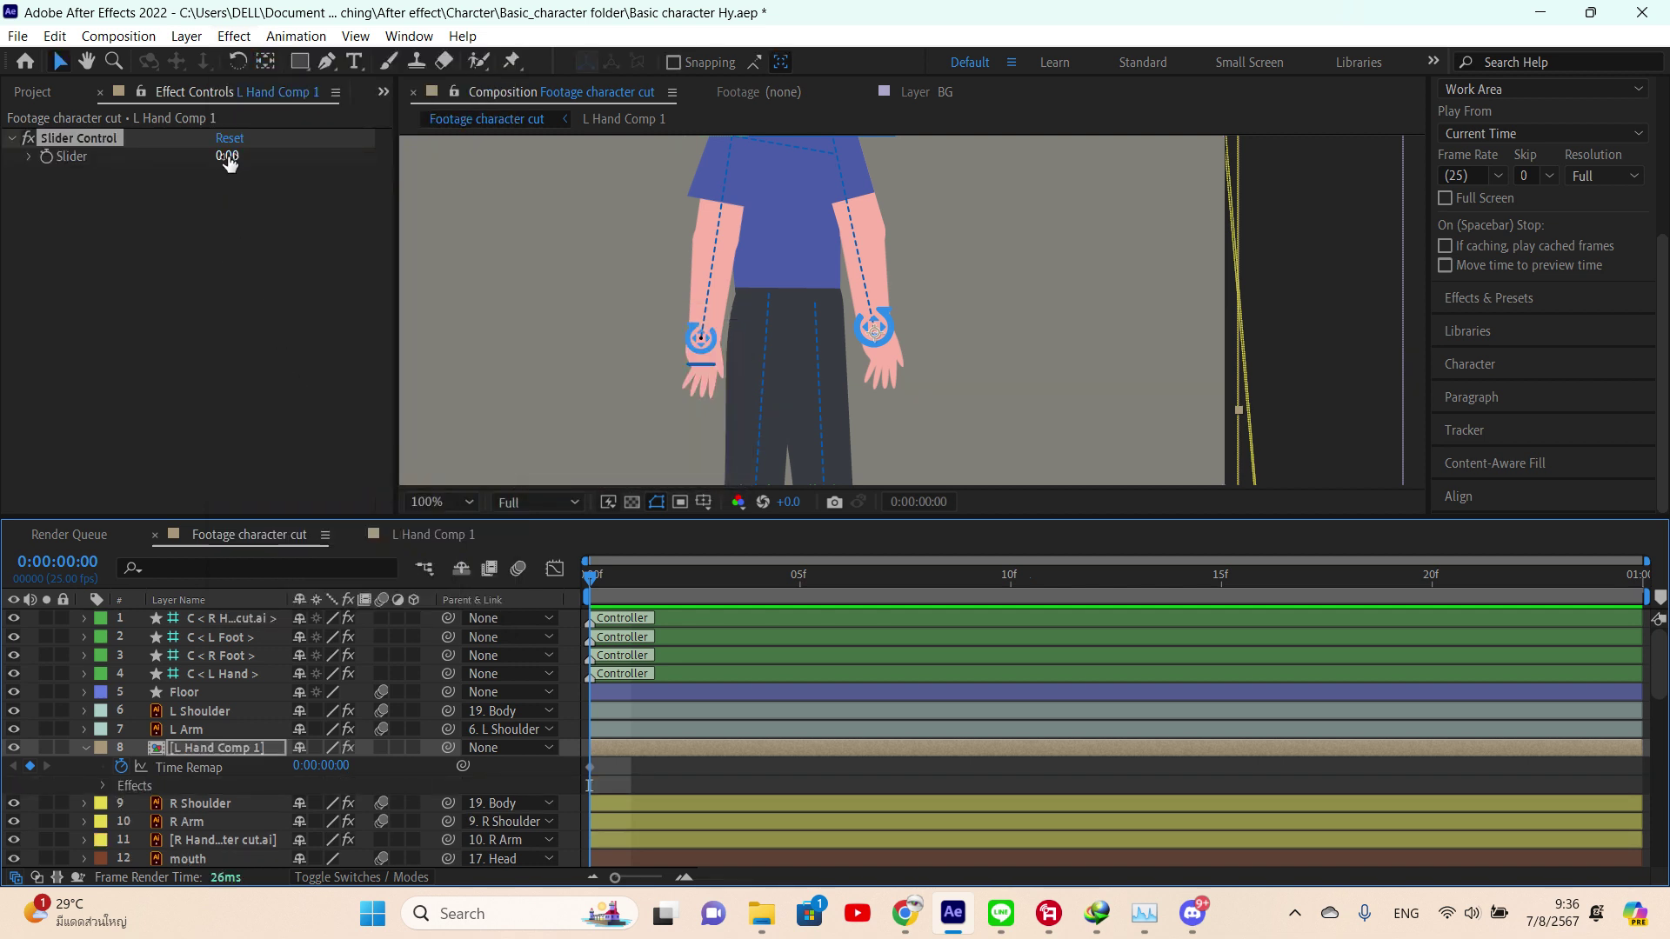
# - Link the Time Remap expression of L Hand Comp 1 to its Slider Control's Slider, and move the current time to 0:00:00:04
pyautogui.keyDown('alt'); pyautogui.click(121, 769); pyautogui.keyUp('alt')
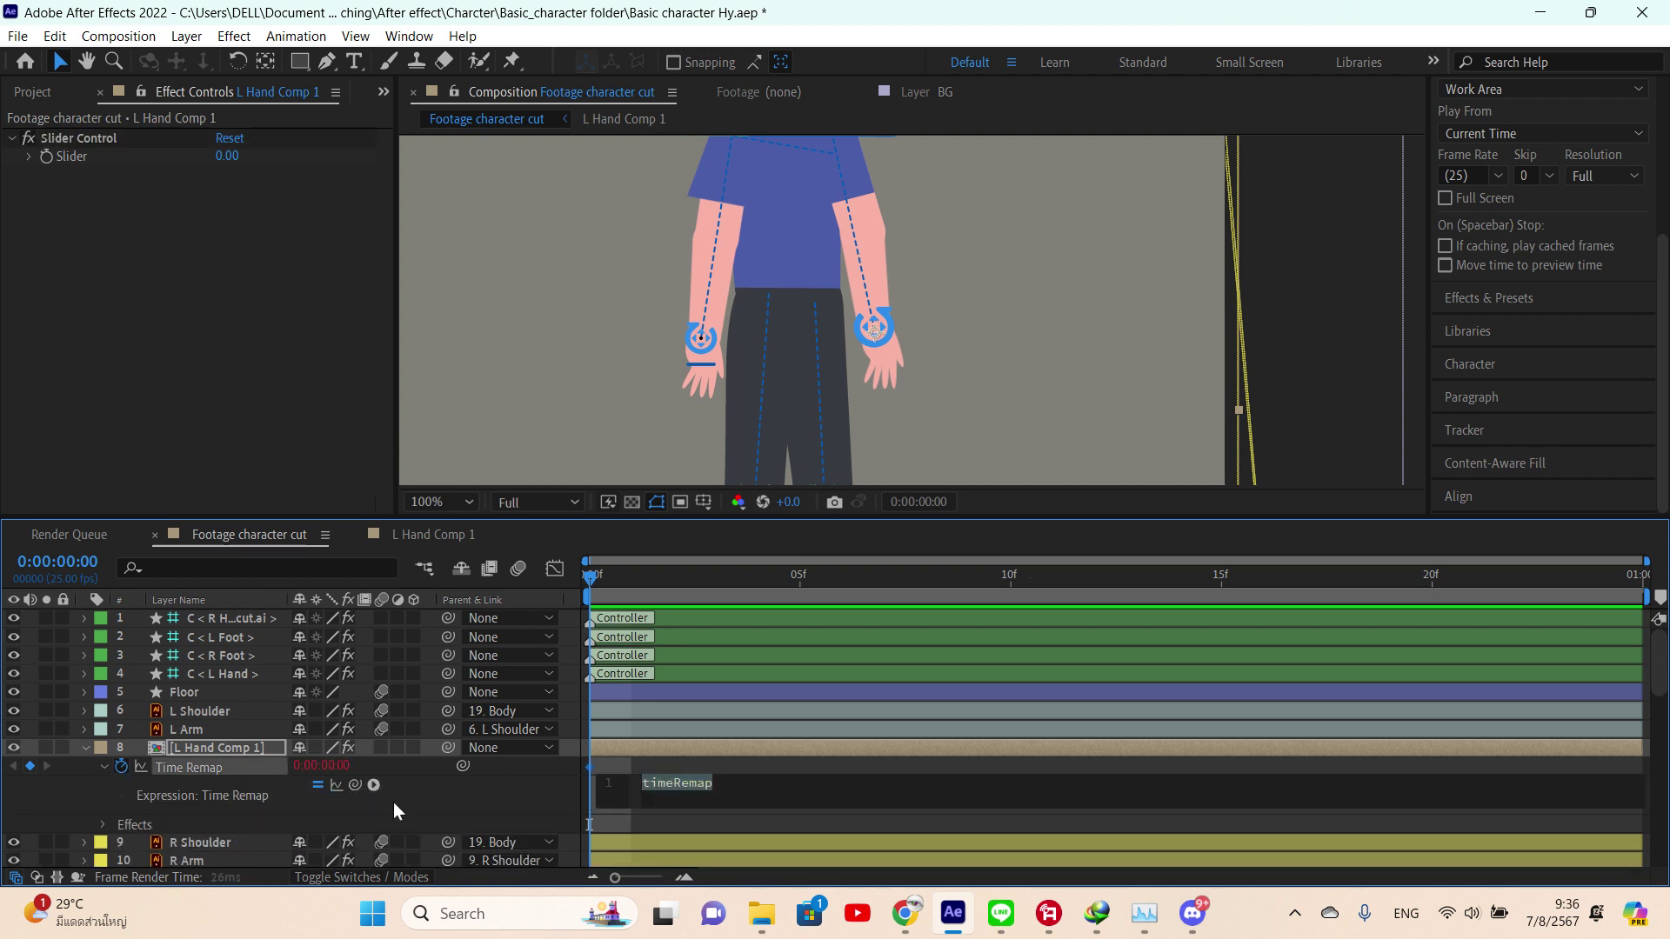
pyautogui.moveTo(355, 785); pyautogui.dragTo(81, 156)
pyautogui.click(167, 247)
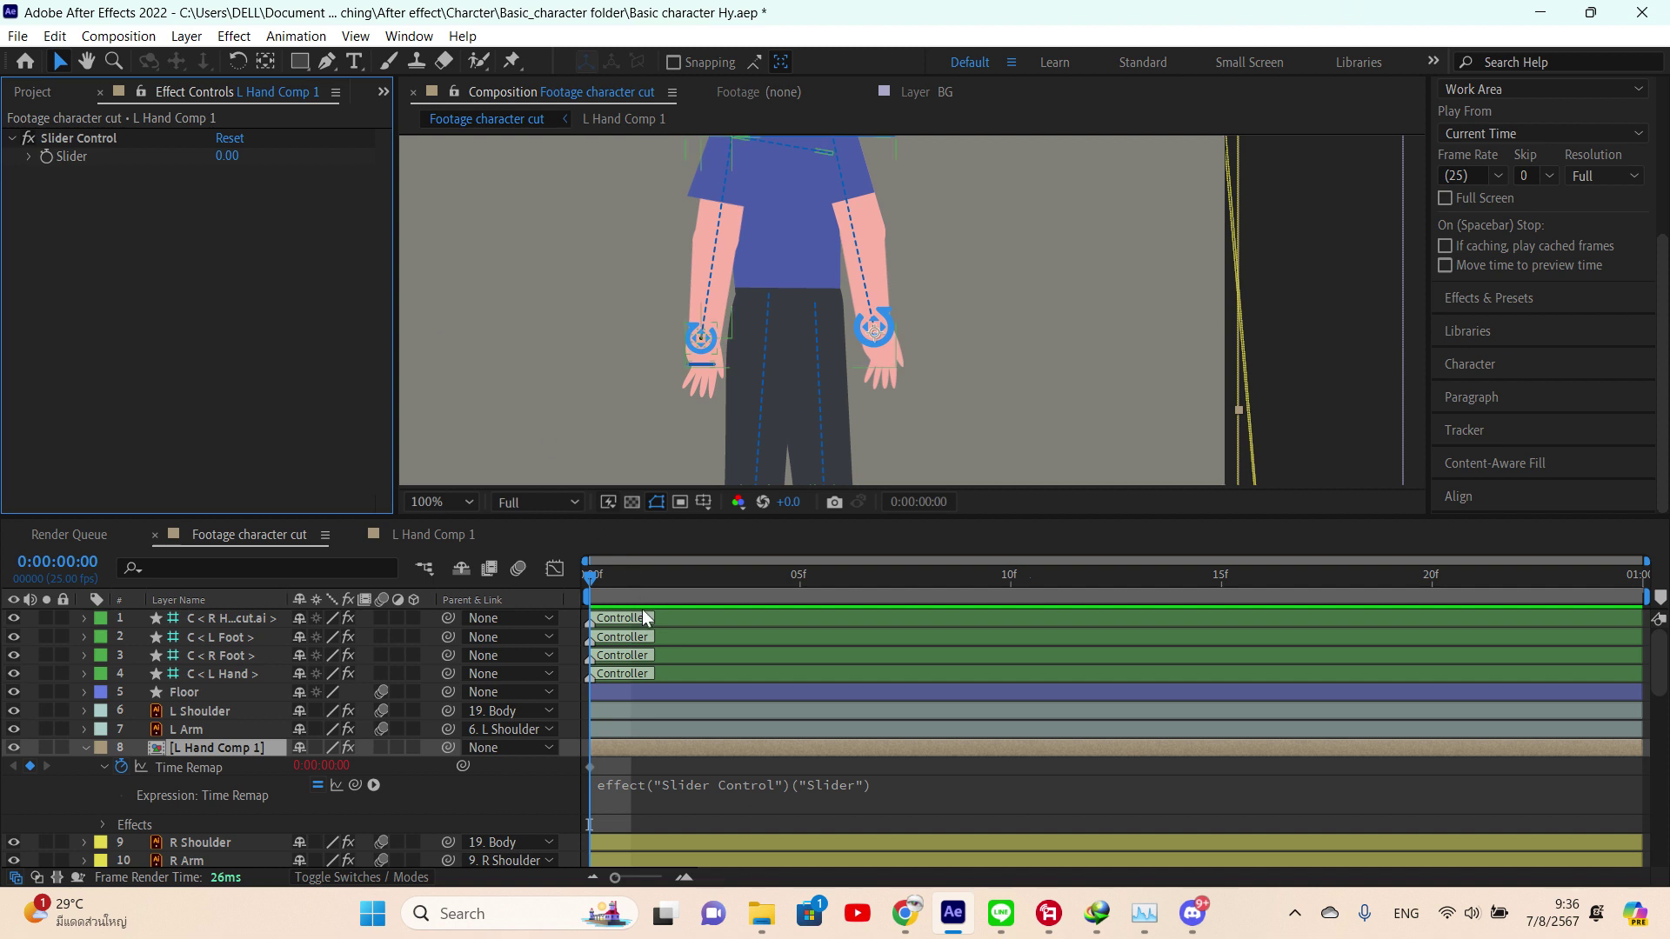
pyautogui.click(674, 579)
pyautogui.click(755, 585)
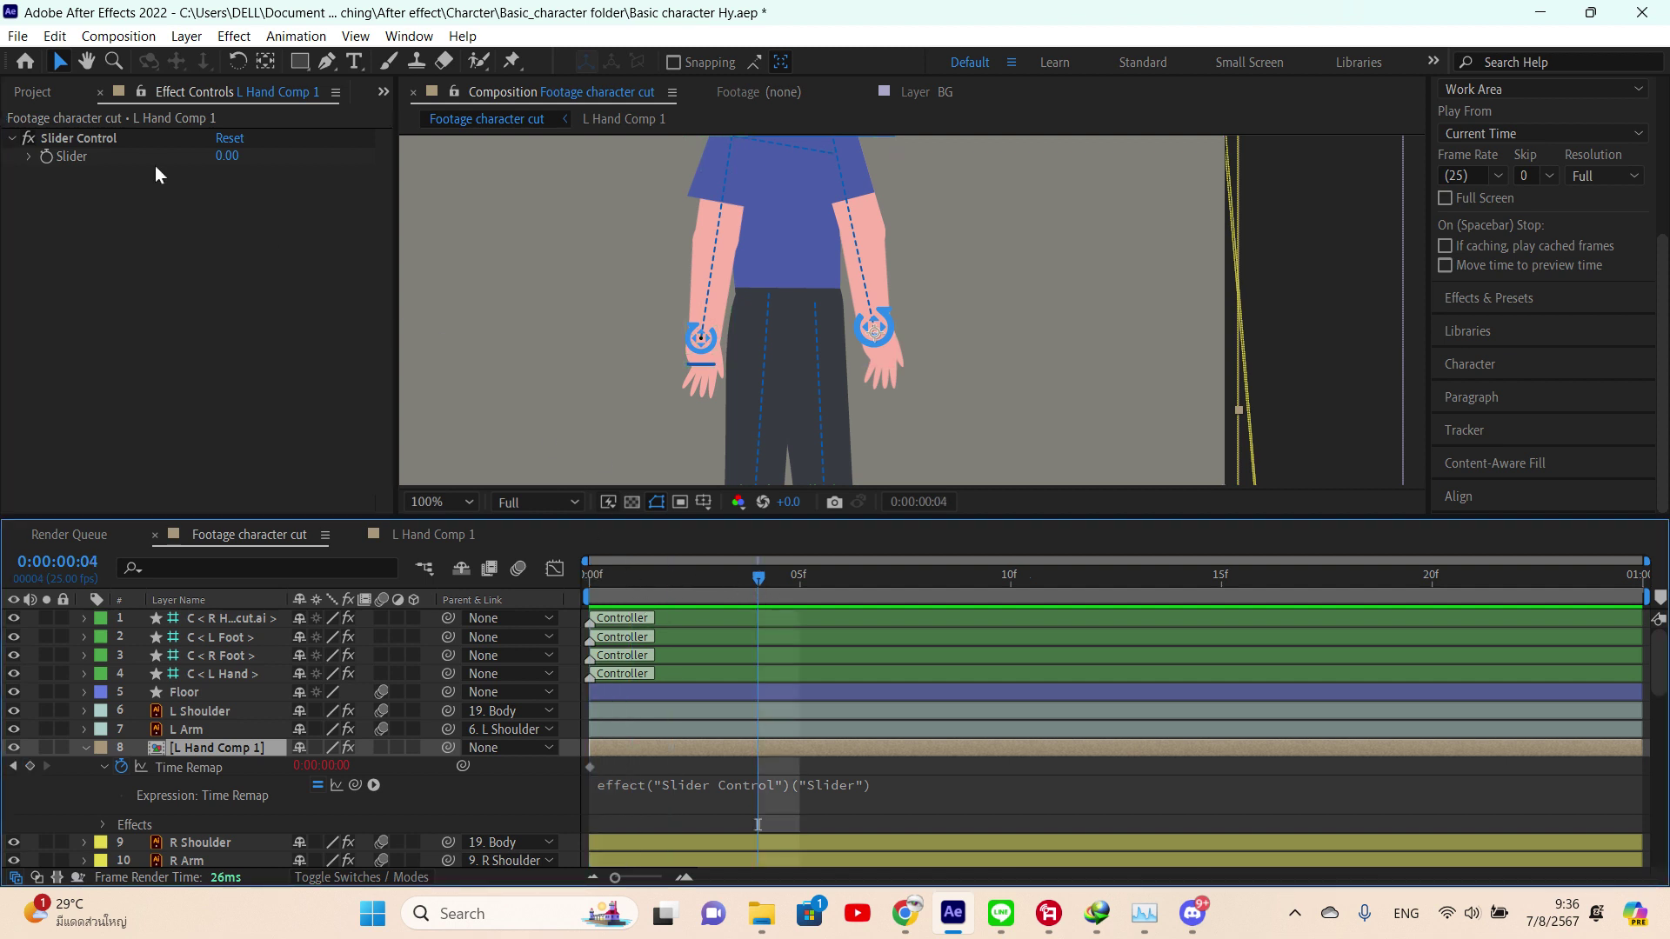
# - Try a Slider value of -76 on L Hand Comp 1, and return it to 0
pyautogui.click(225, 157)
pyautogui.write('76')
pyautogui.press('Return')
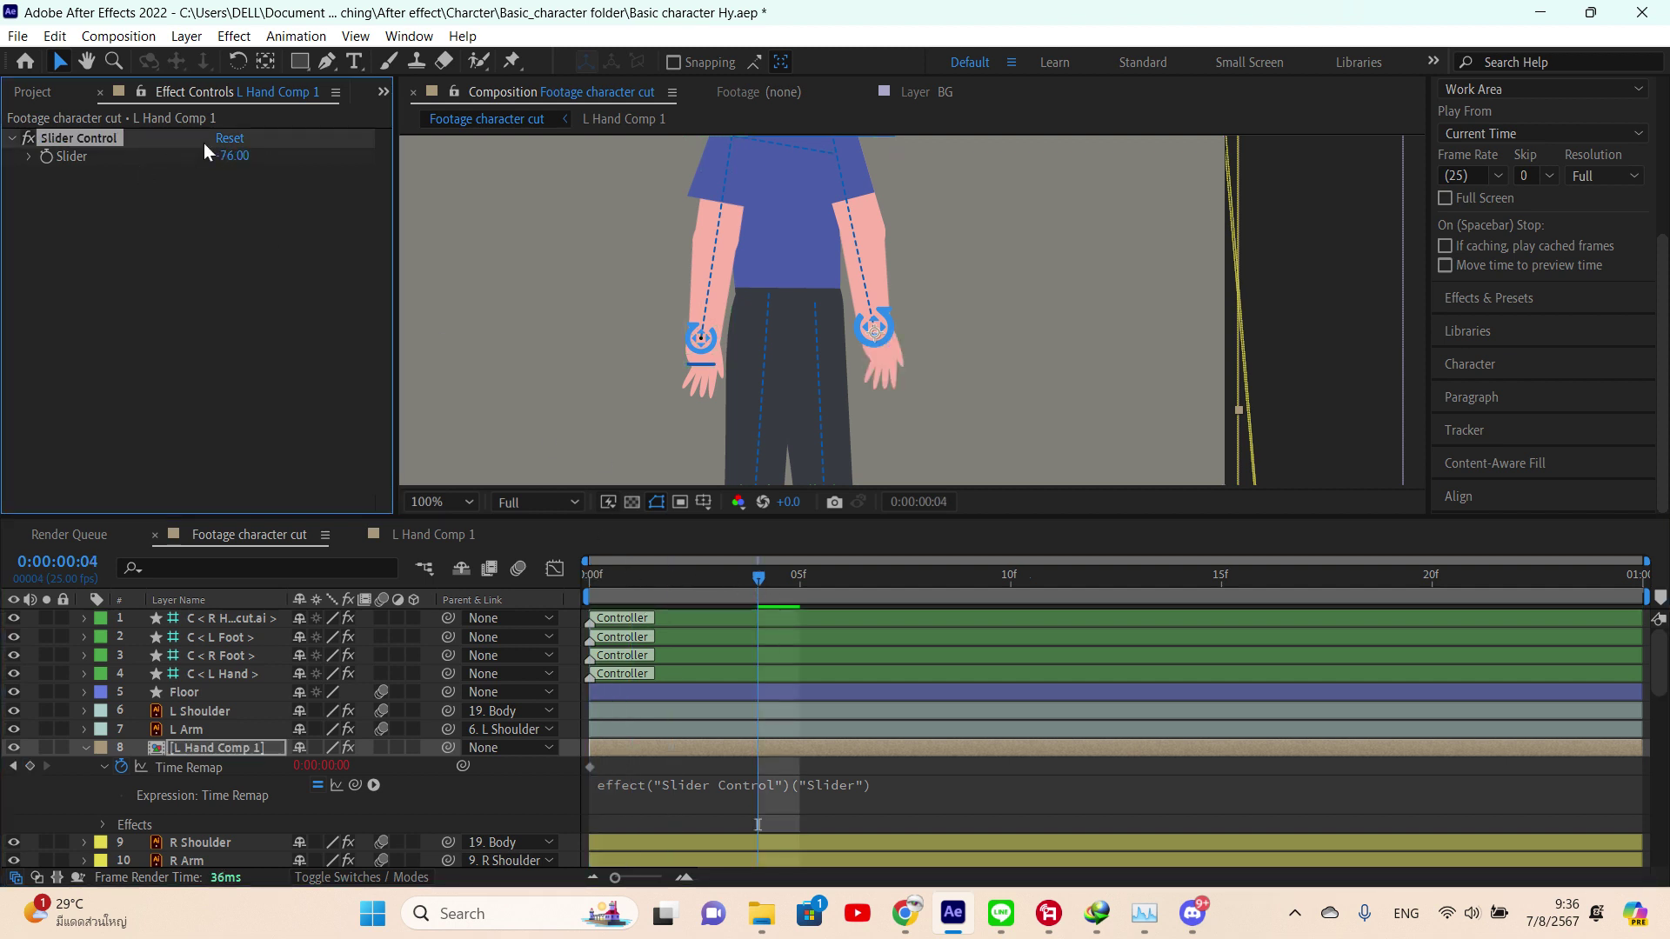
pyautogui.click(233, 157)
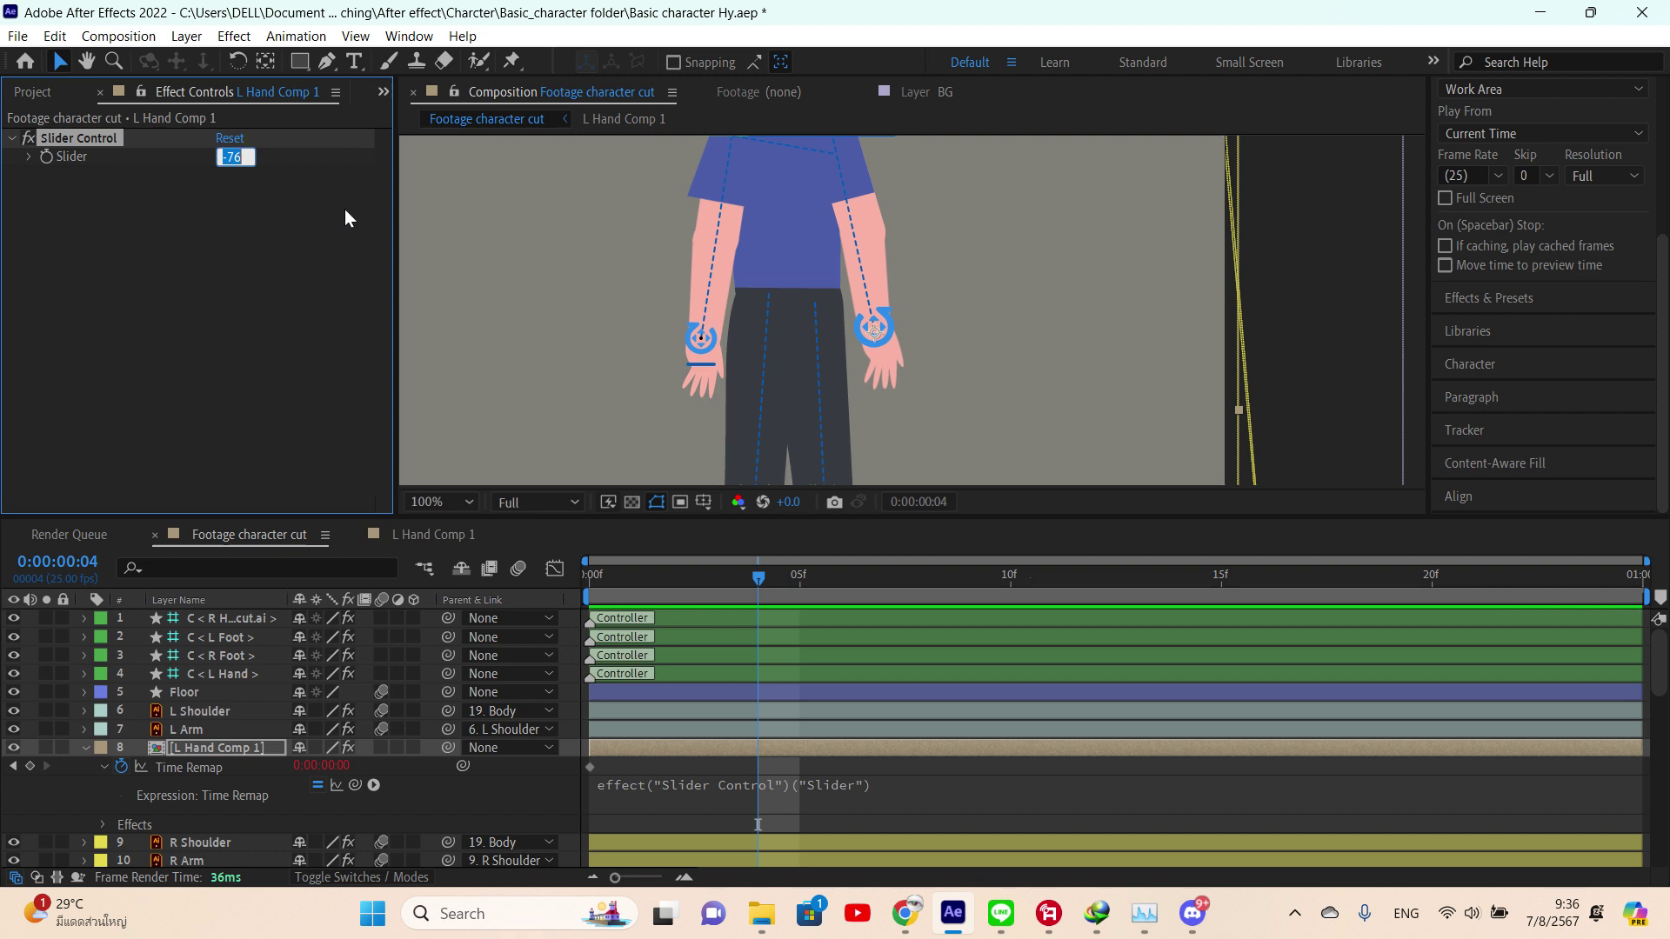
pyautogui.write('0')
pyautogui.press('Return')
# - Open the Slider's value settings, inspect the upper limit of its slider range, and close them
pyautogui.rightClick(100, 156)
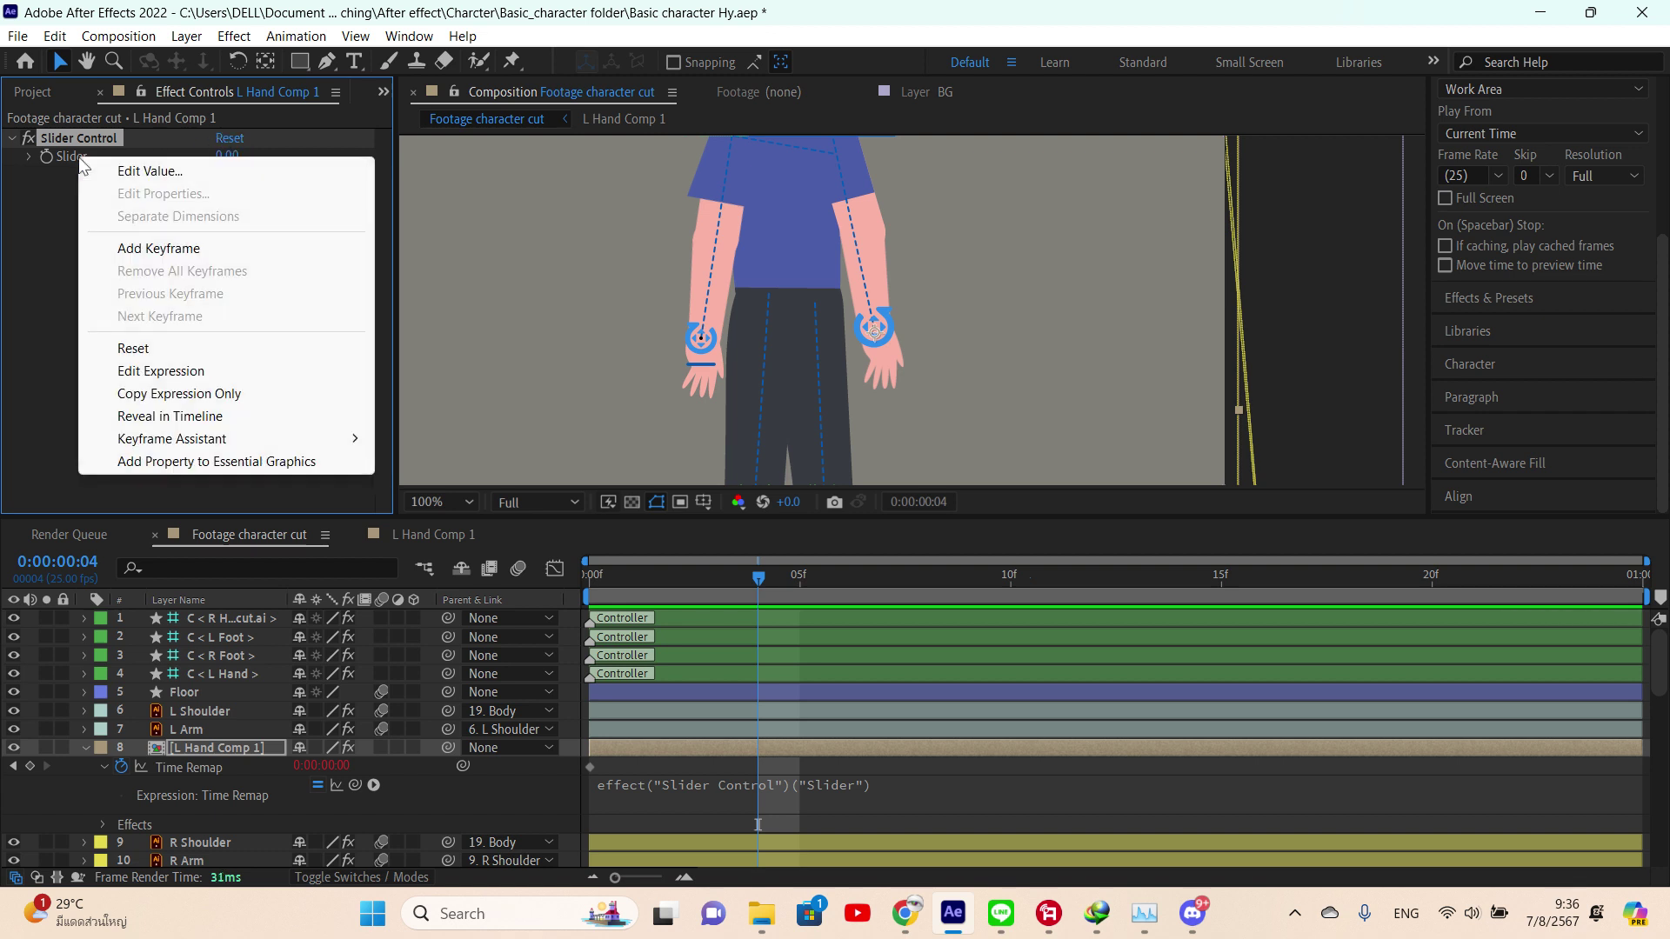
pyautogui.click(161, 170)
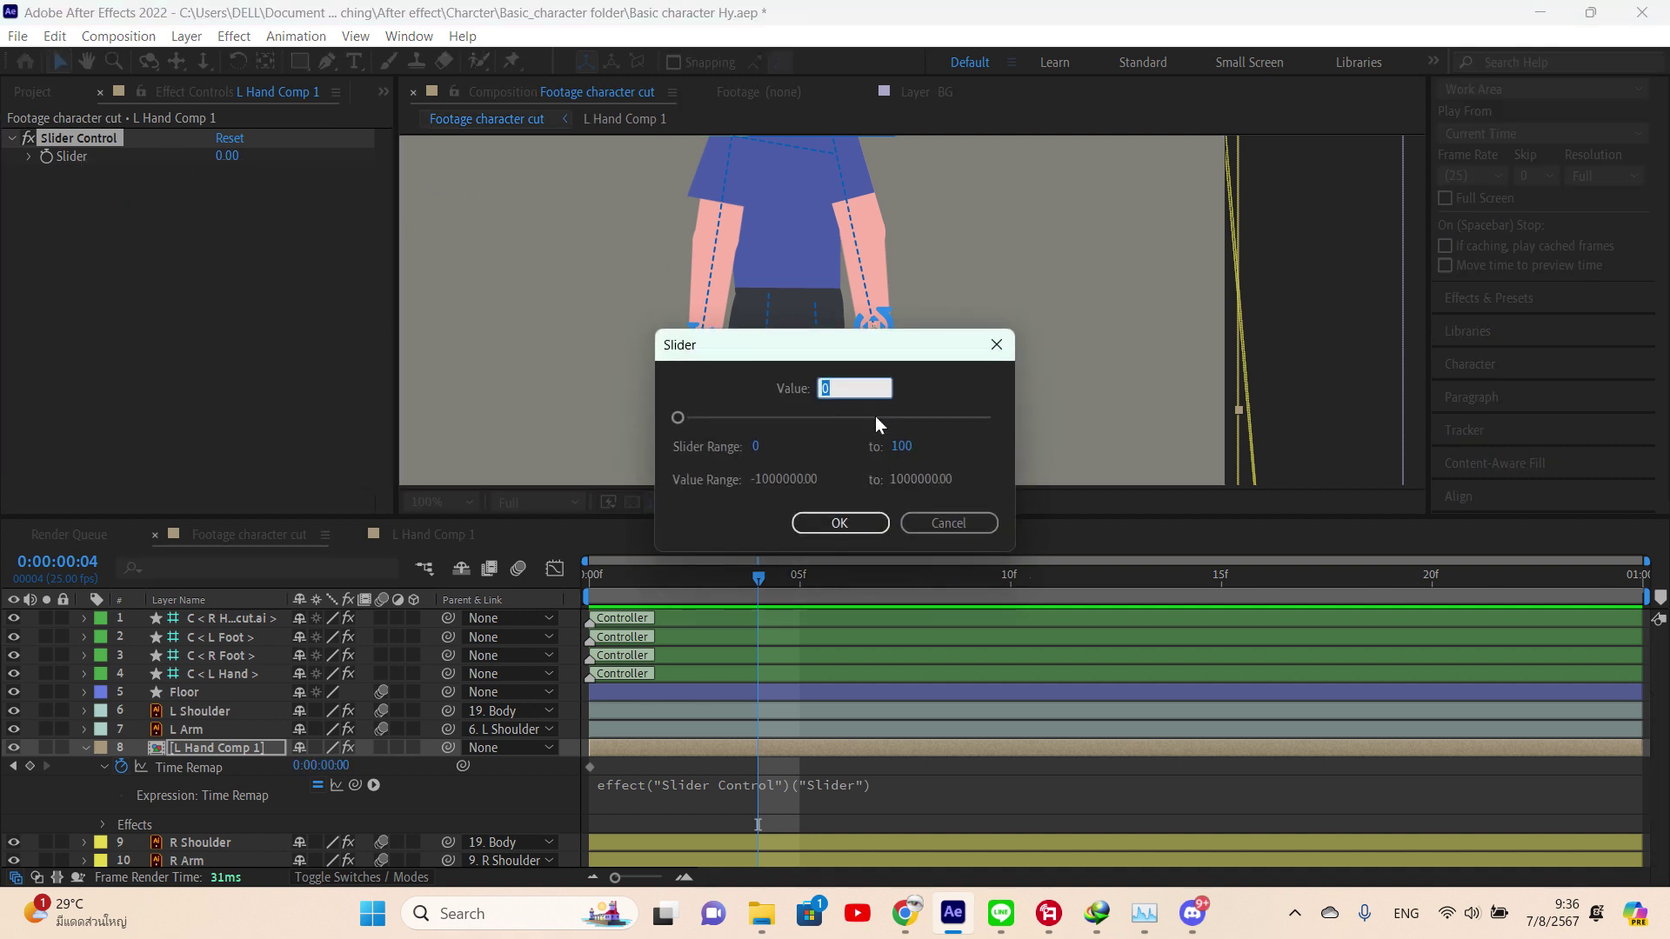
pyautogui.click(904, 448)
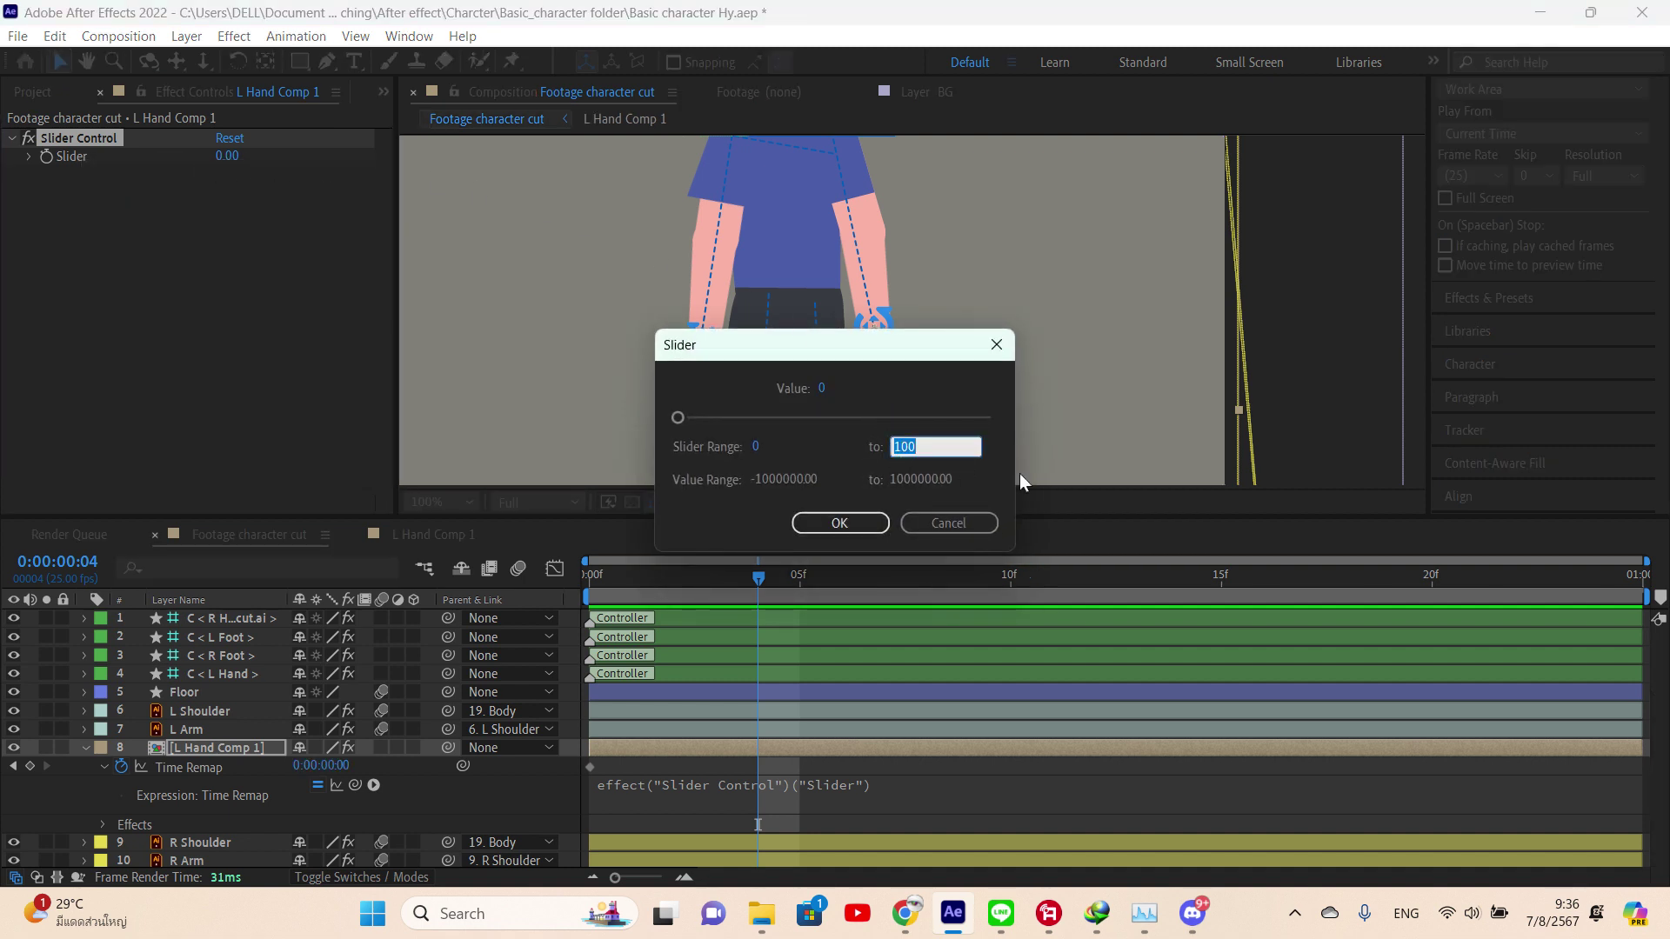
pyautogui.press('Return')
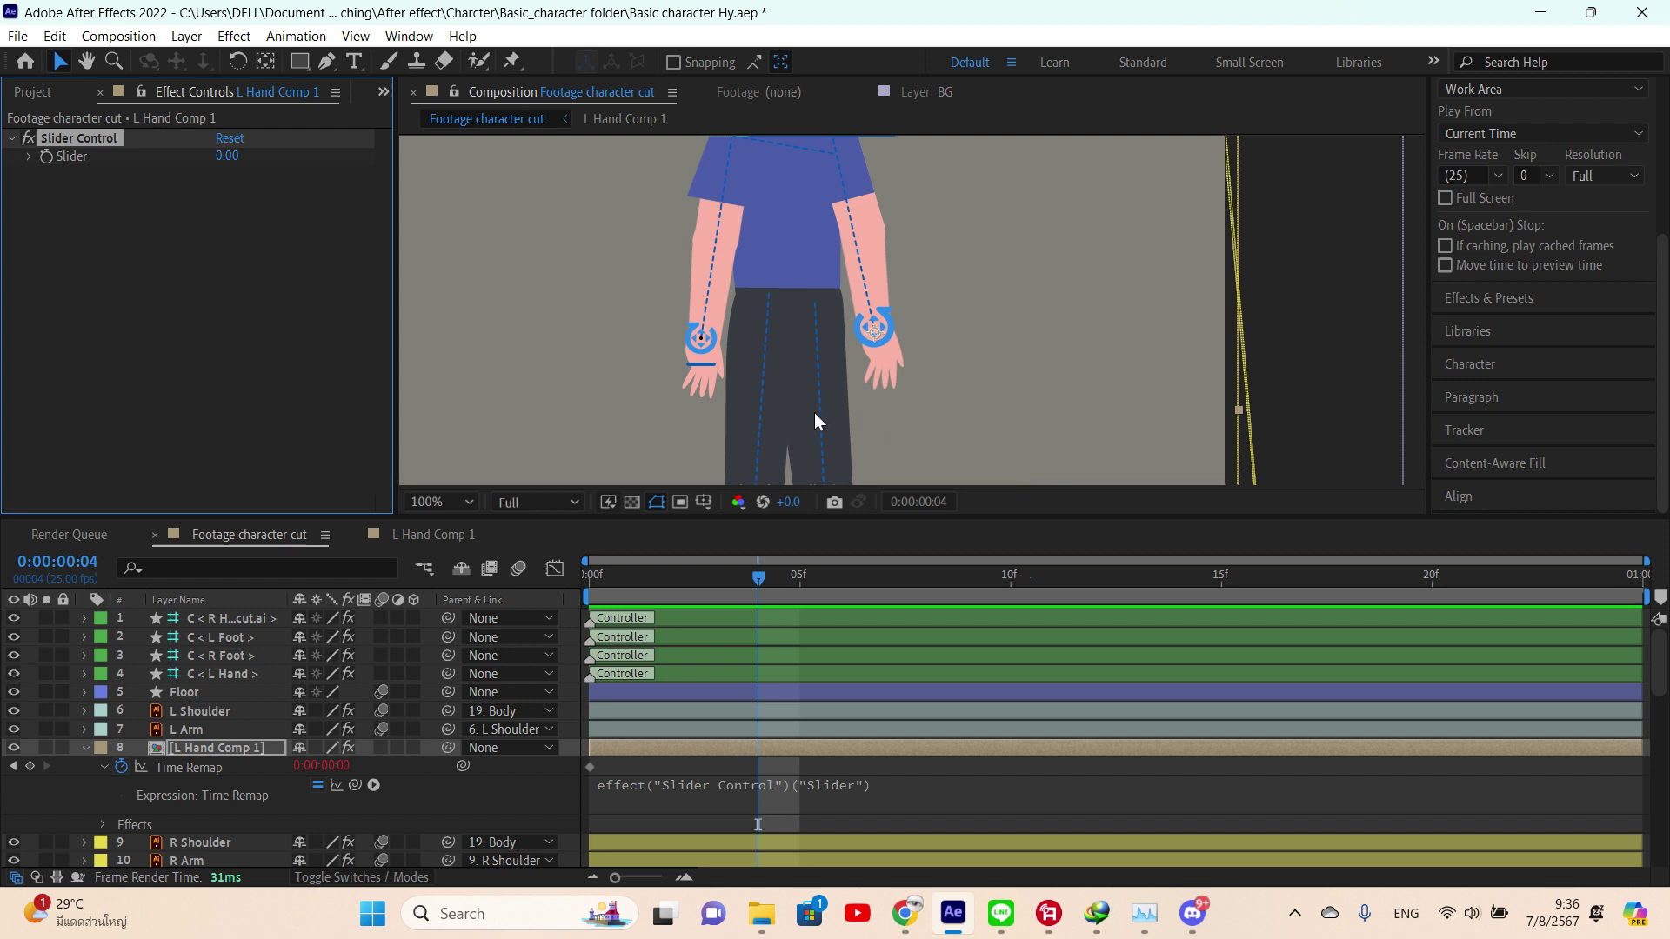
# - Scrub the Slider up to about 0.27 and down to -0.24 to test switching the left hand's poses
pyautogui.moveTo(233, 161); pyautogui.dragTo(253, 159)
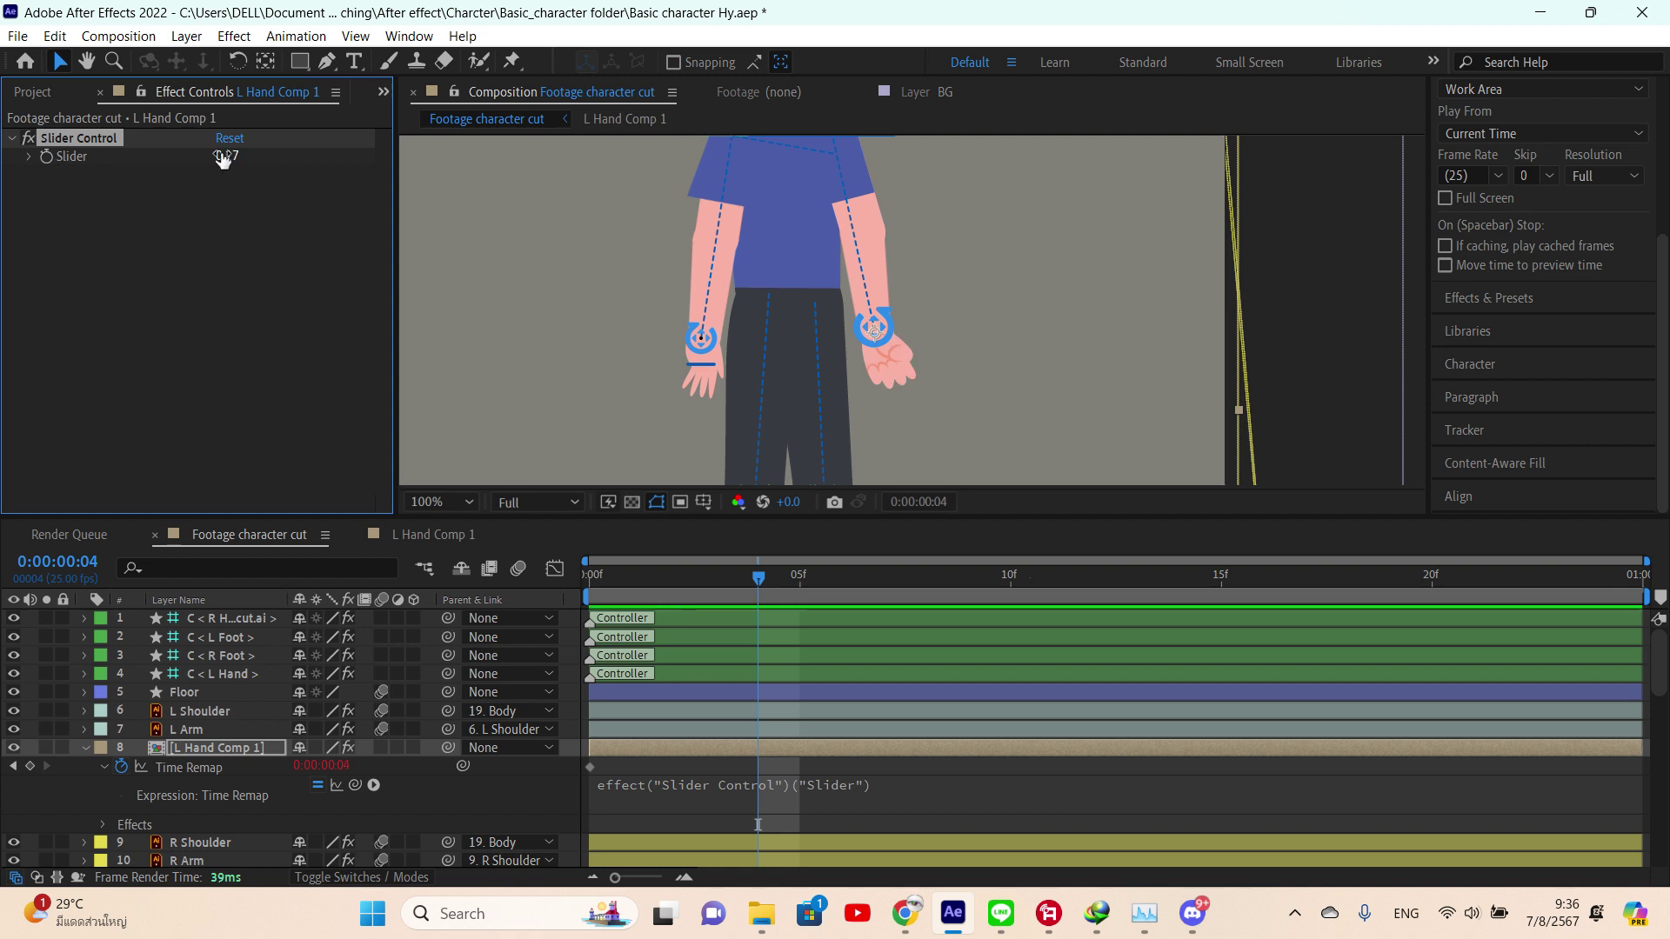
pyautogui.moveTo(228, 160); pyautogui.dragTo(179, 161)
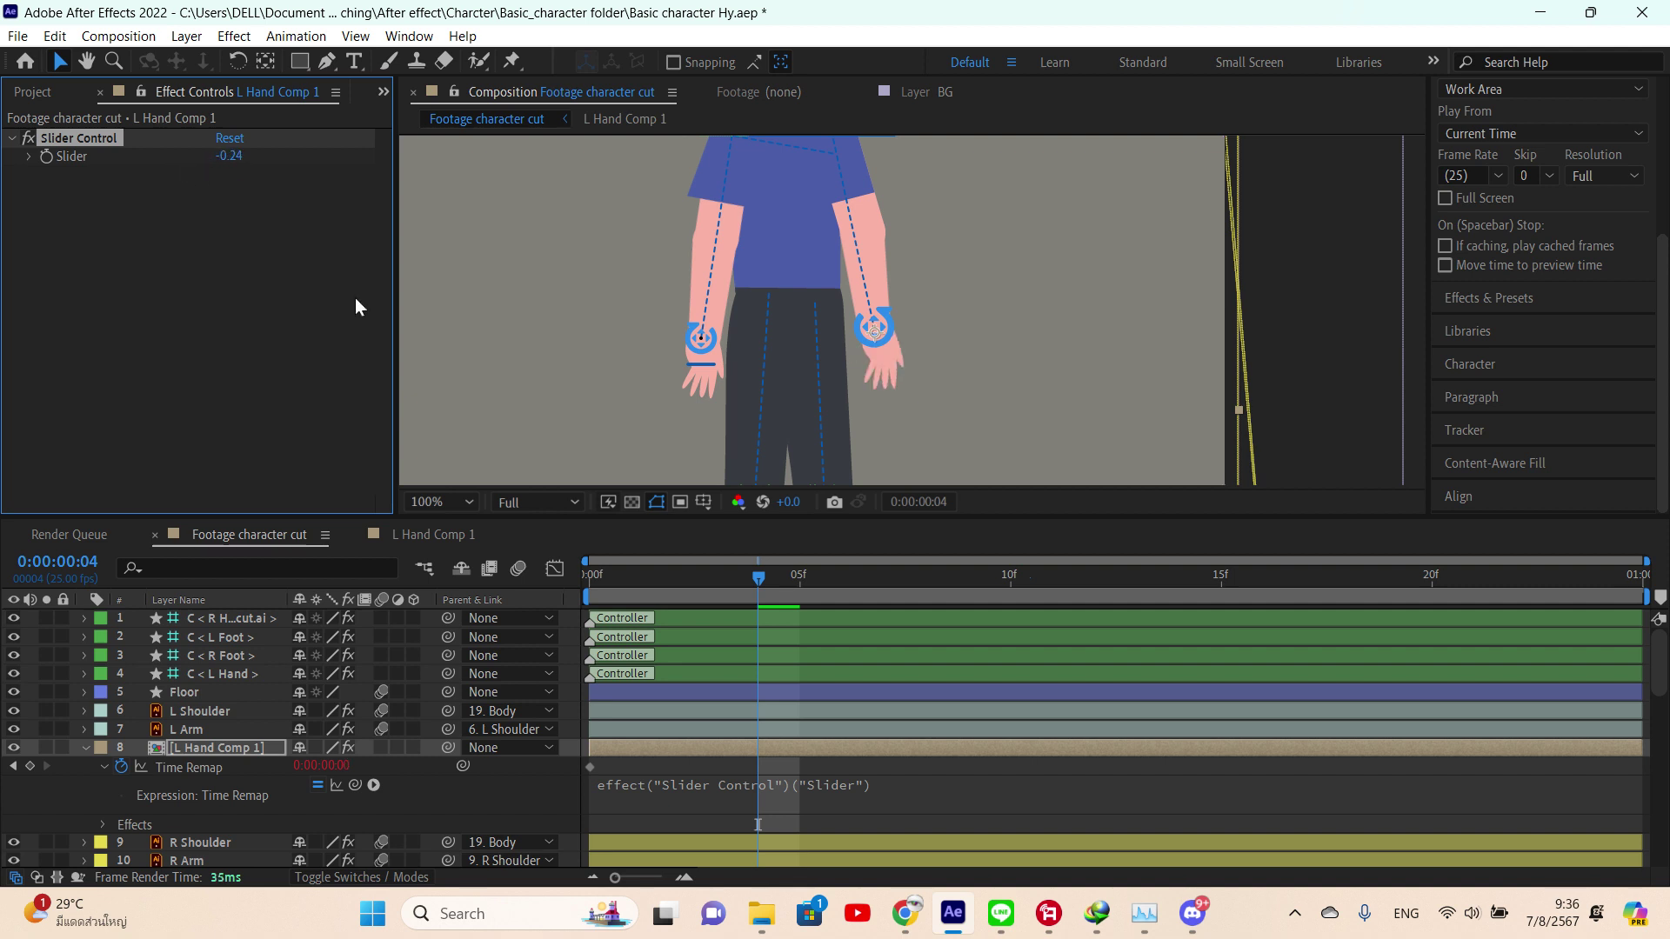
# - Set a Slider keyframe at the first frame on L Hand Comp 1 and reveal the layer's keyframed properties
pyautogui.click(745, 581)
pyautogui.press('Home')
pyautogui.click(47, 156)
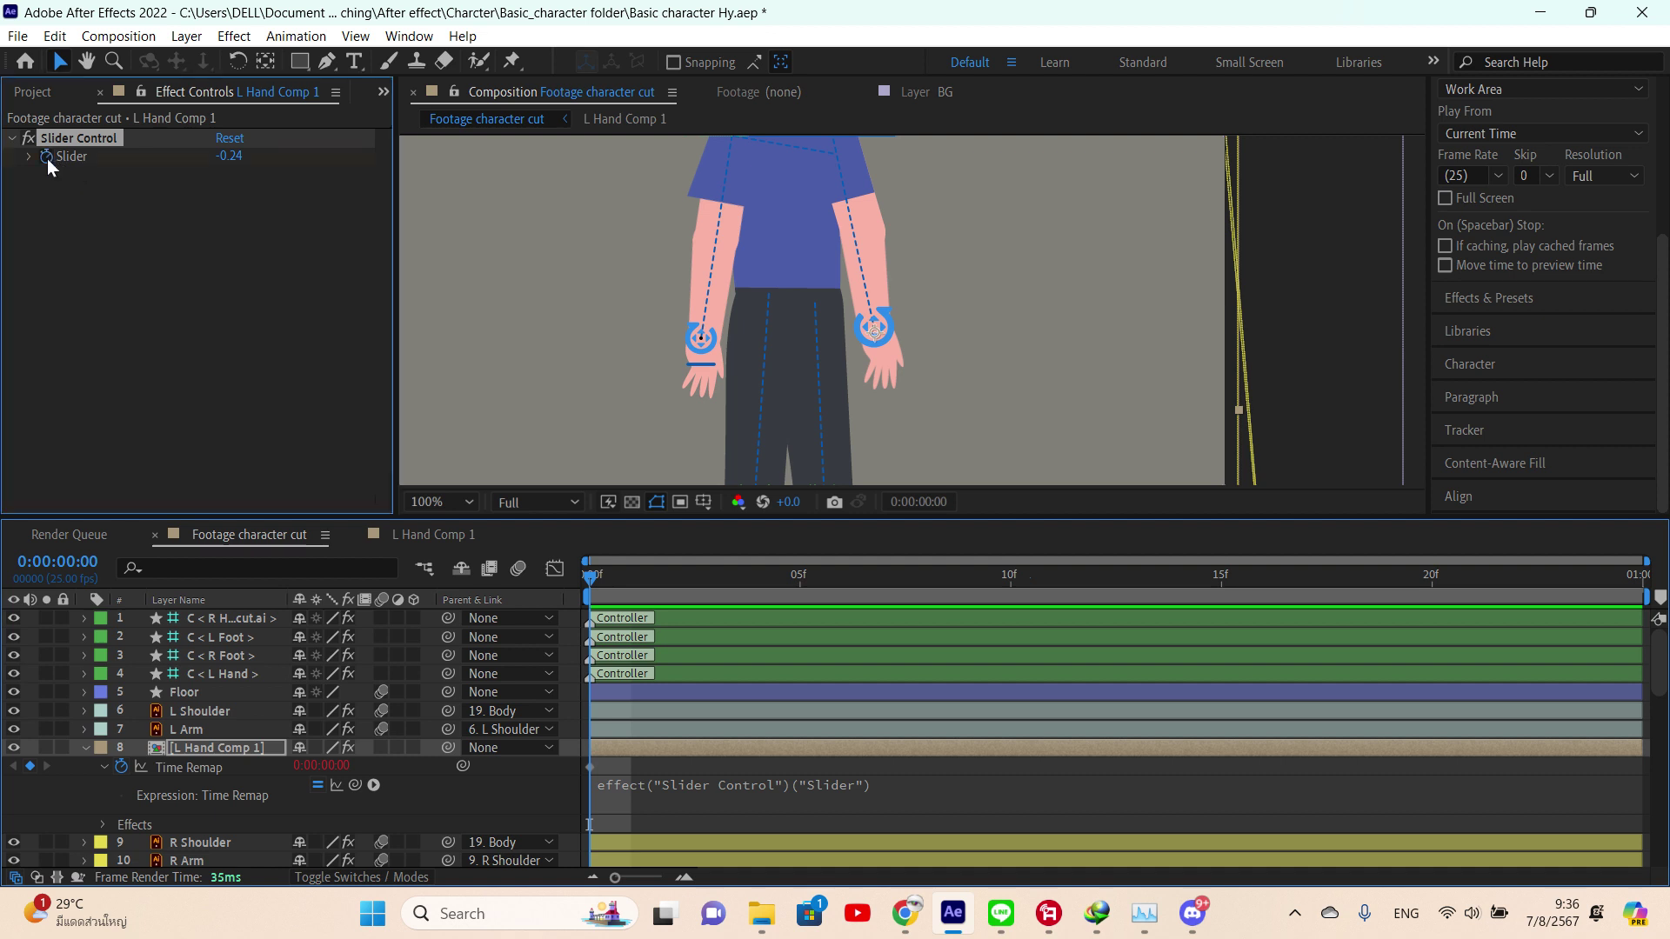
pyautogui.click(649, 804)
pyautogui.click(647, 756)
pyautogui.click(650, 751)
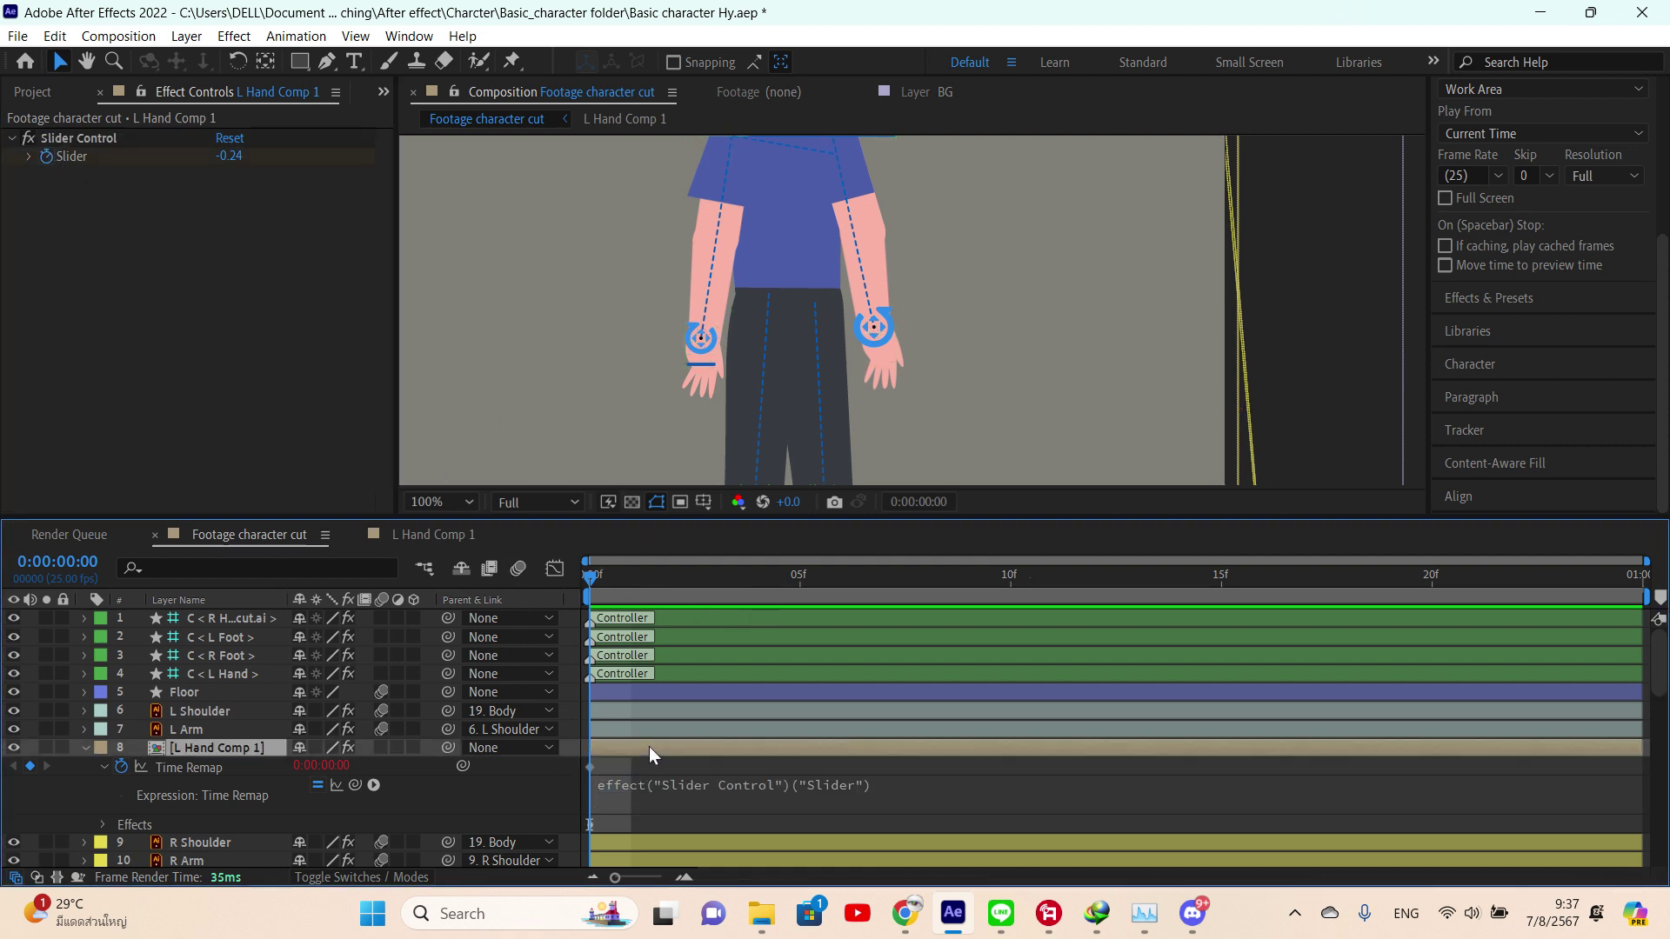
pyautogui.press('u')
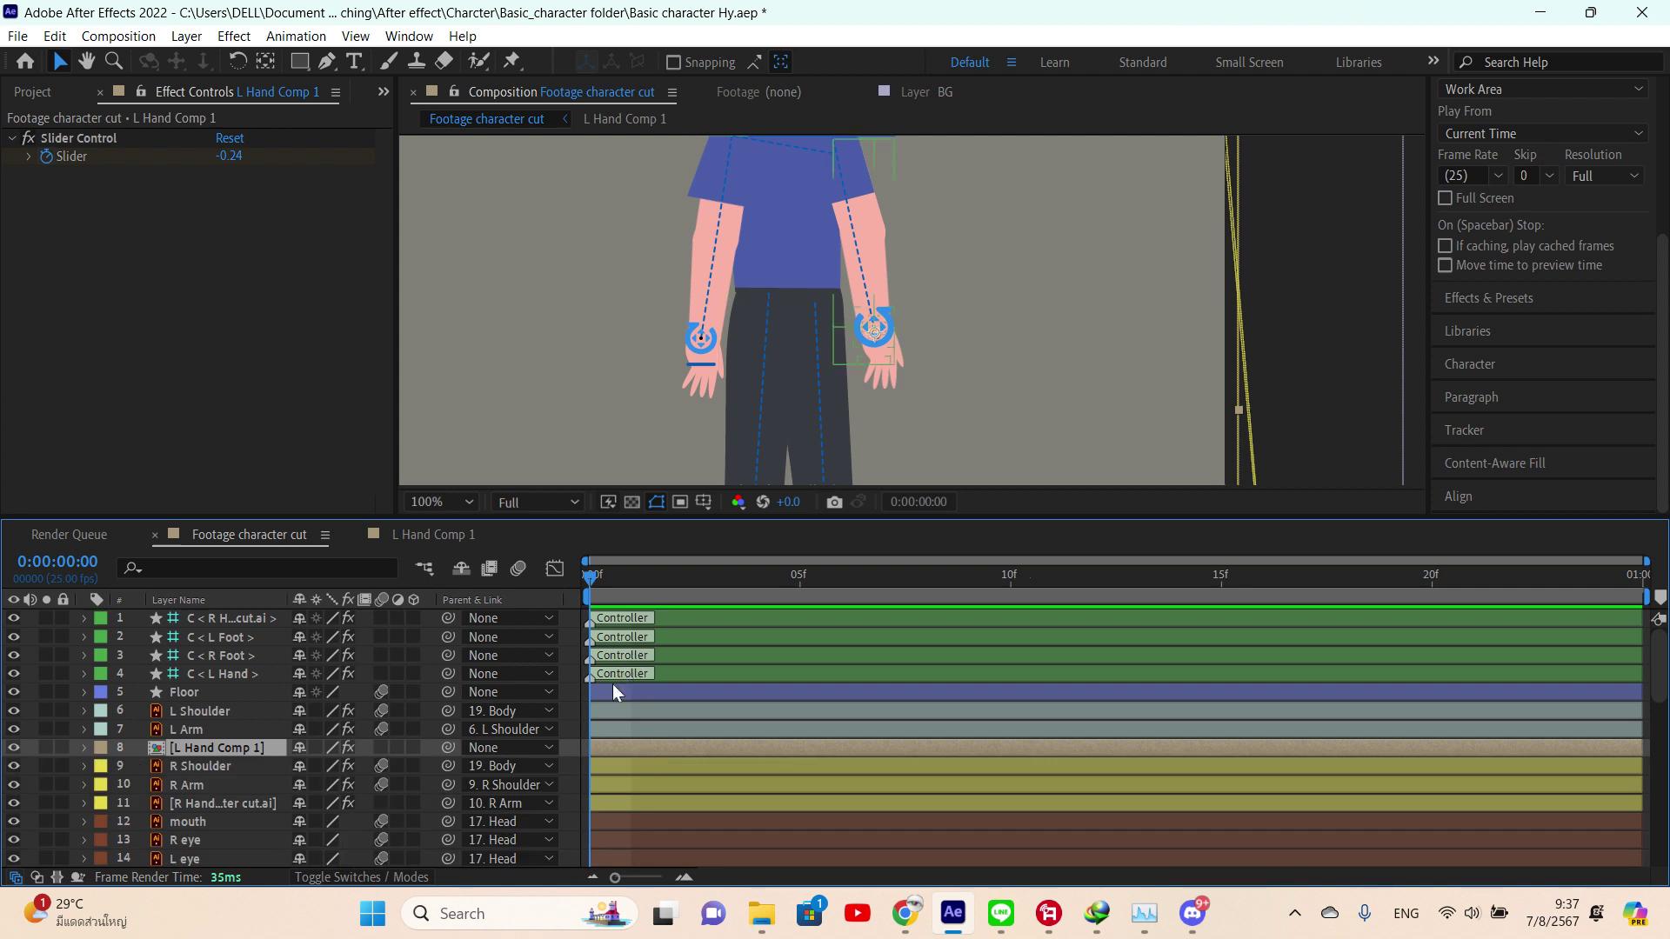
pyautogui.press('u')
# - Add a Slider keyframe at 0:00:00:02 with the value 0.20 to switch the left hand's pose
pyautogui.click(634, 578)
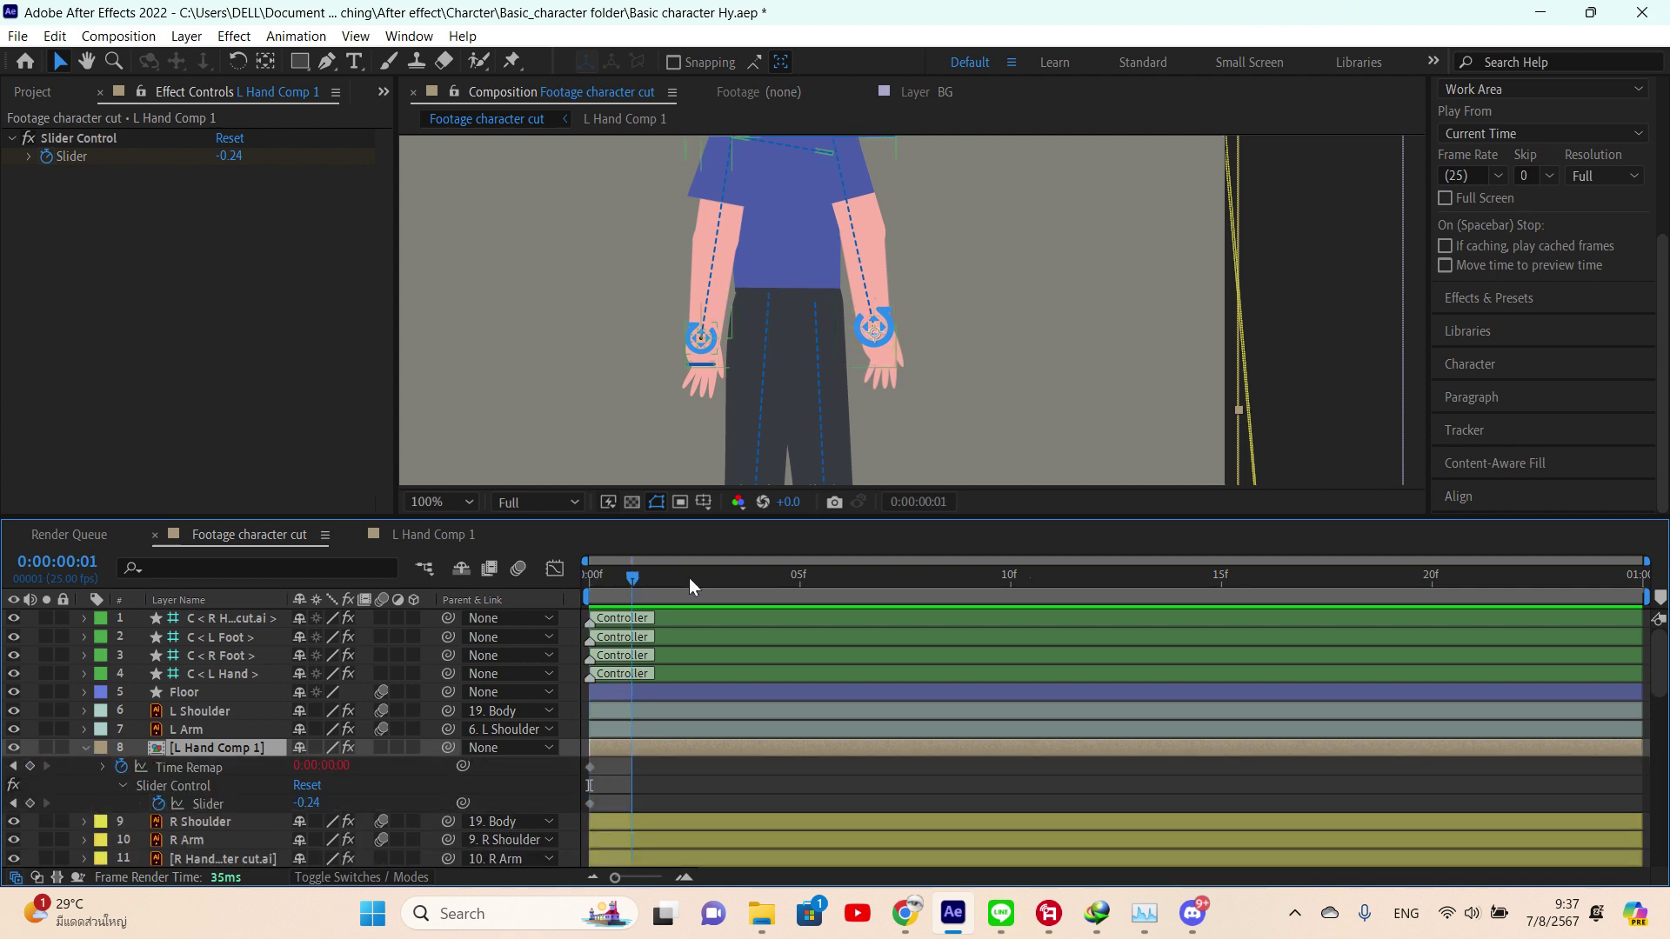
pyautogui.click(675, 567)
pyautogui.click(231, 155)
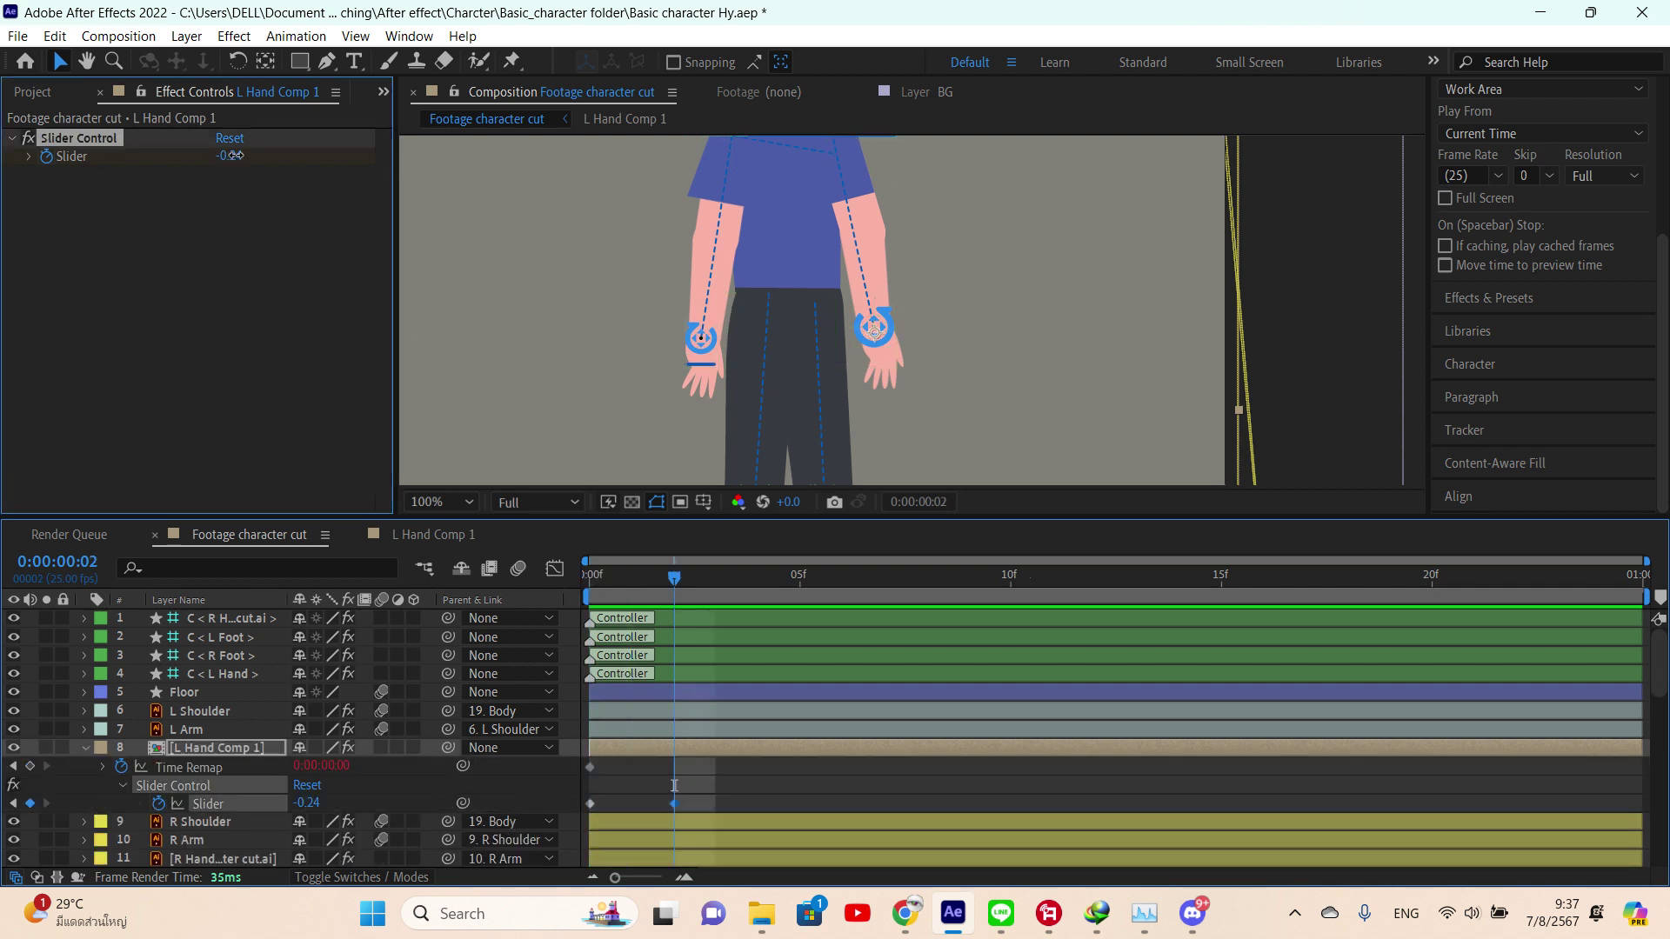
pyautogui.moveTo(231, 155); pyautogui.dragTo(286, 184)
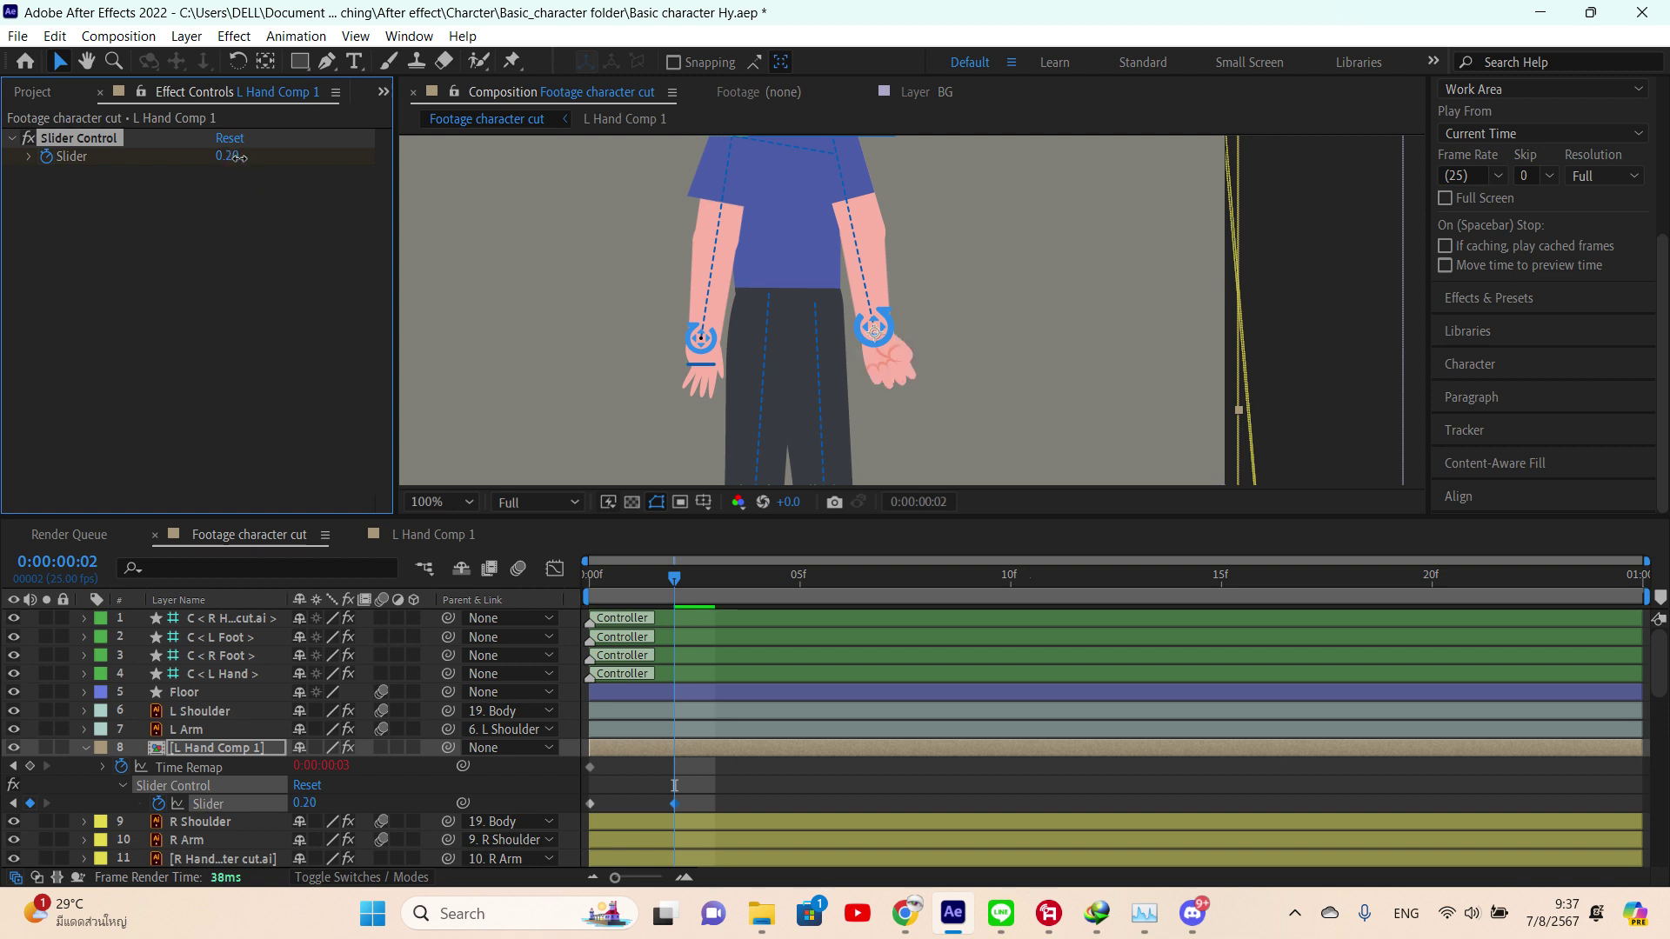
# - Add a Slider keyframe at 0:00:00:06 with the value 0
pyautogui.click(677, 579)
pyautogui.moveTo(777, 579); pyautogui.dragTo(830, 580)
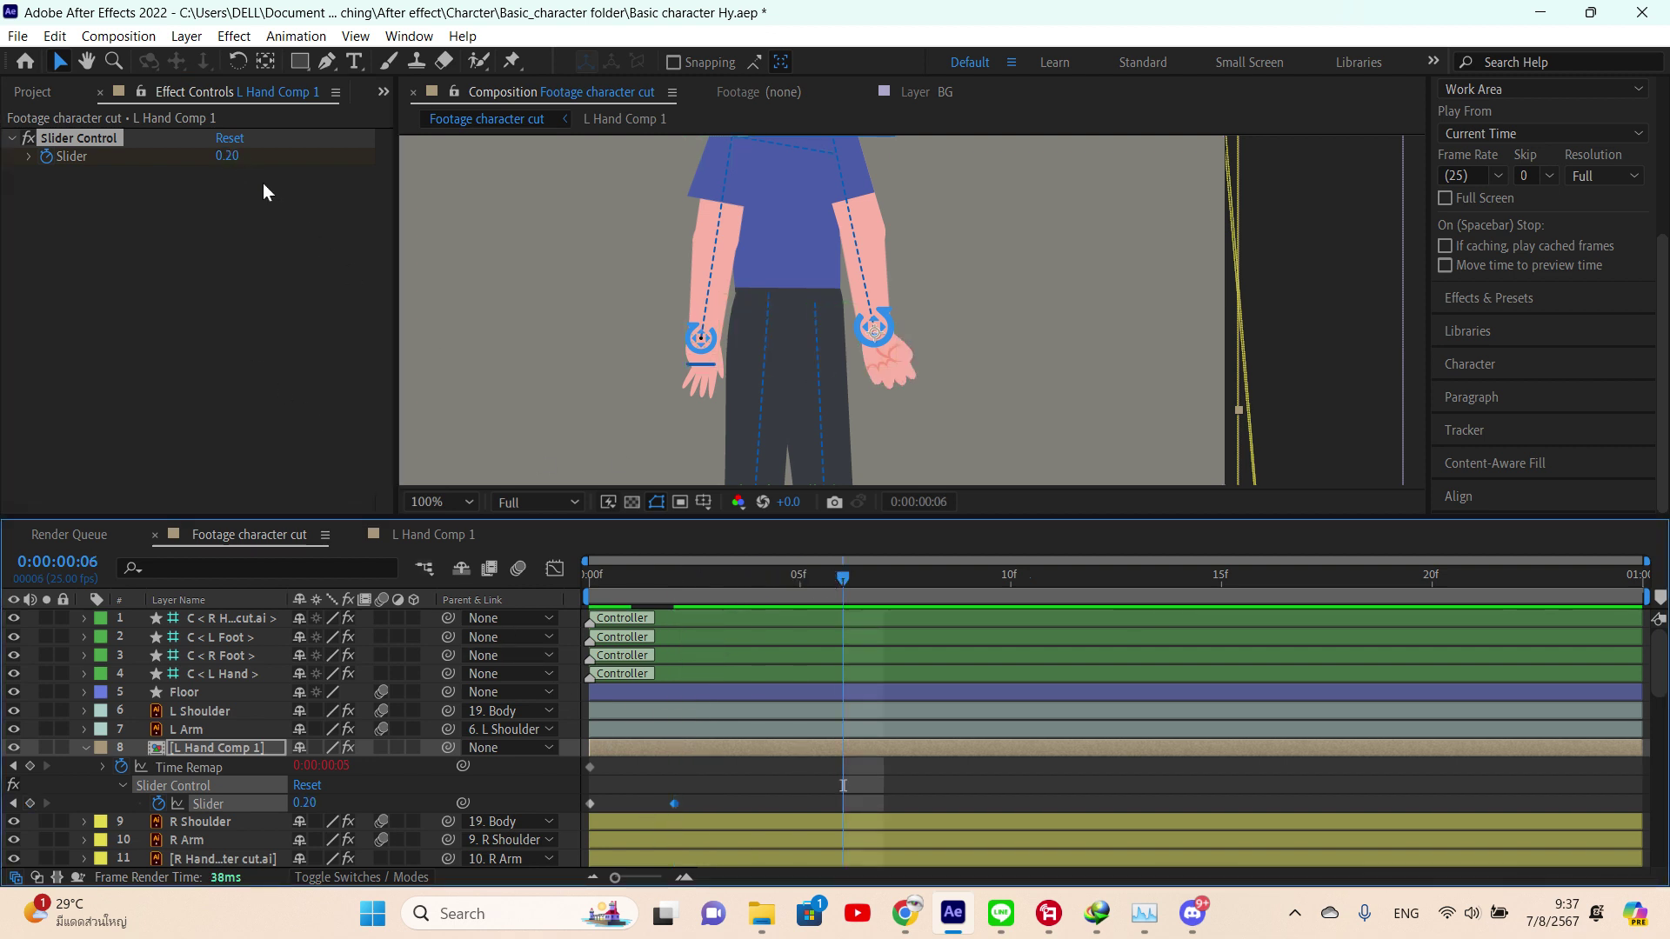
pyautogui.click(235, 158)
pyautogui.write('0')
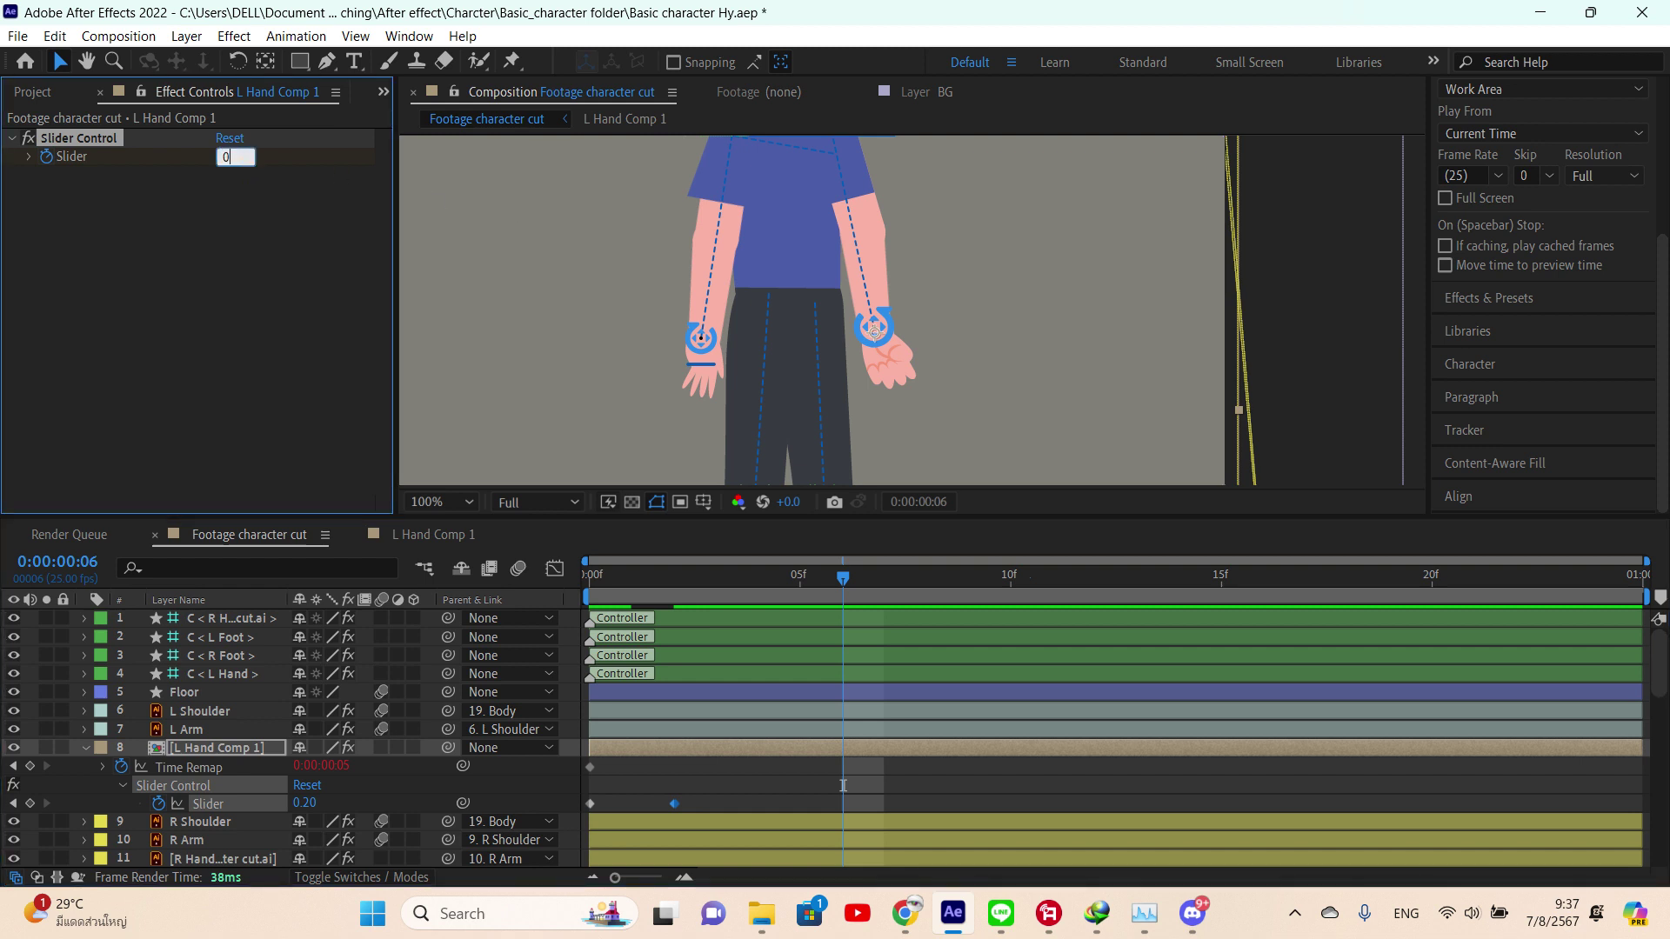
pyautogui.press('Return')
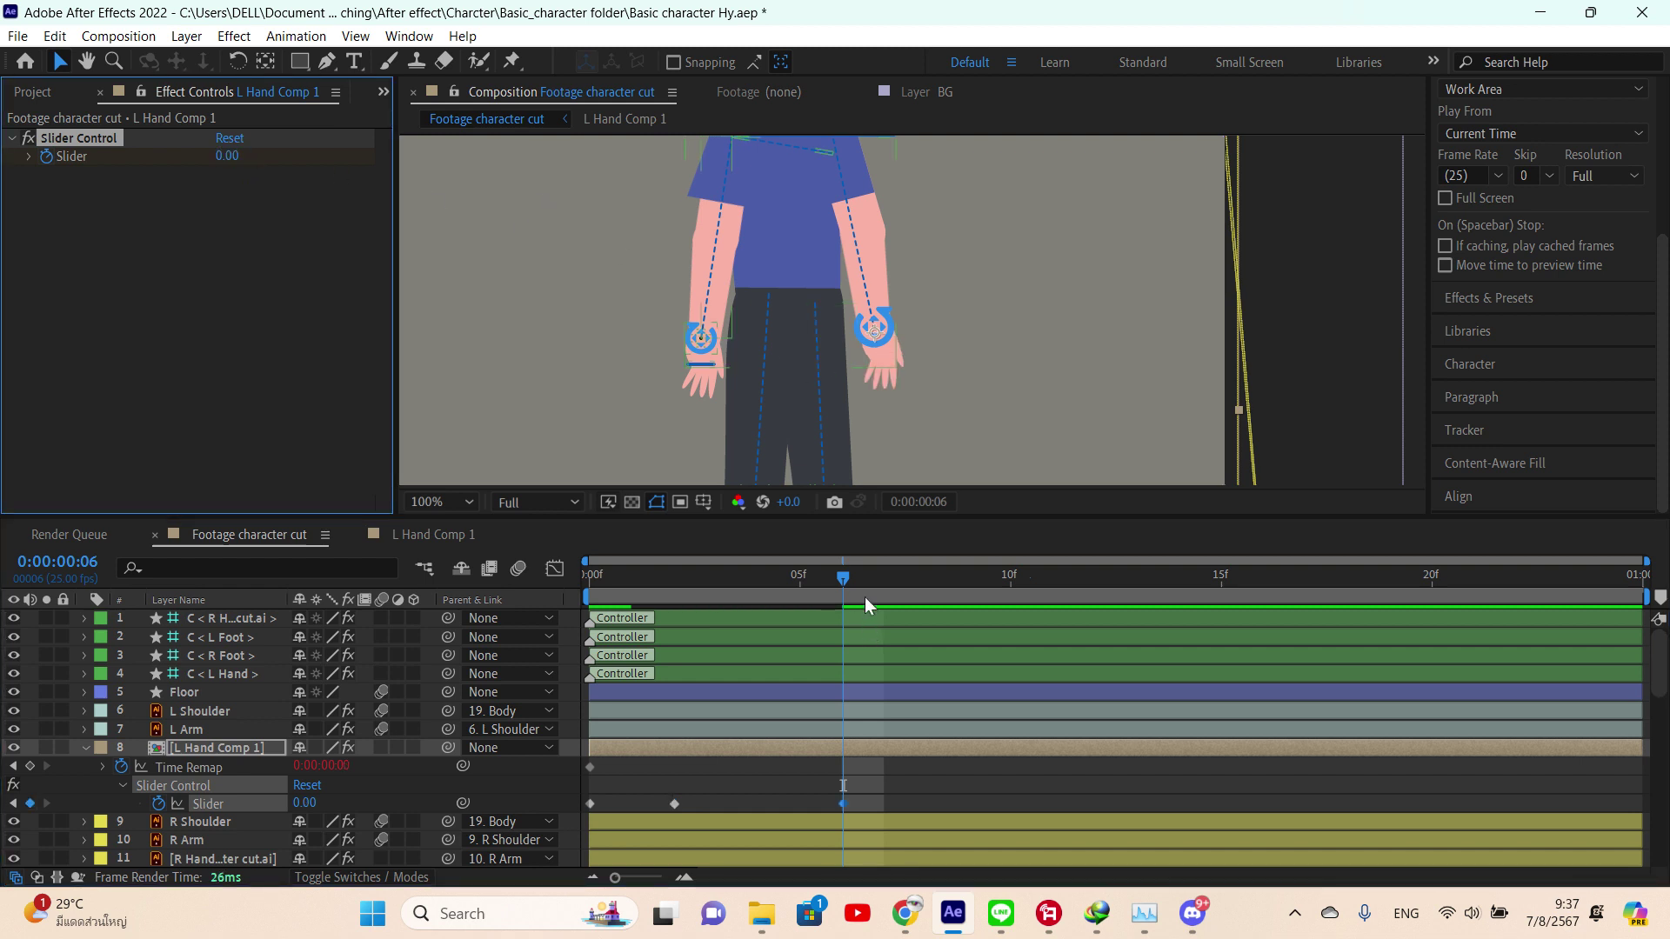
# - Scrub and step through the frames around the last Slider keyframe to review the hand pose changes
pyautogui.moveTo(848, 581); pyautogui.dragTo(875, 677)
pyautogui.press('pagedown')
pyautogui.press('pagedown')
pyautogui.press('pageup')
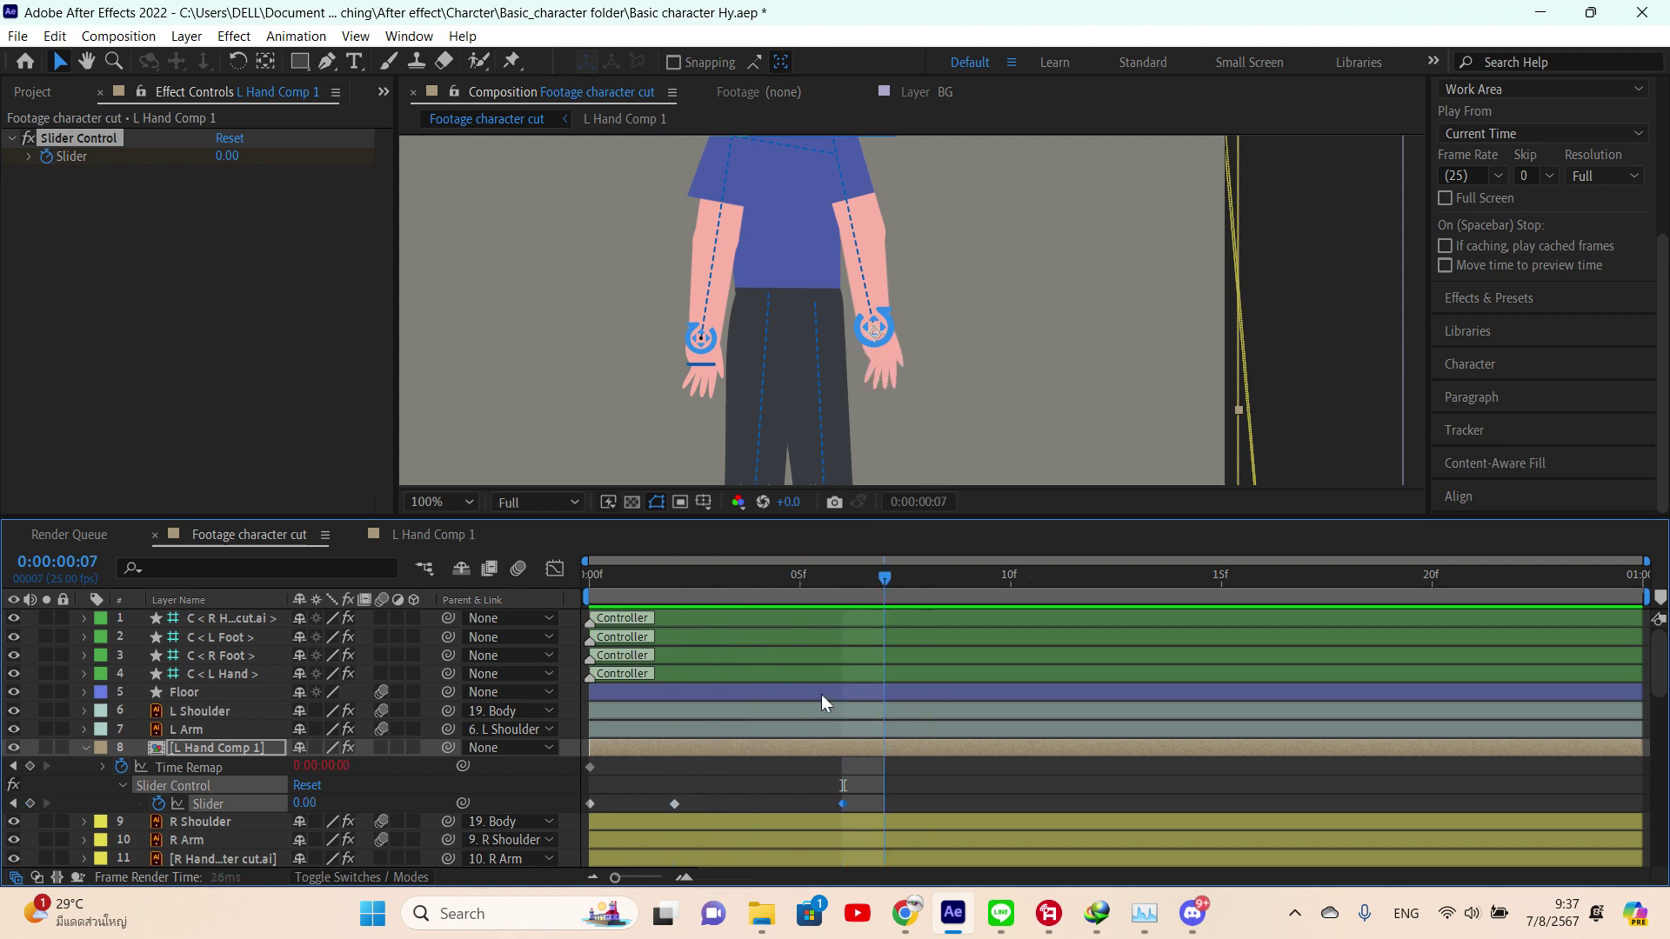
pyautogui.press(',')
pyautogui.press(',')
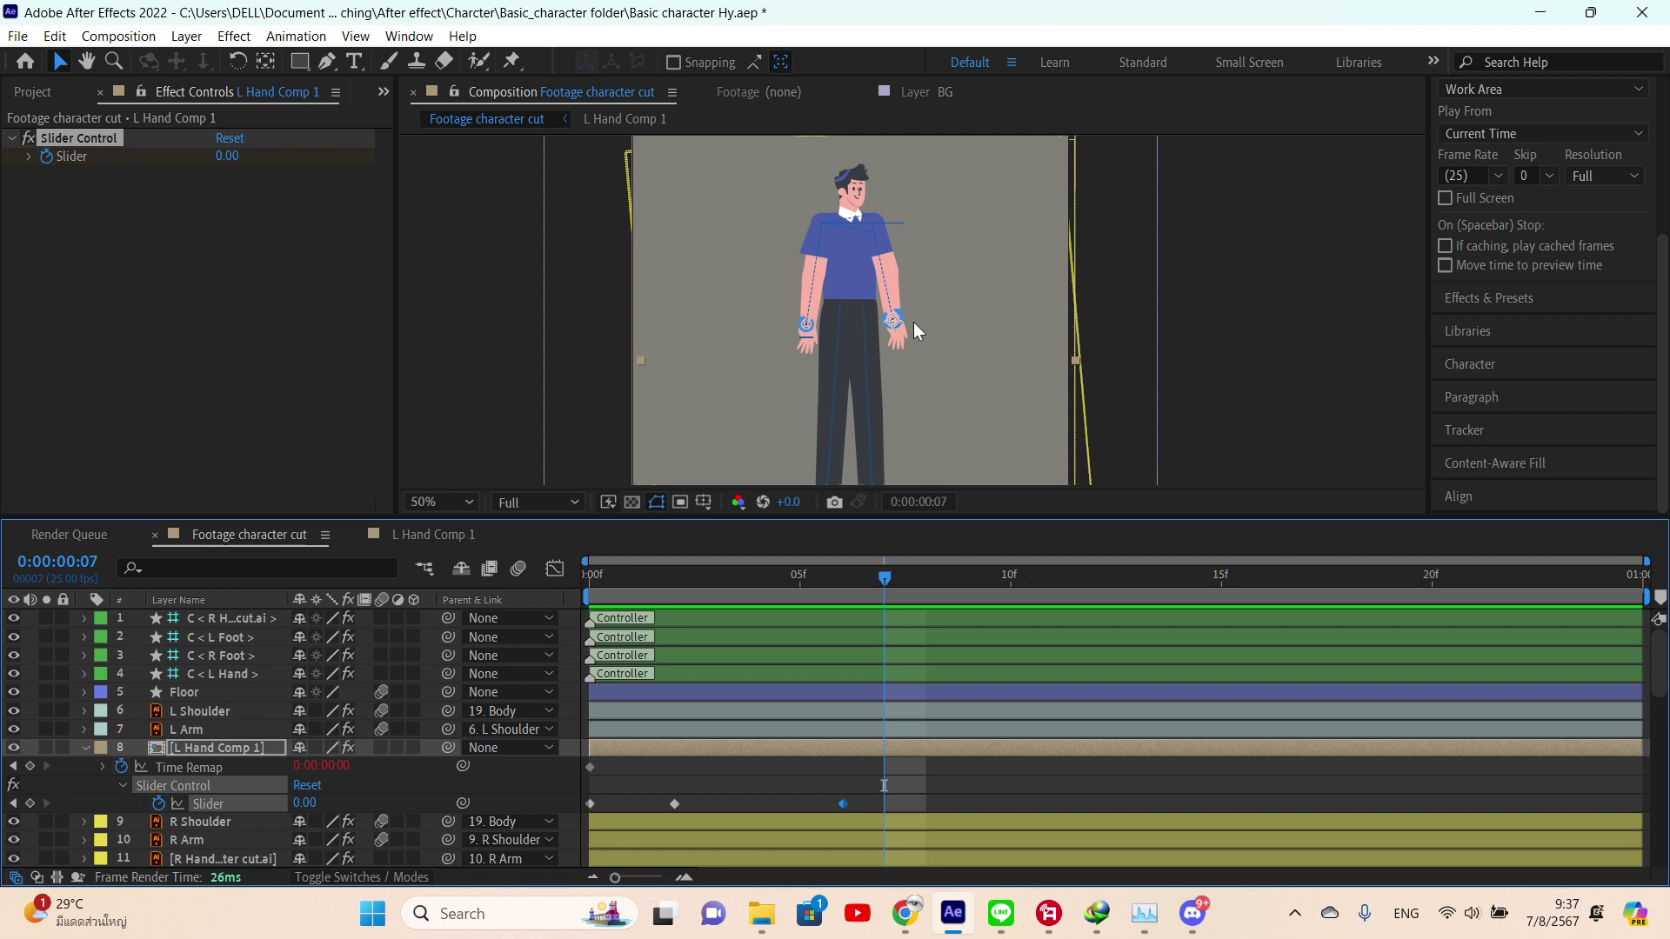
# - Try moving the C < L Hand > controller up and outward to test the left hand's attachment, and undo the move
pyautogui.click(704, 675)
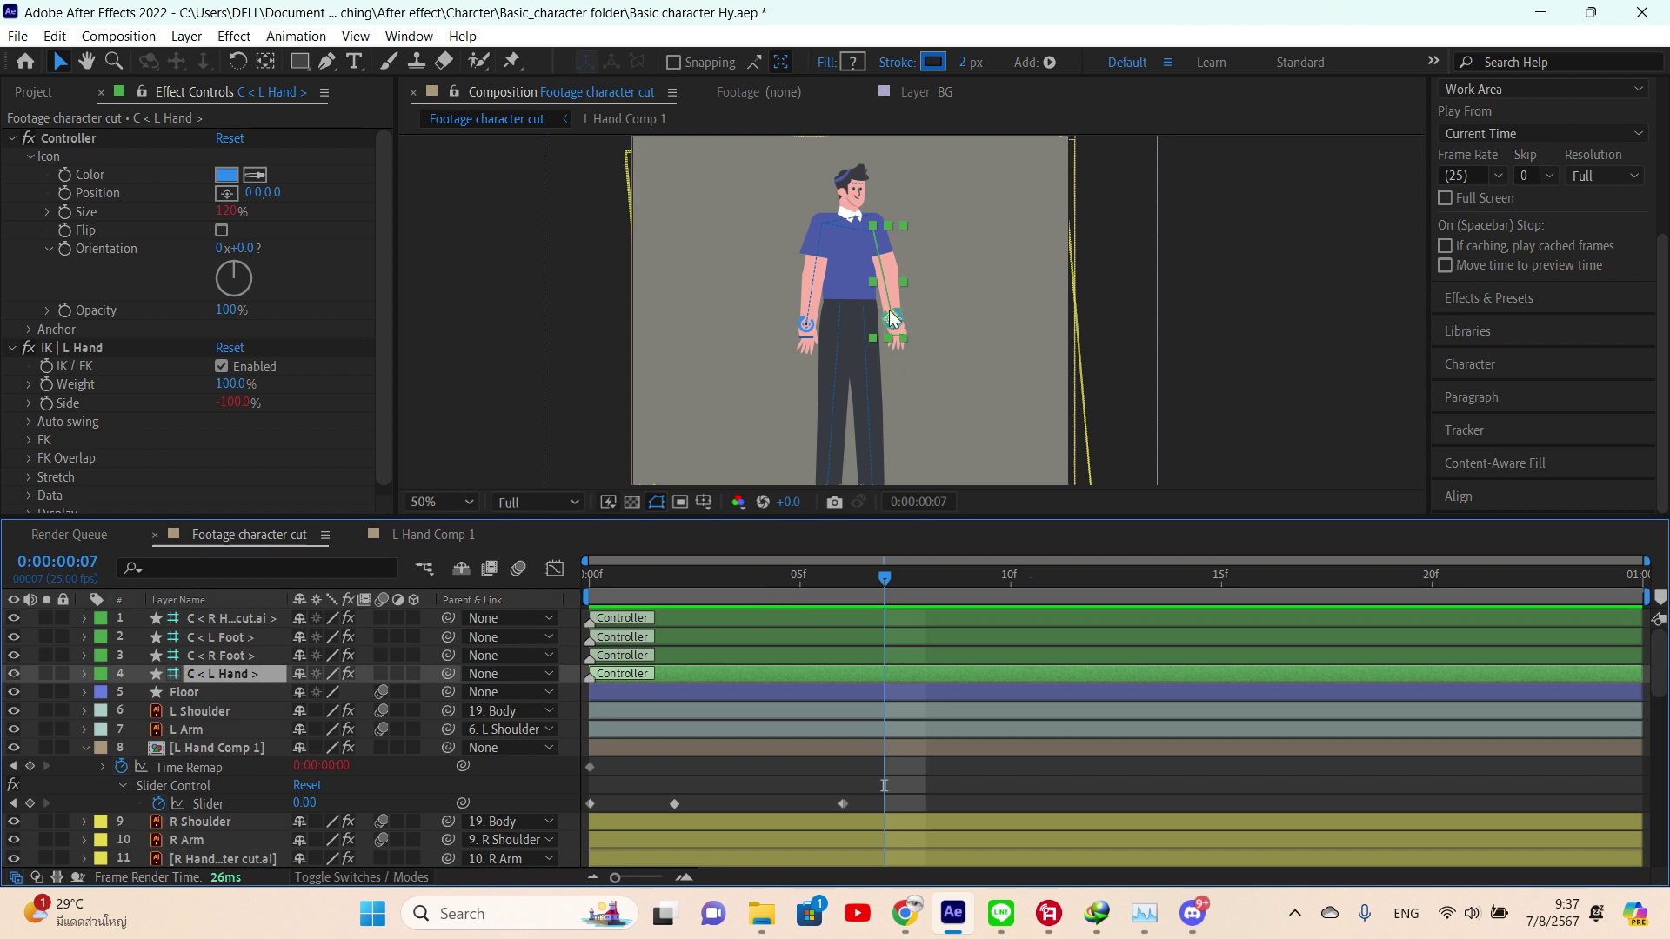
pyautogui.click(972, 339)
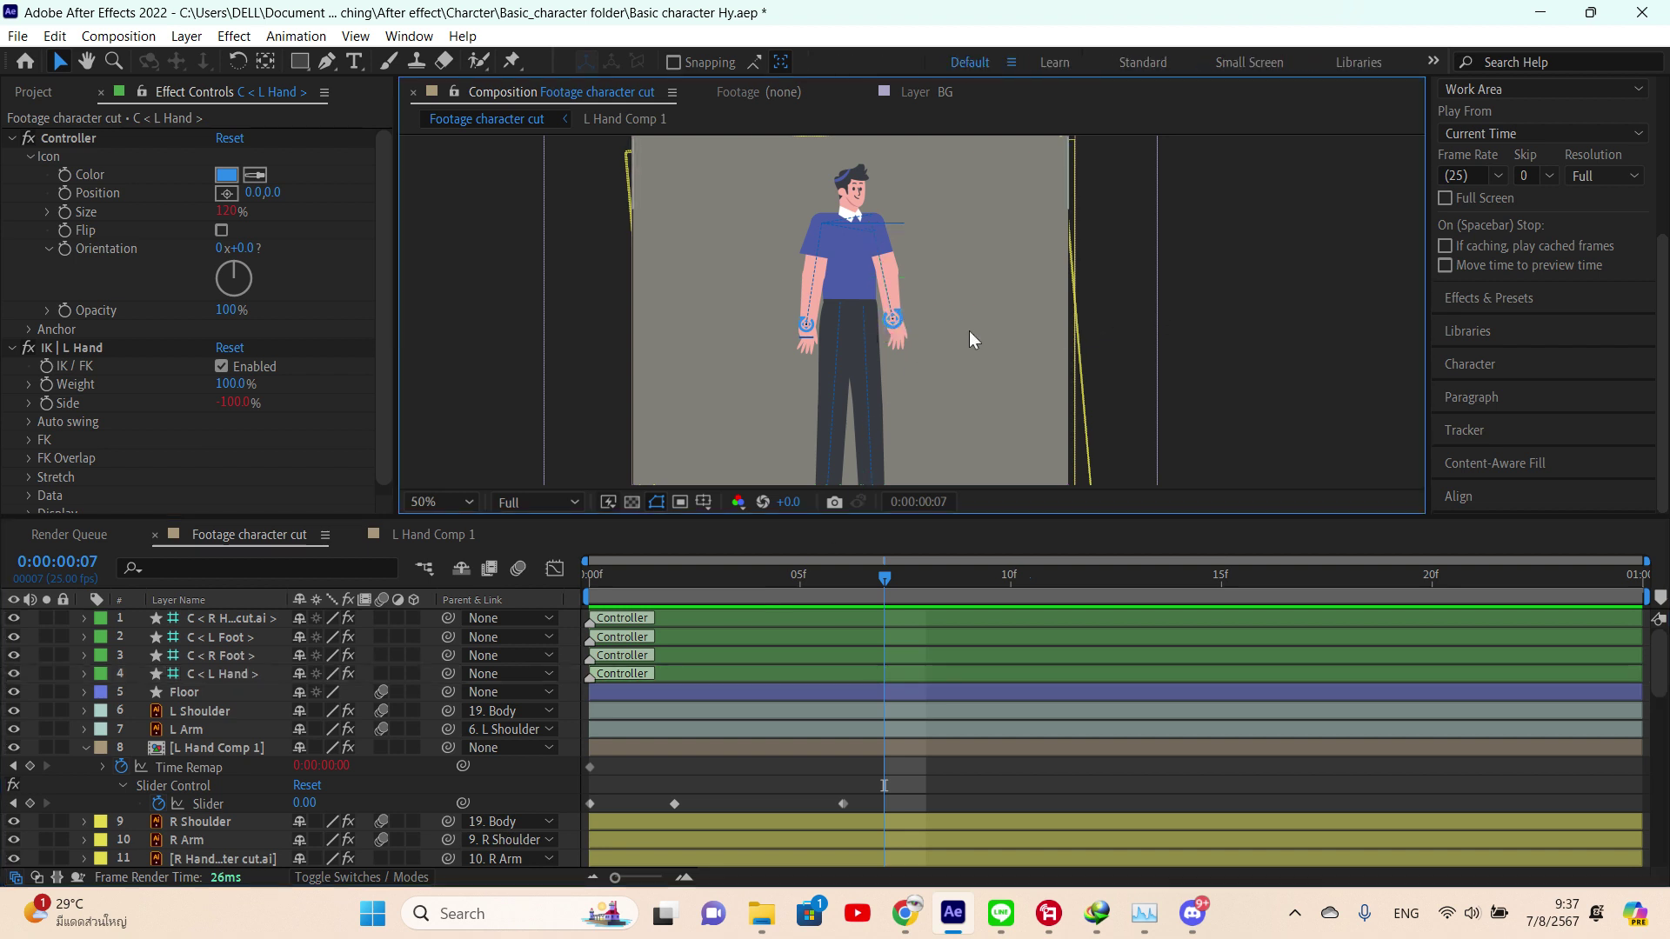
pyautogui.click(899, 320)
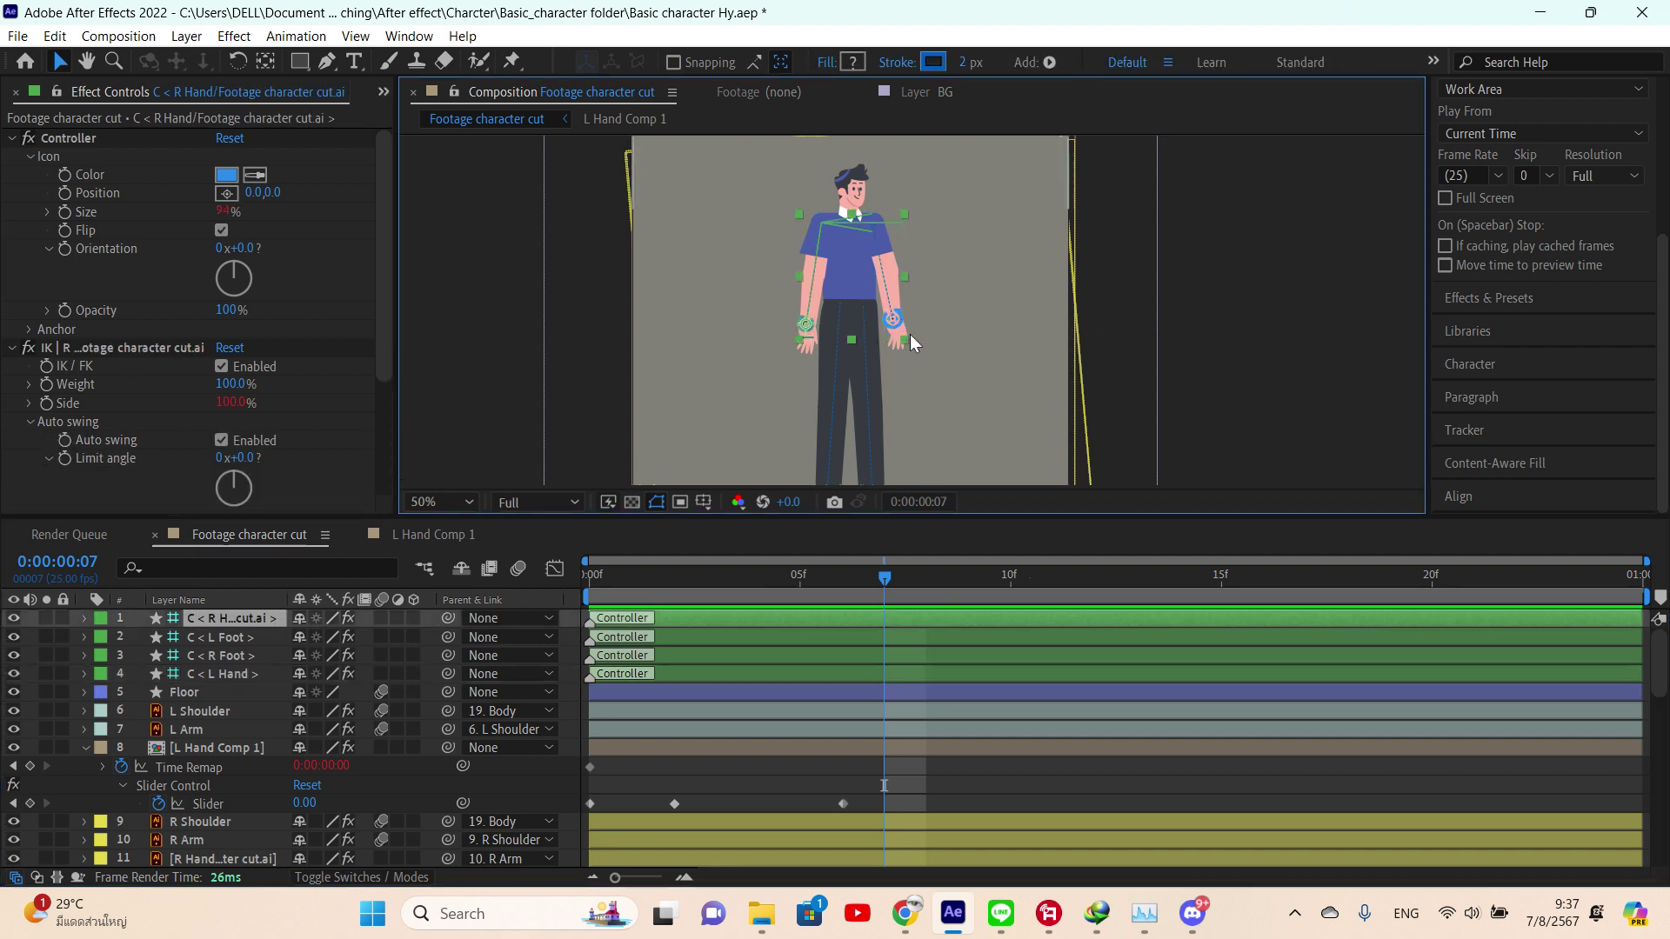
pyautogui.scroll(6, 909, 336)
pyautogui.click(807, 252)
pyautogui.scroll(-6, 825, 246)
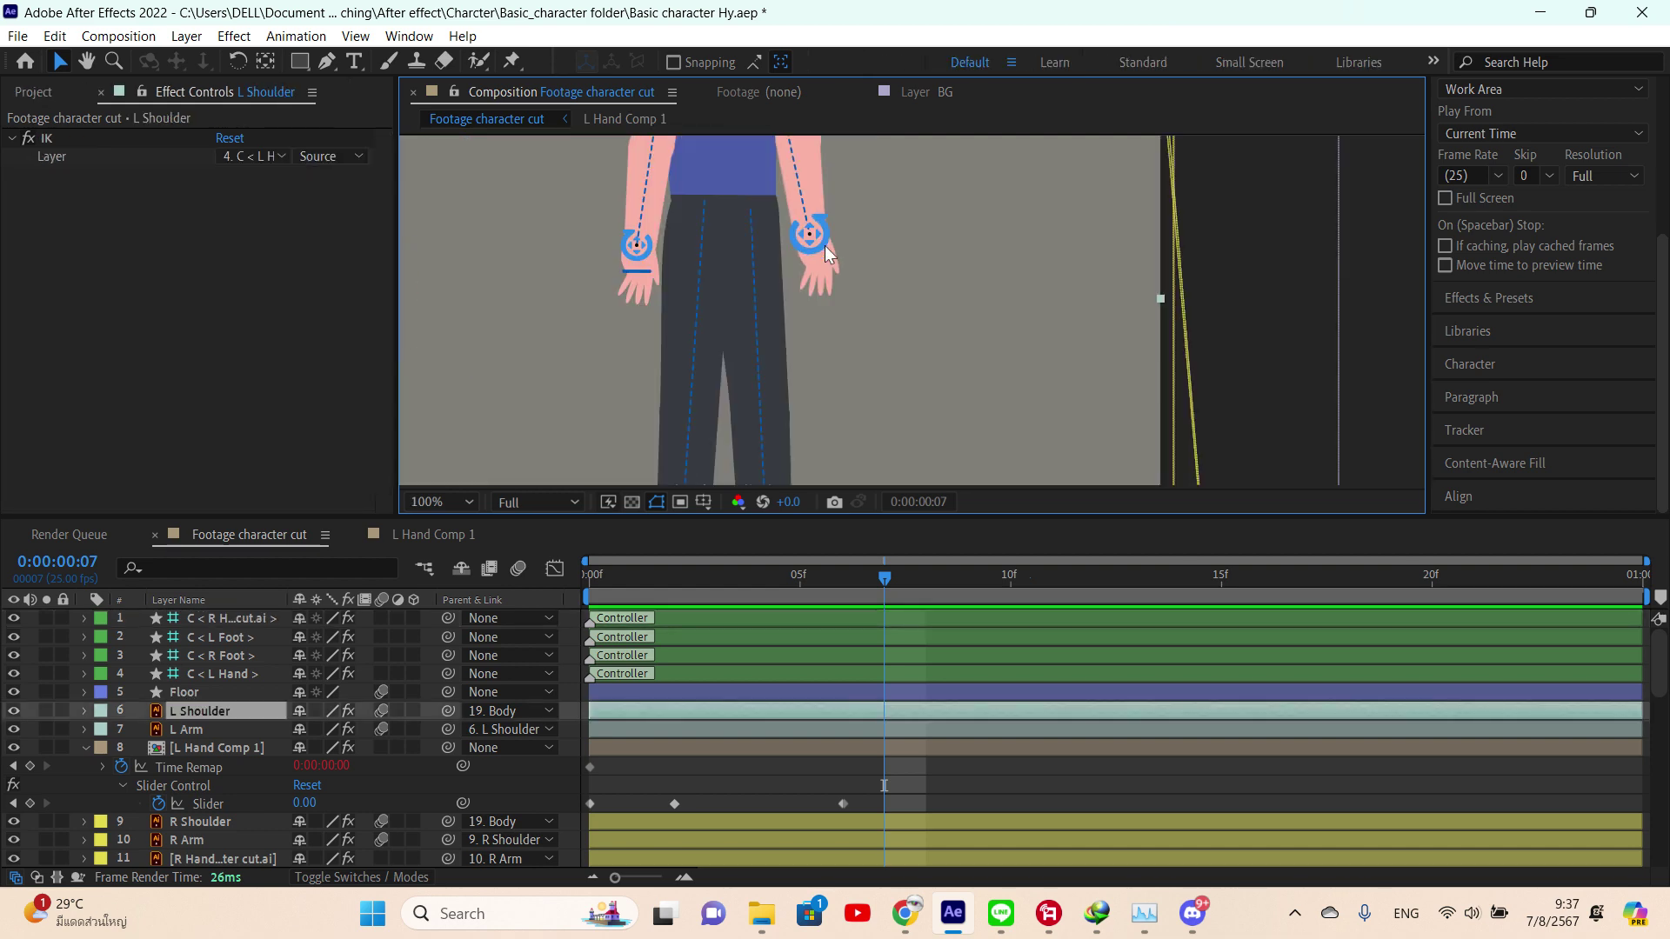
pyautogui.click(1057, 328)
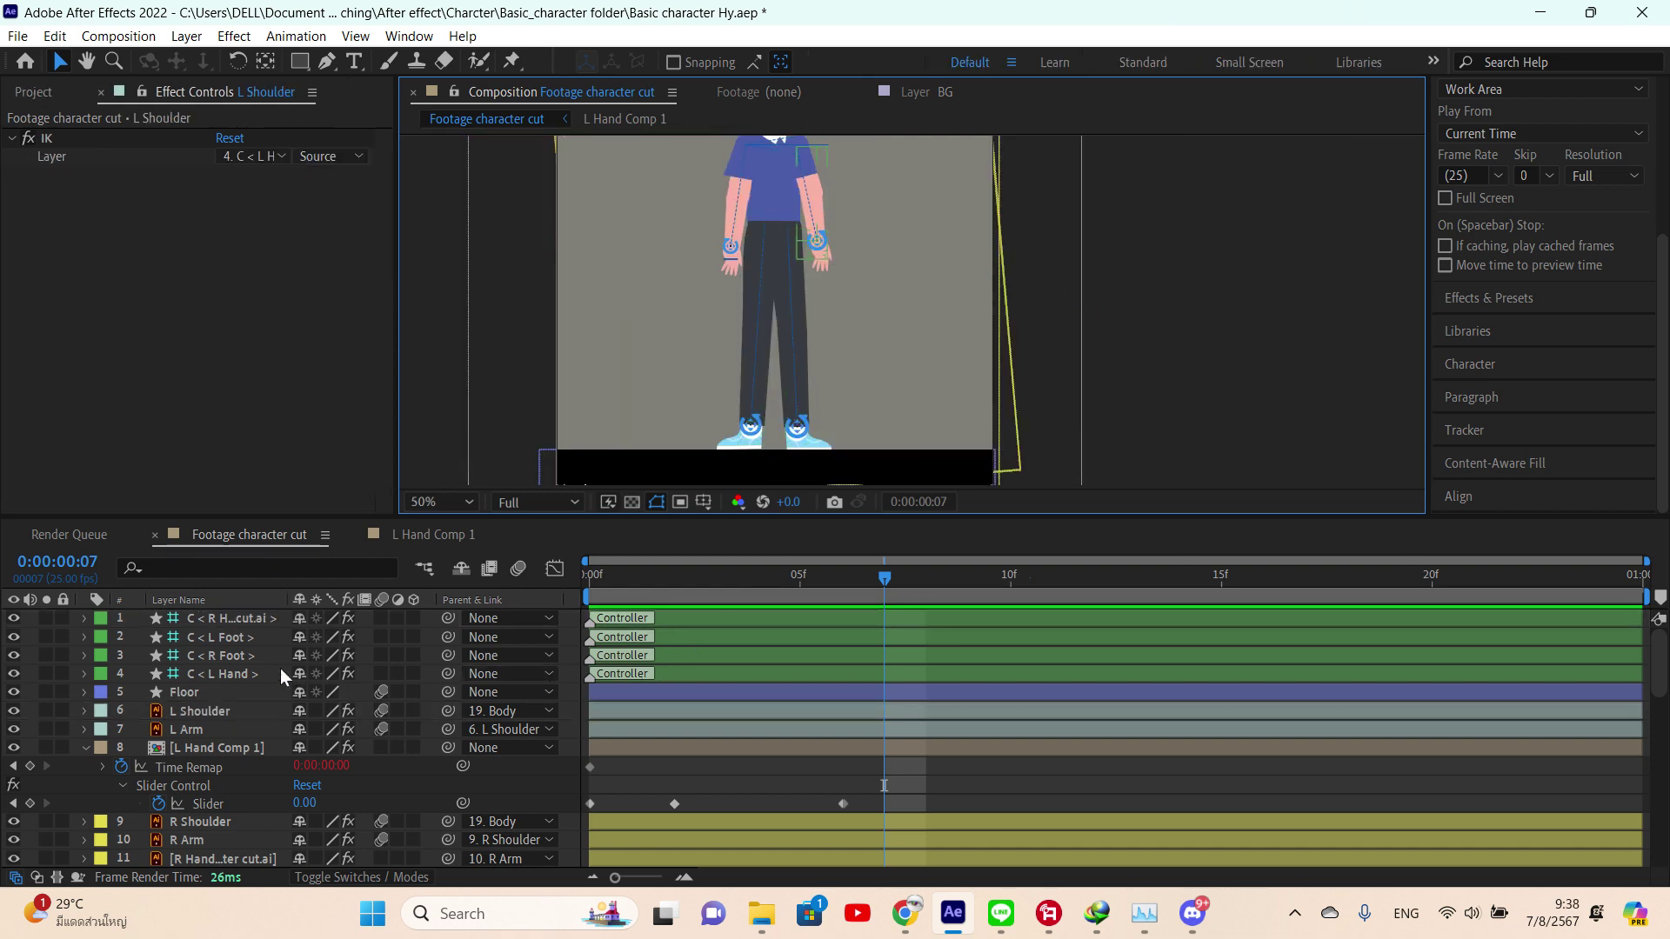
pyautogui.click(240, 674)
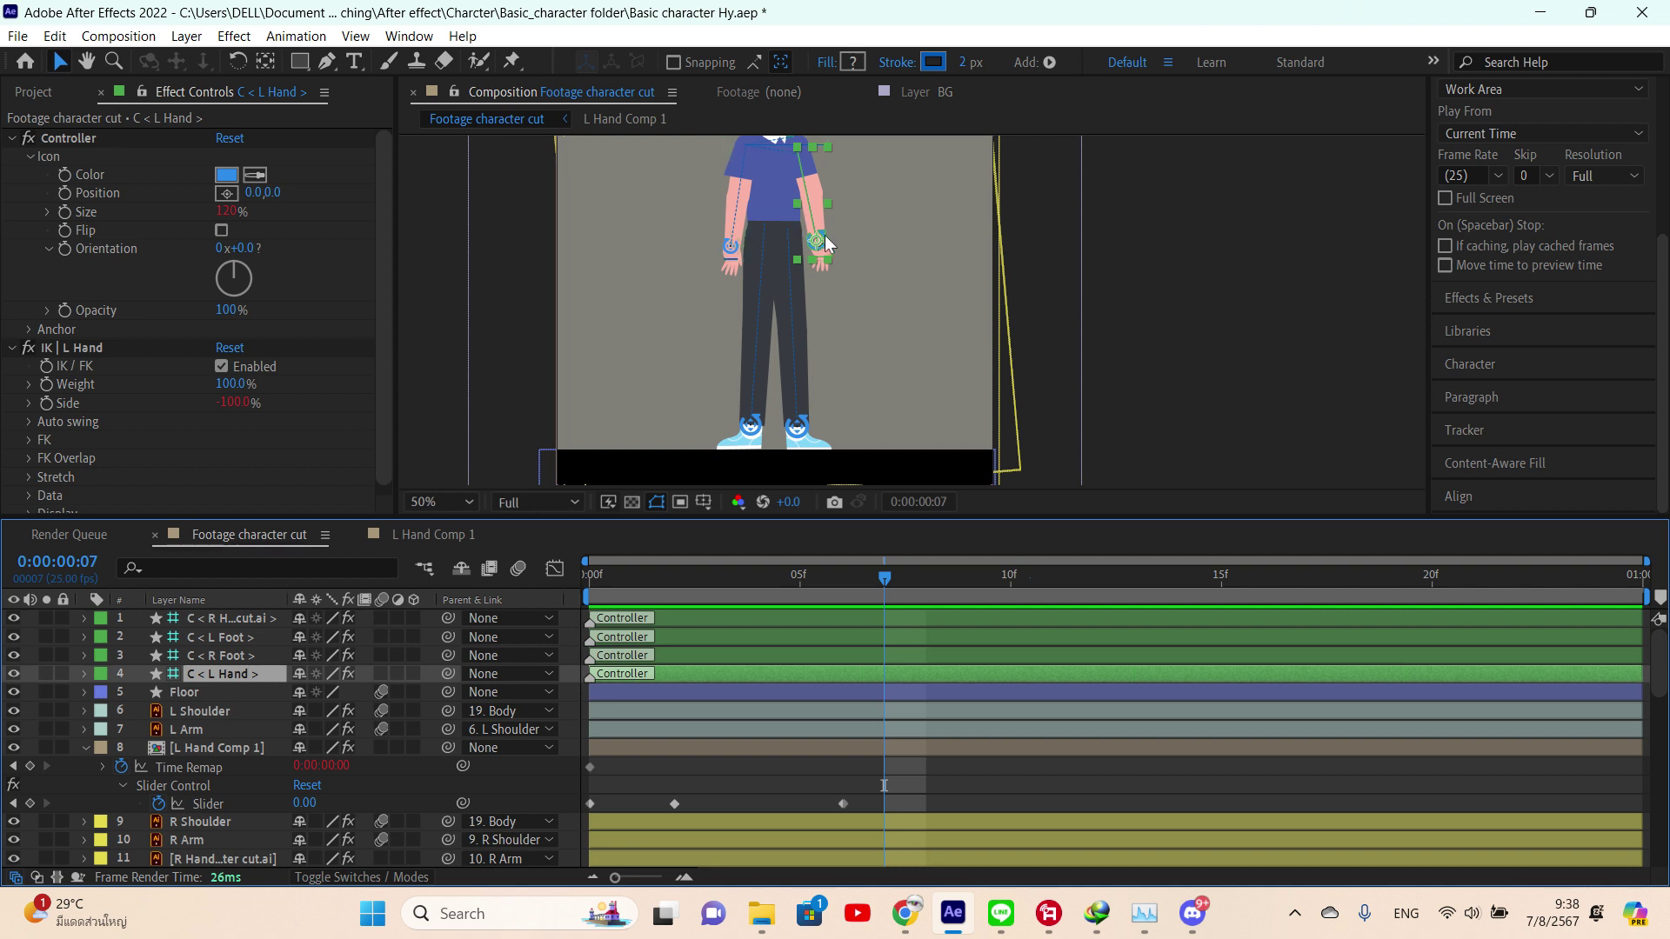
pyautogui.moveTo(816, 240); pyautogui.dragTo(845, 212)
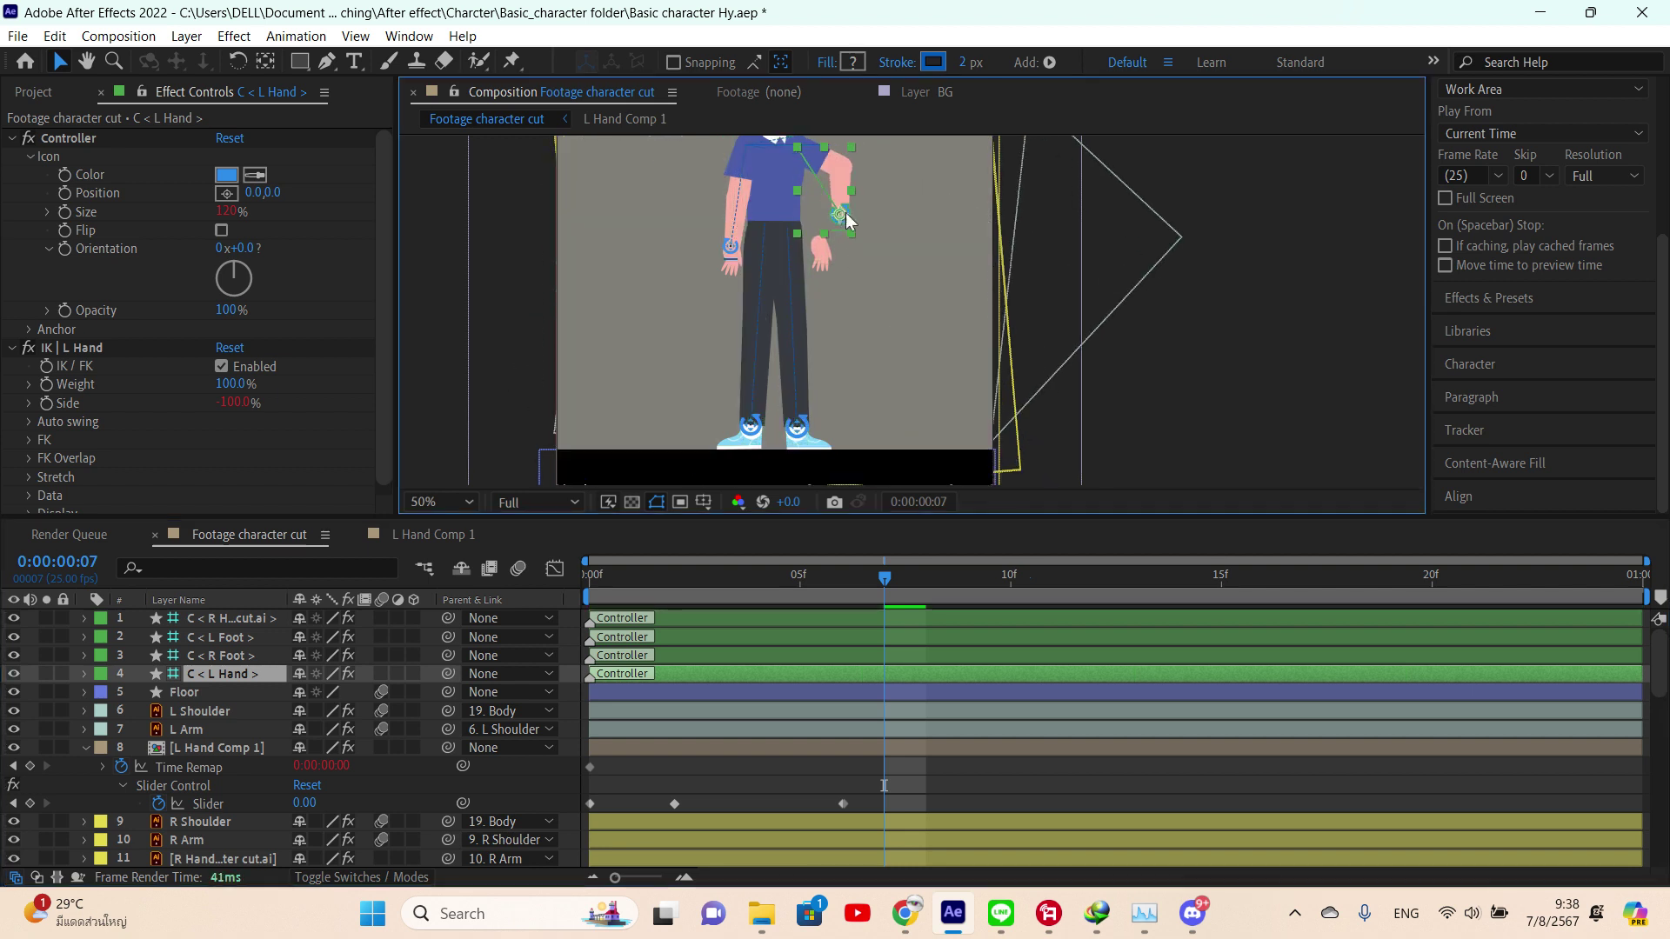
pyautogui.hotkey('ctrl', 'z')
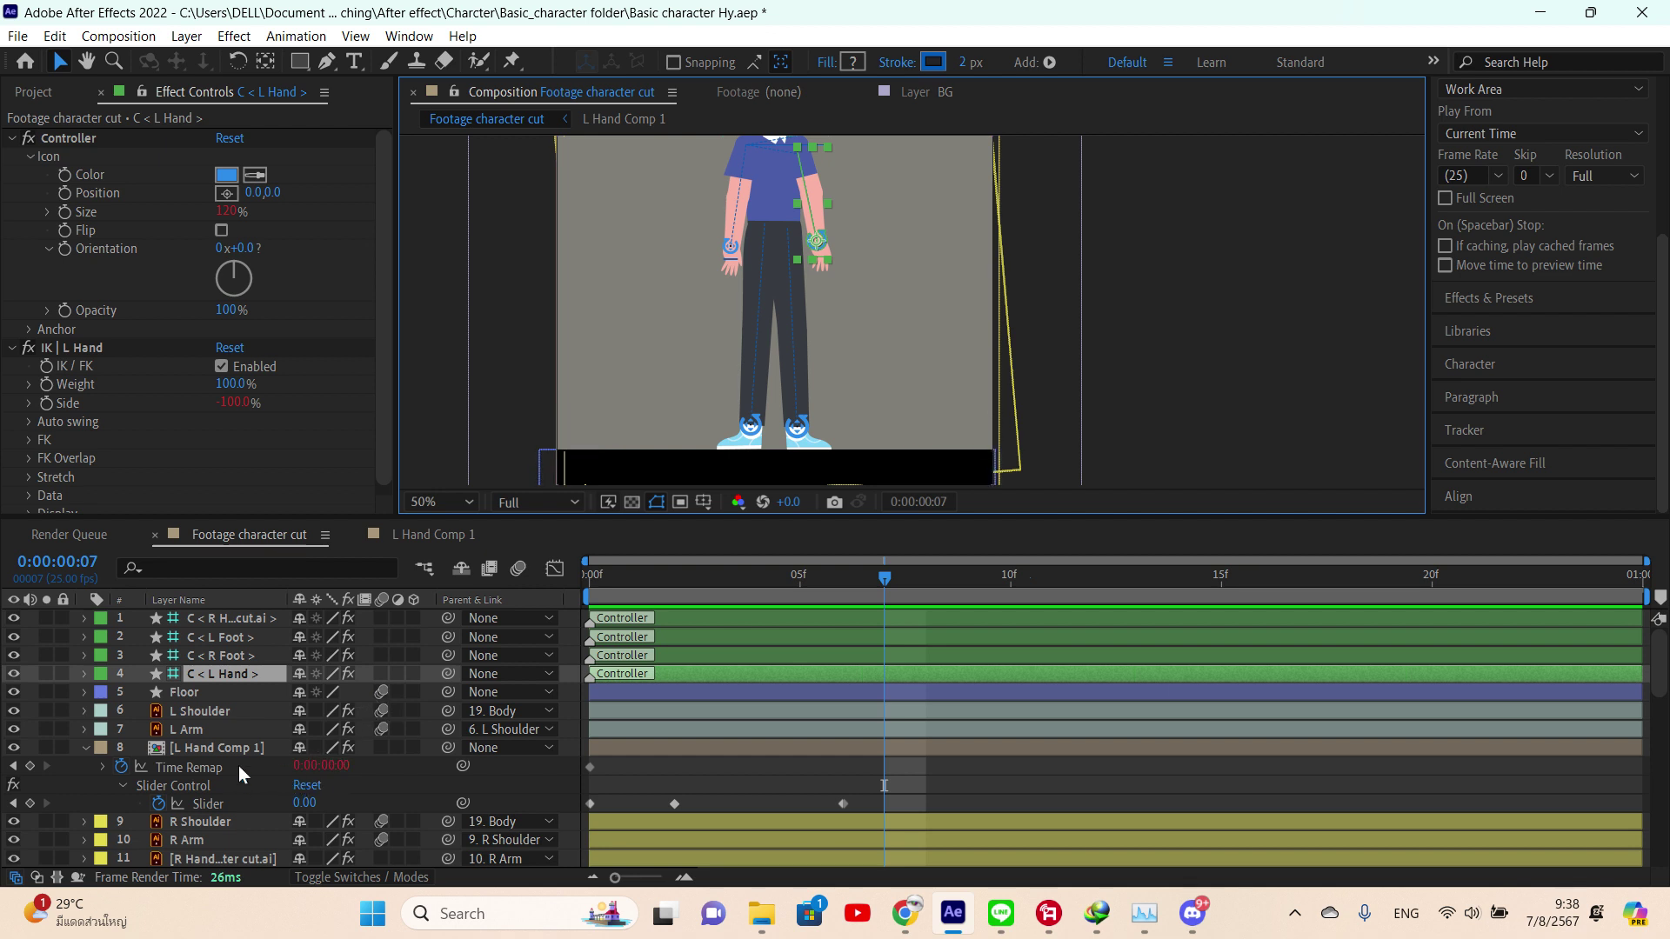
# - Parent L Hand Comp 1 to the C < L Hand > controller, save the project, and fit the whole composition in view
pyautogui.moveTo(444, 744); pyautogui.dragTo(256, 678)
pyautogui.hotkey('ctrl', 's')
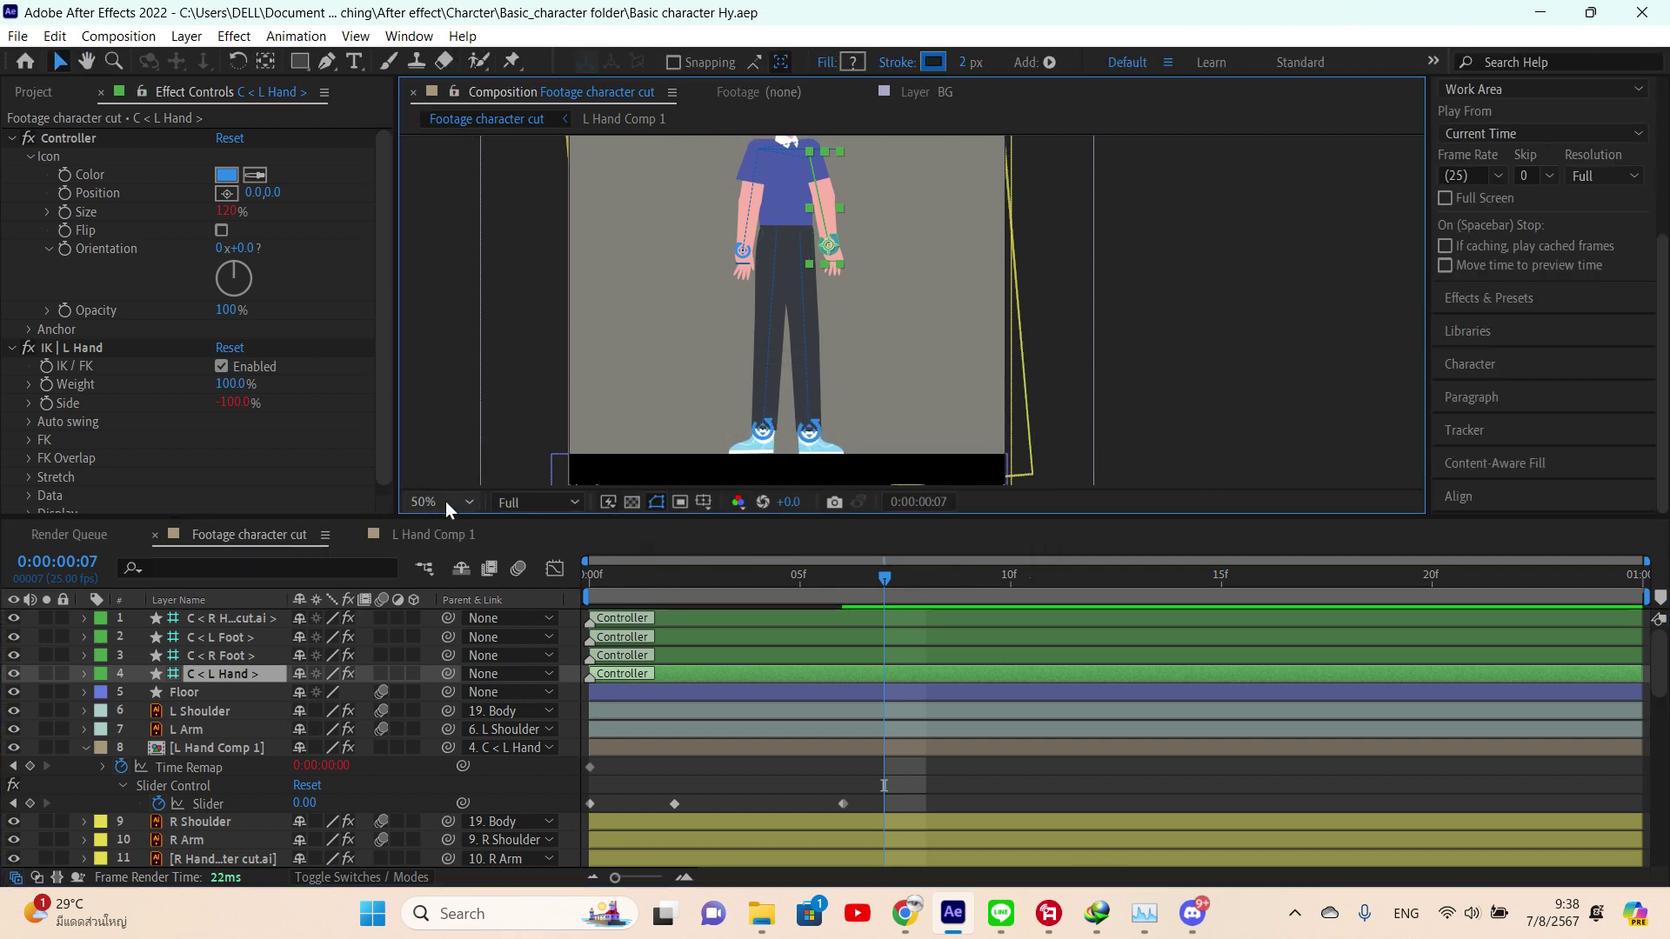
pyautogui.click(443, 502)
pyautogui.click(485, 144)
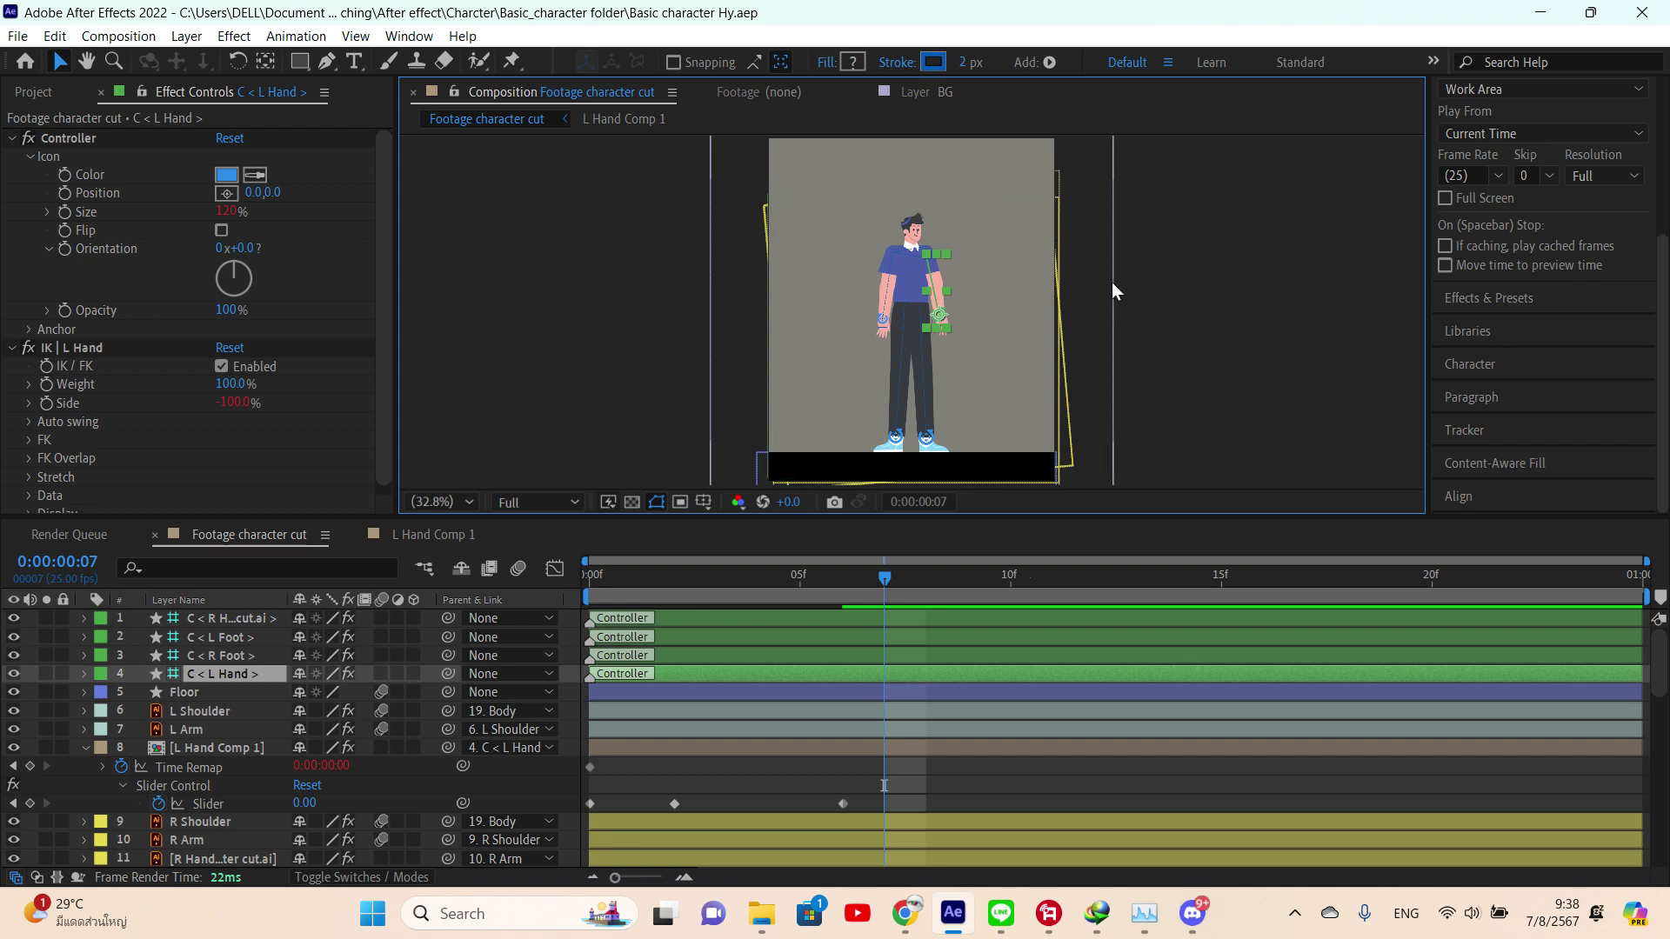
# - Return the current time to the first frame and collapse the properties of L Hand Comp 1
pyautogui.moveTo(887, 578); pyautogui.dragTo(589, 579)
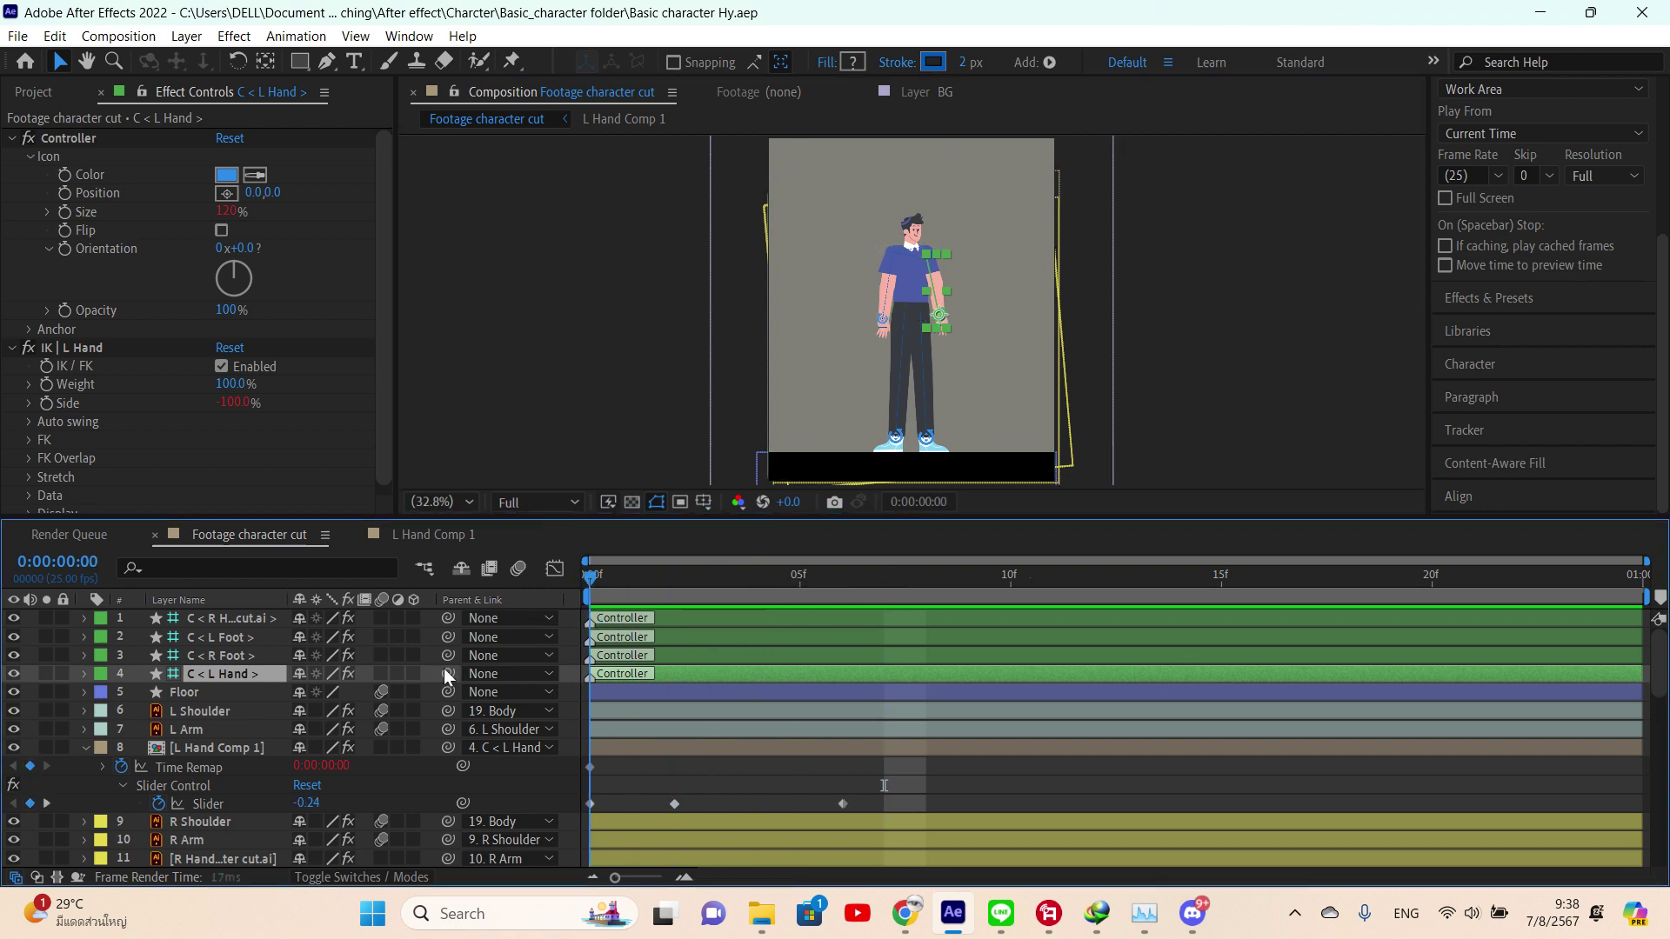
pyautogui.click(896, 788)
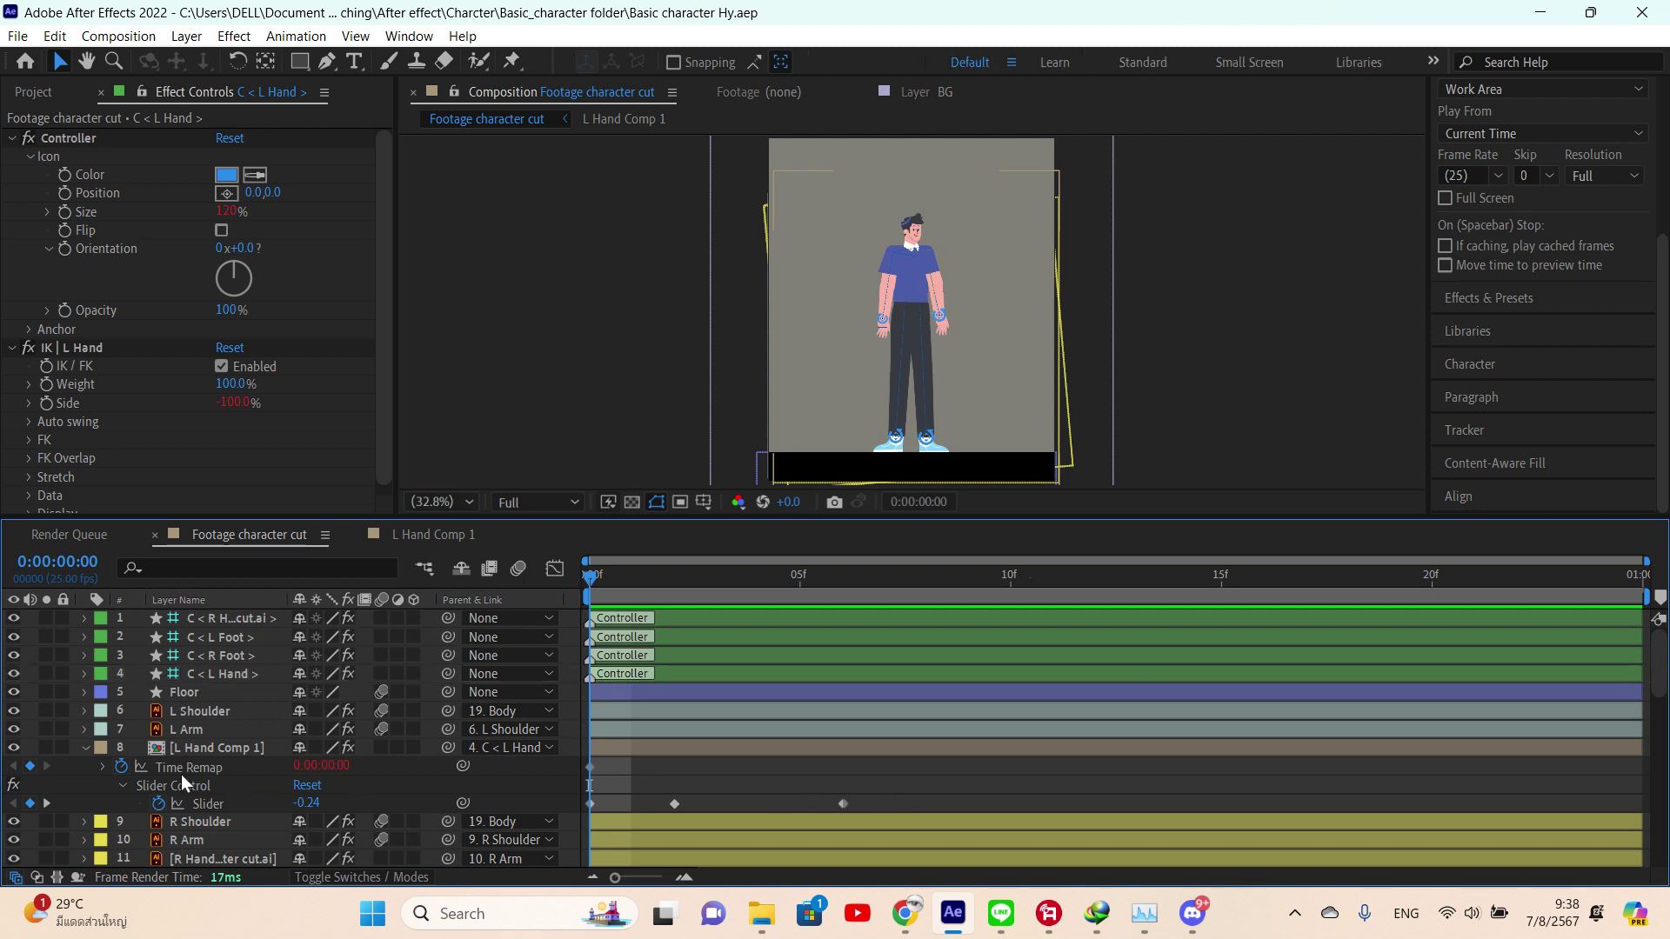
pyautogui.click(85, 748)
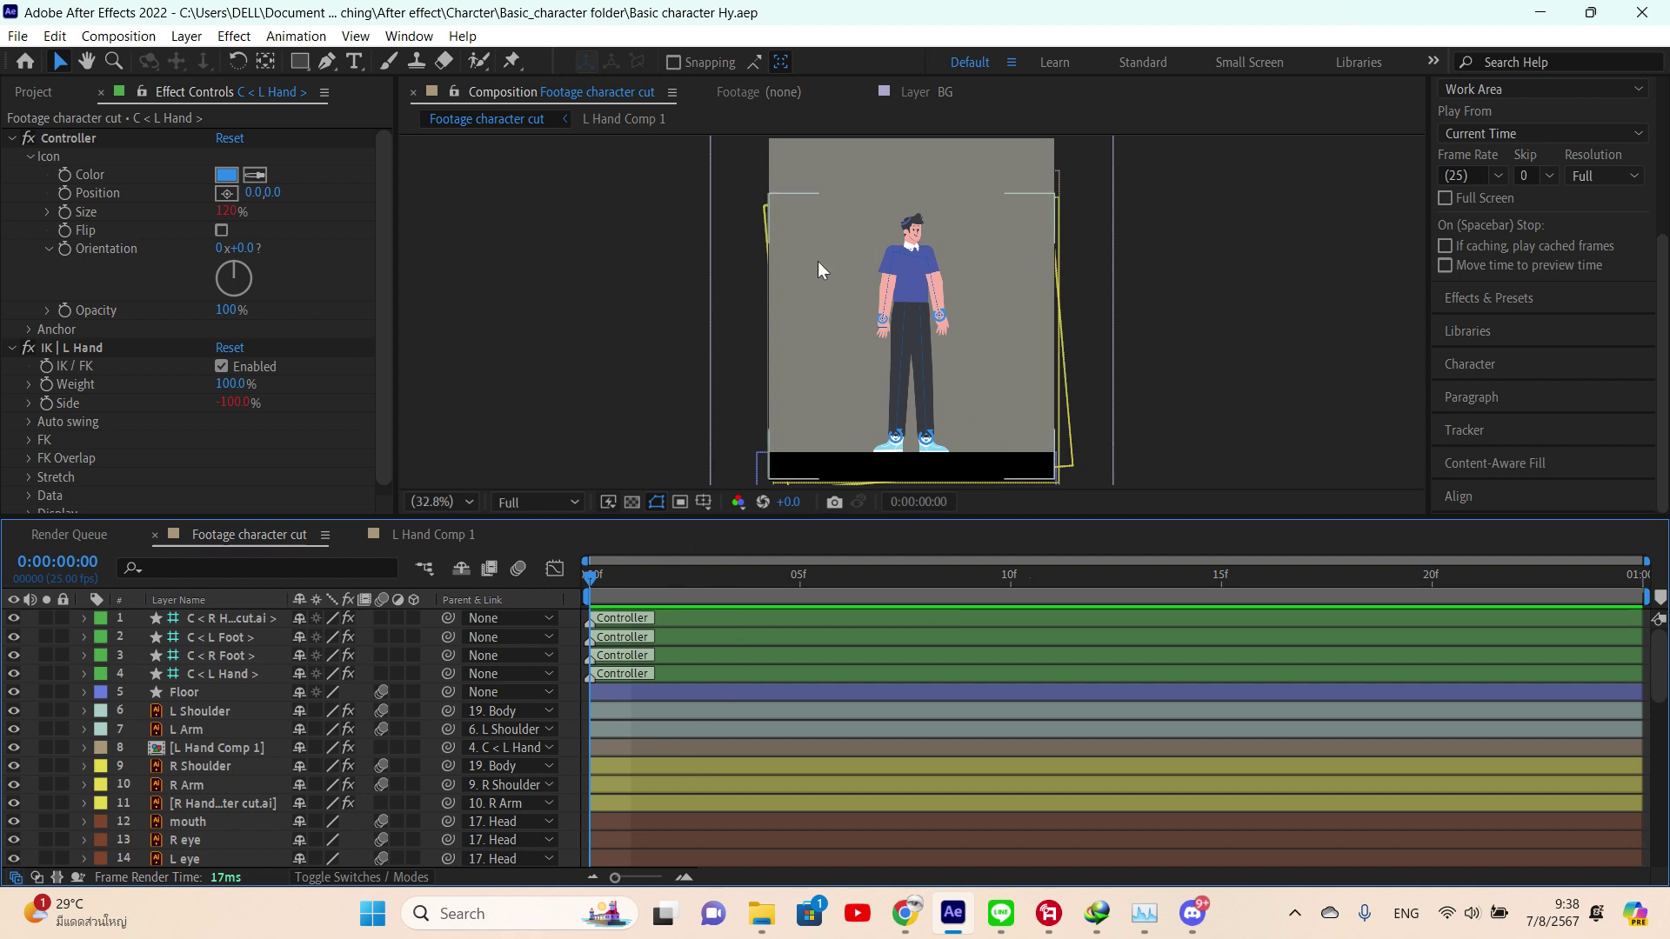
# - Examine the character's feet up close and reveal the layers' modified properties down to the leg and foot layers
pyautogui.click(1089, 320)
pyautogui.moveTo(1087, 321); pyautogui.dragTo(1055, 310)
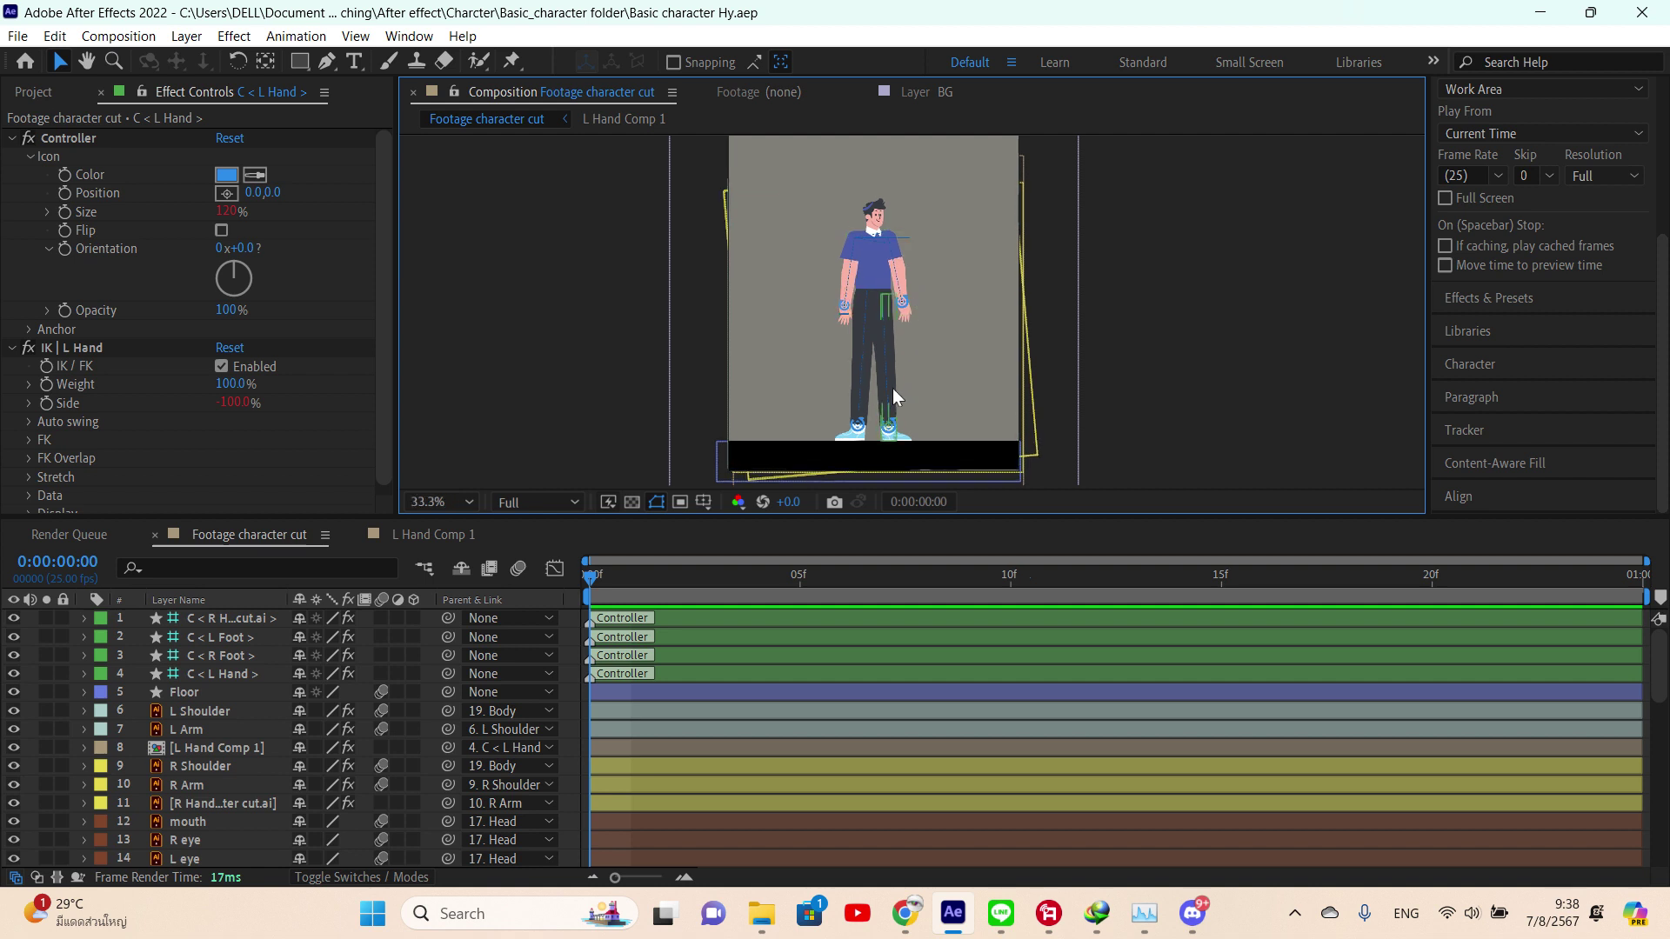
pyautogui.scroll(5, 892, 388)
pyautogui.moveTo(886, 403); pyautogui.dragTo(1009, 2)
pyautogui.press('v')
pyautogui.scroll(-5, 910, 451)
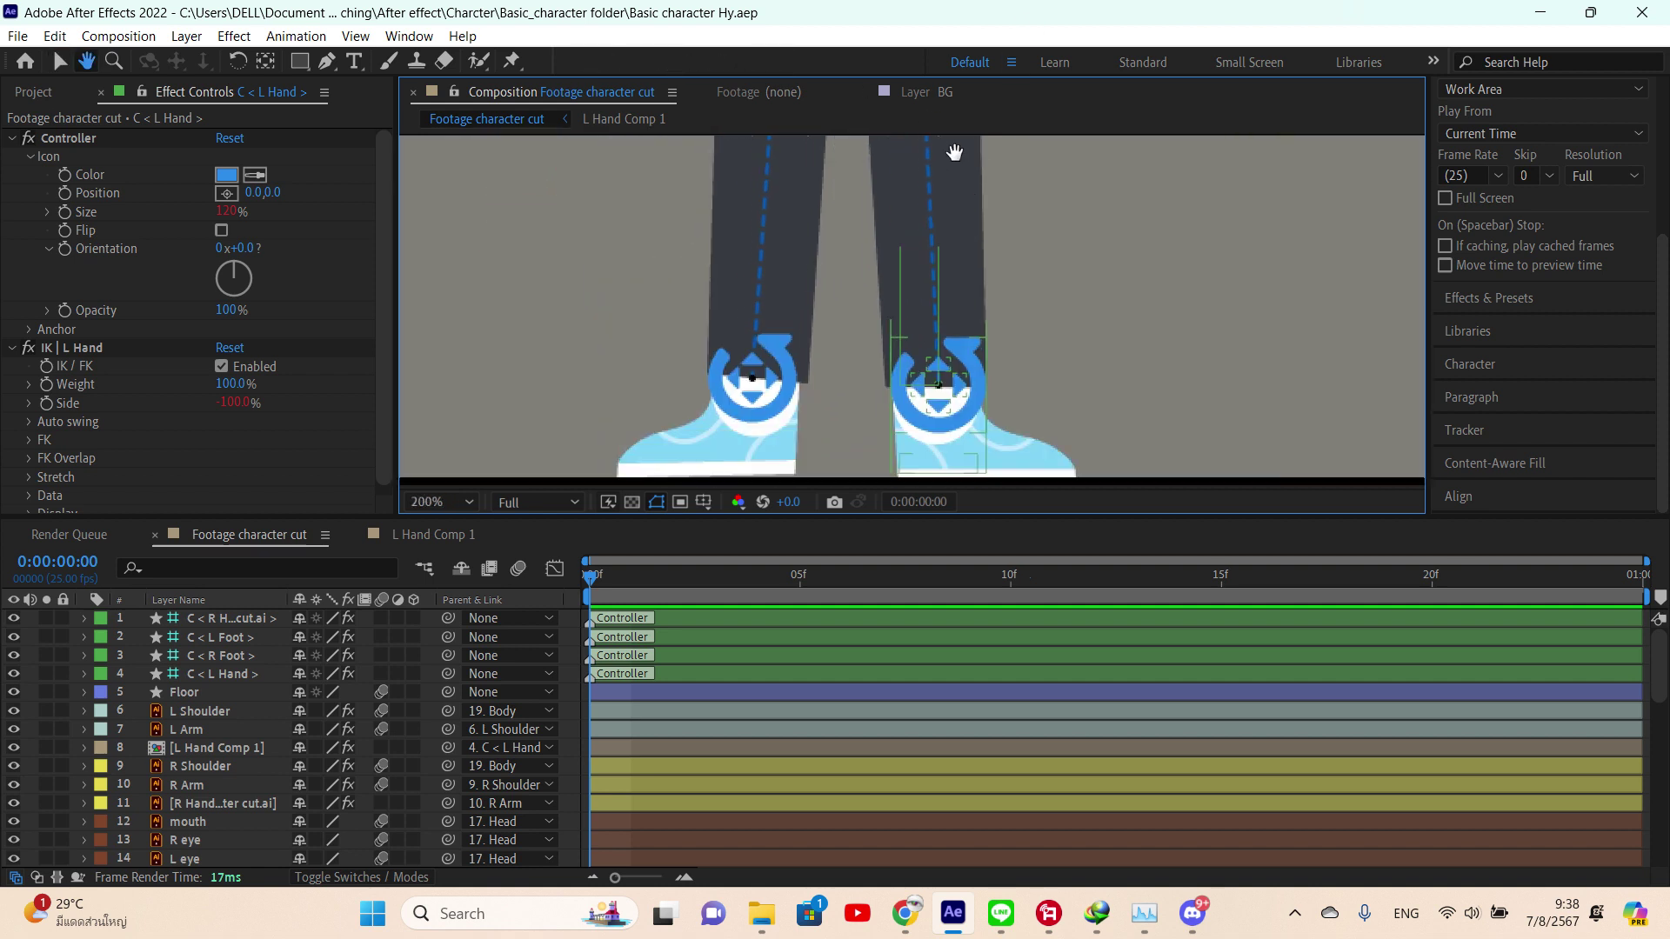
pyautogui.click(672, 370)
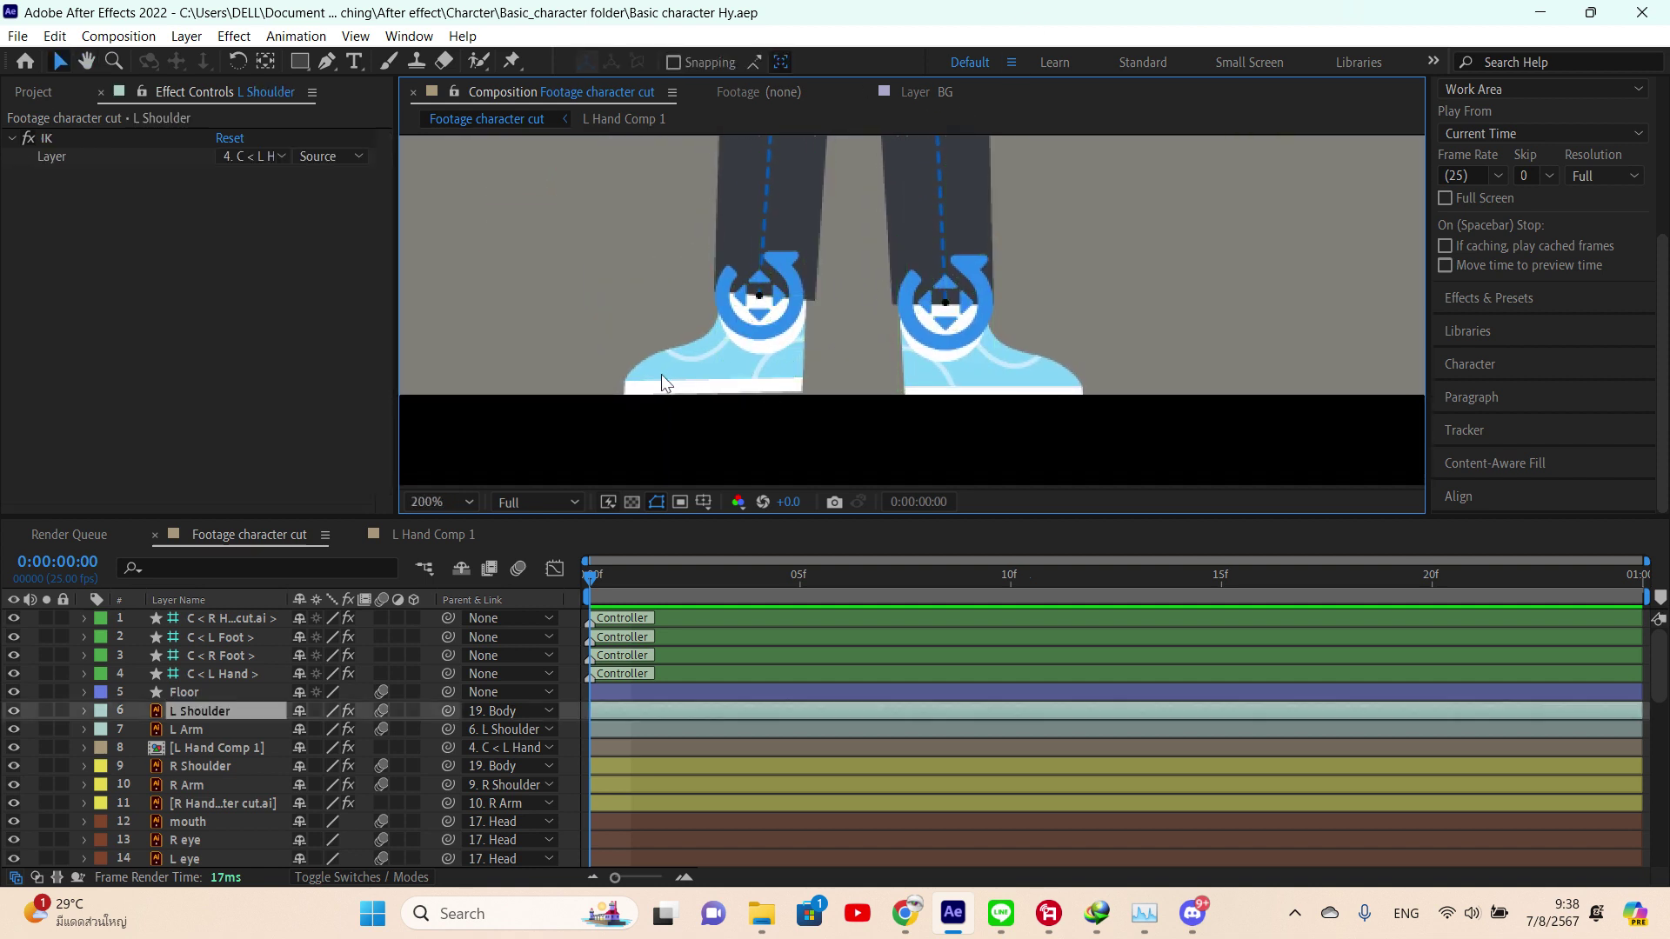
pyautogui.press('u')
pyautogui.scroll(-10, 232, 723)
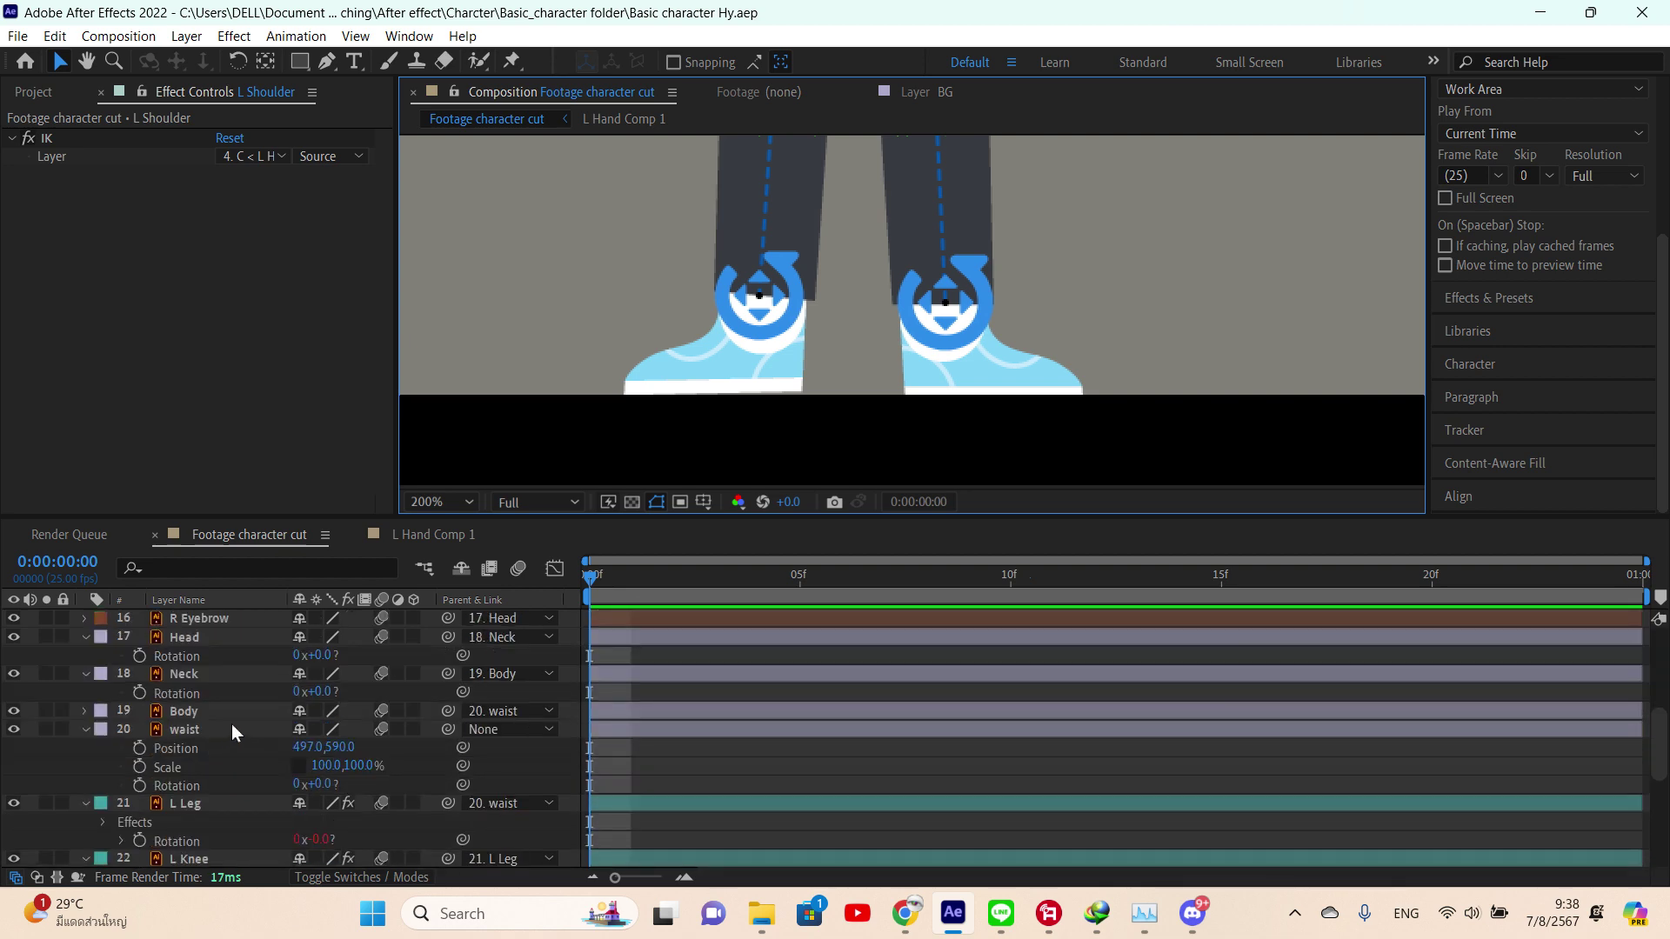
pyautogui.scroll(-3, 482, 752)
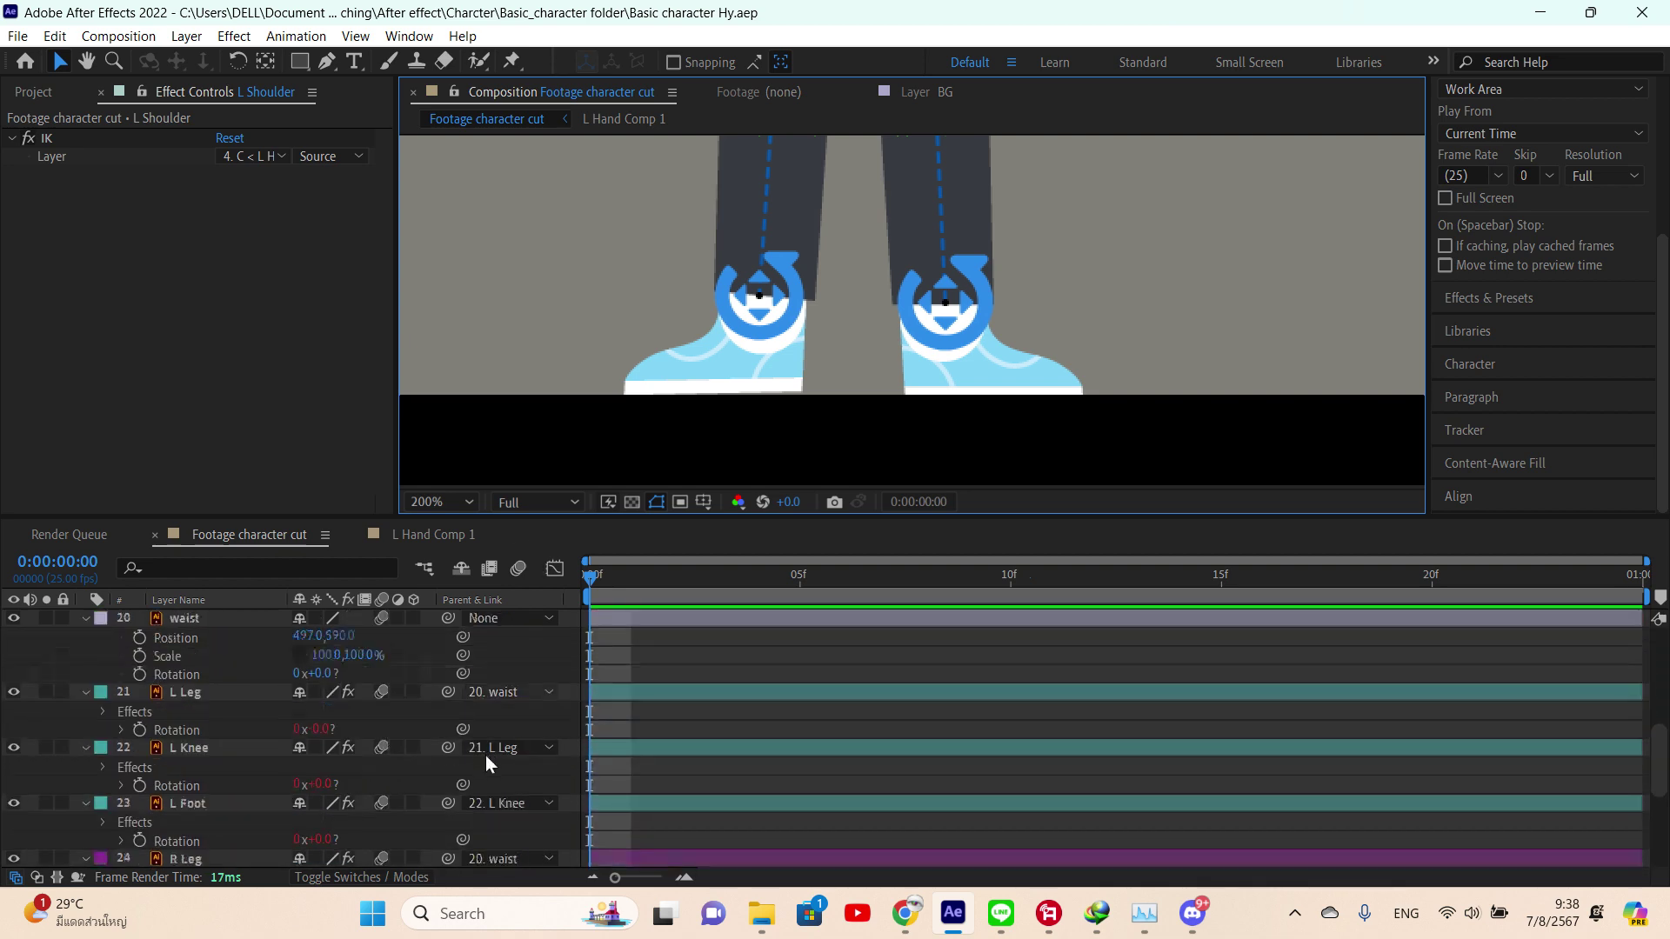
pyautogui.scroll(-4, 384, 756)
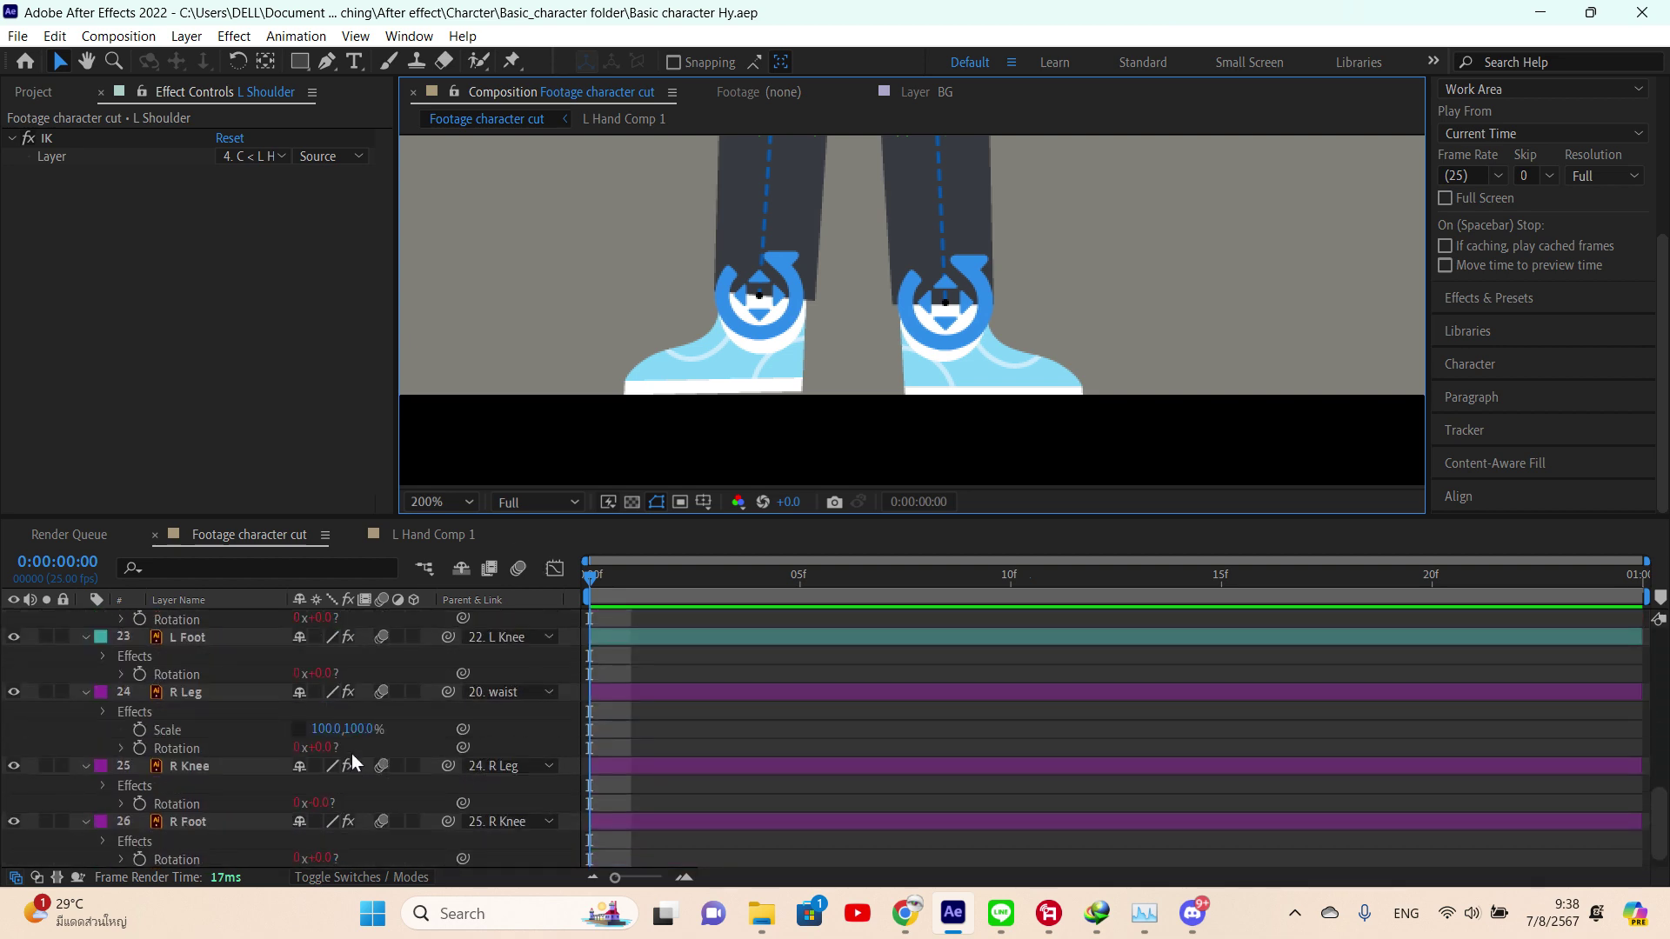
# - Check the R Foot layer by hiding and showing it, move it above R Leg in the layer order, and show its Scale
pyautogui.click(198, 801)
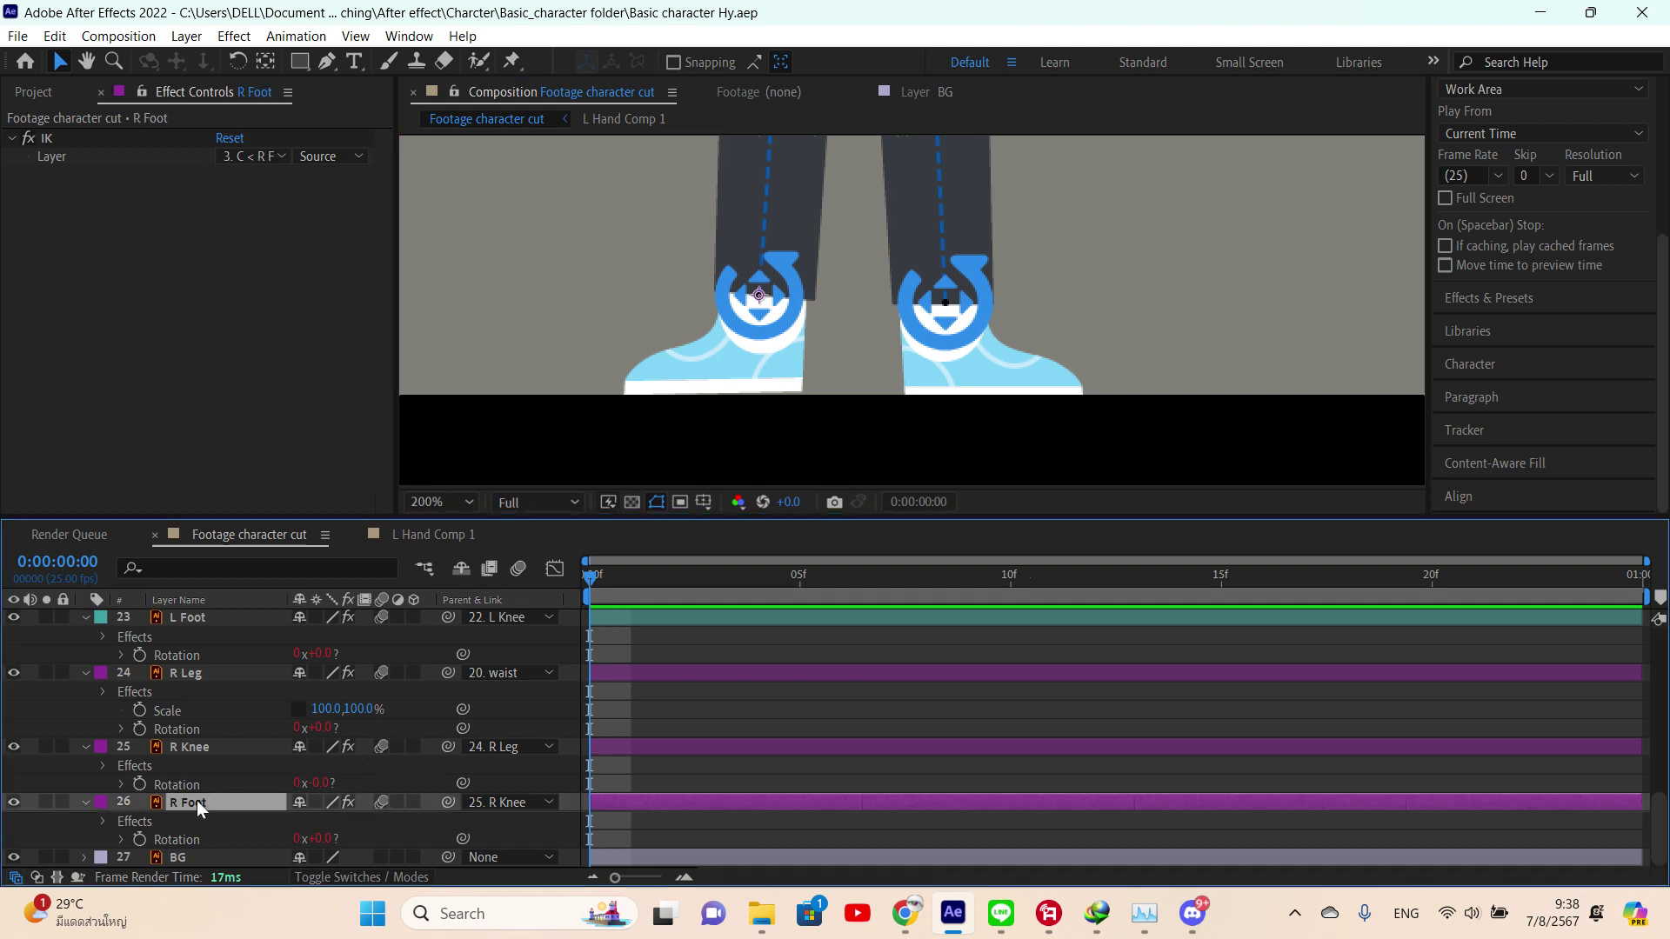
pyautogui.click(12, 802)
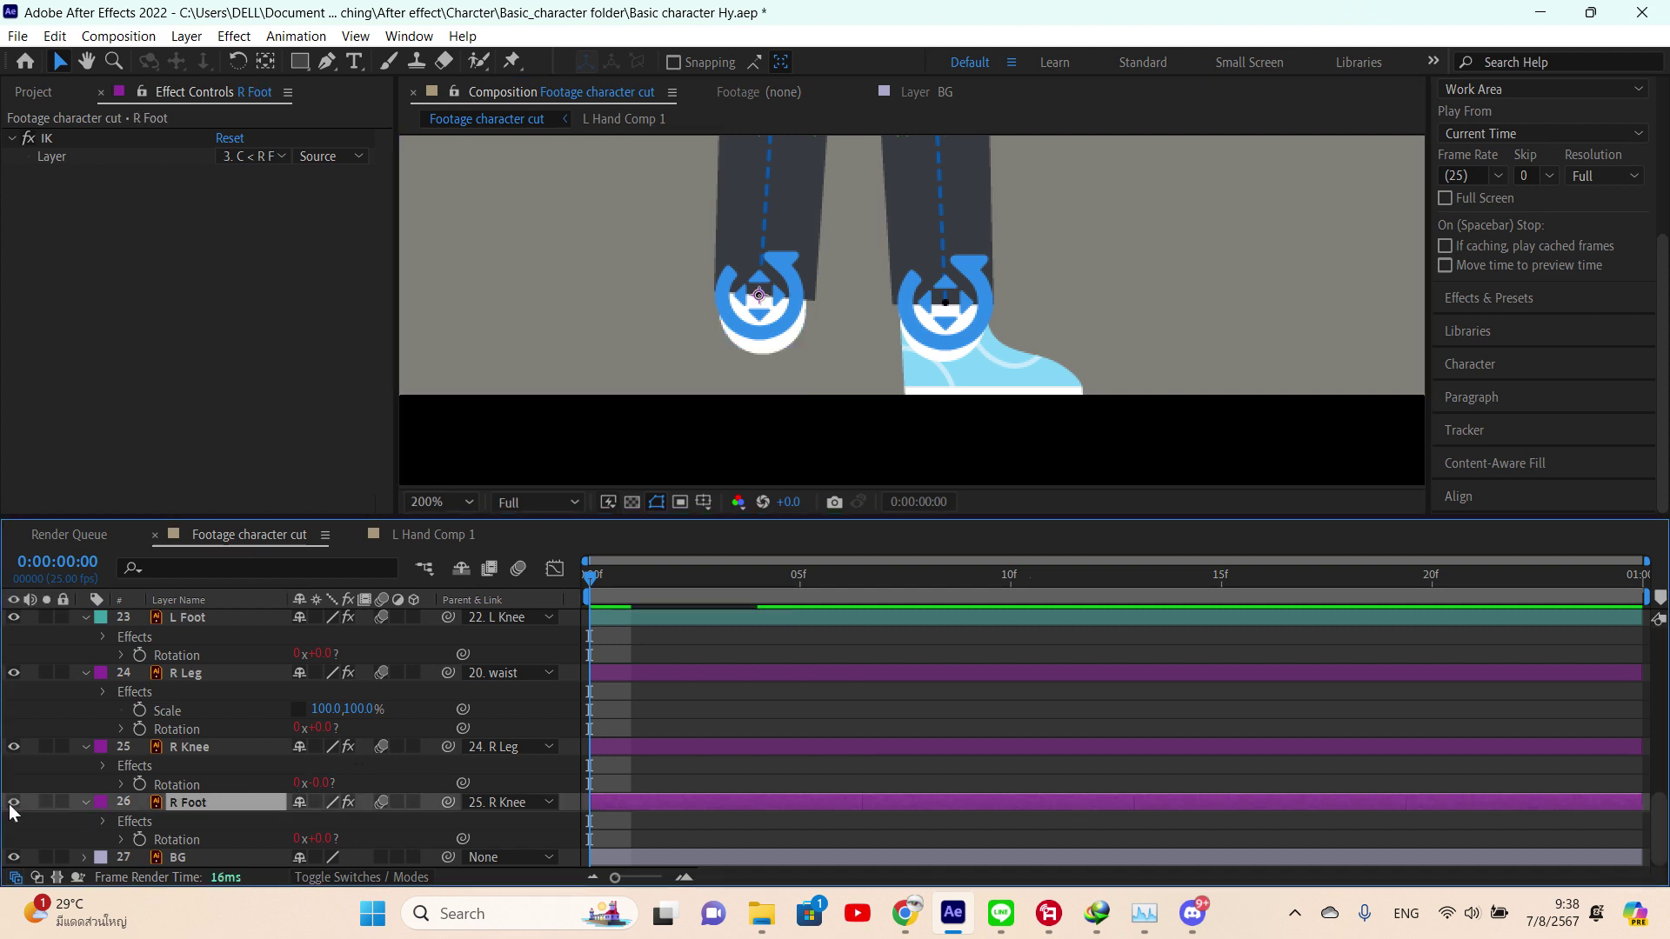
pyautogui.click(13, 801)
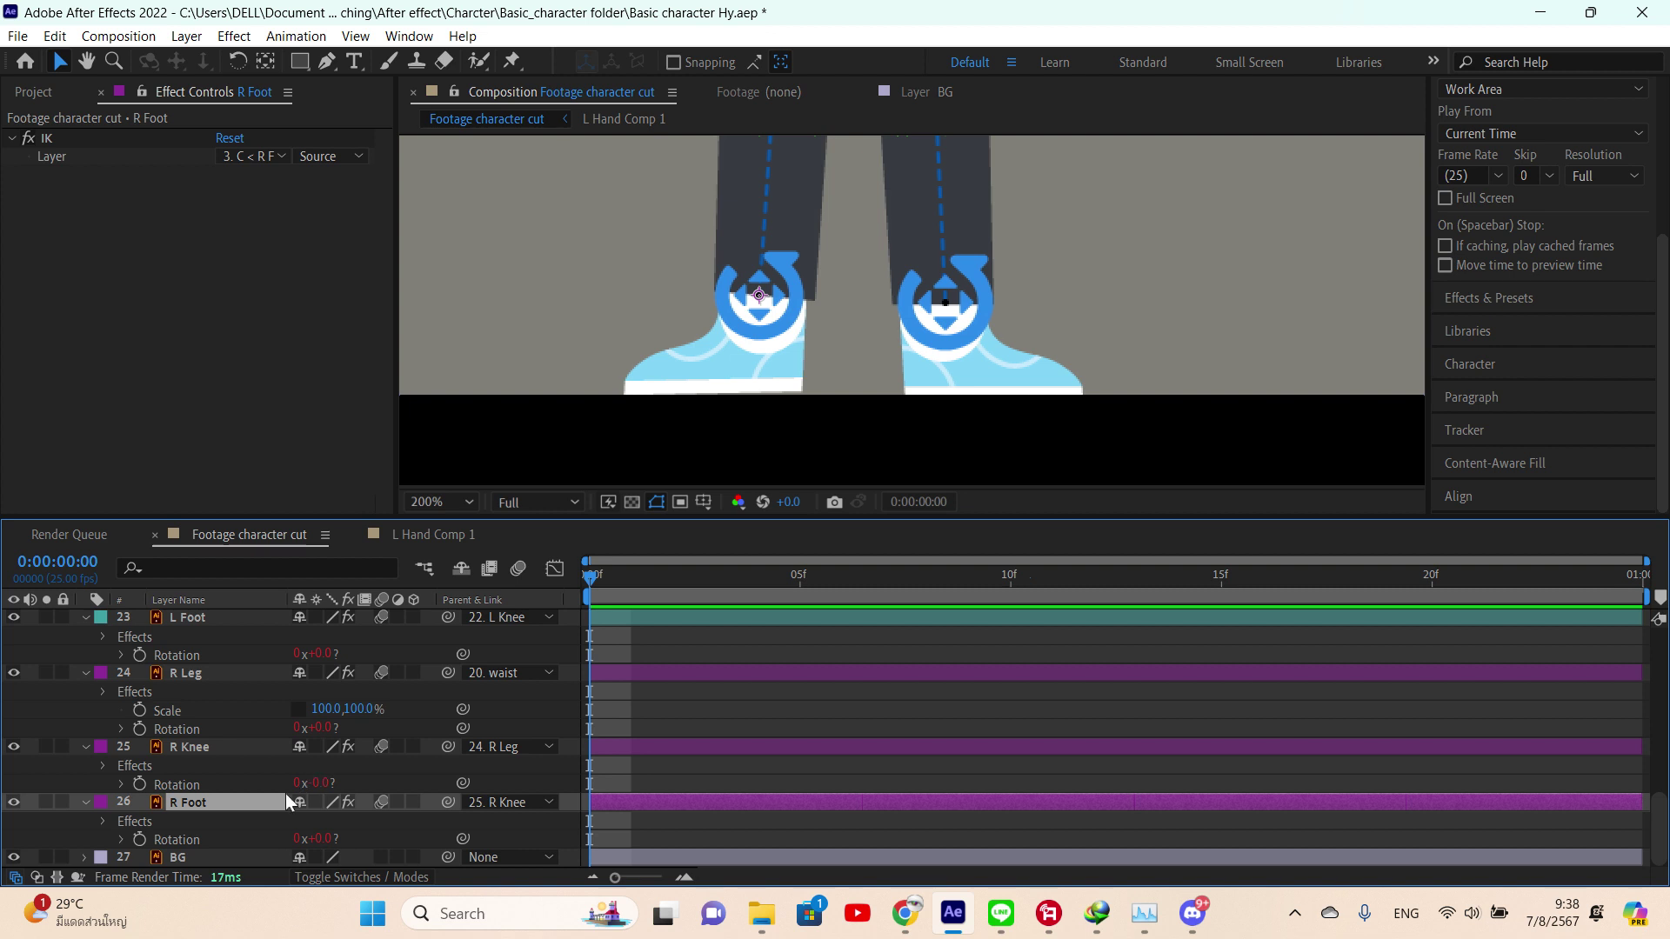
pyautogui.moveTo(200, 800); pyautogui.dragTo(203, 648)
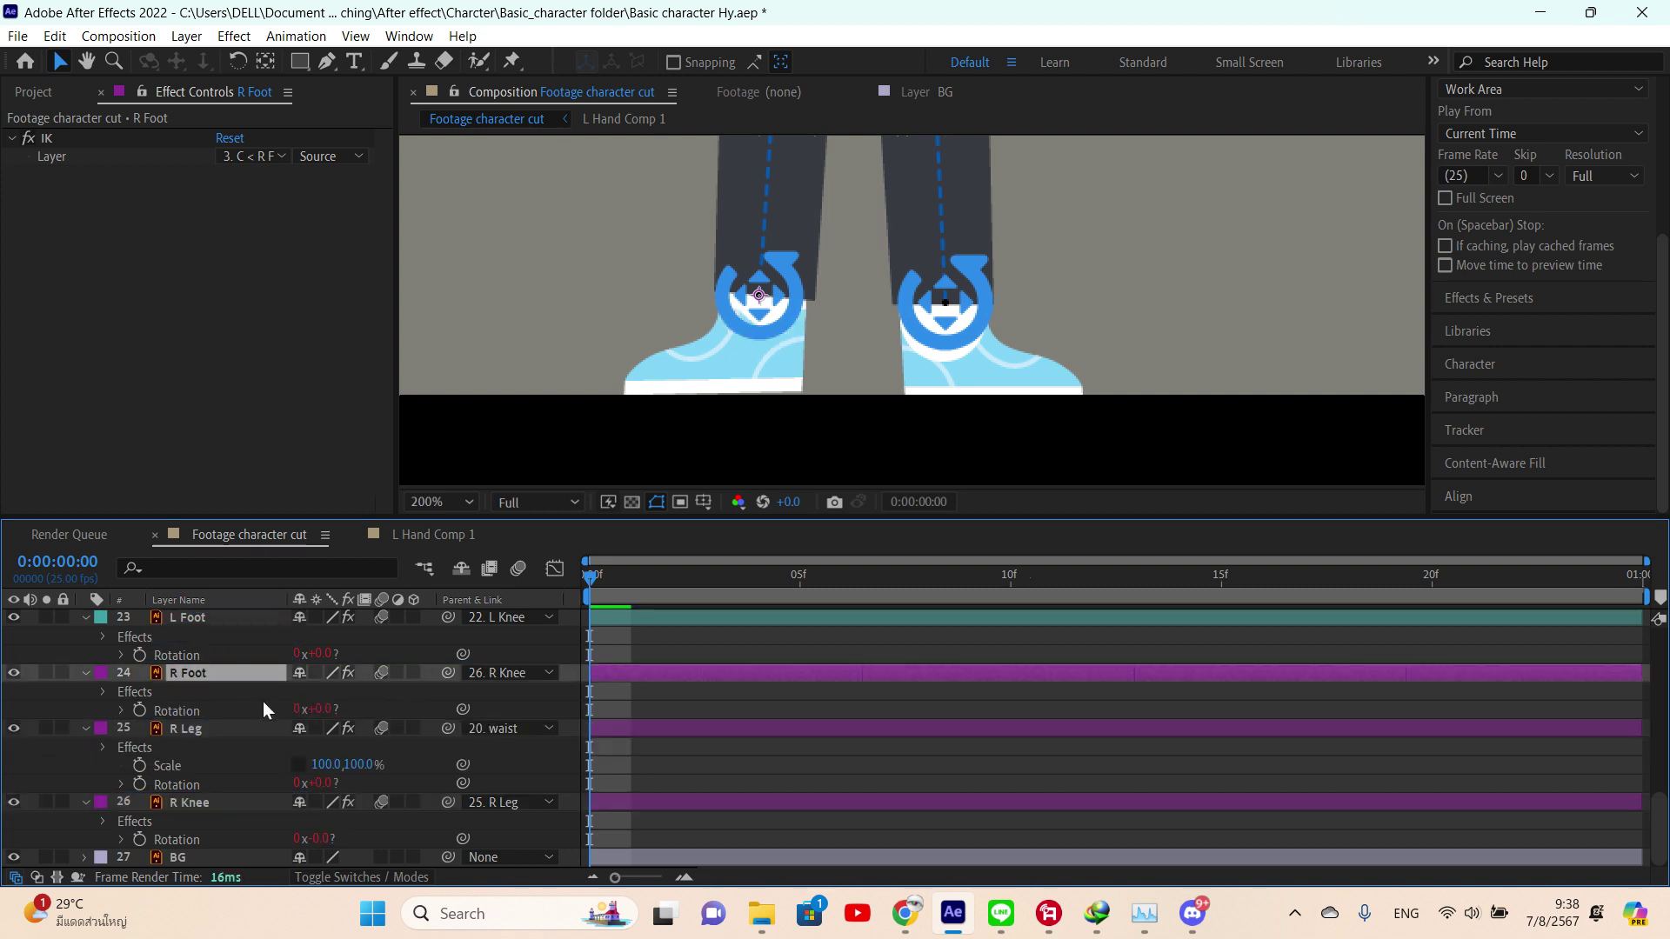
pyautogui.press('s')
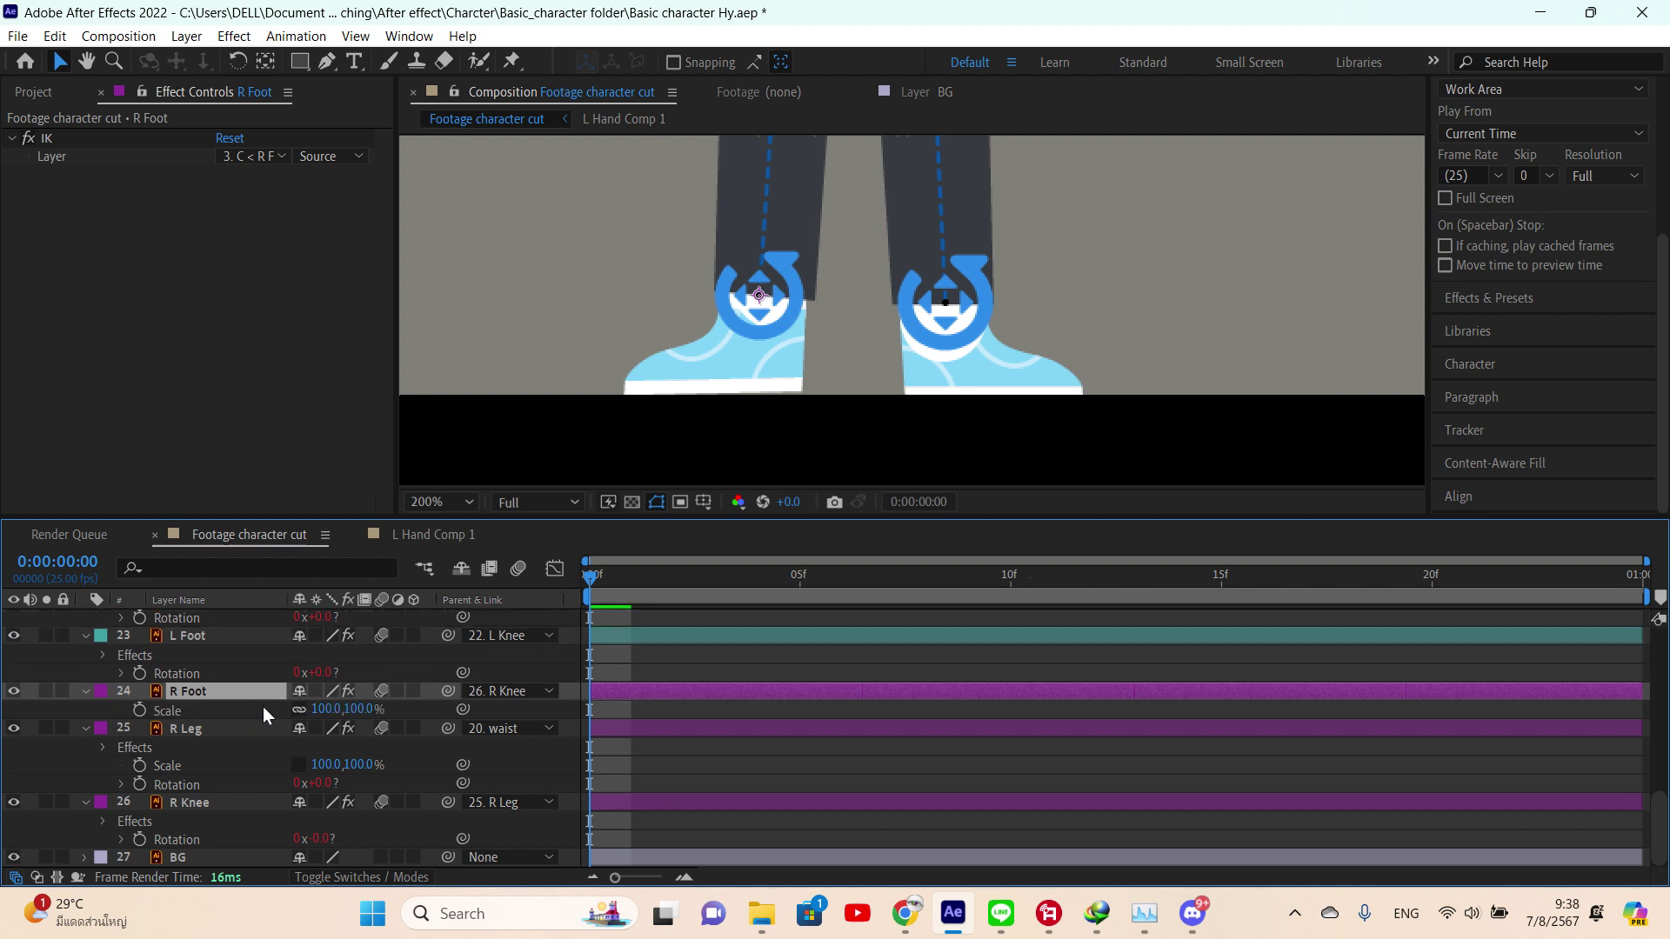
# - Flip the R Foot layer by setting its horizontal Scale to -100% and nudge it slightly to line up with the ankle
pyautogui.click(328, 710)
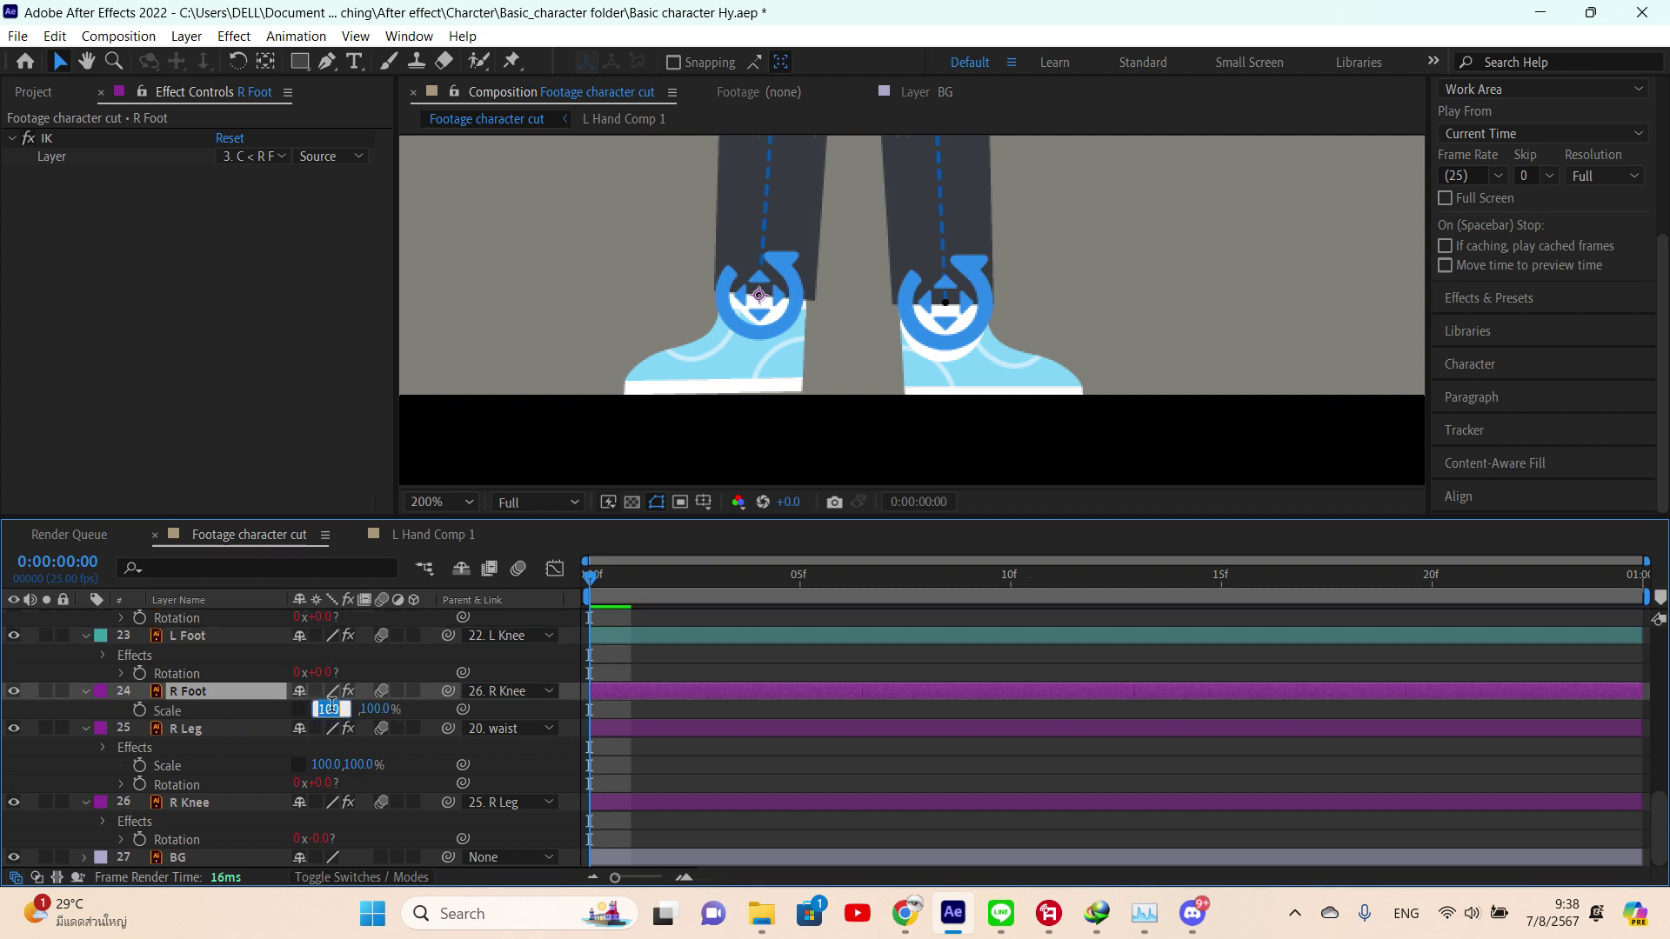
pyautogui.write('-100')
pyautogui.press('KP_Enter')
pyautogui.press('KP_Enter')
pyautogui.click(595, 93)
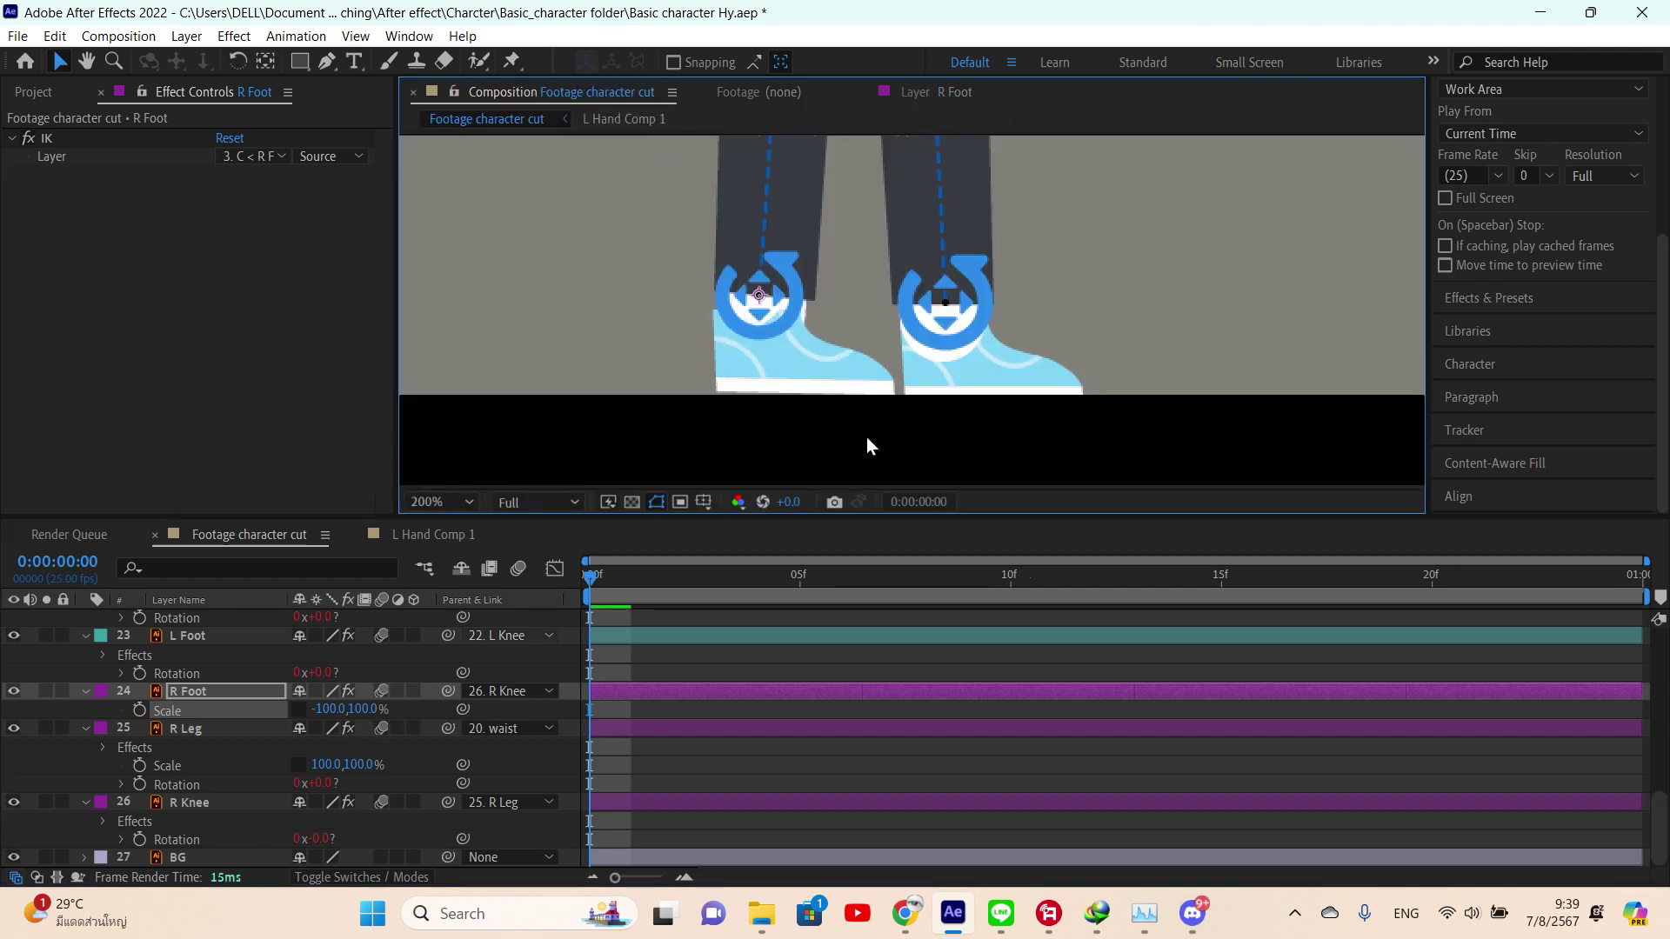
pyautogui.moveTo(848, 384); pyautogui.dragTo(853, 384)
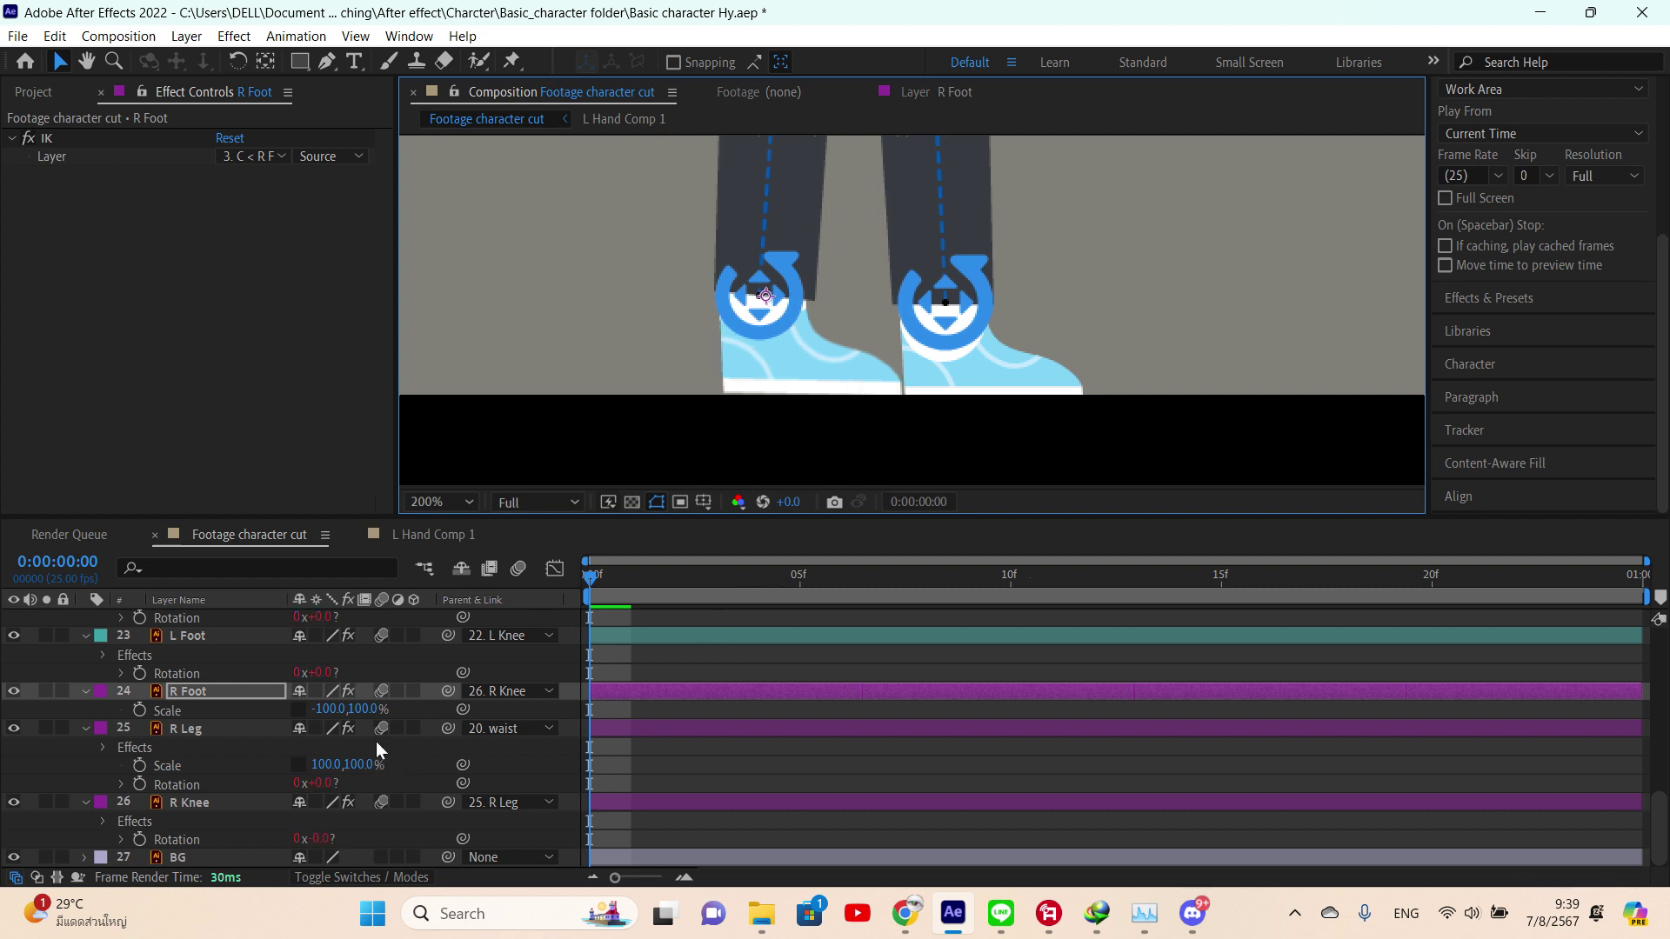
# - Move the L Foot layer above L Leg in the layer order and save the project
pyautogui.scroll(3, 376, 741)
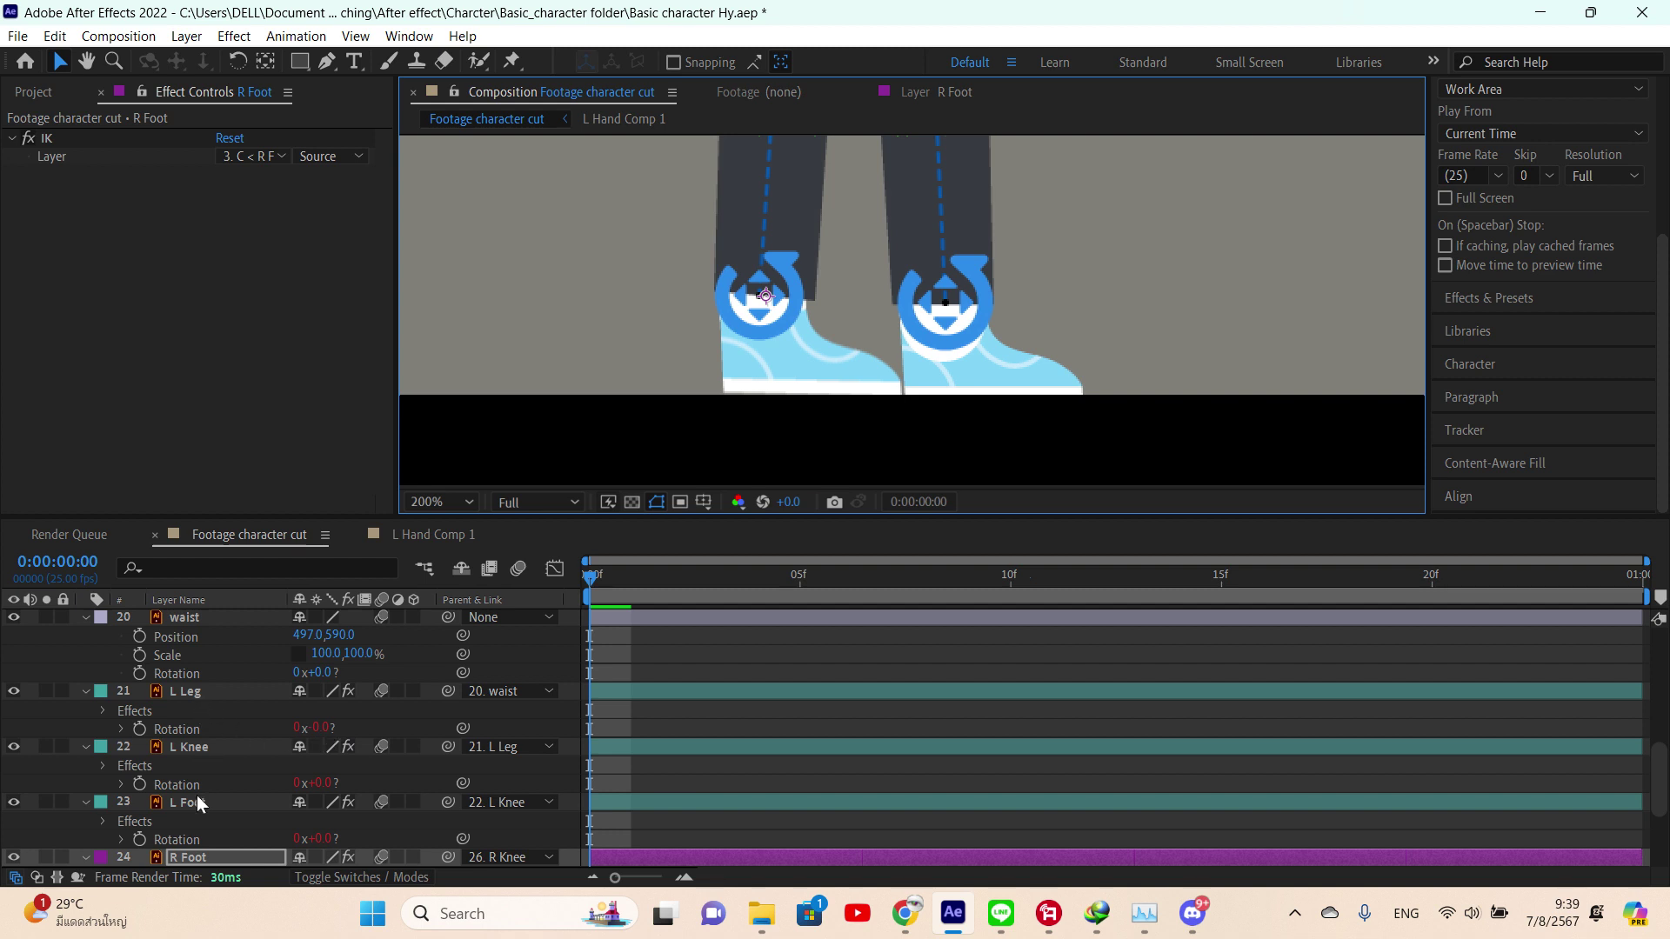
pyautogui.moveTo(196, 802); pyautogui.dragTo(205, 677)
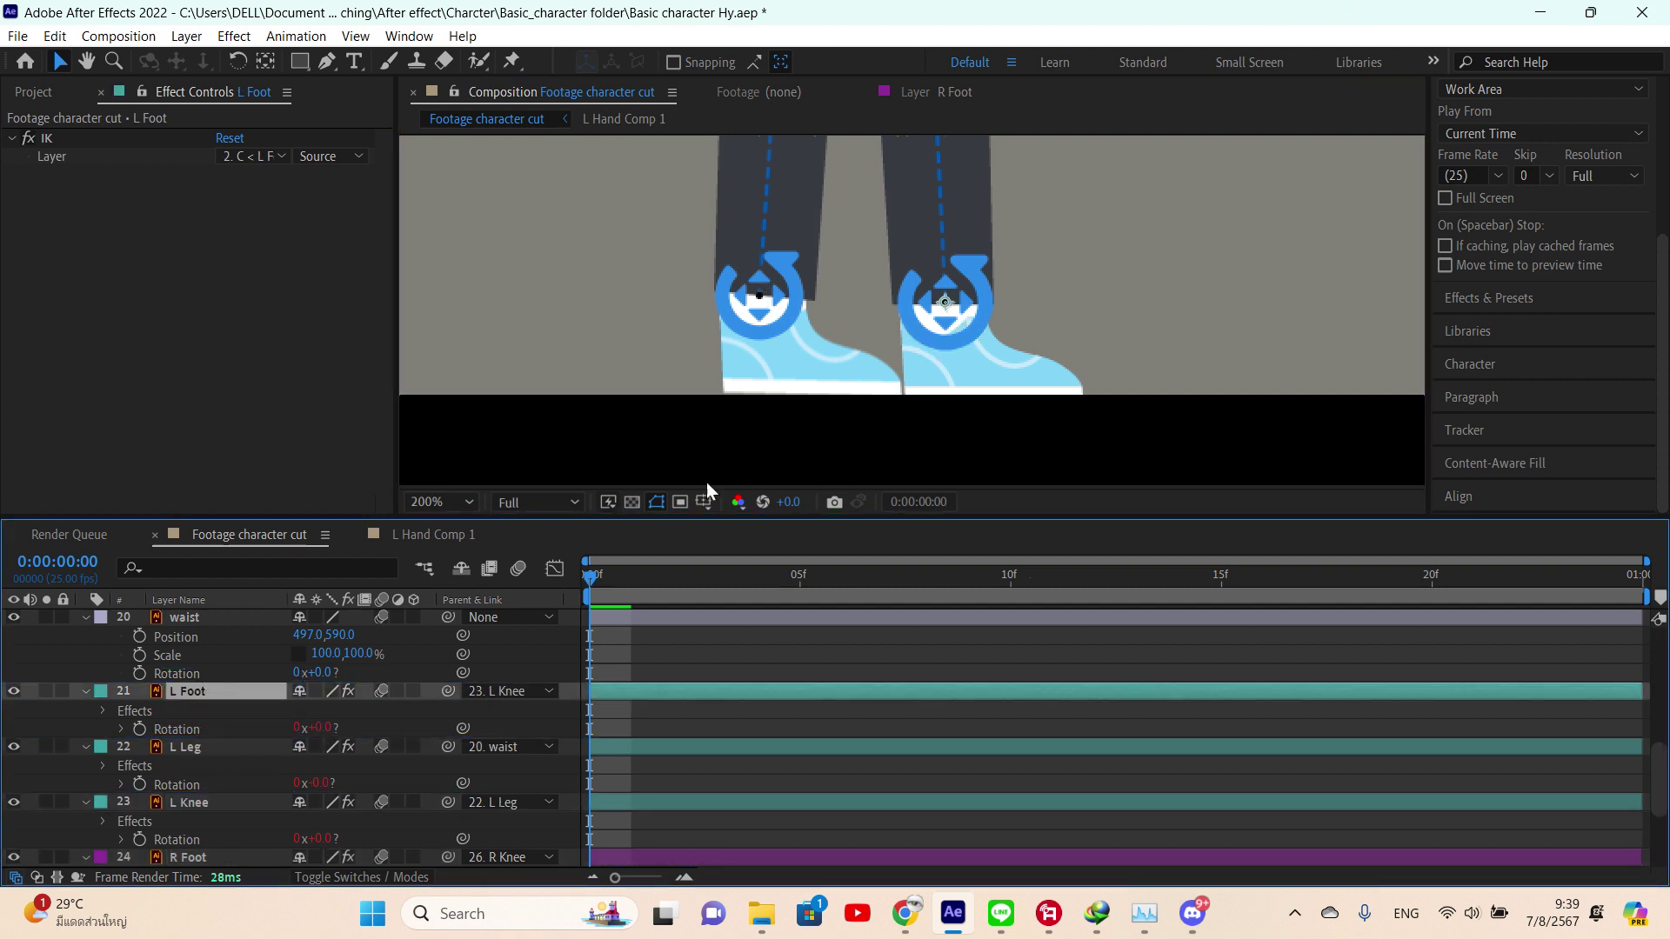
pyautogui.scroll(-4, 1019, 291)
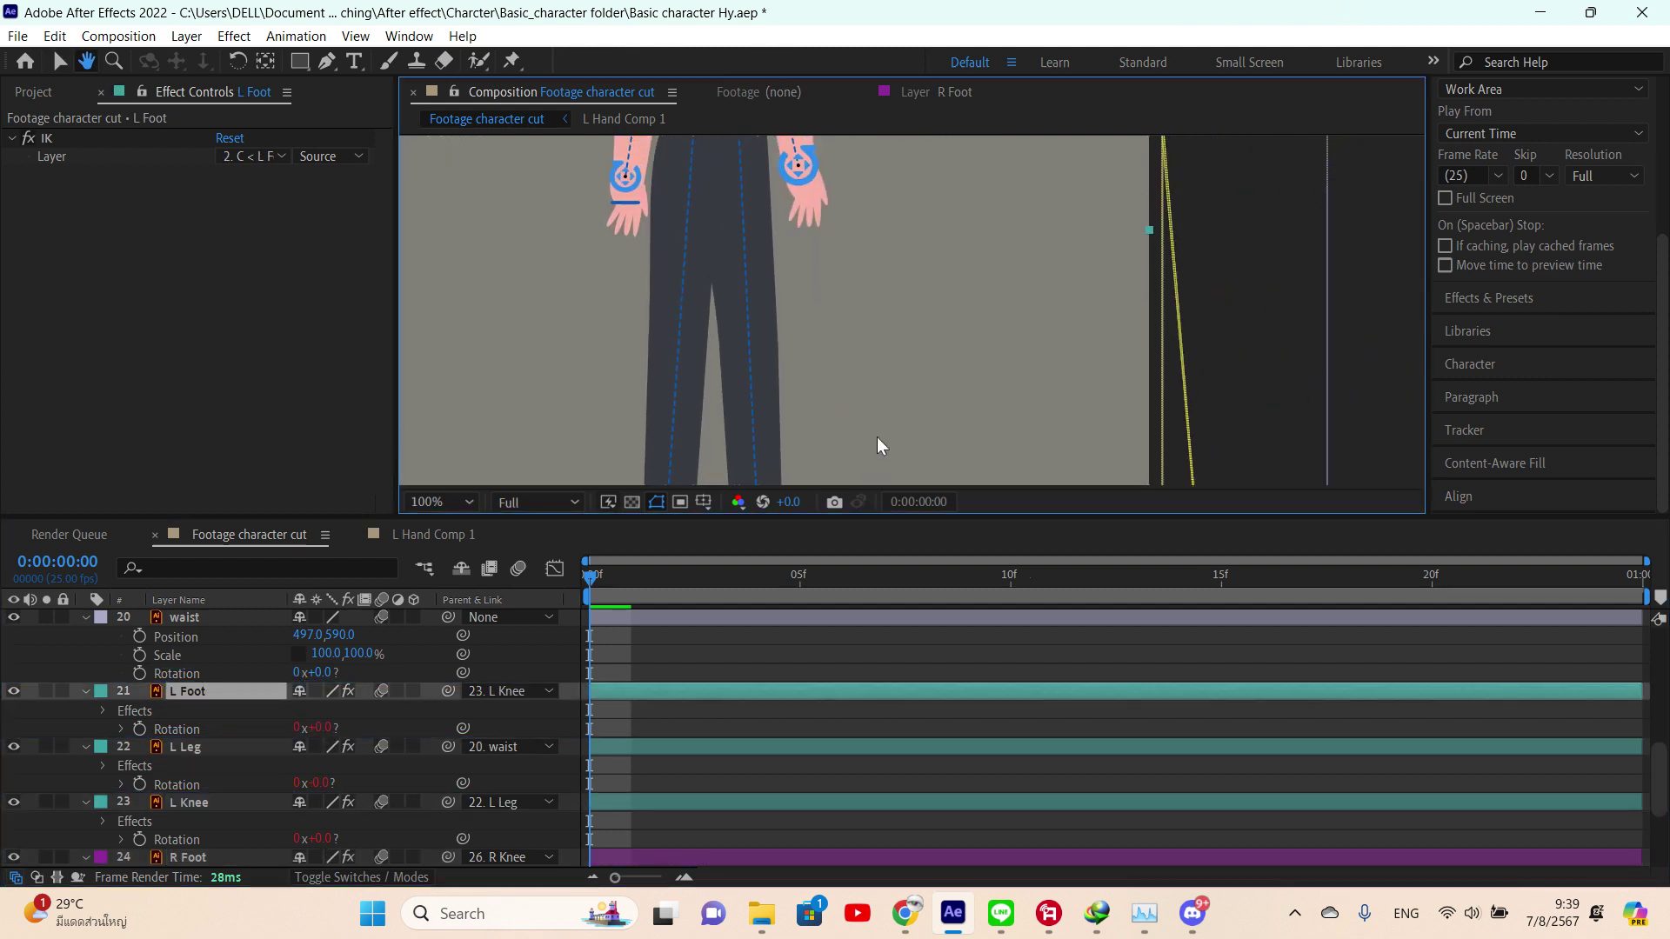
pyautogui.moveTo(901, 305); pyautogui.dragTo(856, 289)
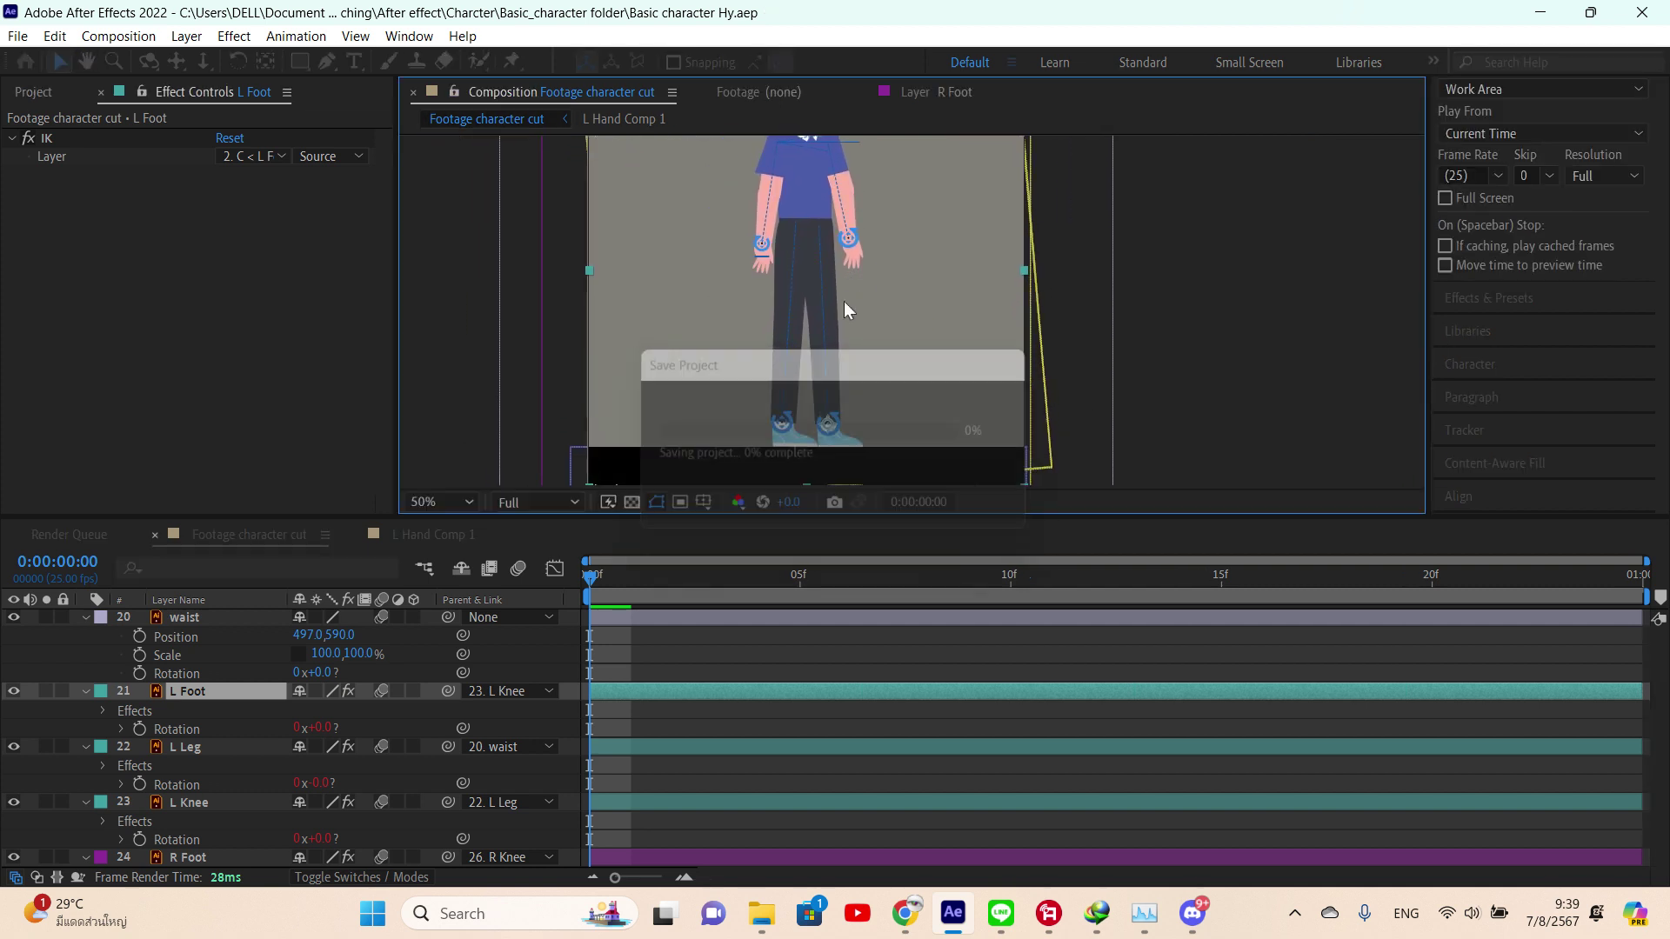
# - Keyframe the waist layer's Position at the first frame and lower it to about 501, 600 at frame 5
pyautogui.scroll(1, 696, 659)
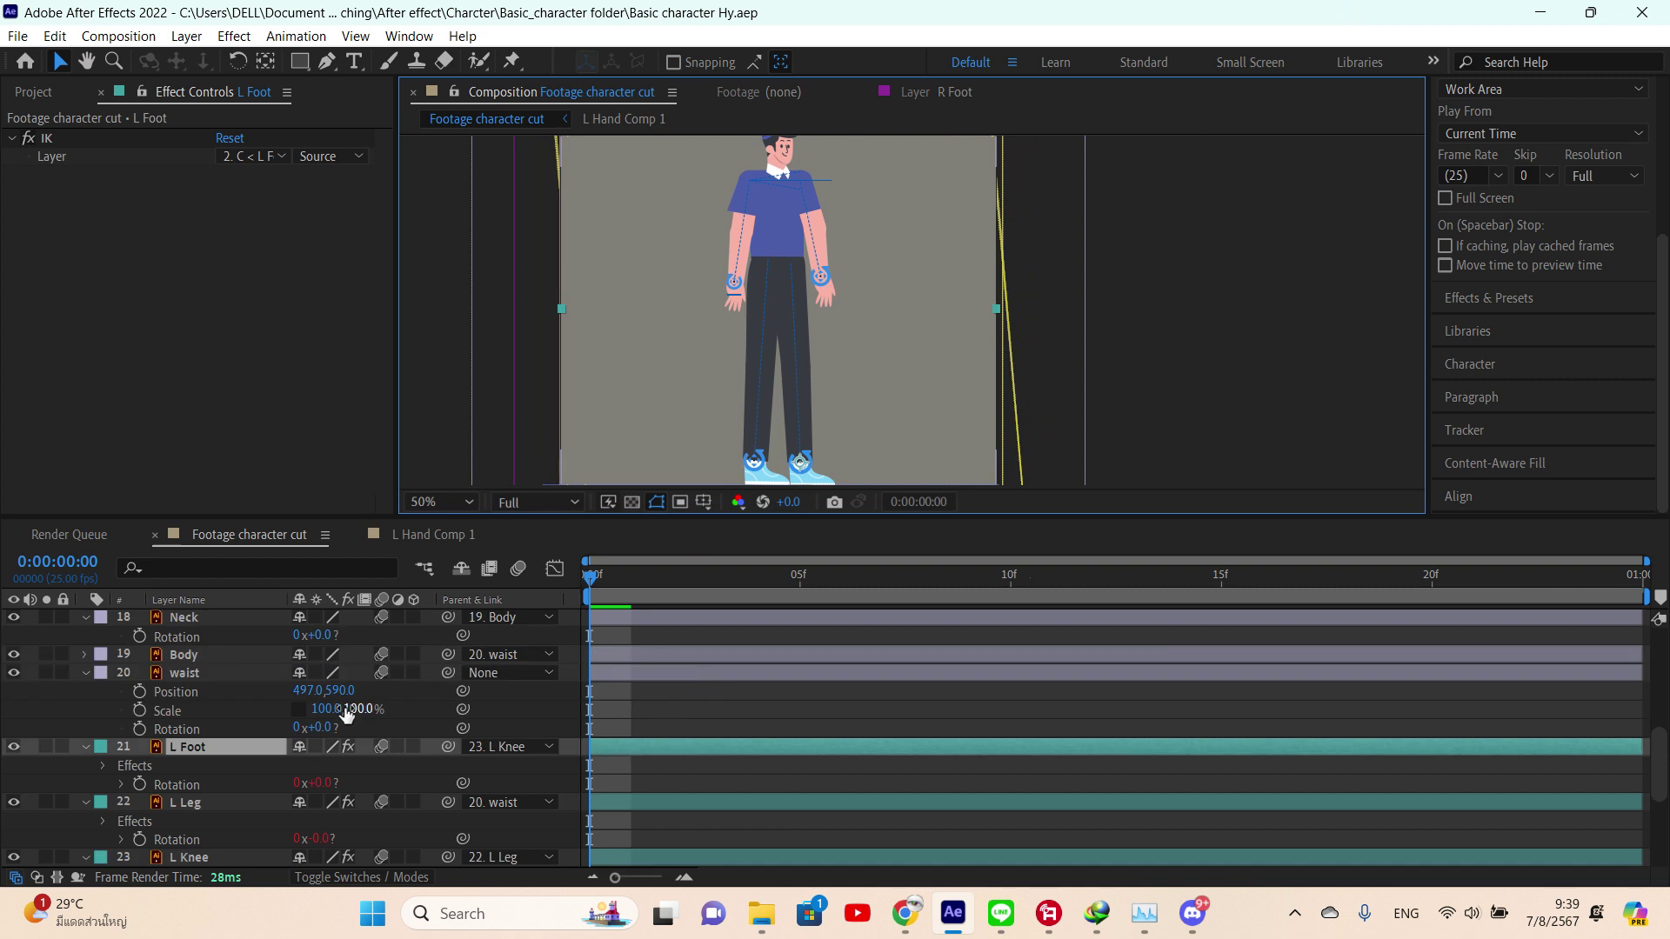
pyautogui.click(214, 678)
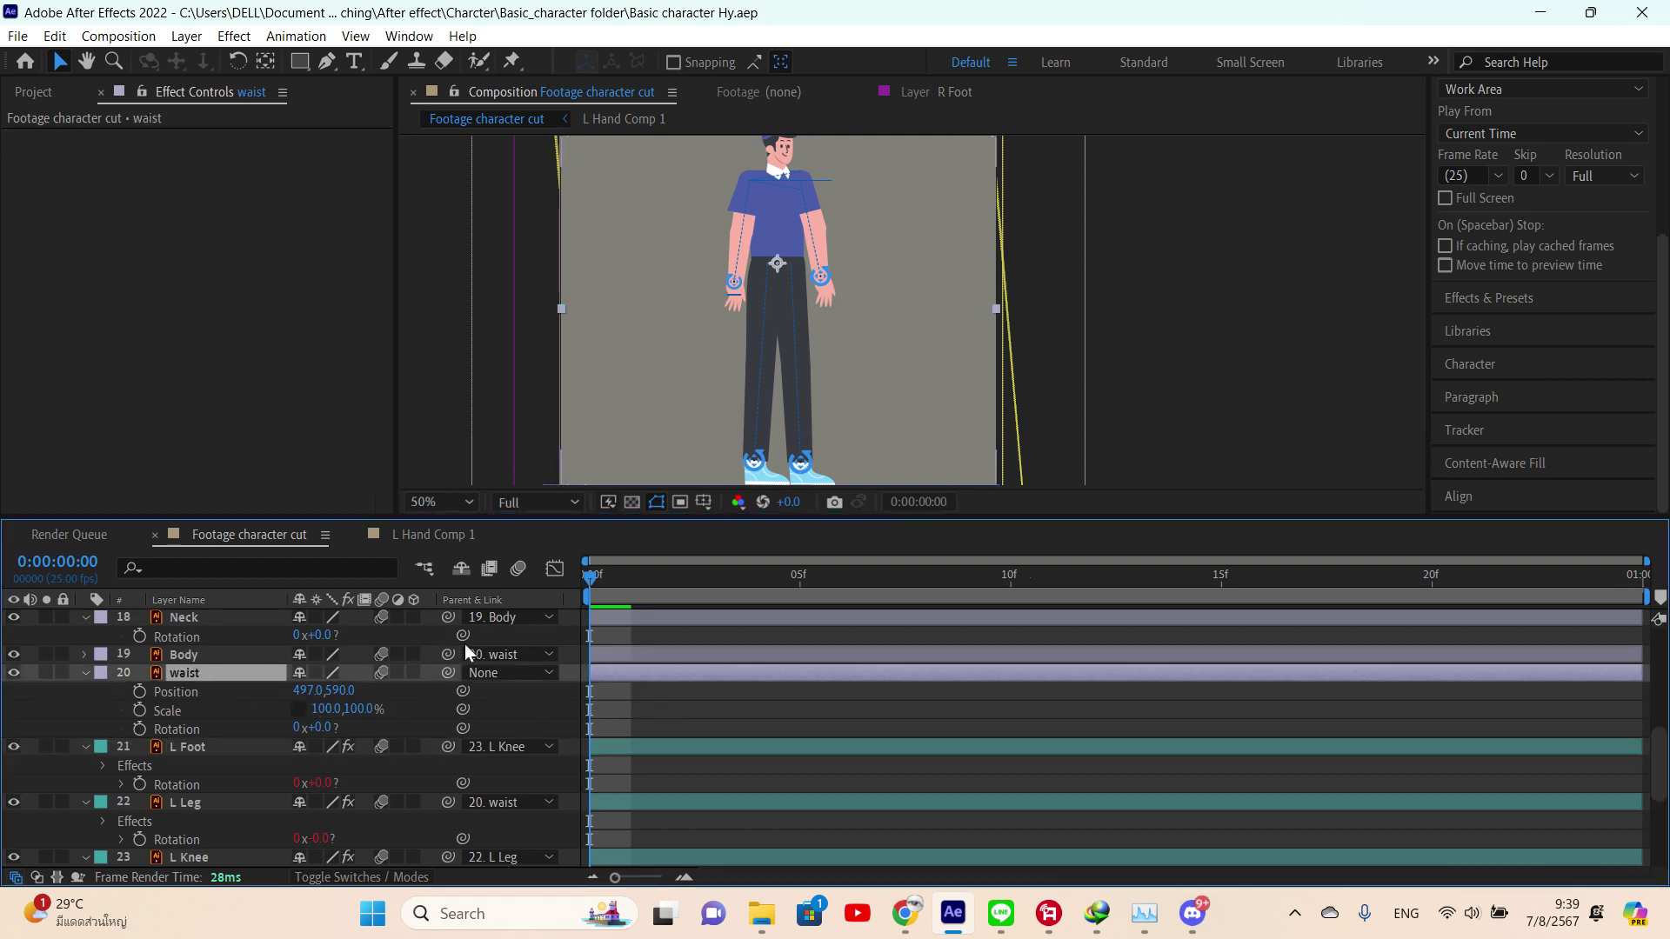
pyautogui.moveTo(884, 336); pyautogui.dragTo(892, 363)
pyautogui.press('w')
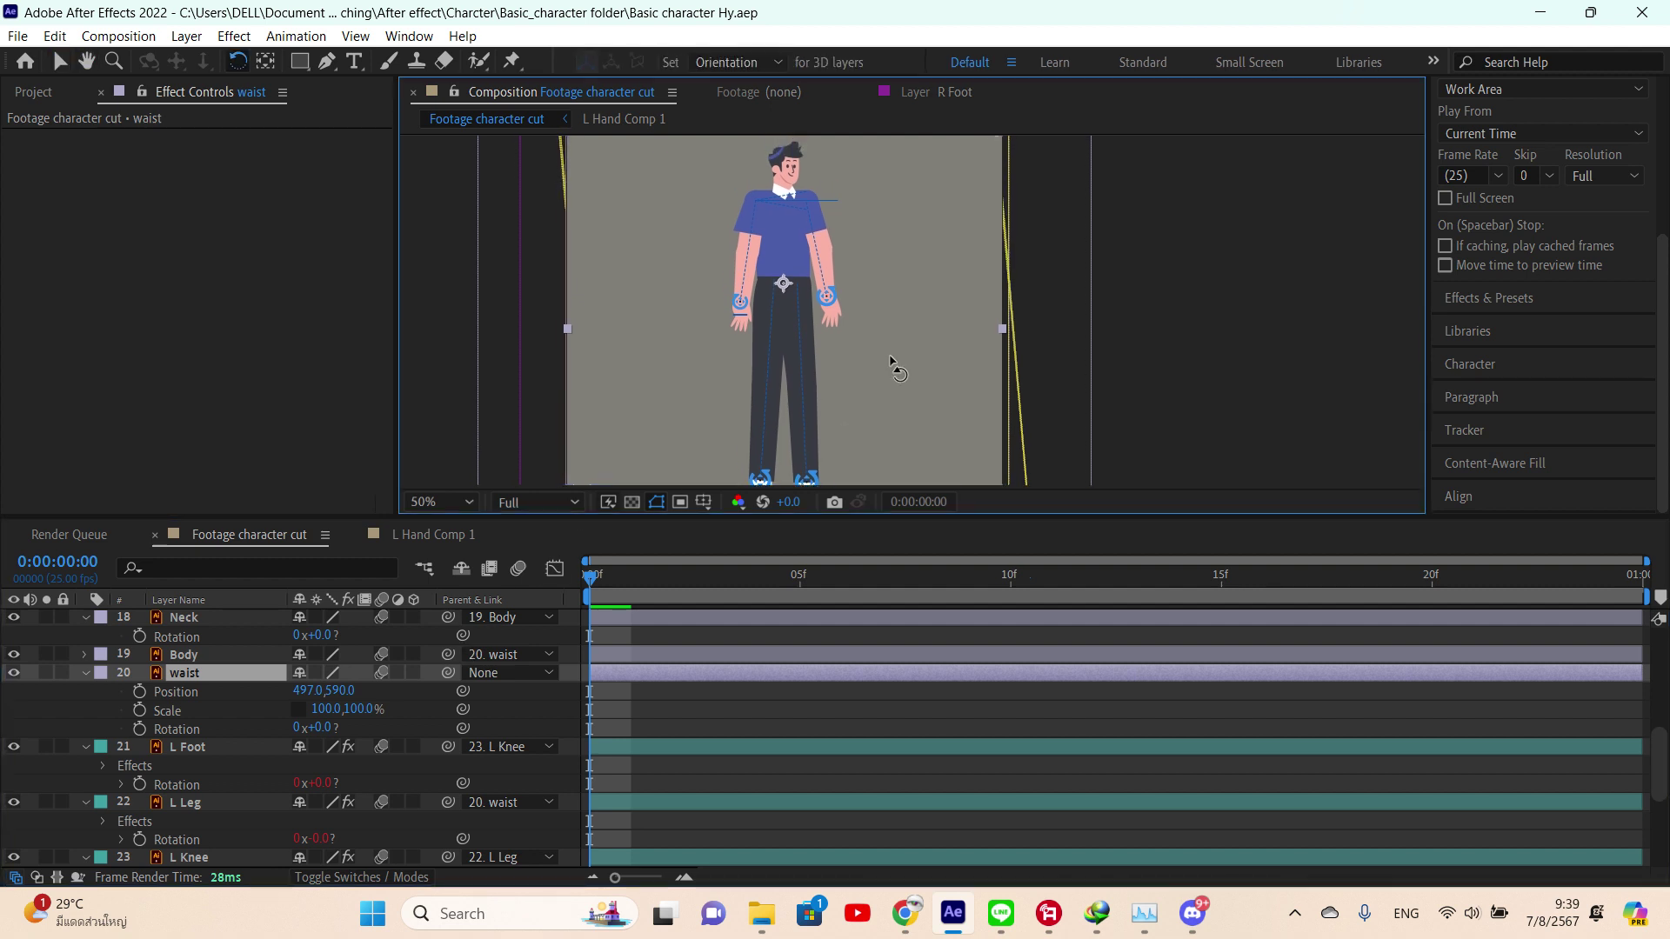
pyautogui.click(186, 657)
pyautogui.click(186, 674)
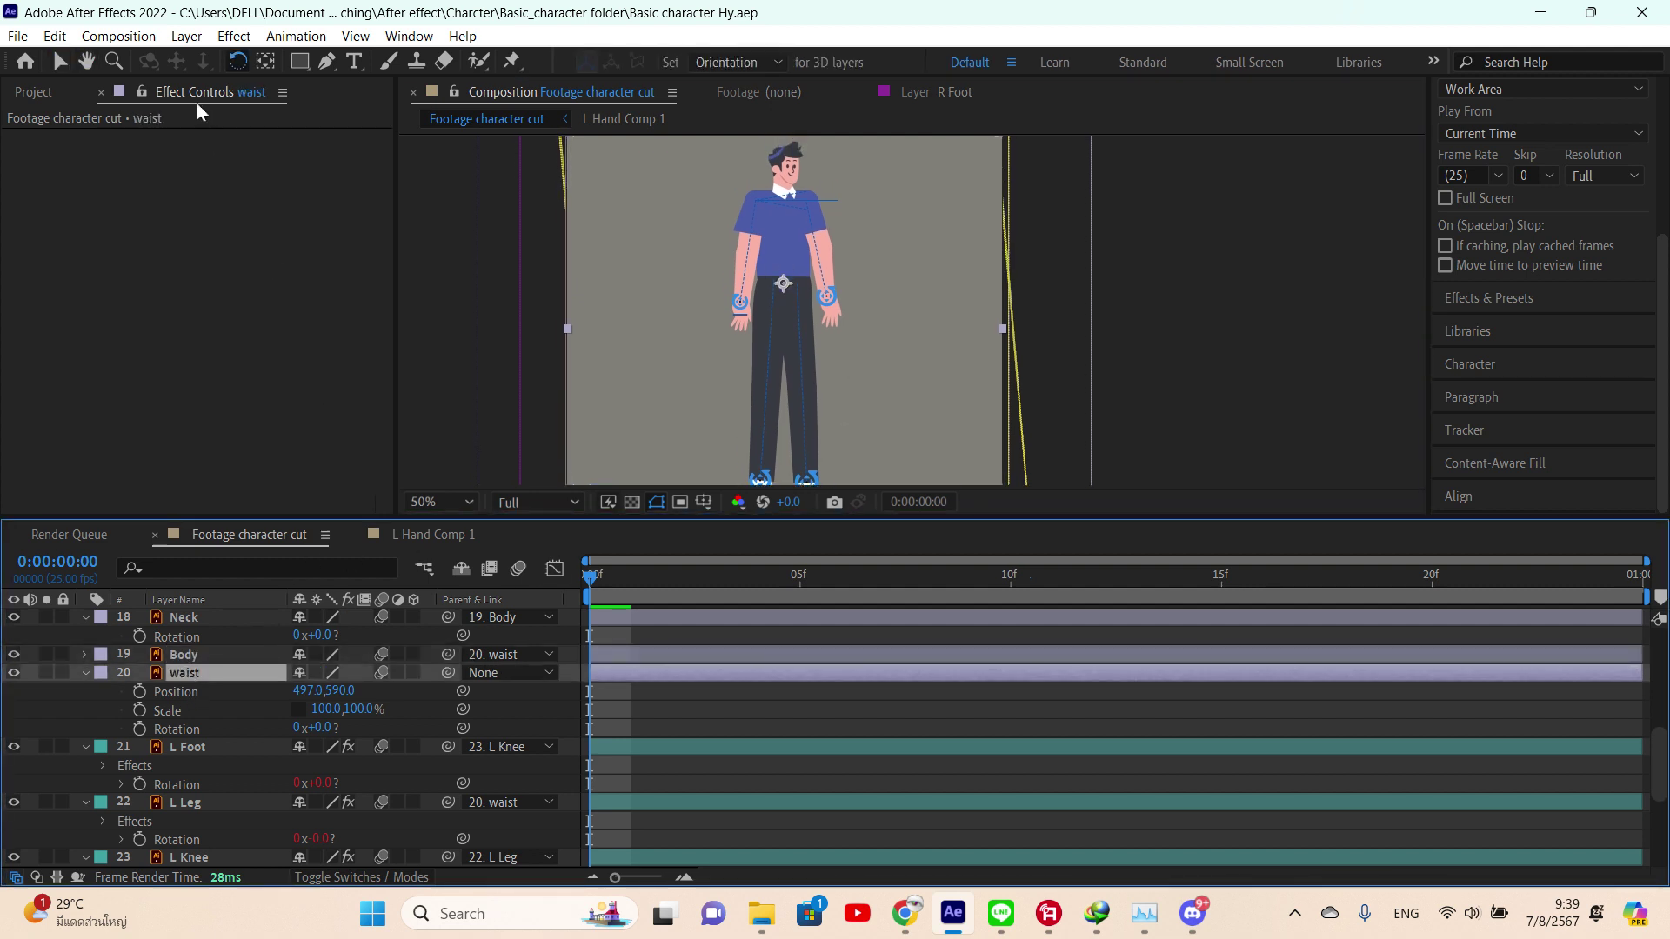
pyautogui.click(60, 61)
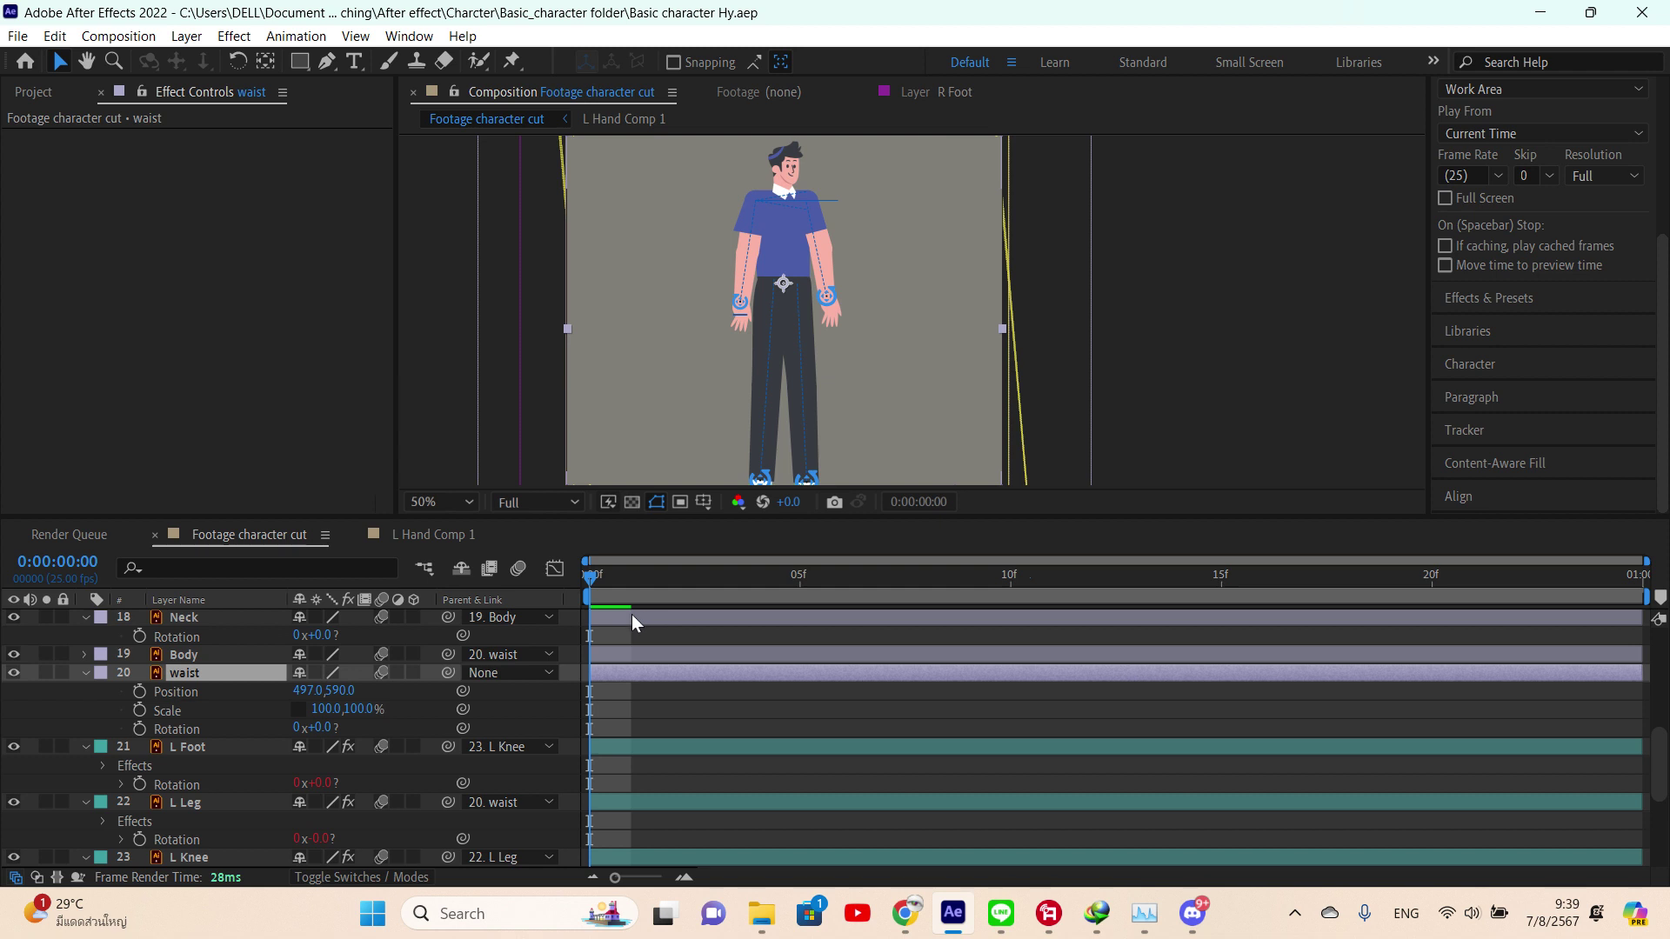
pyautogui.click(139, 693)
pyautogui.moveTo(898, 377); pyautogui.dragTo(895, 387)
pyautogui.moveTo(689, 596); pyautogui.dragTo(807, 595)
pyautogui.moveTo(782, 301); pyautogui.dragTo(783, 300)
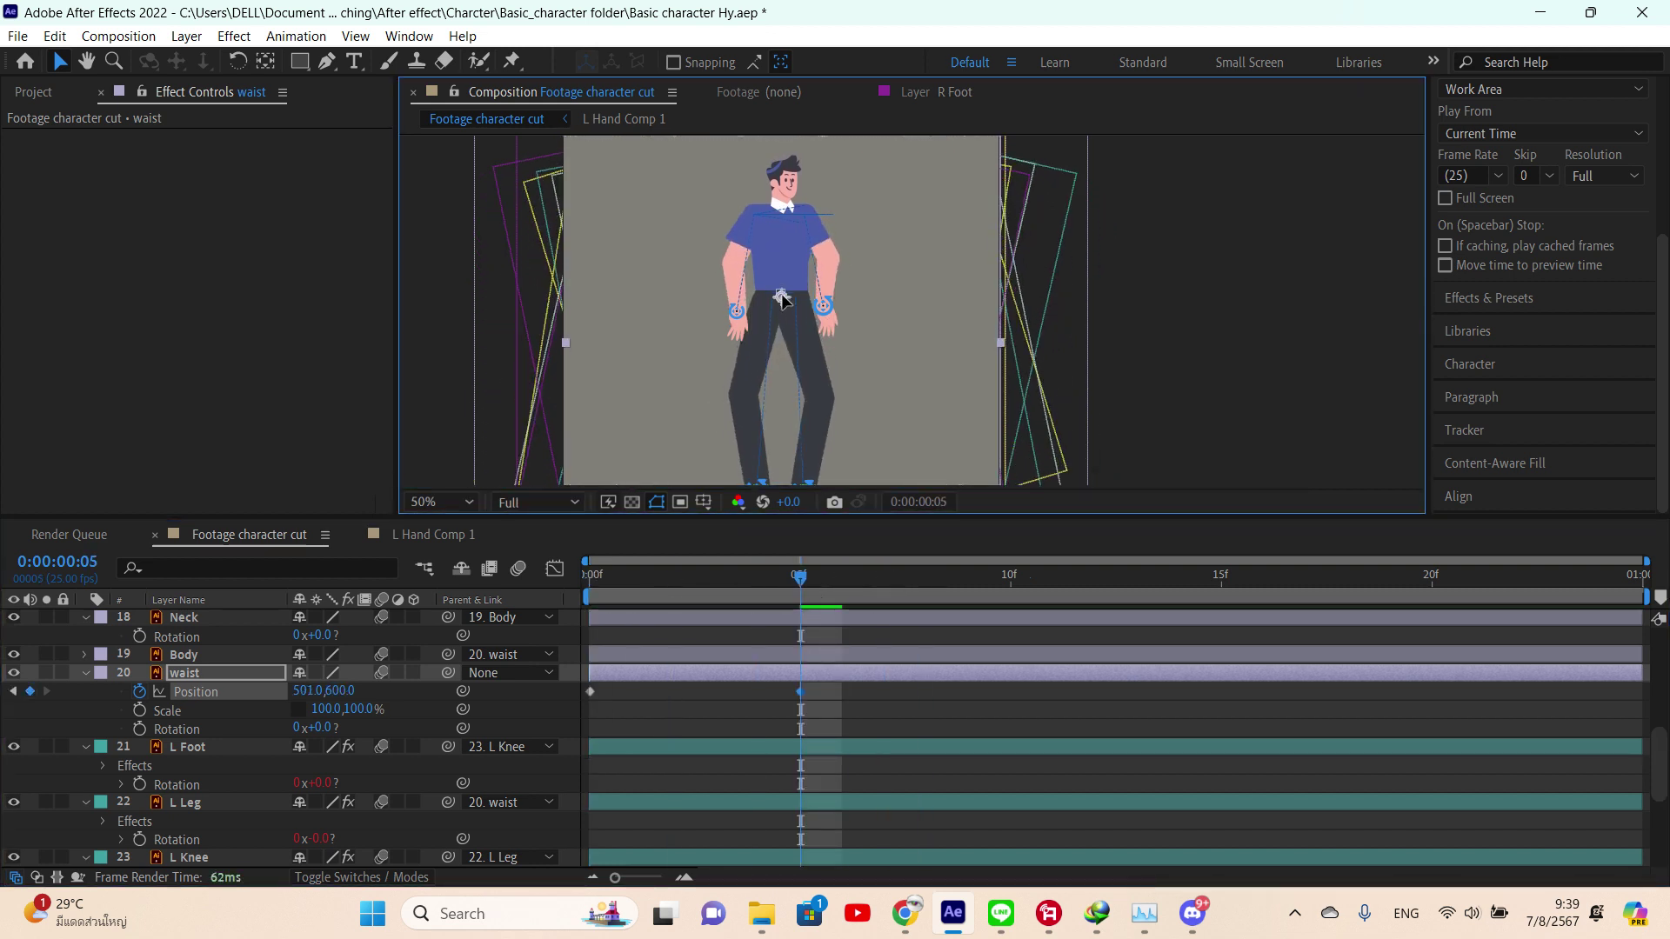
# - Copy the waist's first Position keyframe to the end of the timeline and move the lowered-pose keyframe to frame 11
pyautogui.moveTo(819, 571); pyautogui.dragTo(1056, 591)
pyautogui.moveTo(1166, 607); pyautogui.dragTo(1011, 635)
pyautogui.click(591, 692)
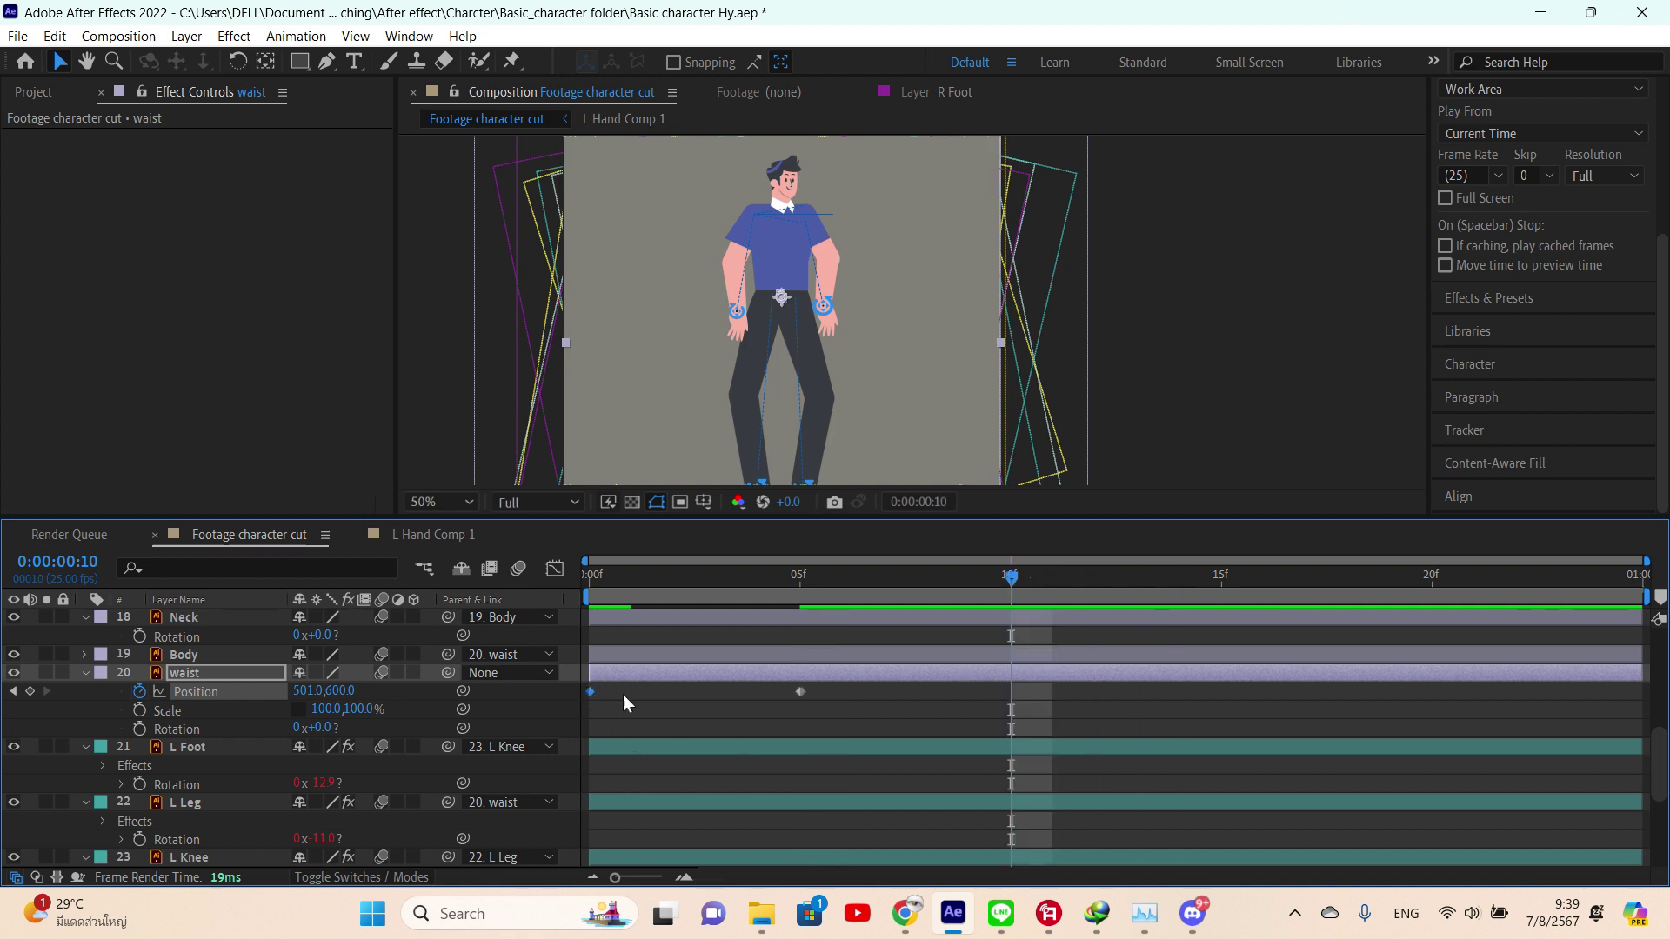
pyautogui.hotkey('ctrl', 'v')
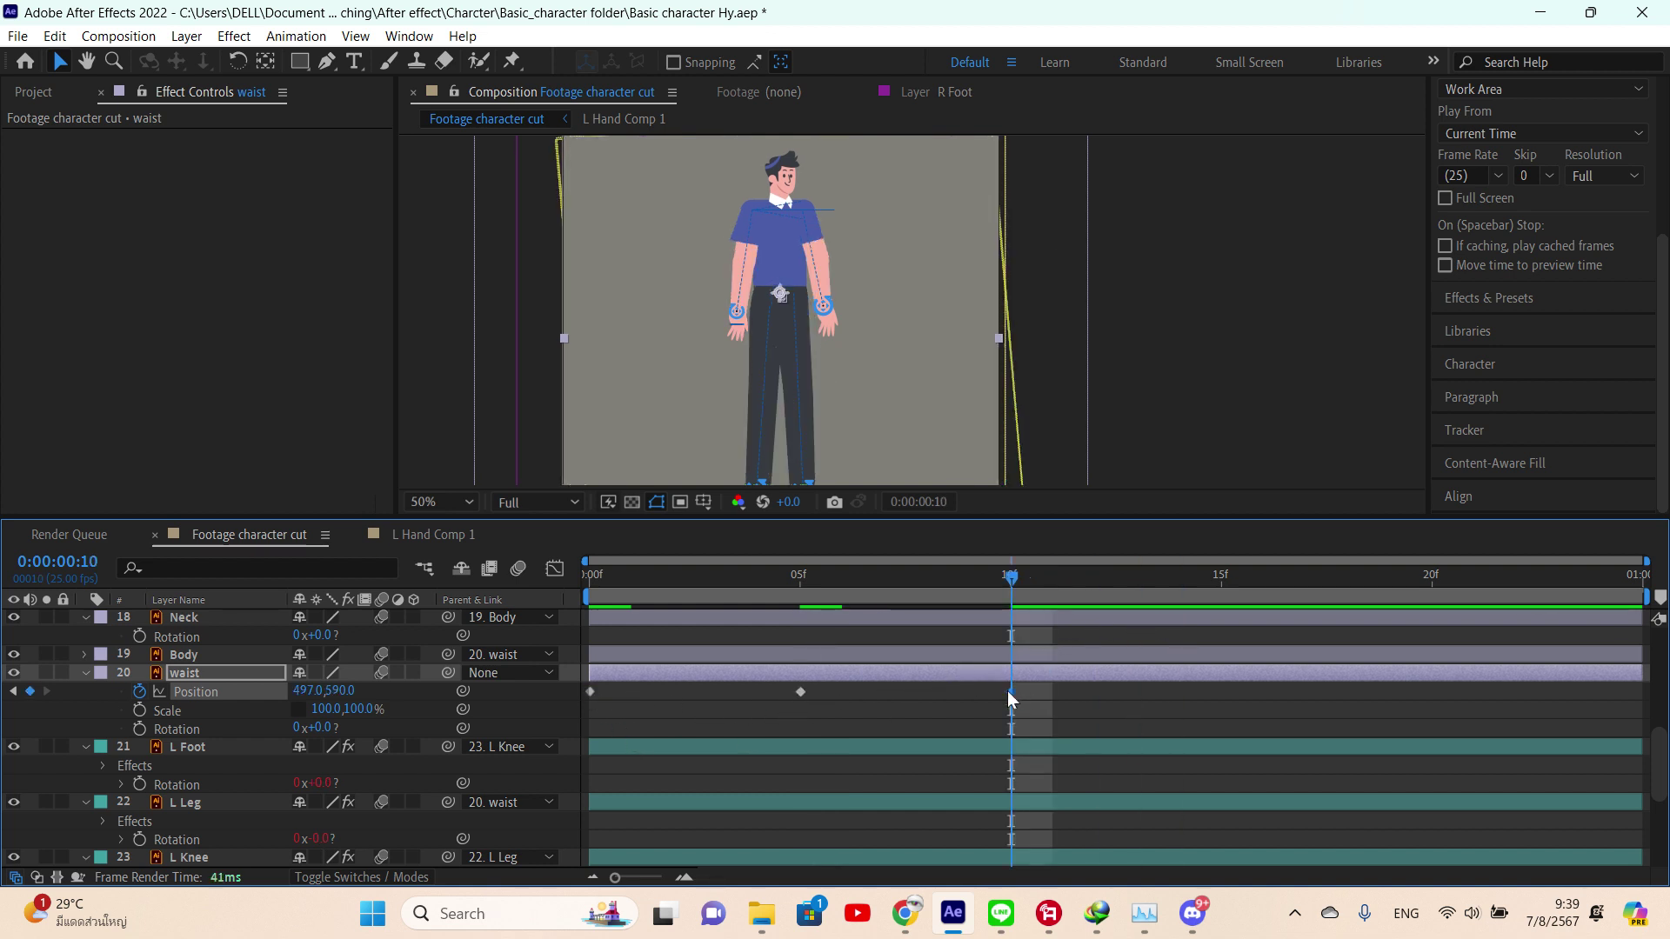
pyautogui.moveTo(1011, 691); pyautogui.dragTo(1643, 691)
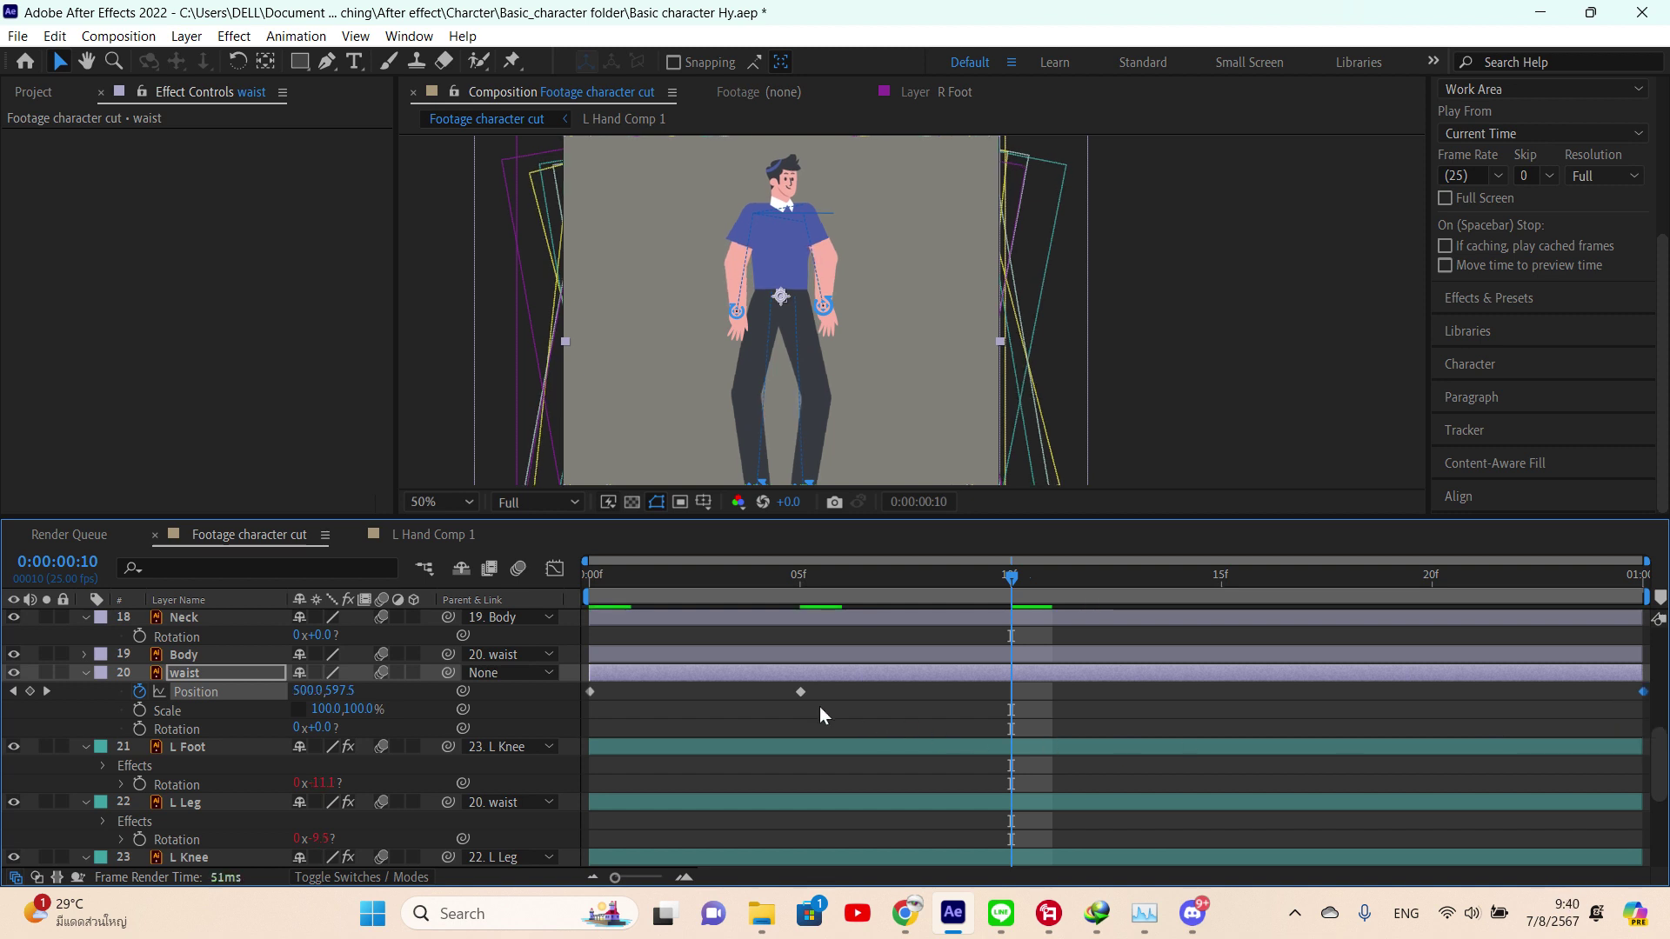
pyautogui.moveTo(800, 692); pyautogui.dragTo(1052, 696)
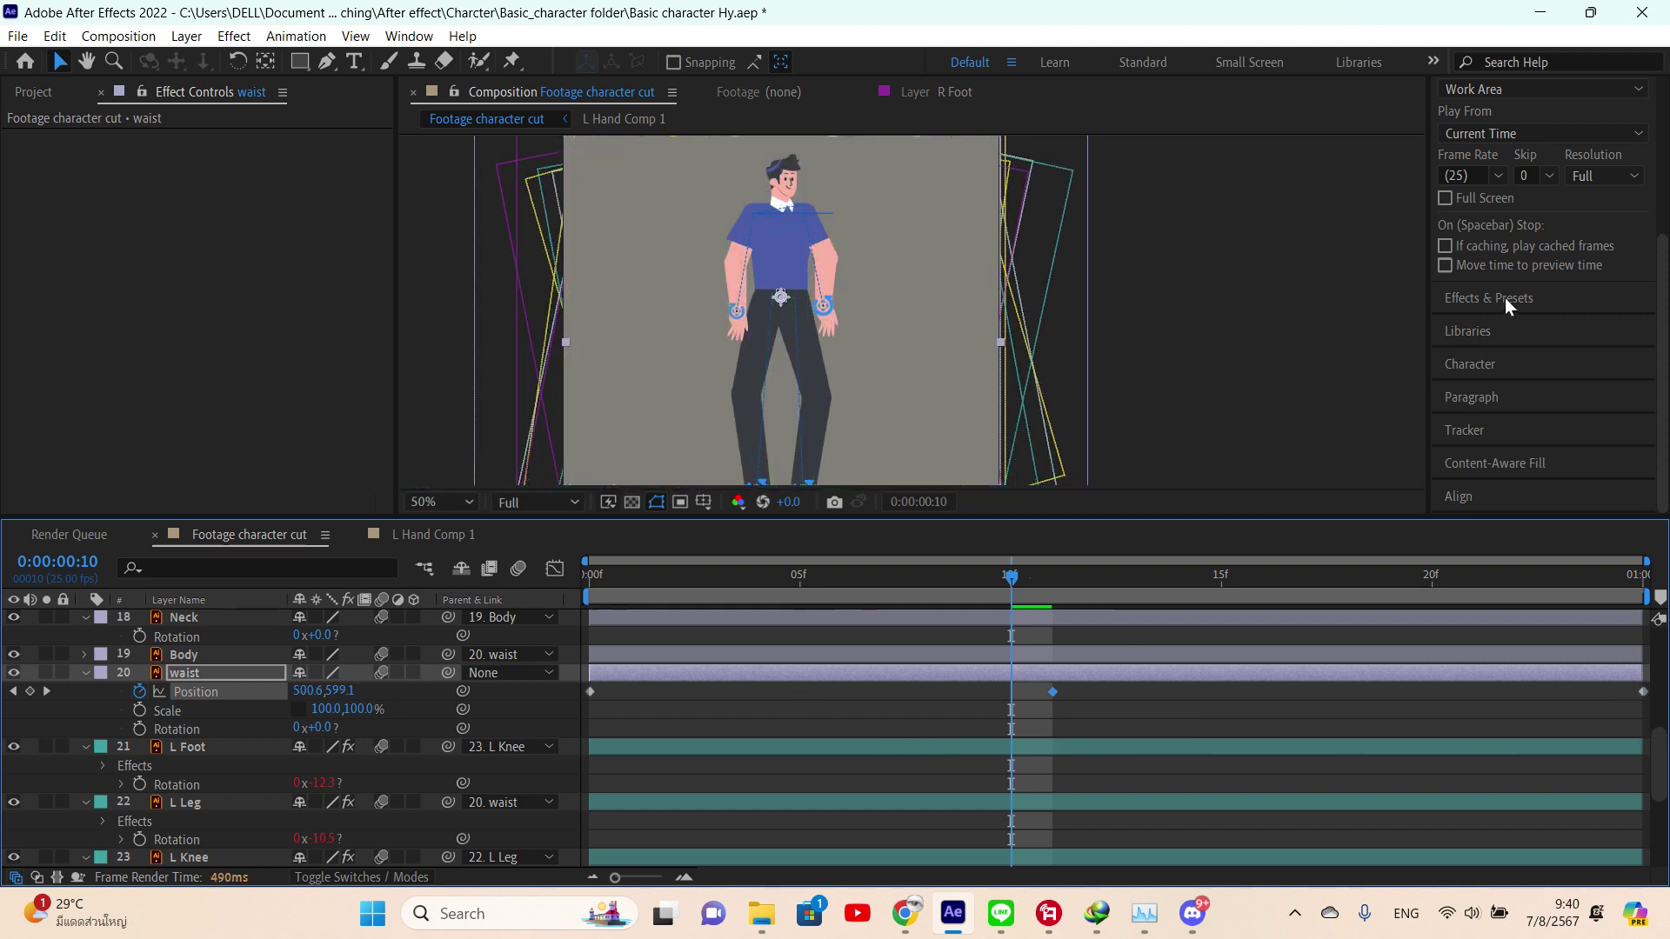
# - Preview the waist movement with the composition at Quarter resolution and magnification set to Fit up to 100%
pyautogui.scroll(3, 1493, 113)
pyautogui.click(1536, 188)
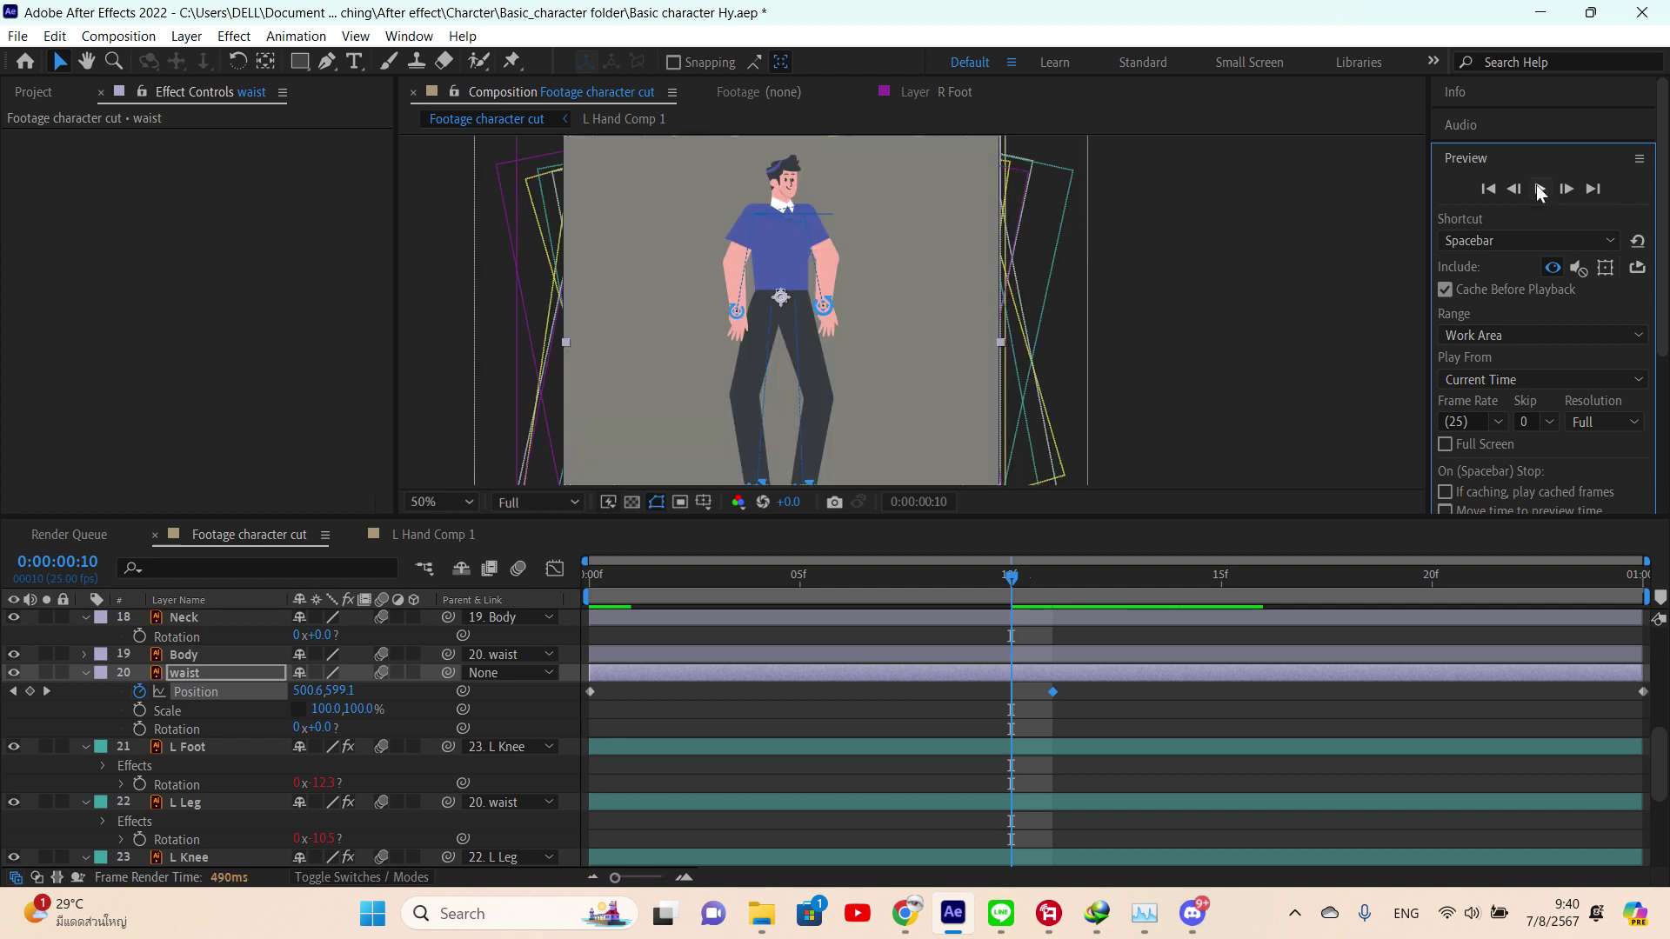
pyautogui.click(539, 502)
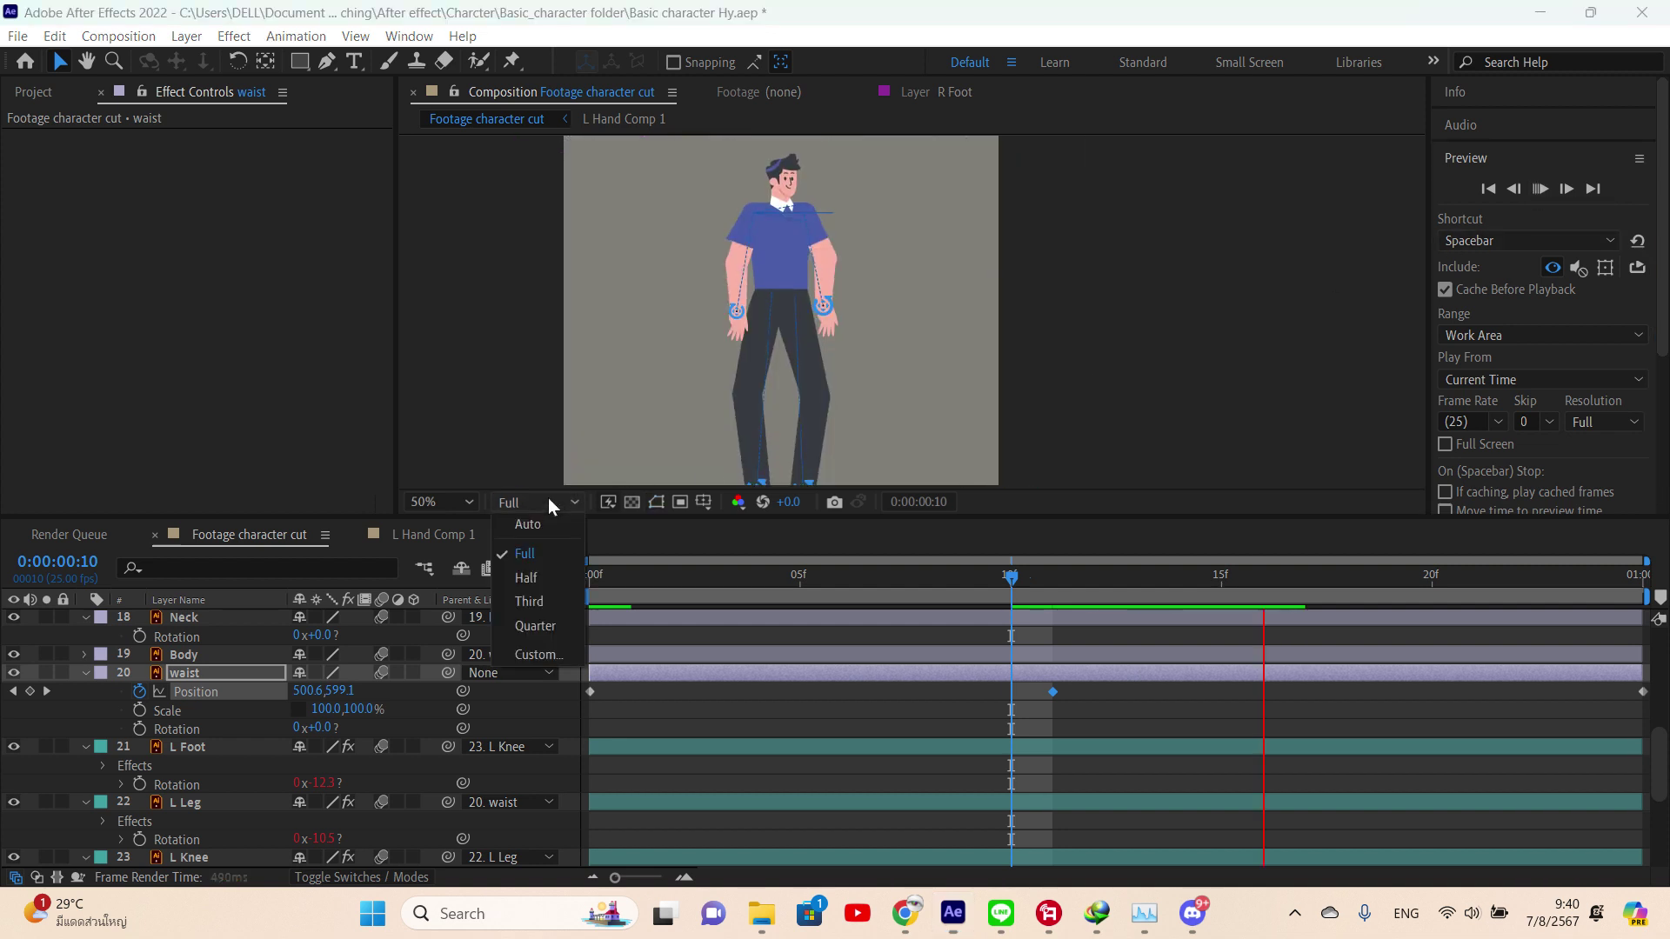
pyautogui.click(541, 627)
pyautogui.scroll(-1, 868, 402)
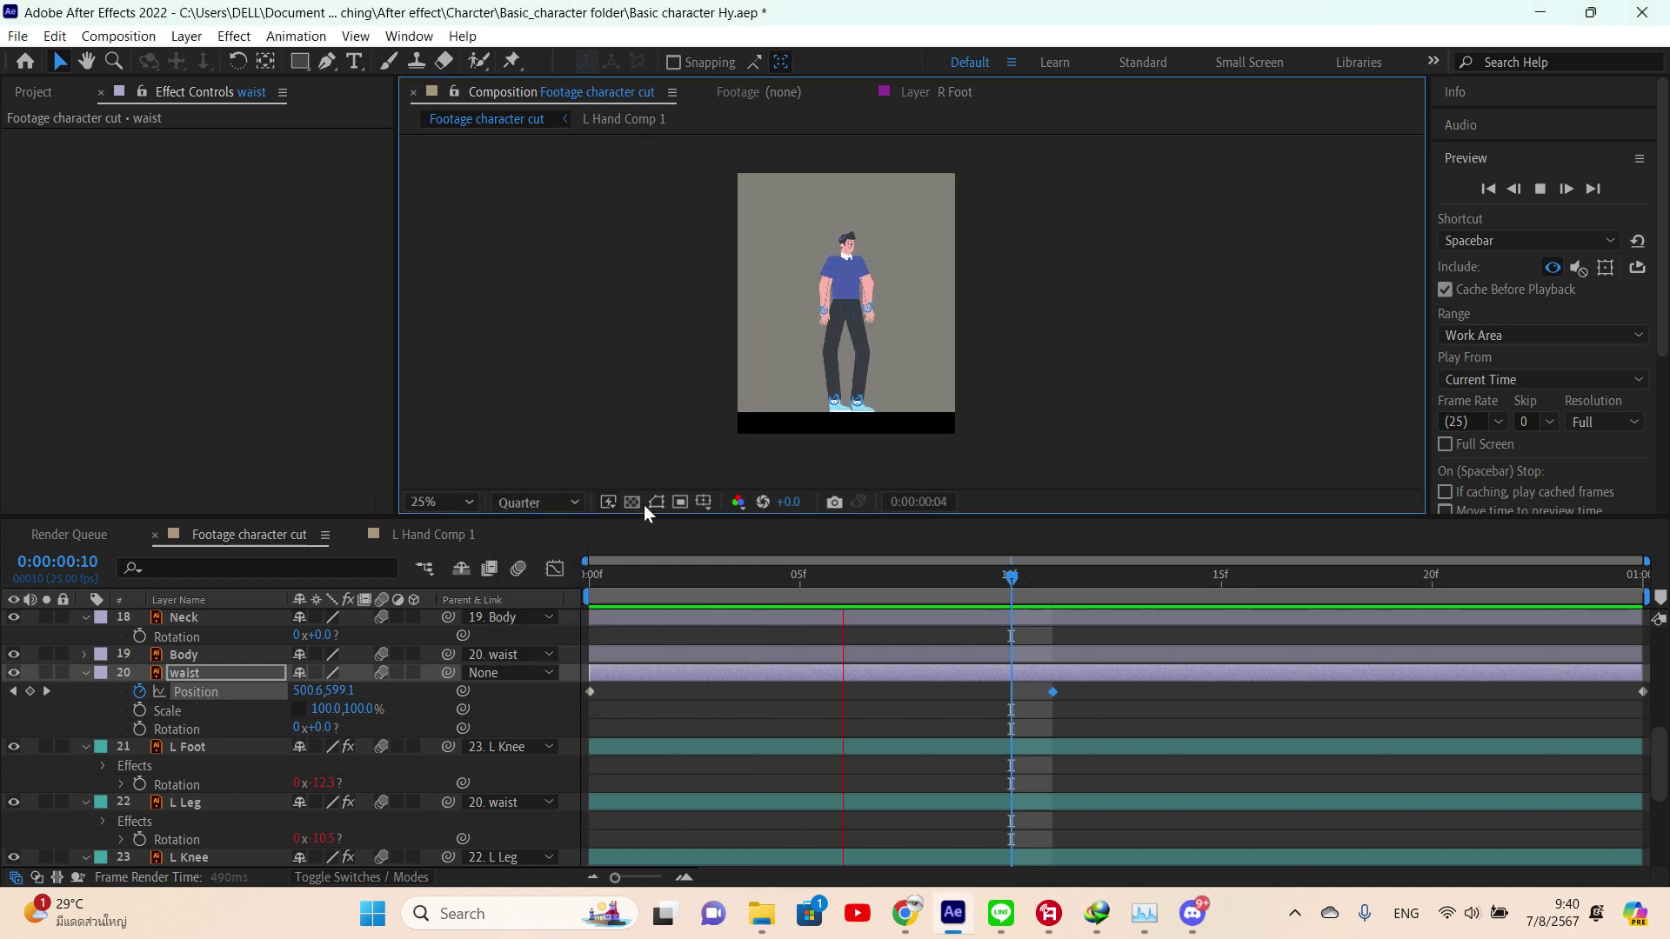
pyautogui.click(458, 505)
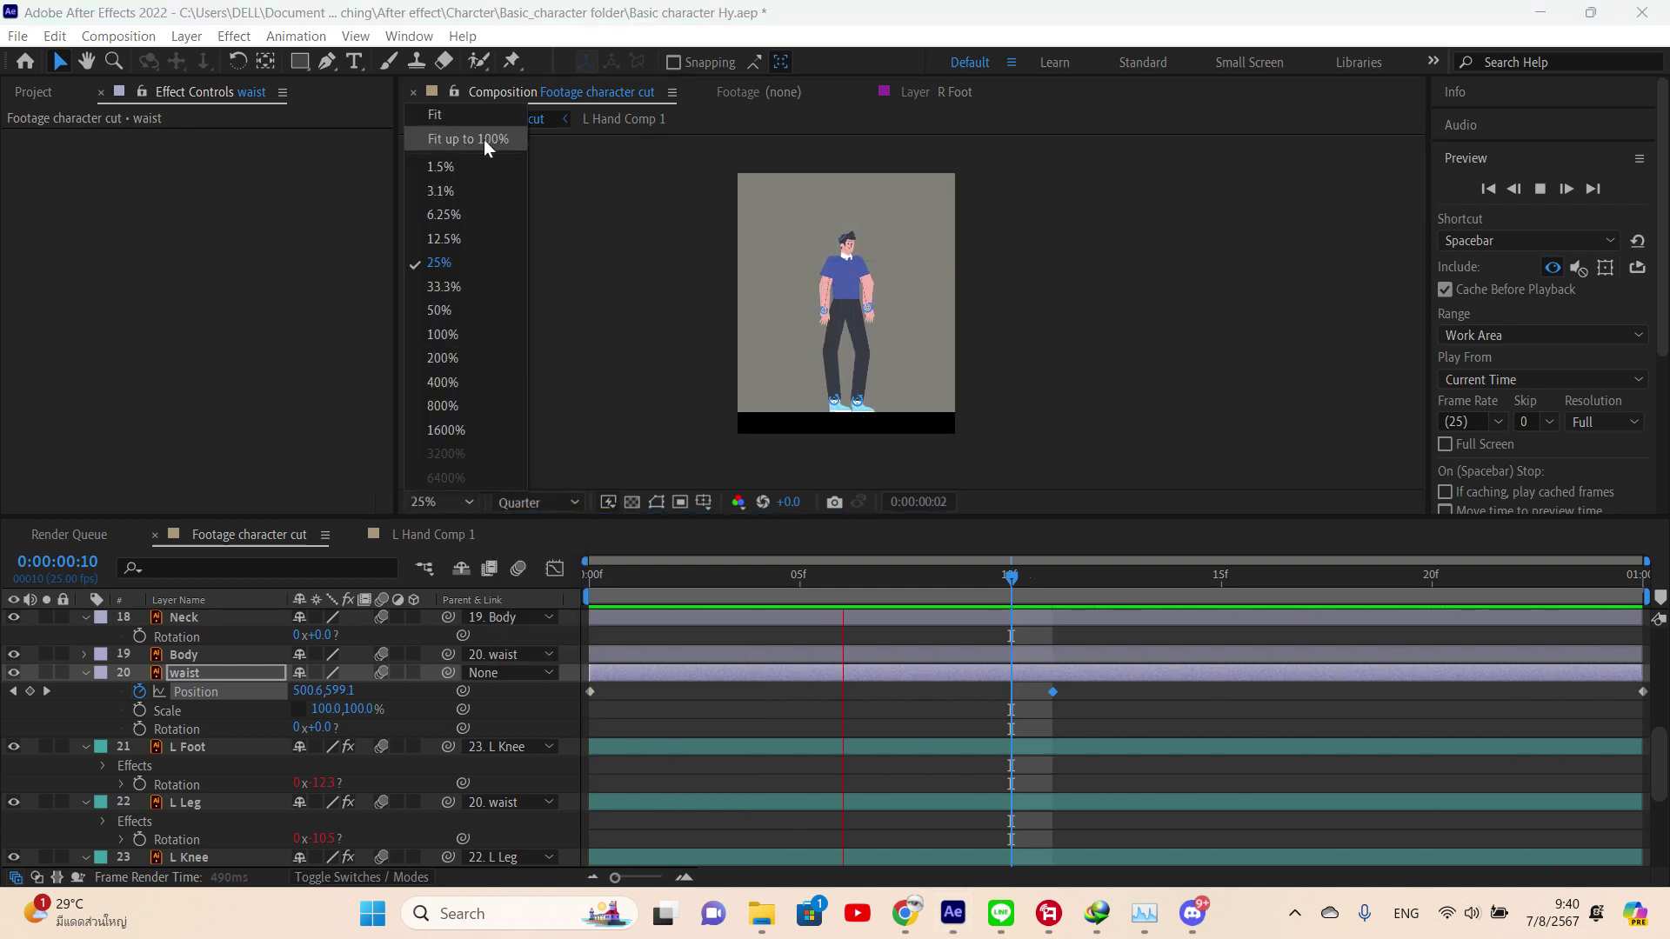
pyautogui.click(482, 139)
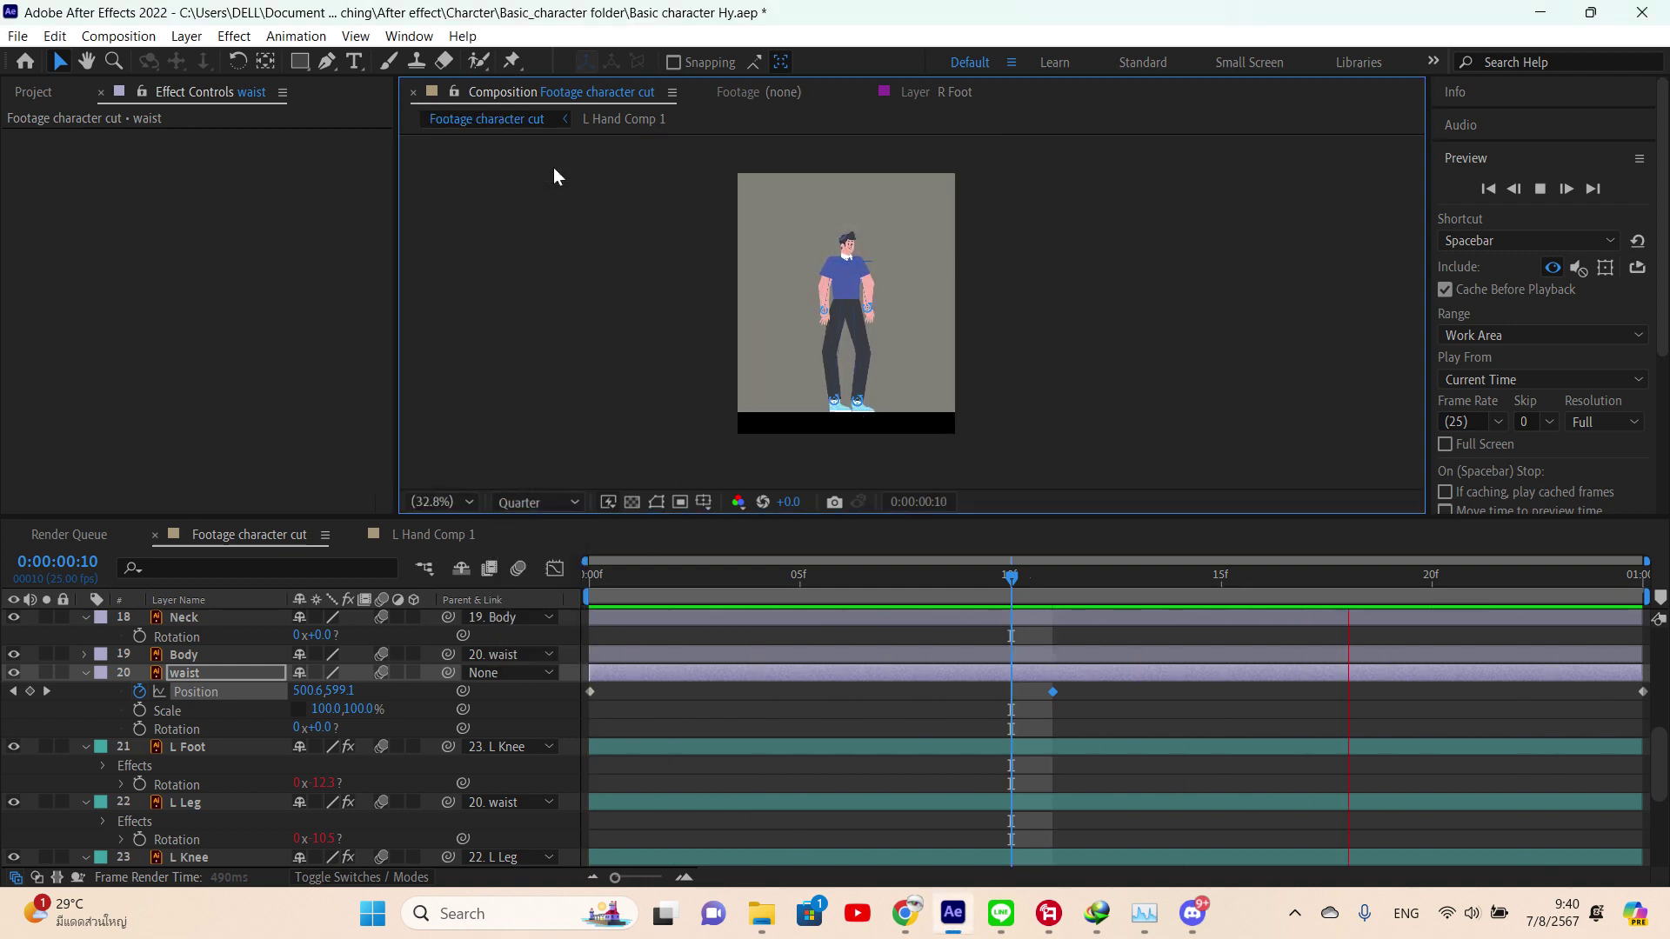
pyautogui.click(1541, 189)
pyautogui.click(1541, 189)
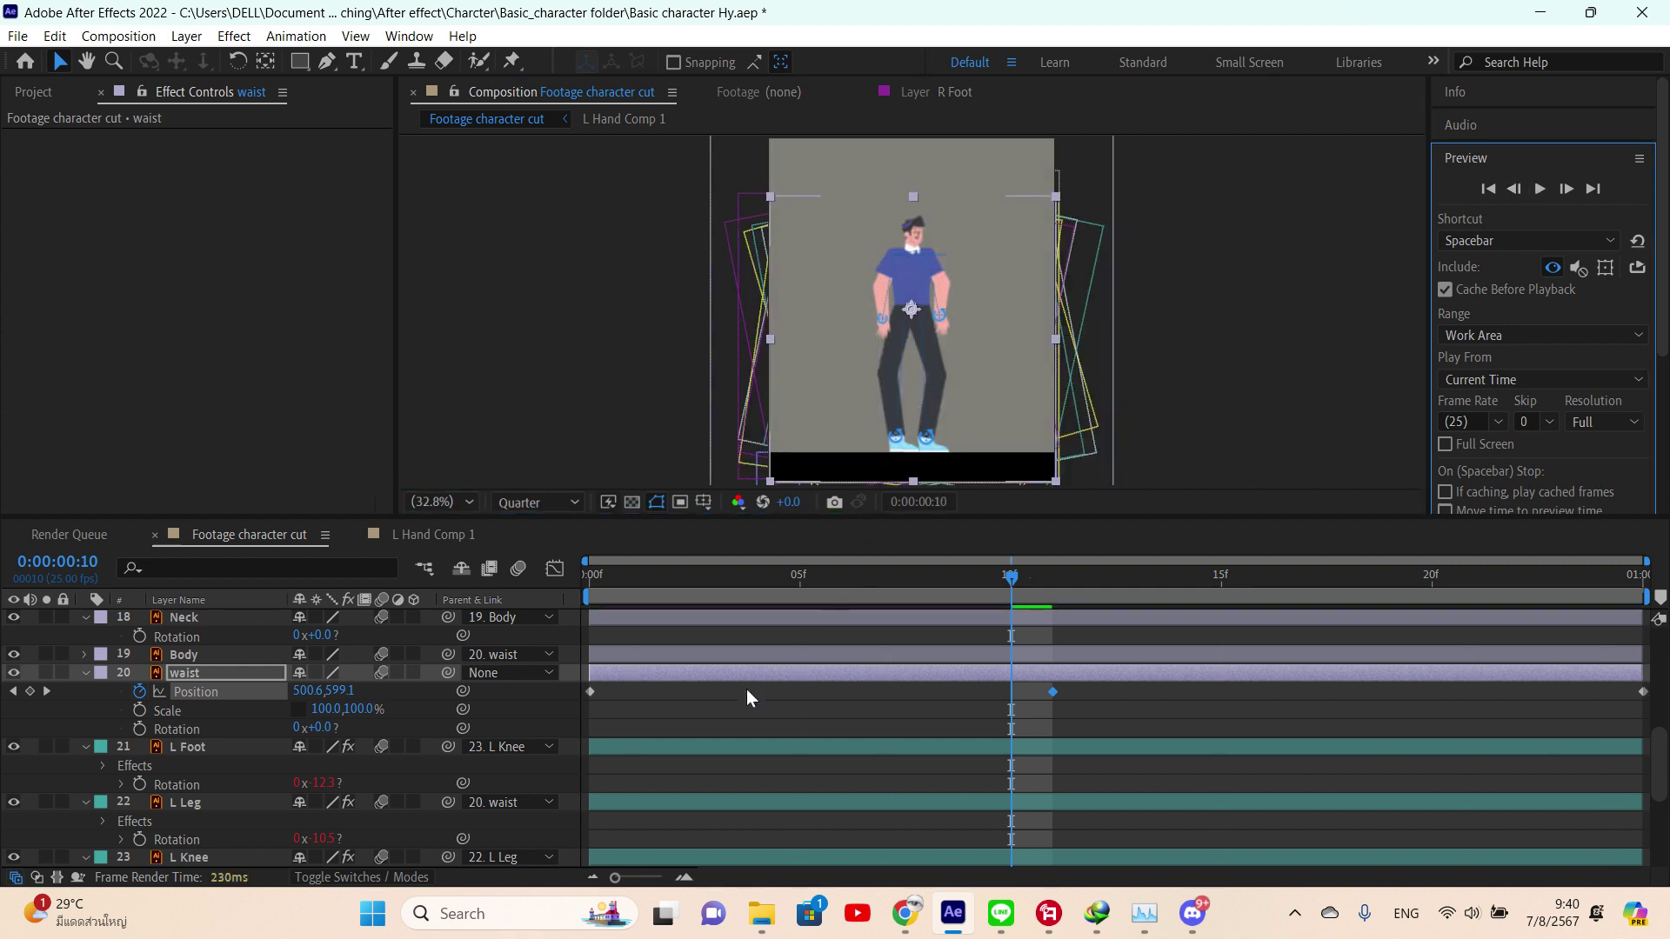
# - Collapse the layer properties and enable Auto swing with Reverse in the IK | R Foot effect of the C < R Foot > controller
pyautogui.scroll(-1, 708, 709)
pyautogui.press('u')
pyautogui.scroll(5, 708, 695)
pyautogui.click(706, 656)
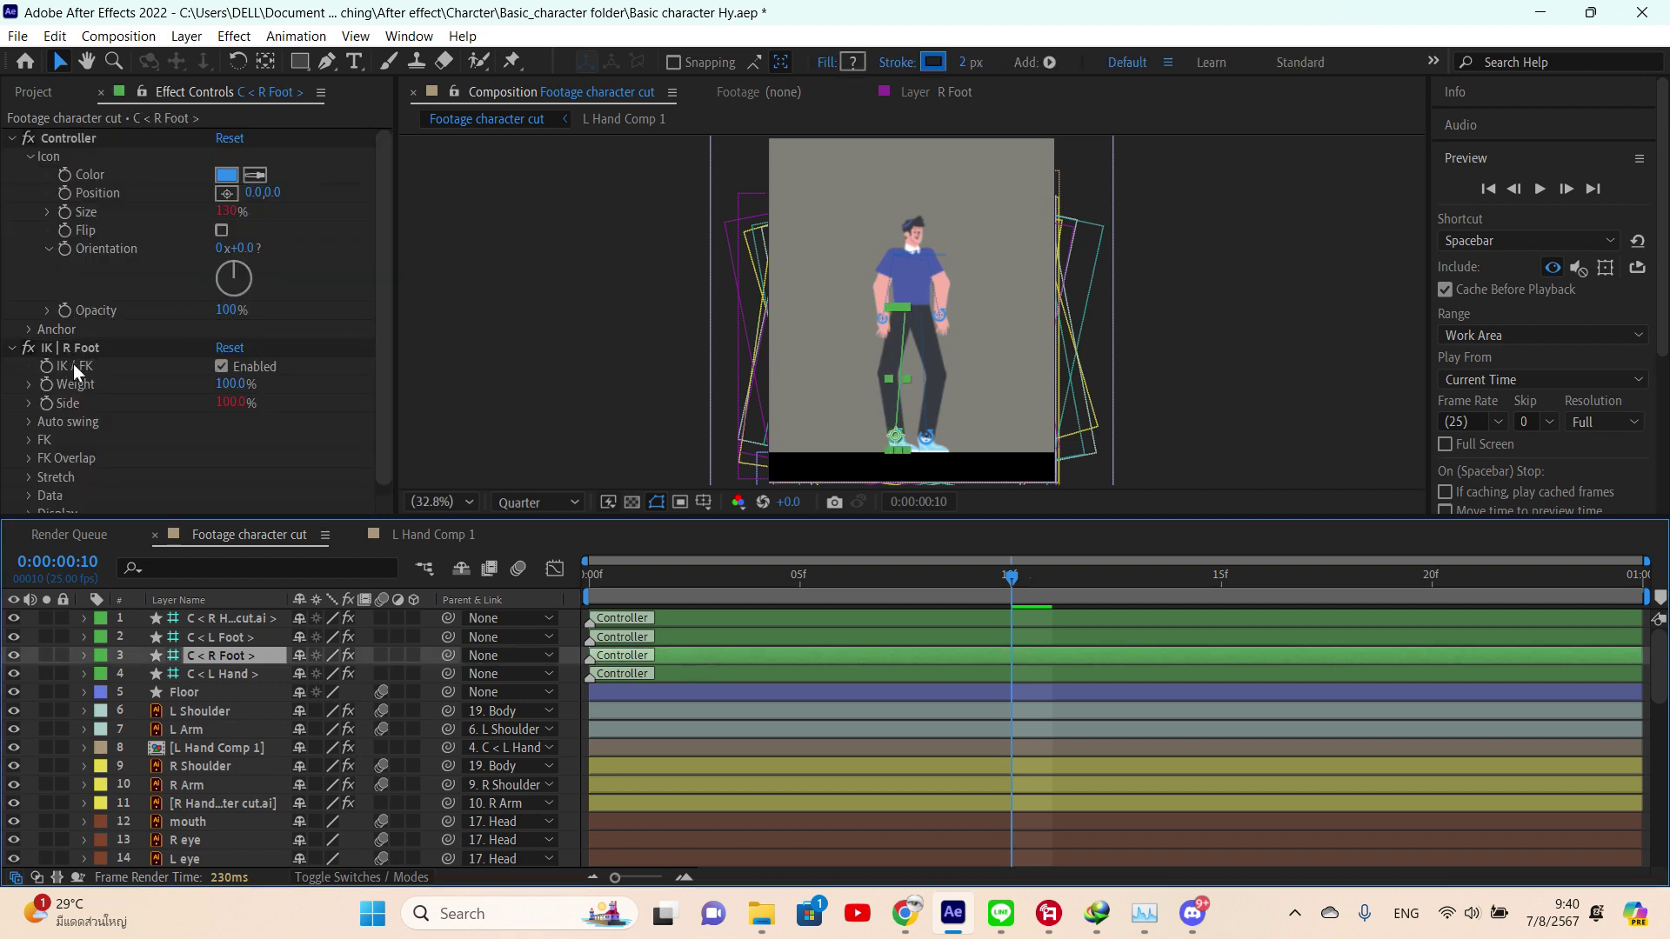
pyautogui.click(28, 422)
pyautogui.scroll(-2, 129, 414)
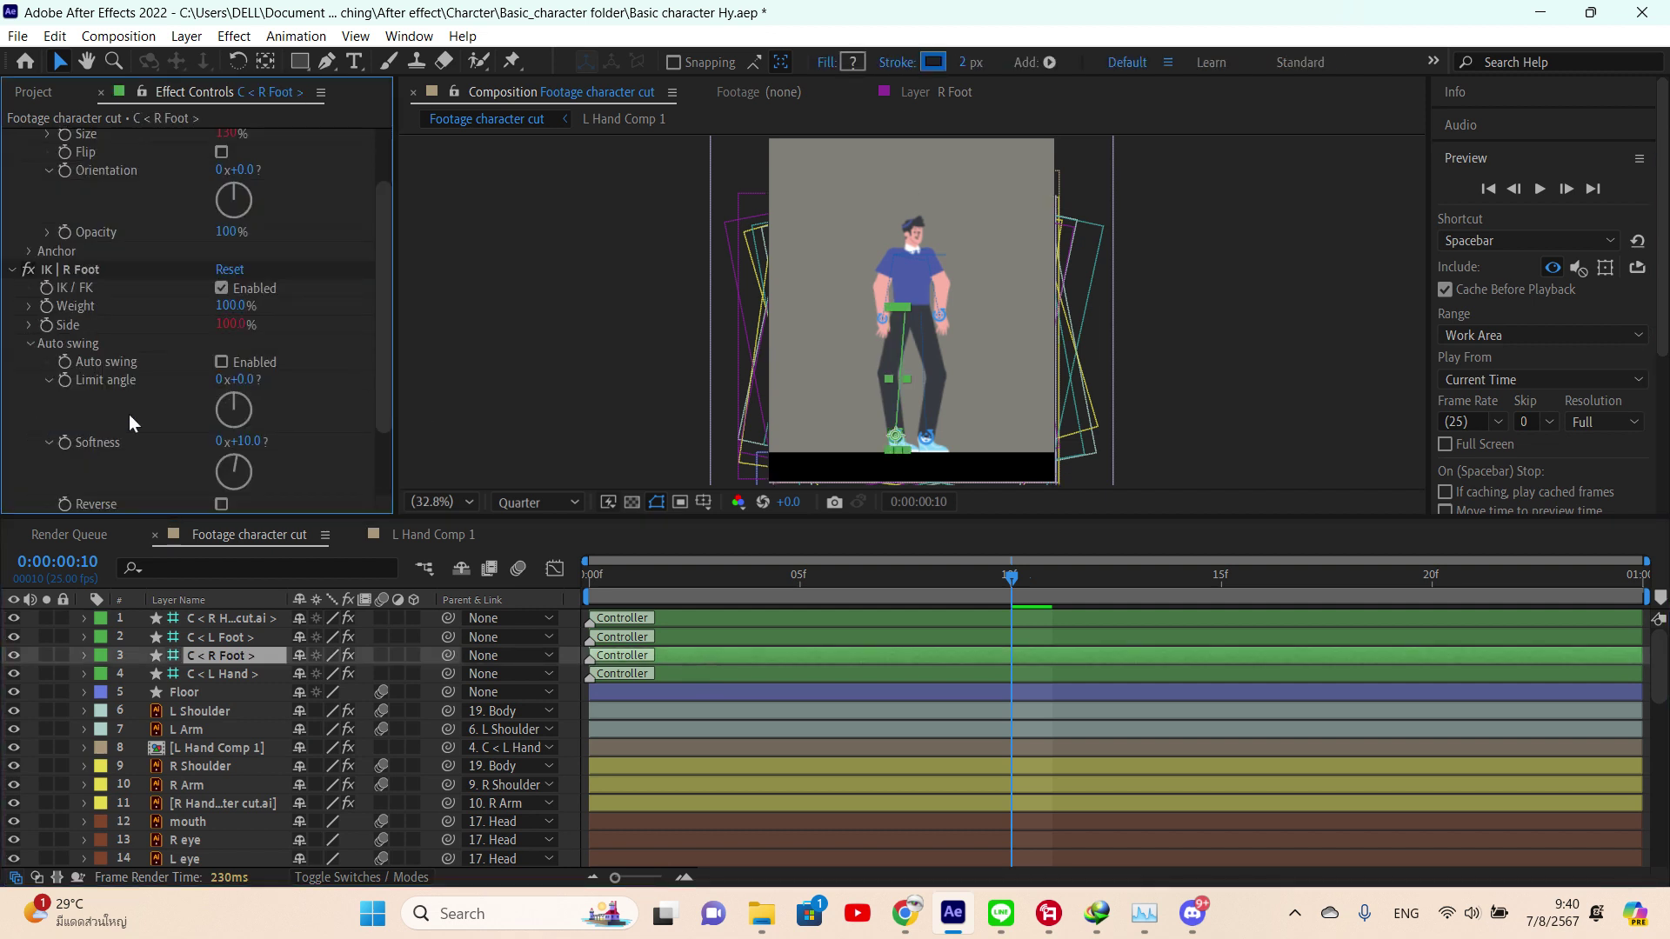
pyautogui.click(221, 362)
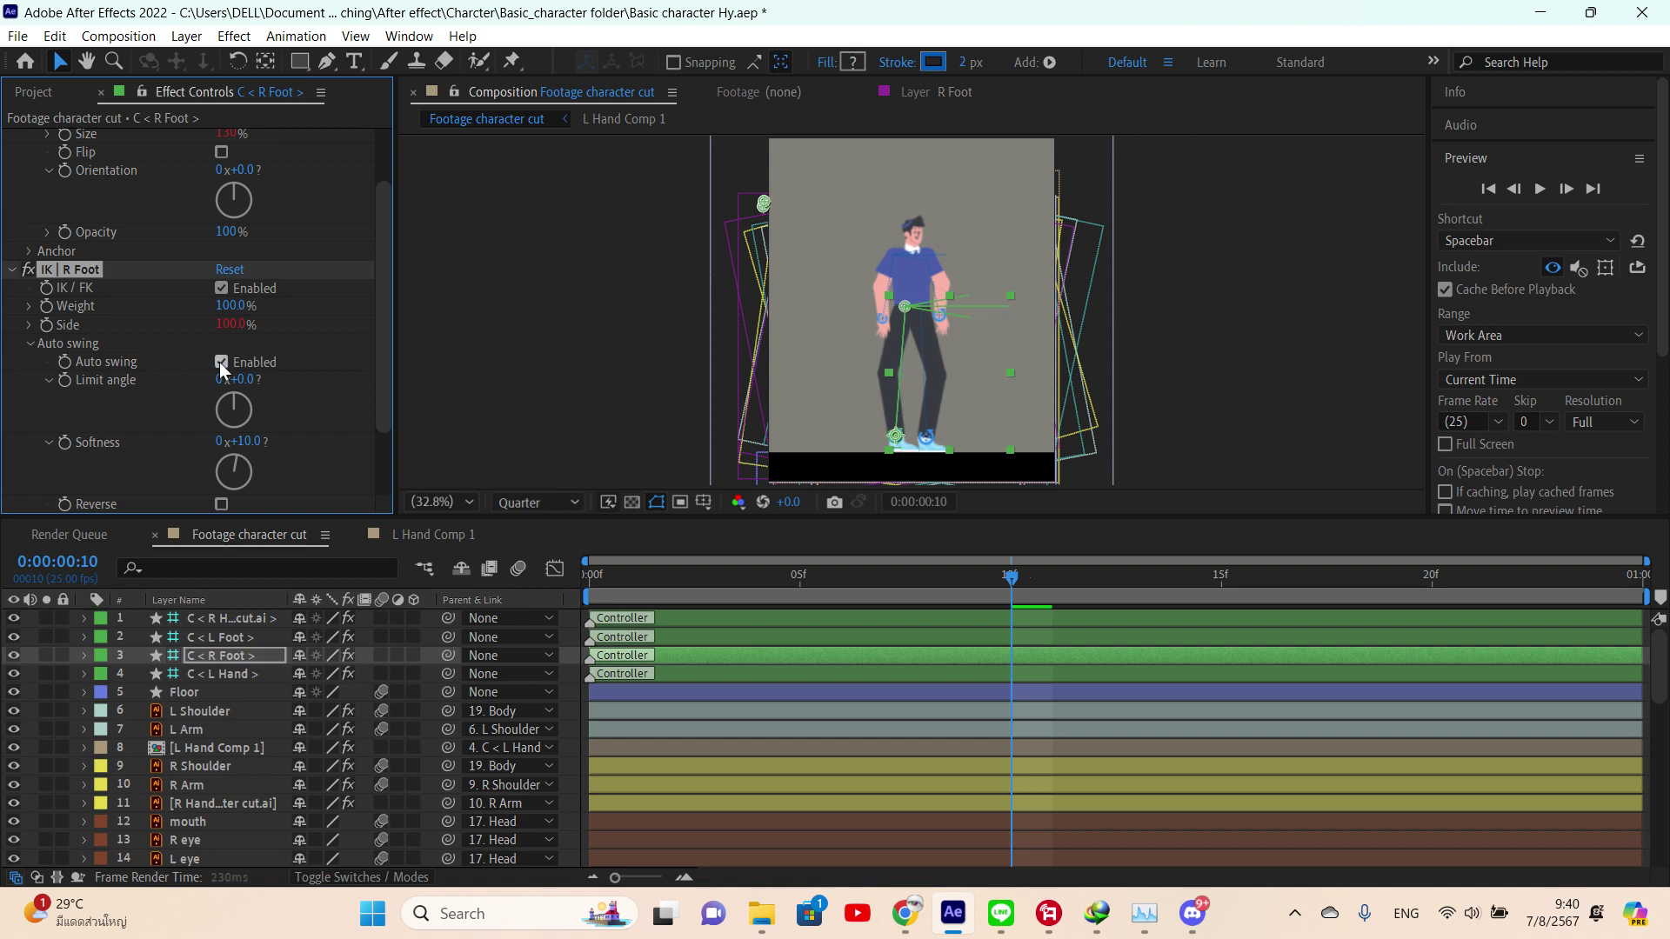
pyautogui.scroll(-2, 224, 365)
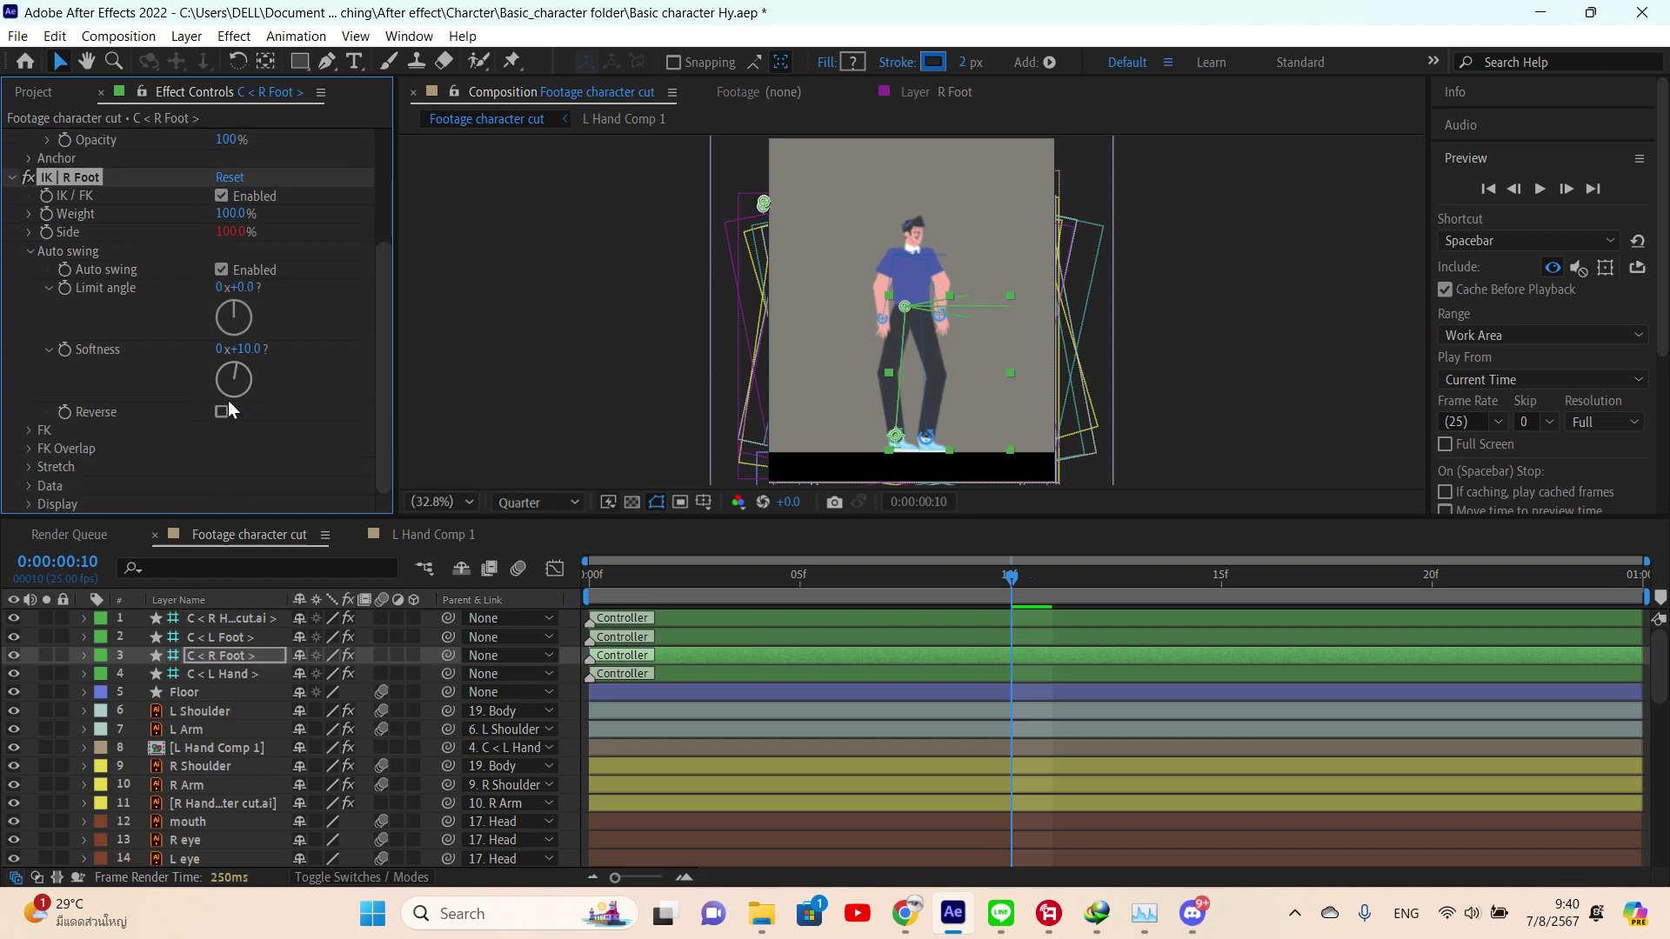
pyautogui.click(222, 412)
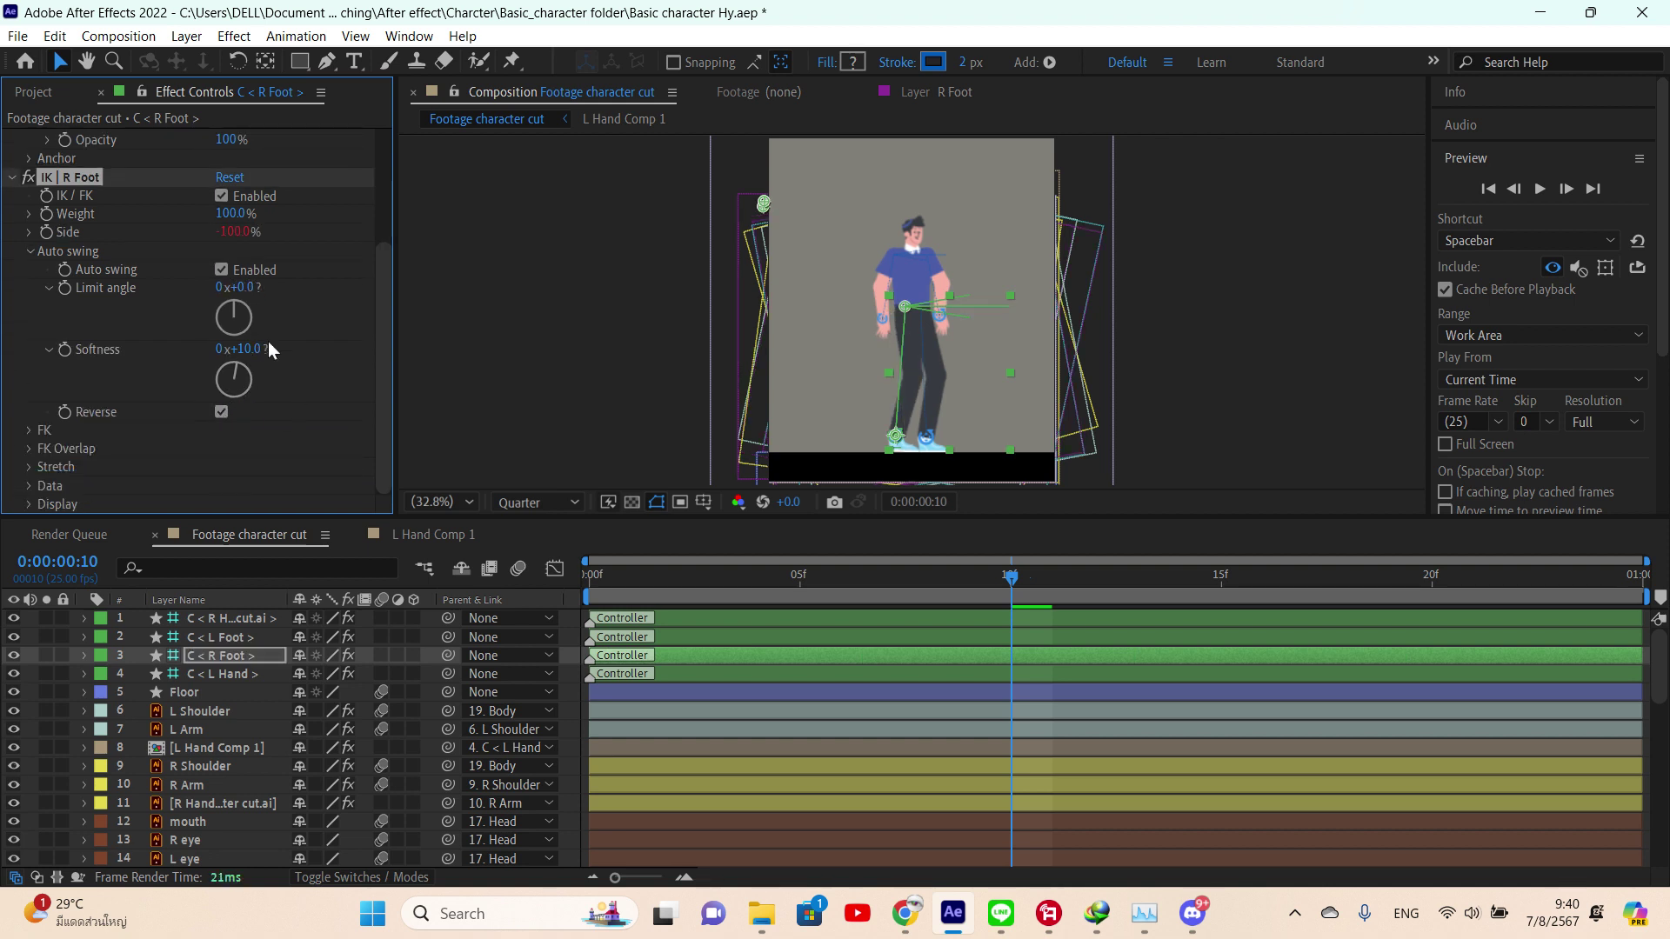
pyautogui.click(31, 250)
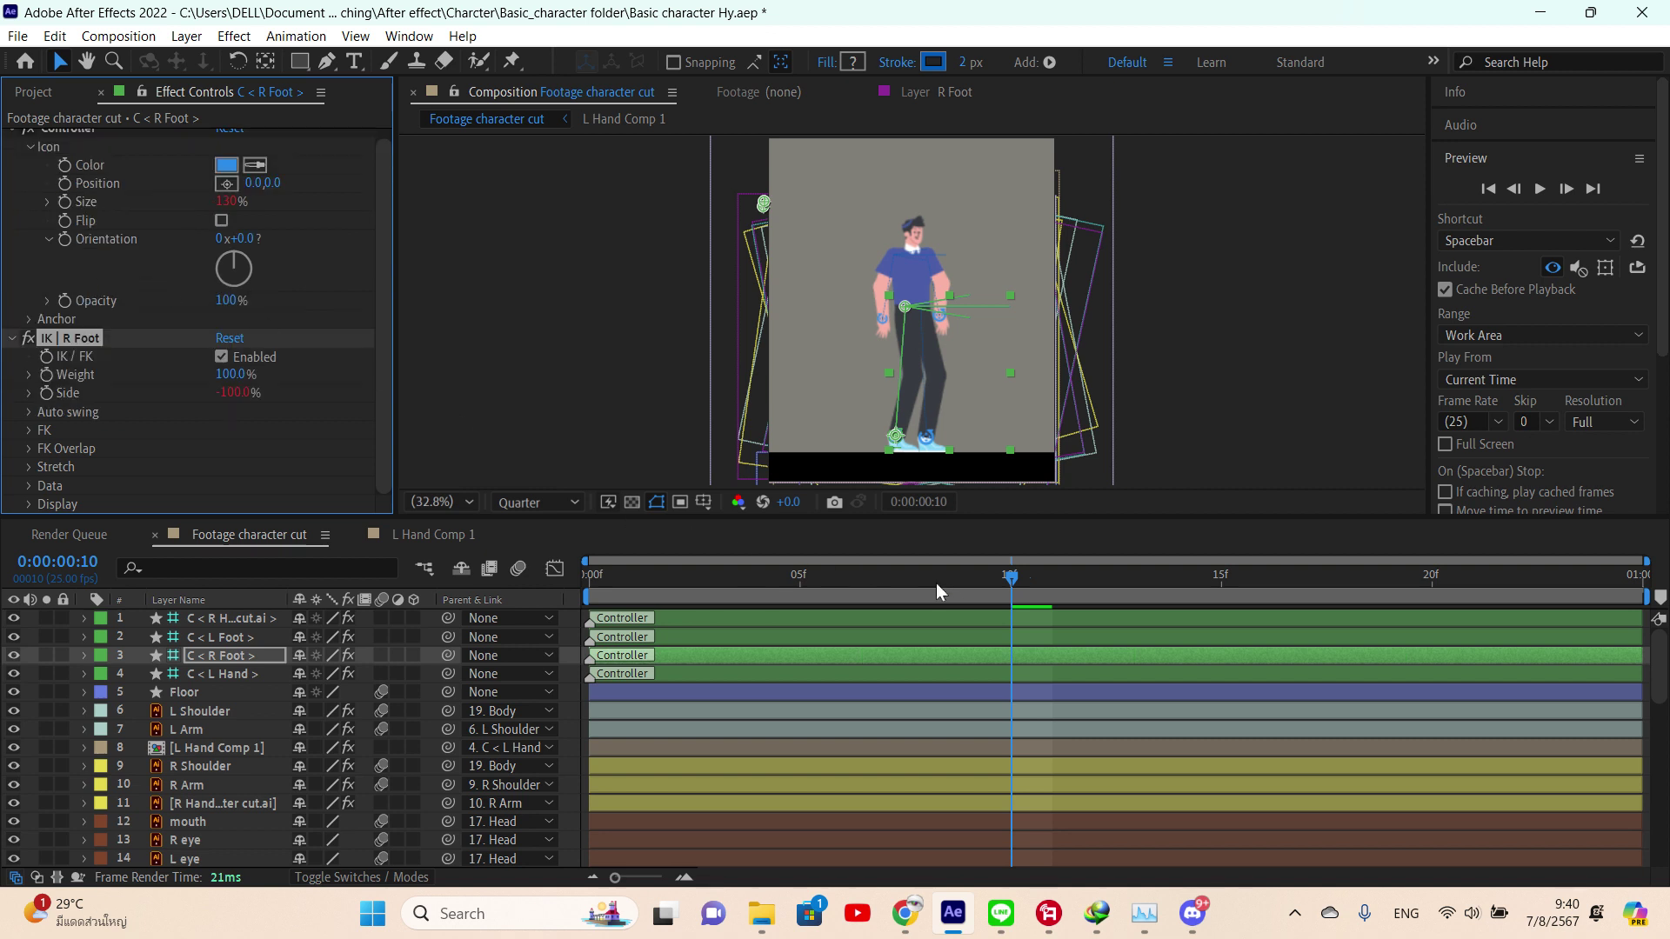
# - Play back the animation and scrub between the first frame and frame 10 to check how the legs bend
pyautogui.click(1538, 190)
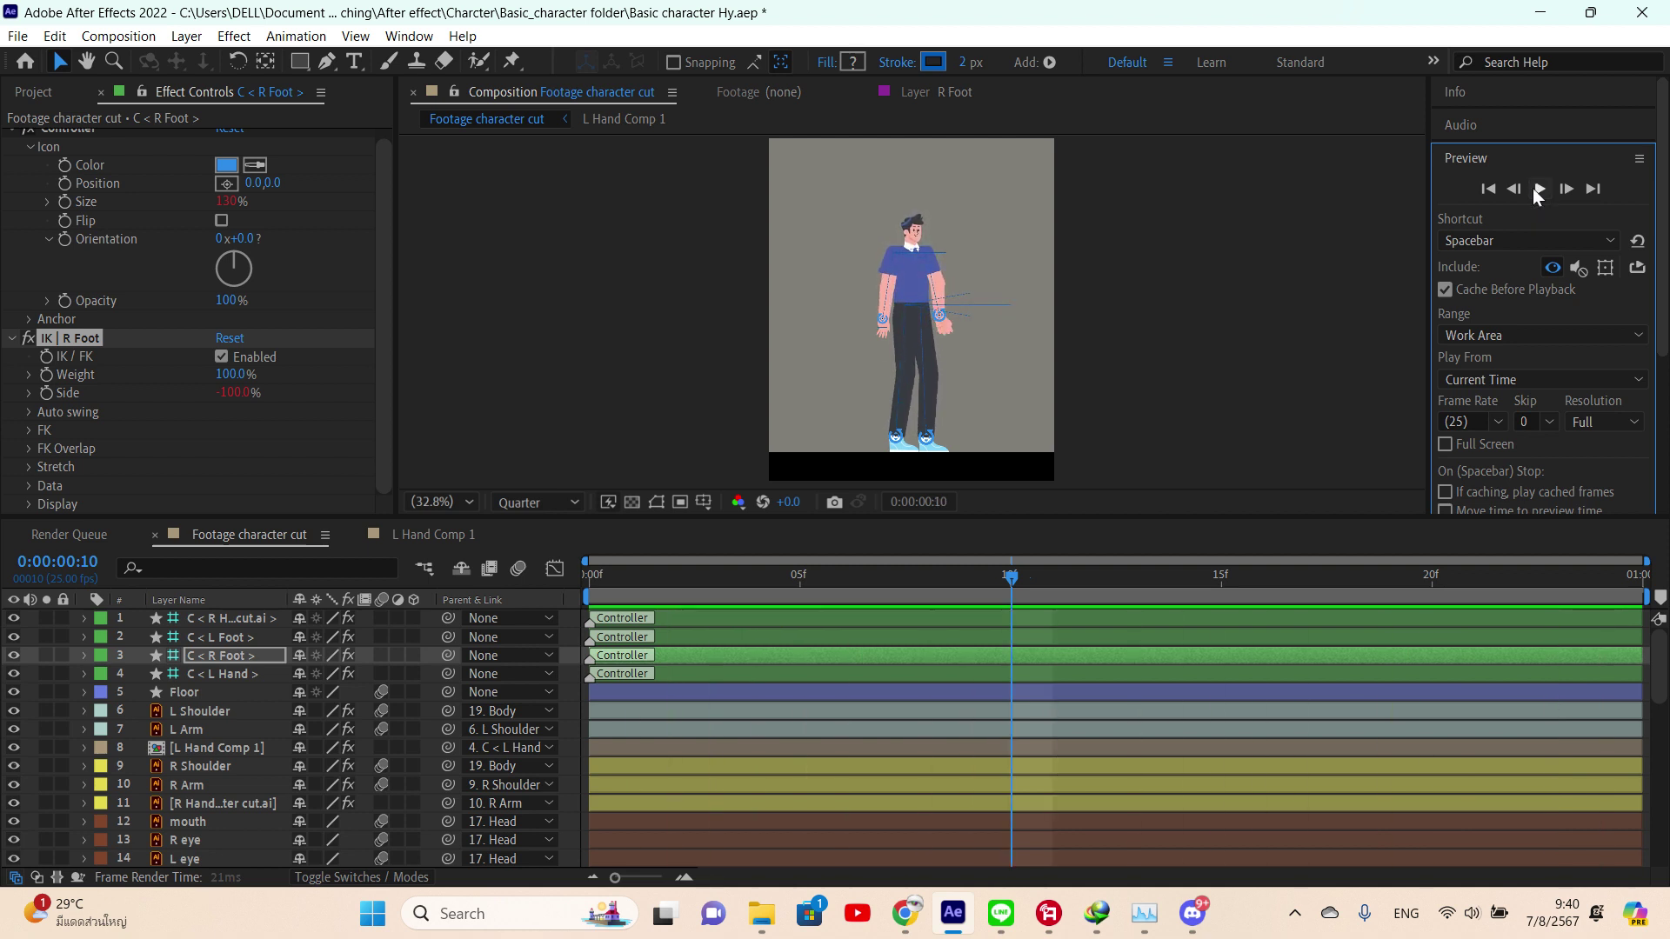
pyautogui.press('space')
pyautogui.moveTo(927, 578); pyautogui.dragTo(986, 565)
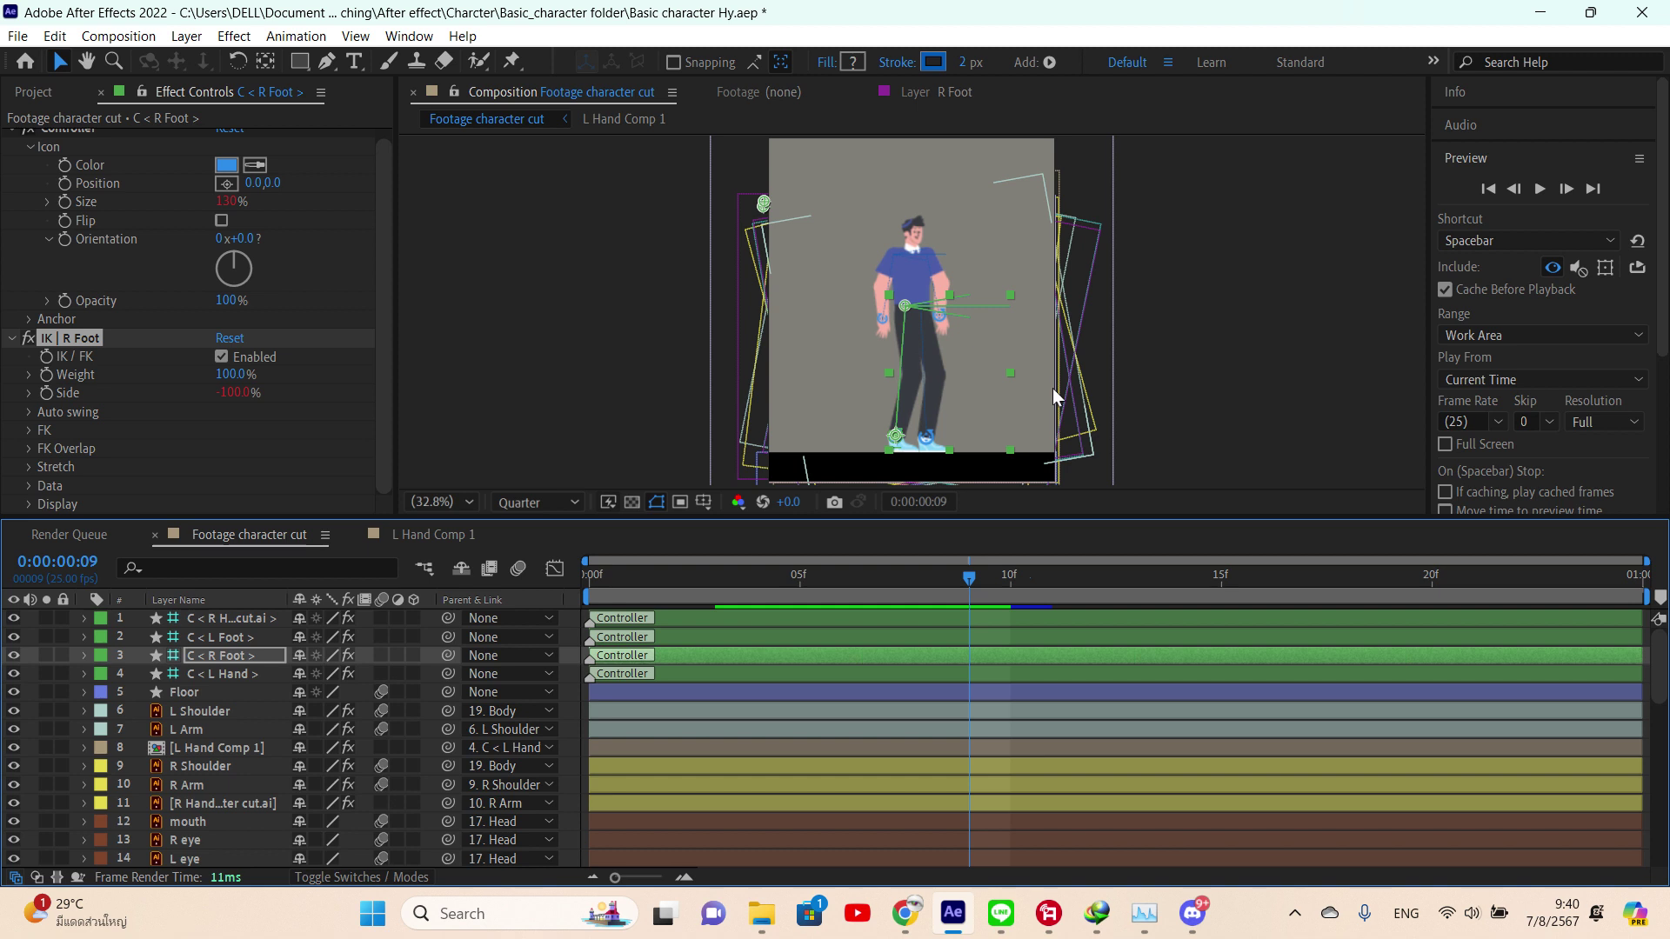
pyautogui.click(1540, 190)
pyautogui.click(1541, 189)
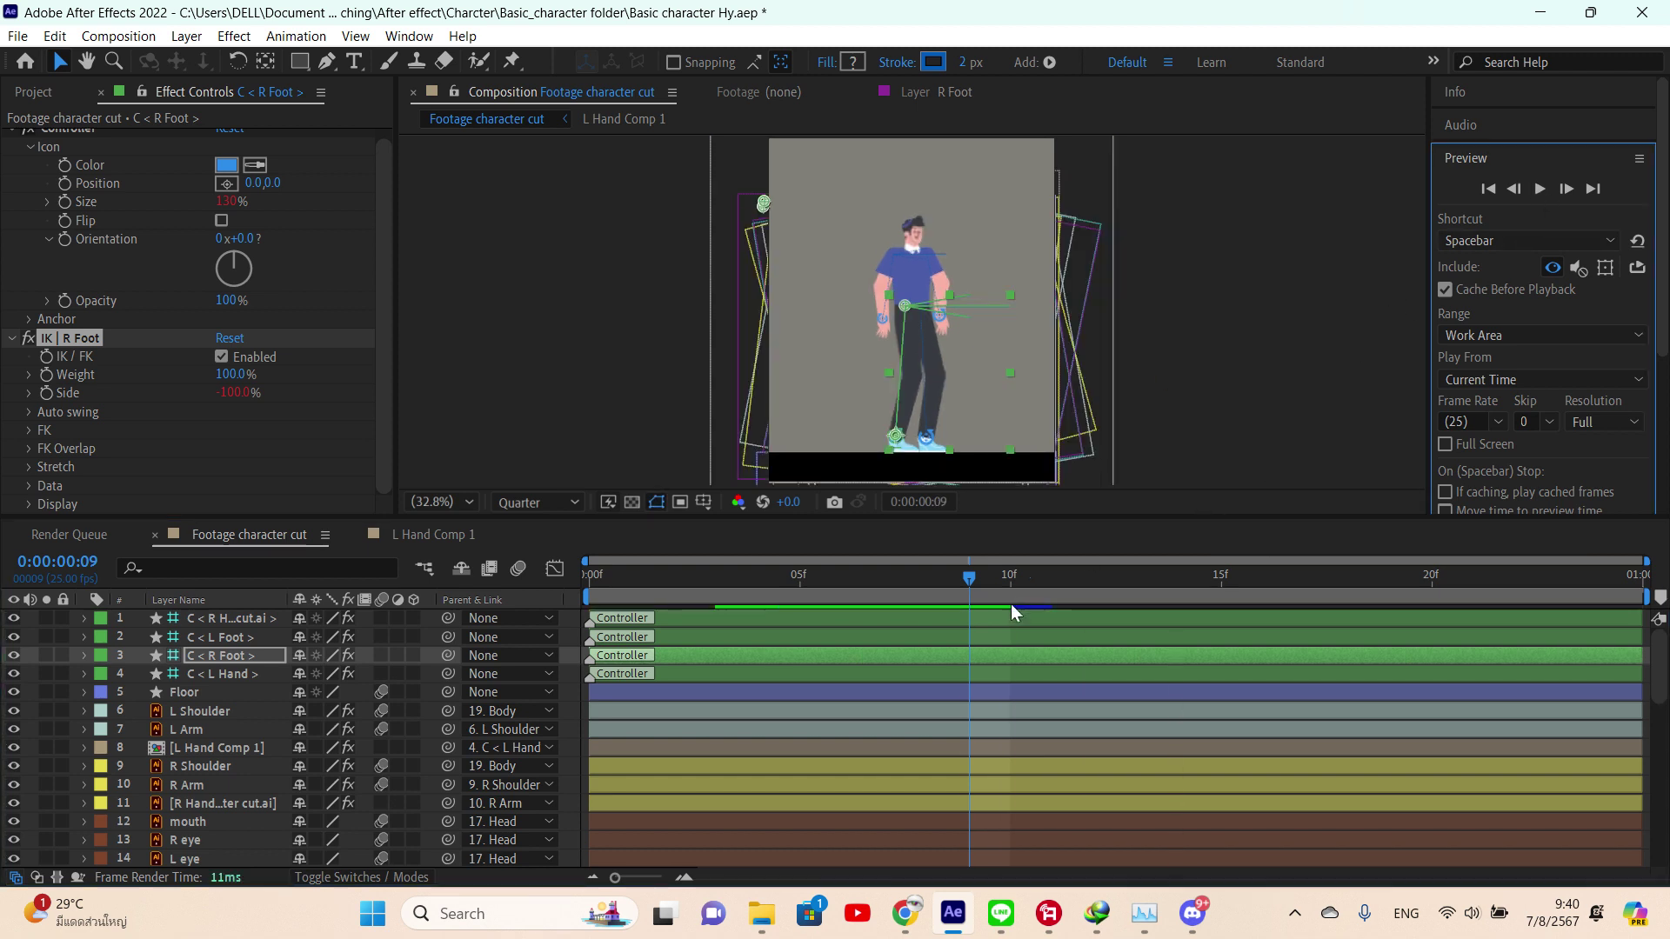
pyautogui.moveTo(967, 586); pyautogui.dragTo(565, 609)
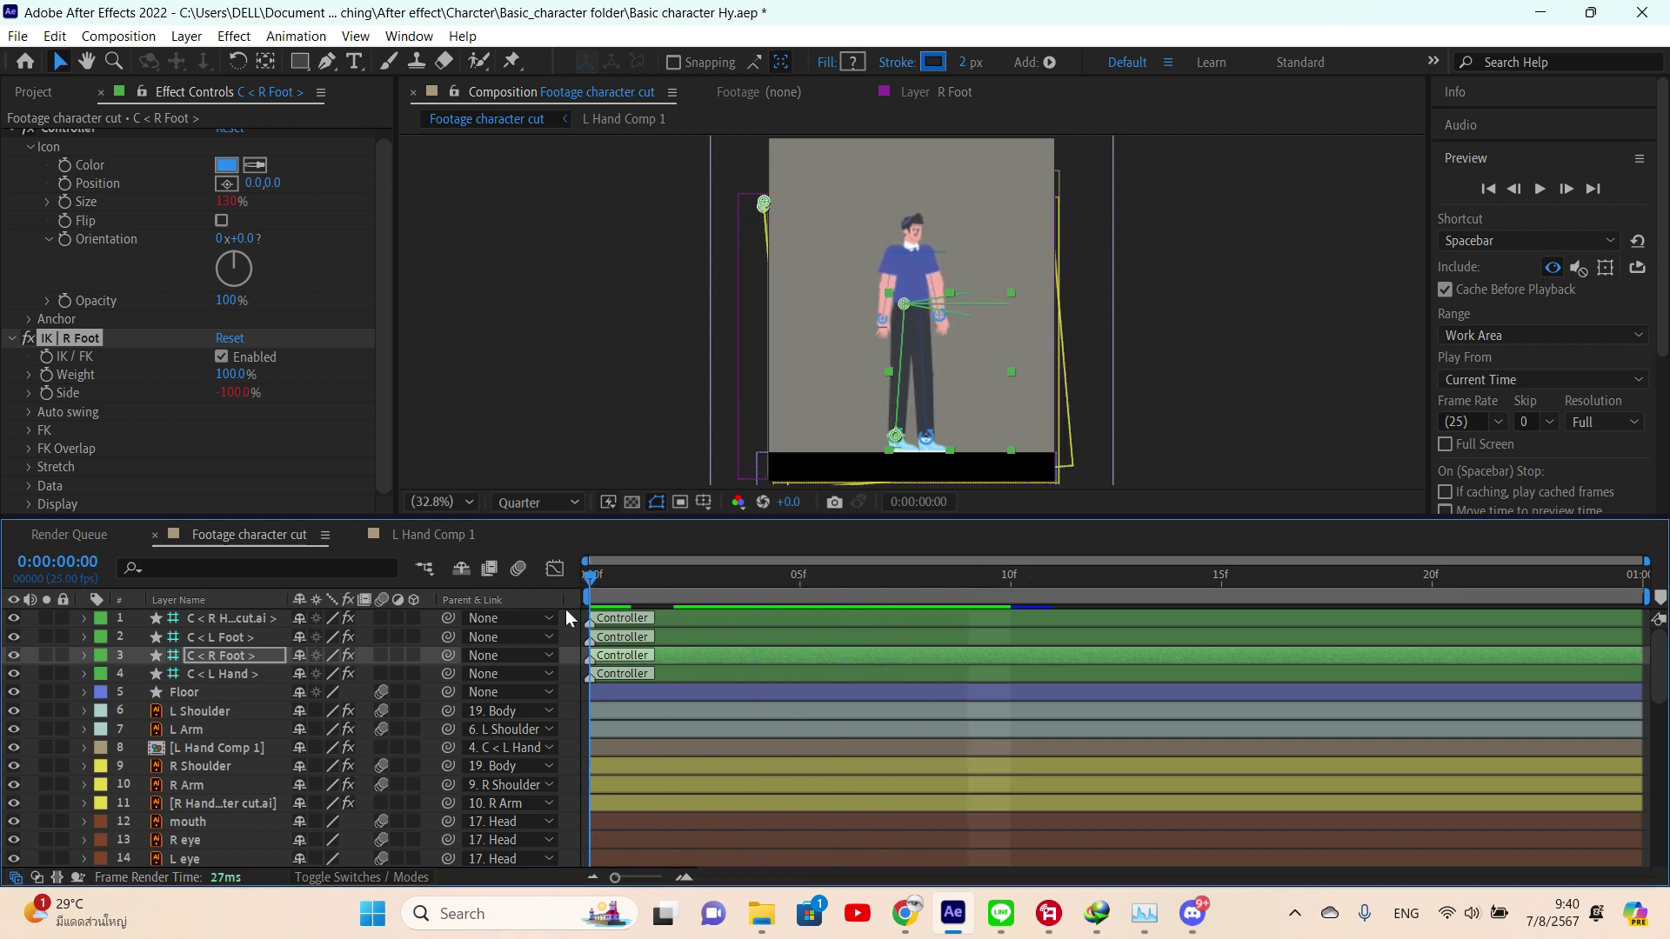
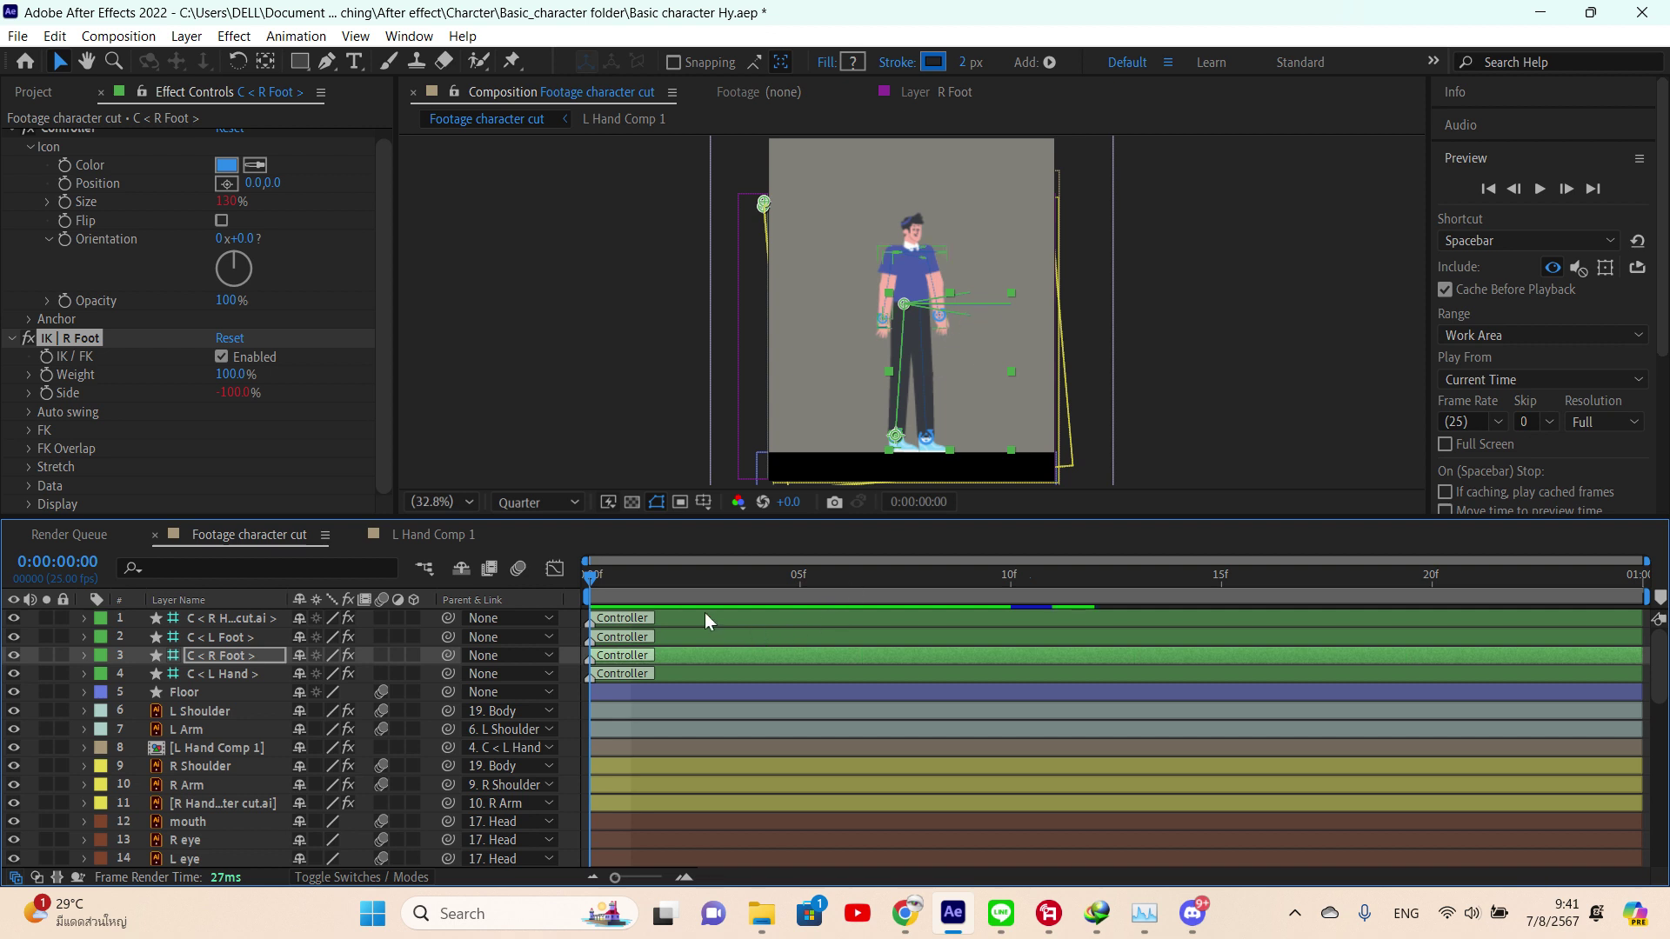
pyautogui.click(715, 578)
pyautogui.moveTo(763, 576); pyautogui.dragTo(1012, 600)
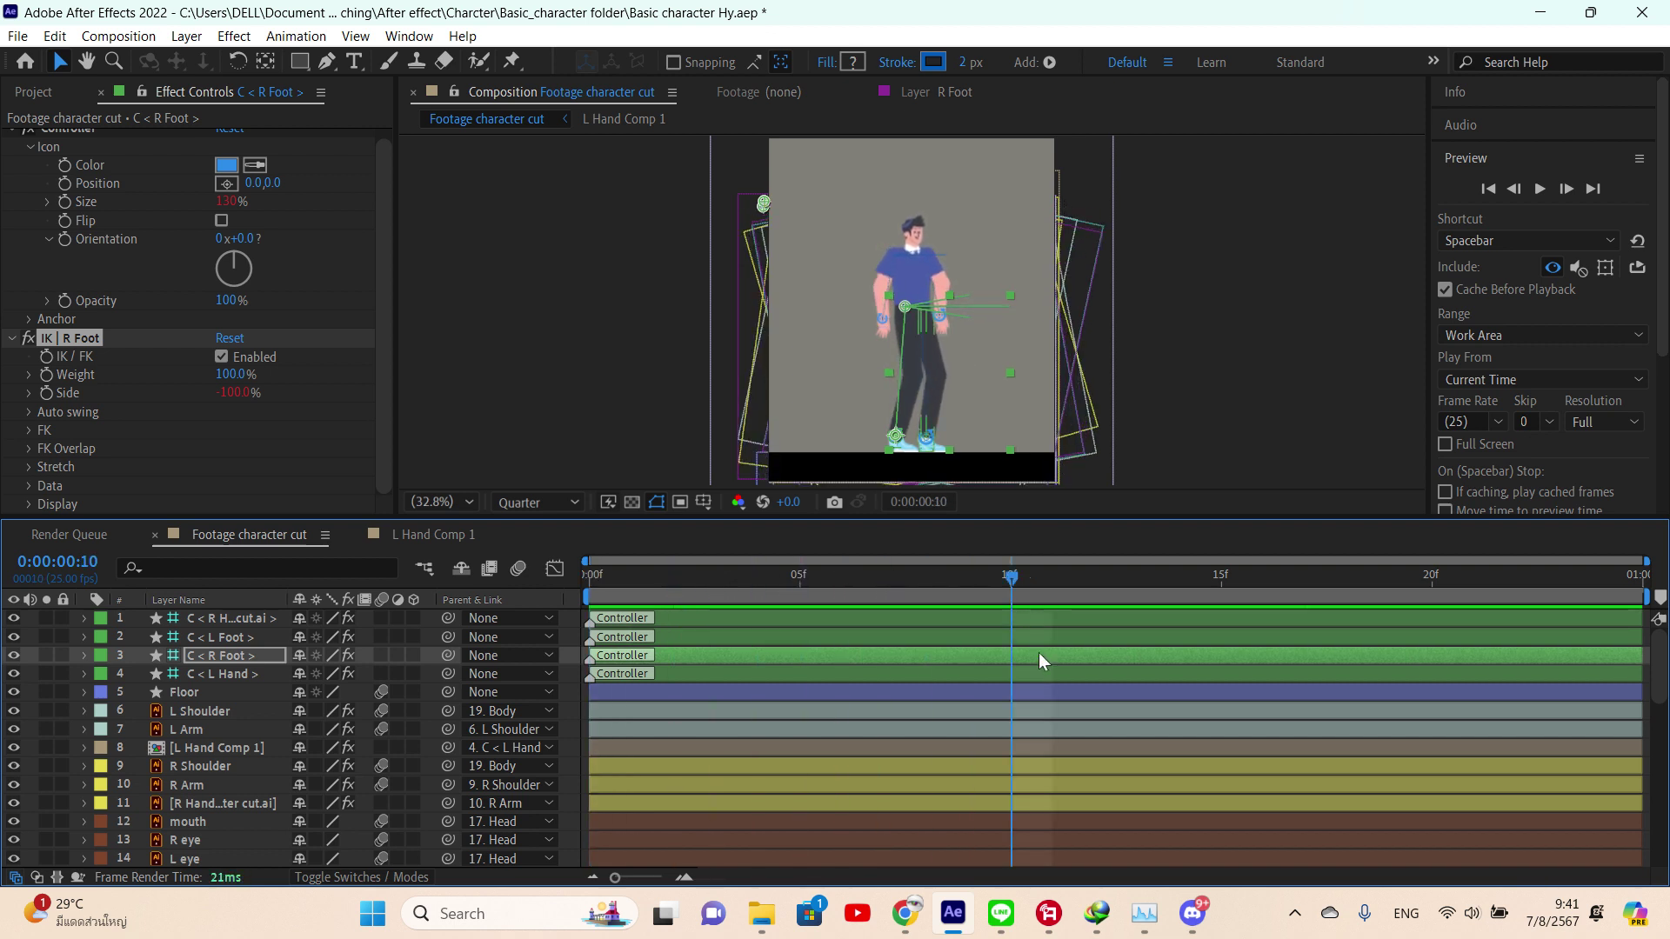
# - At frame 11, raise the C < R Hand > controller in front of the torso, to about 493, 505
pyautogui.scroll(-5, 1039, 652)
pyautogui.click(1040, 573)
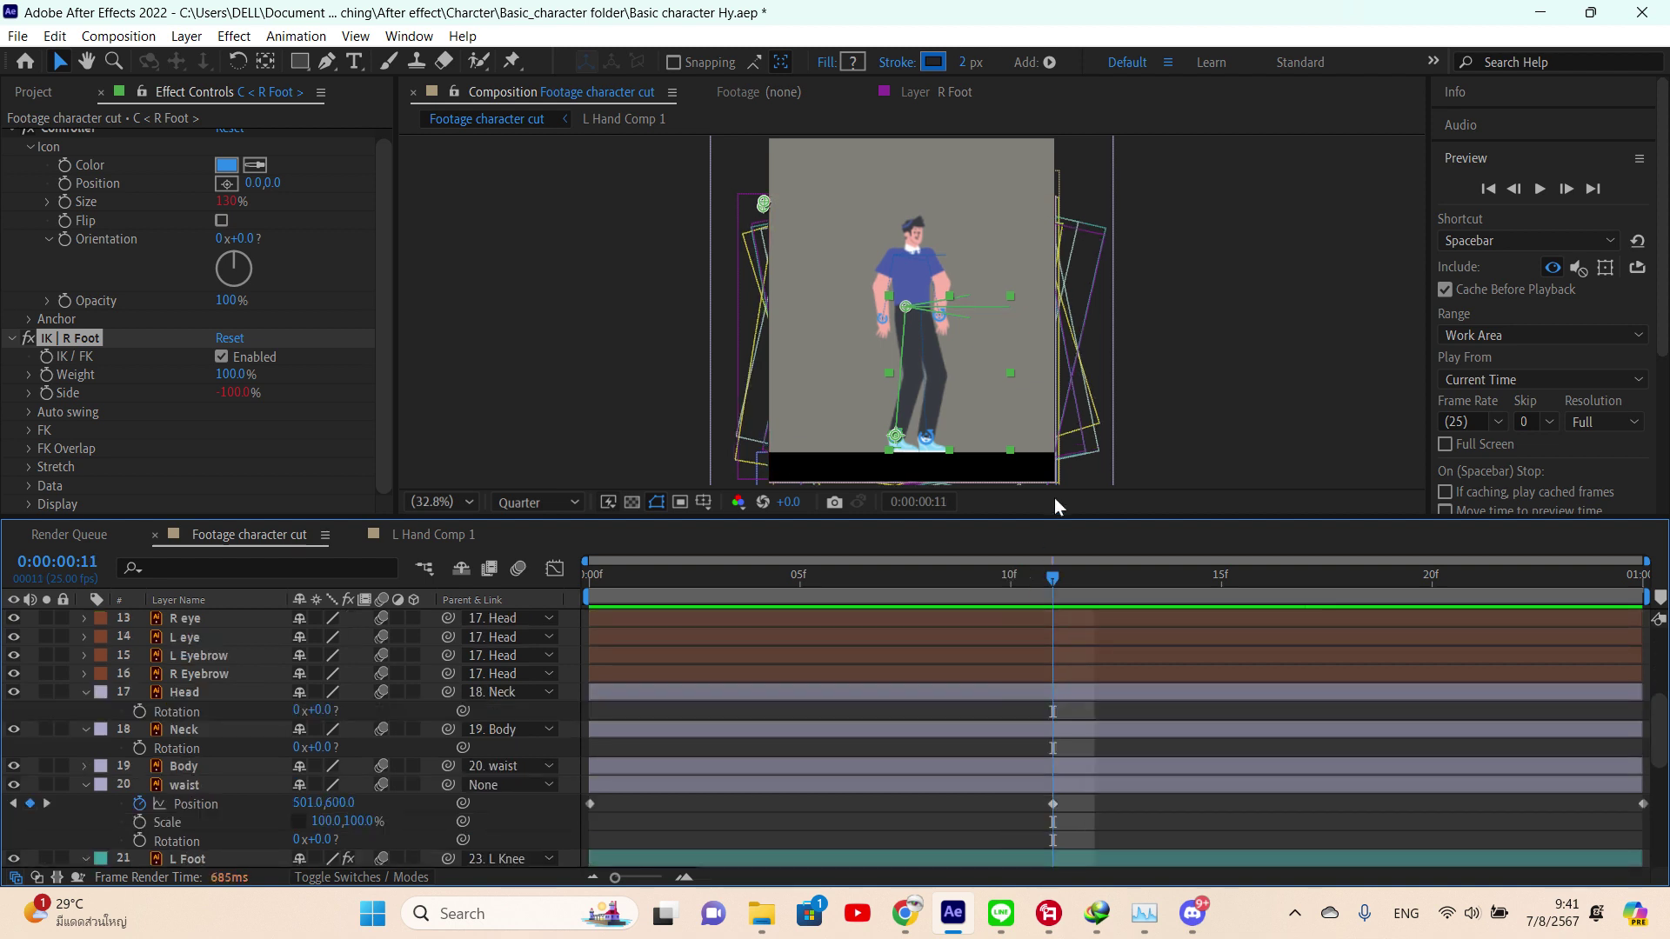
pyautogui.click(1159, 334)
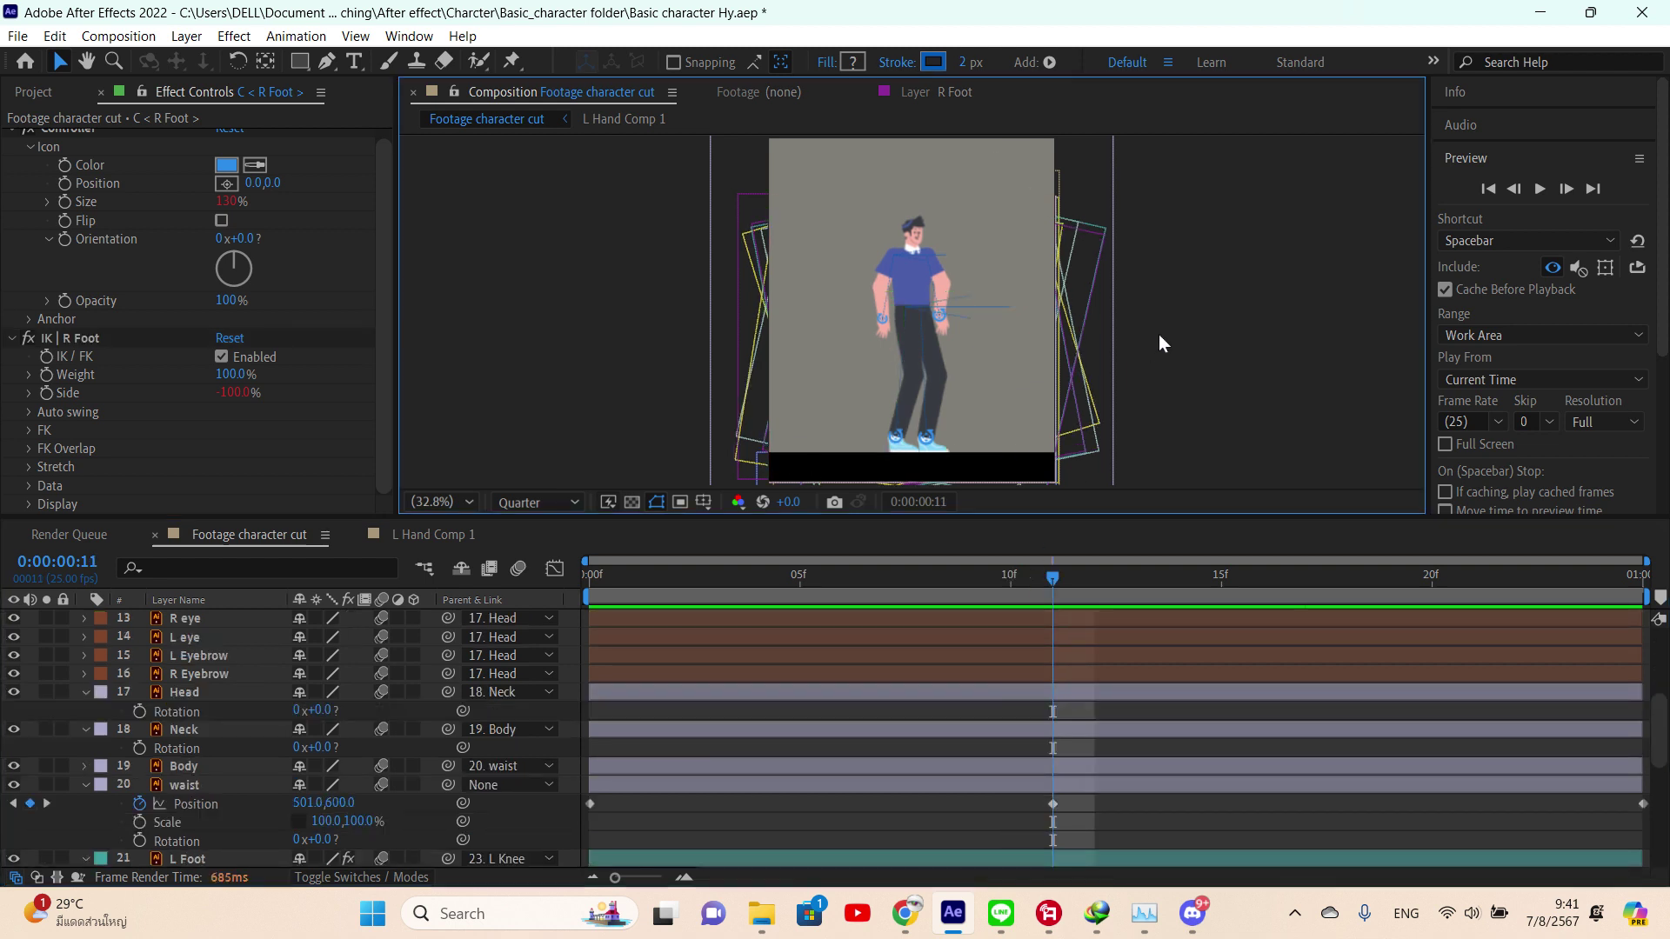
pyautogui.click(882, 326)
pyautogui.scroll(6, 902, 338)
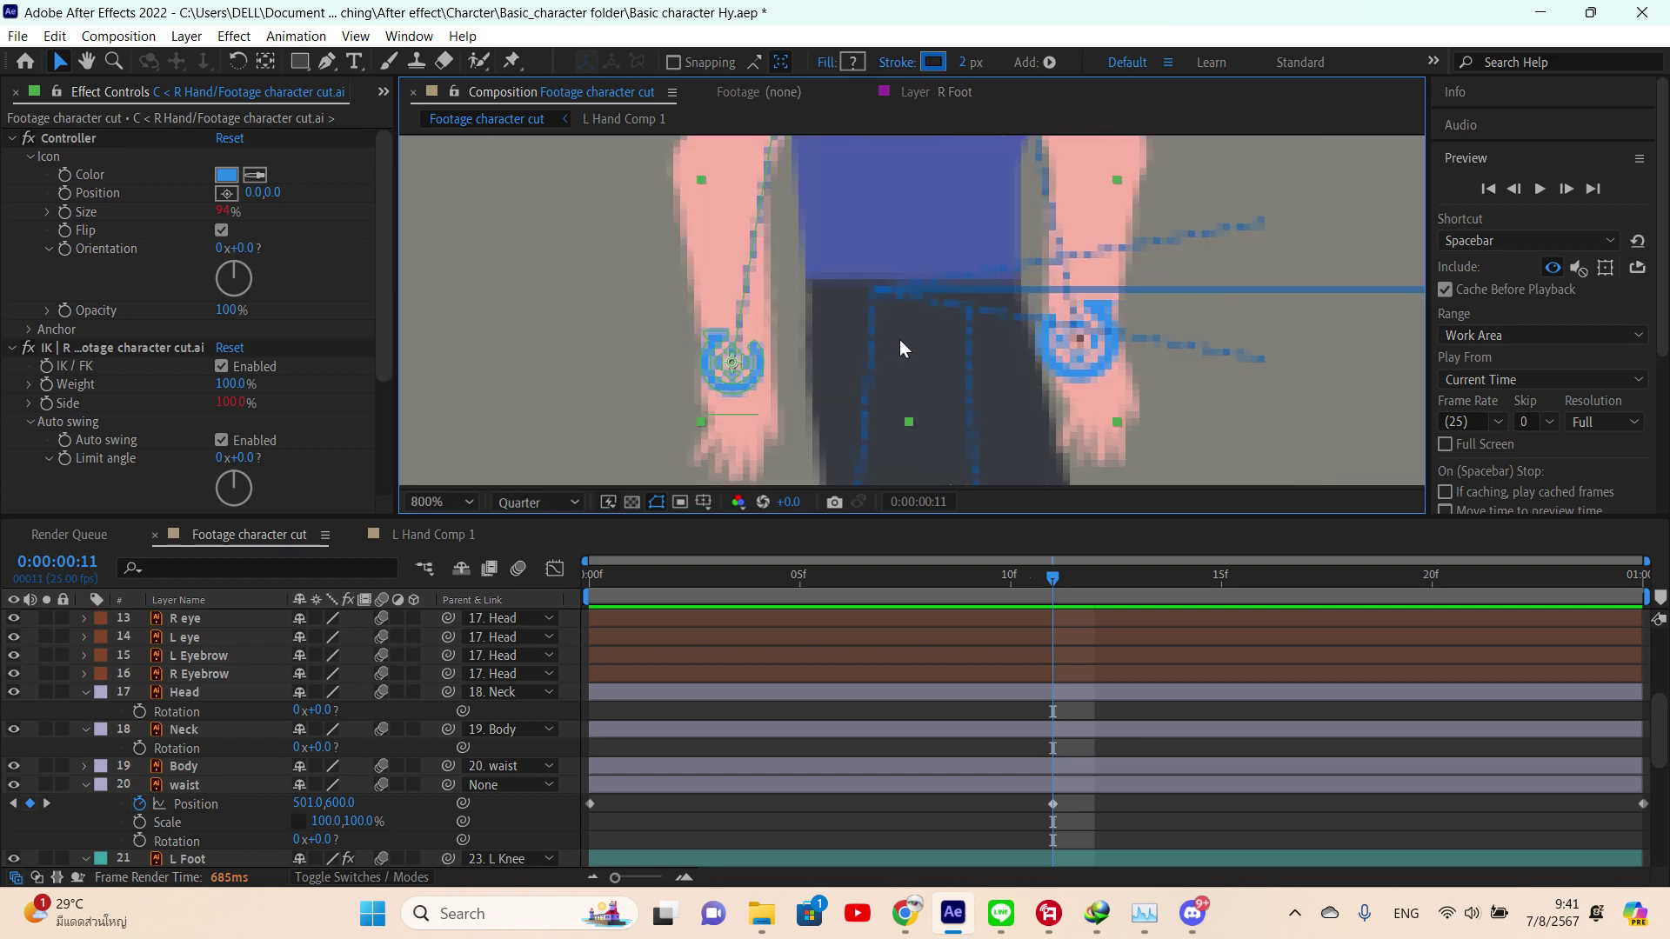
pyautogui.scroll(-1, 885, 350)
pyautogui.moveTo(752, 369); pyautogui.dragTo(915, 149)
pyautogui.moveTo(907, 262); pyautogui.dragTo(894, 415)
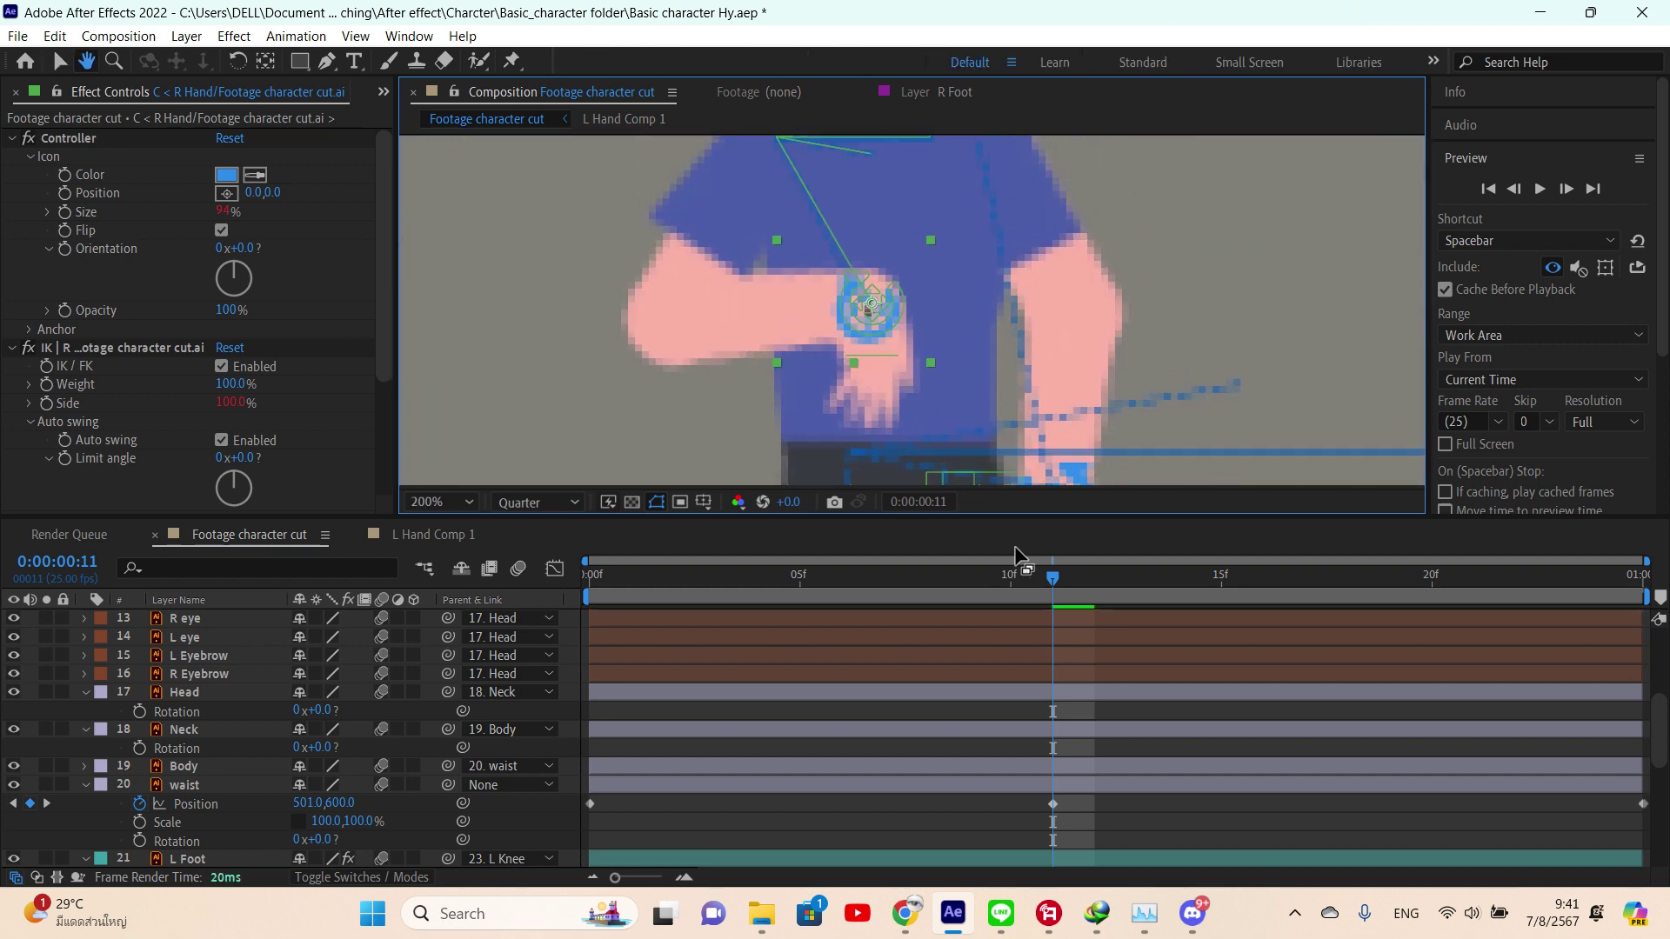
# - Enable Position and Rotation keyframing on the right hand controller at frame 11 and set its Rotation to -105°
pyautogui.scroll(5, 1051, 626)
pyautogui.press('r')
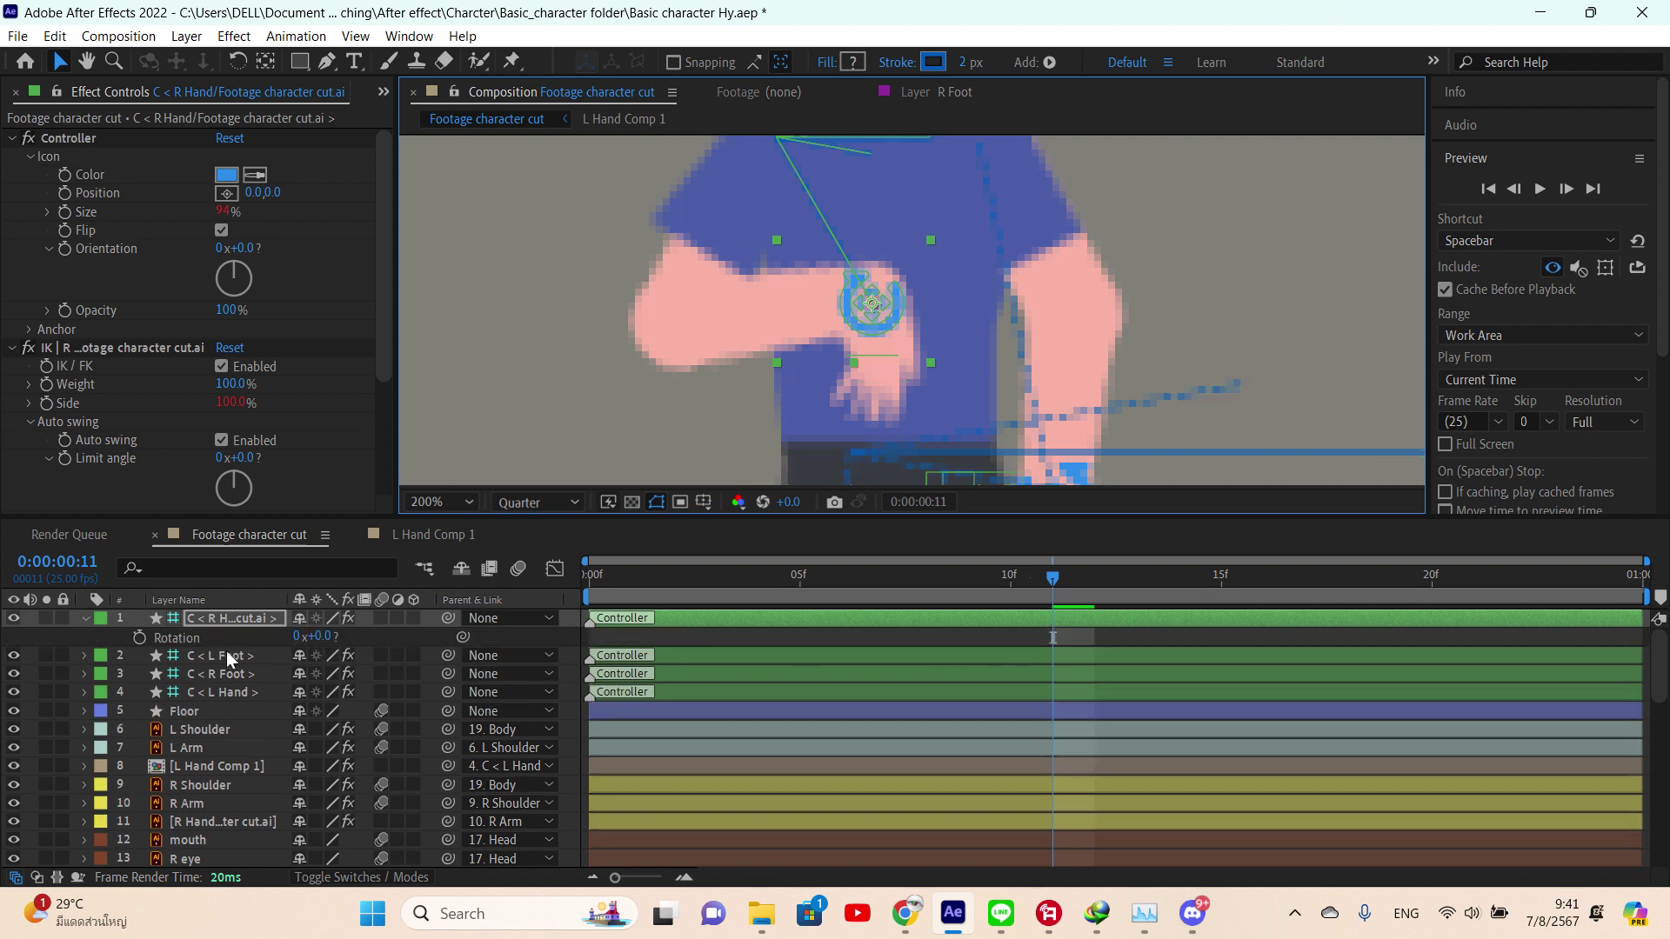
pyautogui.hotkey('shift', 'p')
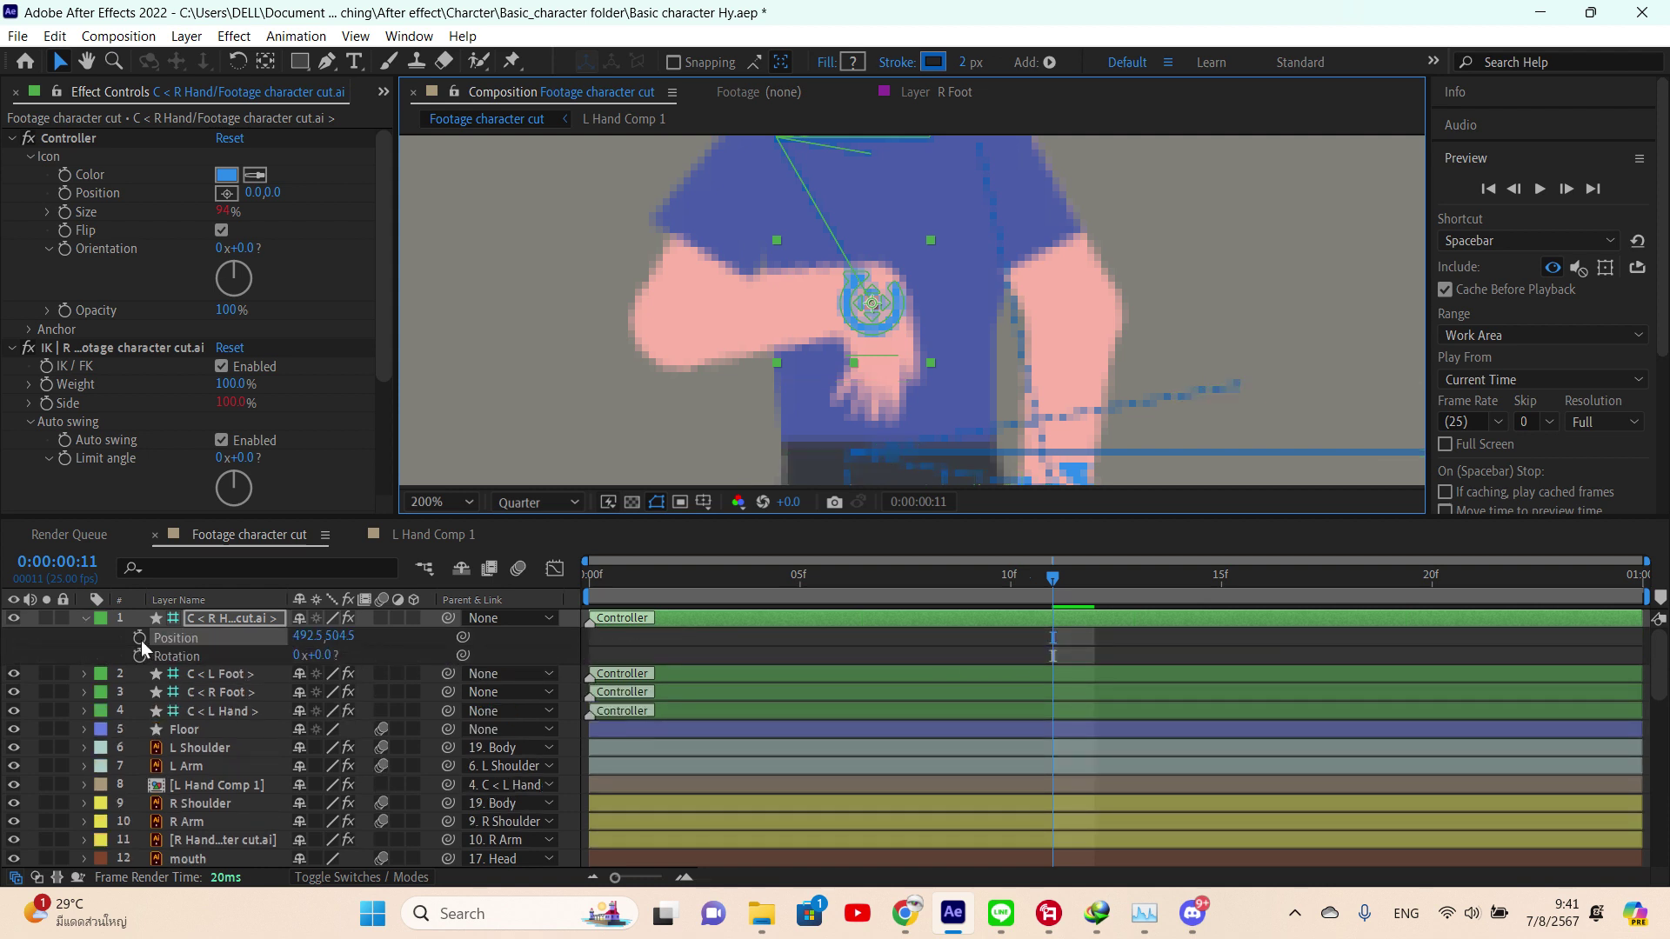
pyautogui.click(139, 637)
pyautogui.click(140, 655)
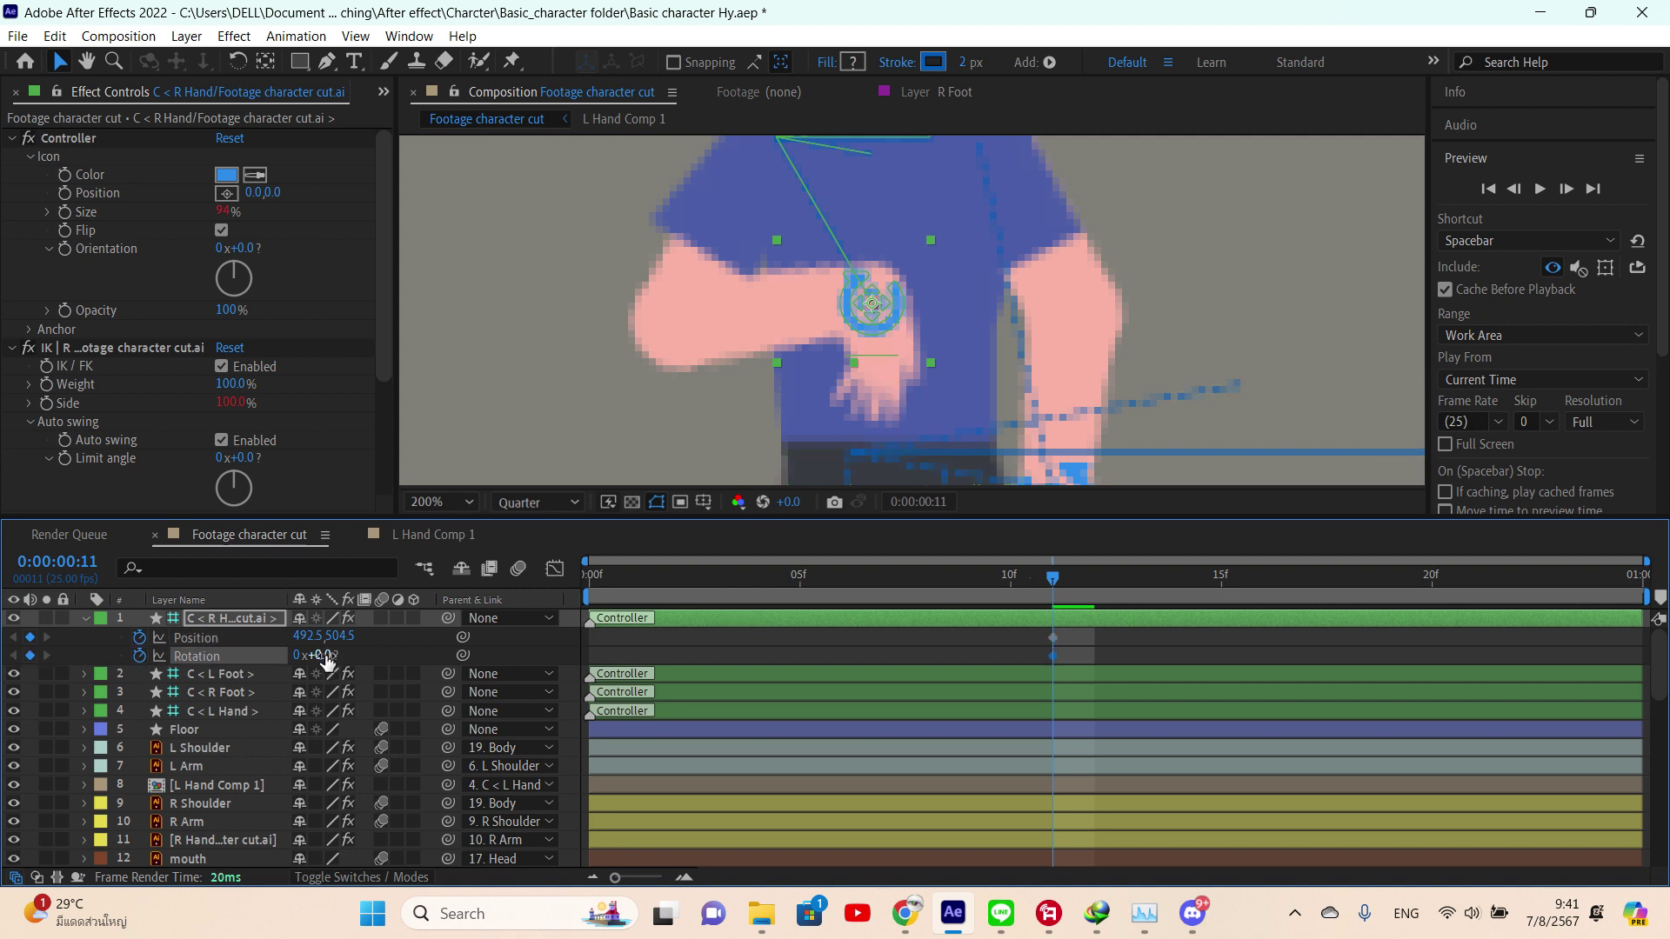
pyautogui.moveTo(336, 656); pyautogui.dragTo(228, 674)
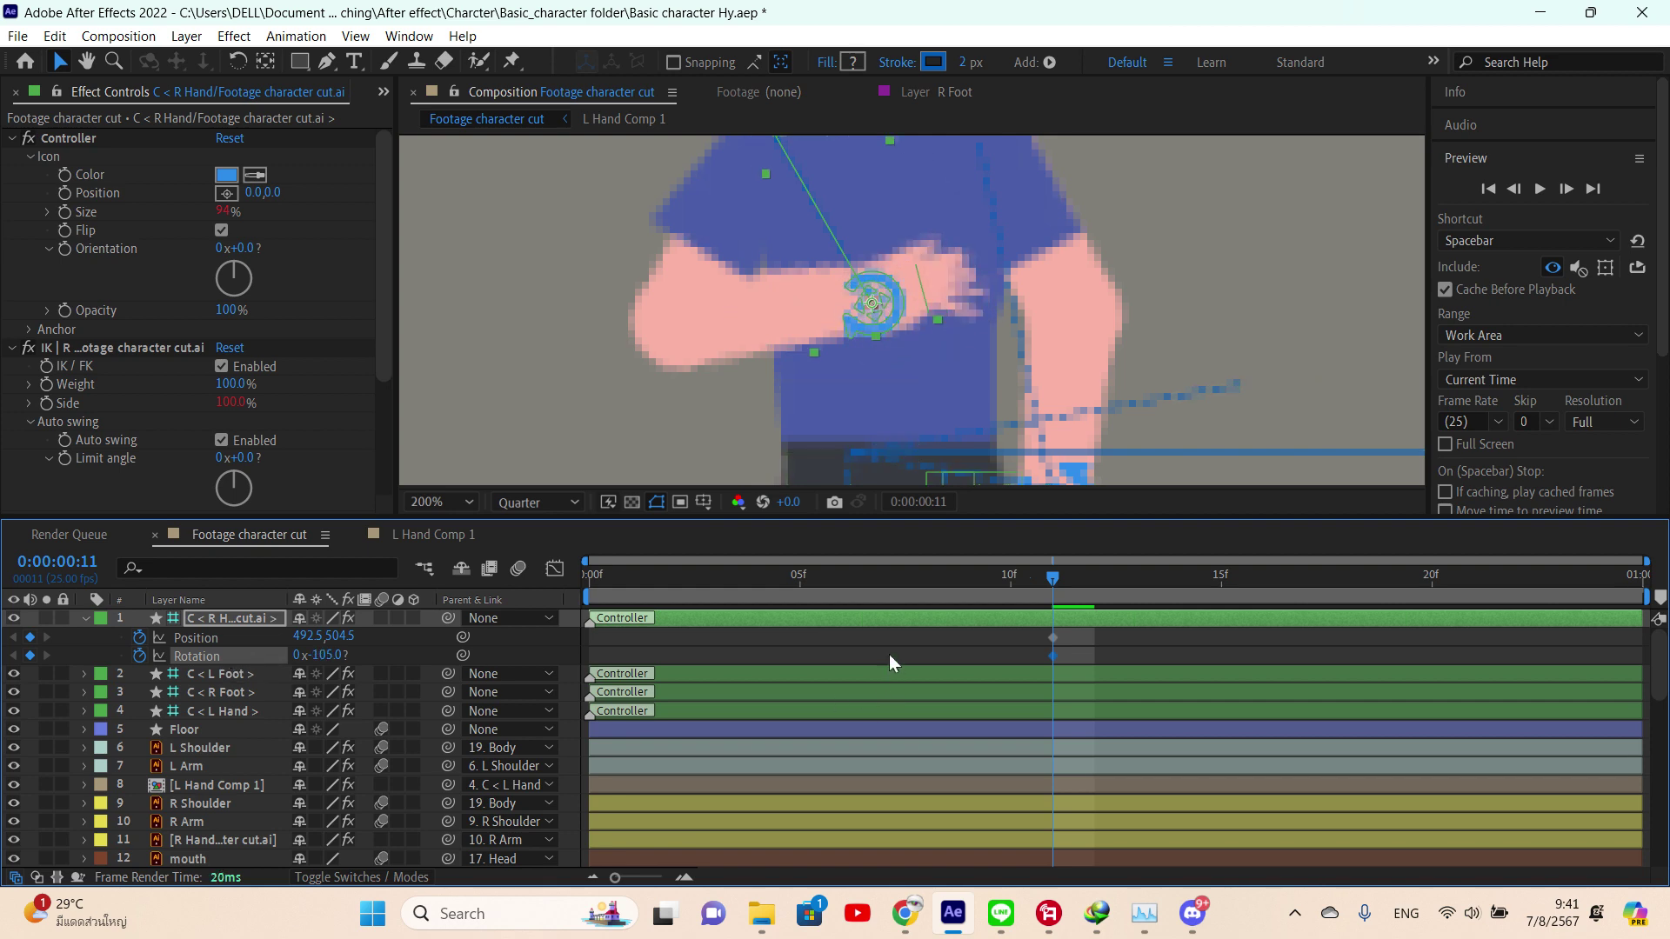
# - Duplicate the L Hand Comp 1 layer and rename the copy R Hand Comp 1
pyautogui.scroll(-4, 972, 254)
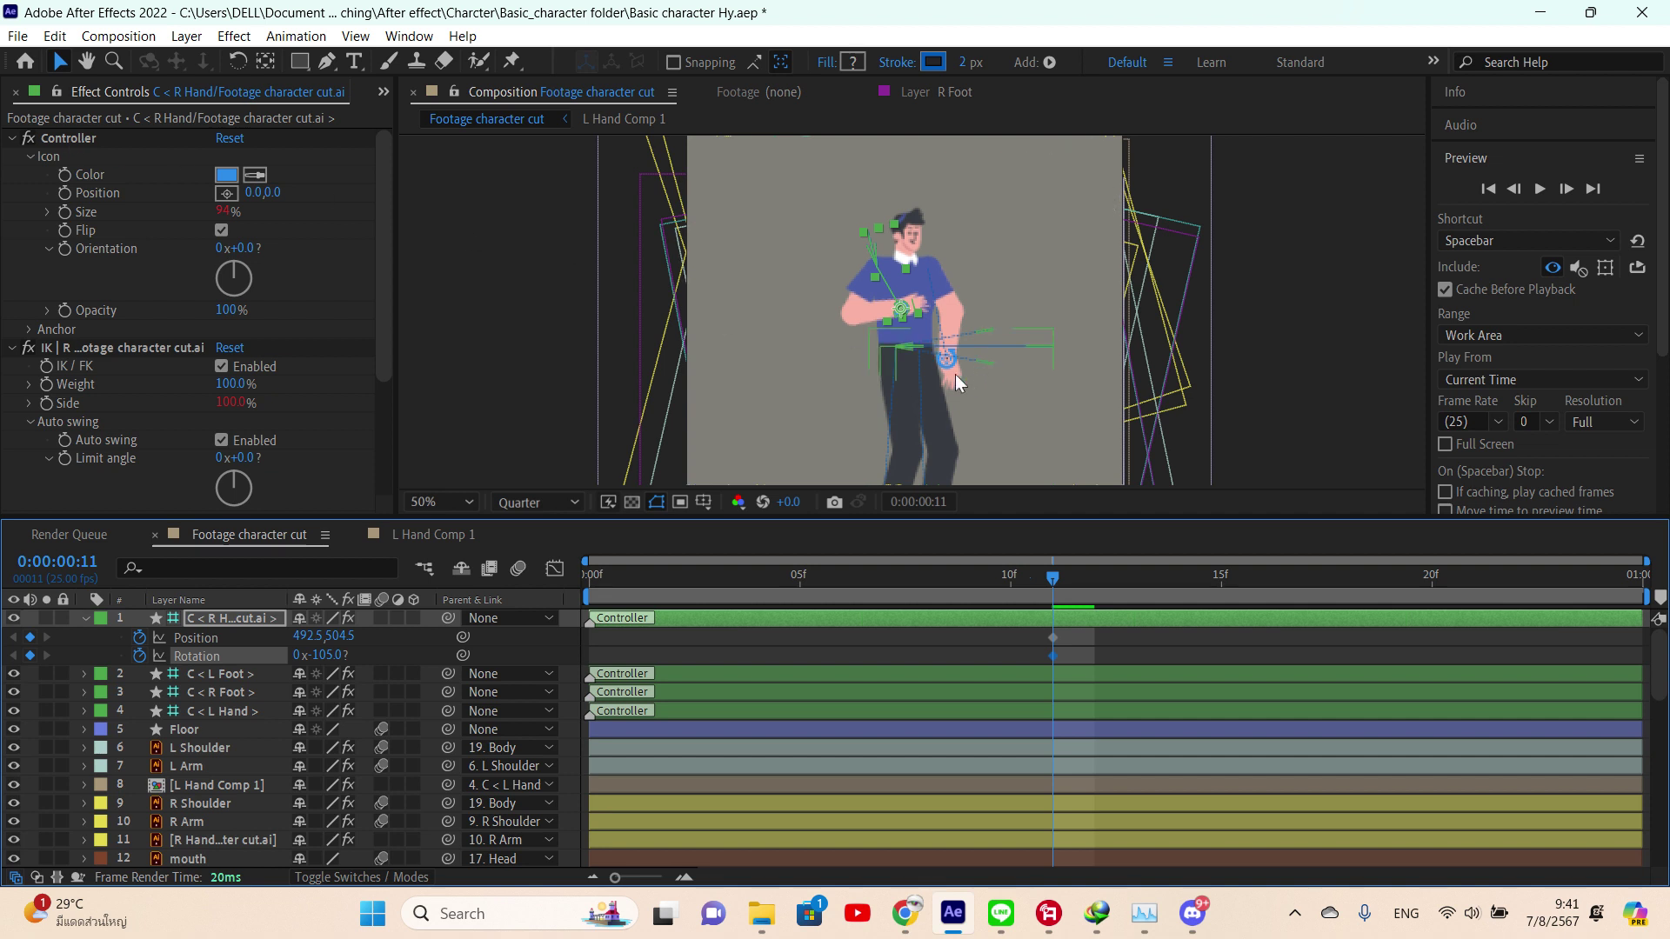
pyautogui.click(621, 781)
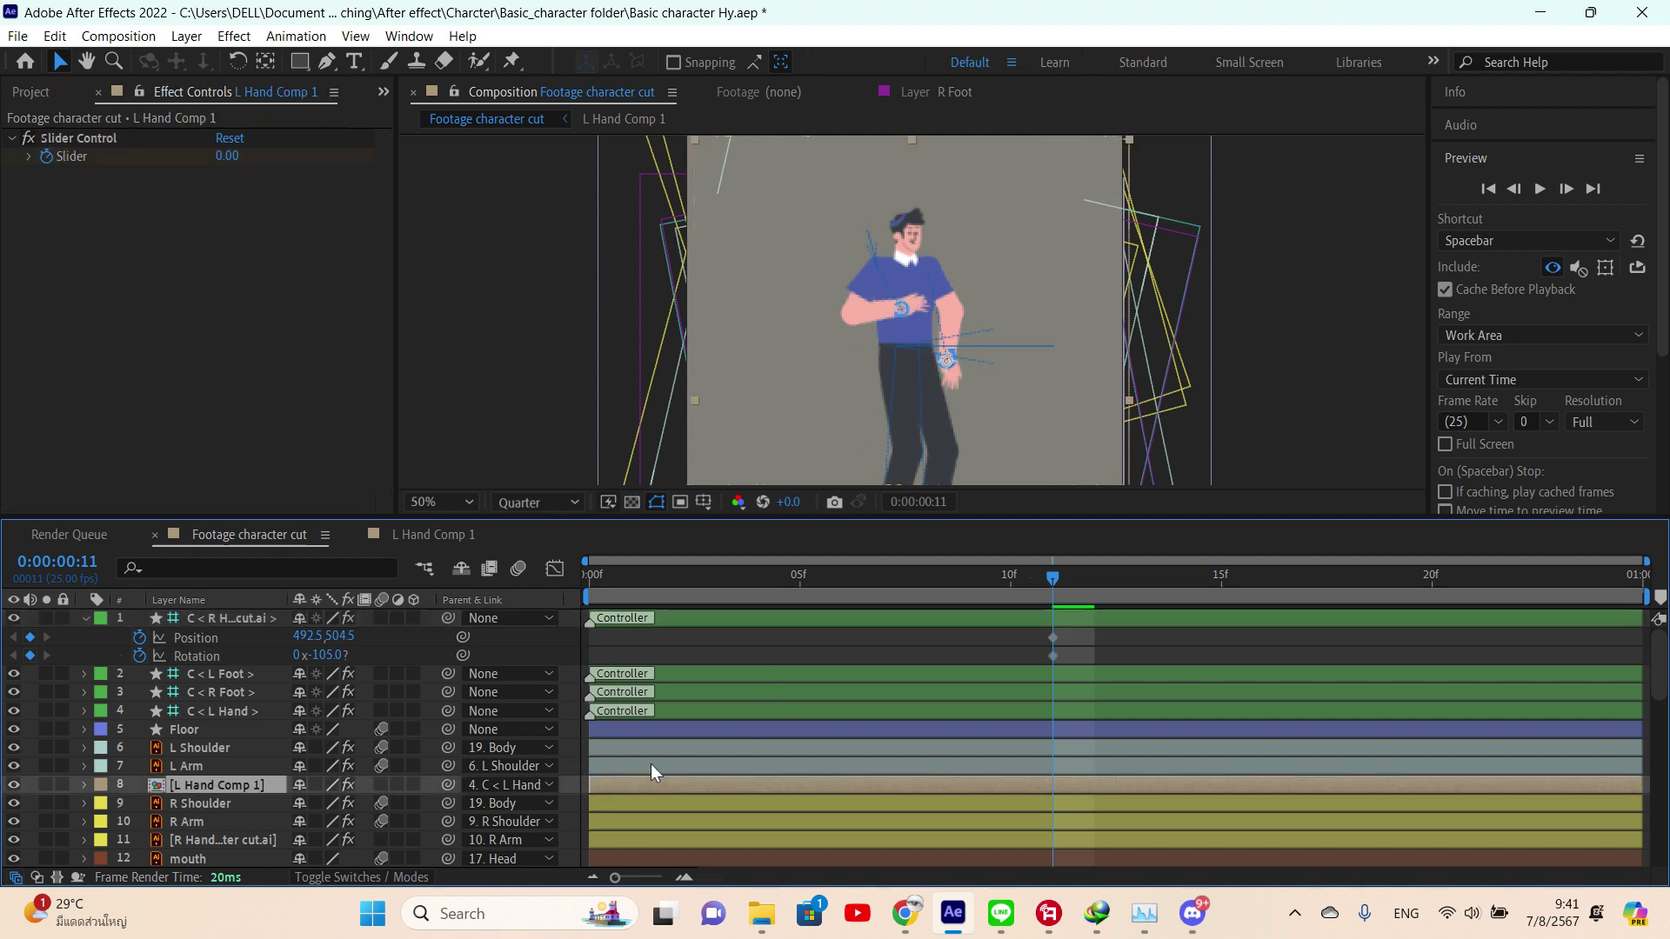
pyautogui.hotkey('ctrl', 'd')
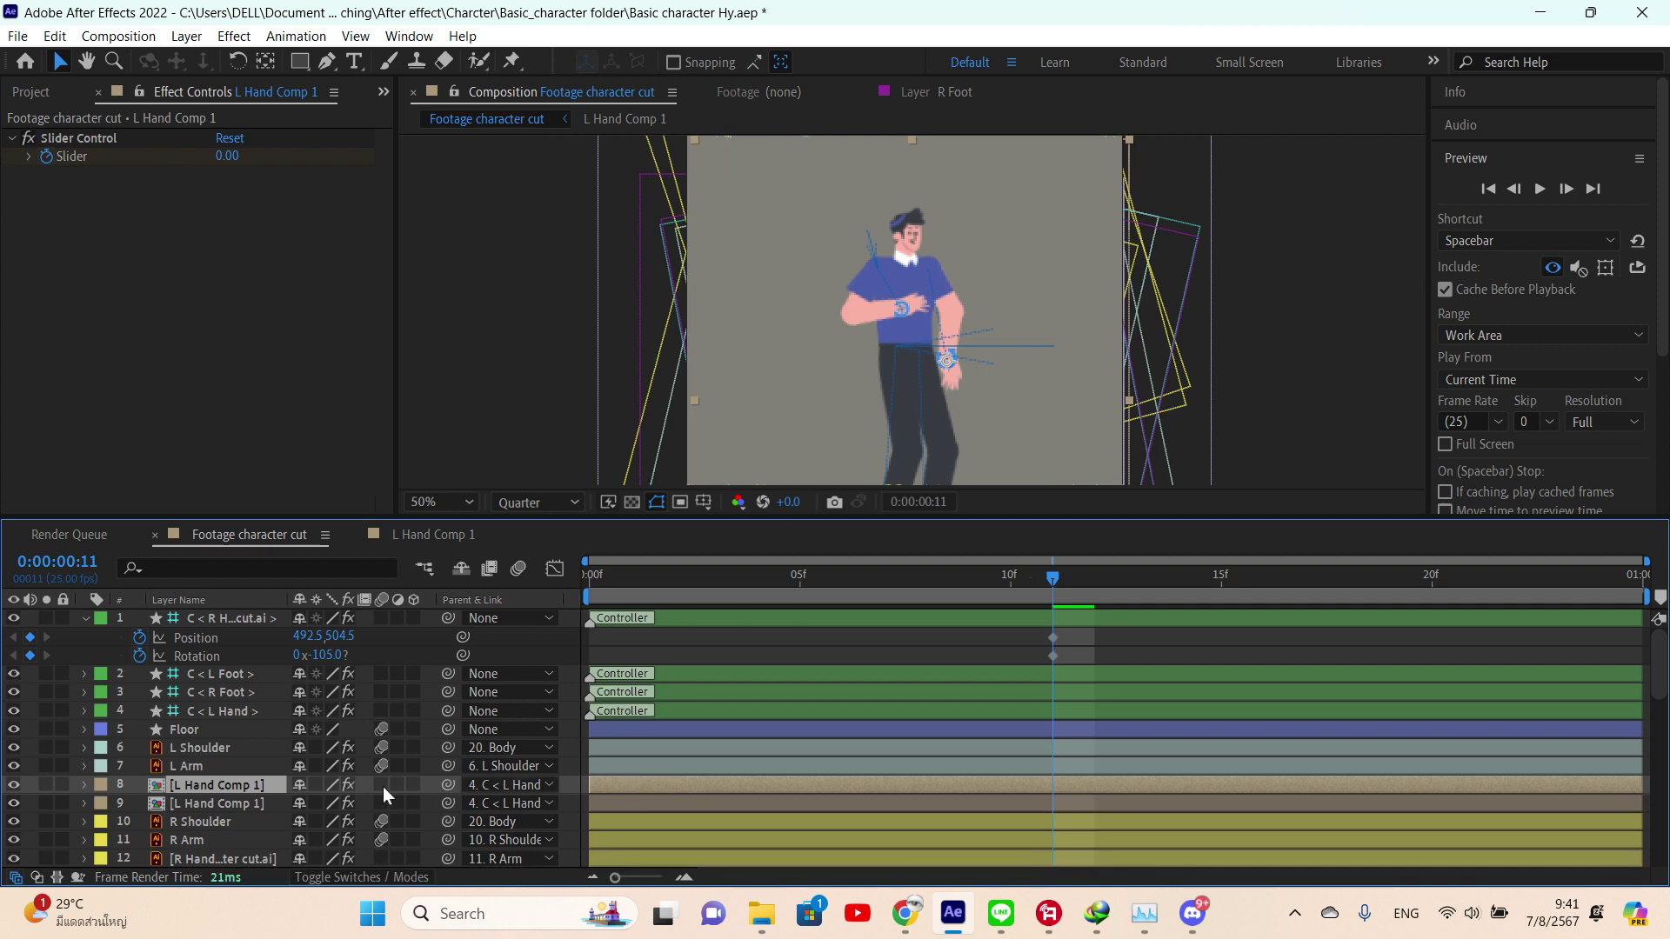
pyautogui.doubleClick(229, 790)
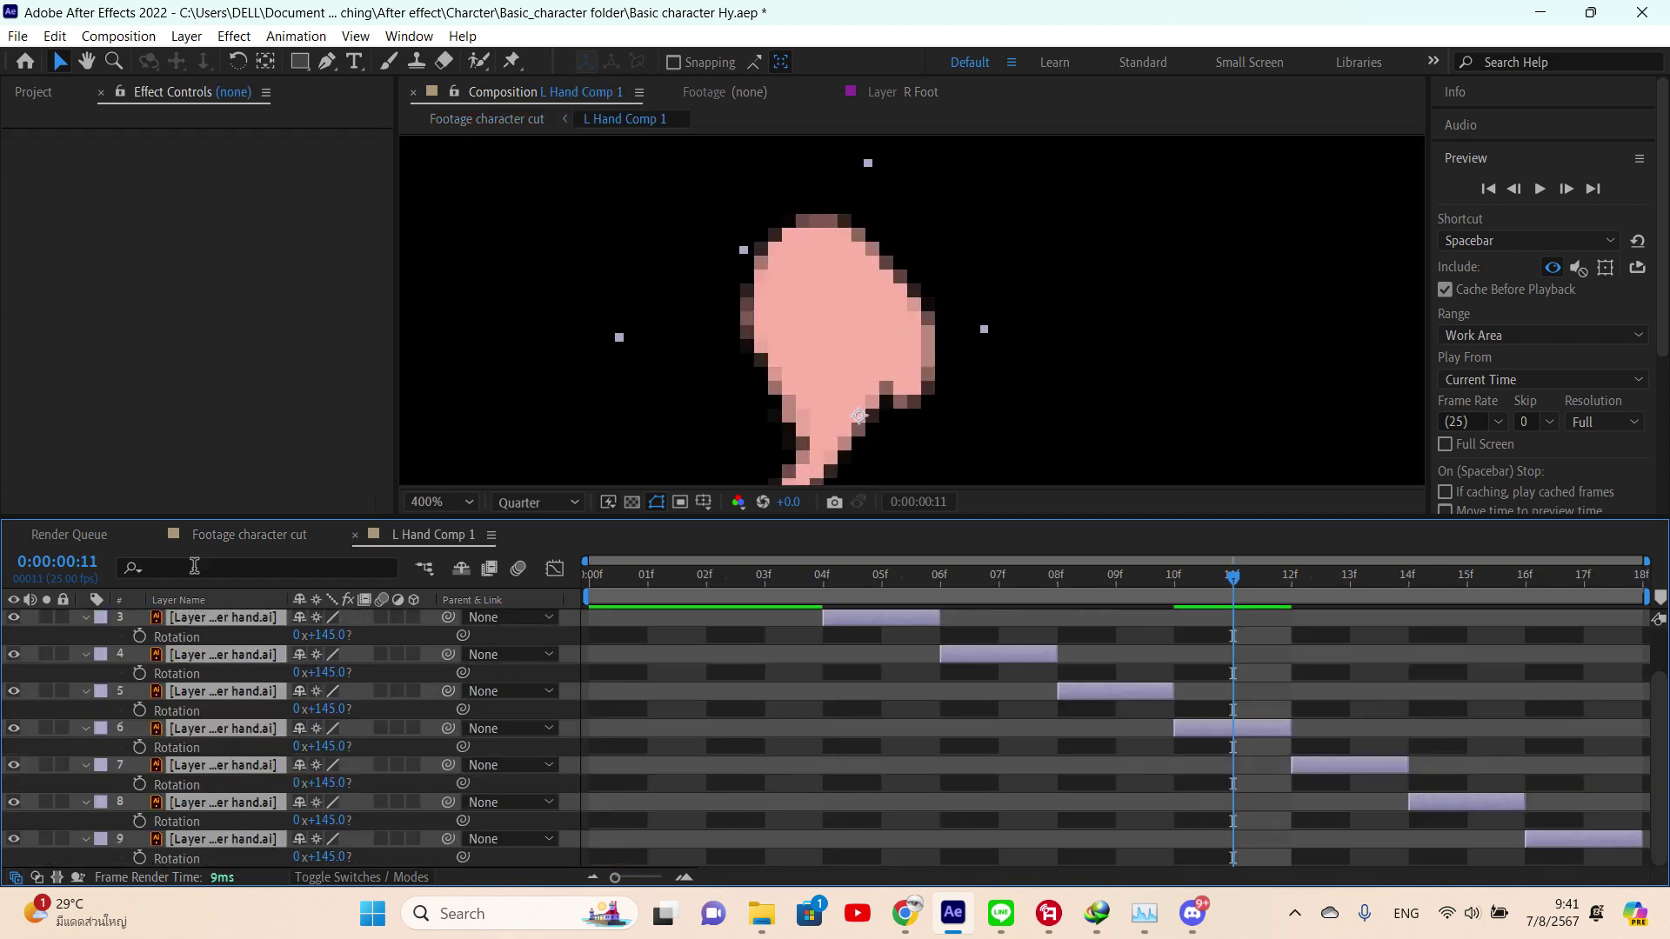
pyautogui.click(250, 534)
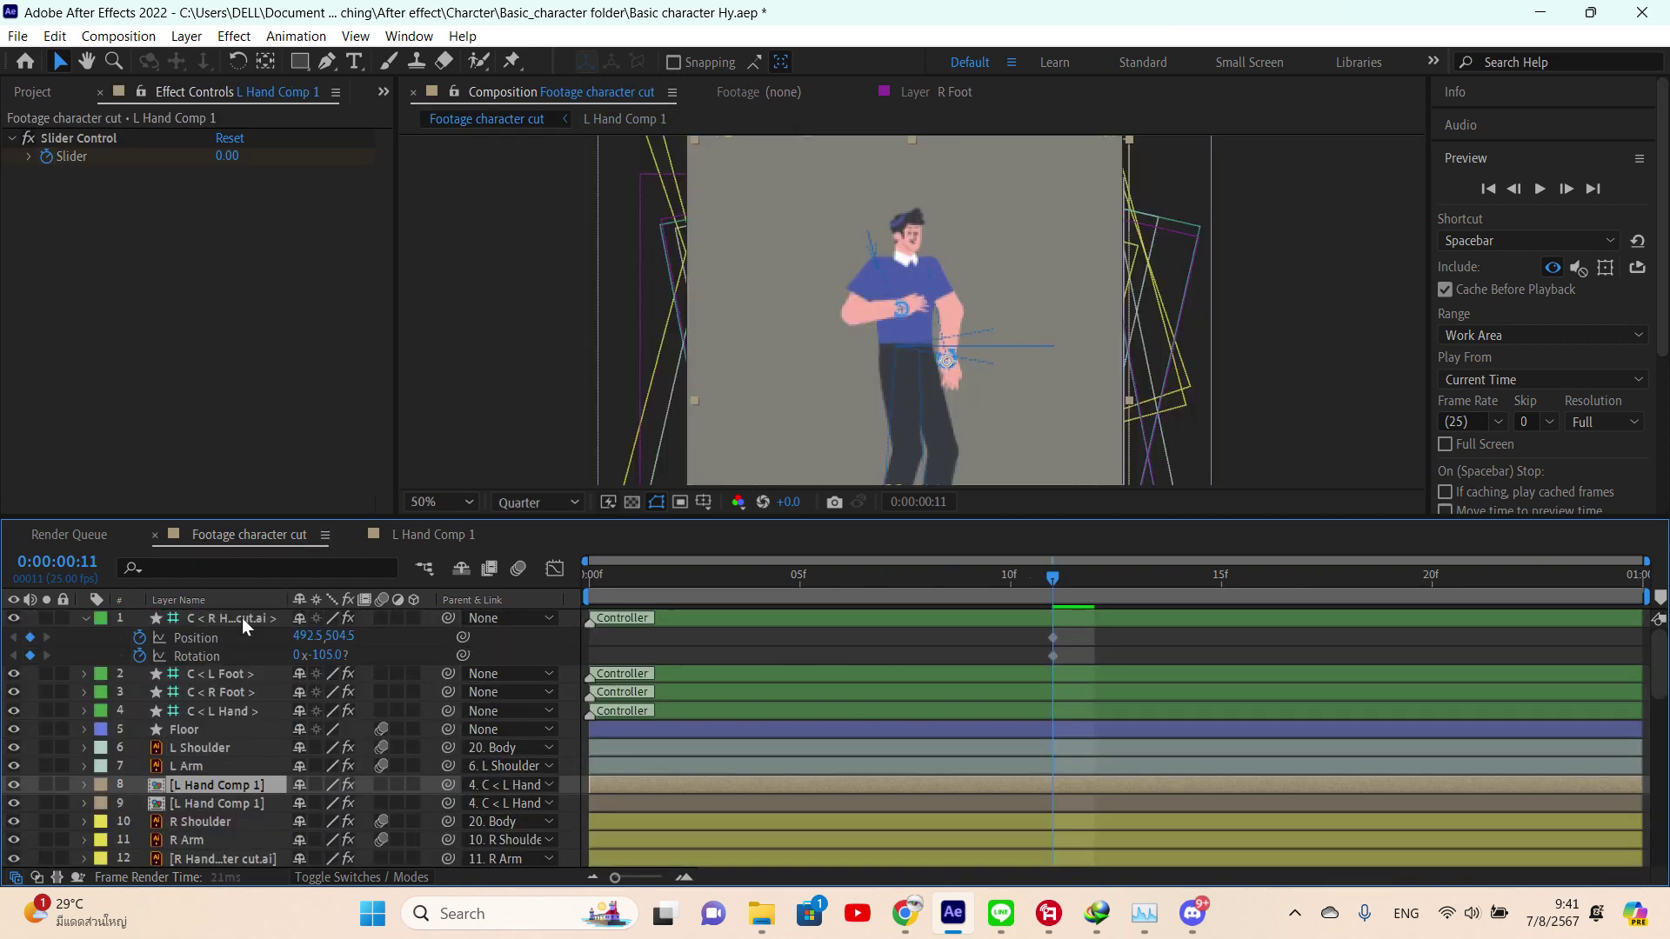
pyautogui.press('Return')
pyautogui.rightClick(237, 784)
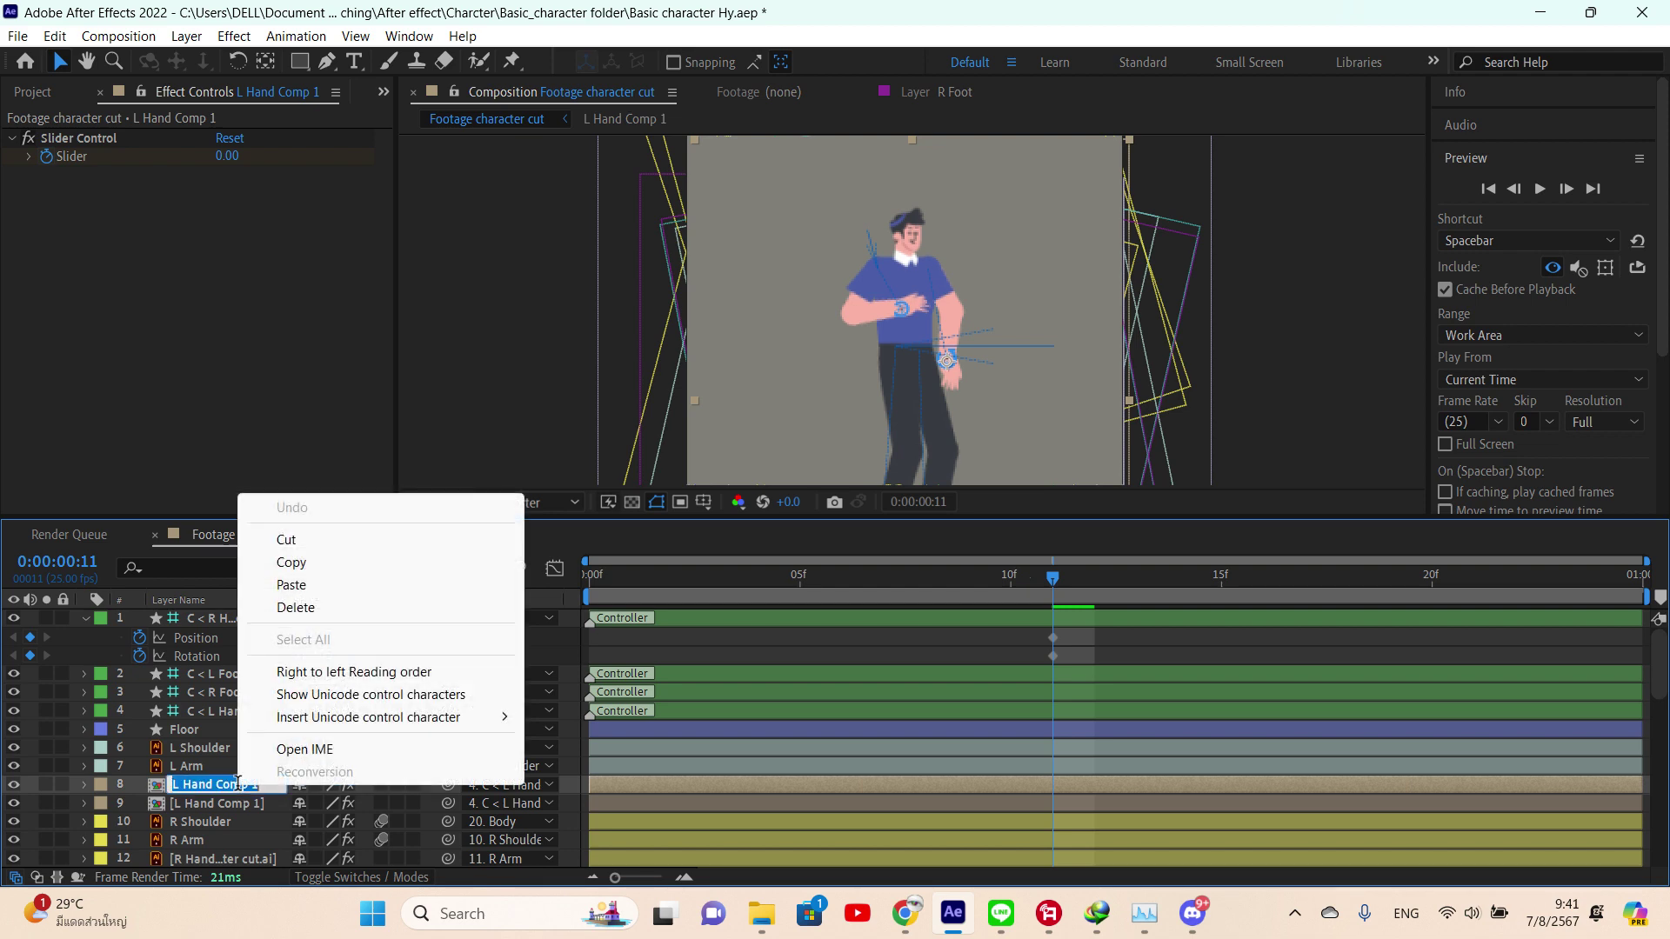
pyautogui.click(184, 785)
pyautogui.moveTo(180, 785); pyautogui.dragTo(168, 785)
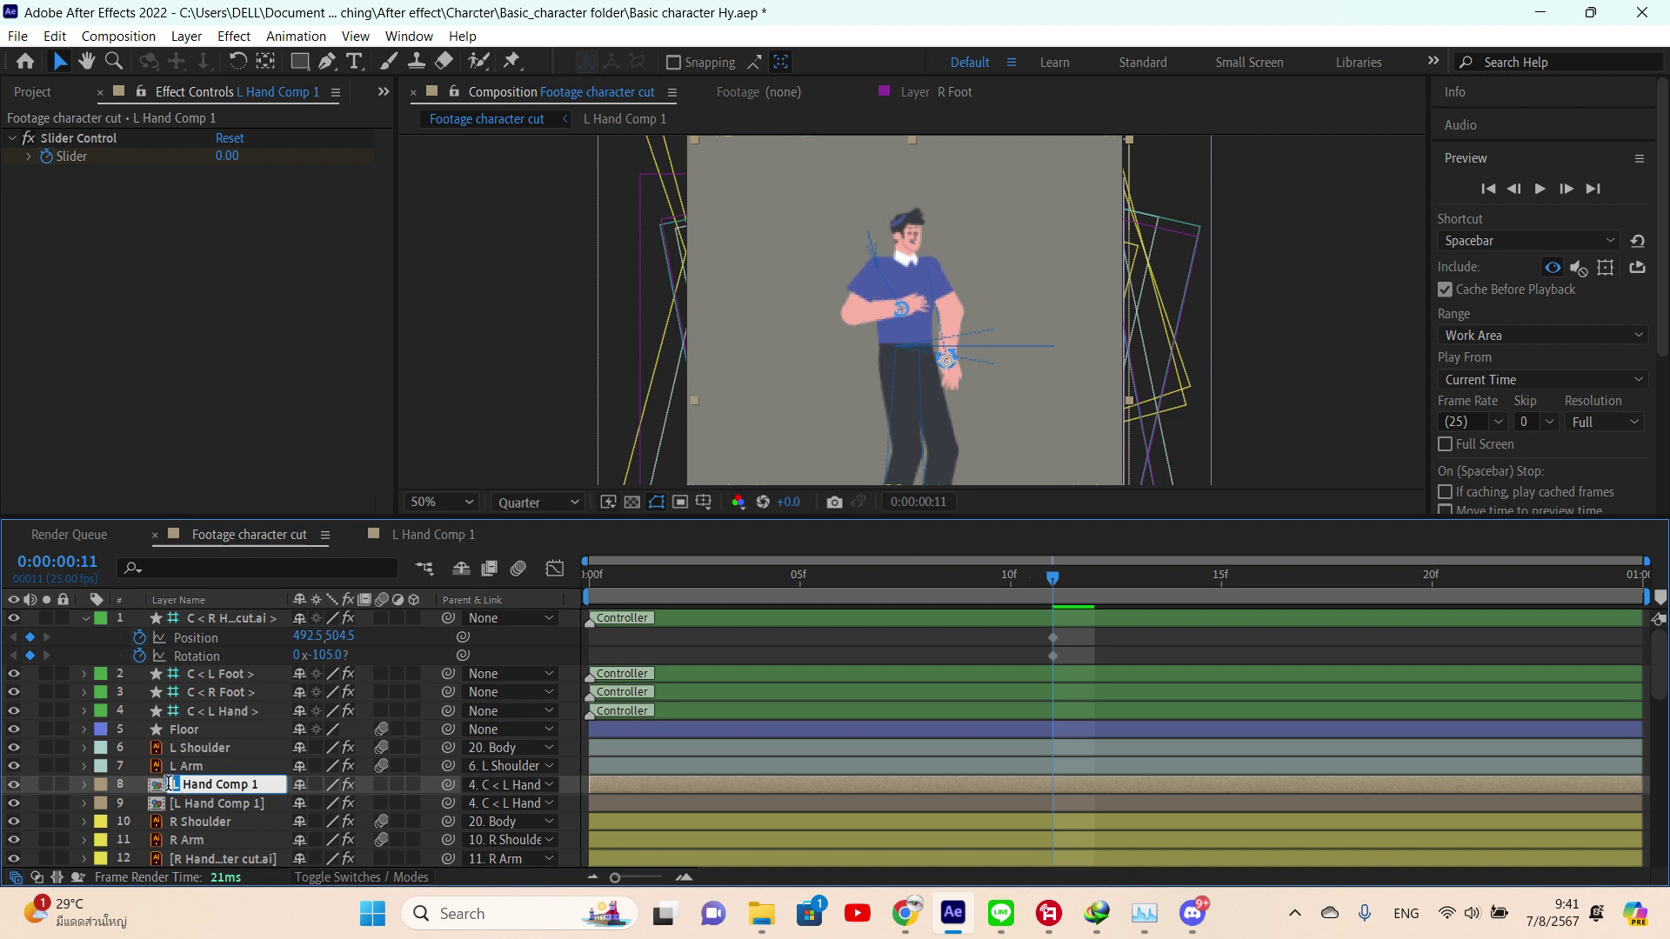
pyautogui.write('R')
pyautogui.press('Return')
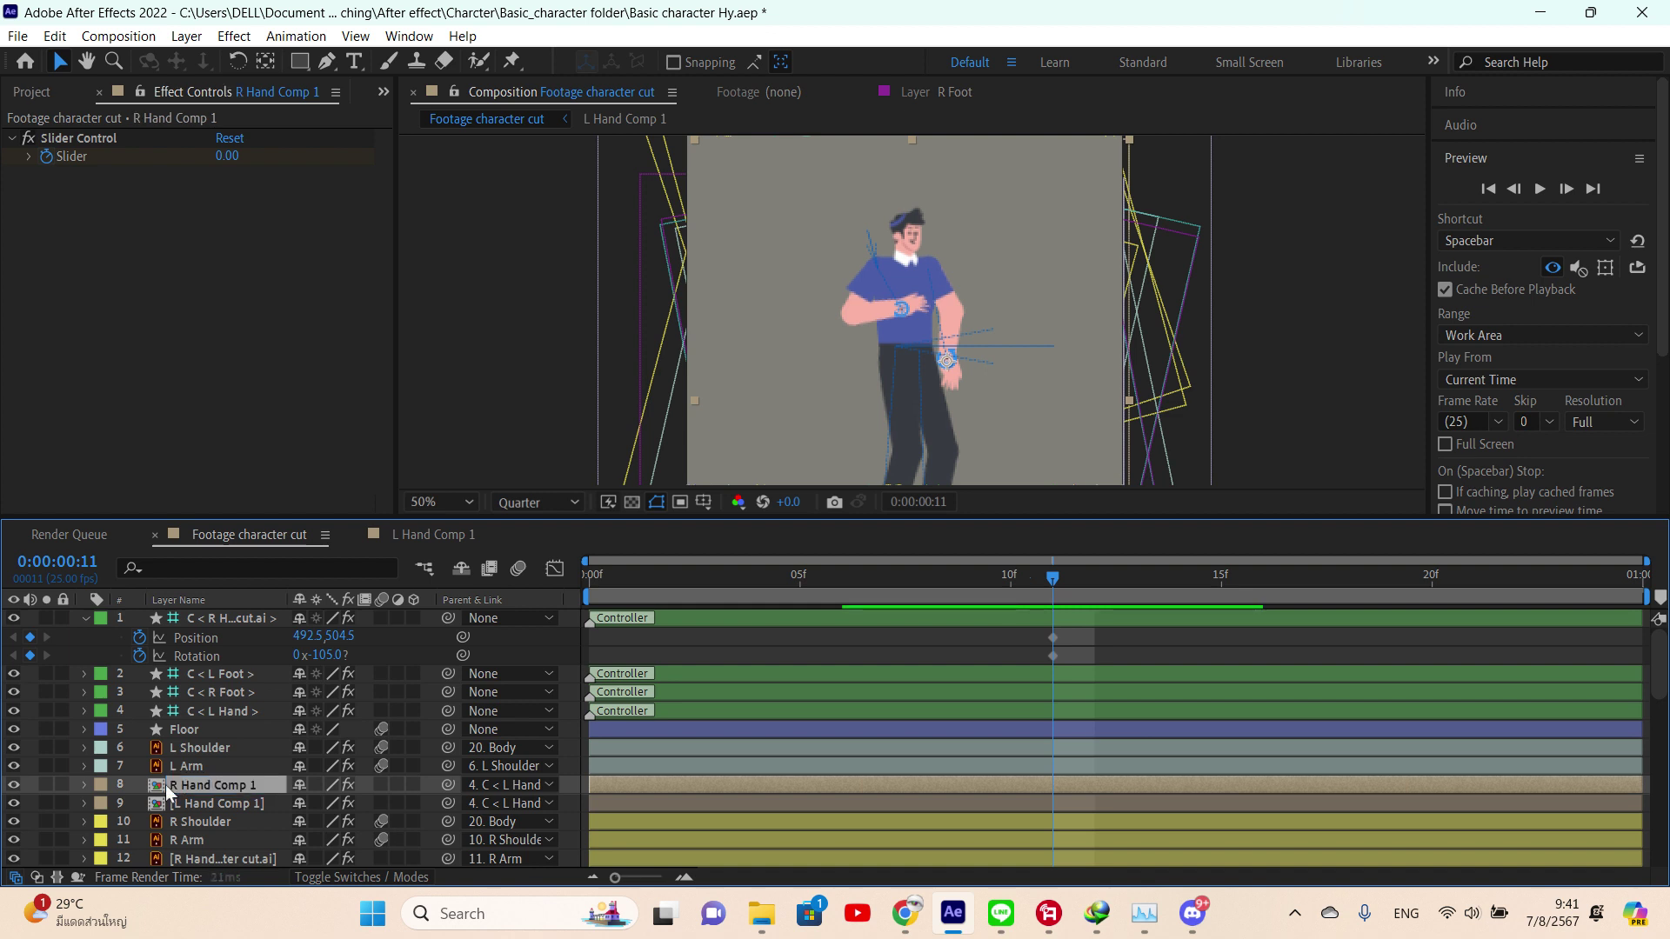
# - Move the R Hand Comp 1 layer directly below R Arm and place its hand at the character's right wrist
pyautogui.scroll(-1, 315, 706)
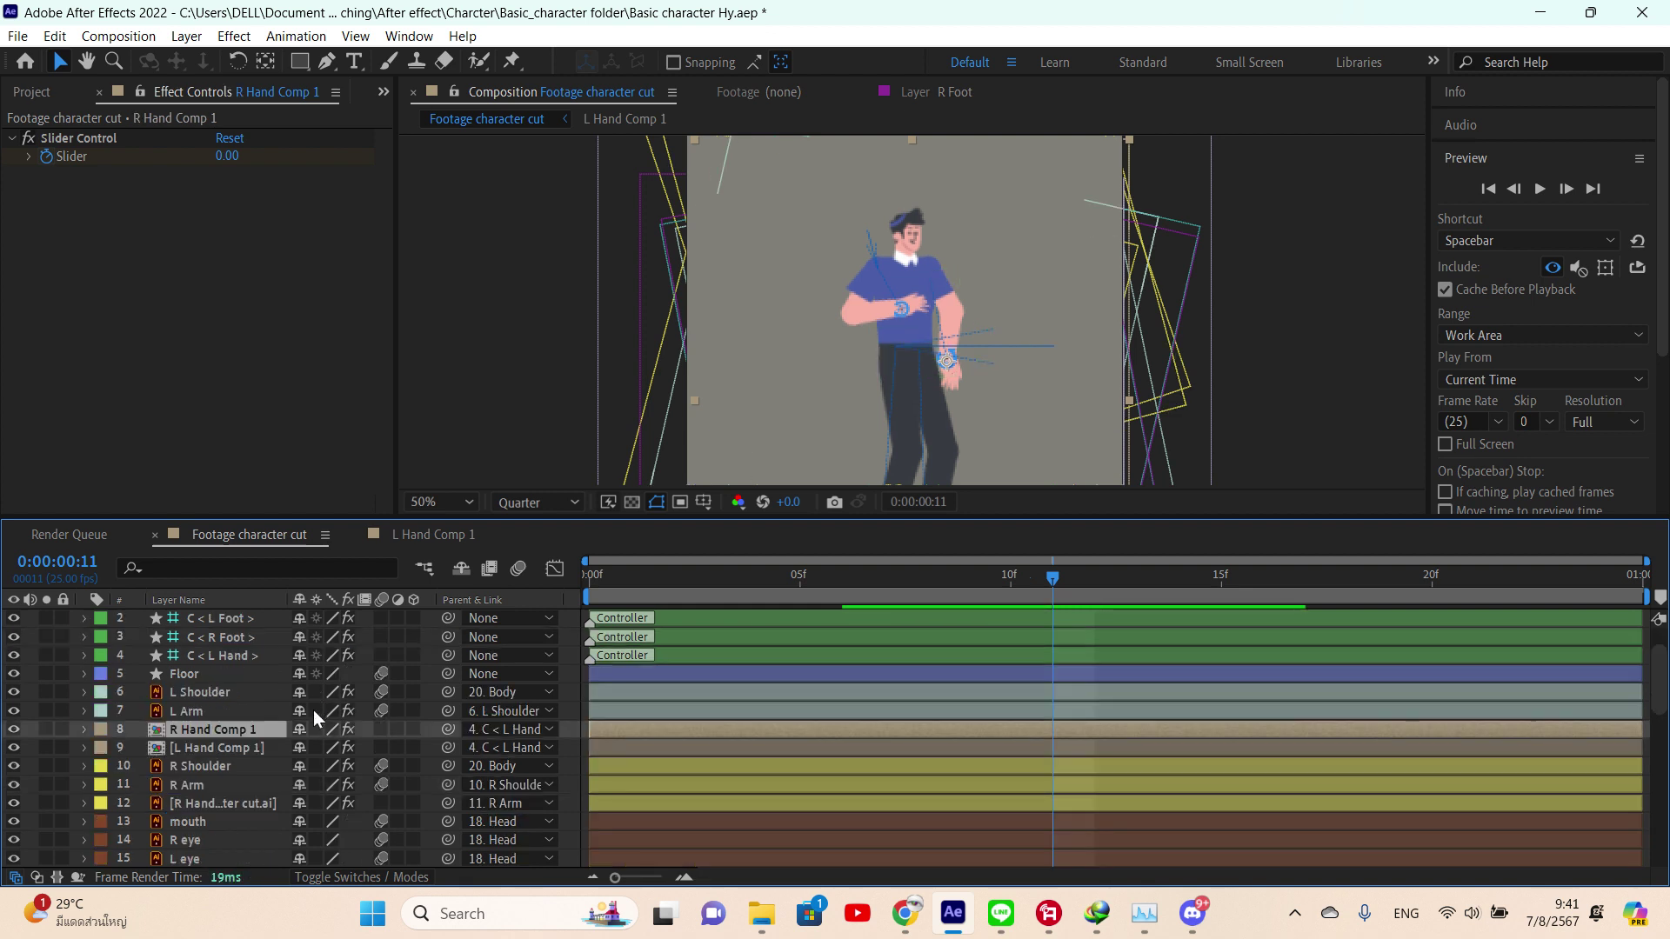
pyautogui.moveTo(208, 734); pyautogui.dragTo(206, 787)
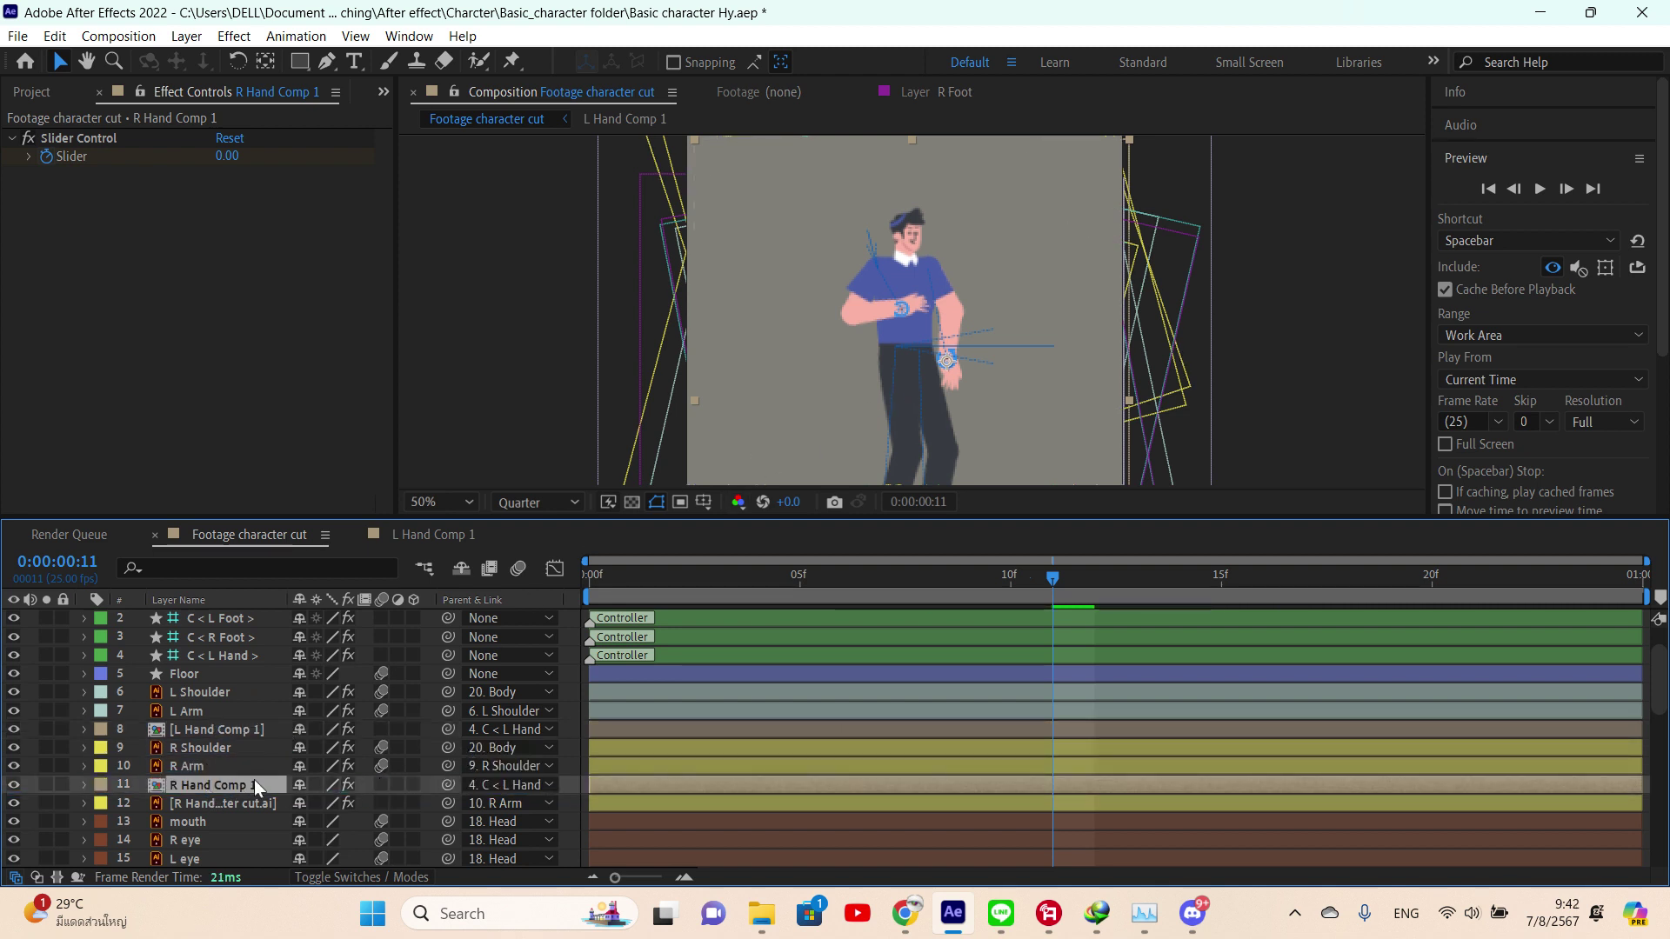
pyautogui.scroll(1, 482, 719)
pyautogui.scroll(-1, 482, 718)
pyautogui.moveTo(1043, 400); pyautogui.dragTo(1000, 343)
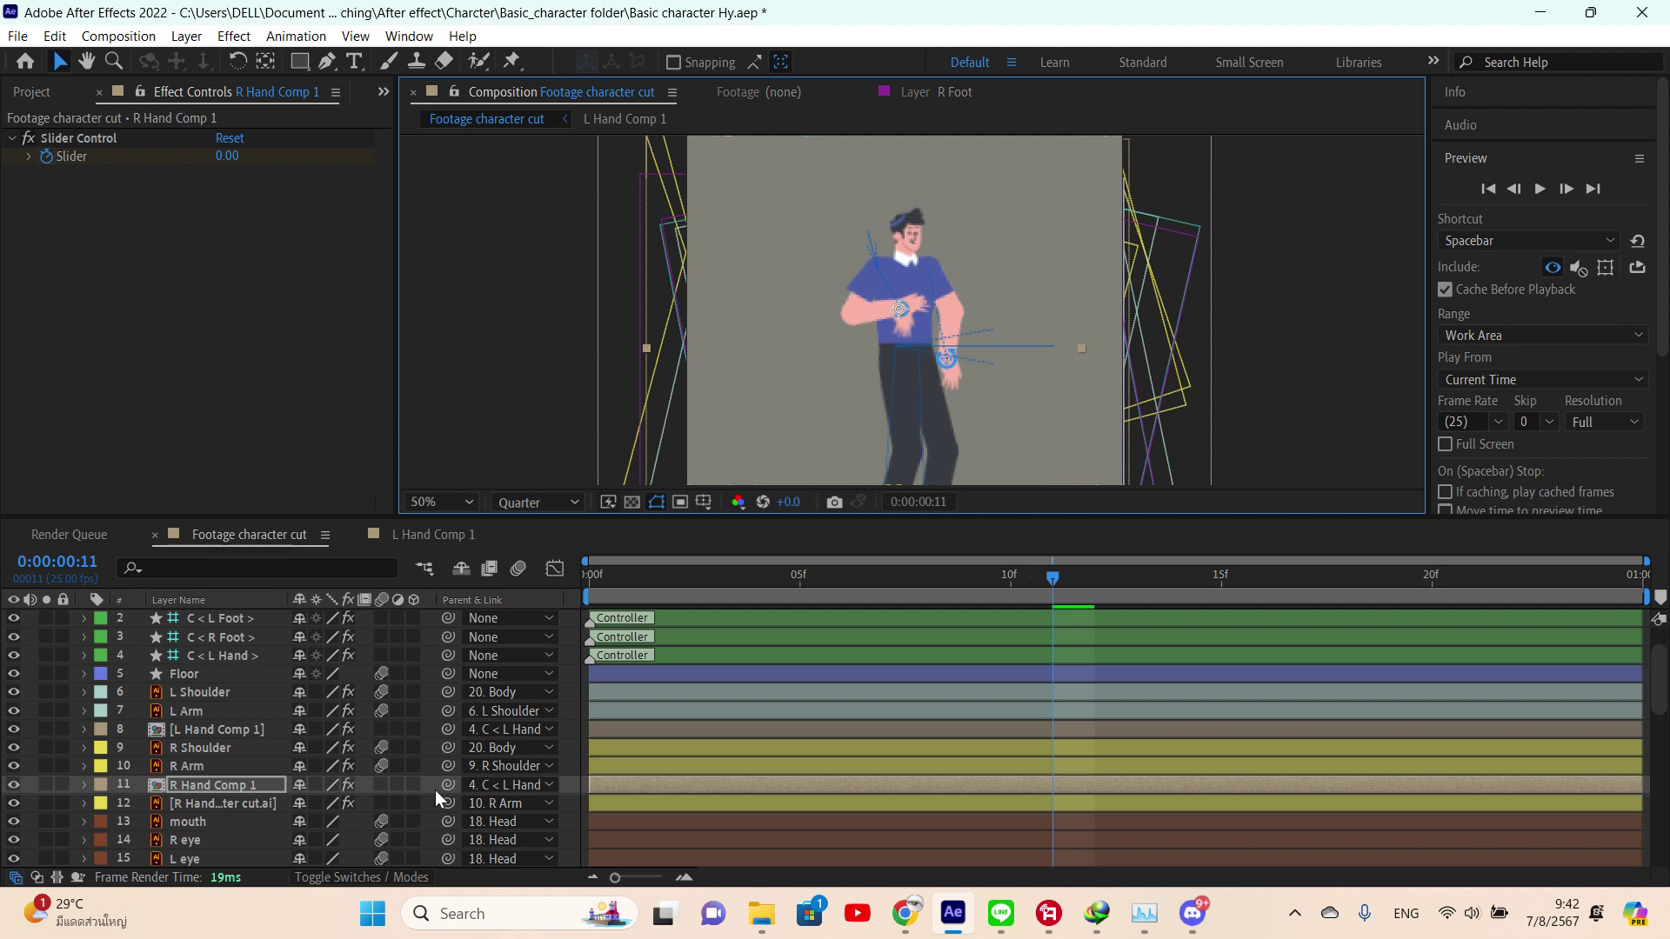
# - Parent R Hand Comp 1 to the R Arm layer and hide the original R Hand artwork layer
pyautogui.moveTo(449, 785); pyautogui.dragTo(247, 772)
pyautogui.click(215, 806)
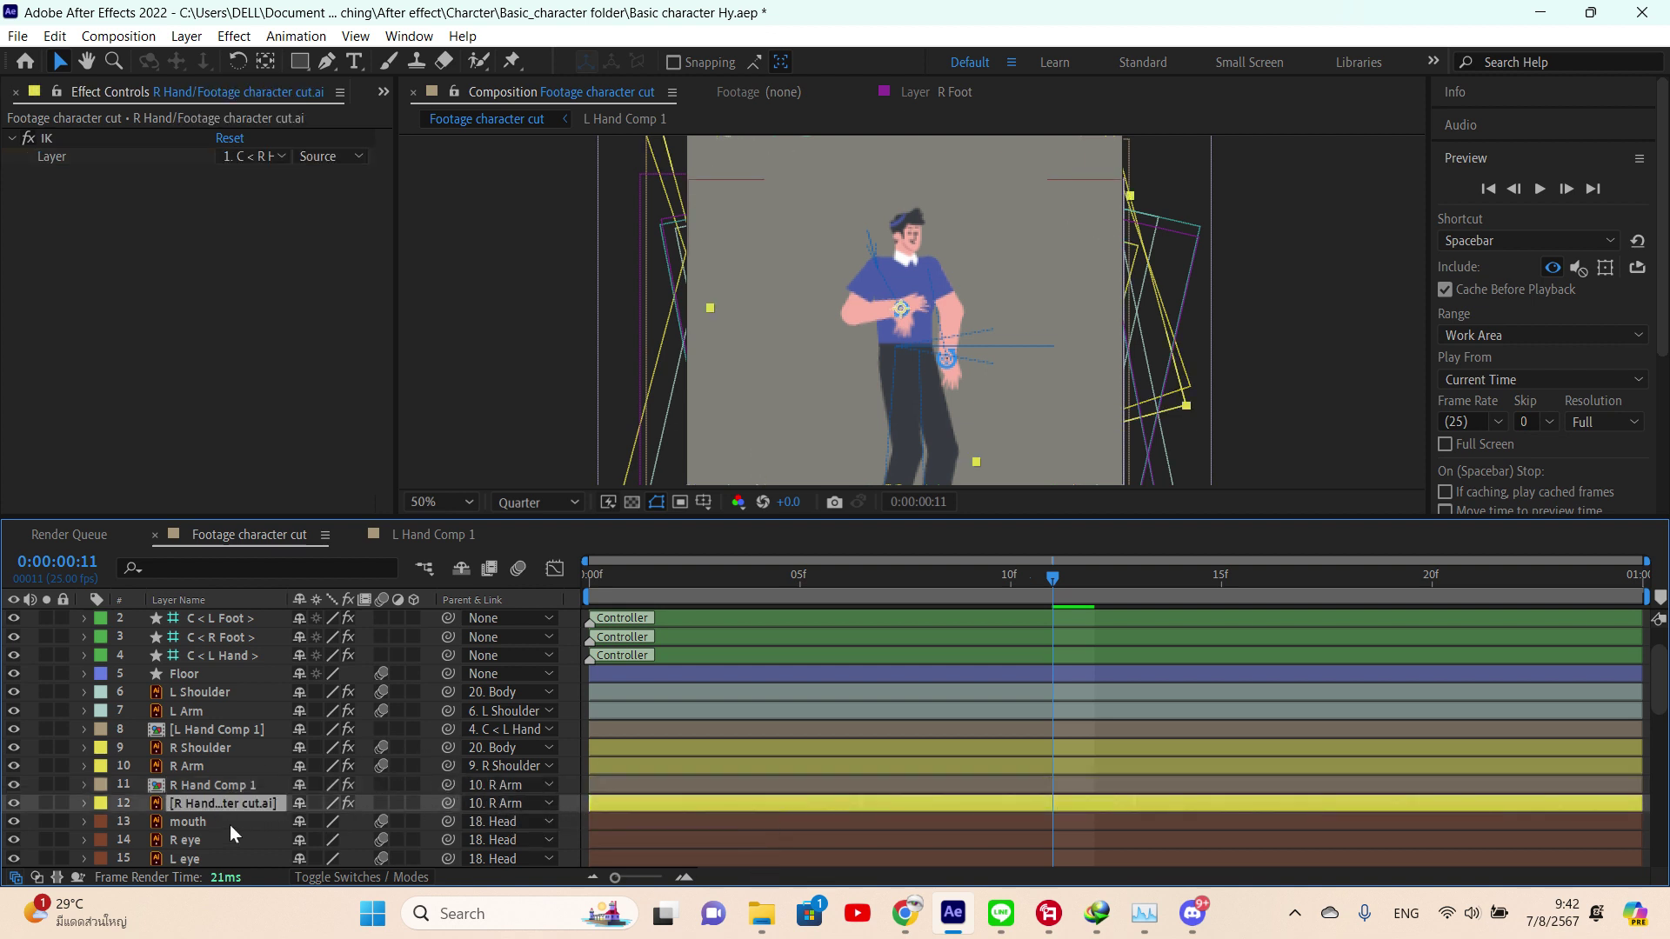
pyautogui.click(213, 772)
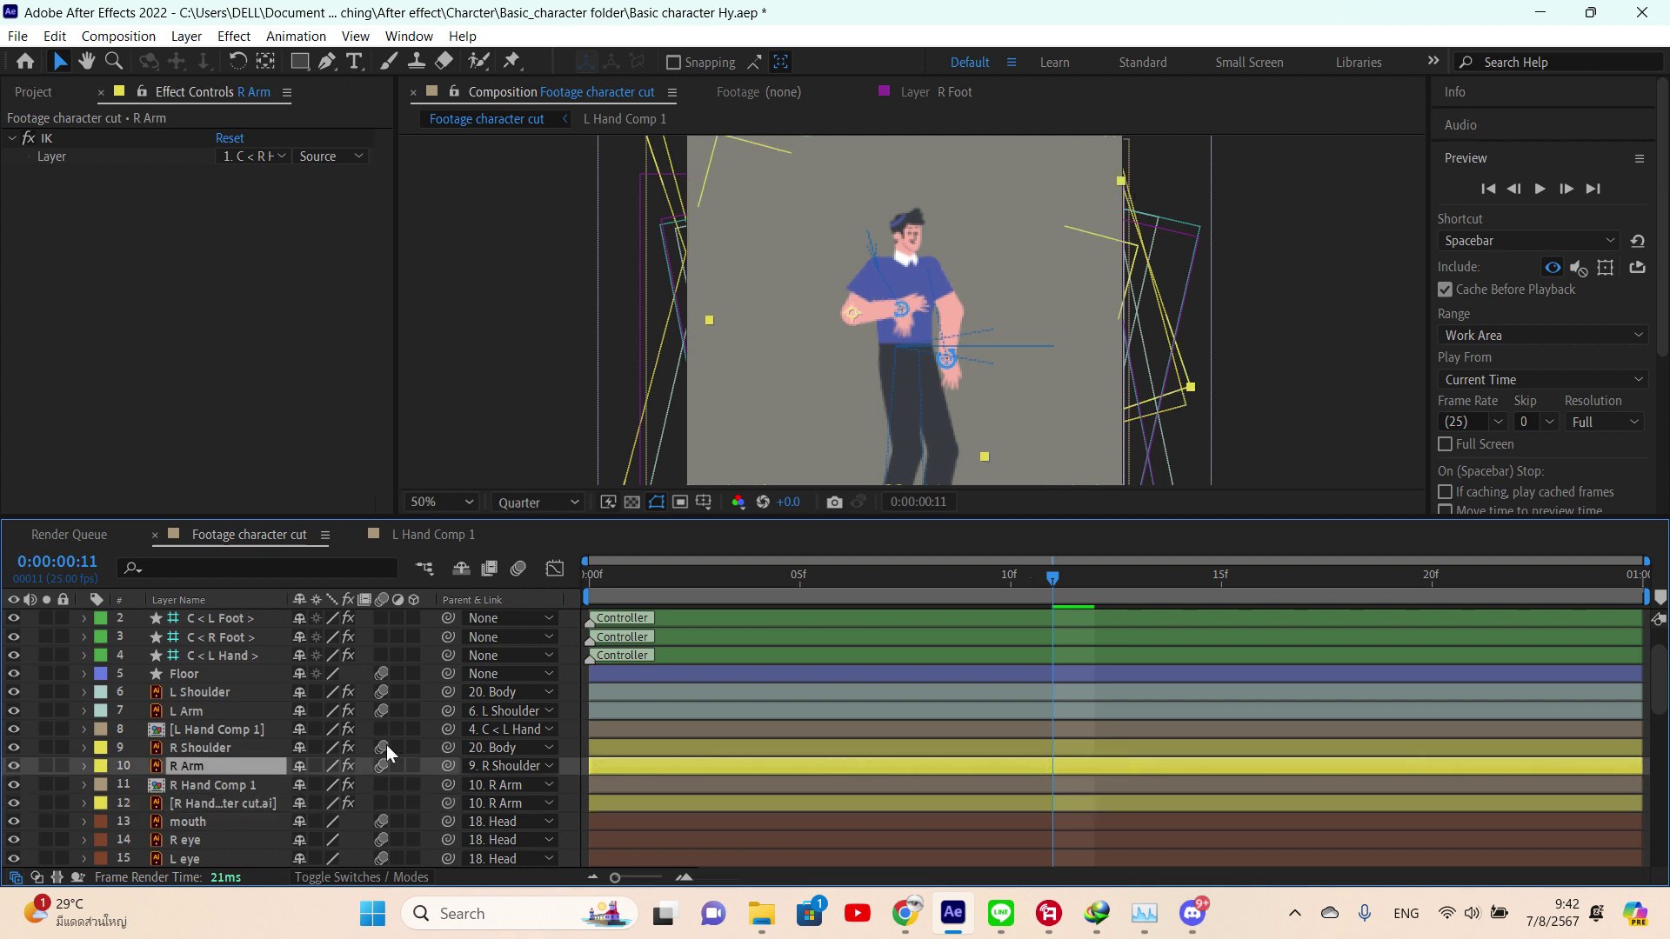
pyautogui.click(213, 805)
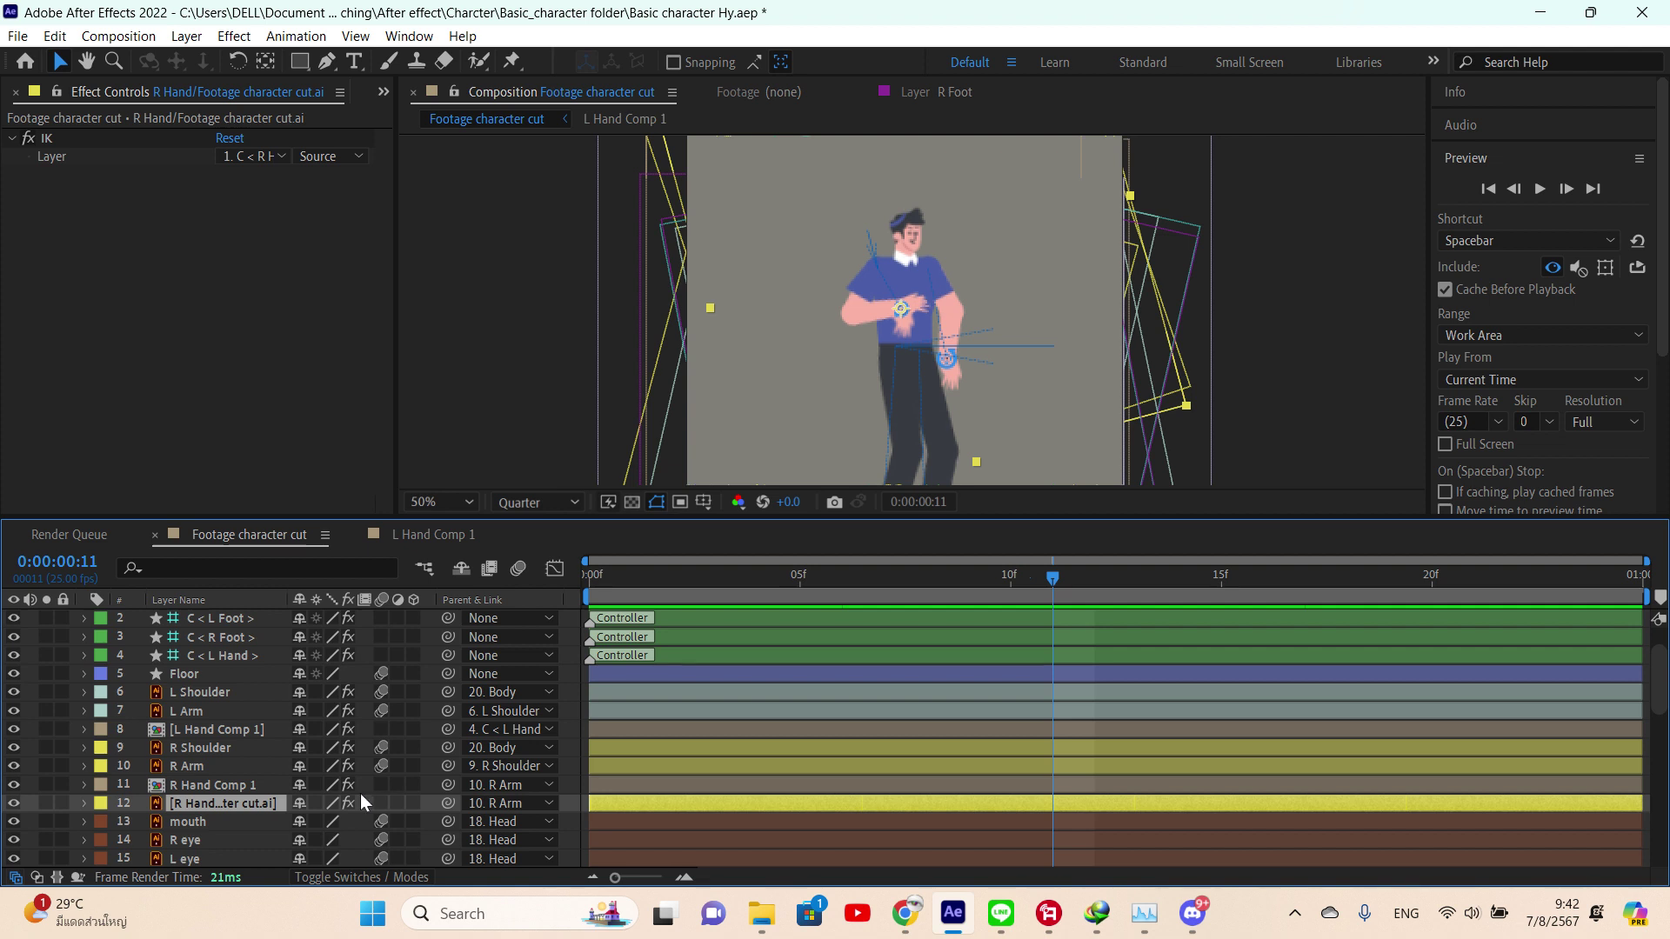
pyautogui.scroll(2, 360, 793)
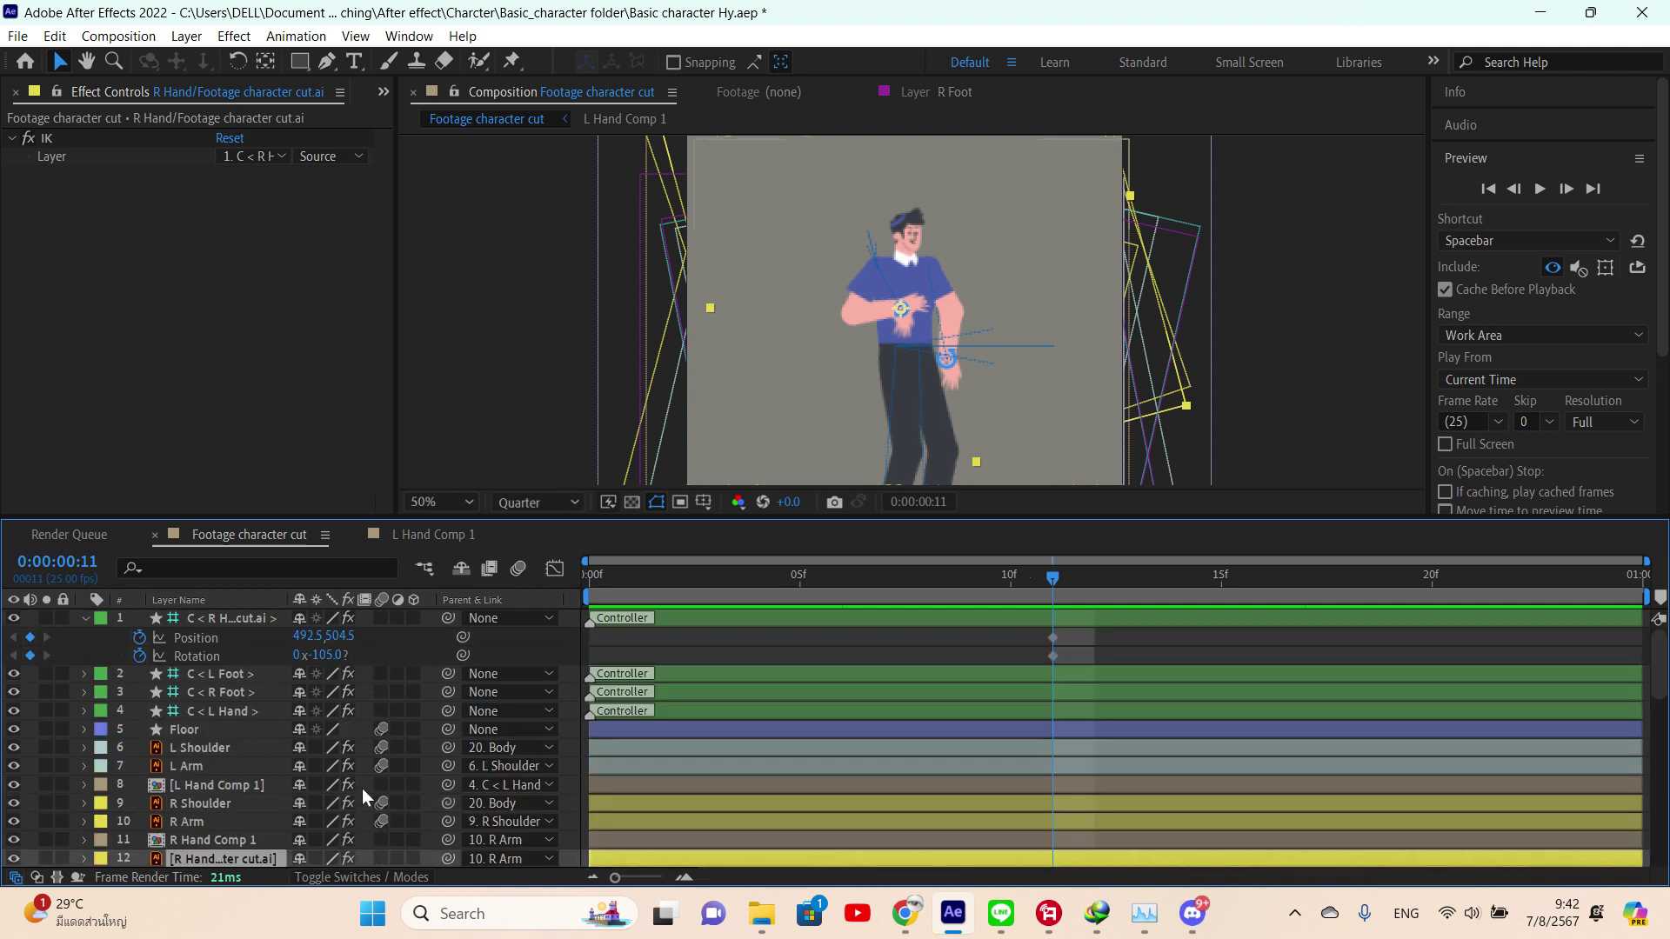
pyautogui.scroll(-2, 362, 788)
pyautogui.scroll(2, 718, 685)
pyautogui.scroll(-4, 709, 687)
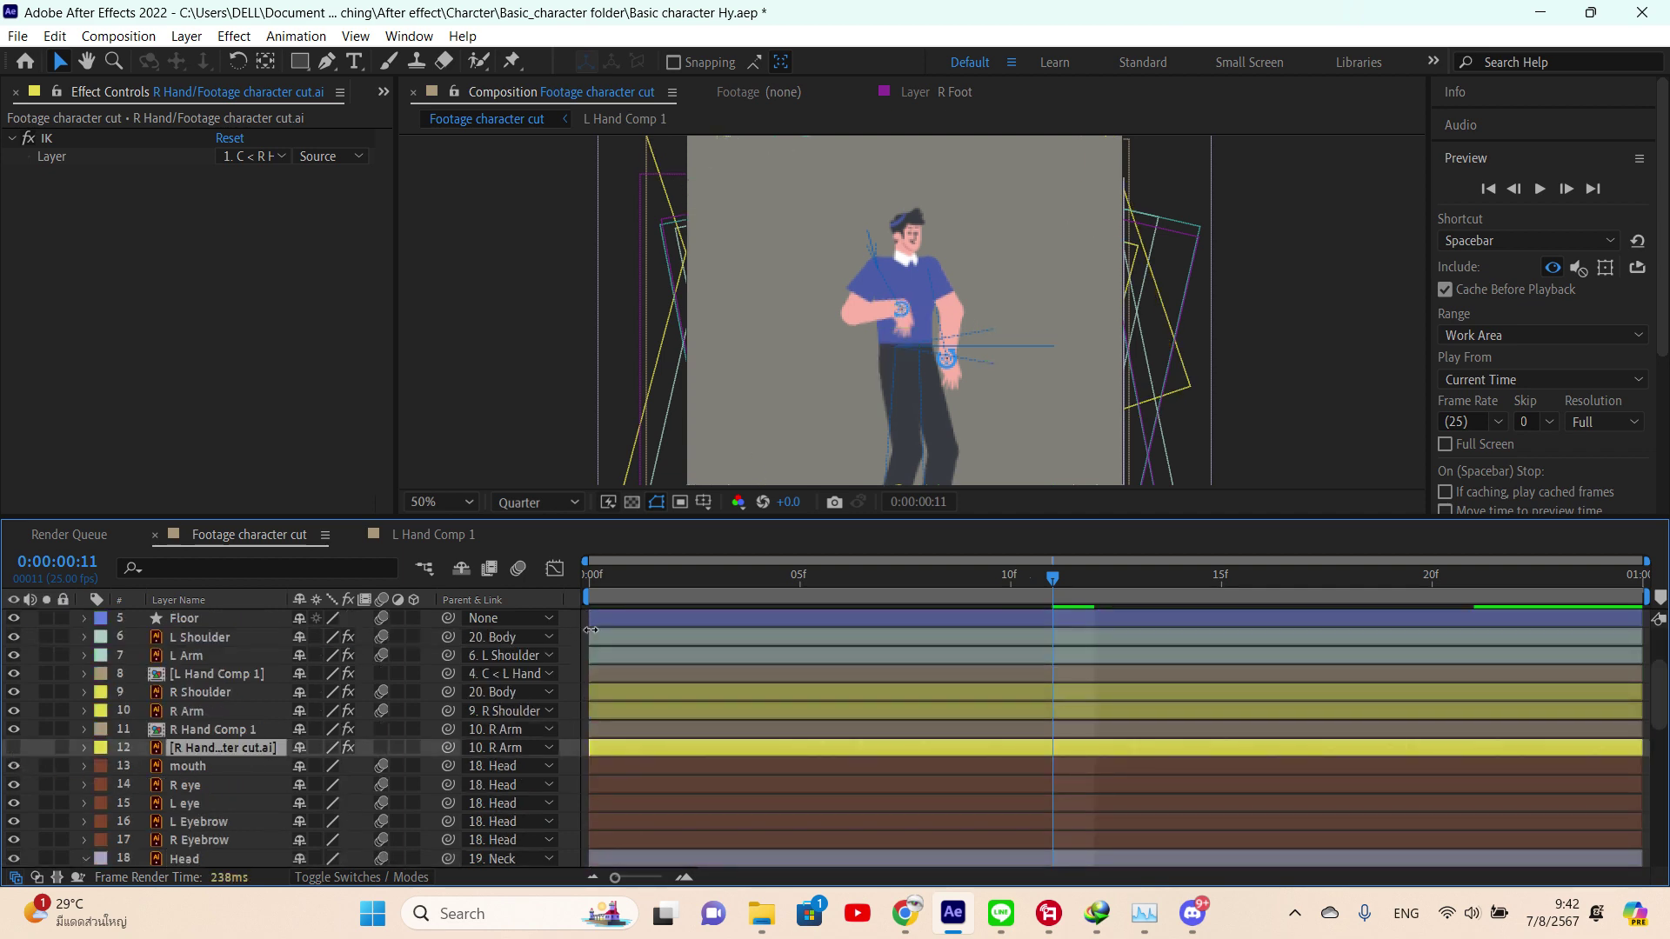
pyautogui.scroll(4, 665, 681)
pyautogui.scroll(-2, 670, 677)
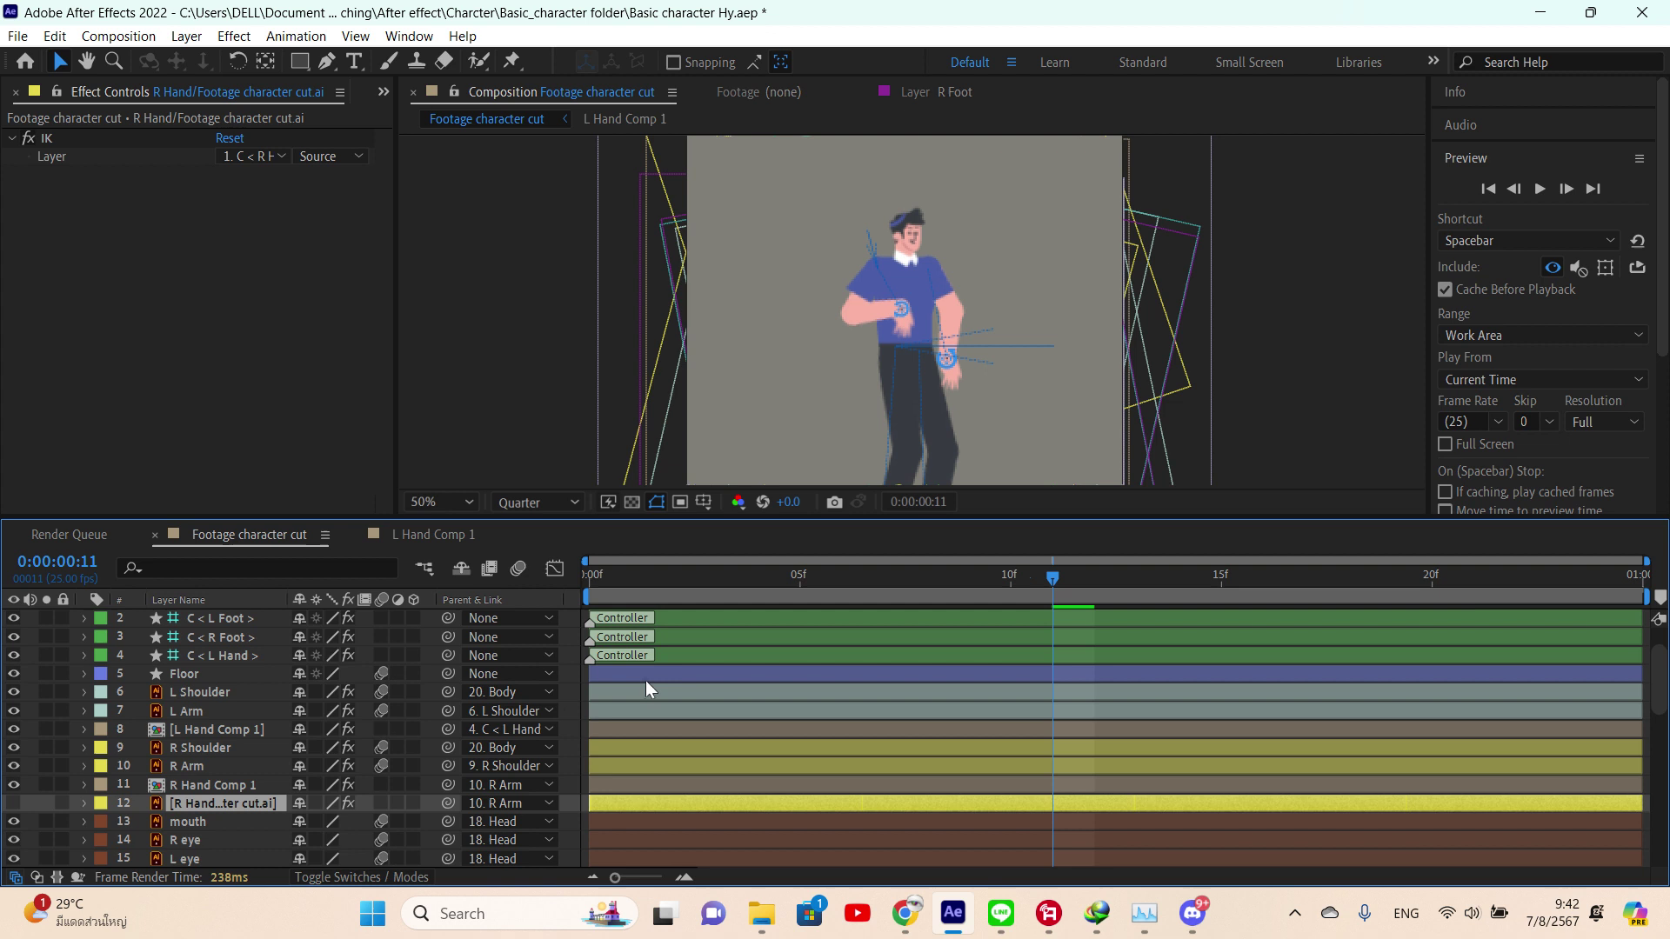
# - Rotate R Hand Comp 1 to 18.7° so the hand lines up with the forearm
pyautogui.click(208, 783)
pyautogui.press('r')
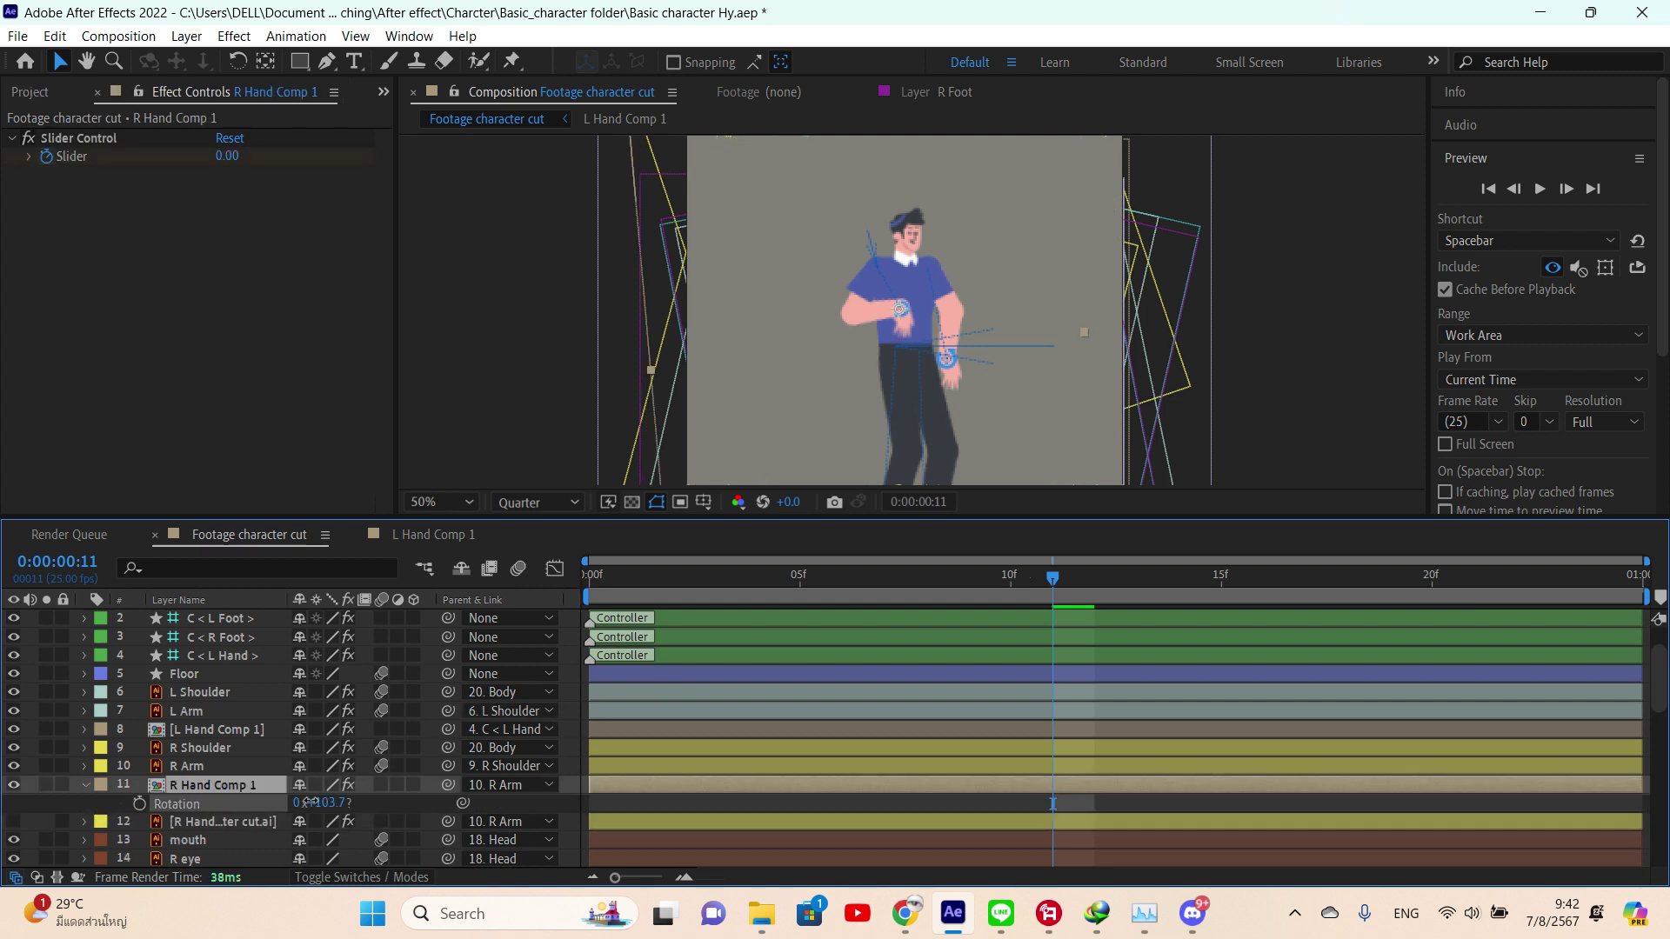
pyautogui.moveTo(331, 803); pyautogui.dragTo(245, 809)
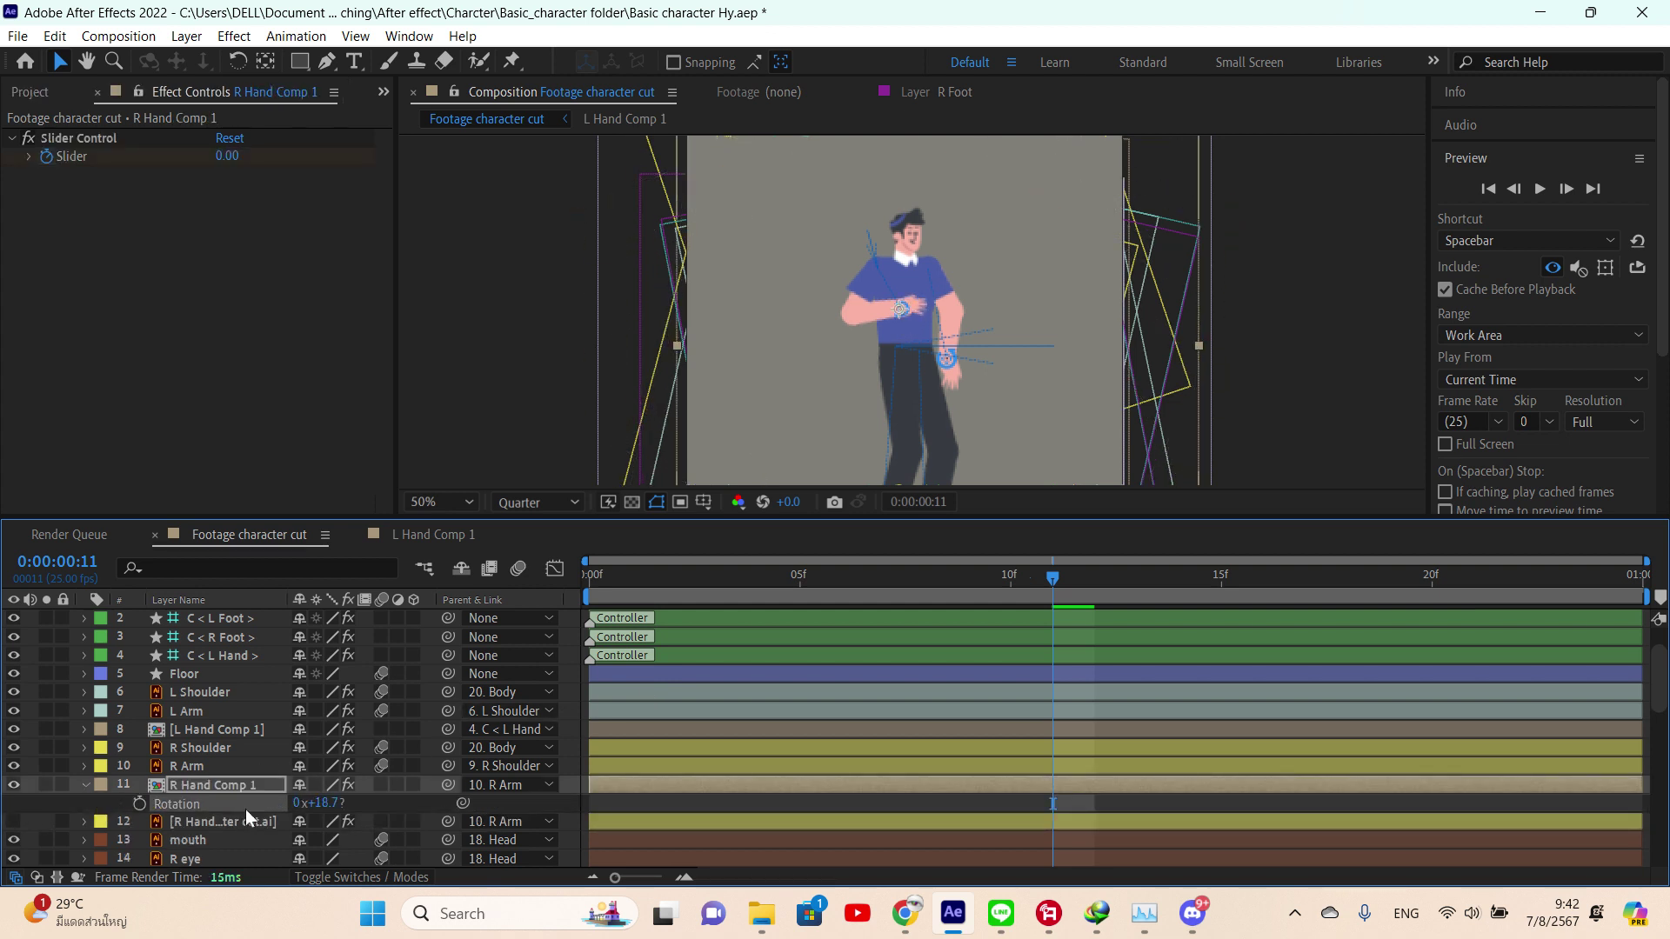
pyautogui.click(607, 803)
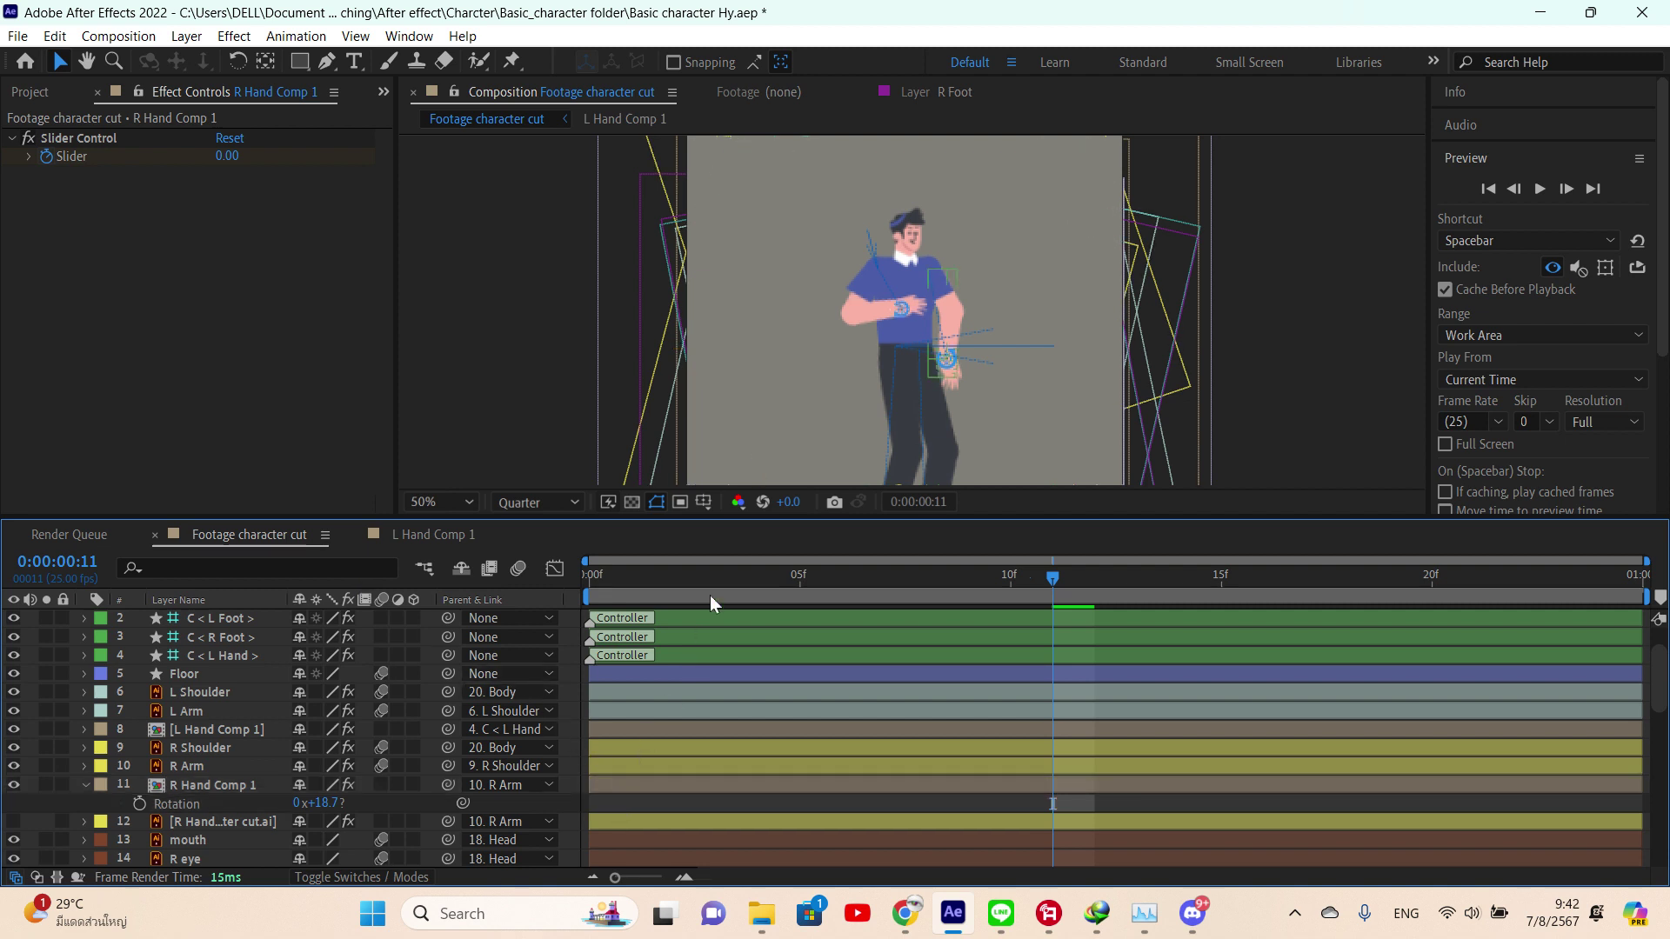
# - Reveal the keyframes of R Hand Comp 1 and scrub between frame 2 and frame 10 to check the hand poses
pyautogui.scroll(2, 934, 301)
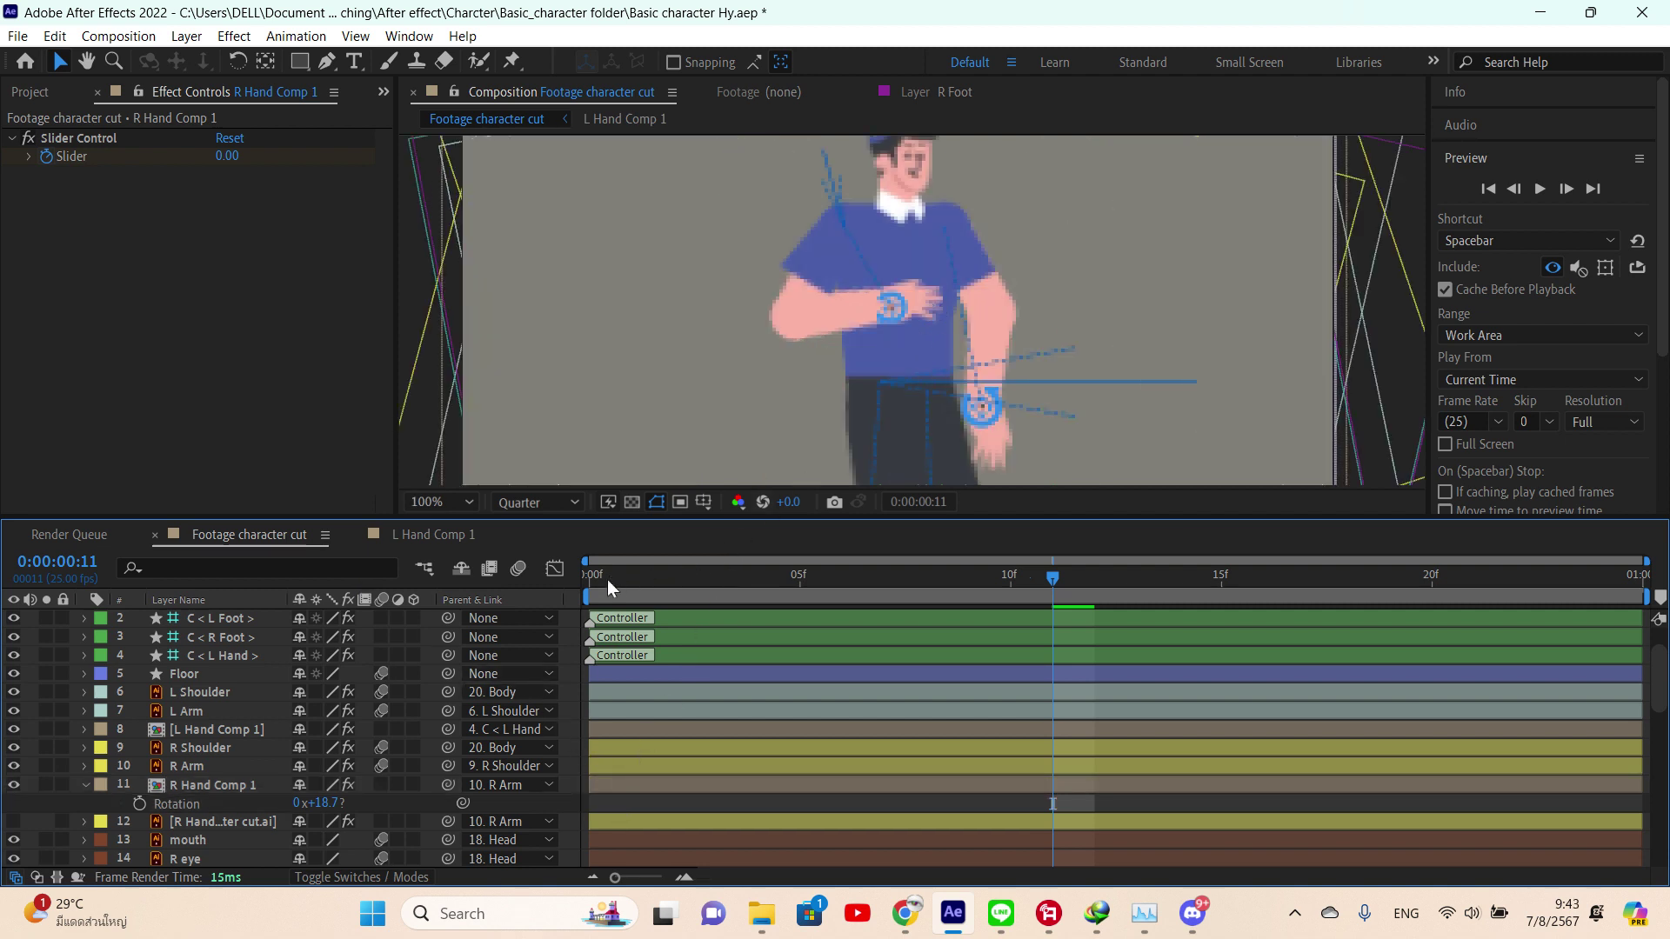
pyautogui.moveTo(607, 580); pyautogui.dragTo(661, 585)
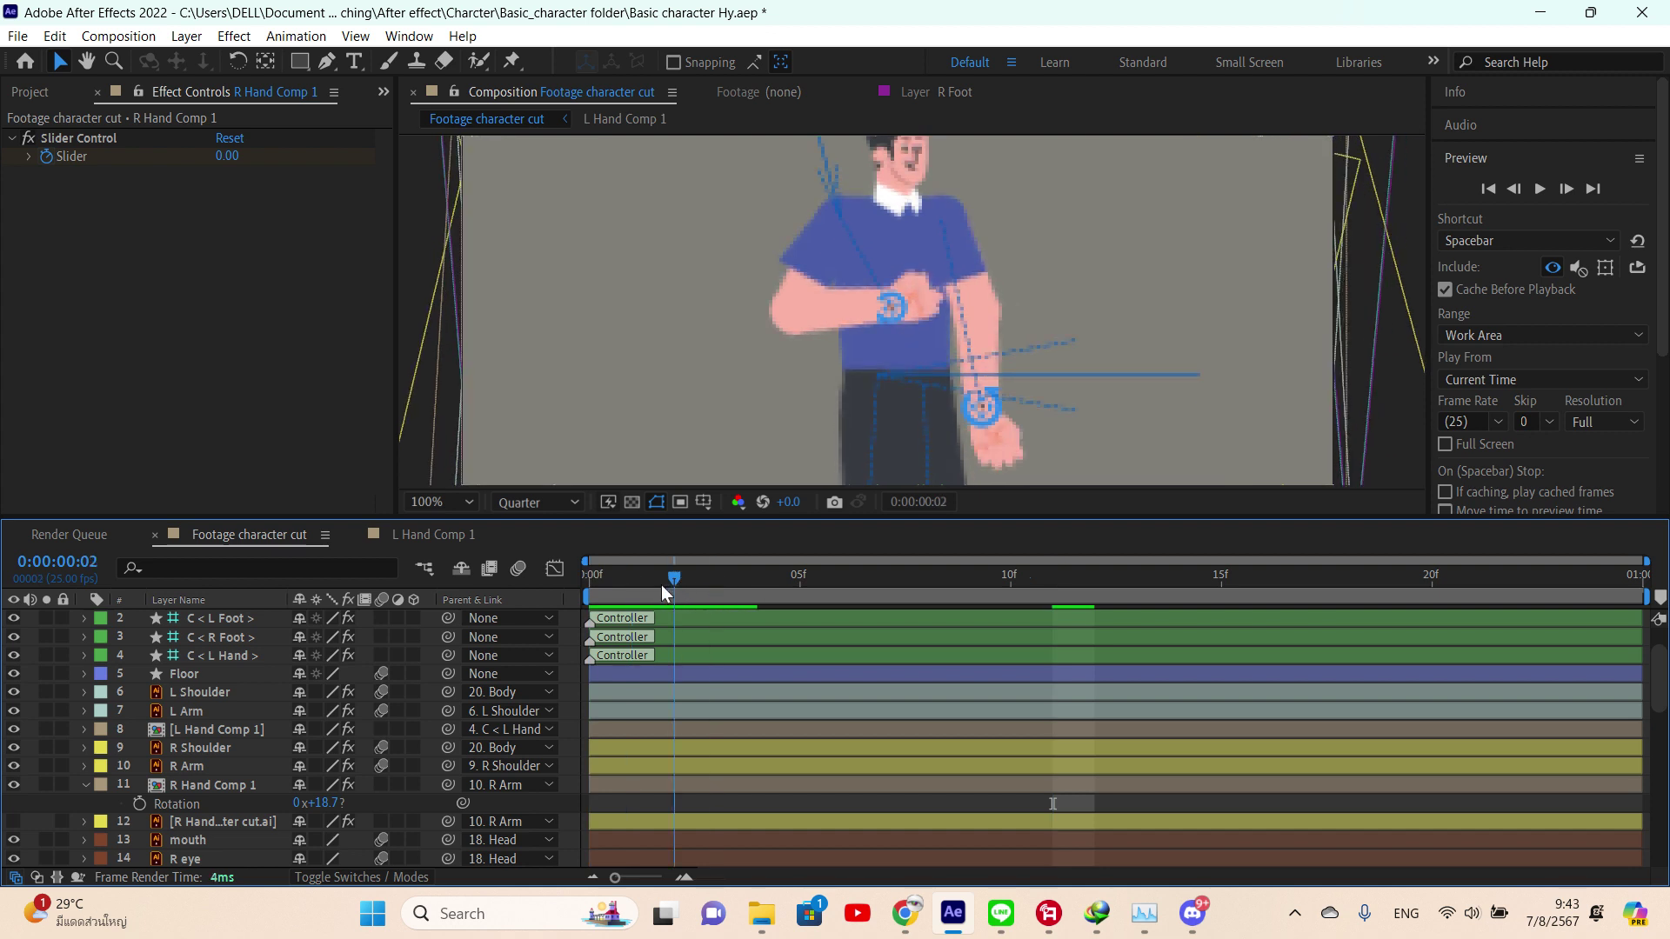
pyautogui.click(675, 782)
pyautogui.press('u')
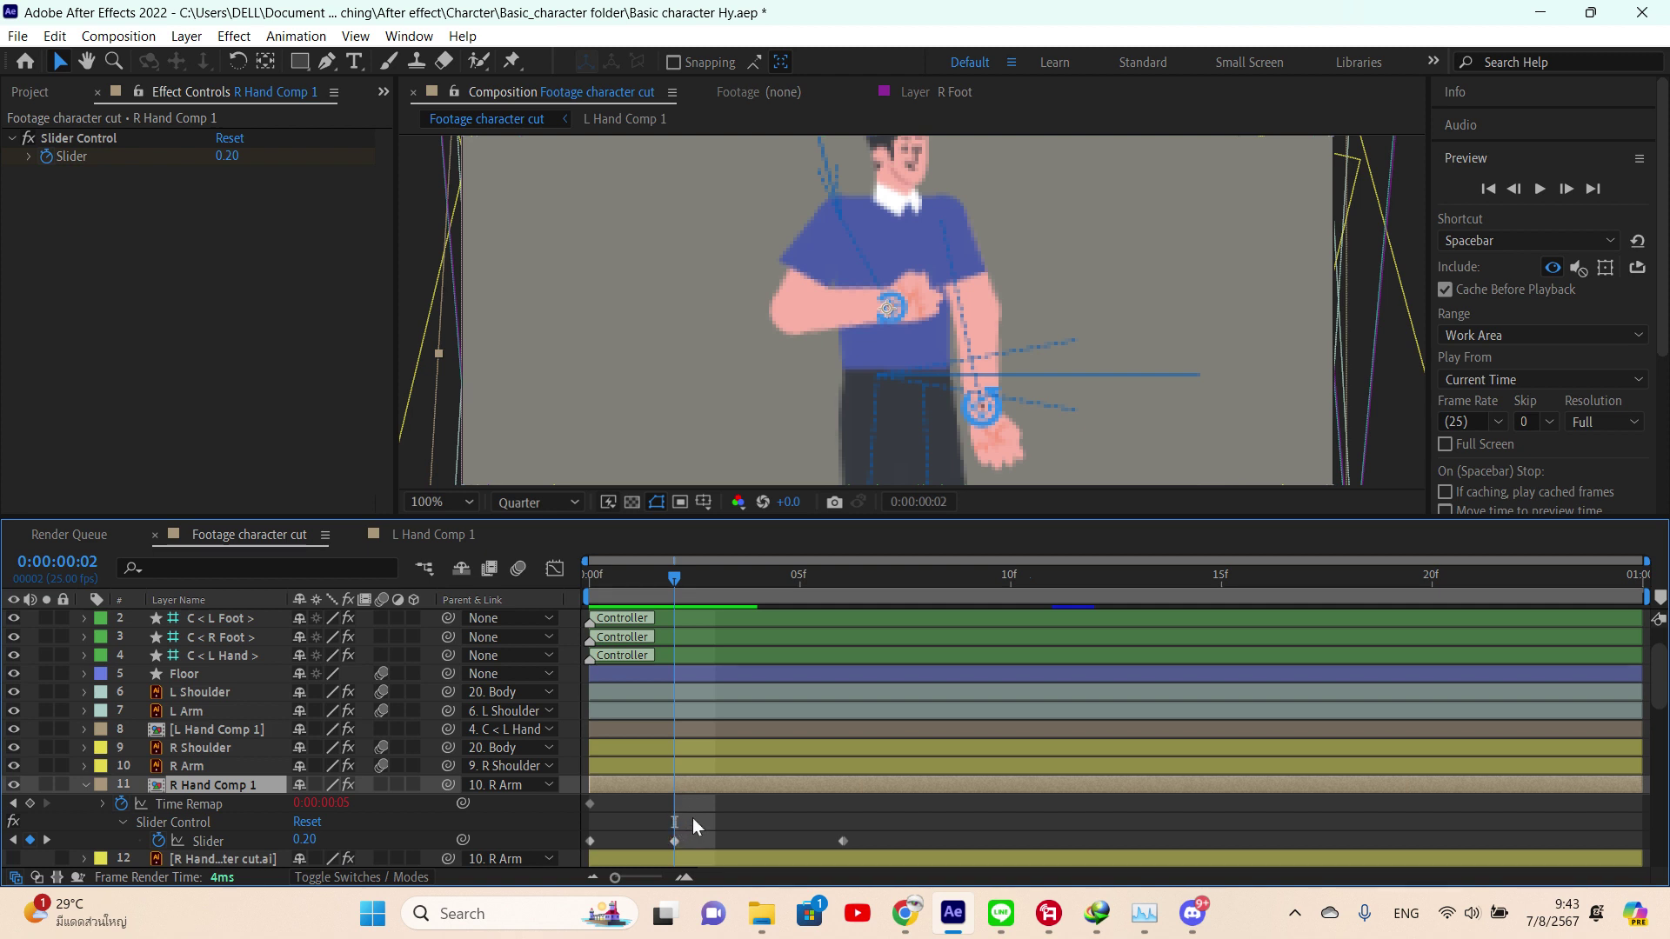
pyautogui.moveTo(670, 590)
pyautogui.mouseDown()
pyautogui.moveTo(569, 589)
pyautogui.moveTo(674, 590)
pyautogui.mouseUp()
pyautogui.moveTo(803, 588); pyautogui.dragTo(1019, 593)
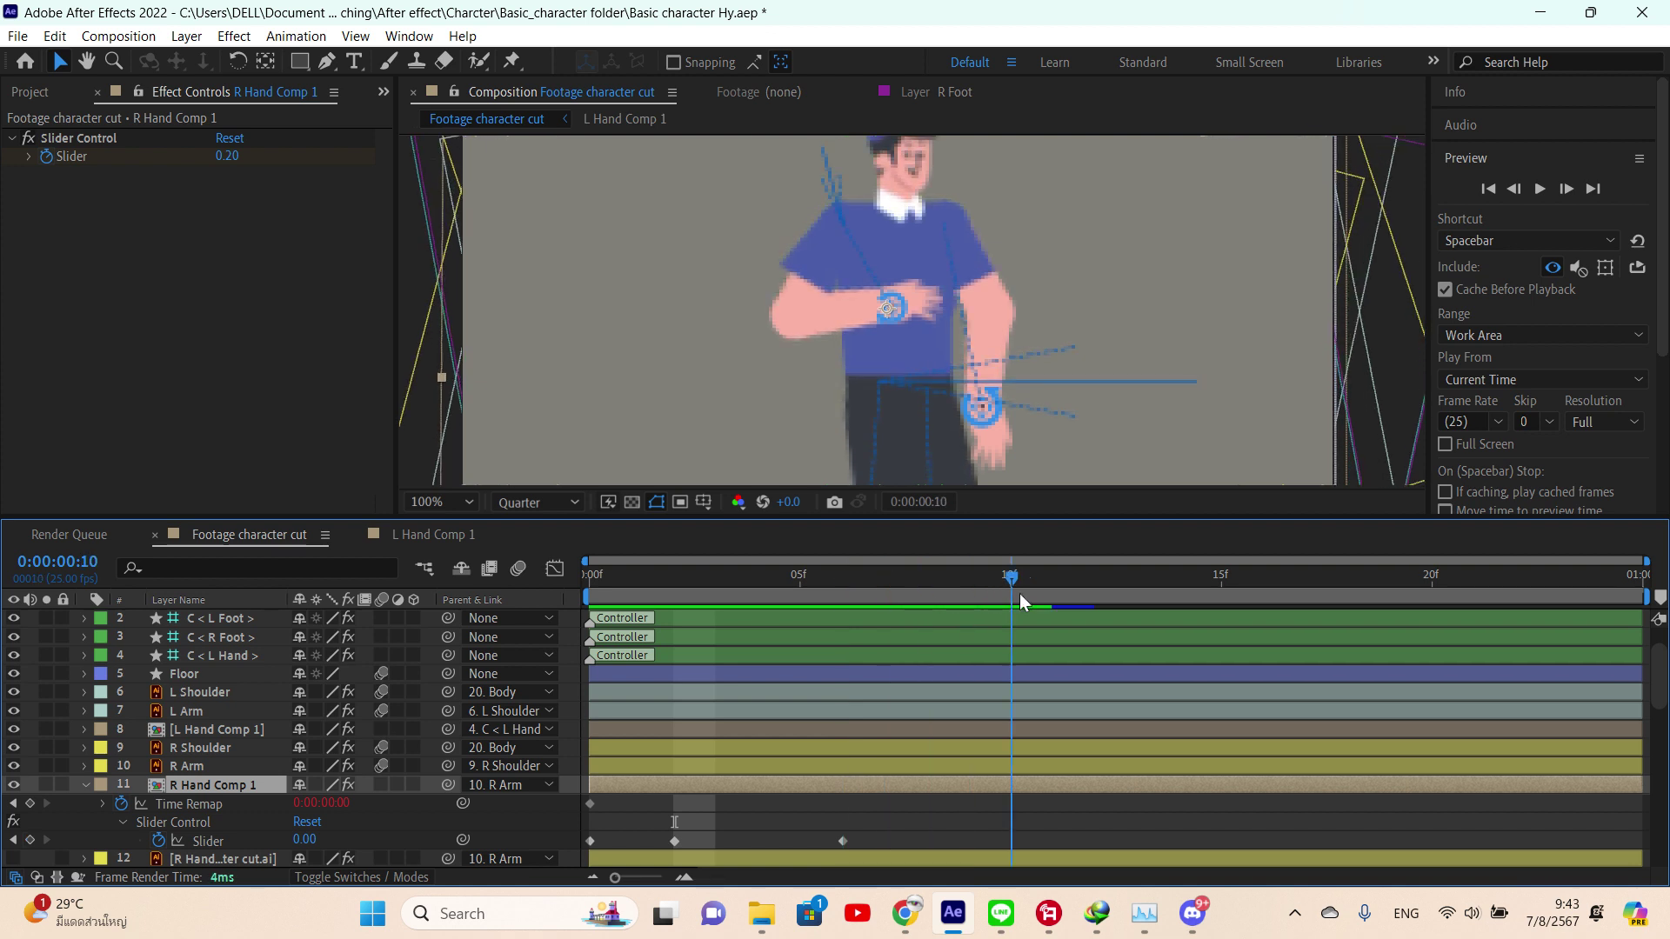
# - Remove R Hand Comp 1's Slider keyframe at frame 6 and move its 0.20 Slider keyframe to frame 10
pyautogui.scroll(-2, 993, 311)
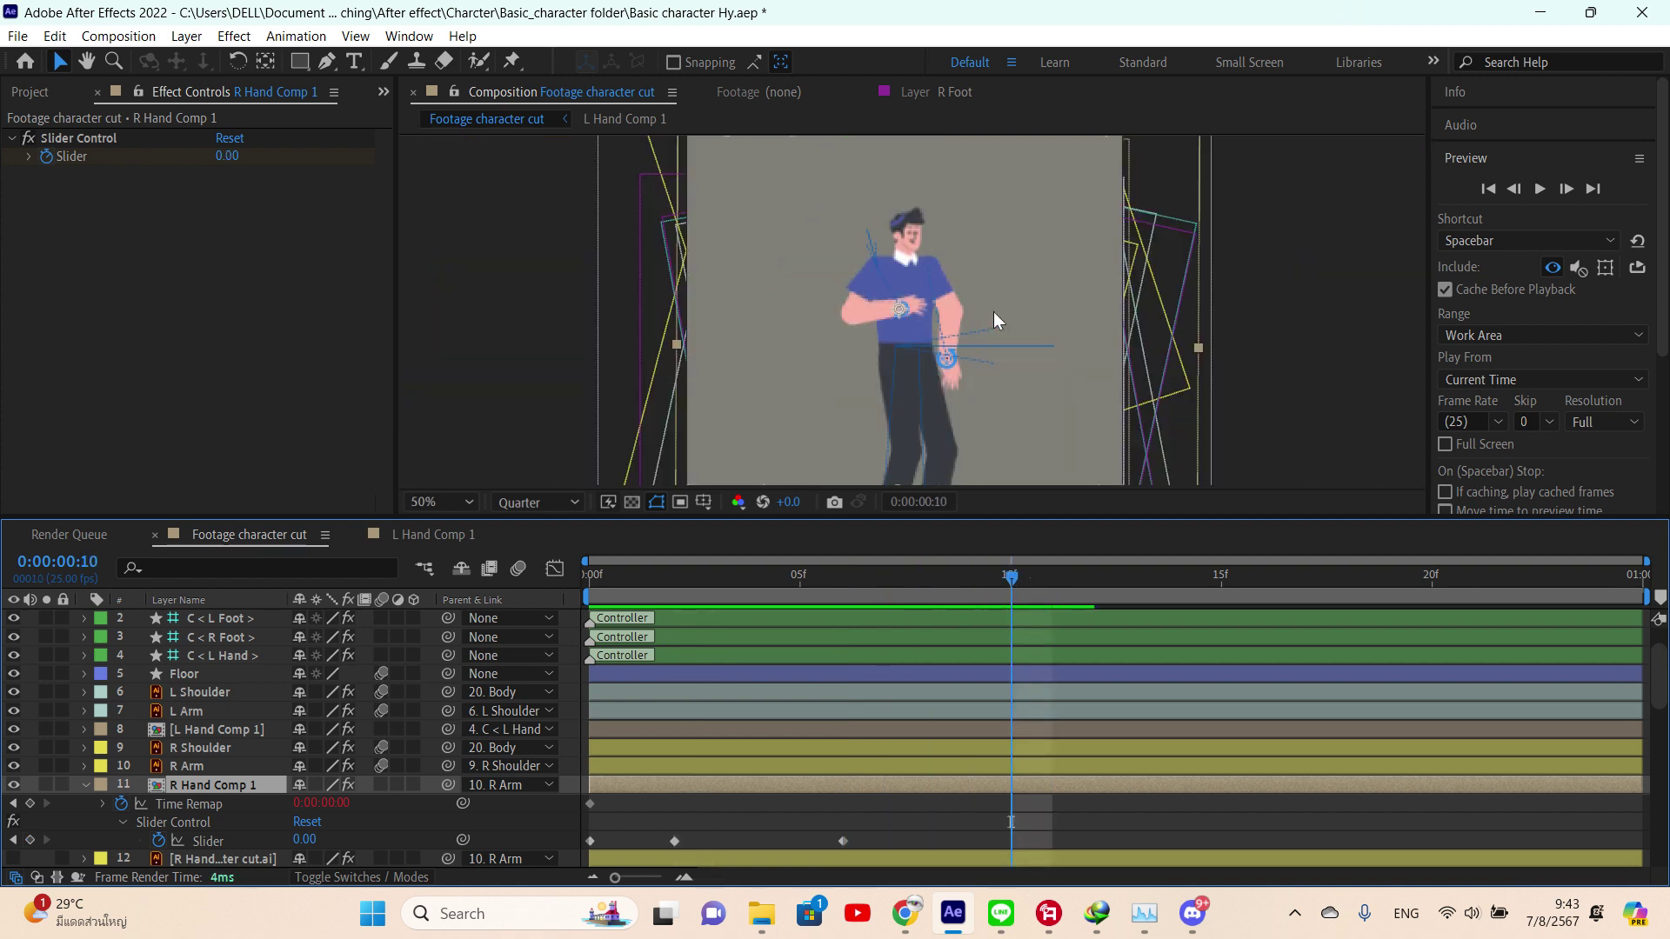
pyautogui.click(841, 842)
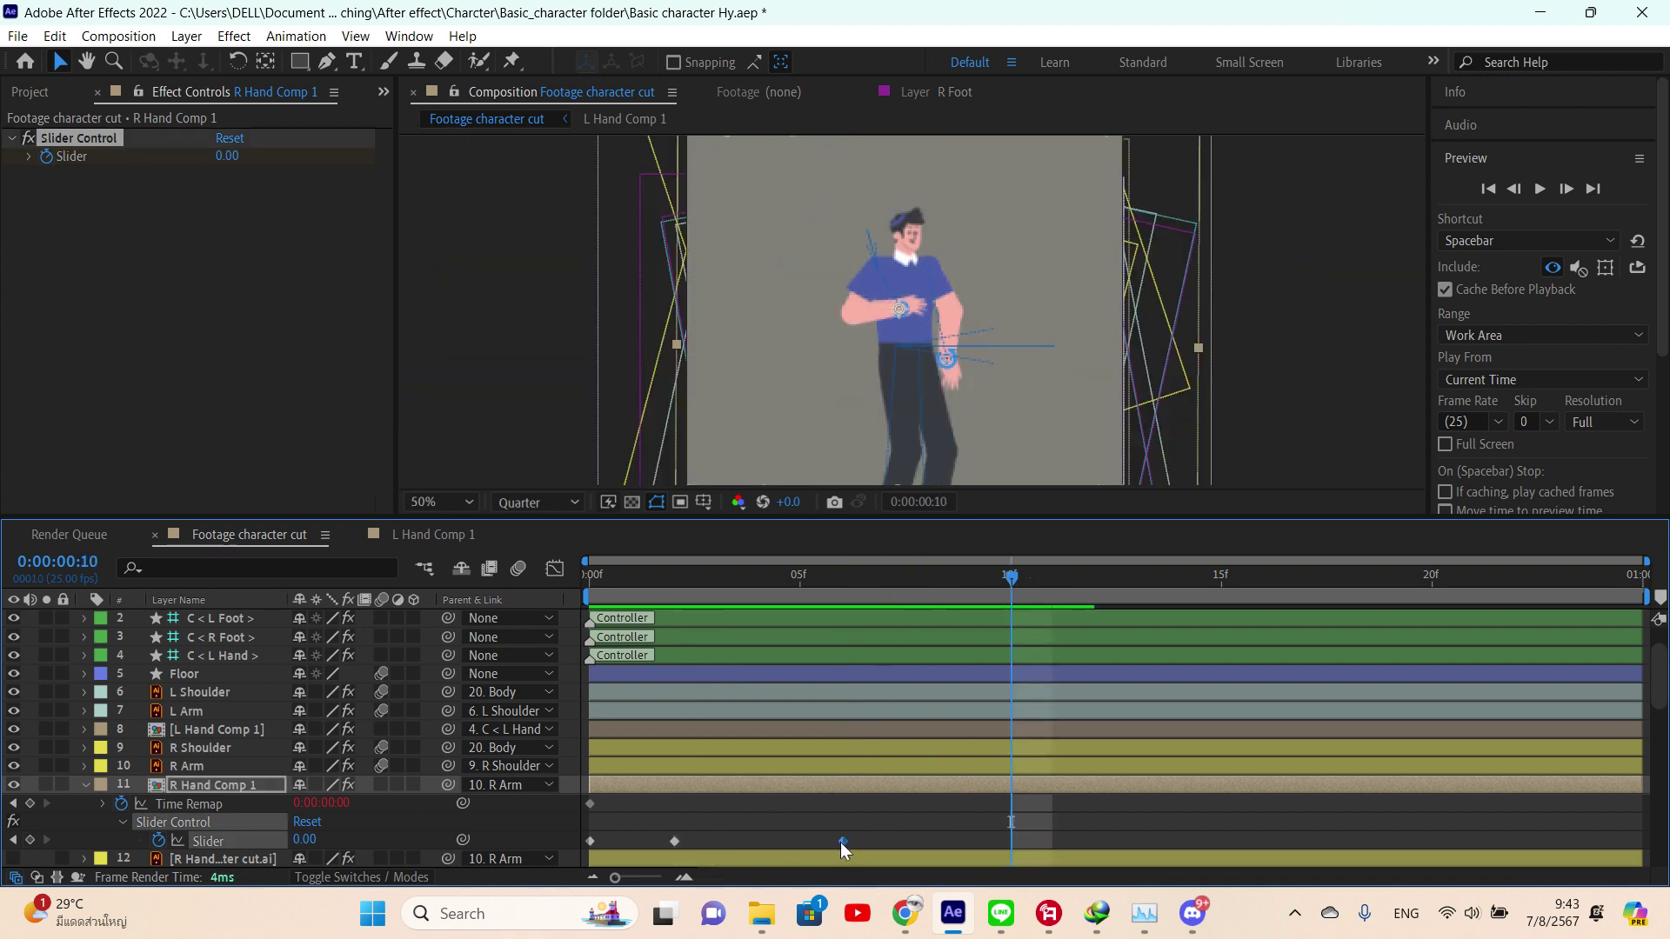
pyautogui.moveTo(841, 842); pyautogui.dragTo(995, 833)
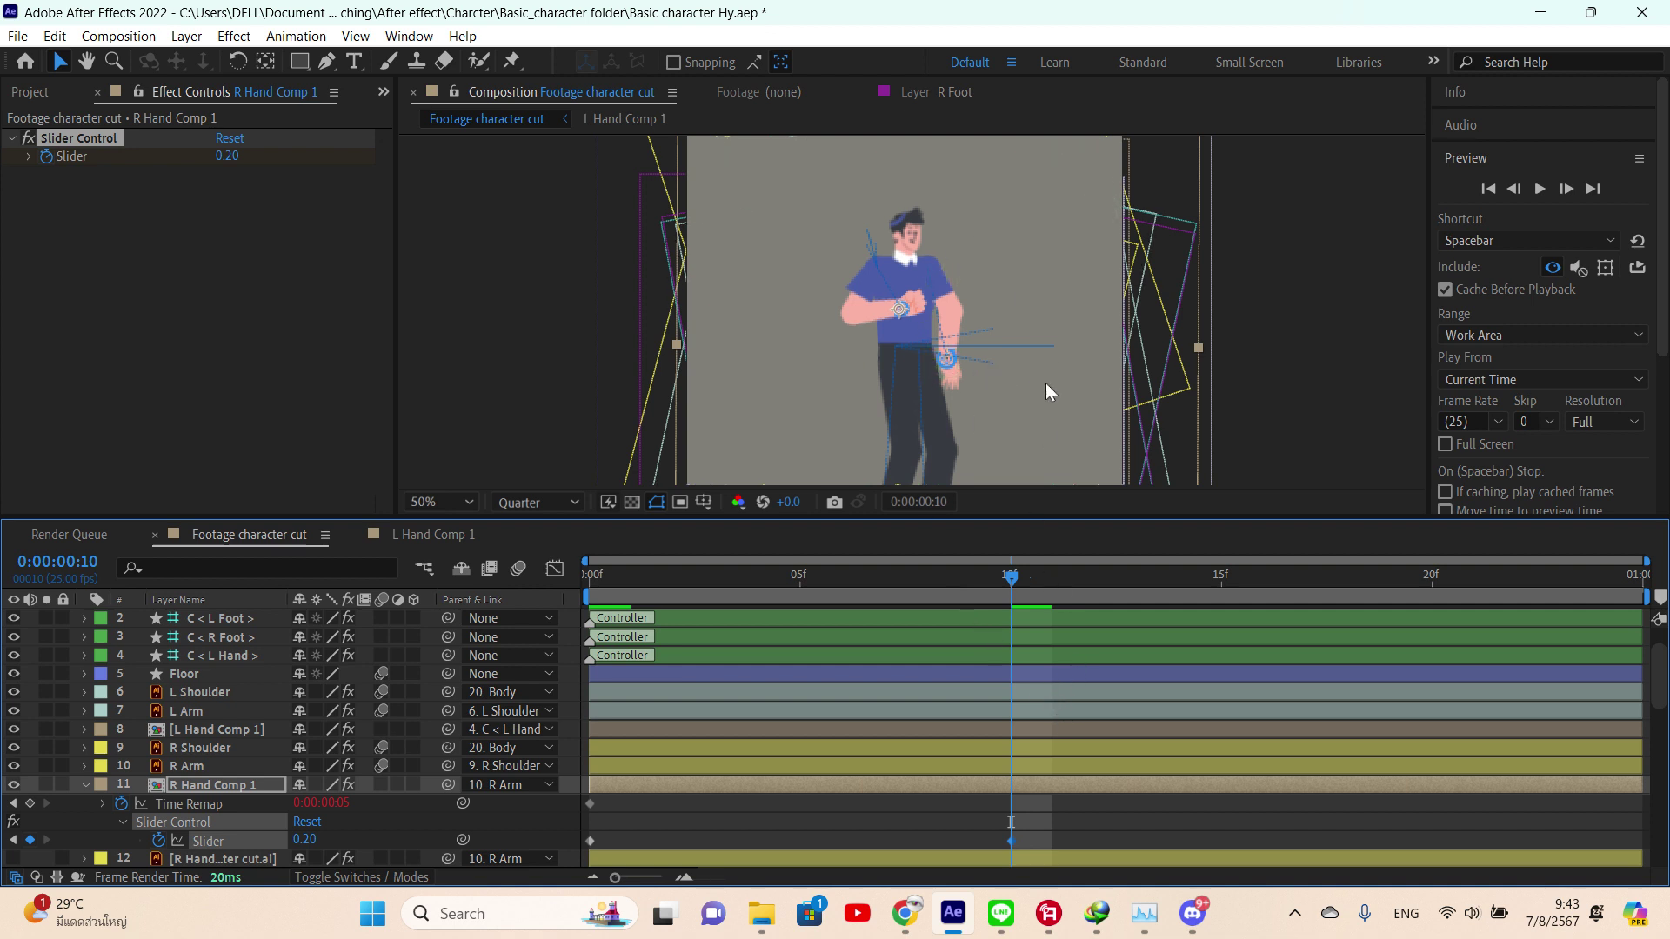
pyautogui.click(843, 575)
pyautogui.moveTo(569, 590); pyautogui.dragTo(995, 612)
# - Go to frame 11 and move R Hand Comp 1's 0.20 Slider keyframe there, in line with the right hand controller's keyframes
pyautogui.click(940, 660)
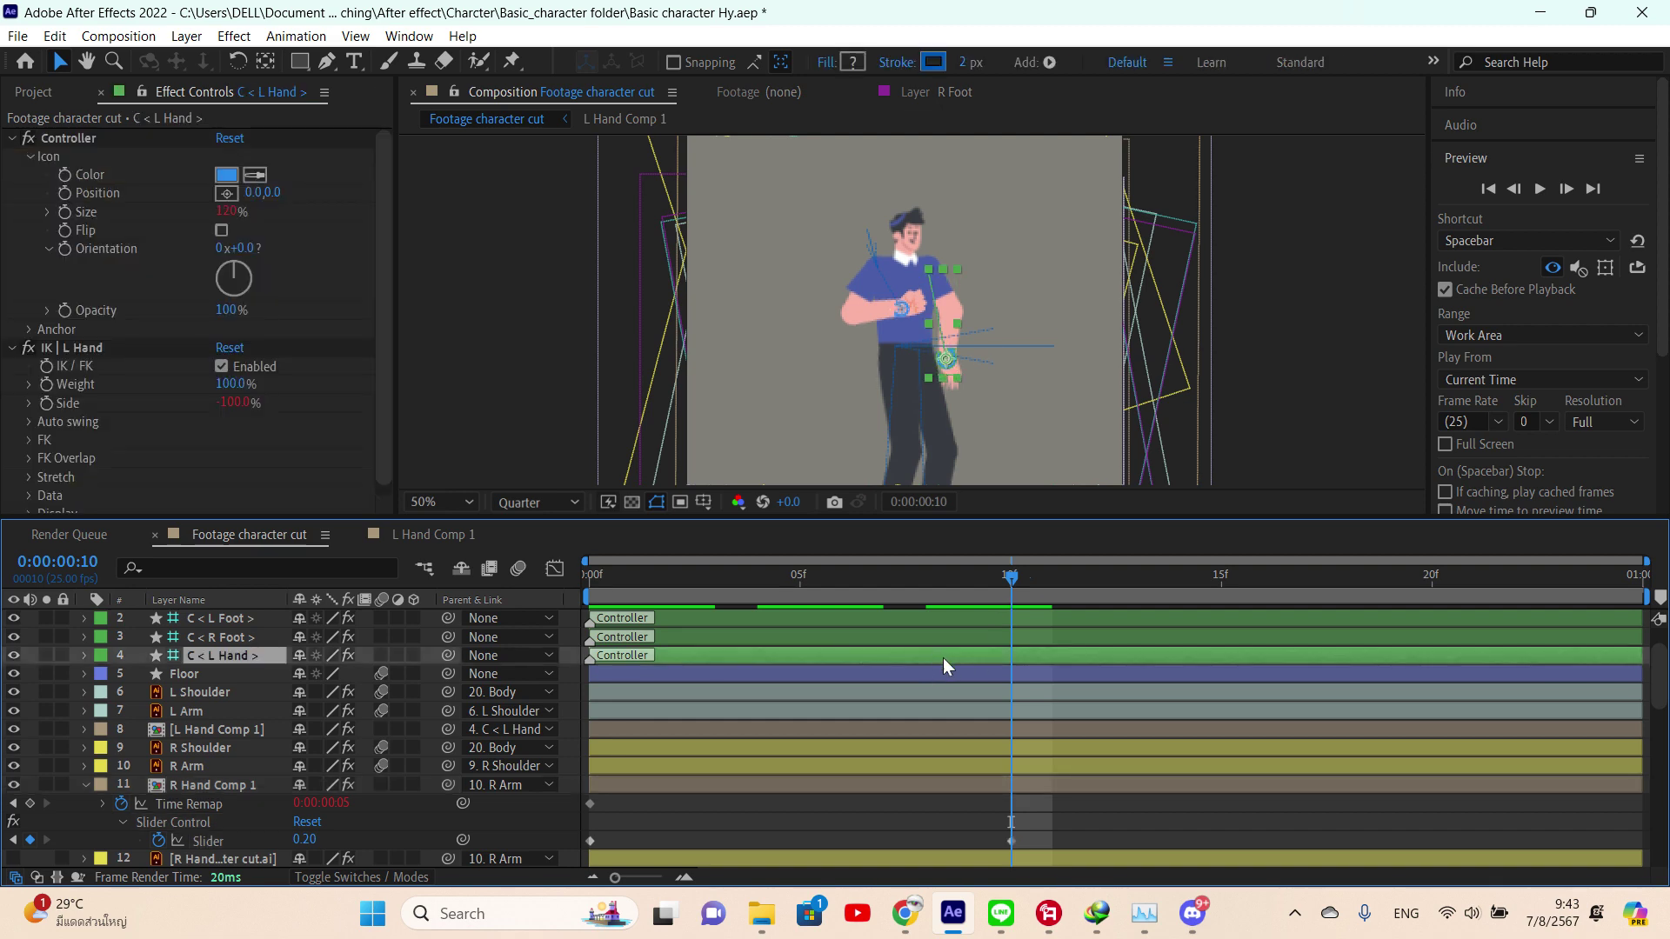
pyautogui.scroll(2, 953, 657)
pyautogui.click(1031, 614)
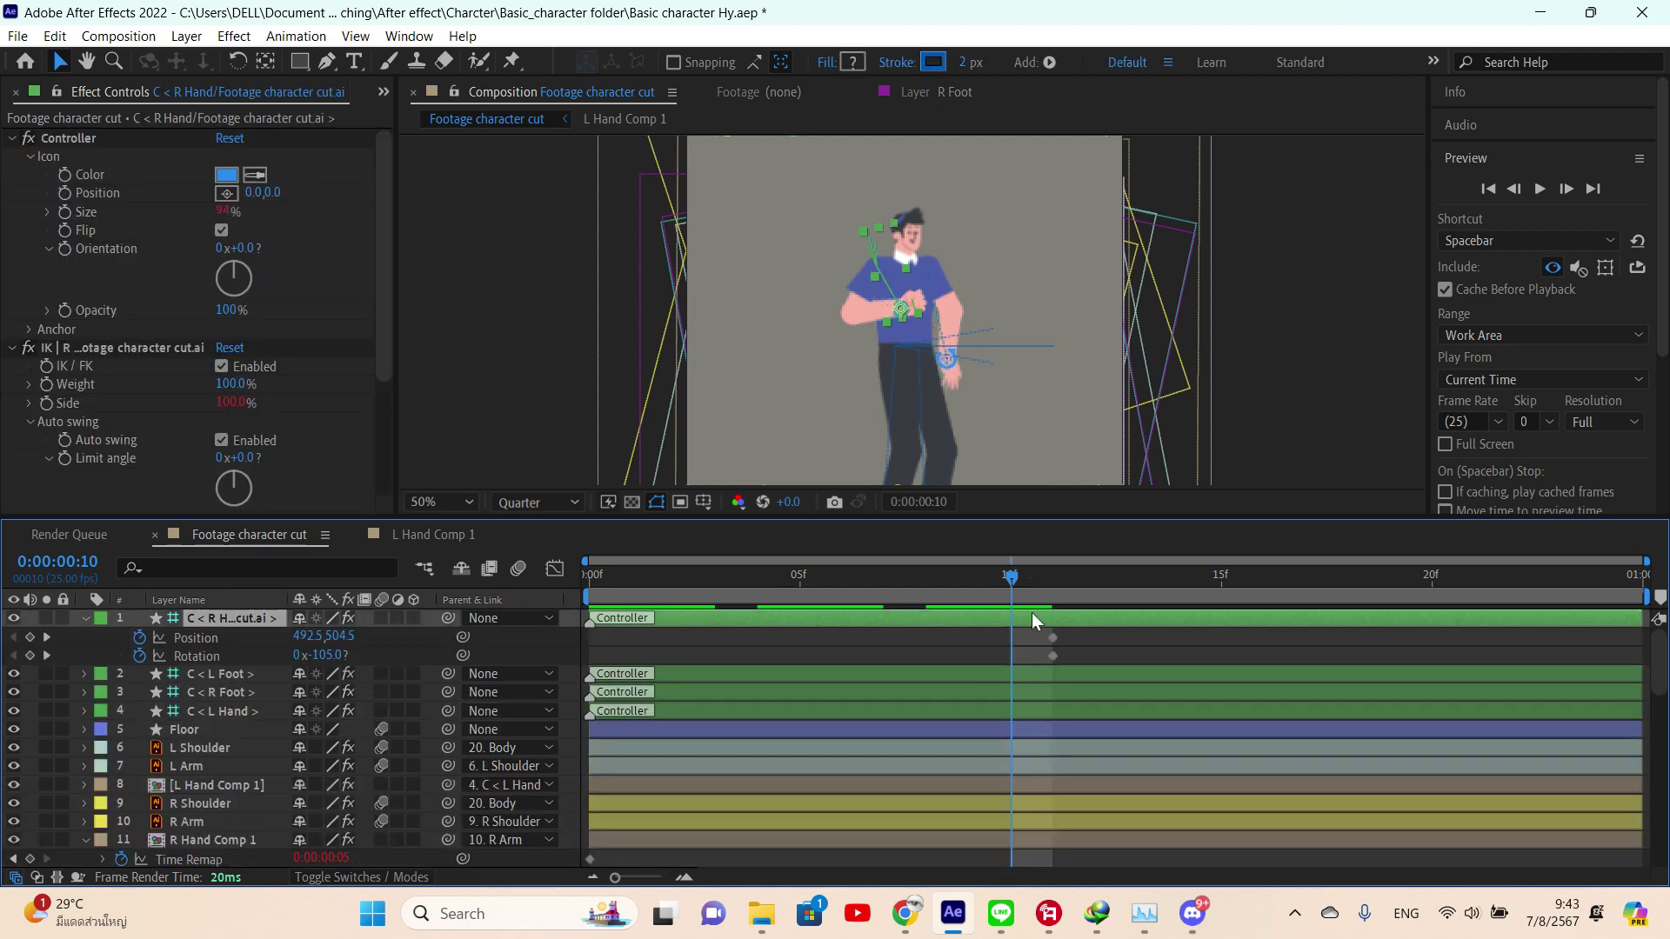
pyautogui.click(1068, 586)
pyautogui.scroll(-3, 1023, 722)
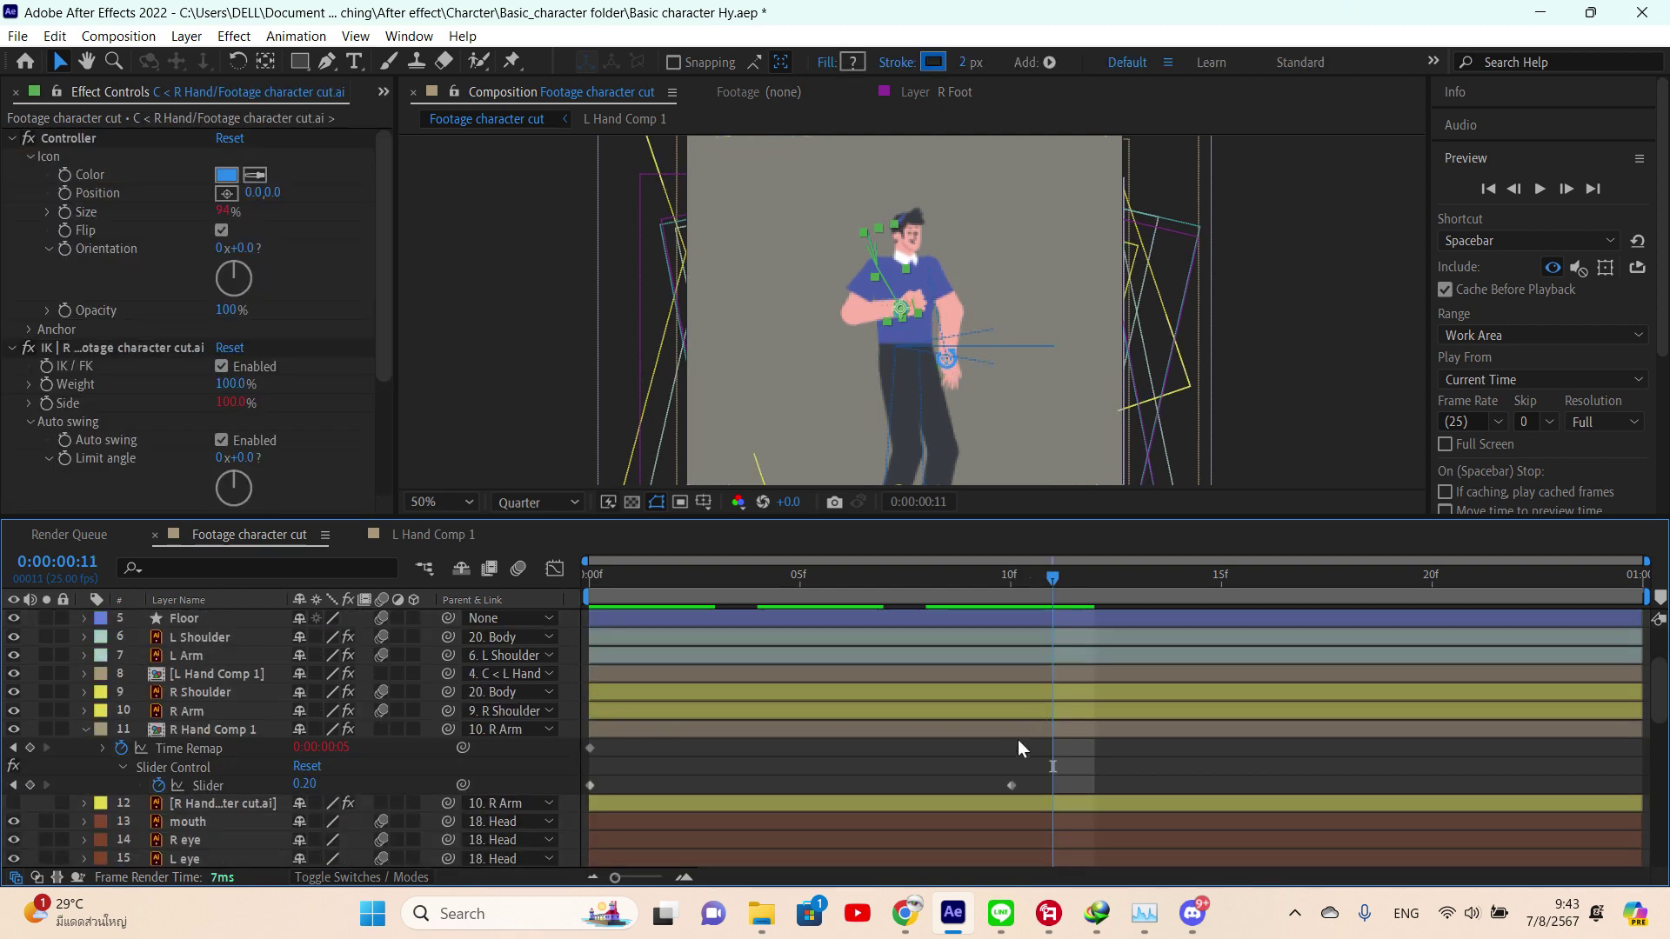
pyautogui.click(1006, 787)
pyautogui.scroll(3, 1061, 717)
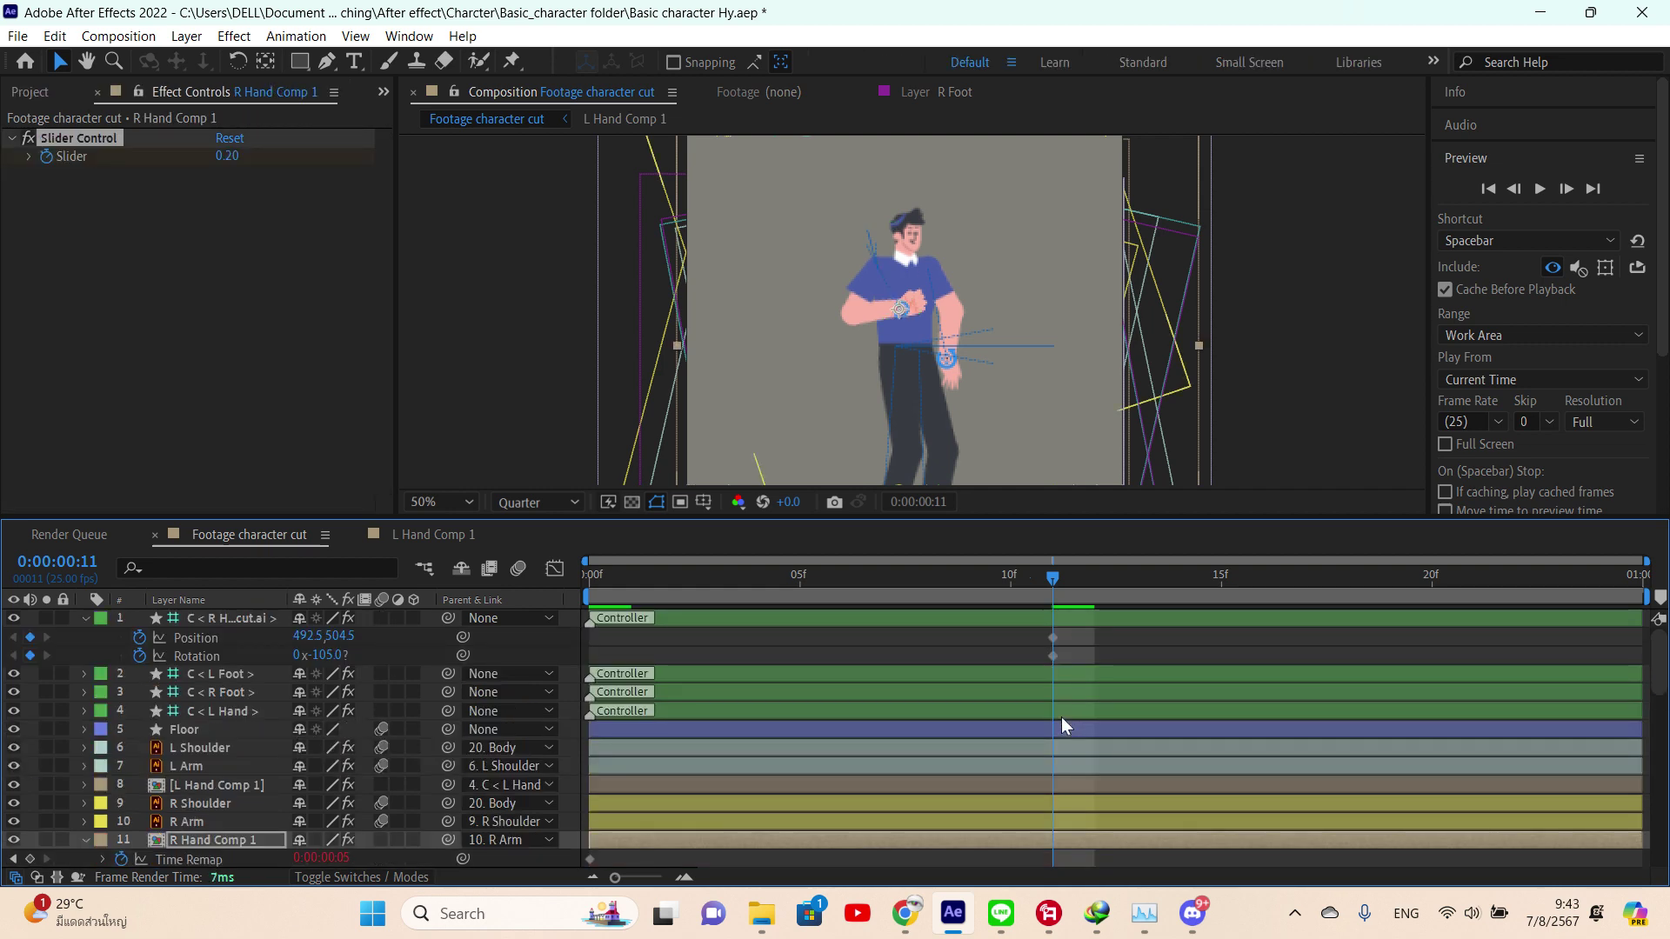
# - Raise the right hand controller slightly at frame 11 so the forearm angles up across the chest
pyautogui.click(1066, 620)
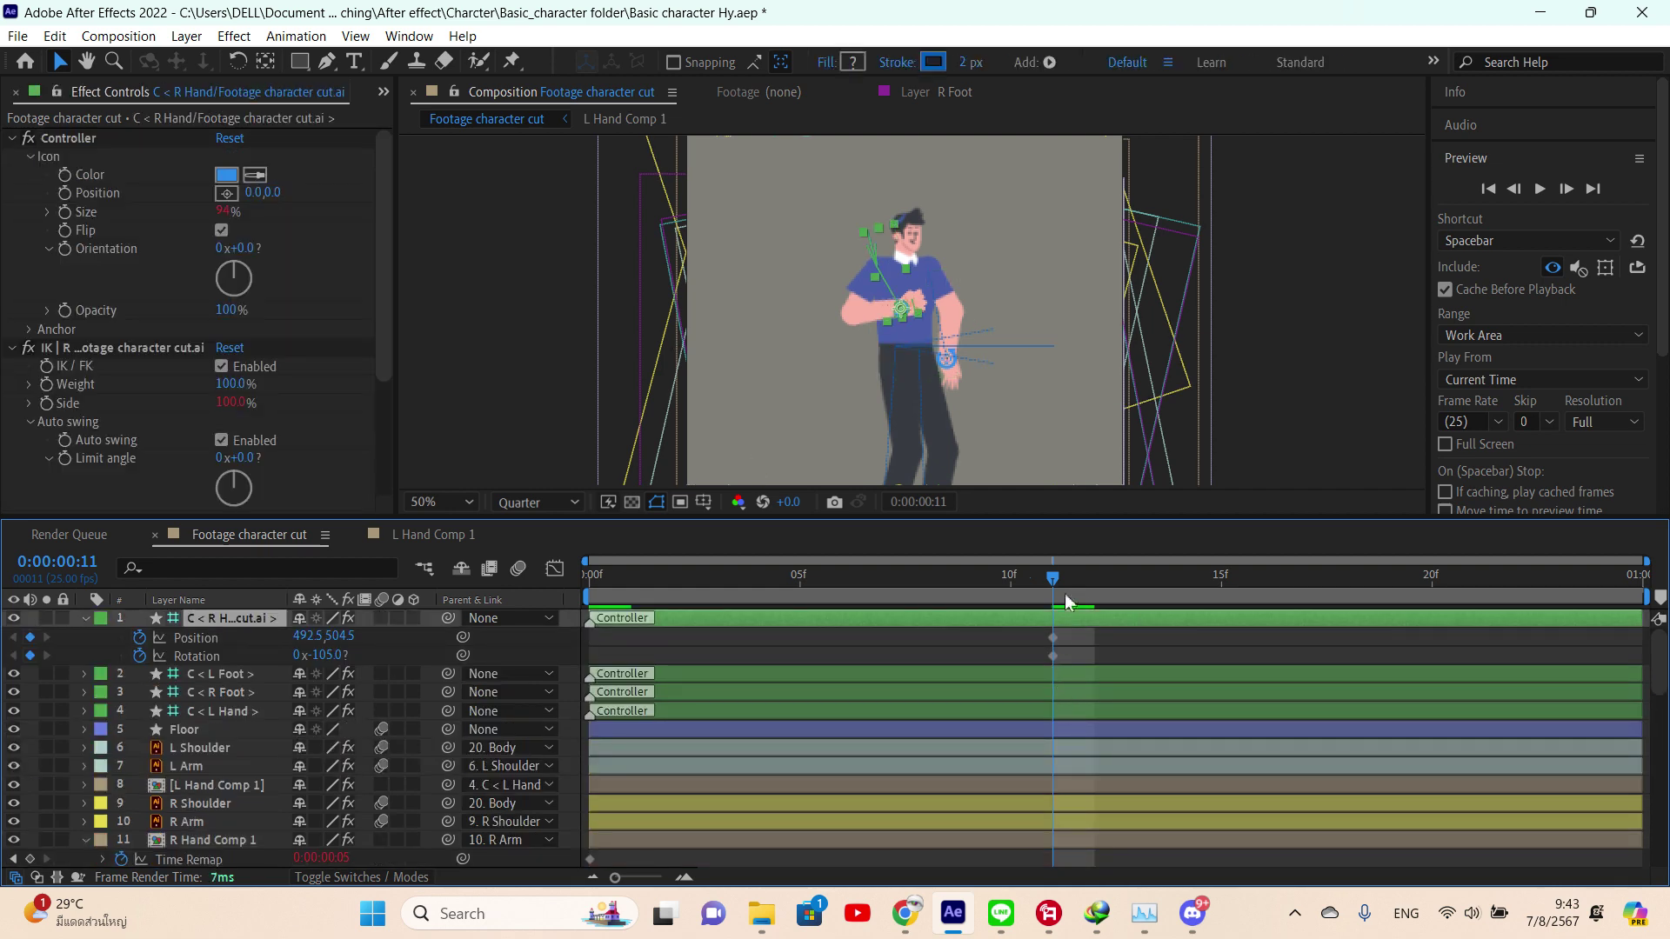
pyautogui.press('e')
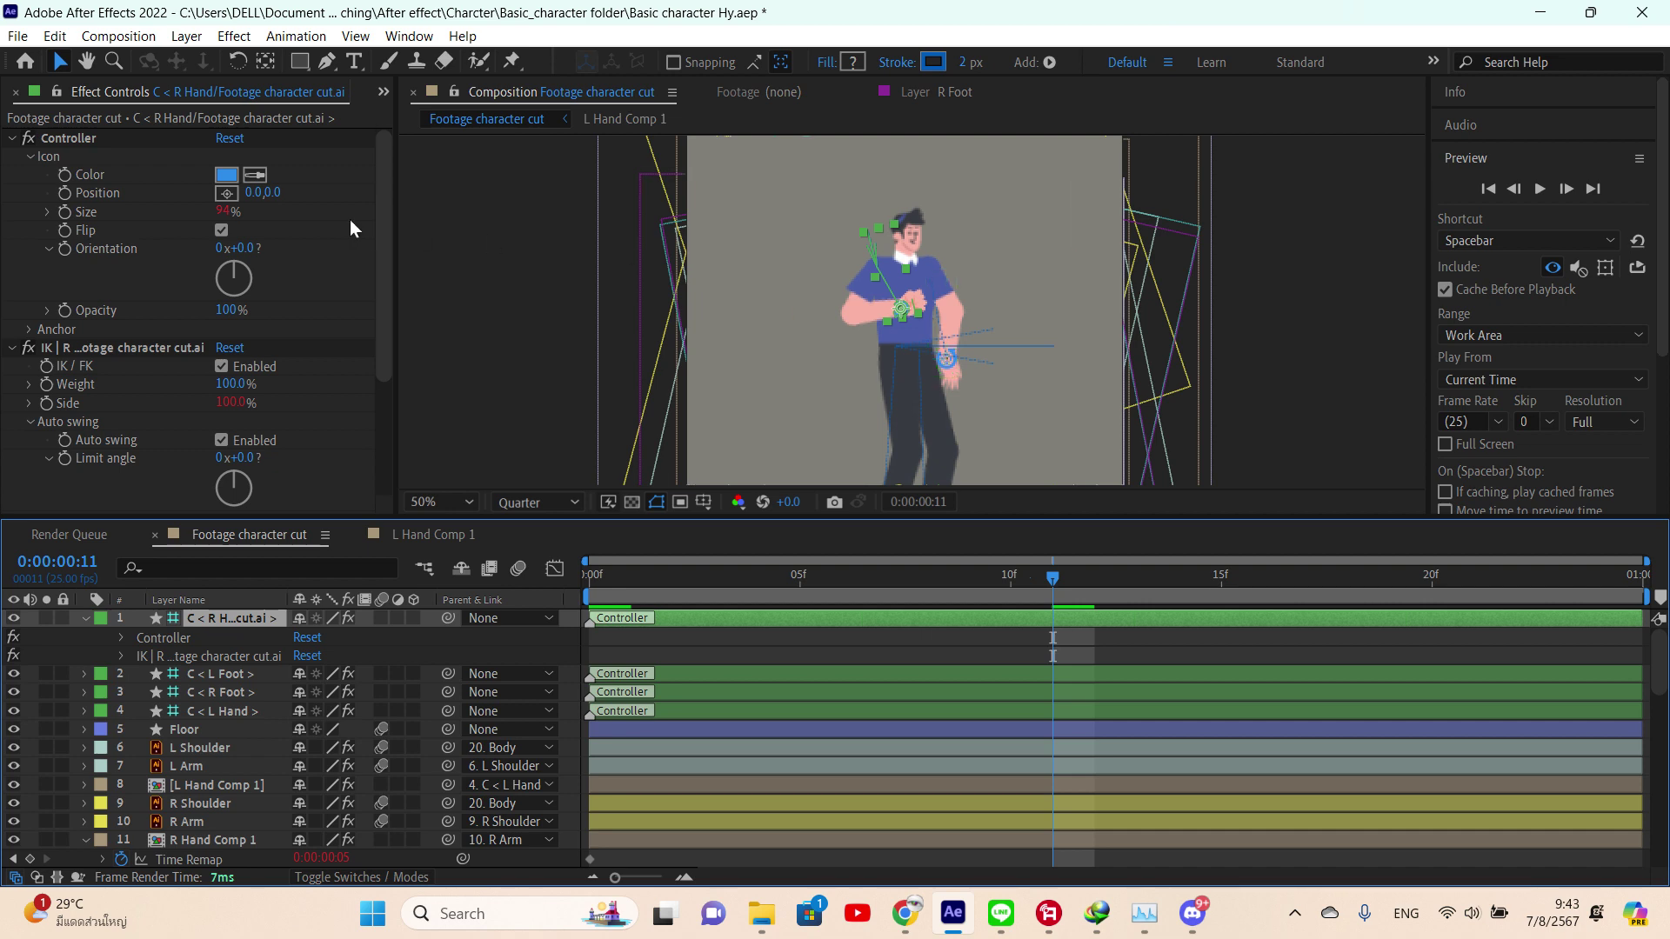
pyautogui.scroll(6, 889, 320)
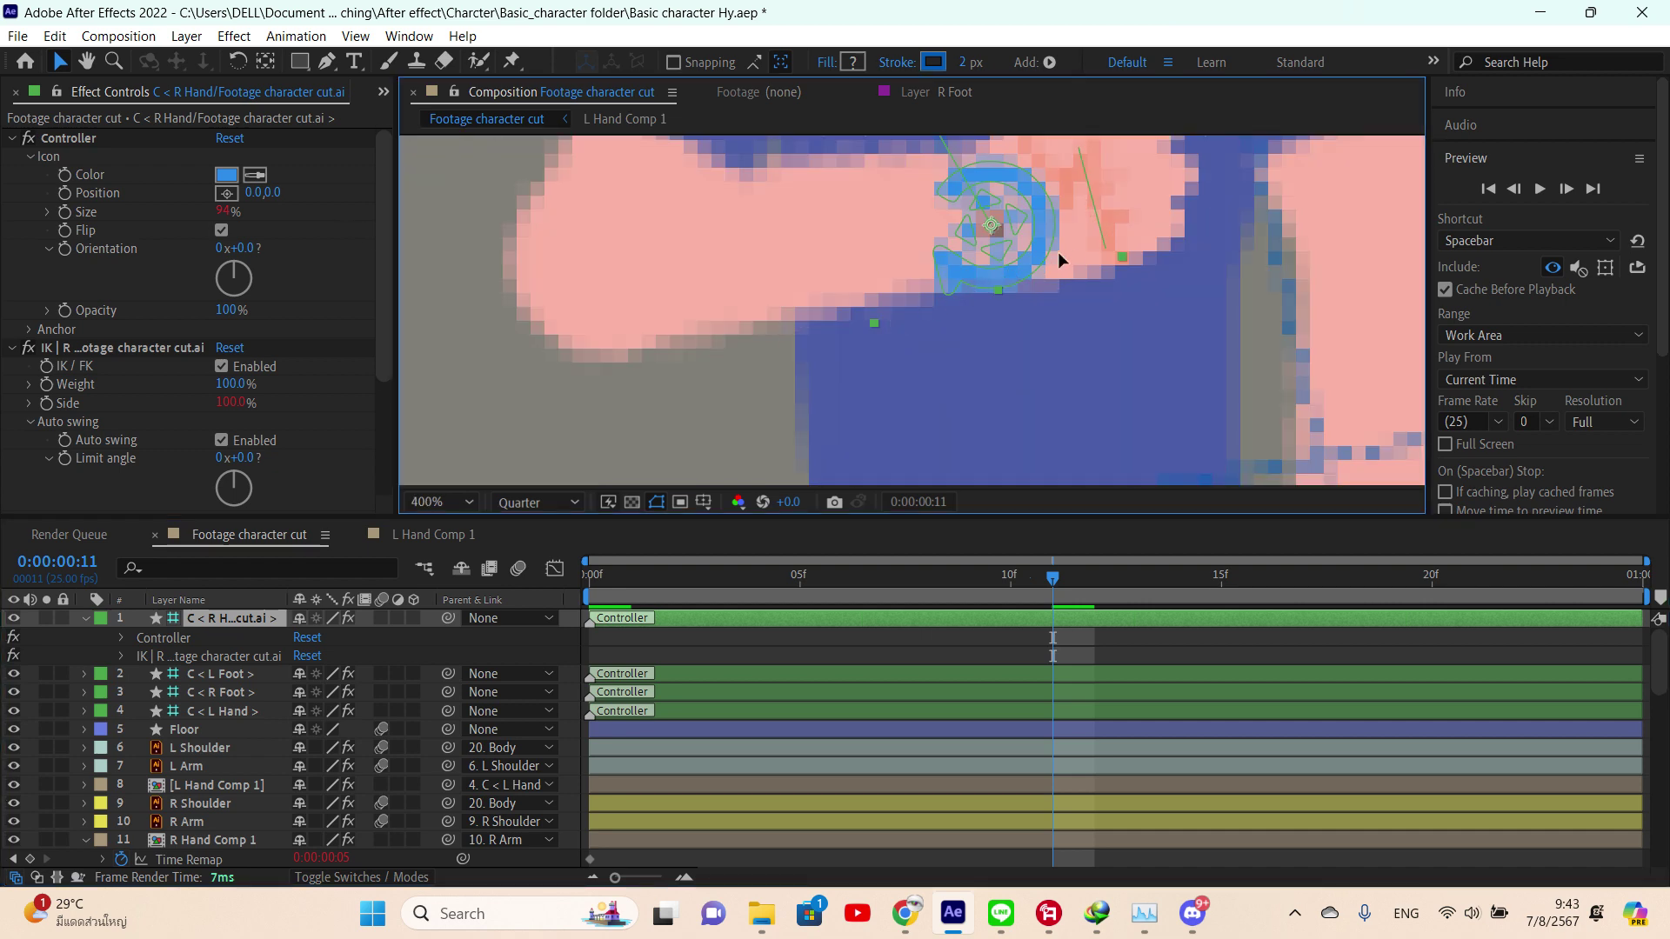
pyautogui.scroll(-2, 1070, 235)
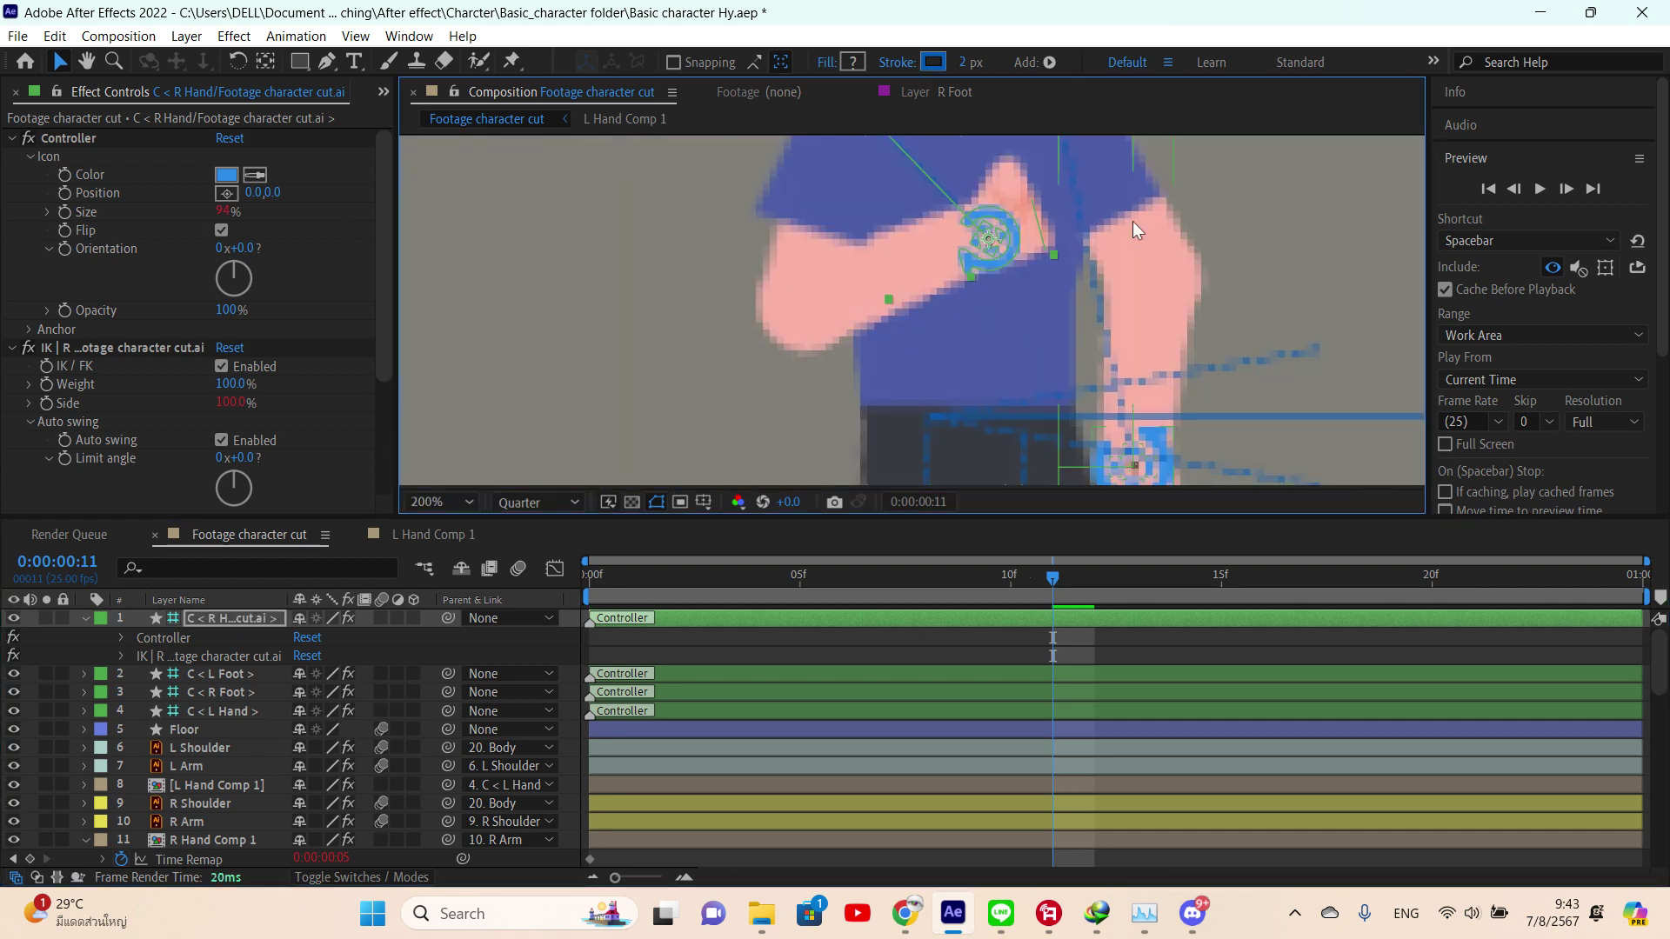
pyautogui.moveTo(1133, 229); pyautogui.dragTo(964, 322)
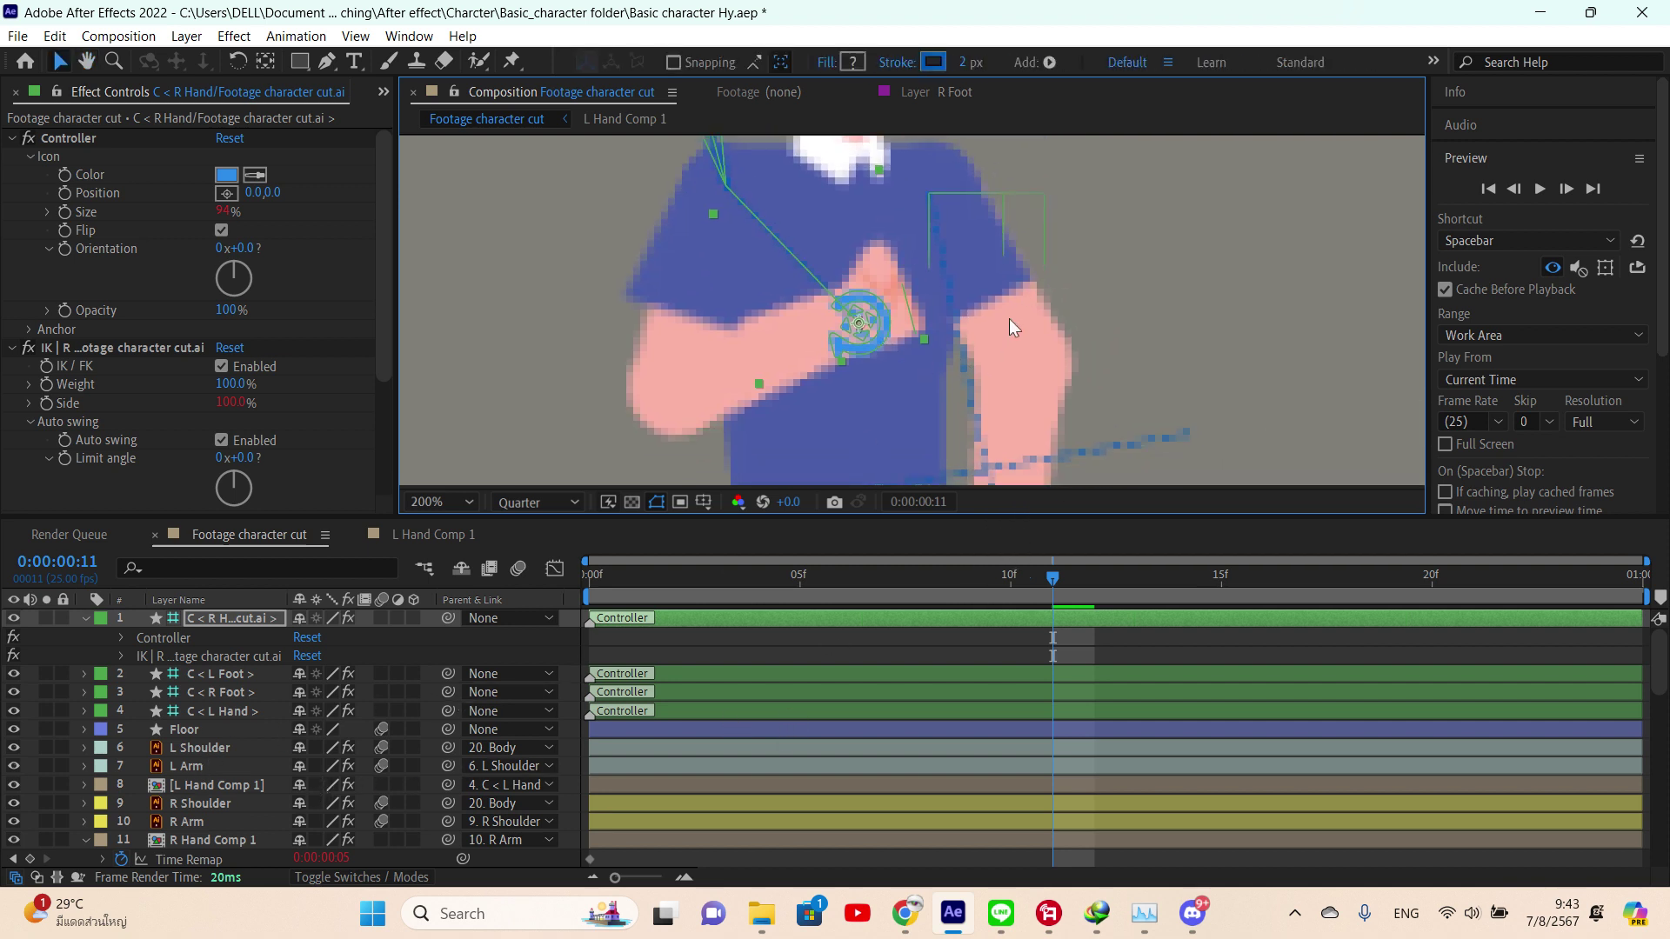
# - Reorder the L Shoulder, L Arm and L Hand Comp 1 layers so they sit directly below the Body layer
pyautogui.scroll(-1, 221, 747)
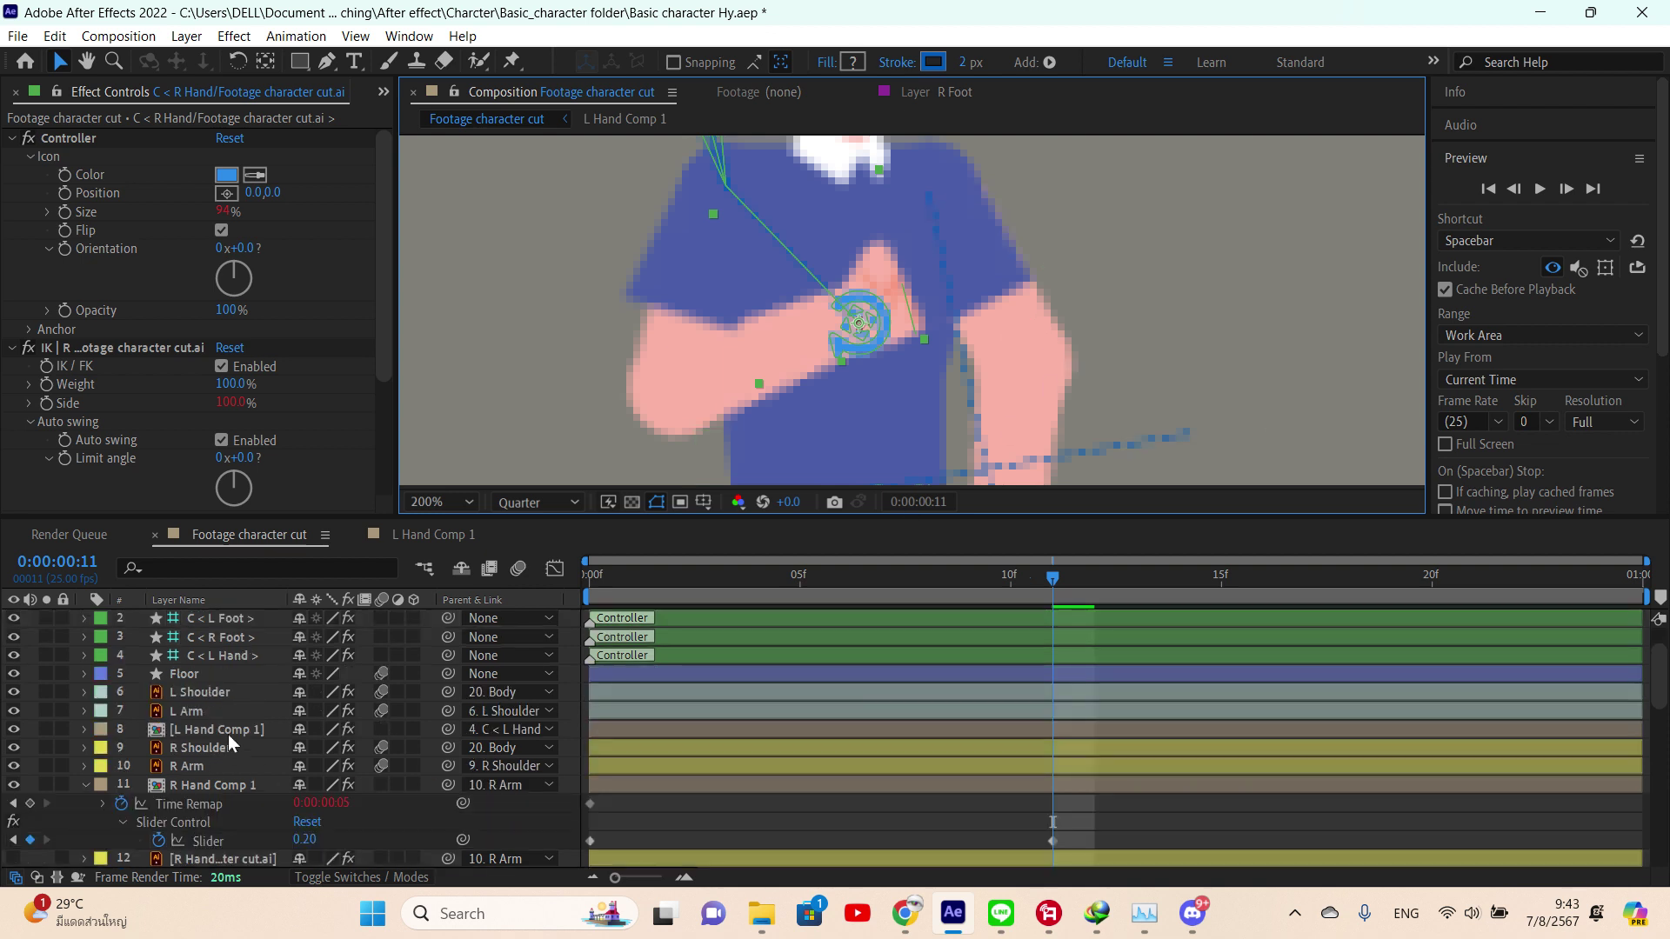
pyautogui.click(226, 694)
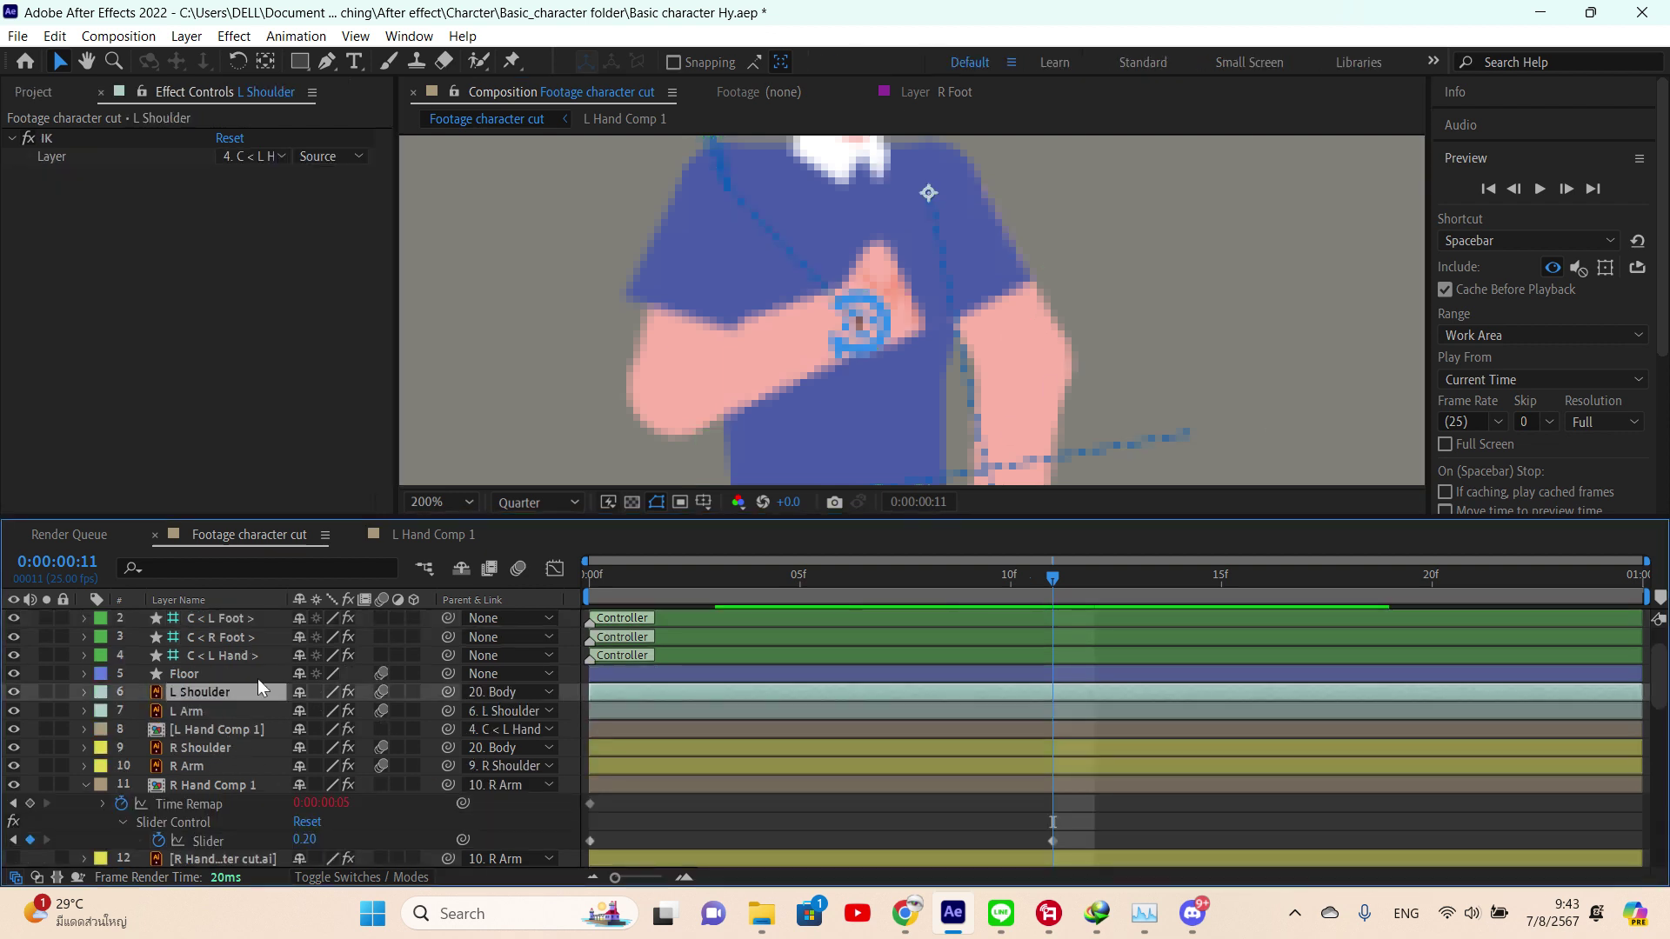
pyautogui.keyDown('shift'); pyautogui.click(222, 730); pyautogui.keyUp('shift')
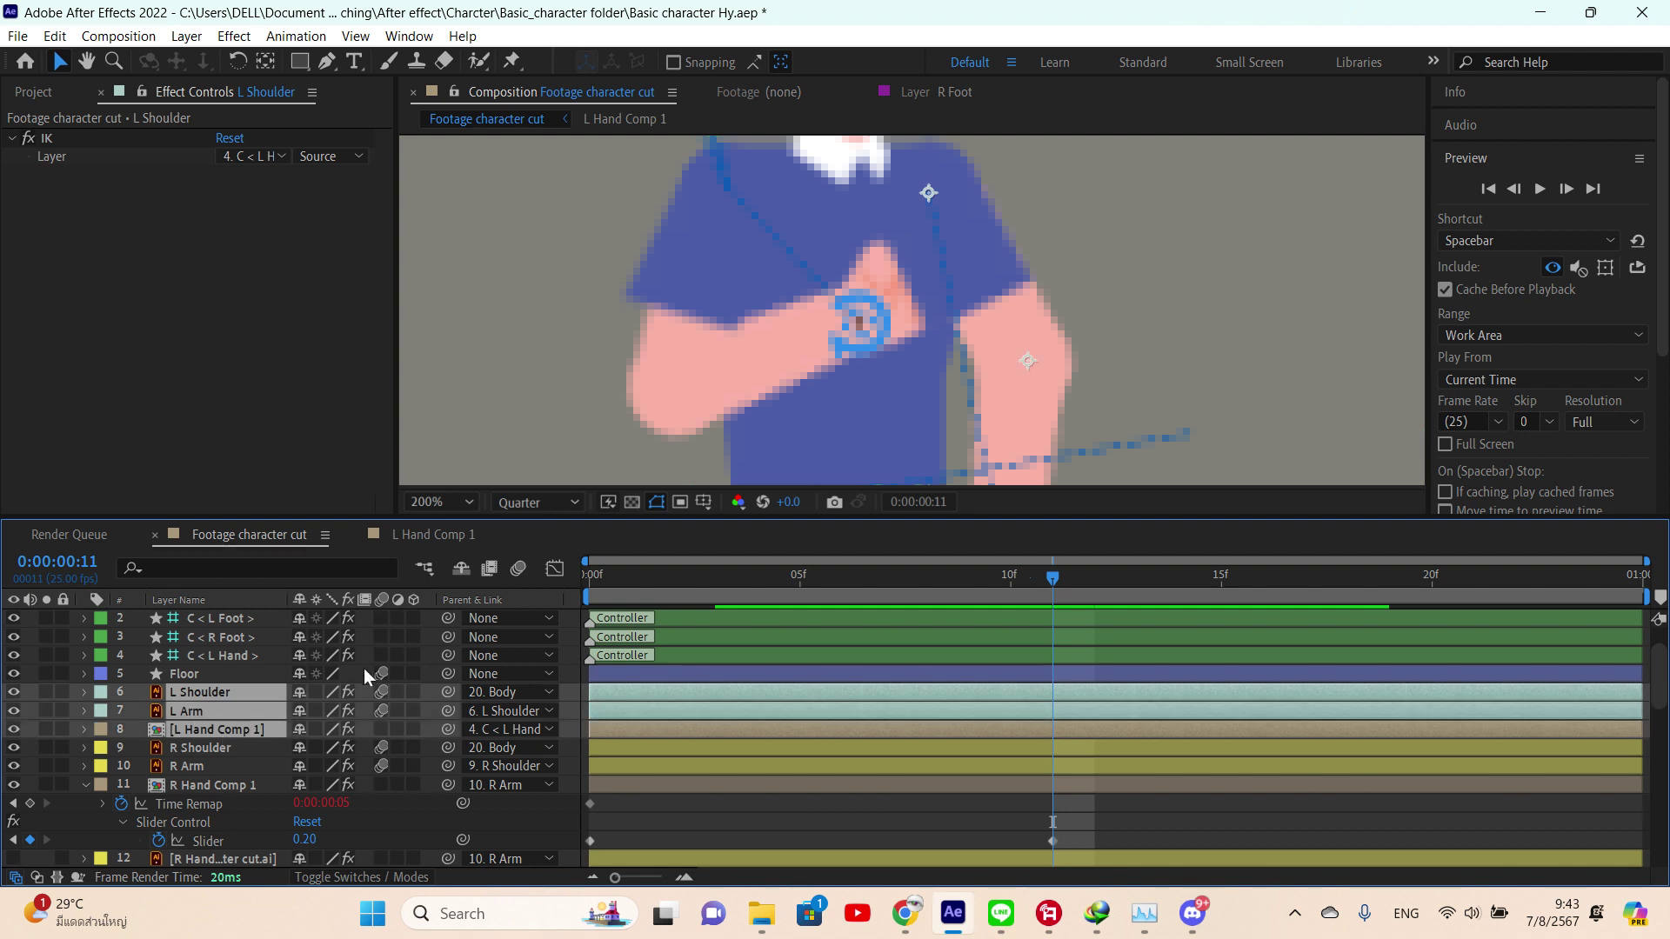
pyautogui.scroll(-1, 363, 668)
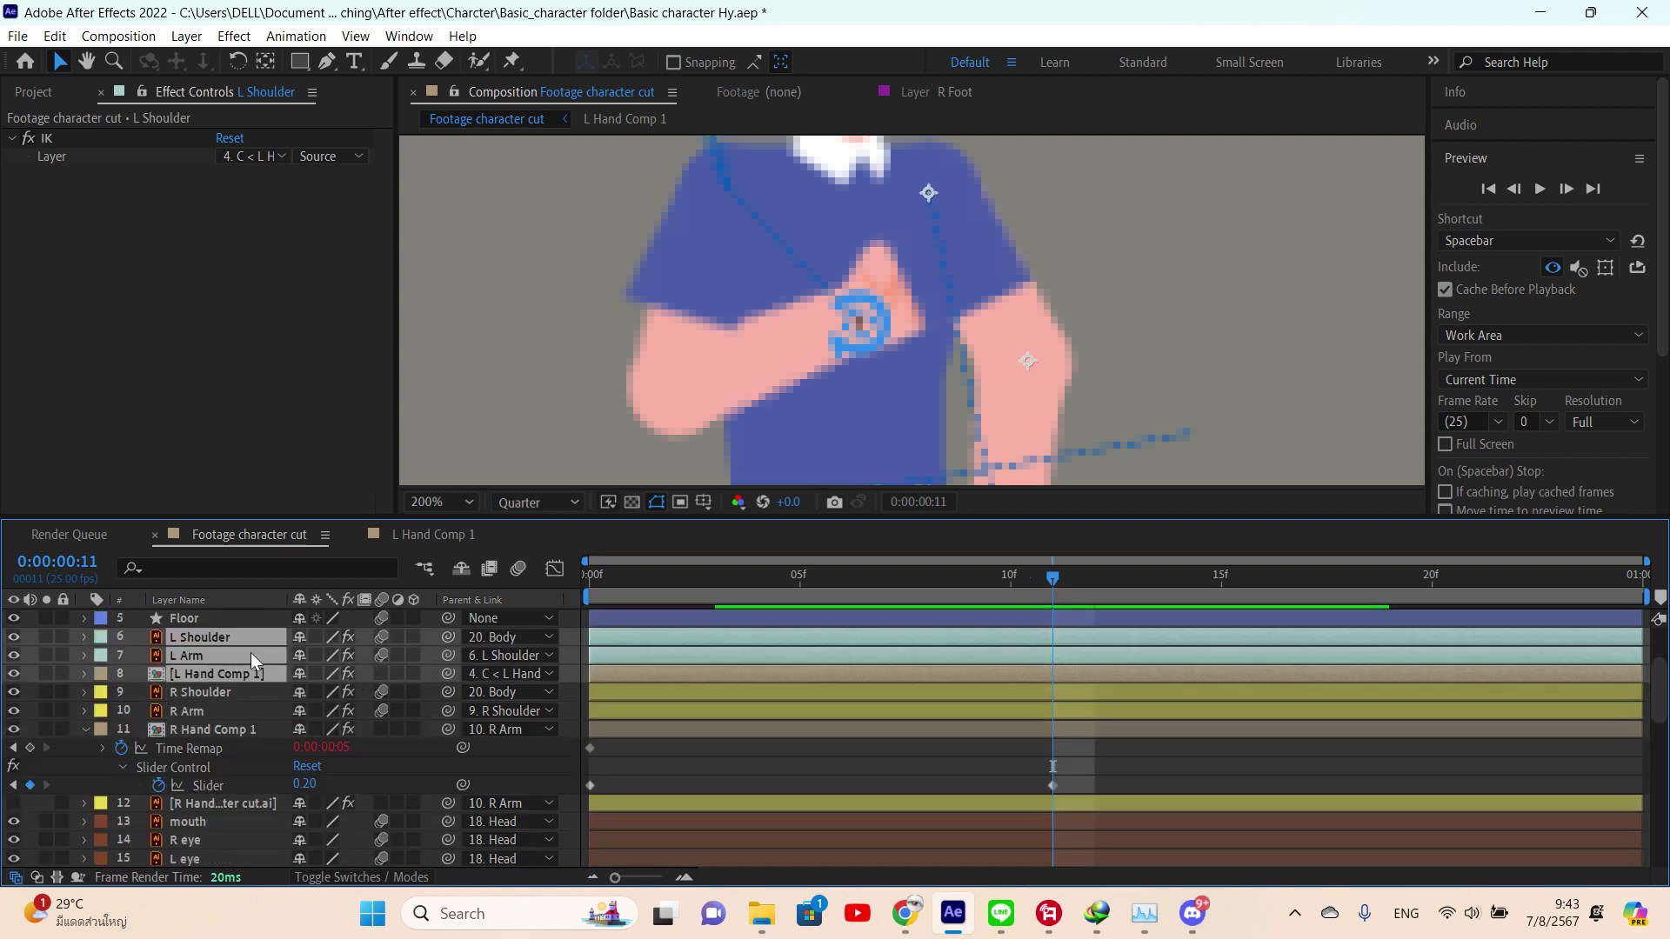
pyautogui.scroll(-1, 250, 652)
pyautogui.moveTo(251, 613); pyautogui.dragTo(247, 808)
pyautogui.scroll(-2, 313, 774)
pyautogui.moveTo(240, 659); pyautogui.dragTo(233, 819)
pyautogui.scroll(-3, 932, 338)
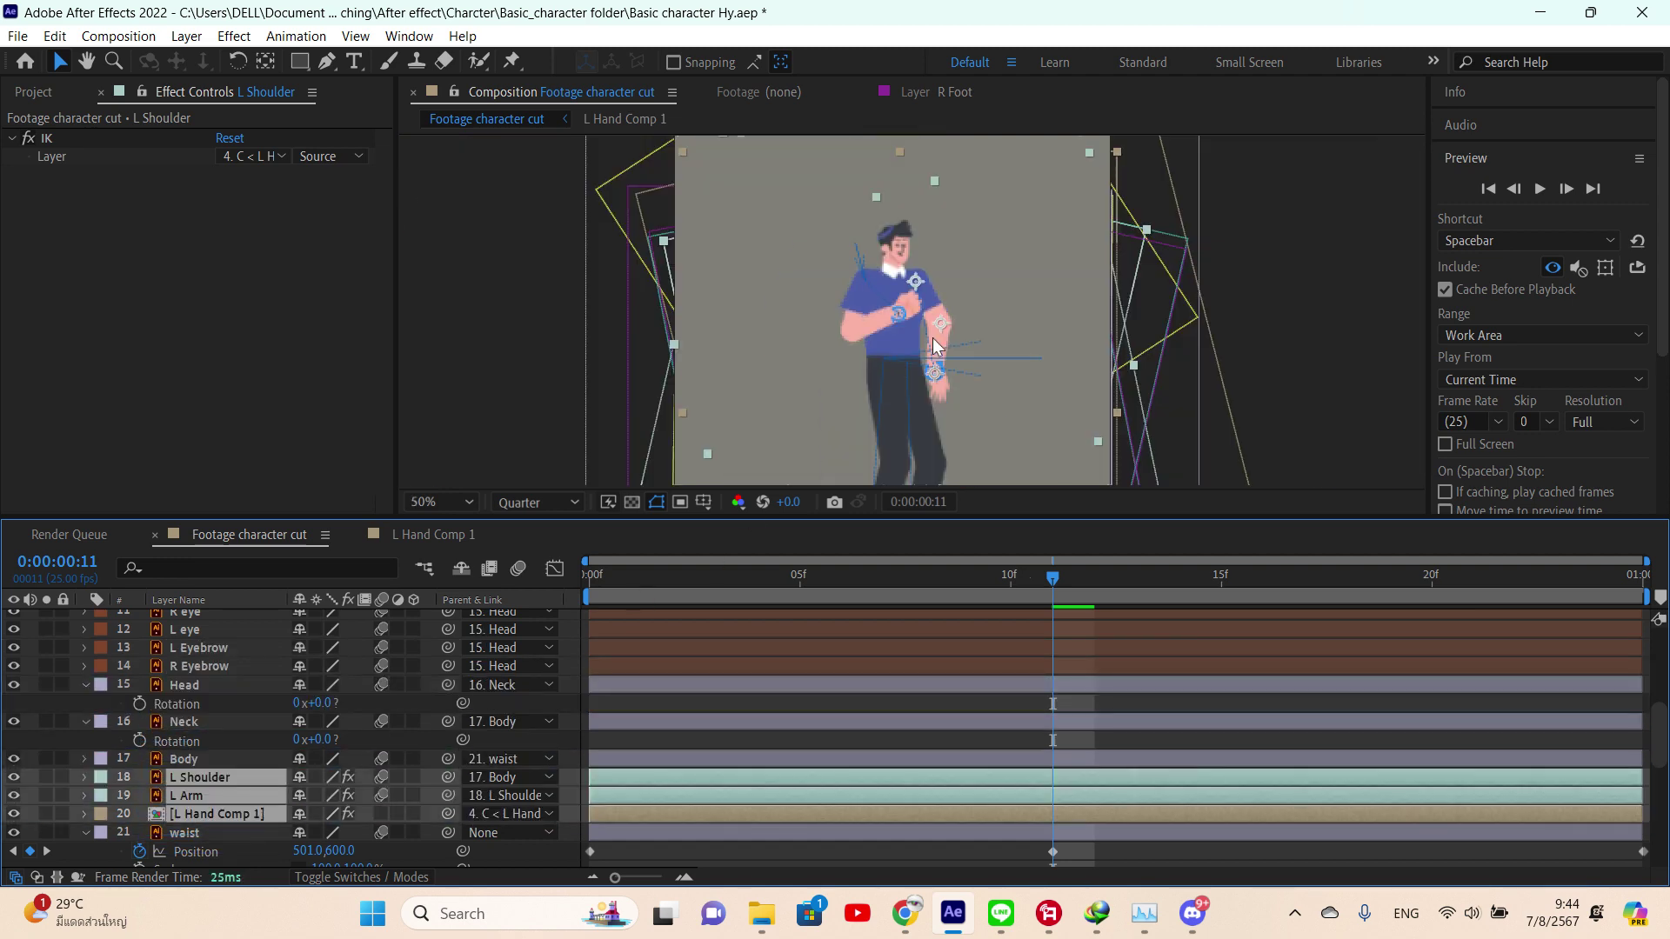
# - Raise the left hand controller at frame 11 to about chest height, out beside the torso
pyautogui.scroll(2, 932, 338)
pyautogui.scroll(6, 732, 667)
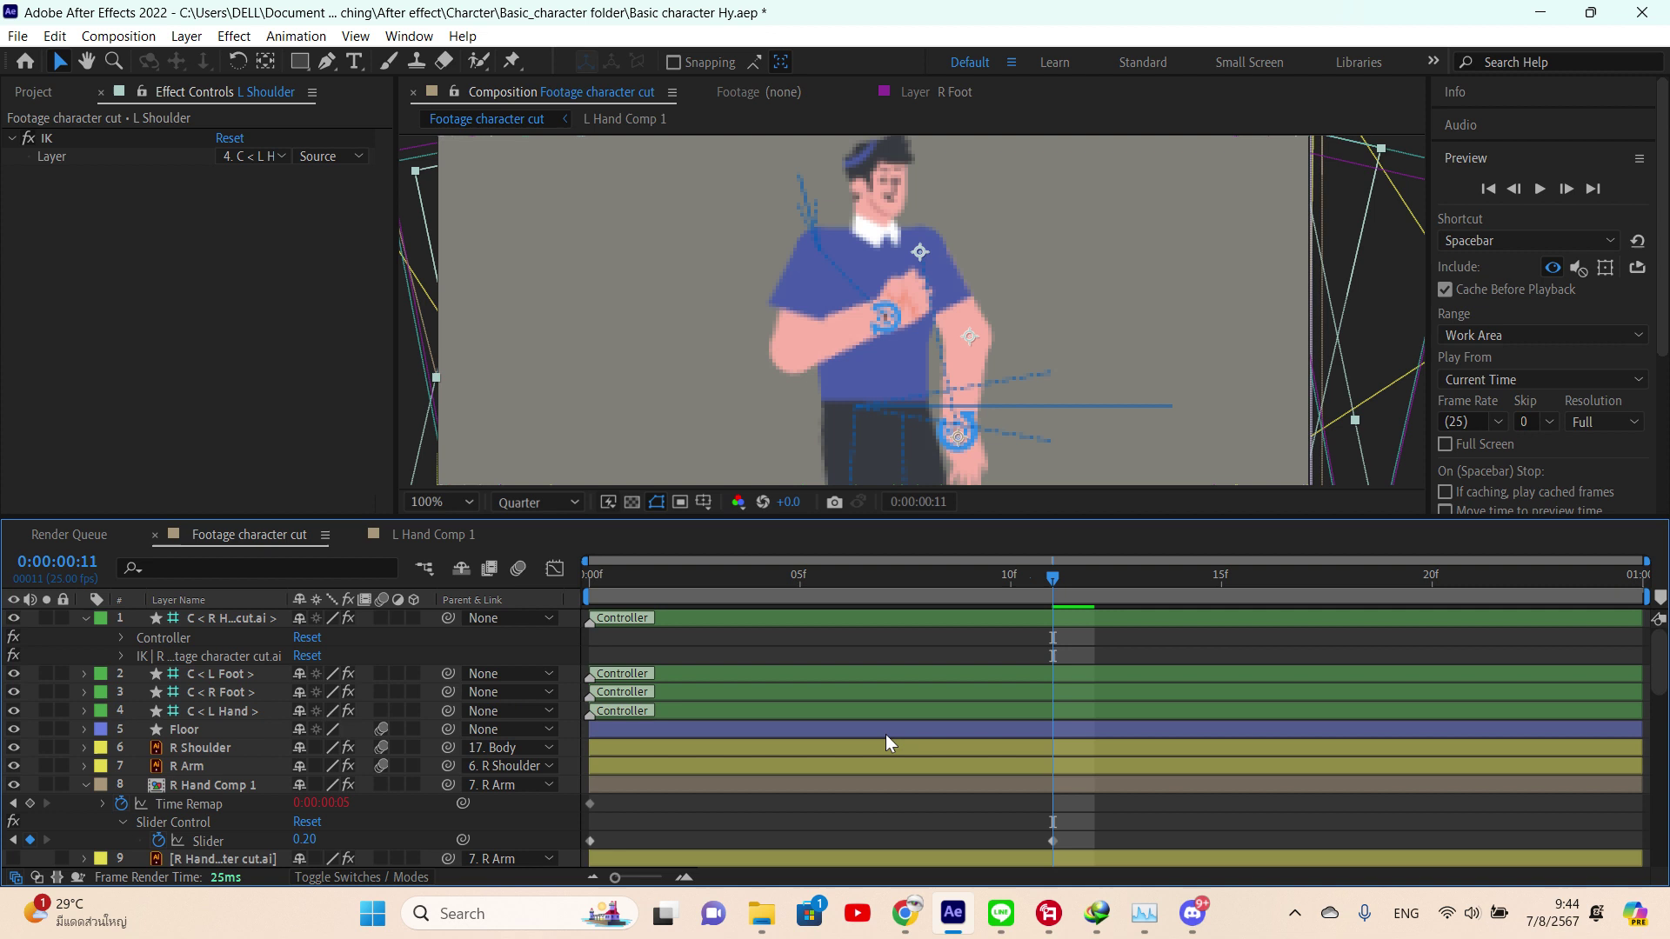
pyautogui.click(955, 618)
pyautogui.click(957, 675)
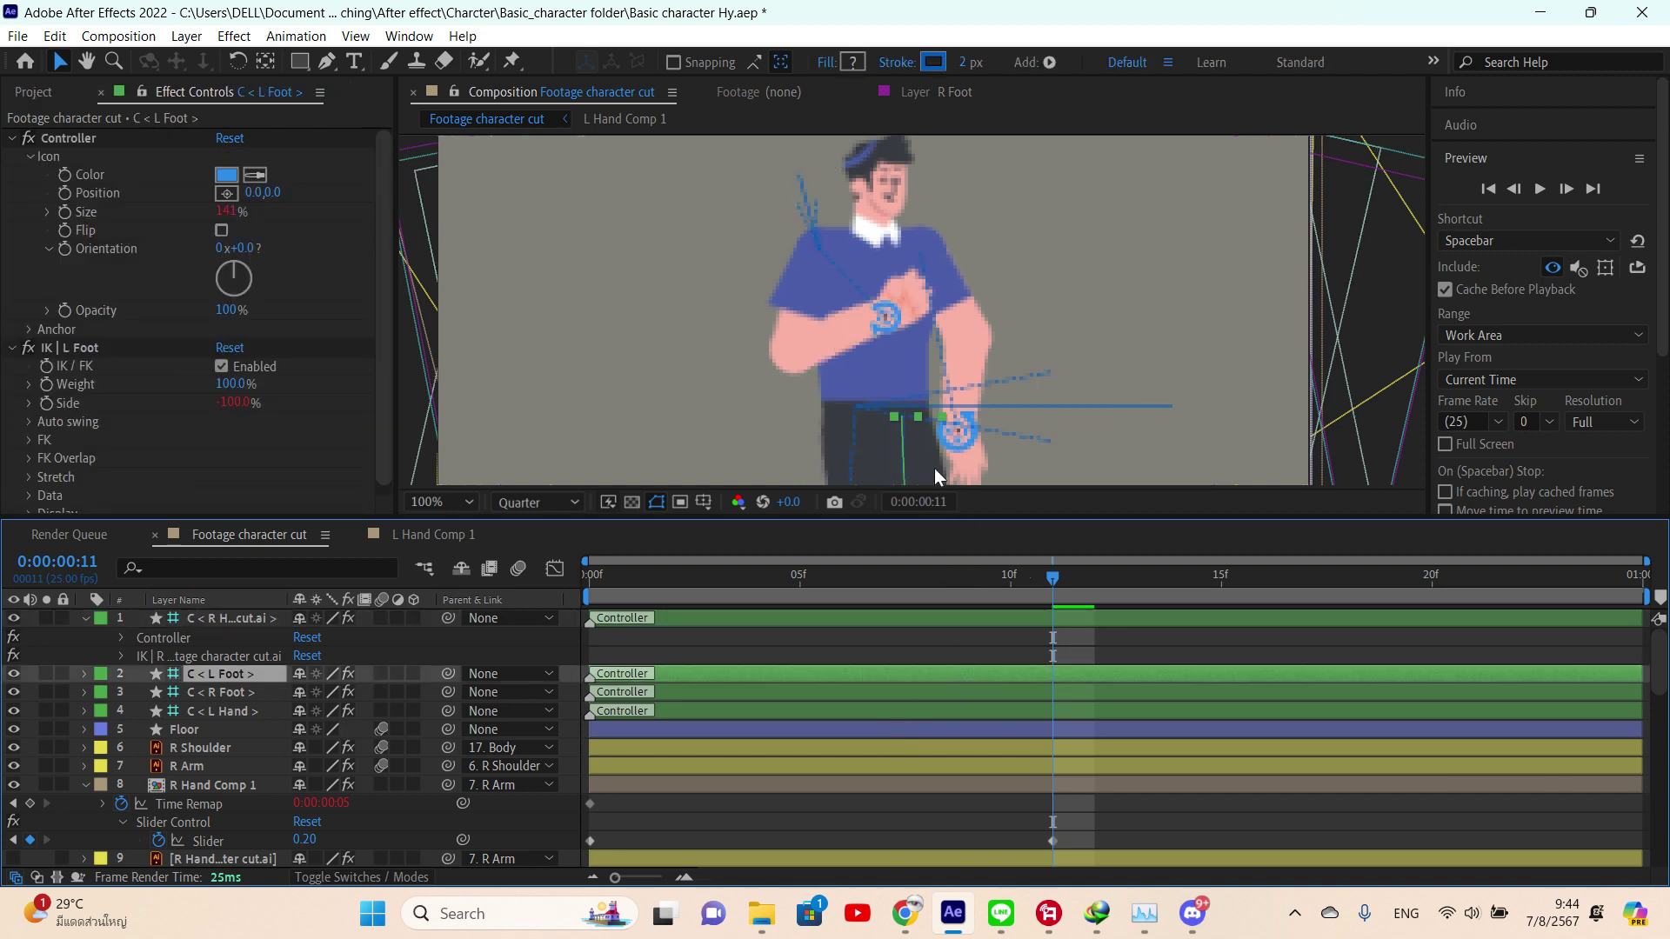
pyautogui.click(993, 692)
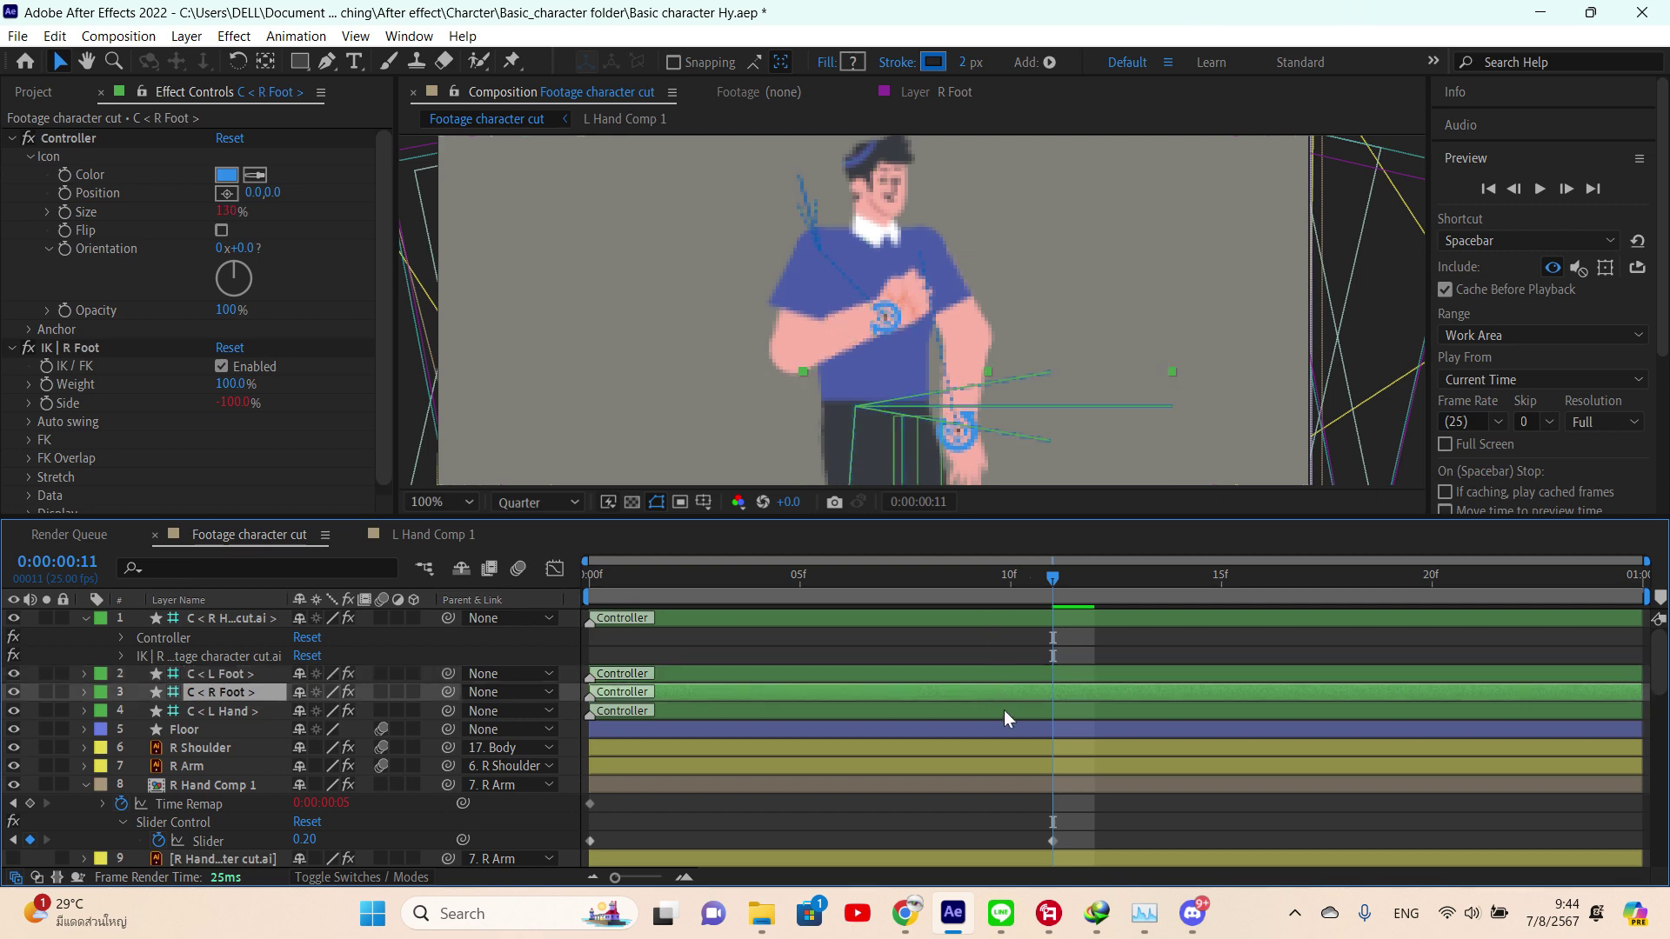
pyautogui.click(1003, 712)
pyautogui.moveTo(956, 430); pyautogui.dragTo(992, 305)
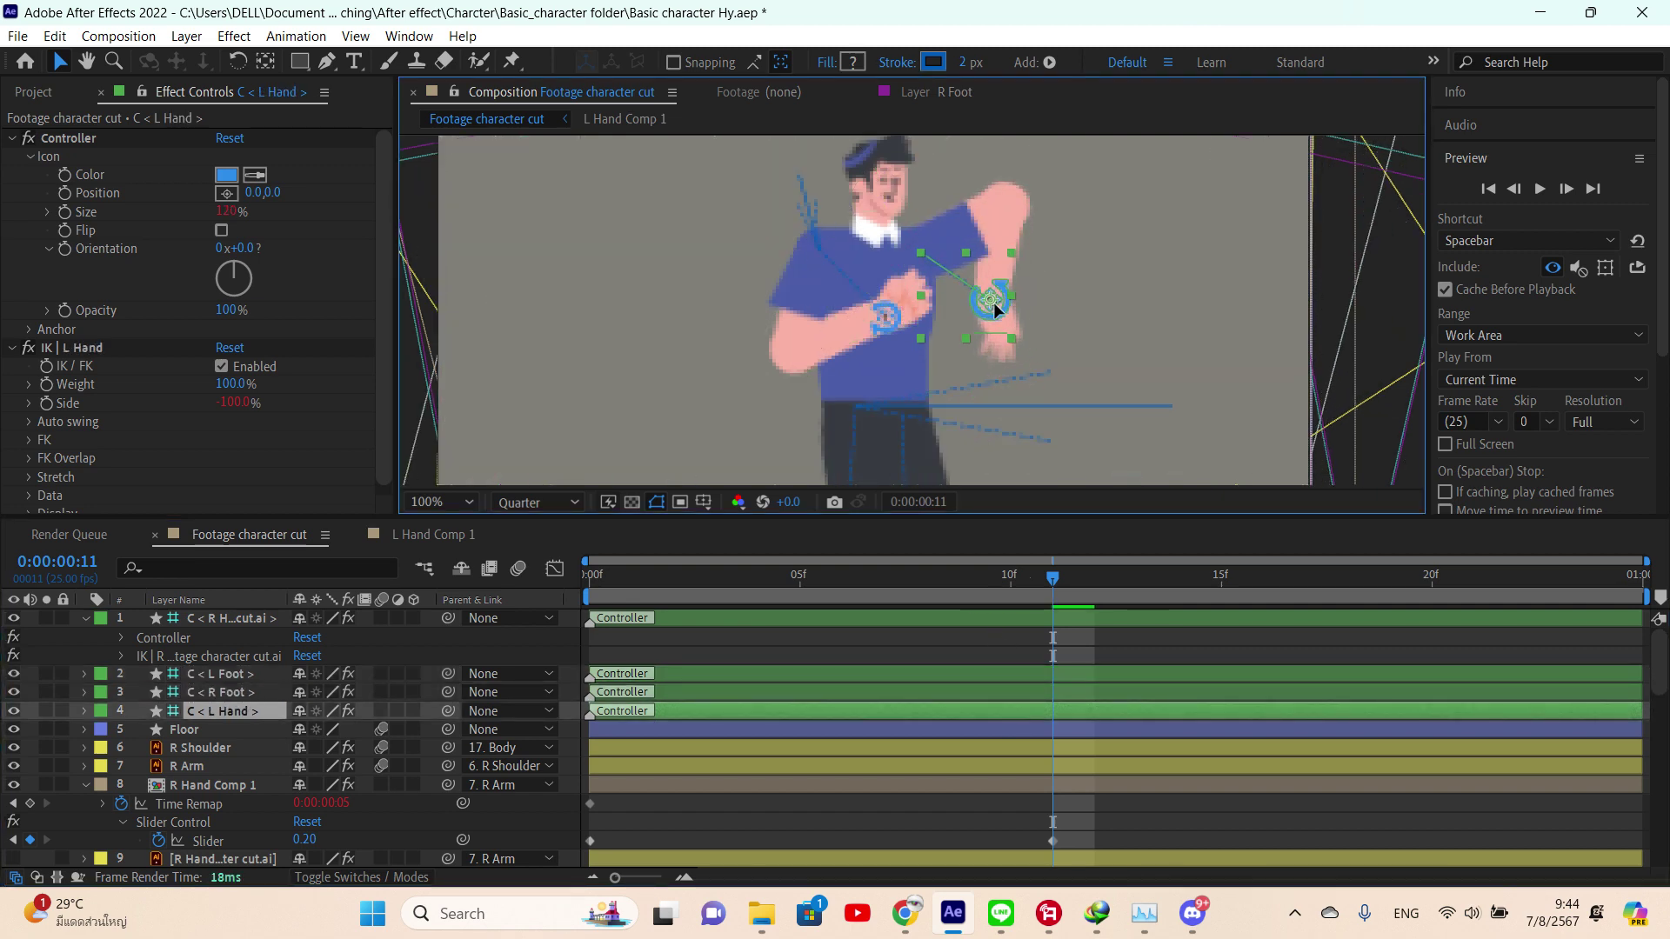
# - Check the left hand with IK switched off and back on, and enable Auto swing in its IK effect
pyautogui.click(223, 366)
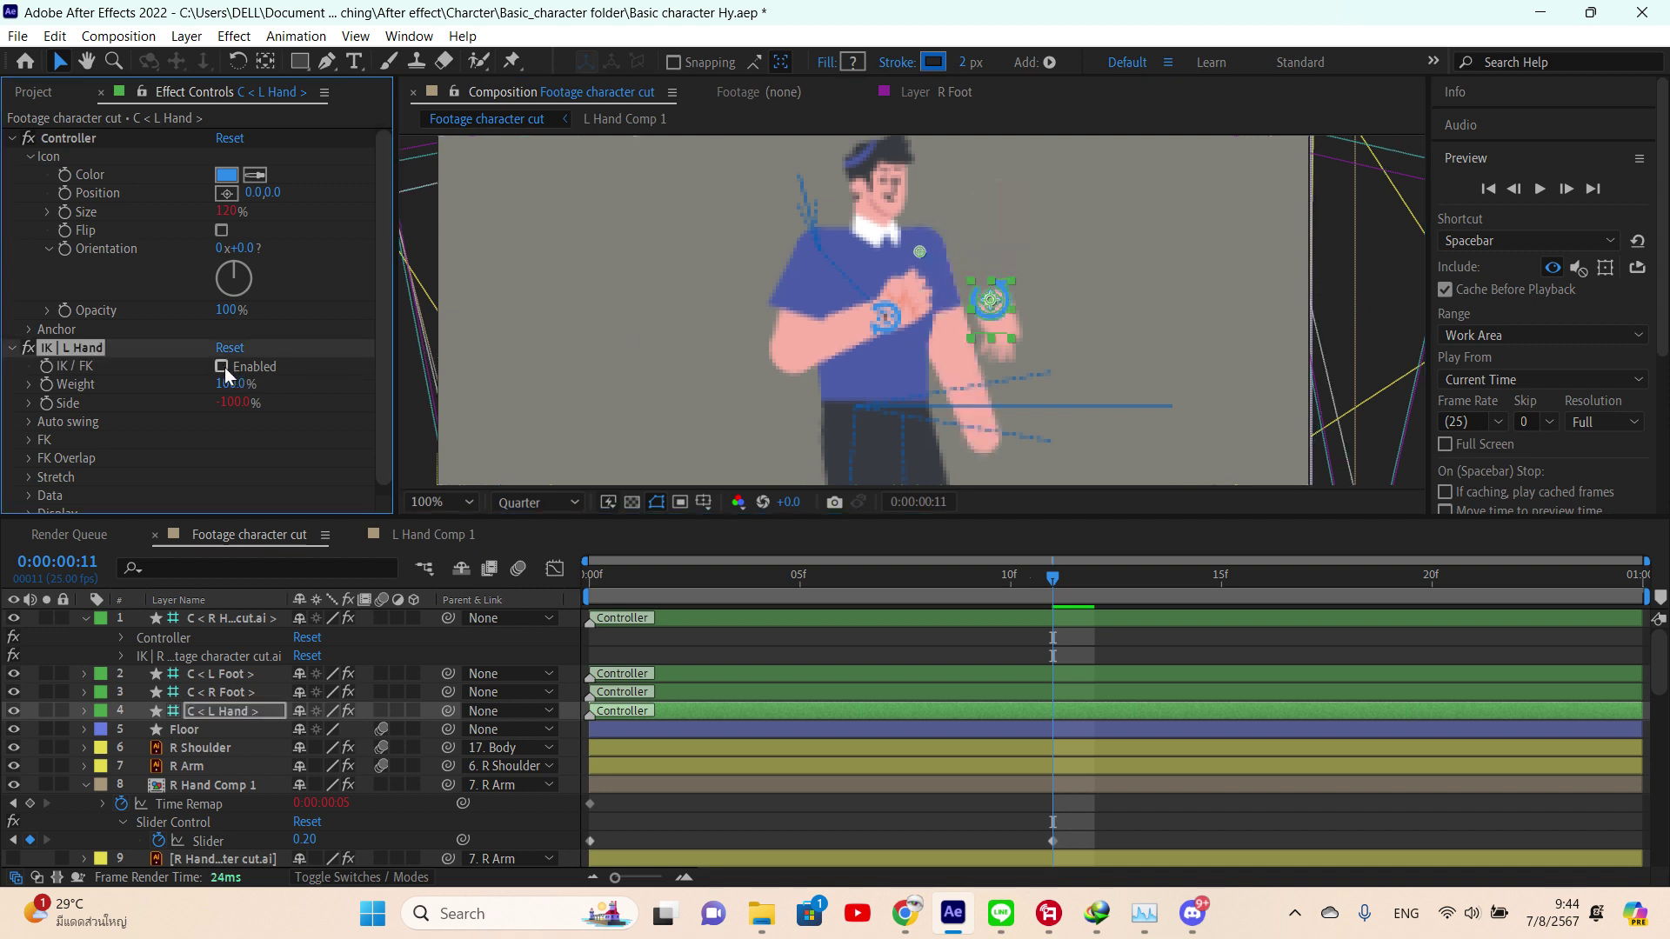
pyautogui.click(223, 367)
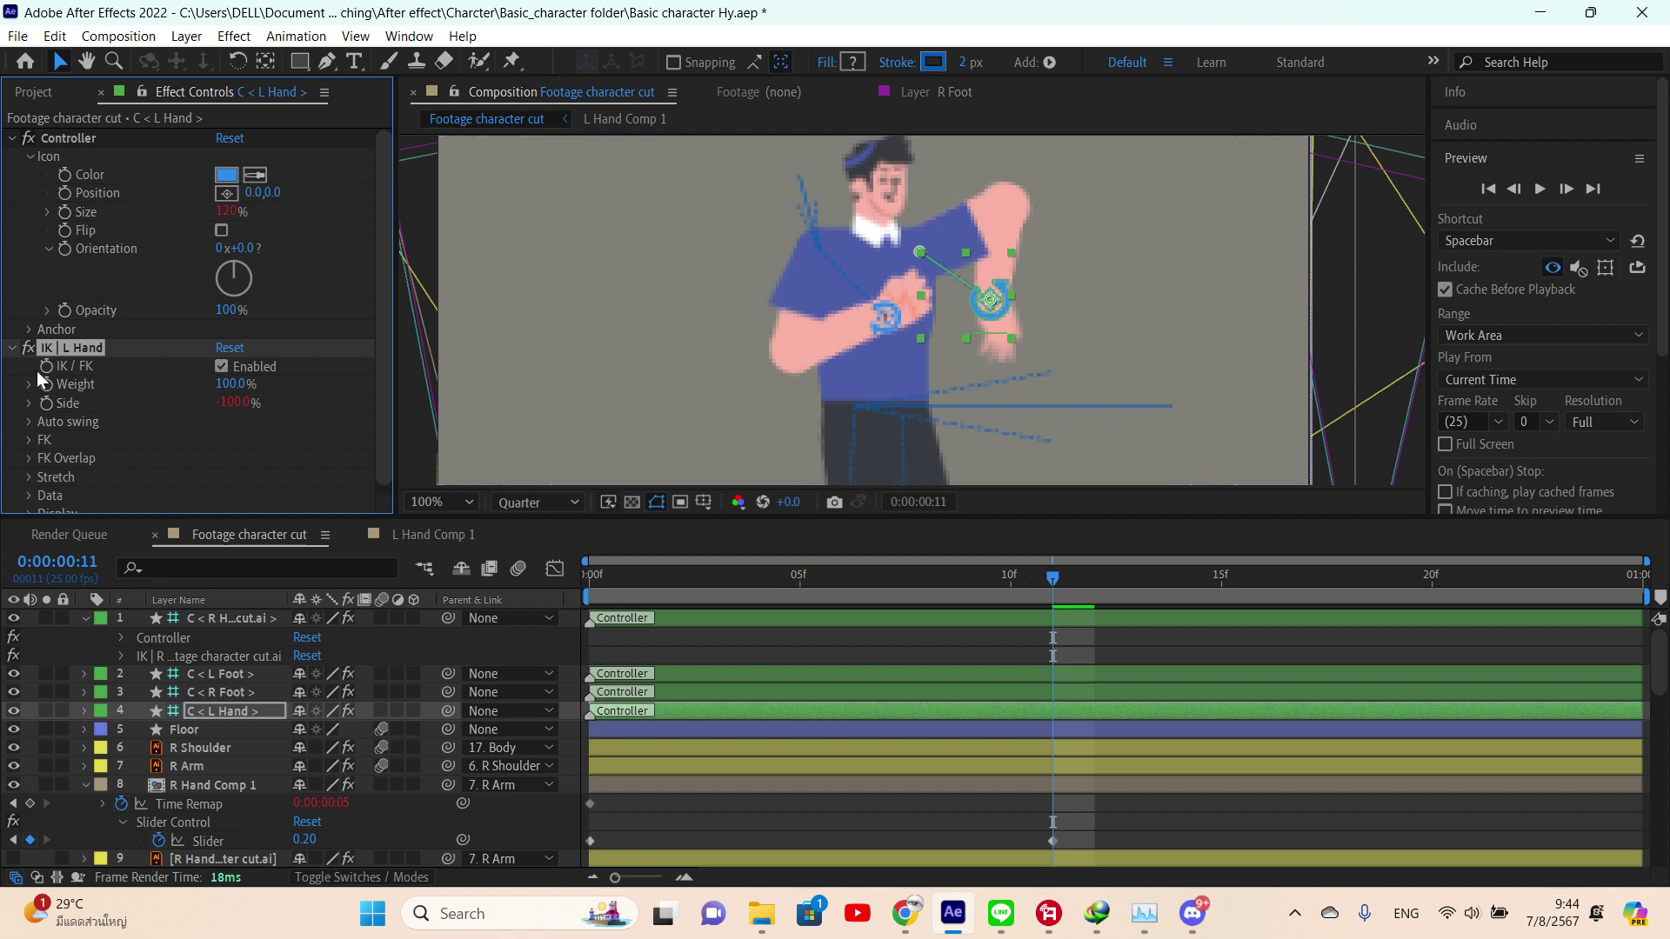
pyautogui.click(29, 421)
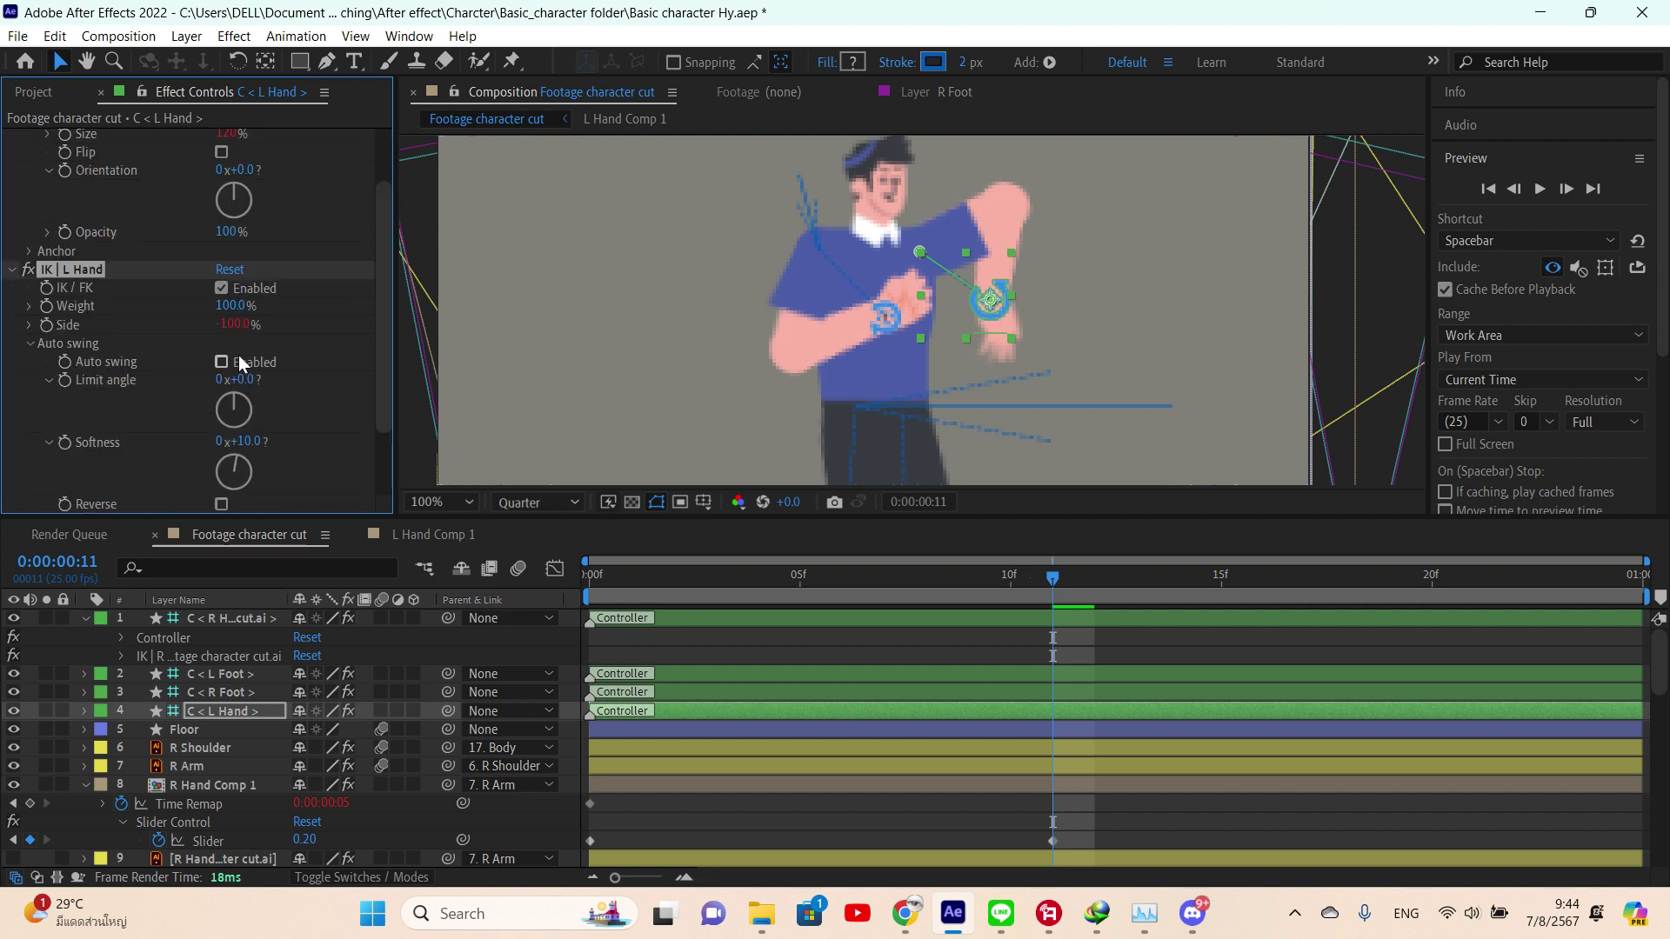
pyautogui.click(222, 363)
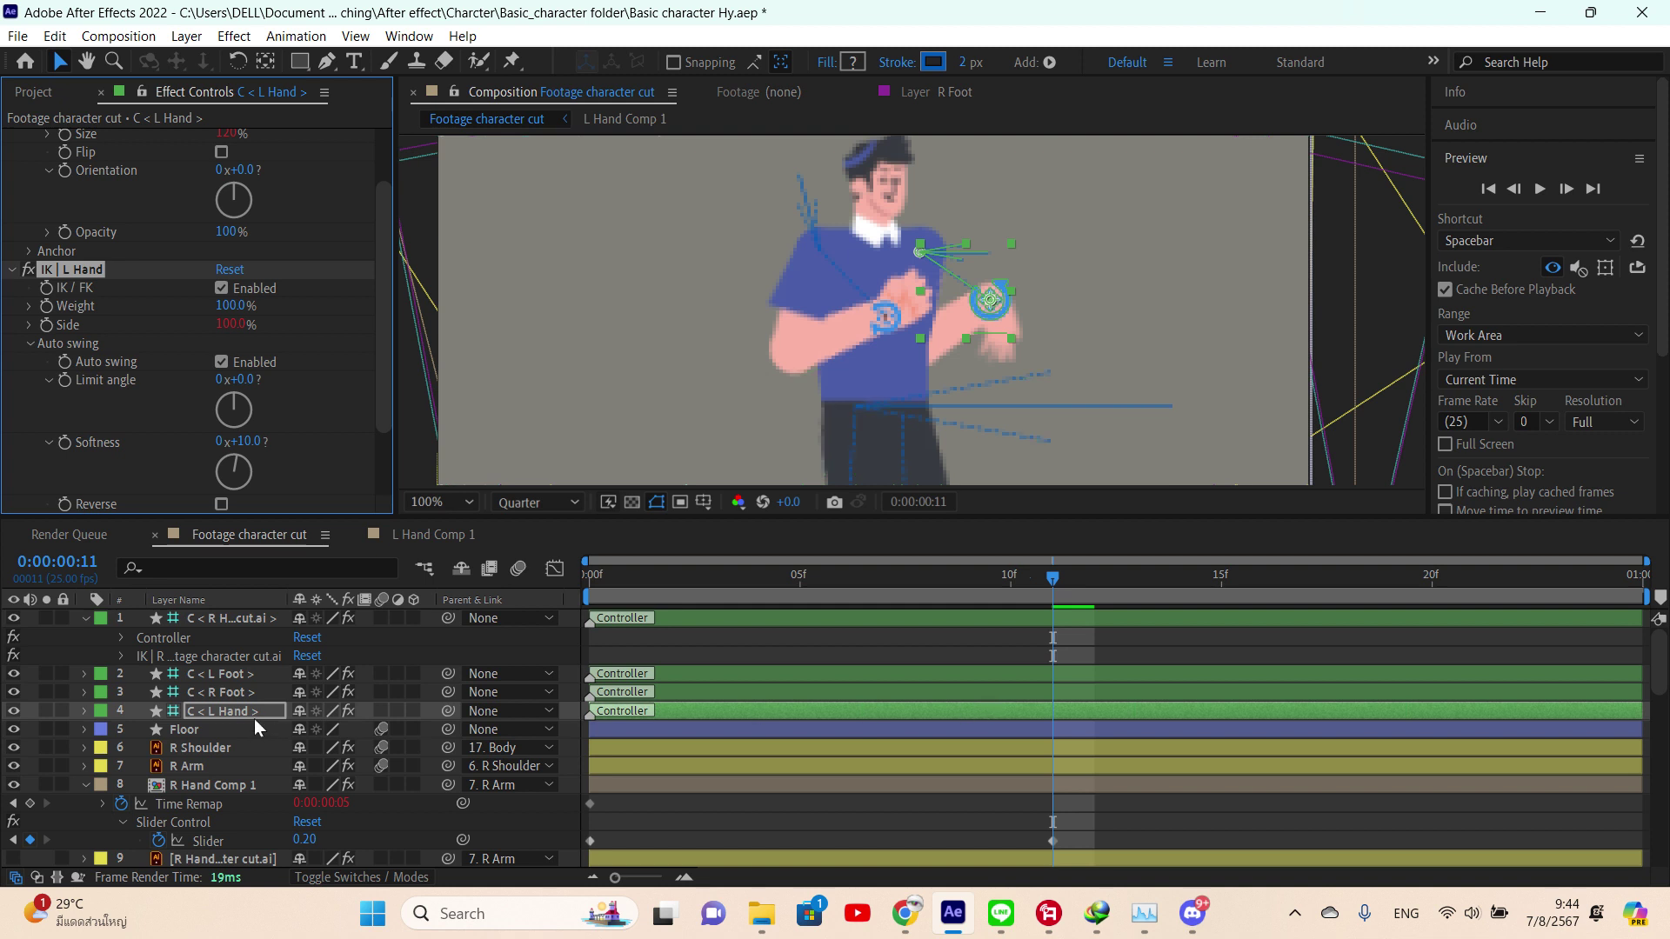
# - Add Position and Rotation keyframes to the left hand controller at frame 11
pyautogui.press('p')
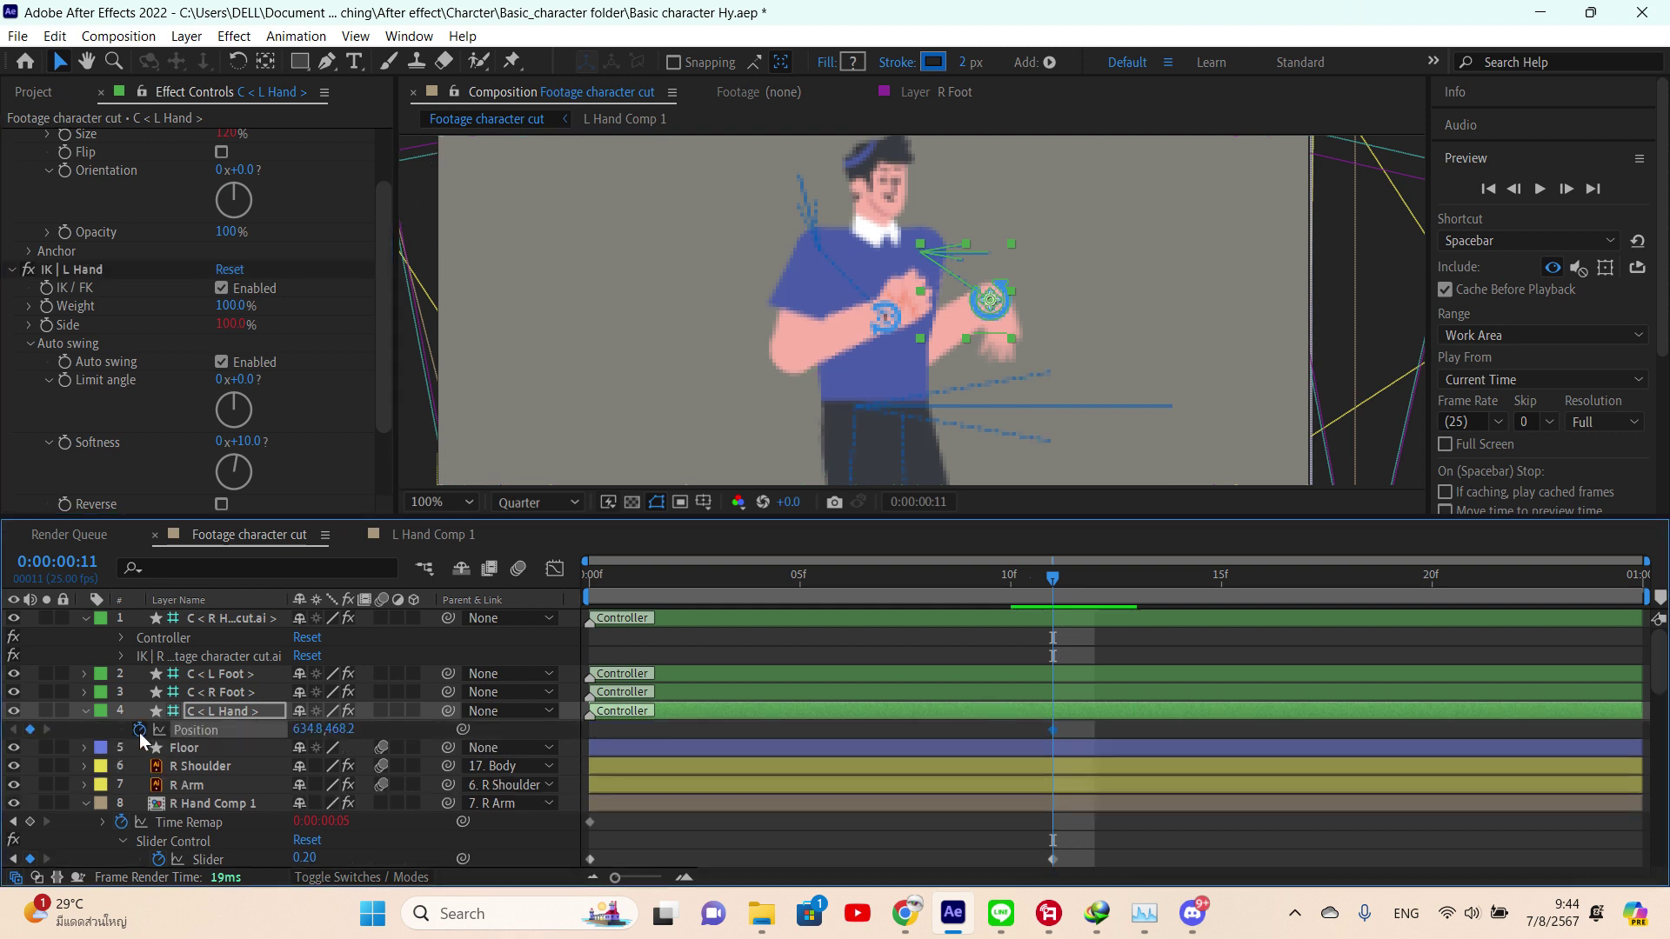
pyautogui.click(140, 730)
pyautogui.hotkey('shift', 'r')
pyautogui.click(140, 747)
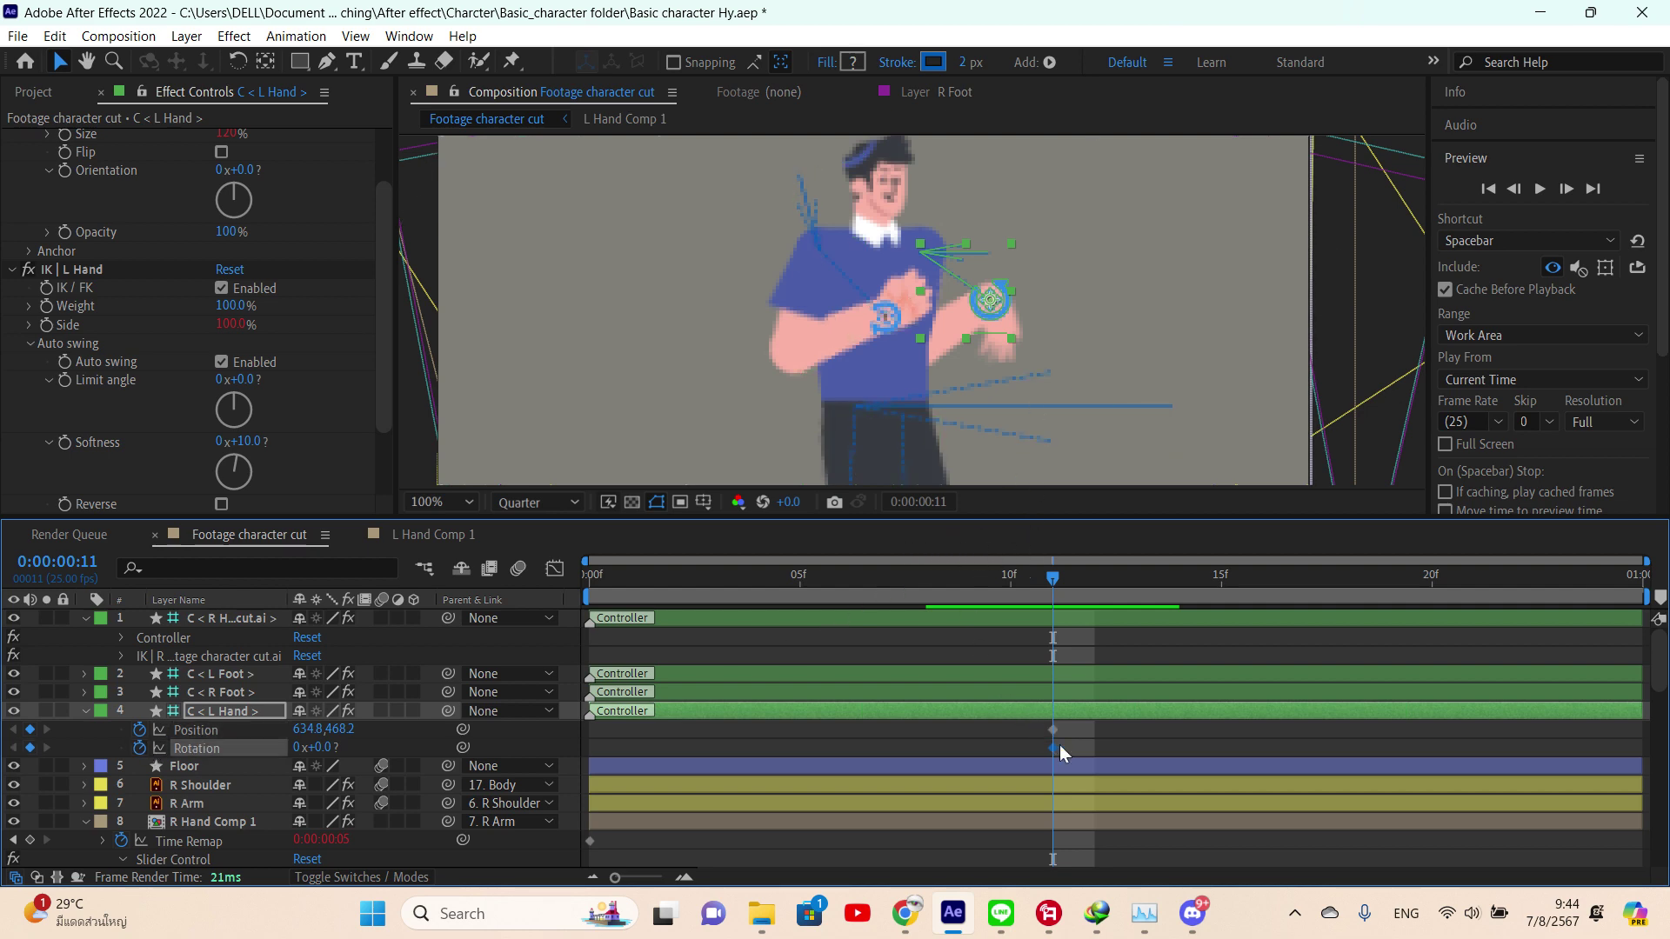
# - Set the left hand controller's Rotation to -130° at frame 11 so the hand points upward
pyautogui.scroll(-2, 1072, 738)
pyautogui.scroll(1, 1067, 722)
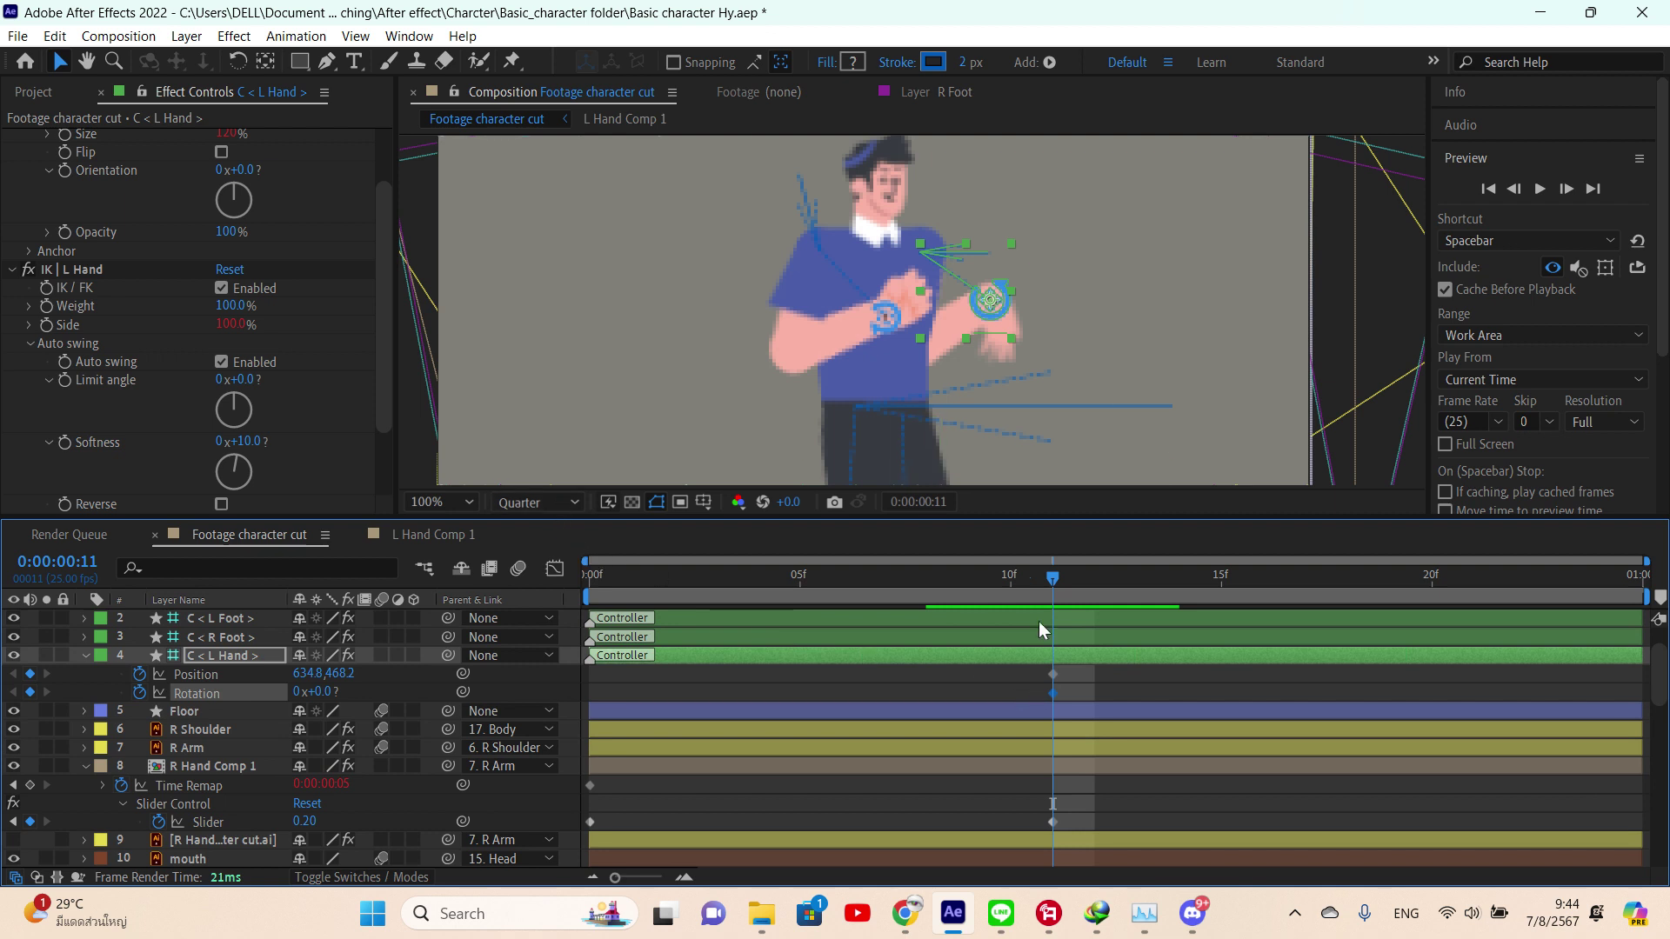
pyautogui.scroll(1, 1091, 702)
pyautogui.click(1069, 709)
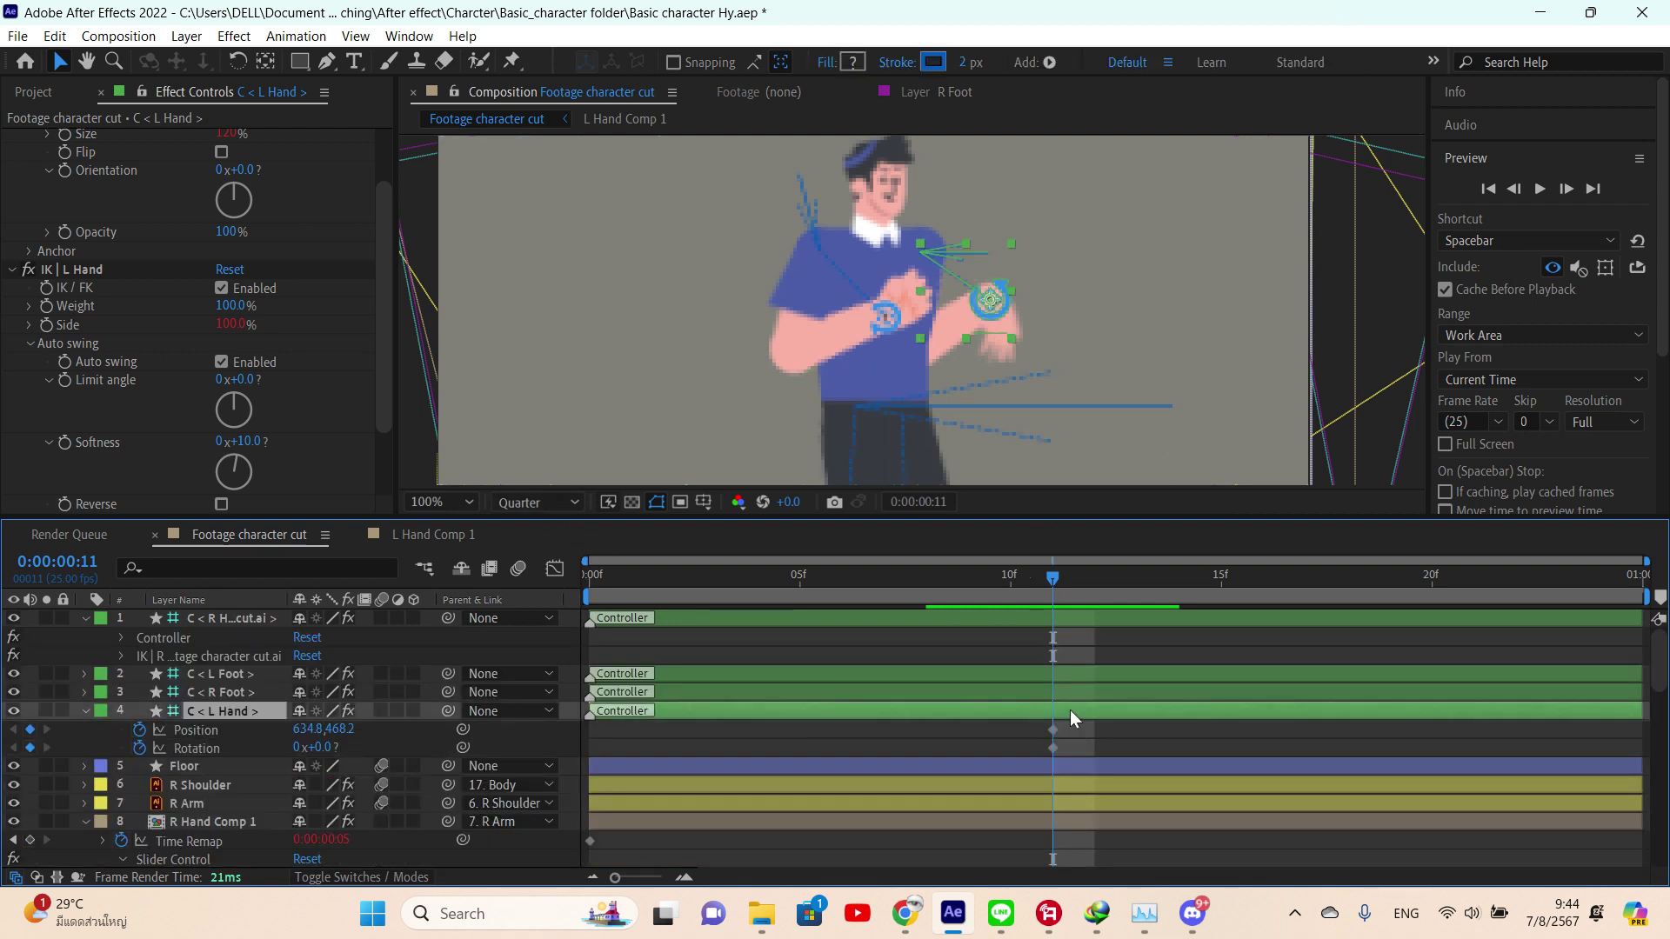
pyautogui.moveTo(323, 746); pyautogui.dragTo(200, 734)
# - Examine the layer stack around R Hand Comp 1 and its Slider keyframes against the left hand controller's keyframes
pyautogui.scroll(-2, 870, 726)
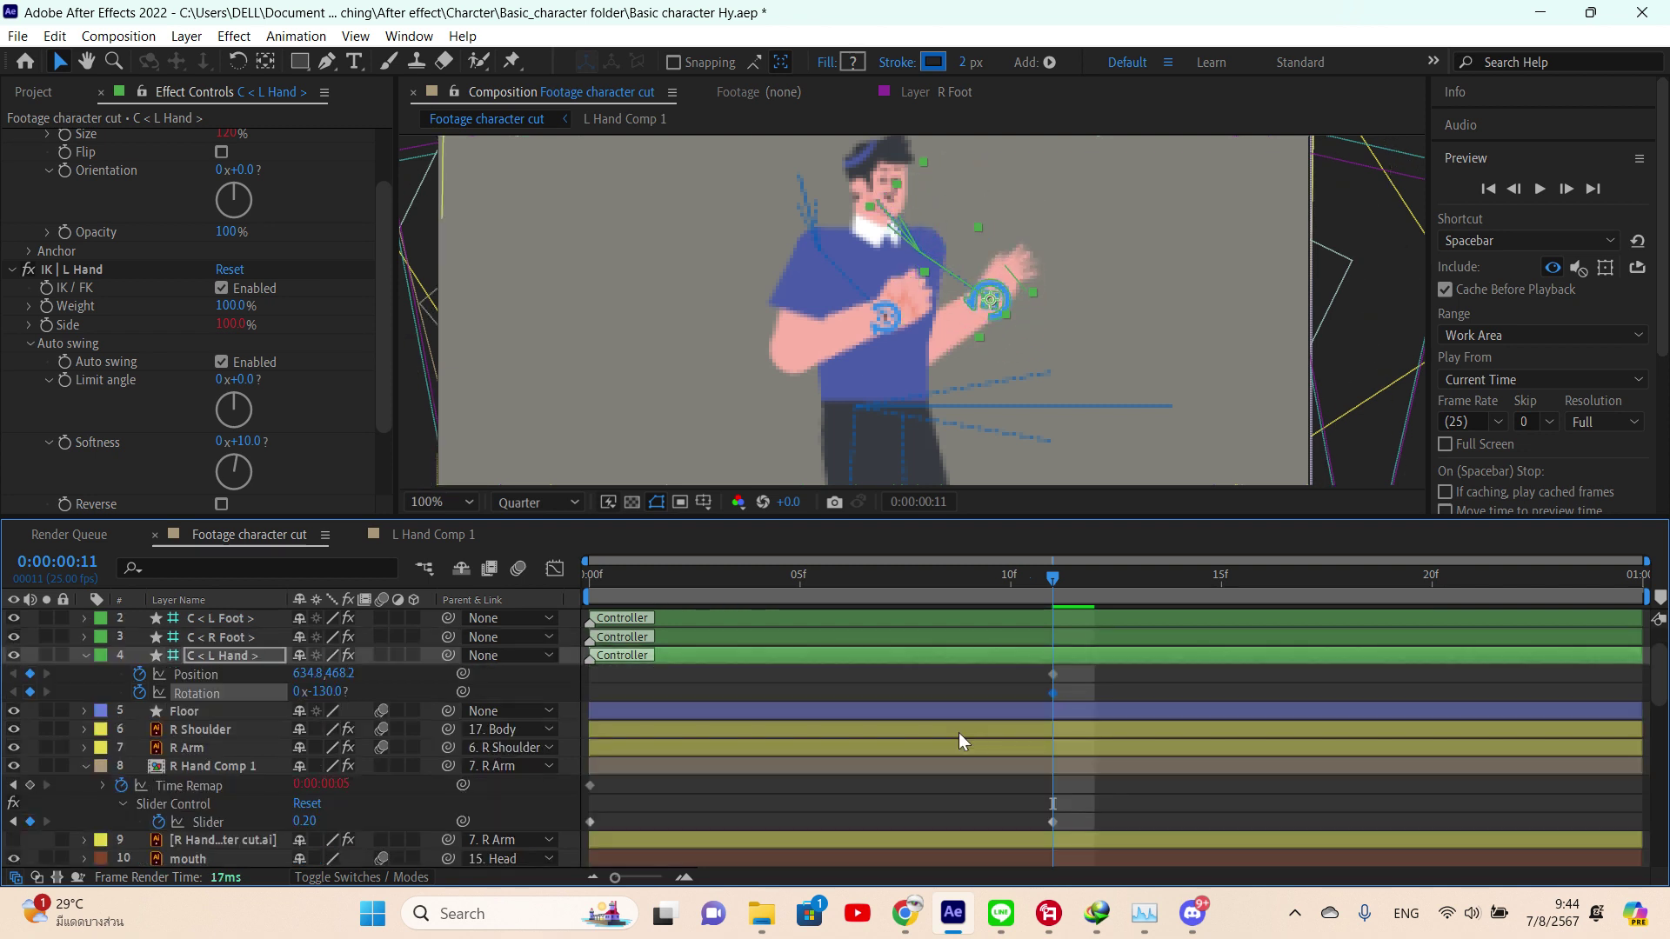
pyautogui.click(1051, 766)
pyautogui.scroll(-2, 1051, 764)
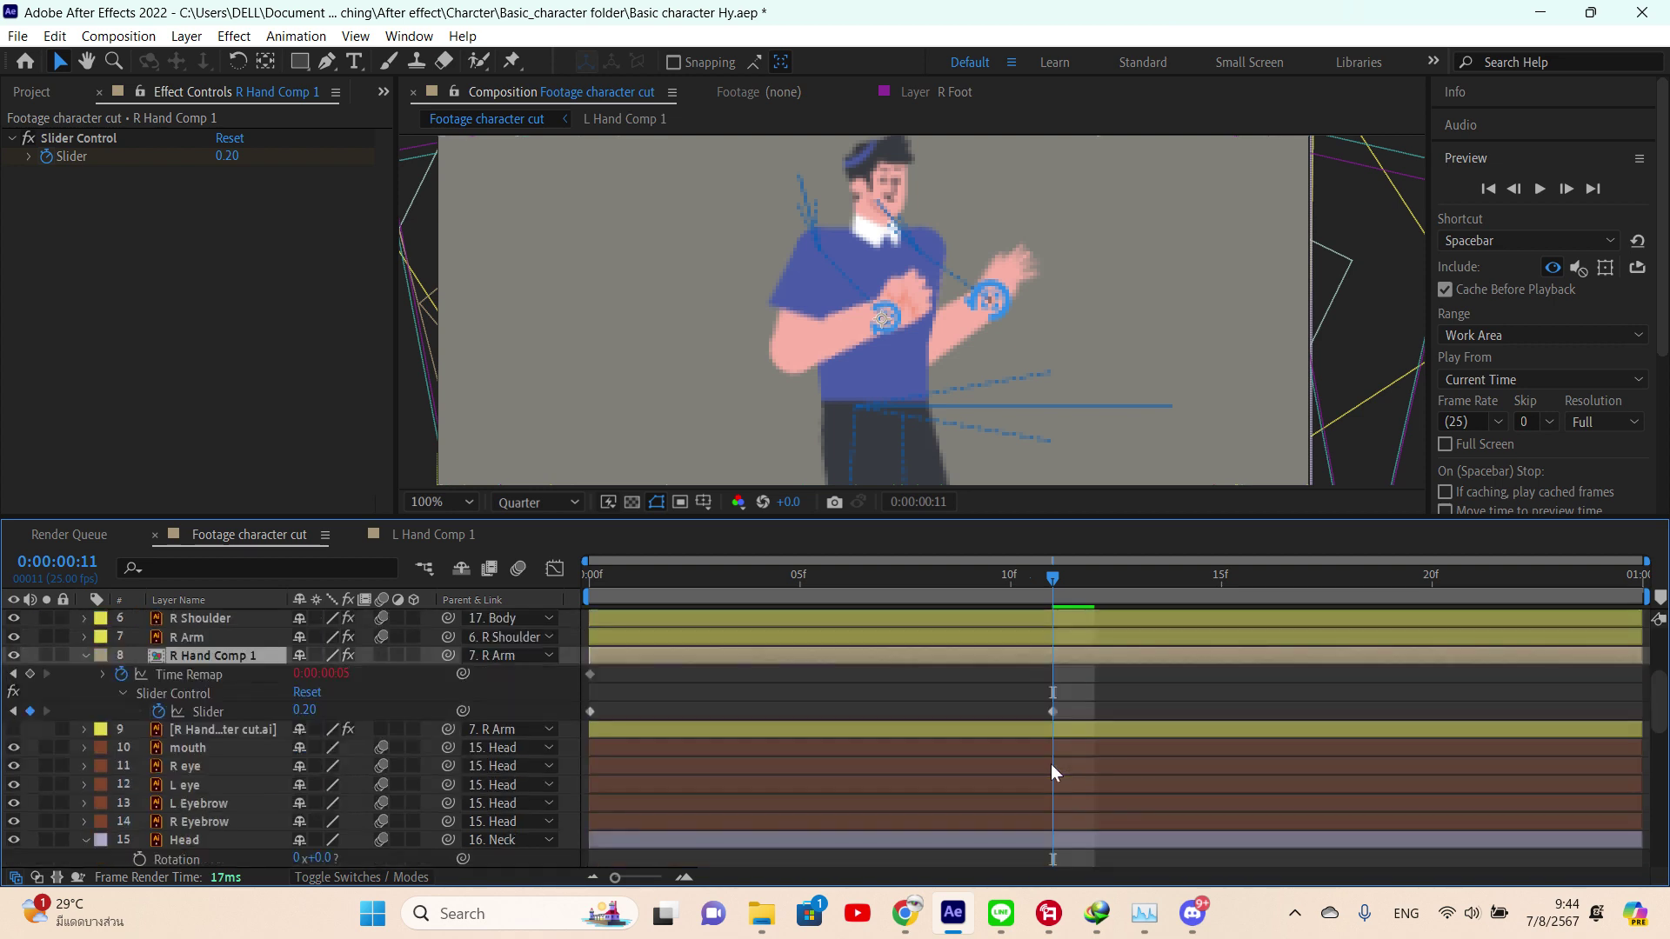
pyautogui.scroll(4, 1051, 763)
pyautogui.scroll(-3, 1051, 764)
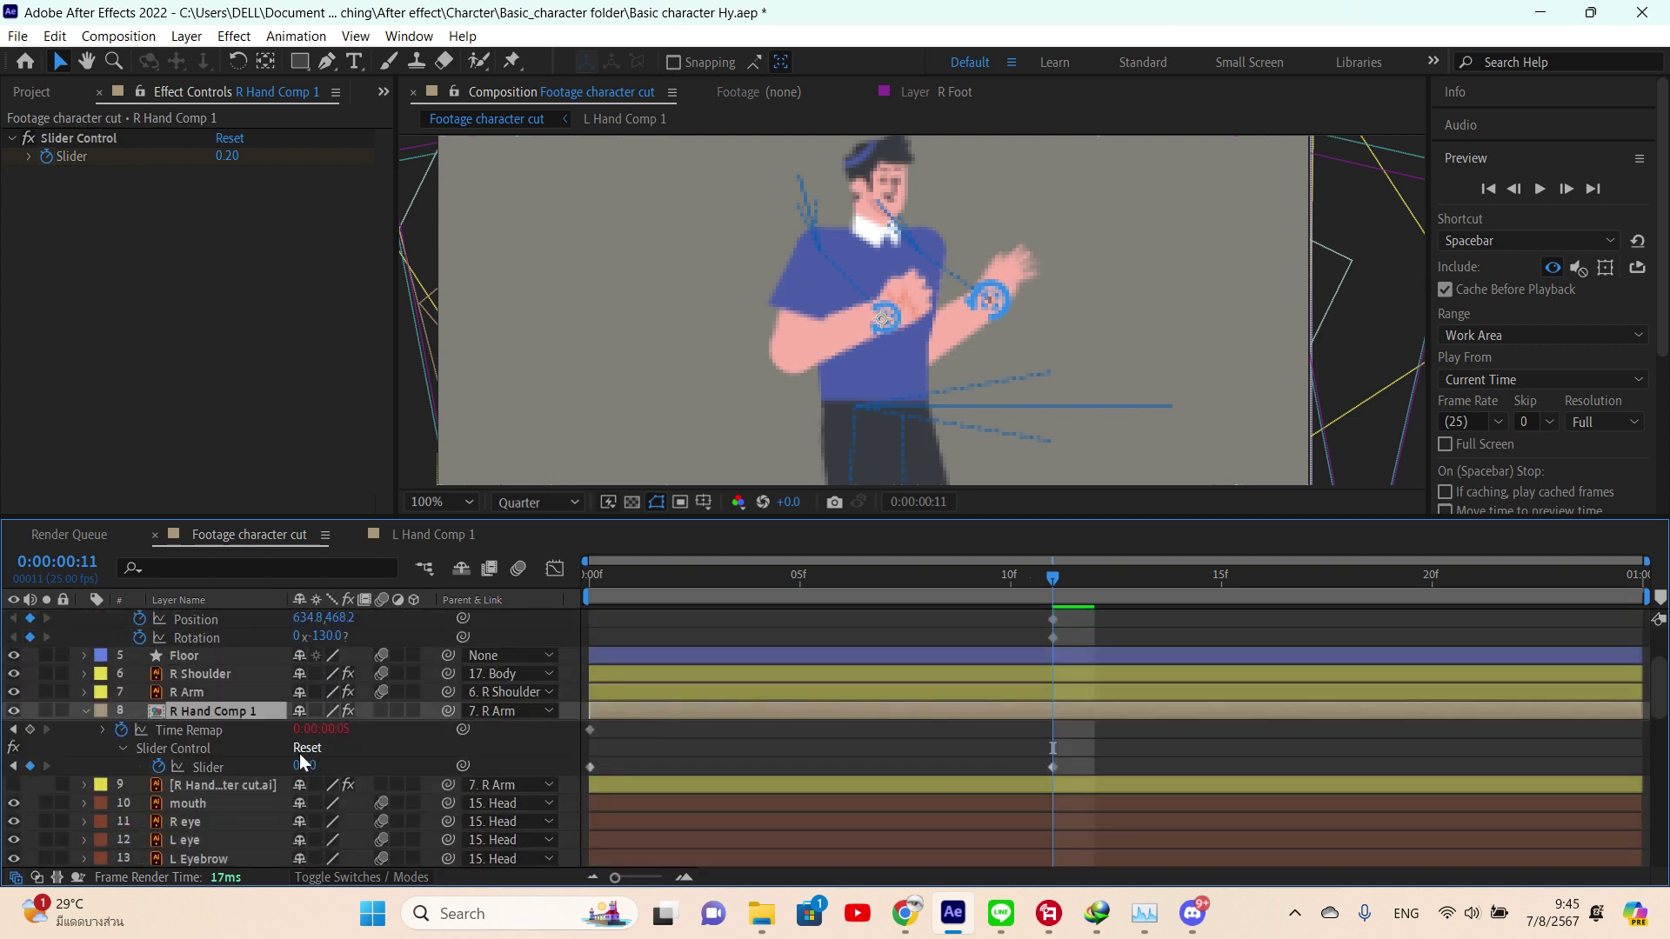
pyautogui.scroll(-3, 274, 745)
pyautogui.scroll(5, 271, 745)
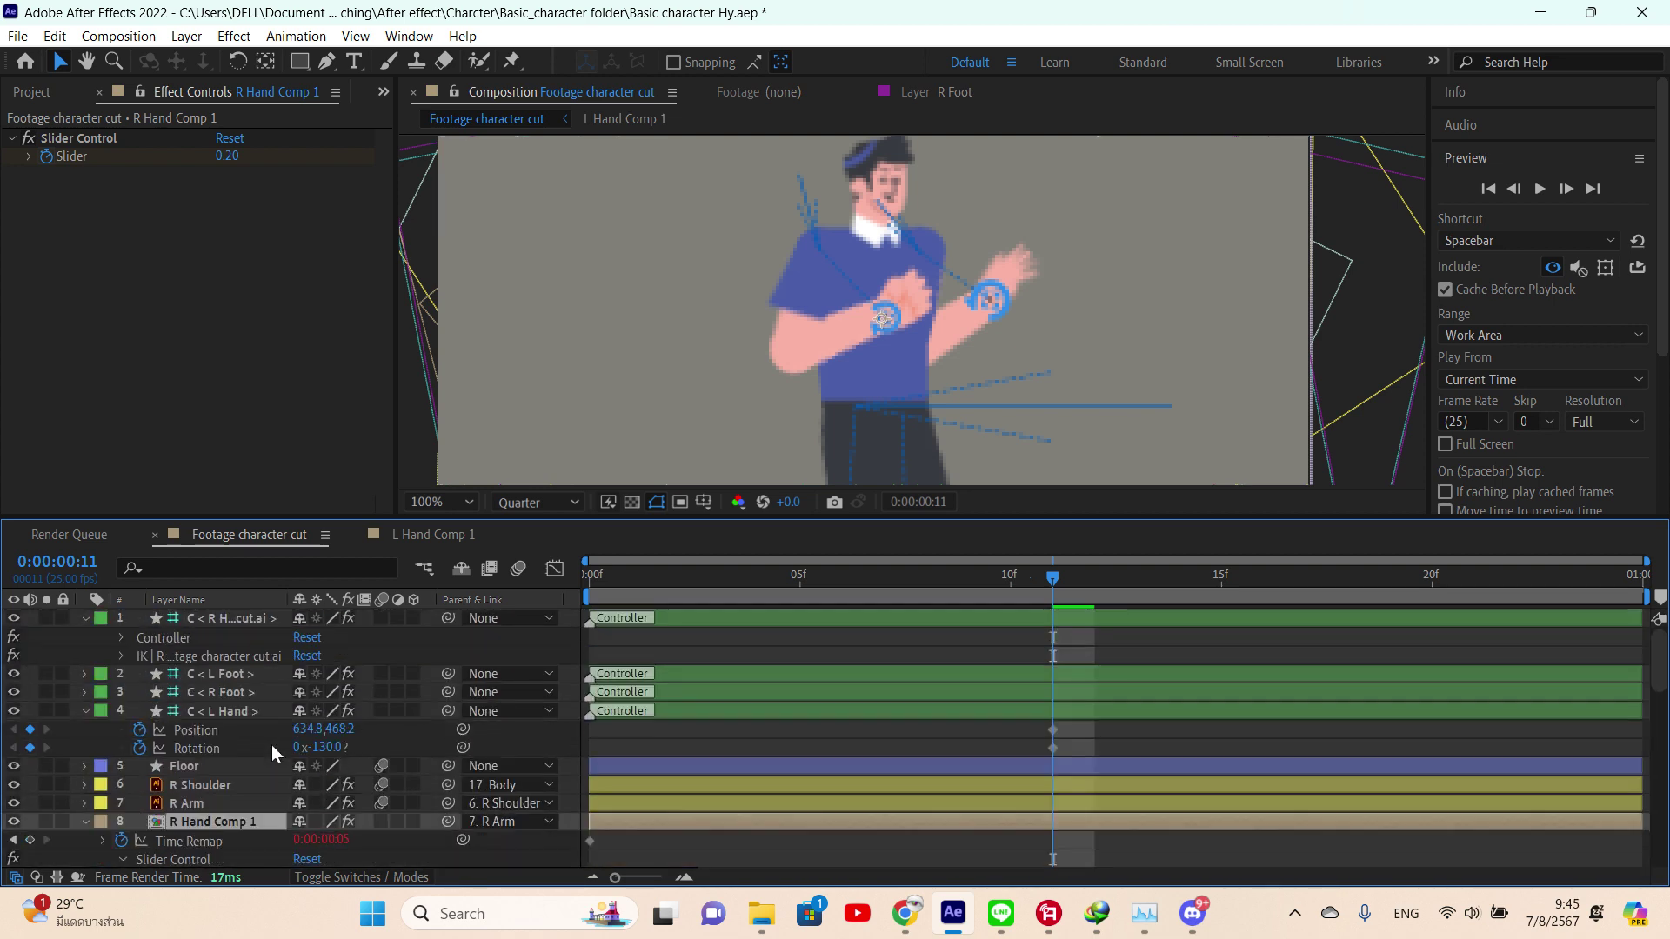
pyautogui.scroll(-5, 272, 691)
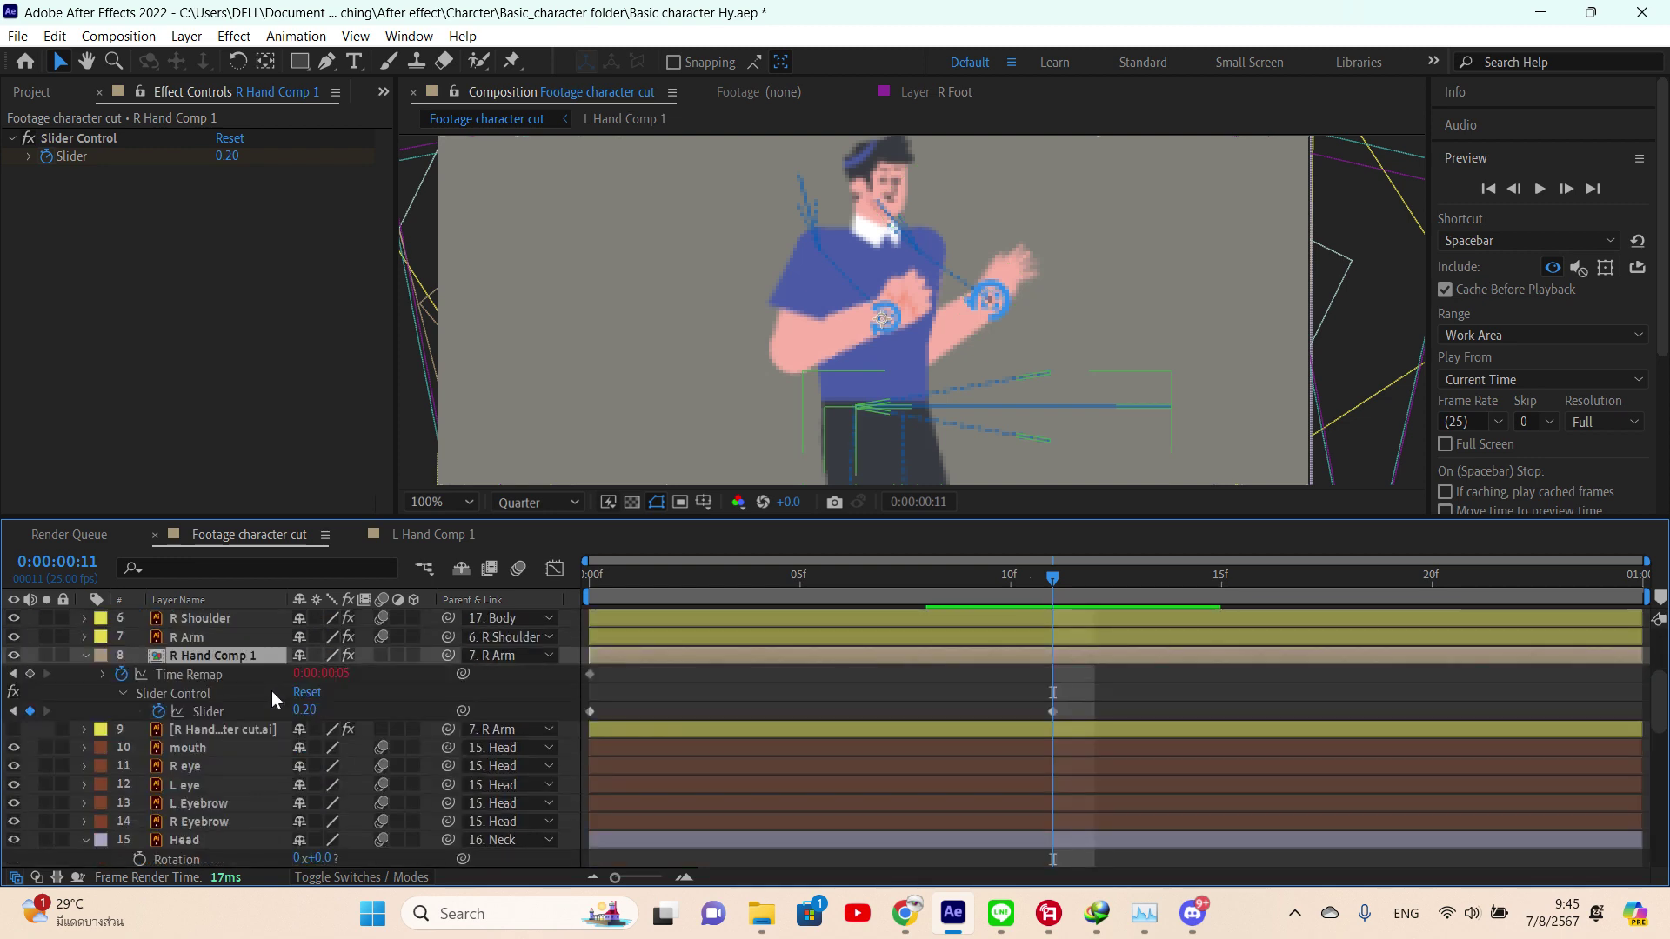
pyautogui.scroll(-2, 271, 691)
pyautogui.scroll(4, 272, 691)
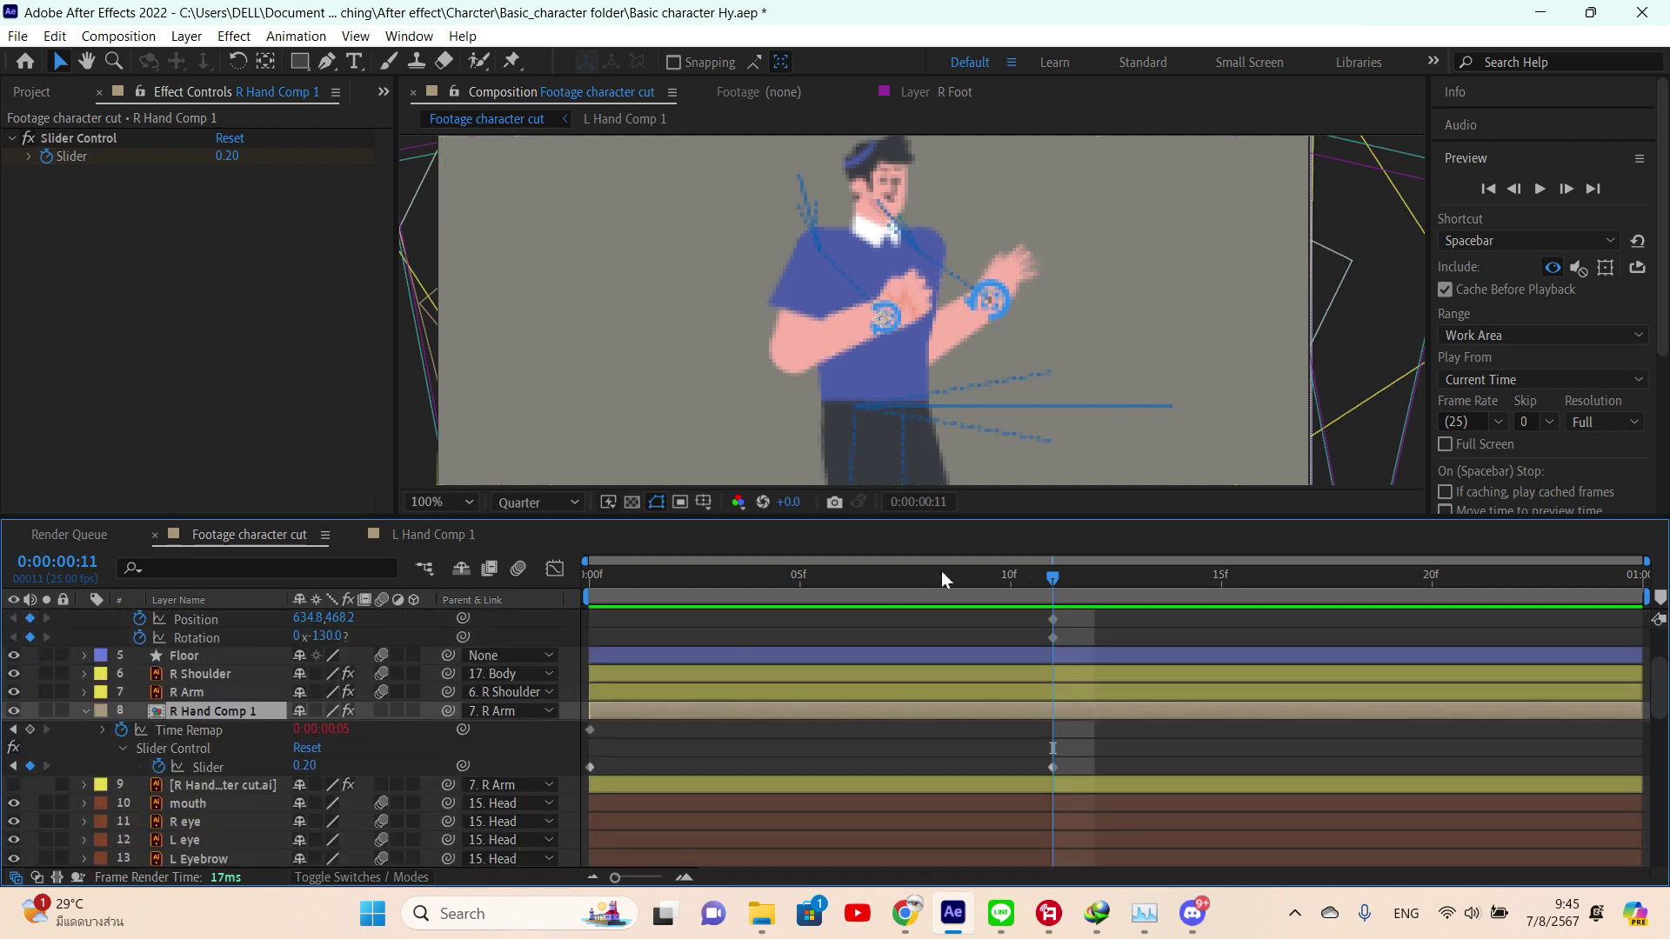
# - On L Hand Comp 1, delete the last Slider keyframe and move the middle one to frame 11
pyautogui.scroll(-3, 1095, 647)
pyautogui.scroll(-2, 1083, 662)
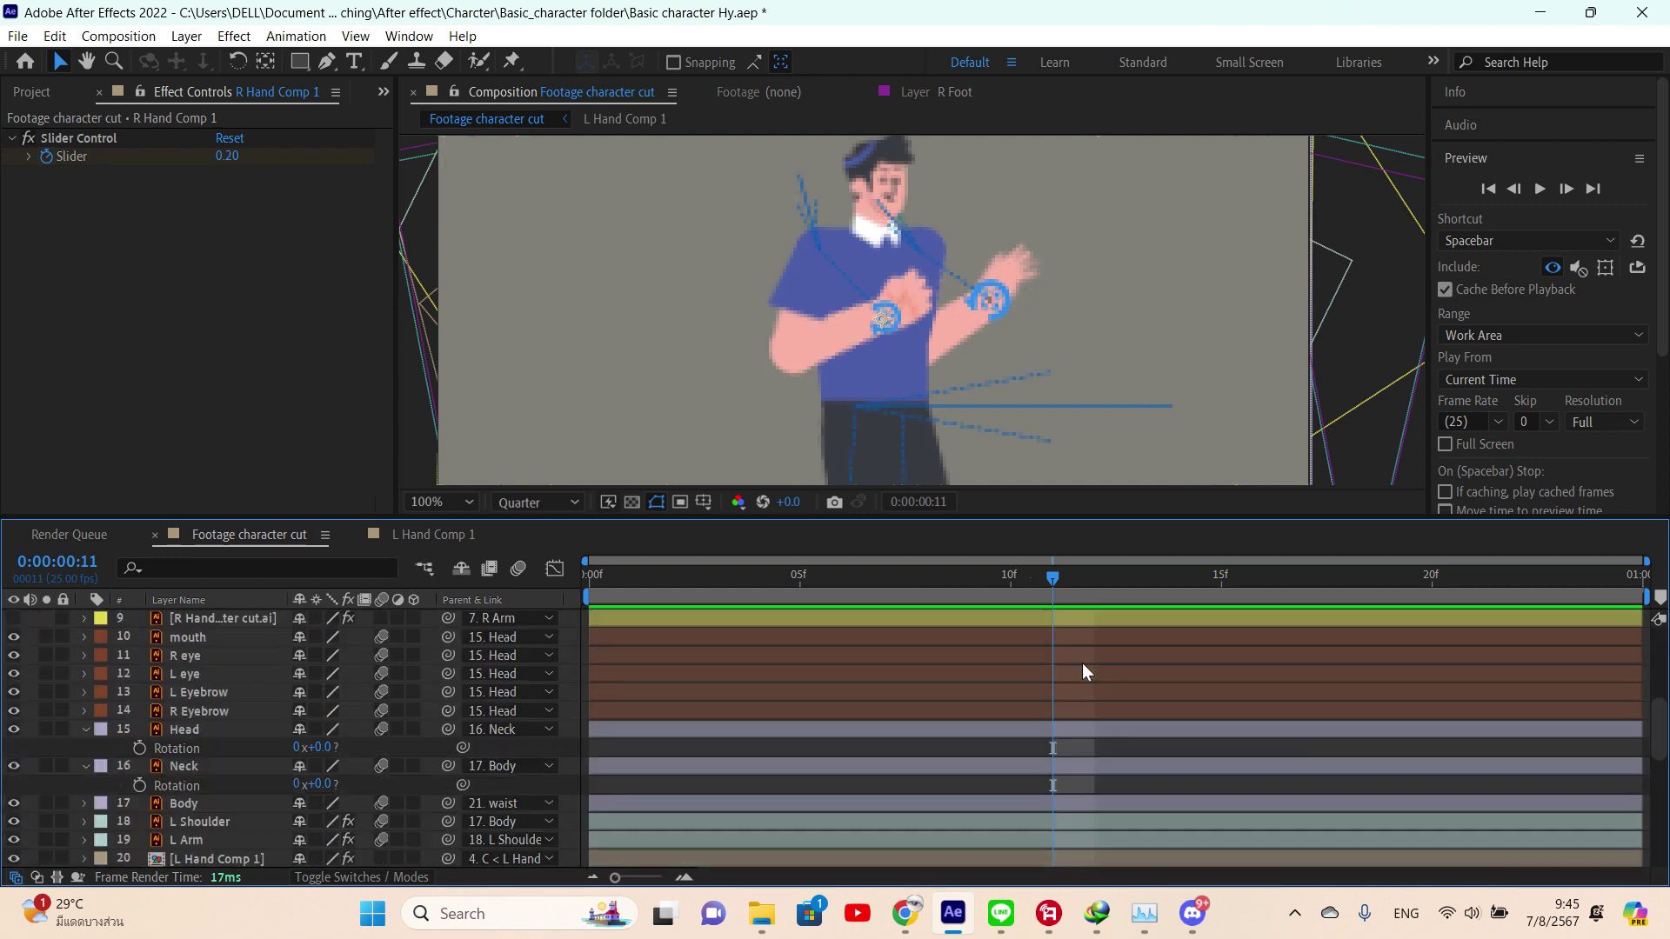
pyautogui.scroll(-3, 1082, 663)
pyautogui.click(1070, 696)
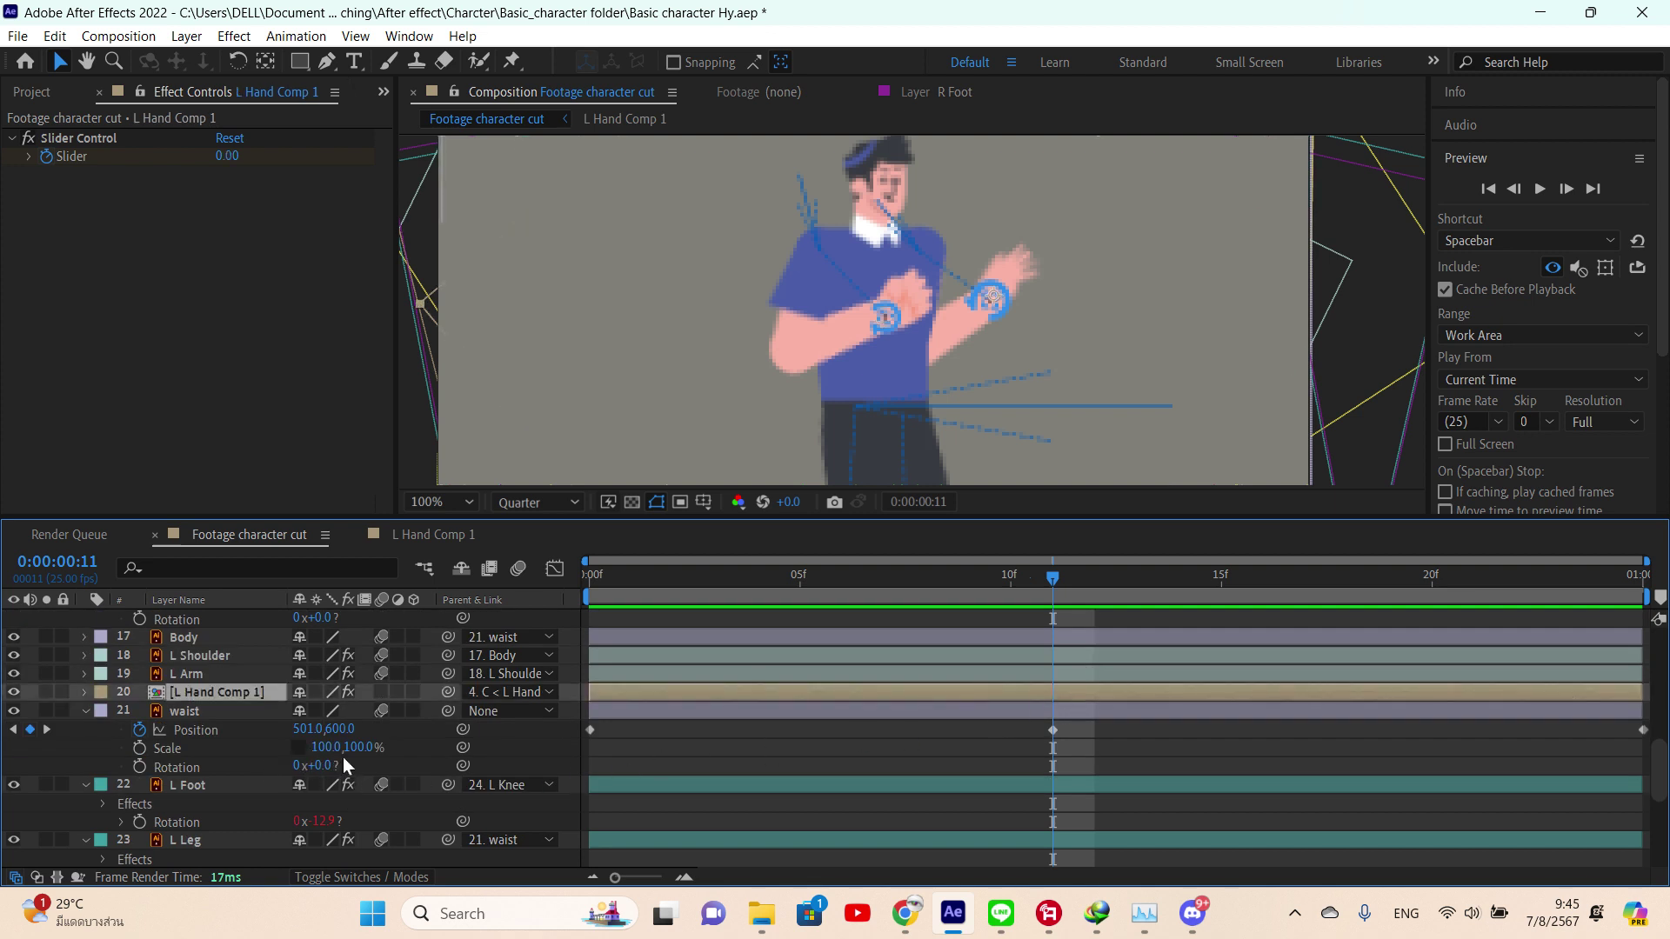
pyautogui.press('u')
pyautogui.click(843, 749)
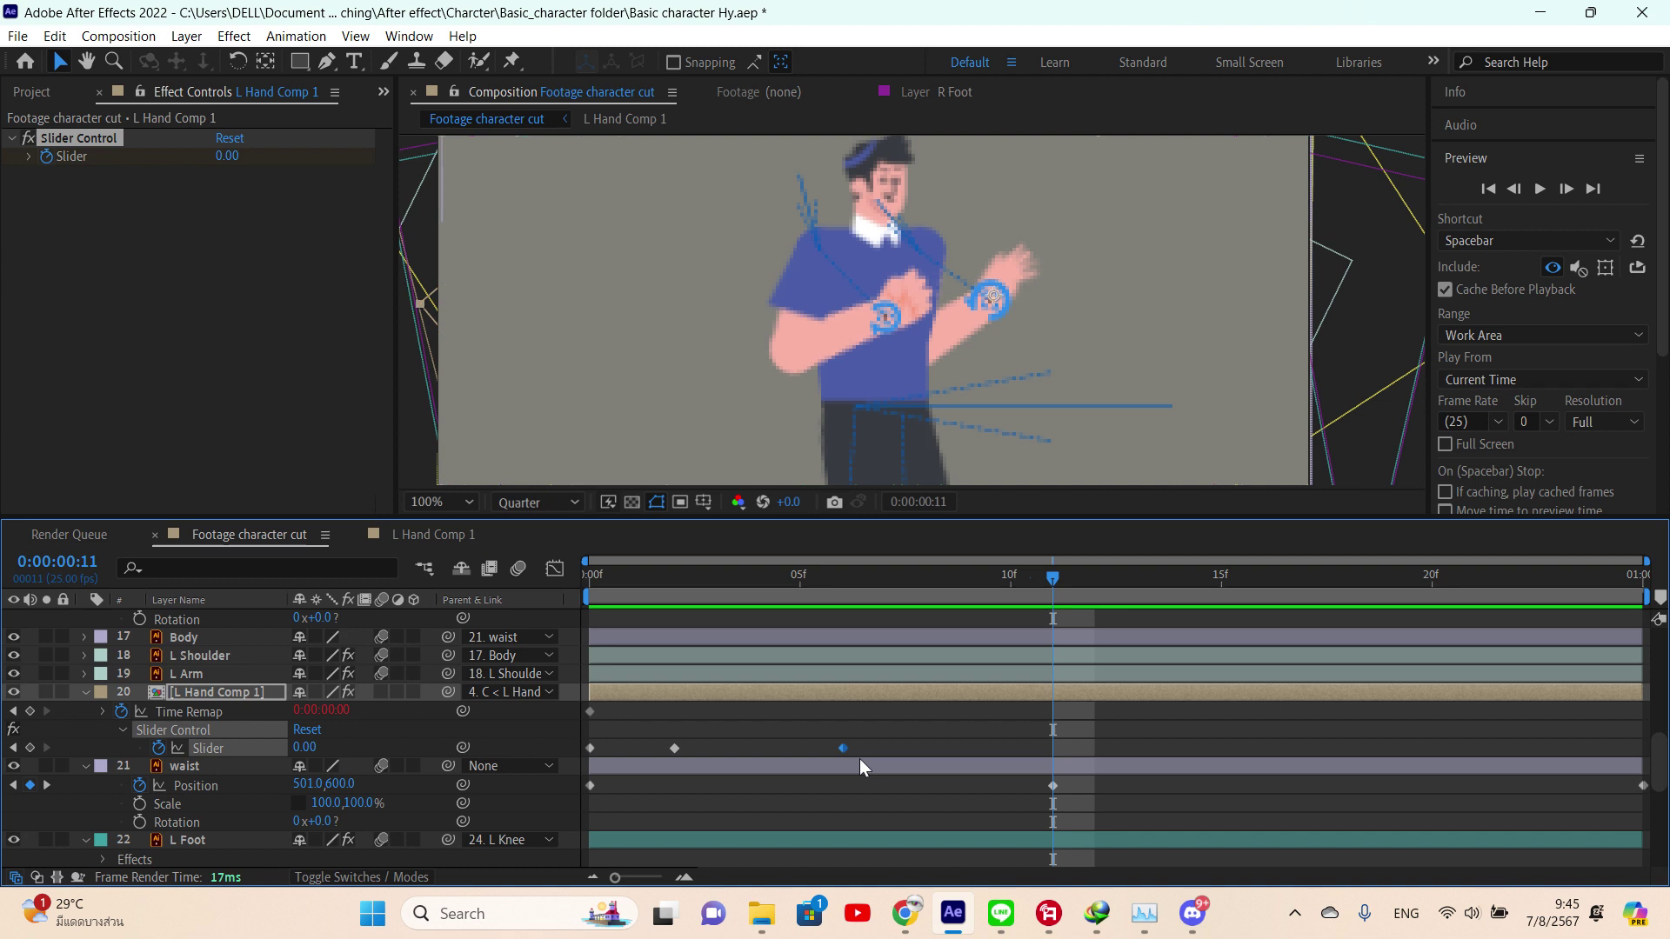
pyautogui.press('Delete')
pyautogui.moveTo(678, 749); pyautogui.dragTo(1038, 765)
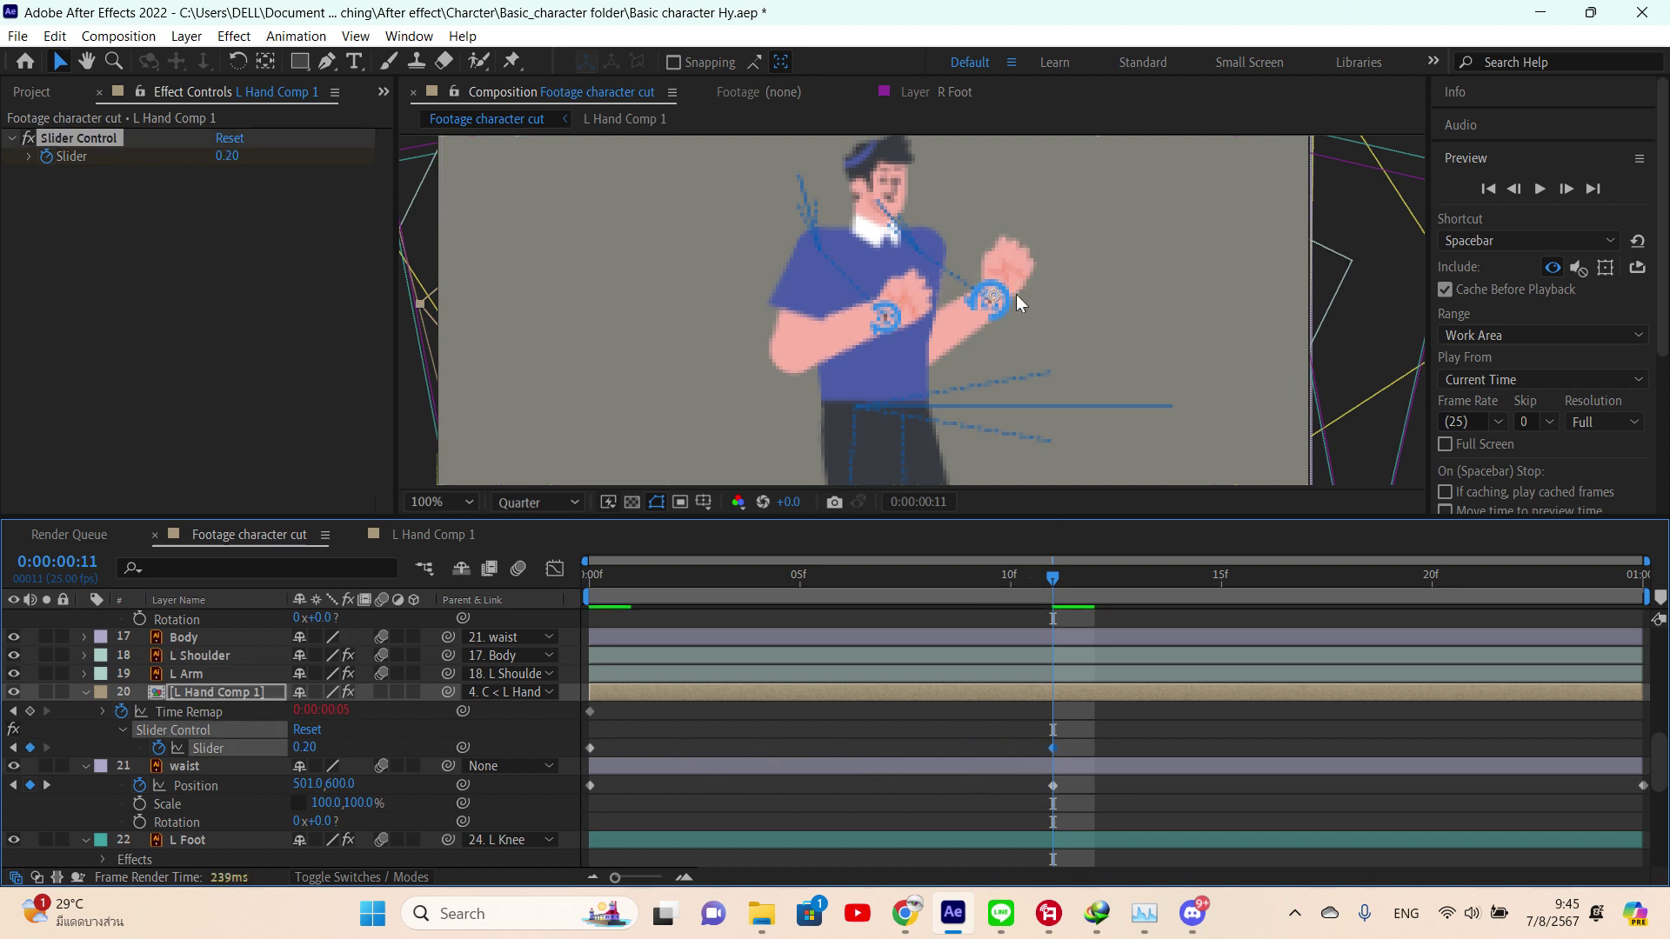
pyautogui.press(',')
pyautogui.press(',')
pyautogui.moveTo(1053, 579); pyautogui.dragTo(1040, 624)
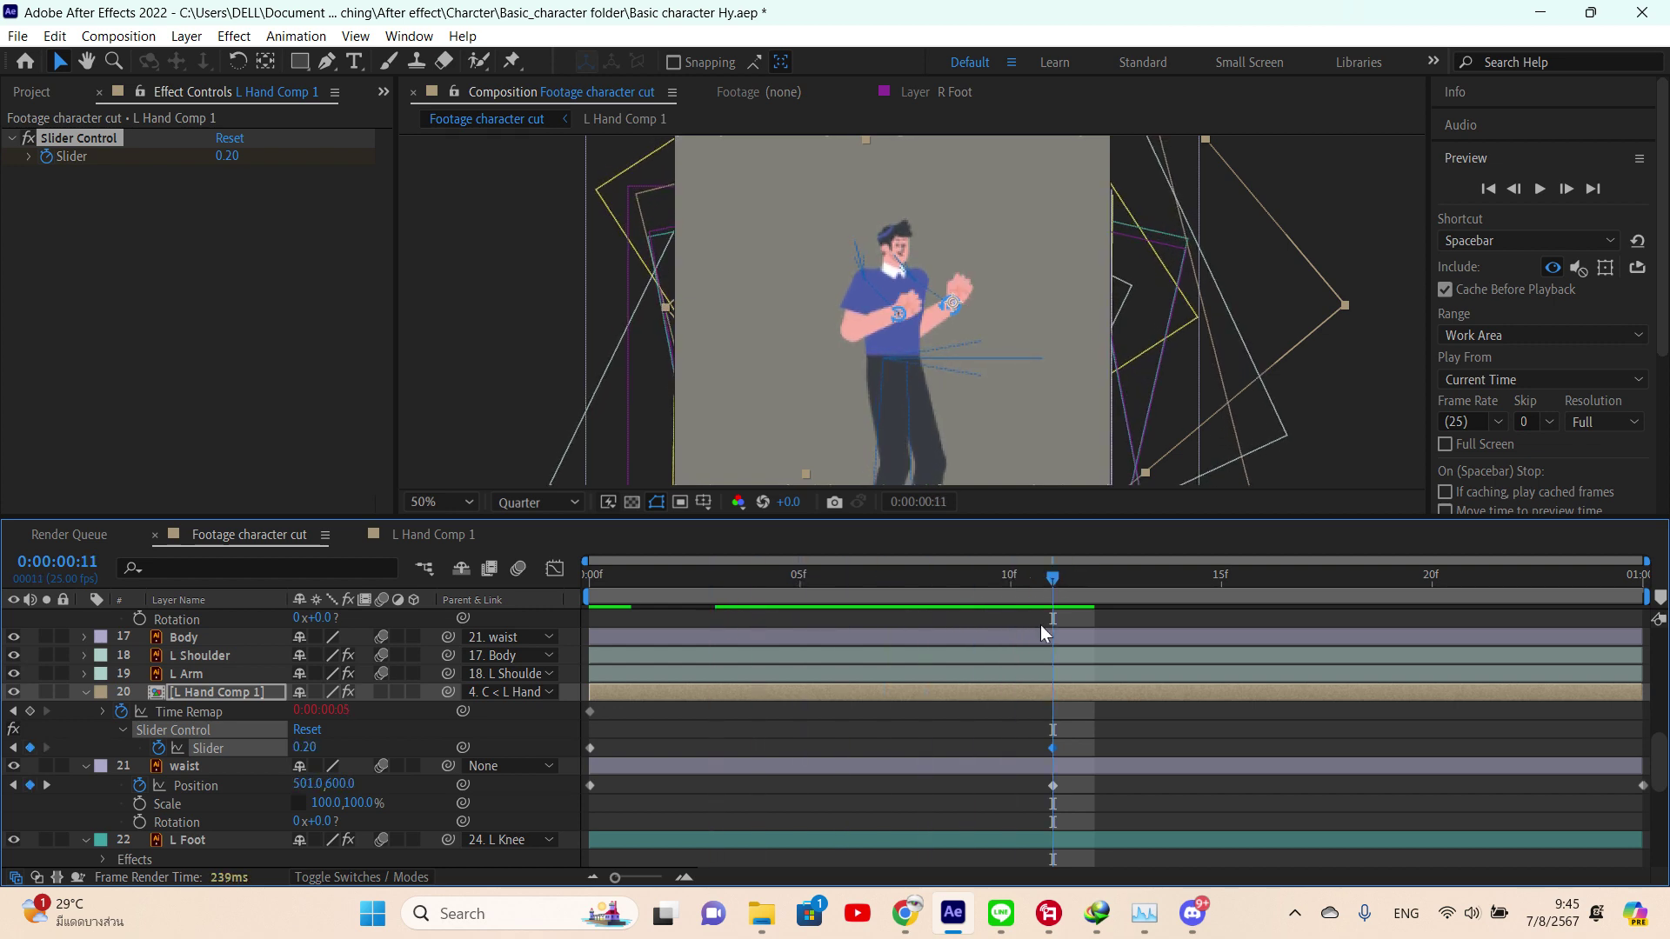
# - Turn both Slider keyframes of L Hand Comp 1, at frames 0 and 11, into hold keyframes
pyautogui.scroll(2, 1113, 720)
pyautogui.scroll(-2, 1114, 720)
pyautogui.moveTo(634, 731); pyautogui.dragTo(583, 759)
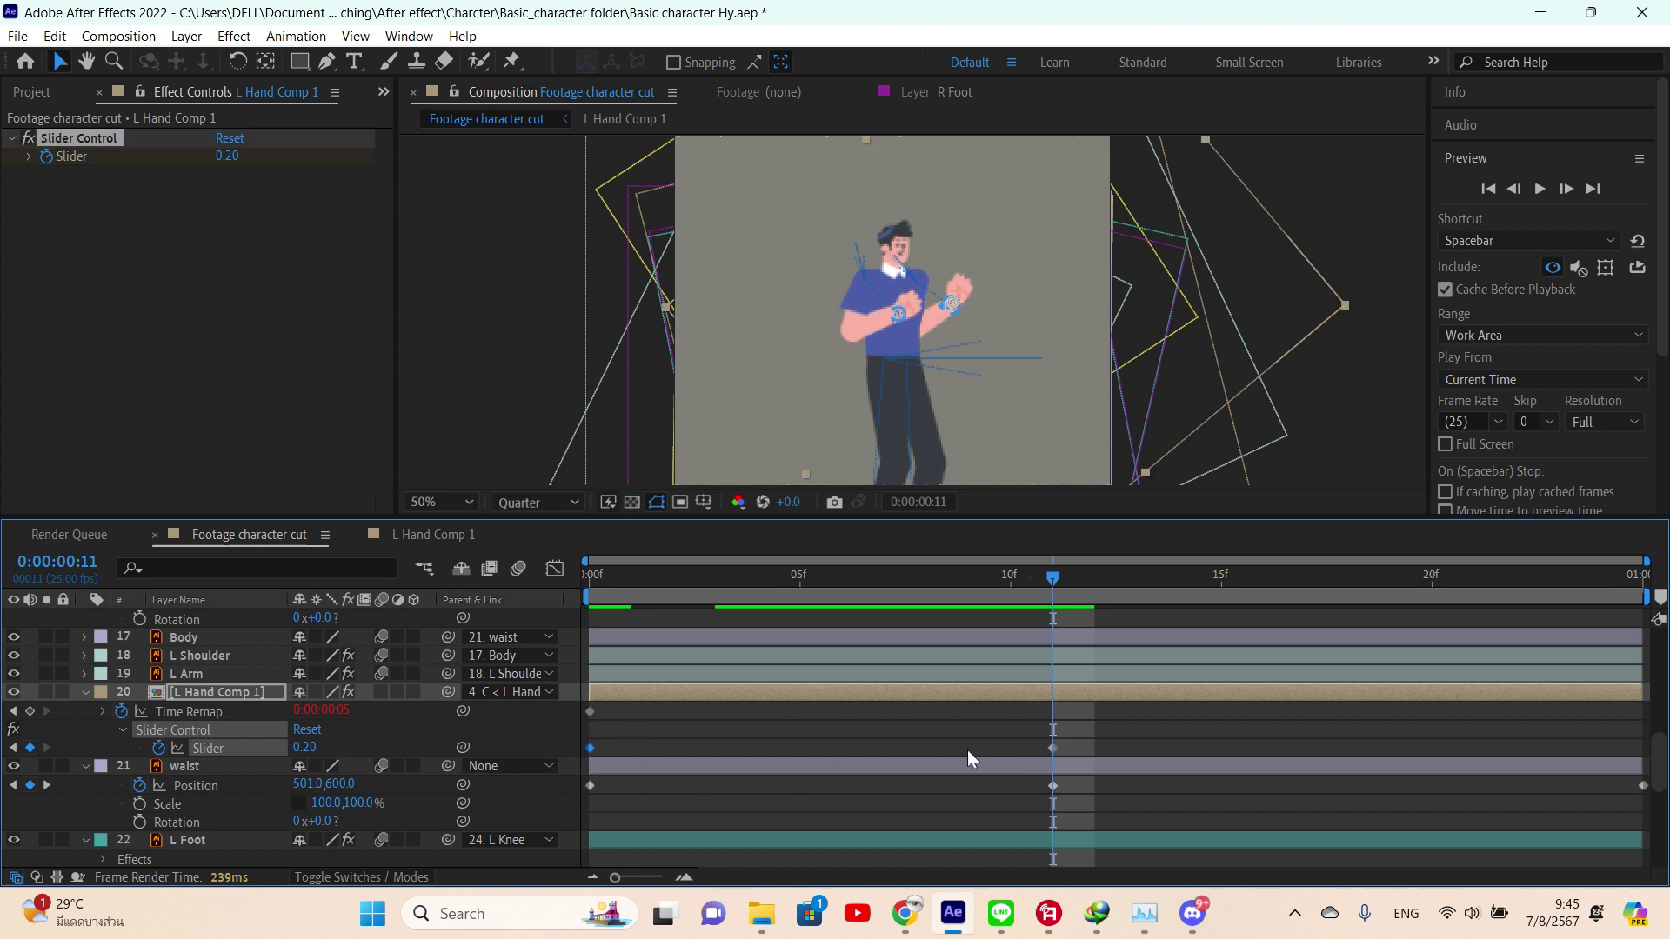
pyautogui.rightClick(1051, 747)
pyautogui.click(1189, 643)
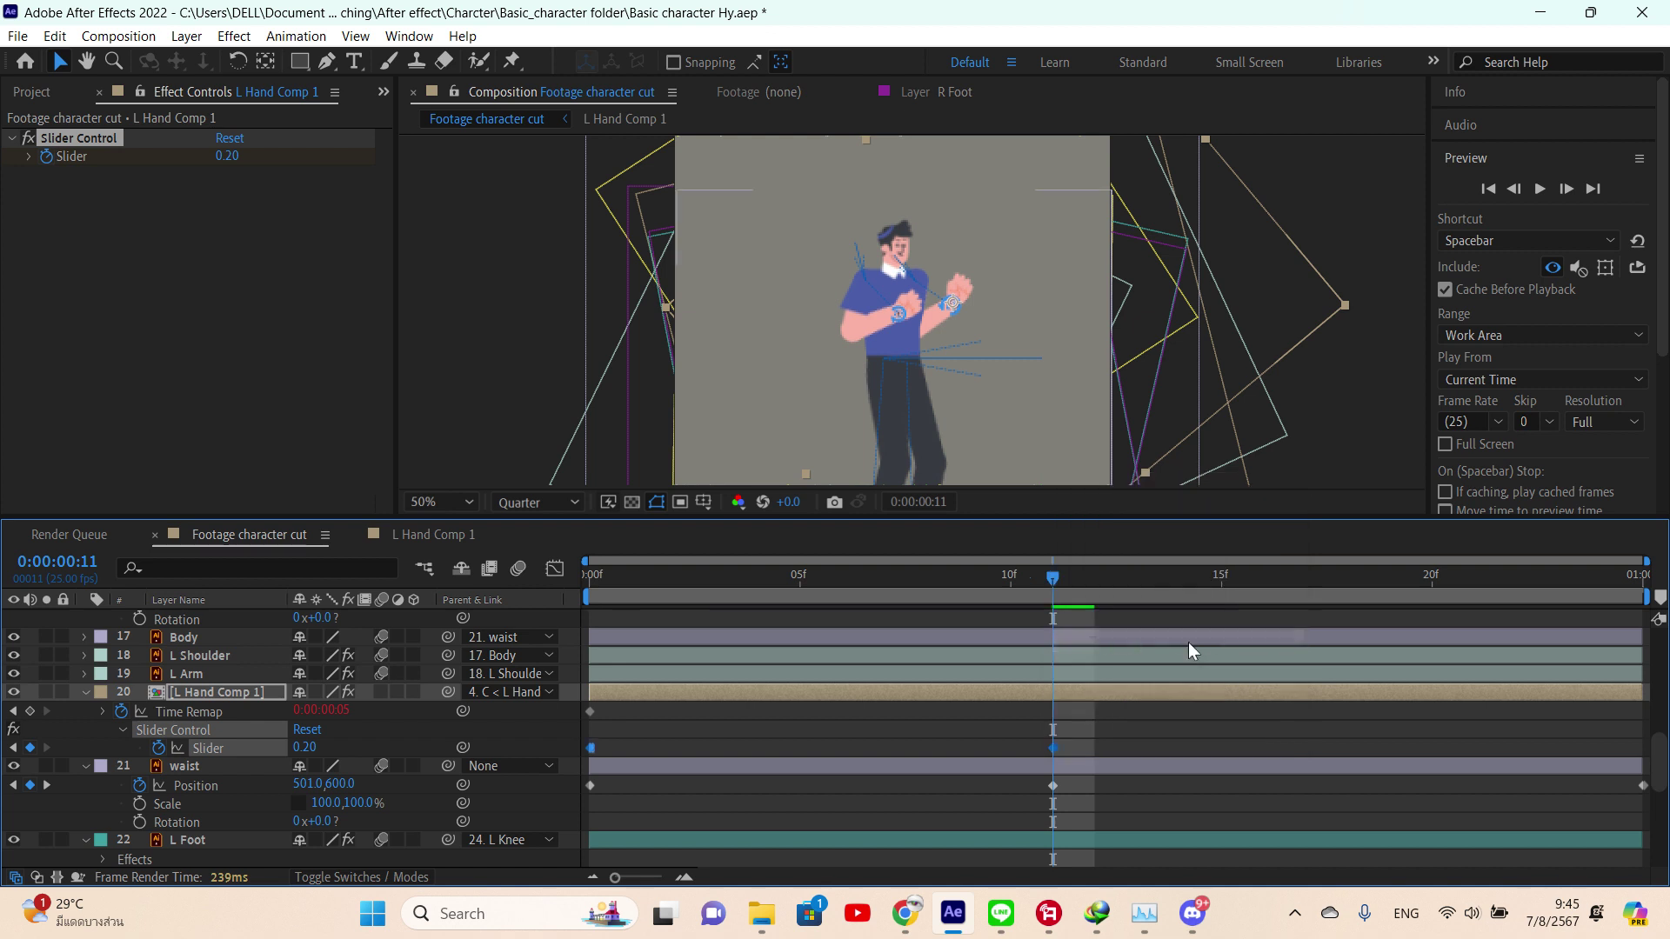
pyautogui.press('space')
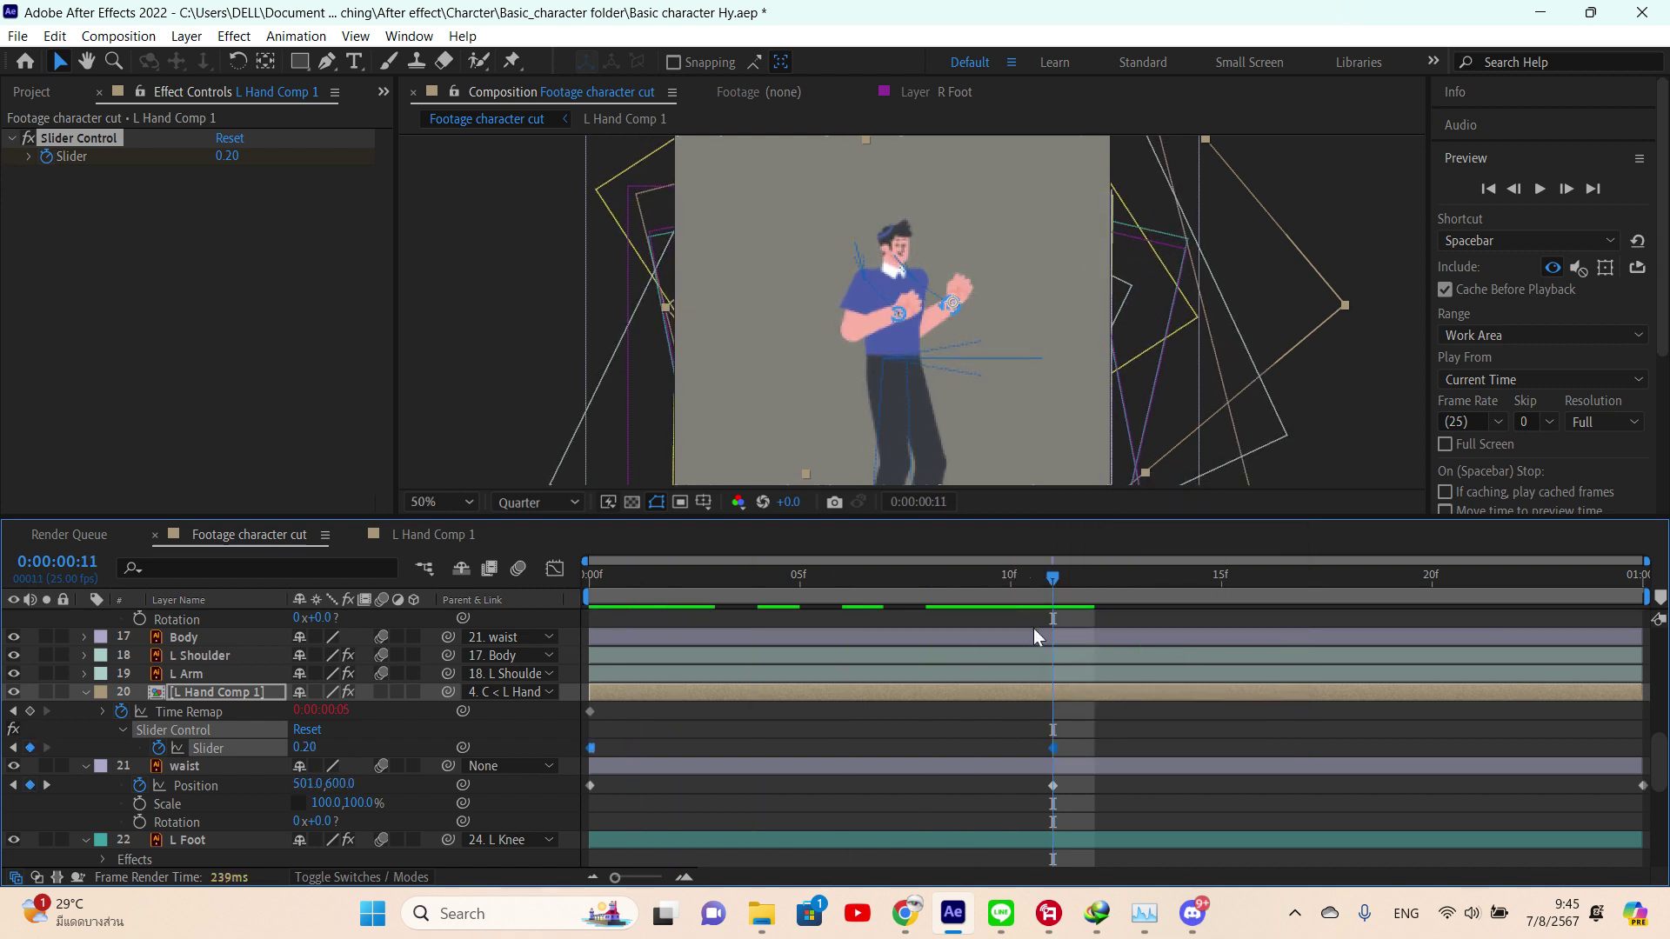
# - Convert the two Slider keyframes of R Hand Comp 1 to hold keyframes and check the hand around frame 11
pyautogui.scroll(6, 1012, 777)
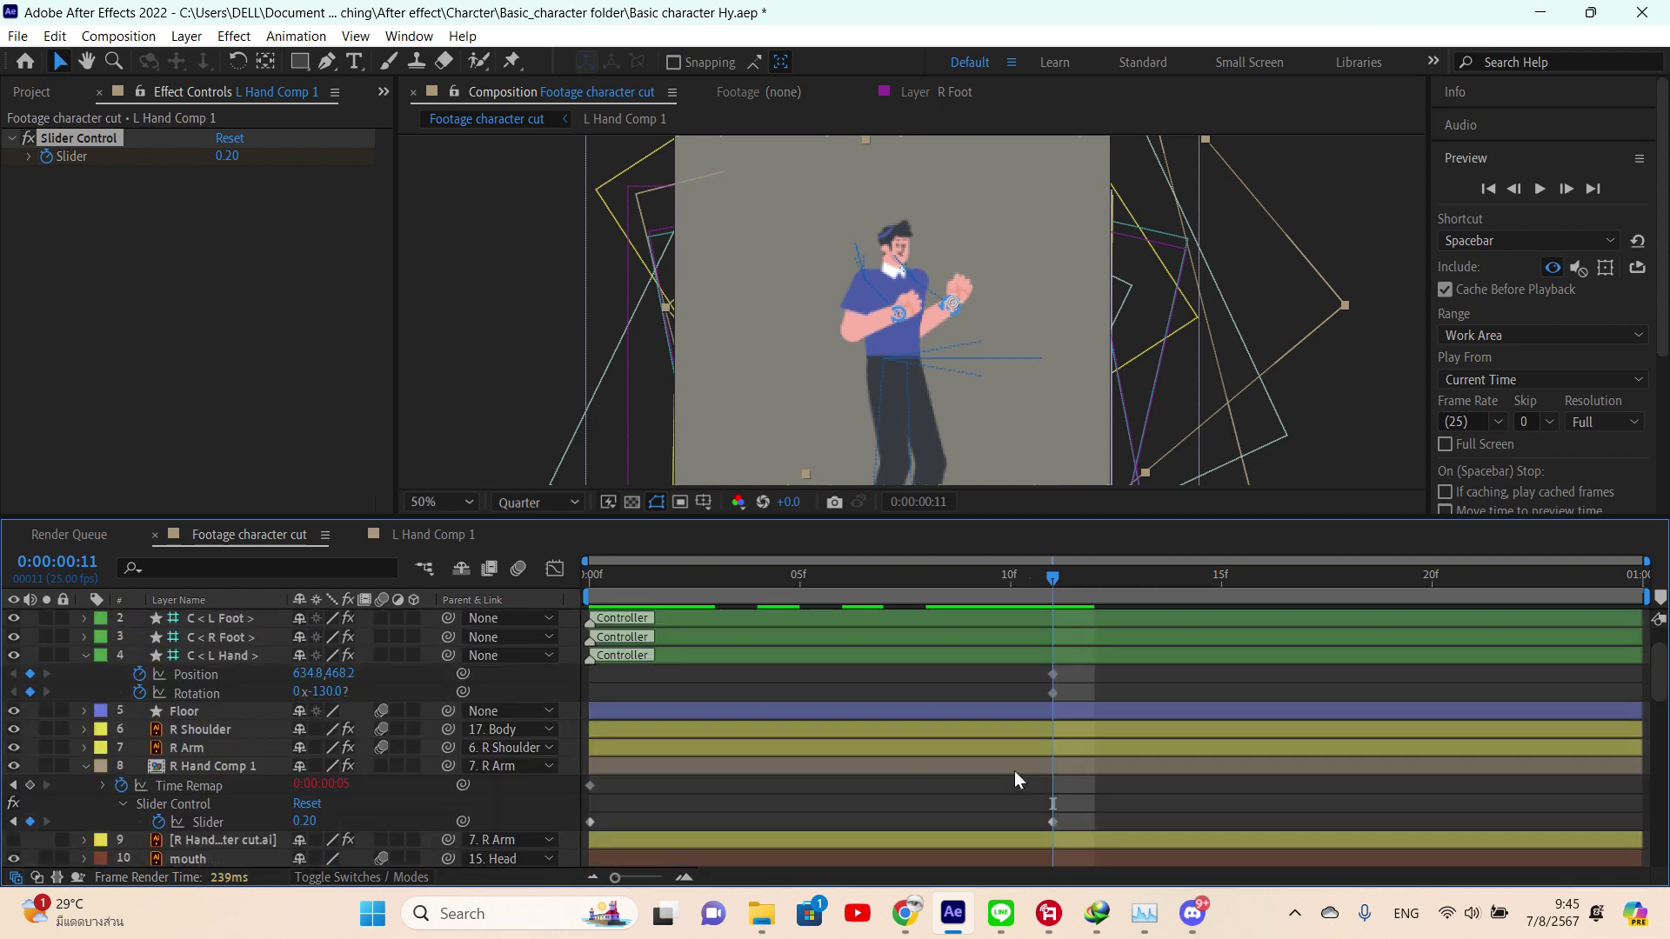
pyautogui.moveTo(1060, 813); pyautogui.dragTo(588, 833)
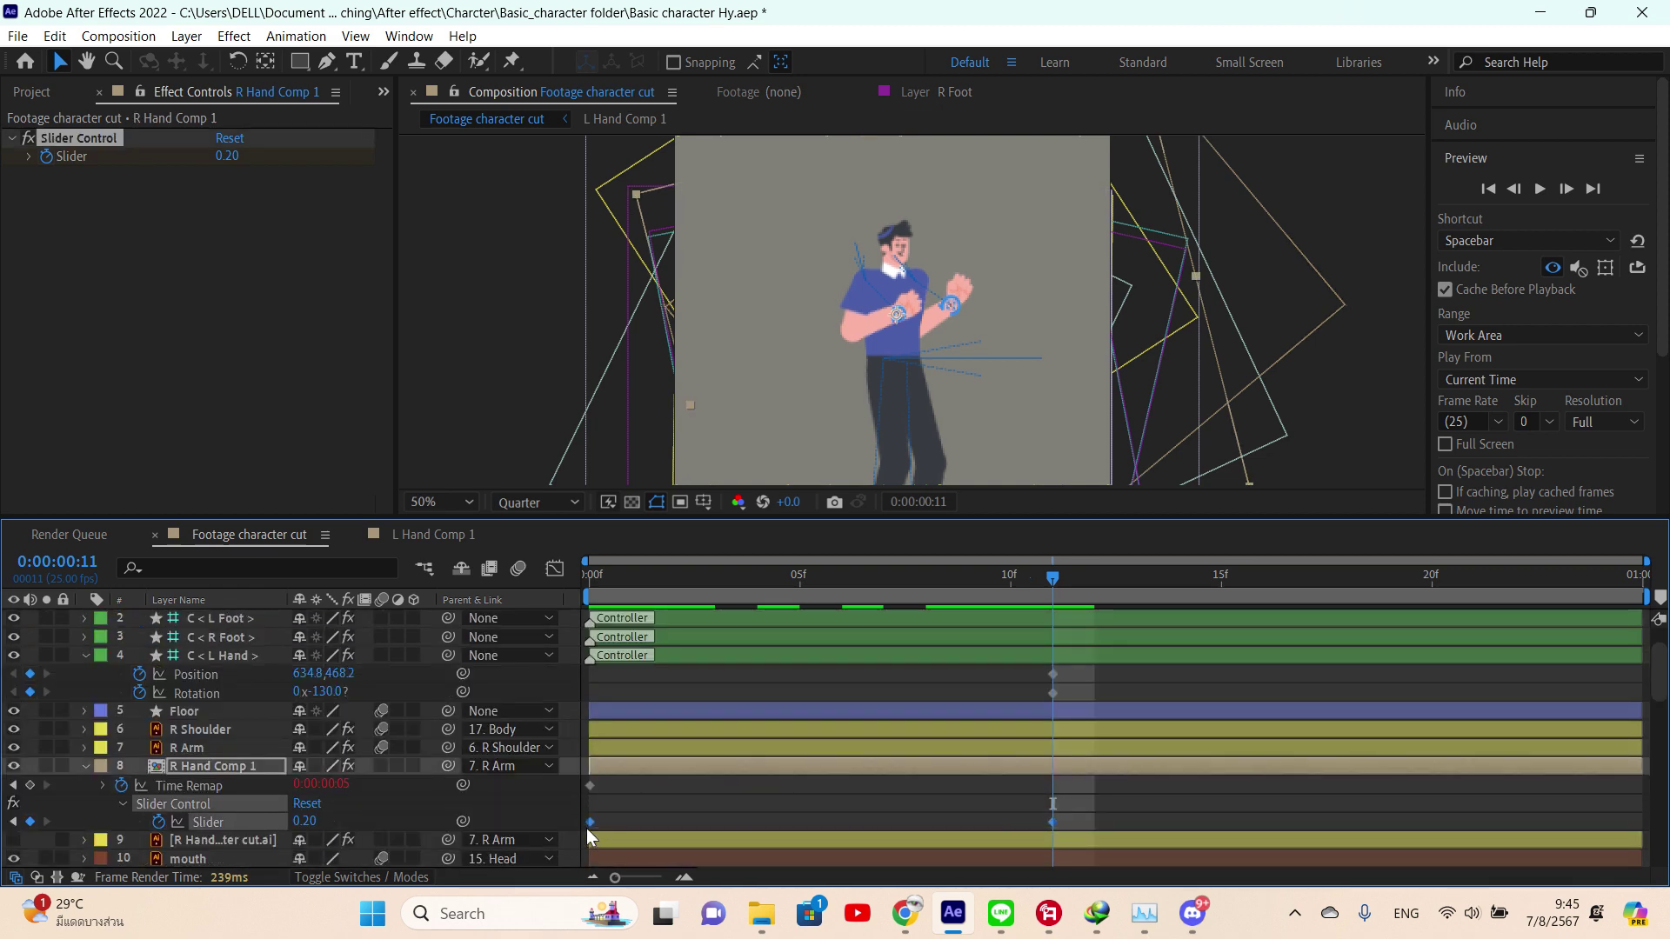
pyautogui.rightClick(591, 822)
pyautogui.click(708, 722)
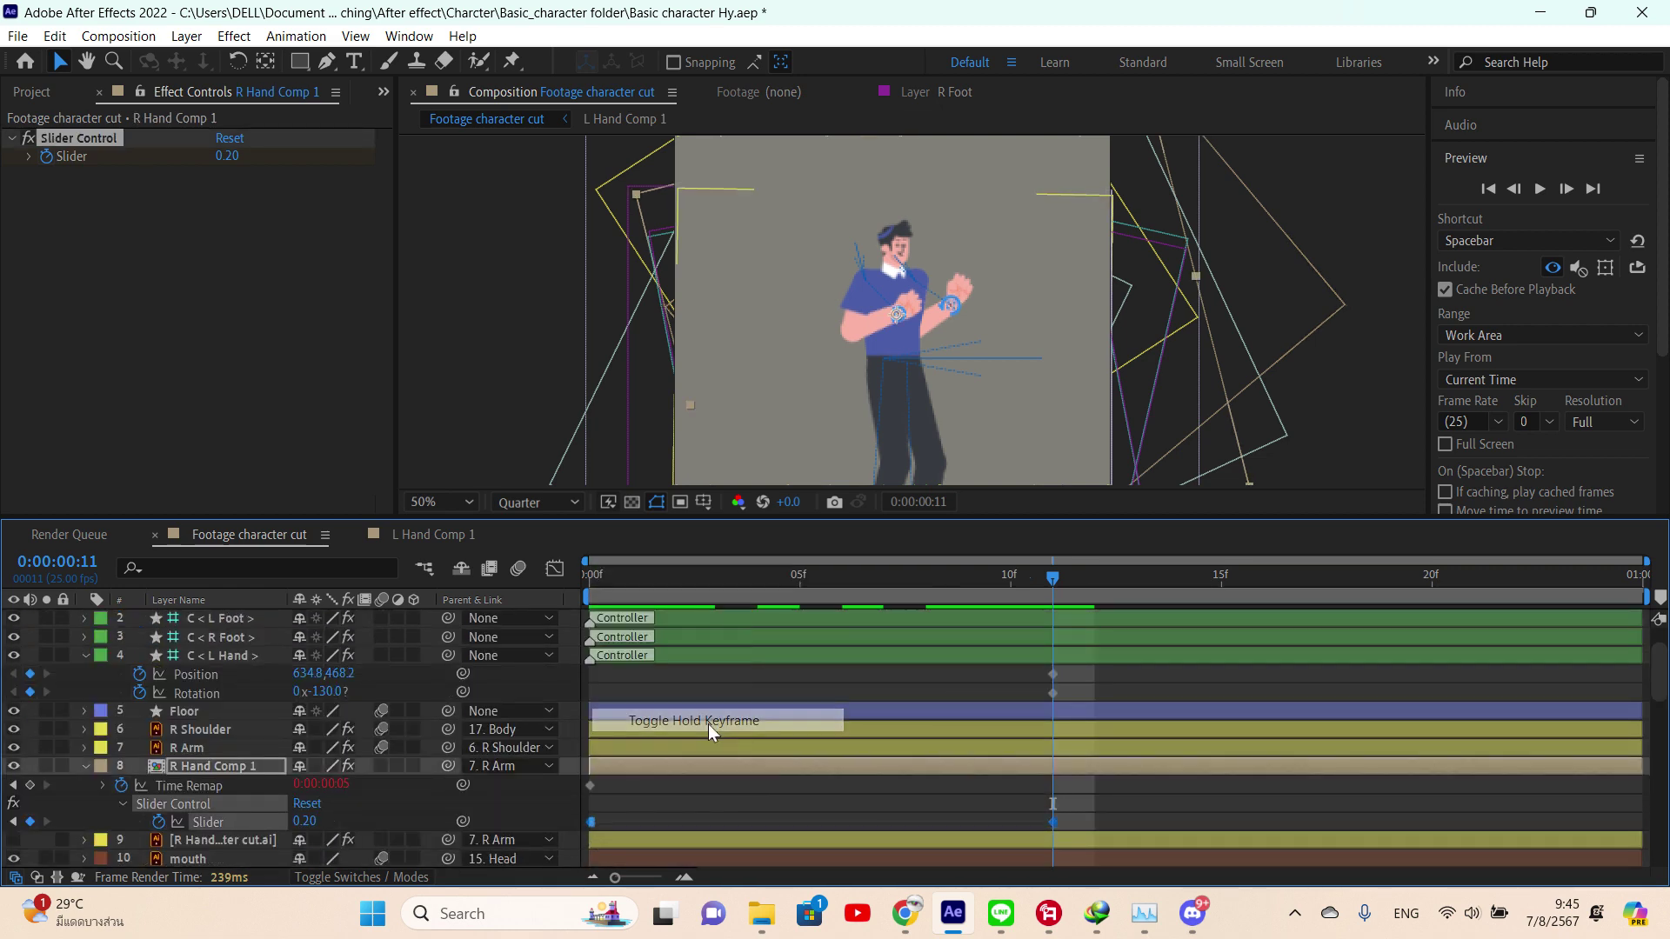
pyautogui.moveTo(1056, 577); pyautogui.dragTo(1053, 625)
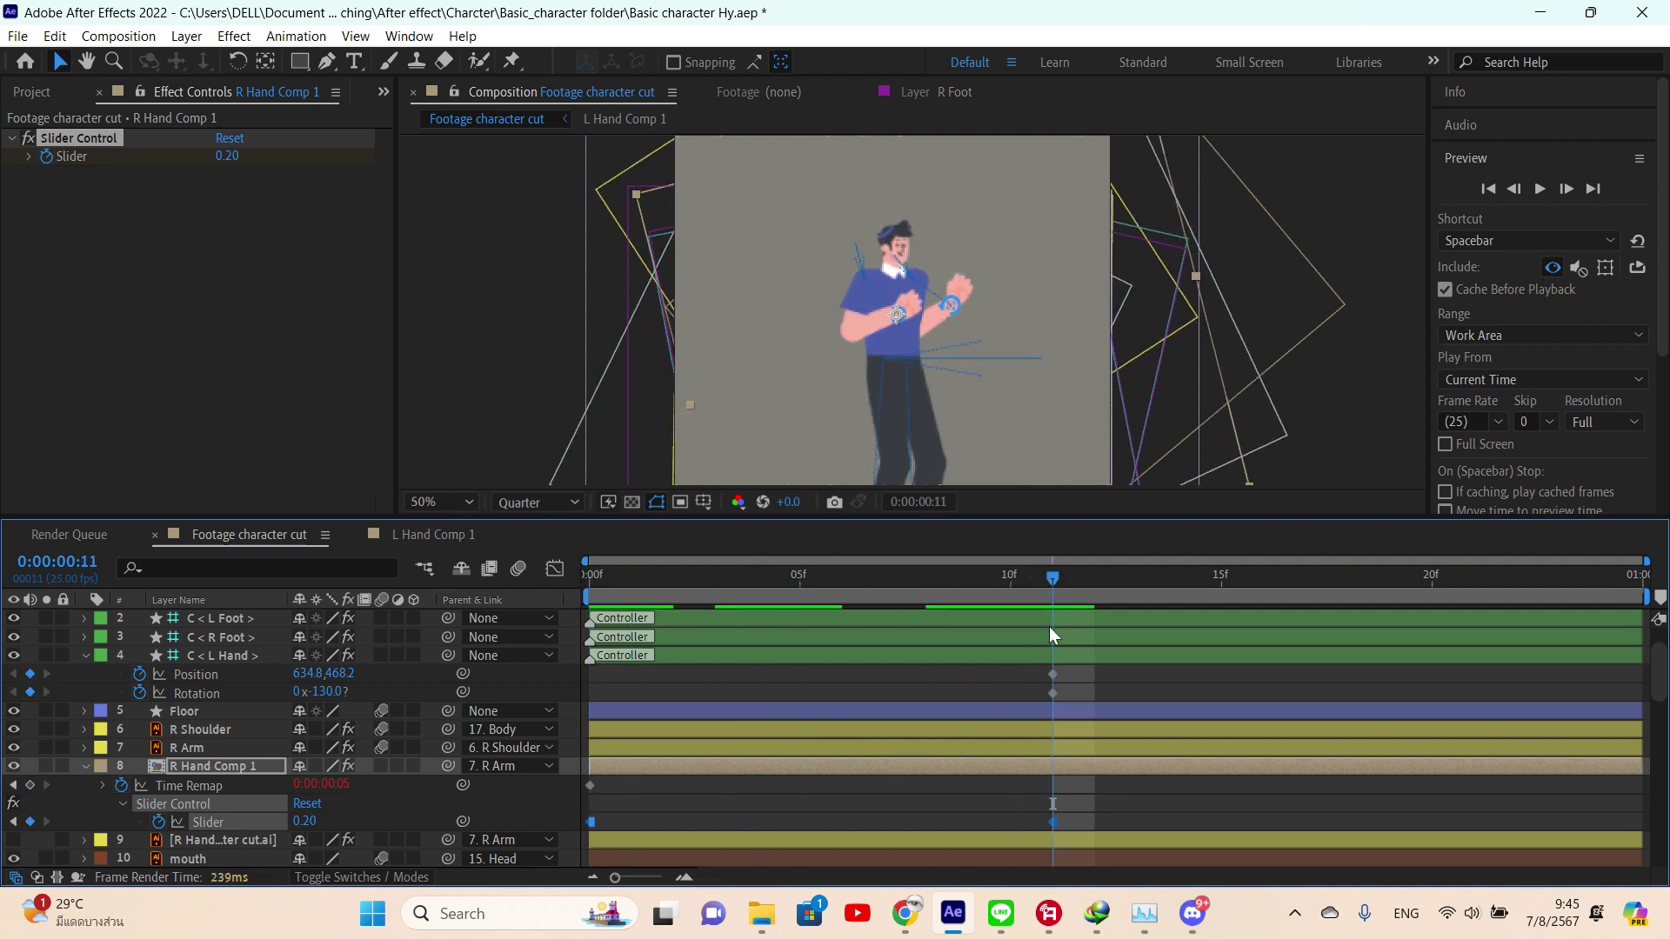
# - Delete the frame 0 Slider keyframes of R Hand Comp 1 and L Hand Comp 1, keeping those at frame 11
pyautogui.scroll(-3, 914, 754)
pyautogui.click(628, 715)
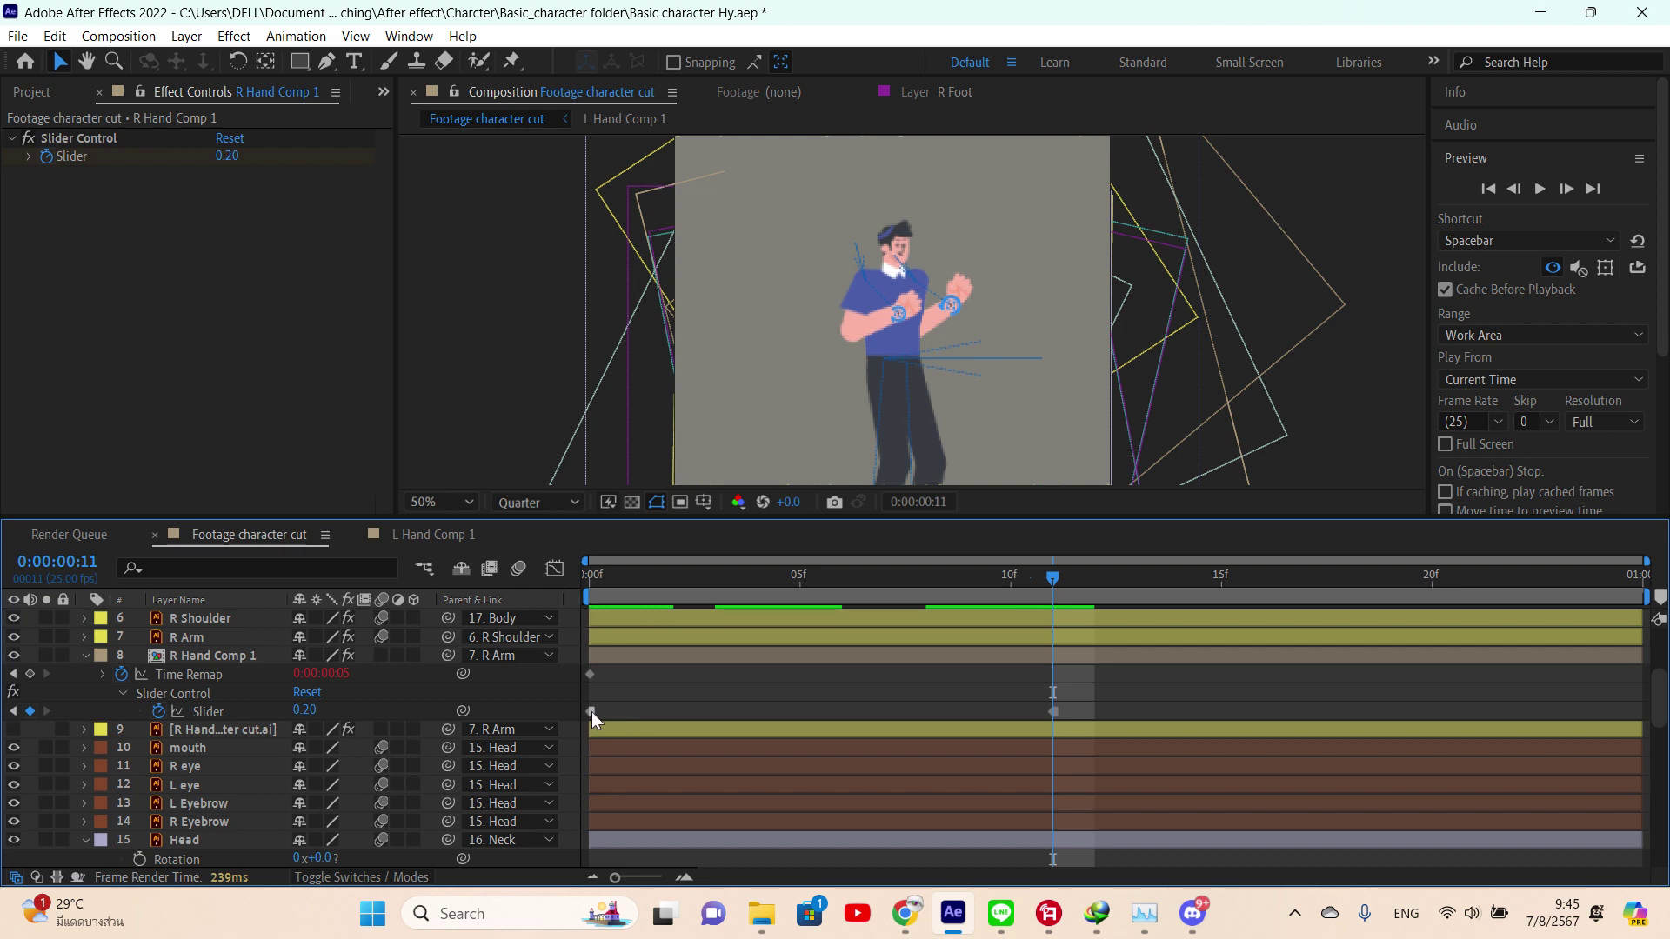
pyautogui.click(592, 711)
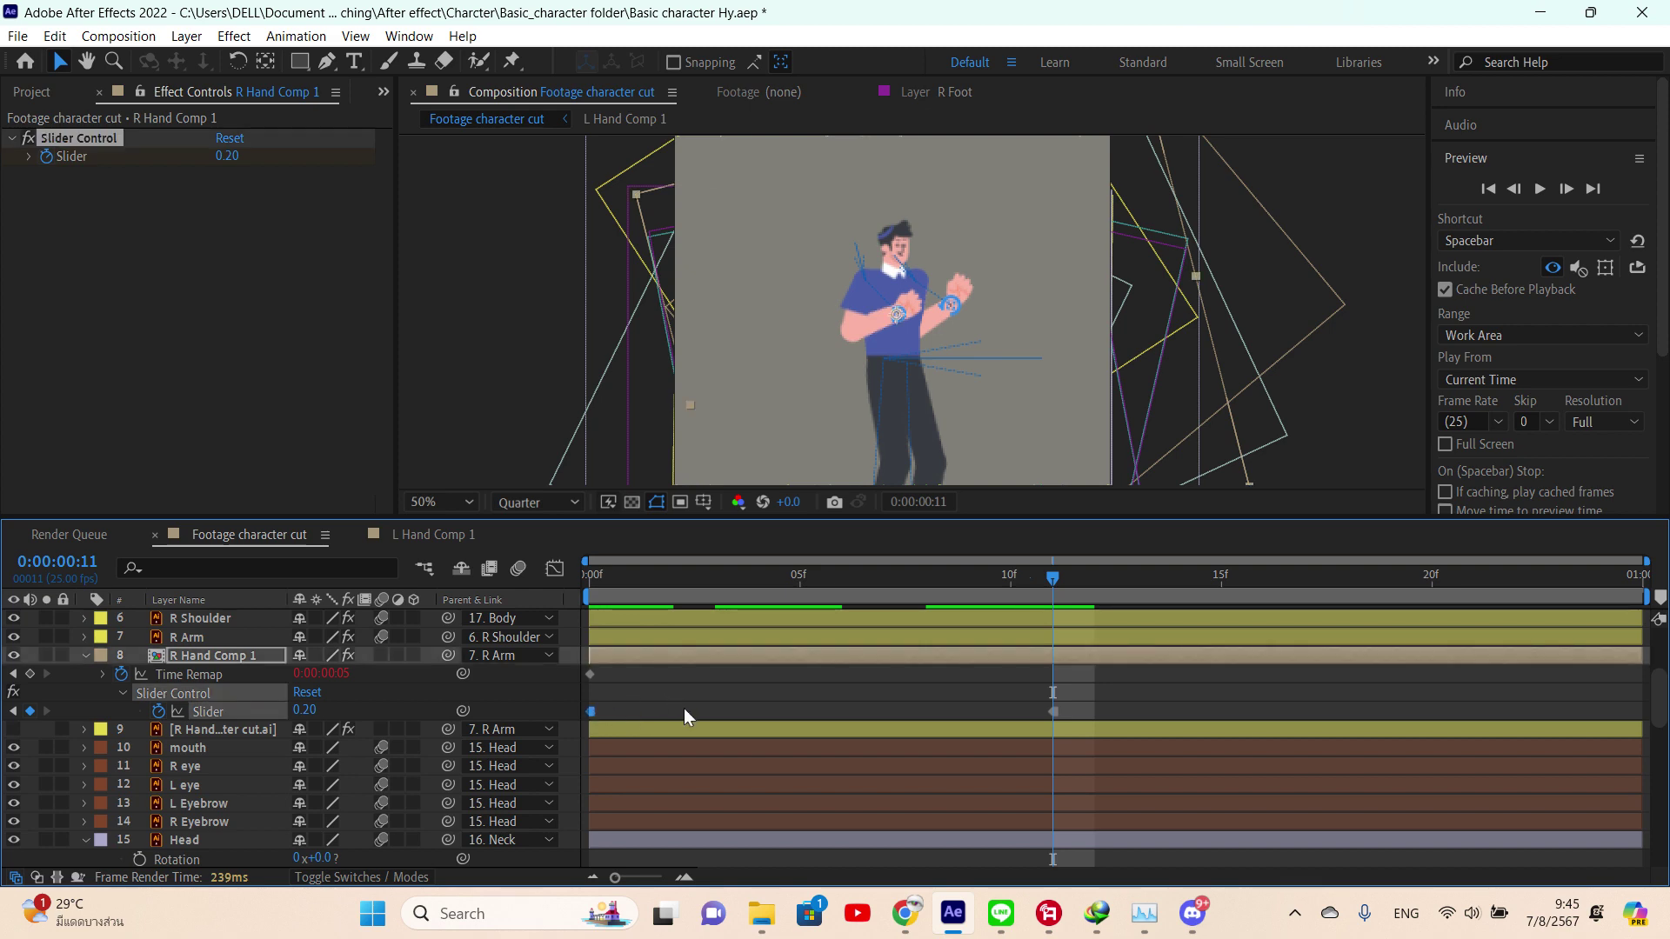
pyautogui.click(684, 710)
pyautogui.scroll(-5, 684, 708)
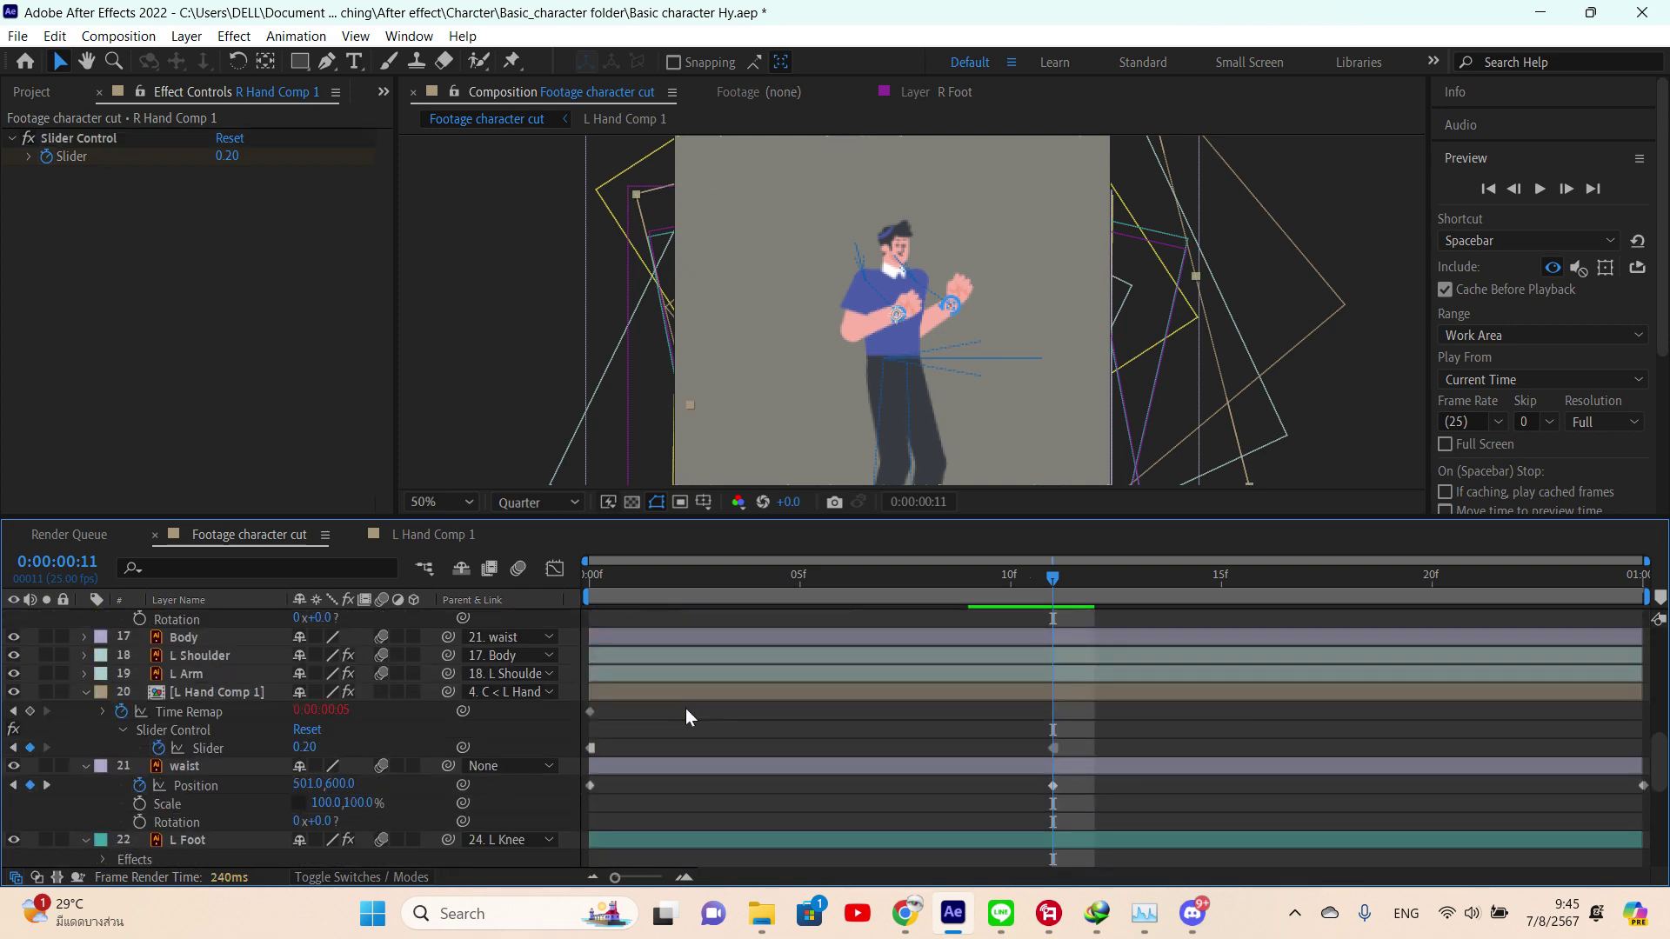
pyautogui.click(591, 748)
pyautogui.press('Delete')
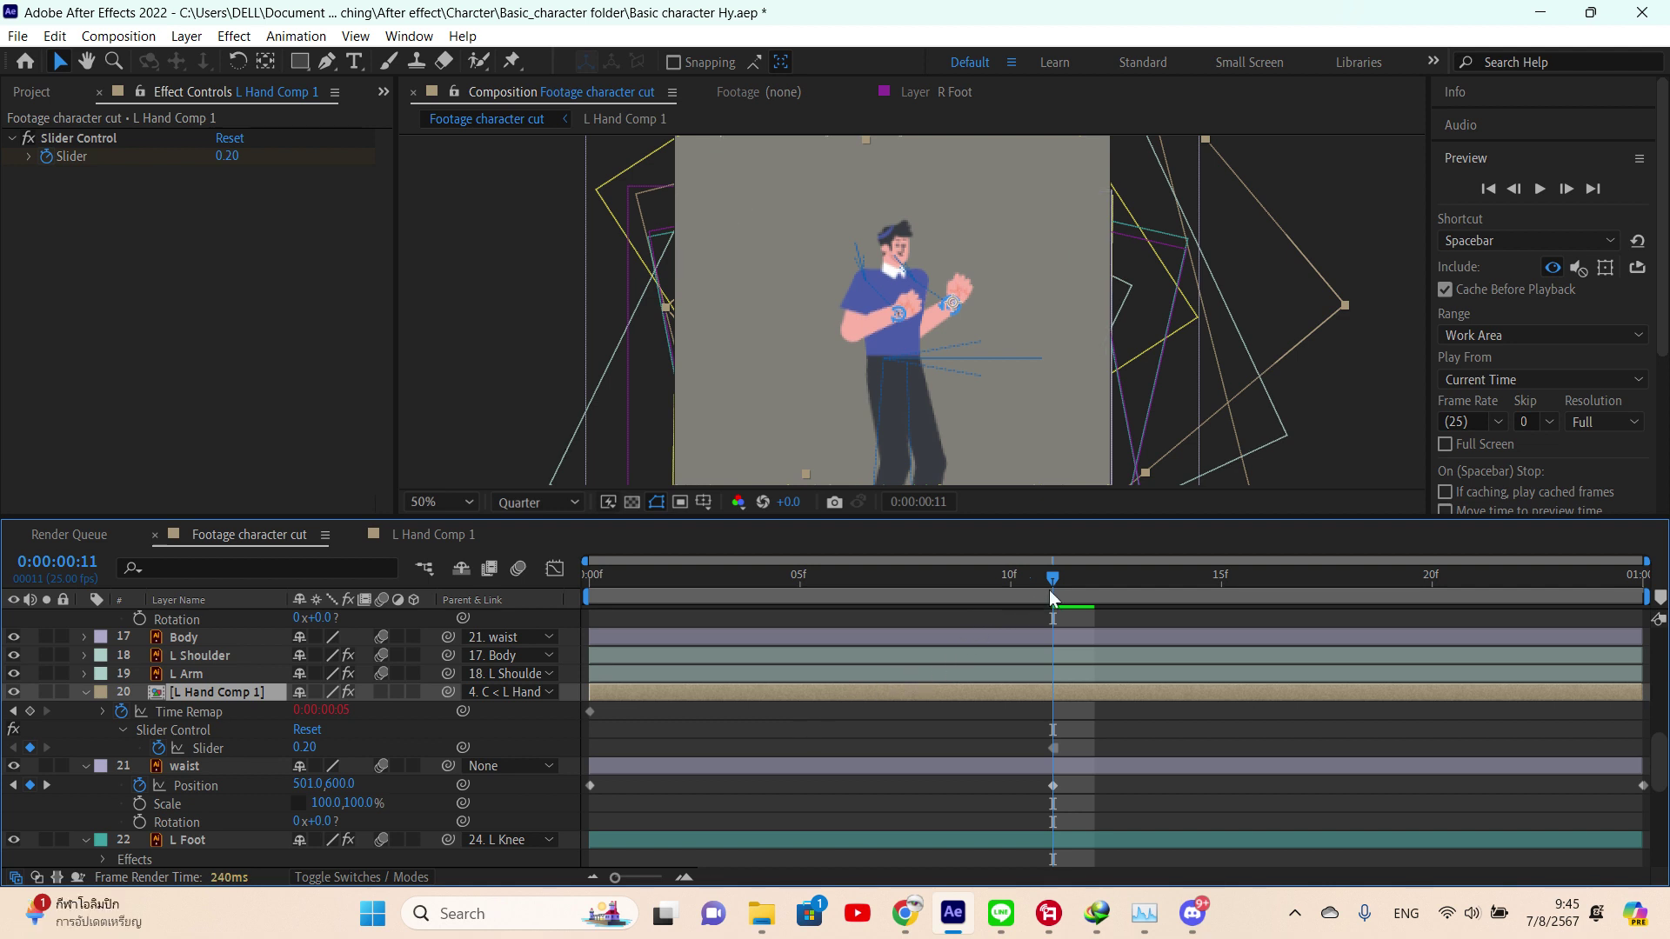
# - Fit the whole composition in the viewer and play back the walk cycle to check the hands
pyautogui.moveTo(1019, 583); pyautogui.dragTo(799, 581)
pyautogui.press('space')
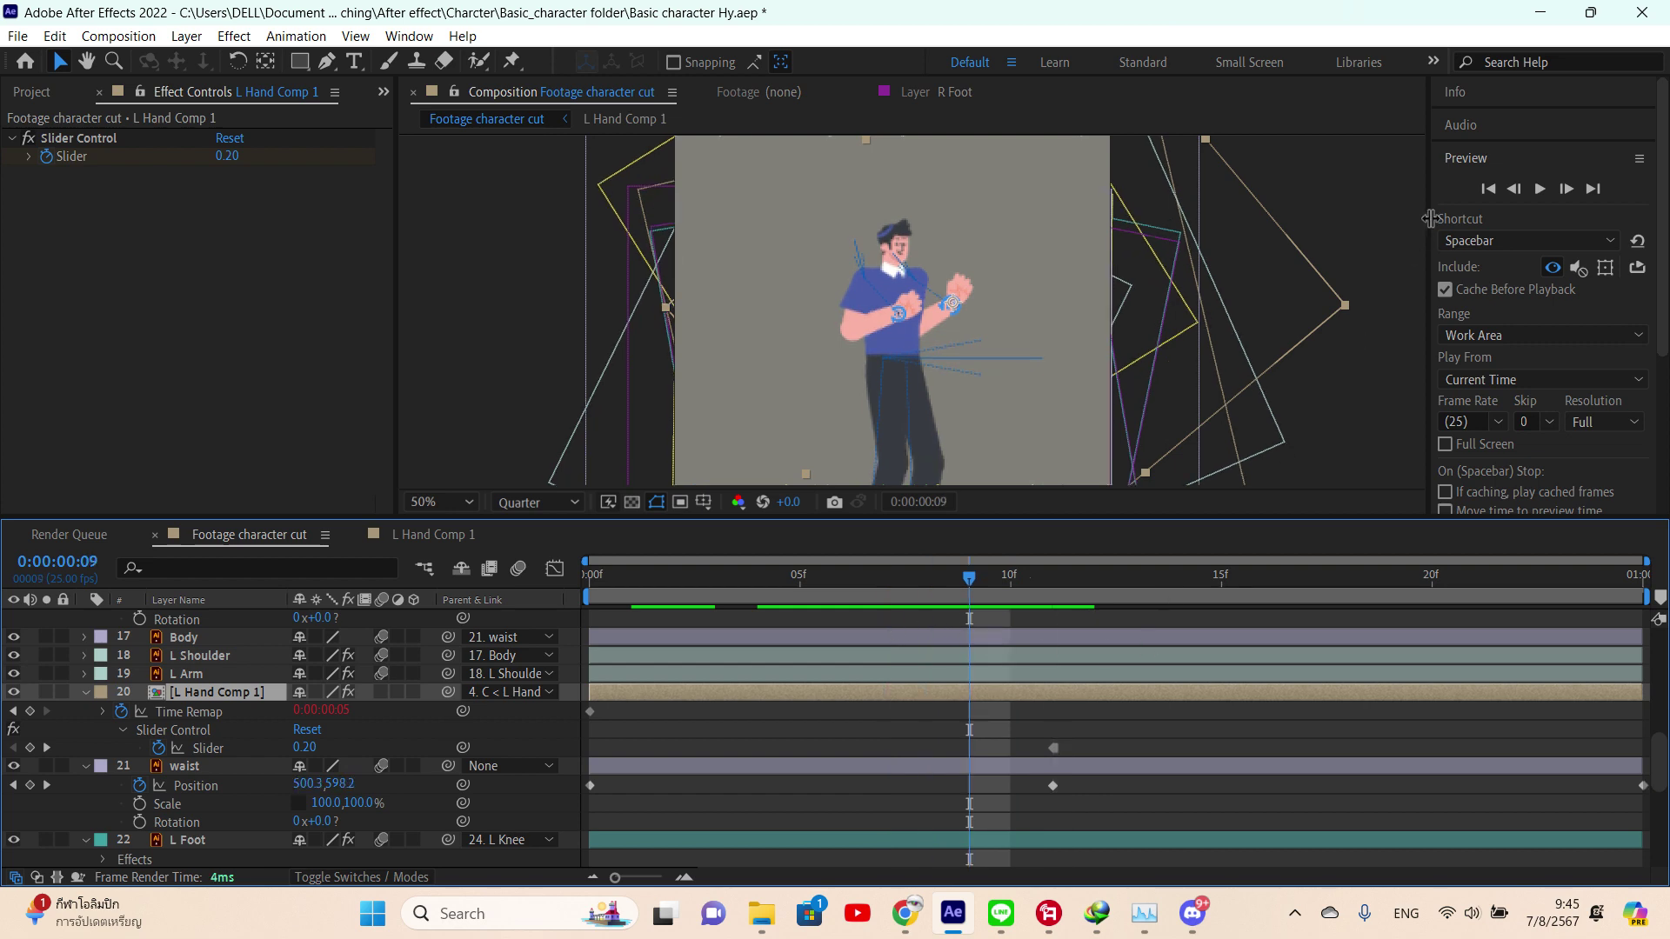
pyautogui.scroll(-3, 1171, 322)
pyautogui.scroll(3, 1156, 335)
pyautogui.scroll(-1, 1254, 278)
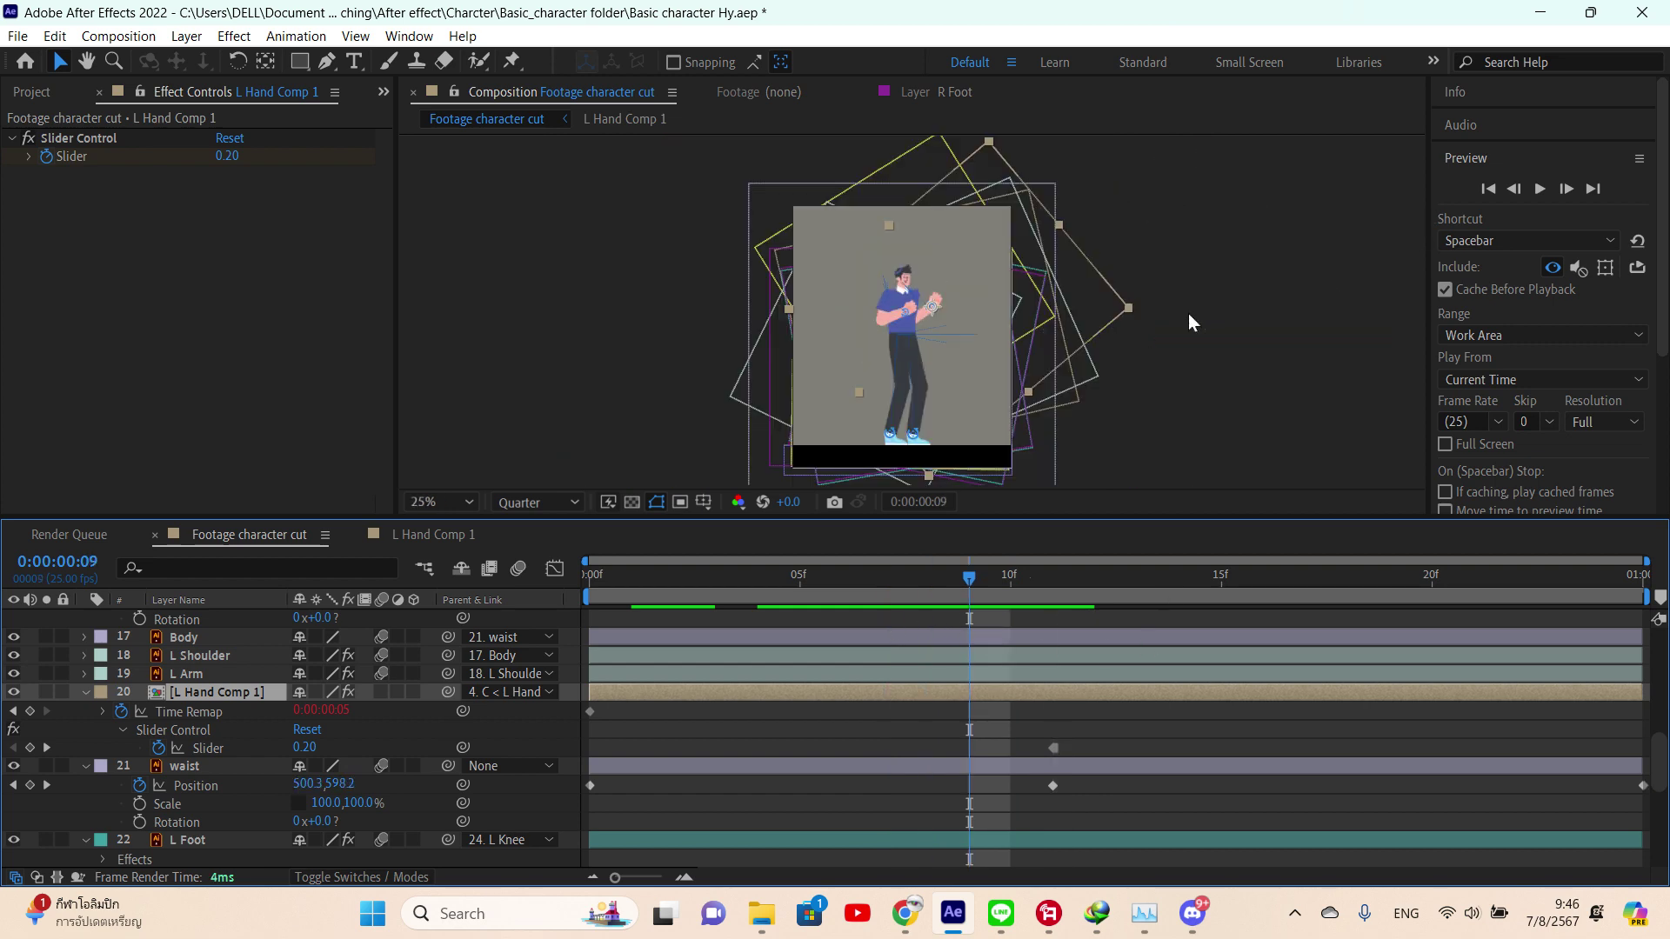
pyautogui.click(461, 502)
pyautogui.click(482, 143)
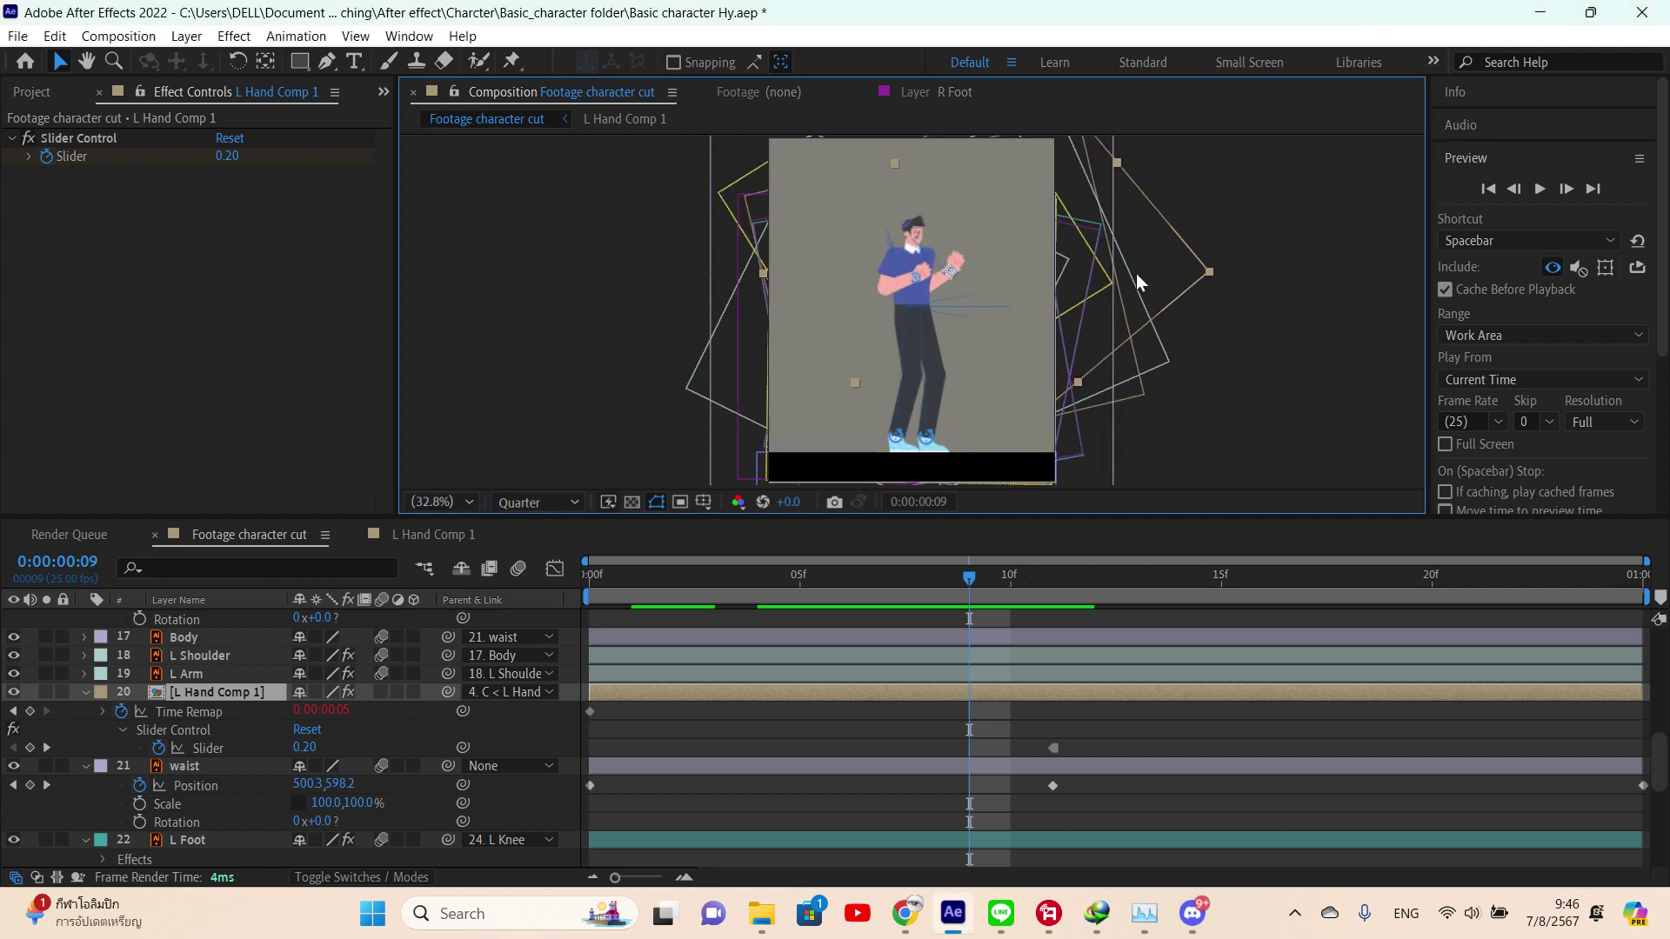
pyautogui.click(1541, 190)
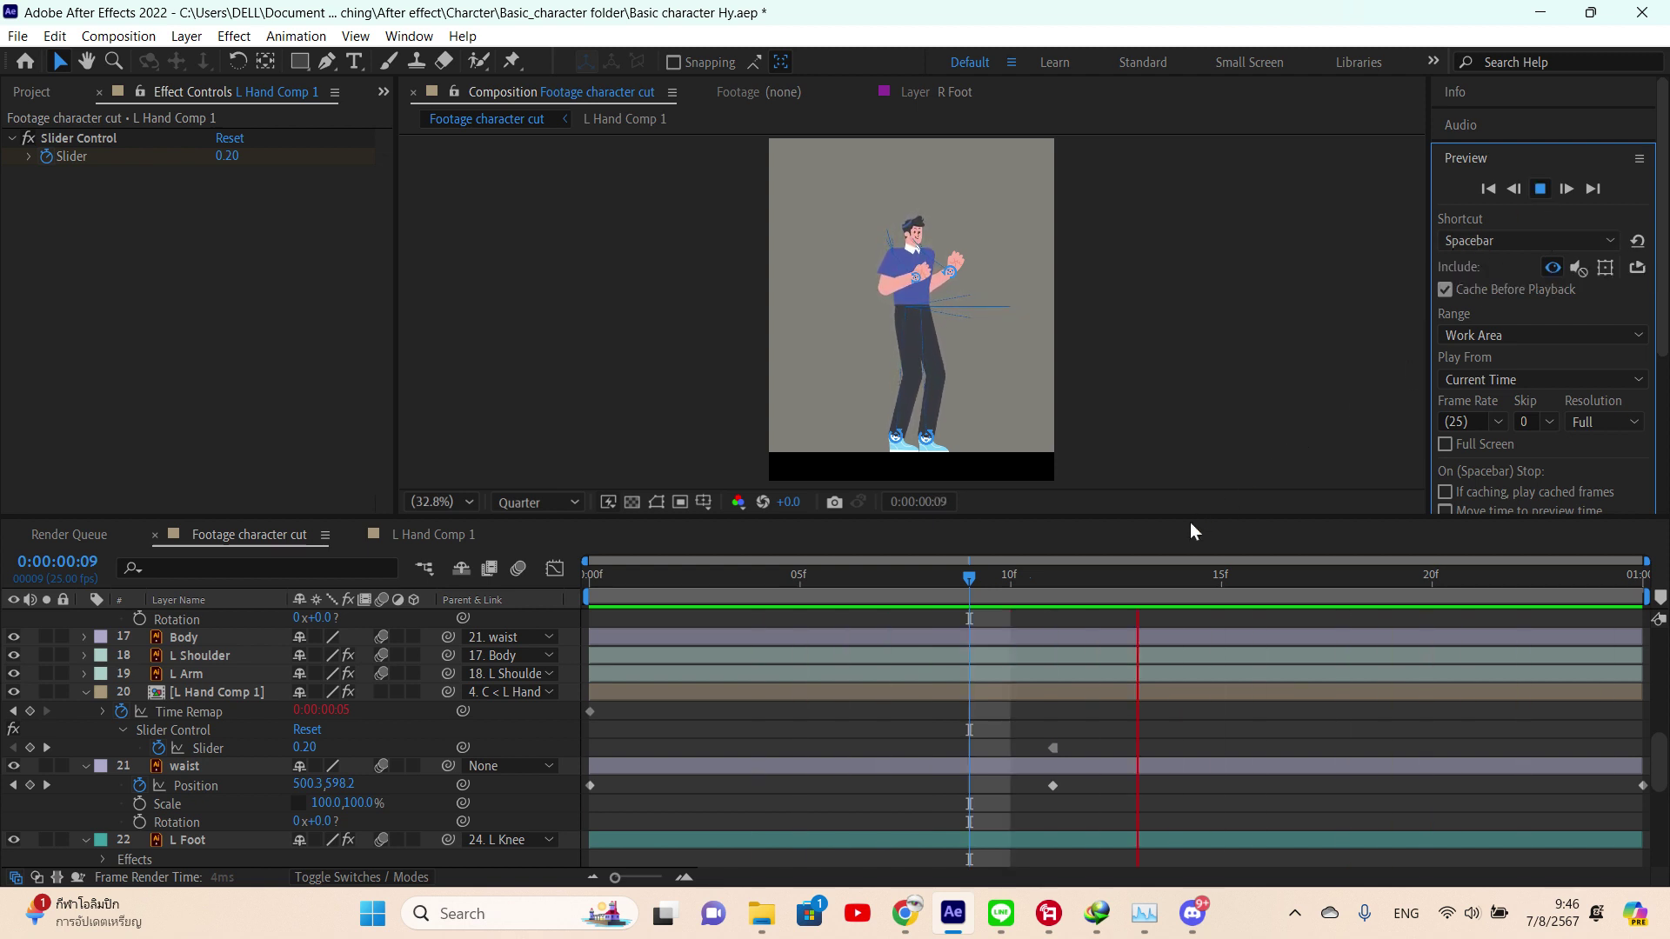
pyautogui.press('space')
pyautogui.click(1540, 190)
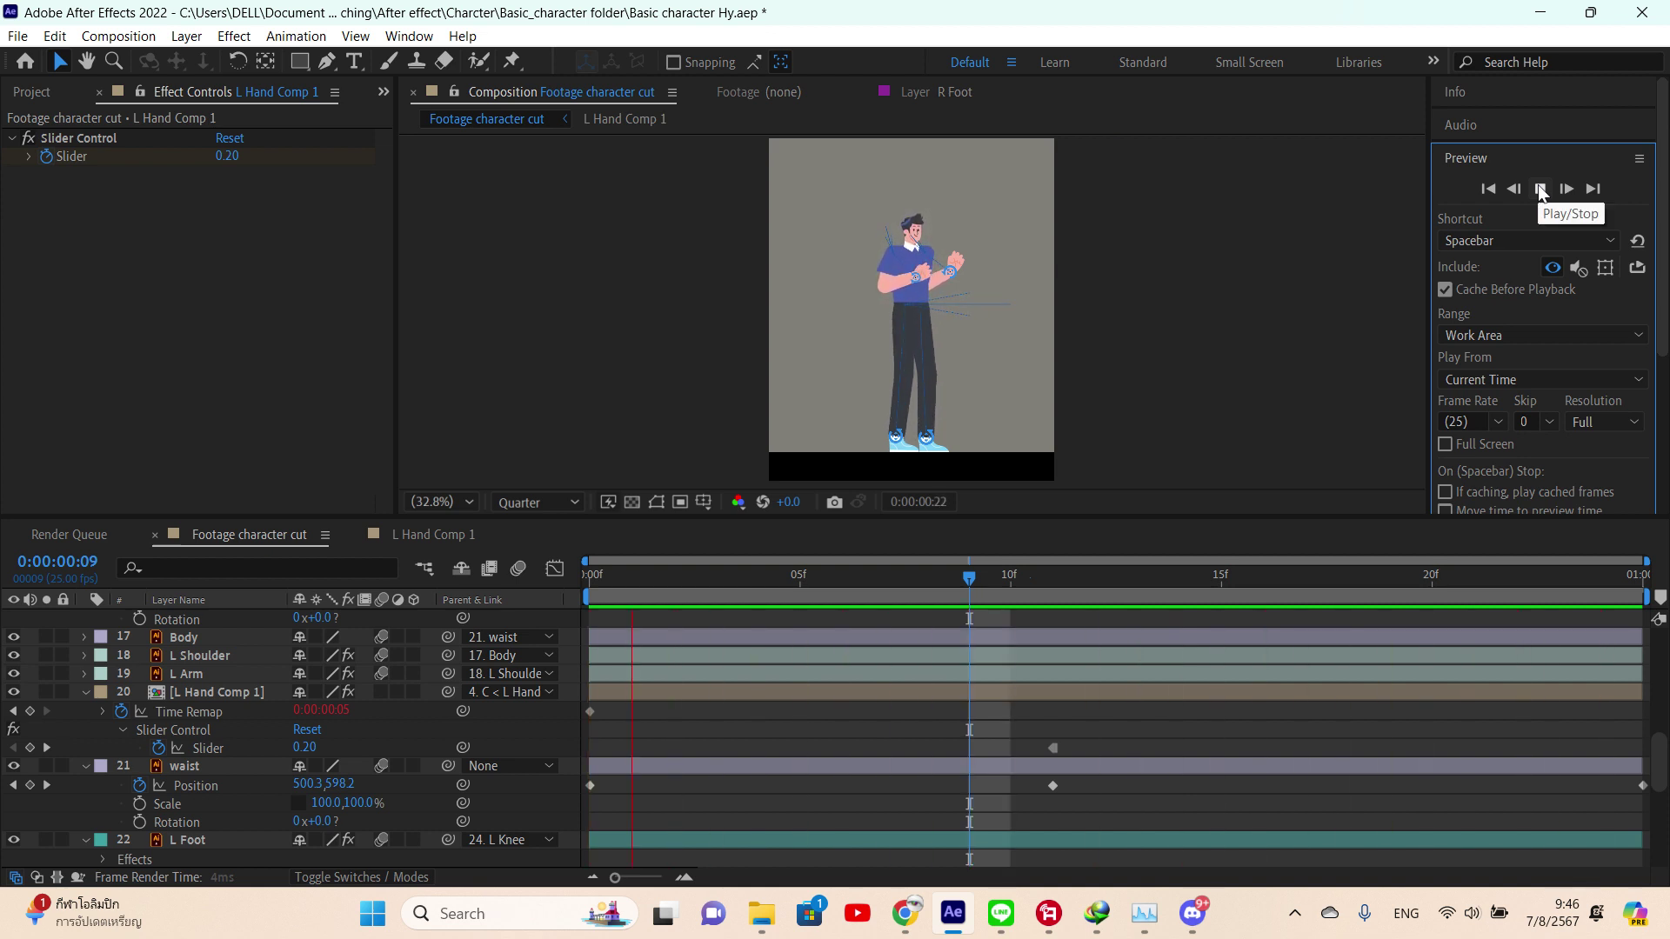
pyautogui.click(1540, 190)
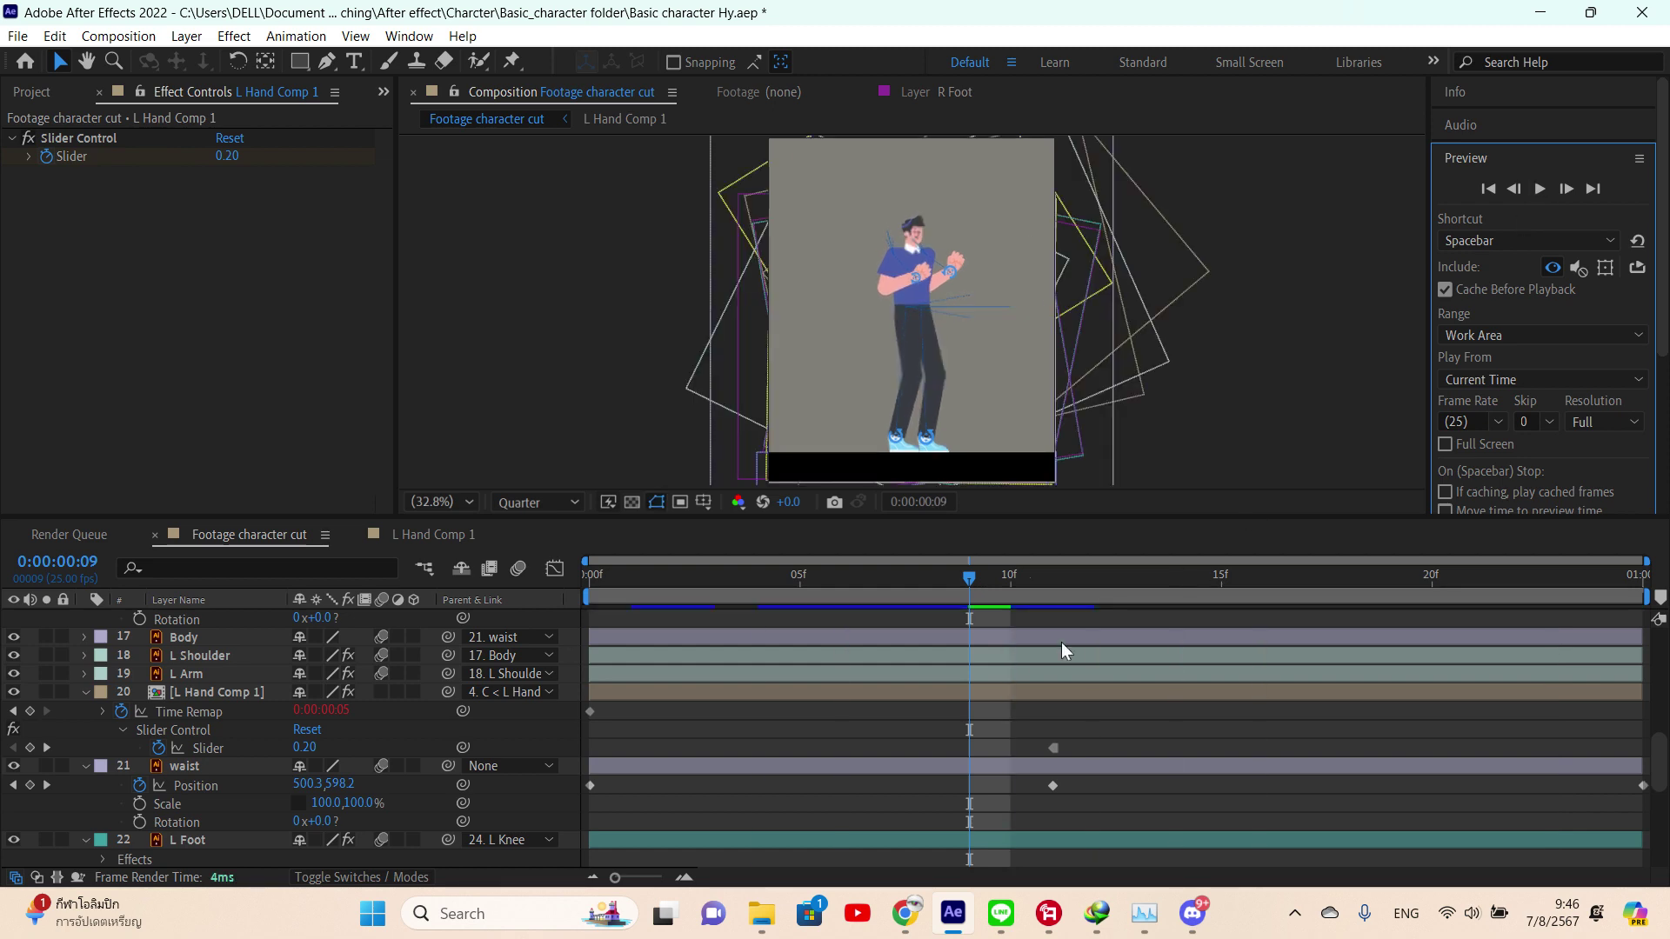
# - At frame 11, shift both hand controllers slightly forward together, placing the left one at about 653.8, 469.2, and check earlier frames
pyautogui.click(1047, 582)
pyautogui.scroll(8, 1042, 684)
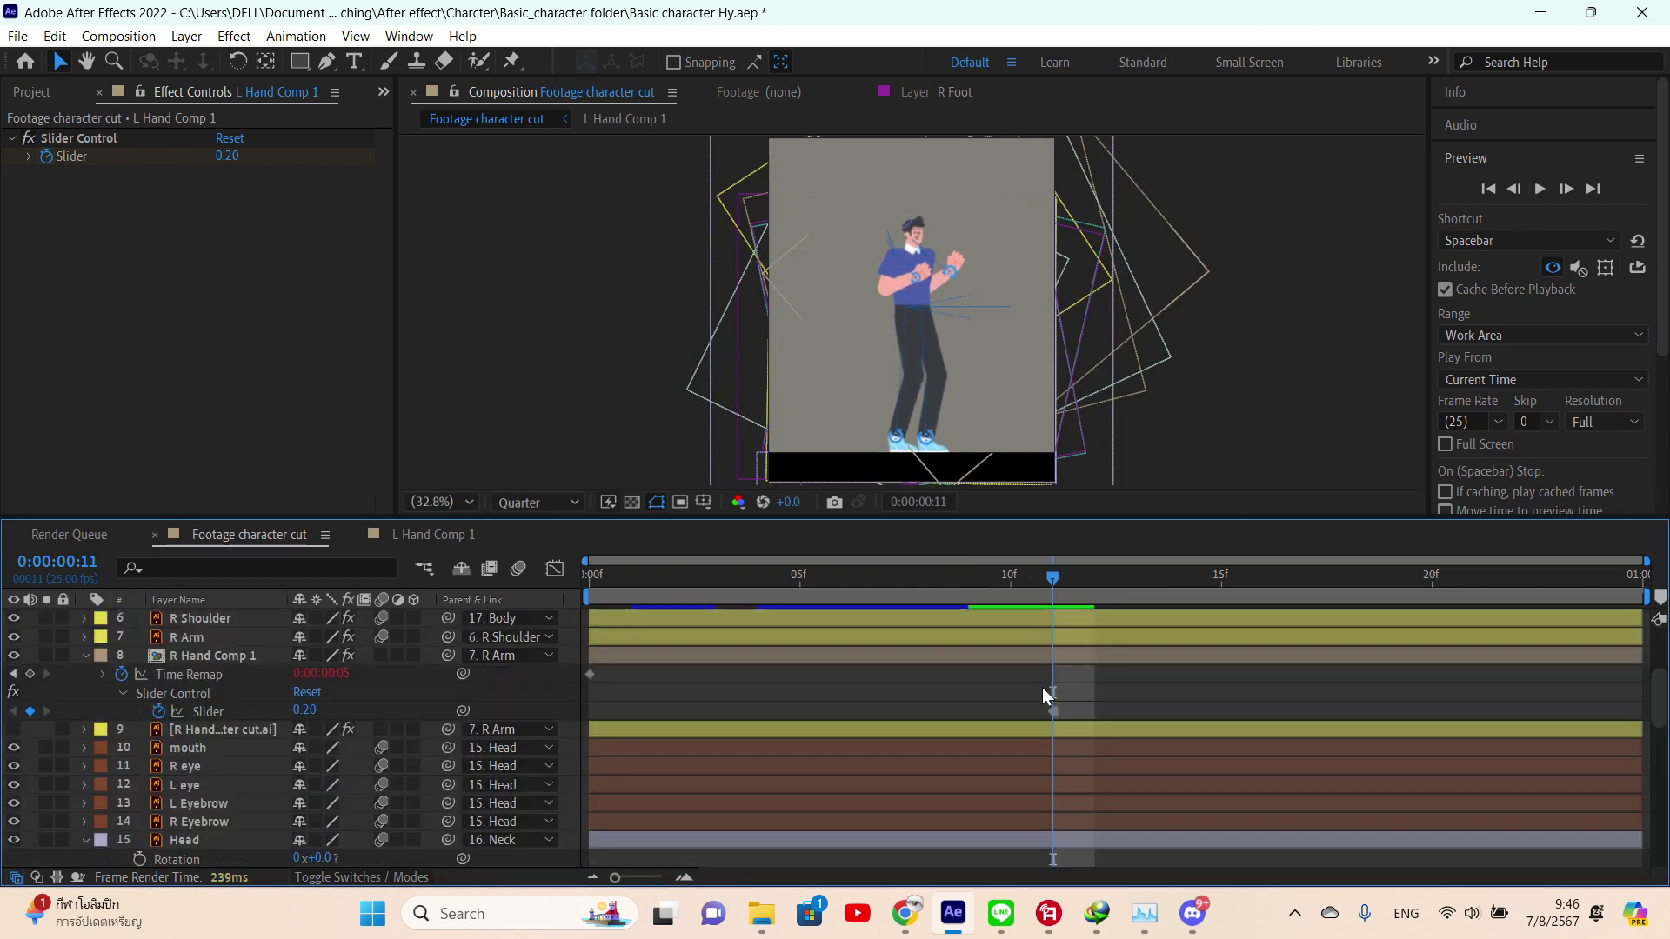
pyautogui.scroll(1, 1070, 668)
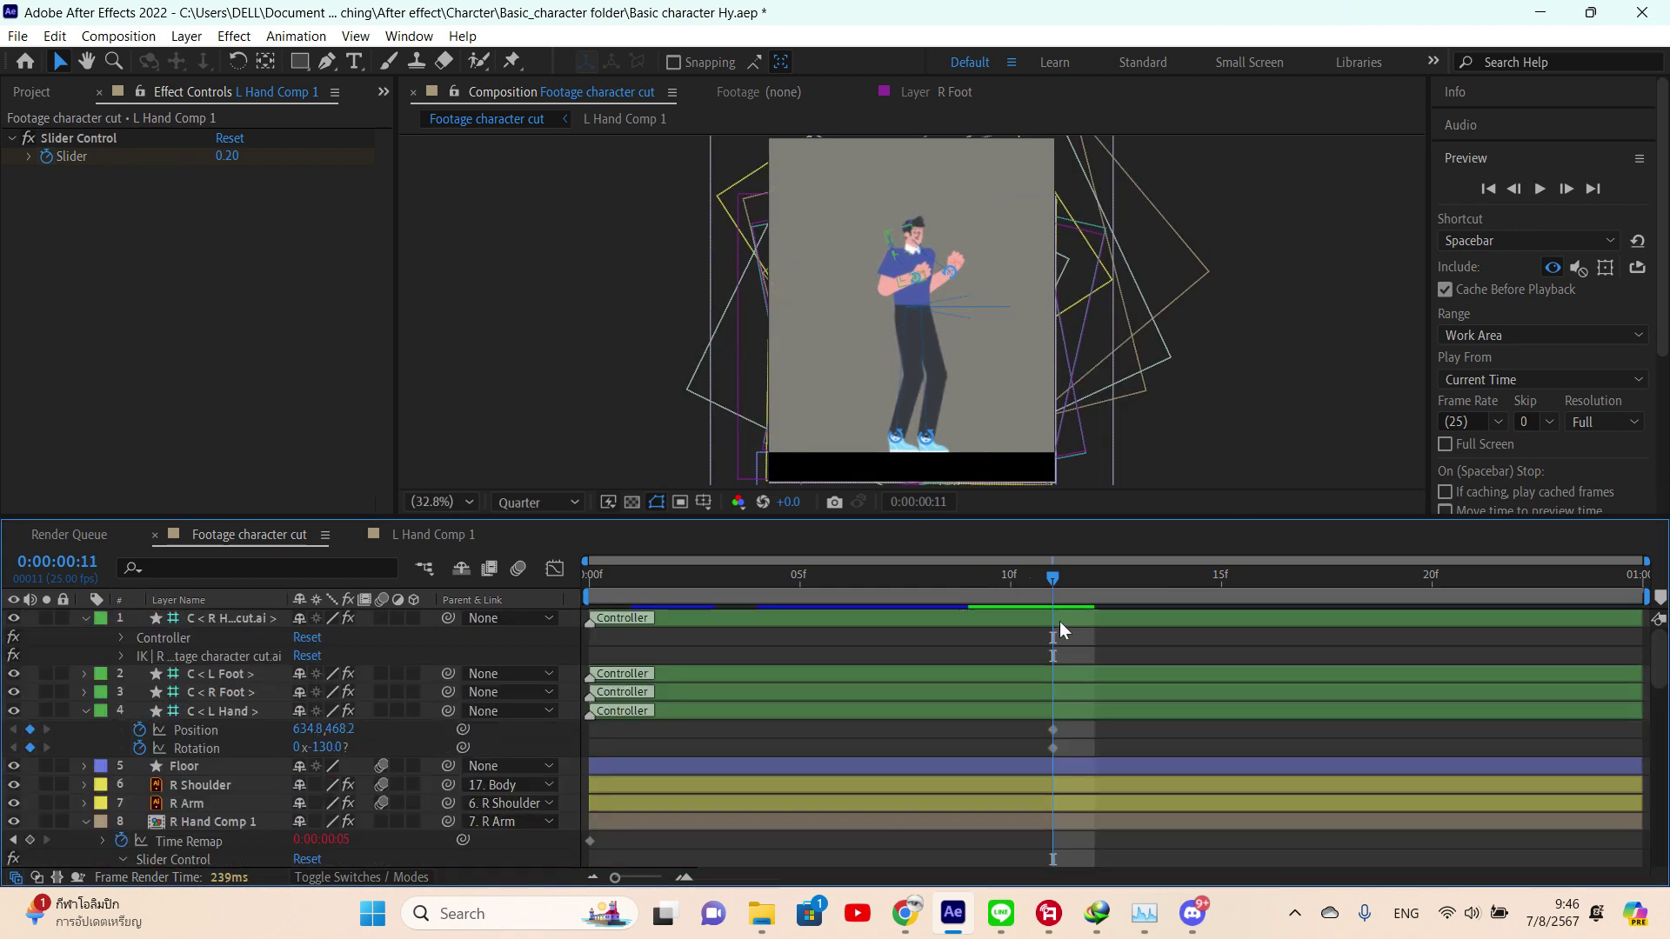
pyautogui.click(1067, 618)
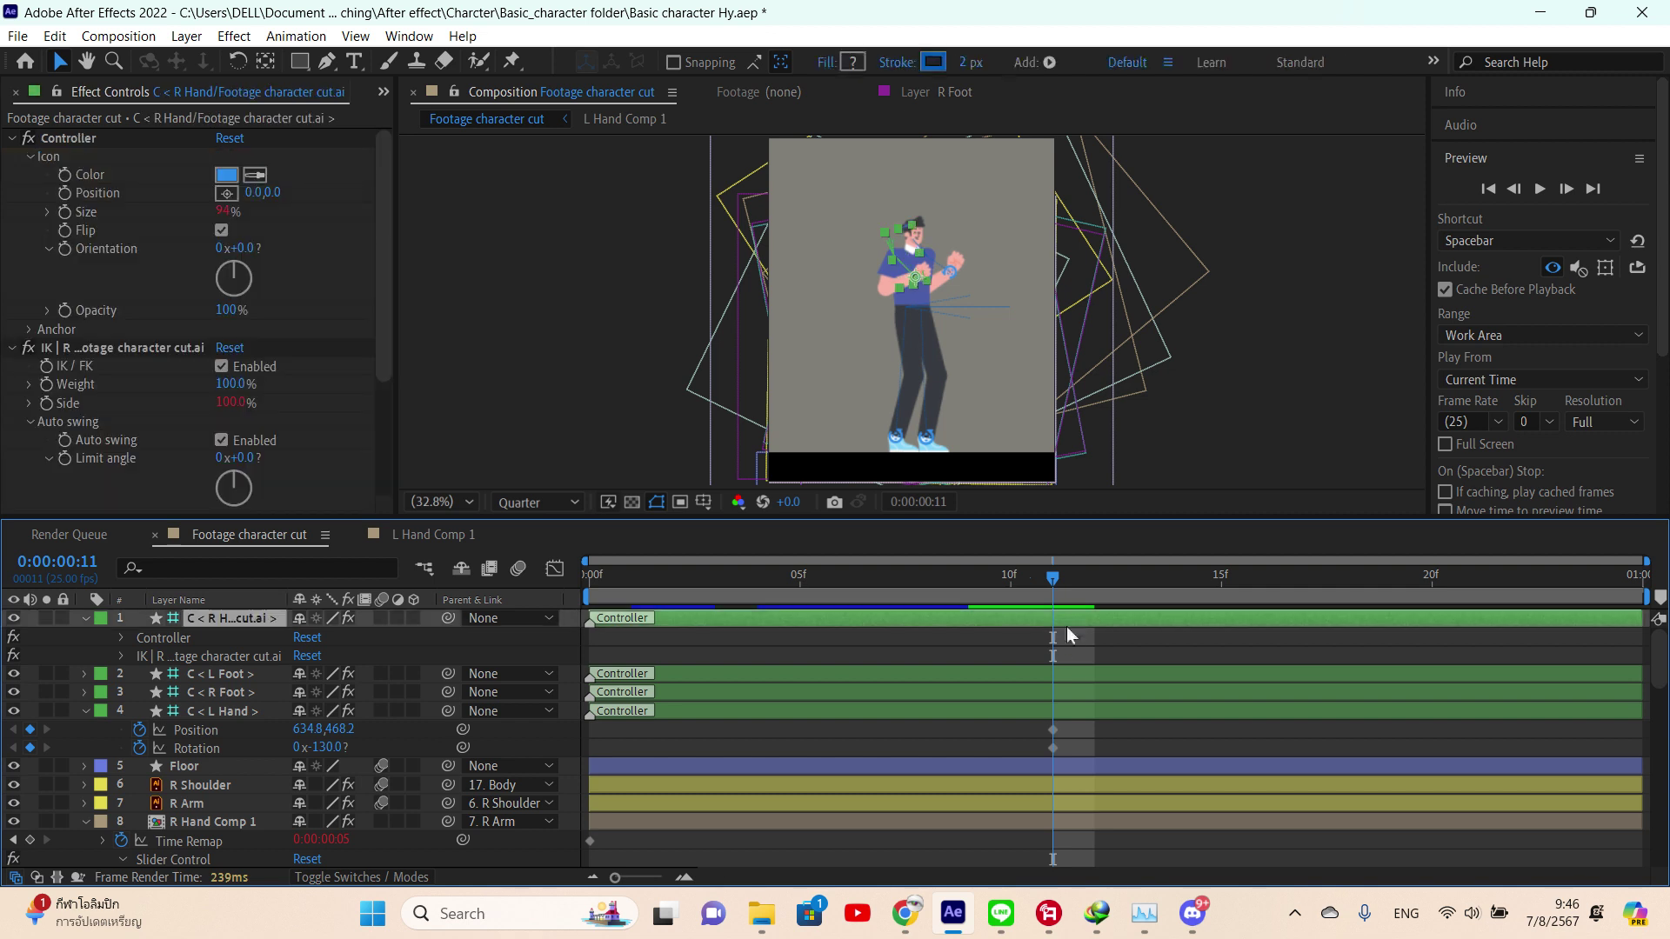
pyautogui.keyDown('ctrl'); pyautogui.click(1064, 709); pyautogui.keyUp('ctrl')
pyautogui.scroll(4, 947, 304)
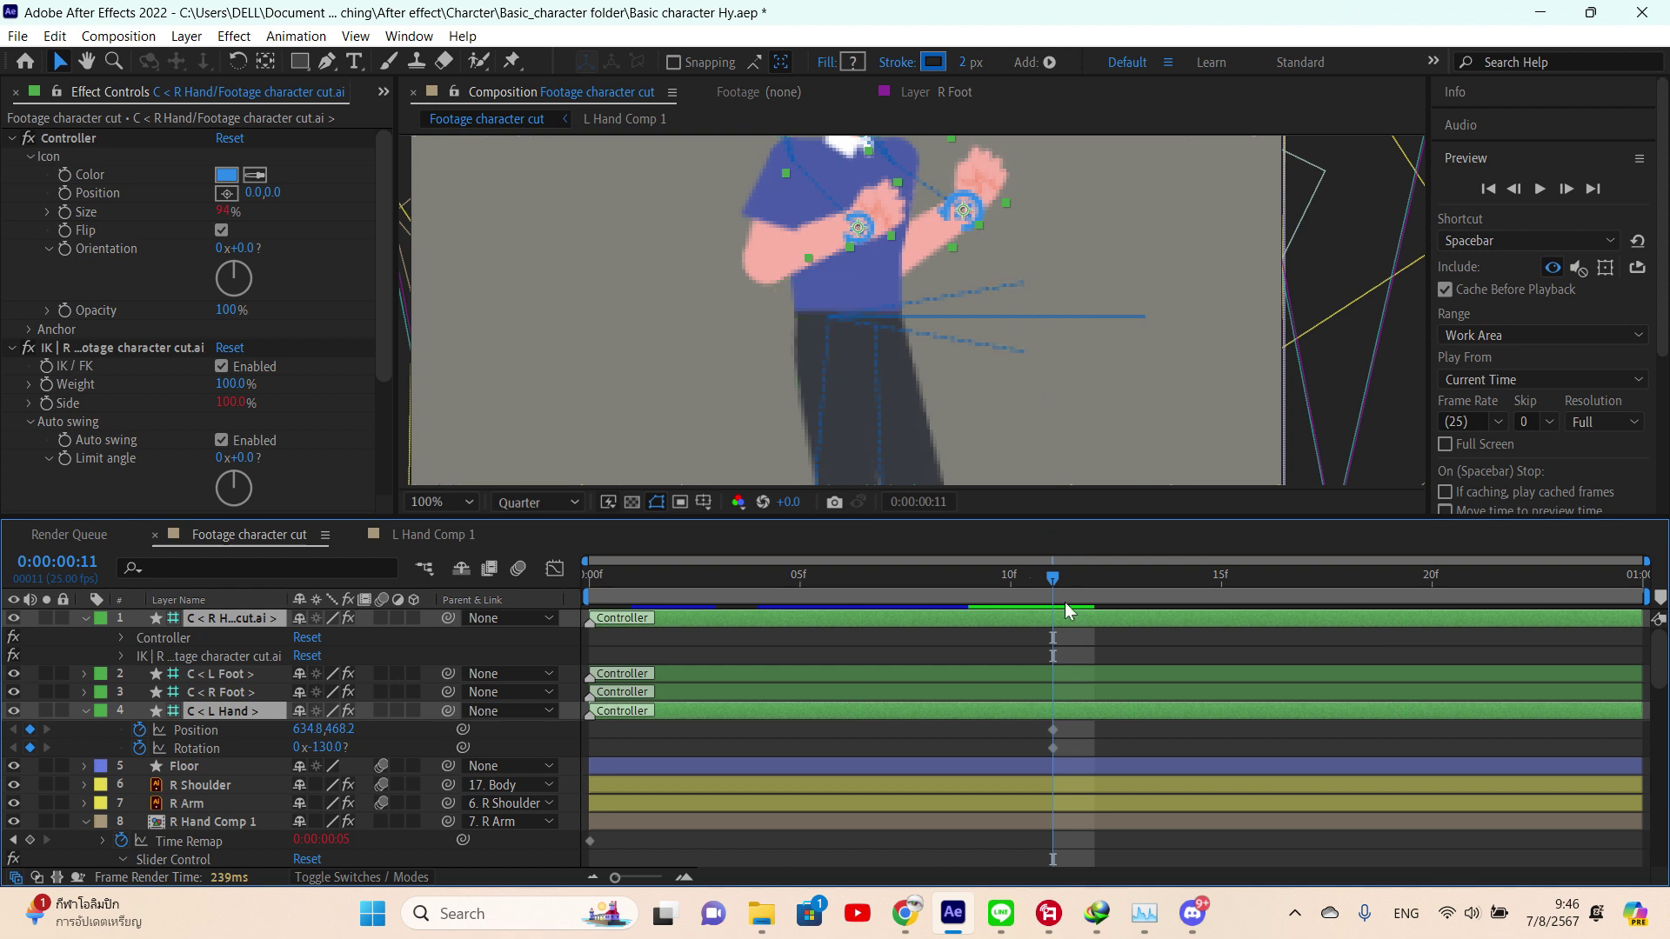
pyautogui.moveTo(971, 211)
pyautogui.mouseDown()
pyautogui.moveTo(981, 196)
pyautogui.moveTo(989, 220)
pyautogui.mouseUp()
pyautogui.moveTo(1059, 597); pyautogui.dragTo(873, 596)
pyautogui.press(',')
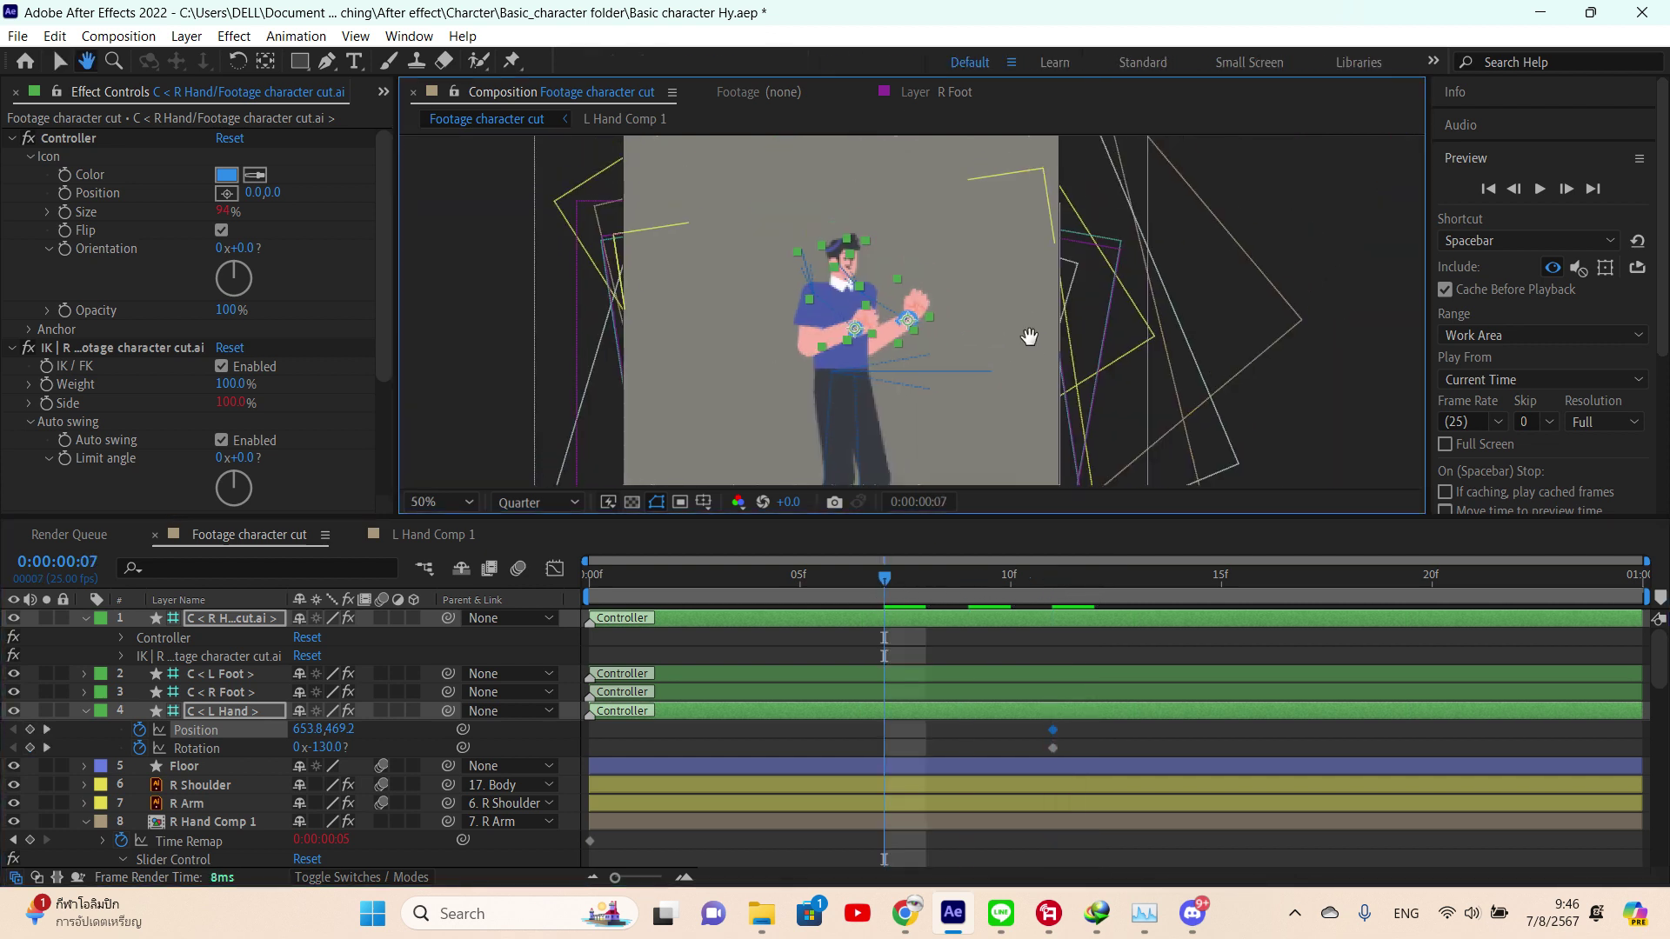
pyautogui.click(1295, 323)
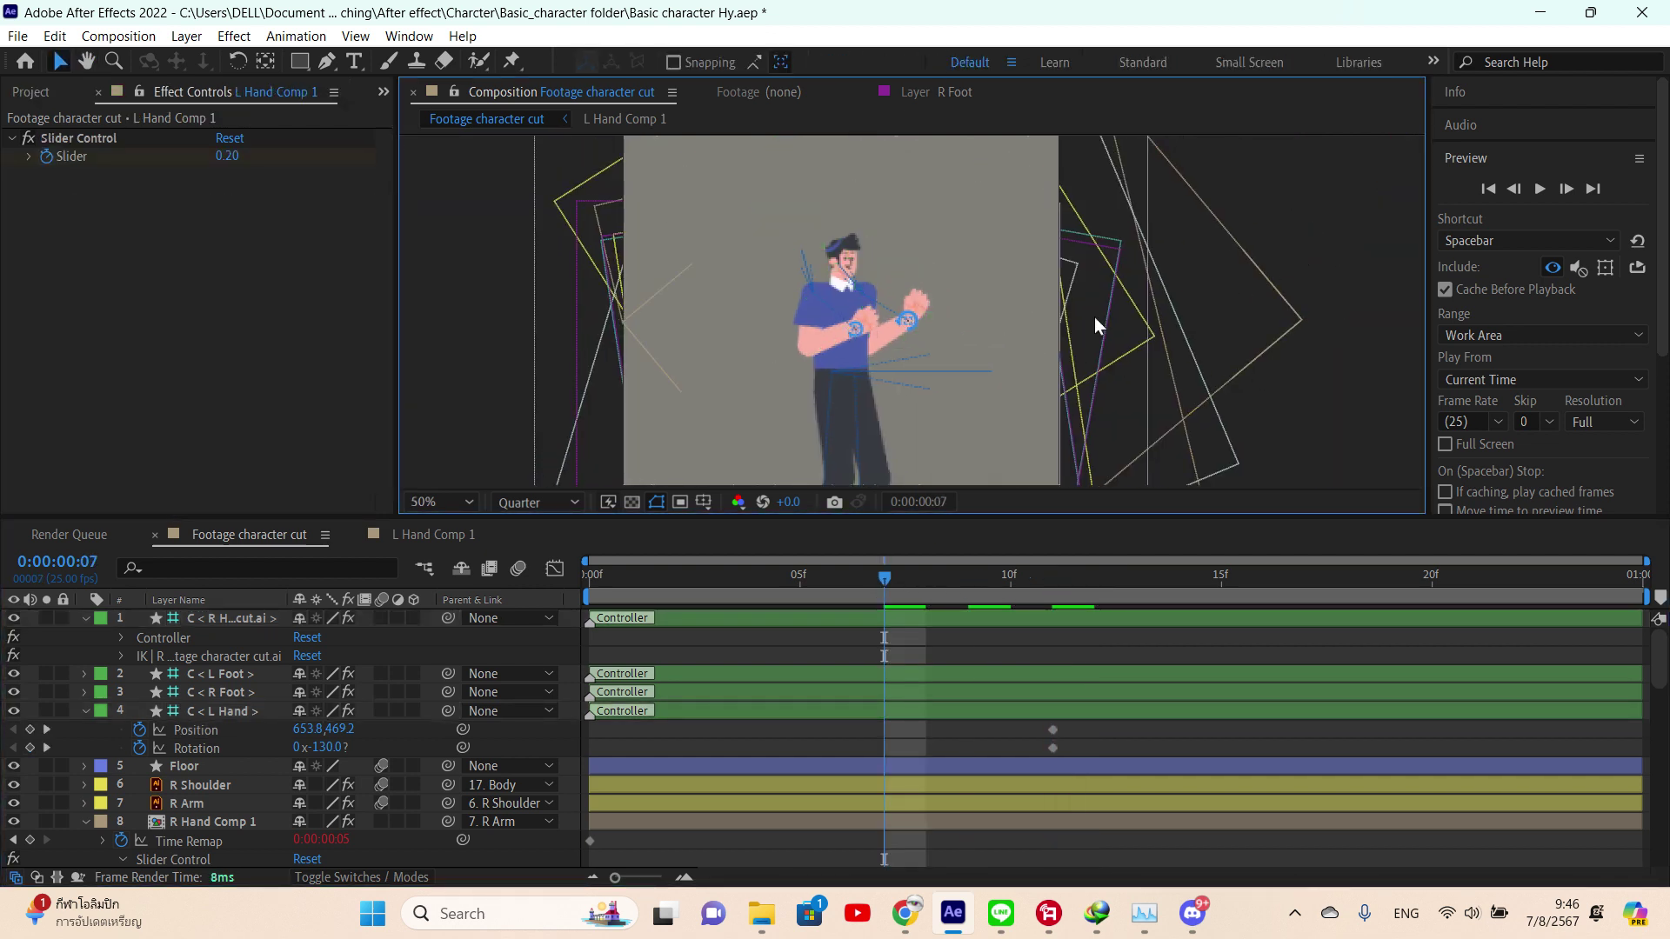
# - Add a Rotation keyframe at 0° to the Head layer at frame 11, undoing a trial rotation first
pyautogui.click(1038, 591)
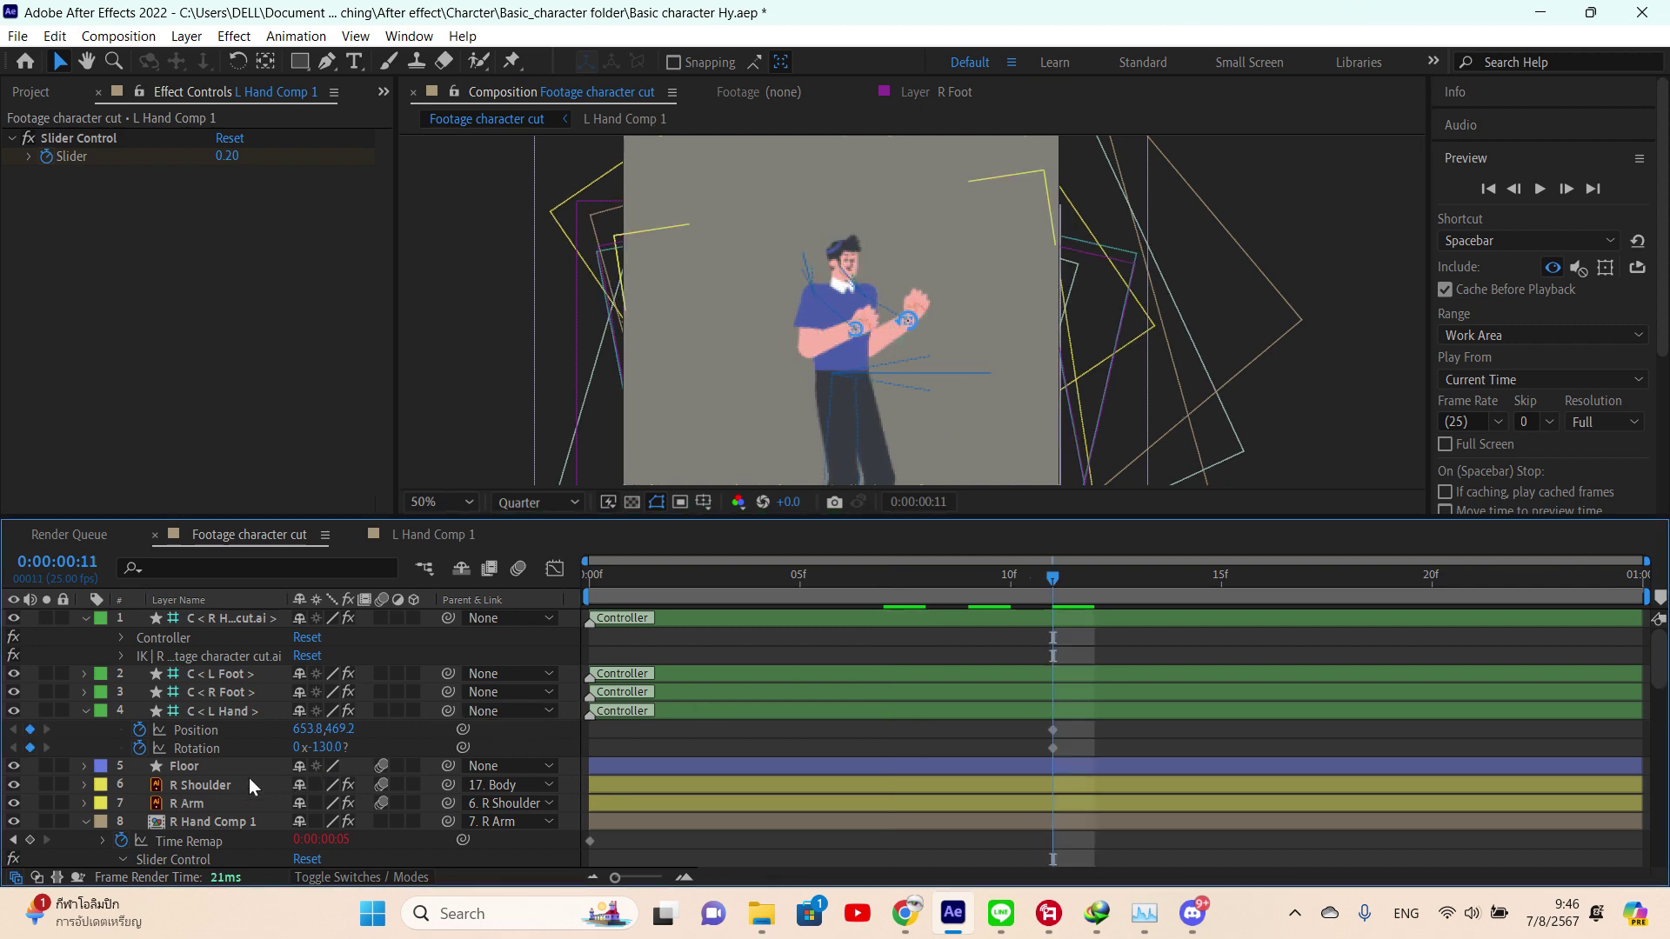
pyautogui.scroll(-3, 248, 780)
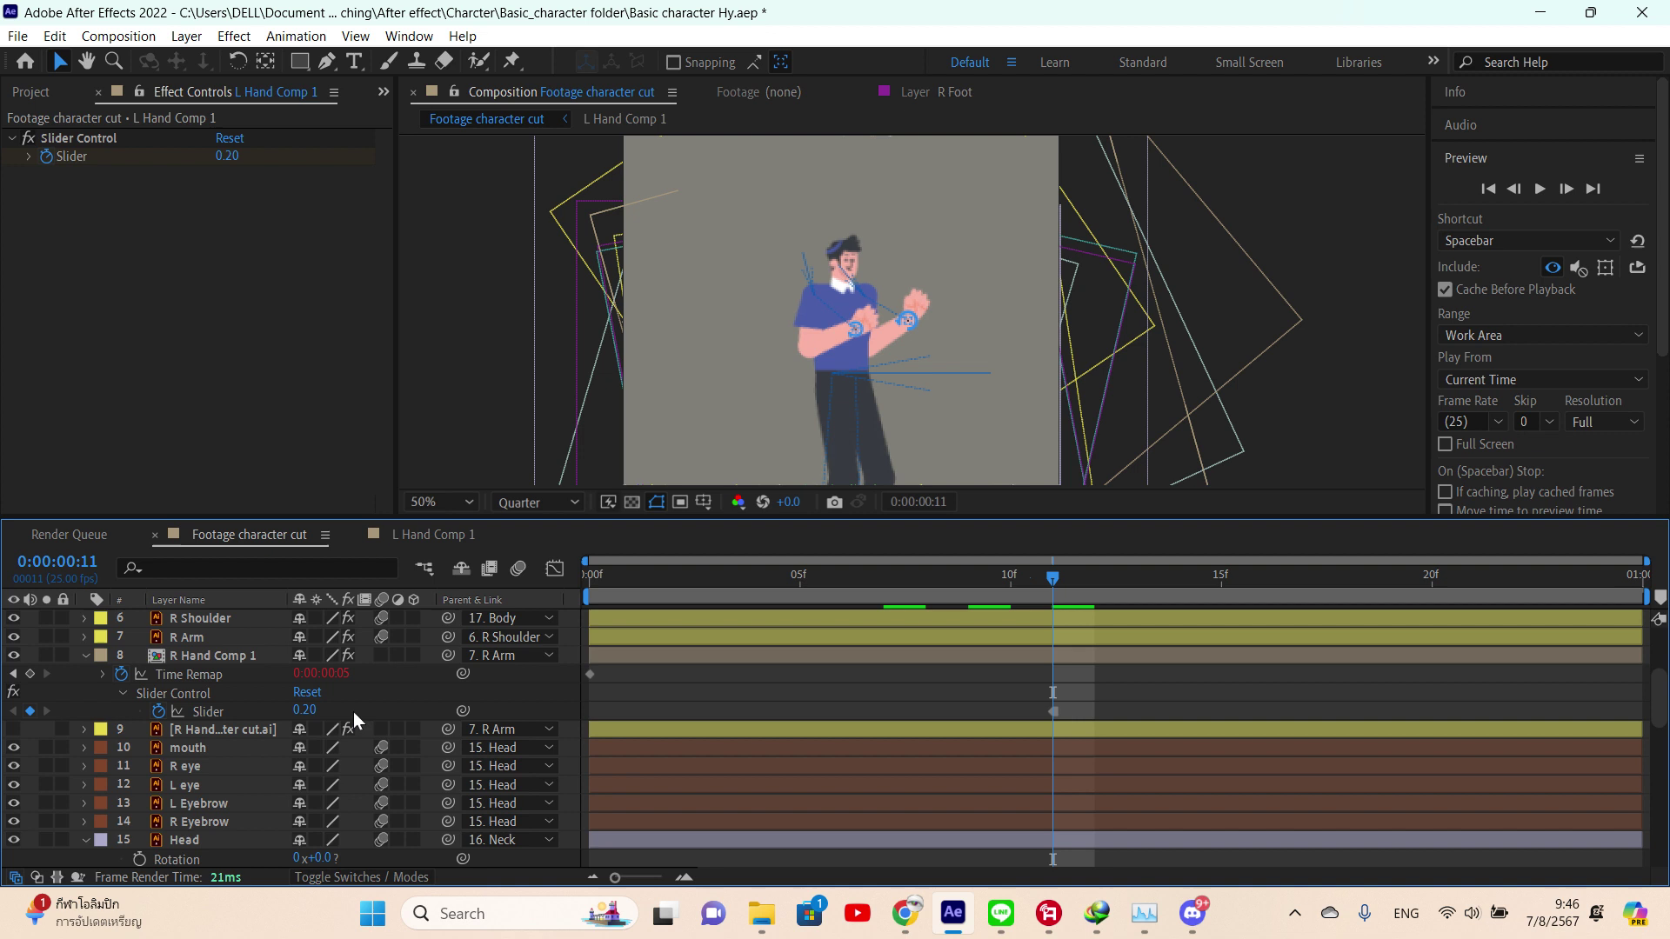
pyautogui.scroll(-1, 249, 769)
pyautogui.click(207, 786)
pyautogui.scroll(-1, 226, 786)
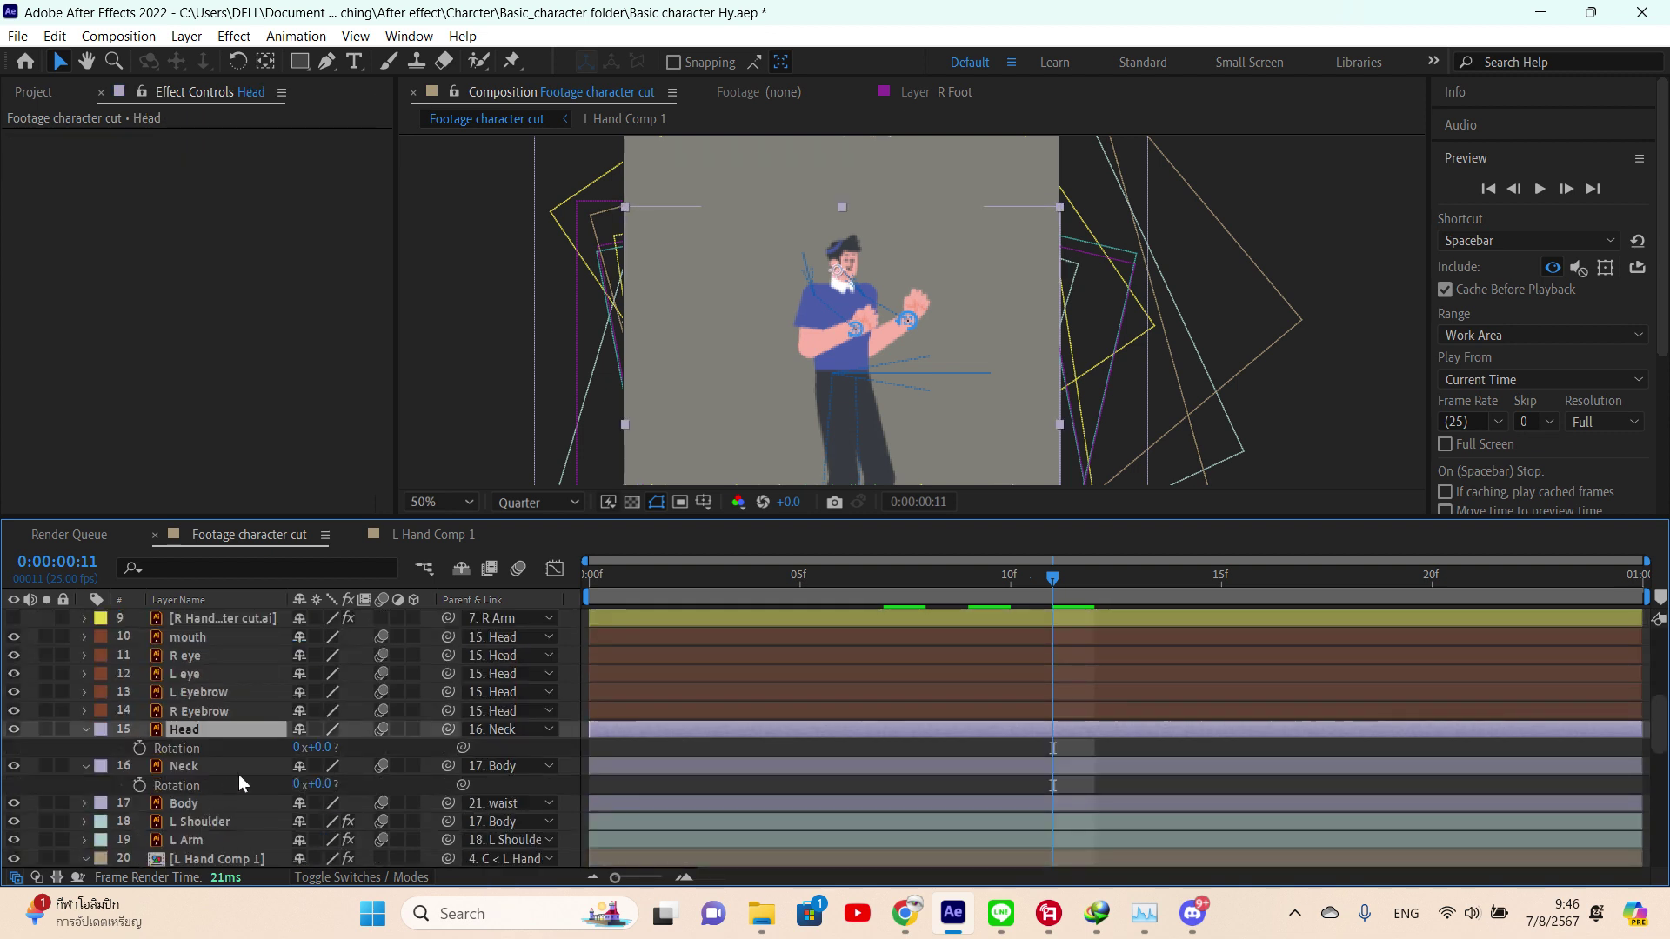
pyautogui.moveTo(325, 748); pyautogui.dragTo(333, 747)
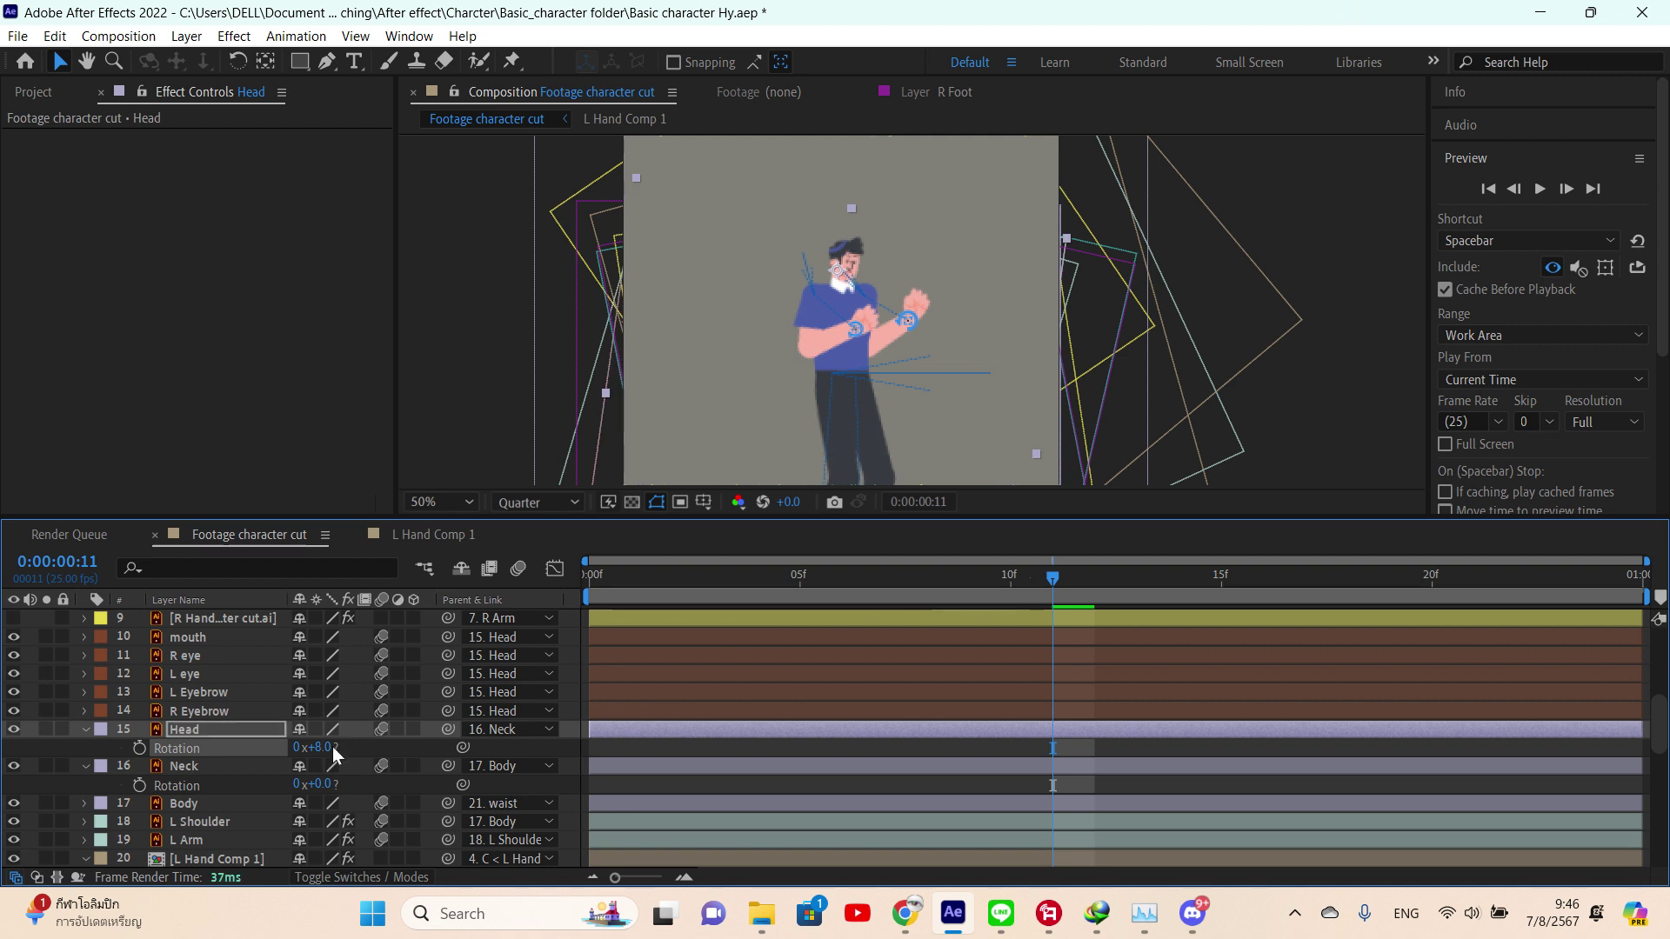
pyautogui.hotkey('ctrl', 'z')
pyautogui.hotkey('alt', 'shift', 'r')
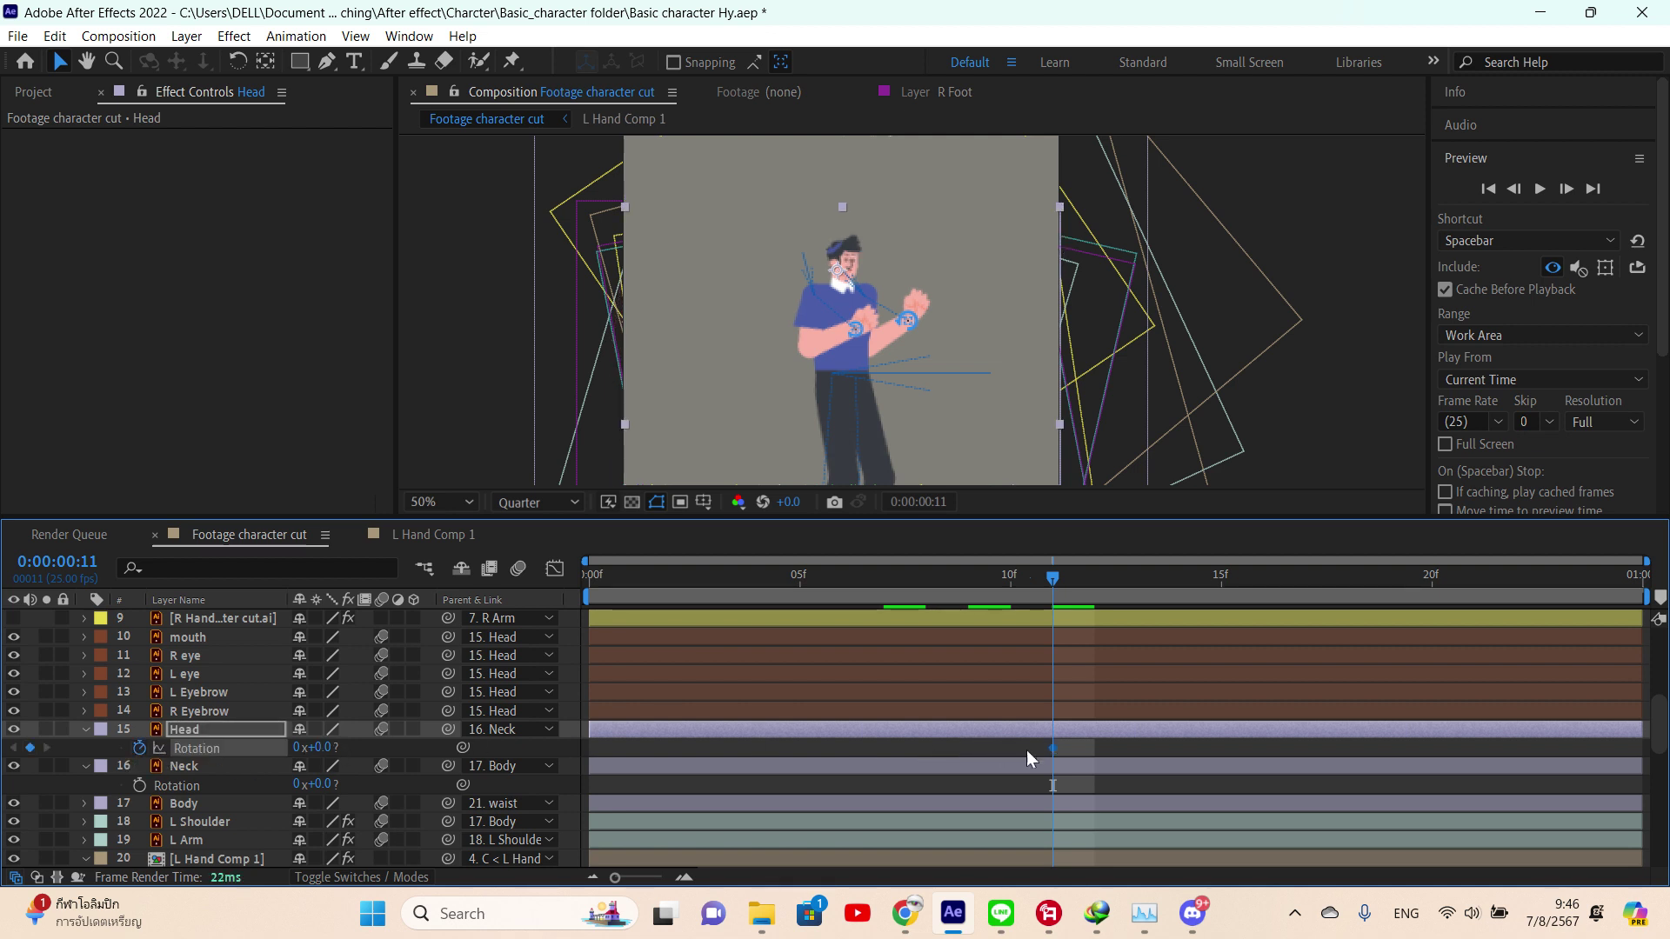
# - Move the Head's Rotation keyframe to frame 0, set its Rotation to 10° at frame 11, and scrub toward the end
pyautogui.moveTo(1051, 747); pyautogui.dragTo(586, 781)
pyautogui.moveTo(335, 748); pyautogui.dragTo(339, 748)
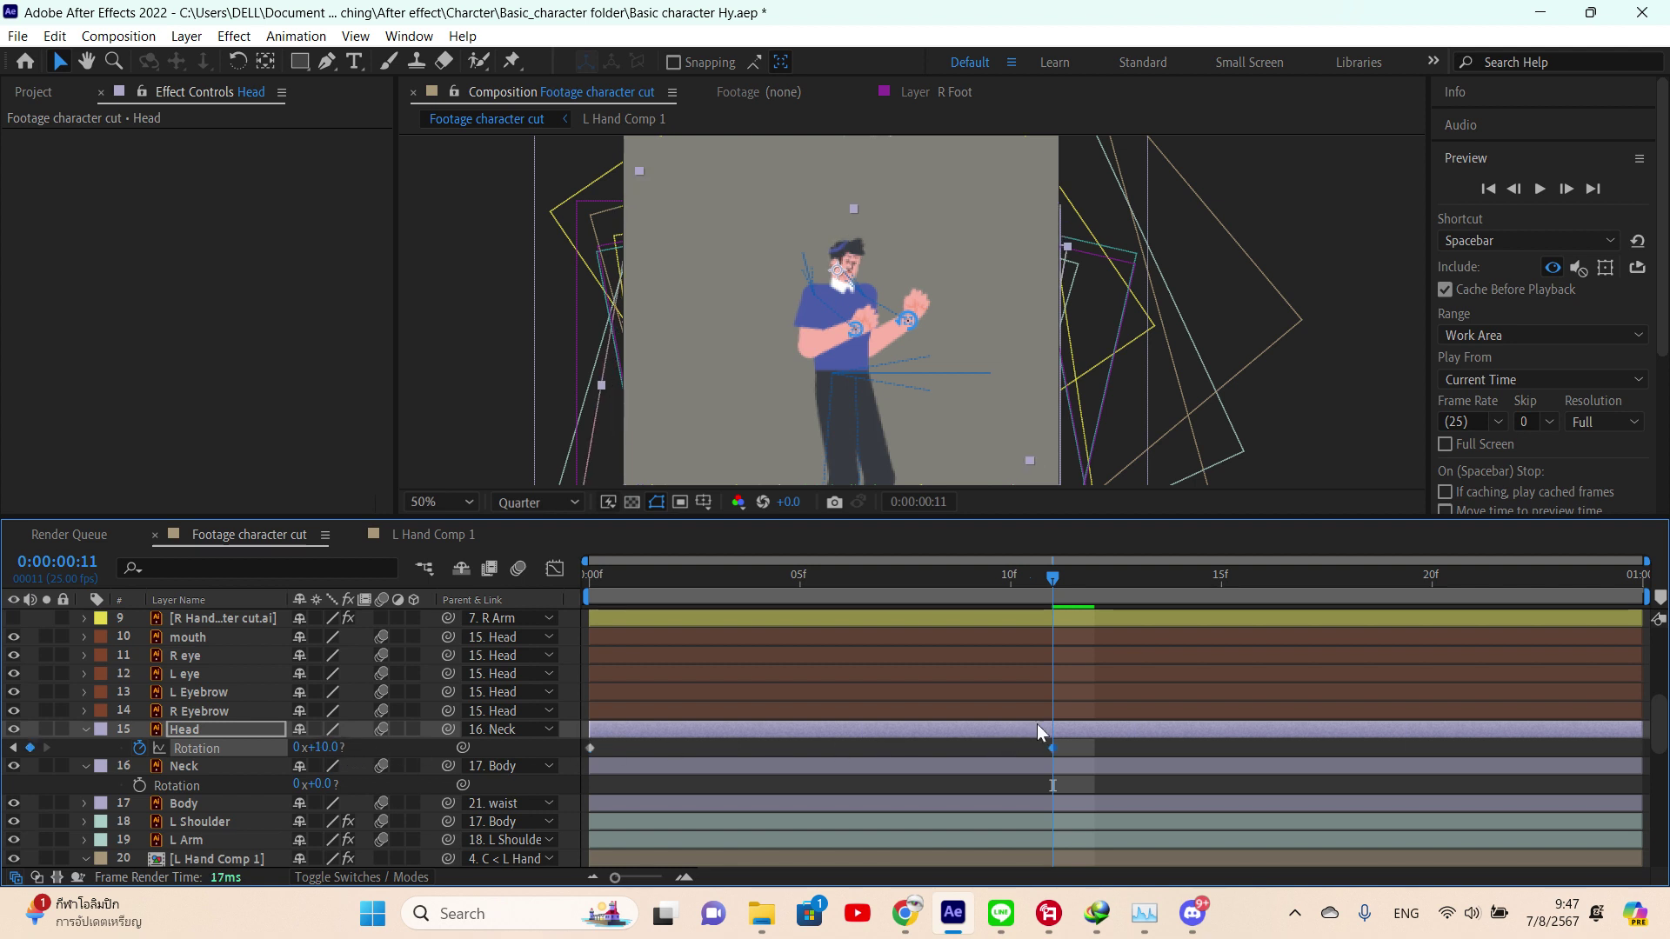
pyautogui.moveTo(1054, 574); pyautogui.dragTo(1390, 576)
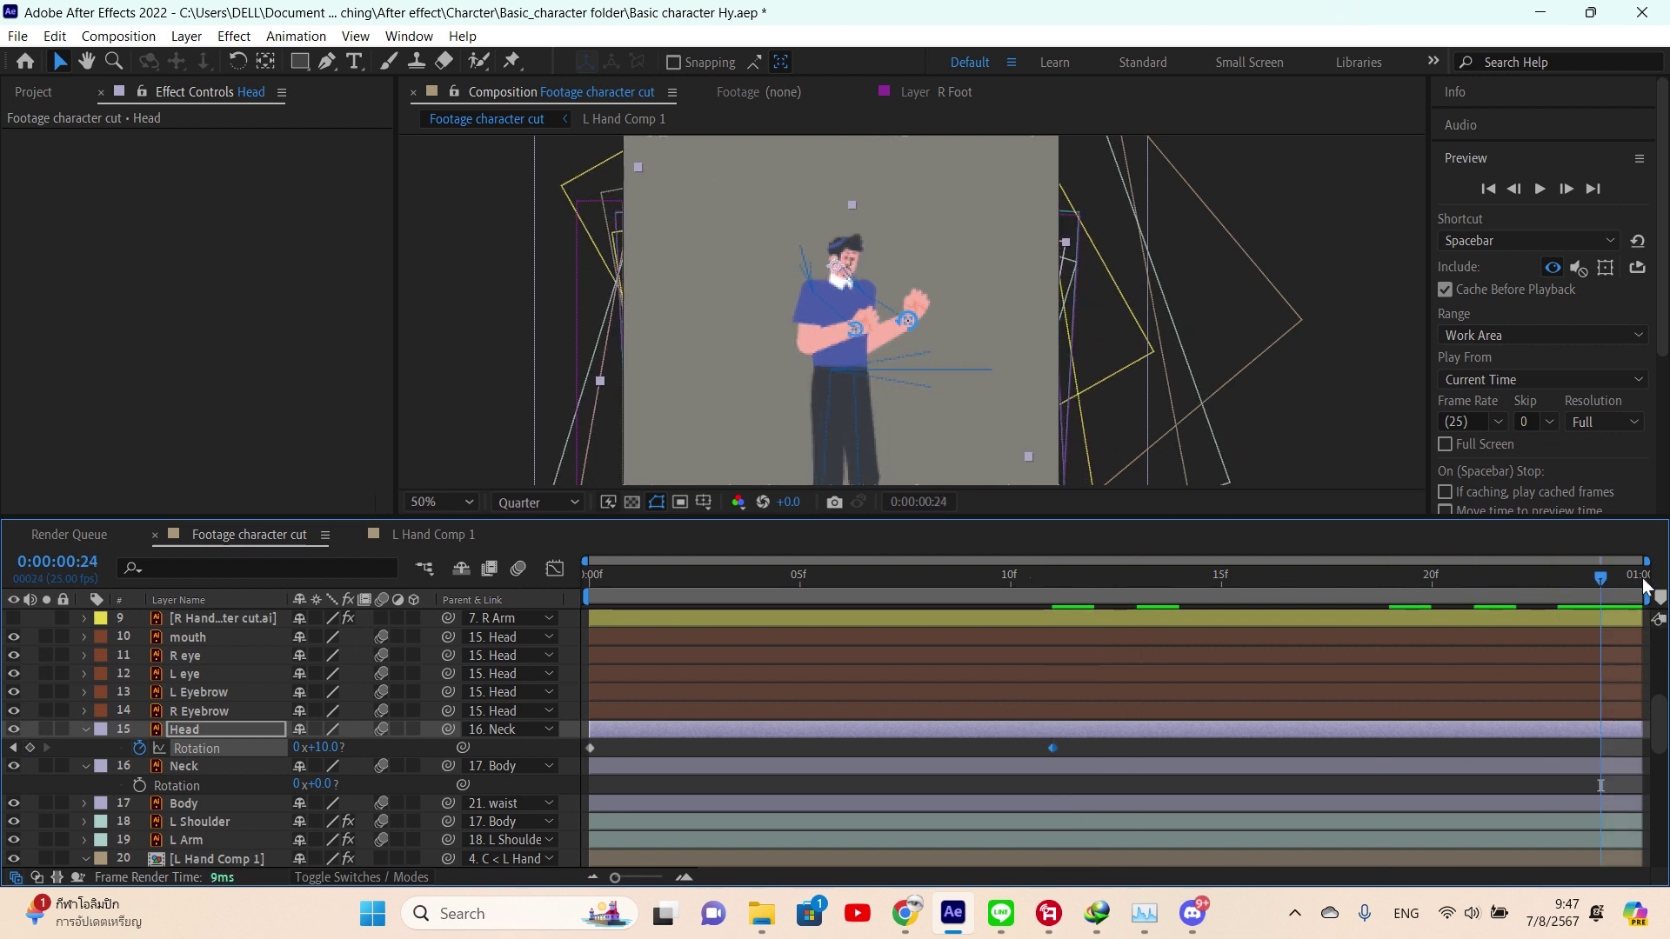
# - Add a Head Rotation keyframe of 0° at frame 24, shift it to the end of the loop, and preview the cycle
pyautogui.click(326, 747)
pyautogui.write('0')
pyautogui.press('Return')
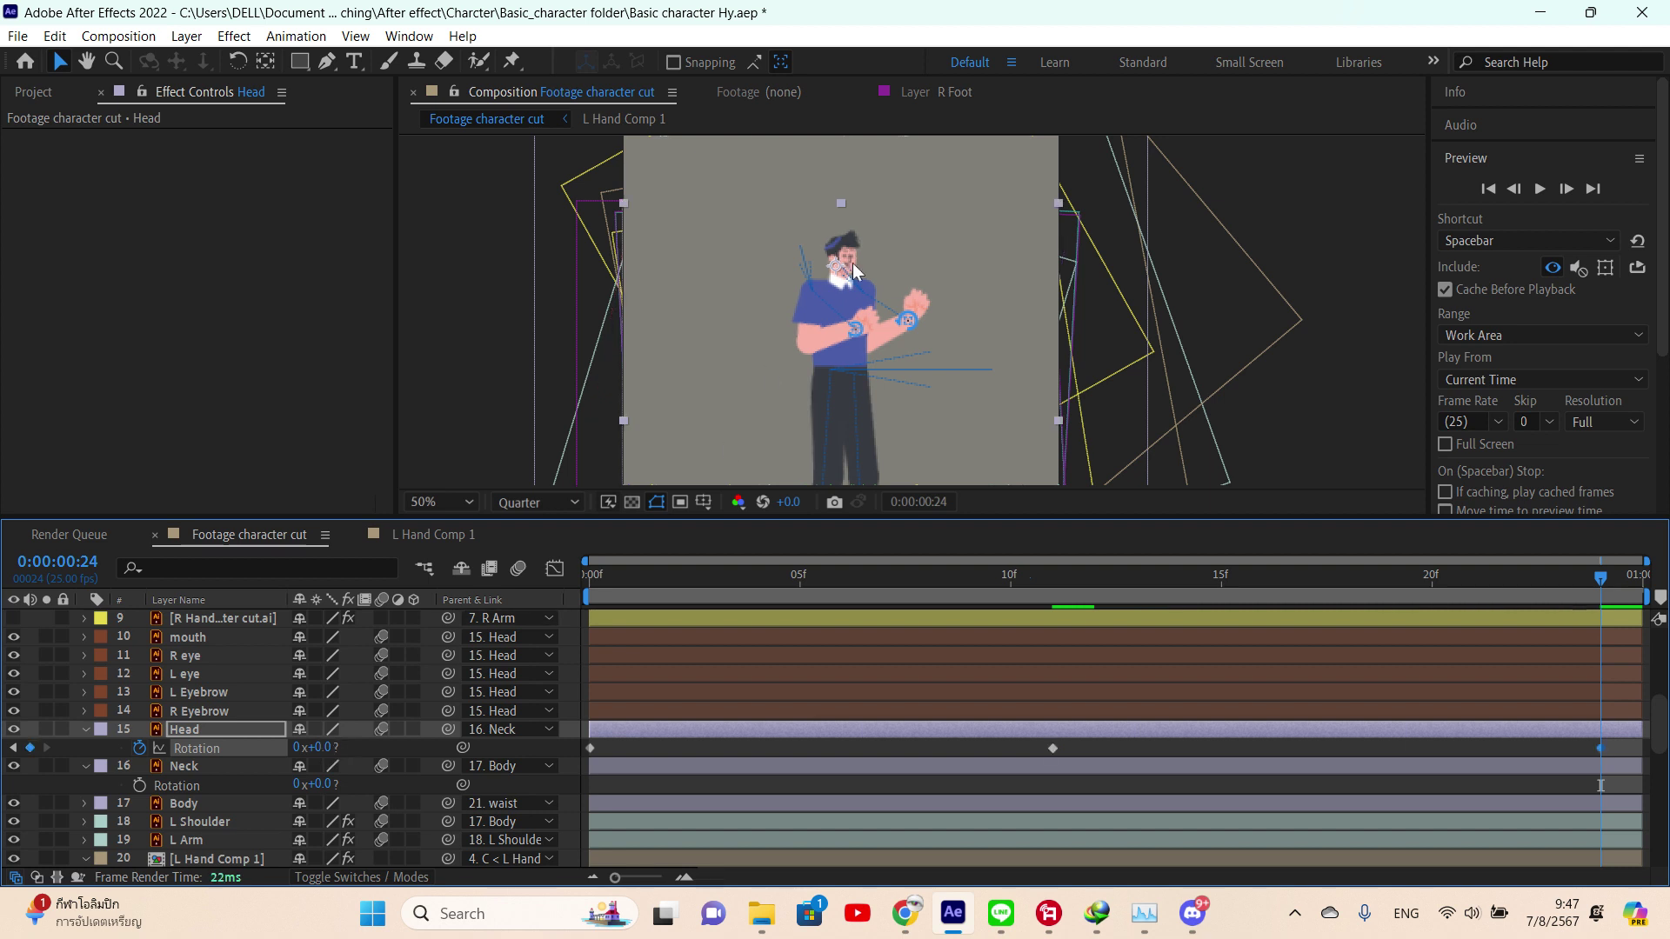
pyautogui.moveTo(1602, 747); pyautogui.dragTo(1642, 748)
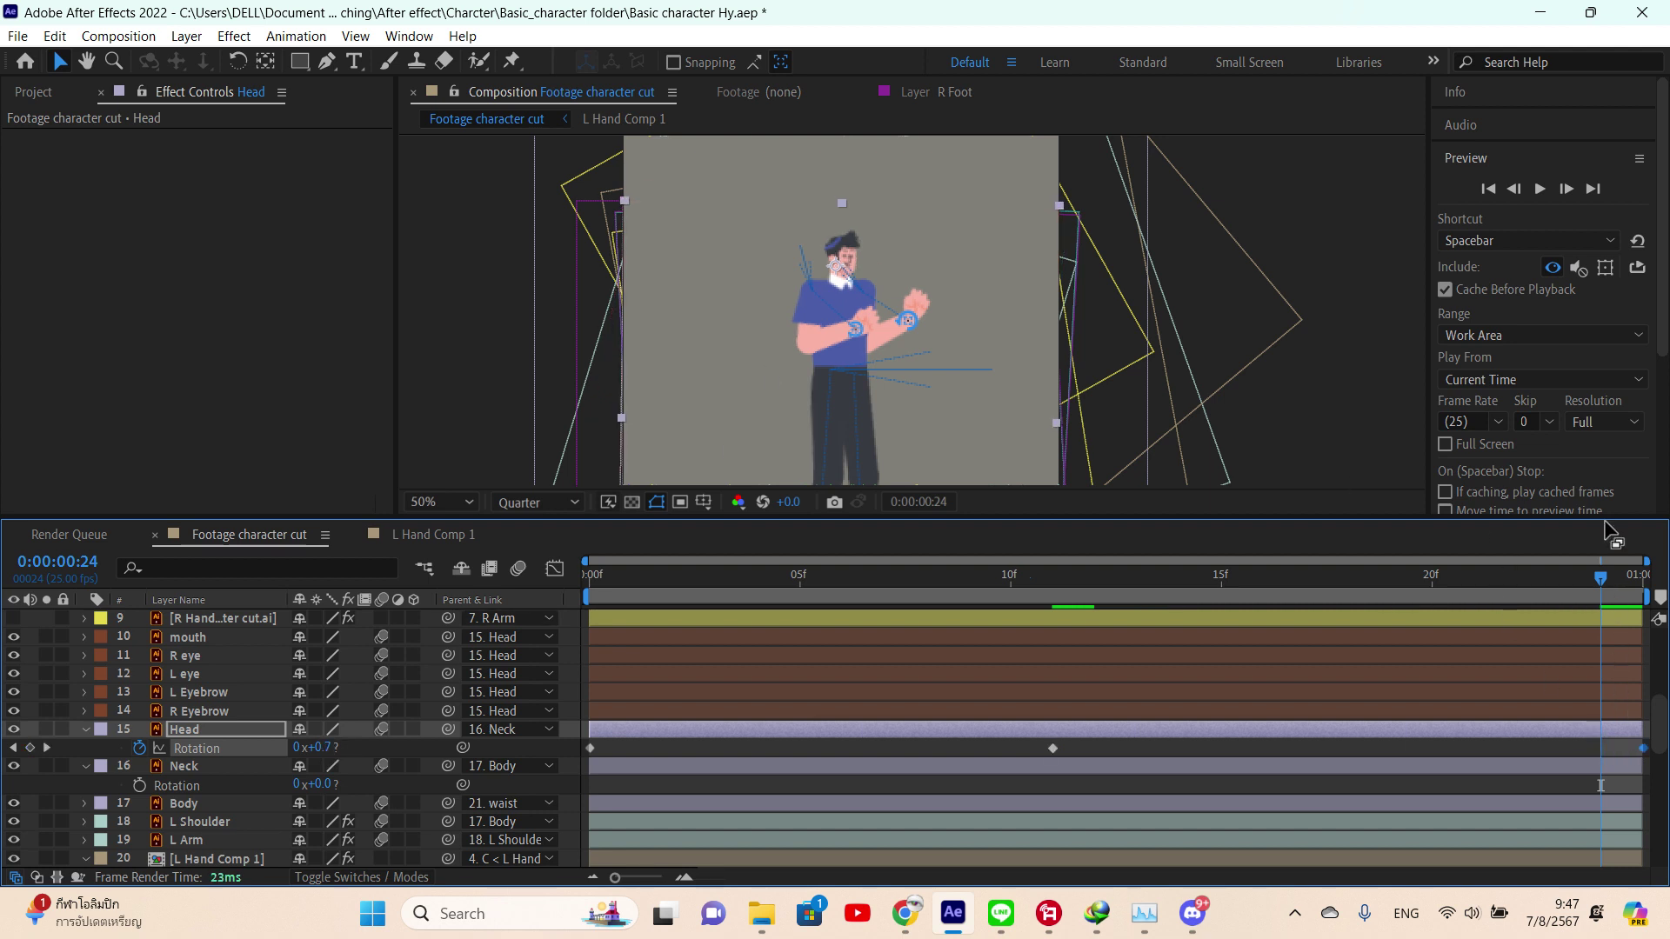
pyautogui.click(1543, 191)
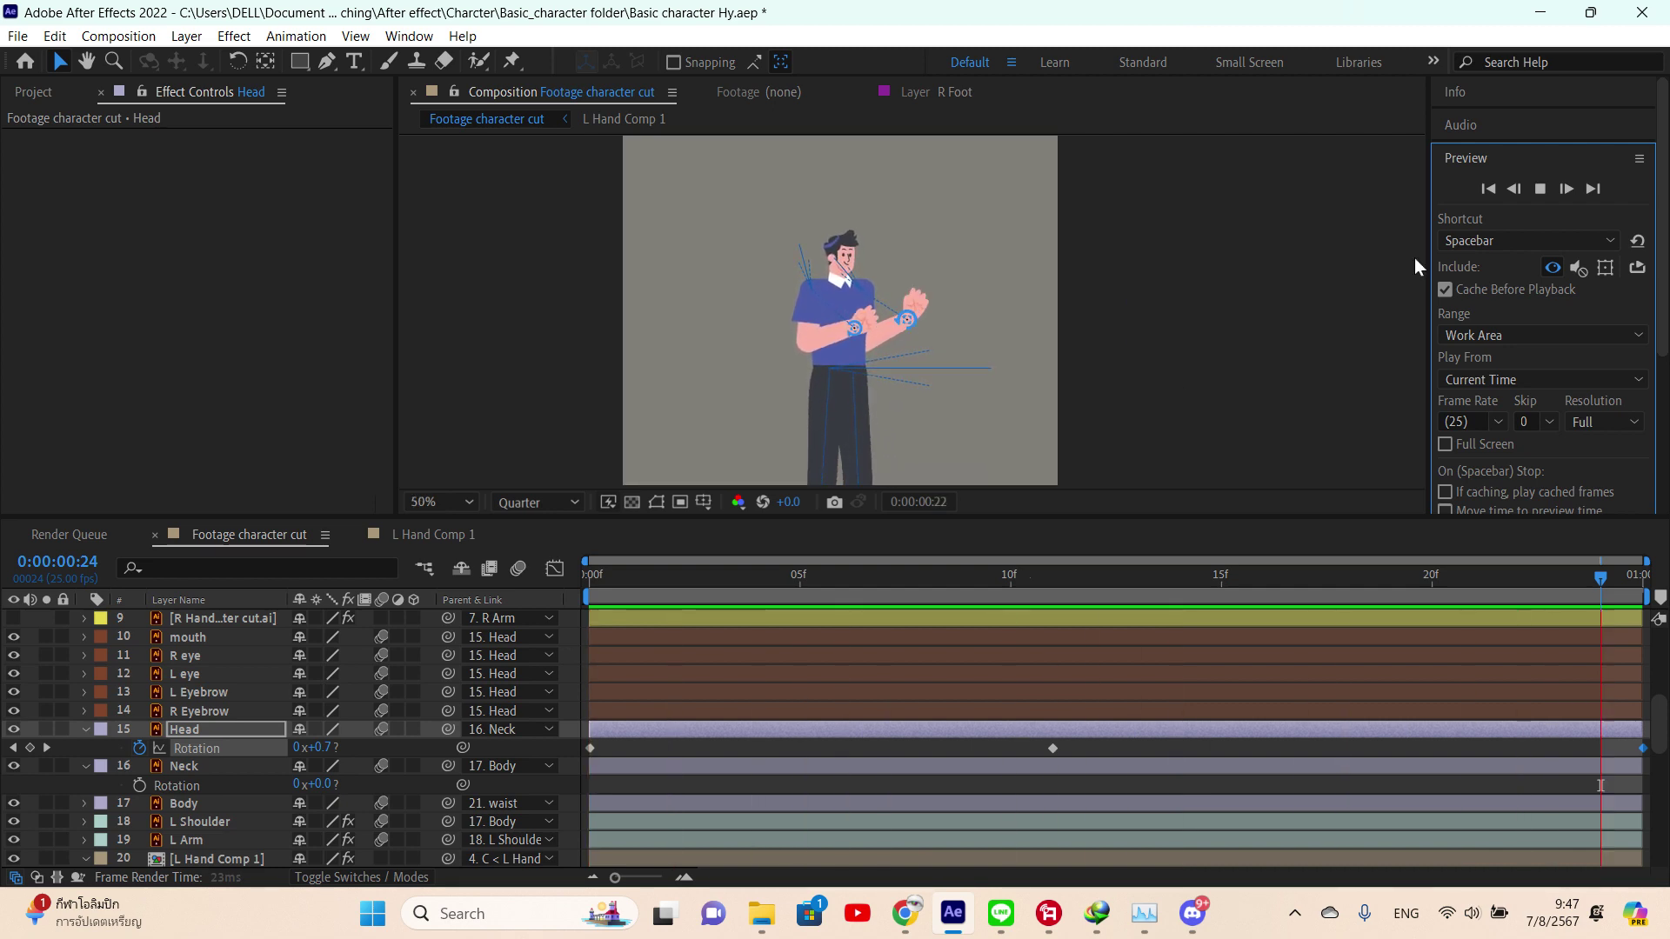
pyautogui.press('space')
# - At frame 11, lower the left hand controller to about 635.8, 491.2 and preview the cycle
pyautogui.scroll(5, 1119, 659)
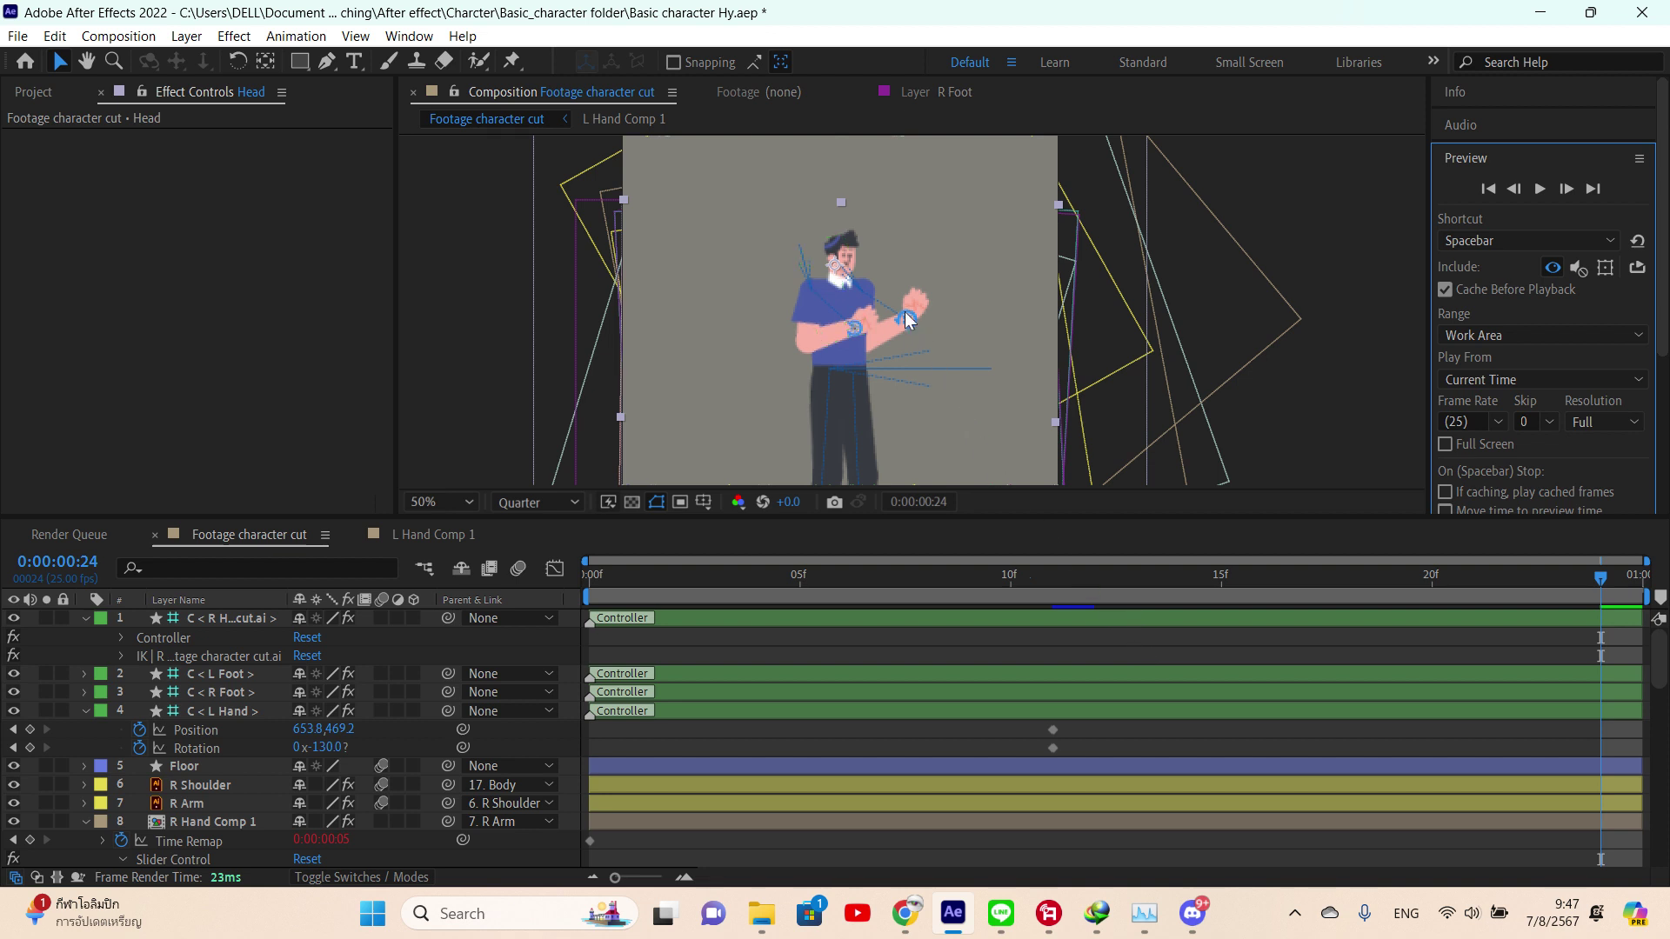
pyautogui.click(1050, 620)
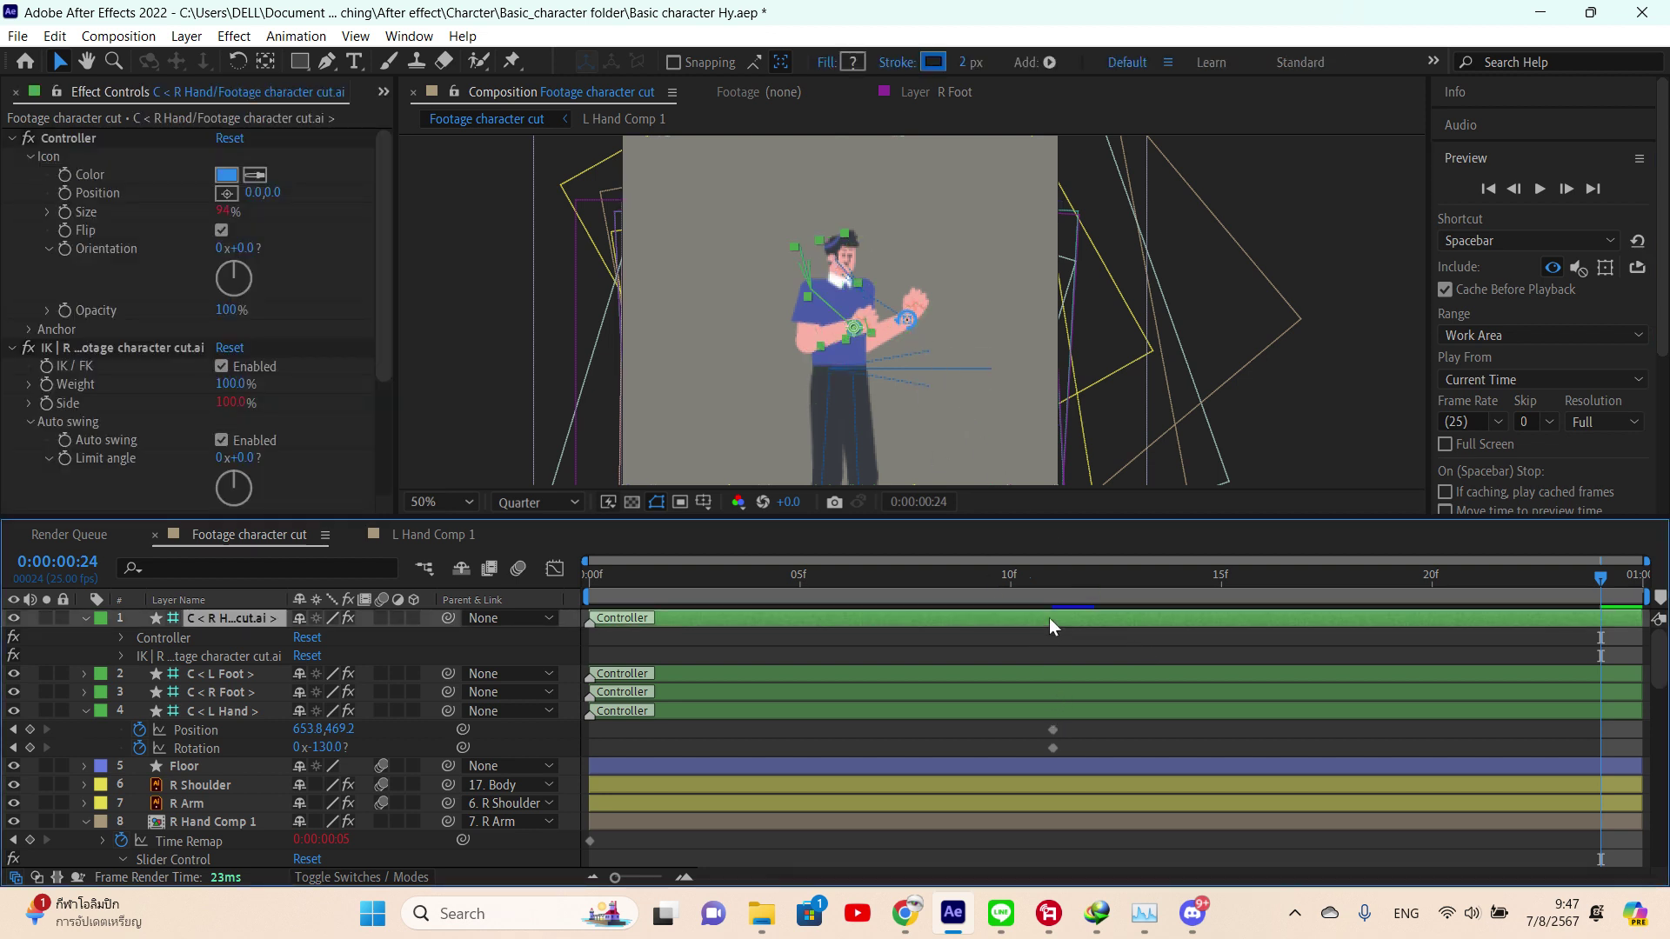
pyautogui.click(14, 618)
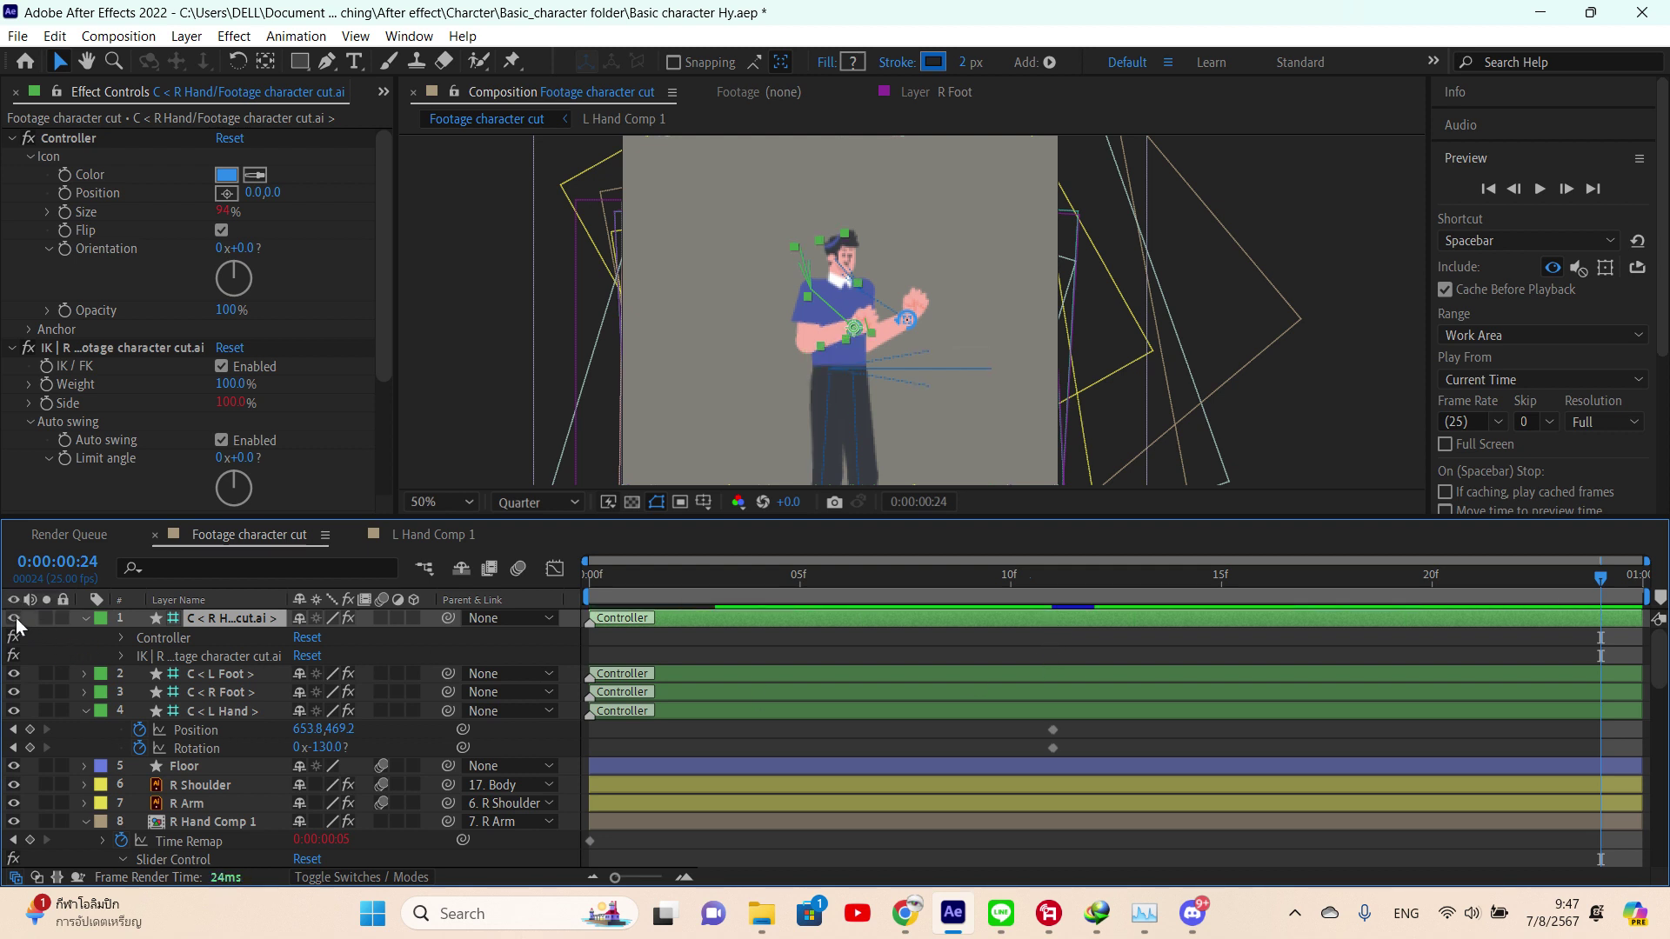
pyautogui.click(14, 617)
pyautogui.click(237, 710)
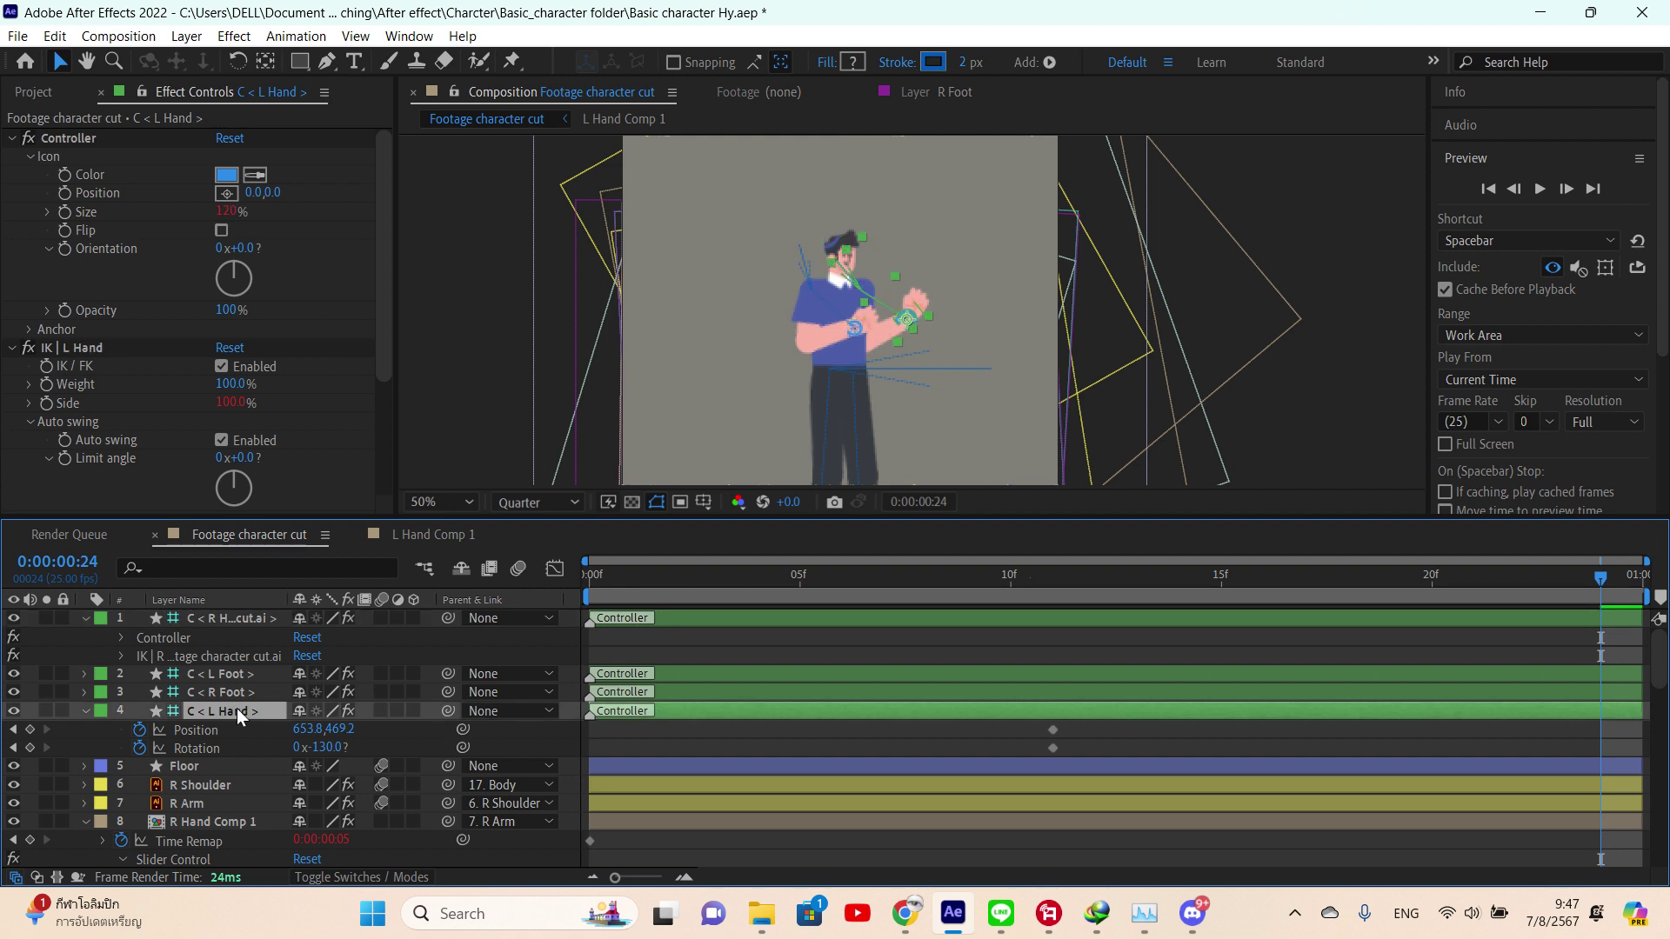
pyautogui.moveTo(1098, 574); pyautogui.dragTo(1031, 588)
pyautogui.moveTo(905, 324)
pyautogui.mouseDown()
pyautogui.moveTo(922, 348)
pyautogui.moveTo(896, 323)
pyautogui.moveTo(902, 339)
pyautogui.mouseUp()
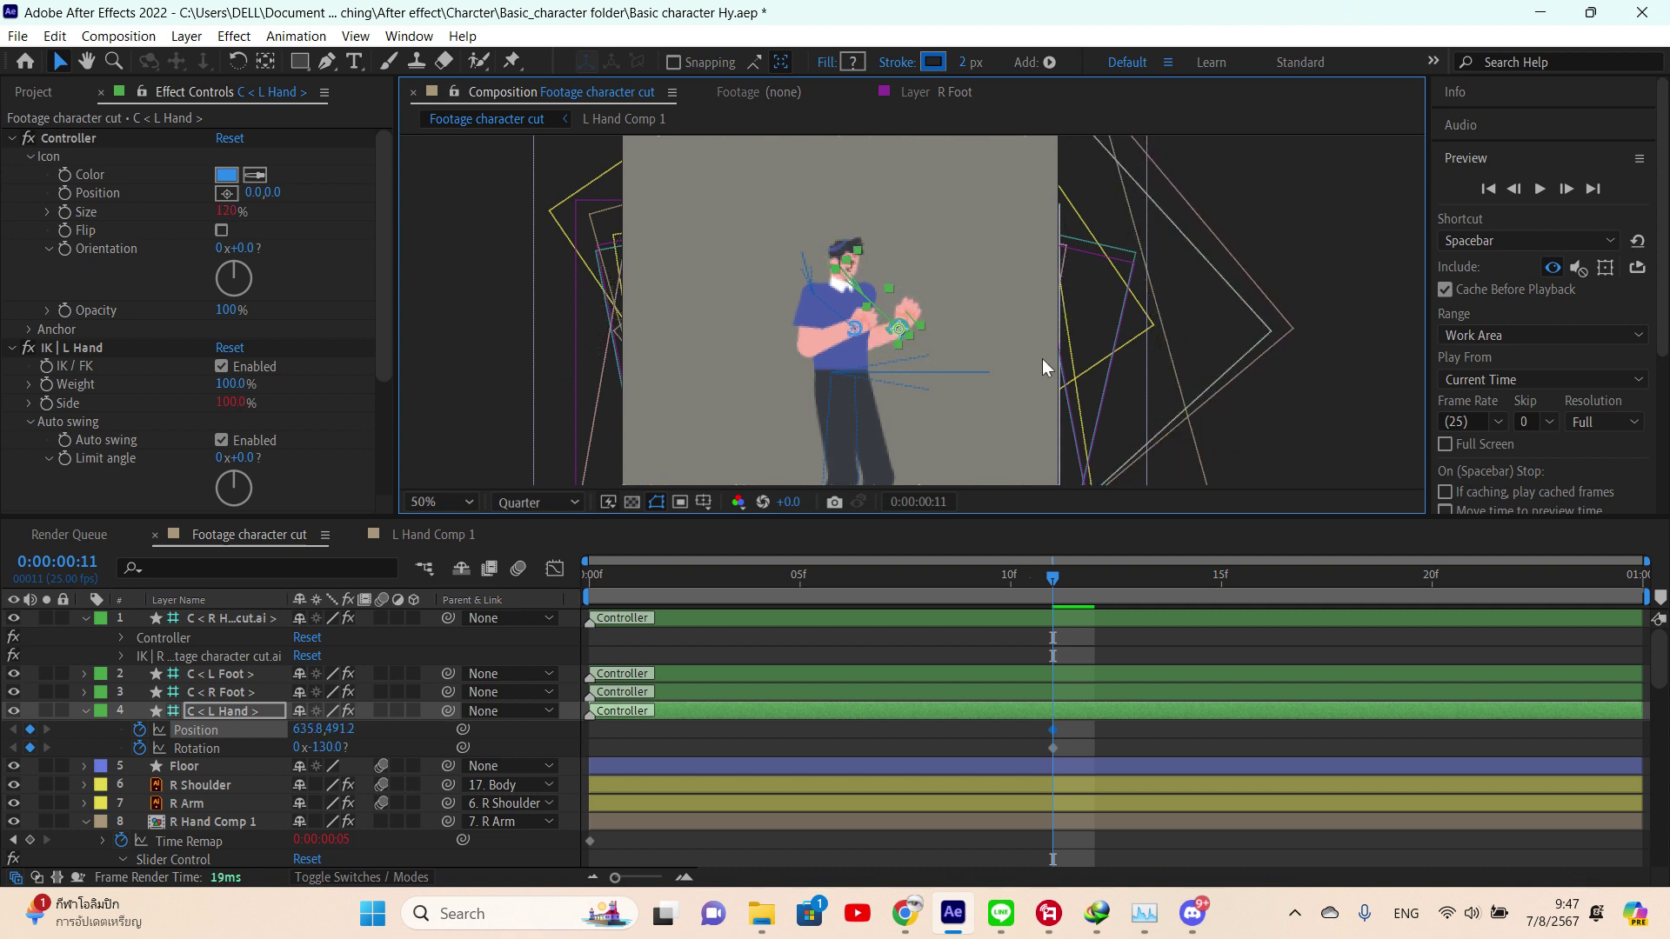
pyautogui.click(1271, 264)
pyautogui.click(1541, 190)
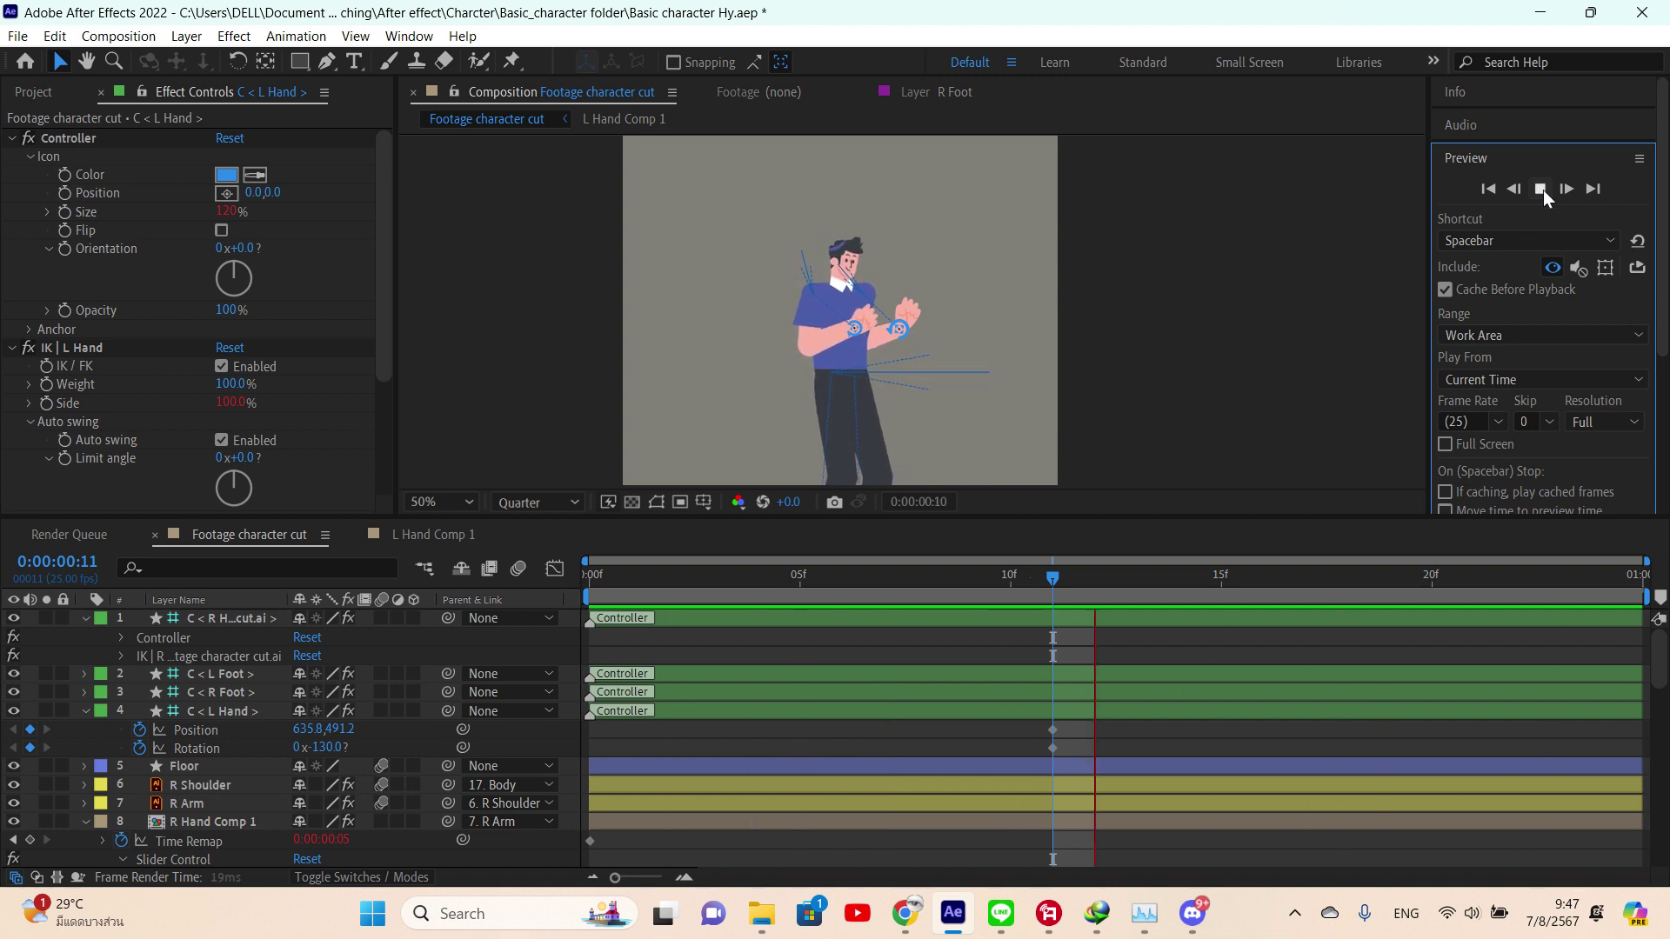
pyautogui.click(1541, 189)
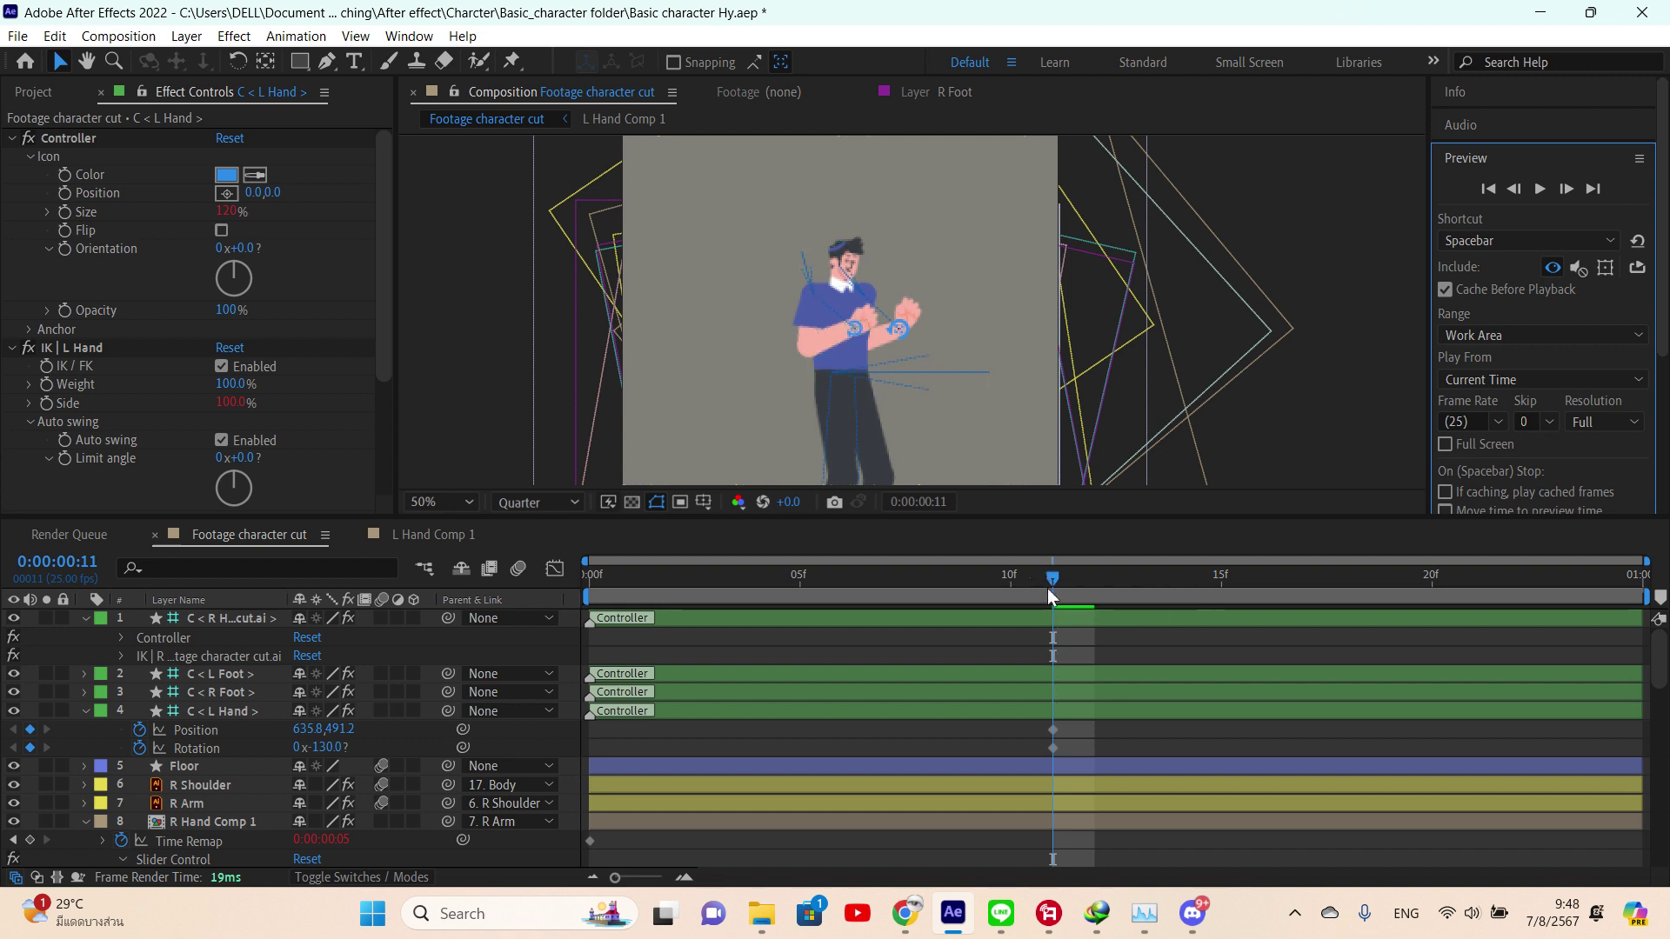
# - At frame 0, keyframe the left hand controller's Position slightly up and back, at about 627.8, 483.2
pyautogui.moveTo(1047, 588); pyautogui.dragTo(600, 634)
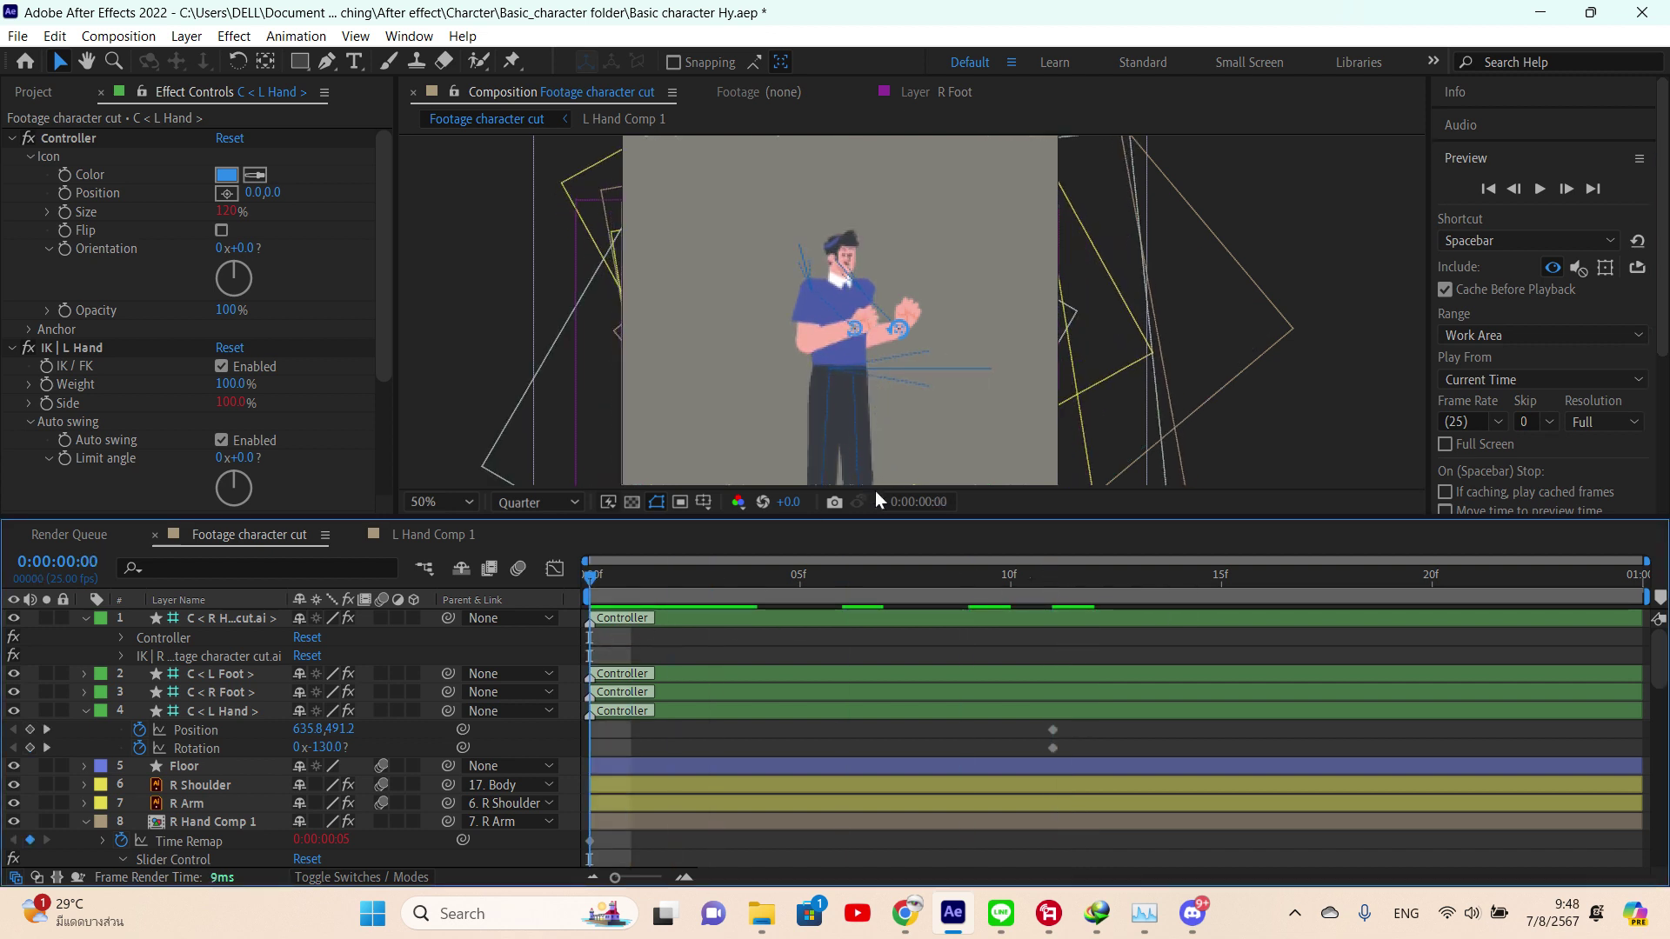
pyautogui.scroll(-3, 844, 715)
pyautogui.scroll(3, 842, 715)
pyautogui.moveTo(901, 335); pyautogui.dragTo(896, 328)
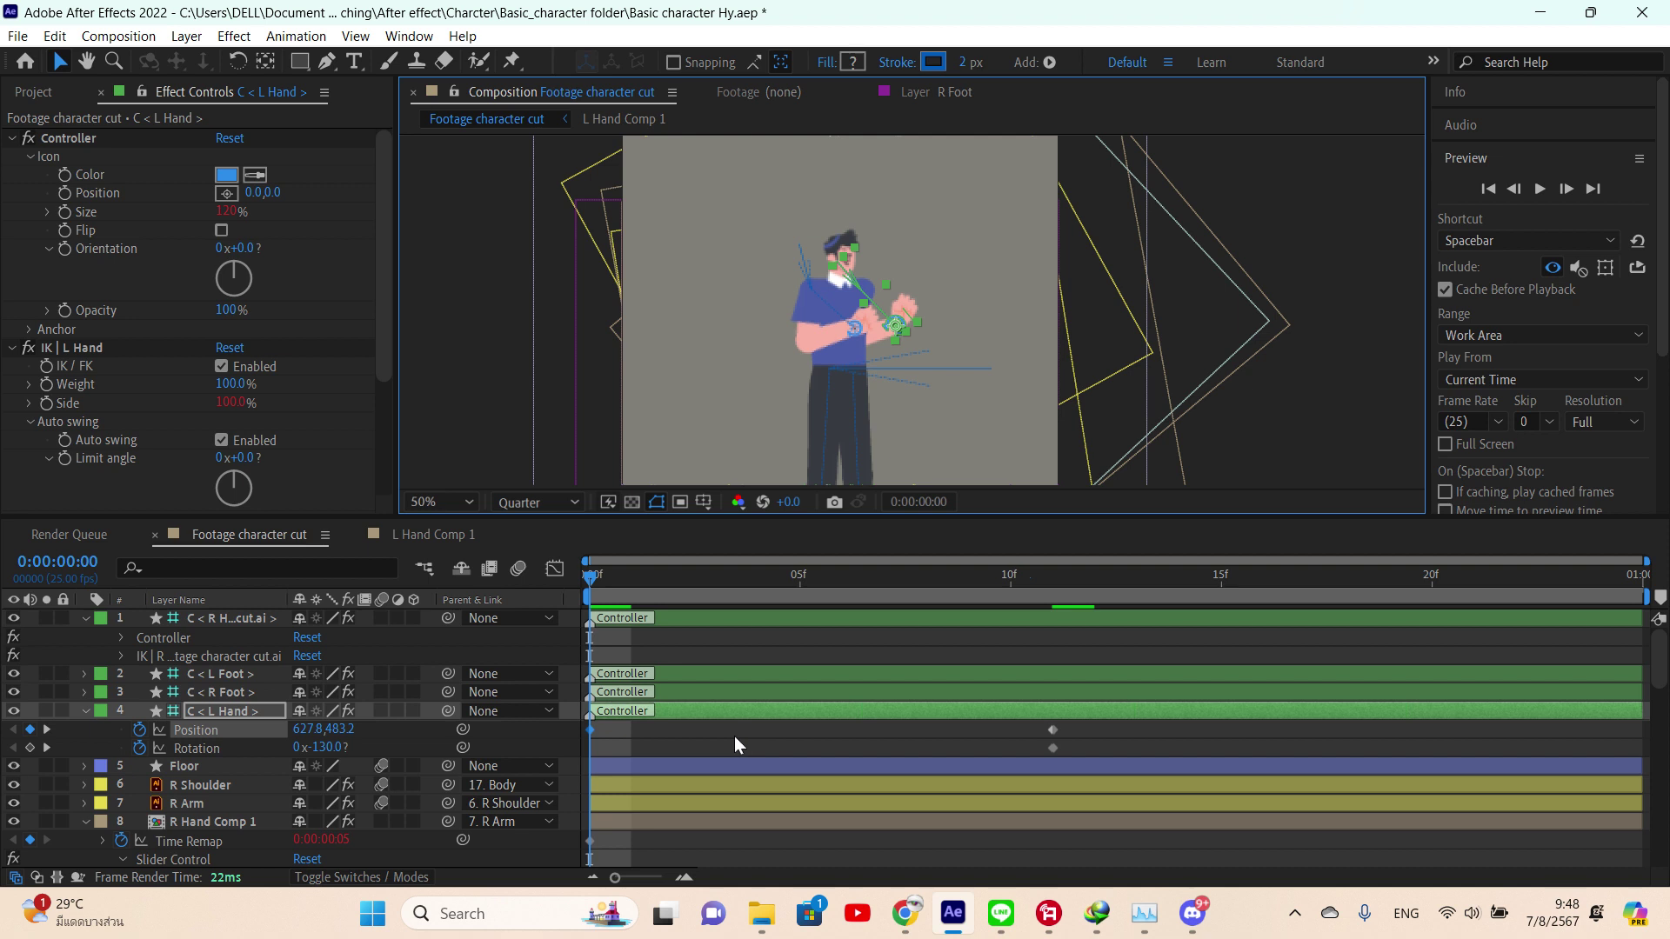
# - Repeat the left hand controller's 627.8, 483.2 Position as a keyframe at the end of the loop and preview the cycle
pyautogui.moveTo(1467, 592); pyautogui.dragTo(1601, 590)
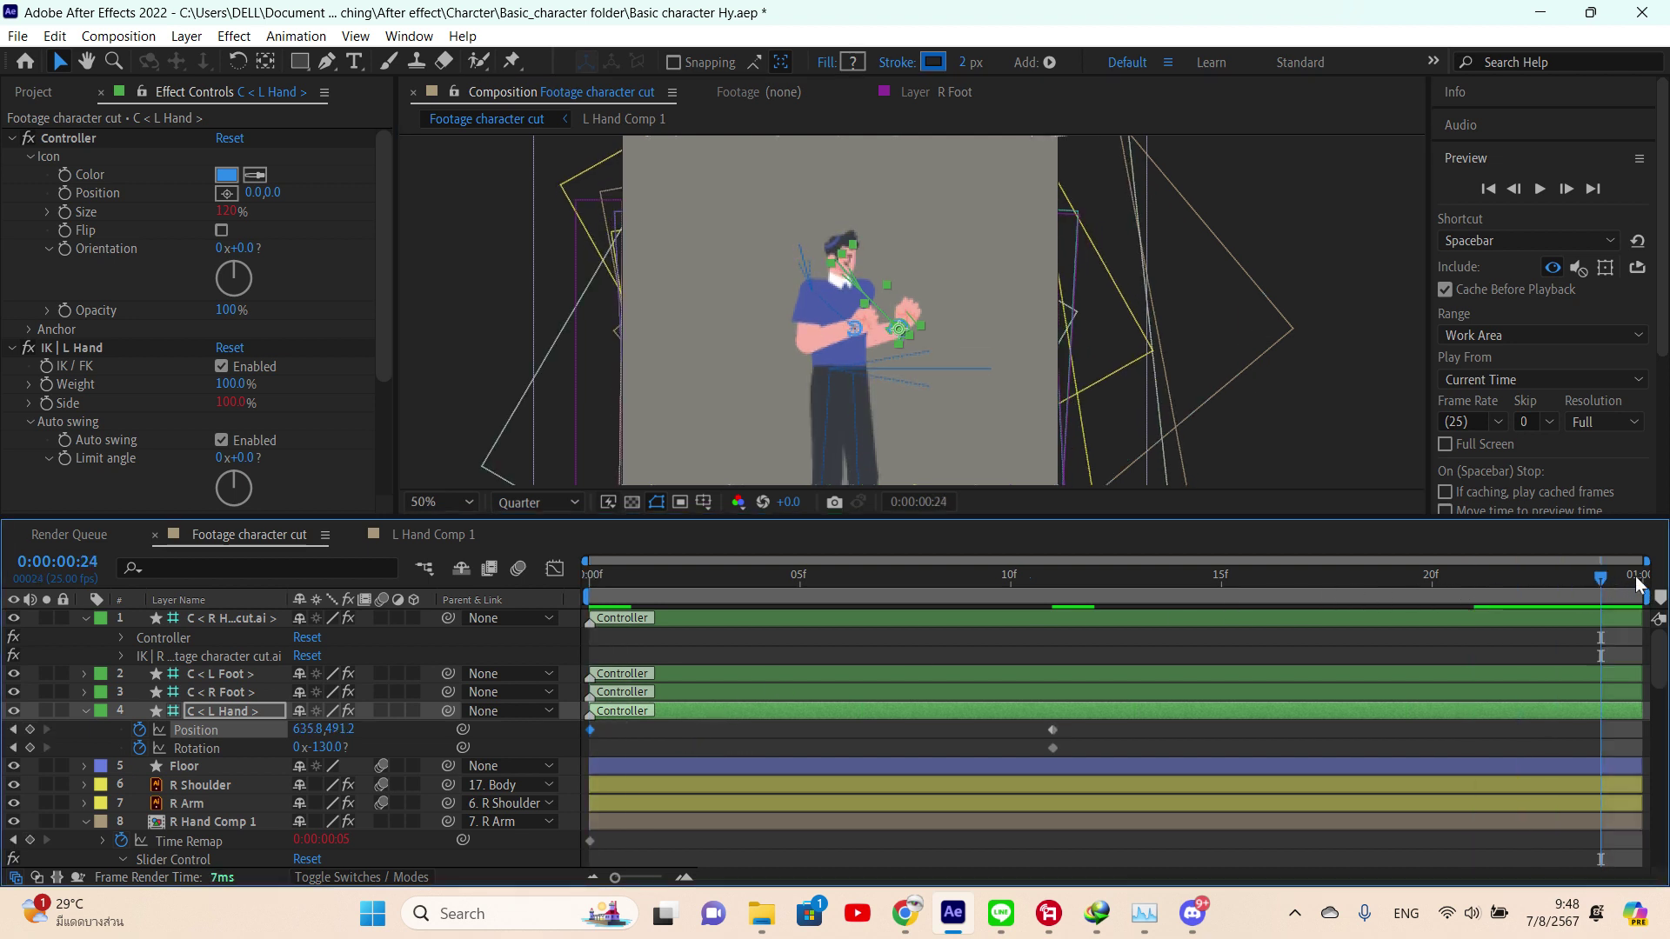
pyautogui.press('Left')
pyautogui.press('Left')
pyautogui.press('Left')
pyautogui.press('Left')
pyautogui.press('Up')
pyautogui.press('Up')
pyautogui.press('Up')
pyautogui.press('Up')
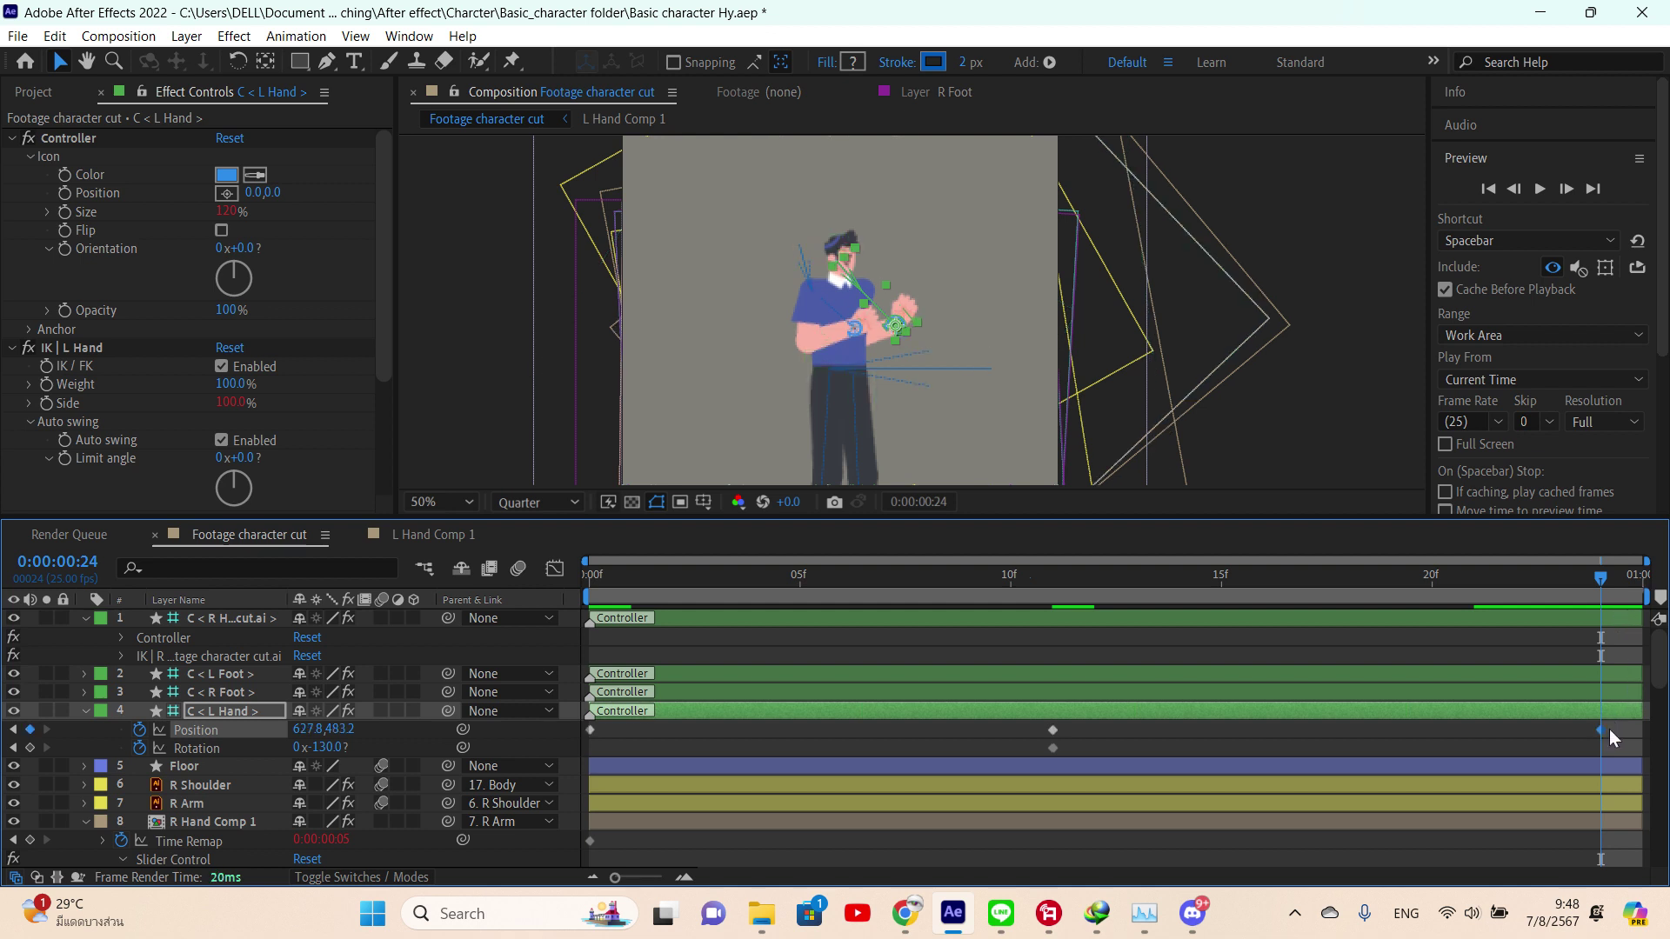
pyautogui.moveTo(1607, 732); pyautogui.dragTo(1638, 733)
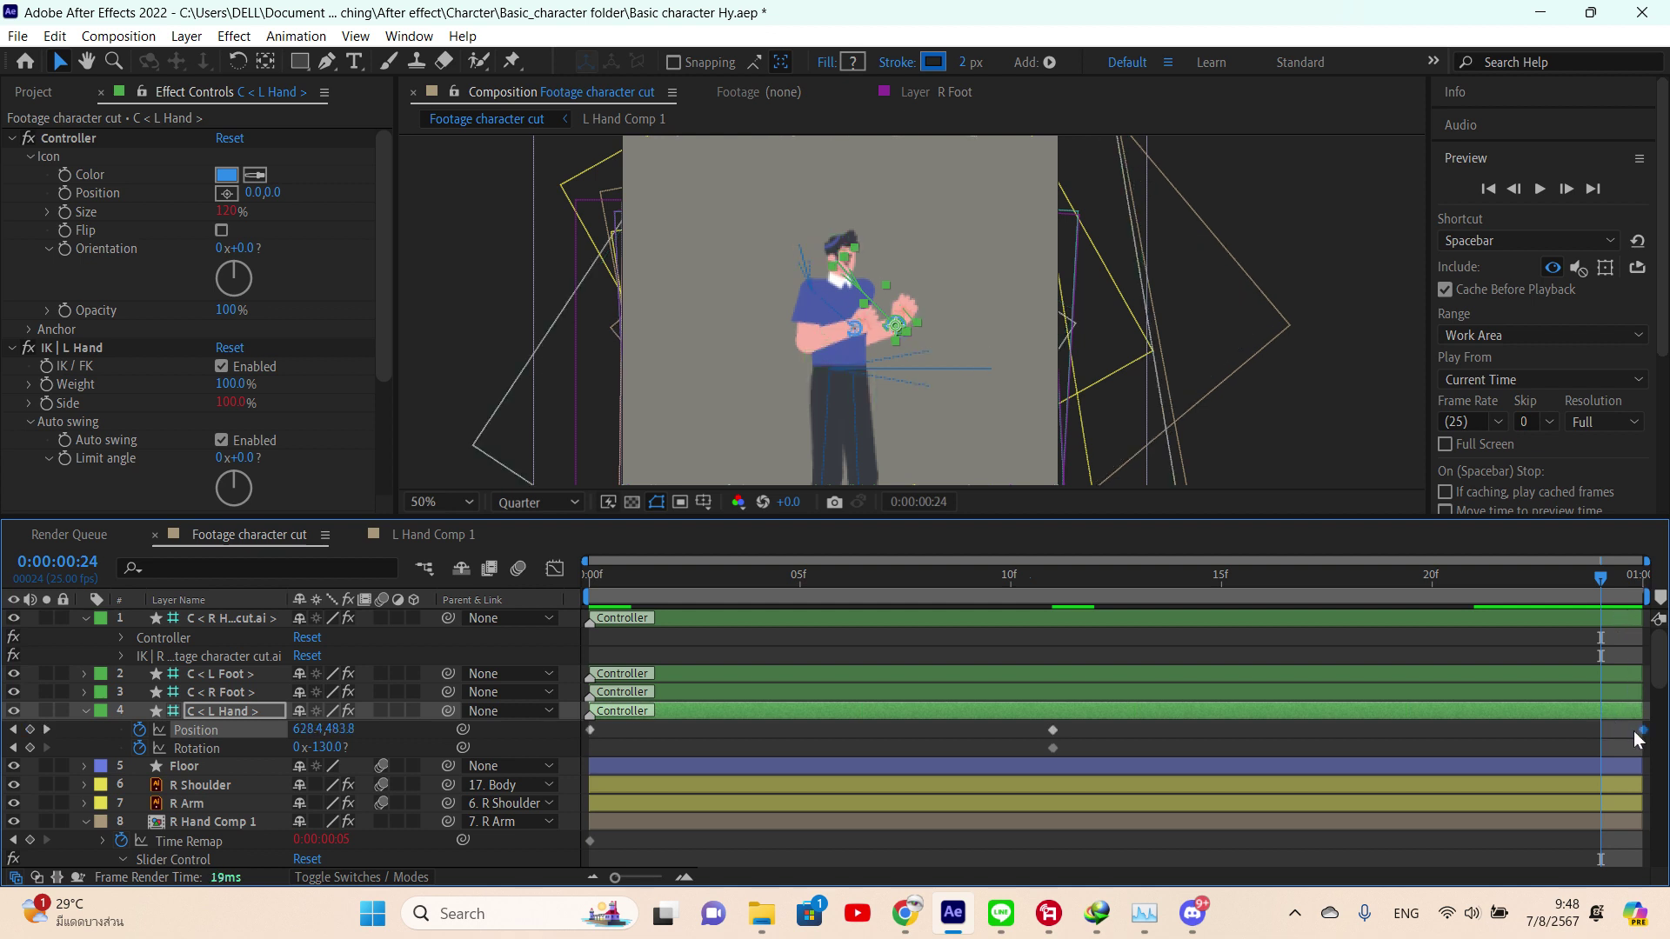
pyautogui.click(1539, 189)
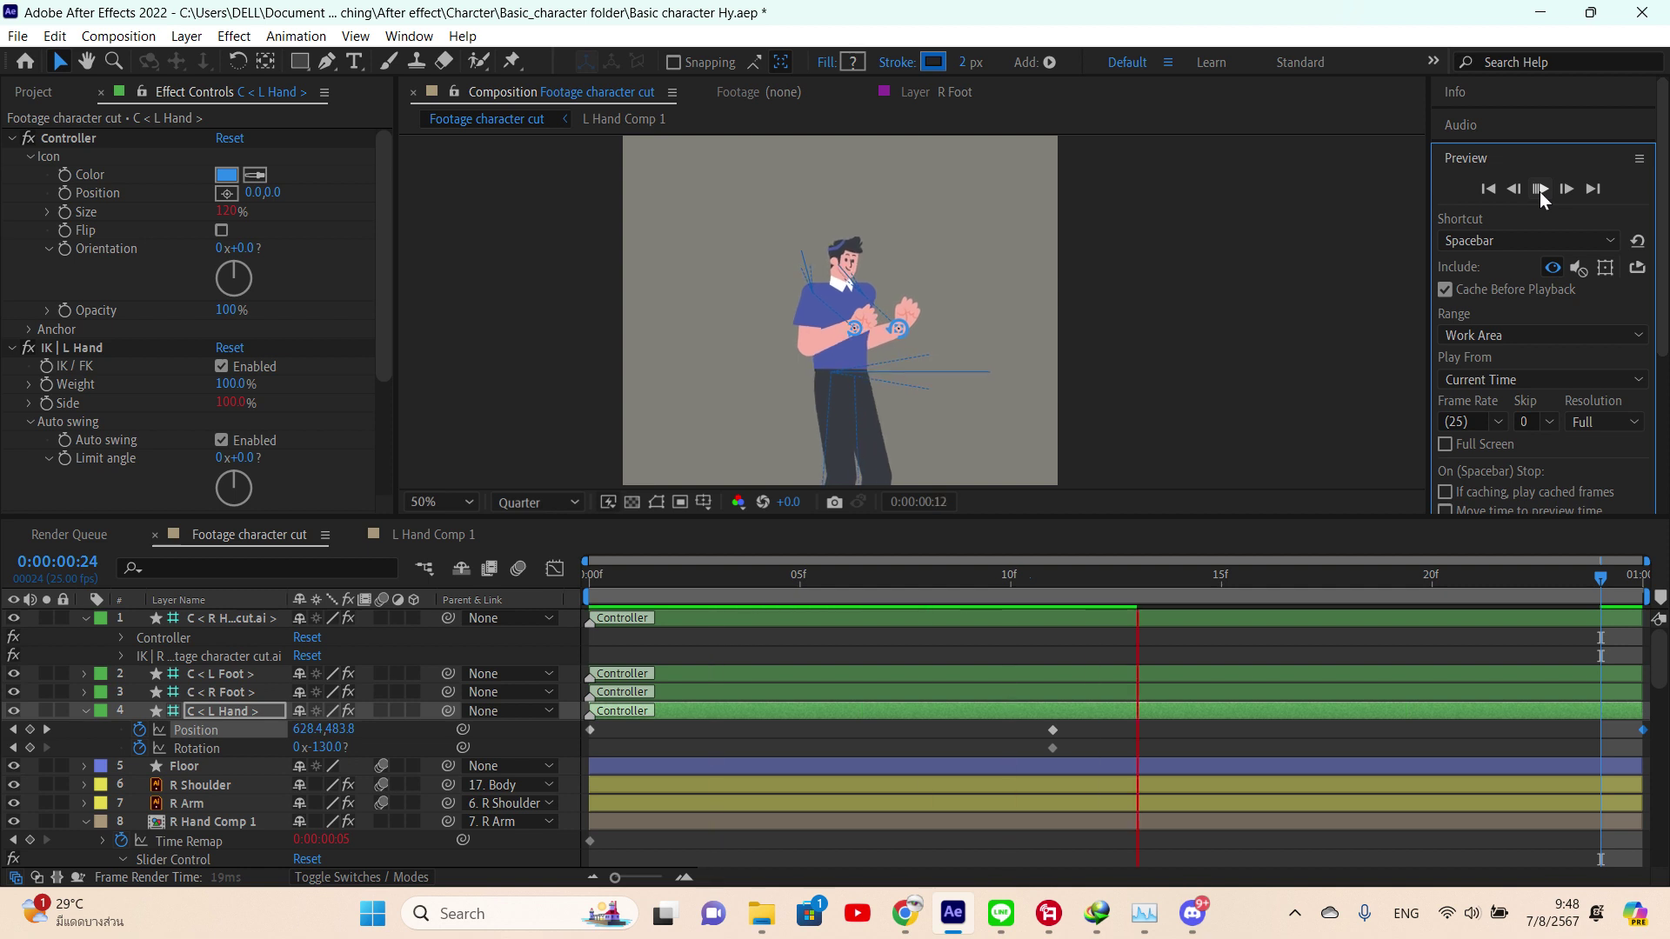
pyautogui.click(1539, 190)
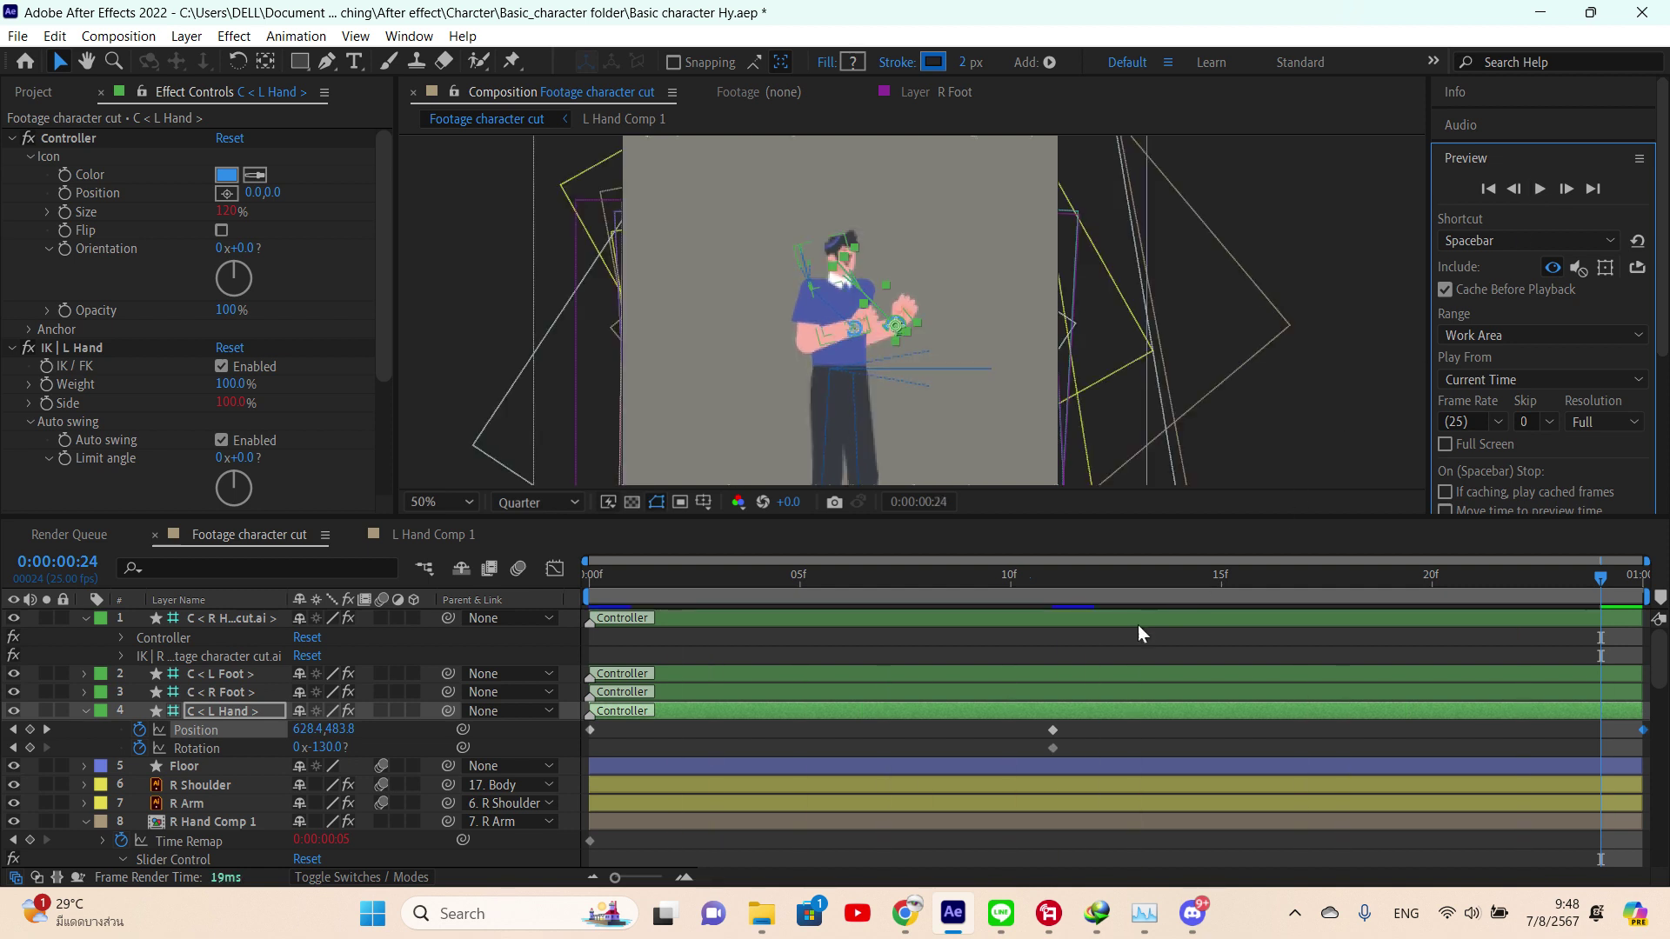
# - At frame 11, raise the left hand controller's Position to about 627.8, 480.2, working at 200% magnification
pyautogui.moveTo(1079, 587); pyautogui.dragTo(1054, 588)
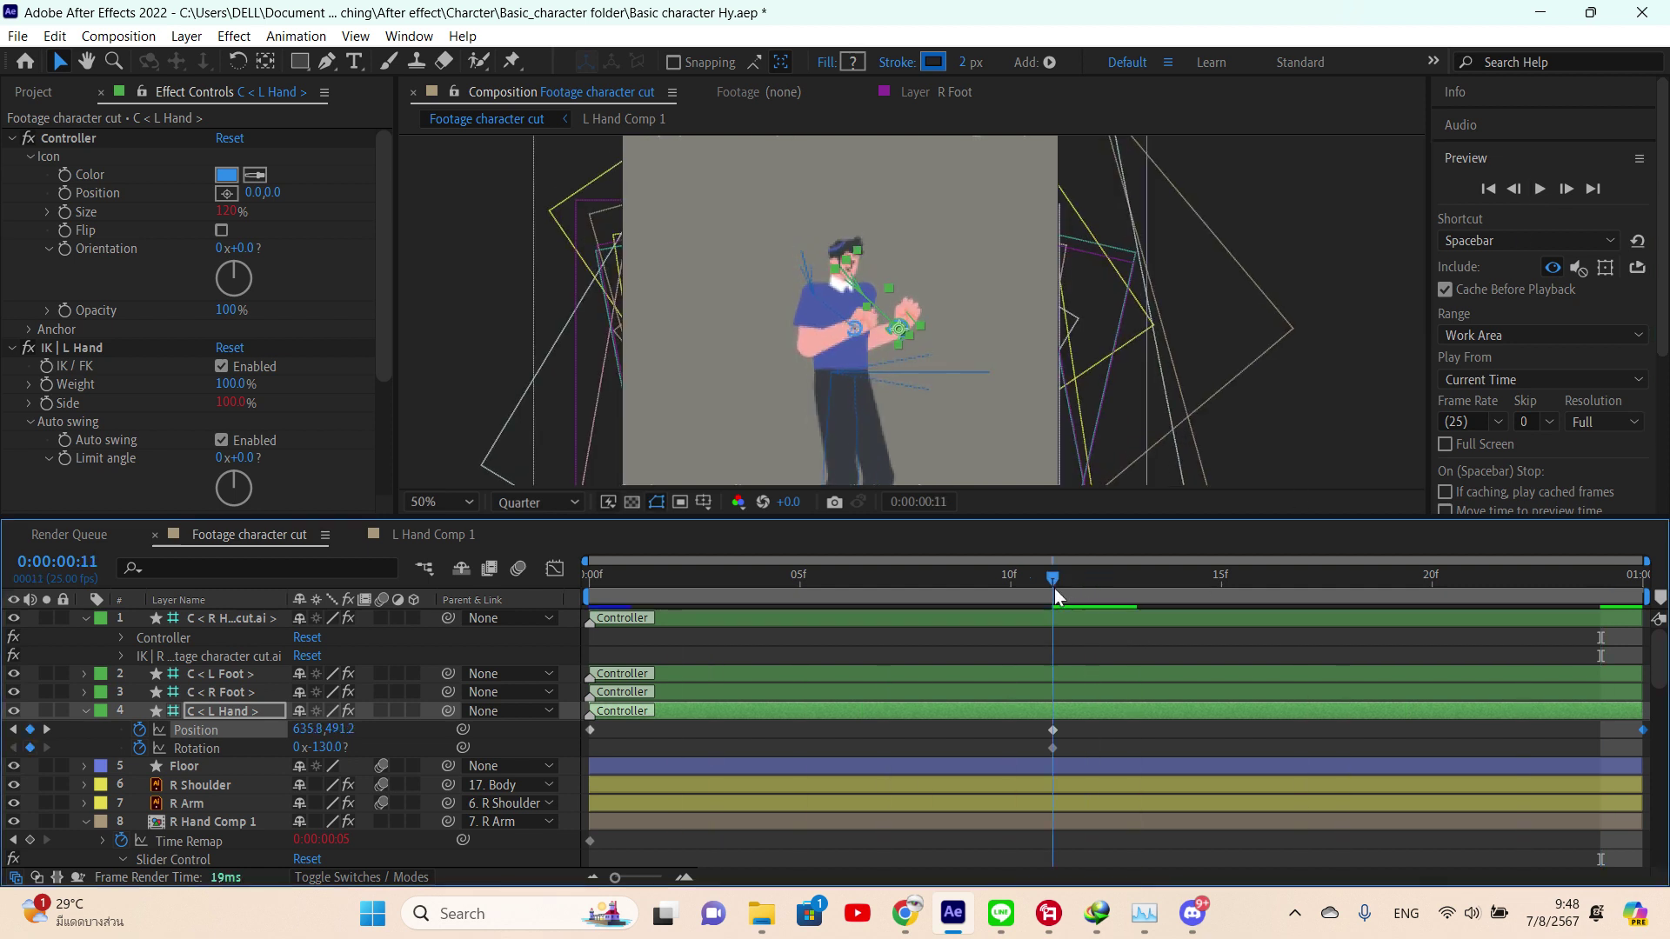
pyautogui.click(900, 335)
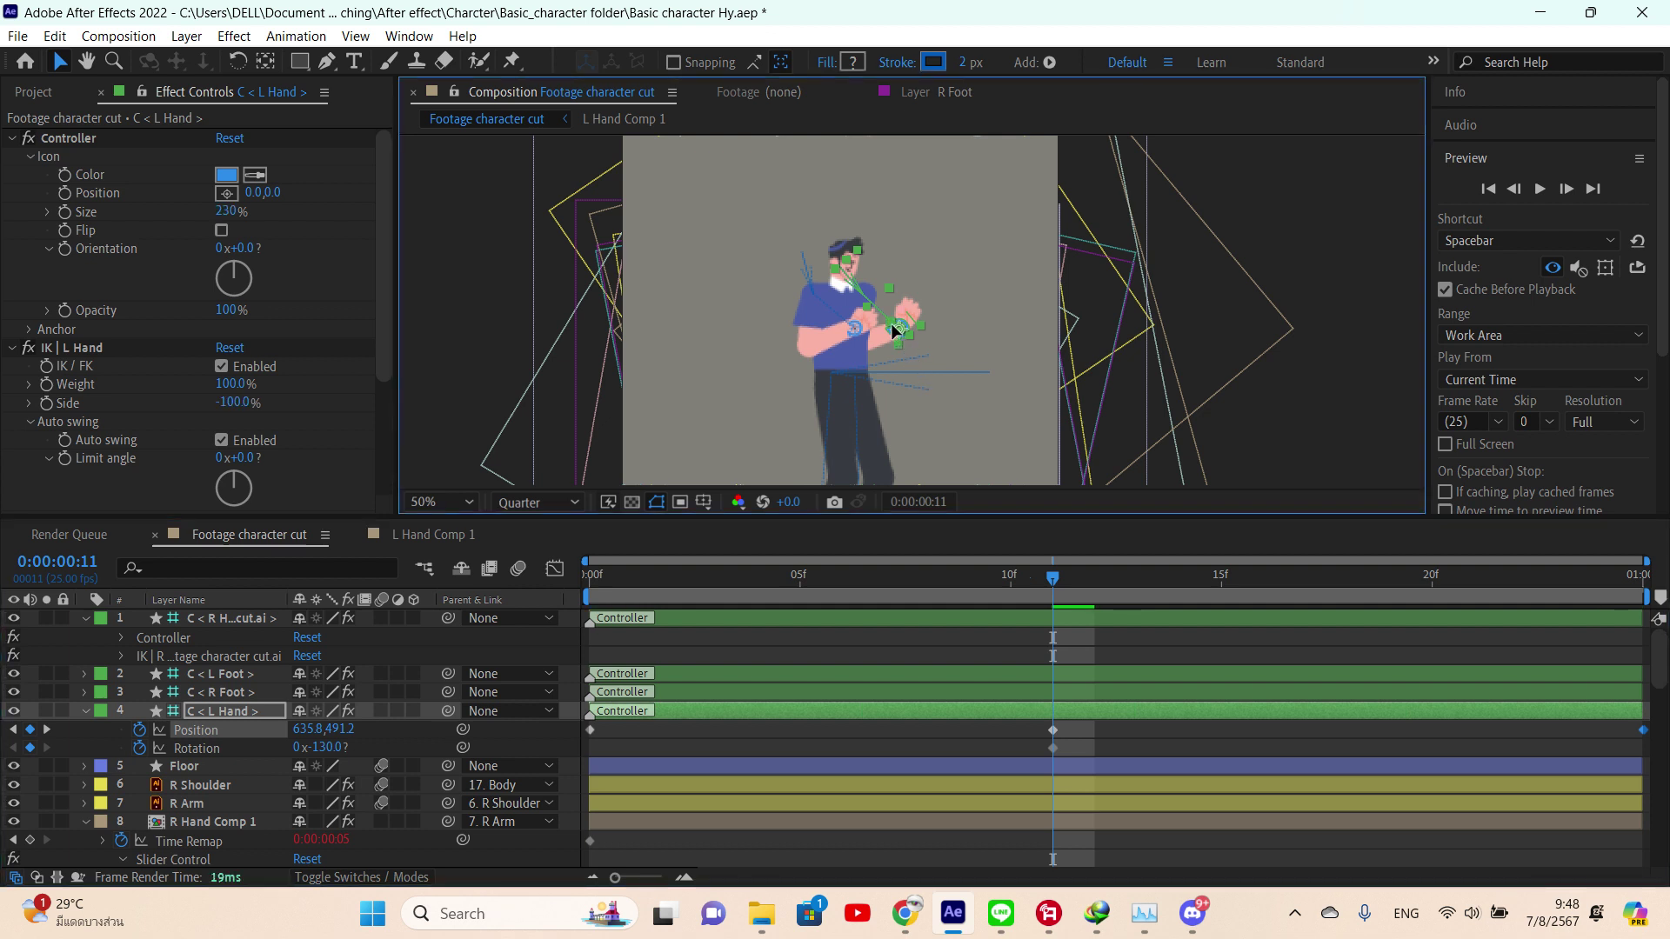
pyautogui.click(1089, 731)
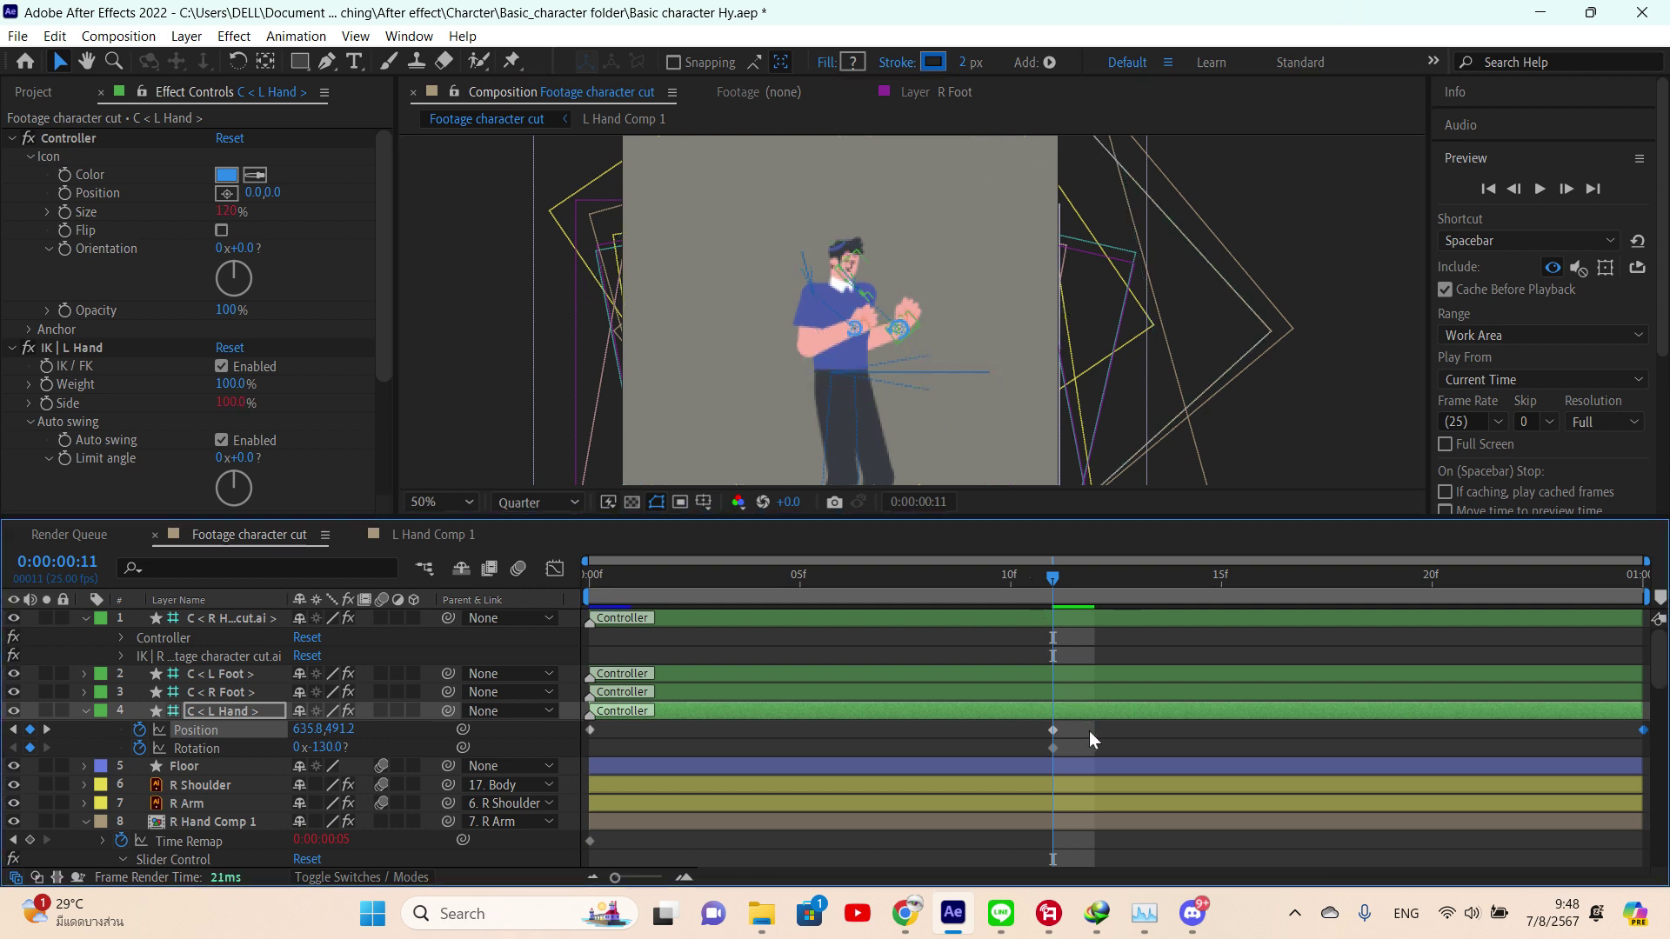
pyautogui.click(1075, 706)
pyautogui.scroll(3, 905, 334)
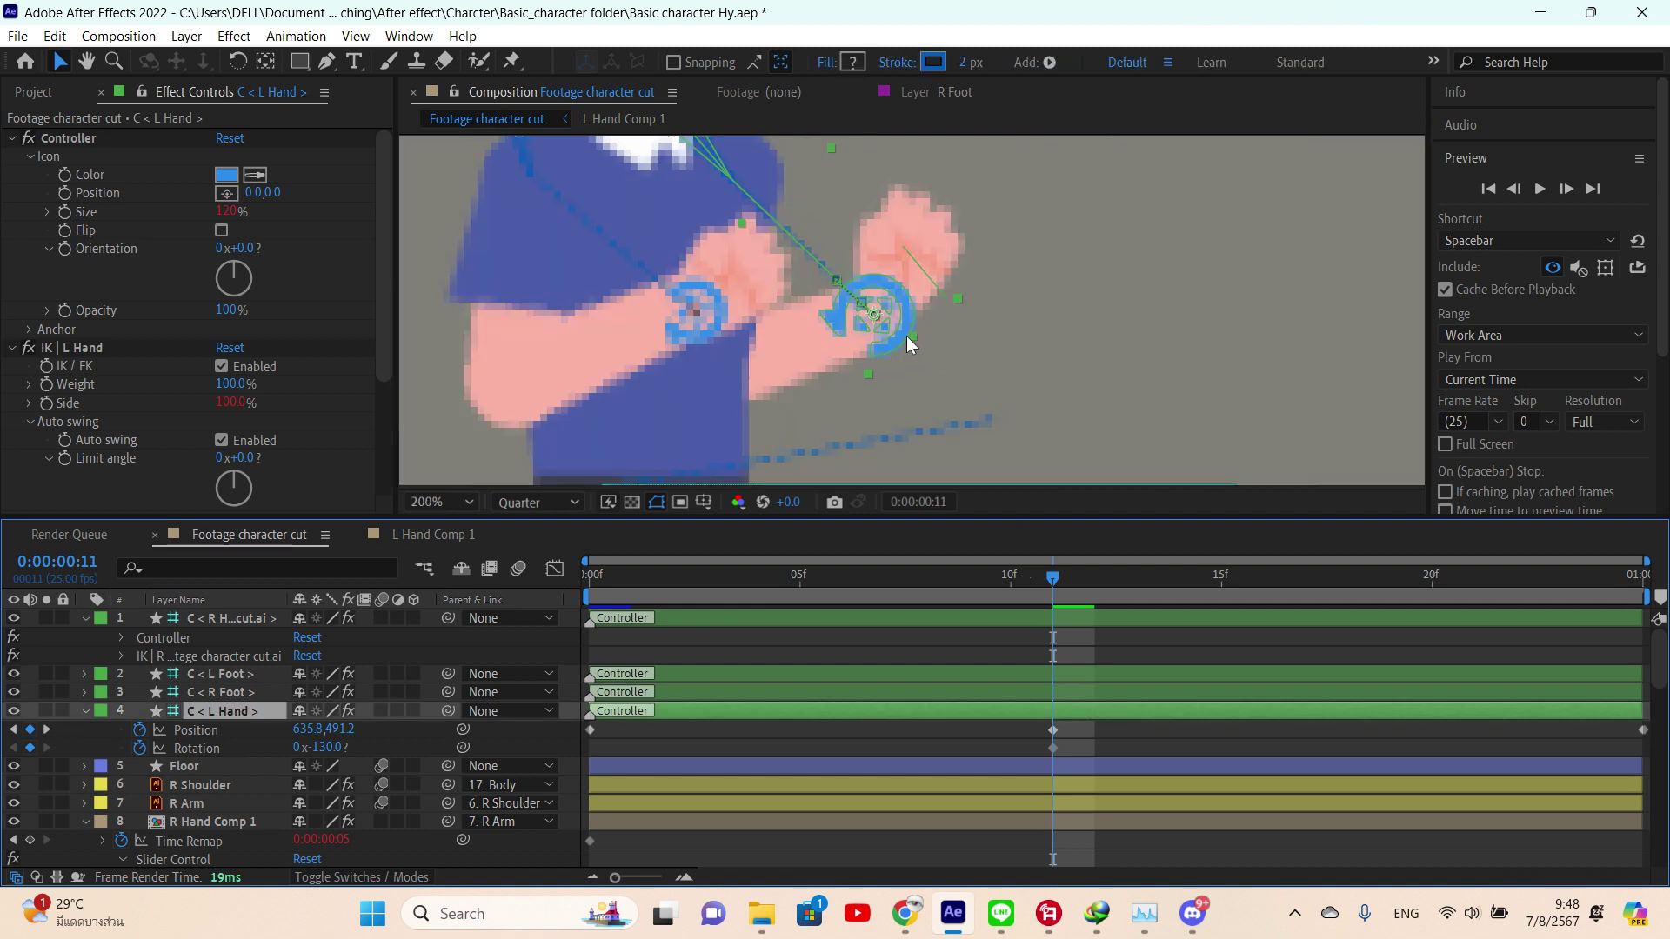
pyautogui.click(894, 318)
pyautogui.click(875, 294)
pyautogui.click(907, 309)
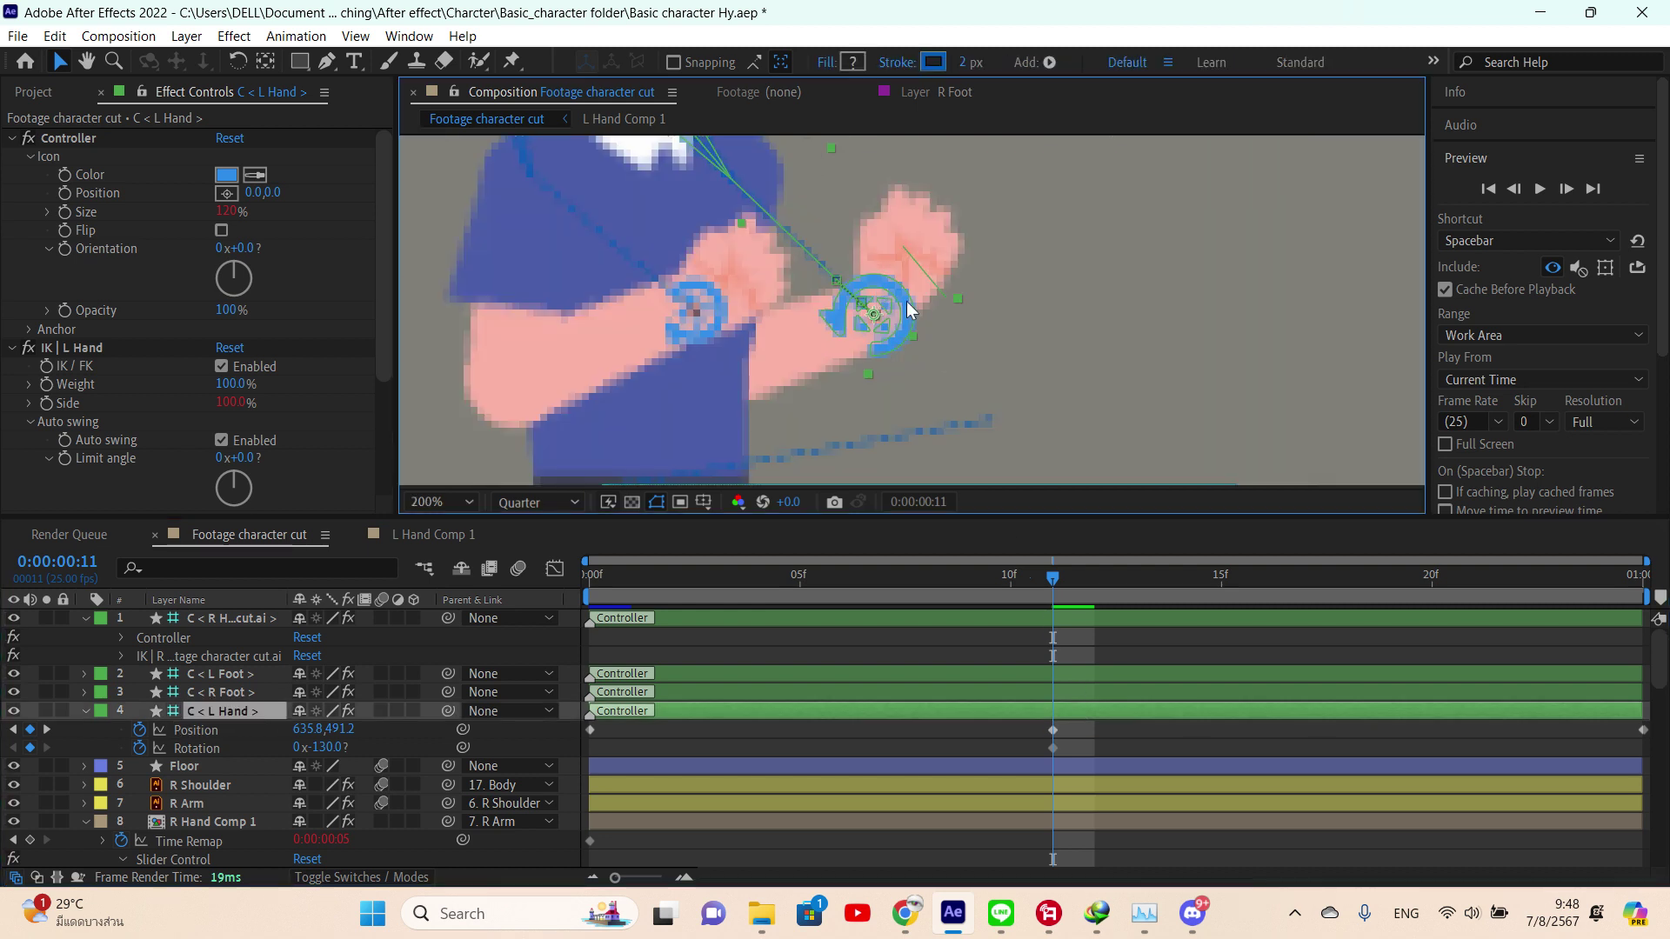
pyautogui.moveTo(899, 296); pyautogui.dragTo(882, 270)
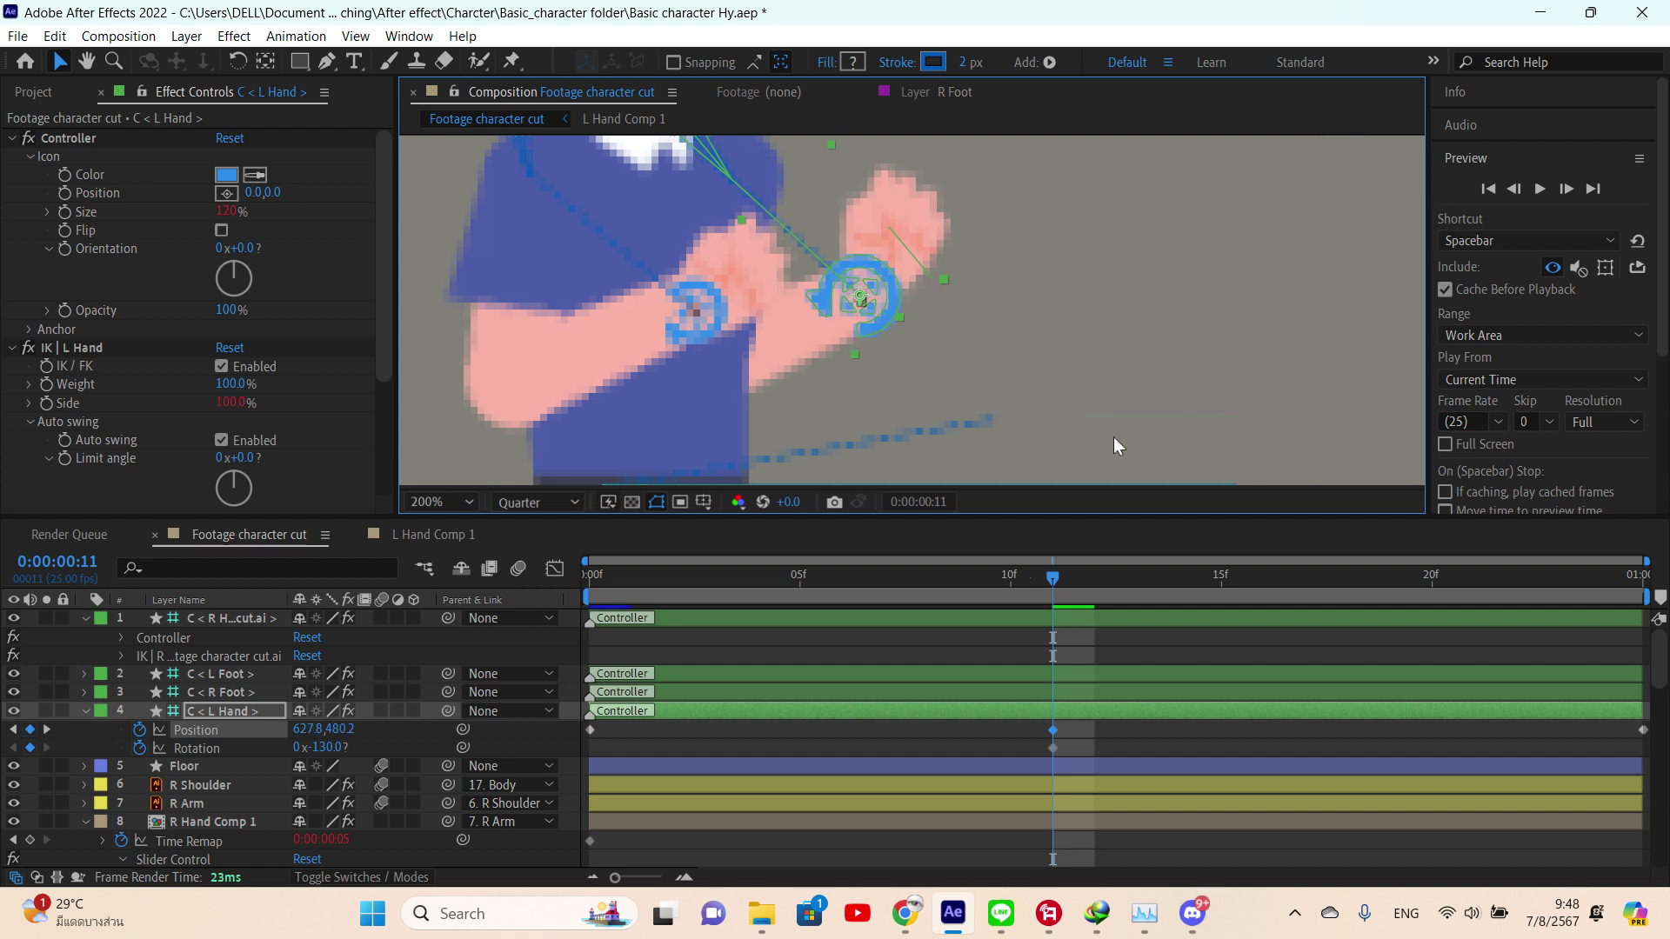
pyautogui.scroll(-2, 1119, 282)
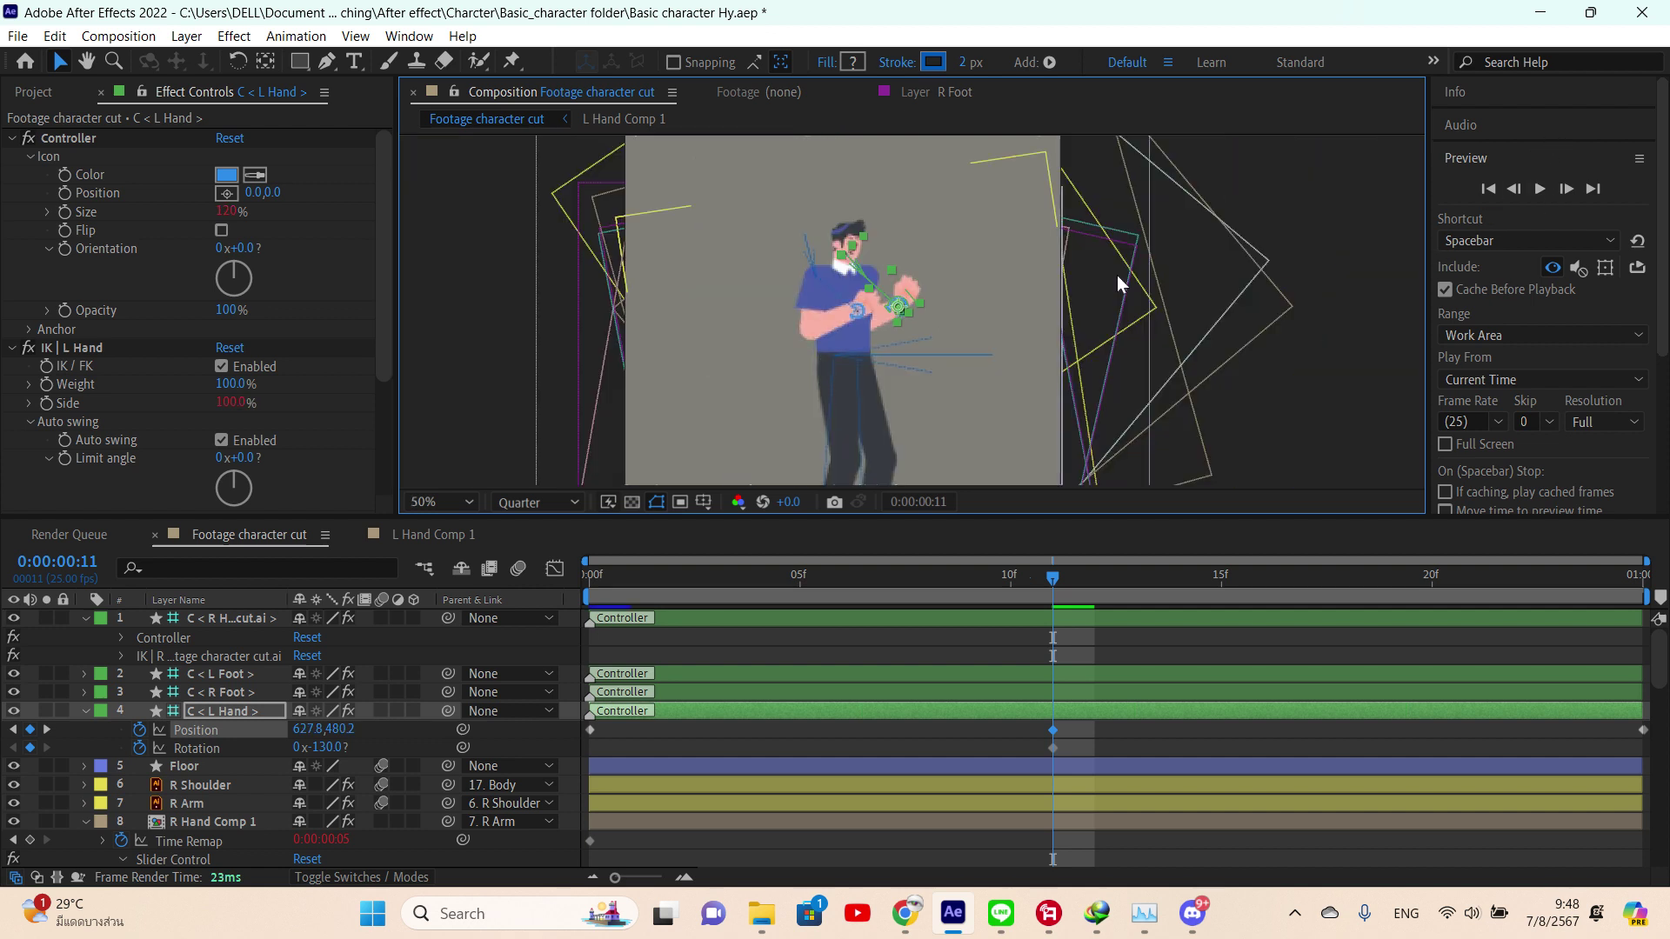
# - Fit the full character in the viewer, up to 100%, and play the walk cycle
pyautogui.click(1242, 186)
pyautogui.click(452, 502)
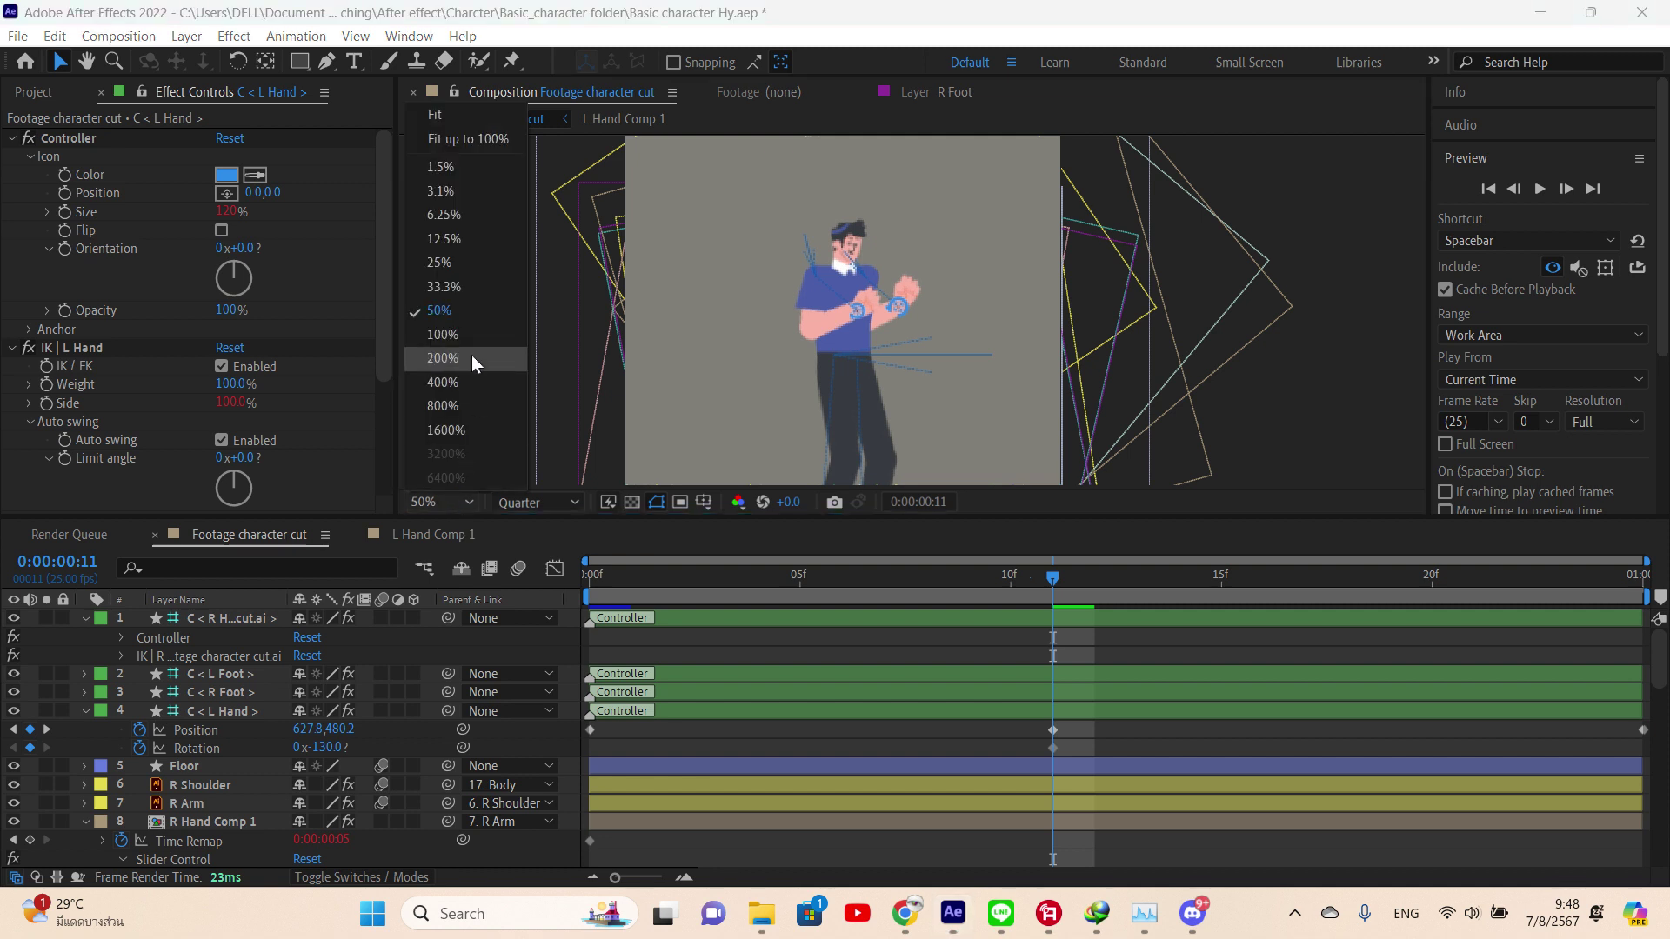
pyautogui.click(478, 136)
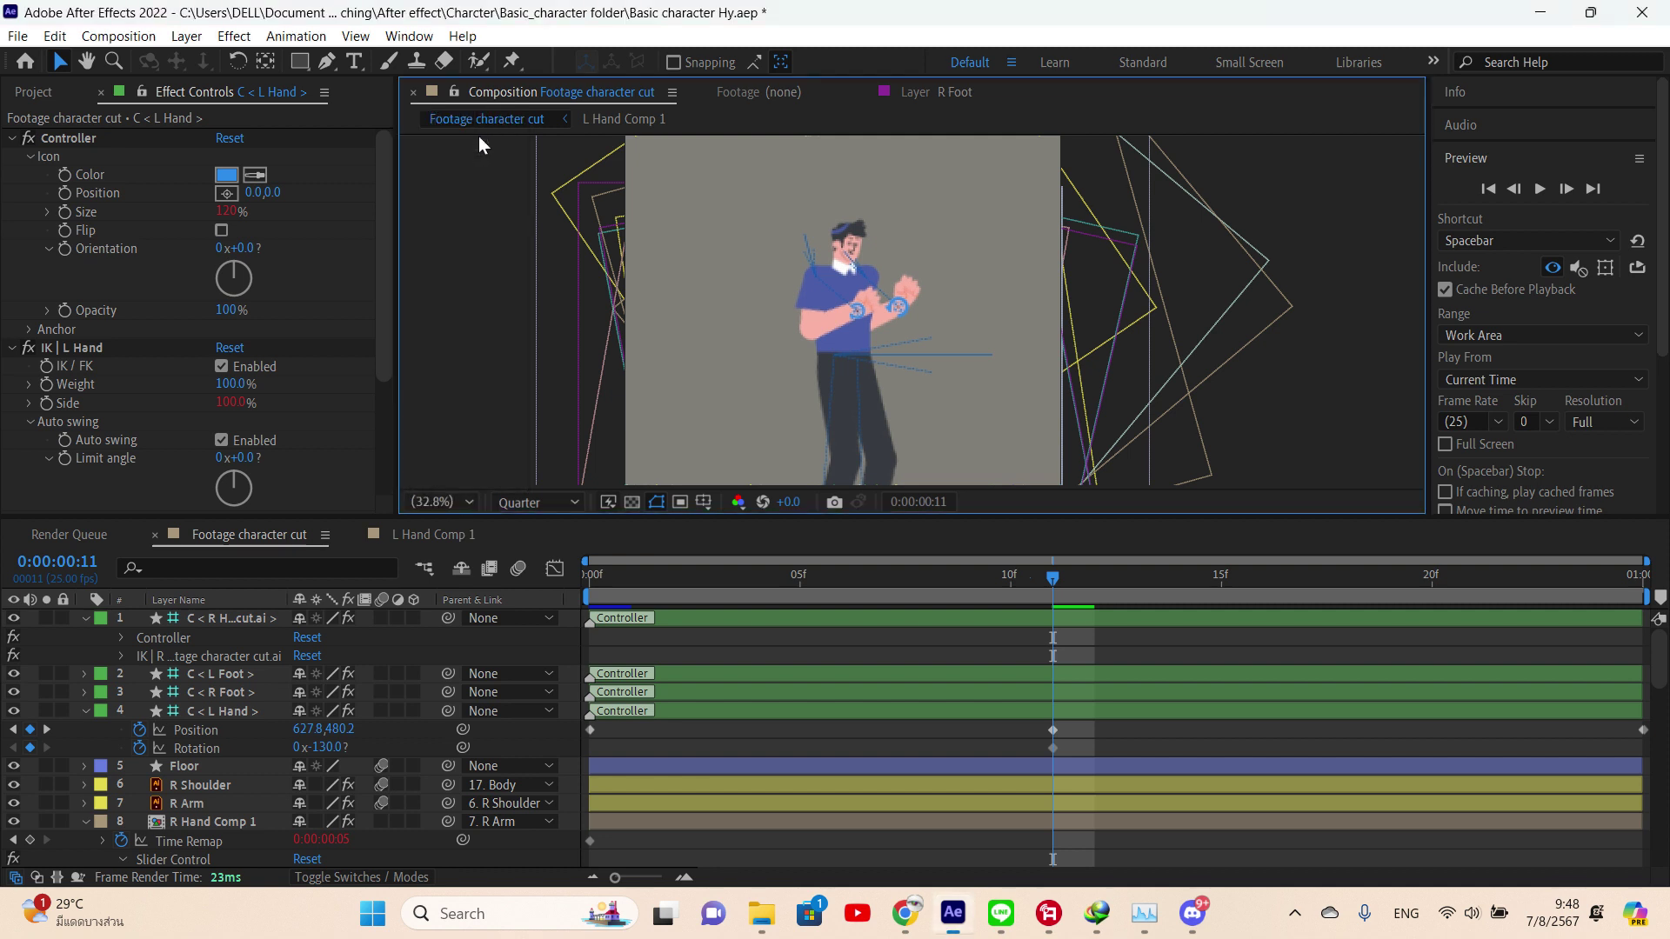
pyautogui.click(1545, 191)
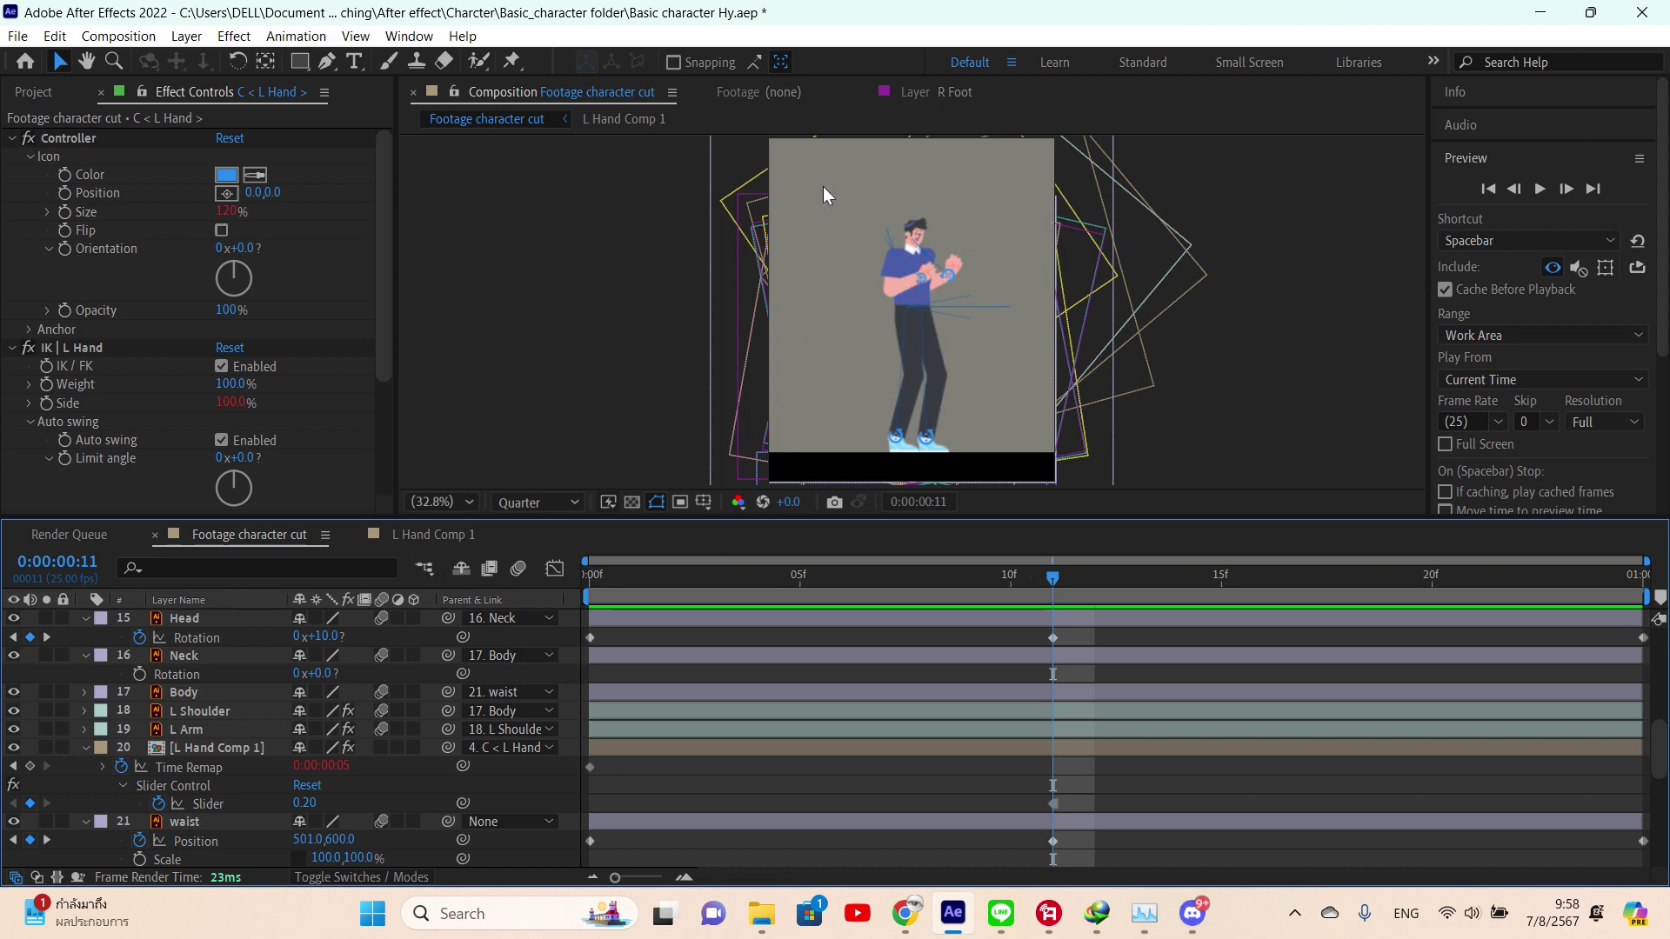
# - Try shifting the waist layer's Position to 520.0, 600.0 at frame 11, and undo the change
pyautogui.scroll(-5, 331, 694)
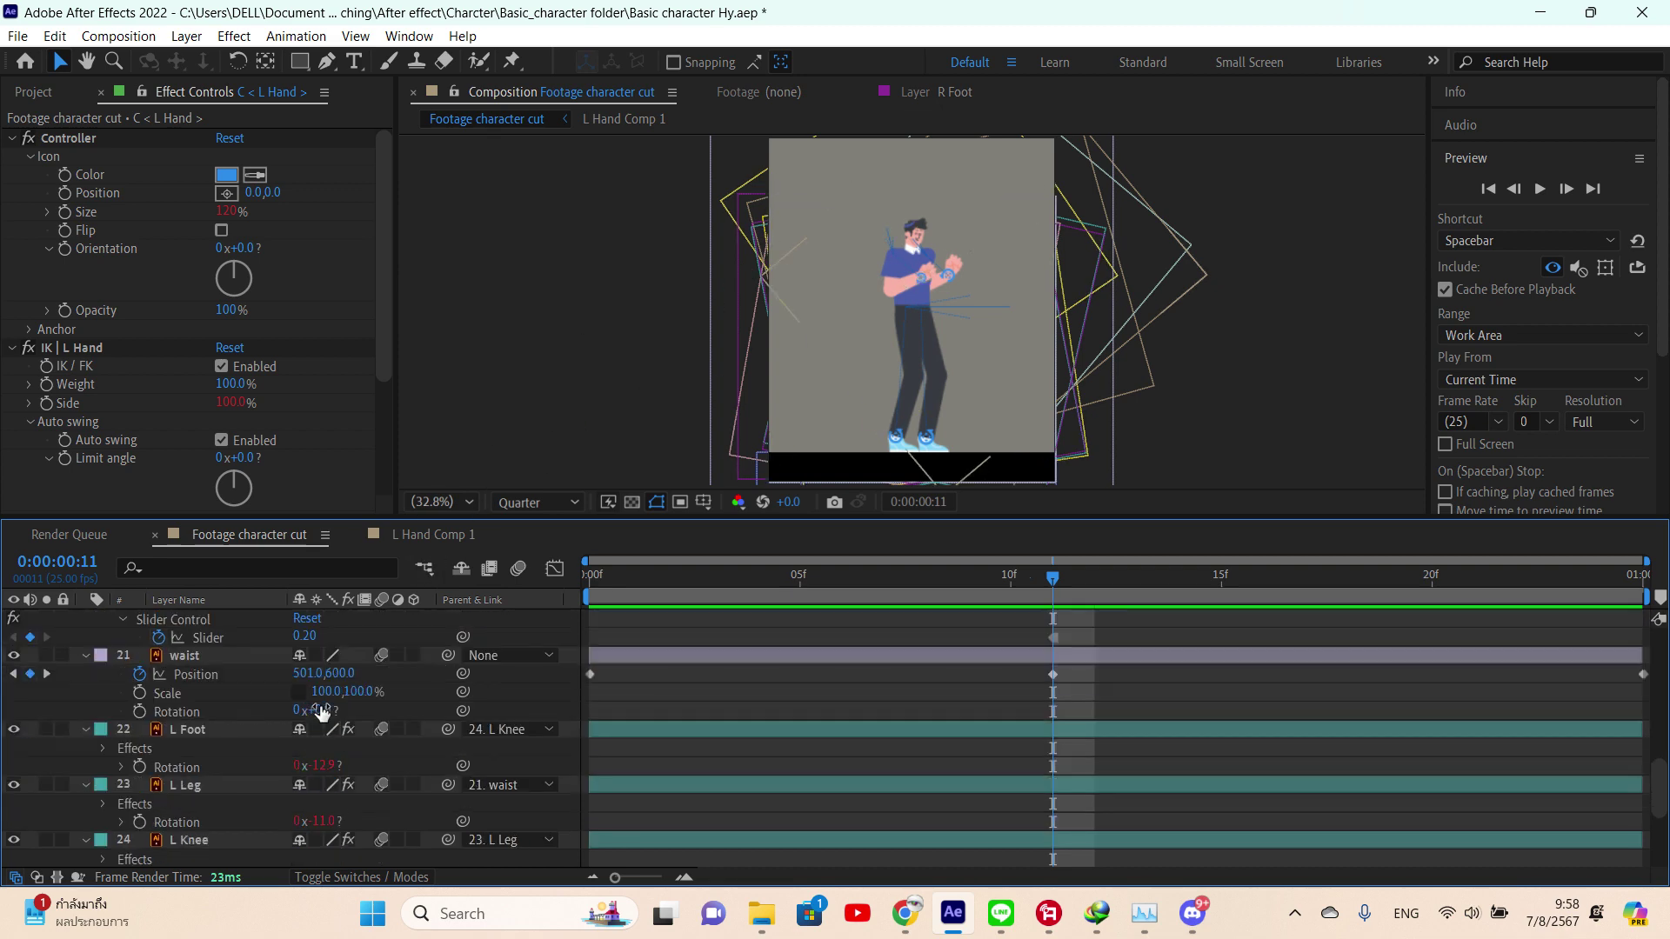
pyautogui.scroll(-3, 322, 712)
pyautogui.scroll(4, 321, 712)
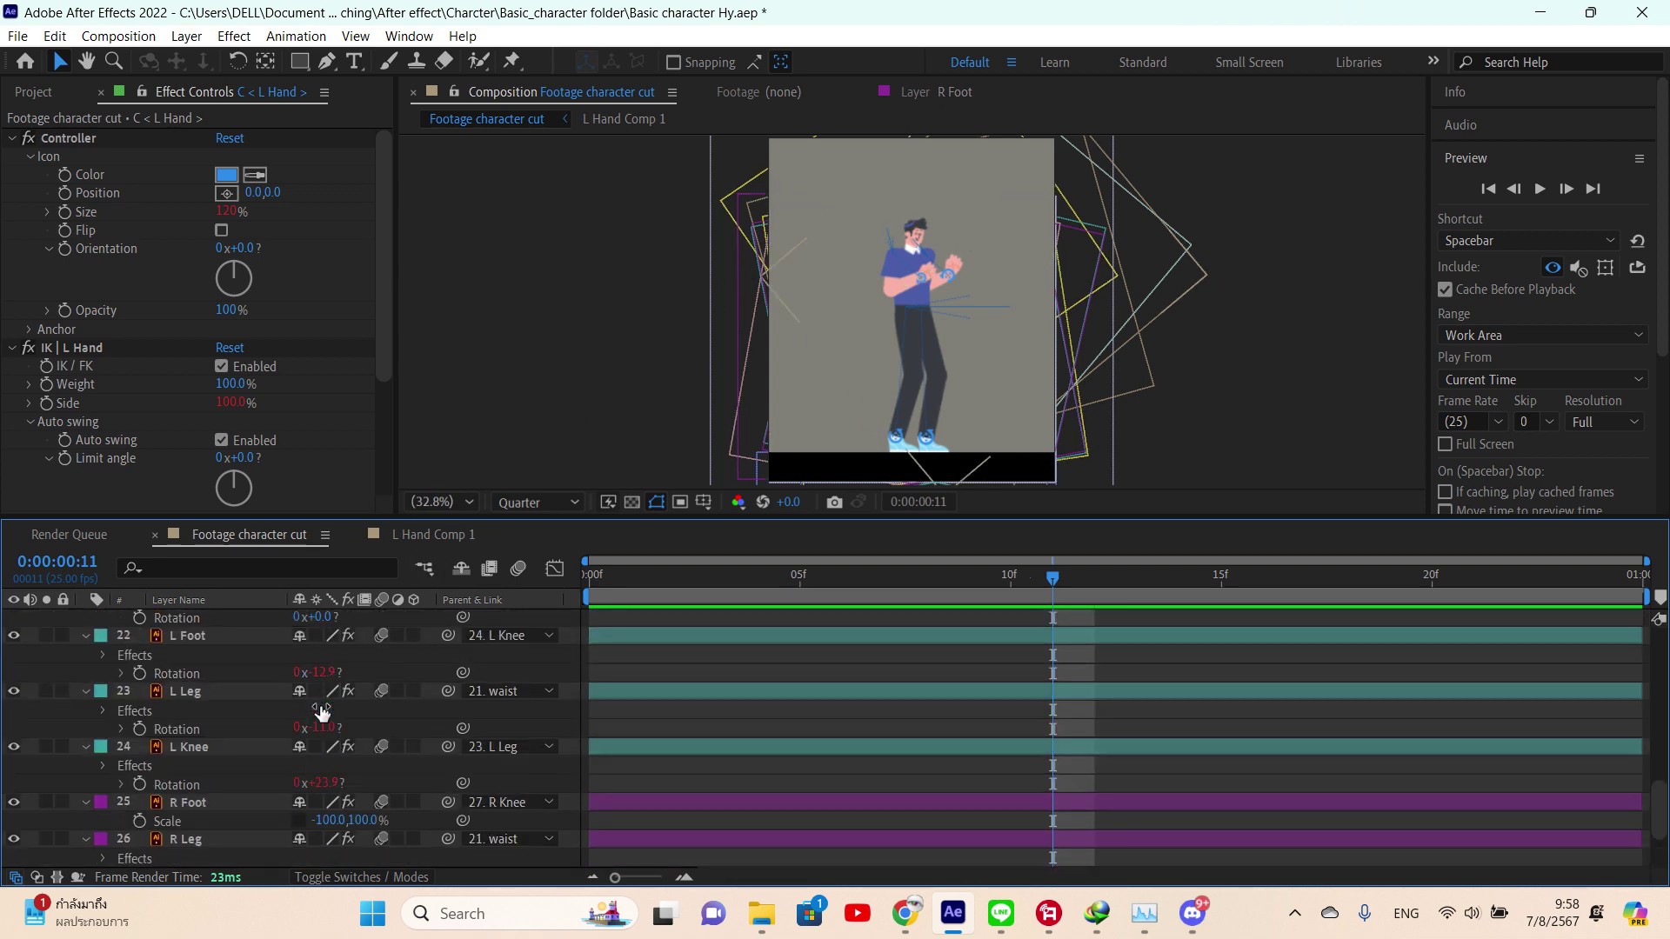
pyautogui.click(208, 675)
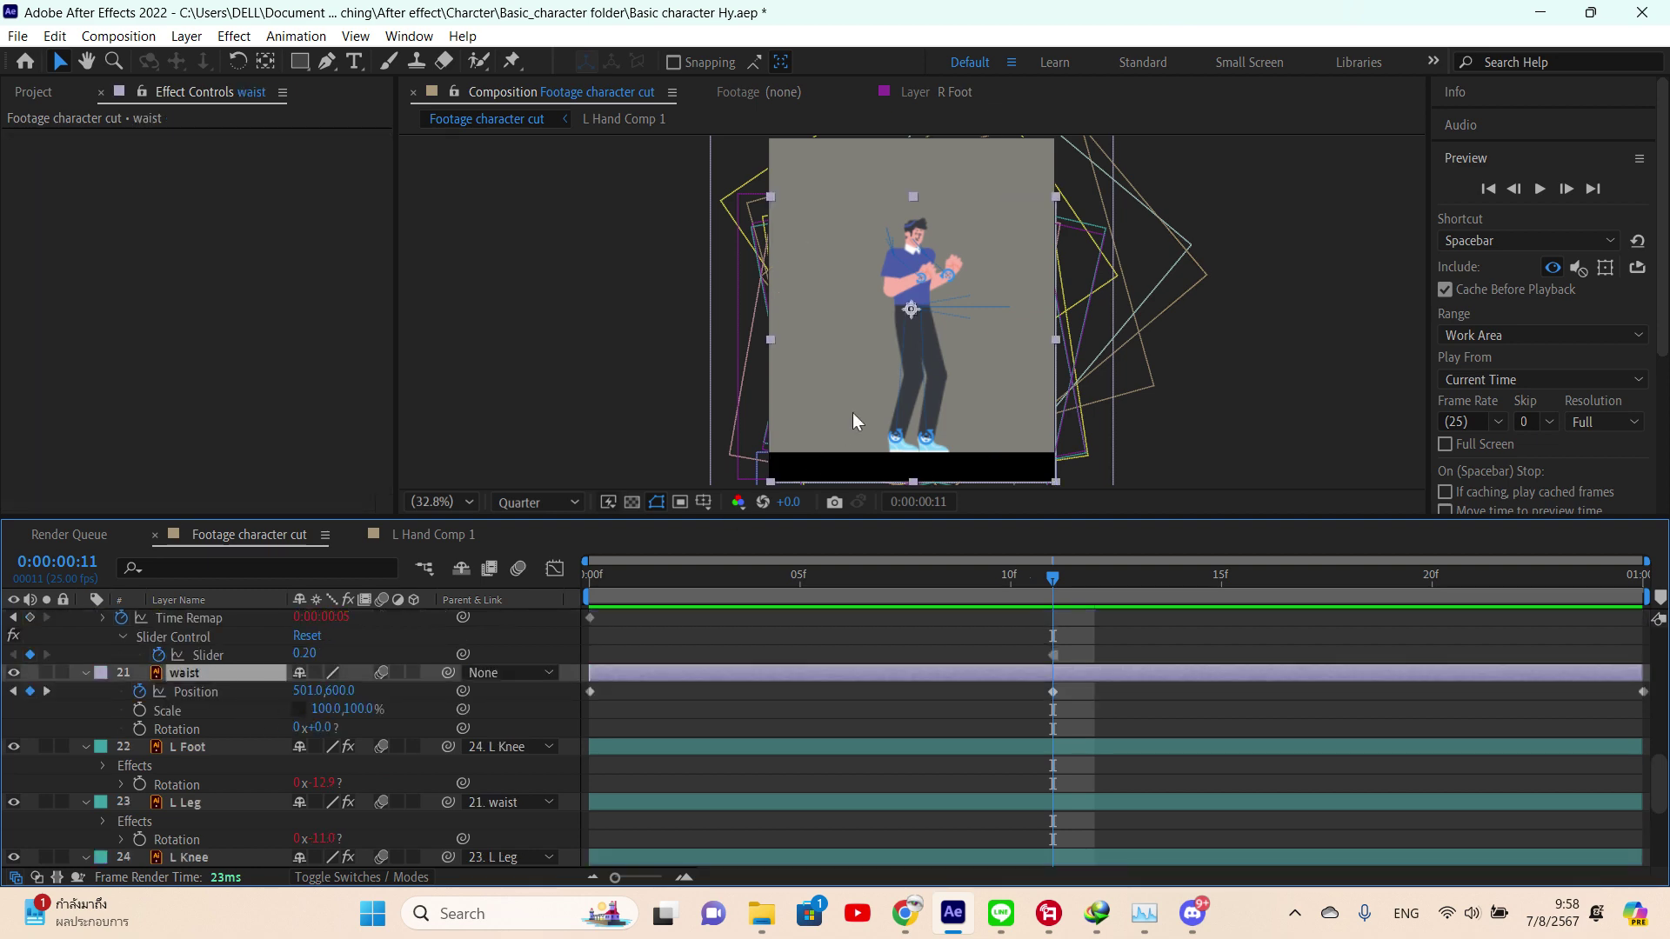
pyautogui.click(911, 308)
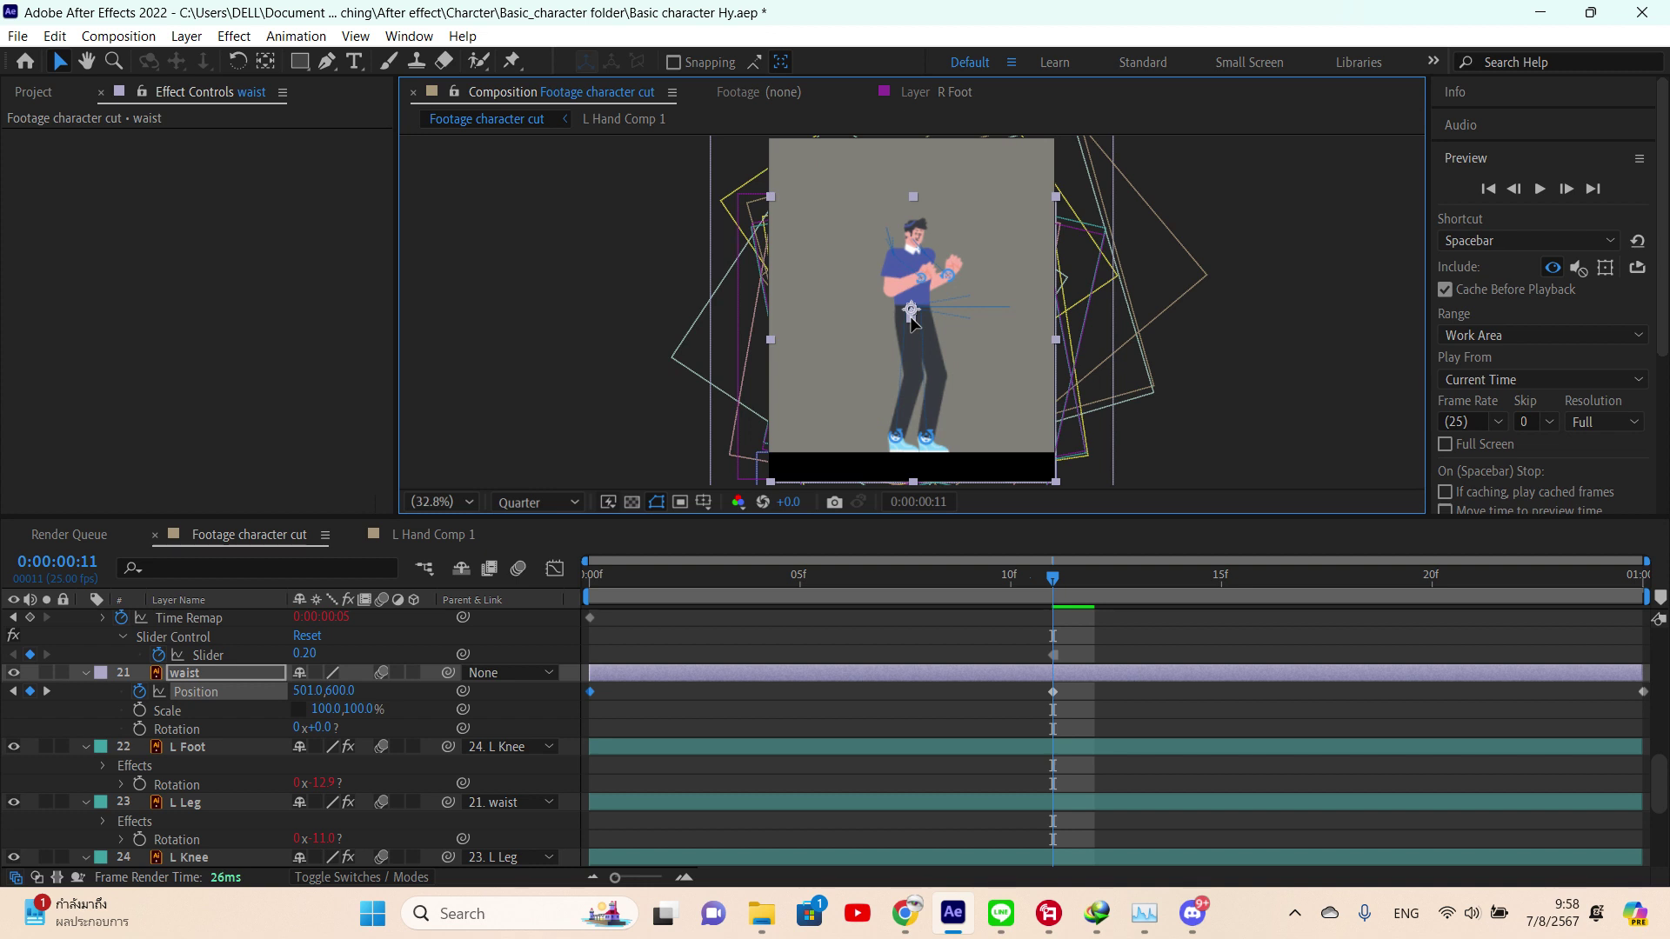
pyautogui.click(1068, 670)
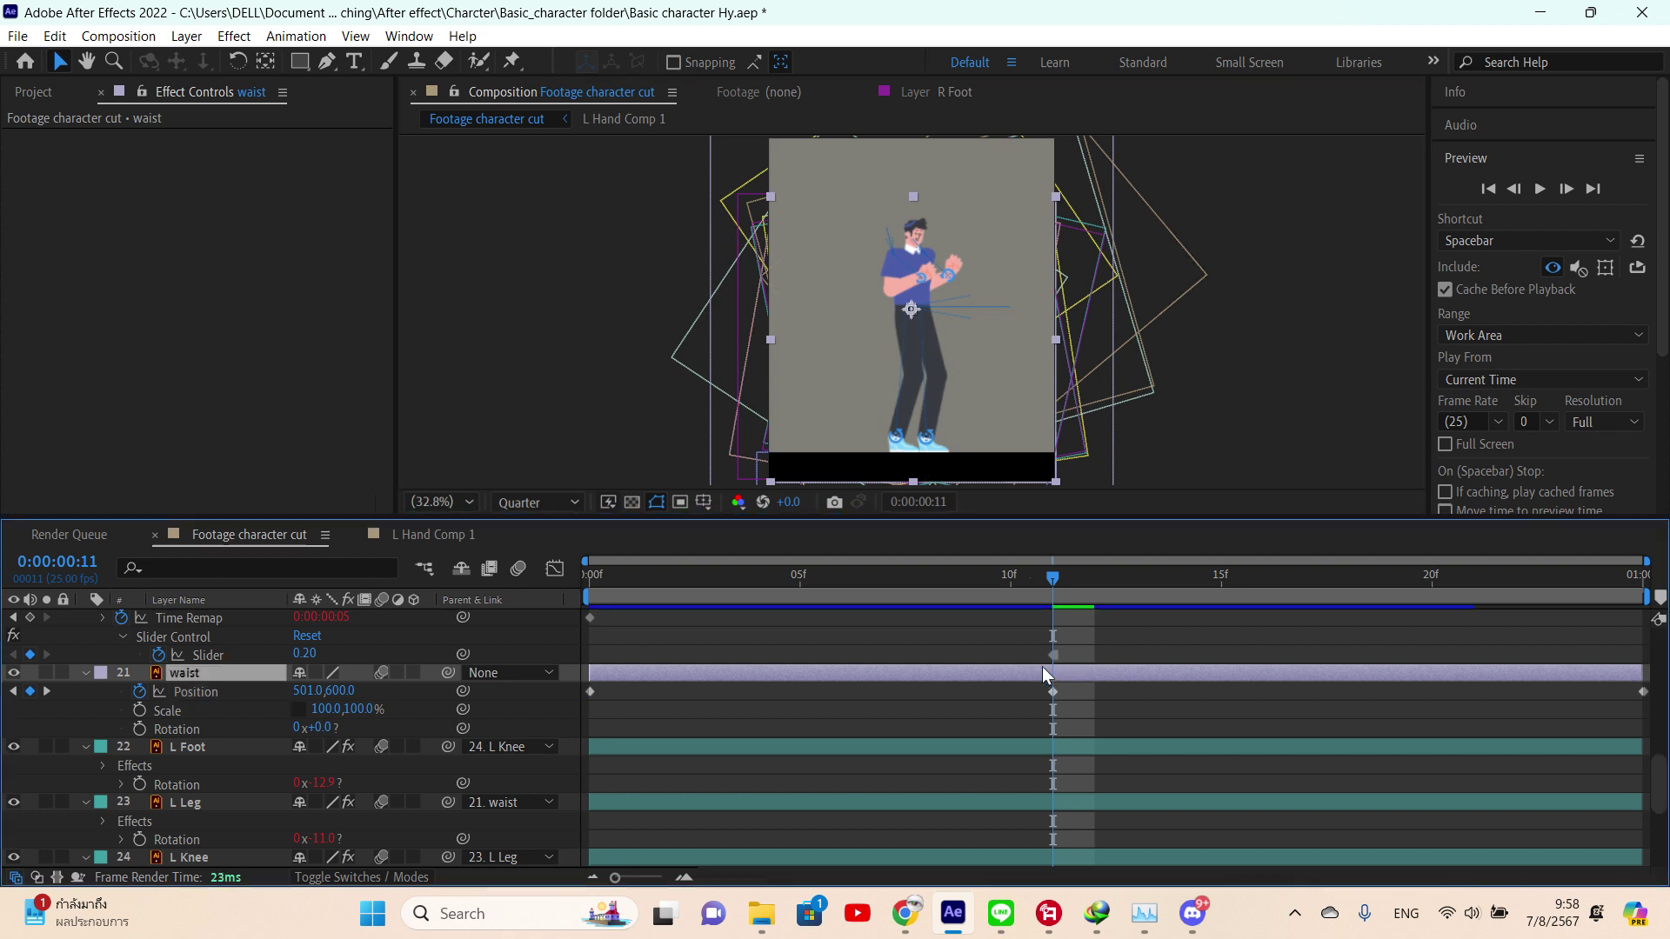
pyautogui.click(927, 300)
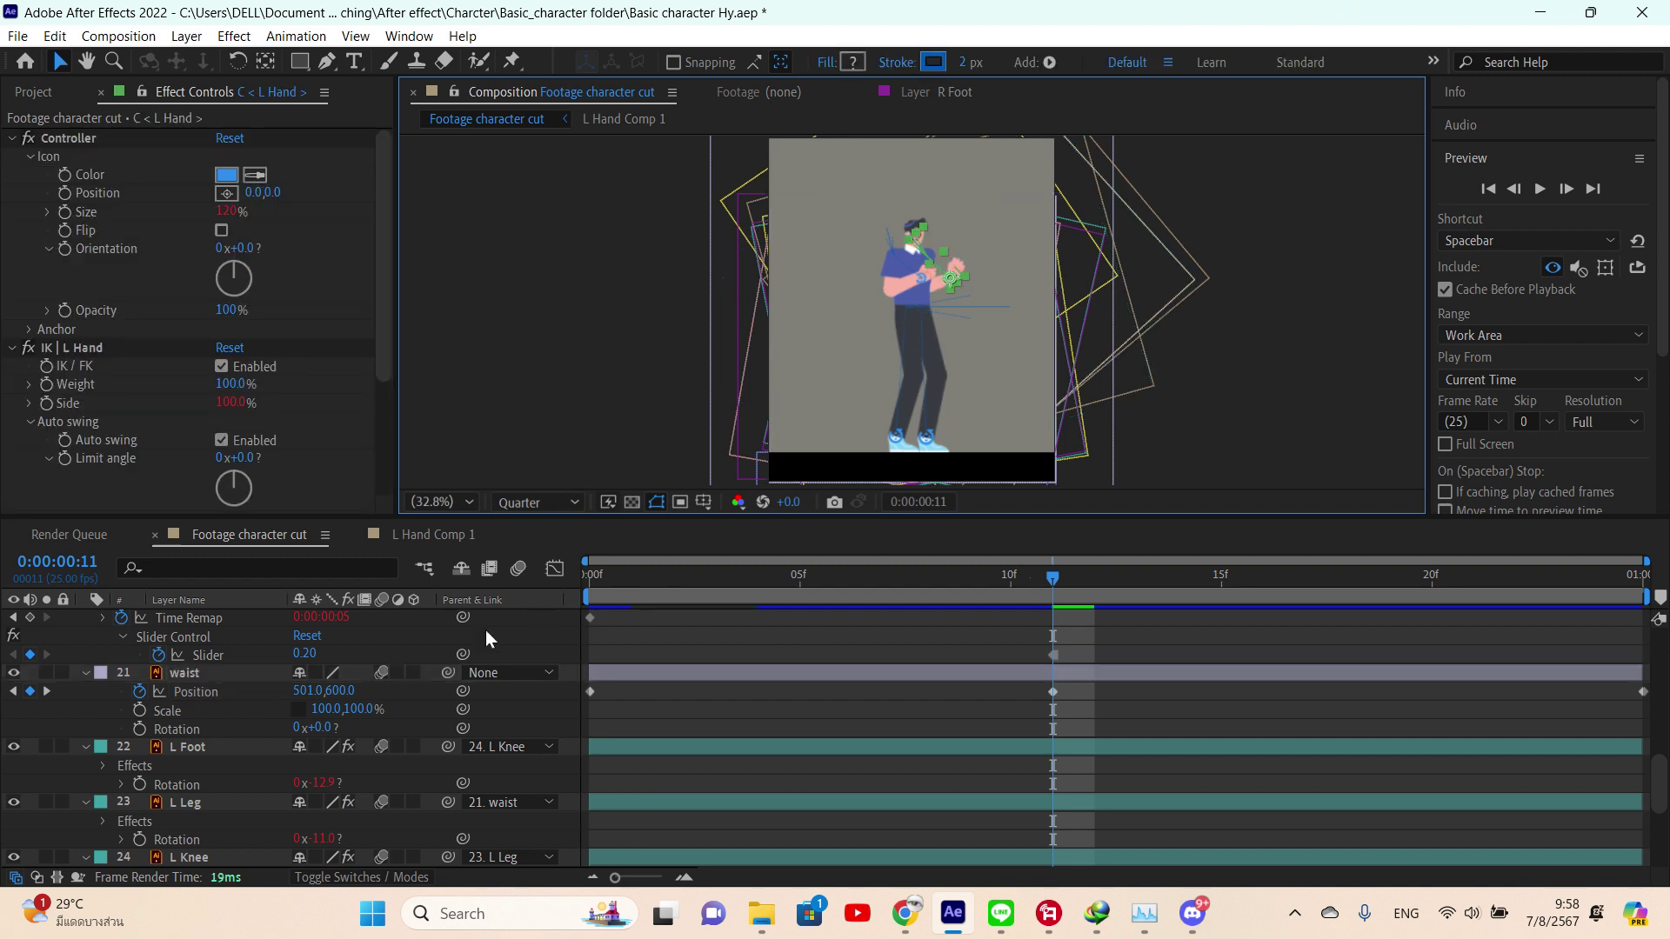
pyautogui.moveTo(322, 693); pyautogui.dragTo(346, 701)
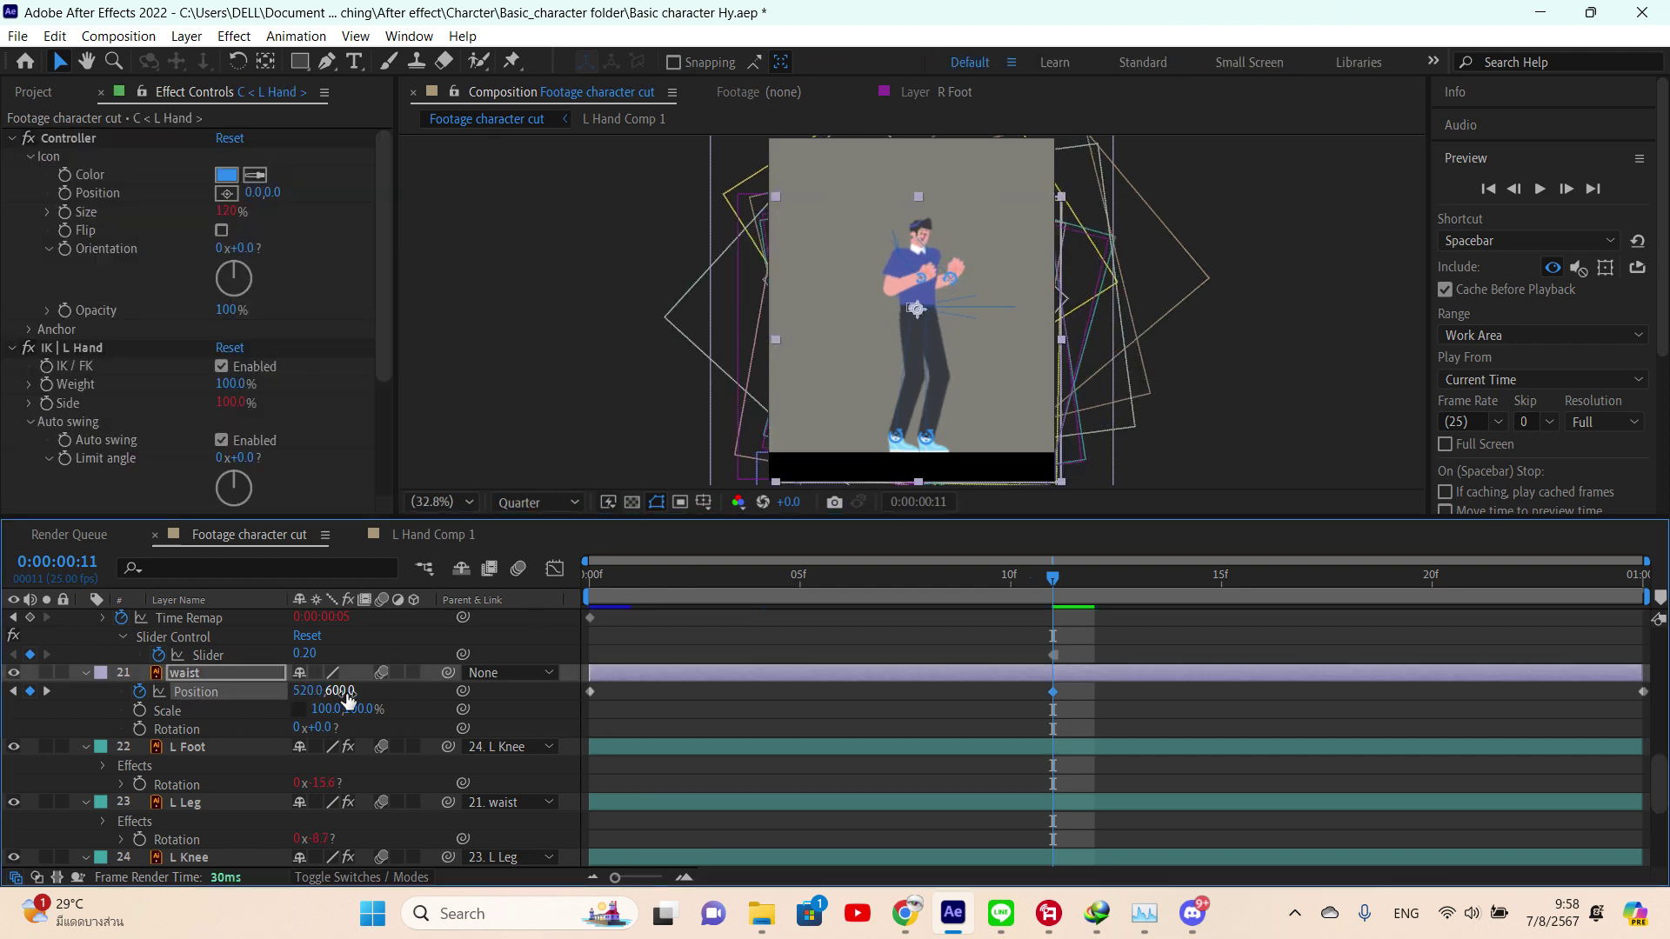
pyautogui.hotkey('ctrl', 'z')
pyautogui.hotkey('ctrl', 'z')
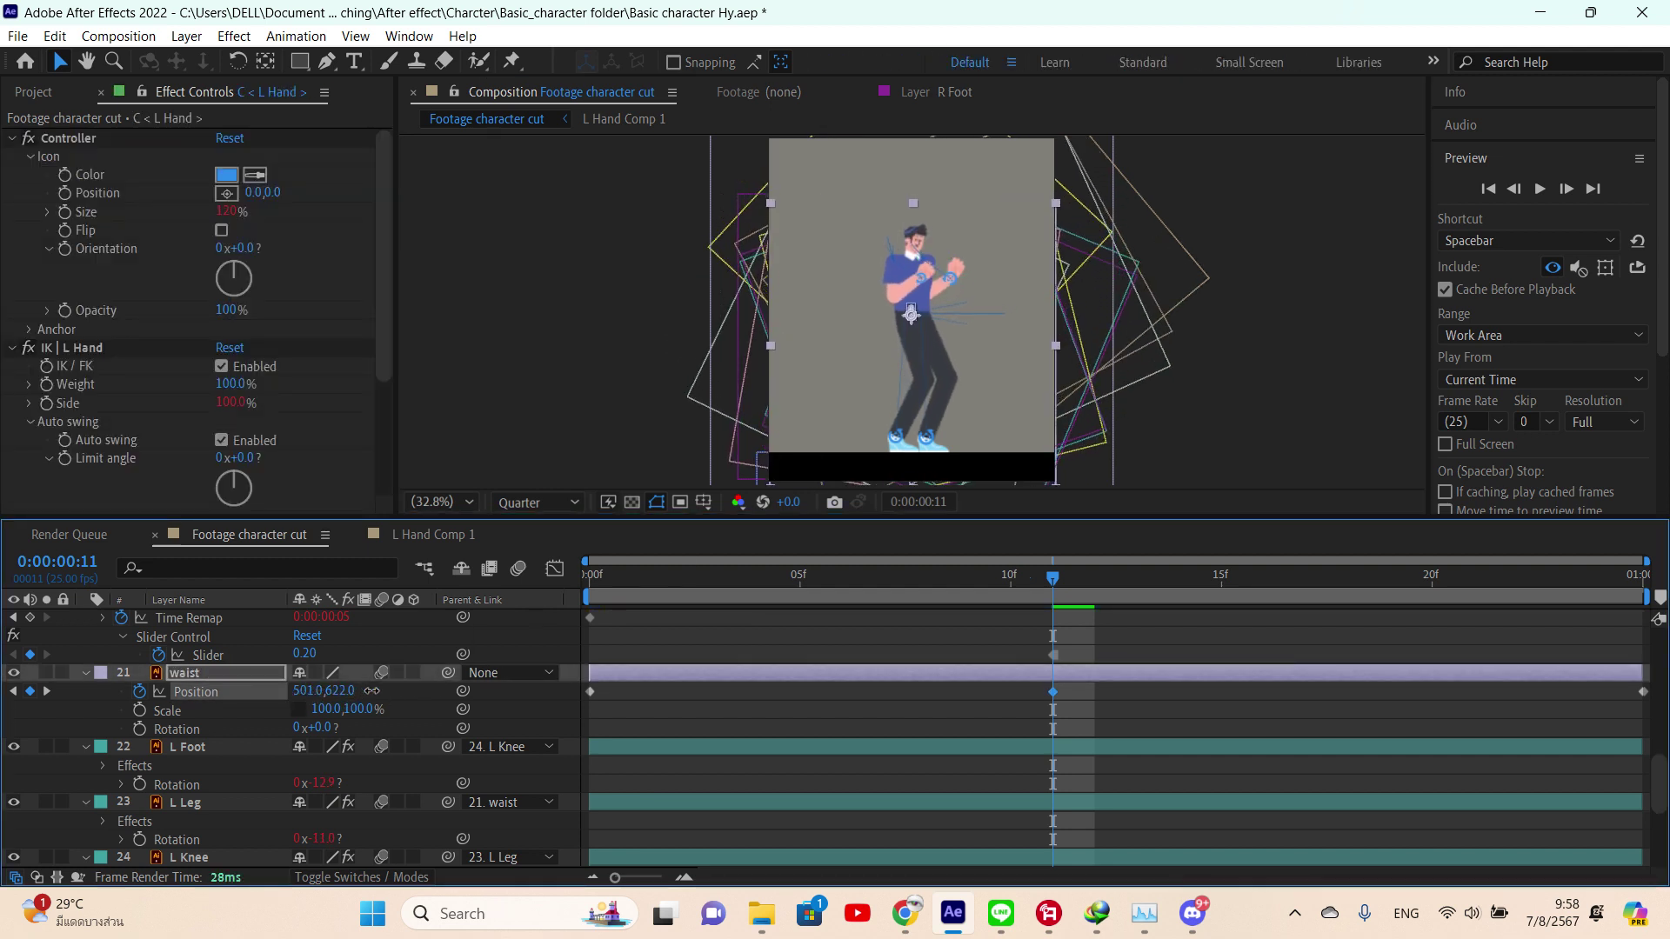
# - At frame 11, lower the waist's Position to 501.0, 626.0 and keyframe its Rotation at 15°
pyautogui.moveTo(371, 691); pyautogui.dragTo(374, 690)
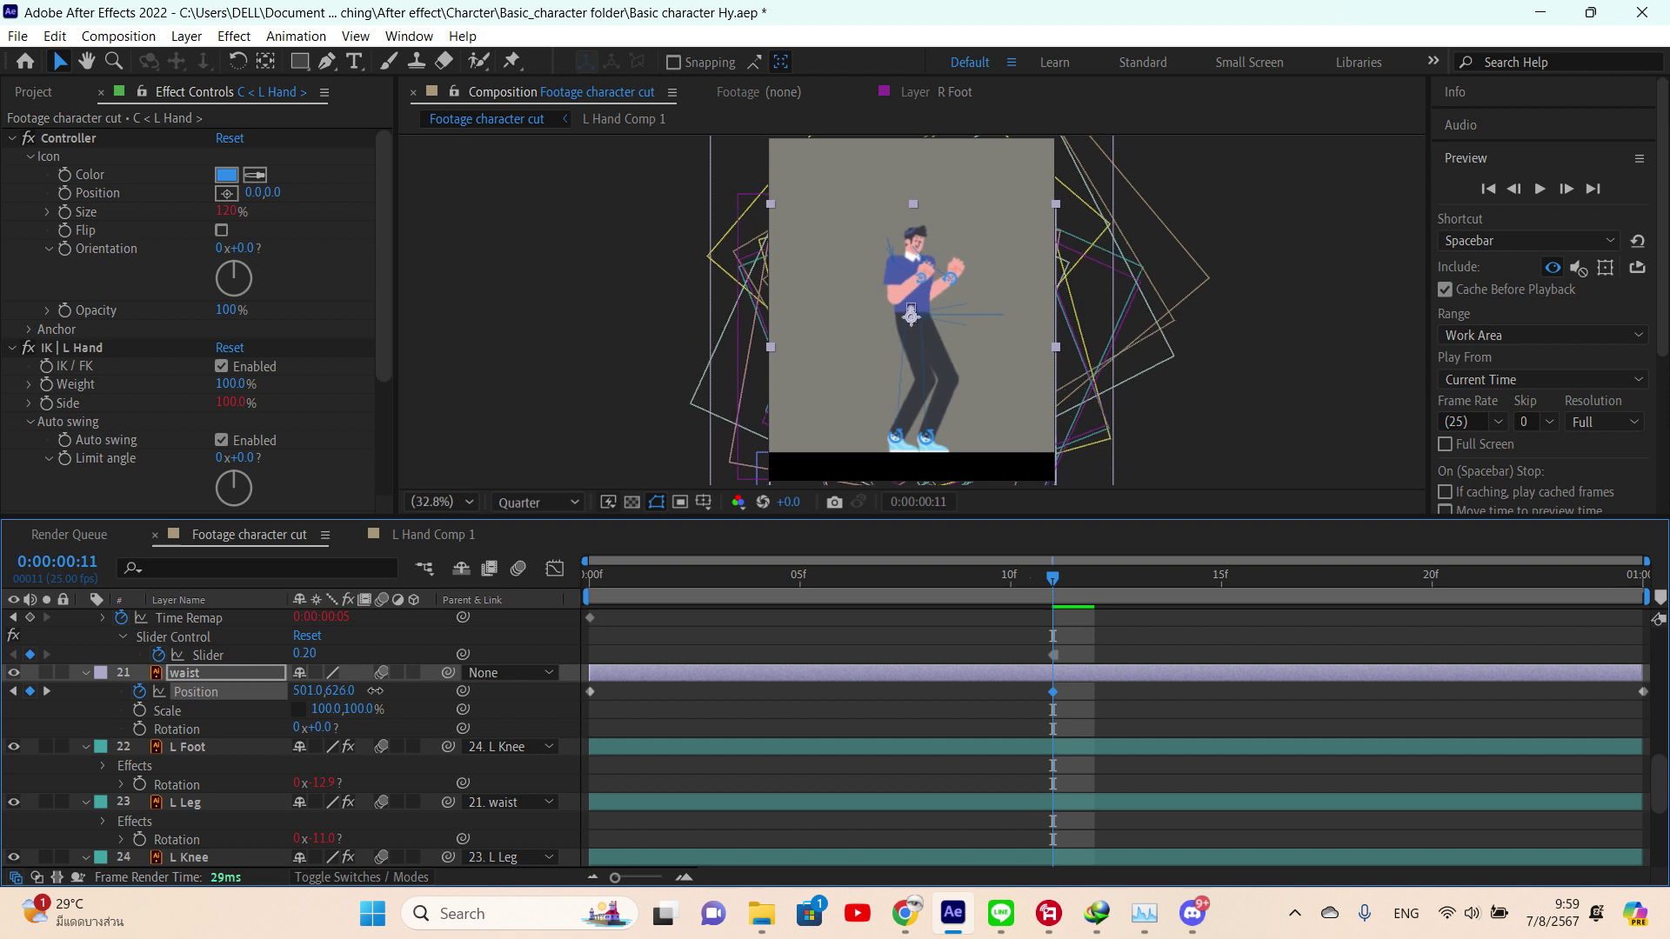
pyautogui.scroll(3, 767, 666)
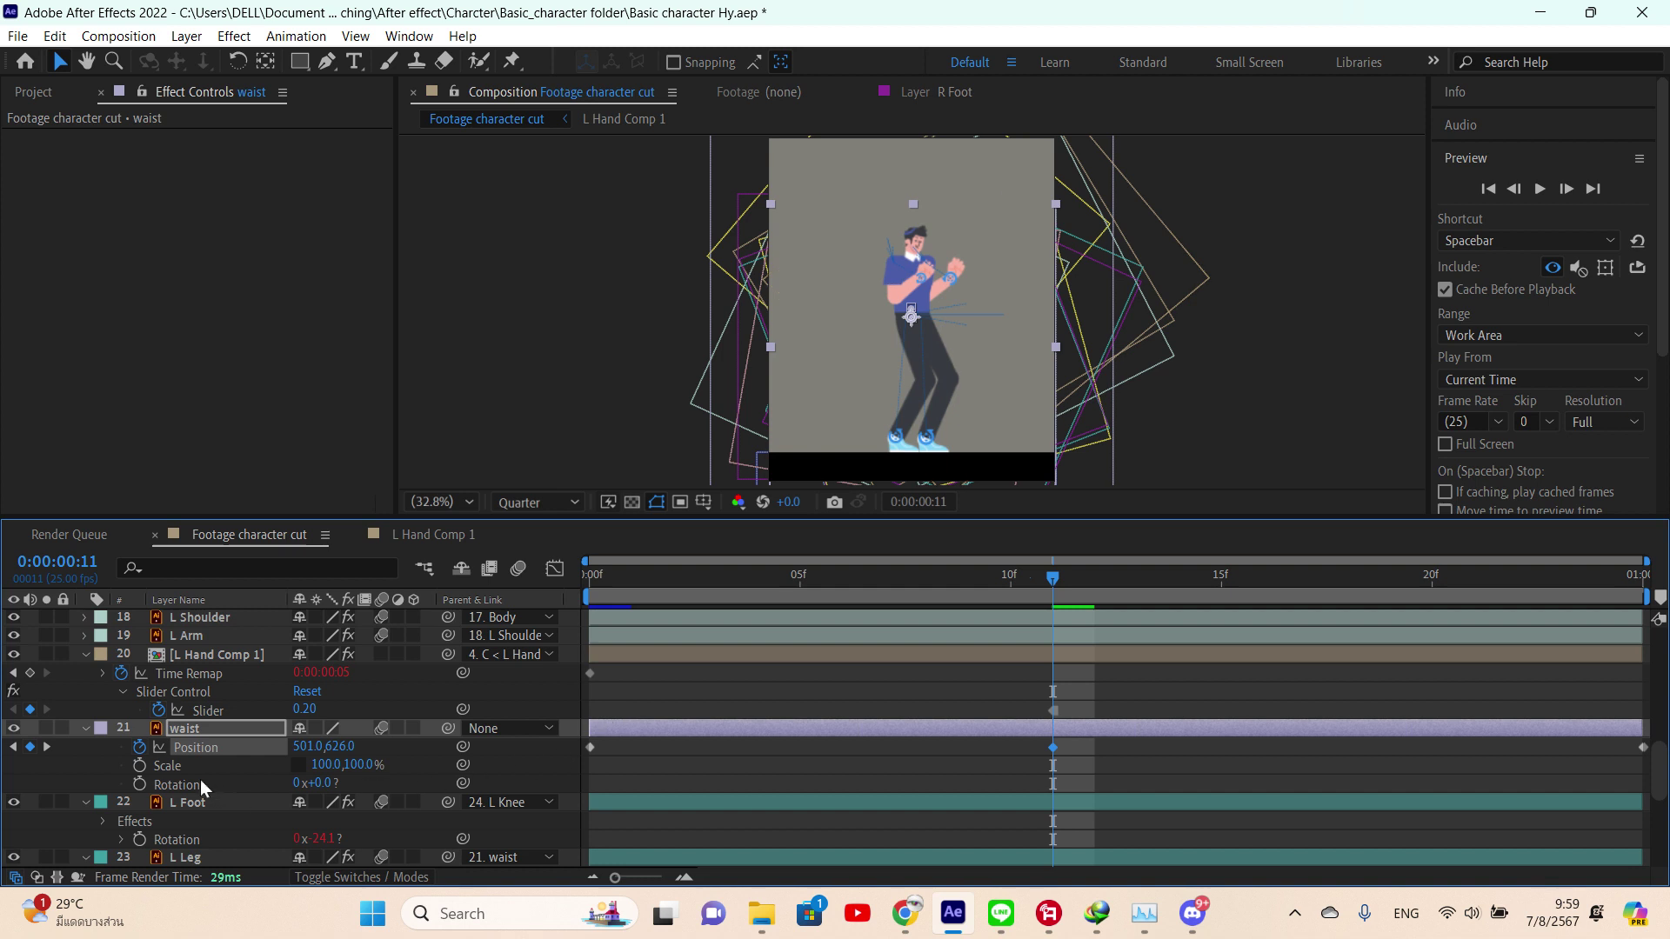
pyautogui.click(138, 785)
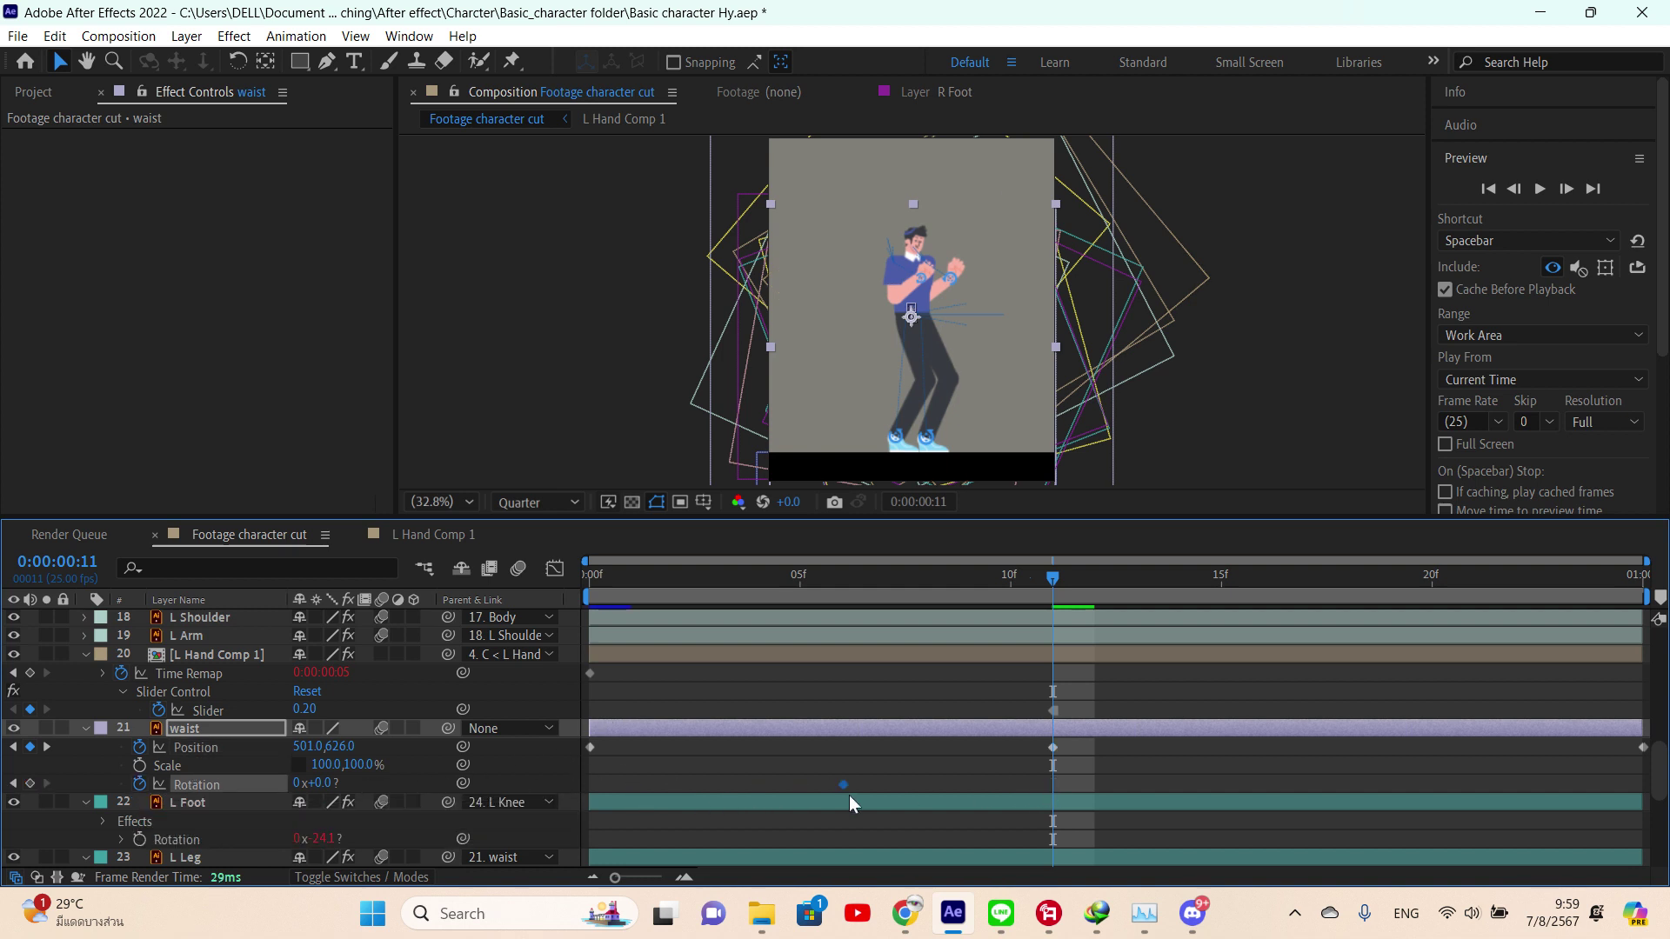
pyautogui.moveTo(1032, 817); pyautogui.dragTo(1052, 816)
pyautogui.moveTo(323, 783); pyautogui.dragTo(333, 783)
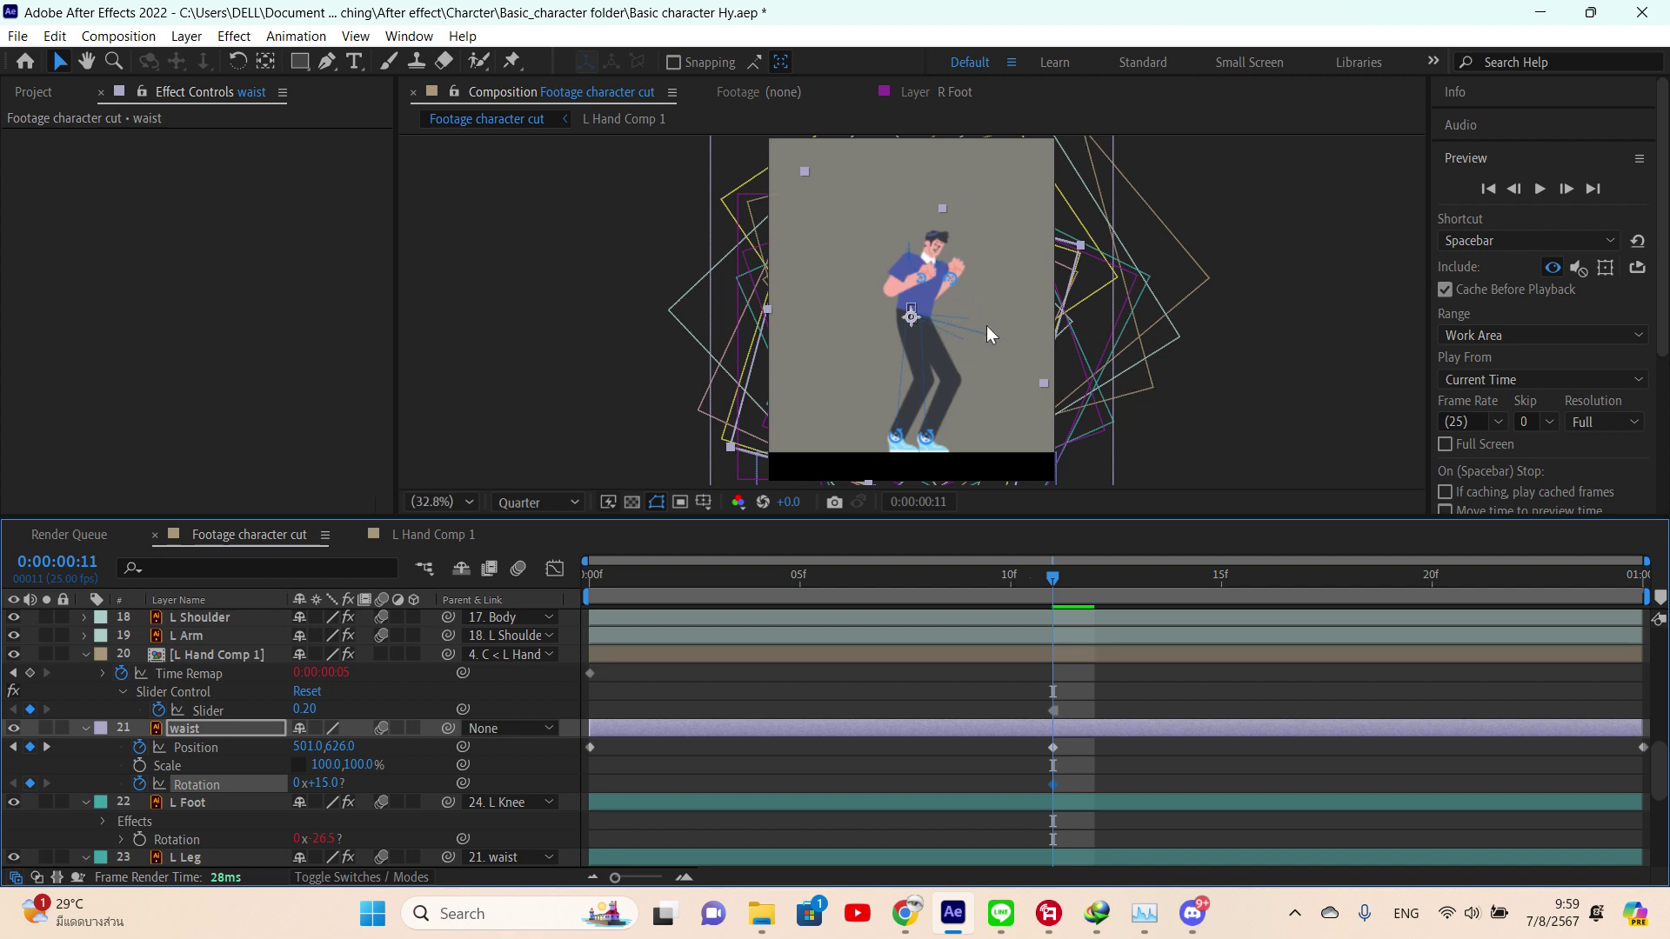
# - At frame 11, move the left foot controller forward along the floor to widen the character's stance
pyautogui.scroll(5, 1022, 661)
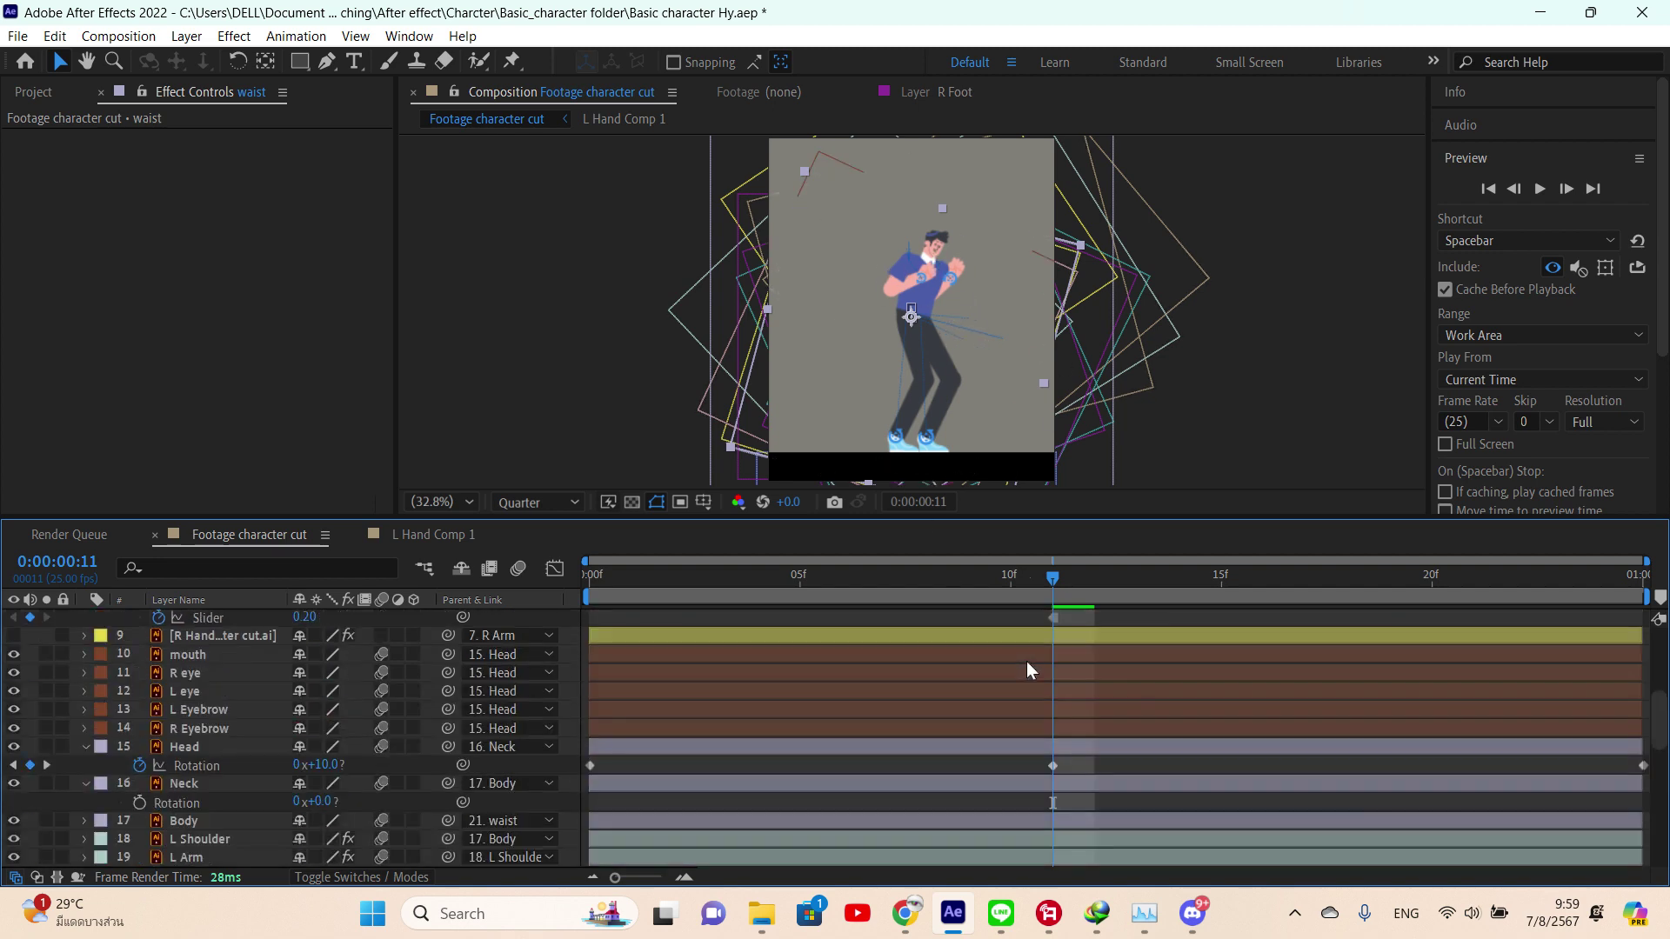
pyautogui.scroll(5, 1044, 652)
pyautogui.click(1054, 621)
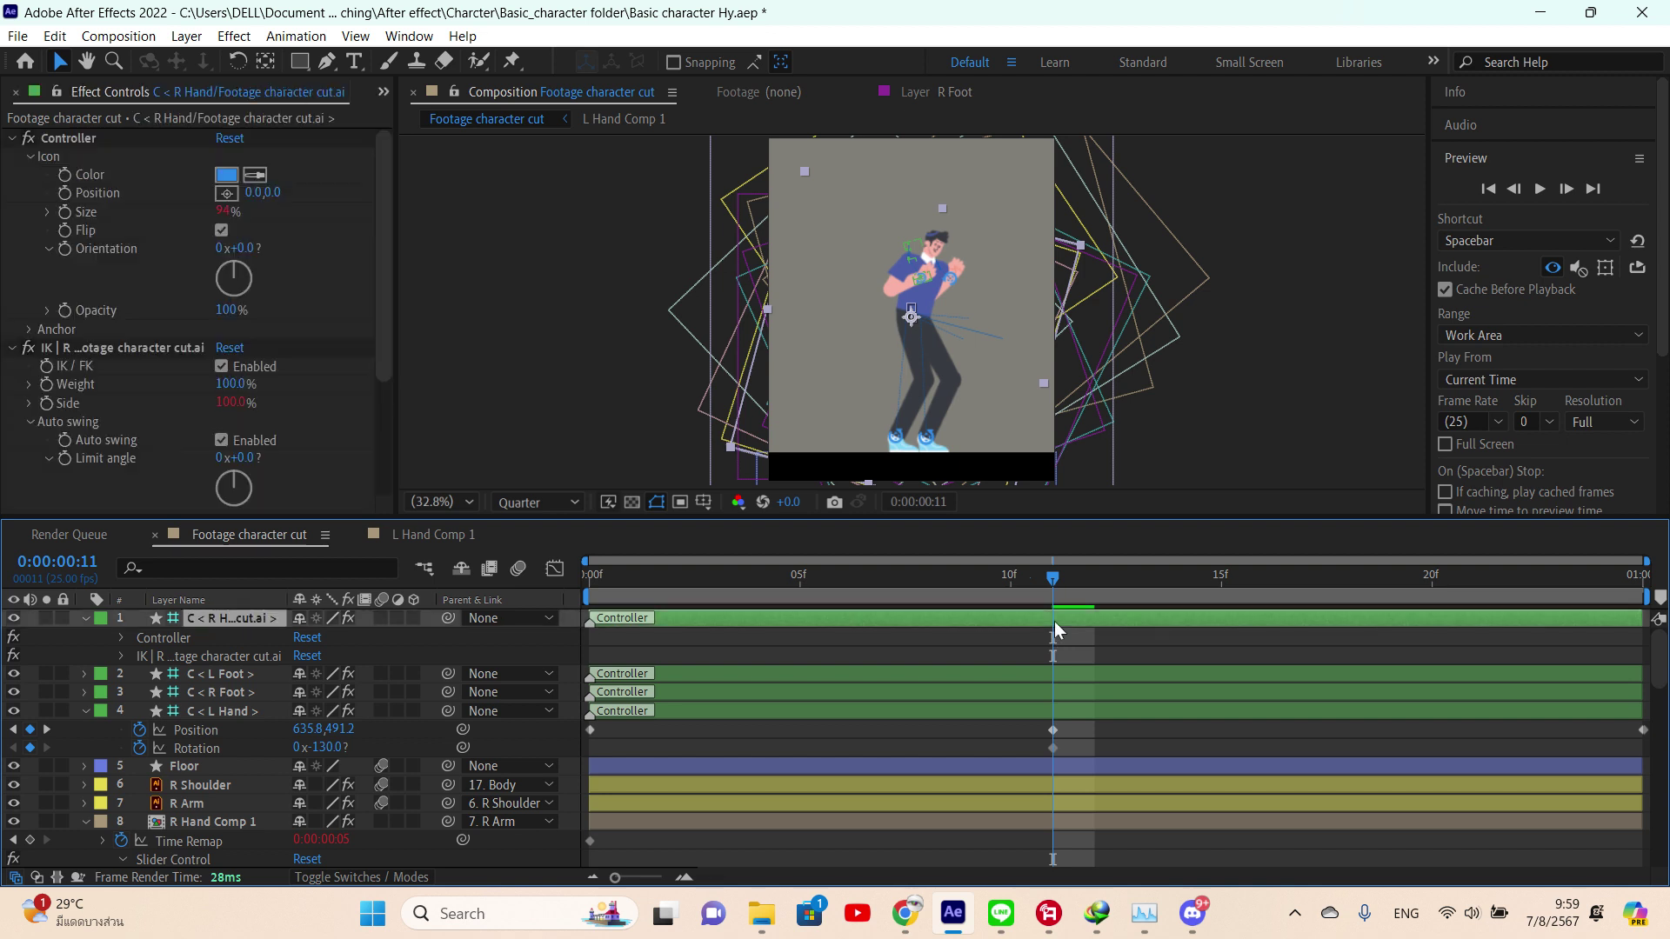
pyautogui.click(1049, 693)
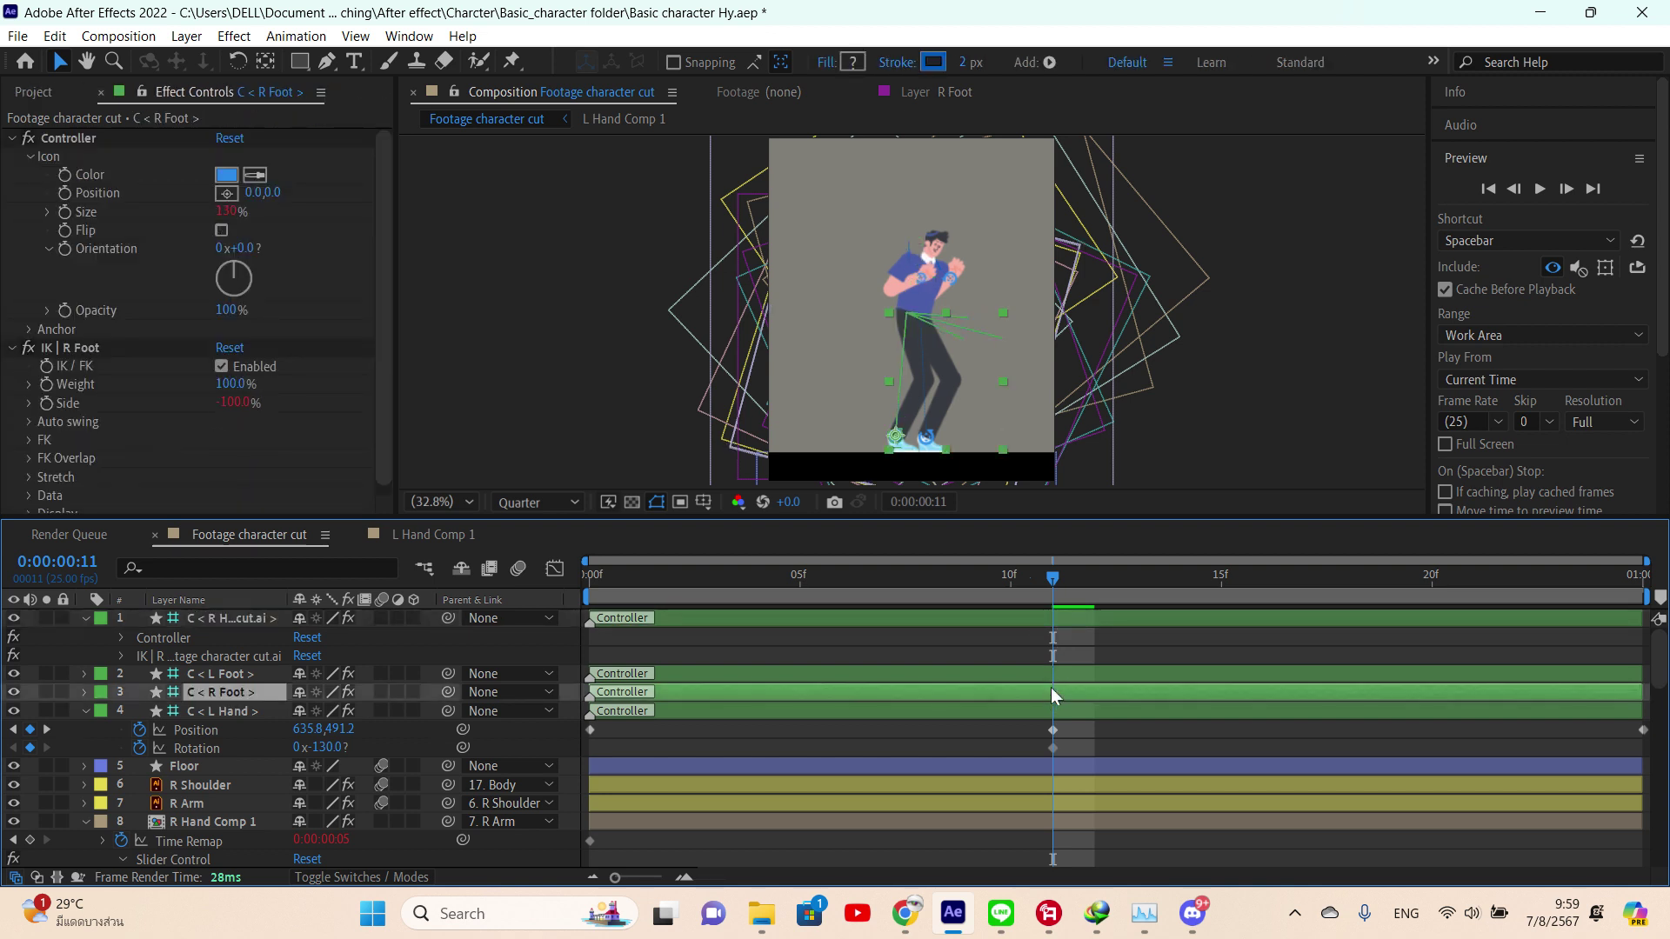
pyautogui.keyDown('ctrl'); pyautogui.click(1054, 682); pyautogui.keyUp('ctrl')
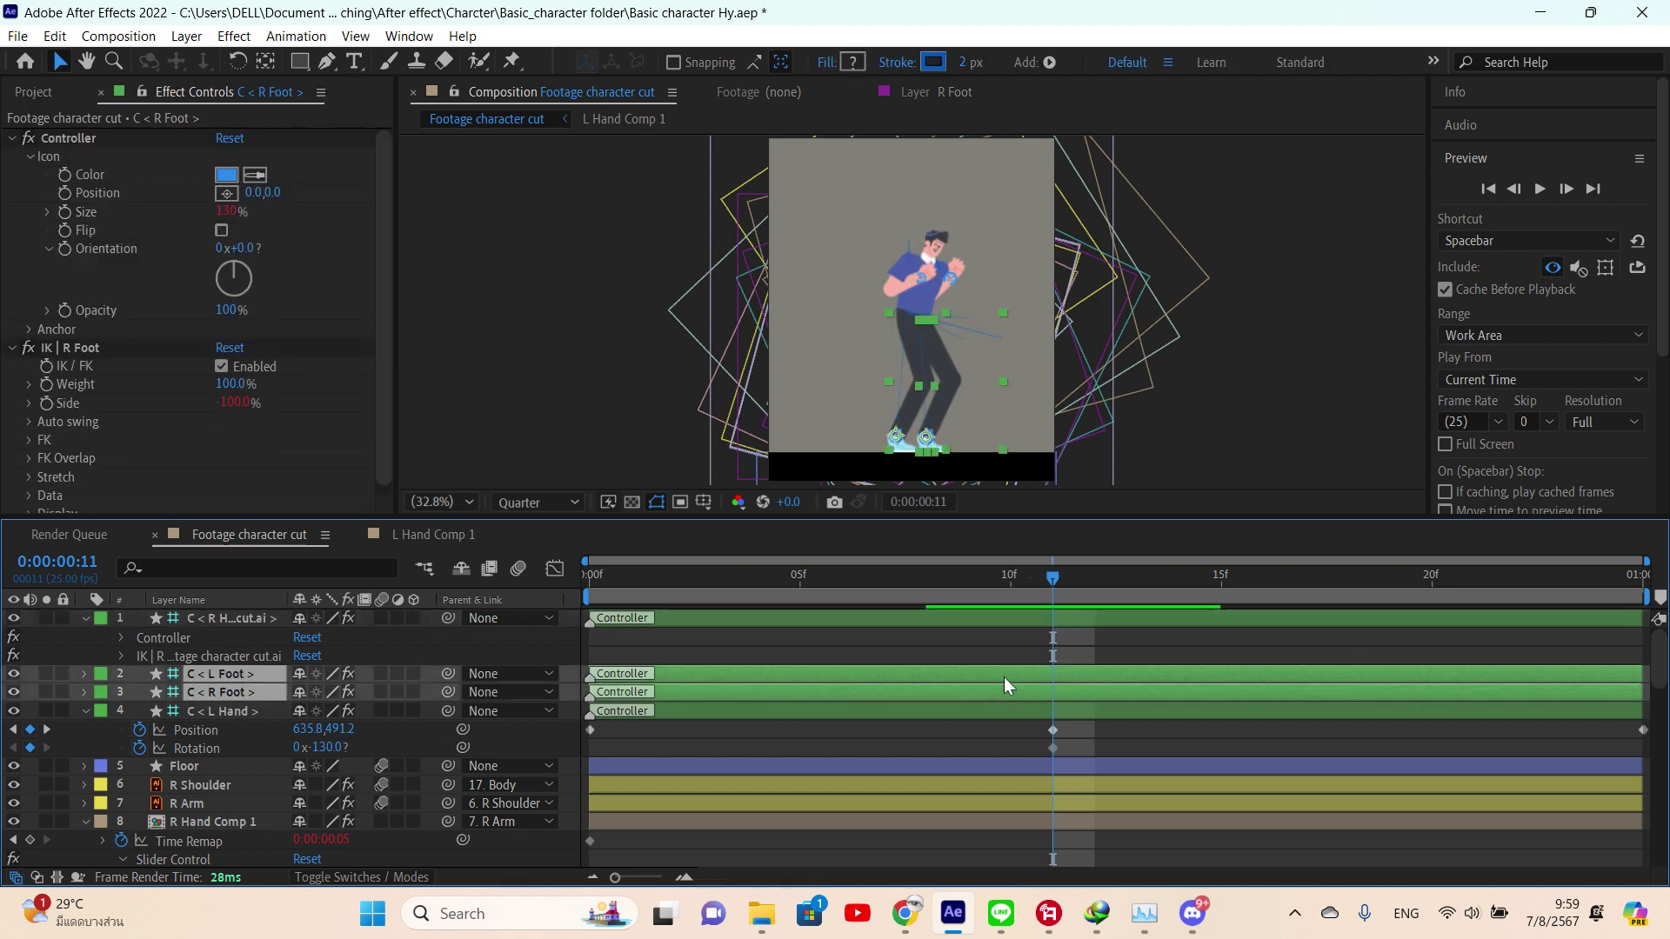
pyautogui.click(1018, 734)
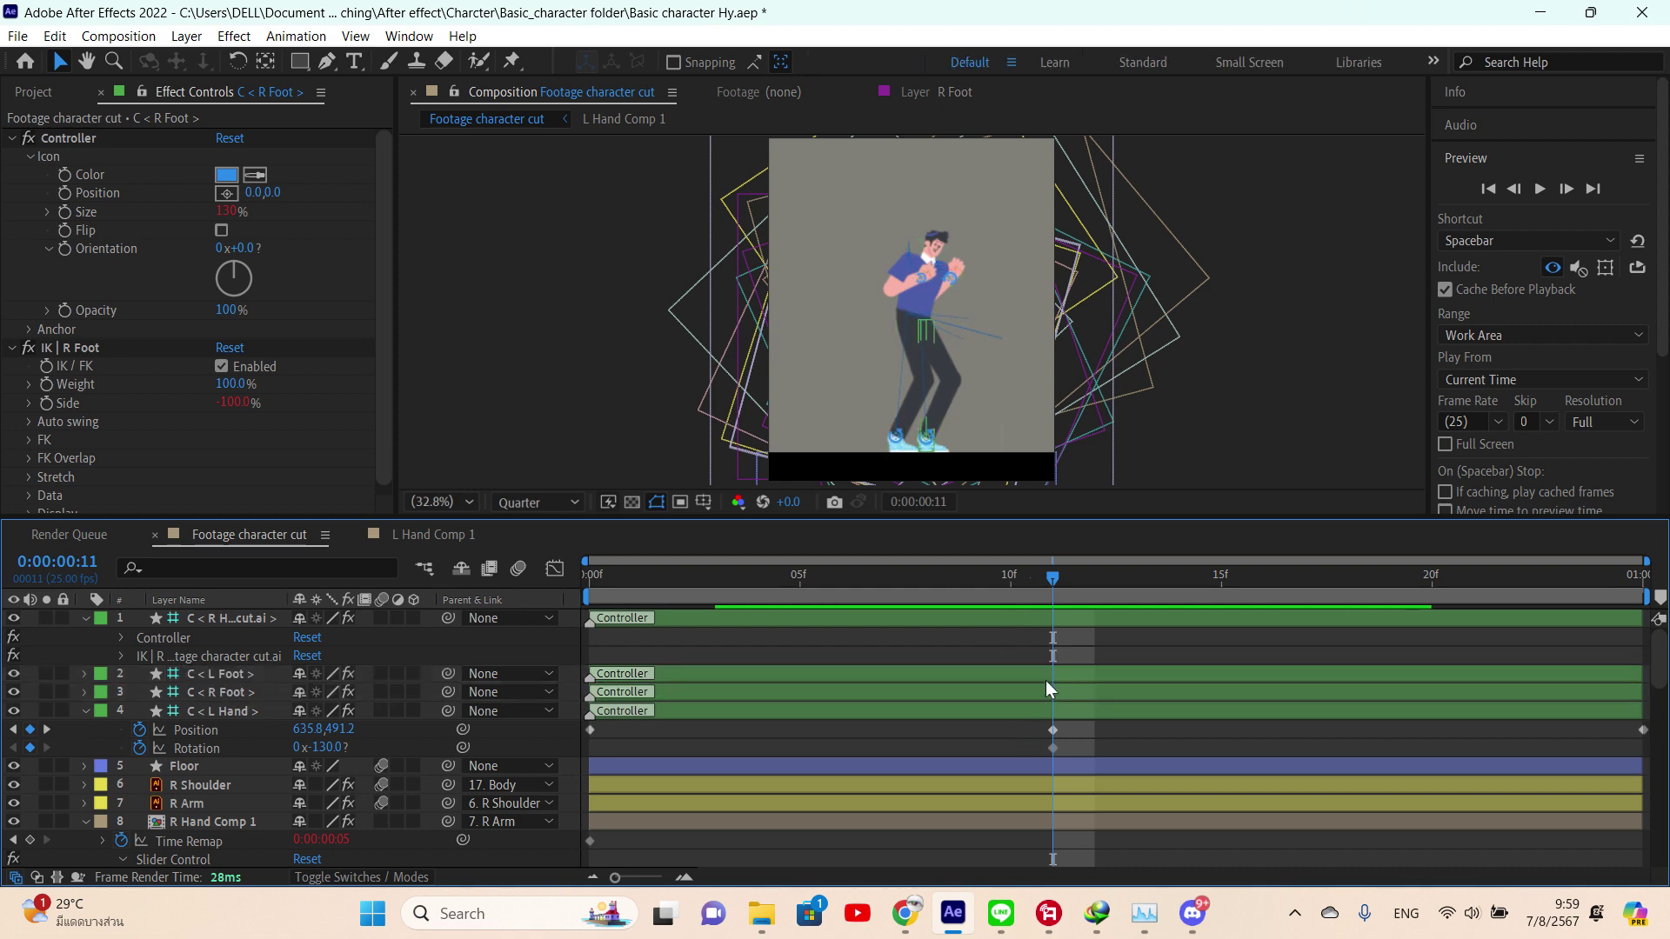
pyautogui.click(1047, 682)
pyautogui.click(950, 442)
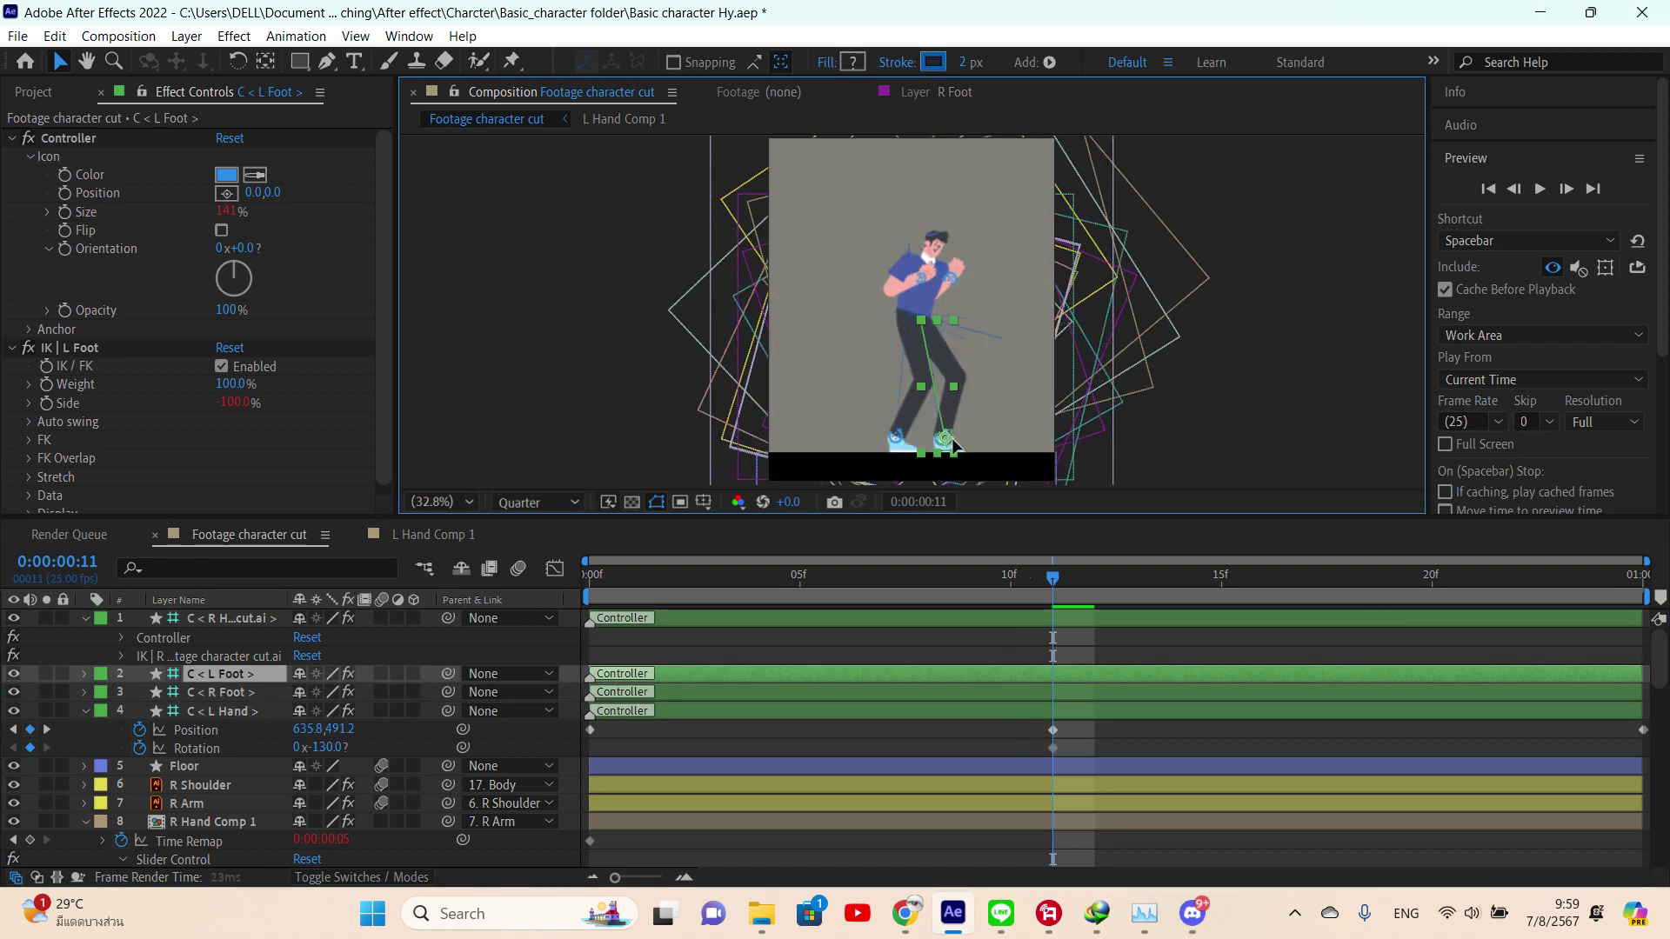
pyautogui.moveTo(954, 445); pyautogui.dragTo(960, 447)
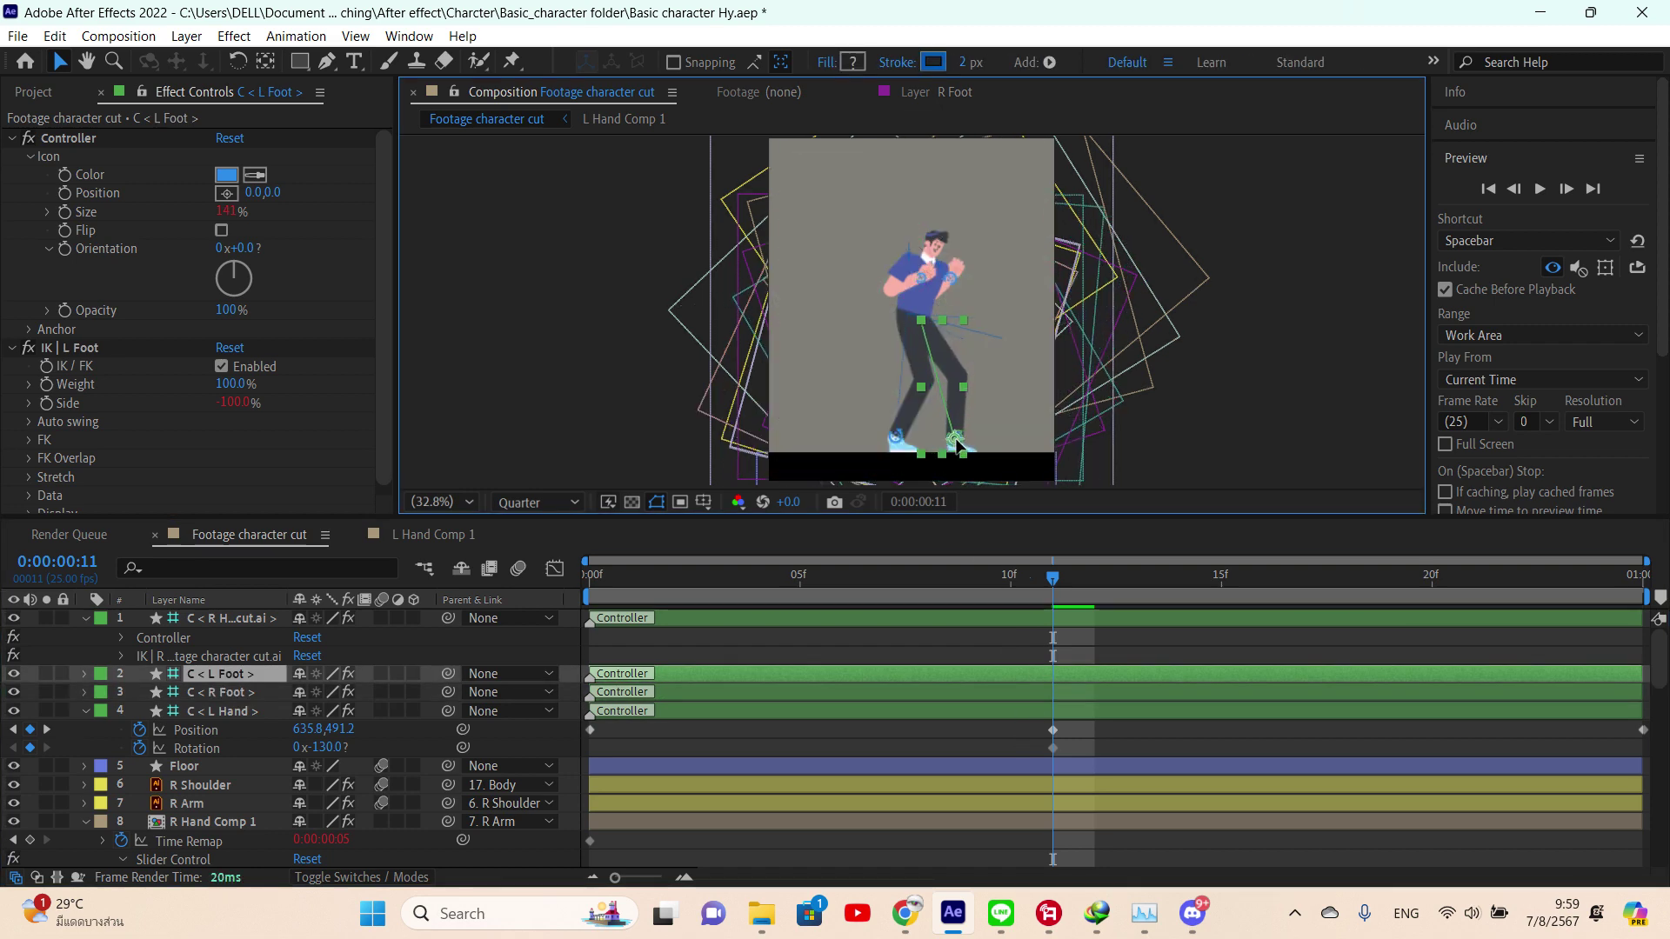
# - Move the right foot controller slightly backward along the floor at frame 11
pyautogui.click(1034, 692)
pyautogui.click(900, 448)
pyautogui.moveTo(901, 450); pyautogui.dragTo(888, 441)
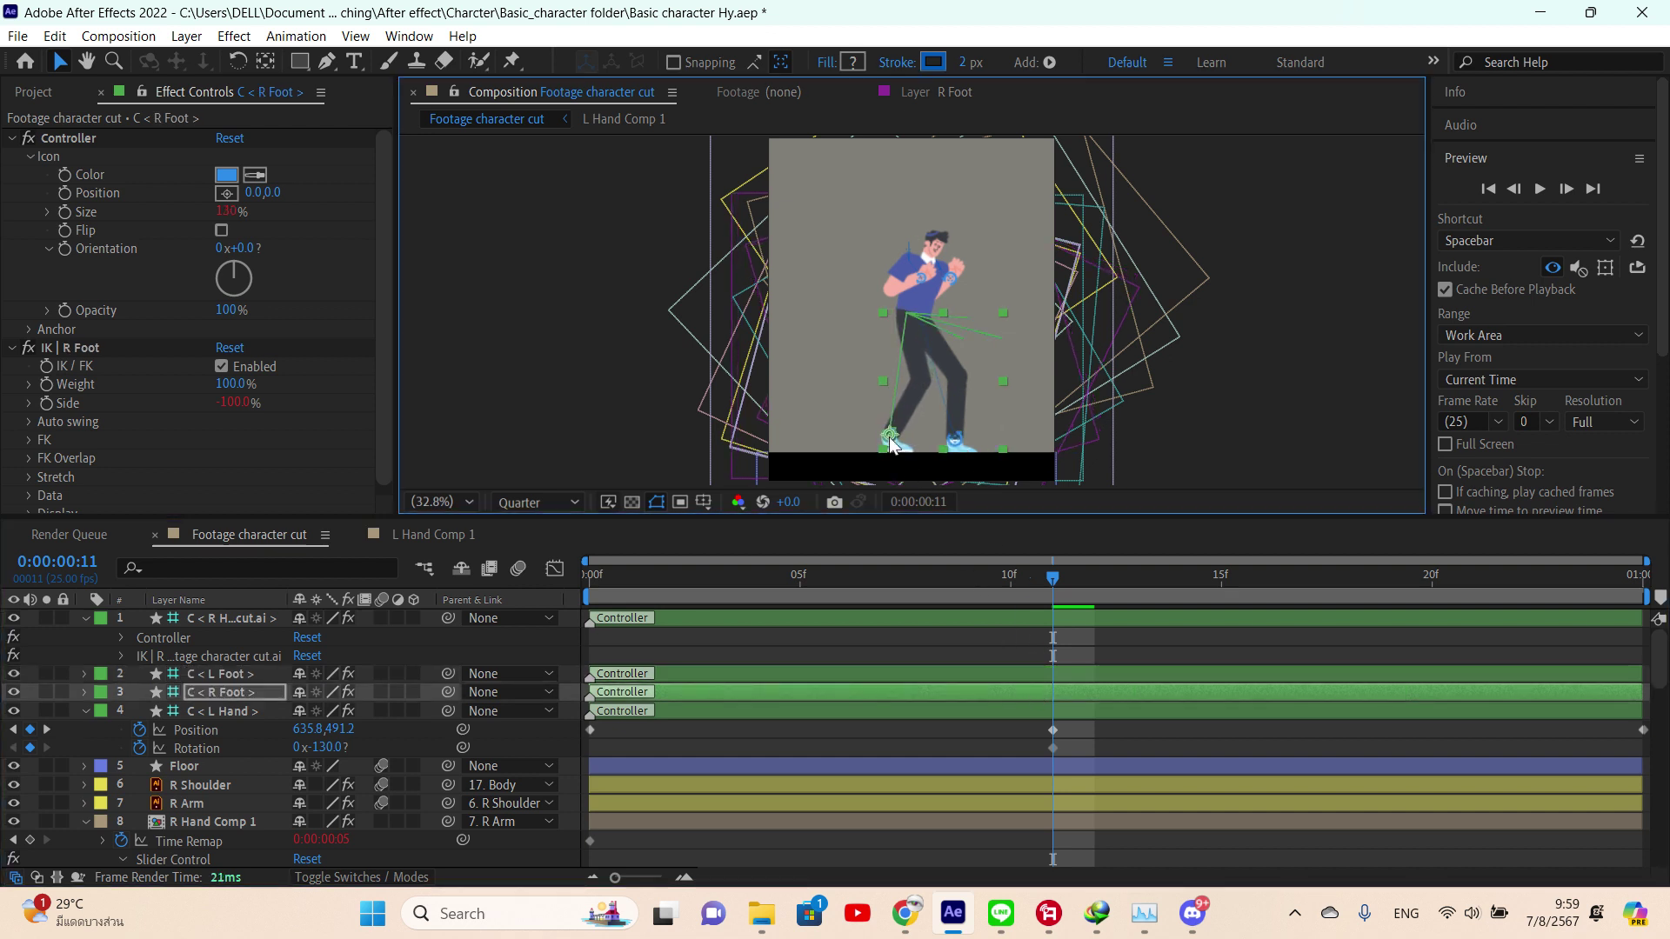
# - Nudge the right hand controller slightly up and back at frame 11, comparing the pose with and without the change
pyautogui.click(922, 276)
pyautogui.scroll(1, 940, 308)
pyautogui.scroll(3, 940, 308)
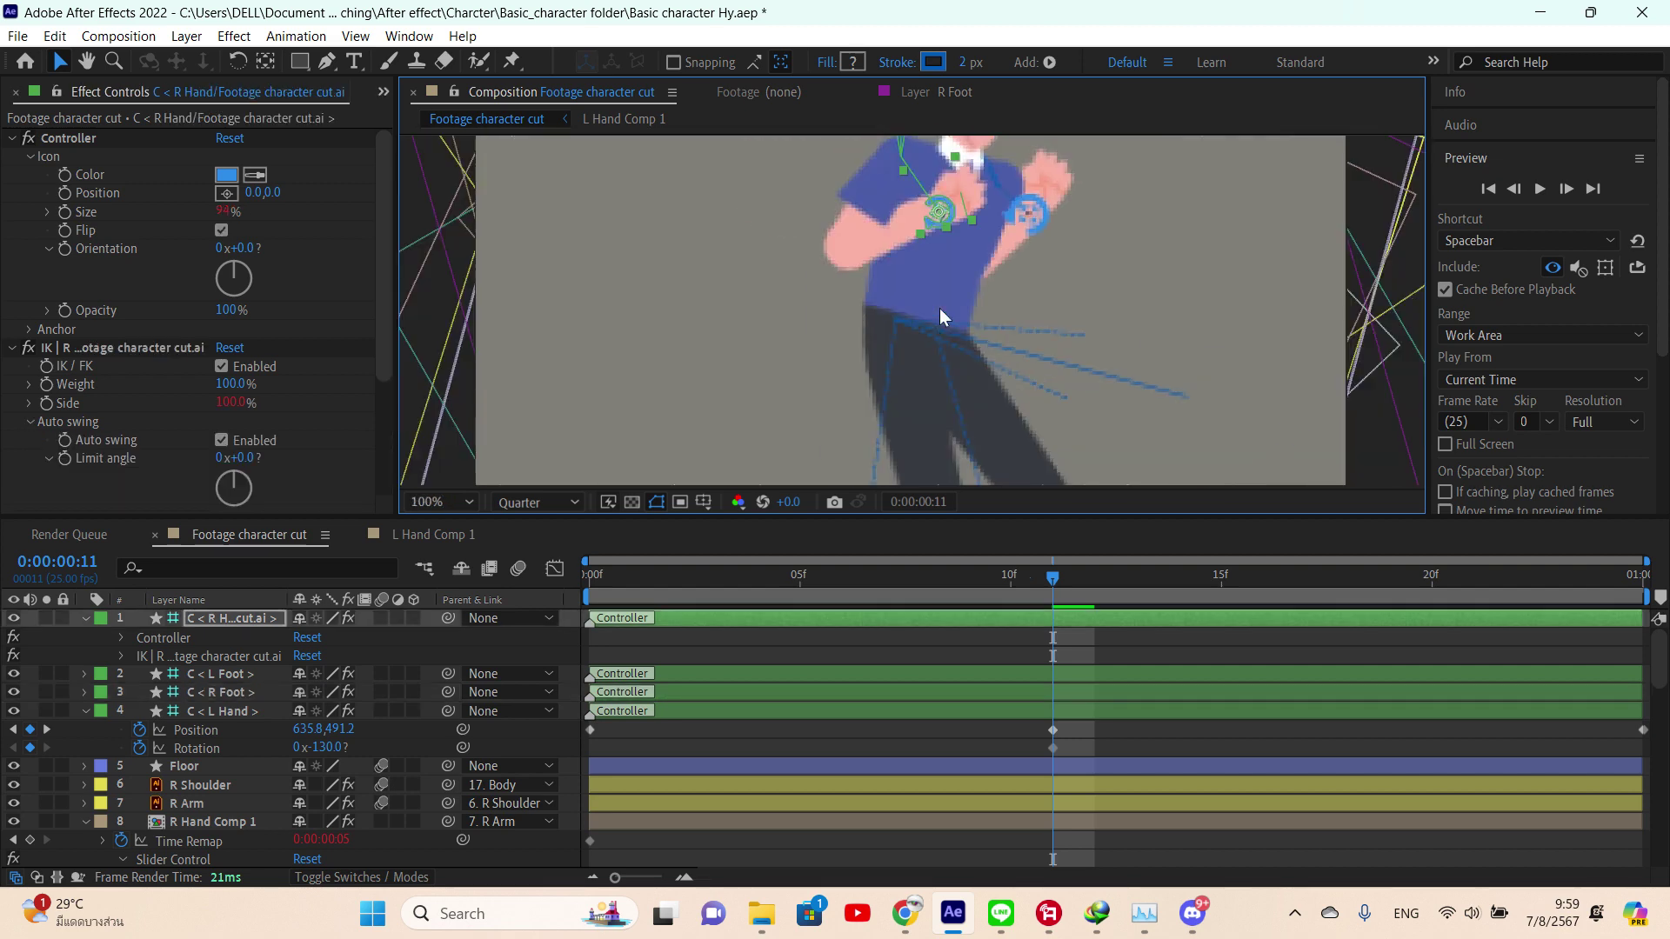
pyautogui.scroll(-2, 943, 300)
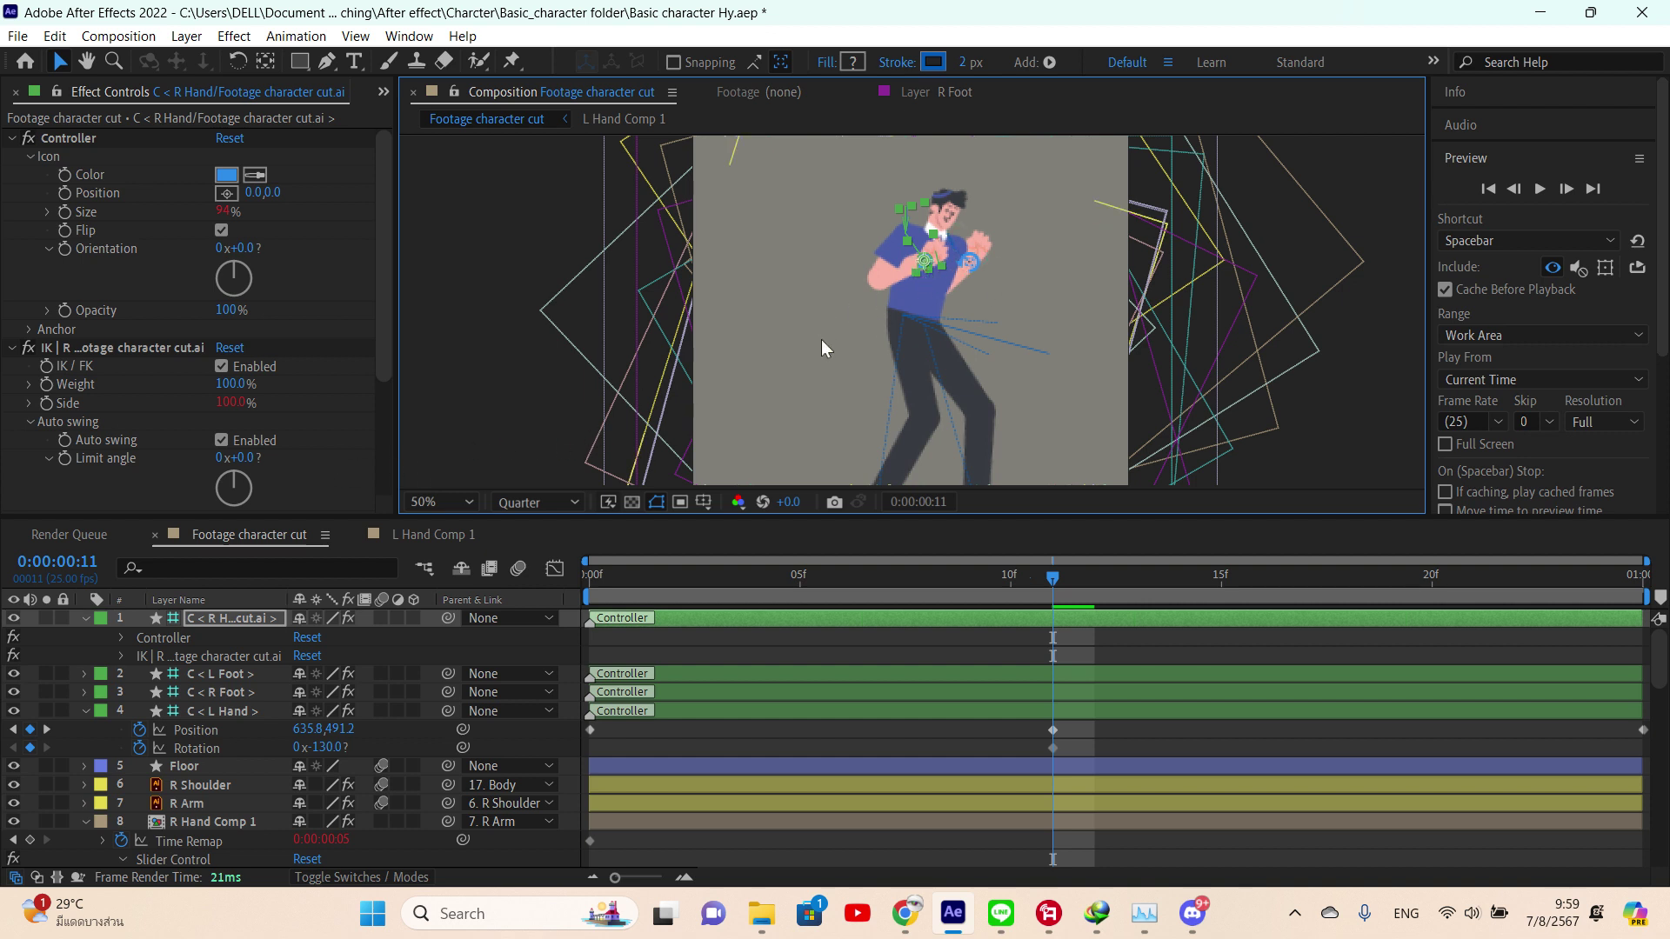
pyautogui.hotkey('ctrl', 'z')
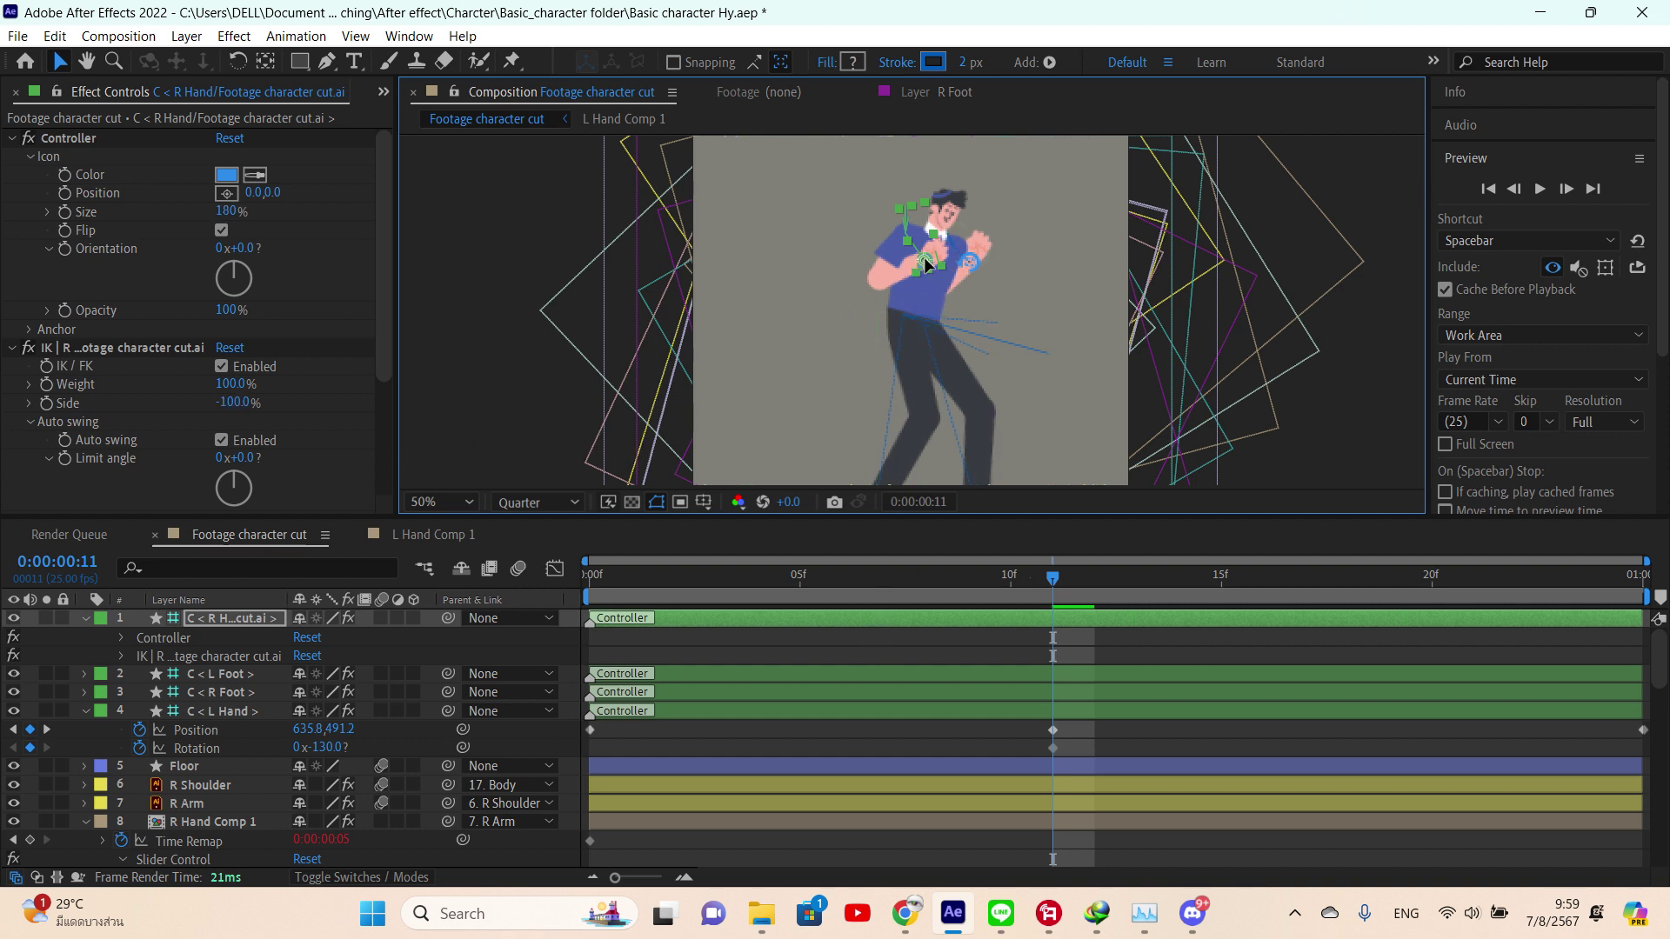
pyautogui.hotkey('ctrl', 'shift', 'z')
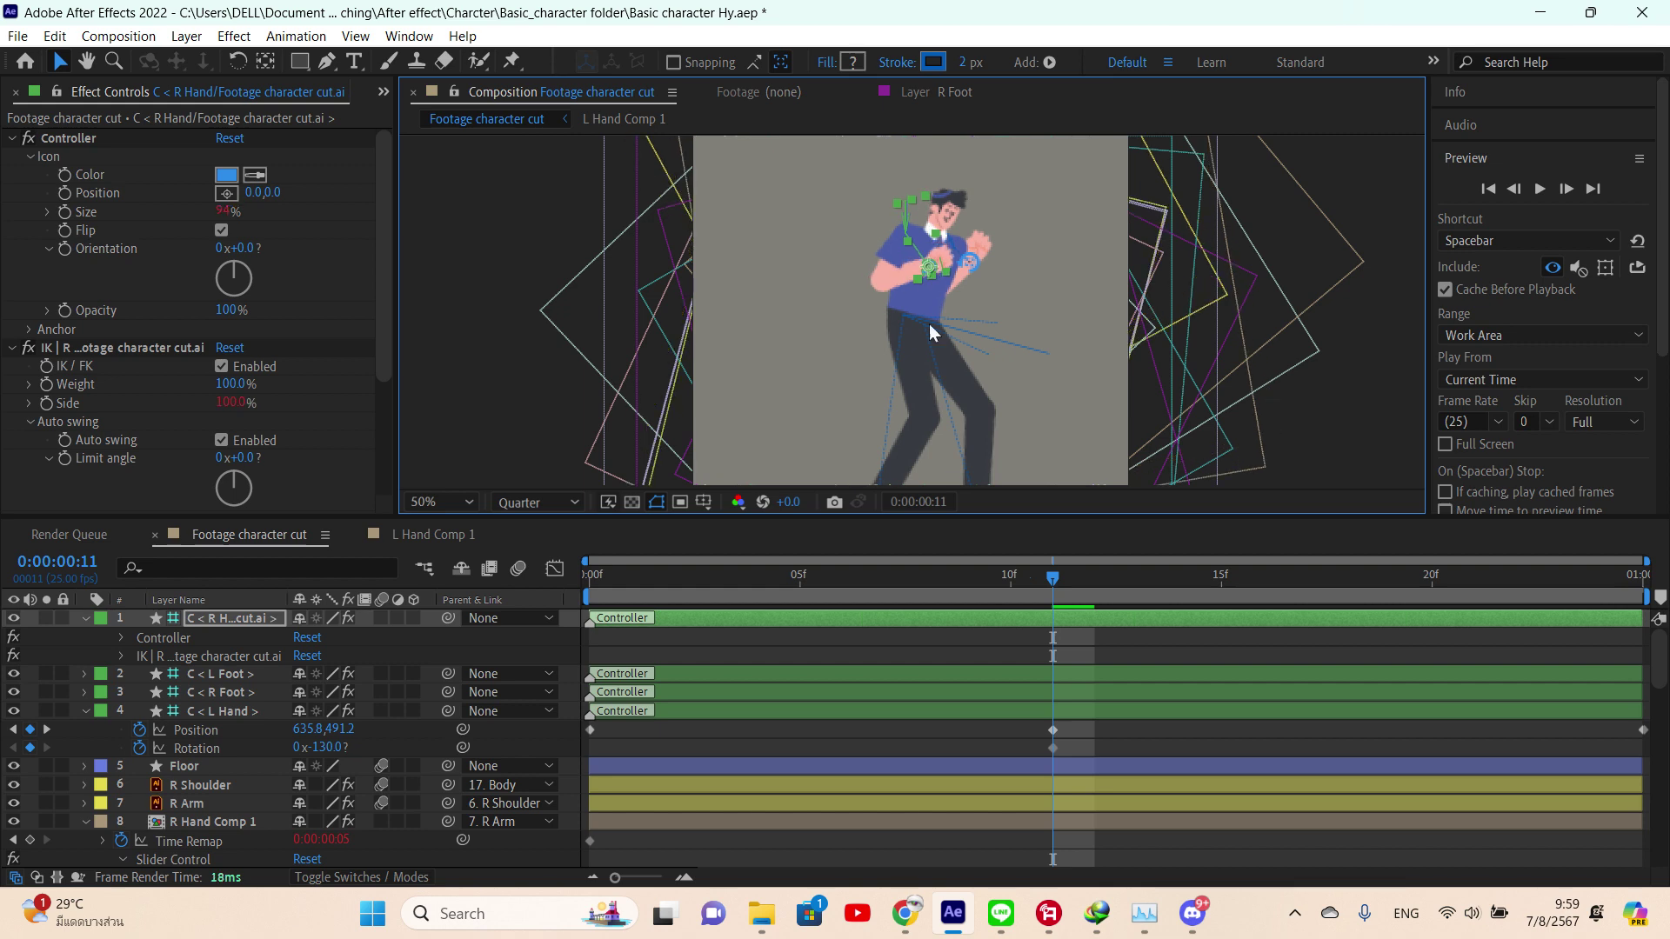
# - Look through the composition's layers and their keyframes at frame 11, inspecting the left and right shoulder layers
pyautogui.scroll(-3, 865, 700)
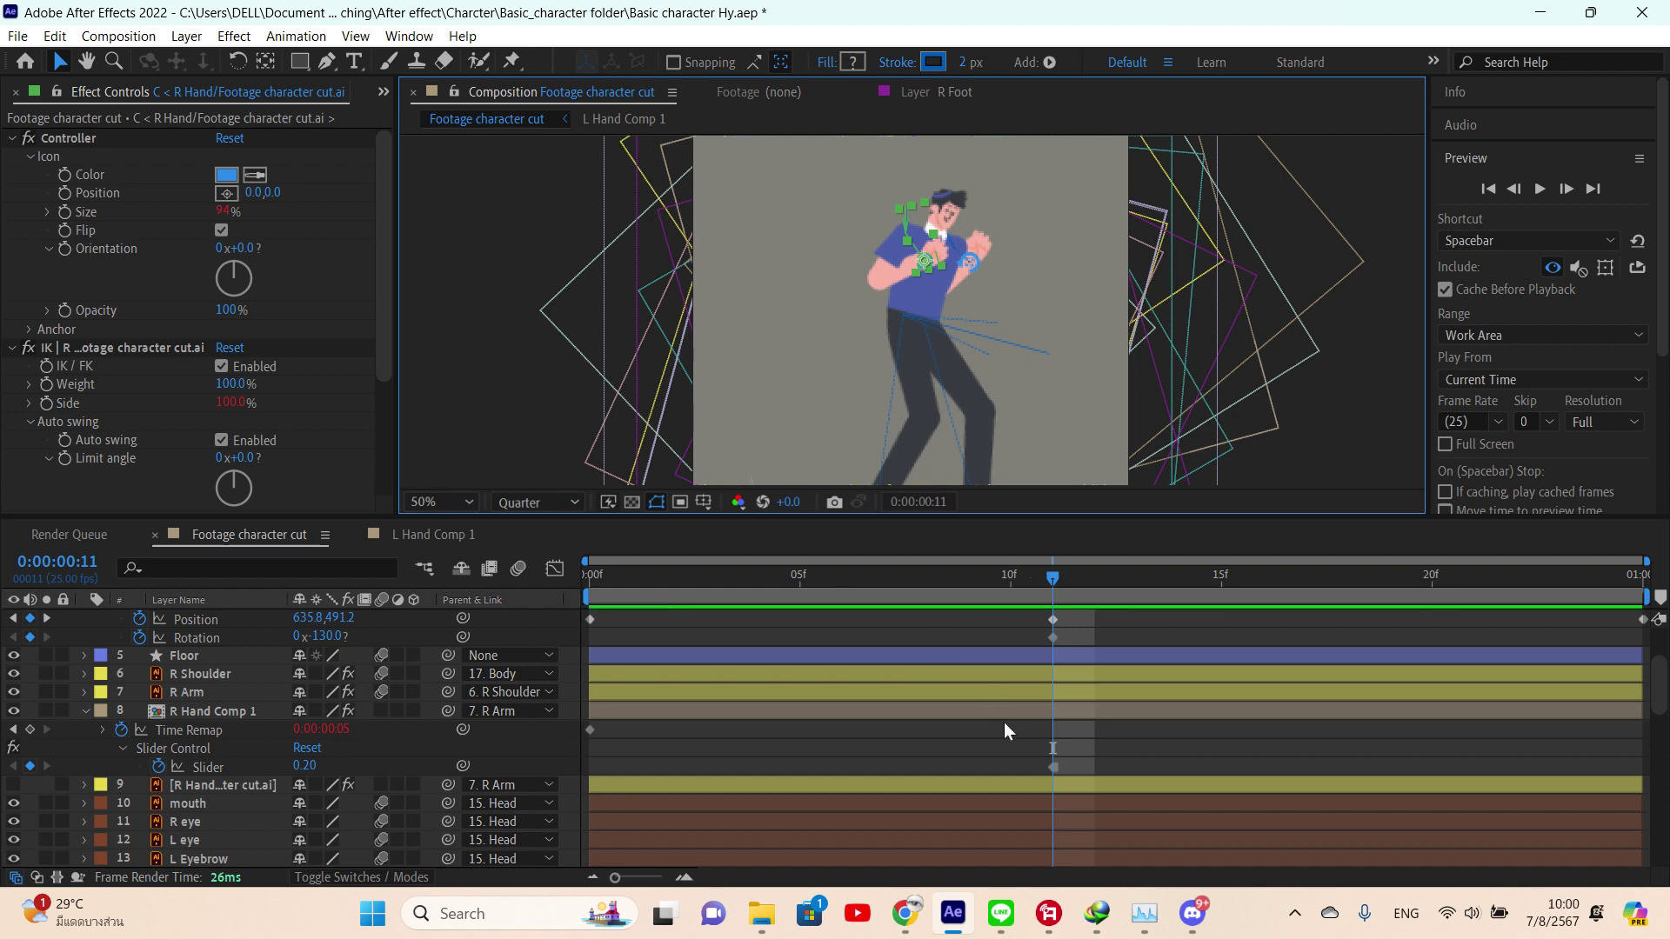
pyautogui.scroll(-5, 1004, 722)
pyautogui.scroll(8, 1023, 704)
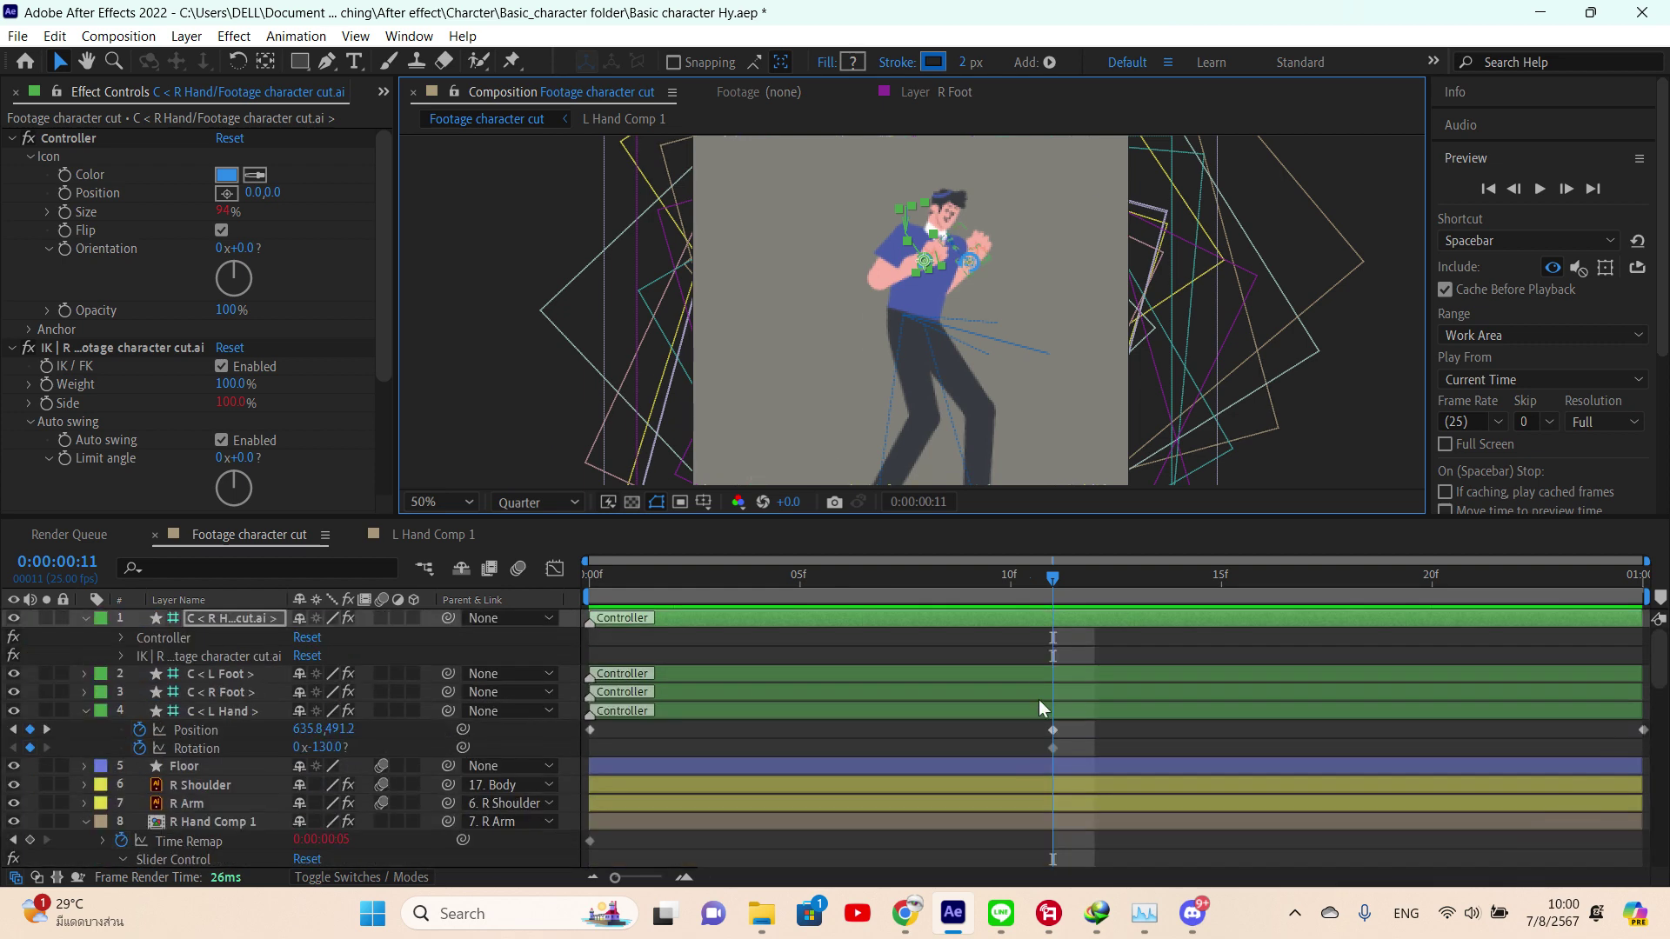
pyautogui.scroll(-2, 261, 753)
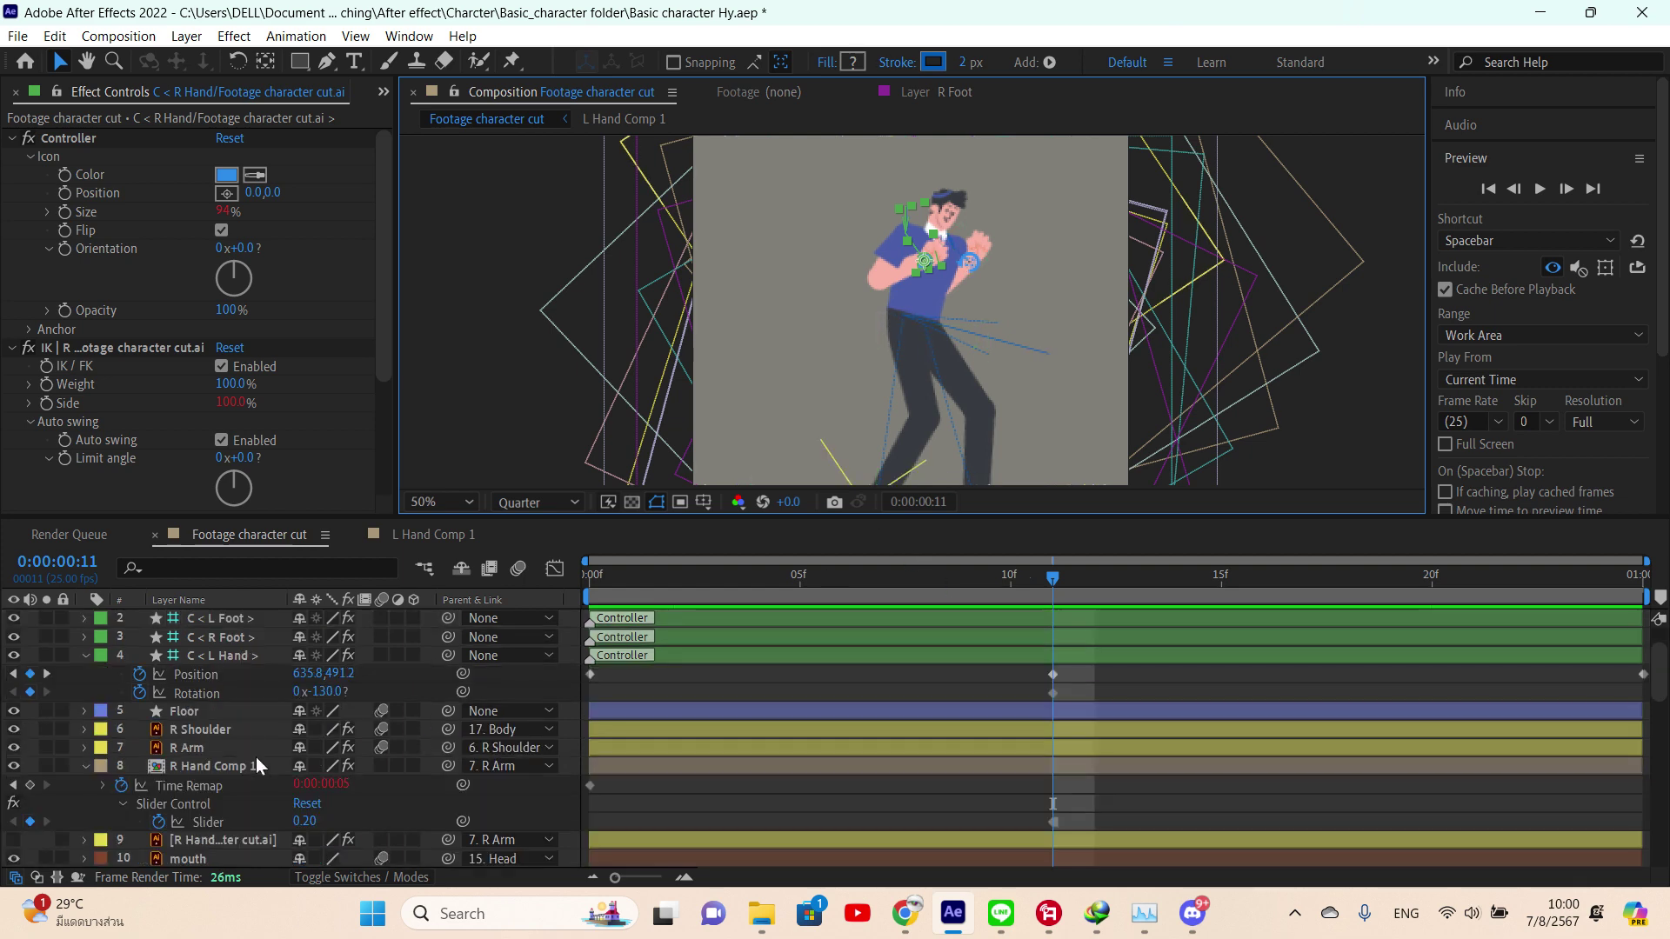
pyautogui.scroll(-5, 280, 743)
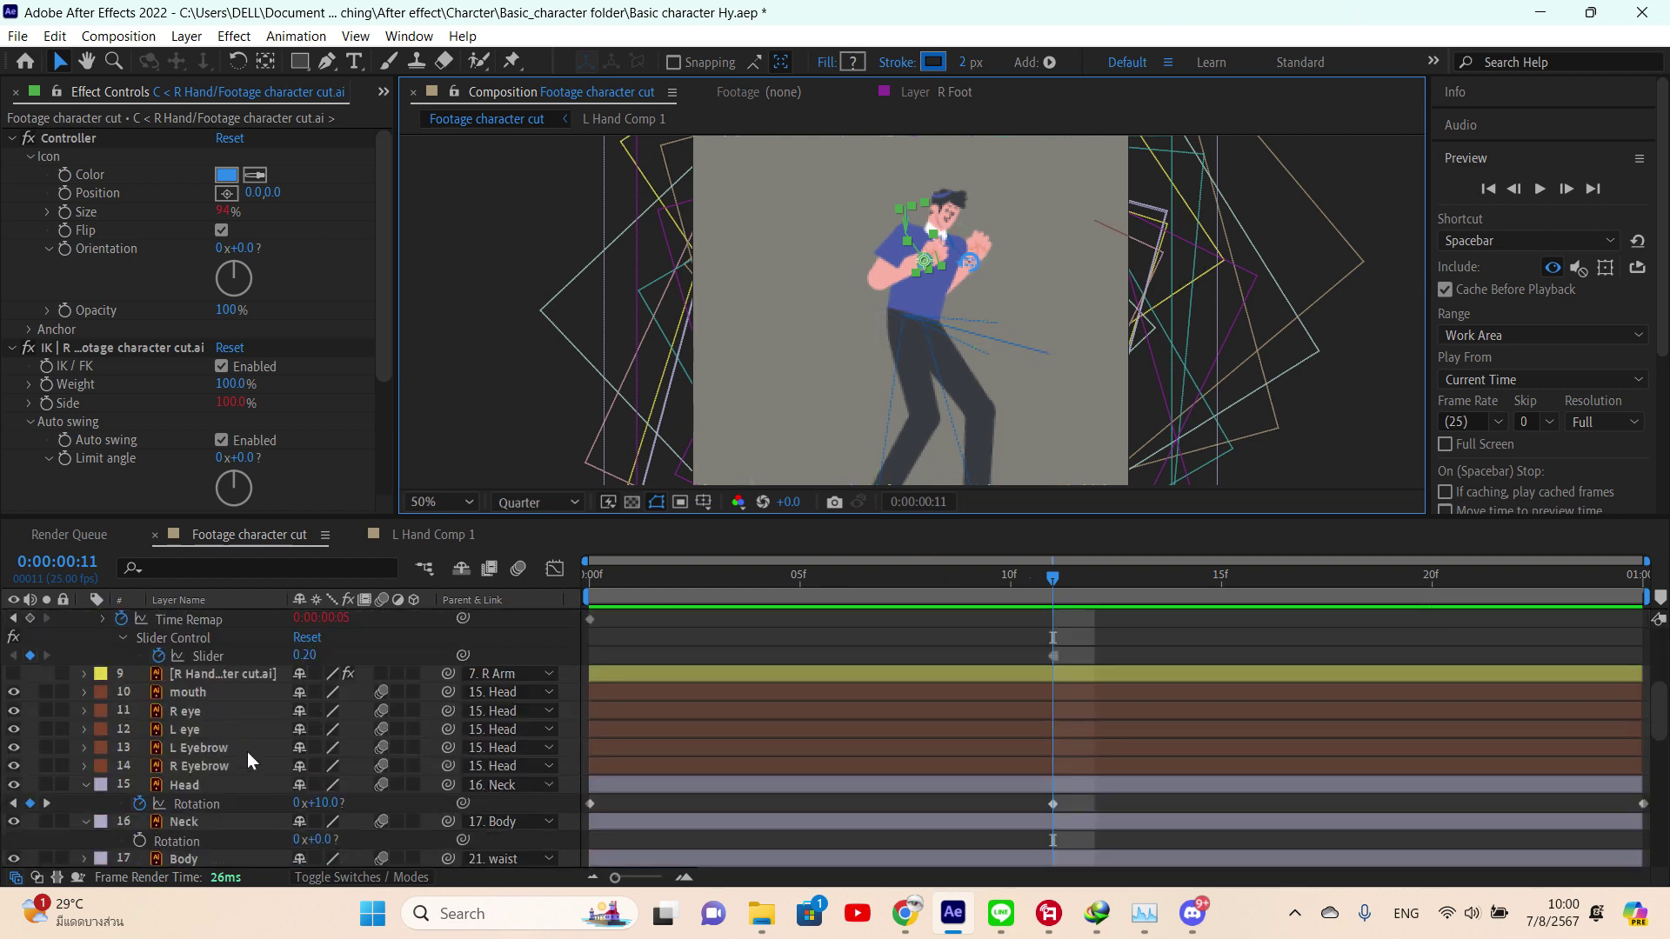
pyautogui.scroll(-2, 247, 752)
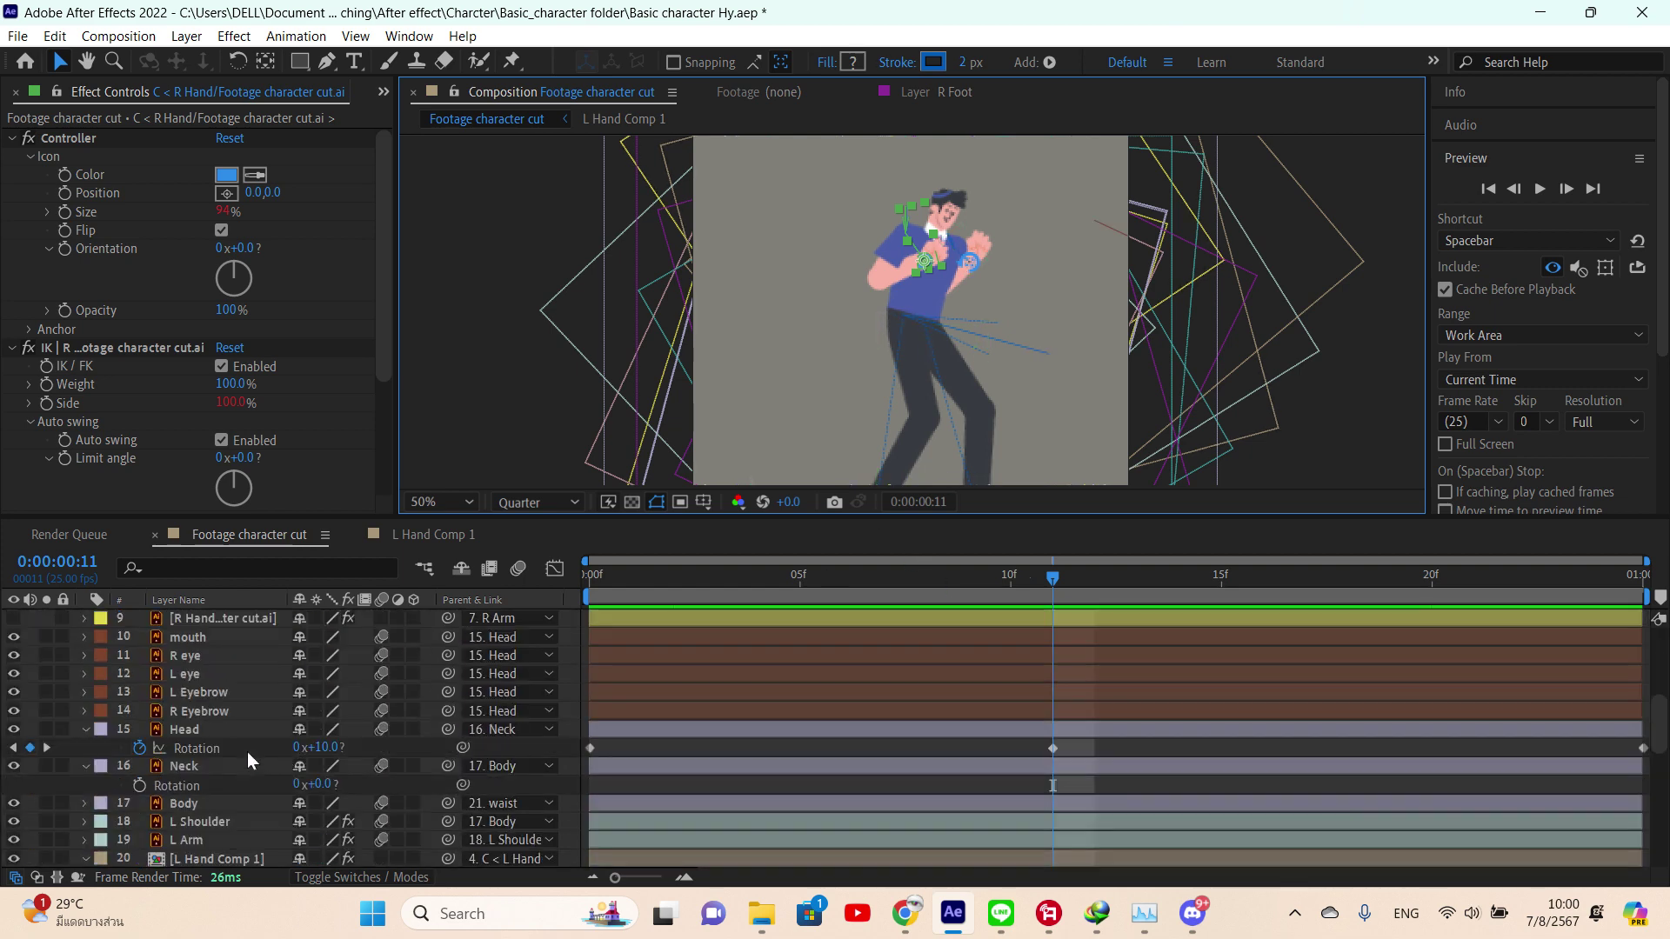
pyautogui.click(219, 822)
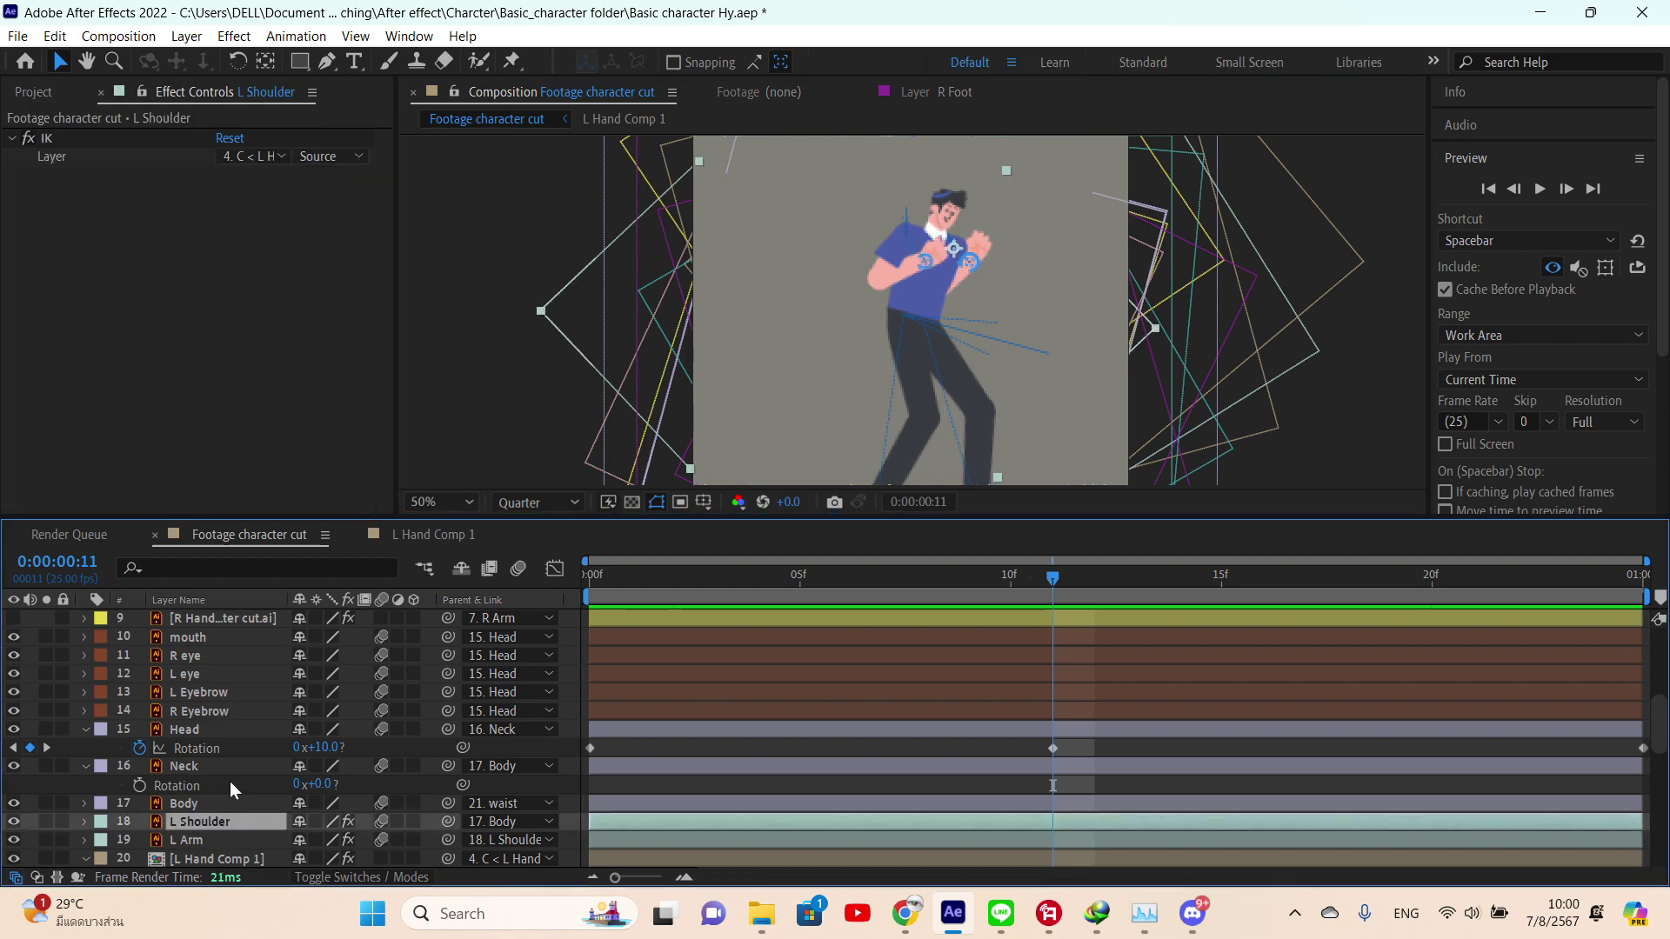
pyautogui.scroll(-3, 230, 781)
pyautogui.scroll(-2, 230, 781)
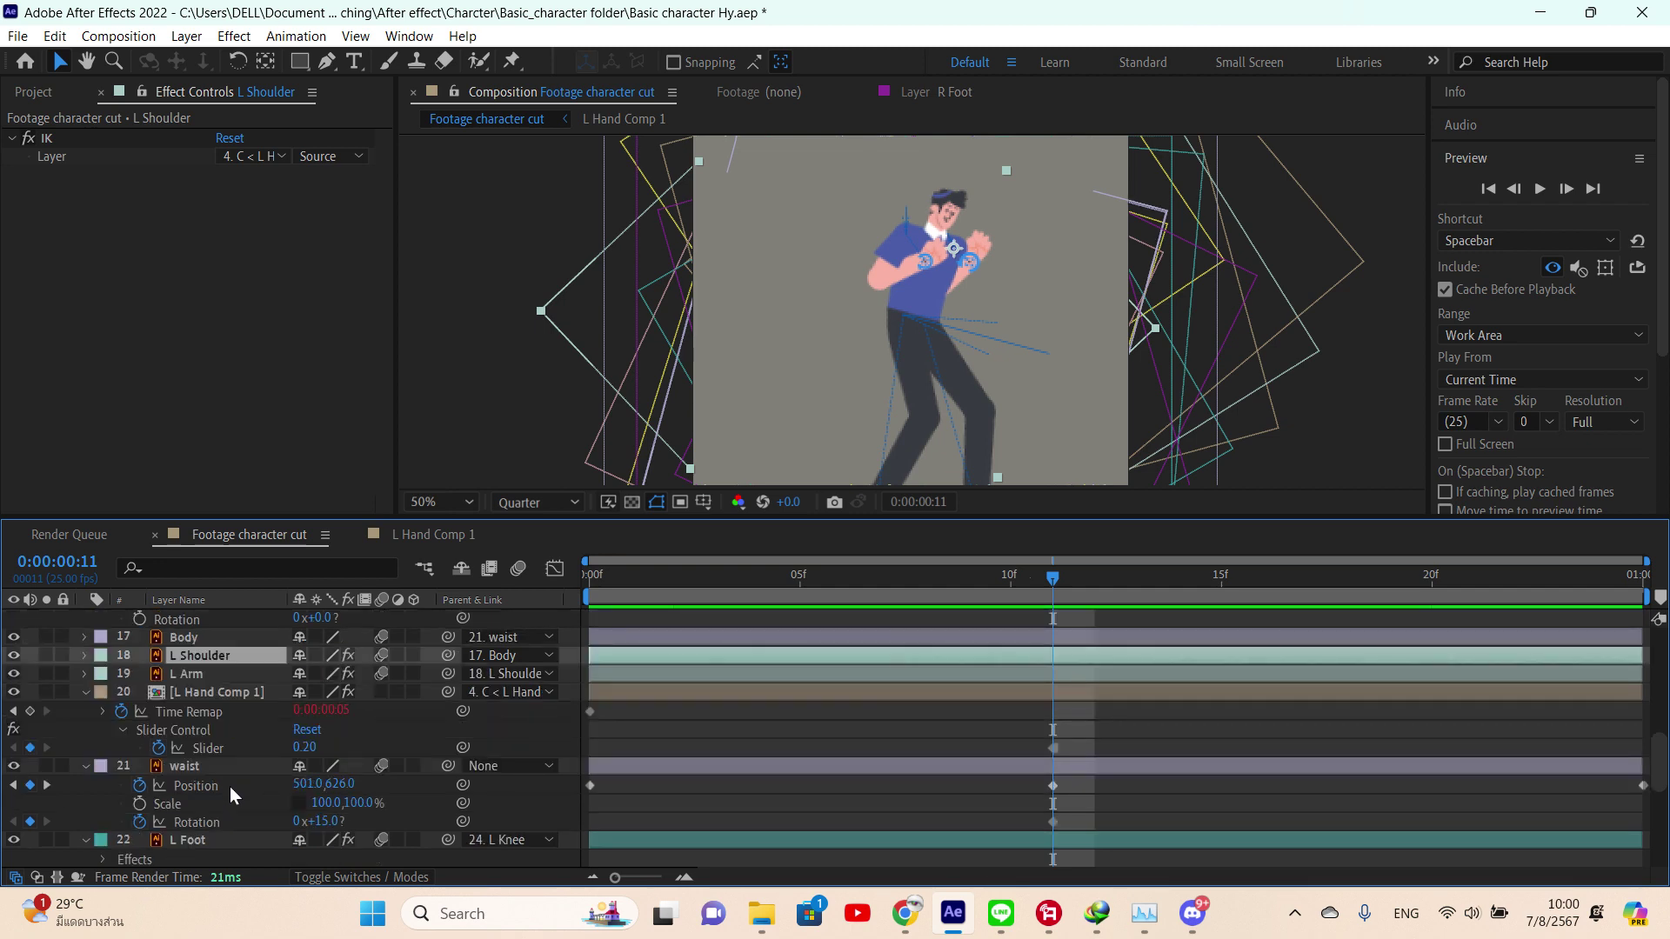
pyautogui.scroll(-3, 230, 786)
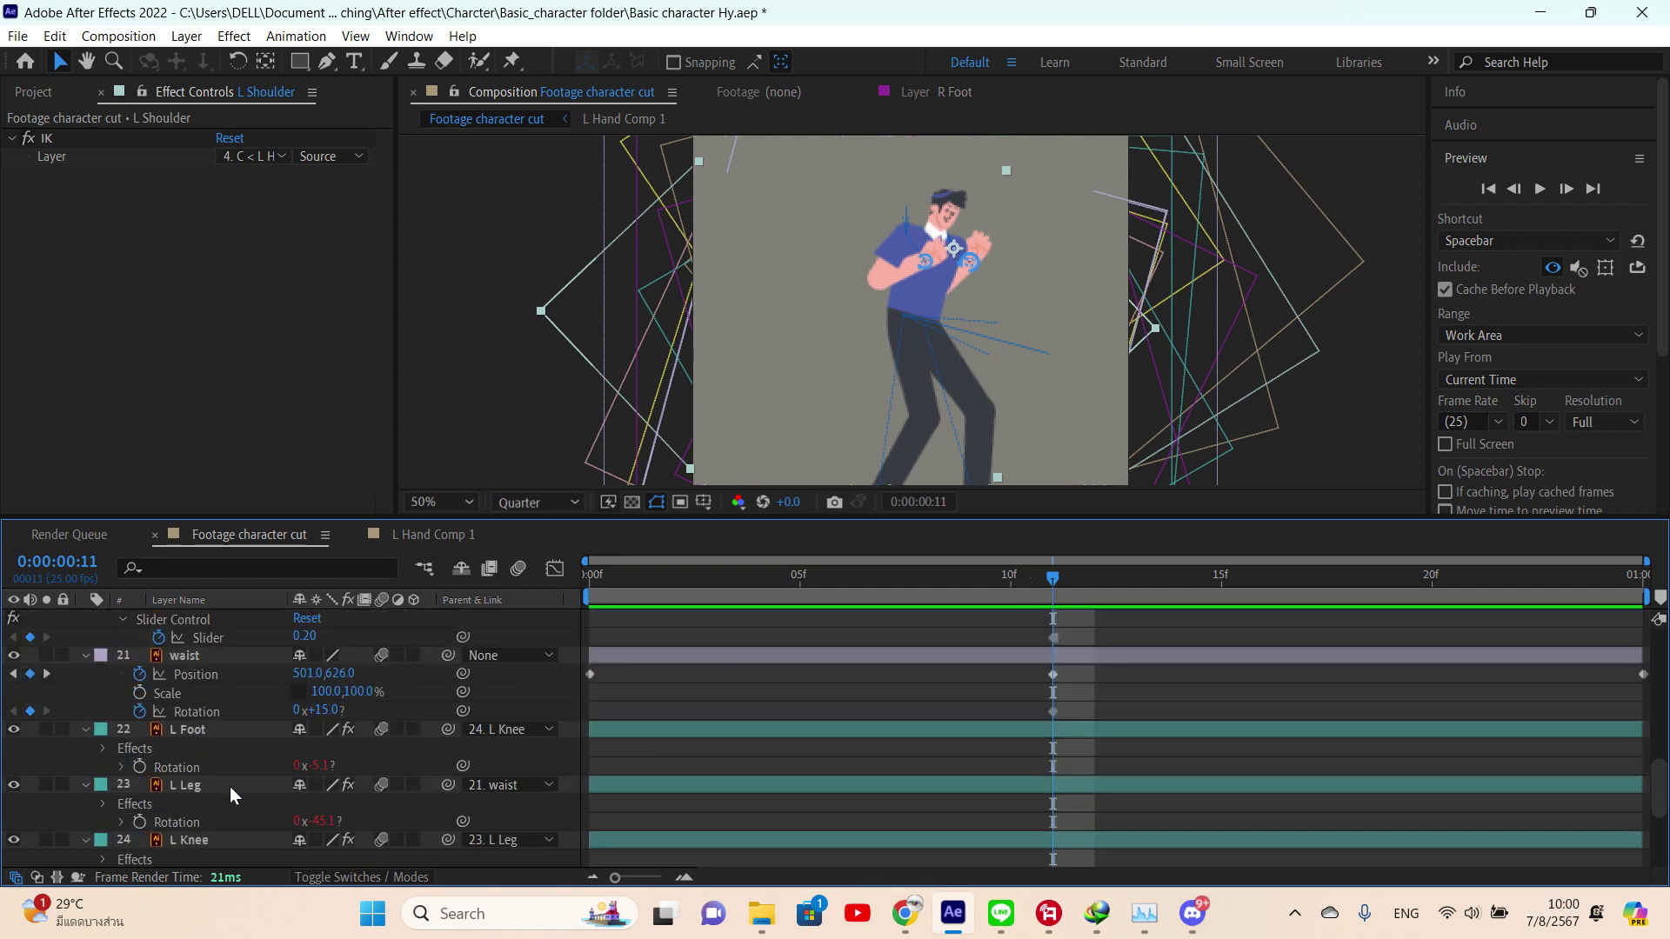
pyautogui.scroll(-5, 230, 786)
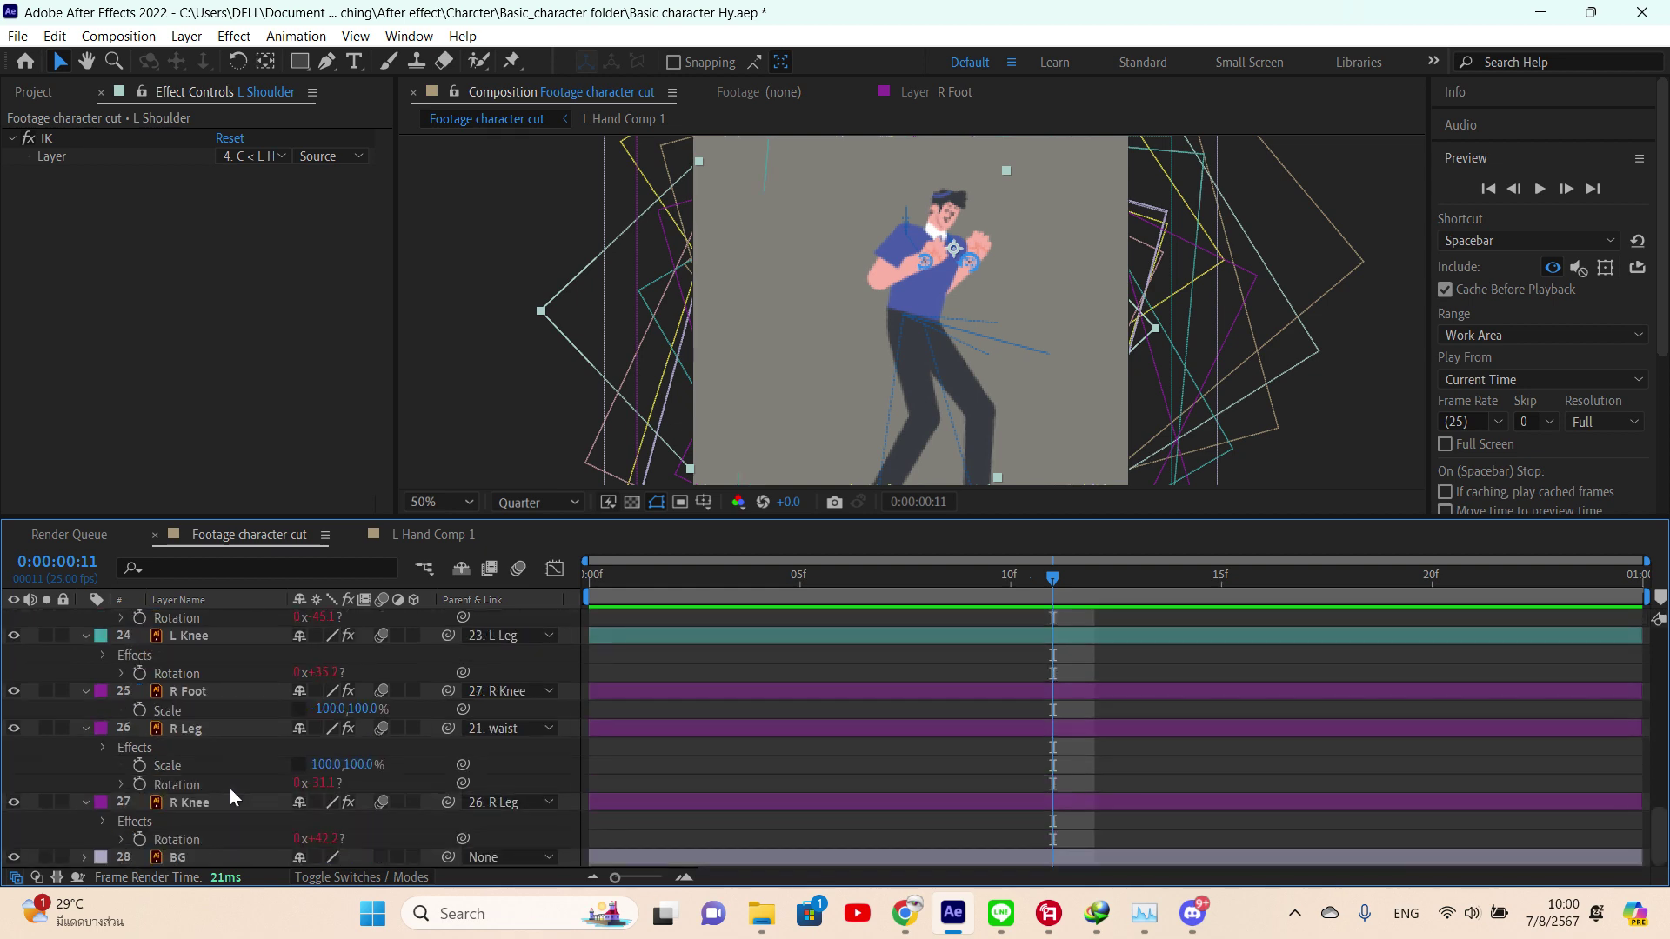
pyautogui.scroll(10, 230, 788)
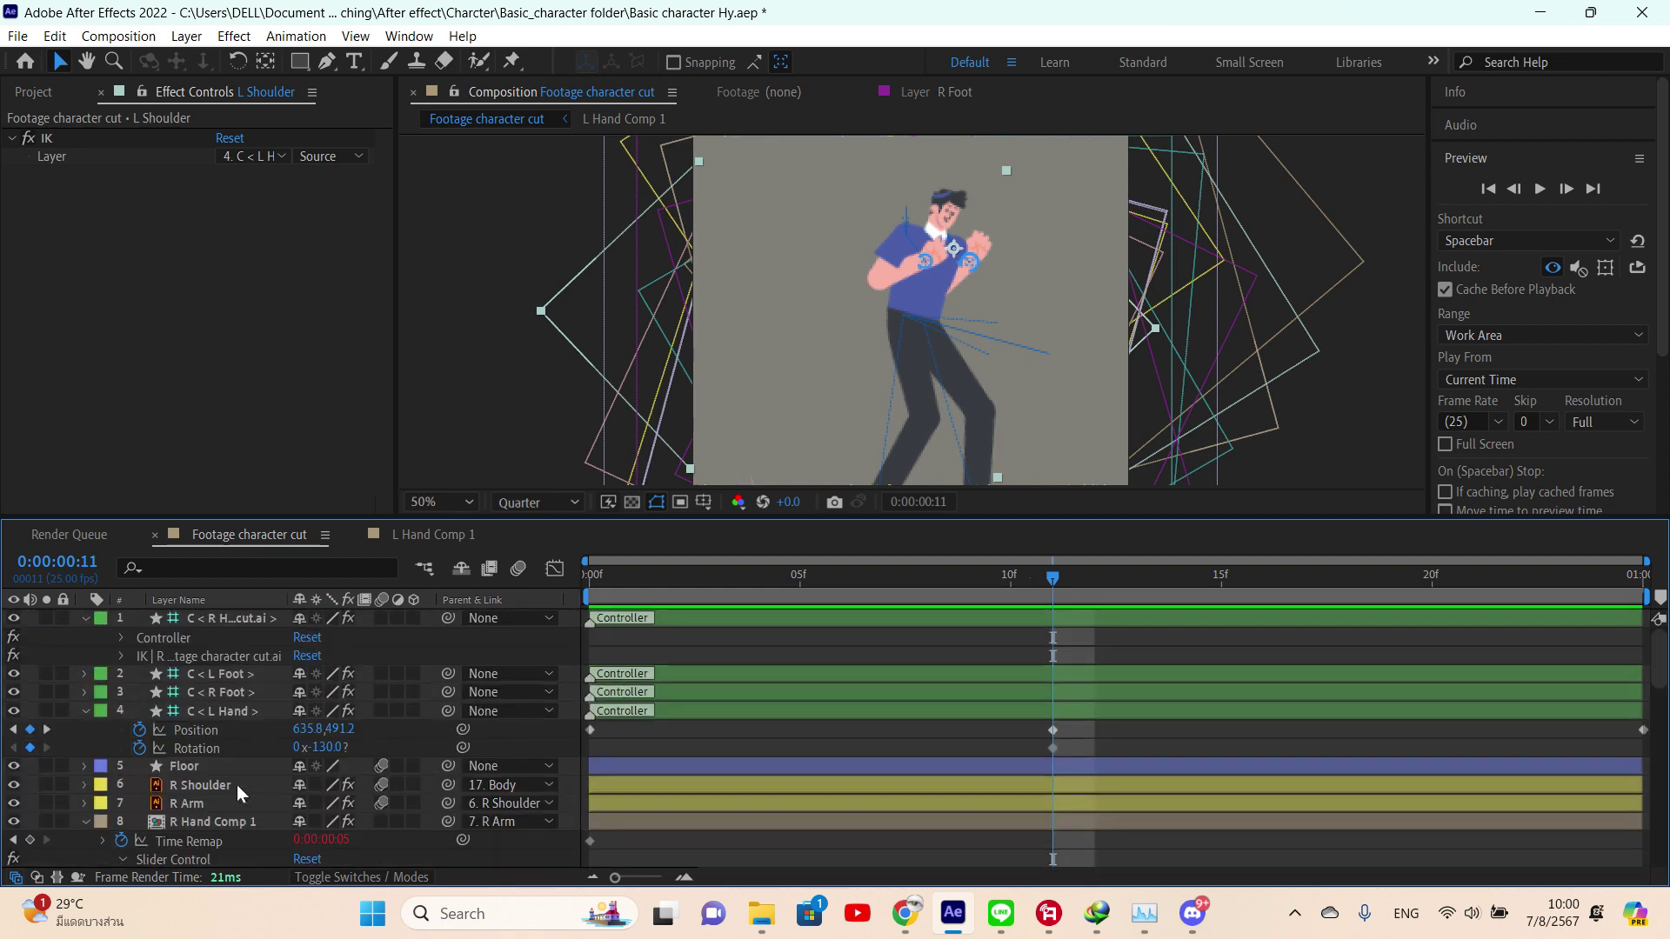
pyautogui.click(233, 781)
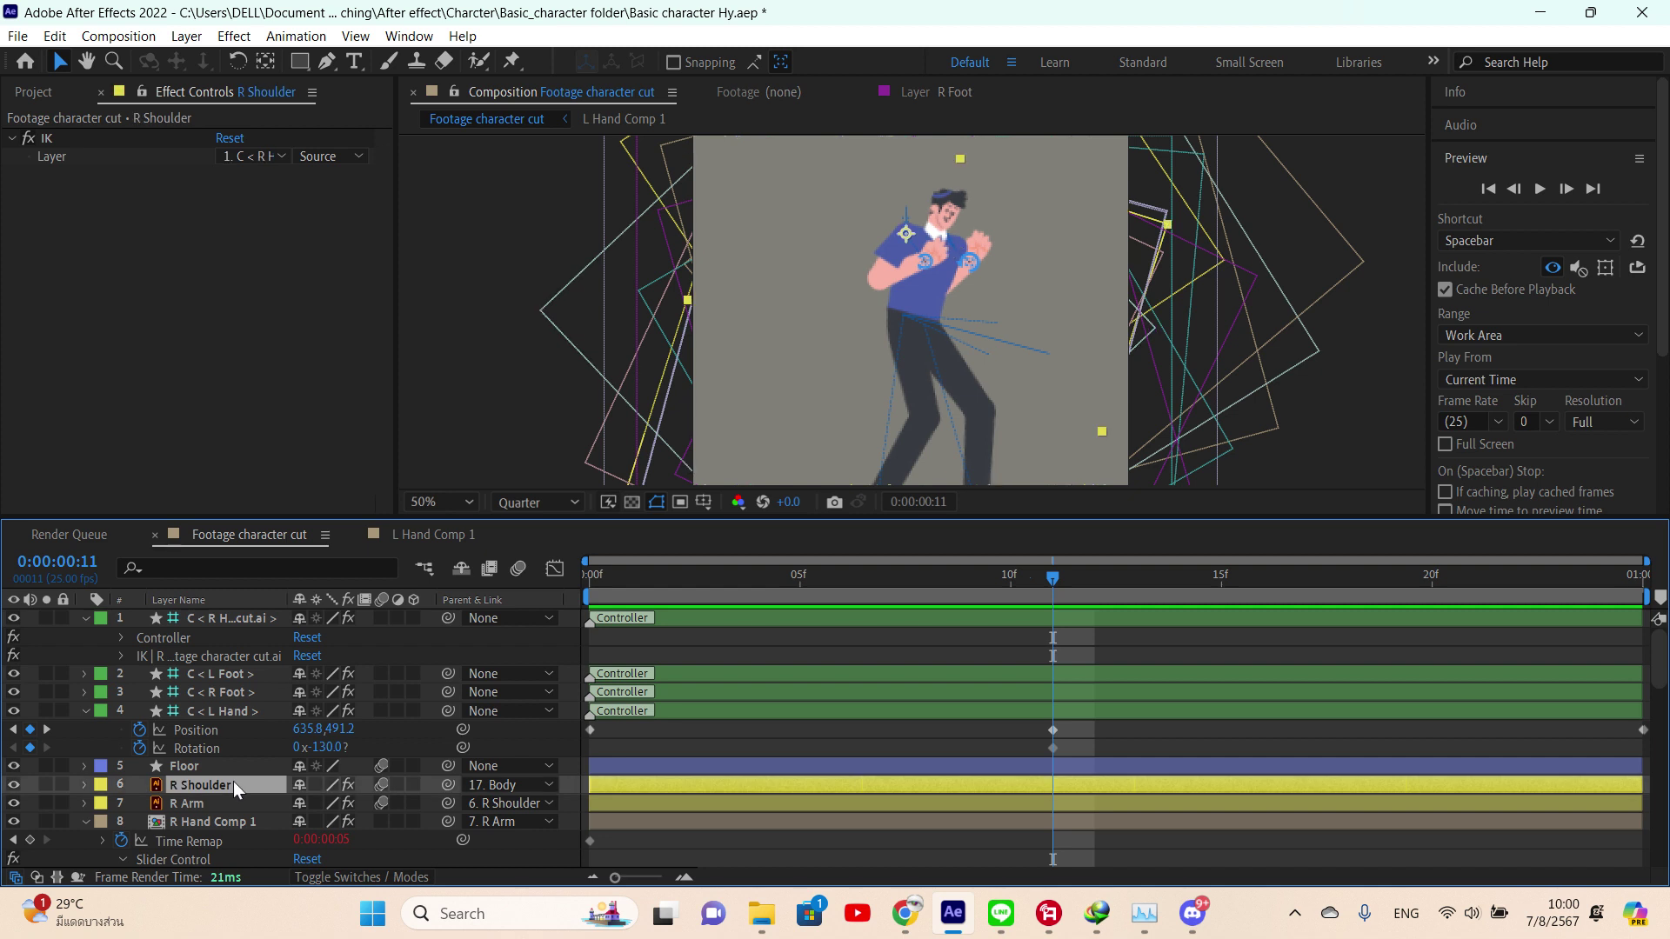
# - Reveal the R Shoulder rotation and move the right hand controller slightly forward at frame 11
pyautogui.press('r')
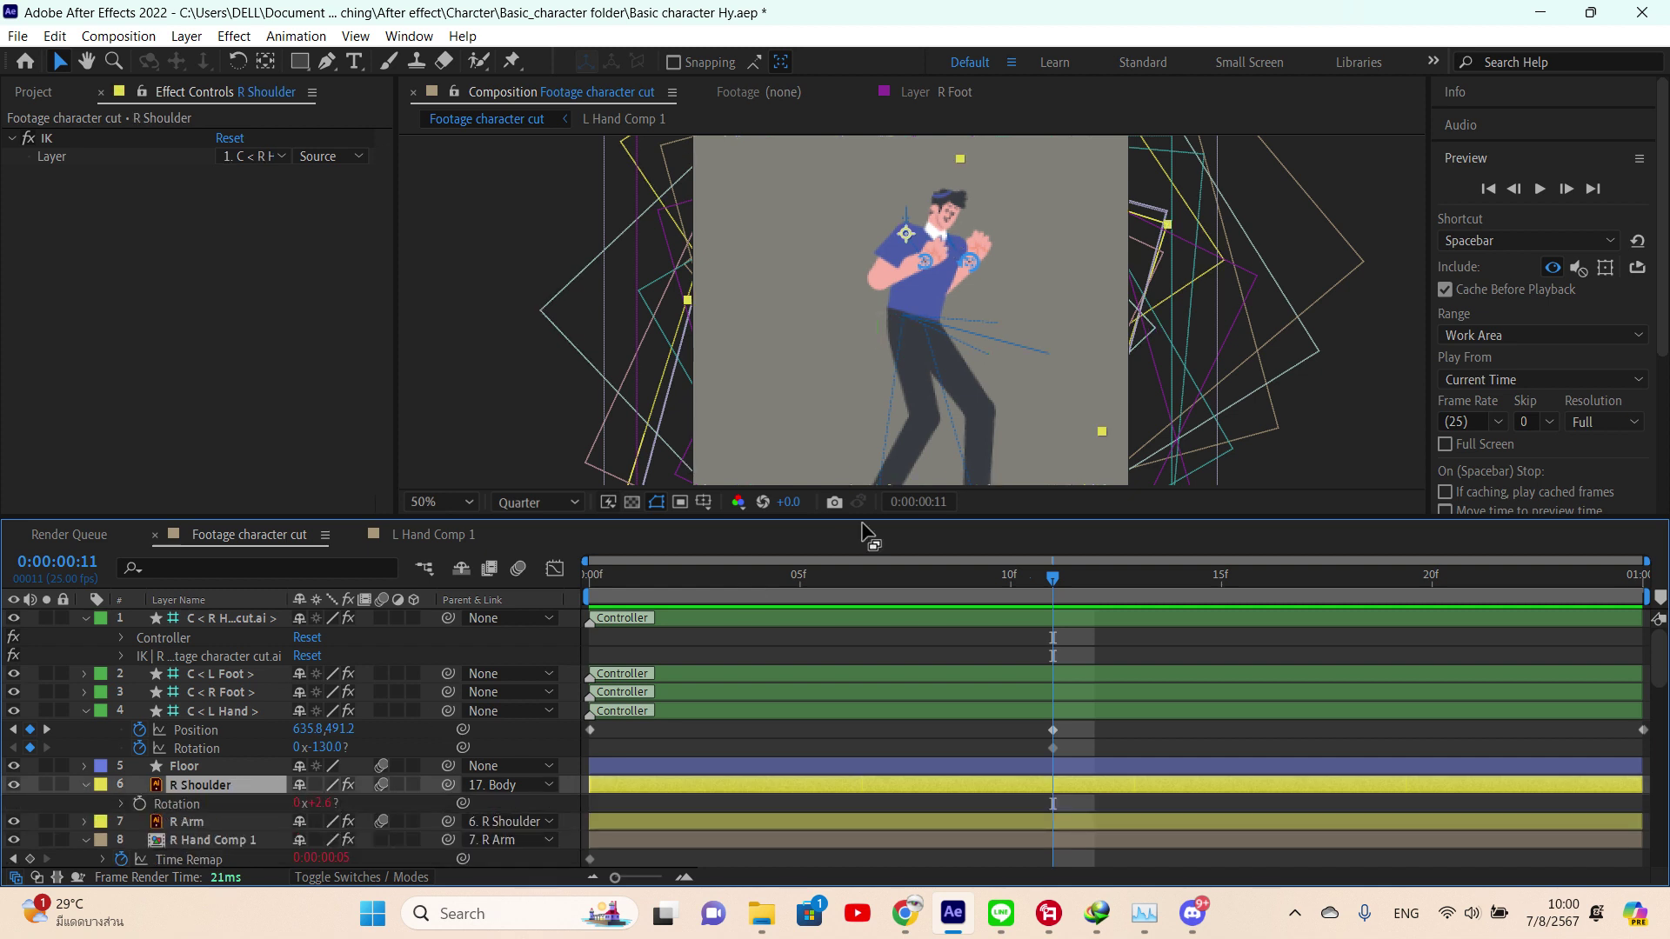
pyautogui.click(1051, 620)
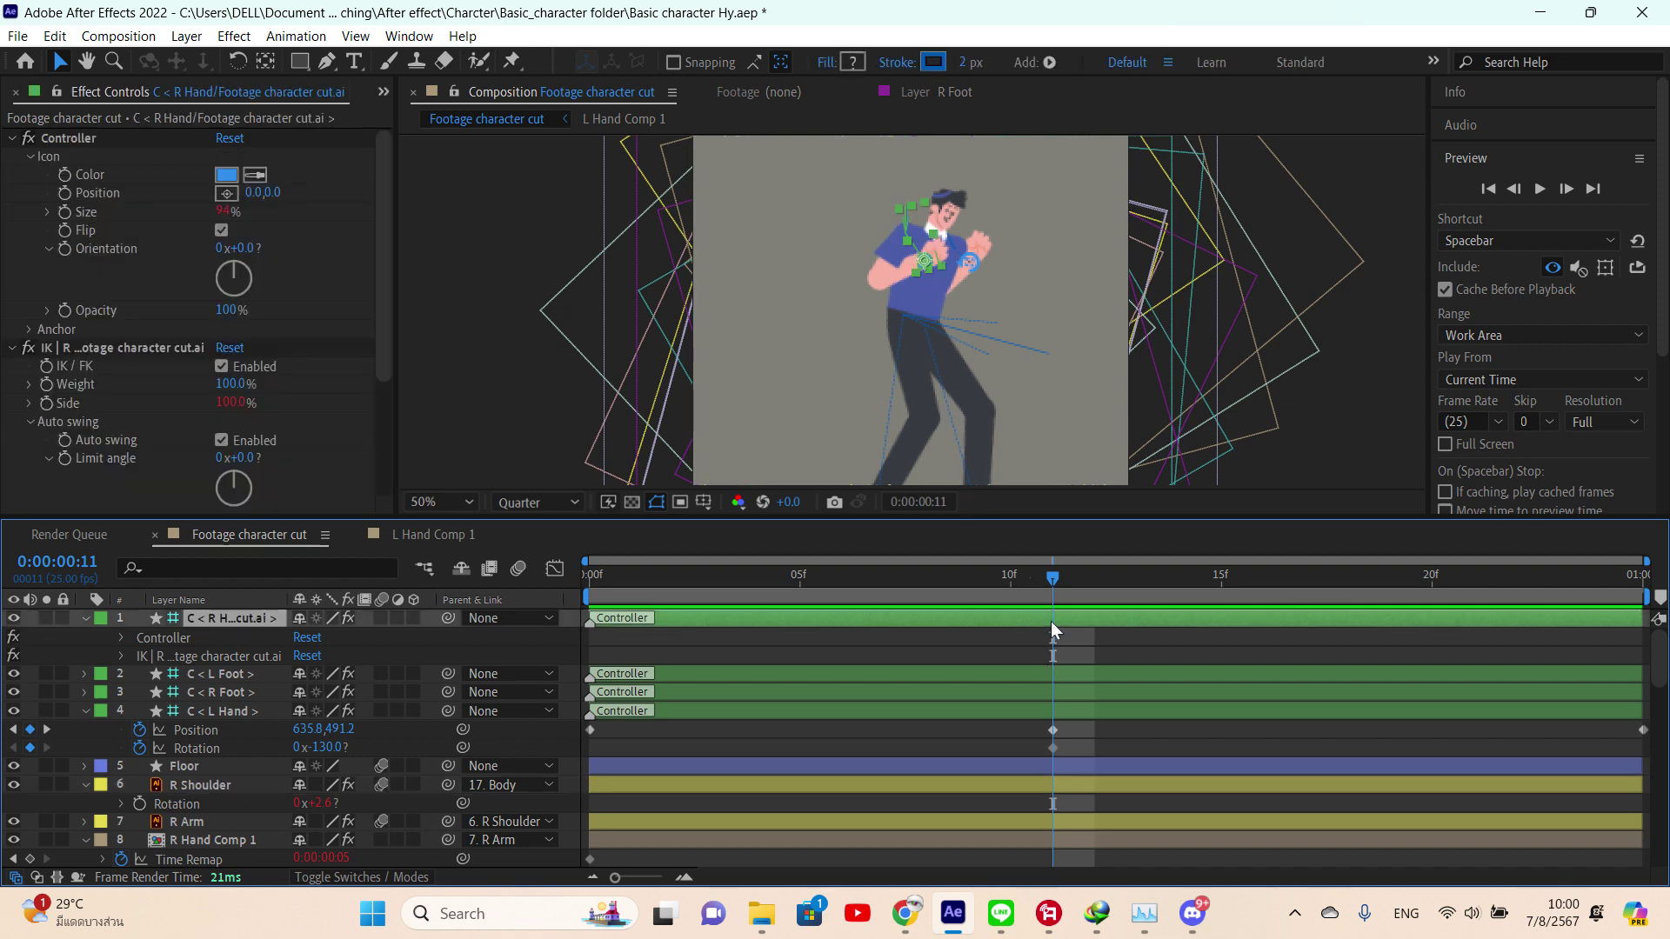
pyautogui.click(933, 263)
pyautogui.moveTo(934, 263)
pyautogui.mouseDown()
pyautogui.moveTo(946, 253)
pyautogui.moveTo(995, 310)
pyautogui.moveTo(988, 277)
pyautogui.moveTo(951, 259)
pyautogui.mouseUp()
pyautogui.scroll(4, 950, 265)
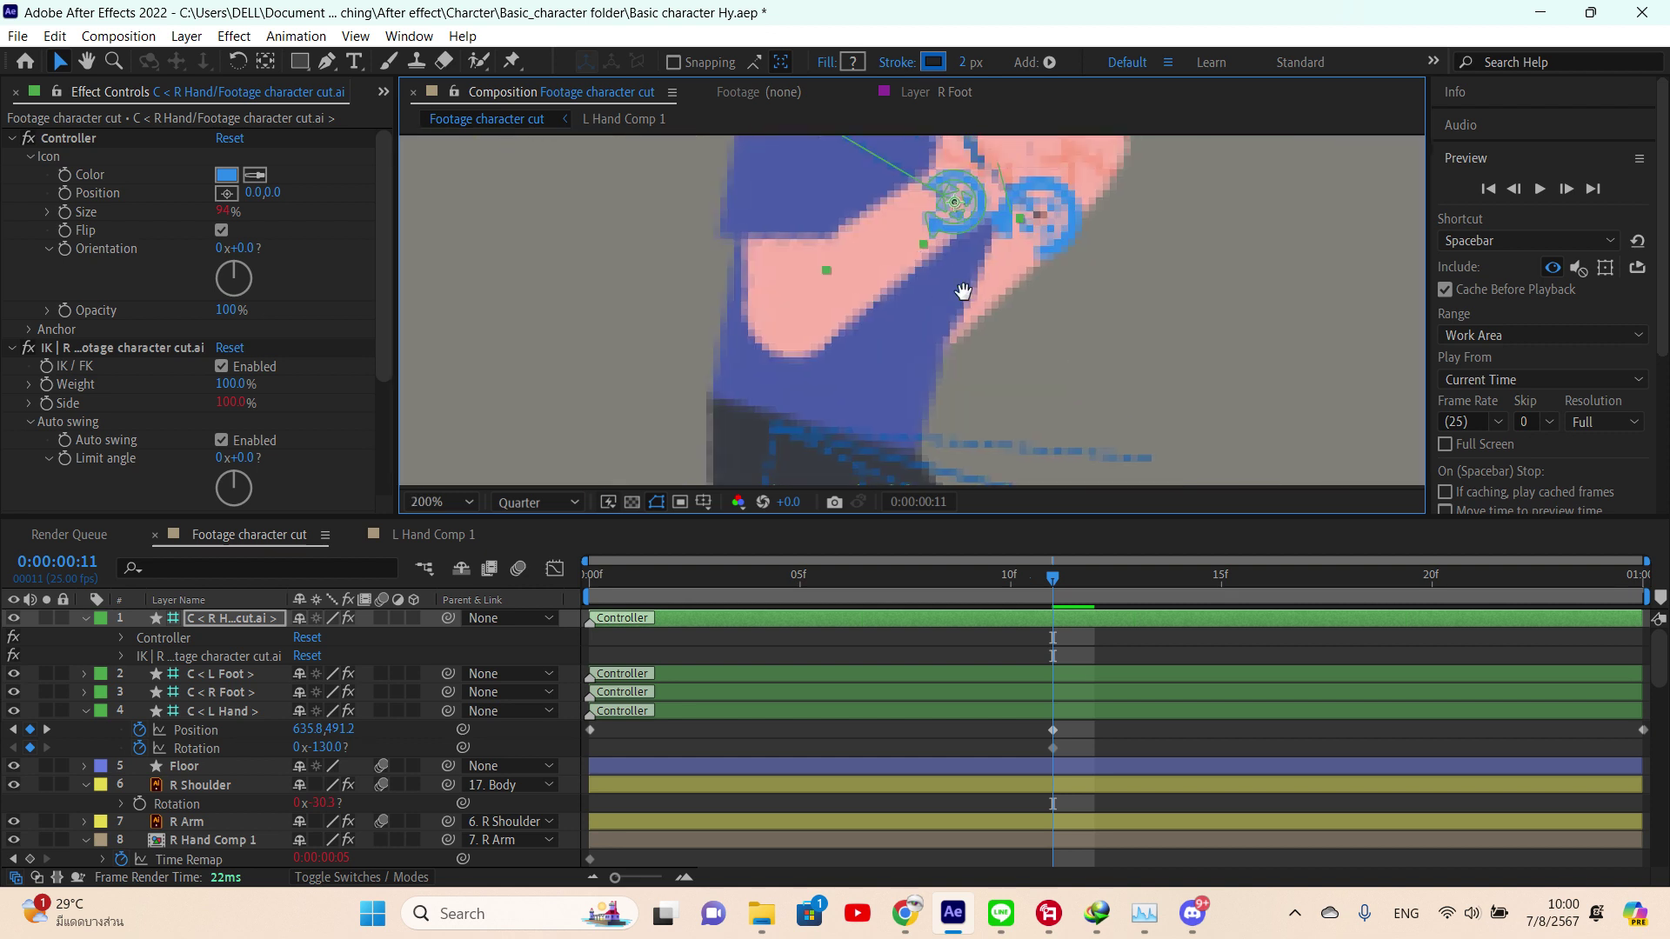
pyautogui.moveTo(921, 318); pyautogui.dragTo(915, 316)
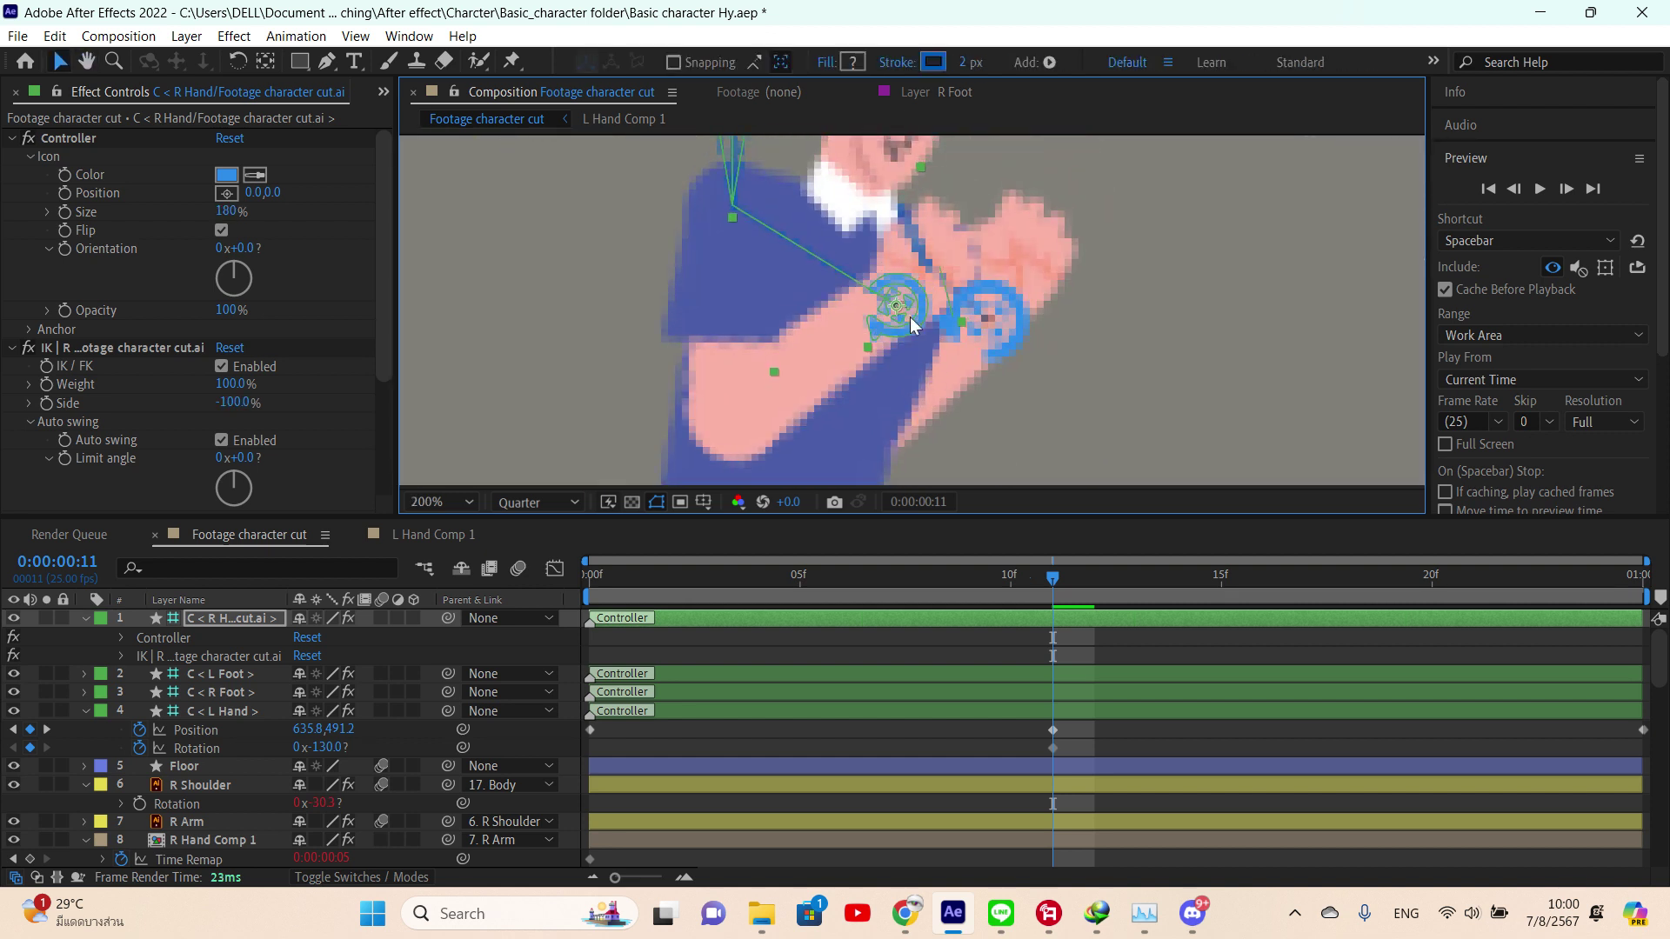
# - Move the left hand controller forward and slightly down at frame 11, to position 665.3, 505.7
pyautogui.click(1060, 670)
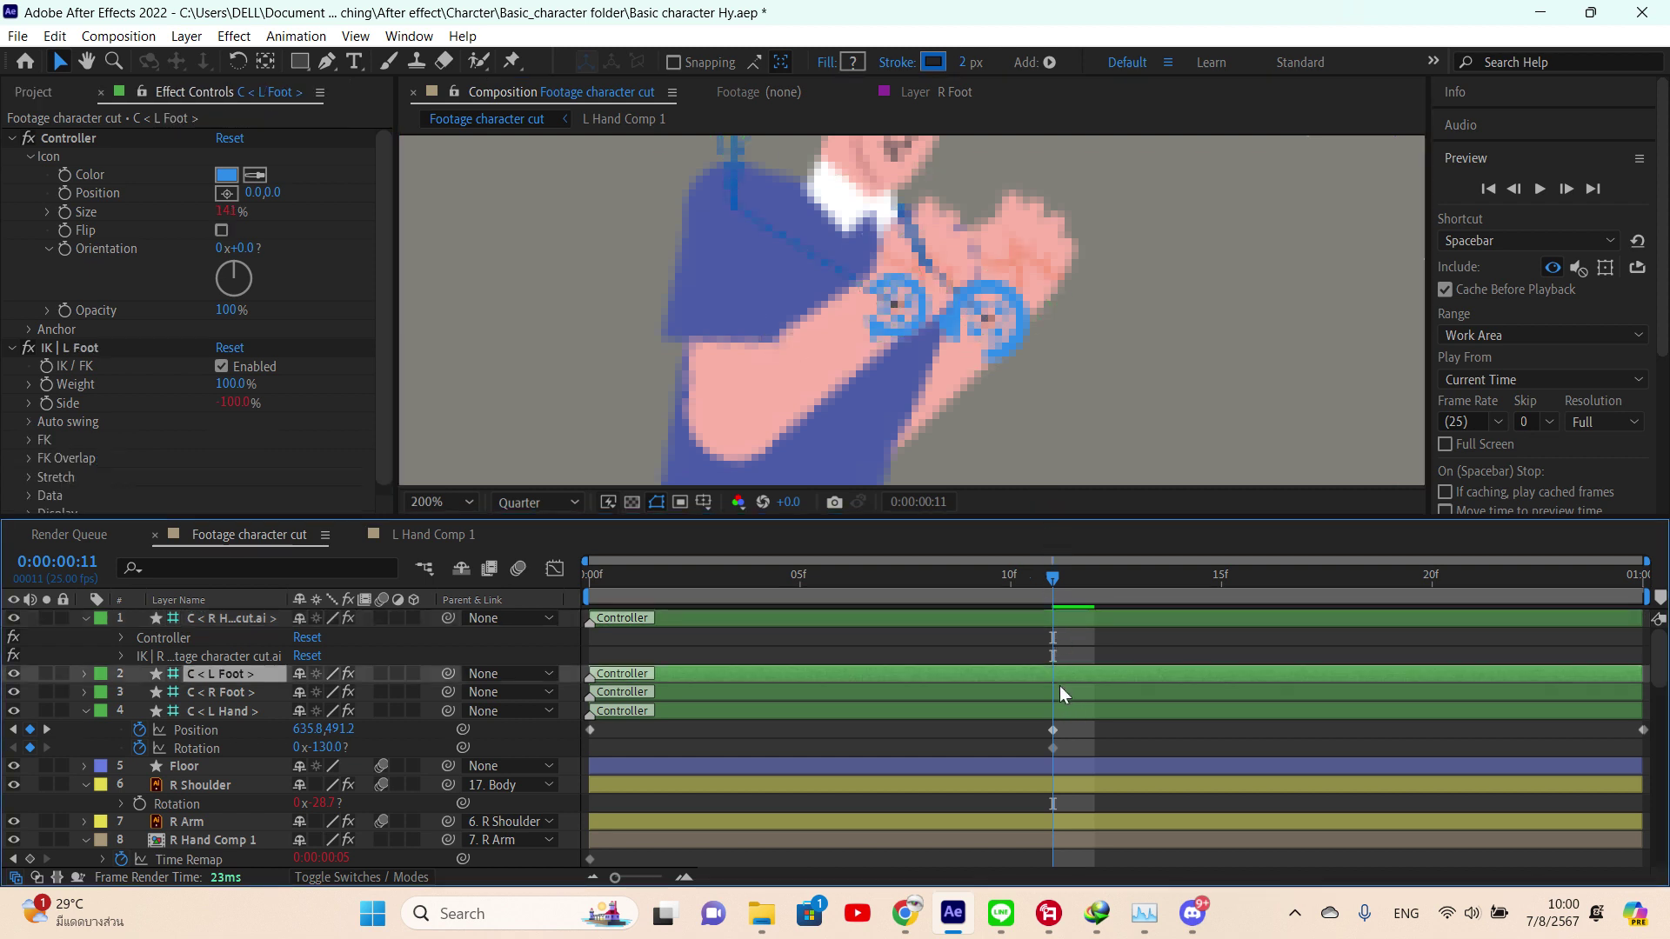
pyautogui.click(1060, 691)
pyautogui.click(1059, 711)
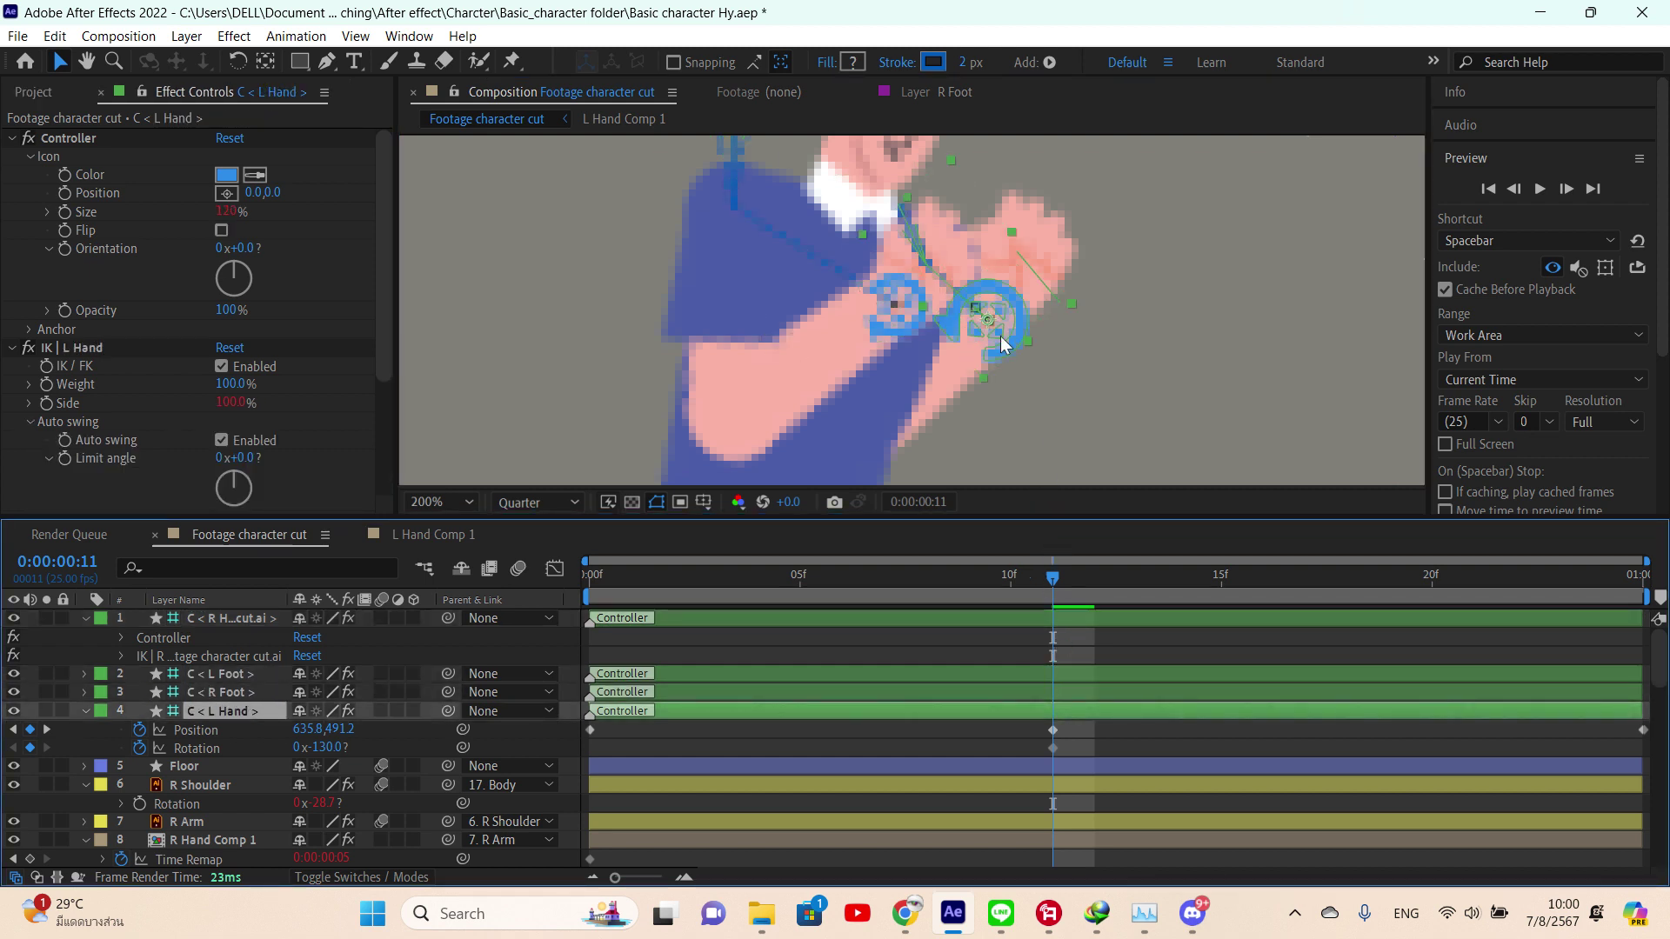
pyautogui.moveTo(1002, 329); pyautogui.dragTo(1049, 354)
pyautogui.press(',')
pyautogui.press(',')
pyautogui.press(',')
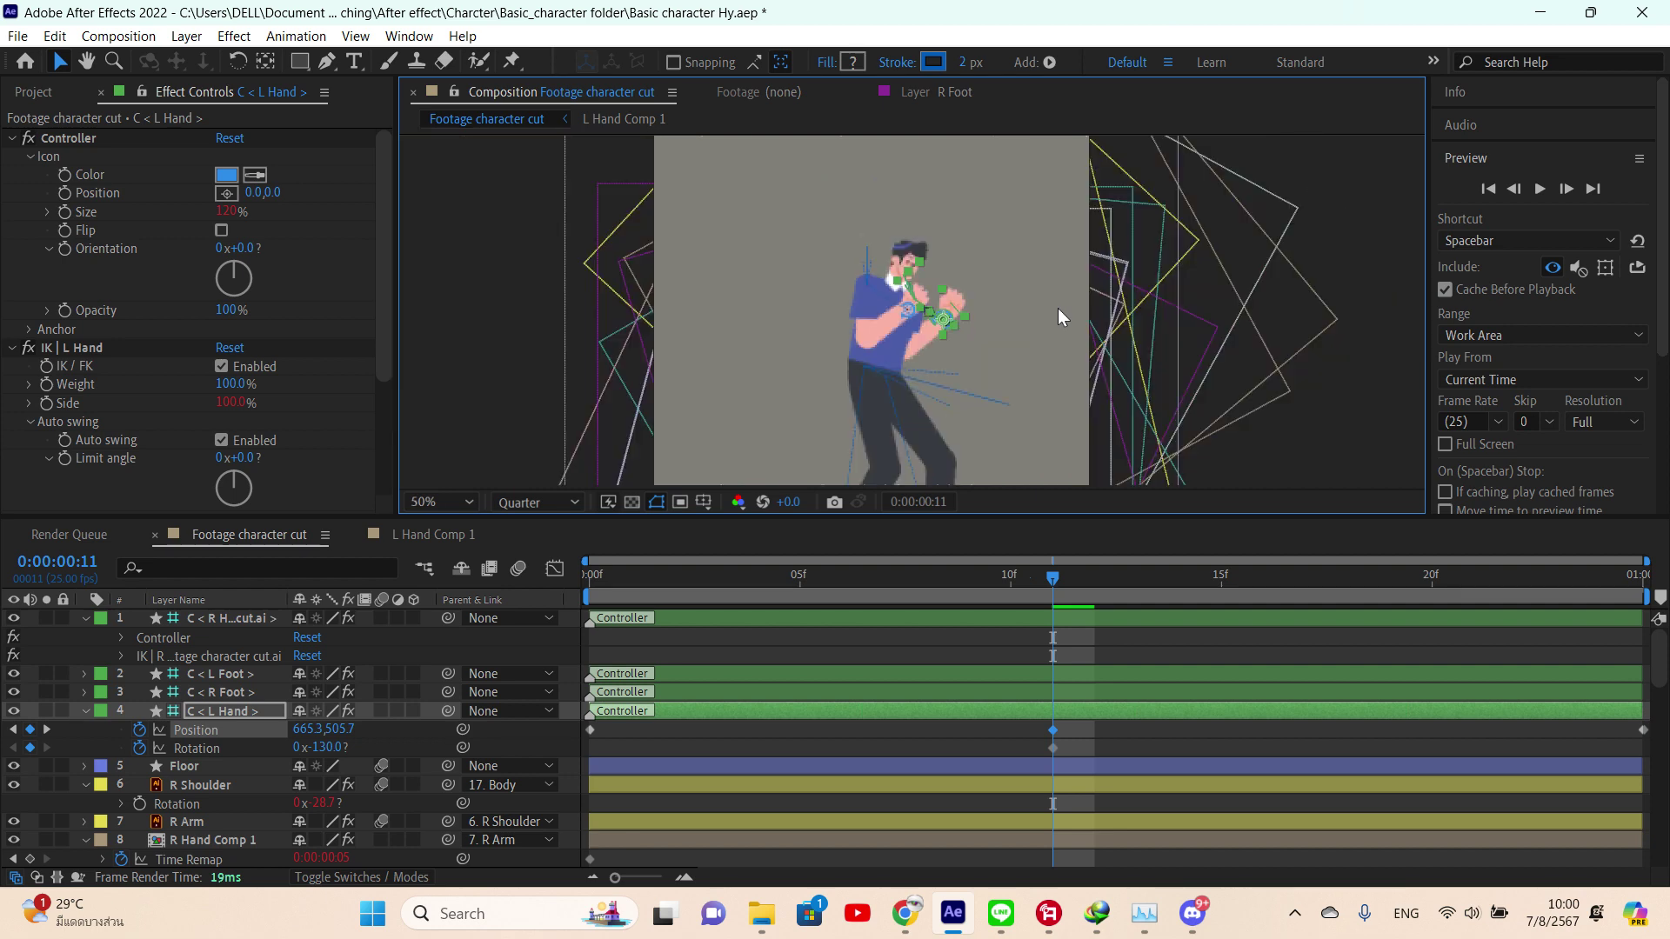
# - Set the Head layer's rotation keyframe at frame 11 to -8°
pyautogui.scroll(-3, 1050, 648)
pyautogui.scroll(-2, 1049, 656)
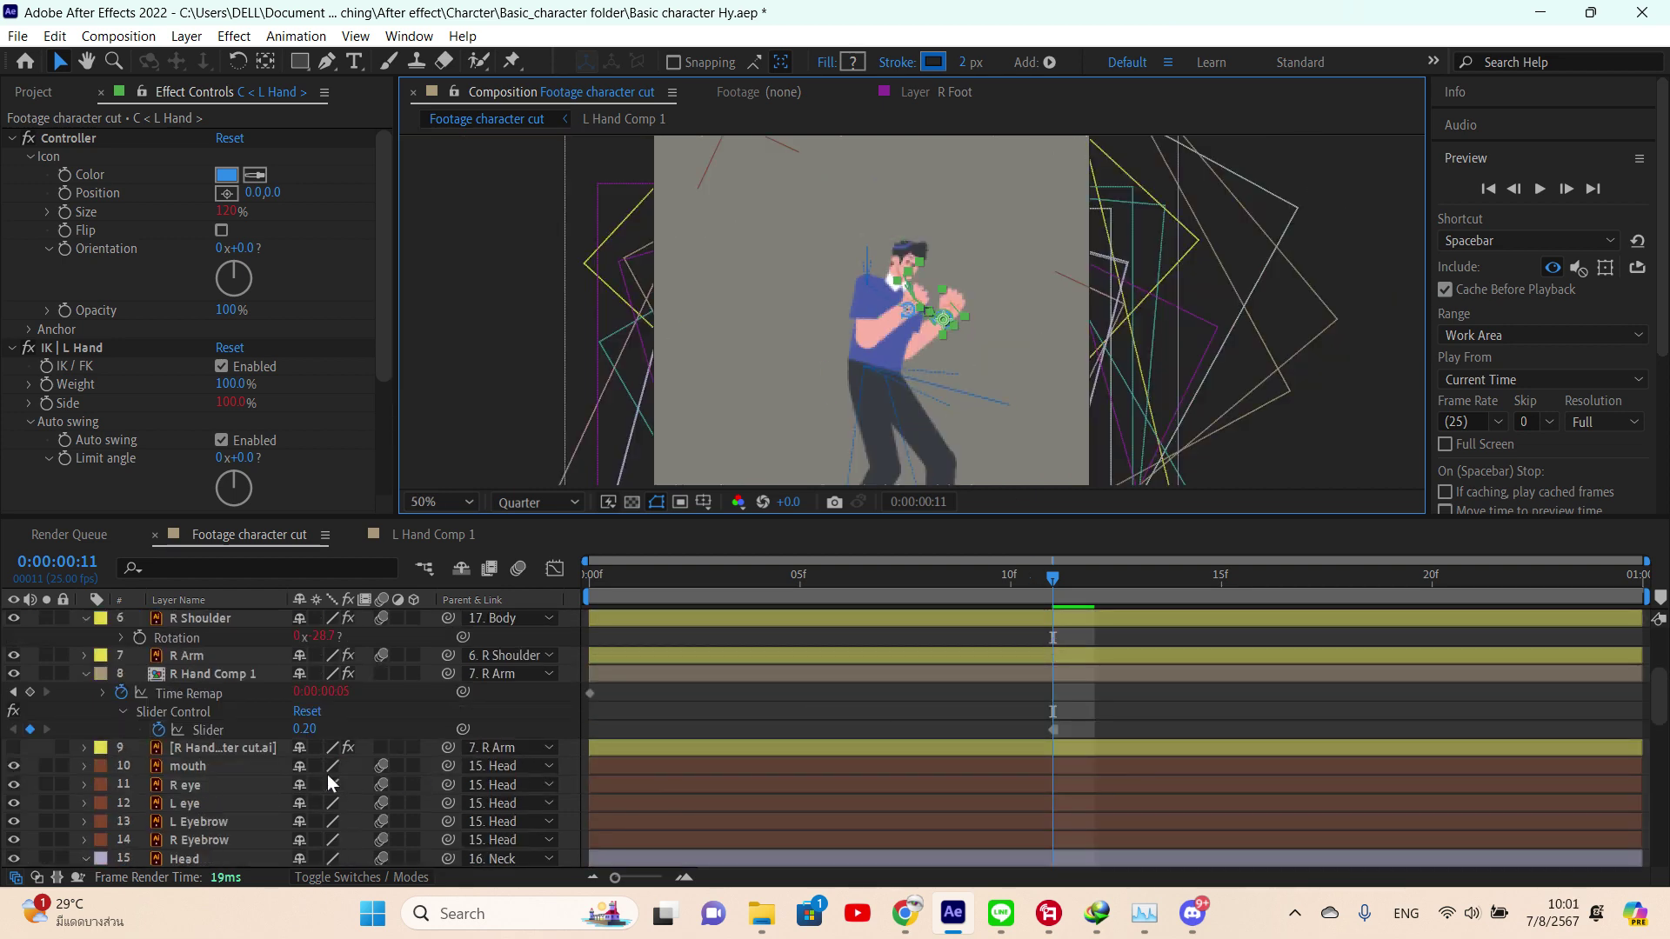
pyautogui.scroll(-3, 254, 769)
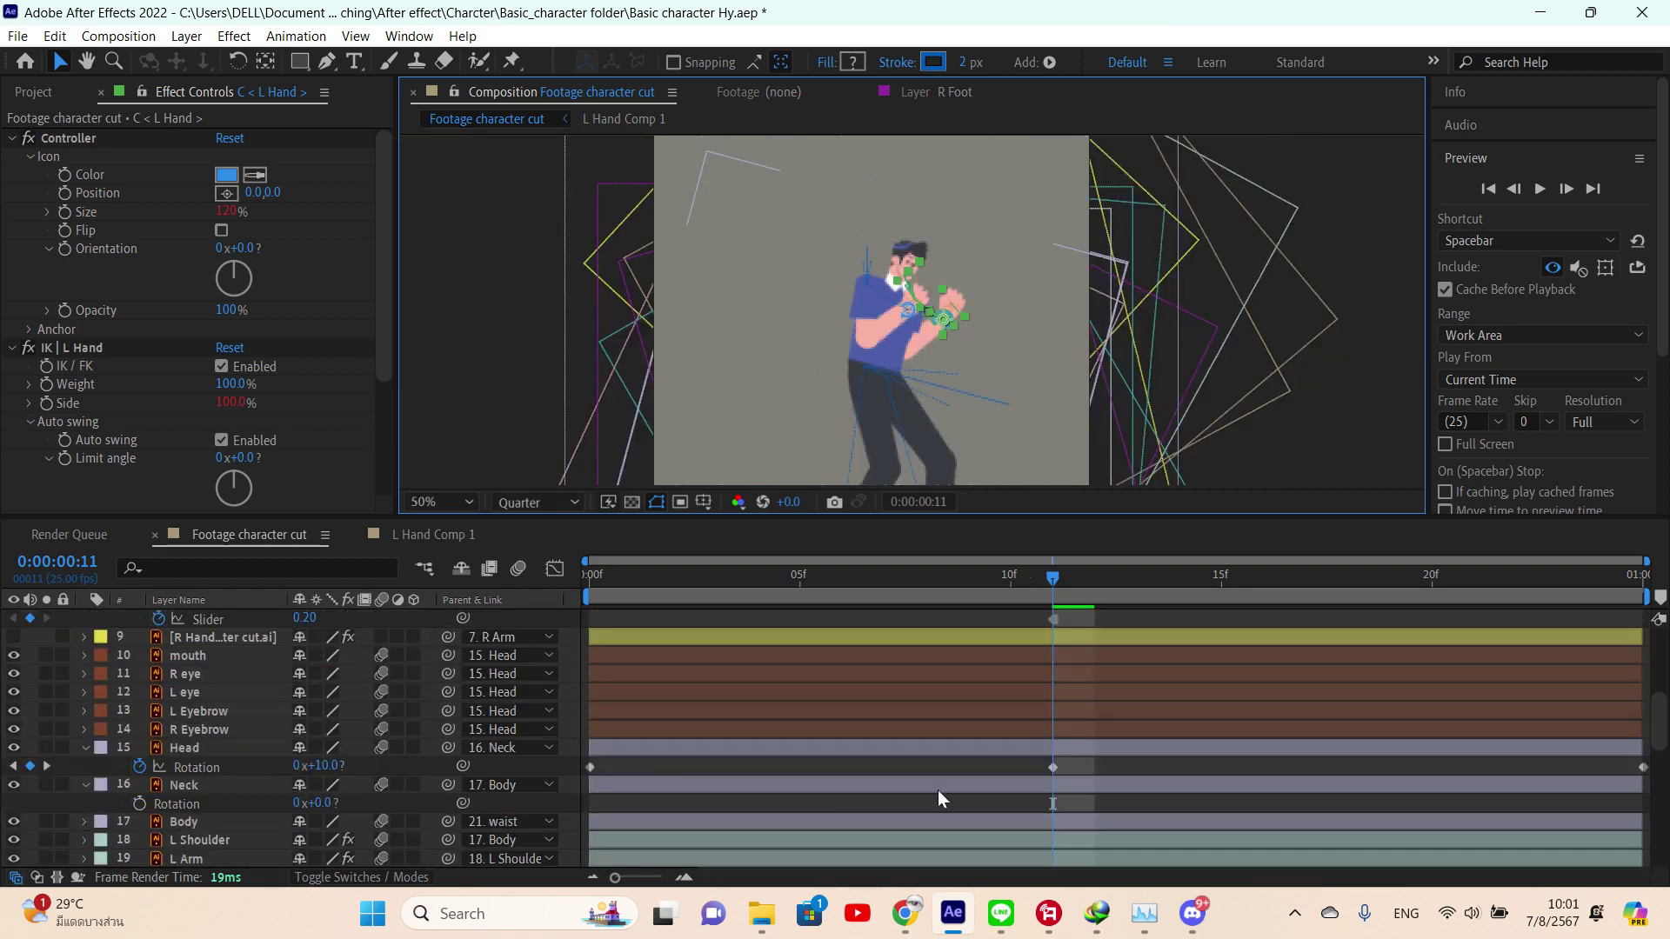
pyautogui.click(1052, 767)
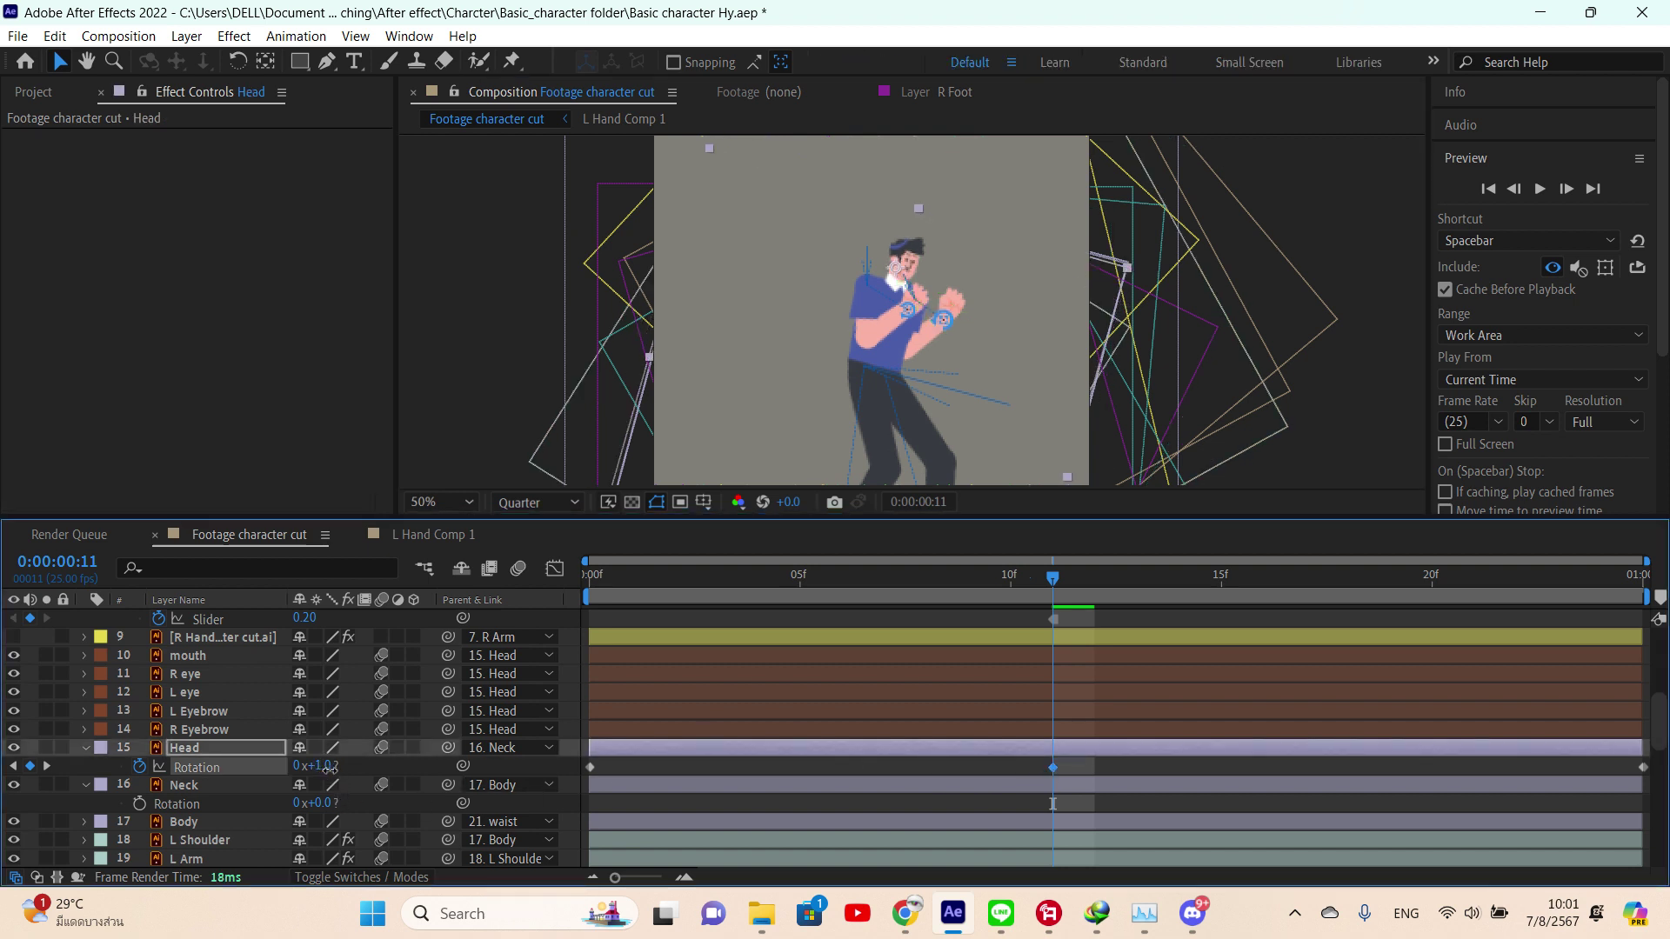
pyautogui.moveTo(329, 766); pyautogui.dragTo(311, 767)
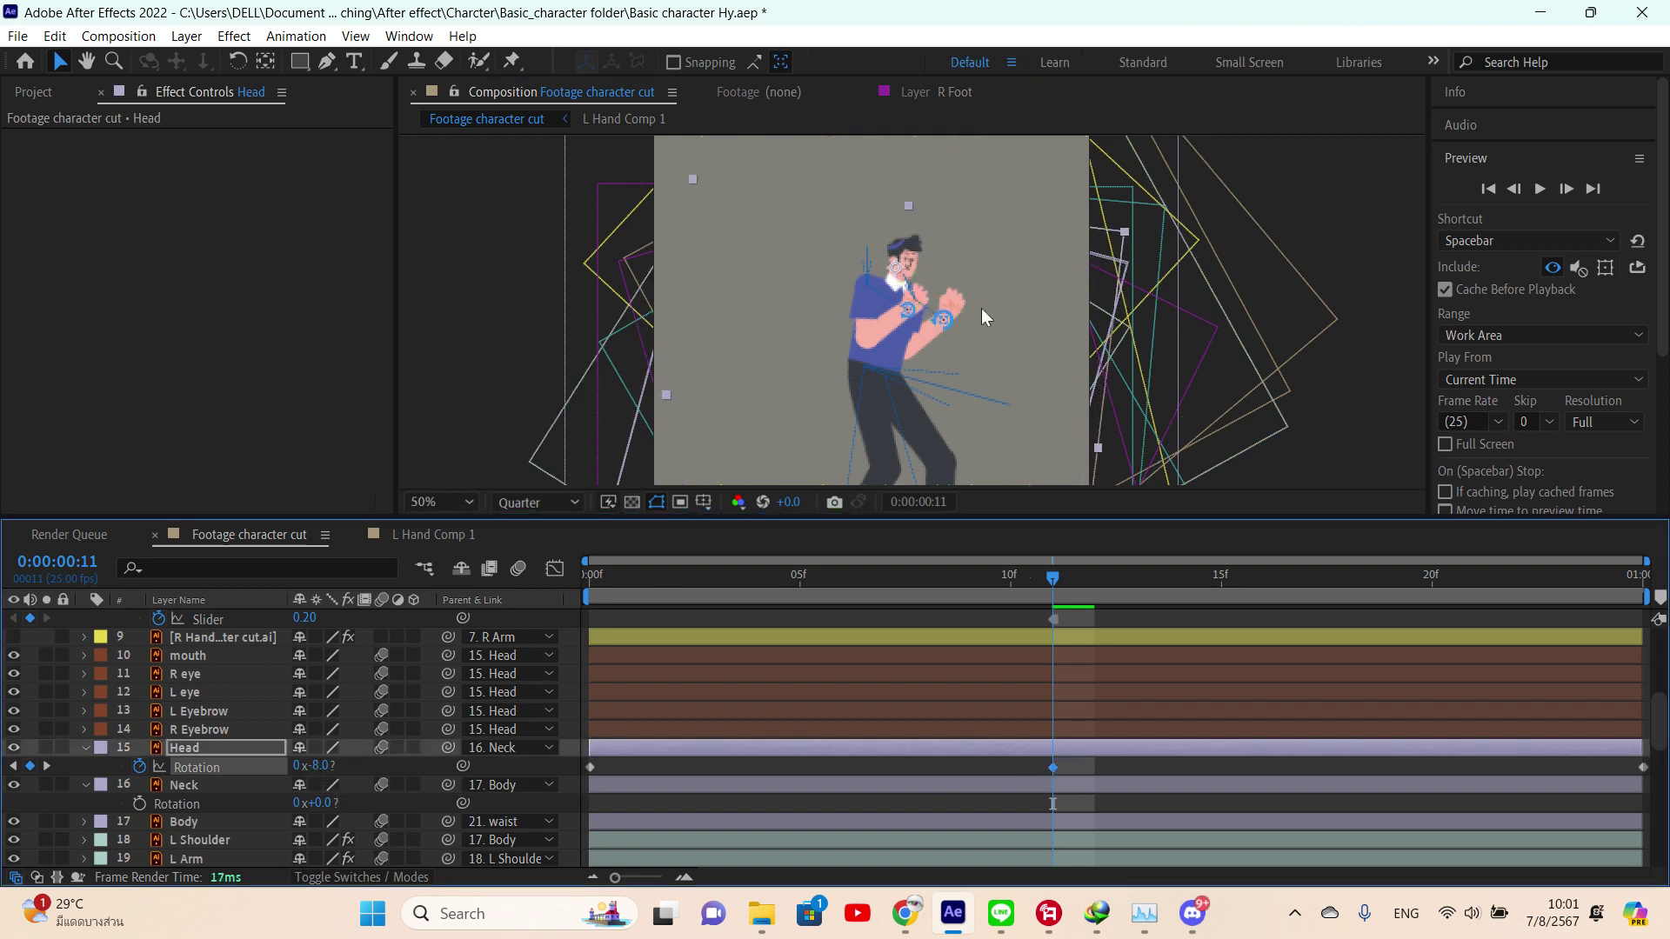
pyautogui.moveTo(981, 308); pyautogui.dragTo(943, 247)
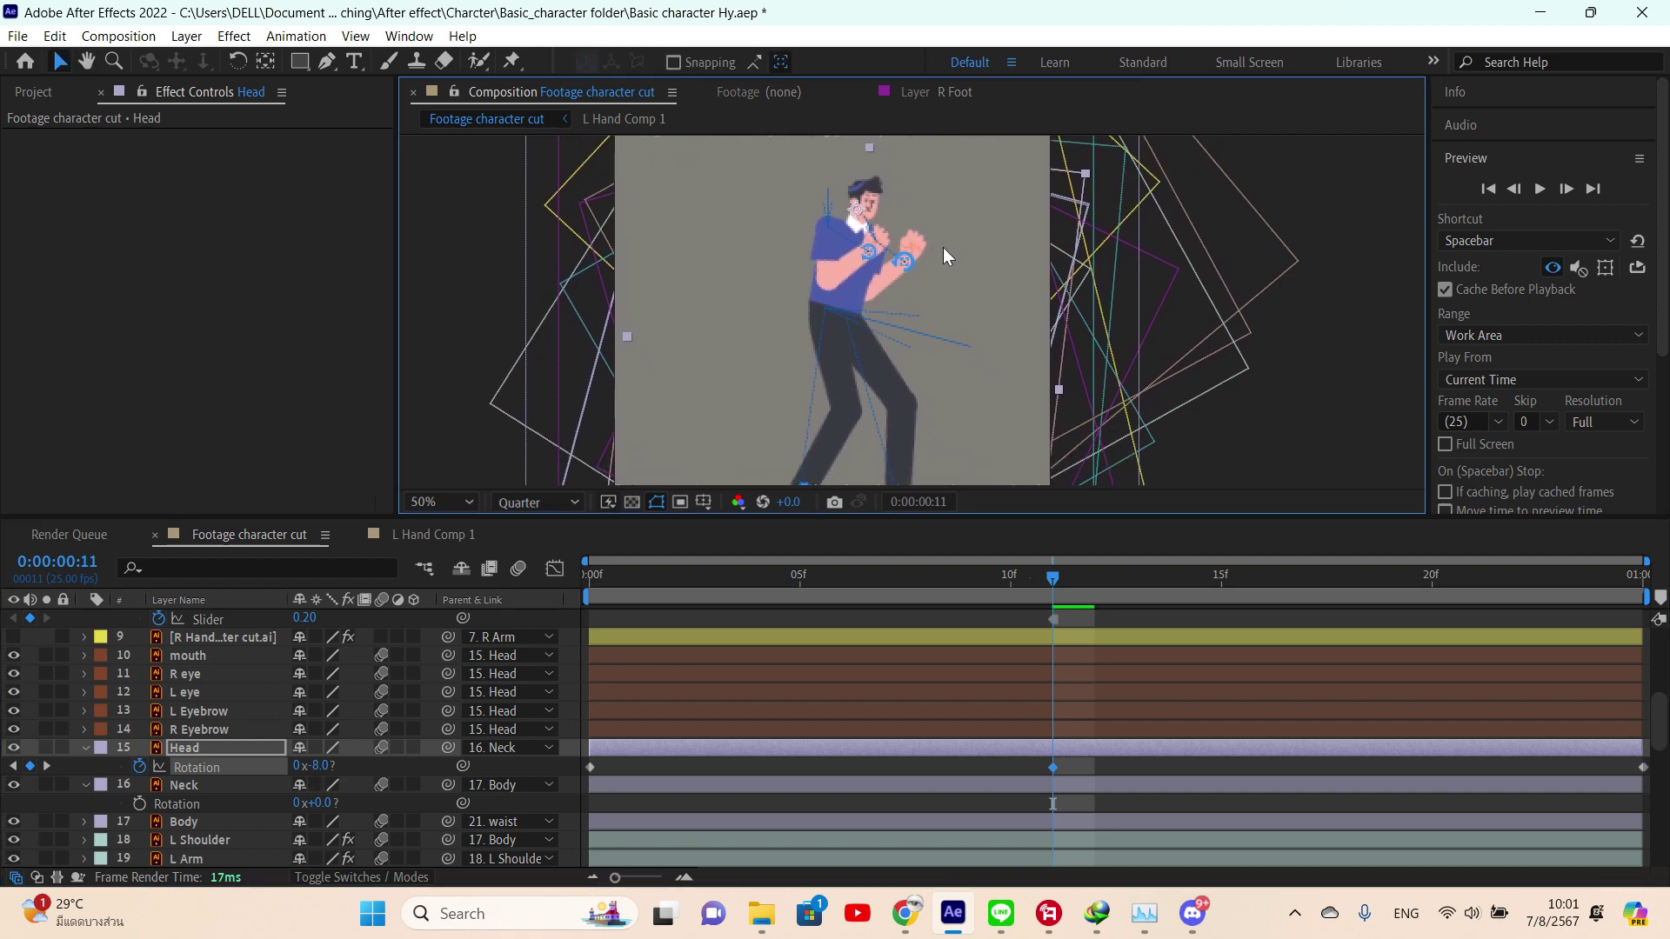
pyautogui.scroll(-1, 943, 247)
pyautogui.scroll(1, 943, 247)
pyautogui.click(1287, 235)
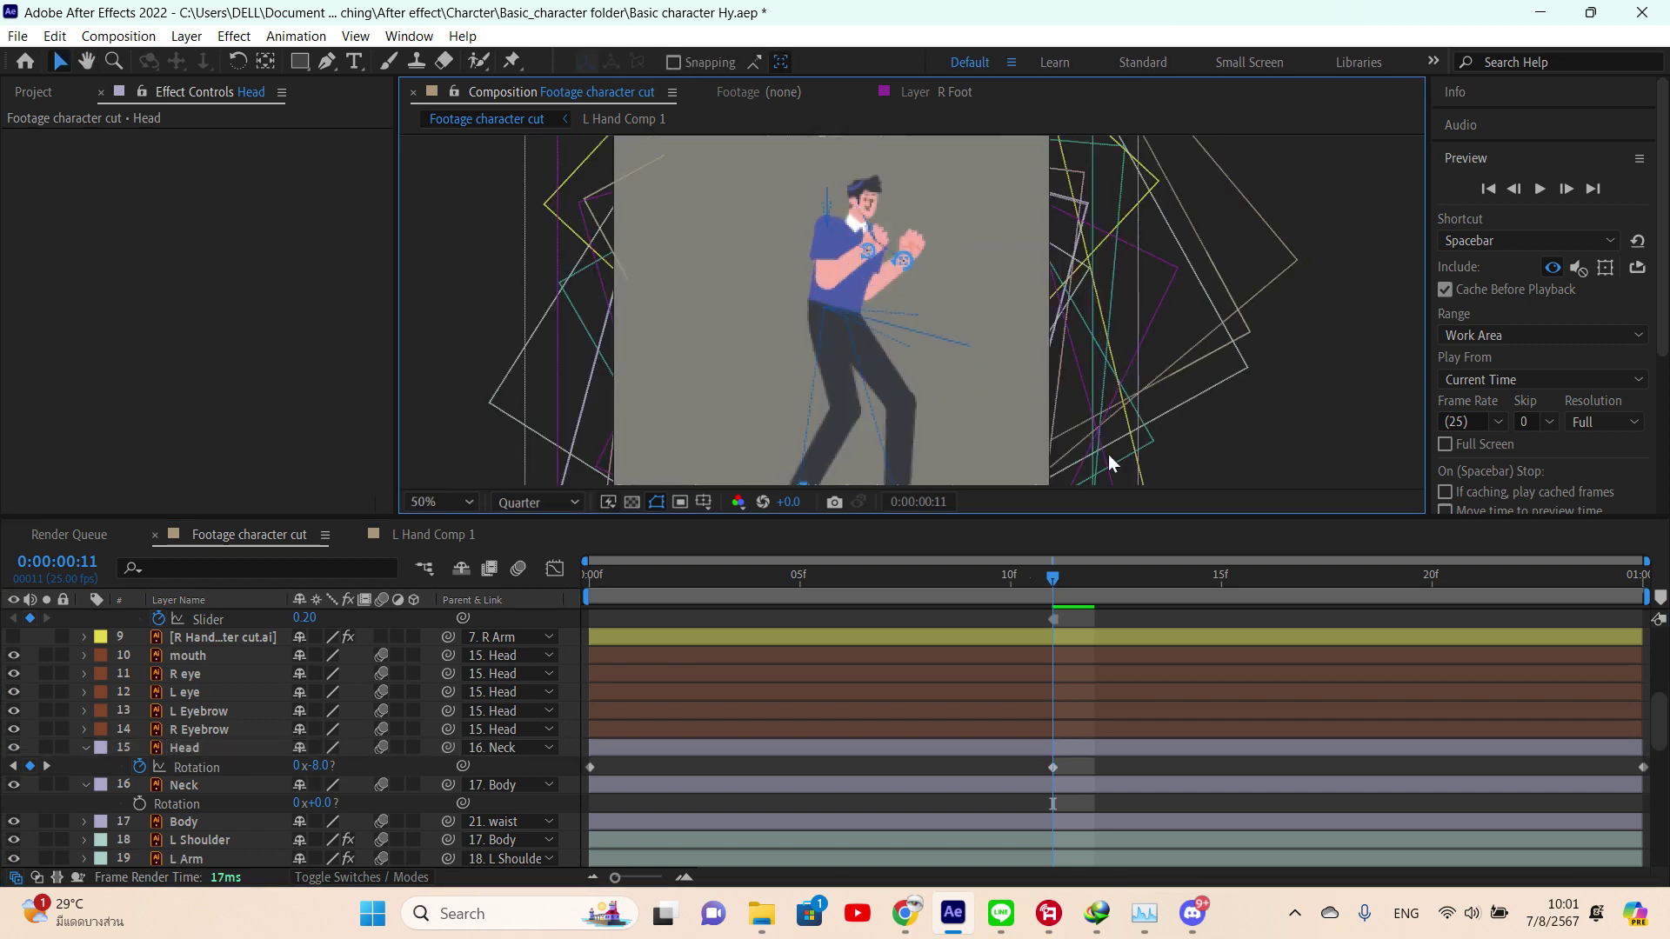
# - Fit the whole composition in the viewer up to 100% and play back the loop to review the motion
pyautogui.moveTo(1054, 574)
pyautogui.mouseDown()
pyautogui.moveTo(872, 590)
pyautogui.moveTo(1077, 588)
pyautogui.moveTo(1044, 591)
pyautogui.mouseUp()
pyautogui.press(',')
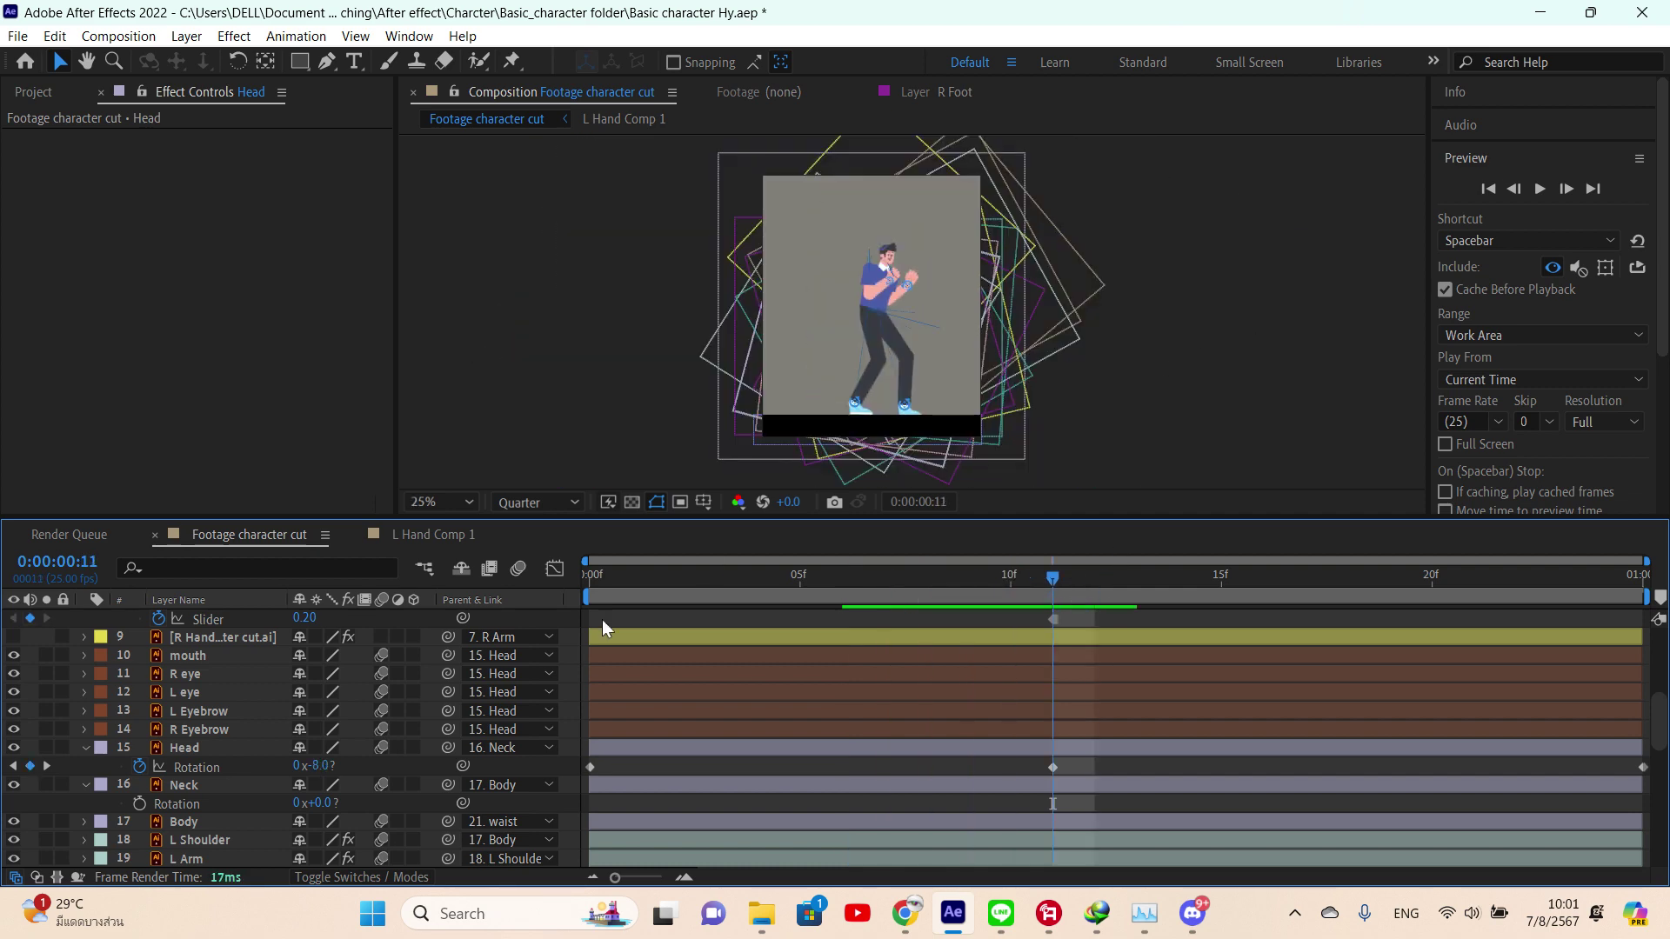
pyautogui.click(439, 503)
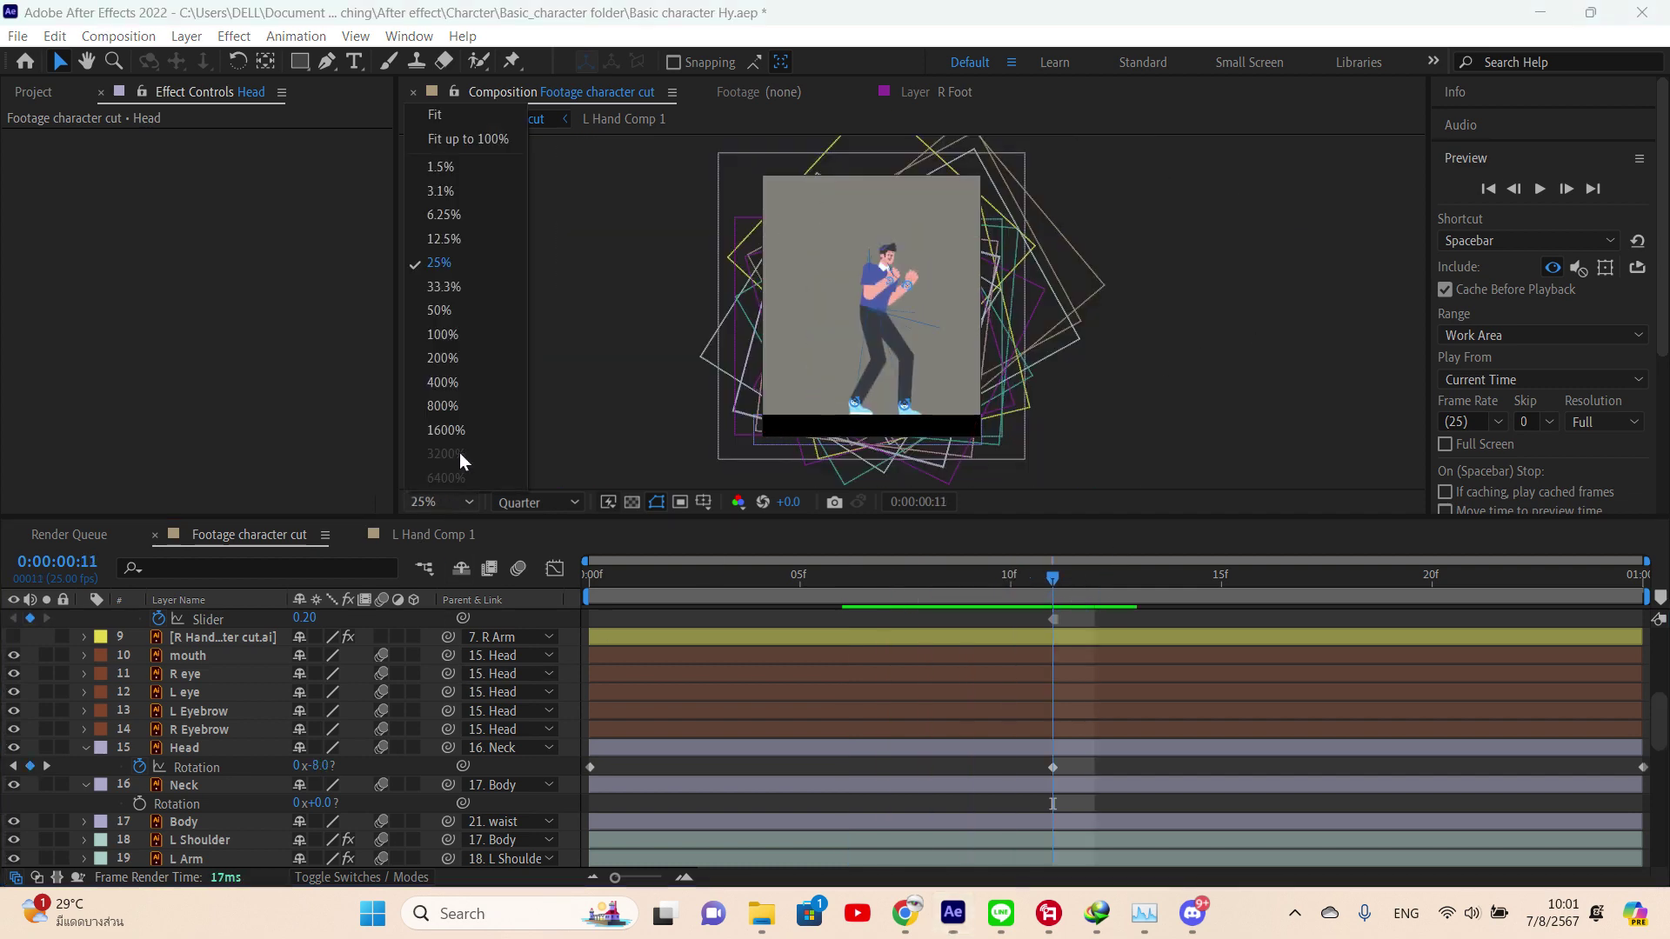
pyautogui.click(470, 139)
pyautogui.click(1532, 190)
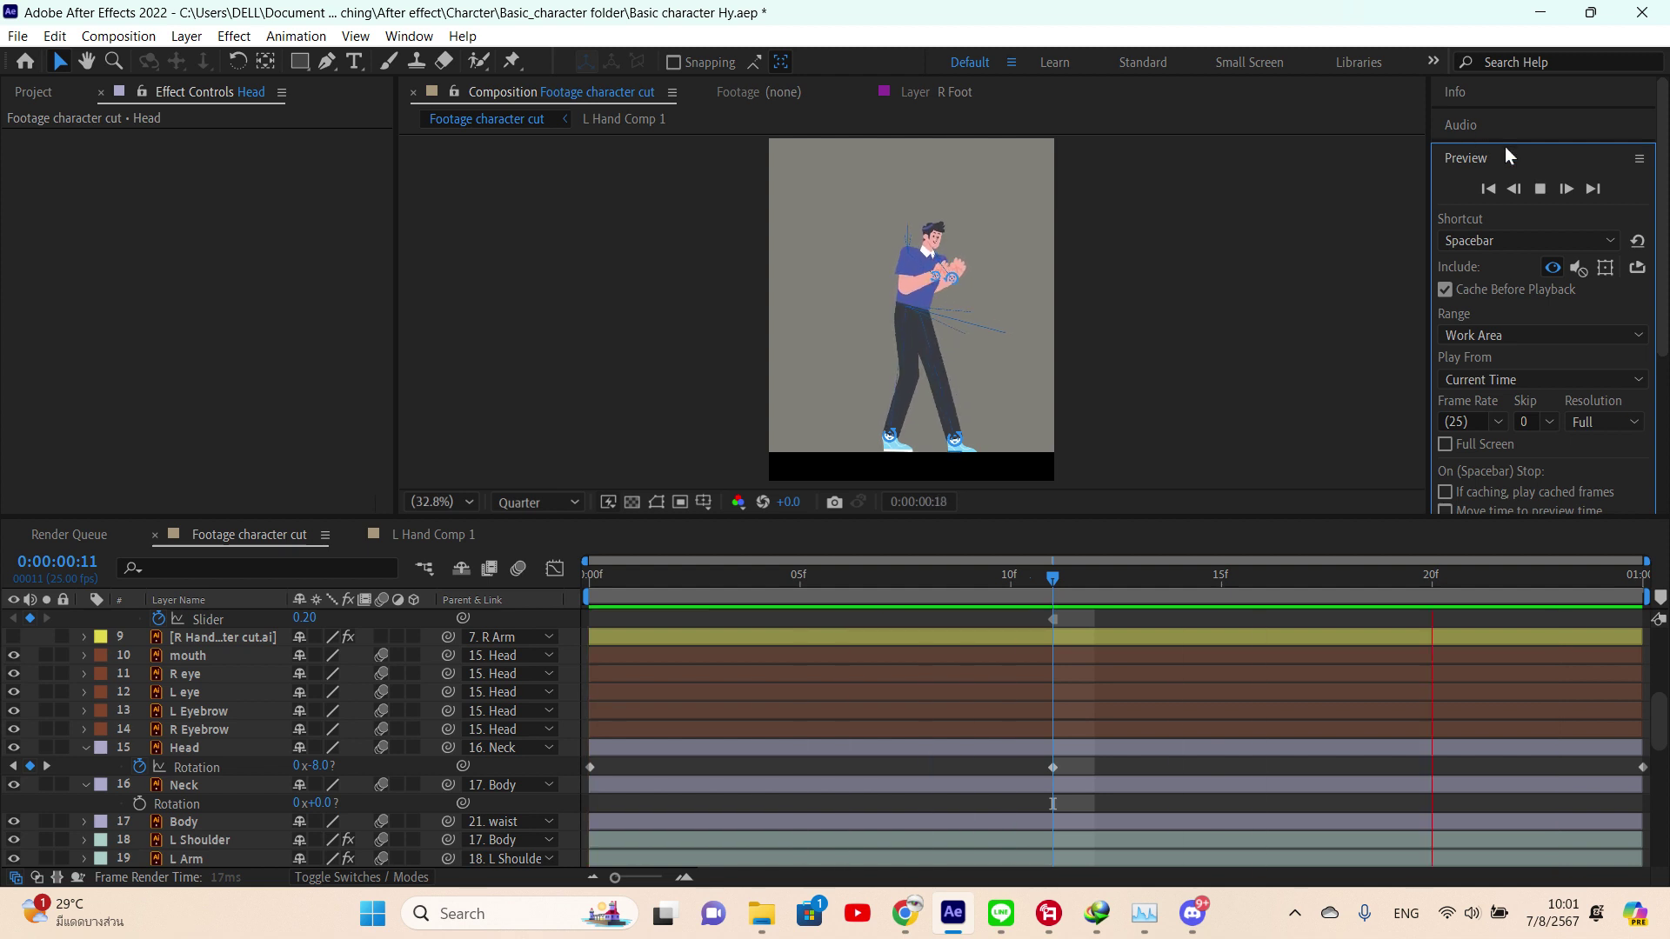
pyautogui.click(1544, 191)
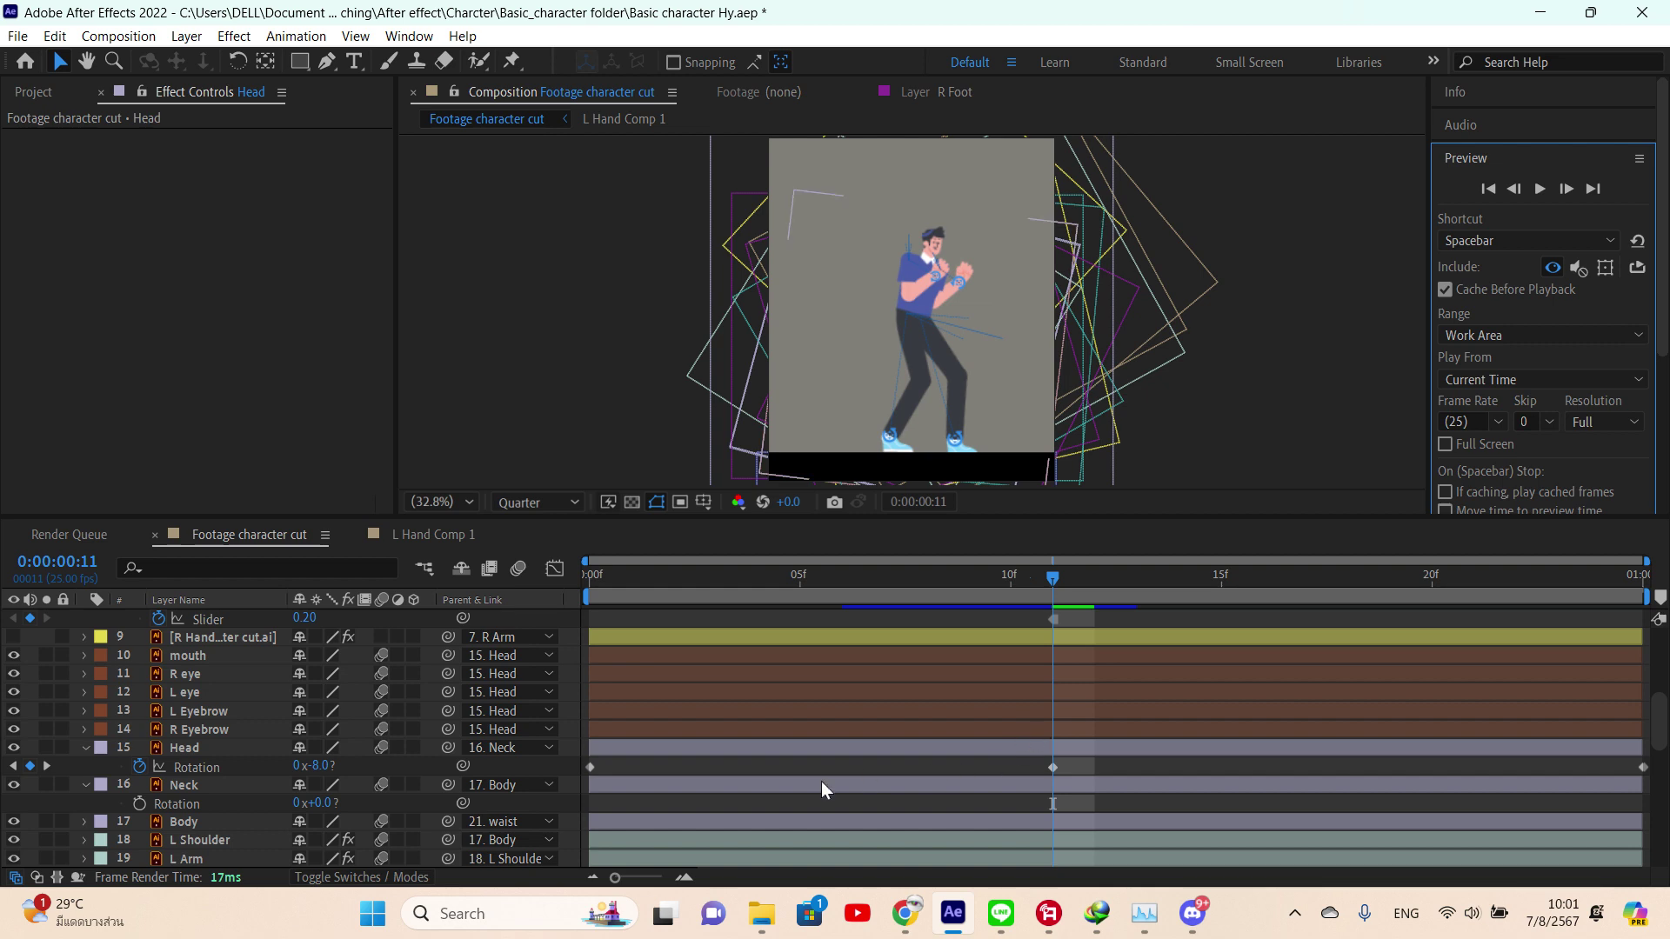
# - Delete the waist layer's first and last position keyframes, keeping only the one at frame 11
pyautogui.scroll(-3, 818, 762)
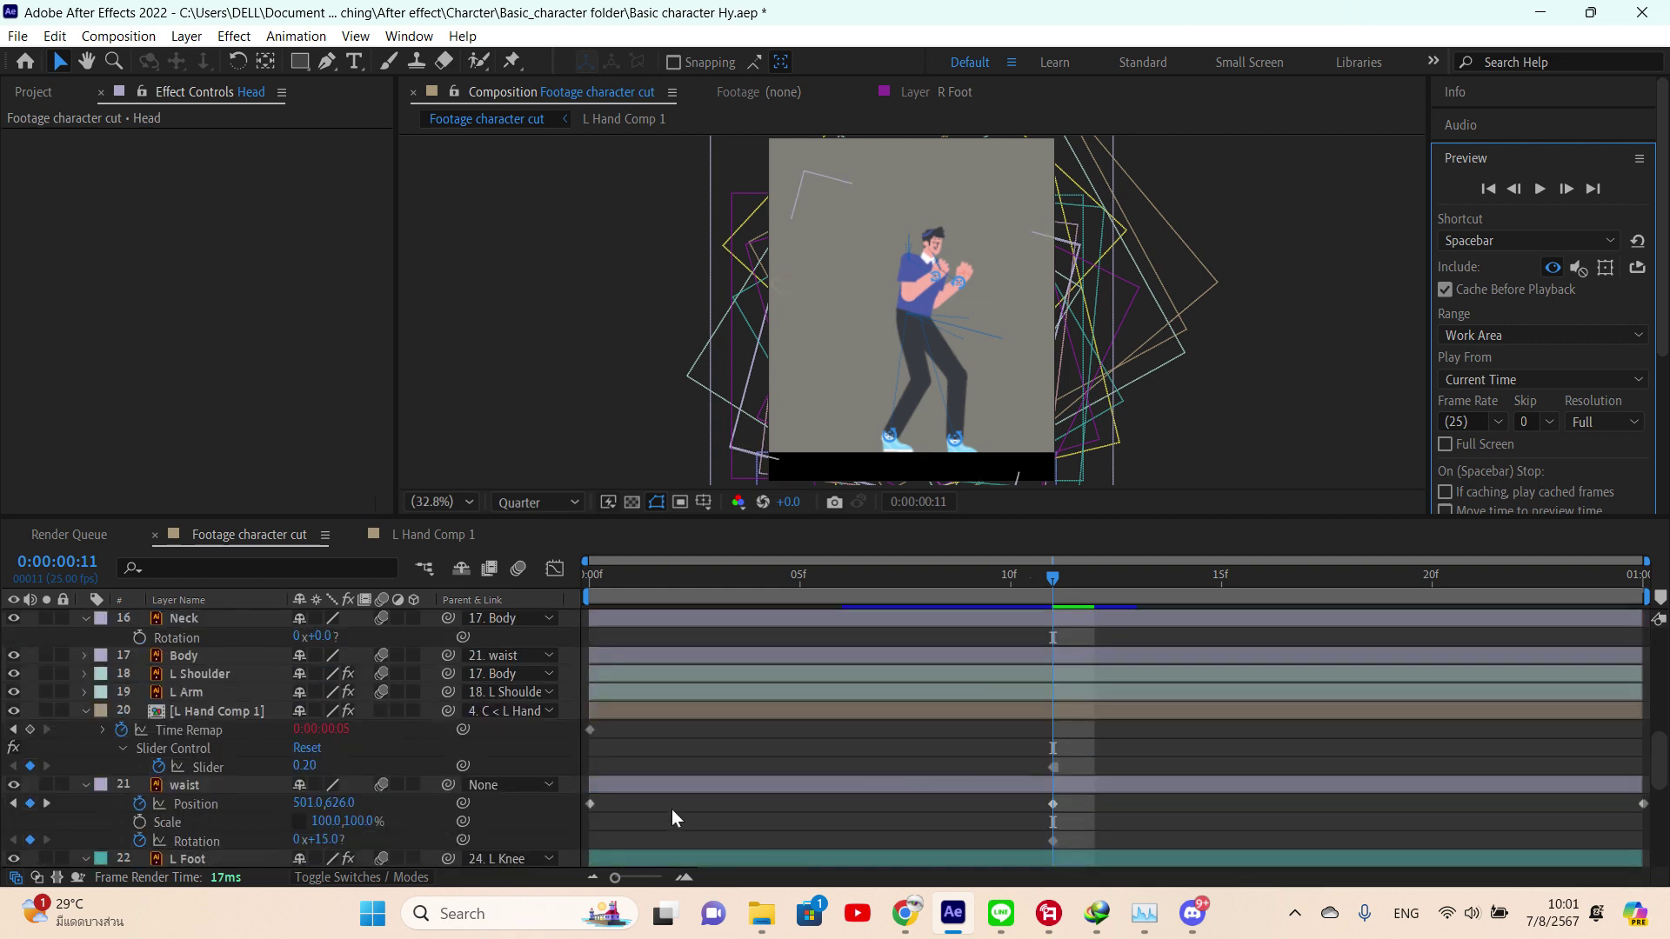
pyautogui.click(588, 804)
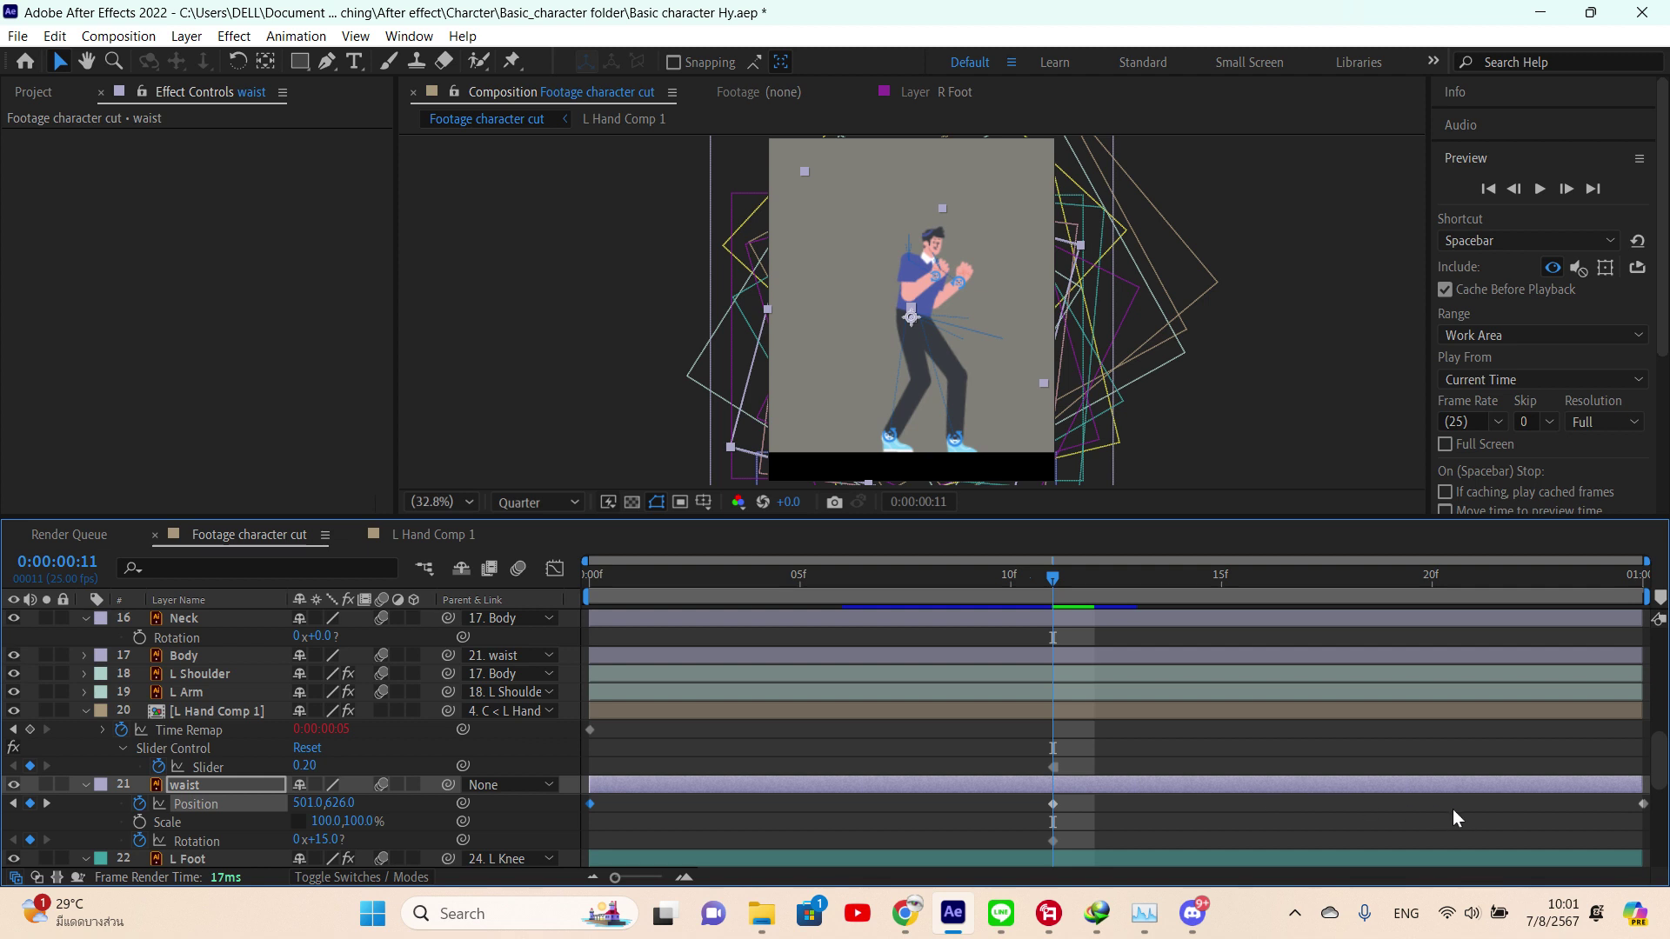
pyautogui.keyDown('shift'); pyautogui.click(1643, 804); pyautogui.keyUp('shift')
pyautogui.press('Delete')
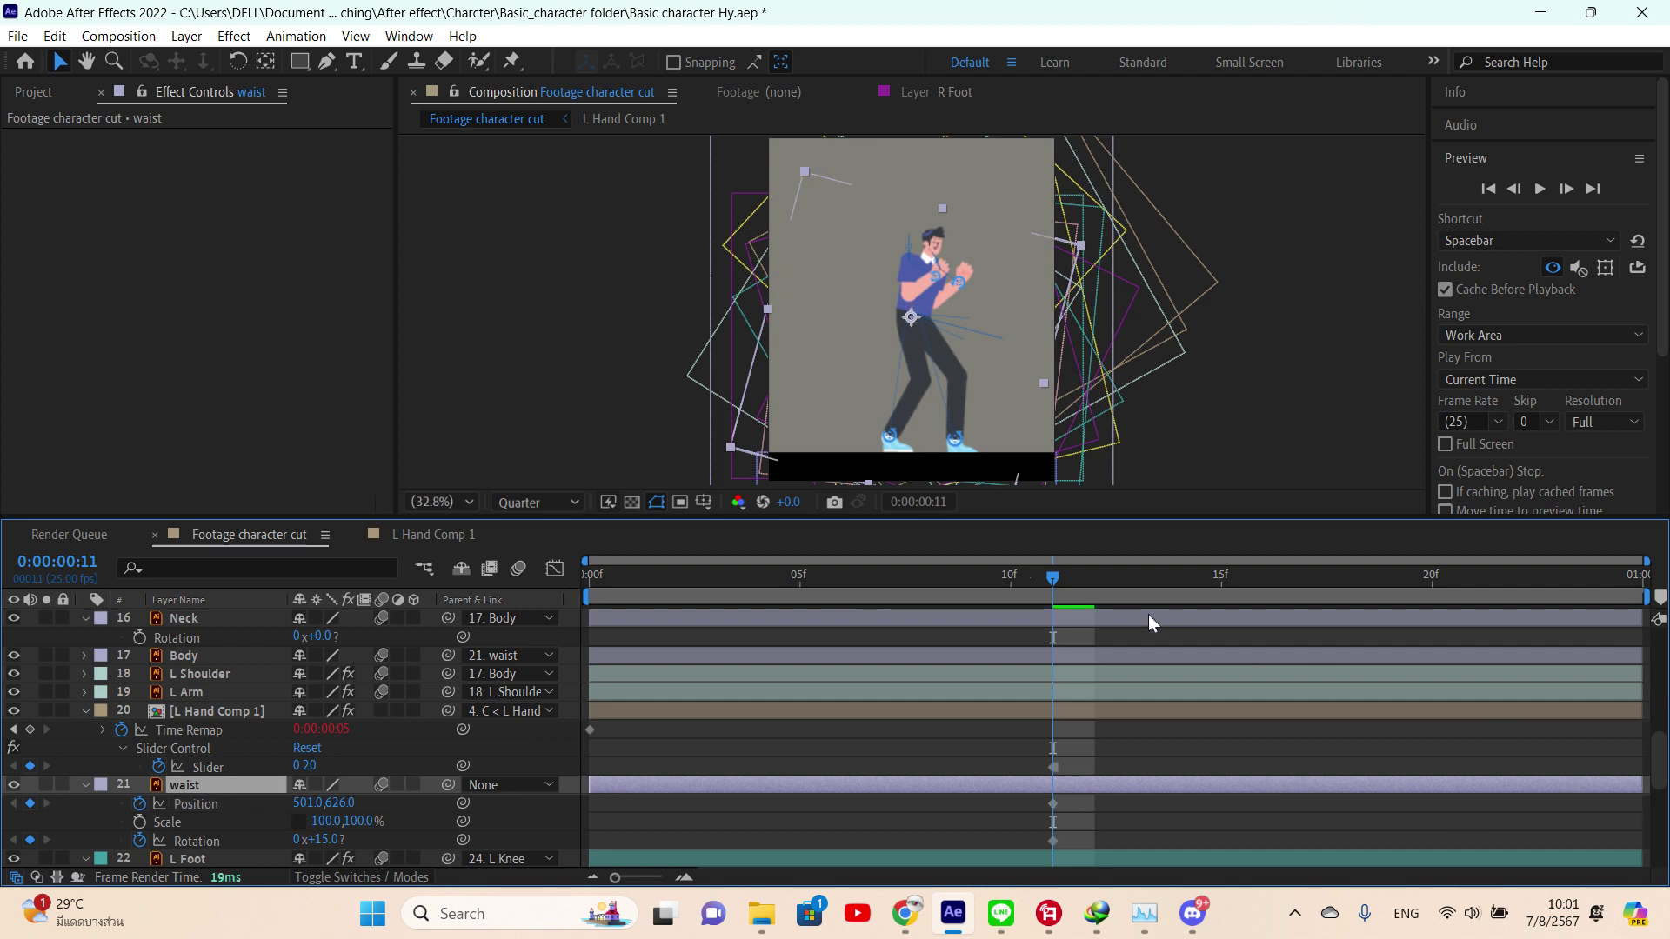
# - Lower the waist to position 501.0, 644.3 at frame 0 and copy that keyframe to the end of the loop
pyautogui.press('space')
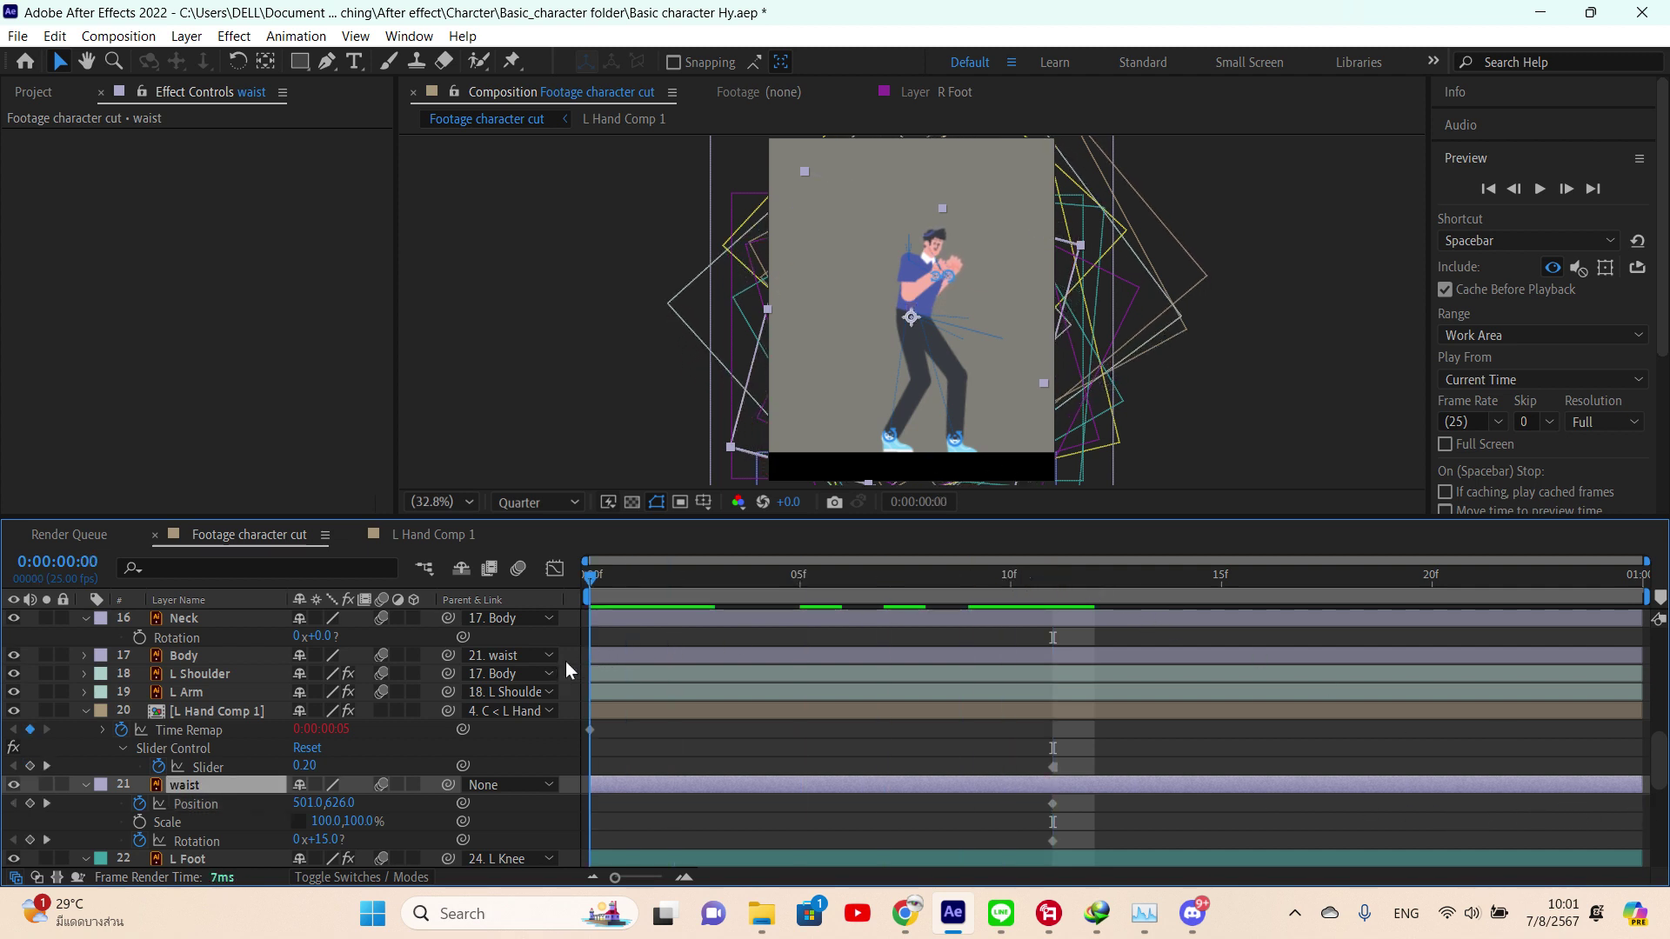
pyautogui.moveTo(913, 321); pyautogui.dragTo(912, 326)
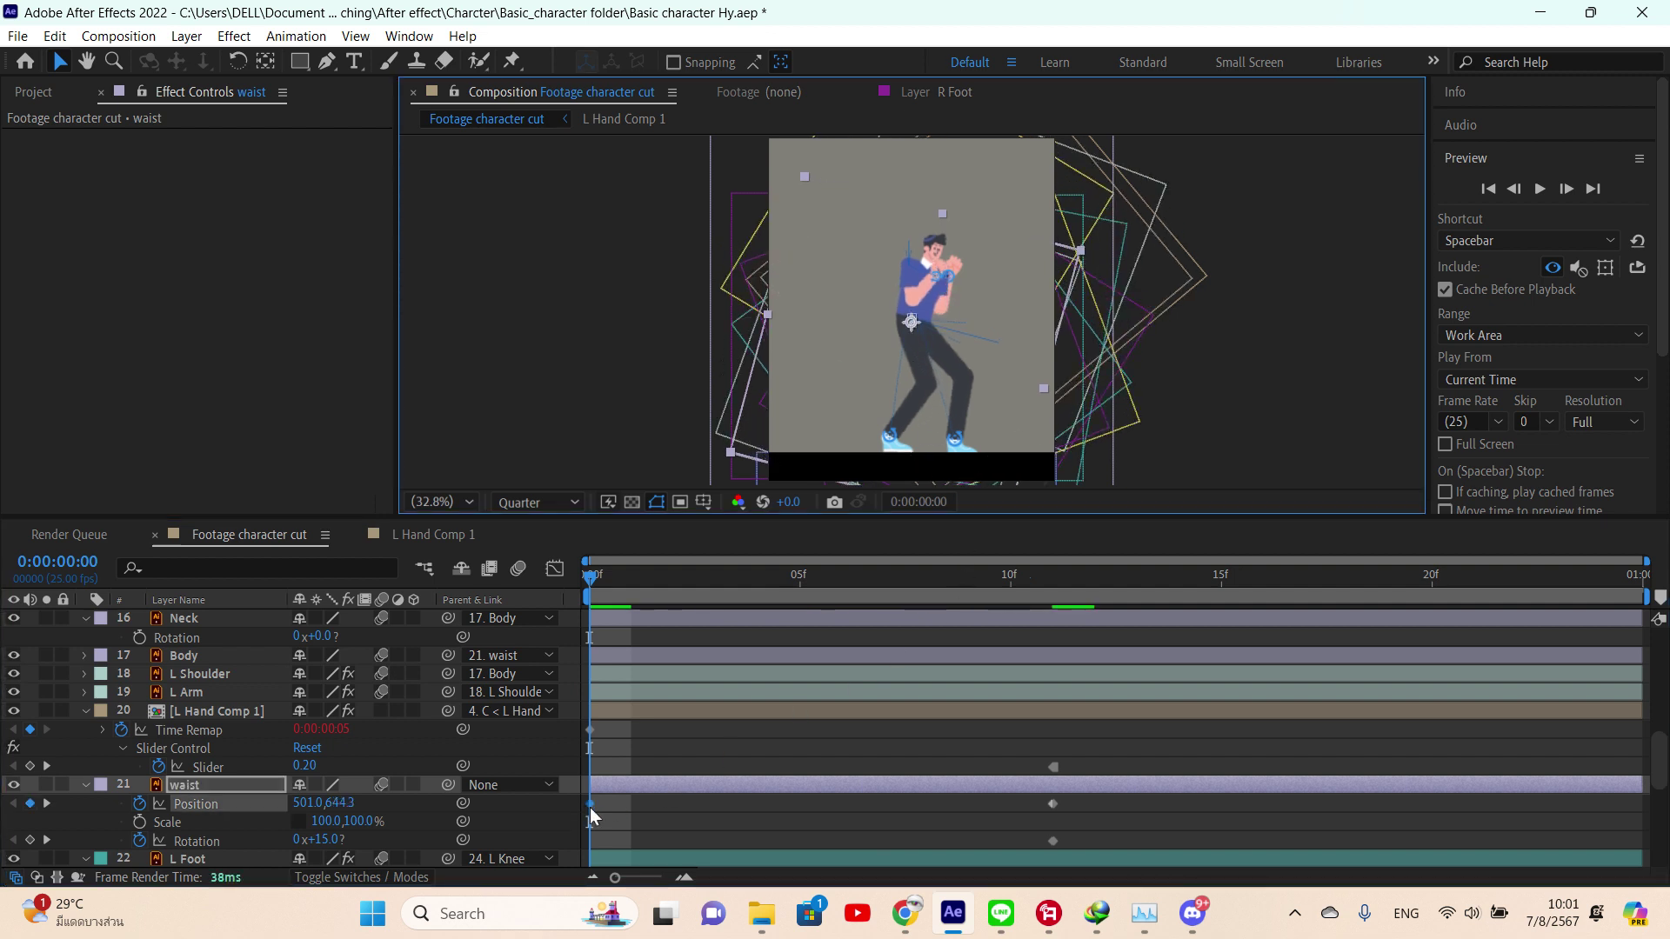
pyautogui.moveTo(611, 817); pyautogui.dragTo(589, 807)
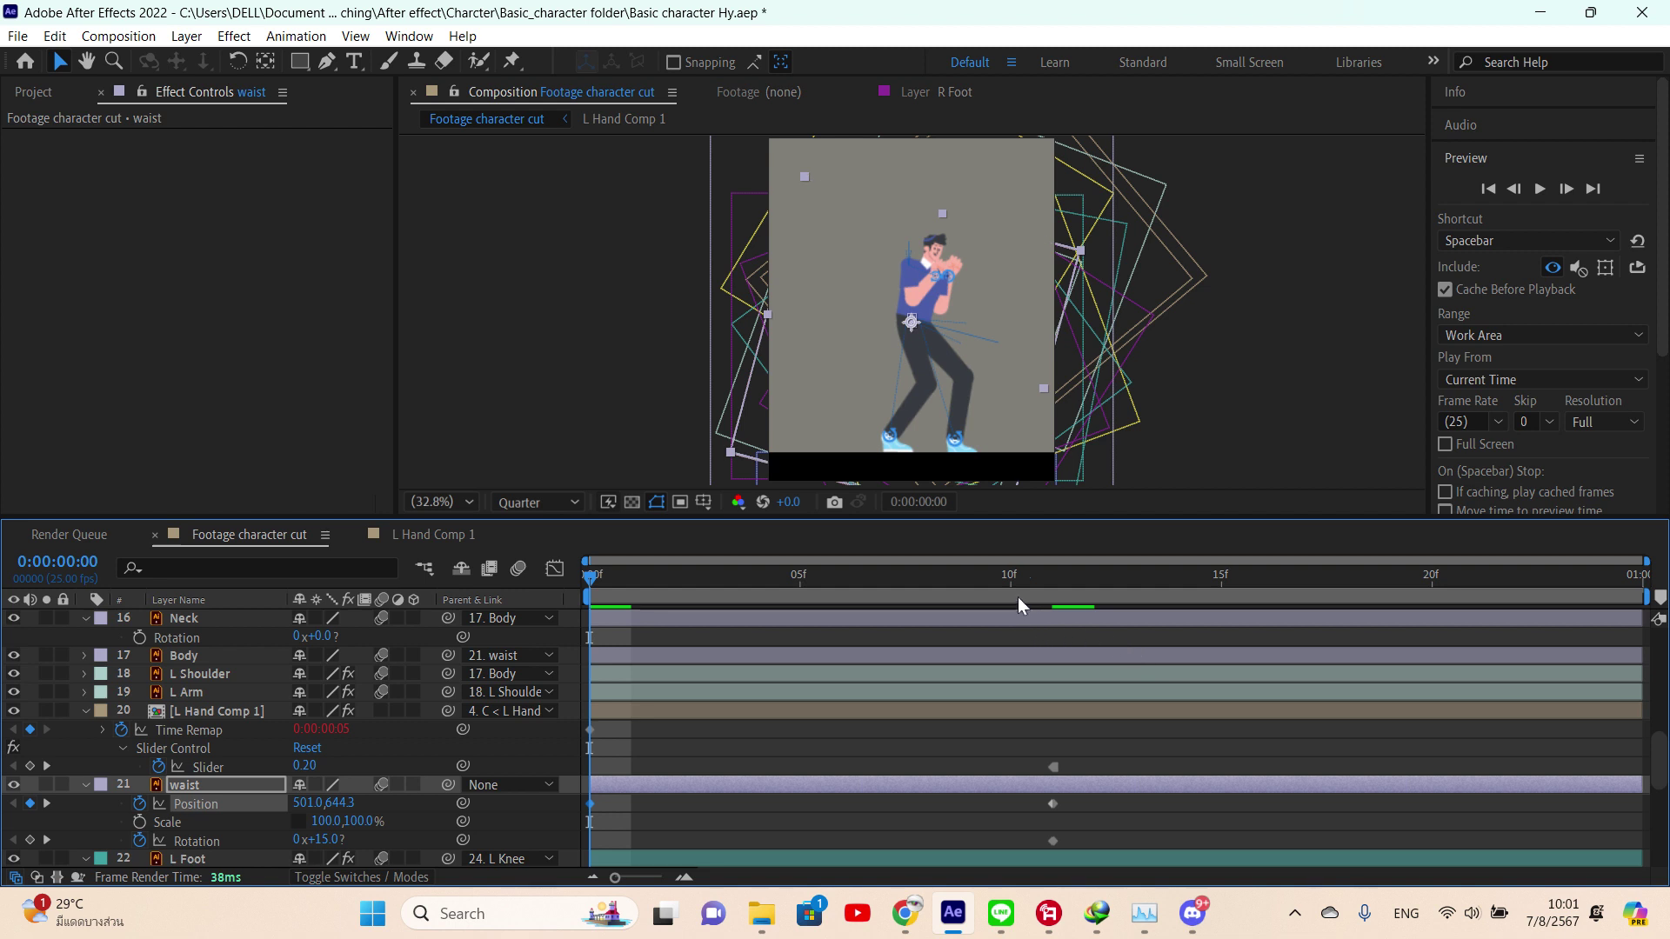
pyautogui.moveTo(1018, 593); pyautogui.dragTo(1637, 599)
pyautogui.hotkey('ctrl', 'v')
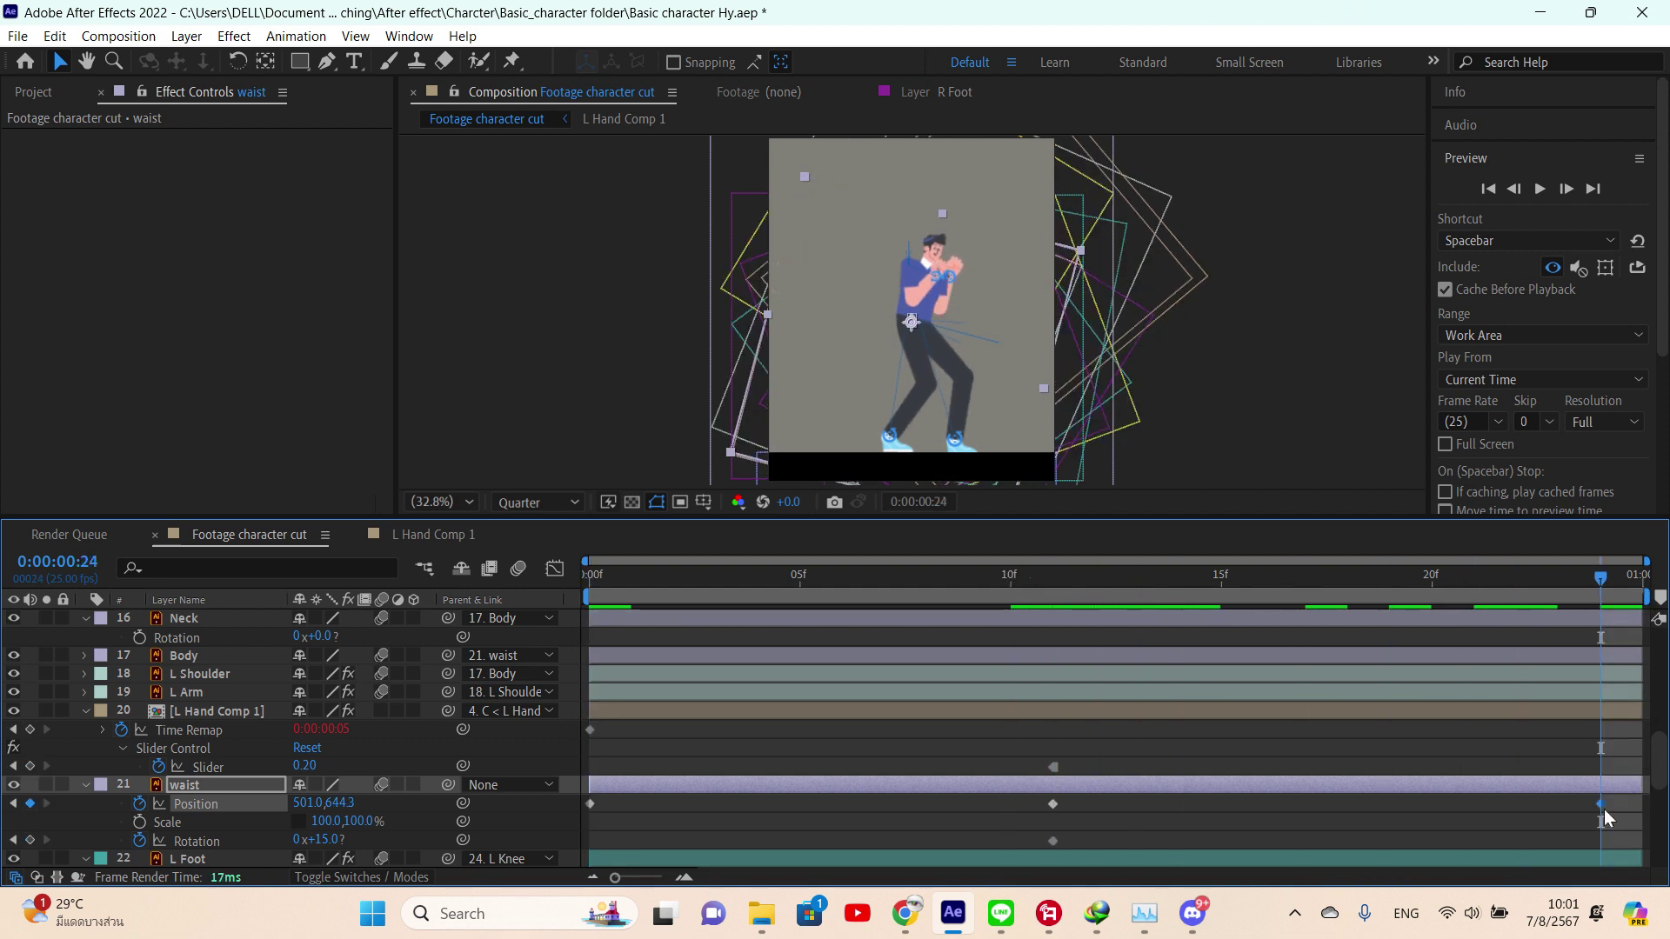
# - Play back the loop and scrub from frame 11 to frame 24 to review the waist's movement
pyautogui.click(1539, 189)
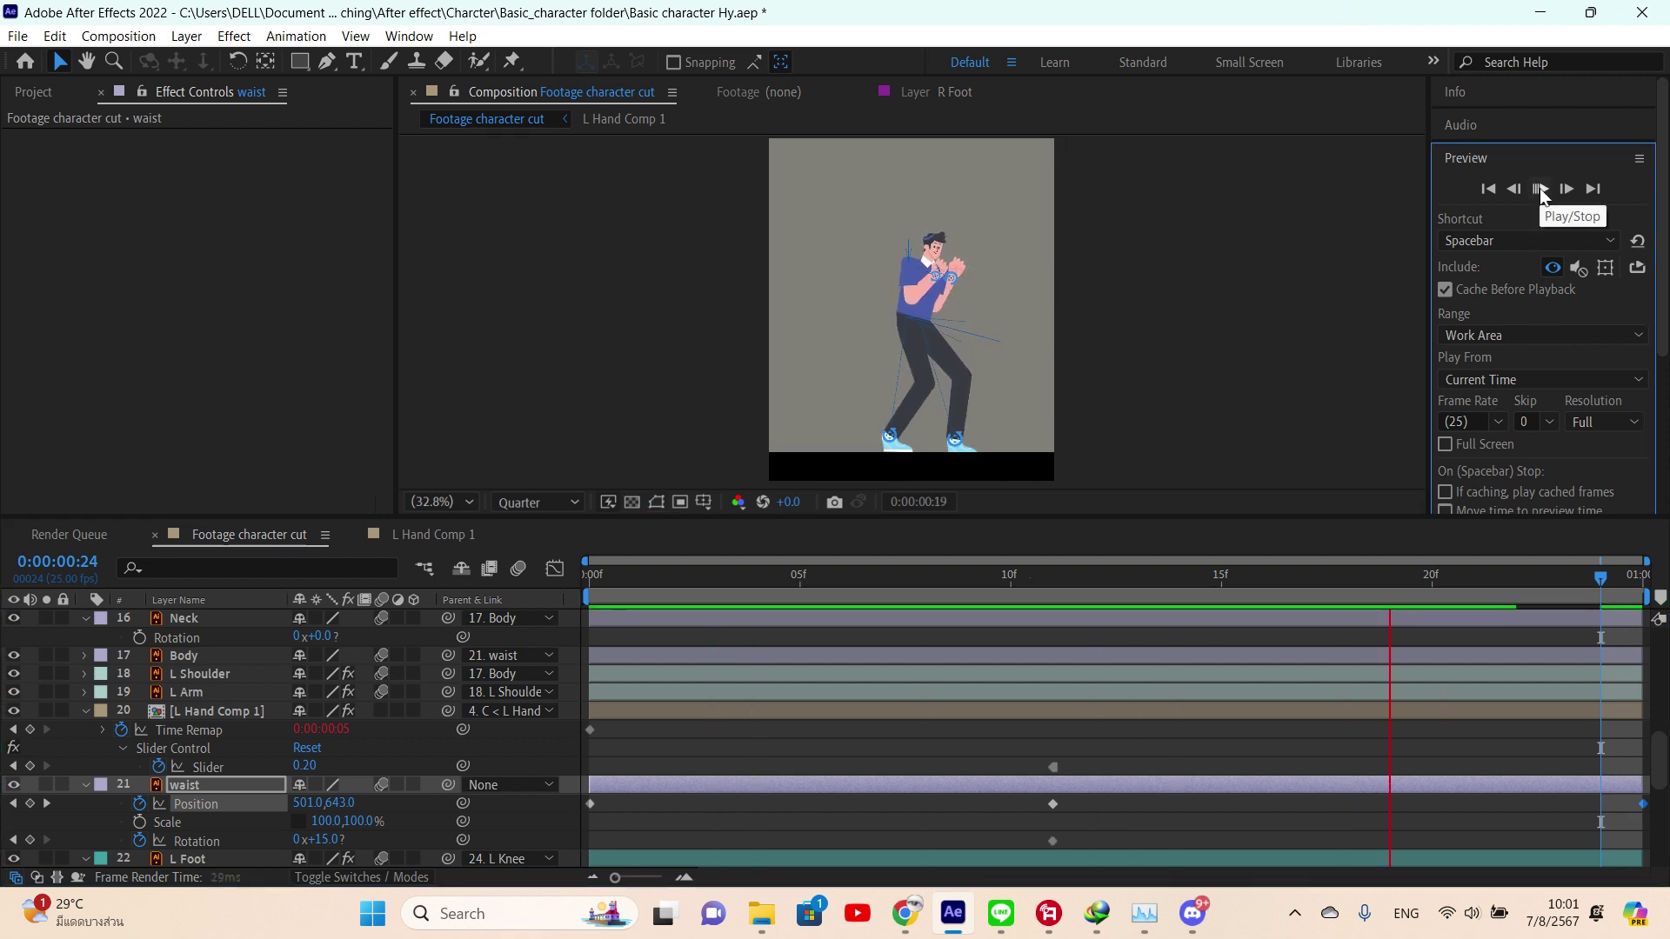
pyautogui.click(1540, 189)
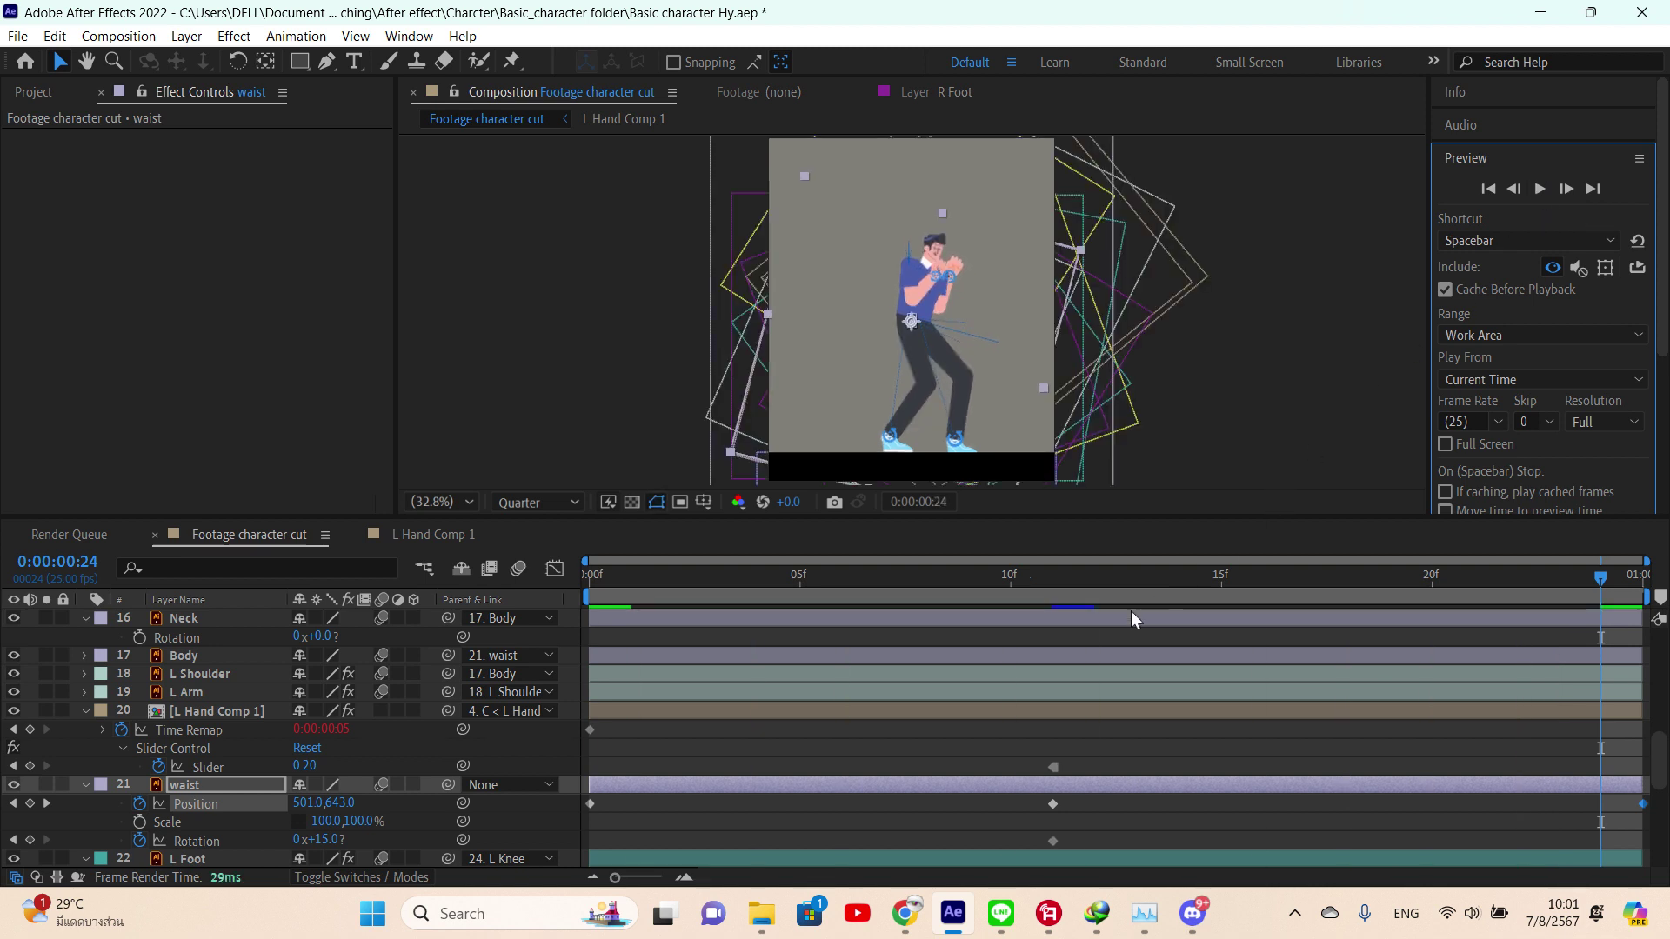
pyautogui.click(1057, 587)
pyautogui.moveTo(1058, 586); pyautogui.dragTo(1613, 614)
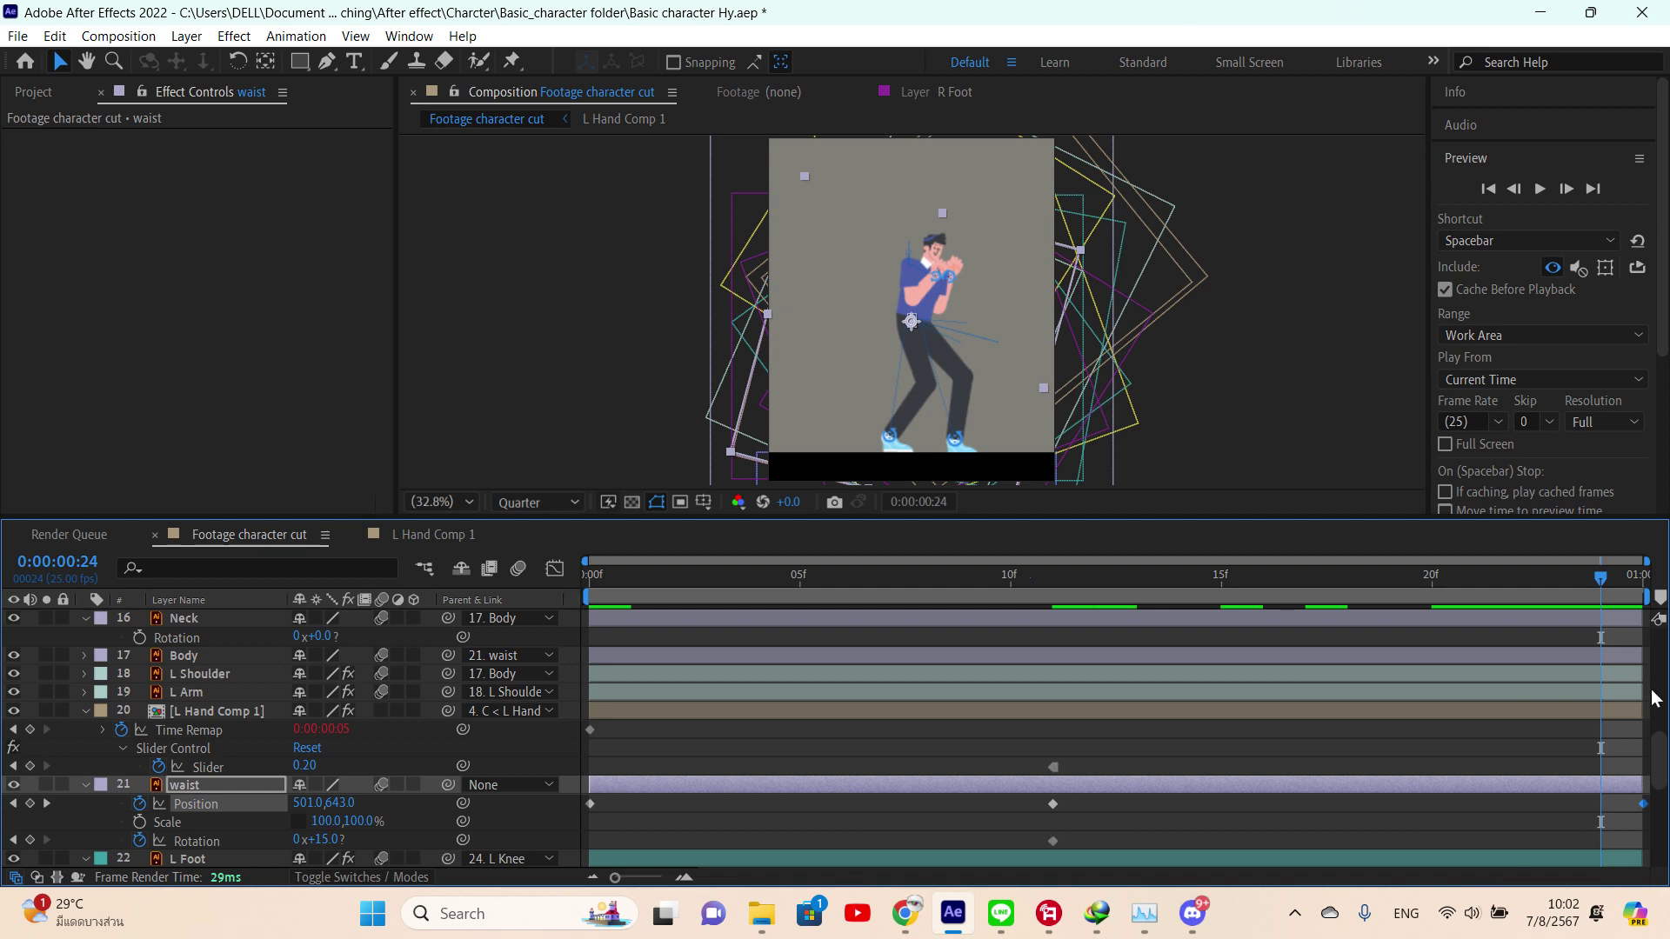
# - Delete the left hand controller's first and last position keyframes, keeping only the one at frame 11
pyautogui.scroll(10, 1649, 689)
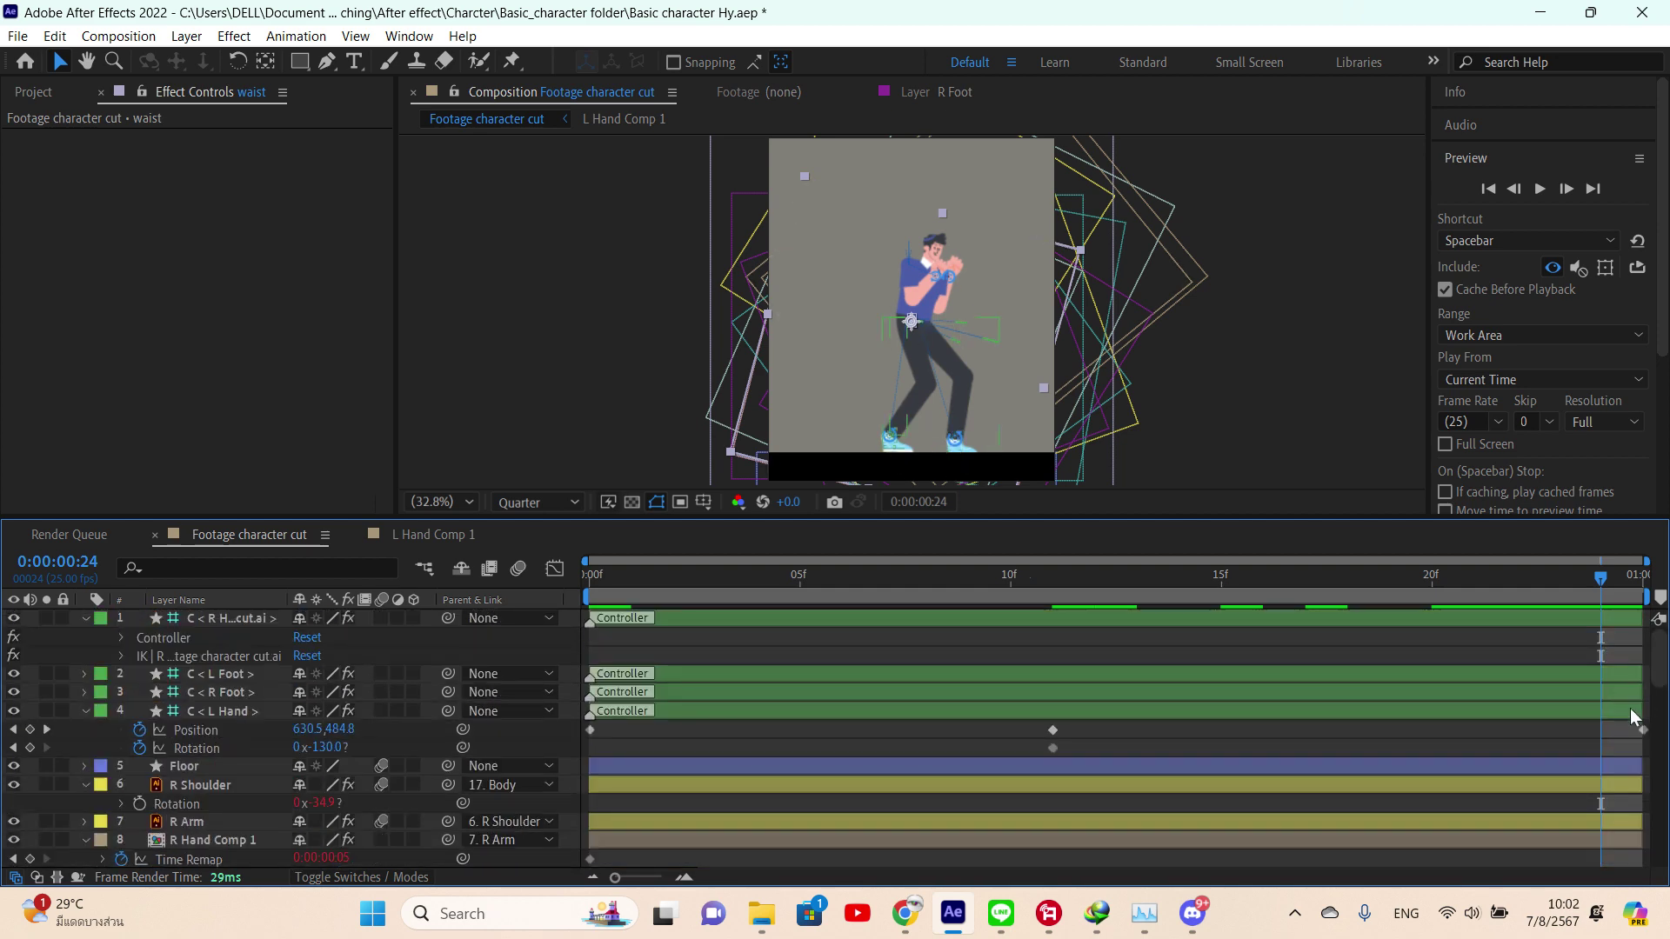
pyautogui.moveTo(1643, 731); pyautogui.dragTo(1613, 744)
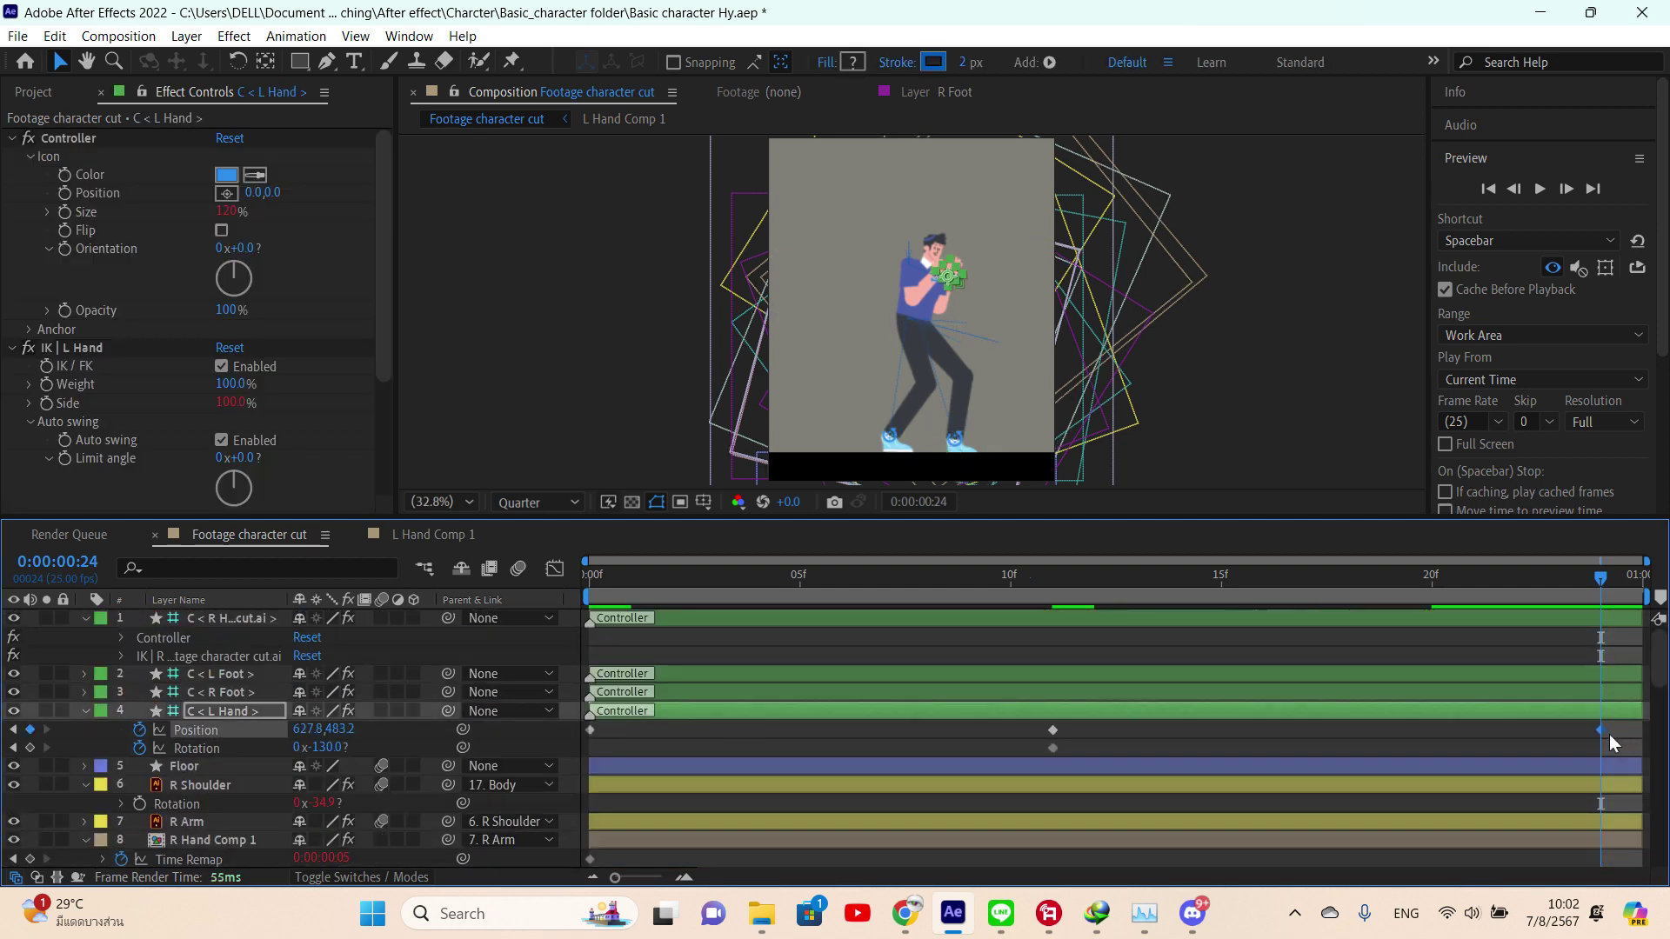
pyautogui.scroll(-10, 1615, 735)
pyautogui.scroll(5, 1618, 731)
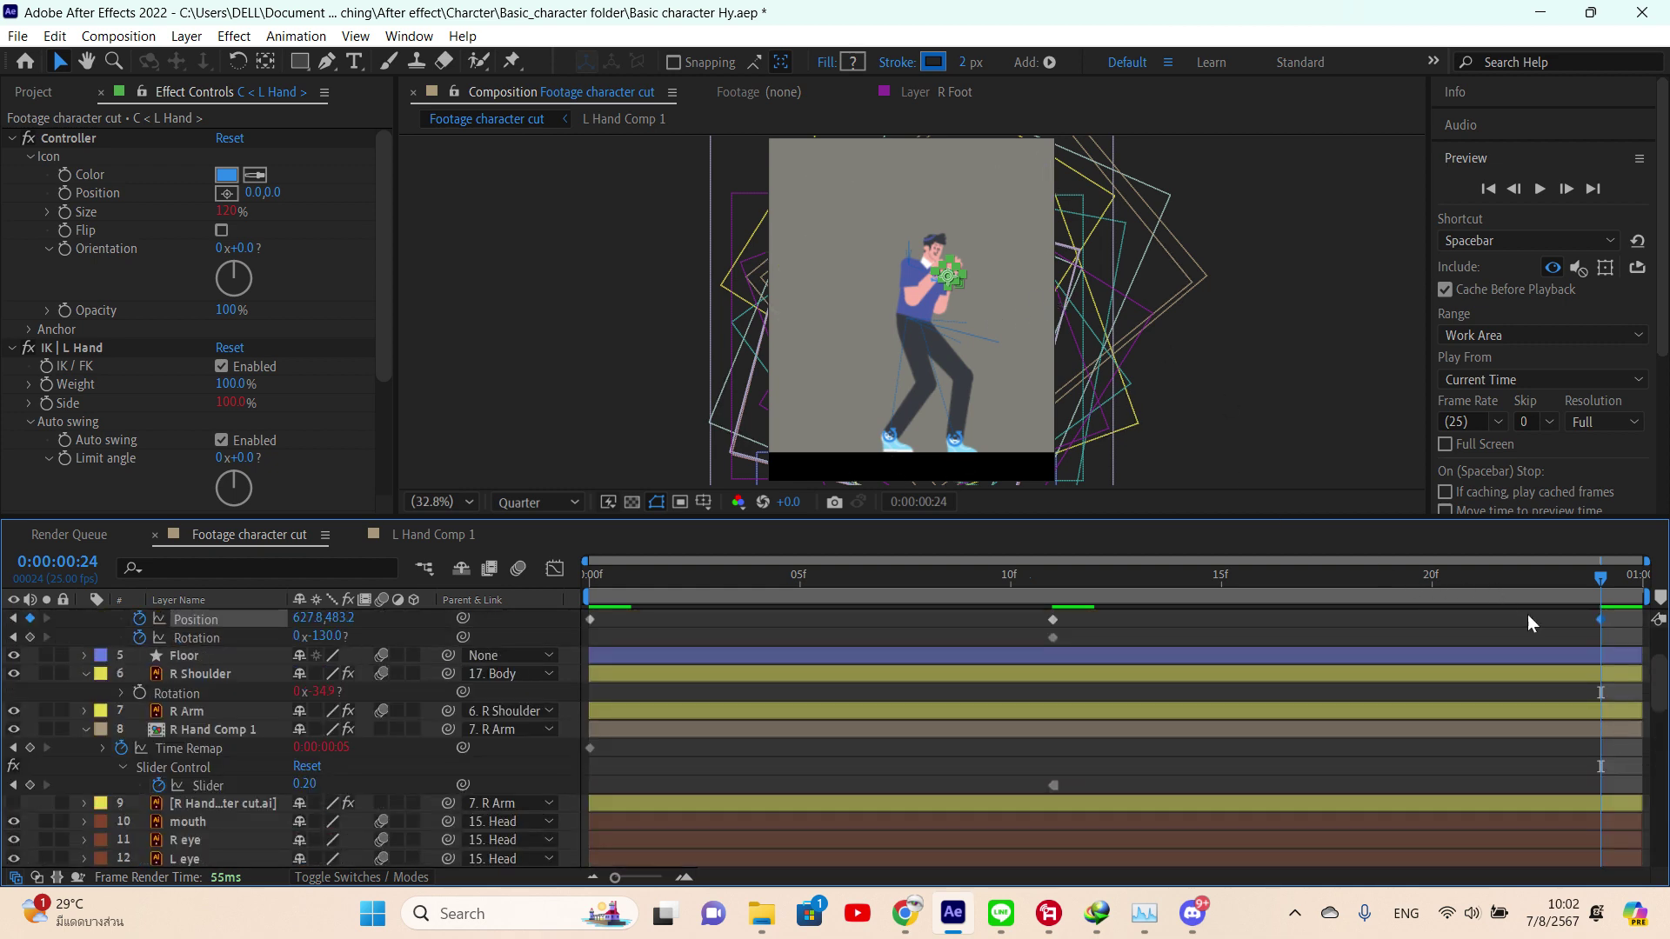
pyautogui.press('Delete')
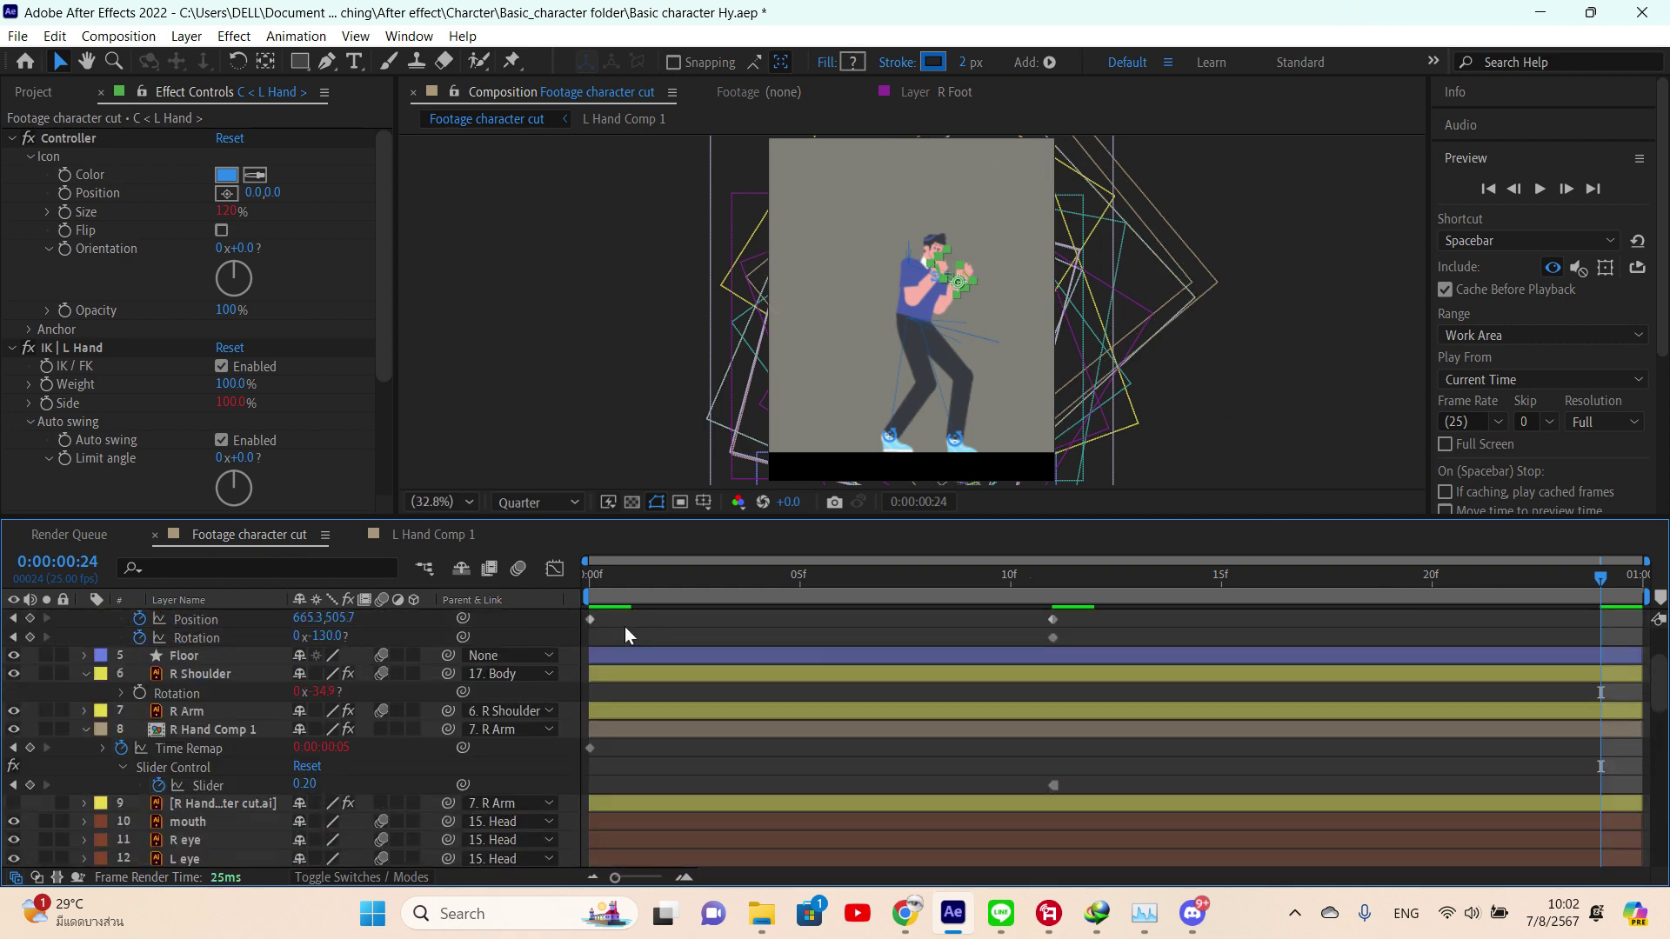
pyautogui.click(591, 619)
pyautogui.press('Delete')
# - Move the left hand controller to 680.8, 499.7 for the loop's end and copy that position keyframe to frame 0
pyautogui.scroll(5, 948, 282)
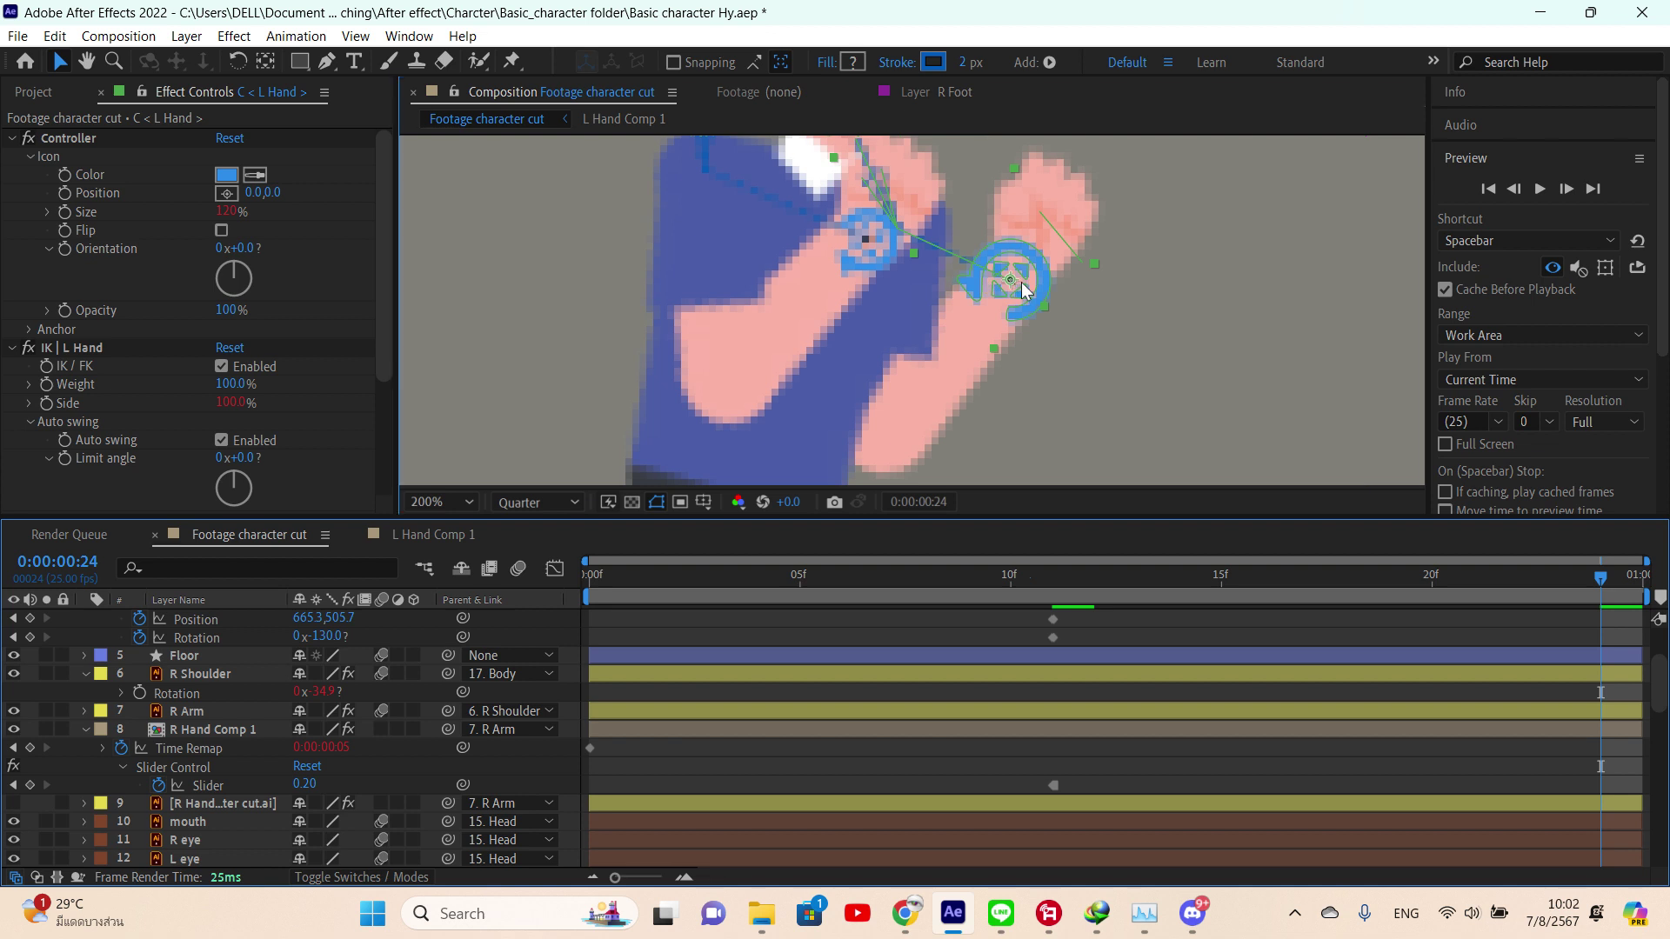
pyautogui.moveTo(1020, 280)
pyautogui.mouseDown()
pyautogui.moveTo(1044, 287)
pyautogui.moveTo(1047, 271)
pyautogui.mouseUp()
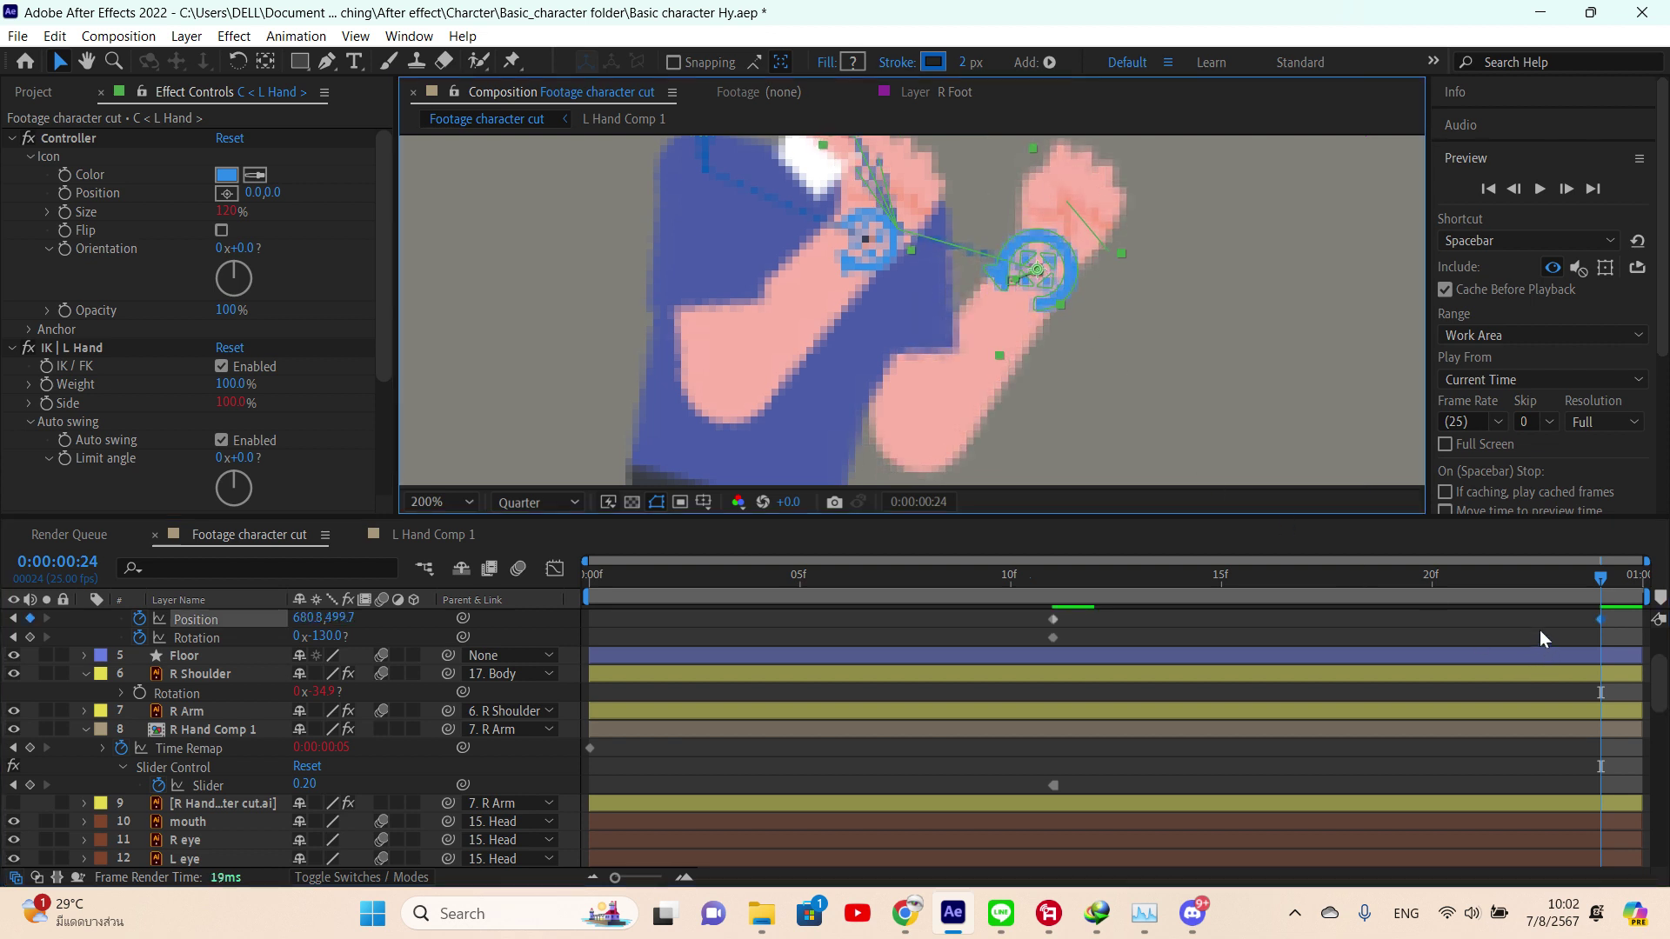
pyautogui.moveTo(1599, 618); pyautogui.dragTo(600, 614)
pyautogui.hotkey('ctrl', 'v')
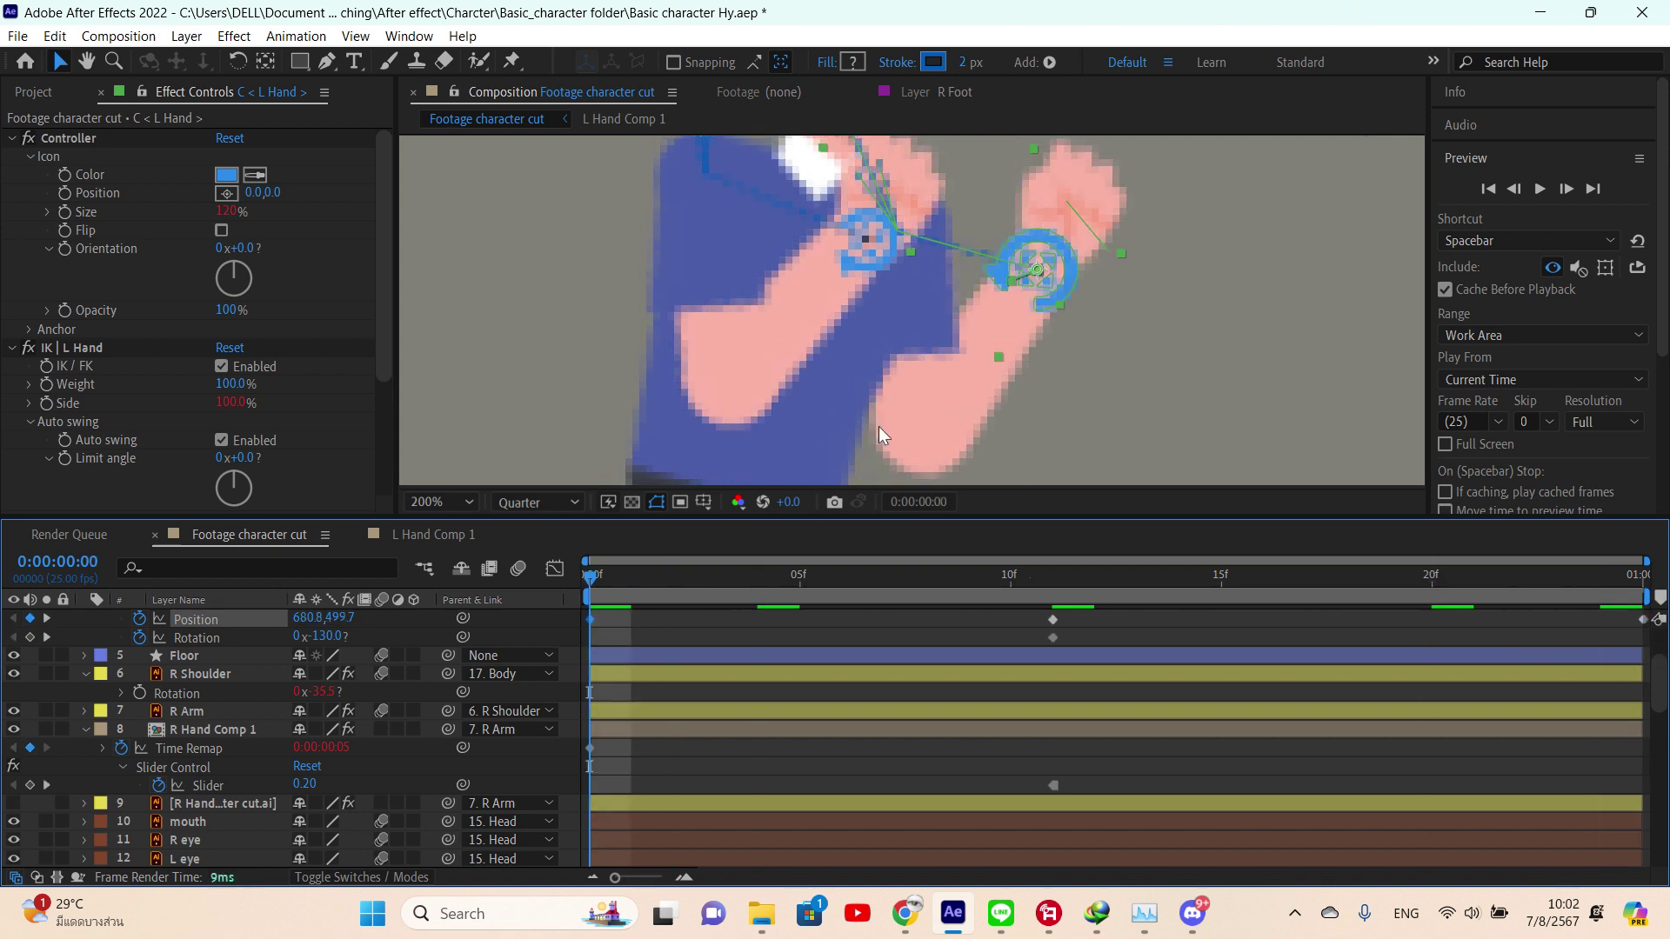
pyautogui.scroll(-2, 1125, 271)
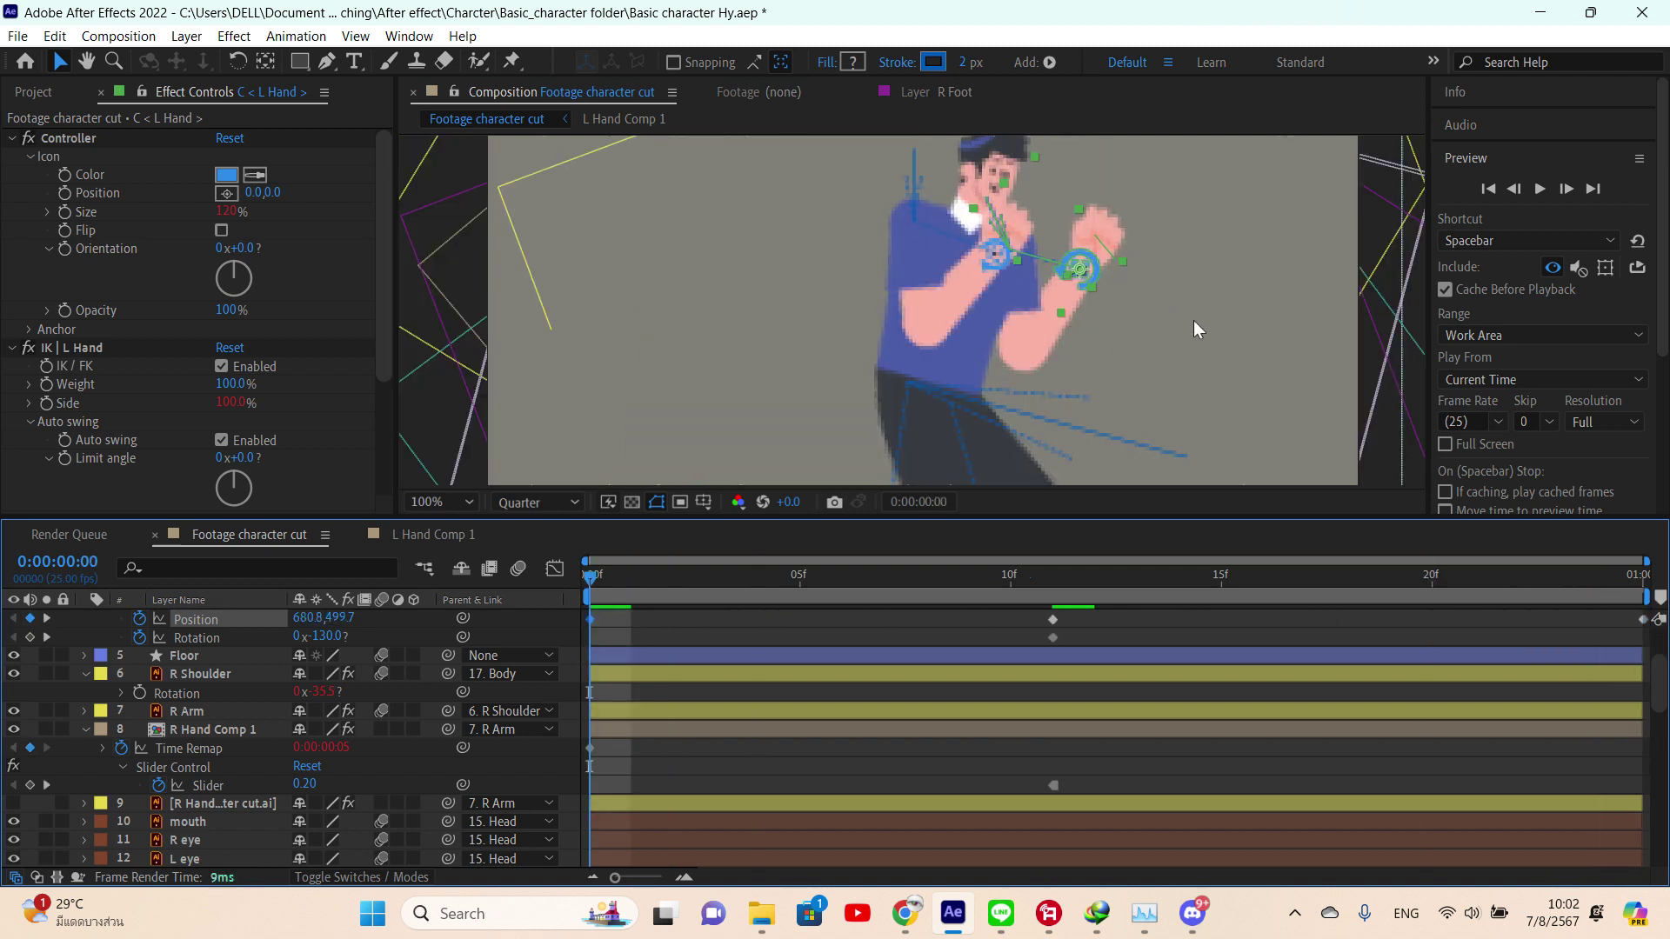
# - Fit the whole composition in view and play back the fighting-stance loop
pyautogui.click(454, 504)
pyautogui.click(484, 144)
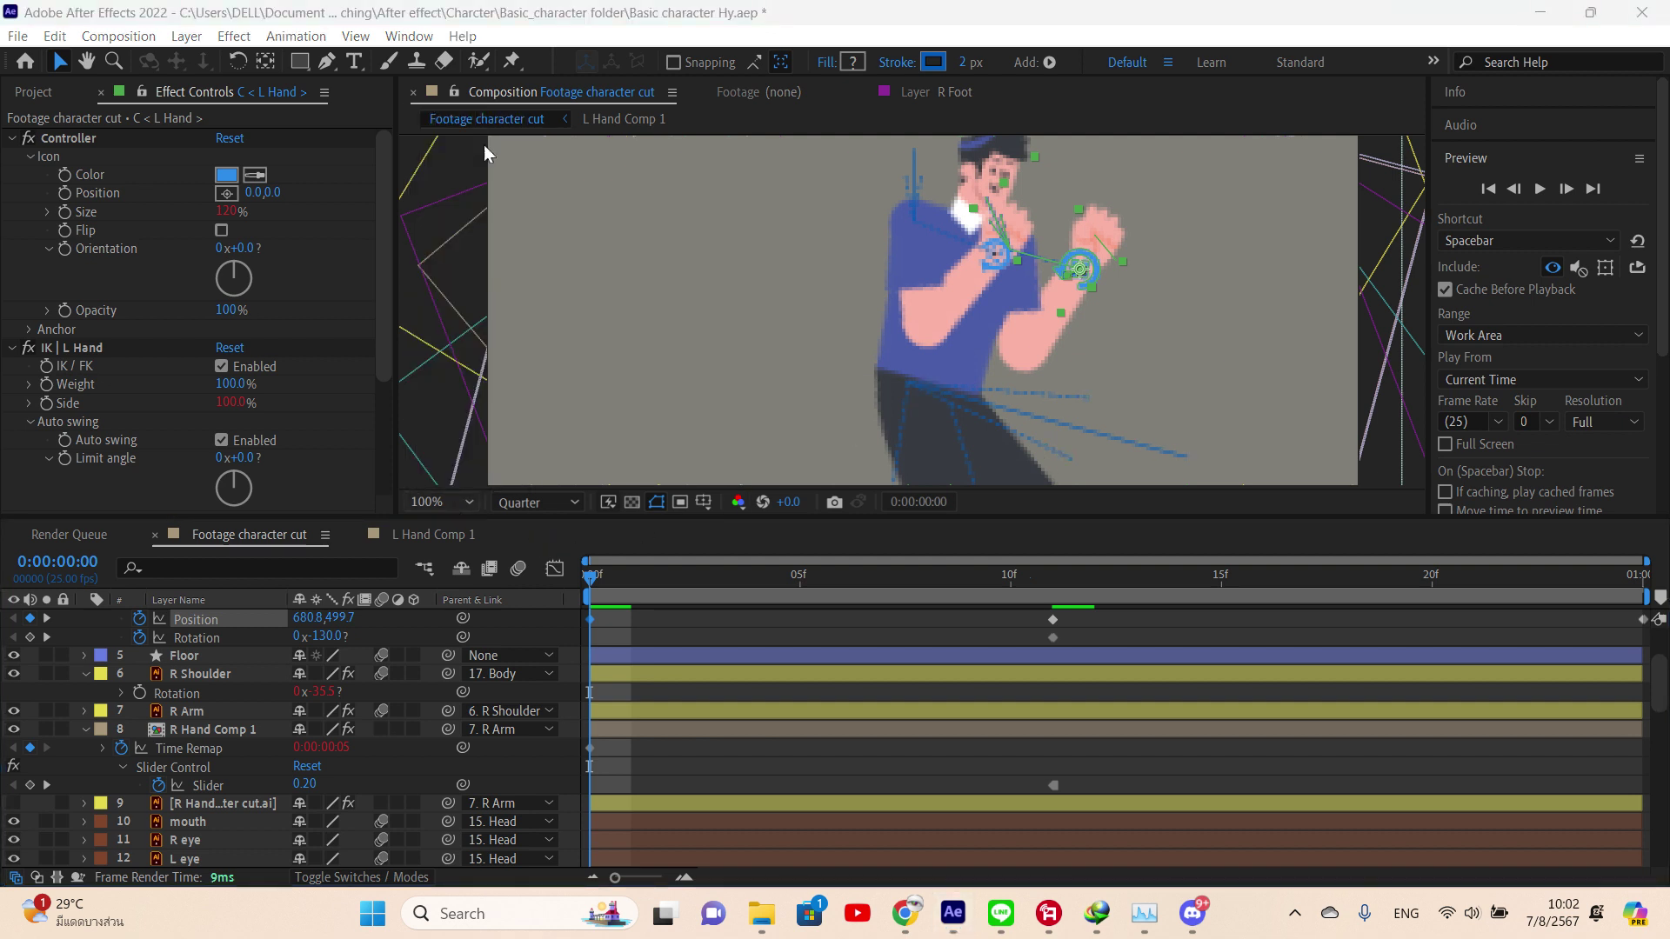
pyautogui.click(1266, 322)
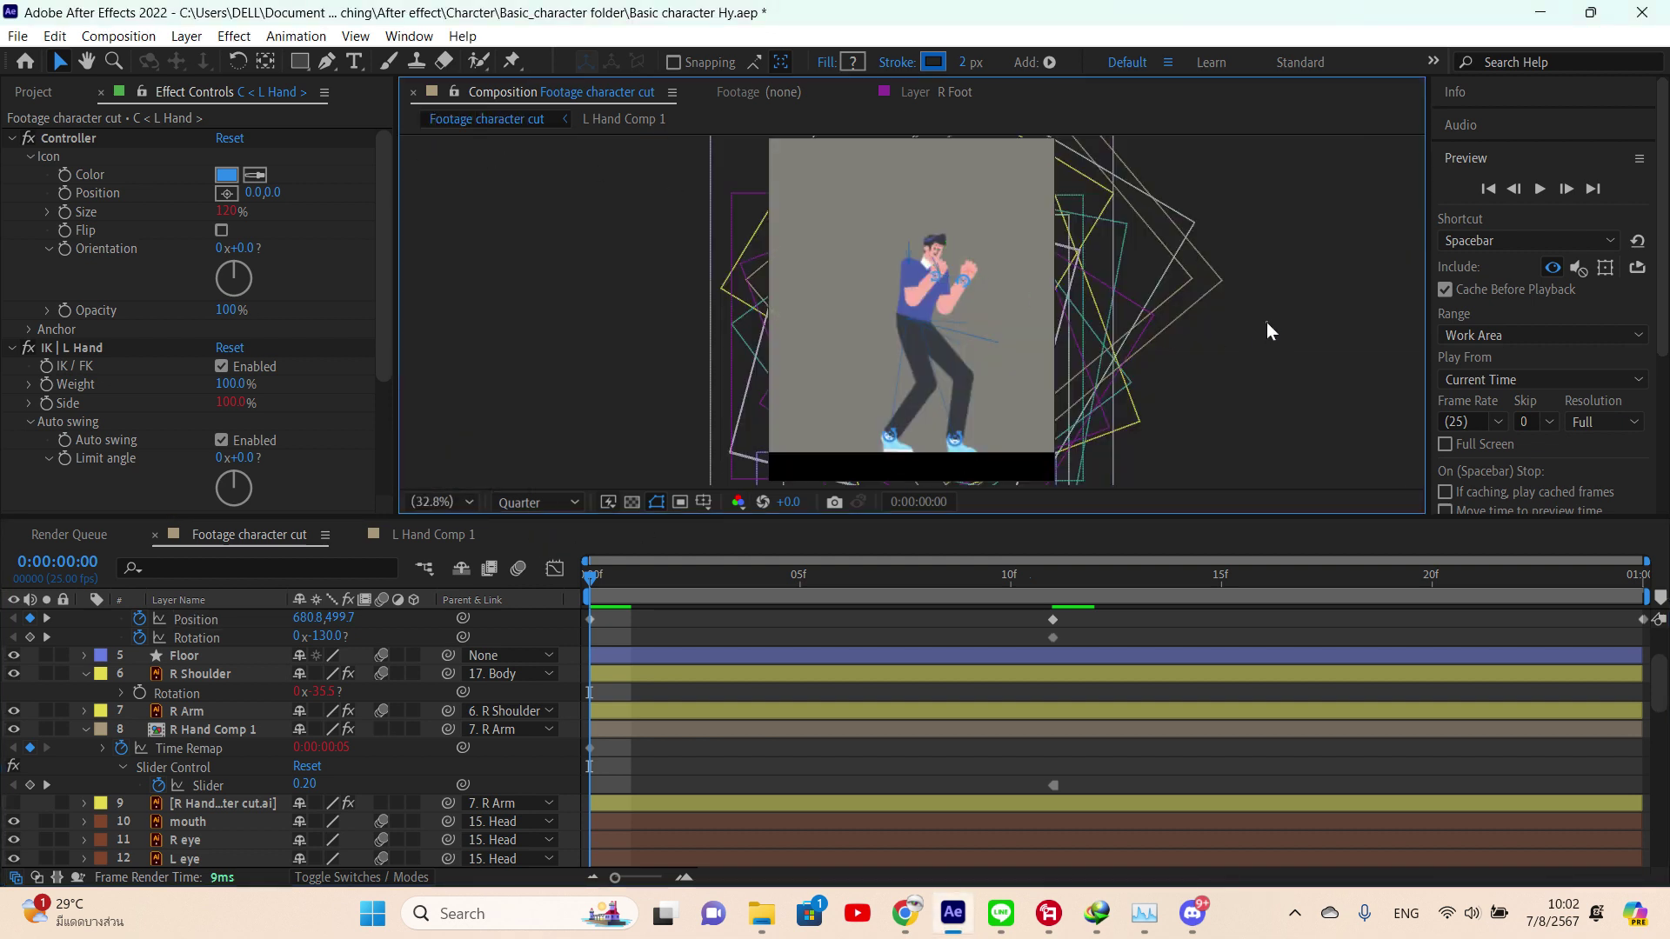
pyautogui.click(1537, 190)
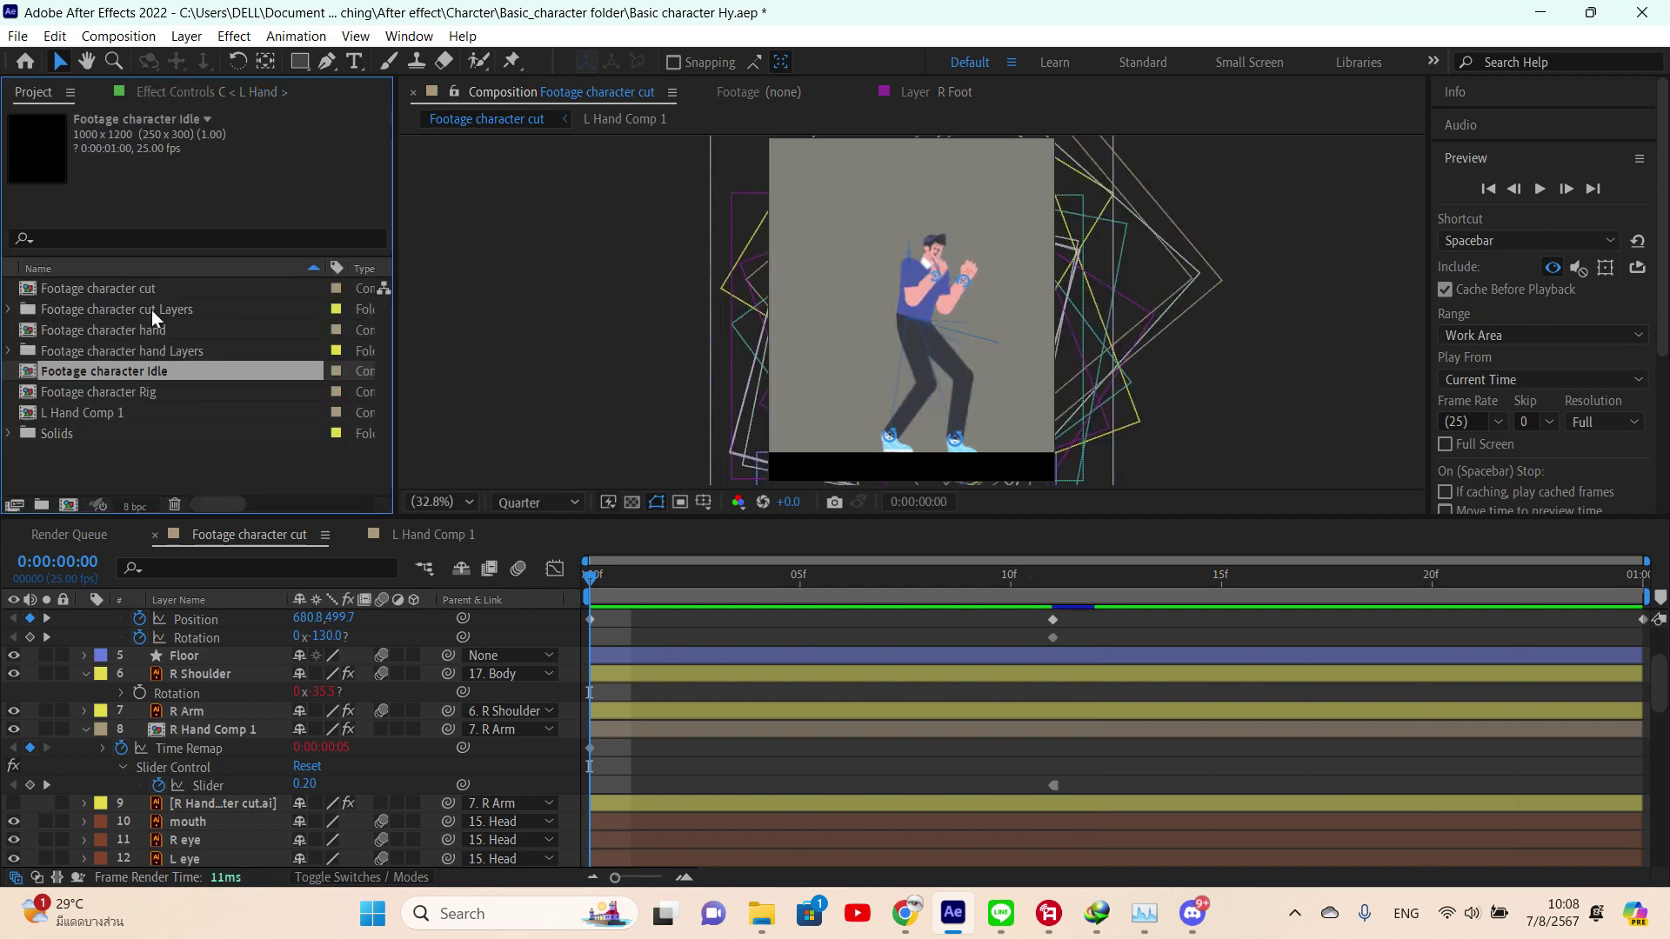
# - Delete the Footage character Idle composition from the project
pyautogui.rightClick(157, 373)
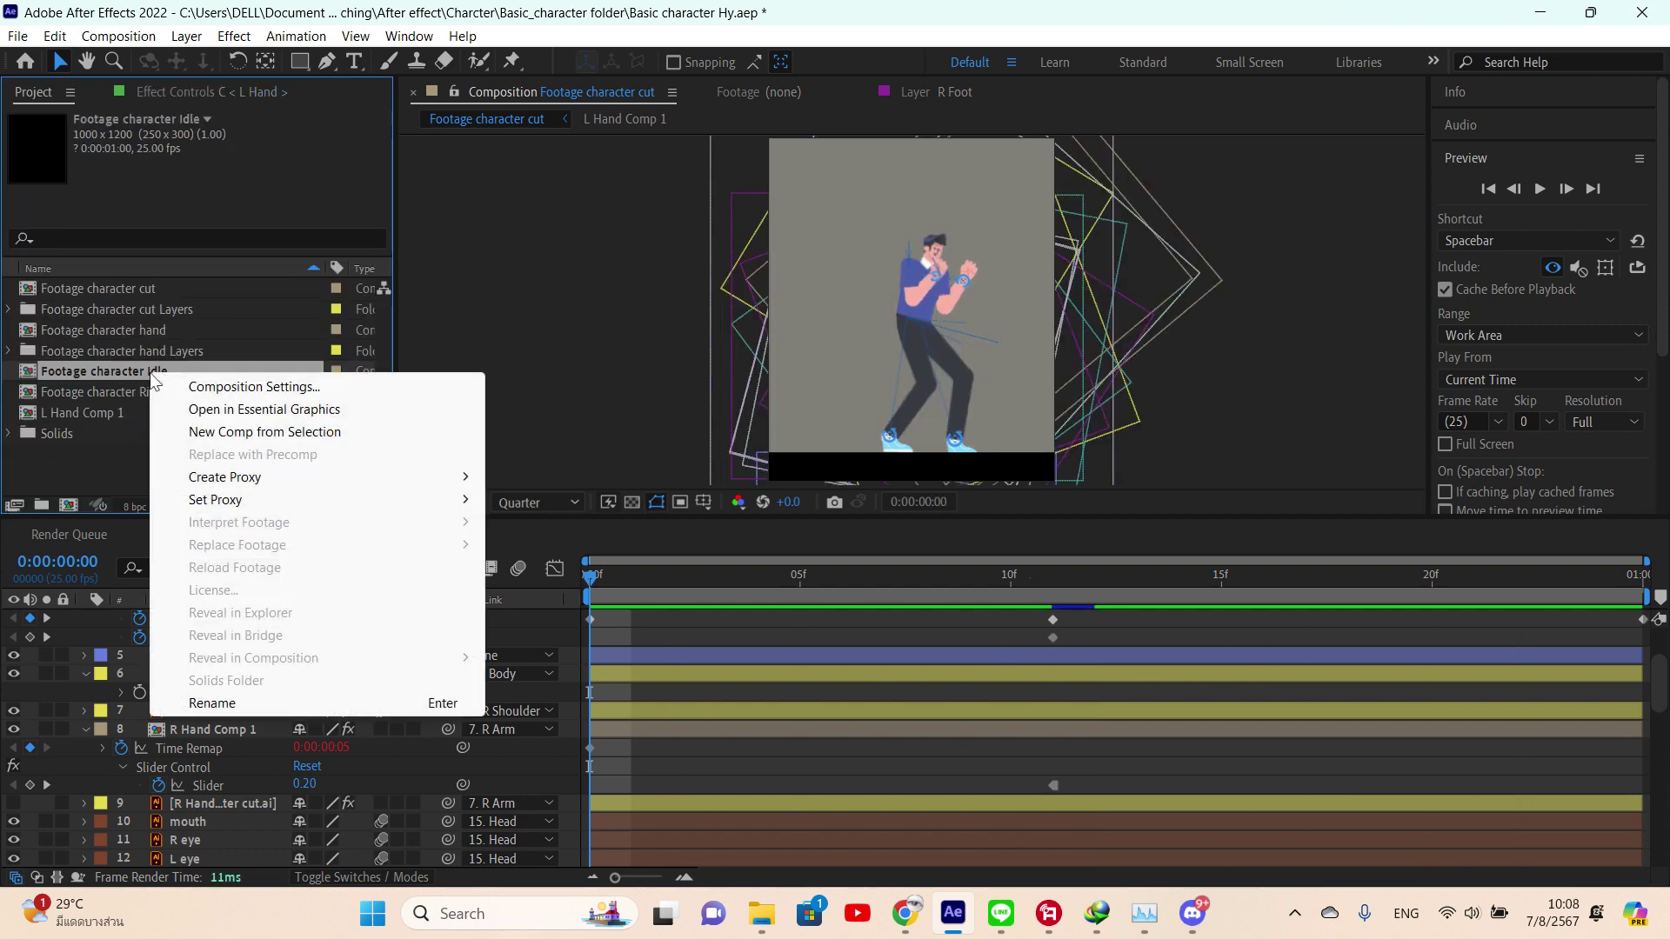
pyautogui.press('Escape')
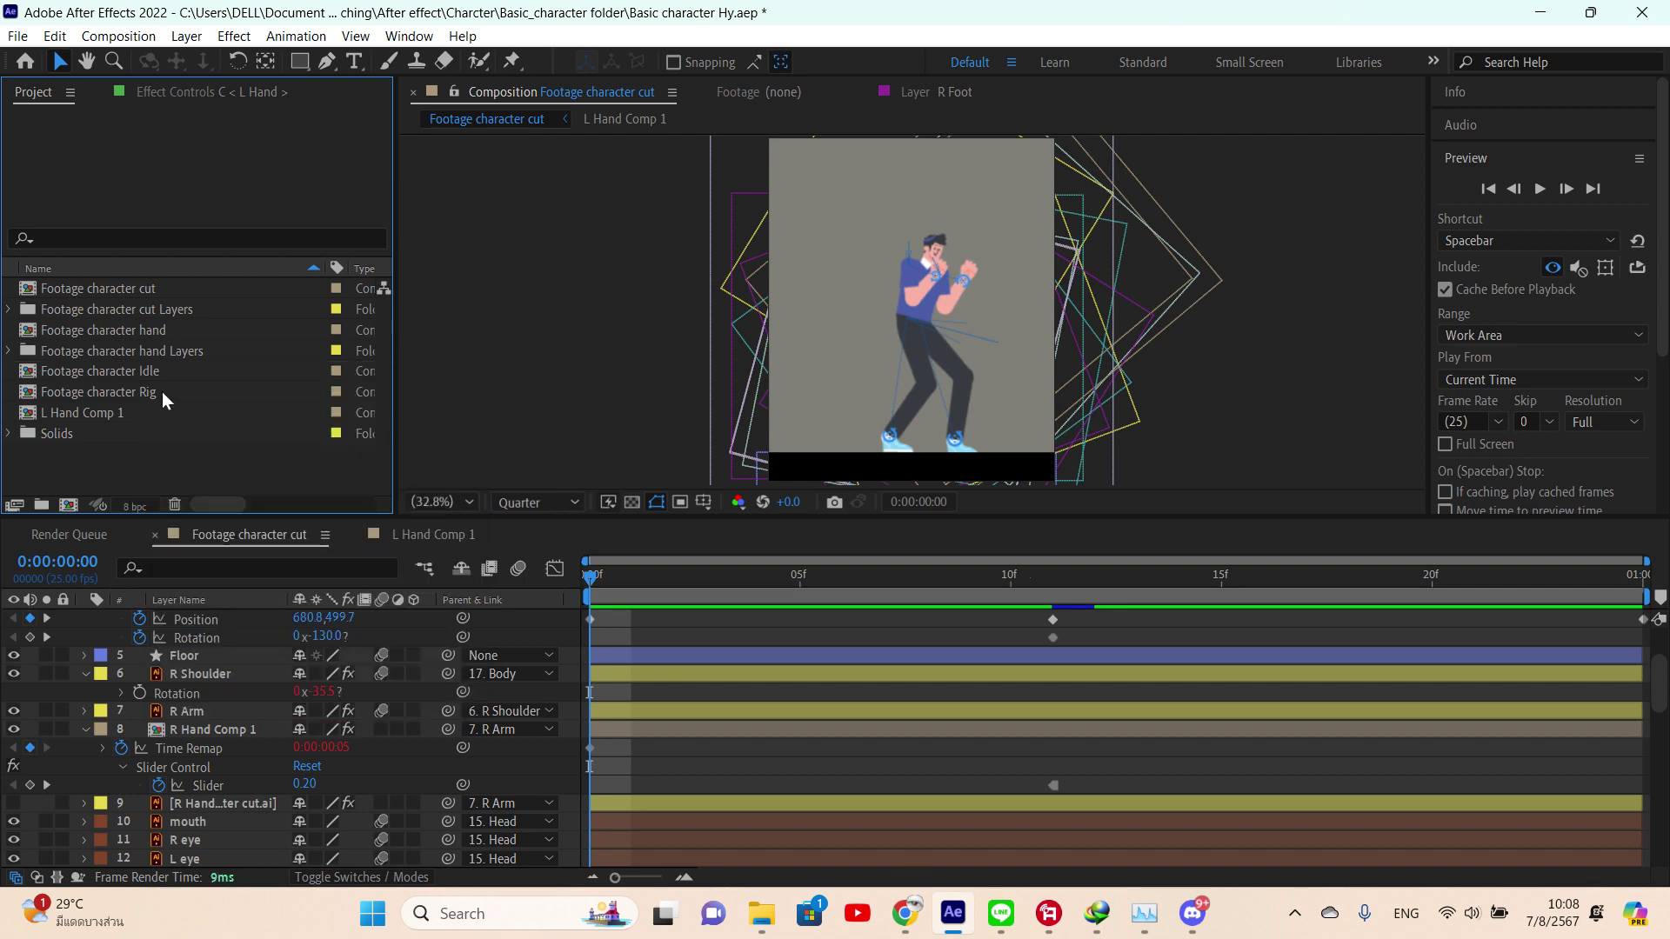
pyautogui.click(165, 376)
pyautogui.press('Delete')
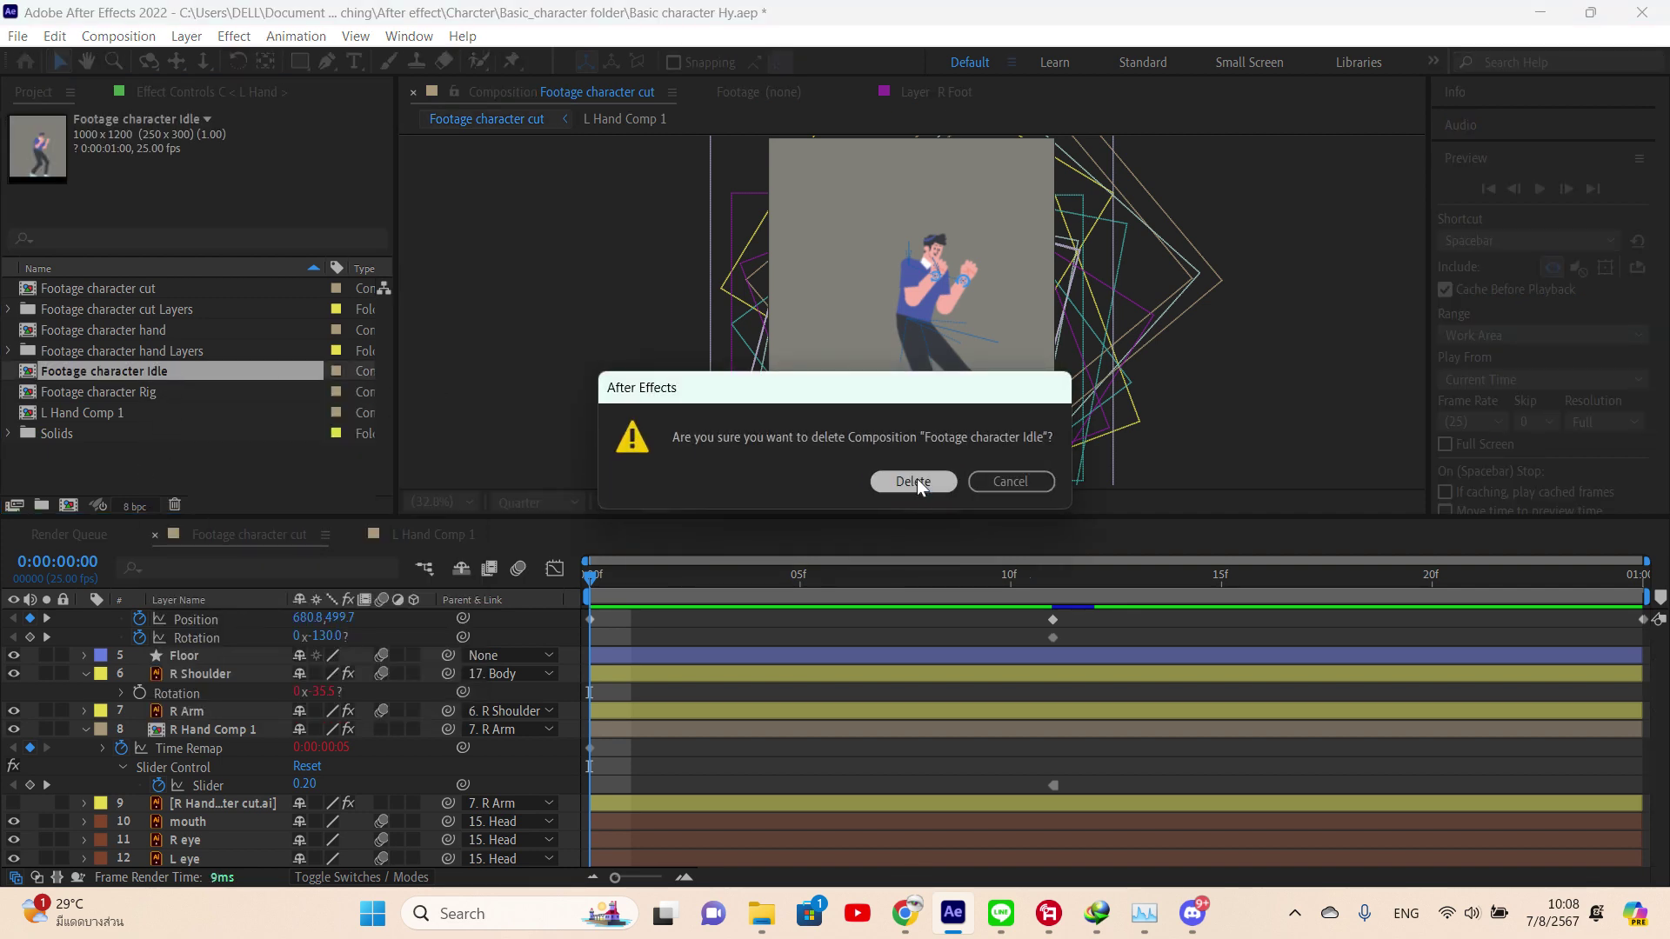
pyautogui.click(917, 478)
# - Duplicate the Footage character cut composition twice in the project
pyautogui.click(146, 292)
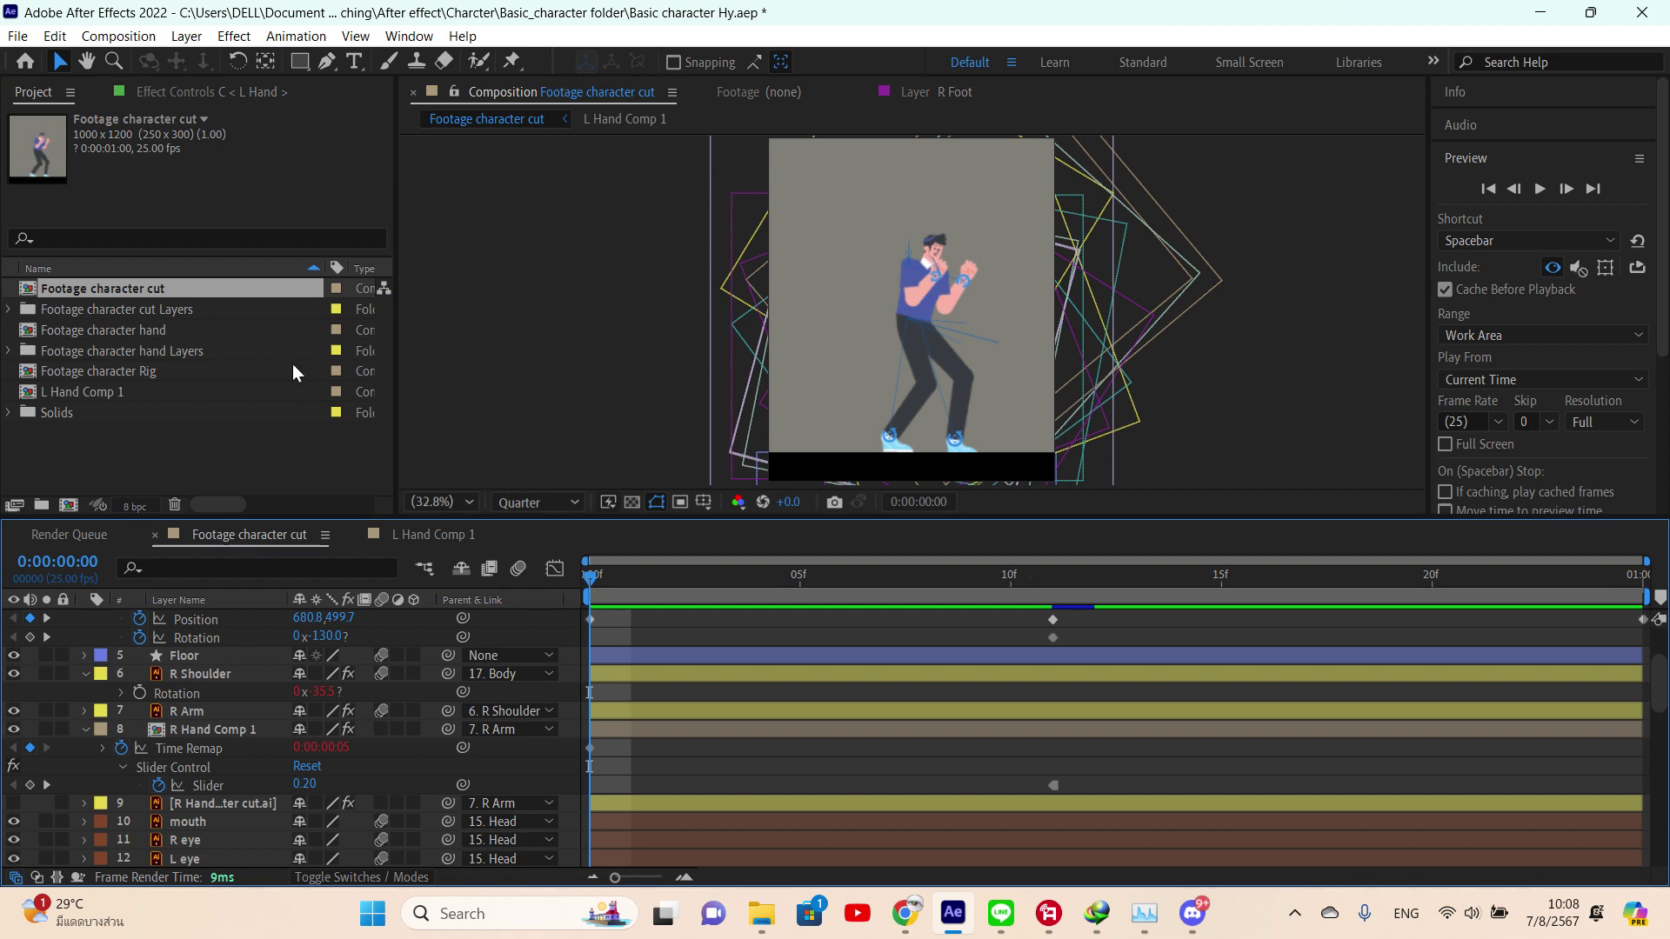
pyautogui.rightClick(160, 292)
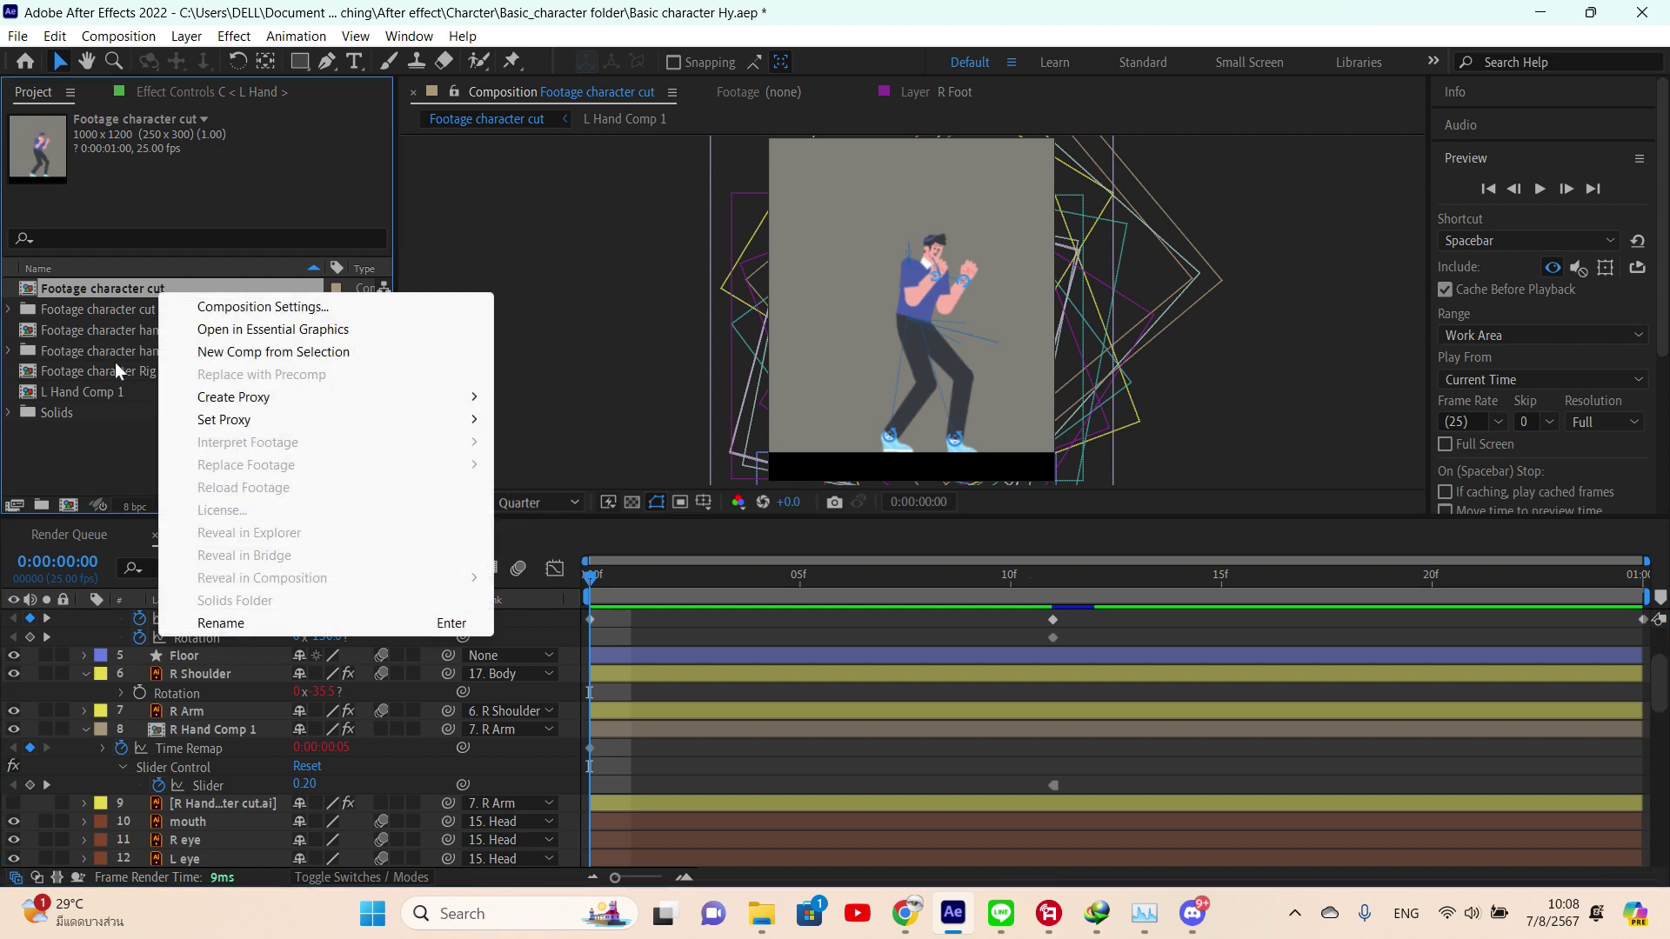
pyautogui.click(93, 451)
pyautogui.click(129, 294)
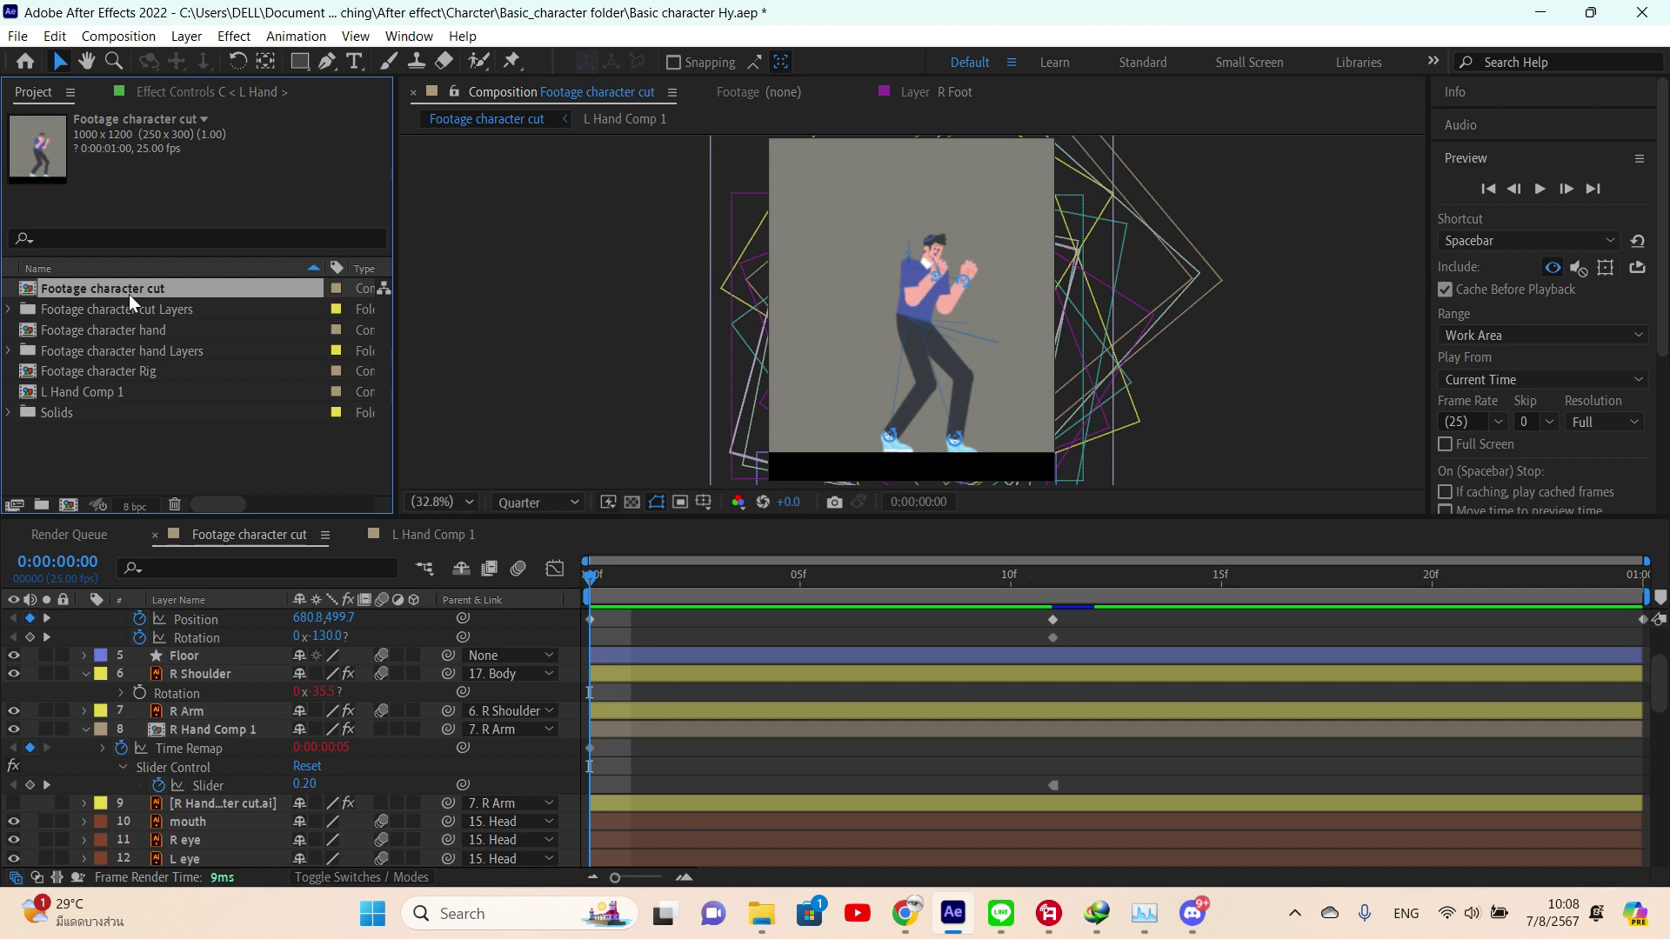
pyautogui.hotkey('ctrl', 'd')
pyautogui.hotkey('ctrl', 'd')
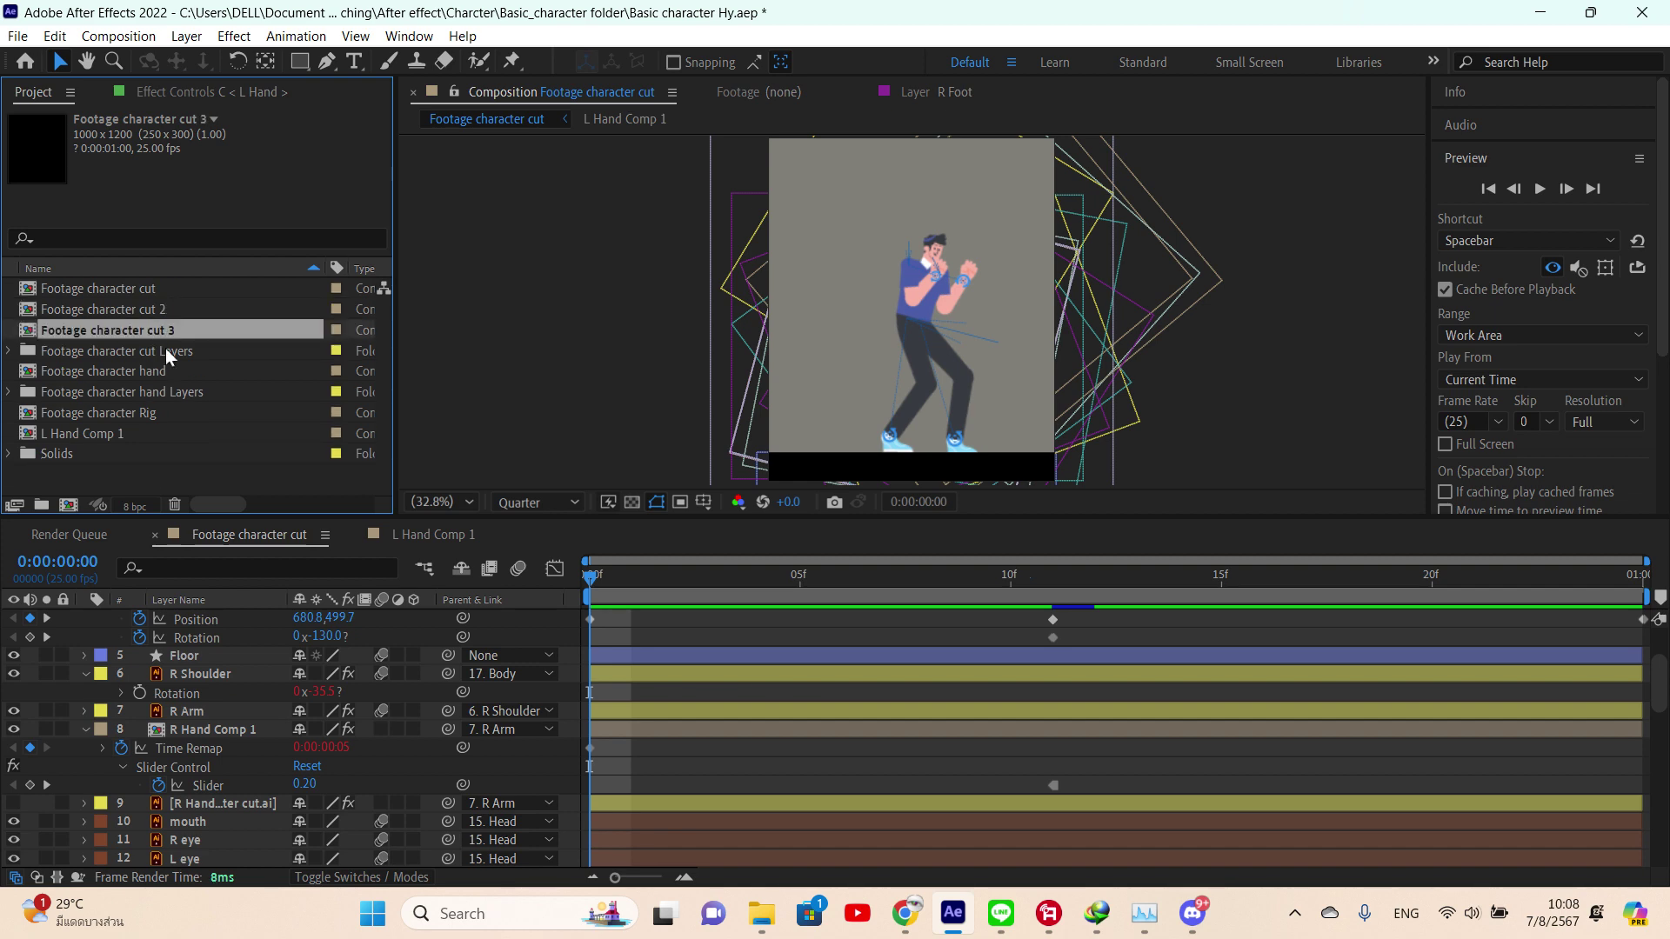
# - Delete the surplus duplicate composition, Footage character cut 3
pyautogui.rightClick(155, 330)
pyautogui.click(112, 388)
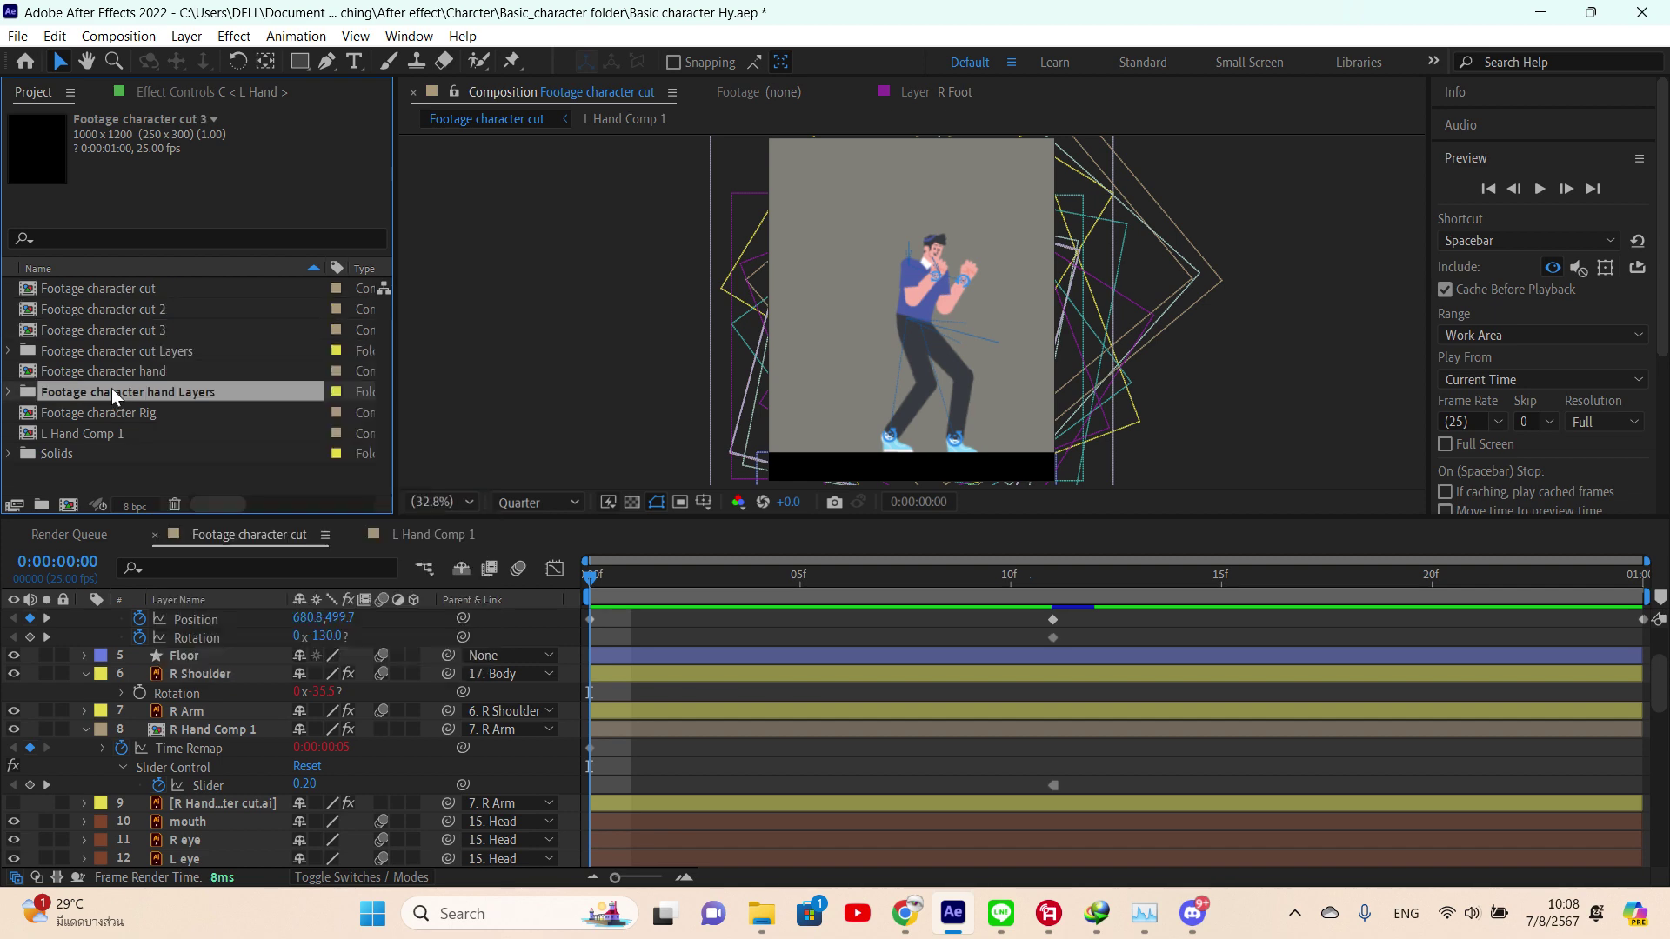
pyautogui.click(125, 322)
pyautogui.press('Delete')
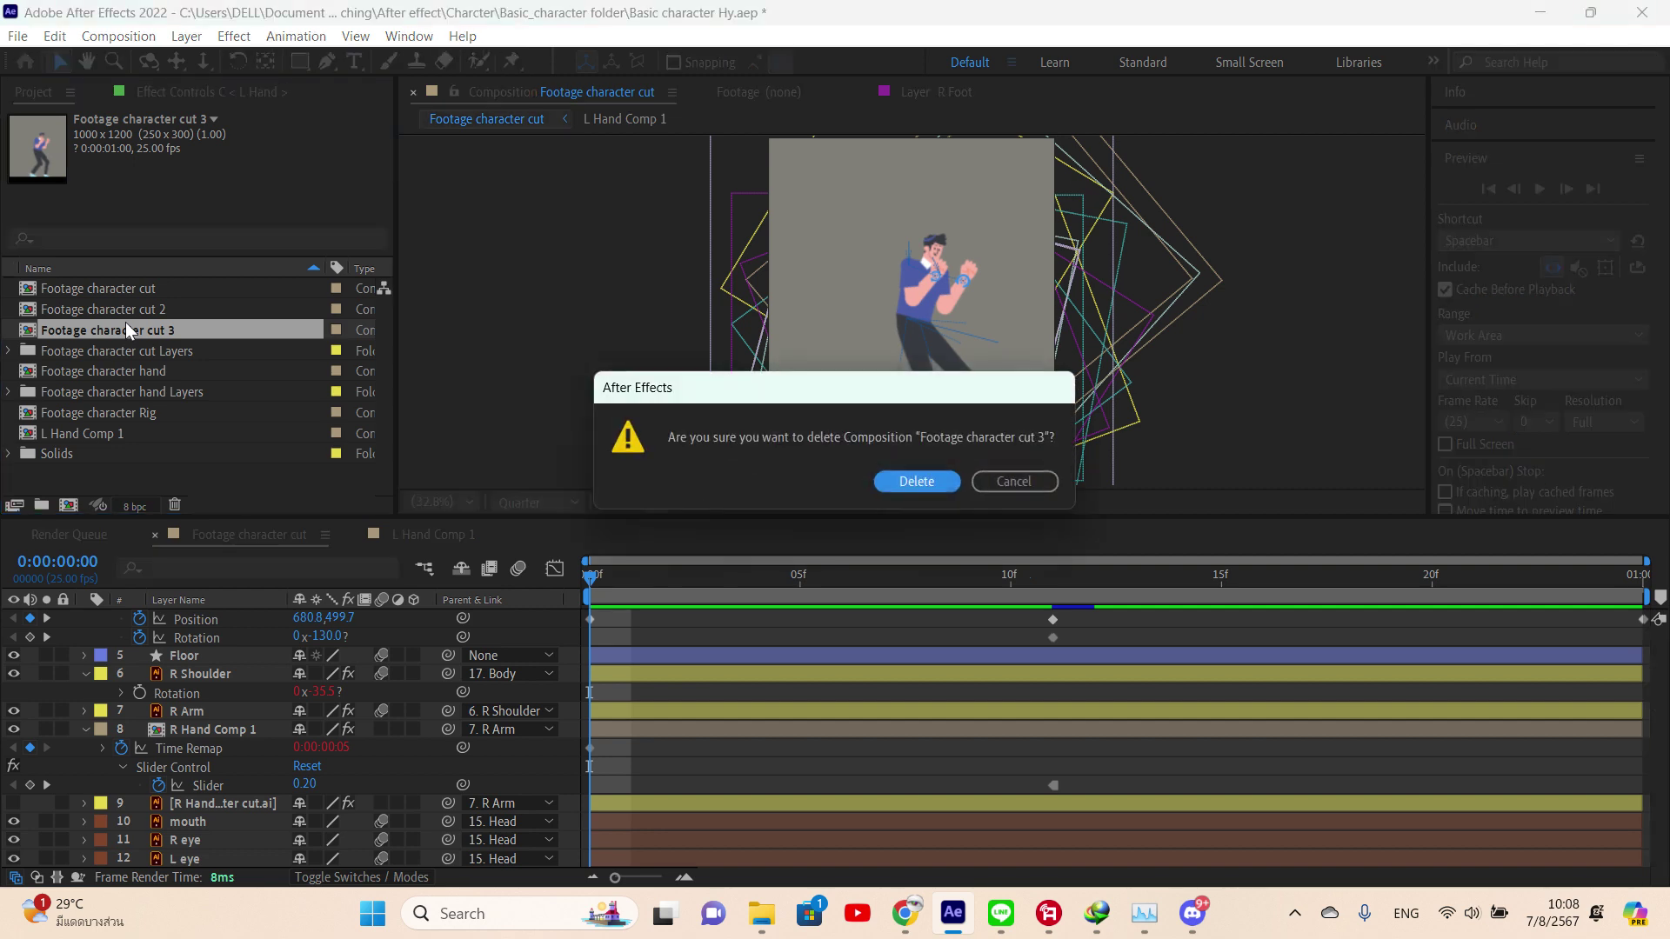
pyautogui.click(917, 481)
# - Open the Footage character cut 2 composition and play back its animation
pyautogui.click(177, 311)
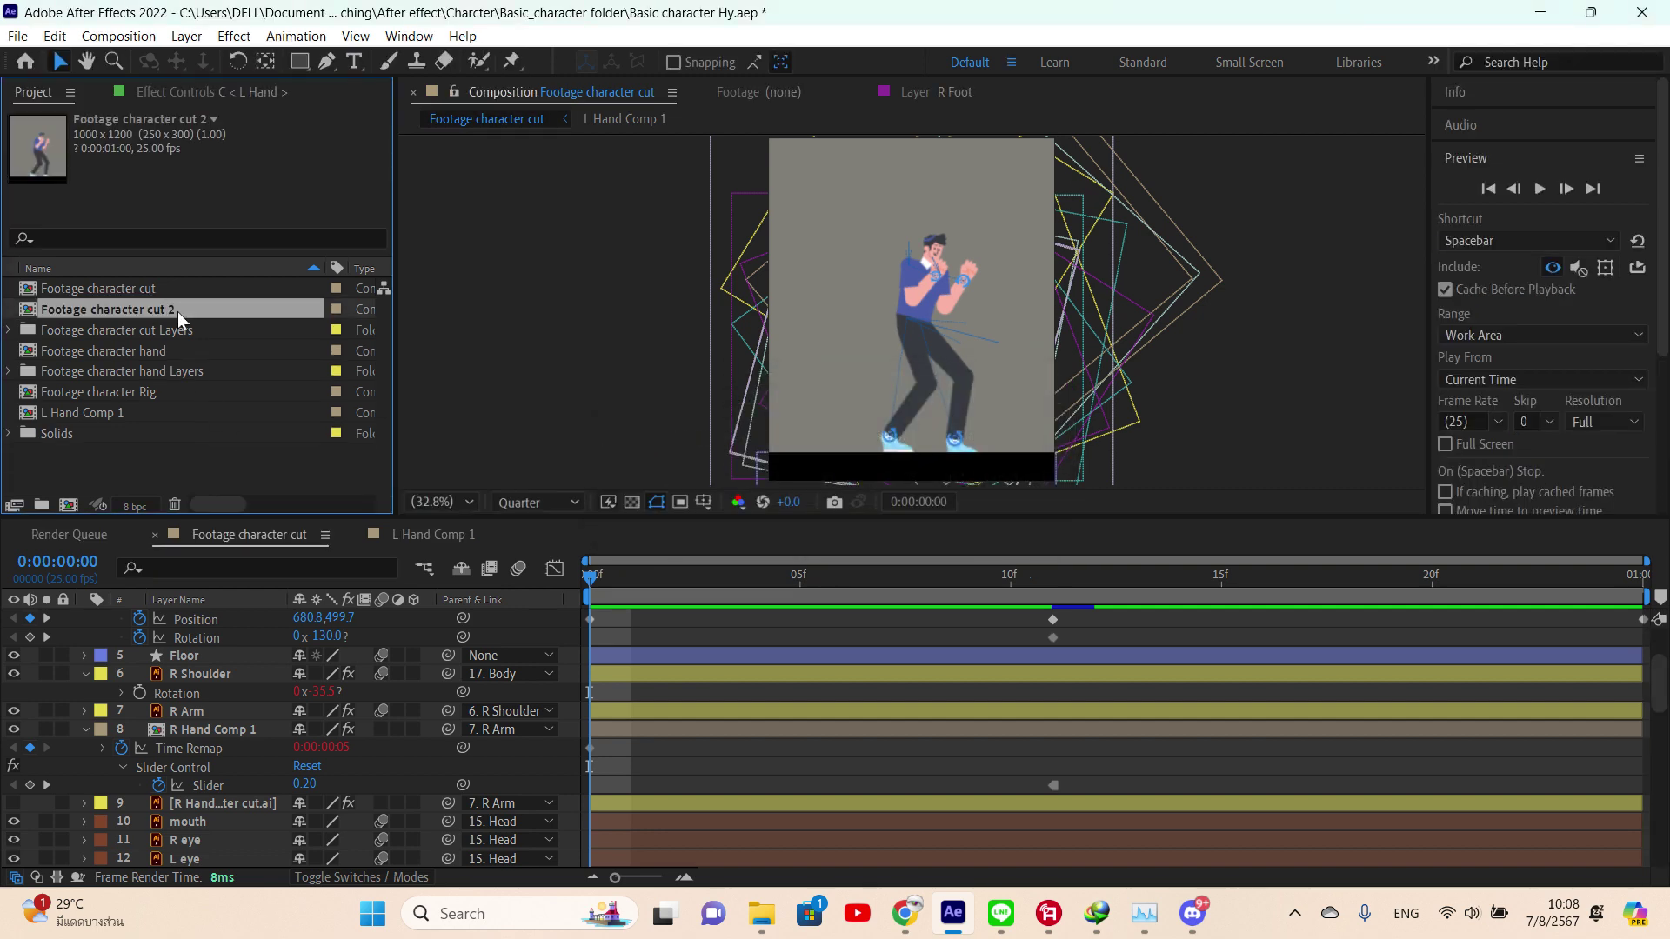
pyautogui.doubleClick(177, 311)
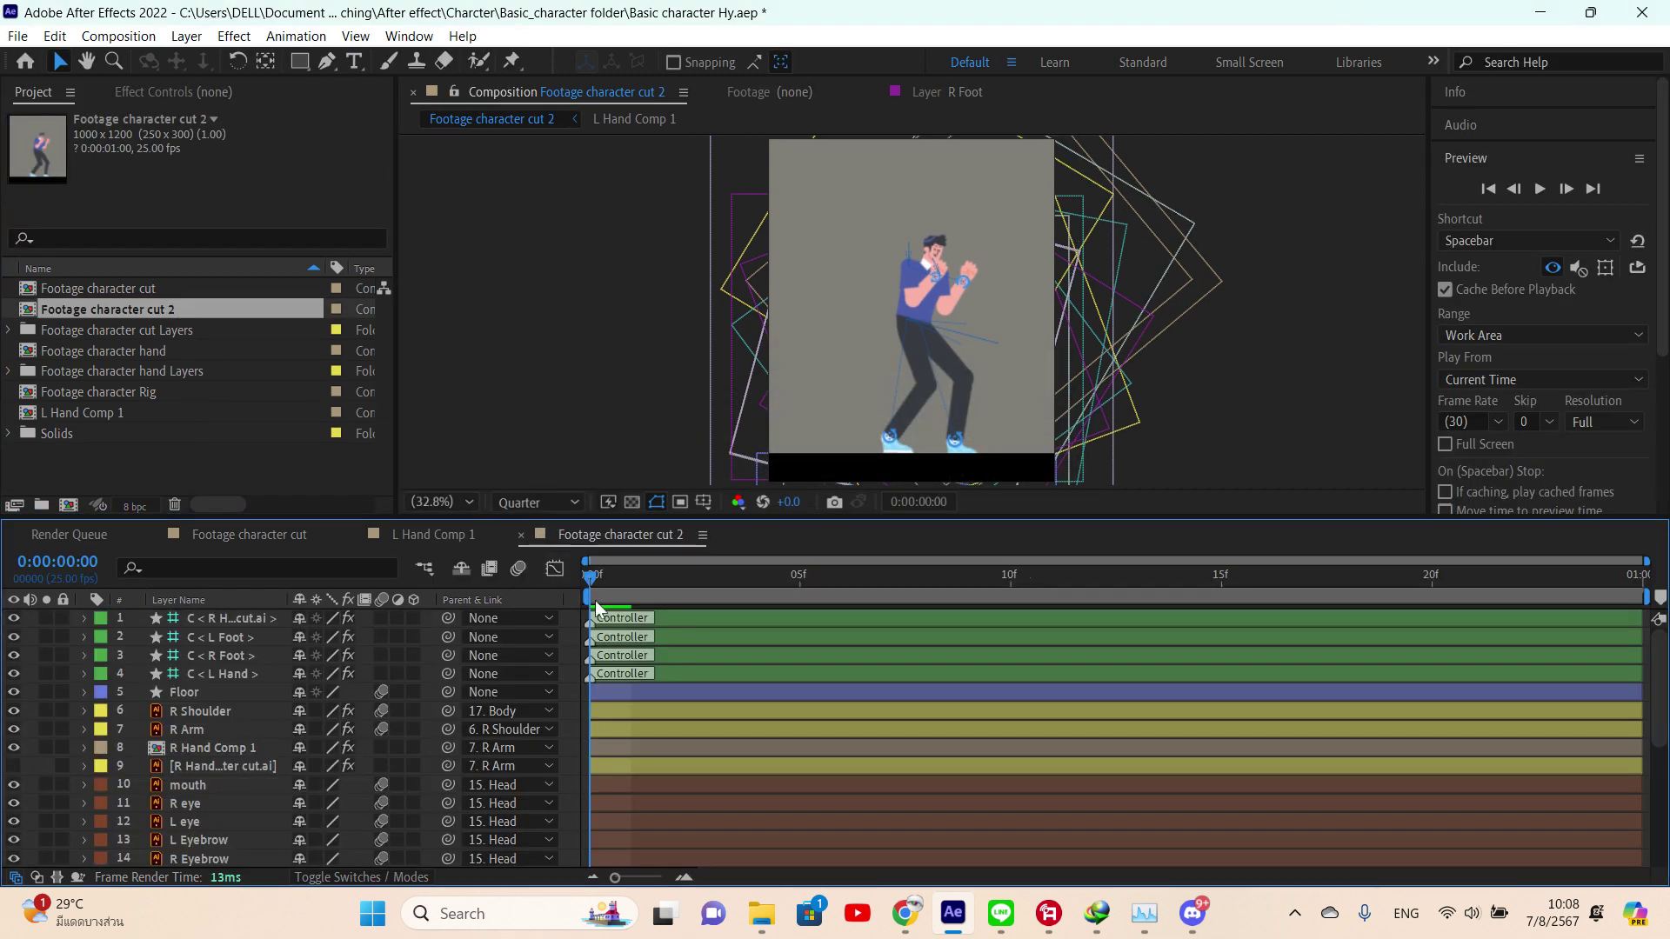
pyautogui.press('space')
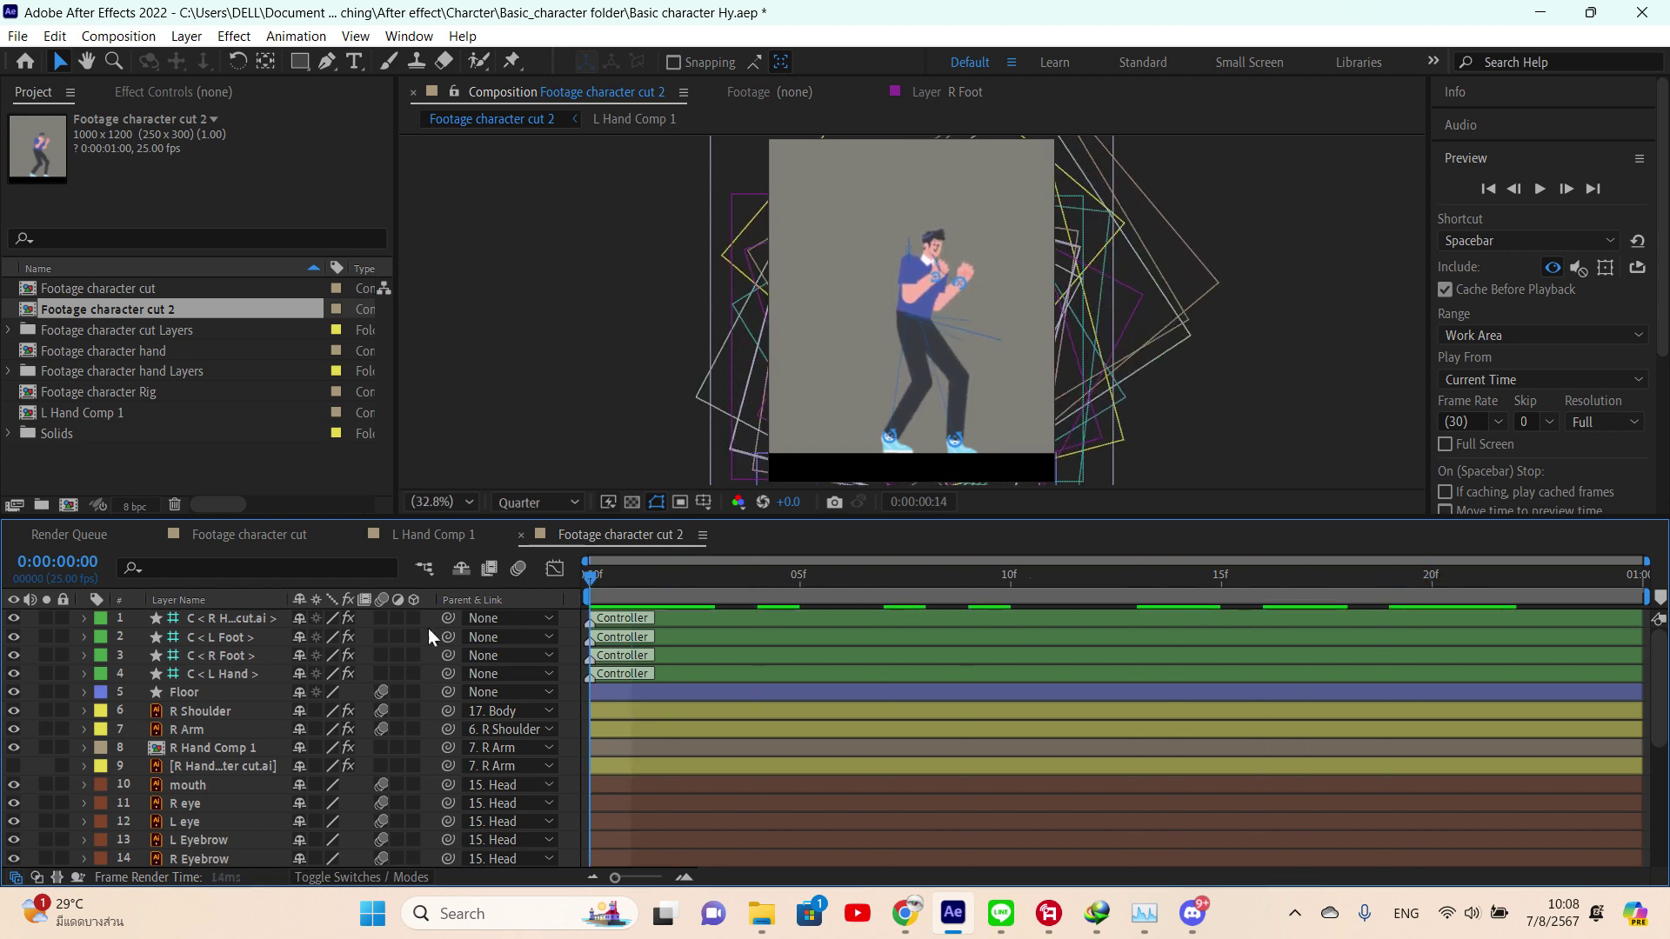
# - Rename the Footage character cut 2 composition as Footage character cut Idle
pyautogui.rightClick(127, 307)
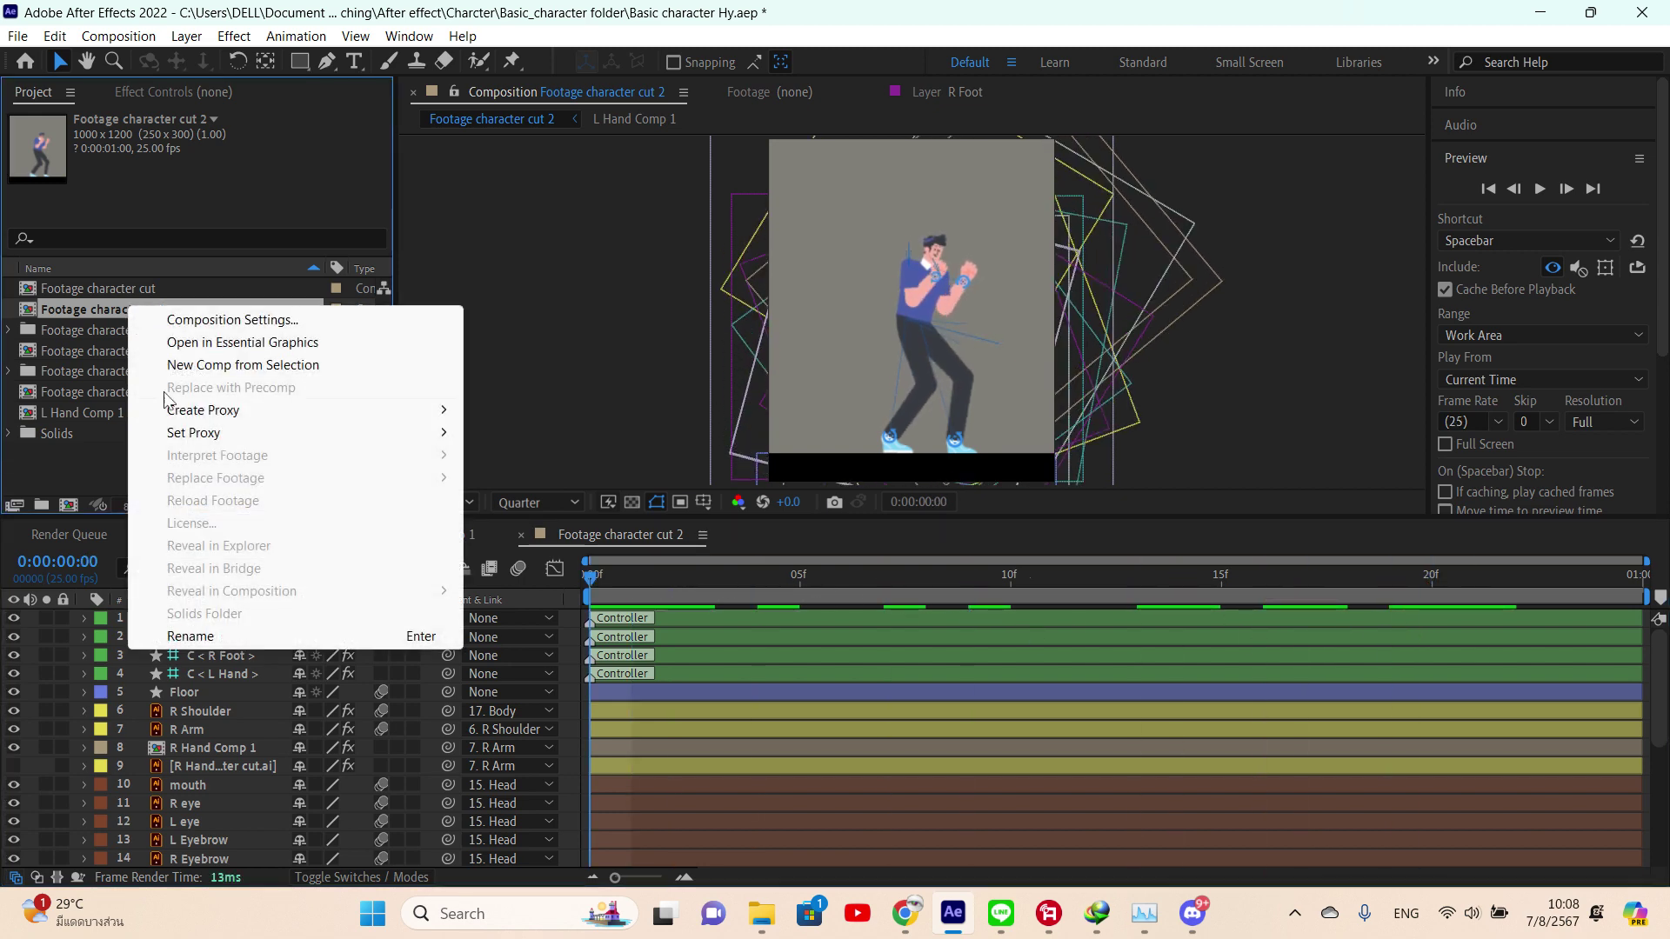
pyautogui.click(228, 636)
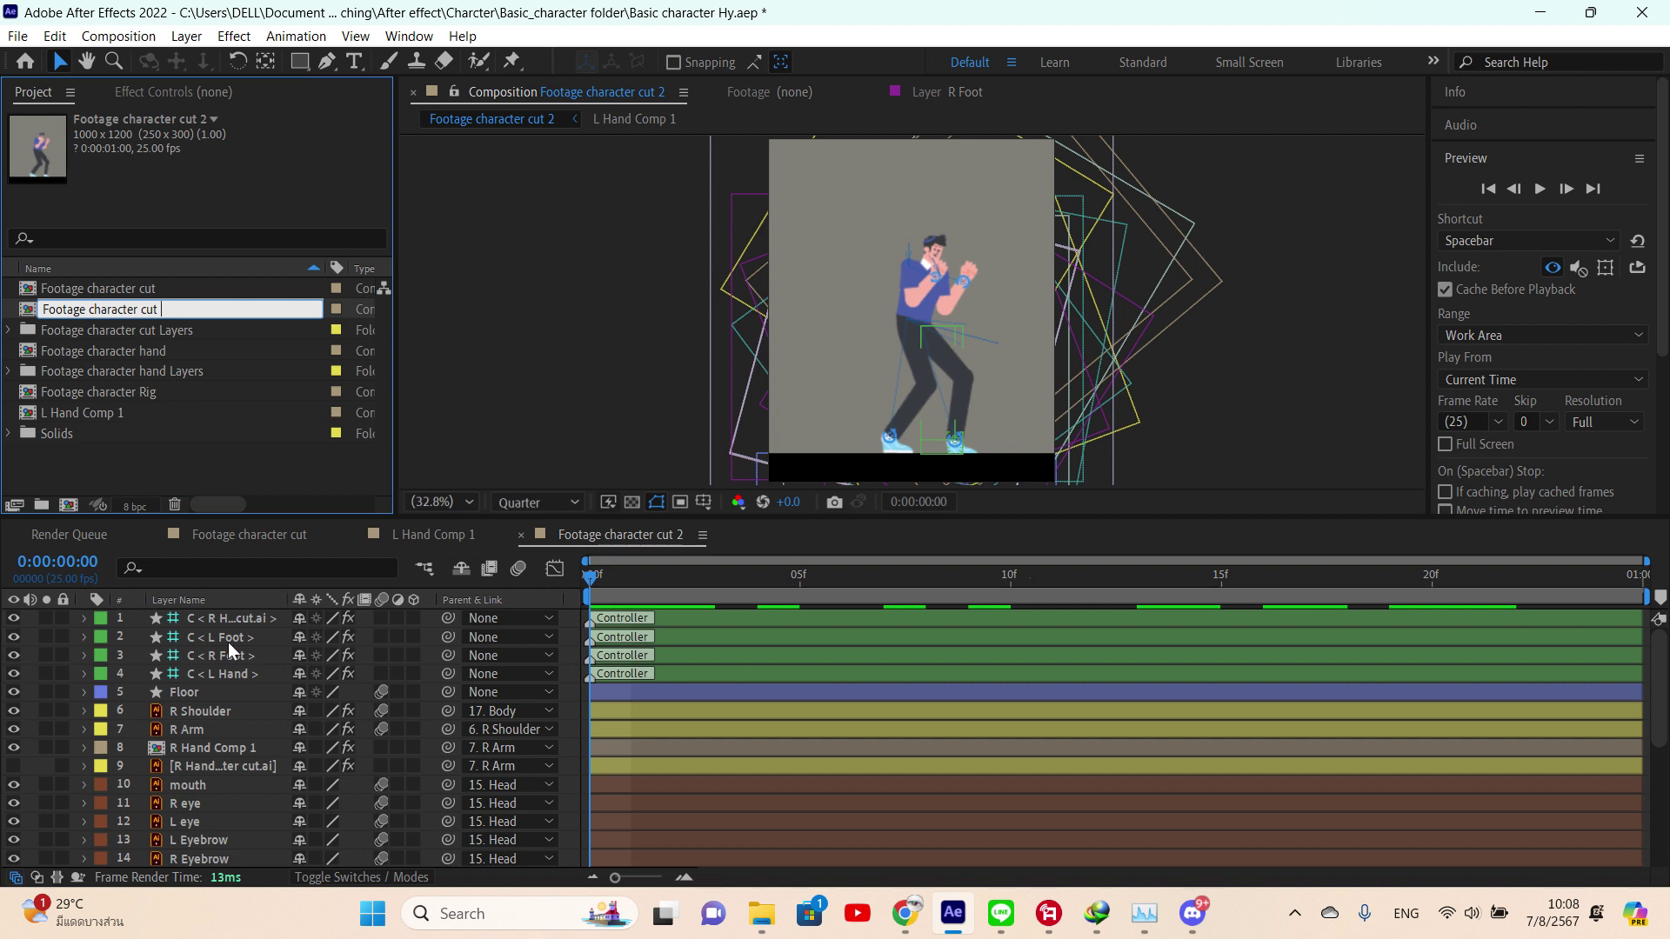
pyautogui.write('Idle')
pyautogui.press('Return')
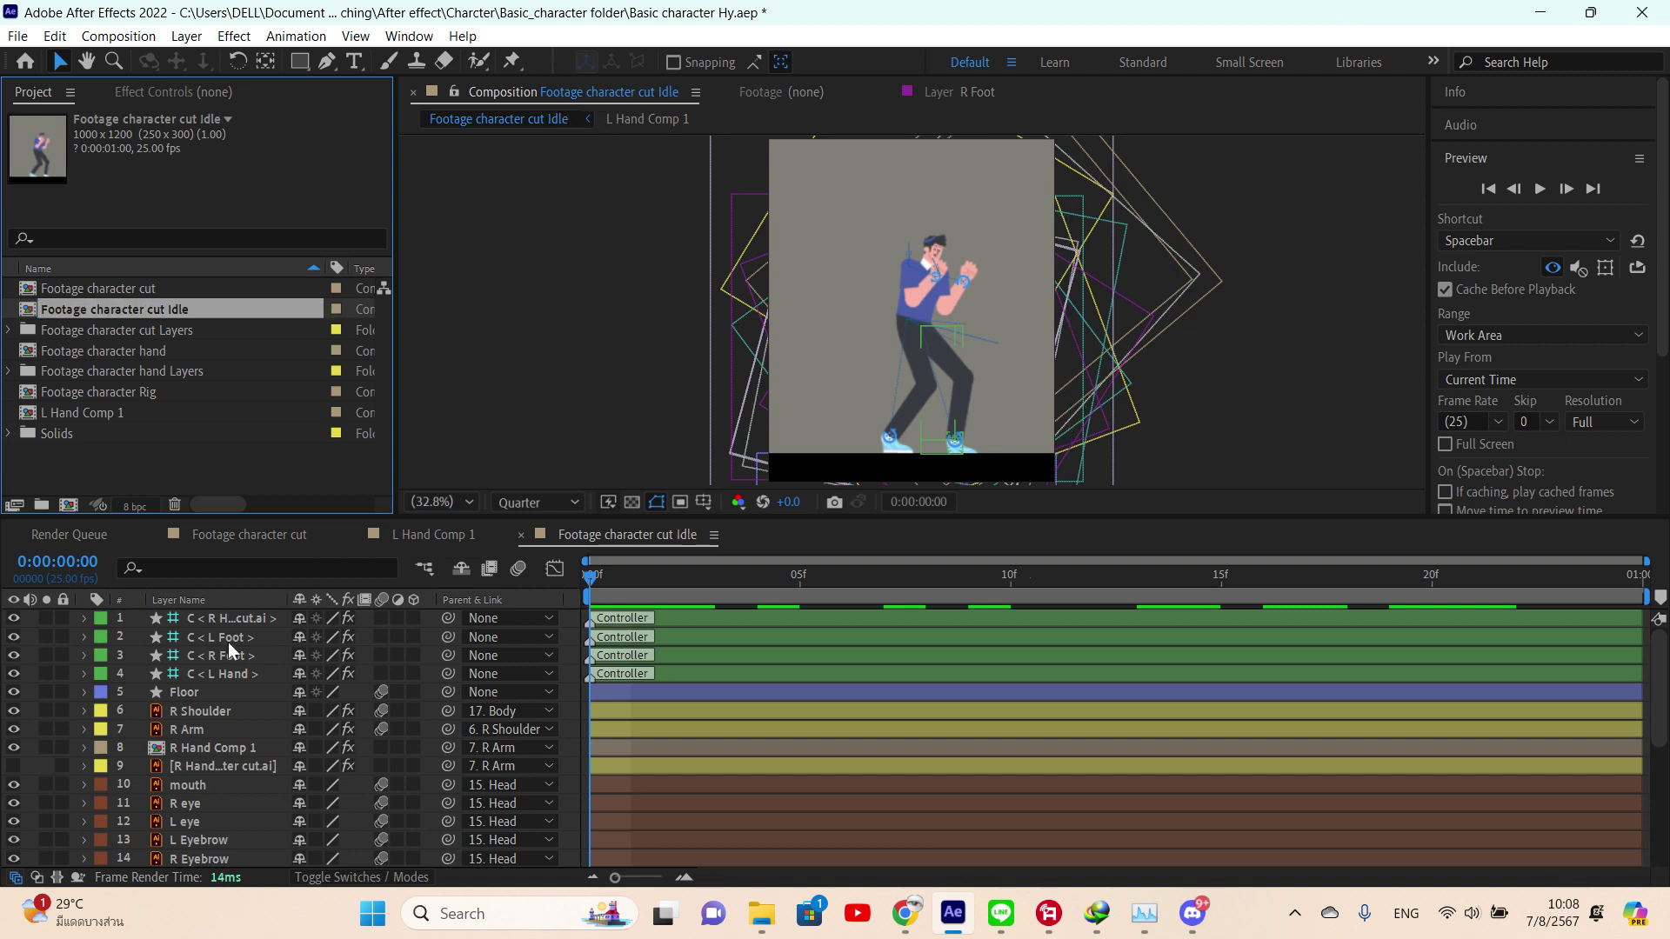
# - Delete the old Footage character Rig composition from the project
pyautogui.click(169, 291)
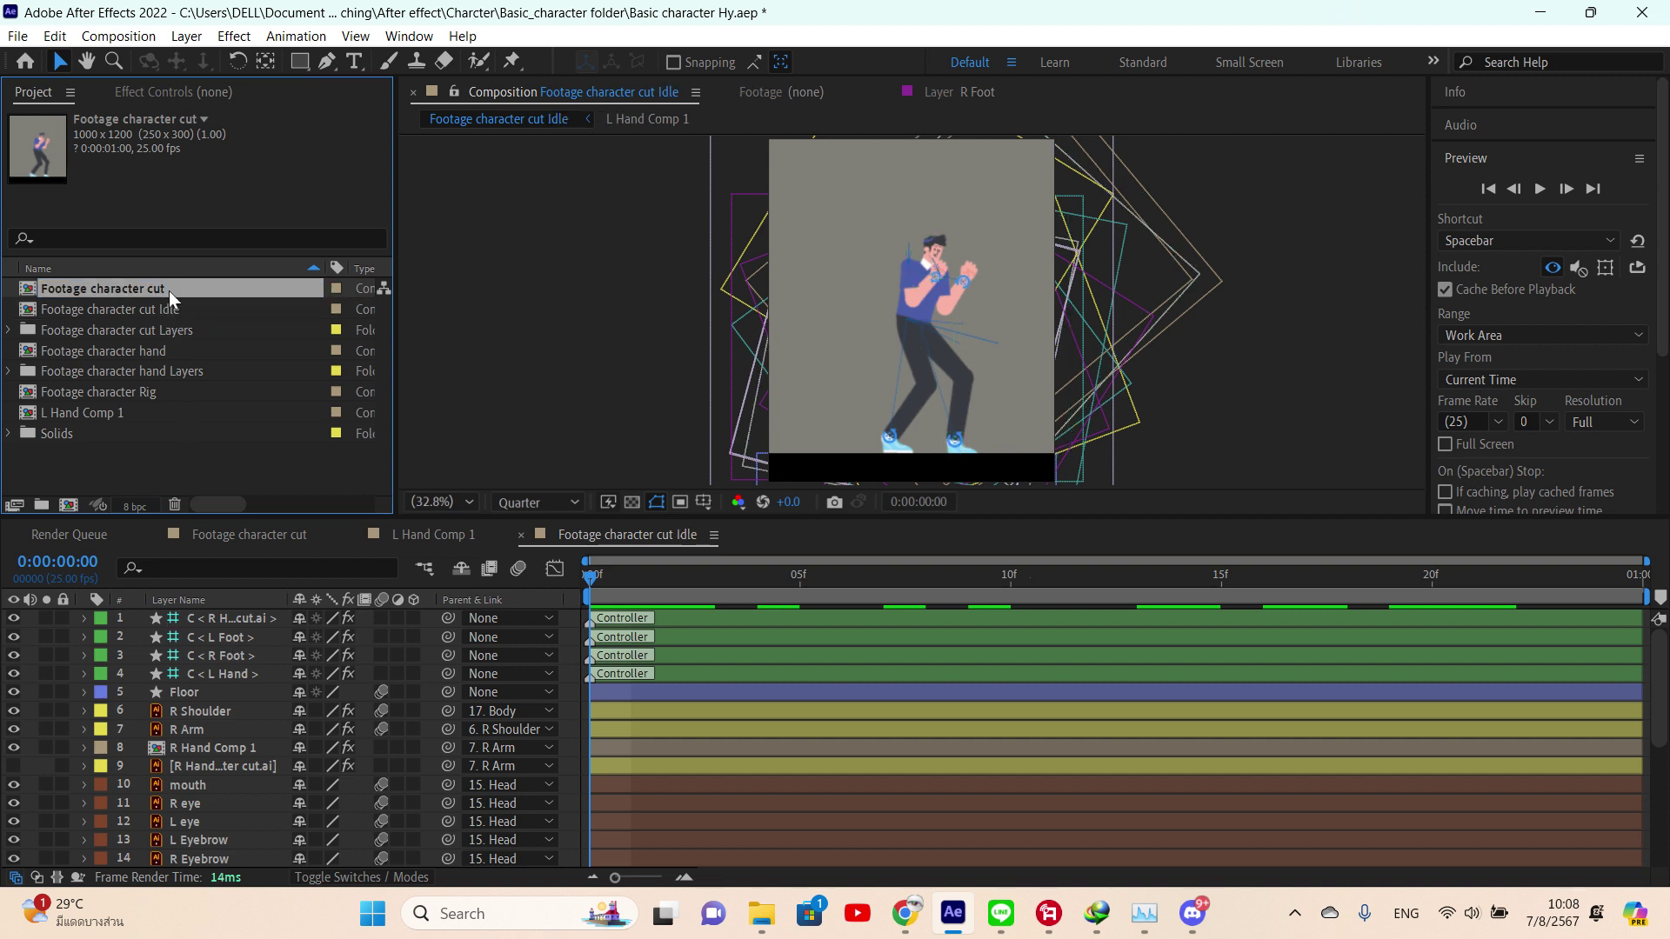
pyautogui.rightClick(169, 291)
pyautogui.click(101, 471)
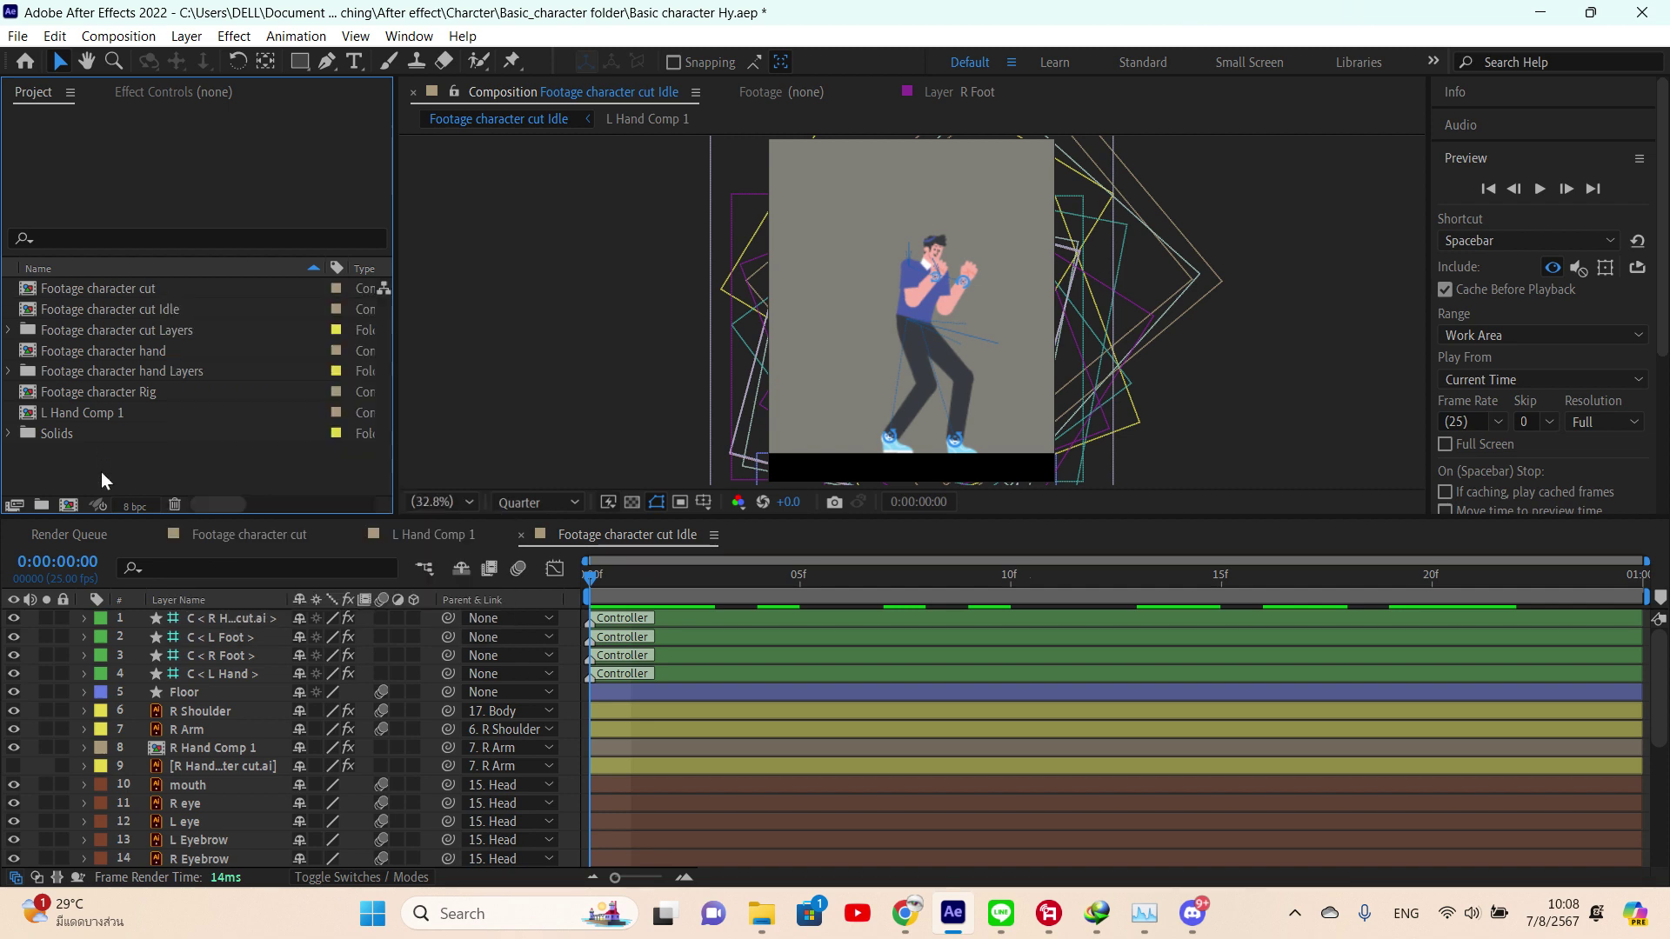
pyautogui.rightClick(136, 393)
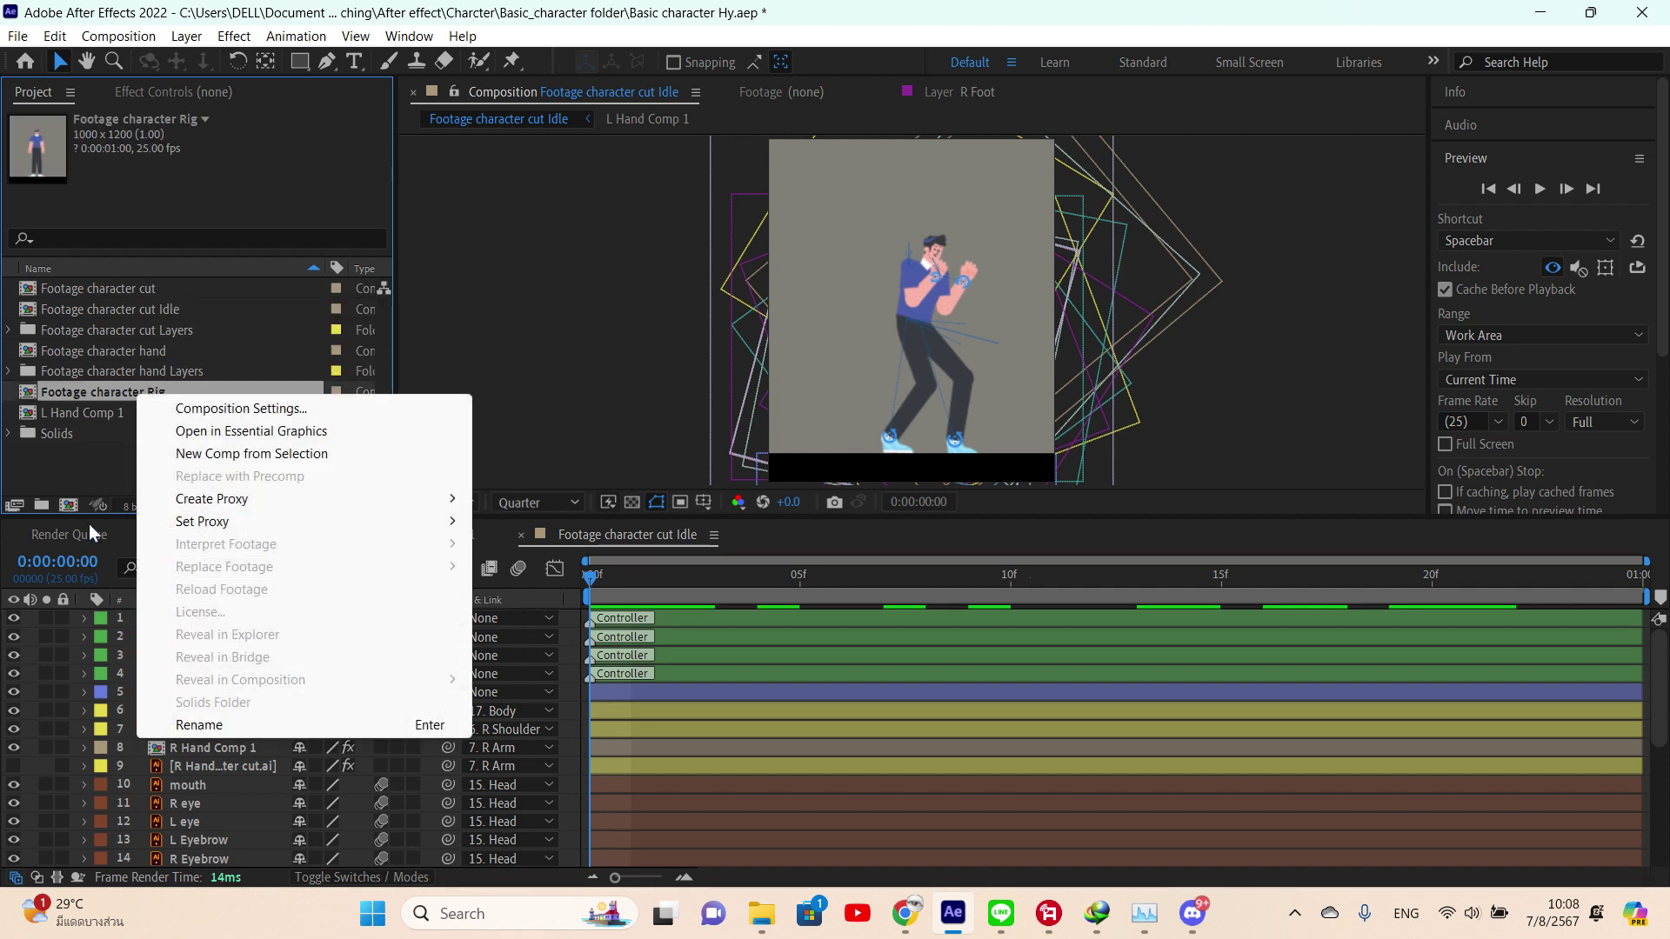
pyautogui.click(104, 461)
pyautogui.click(125, 391)
pyautogui.press('Delete')
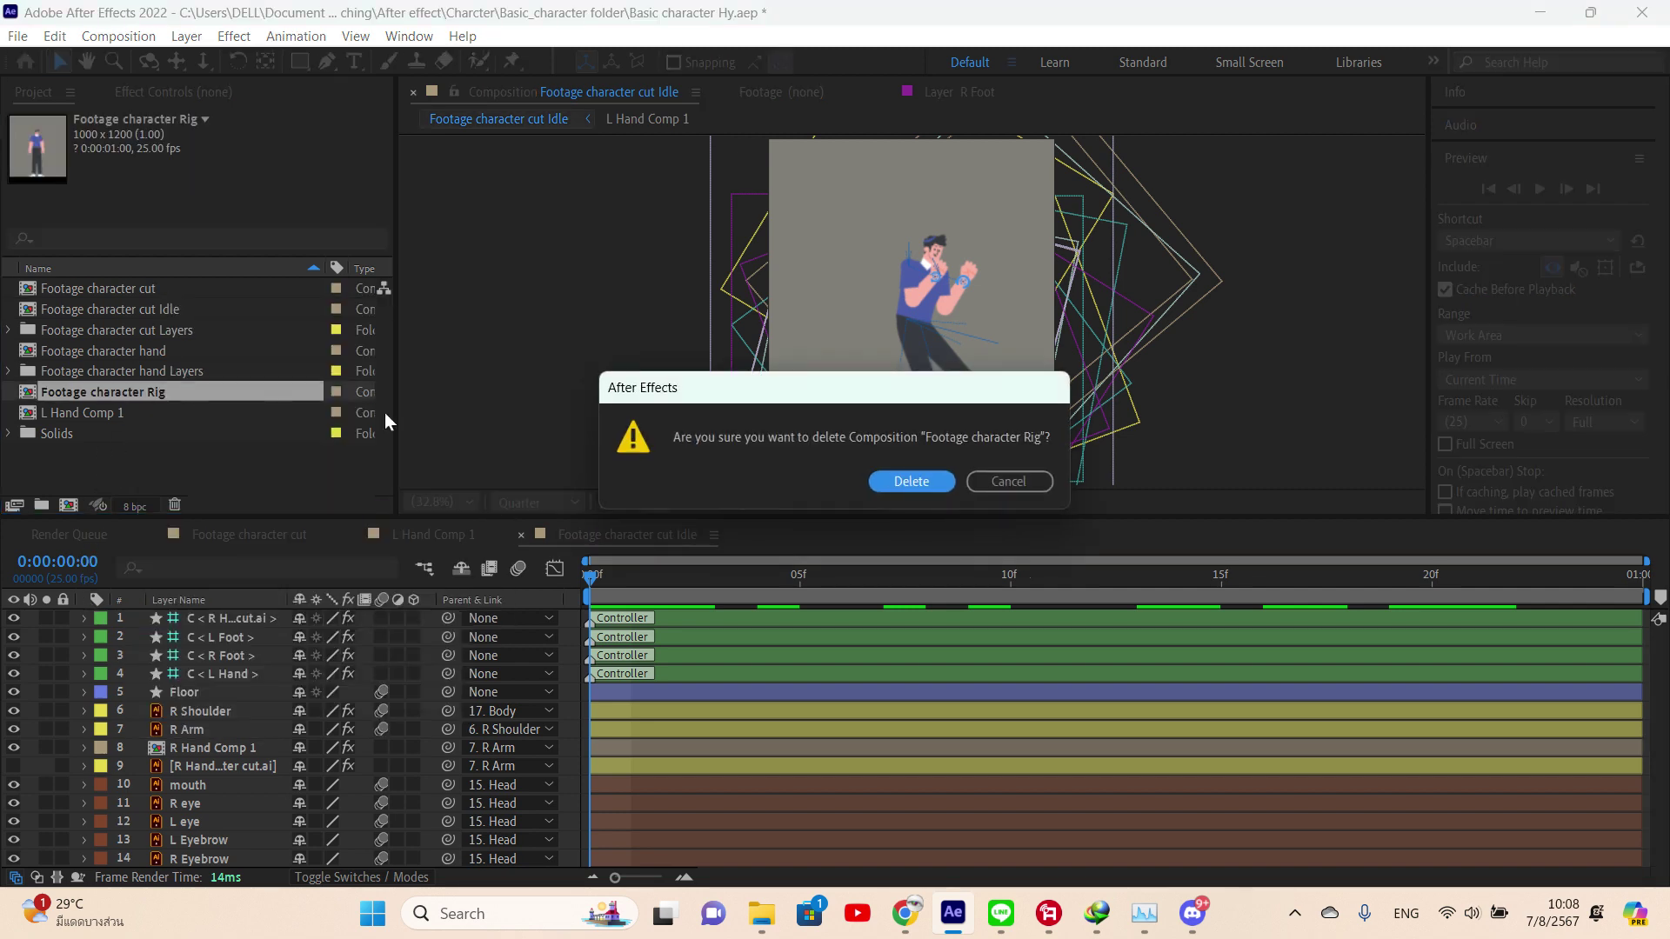
pyautogui.click(902, 478)
# - Rename the Footage character cut composition as Footage character Rig
pyautogui.rightClick(162, 287)
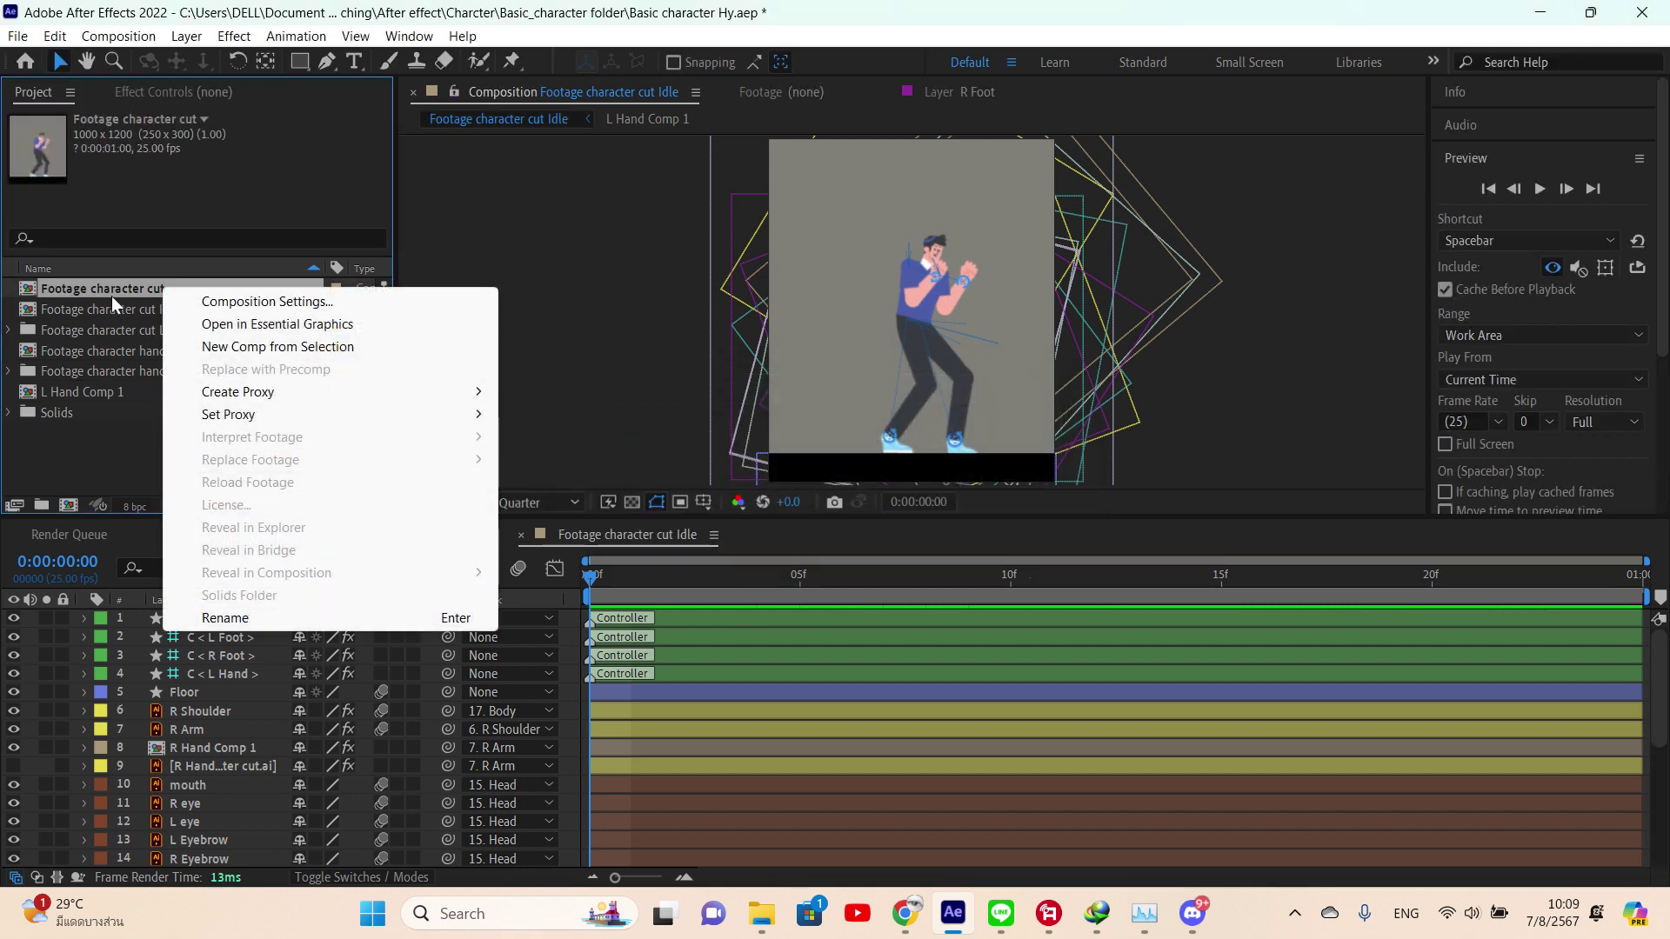
pyautogui.click(242, 617)
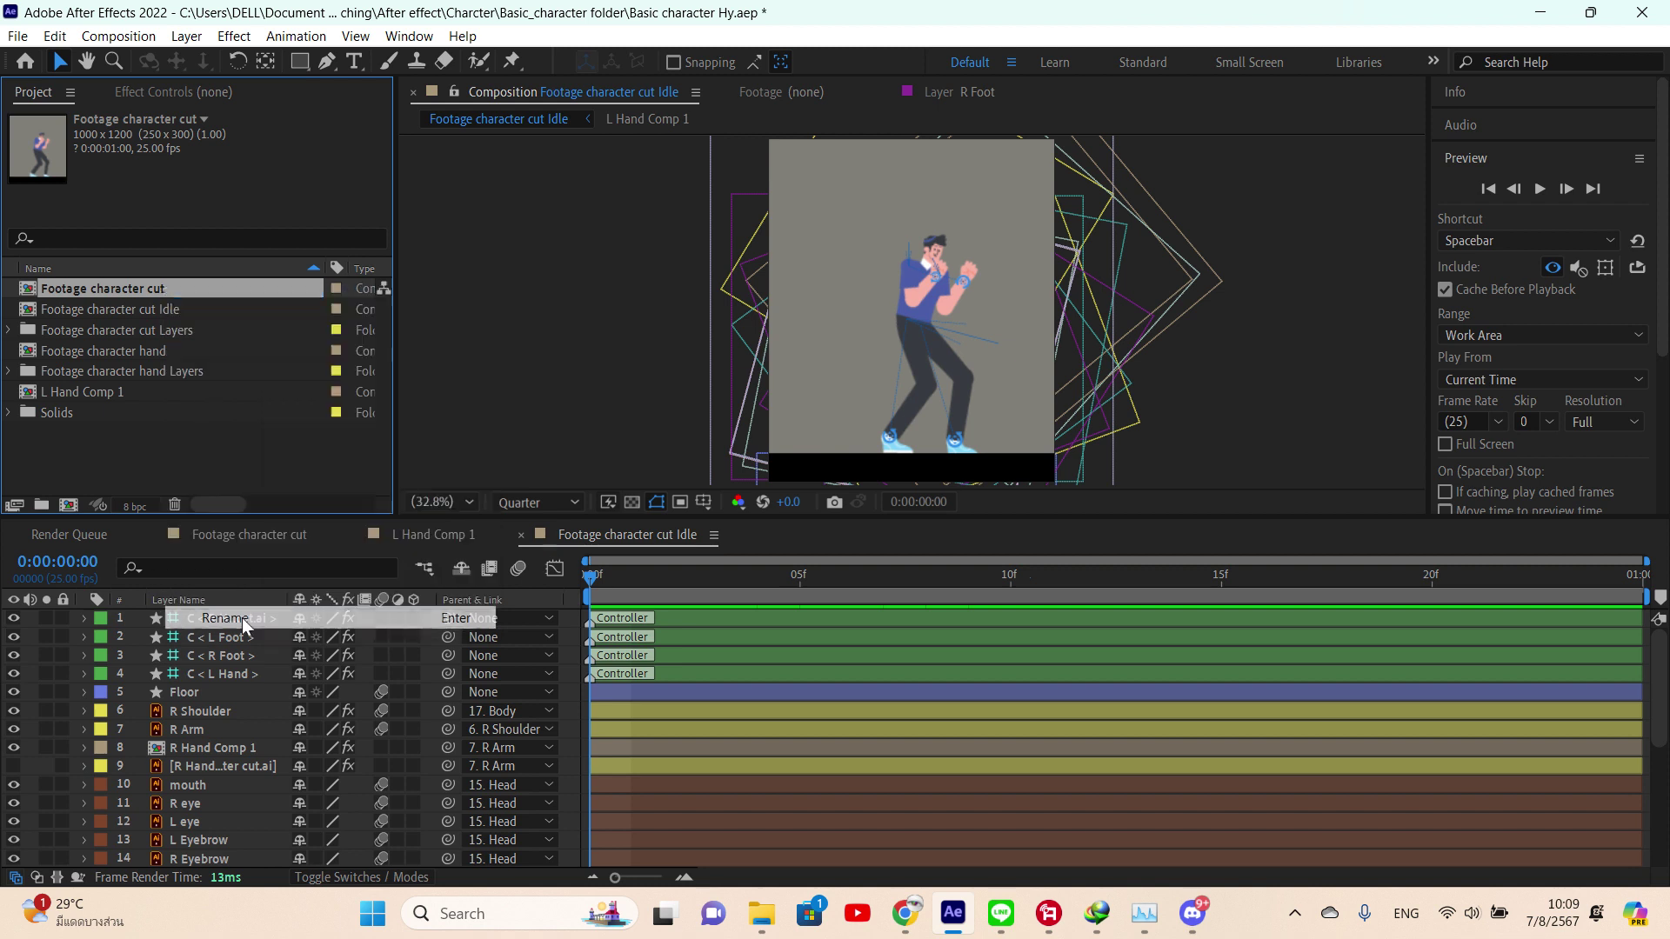
pyautogui.press('Right')
pyautogui.press('BackSpace')
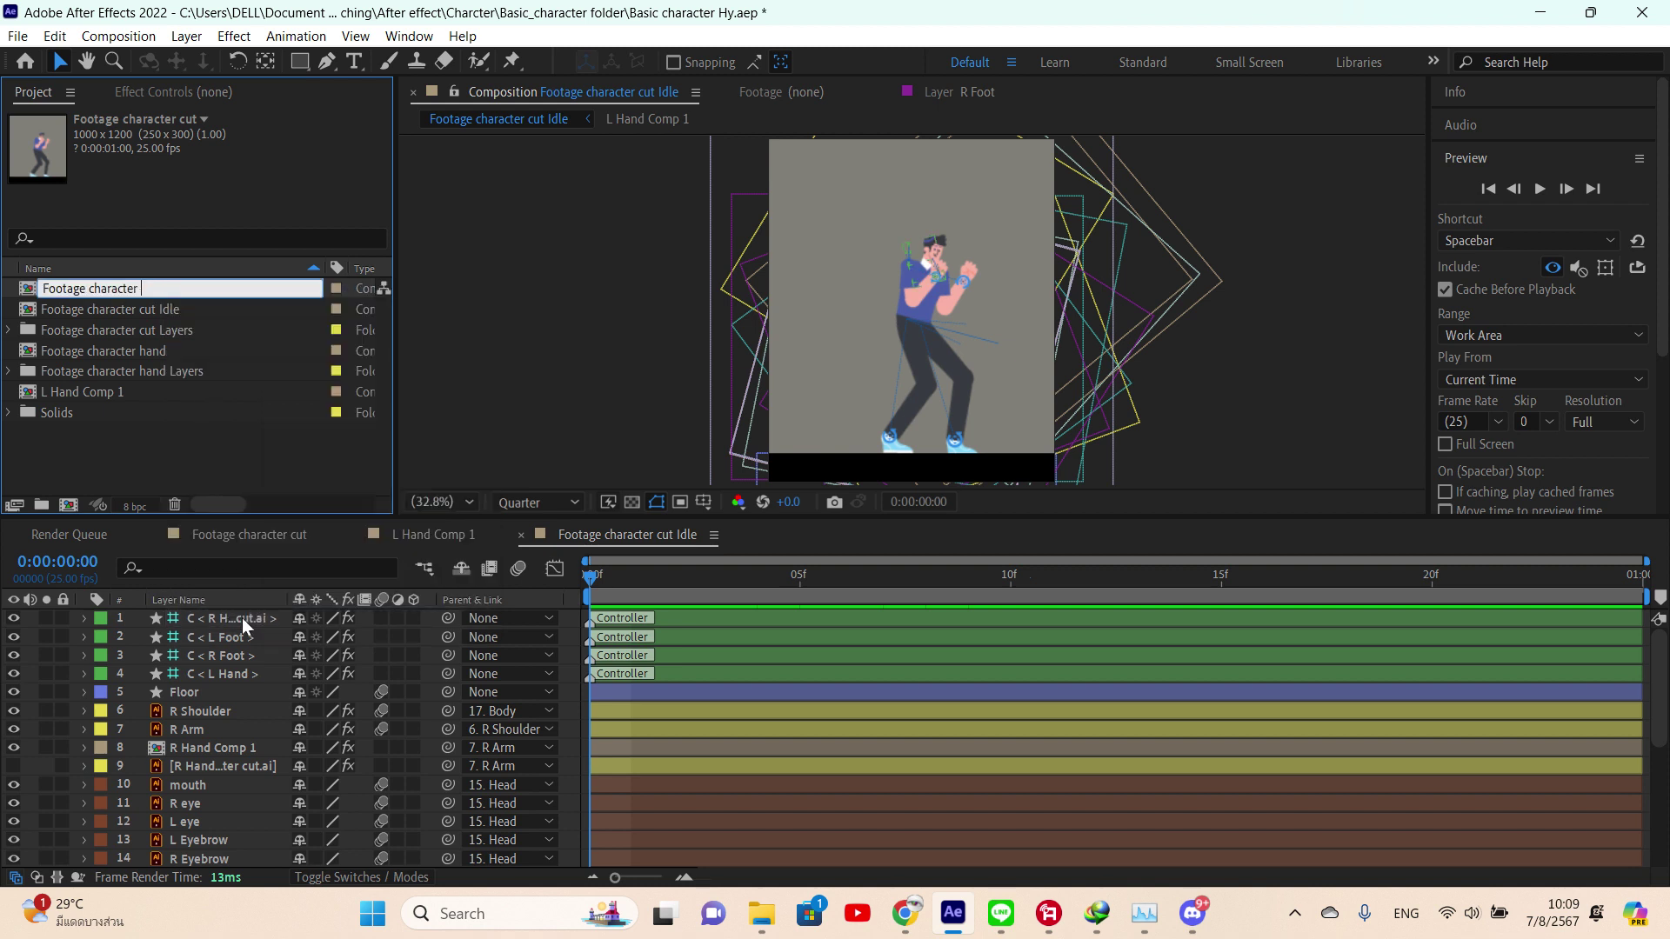
pyautogui.write('Rig')
pyautogui.press('Return')
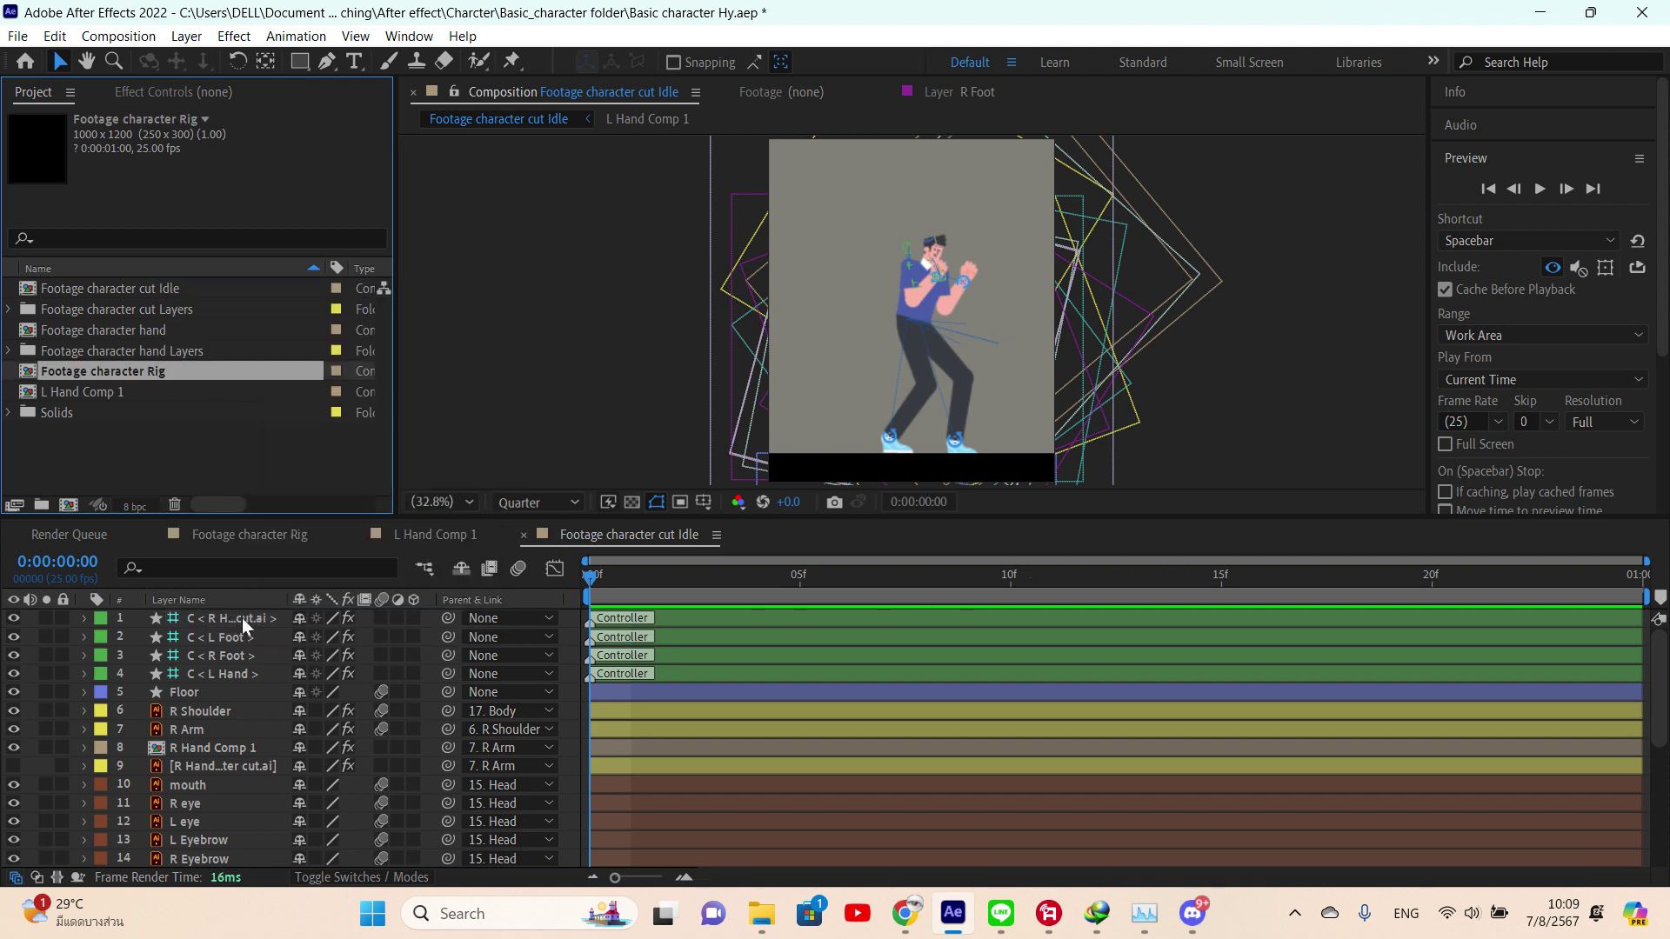
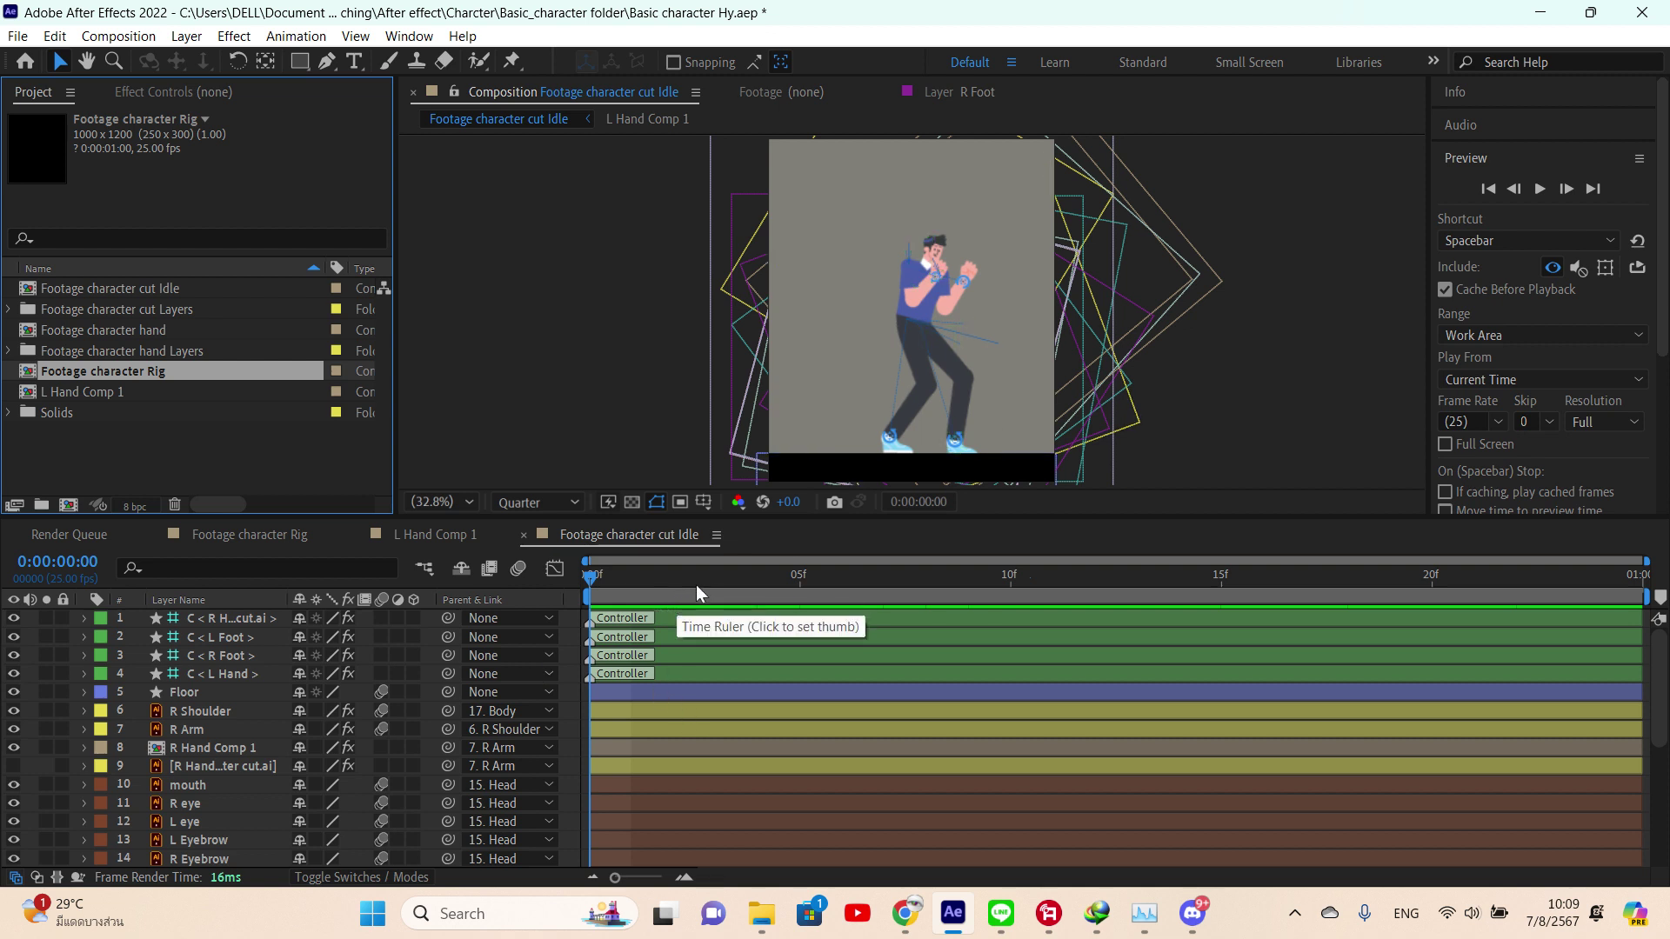
# - Scrub to frame 10 and reveal the keyframed properties of all layers in the Footage character cut Idle composition
pyautogui.moveTo(680, 586); pyautogui.dragTo(1029, 606)
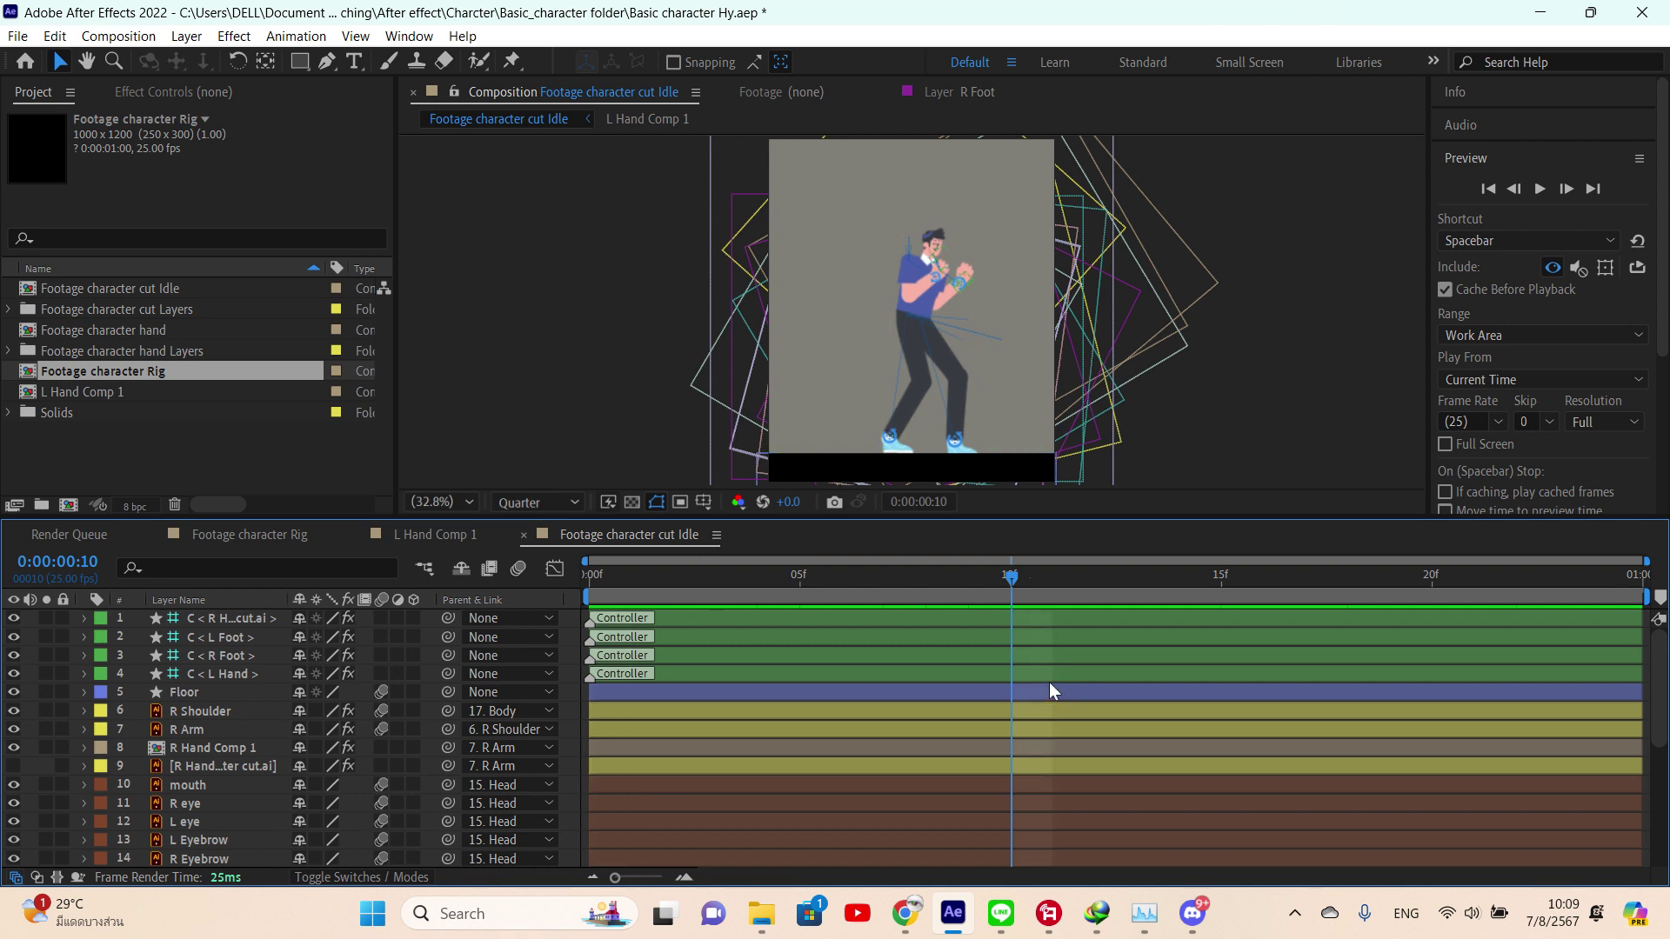
pyautogui.click(1022, 675)
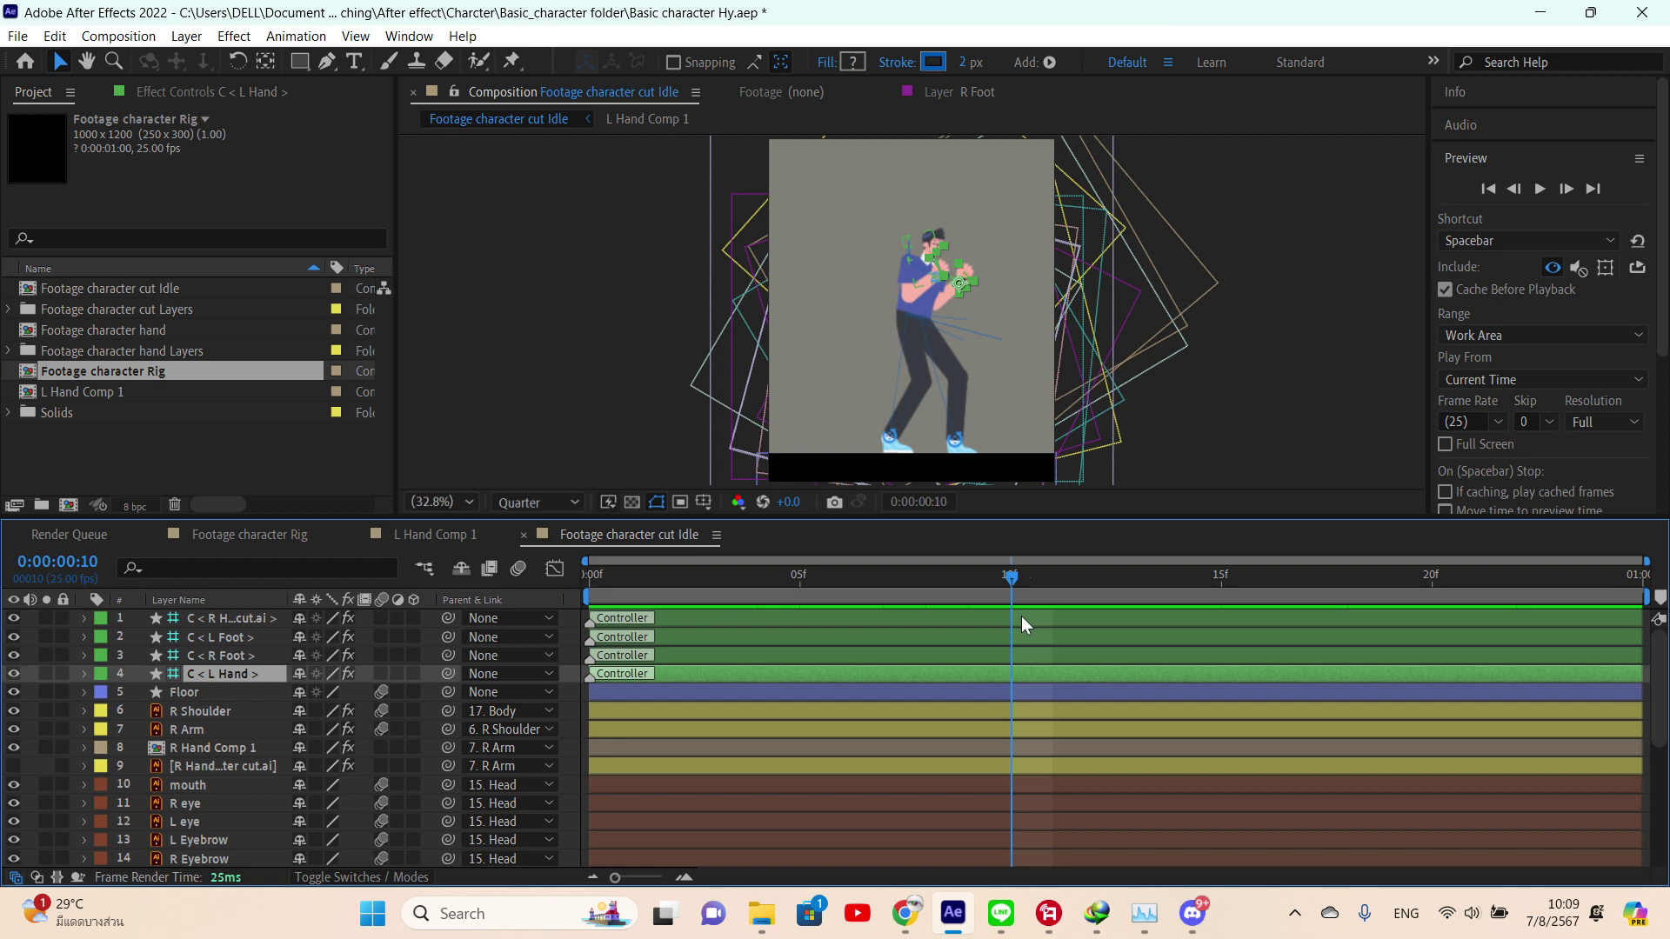
pyautogui.hotkey('ctrl', 'a')
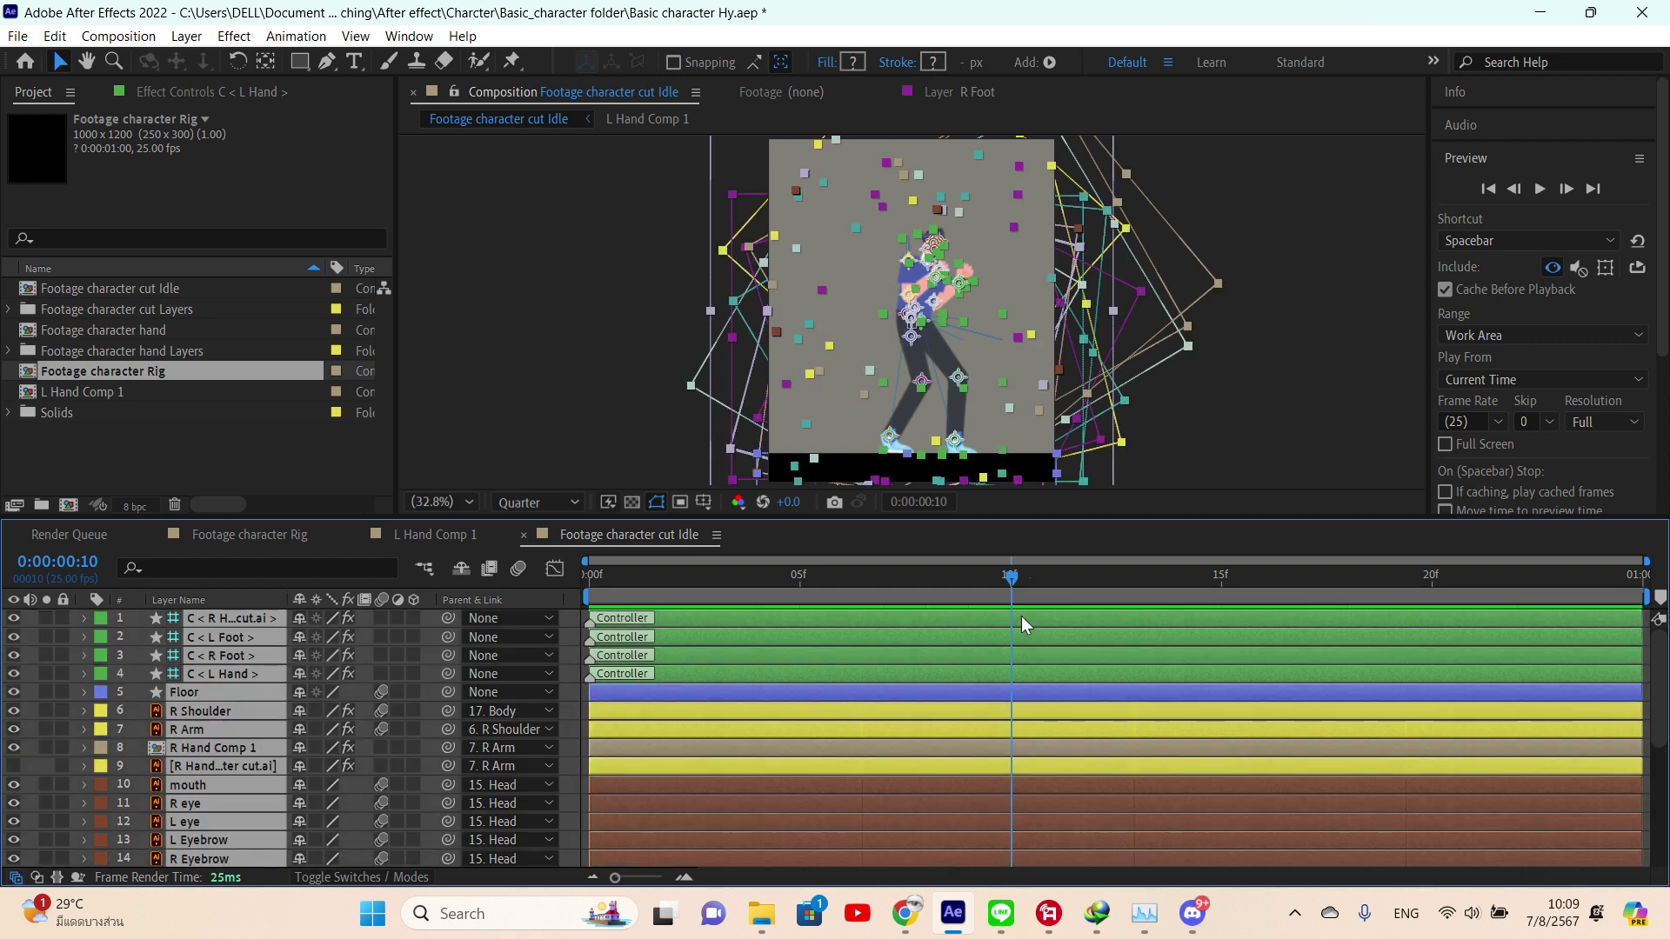
pyautogui.press('u')
pyautogui.moveTo(1037, 635); pyautogui.dragTo(1552, 795)
pyautogui.scroll(-8, 1387, 702)
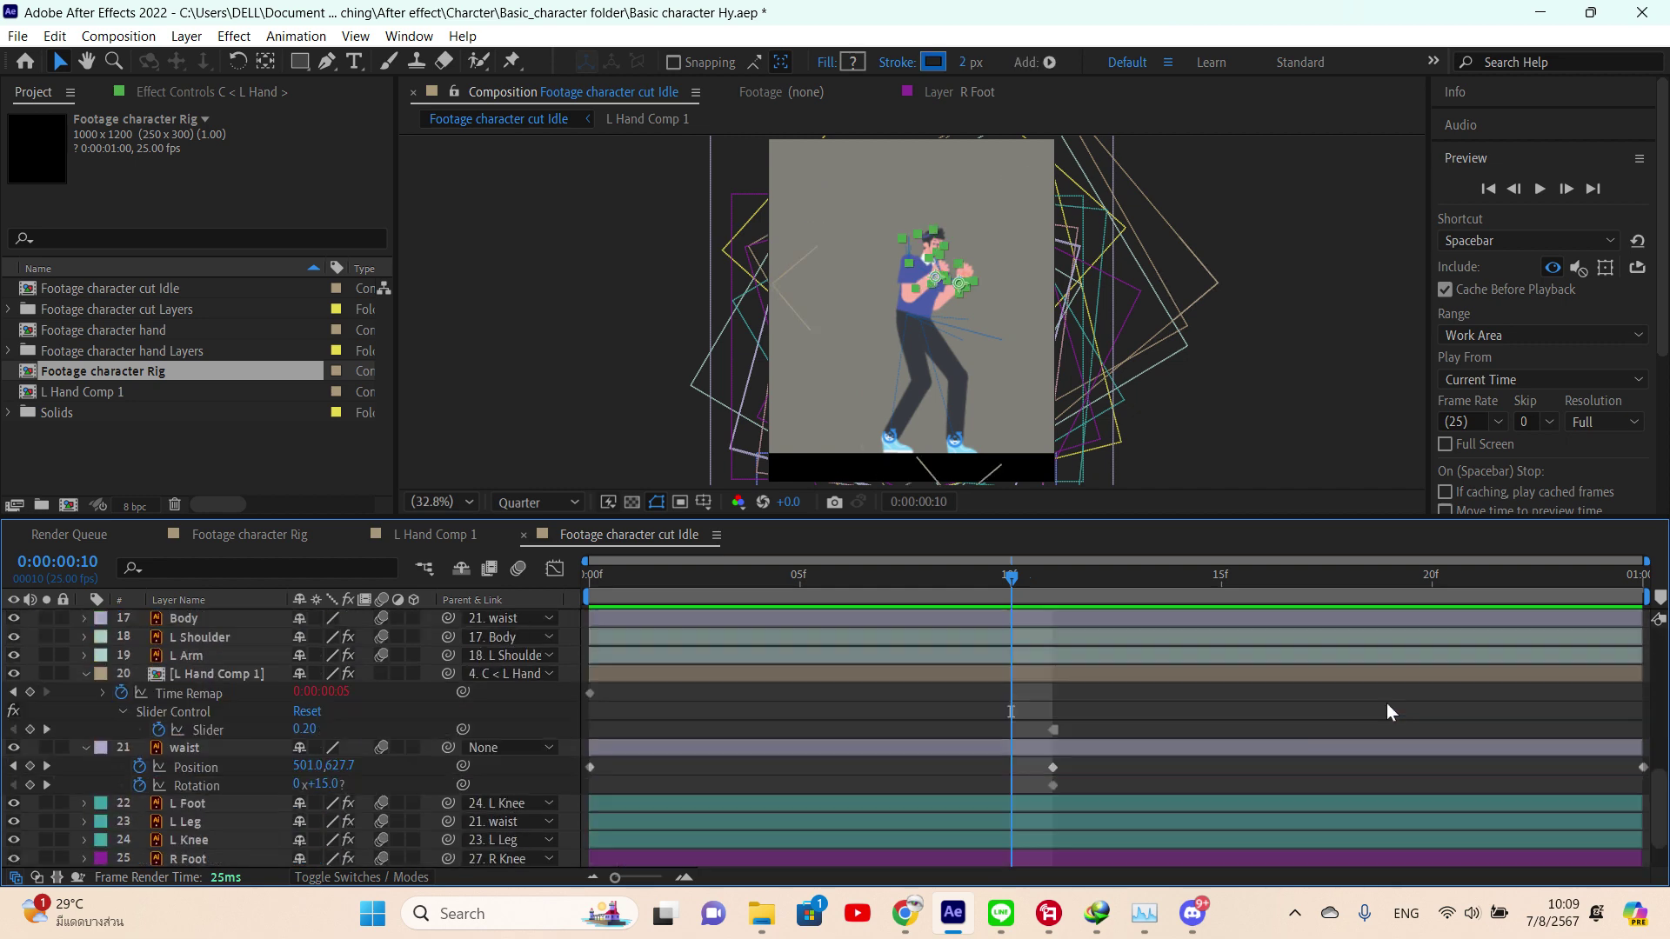
pyautogui.hotkey('ctrl', 'a')
pyautogui.click(1369, 694)
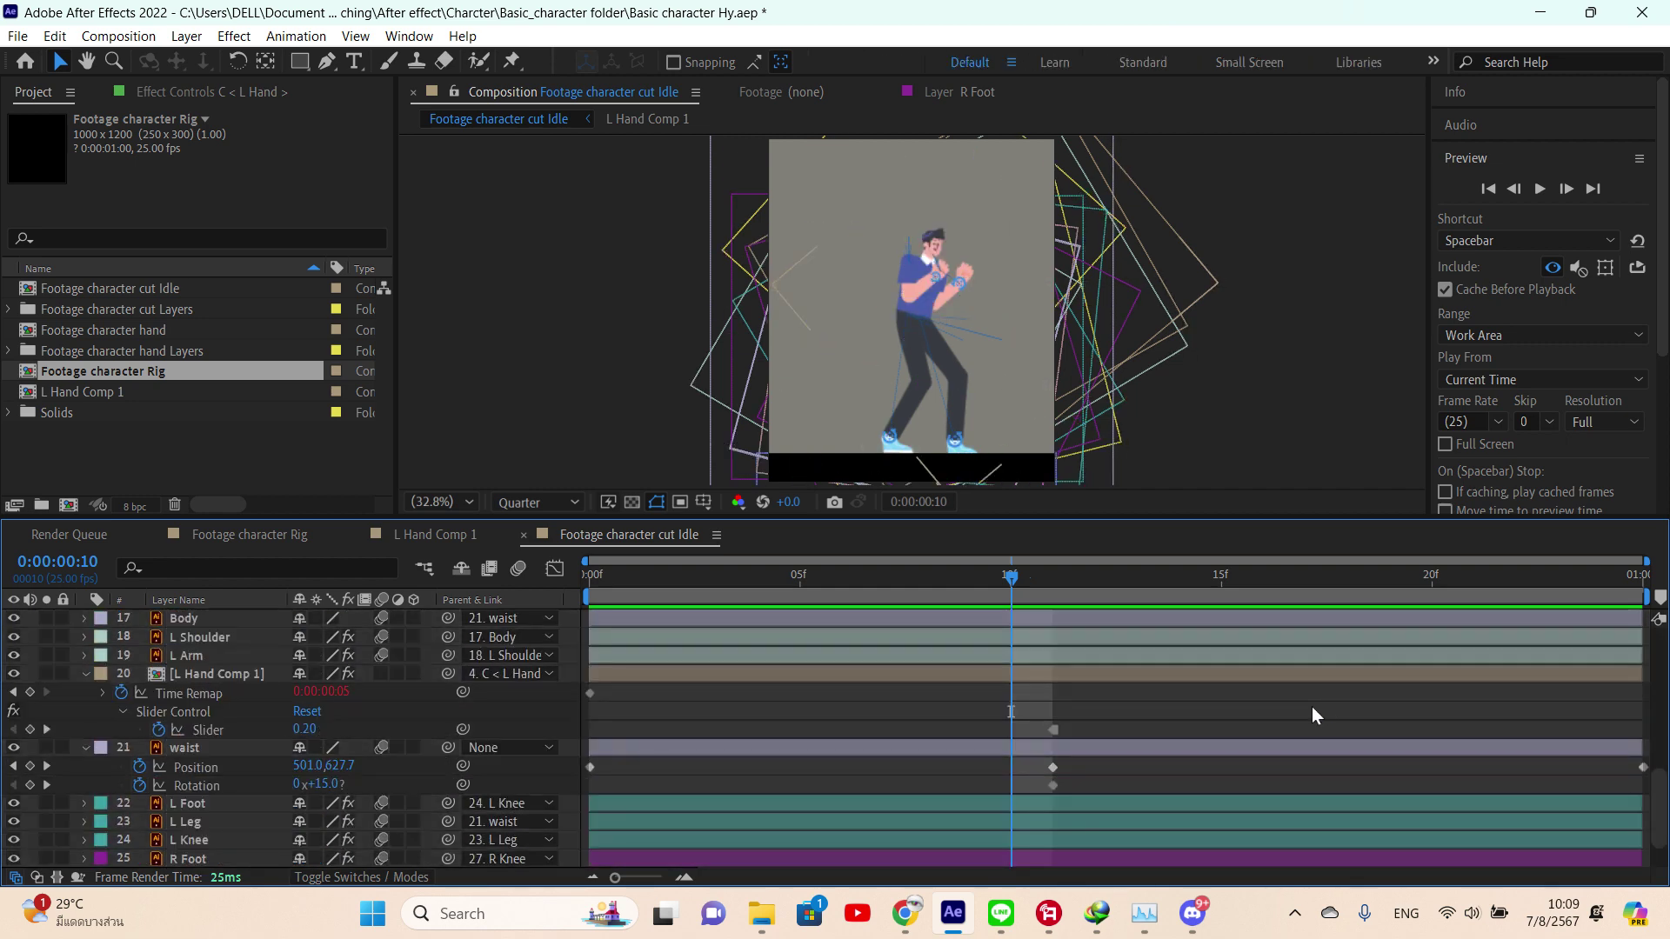
pyautogui.scroll(8, 1296, 703)
# - At frame 0, remove all position and rotation keyframes from the right and left hand controllers
pyautogui.moveTo(1010, 576); pyautogui.dragTo(564, 600)
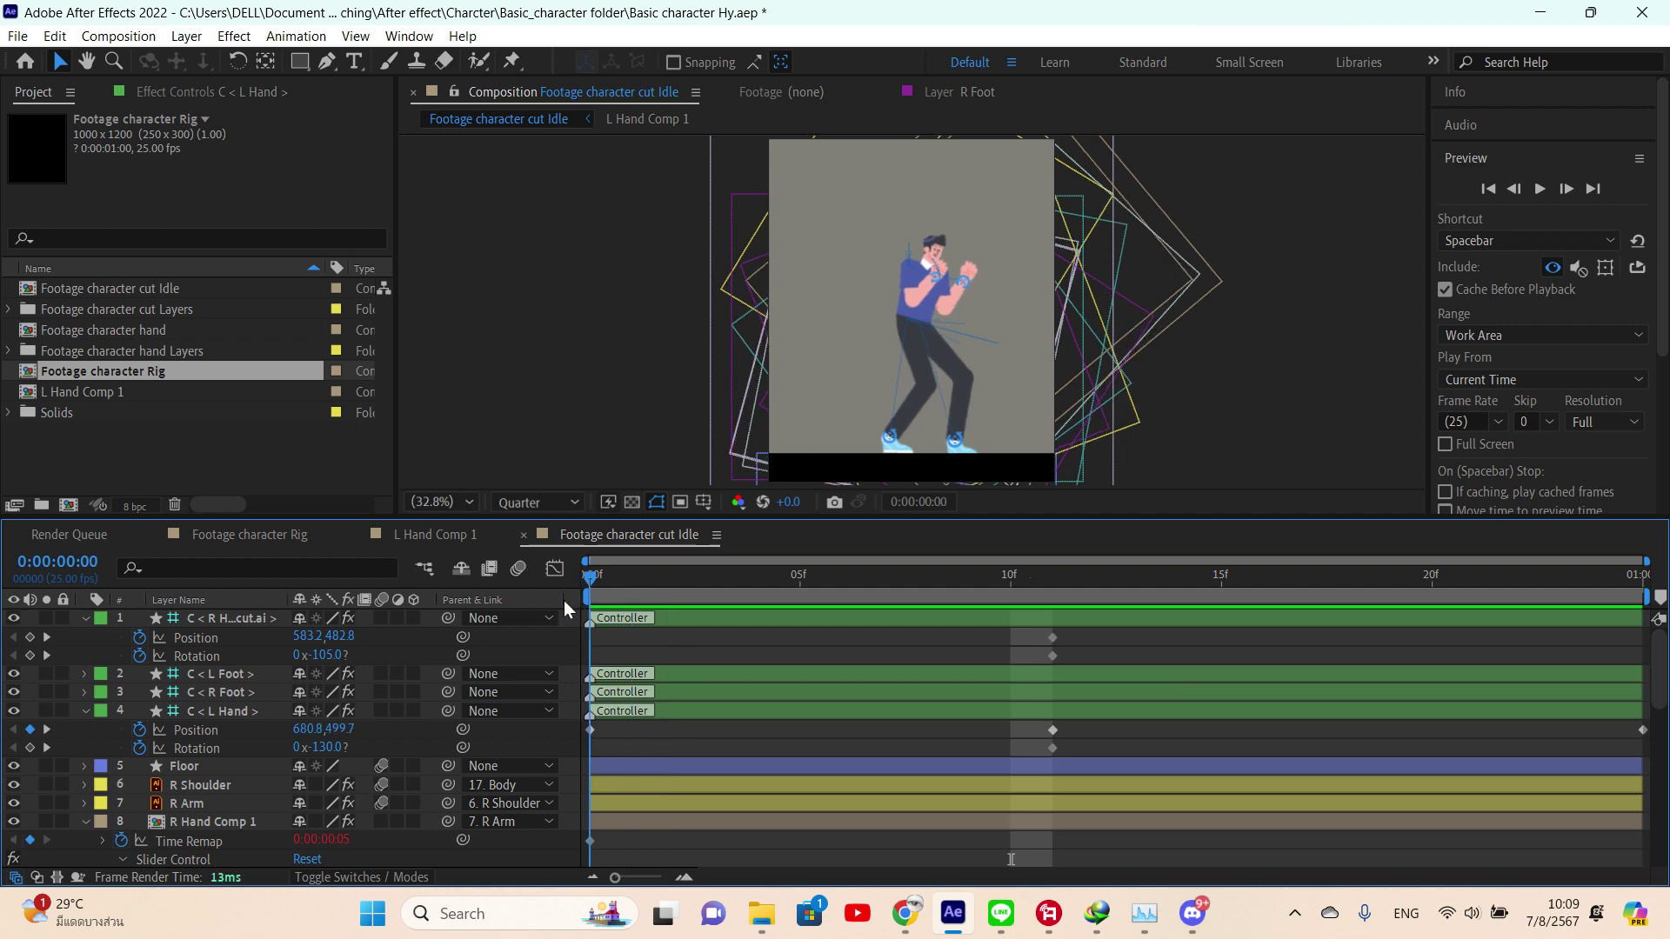
pyautogui.click(139, 638)
pyautogui.click(139, 655)
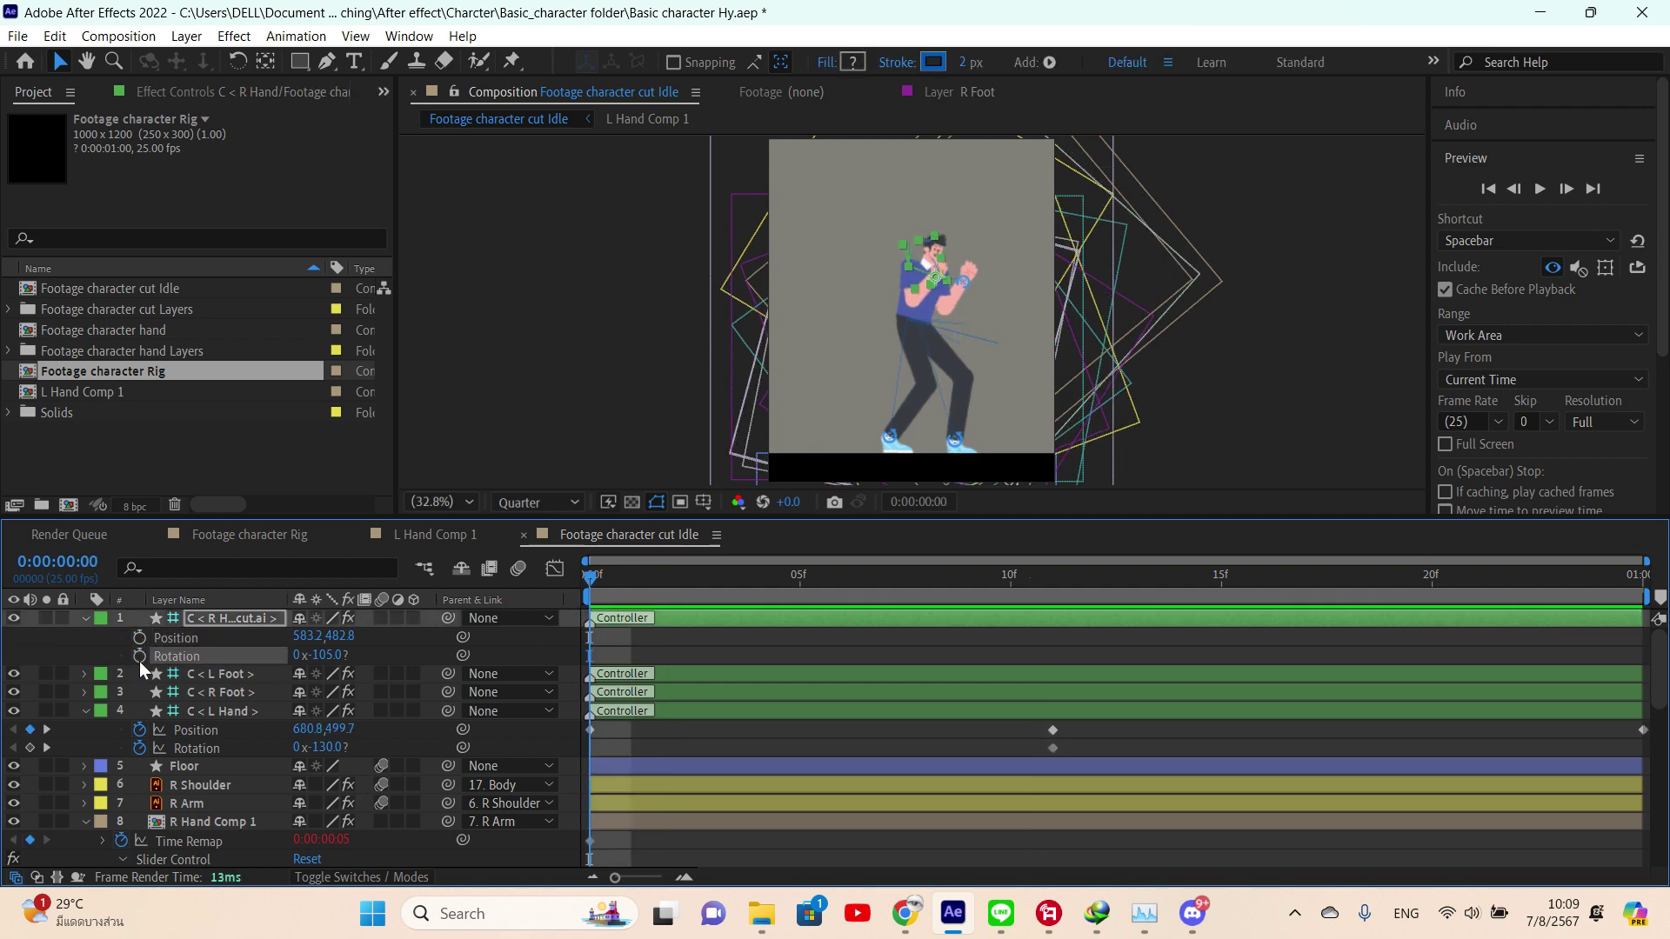
pyautogui.click(140, 728)
pyautogui.click(139, 747)
pyautogui.scroll(-3, 251, 724)
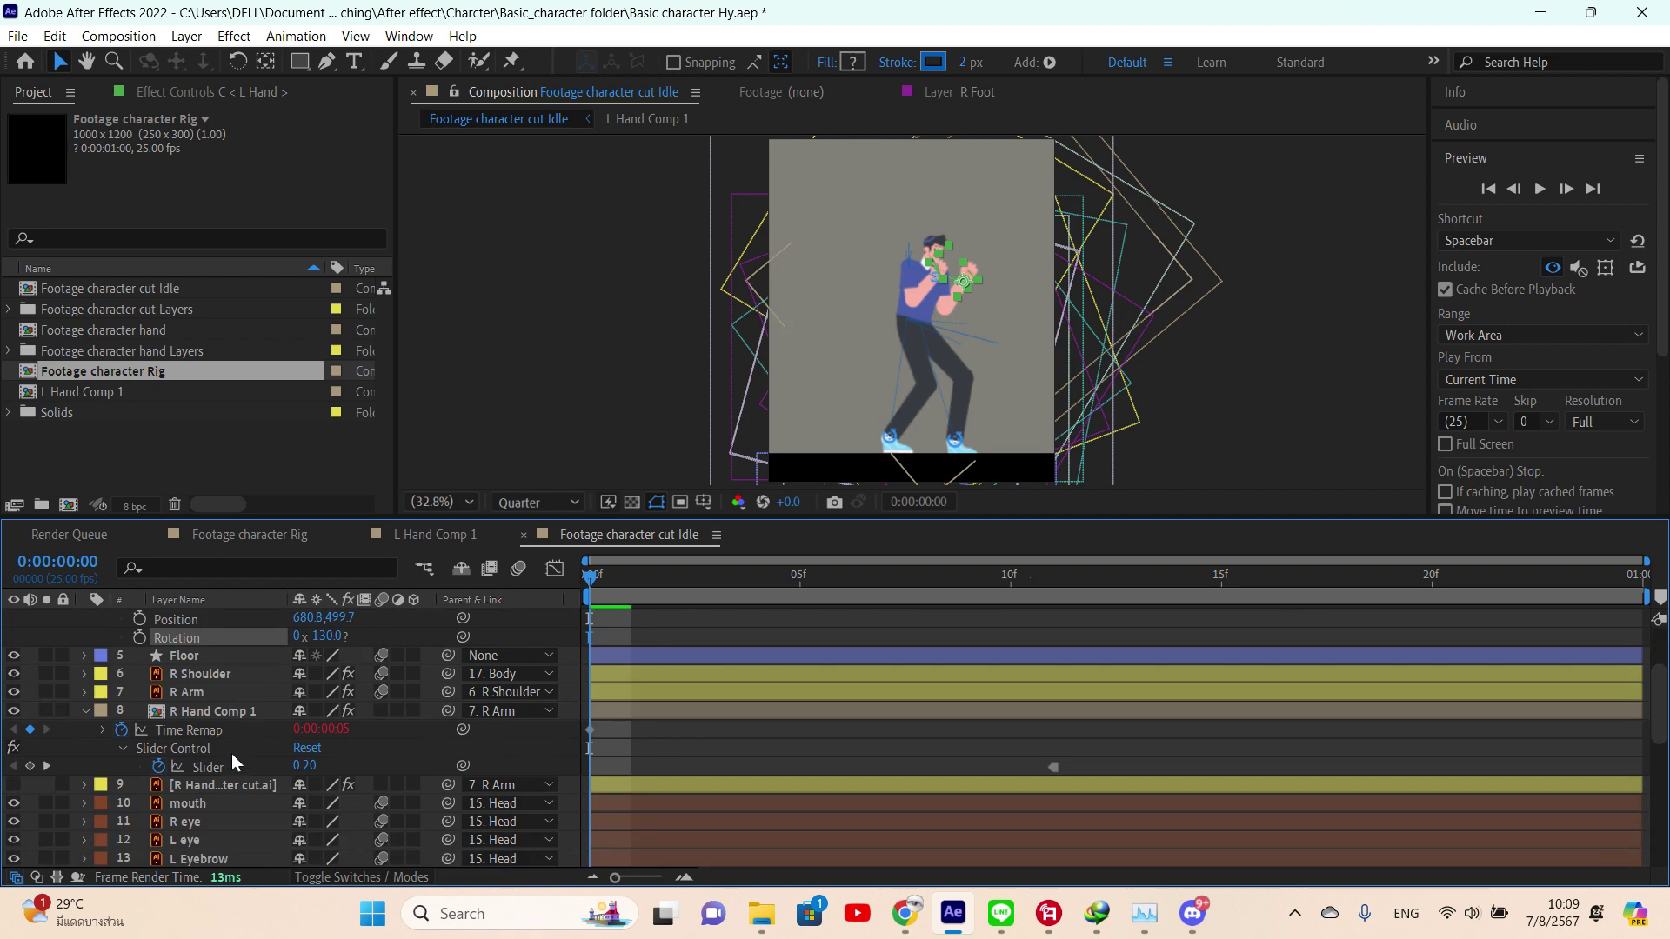
# - Remove the rotation keyframes from the Head layer and the position and rotation keyframes from the waist layer
pyautogui.scroll(-3, 197, 746)
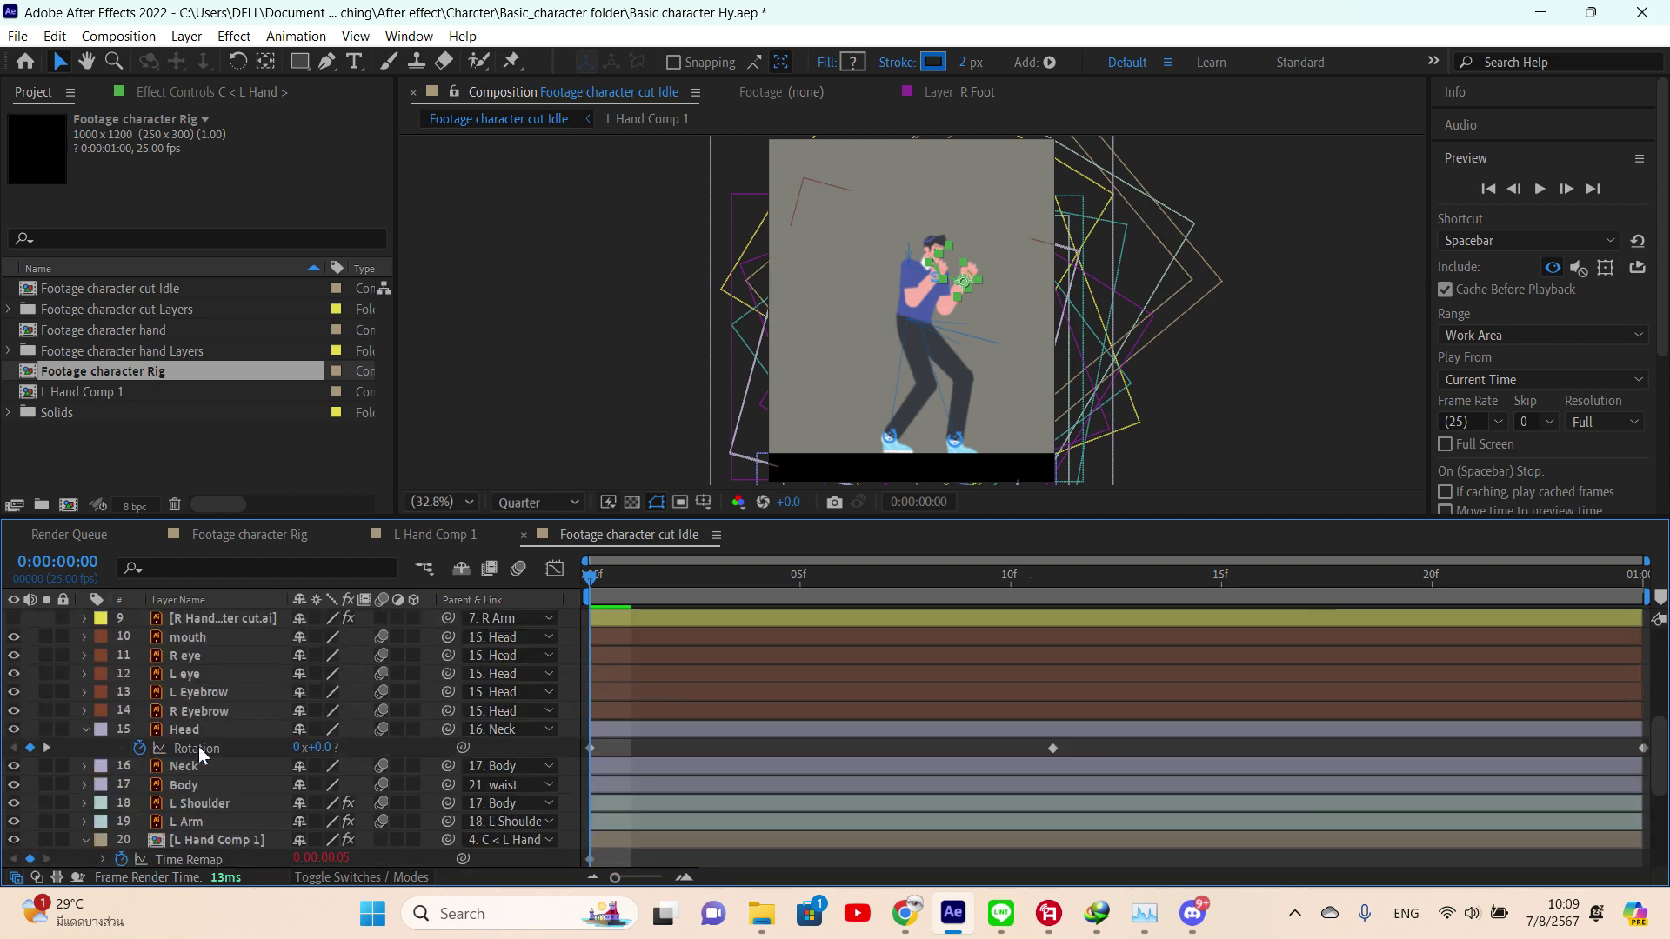
pyautogui.scroll(-3, 348, 765)
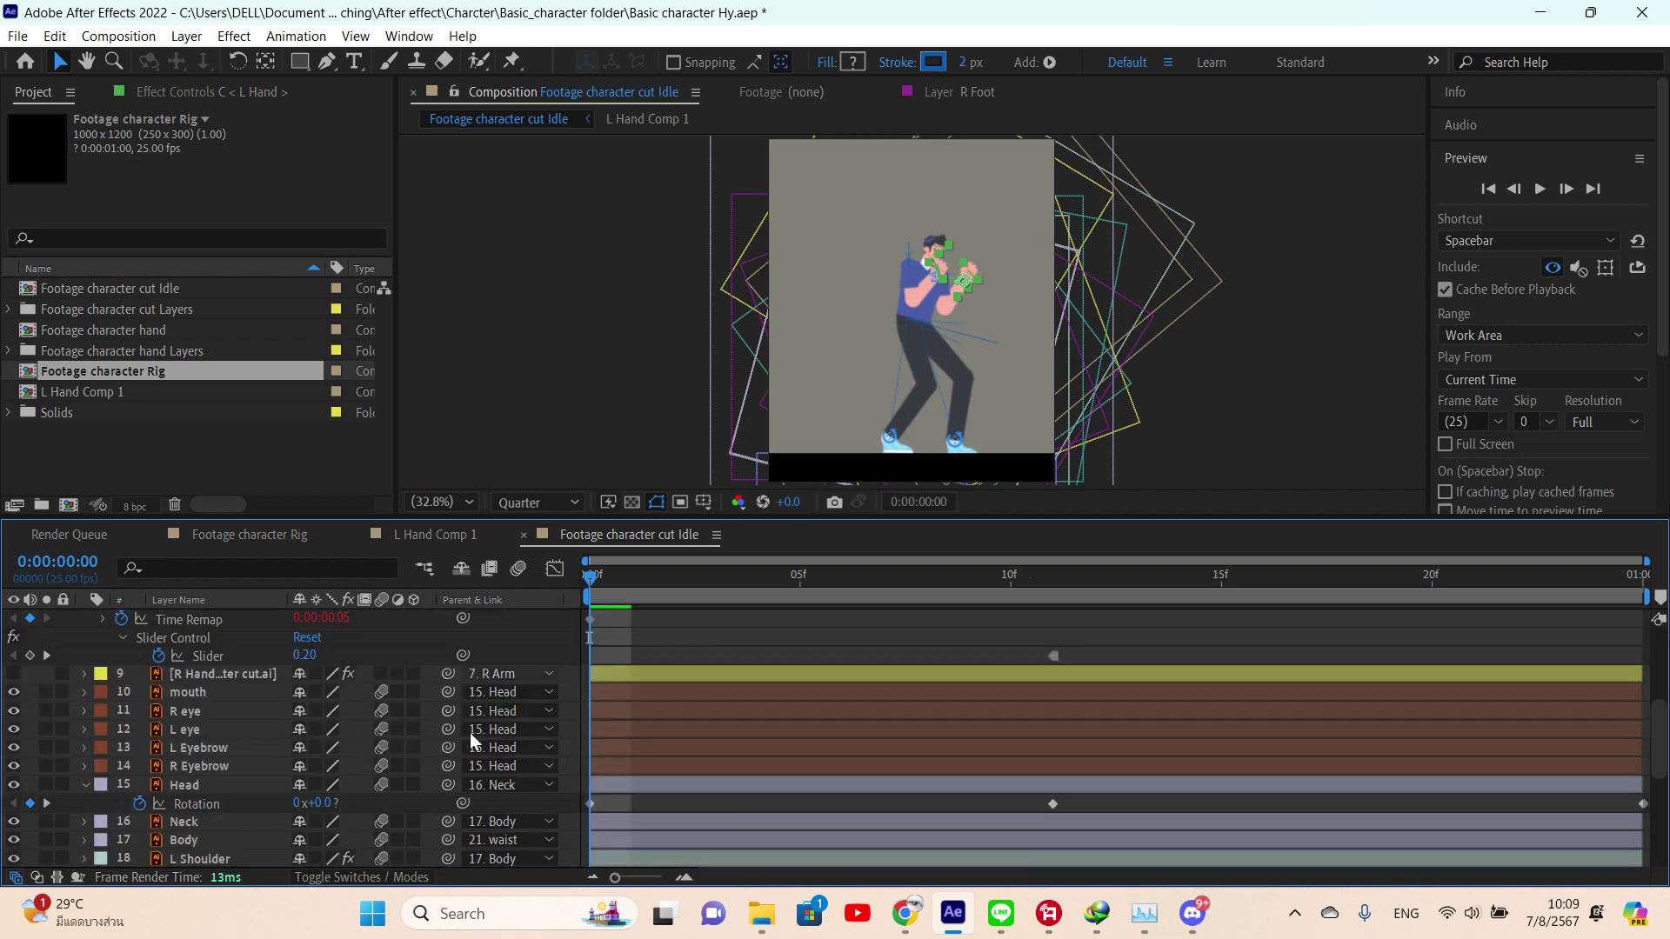
pyautogui.click(140, 805)
pyautogui.scroll(-5, 600, 713)
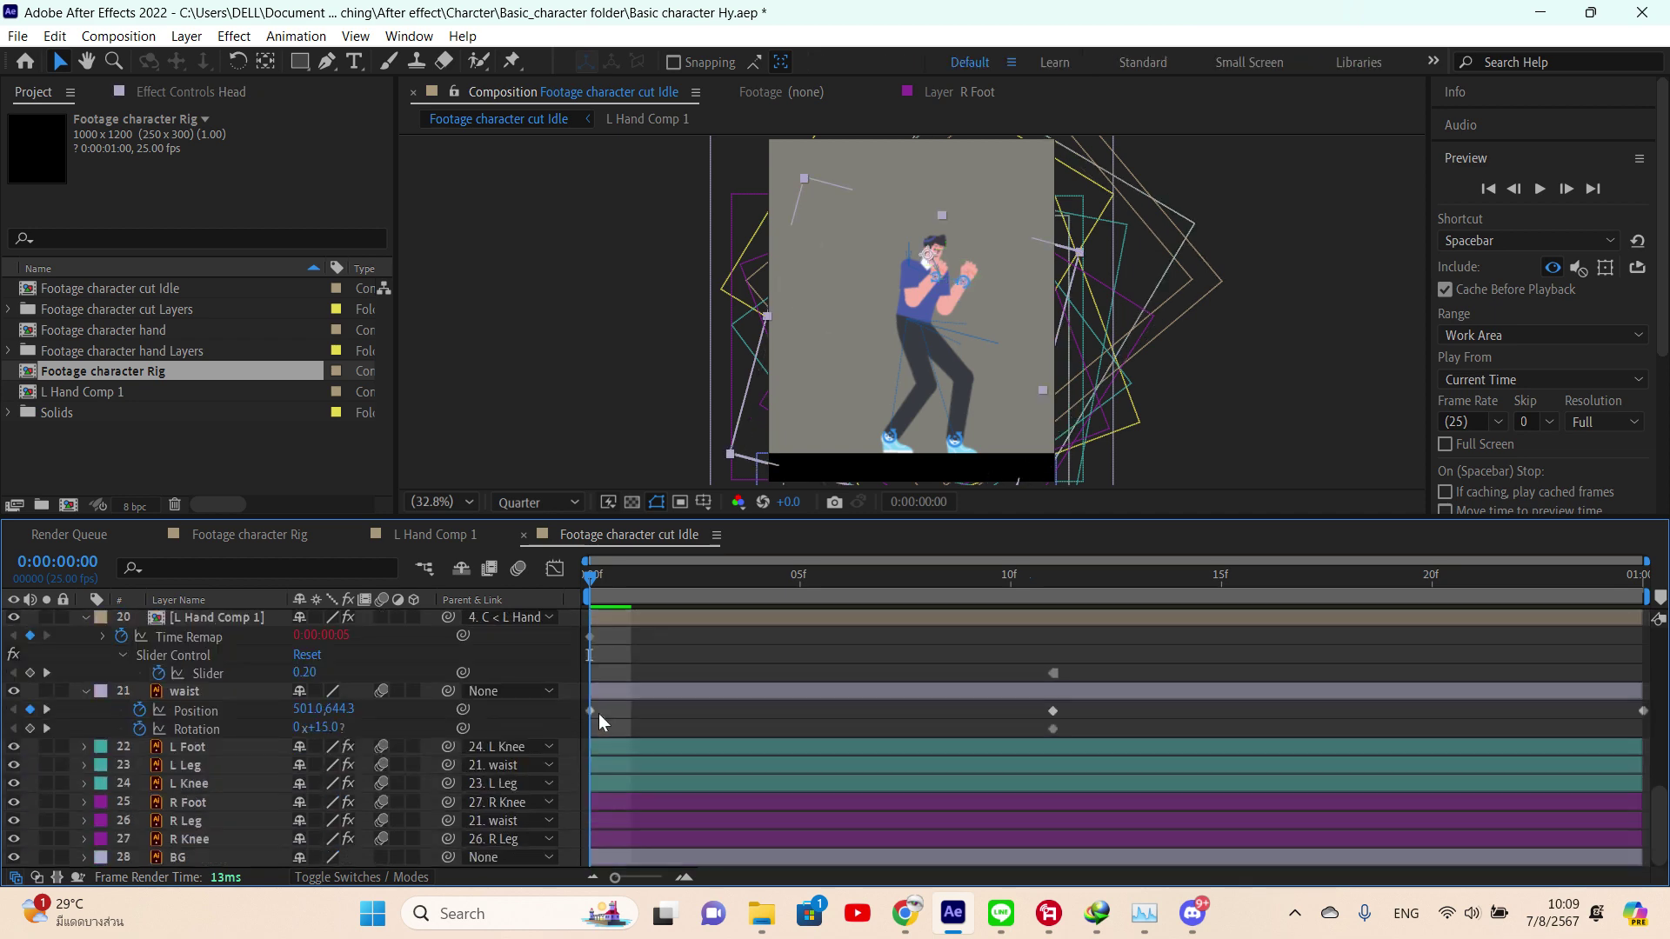
pyautogui.click(140, 711)
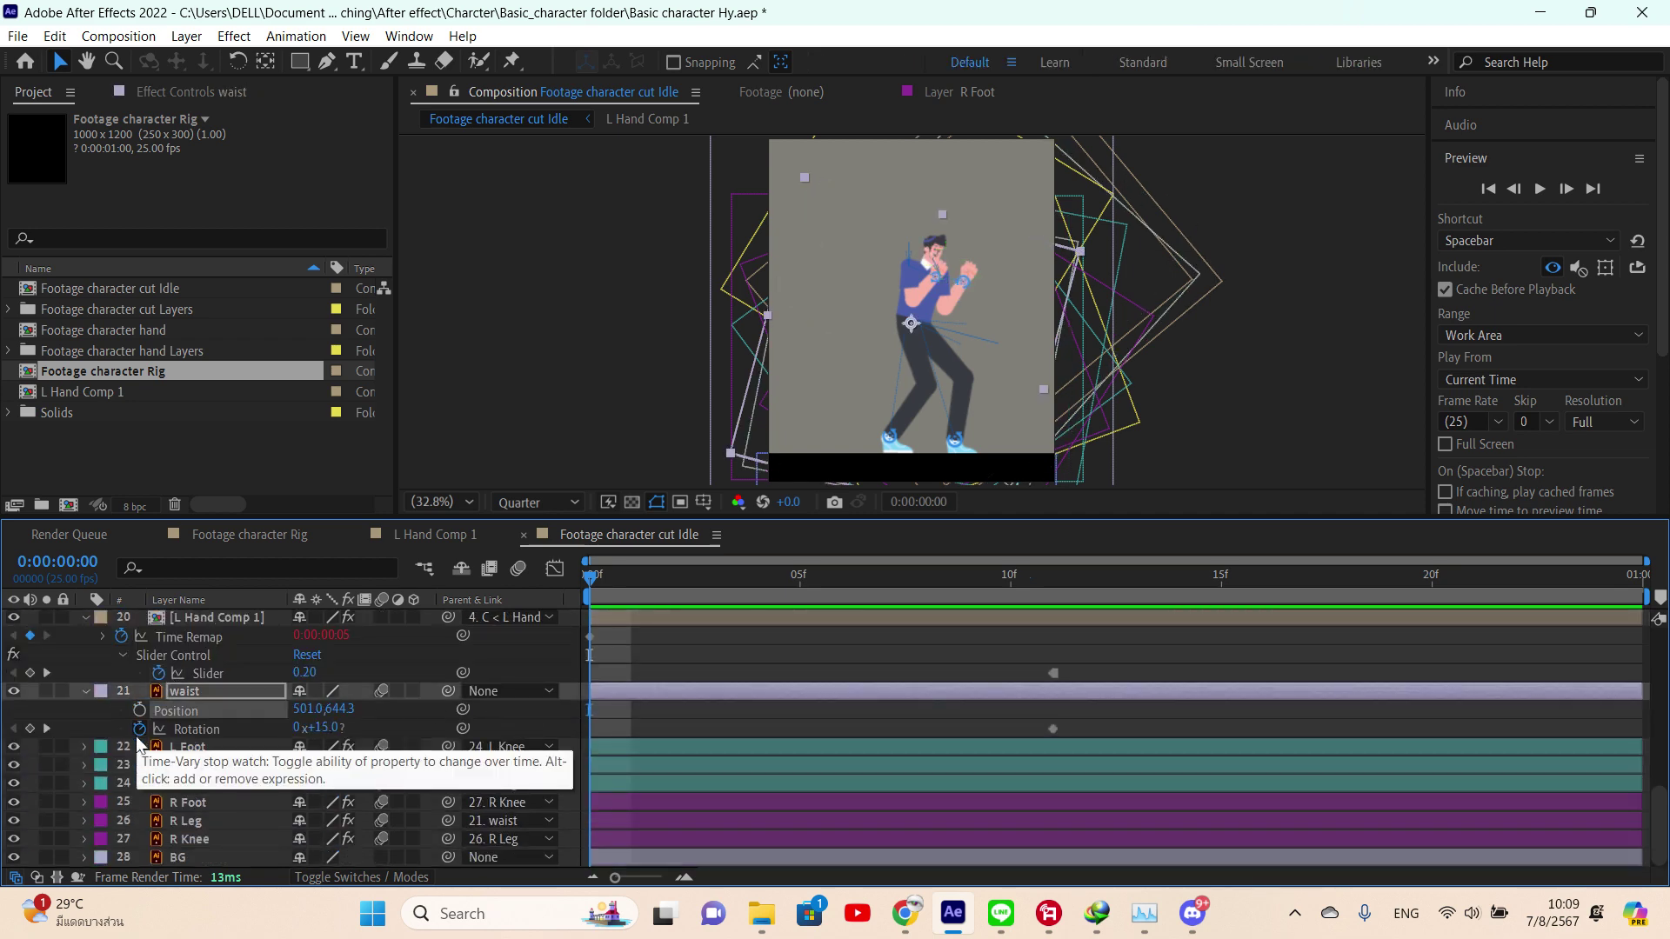
pyautogui.click(139, 729)
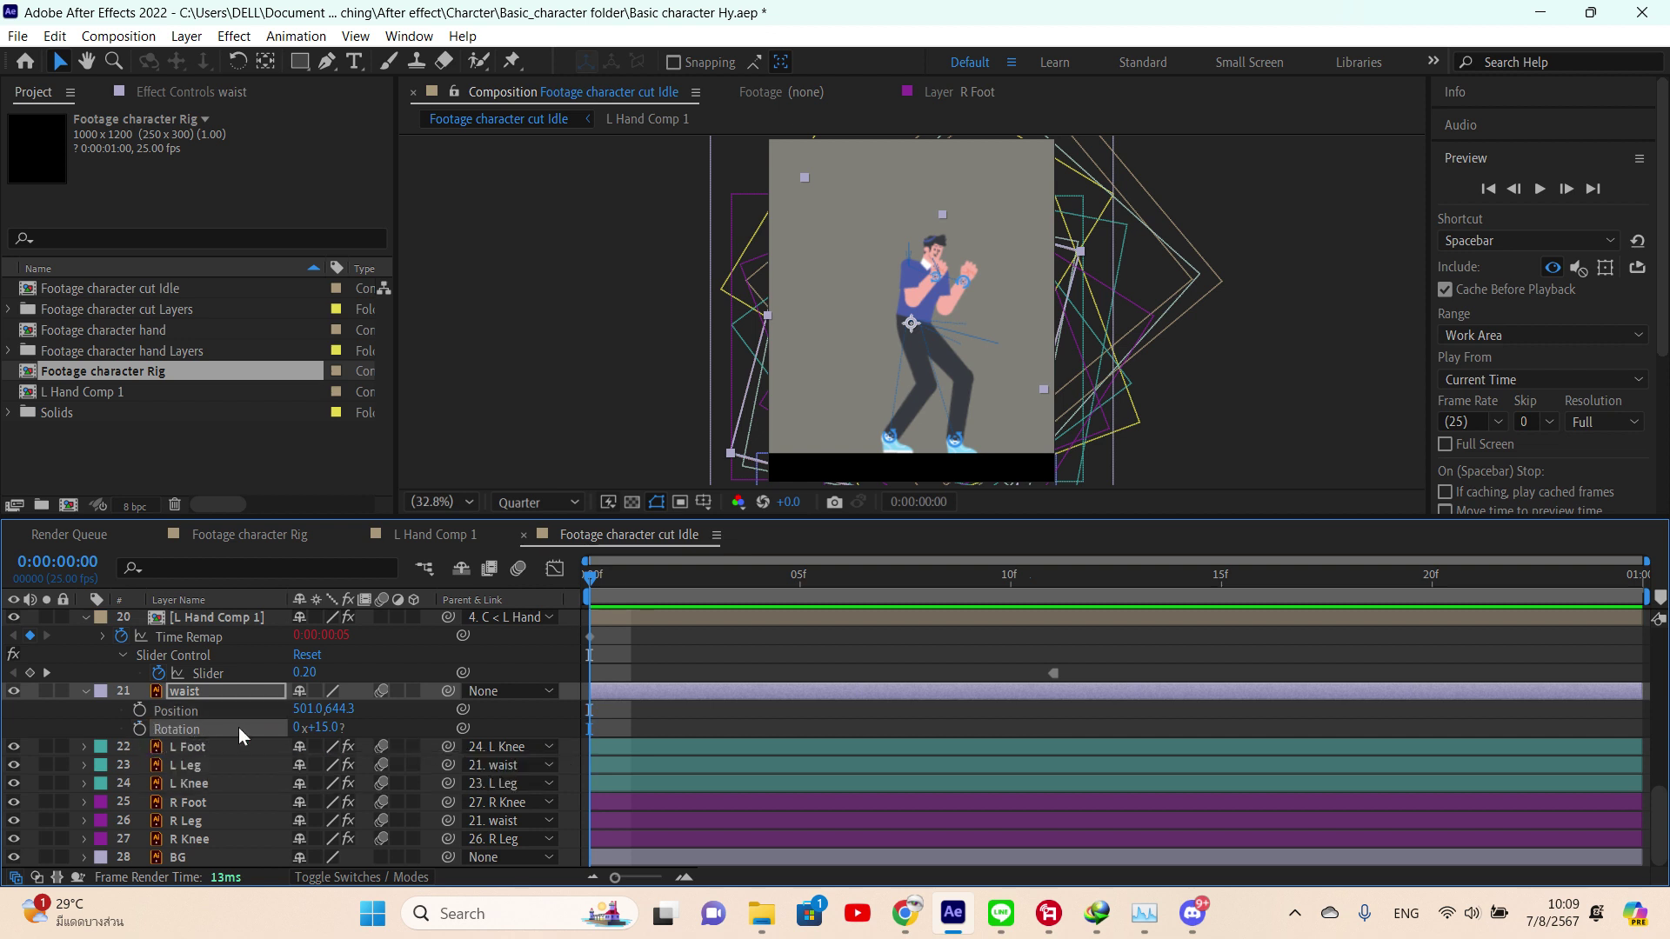
# - Set the waist layer's rotation to 0° and raise the waist slightly backwards to straighten the character's stance
pyautogui.click(306, 709)
pyautogui.click(335, 728)
pyautogui.write('0')
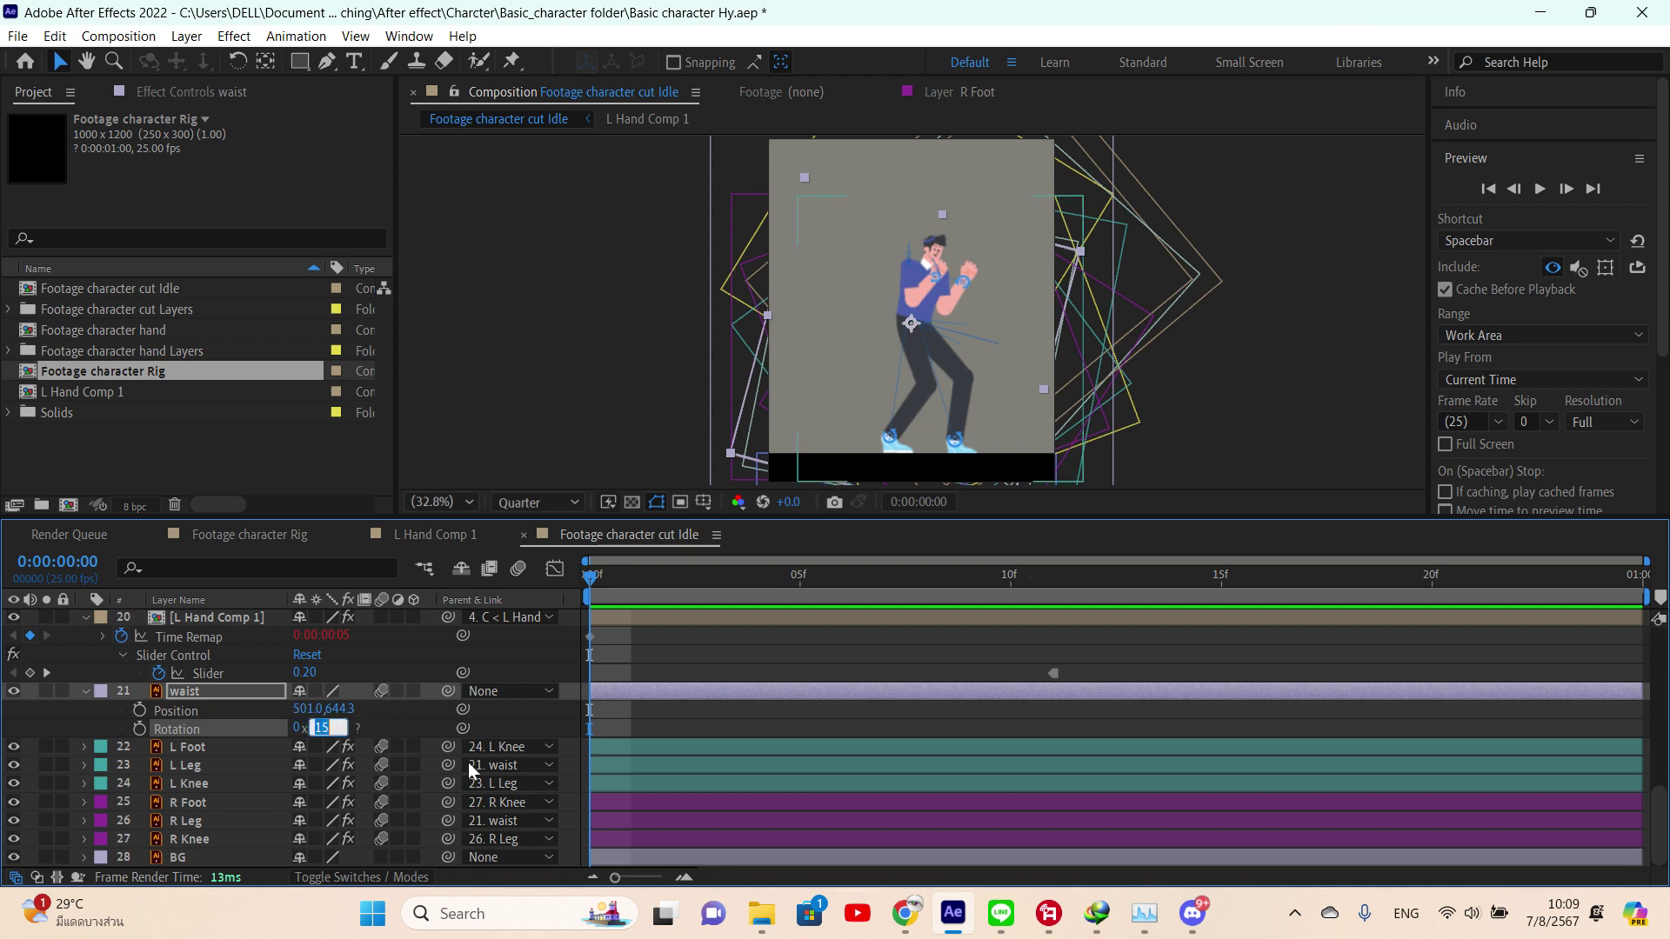
pyautogui.press('Return')
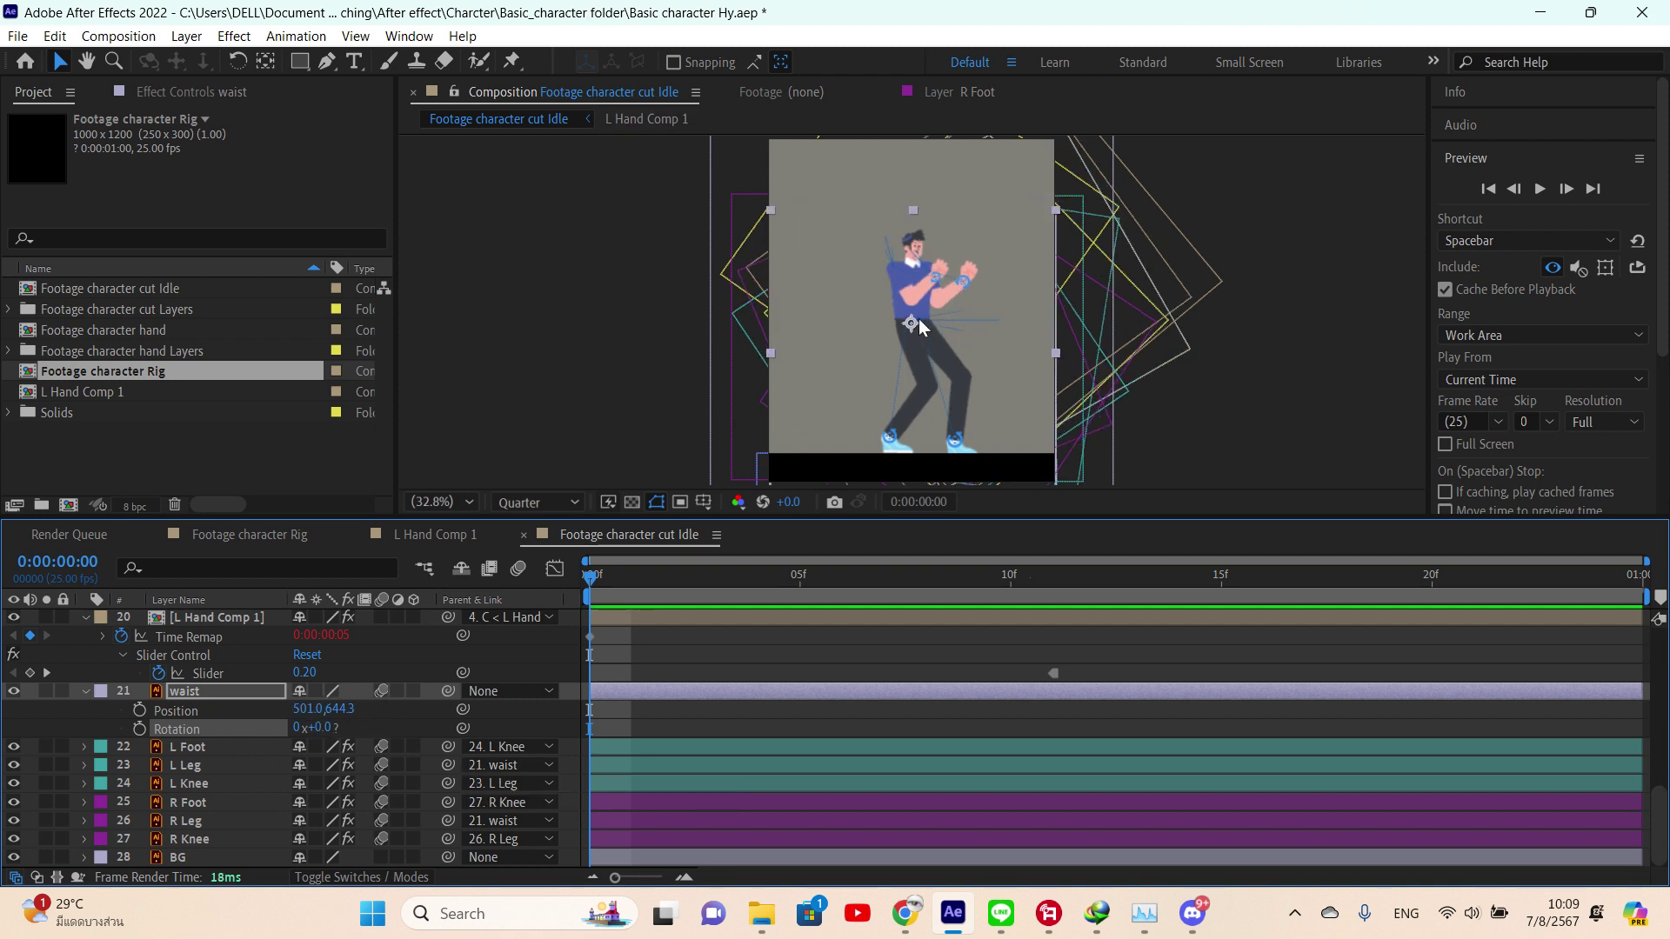
pyautogui.moveTo(920, 327); pyautogui.dragTo(905, 308)
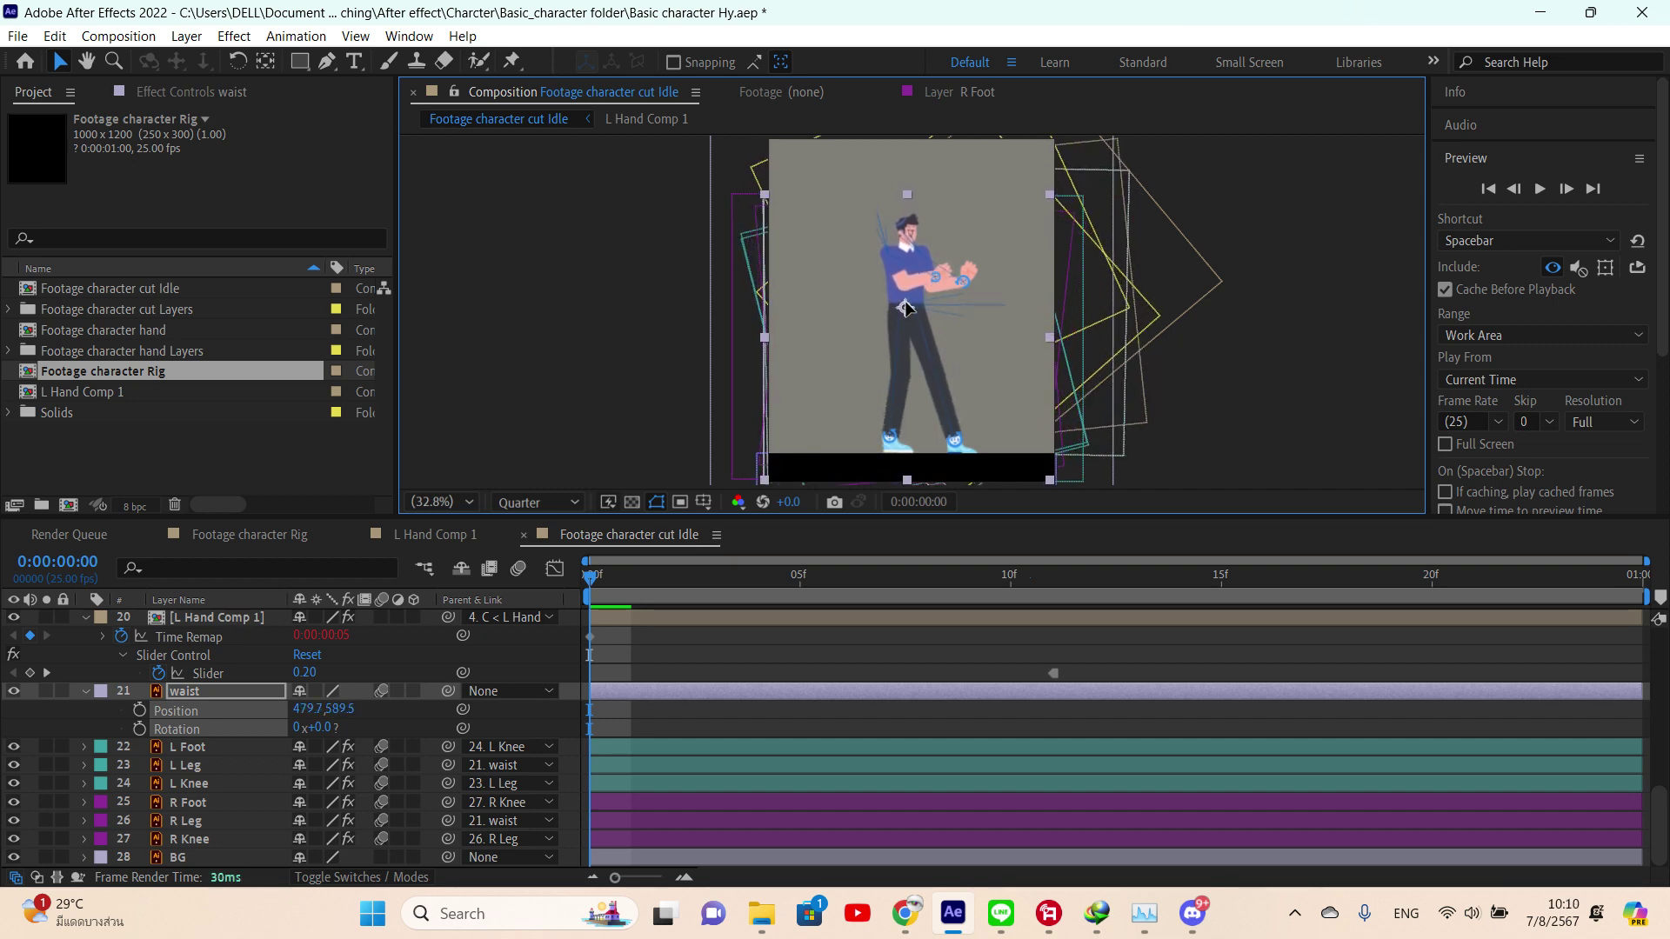
# - Try to move the left foot controller inward beneath the waist, and undo the move
pyautogui.scroll(6, 885, 597)
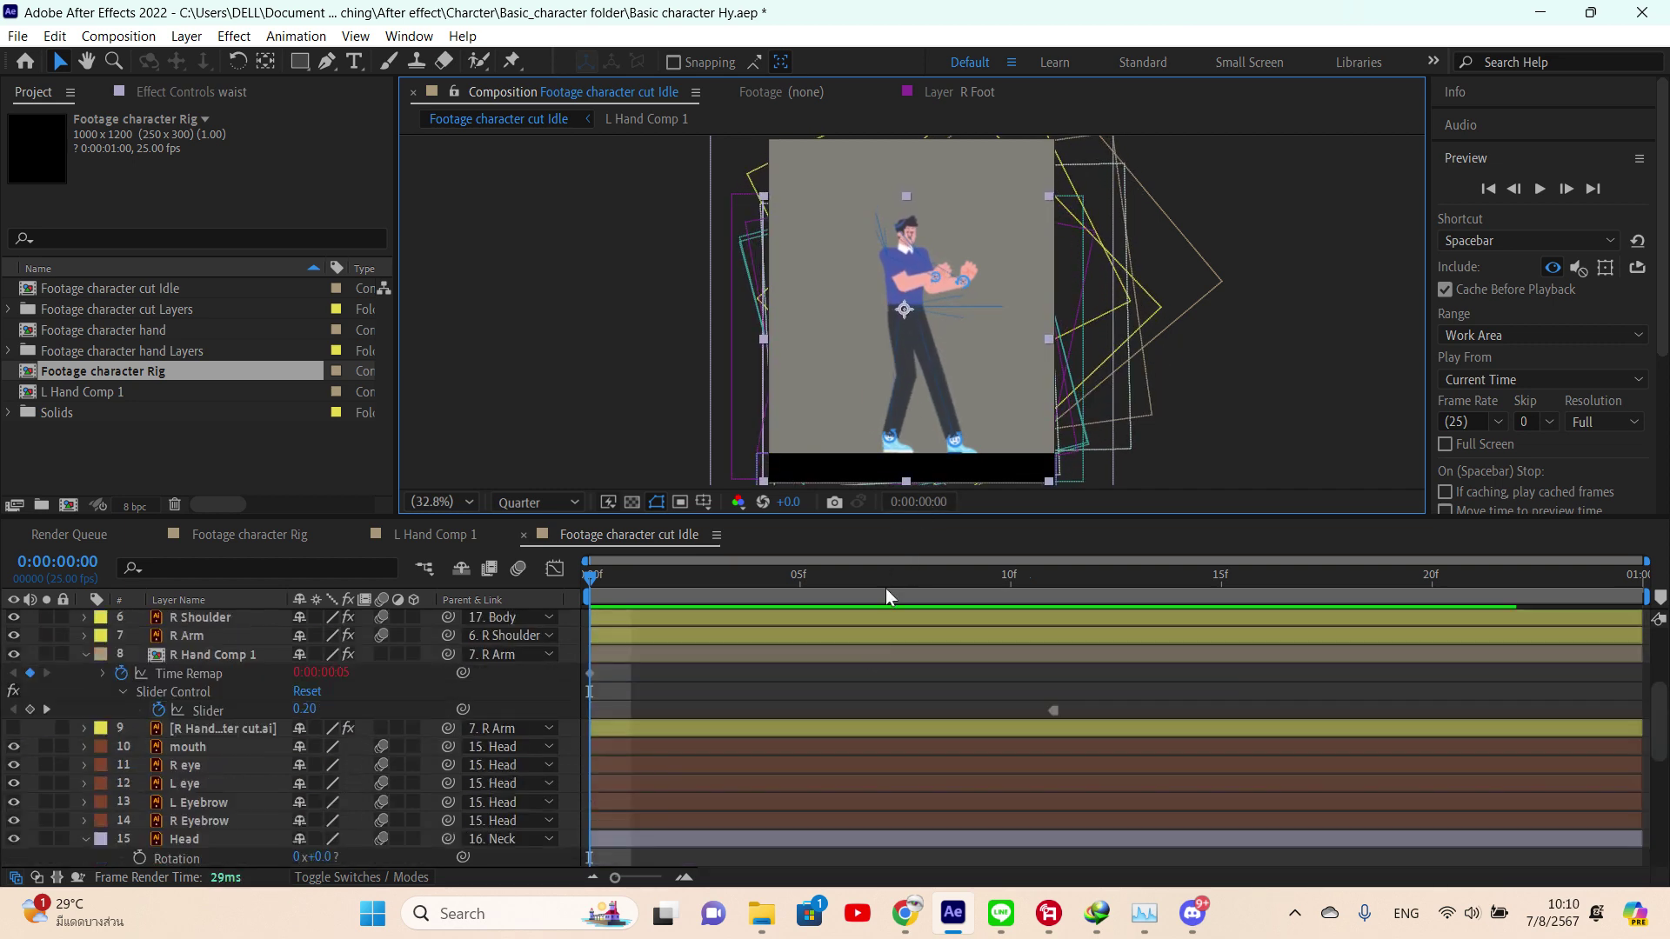
pyautogui.scroll(3, 886, 597)
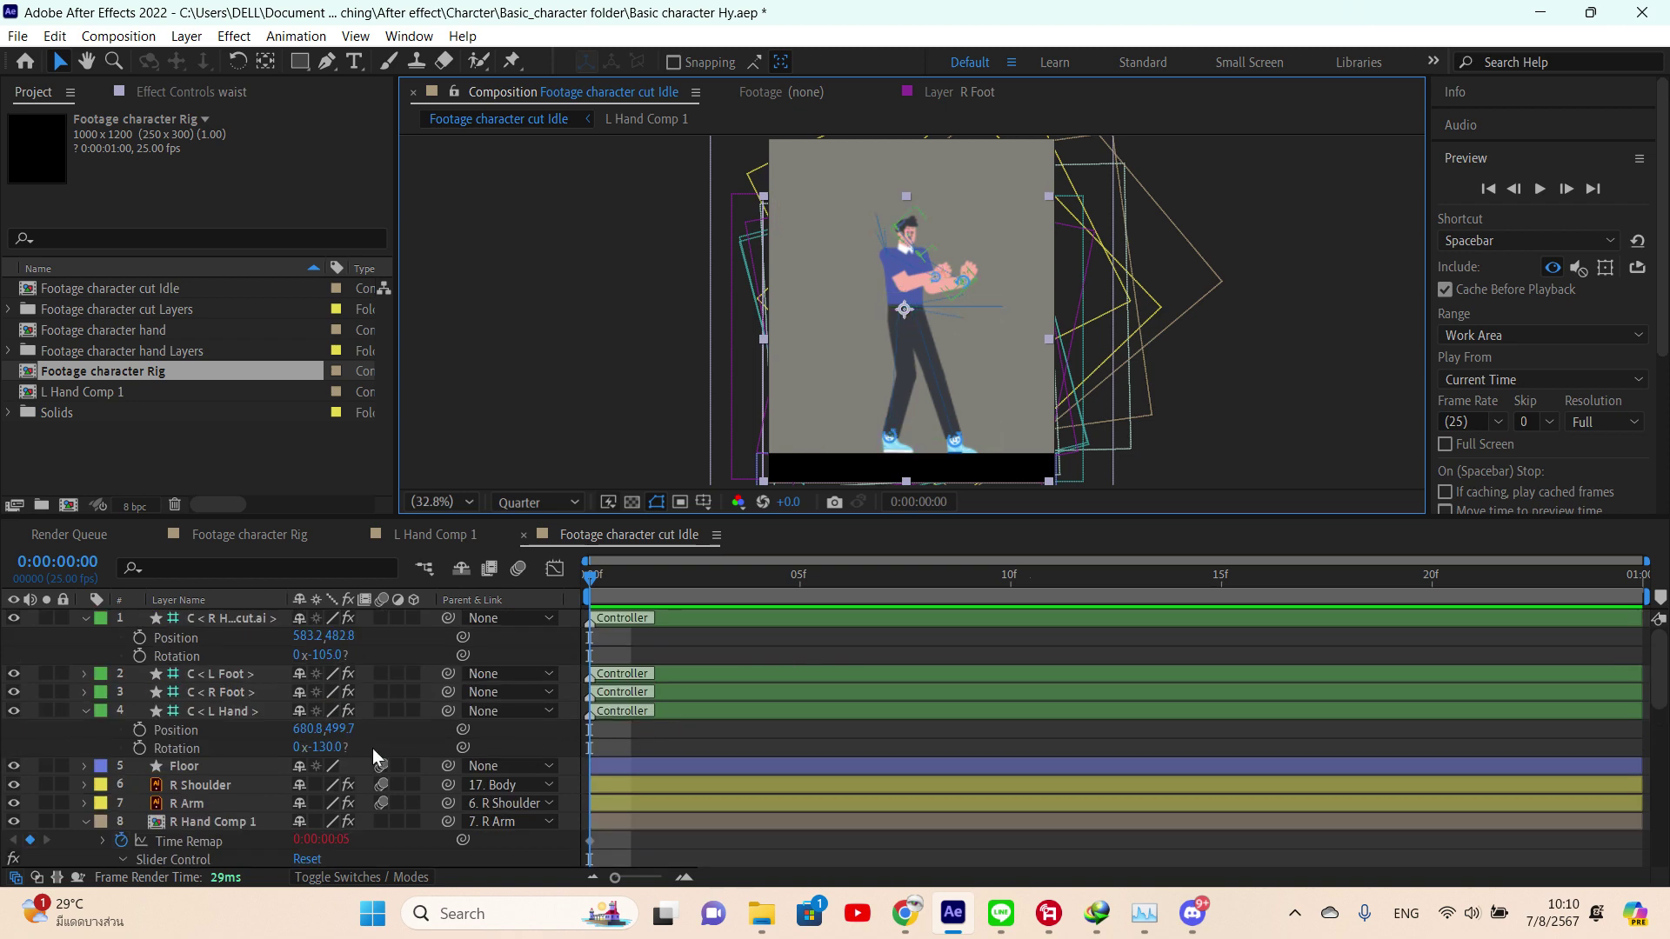
pyautogui.click(219, 675)
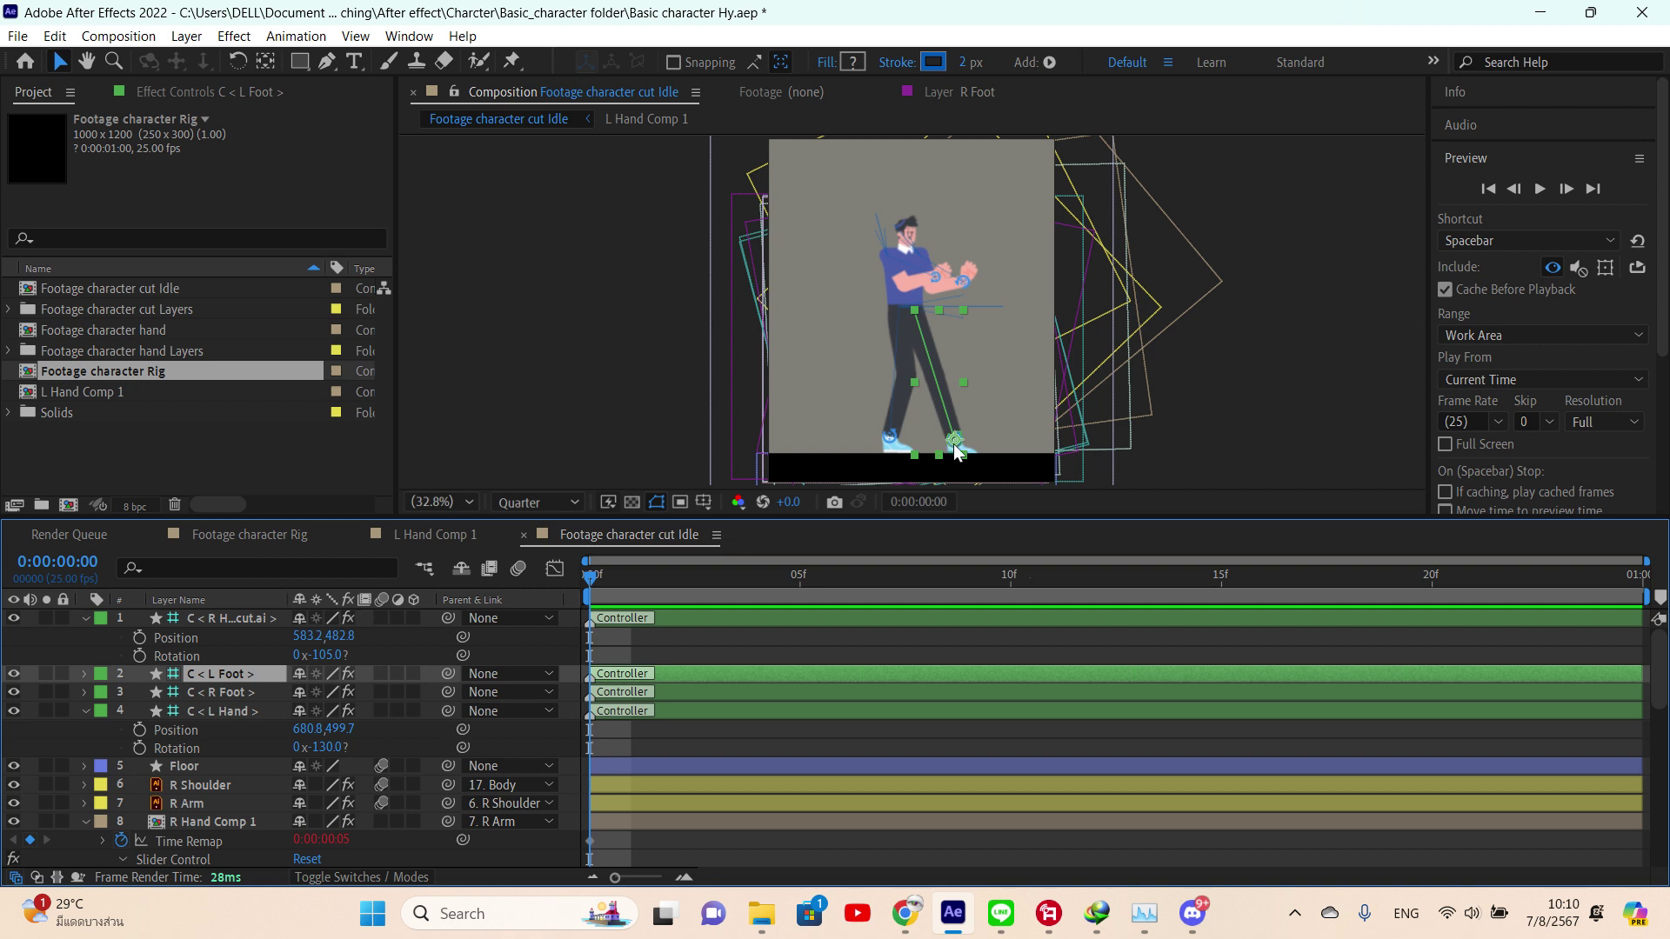
pyautogui.moveTo(955, 441); pyautogui.dragTo(914, 447)
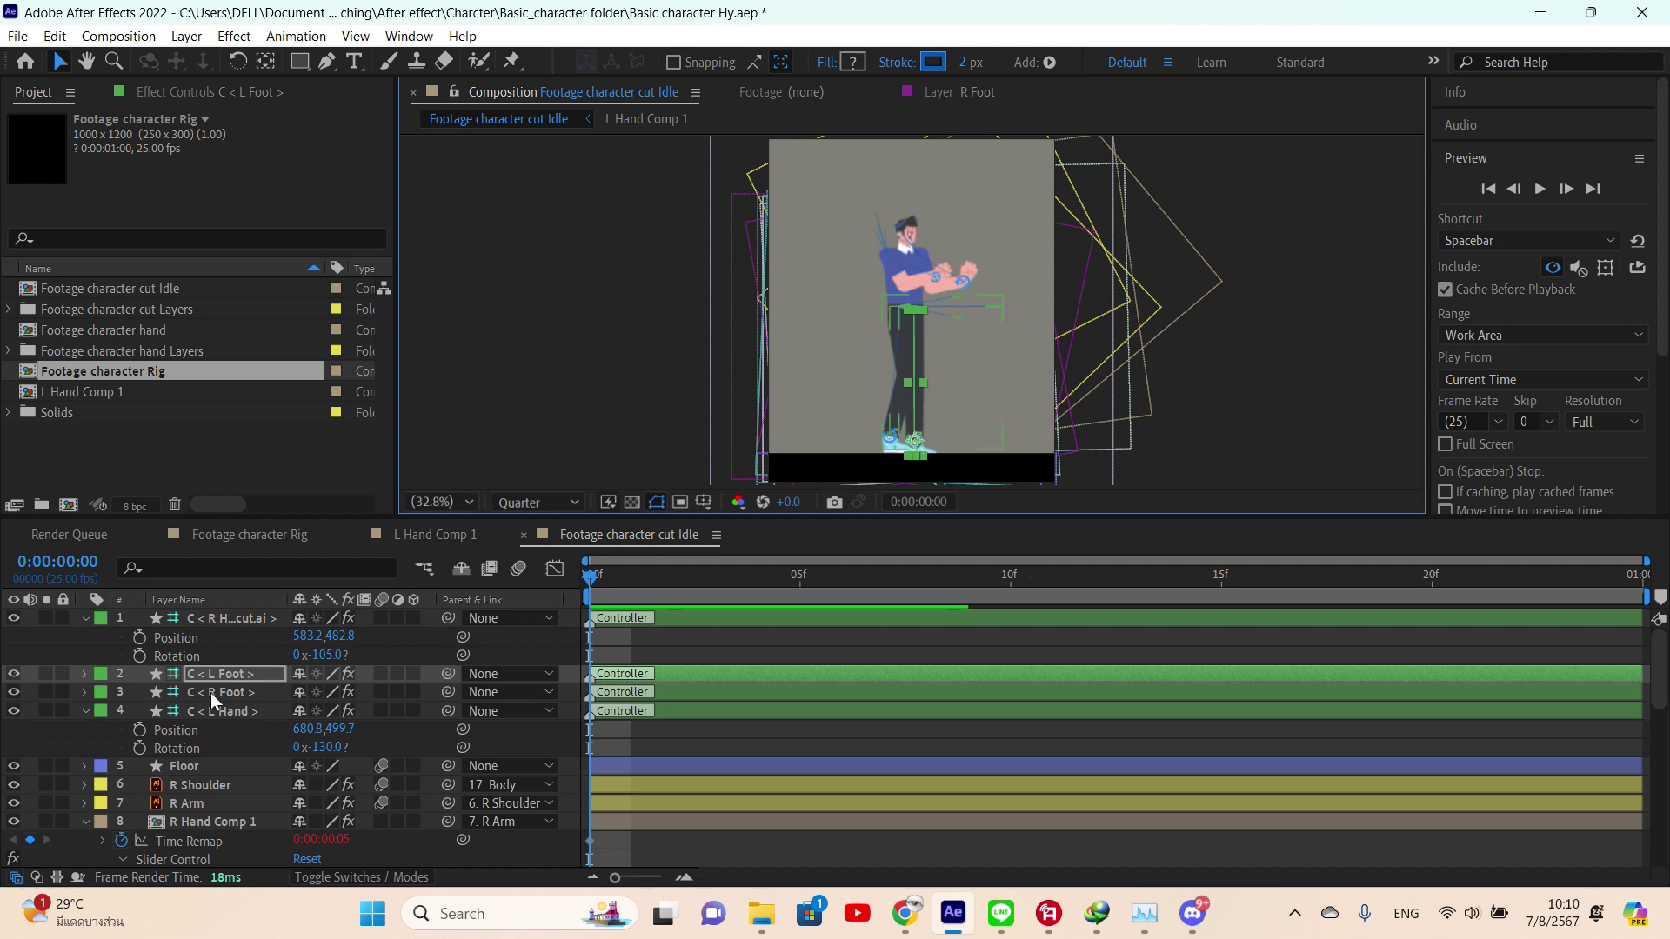
pyautogui.hotkey('ctrl', 'z')
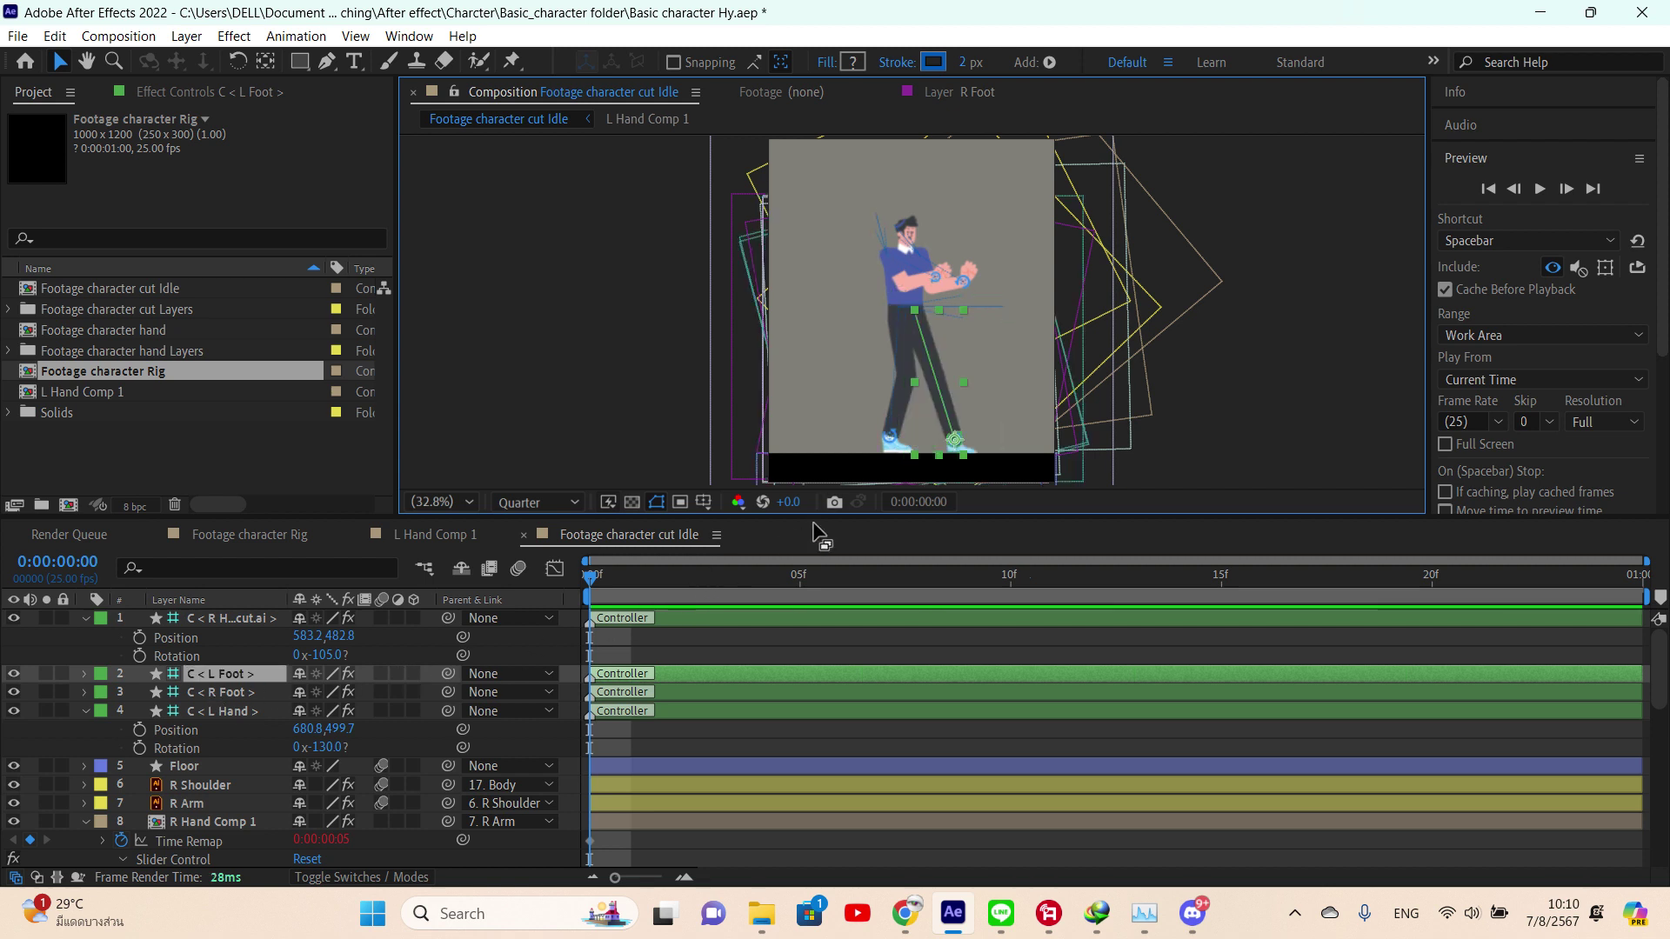
# - Reveal both foot controllers' positions and place the left foot at 541.5, 1053.1 and the right foot at 451.7, 1053.1
pyautogui.keyDown('shift'); pyautogui.click(237, 693); pyautogui.keyUp('shift')
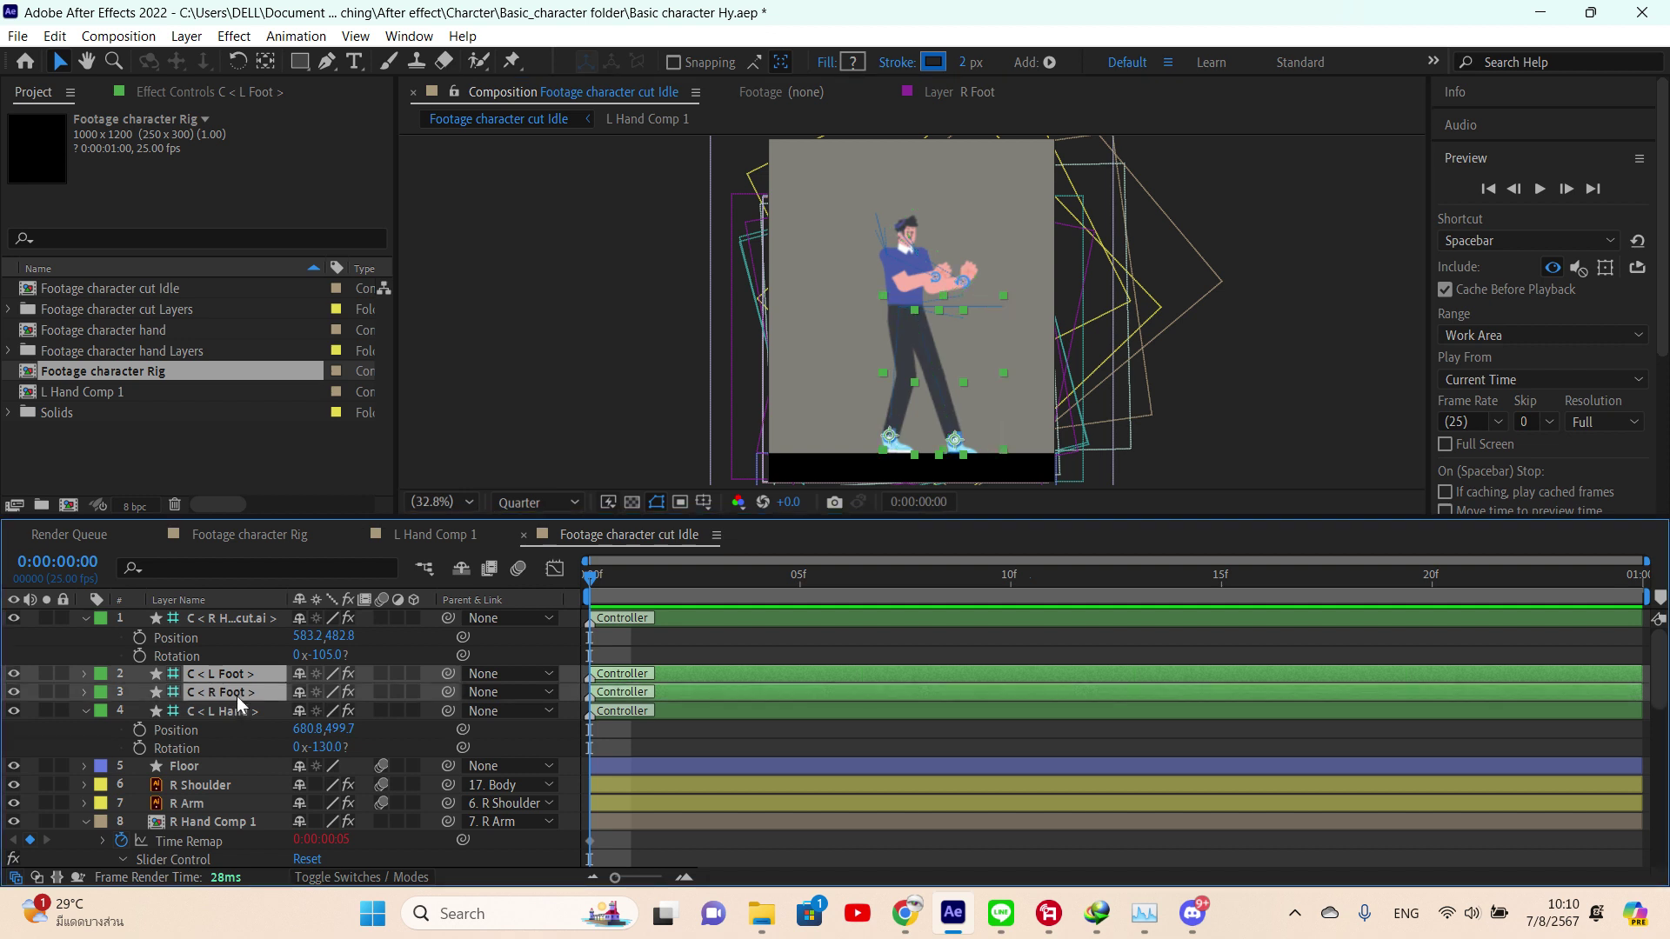
pyautogui.press('p')
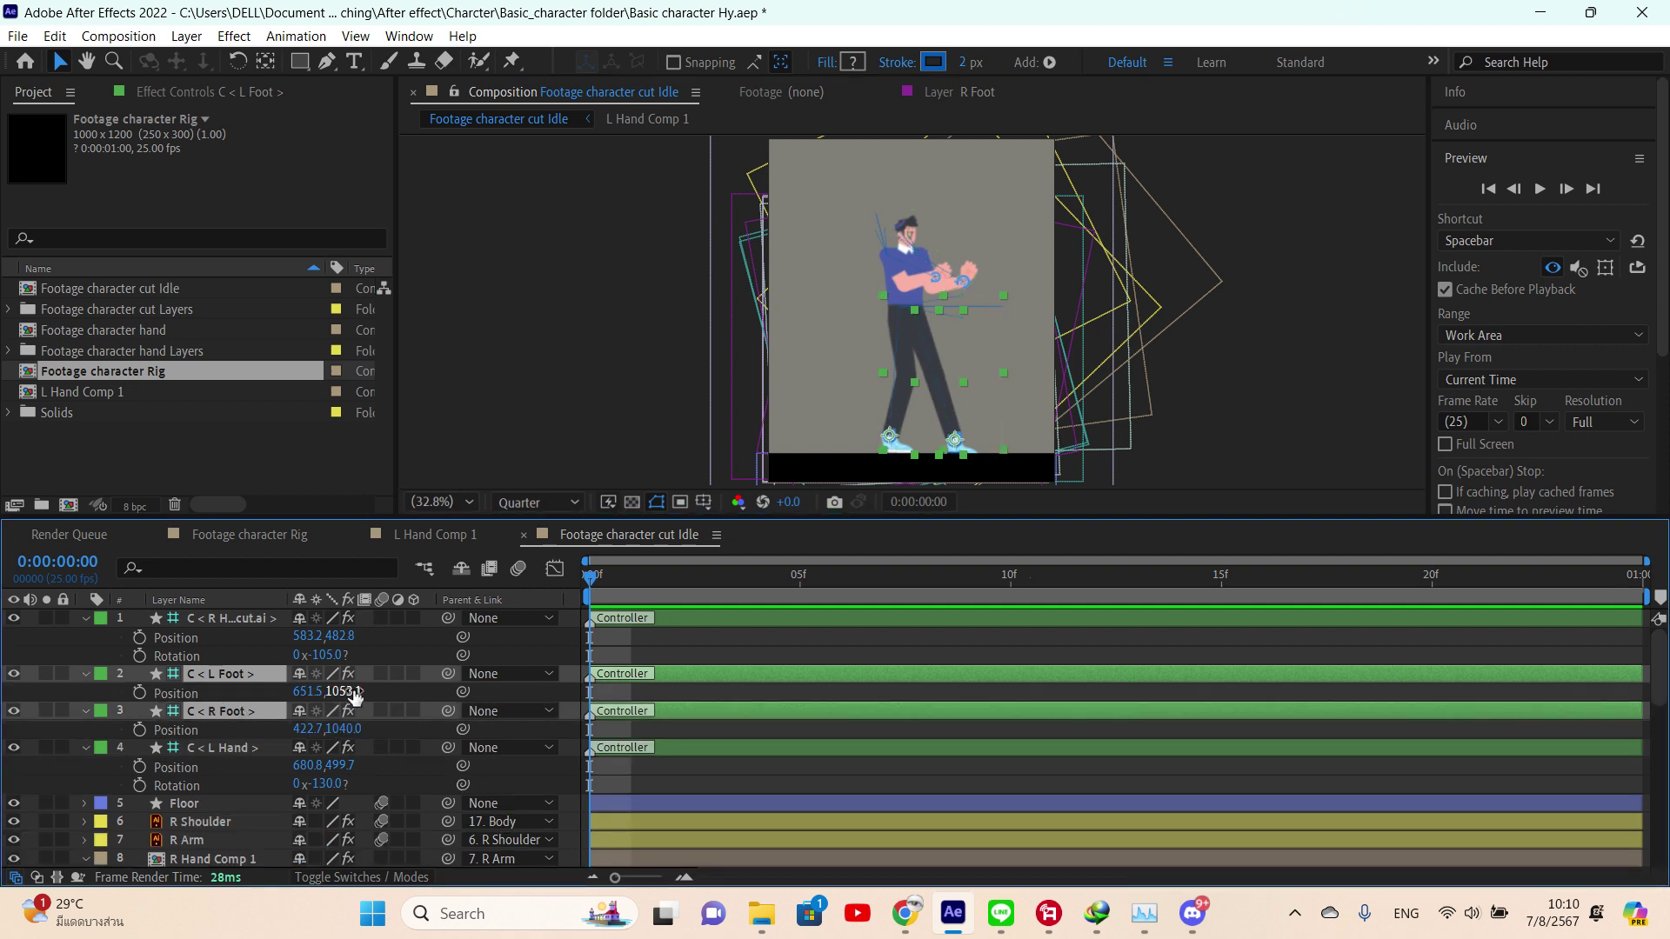
pyautogui.moveTo(362, 693); pyautogui.dragTo(206, 711)
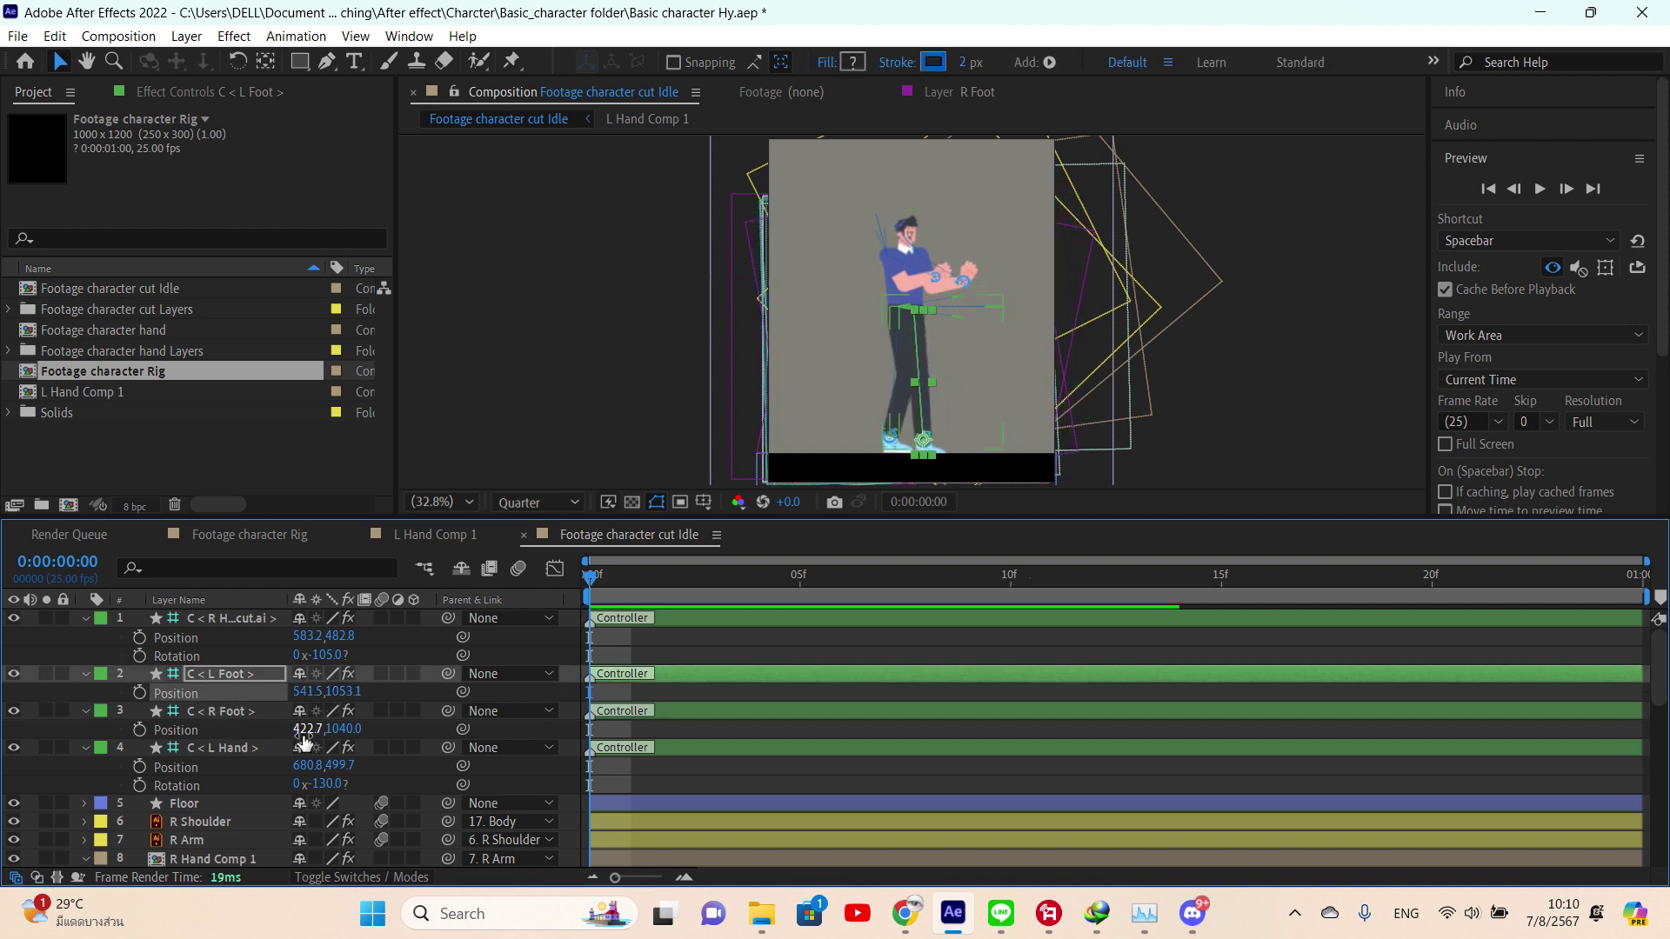
pyautogui.moveTo(305, 730); pyautogui.dragTo(361, 731)
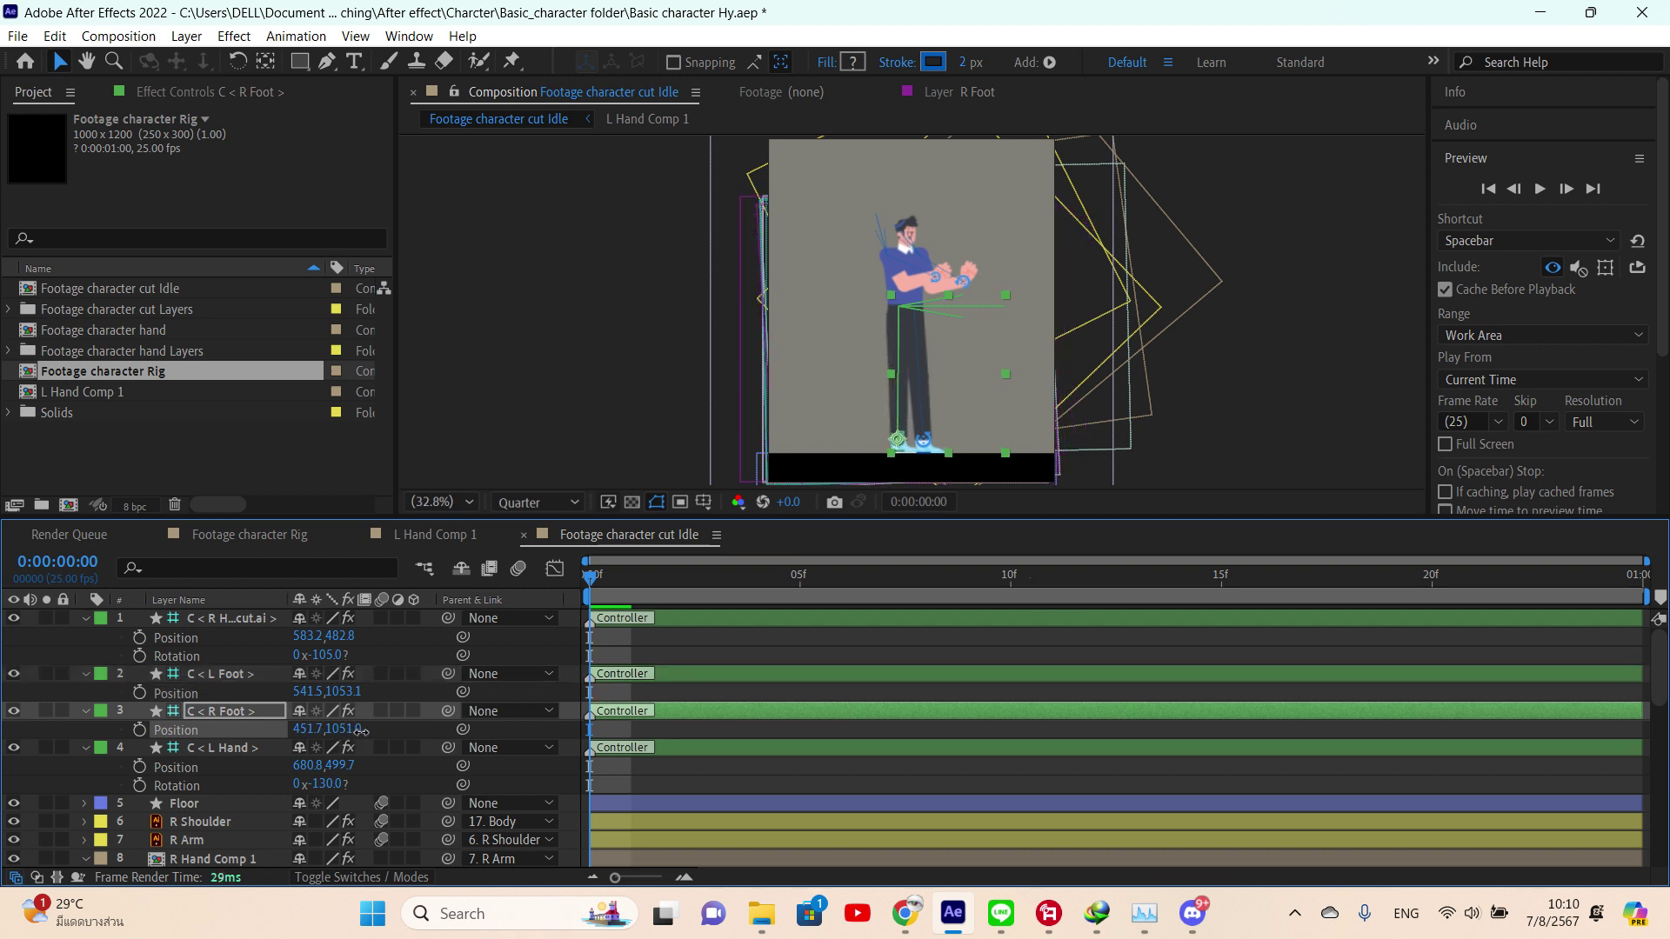
pyautogui.click(361, 729)
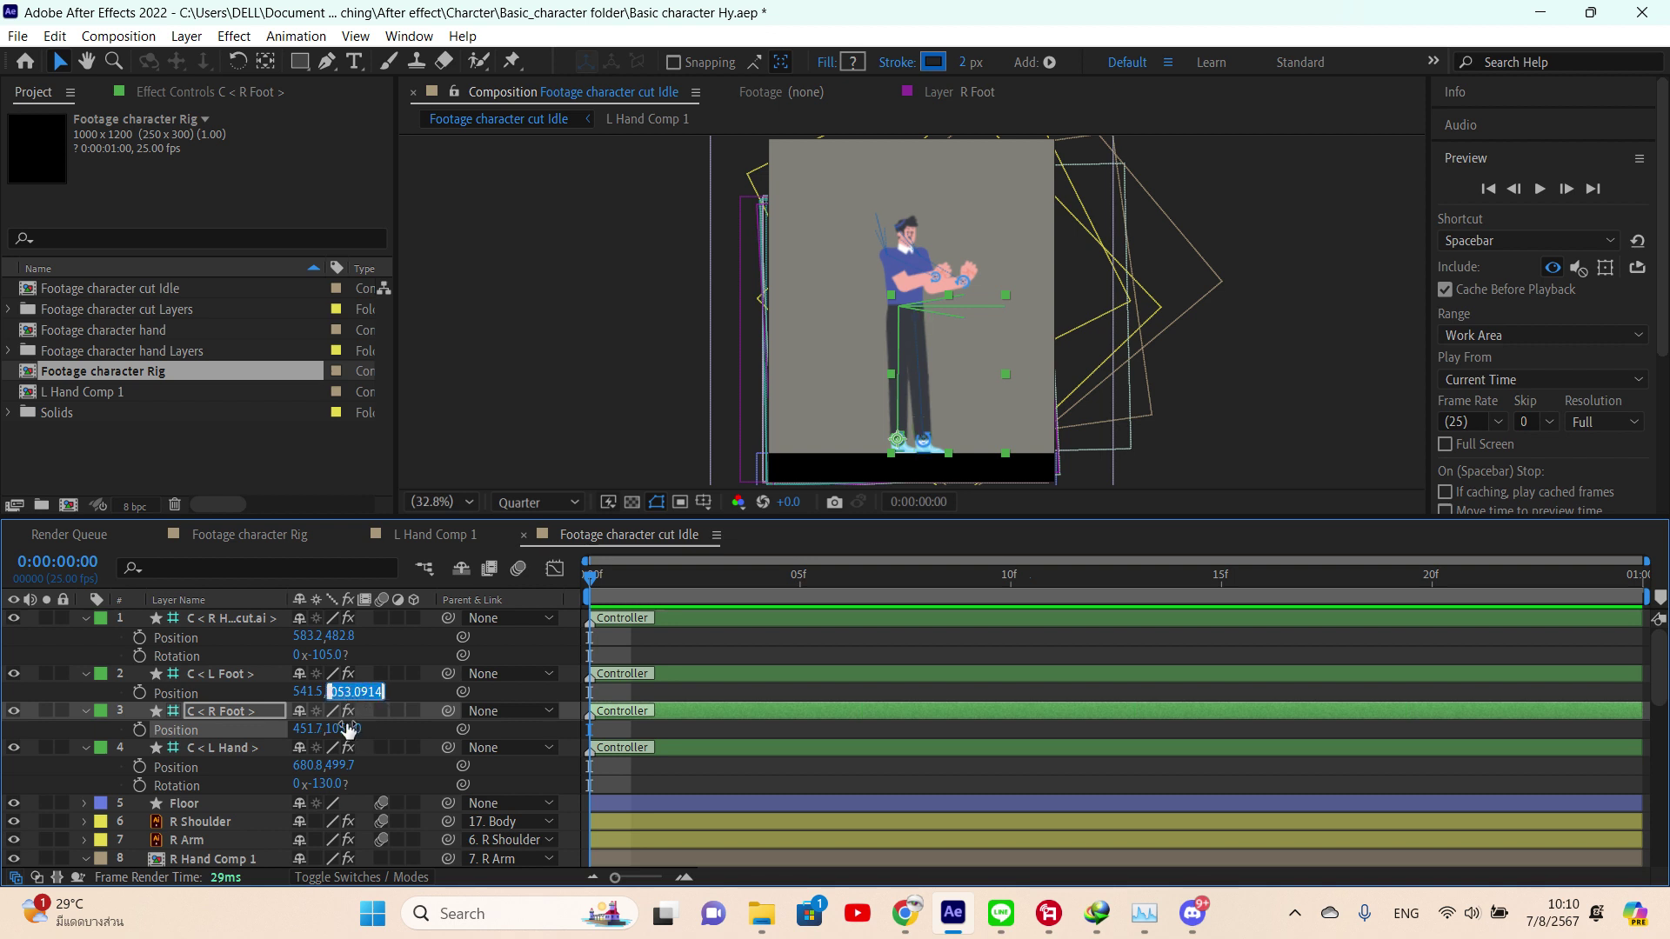
pyautogui.click(402, 739)
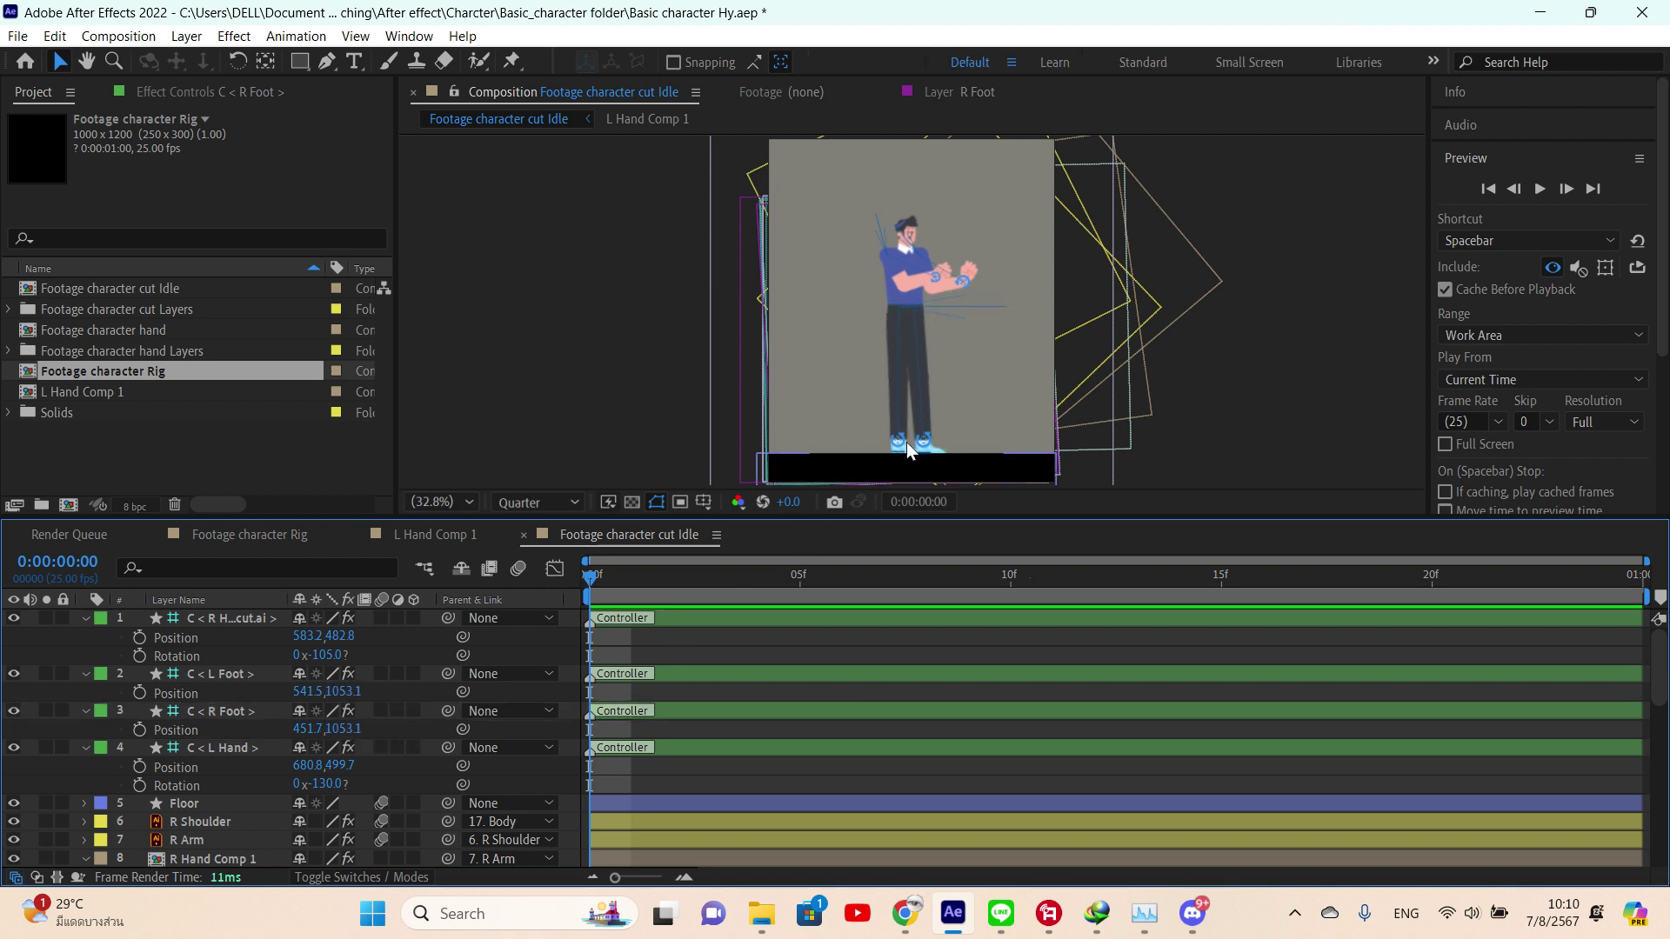
# - Set the left hand controller's rotation to 0°
pyautogui.scroll(4, 944, 428)
pyautogui.moveTo(944, 428); pyautogui.dragTo(937, 304)
pyautogui.moveTo(935, 240); pyautogui.dragTo(902, 507)
pyautogui.press('v')
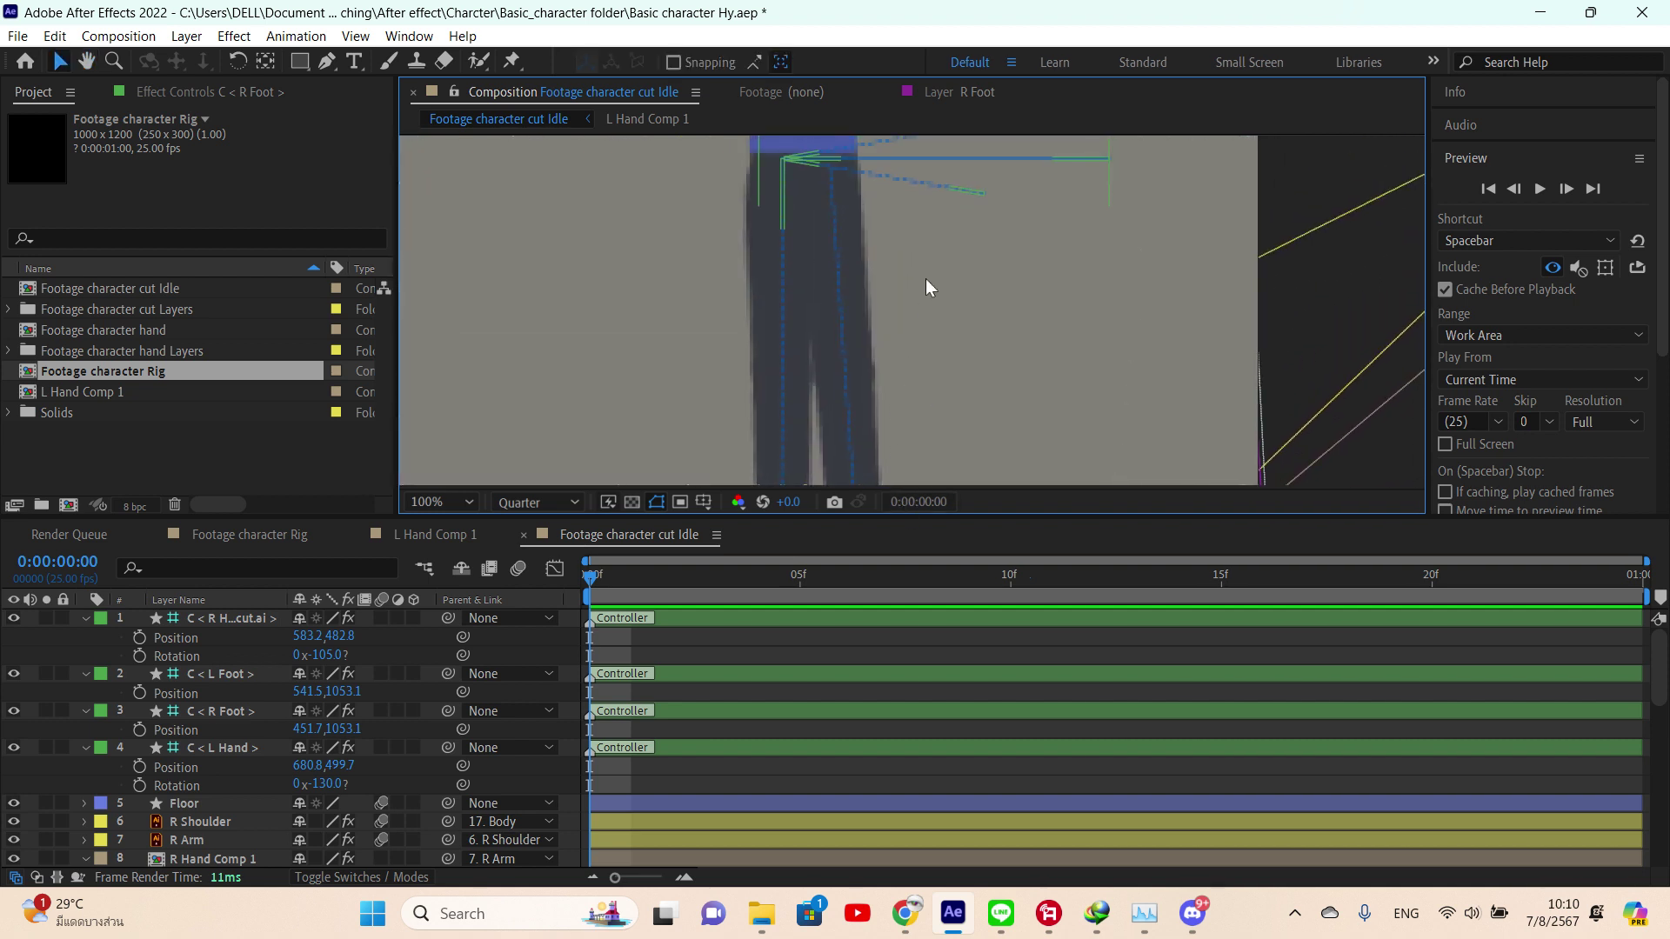
pyautogui.scroll(-2, 925, 278)
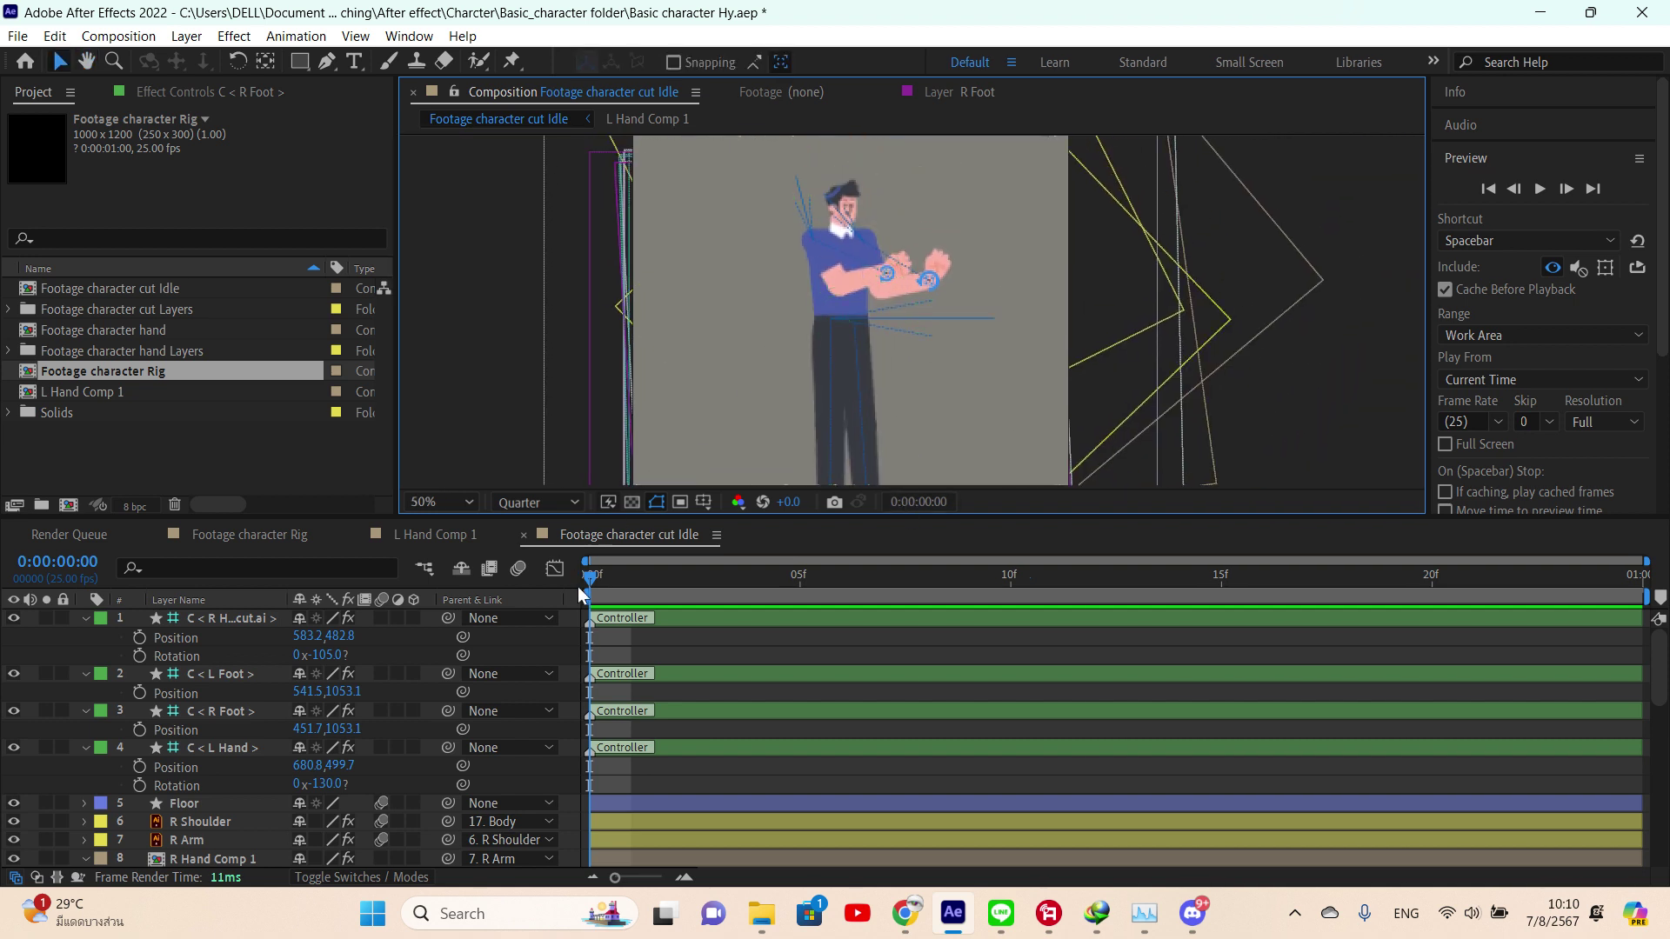
pyautogui.click(928, 284)
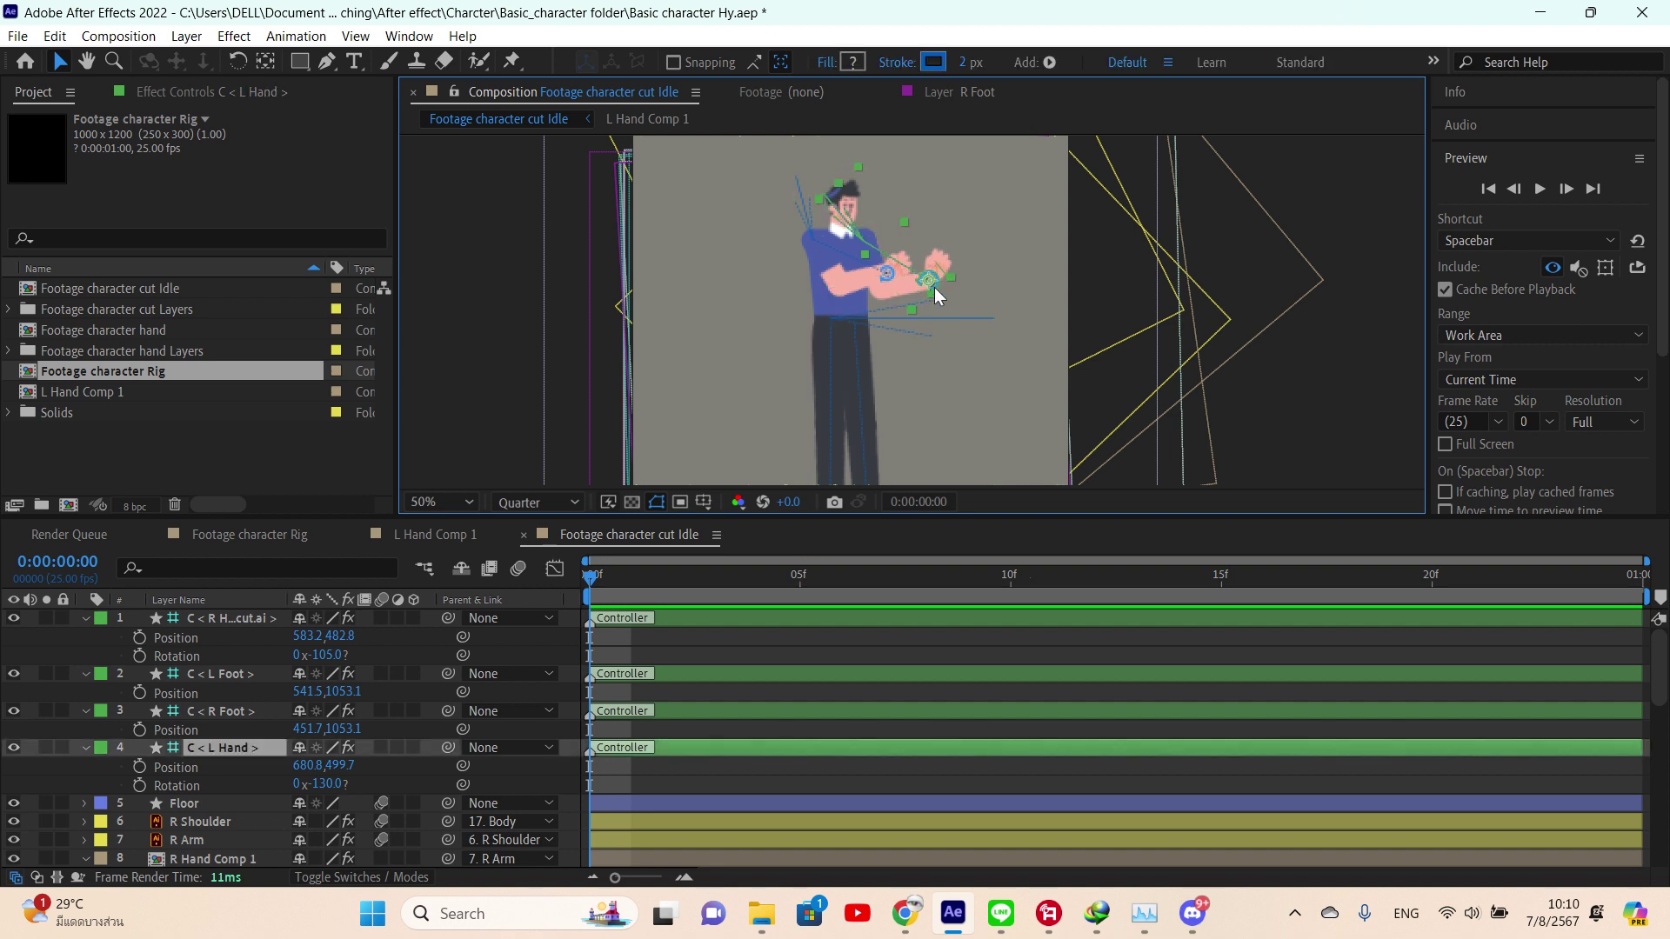
pyautogui.click(338, 784)
pyautogui.write('0')
pyautogui.press('Return')
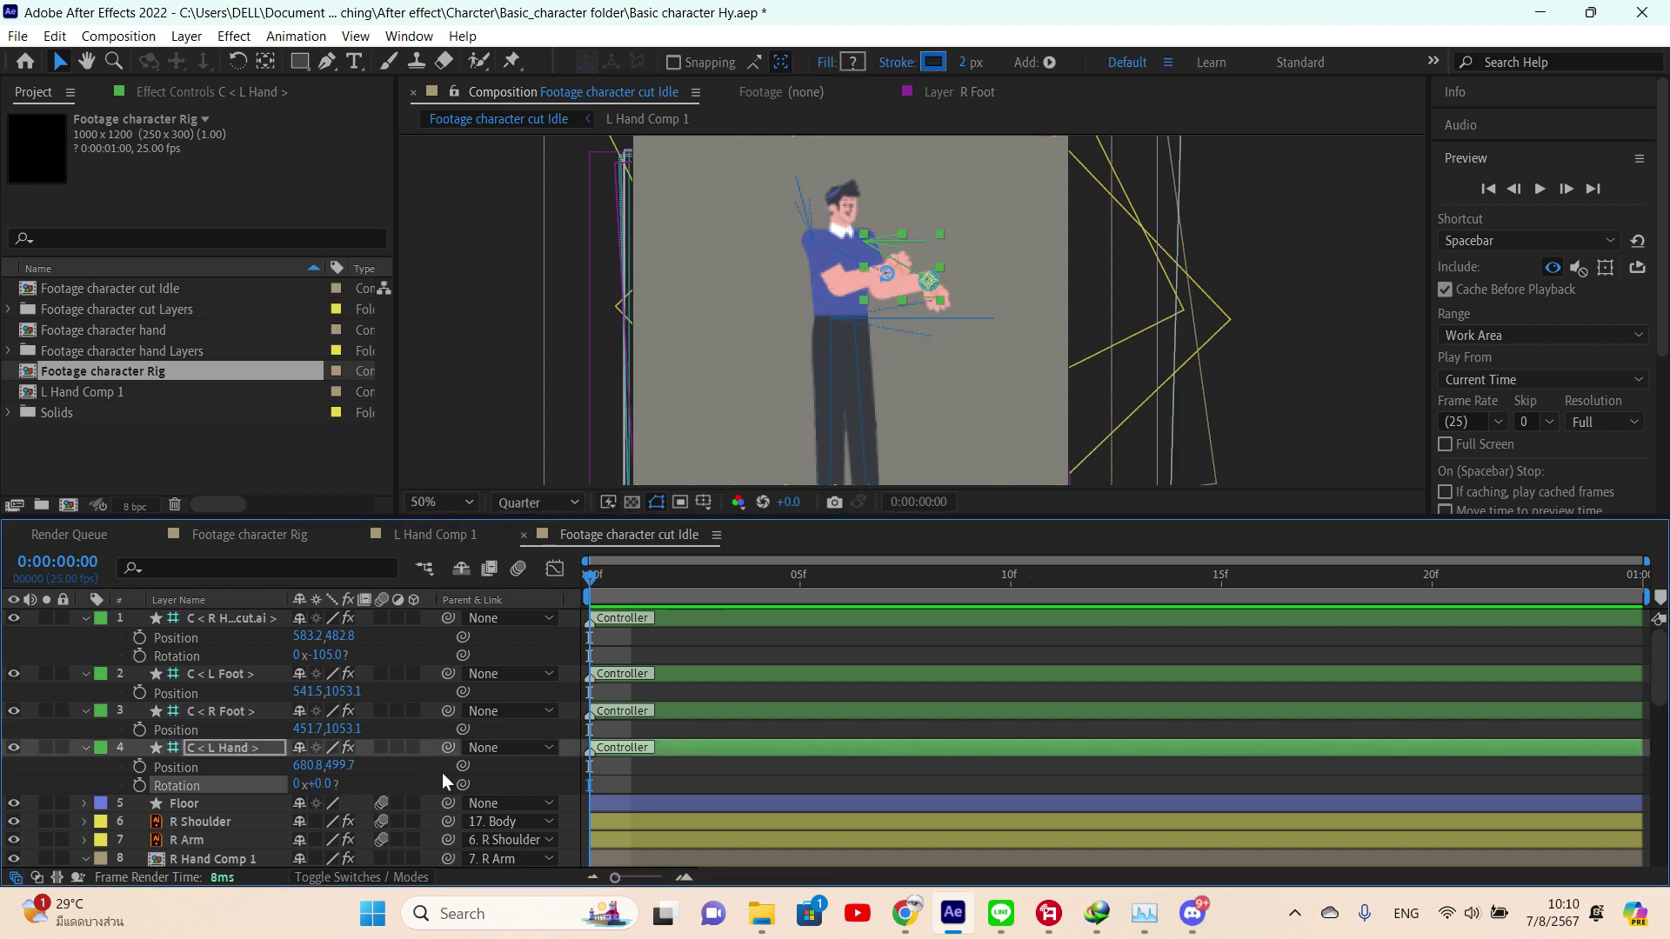
# - Lower the left hand controller beside the hip to about 597.8, 627.7
pyautogui.moveTo(340, 765); pyautogui.dragTo(411, 749)
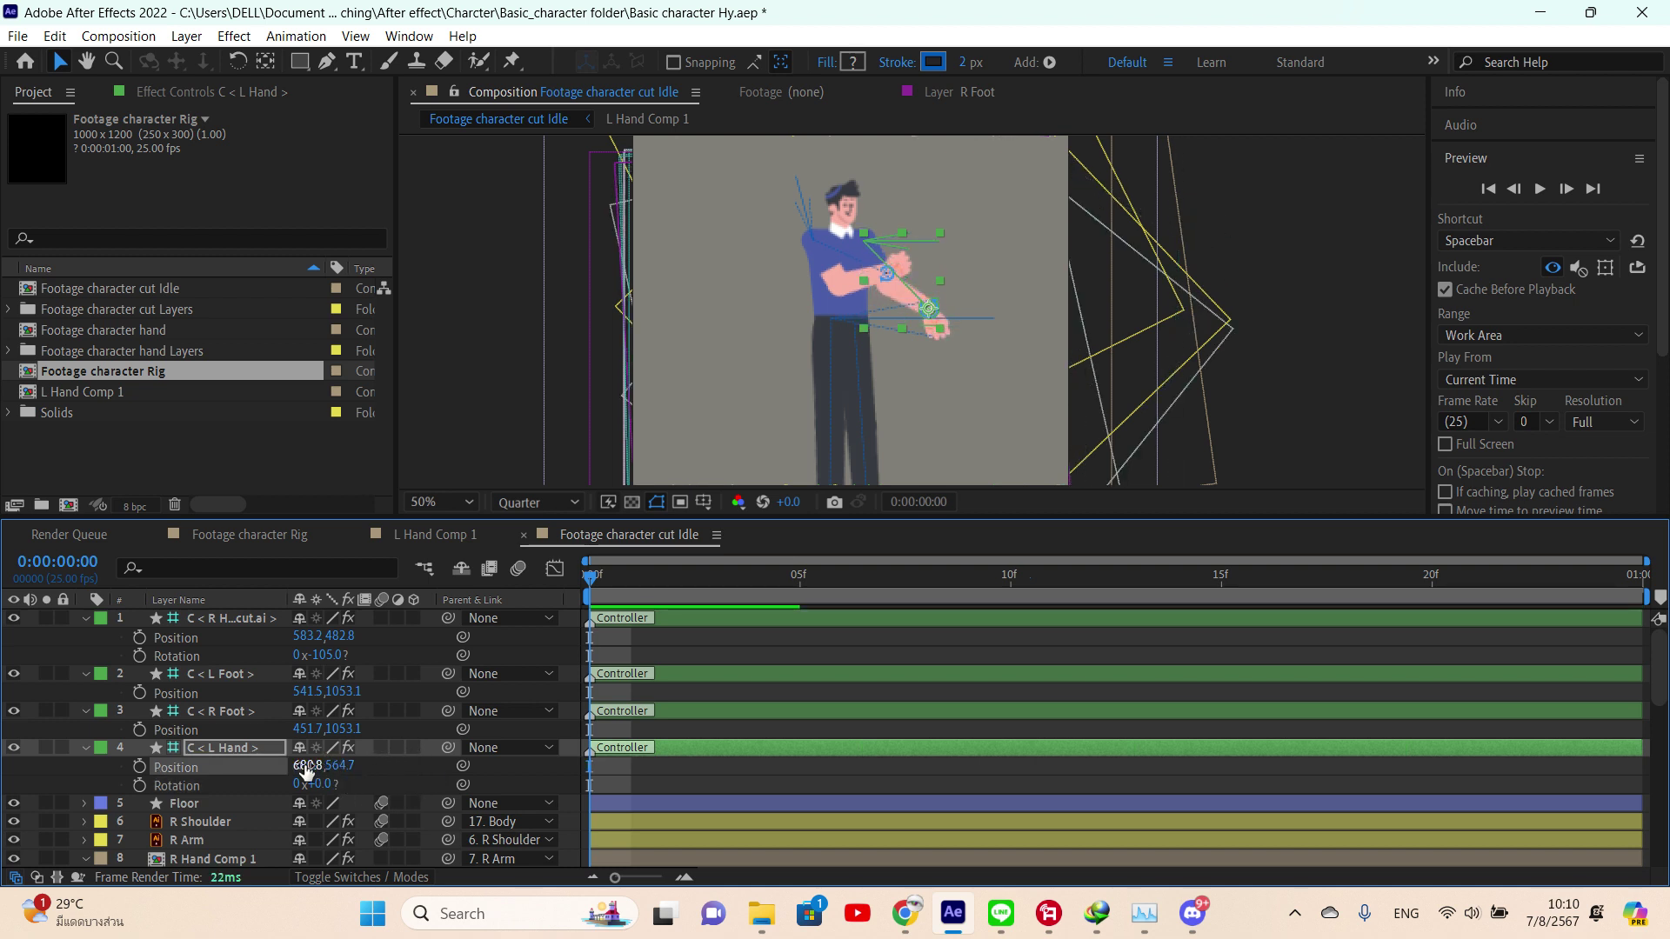
pyautogui.moveTo(306, 766); pyautogui.dragTo(235, 772)
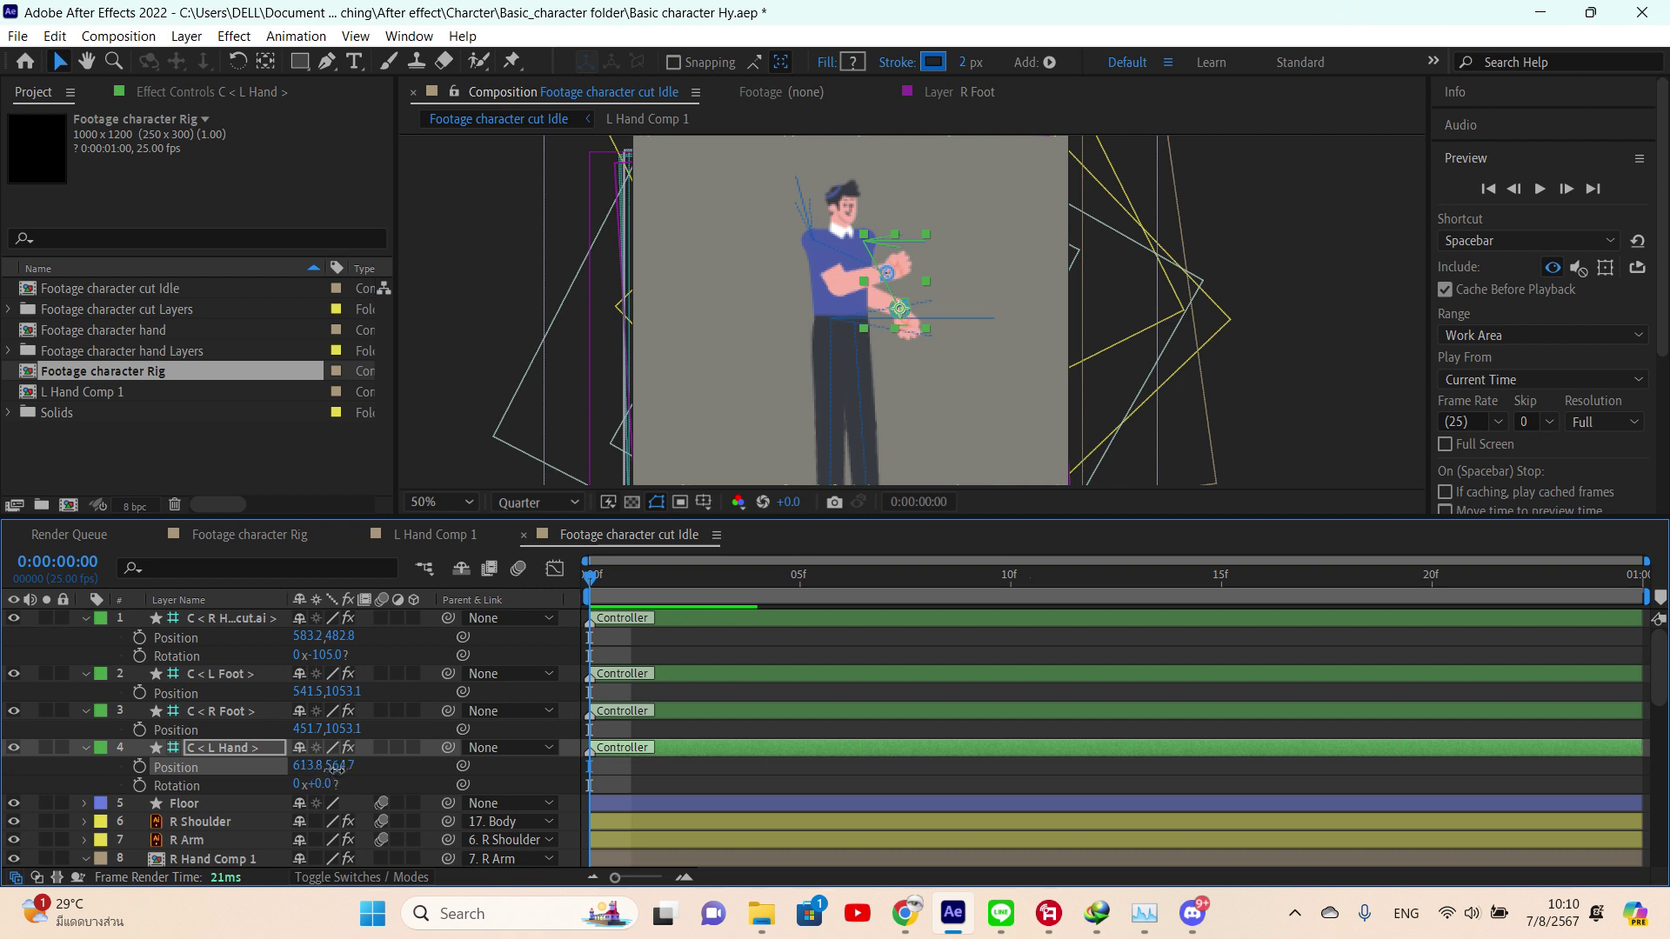
pyautogui.moveTo(341, 765); pyautogui.dragTo(411, 752)
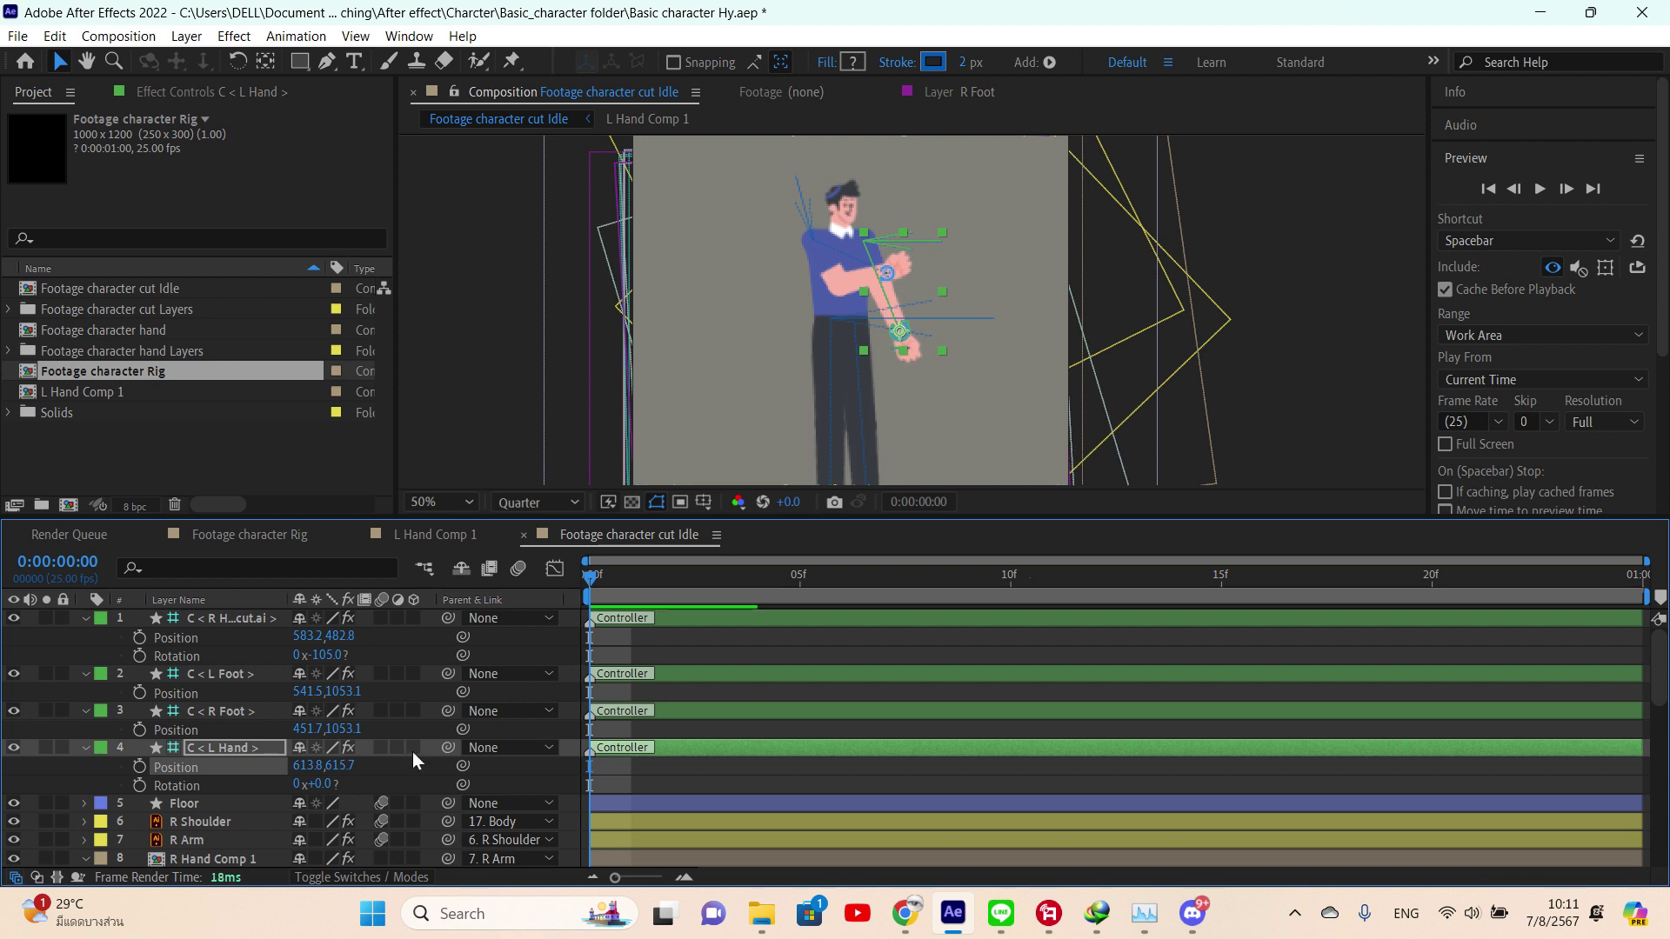
pyautogui.moveTo(306, 765); pyautogui.dragTo(353, 766)
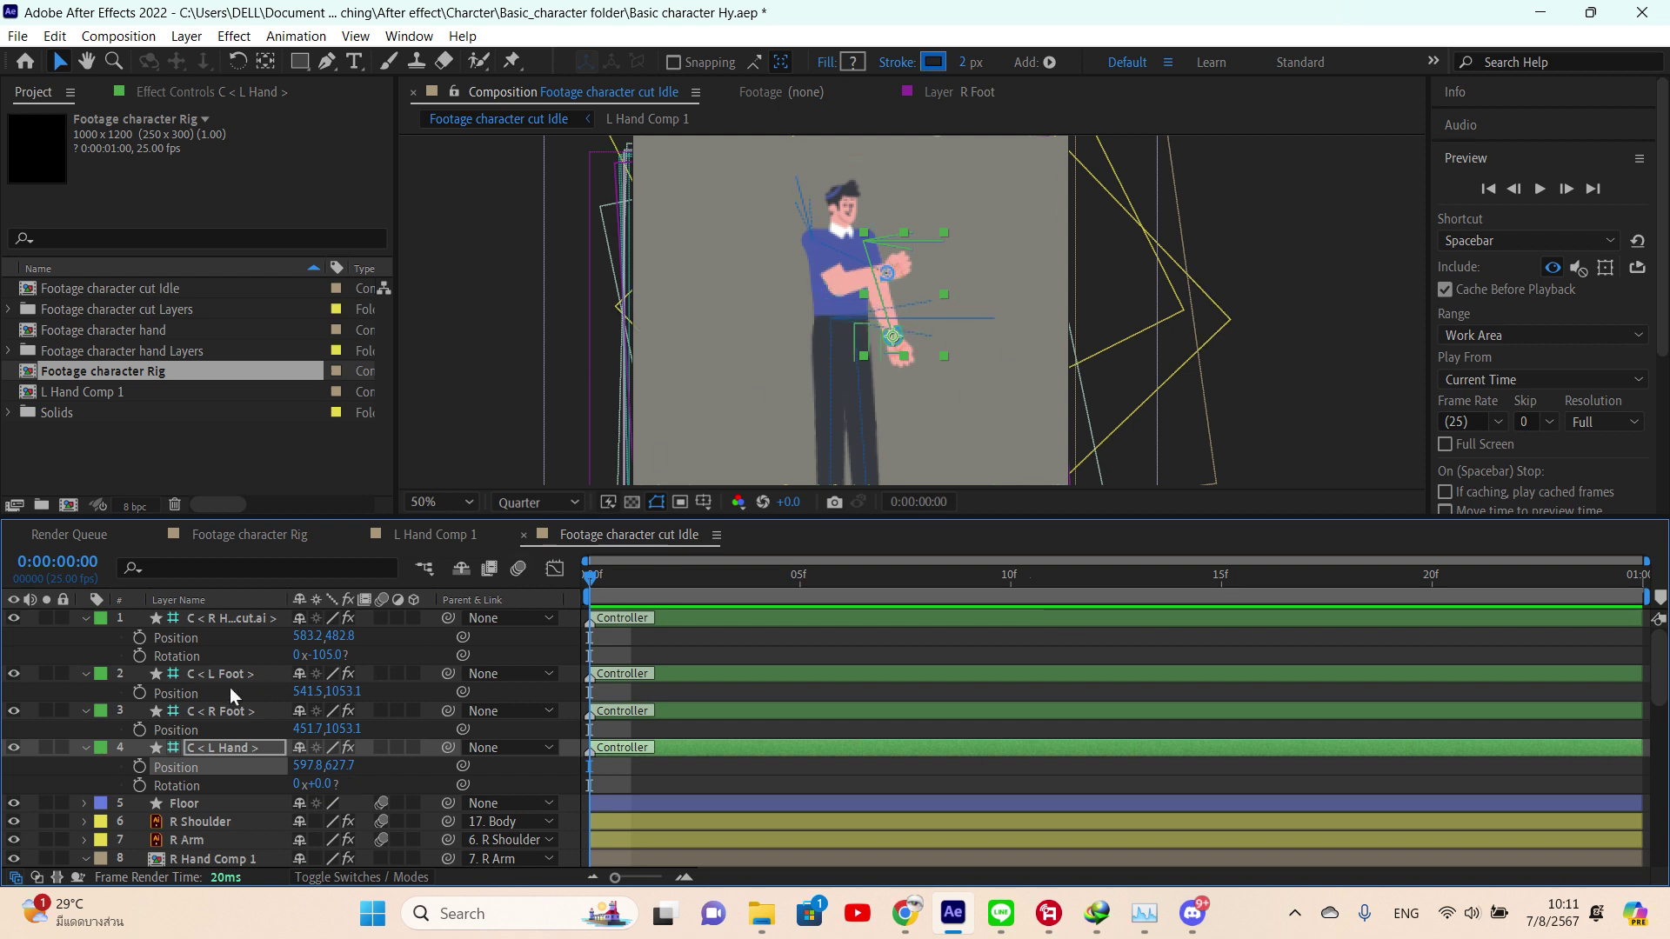
# - Lower the right hand controller to about 387.2, 632.8, and refine the left hand controller to about 585.8, 623.7 with a rotation of -6°
pyautogui.click(230, 617)
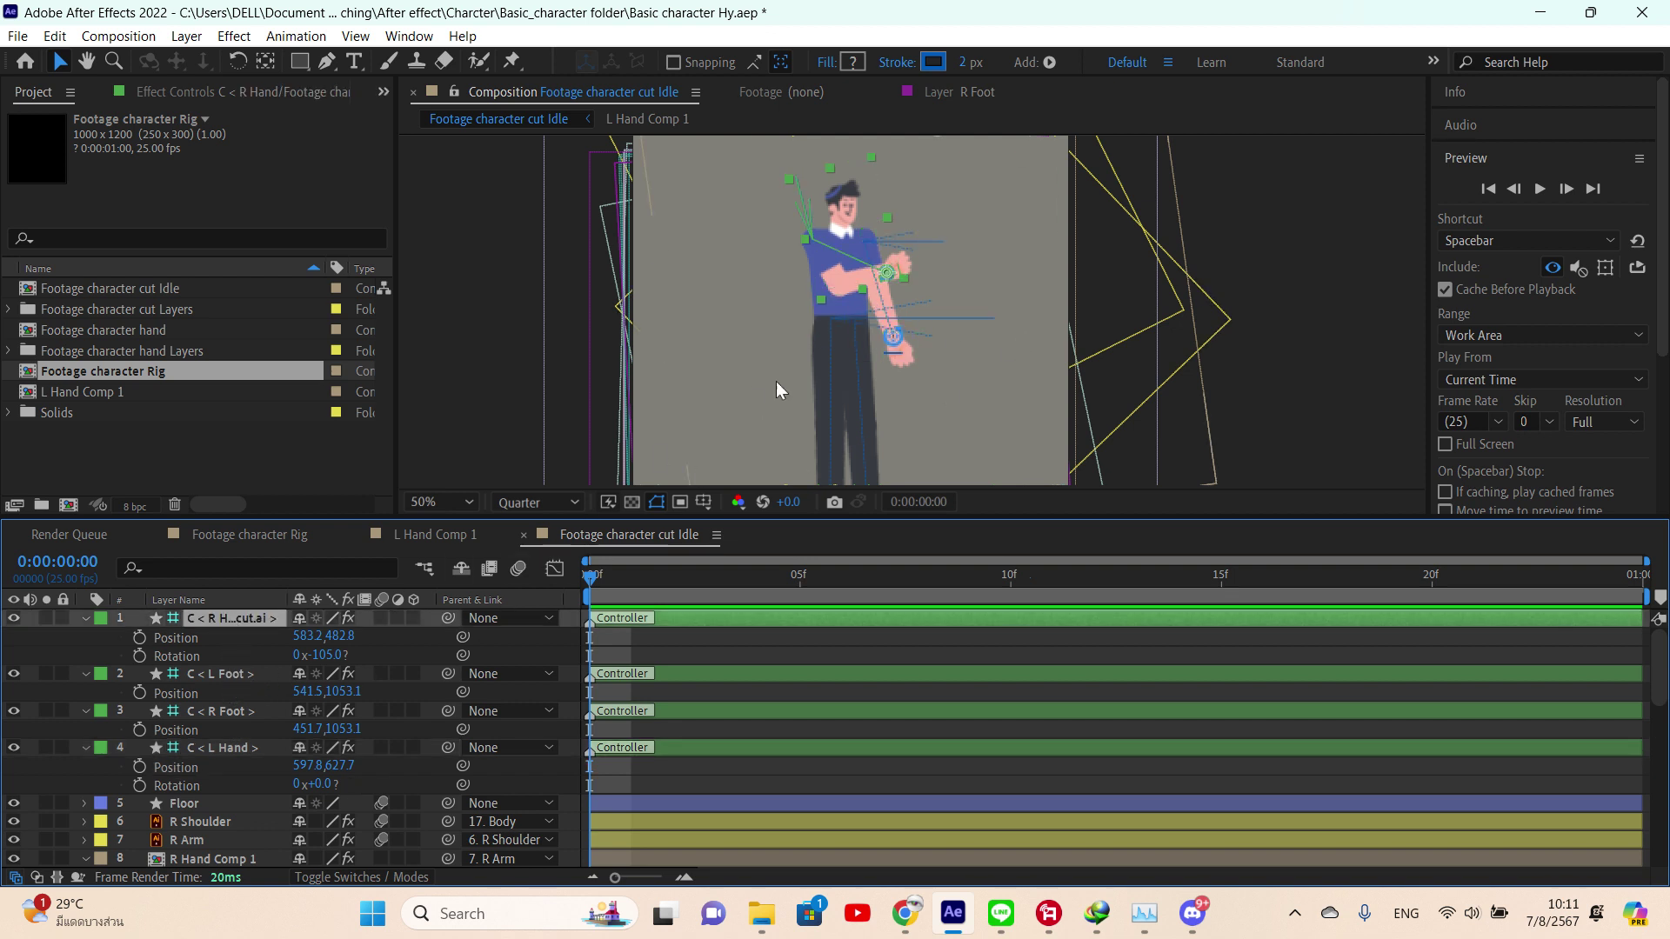
pyautogui.moveTo(878, 280); pyautogui.dragTo(801, 341)
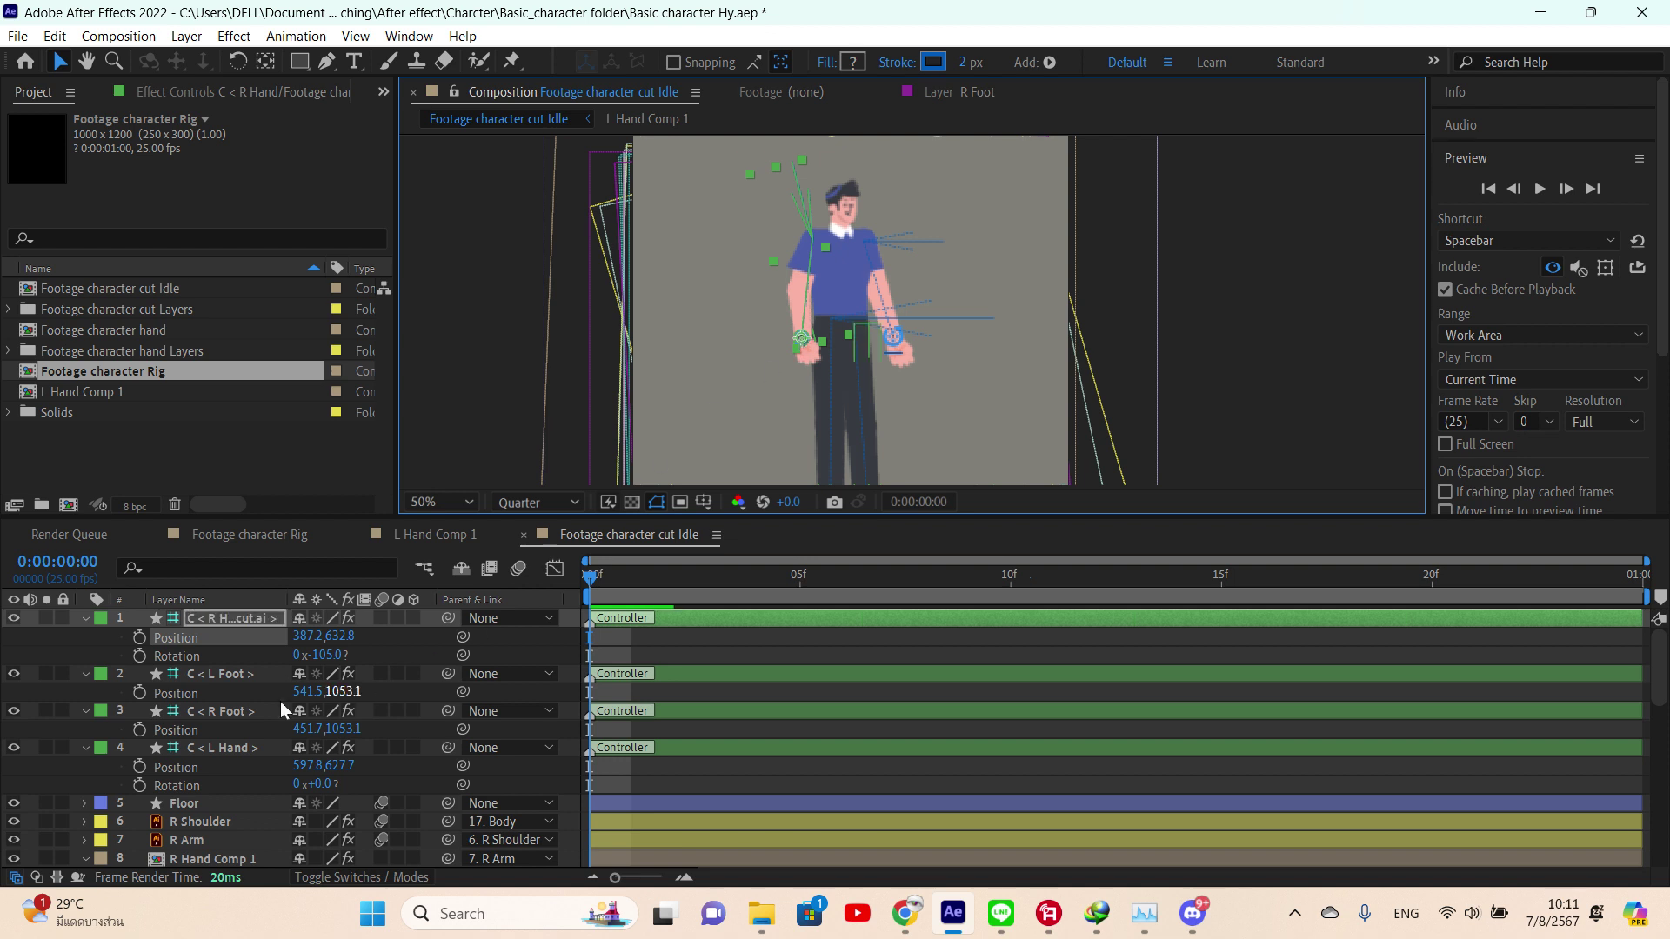
pyautogui.click(901, 351)
pyautogui.moveTo(905, 357); pyautogui.dragTo(894, 341)
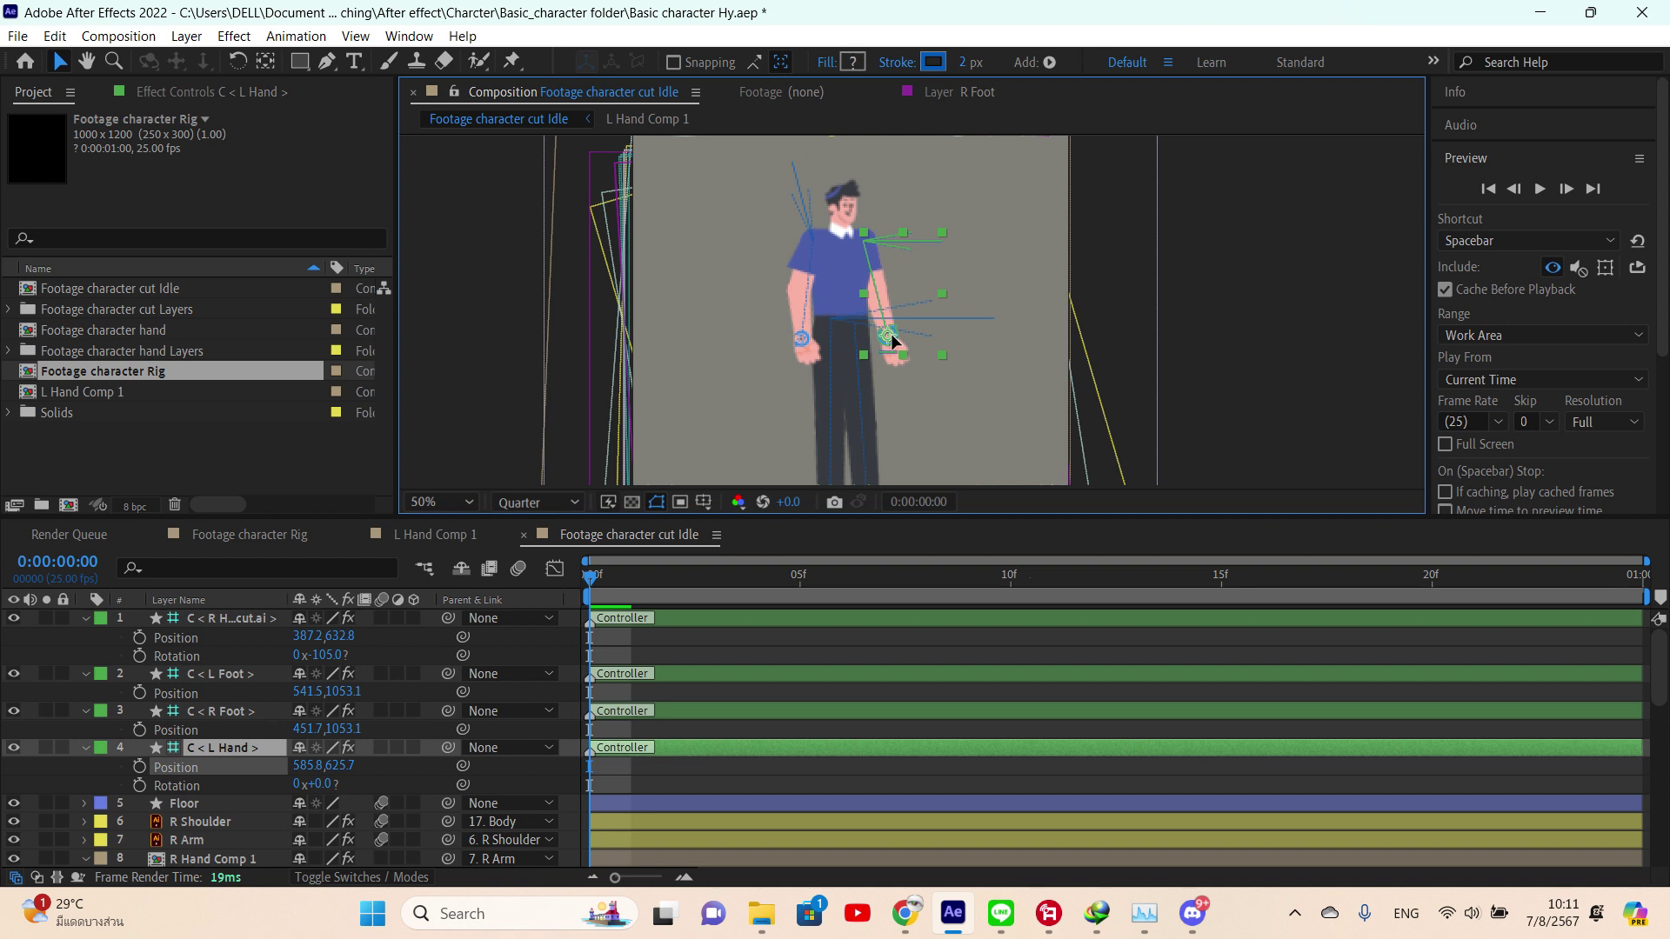
pyautogui.moveTo(893, 340); pyautogui.dragTo(892, 340)
pyautogui.moveTo(325, 783); pyautogui.dragTo(318, 780)
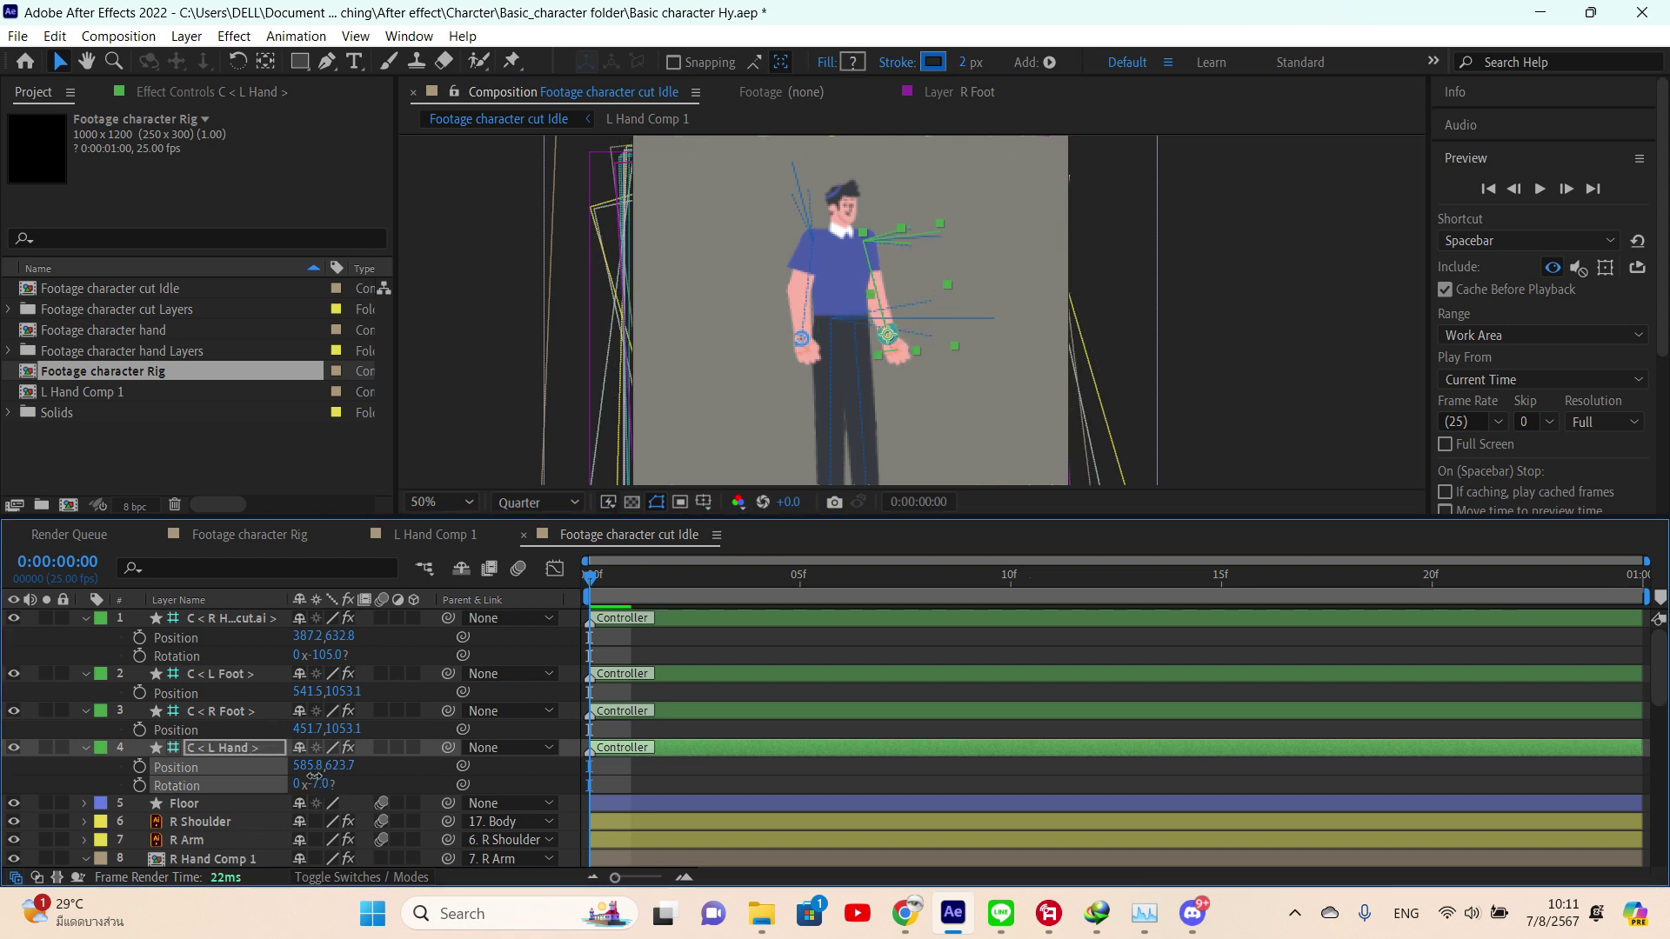
pyautogui.click(1207, 312)
# - Save the project and review the character's standing pose in the composition view
pyautogui.scroll(-2, 1097, 355)
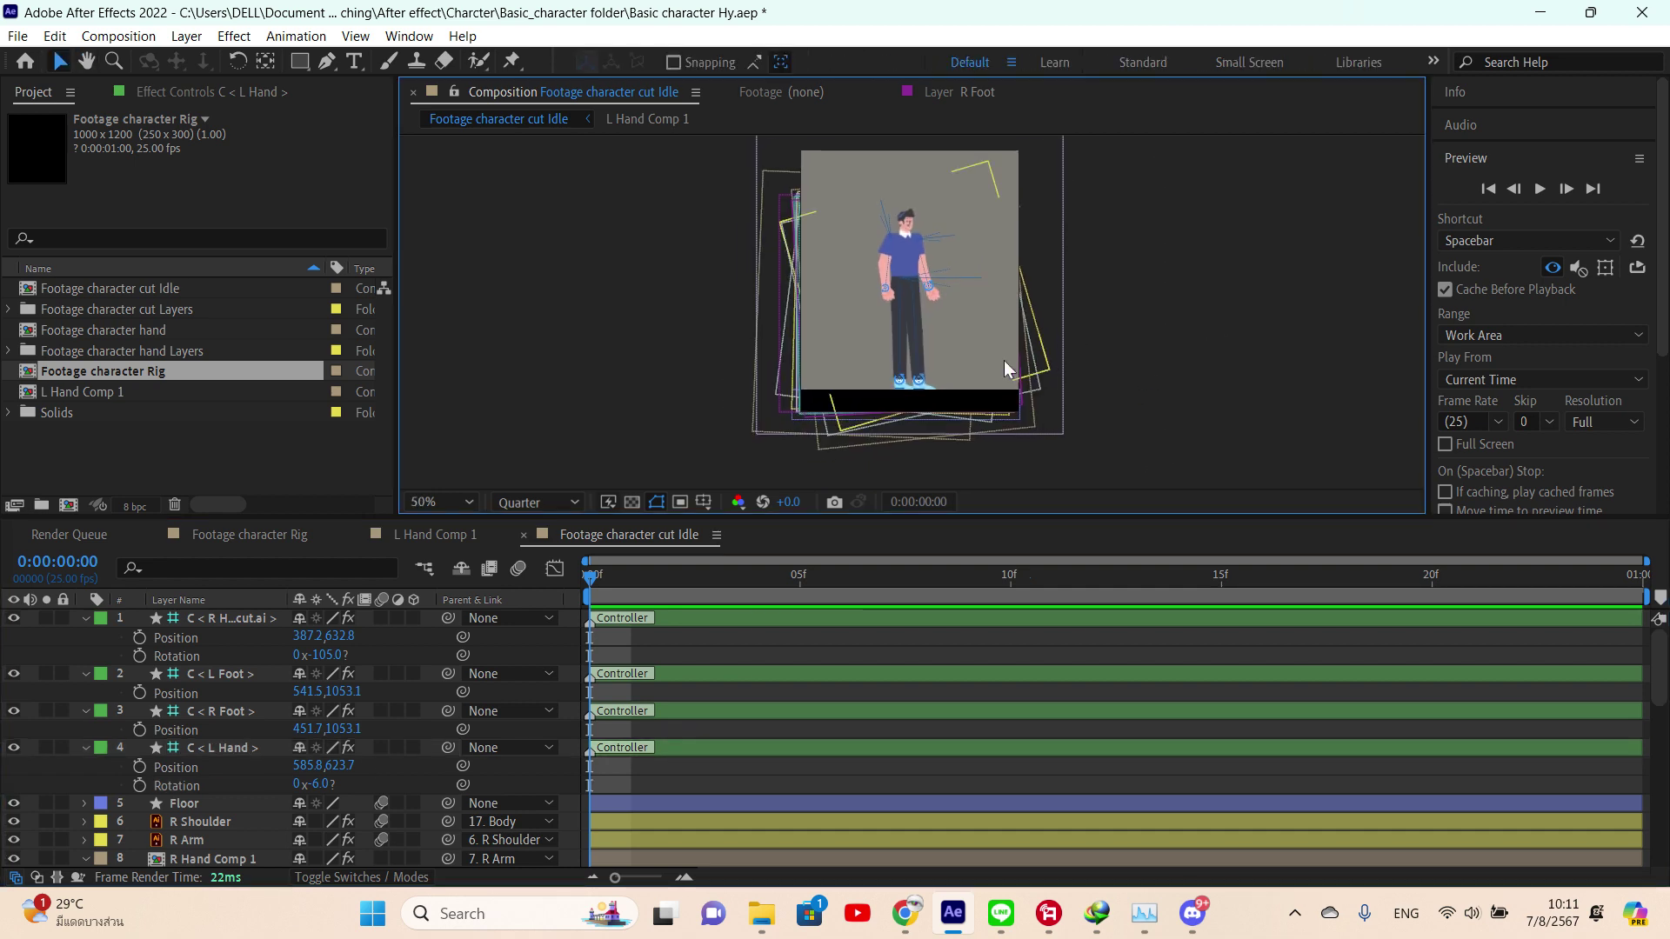
pyautogui.scroll(6, 878, 409)
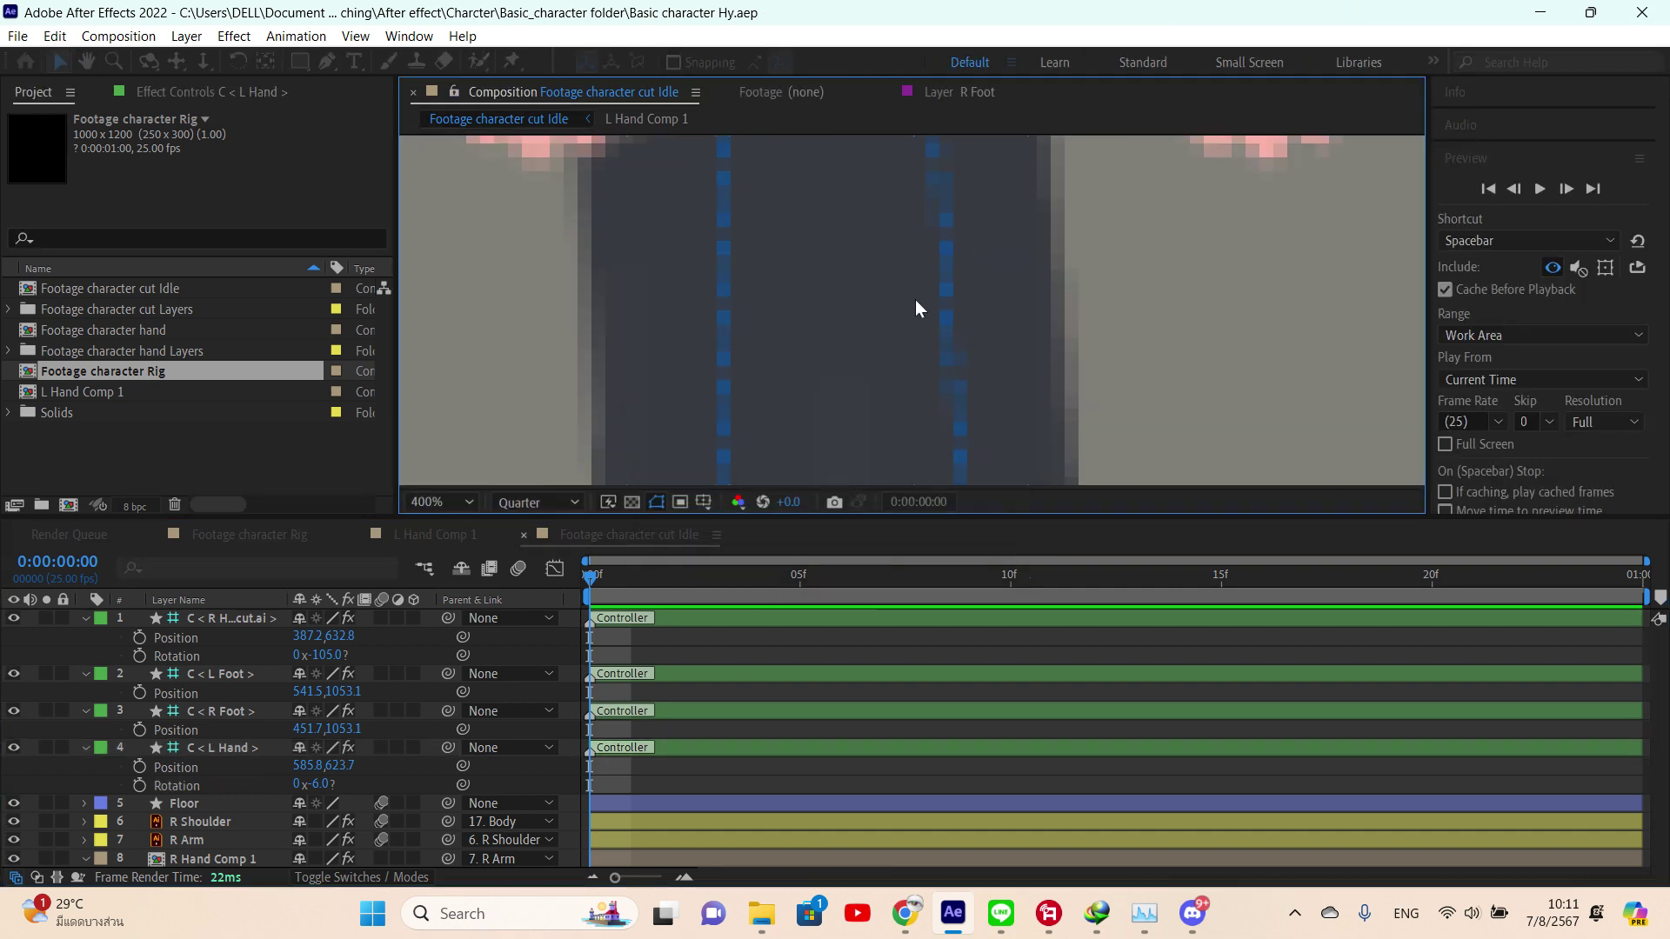
pyautogui.scroll(-4, 917, 296)
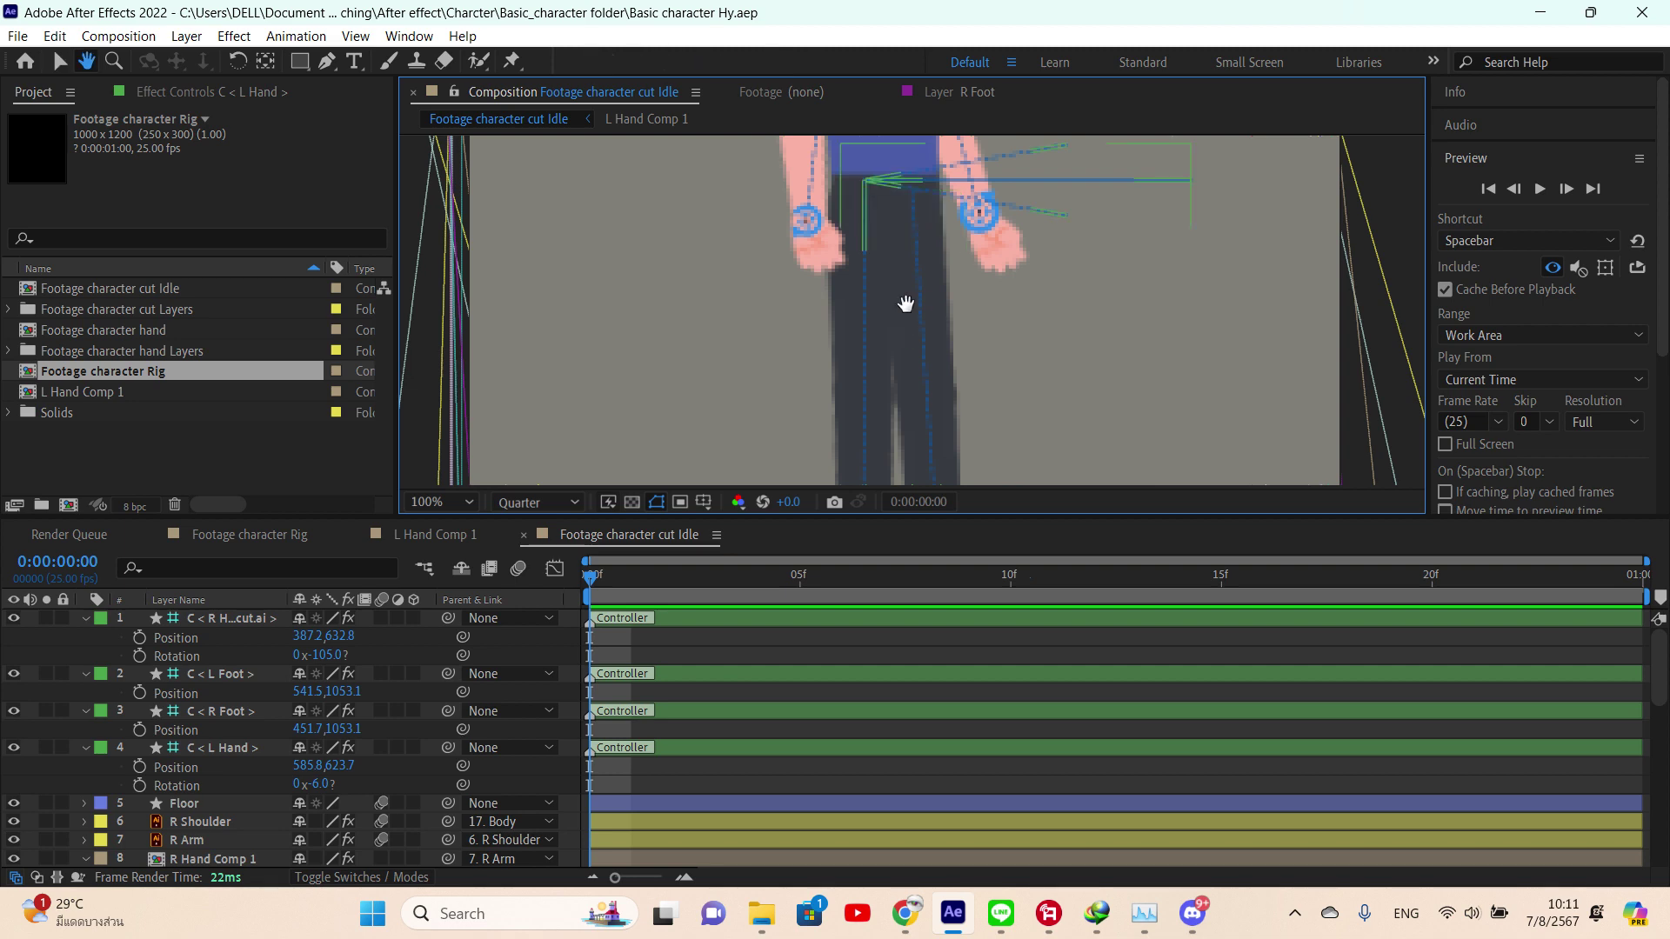
pyautogui.scroll(-2, 918, 302)
pyautogui.click(912, 306)
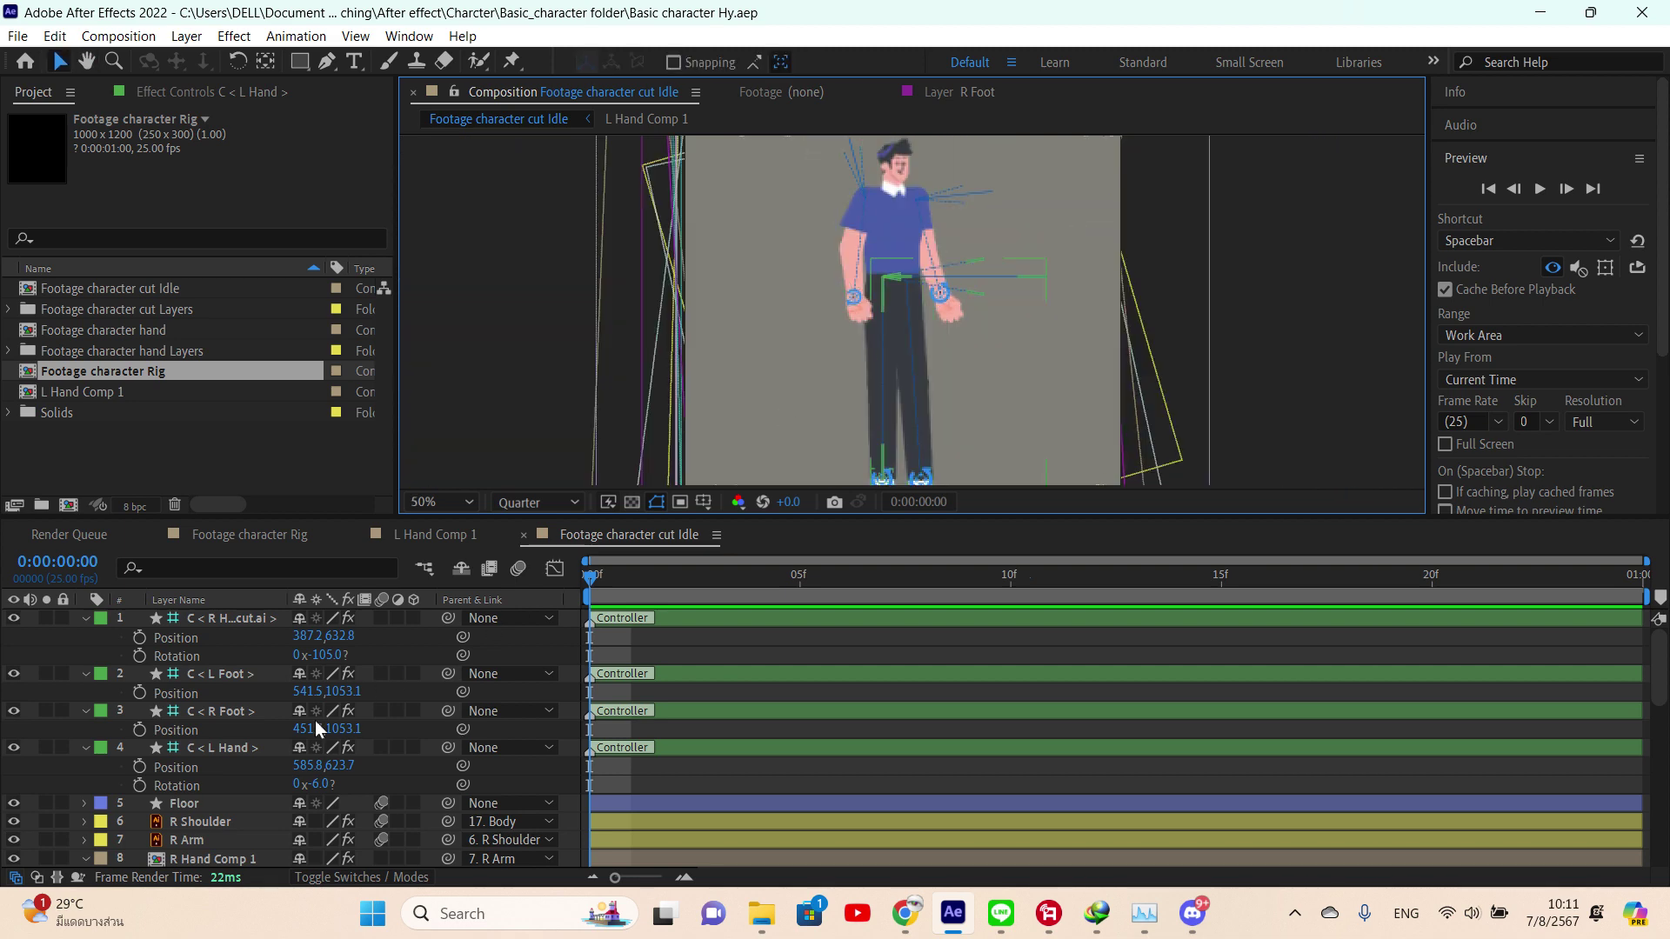
# - Reposition the character's waist layer to about 482.6, 599.5 and save the project
pyautogui.press('u')
pyautogui.scroll(-5, 252, 765)
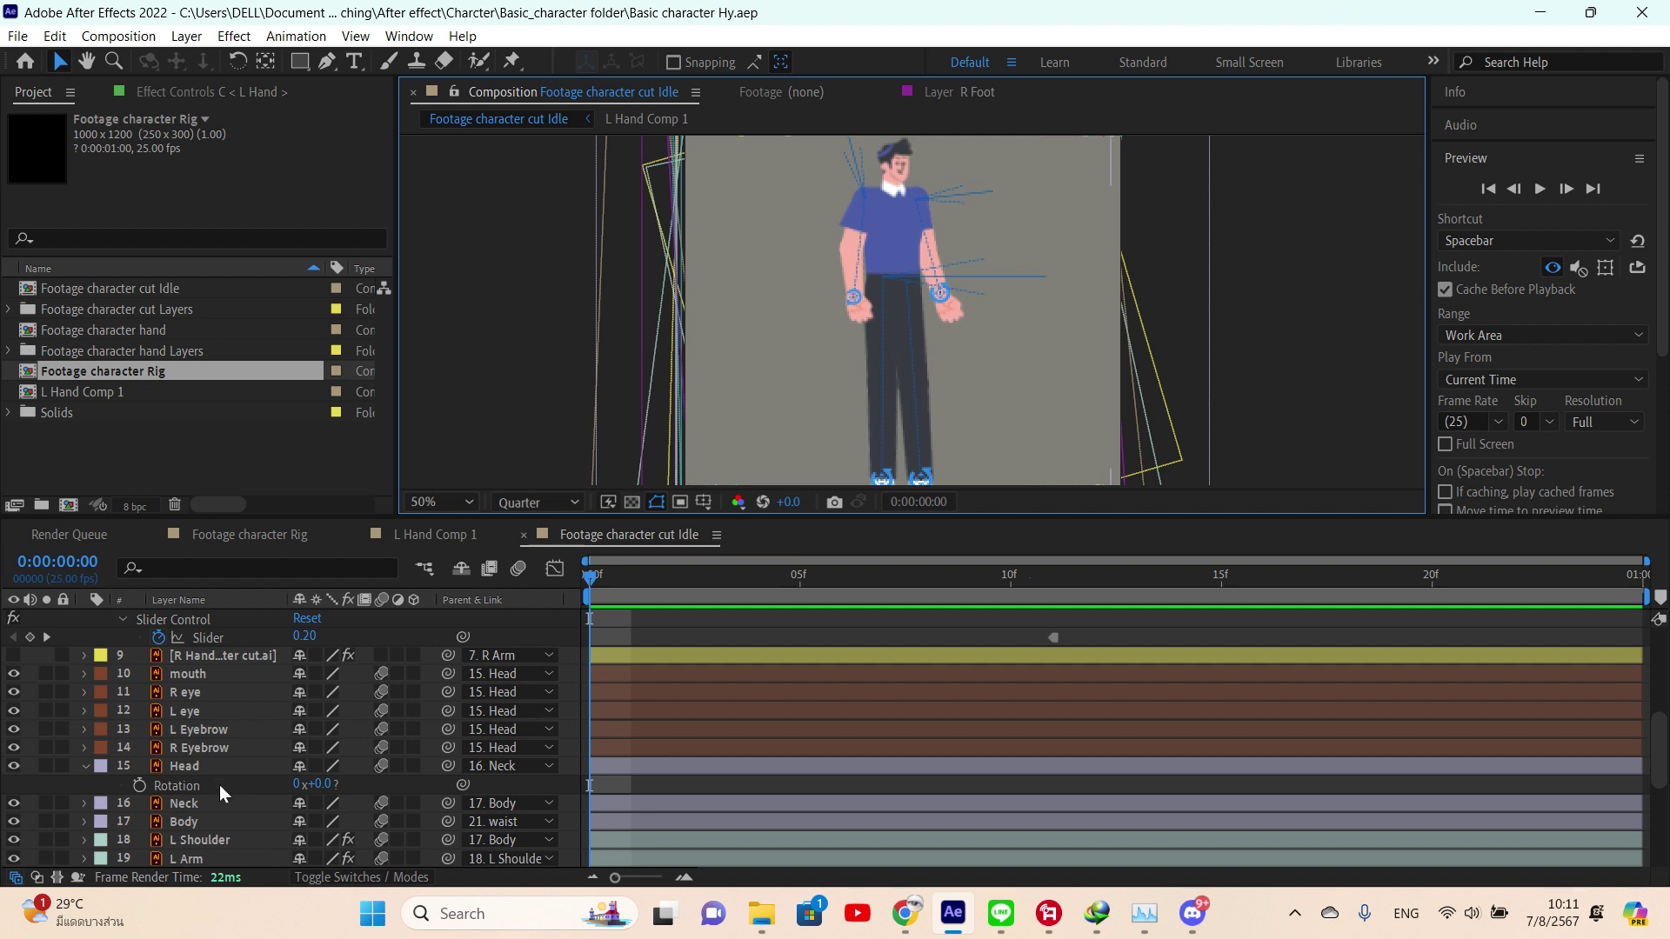
pyautogui.scroll(-3, 223, 785)
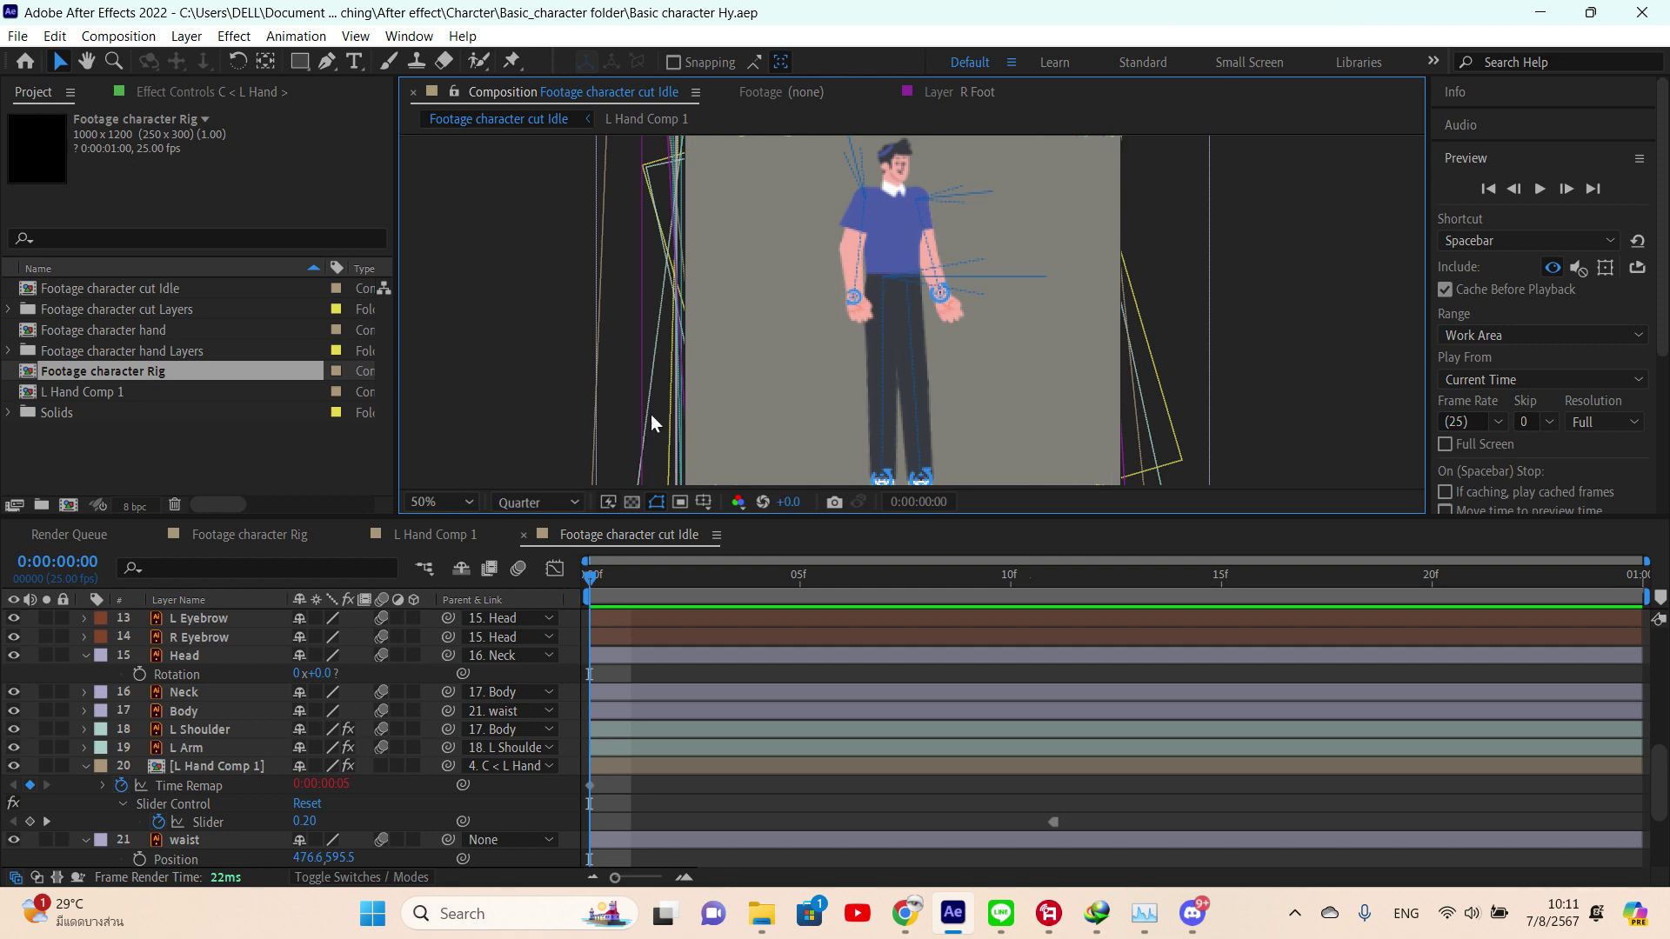
pyautogui.scroll(-3, 256, 761)
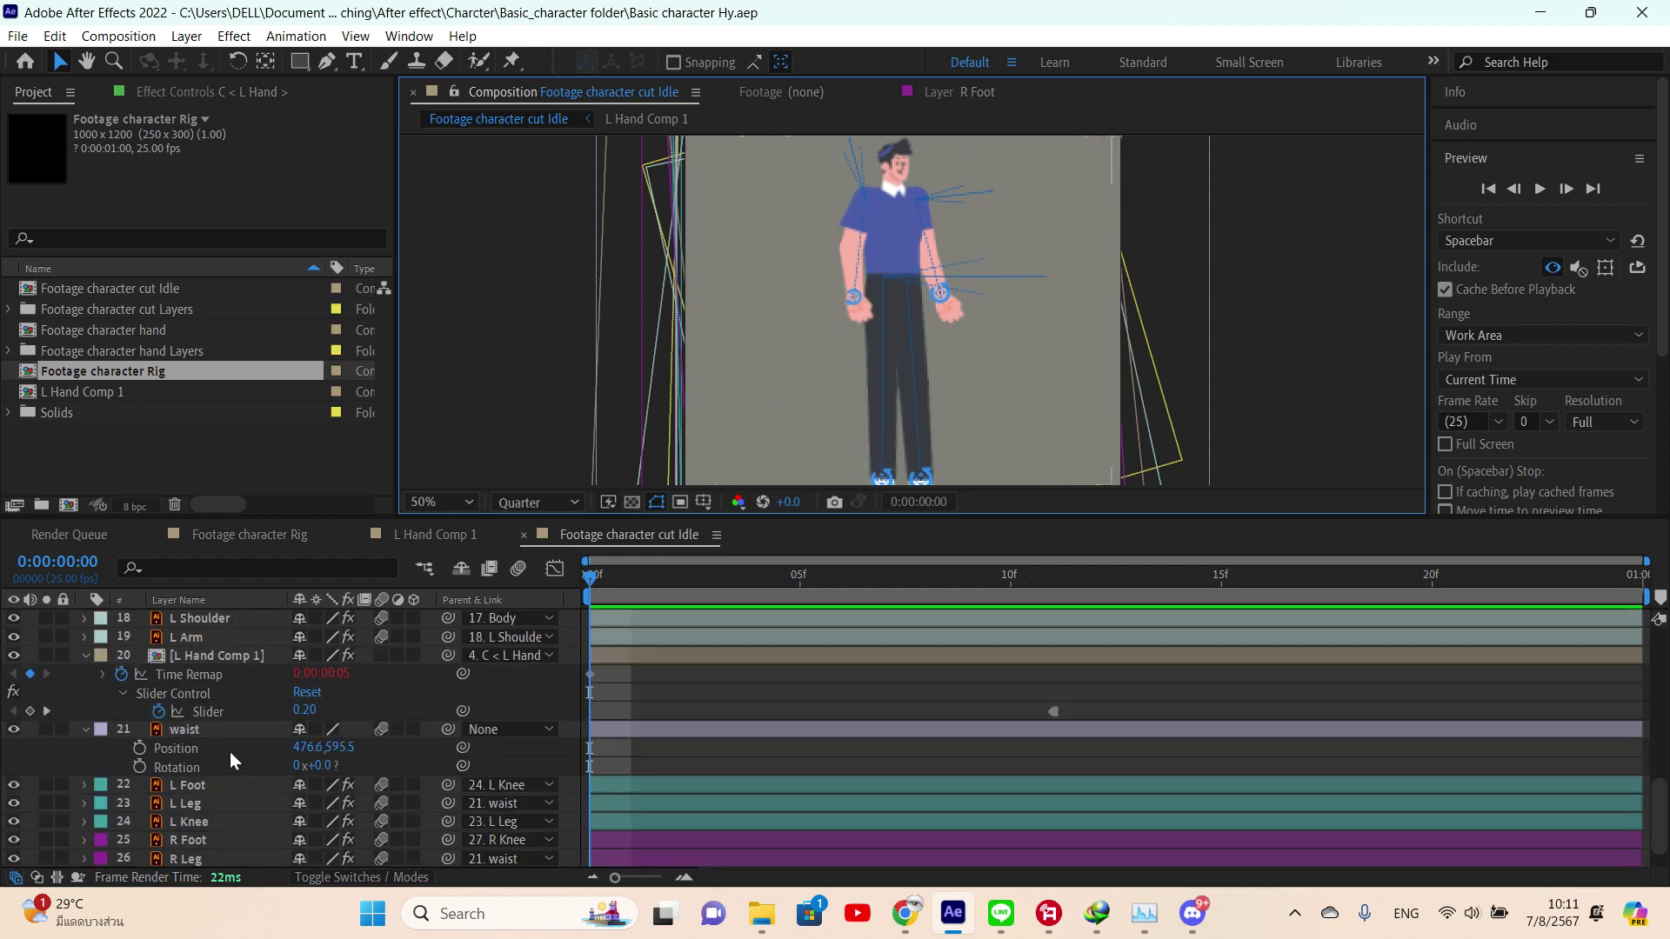
pyautogui.click(203, 729)
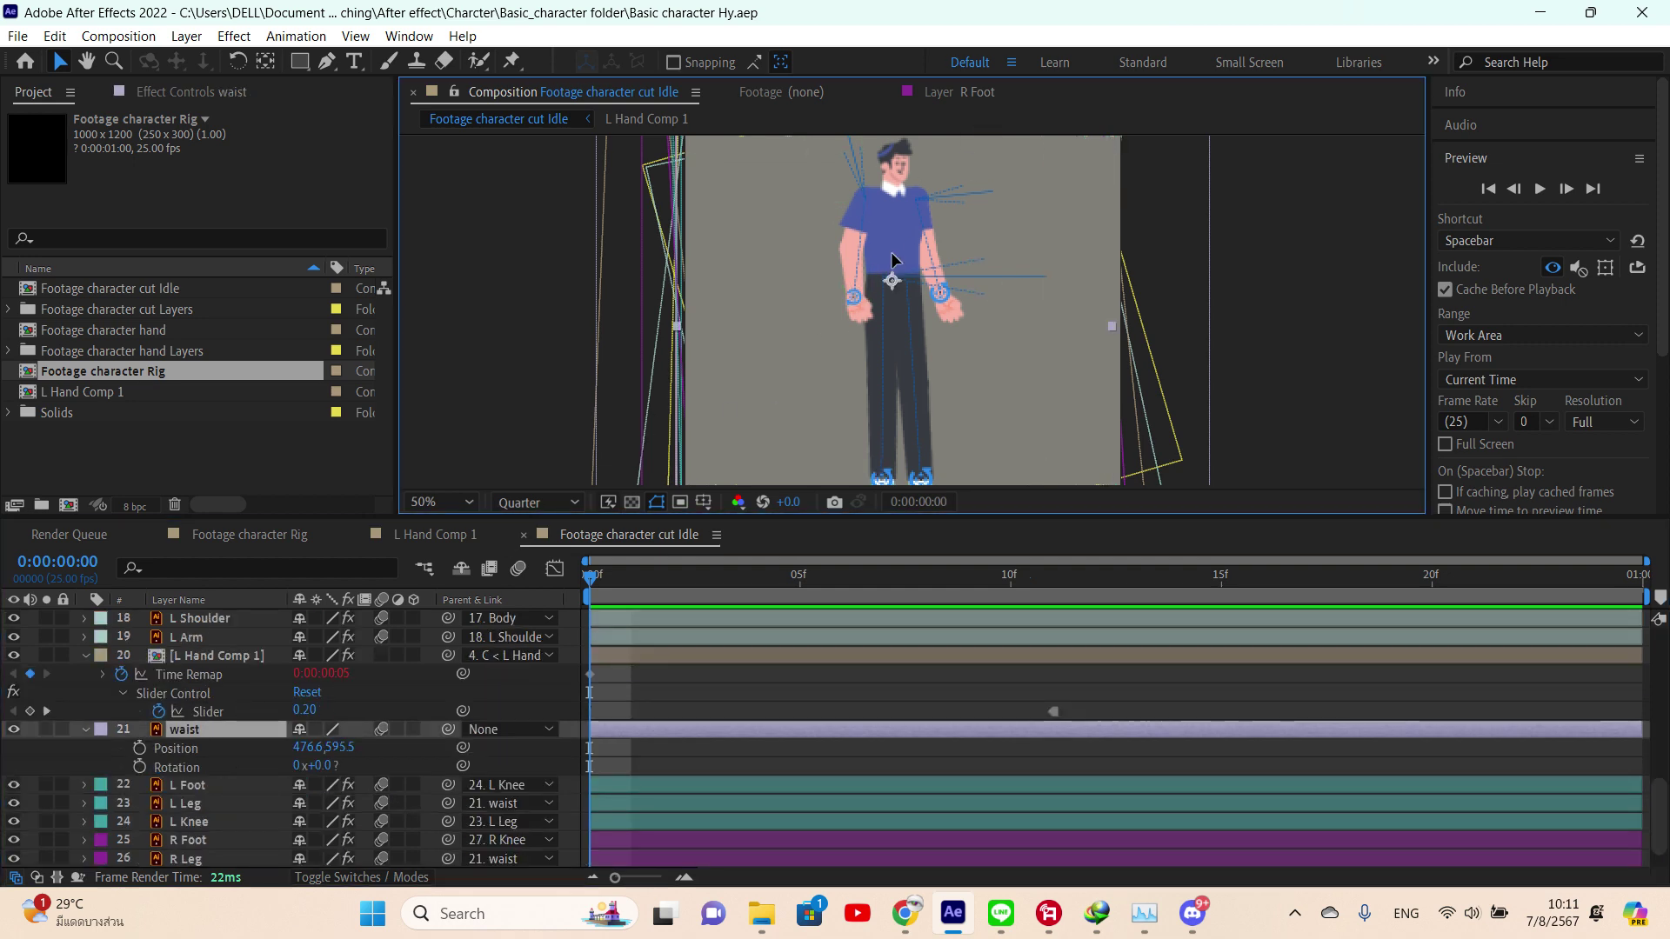
pyautogui.hotkey('shift', 'Down')
pyautogui.press('Left')
pyautogui.press('Left')
pyautogui.press('Left')
pyautogui.press('Left')
pyautogui.press('Left')
pyautogui.press('Left')
pyautogui.press('Up')
pyautogui.press('Up')
pyautogui.press('Up')
pyautogui.press('Up')
pyautogui.press('Up')
pyautogui.press('Up')
pyautogui.press('Up')
pyautogui.press('Up')
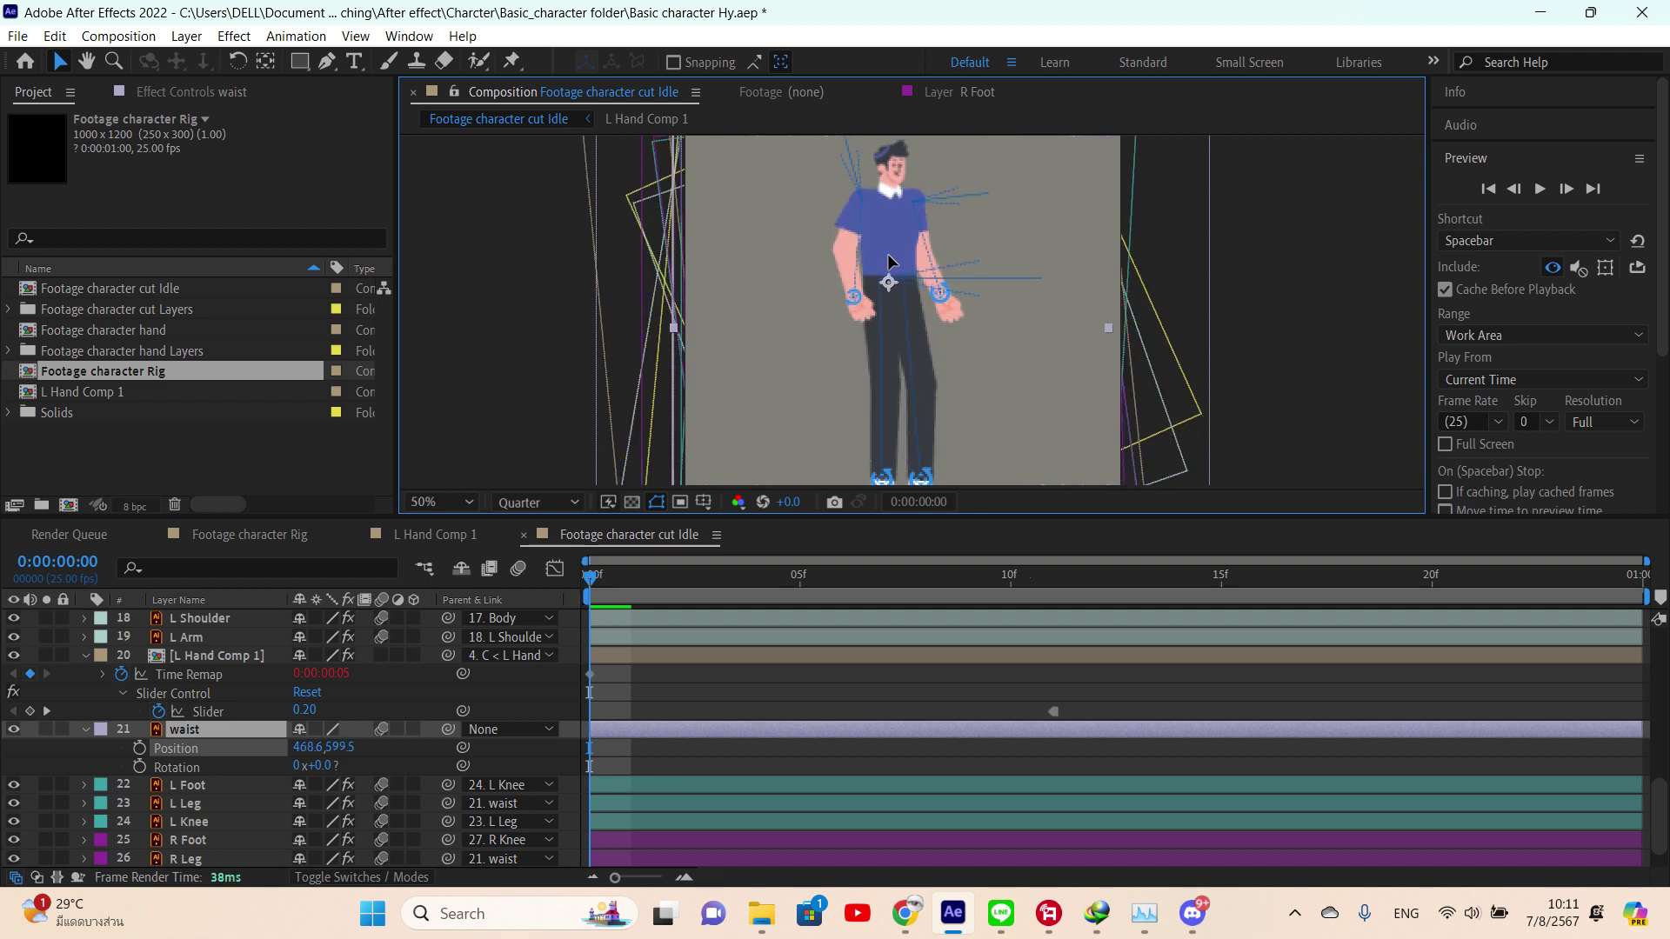
pyautogui.press('Left')
pyautogui.press('Left')
pyautogui.moveTo(889, 261); pyautogui.dragTo(896, 261)
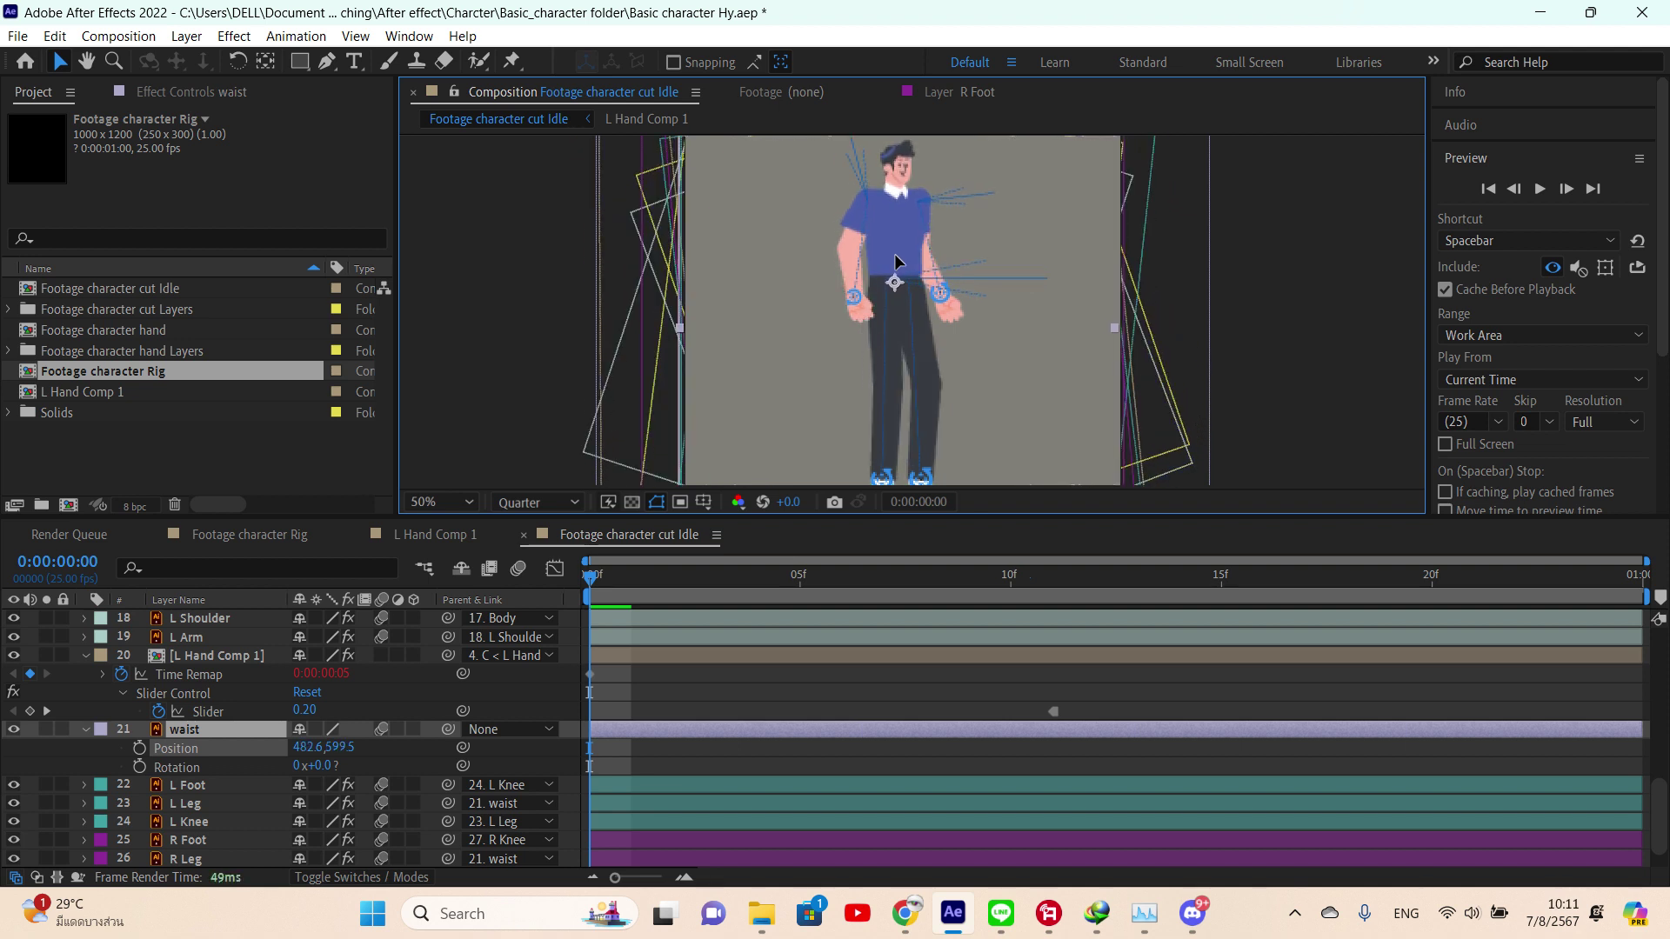
pyautogui.hotkey('ctrl', 's')
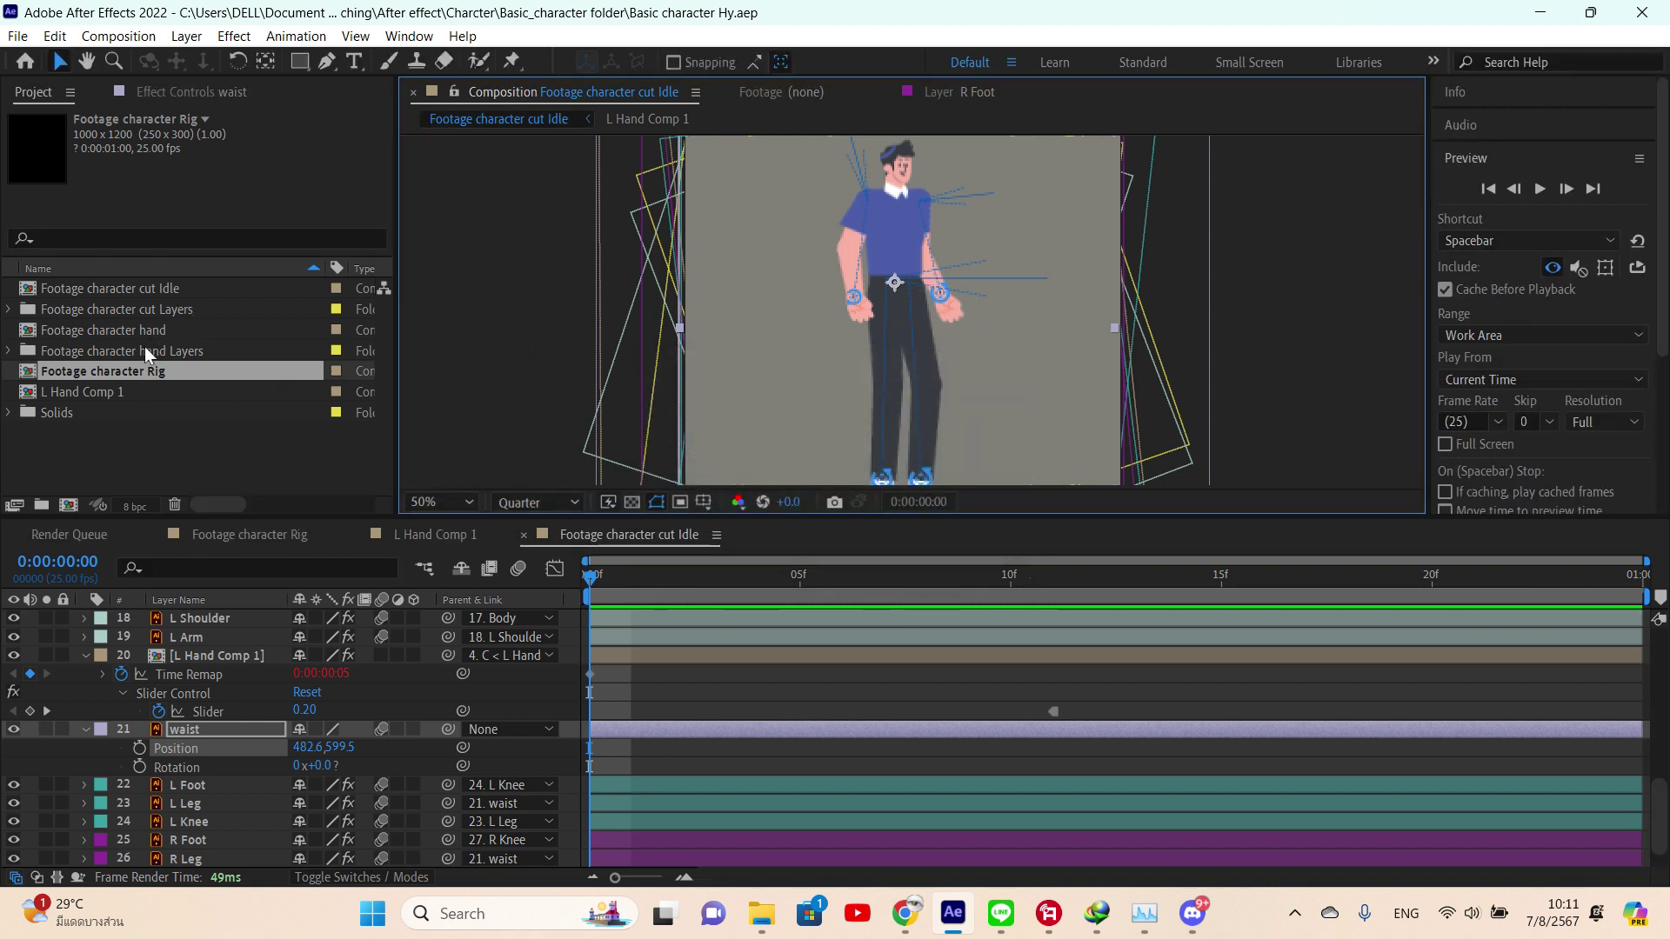
# - Create a new project folder named Footage
pyautogui.rightClick(105, 448)
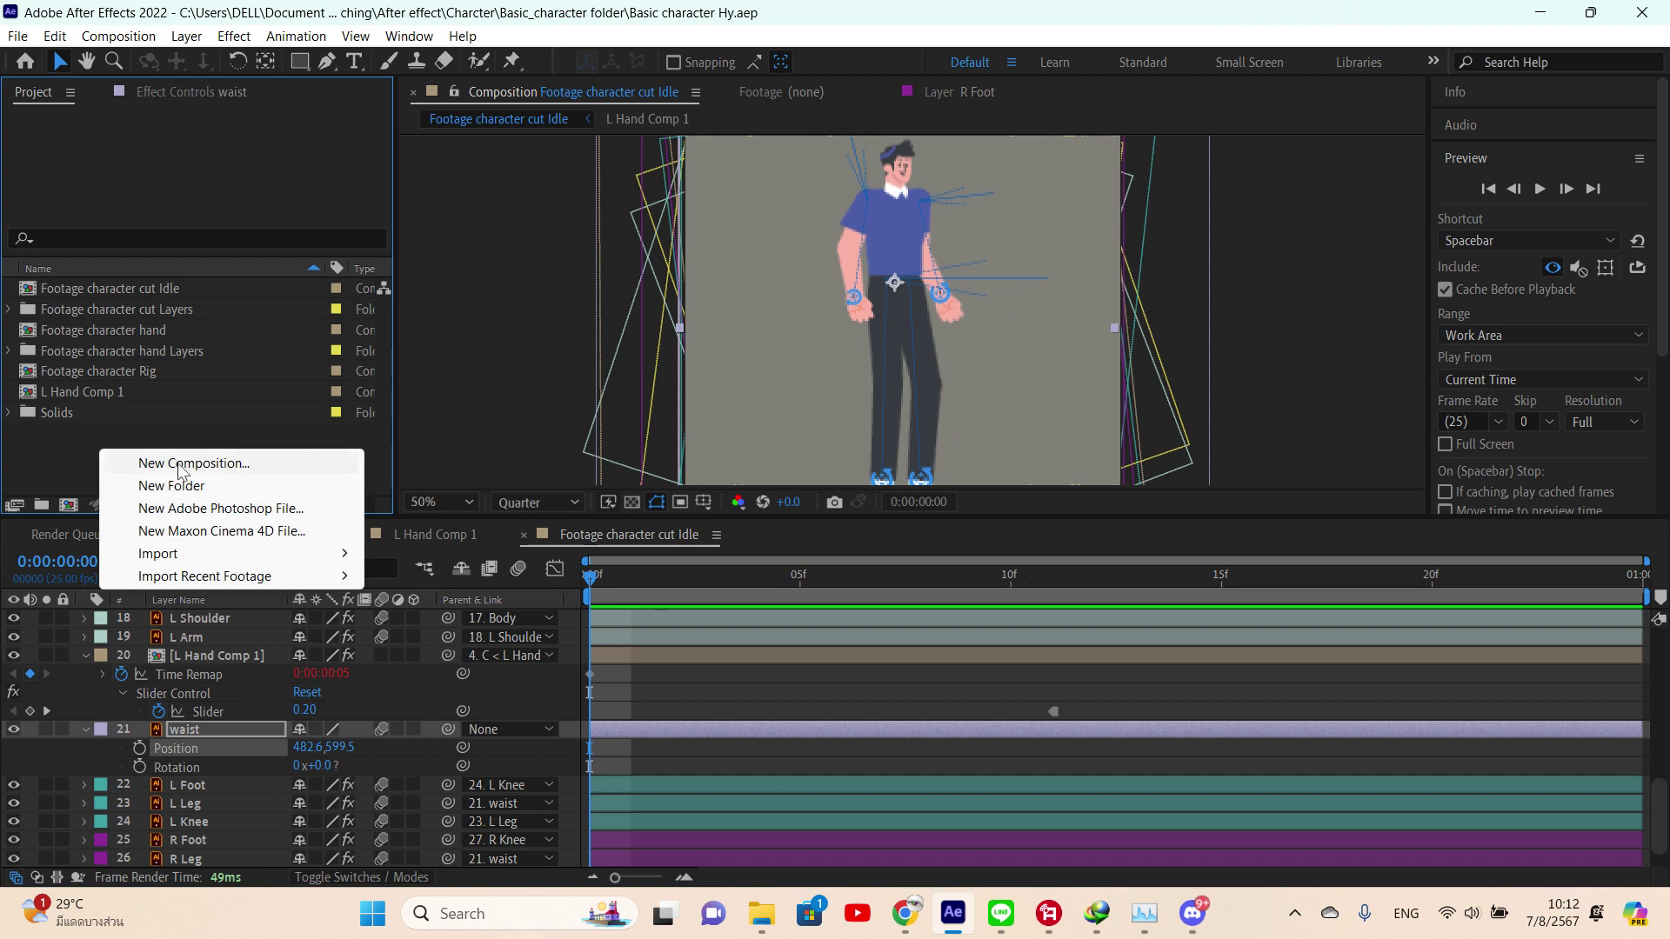
pyautogui.click(198, 484)
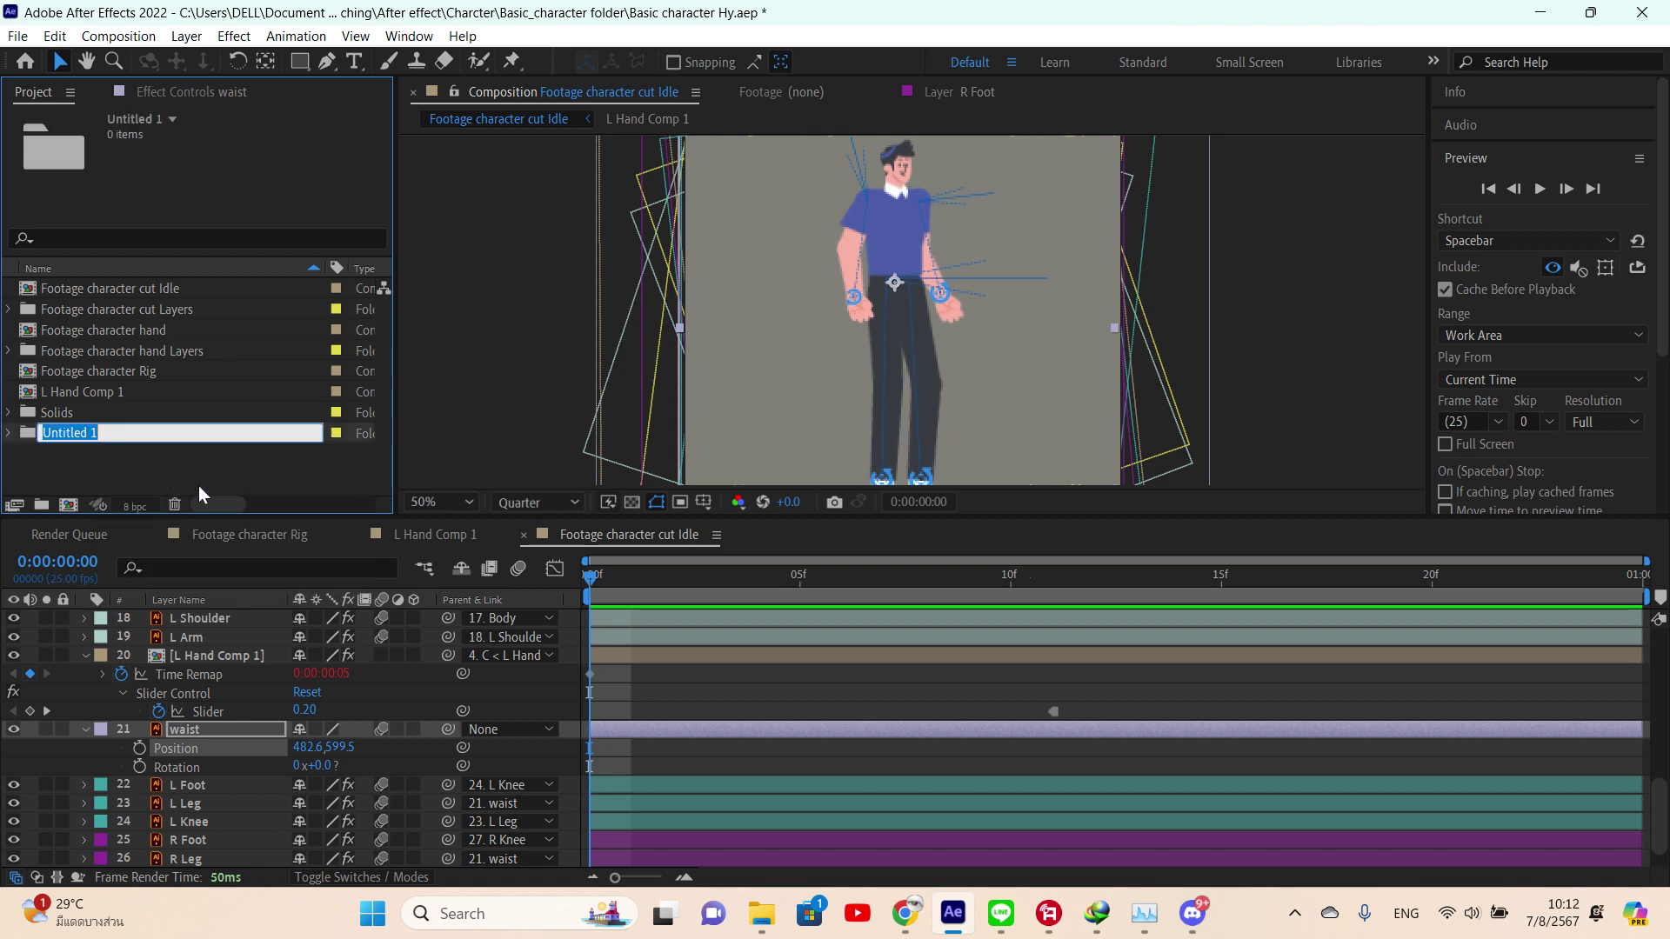
pyautogui.write('R')
pyautogui.press('BackSpace')
pyautogui.write('Footage')
pyautogui.press('Return')
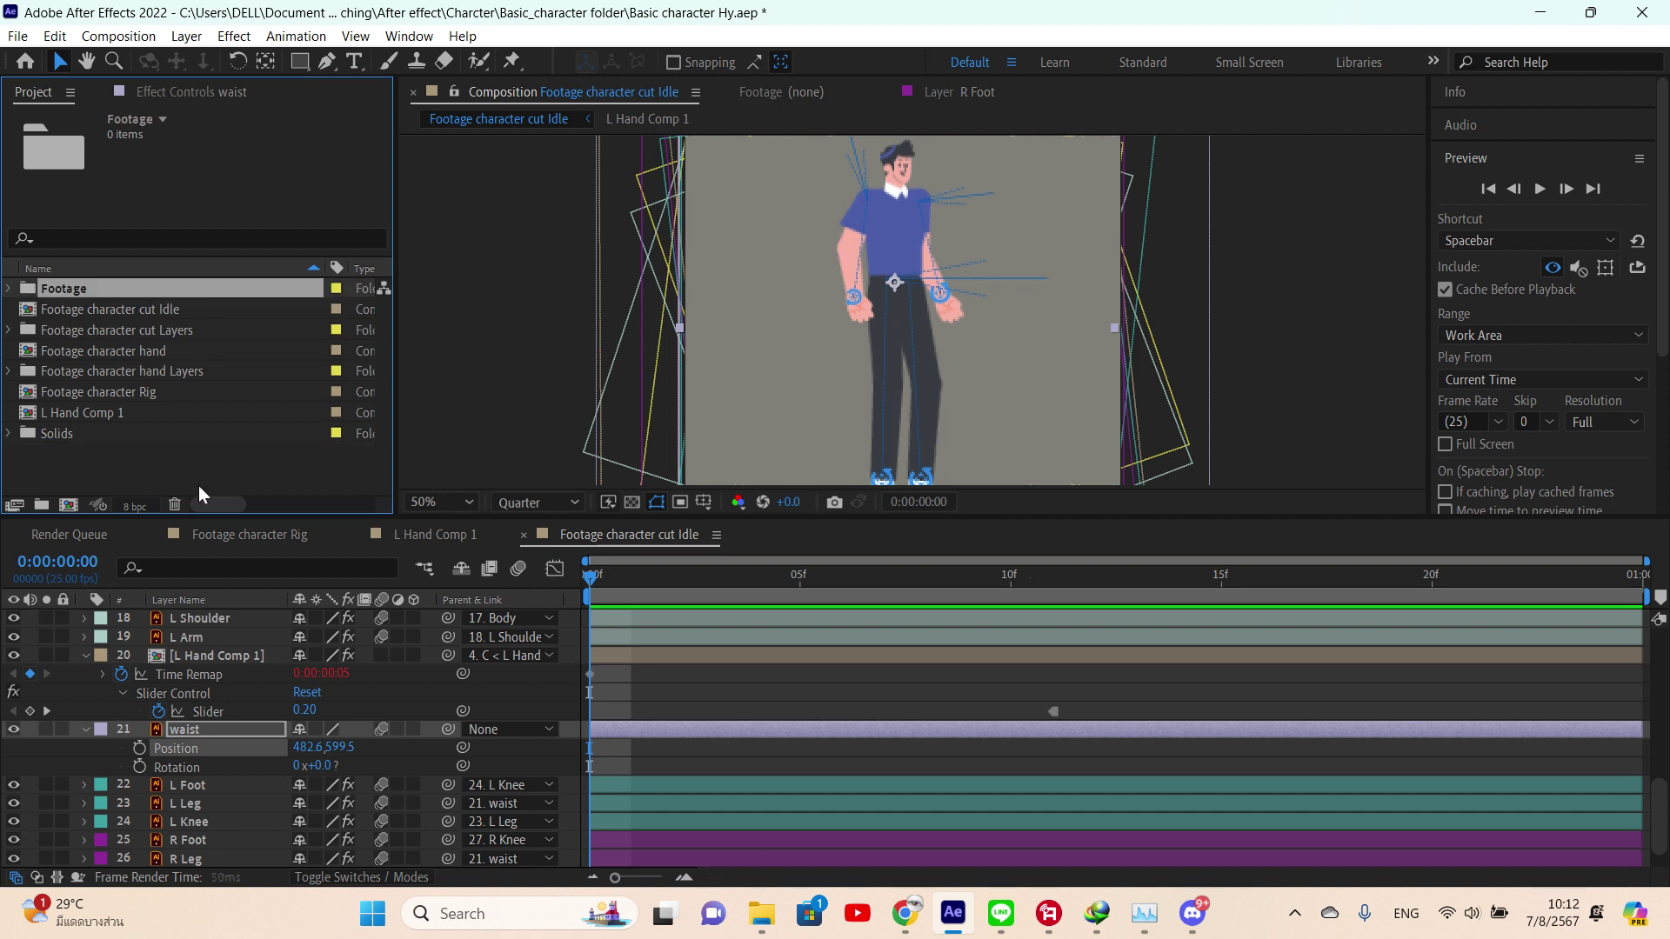
# - Move L Hand Comp 1, Footage character hand, the cut Layers and hand Layers folders, and Solids into the Footage folder
pyautogui.click(127, 414)
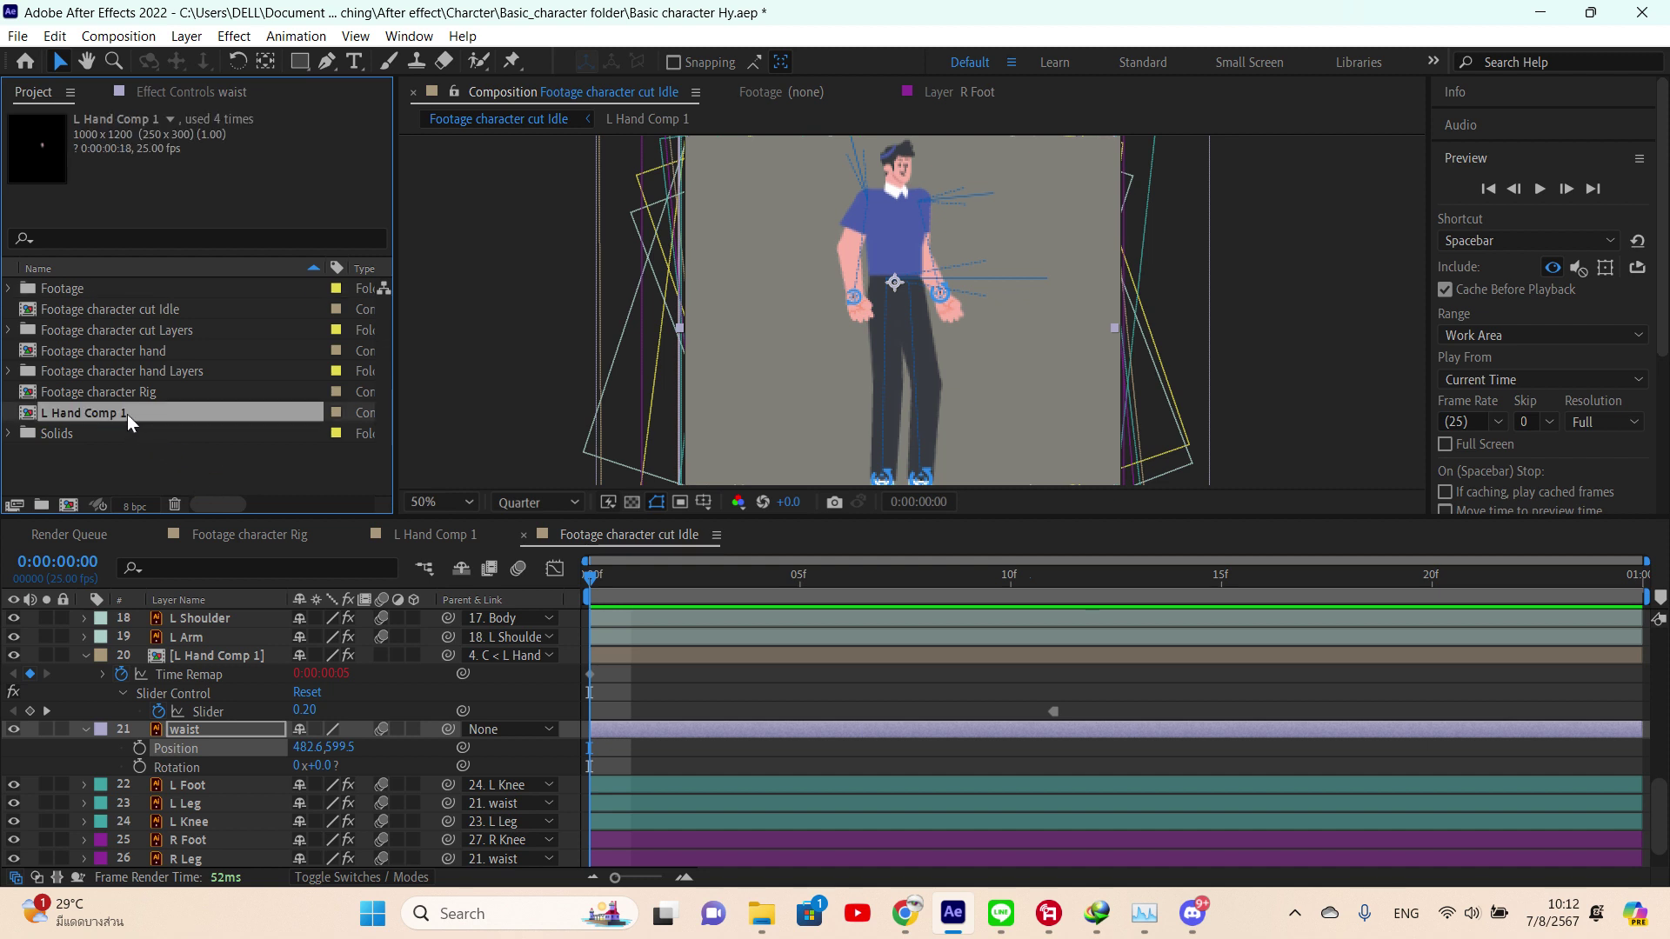
pyautogui.keyDown('ctrl'); pyautogui.click(156, 353); pyautogui.keyUp('ctrl')
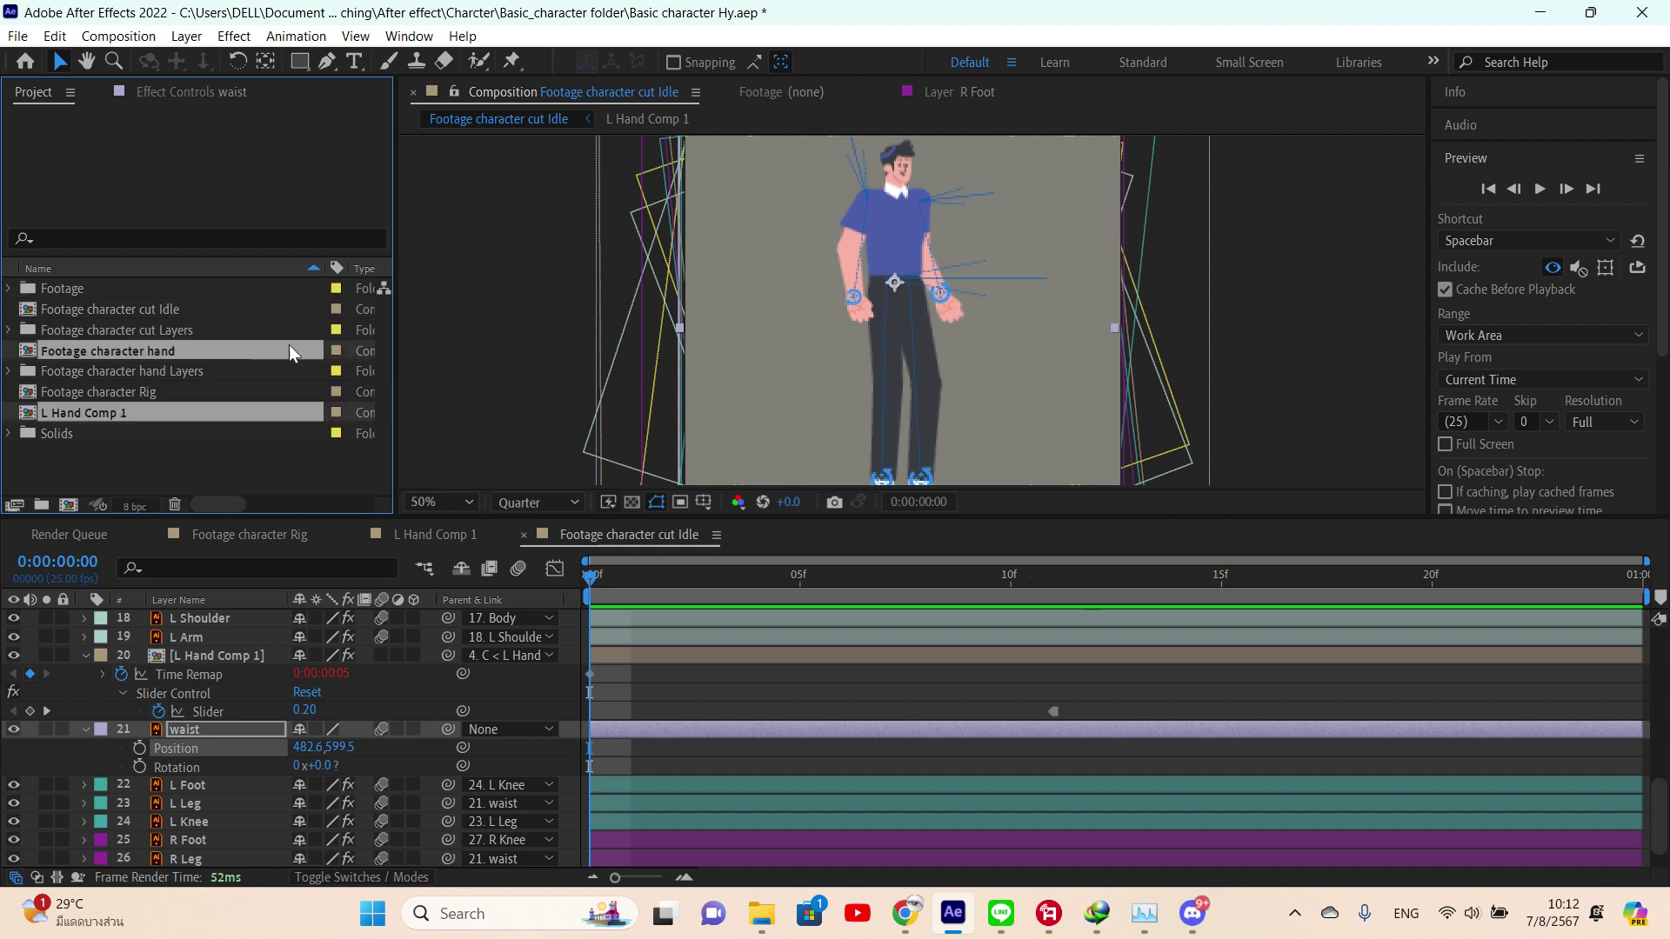
pyautogui.keyDown('ctrl'); pyautogui.click(179, 330); pyautogui.keyUp('ctrl')
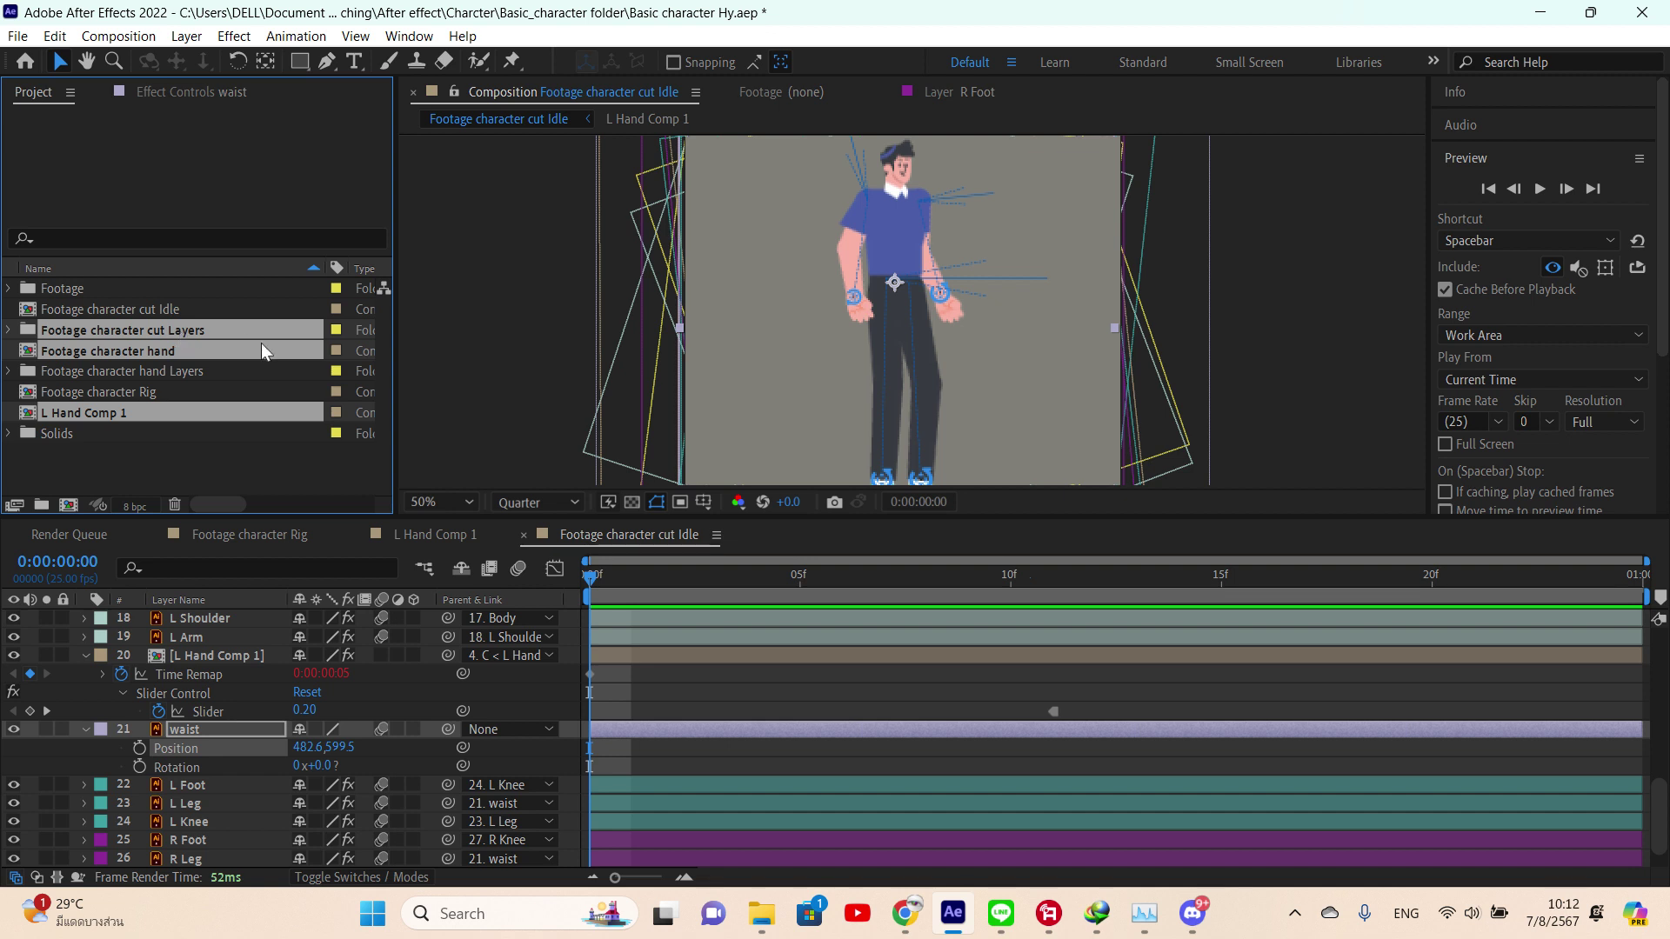
pyautogui.keyDown('ctrl'); pyautogui.click(186, 372); pyautogui.keyUp('ctrl')
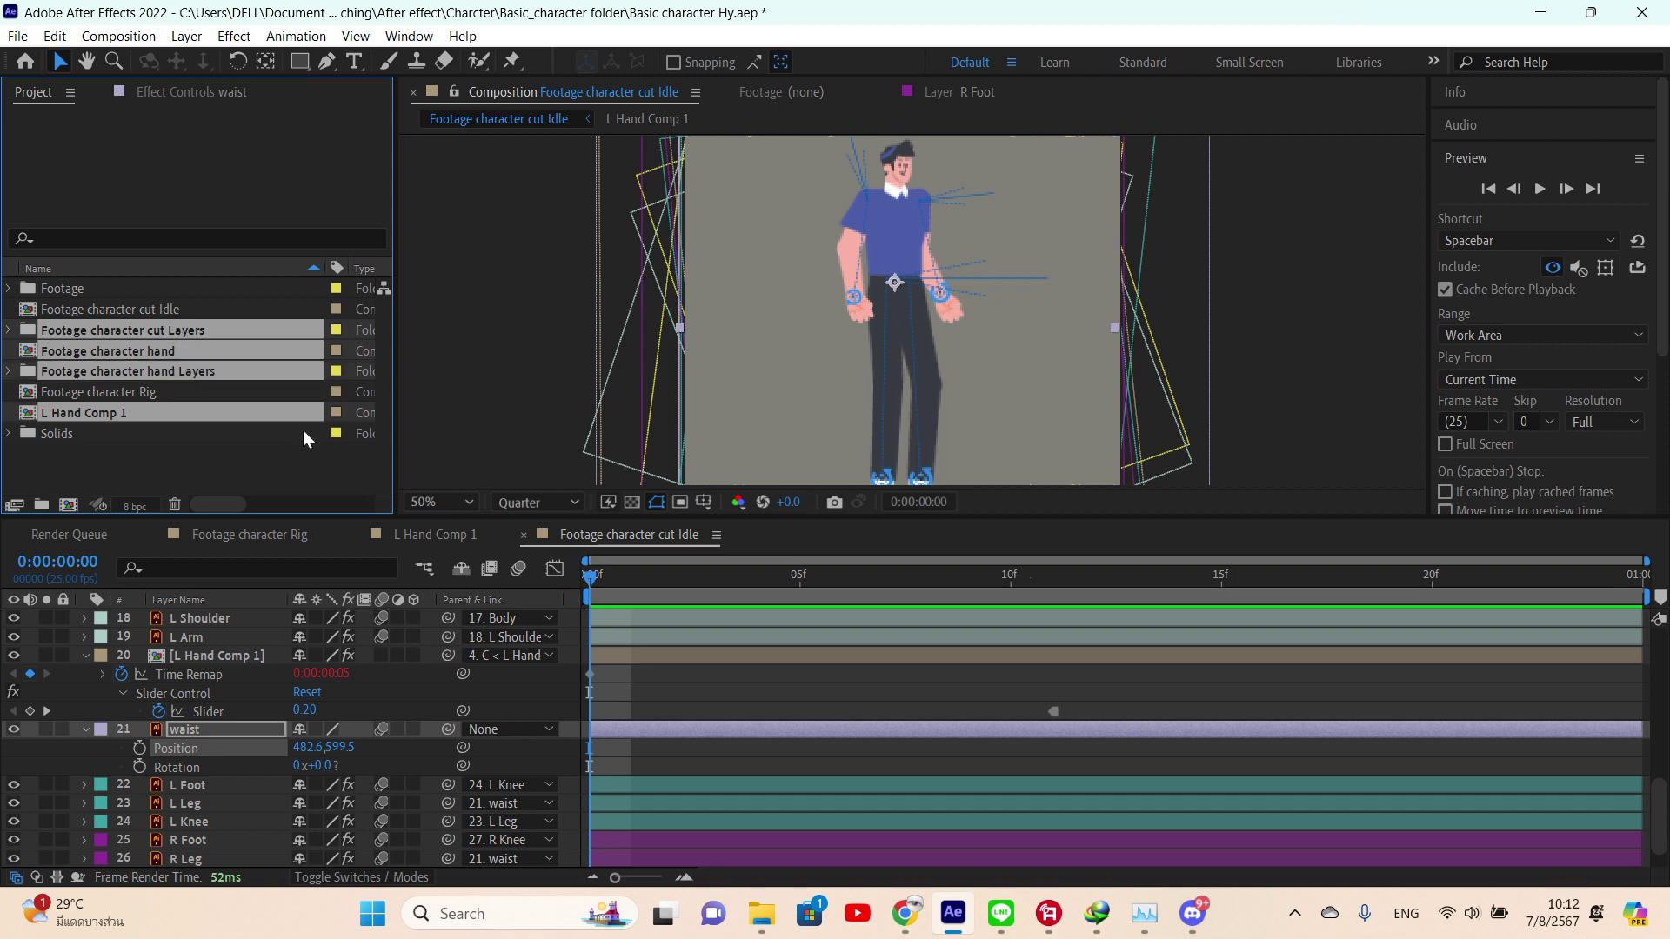
pyautogui.keyDown('ctrl'); pyautogui.click(65, 437); pyautogui.keyUp('ctrl')
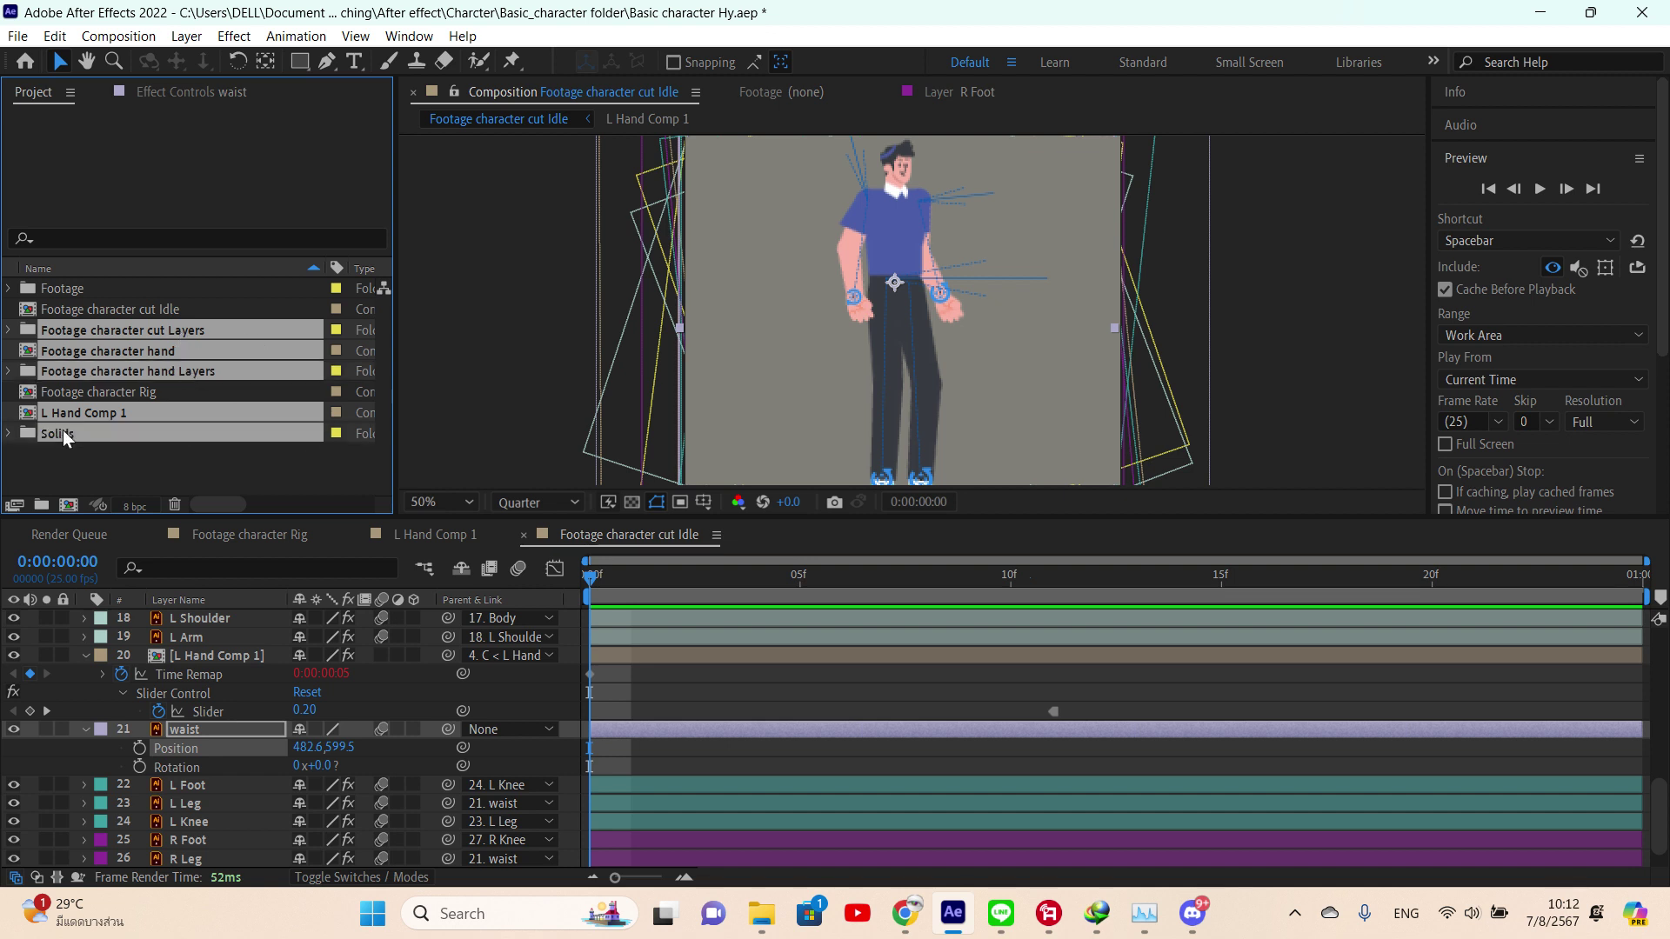
pyautogui.moveTo(98, 416); pyautogui.dragTo(84, 294)
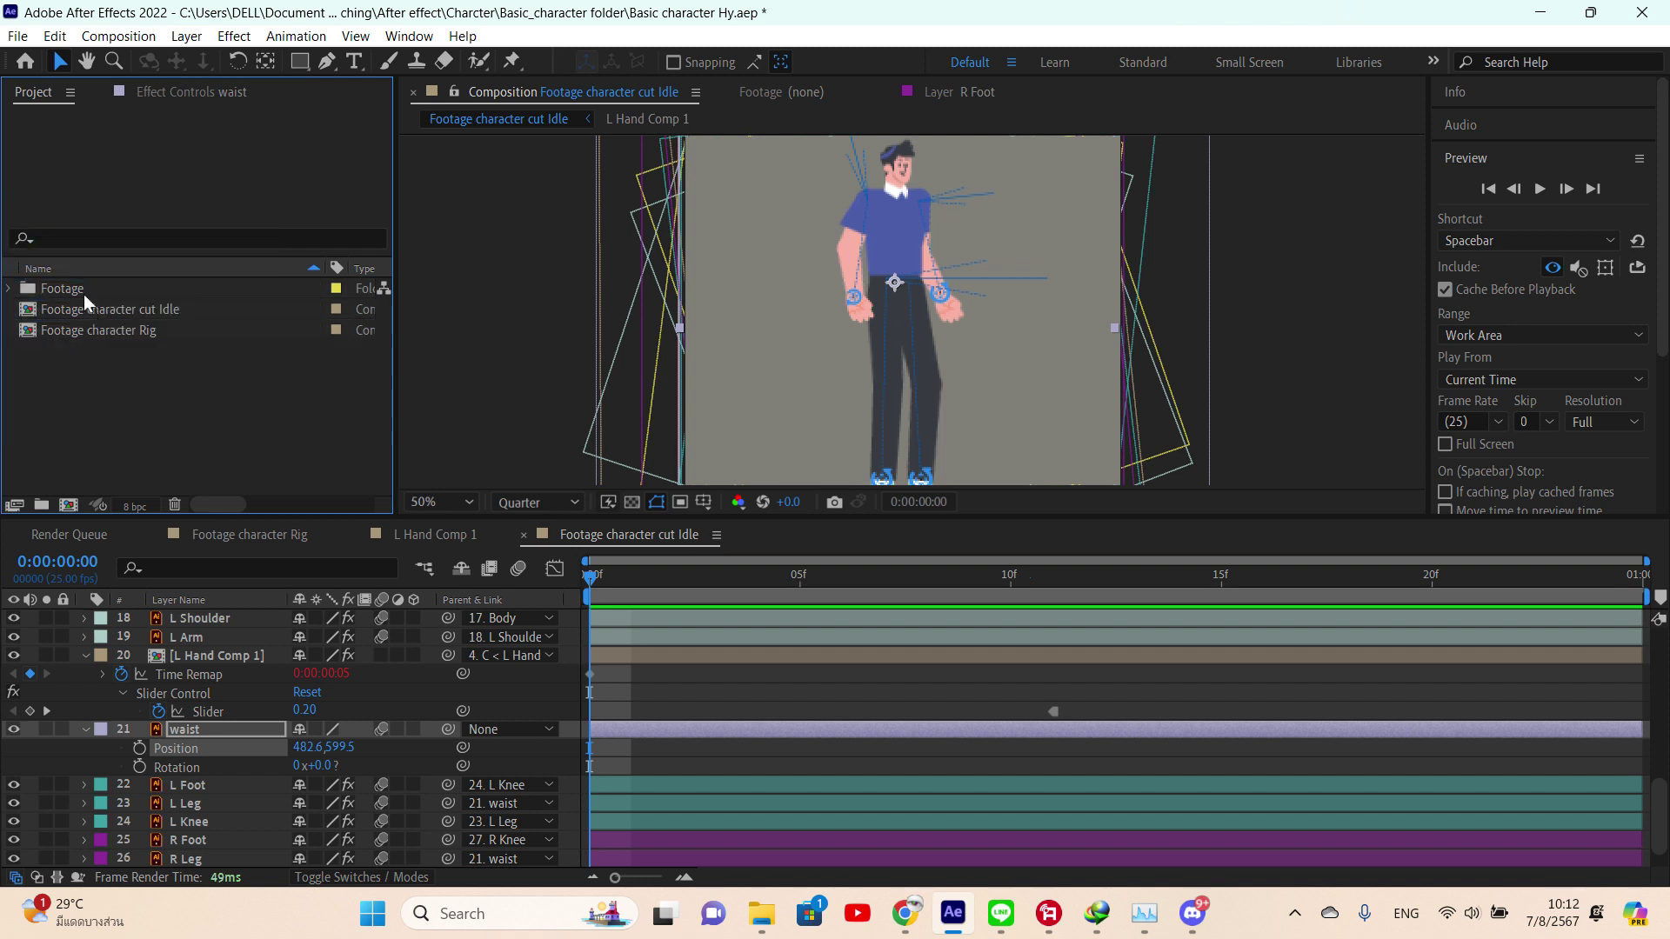
# - Remove the word "cut" from the standing-pose composition's name so it reads Footage character Idle
pyautogui.click(135, 309)
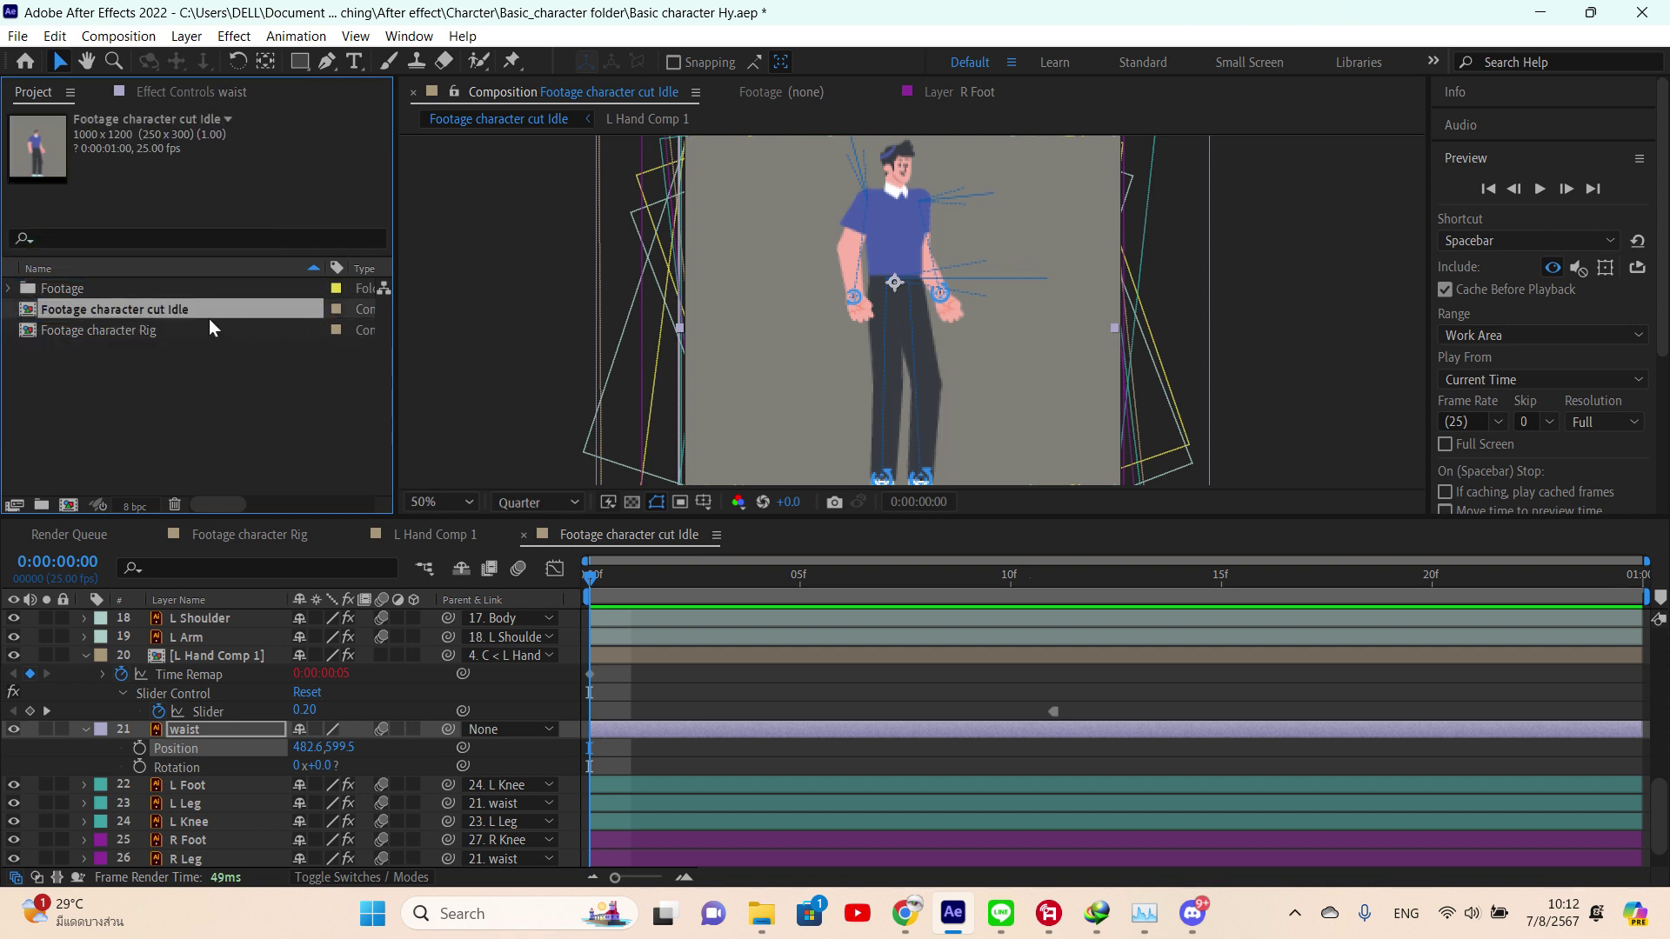
pyautogui.rightClick(177, 311)
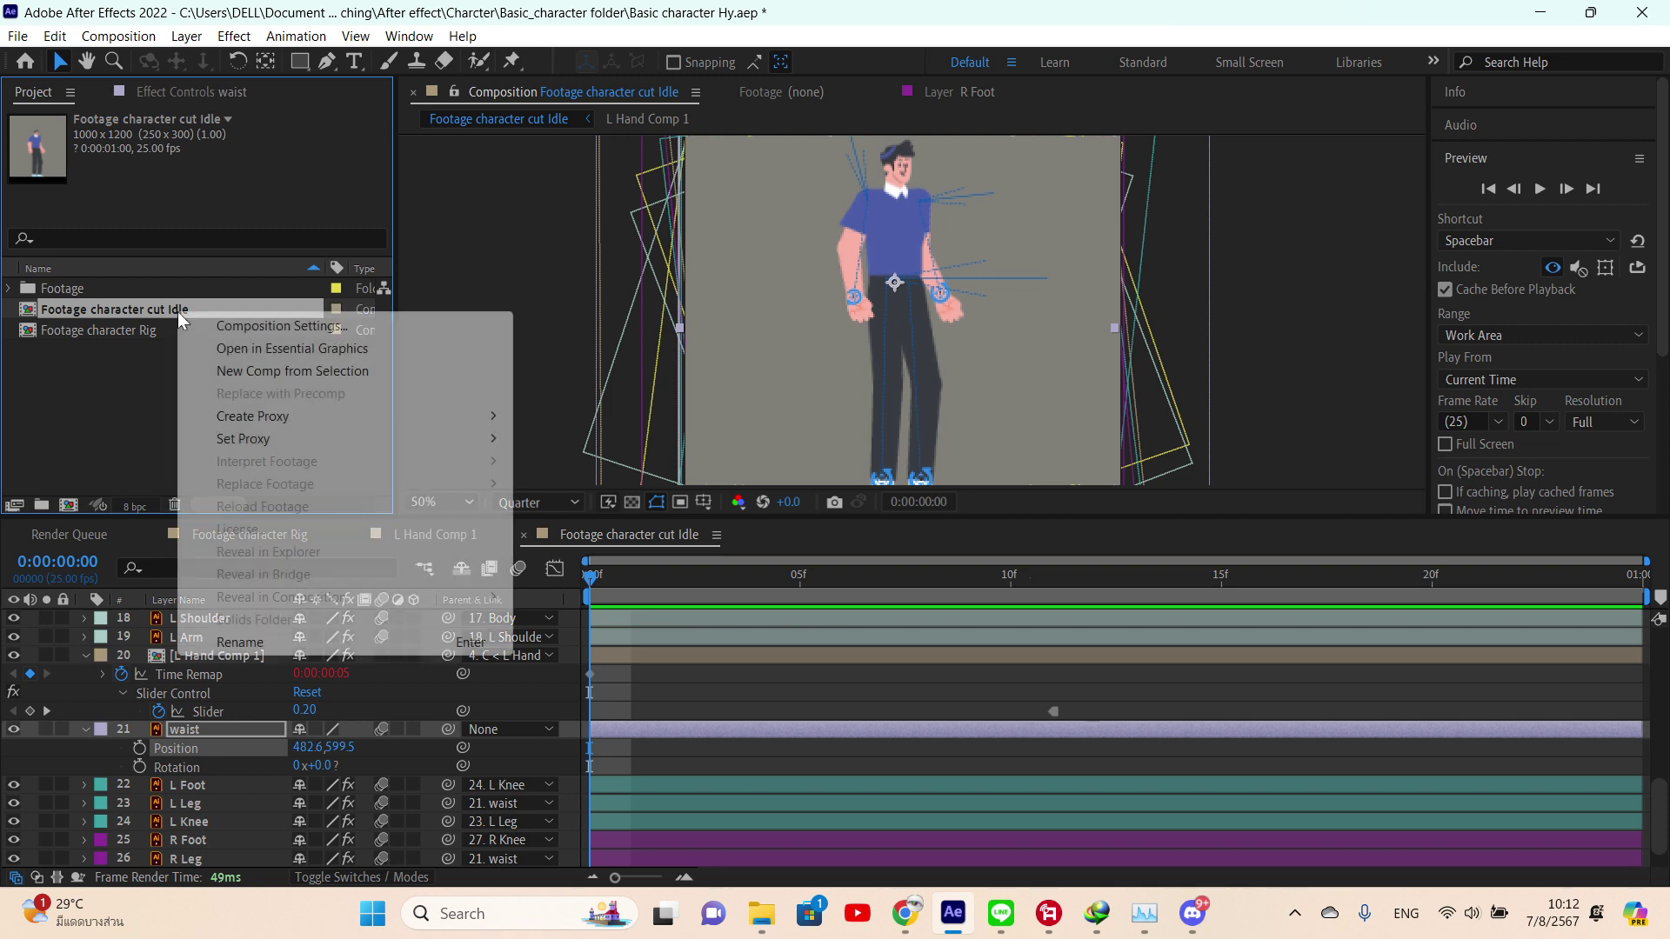
pyautogui.click(261, 640)
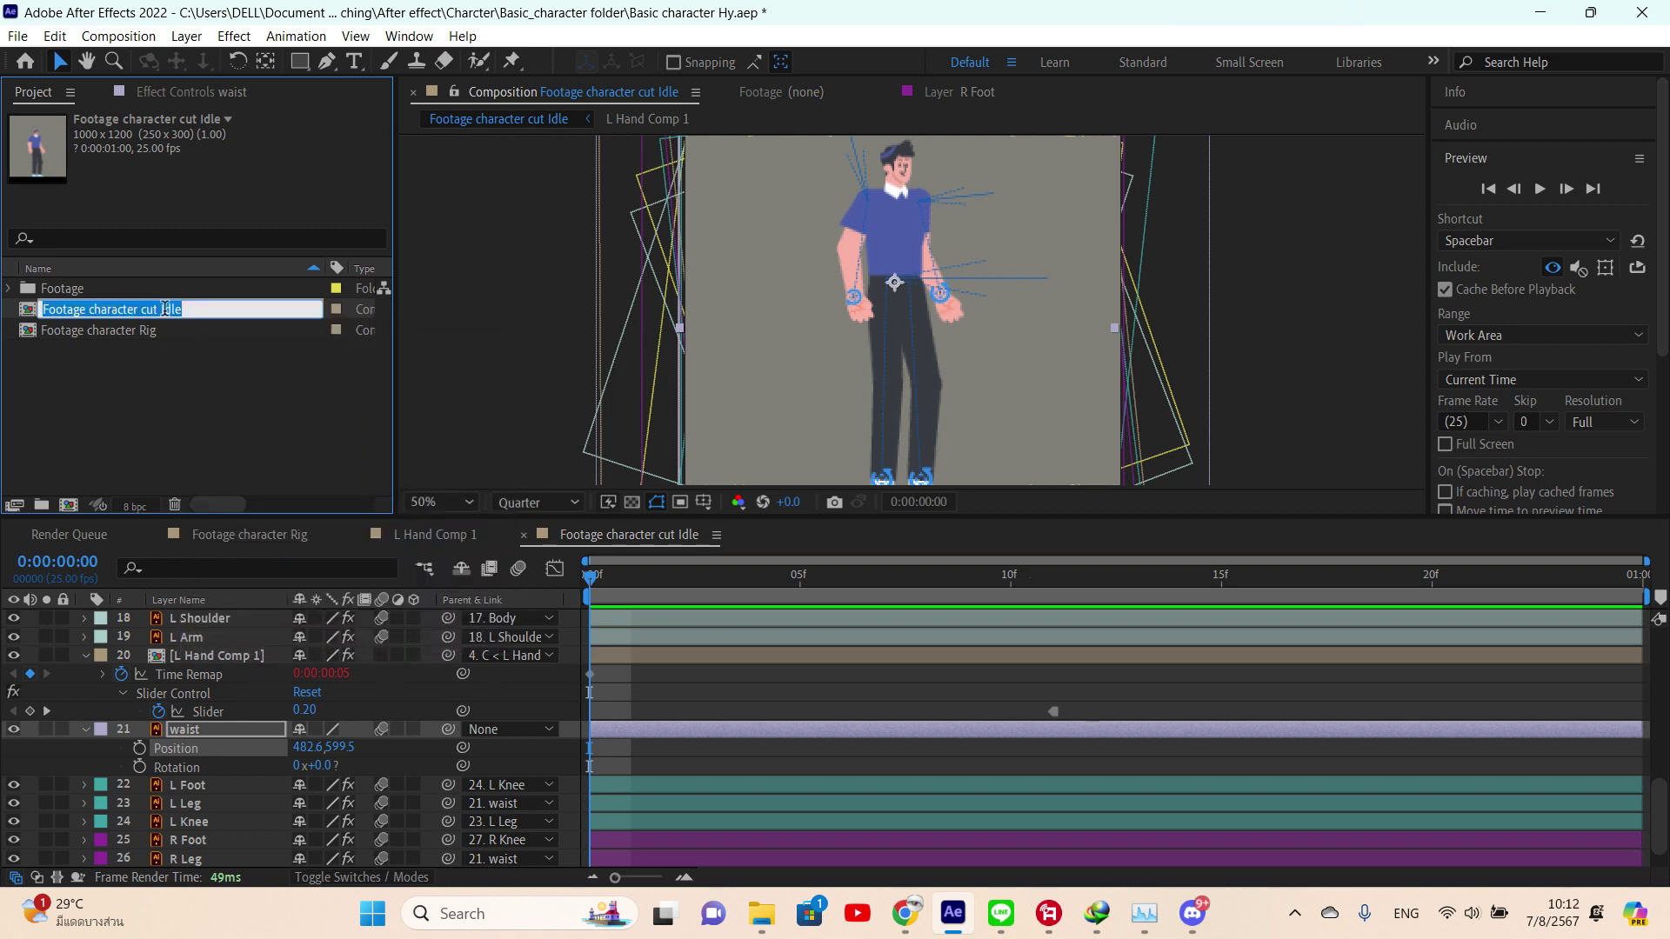
pyautogui.press('BackSpace')
pyautogui.press('BackSpace')
pyautogui.press('BackSpace')
pyautogui.press('BackSpace')
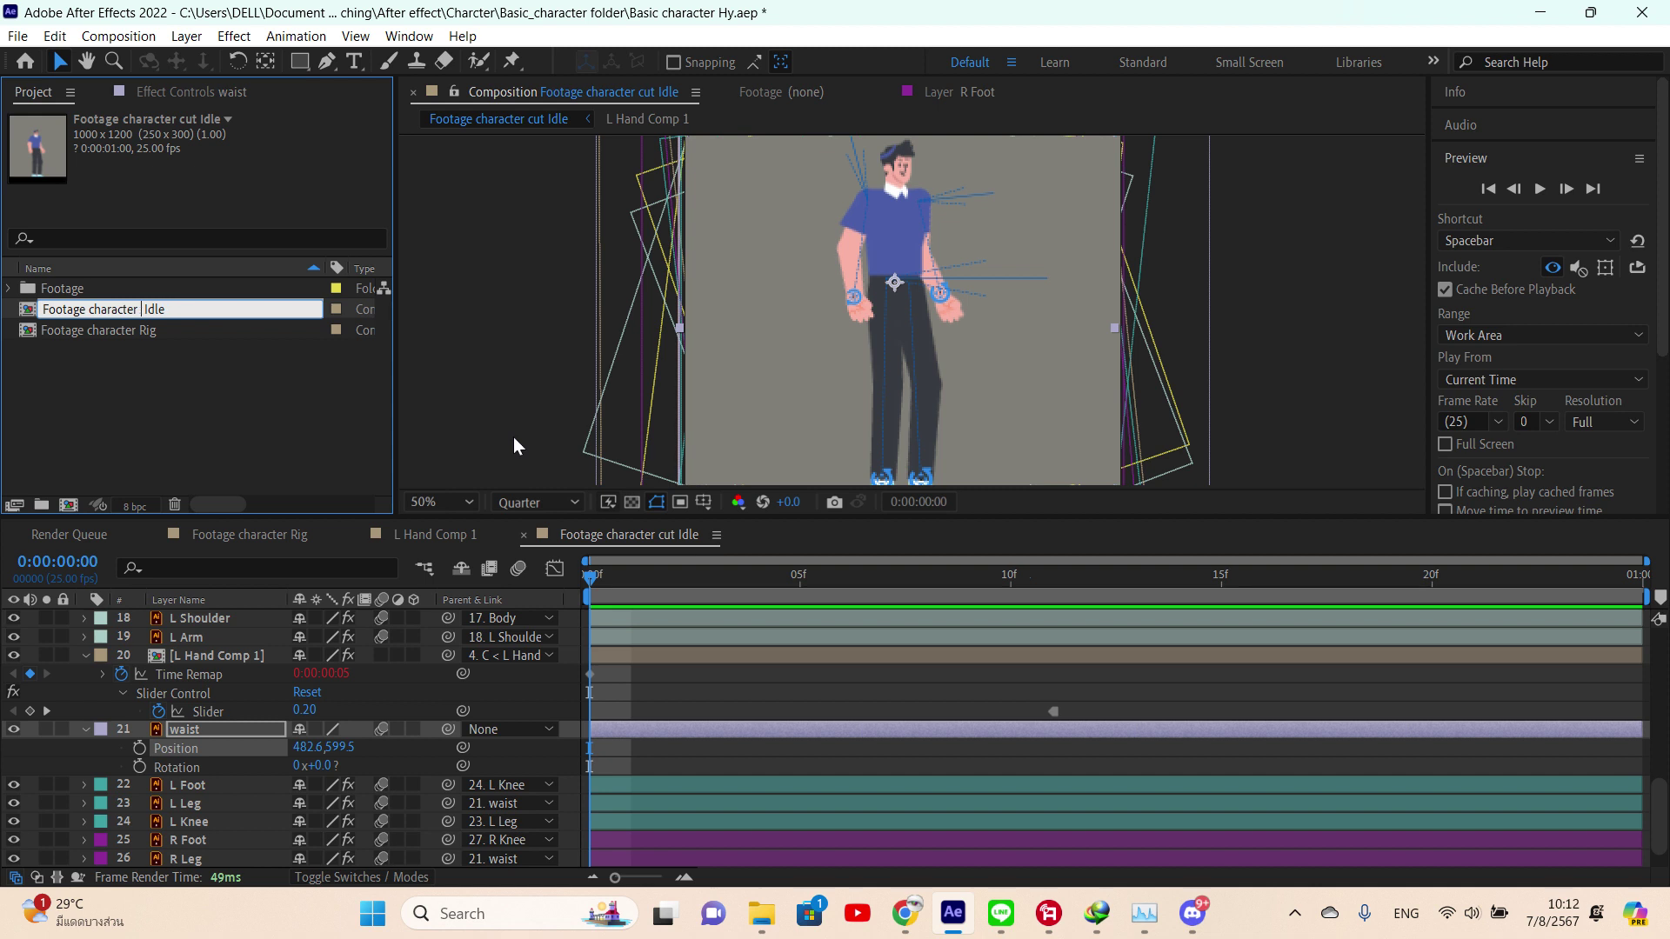
pyautogui.press('BackSpace')
pyautogui.press('Return')
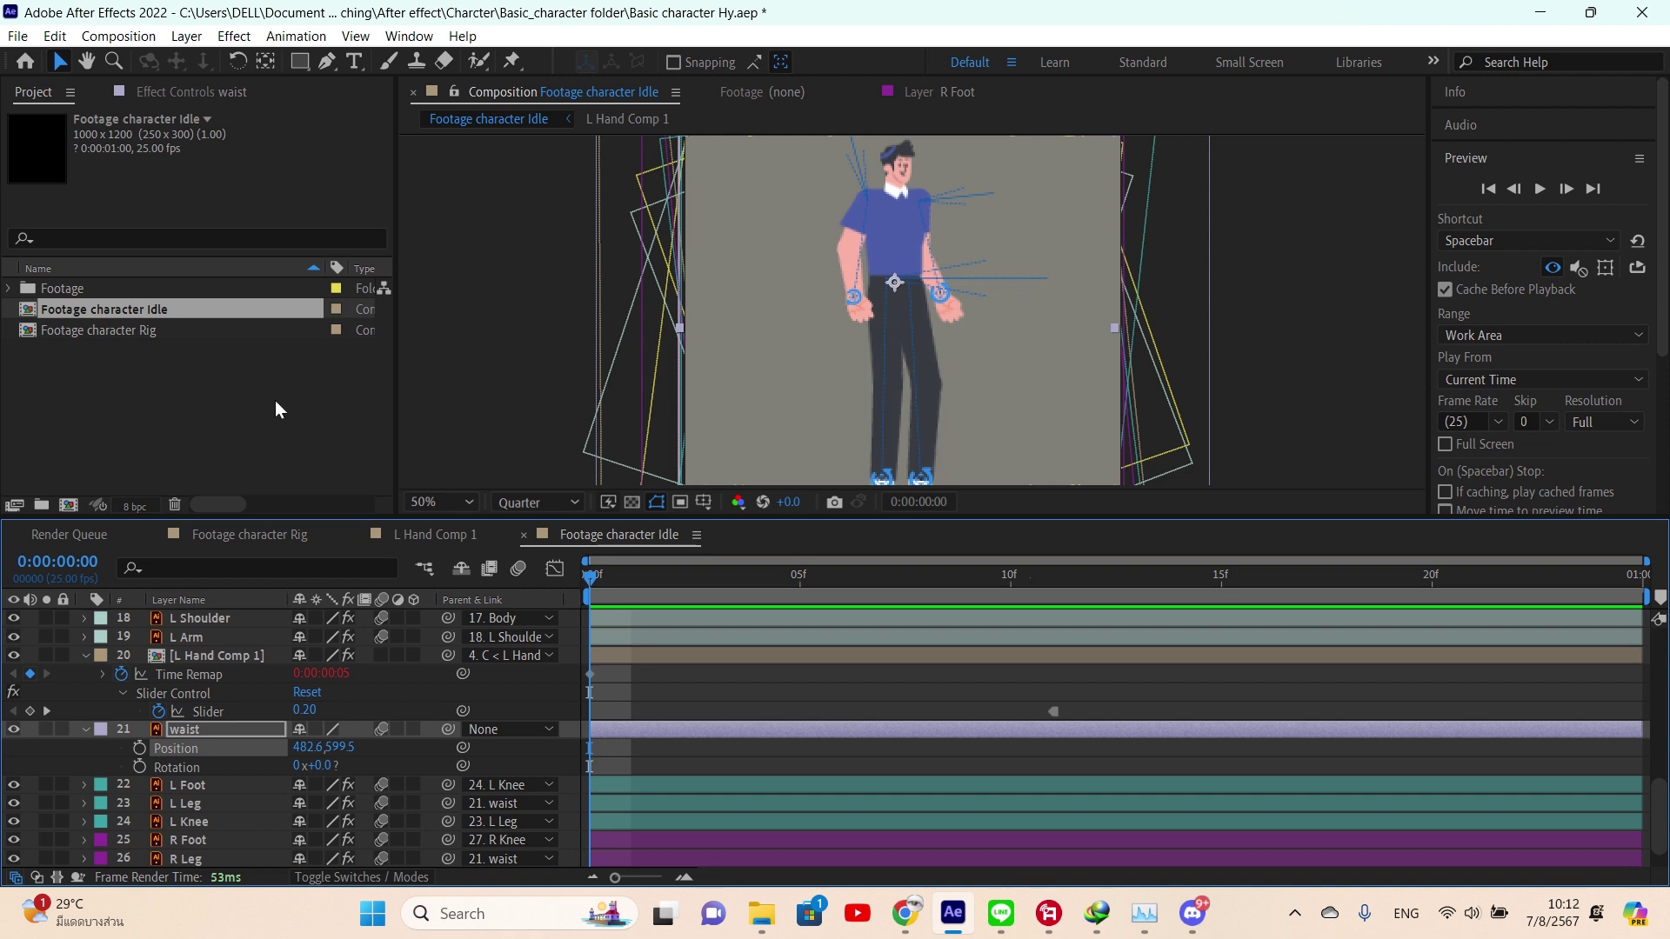
# - Open the fighting-stance composition and rename it as Footage character Idle
pyautogui.doubleClick(167, 332)
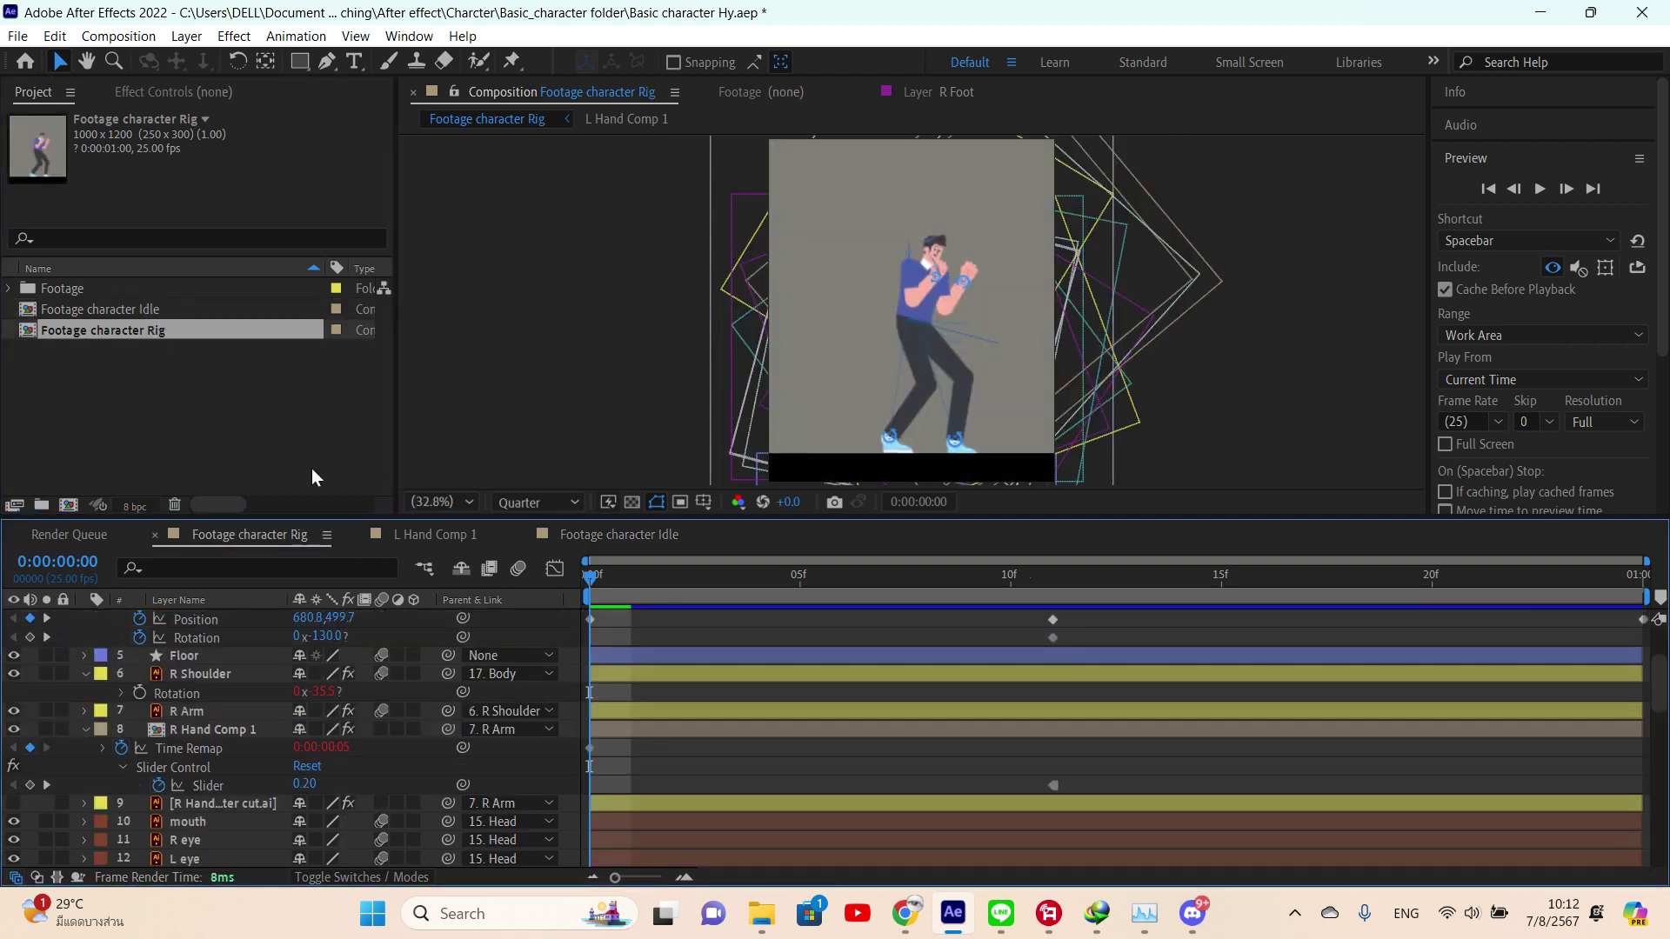
pyautogui.rightClick(178, 327)
pyautogui.click(262, 656)
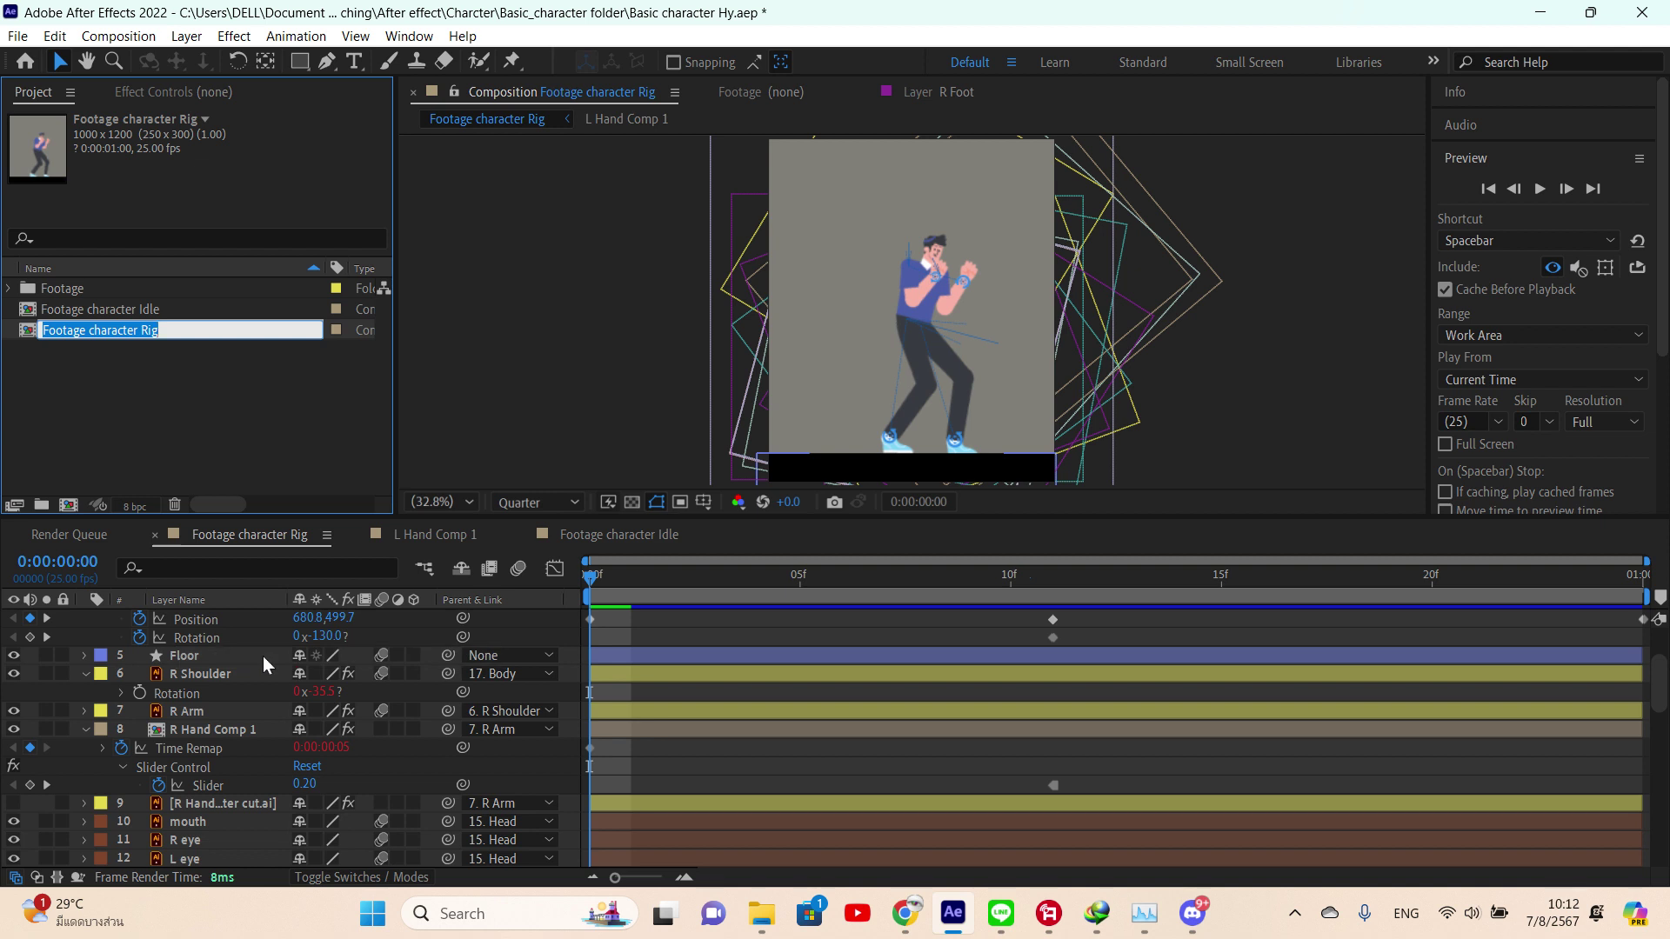
pyautogui.press('End')
pyautogui.press('BackSpace')
pyautogui.press('BackSpace')
pyautogui.press('BackSpace')
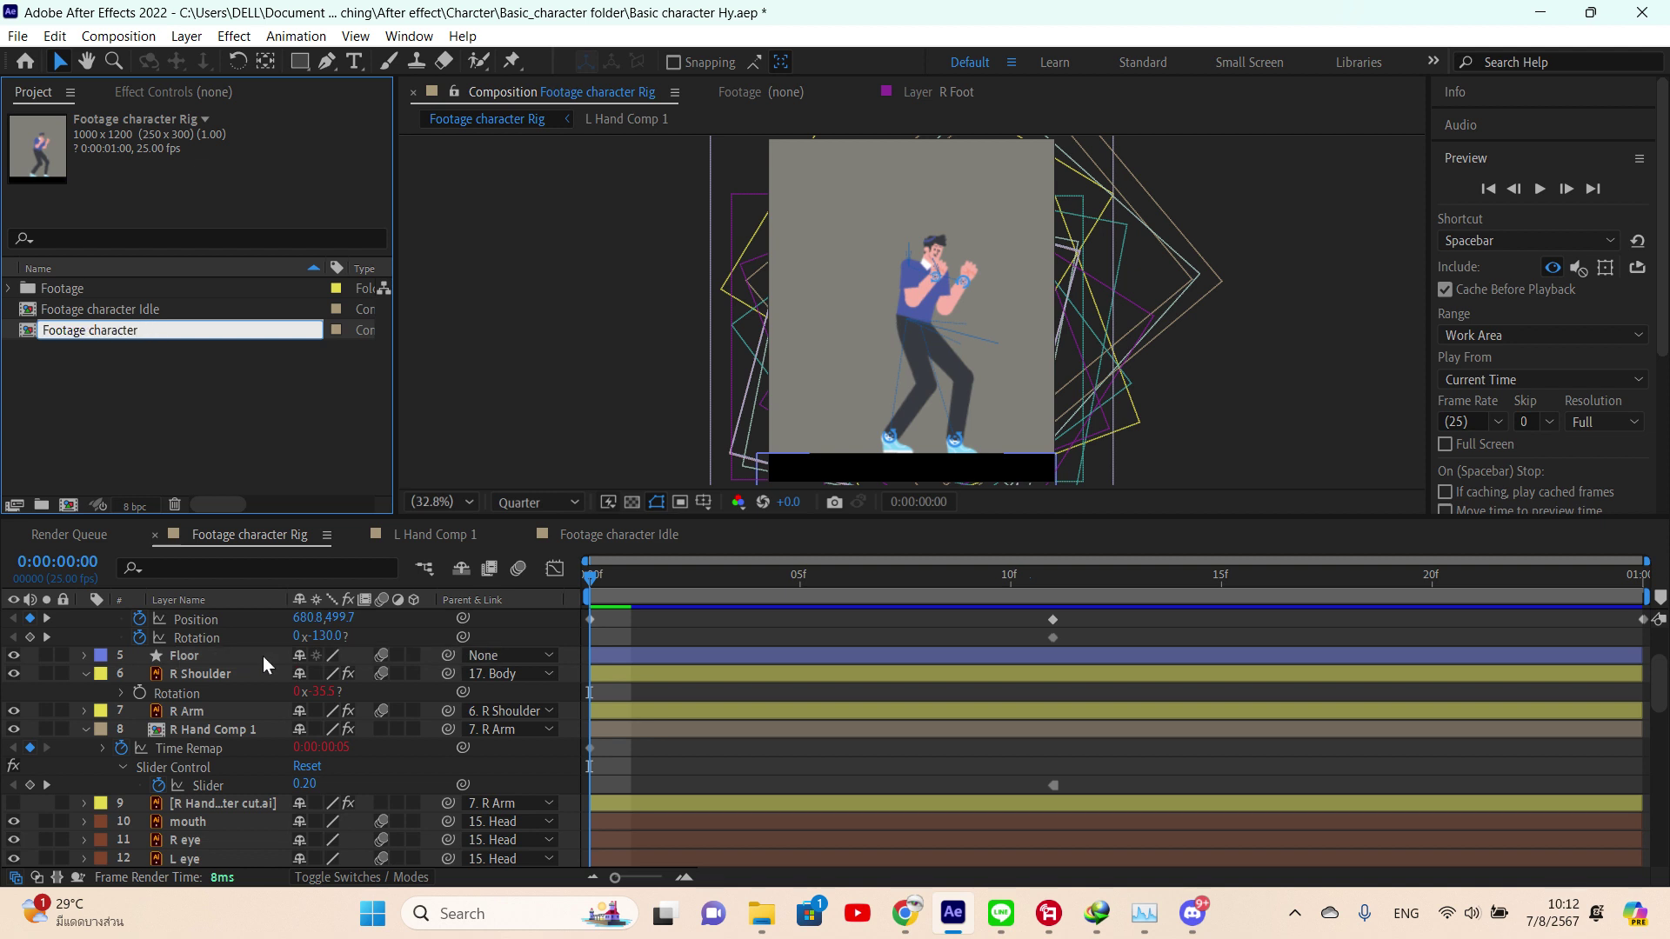
pyautogui.write('Idle')
pyautogui.press('Return')
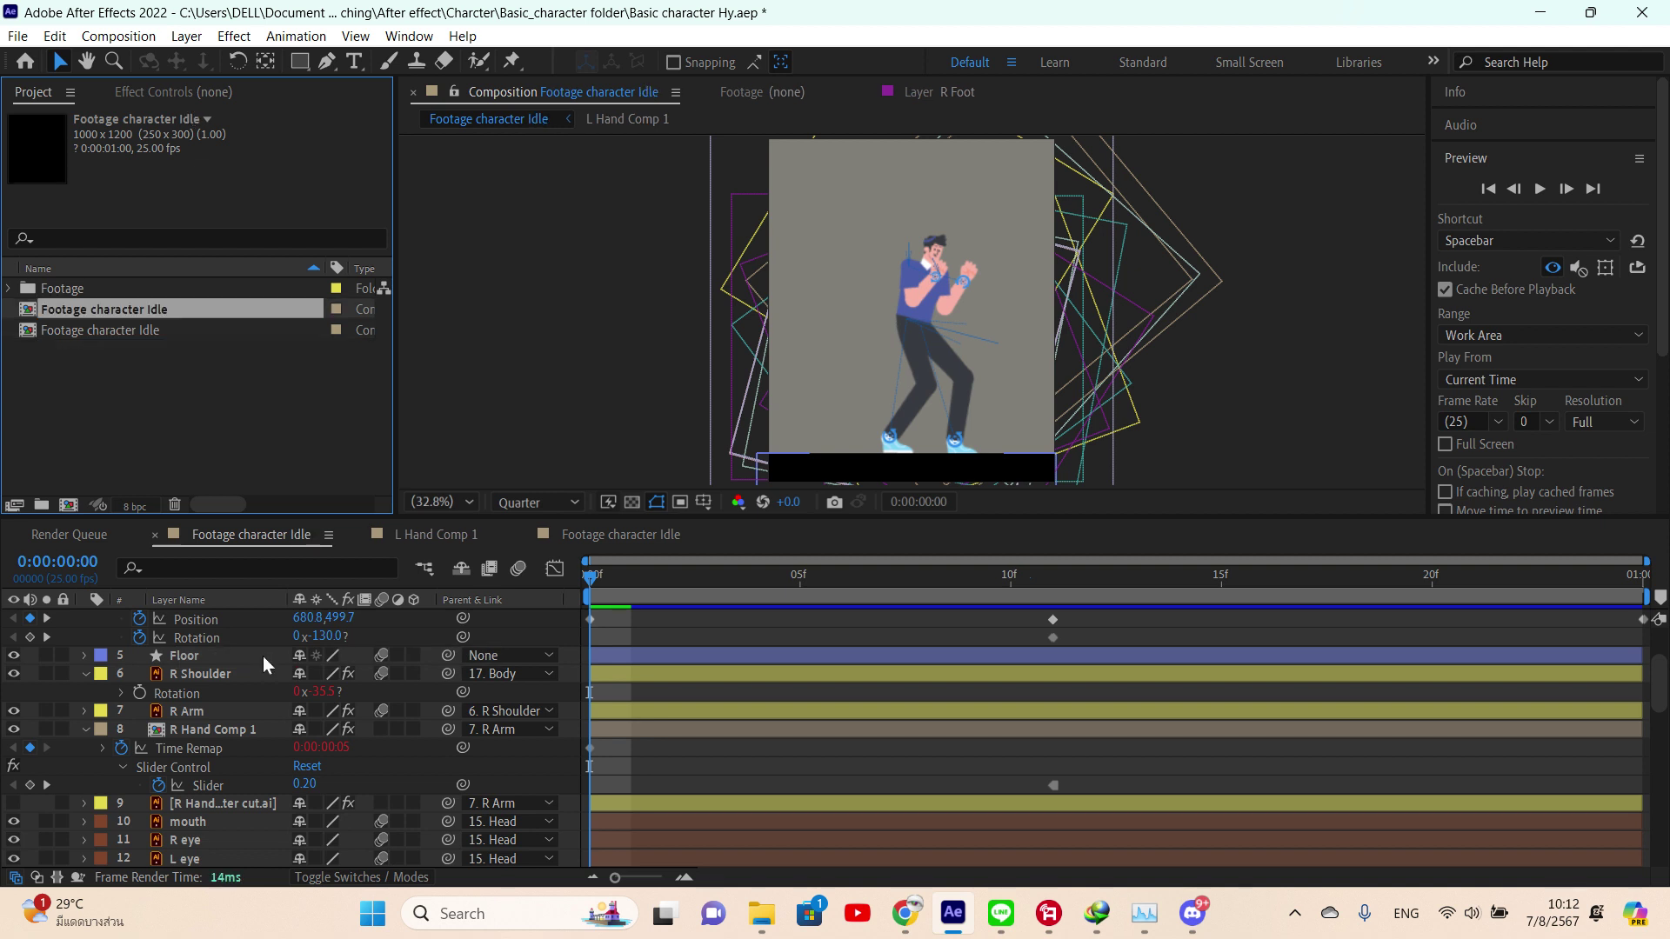
# - Open the standing-pose composition and rename it as Footage character Rig
pyautogui.doubleClick(156, 331)
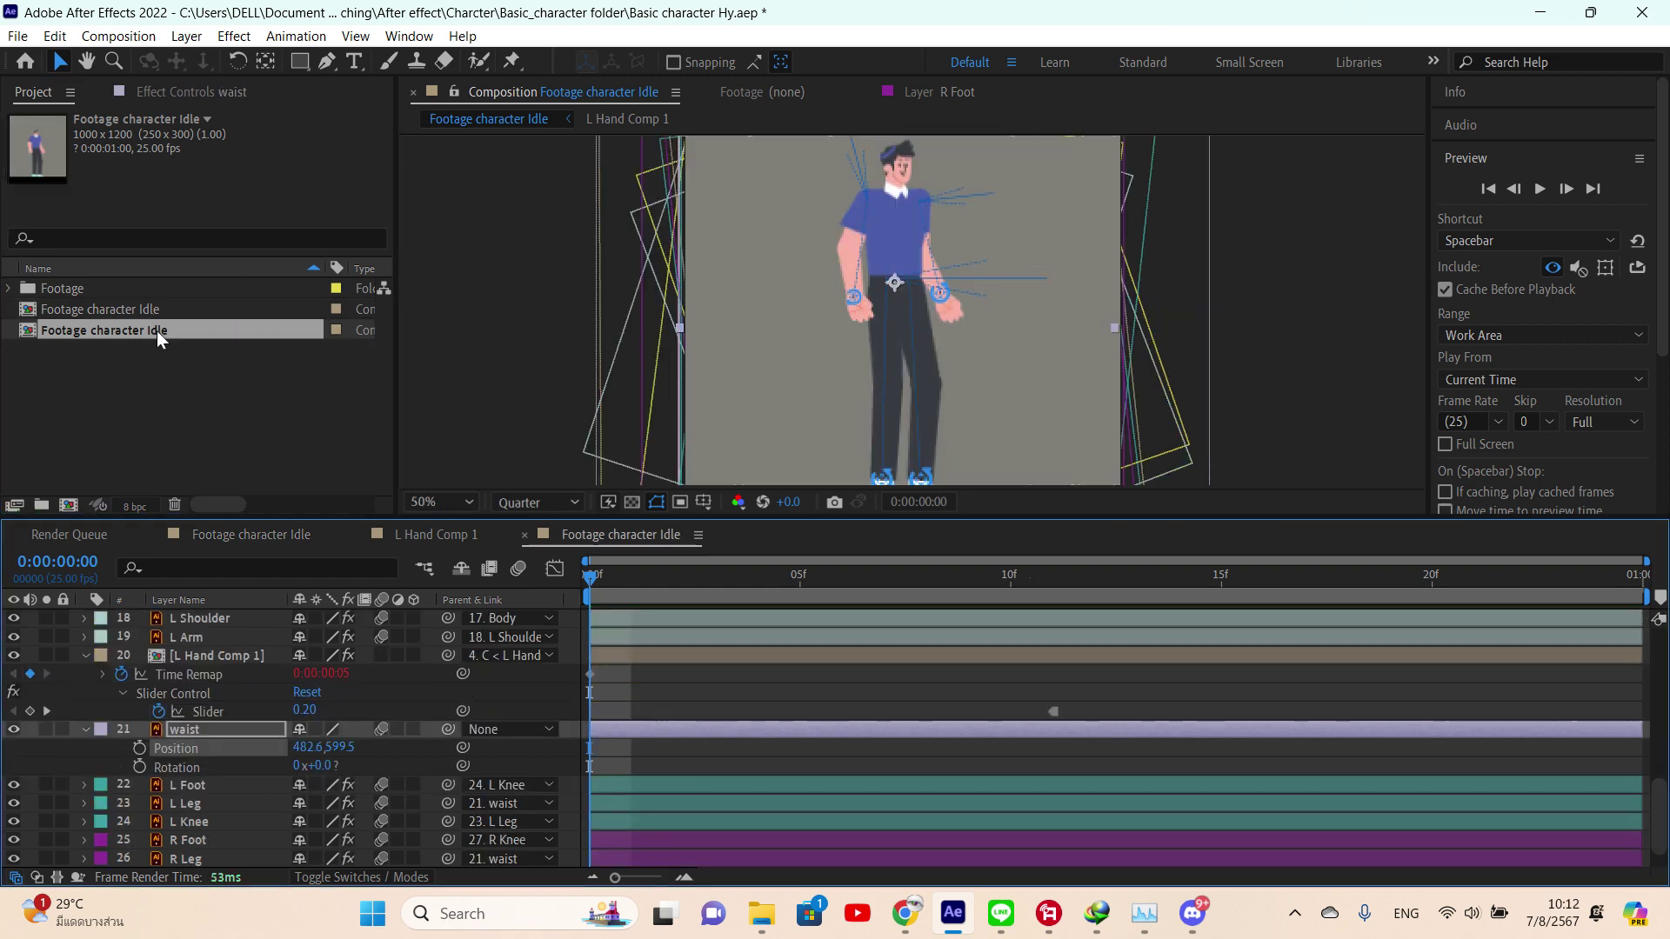
pyautogui.rightClick(157, 330)
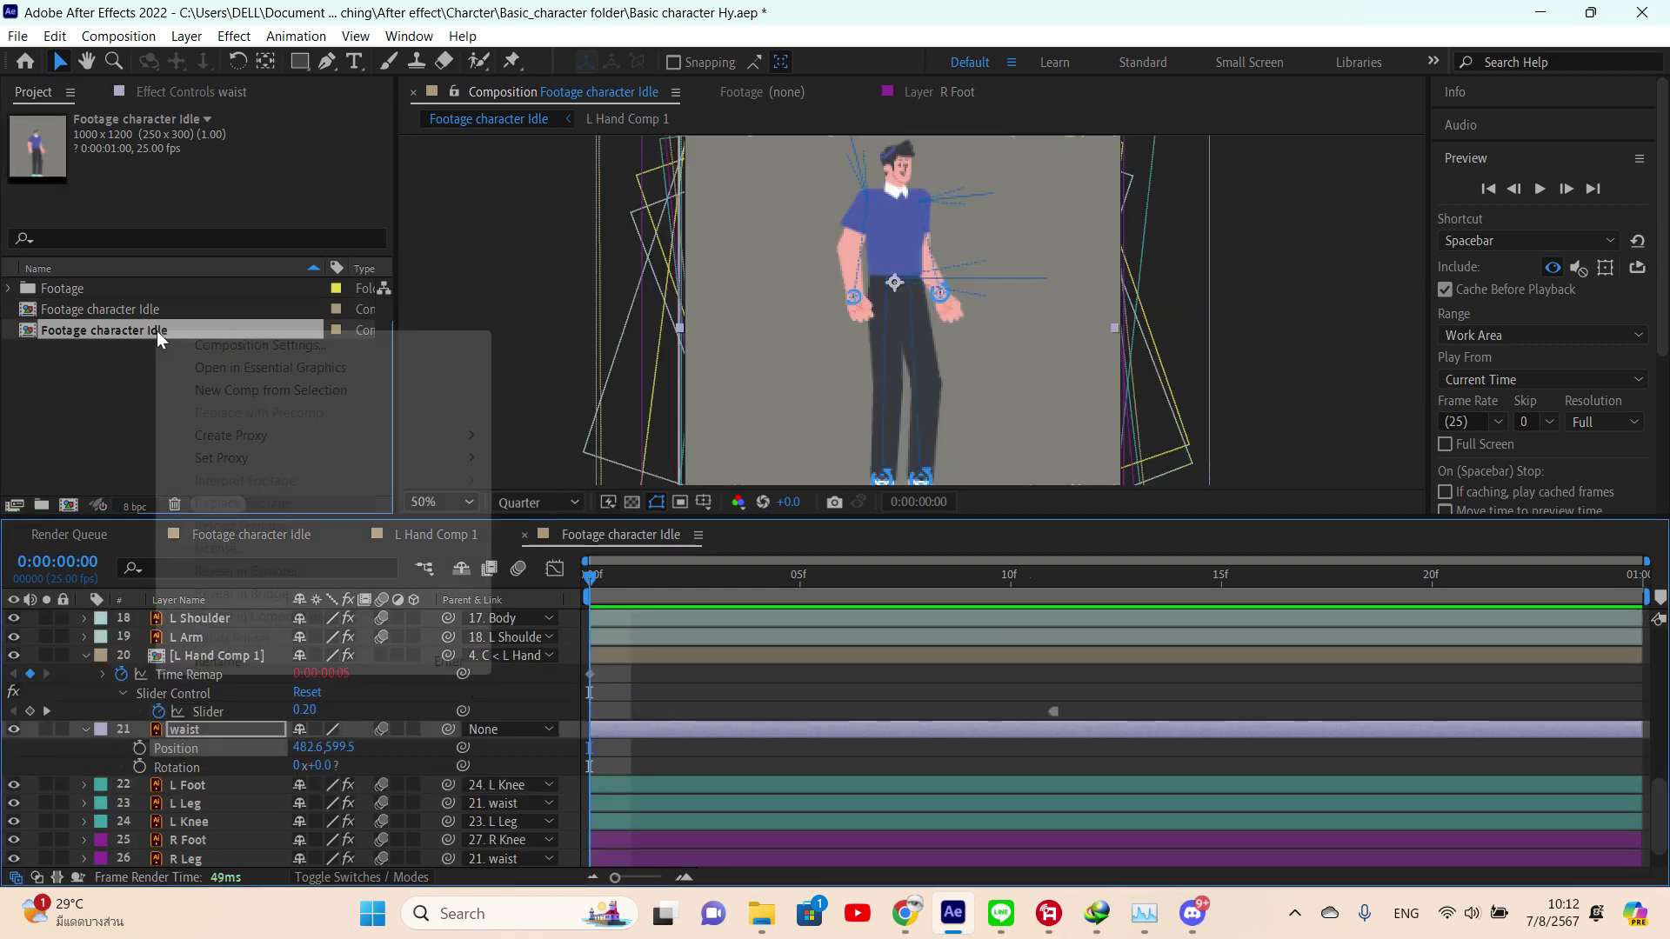
pyautogui.click(224, 659)
pyautogui.press('End')
pyautogui.press('BackSpace')
pyautogui.press('BackSpace')
pyautogui.press('BackSpace')
pyautogui.press('BackSpace')
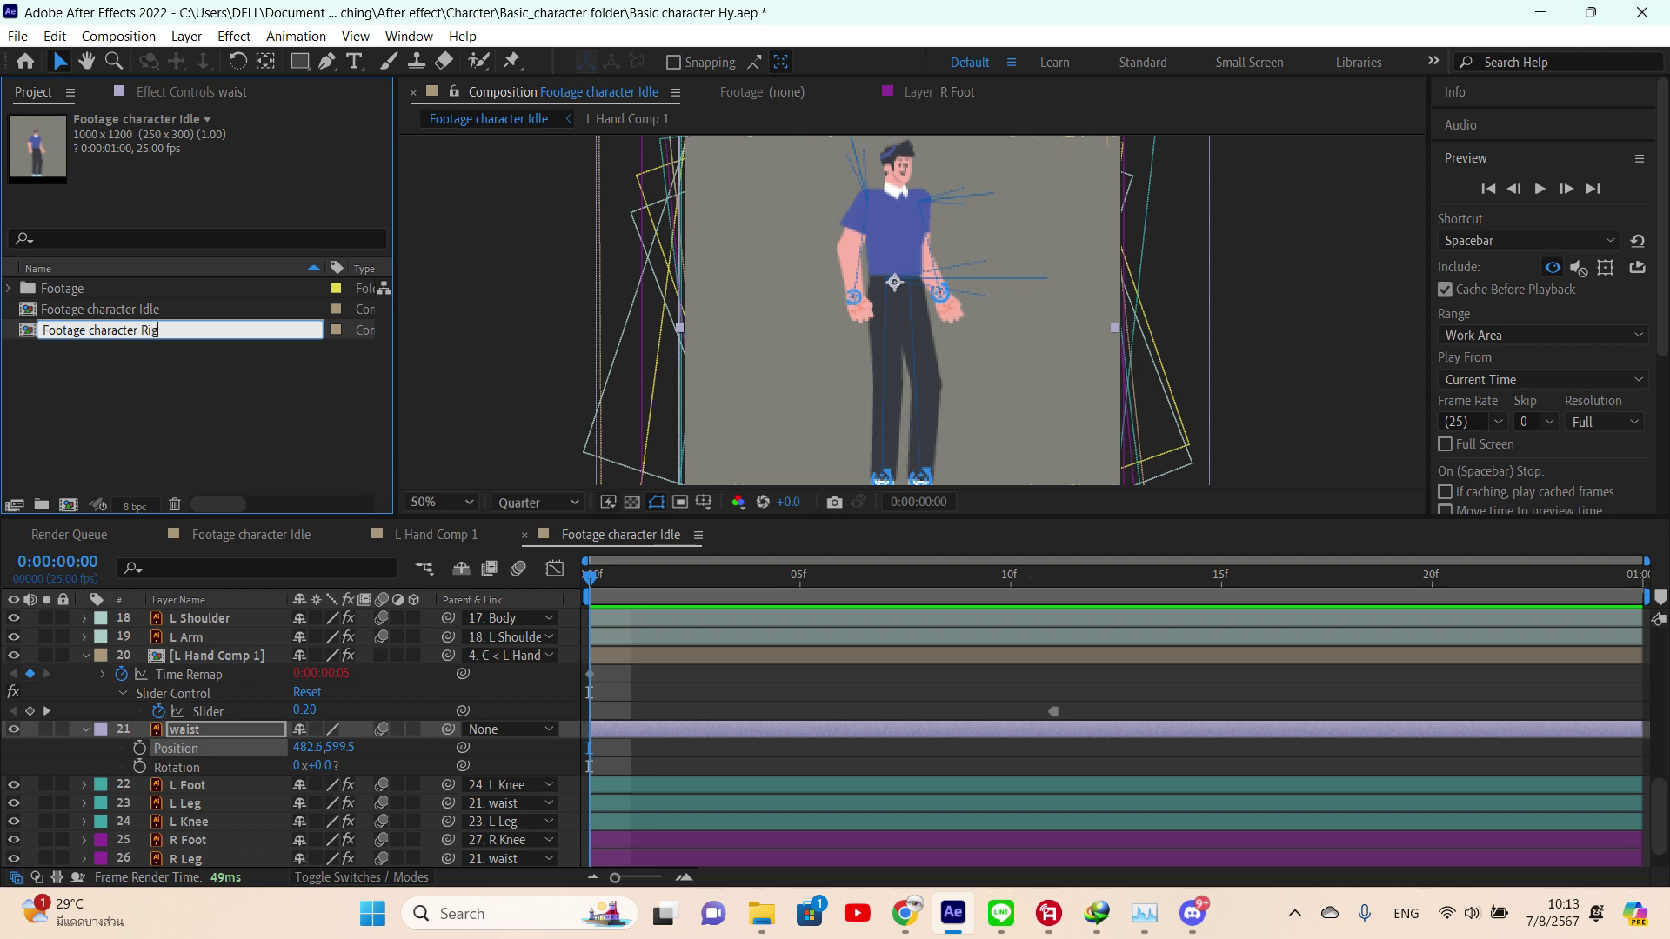
pyautogui.press('Return')
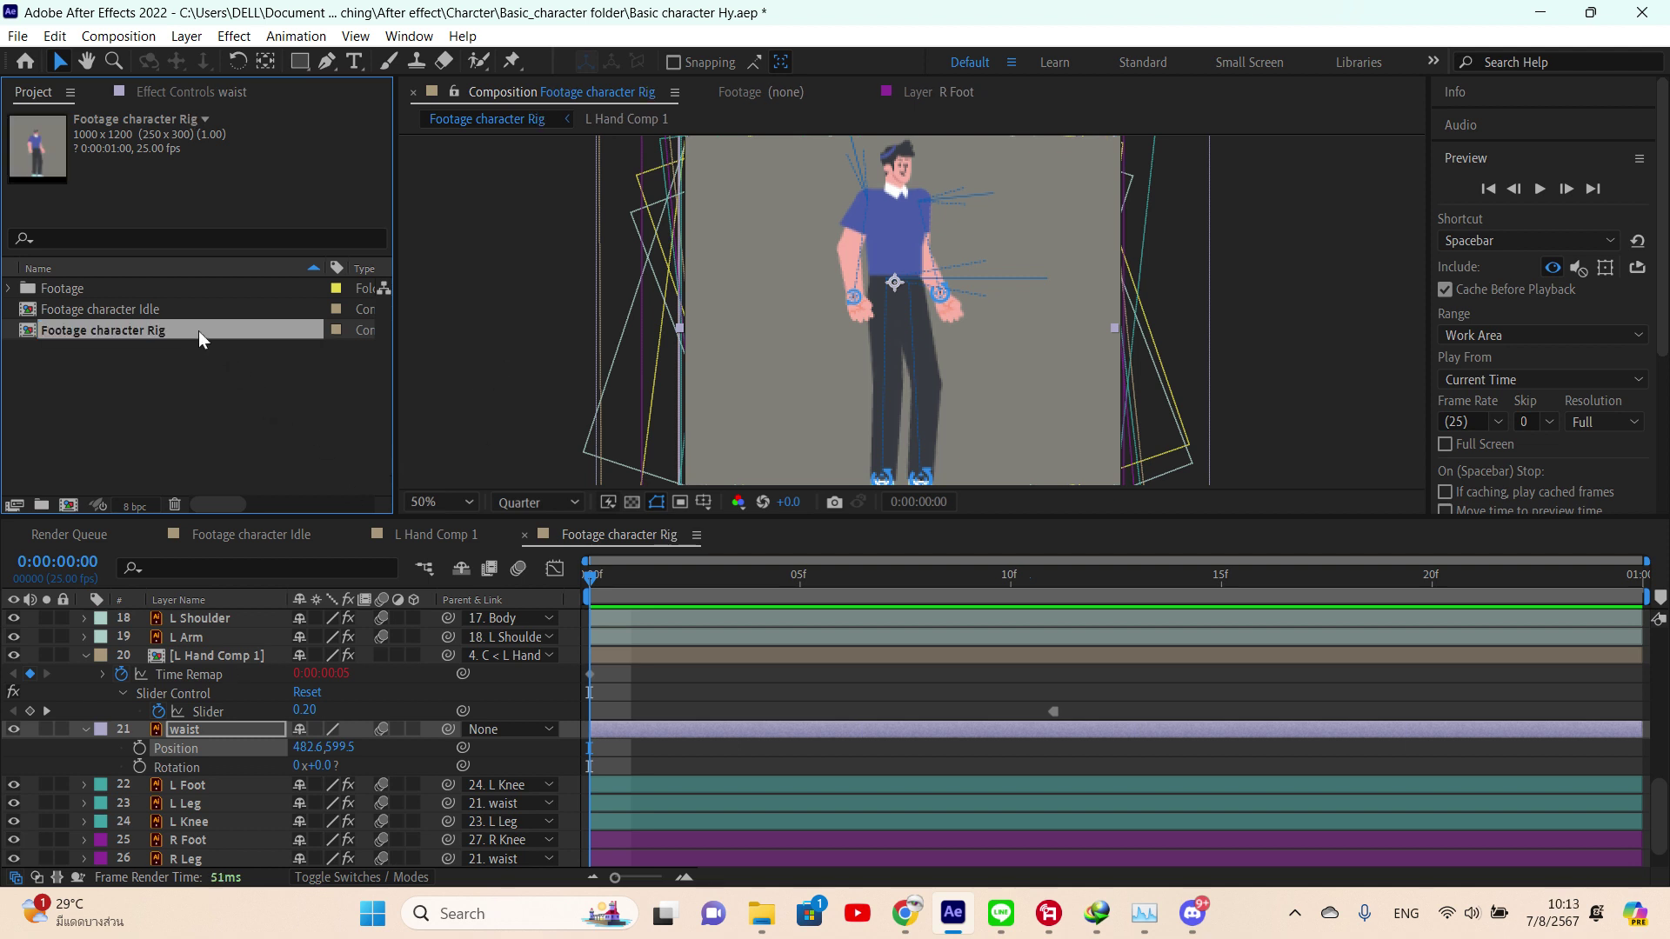
# - Switch to the Footage character Idle composition and preview its fighting-stance animation
pyautogui.click(301, 537)
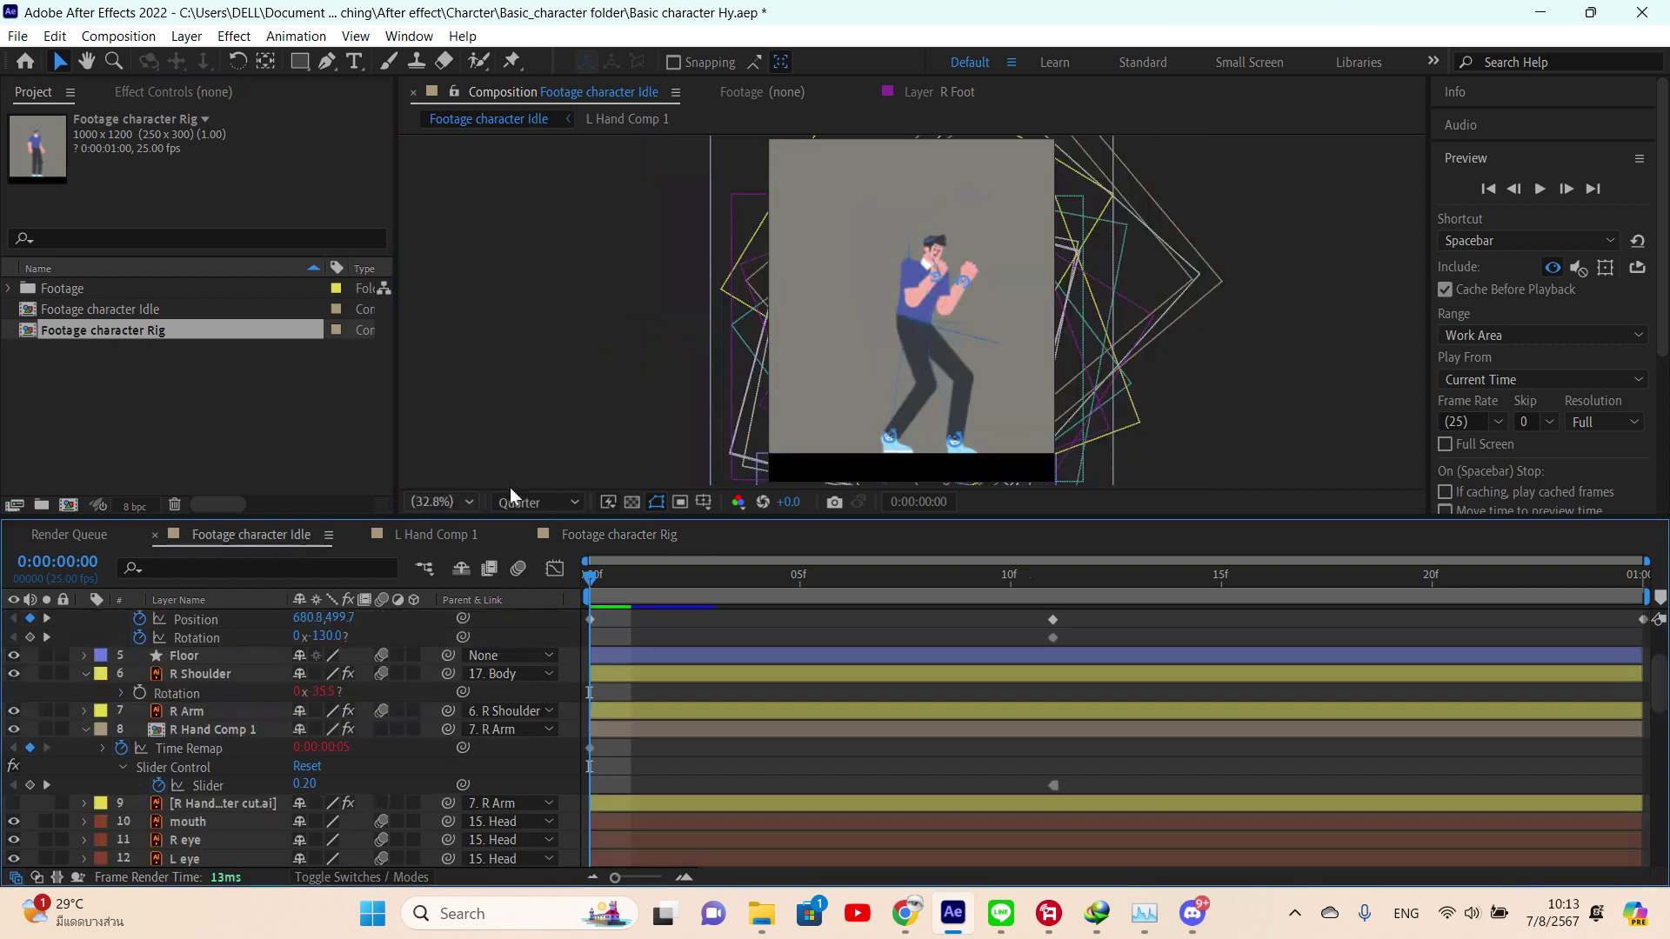
pyautogui.click(1540, 190)
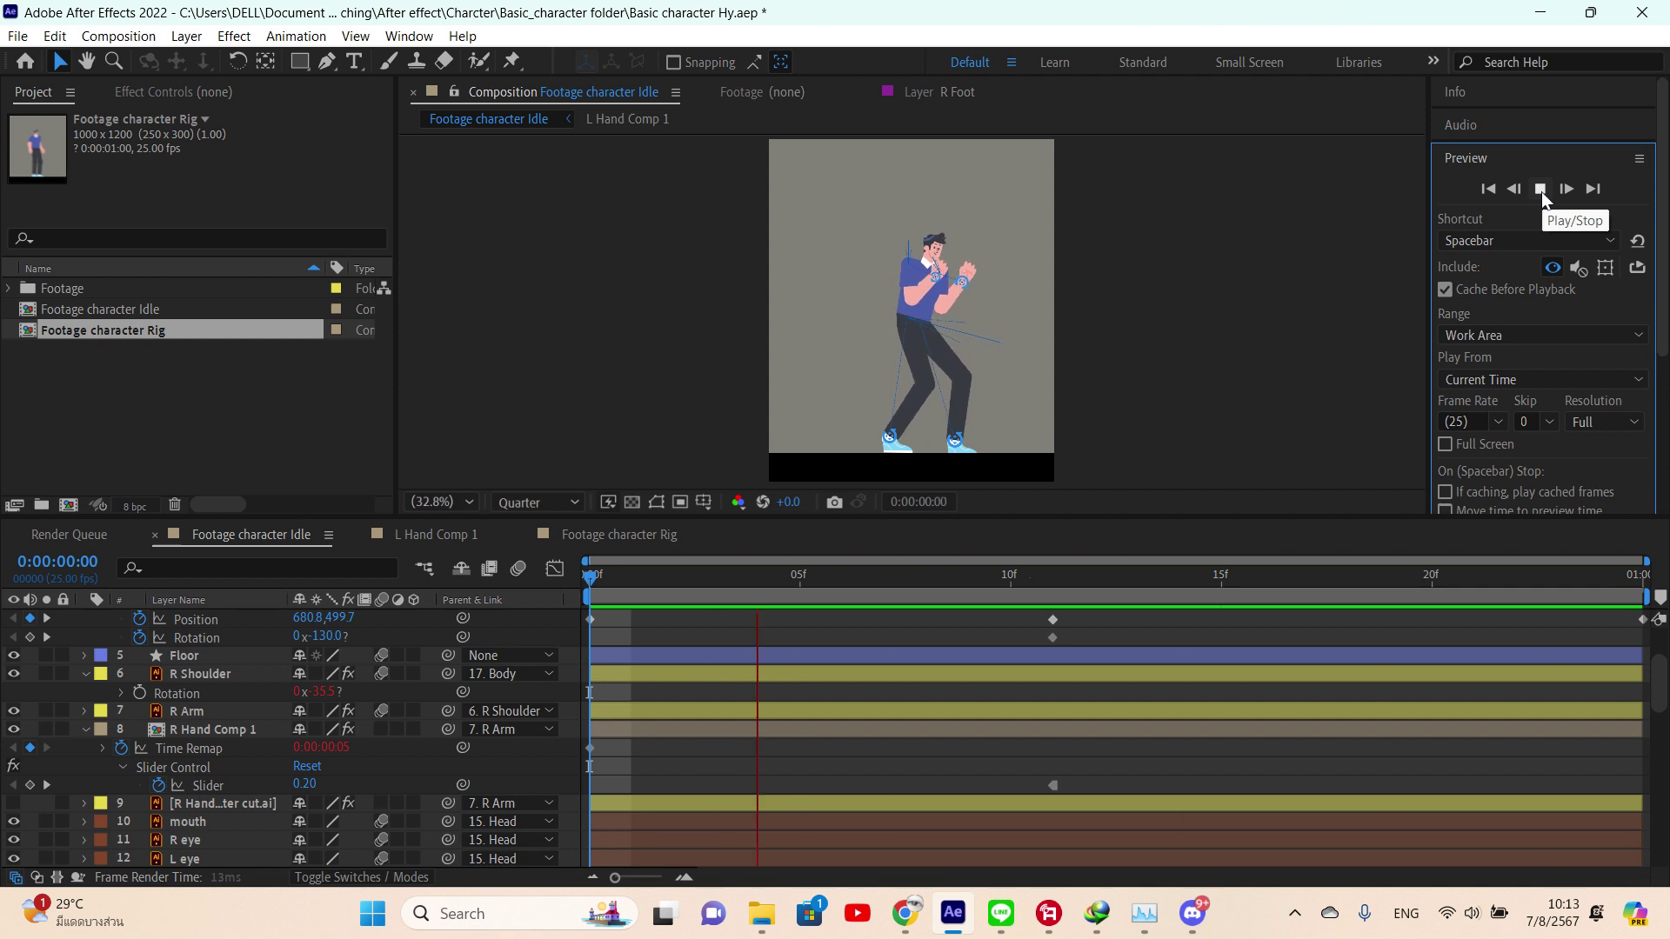
pyautogui.click(1540, 189)
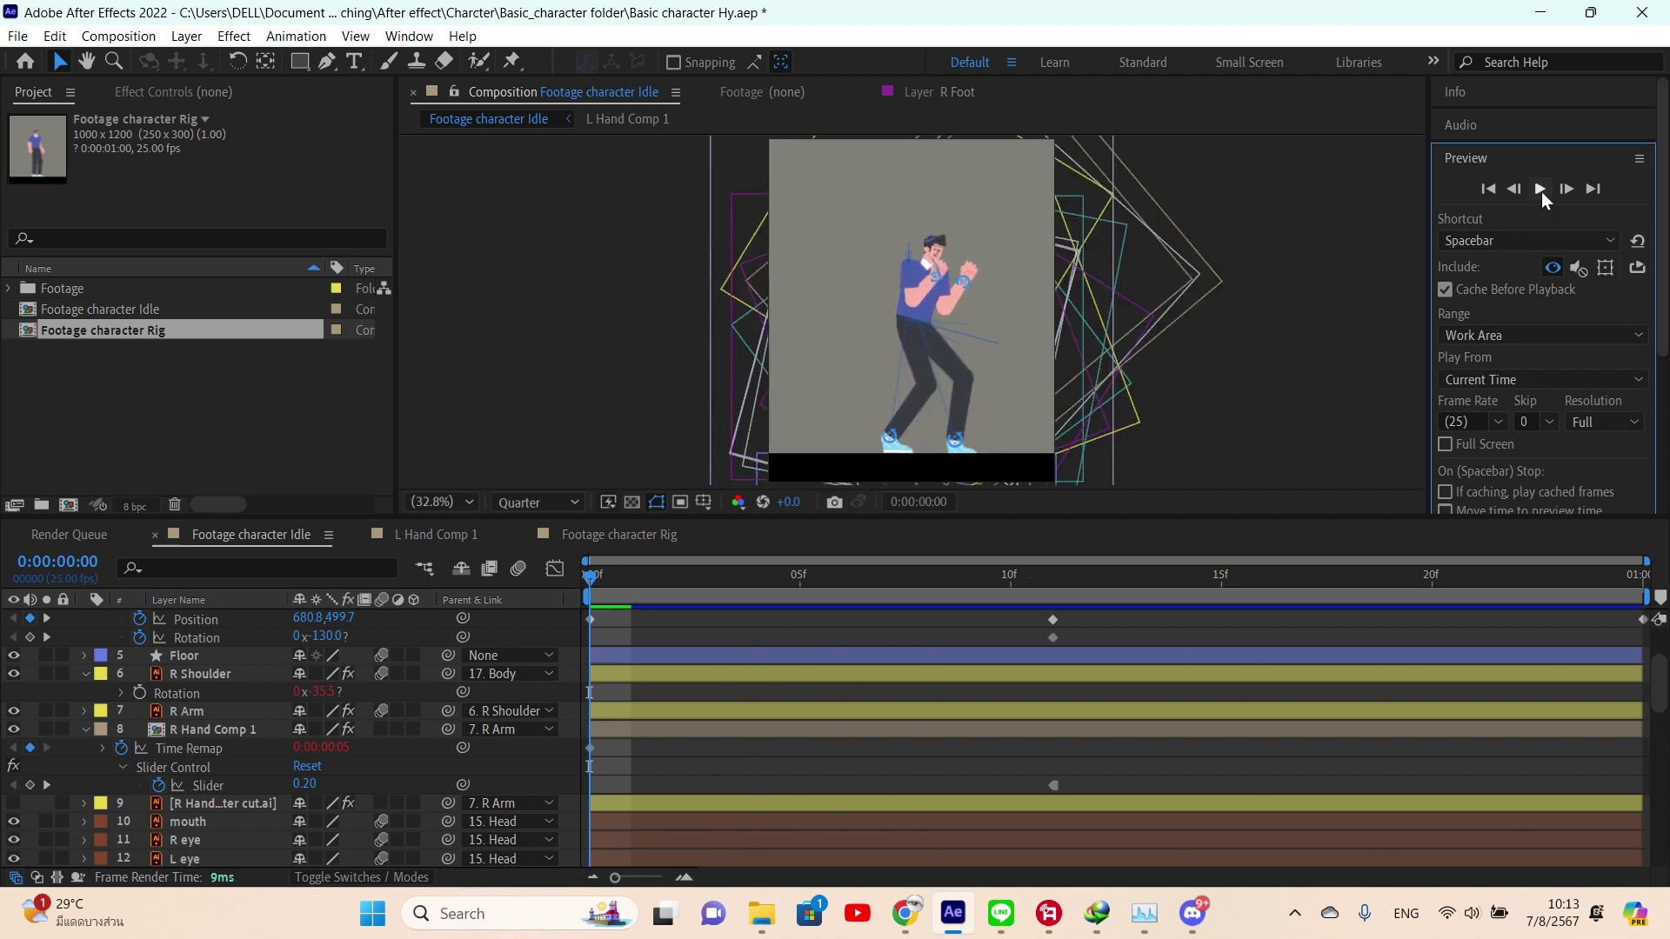